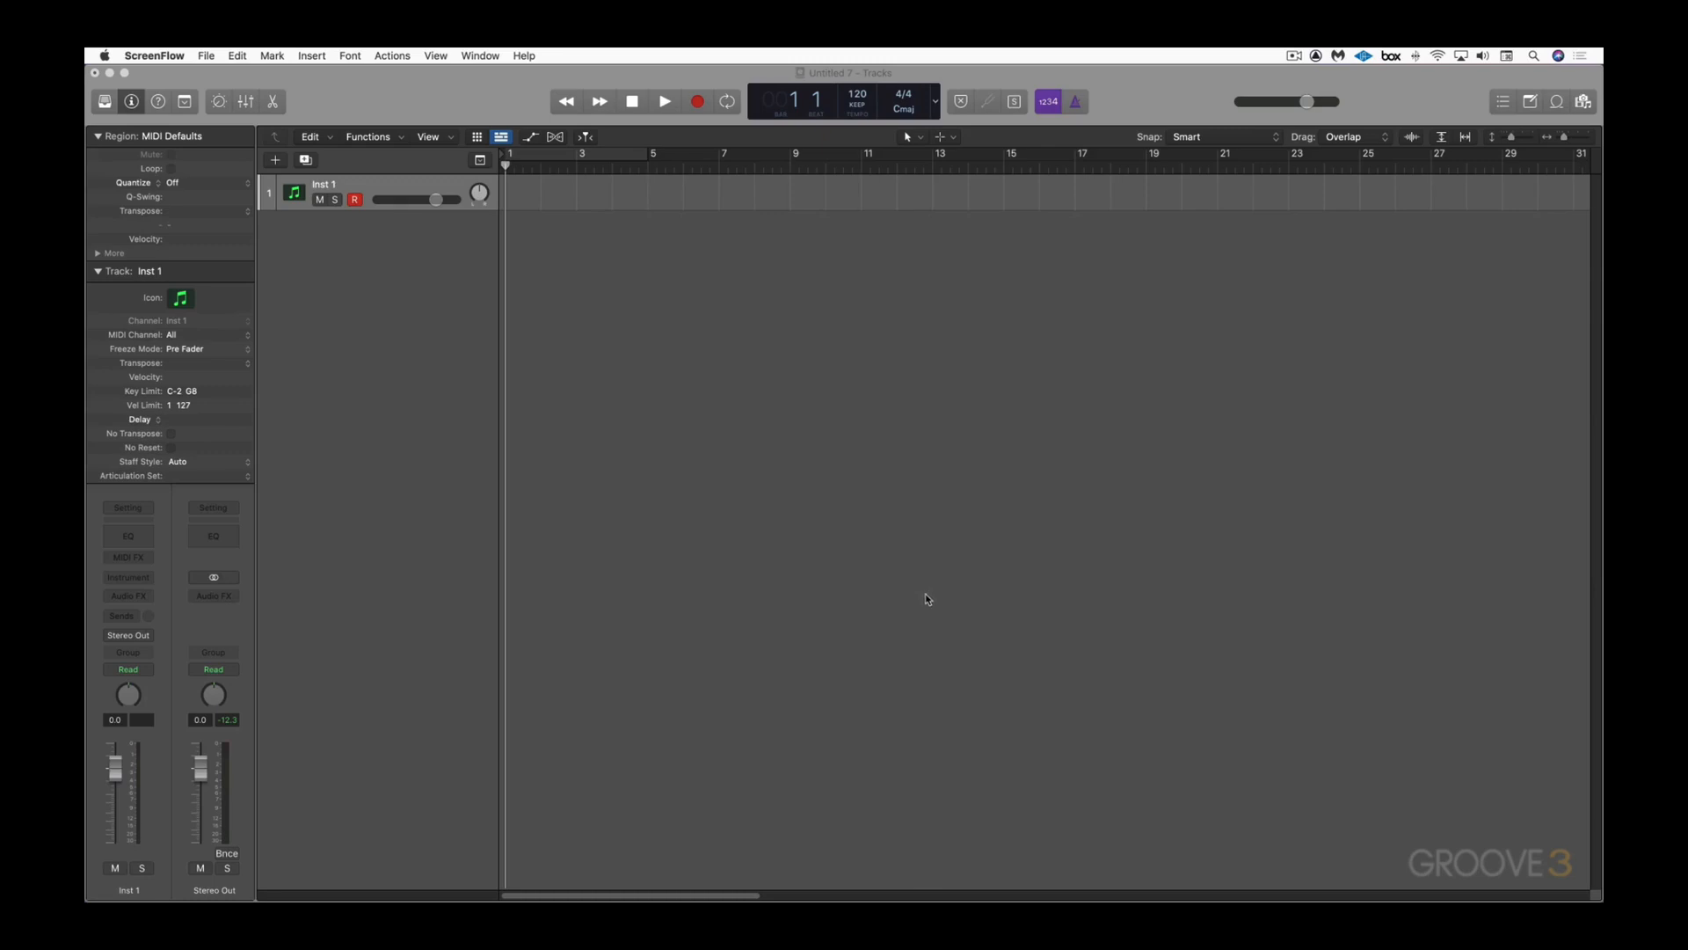
Step: Close the untitled document without saving it
{"action": "key", "text": "super+q"}
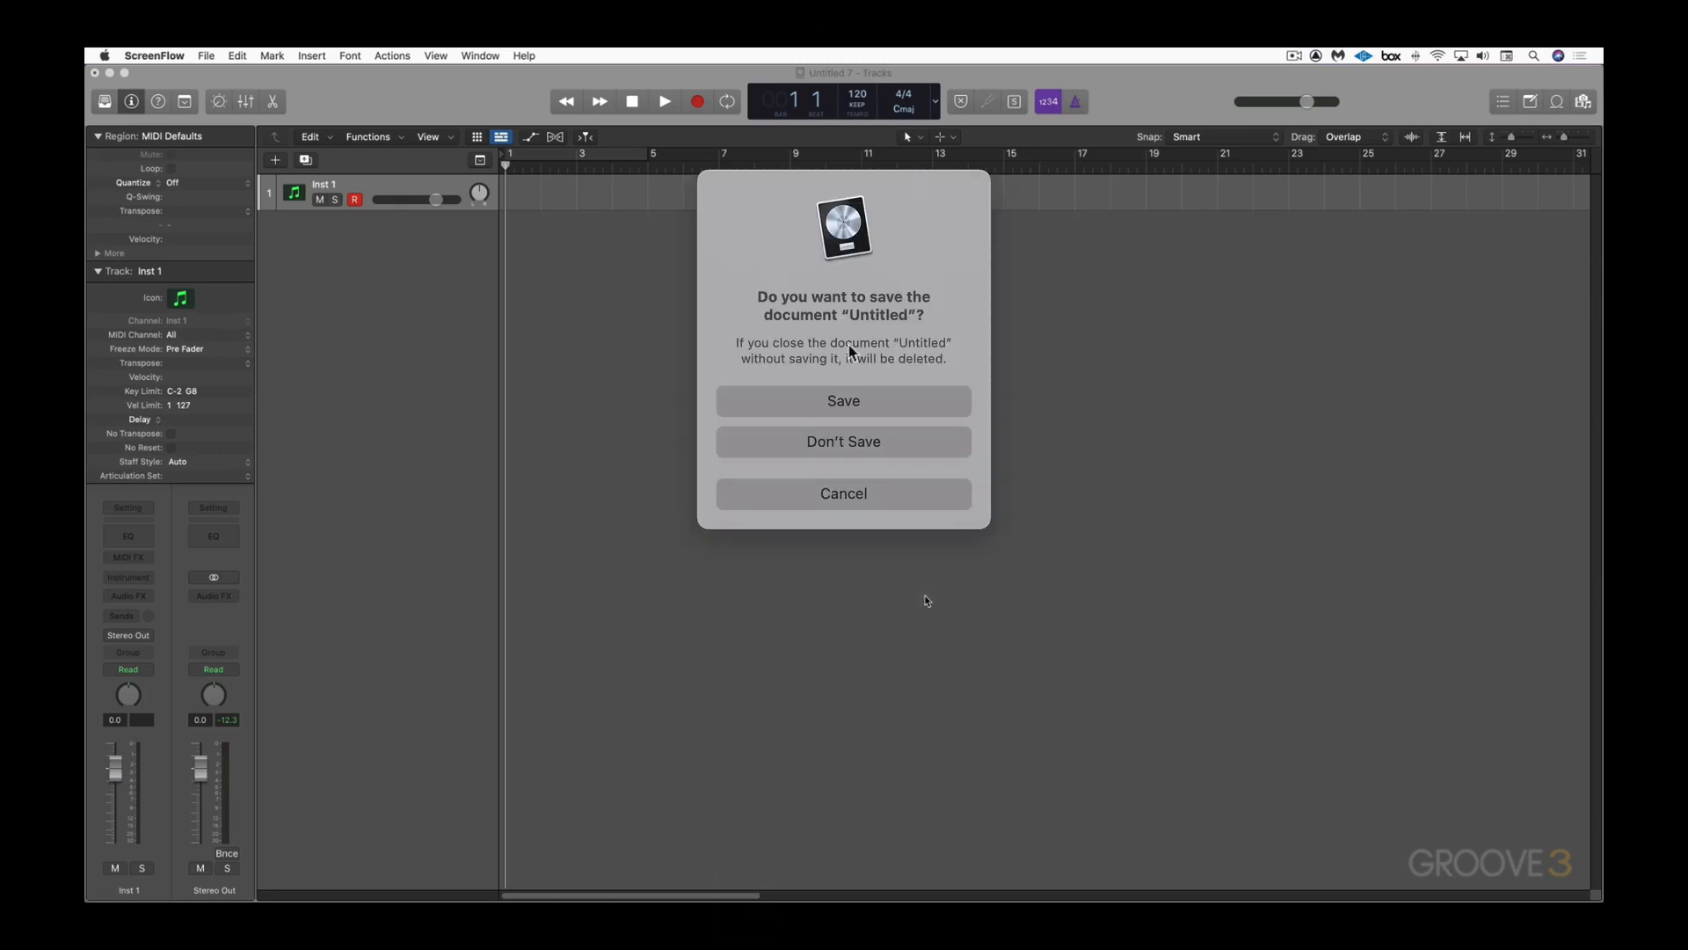
{"action": "left_click", "coordinate": [867, 440]}
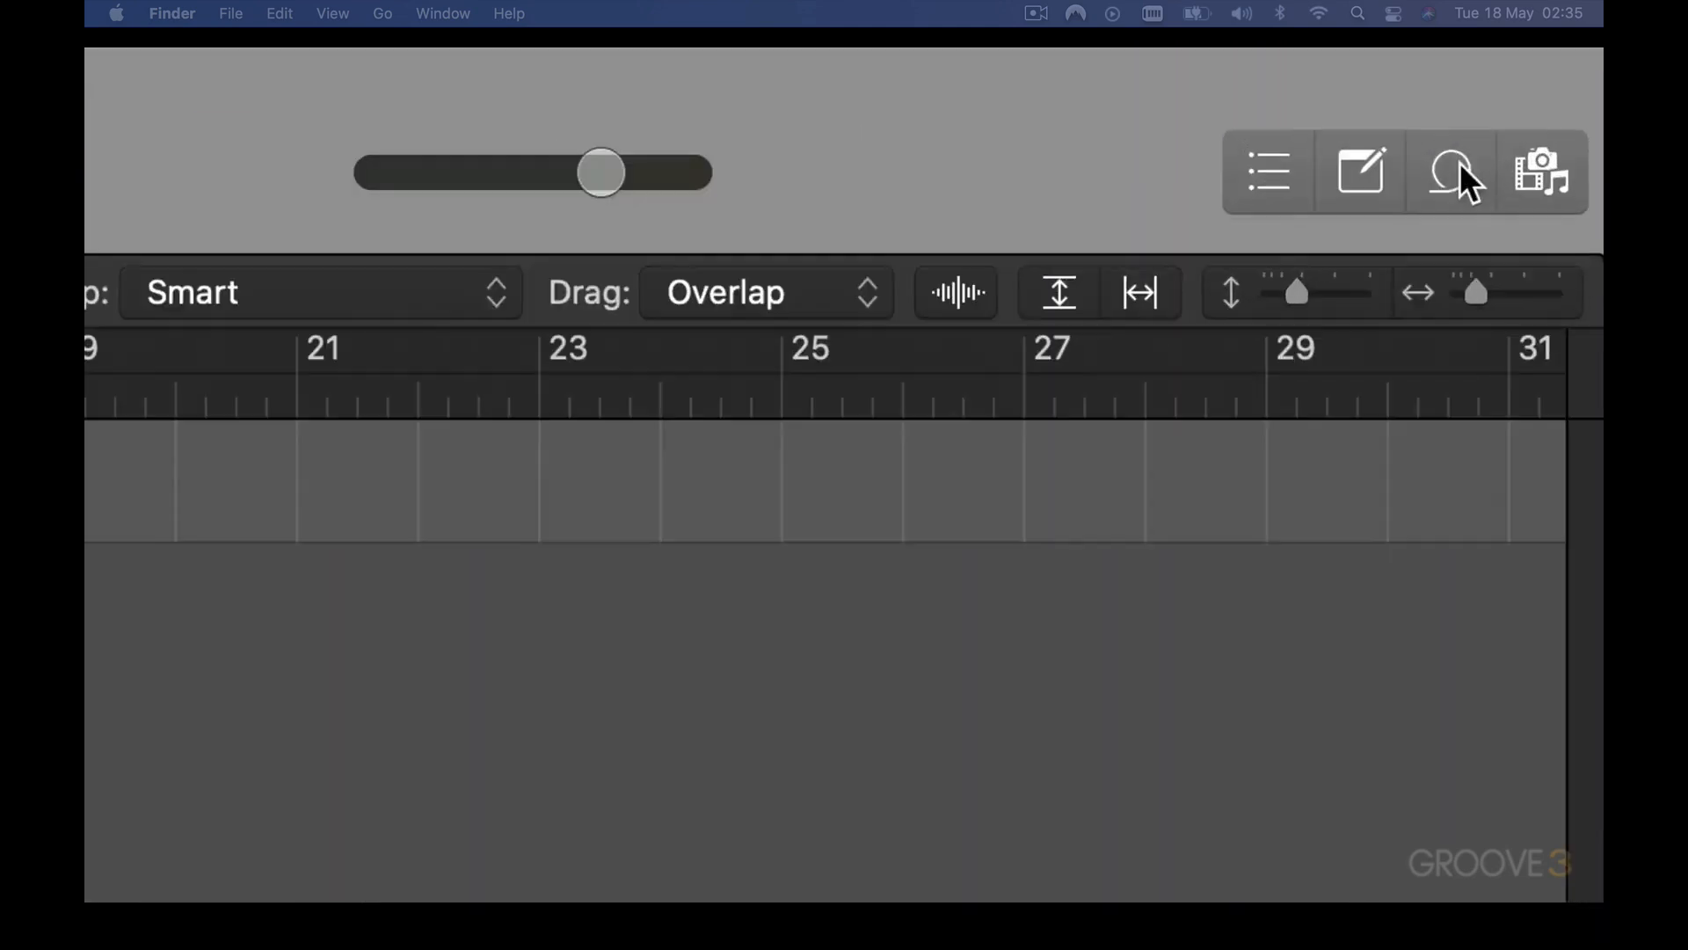
Step: Open the Loop Browser, compare its column view with its button view, and widen it in button view
{"action": "left_click", "coordinate": [1559, 99]}
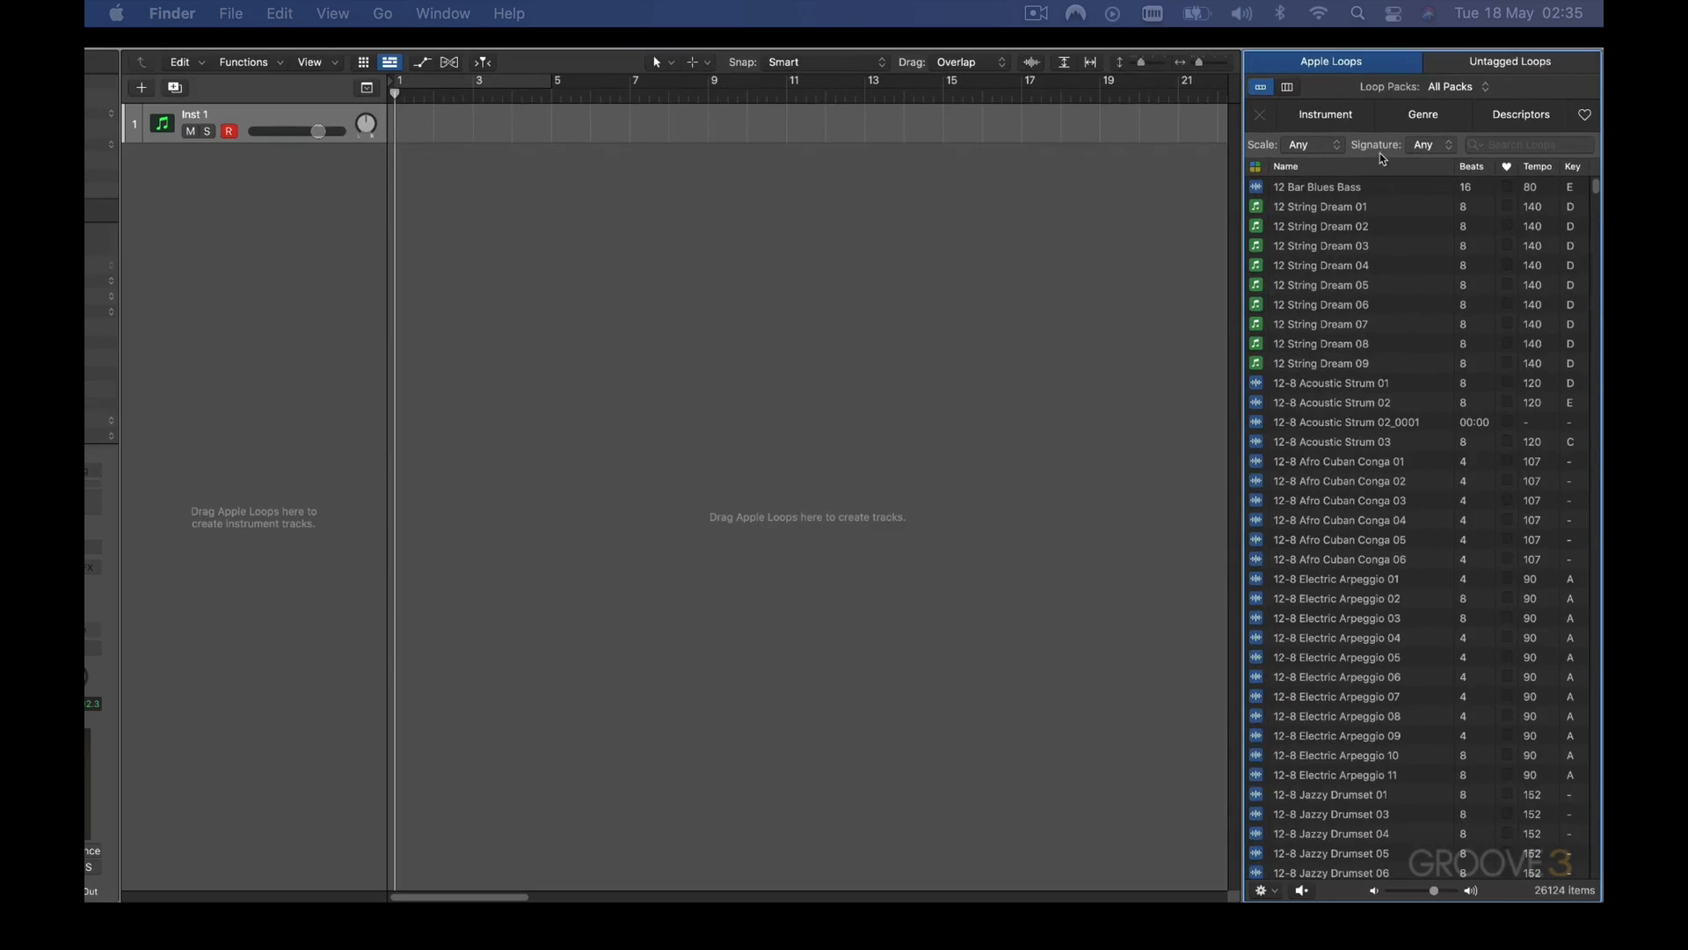
{"action": "left_click", "coordinate": [1287, 87]}
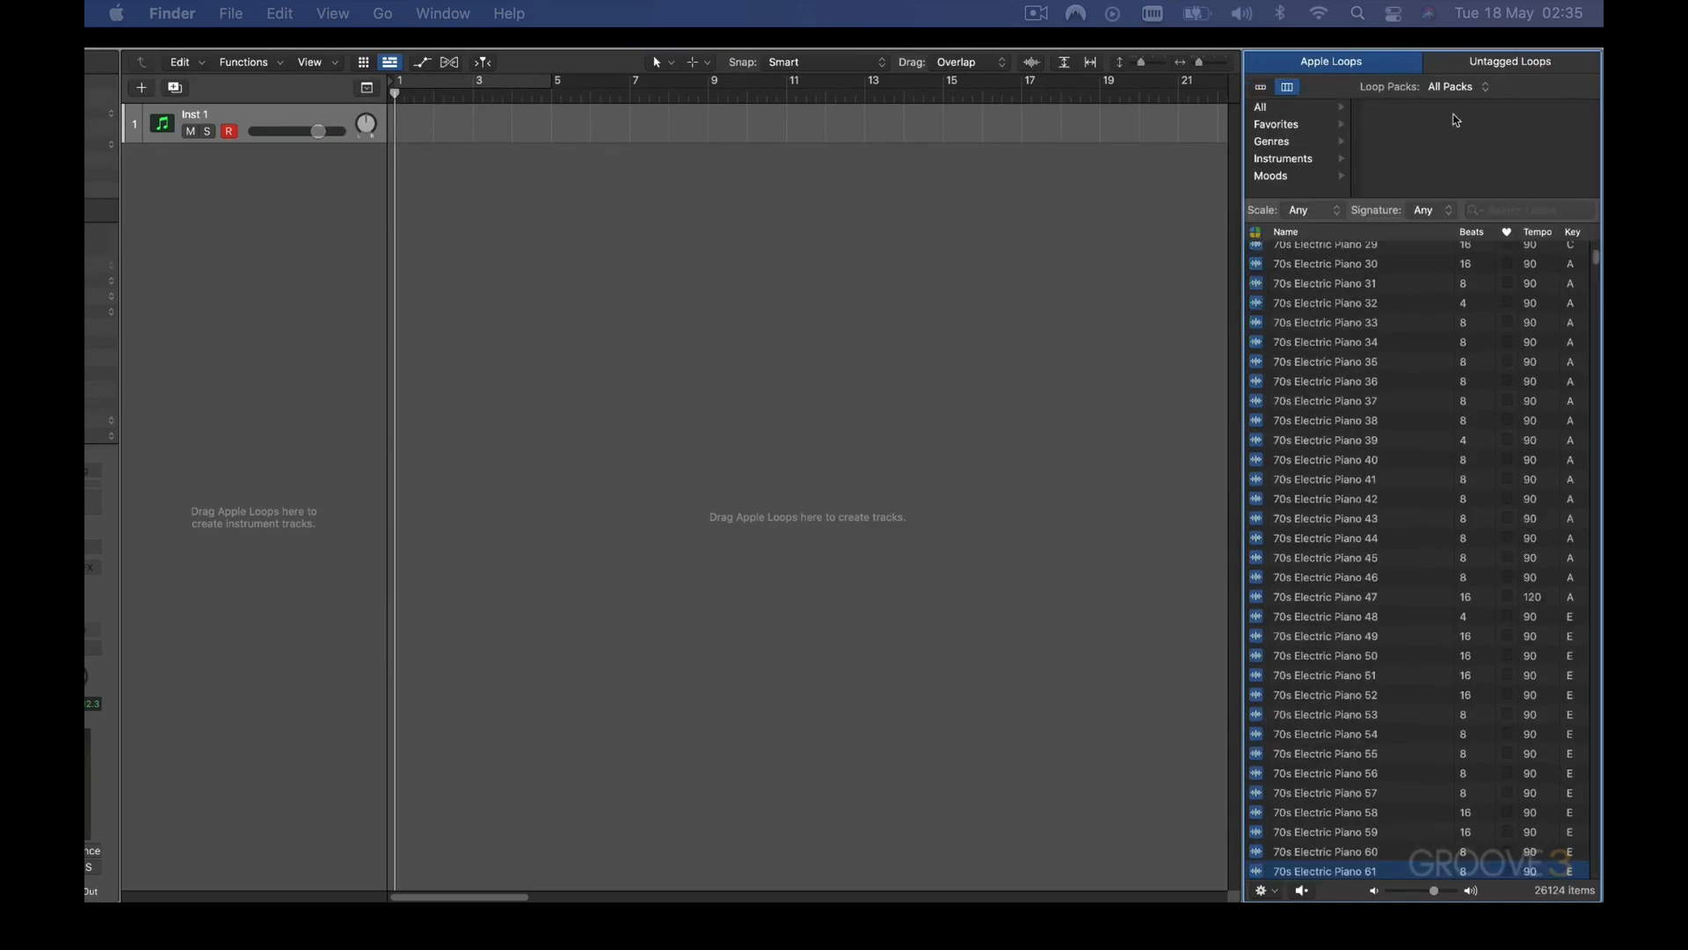
{"action": "left_click", "coordinate": [1262, 87]}
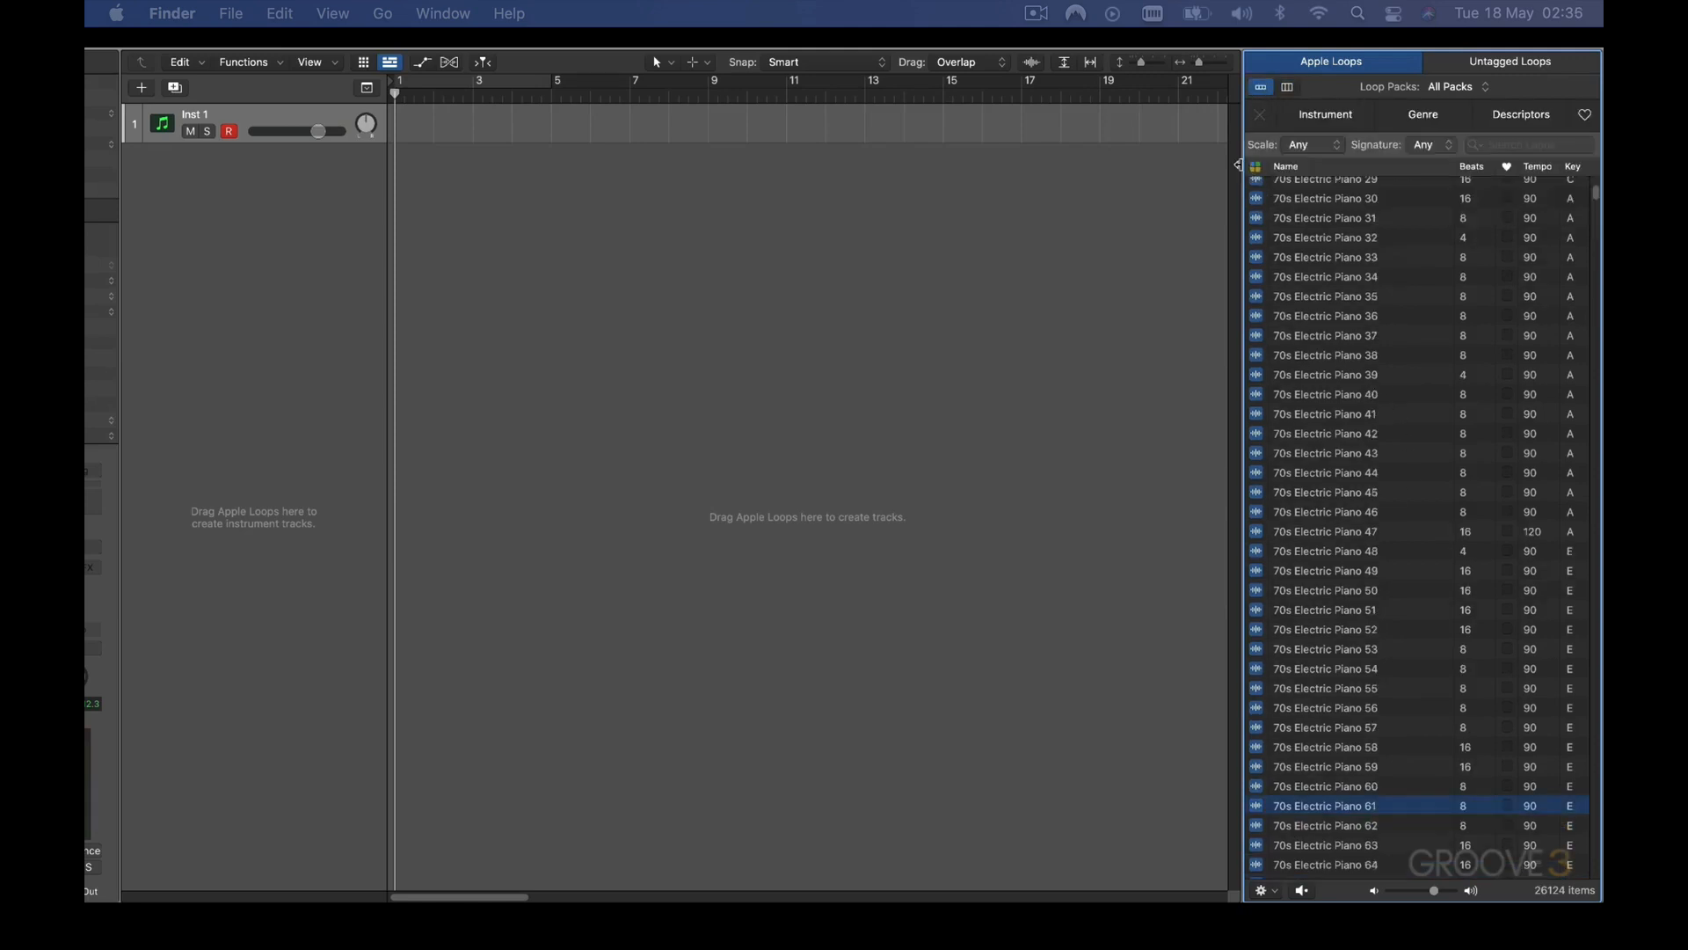
{"action": "left_click_drag", "start_coordinate": [1239, 164], "coordinate": [856, 154]}
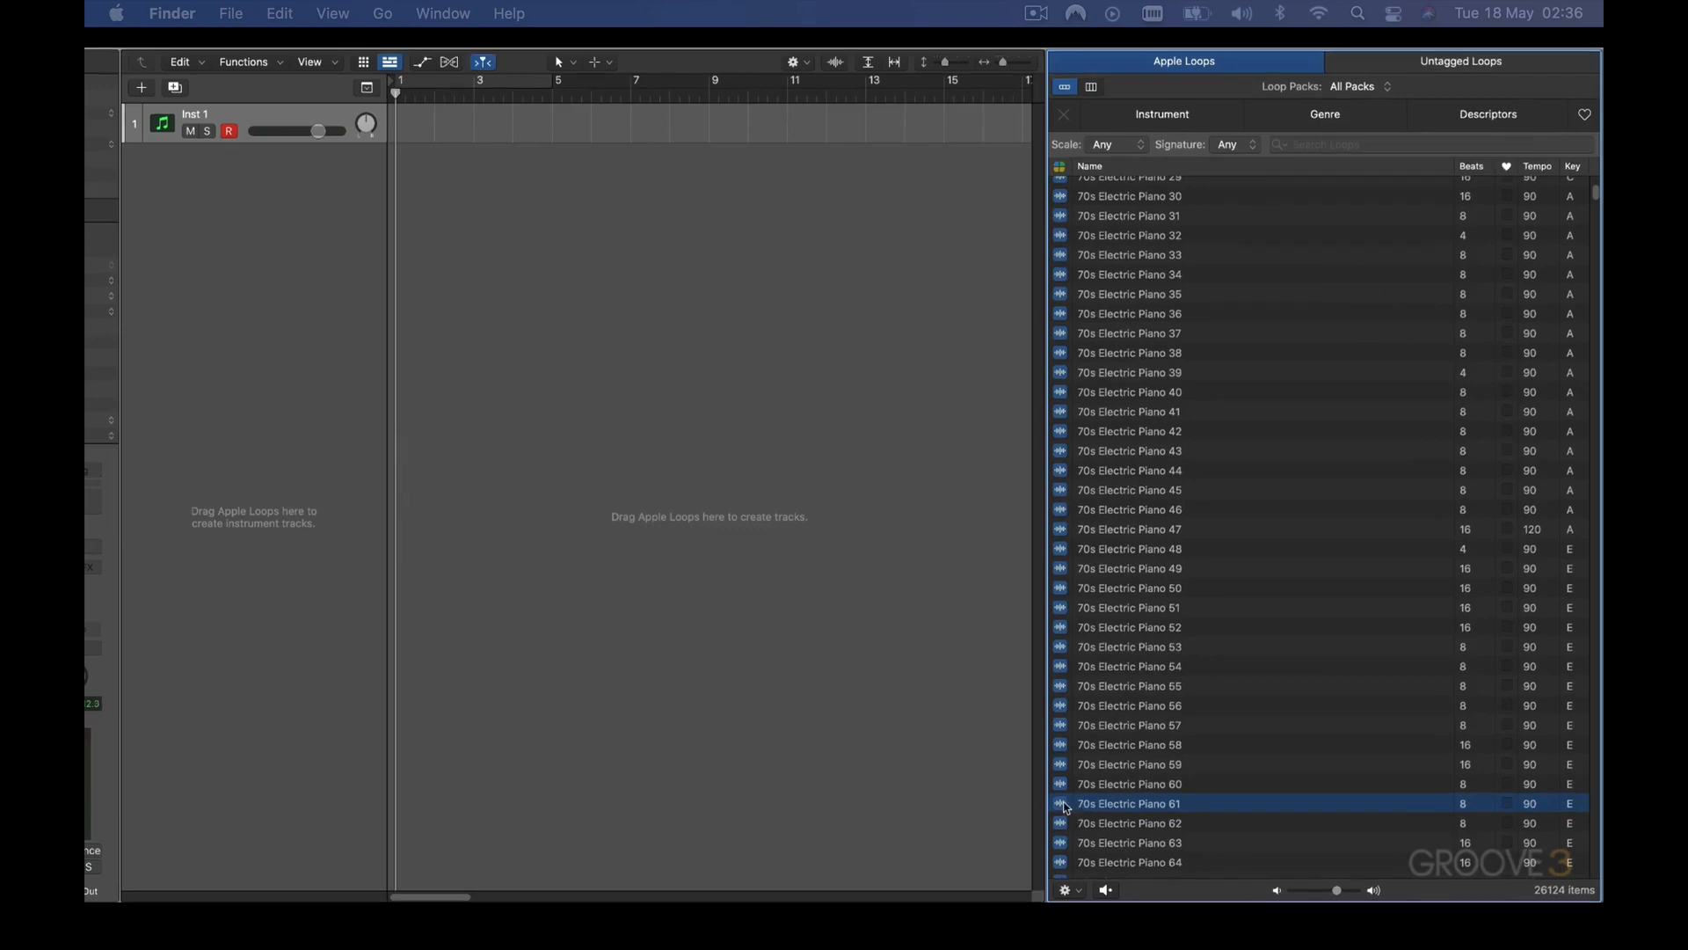
Step: Preview the loops 70s Electric Piano 61, 44 and 45
{"action": "left_click", "coordinate": [1066, 807]}
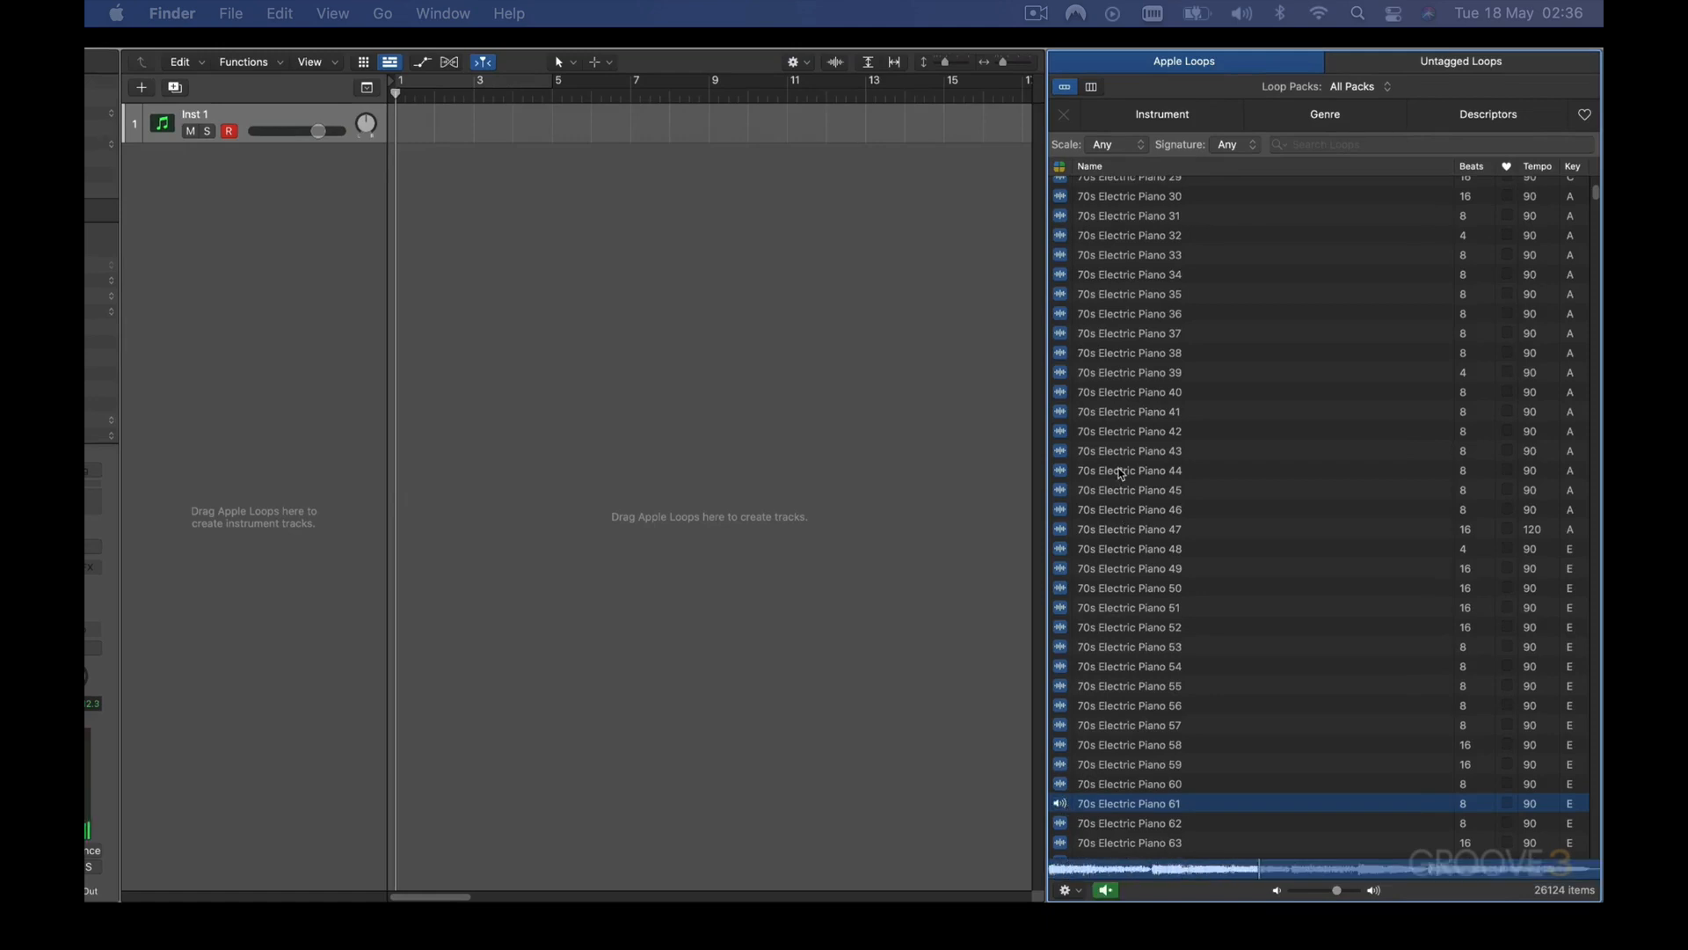
{"action": "left_click", "coordinate": [1121, 475]}
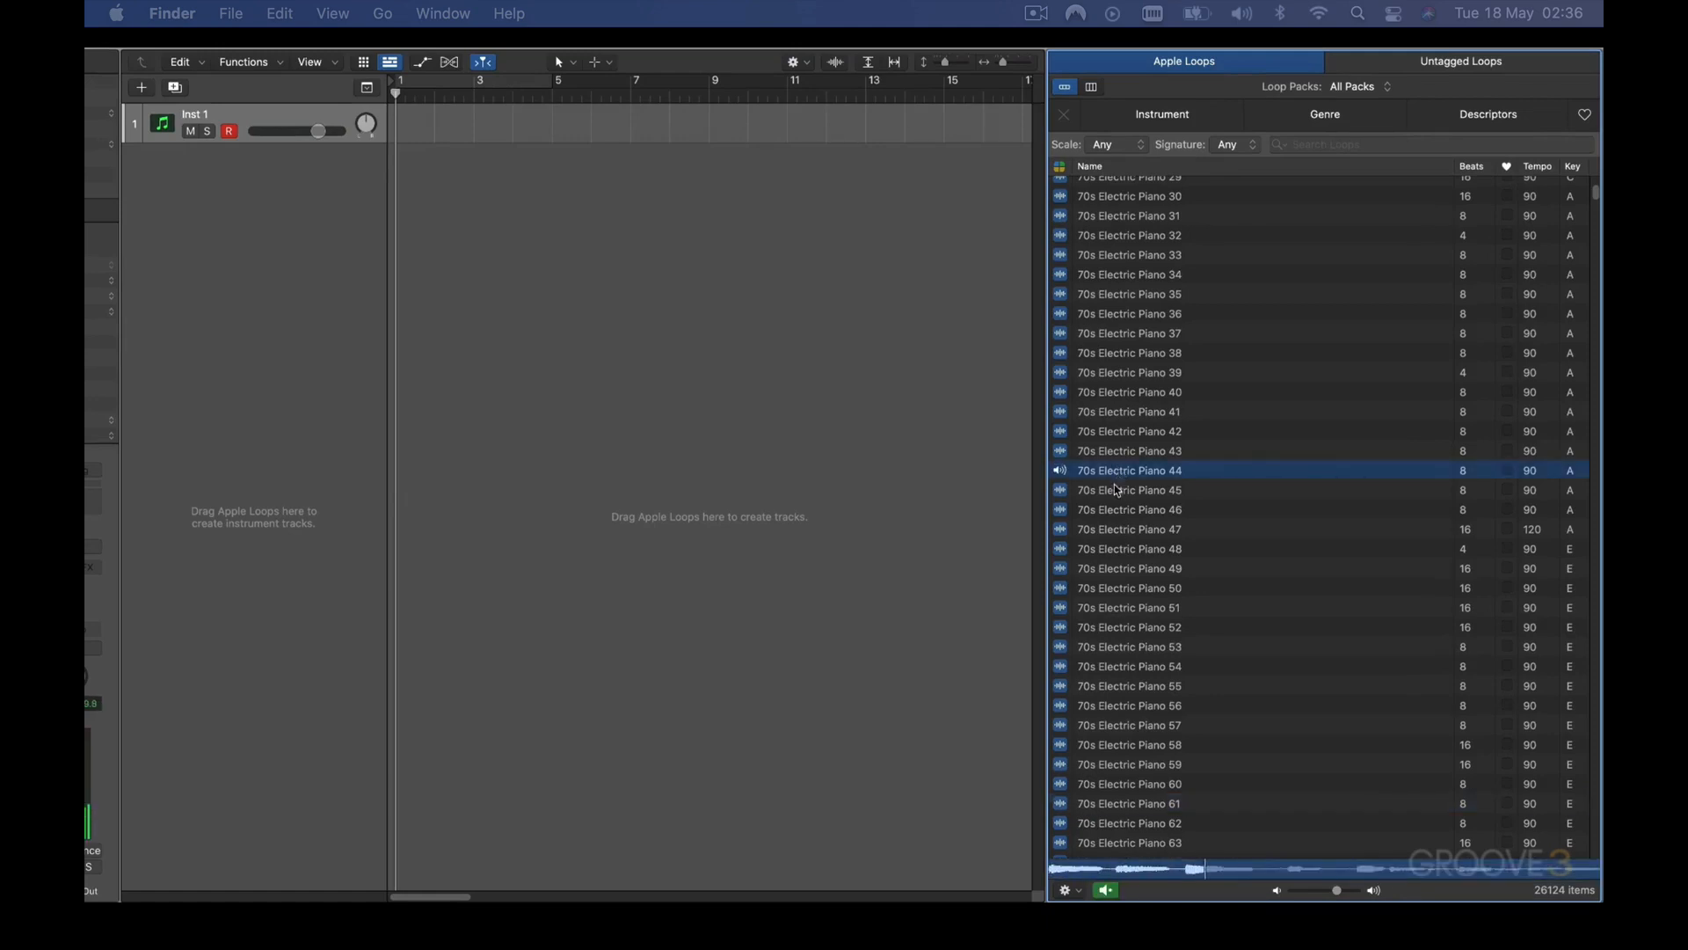
{"action": "left_click", "coordinate": [1117, 494]}
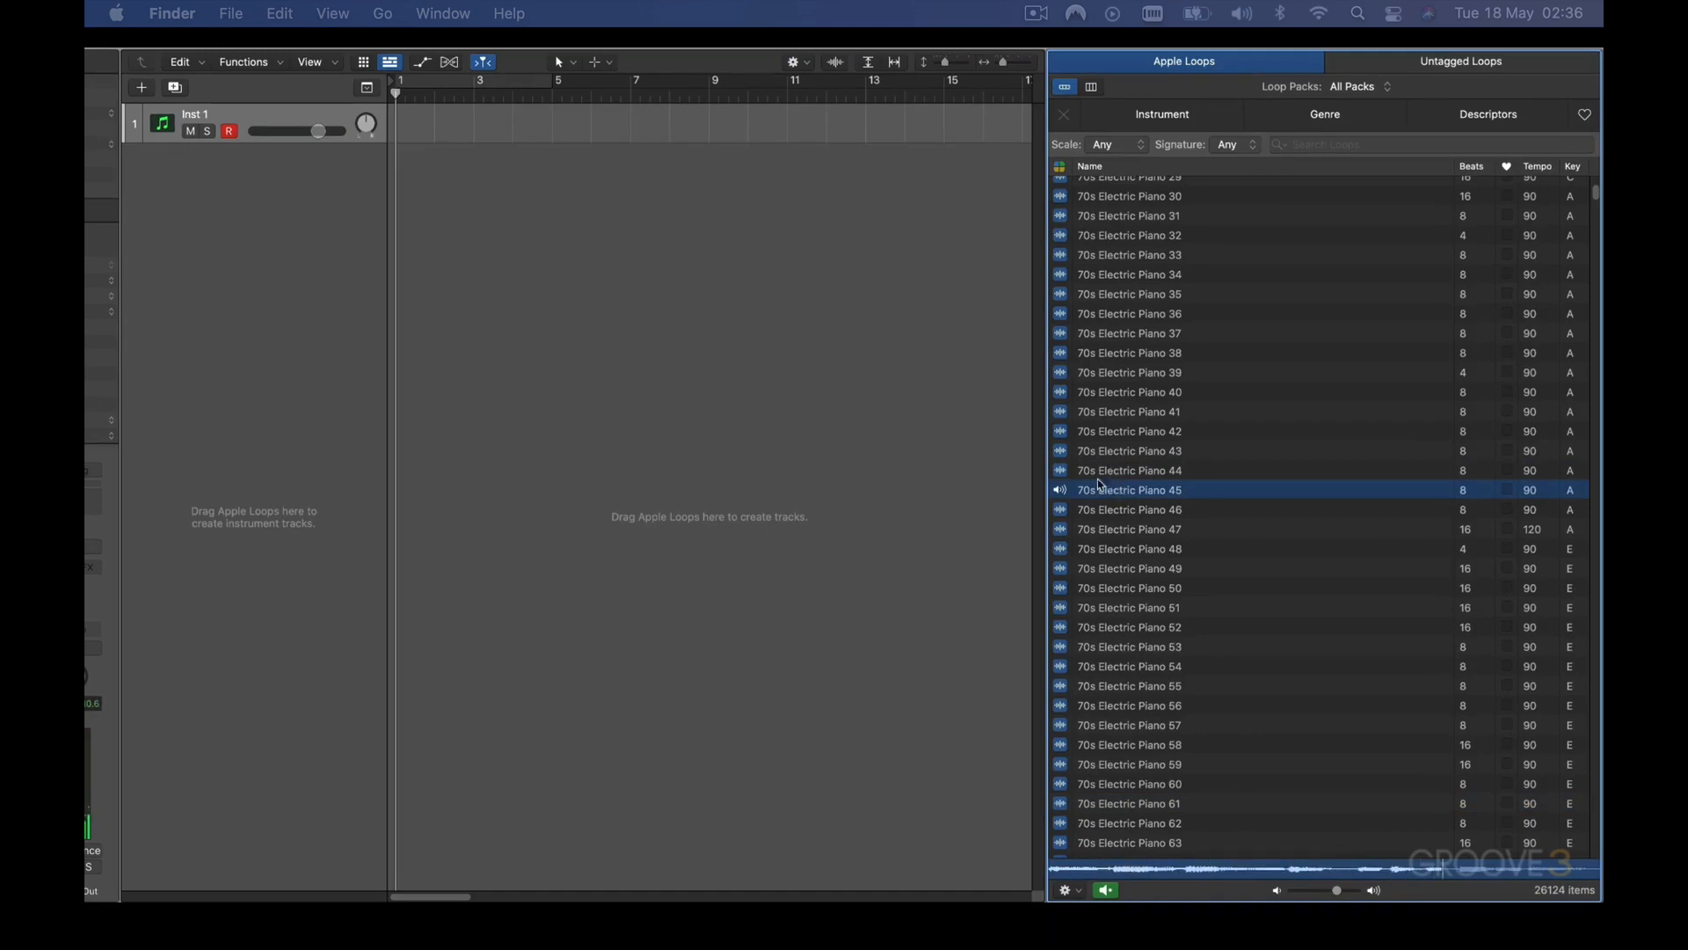
{"action": "left_click", "coordinate": [1072, 494]}
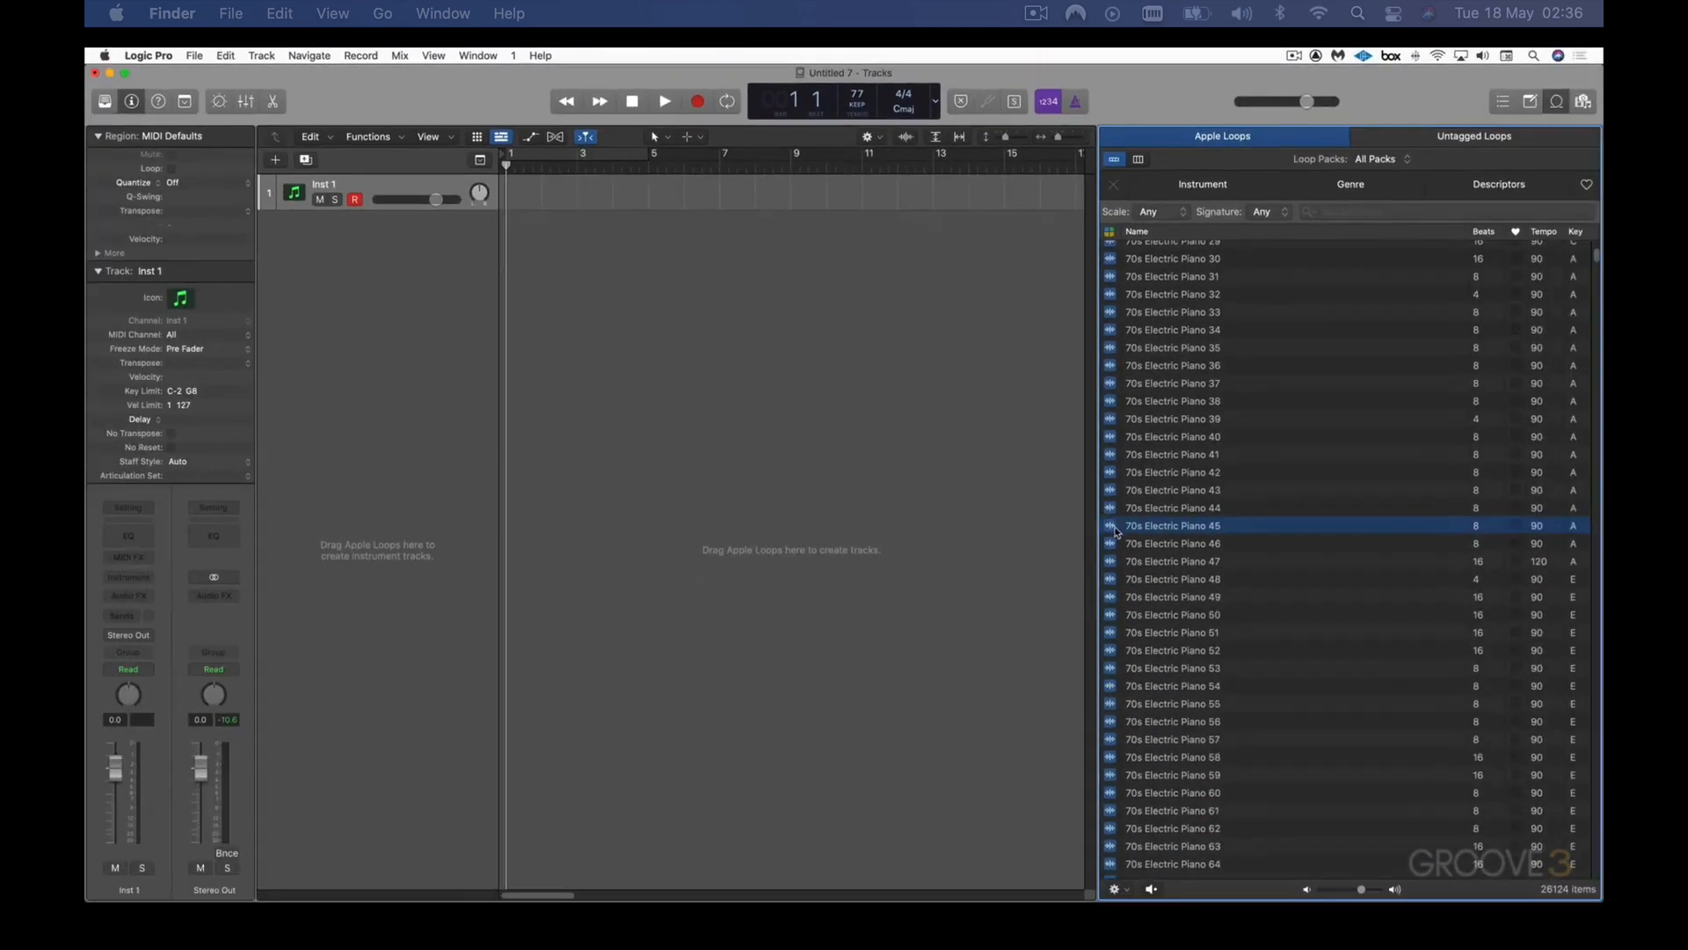
Step: Preview the 70s Electric Piano 45 loop and change the project tempo to 91
{"action": "left_click", "coordinate": [1111, 528]}
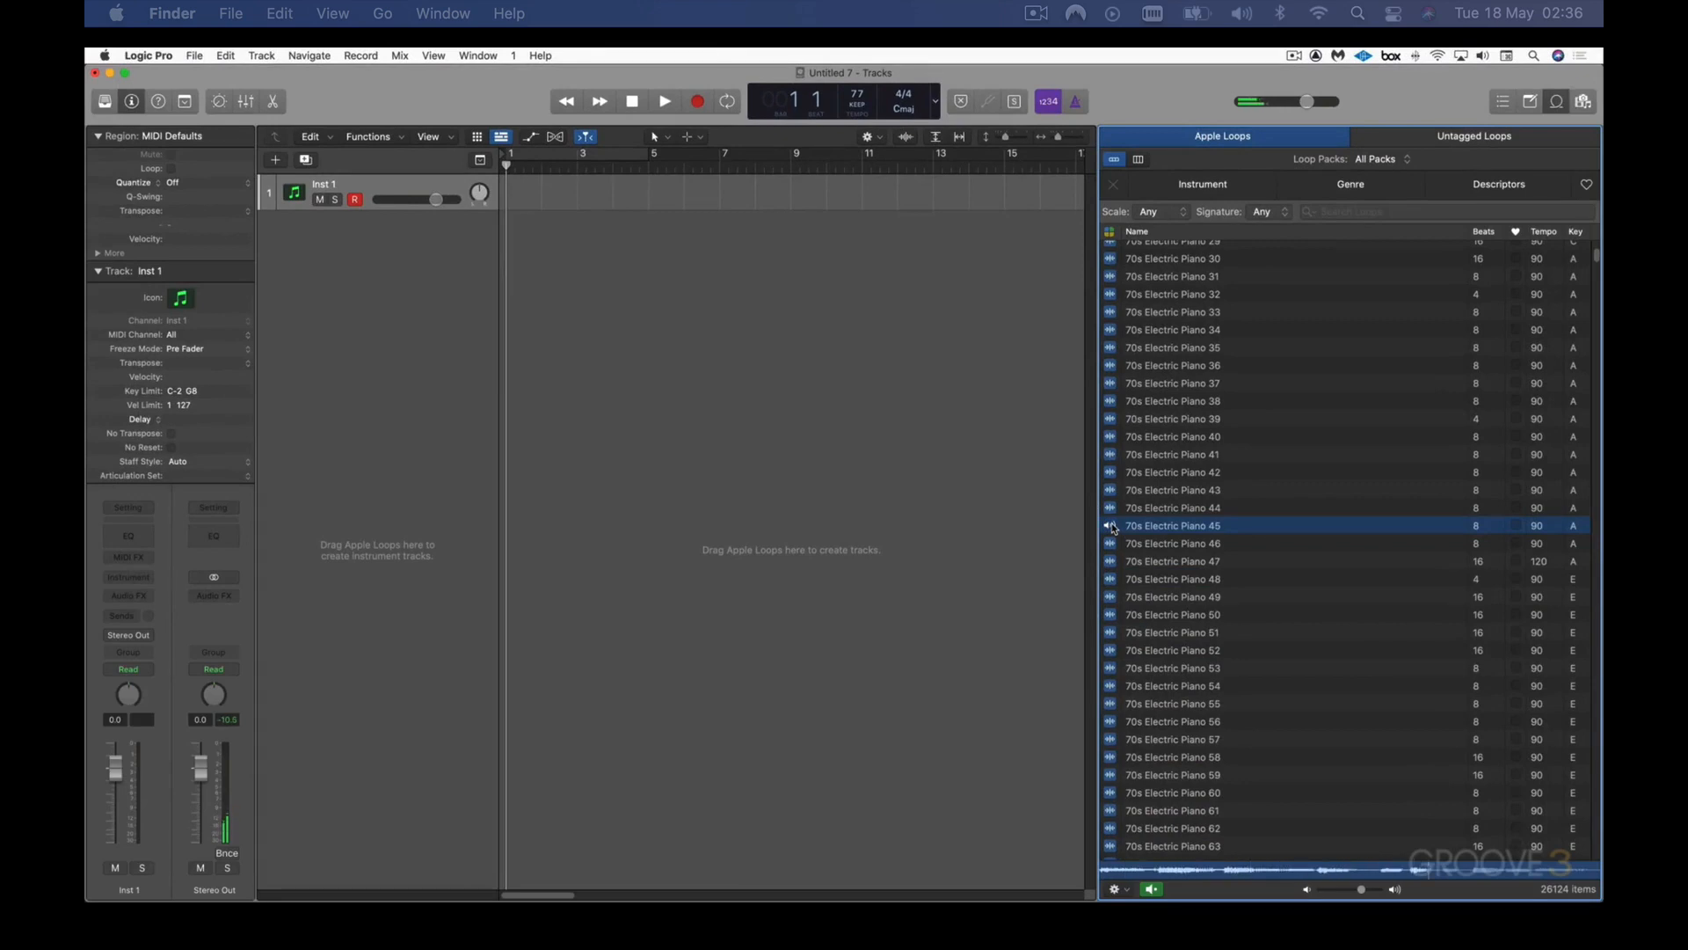
{"action": "left_click", "coordinate": [1111, 528]}
{"action": "left_click_drag", "start_coordinate": [855, 95], "coordinate": [855, 98]}
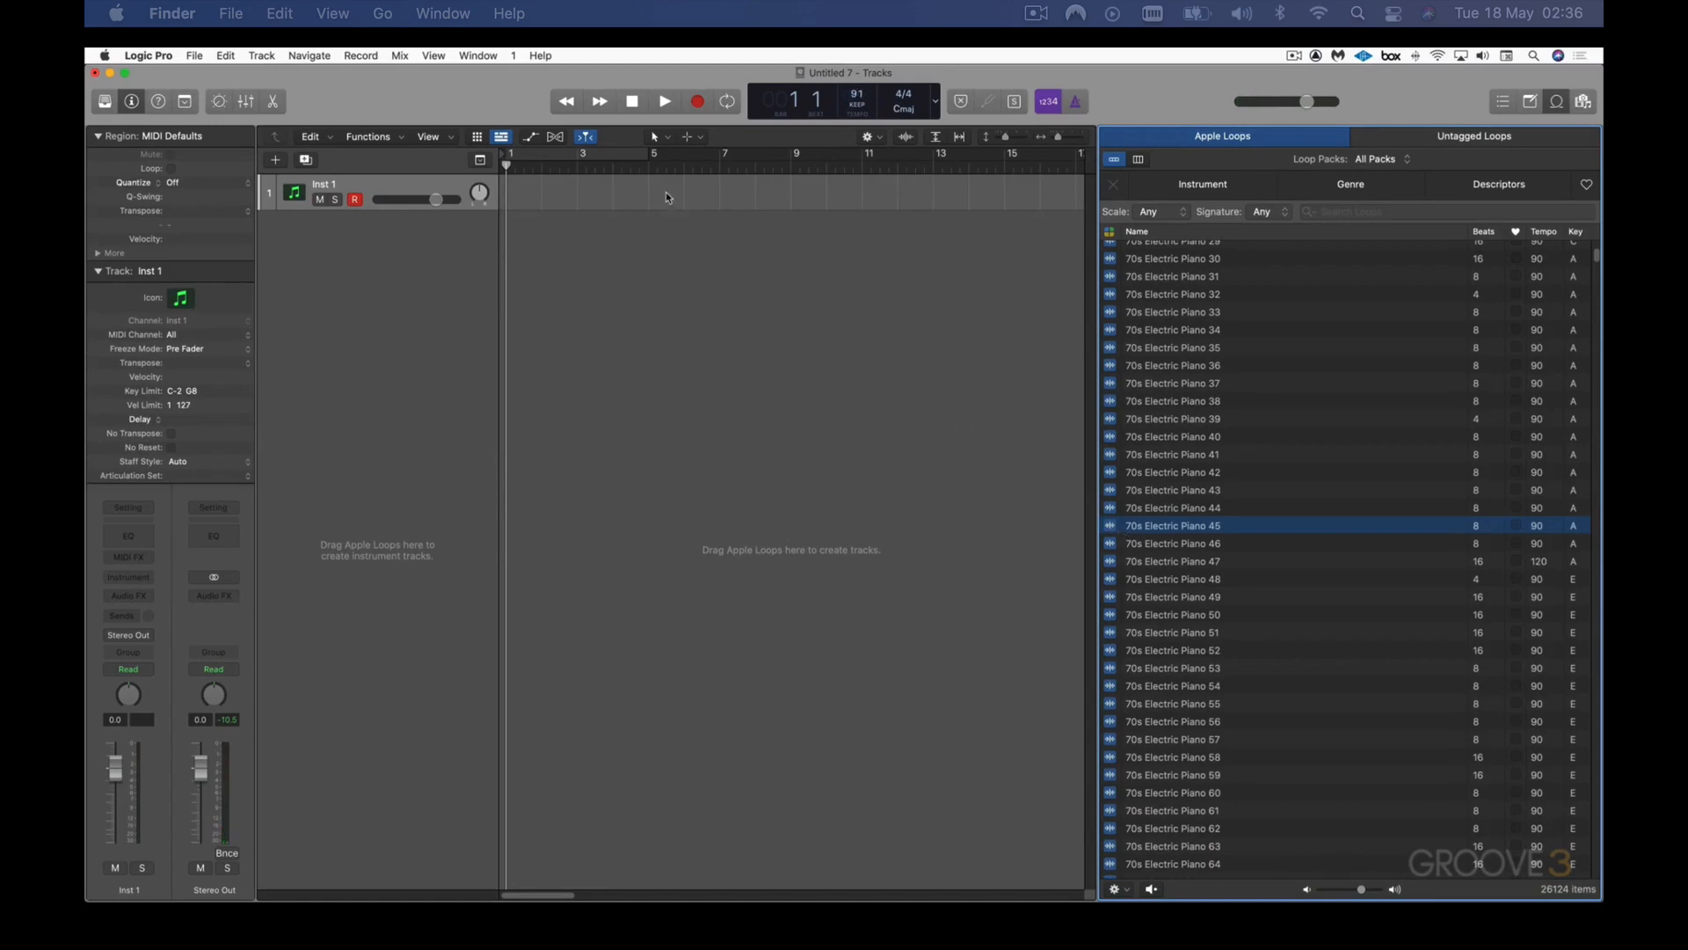
Step: Place the 70s Electric Piano 45 loop on a new track at bar 1 and play it with the tempo set to 104
{"action": "left_click_drag", "start_coordinate": [1112, 528], "coordinate": [500, 278]}
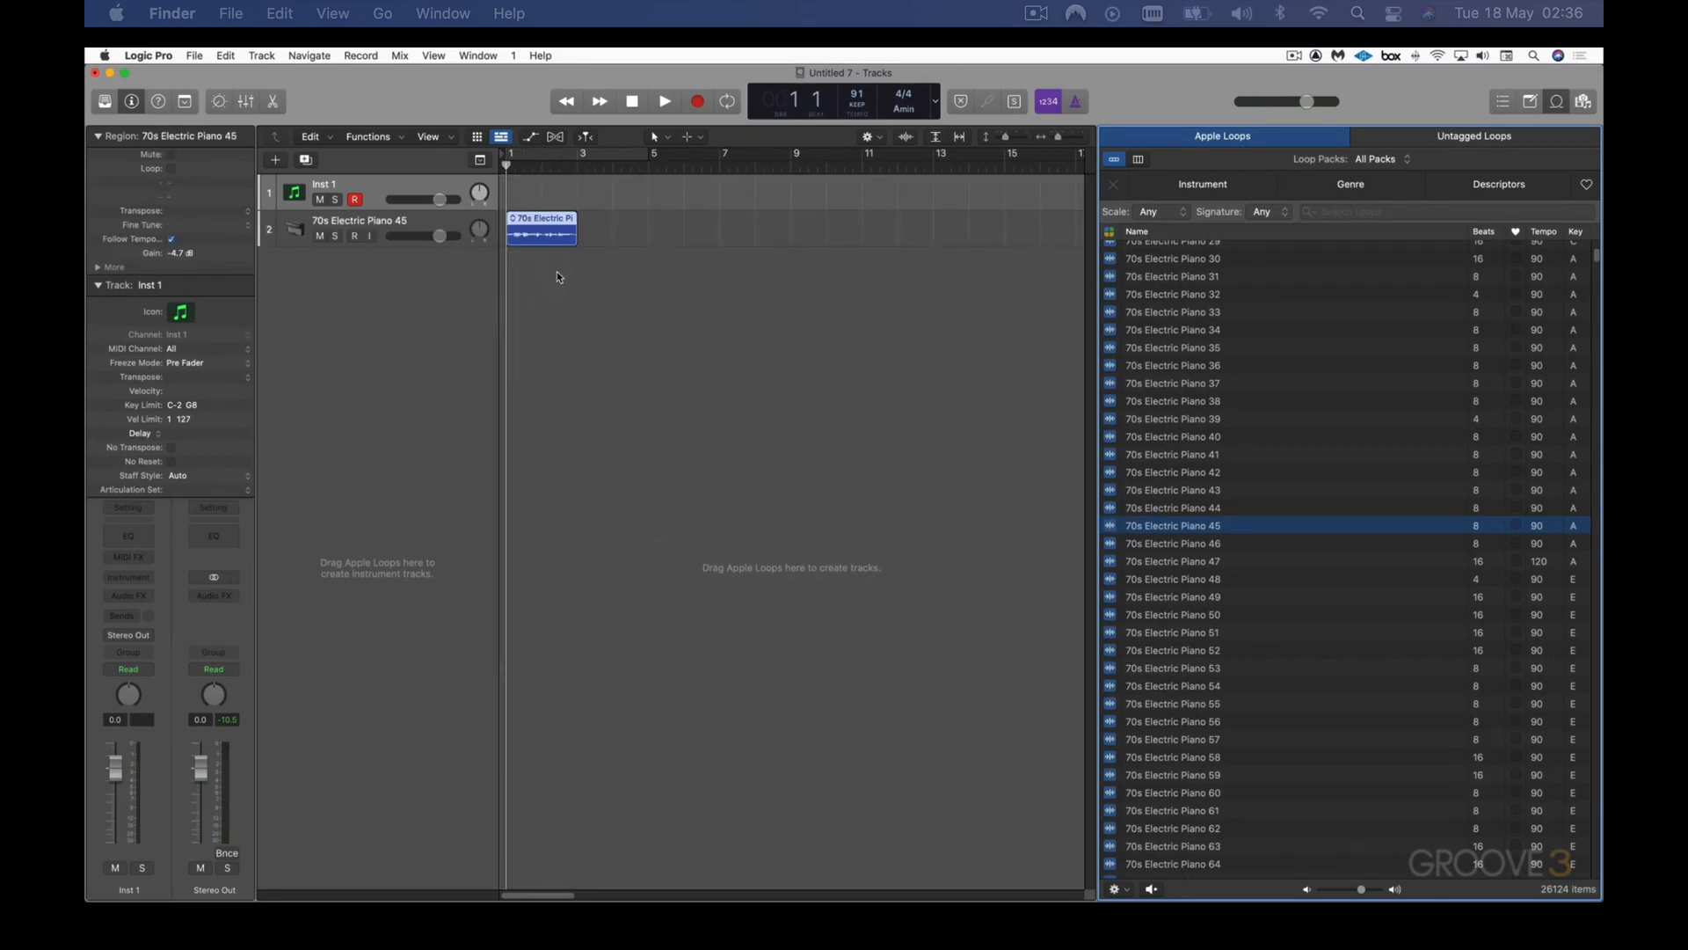
{"action": "key", "text": "space"}
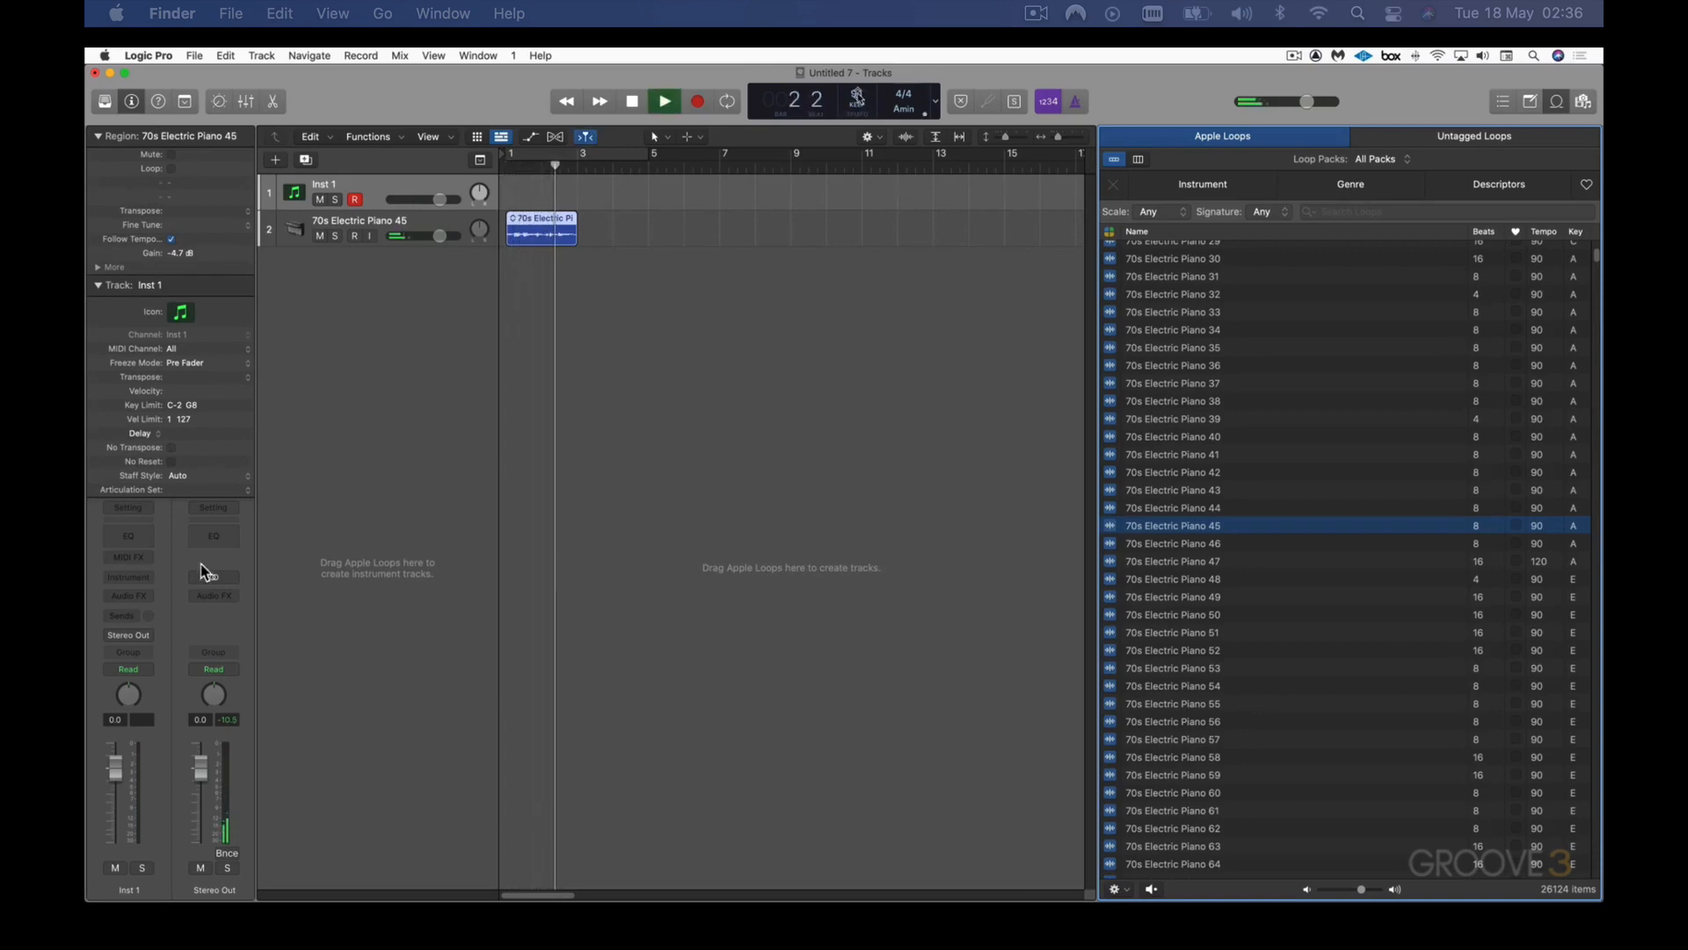
{"action": "key", "text": "space"}
{"action": "key", "text": "Return"}
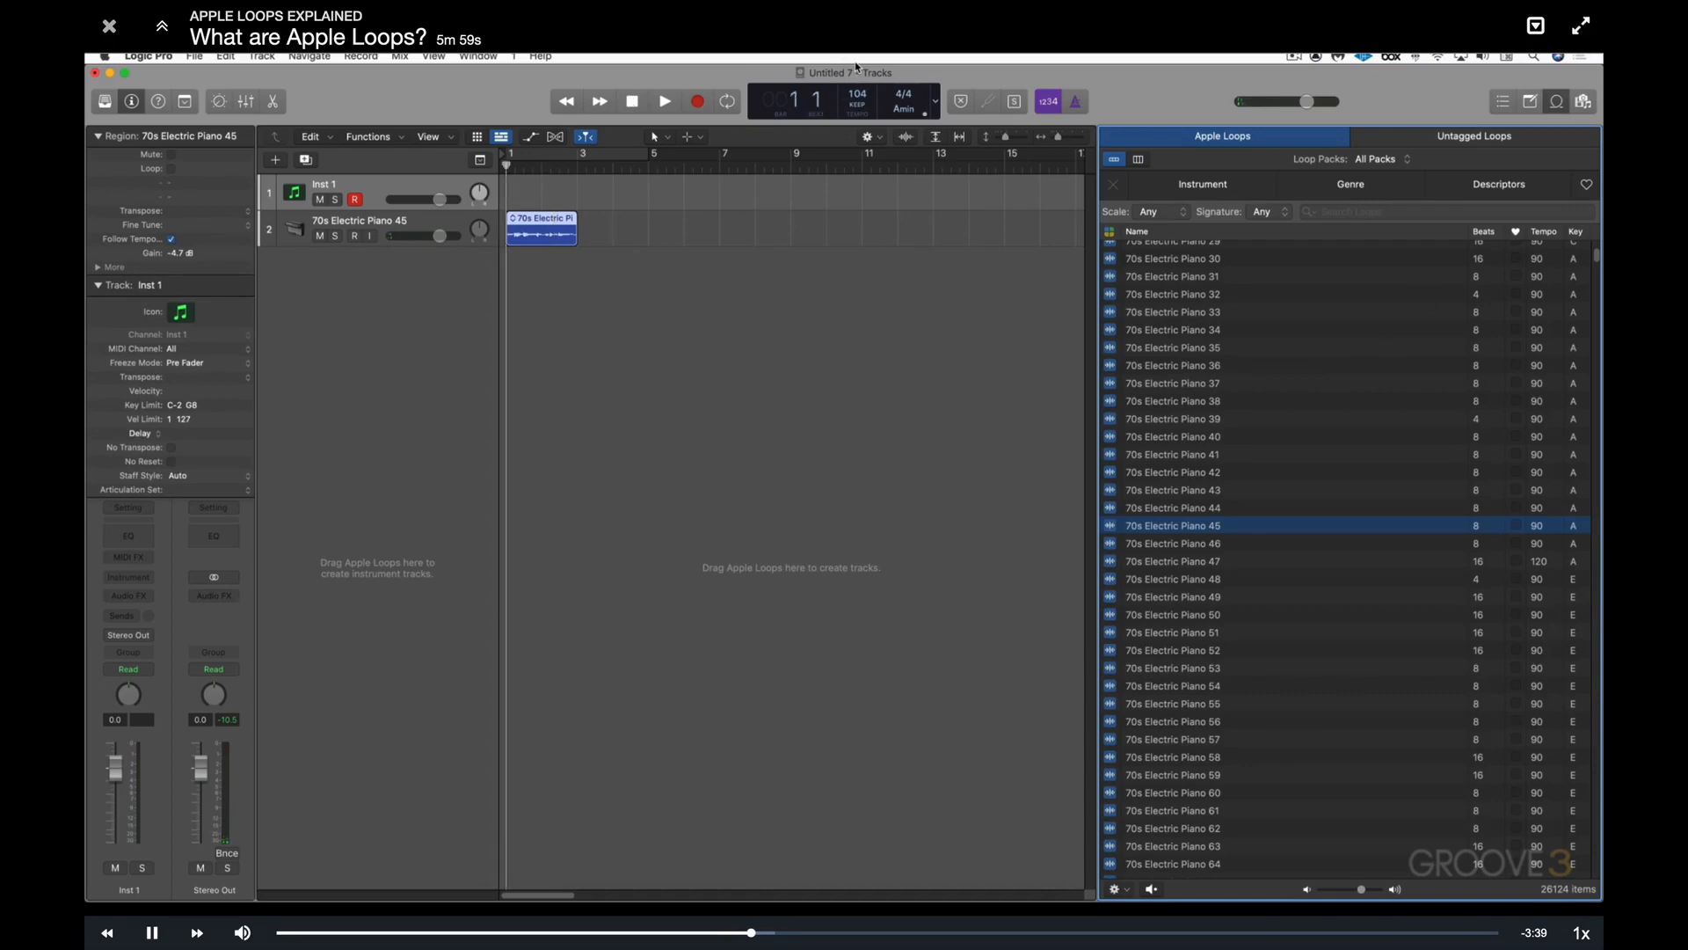
{"action": "key", "text": "space"}
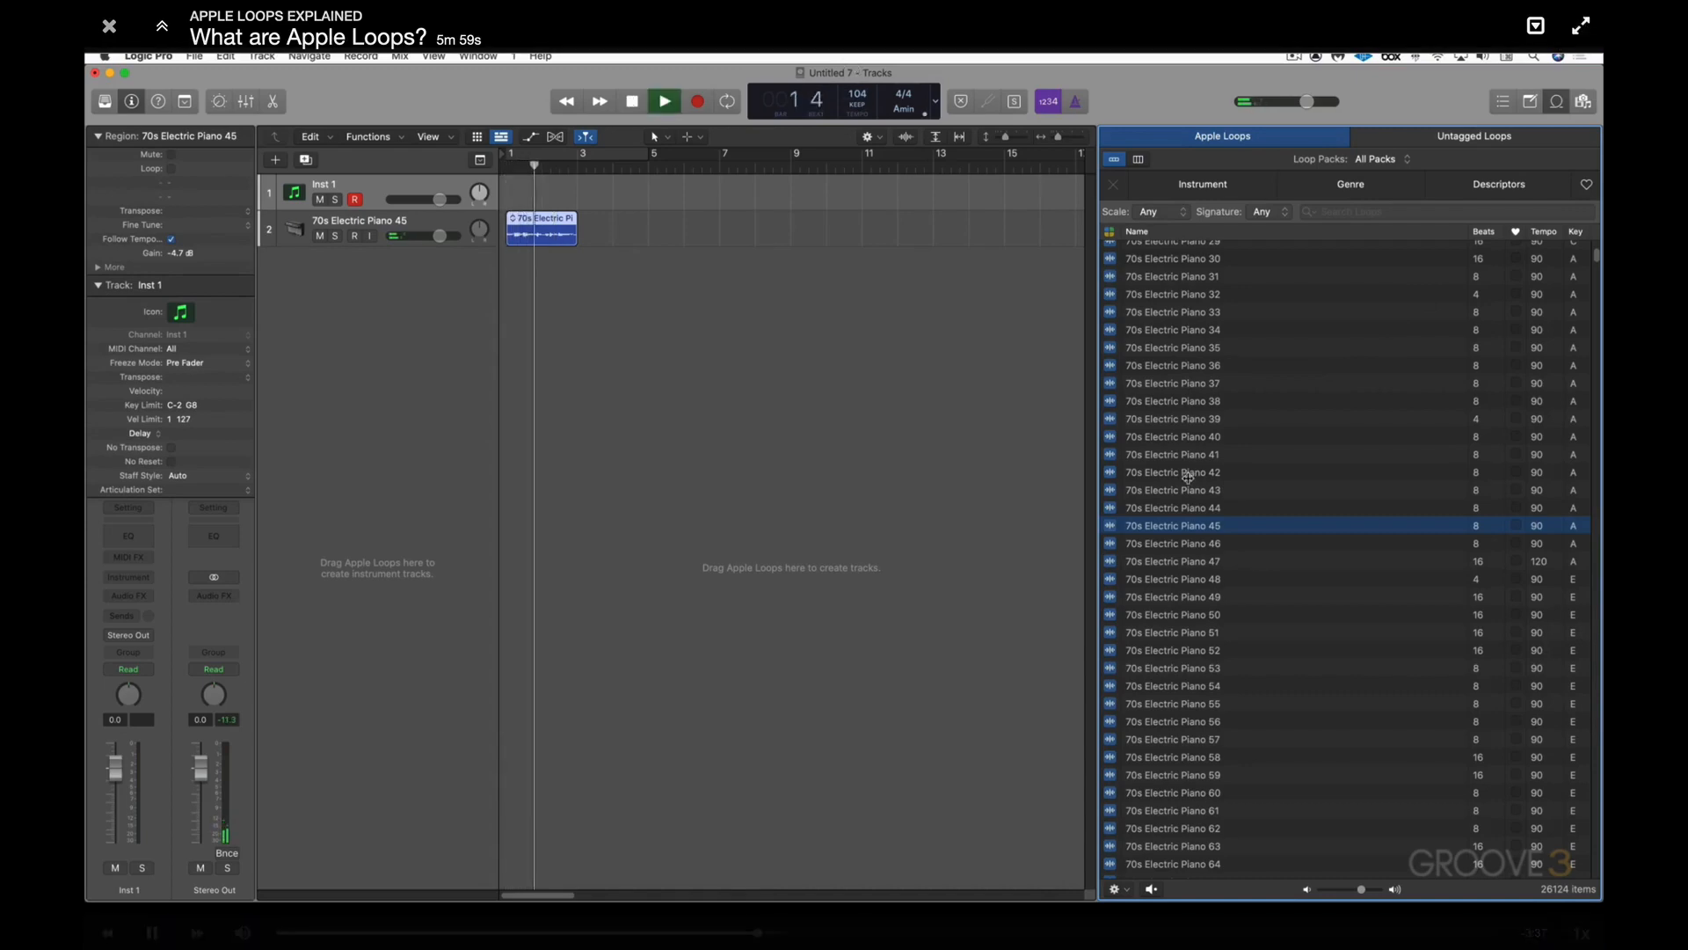
{"action": "key", "text": "space"}
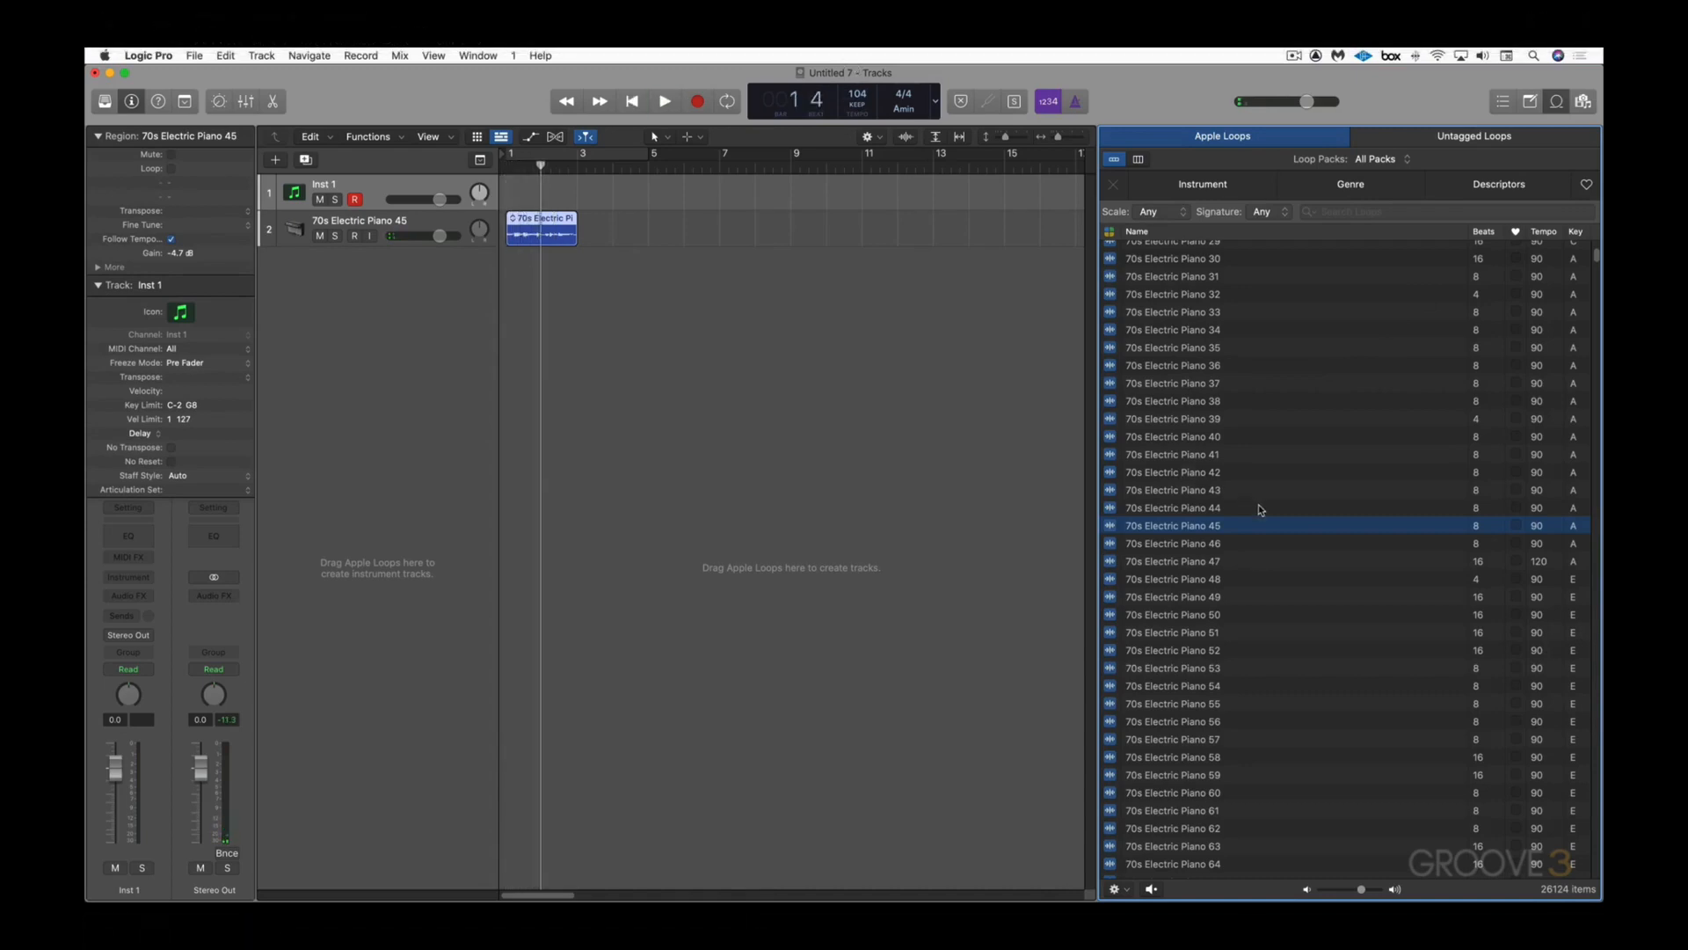
Step: Find the 80s Dance Bass Synth loops and preview numbers 15 and 16
{"action": "scroll", "coordinate": [1245, 525], "scroll_direction": "down", "scroll_amount": 15}
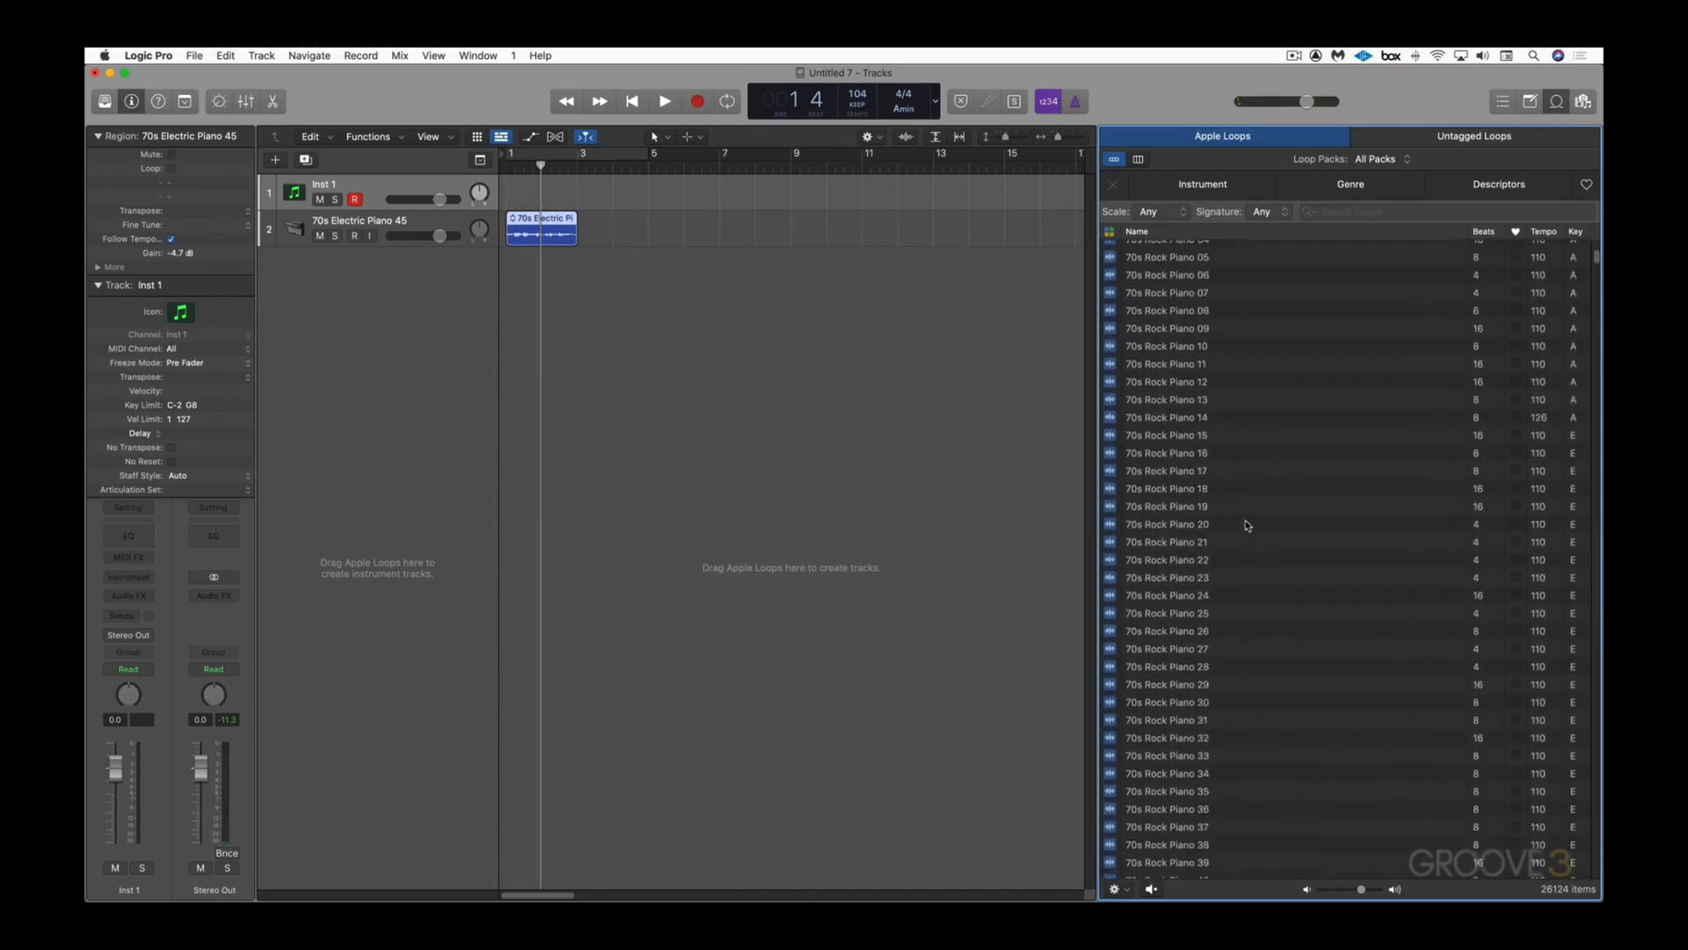
{"action": "scroll", "coordinate": [1245, 525], "scroll_direction": "down", "scroll_amount": 10}
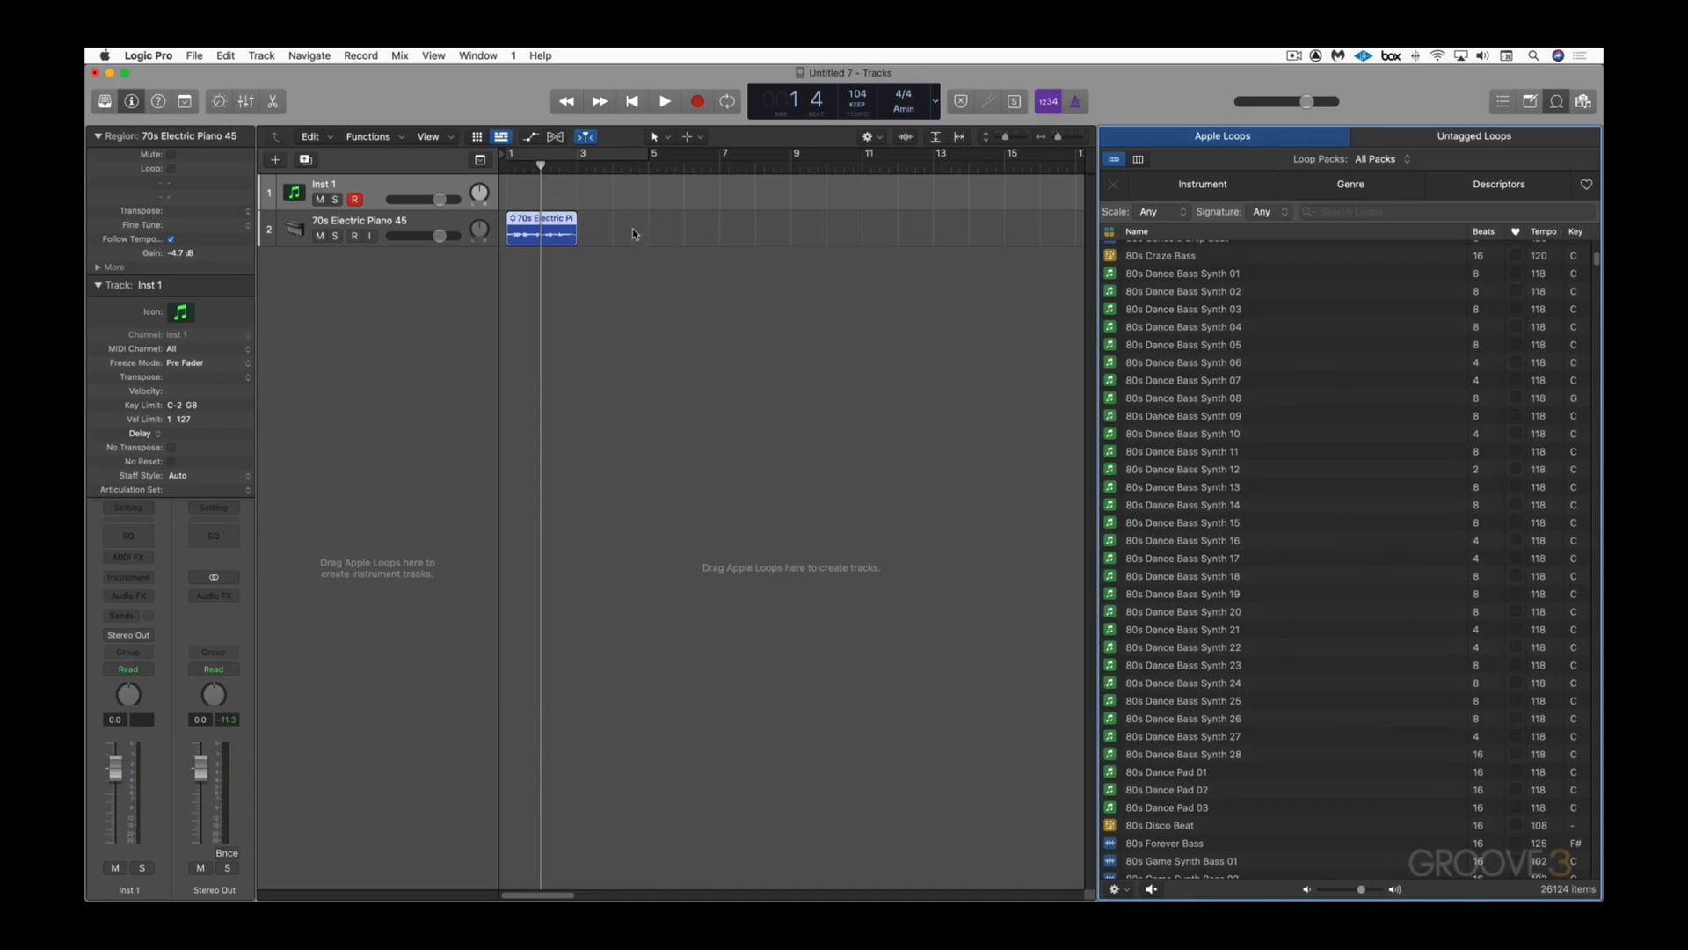
{"action": "left_click", "coordinate": [1146, 524]}
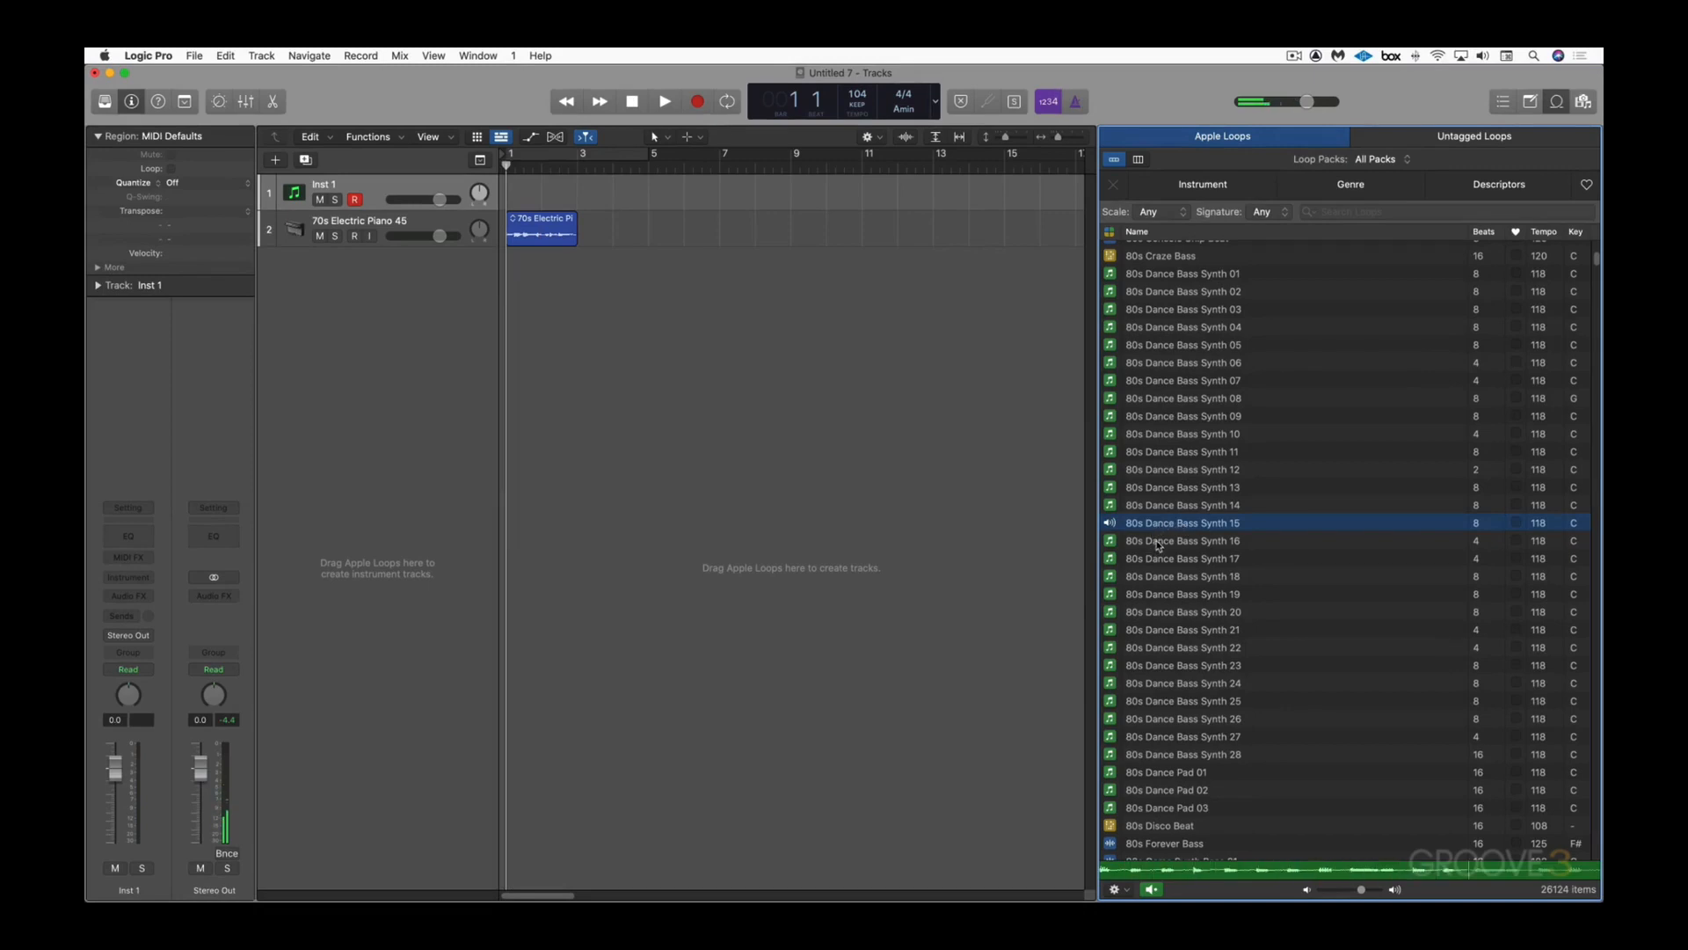
{"action": "left_click", "coordinate": [1158, 542]}
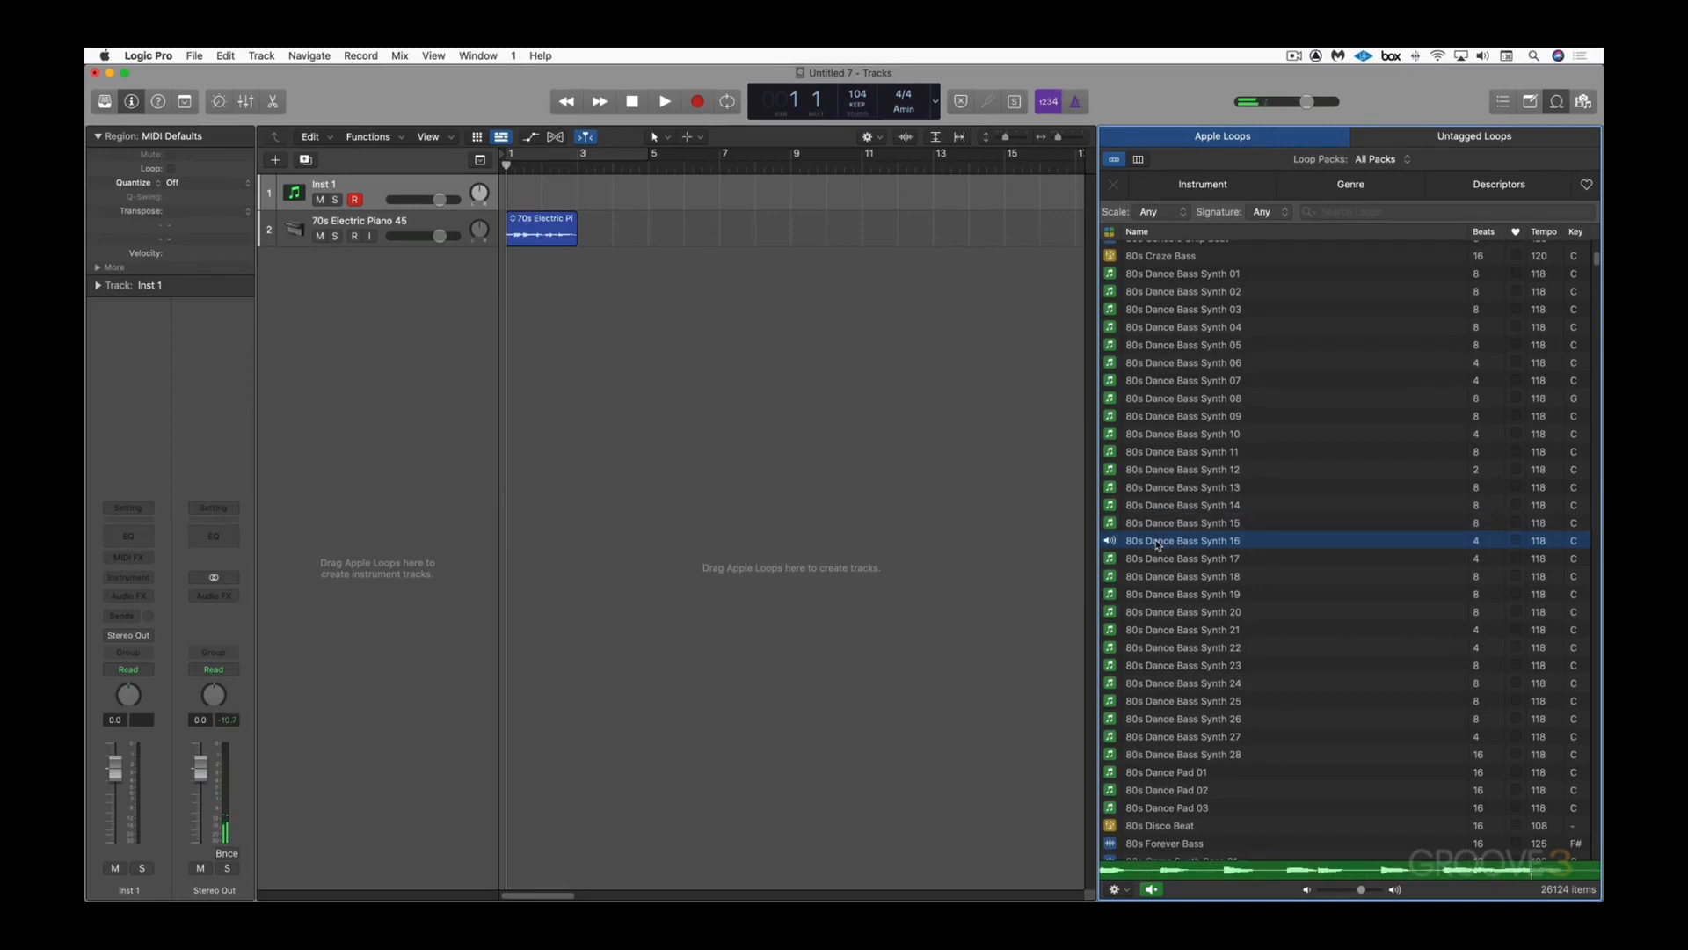
{"action": "left_click", "coordinate": [1156, 542]}
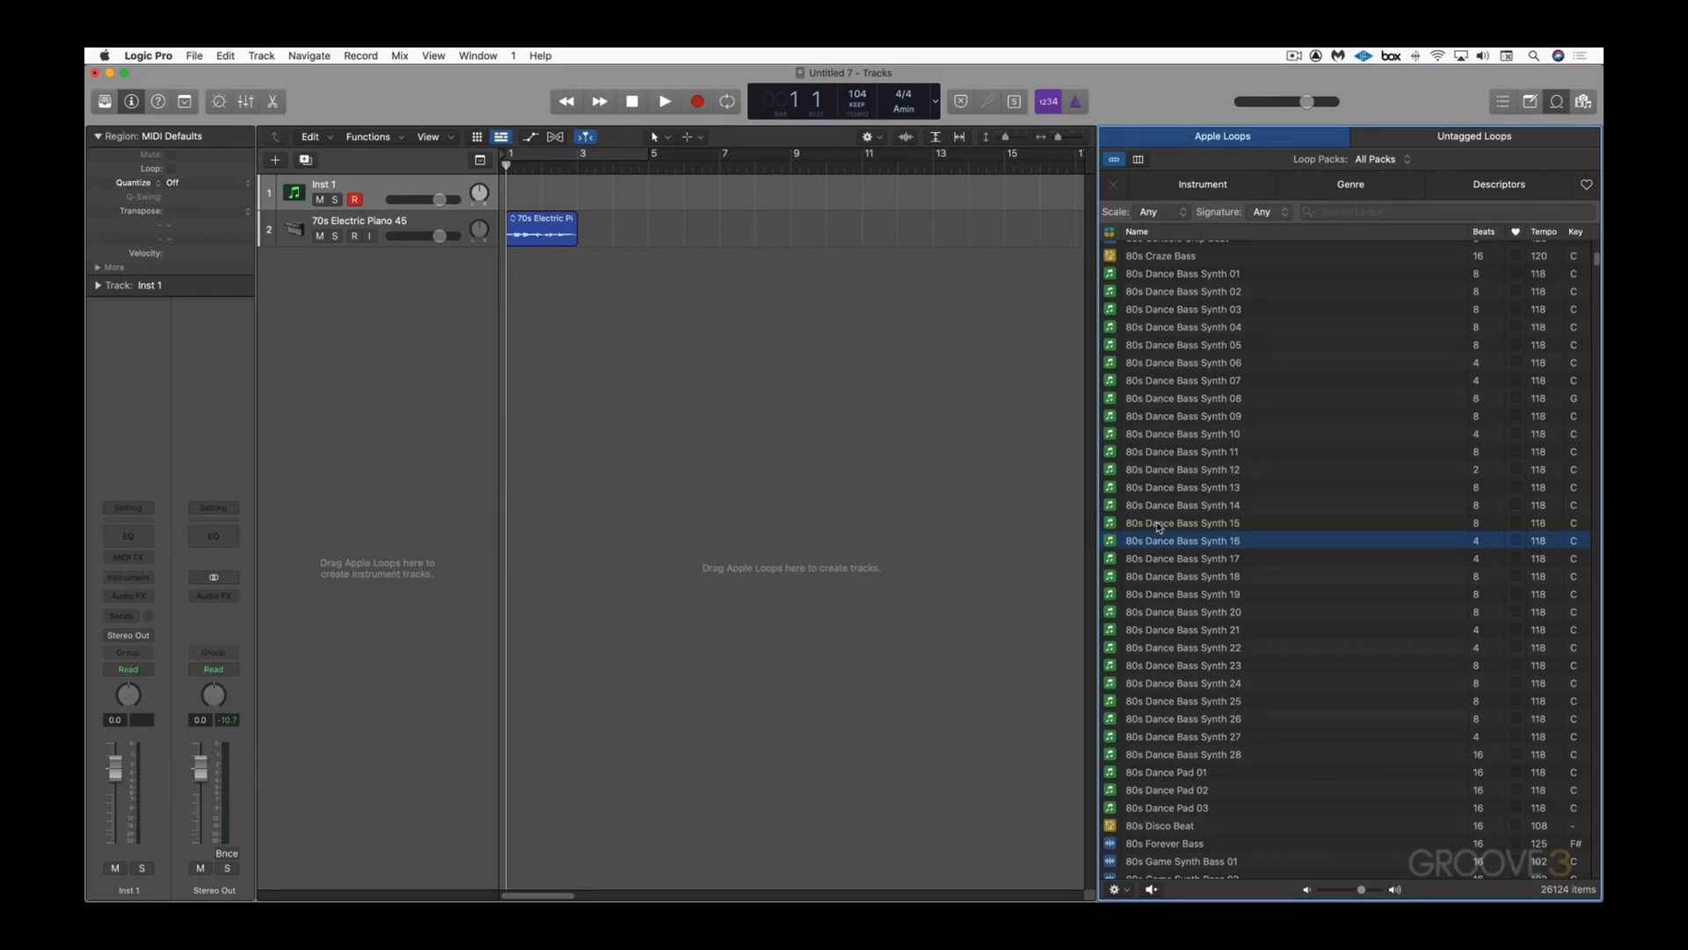
Step: Place the 80s Dance Bass Synth 15 loop on the Inst 1 track at bar 1 and view its notes in the Piano Roll
{"action": "left_click_drag", "start_coordinate": [1160, 527], "coordinate": [507, 183]}
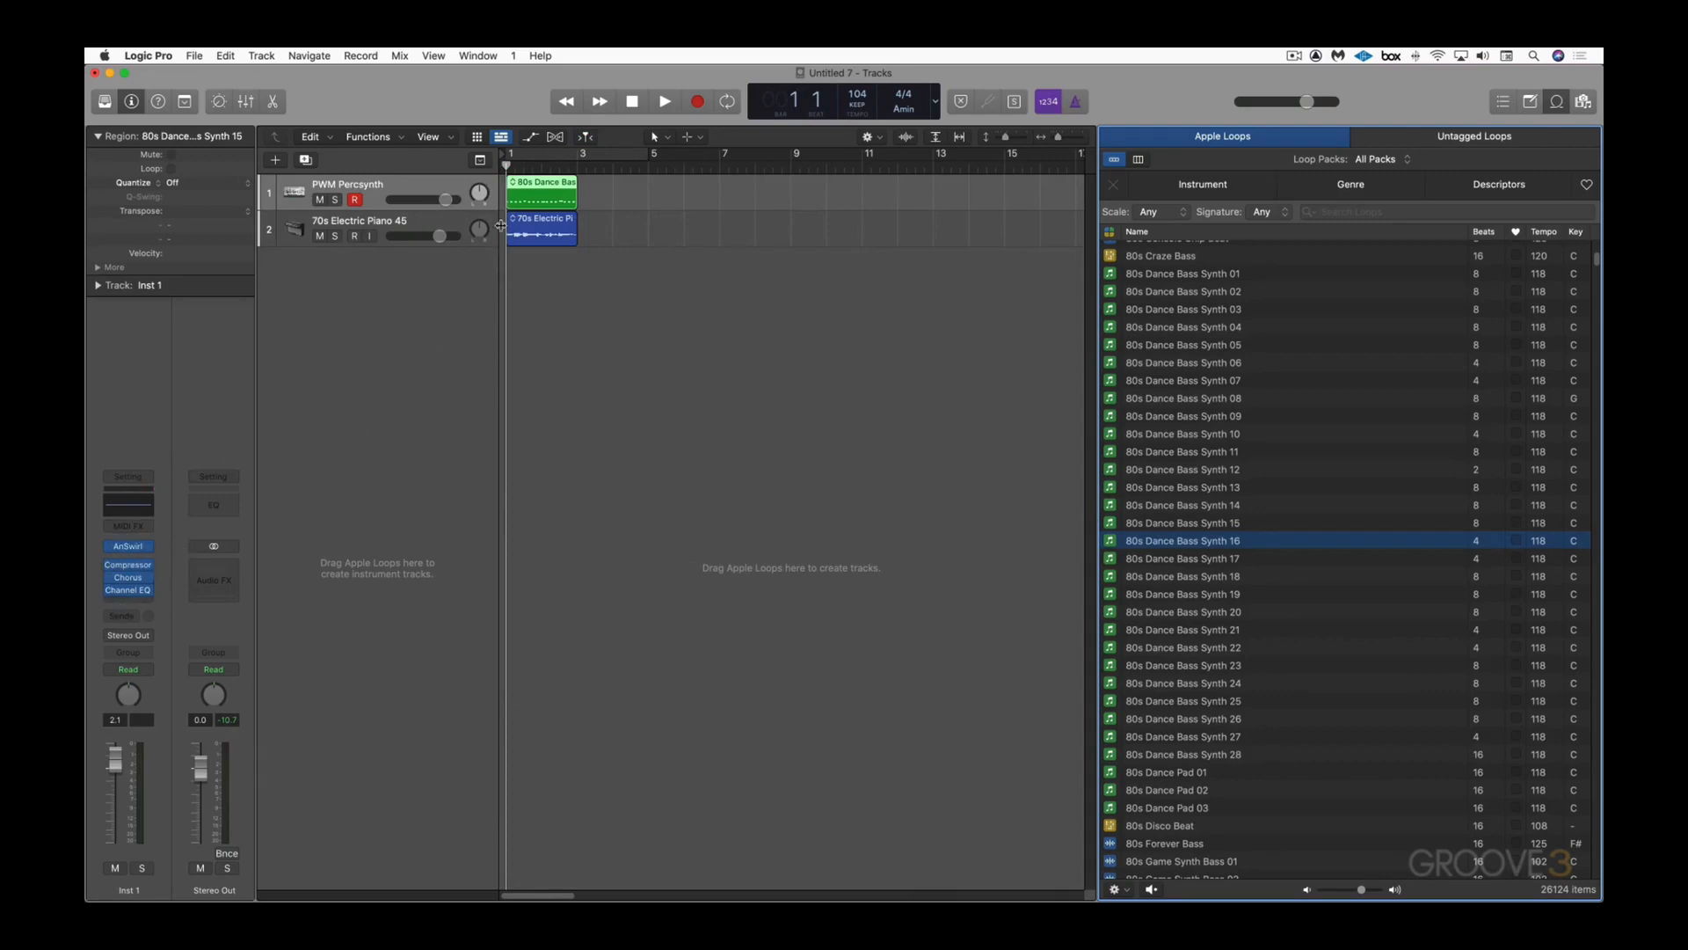
{"action": "double_click", "coordinate": [561, 182]}
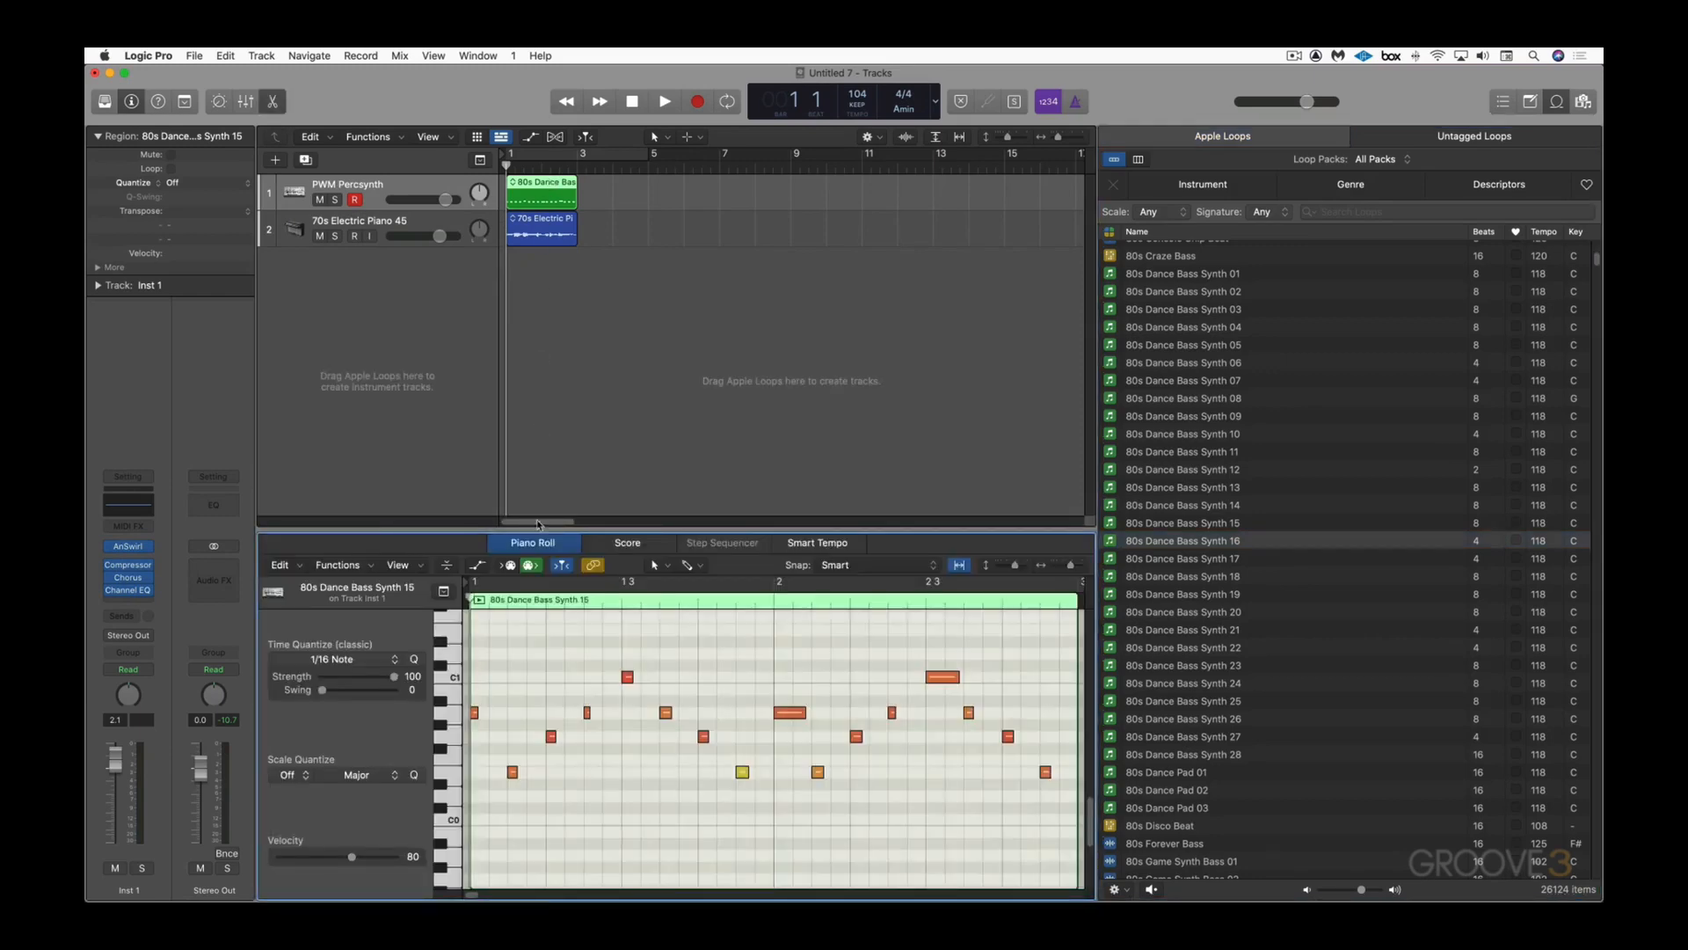
{"action": "key", "text": "e"}
Step: Play the bass synth and electric piano loops together and try to transpose the bass synth region
{"action": "key", "text": "space"}
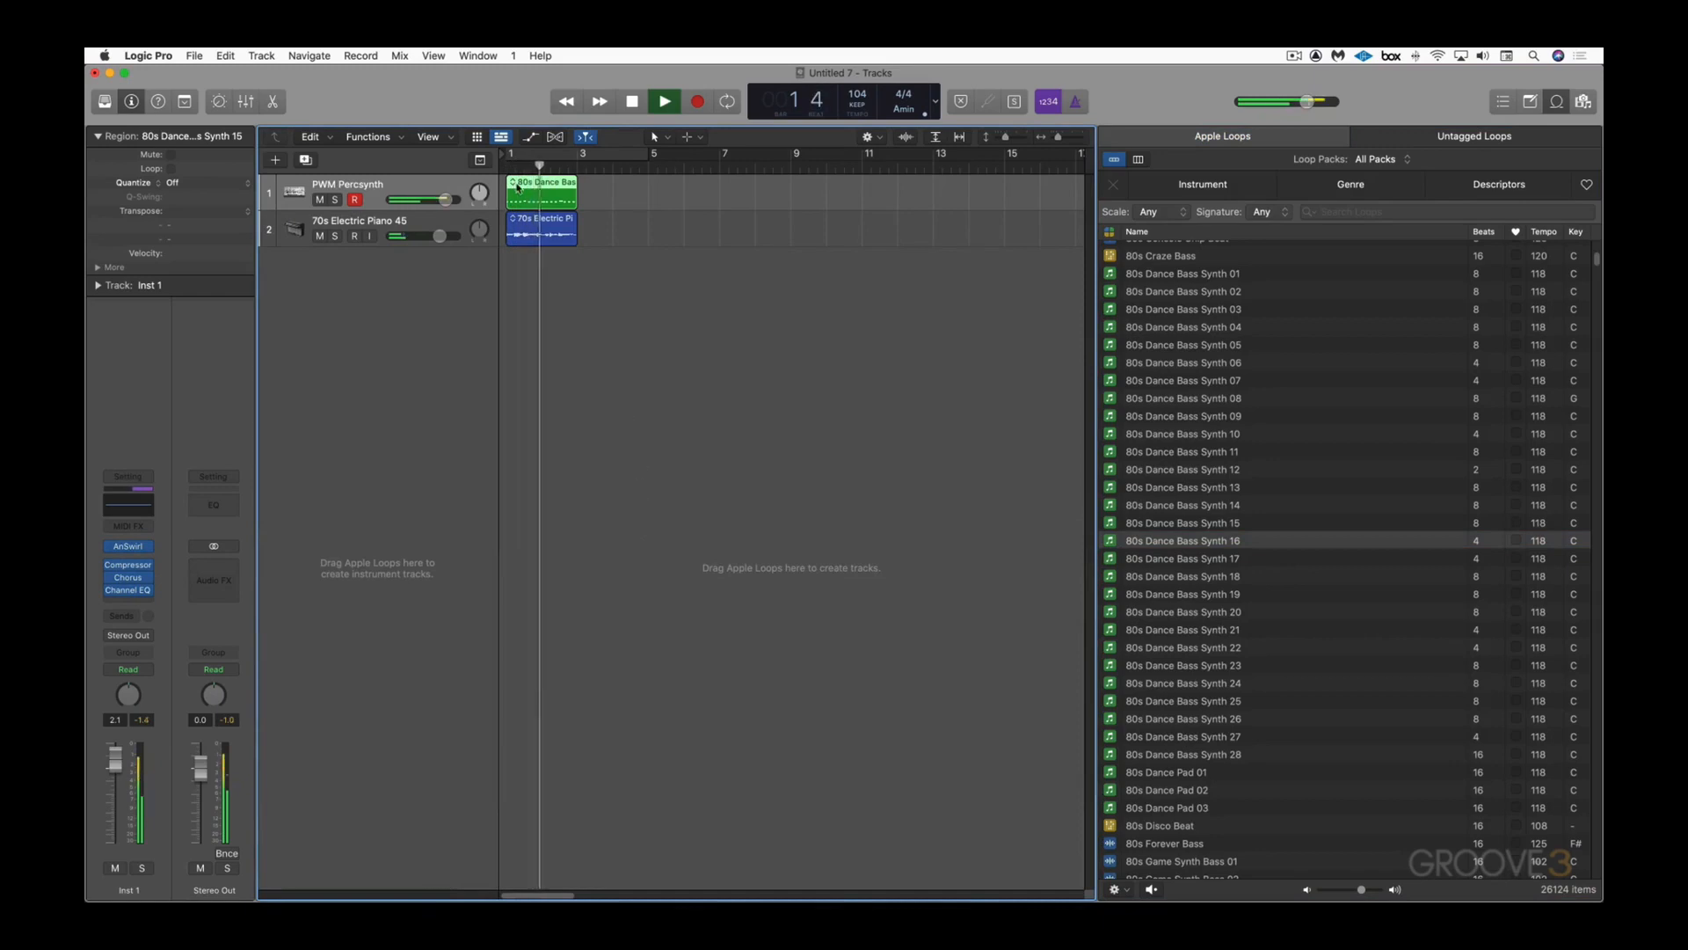
{"action": "key", "text": "space"}
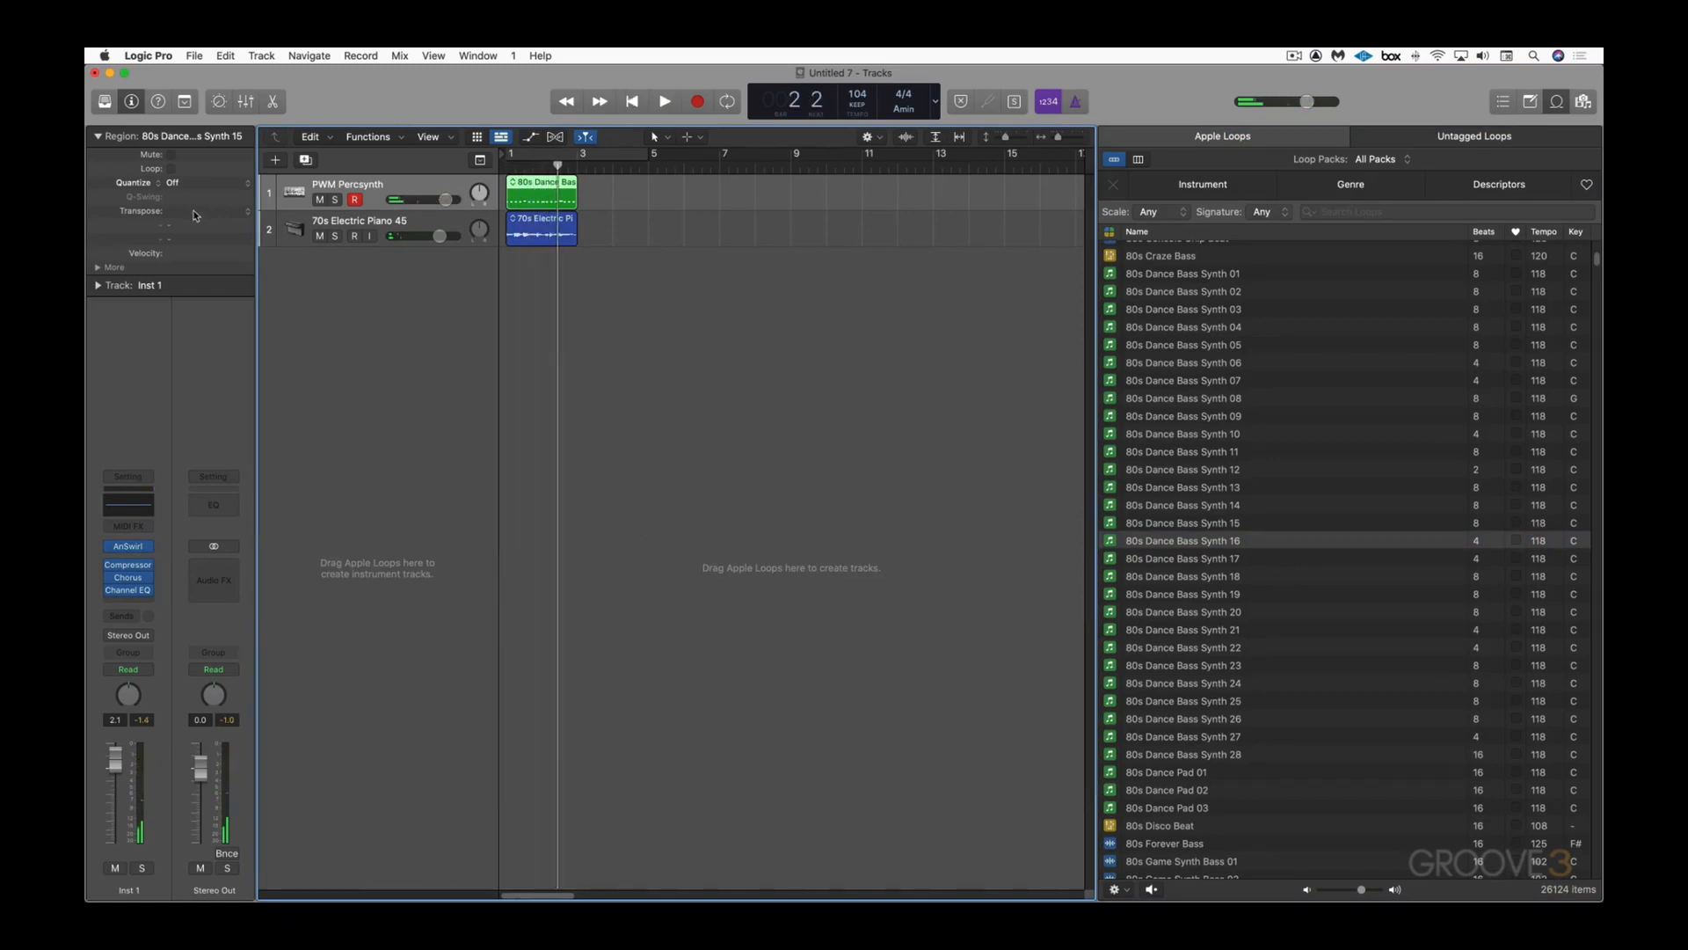
{"action": "key", "text": "Up"}
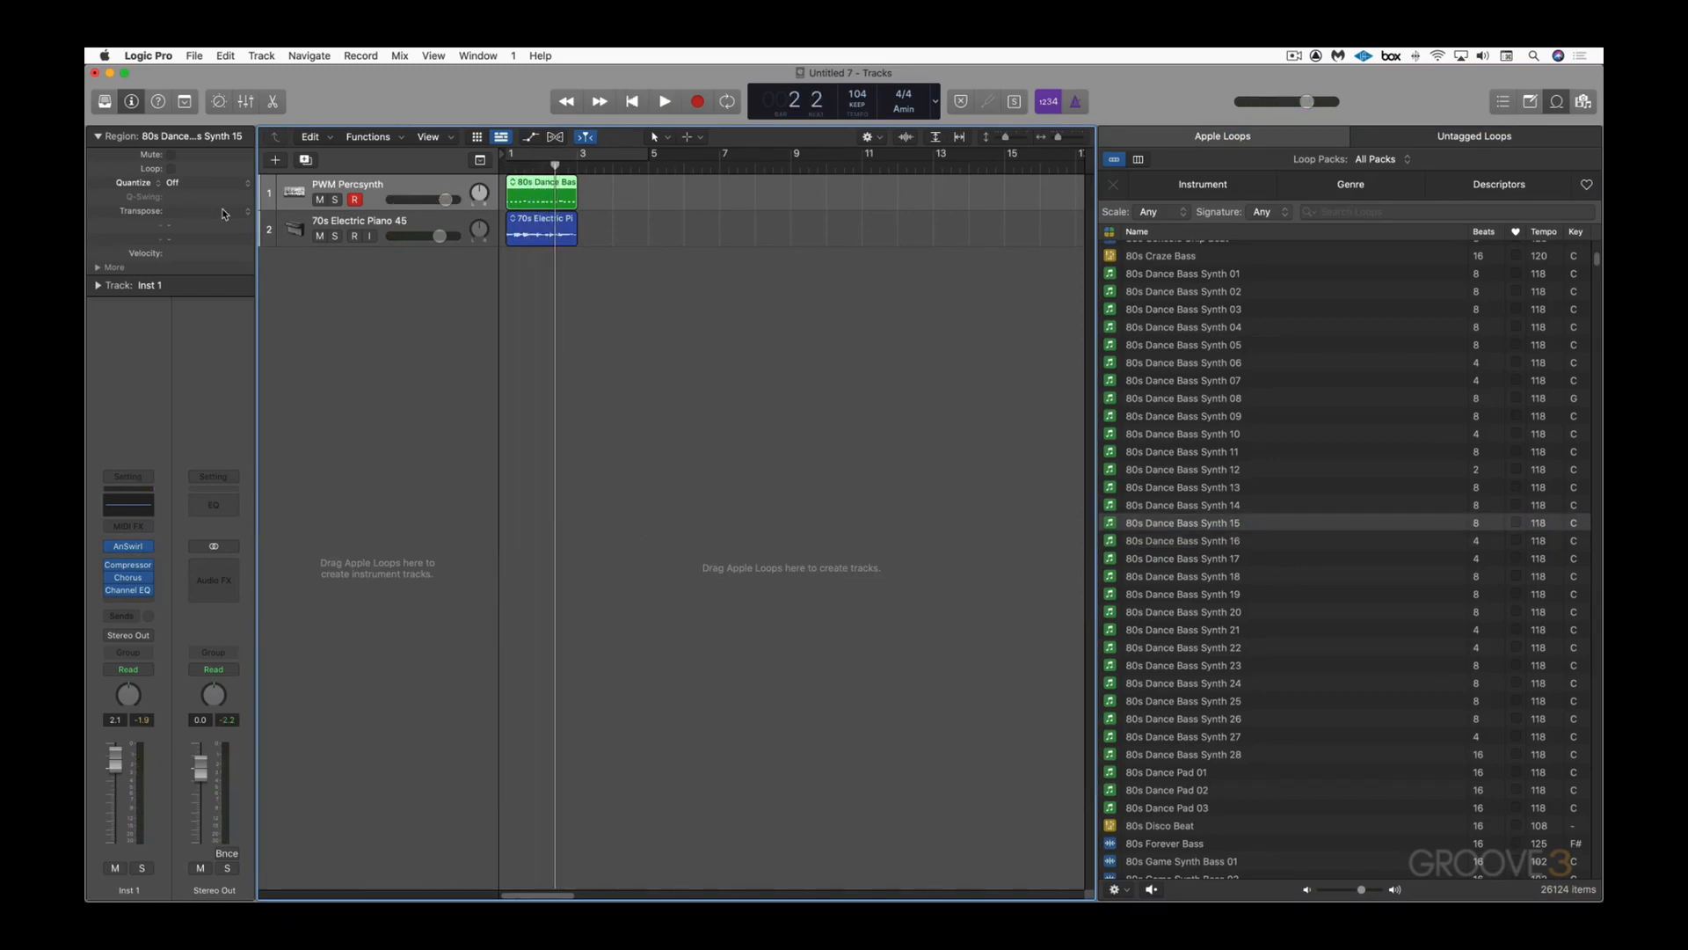
{"action": "left_click_drag", "start_coordinate": [223, 213], "coordinate": [223, 215]}
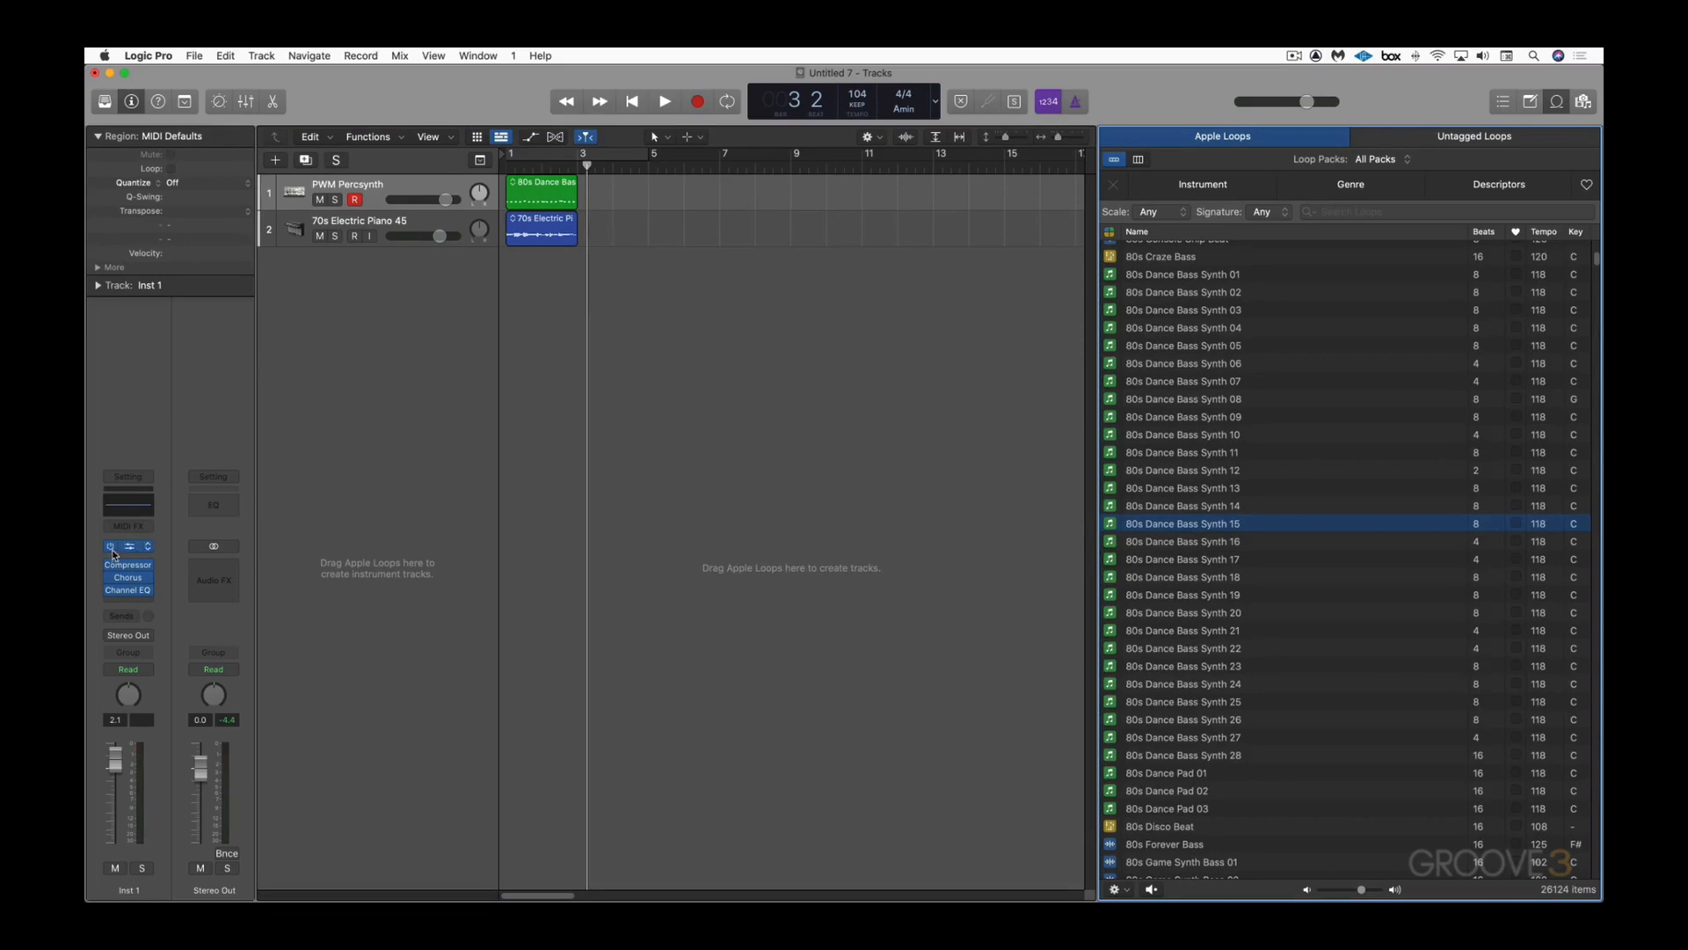
{"action": "mouse_move", "coordinate": [130, 596]}
Step: Filter the loop list to show only Drummer Loops
{"action": "scroll", "coordinate": [1247, 434], "scroll_direction": "down", "scroll_amount": 15}
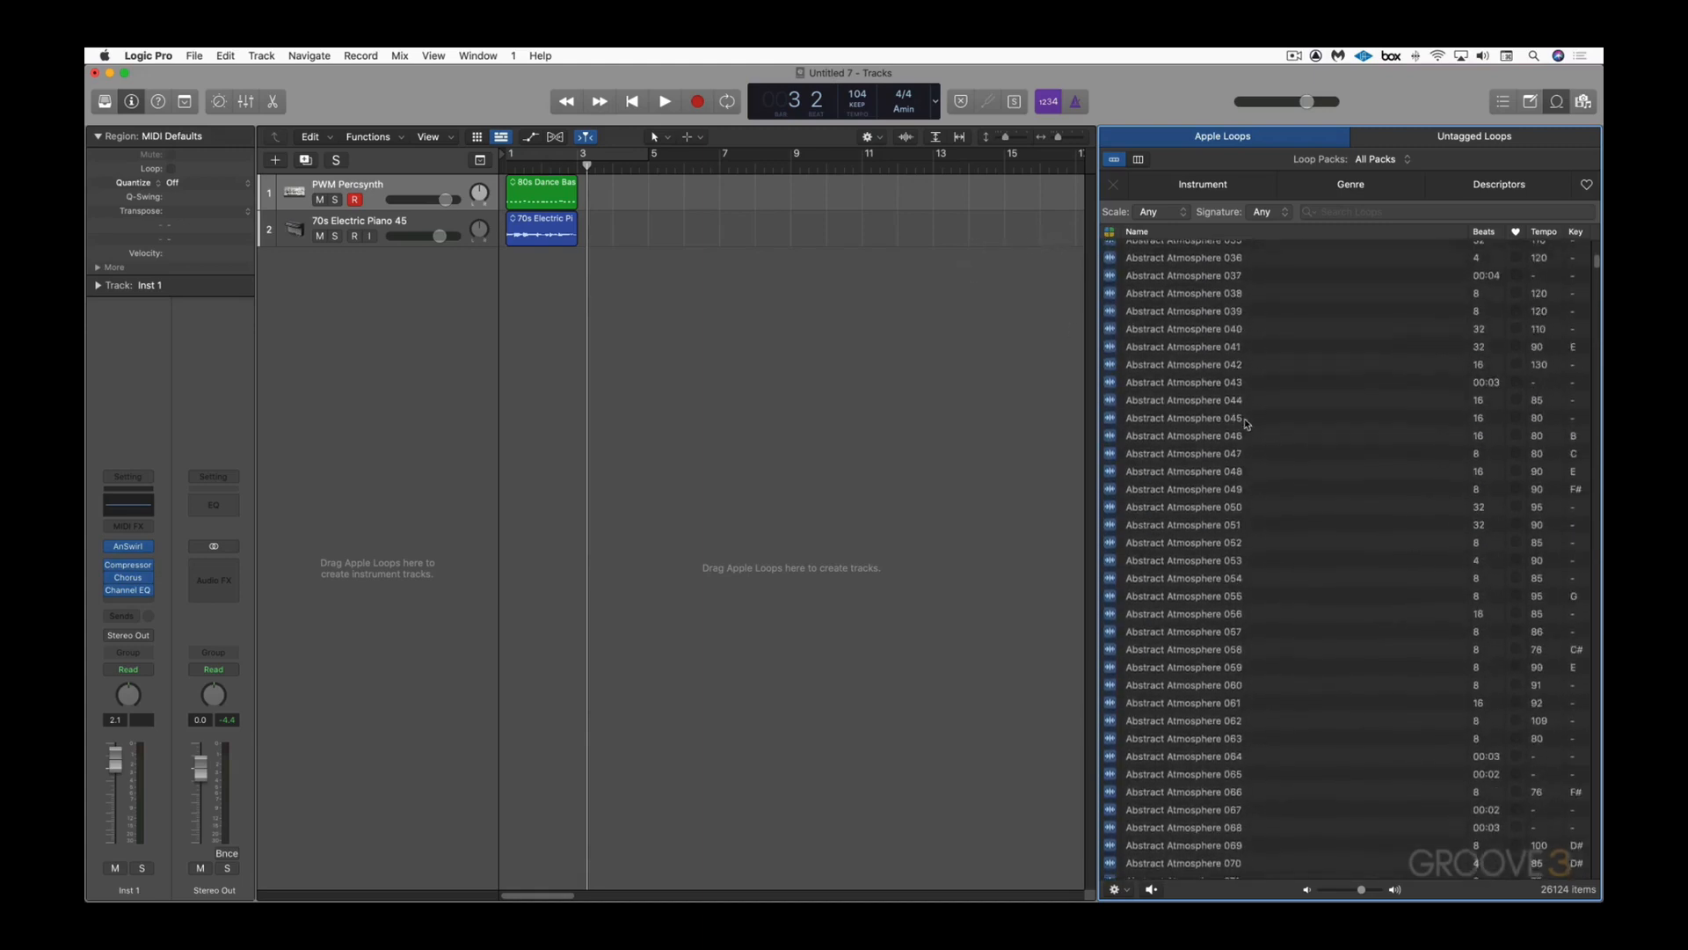
{"action": "scroll", "coordinate": [1132, 255], "scroll_direction": "down", "scroll_amount": 2}
{"action": "left_click", "coordinate": [1109, 233]}
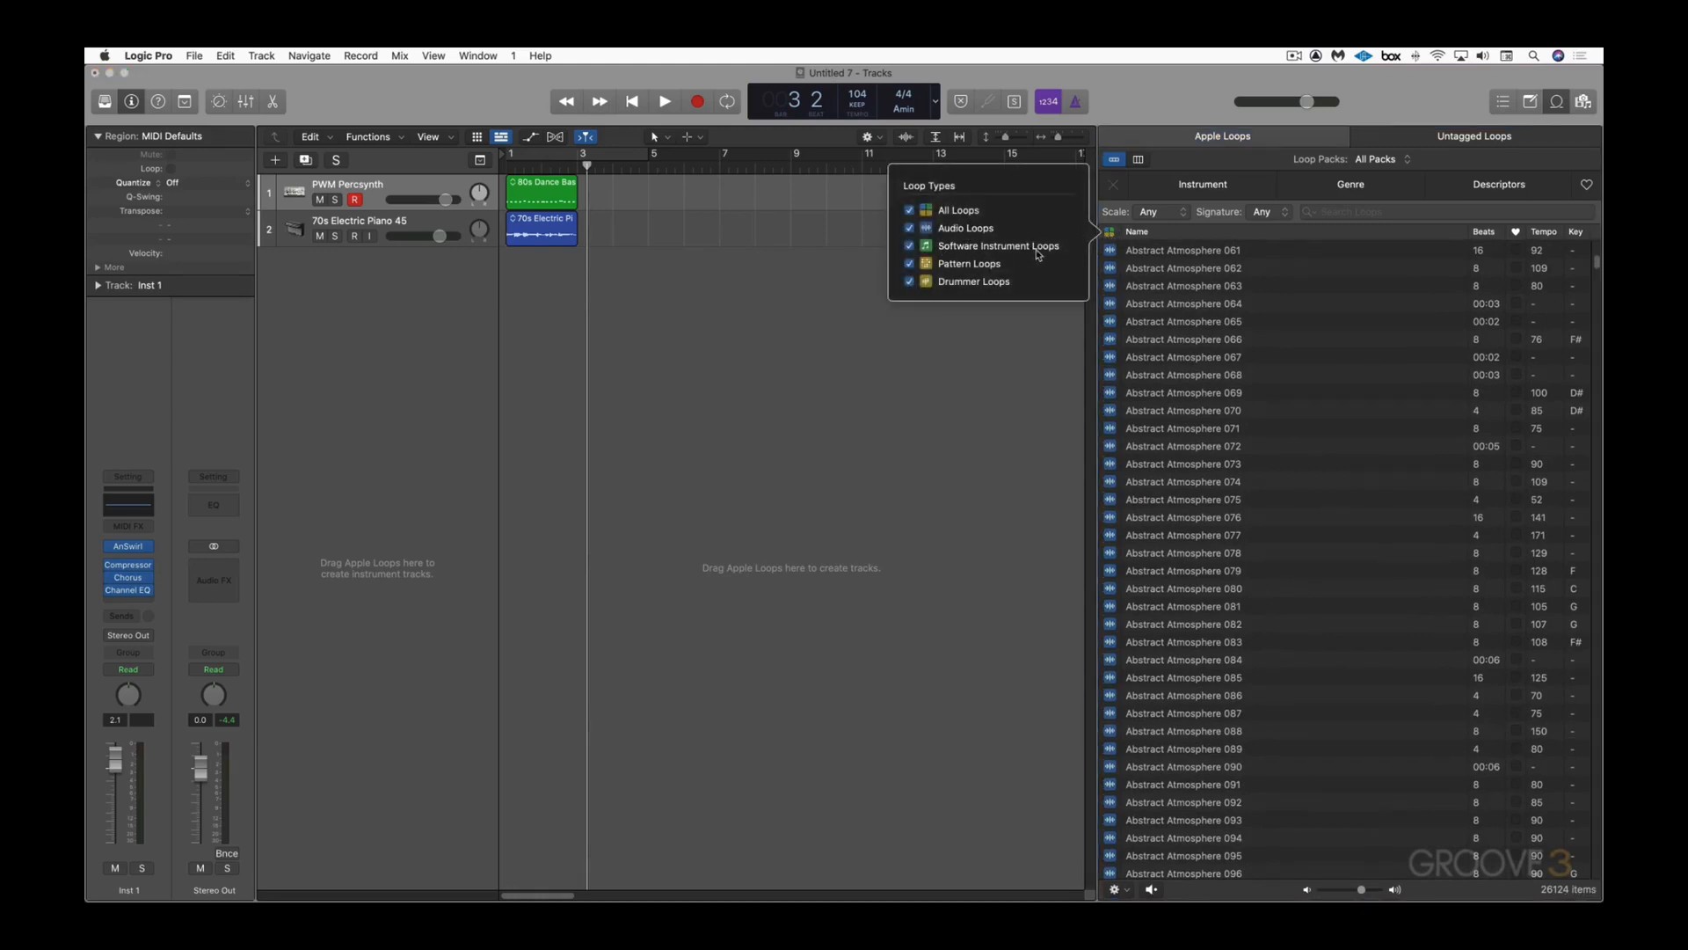
{"action": "left_click", "coordinate": [911, 282], "text": "alt"}
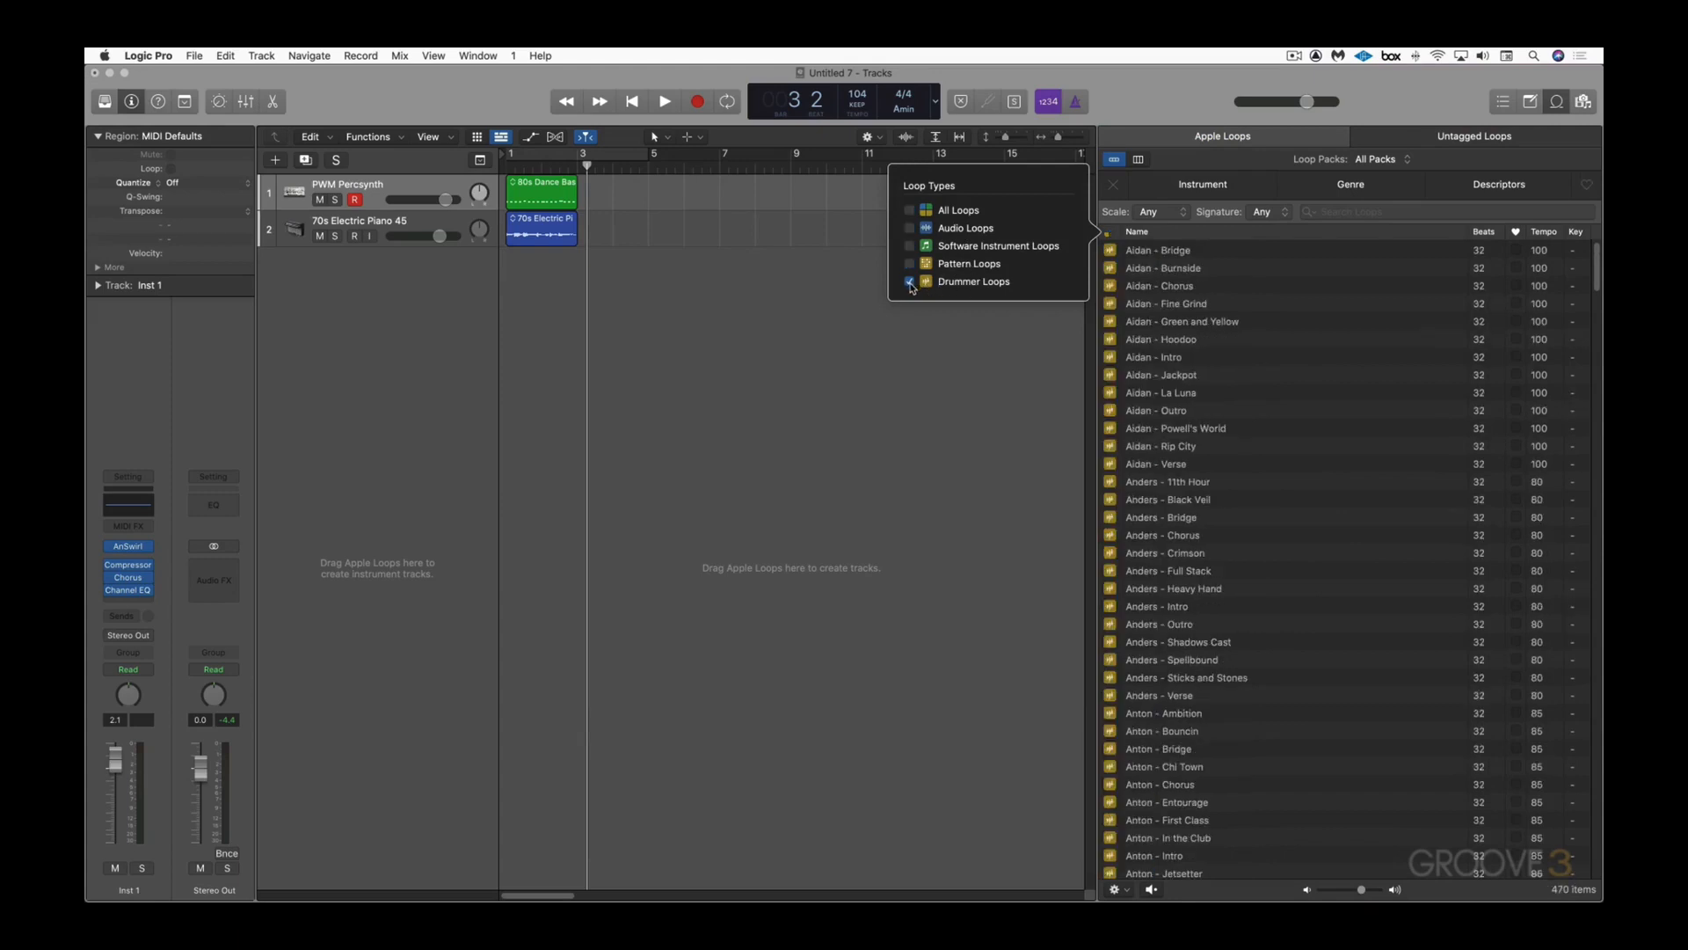
Step: Preview the Aidan - Verse drummer loop and place it on a new track below the electric piano at bar 1
{"action": "left_click", "coordinate": [1172, 467]}
{"action": "left_click", "coordinate": [1172, 465]}
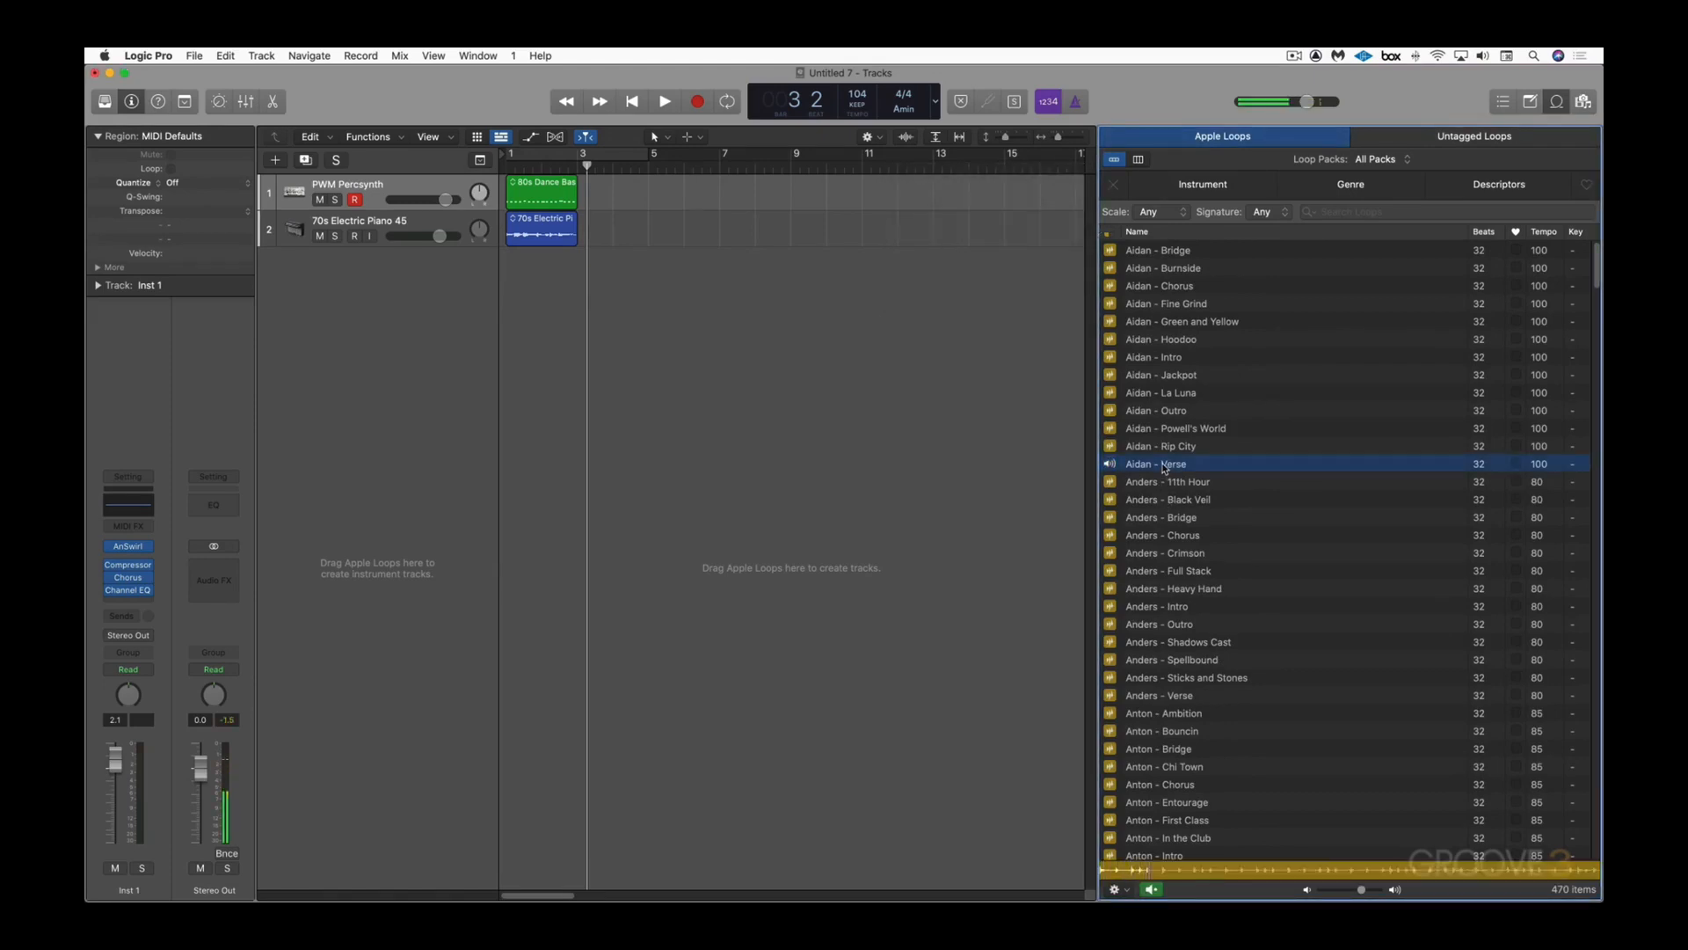
{"action": "left_click_drag", "start_coordinate": [1163, 466], "coordinate": [544, 330]}
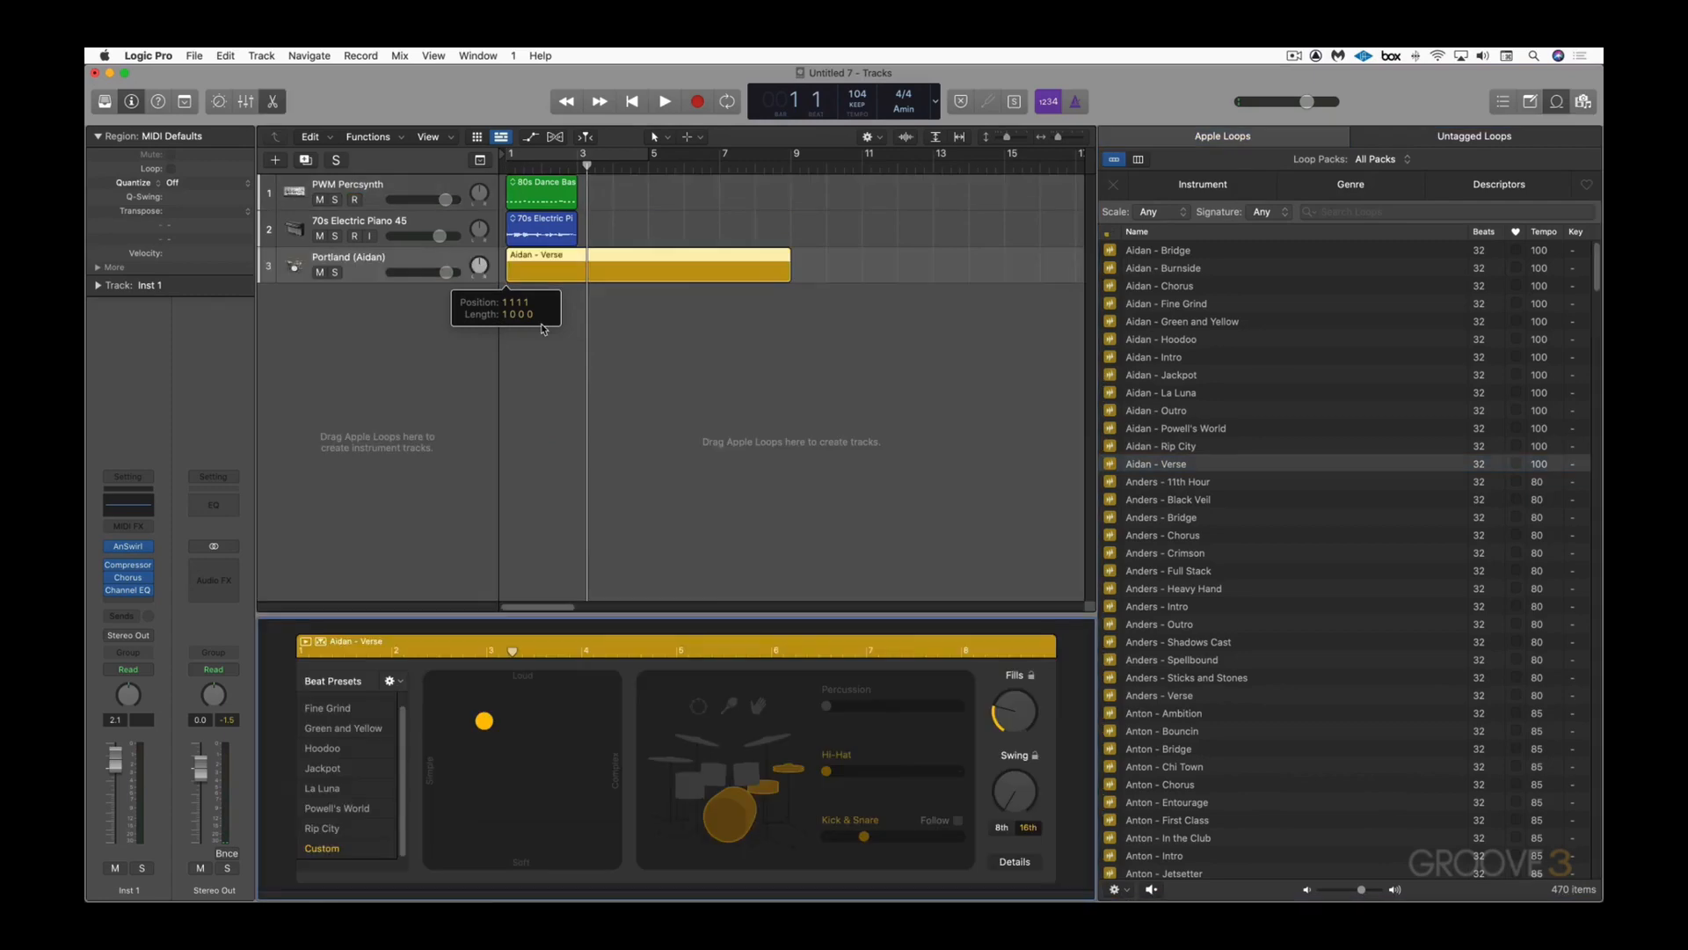
Step: Select the Aidan - Verse region and play all three loops together from the start of the project
{"action": "left_click", "coordinate": [569, 274]}
{"action": "key", "text": "Return"}
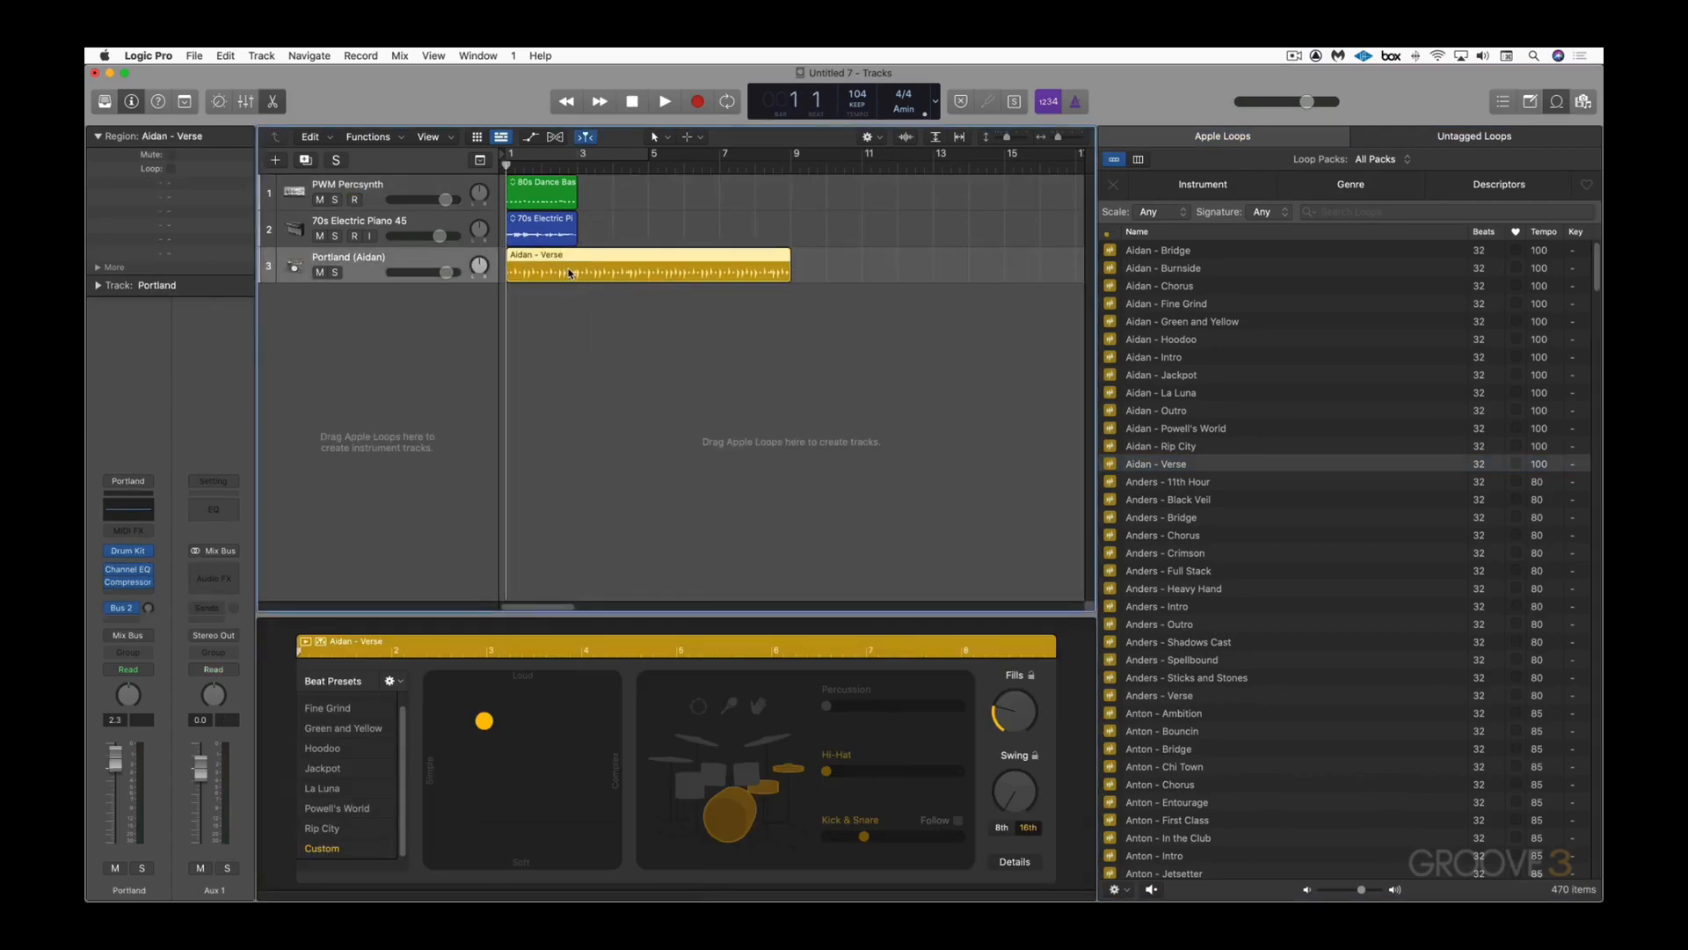
{"action": "key", "text": "space"}
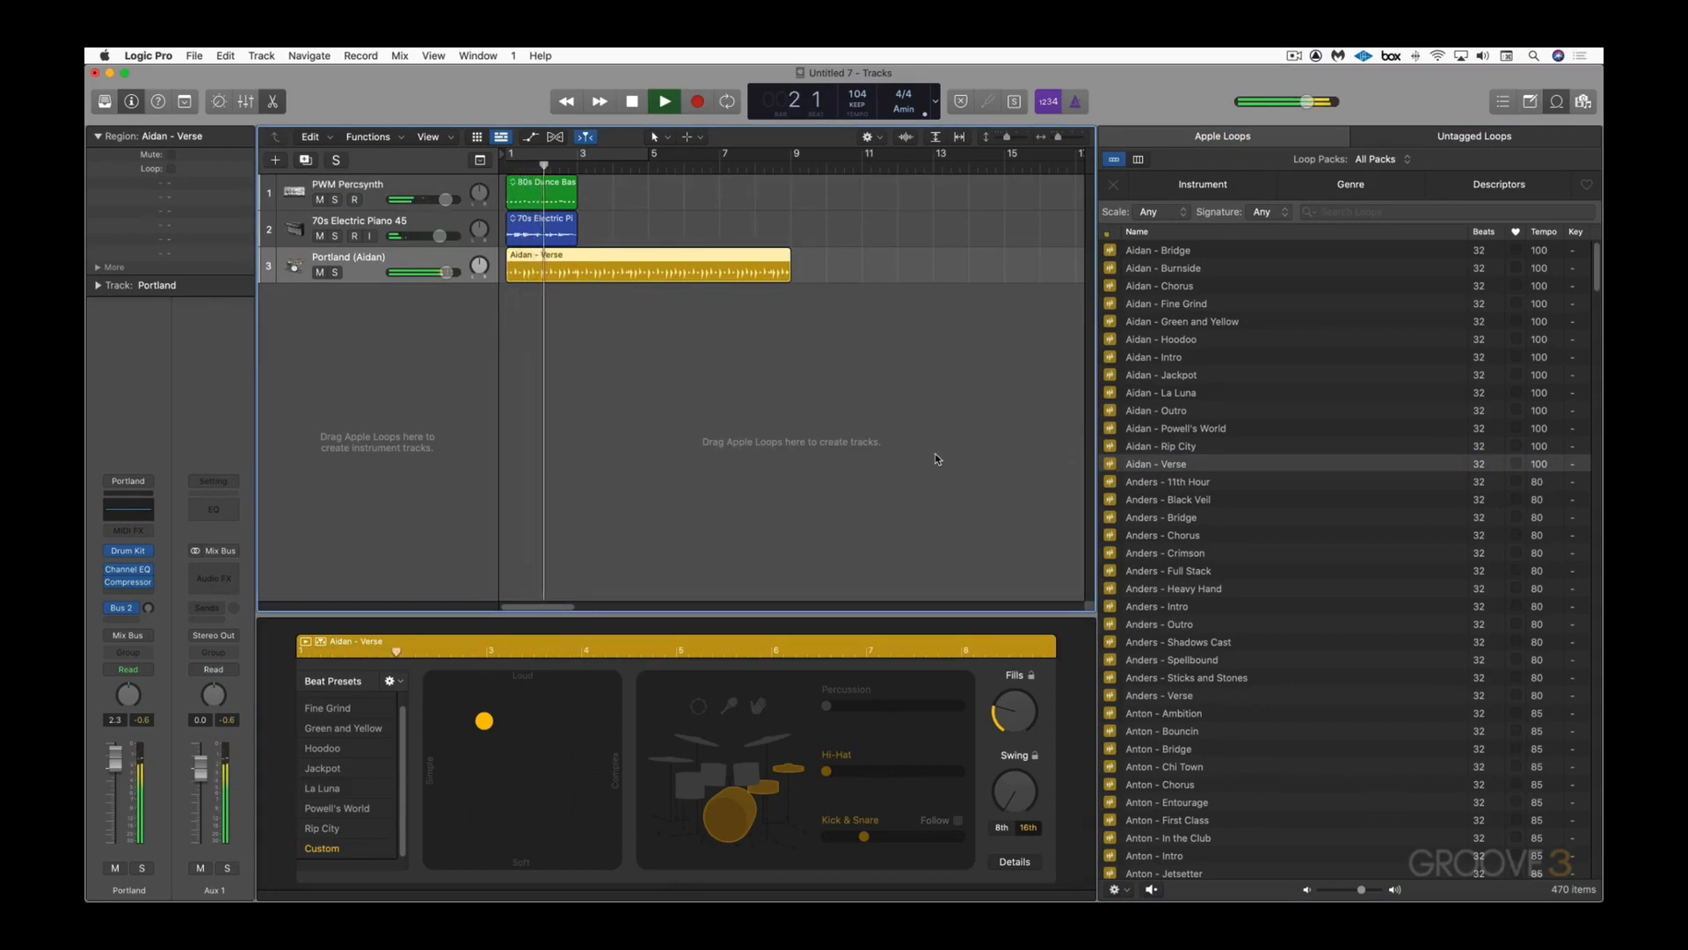
Step: Stop playback and filter the loop list to show only Pattern Loops
{"action": "key", "text": "space"}
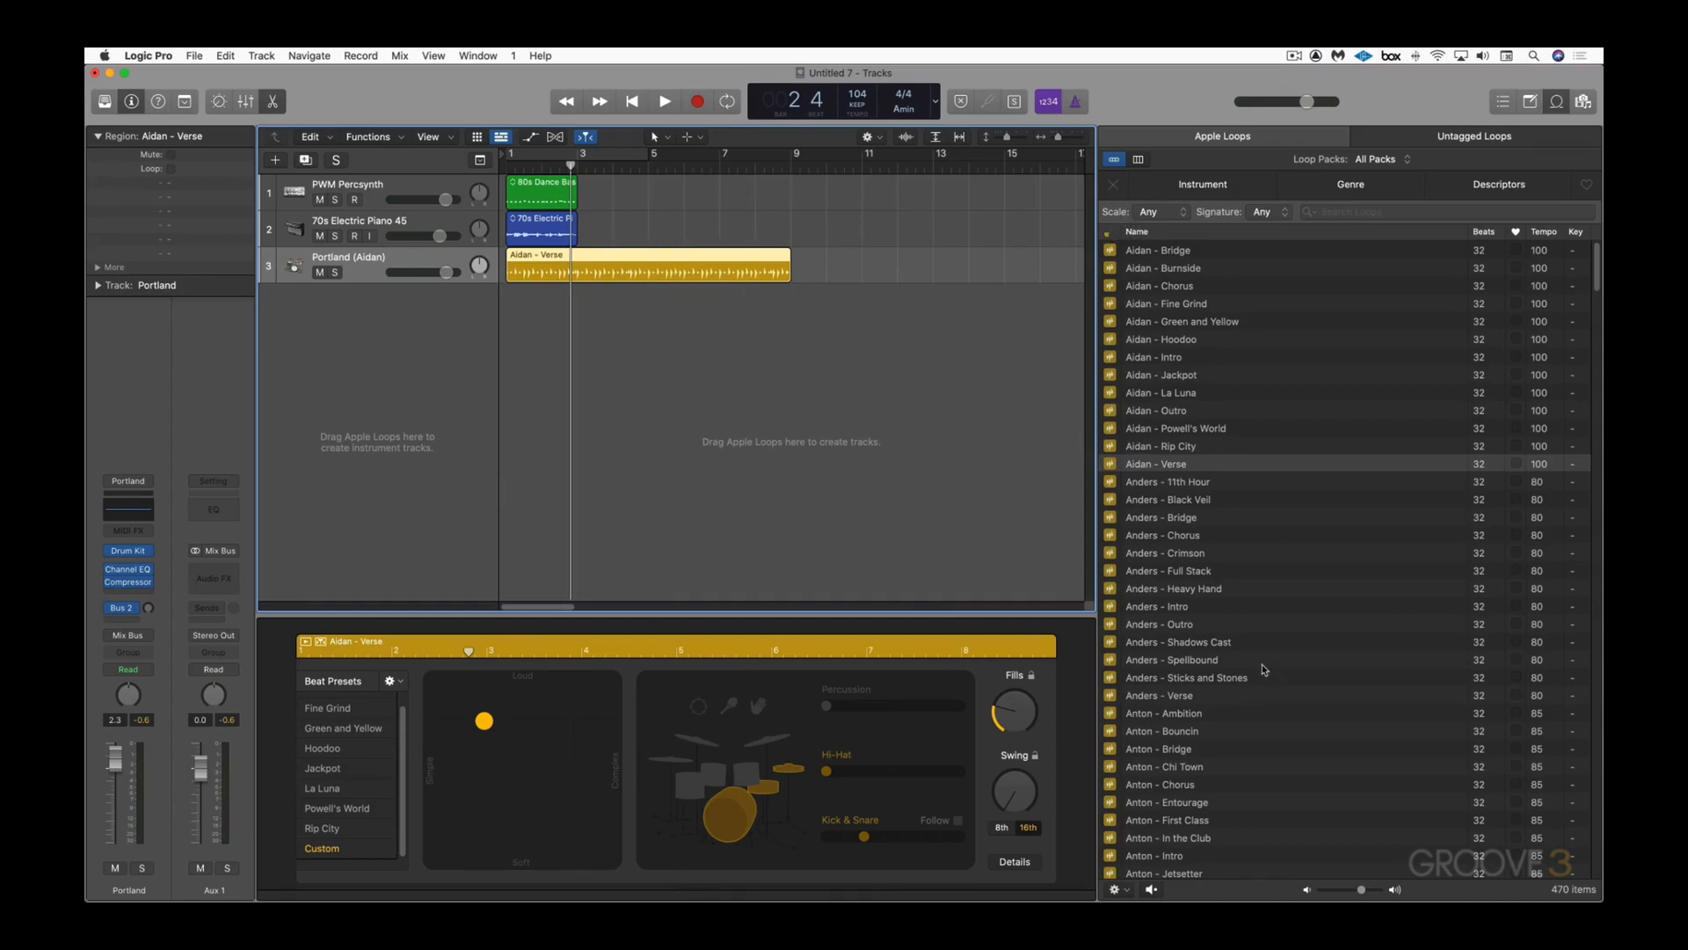
{"action": "scroll", "coordinate": [1263, 668], "scroll_direction": "down", "scroll_amount": 5}
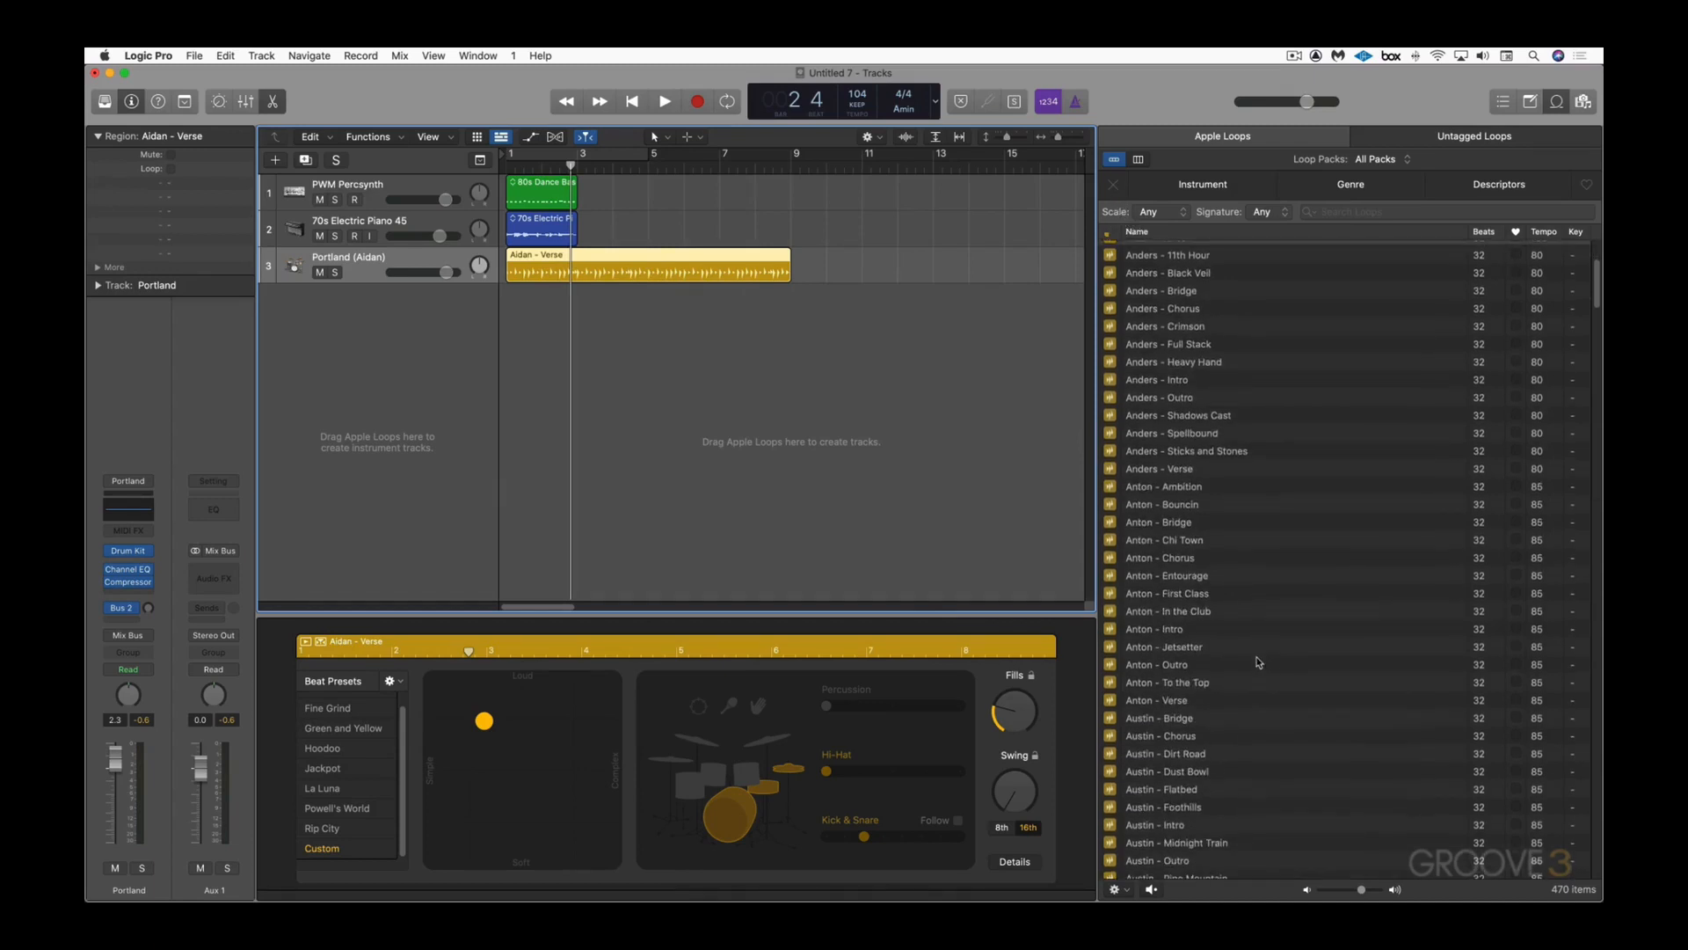
{"action": "left_click", "coordinate": [1109, 236]}
{"action": "left_click", "coordinate": [910, 264]}
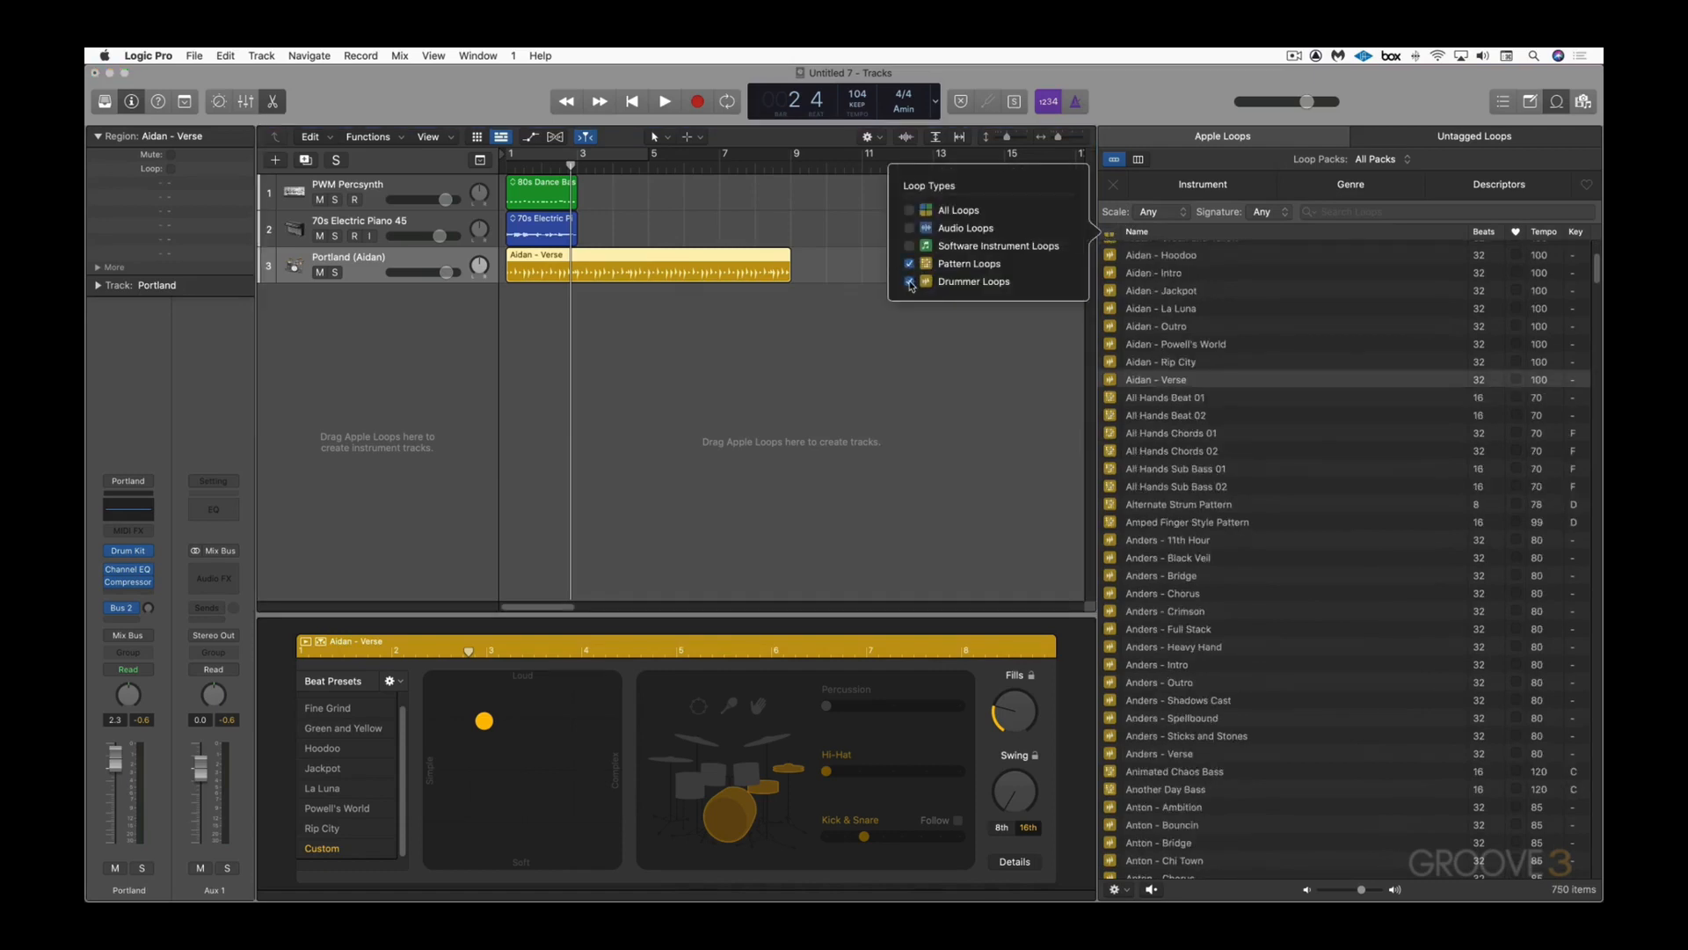
{"action": "left_click", "coordinate": [910, 282]}
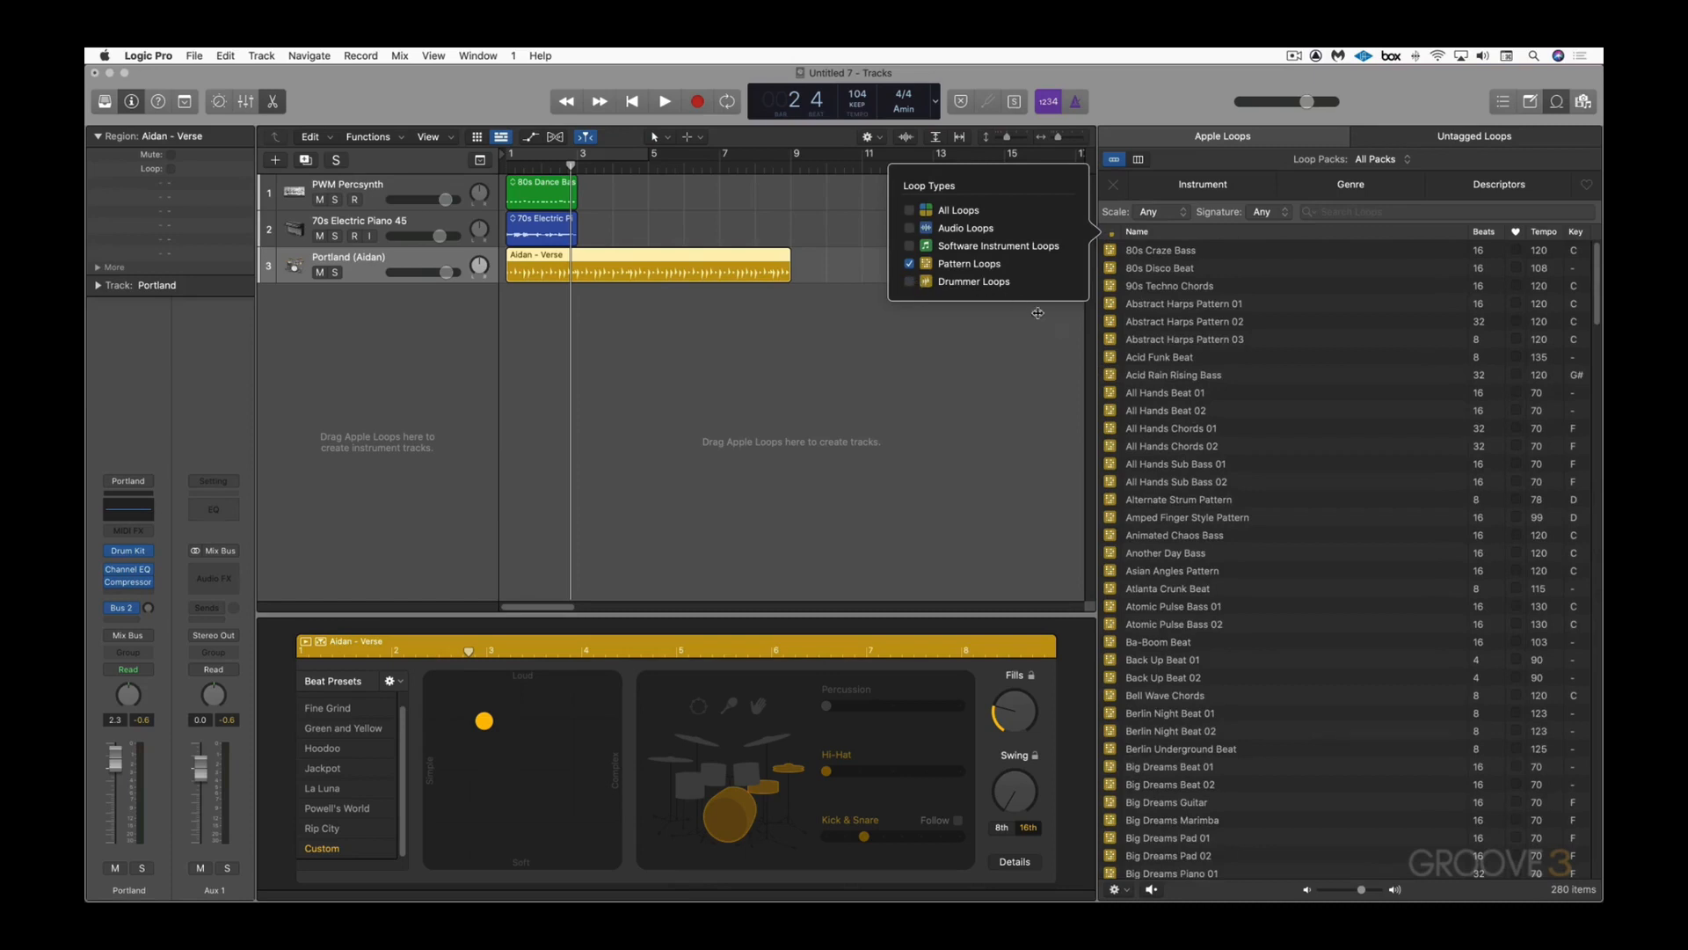
{"action": "left_click", "coordinate": [1112, 410]}
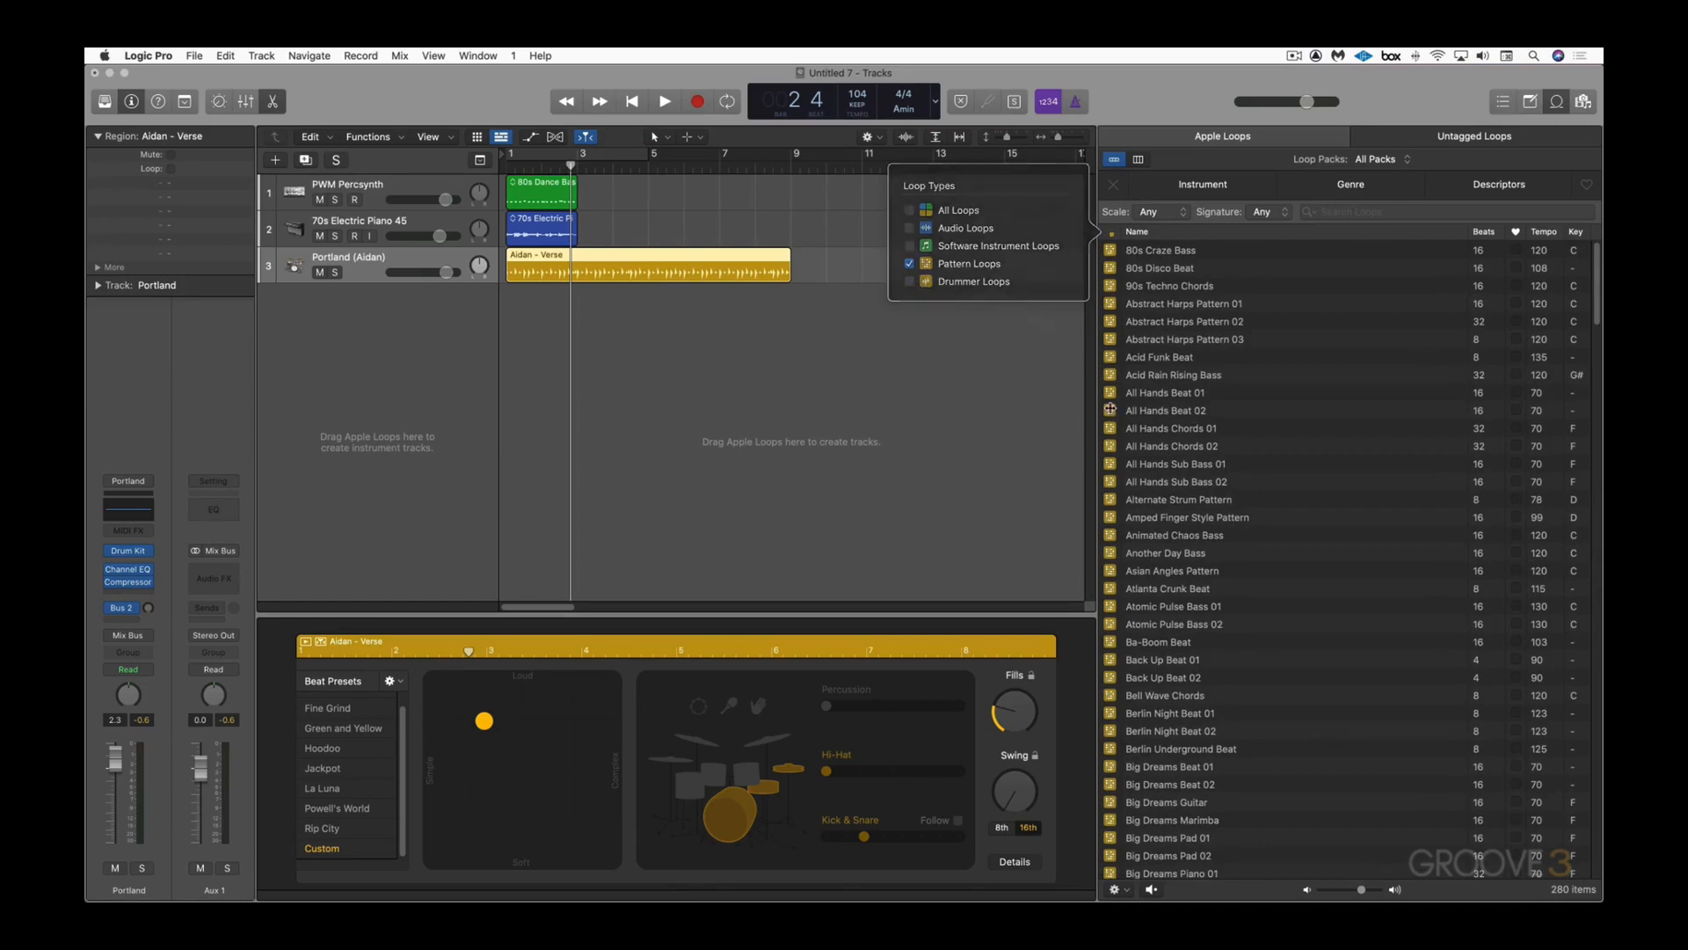
Step: Preview All Hands Beat 02, All Hands Chords 02 and Animated Chaos Bass, and place Animated Chaos Bass on a new track at bar 1
{"action": "left_click", "coordinate": [1112, 412]}
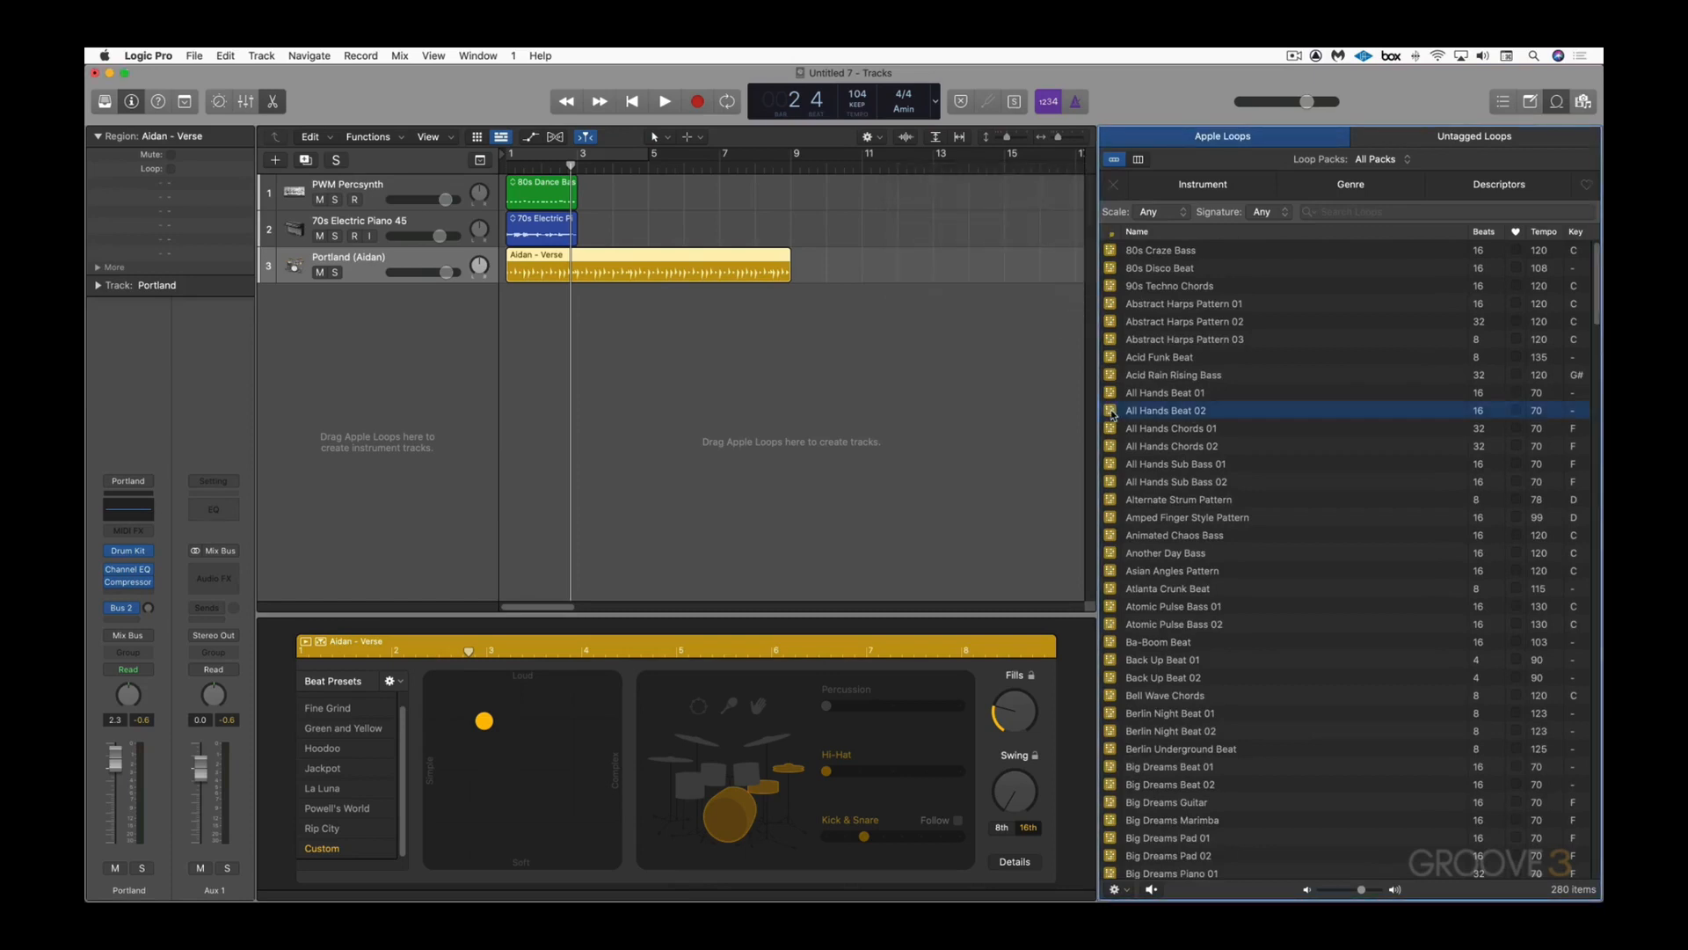
{"action": "left_click", "coordinate": [1112, 449]}
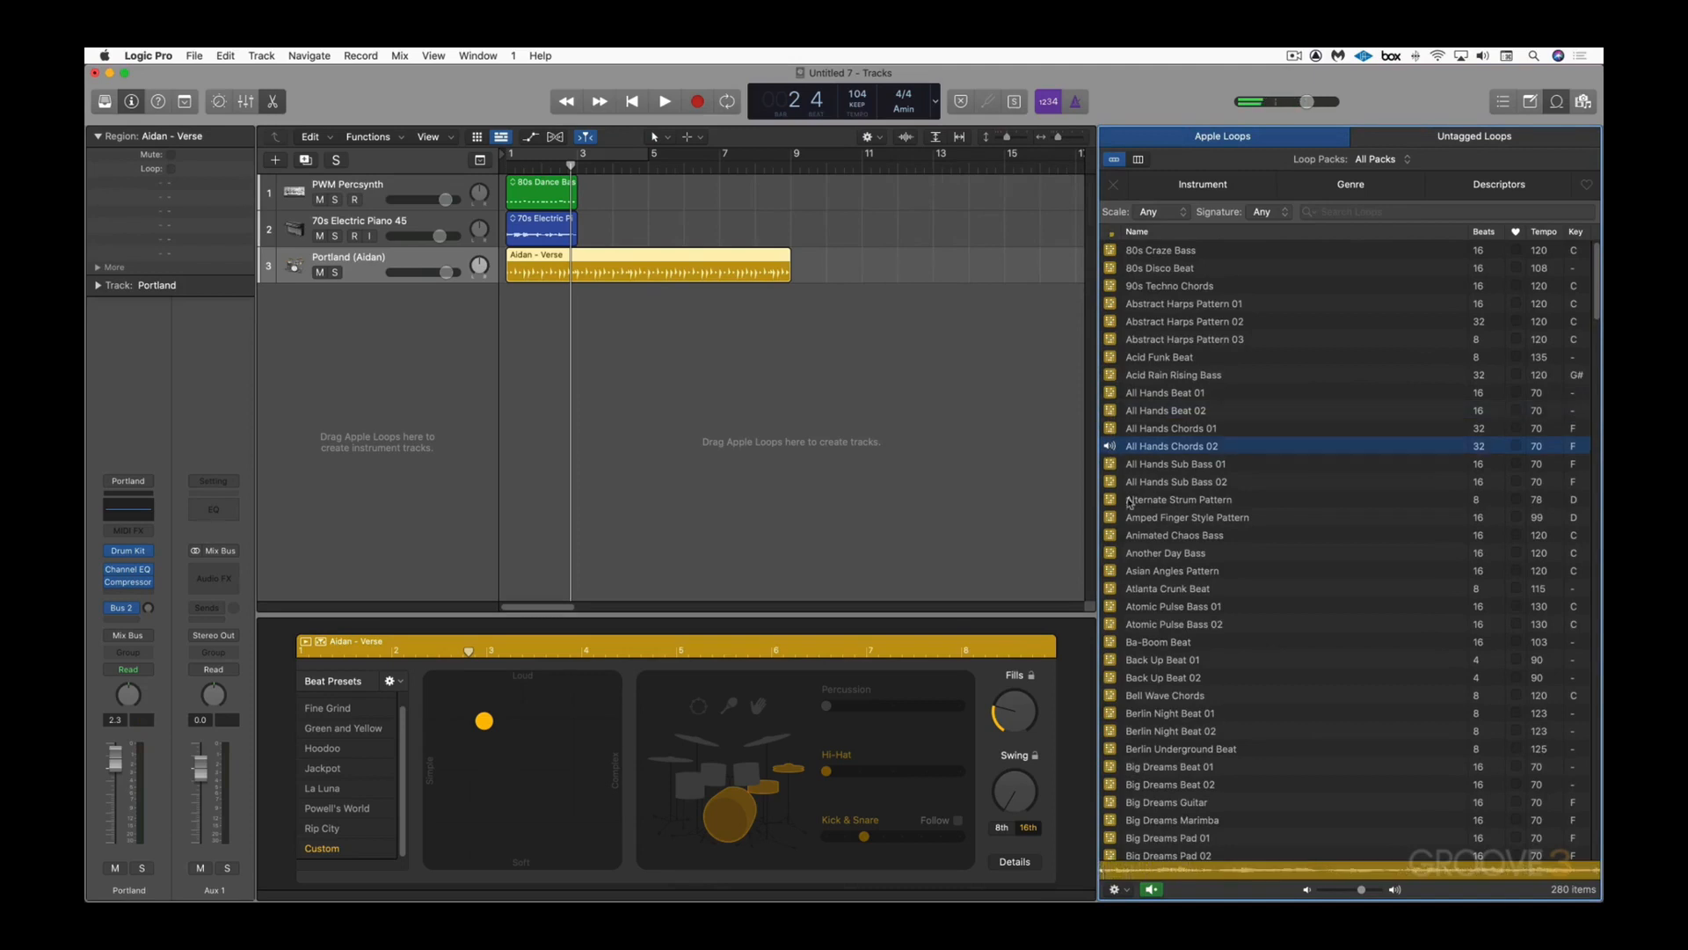
{"action": "left_click", "coordinate": [1113, 535]}
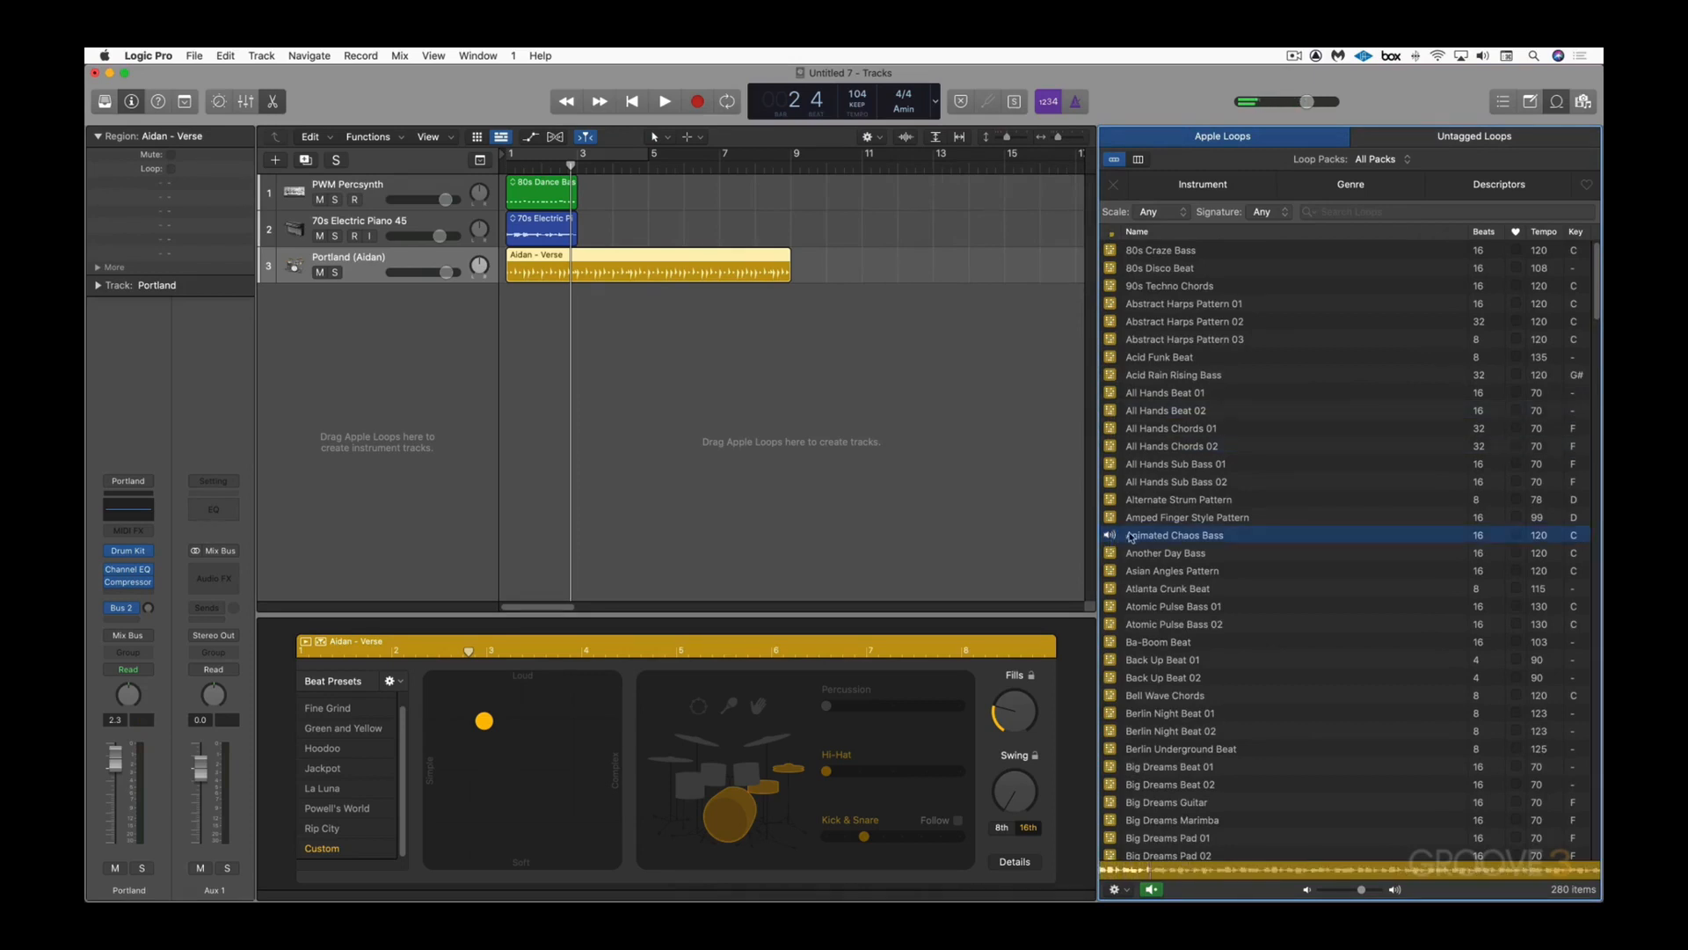
{"action": "left_click_drag", "start_coordinate": [1113, 538], "coordinate": [501, 395]}
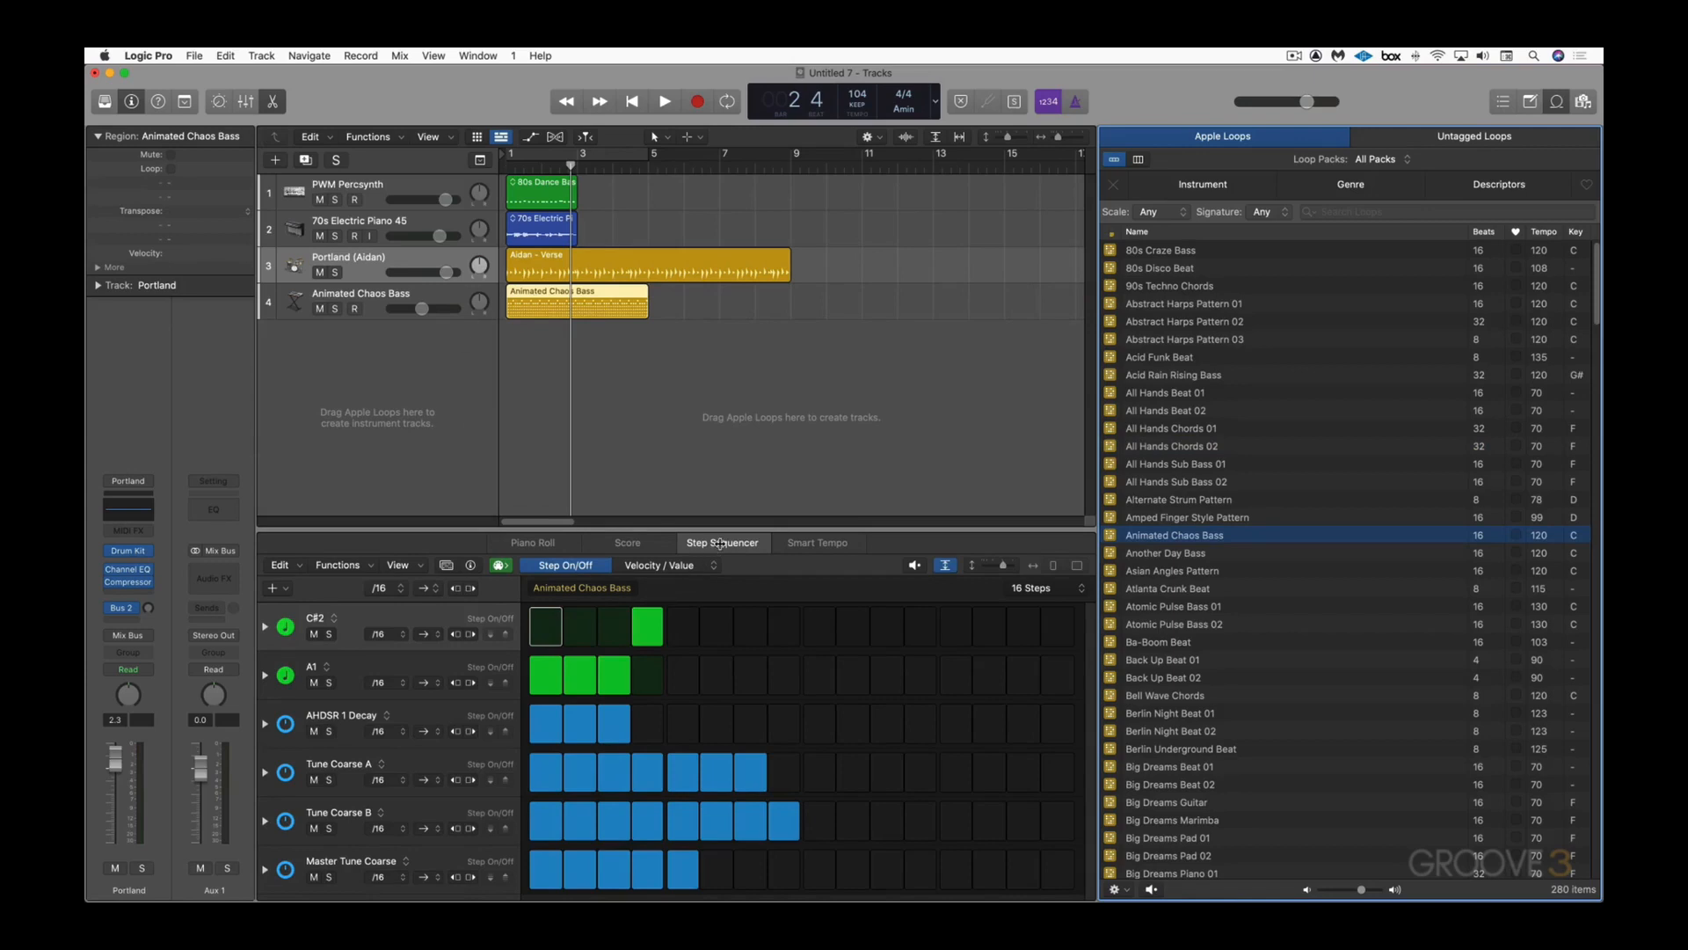
Step: Select the Animated Chaos Bass region, play all four loops together from the start of the project, and stop playback
{"action": "left_click", "coordinate": [585, 310]}
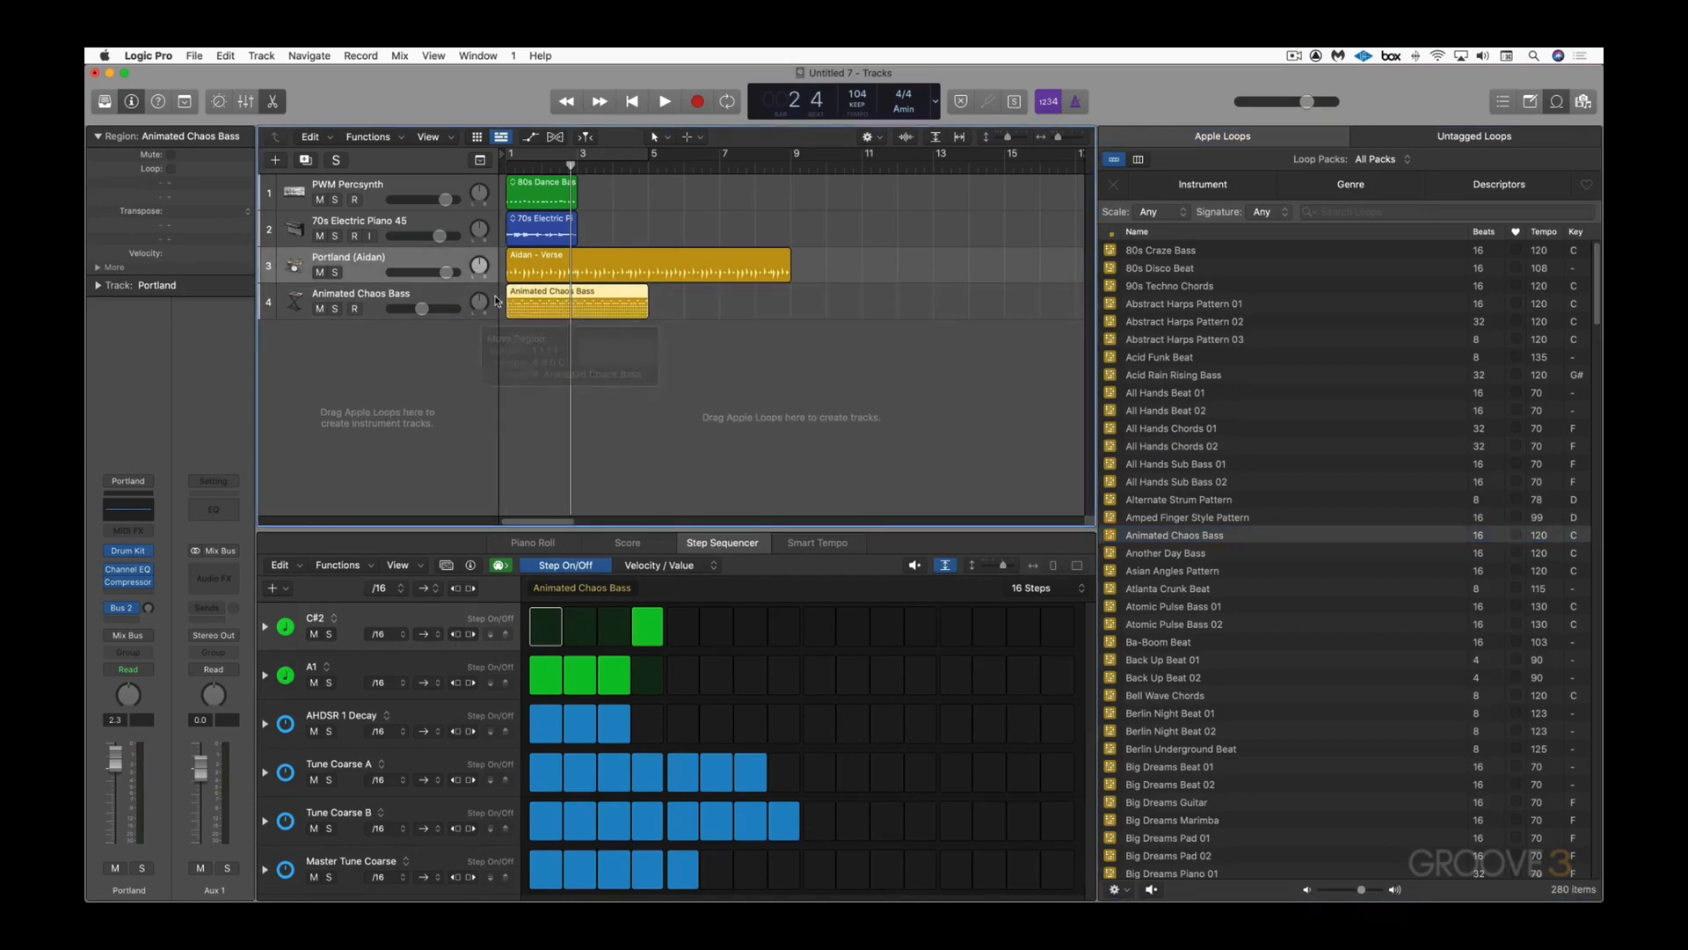
{"action": "key", "text": "Return"}
{"action": "key", "text": "space"}
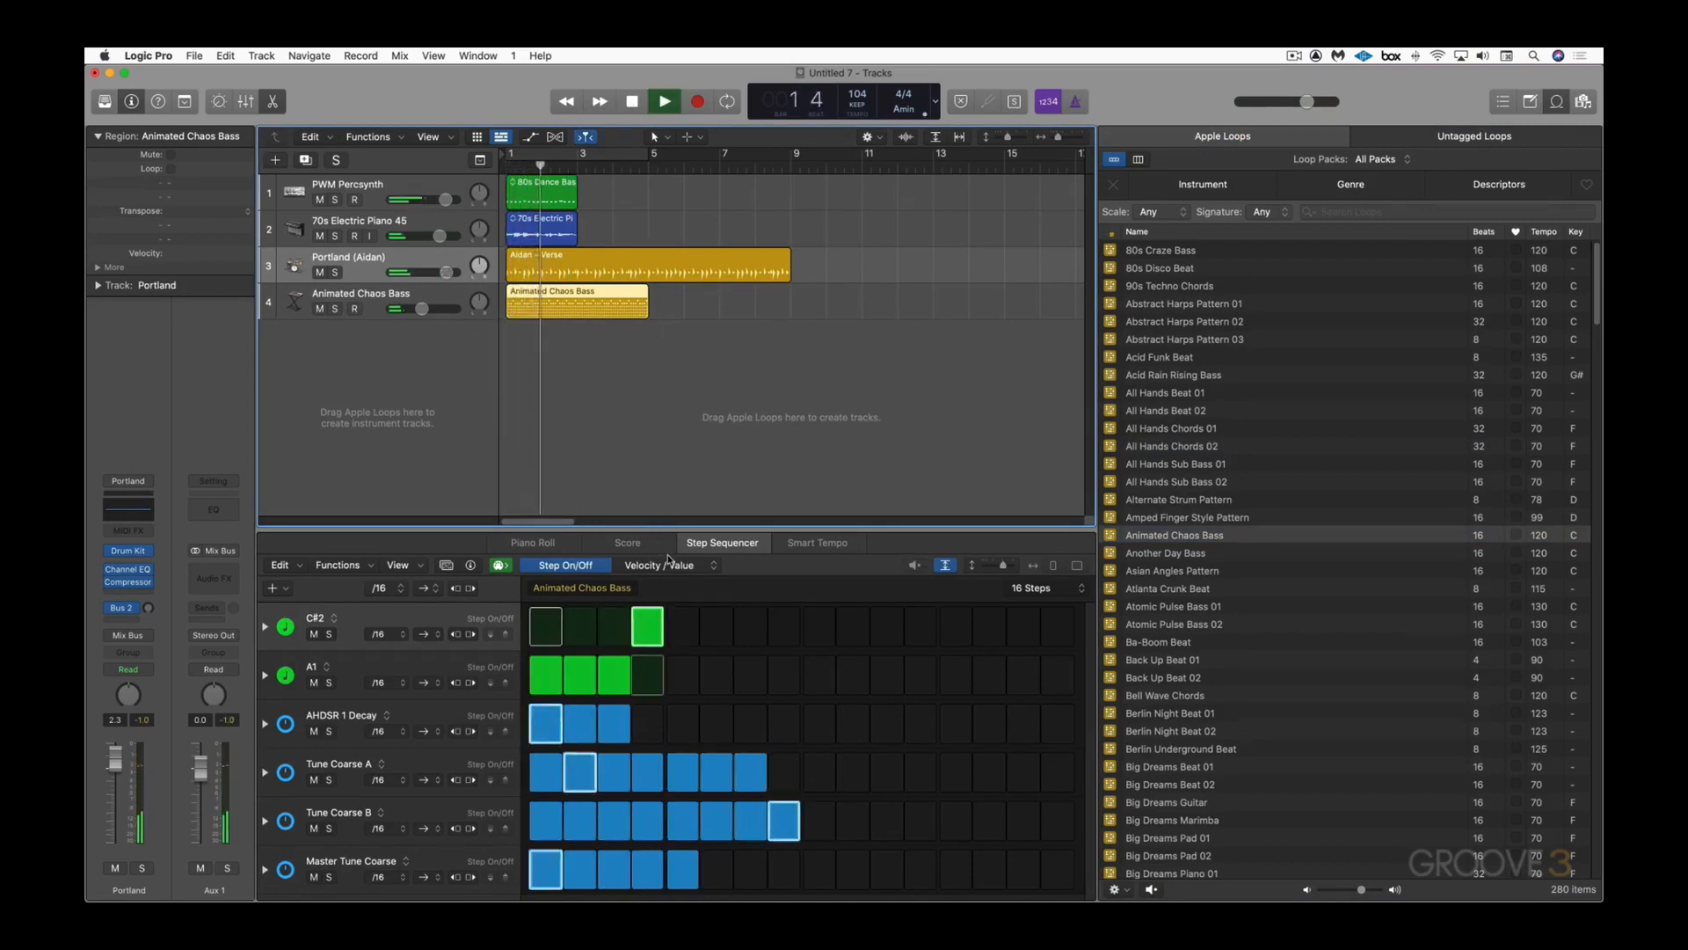
{"action": "key", "text": "space"}
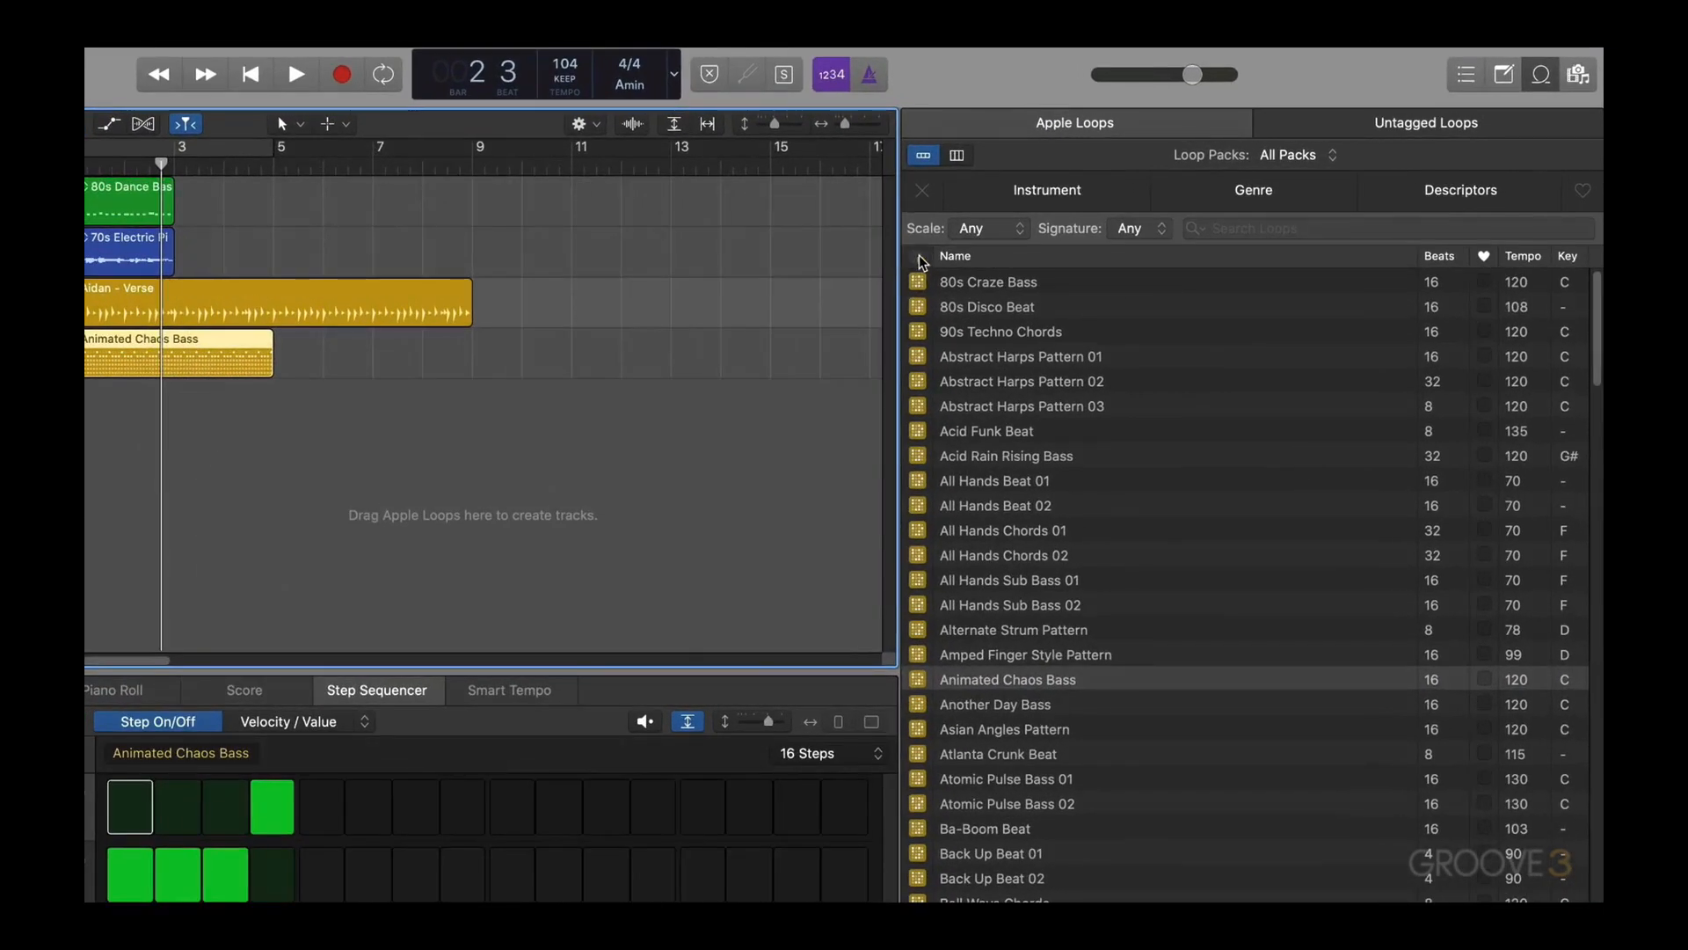
Step: Try filtering the loop list by software instrument, audio and pattern loop types in turn
{"action": "left_click", "coordinate": [1111, 233]}
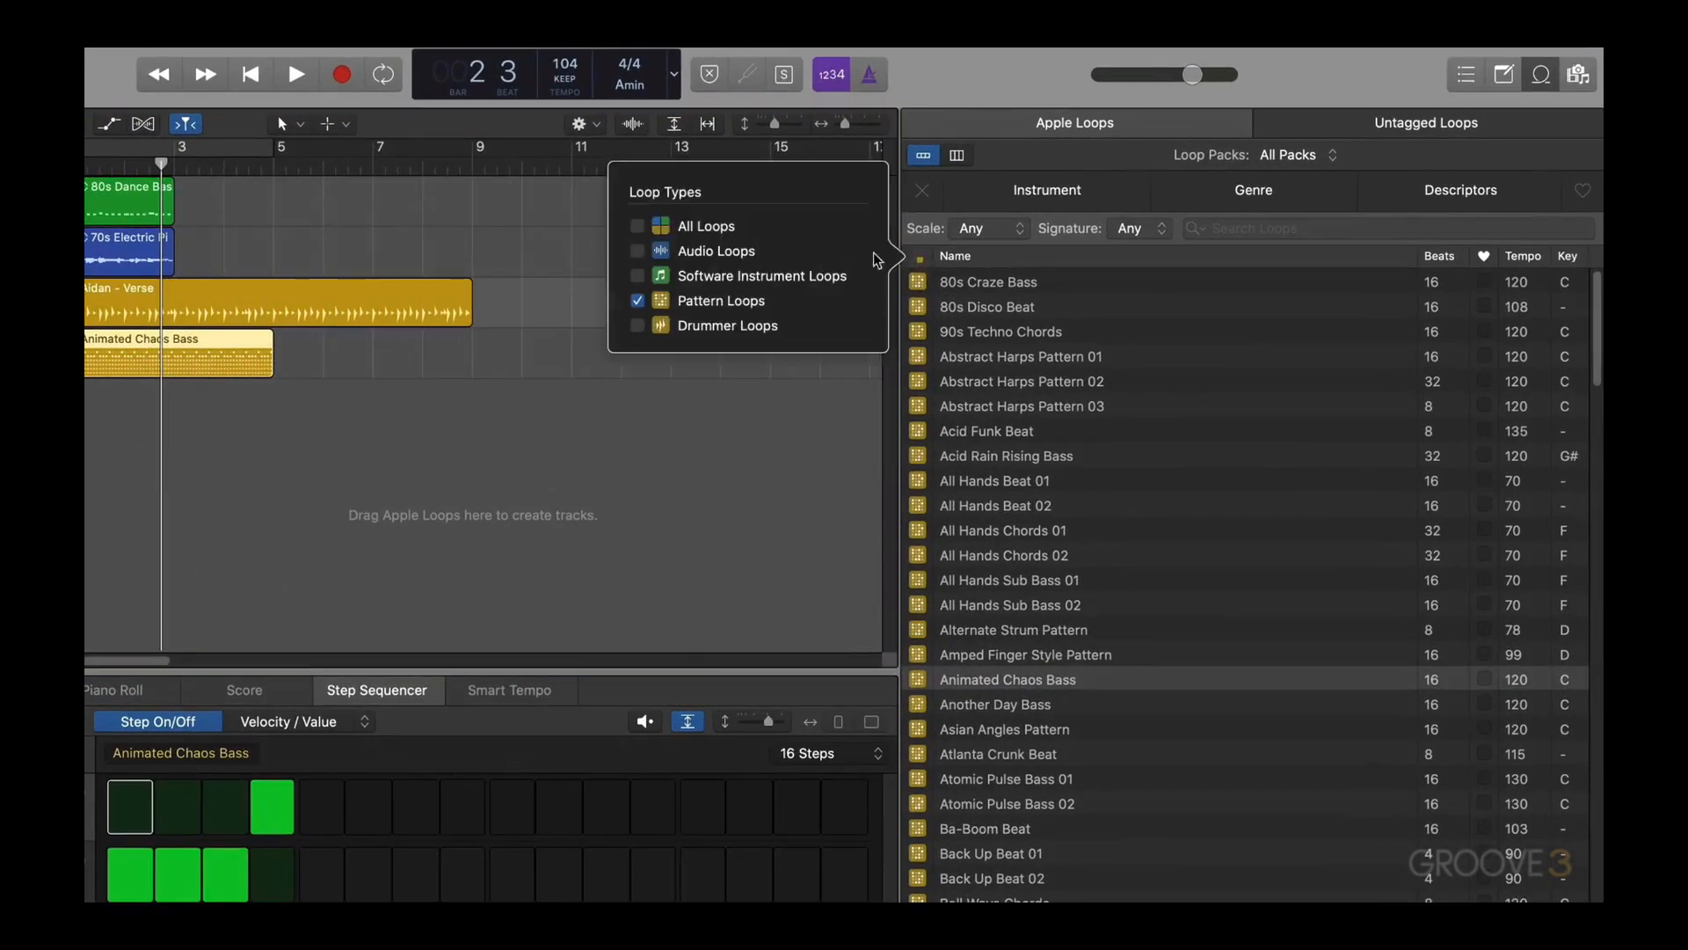
{"action": "left_click", "coordinate": [638, 301]}
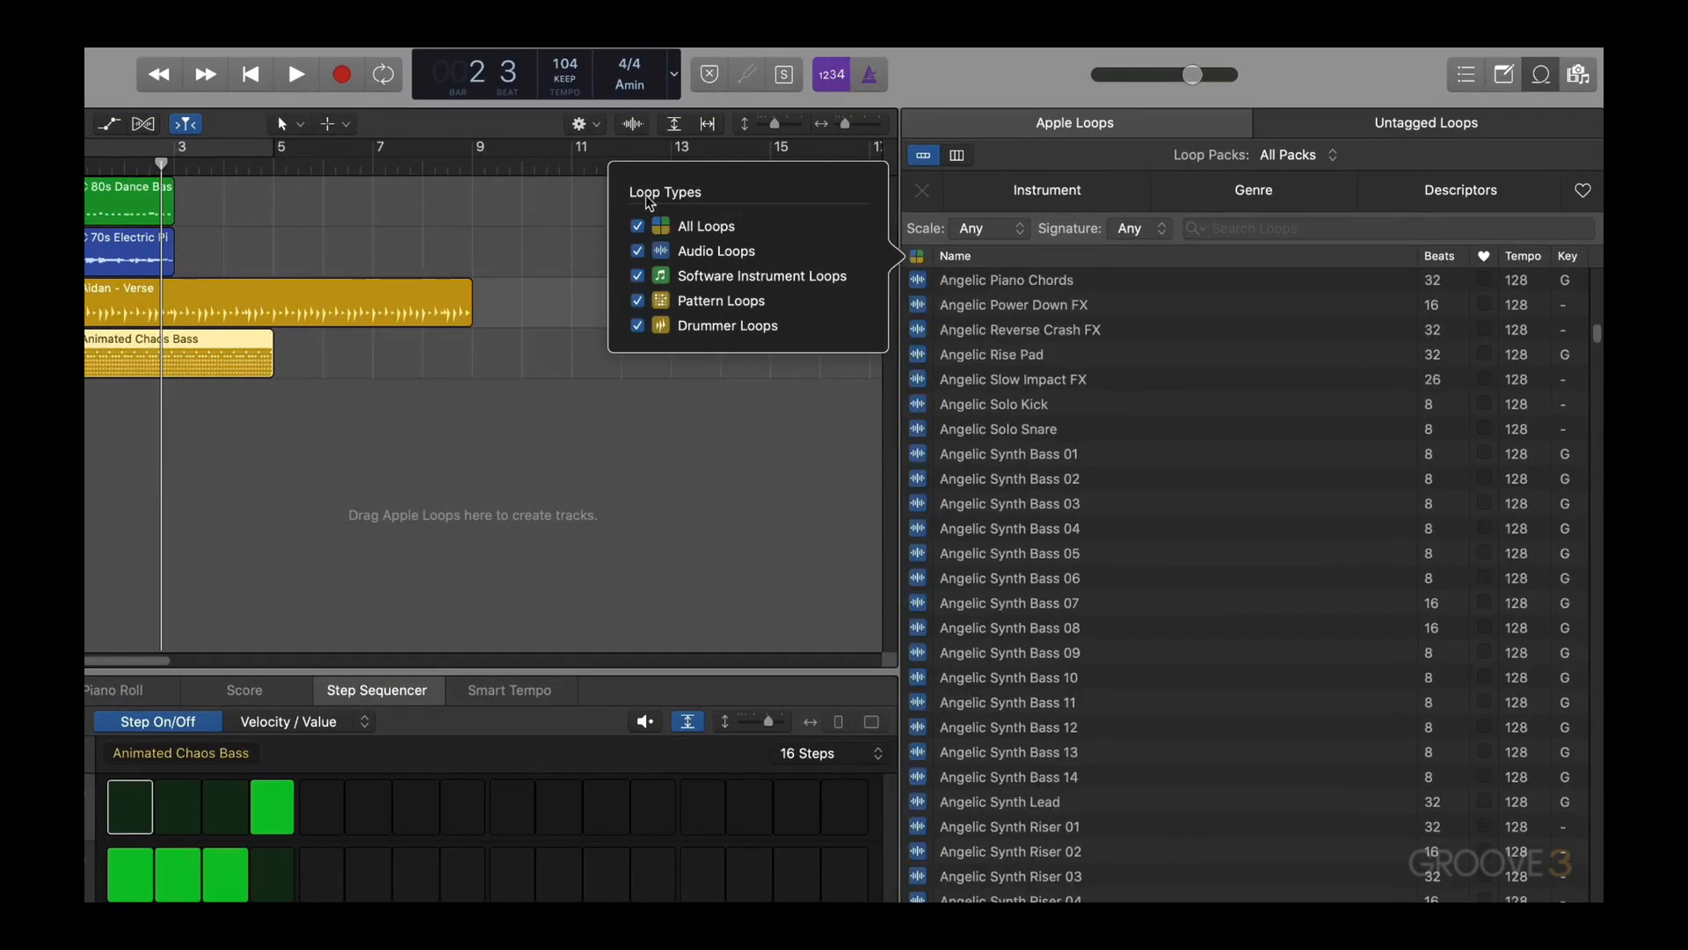
{"action": "left_click", "coordinate": [639, 277]}
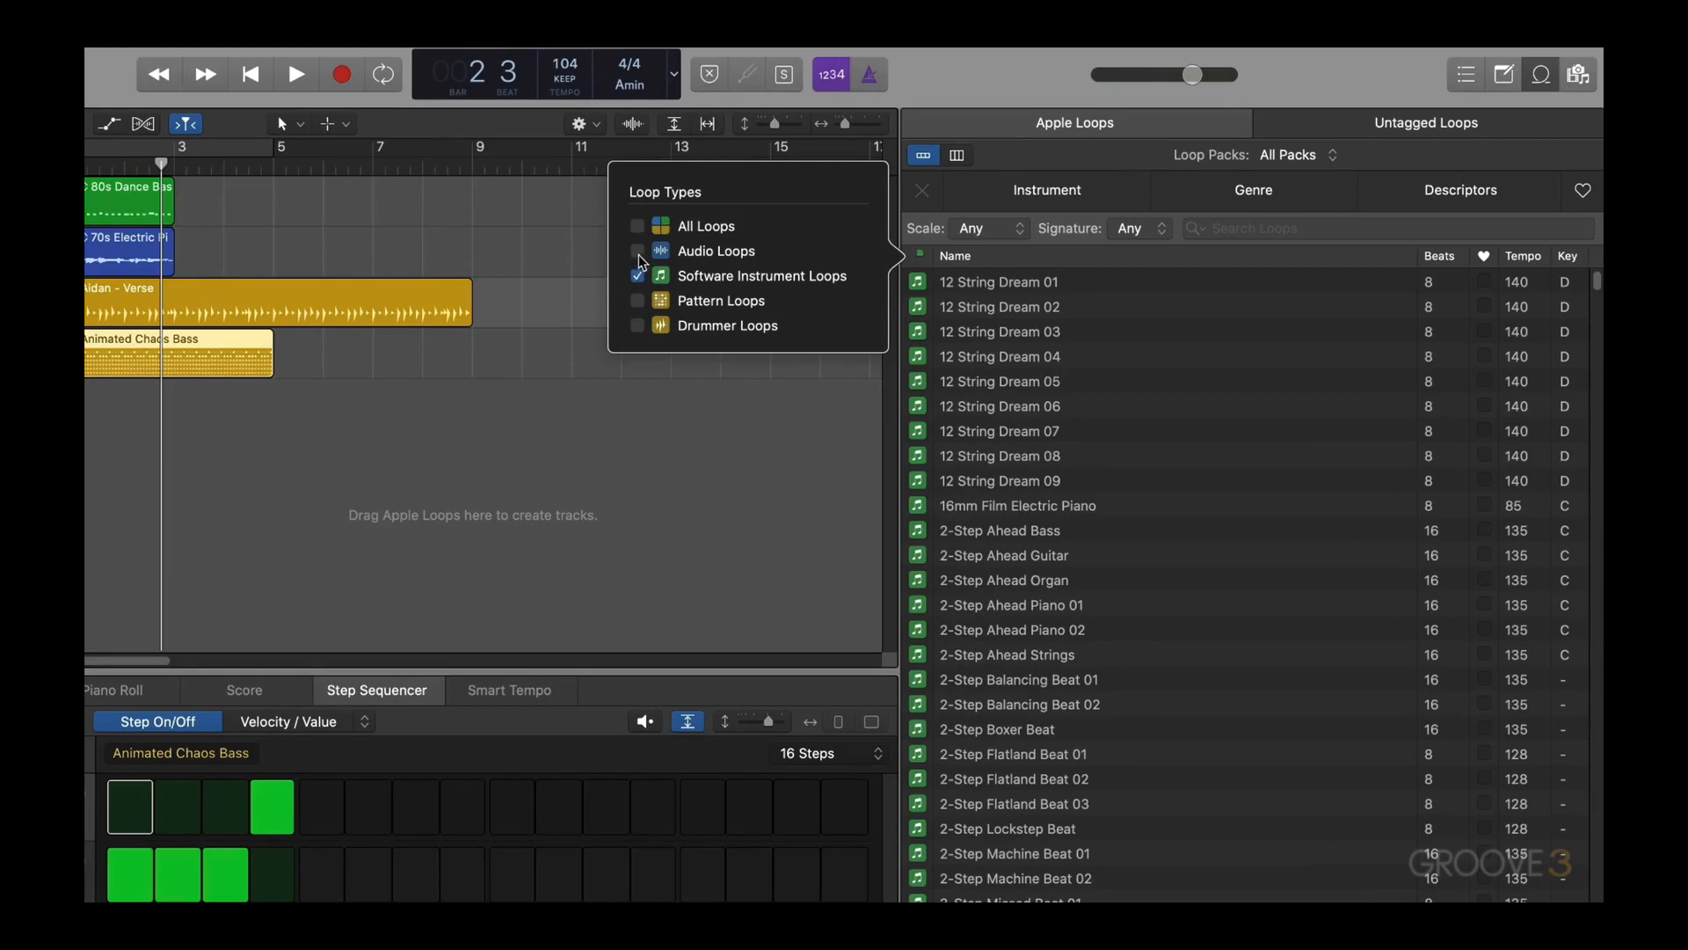
{"action": "left_click", "coordinate": [639, 251]}
{"action": "left_click", "coordinate": [639, 301]}
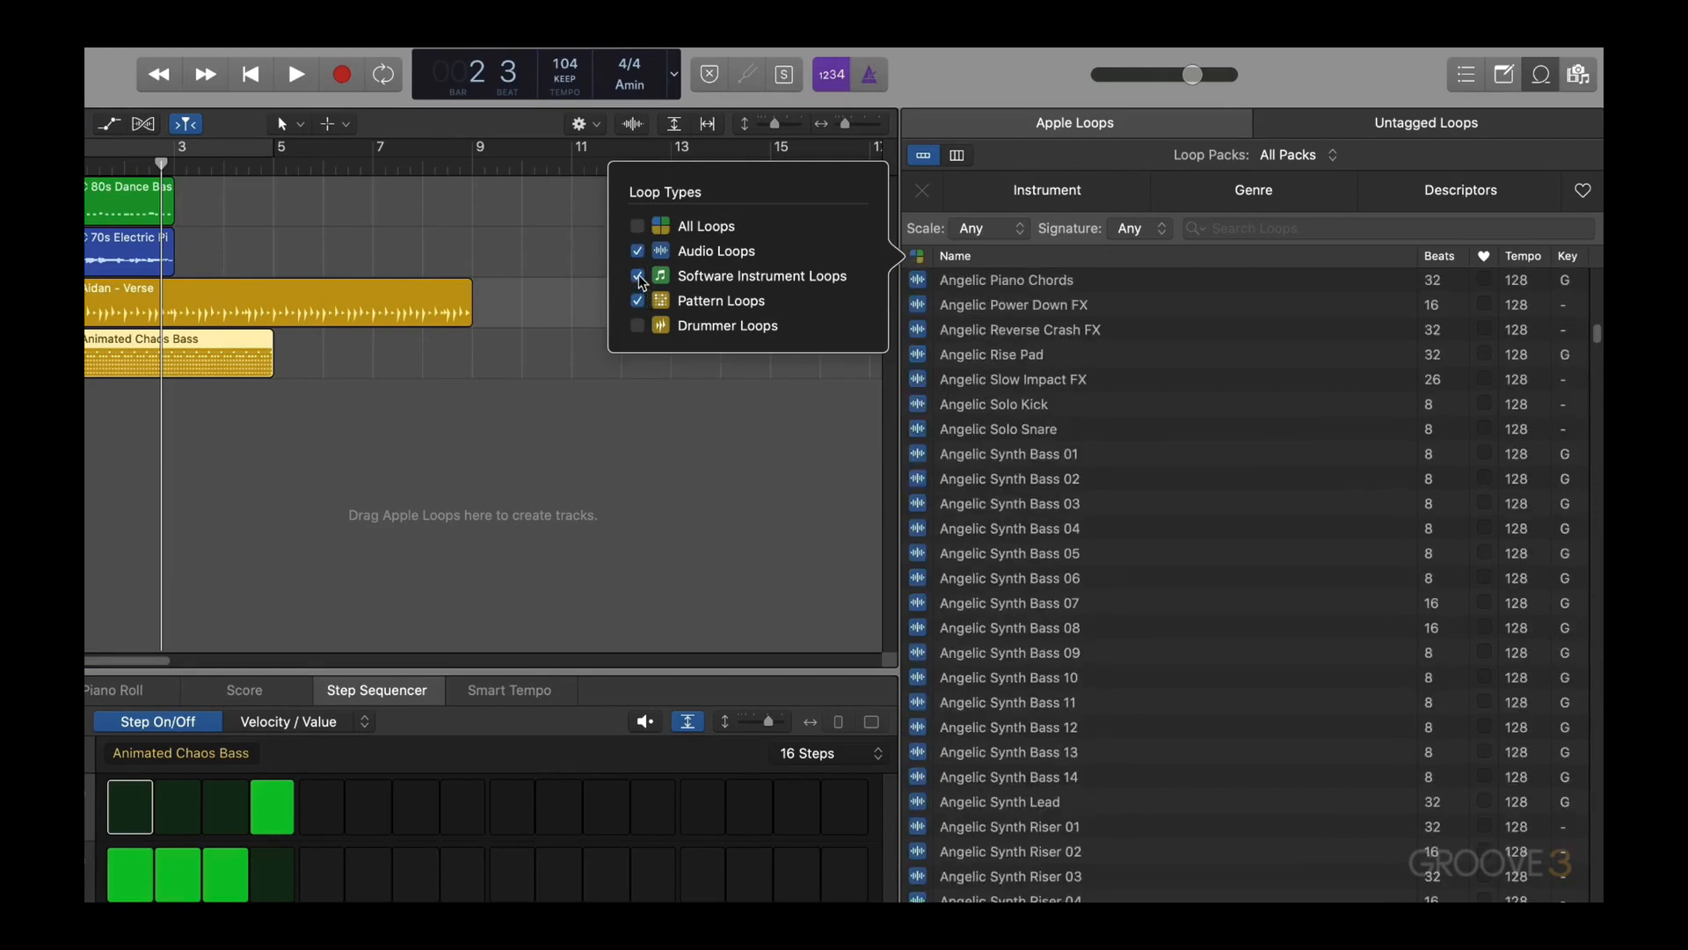
{"action": "left_click", "coordinate": [639, 276]}
{"action": "left_click", "coordinate": [638, 301]}
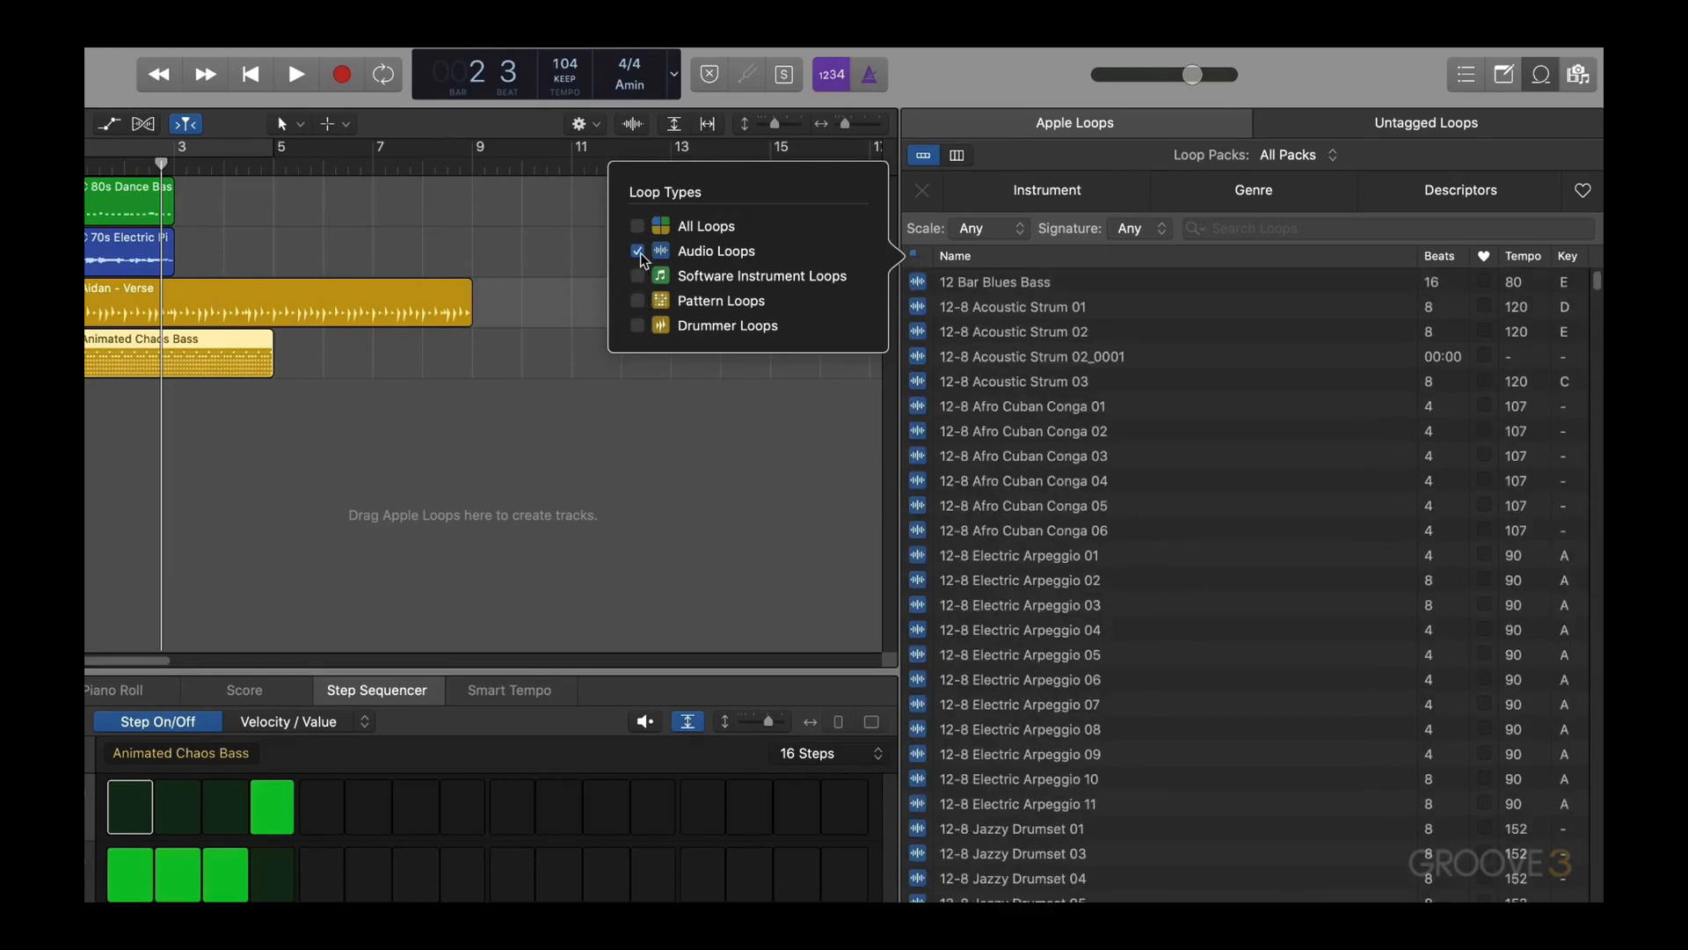
{"action": "left_click", "coordinate": [641, 253]}
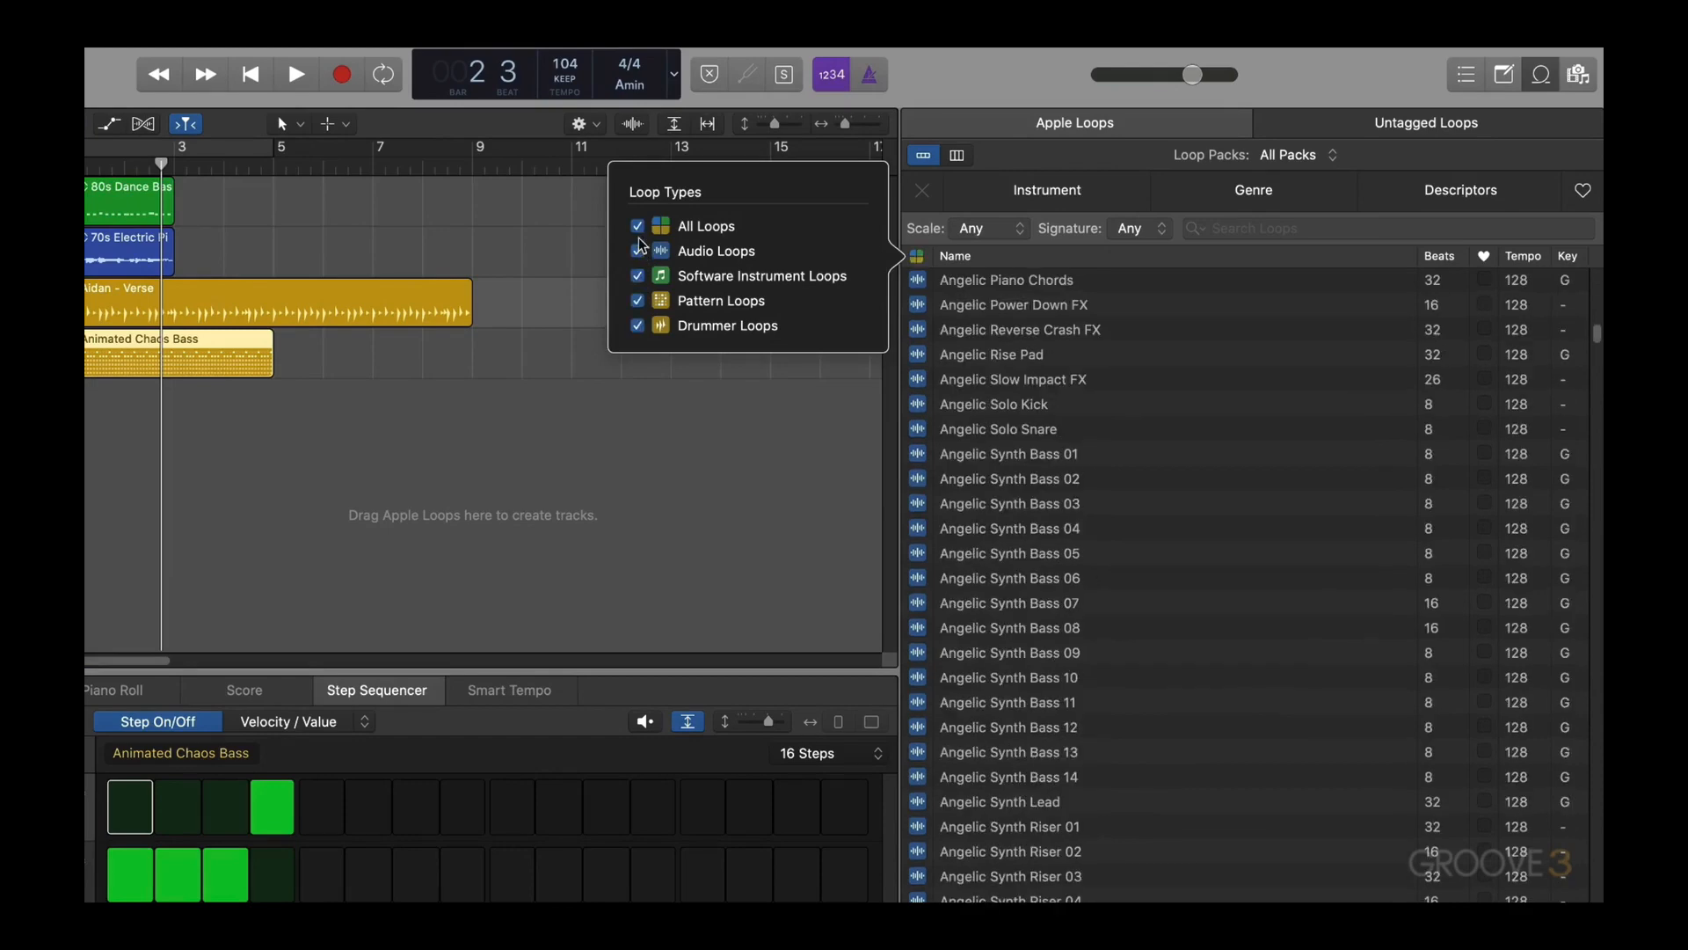
{"action": "left_click", "coordinate": [638, 301]}
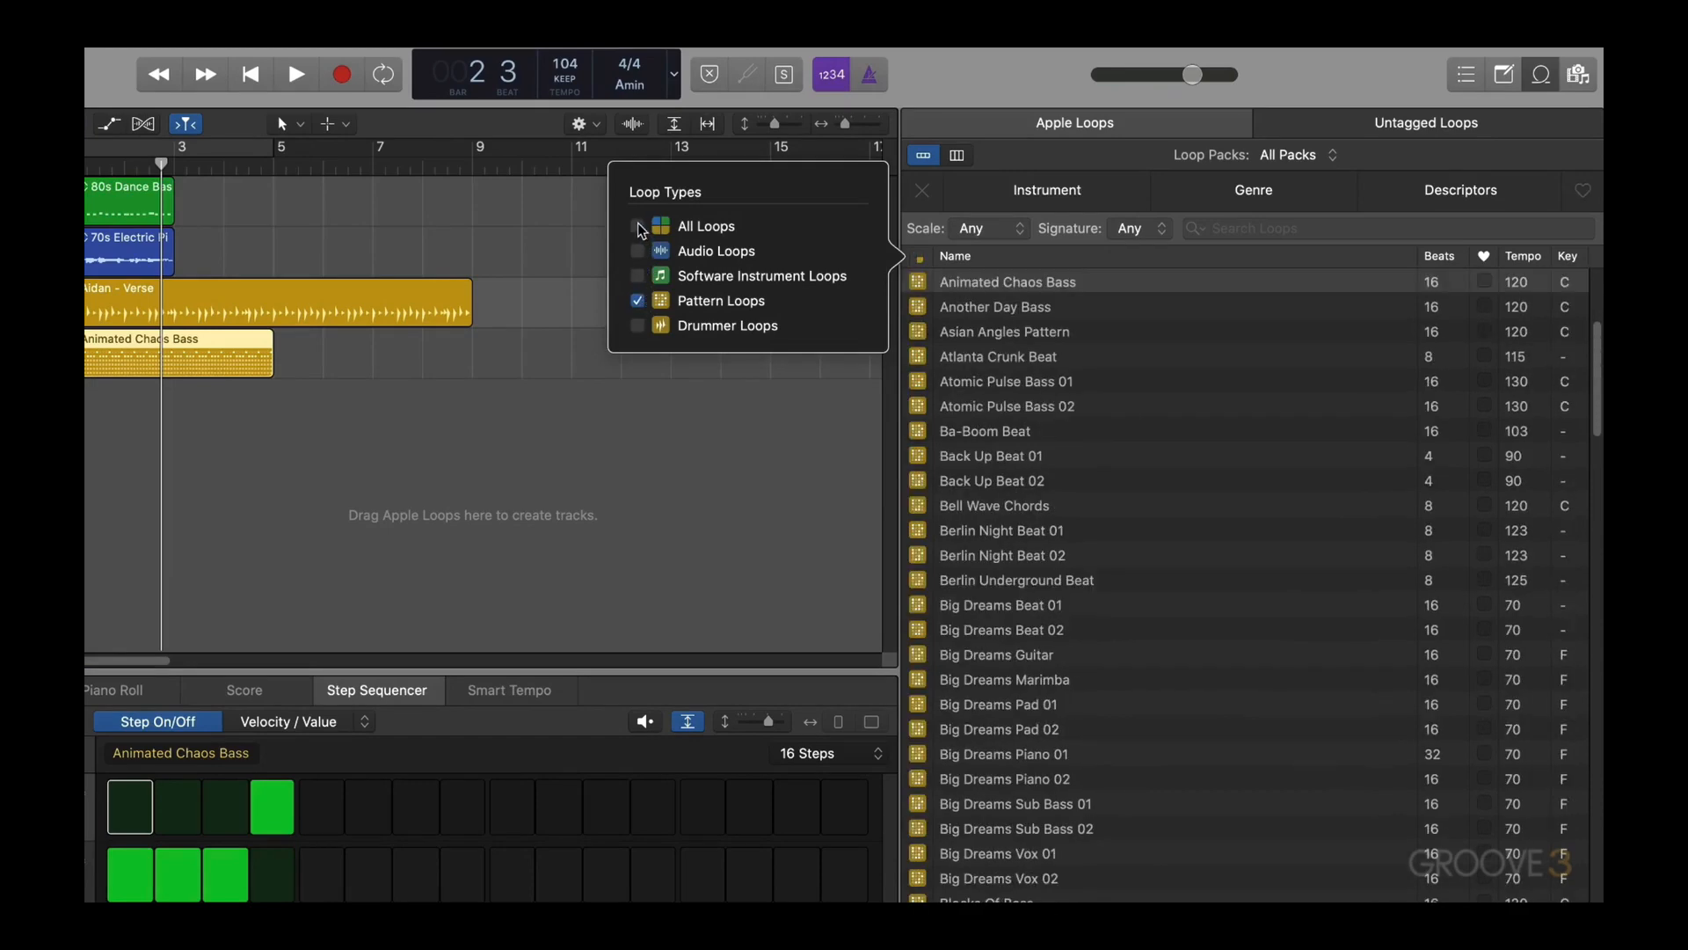
Step: Set the loop type filter to All Loops and select the Animated Chaos Bass region in the arrangement
{"action": "left_click", "coordinate": [638, 226]}
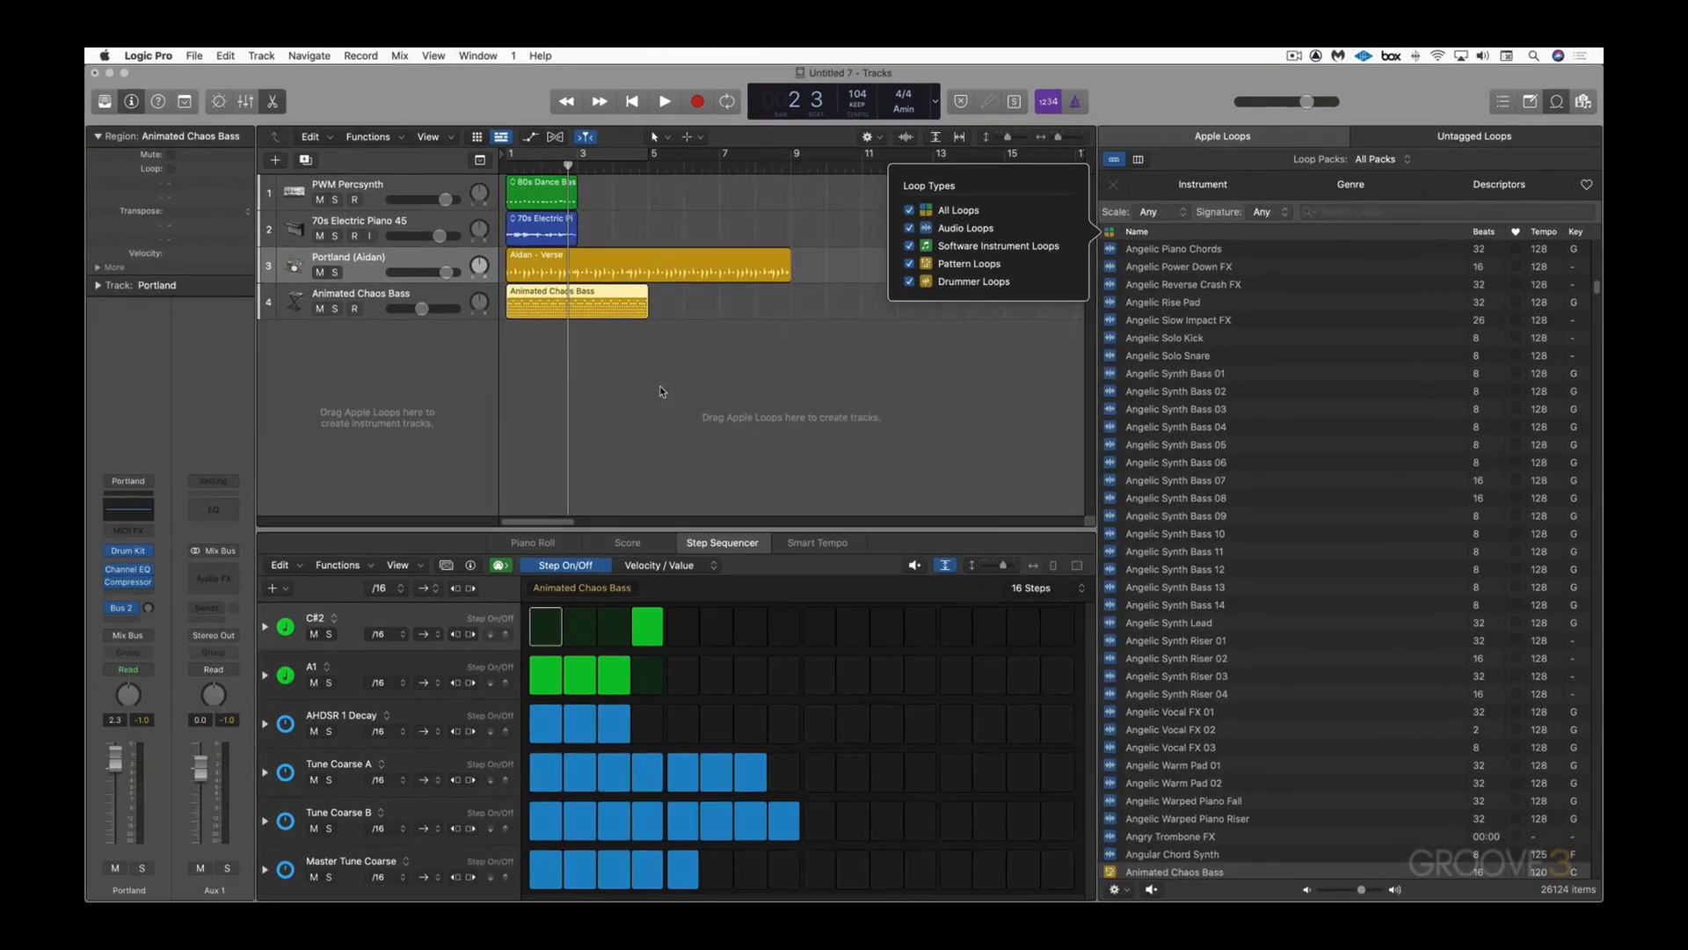
{"action": "left_click", "coordinate": [659, 385]}
{"action": "left_click", "coordinate": [604, 309]}
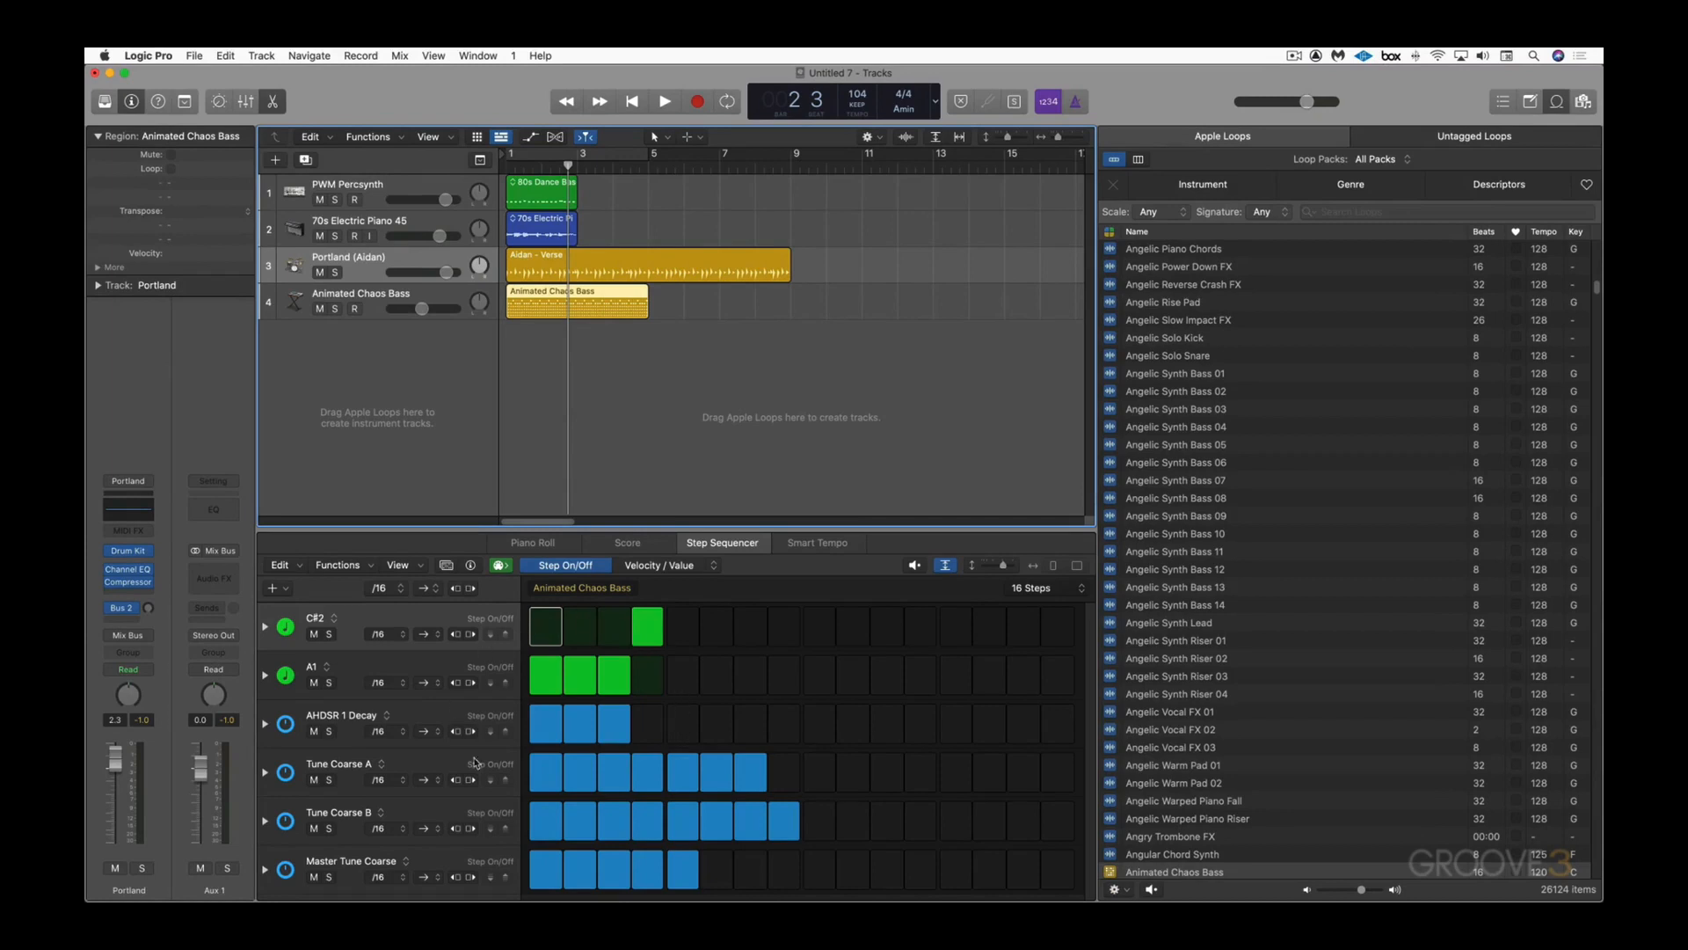
{"action": "left_click", "coordinate": [556, 258]}
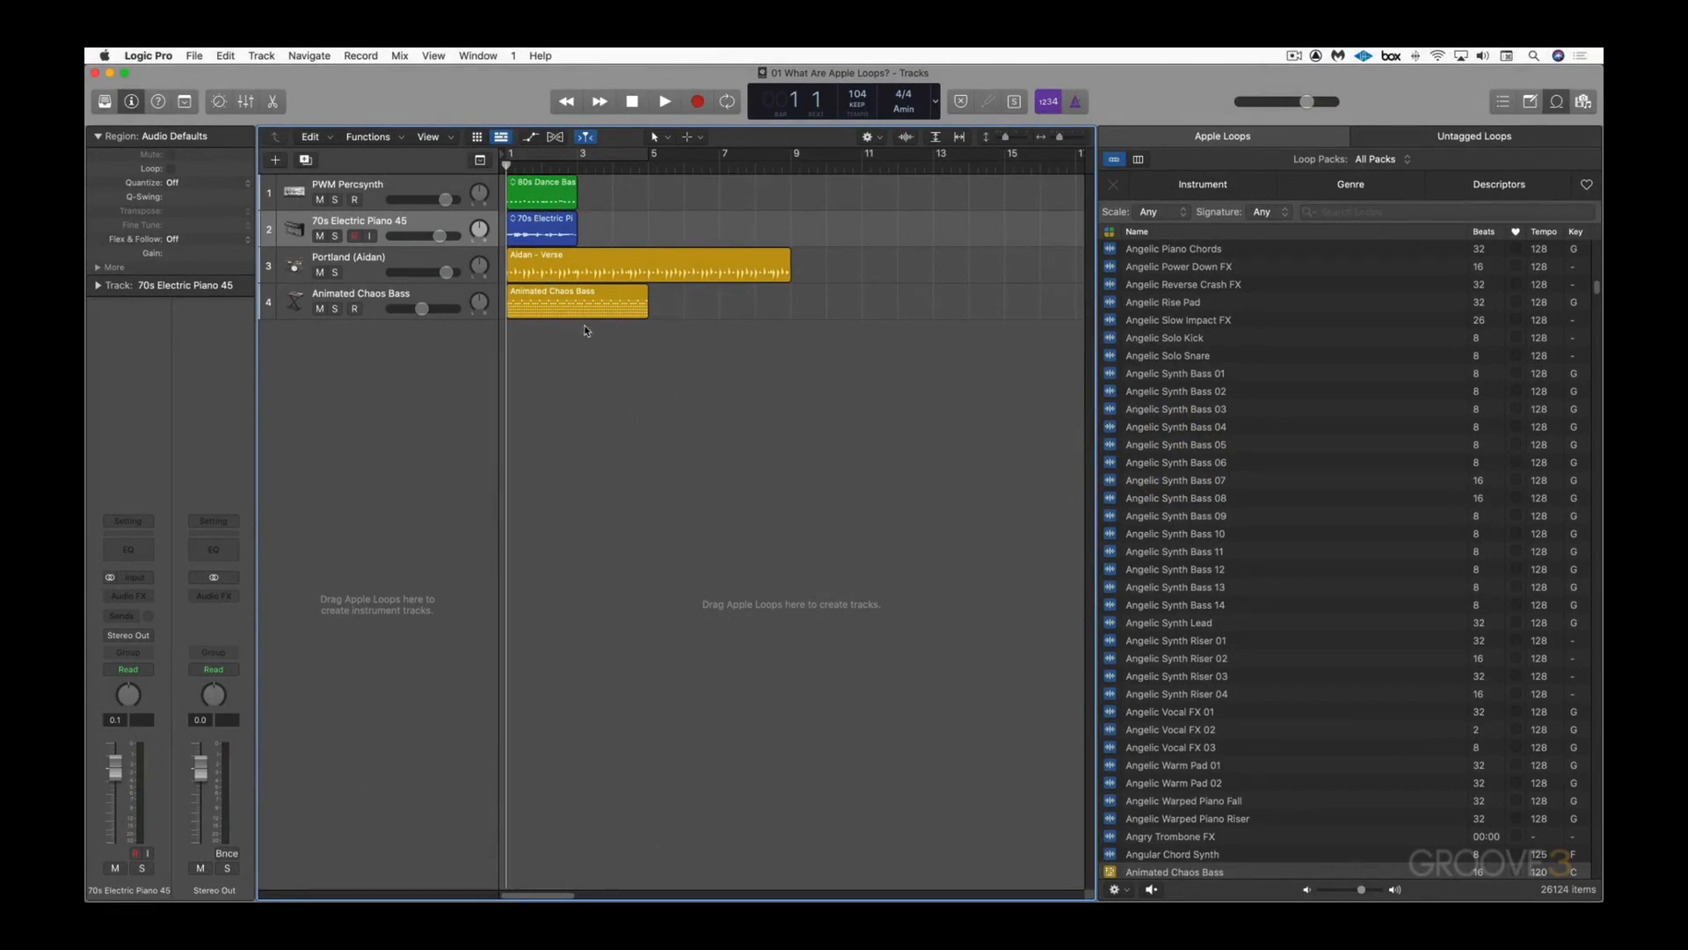
Step: View the project's channel strips in the Mixer and hide it again
{"action": "scroll", "coordinate": [676, 428], "scroll_direction": "right", "scroll_amount": 1}
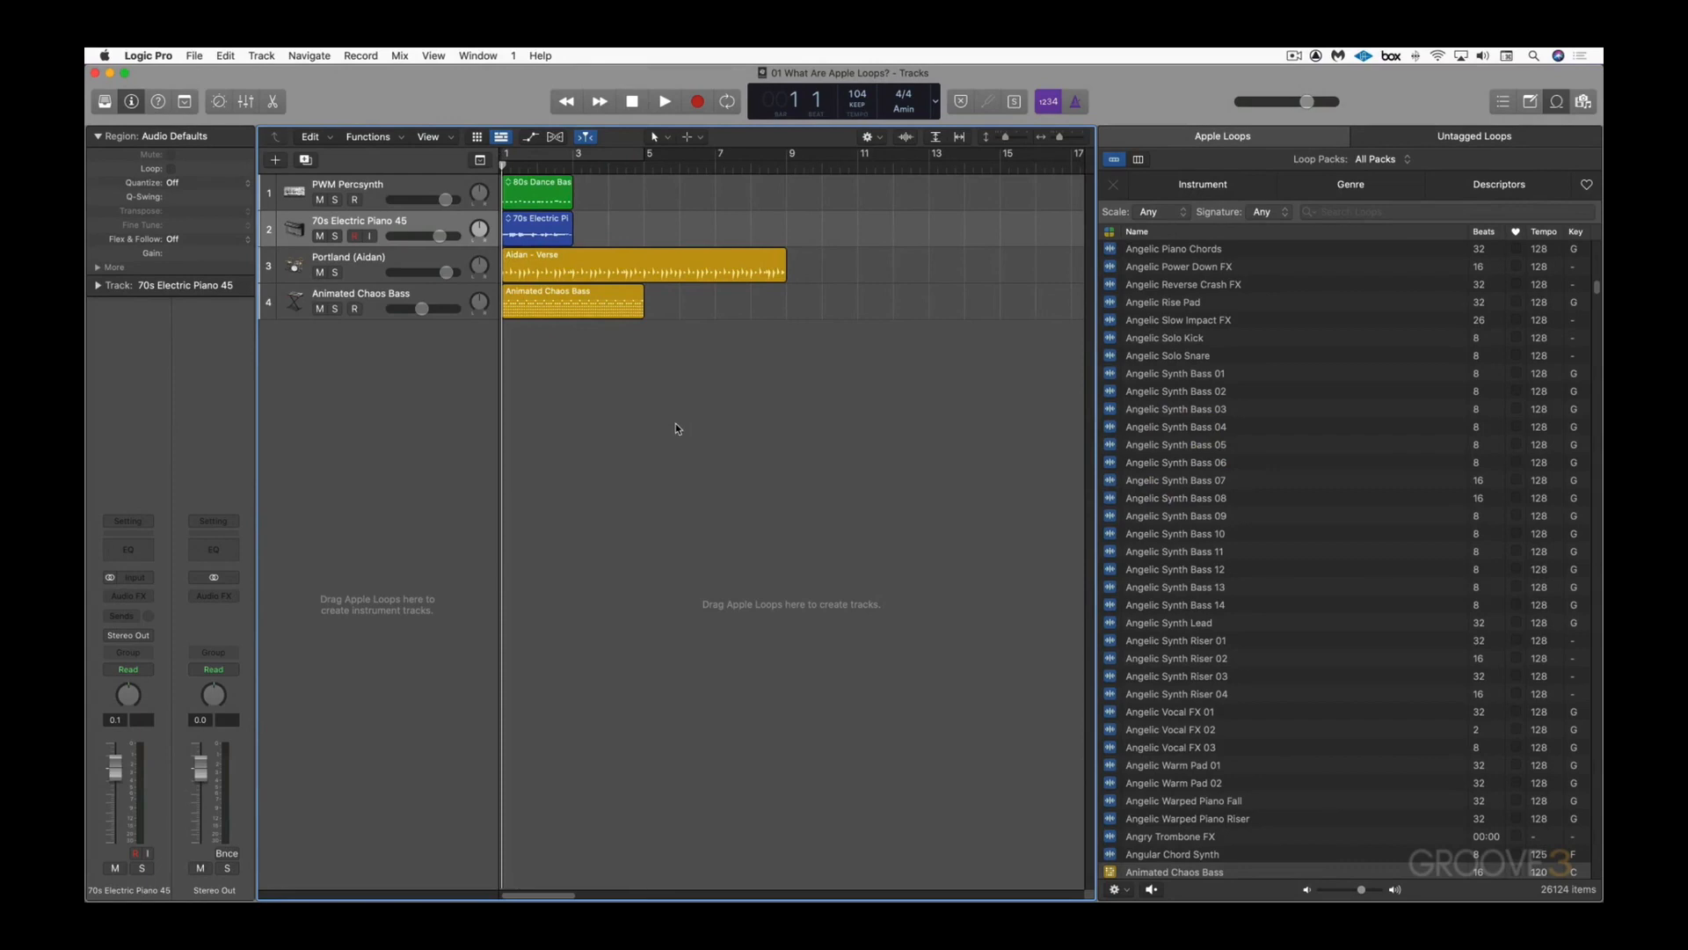
{"action": "key", "text": "x"}
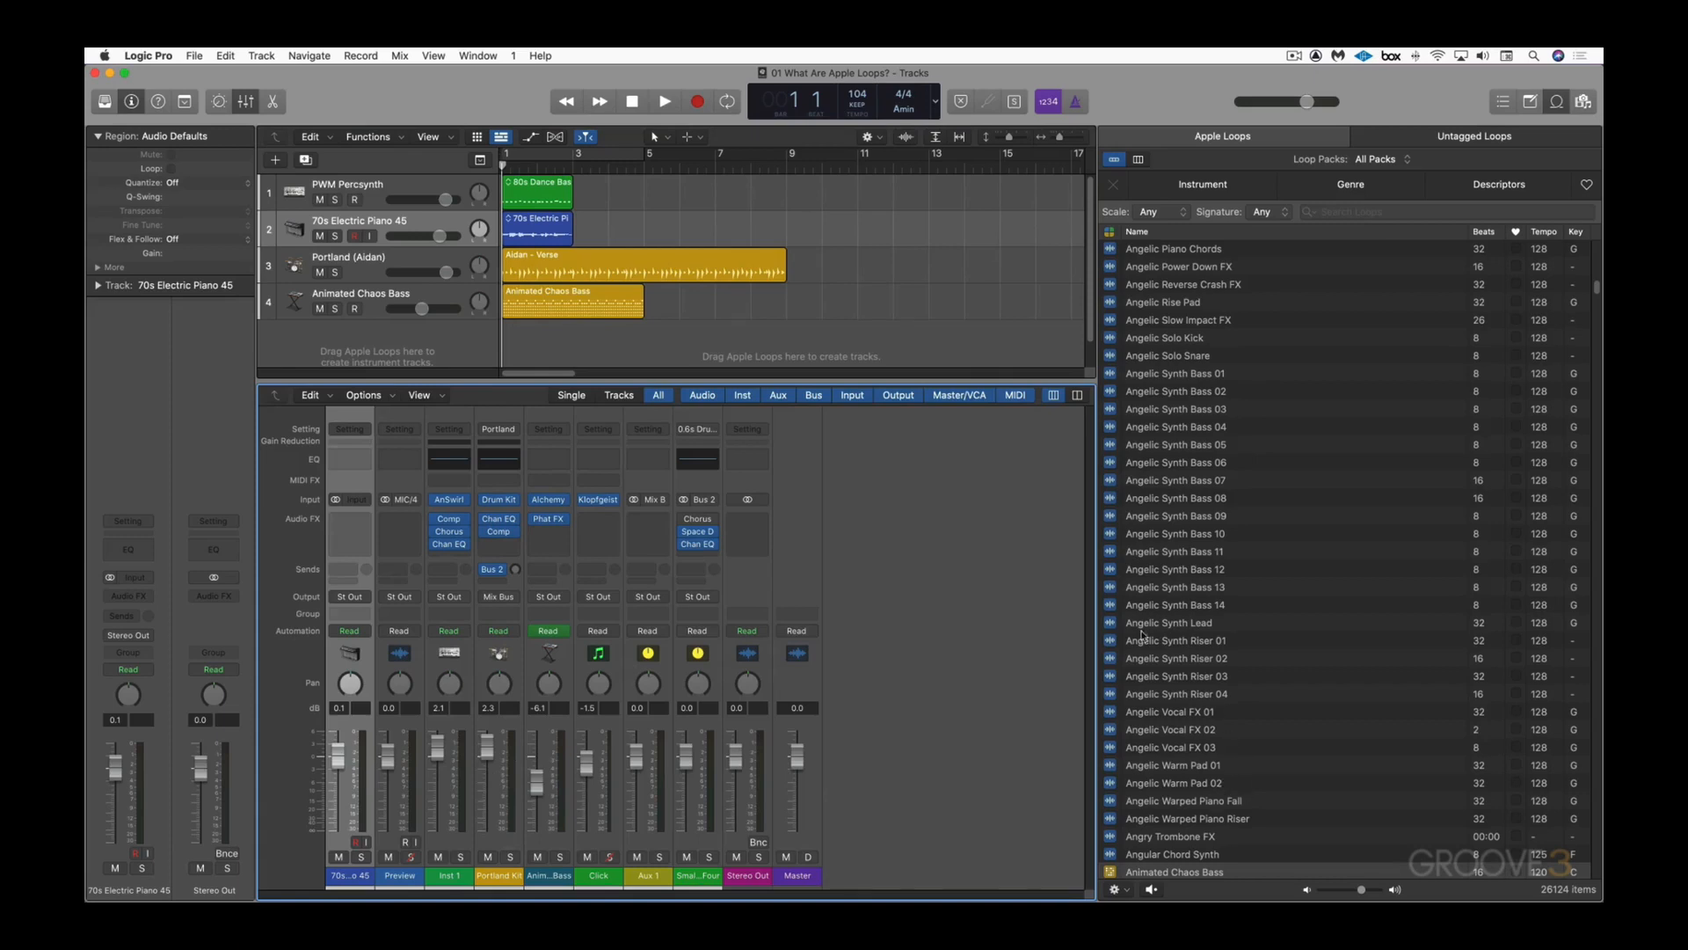
{"action": "key", "text": "x"}
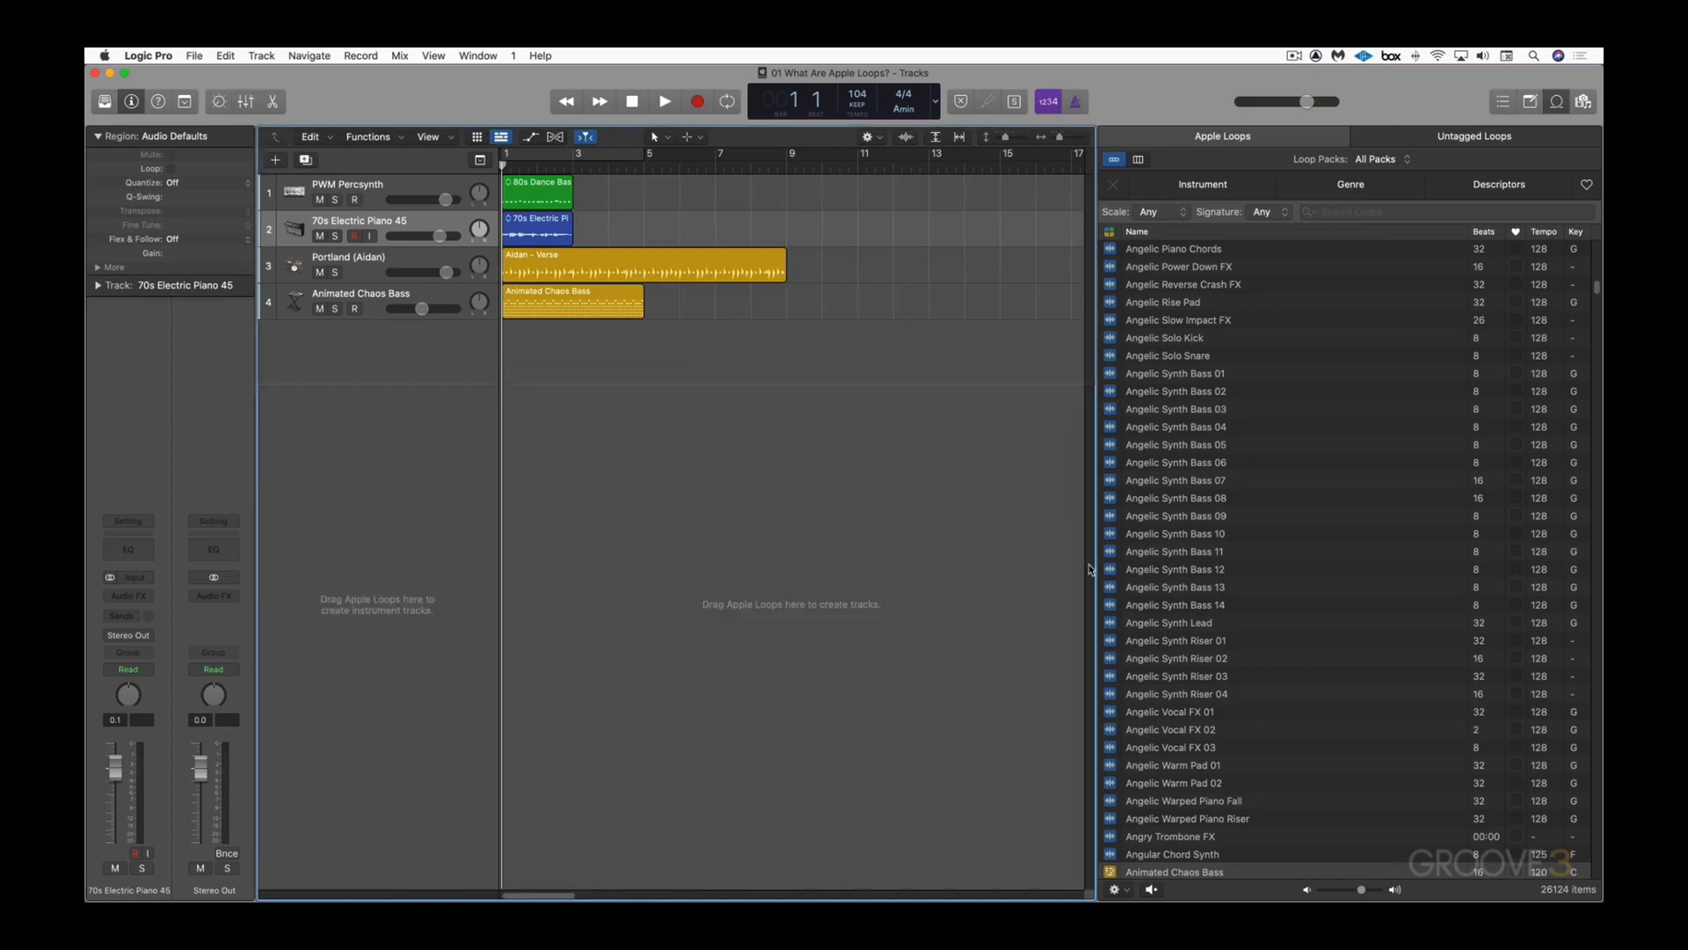
Step: Preview the Angelic Synth Bass 10, Aperitif Cello 01, Around the Block Synth Pad 04 and Backroads Electric 18 loops
{"action": "left_click", "coordinate": [1156, 534]}
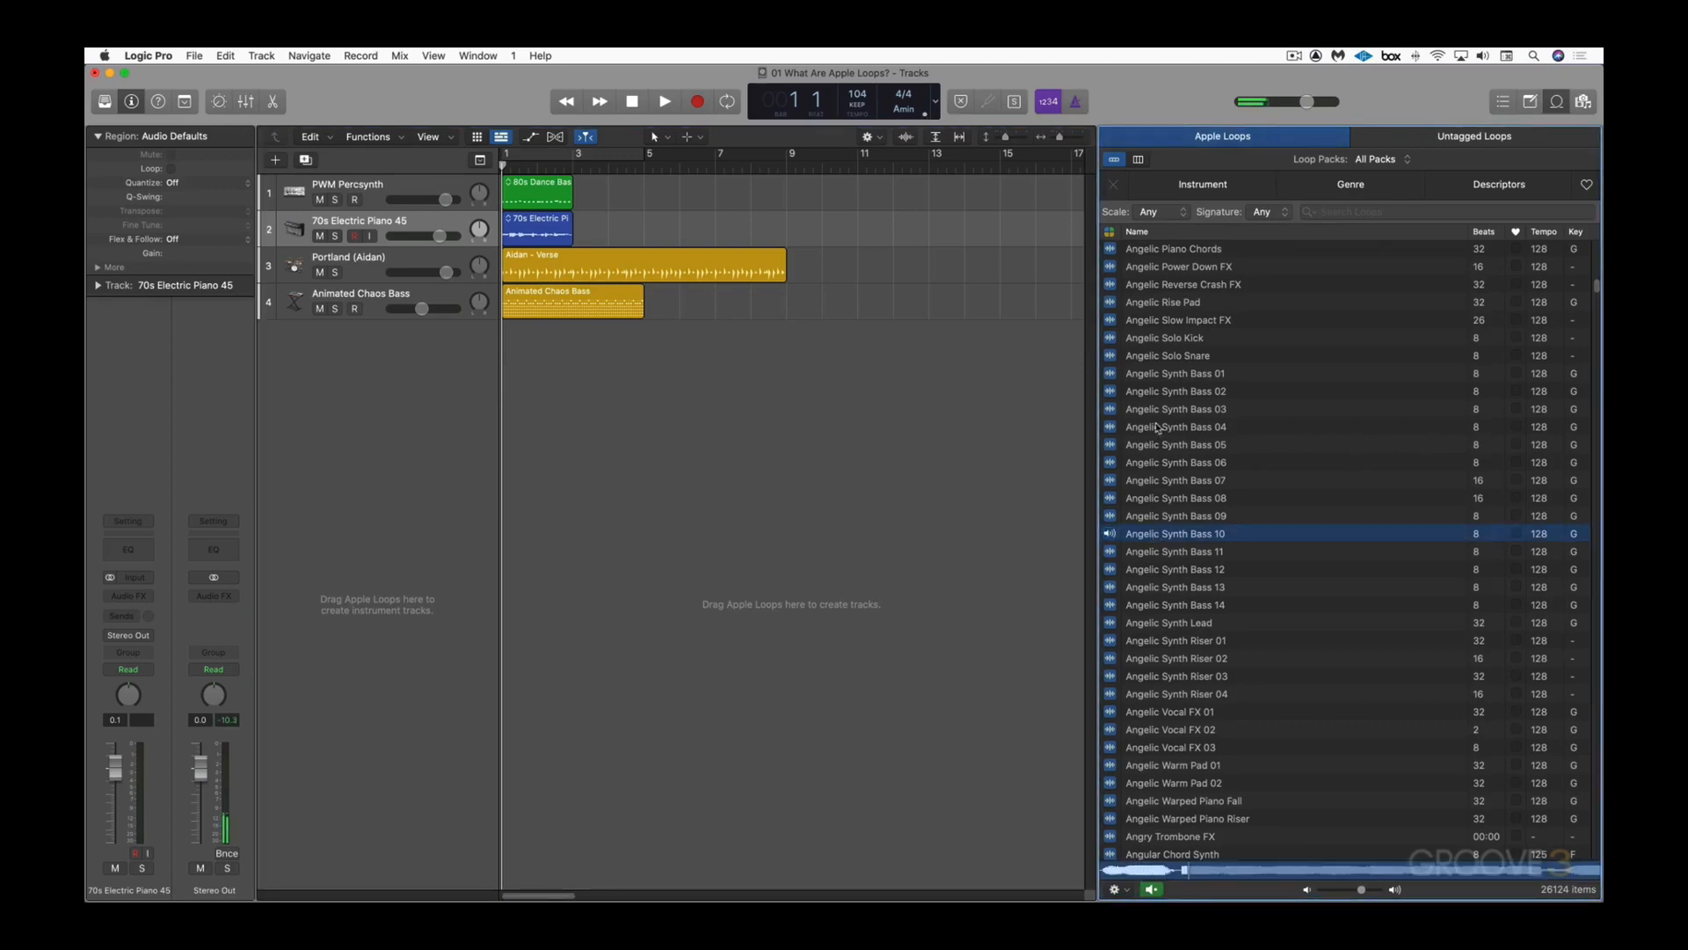
{"action": "scroll", "coordinate": [1160, 457], "scroll_direction": "down", "scroll_amount": 10}
{"action": "left_click", "coordinate": [1161, 549]}
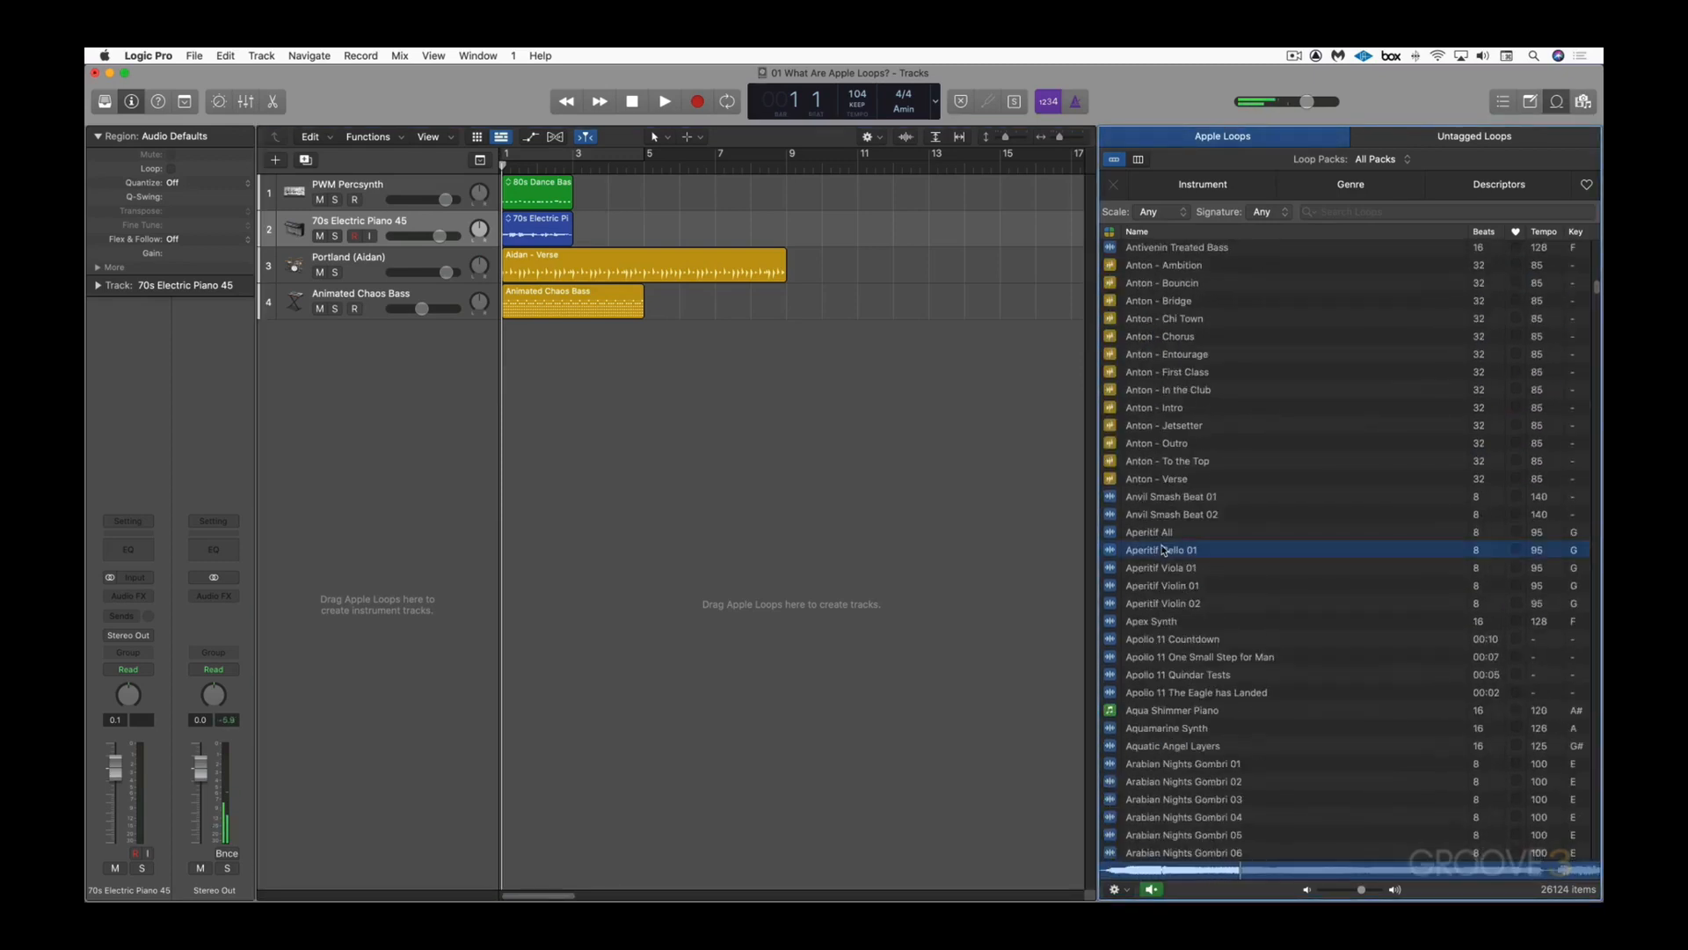
{"action": "scroll", "coordinate": [1164, 598], "scroll_direction": "down", "scroll_amount": 10}
{"action": "left_click", "coordinate": [1164, 598]}
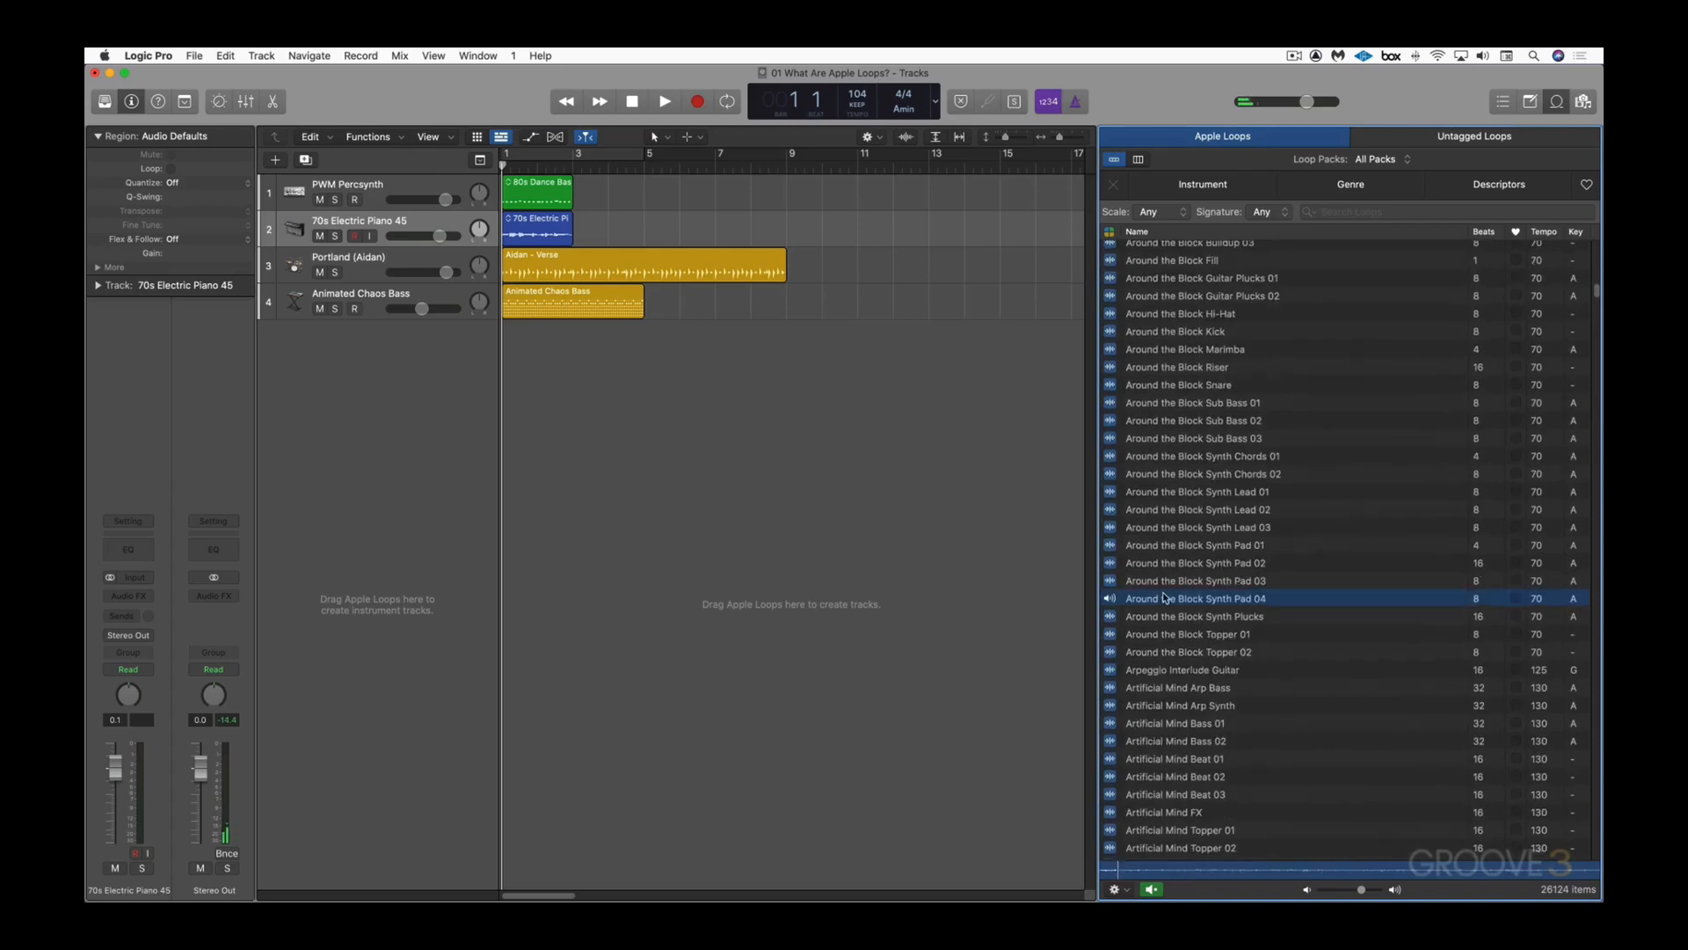
{"action": "scroll", "coordinate": [1163, 598], "scroll_direction": "down", "scroll_amount": 10}
{"action": "left_click", "coordinate": [1164, 596]}
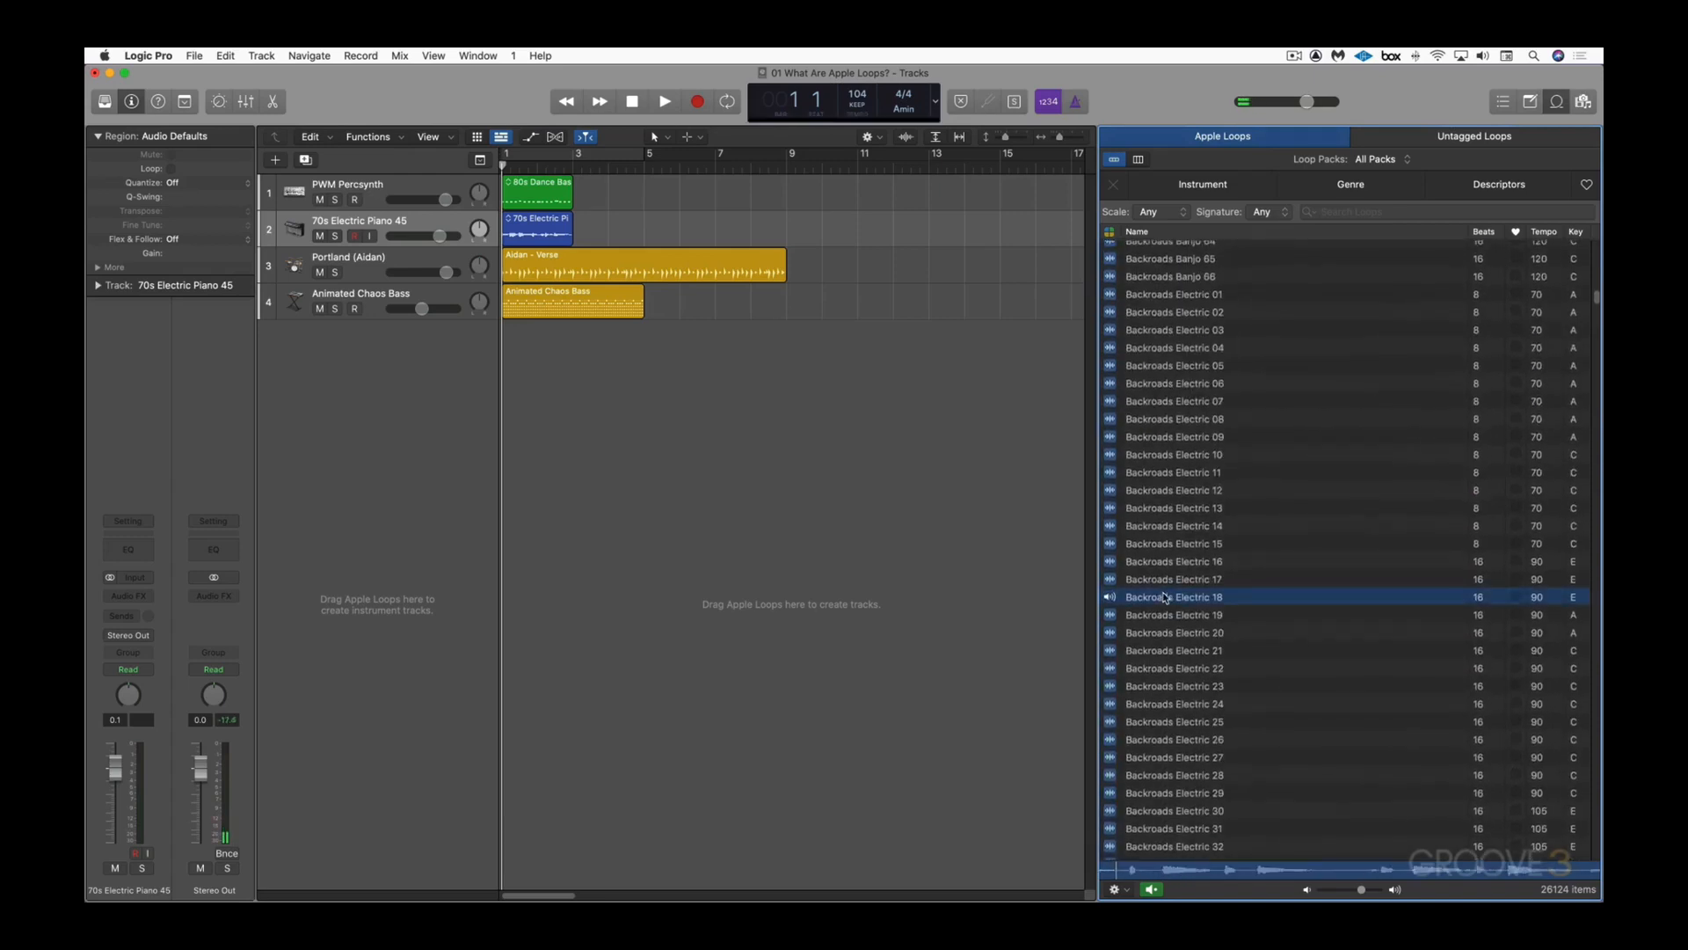
Step: Preview the Big Hair Drumset 14 and Blue Horizon Bass 02 loops further down the list
{"action": "scroll", "coordinate": [1165, 598], "scroll_direction": "down", "scroll_amount": 10}
{"action": "scroll", "coordinate": [1165, 598], "scroll_direction": "down", "scroll_amount": 10}
{"action": "left_click", "coordinate": [1168, 605]}
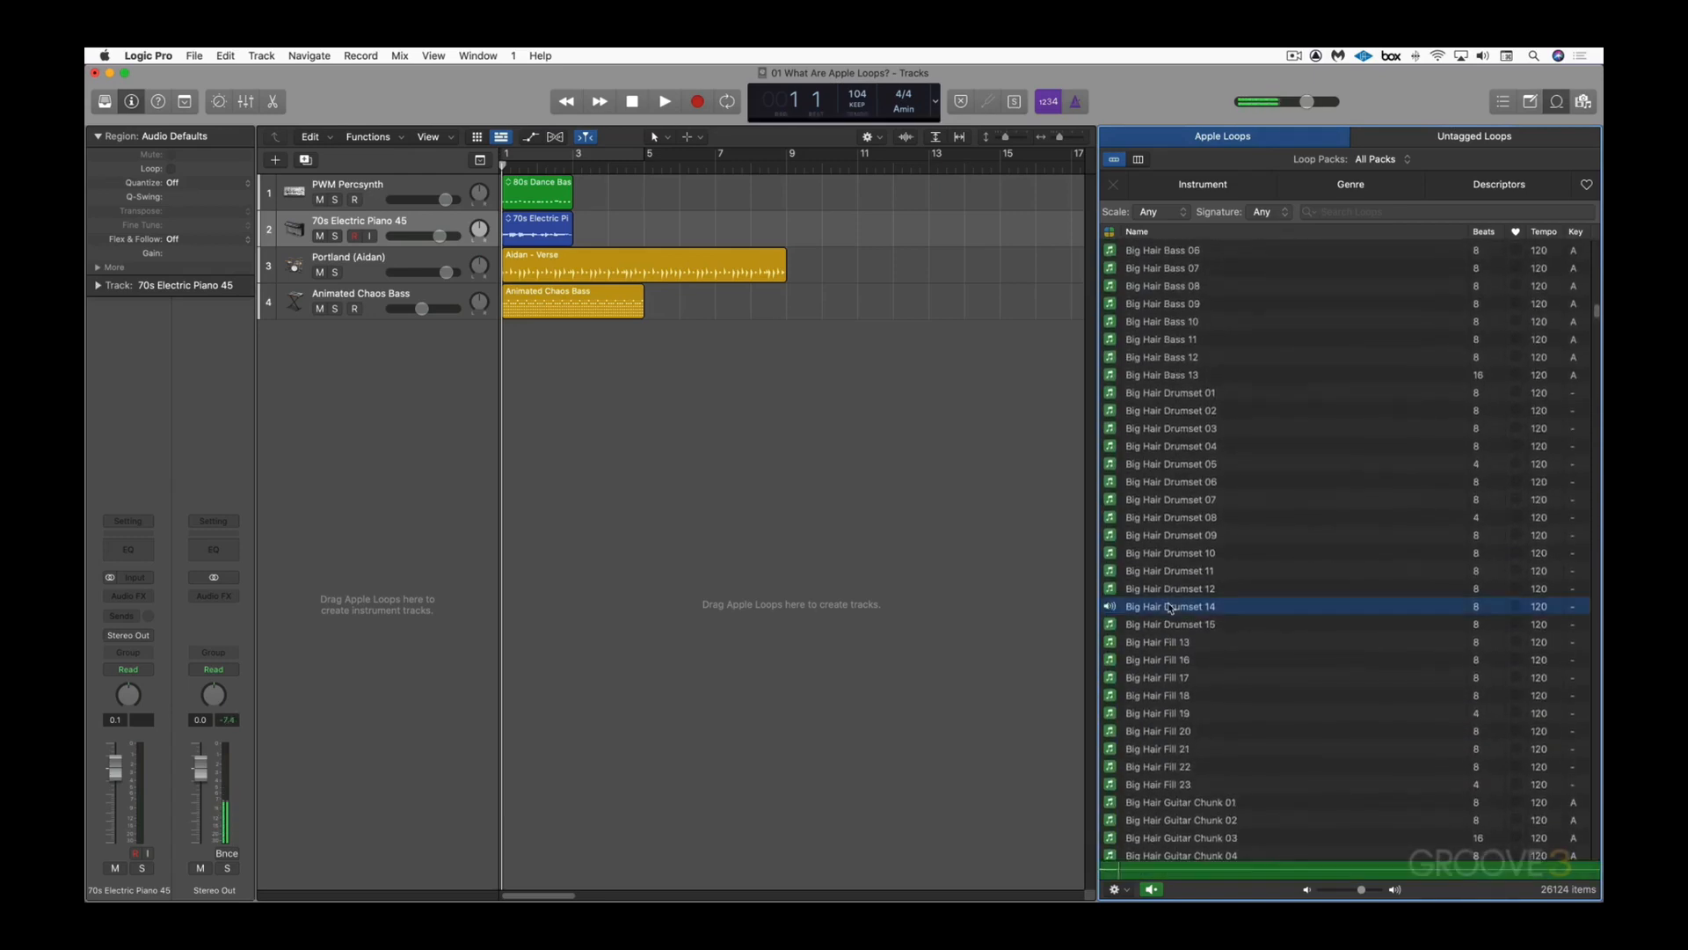
{"action": "scroll", "coordinate": [1170, 607], "scroll_direction": "down", "scroll_amount": 5}
{"action": "scroll", "coordinate": [1170, 607], "scroll_direction": "down", "scroll_amount": 10}
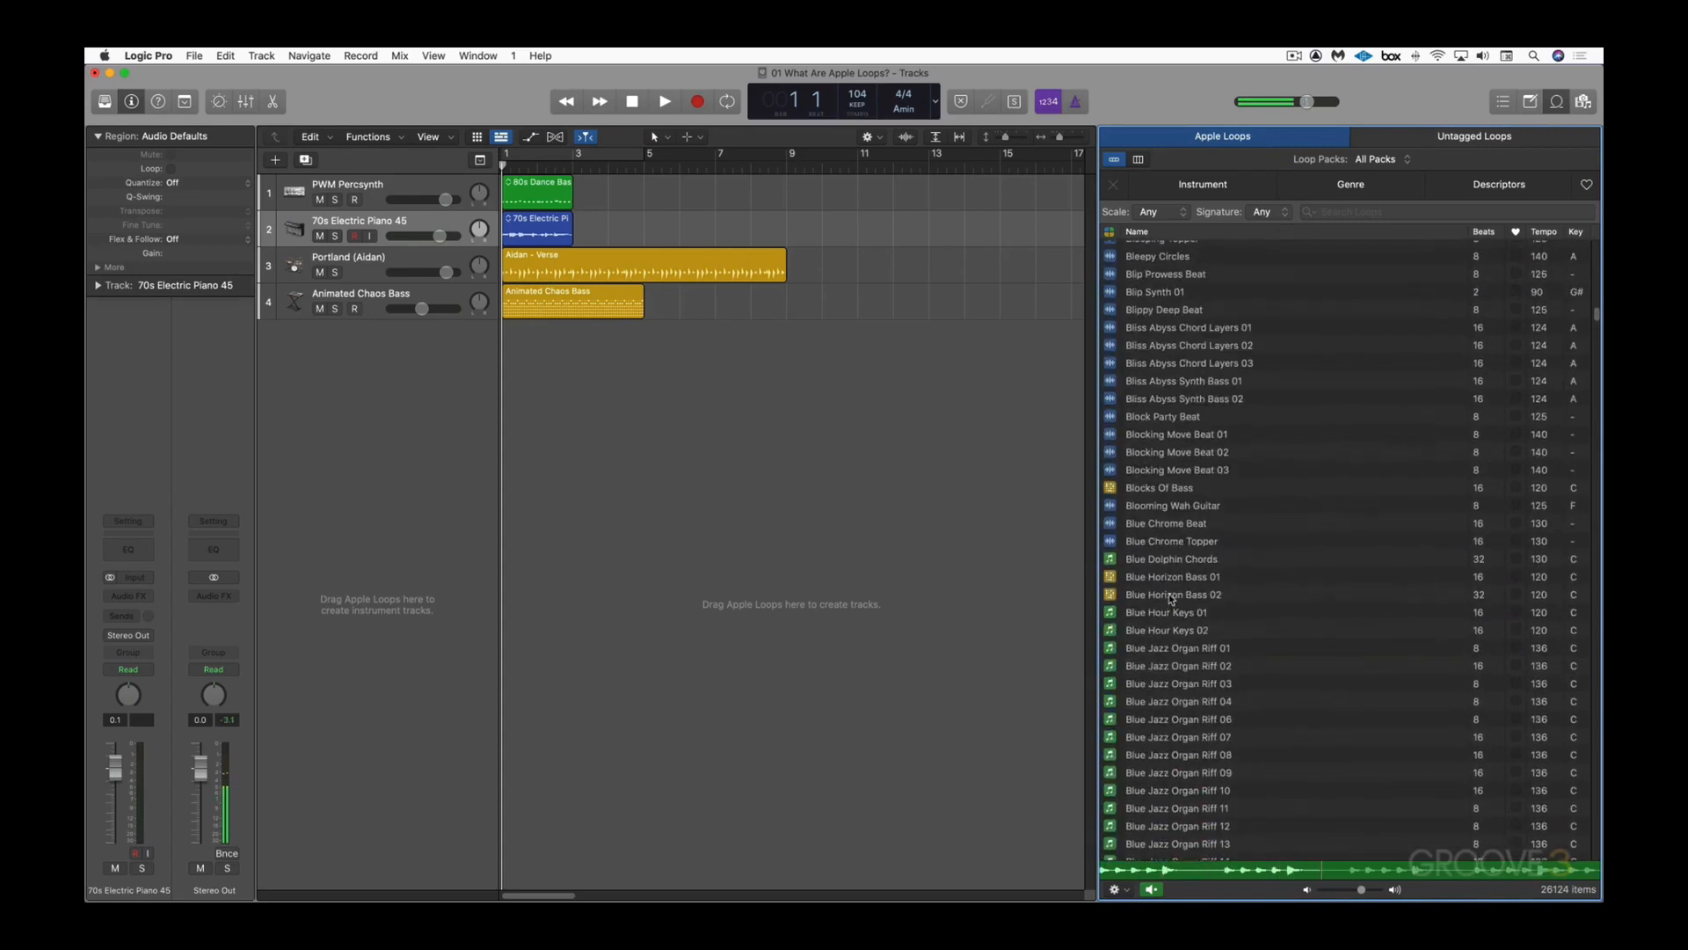
{"action": "left_click", "coordinate": [1172, 596]}
Step: Preview the Bollywood Lyric 15, Bosnian Sunset Drumset 05 and Brazilian Sun Zambuma 07 loops, and stop the preview
{"action": "scroll", "coordinate": [1171, 598], "scroll_direction": "down", "scroll_amount": 10}
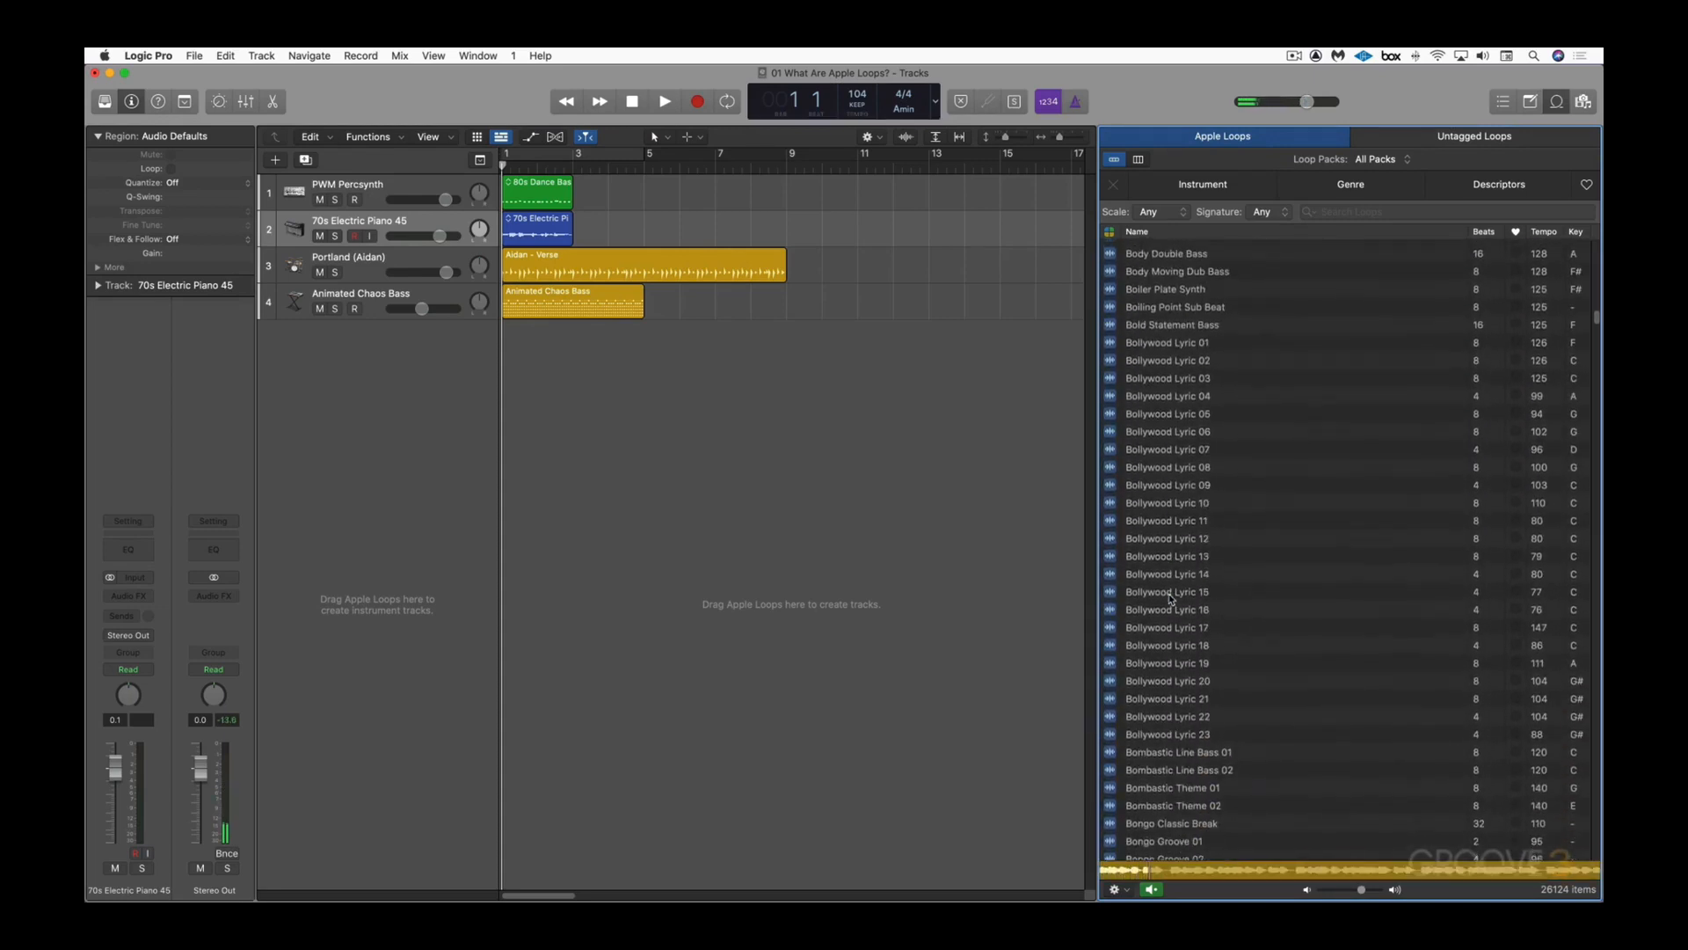
{"action": "left_click", "coordinate": [1170, 592]}
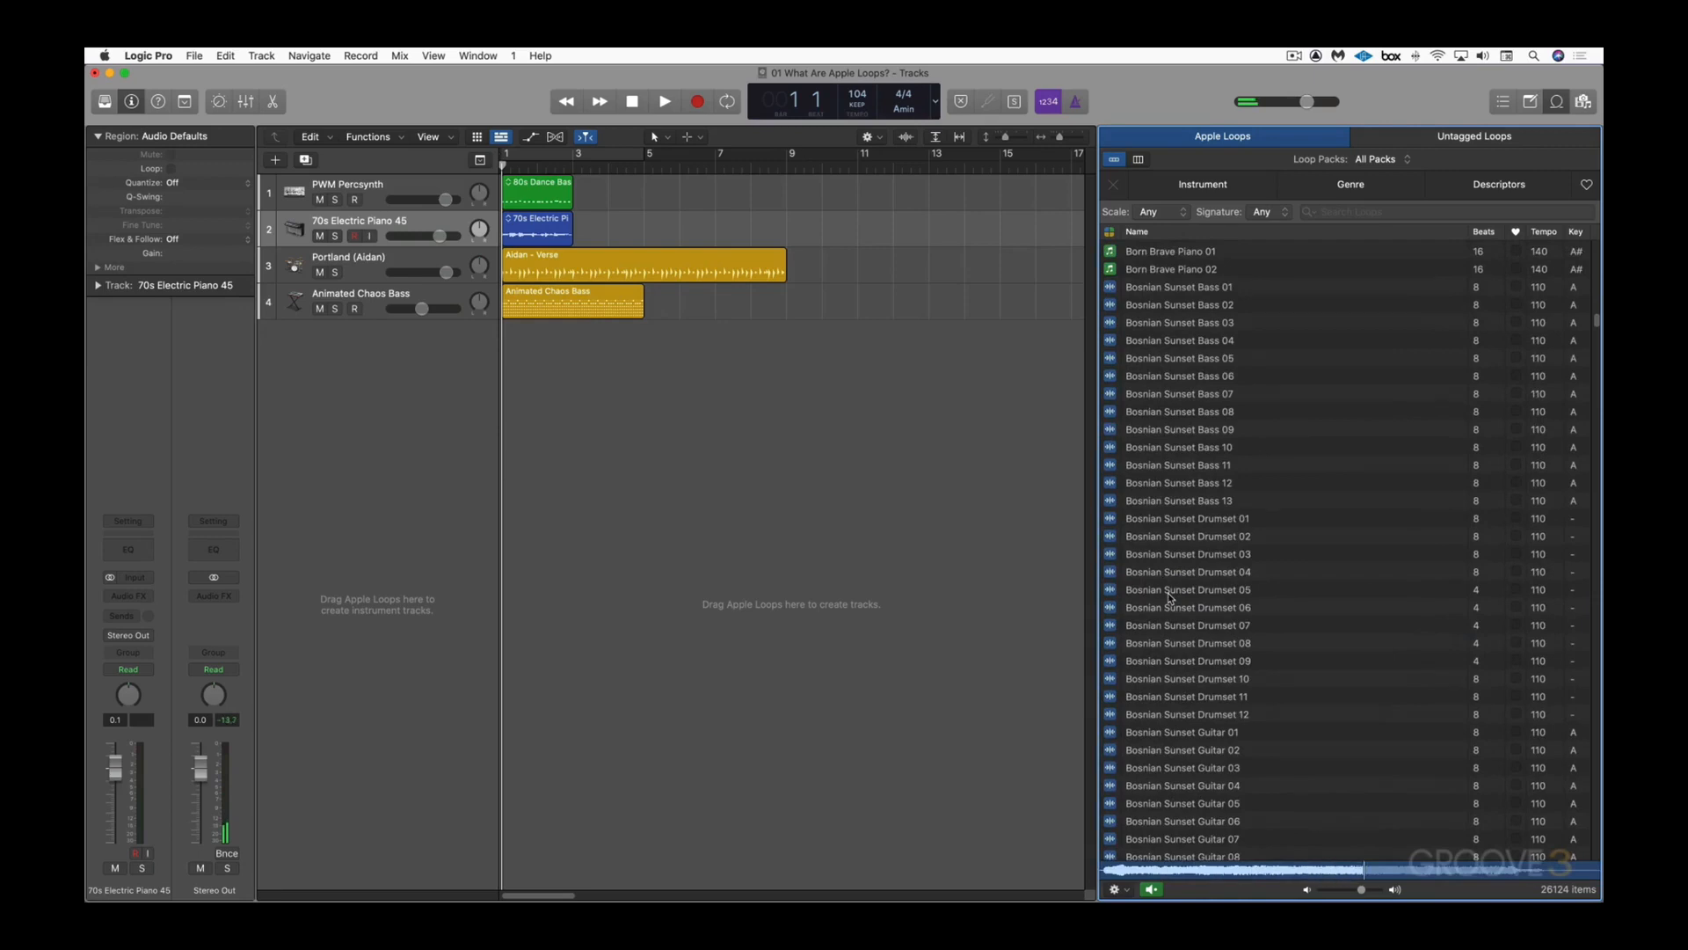
{"action": "left_click", "coordinate": [1170, 591]}
{"action": "scroll", "coordinate": [1168, 598], "scroll_direction": "down", "scroll_amount": 20}
{"action": "left_click", "coordinate": [1166, 605]}
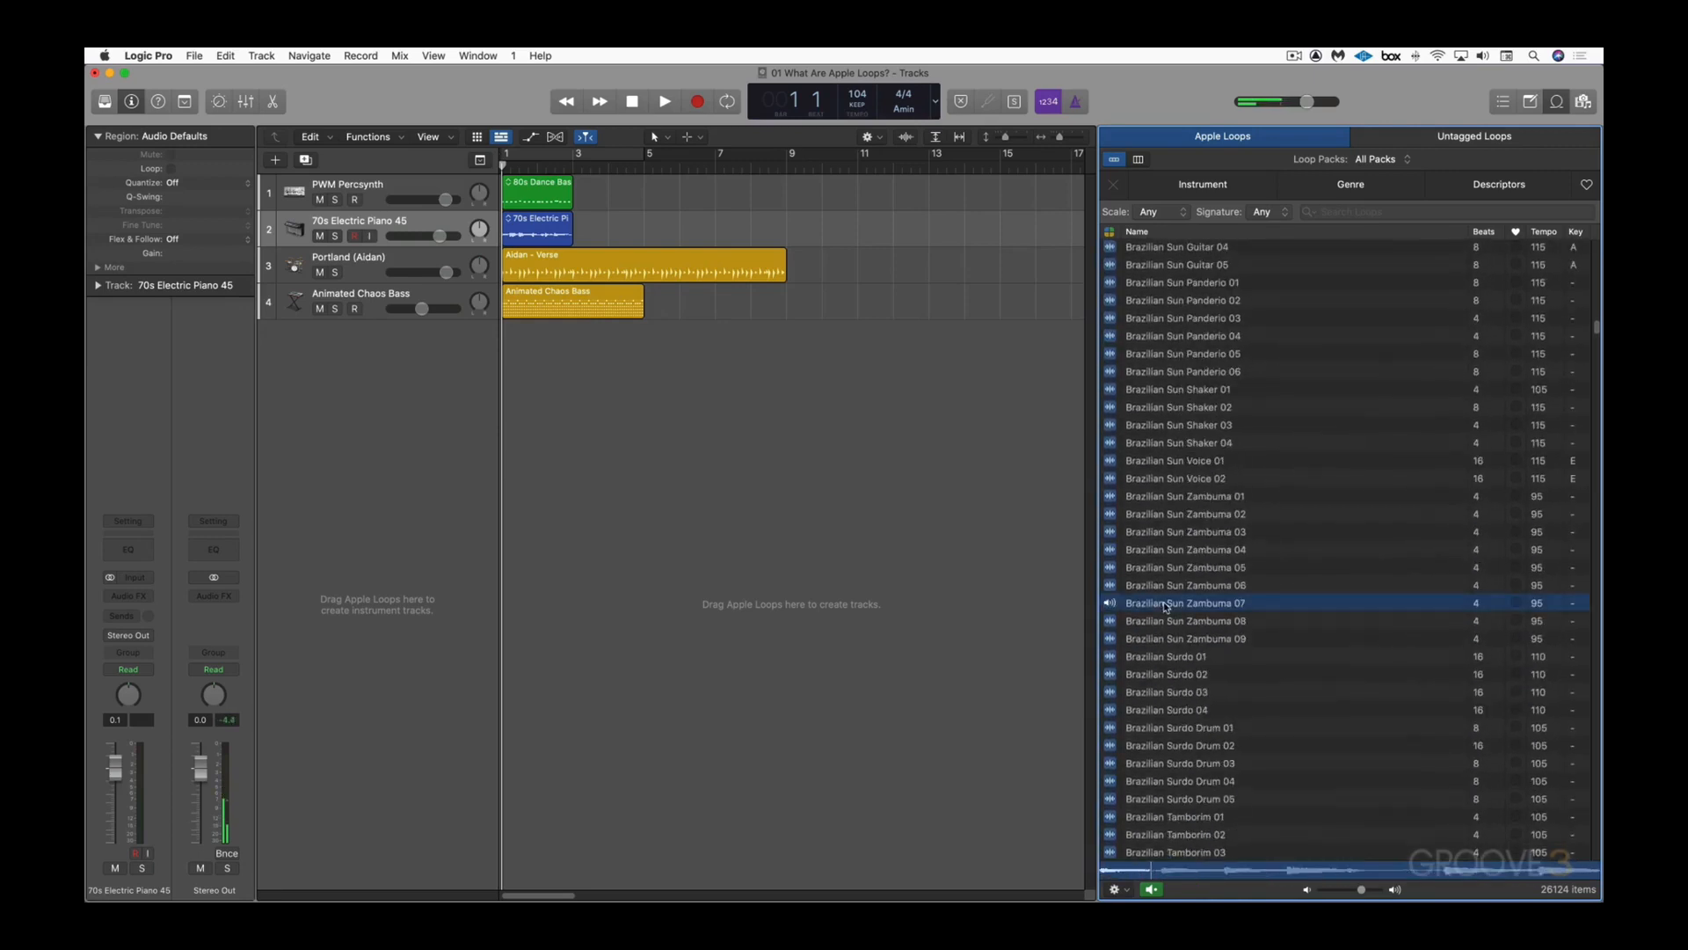
{"action": "left_click", "coordinate": [1145, 608]}
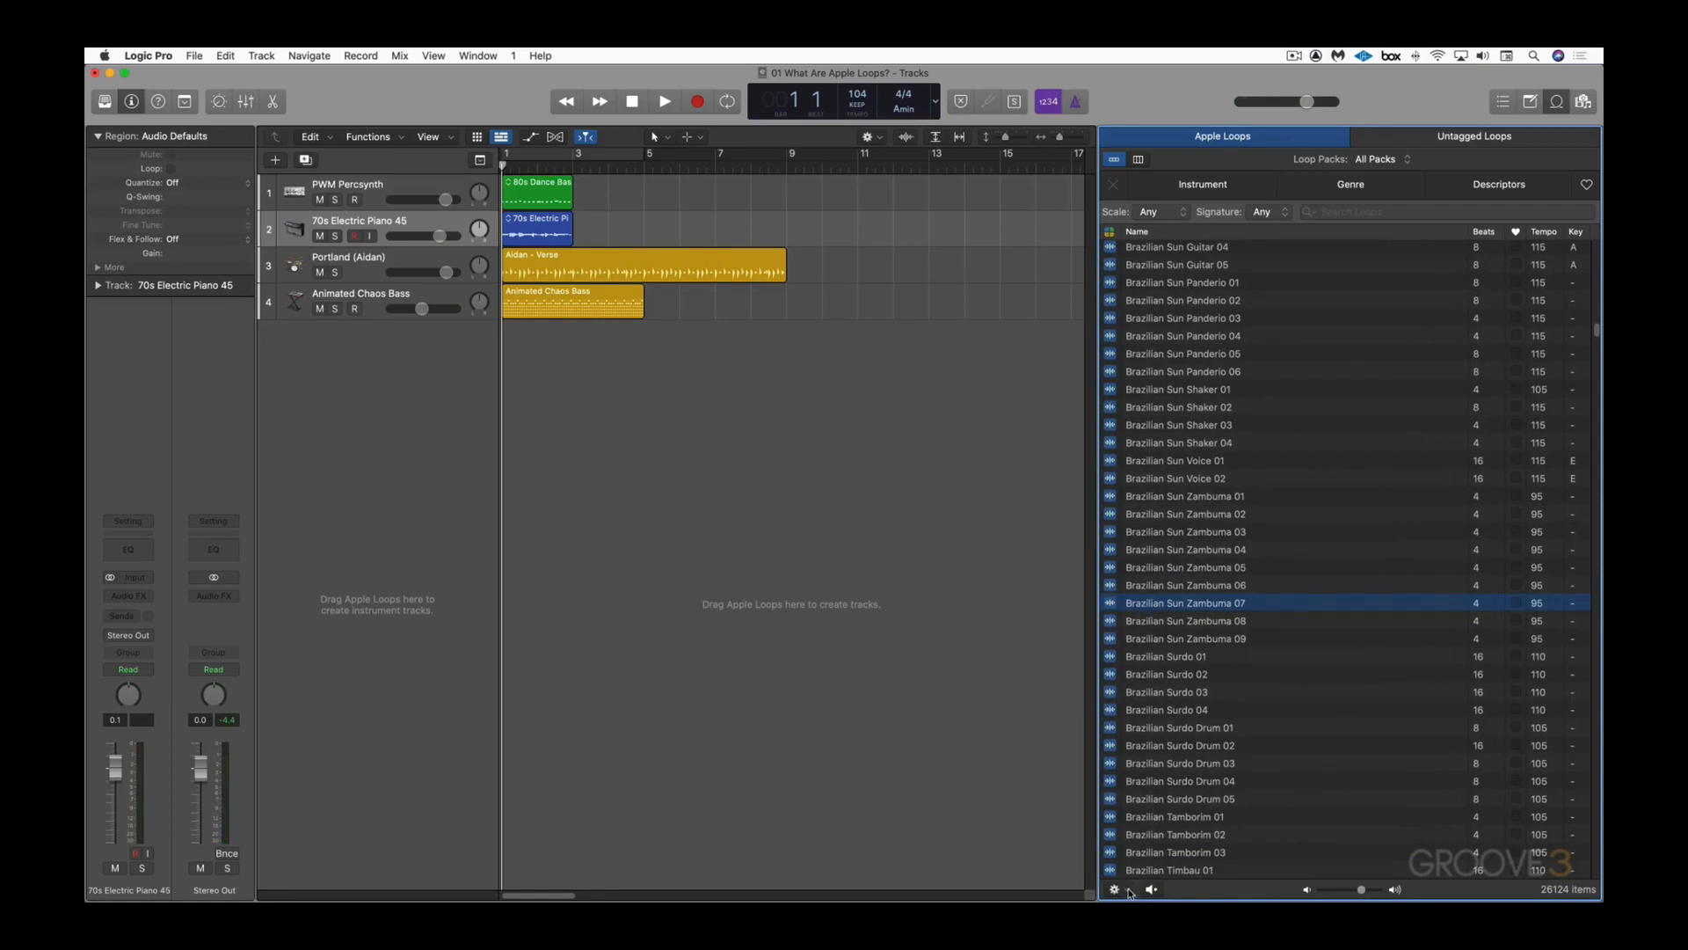
Step: View the loop browser's playback options and add the Brazilian Sun Zambuma 07 loop at bar 1 on a new track
{"action": "left_click", "coordinate": [1129, 890]}
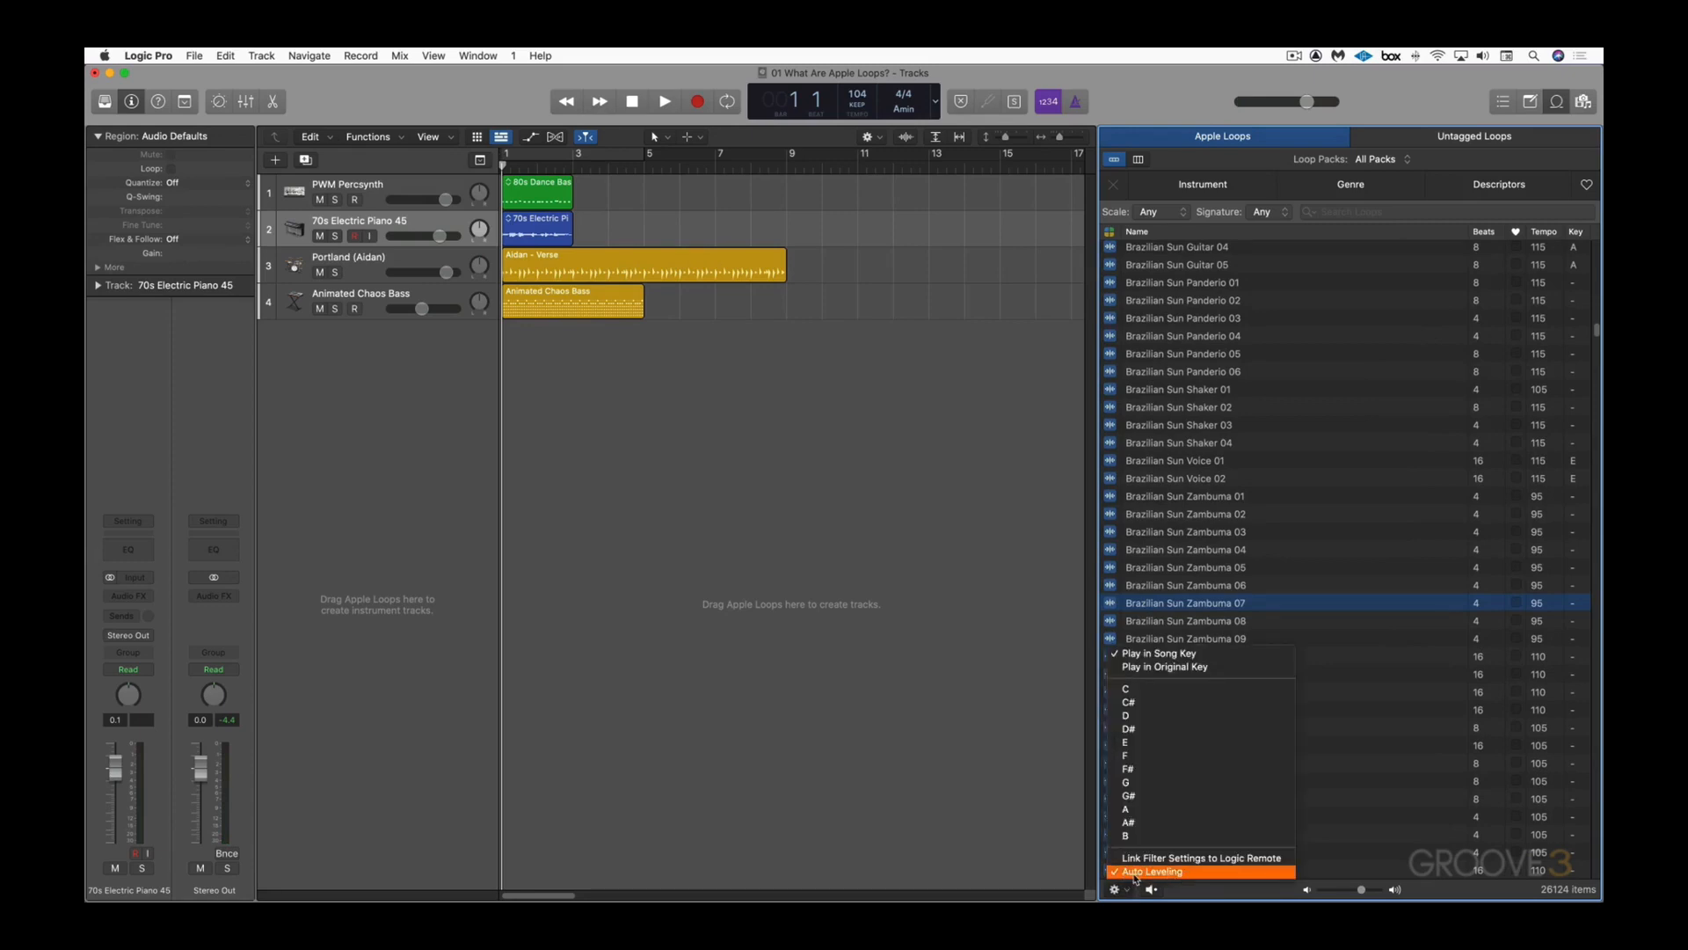
{"action": "left_click", "coordinate": [922, 529]}
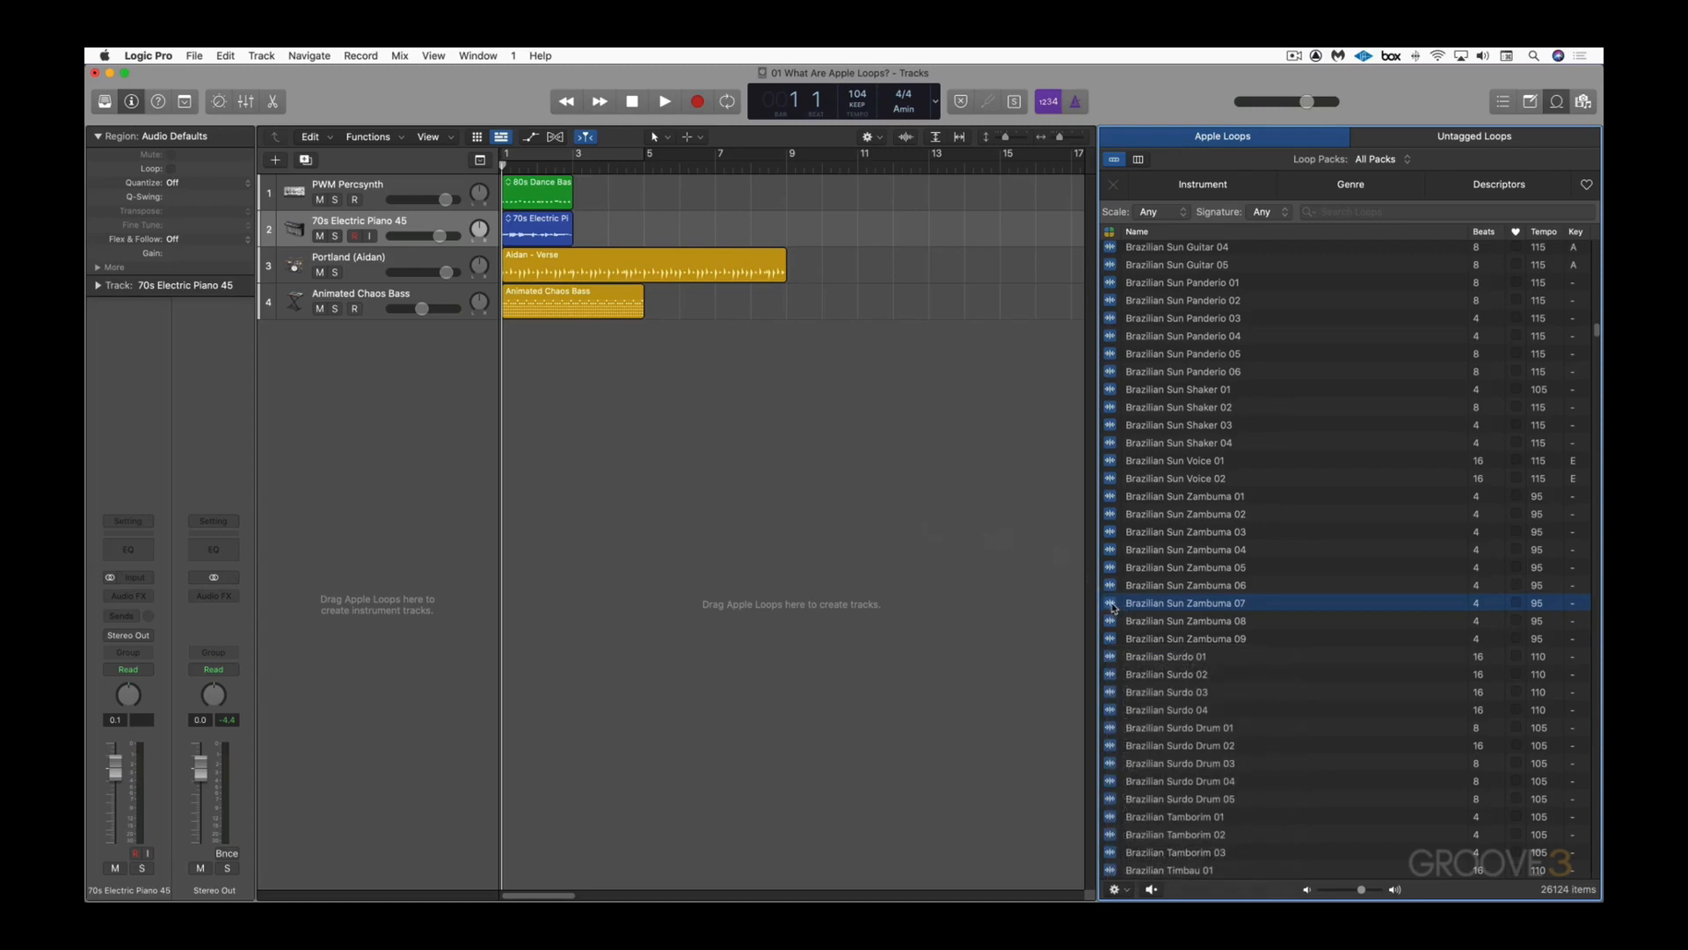
{"action": "left_click_drag", "start_coordinate": [1111, 606], "coordinate": [504, 381]}
Step: Inspect the gain of the Brazilian Sun Zambuma 07 and 70s Electric Piano 45 regions, and the PWM Percsynth and Animated Chaos Bass channel strips
{"action": "left_click", "coordinate": [433, 332]}
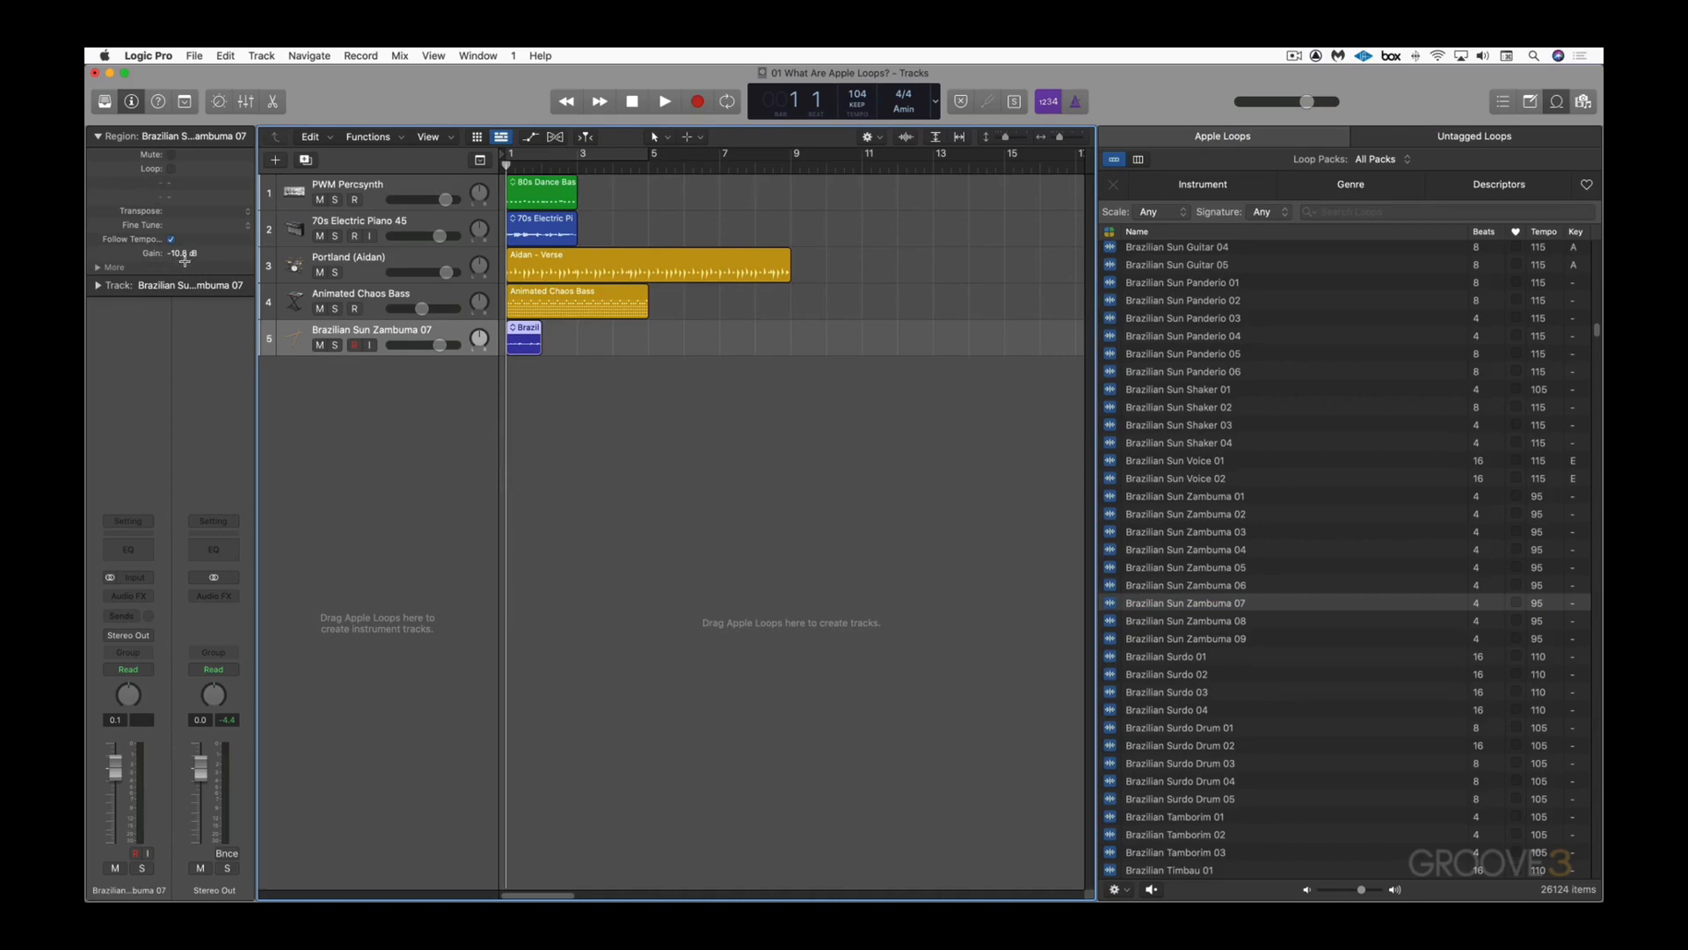
{"action": "left_click", "coordinate": [551, 222]}
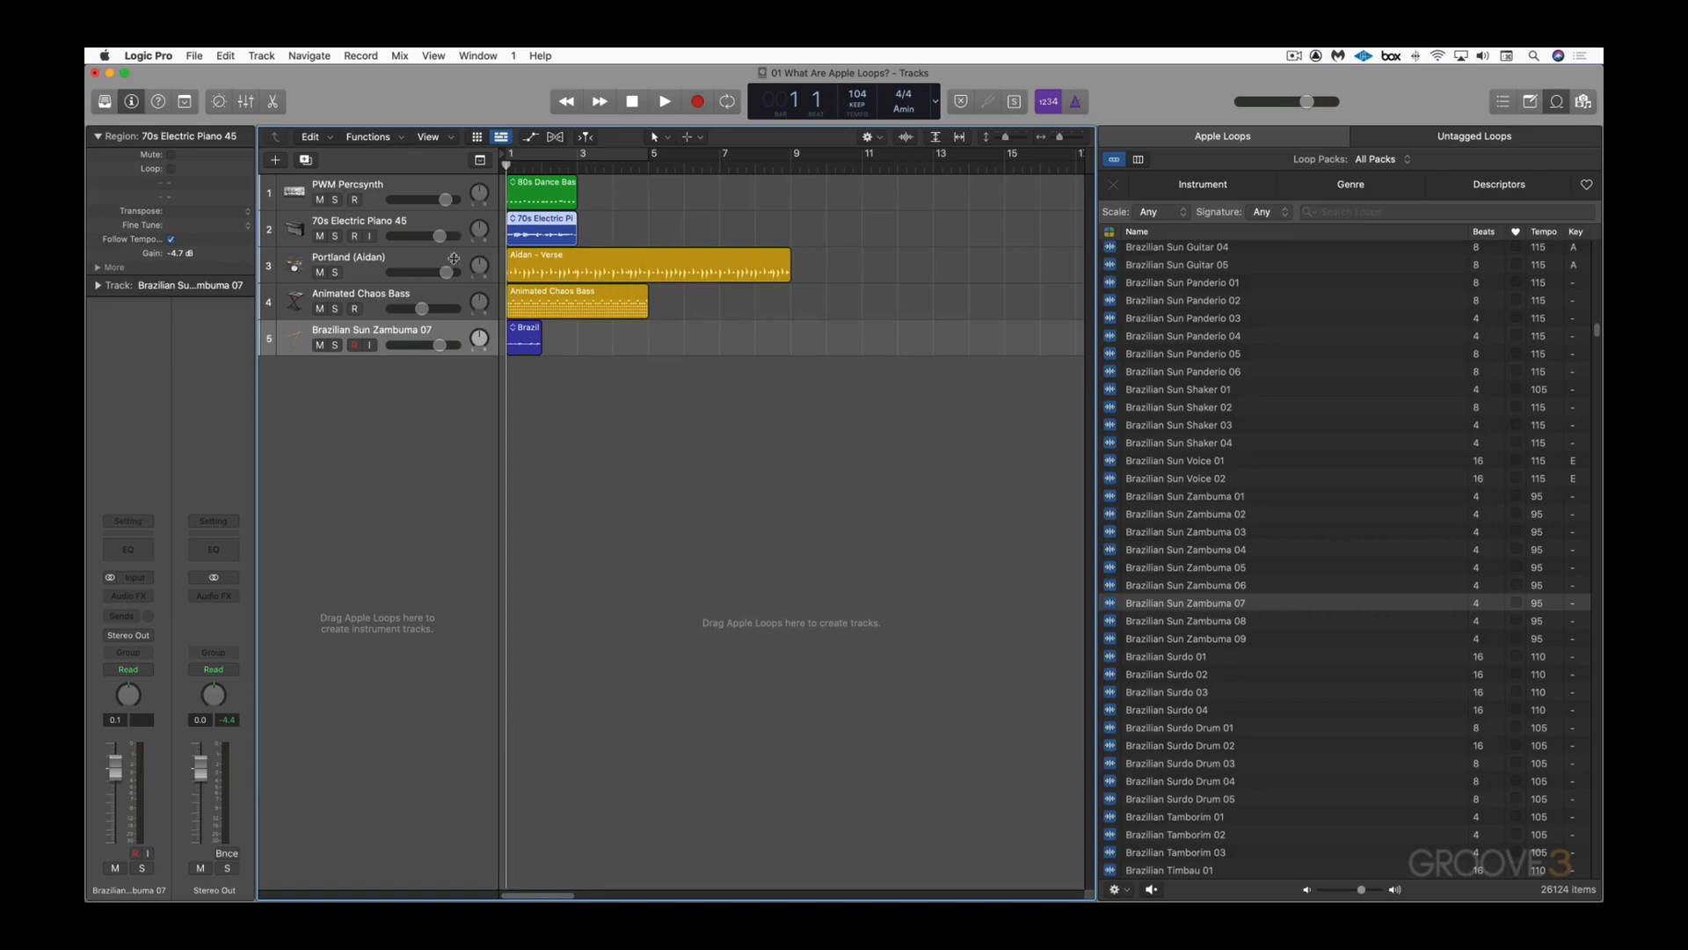
{"action": "left_click", "coordinate": [455, 187]}
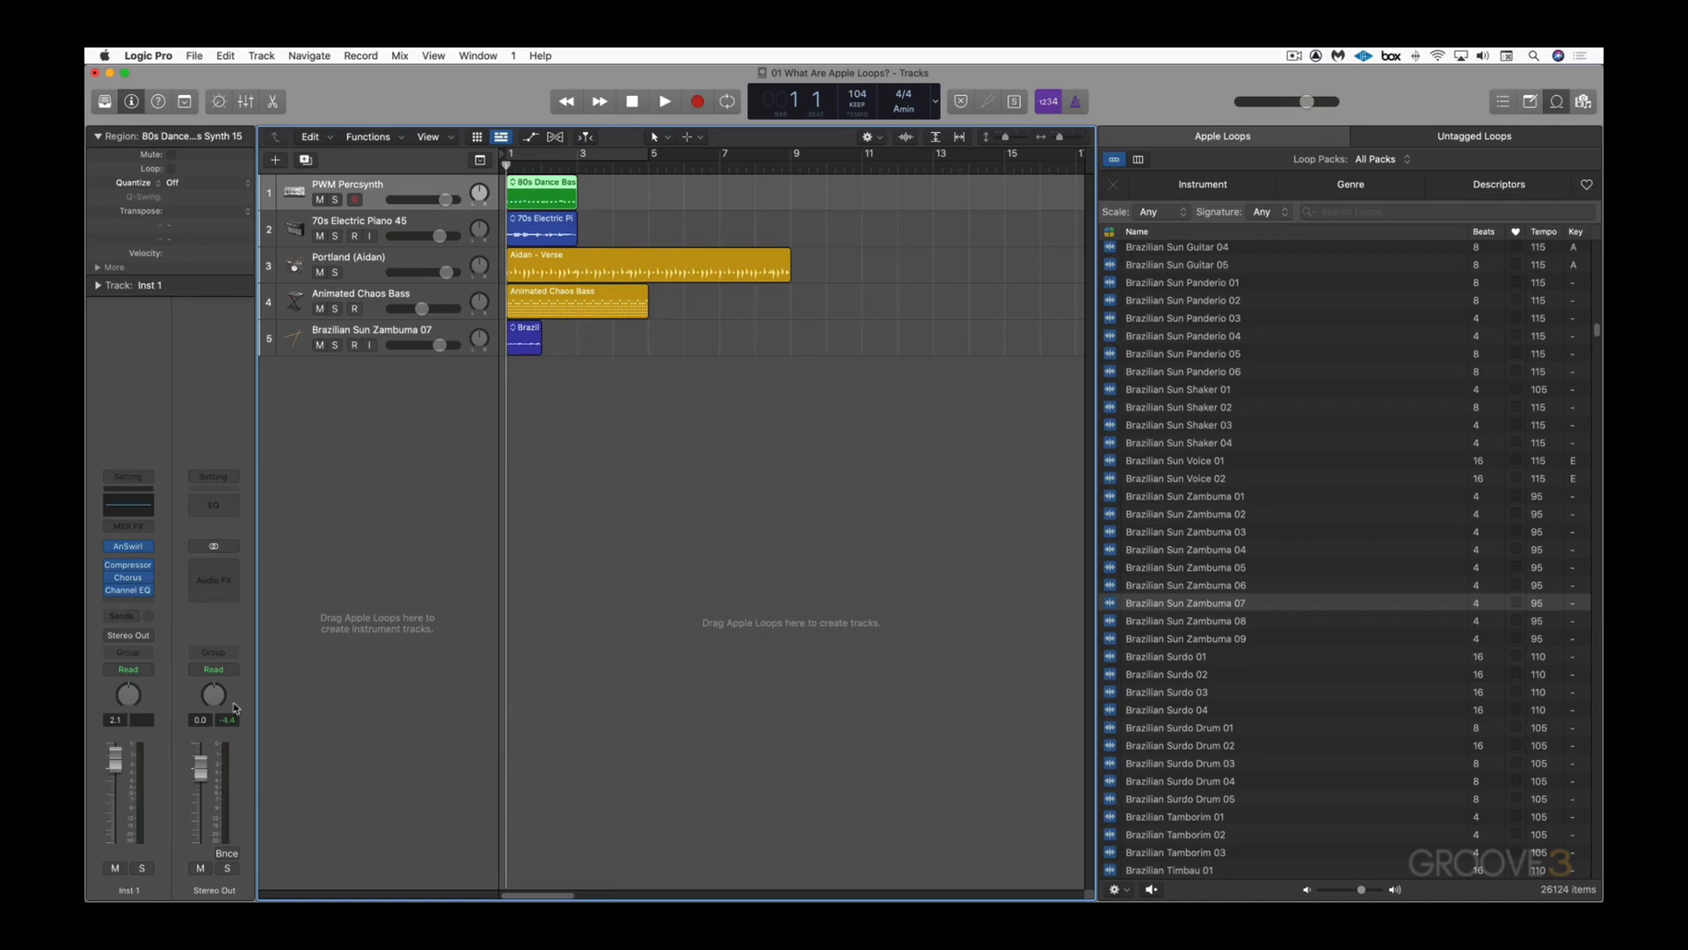
{"action": "left_click", "coordinate": [458, 296]}
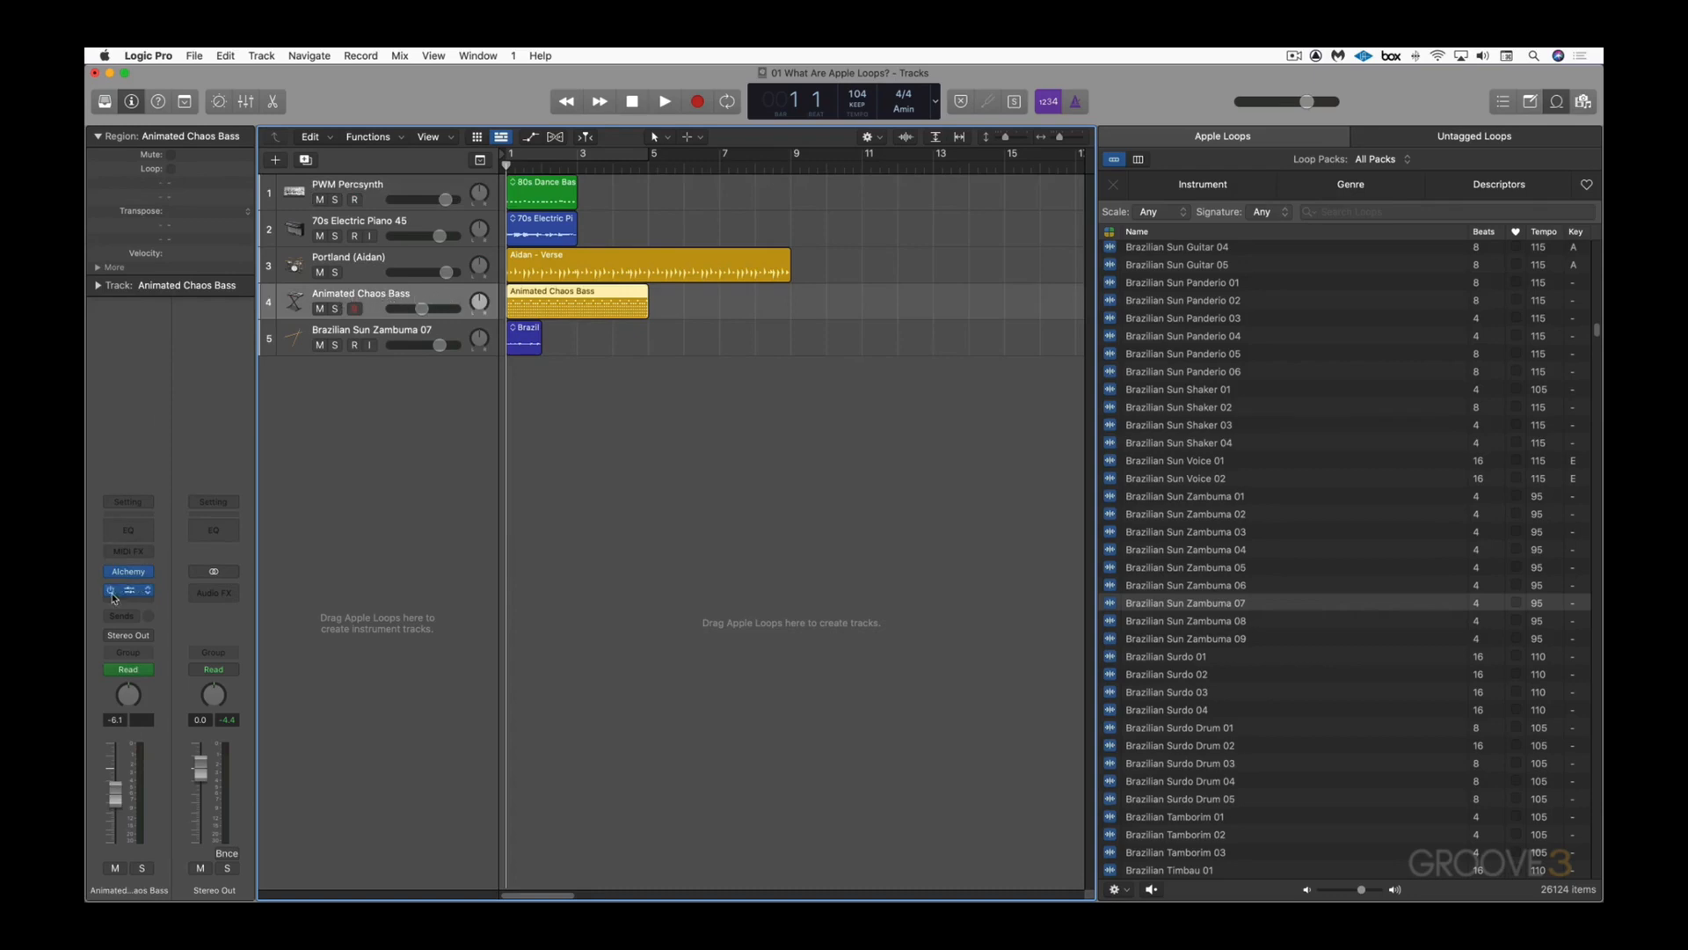
{"action": "mouse_move", "coordinate": [130, 578]}
Step: Preview Brazilian Sun Zambuma 08 and show the Mixer with wide channel strips, viewing only the track channels before returning to all channels
{"action": "left_click", "coordinate": [1159, 622]}
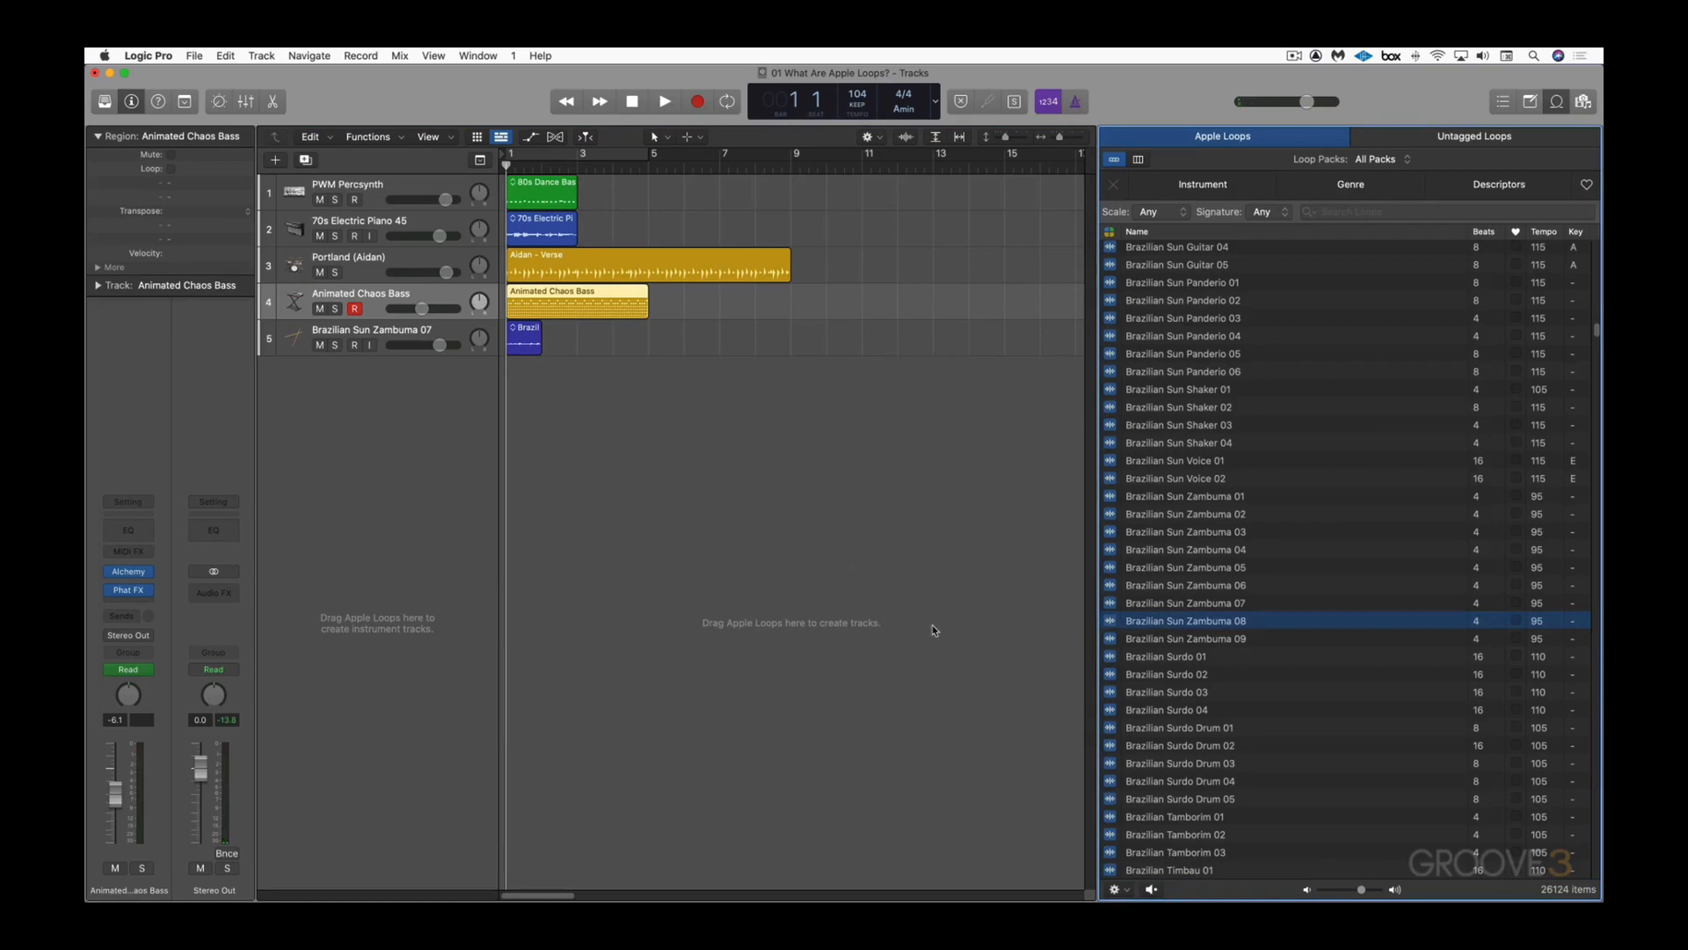
{"action": "key", "text": "x"}
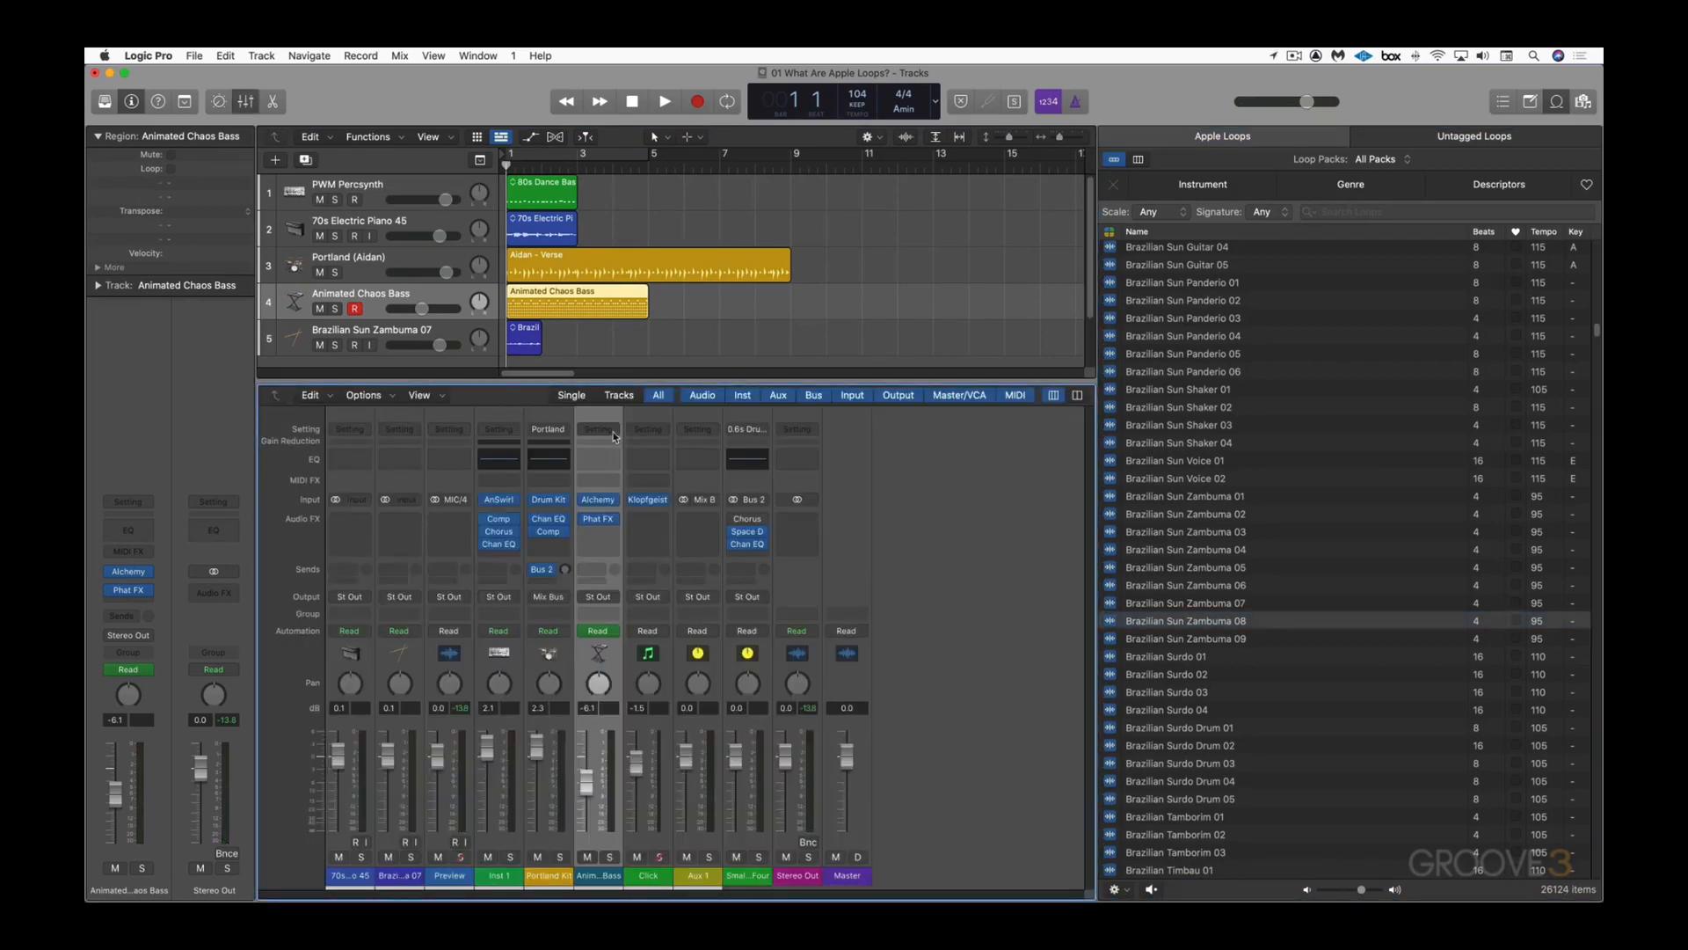
{"action": "left_click", "coordinate": [621, 395]}
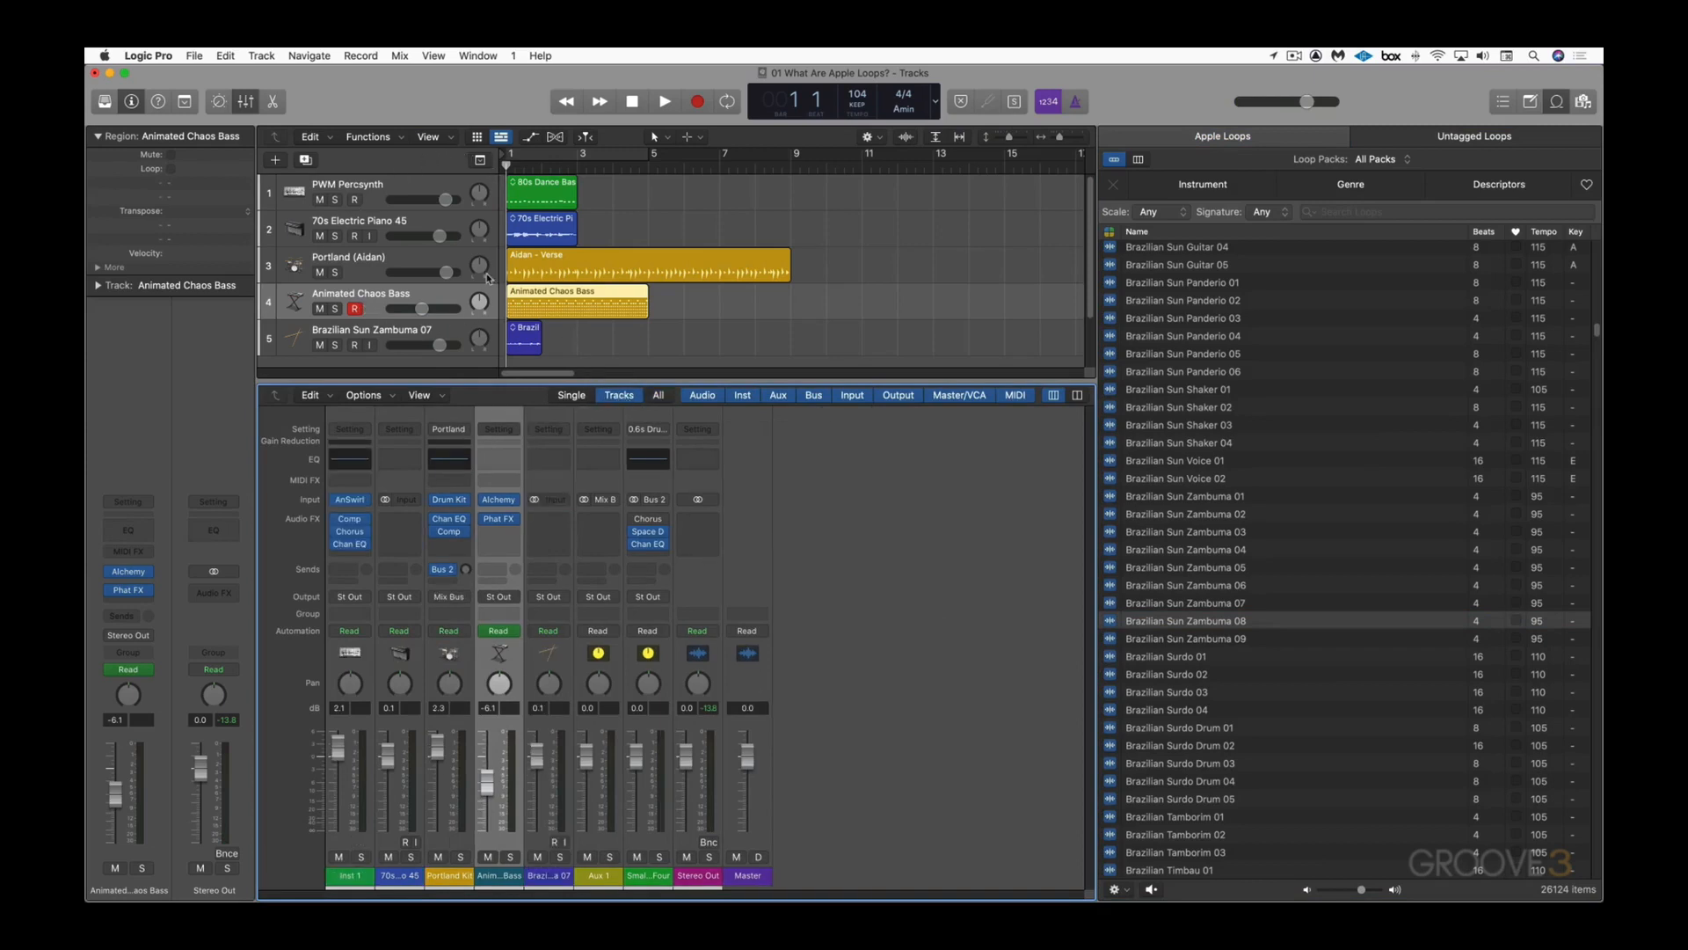
{"action": "left_click", "coordinate": [1077, 396]}
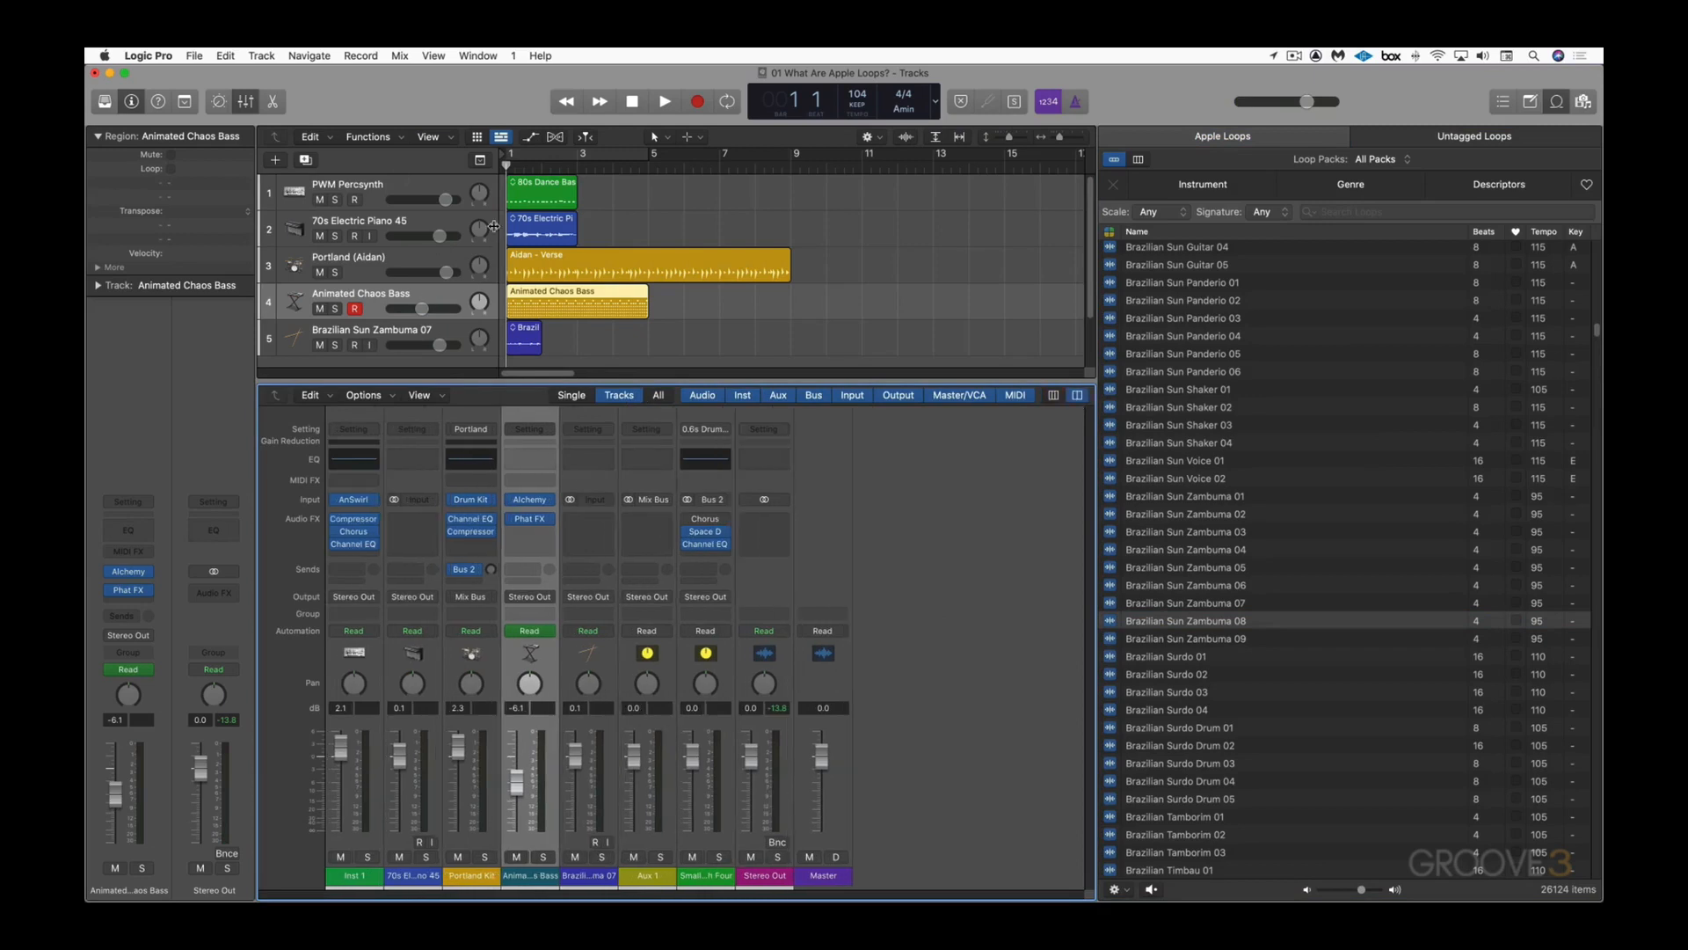
{"action": "left_click", "coordinate": [658, 396]}
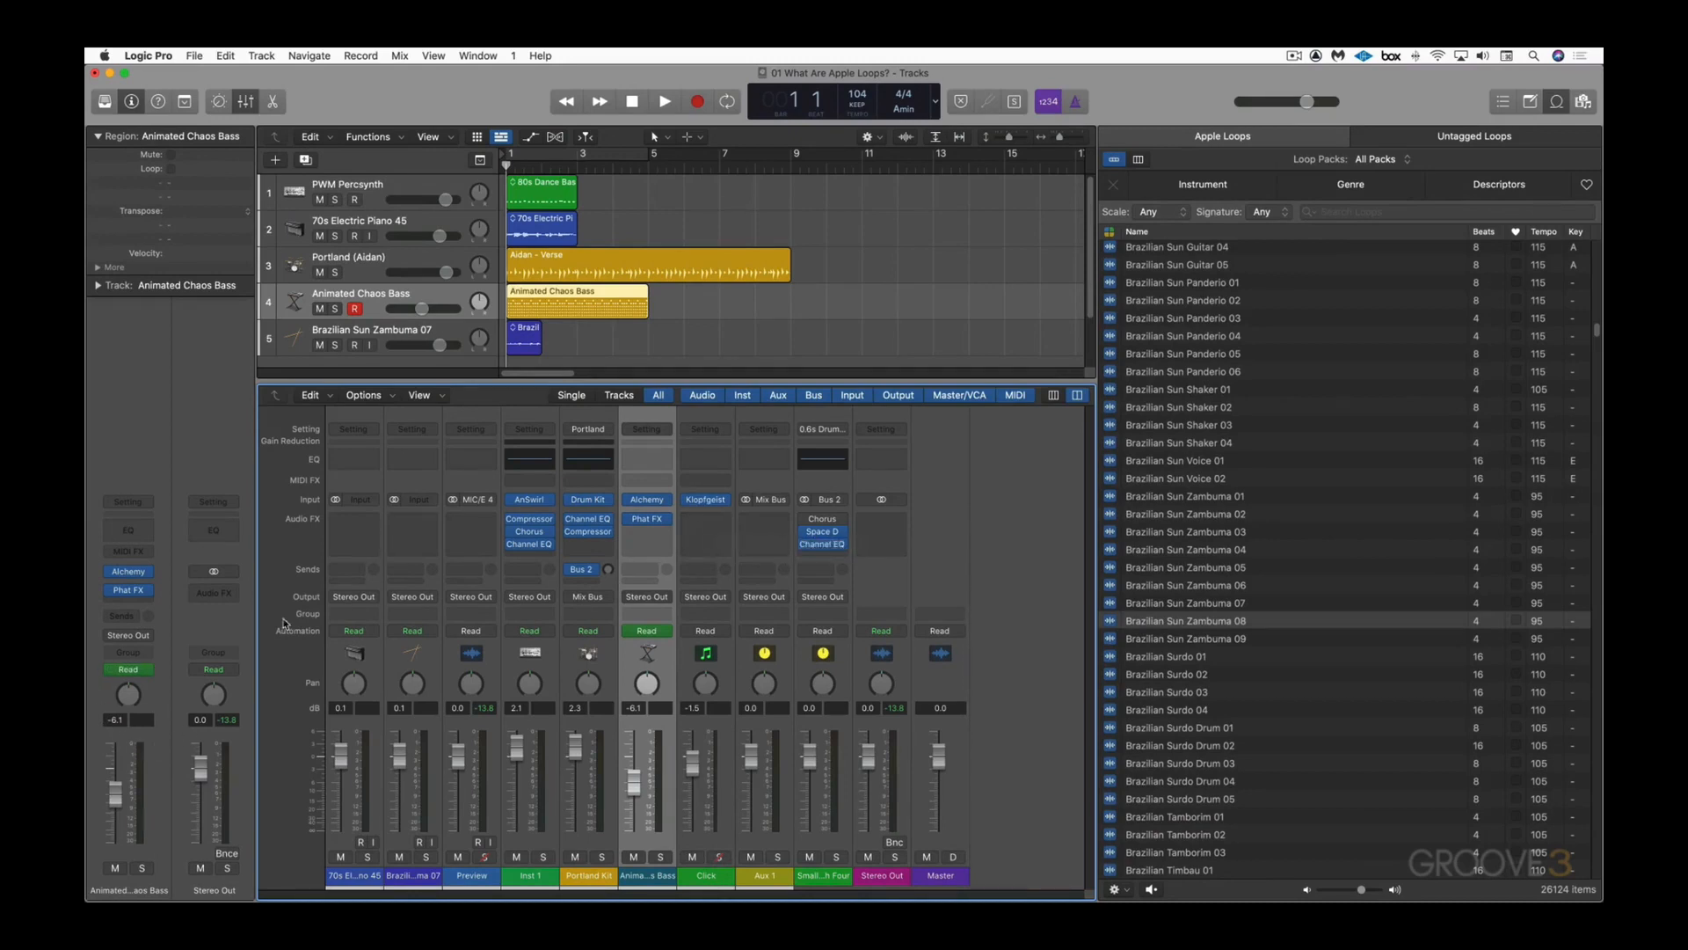
Step: Select the 70s Electric Piano 45 track, preview the Brazilian Sun Zambuma 08 loop while watching the Preview channel, and stop it
{"action": "left_click", "coordinate": [436, 239]}
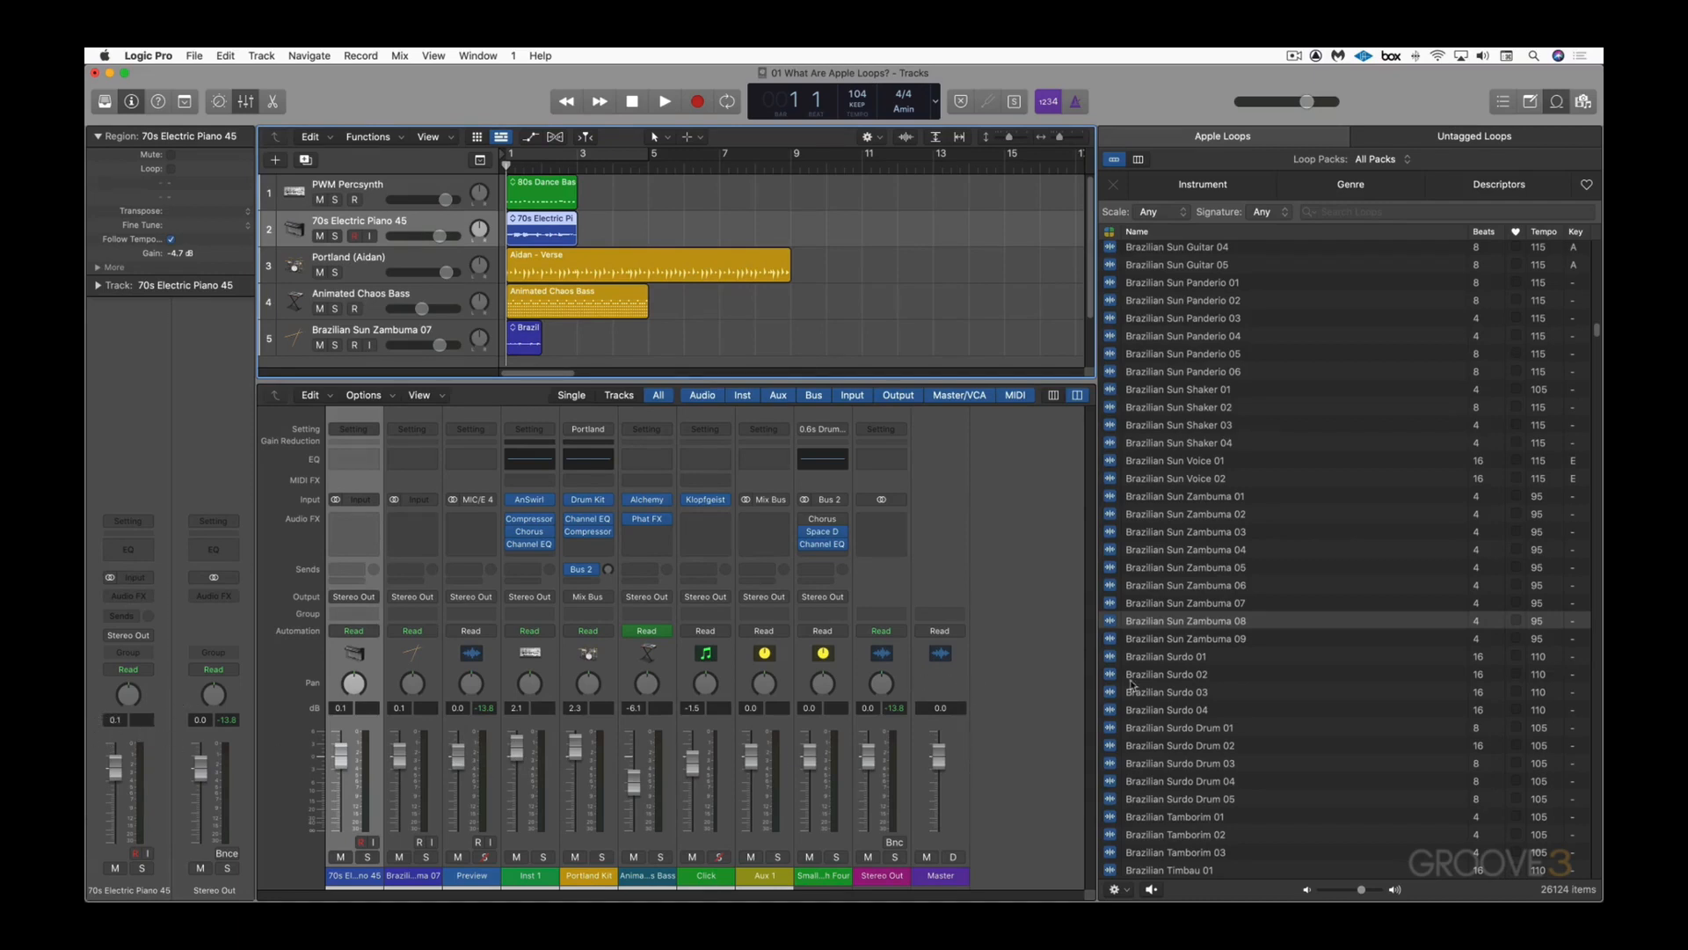
{"action": "left_click", "coordinate": [1155, 624]}
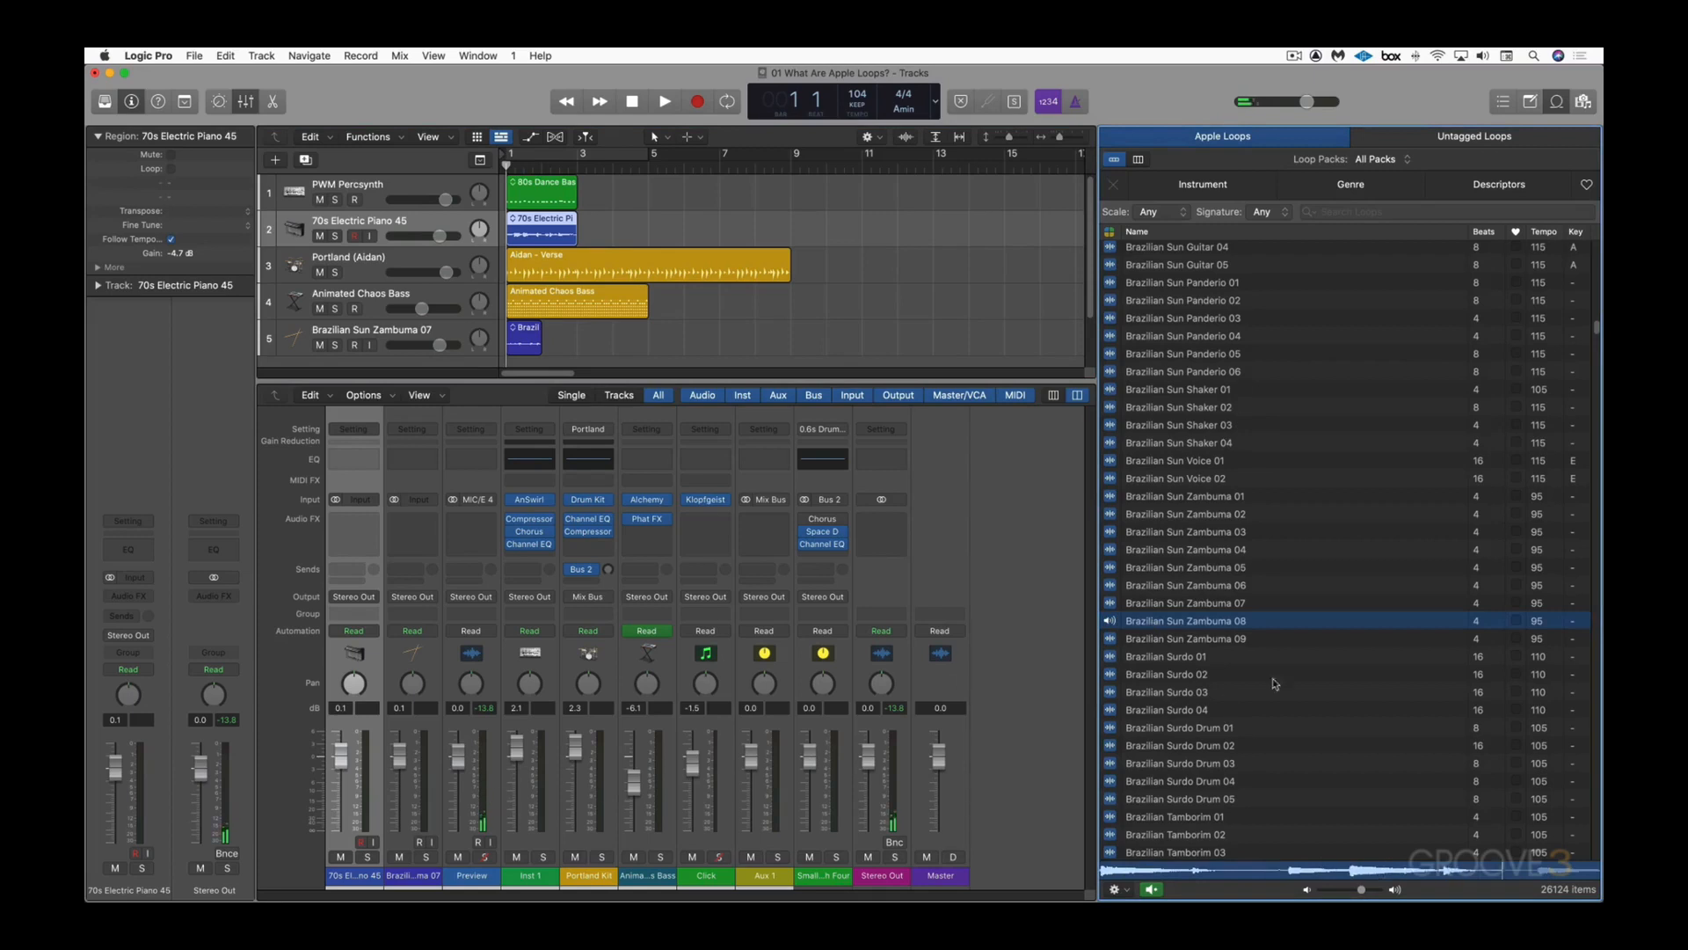
{"action": "left_click", "coordinate": [1169, 626]}
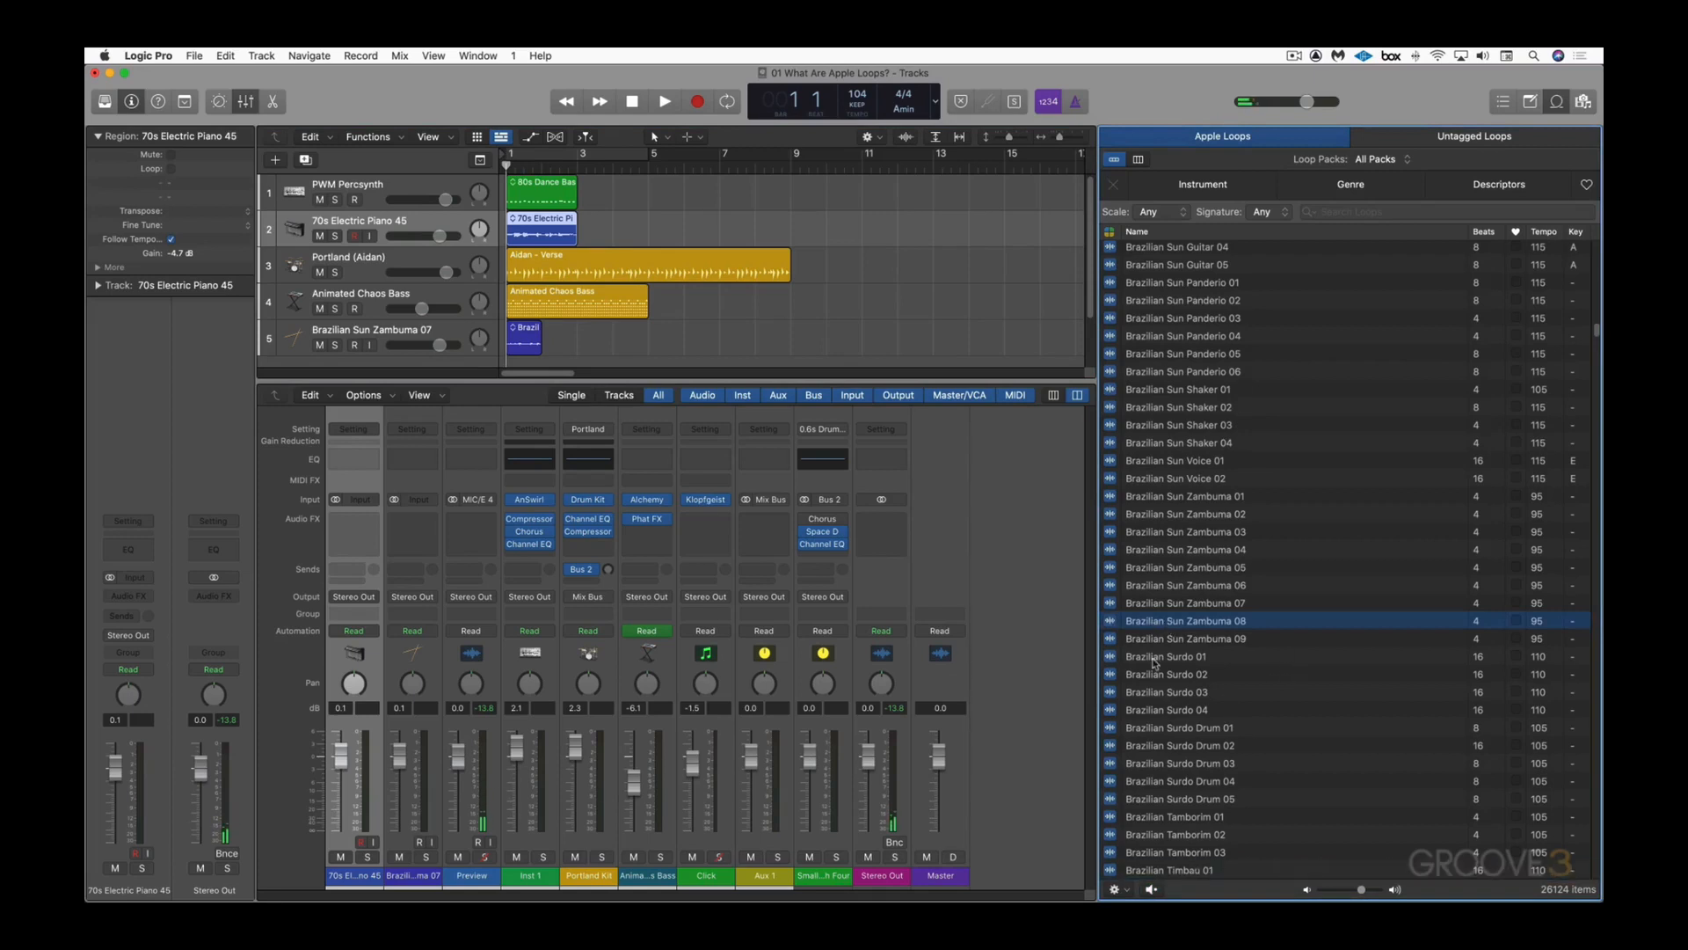
Step: Turn off Auto Leveling in the loop browser and preview Brazilian Sun Zambuma 08 at its original level
{"action": "left_click", "coordinate": [1123, 889]}
{"action": "left_click", "coordinate": [1133, 871]}
{"action": "left_click", "coordinate": [1144, 624]}
Step: Hide the Mixer, add the Brazilian Sun Zambuma 08 loop at bar 1 on a new track, and select that track
{"action": "key", "text": "x"}
{"action": "left_click_drag", "start_coordinate": [1141, 626], "coordinate": [504, 451]}
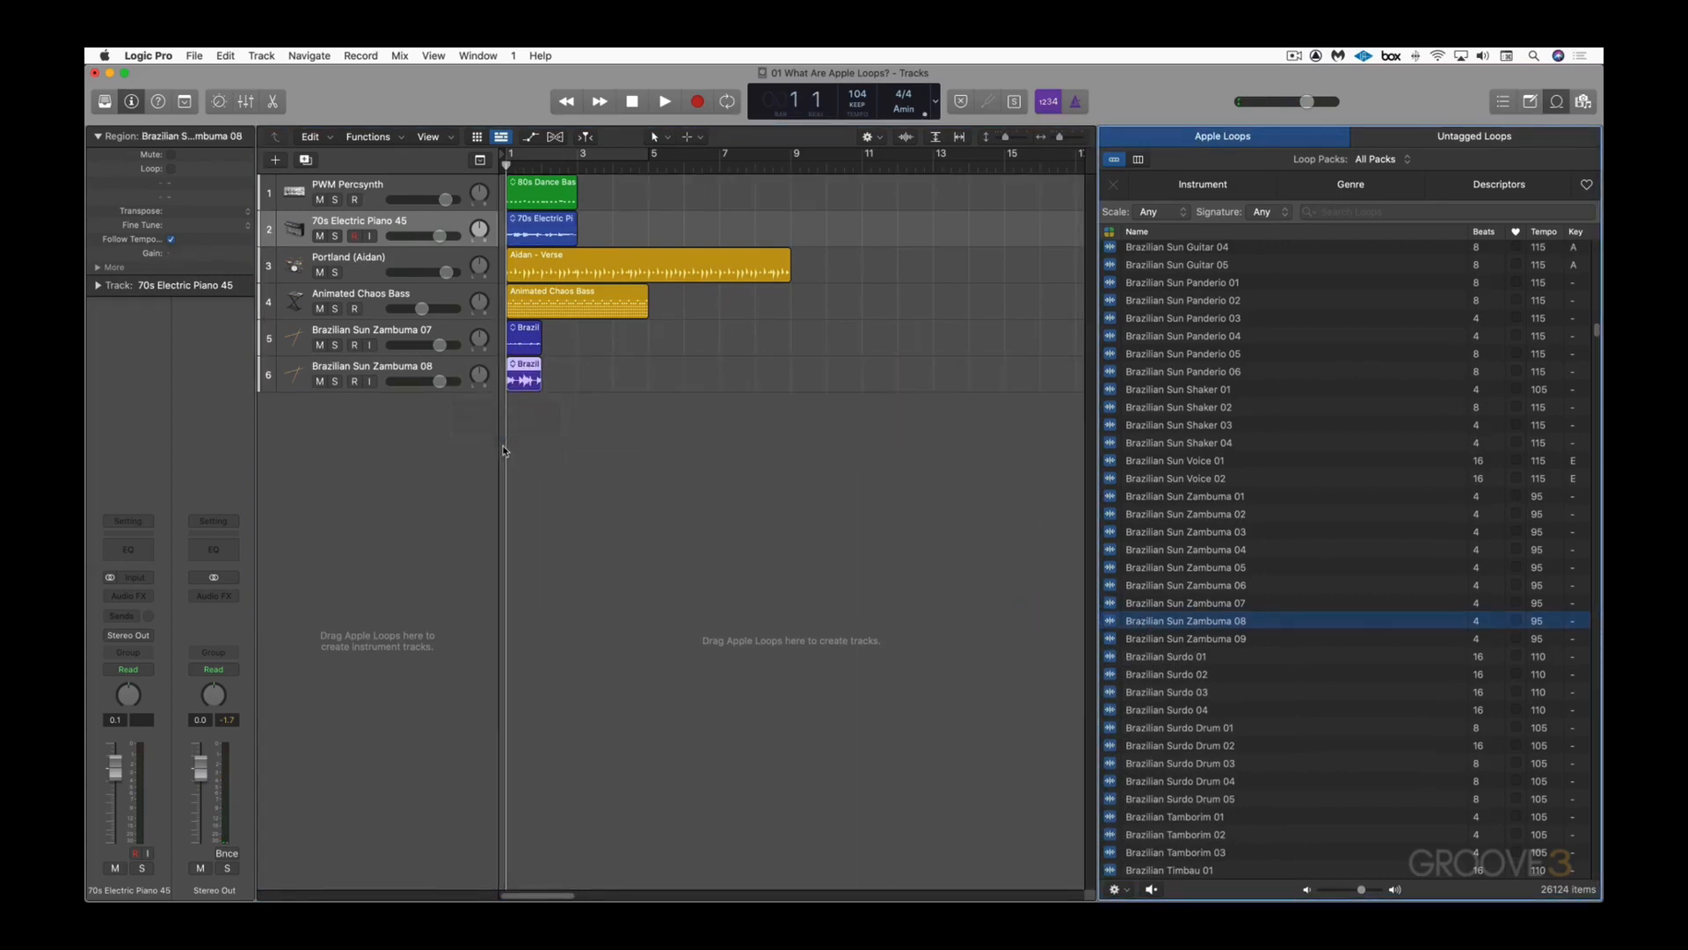
{"action": "left_click", "coordinate": [411, 373]}
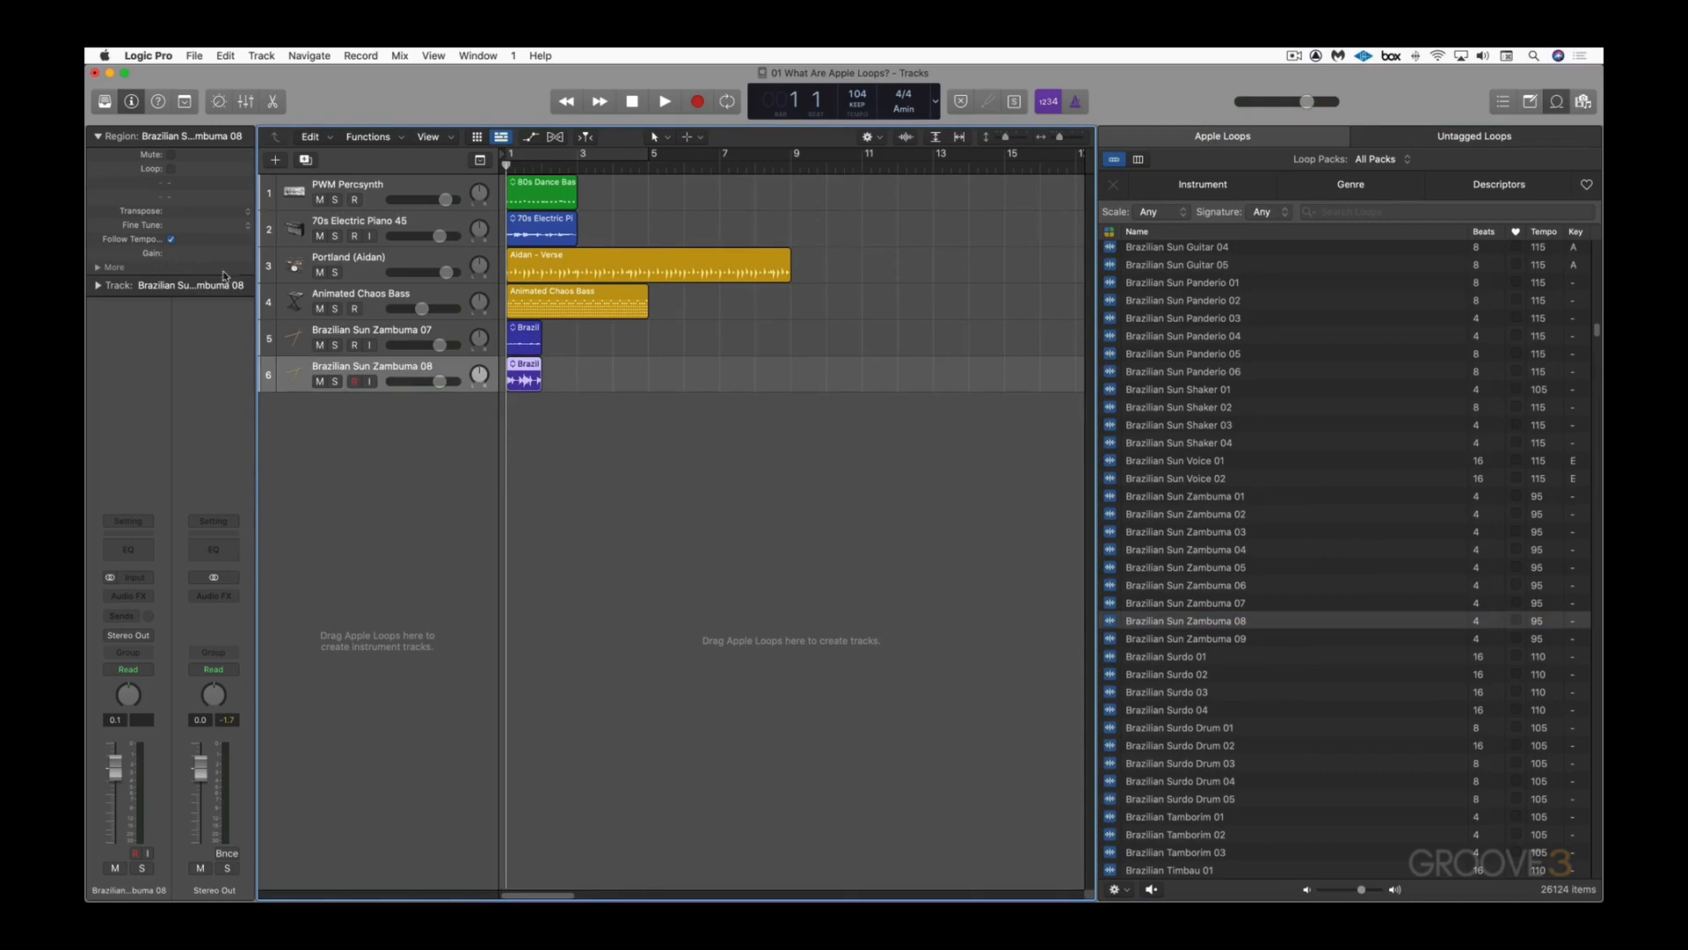
Step: Set the gain of the Brazilian Sun Zambuma 07 region to 0 dB
{"action": "left_click", "coordinate": [461, 332]}
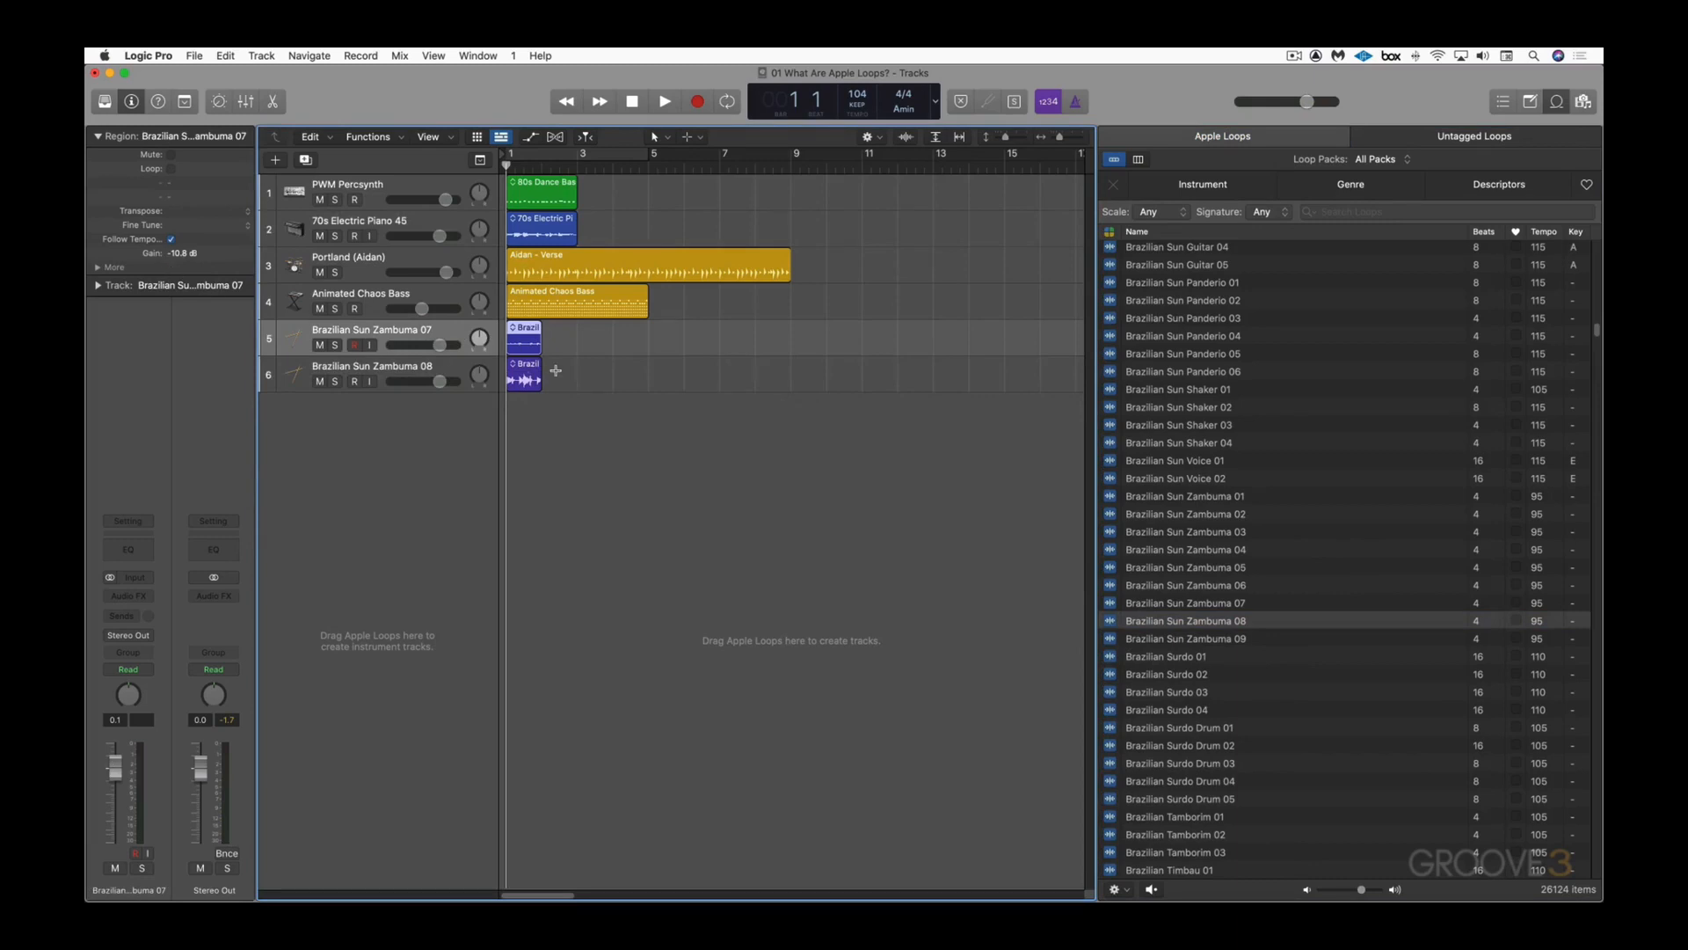
{"action": "key", "text": "super+Right"}
{"action": "key", "text": "super+Right"}
{"action": "key", "text": "super+Right"}
{"action": "key", "text": "super+Right"}
{"action": "key", "text": "super+Right"}
{"action": "key", "text": "super+Right"}
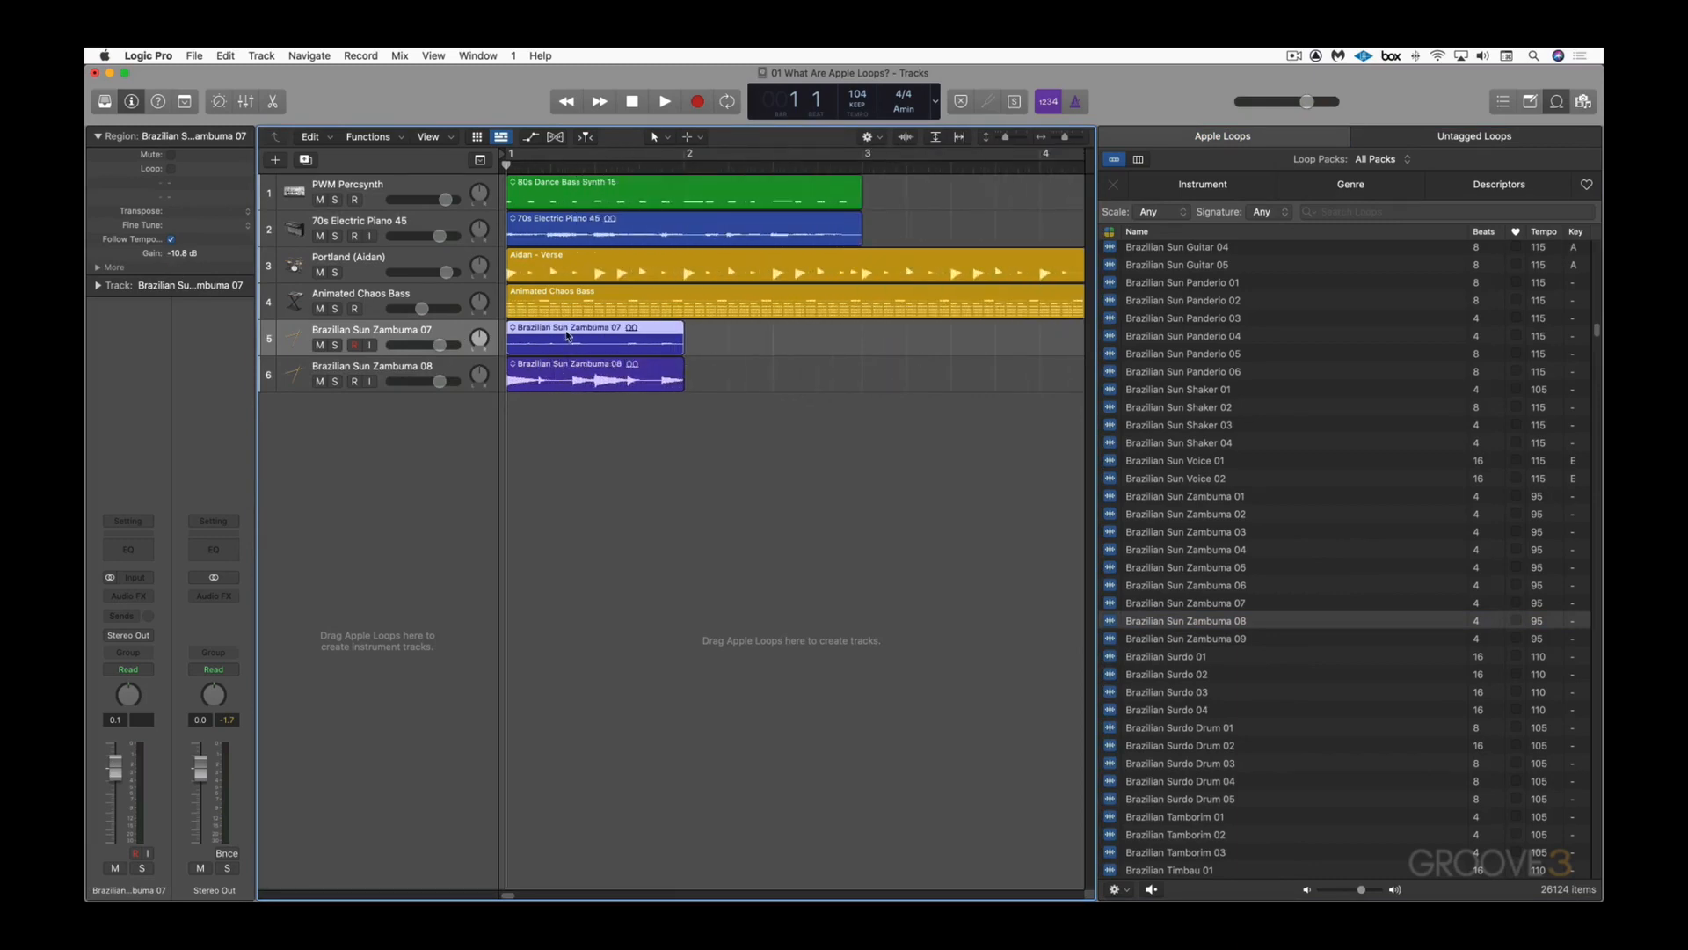
{"action": "double_click", "coordinate": [214, 254]}
{"action": "key", "text": "BackSpace"}
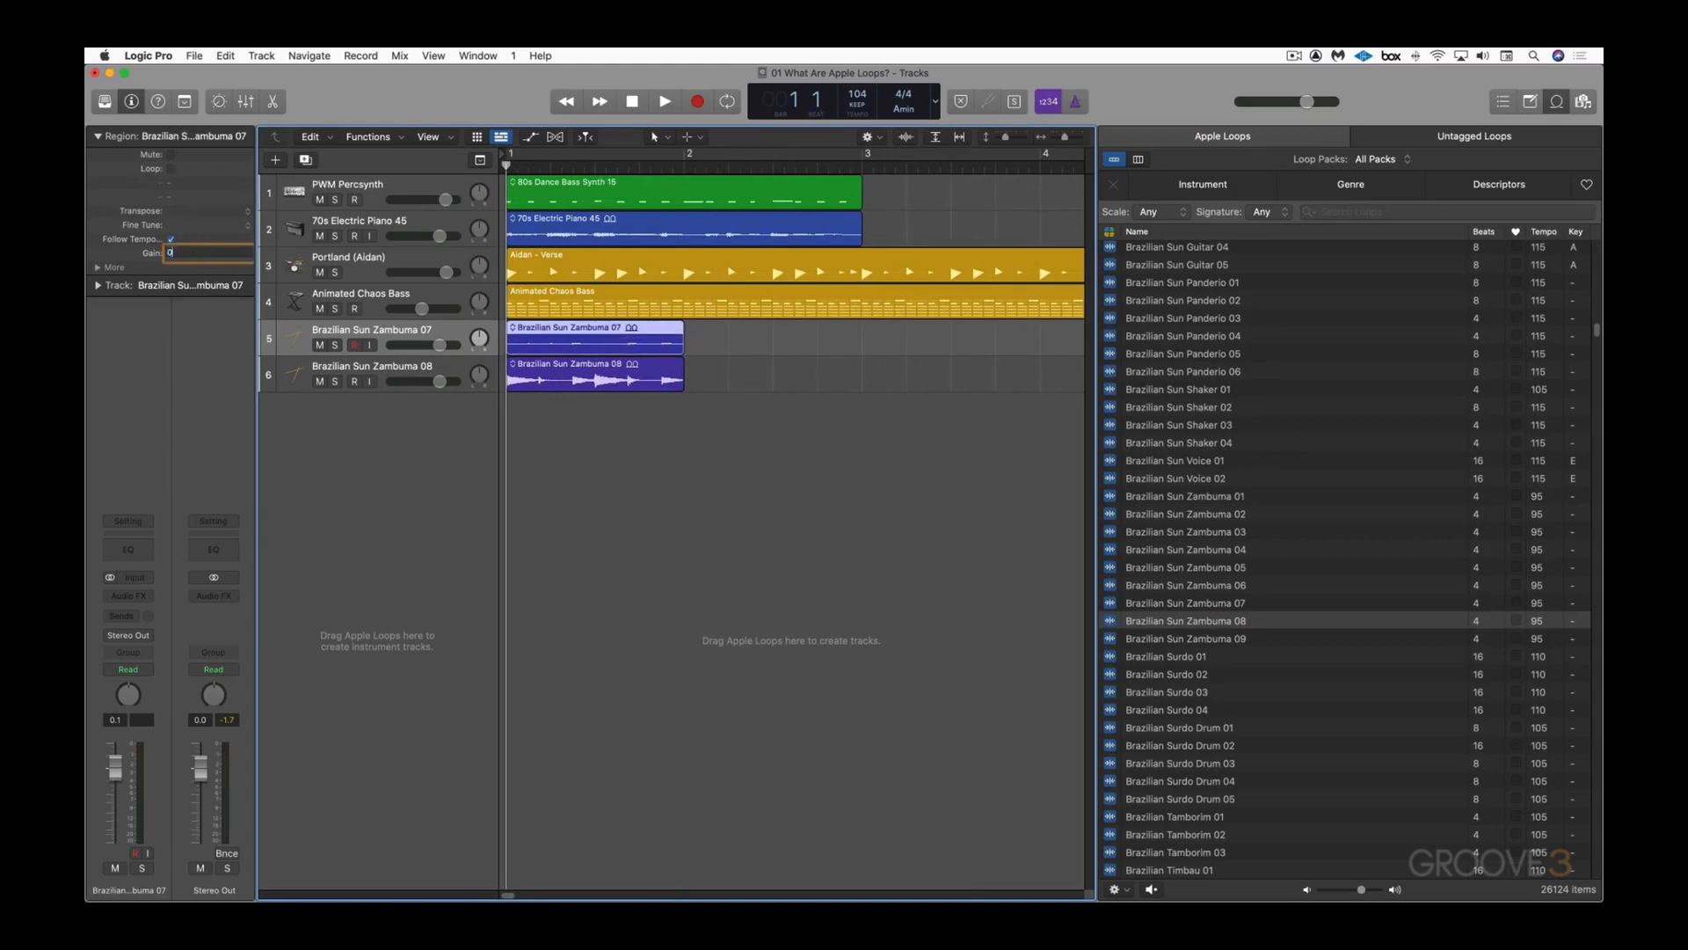
{"action": "key", "text": "Return"}
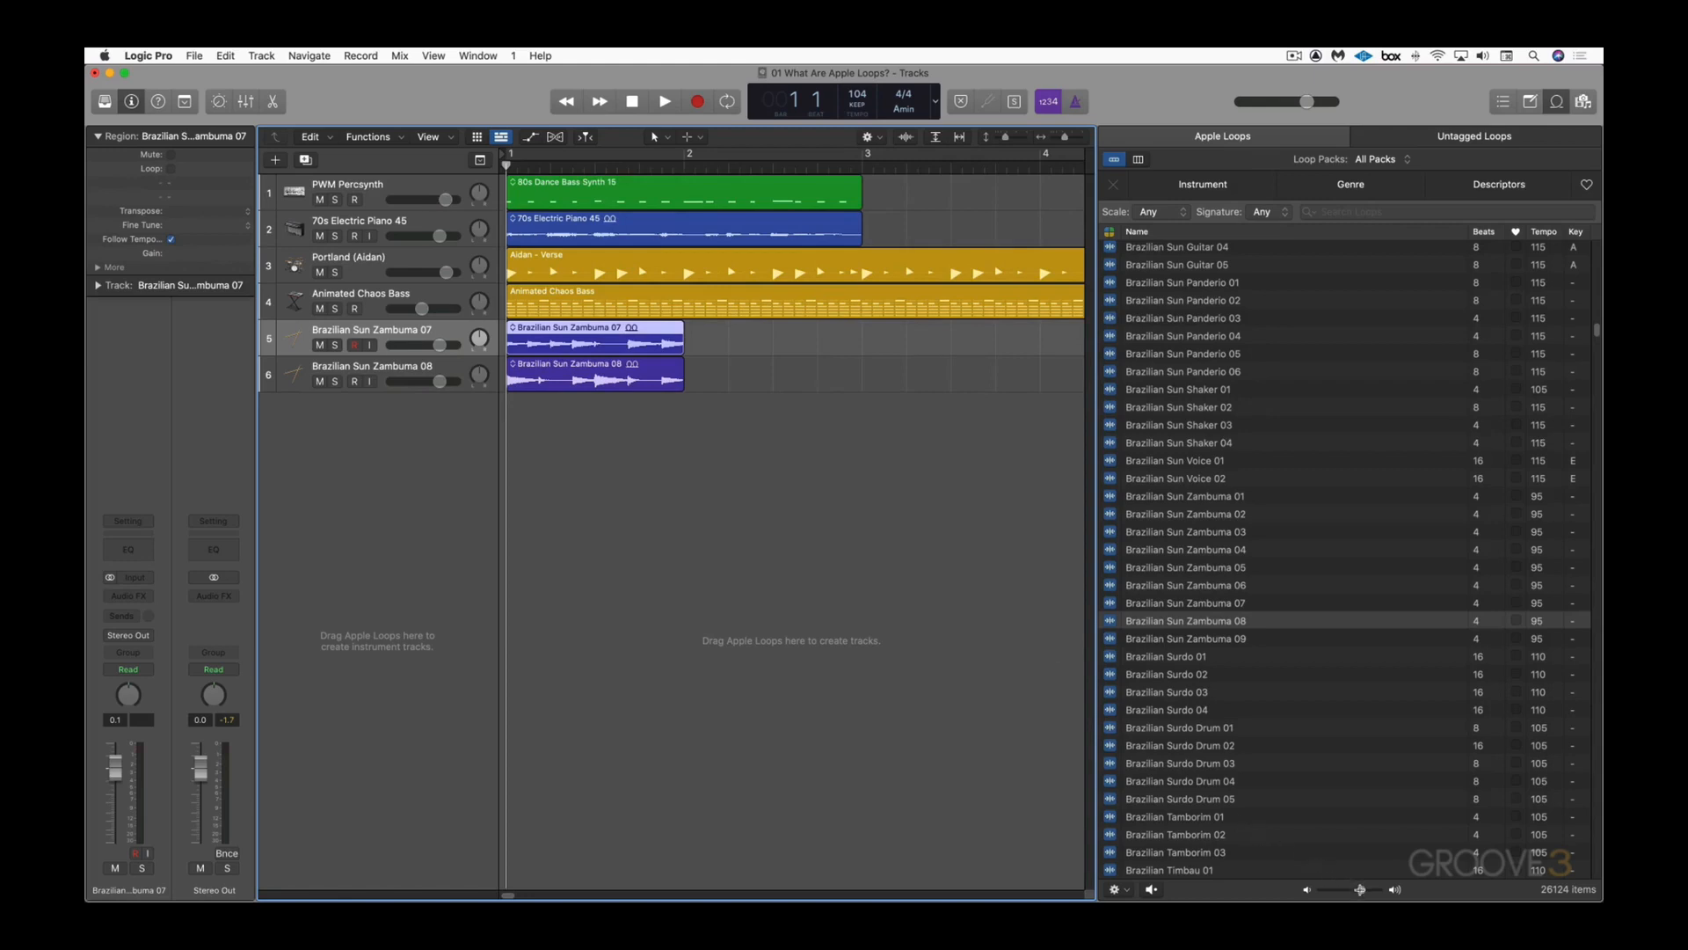
Step: Lower the loop preview volume with the Mixer's Preview channel in view, and reset the volume to its default
{"action": "left_click_drag", "start_coordinate": [1360, 890], "coordinate": [1356, 893]}
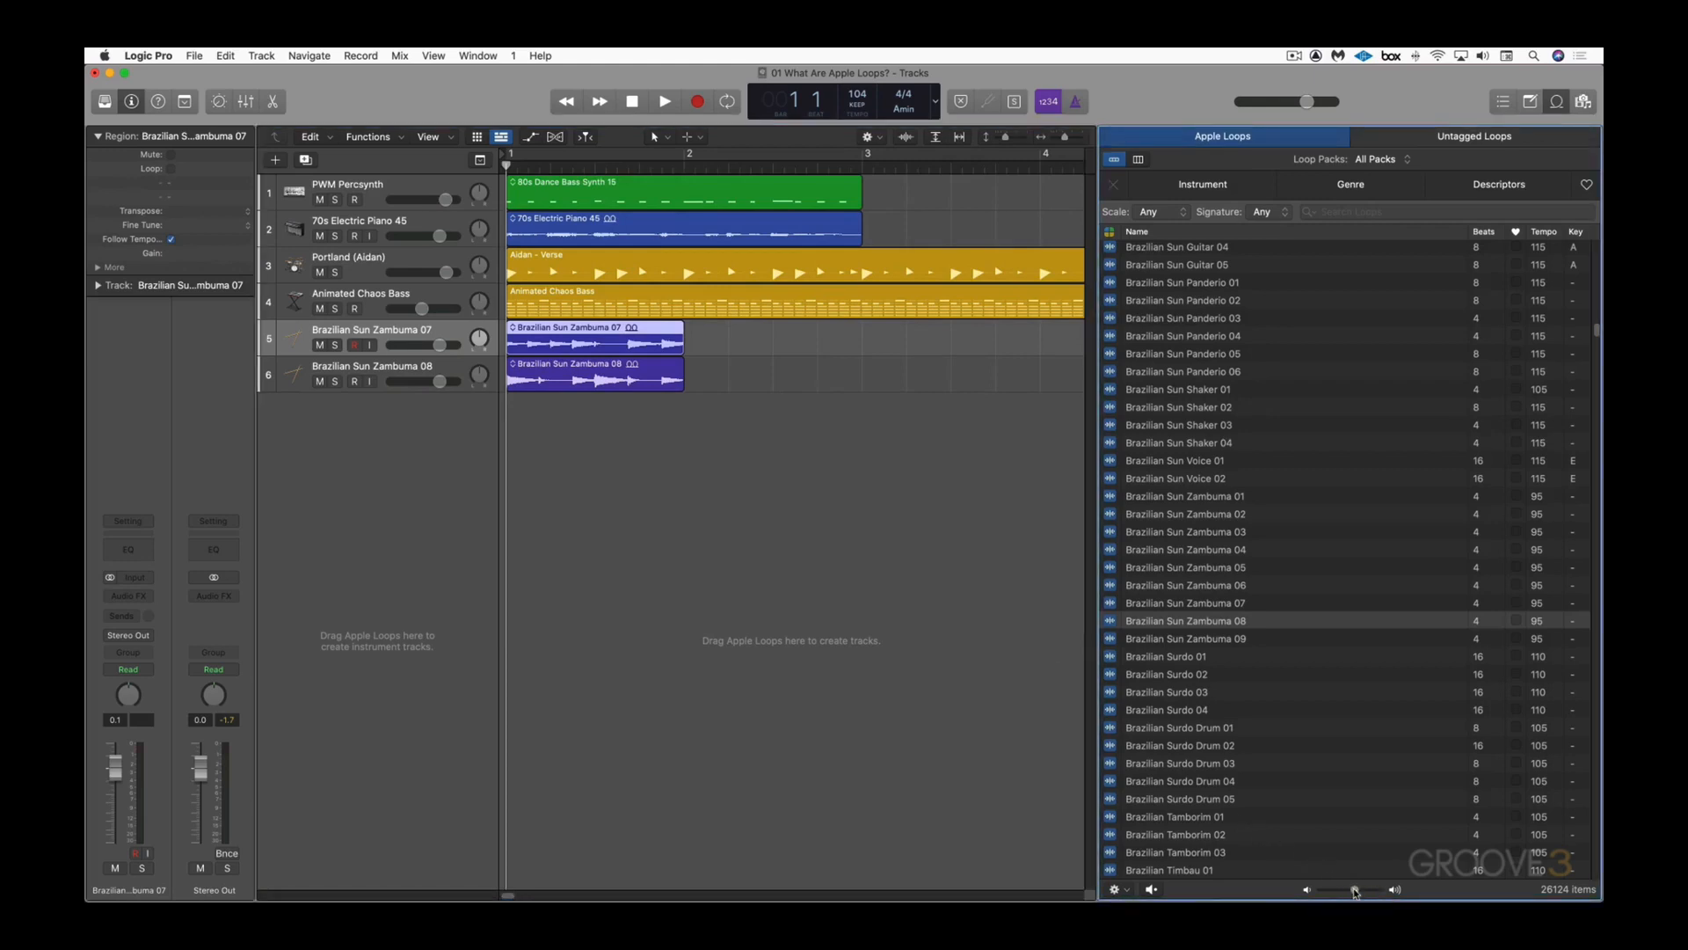
{"action": "key", "text": "x"}
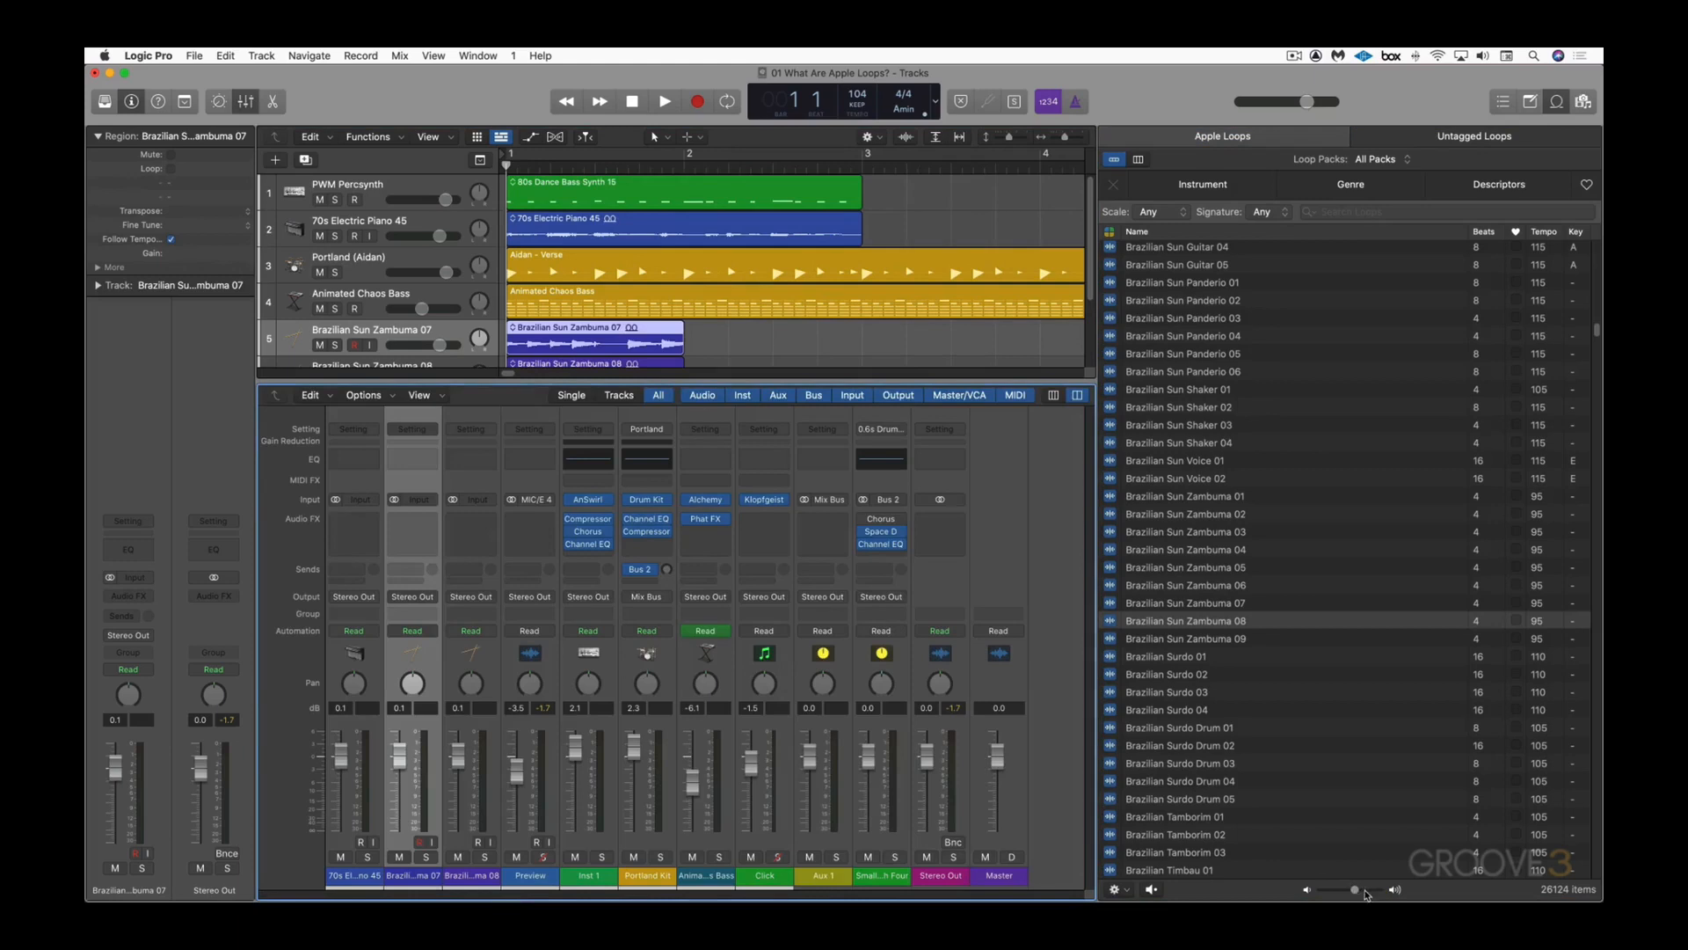
{"action": "left_click_drag", "start_coordinate": [1357, 891], "coordinate": [1349, 894]}
{"action": "left_click", "coordinate": [1351, 891], "text": "alt"}
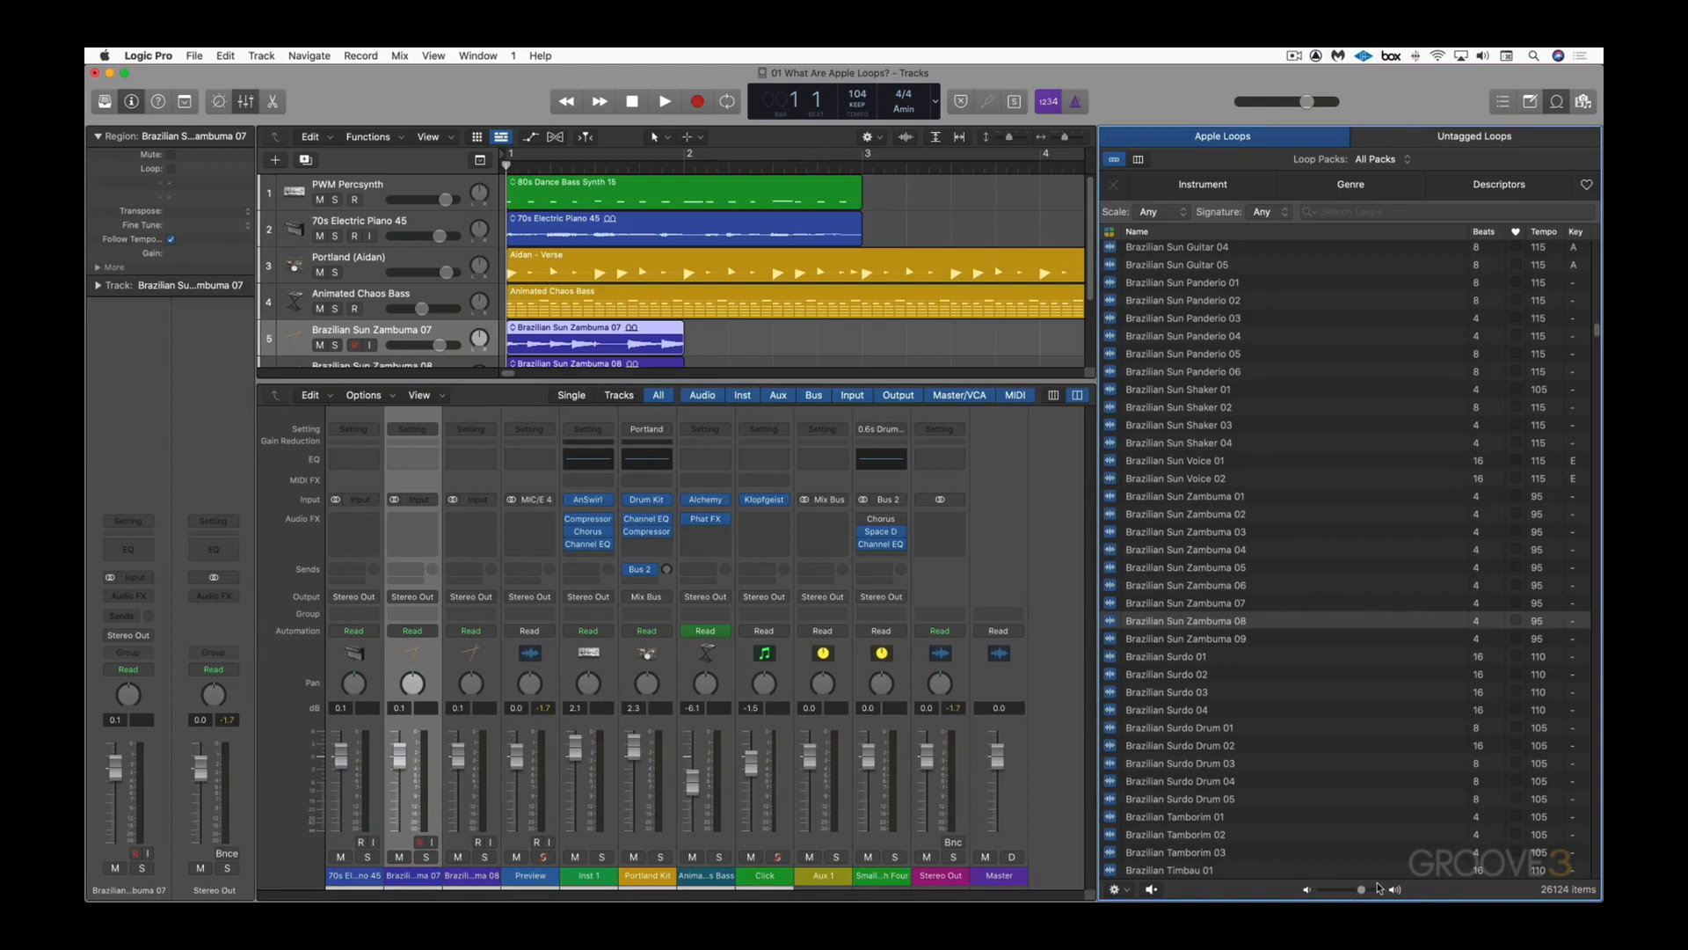
Step: Start and stop the preview of the selected loop, and preview the Brazilian Sun Zambuma 02 and Brazilian Sun Voice 02 loops
{"action": "left_click", "coordinate": [1151, 890]}
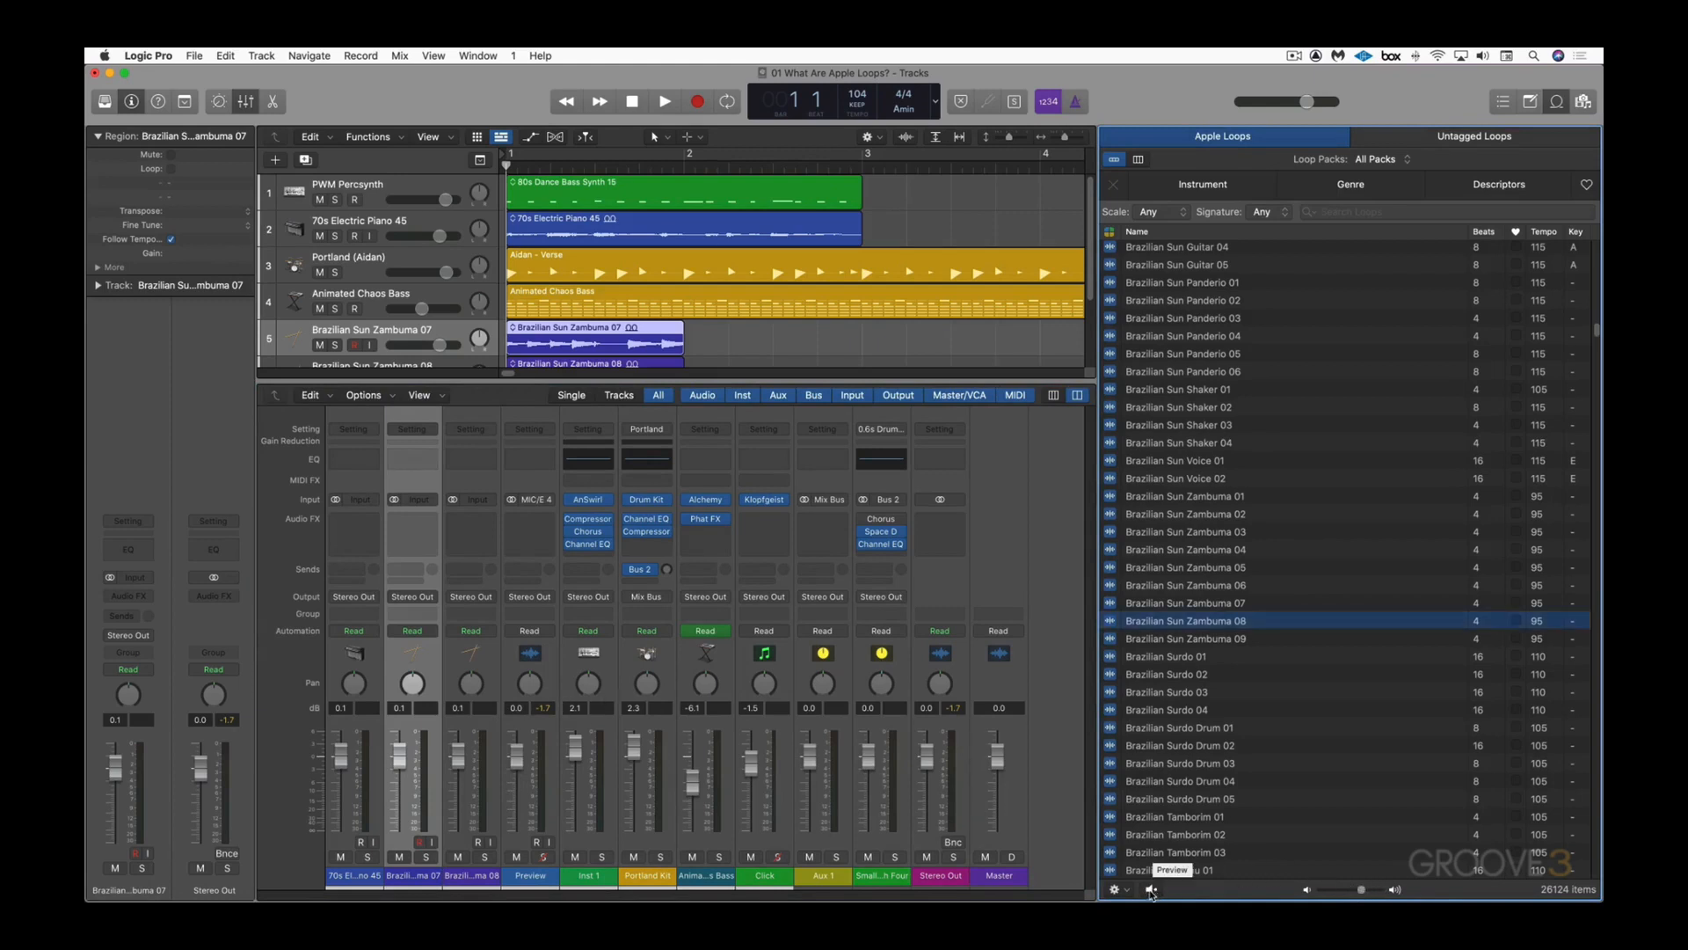
{"action": "left_click", "coordinate": [1150, 891]}
{"action": "left_click", "coordinate": [1157, 517]}
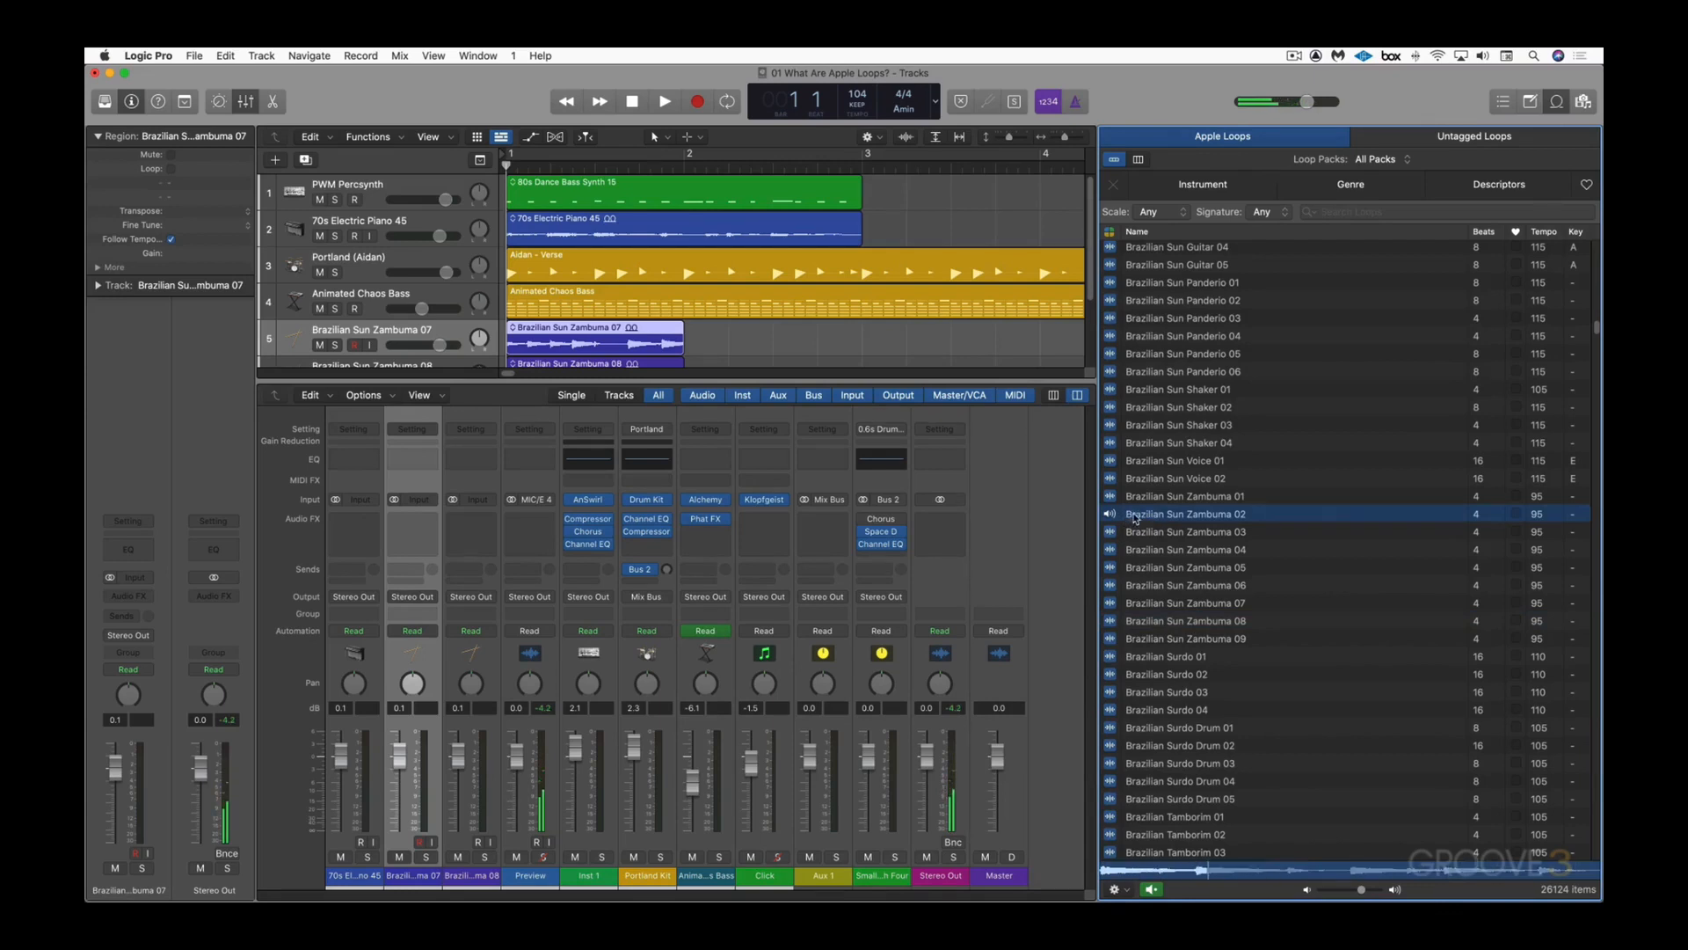
{"action": "left_click", "coordinate": [1133, 517]}
{"action": "left_click", "coordinate": [1148, 480]}
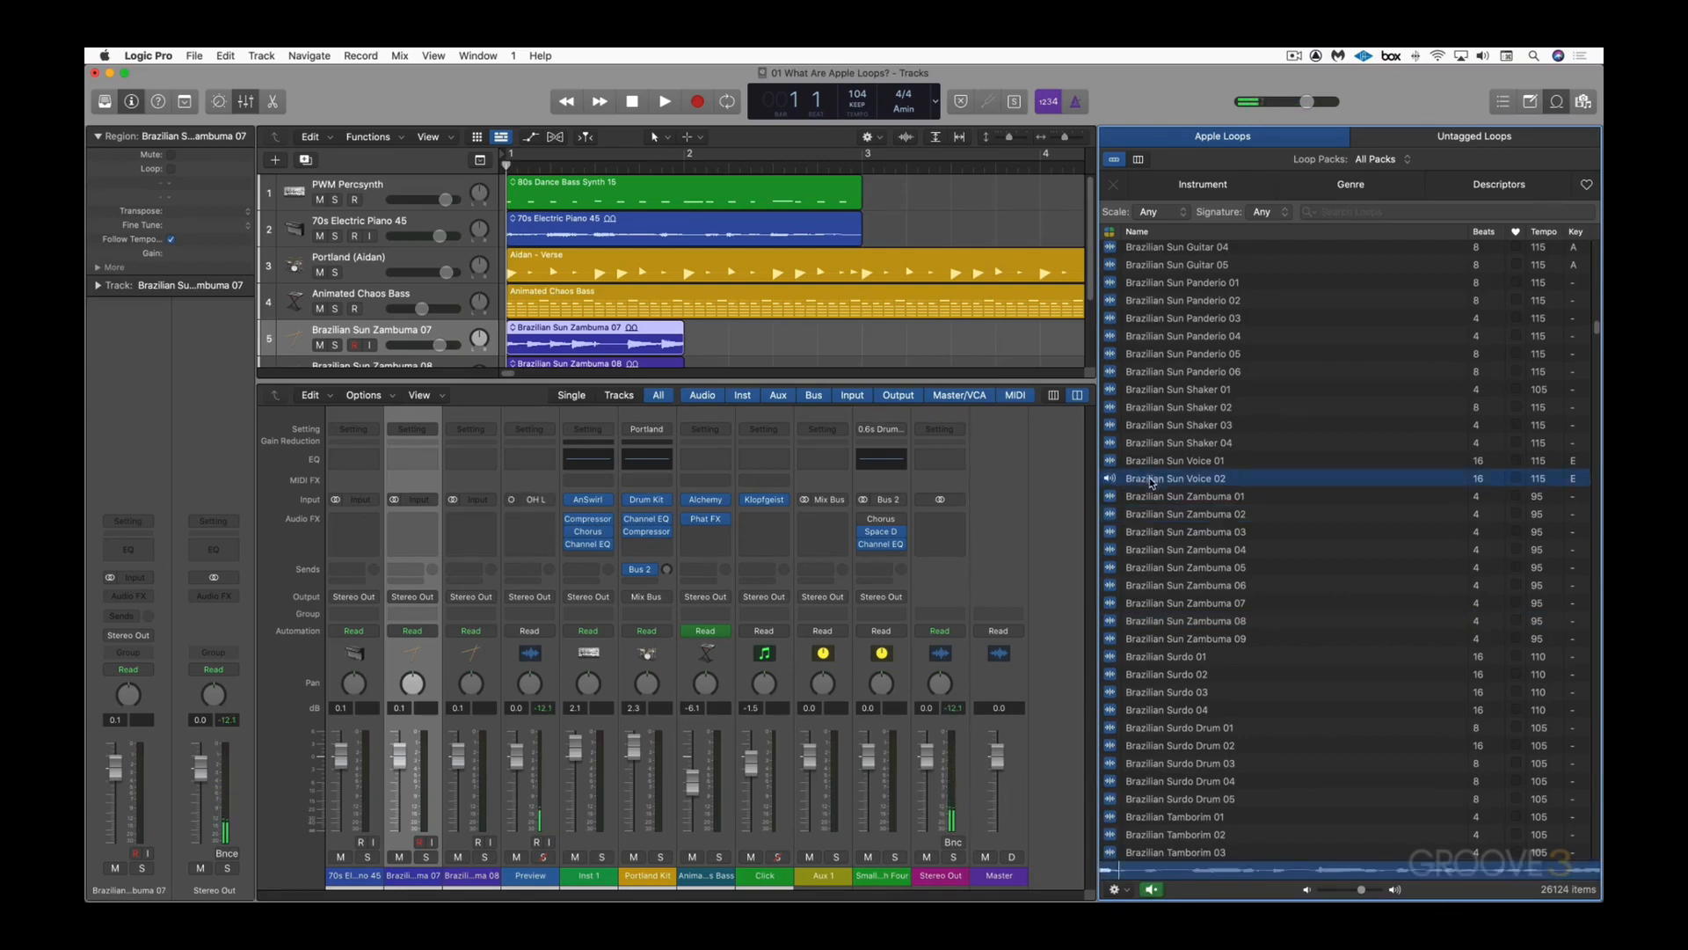
{"action": "left_click", "coordinate": [1152, 890]}
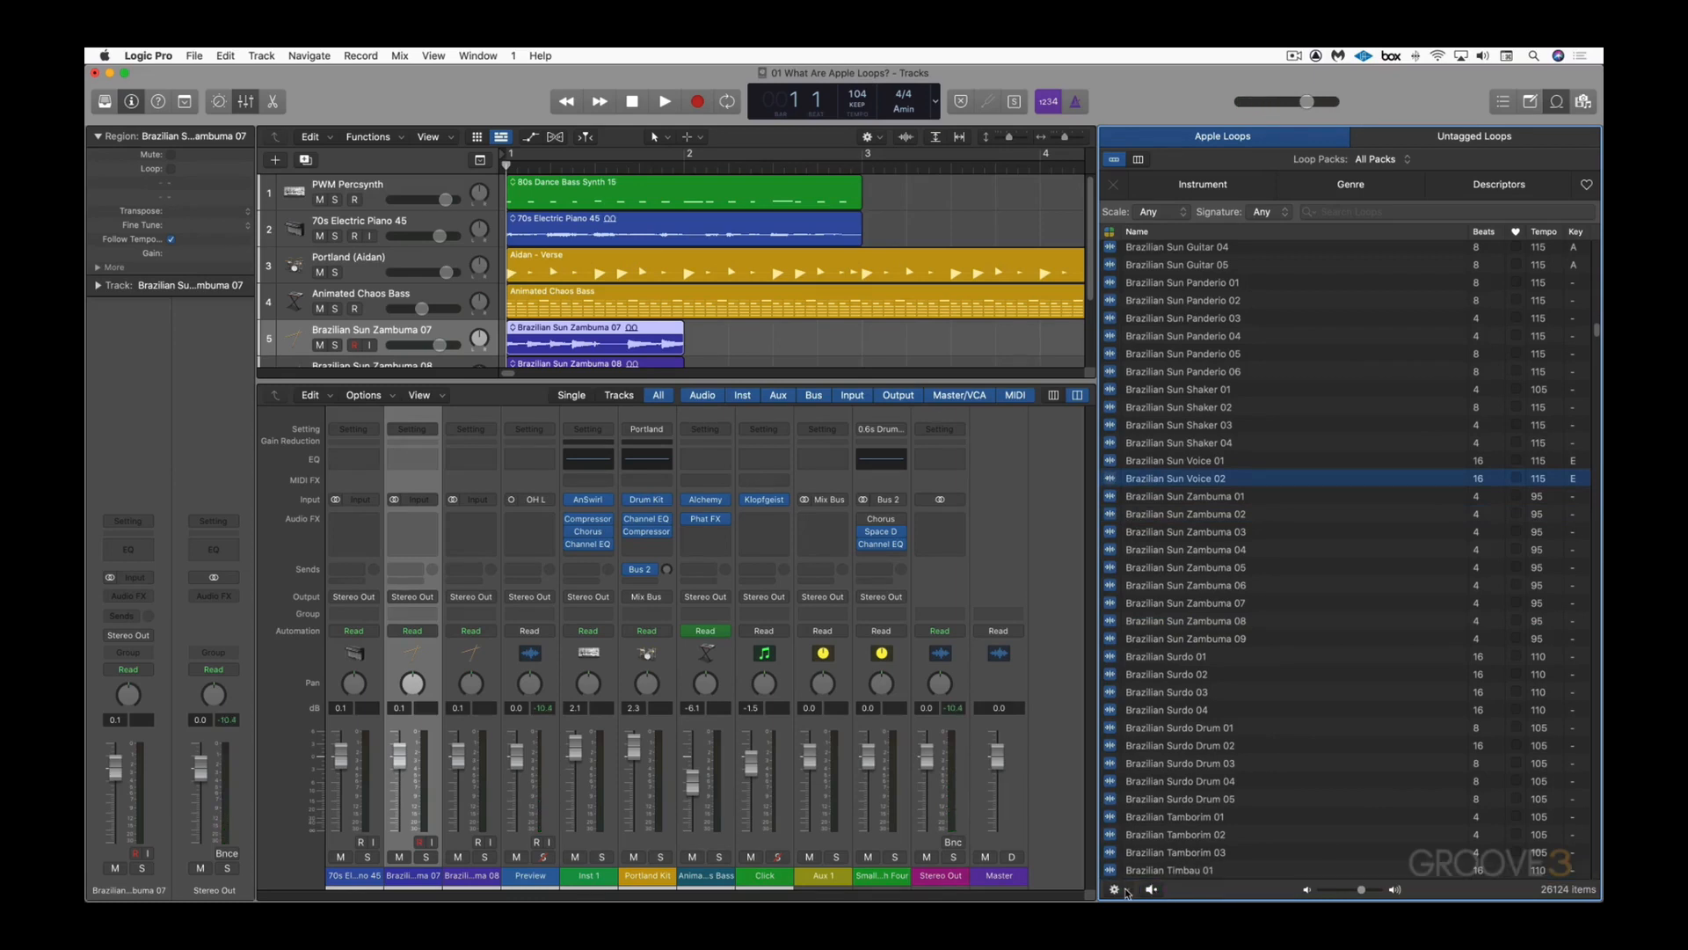
Step: Examine the Apple Loops content packages and their installation status in the Sound Library Manager, and close it
{"action": "scroll", "coordinate": [1262, 466], "scroll_direction": "up", "scroll_amount": 5}
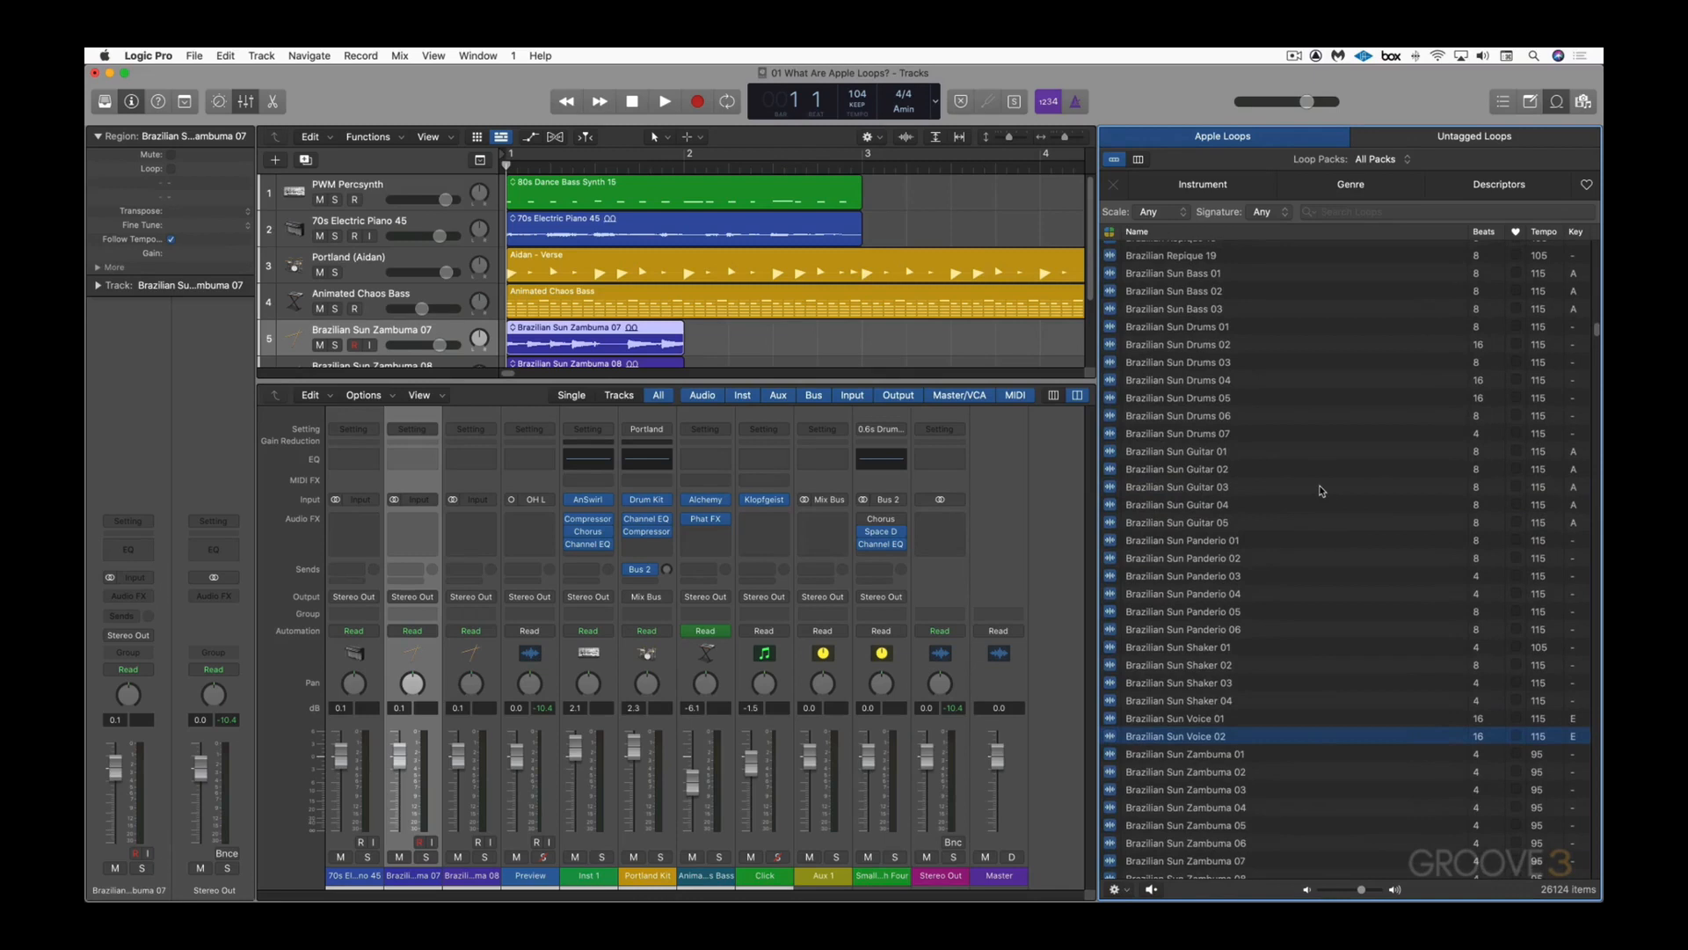
{"action": "left_click", "coordinate": [143, 56]}
{"action": "mouse_move", "coordinate": [175, 148]}
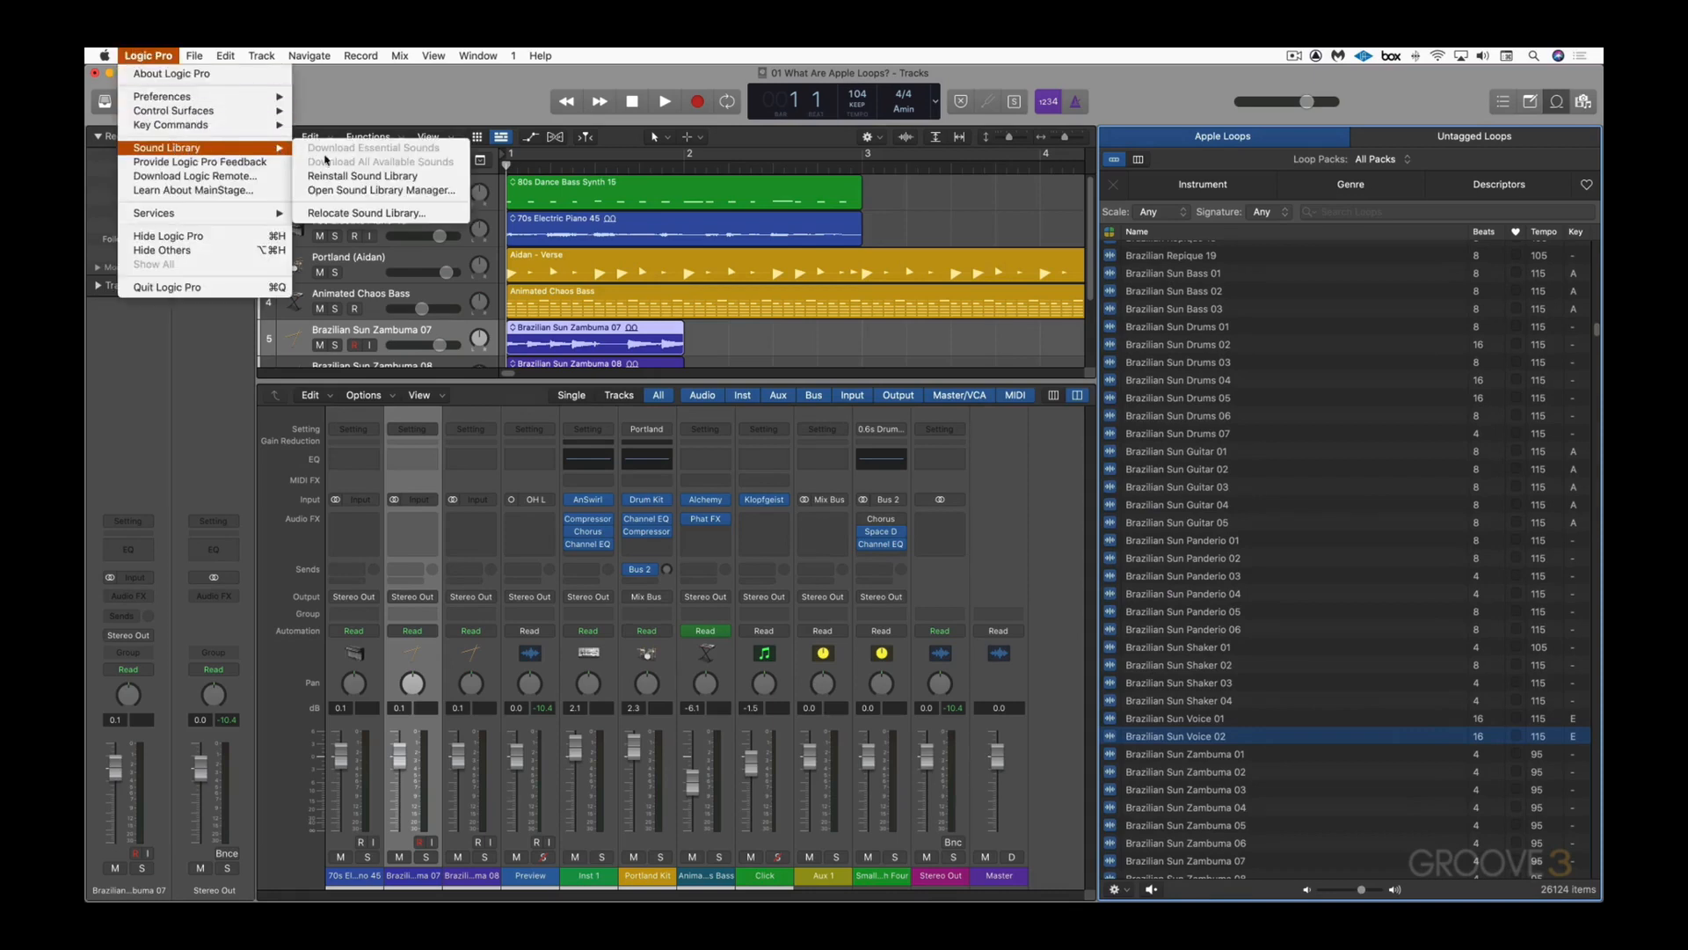
{"action": "left_click", "coordinate": [362, 190]}
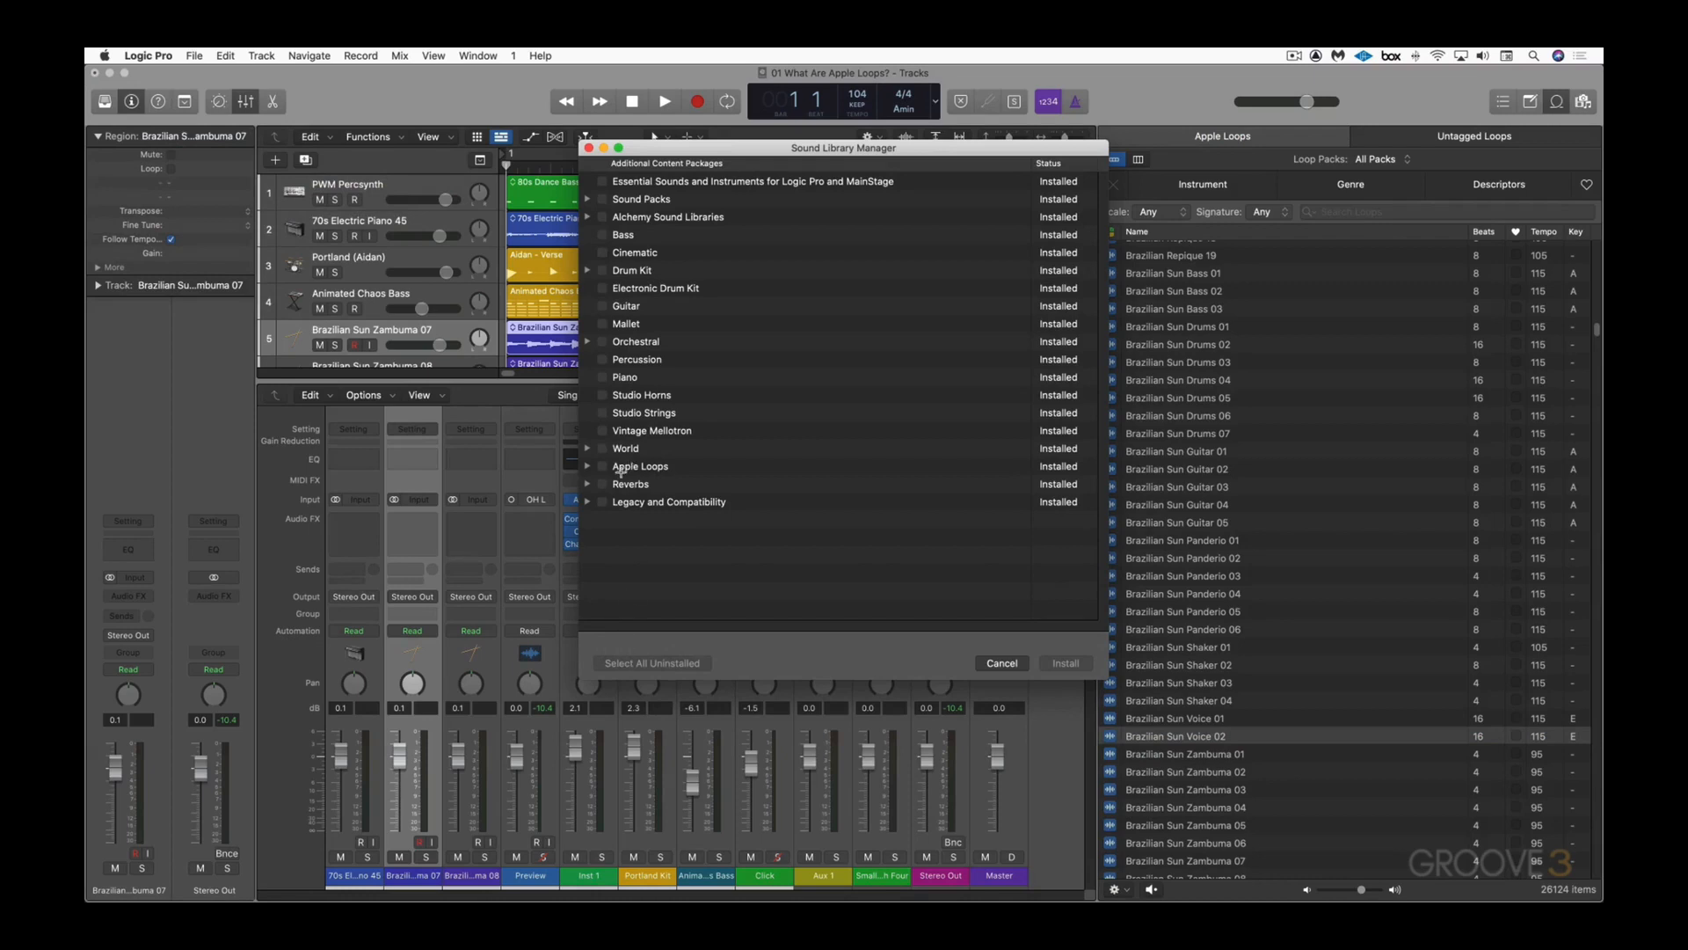
{"action": "left_click", "coordinate": [588, 466]}
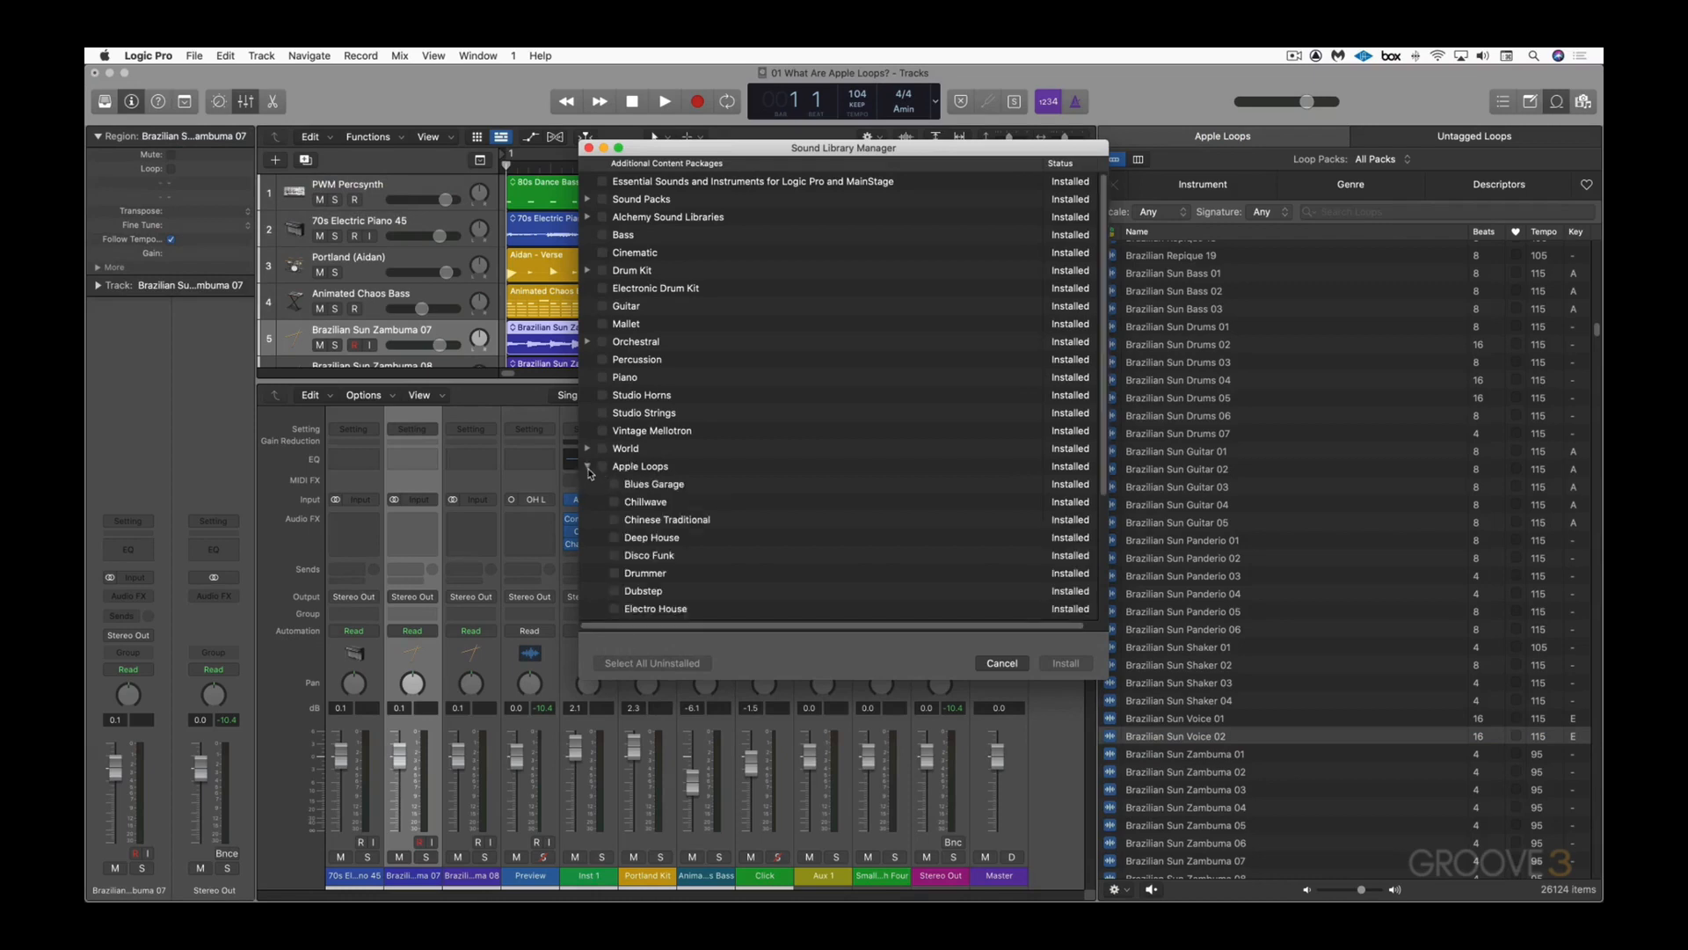
{"action": "scroll", "coordinate": [686, 489], "scroll_direction": "down", "scroll_amount": 5}
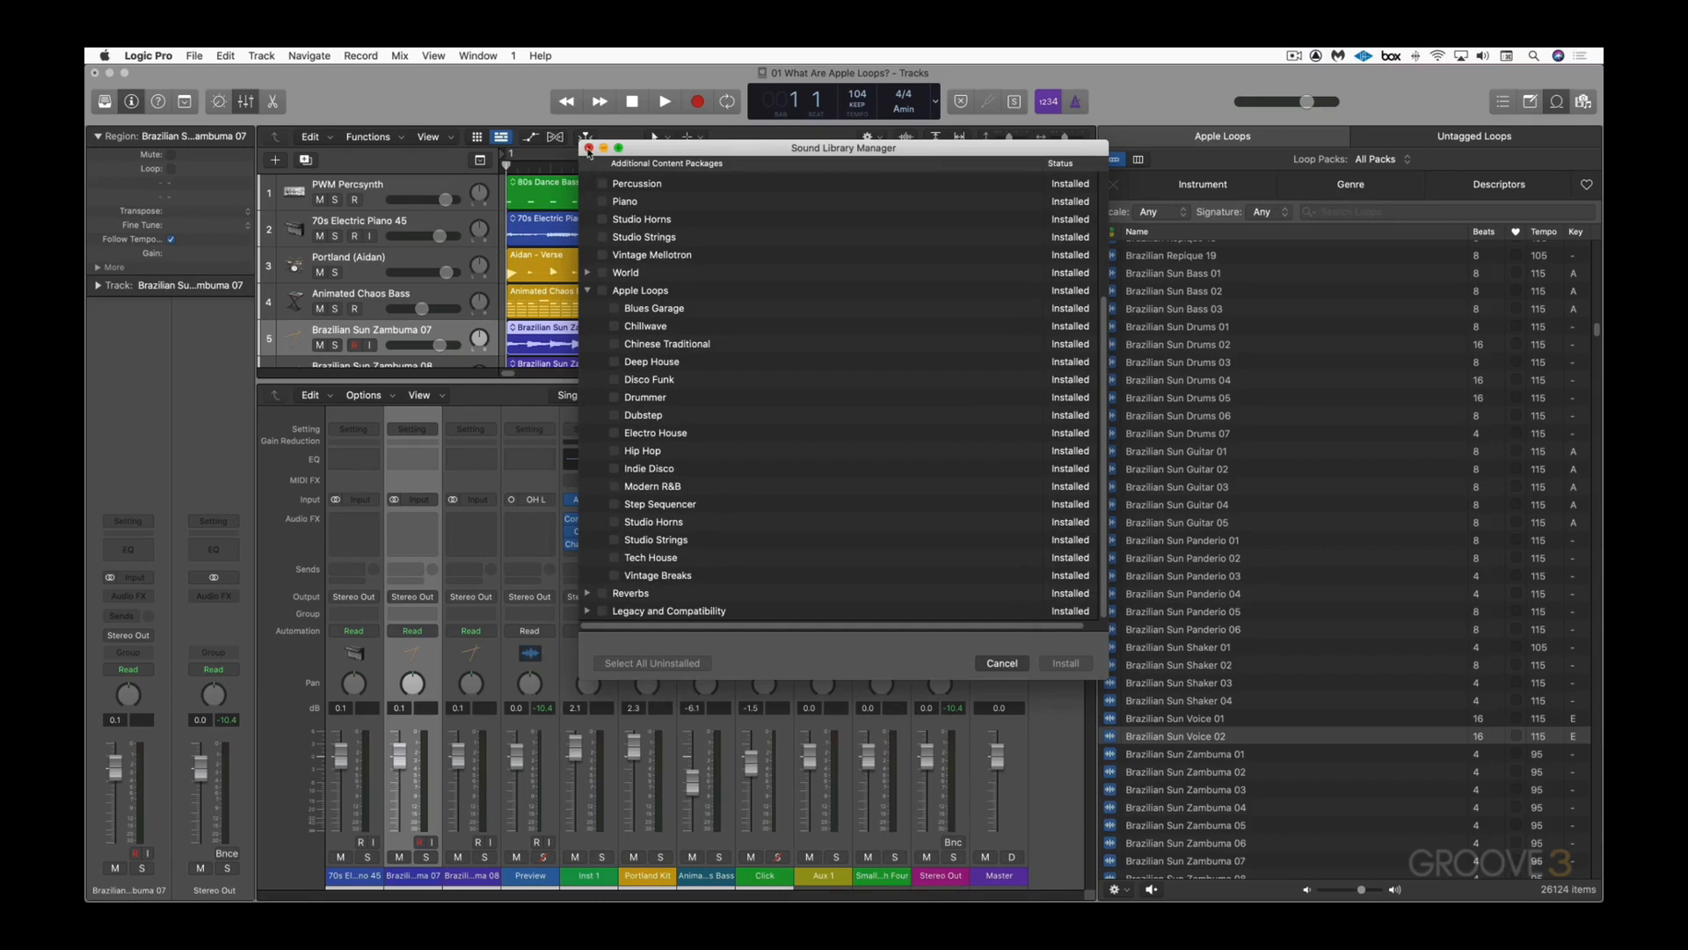
{"action": "left_click", "coordinate": [590, 148]}
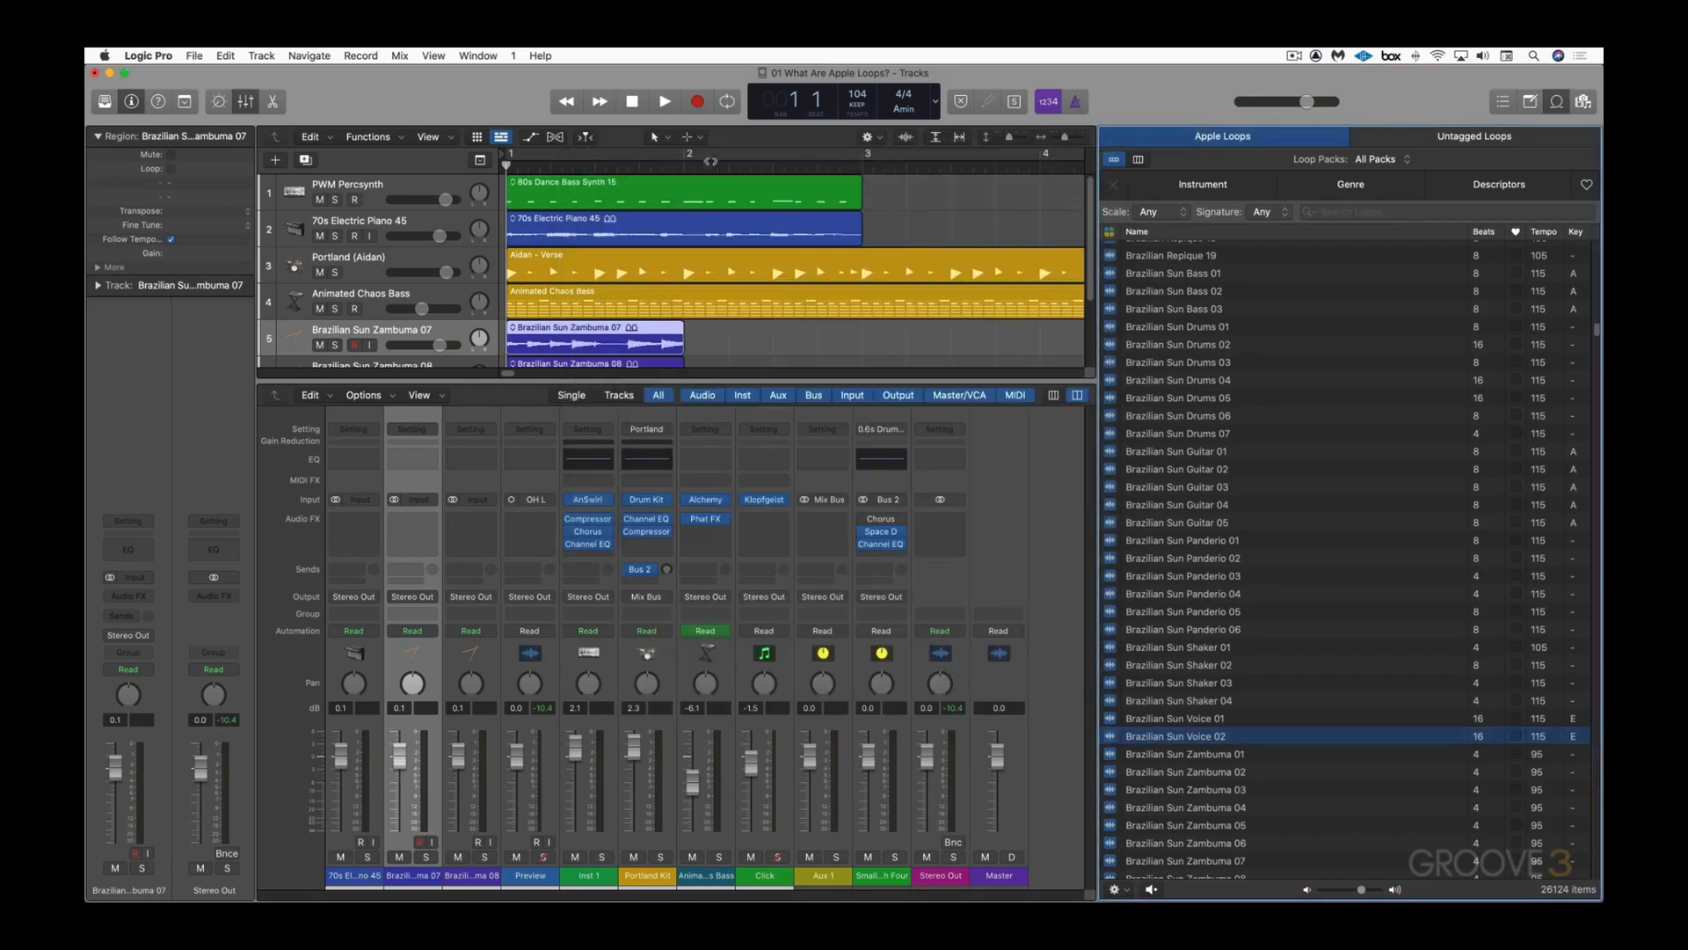
Step: View the available loop packs in the loop browser, keeping All Packs selected
{"action": "left_click", "coordinate": [1383, 161]}
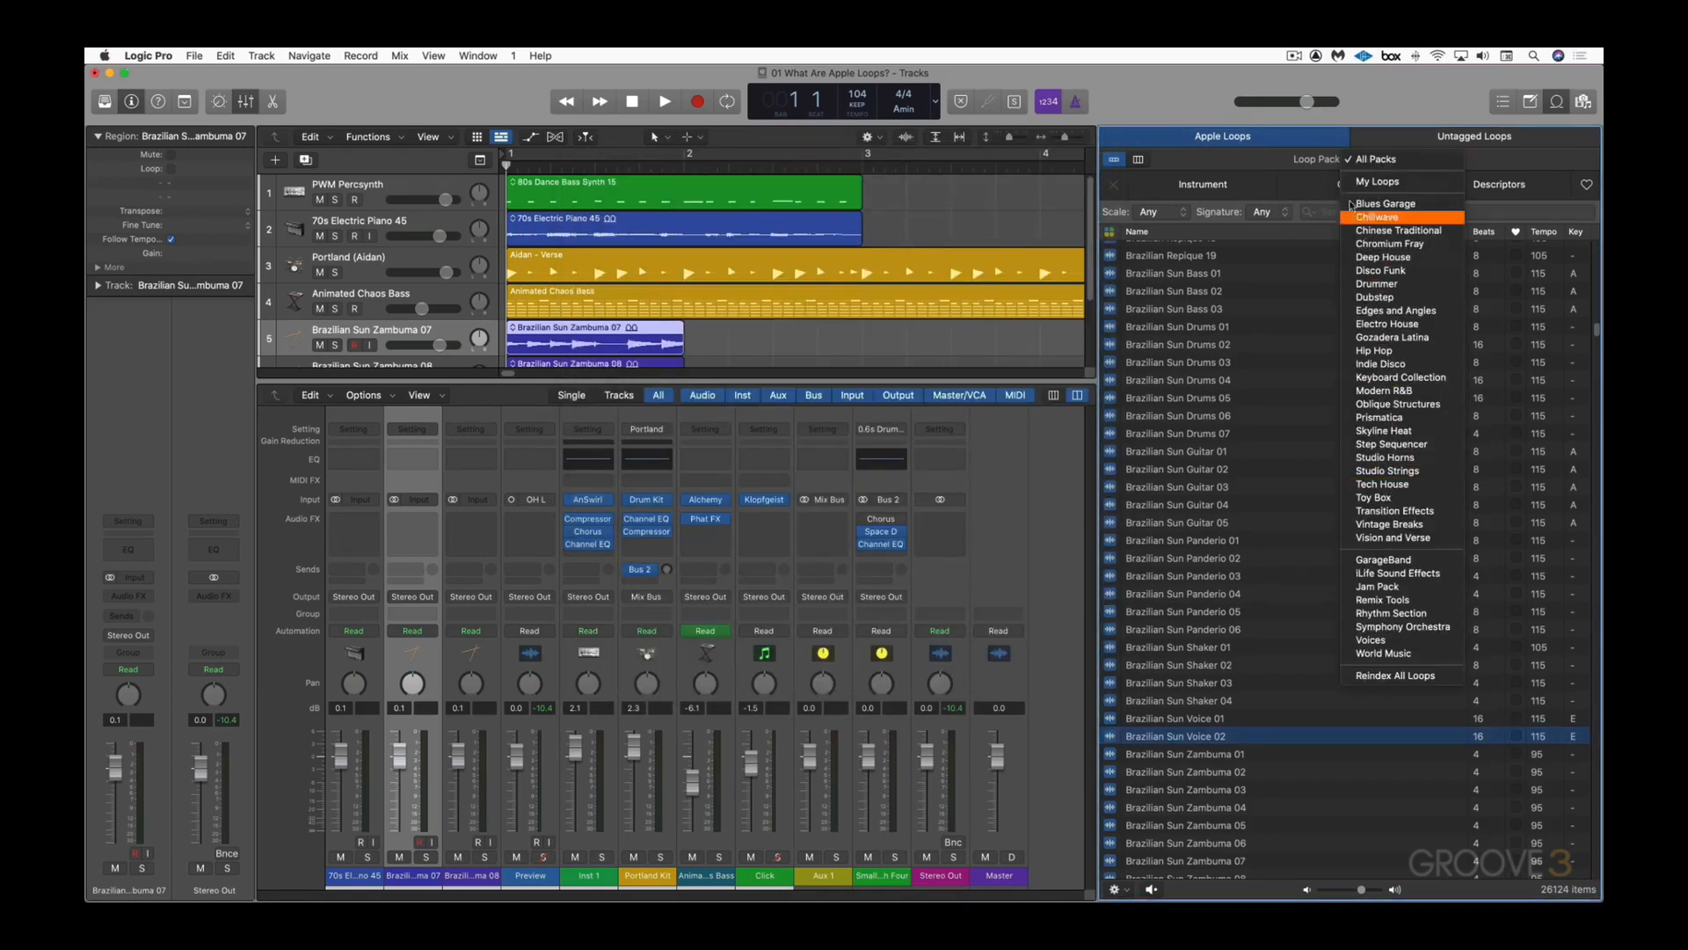
{"action": "left_click", "coordinate": [1270, 162]}
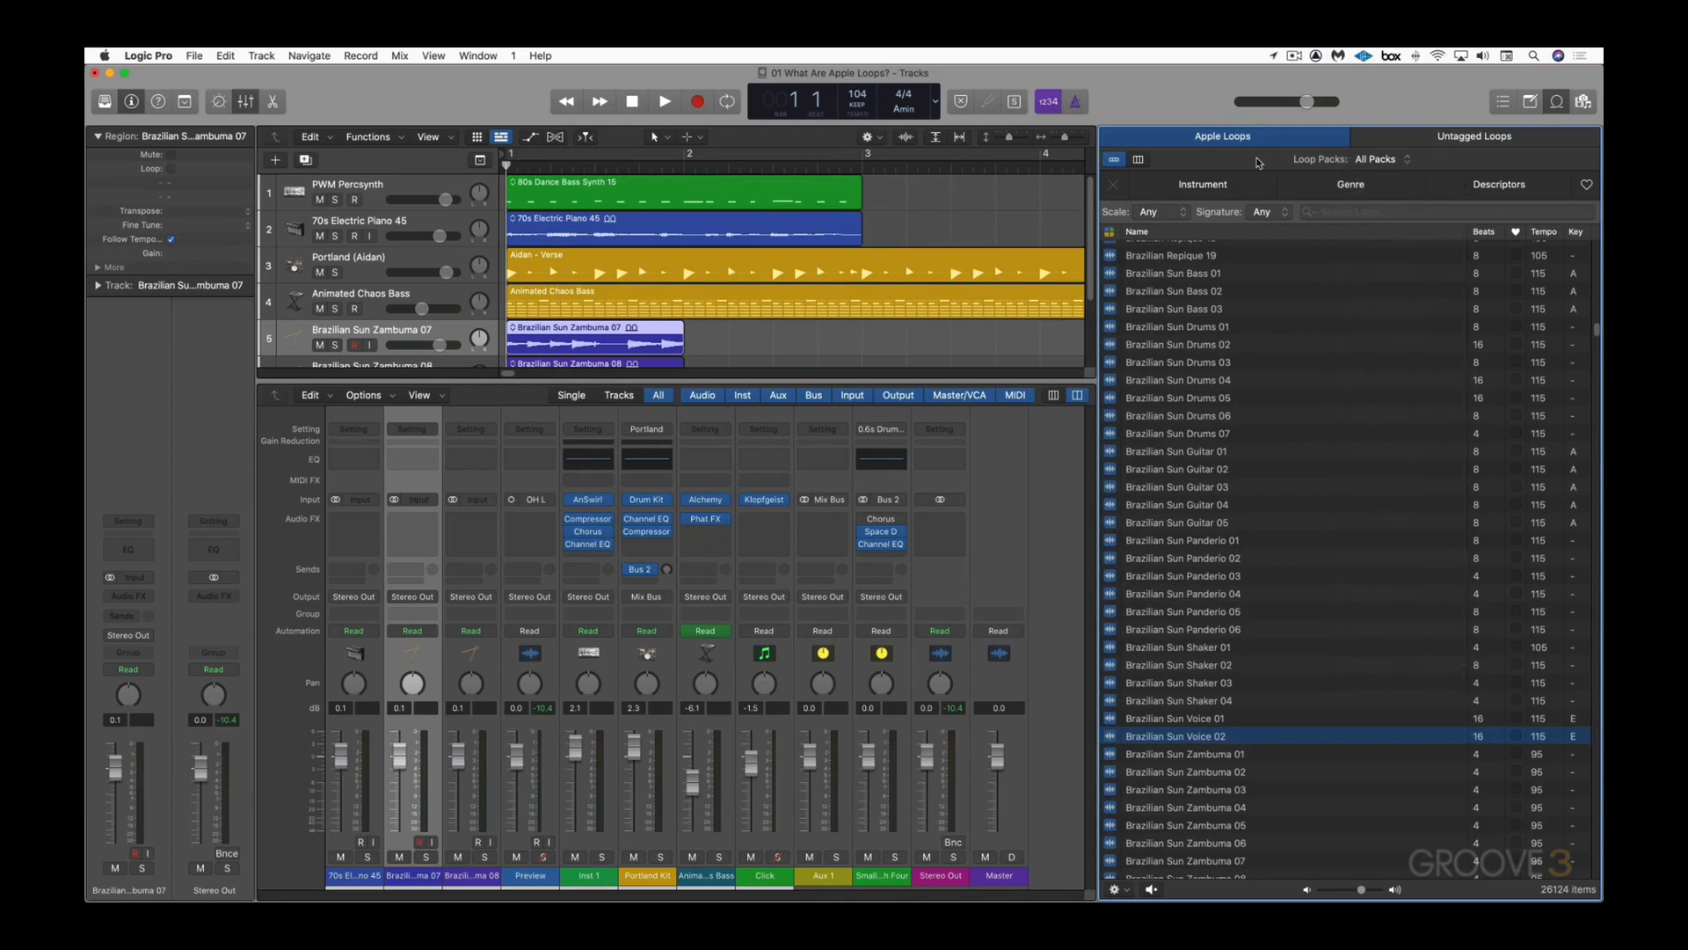
Step: Check the loop browser's action options and its list of loop packs, keeping All Packs selected
{"action": "left_click", "coordinate": [1120, 889]}
{"action": "left_click", "coordinate": [1146, 873]}
{"action": "left_click", "coordinate": [623, 398]}
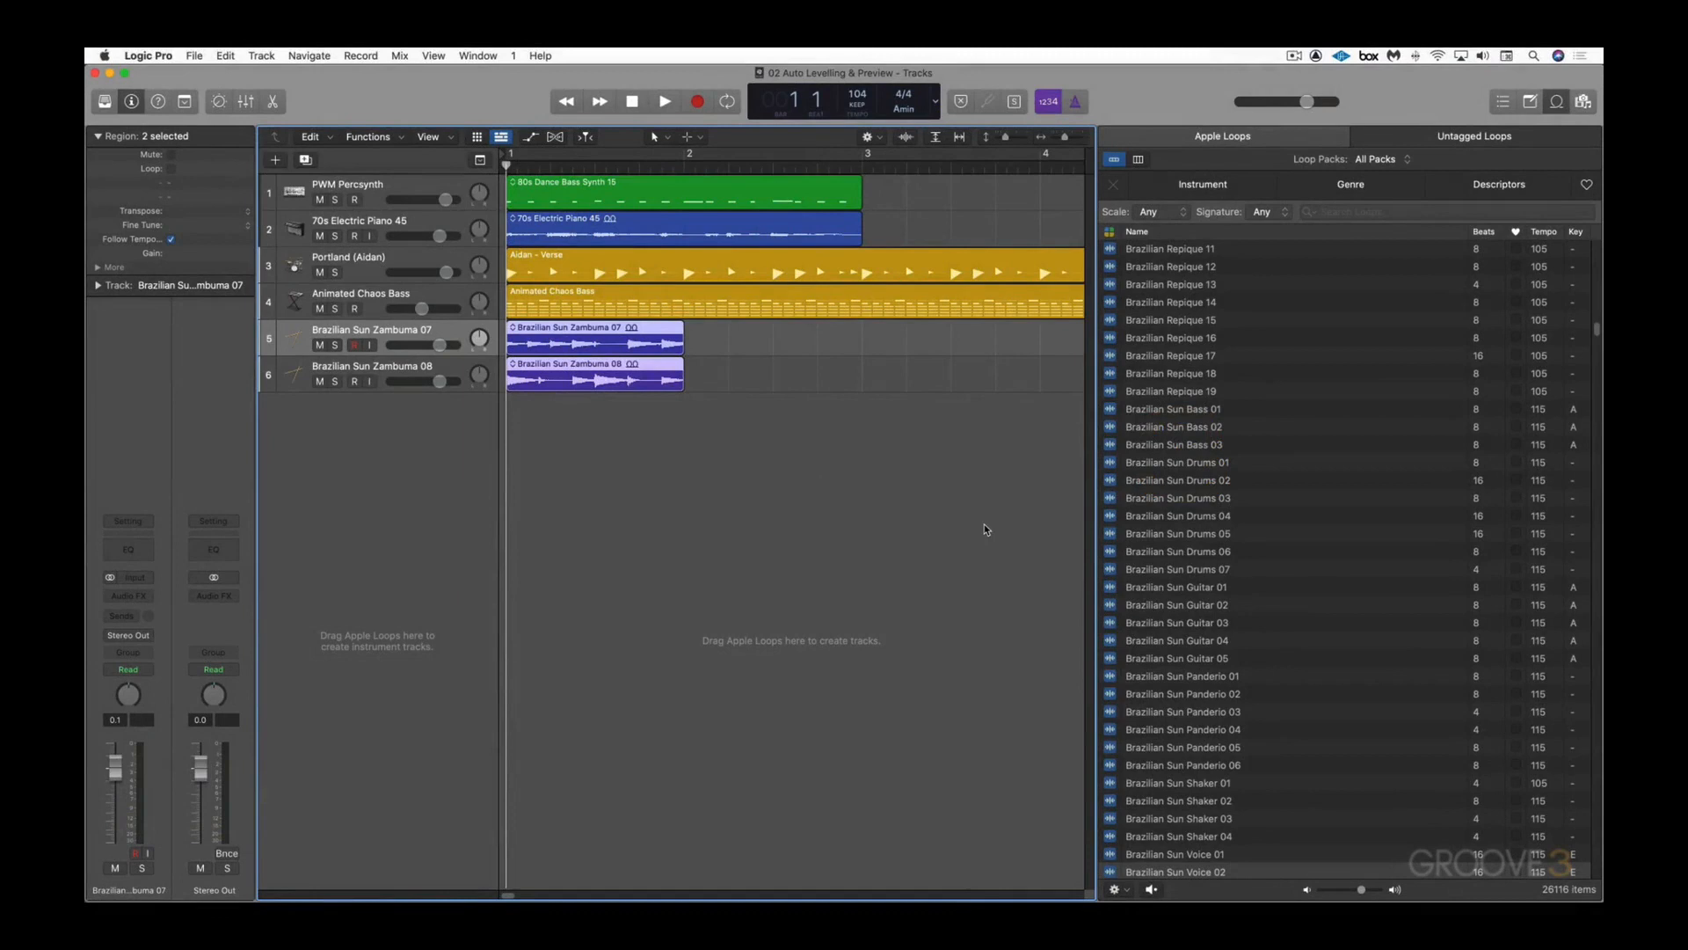
{"action": "left_click", "coordinate": [1378, 161]}
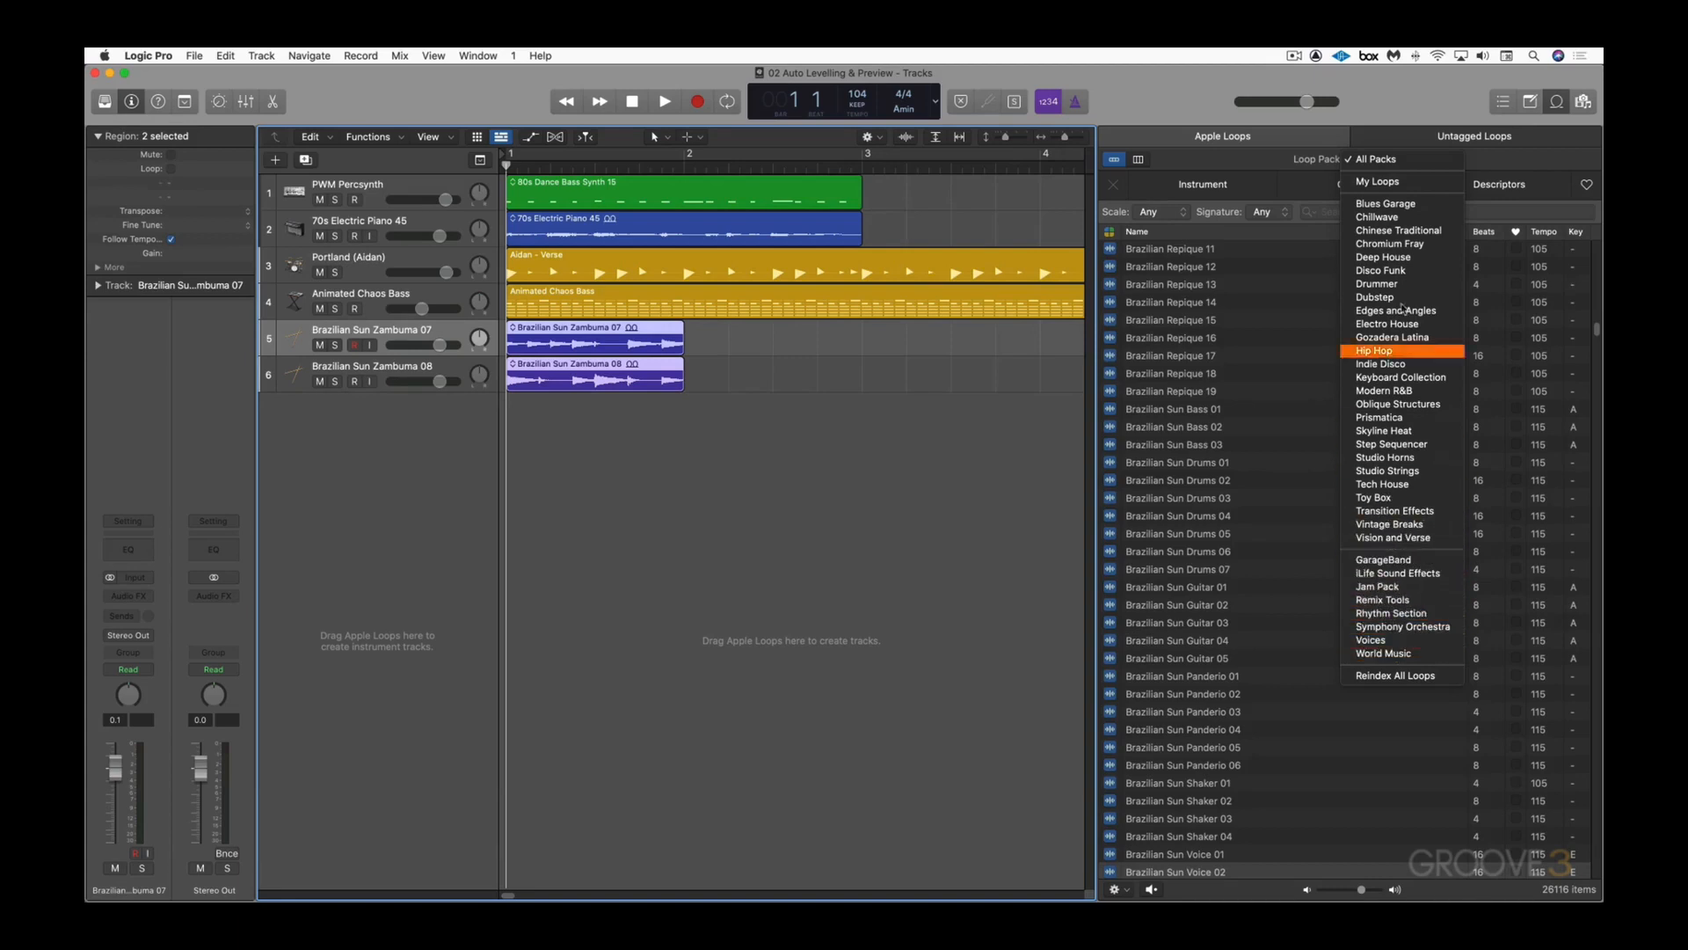
{"action": "left_click", "coordinate": [963, 410]}
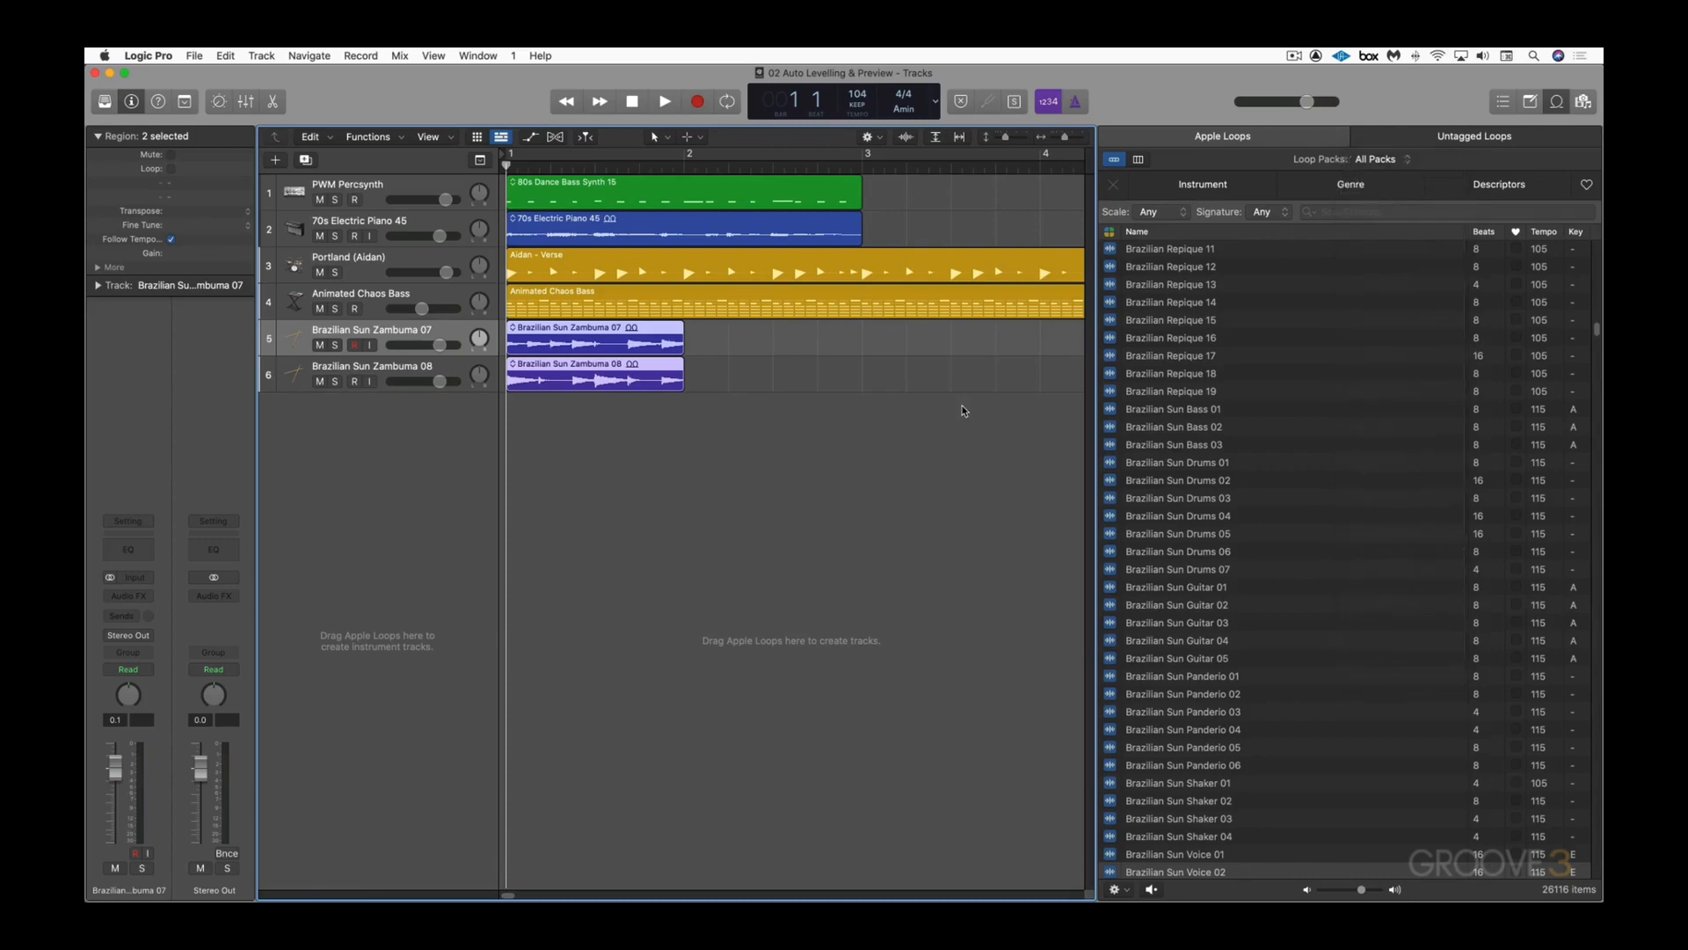
Step: Switch to Finder and open the Library > Audio > Apple Loops > Apple folder on the My Universe drive
{"action": "key", "text": "super+Tab"}
{"action": "key", "text": "super+Tab"}
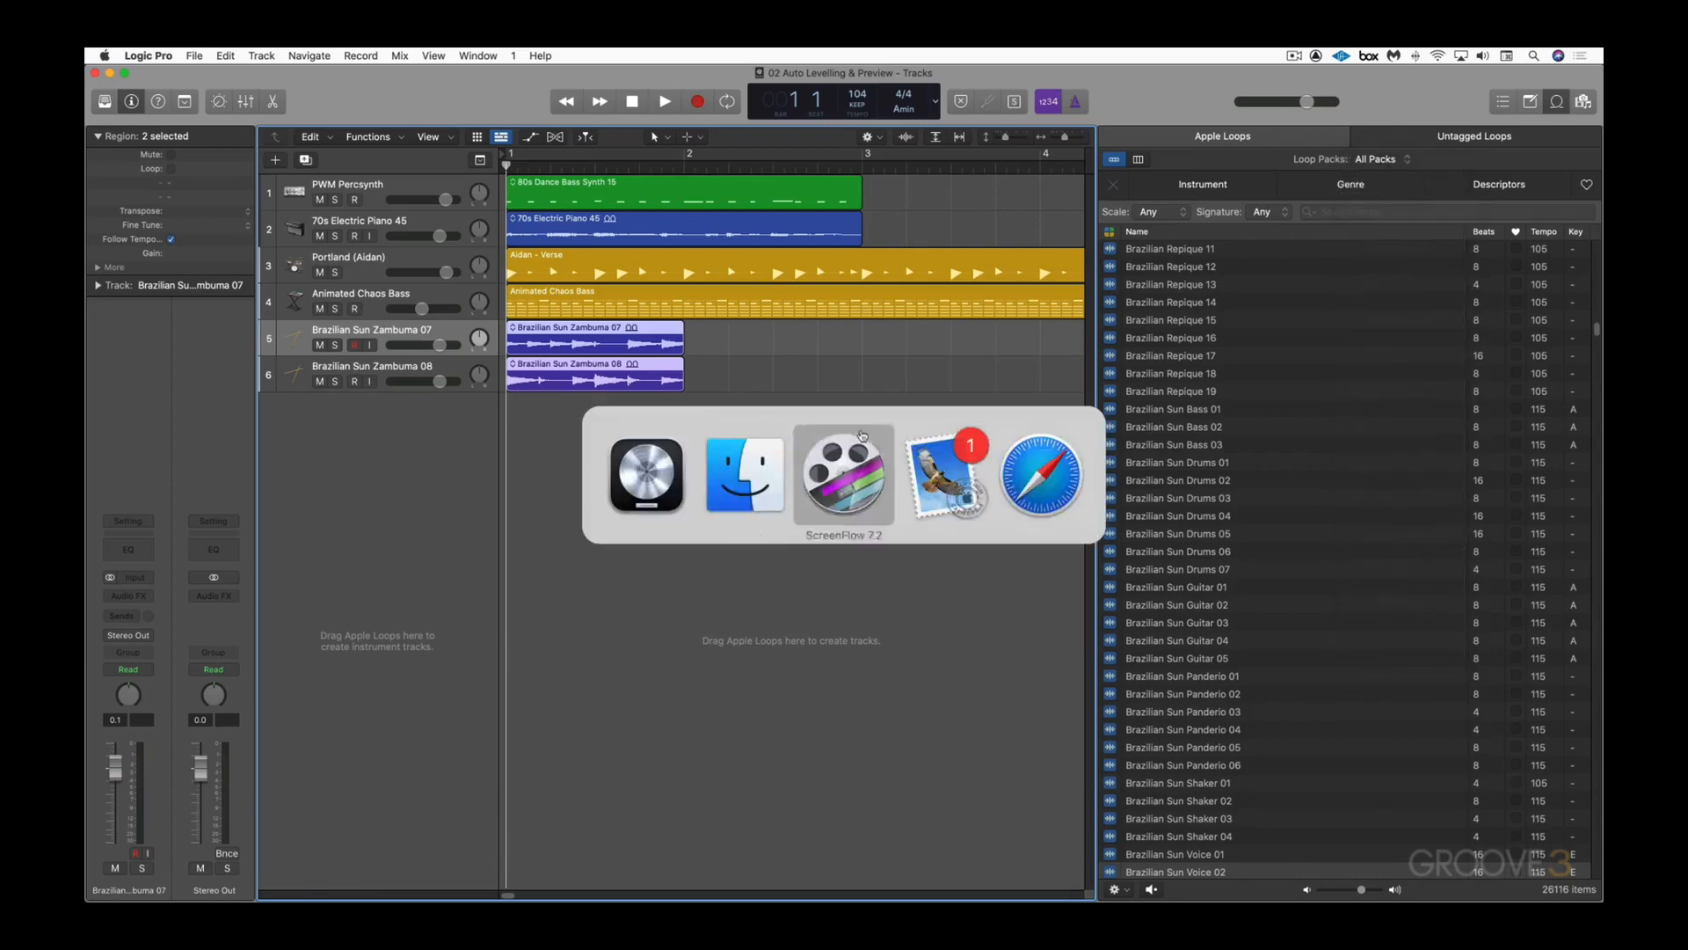
{"action": "left_click", "coordinate": [741, 459]}
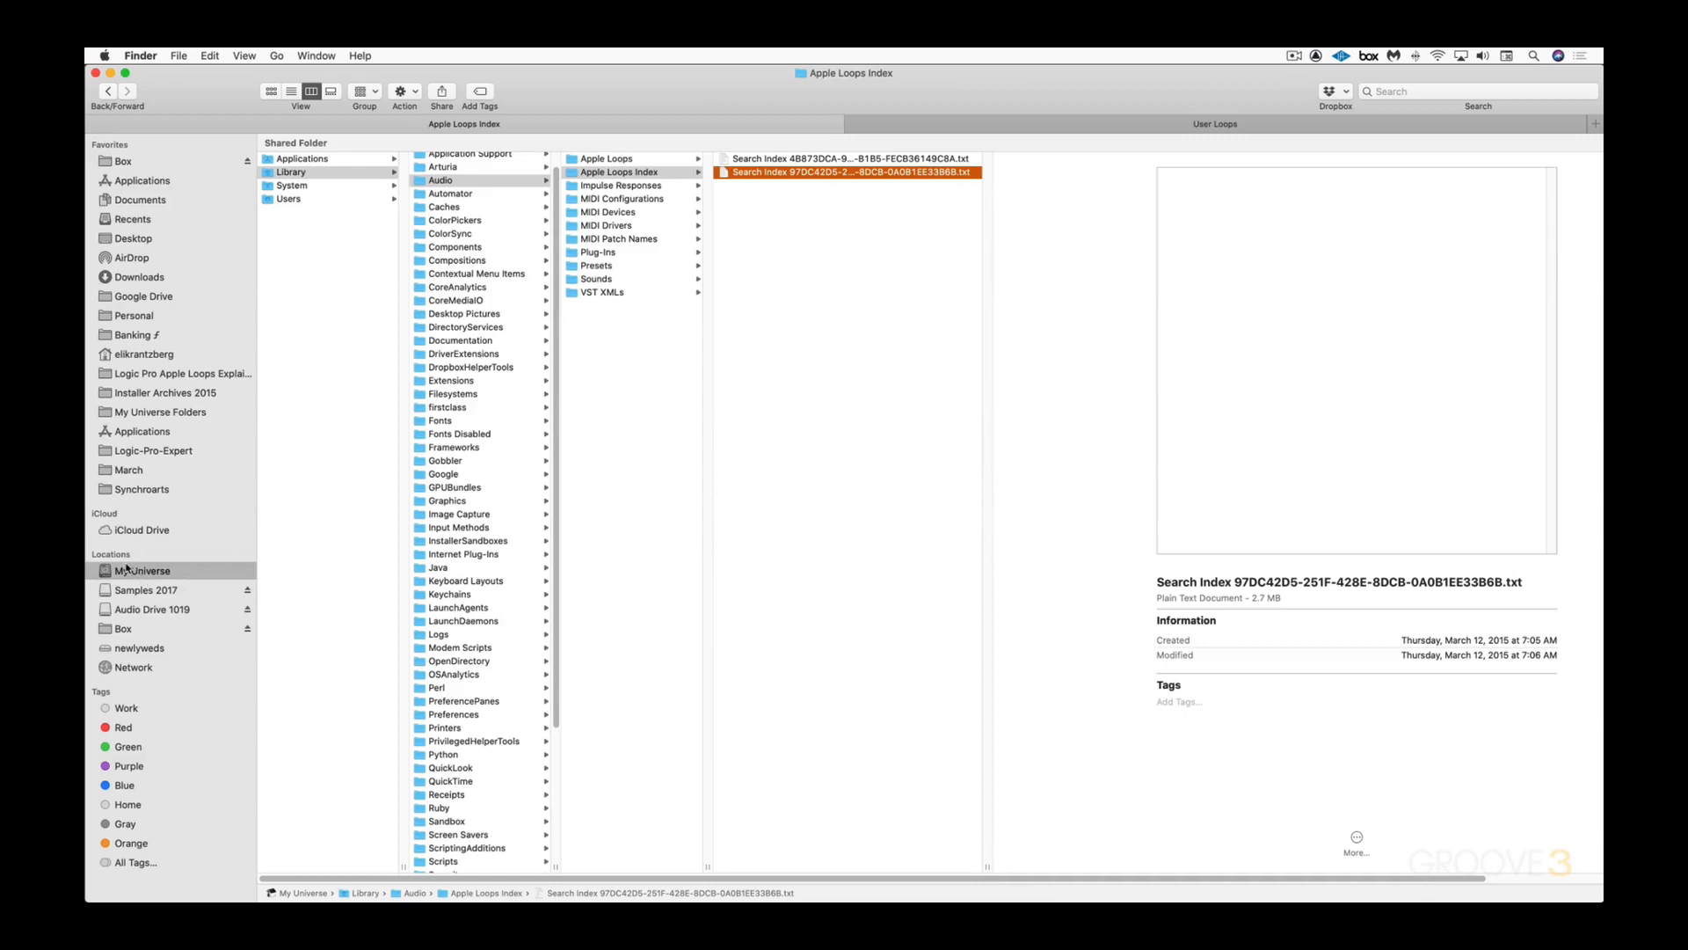
{"action": "left_click", "coordinate": [292, 173]}
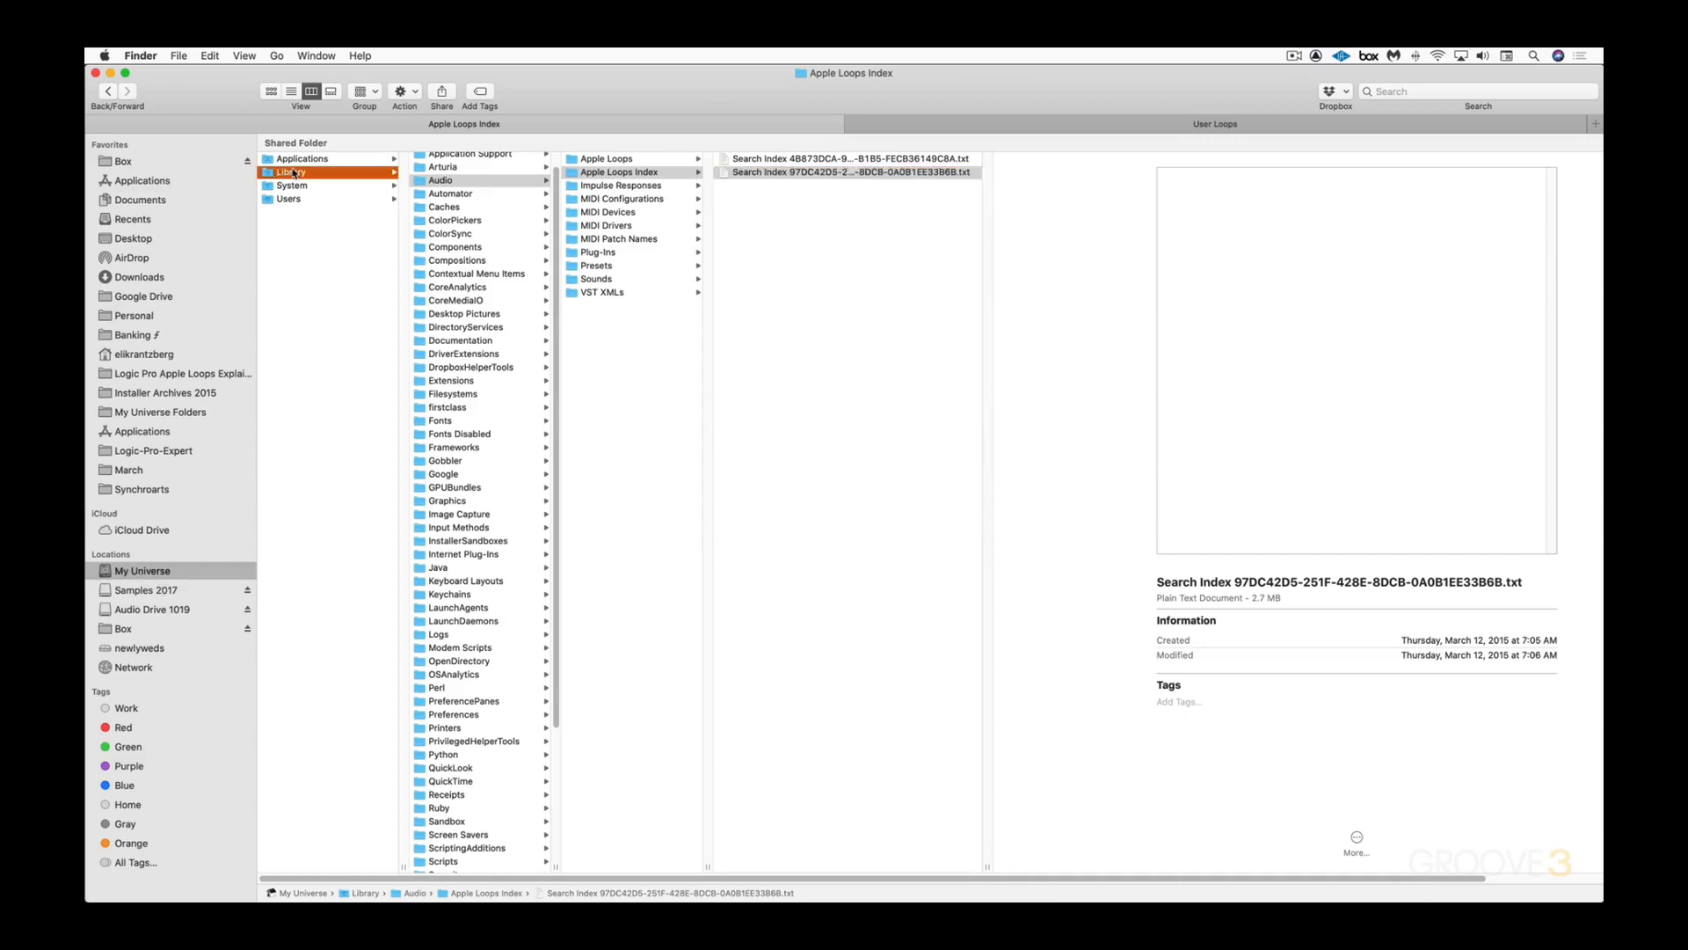
{"action": "left_click", "coordinate": [446, 182]}
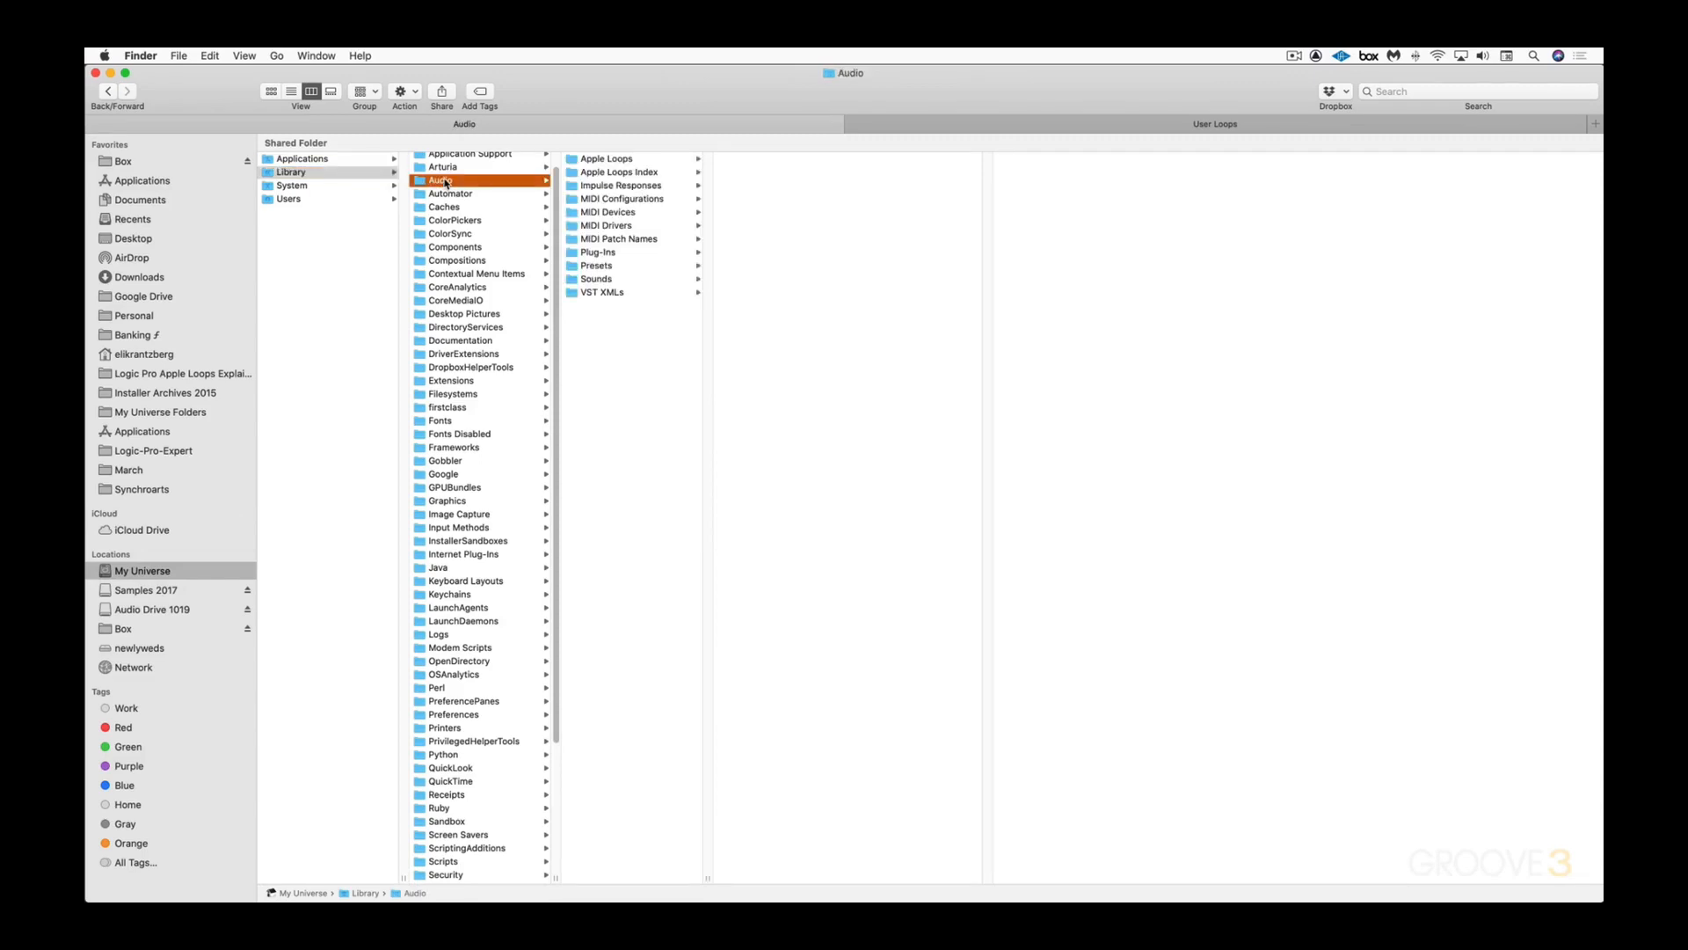
{"action": "left_click", "coordinate": [600, 160]}
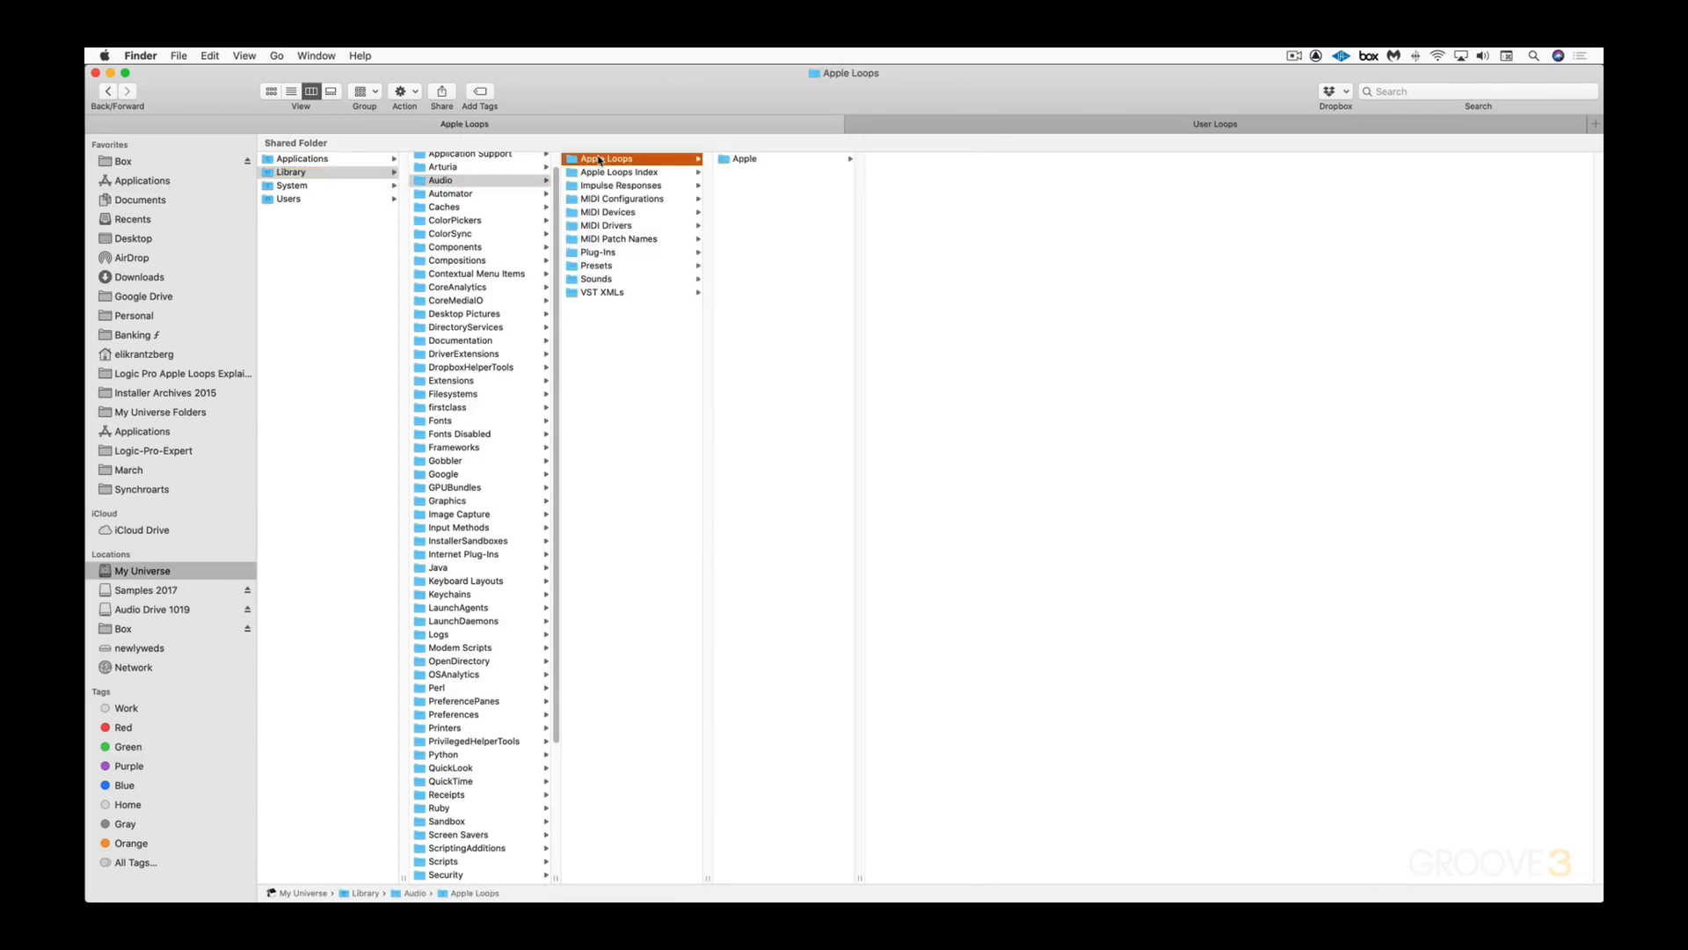
{"action": "left_click", "coordinate": [741, 160]}
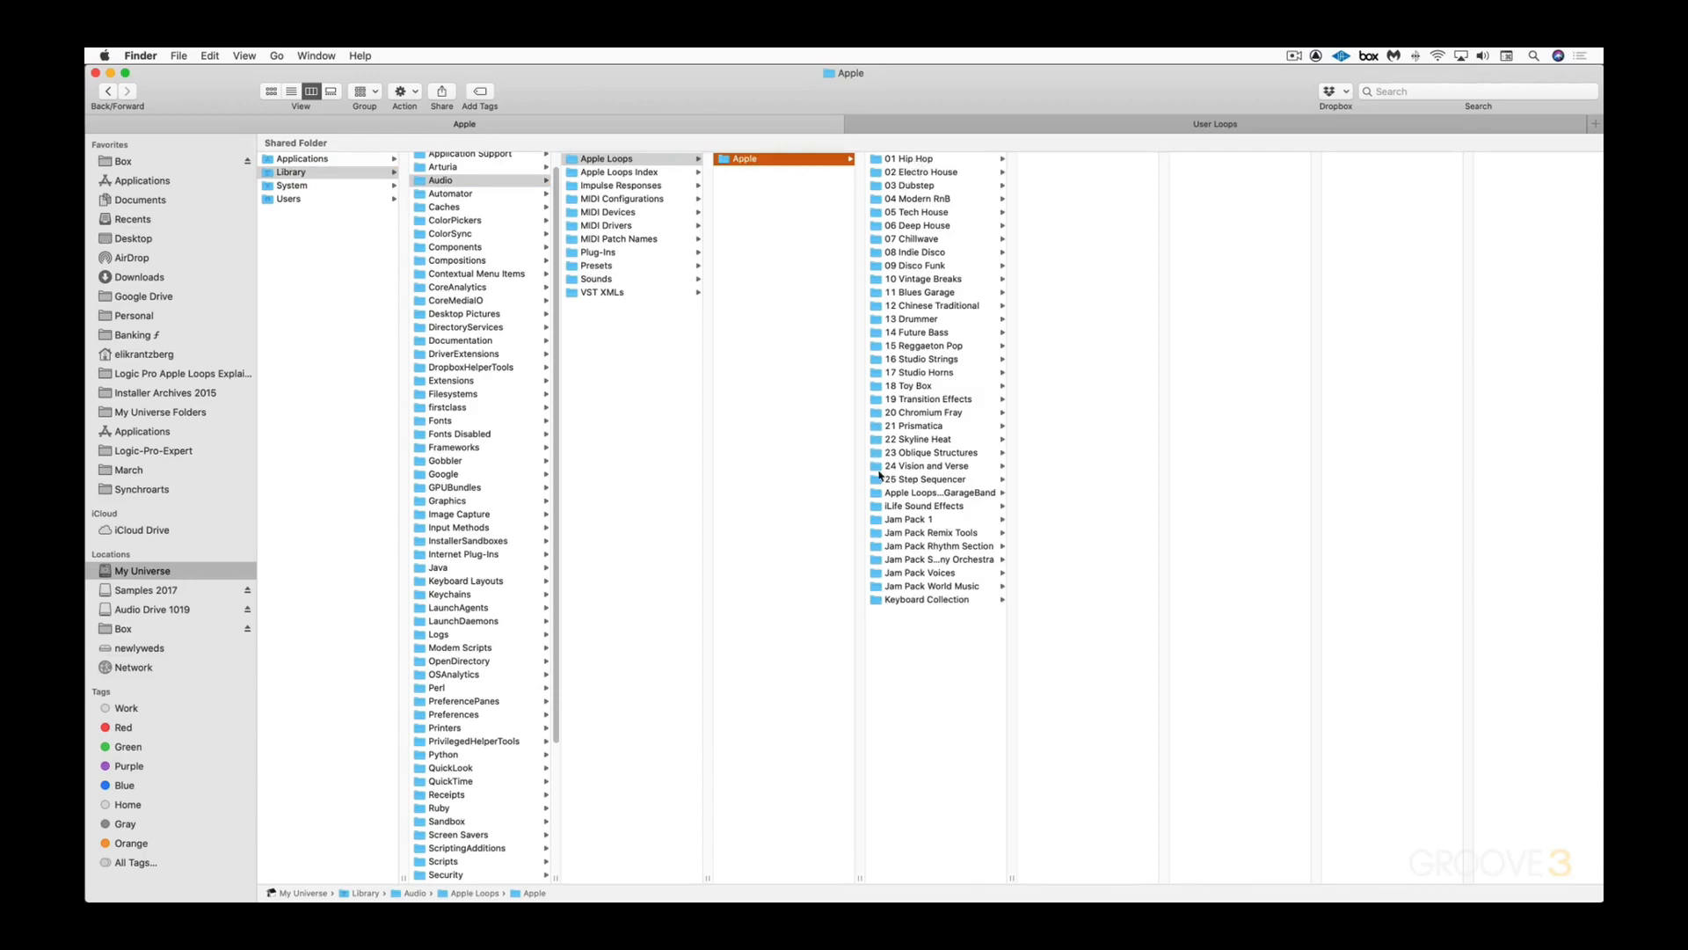
Step: View the loop files in the 02 Electro House, 05 Tech House and 08 Indie Disco folders
{"action": "left_click", "coordinate": [908, 173]}
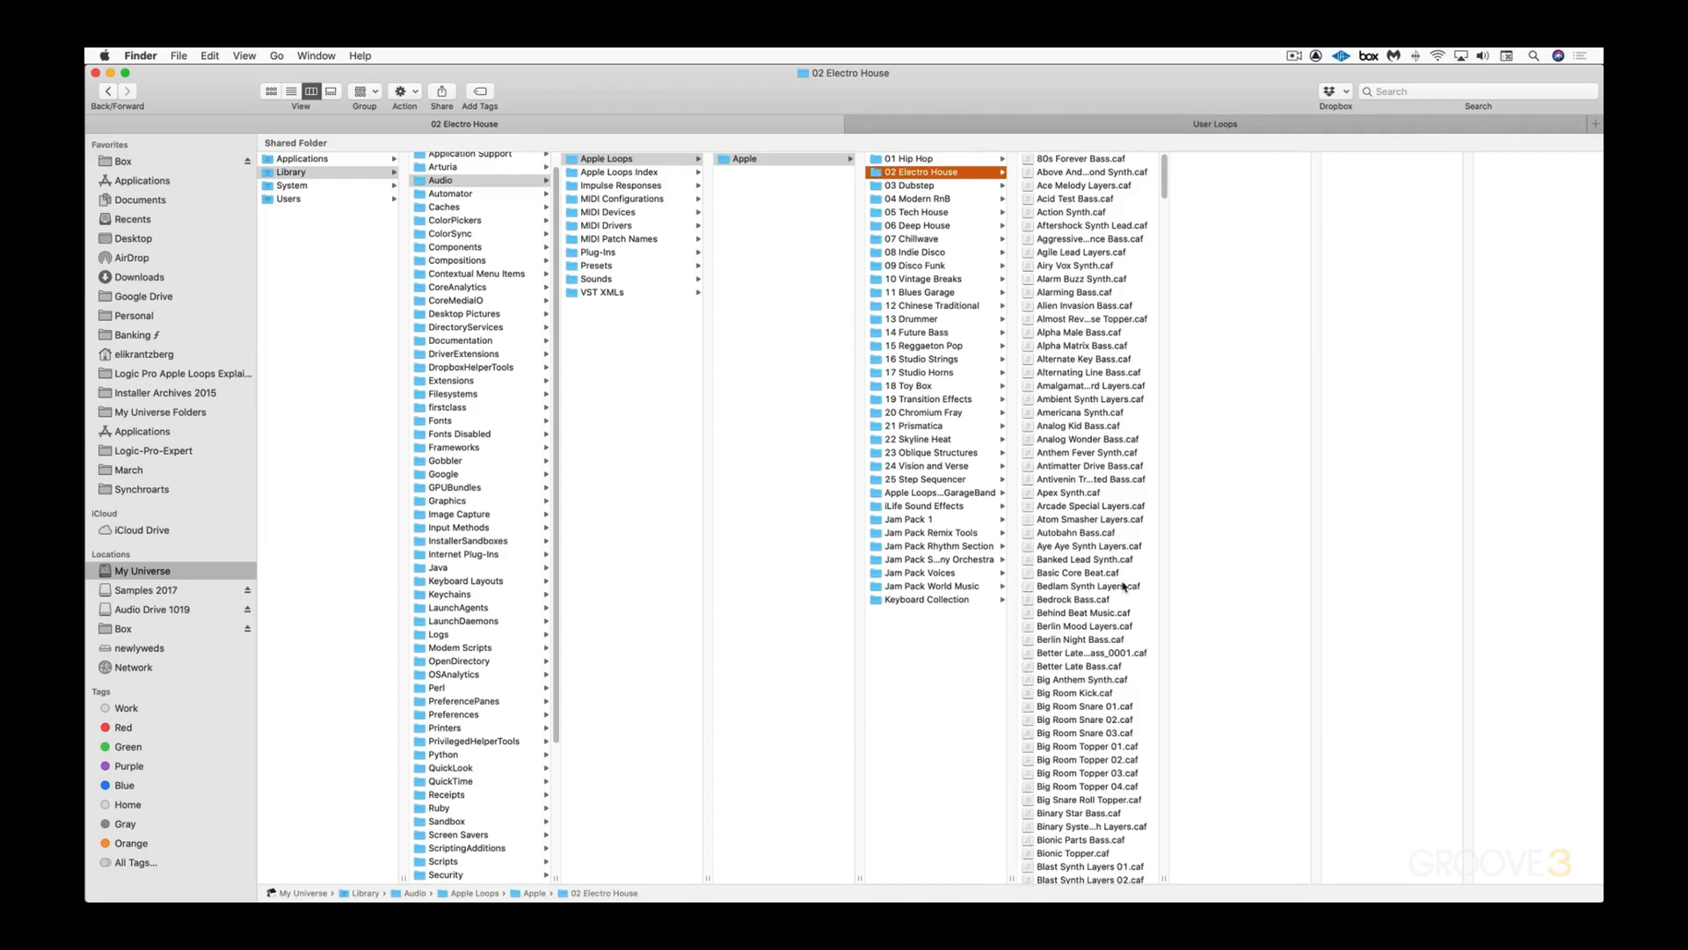
{"action": "left_click", "coordinate": [931, 214]}
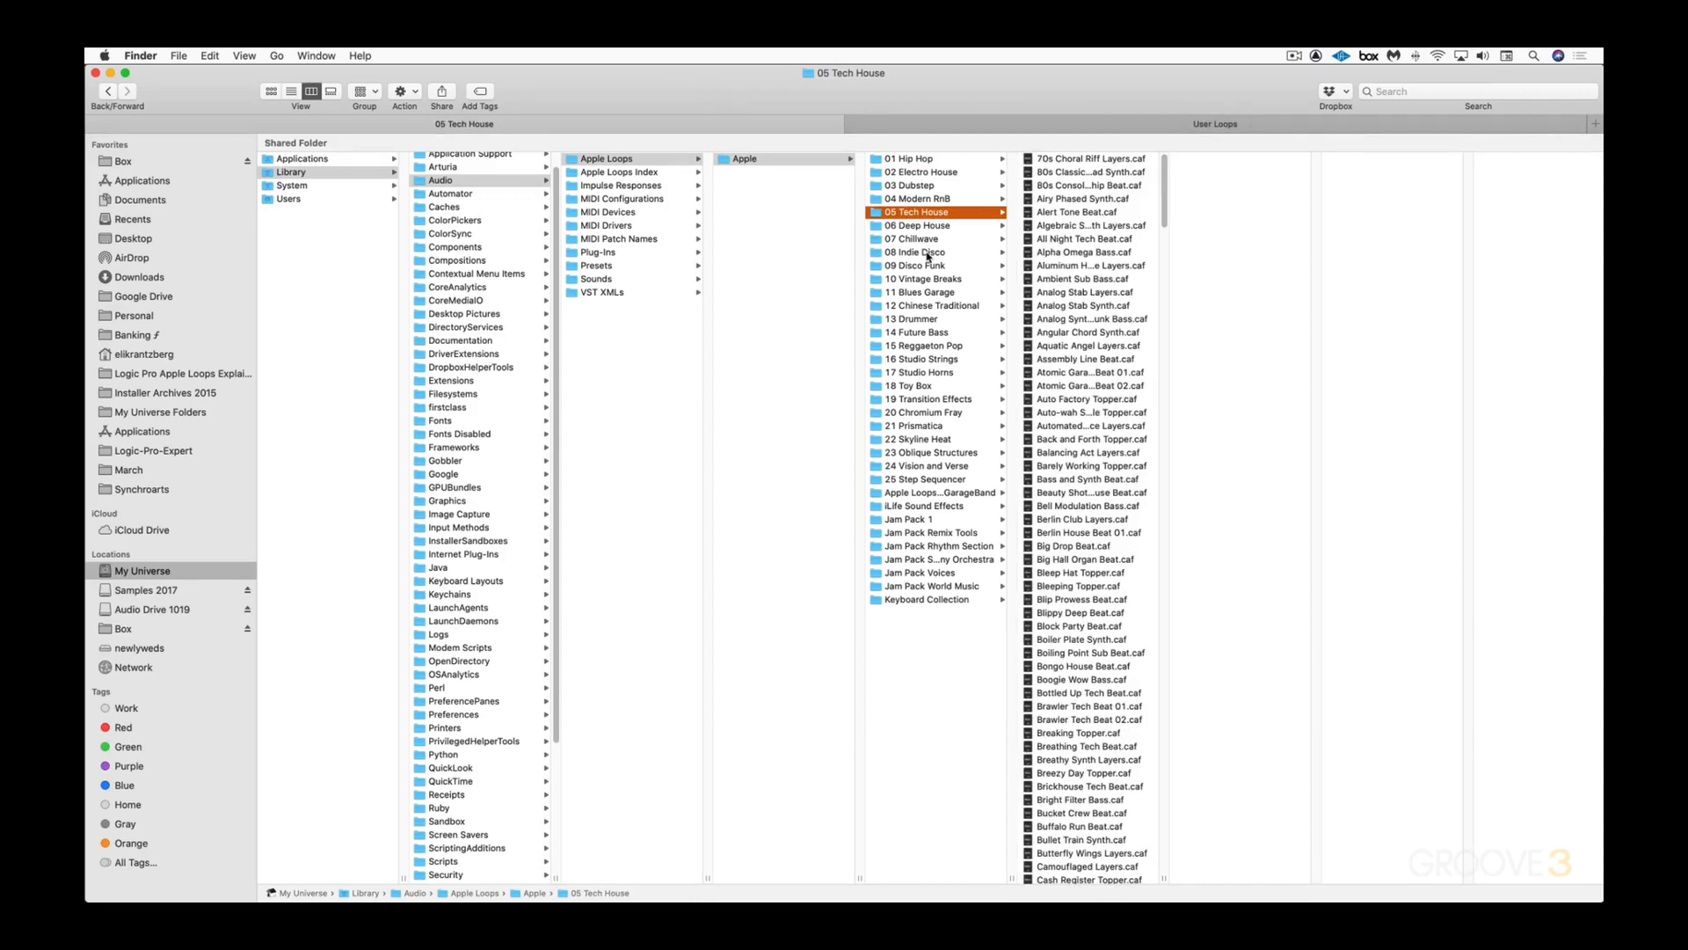
{"action": "left_click", "coordinate": [929, 254]}
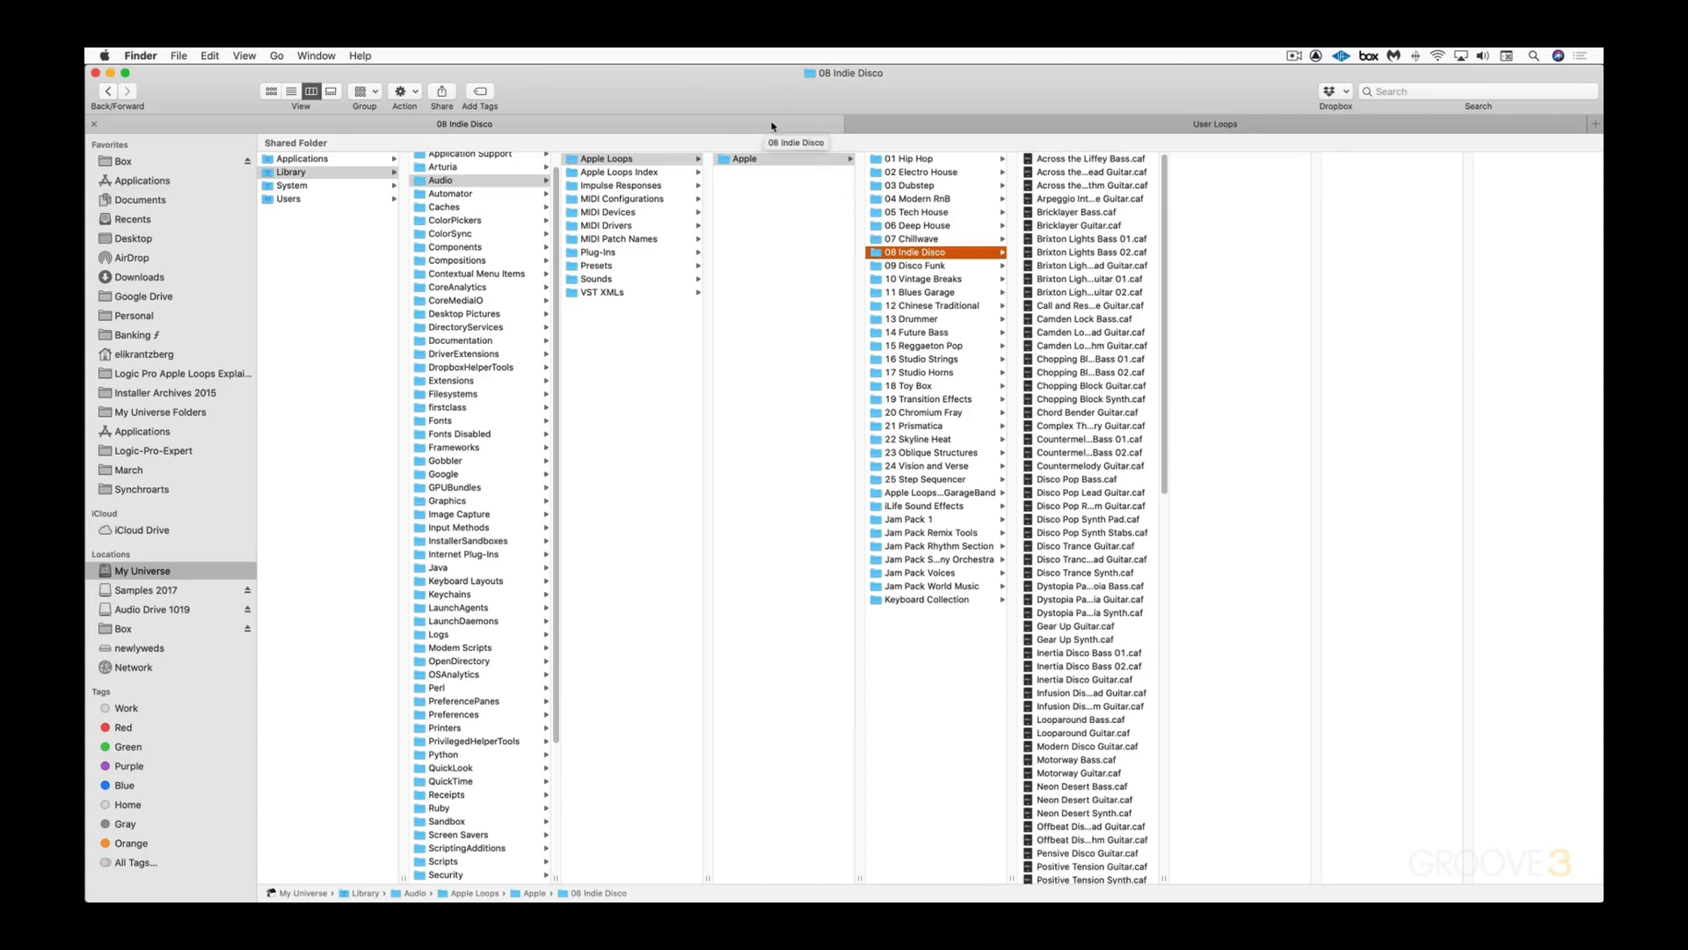
Step: Show the SingleFiles folder inside Audio > Apple Loops > User Loops in the home folder's Library
{"action": "left_click", "coordinate": [925, 126]}
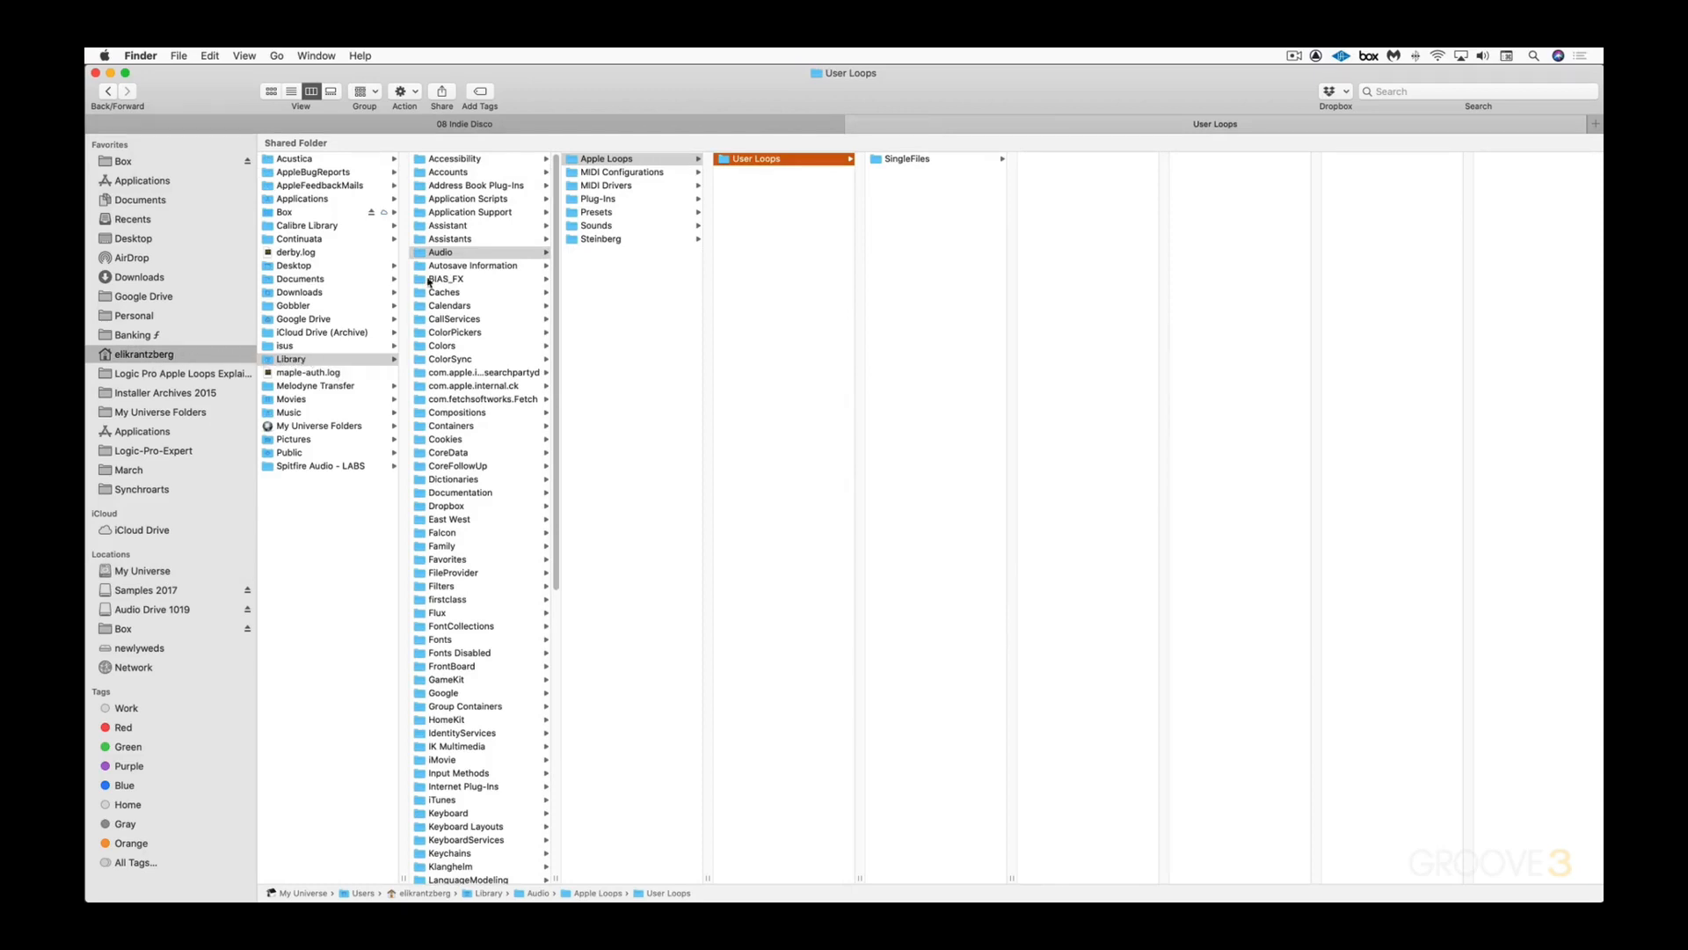
{"action": "left_click", "coordinate": [447, 254]}
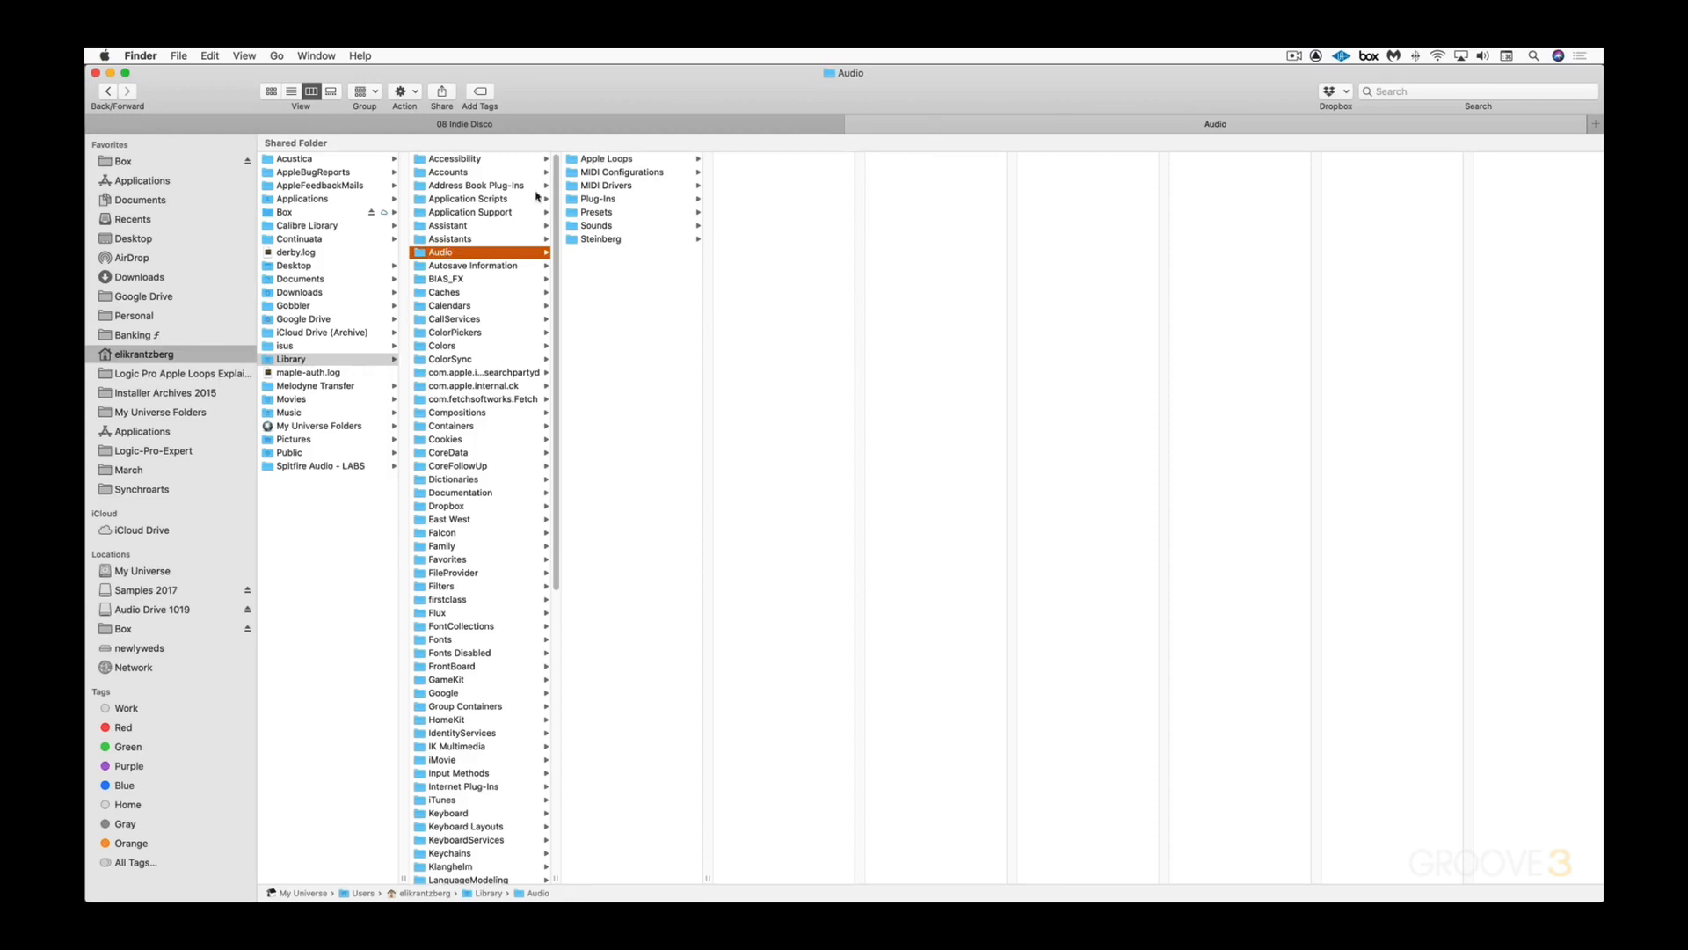
{"action": "left_click", "coordinate": [585, 161]}
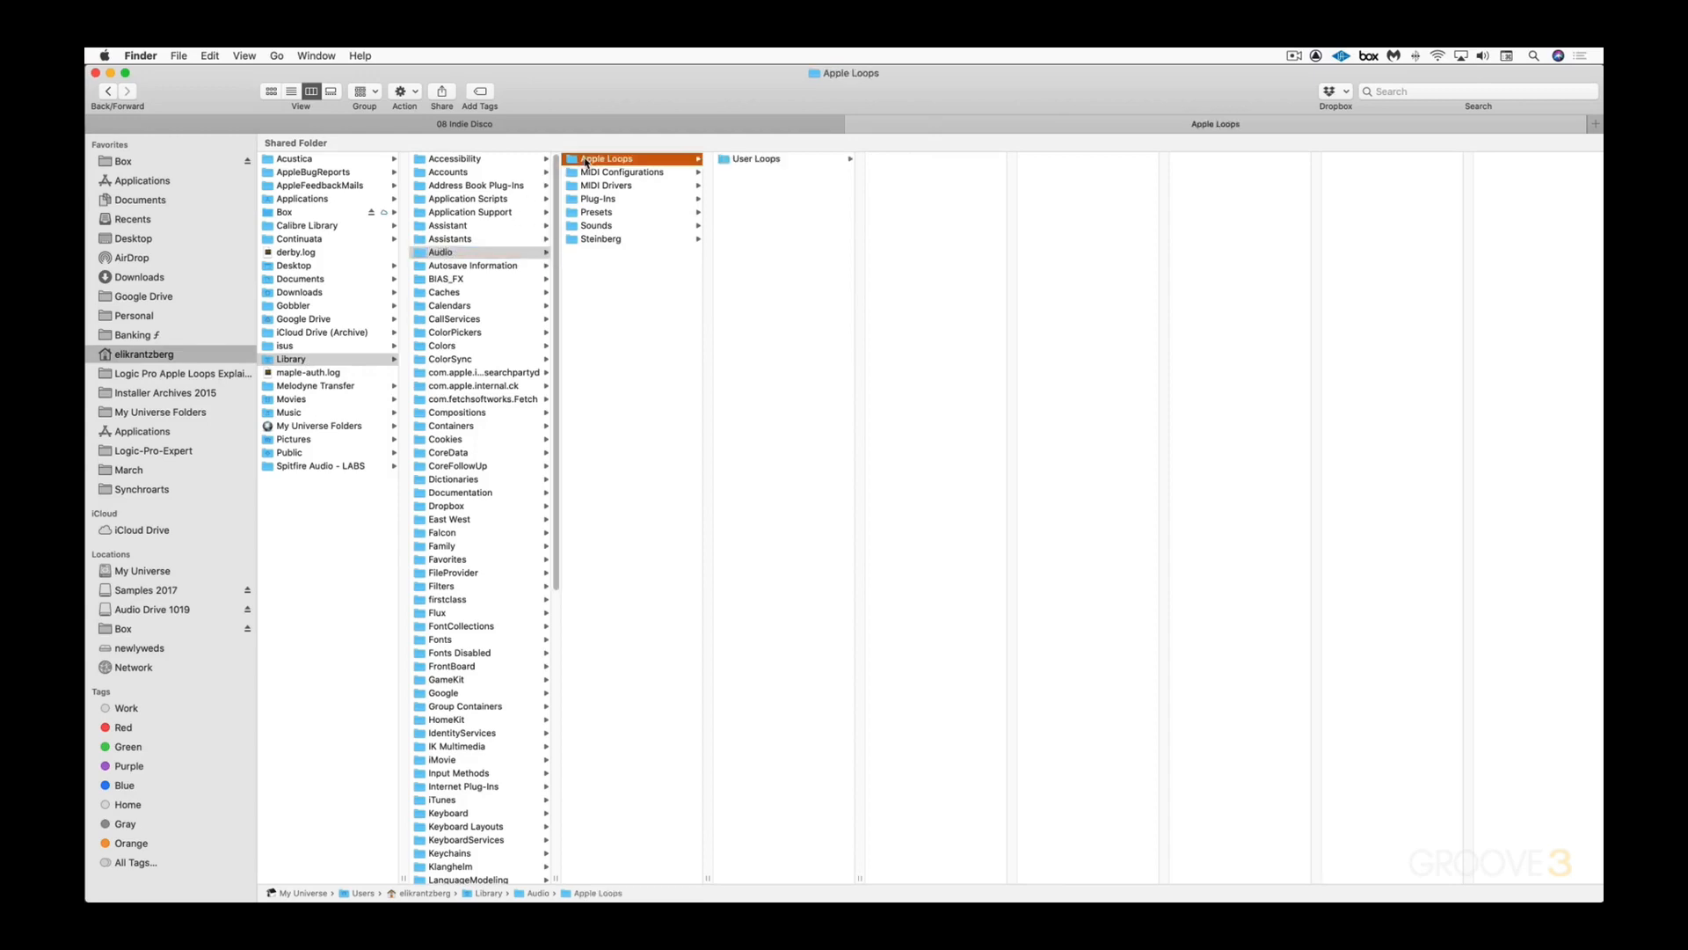
{"action": "left_click", "coordinate": [766, 159]}
{"action": "left_click", "coordinate": [913, 161]}
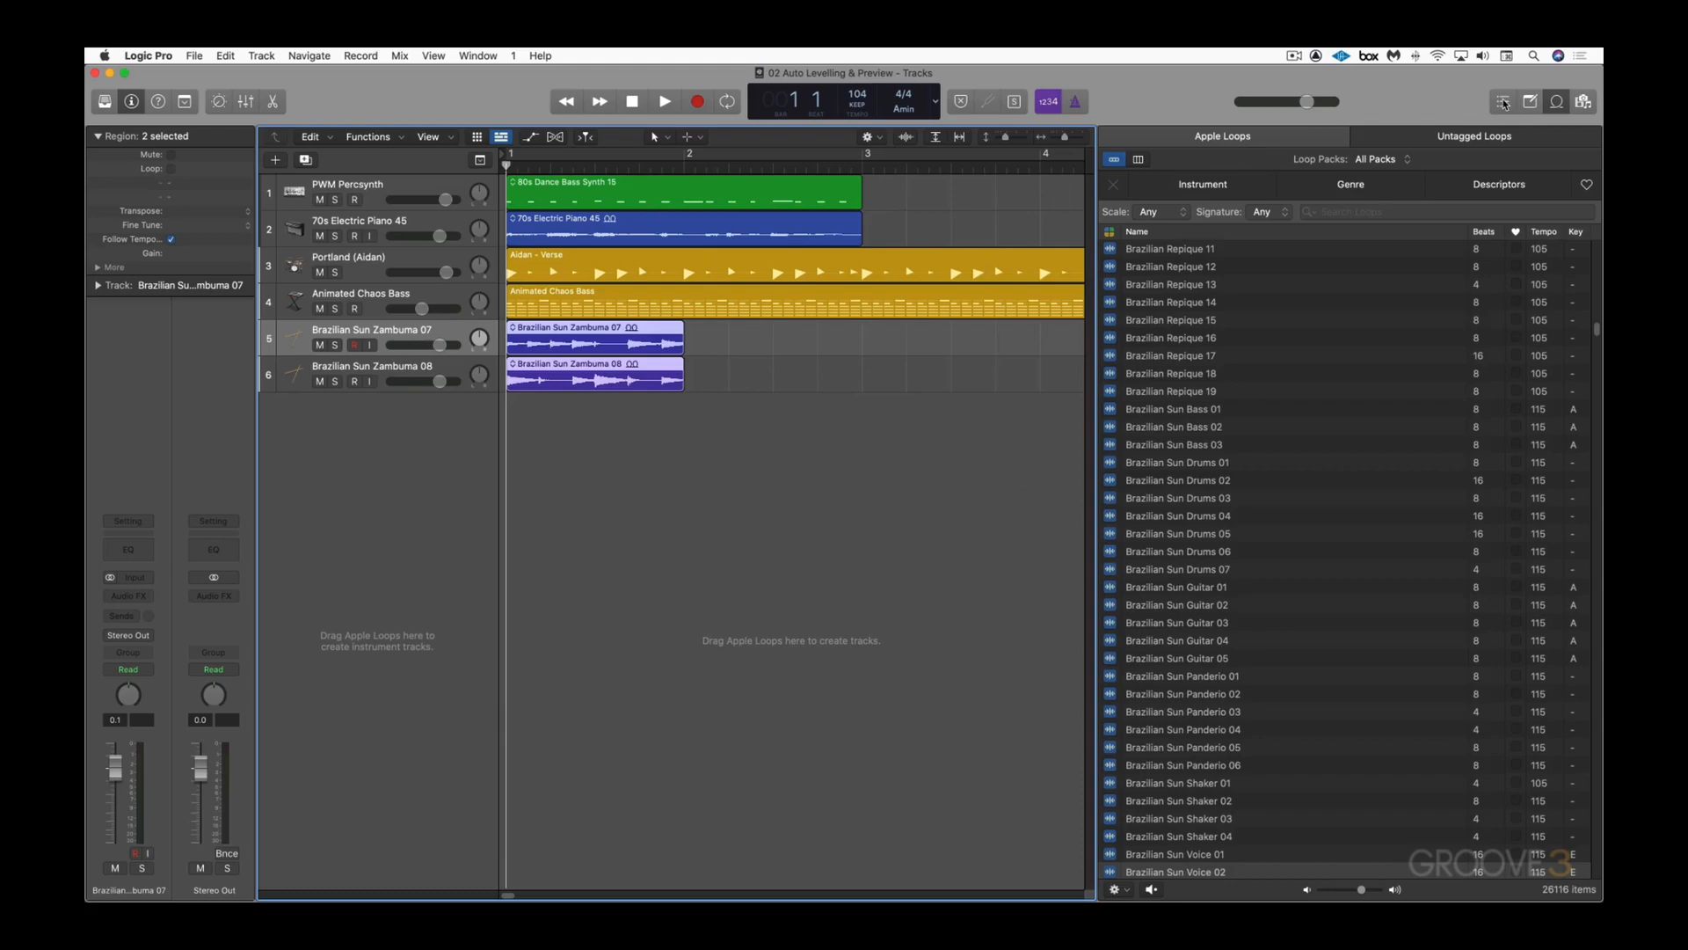
Step: Switch back to Logic Pro and show the project's audio files in the Project browser, collapsing all three to hide their regions
{"action": "left_click", "coordinate": [1584, 101]}
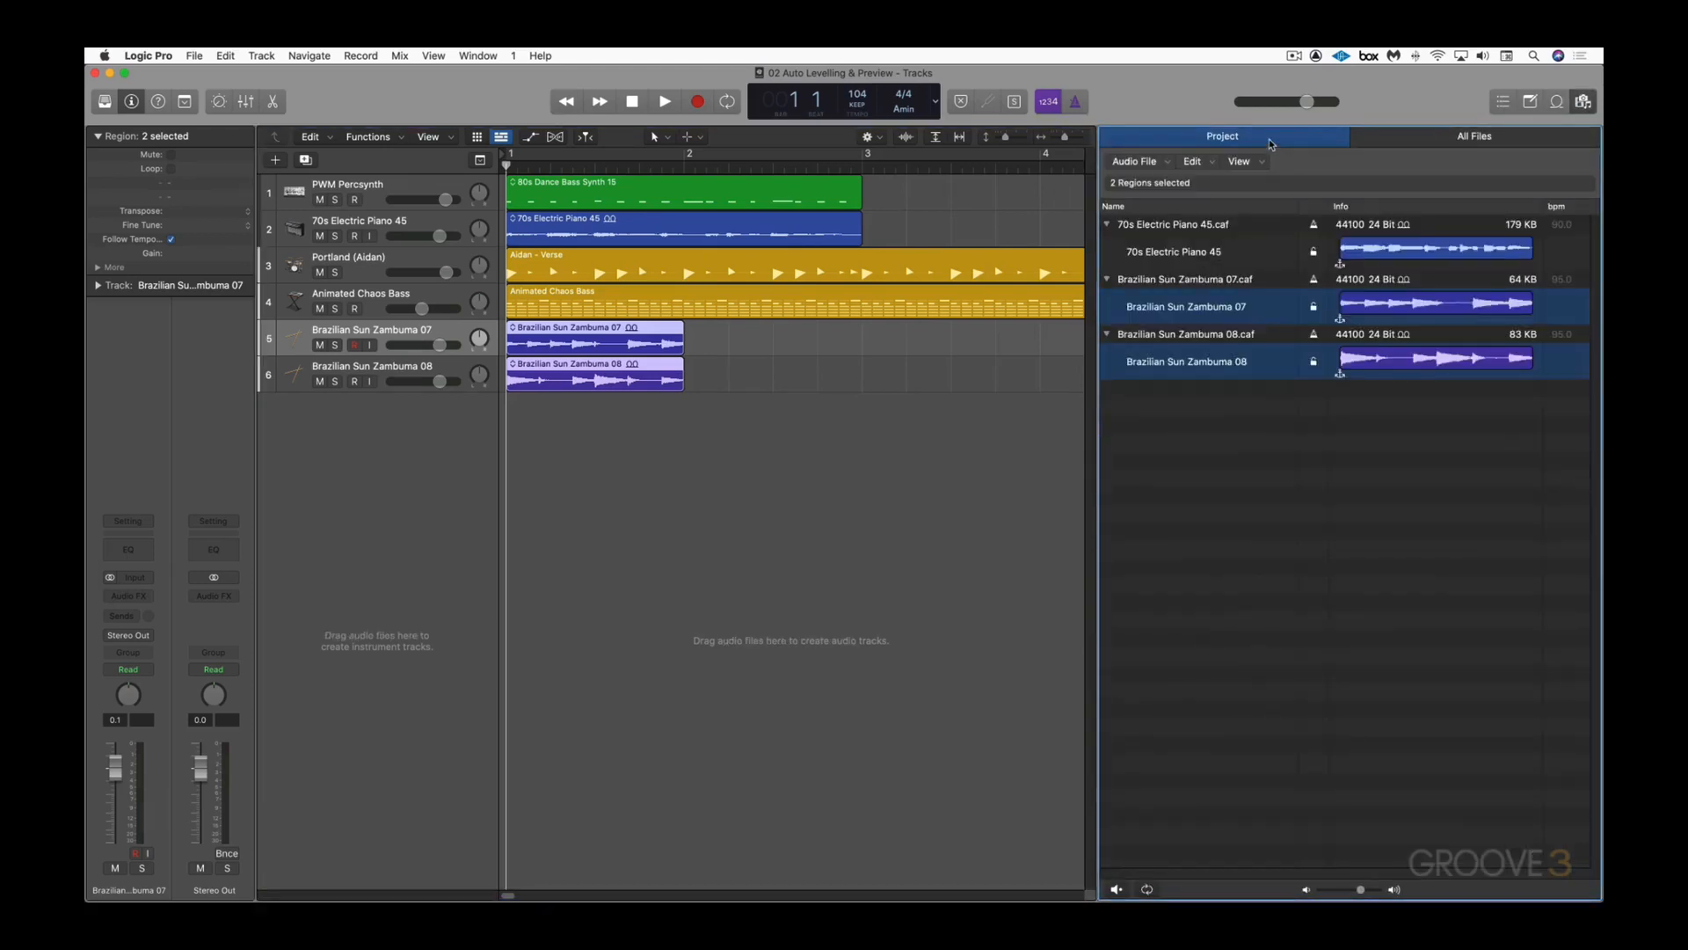
{"action": "left_click", "coordinate": [1107, 224]}
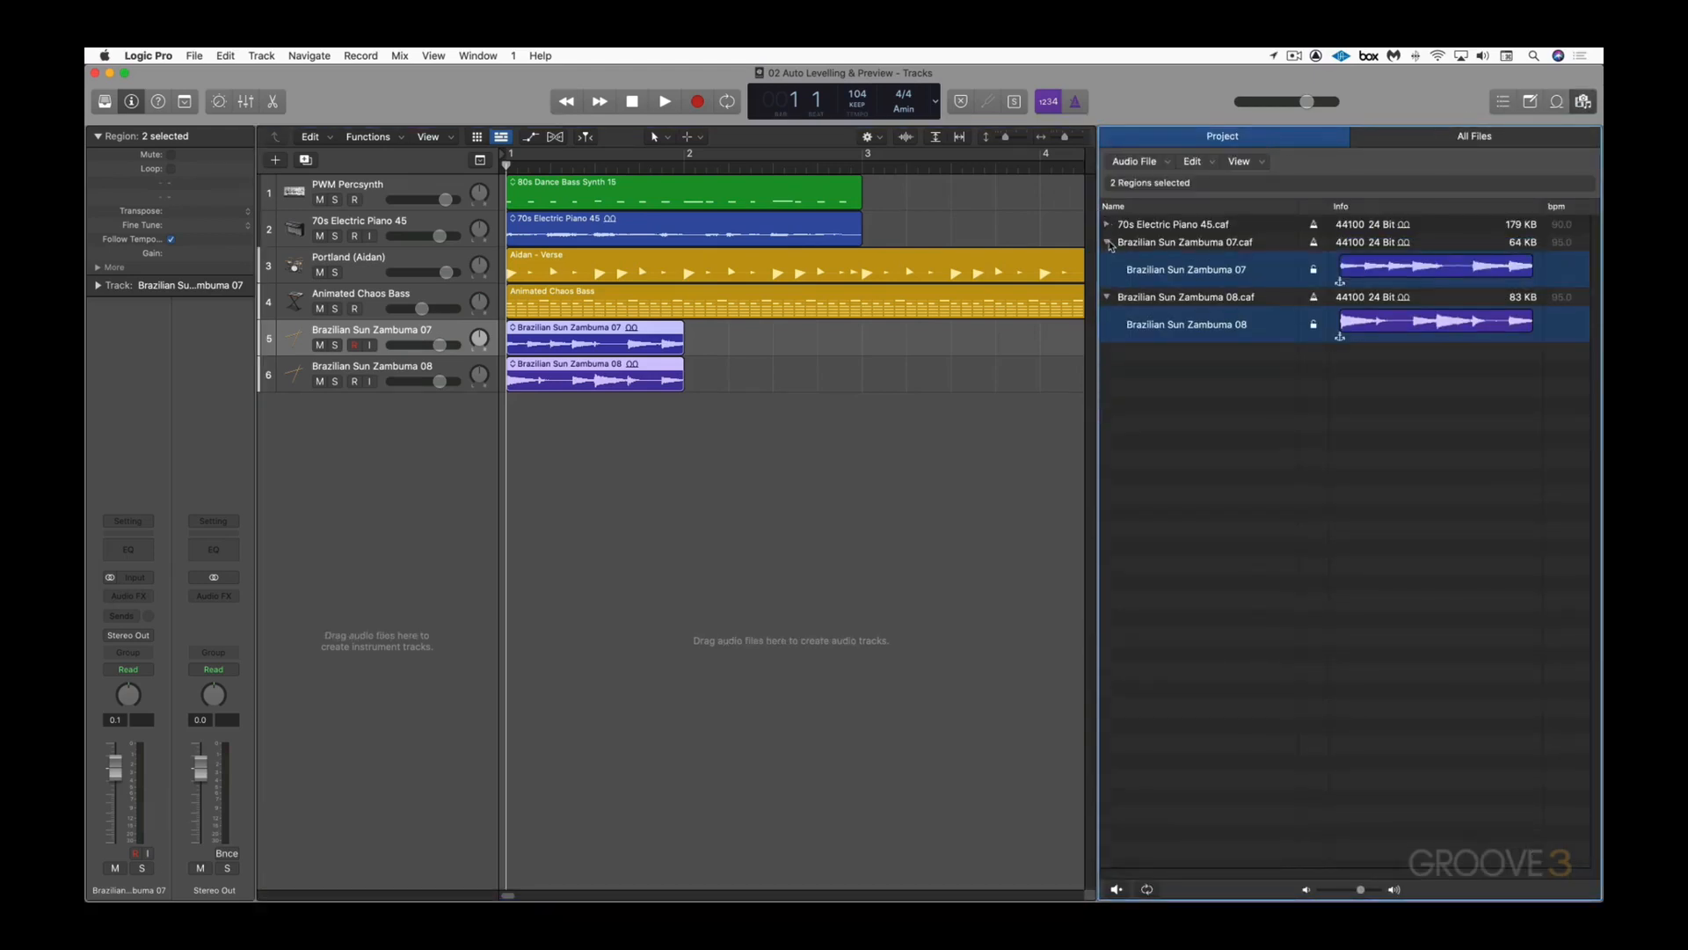
{"action": "left_click", "coordinate": [1109, 242]}
{"action": "left_click", "coordinate": [1107, 261]}
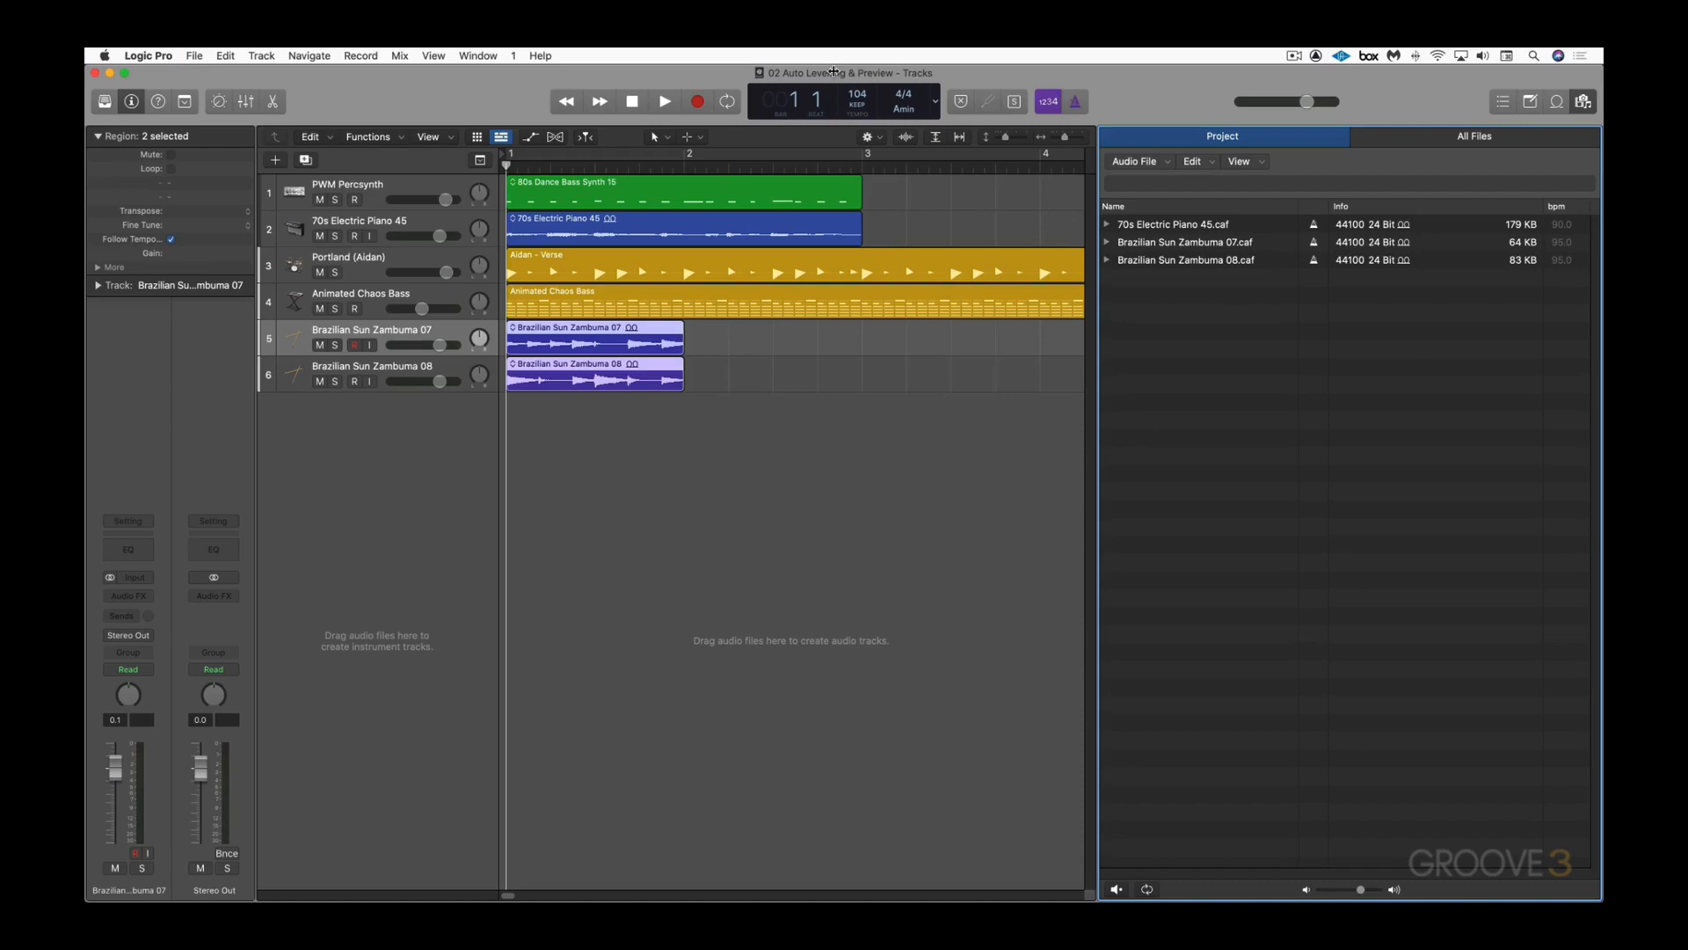
Step: Reveal the current project in Finder, inspect its Audio Files folder, and return to Logic Pro
{"action": "left_click", "coordinate": [834, 72], "text": "super"}
{"action": "left_click", "coordinate": [834, 89]}
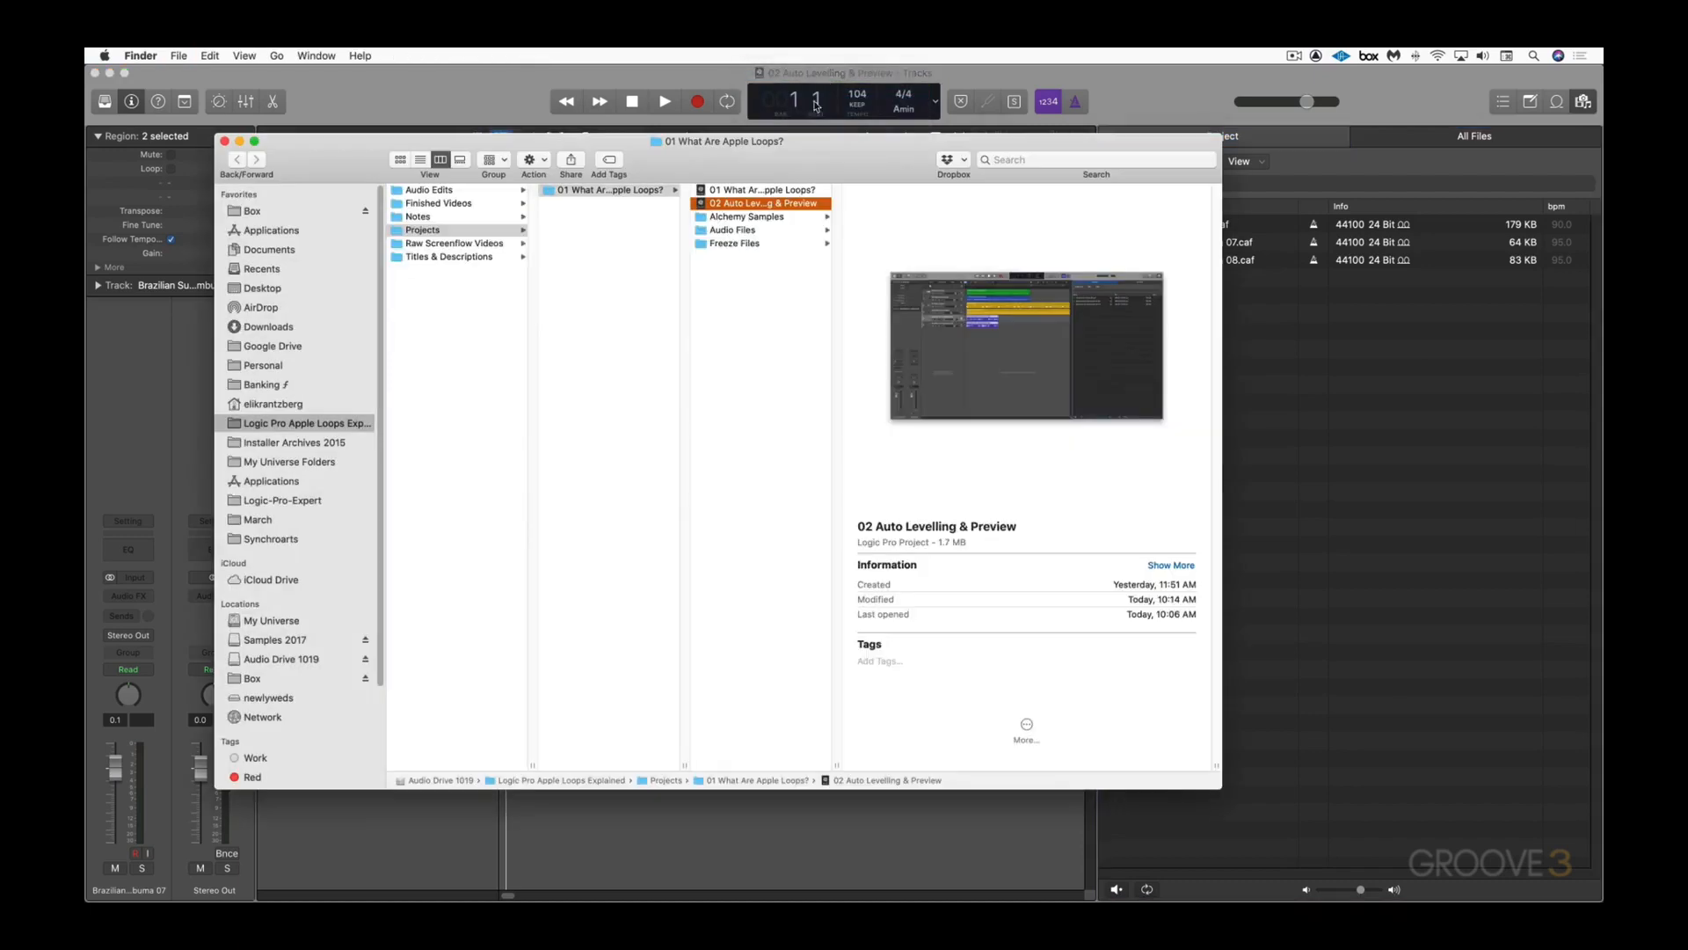
{"action": "left_click", "coordinate": [728, 231]}
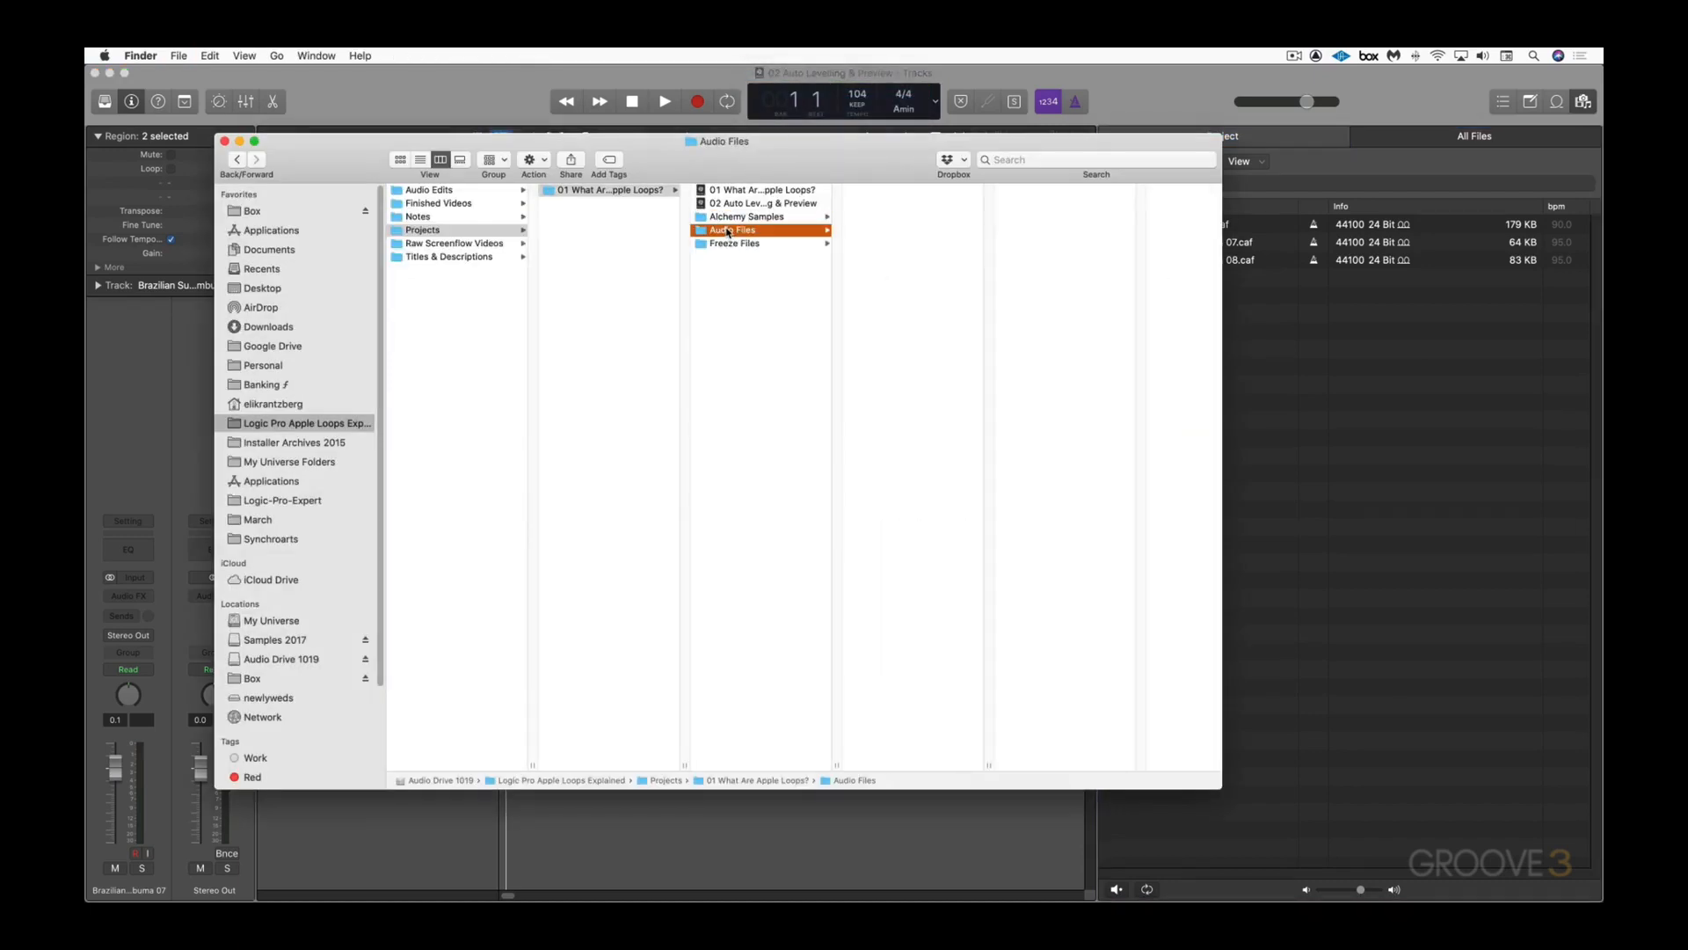
{"action": "left_click", "coordinate": [512, 95]}
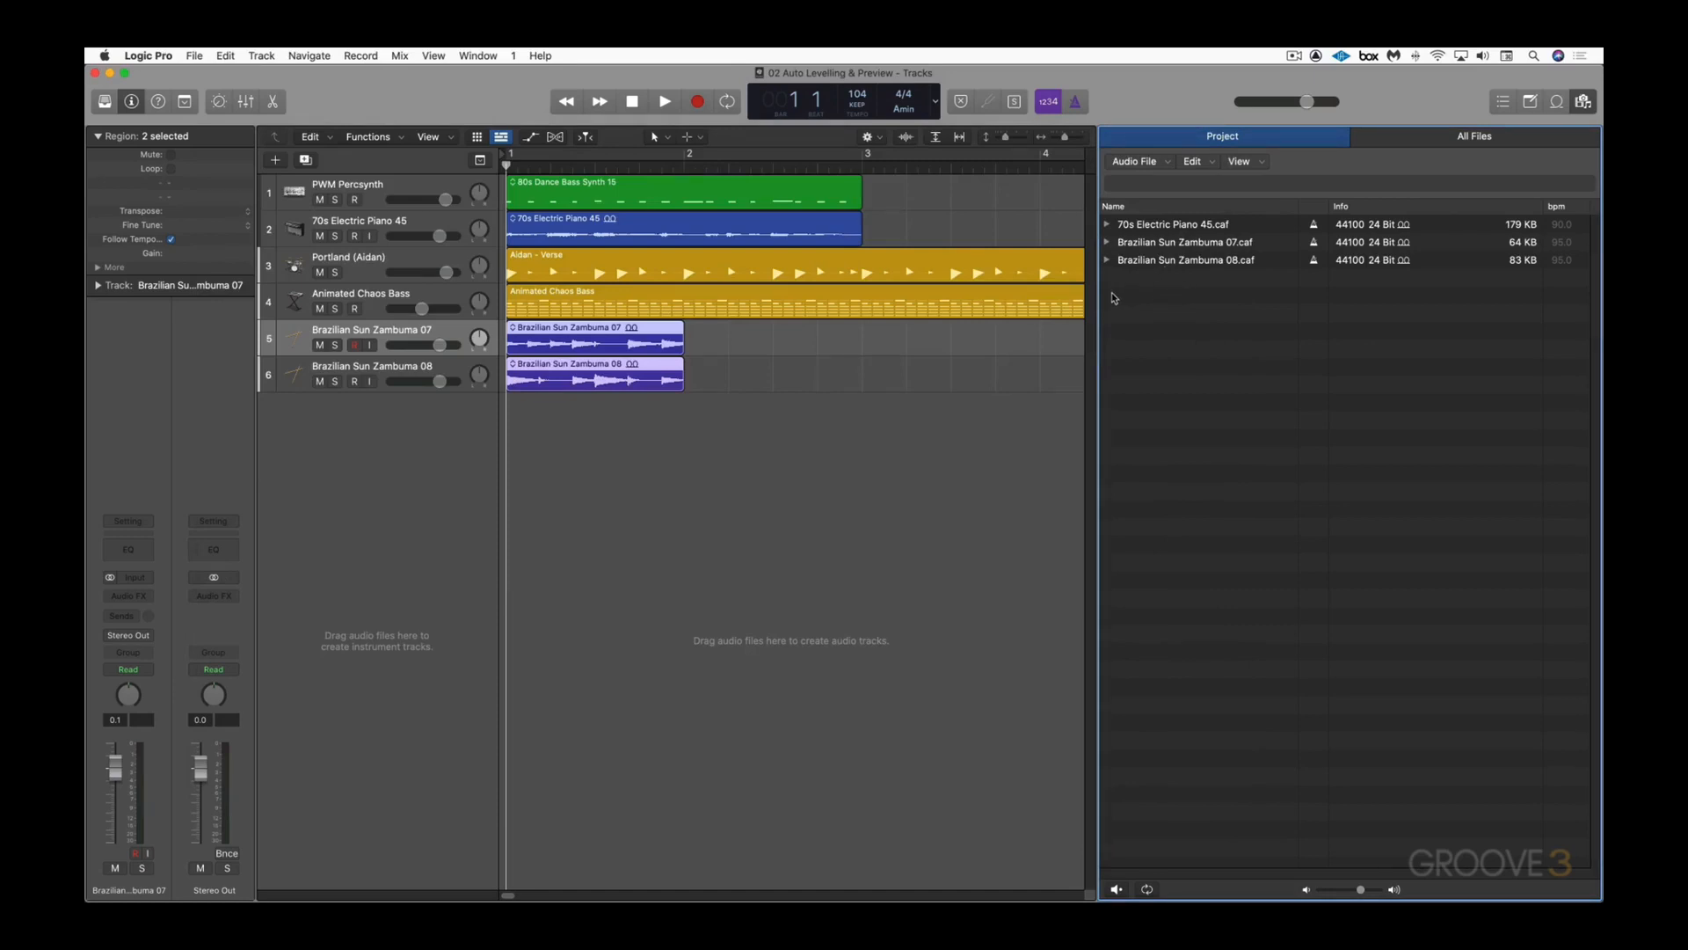
Step: In the project's Assets settings, enable copying Ultrabeat audio data, Space Designer impulse responses and Apple Sound Library Content into the project
{"action": "left_click", "coordinate": [195, 55]}
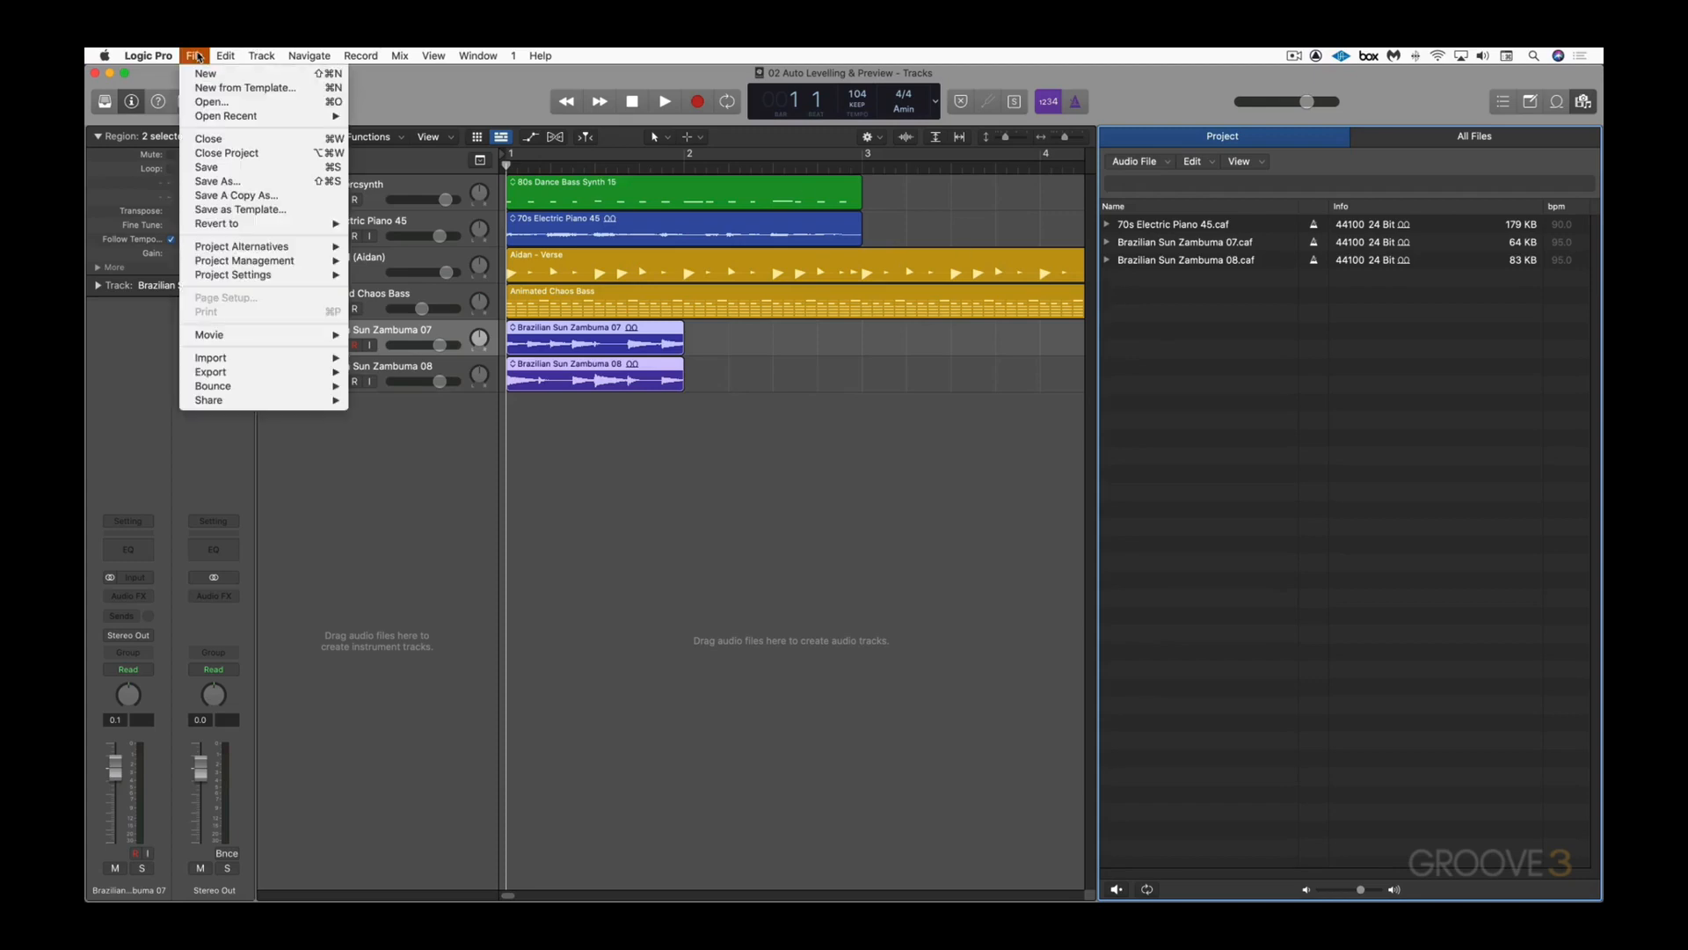
{"action": "mouse_move", "coordinate": [236, 277]}
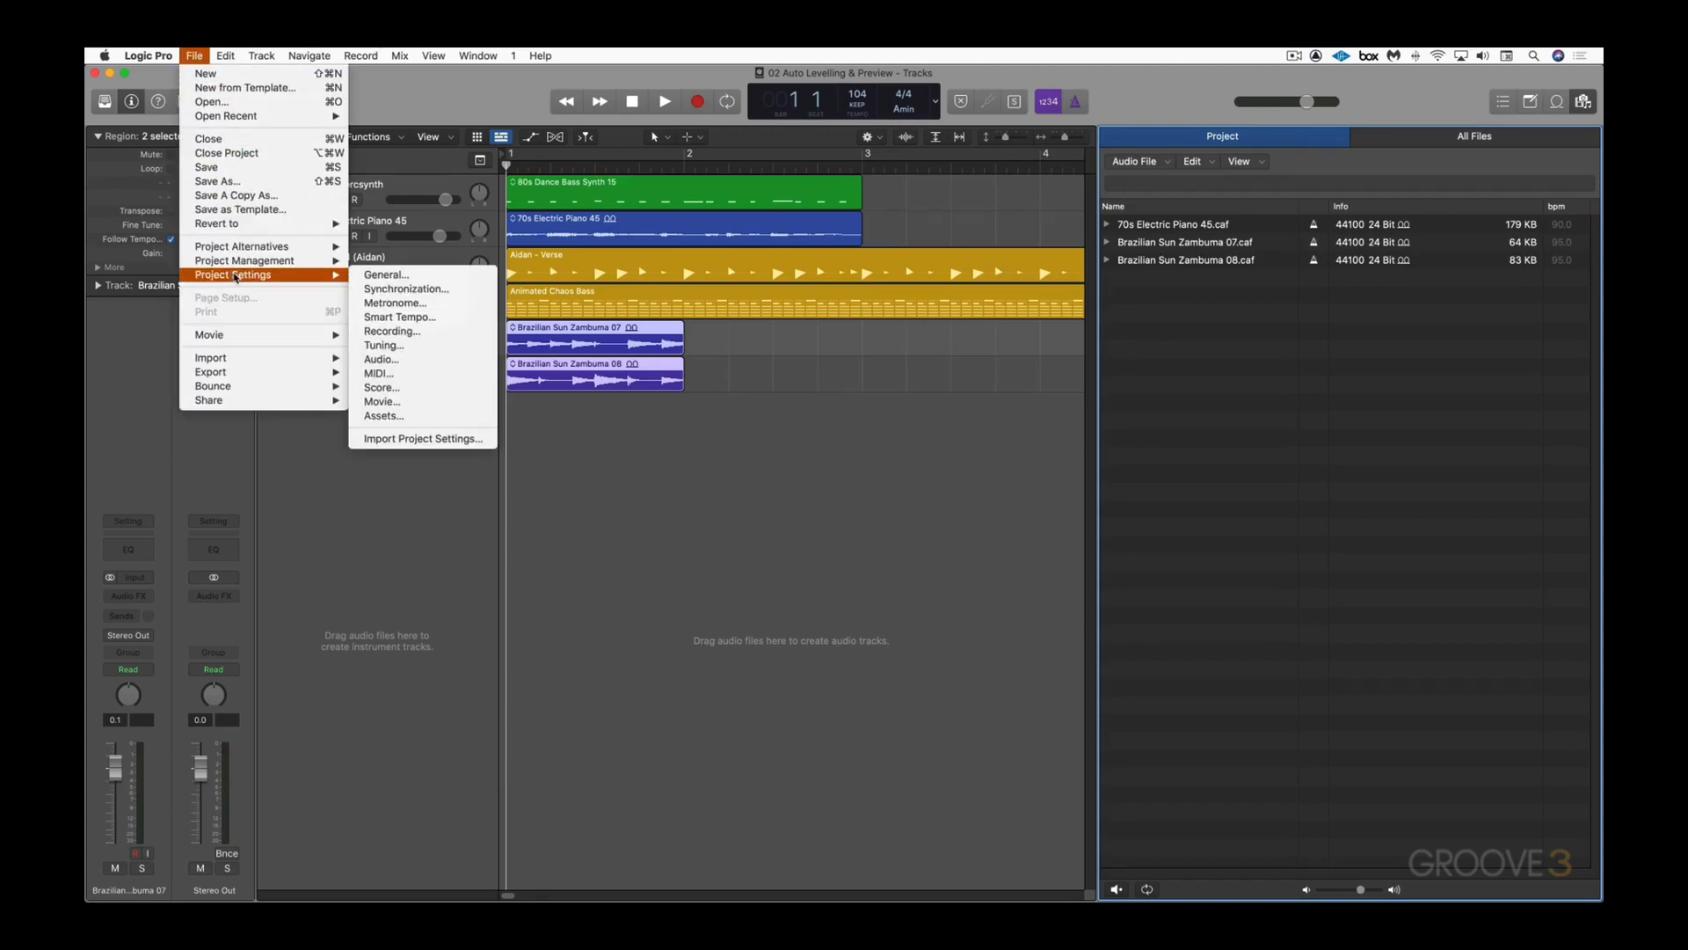
{"action": "left_click", "coordinate": [400, 416]}
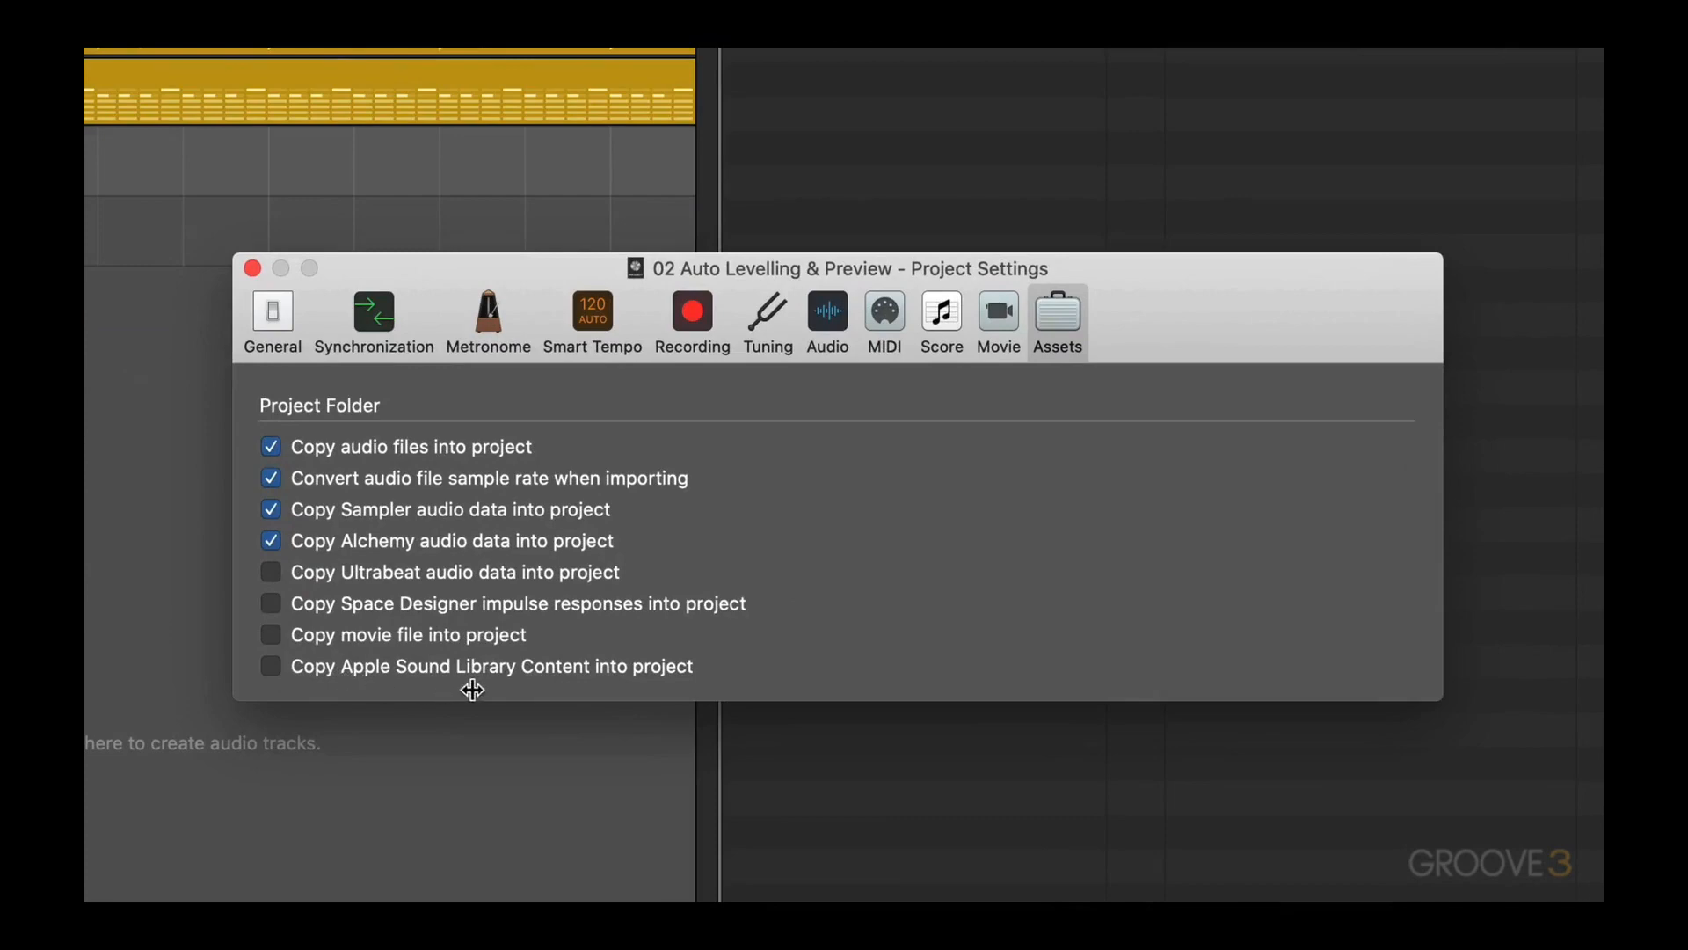
{"action": "left_click", "coordinate": [268, 665]}
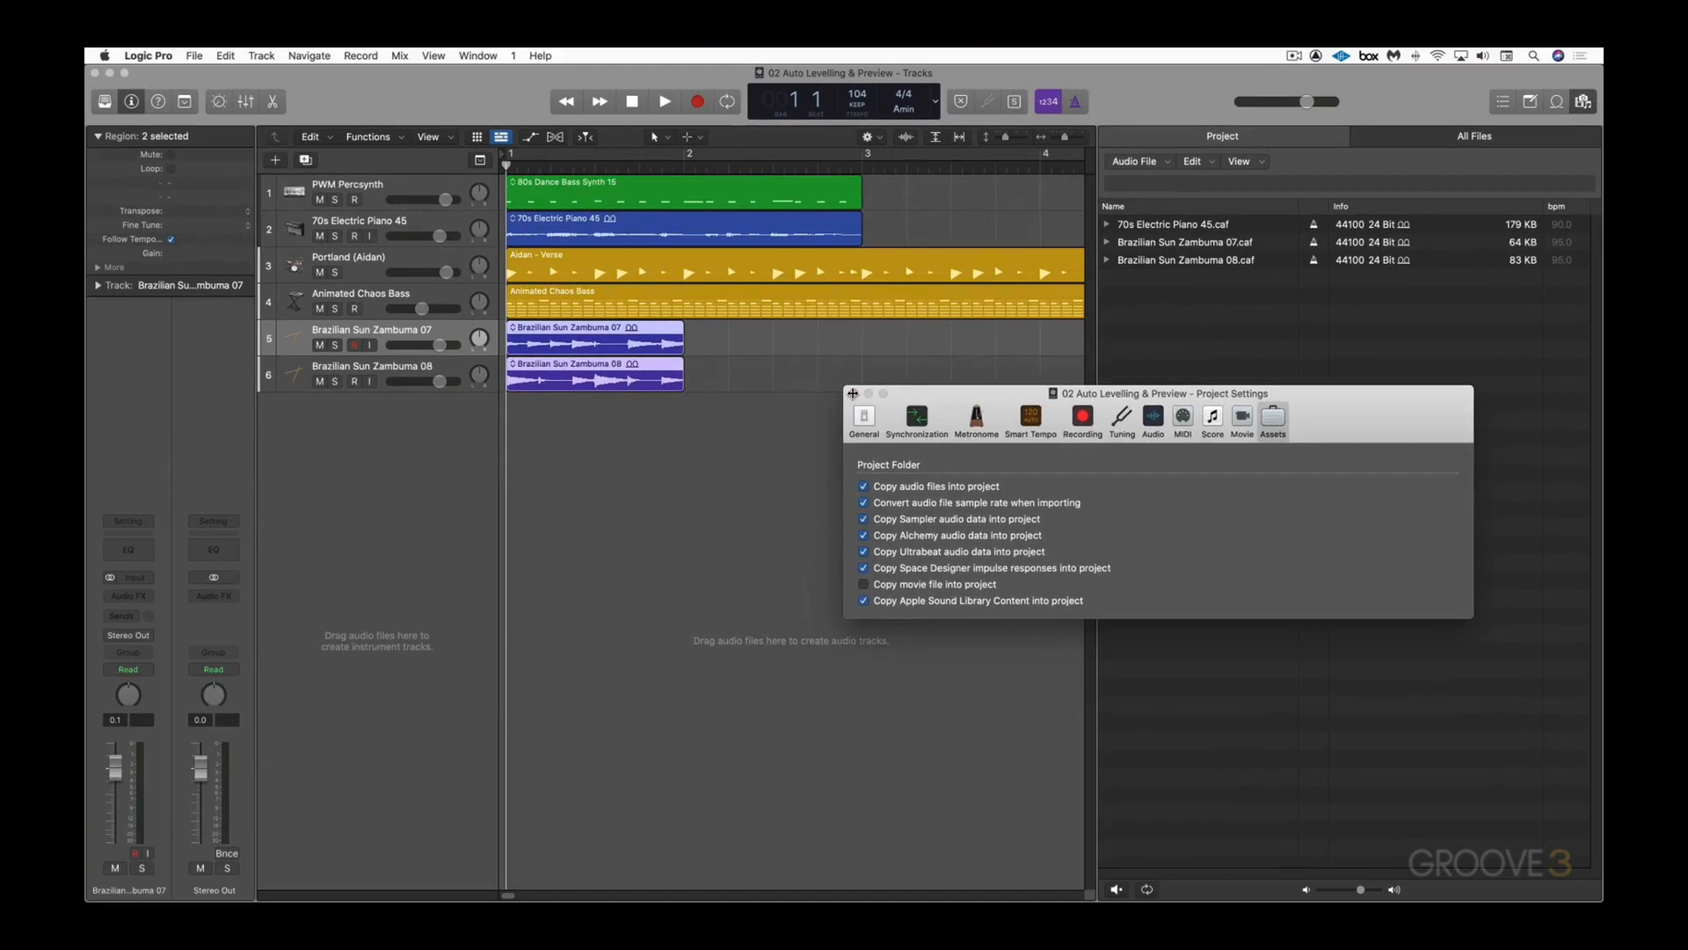
{"action": "left_click", "coordinate": [254, 269]}
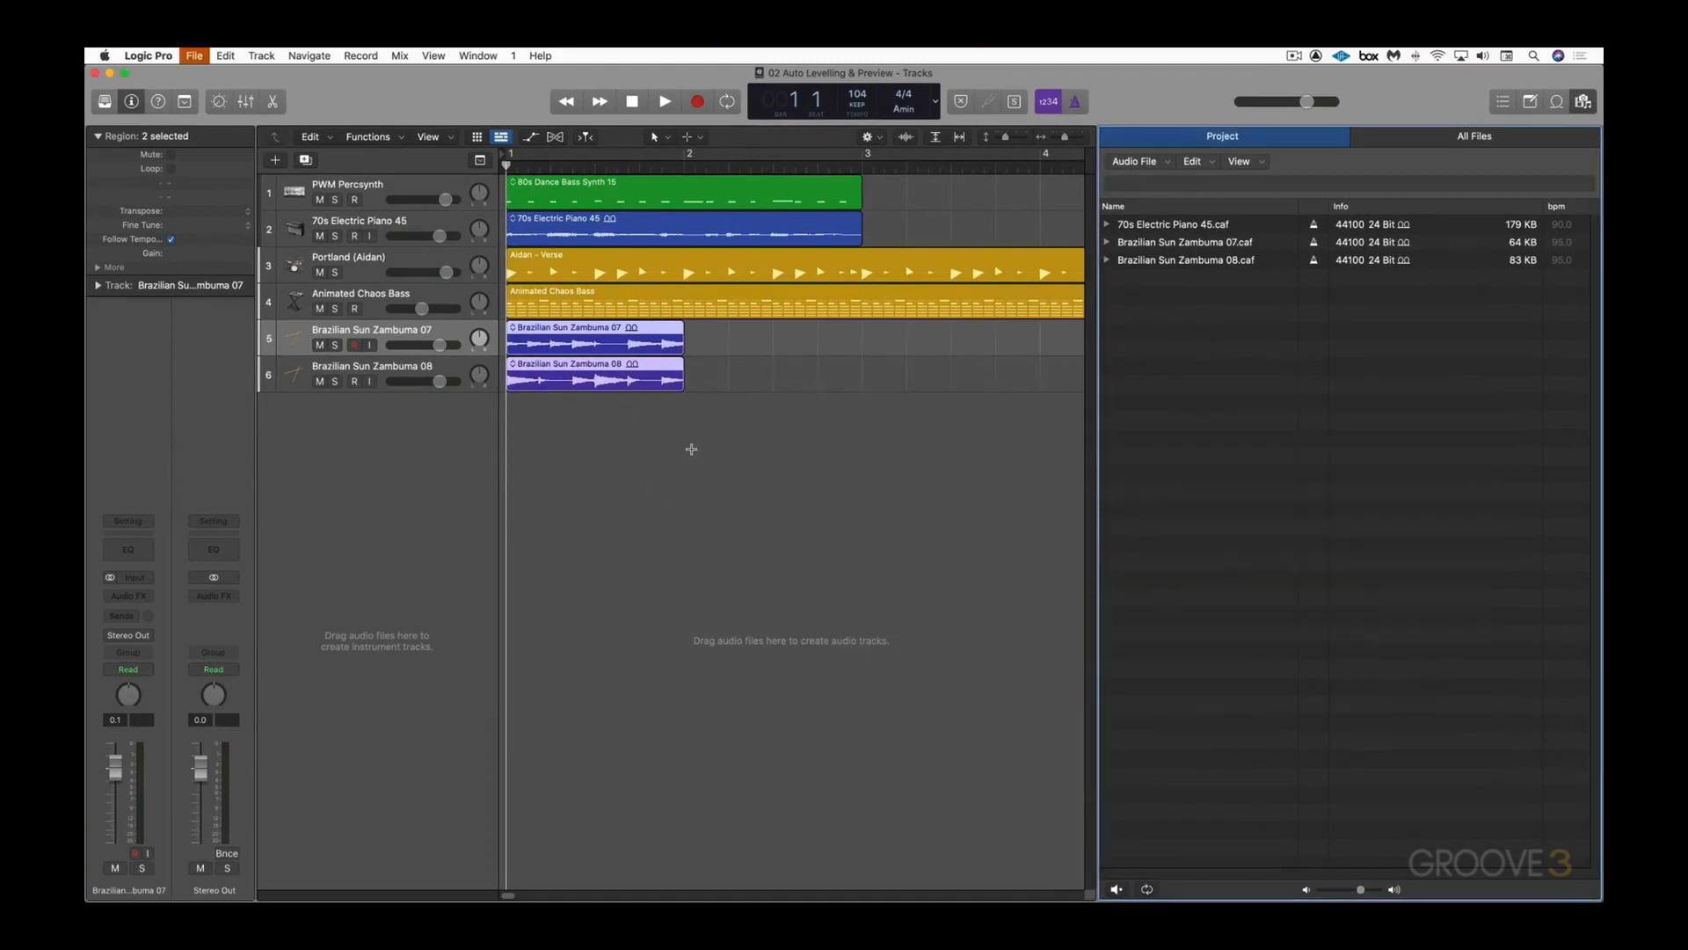
Step: Reveal the project in Finder again, check its Audio Files folder for the copied loops, and close the Finder window
{"action": "left_click", "coordinate": [832, 74], "text": "super"}
{"action": "left_click", "coordinate": [827, 88]}
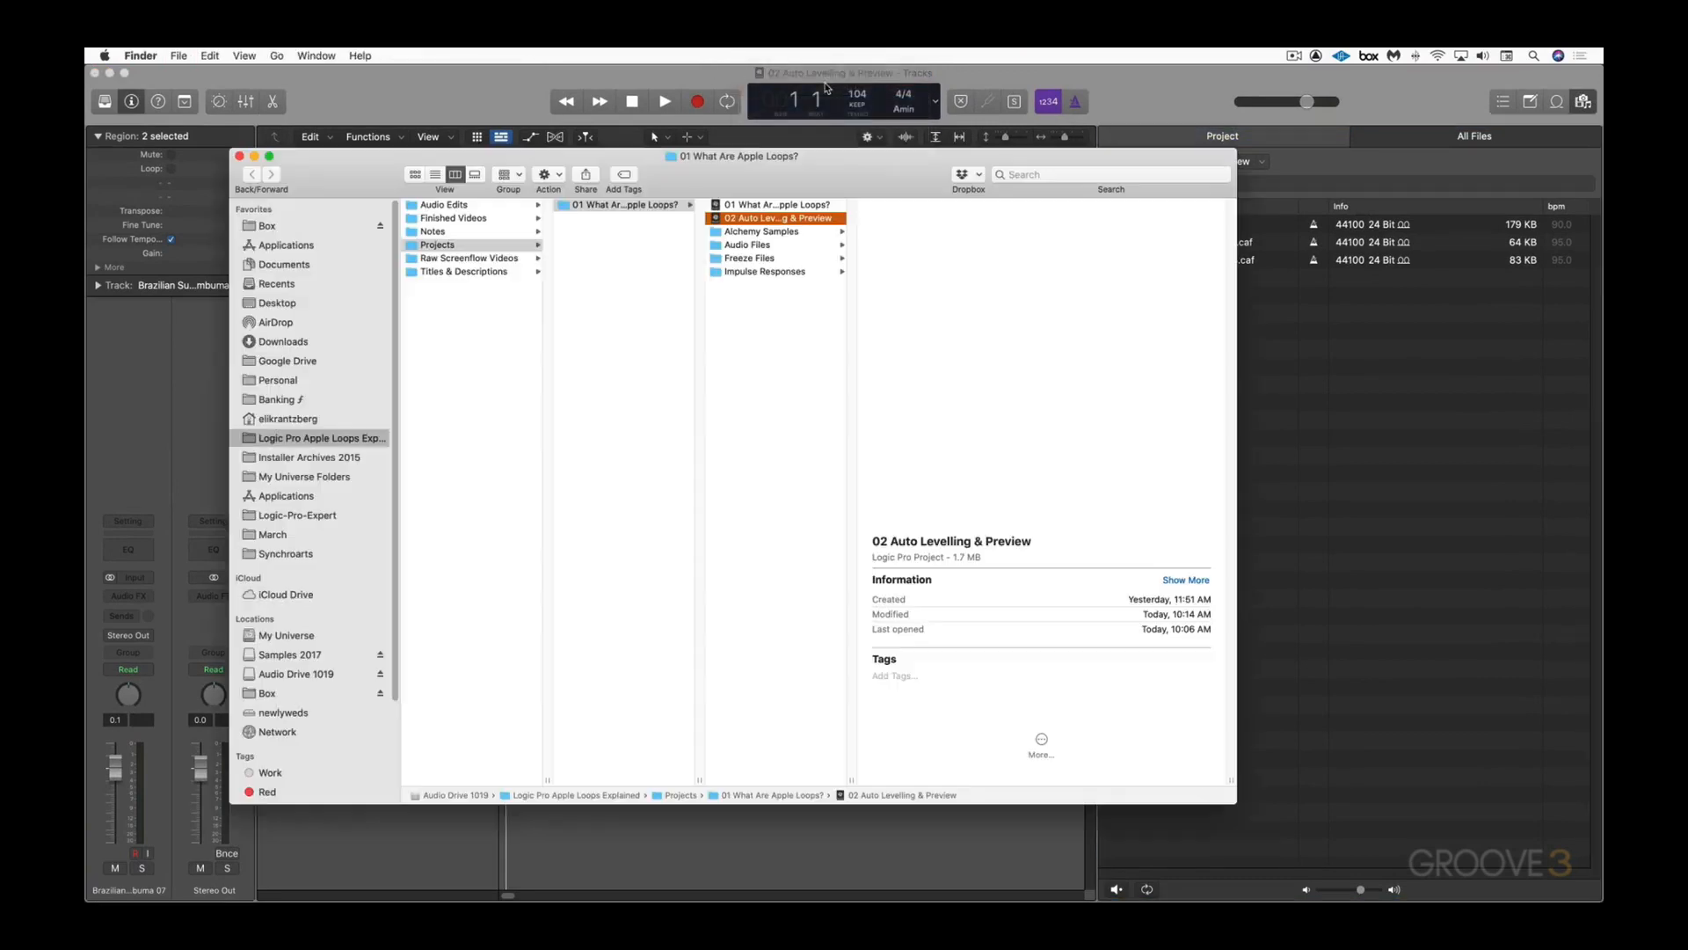
{"action": "left_click", "coordinate": [794, 246]}
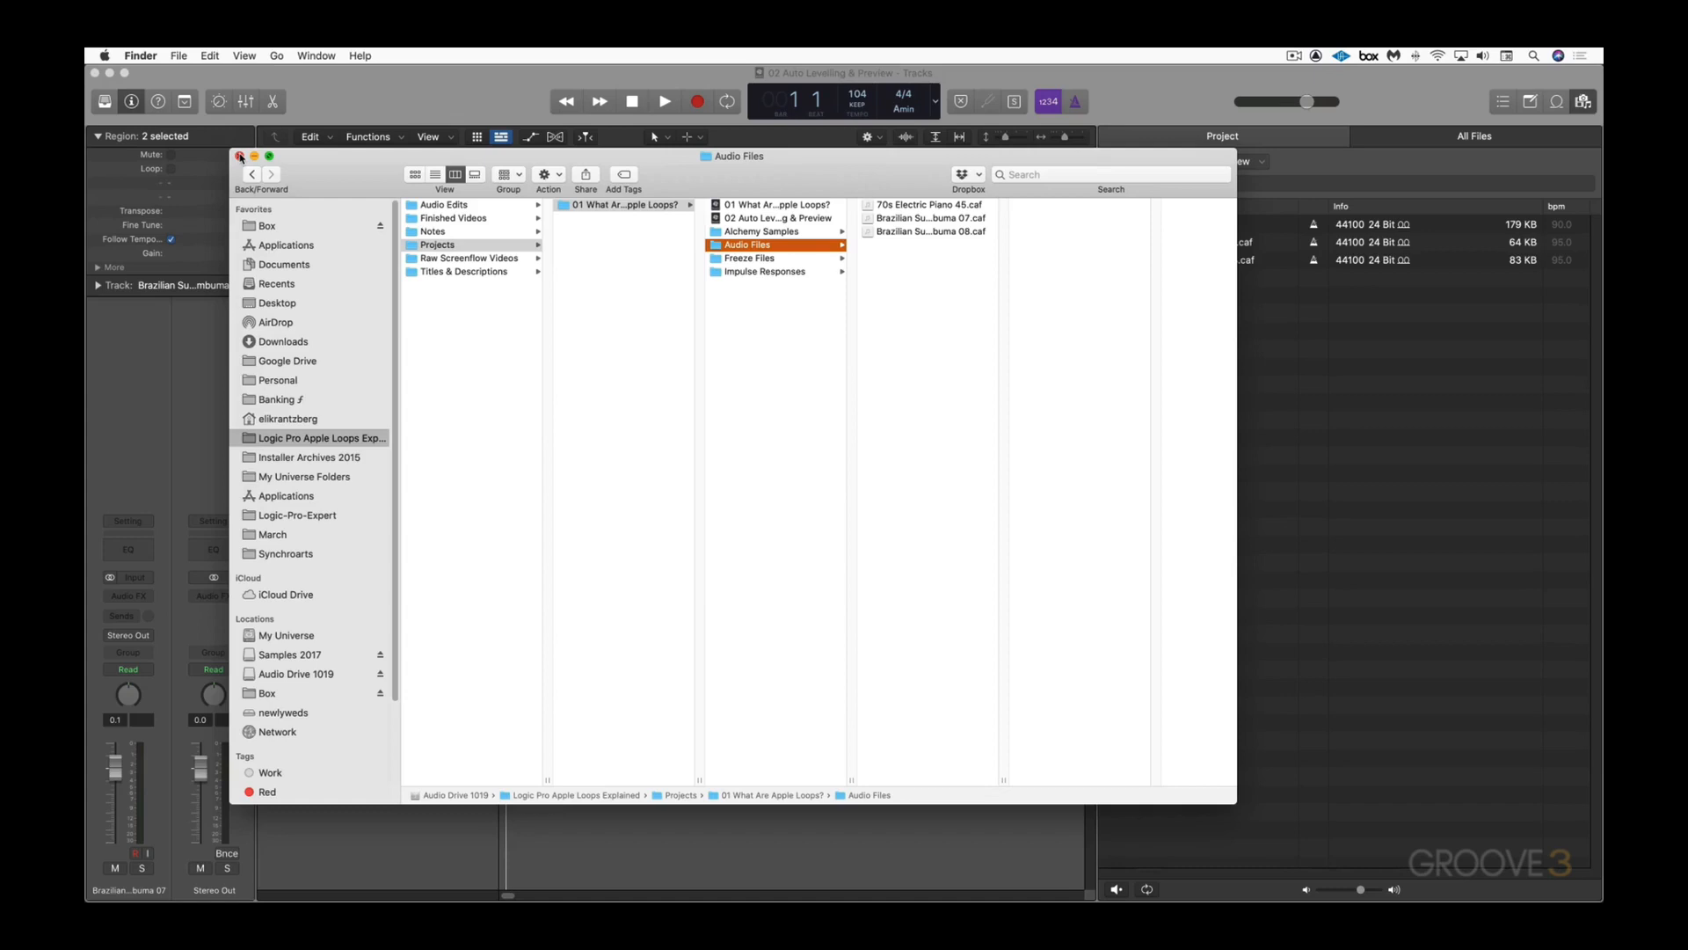
{"action": "left_click", "coordinate": [401, 99]}
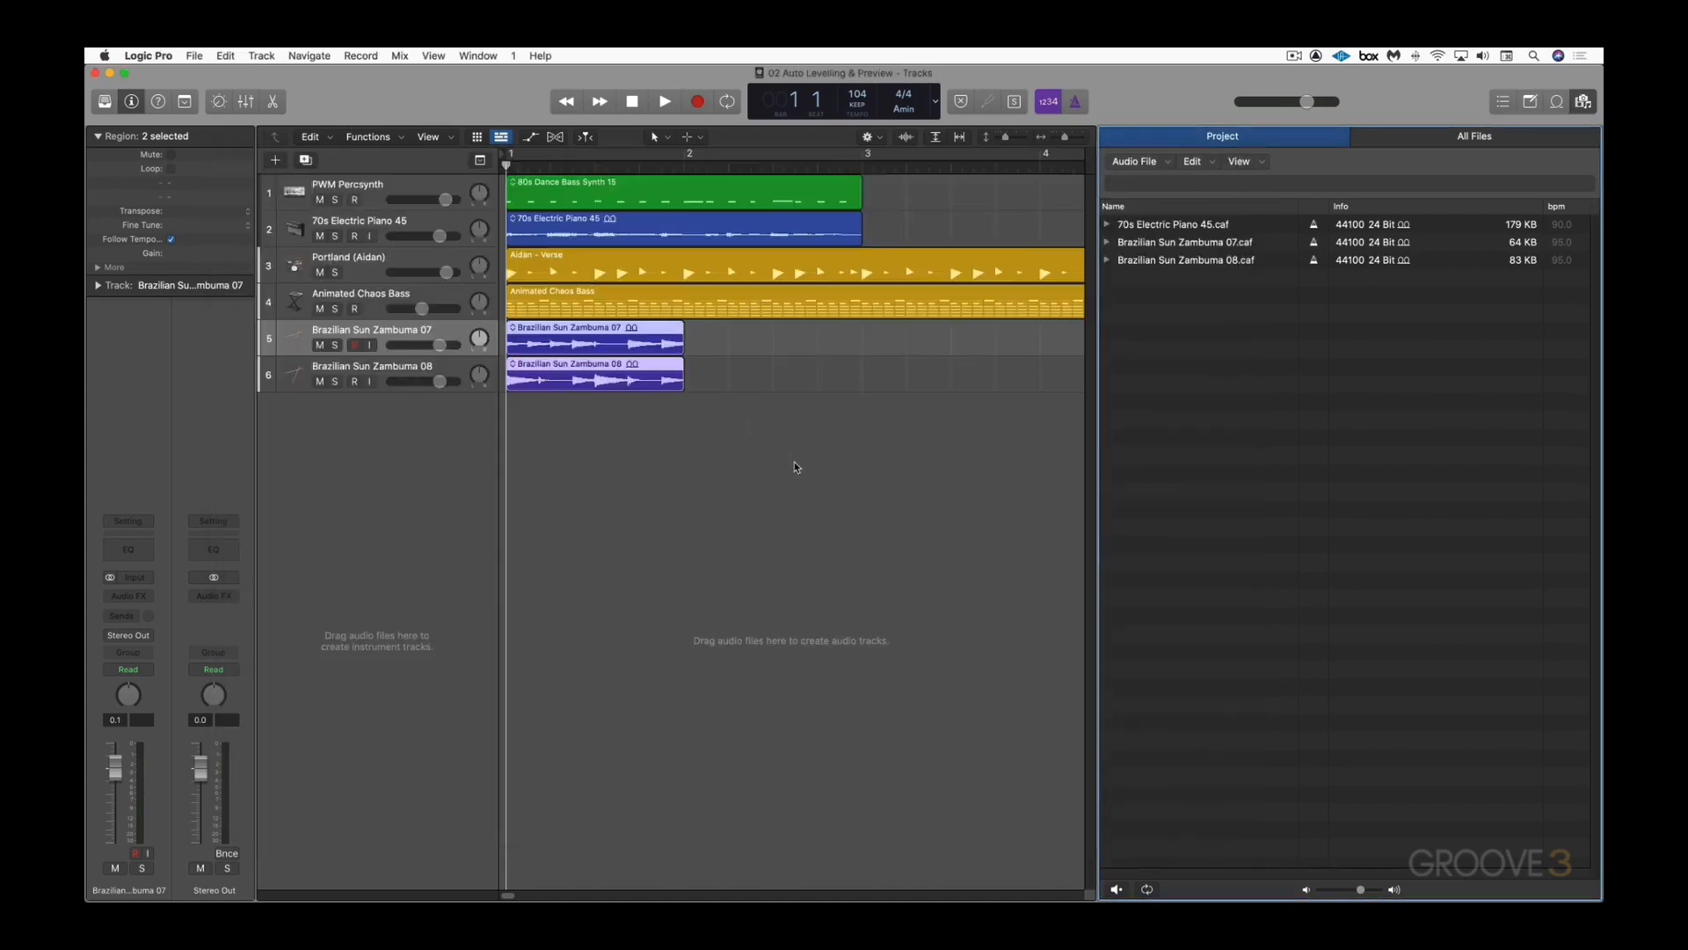
Step: View the Apple Loops High Quality option in the project's Audio settings and close the settings
{"action": "left_click", "coordinate": [195, 55]}
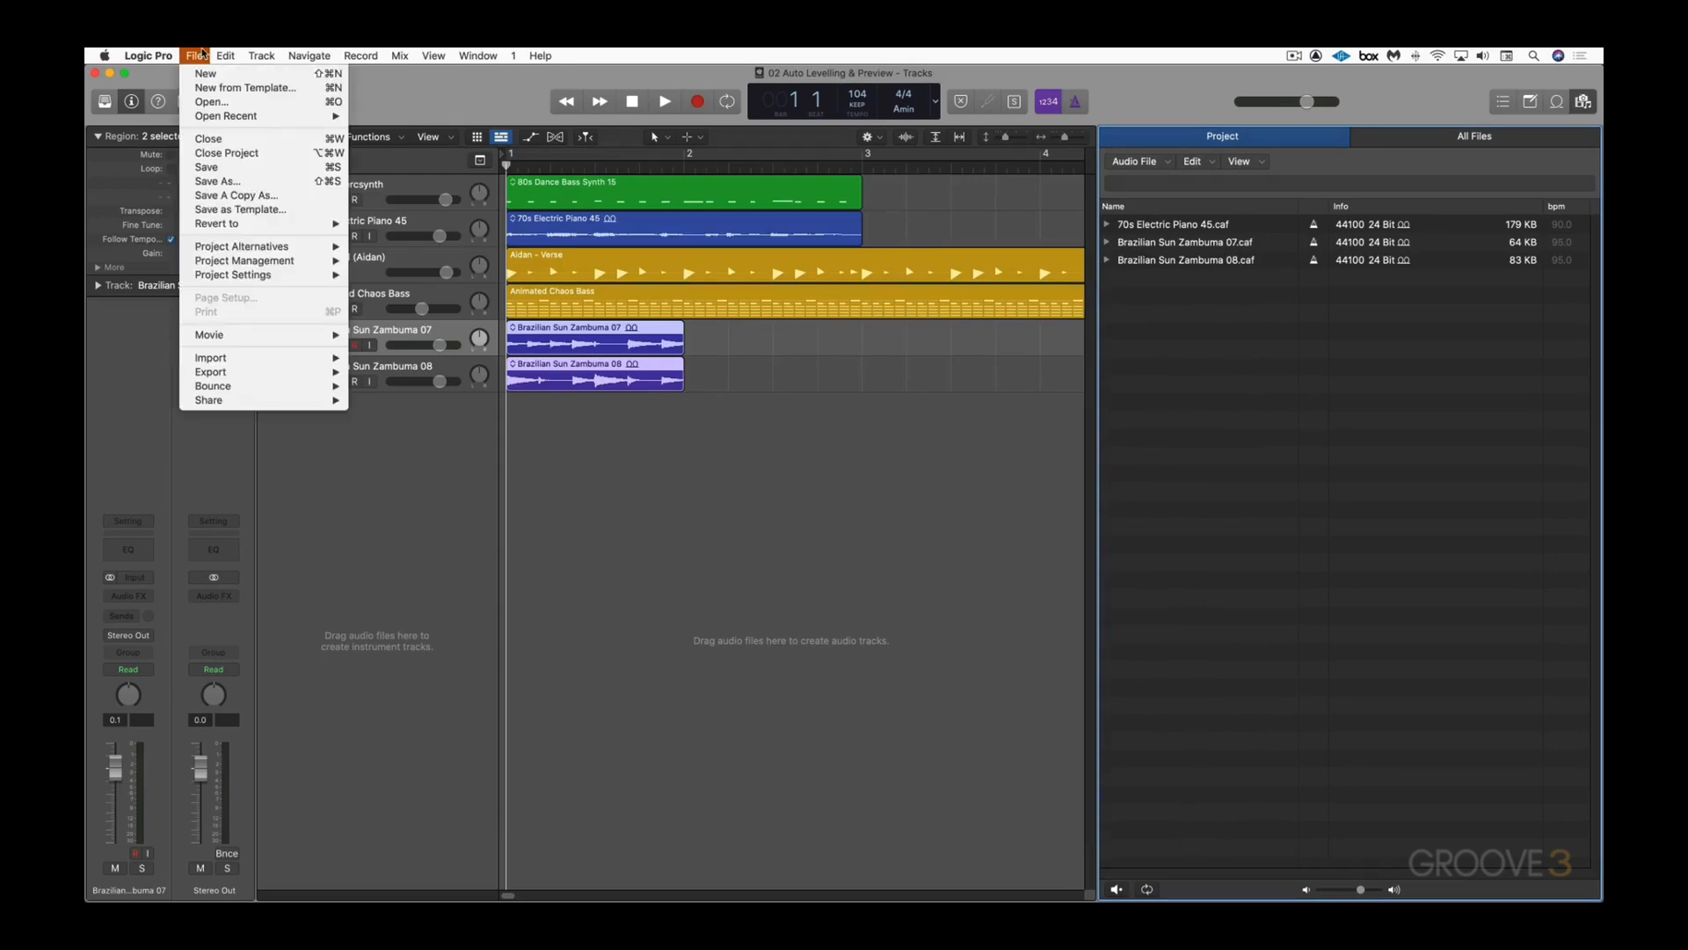
{"action": "mouse_move", "coordinate": [247, 281]}
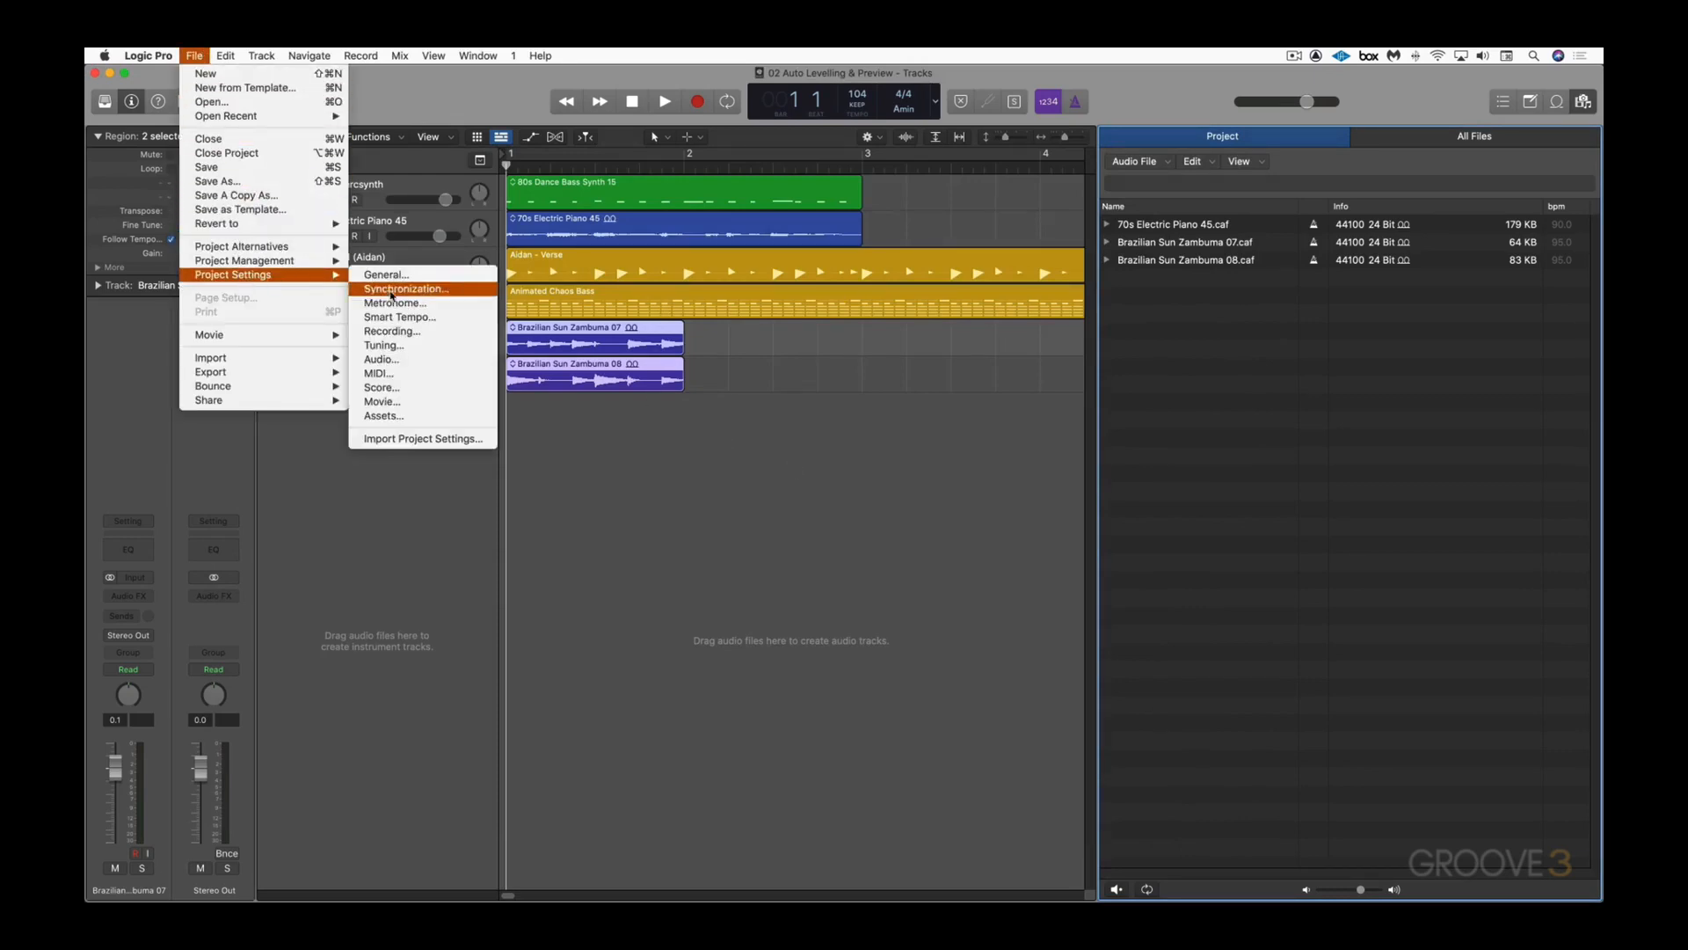
{"action": "left_click", "coordinate": [382, 359]}
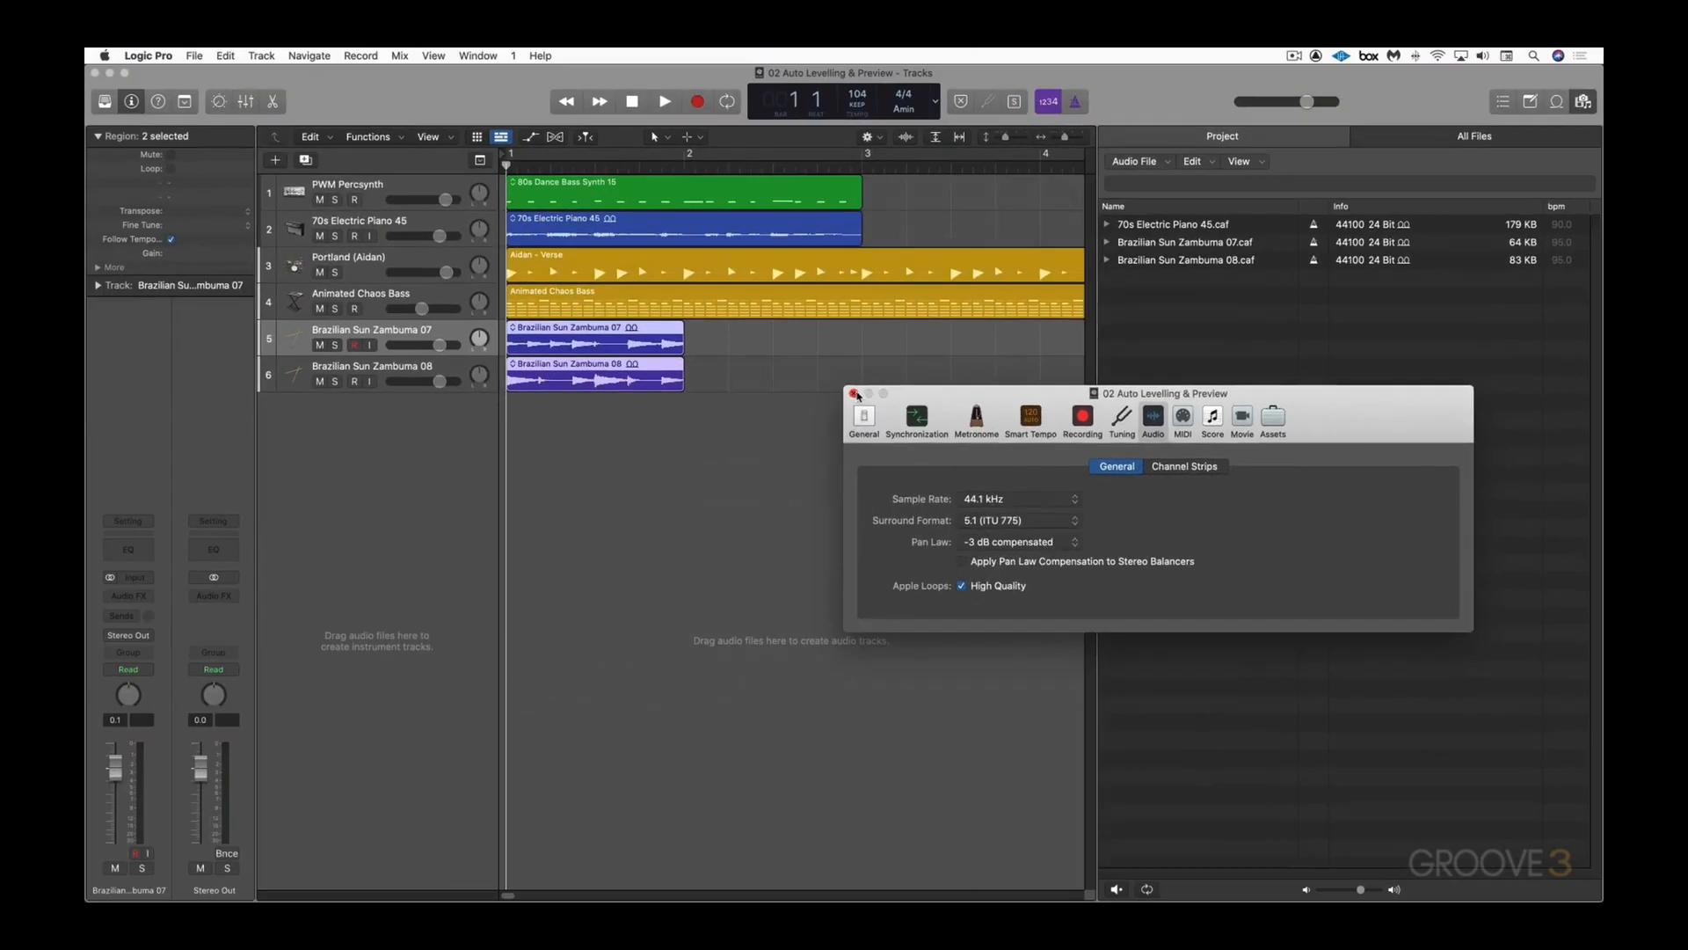
{"action": "left_click", "coordinate": [220, 309]}
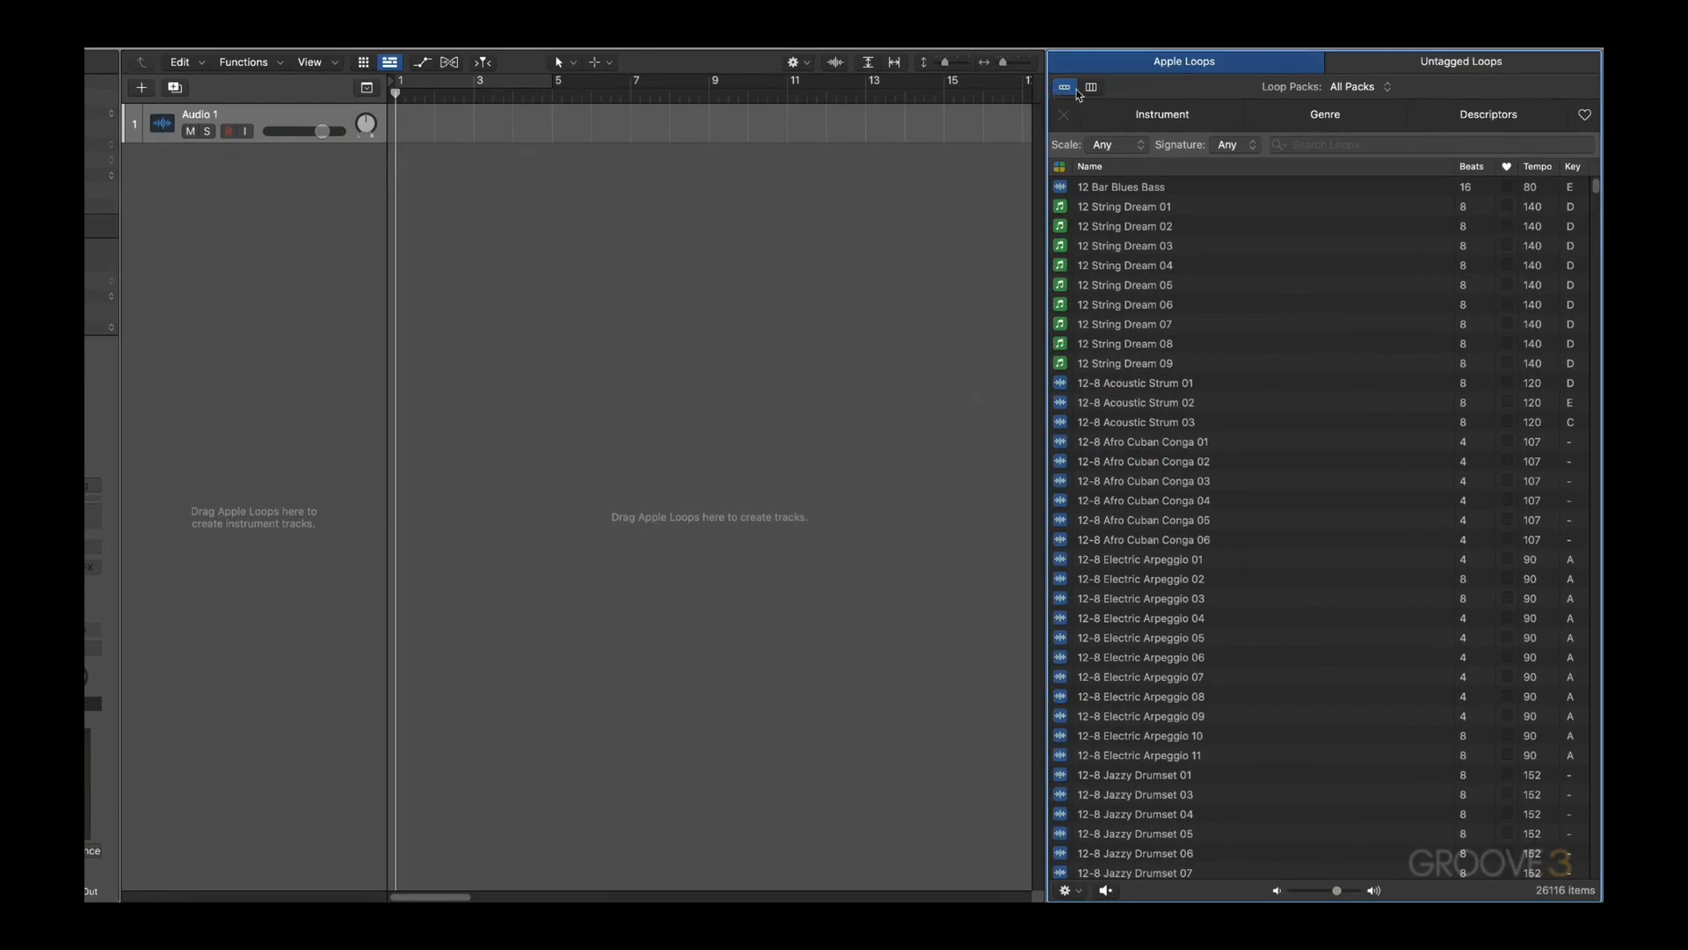
Step: Show the instrument keywords in the loop browser and compare the button view with the column view
{"action": "left_click", "coordinate": [1159, 115]}
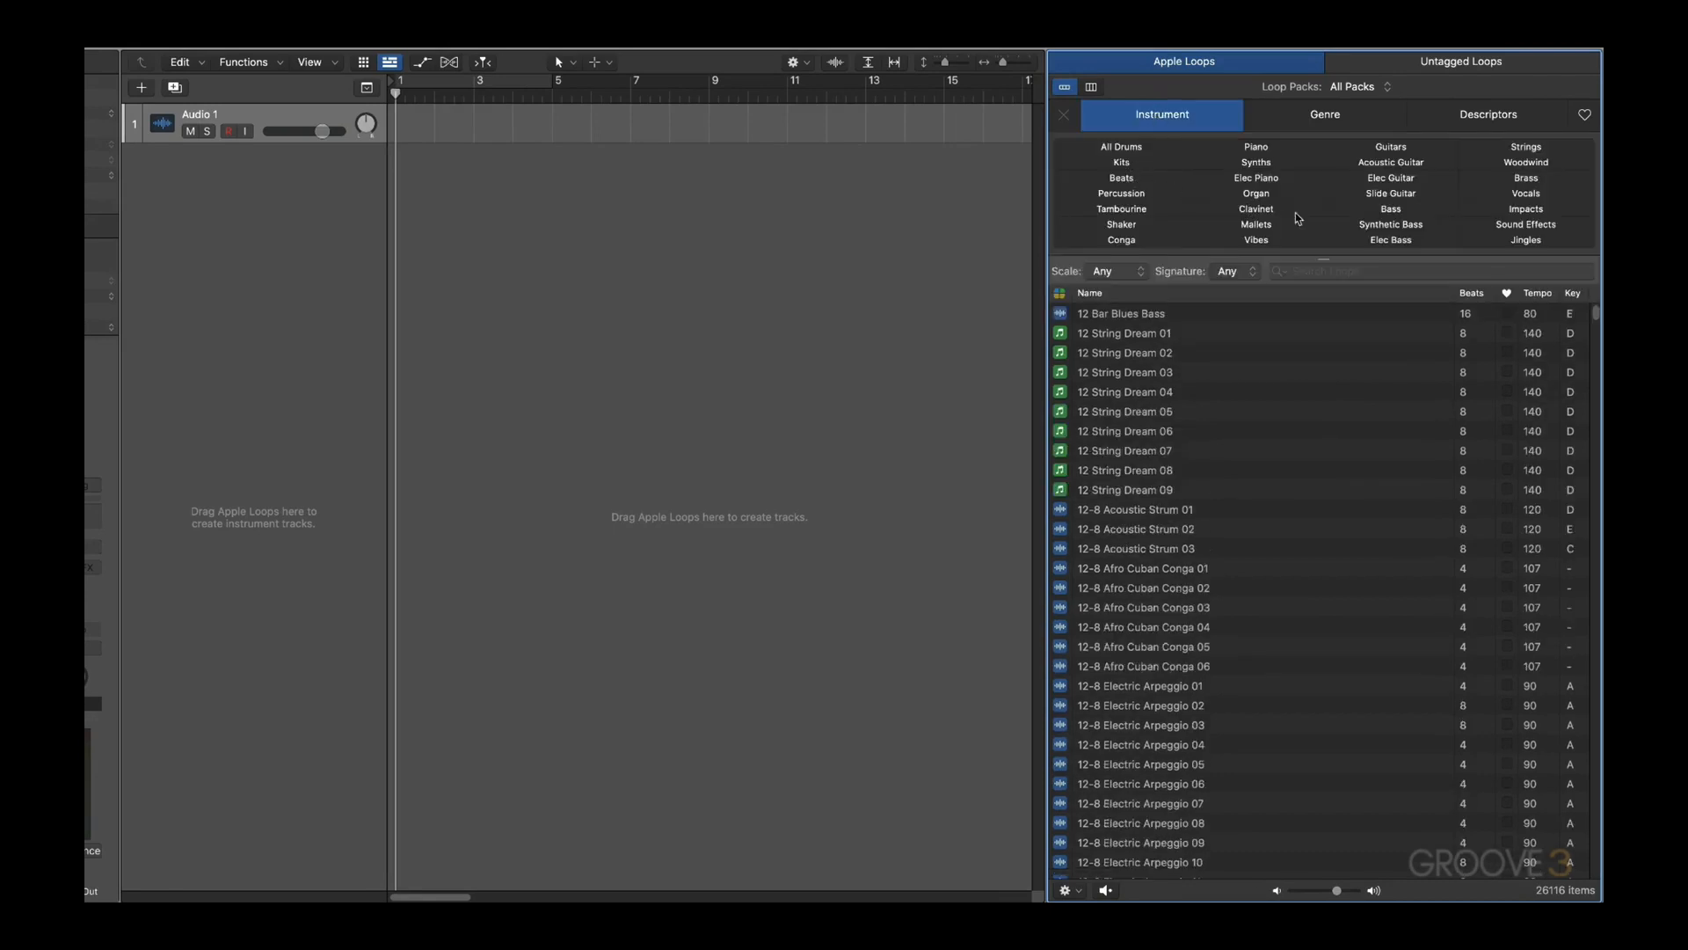
{"action": "left_click", "coordinate": [1093, 88]}
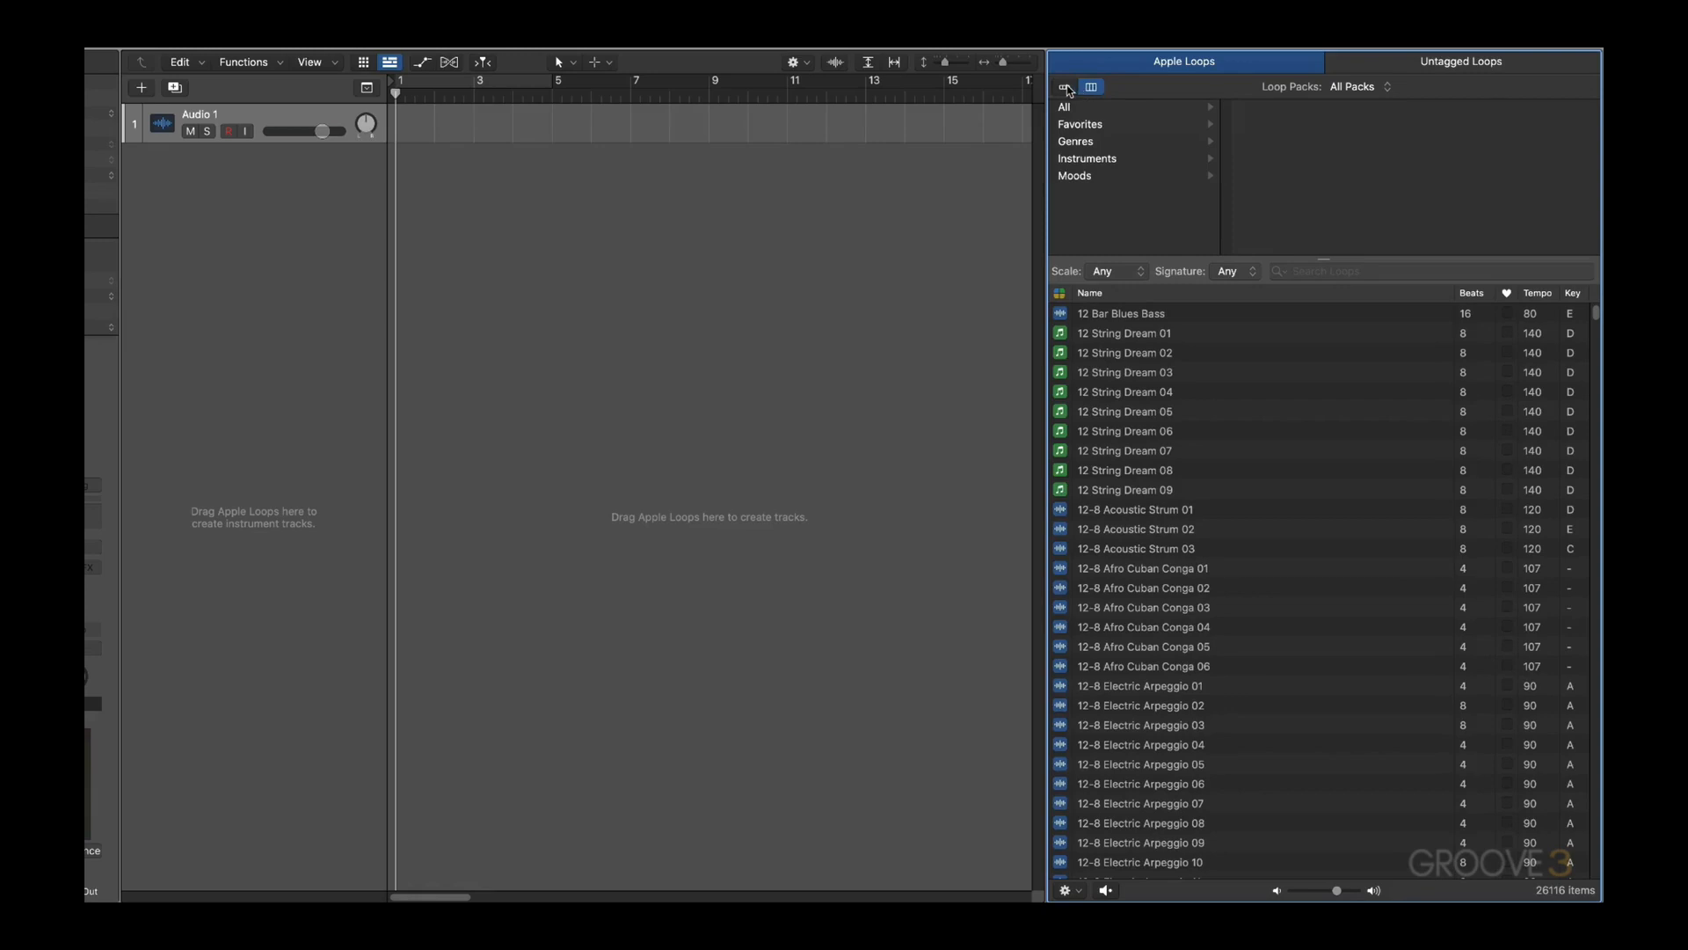
{"action": "left_click", "coordinate": [1066, 88]}
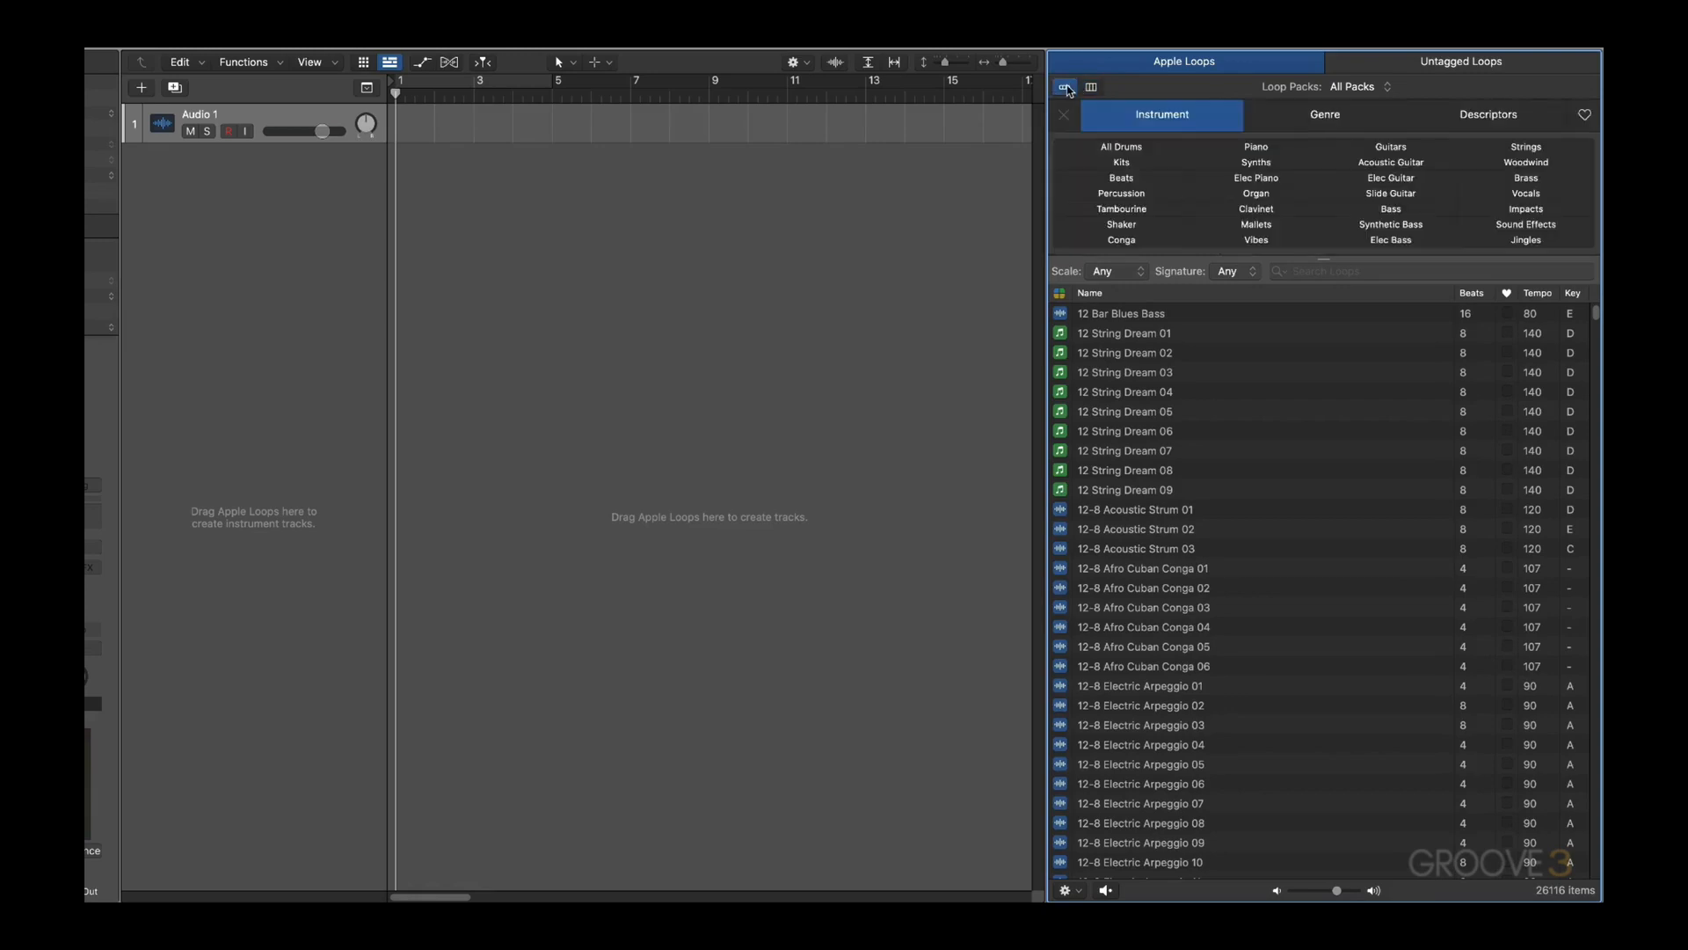
Step: Filter the loops by the All Drums instrument, the Urban genre and the Grooving, Dry and Relaxed descriptors
{"action": "left_click", "coordinate": [1123, 148]}
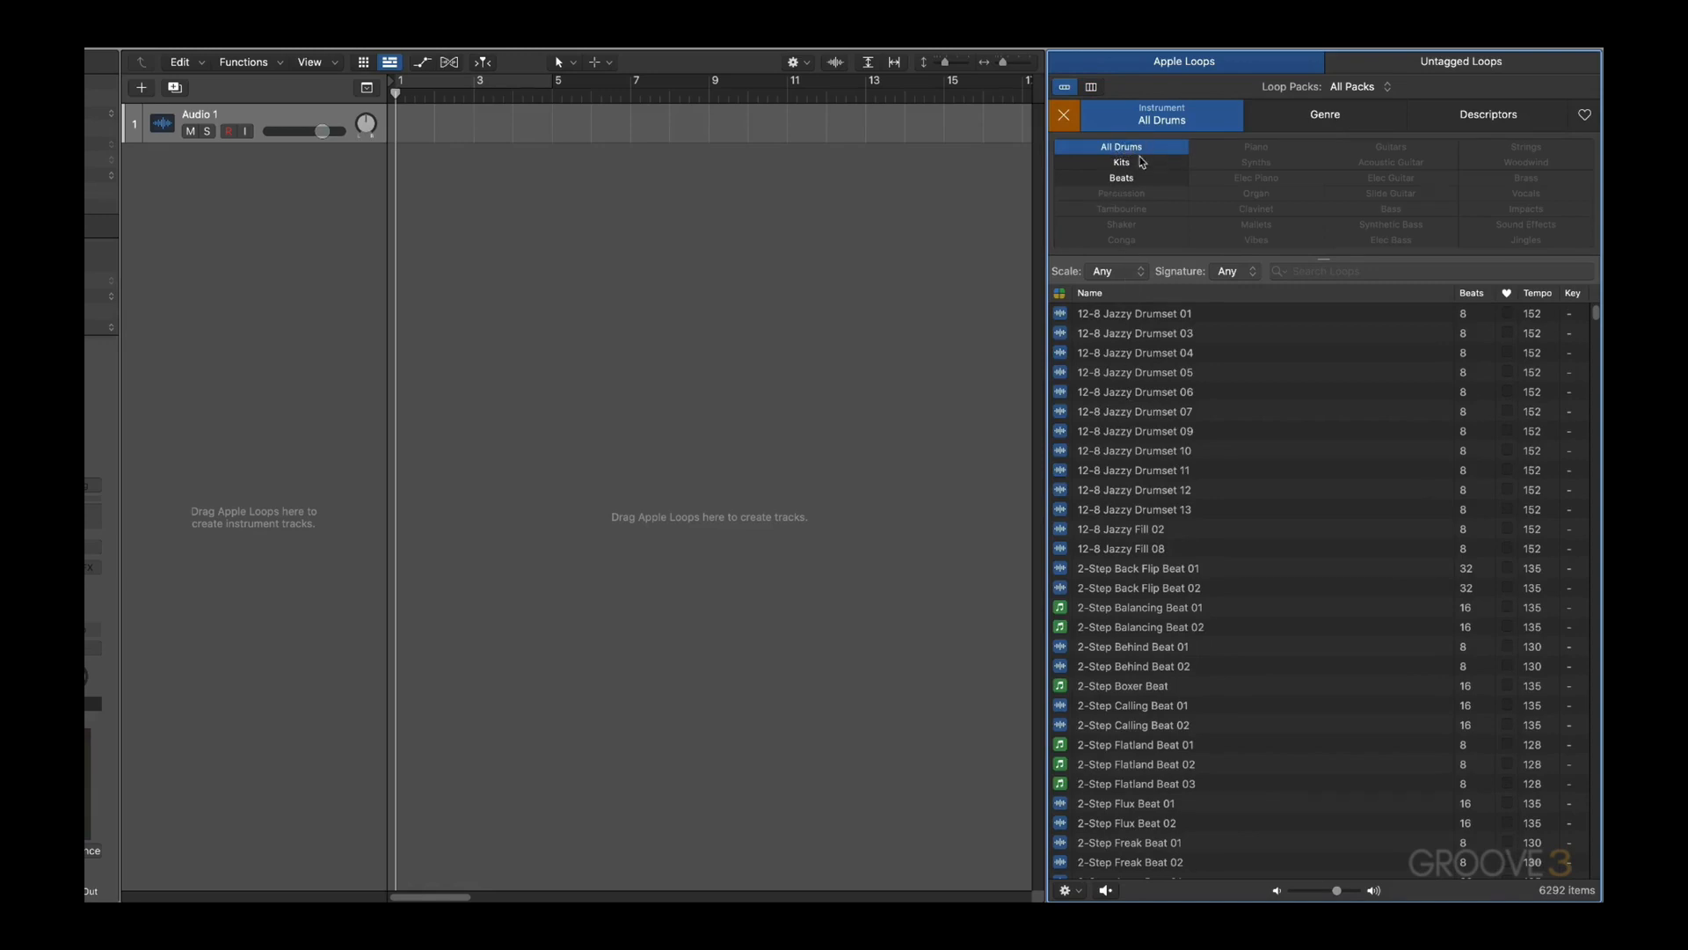
{"action": "left_click", "coordinate": [1334, 121]}
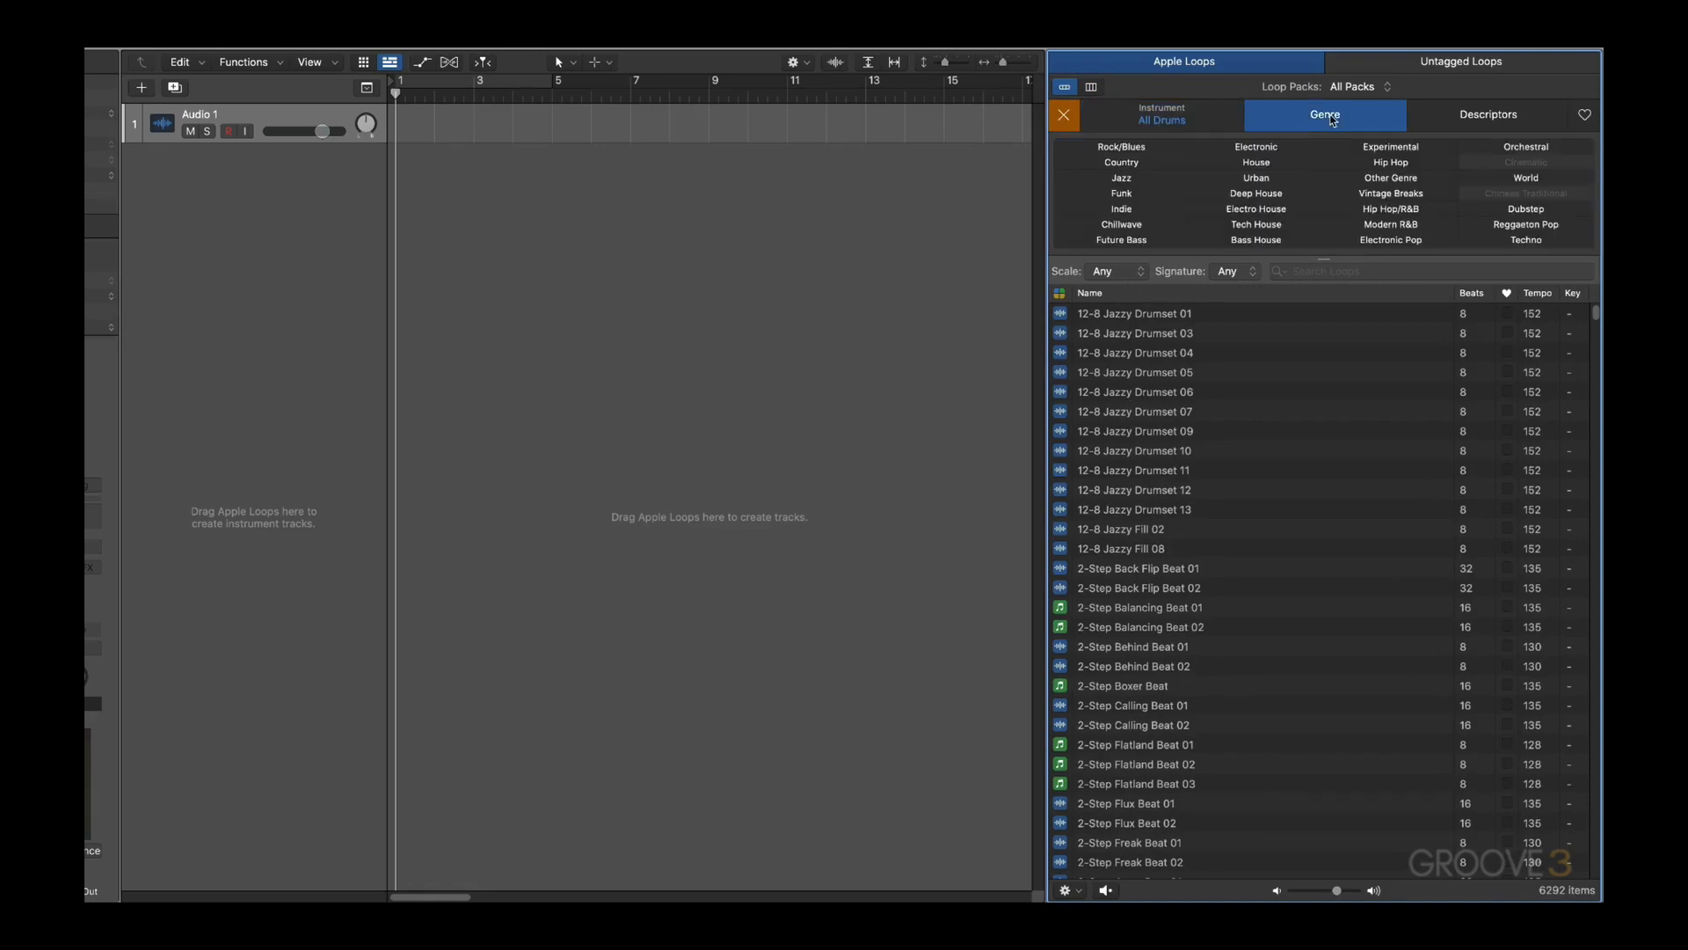
{"action": "left_click", "coordinate": [1258, 179]}
{"action": "left_click", "coordinate": [1517, 121]}
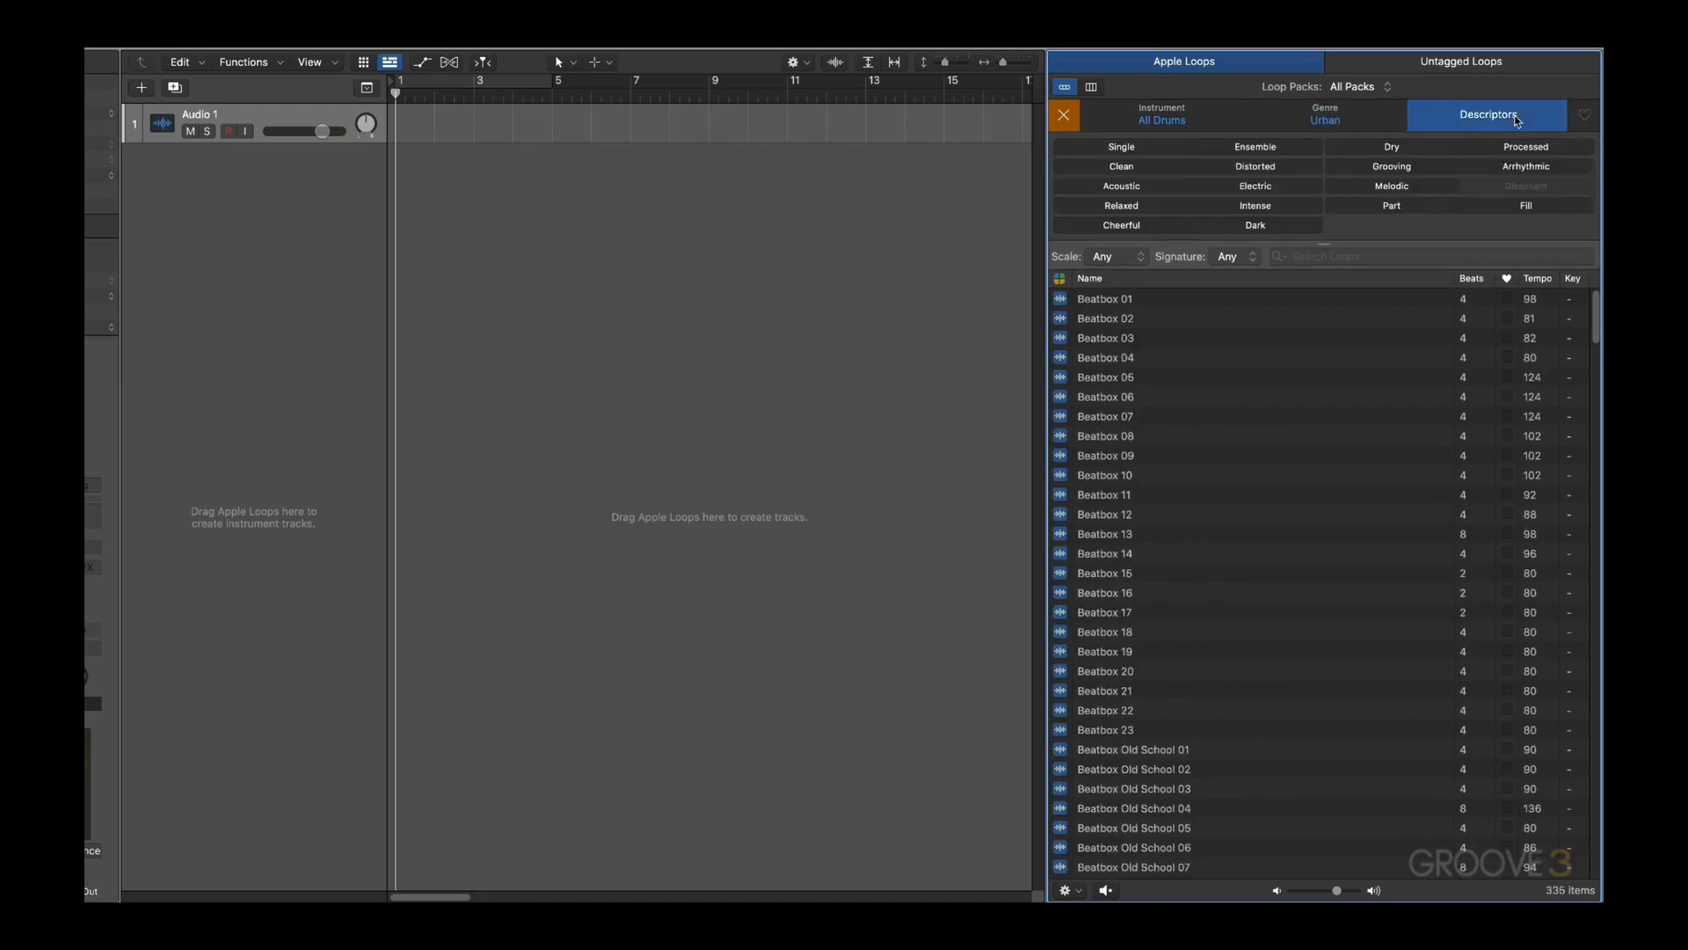
{"action": "left_click", "coordinate": [1401, 169]}
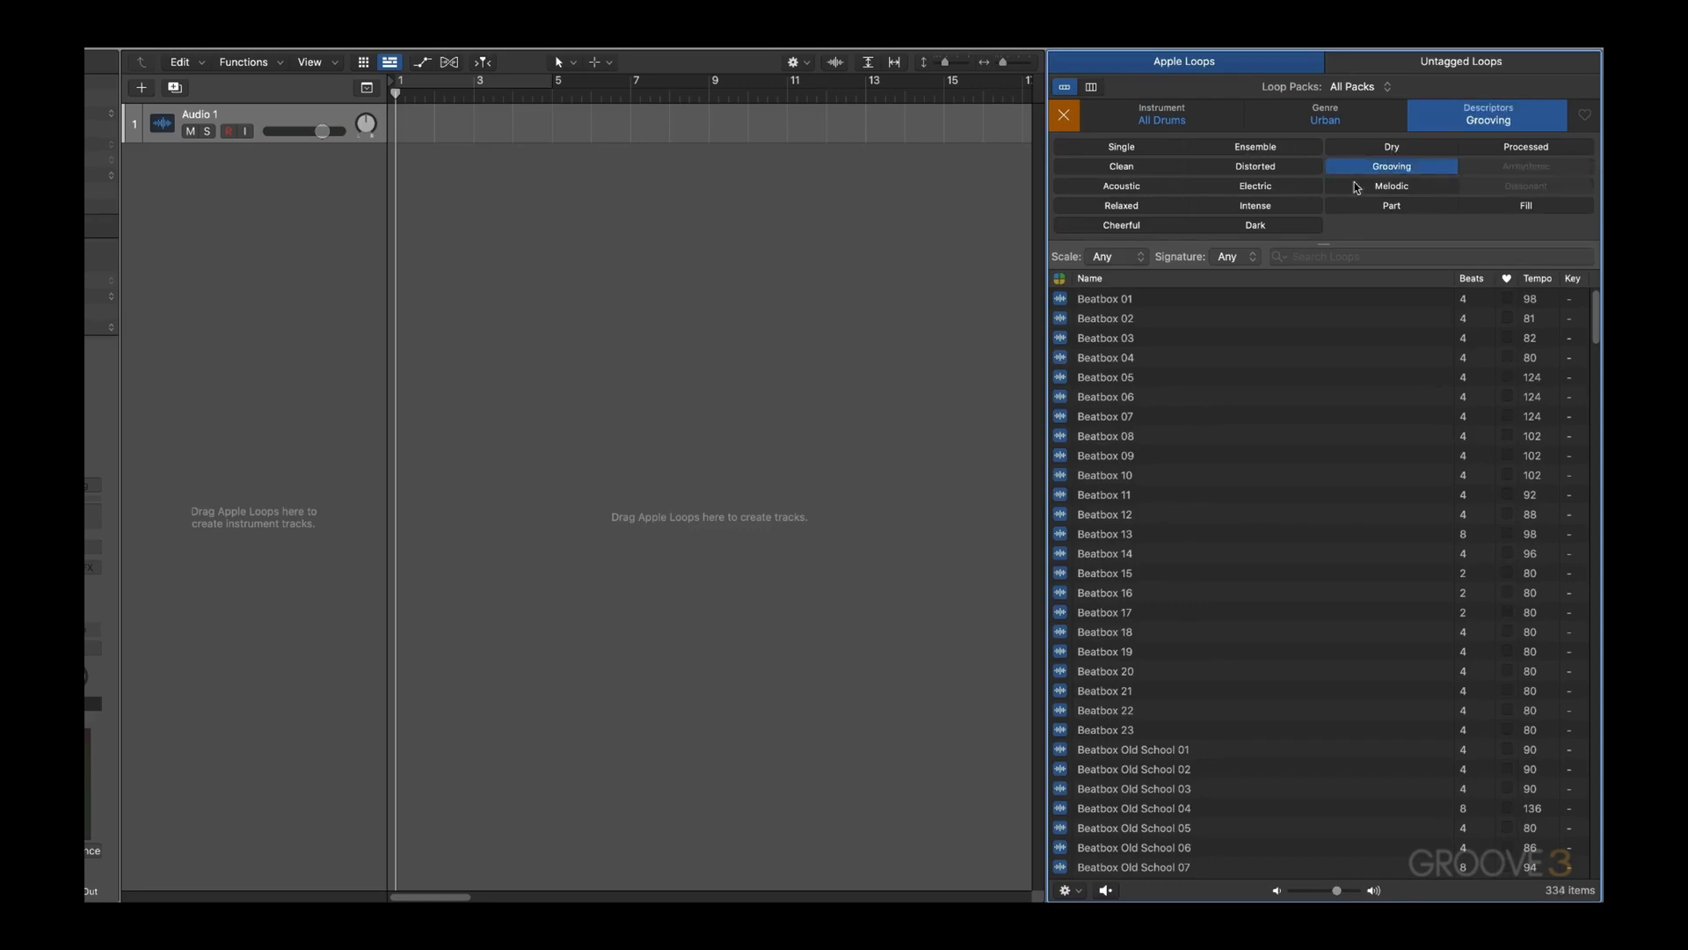
{"action": "left_click", "coordinate": [1394, 148]}
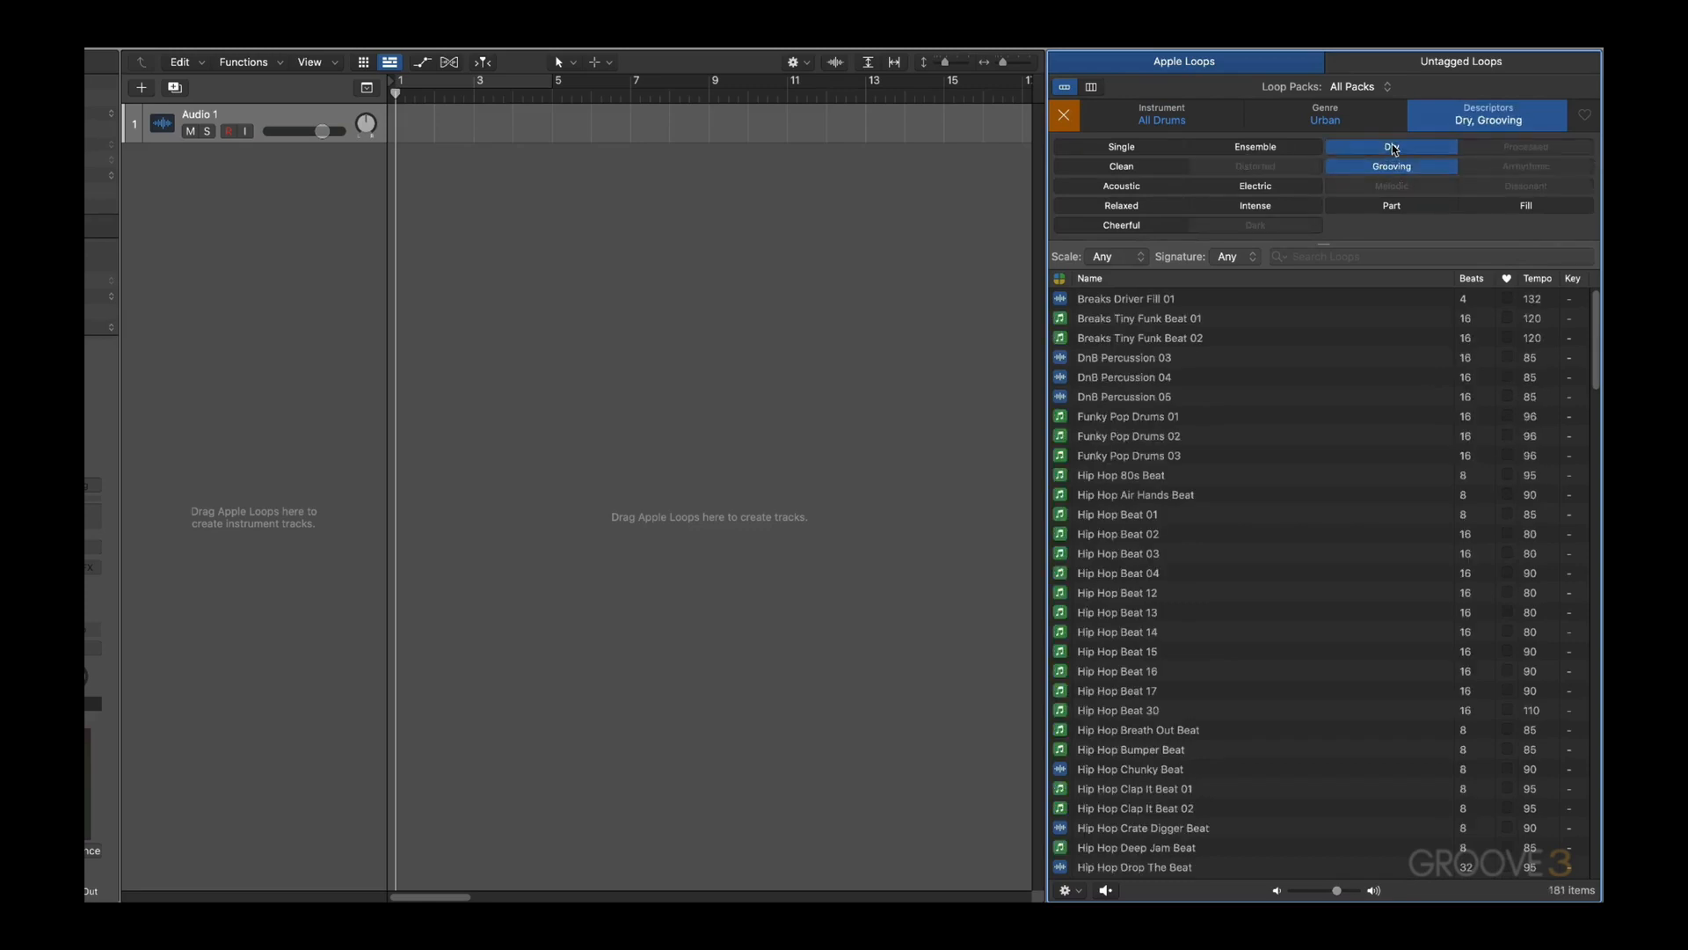
{"action": "left_click", "coordinate": [1123, 207]}
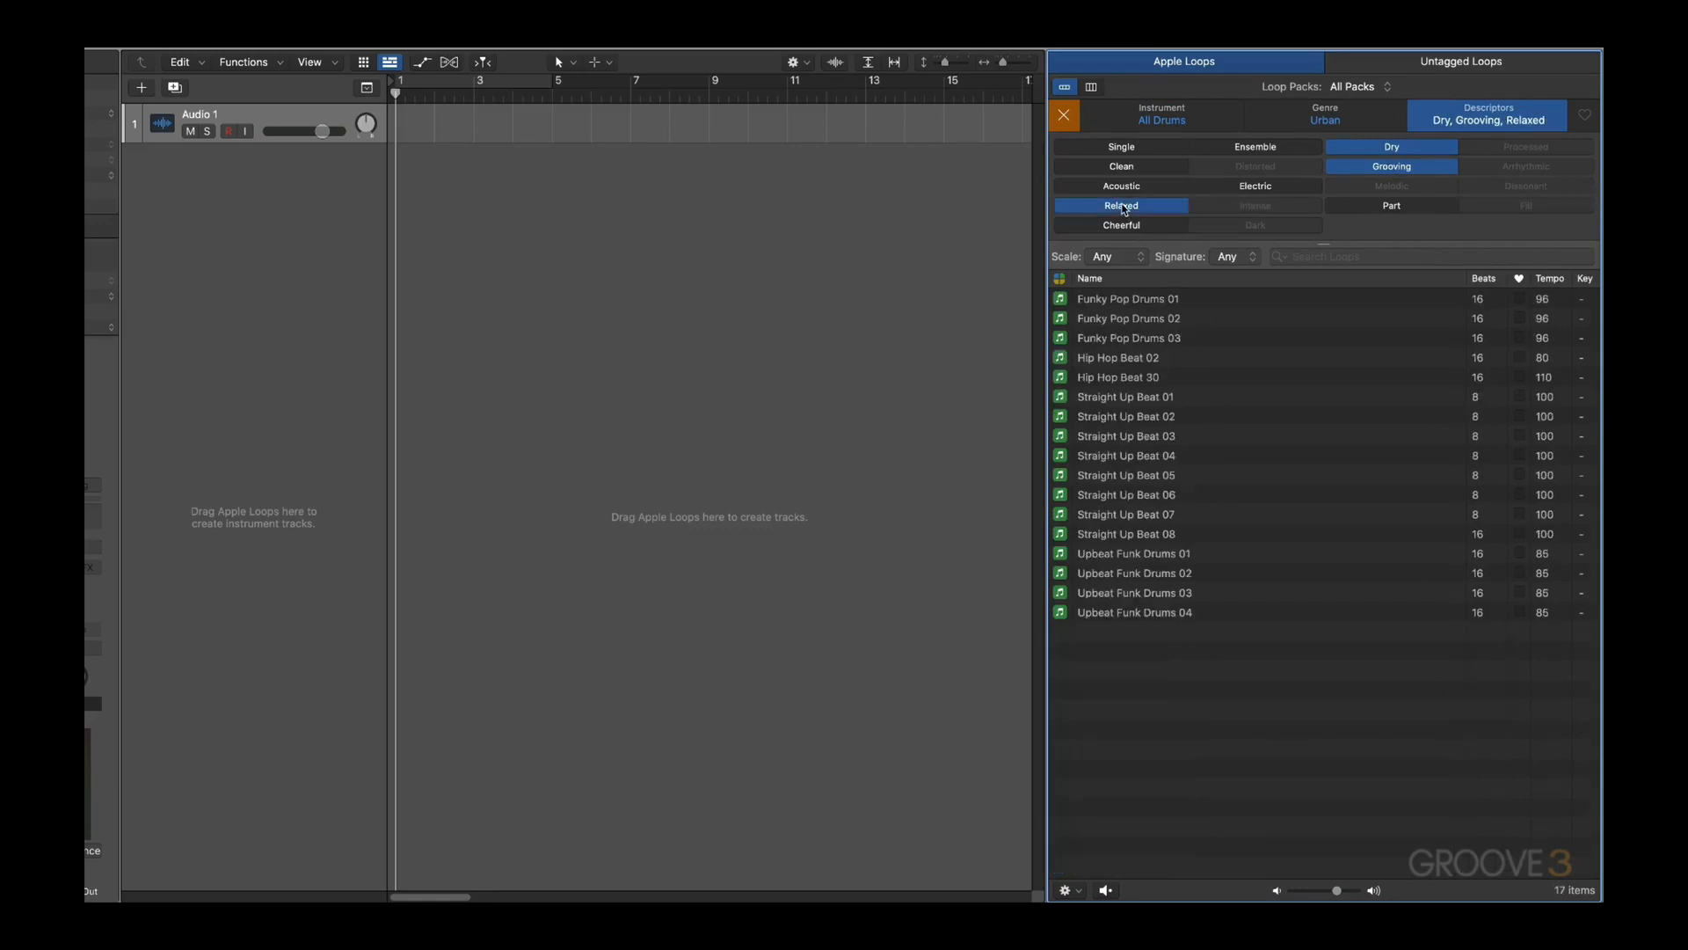
Step: Preview Straight Up Beat 04, Straight Up Beat 01 and Hip Hop Beat 02, starting and stopping playback of the last one
{"action": "left_click", "coordinate": [1150, 457]}
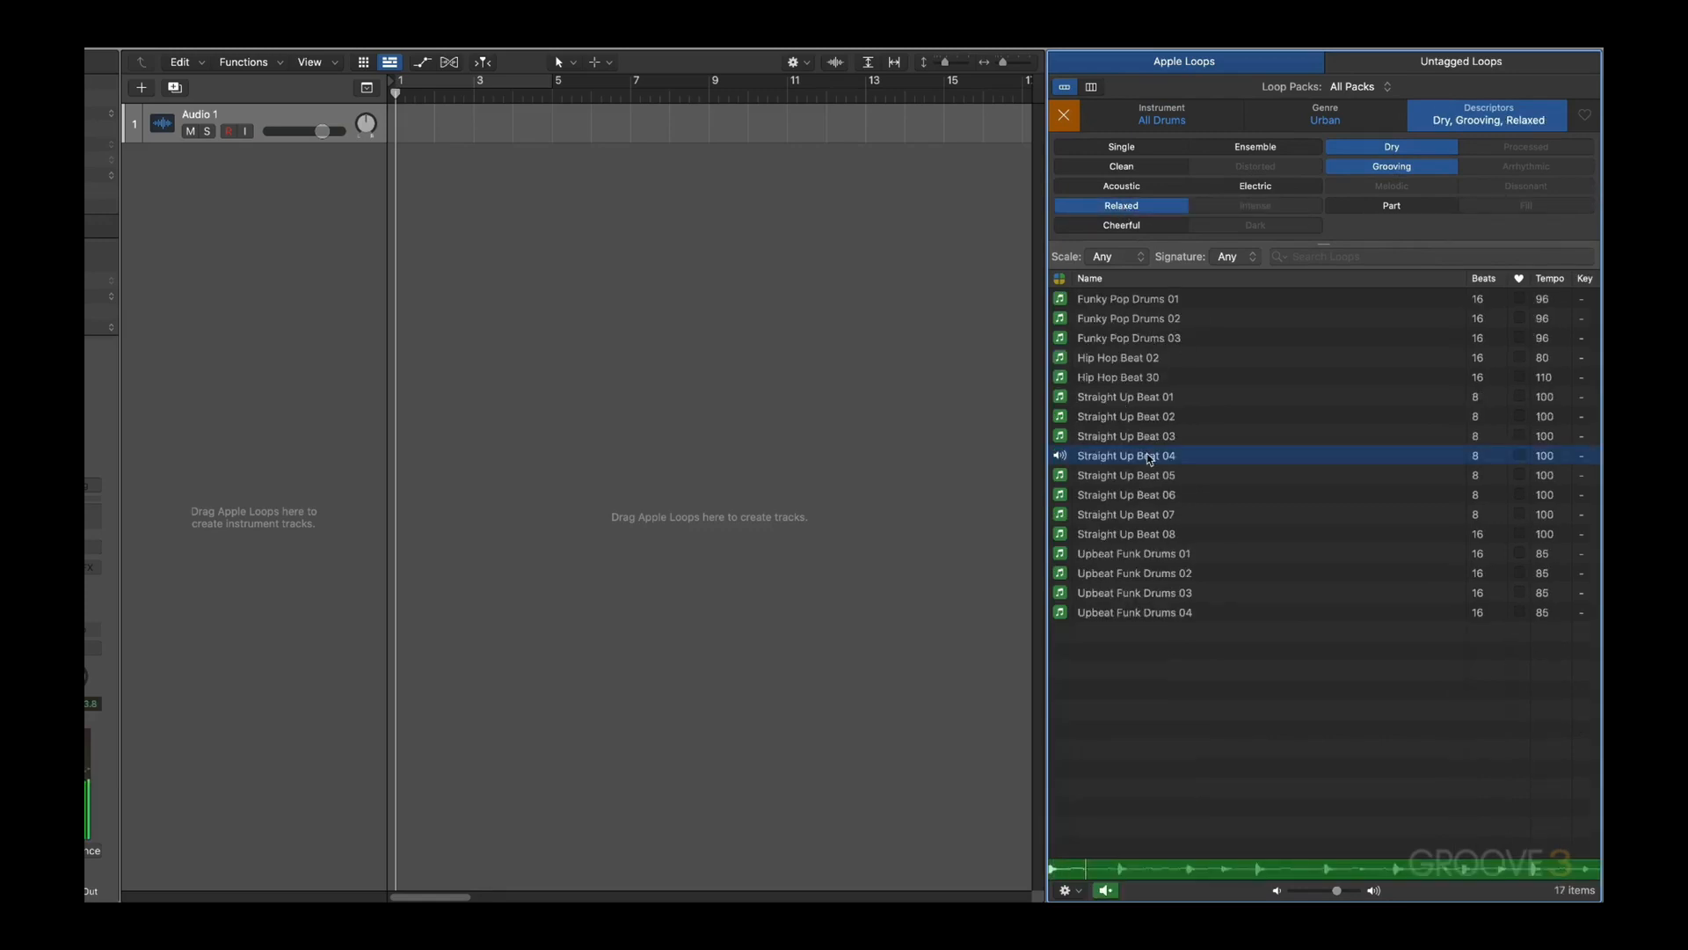
{"action": "left_click", "coordinate": [1120, 399]}
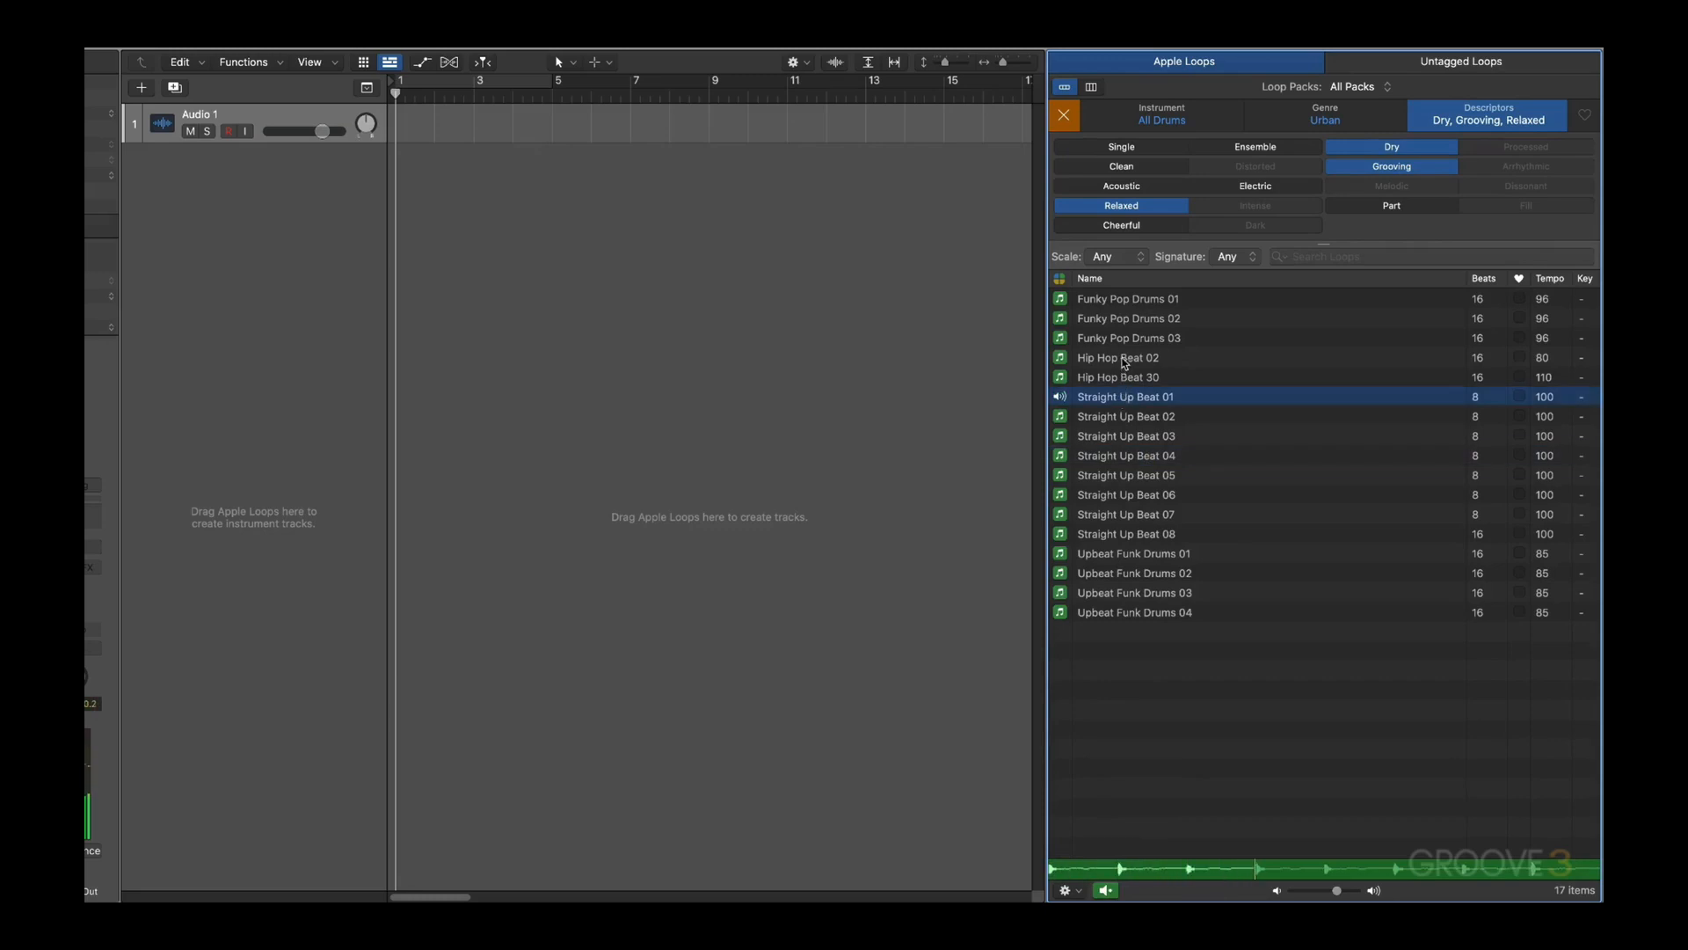
{"action": "left_click", "coordinate": [1126, 360]}
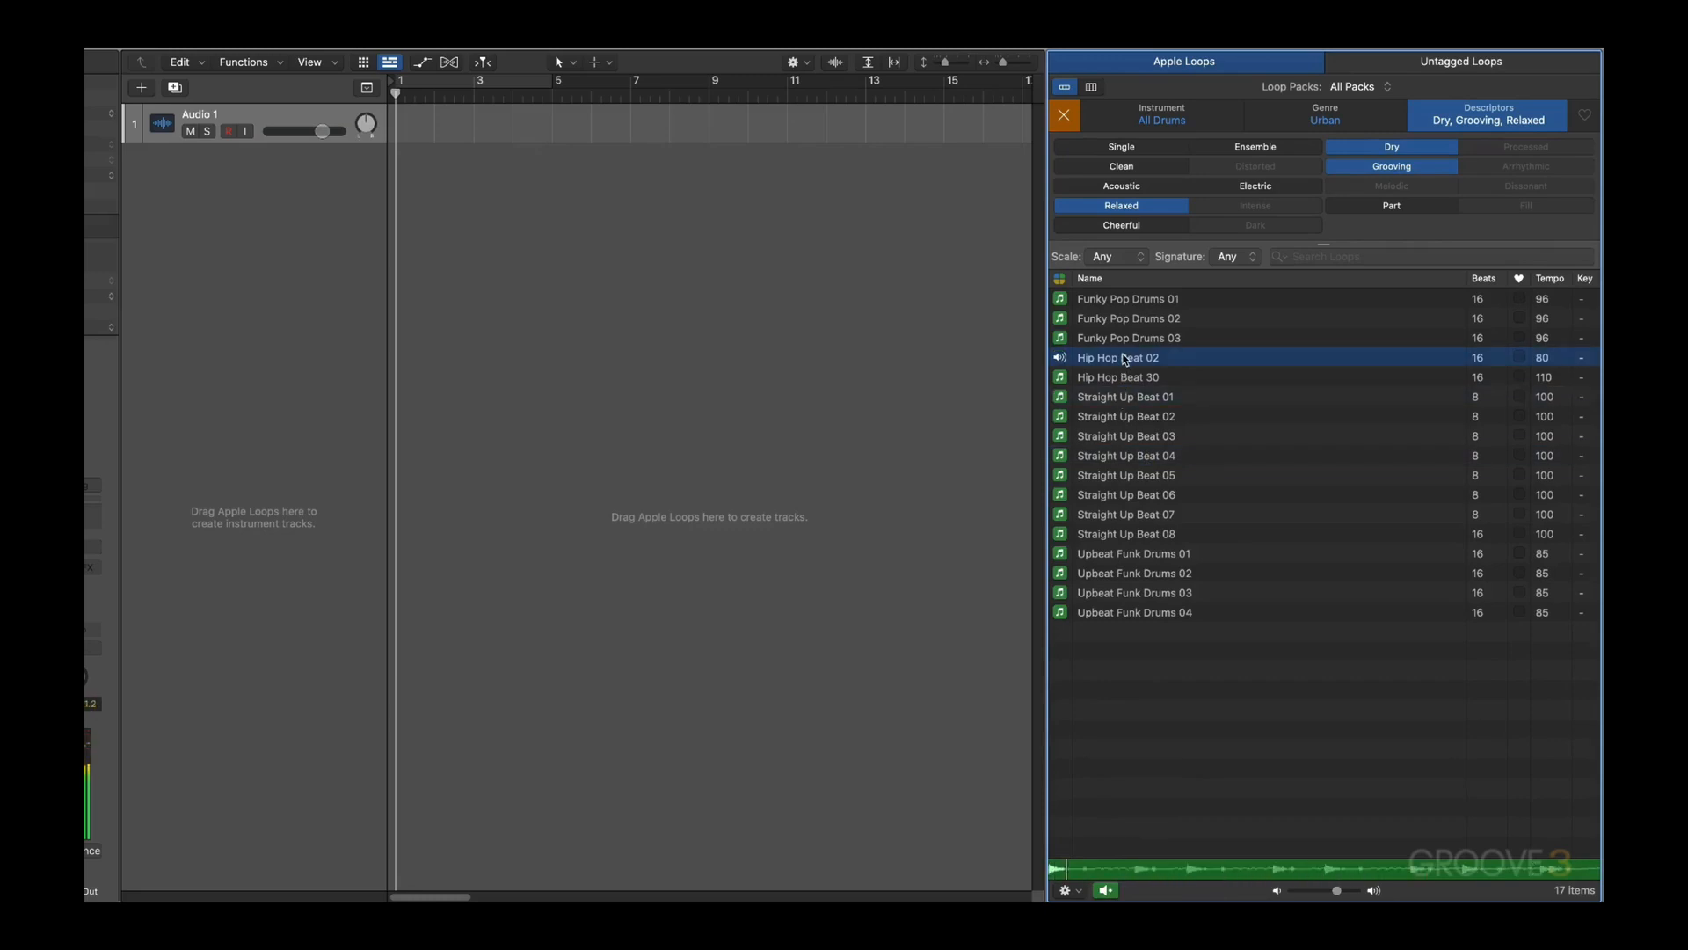
{"action": "left_click", "coordinate": [1125, 360]}
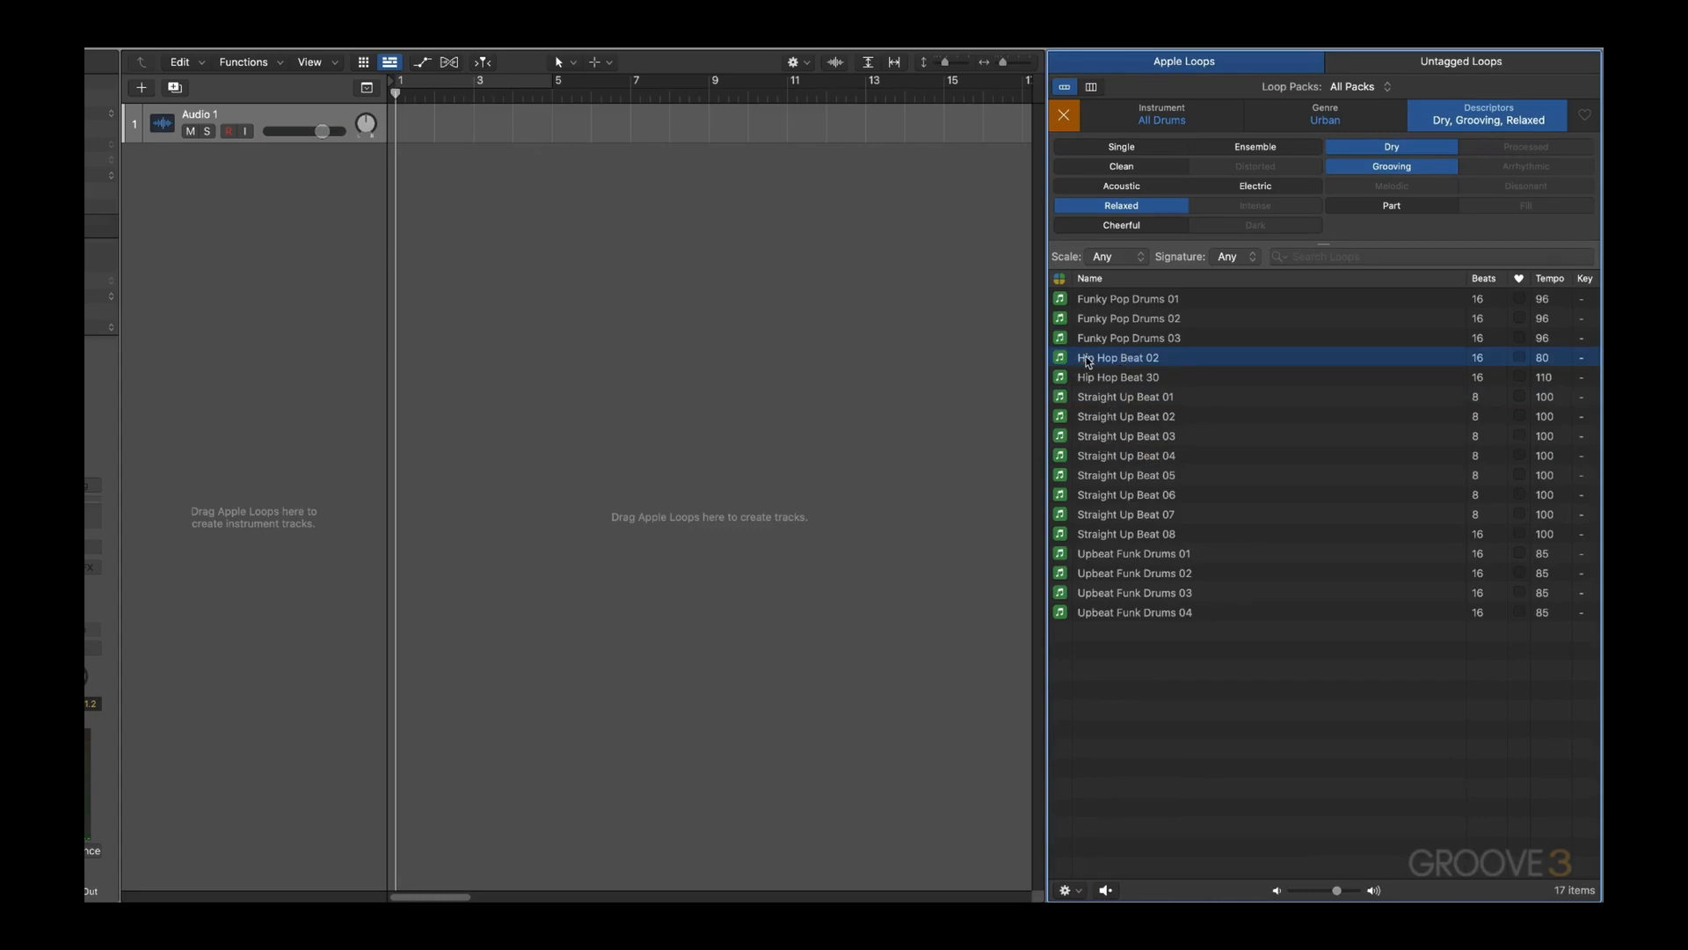
{"action": "left_click", "coordinate": [1089, 362]}
{"action": "left_click", "coordinate": [1094, 361]}
{"action": "left_click", "coordinate": [1106, 891]}
{"action": "left_click", "coordinate": [1106, 891]}
Step: Audition the loops in sequence from Hip Hop Beat 02 down to Straight Up Beat 02
{"action": "key", "text": "alt+space"}
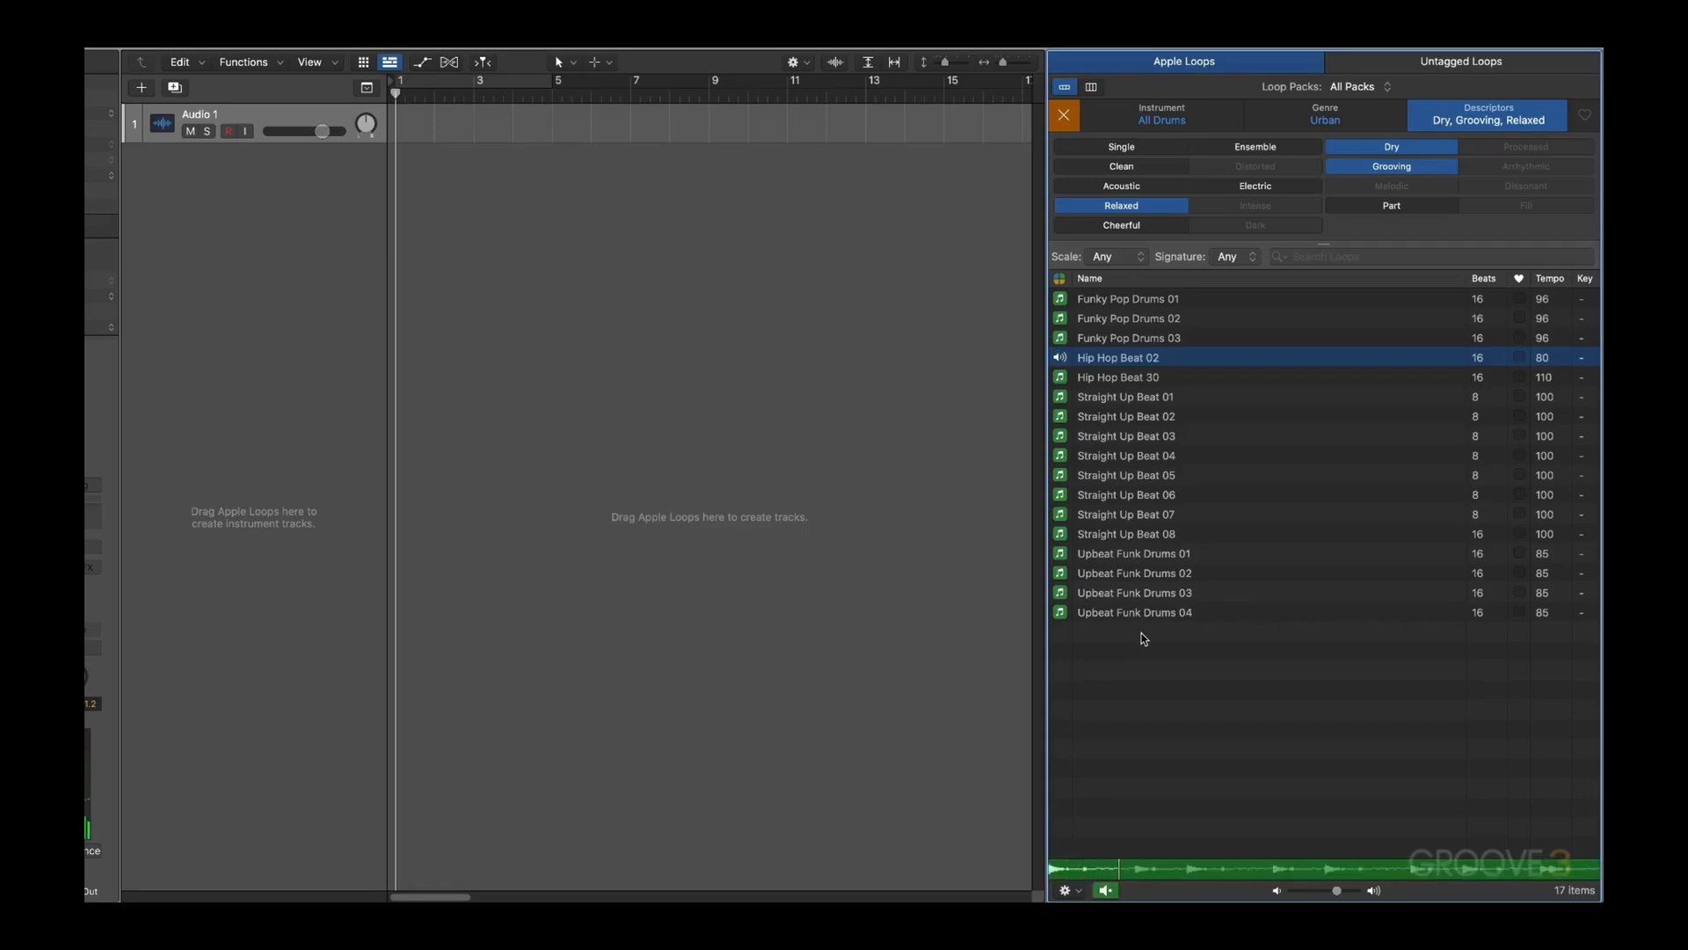
{"action": "key", "text": "Down"}
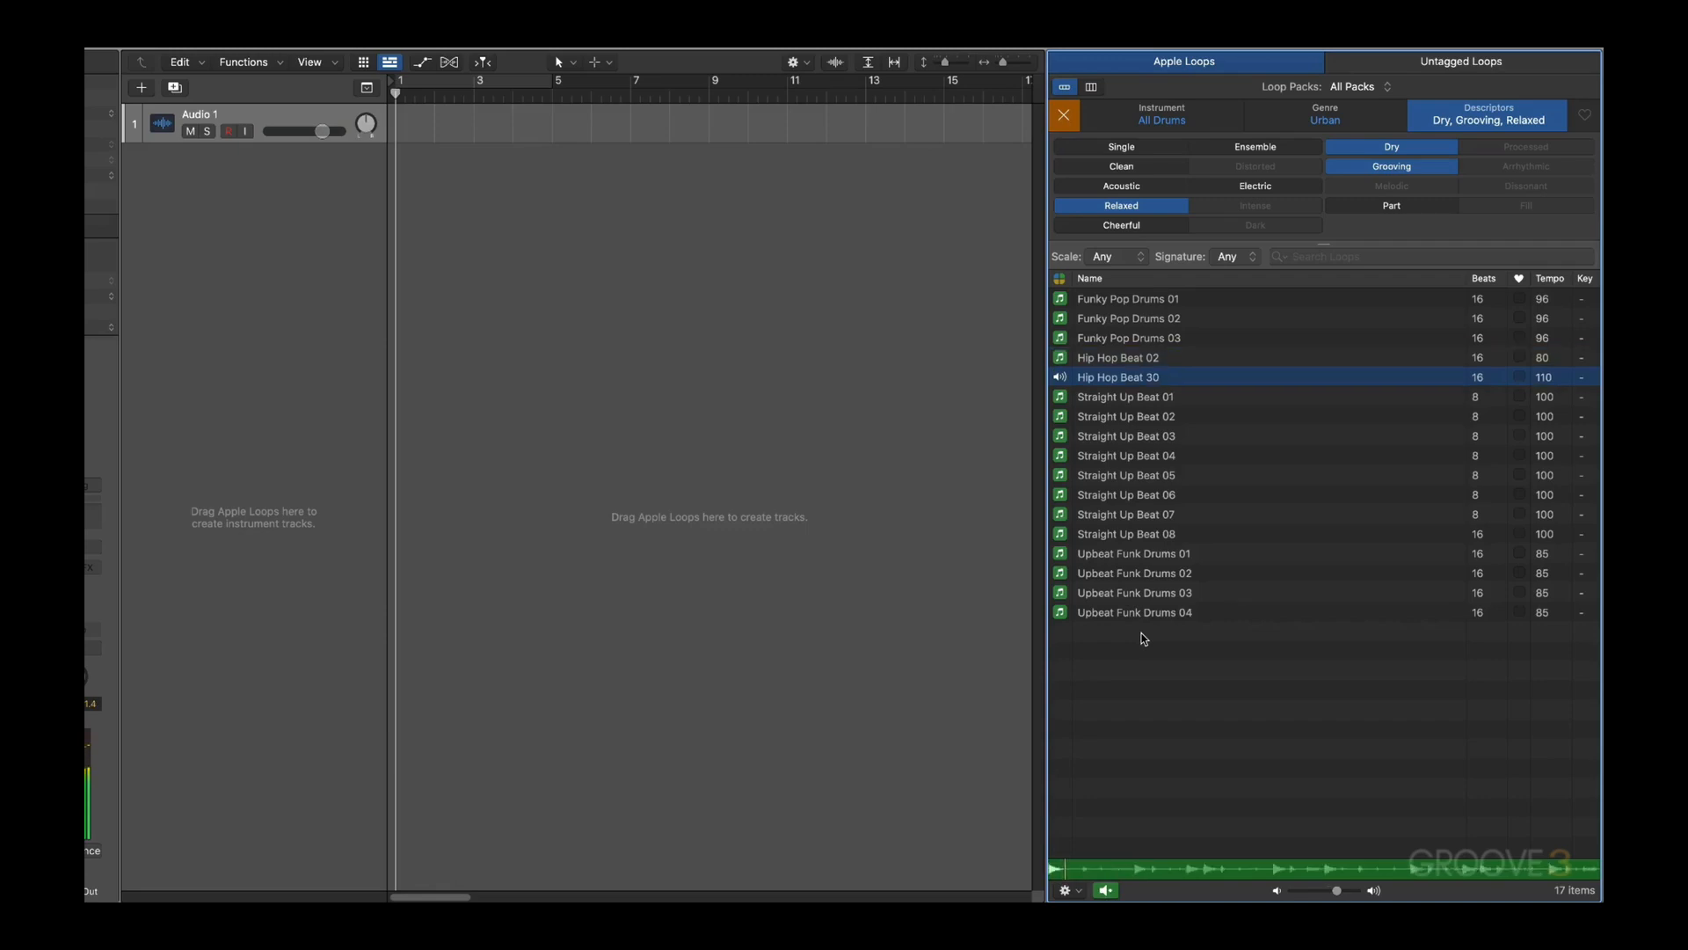
{"action": "key", "text": "Down"}
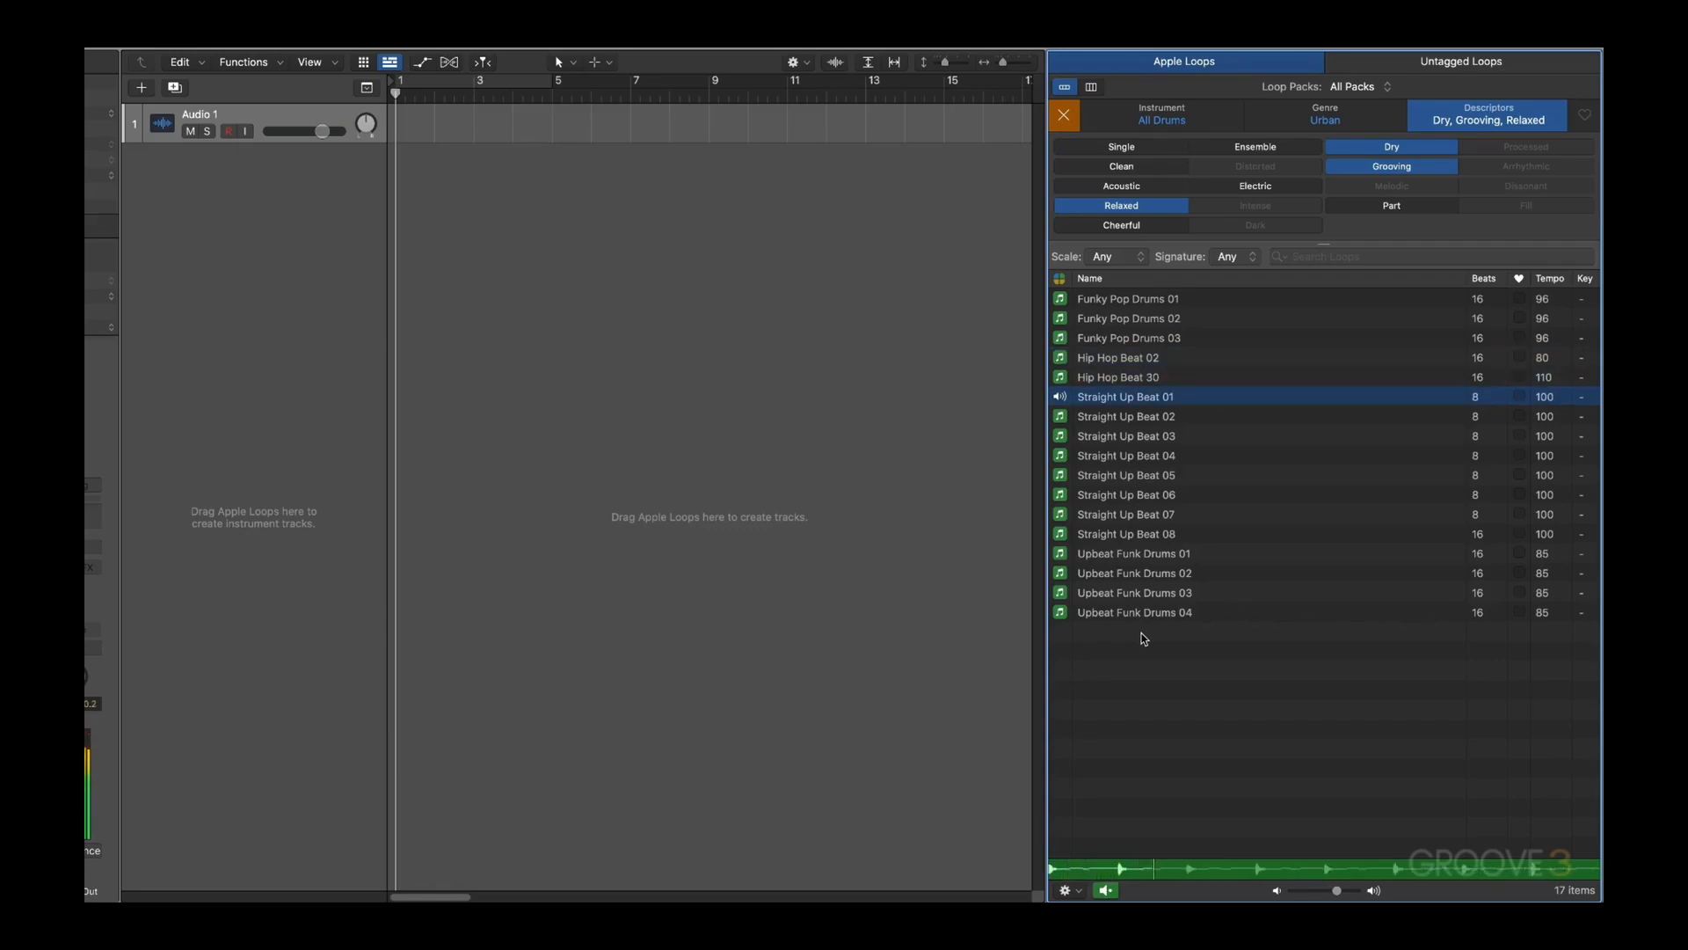
{"action": "key", "text": "Down"}
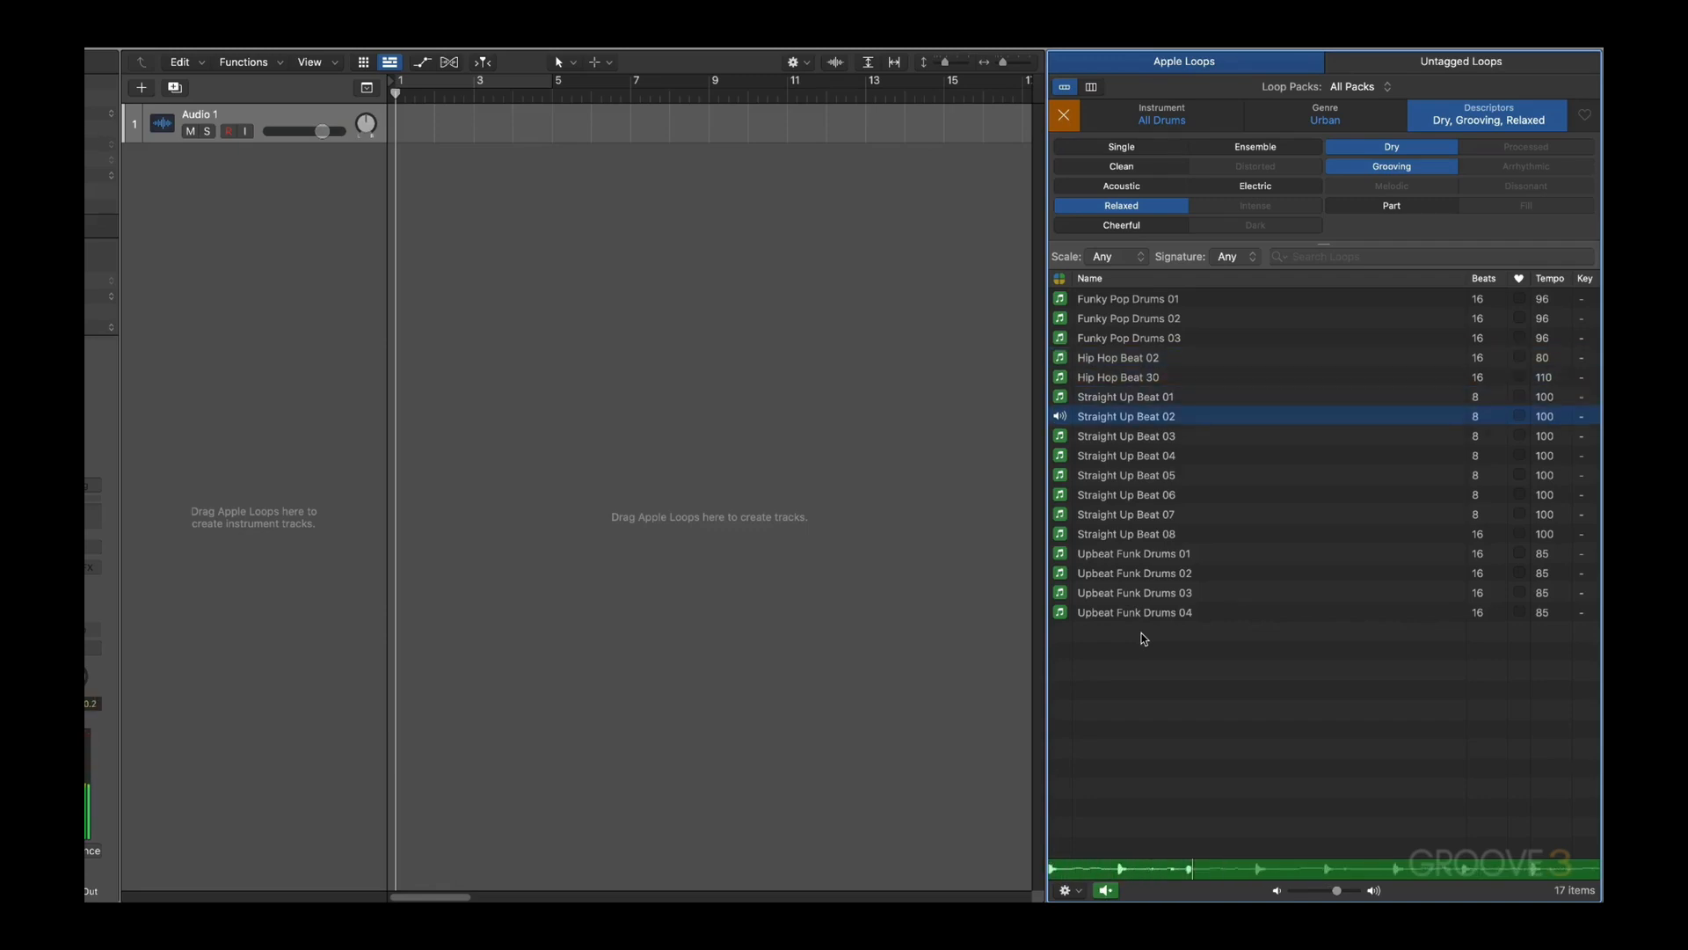
Step: Stop the preview and place Straight Up Beat 02 on the Audio 1 track at bar 2
{"action": "key", "text": "space"}
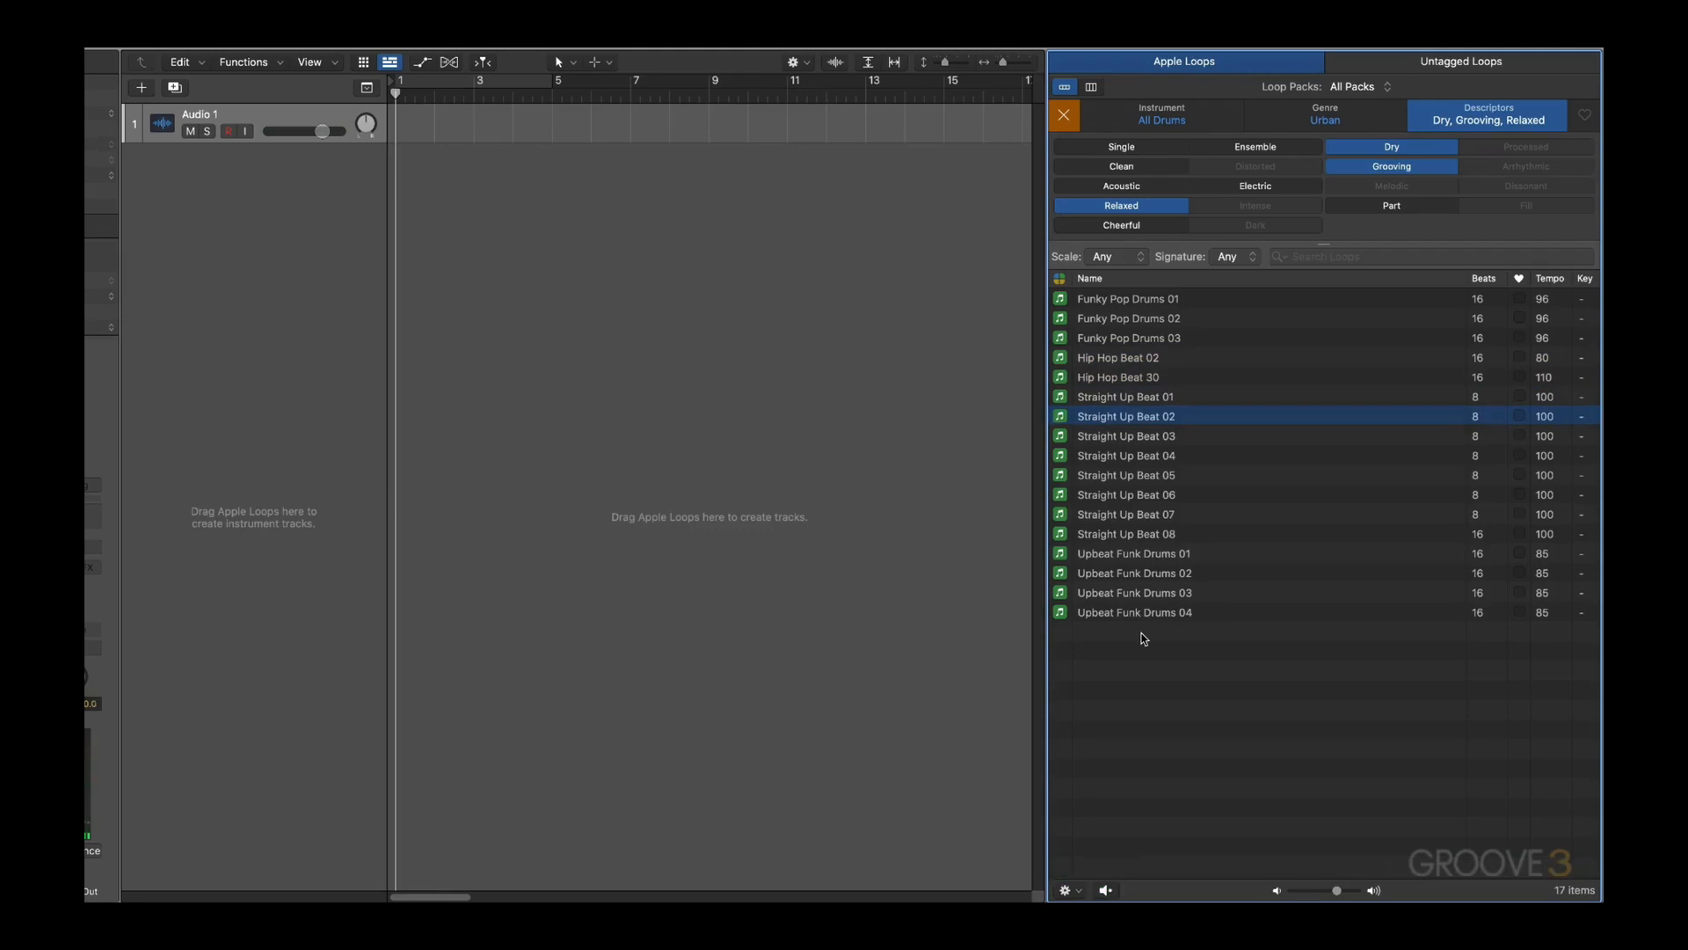
{"action": "key", "text": "alt+k"}
{"action": "left_click_drag", "start_coordinate": [1103, 421], "coordinate": [438, 131]}
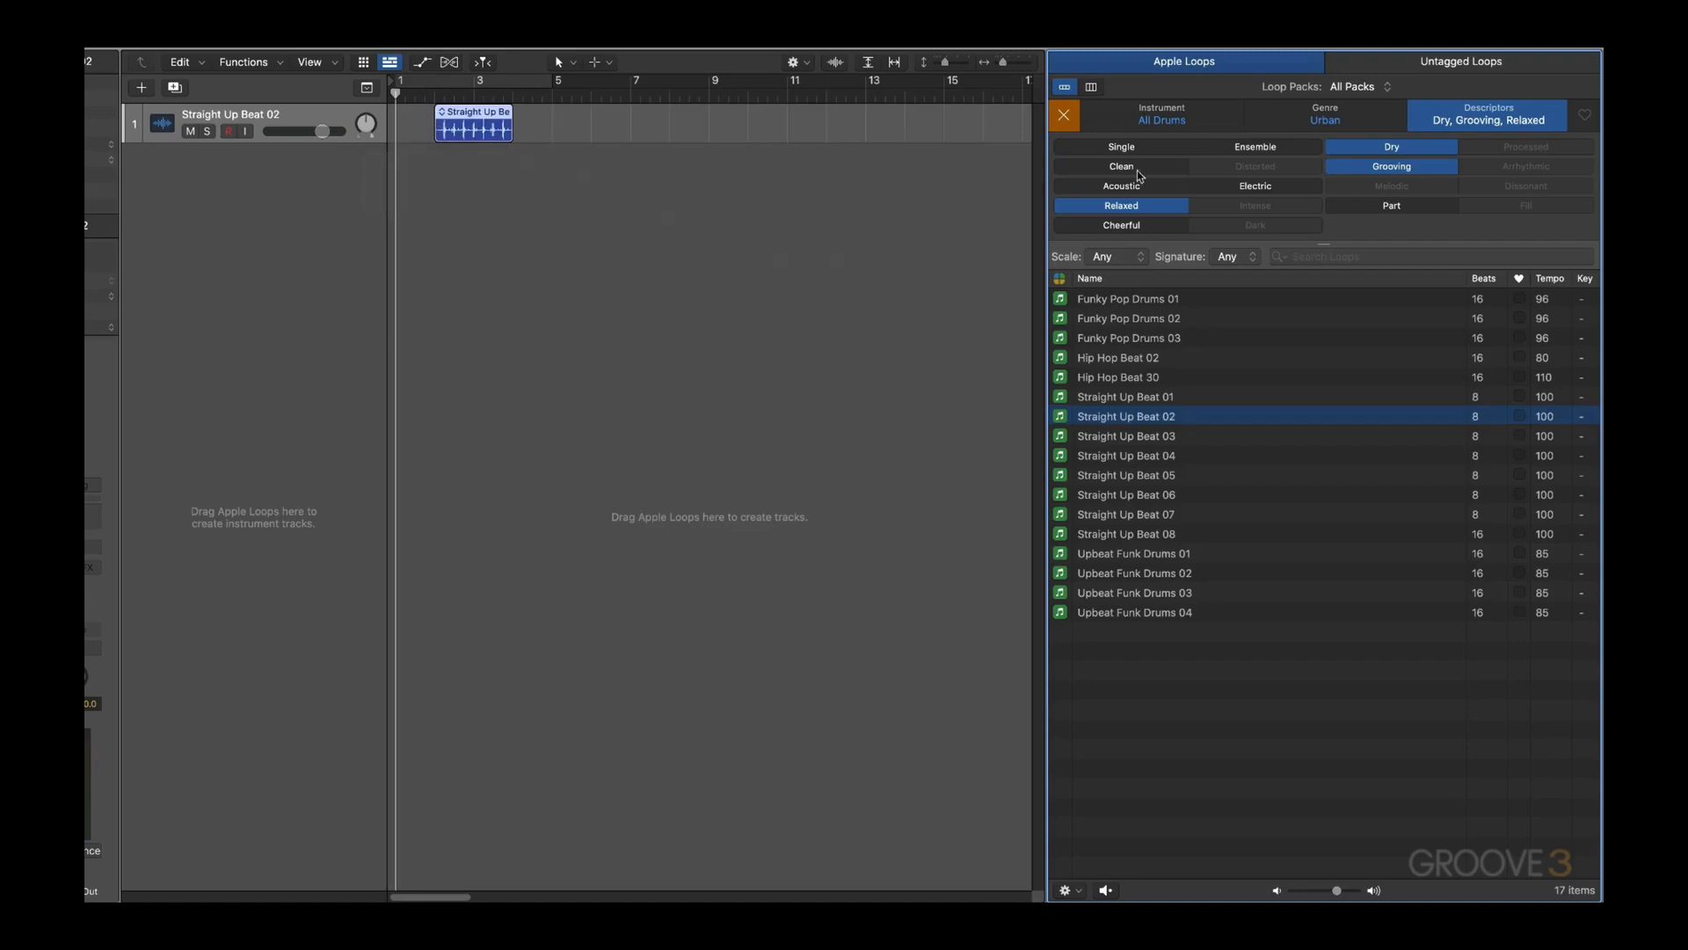
Step: Clear all loop filters and enlarge the instrument keyword area to show more rows of categories
{"action": "left_click", "coordinate": [1066, 117]}
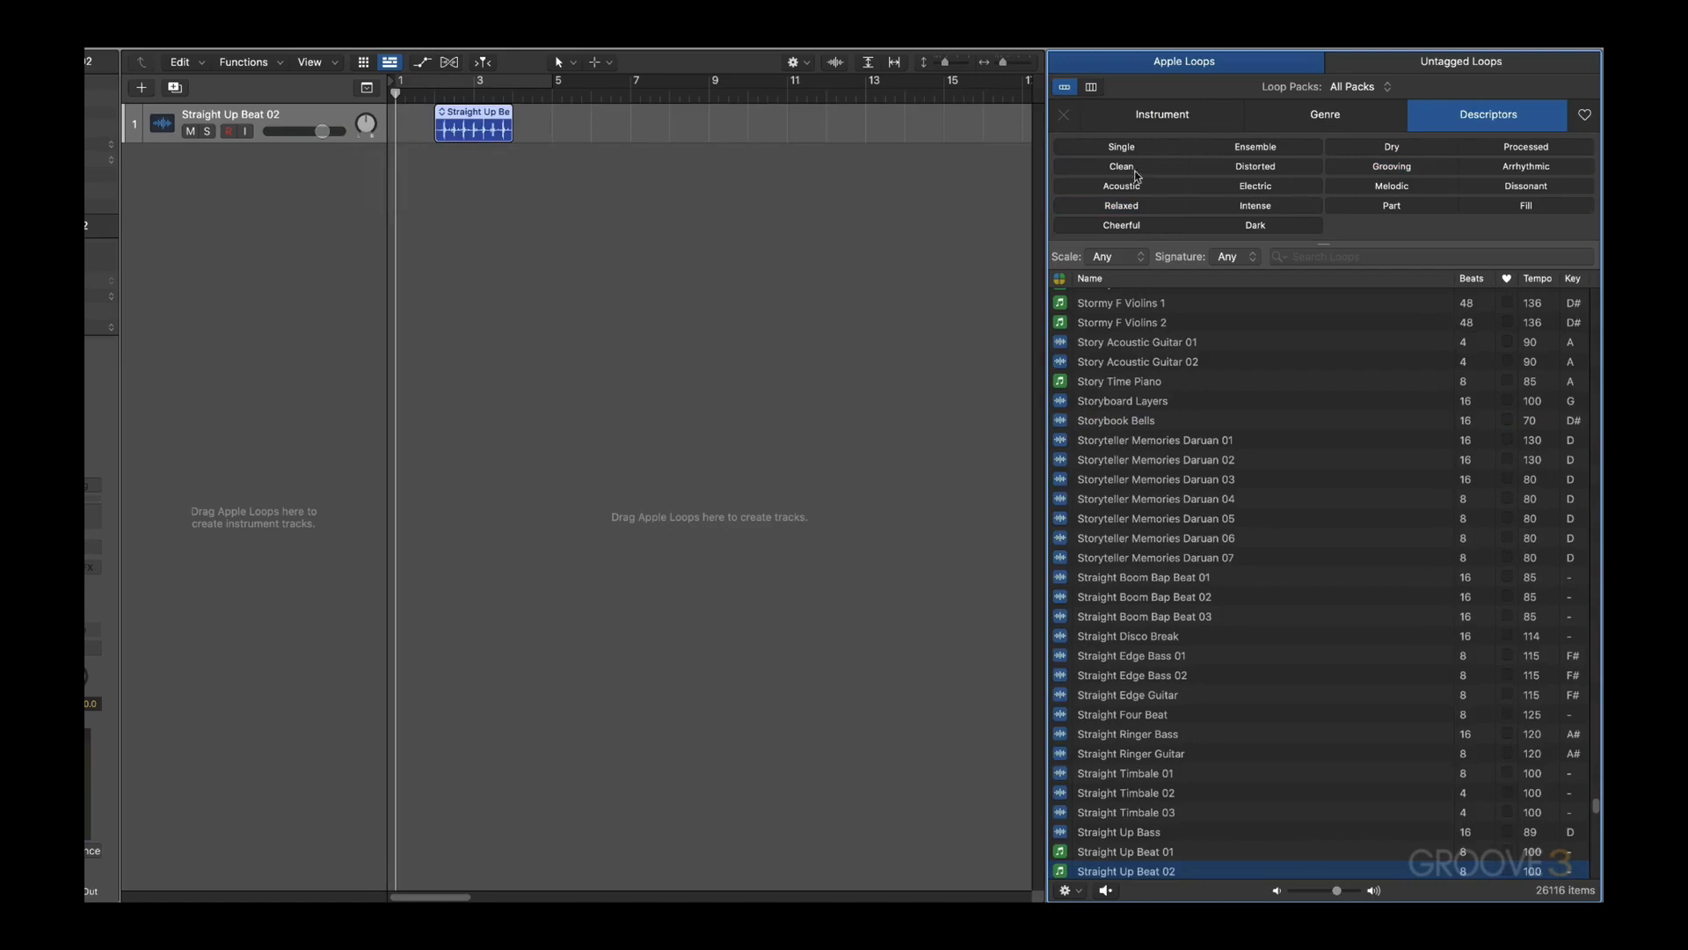
{"action": "left_click", "coordinate": [1162, 115]}
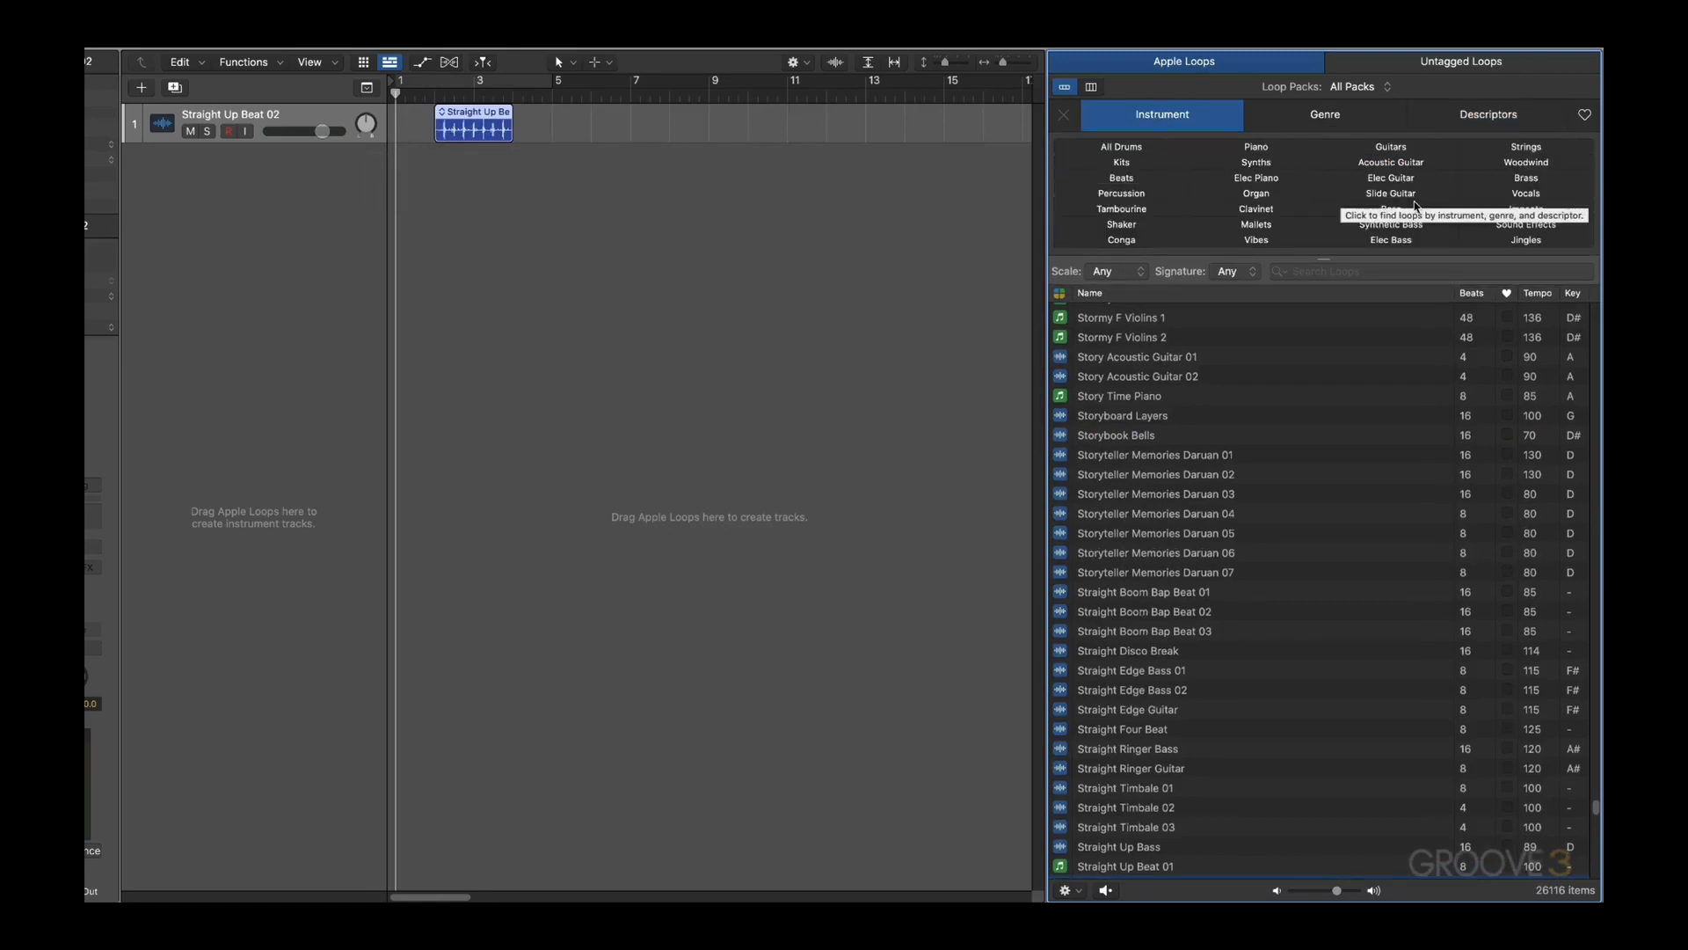
{"action": "left_click_drag", "start_coordinate": [1323, 261], "coordinate": [1311, 424]}
{"action": "left_click_drag", "start_coordinate": [1314, 362], "coordinate": [1296, 320]}
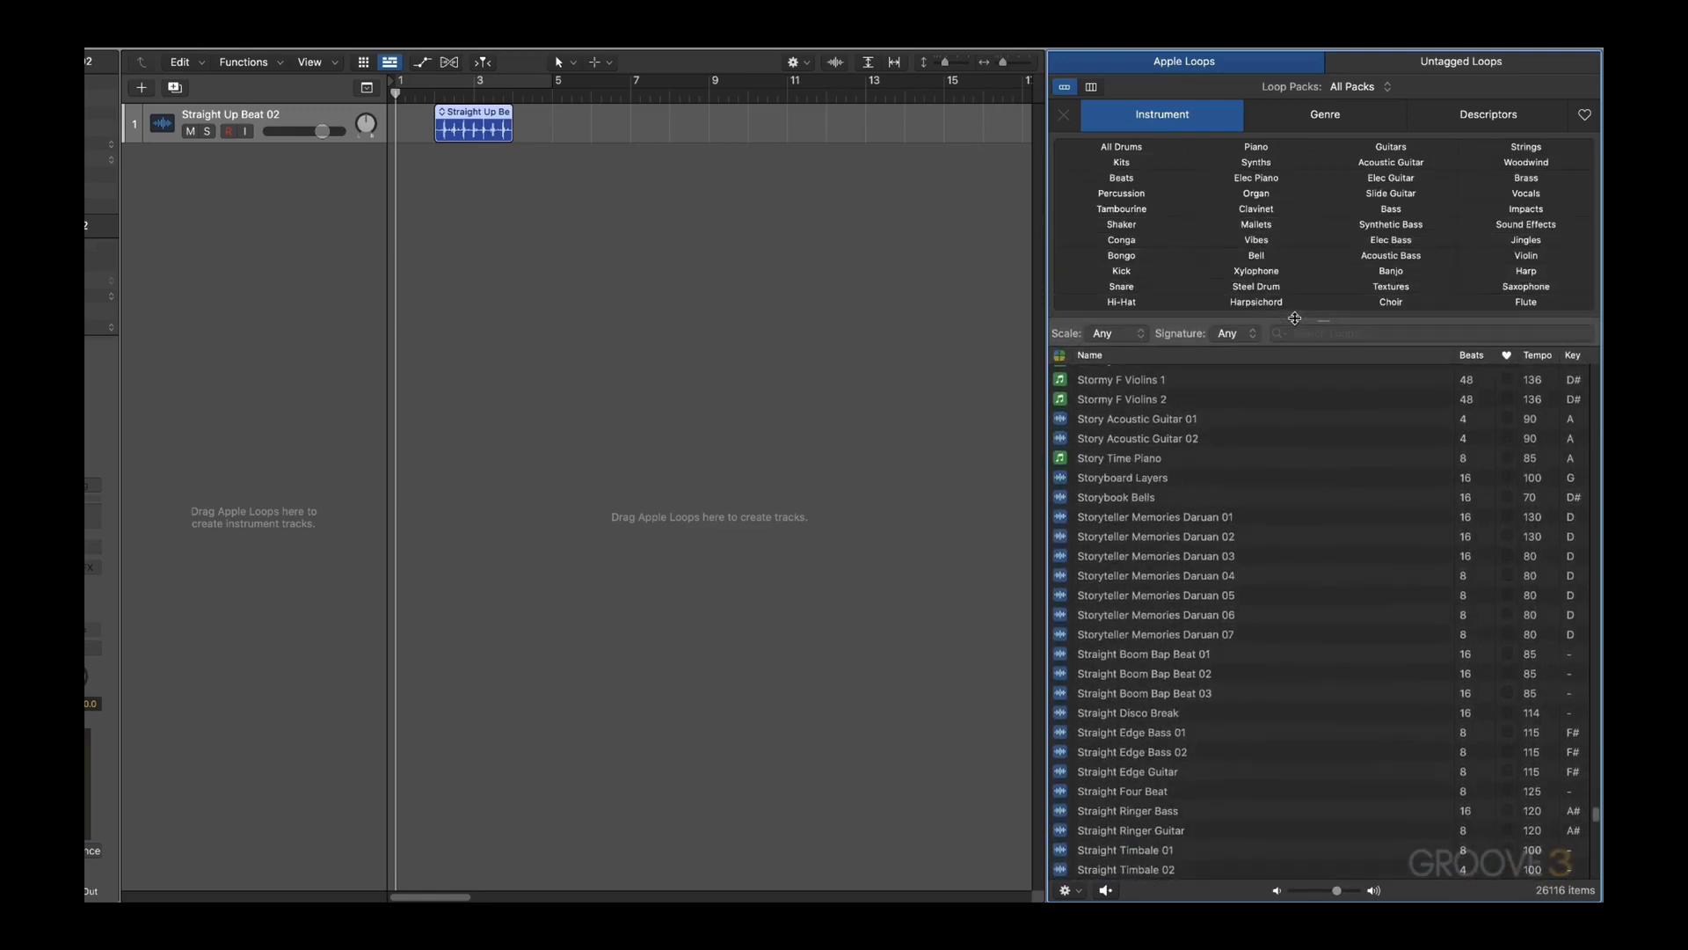
Step: Reassign the Clavinet keyword to the Elec Bass instrument from the Bass category
{"action": "right_click", "coordinate": [1261, 212]}
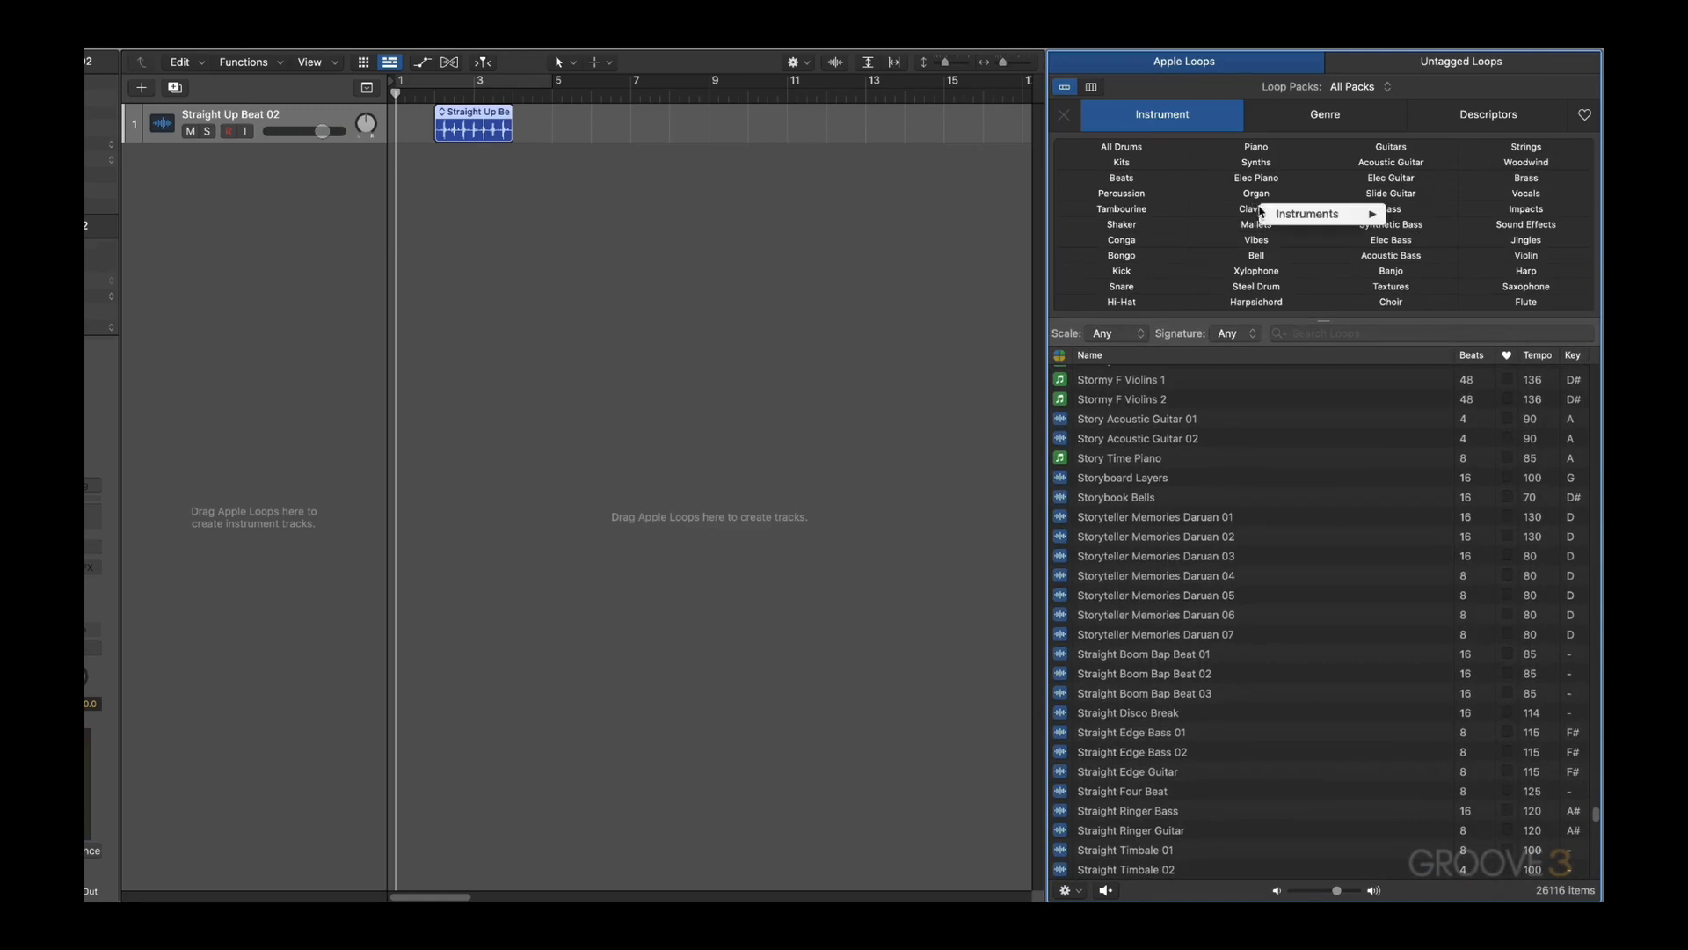
{"action": "mouse_move", "coordinate": [1341, 215]}
{"action": "mouse_move", "coordinate": [1408, 264]}
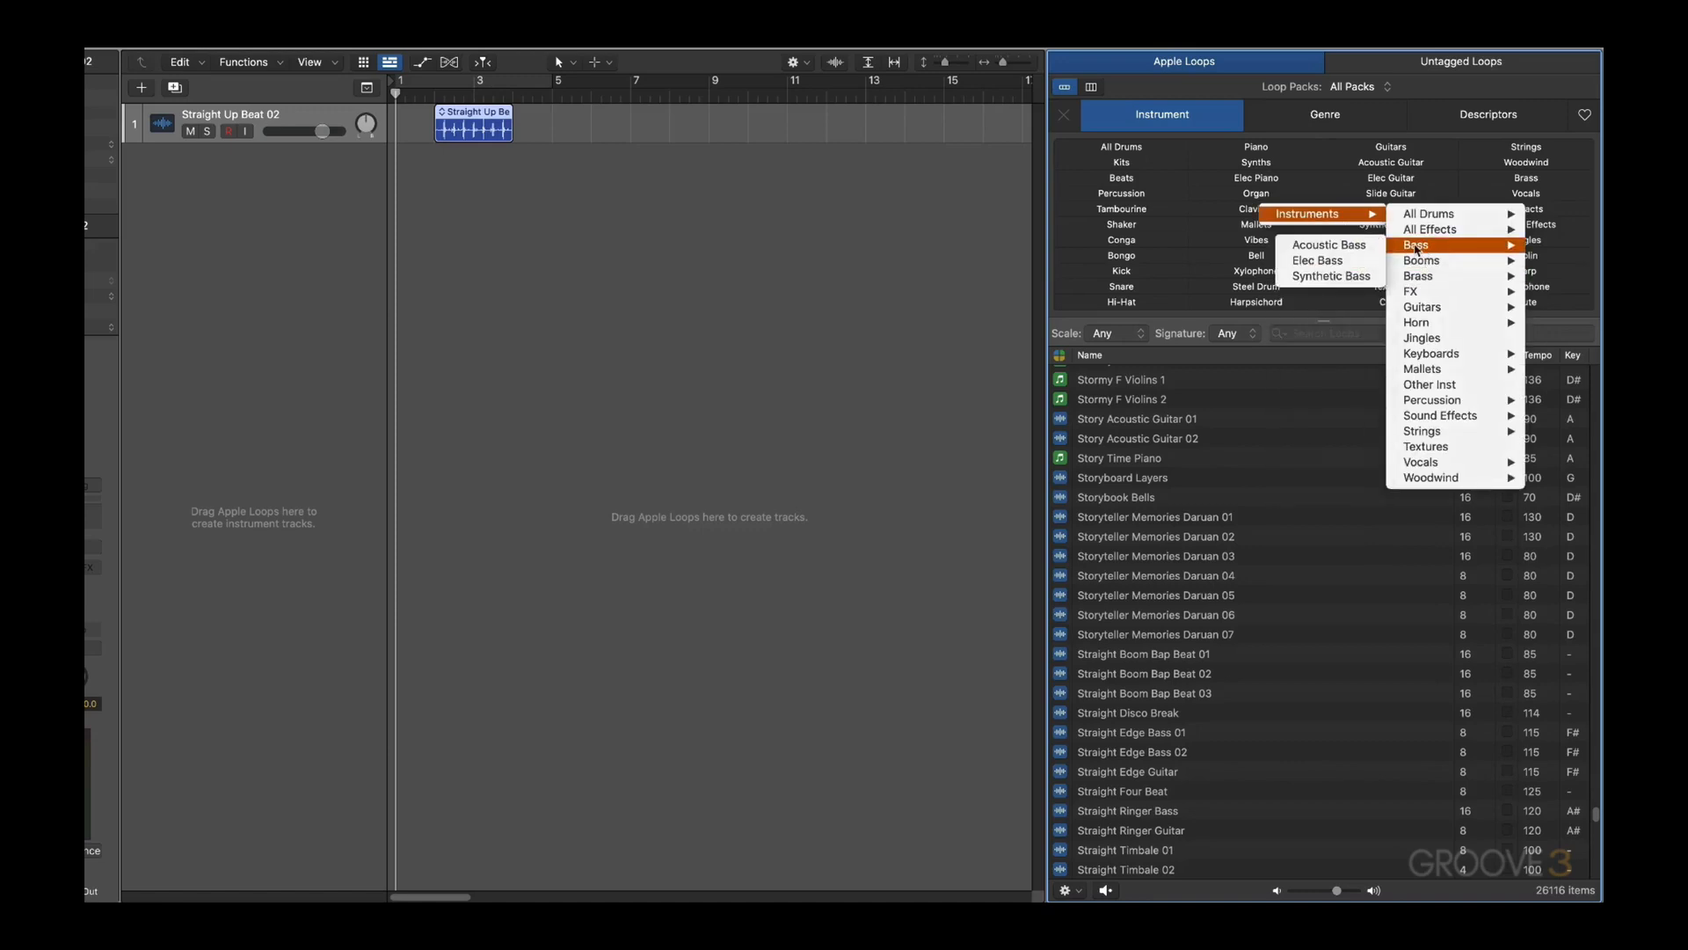
{"action": "left_click", "coordinate": [1335, 261]}
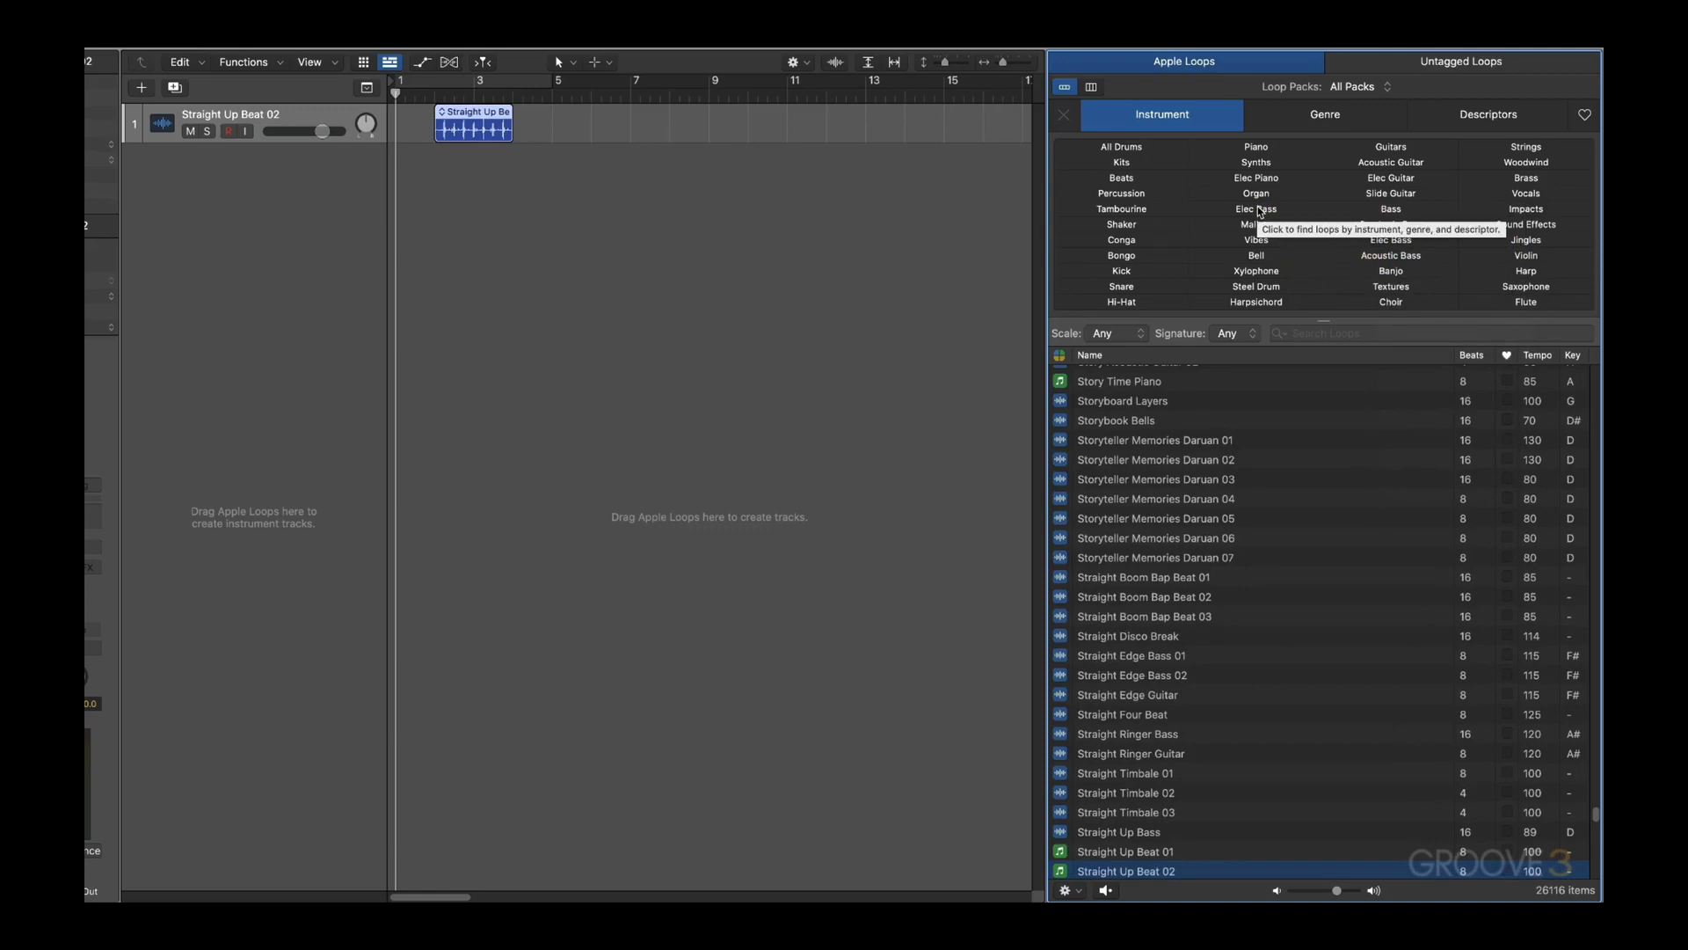
Step: Limit the browser to the Vintage Breaks loop pack, filter by All Drums and Kits, and view the available descriptors
{"action": "left_click", "coordinate": [1359, 87]}
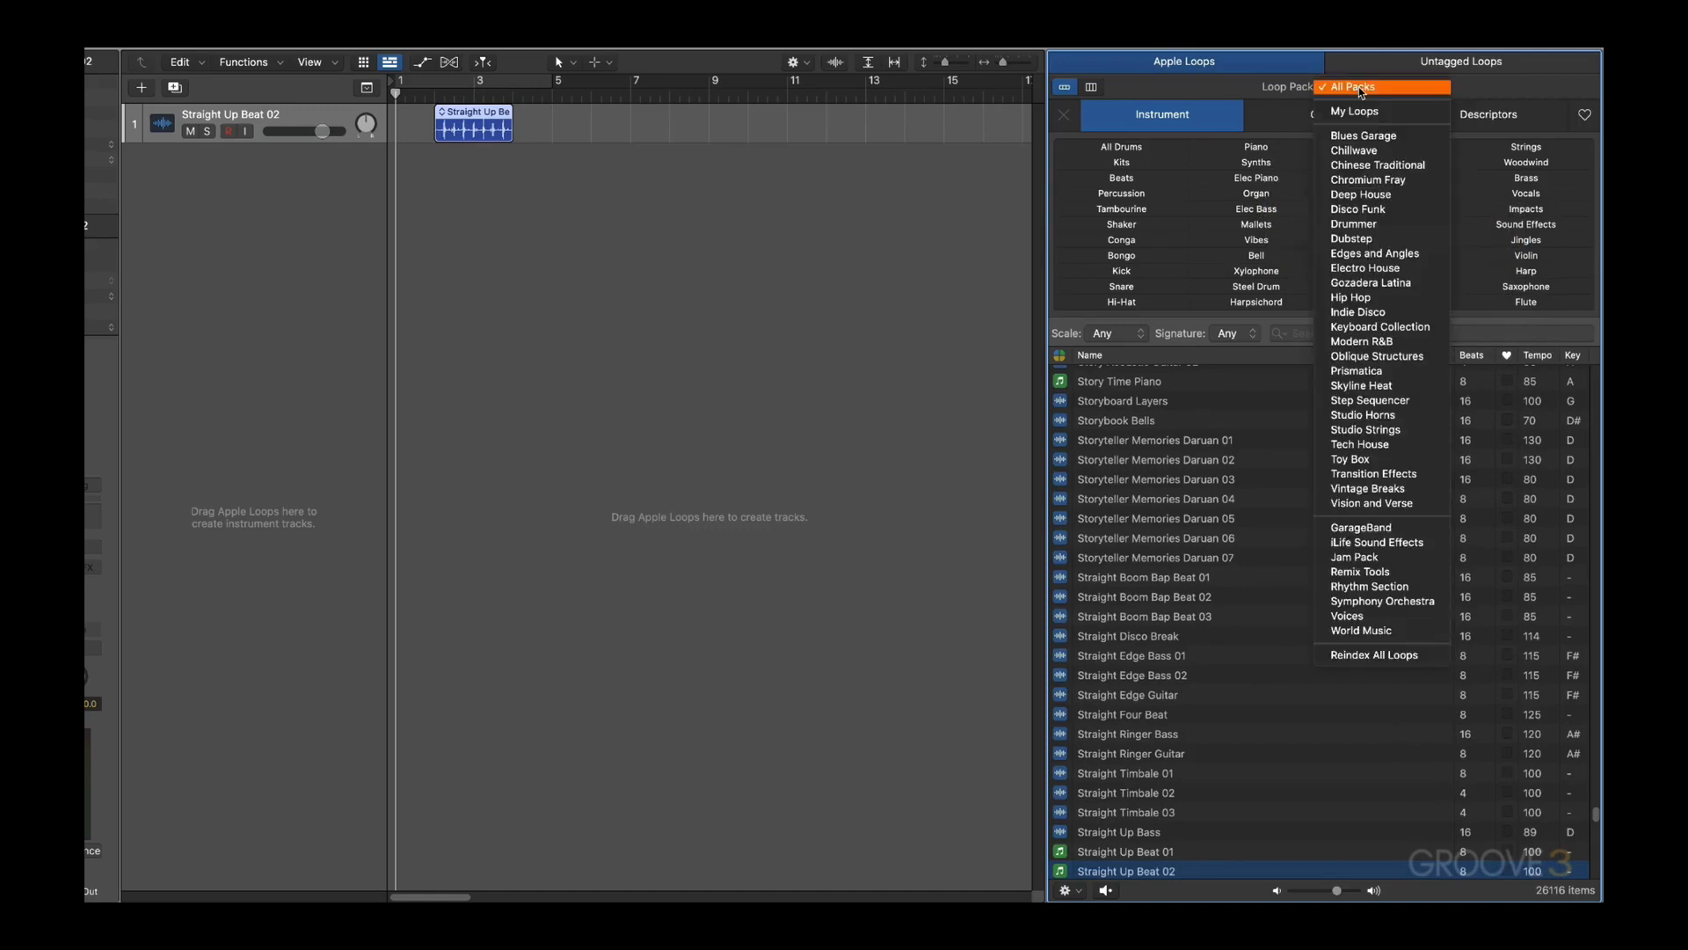
{"action": "left_click", "coordinate": [1364, 489]}
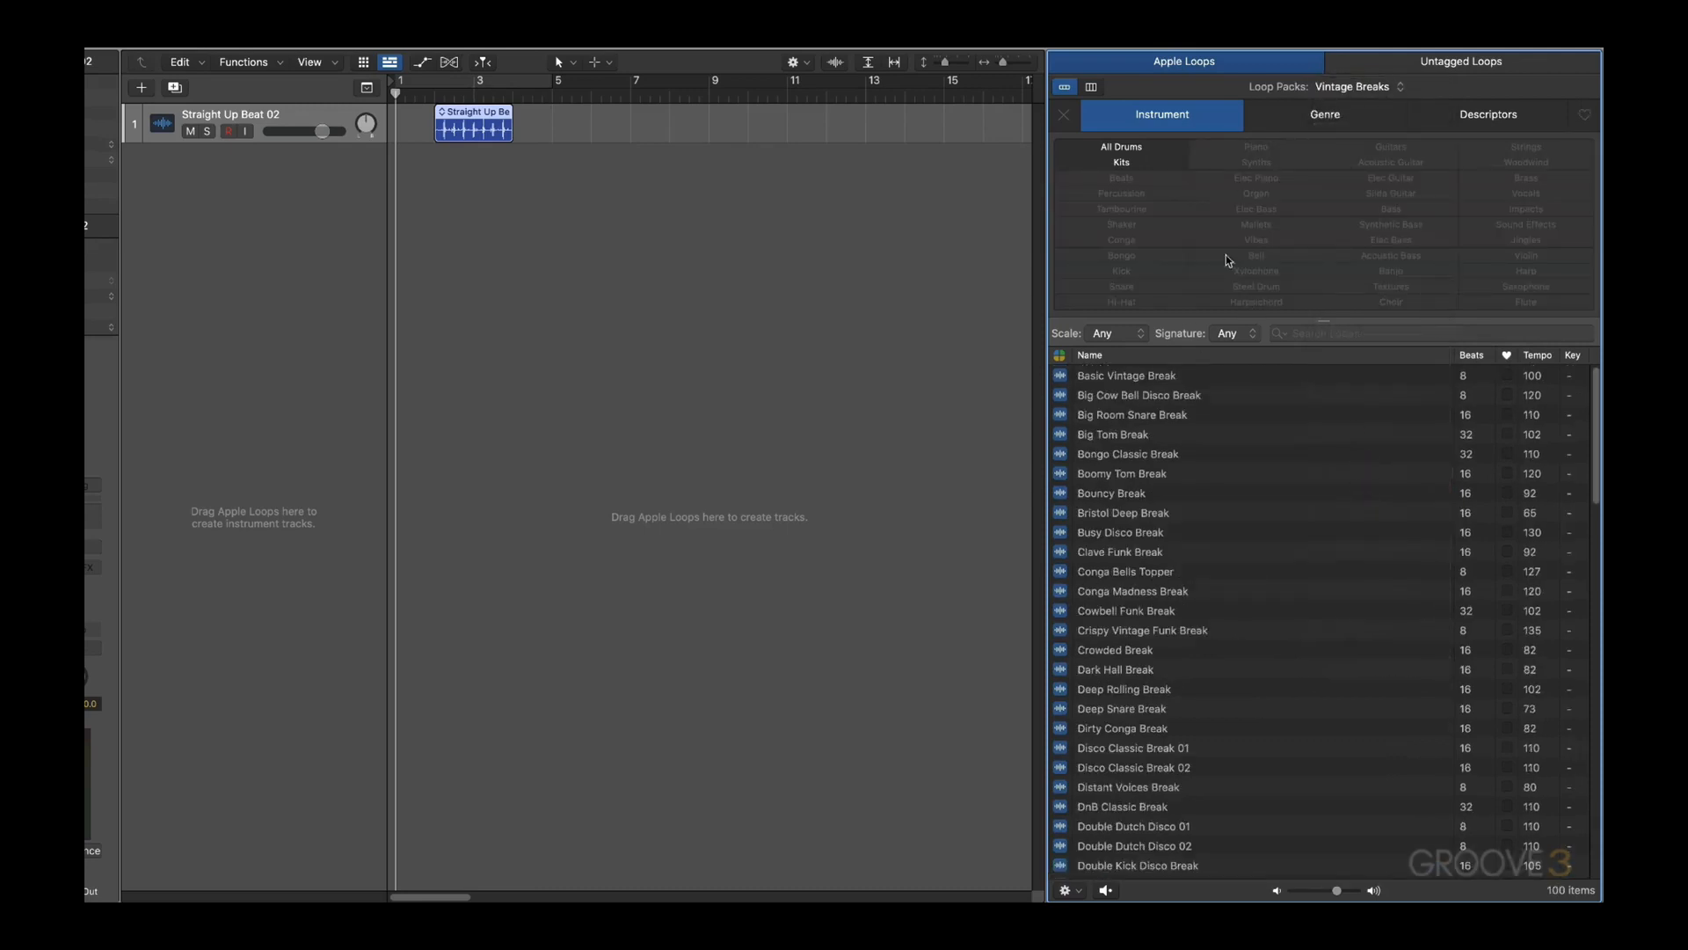
{"action": "left_click", "coordinate": [1123, 148]}
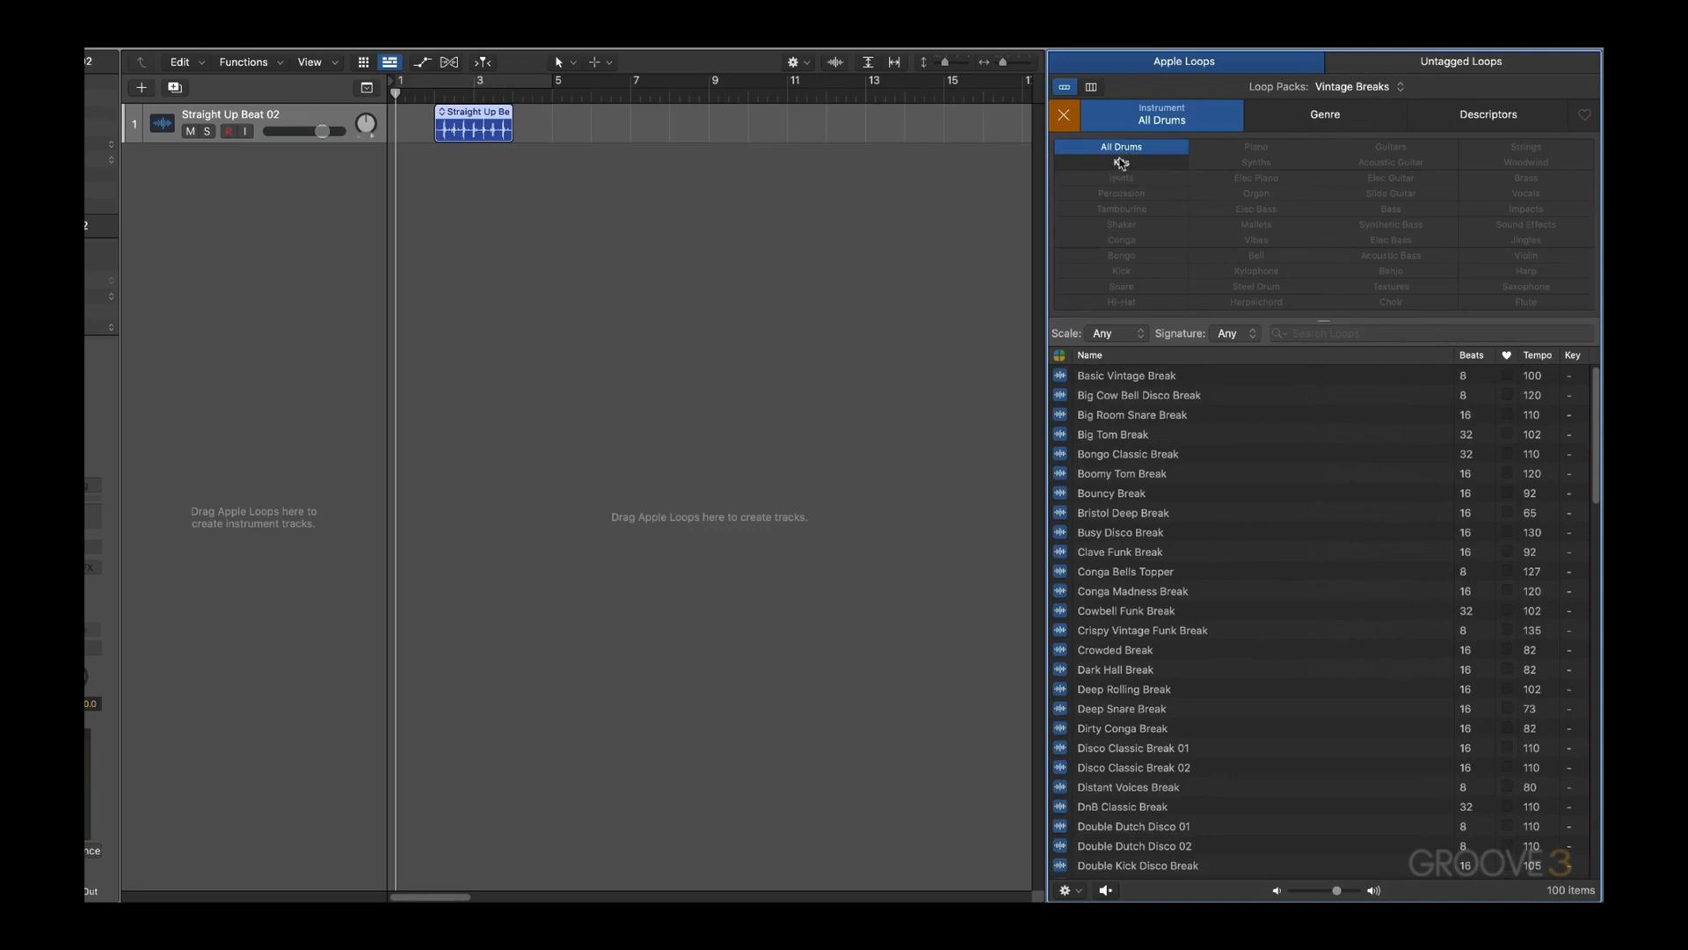
{"action": "left_click", "coordinate": [1065, 114]}
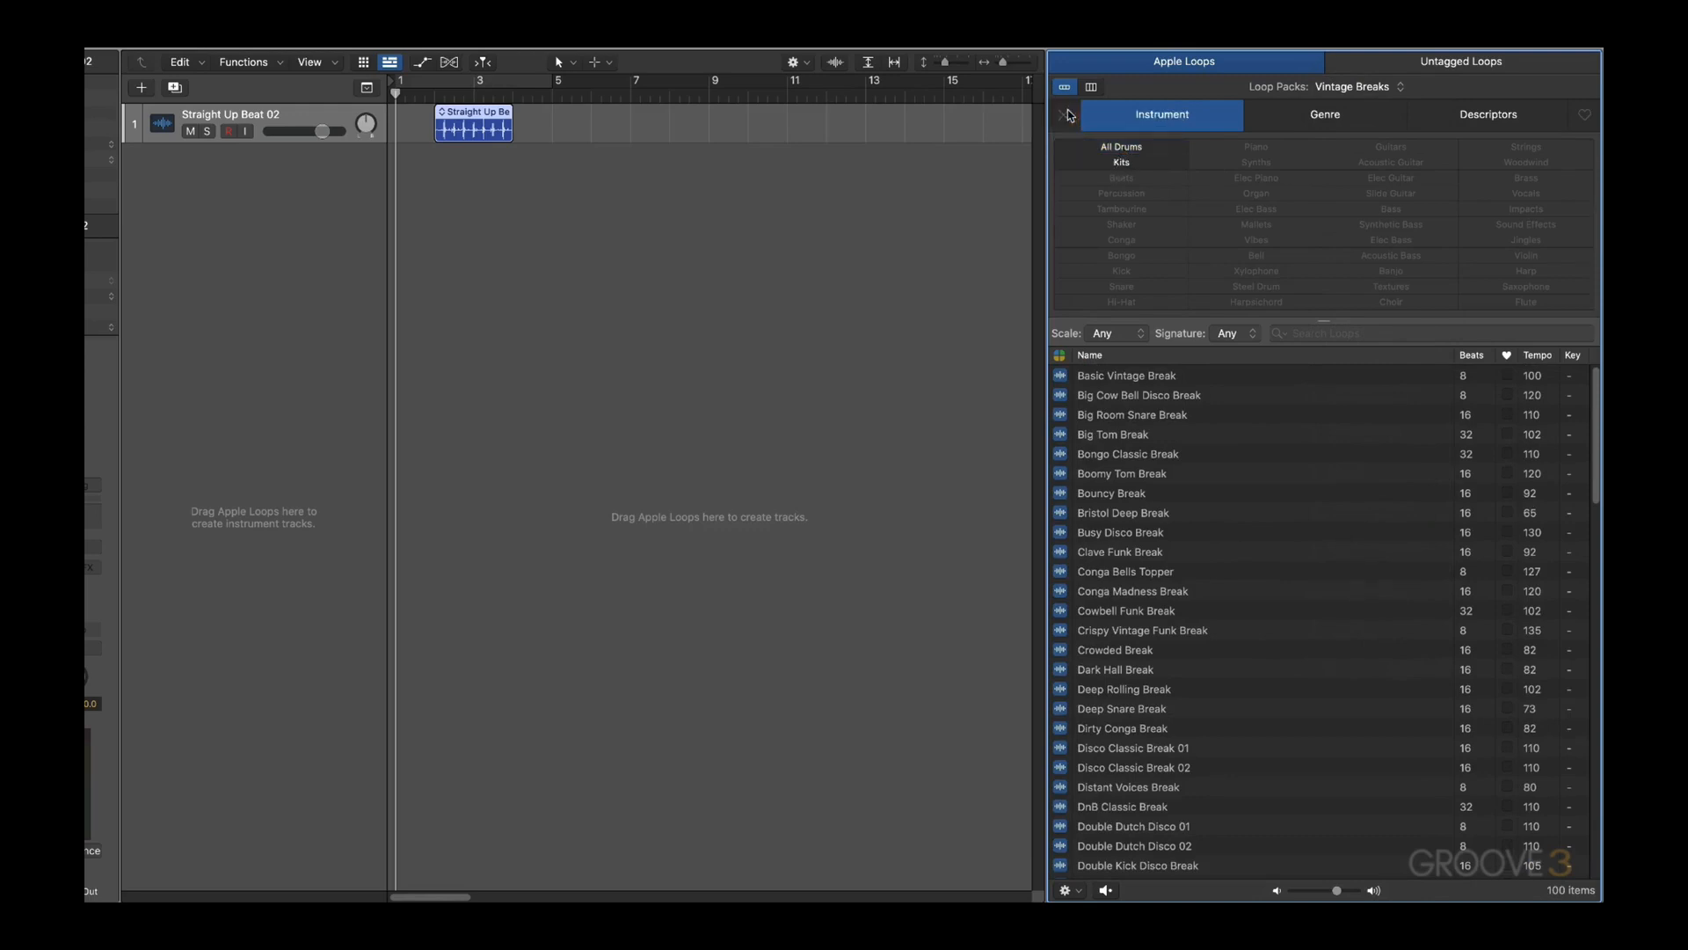
{"action": "left_click", "coordinate": [1123, 152]}
{"action": "left_click", "coordinate": [1123, 163]}
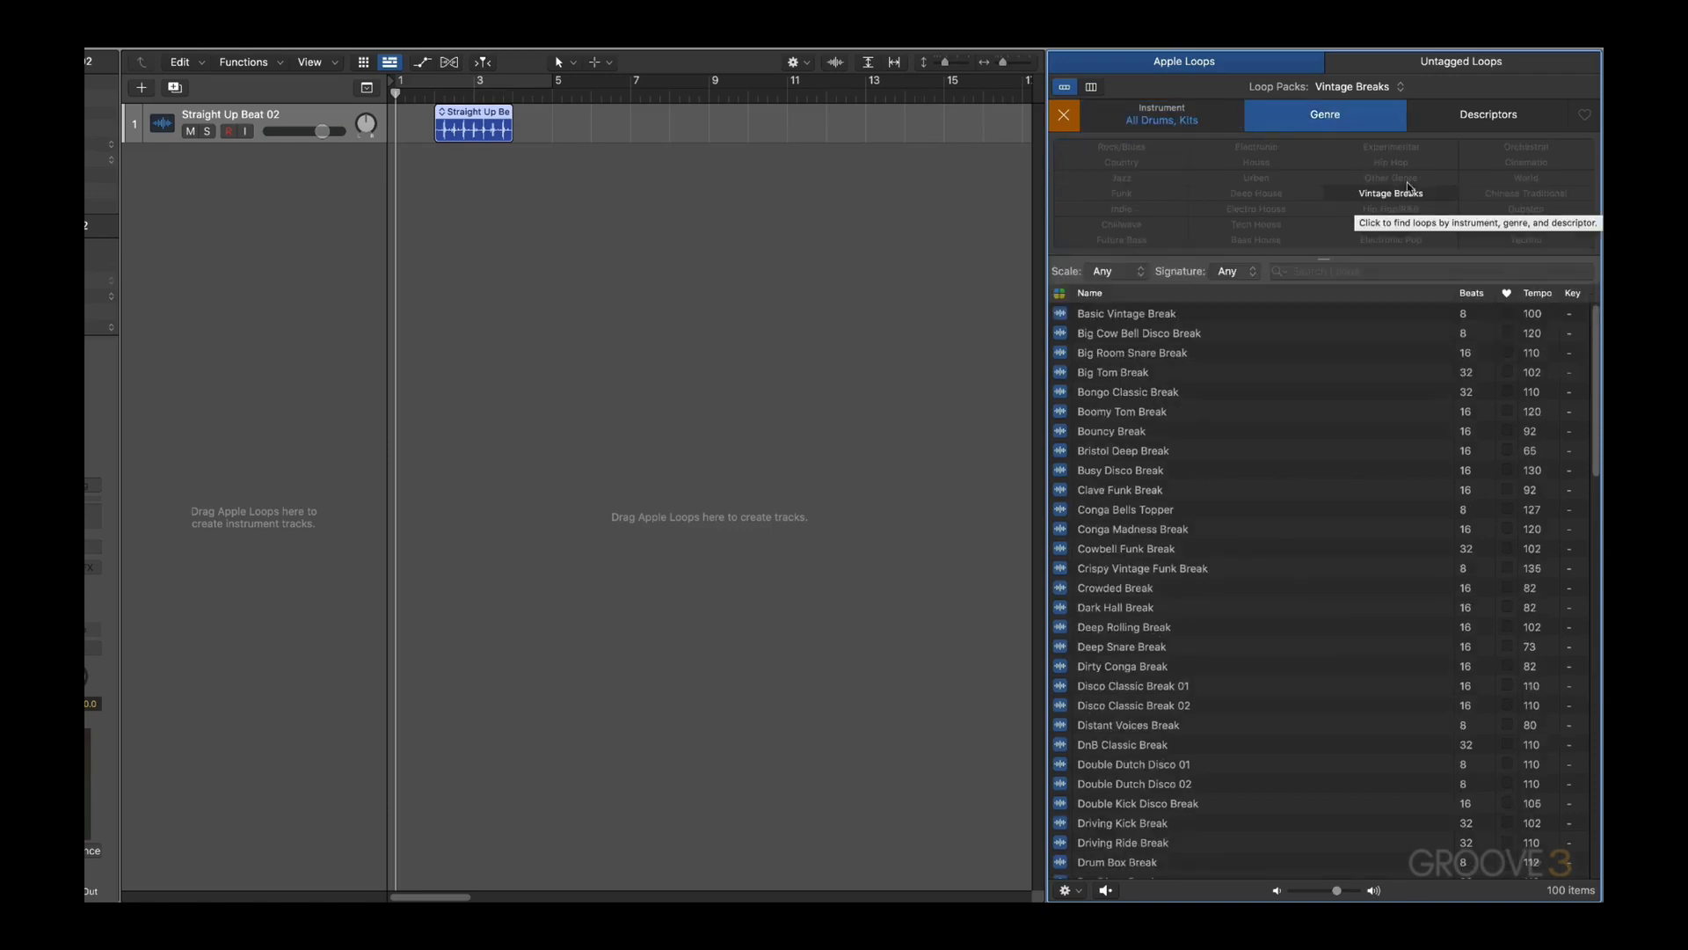
{"action": "left_click", "coordinate": [1487, 117]}
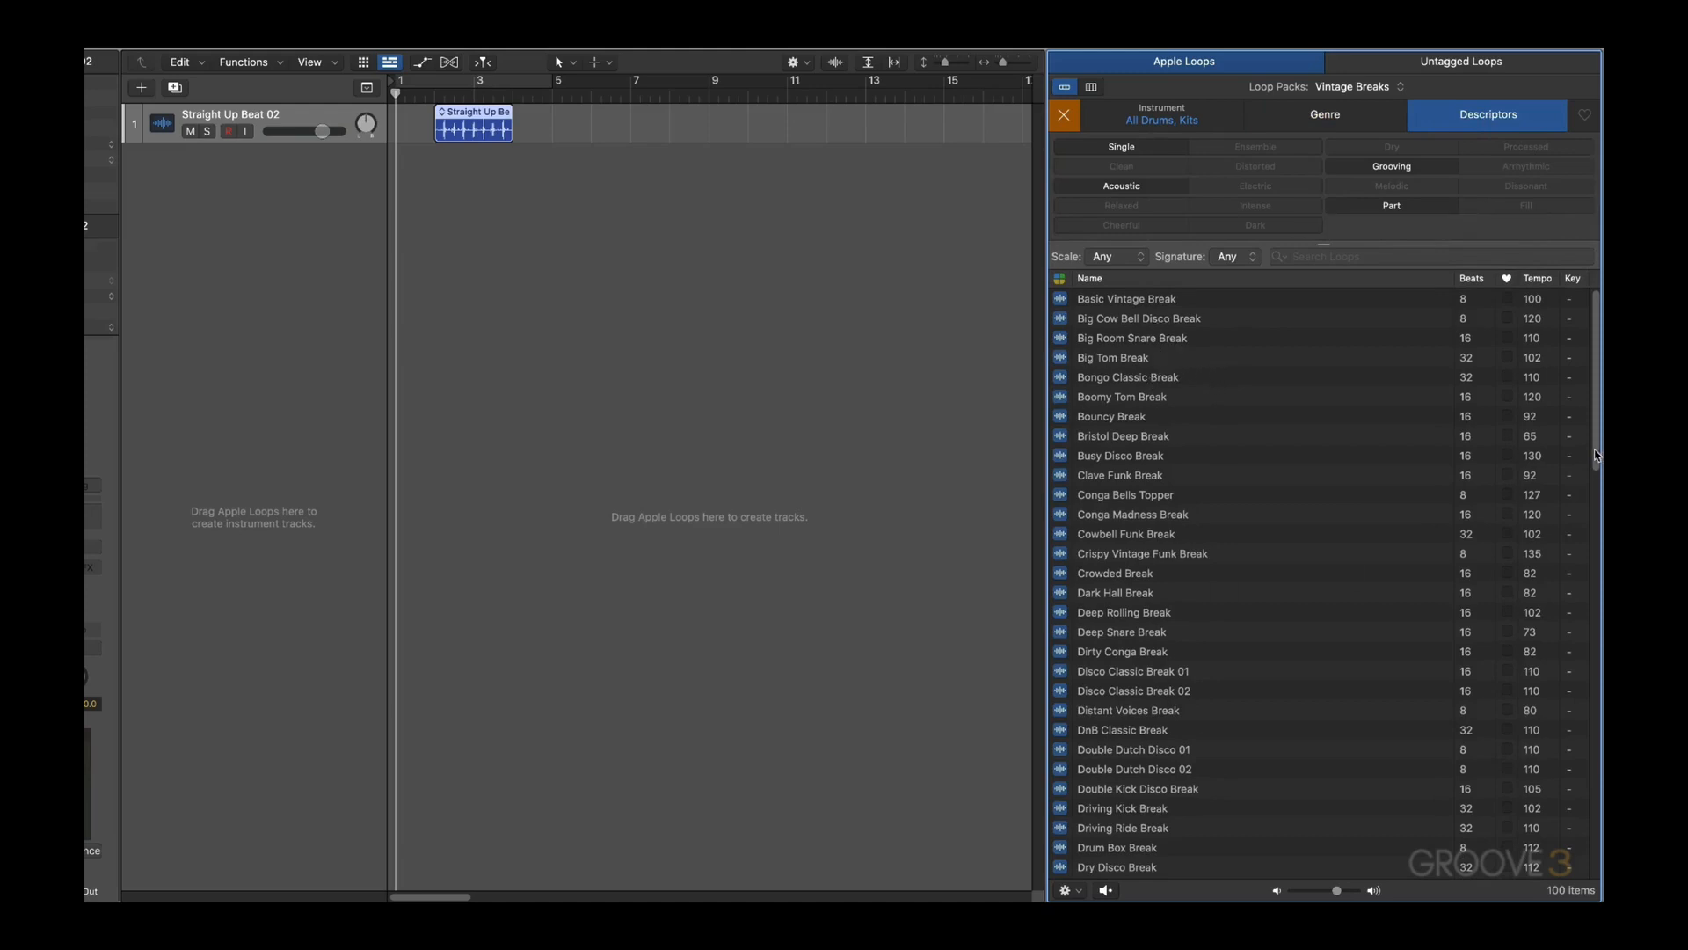
Step: Look through the filtered loops and sort them by name, then by beats in descending order
{"action": "mouse_move", "coordinate": [1597, 456]}
{"action": "left_mouse_down"}
{"action": "mouse_move", "coordinate": [1598, 853]}
{"action": "mouse_move", "coordinate": [1597, 427]}
{"action": "left_mouse_up"}
{"action": "left_click", "coordinate": [1096, 281]}
{"action": "left_click", "coordinate": [1096, 281]}
{"action": "left_click", "coordinate": [1470, 279]}
{"action": "left_click", "coordinate": [1471, 279]}
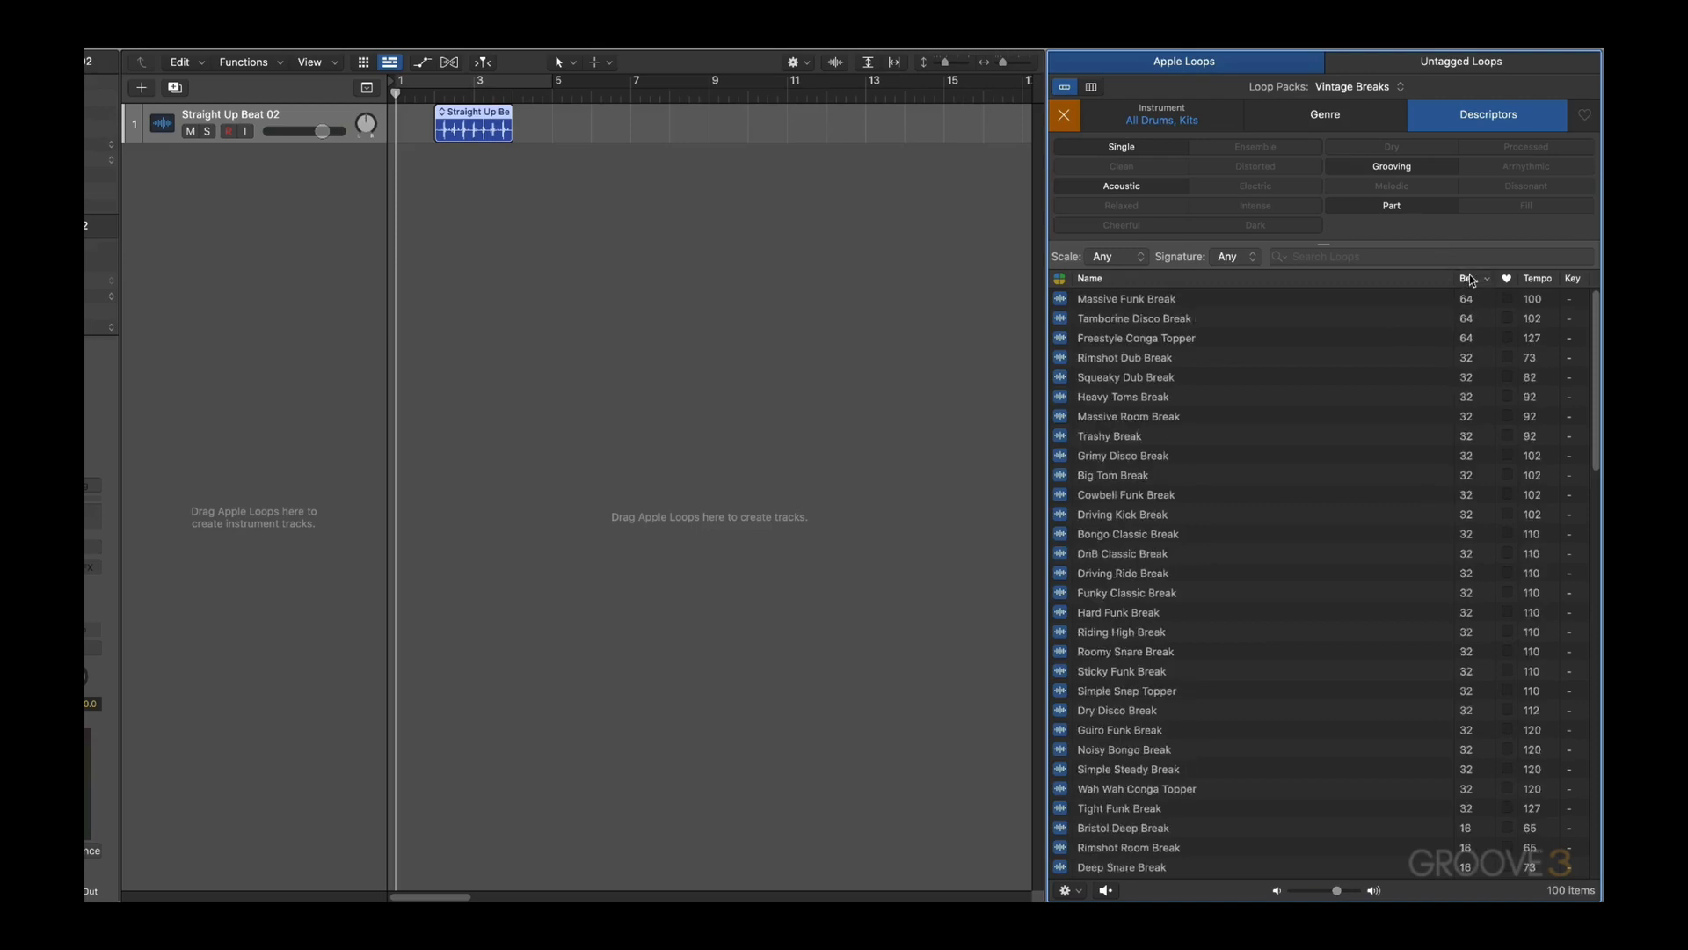
Step: Sort the loops by ascending tempo and move the Tempo column in front of the Beats column
{"action": "left_click", "coordinate": [1539, 280]}
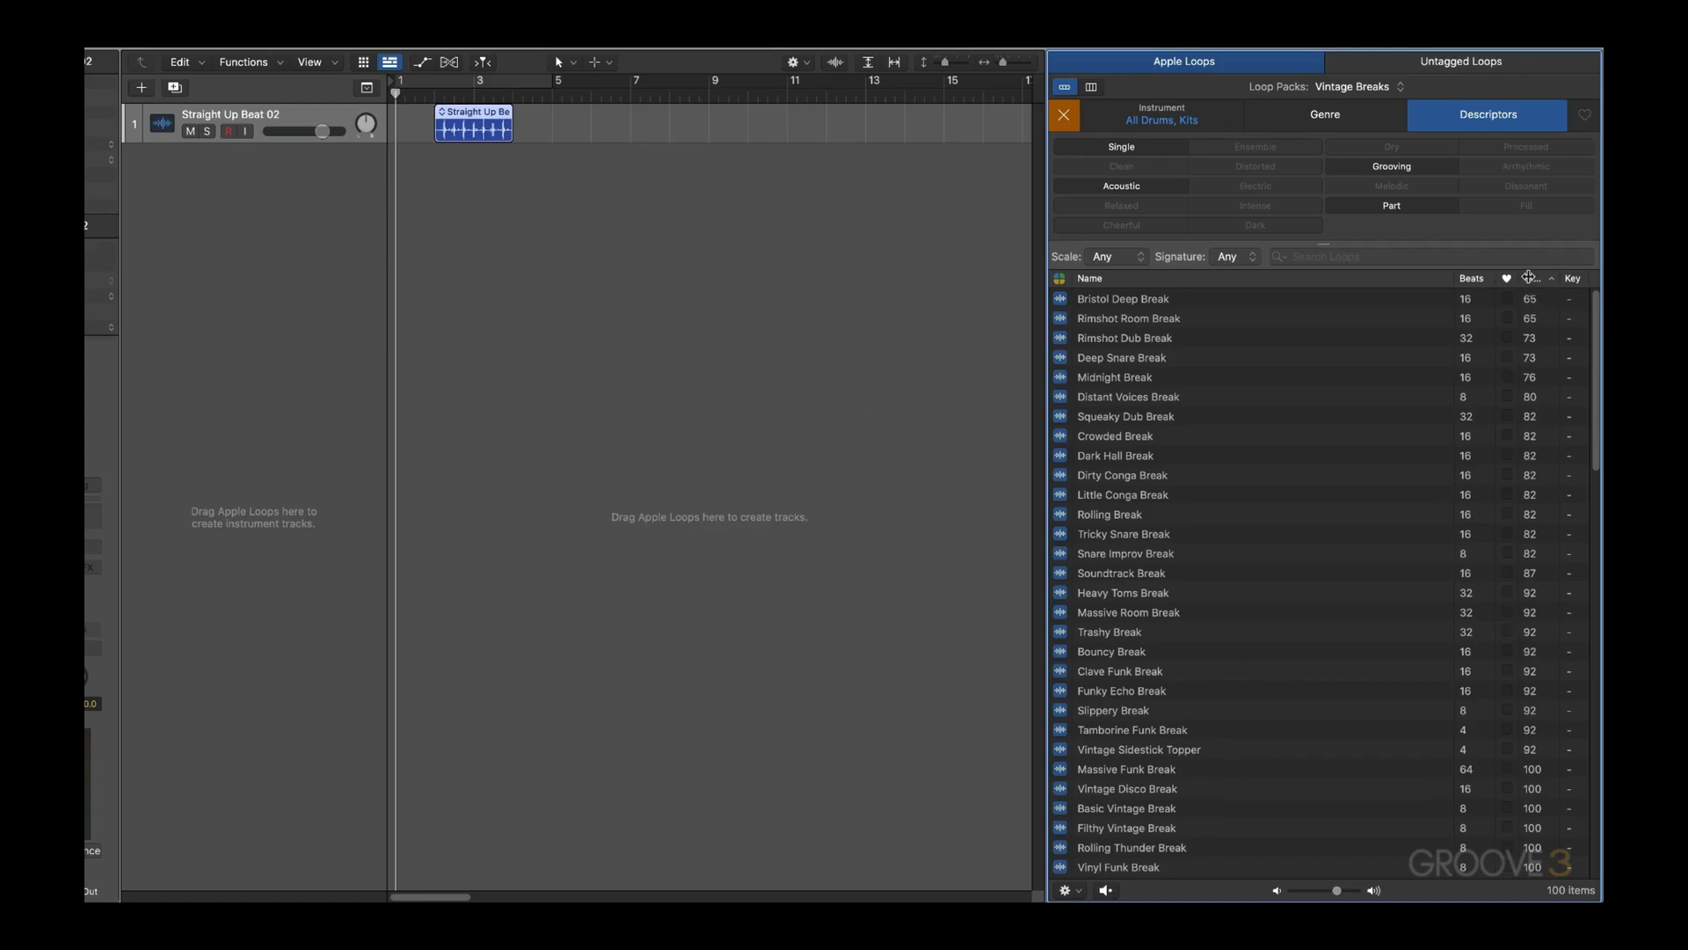
{"action": "left_click_drag", "start_coordinate": [1517, 278], "coordinate": [1440, 282]}
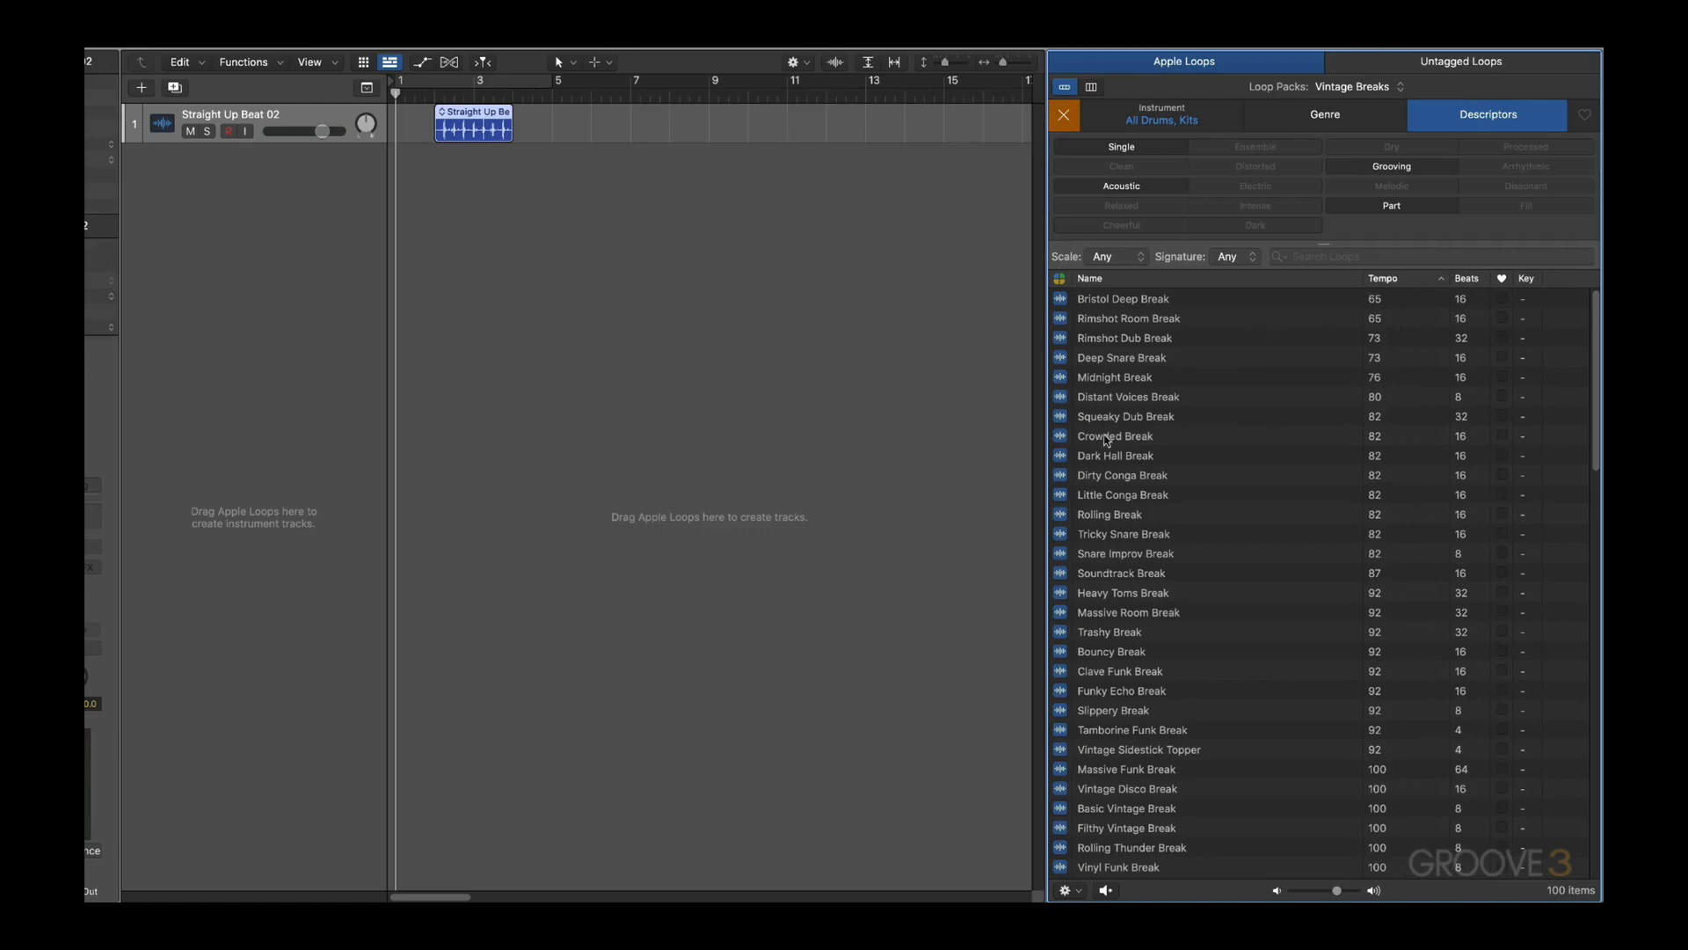
{"action": "left_click", "coordinate": [1389, 282]}
{"action": "left_click", "coordinate": [1390, 281]}
{"action": "scroll", "coordinate": [1595, 366], "scroll_direction": "down", "scroll_amount": 5}
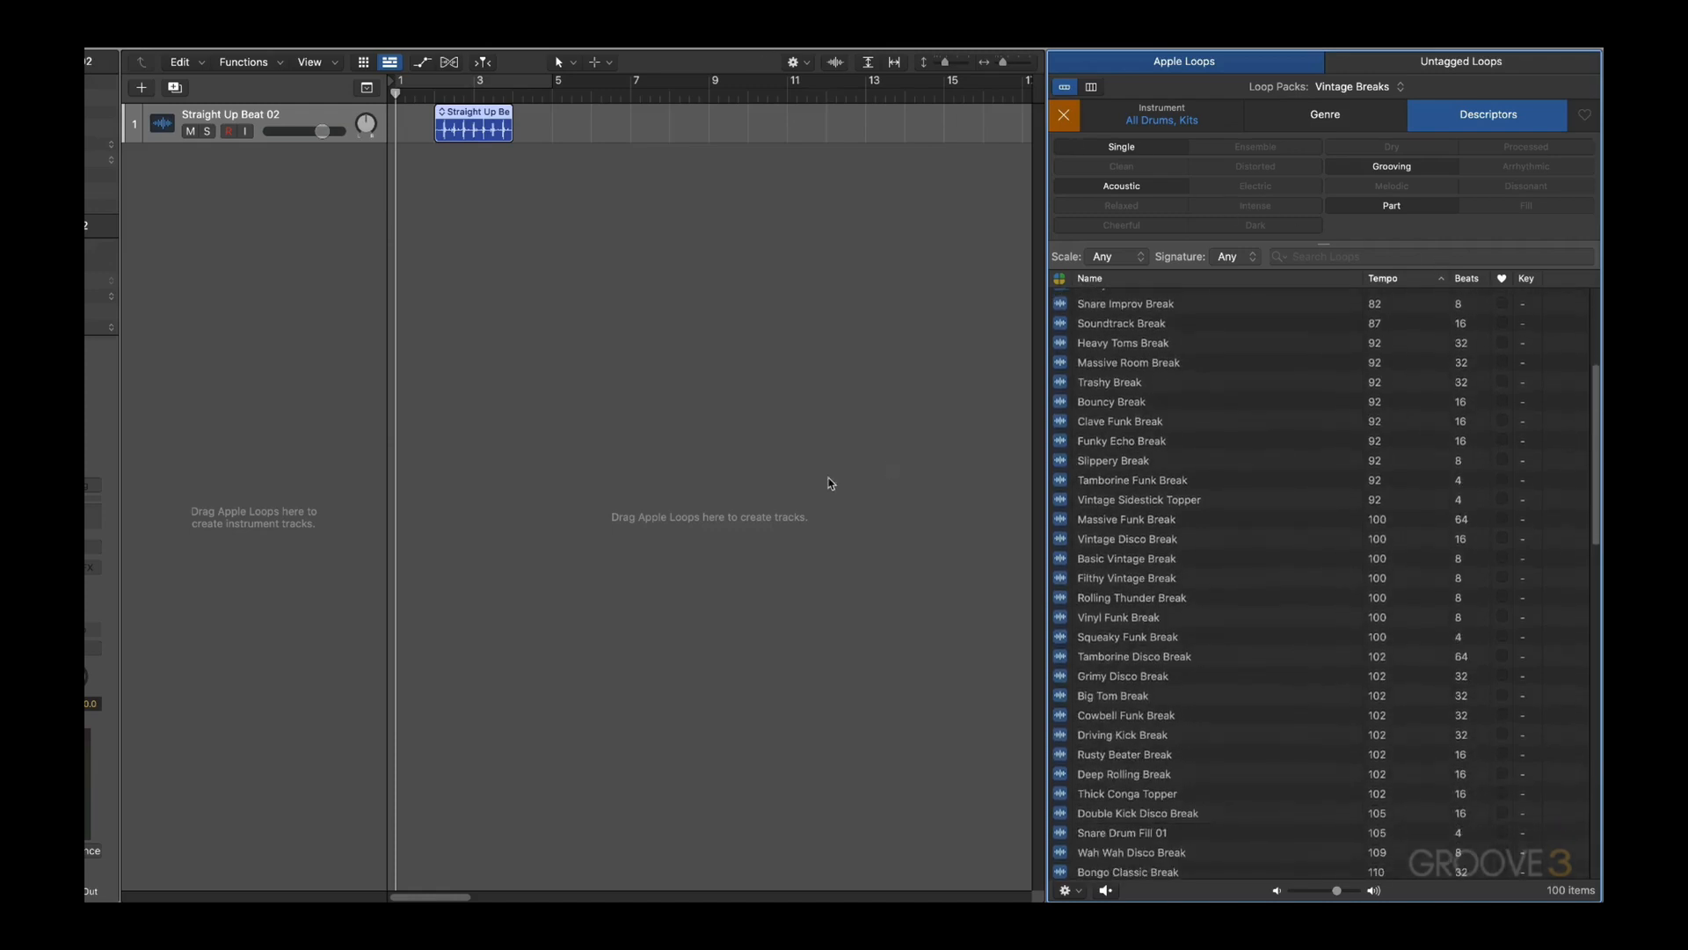
Step: Preview several vintage drum loops, including Vintage Disco Break, Funky Echo Break, Bouncy Break and Thick Conga Topper, ending with Deep Rolling Break
{"action": "left_click", "coordinate": [1101, 540]}
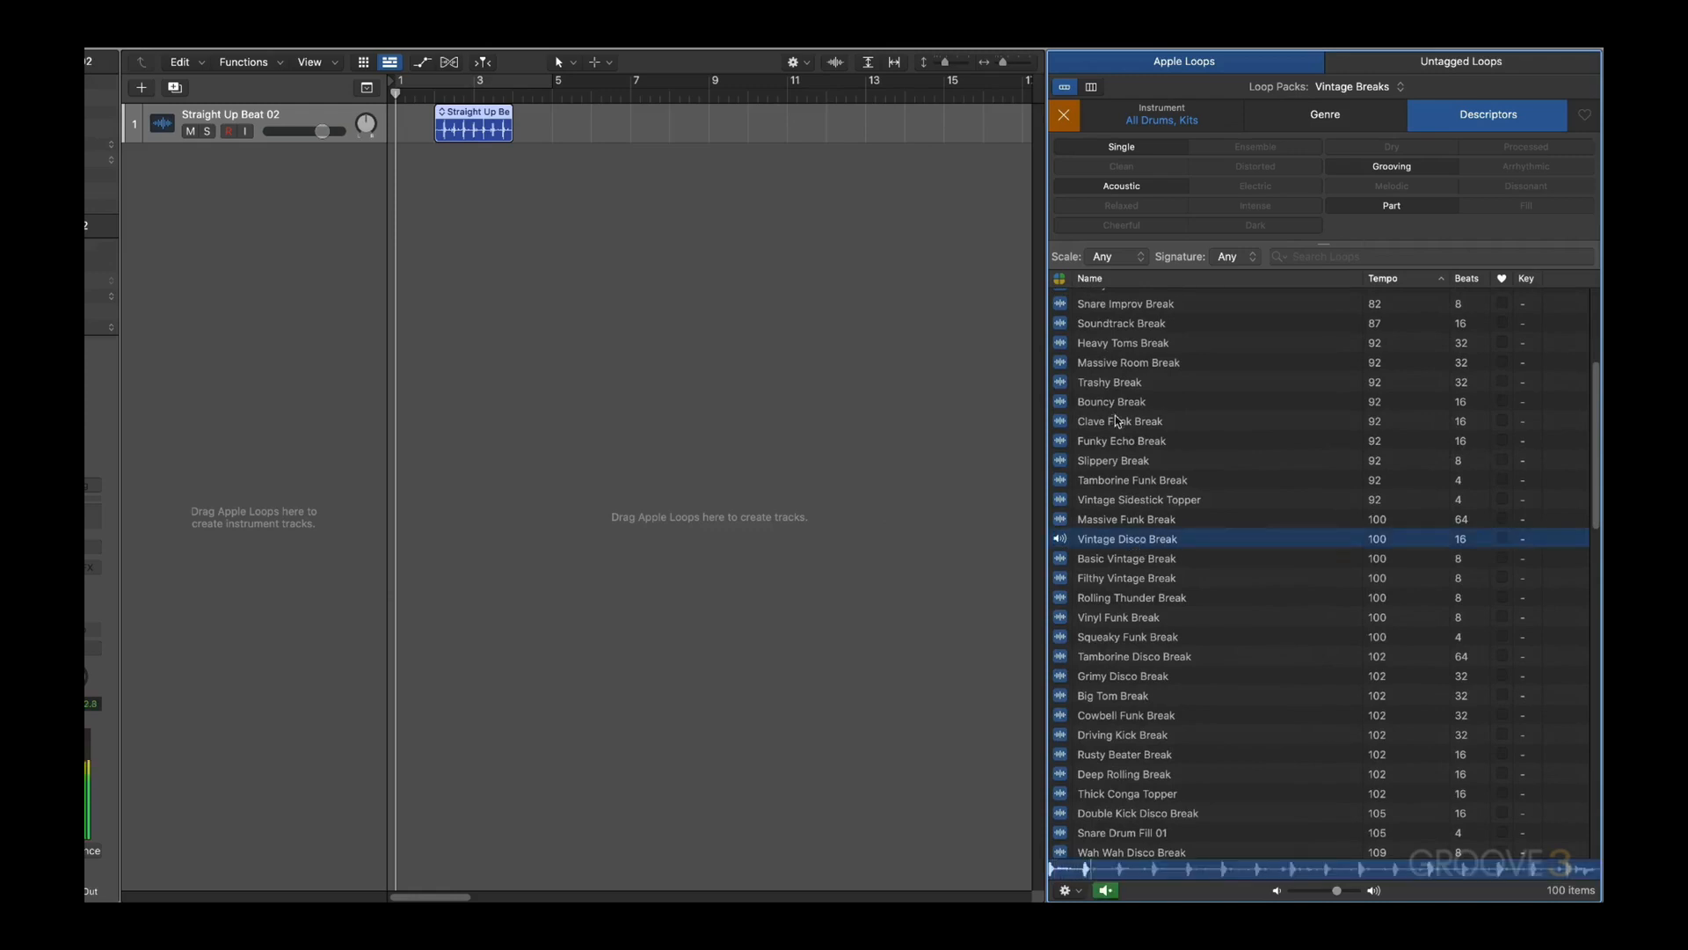
{"action": "left_click", "coordinate": [1124, 442]}
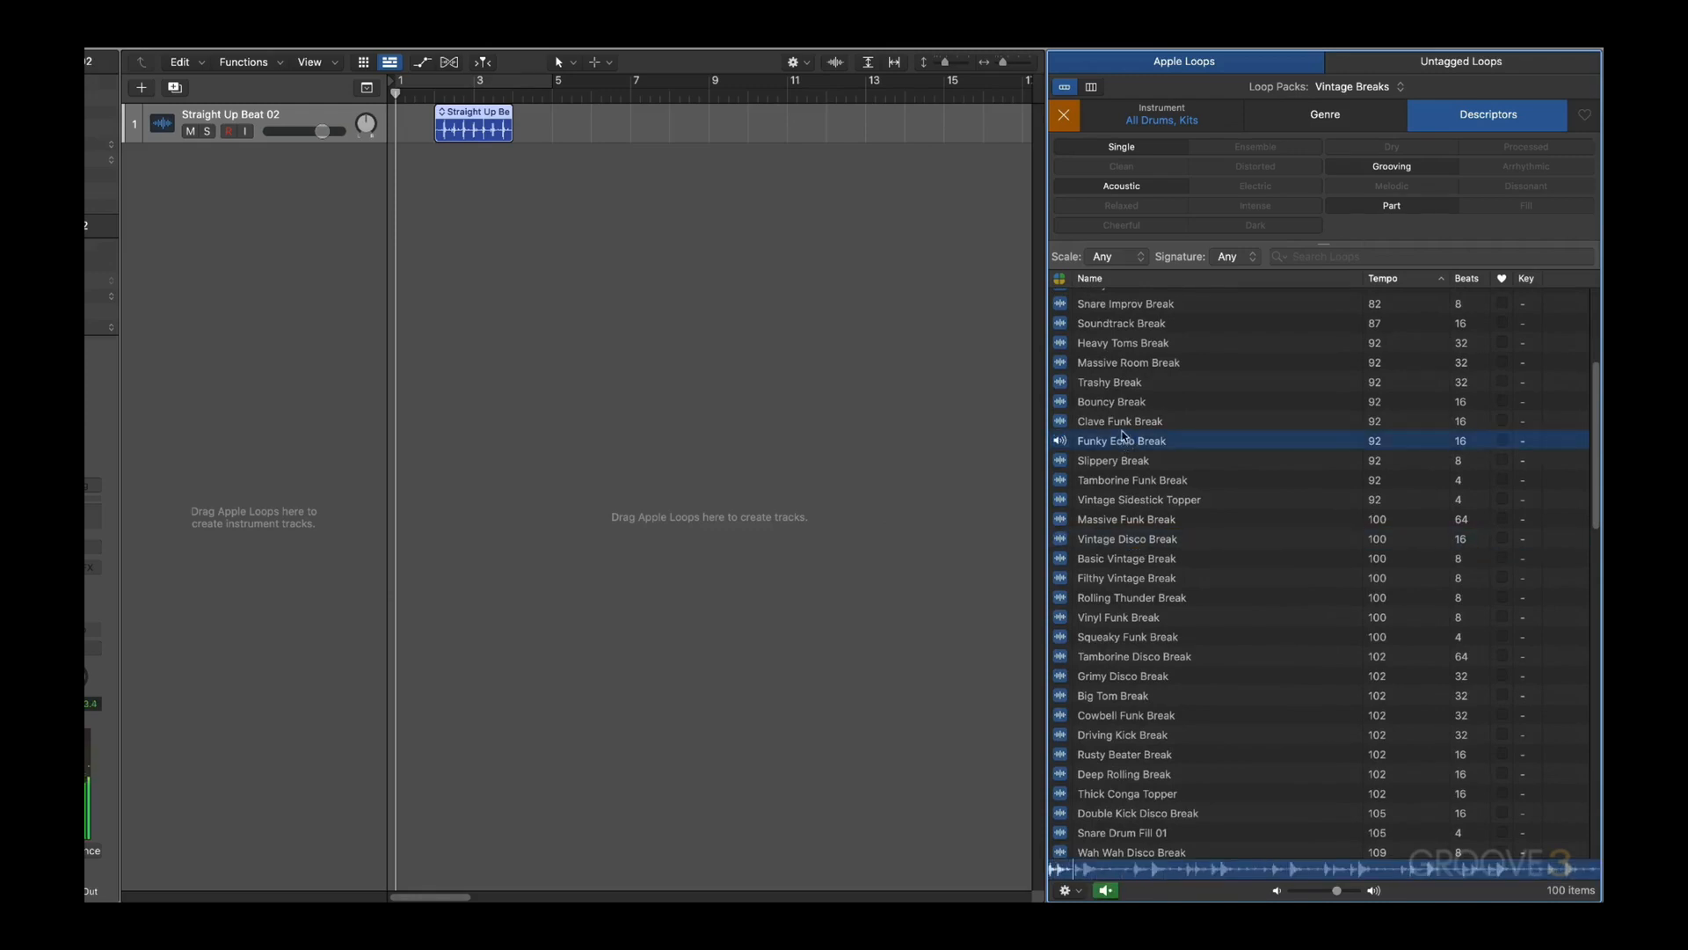
{"action": "left_click", "coordinate": [1115, 403]}
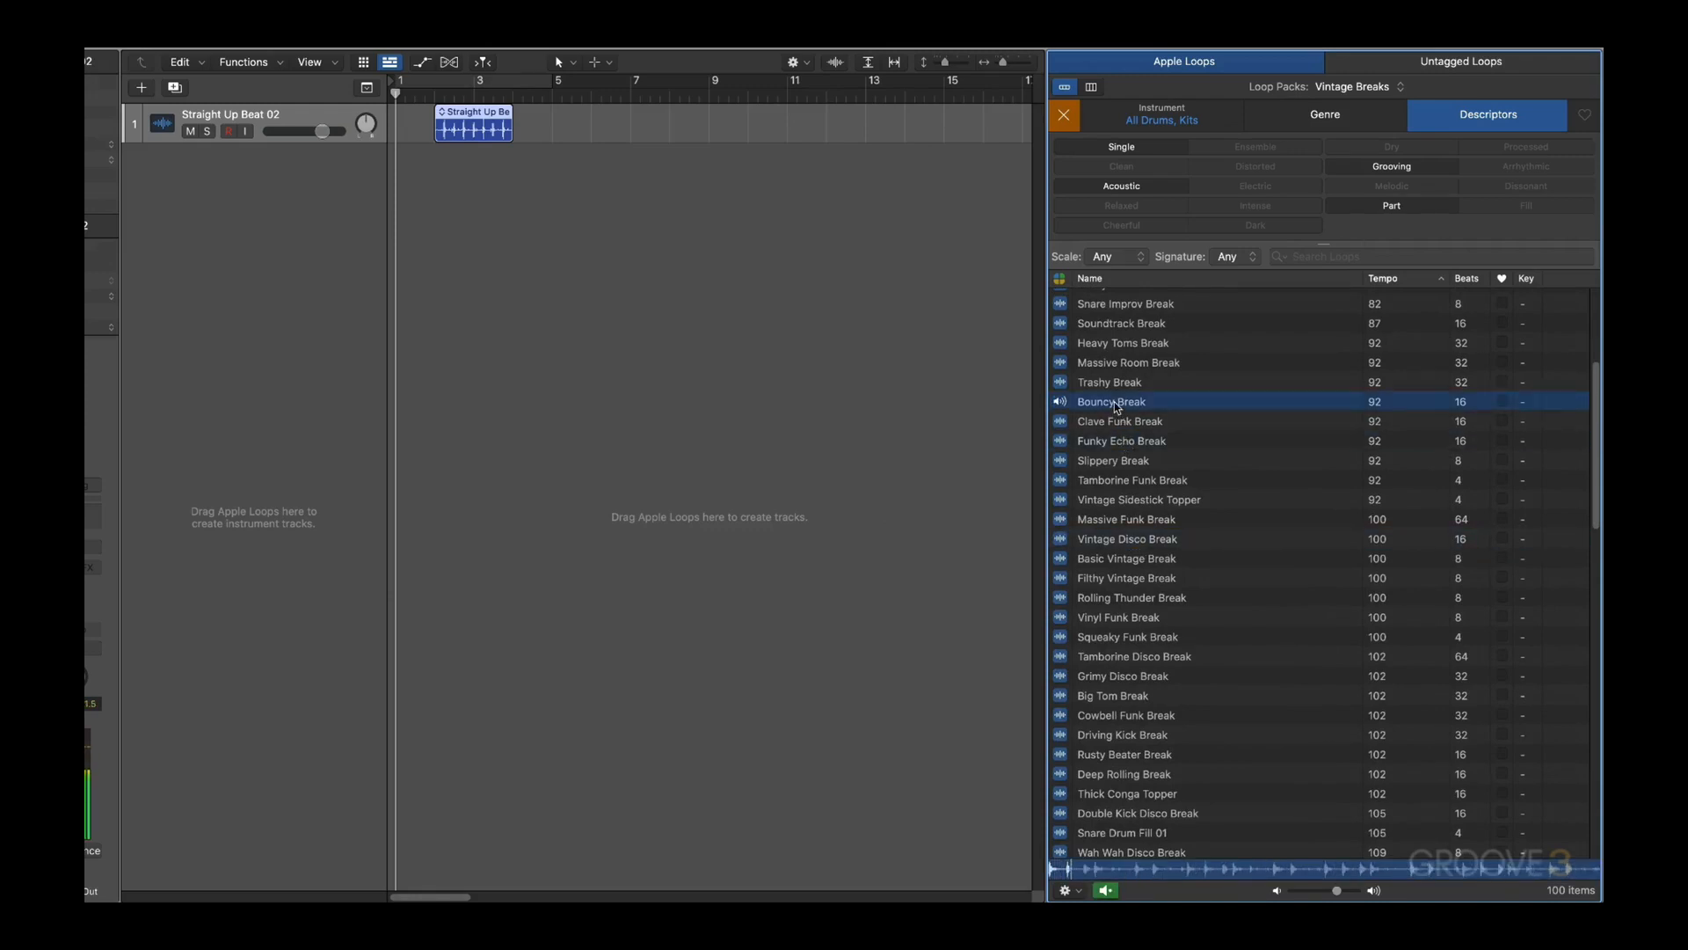
{"action": "left_click", "coordinate": [1122, 678]}
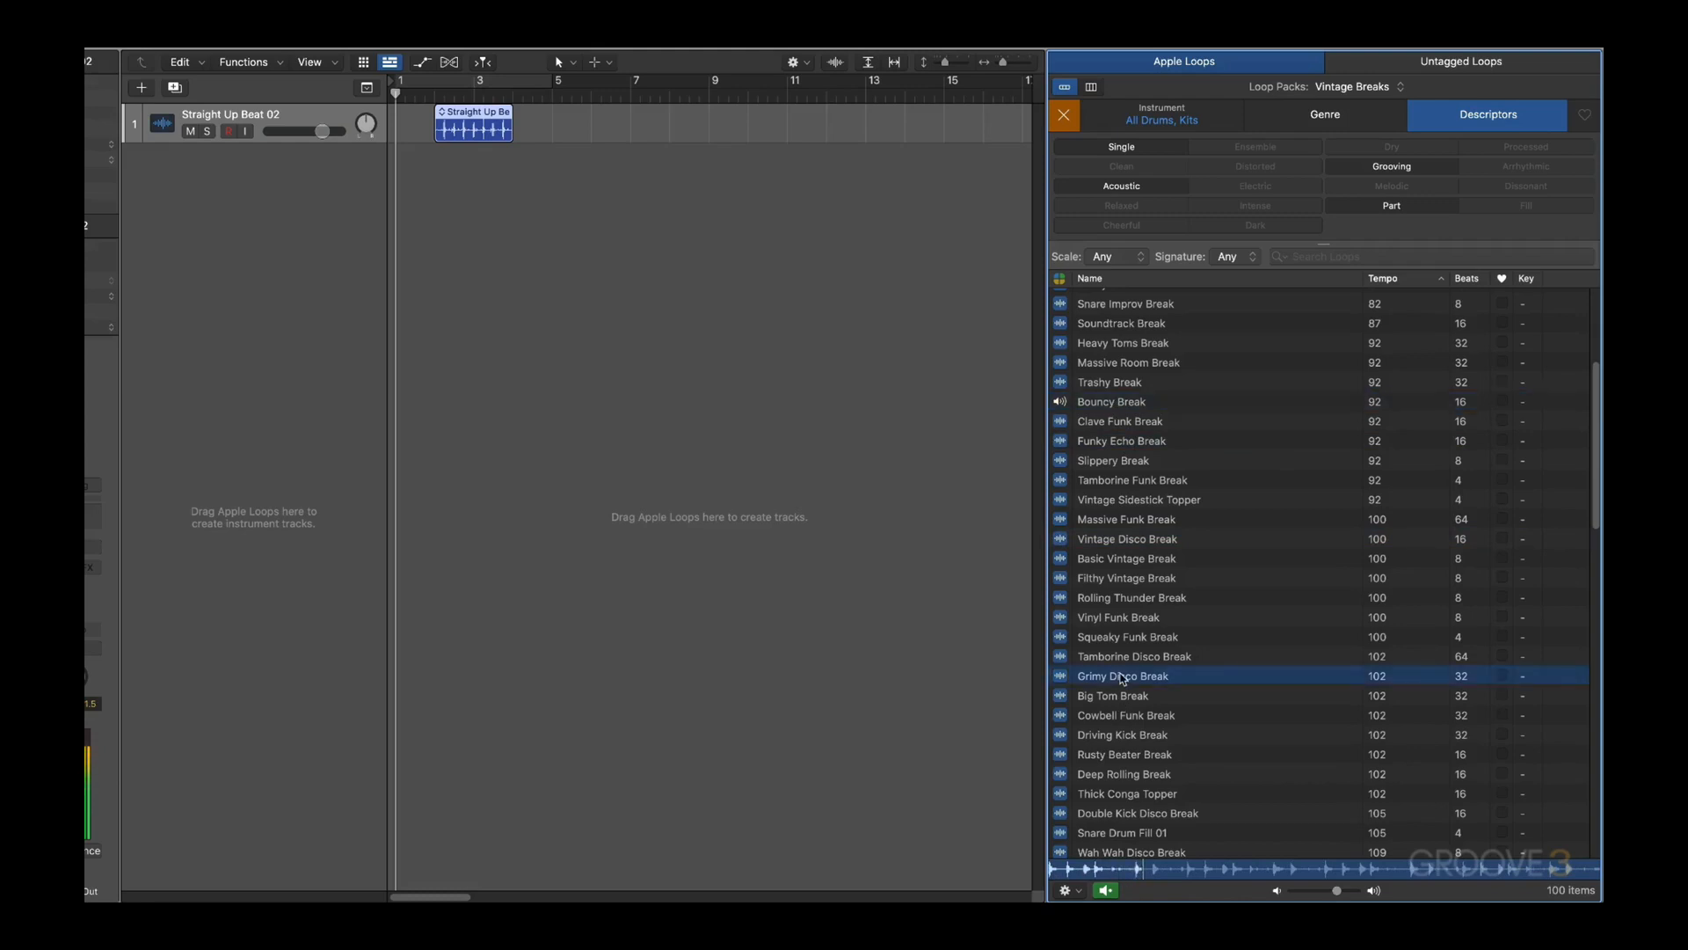
{"action": "left_click", "coordinate": [1130, 756]}
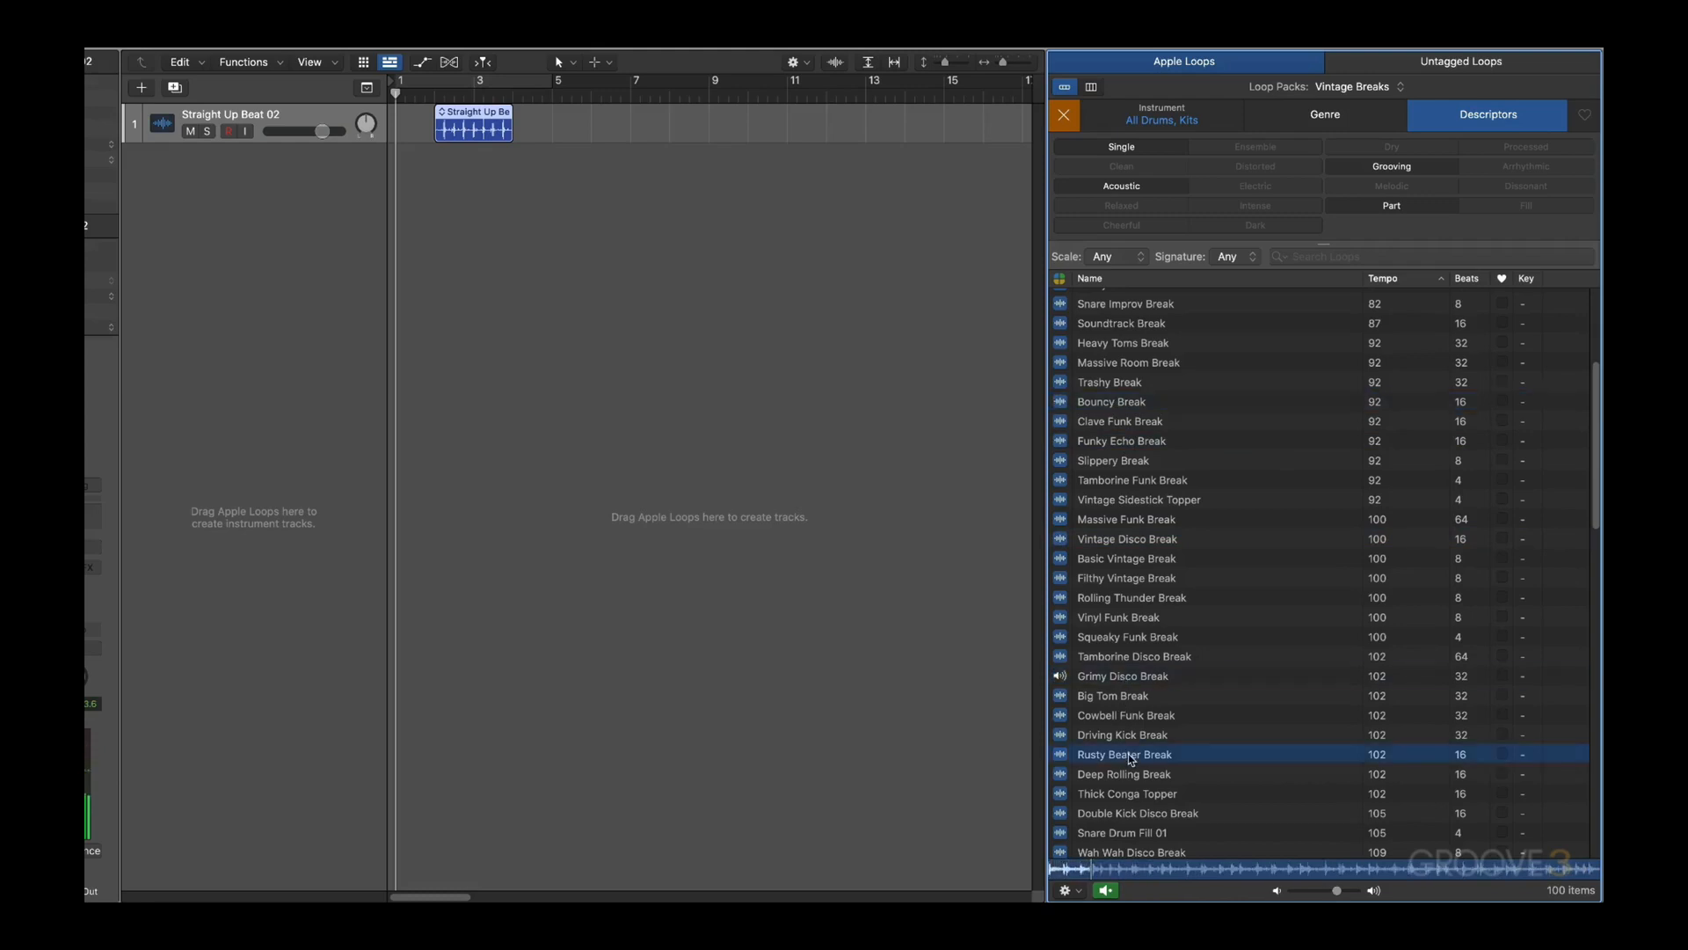
{"action": "left_click", "coordinate": [1157, 852]}
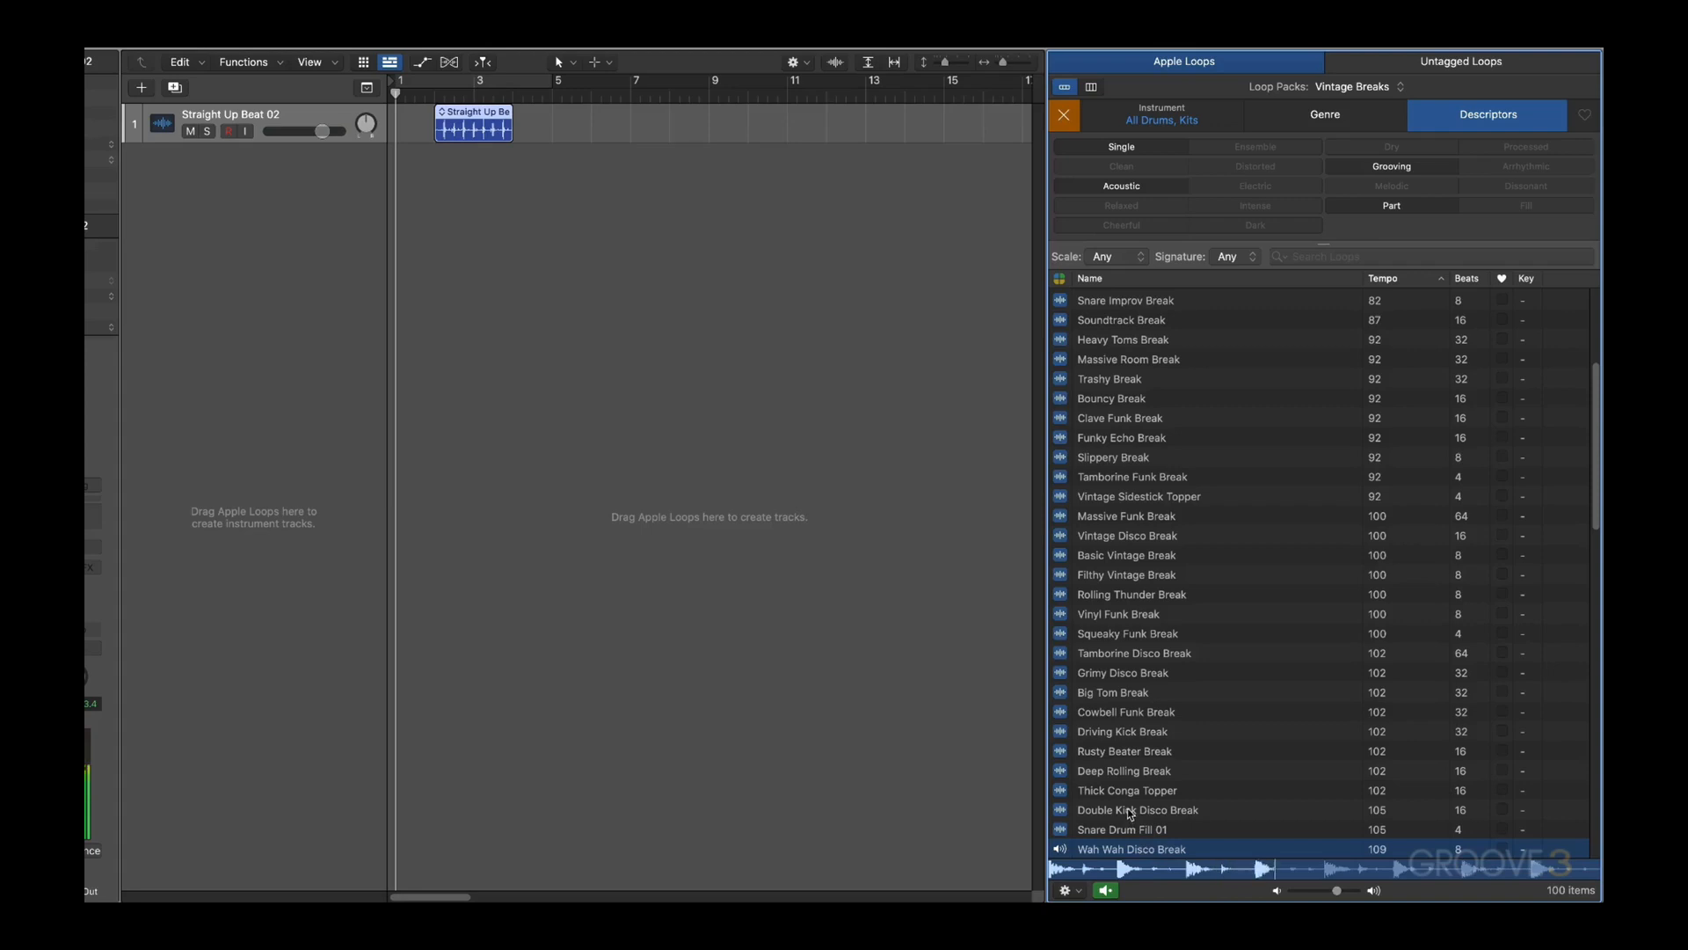
{"action": "left_click", "coordinate": [1131, 812]}
{"action": "left_click", "coordinate": [1125, 792]}
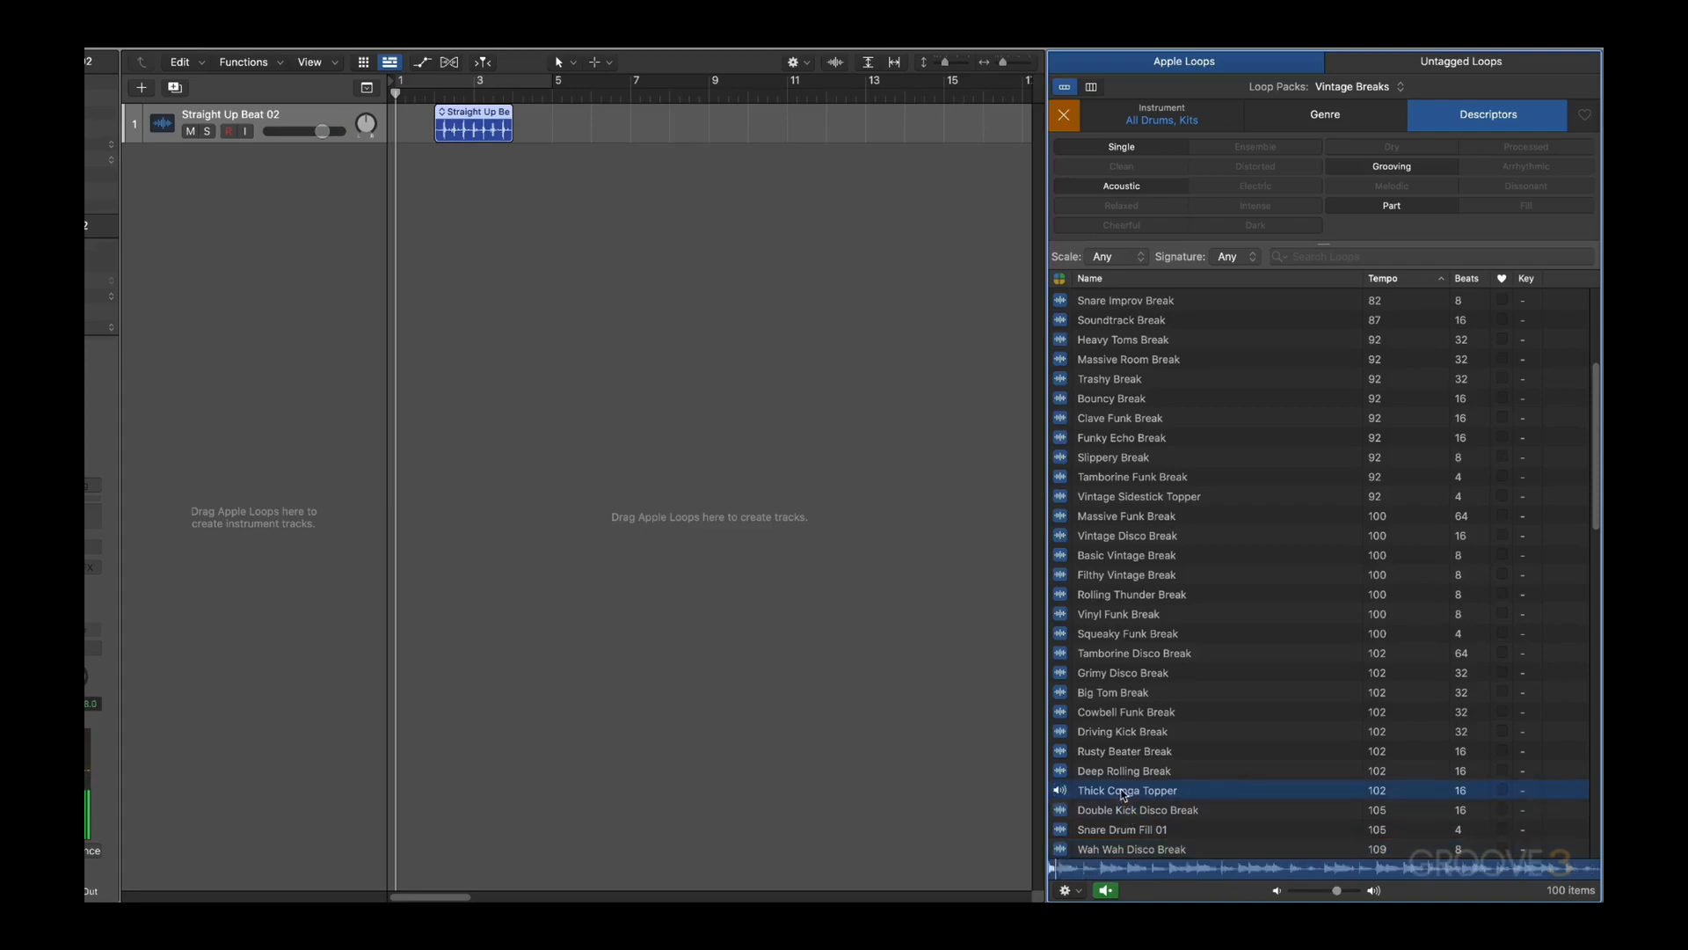
{"action": "left_click", "coordinate": [1120, 773]}
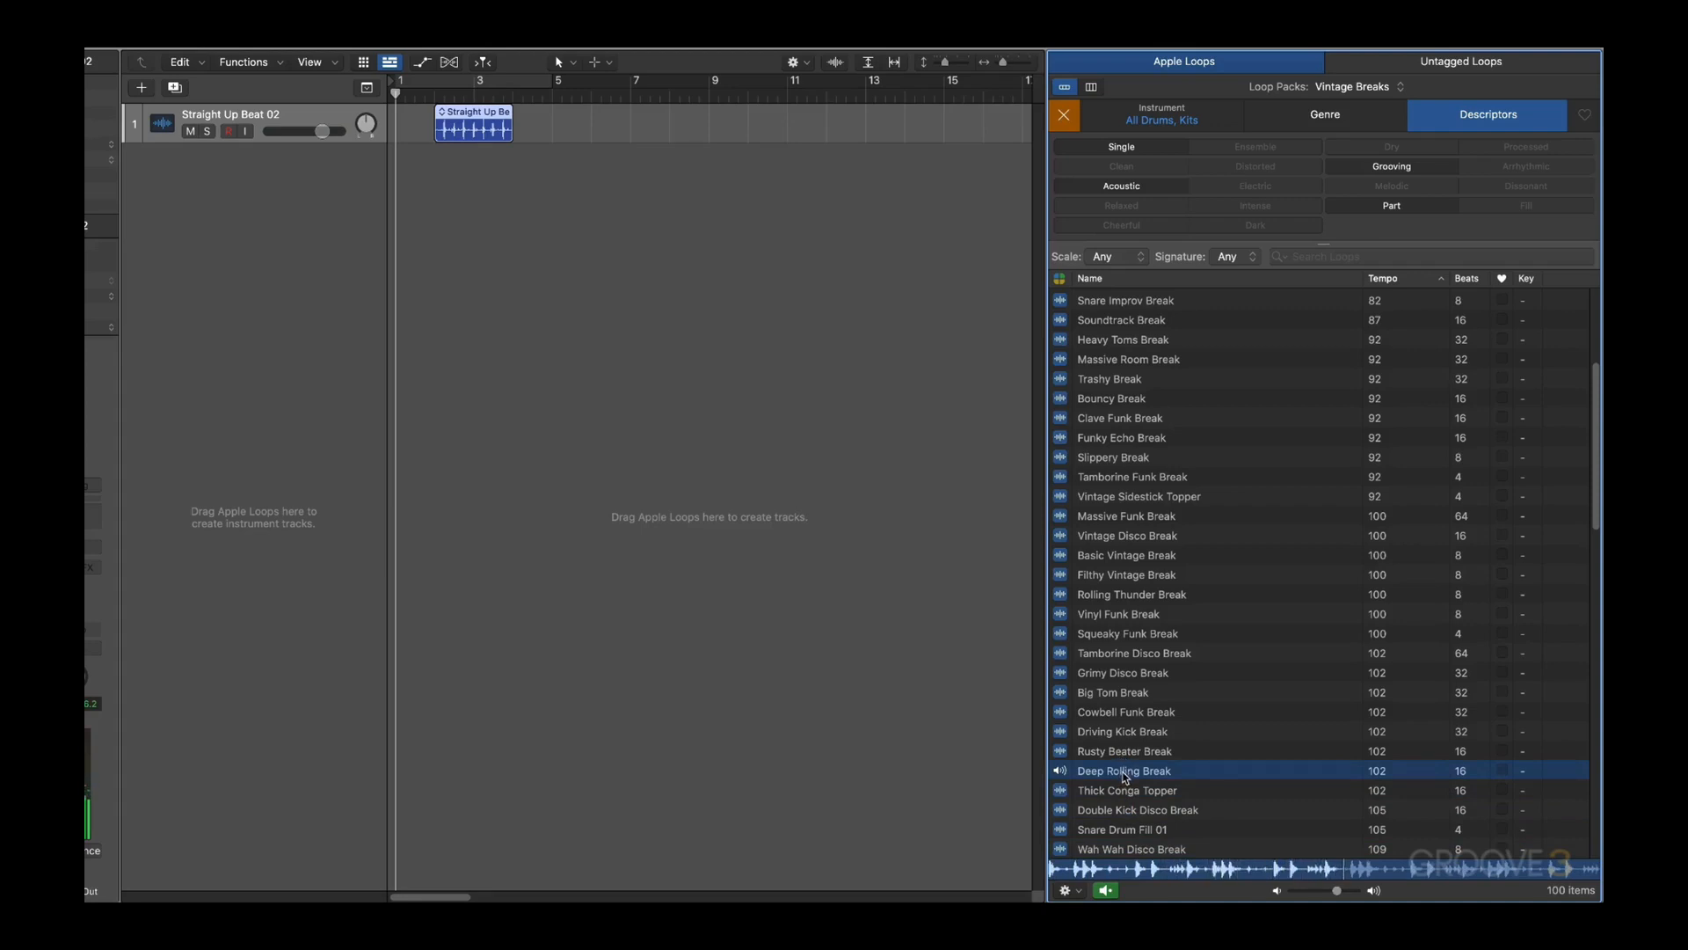
{"action": "left_click", "coordinate": [1125, 778]}
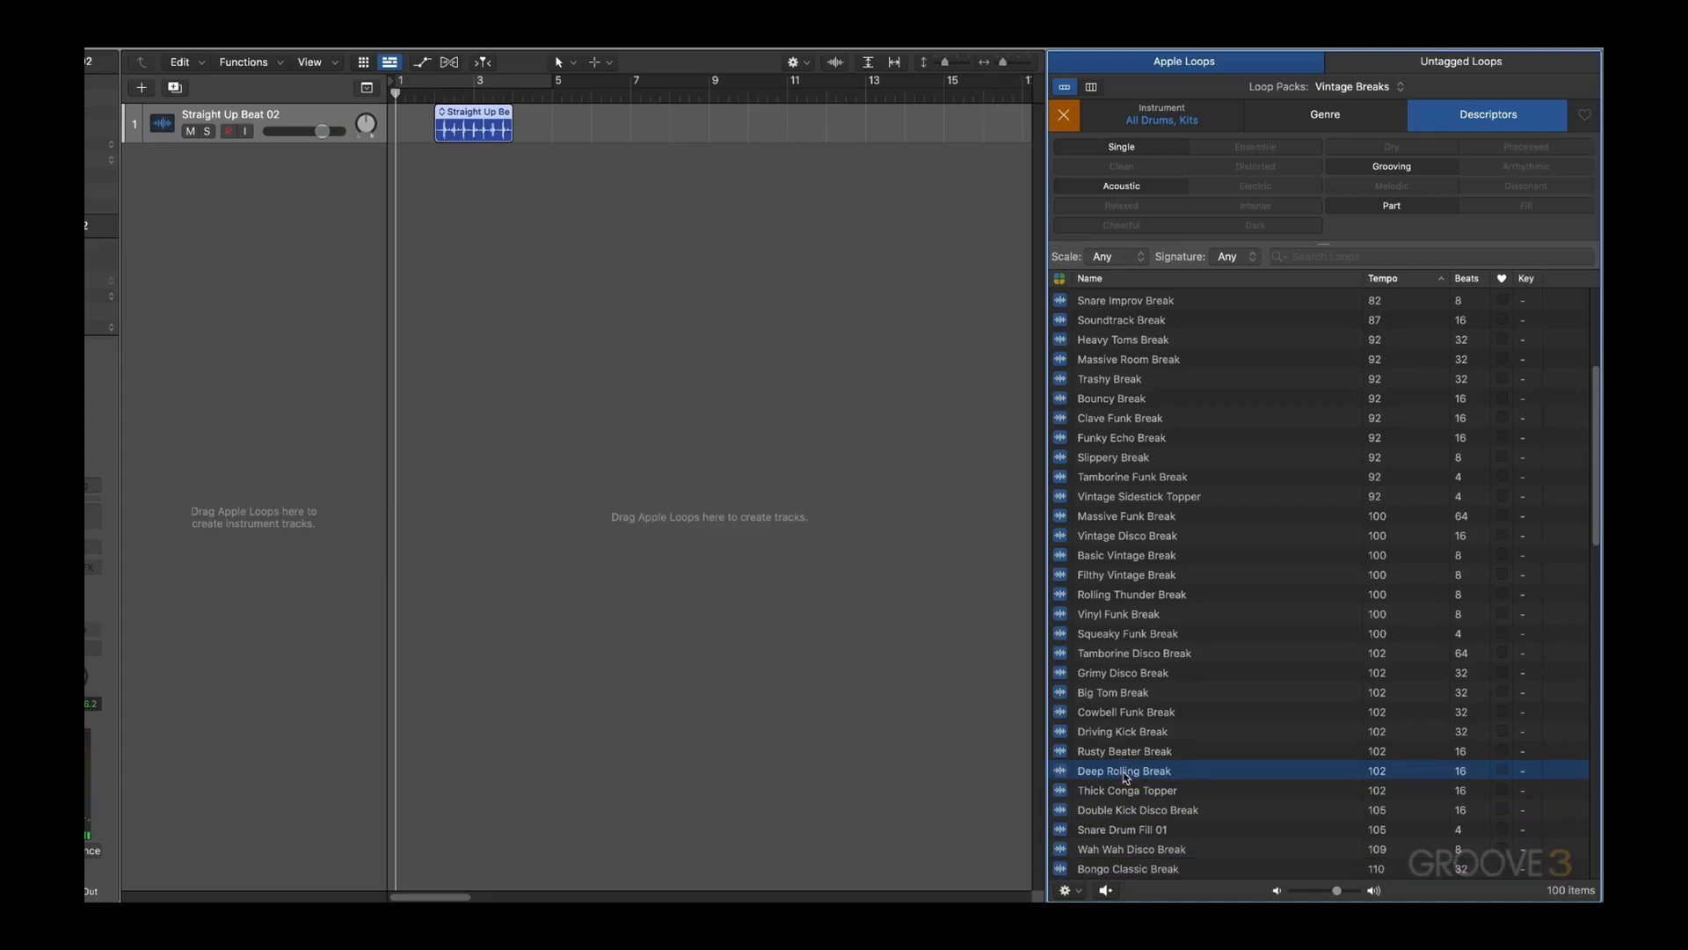
Step: Add Deep Rolling Break on a new track at bar 2 and duplicate the Straight Up Beat 02 region directly after the original
{"action": "left_click_drag", "start_coordinate": [1126, 778], "coordinate": [436, 234]}
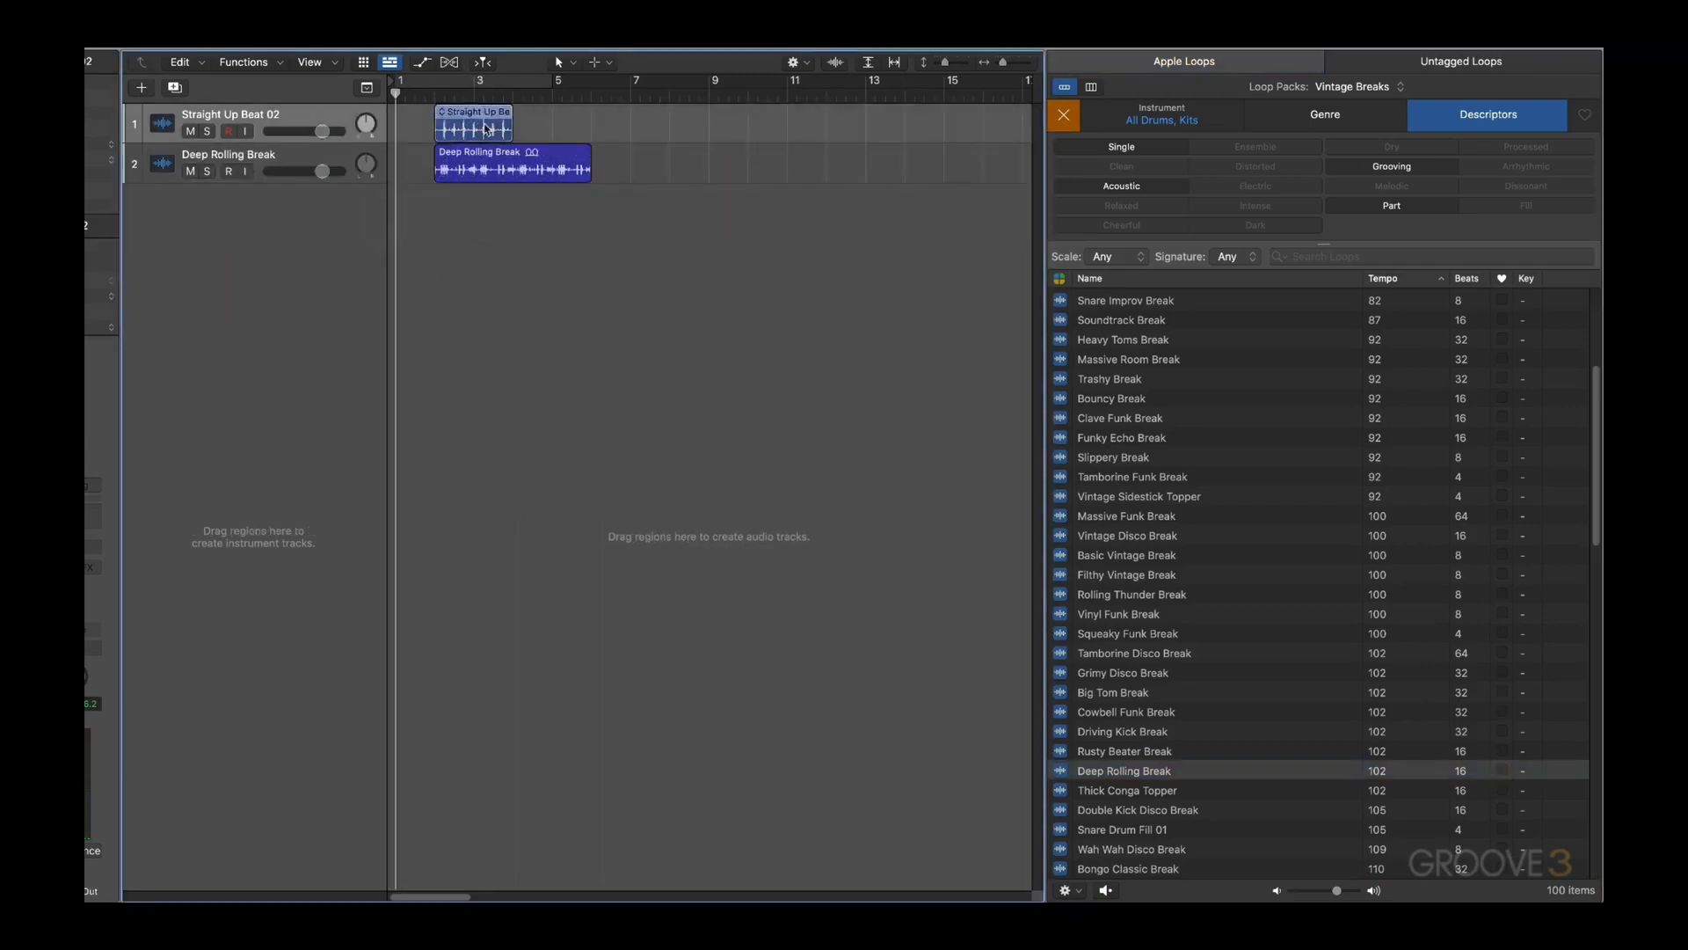
{"action": "left_click_drag", "start_coordinate": [484, 129], "coordinate": [562, 132]}
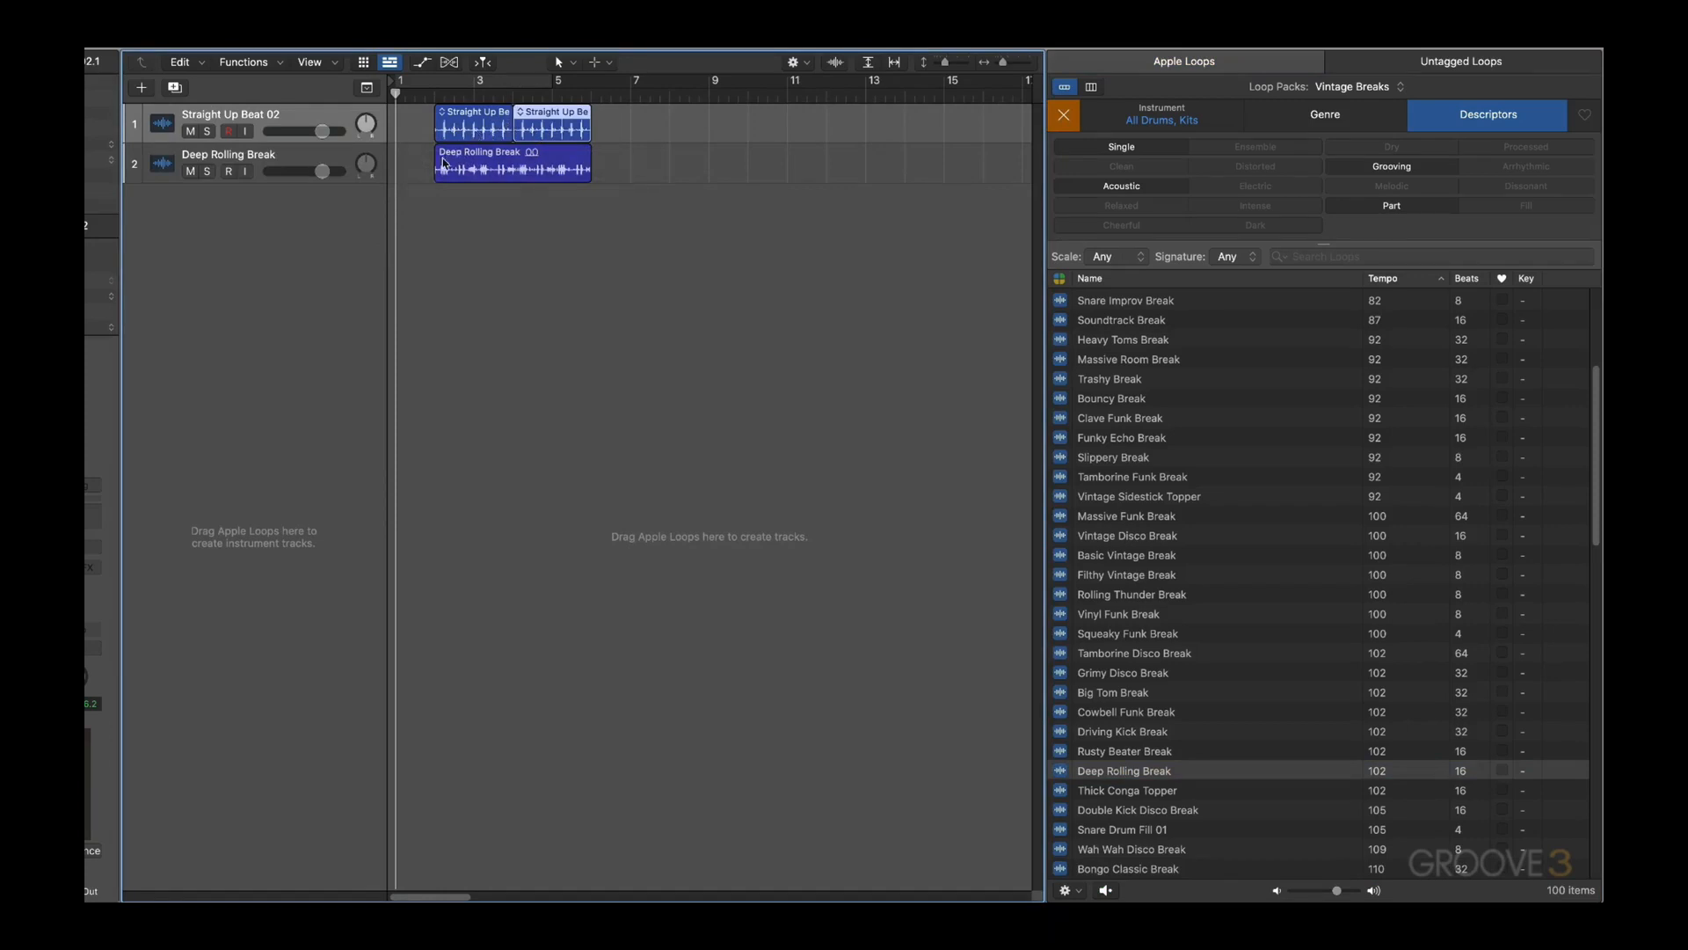
{"action": "left_click", "coordinate": [489, 208]}
{"action": "left_click", "coordinate": [481, 172]}
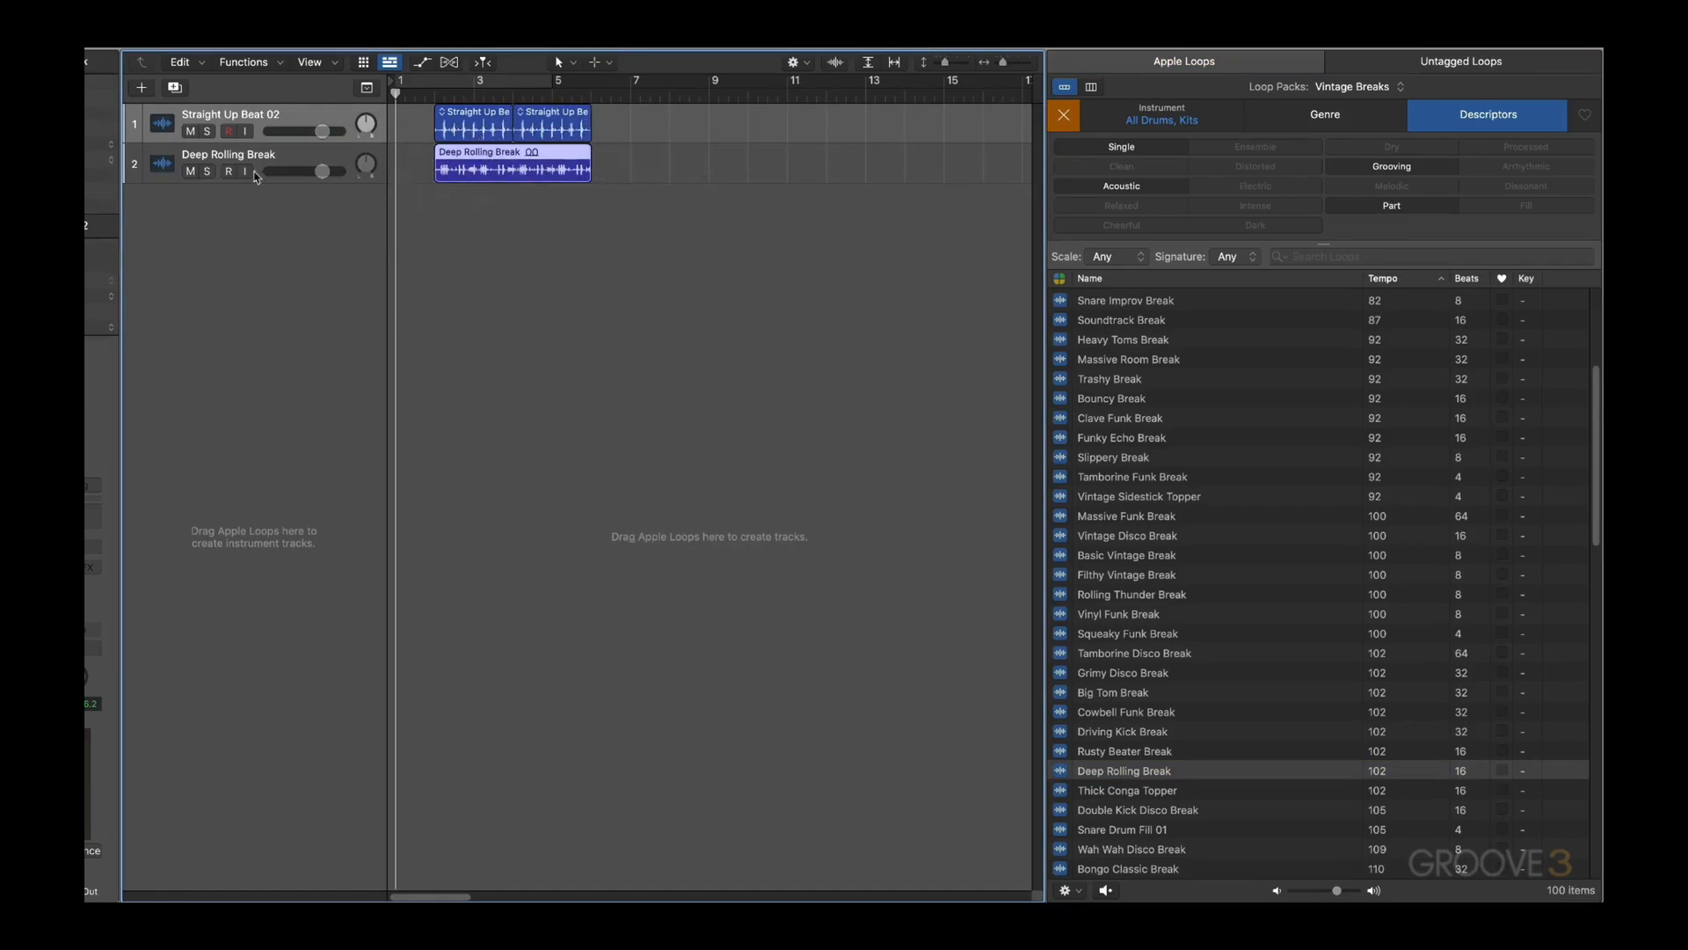
Step: Play the two drum tracks together from just before bar 2 and stop playback within the regions
{"action": "left_click", "coordinate": [430, 98]}
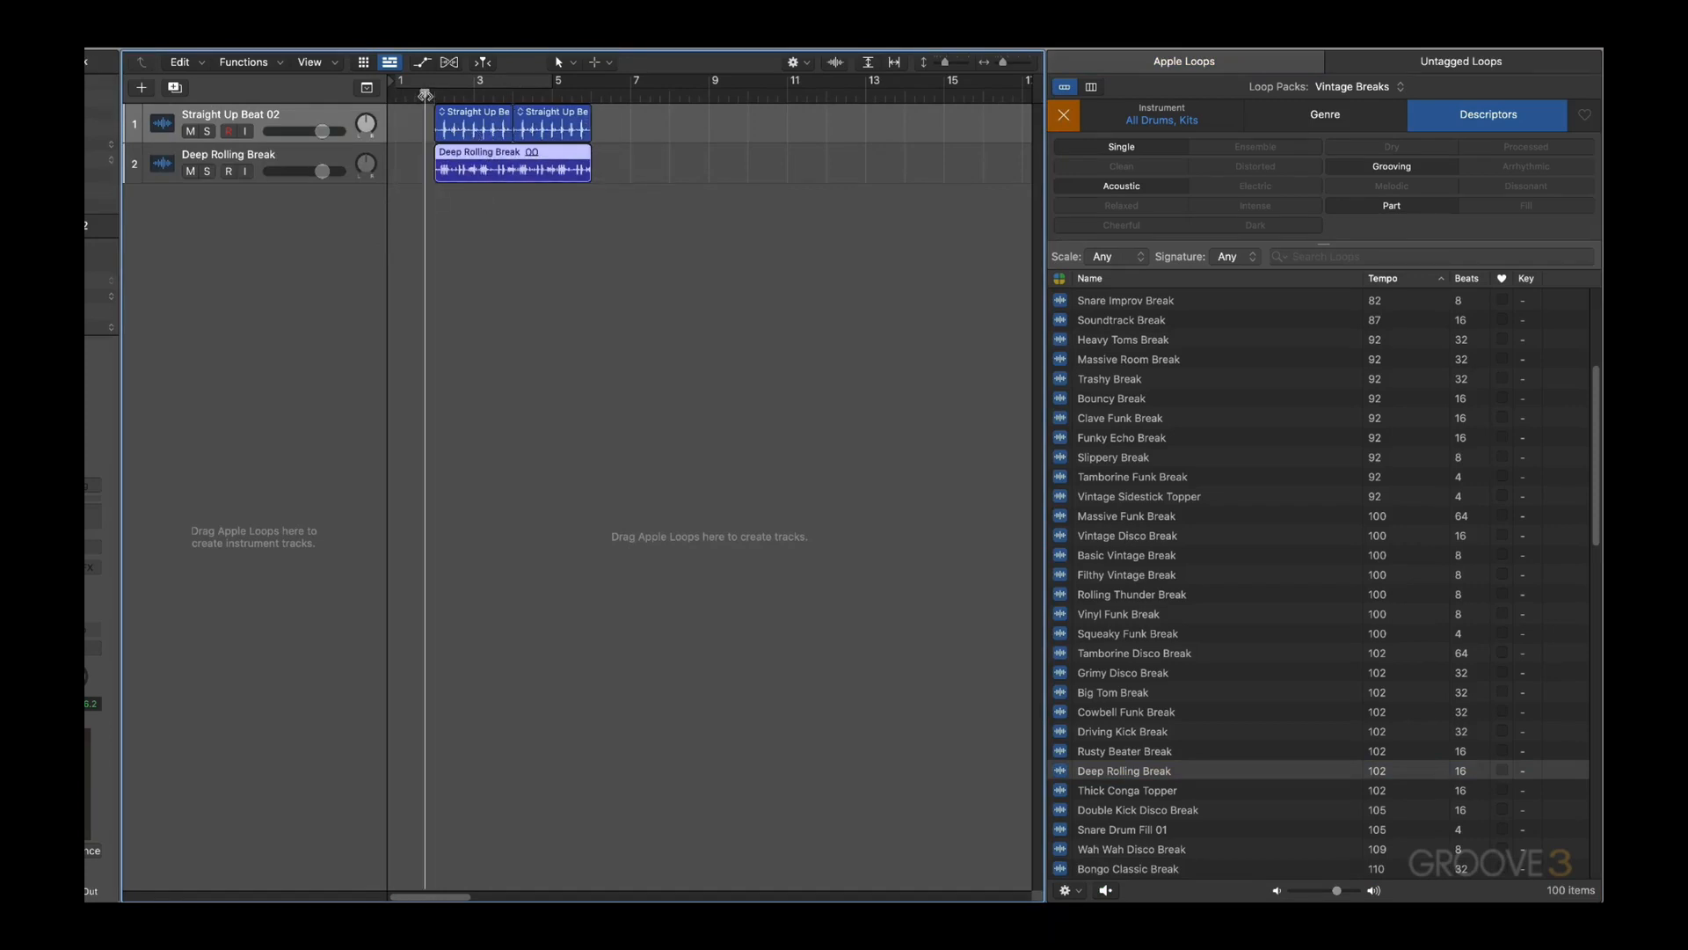
{"action": "key", "text": "space"}
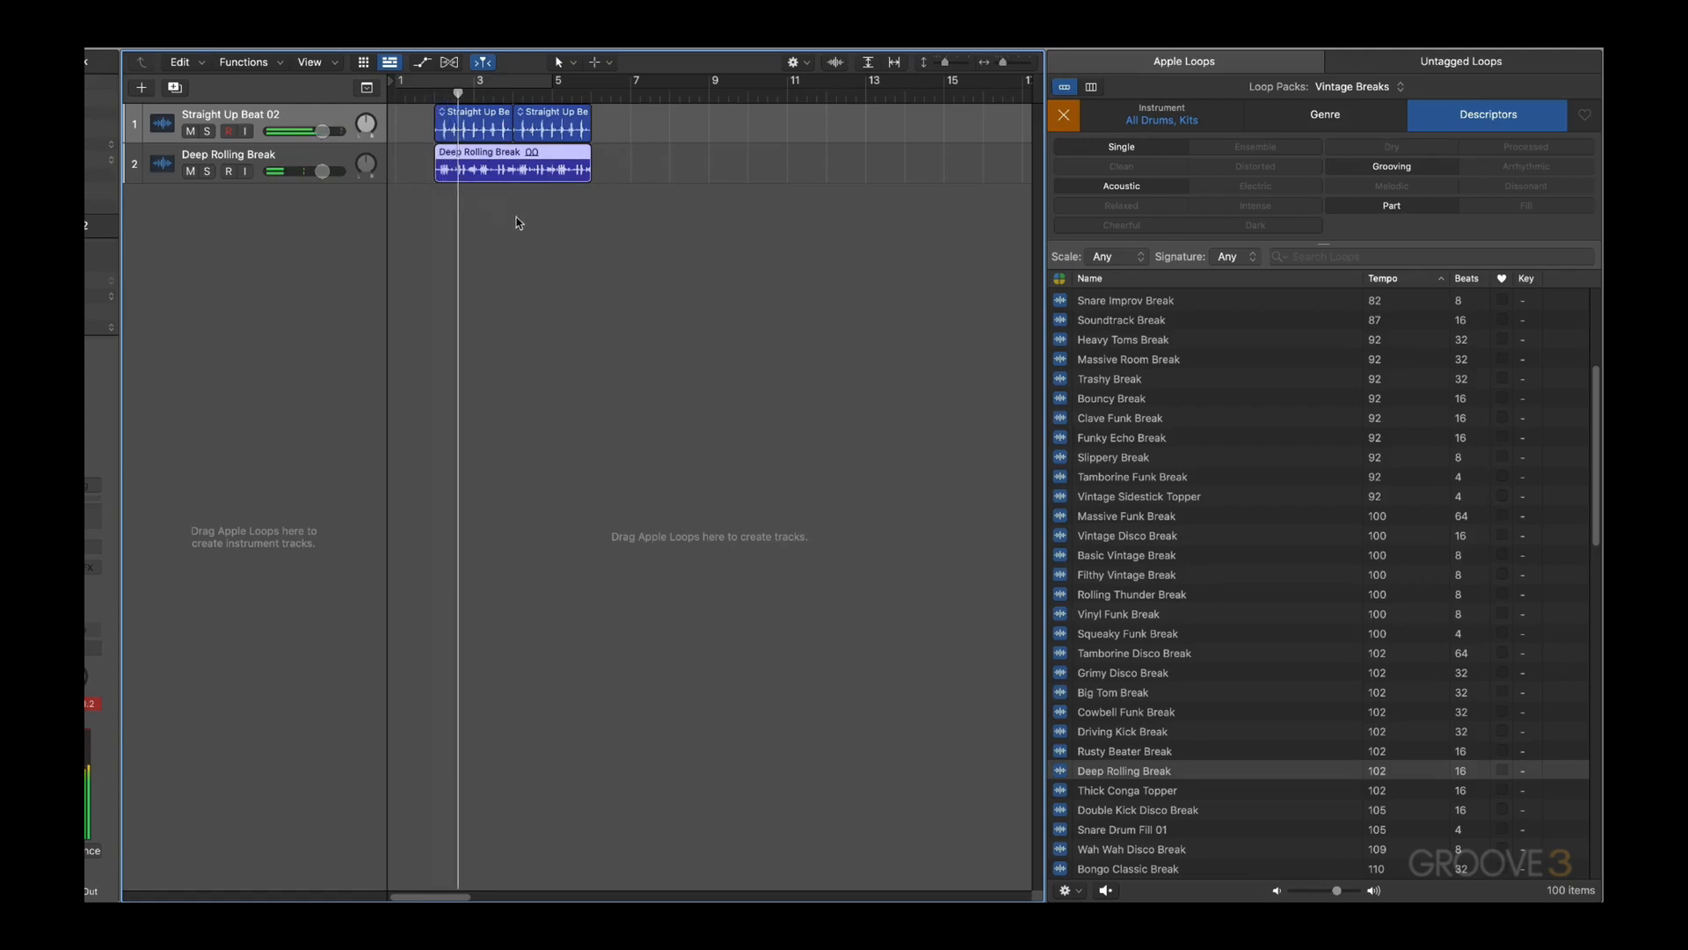
{"action": "key", "text": "space"}
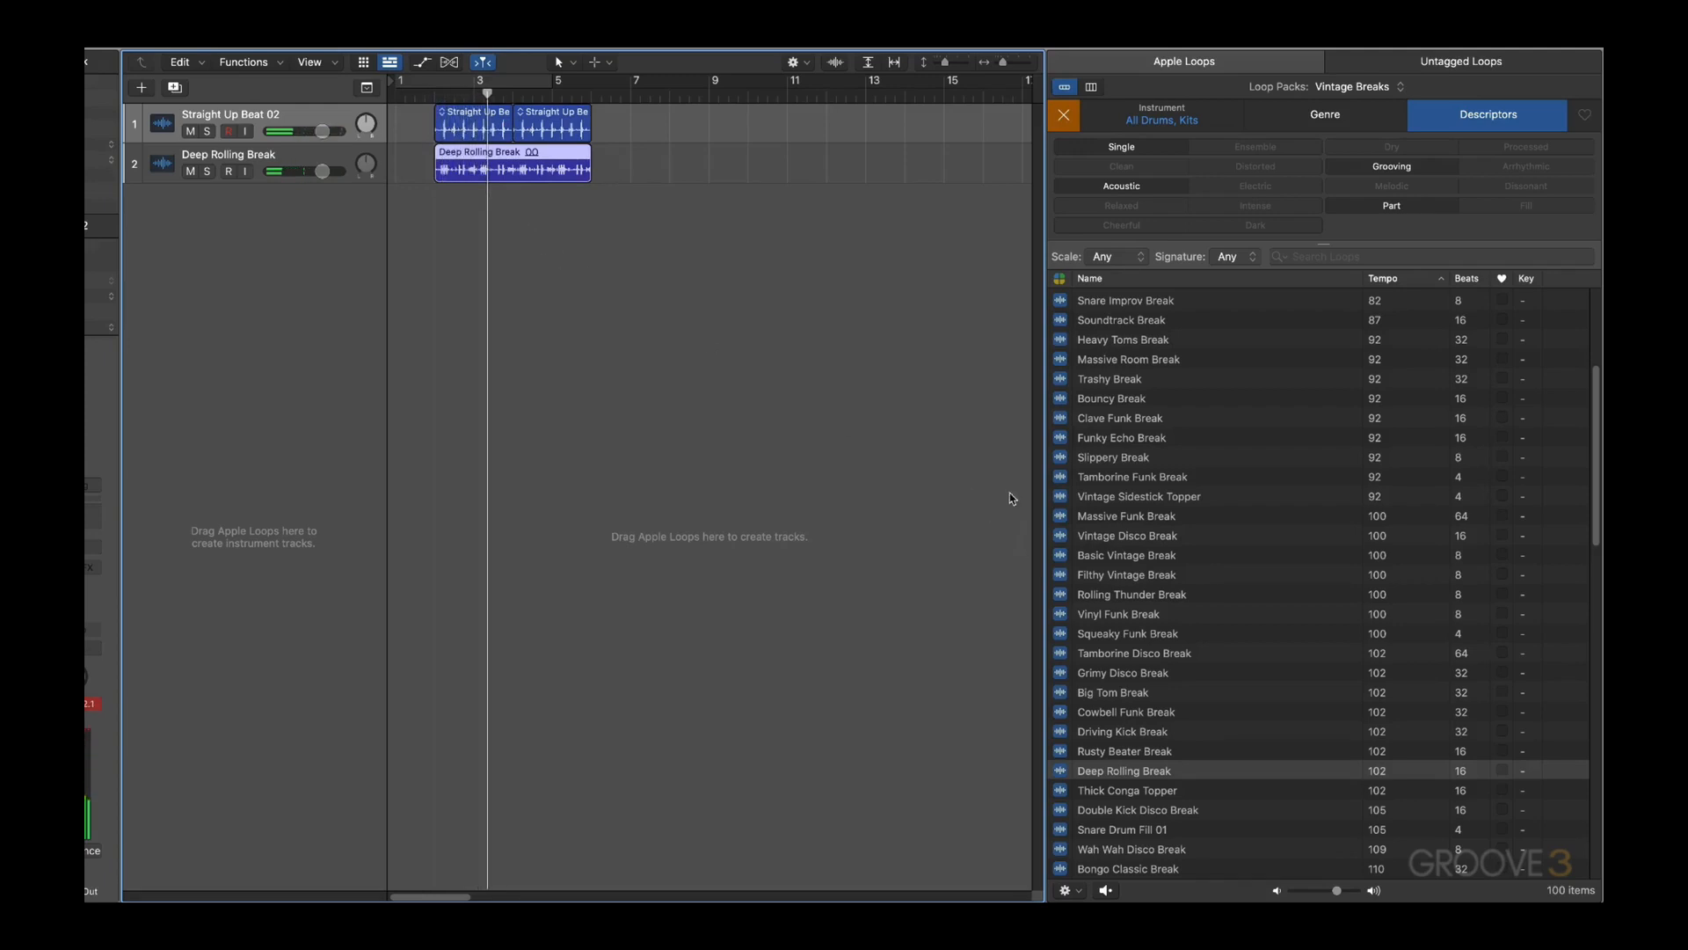
Step: Sort the loops by tempo, beats and key, and mark Deep Rolling Break as a favorite
{"action": "left_click", "coordinate": [1387, 281]}
{"action": "left_click", "coordinate": [1390, 283]}
{"action": "left_click", "coordinate": [1467, 283]}
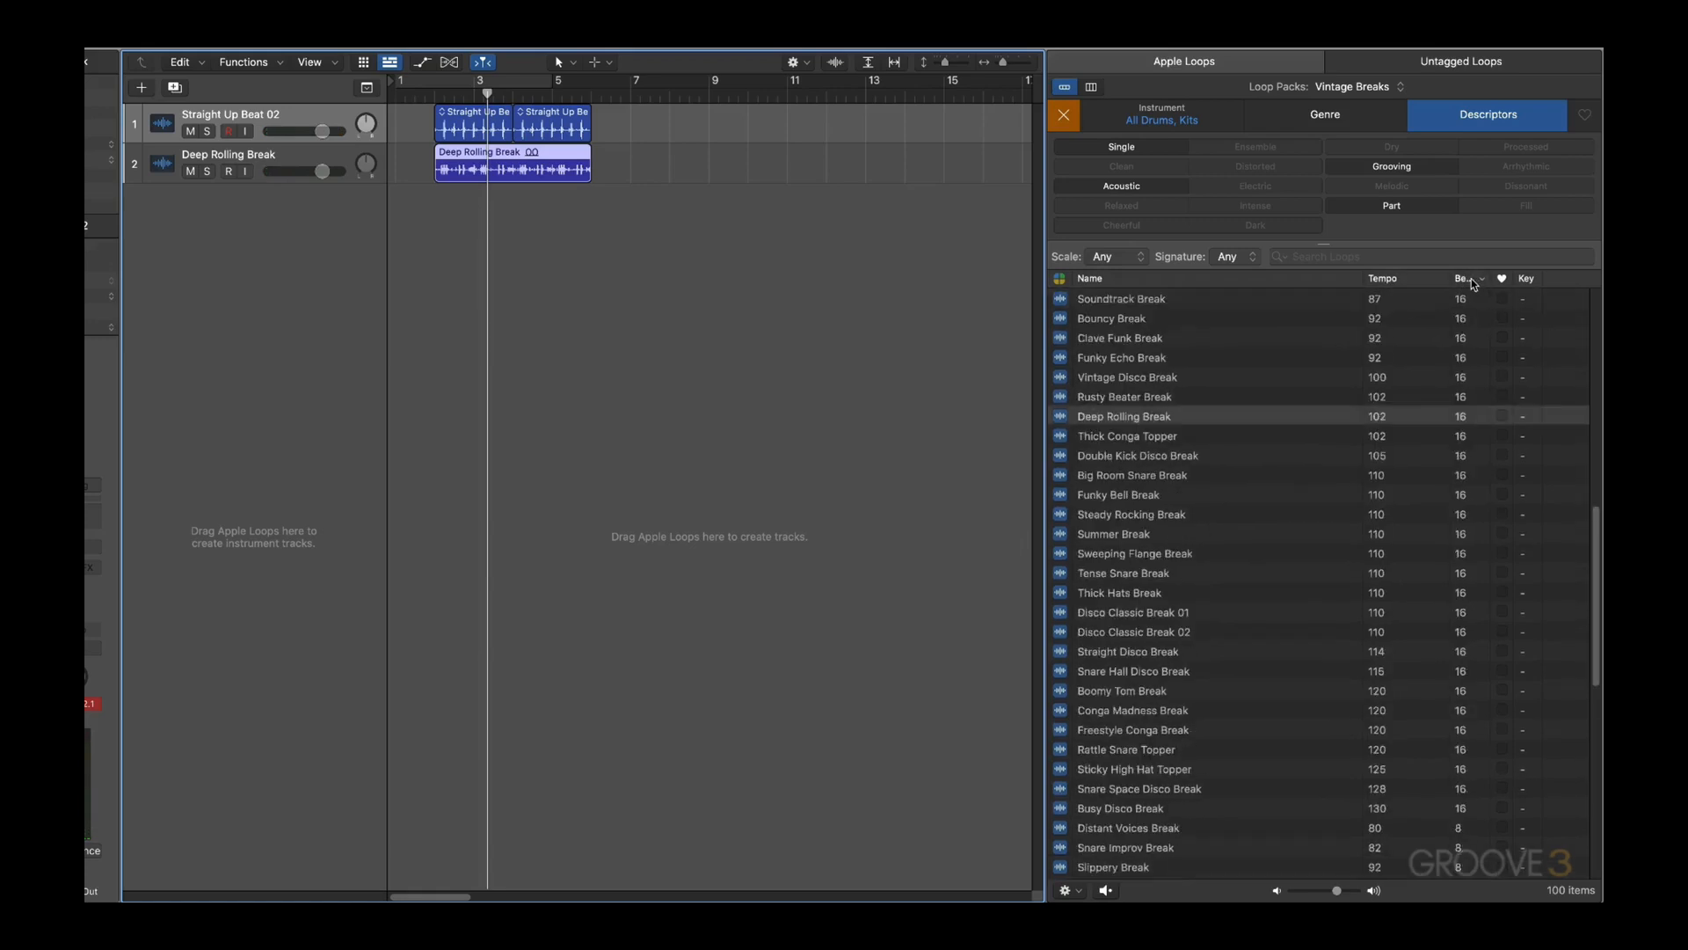
{"action": "left_click", "coordinate": [1474, 284]}
{"action": "left_click", "coordinate": [1505, 653]}
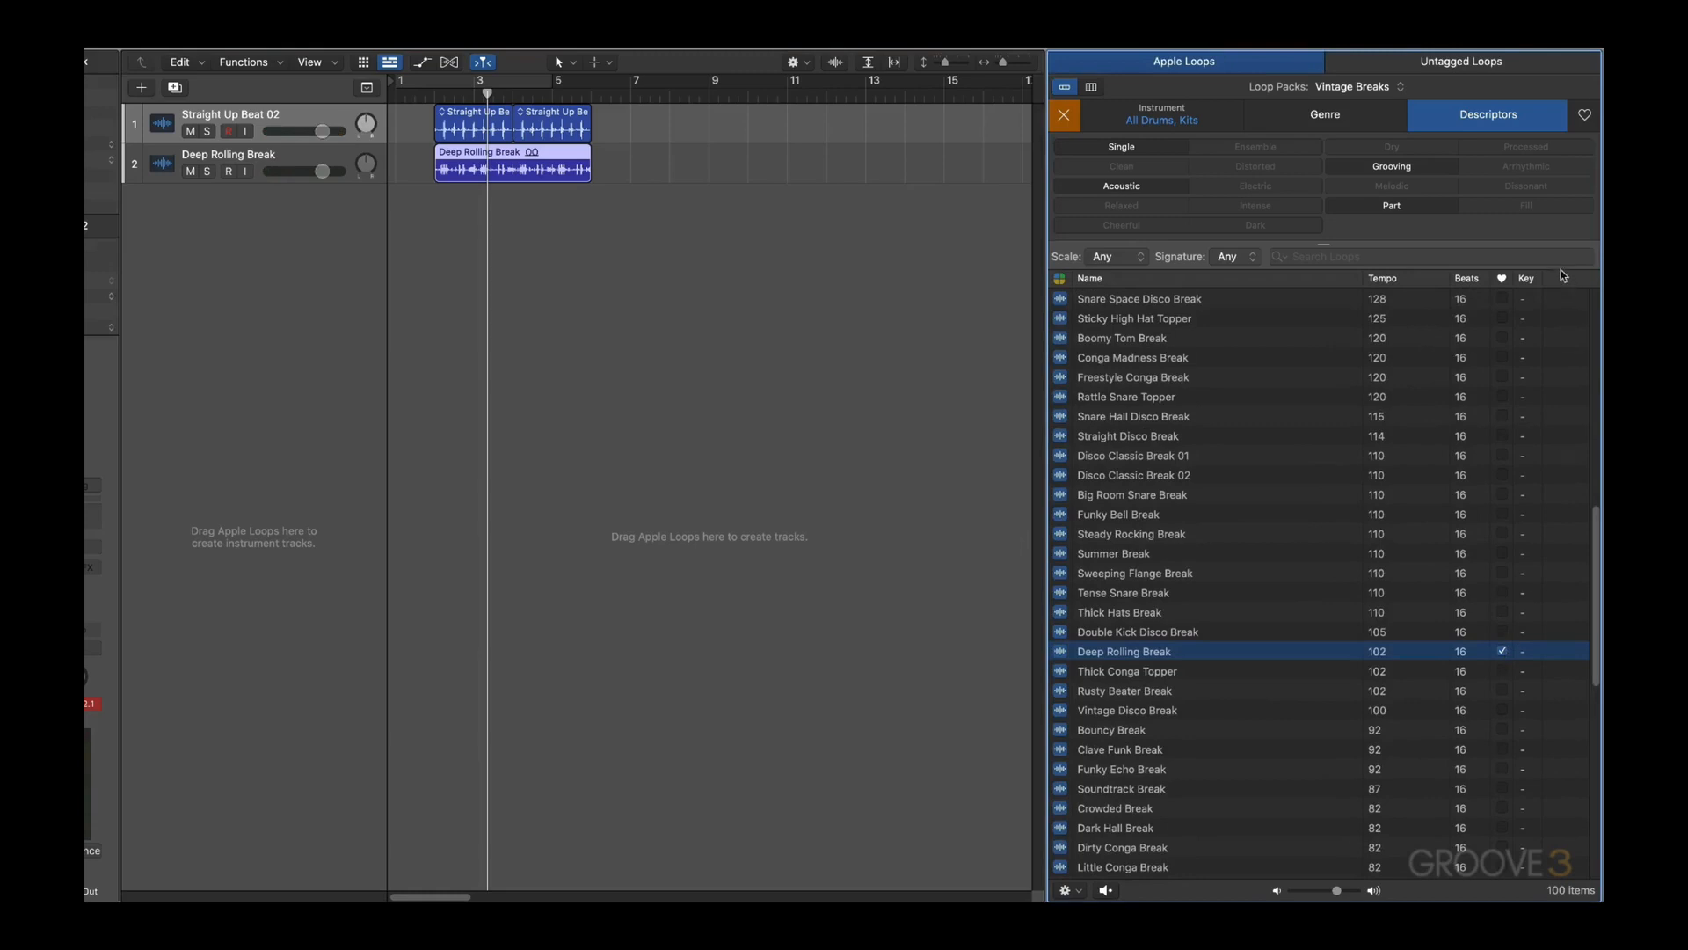
{"action": "left_click", "coordinate": [1530, 281]}
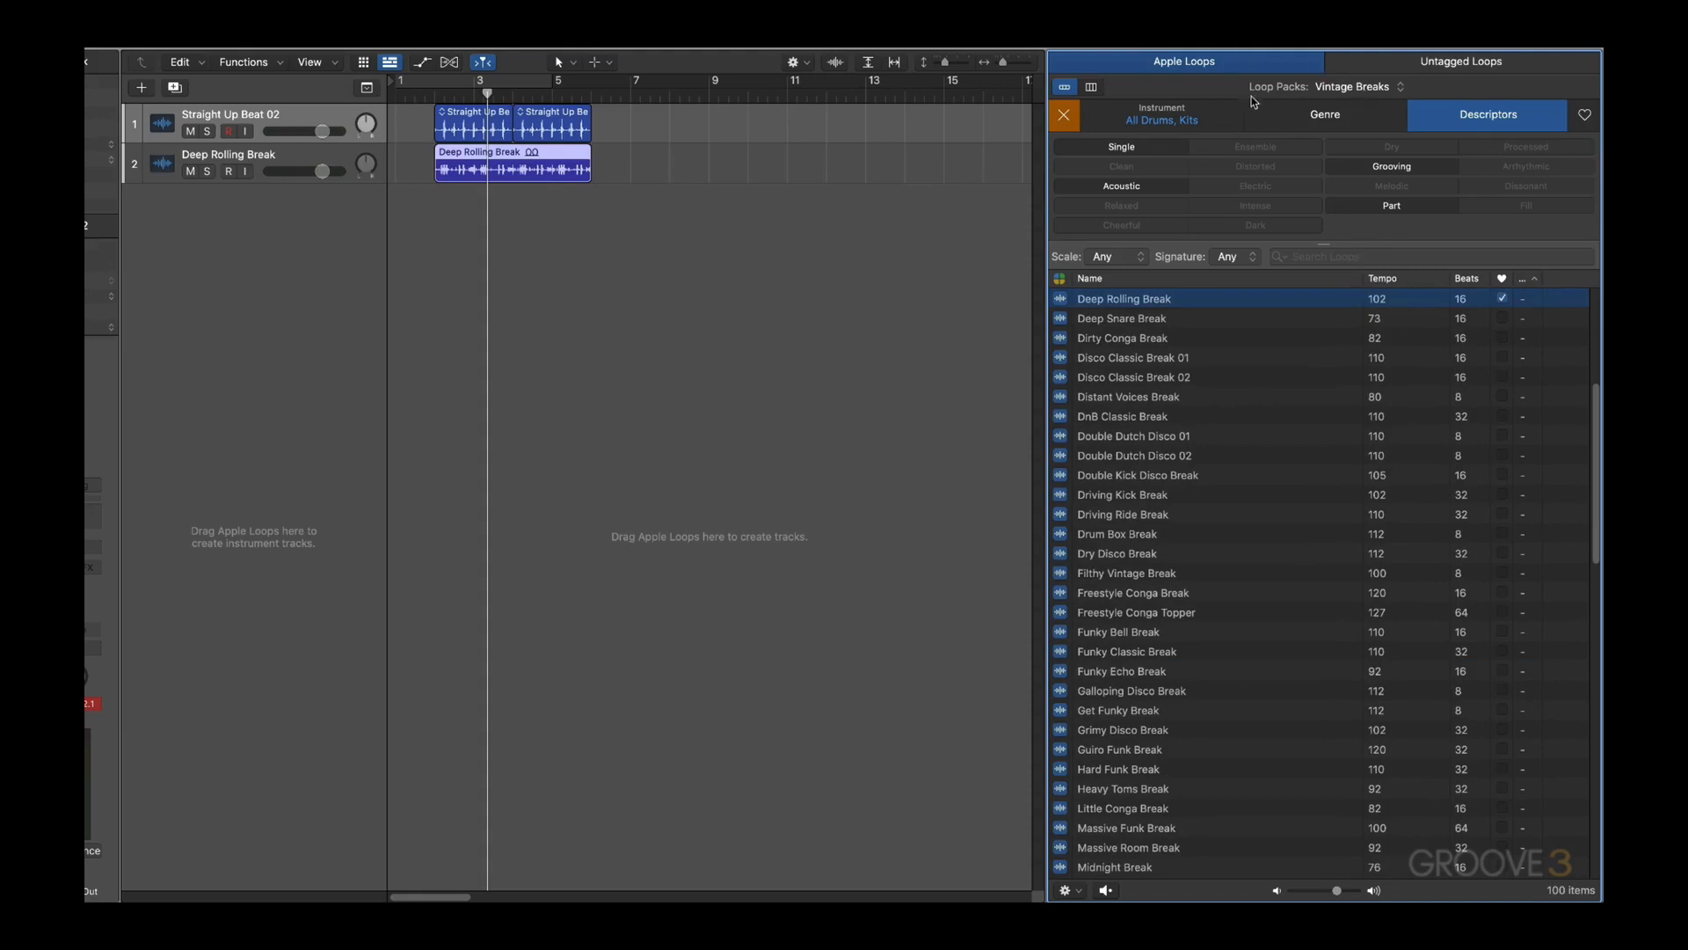
Step: Clear the instrument keyword filters and limit the browser to the My Loops pack
{"action": "left_click", "coordinate": [1065, 117]}
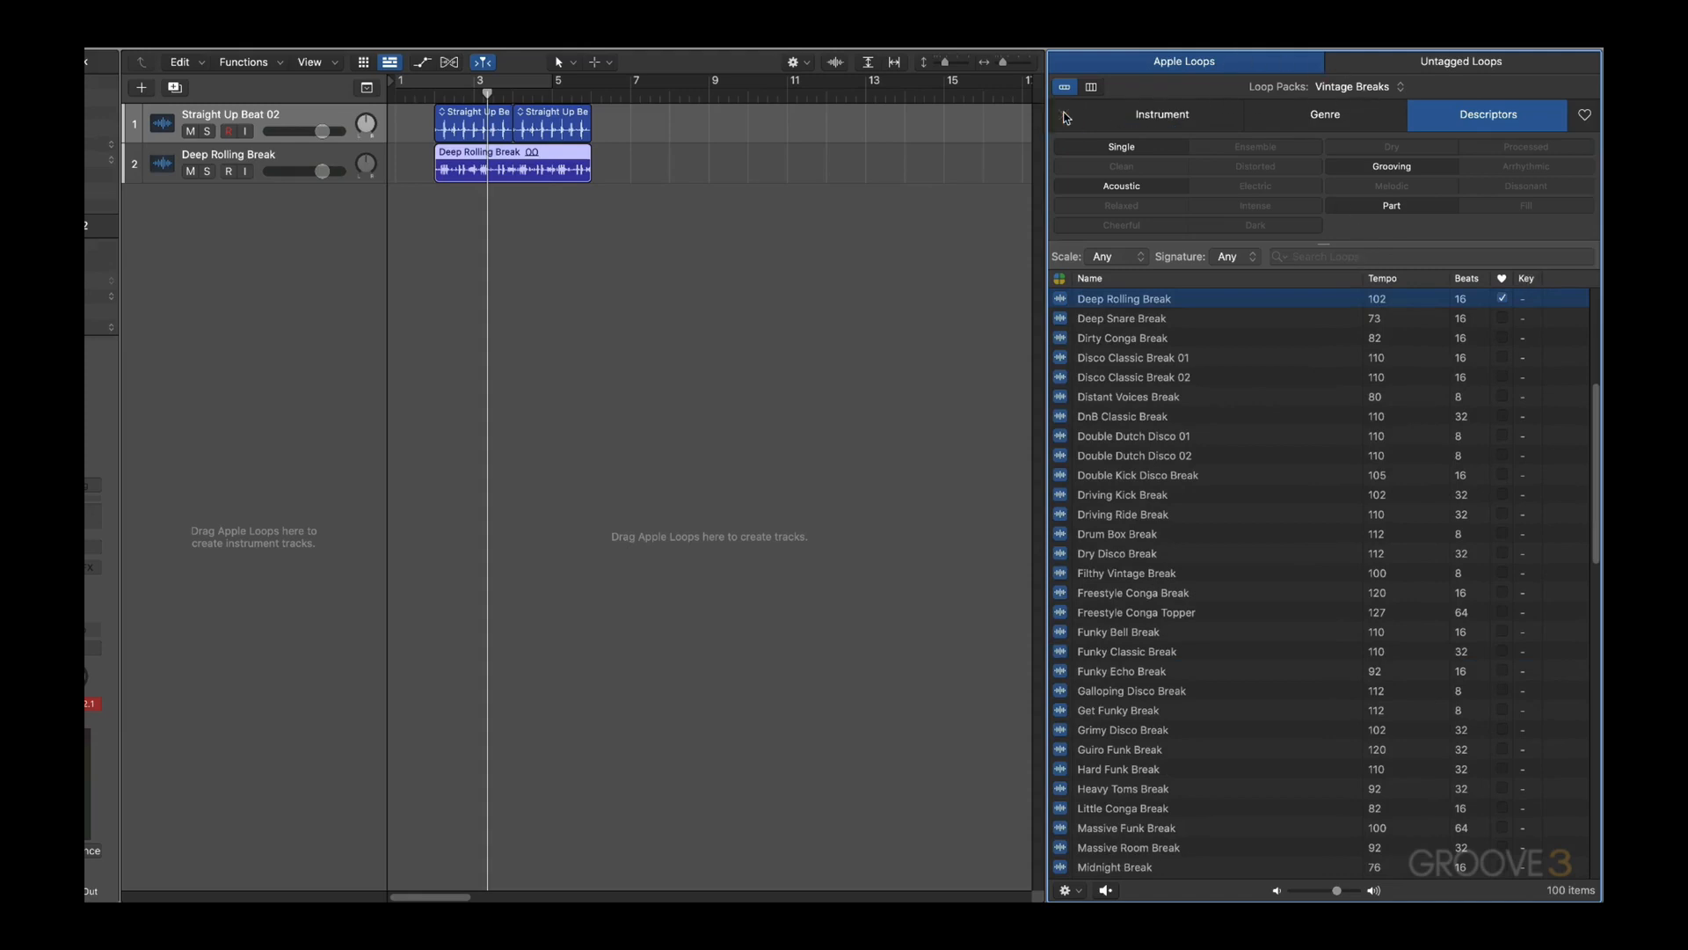
{"action": "left_click", "coordinate": [1345, 86]}
{"action": "scroll", "coordinate": [1366, 176], "scroll_direction": "up", "scroll_amount": 5}
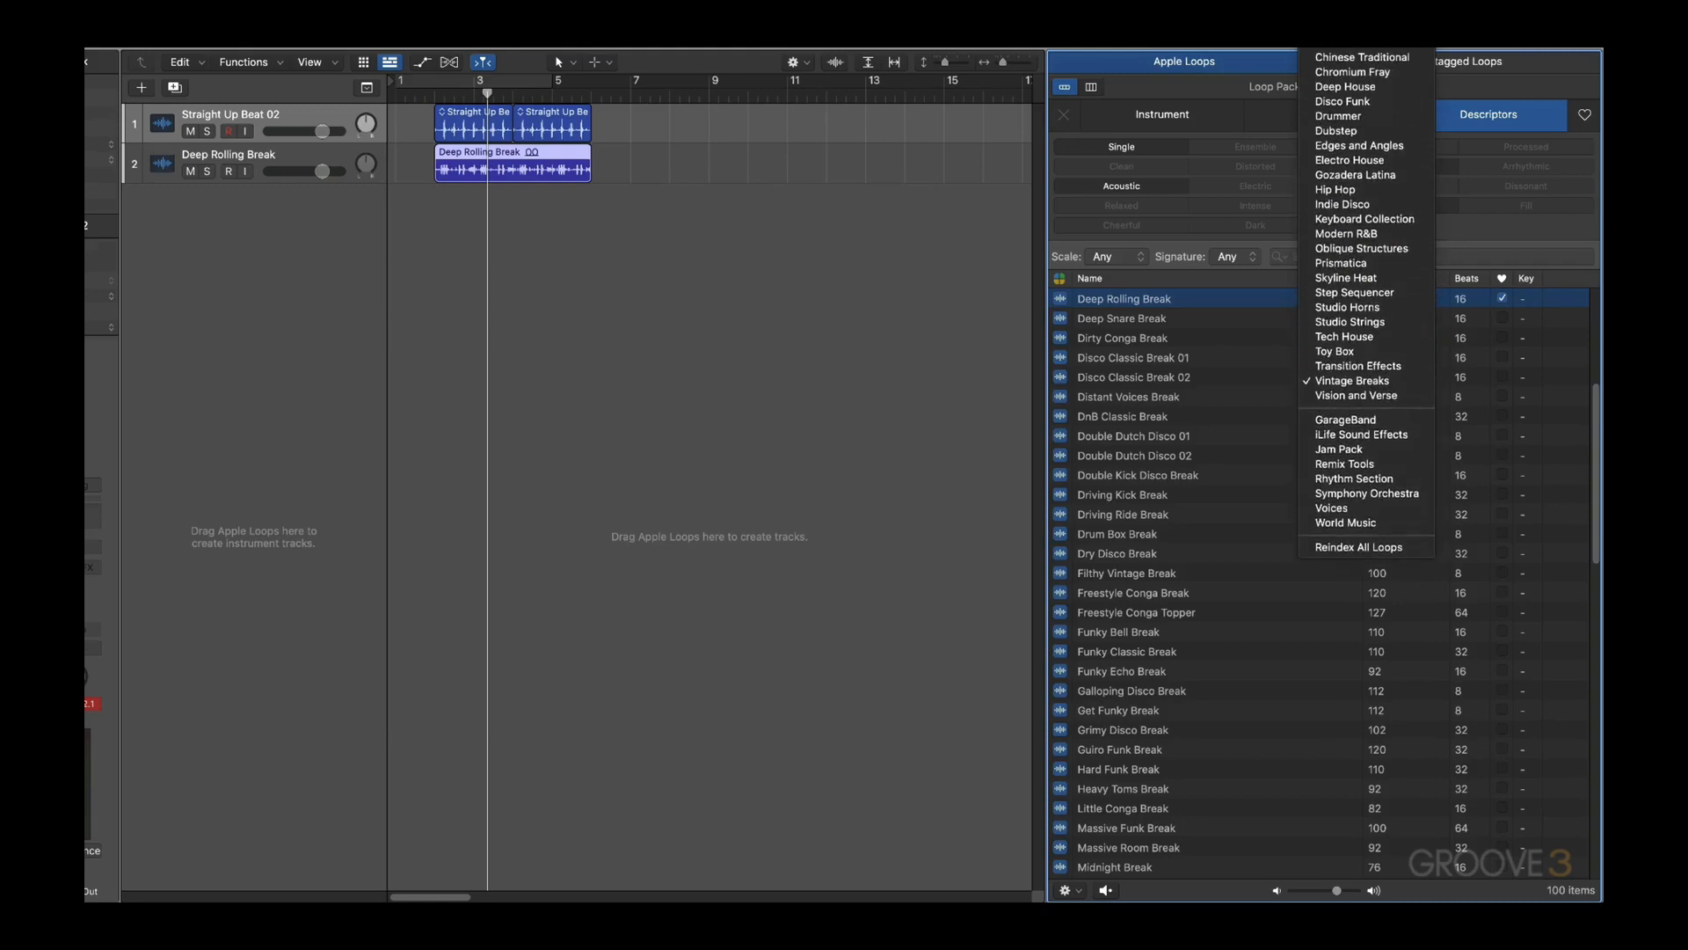
{"action": "scroll", "coordinate": [1366, 176], "scroll_direction": "up", "scroll_amount": 3}
{"action": "left_click", "coordinate": [1359, 137]}
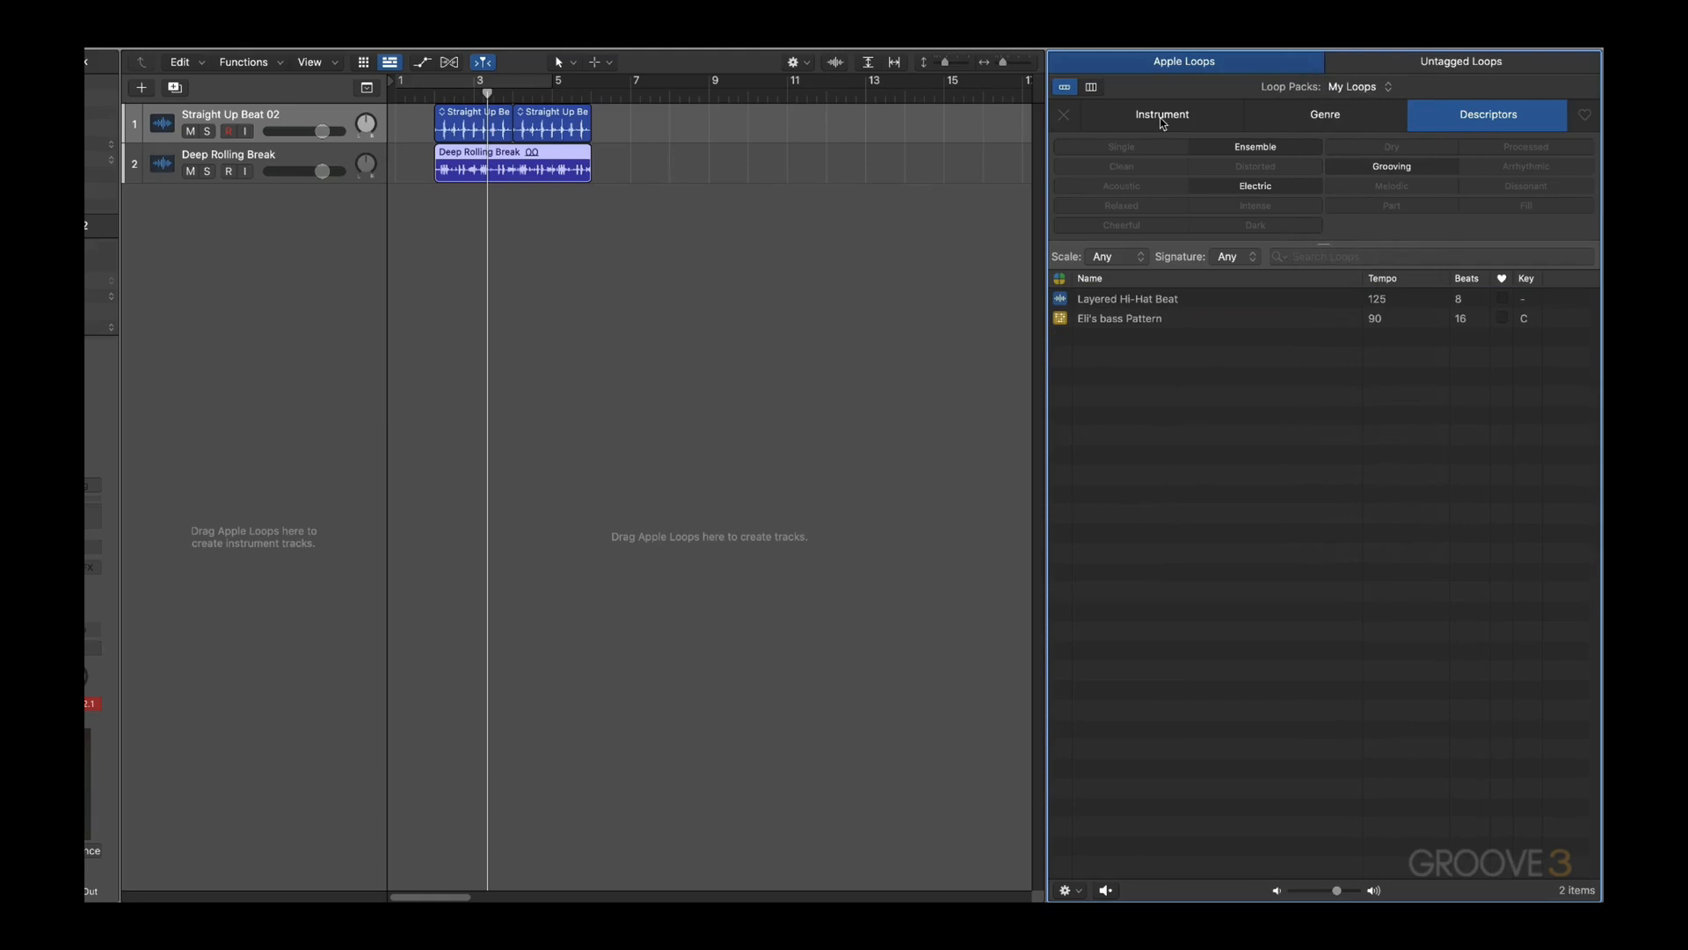
Step: Set the browser back to All Packs and show the Instrument keywords
{"action": "left_click", "coordinate": [1371, 88]}
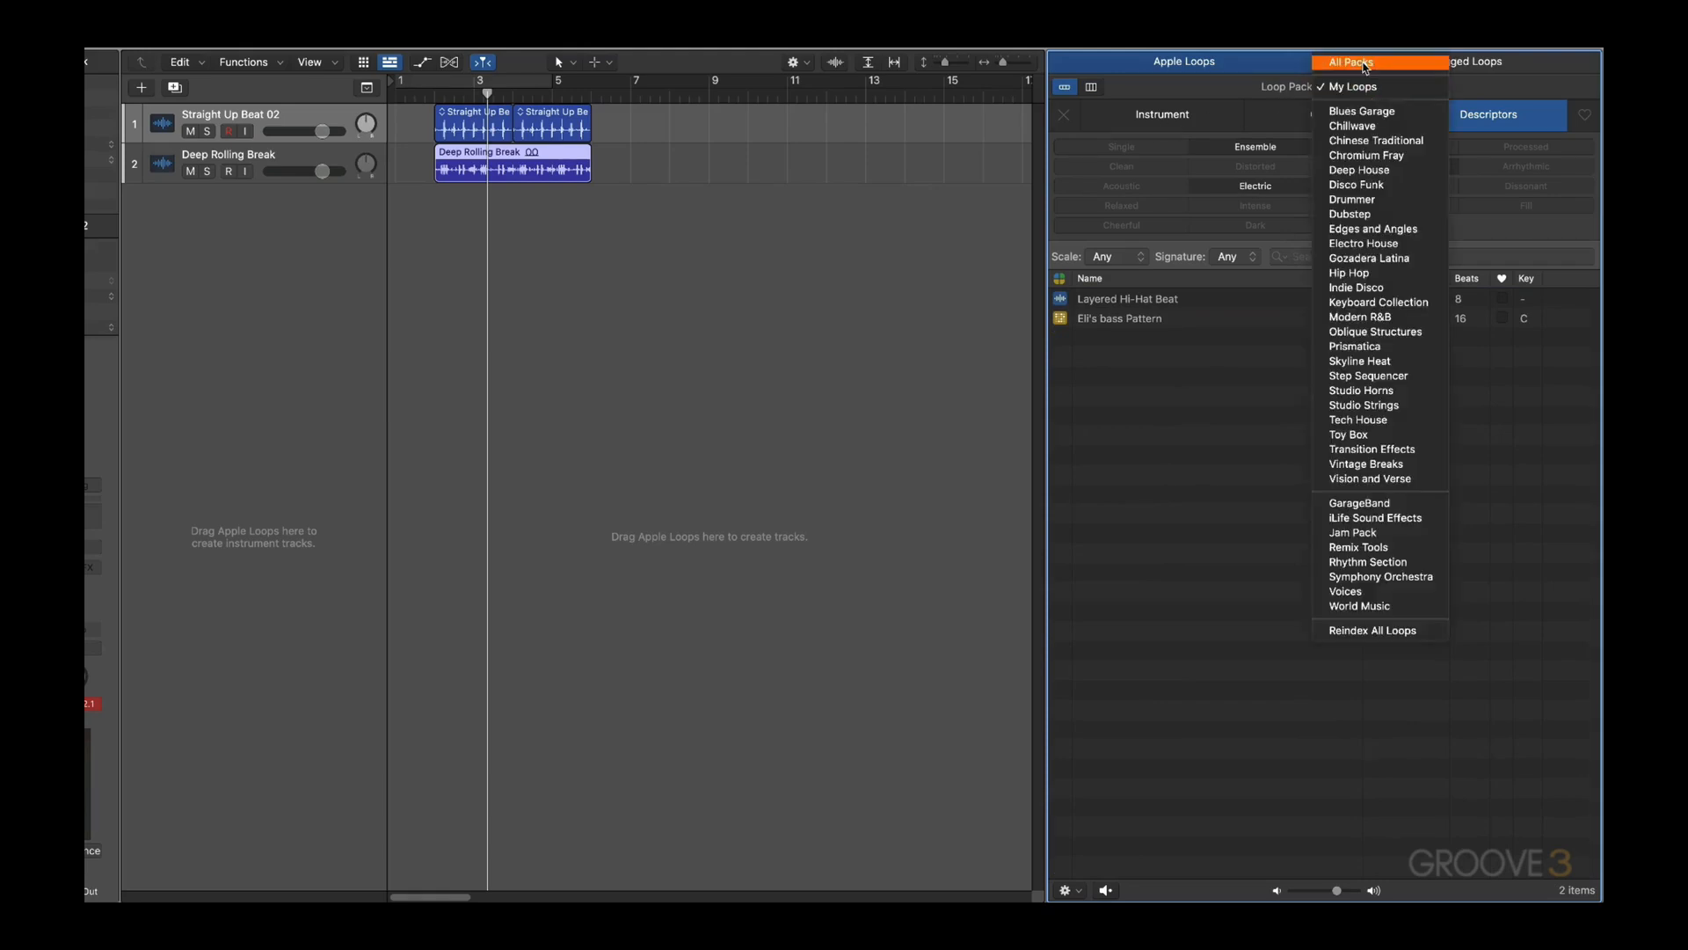
{"action": "left_click", "coordinate": [1365, 67]}
{"action": "left_click", "coordinate": [1164, 117]}
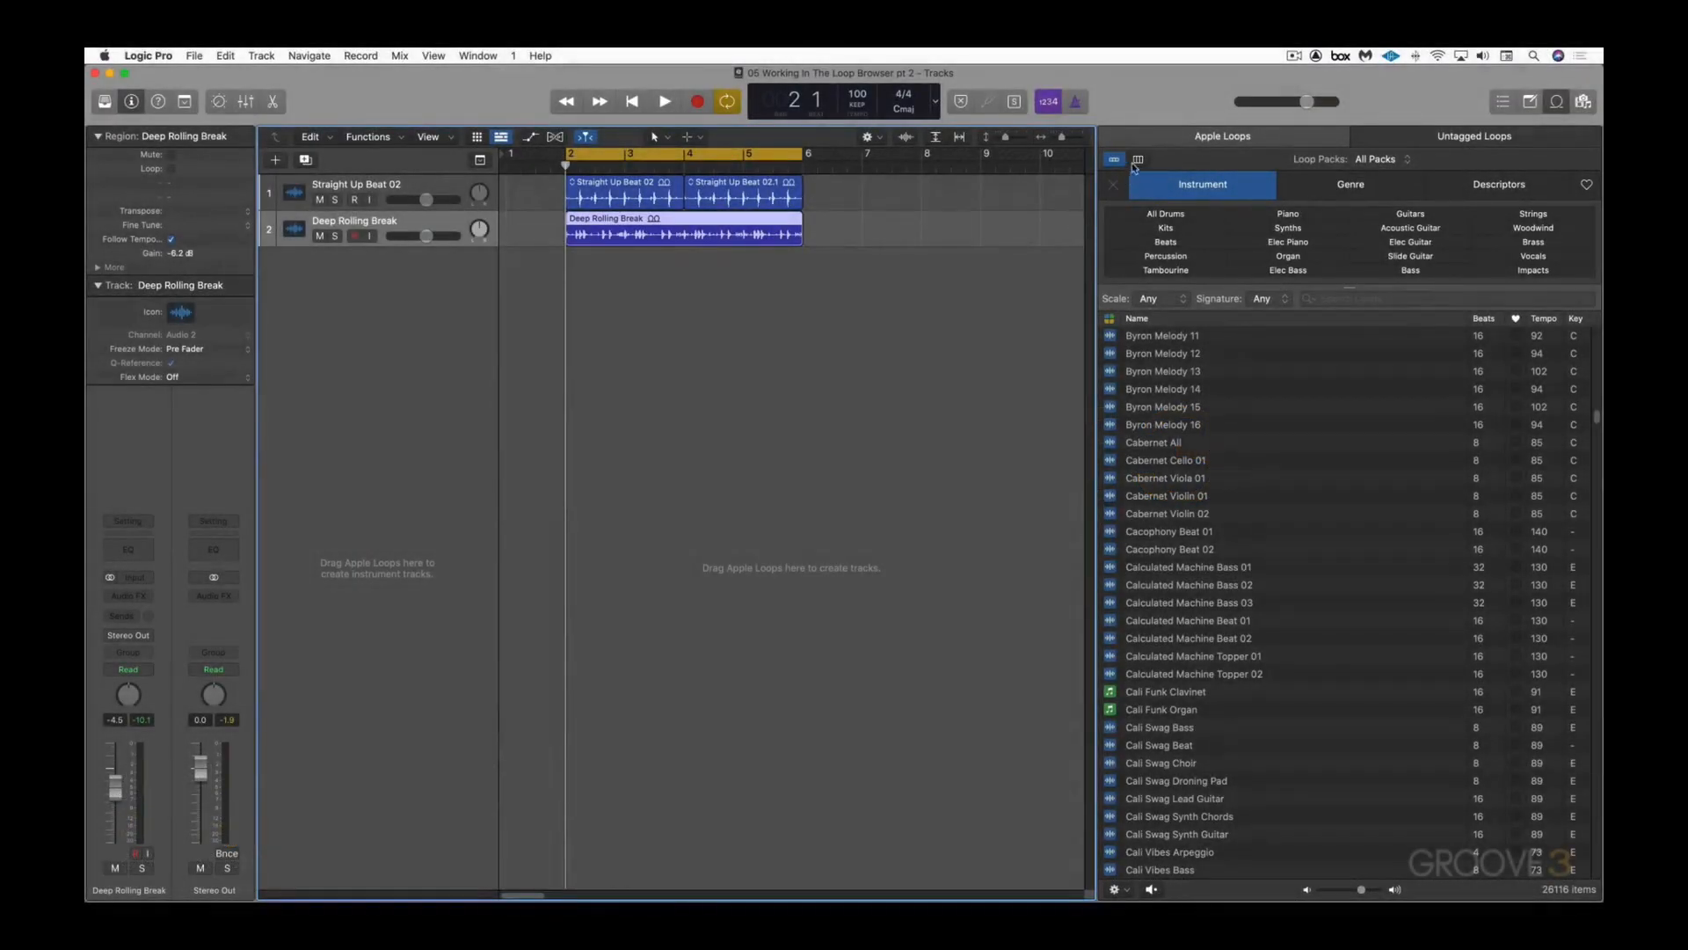
Step: Switch the loop browser to column view, enlarge the columns, and filter by Instruments, Elec Guitar and Electric
{"action": "left_click", "coordinate": [1140, 160]}
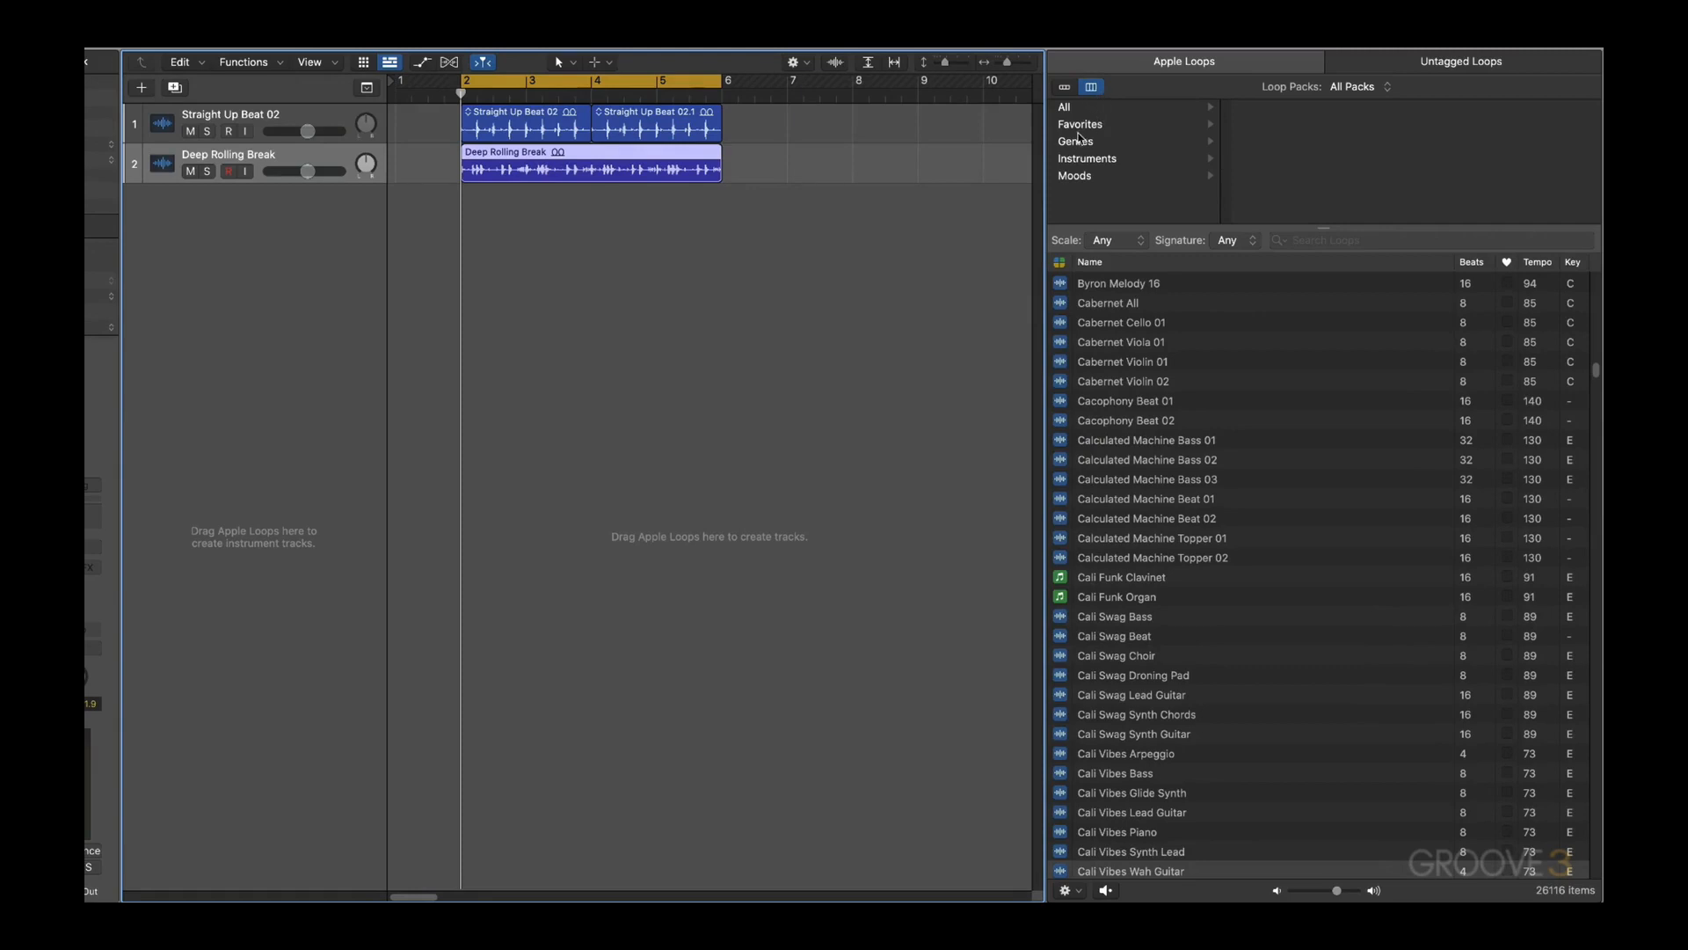
{"action": "left_click", "coordinate": [1084, 159]}
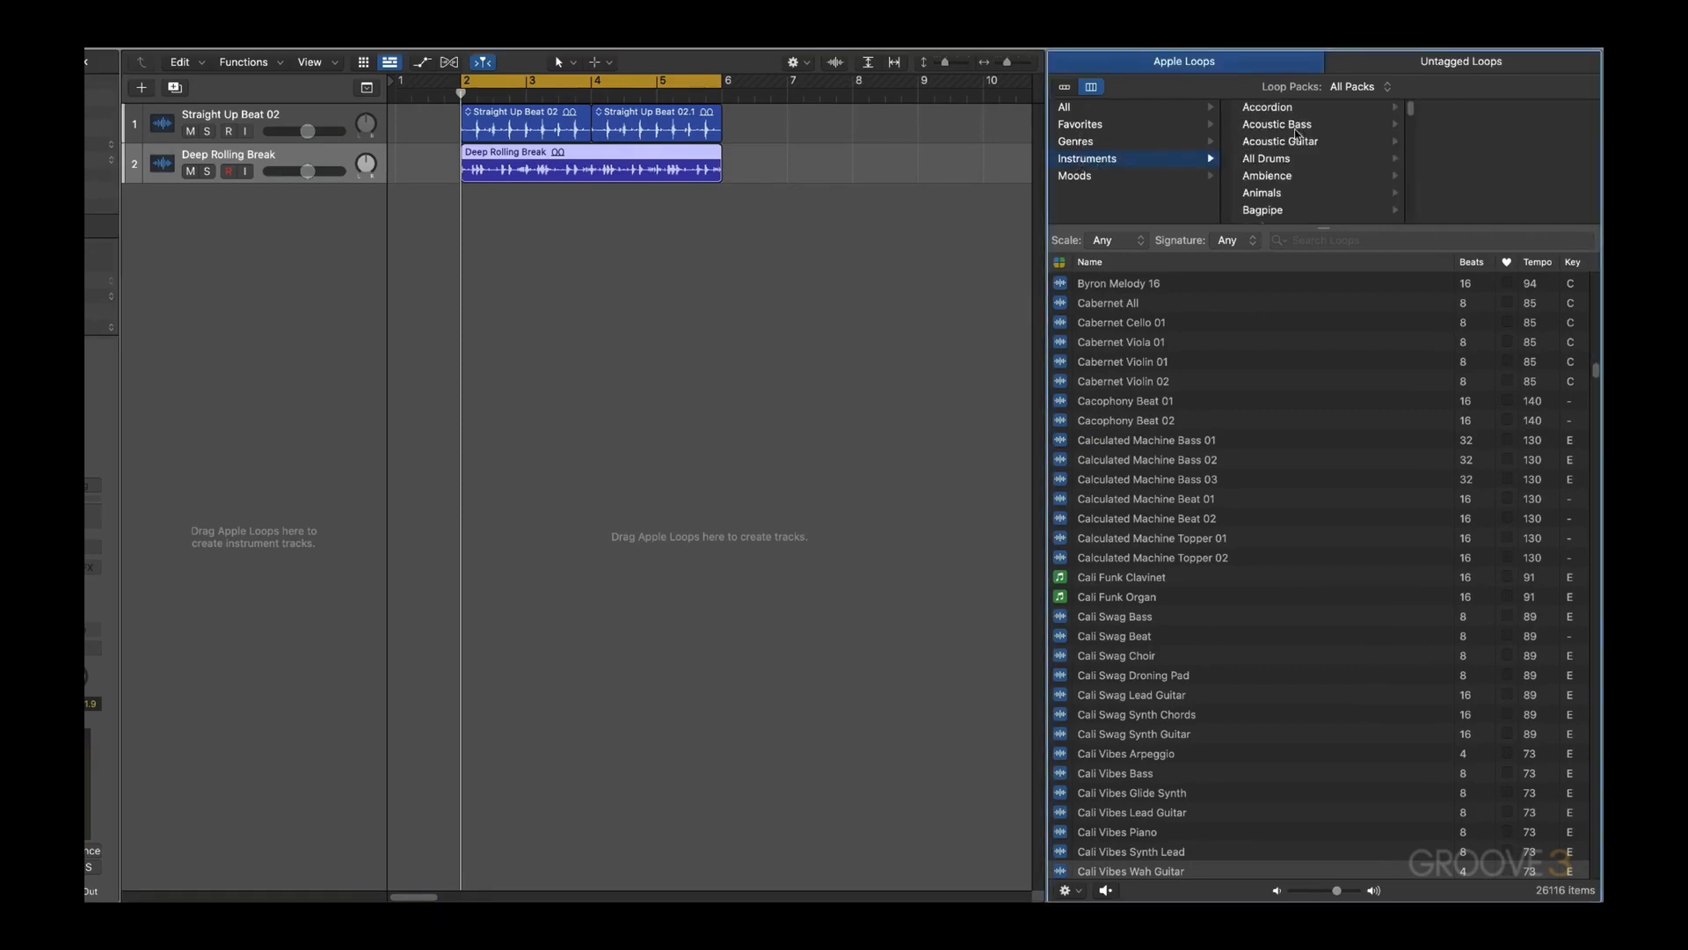
{"action": "scroll", "coordinate": [1273, 150], "scroll_direction": "down", "scroll_amount": 5}
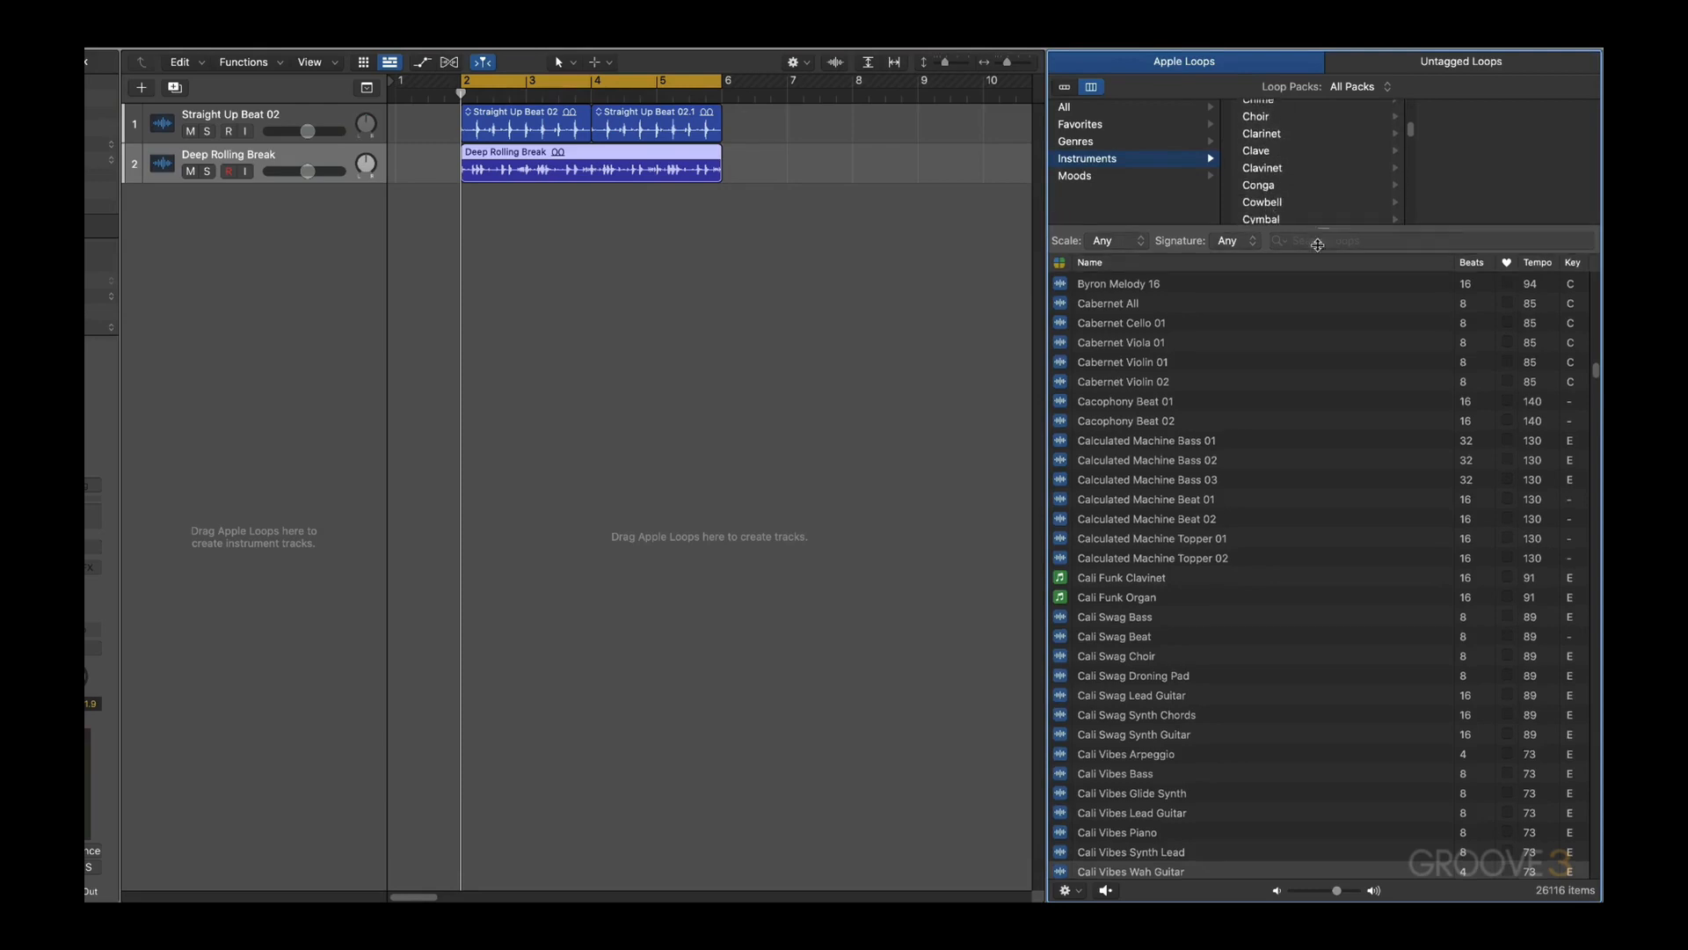
{"action": "left_click_drag", "start_coordinate": [1319, 227], "coordinate": [1293, 342]}
{"action": "left_click", "coordinate": [1280, 272]}
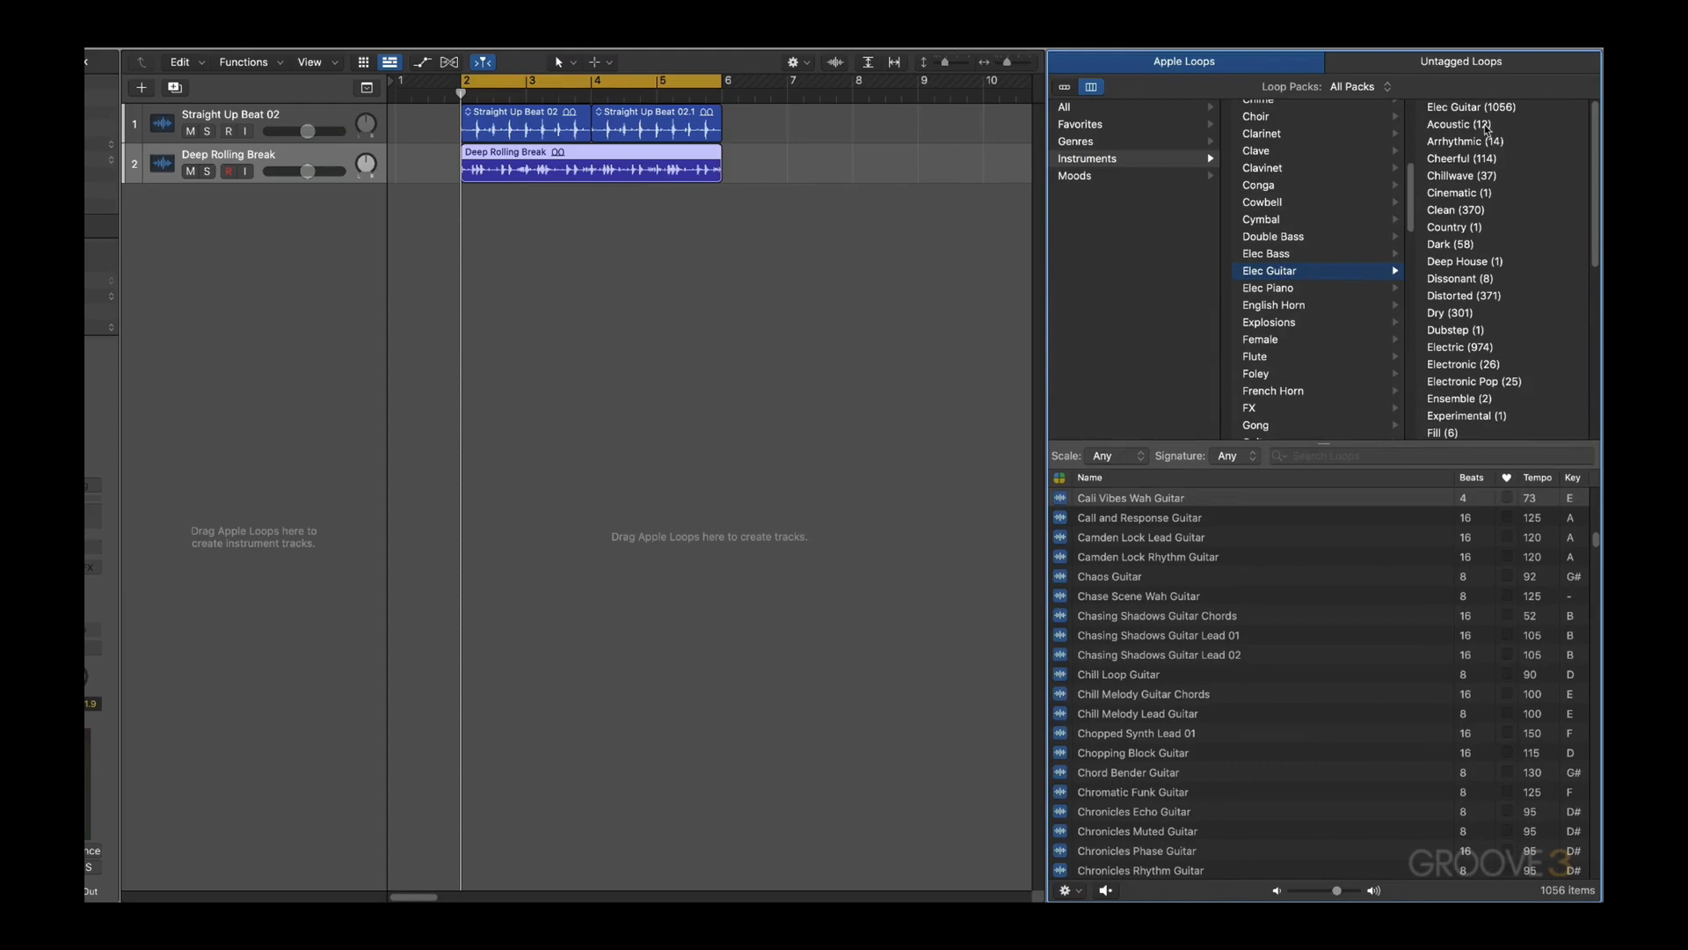
{"action": "scroll", "coordinate": [1478, 269], "scroll_direction": "down", "scroll_amount": 1}
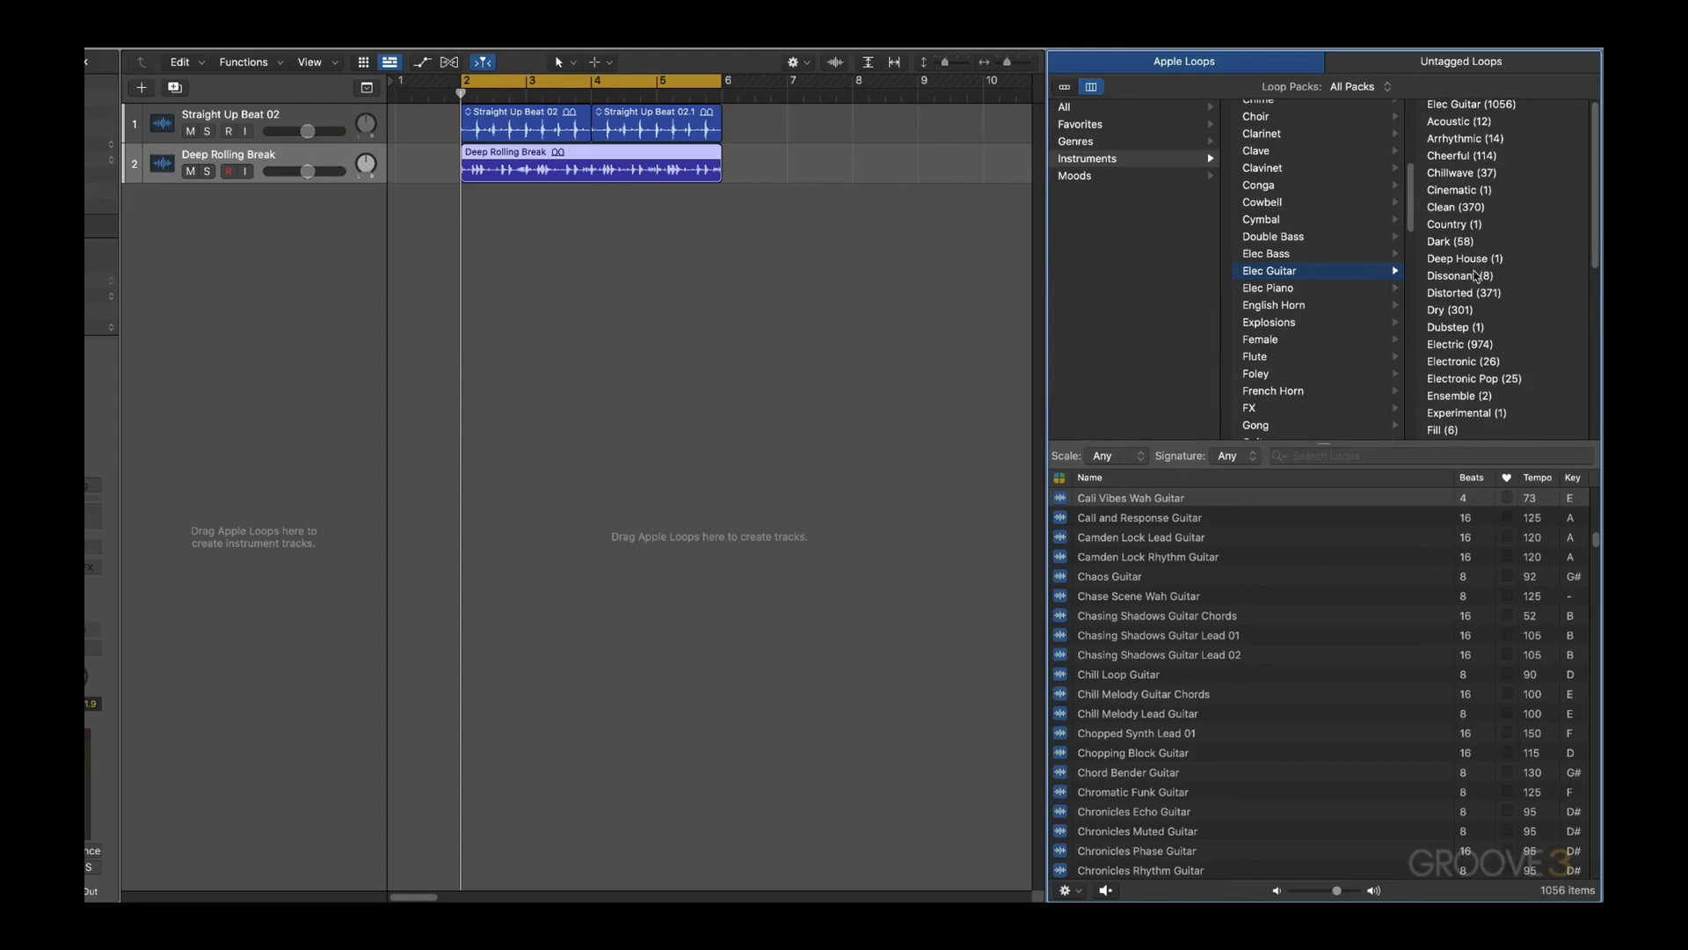
{"action": "left_click", "coordinate": [1460, 347]}
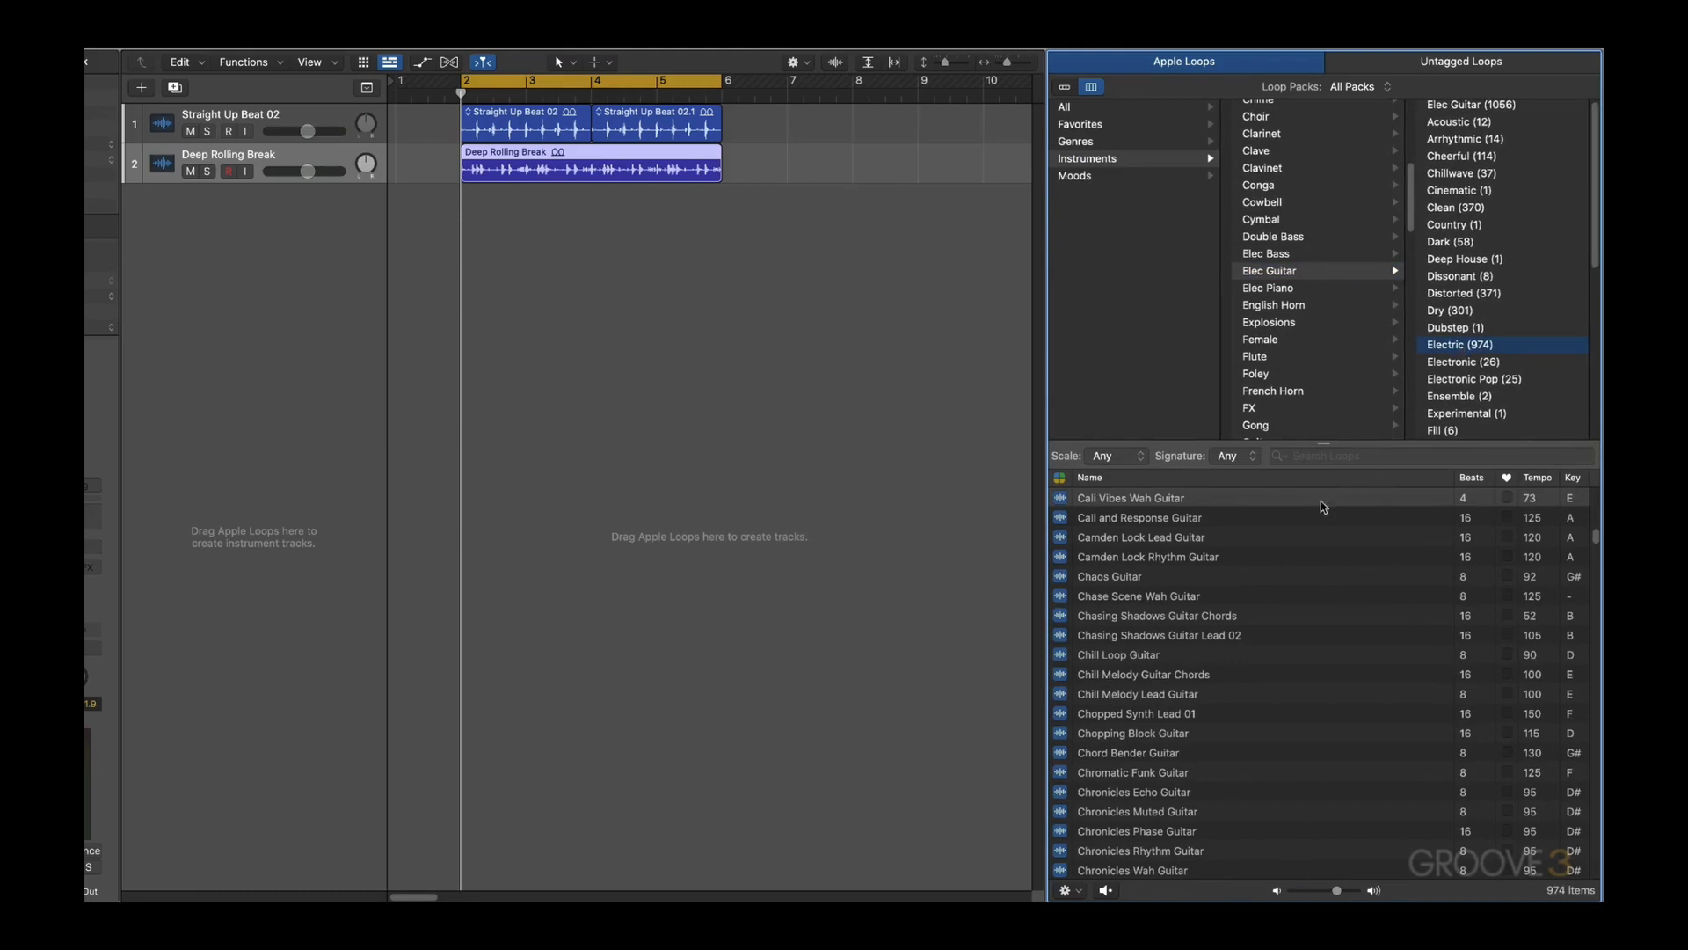
Step: Shrink the category columns to enlarge the results list and look through the electric guitar loops
{"action": "left_click_drag", "start_coordinate": [1325, 444], "coordinate": [1325, 274]}
{"action": "scroll", "coordinate": [1274, 630], "scroll_direction": "down", "scroll_amount": 5}
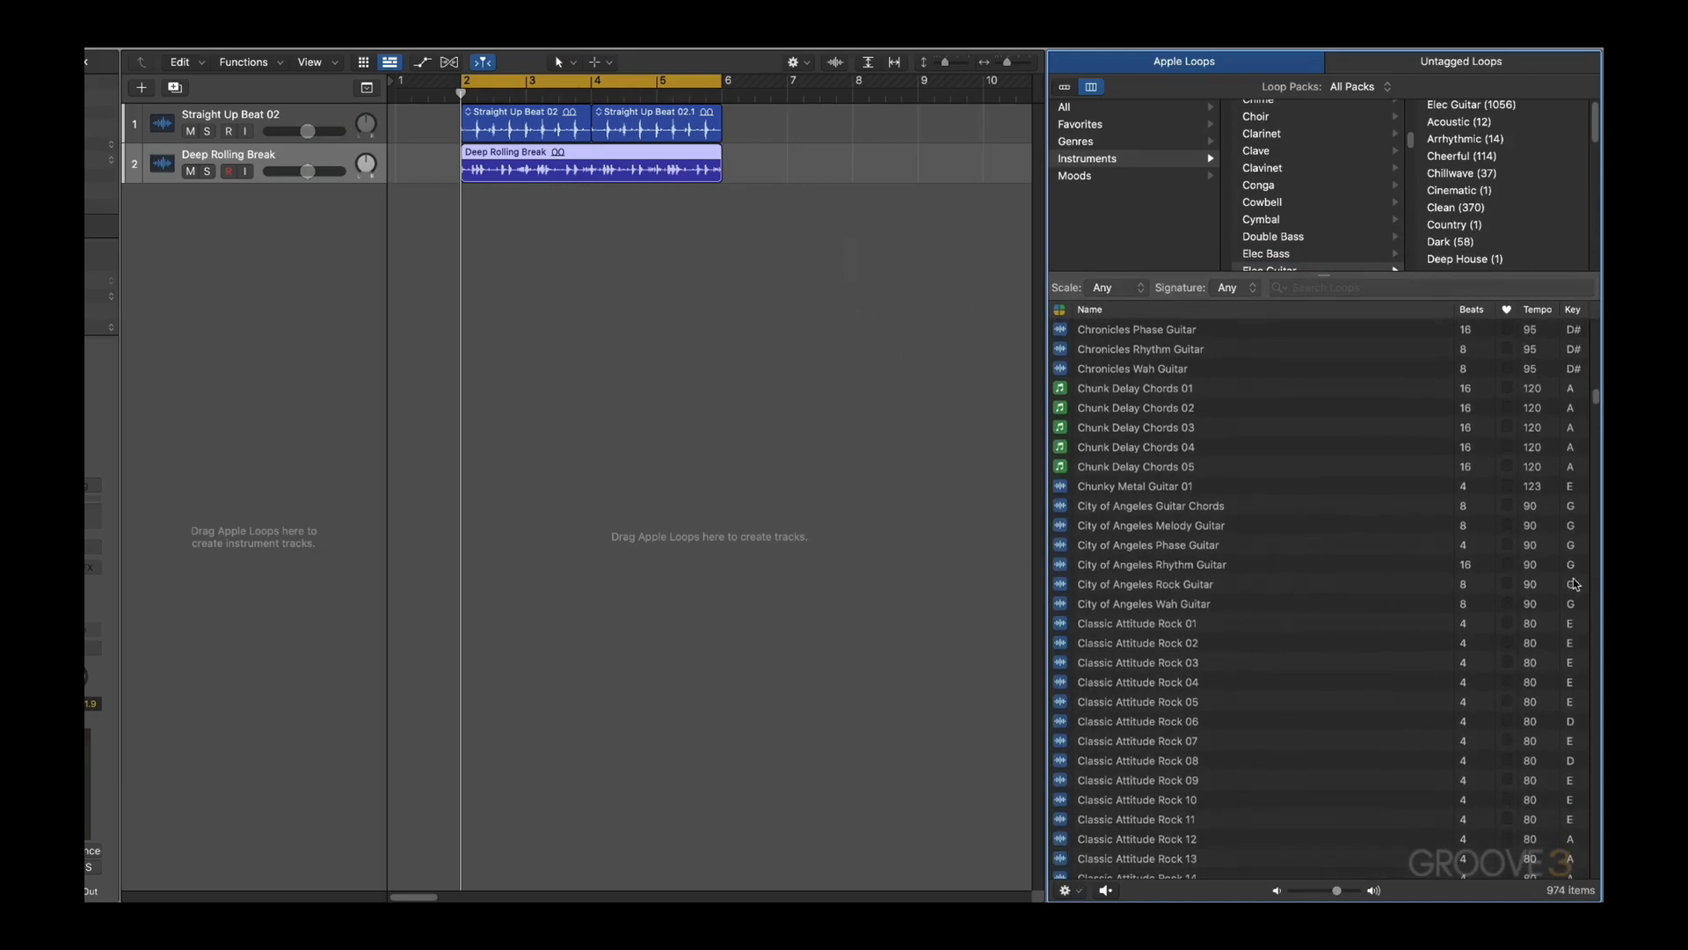
{"action": "left_click", "coordinate": [1079, 892]}
{"action": "left_click", "coordinate": [1306, 561]}
Step: Preview the guitar loops Classic Attitude Rock 13, Camden Lock Lead Guitar and Cali Vibes Wah Guitar
{"action": "scroll", "coordinate": [1239, 599], "scroll_direction": "down", "scroll_amount": 1}
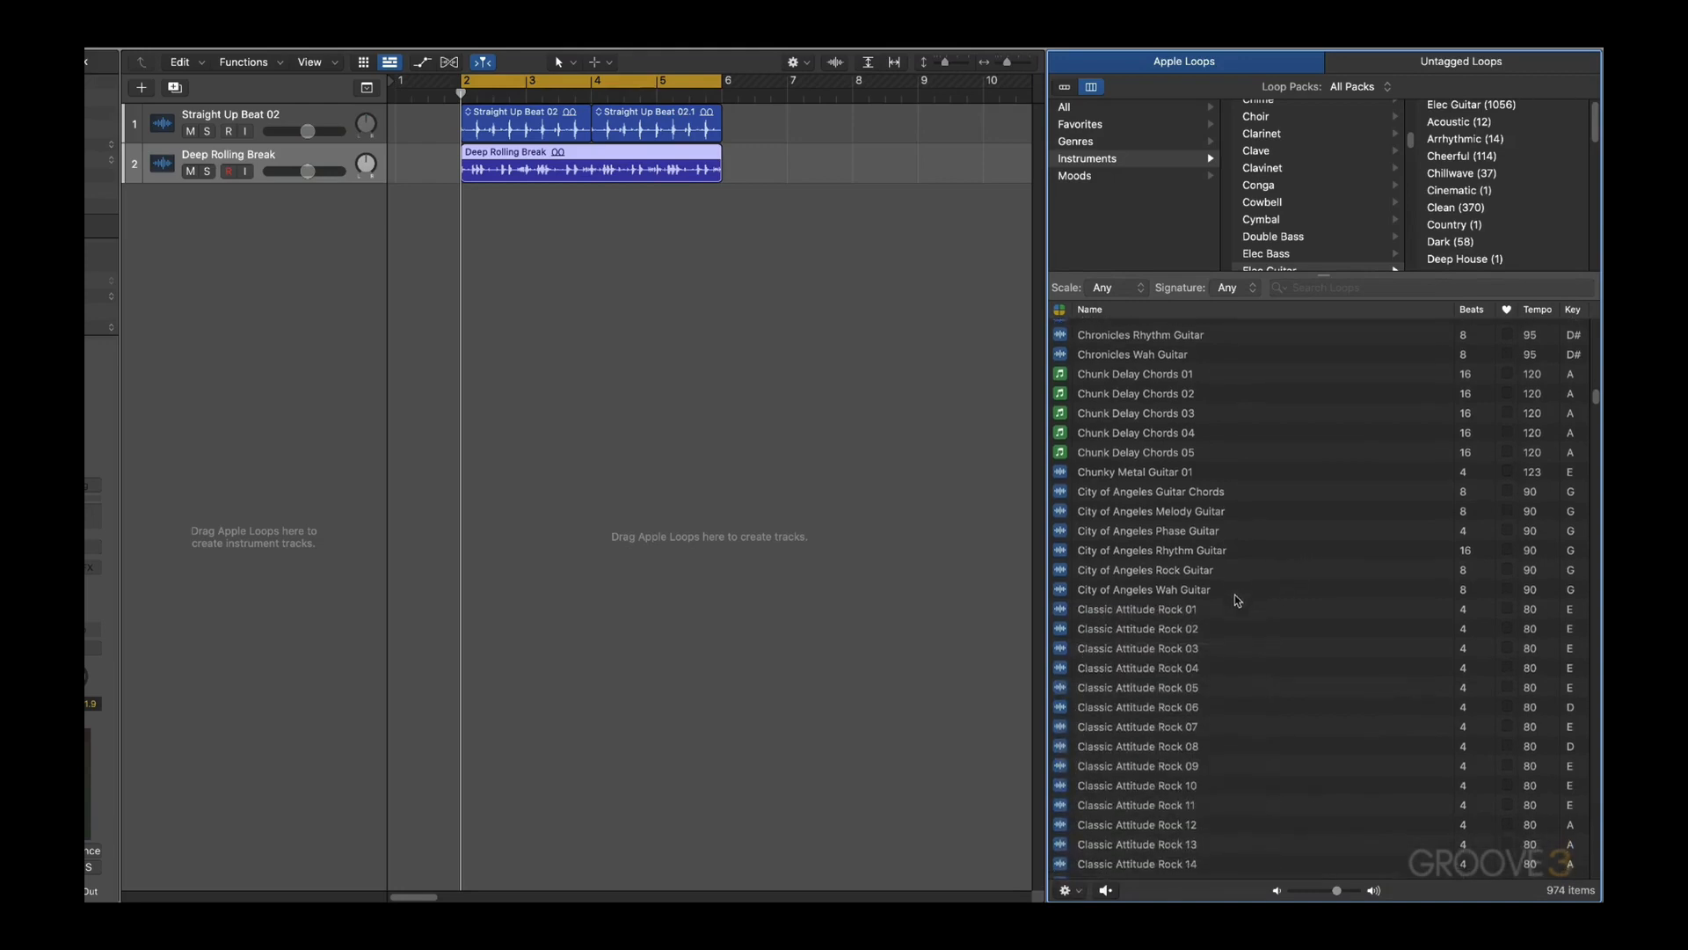
{"action": "scroll", "coordinate": [1111, 718], "scroll_direction": "down", "scroll_amount": 3}
{"action": "left_click", "coordinate": [1112, 708]}
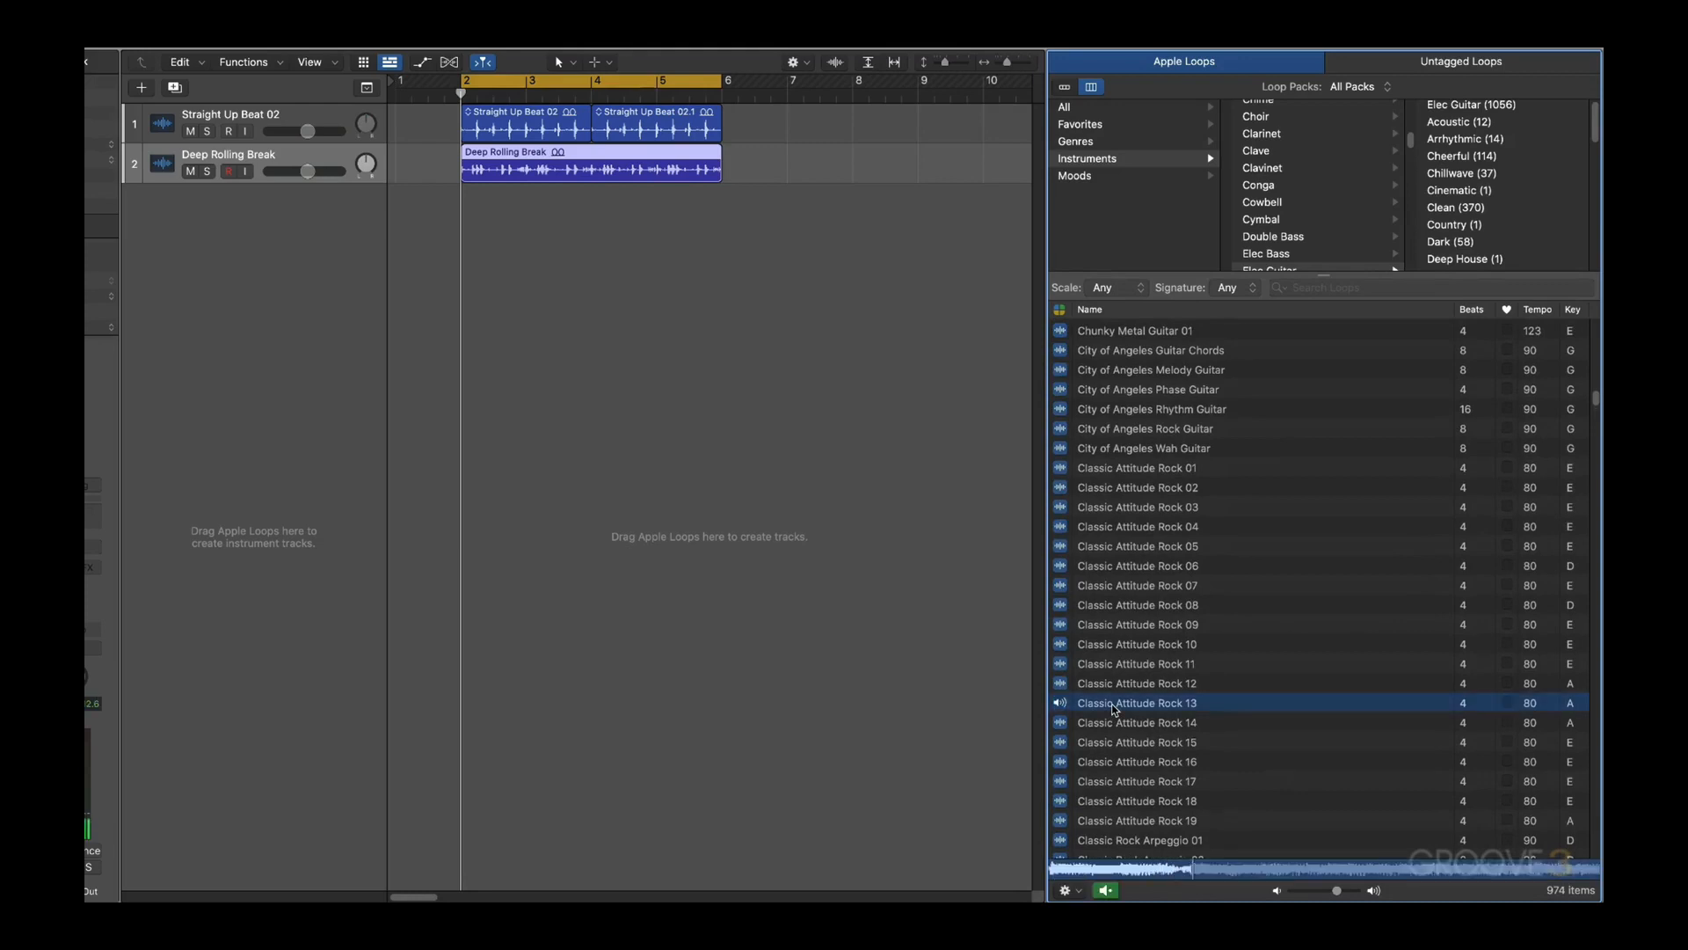
{"action": "scroll", "coordinate": [1112, 708], "scroll_direction": "up", "scroll_amount": 8}
{"action": "scroll", "coordinate": [1113, 708], "scroll_direction": "up", "scroll_amount": 4}
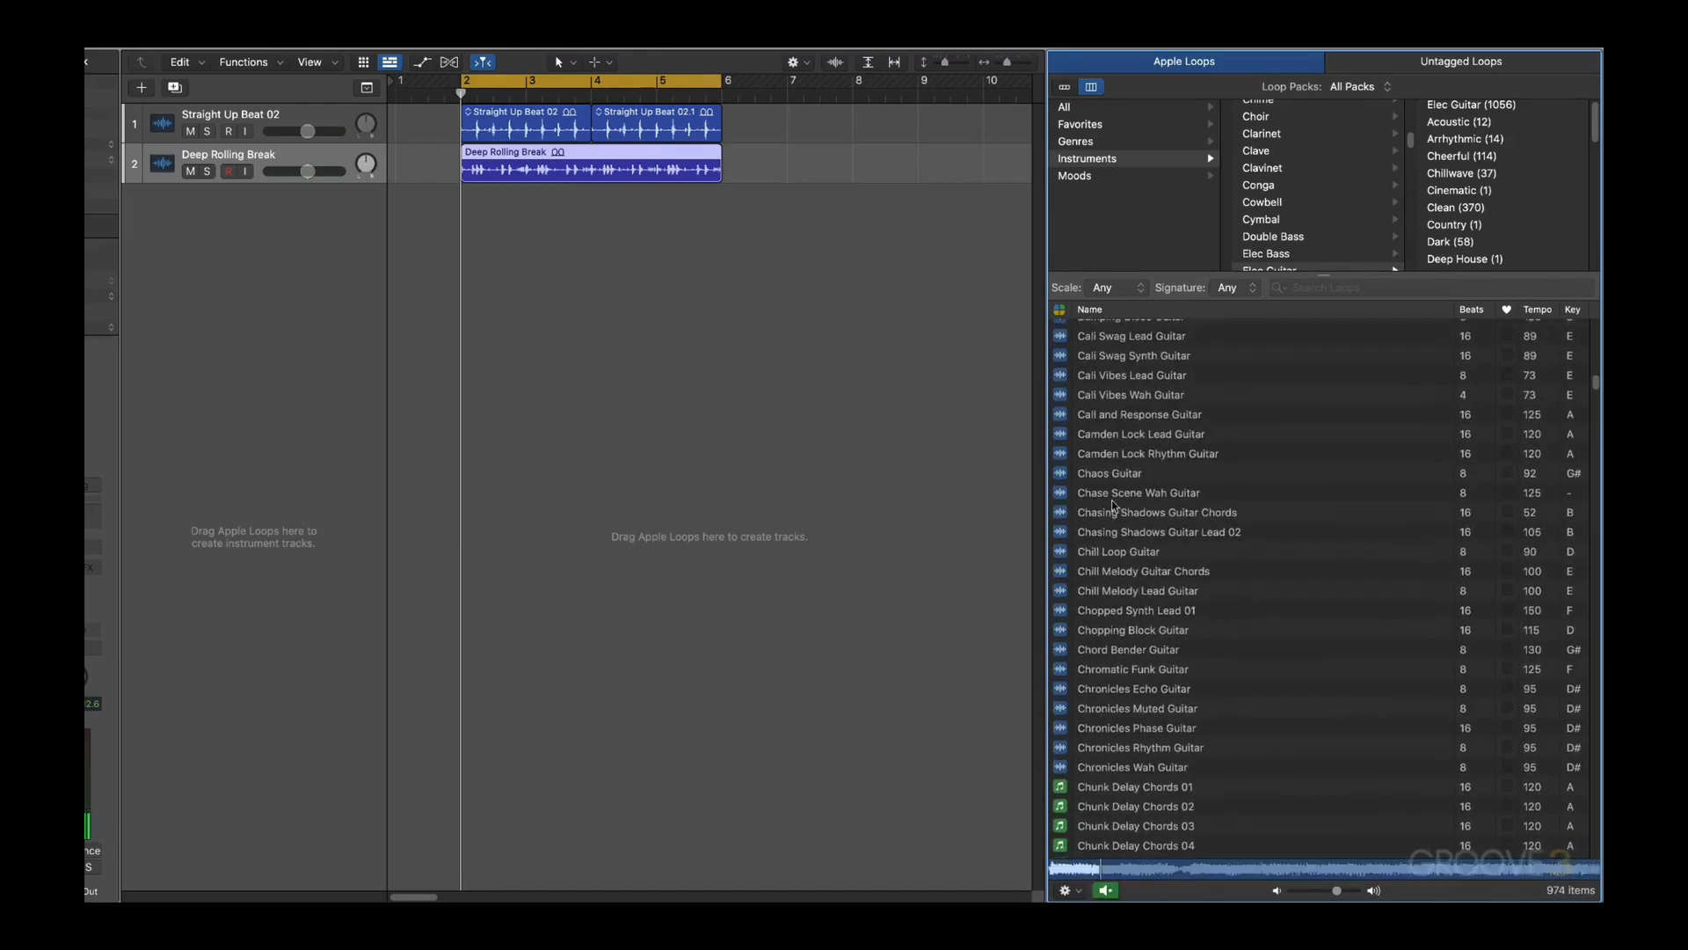
{"action": "left_click", "coordinate": [1107, 434]}
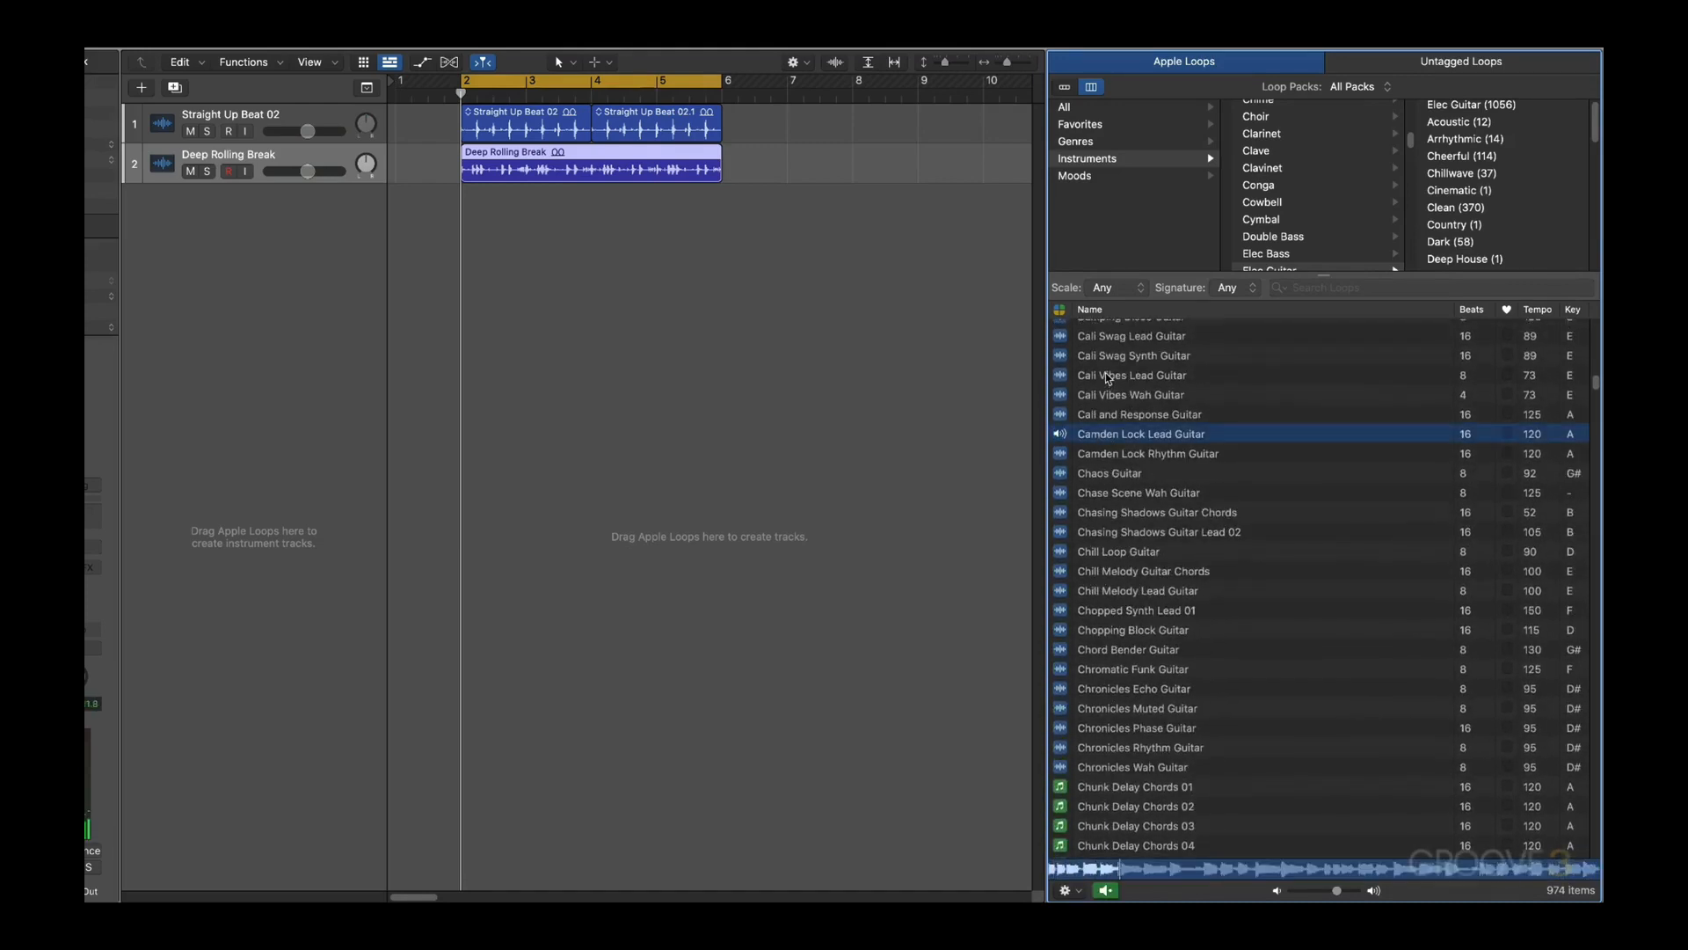
{"action": "left_click", "coordinate": [1112, 395]}
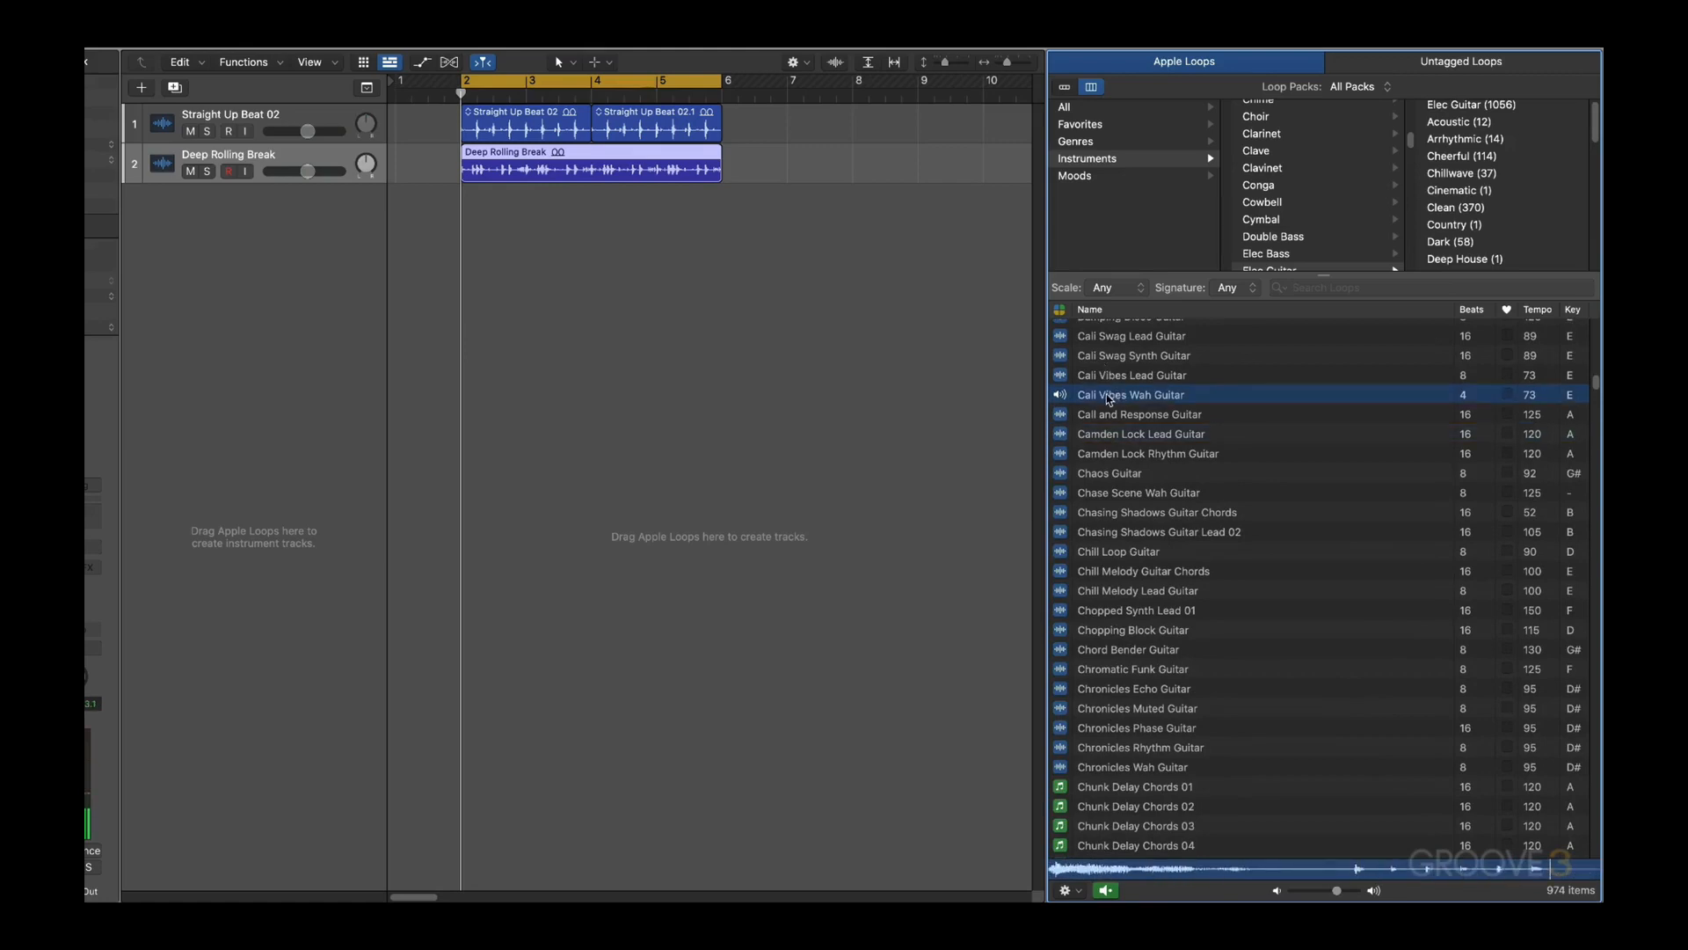
Step: Check the preview key options in the loop browser and preview Cali Vibes Wah Guitar again
{"action": "left_click", "coordinate": [1110, 399]}
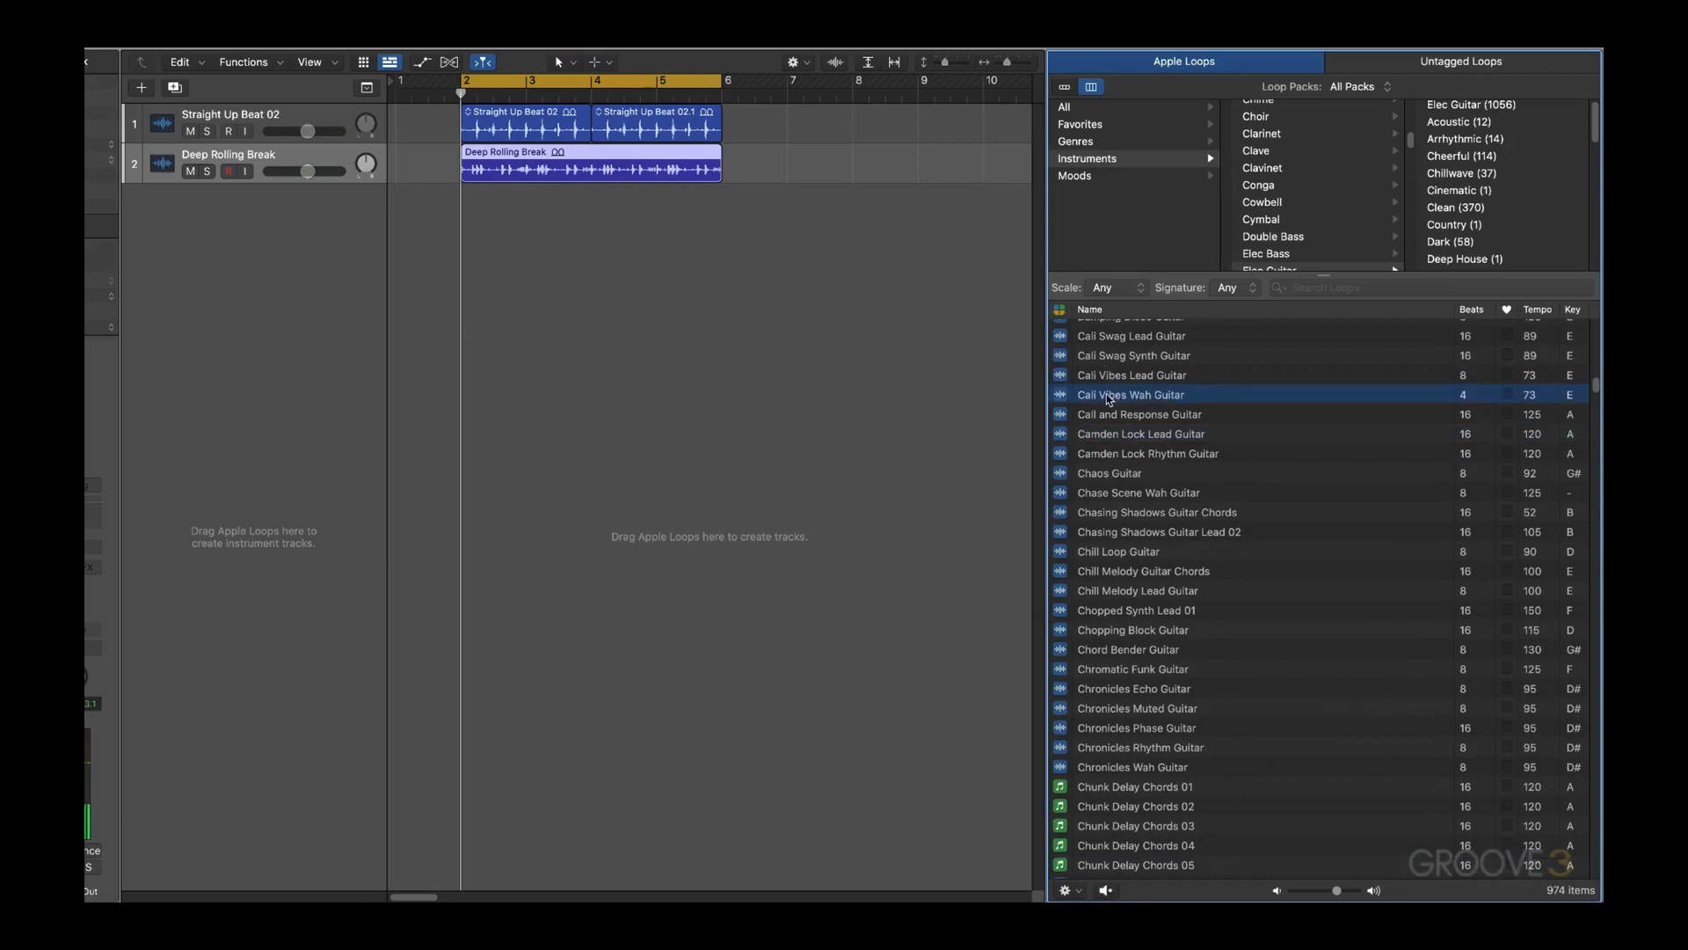
{"action": "left_click", "coordinate": [1076, 891]}
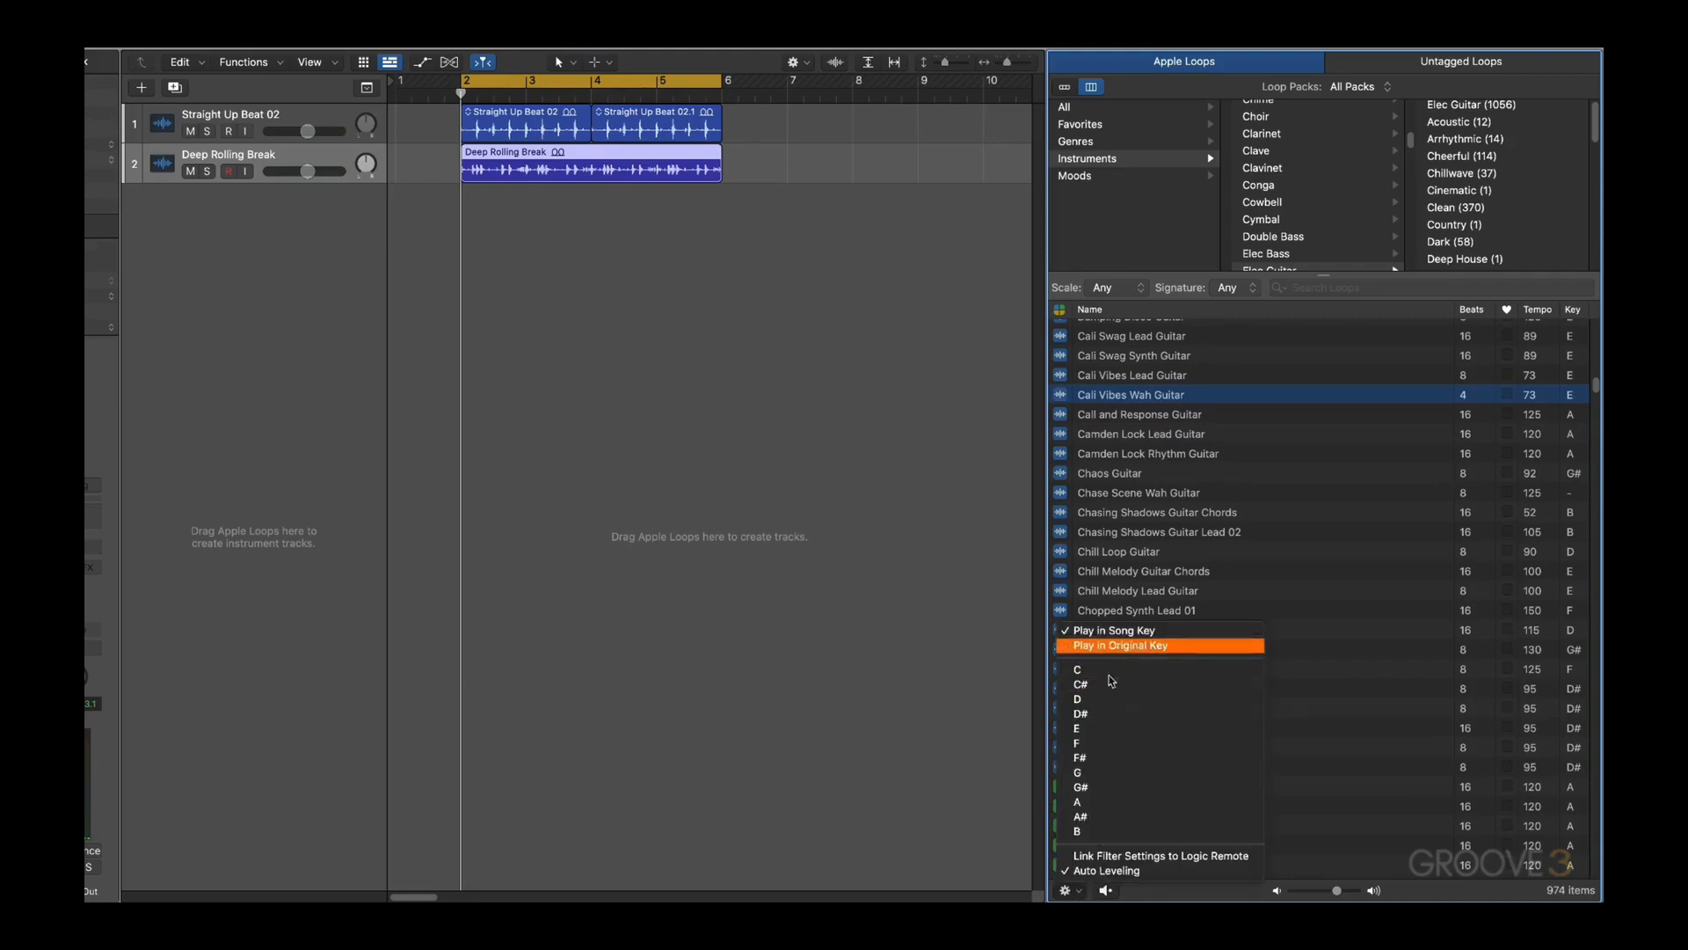
{"action": "left_click", "coordinate": [972, 844]}
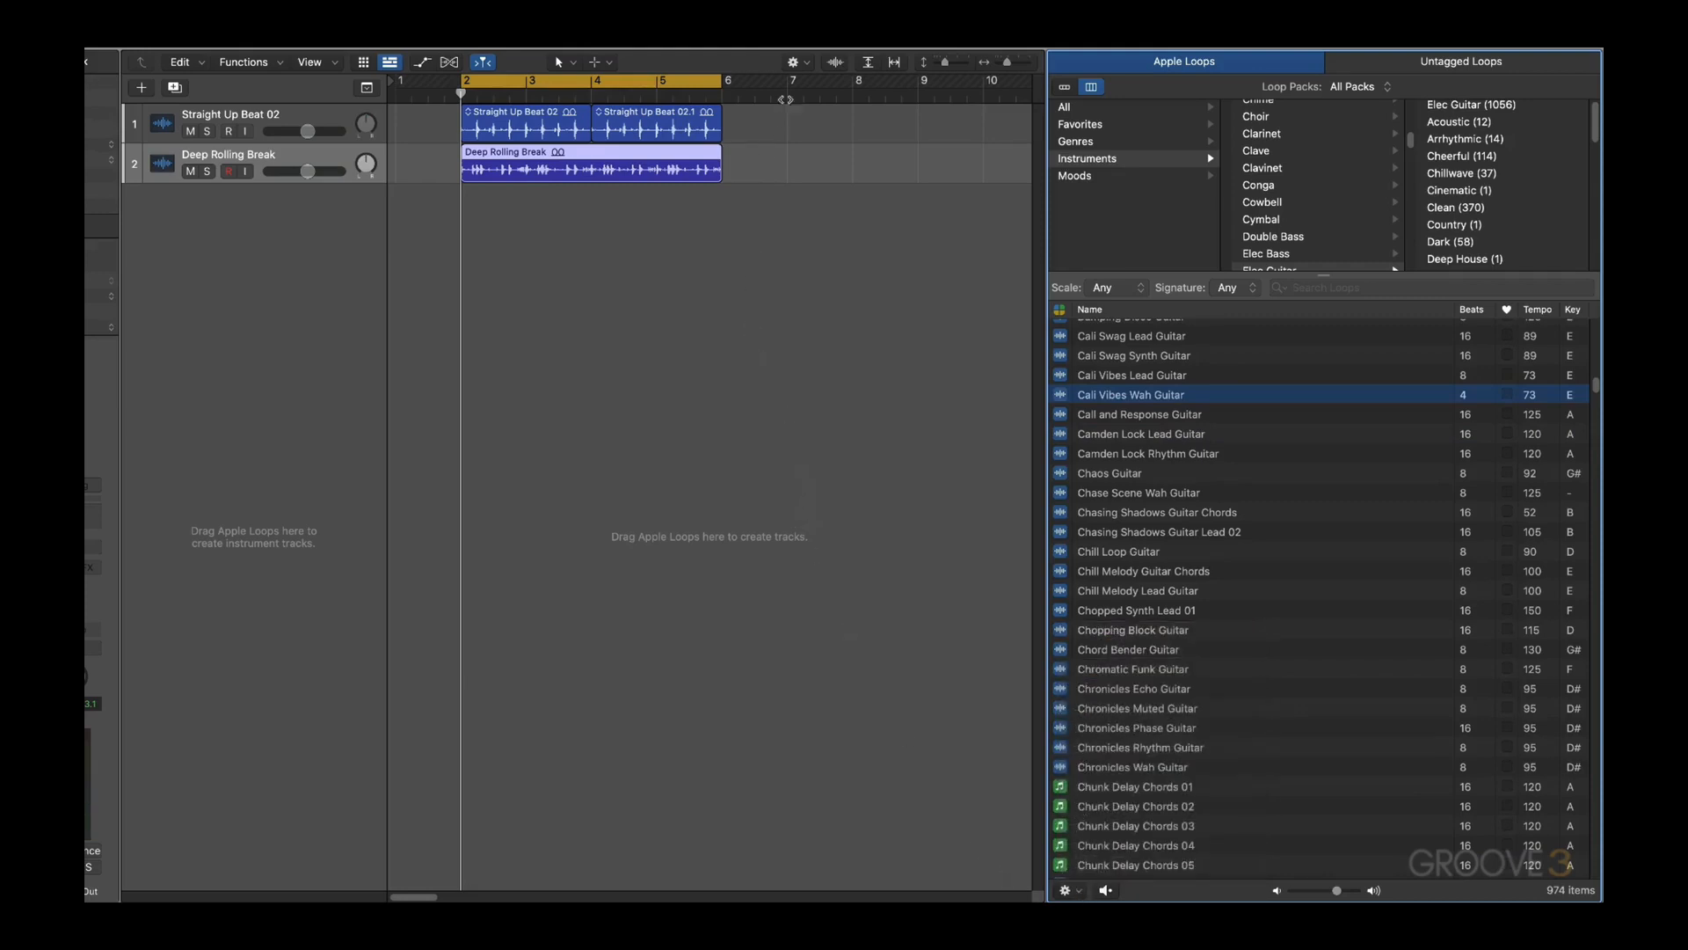
{"action": "left_click", "coordinate": [1061, 395]}
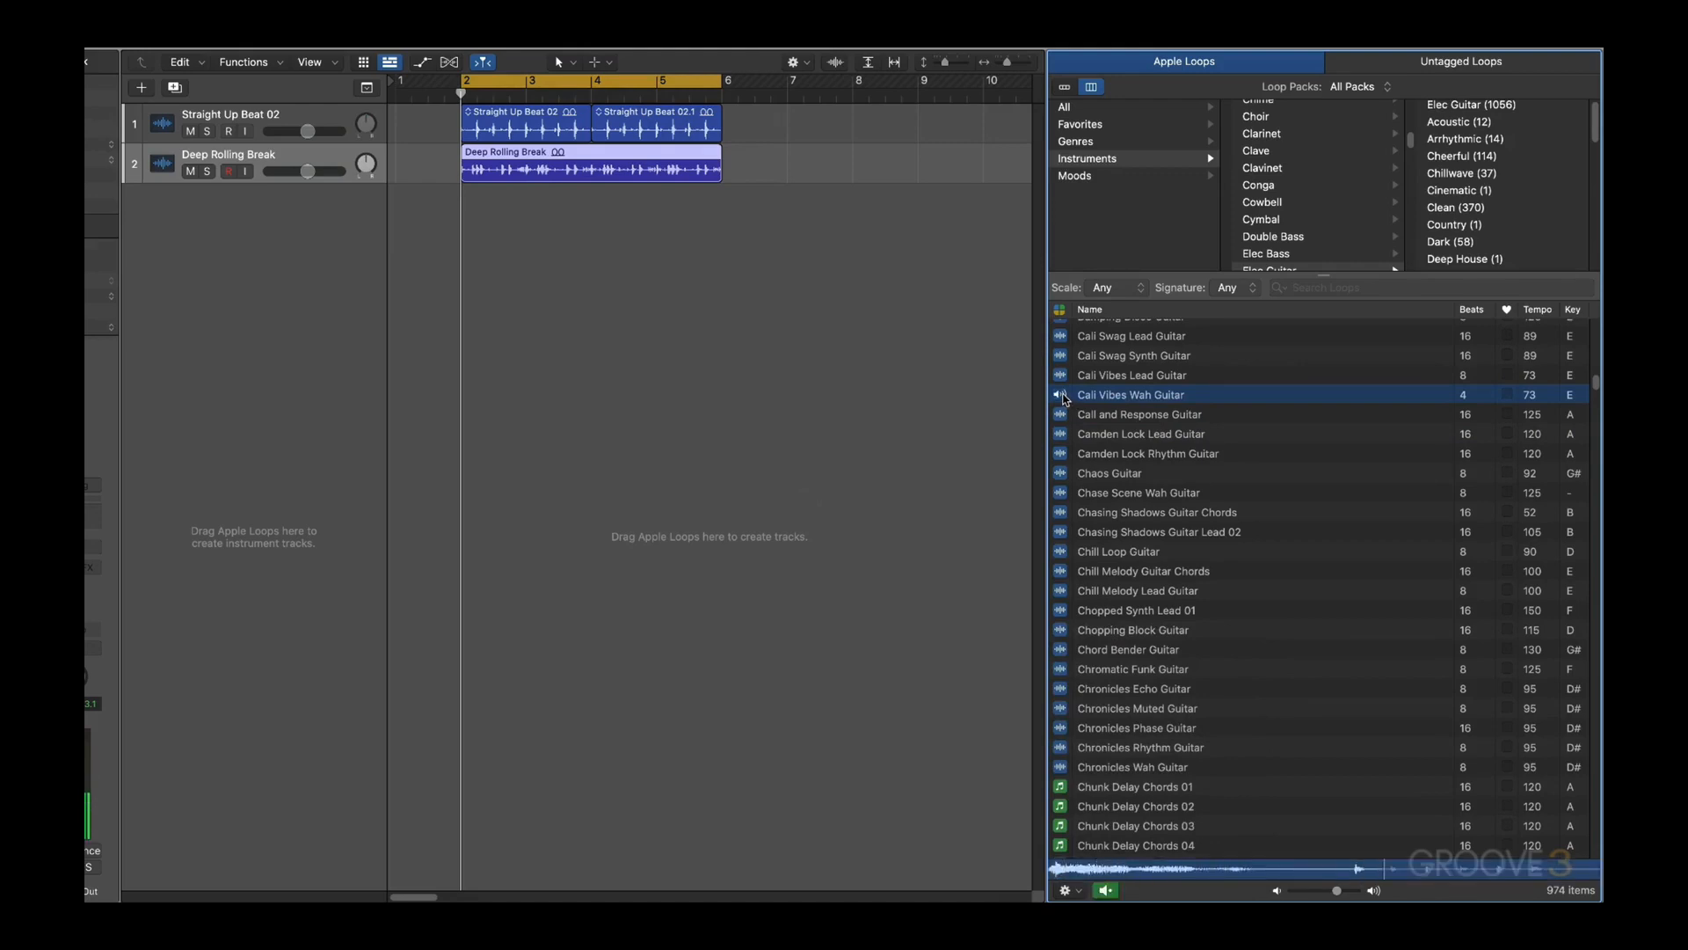
{"action": "left_click", "coordinate": [1062, 396]}
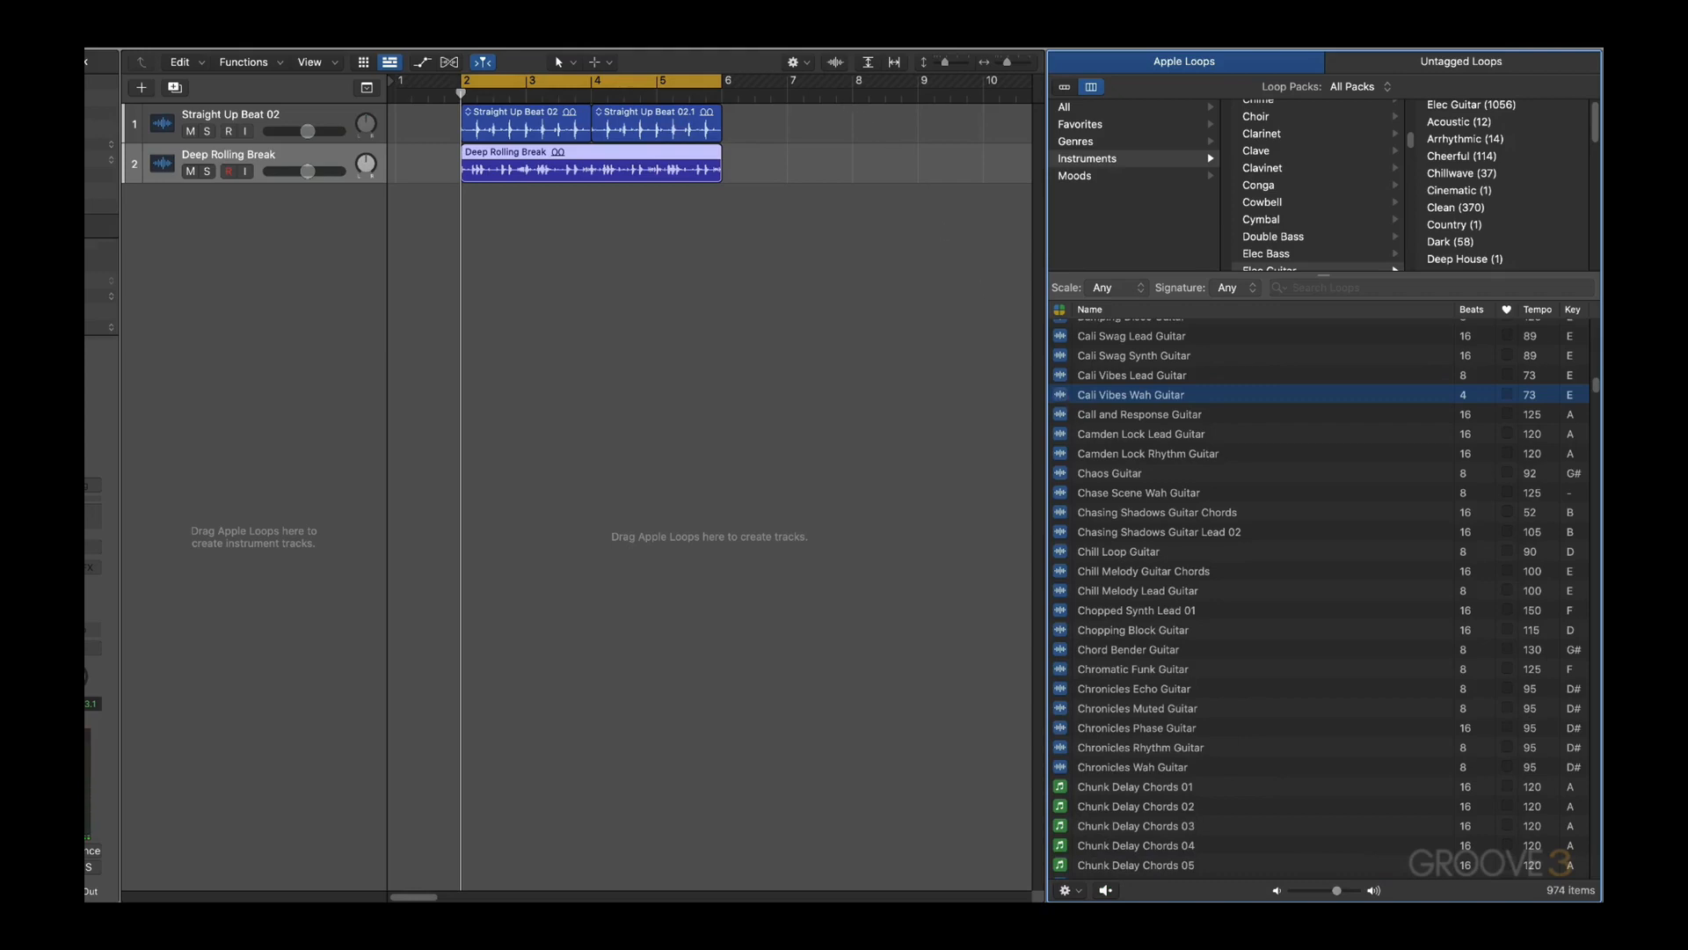
Step: Change the project's key signature twice, previewing Cali Vibes Wah Guitar after each change
{"action": "left_click", "coordinate": [832, 45]}
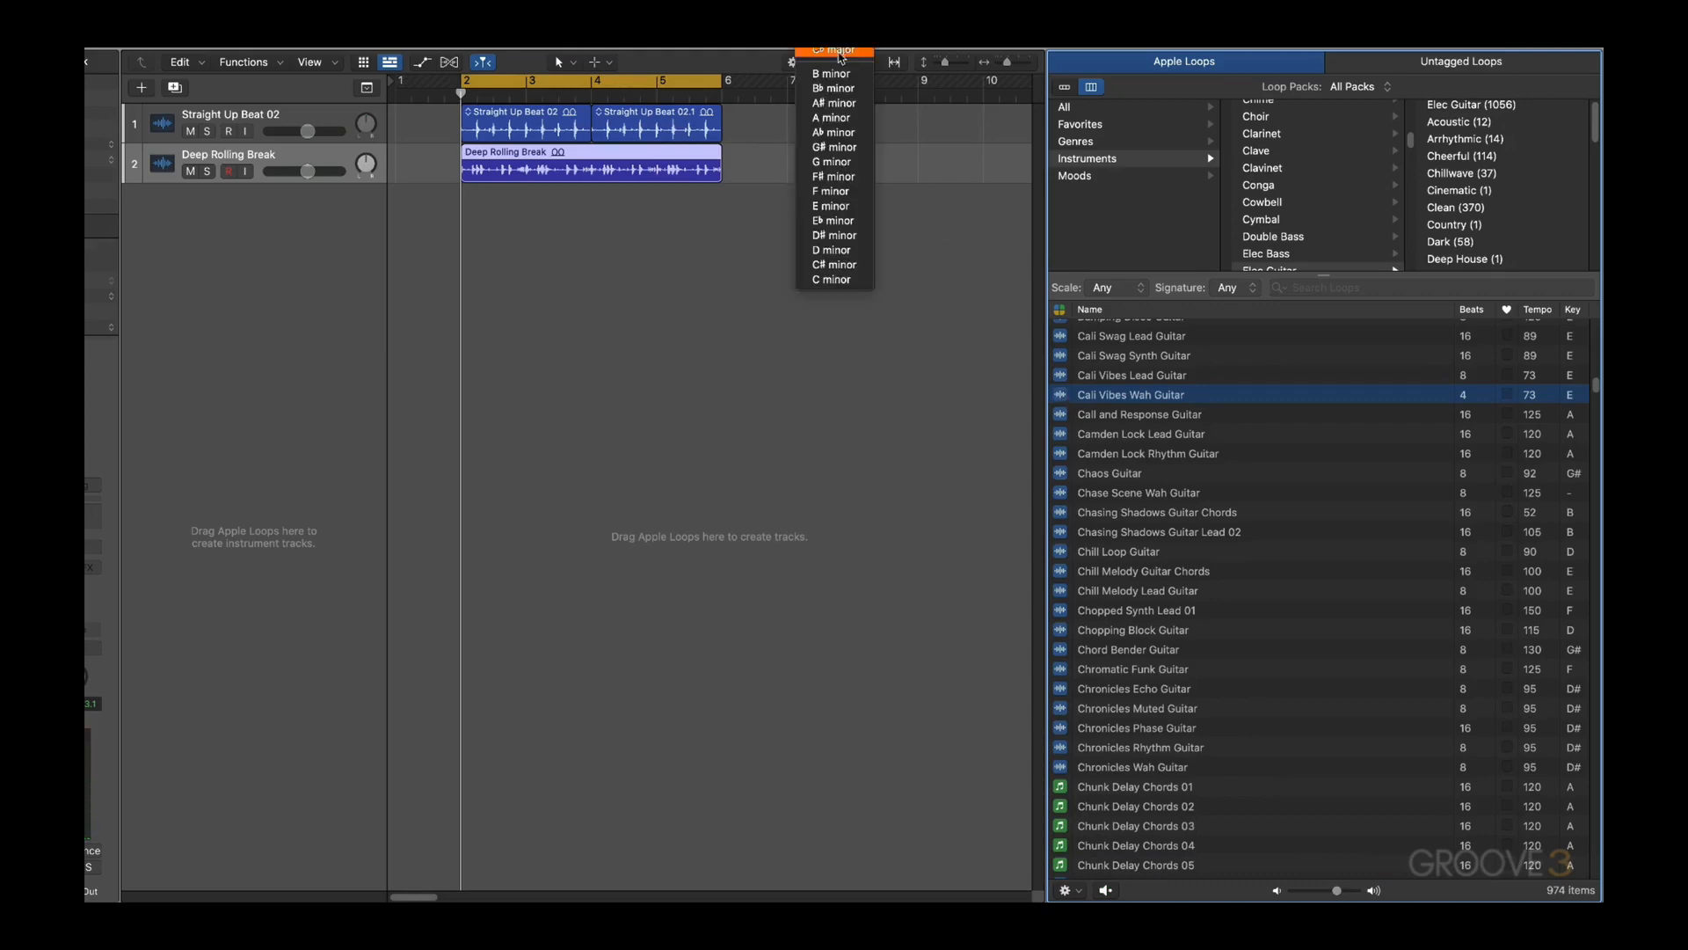
{"action": "left_click", "coordinate": [832, 44]}
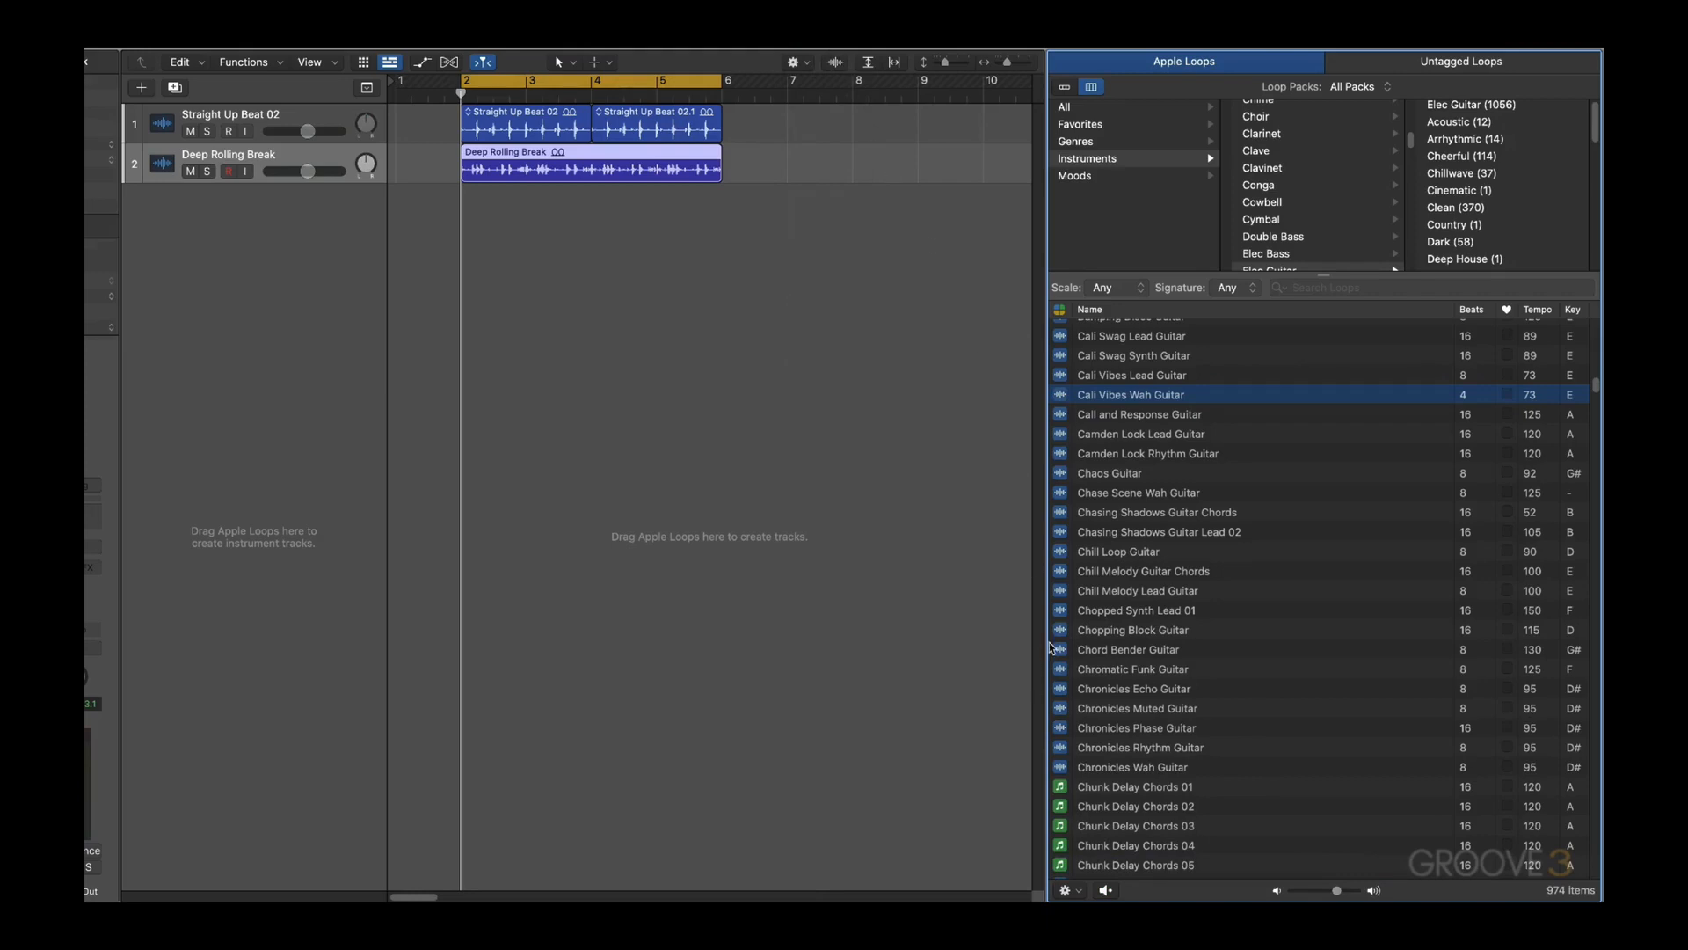
{"action": "key", "text": "alt+space"}
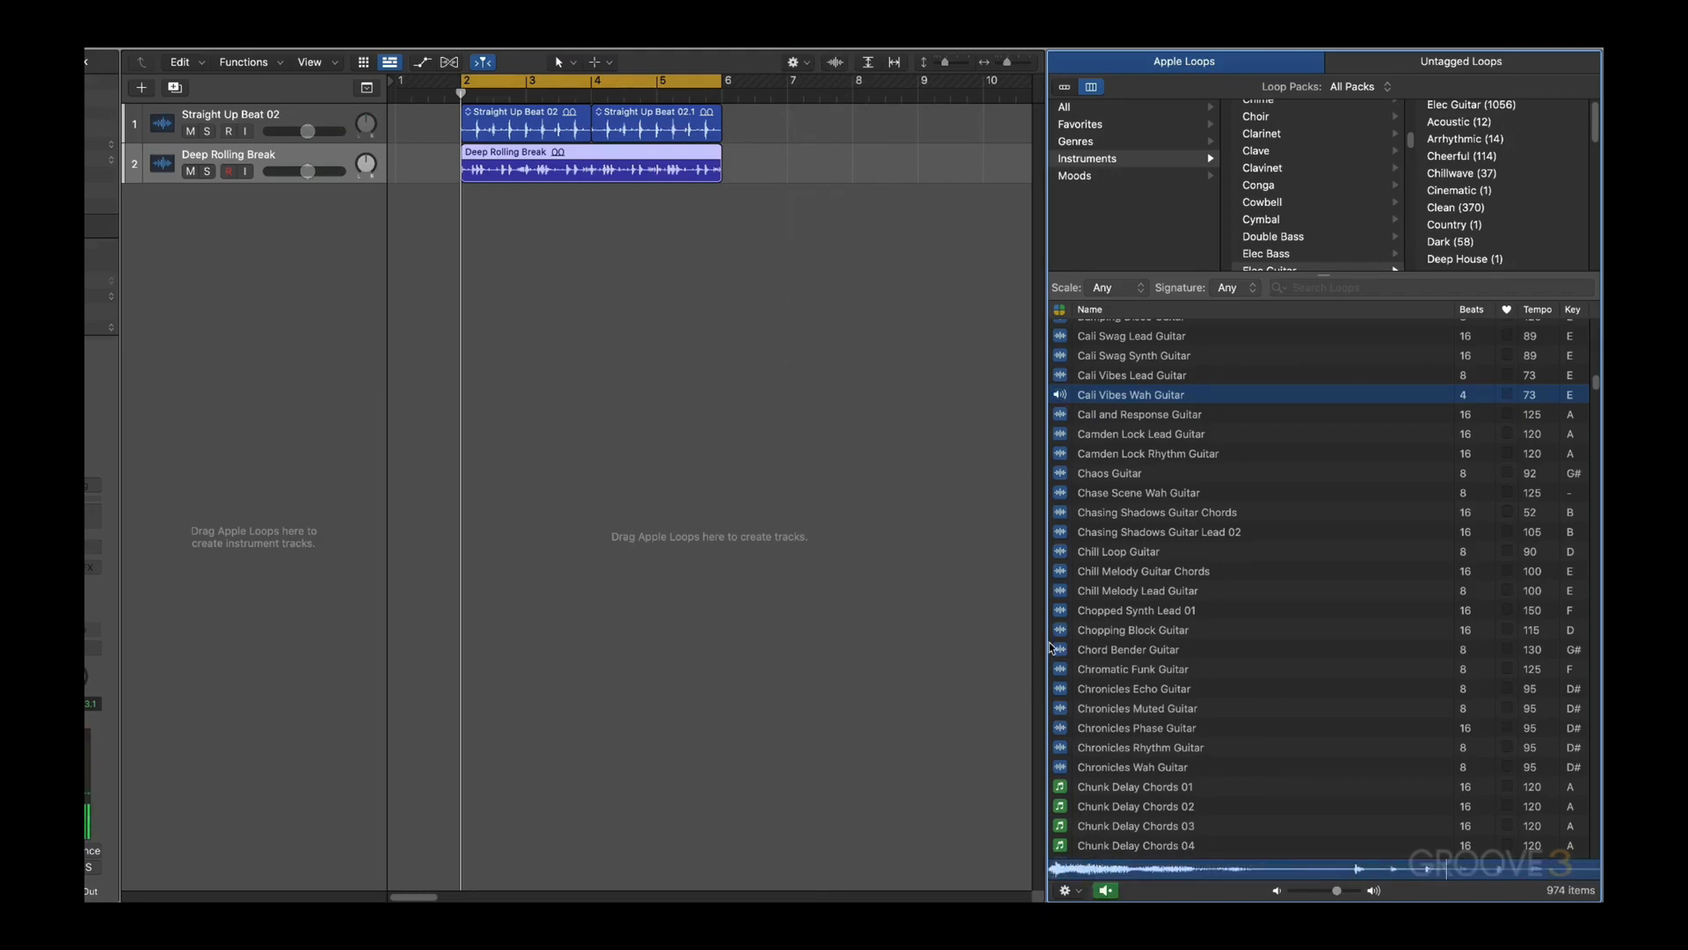
{"action": "key", "text": "alt+space"}
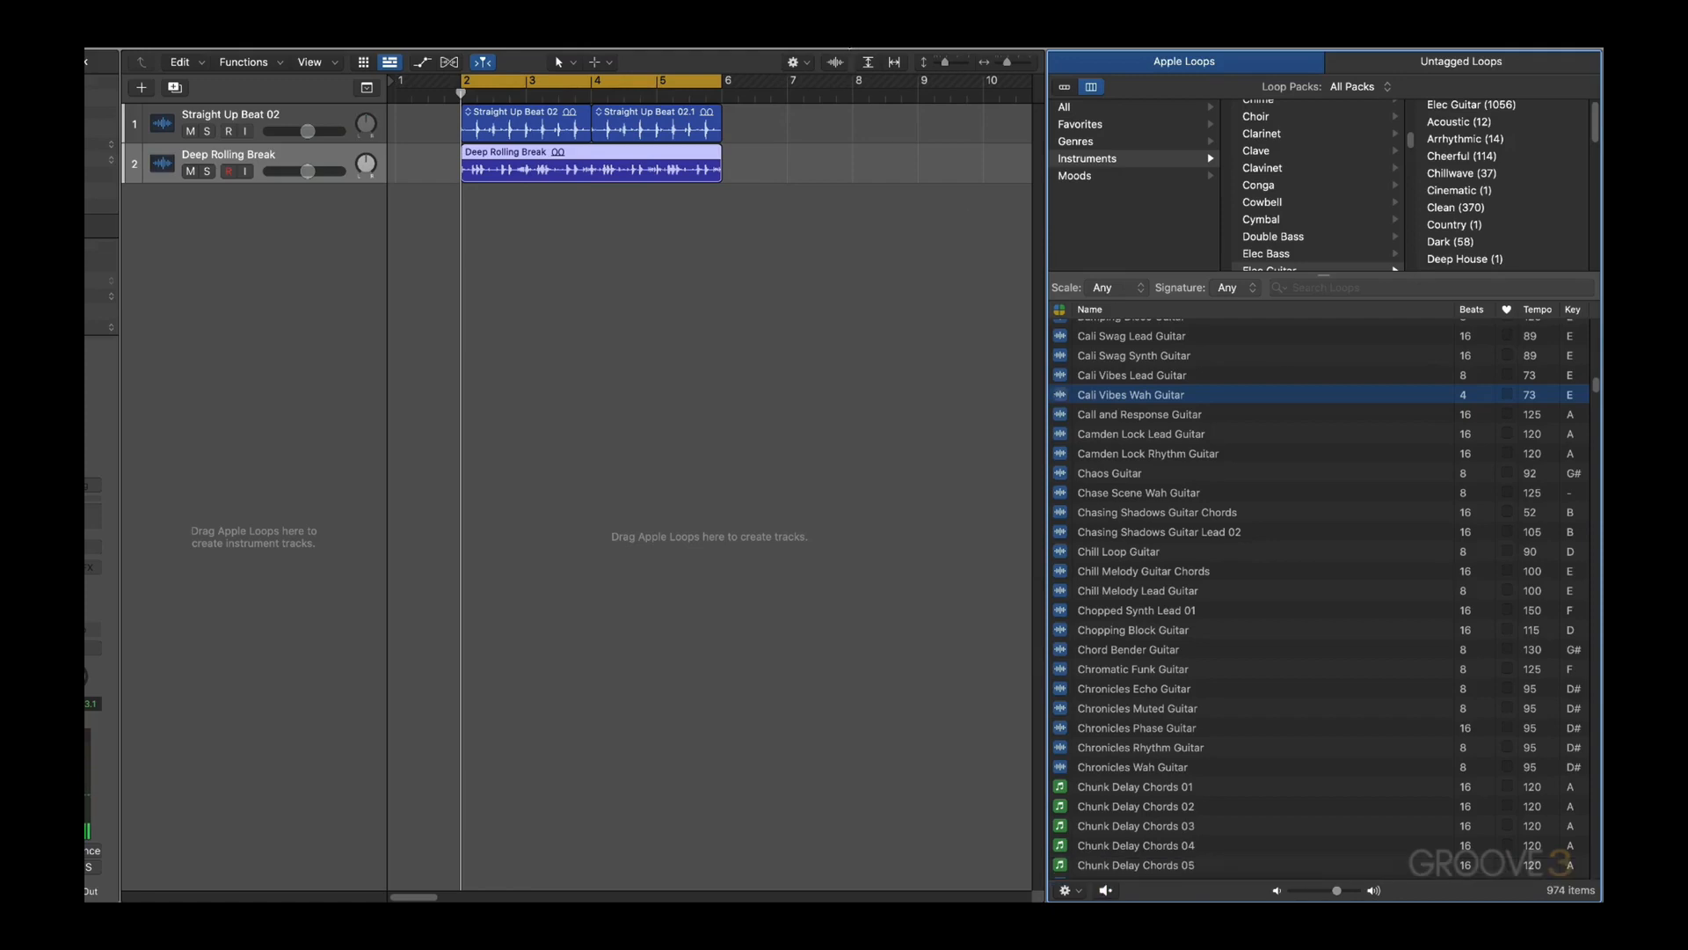
{"action": "left_click", "coordinate": [832, 46]}
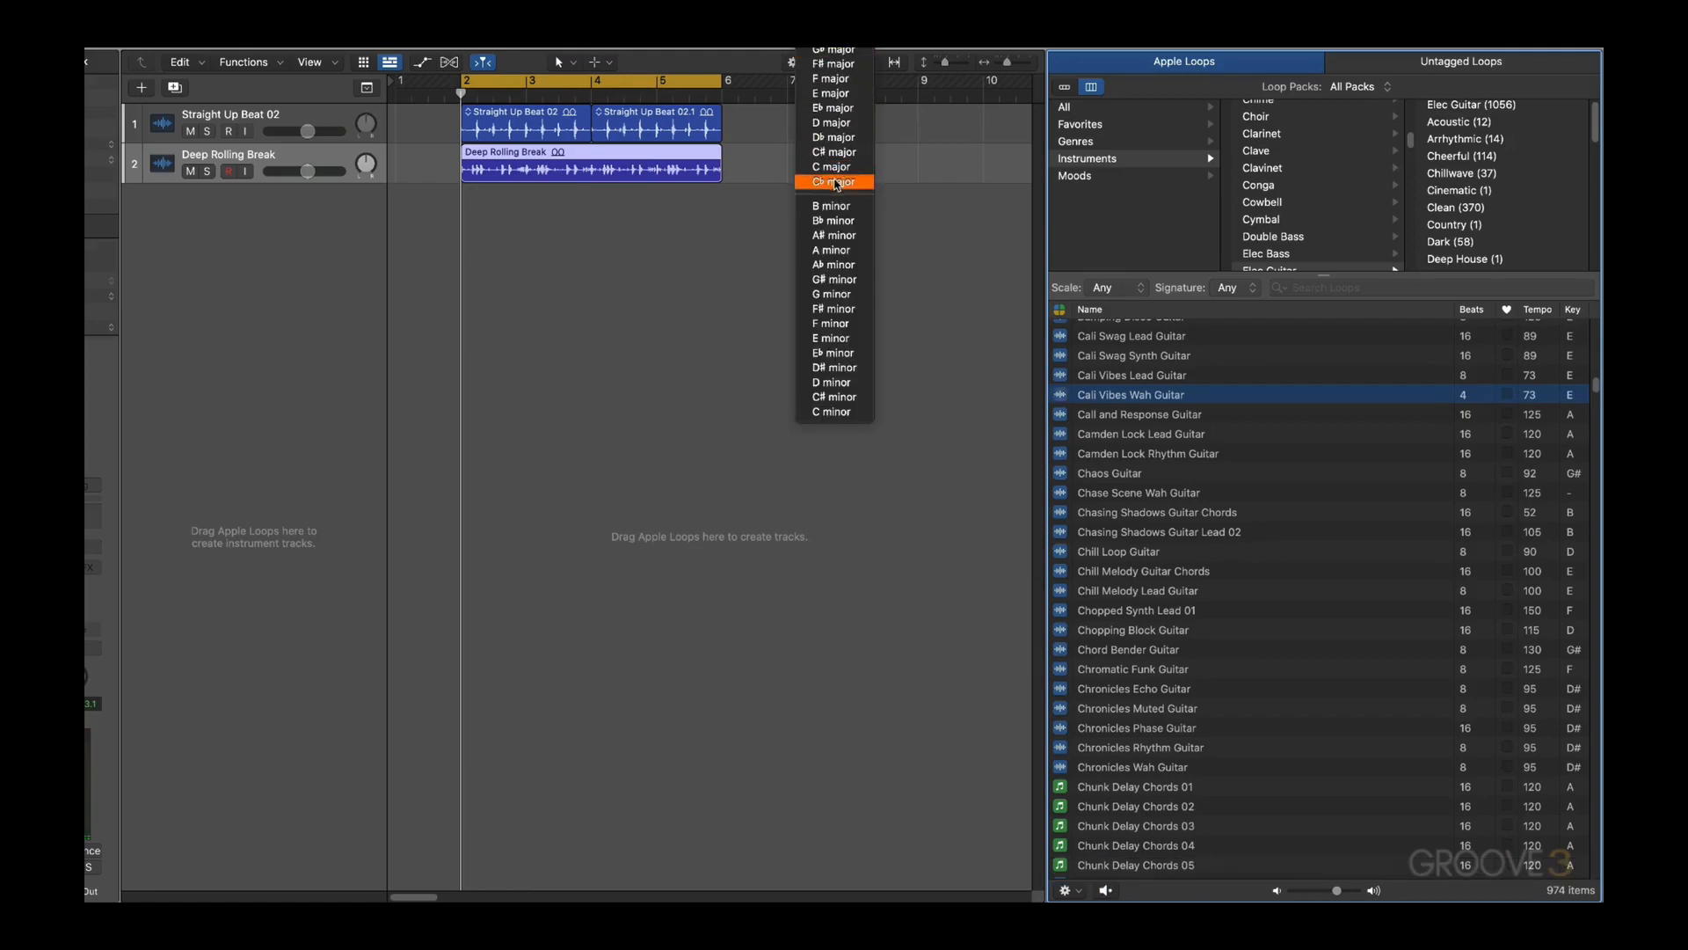
{"action": "left_click", "coordinate": [829, 130]}
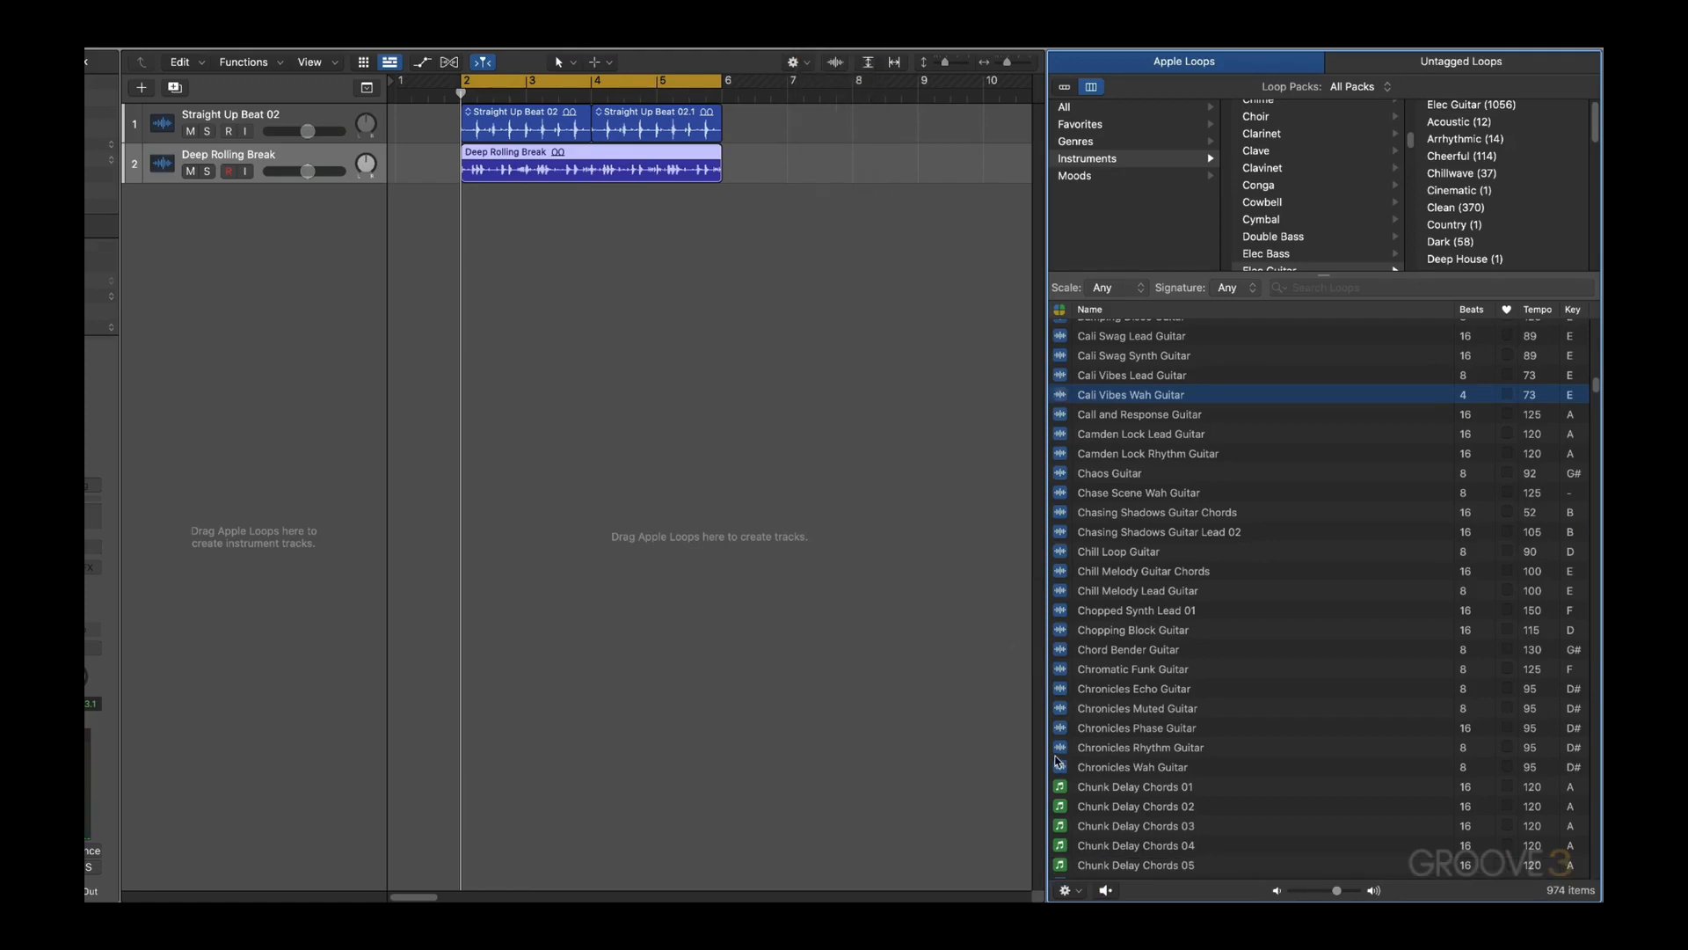
{"action": "key", "text": "alt+space"}
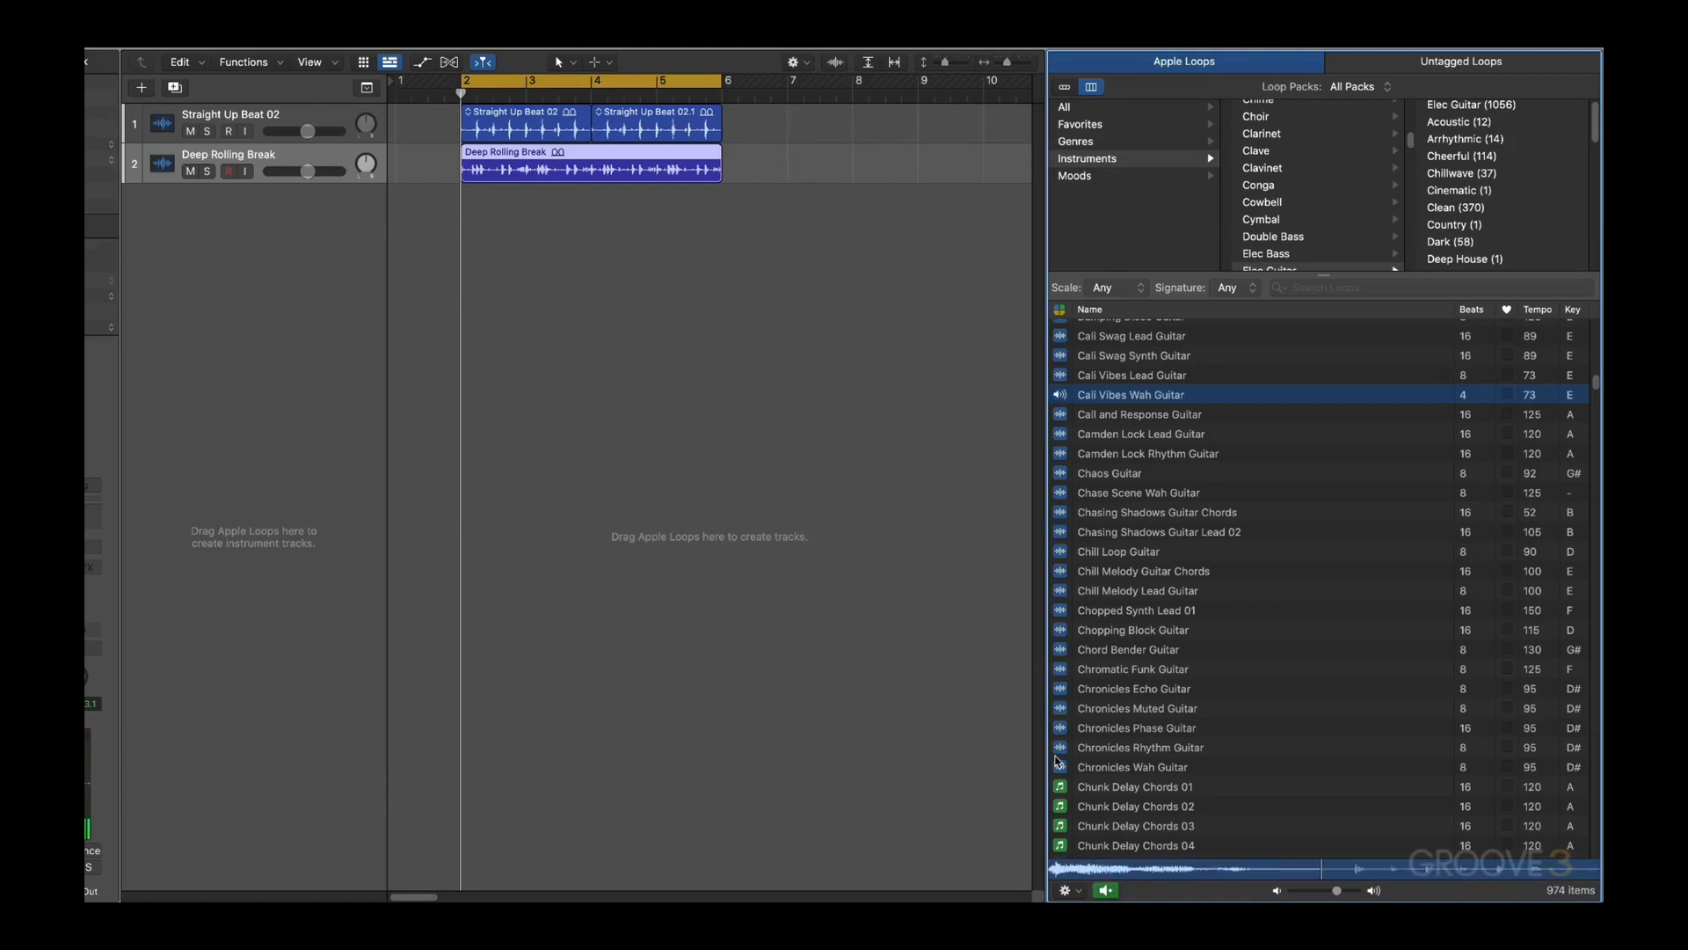
{"action": "key", "text": "alt+space"}
Step: Preview Cali Vibes Wah Guitar with Play in Original Key, and restore Play in Song Key
{"action": "left_click", "coordinate": [1064, 892]}
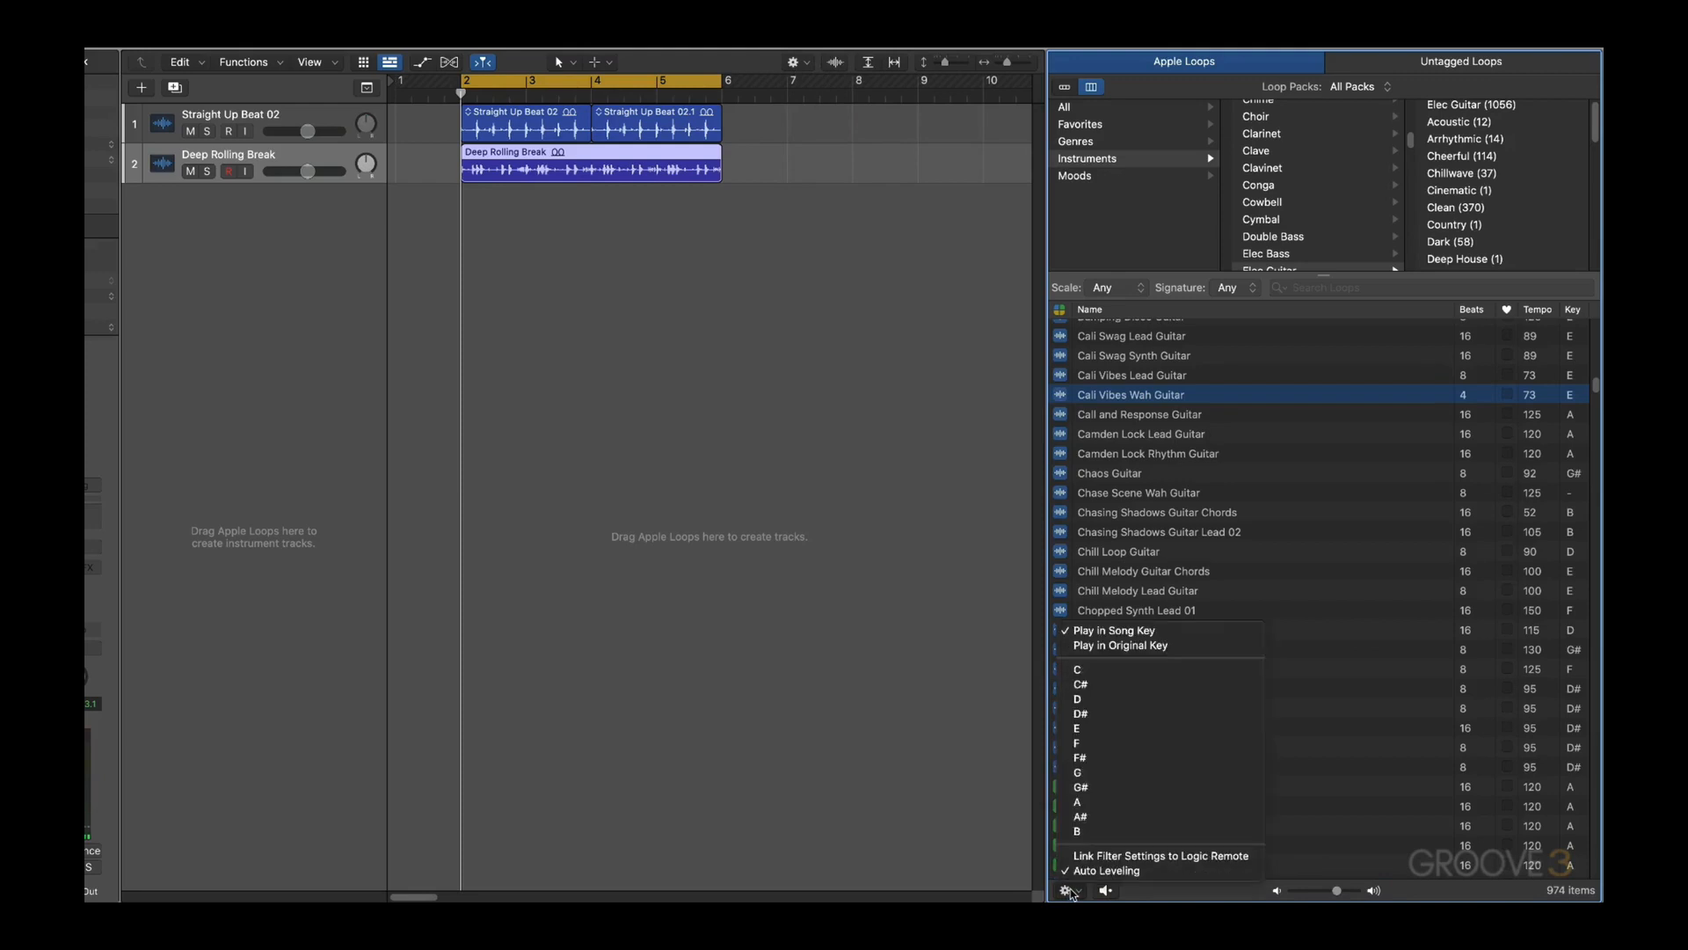
{"action": "left_click", "coordinate": [1086, 647]}
{"action": "key", "text": "alt+space"}
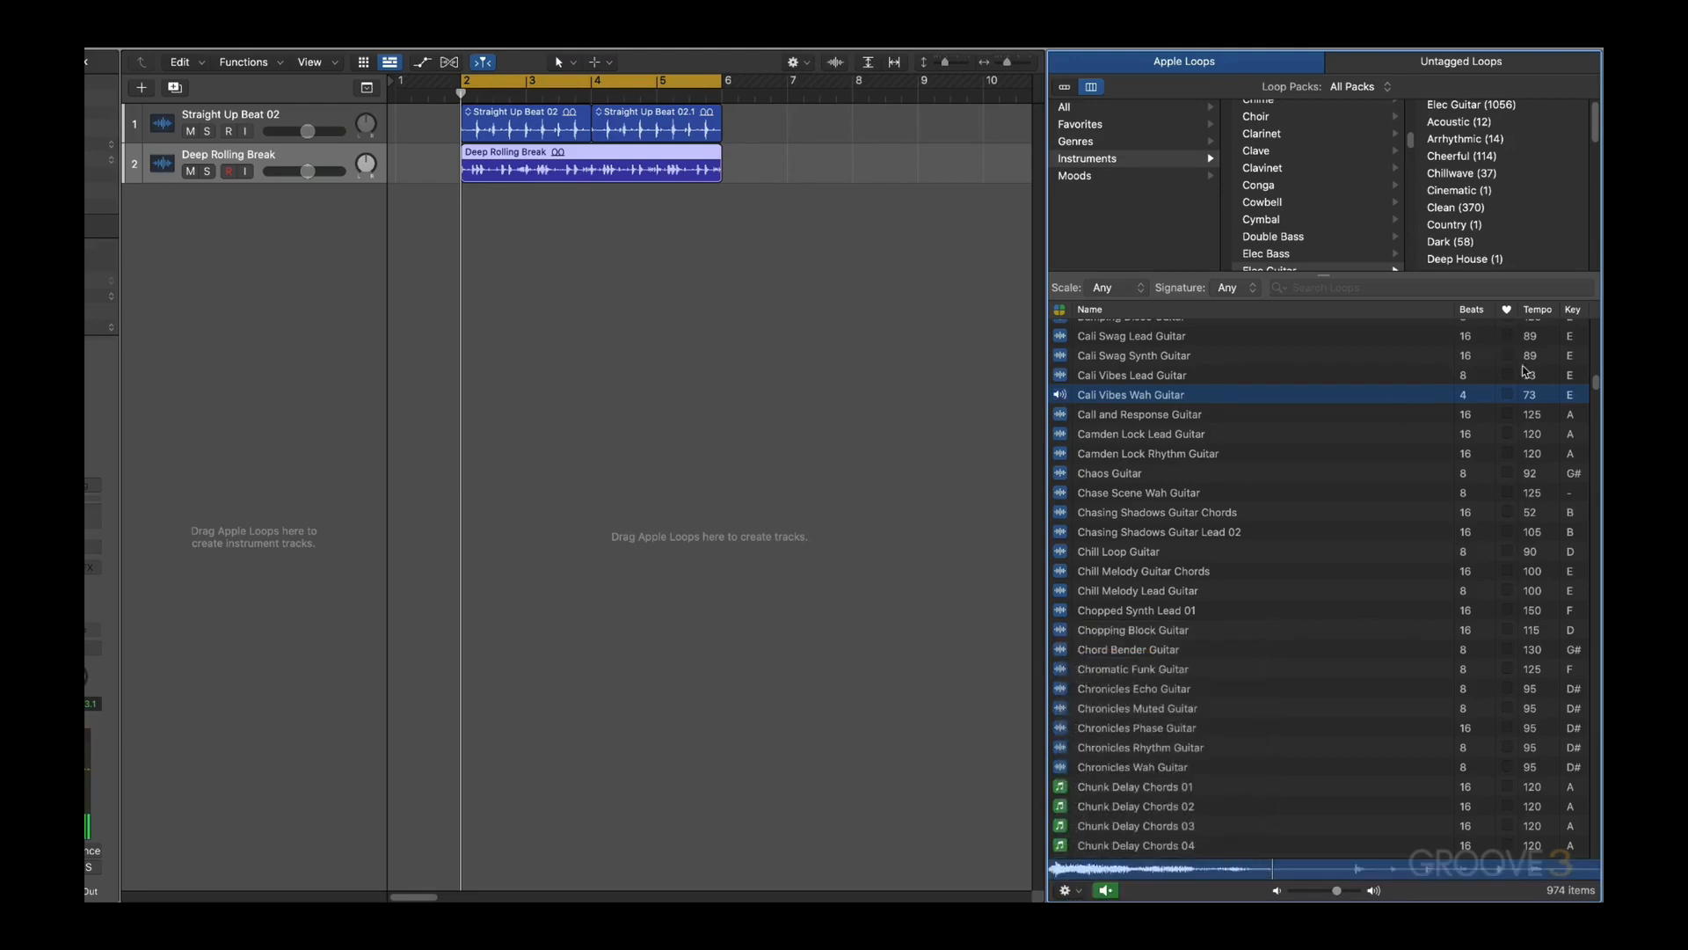
{"action": "key", "text": "alt+space"}
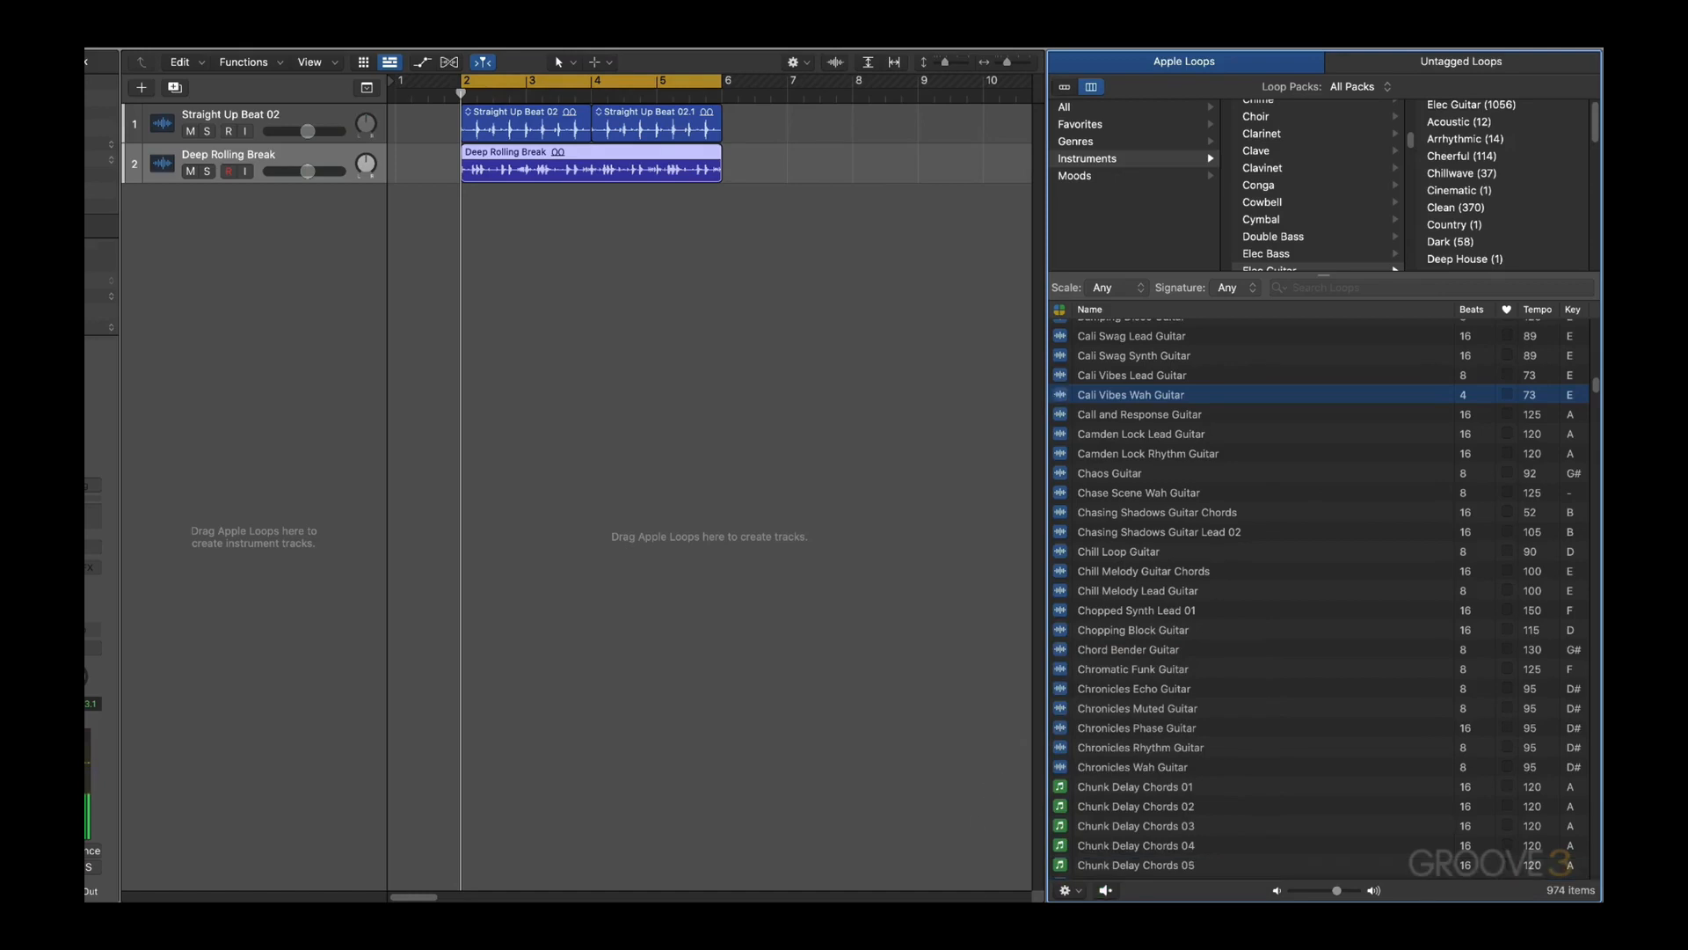
{"action": "left_click", "coordinate": [1081, 894]}
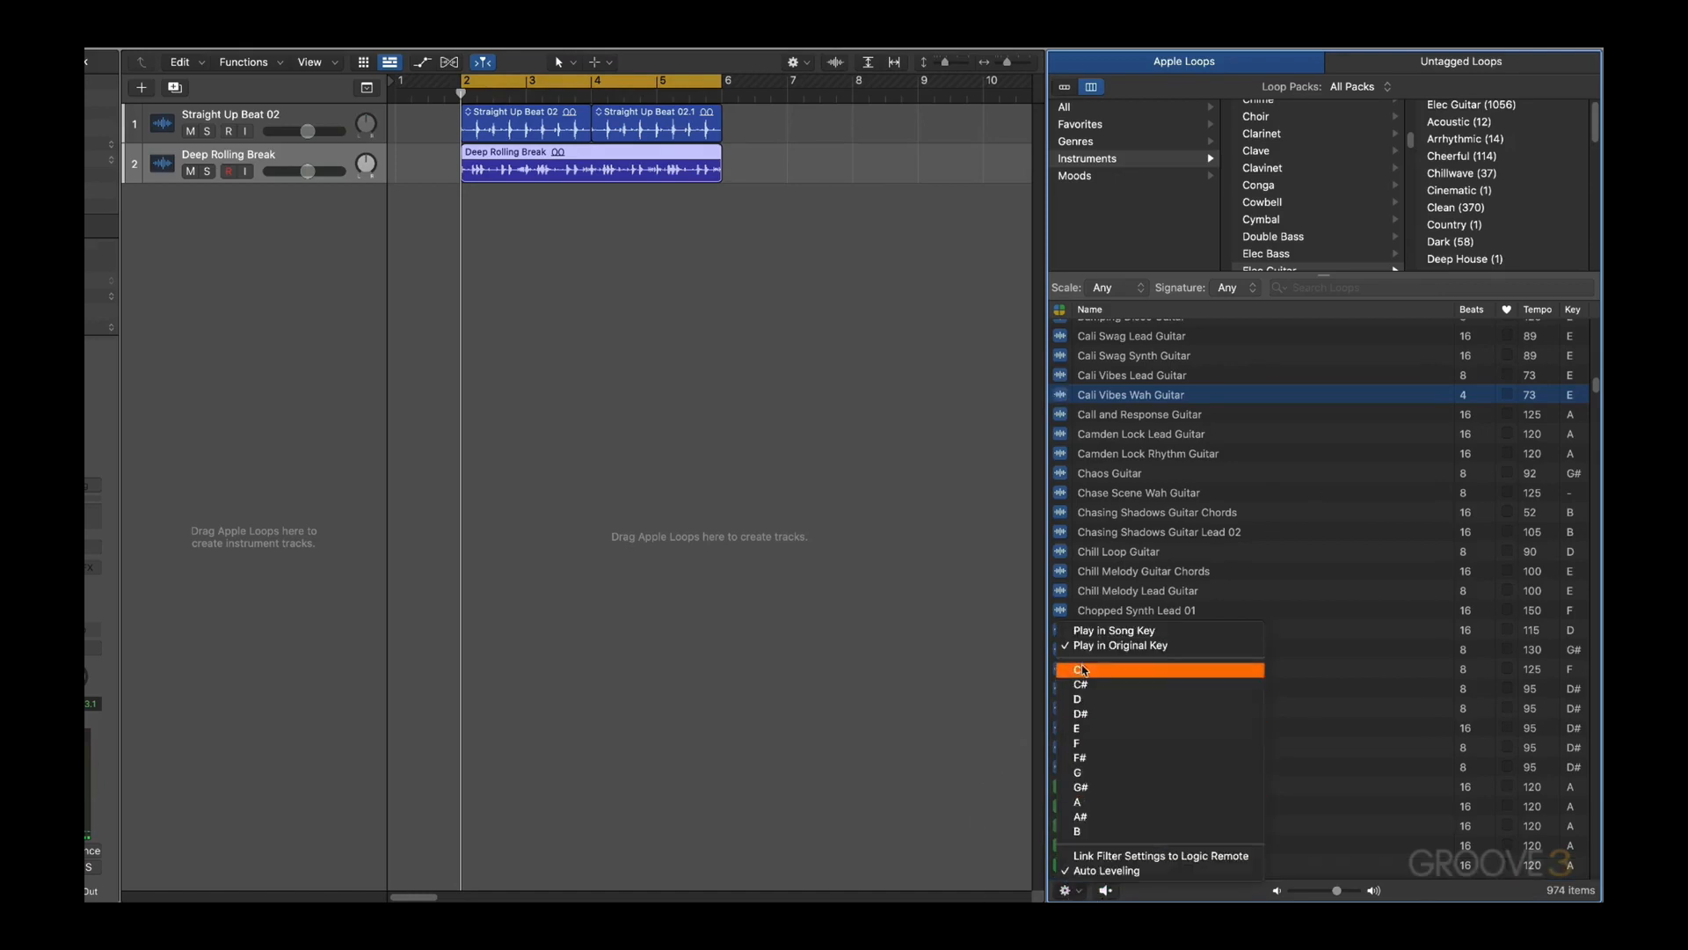
{"action": "left_click", "coordinate": [1082, 632]}
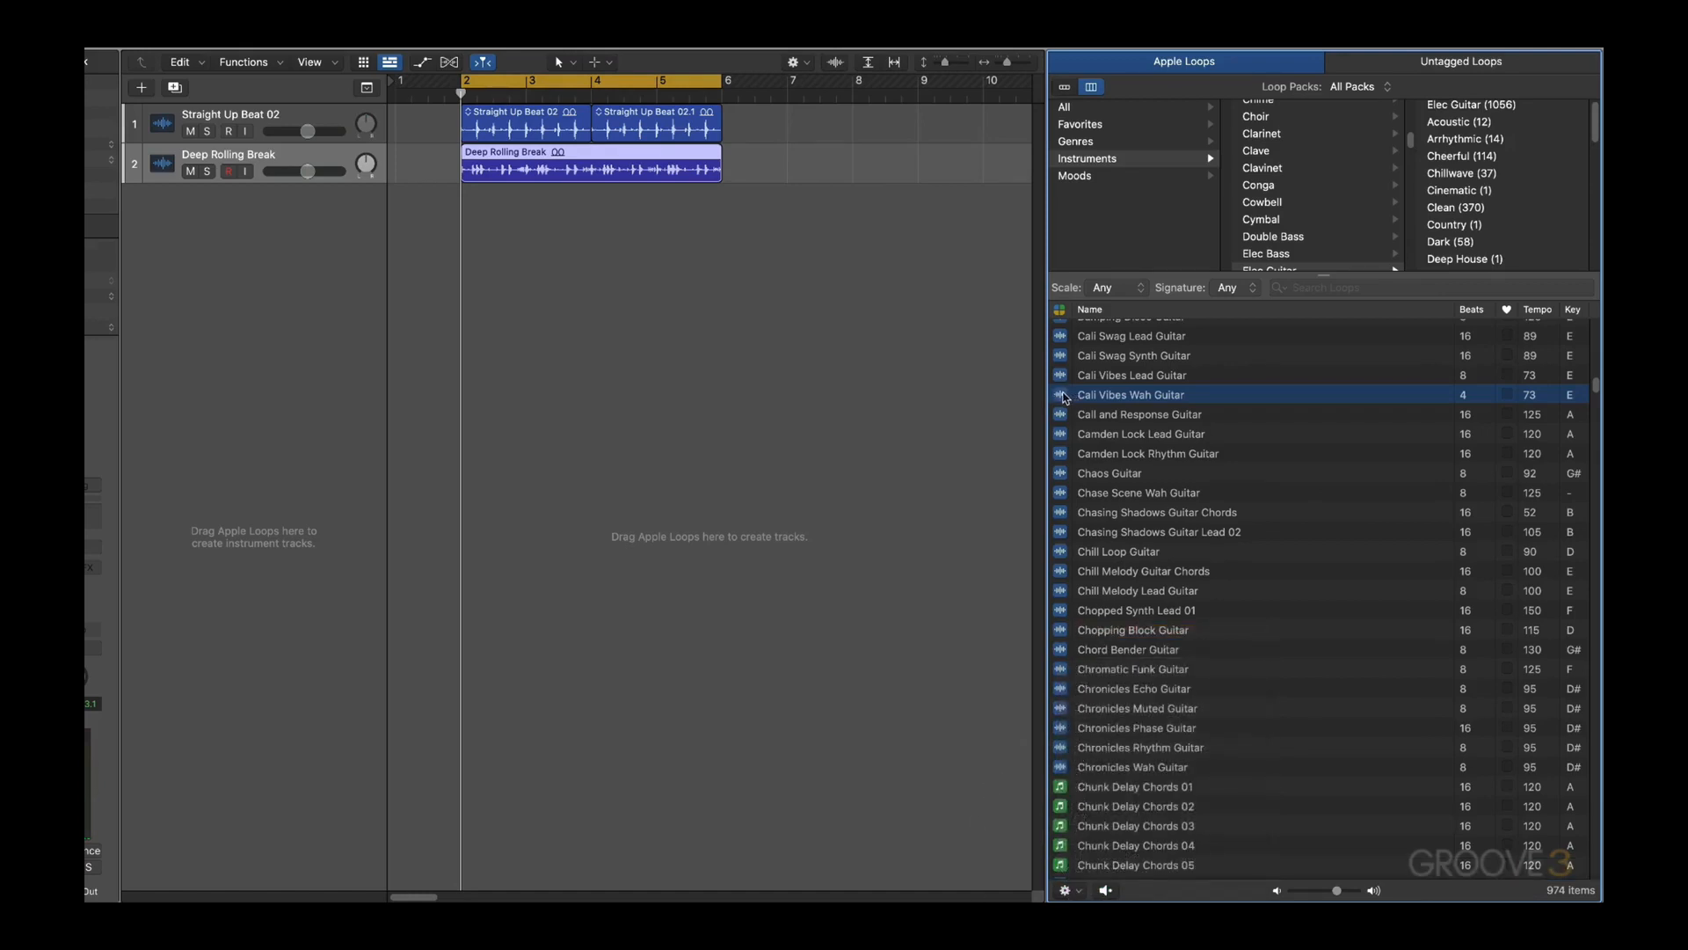
Step: Add Cali Vibes Wah Guitar to a new track at bar 2 and play it with the drum loops
{"action": "left_click_drag", "start_coordinate": [1046, 400], "coordinate": [465, 289]}
{"action": "key", "text": "space"}
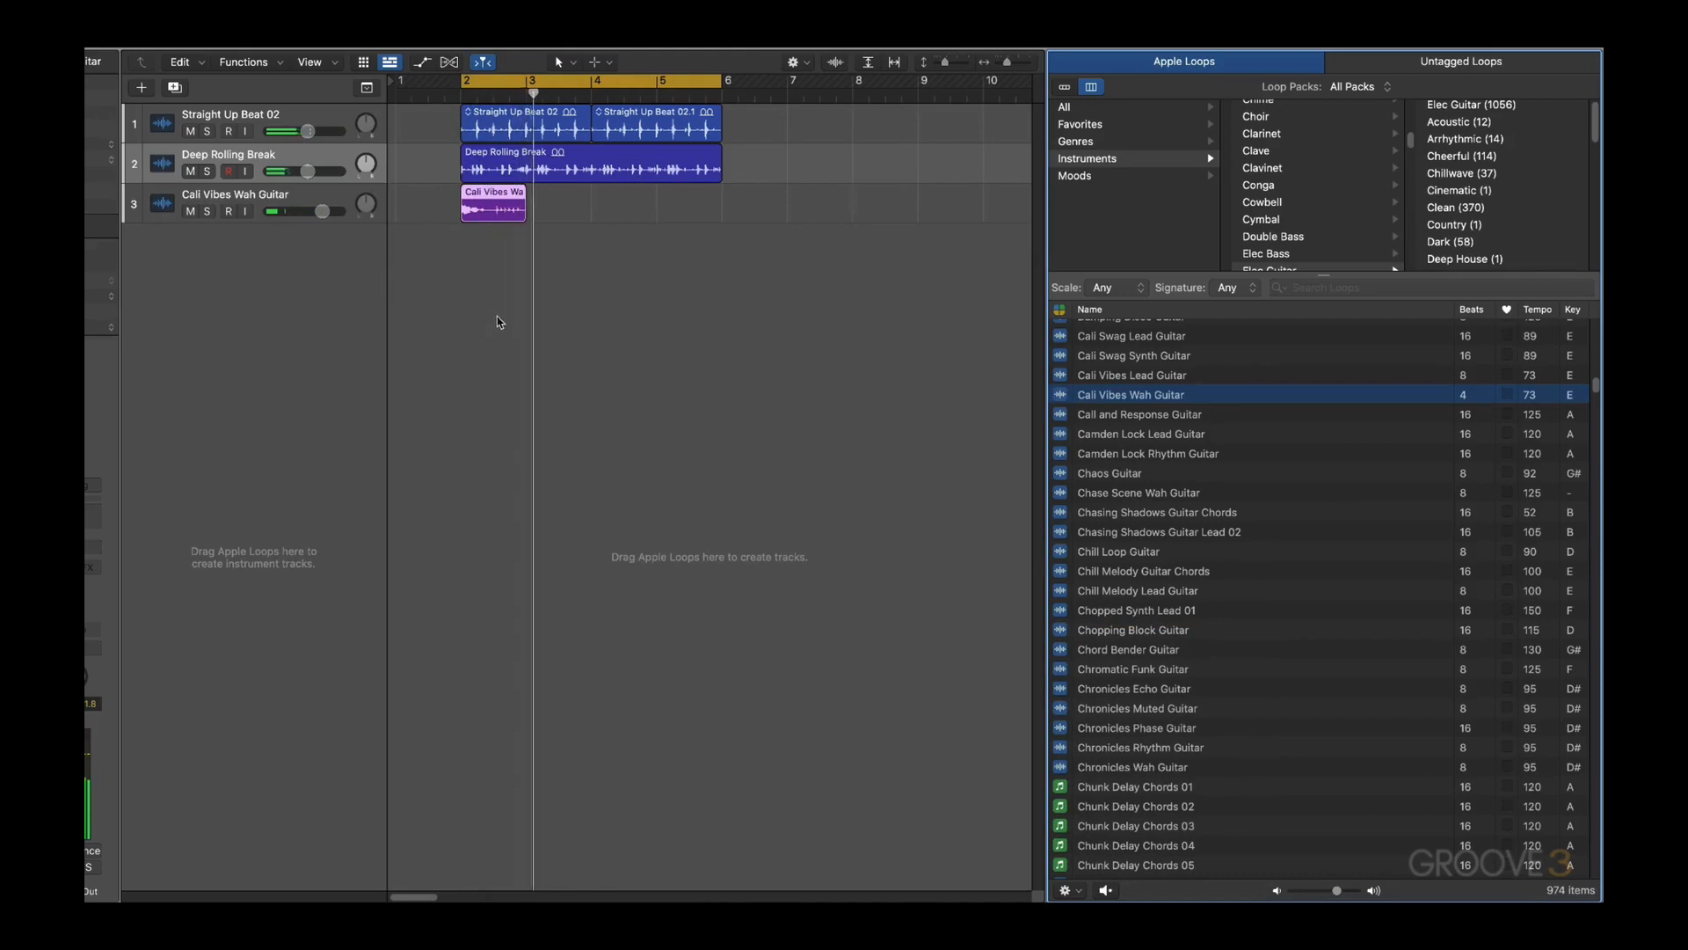
{"action": "key", "text": "space"}
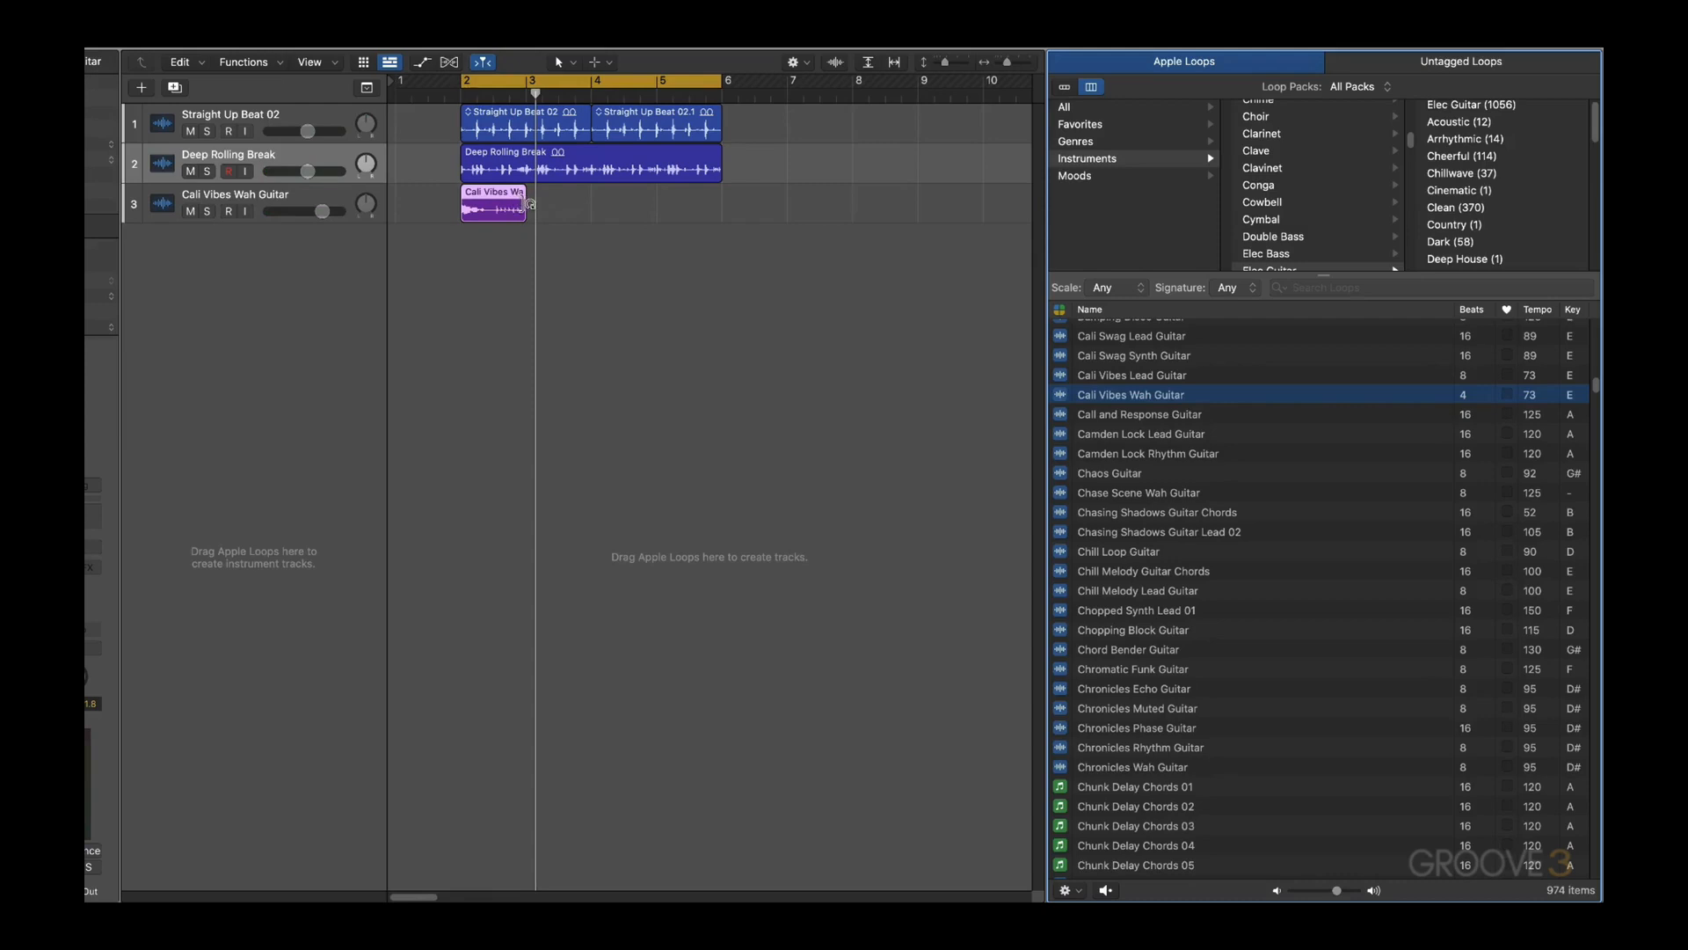
Step: Loop the Cali Vibes Wah Guitar region out to bar 6, play it back, and turn its looping off
{"action": "left_click_drag", "start_coordinate": [530, 204], "coordinate": [719, 209]}
{"action": "key", "text": "space"}
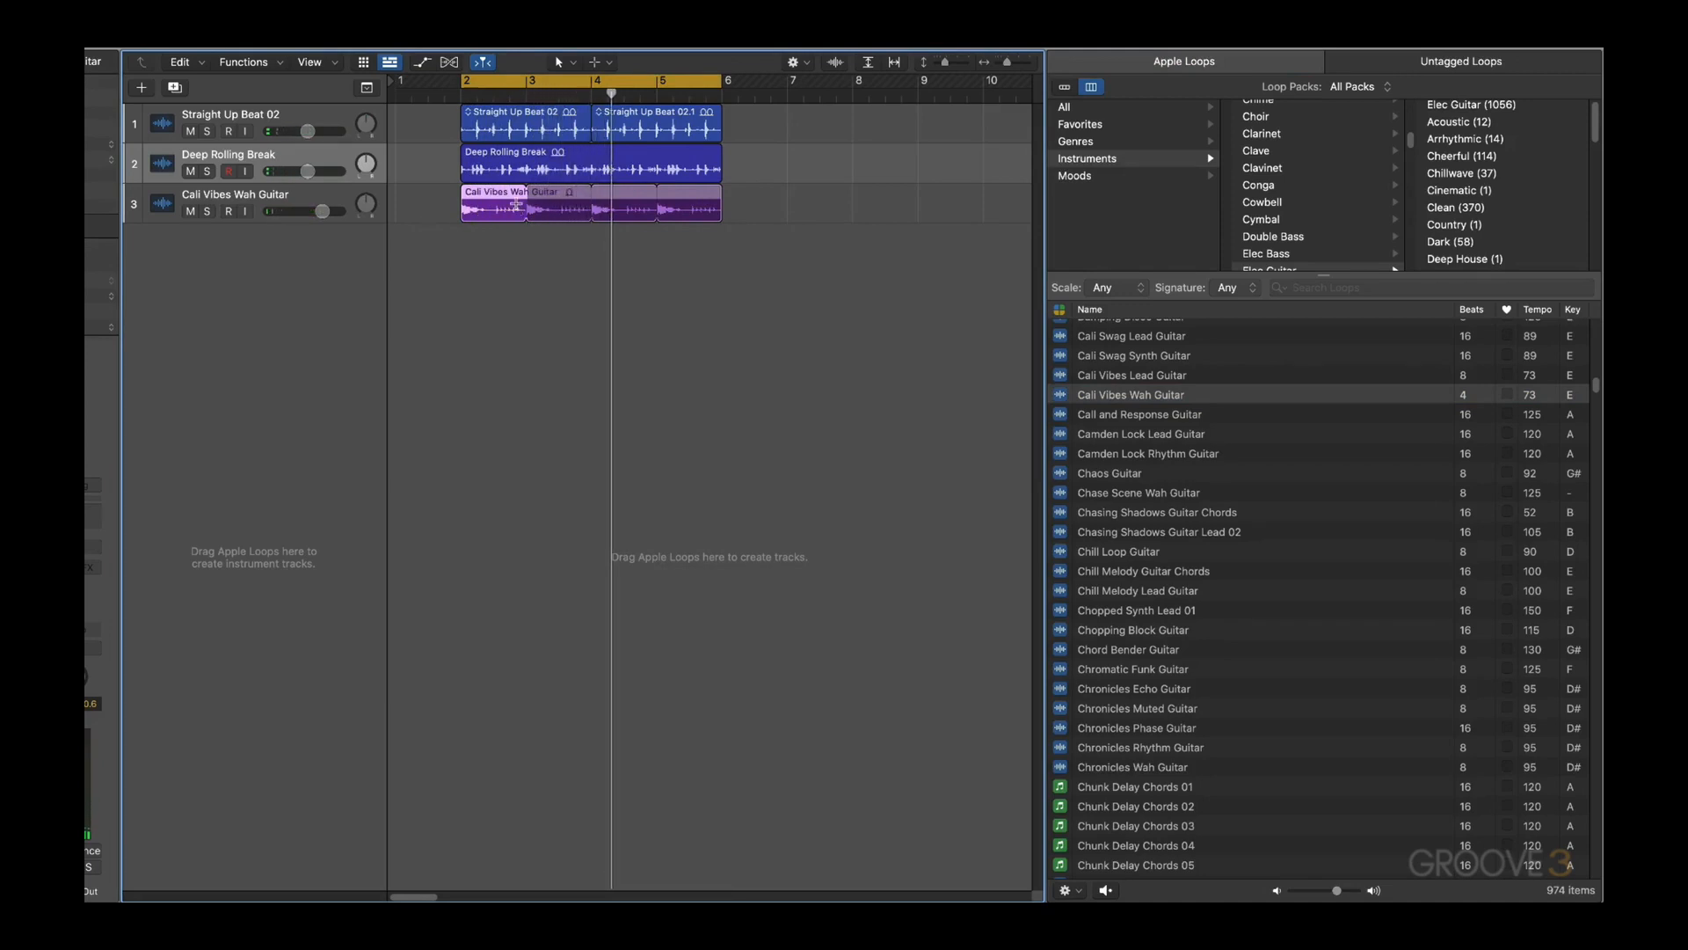
{"action": "key", "text": "l"}
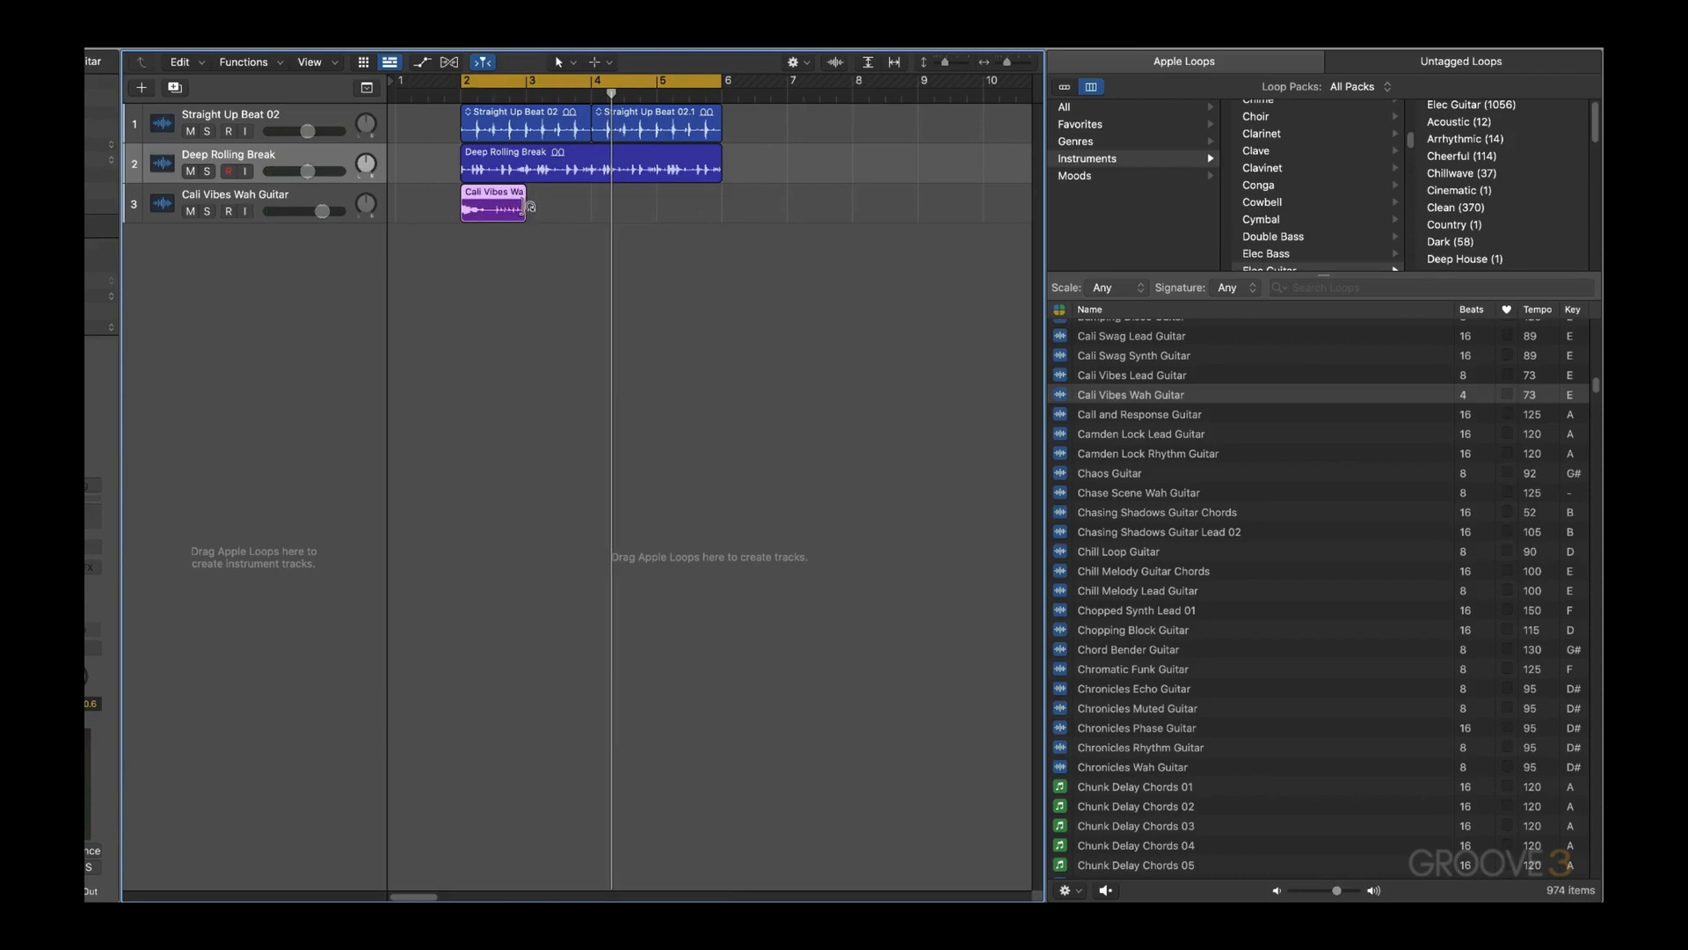
Step: Trim the guitar region to its first half, copy it to bars 3 and 4, and play the arrangement
{"action": "left_click_drag", "start_coordinate": [522, 215], "coordinate": [603, 195]}
{"action": "key", "text": "space"}
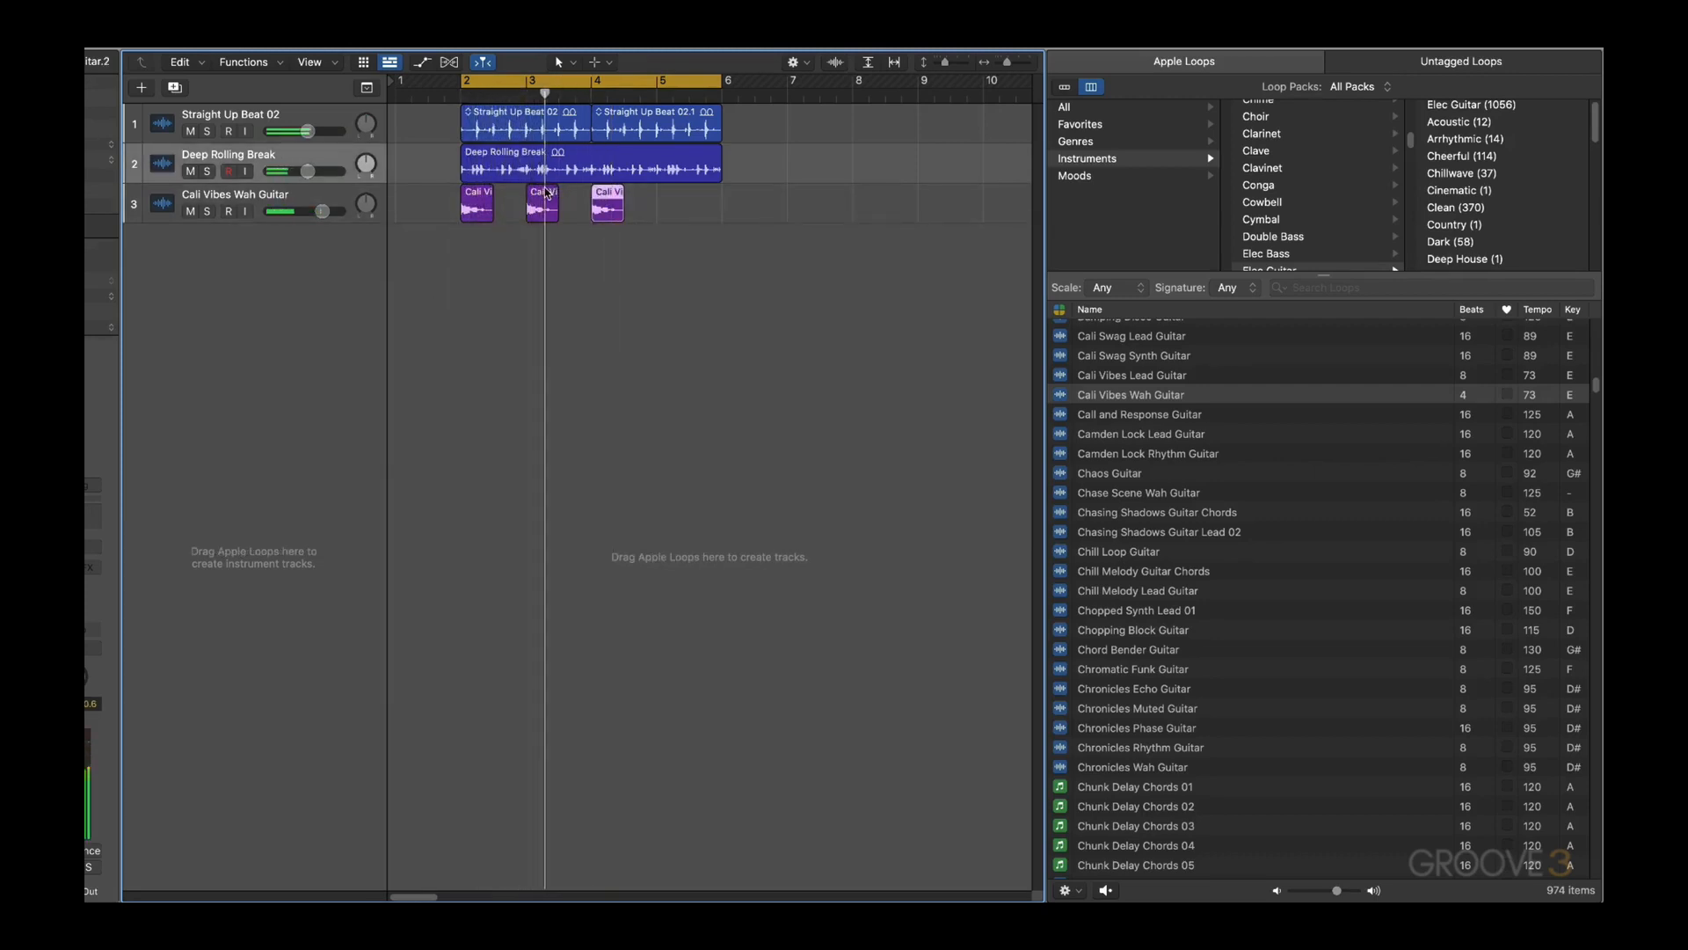
{"action": "key", "text": "space"}
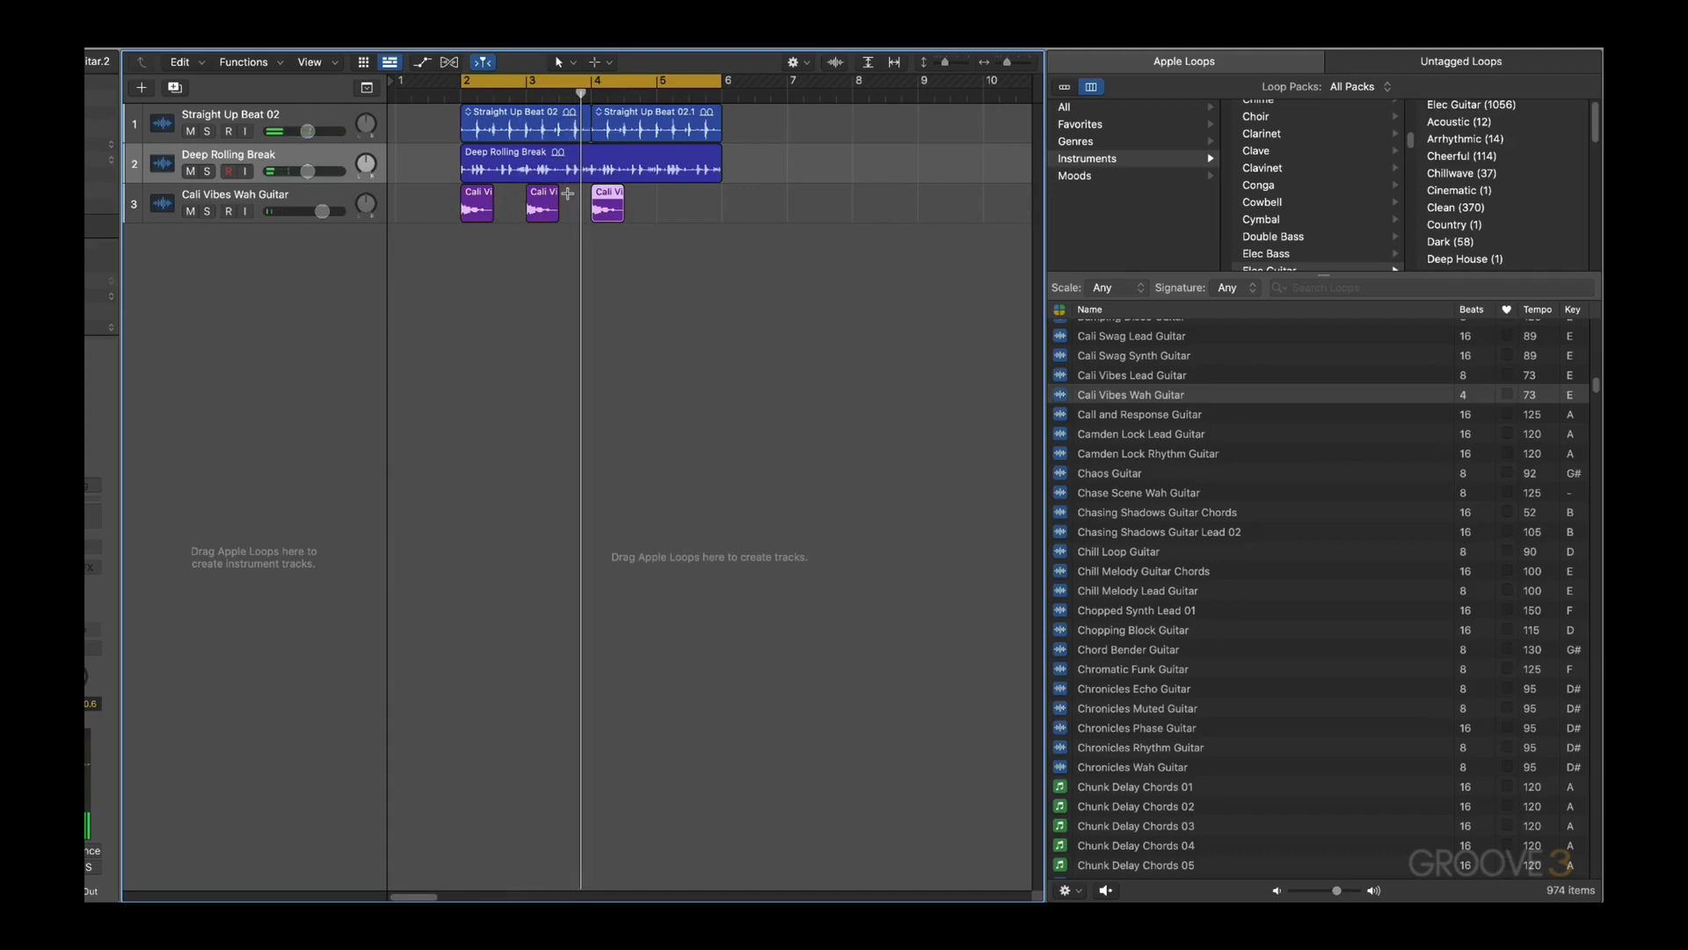
Step: Undo the guitar region's copies and the trimming of its end
{"action": "key", "text": "super+z"}
{"action": "key", "text": "super+z"}
{"action": "key", "text": "super+z"}
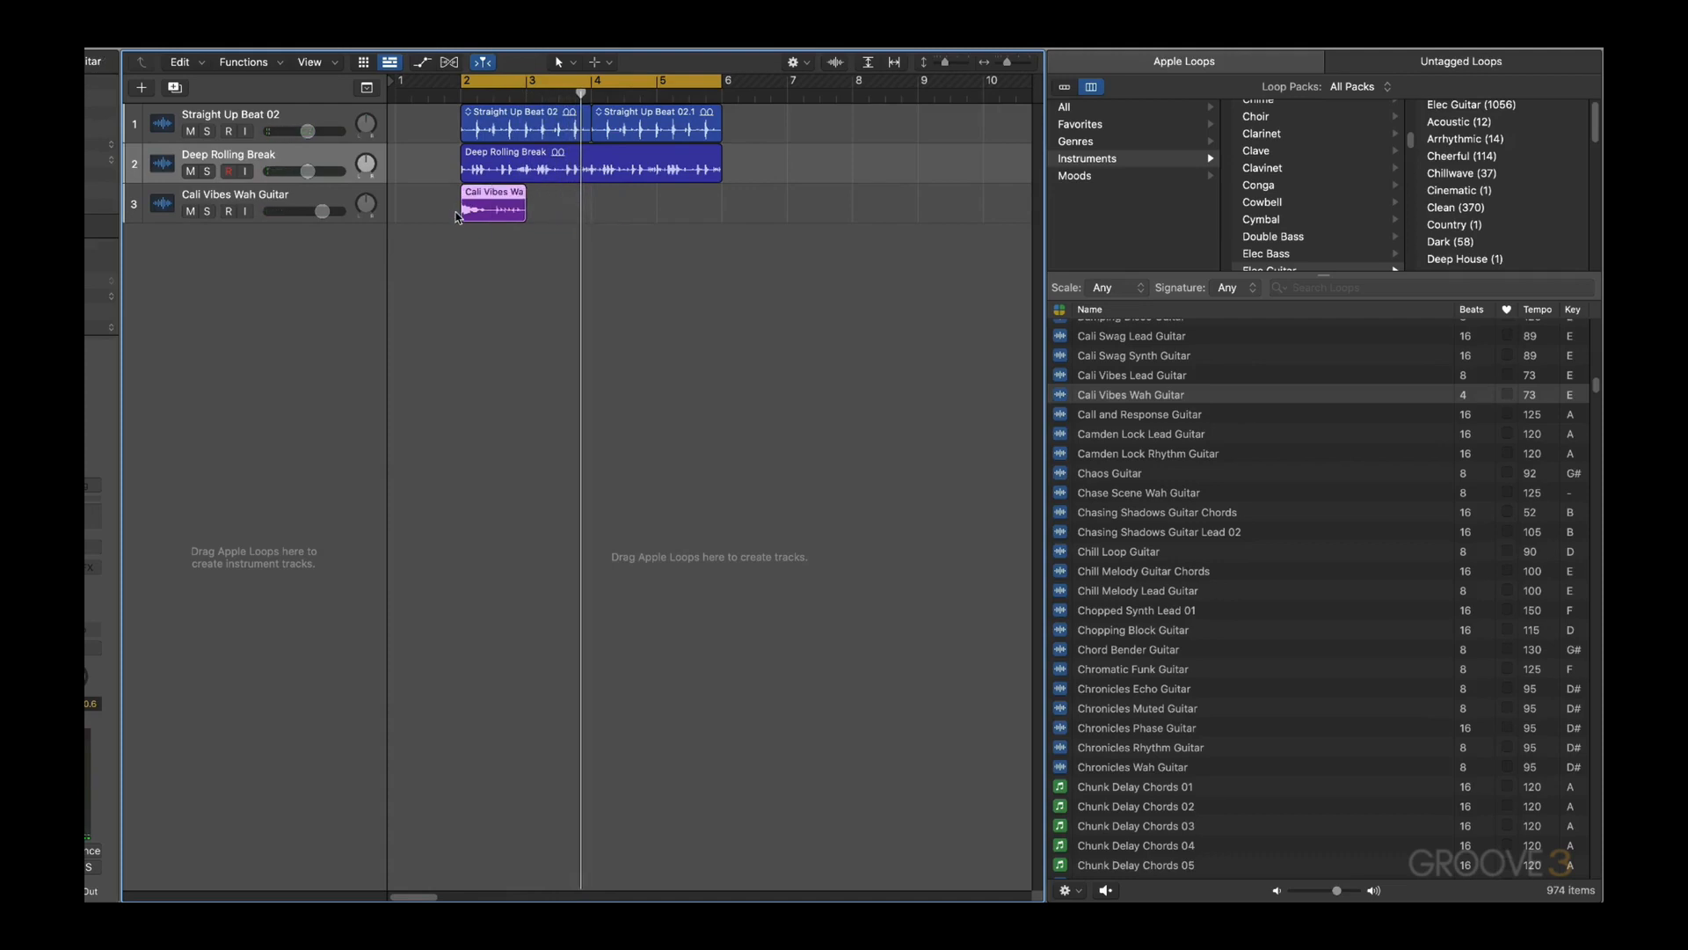
Step: Trim the guitar region to its second half, copy it one bar later, and play the arrangement
{"action": "left_click_drag", "start_coordinate": [461, 211], "coordinate": [577, 210]}
{"action": "key", "text": "space"}
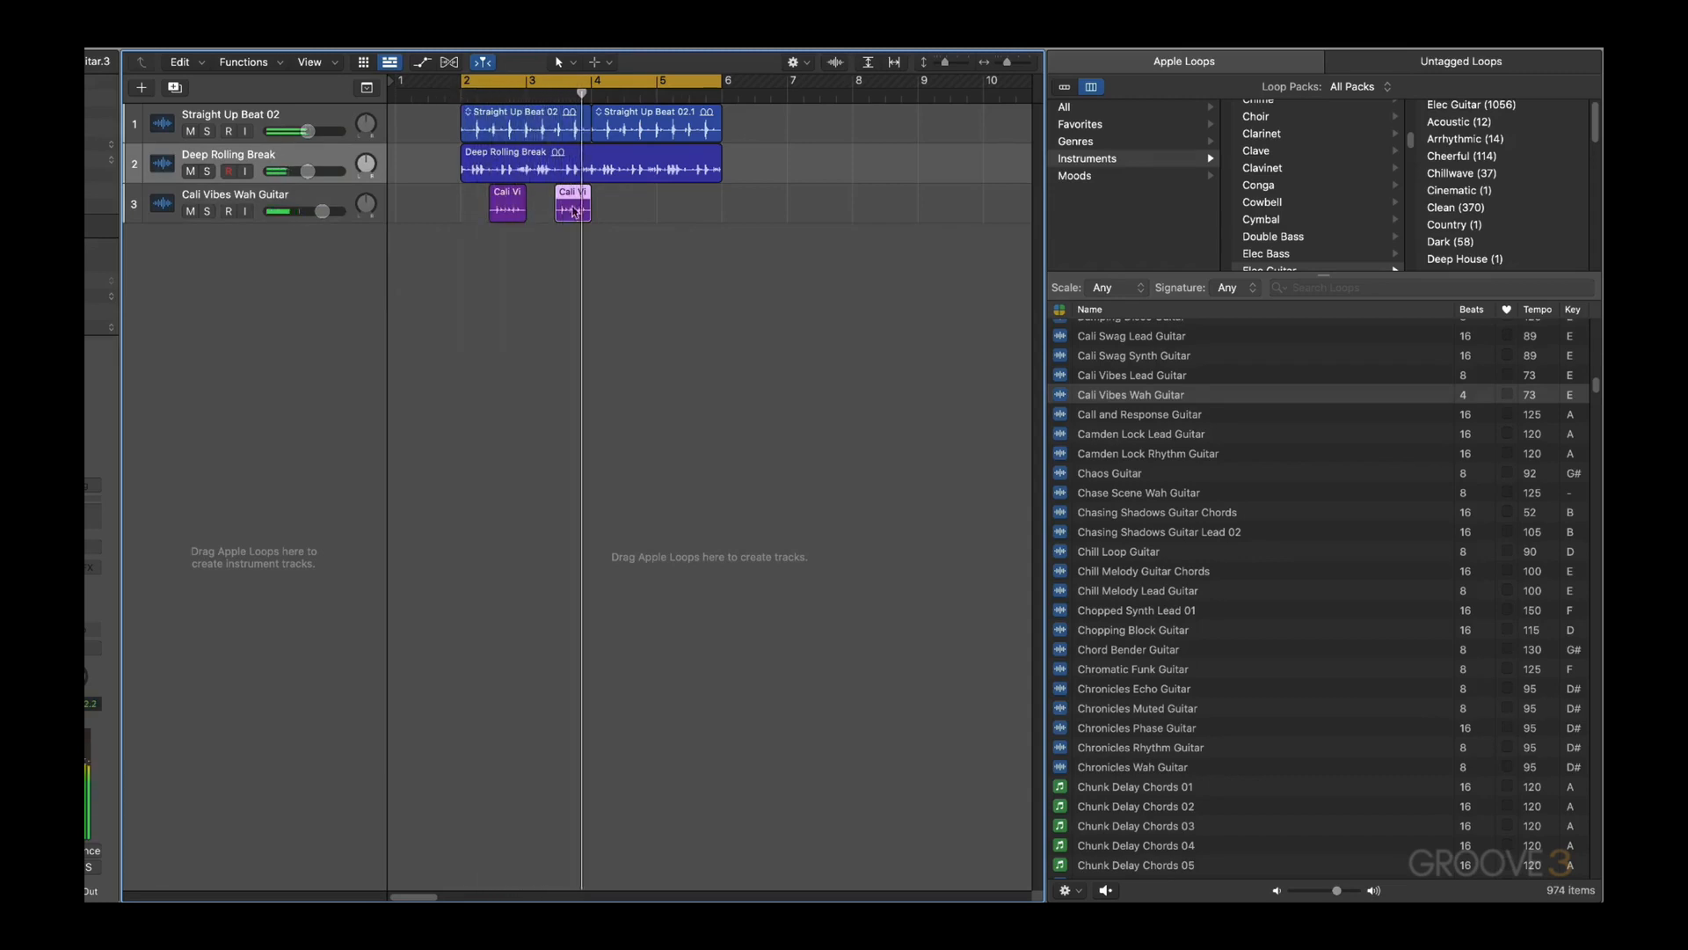
Step: Try the copied guitar region at bar 4 during playback, and move it back to the second half of bar 3
{"action": "left_click_drag", "start_coordinate": [572, 195], "coordinate": [613, 195]}
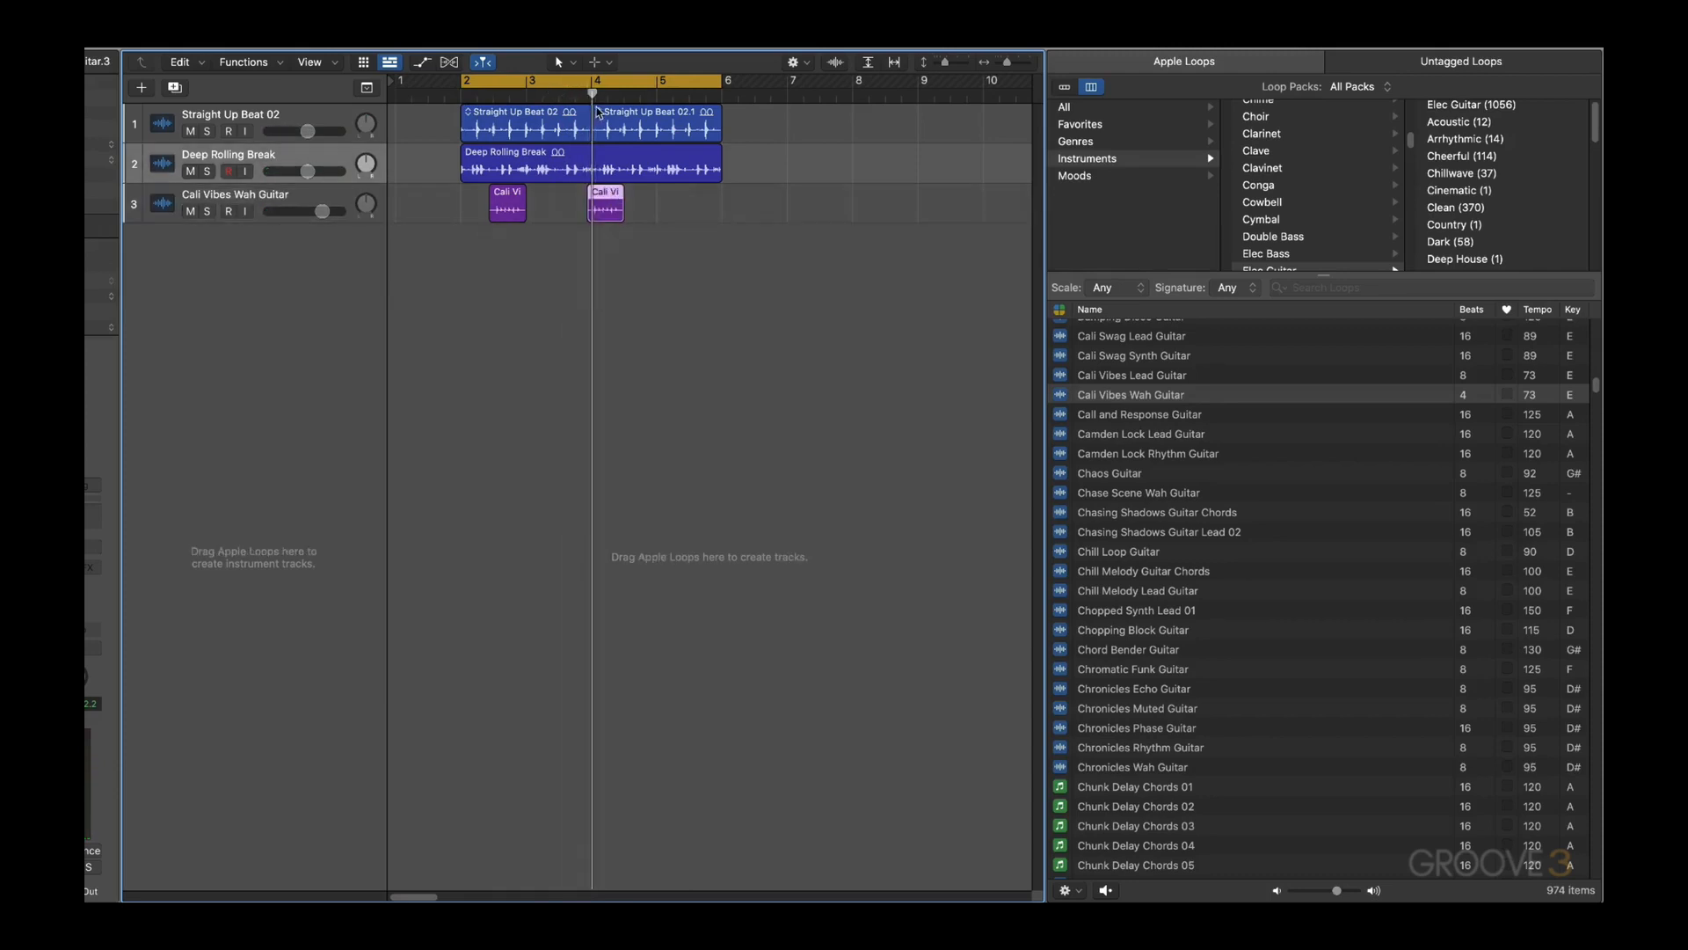
{"action": "key", "text": "space"}
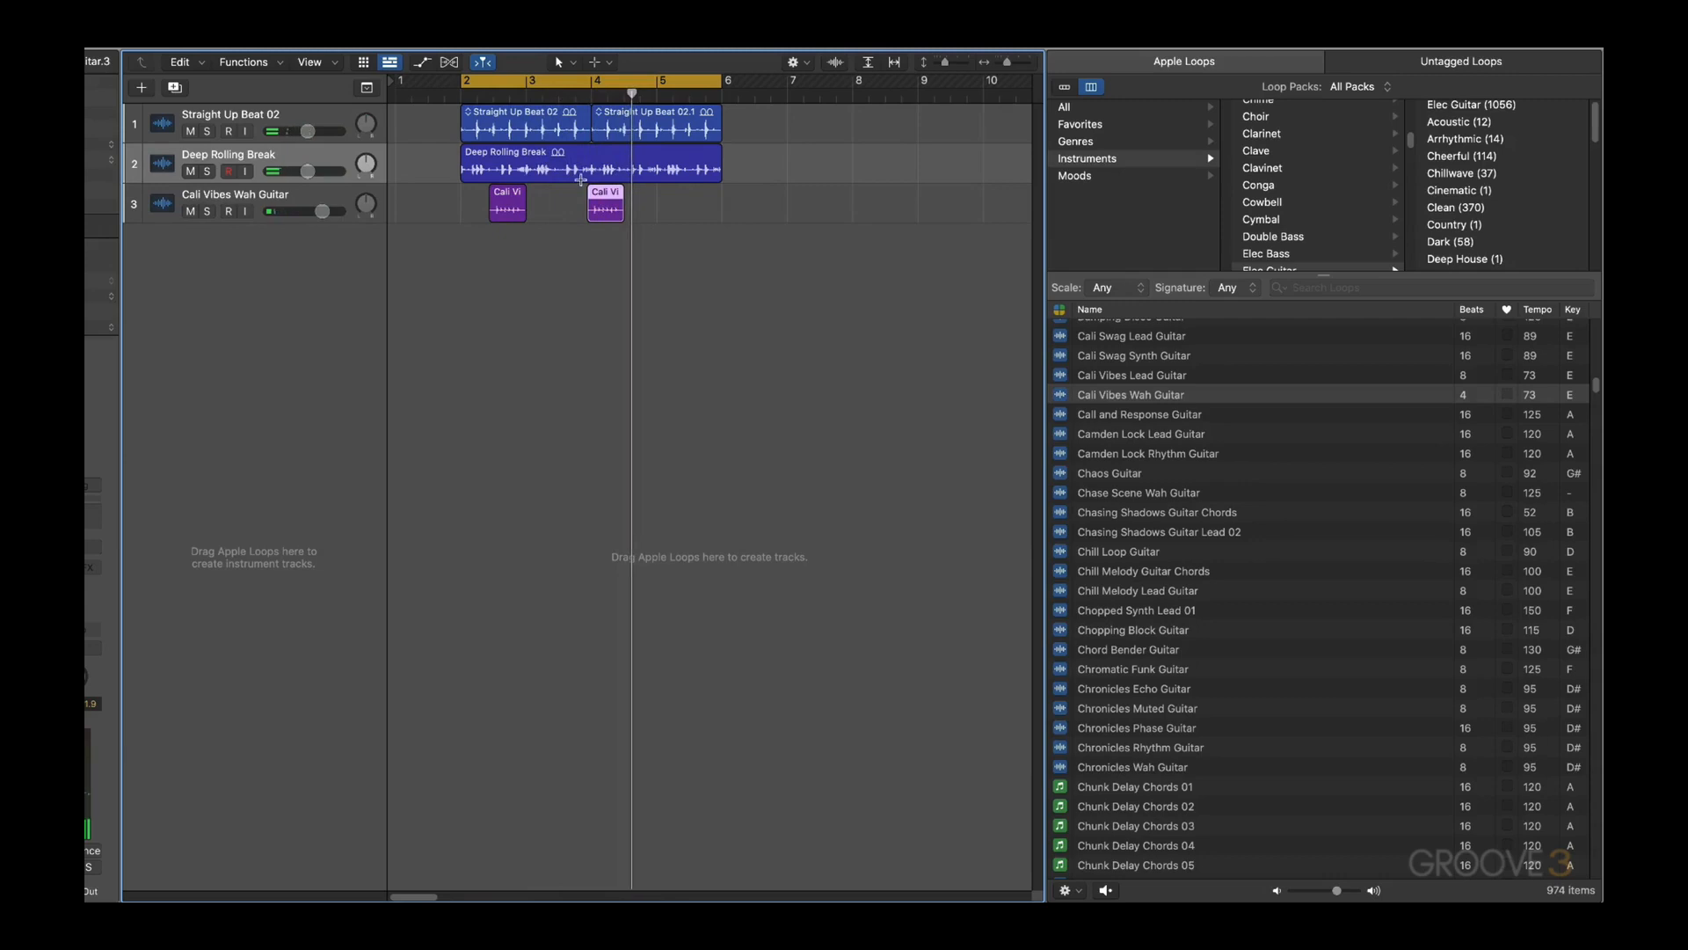
{"action": "left_click_drag", "start_coordinate": [615, 186], "coordinate": [583, 186]}
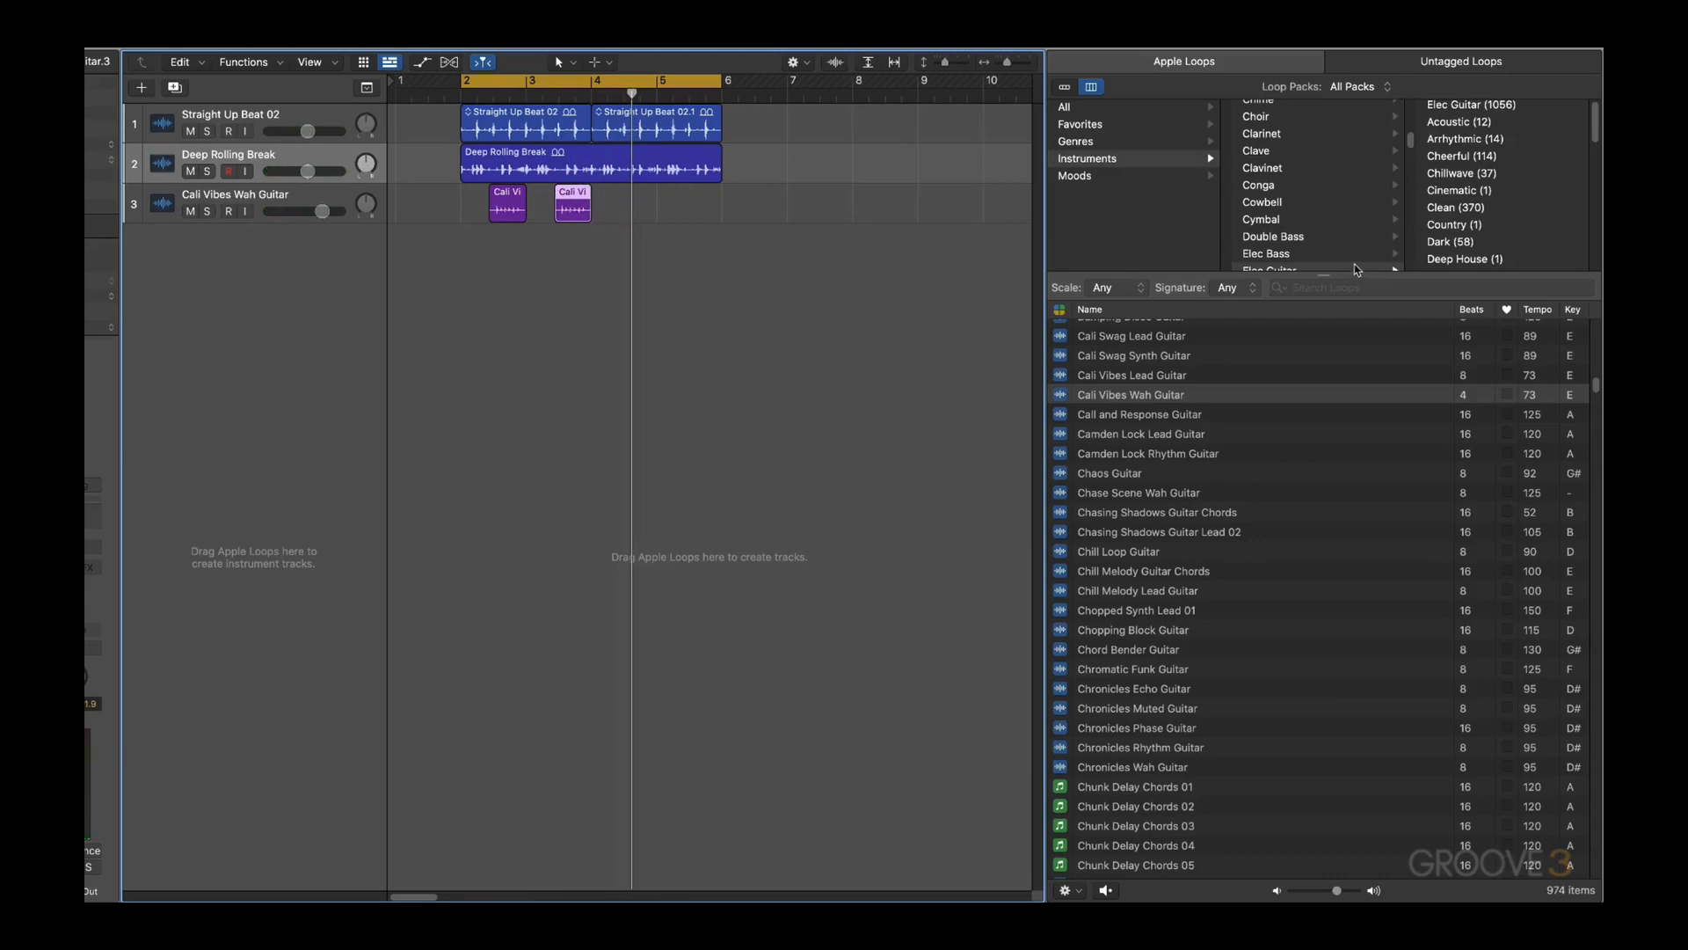
Step: Switch the loop browser to button view and search all packs for "greek sirtos"
{"action": "left_click", "coordinate": [1065, 87]}
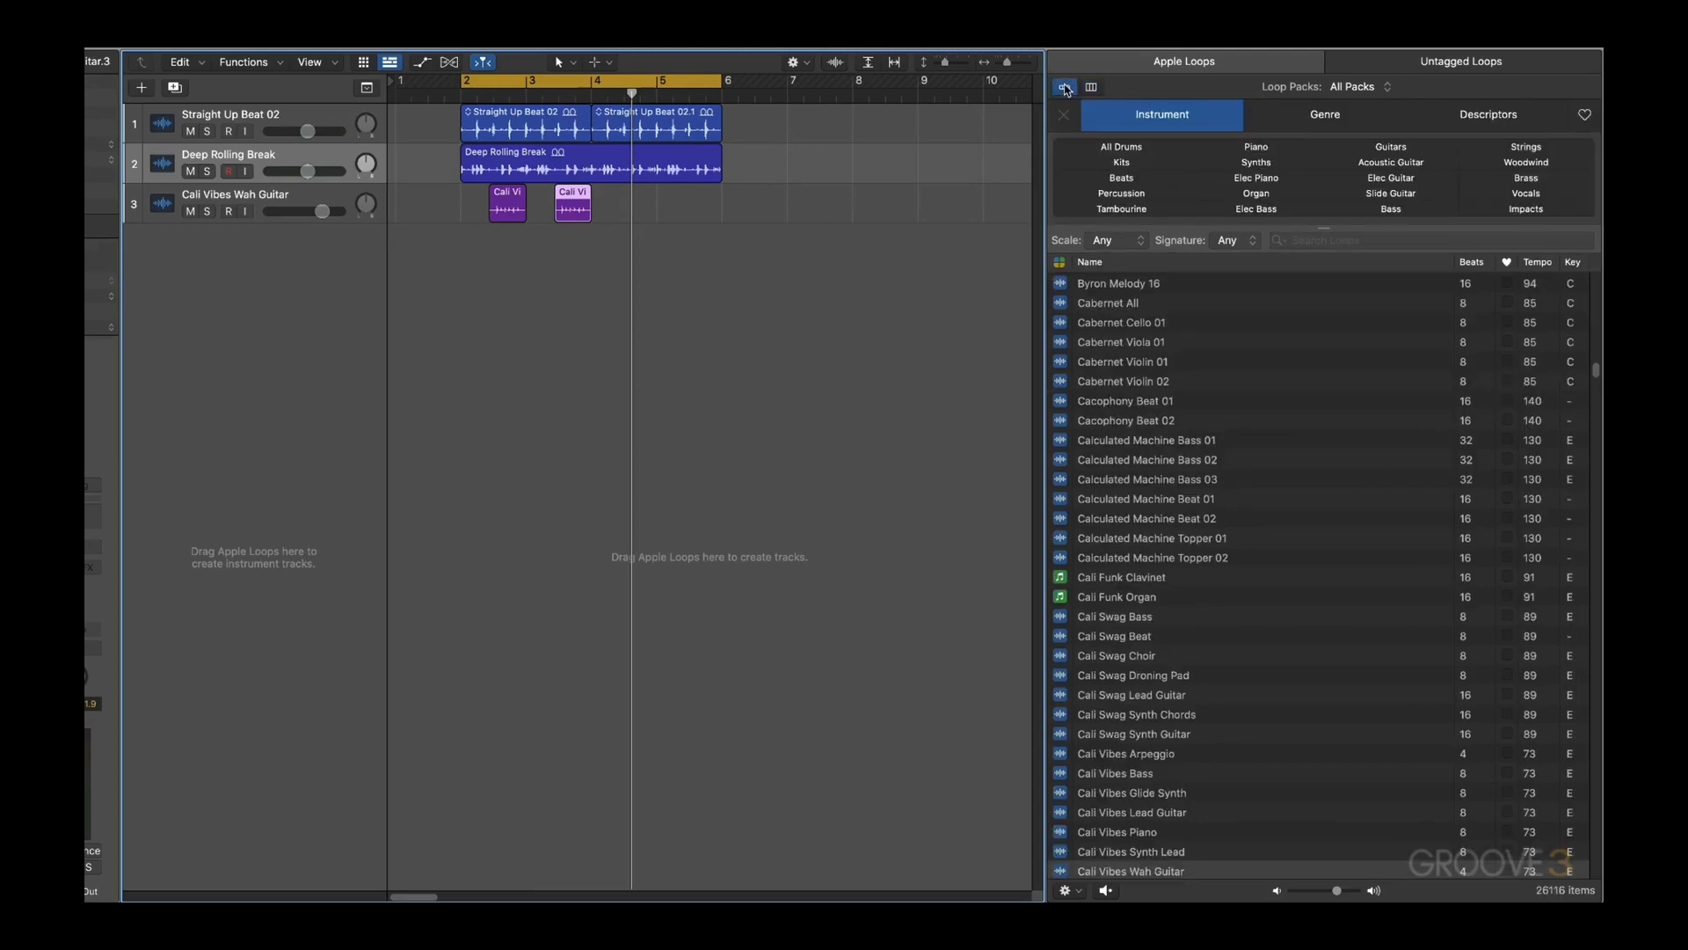
{"action": "left_click", "coordinate": [1323, 240]}
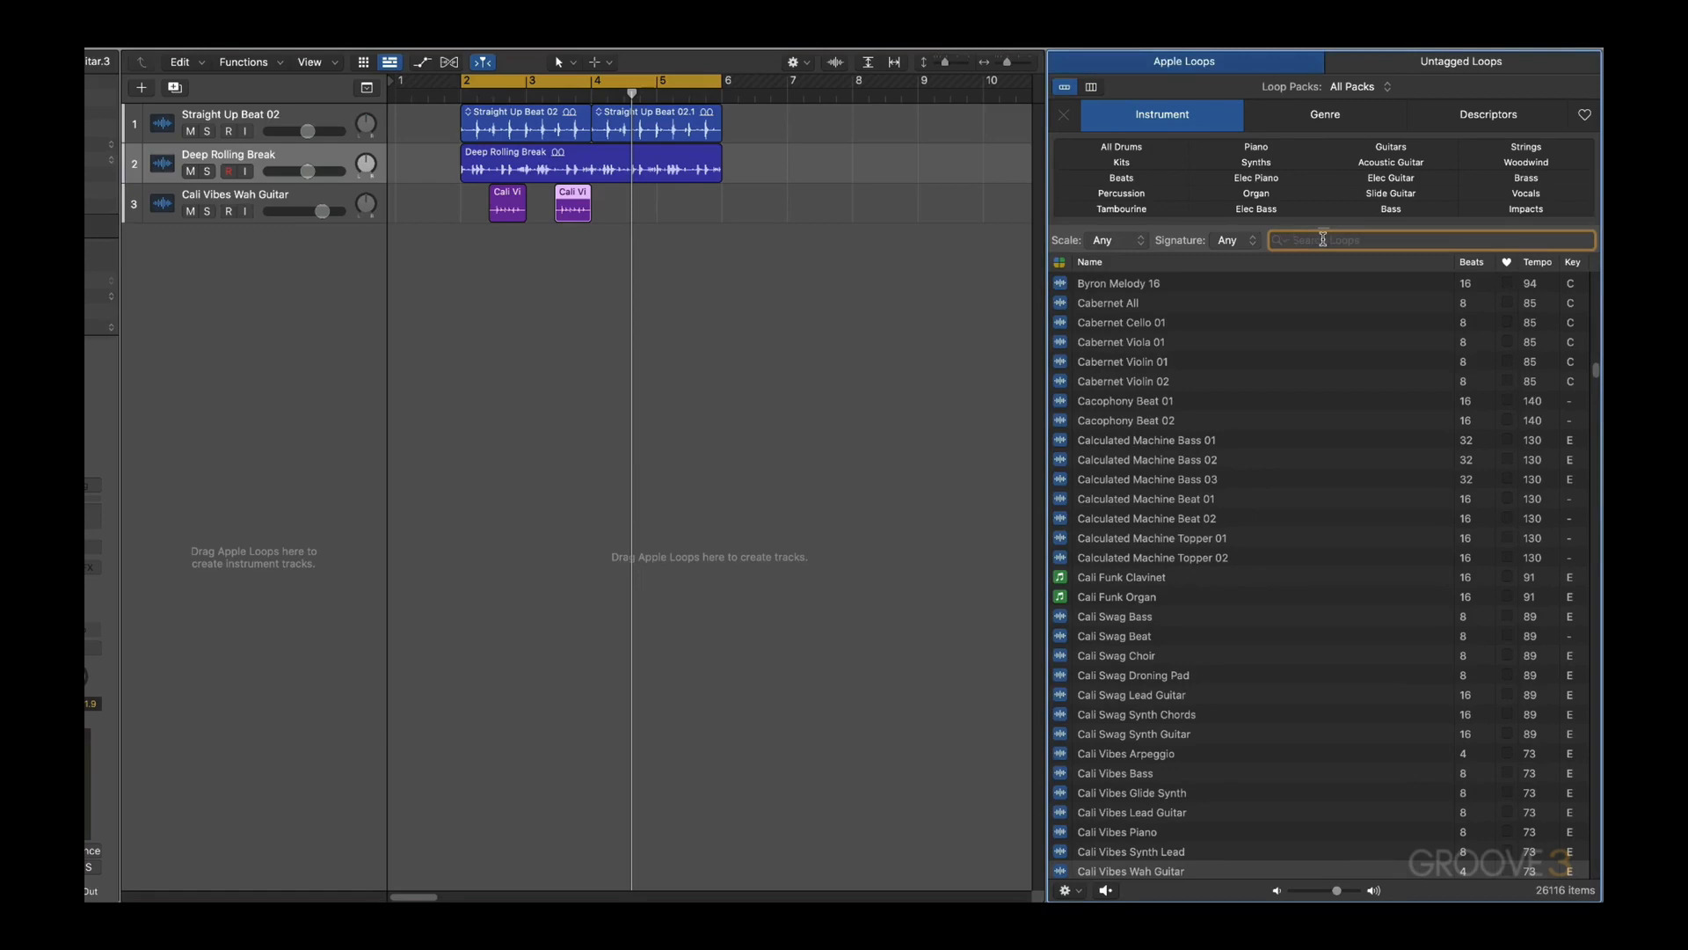
{"action": "type", "text": "greek sirtos"}
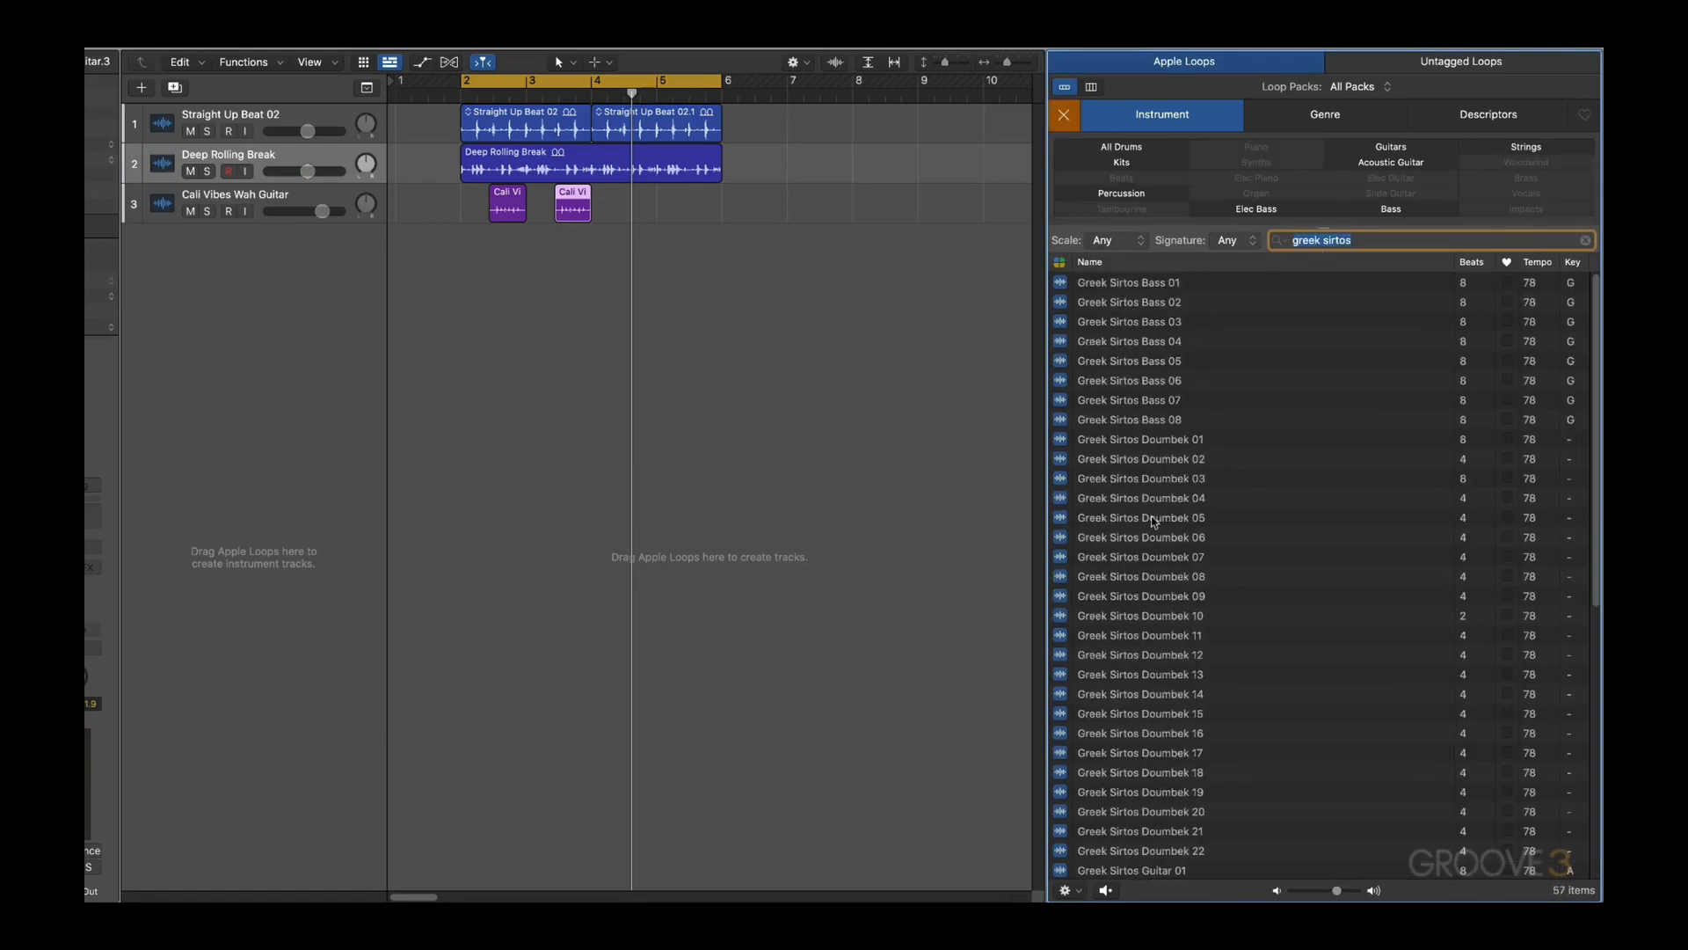
Step: Preview the loops Greek Sirtos Bass 06, Greek Sirtos Bass 02 and Greek Sirtos Bass 01
{"action": "left_click", "coordinate": [1128, 383]}
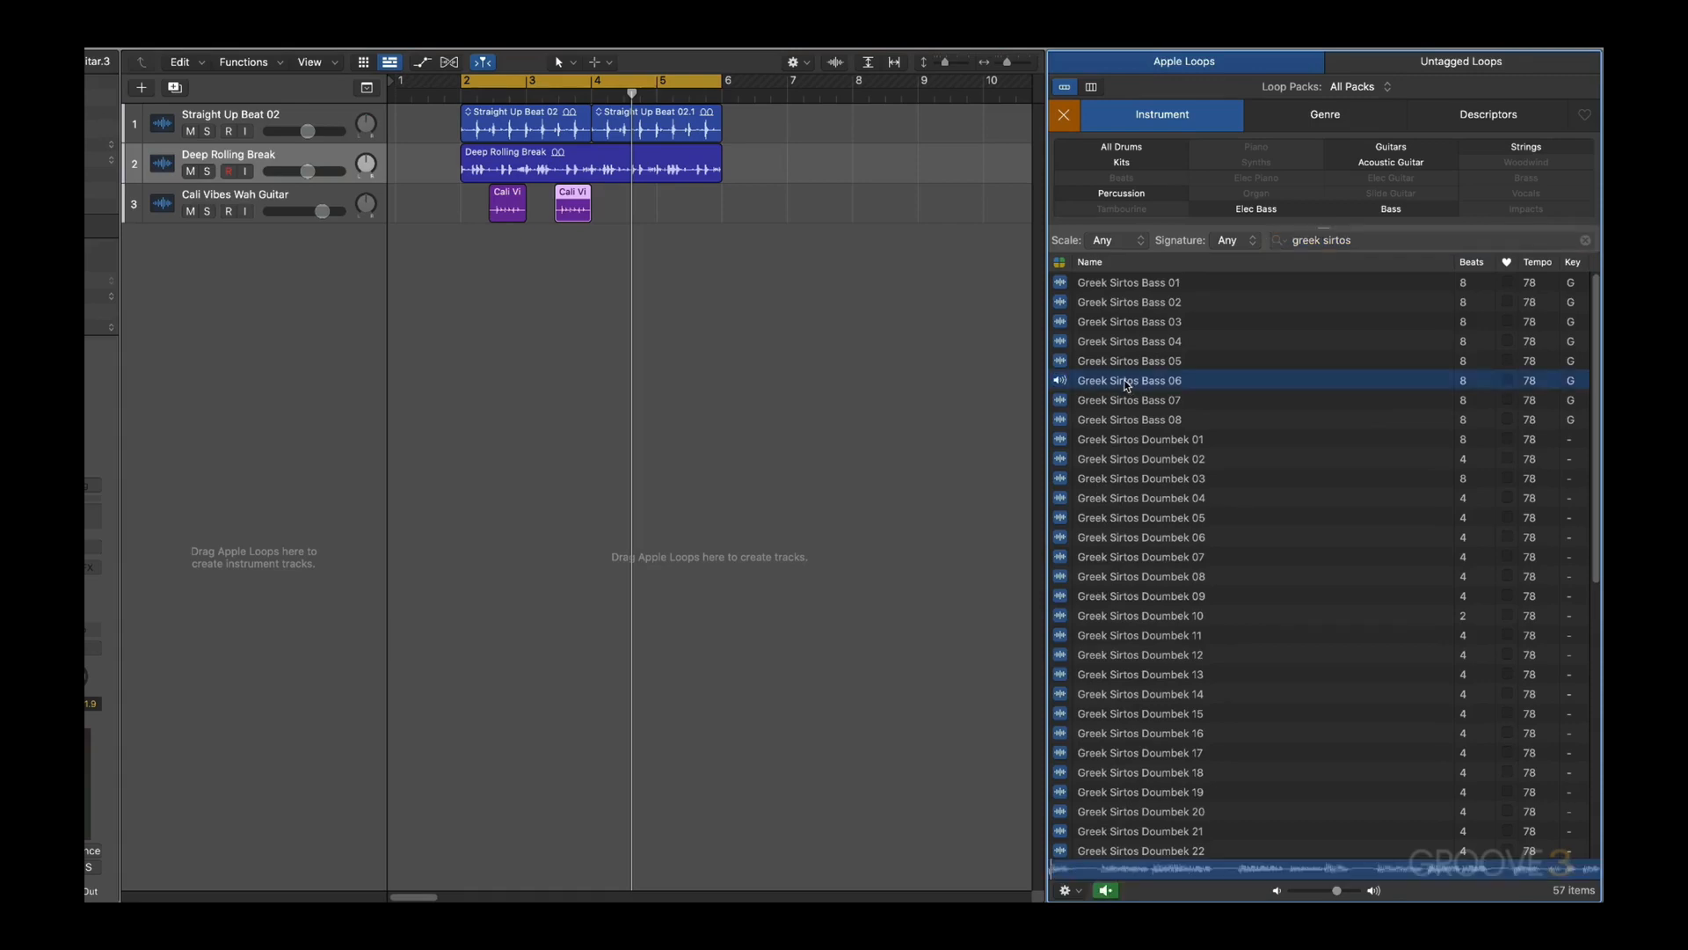
{"action": "left_click", "coordinate": [1128, 304]}
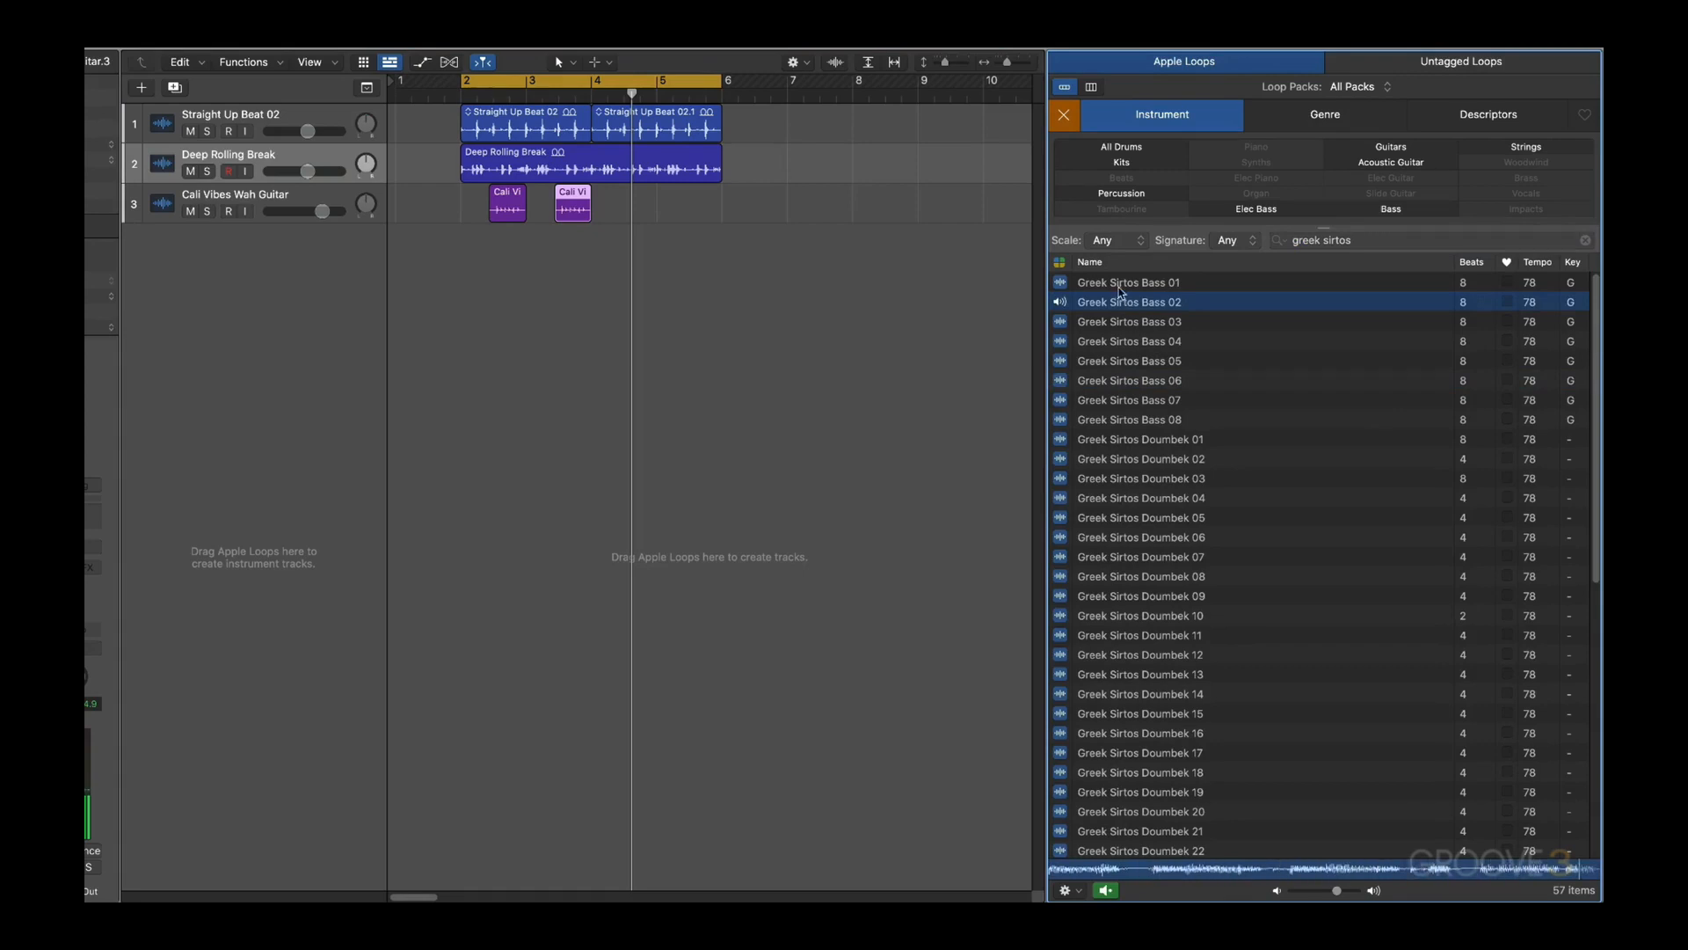
{"action": "left_click", "coordinate": [1123, 285]}
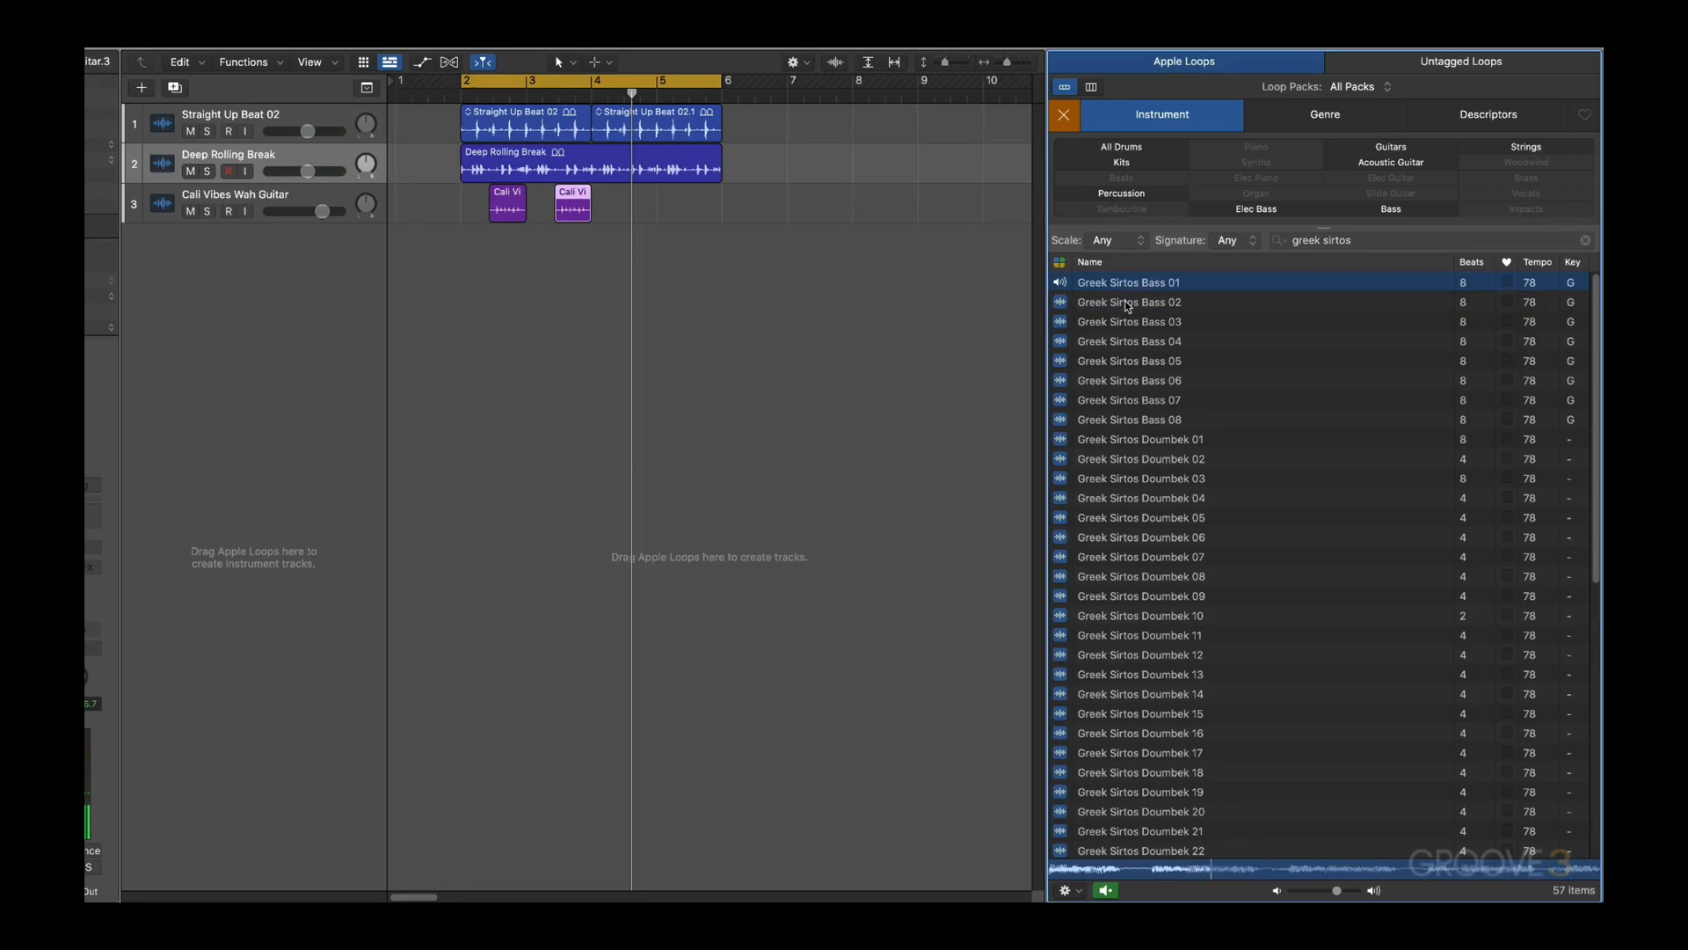
{"action": "left_click", "coordinate": [1125, 305]}
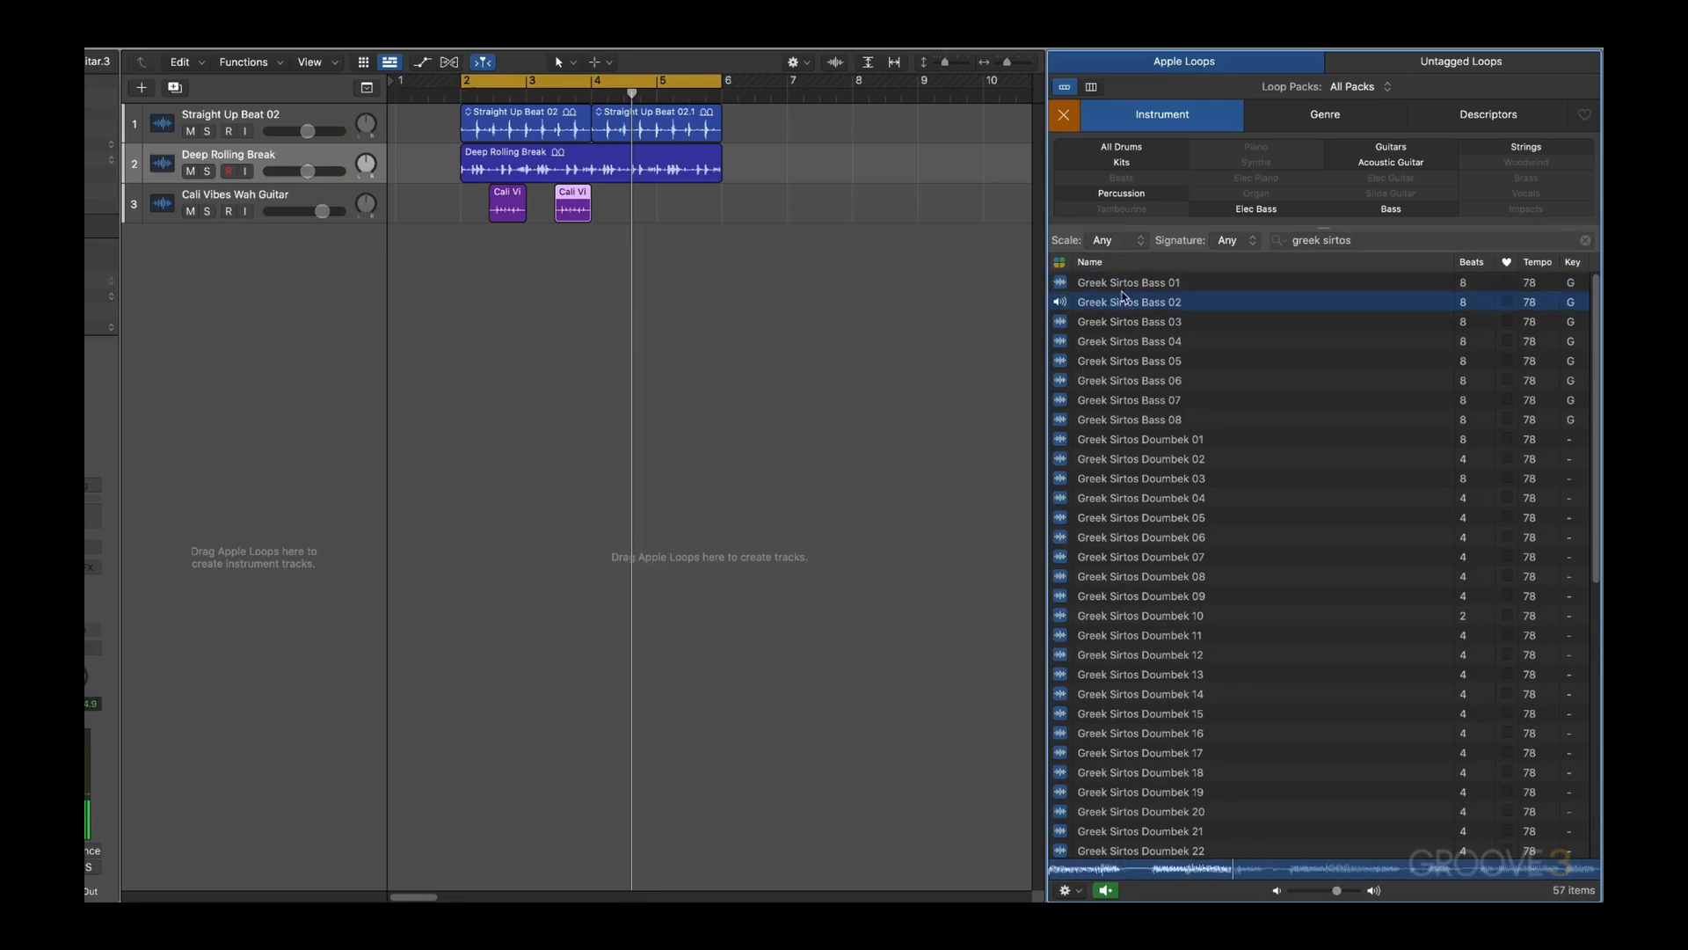
Step: Preview the loops Greek Sirtos Bass 06, Greek Sirtos Bass 08 and Greek Sirtos Bass 07
{"action": "left_click", "coordinate": [1147, 383]}
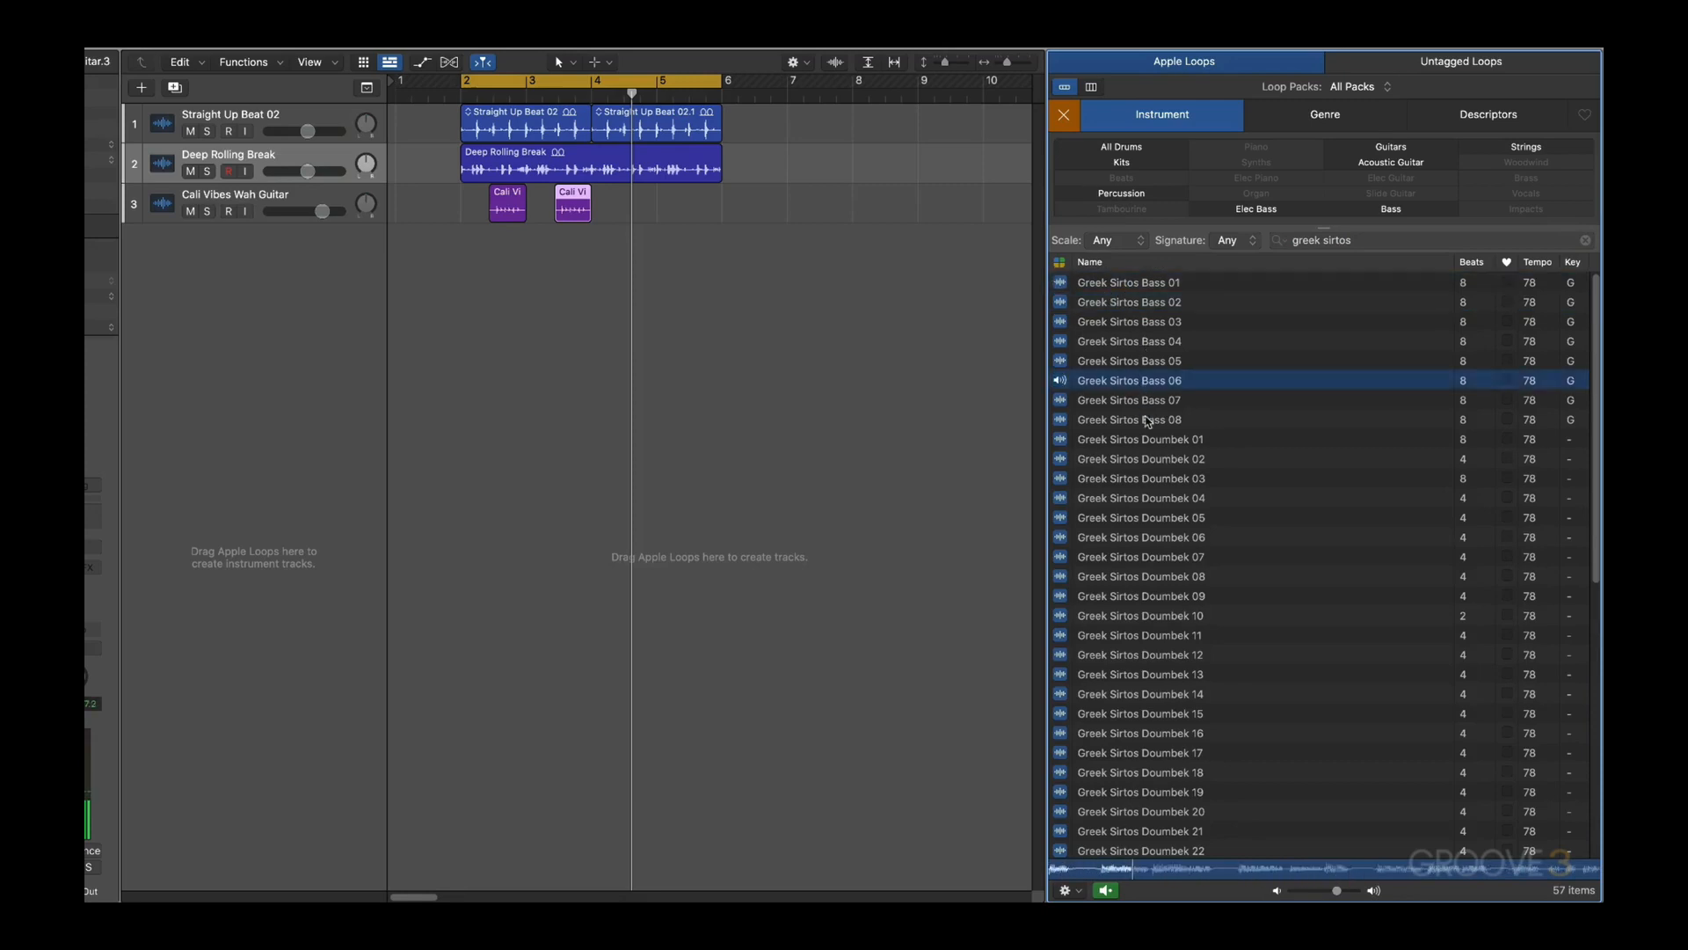
{"action": "left_click", "coordinate": [1151, 423]}
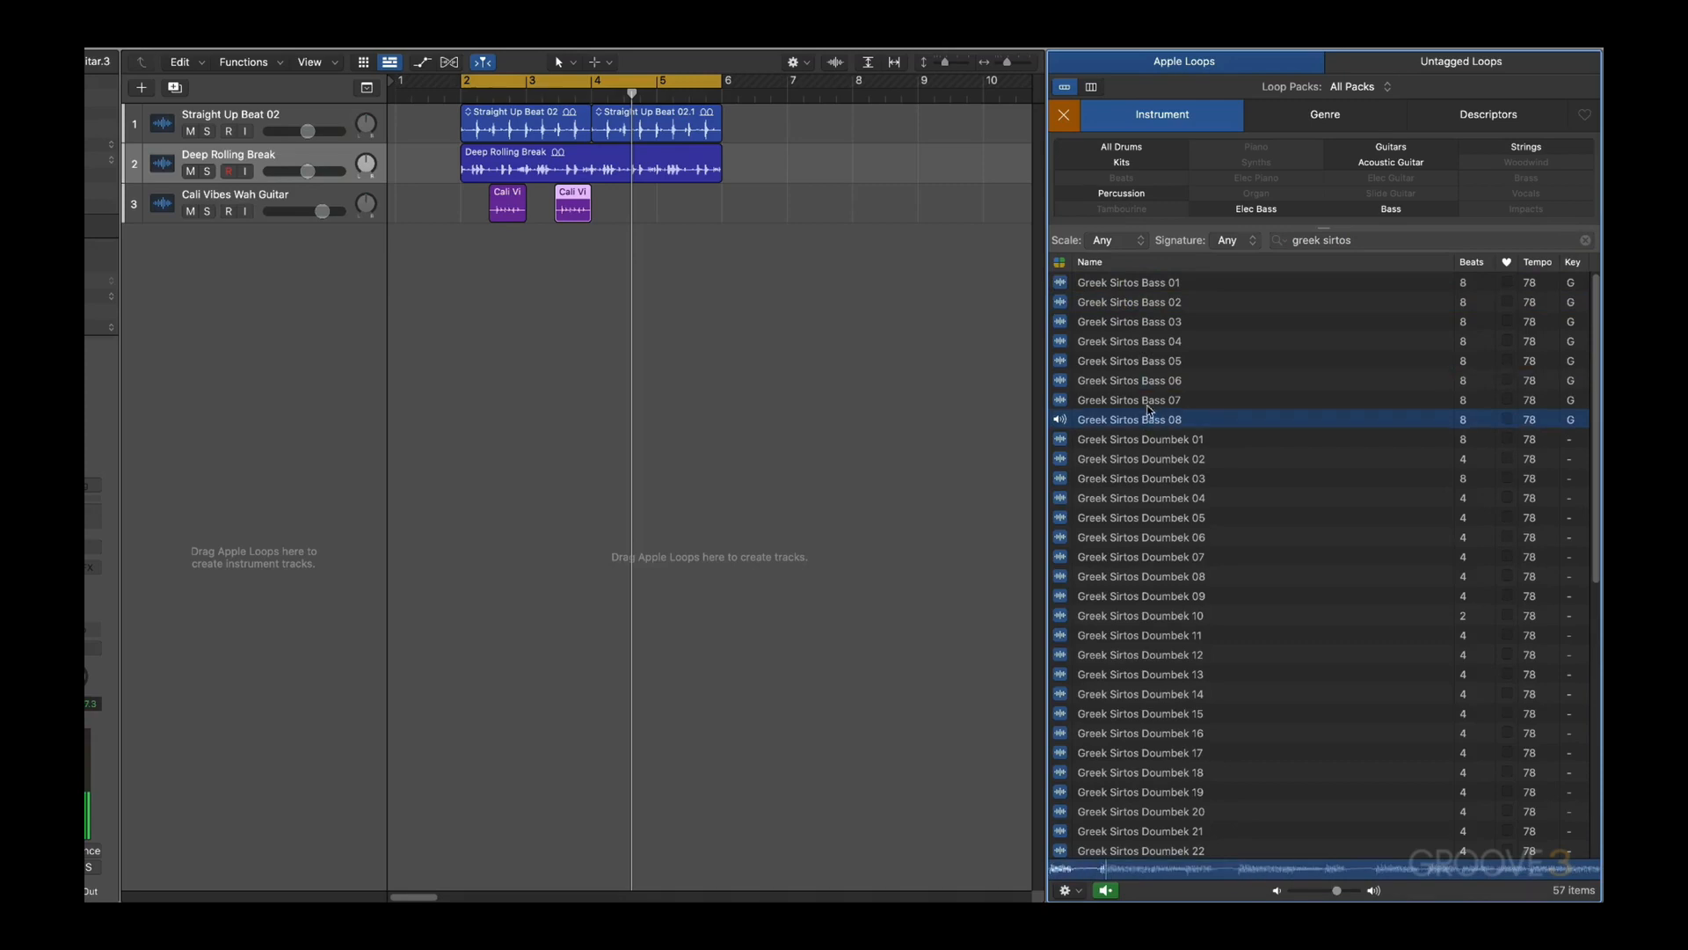
{"action": "left_click", "coordinate": [1148, 404]}
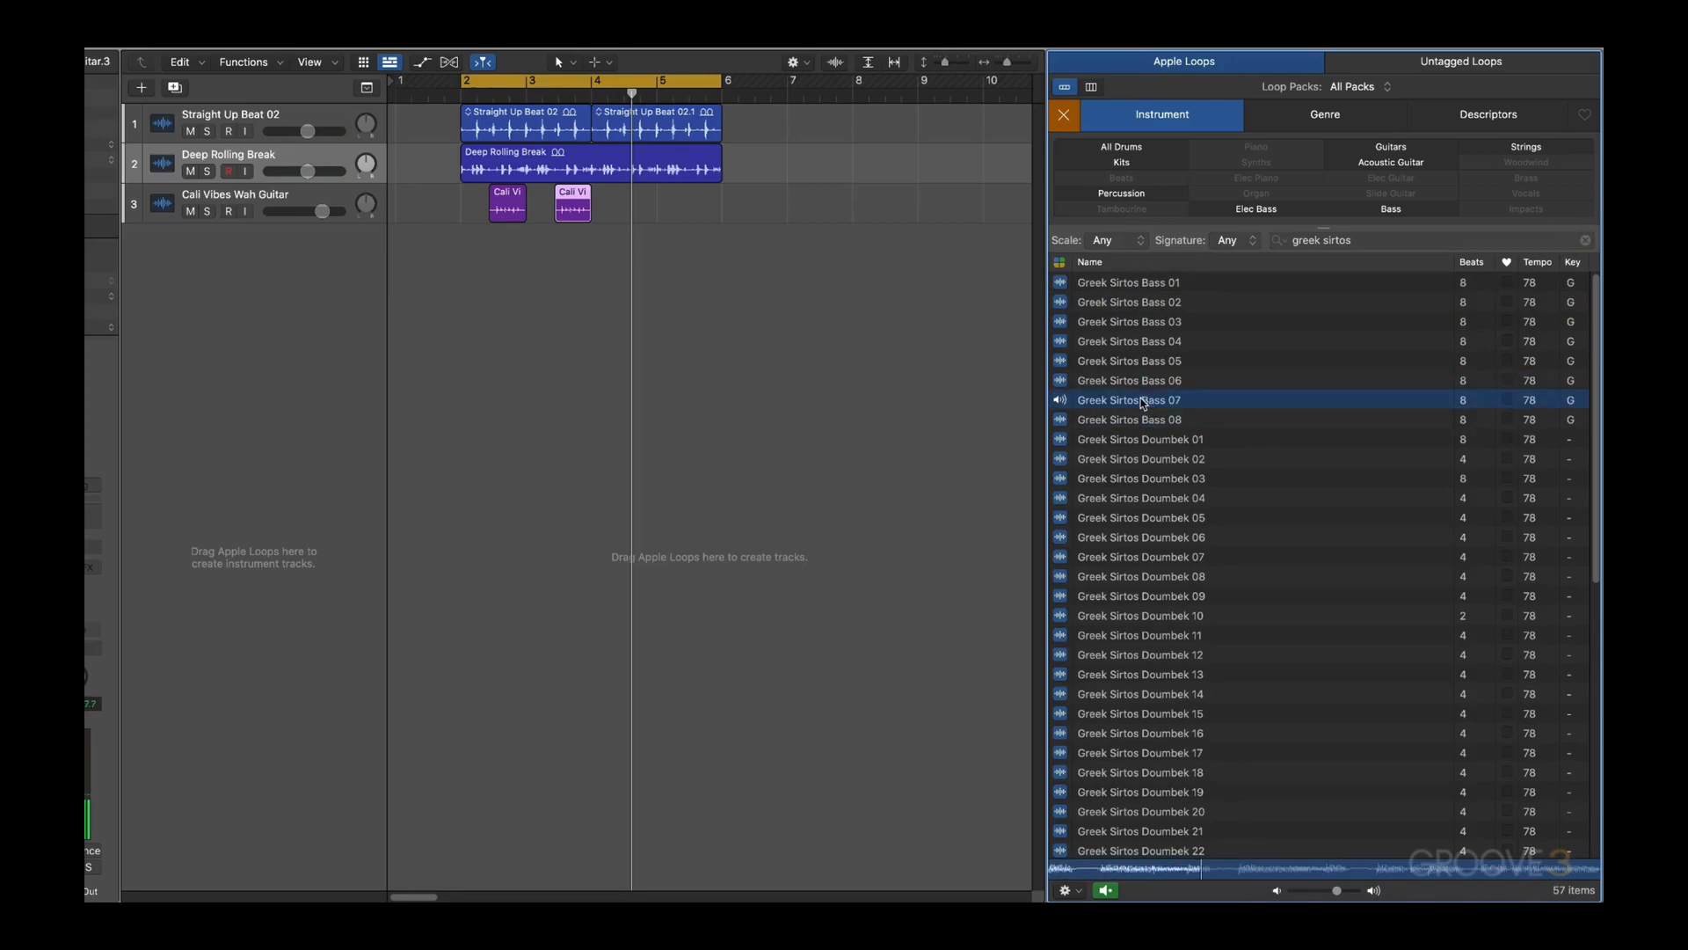
{"action": "left_click", "coordinate": [1143, 403]}
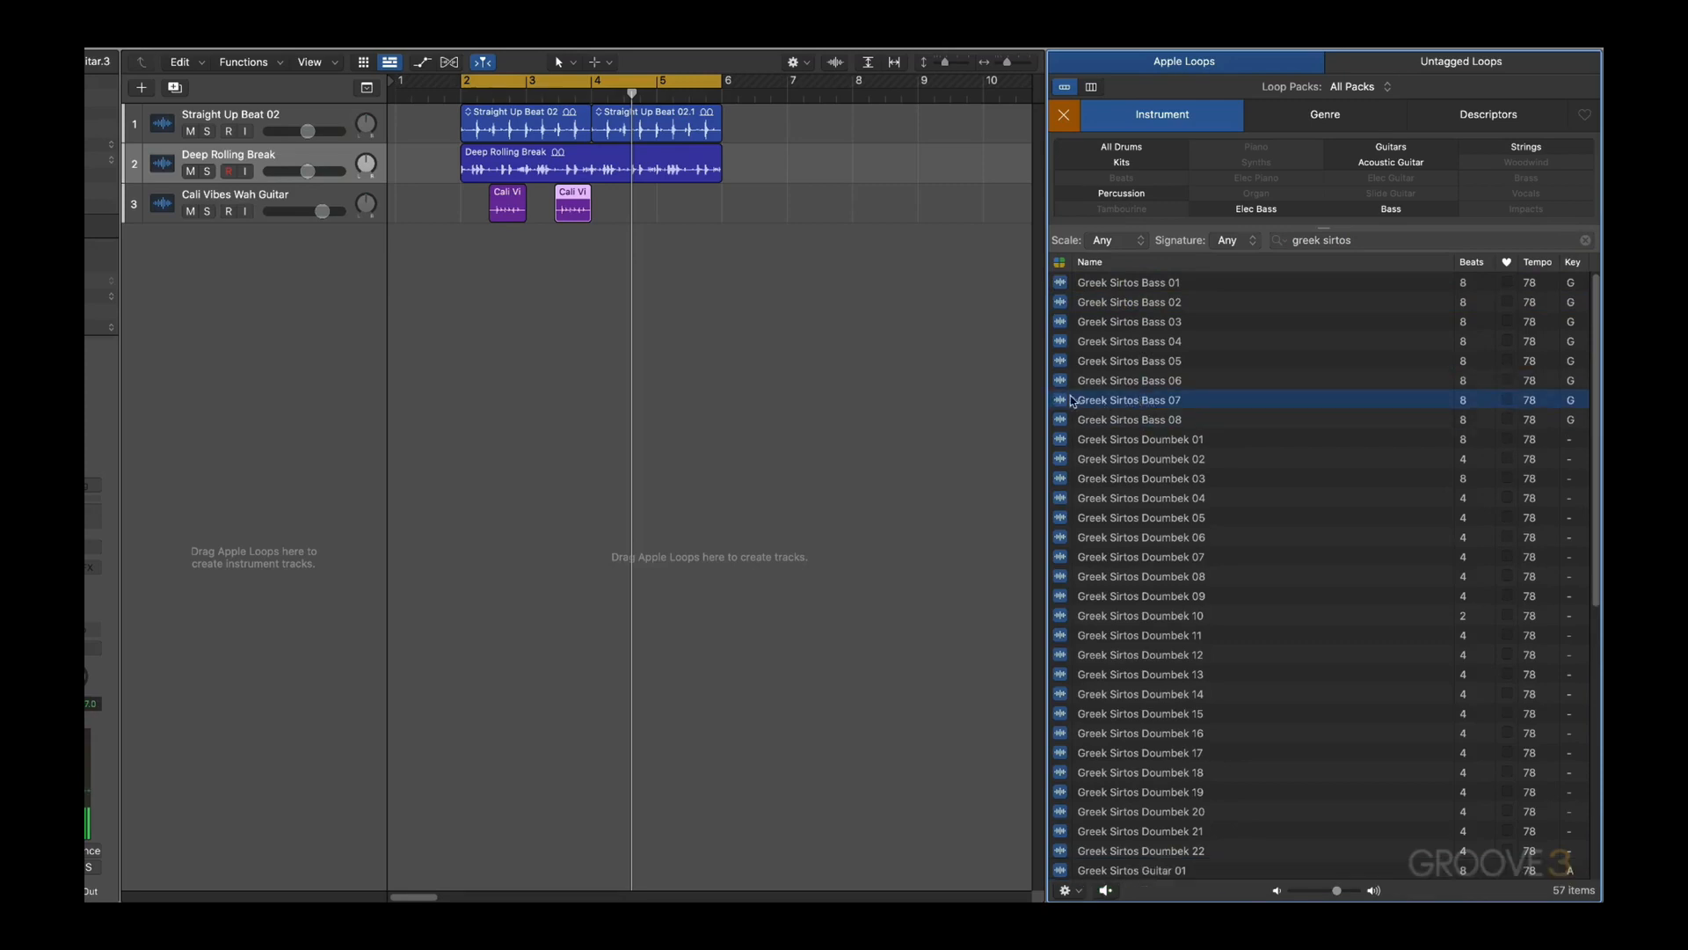
Step: Add Greek Sirtos Bass 07 at bar 2 on a new track, play the arrangement, and slightly raise the Deep Rolling Break track's volume
{"action": "left_click_drag", "start_coordinate": [1065, 404], "coordinate": [464, 335]}
{"action": "key", "text": "space"}
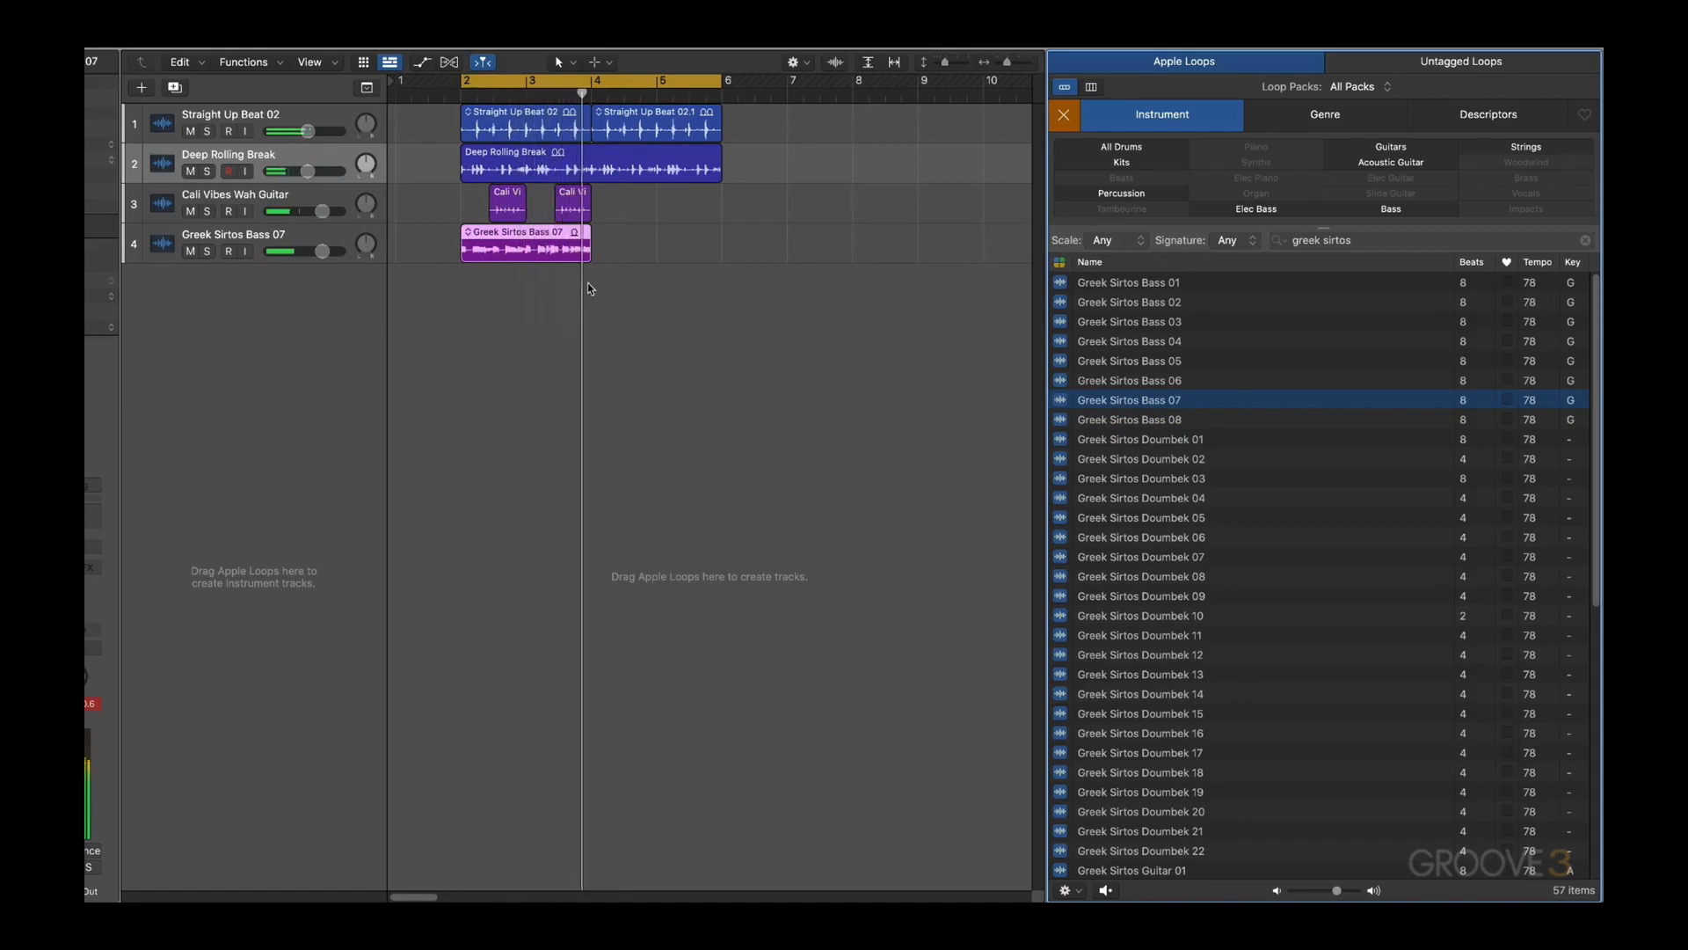
{"action": "key", "text": "space"}
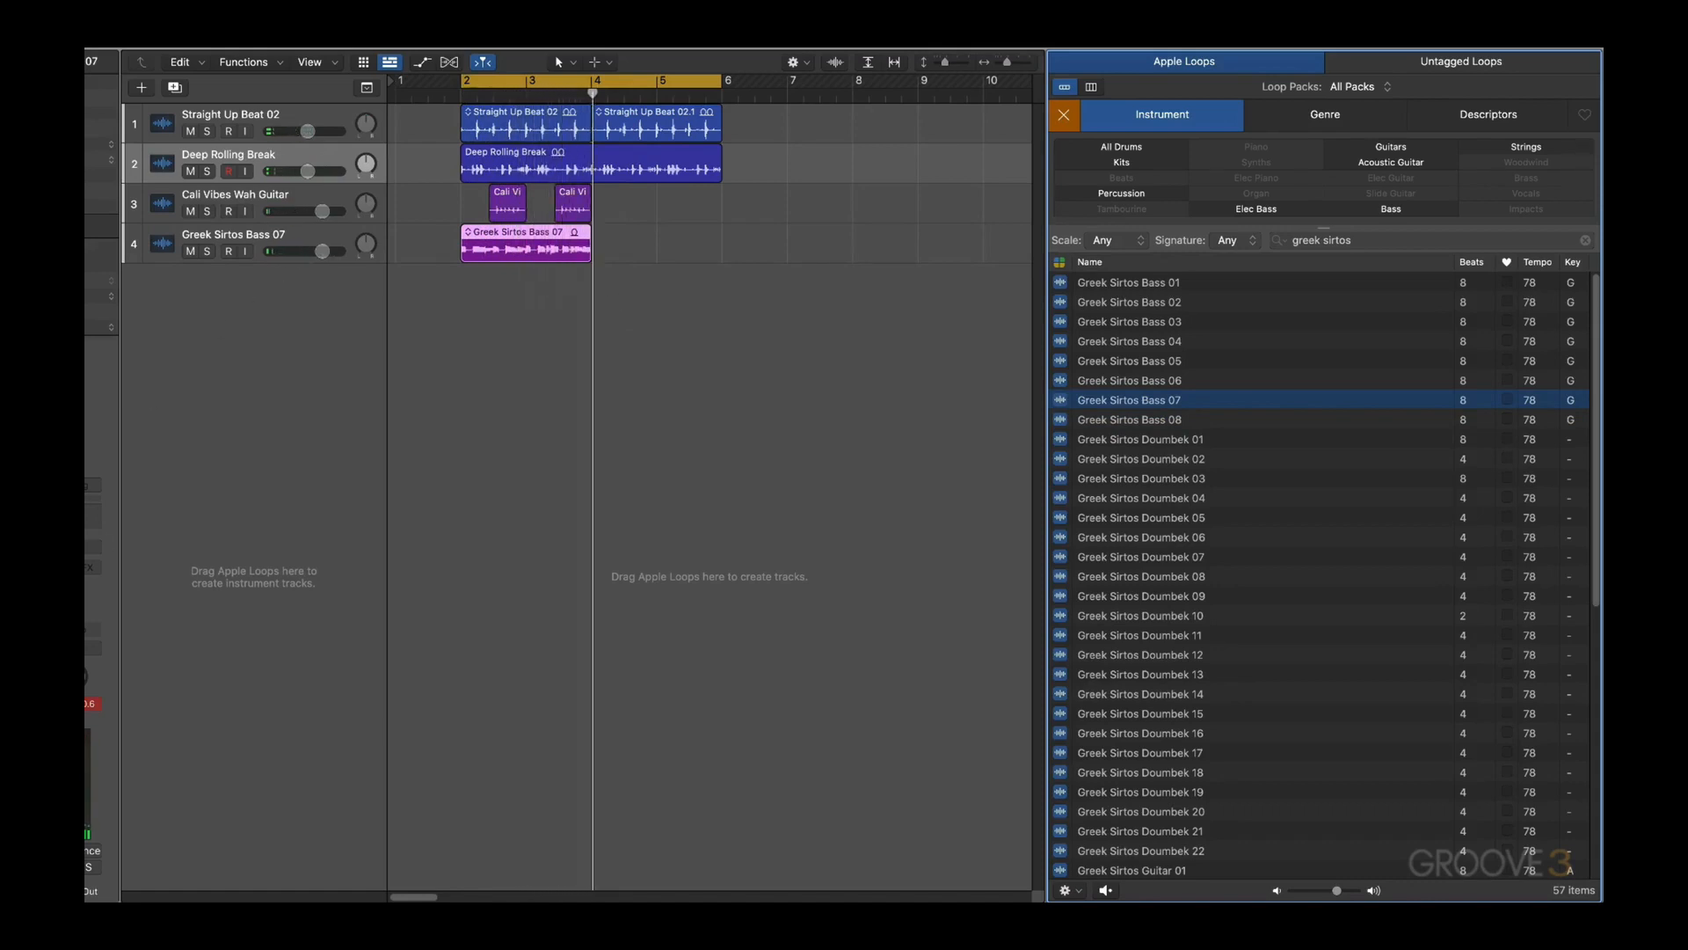
{"action": "left_click_drag", "start_coordinate": [307, 171], "coordinate": [310, 172]}
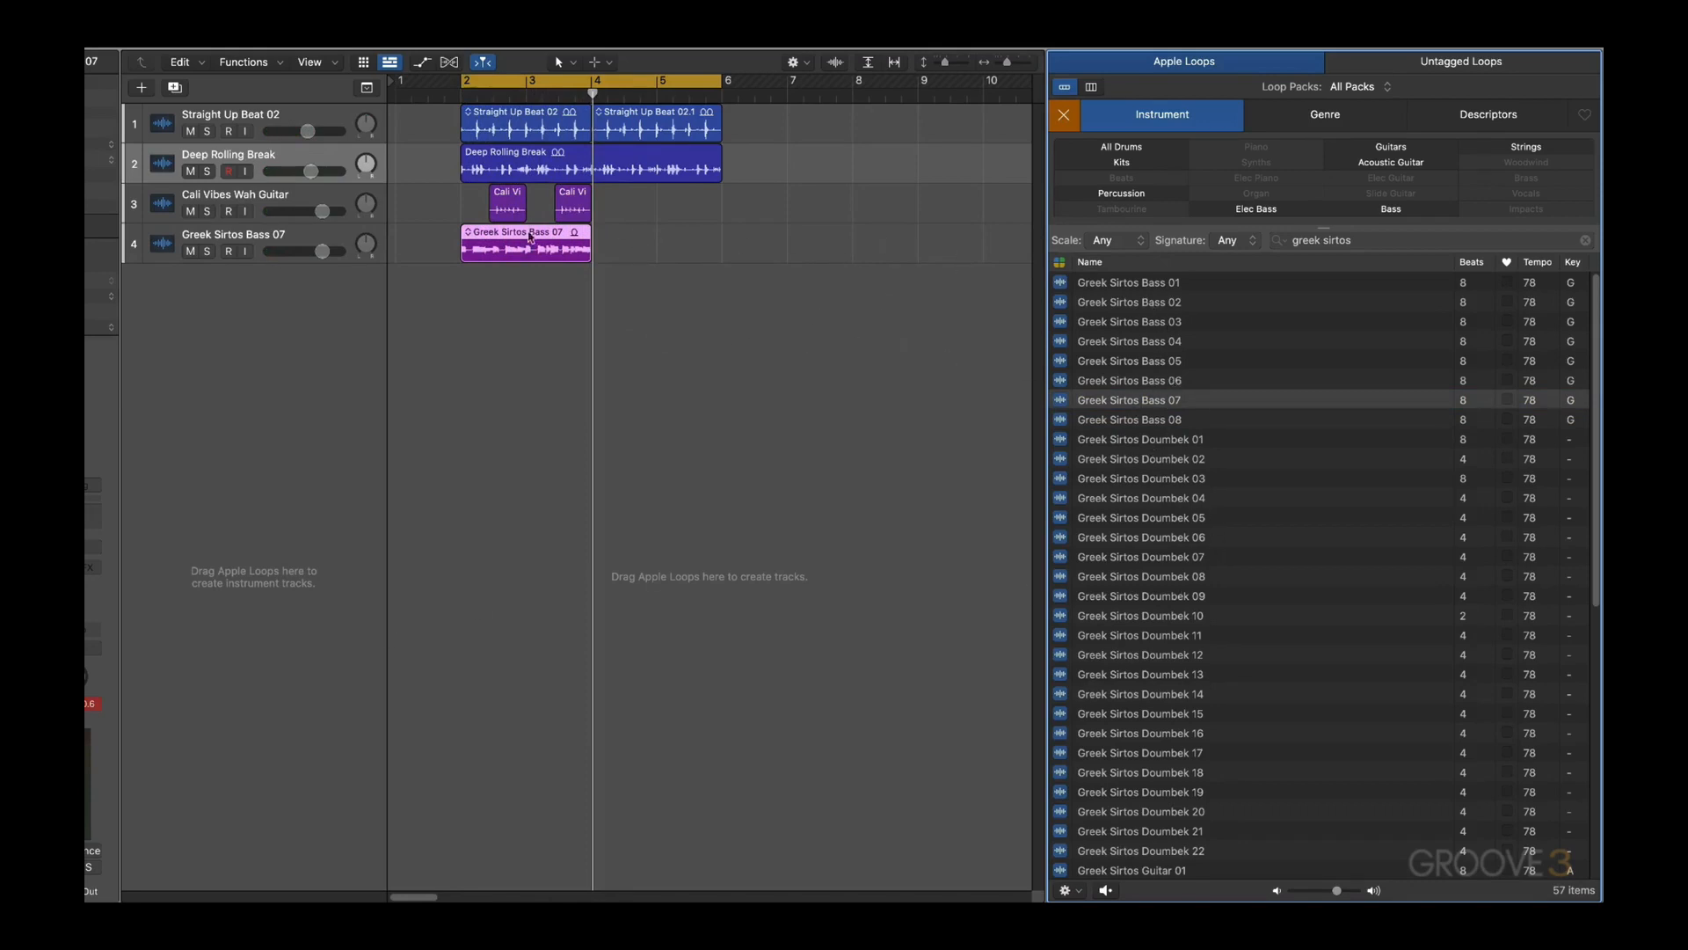
Step: Switch the bass region's loop to Greek Sirtos Bass 01 and play the arrangement
{"action": "left_click", "coordinate": [468, 234]}
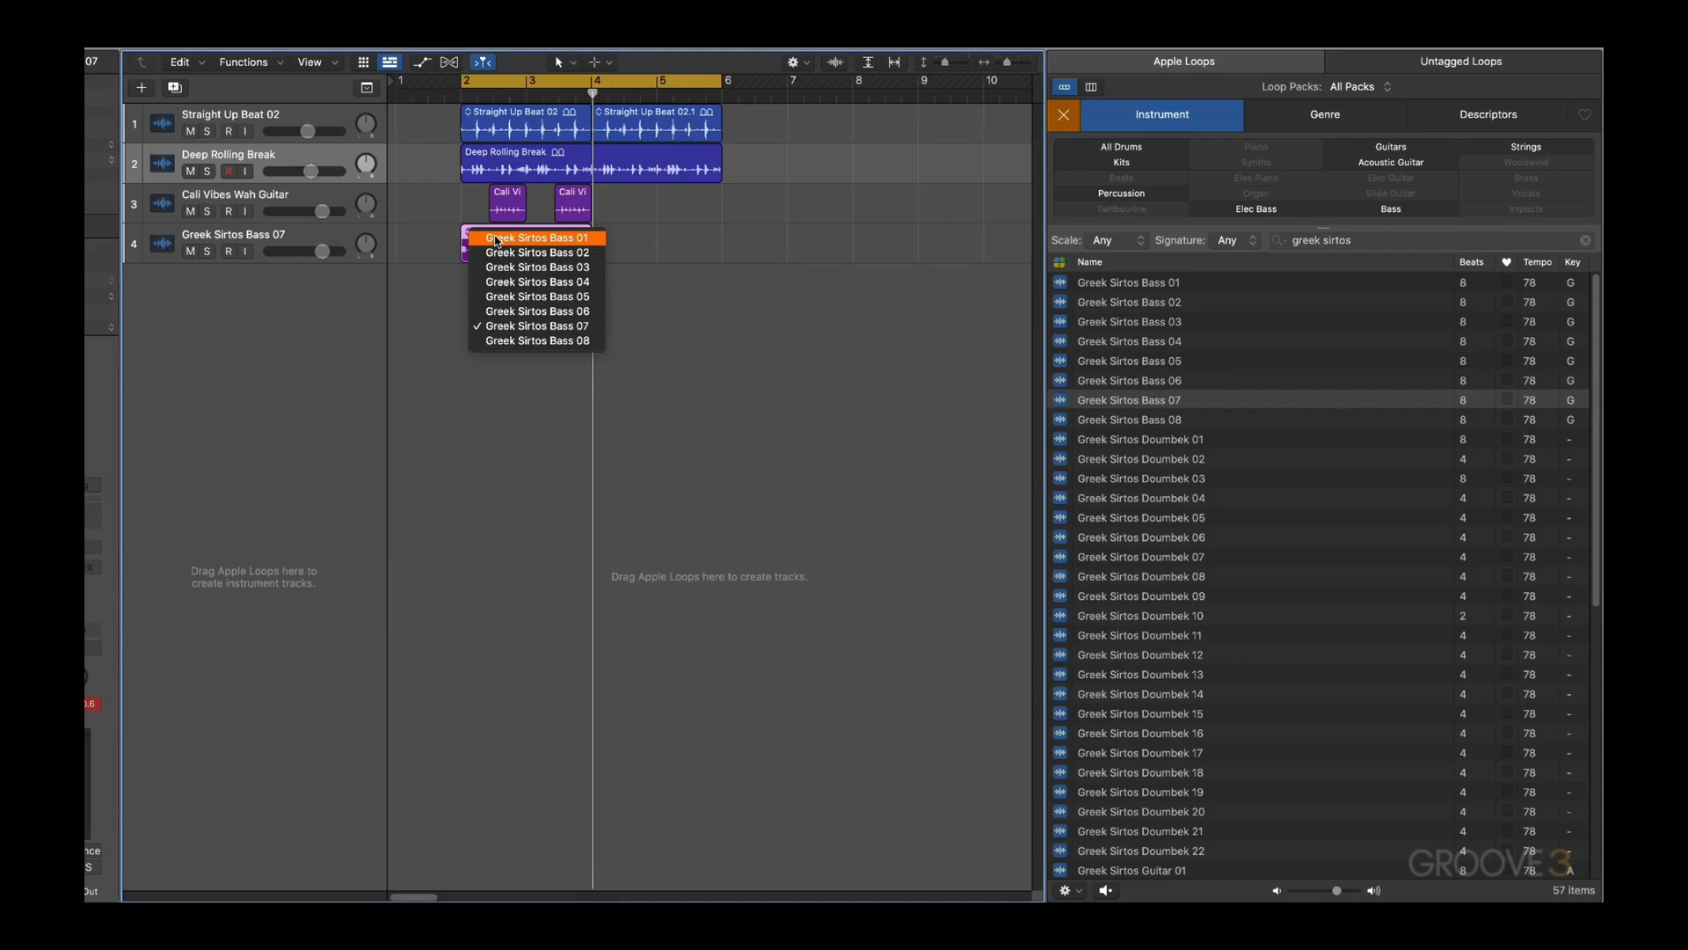
{"action": "left_click", "coordinate": [498, 239]}
{"action": "key", "text": "space"}
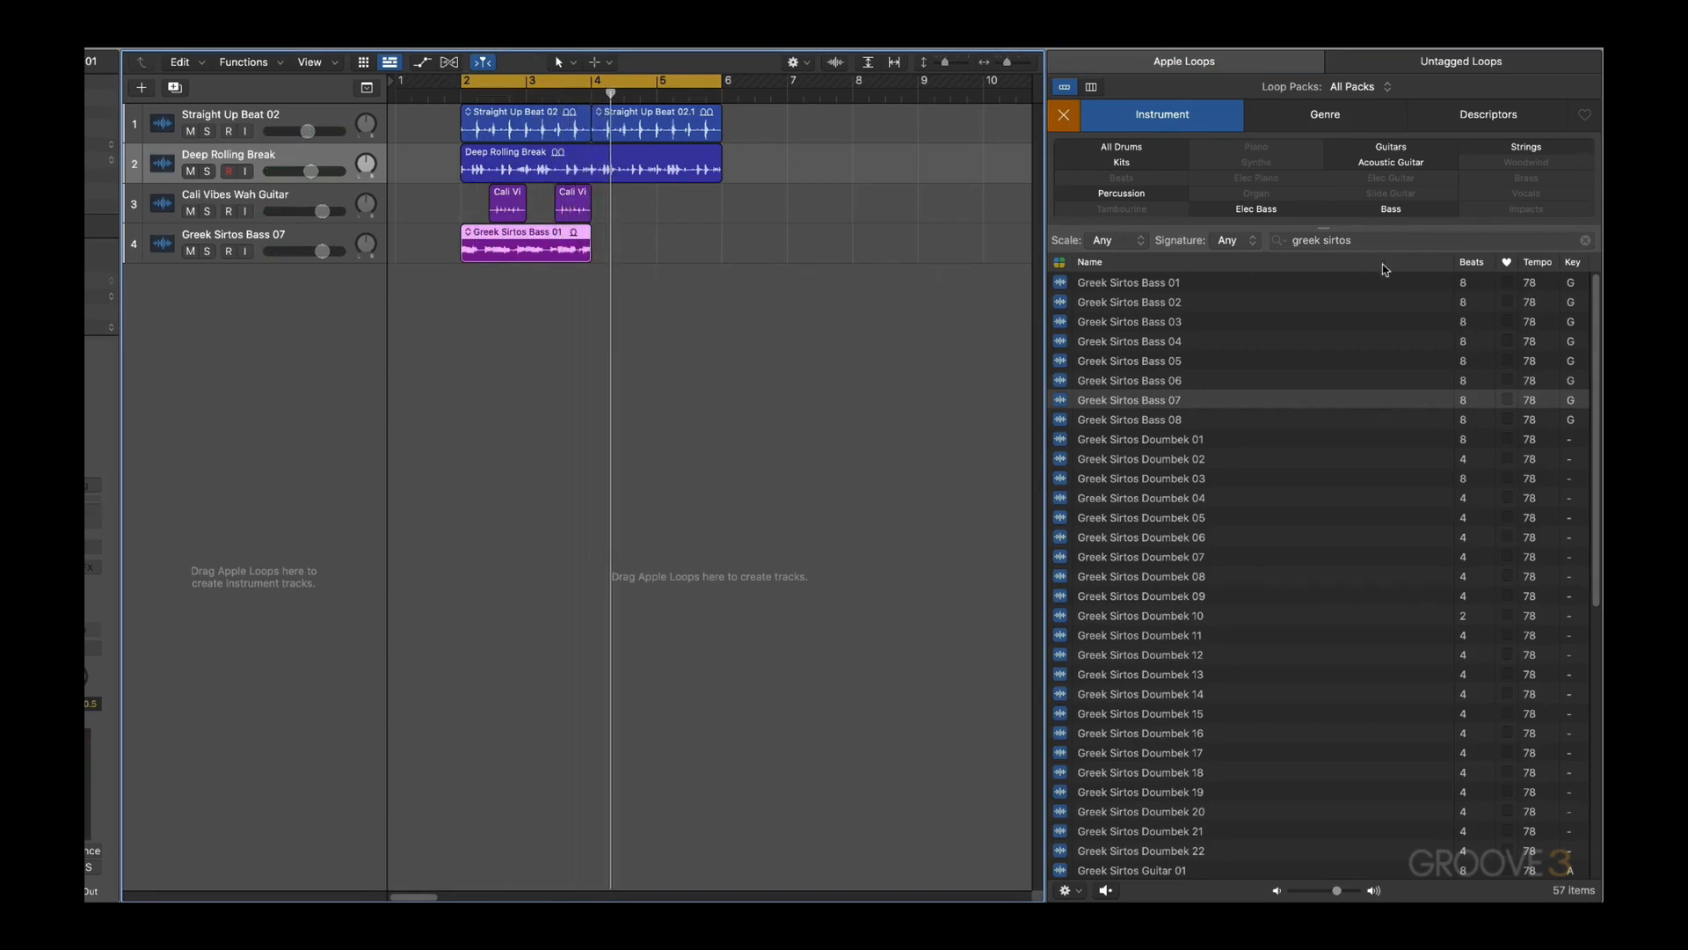
Step: Clear the loop search and rerun the recent search for "keys"
{"action": "left_click", "coordinate": [1587, 242]}
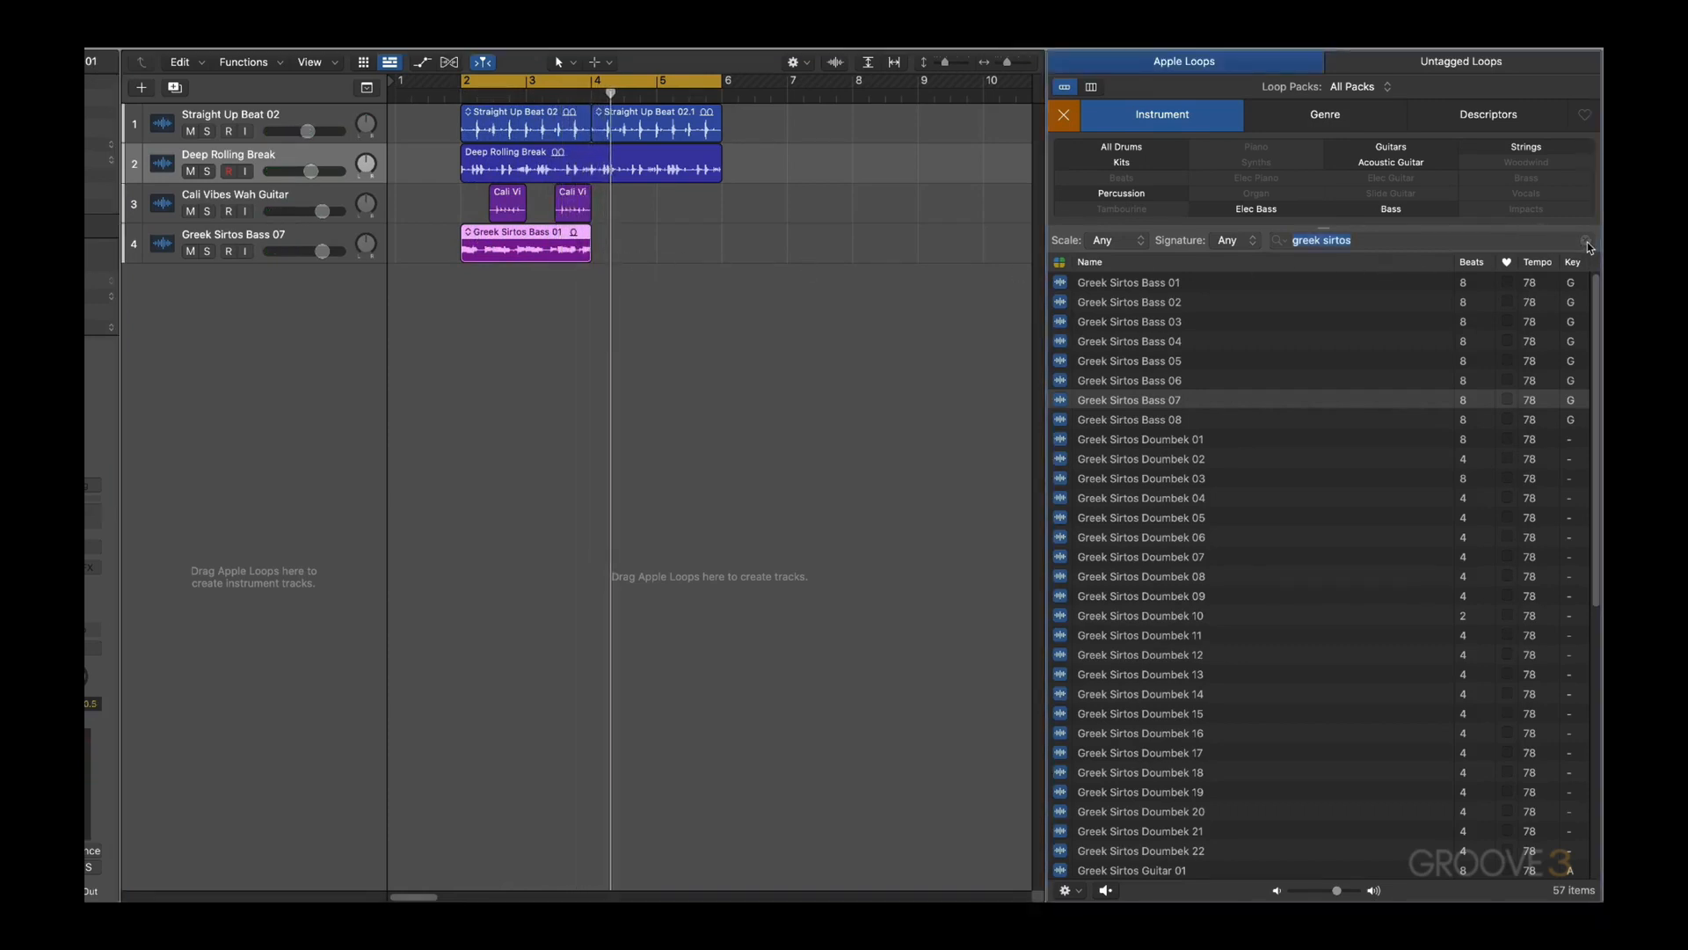
{"action": "left_click", "coordinate": [1284, 243]}
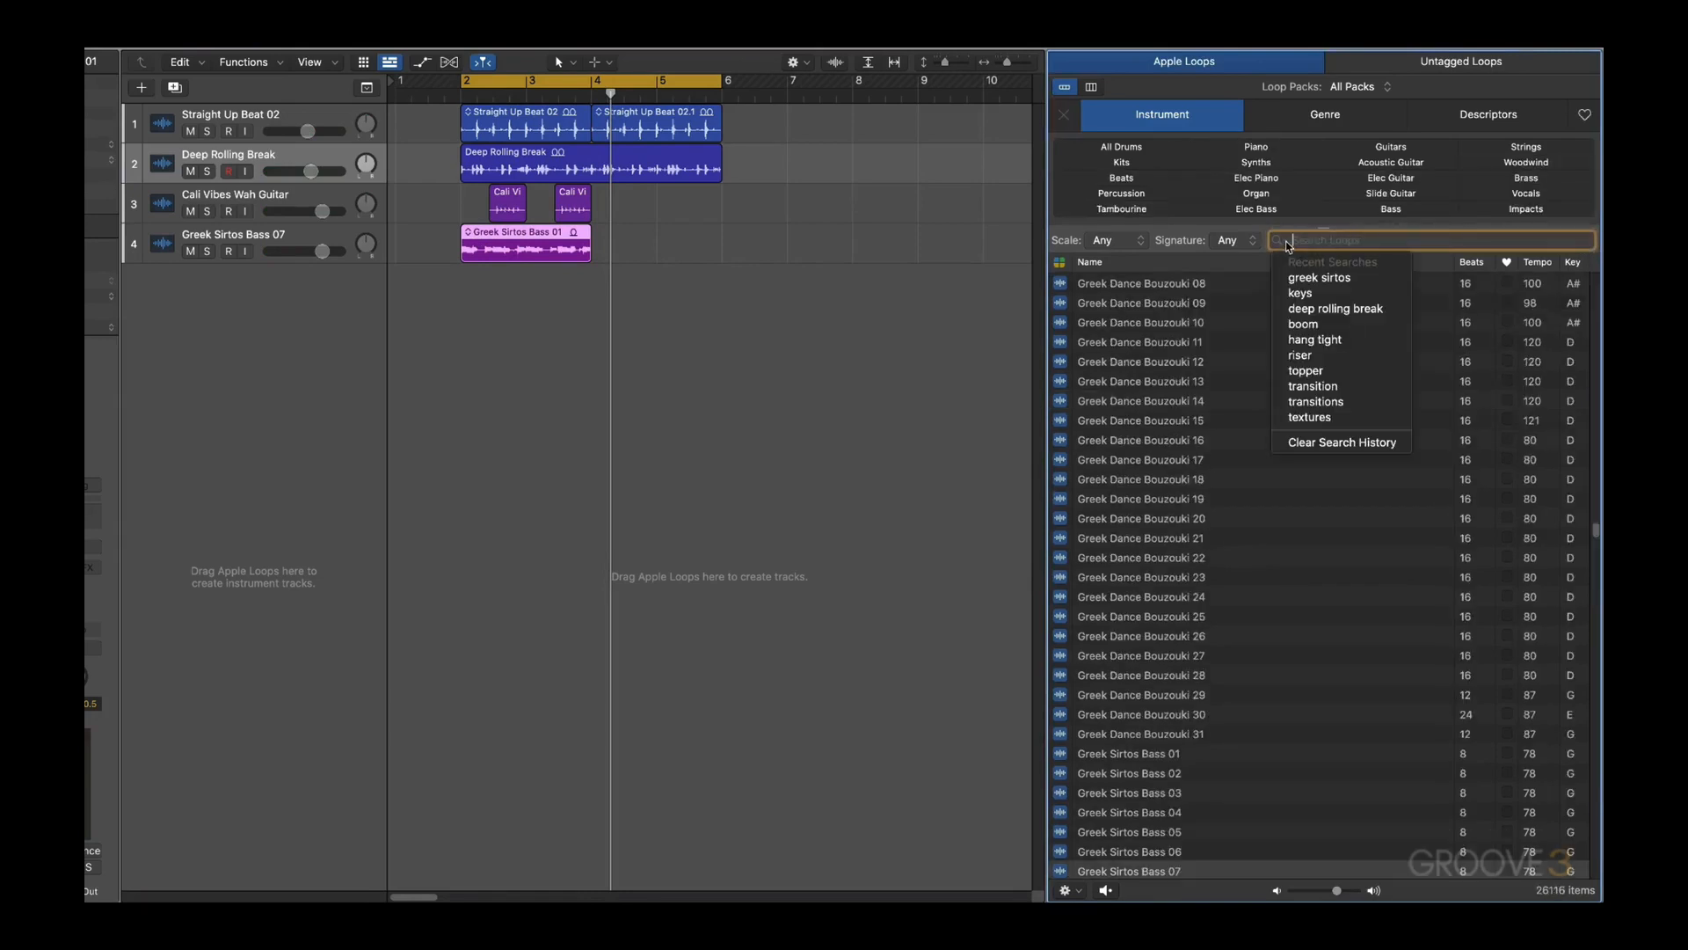
{"action": "left_click", "coordinate": [1314, 294]}
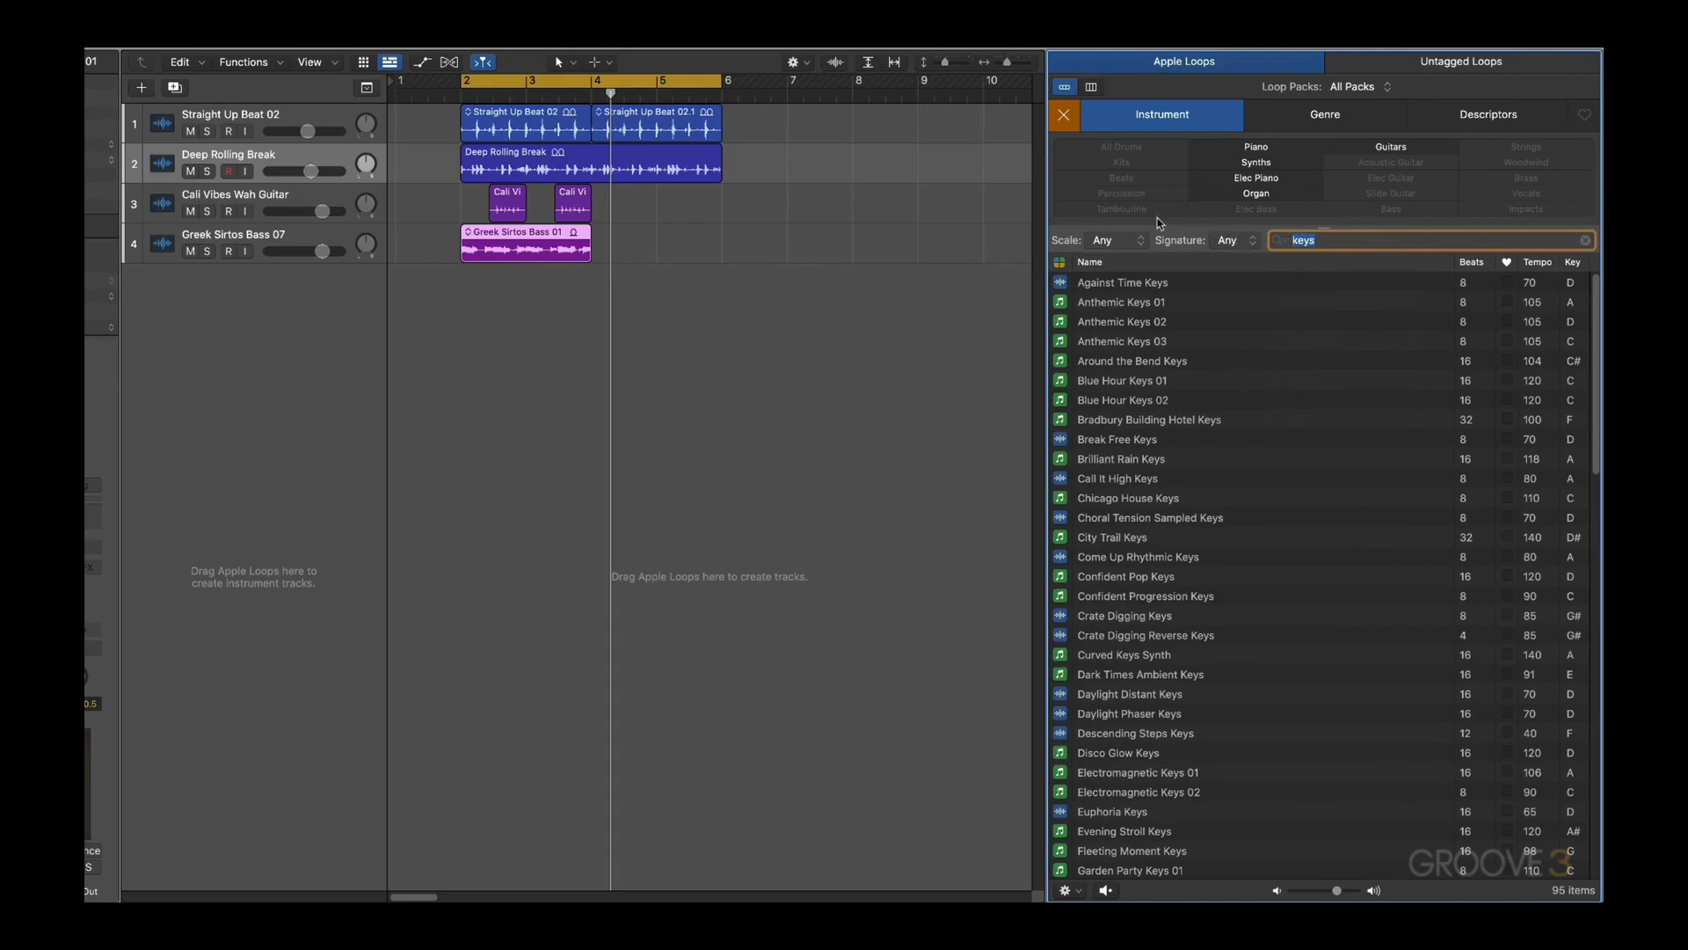
Step: Filter the keys loops to the 4/4 time signature and the Major scale
{"action": "left_click", "coordinate": [1252, 244]}
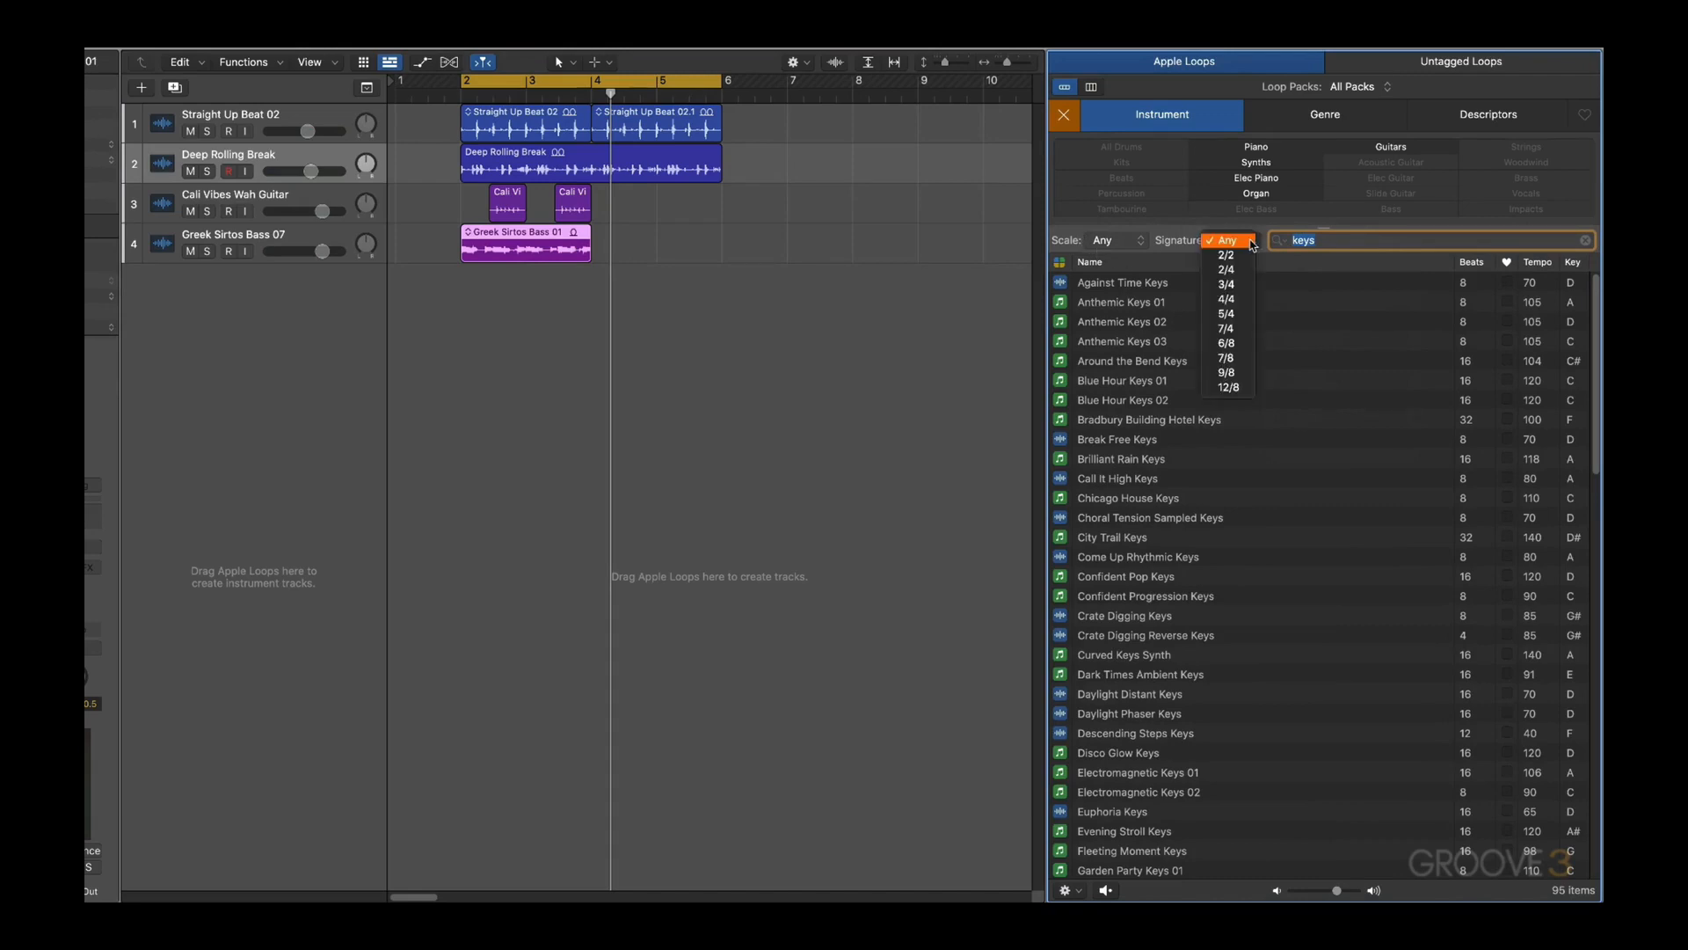
{"action": "left_click", "coordinate": [1233, 299]}
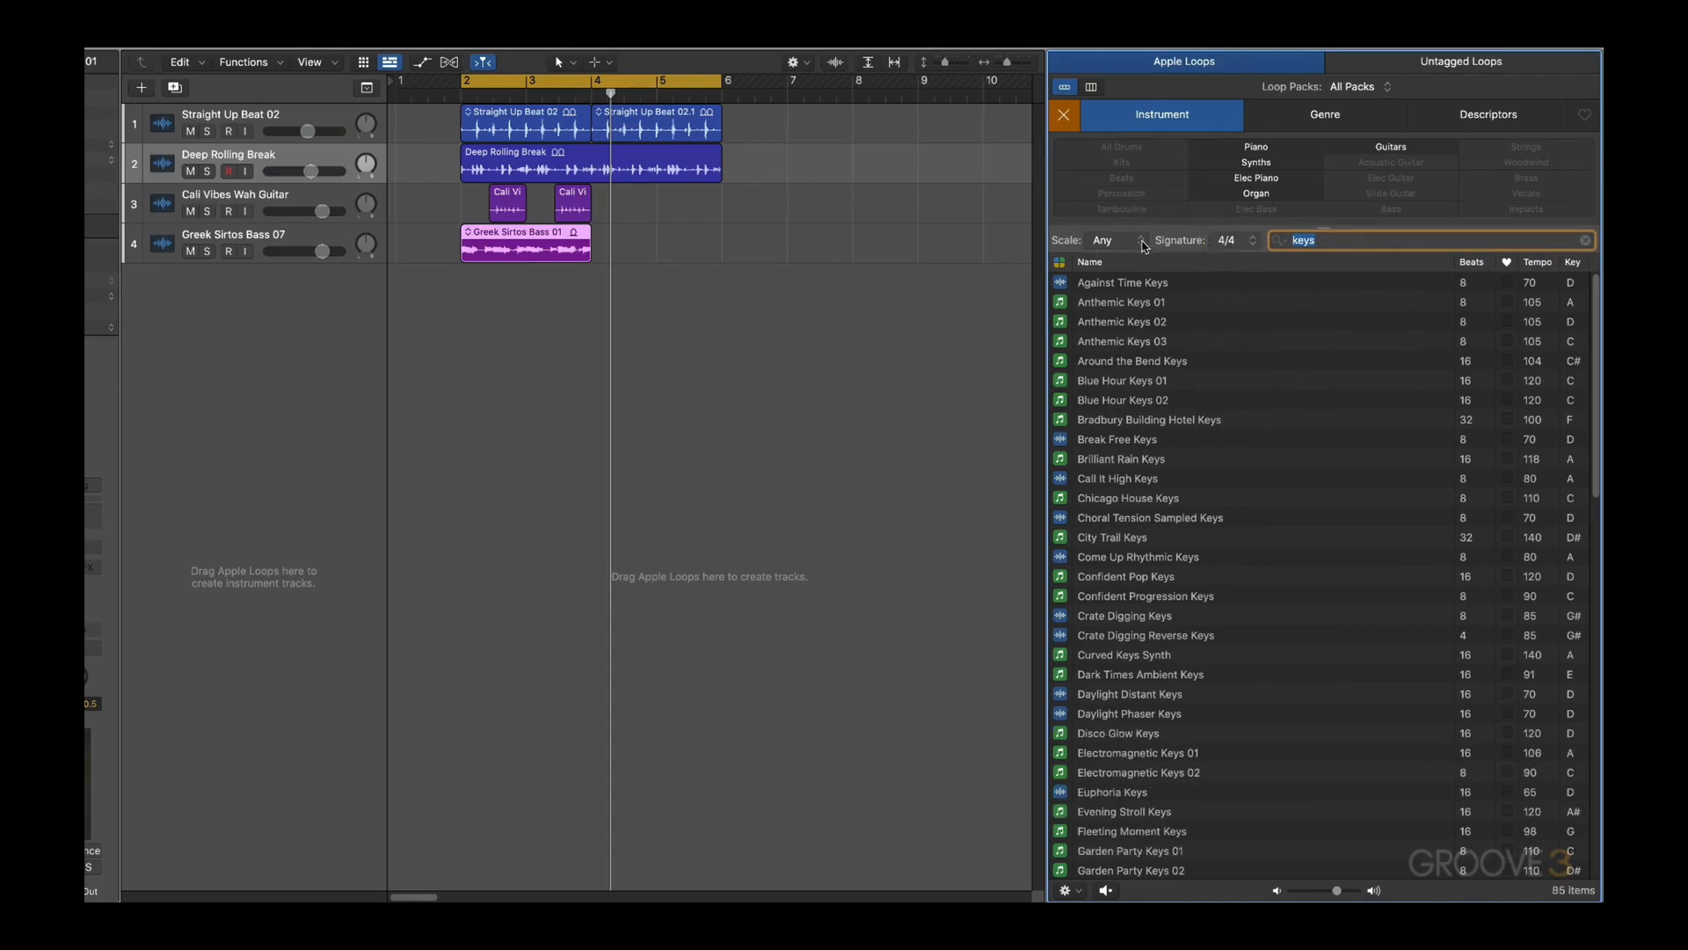
{"action": "left_click", "coordinate": [1141, 240]}
{"action": "left_click", "coordinate": [1118, 270]}
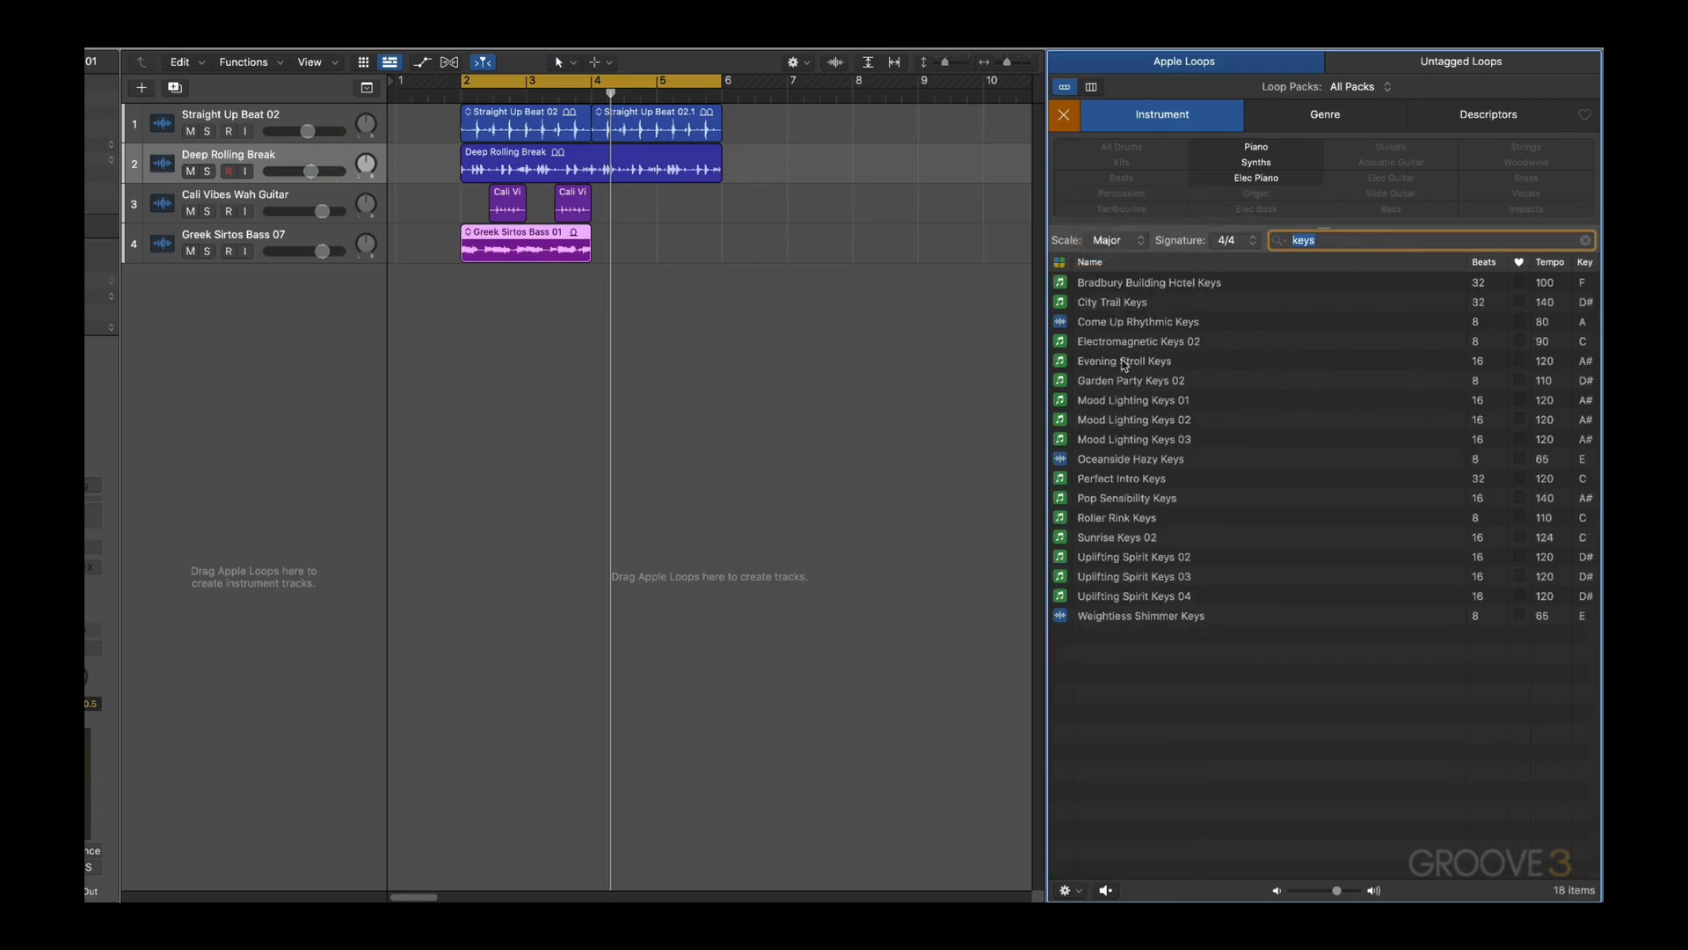
Step: Preview the loops Mood Lighting Keys 01, Mood Lighting Keys 03 and Weightless Shimmer Keys
{"action": "left_click", "coordinate": [1132, 404]}
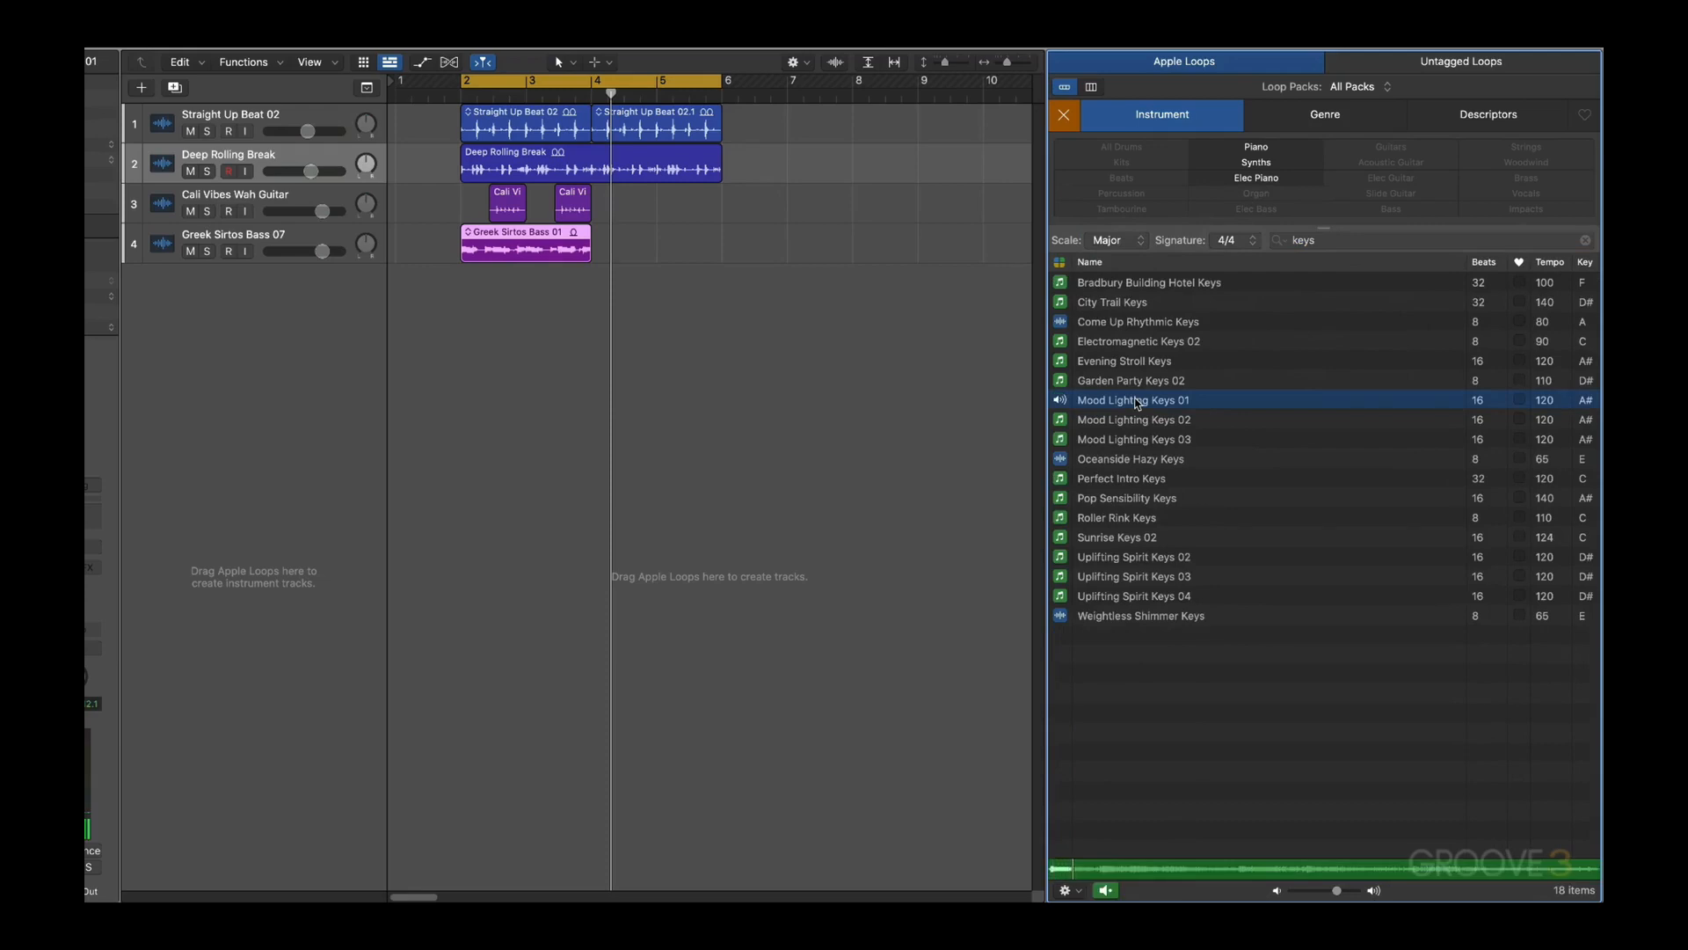
{"action": "left_click", "coordinate": [1135, 441]}
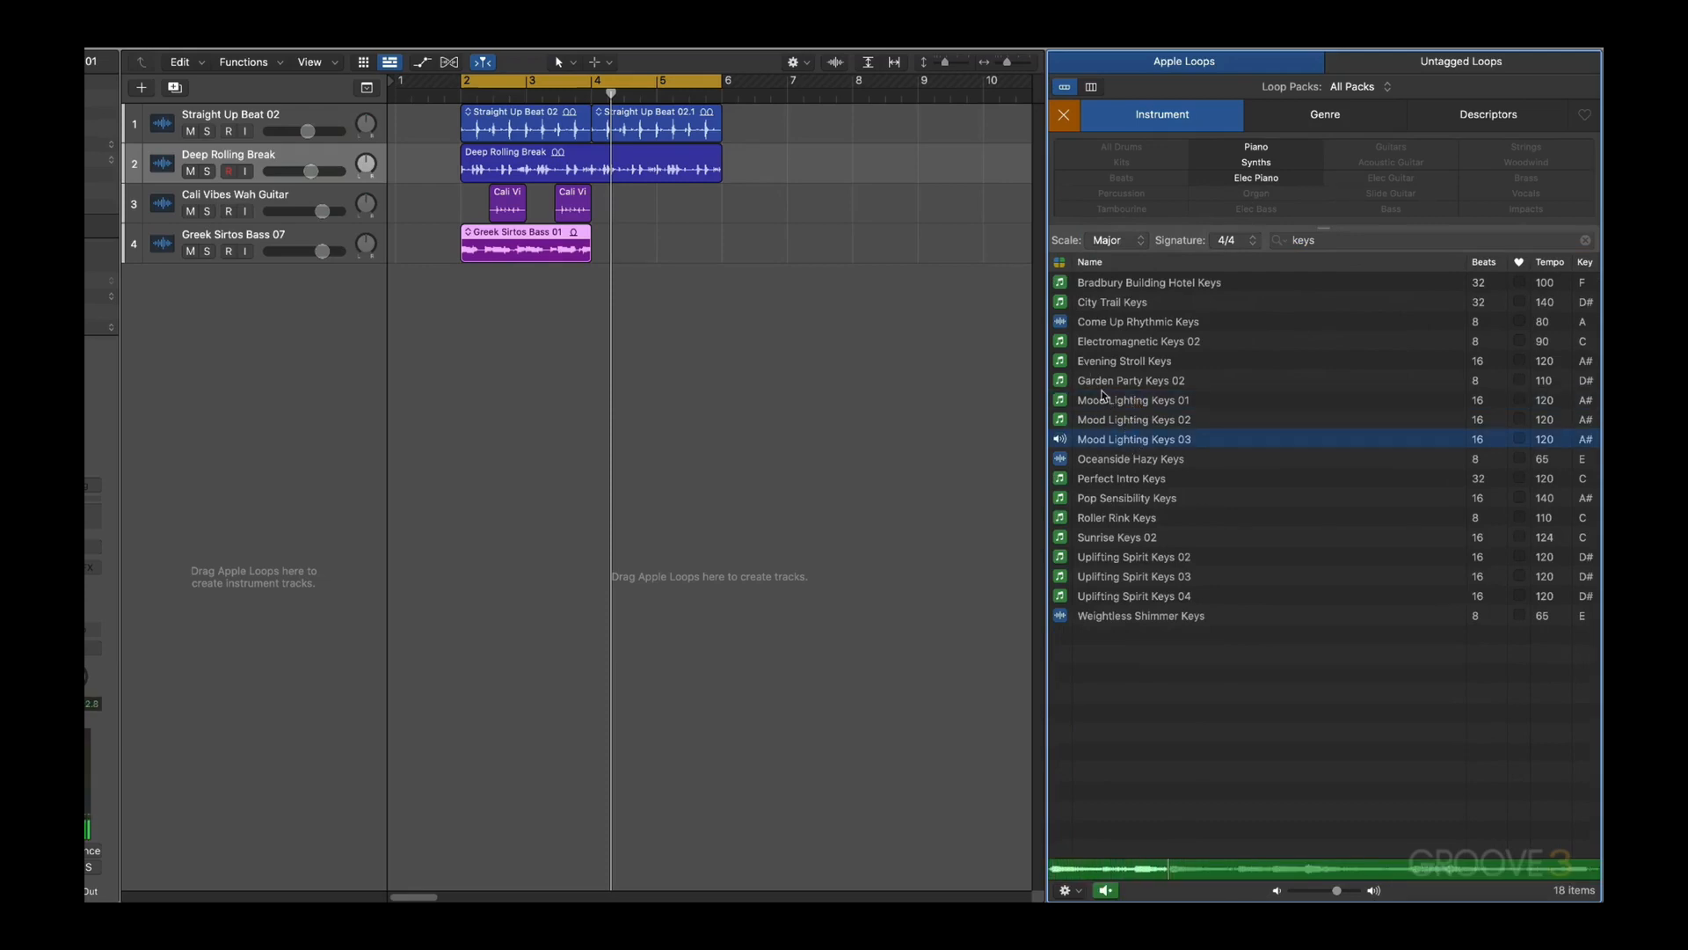
{"action": "left_click", "coordinate": [1124, 618]}
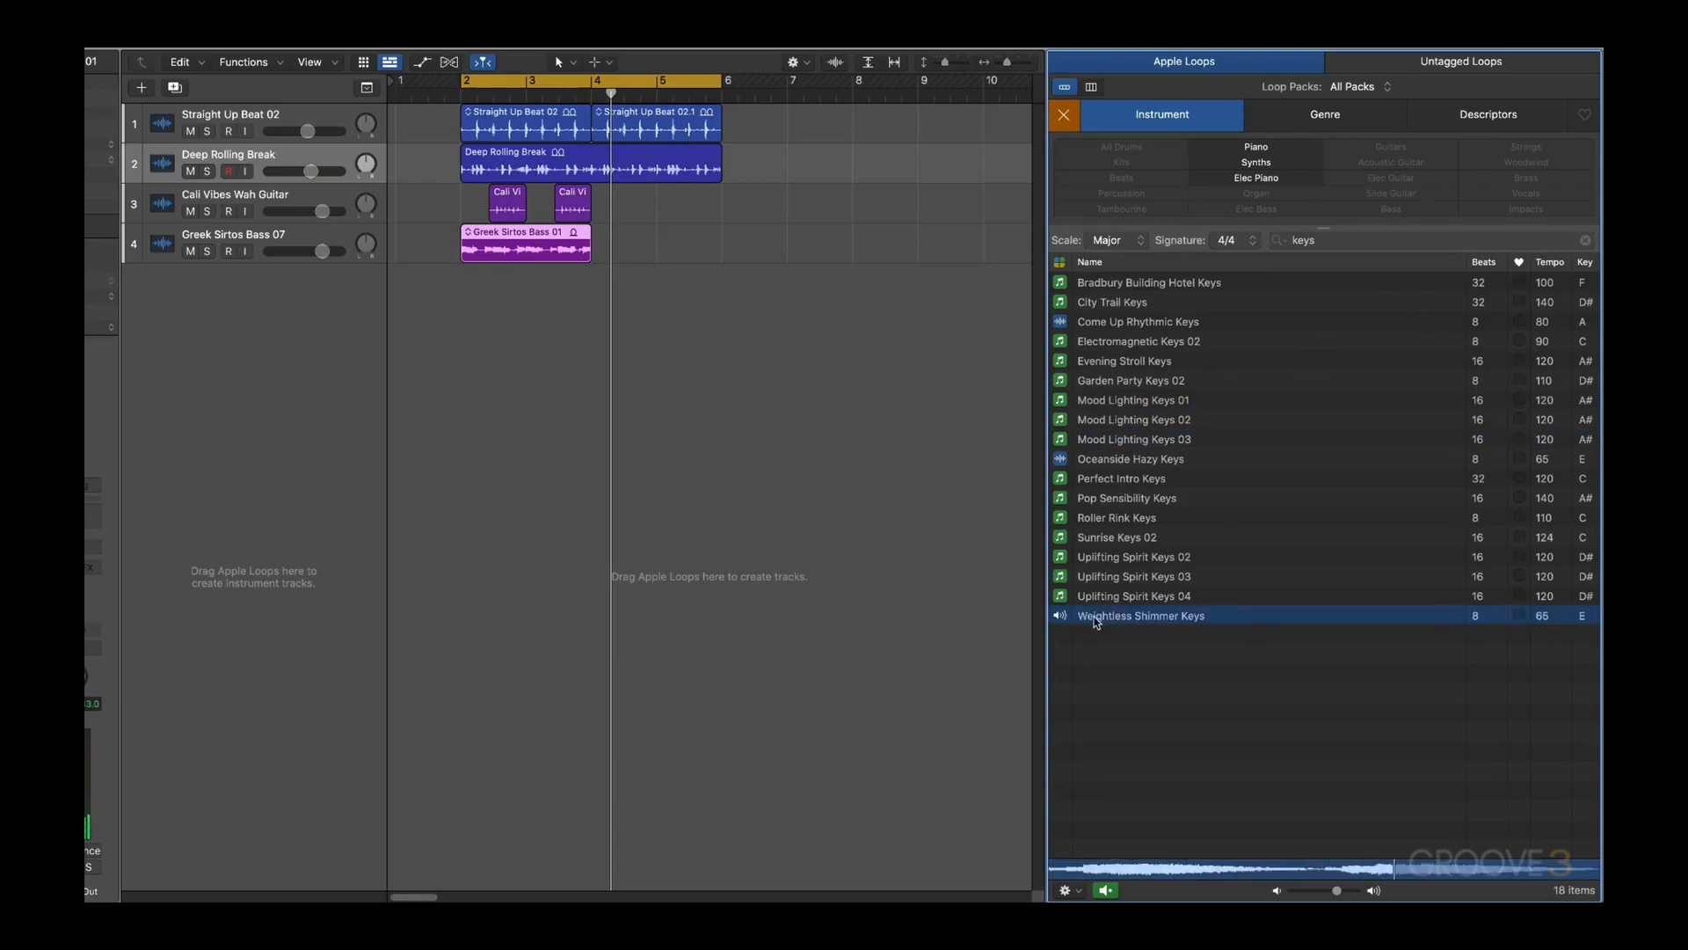
{"action": "left_click", "coordinate": [1091, 621]}
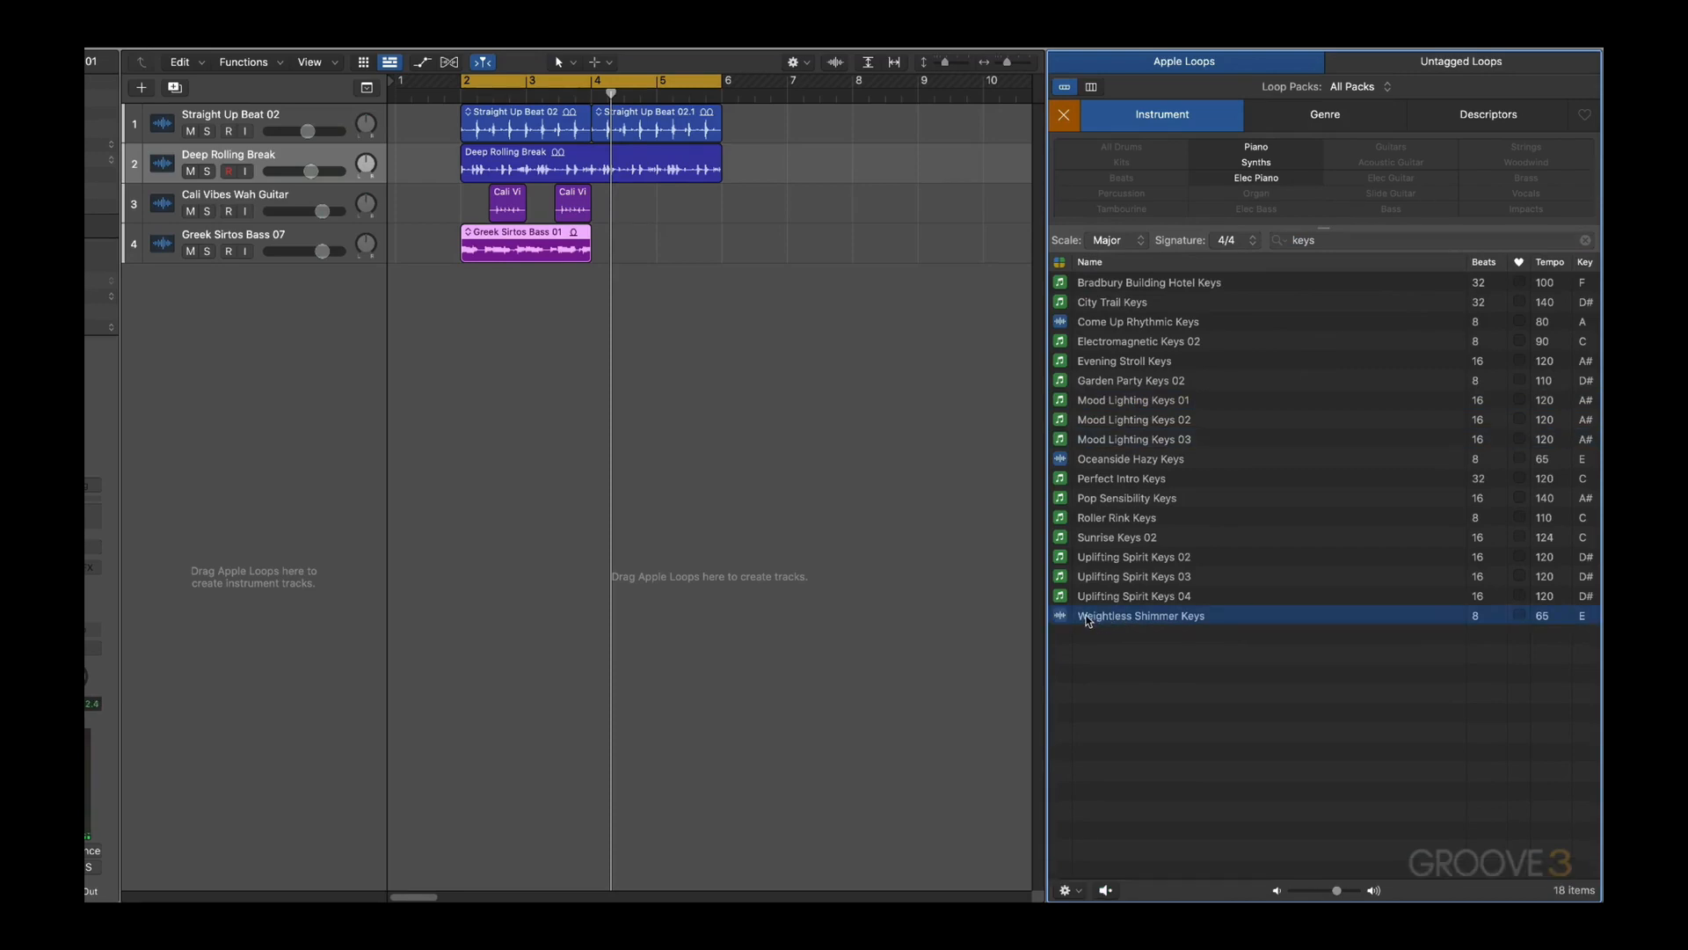
Step: Add Weightless Shimmer Keys at bar 2 on a new track and, during playback, loop it up to bar 6
{"action": "left_click_drag", "start_coordinate": [1088, 620], "coordinate": [464, 391]}
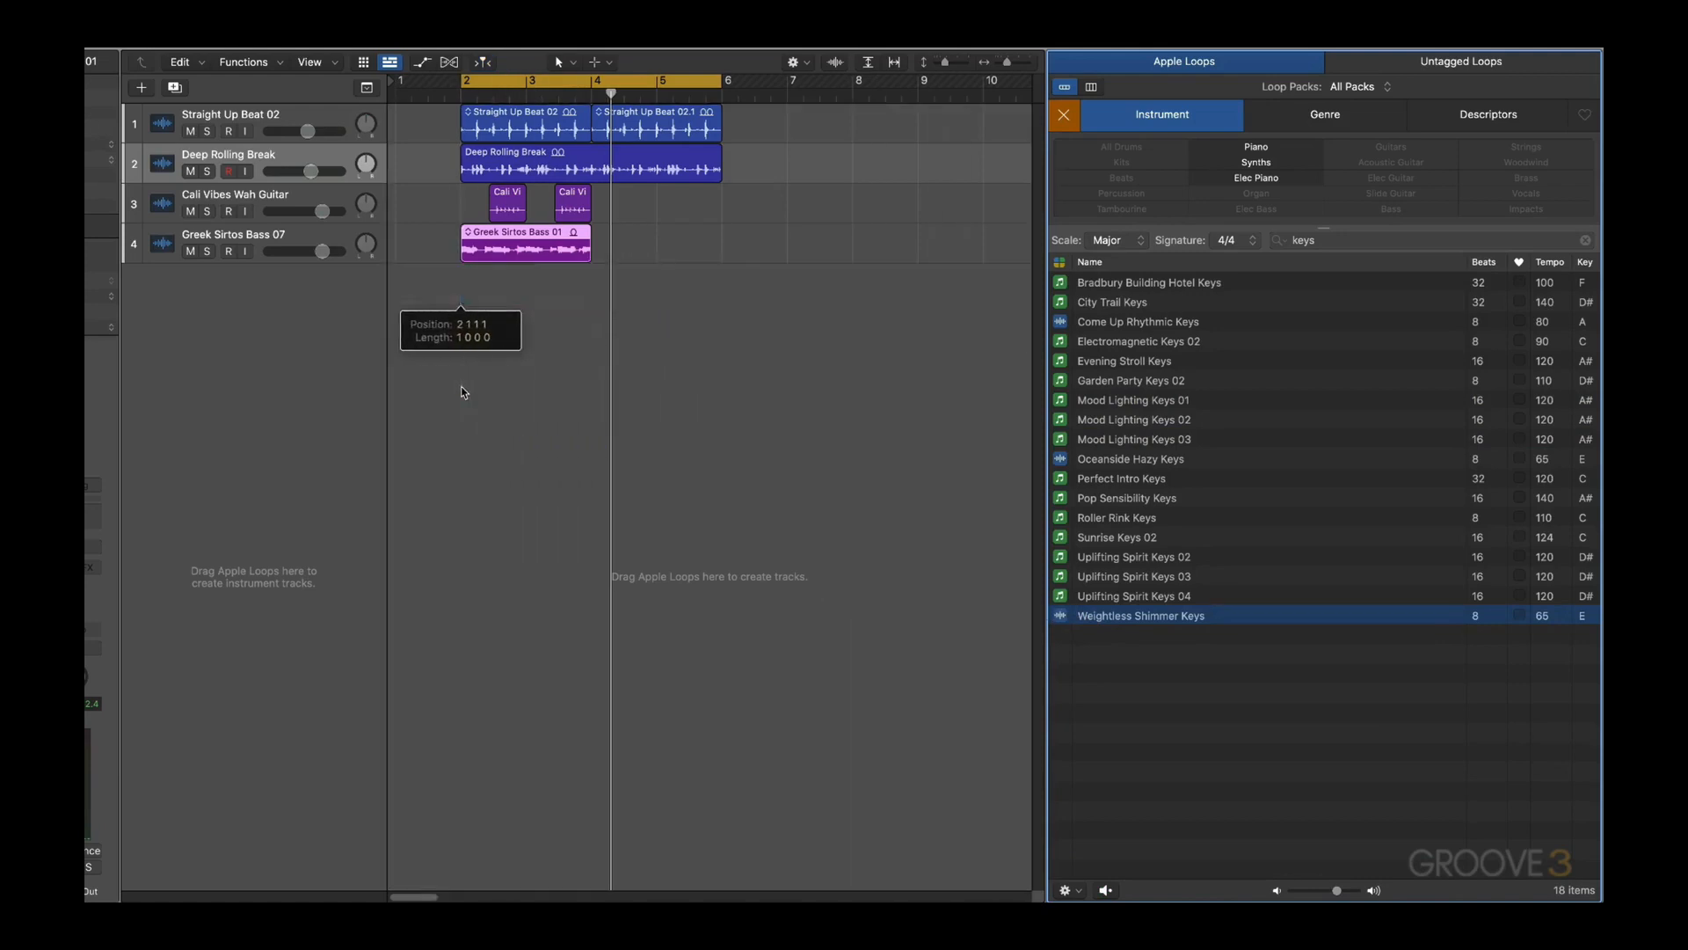
{"action": "key", "text": "space"}
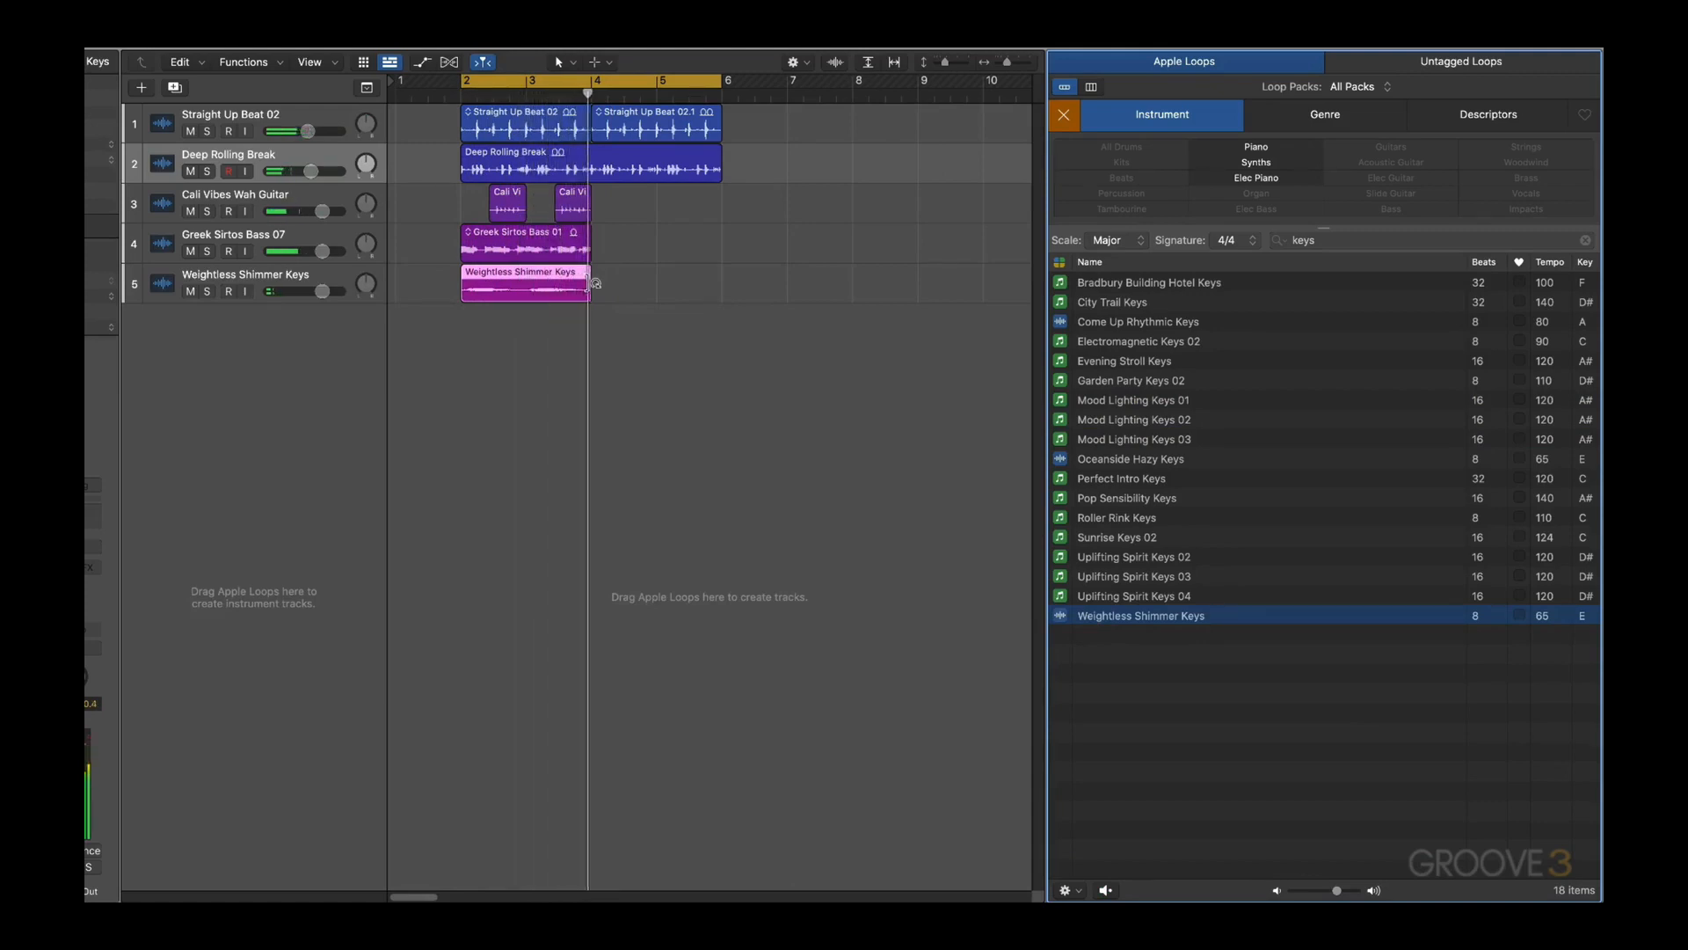
{"action": "left_click_drag", "start_coordinate": [589, 273], "coordinate": [719, 294]}
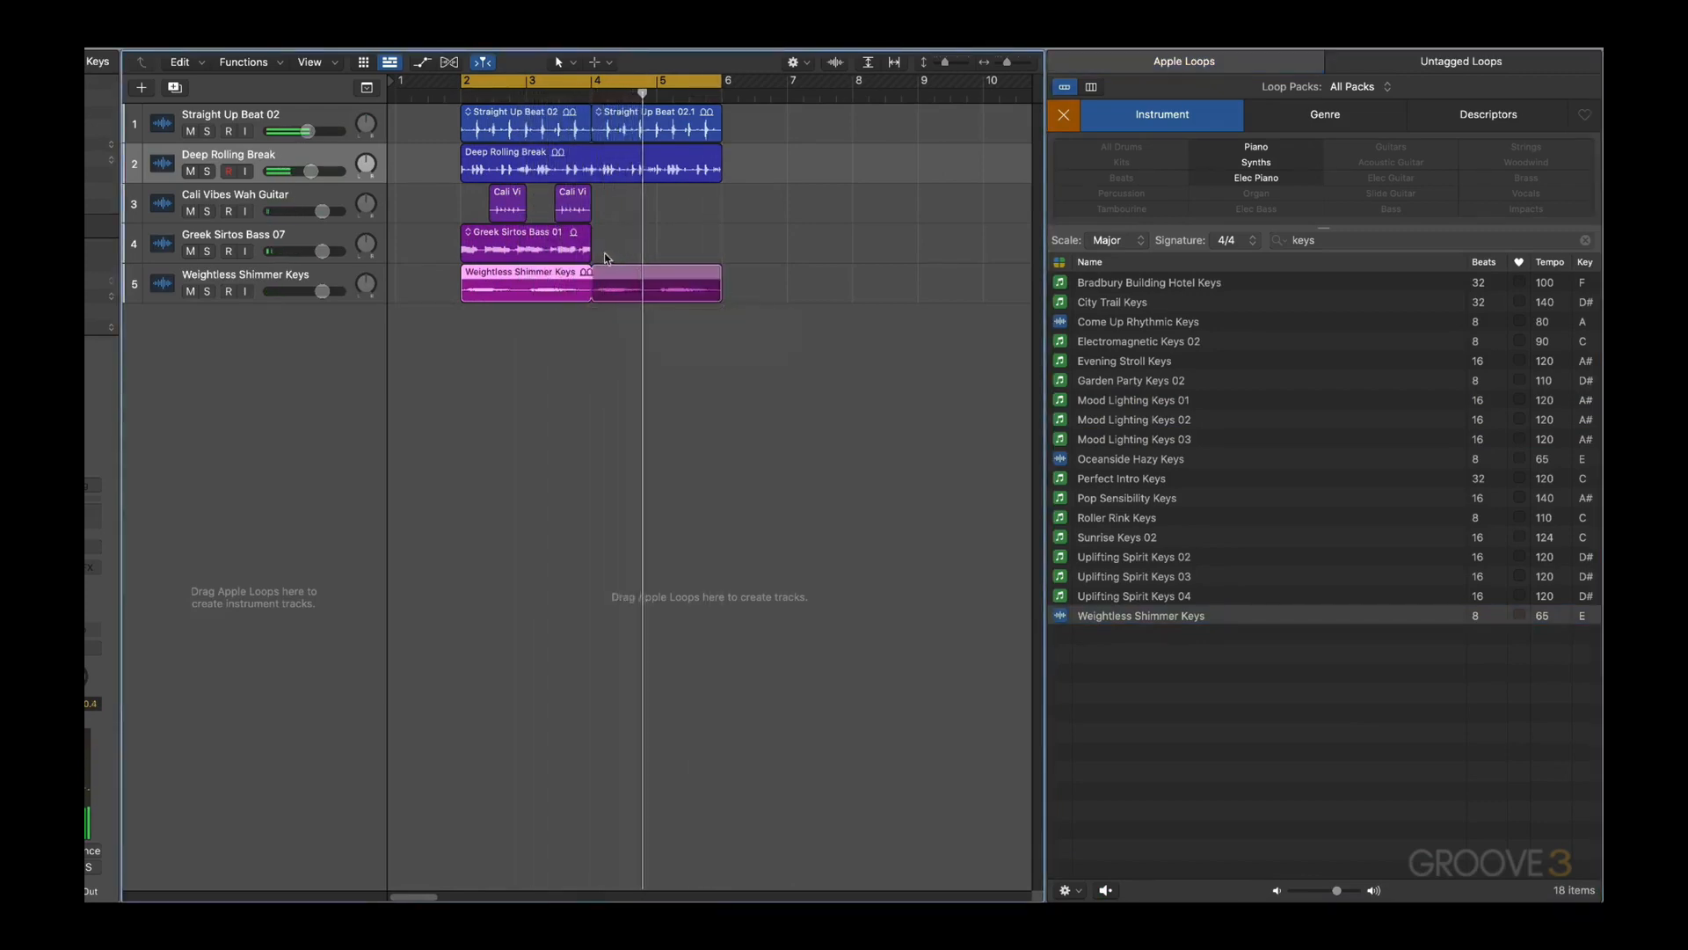
Step: Loop the Greek Sirtos Bass 01 region up to bar 6, stop playback and deselect all regions
{"action": "left_click_drag", "start_coordinate": [590, 249], "coordinate": [722, 253]}
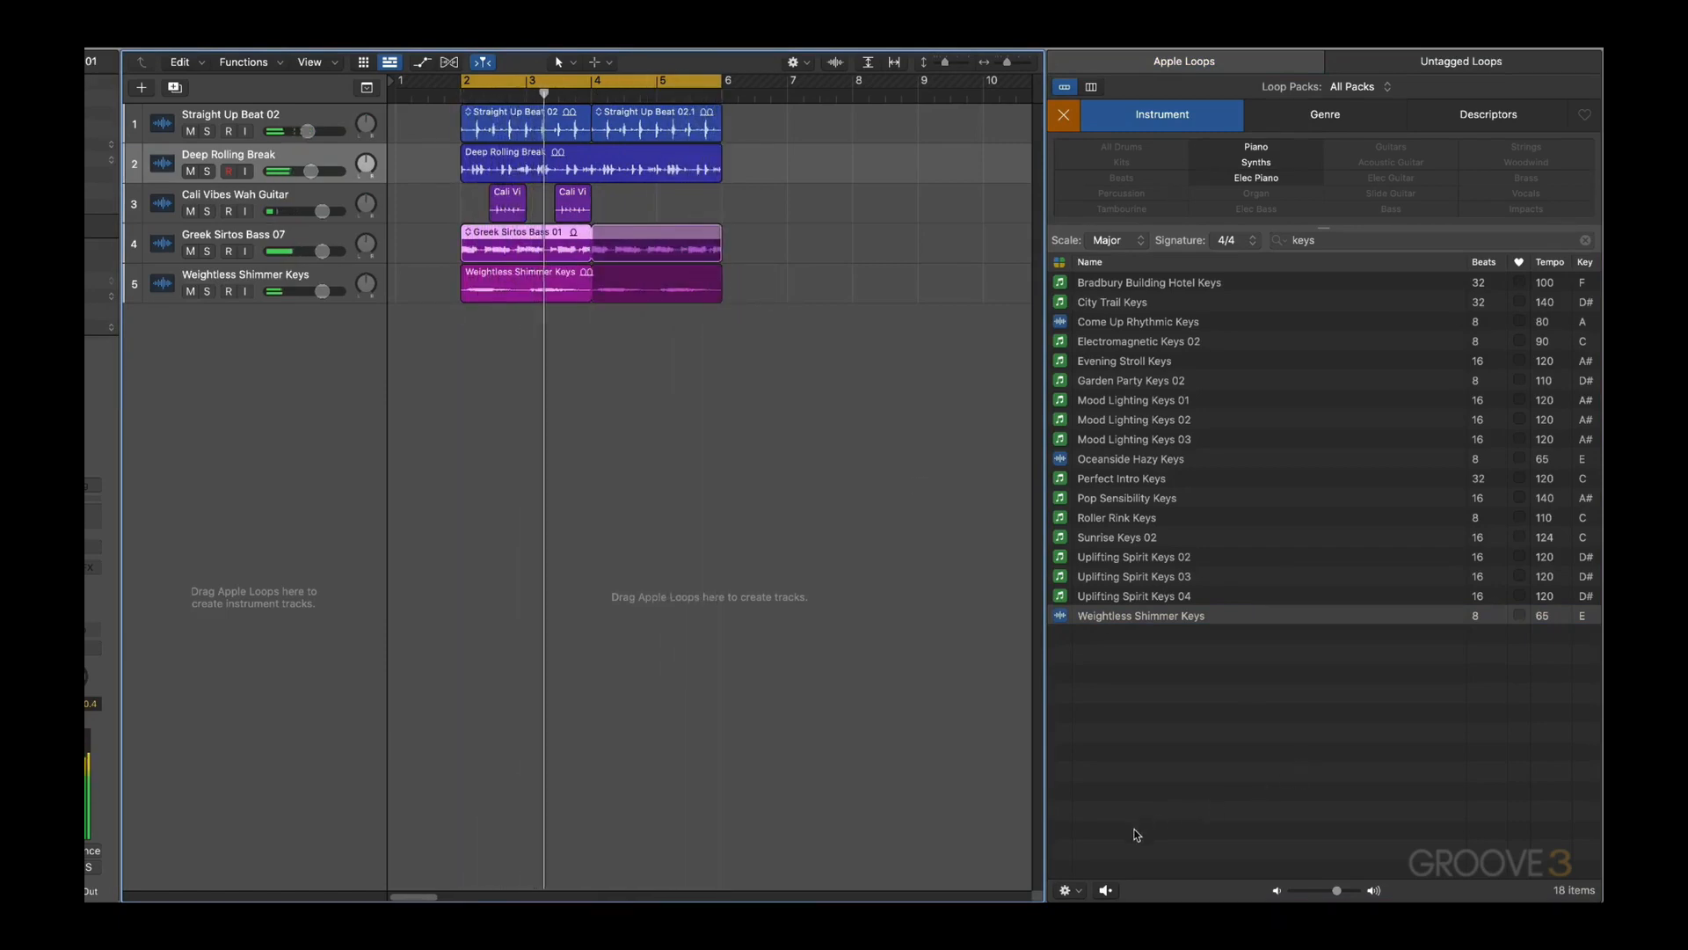
{"action": "key", "text": "space"}
{"action": "key", "text": "alt+shift+d"}
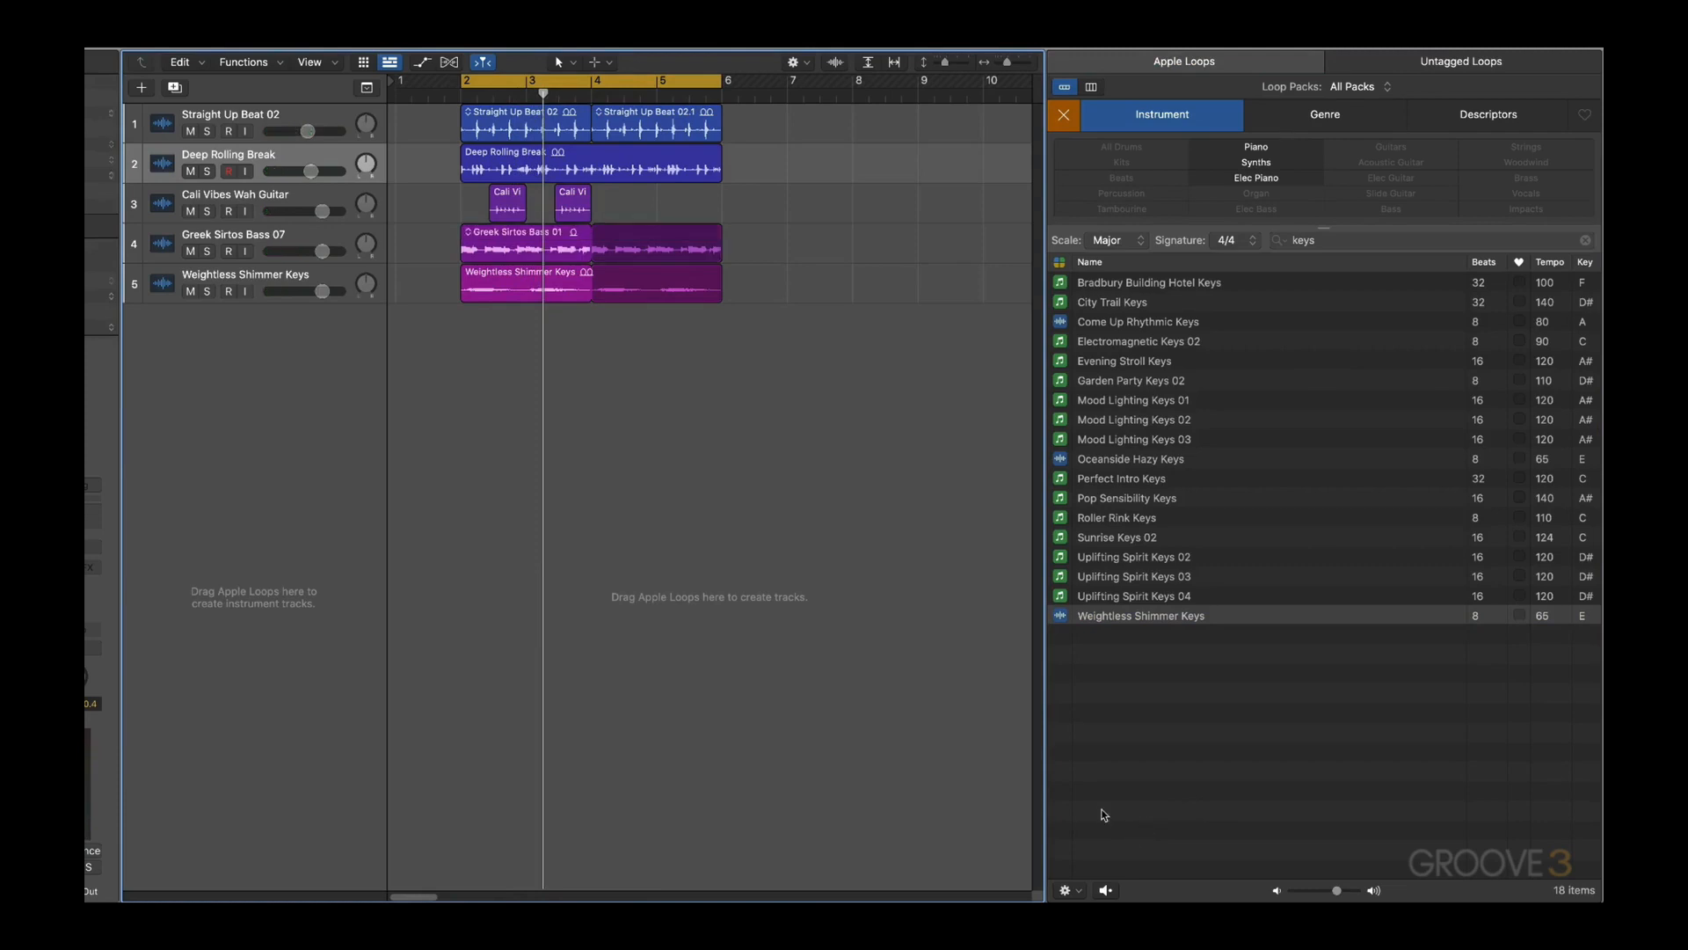
Step: Review the loop browser's column and button views, recent searches and loop type options
{"action": "left_click", "coordinate": [1091, 87]}
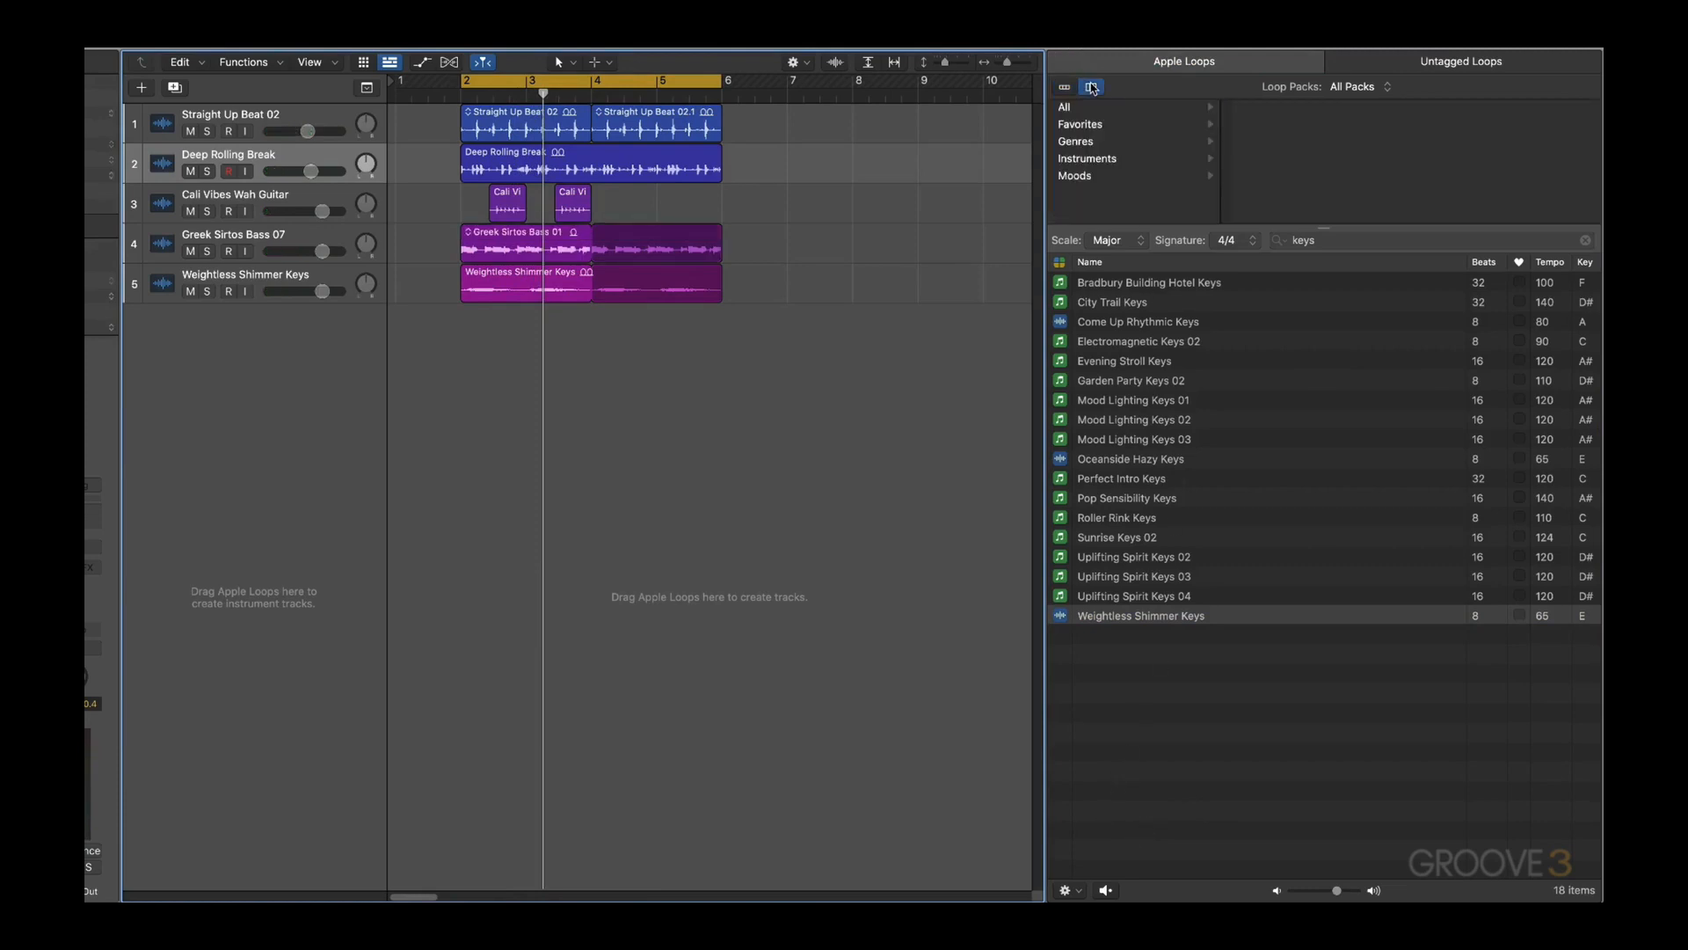
{"action": "left_click", "coordinate": [1065, 87]}
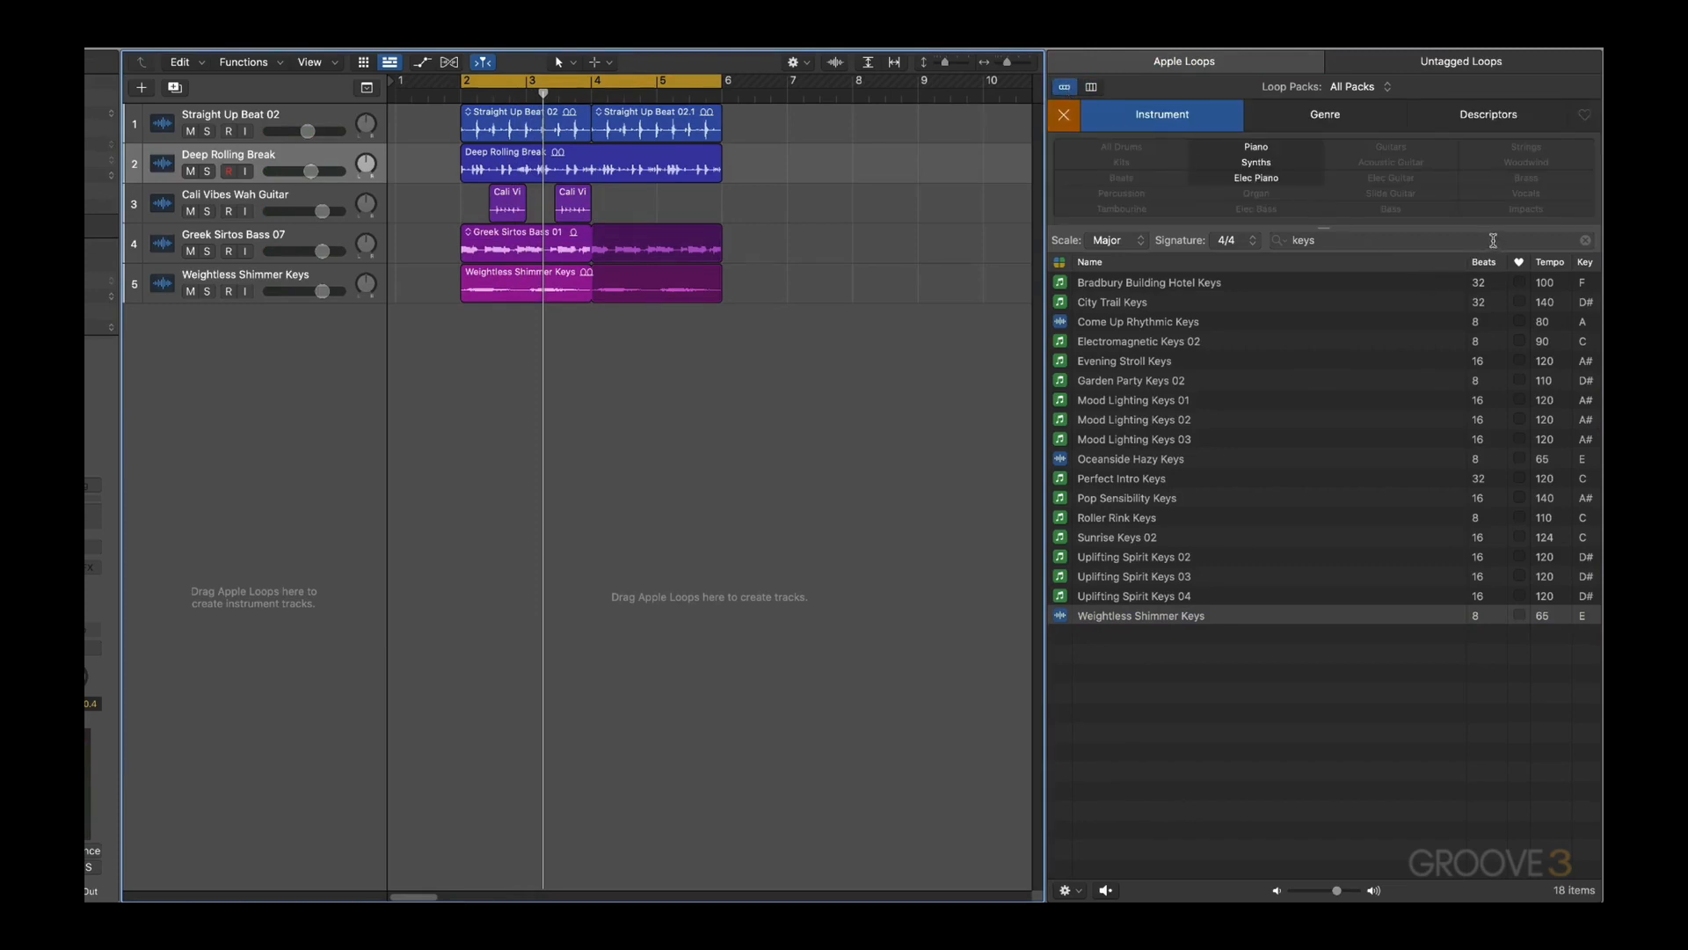
{"action": "left_click", "coordinate": [1282, 240]}
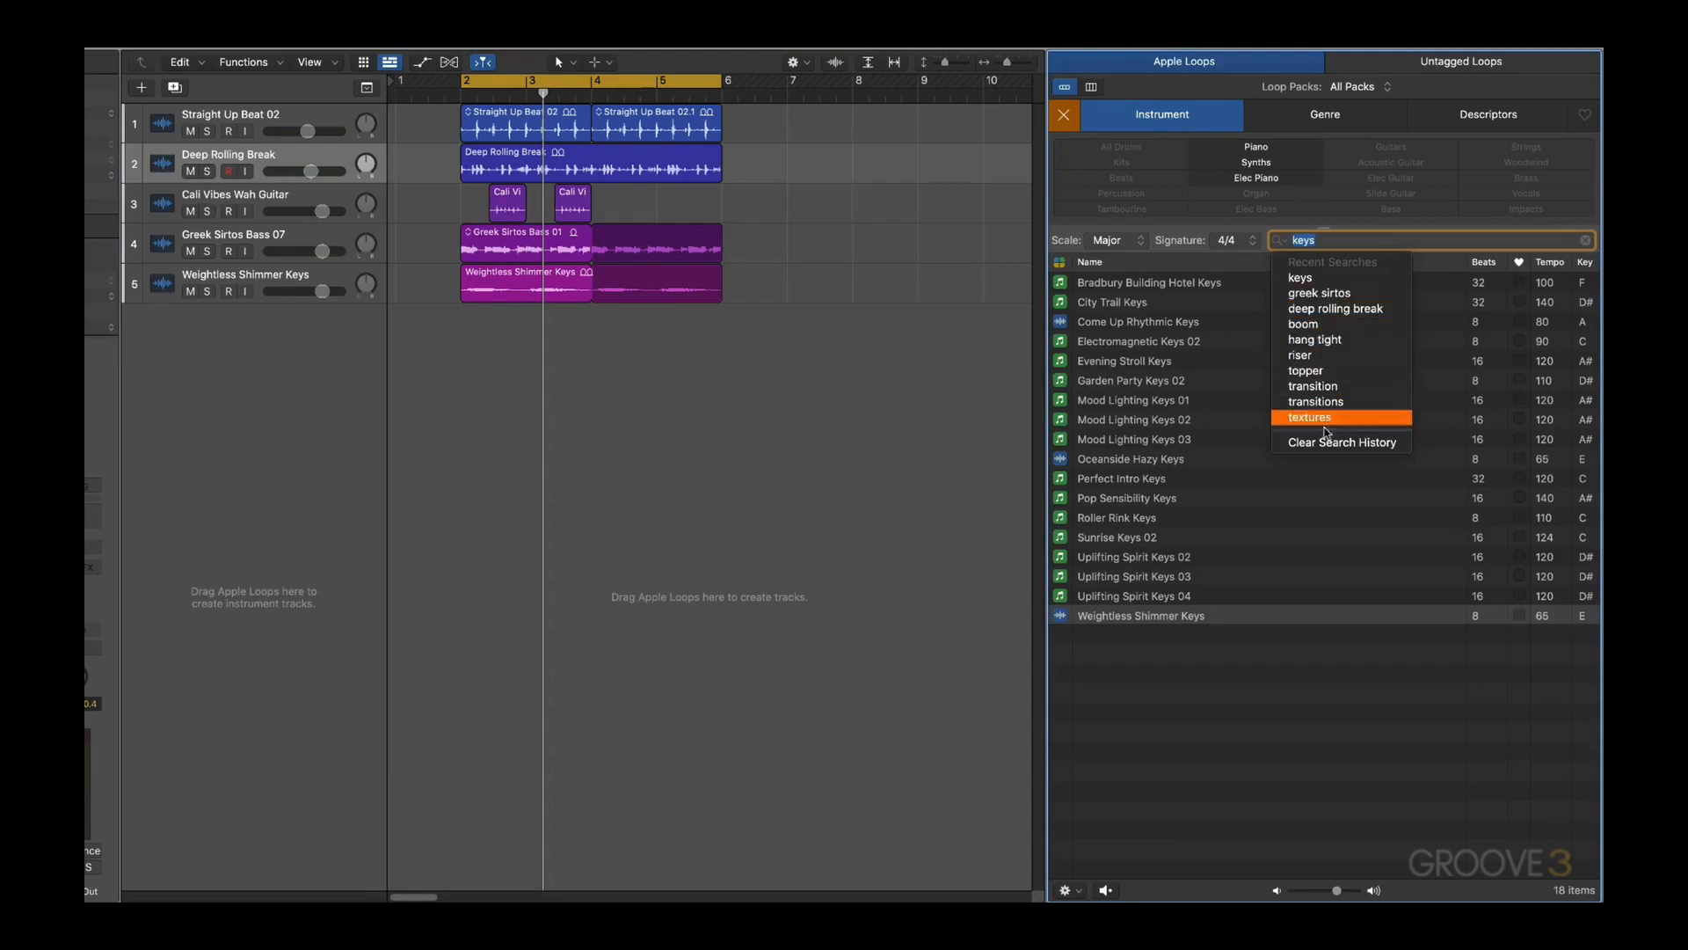
{"action": "left_click", "coordinate": [1236, 264]}
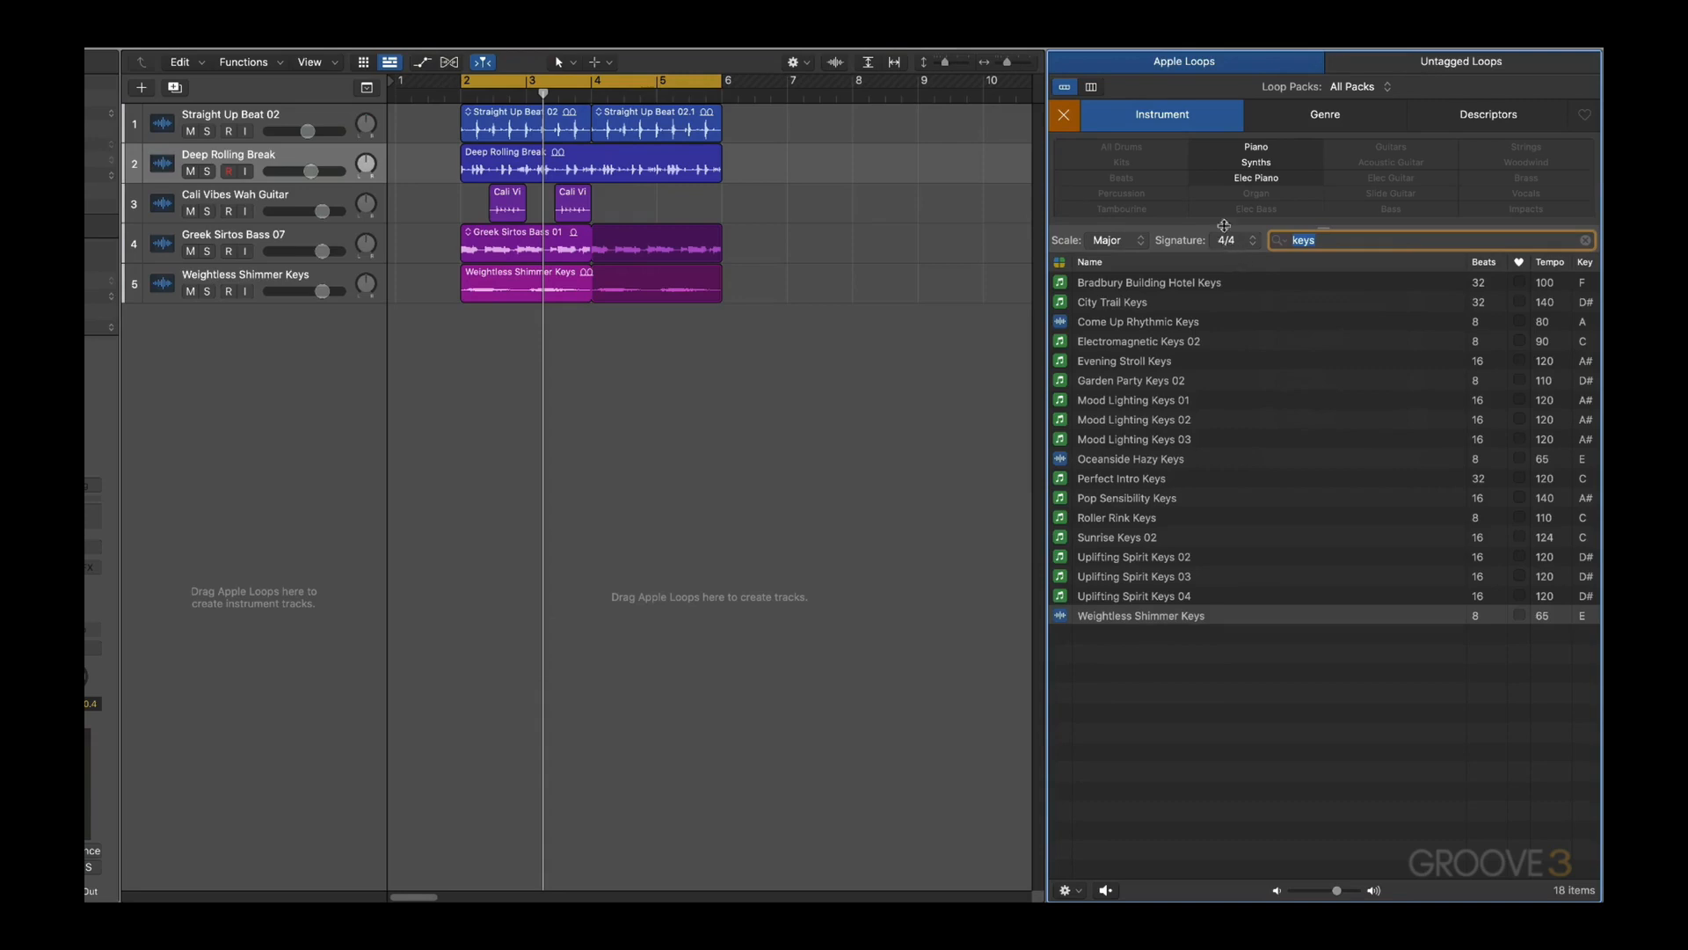
{"action": "left_click", "coordinate": [1059, 262]}
{"action": "left_click", "coordinate": [958, 387]}
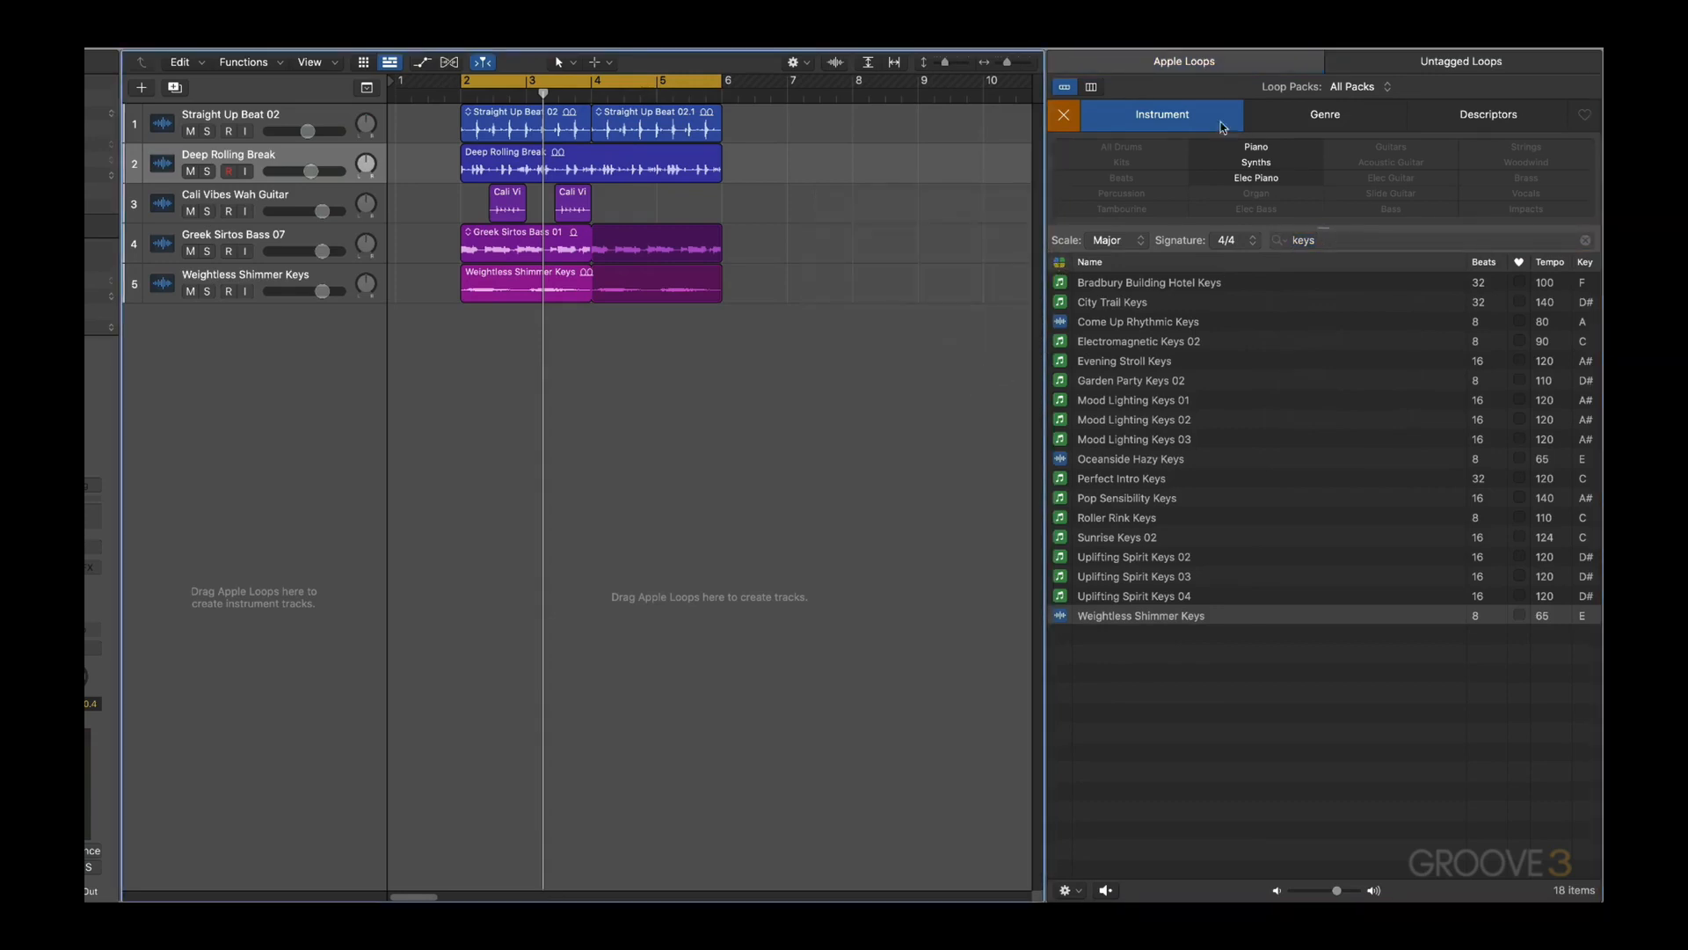
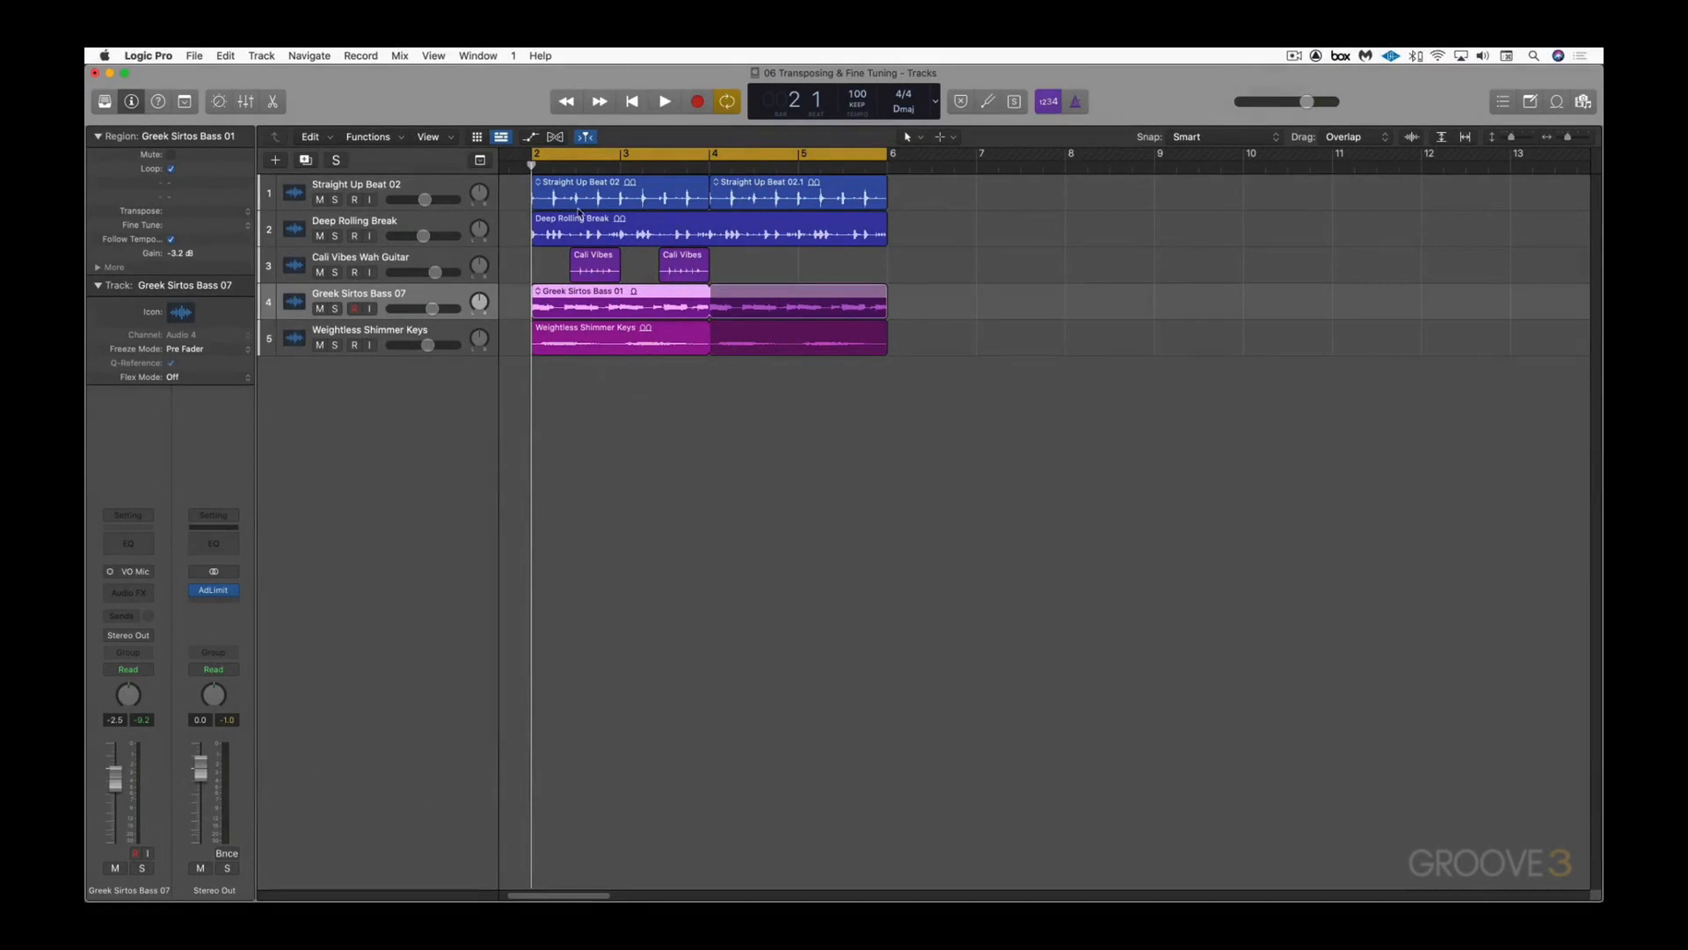
Step: Turn off looping for the Weightless Shimmer Keys region and split it just before bar 3
{"action": "left_click", "coordinate": [621, 335]}
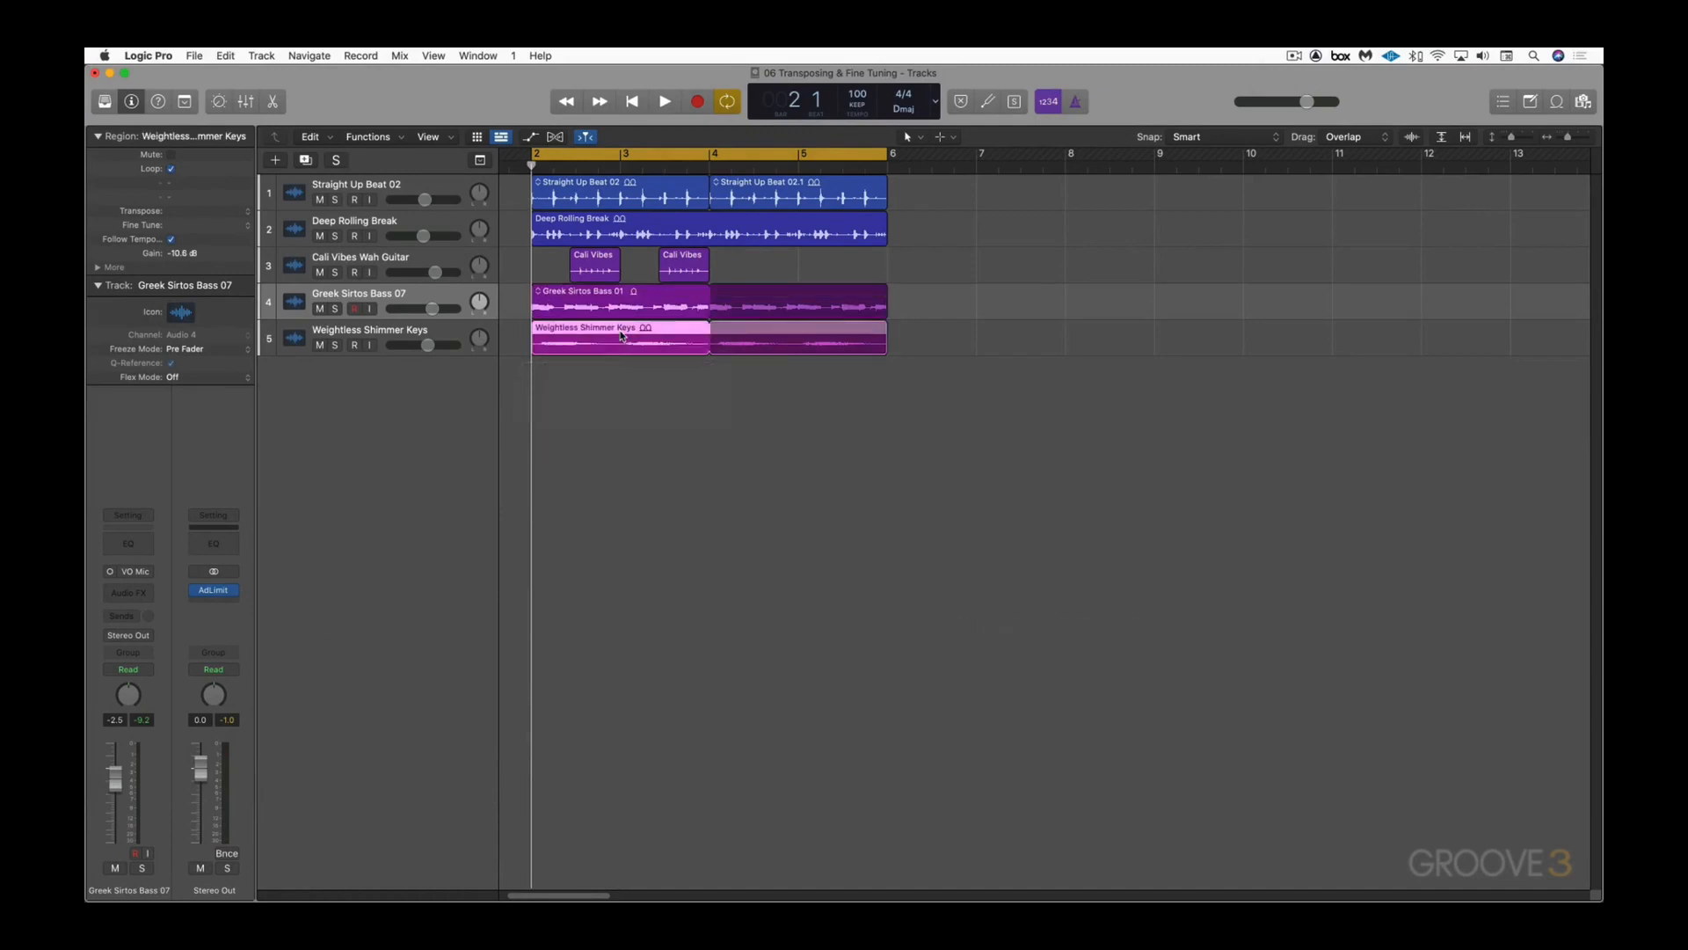
{"action": "left_click", "coordinate": [171, 169]}
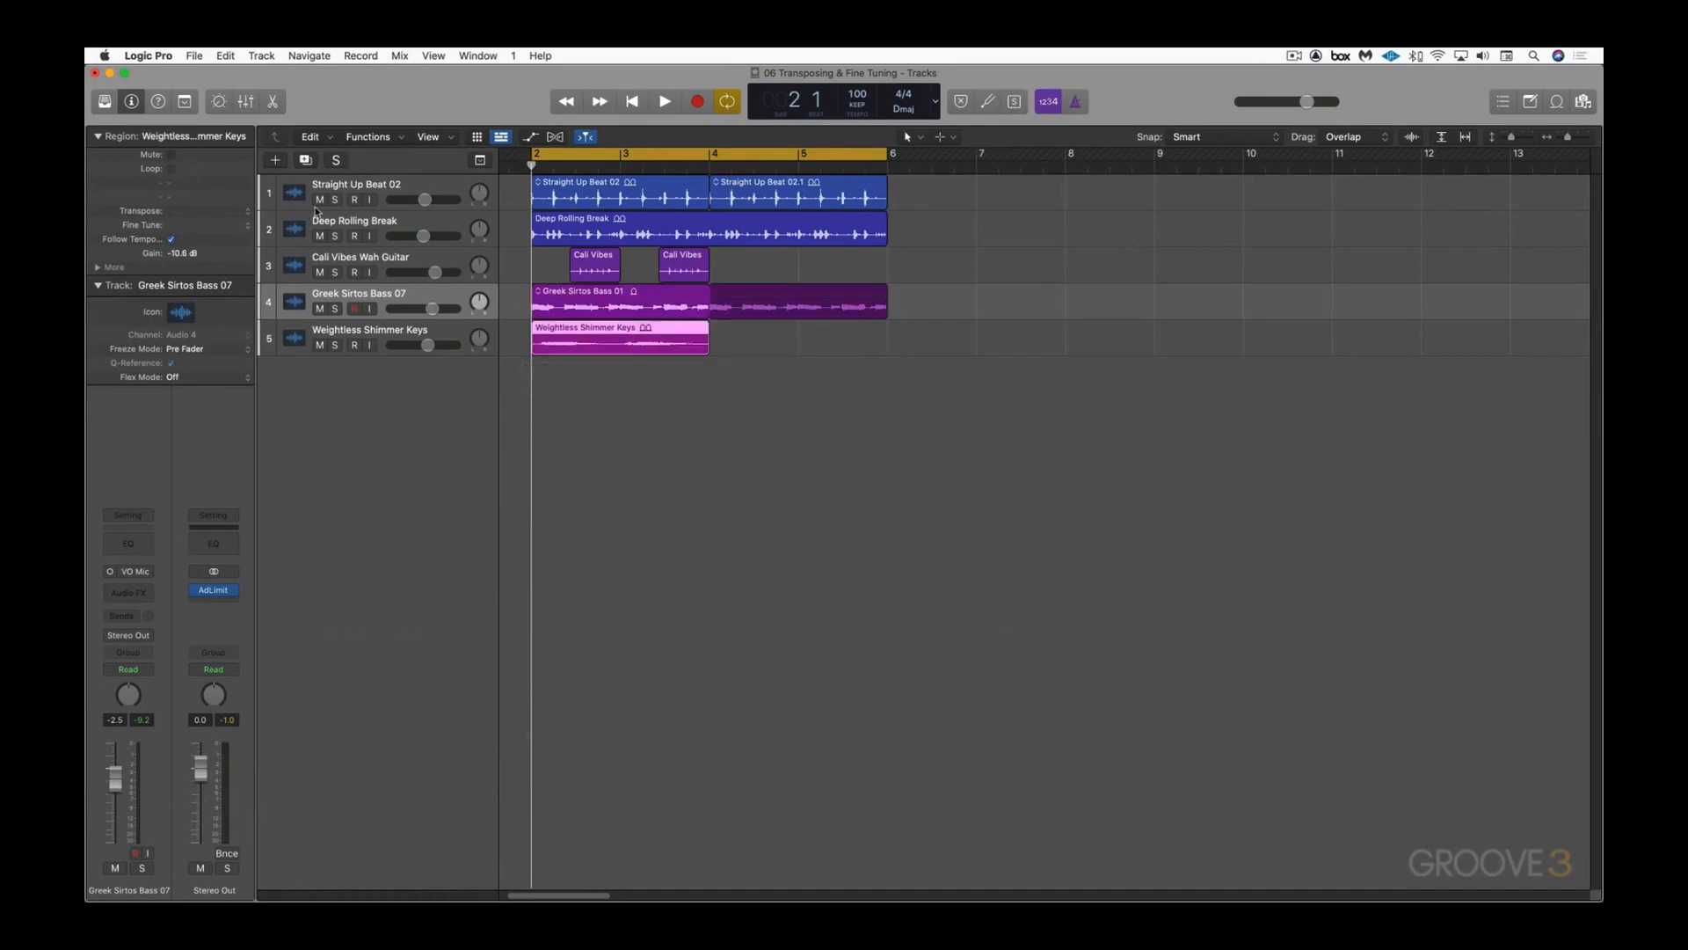
{"action": "left_click", "coordinate": [615, 341]}
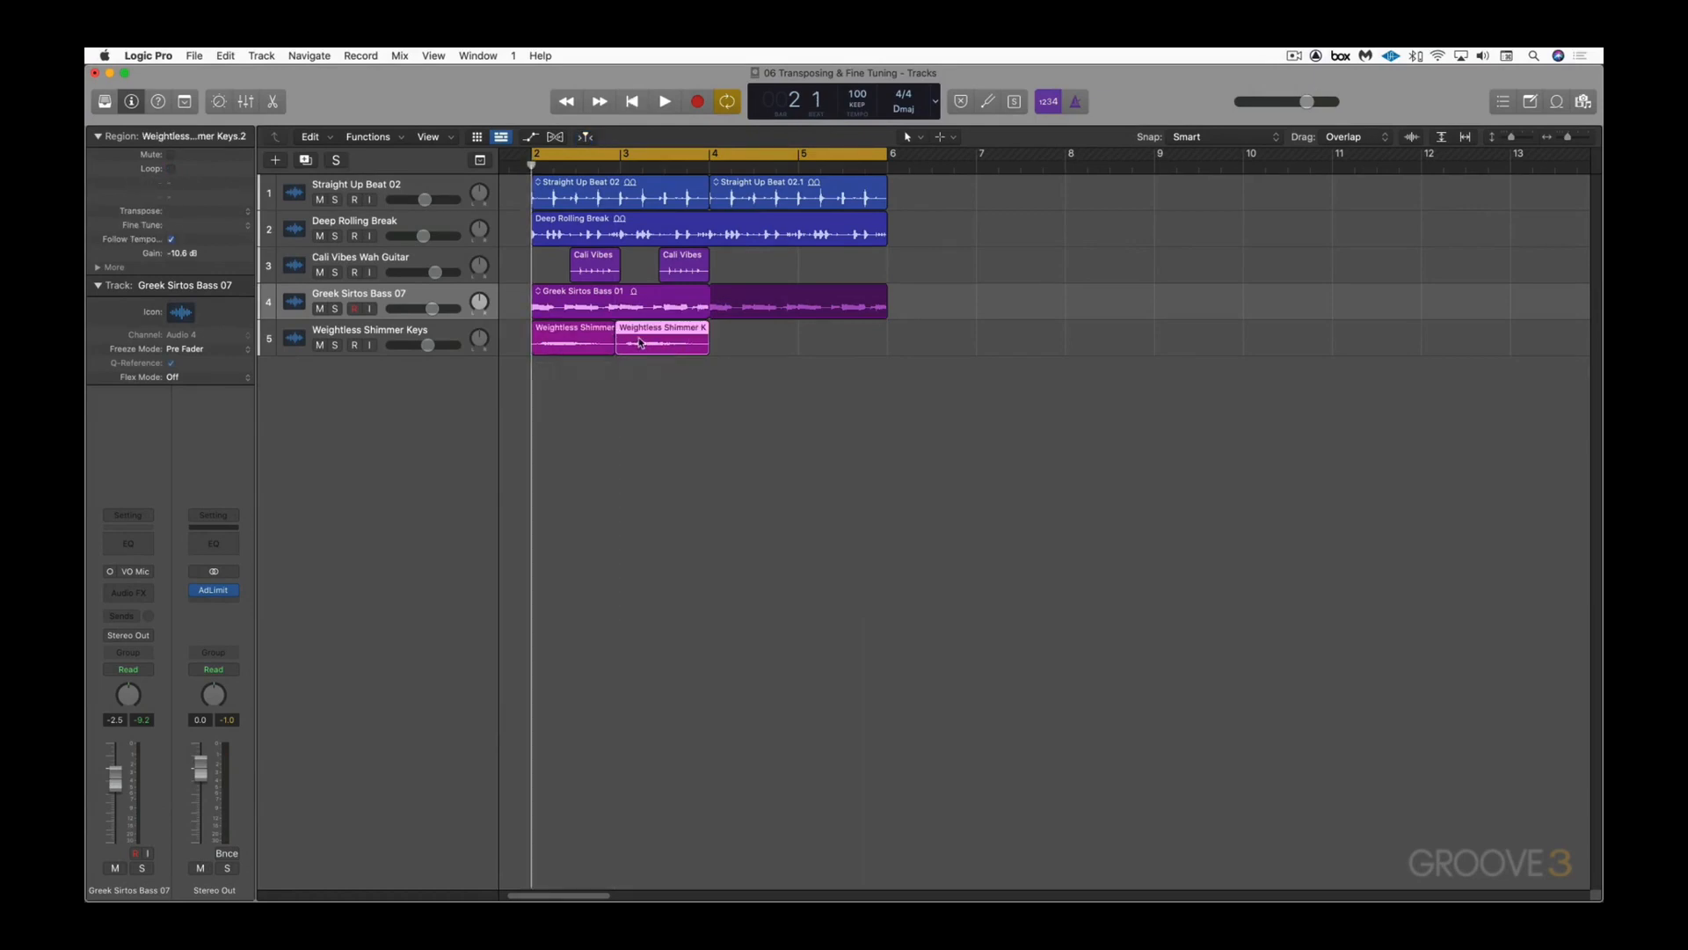
Step: Move the second part of the split keys region one bar later, to just before bar 4, and play the arrangement
{"action": "left_click_drag", "start_coordinate": [639, 343], "coordinate": [726, 350]}
{"action": "key", "text": "space"}
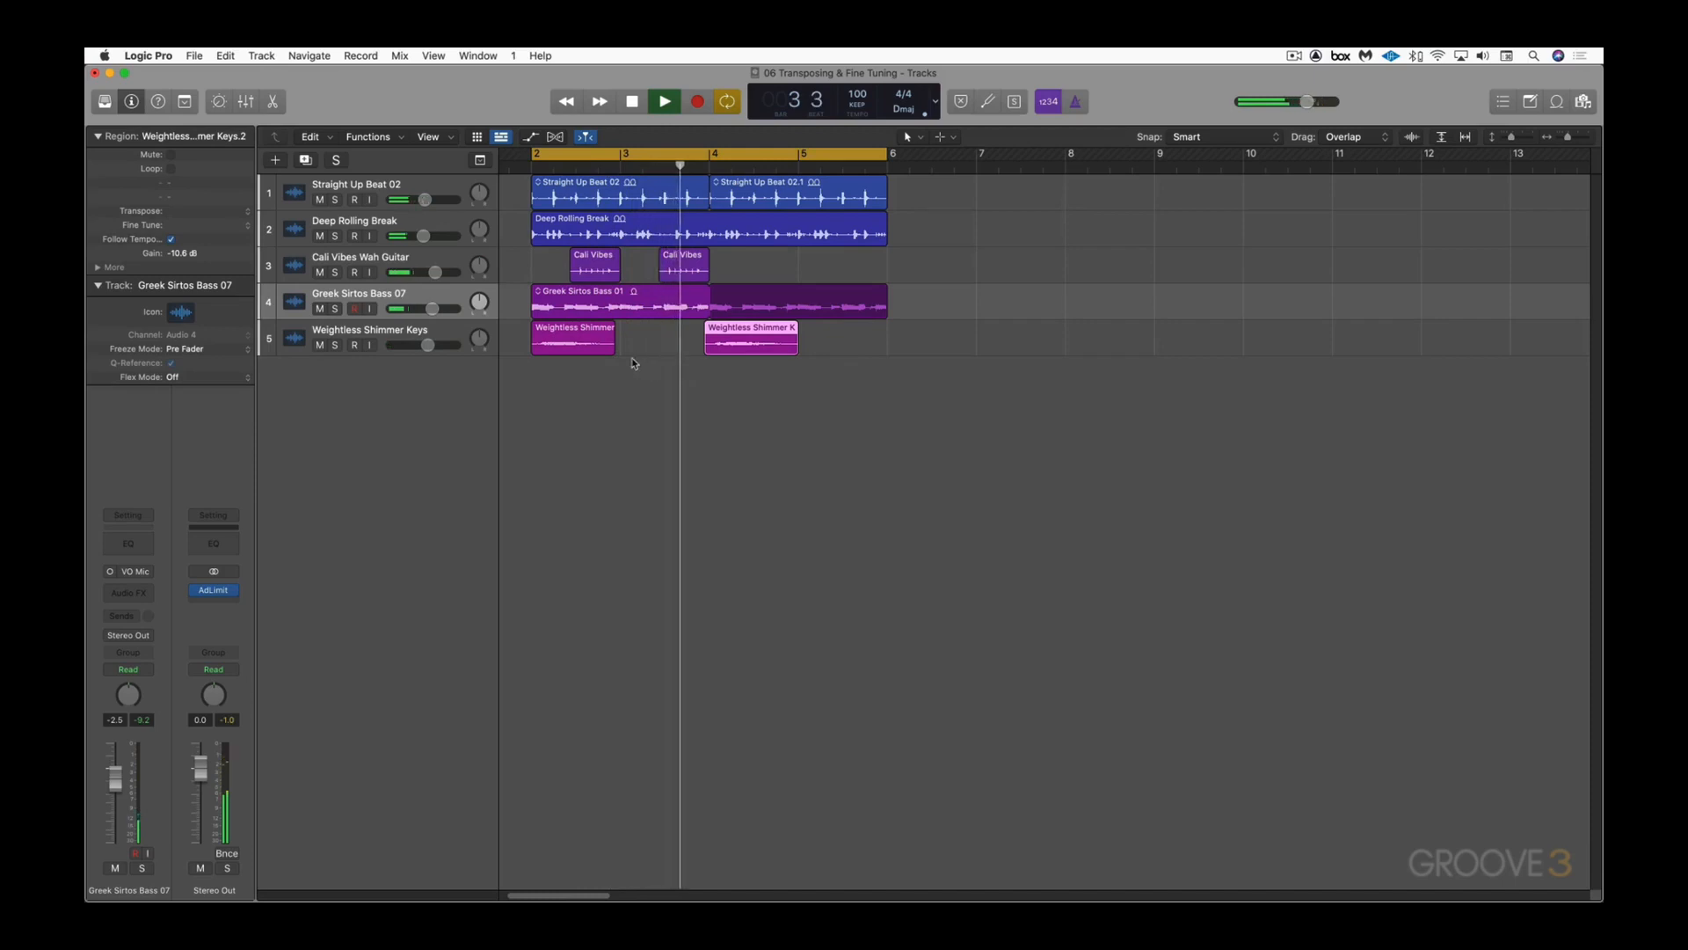
{"action": "key", "text": "space"}
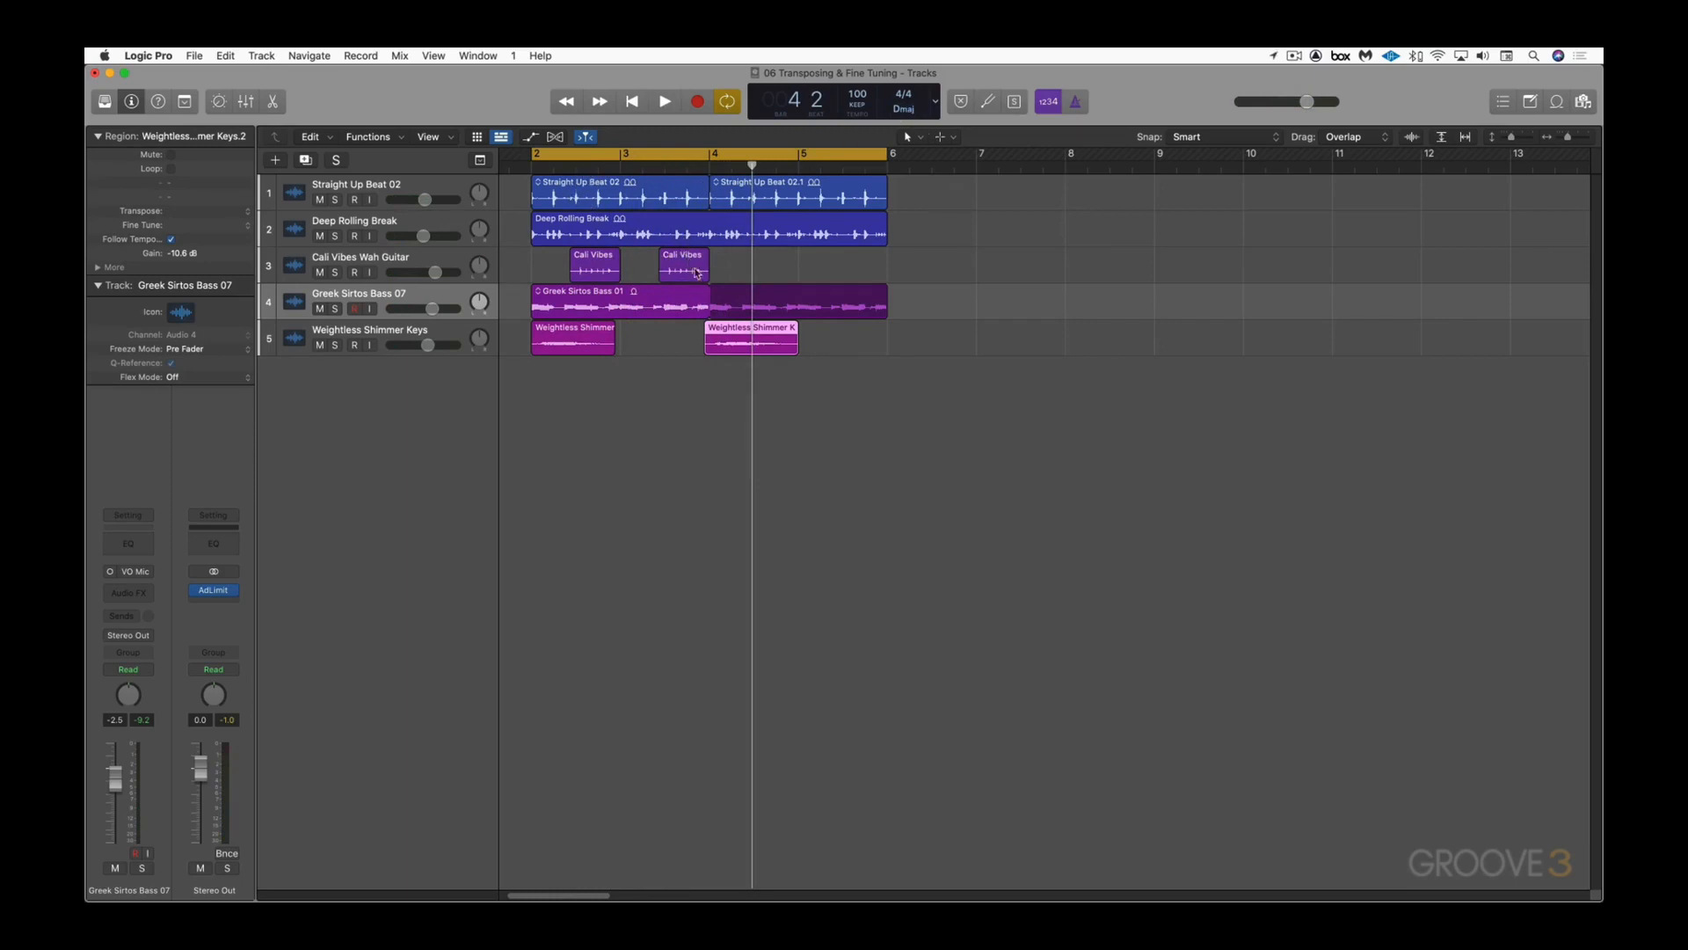
Step: Turn off looping for the Greek Sirtos Bass 01 region, then copy it to bar 4 and both Cali Vibes regions two bars later
{"action": "left_click", "coordinate": [650, 307]}
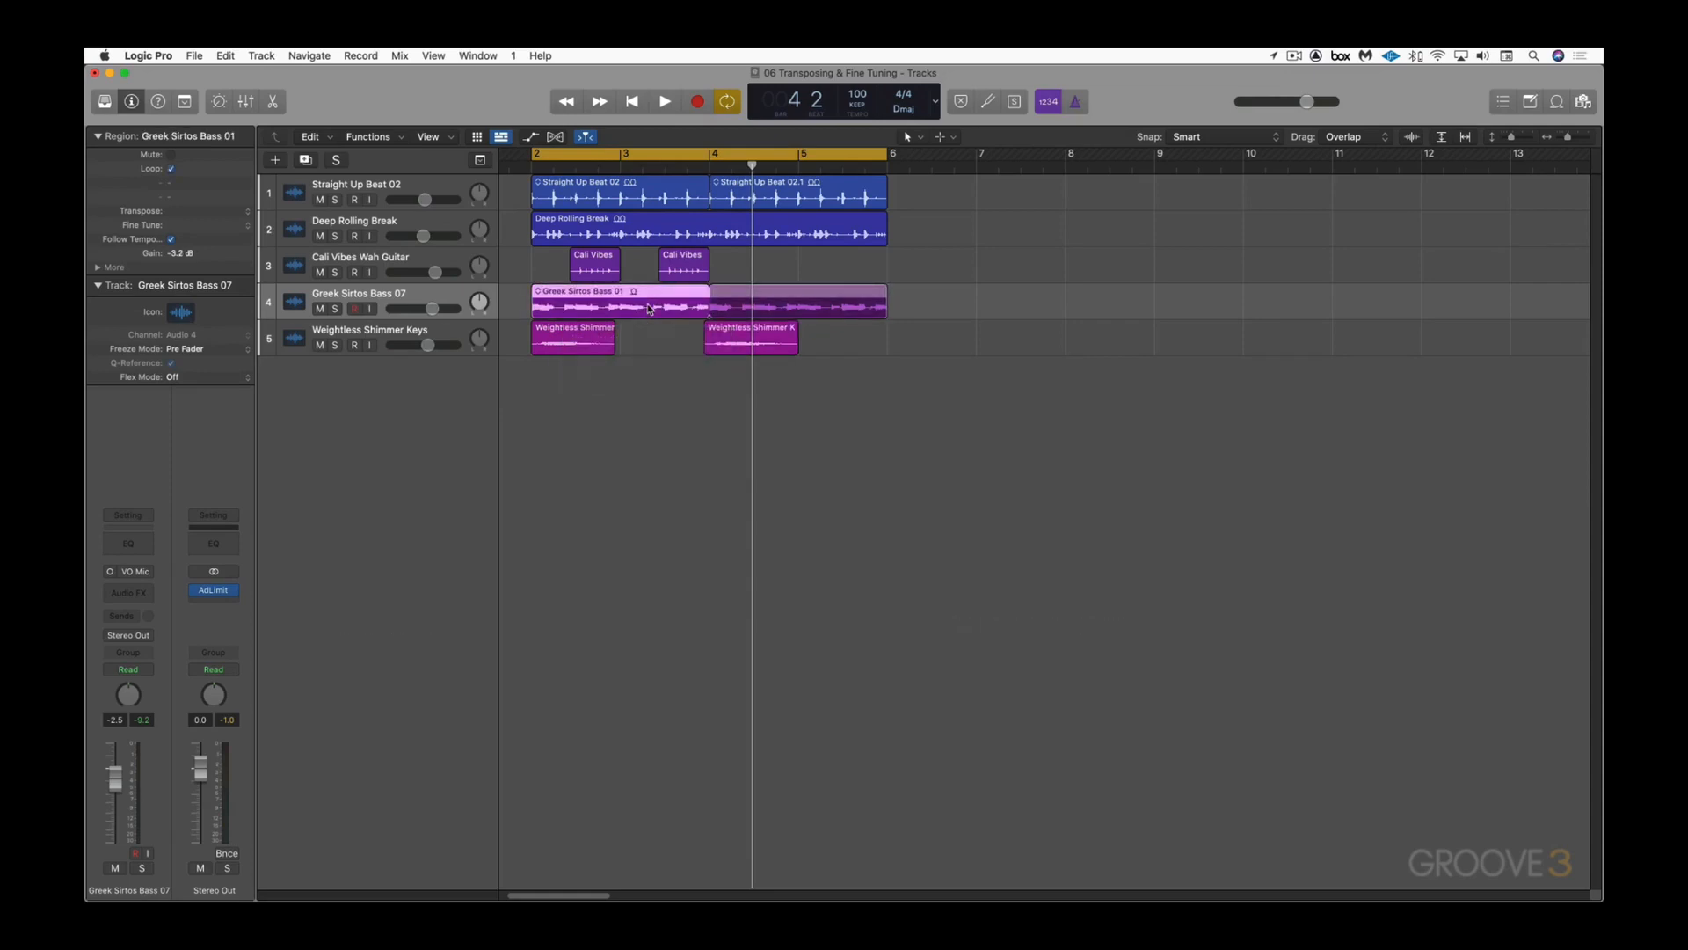
{"action": "key", "text": "l"}
{"action": "left_click_drag", "start_coordinate": [604, 304], "coordinate": [753, 305]}
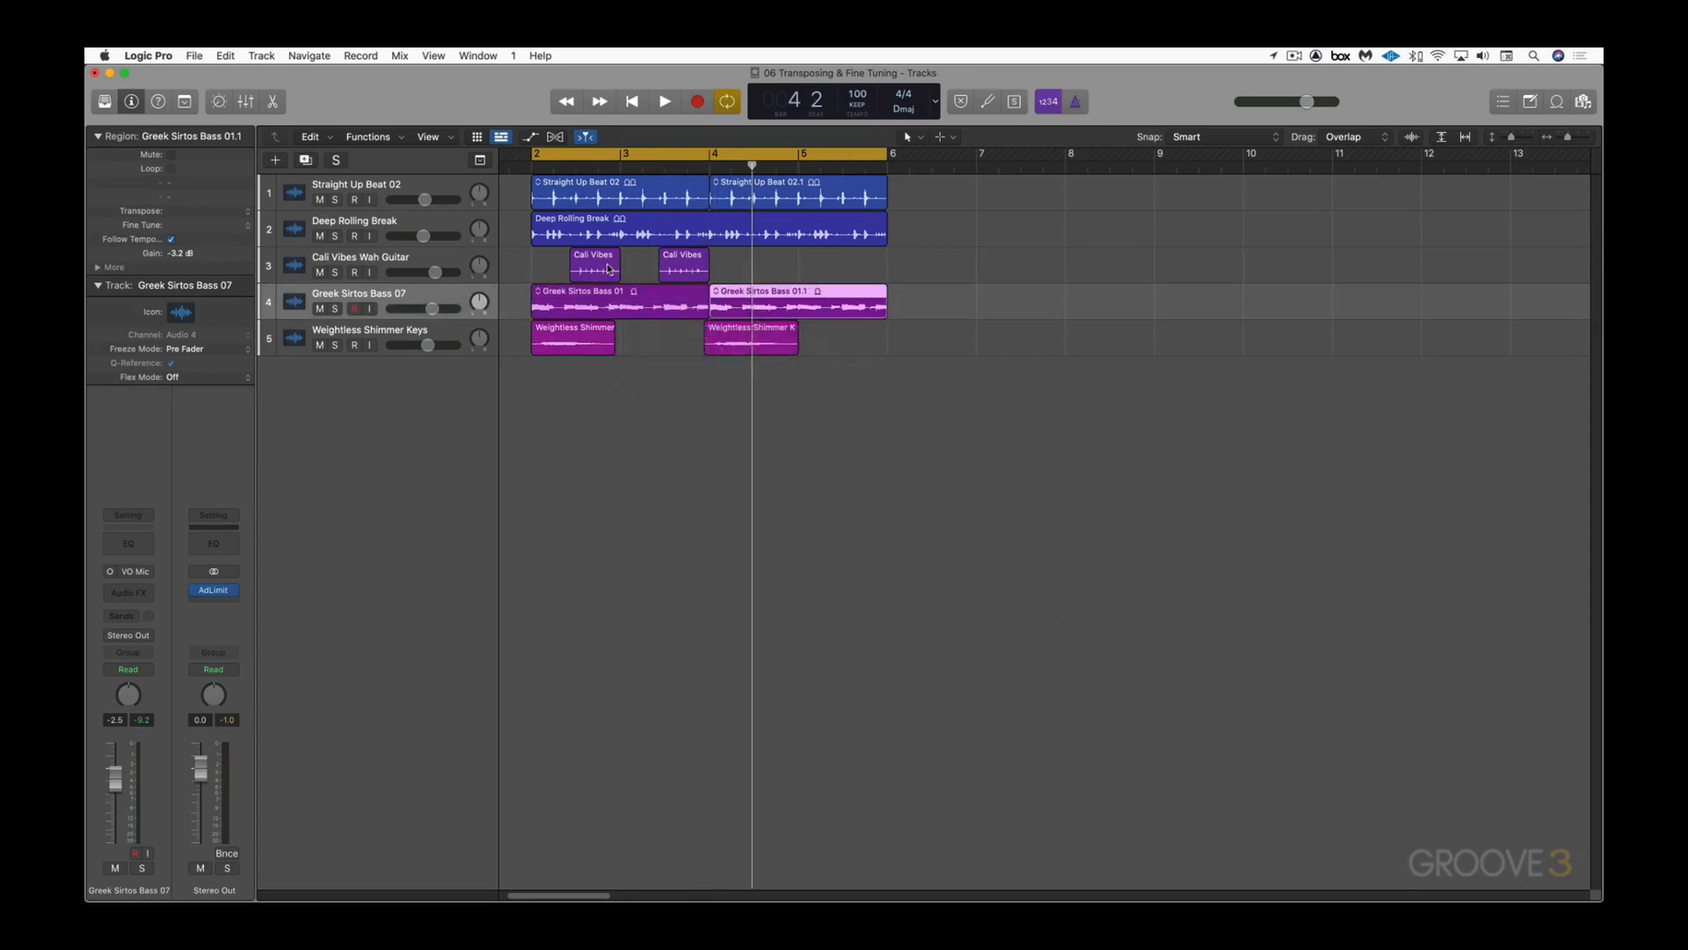
{"action": "left_click_drag", "start_coordinate": [552, 260], "coordinate": [765, 273]}
{"action": "left_click", "coordinate": [850, 374]}
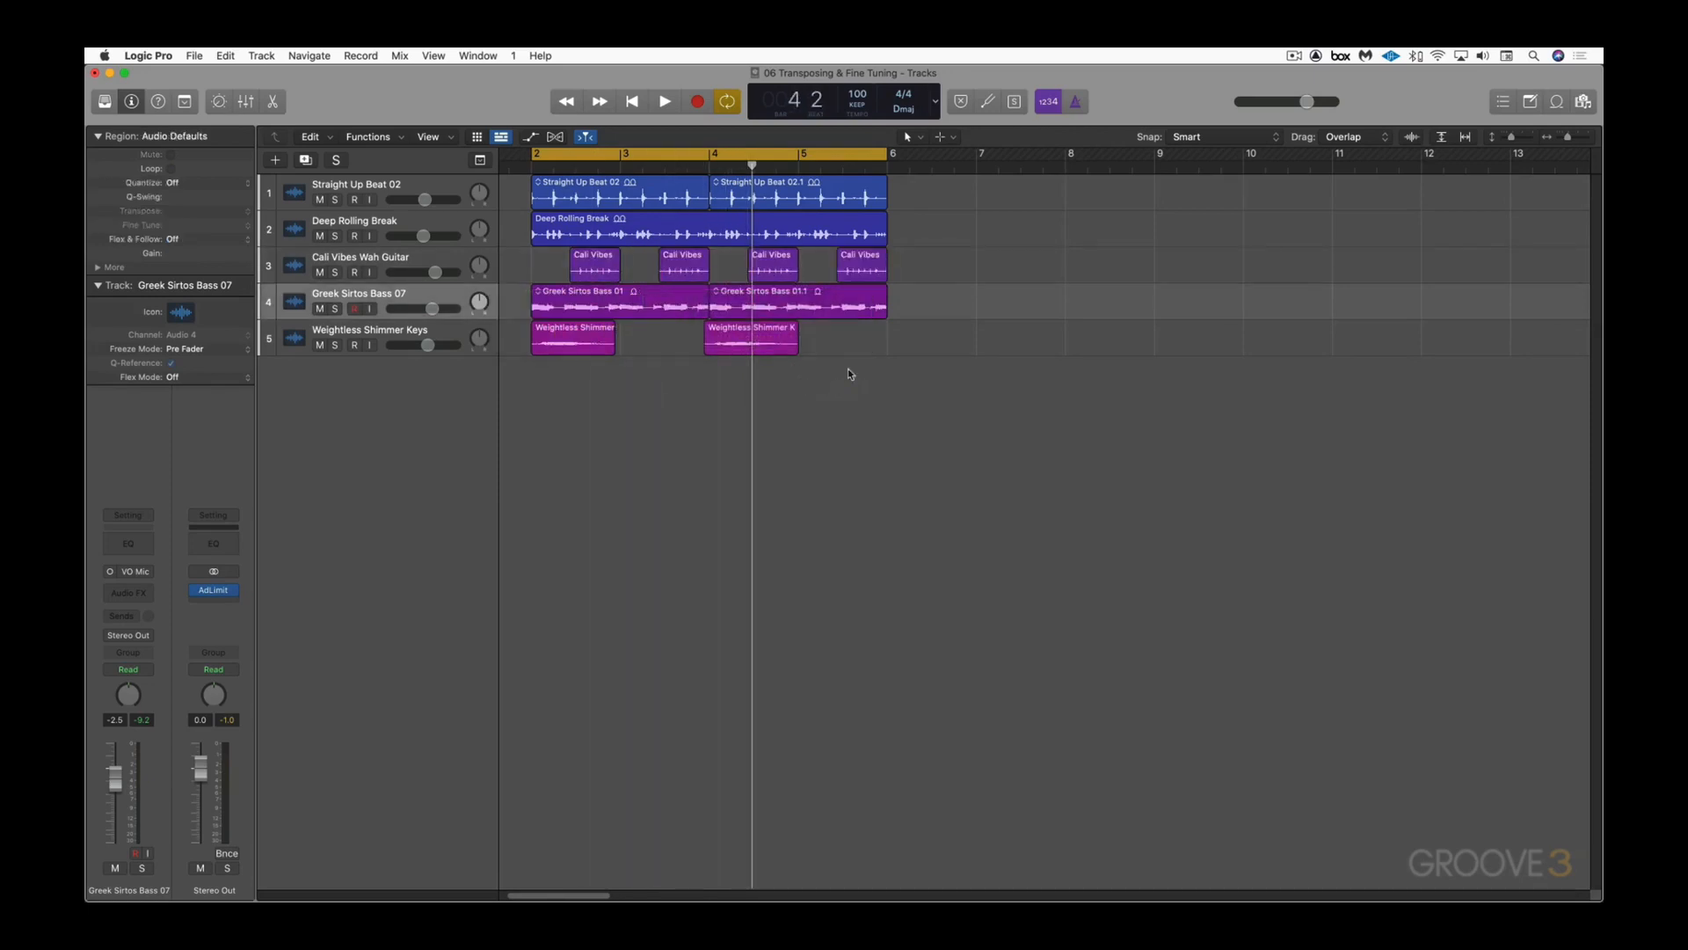
Step: Try transposing the copied guitar and bass regions and the second keys region by +2, play them and reset the transposition
{"action": "left_click_drag", "start_coordinate": [849, 374], "coordinate": [735, 264]}
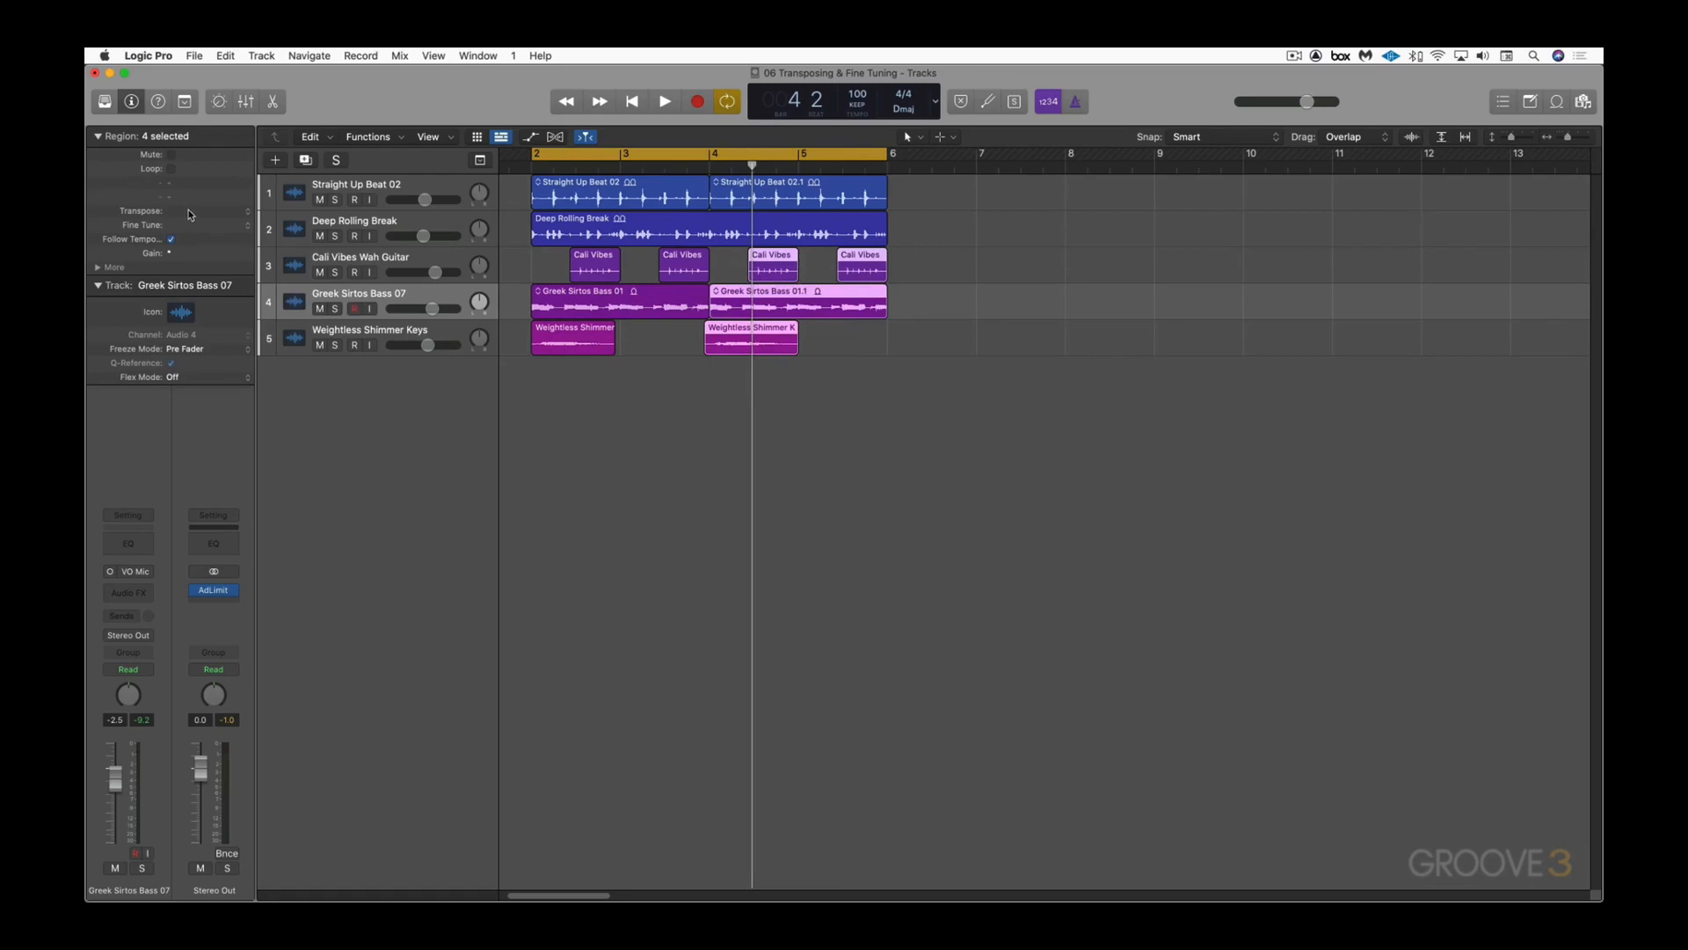
{"action": "left_click_drag", "start_coordinate": [187, 209], "coordinate": [189, 208]}
{"action": "key", "text": "space"}
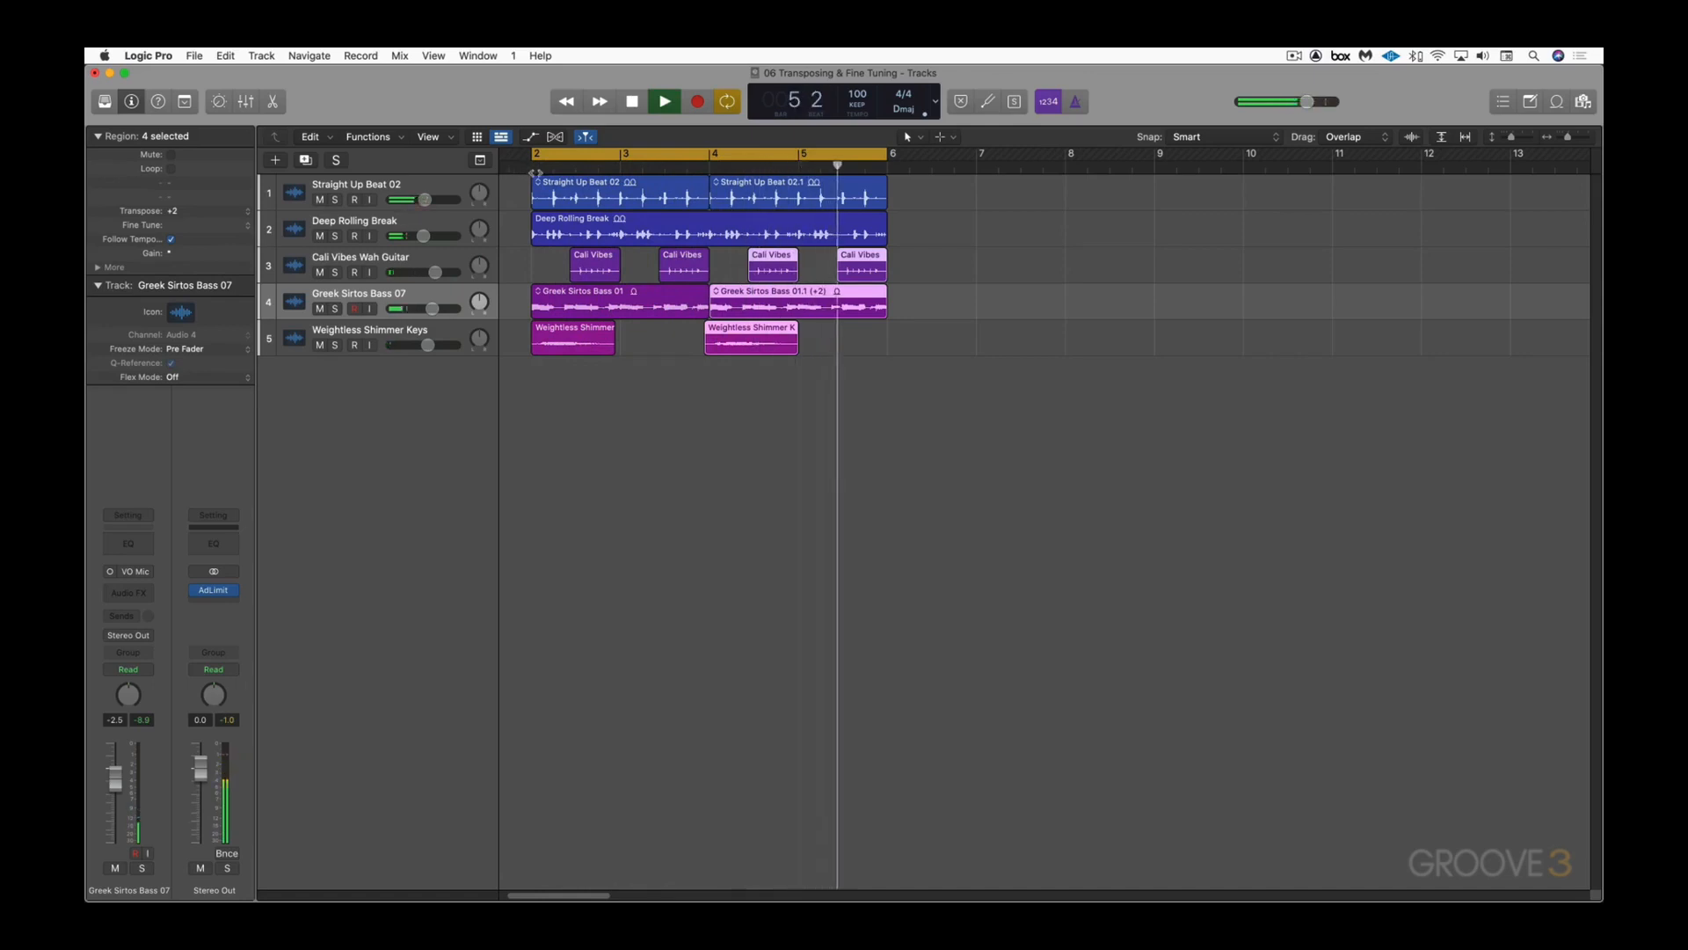
{"action": "key", "text": "space"}
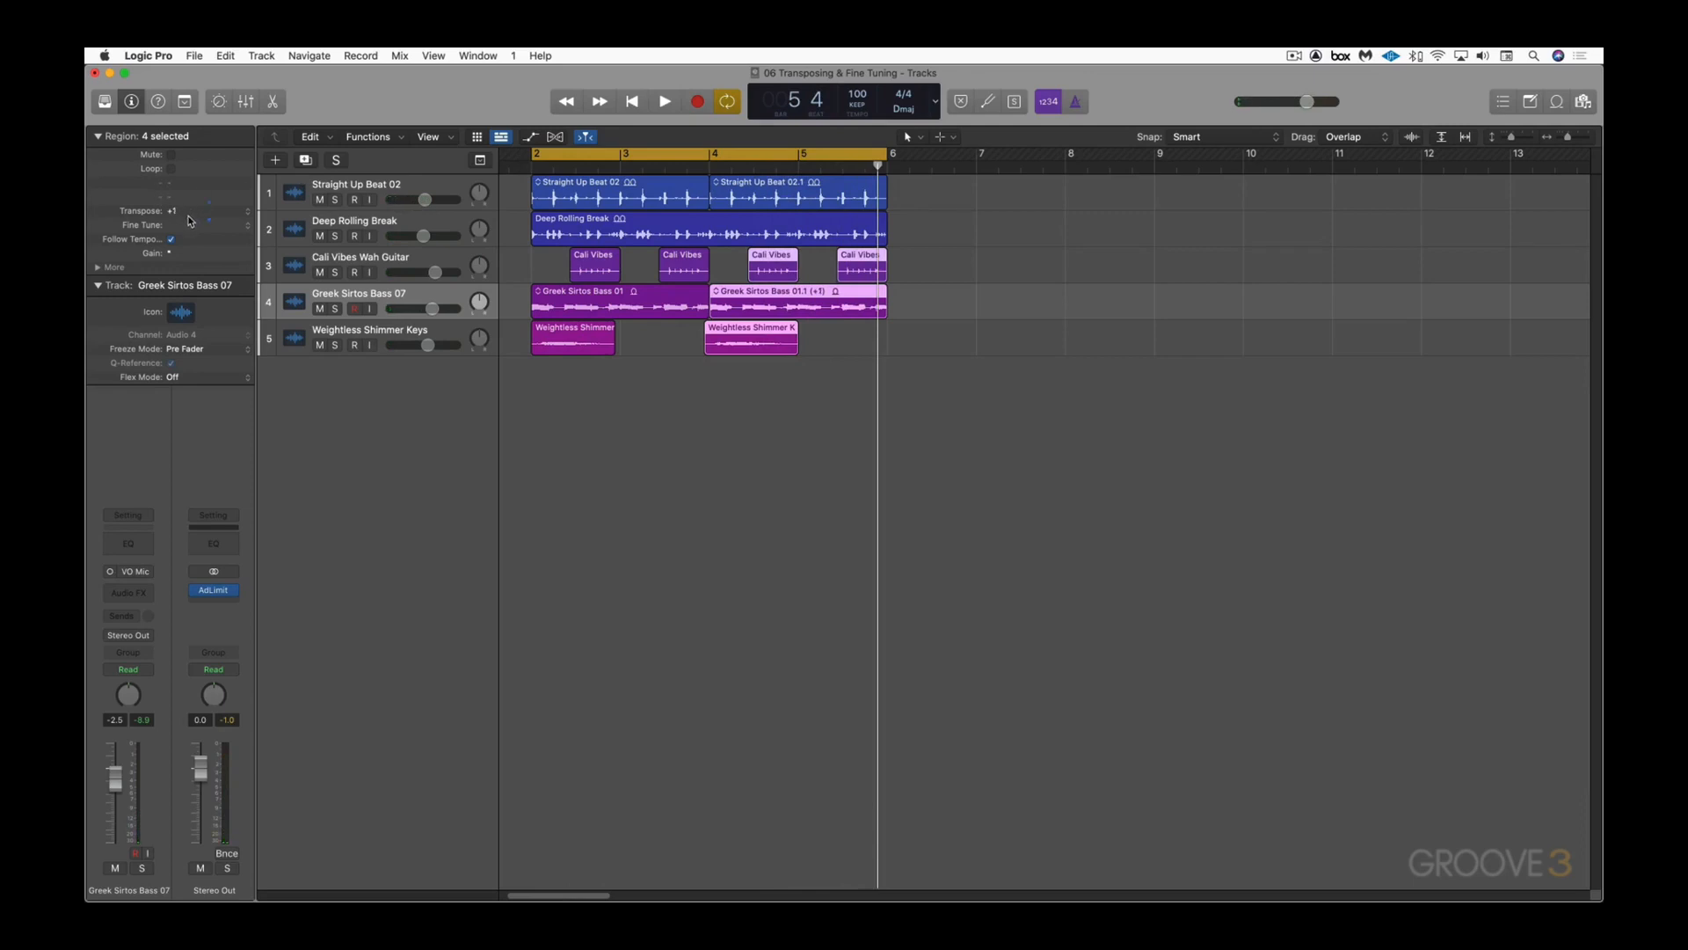
{"action": "left_click_drag", "start_coordinate": [190, 220], "coordinate": [189, 224]}
Step: Show the global tracks, add the Transposition track and make it taller
{"action": "key", "text": "g"}
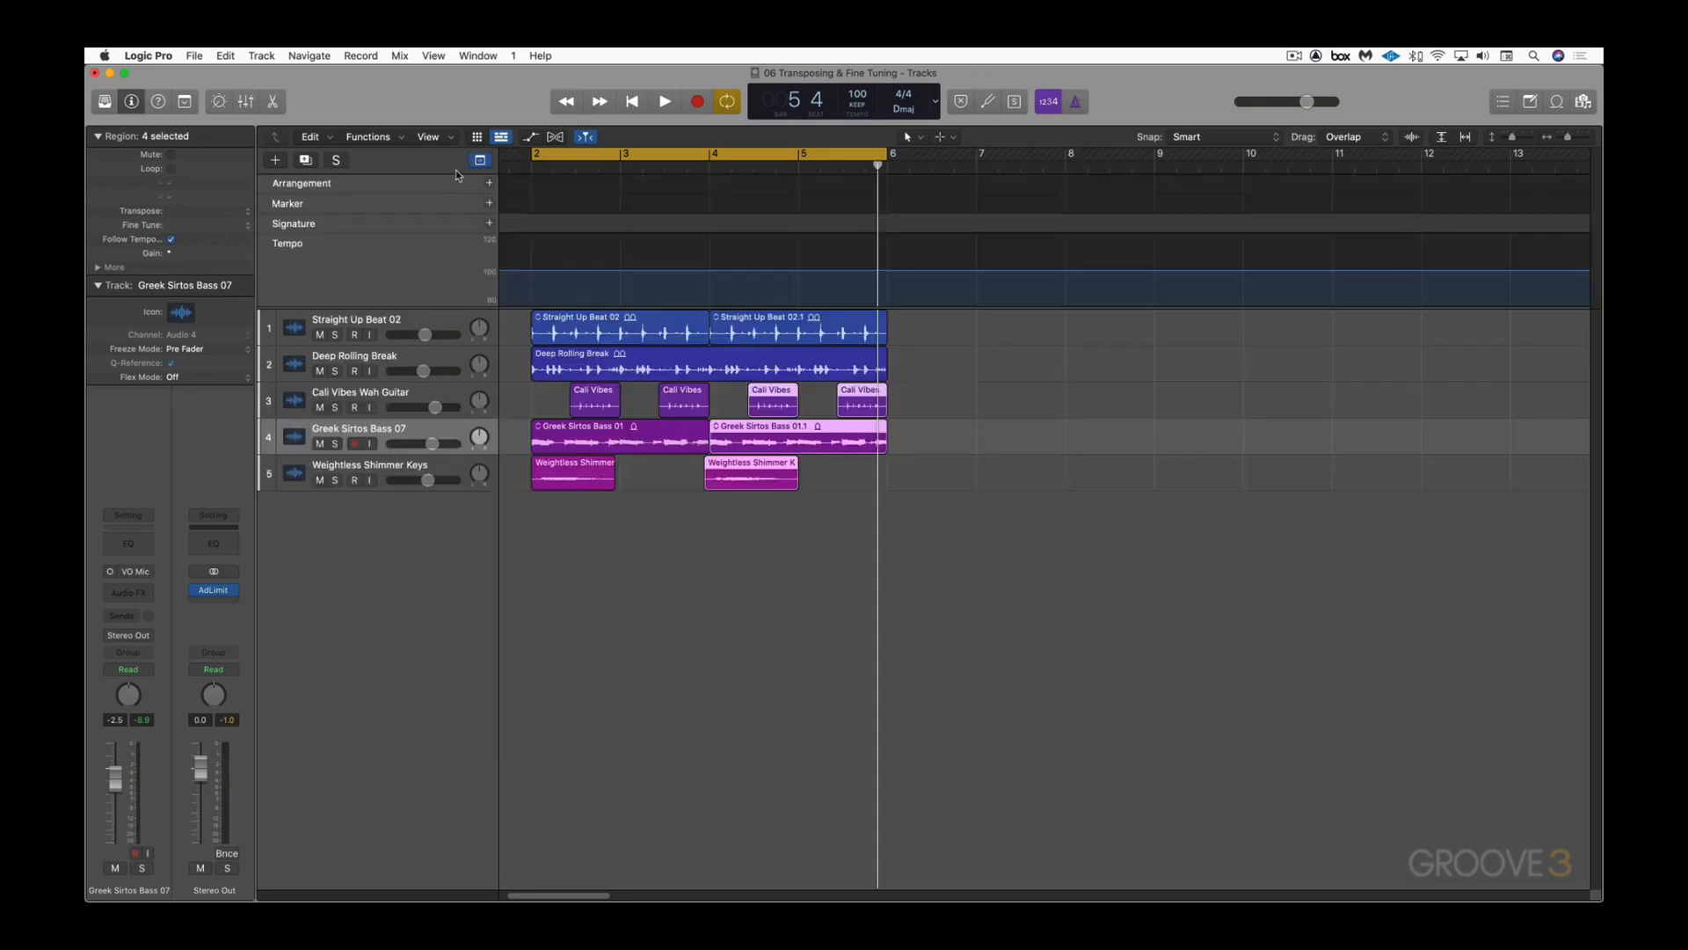
{"action": "right_click", "coordinate": [350, 265]}
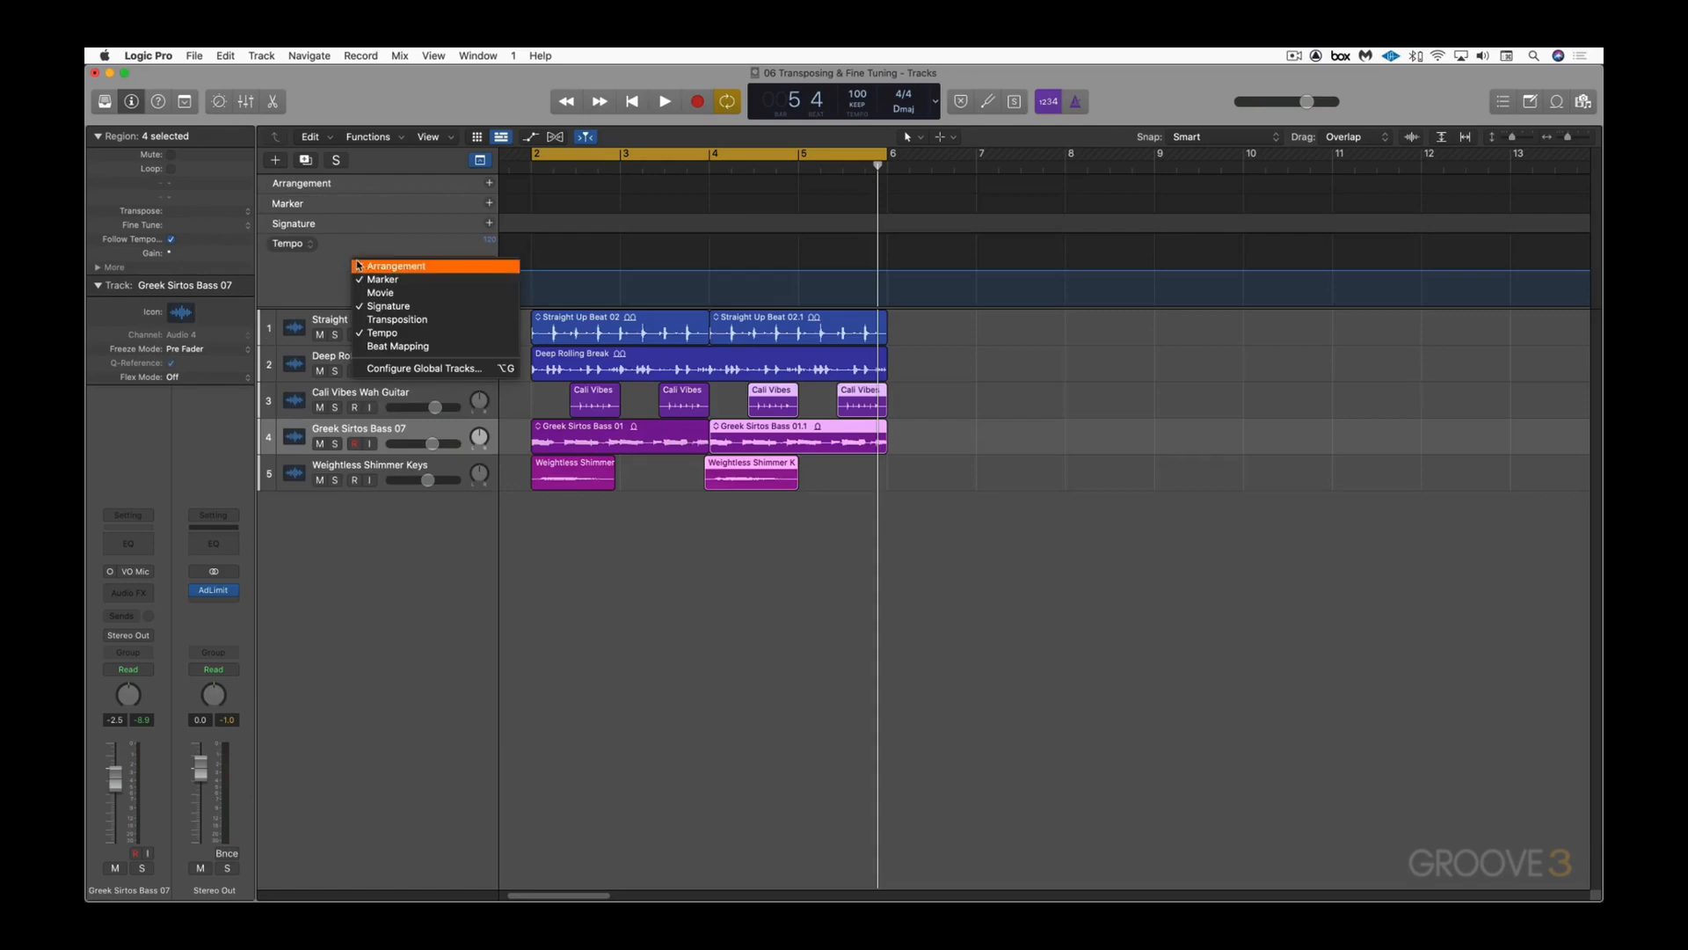
{"action": "left_click", "coordinate": [405, 322]}
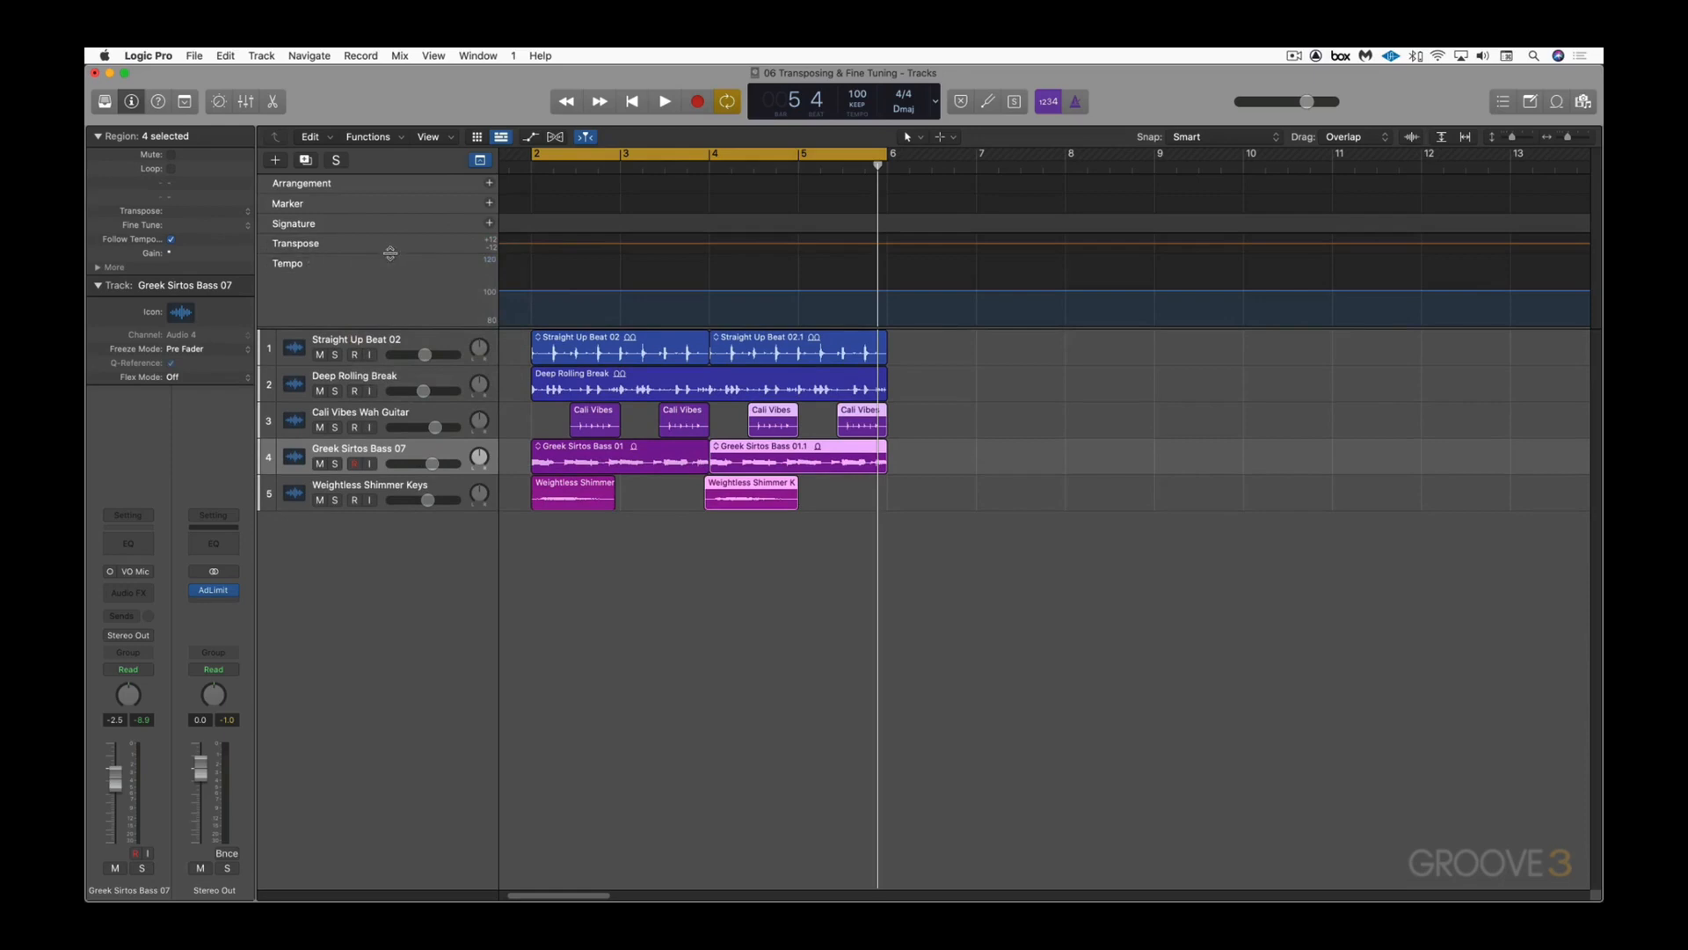
{"action": "left_click_drag", "start_coordinate": [391, 254], "coordinate": [378, 333]}
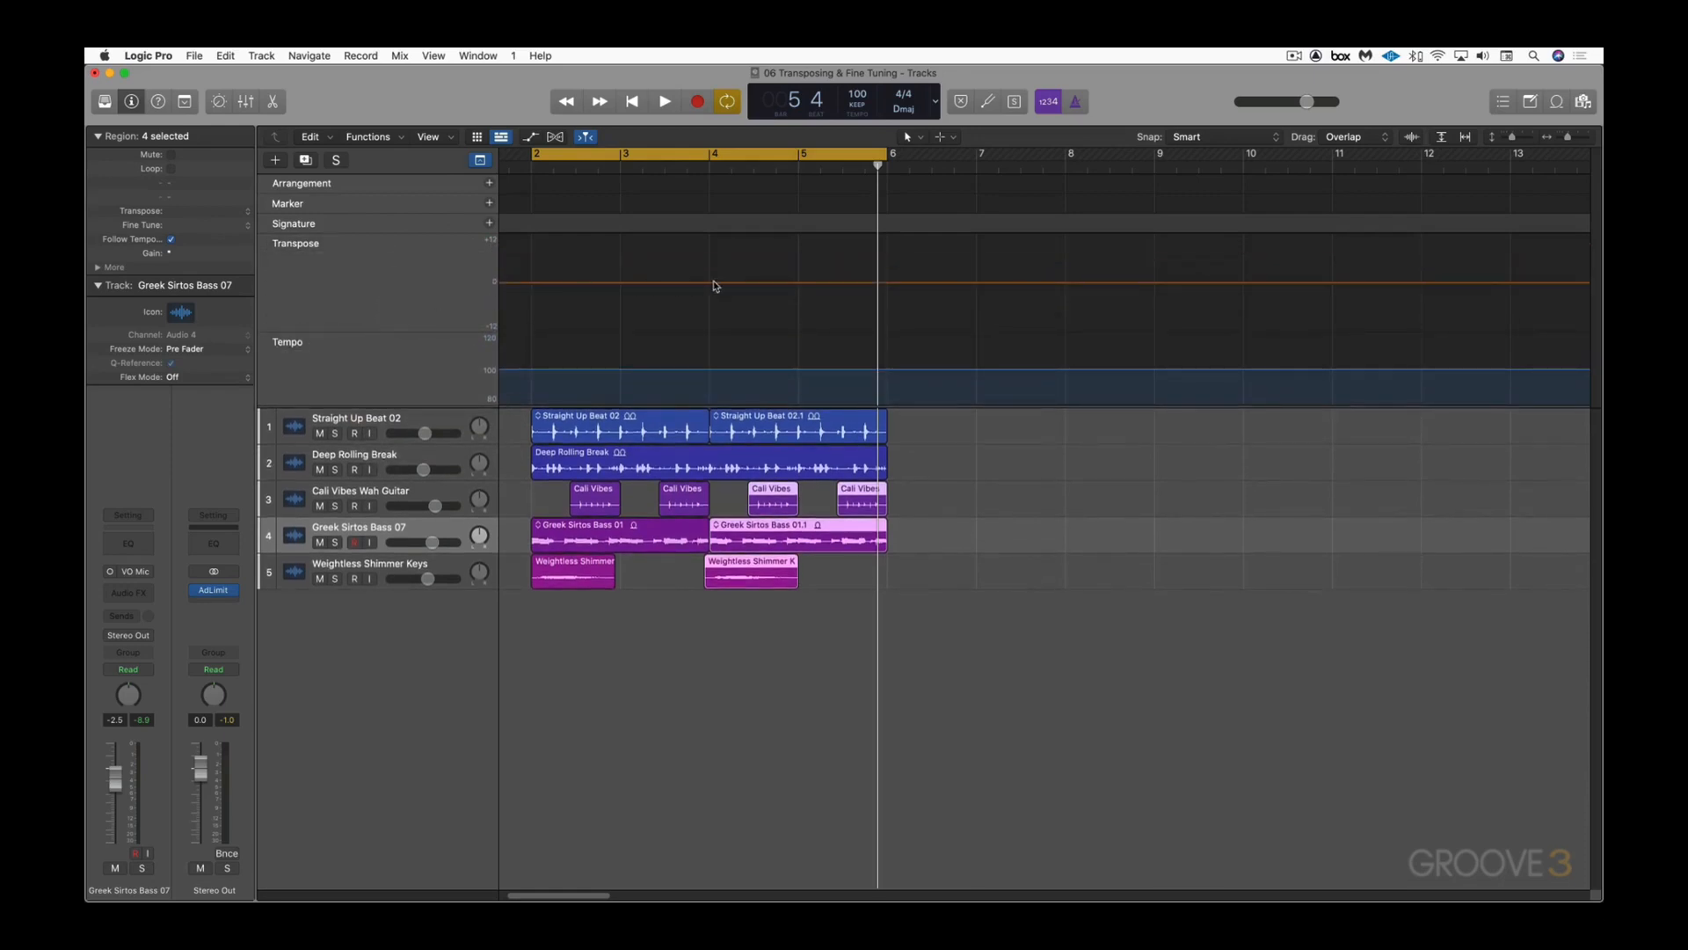
Step: Try a +2 transposition point at bar 4 in the global Transpose track, play the arrangement and undo the point
{"action": "left_click", "coordinate": [711, 288]}
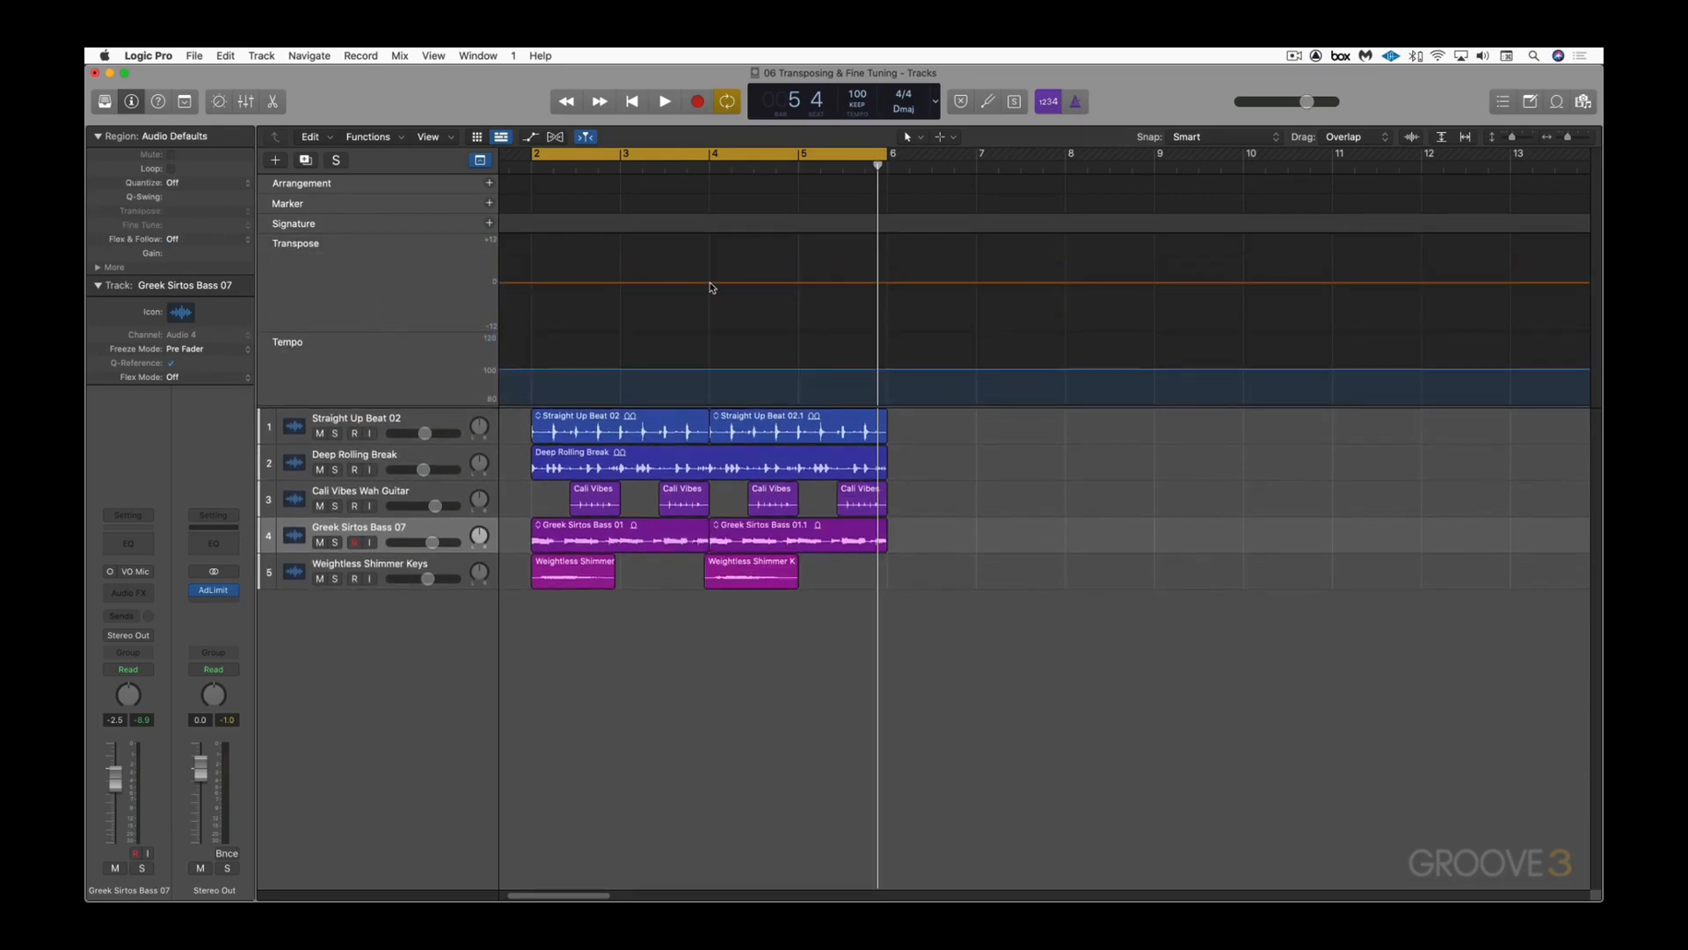
{"action": "left_click_drag", "start_coordinate": [710, 281], "coordinate": [712, 275]}
{"action": "key", "text": "space"}
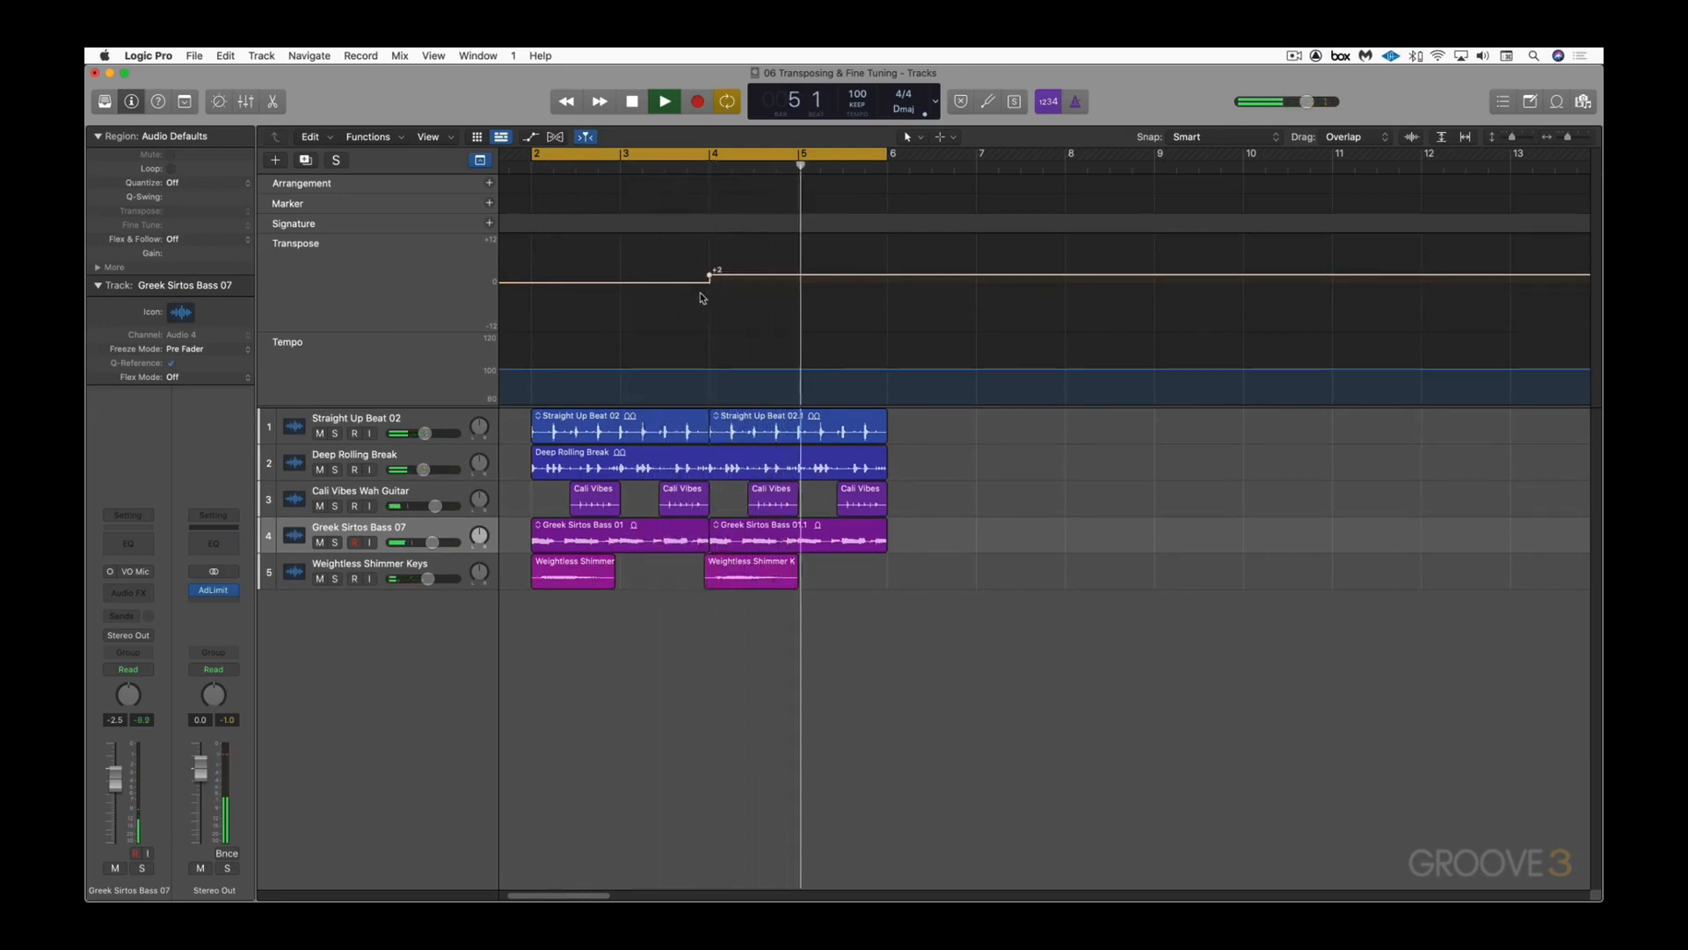
{"action": "key", "text": "space"}
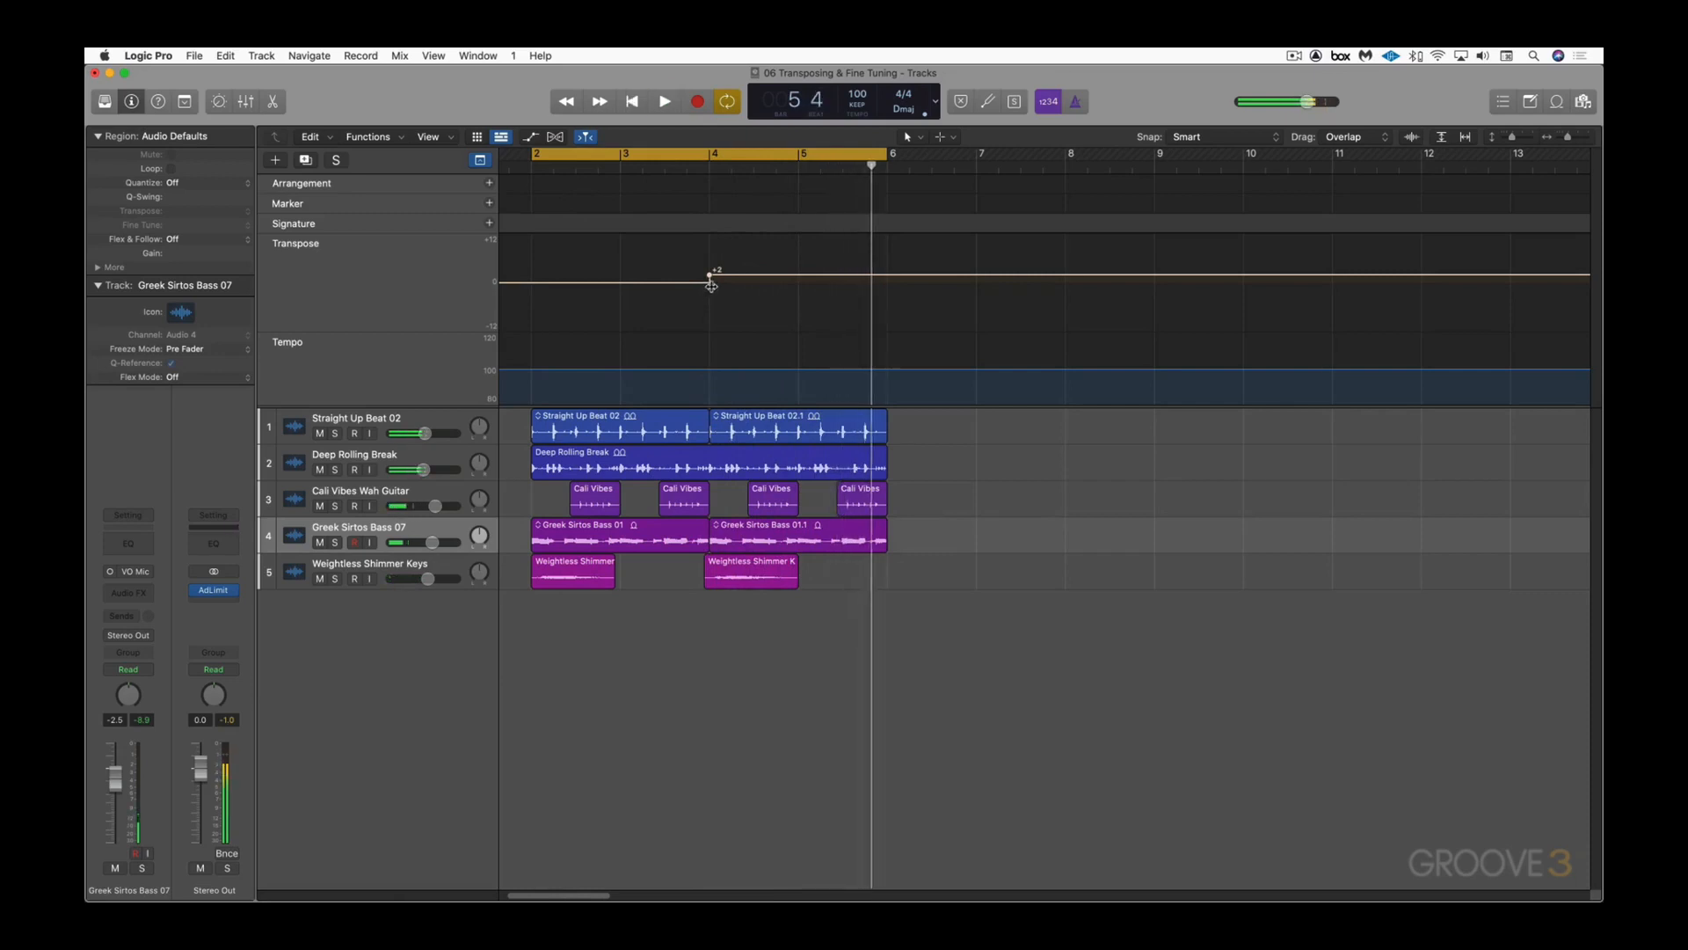
{"action": "key", "text": "super+z"}
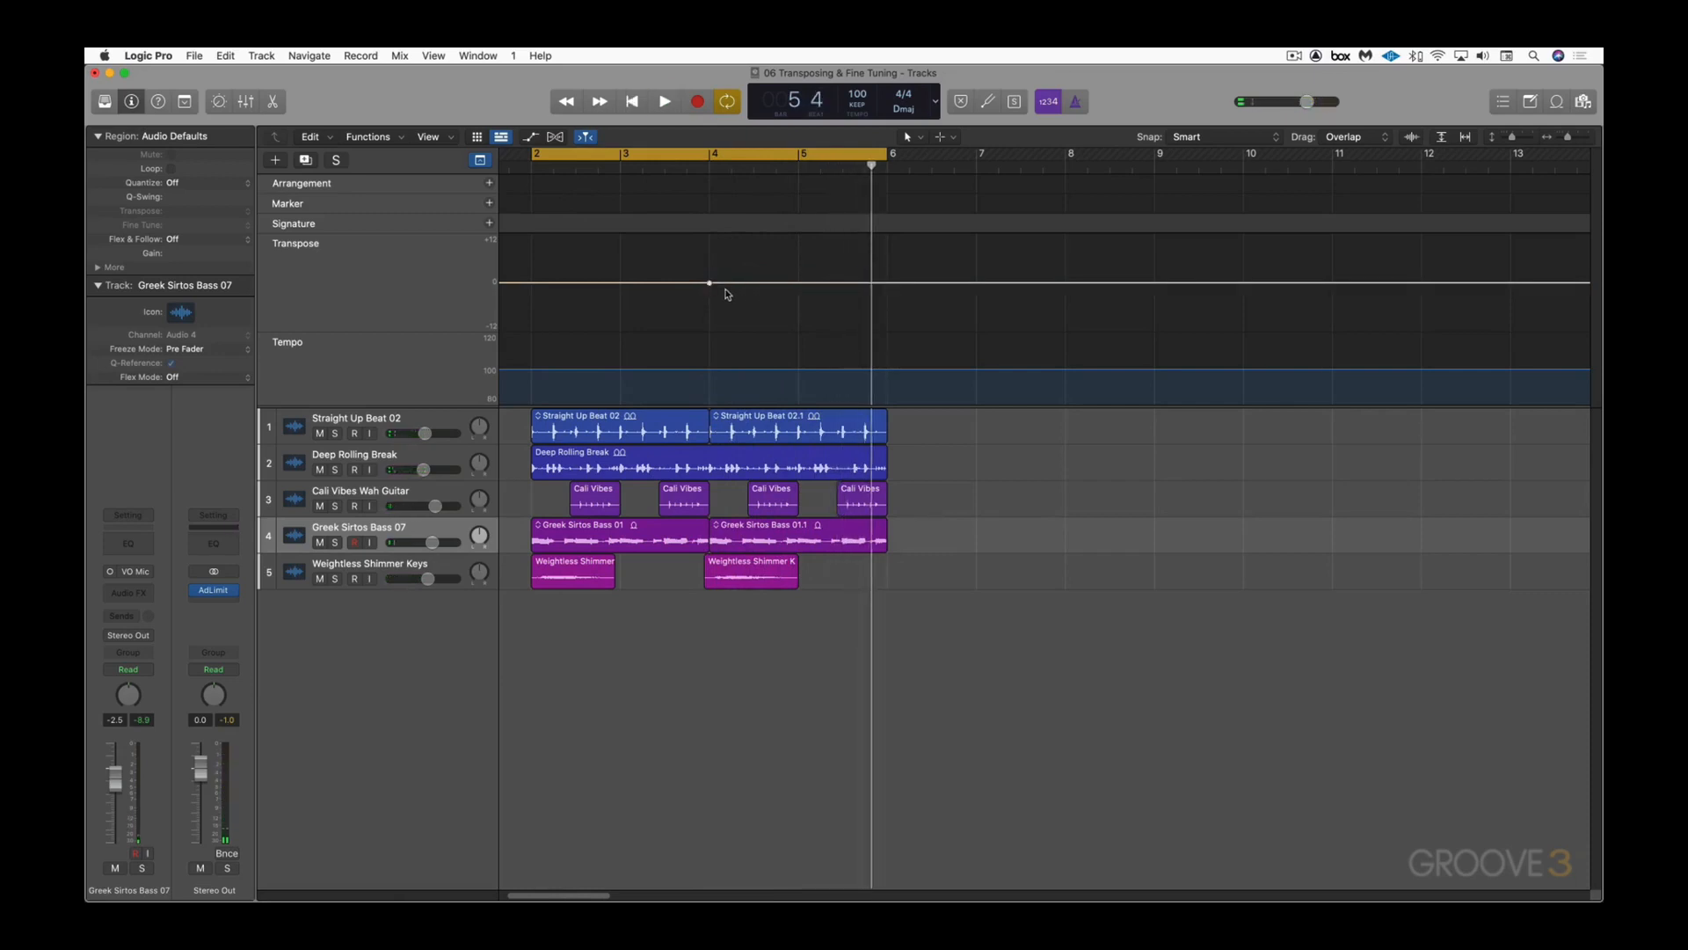
{"action": "key", "text": "super+z"}
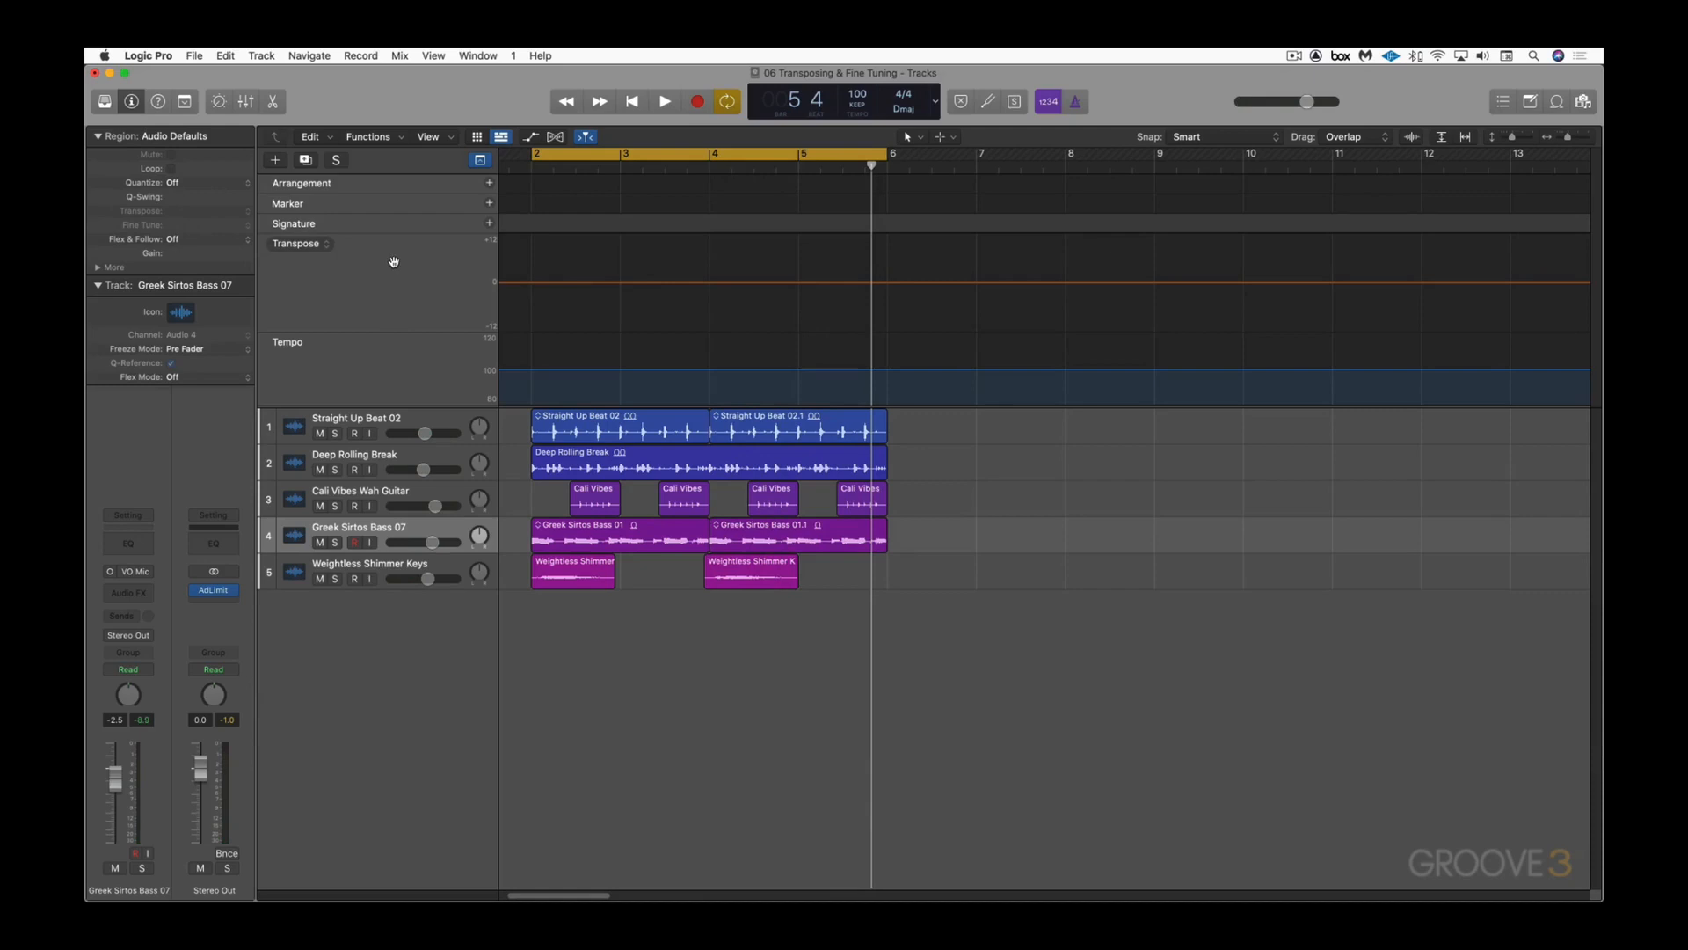
Step: Hide the global tracks, preview the Disco Delight Lead Guitar loop and add it on a new track at bar 2
{"action": "key", "text": "g"}
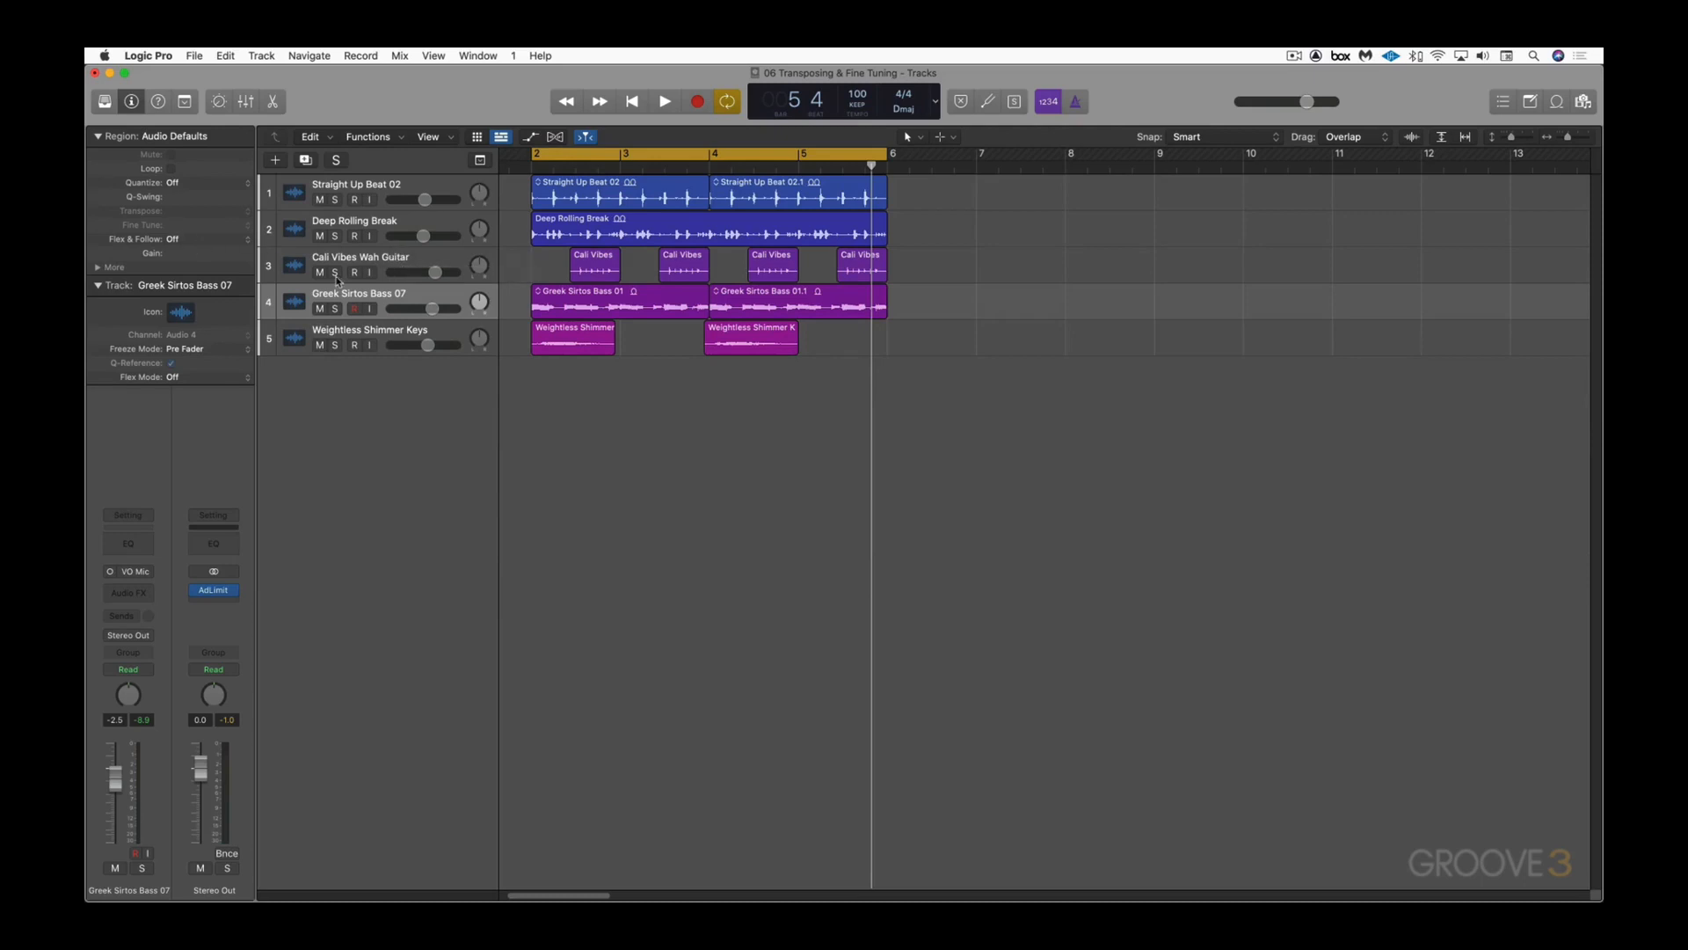
{"action": "scroll", "coordinate": [711, 413], "scroll_direction": "left", "scroll_amount": 3}
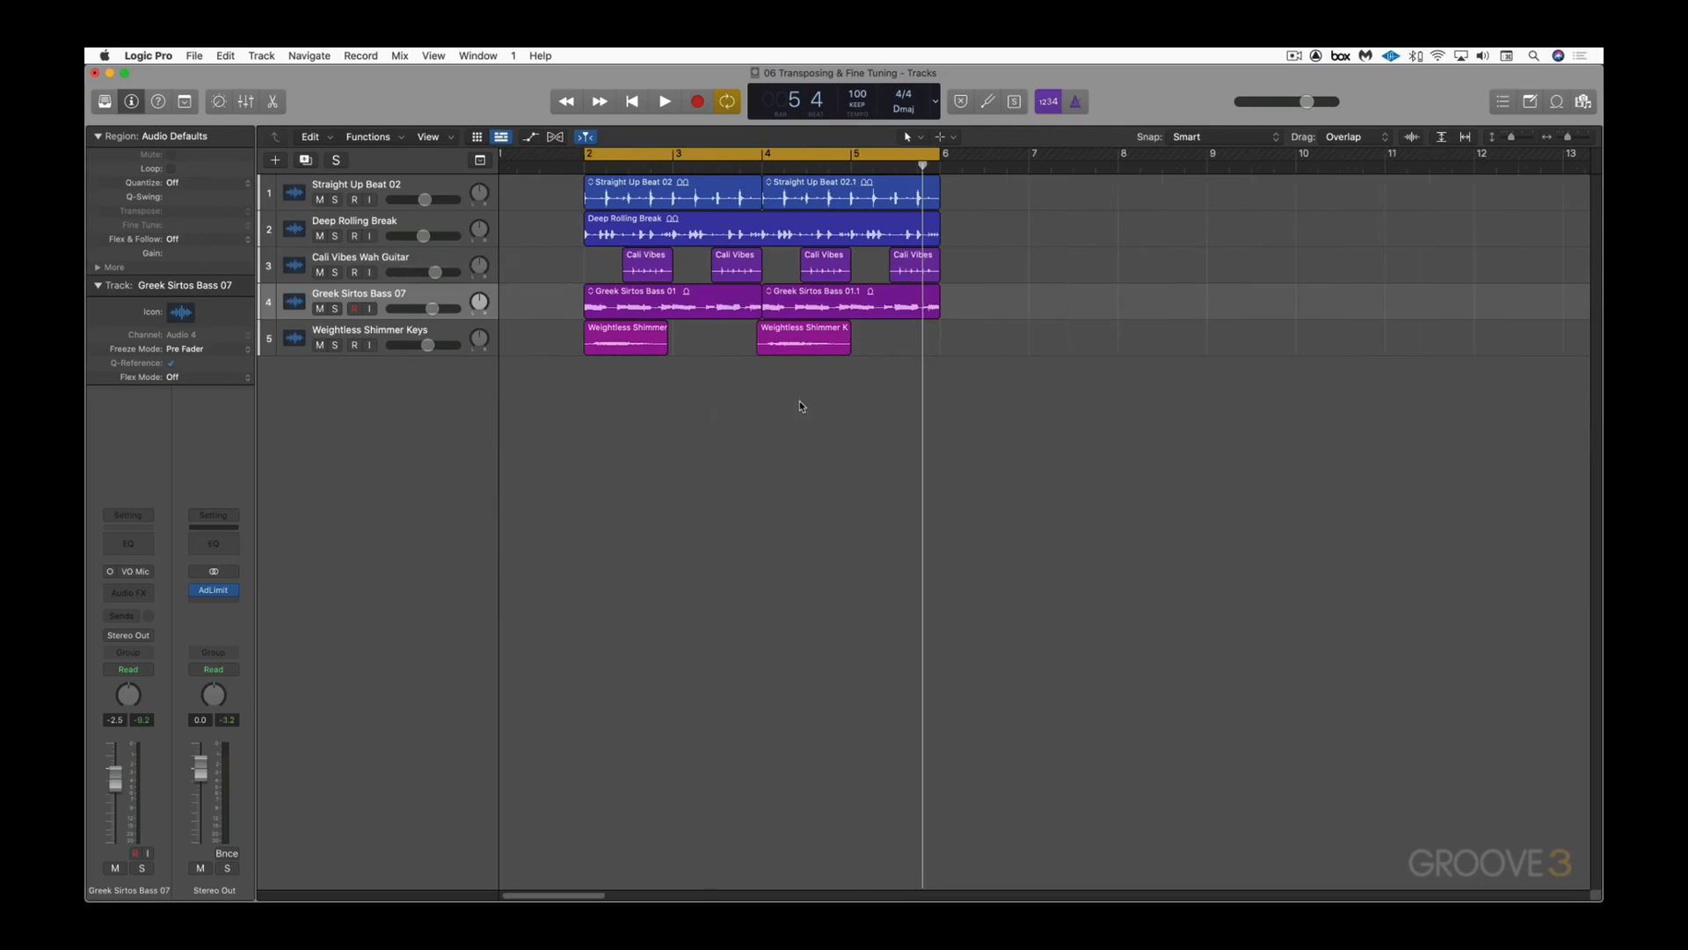
{"action": "key", "text": "o"}
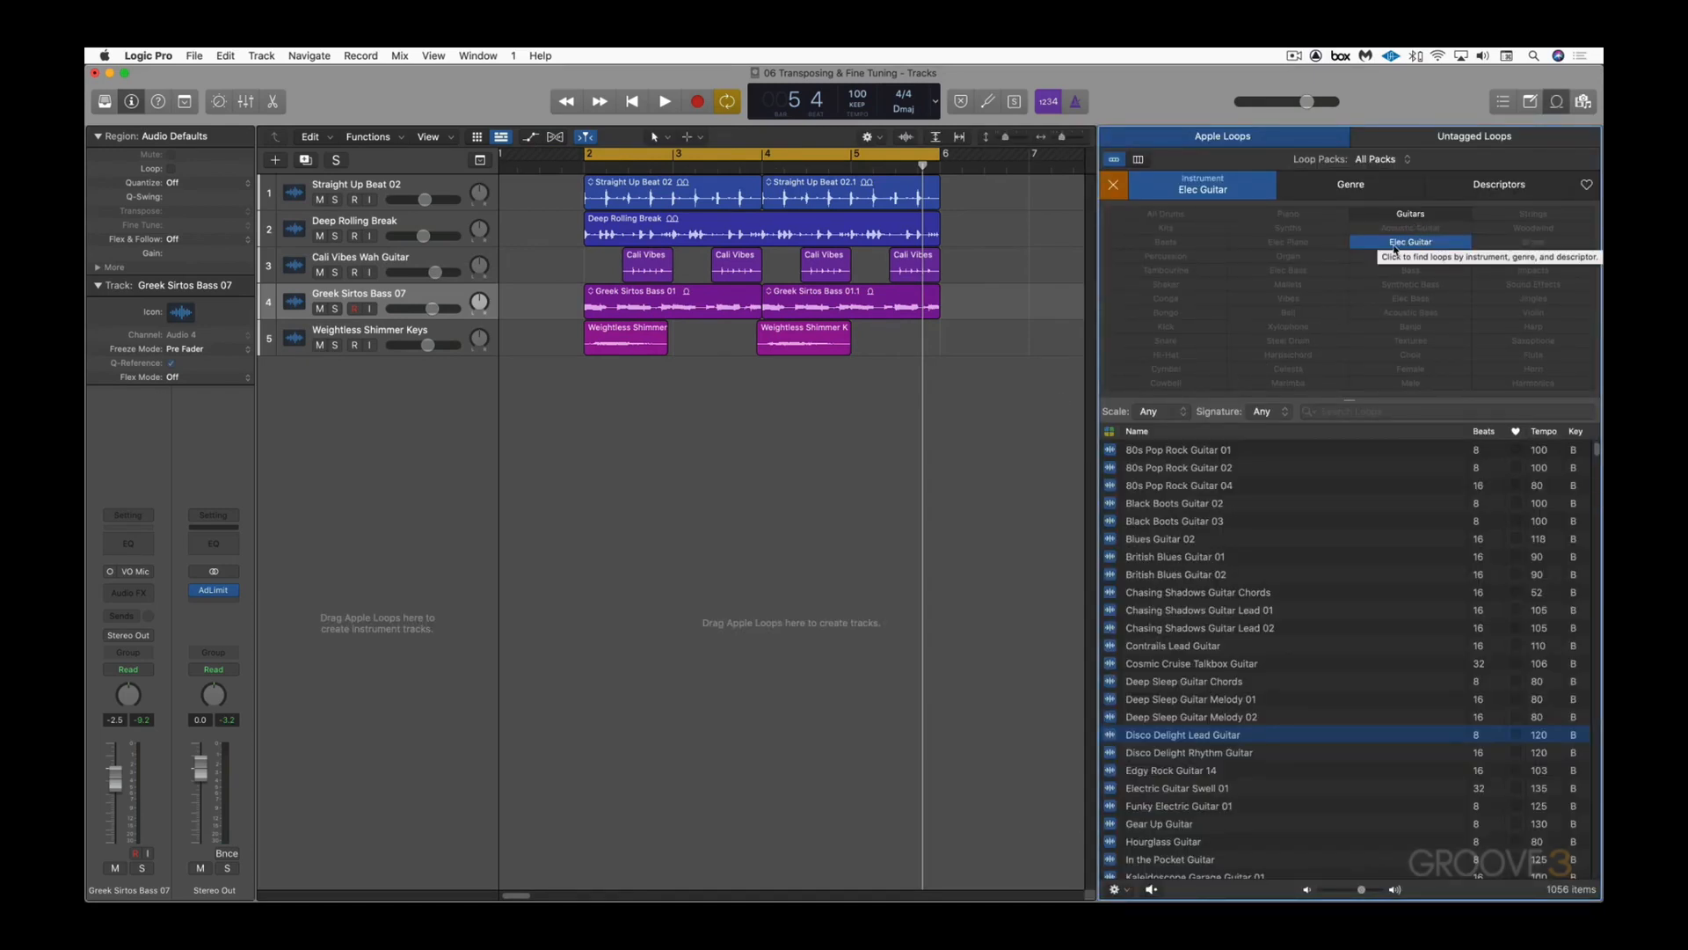
{"action": "left_click", "coordinate": [1184, 737]}
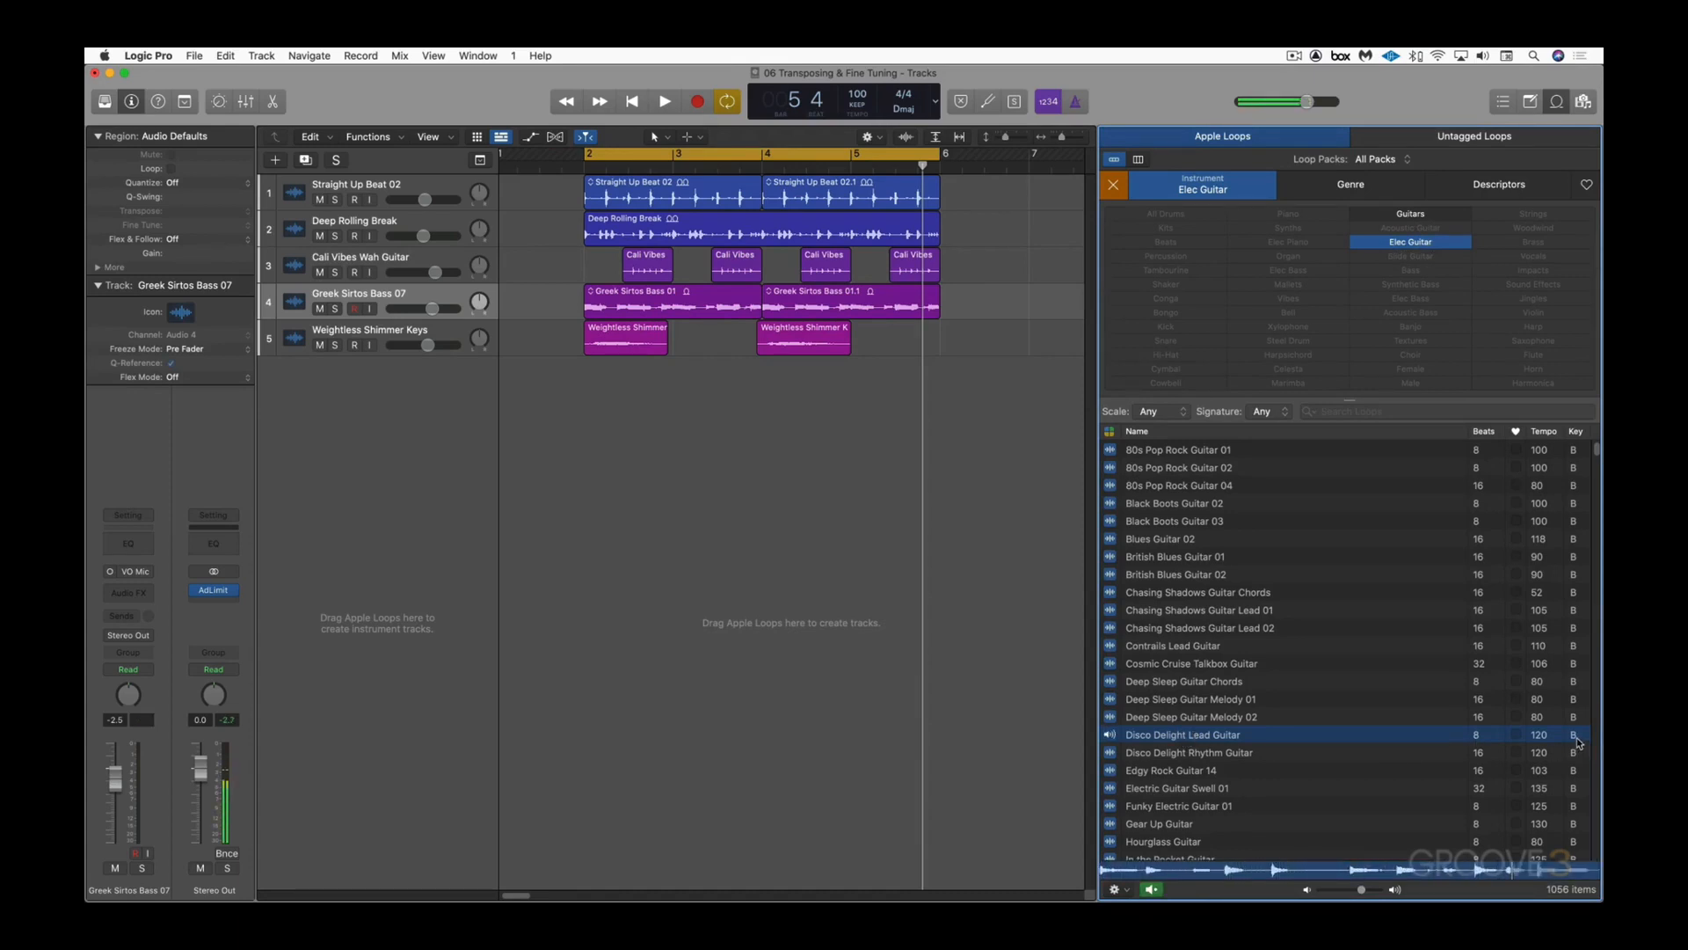
{"action": "left_click", "coordinate": [1149, 737]}
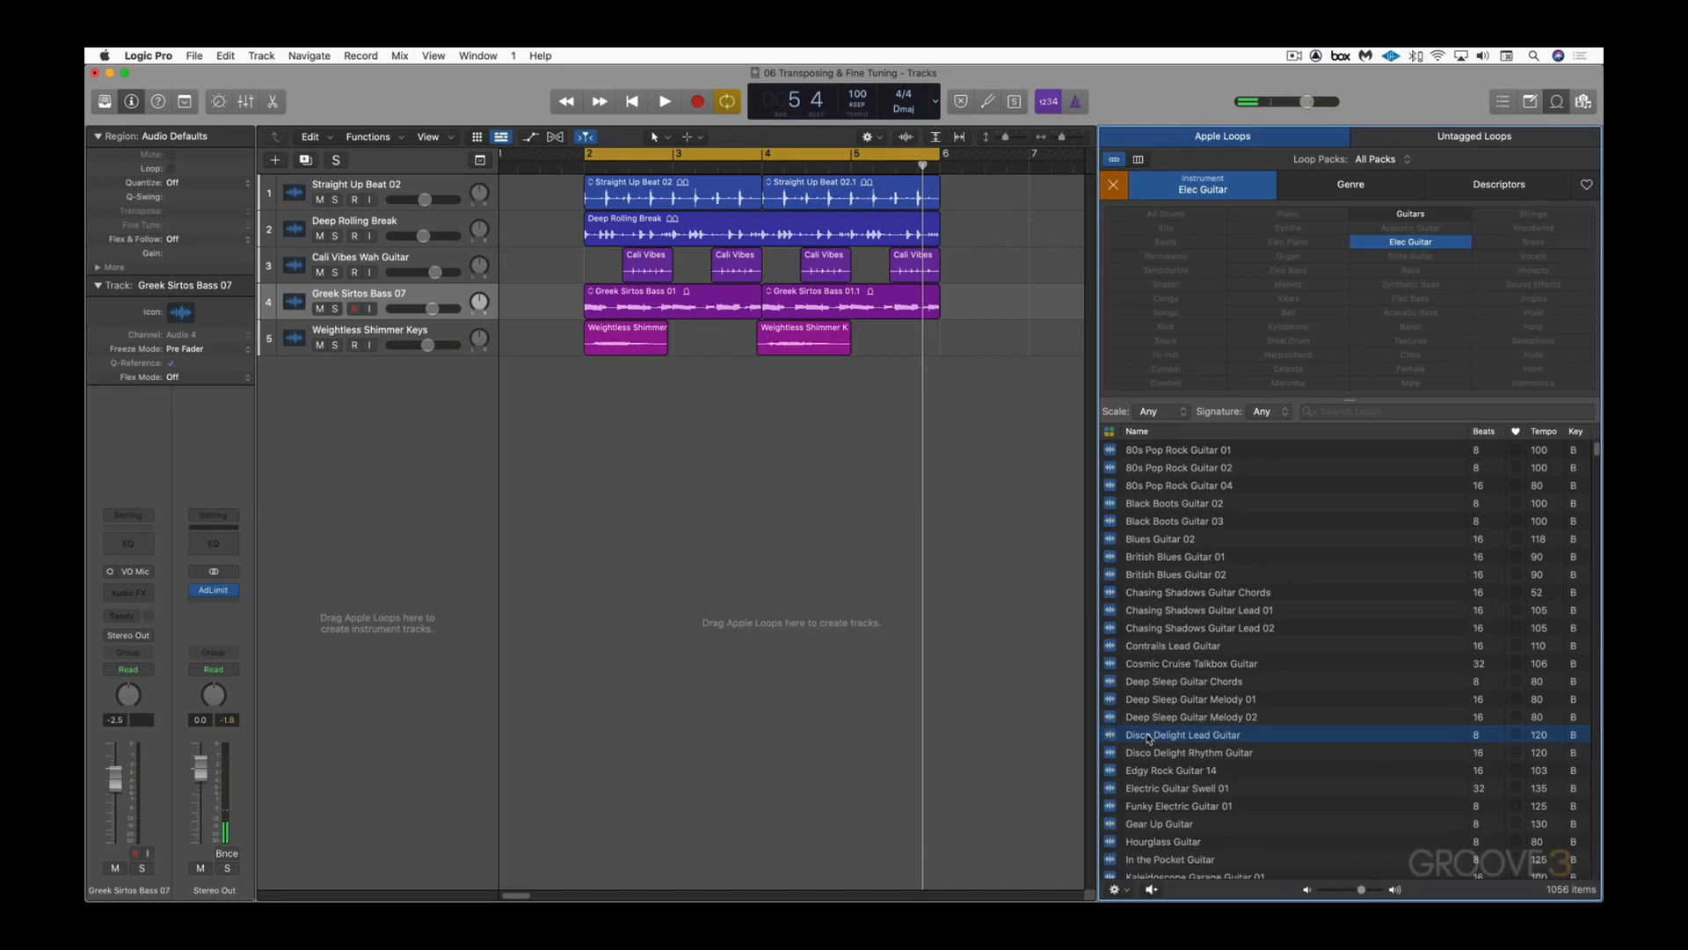
{"action": "left_click_drag", "start_coordinate": [1137, 737], "coordinate": [583, 431]}
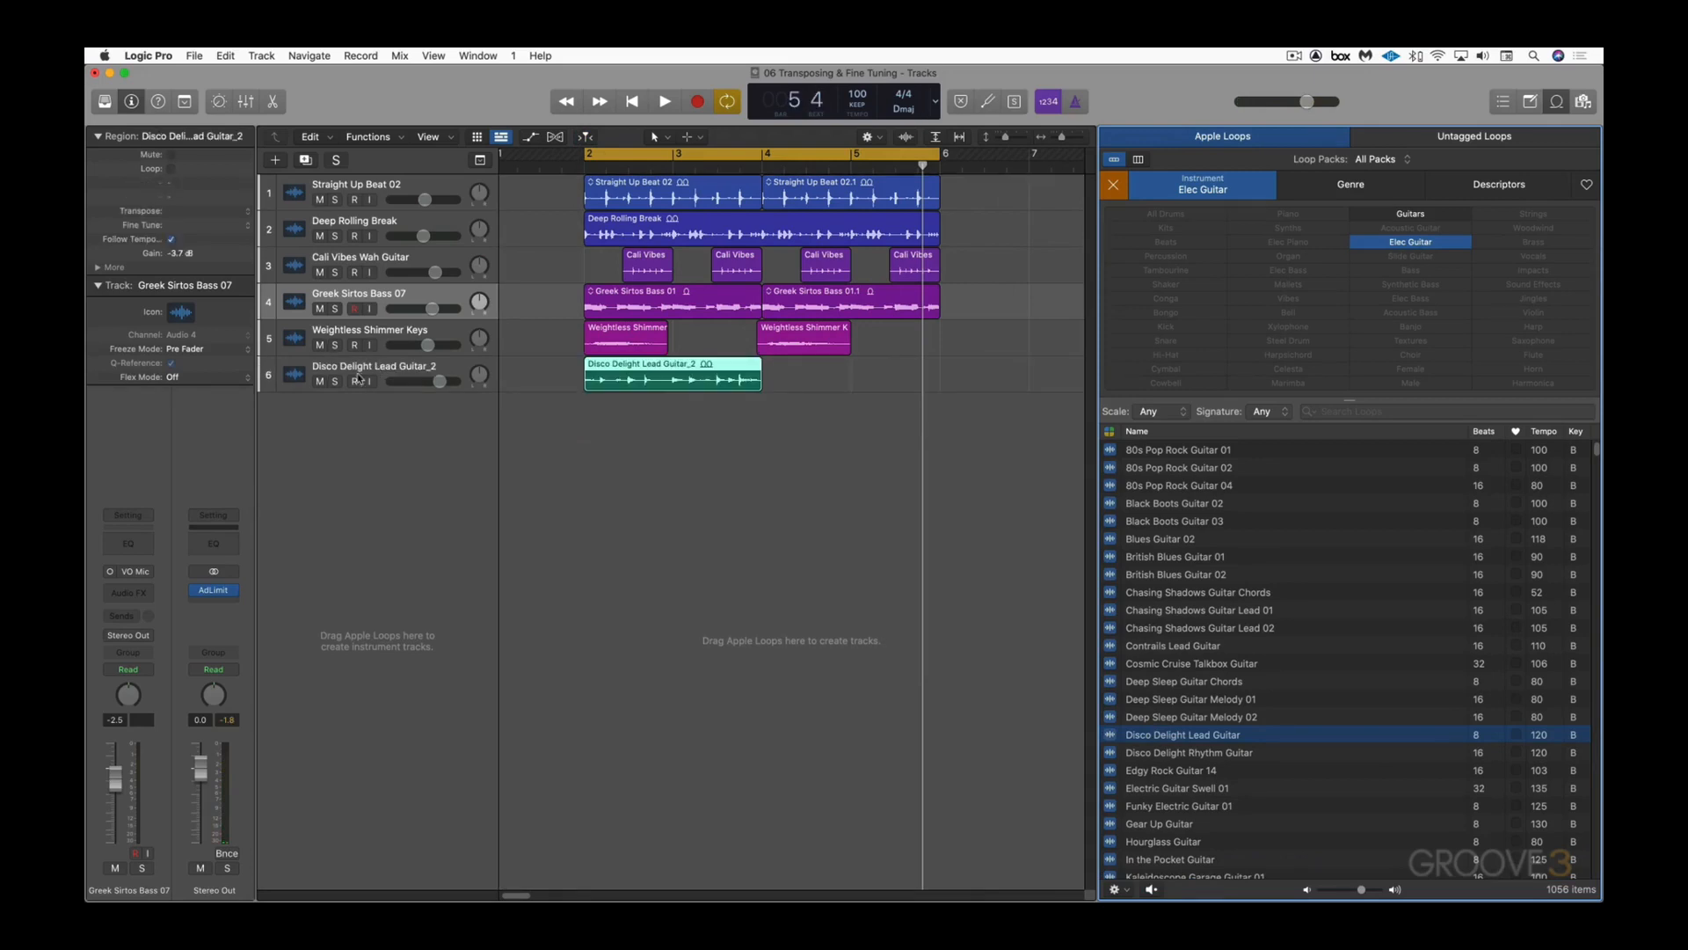
Step: Mute the Weightless Shimmer Keys track and copy the Disco Delight Lead Guitar region to bar 4 during playback
{"action": "left_click", "coordinate": [320, 345]}
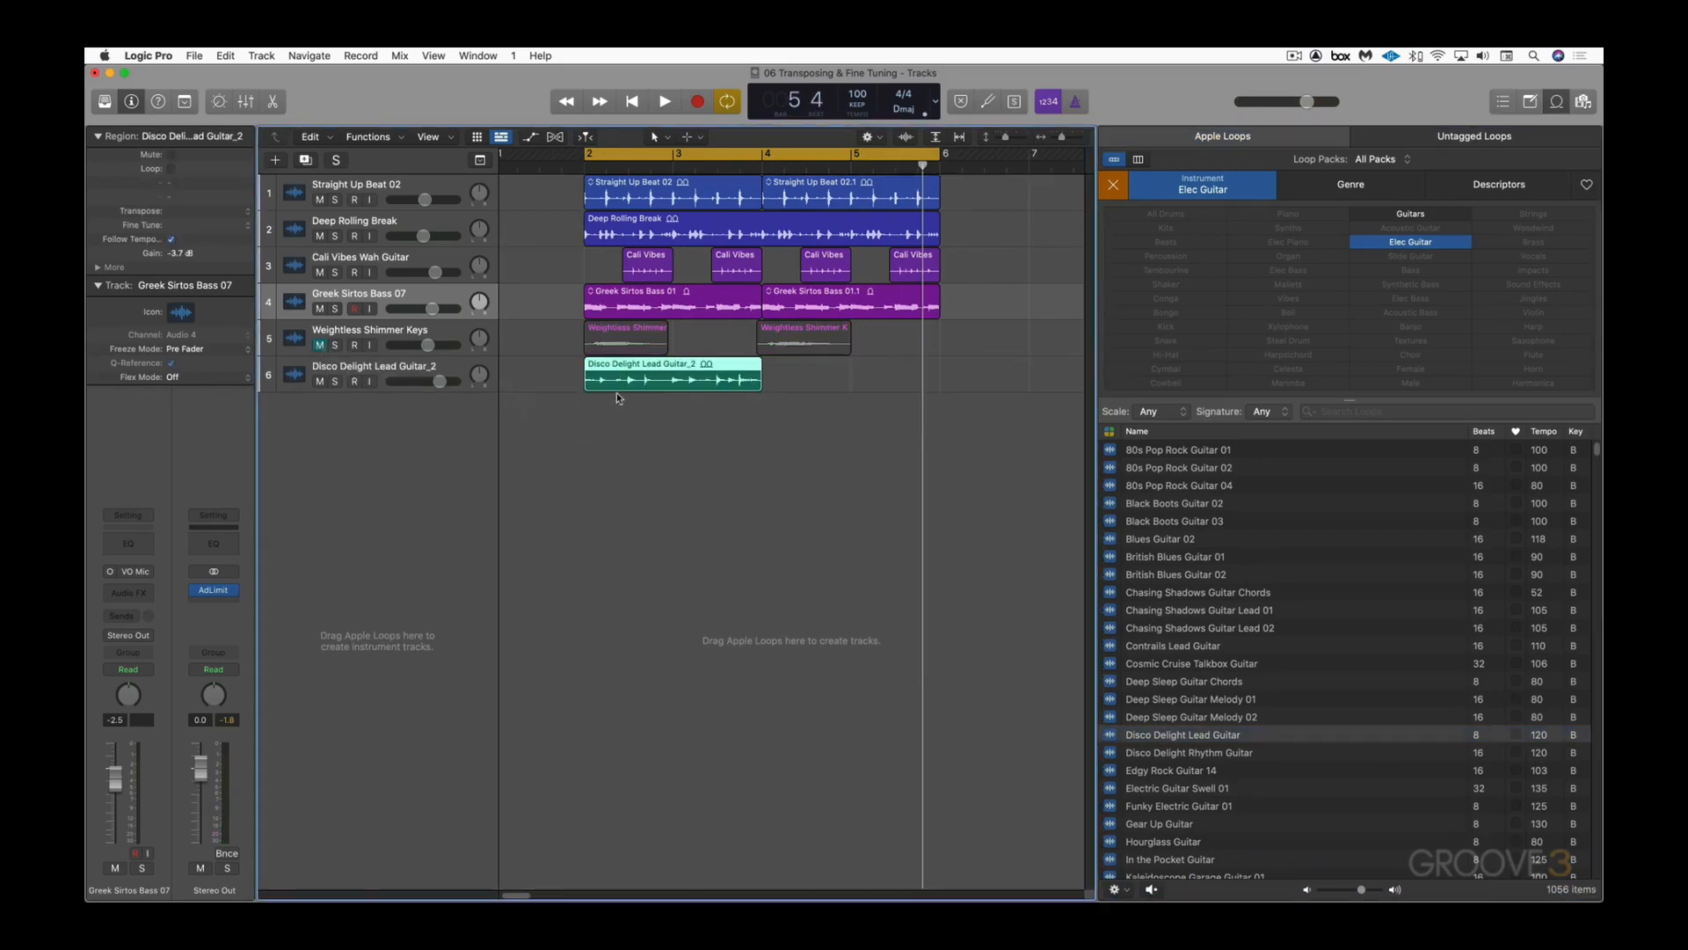
{"action": "key", "text": "space"}
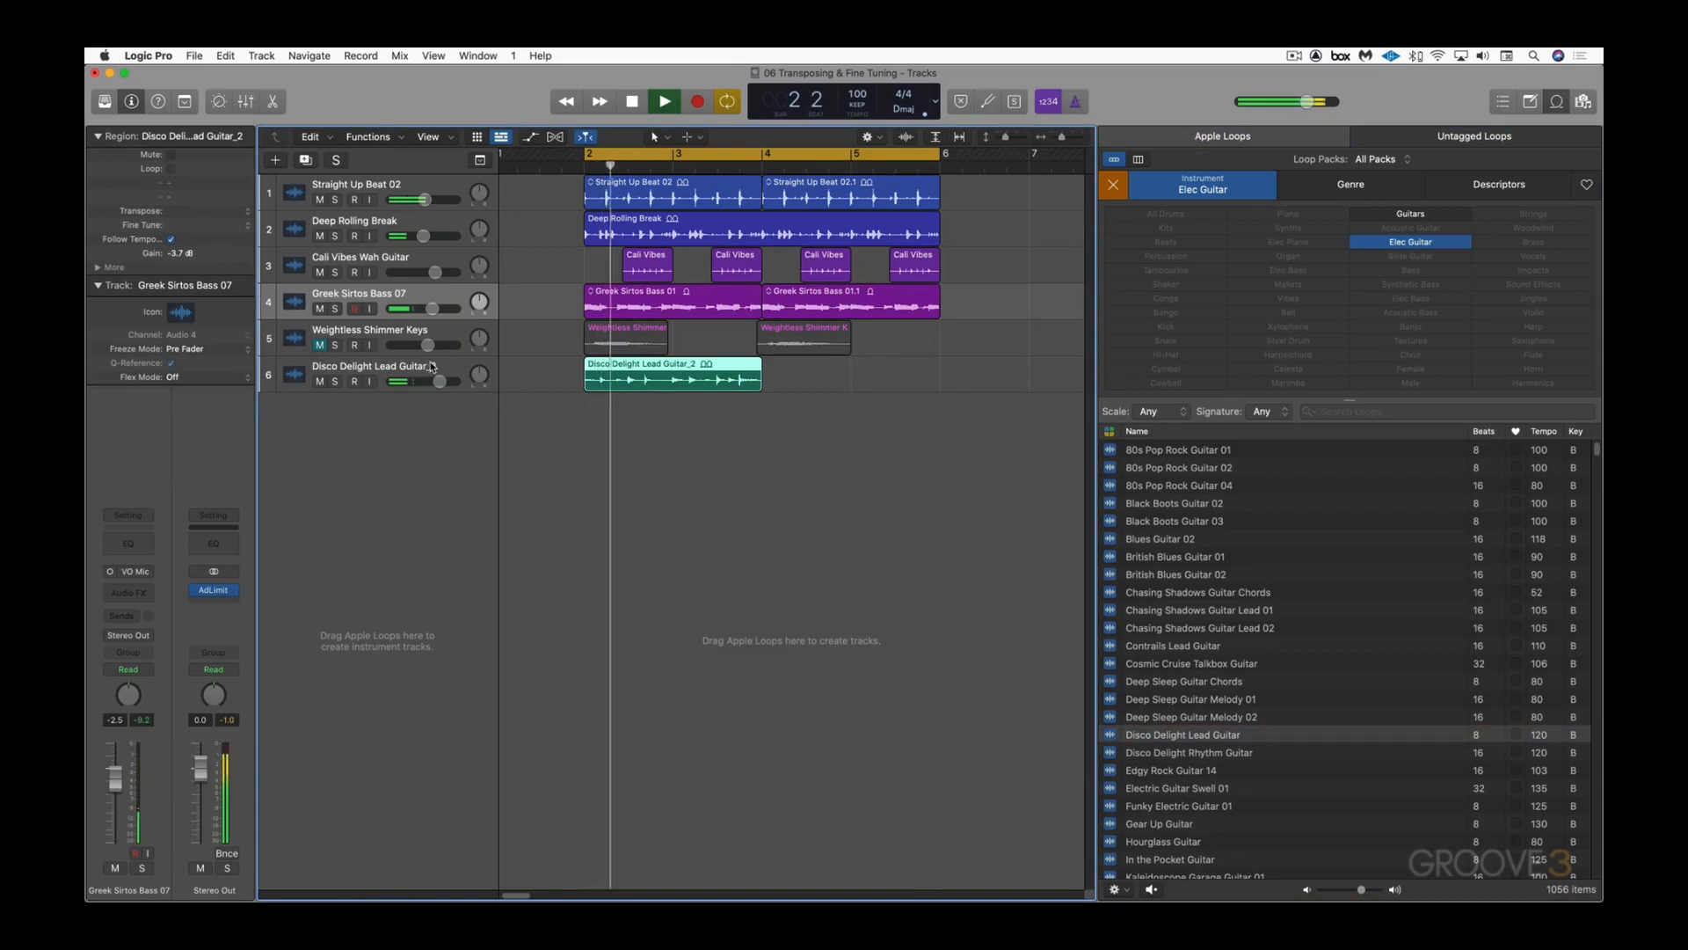
{"action": "left_click", "coordinate": [432, 366]}
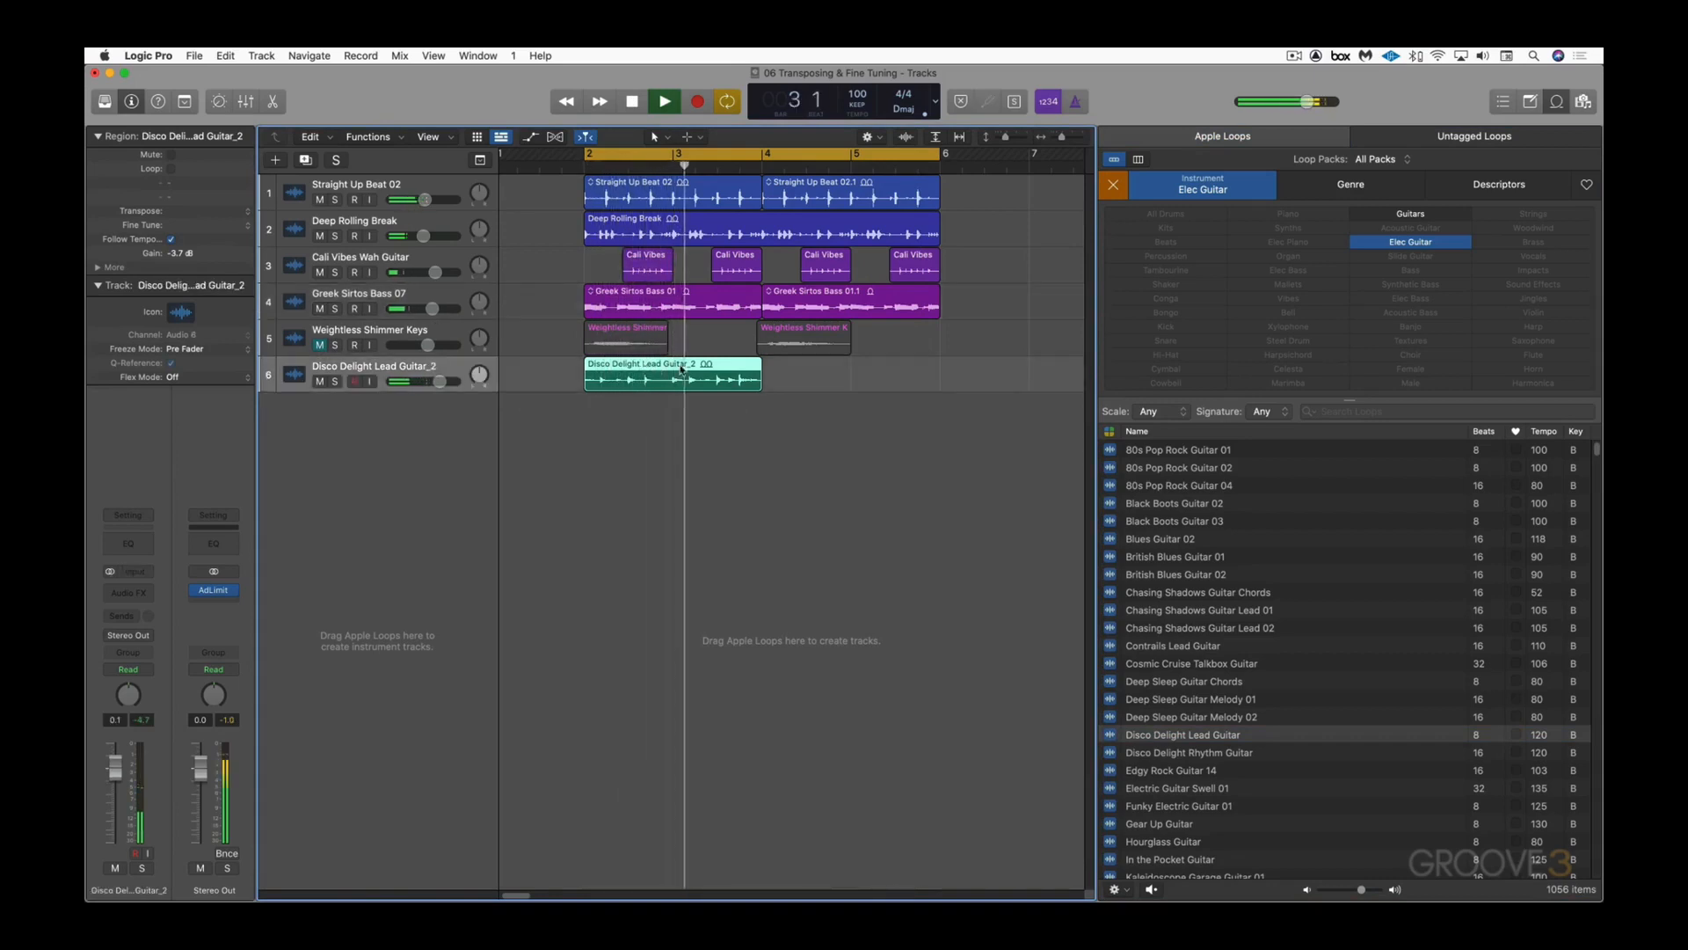
{"action": "left_click_drag", "start_coordinate": [647, 380], "coordinate": [825, 380]}
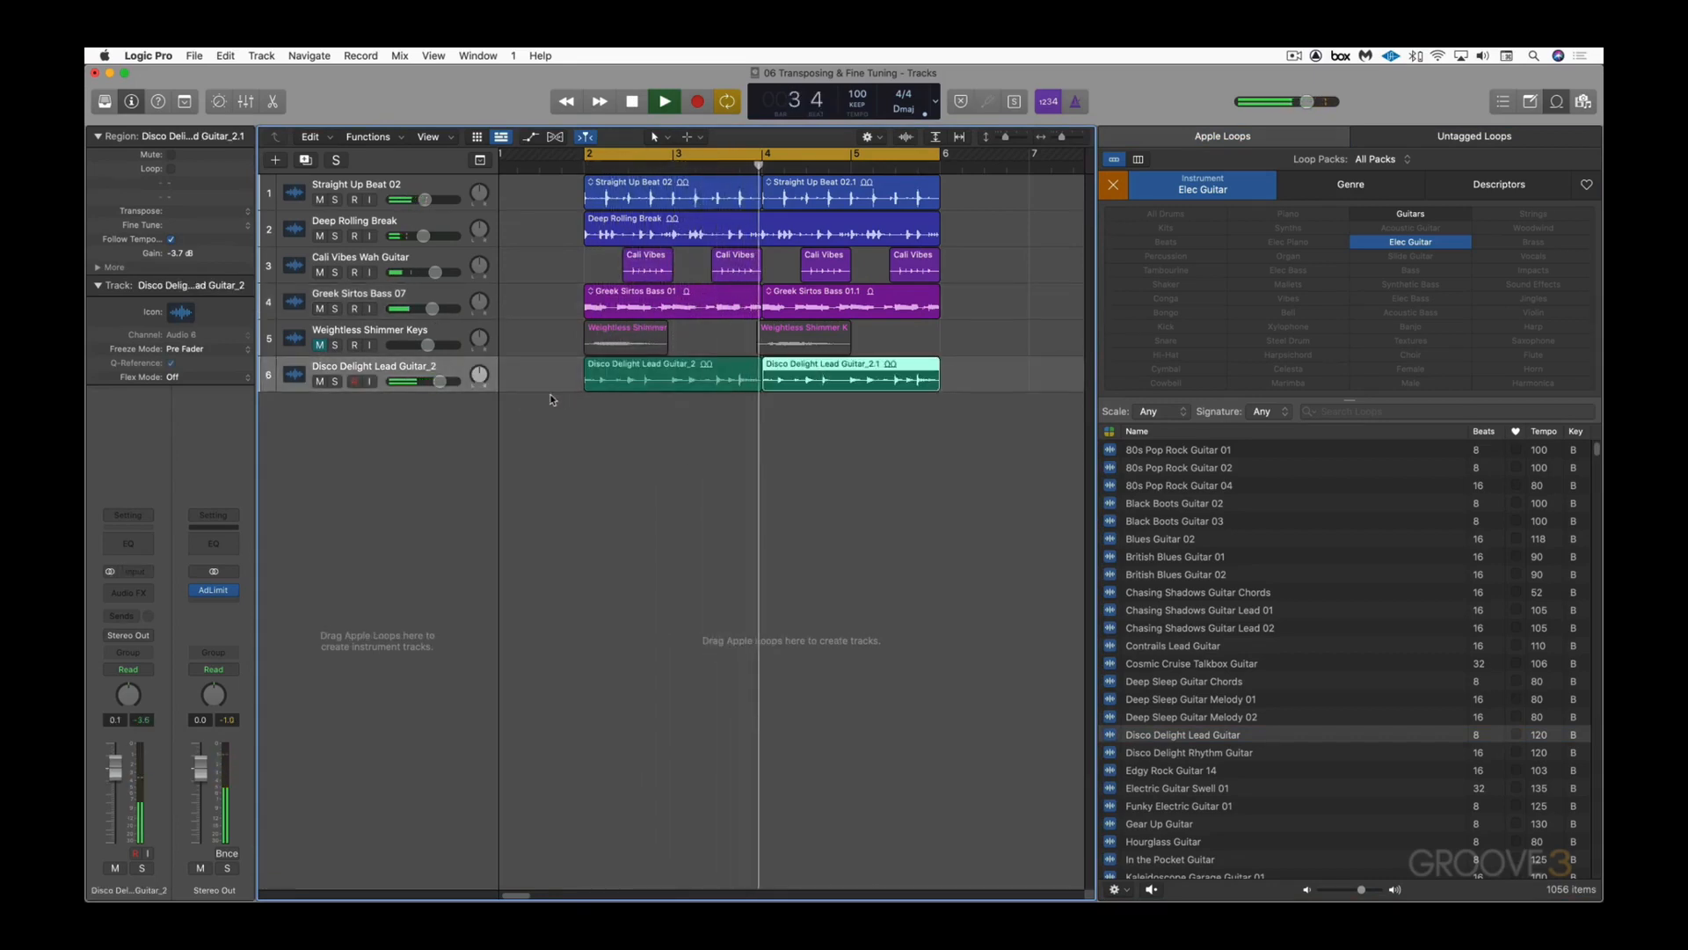
{"action": "key", "text": "space"}
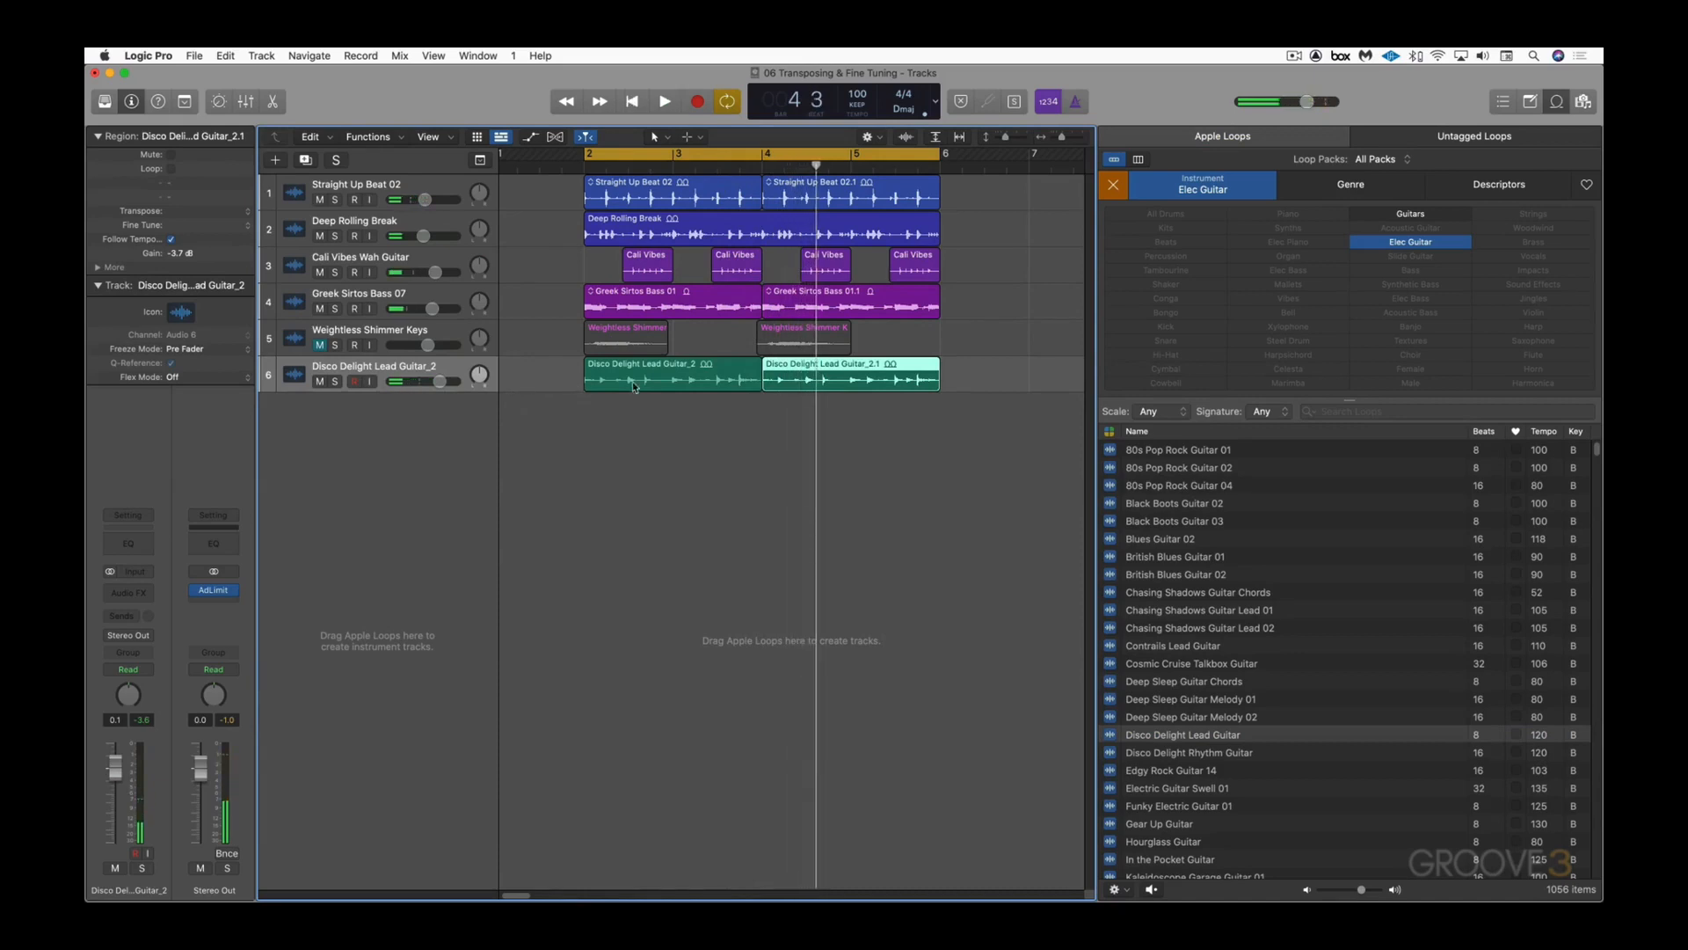
Step: Duplicate both Disco Delight Lead Guitar regions onto a new audio track directly below and play the arrangement
{"action": "left_click_drag", "start_coordinate": [816, 420], "coordinate": [661, 415]}
{"action": "left_click", "coordinate": [661, 380], "text": "shift"}
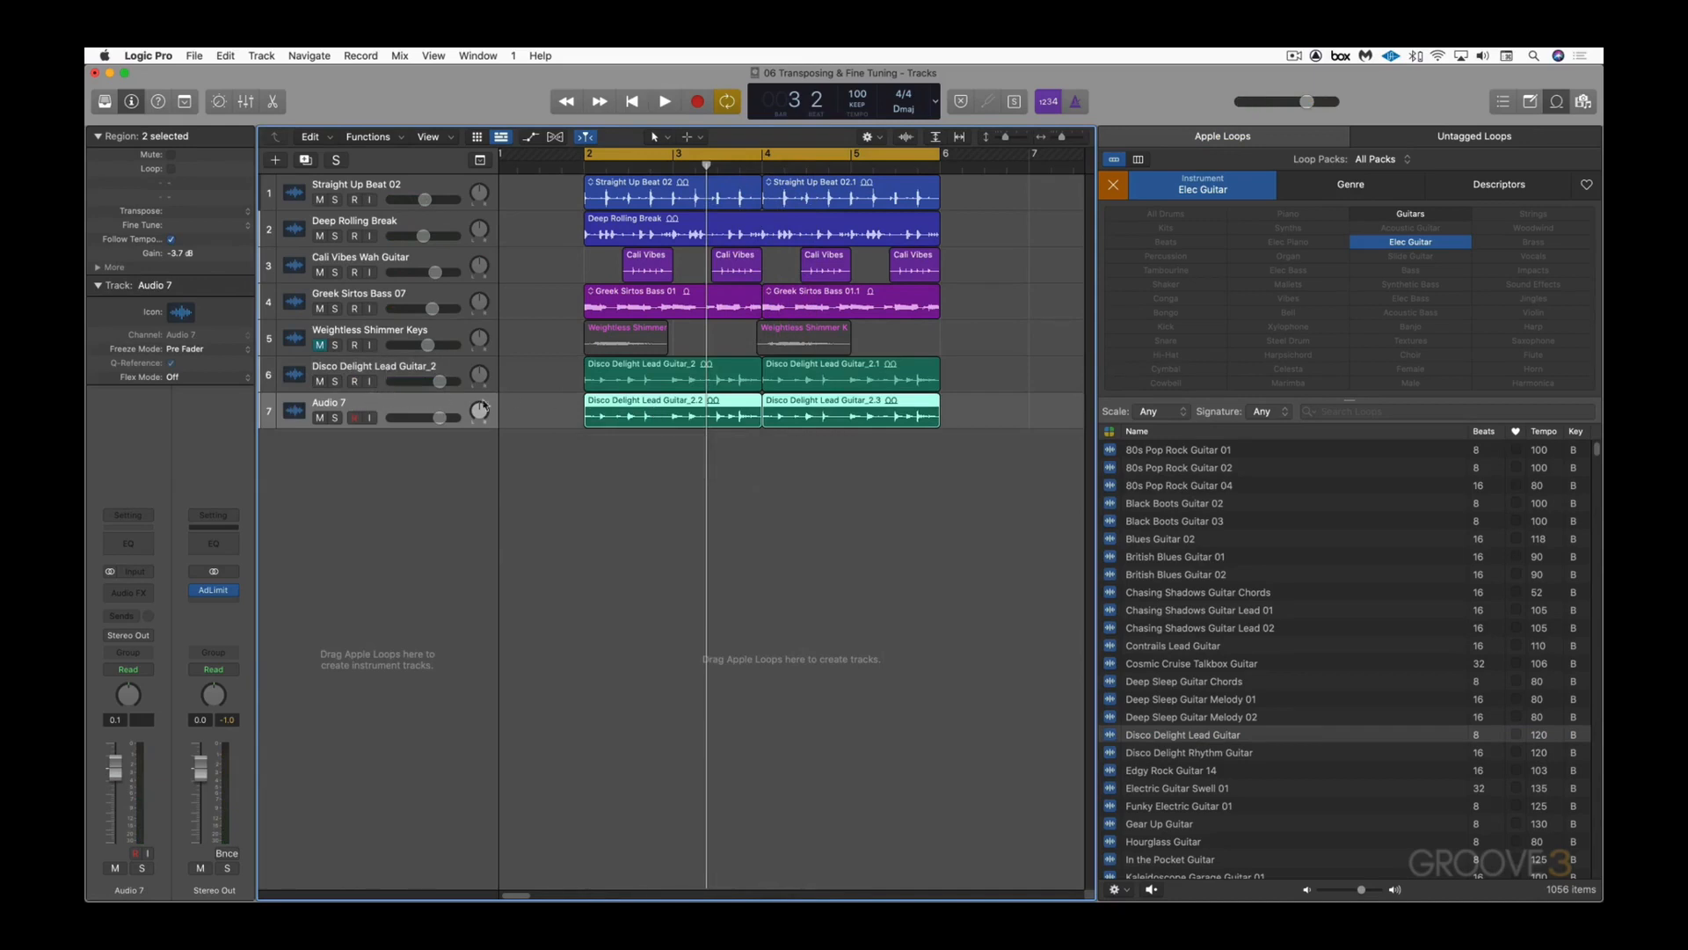
{"action": "key", "text": "space"}
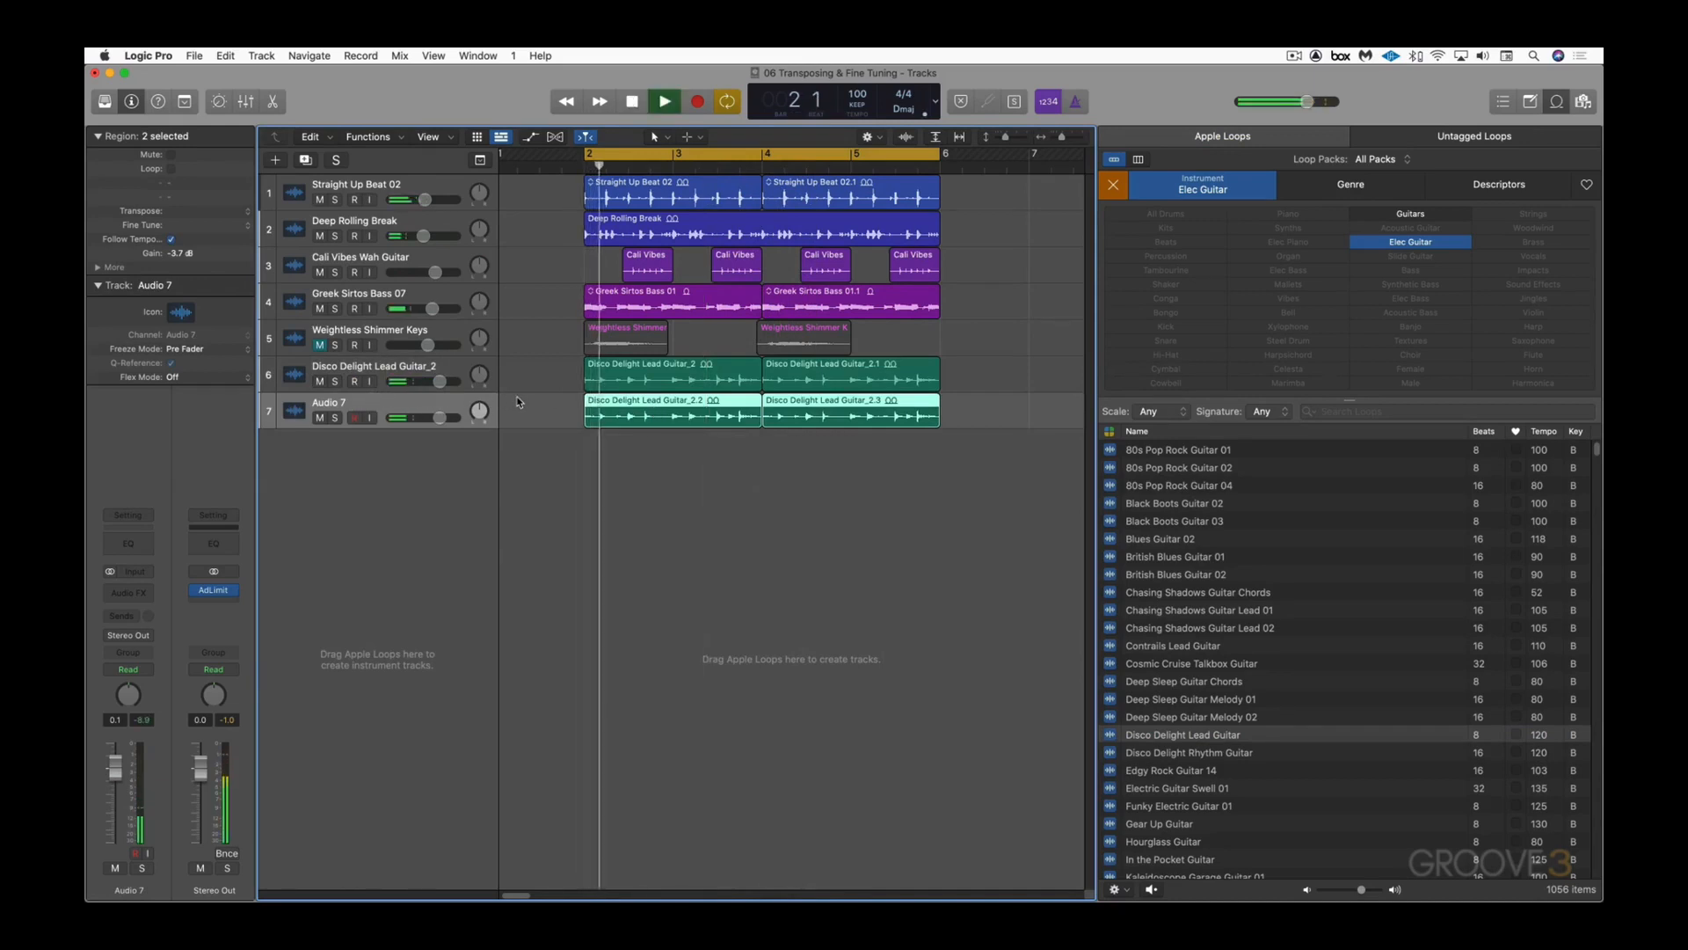
Step: Pan the Audio 7 track to +63 and the original Disco Delight Lead Guitar track to -64, and play the result
{"action": "key", "text": "space"}
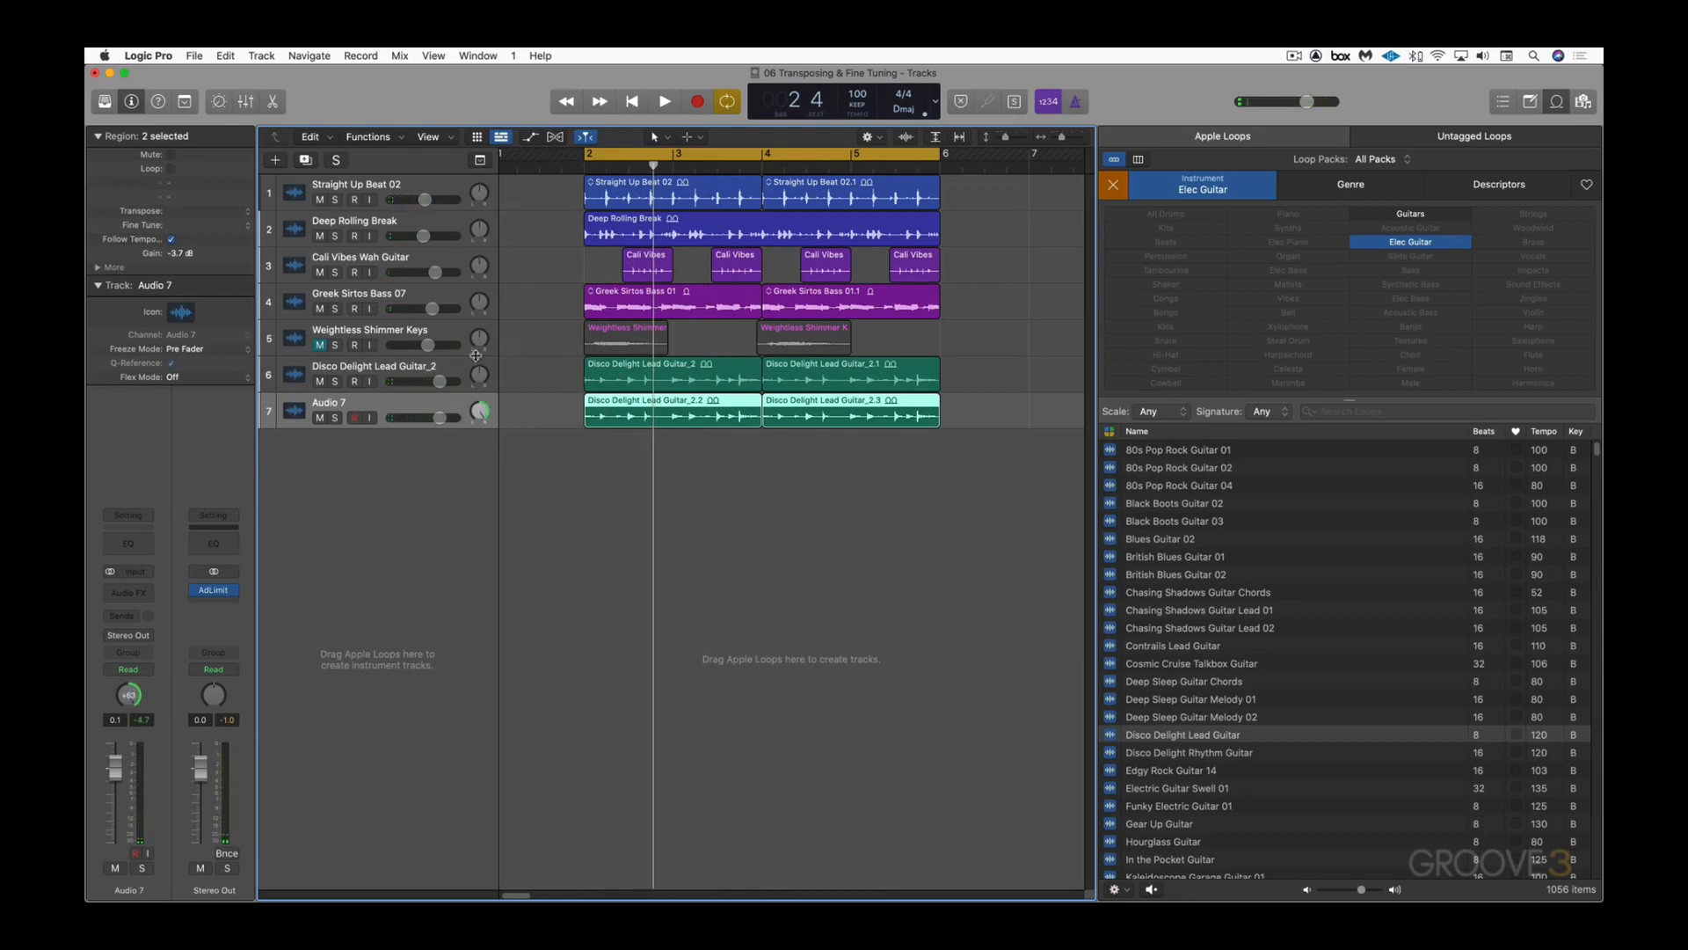
{"action": "key", "text": "Up"}
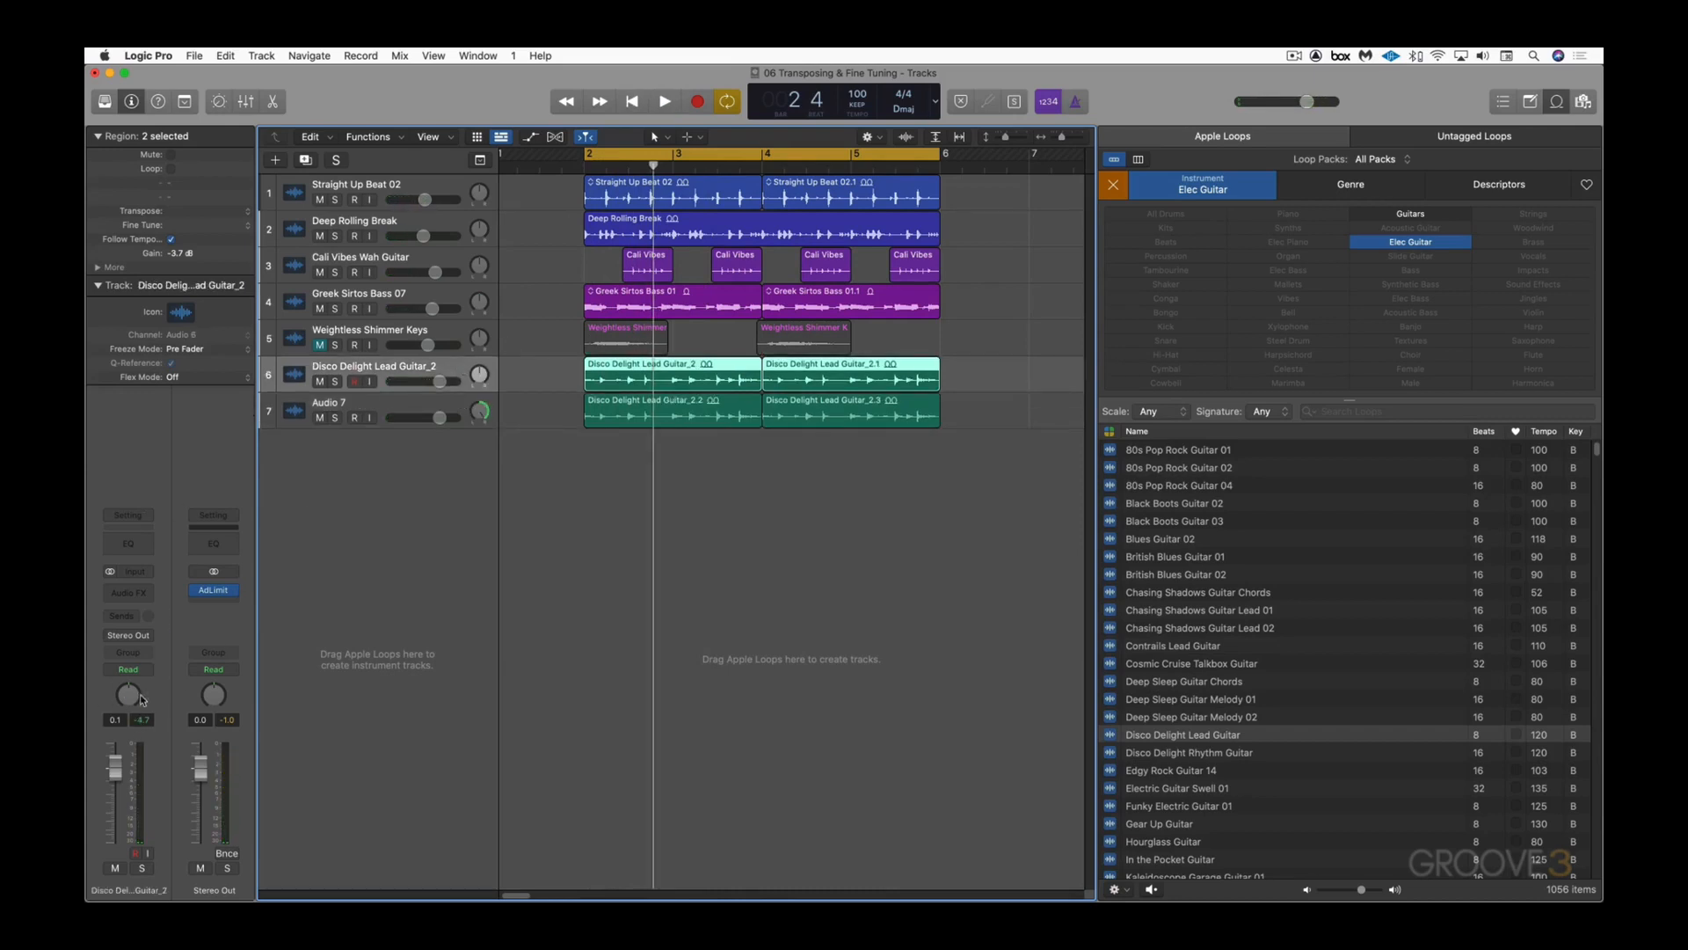
{"action": "left_click_drag", "start_coordinate": [141, 699], "coordinate": [145, 785]}
{"action": "key", "text": "space"}
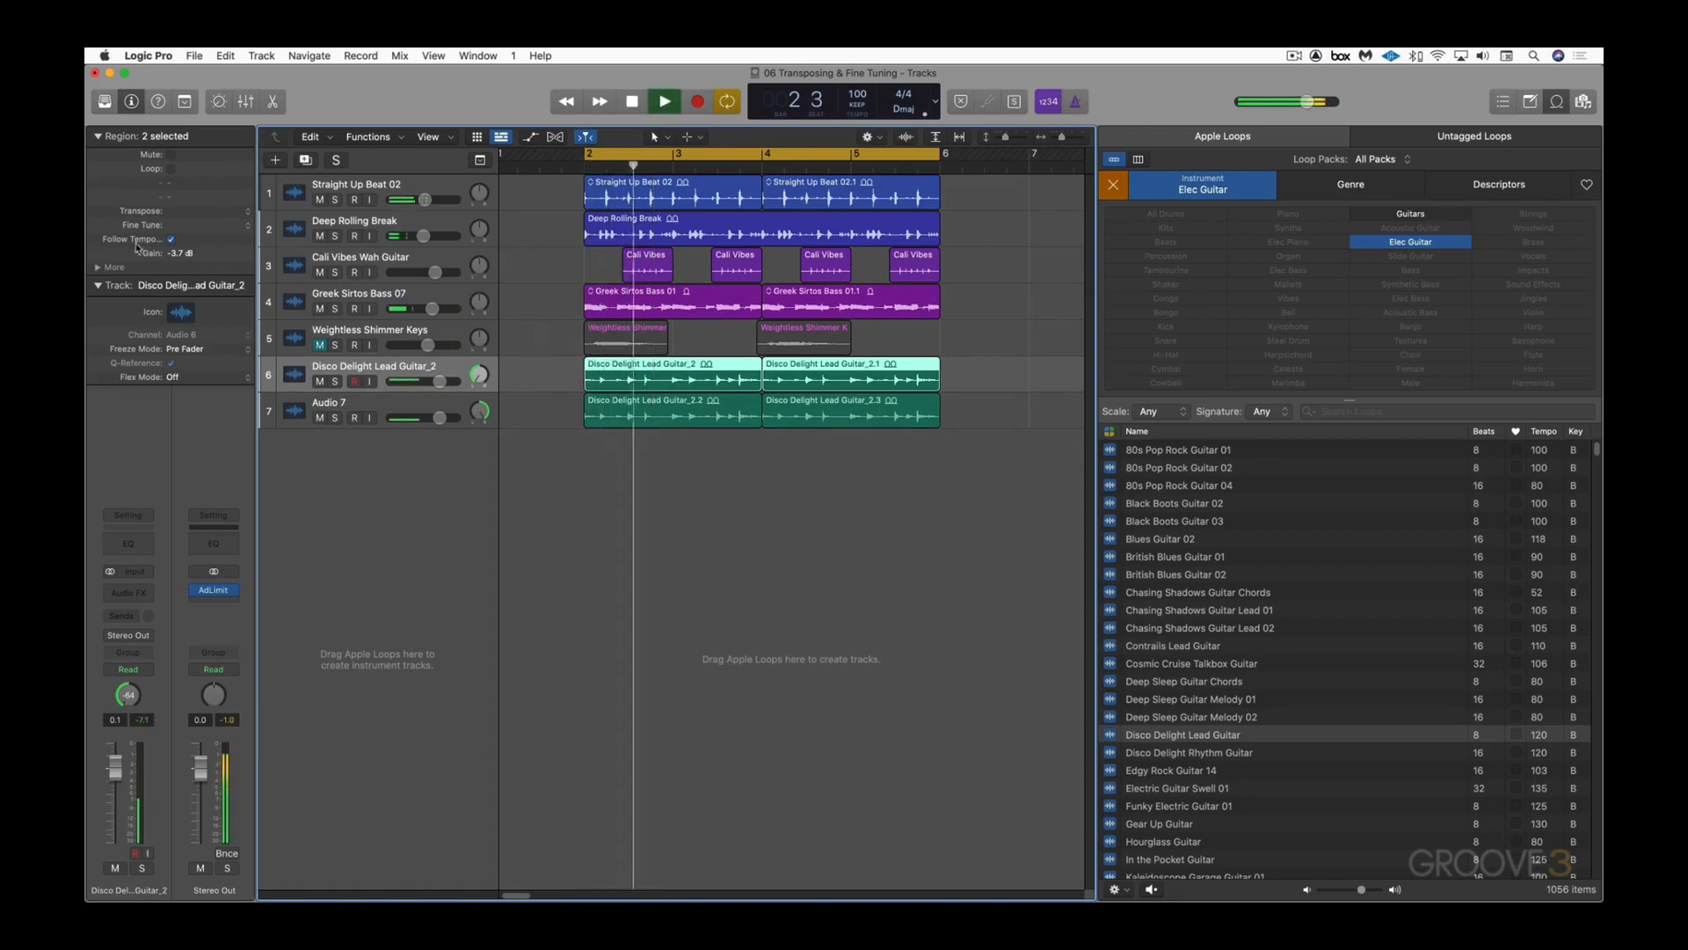
Step: Set Fine Tune to -15 for the two regions on the original Disco Delight Lead Guitar track and play the result
{"action": "key", "text": "space"}
{"action": "left_click_drag", "start_coordinate": [197, 229], "coordinate": [192, 264]}
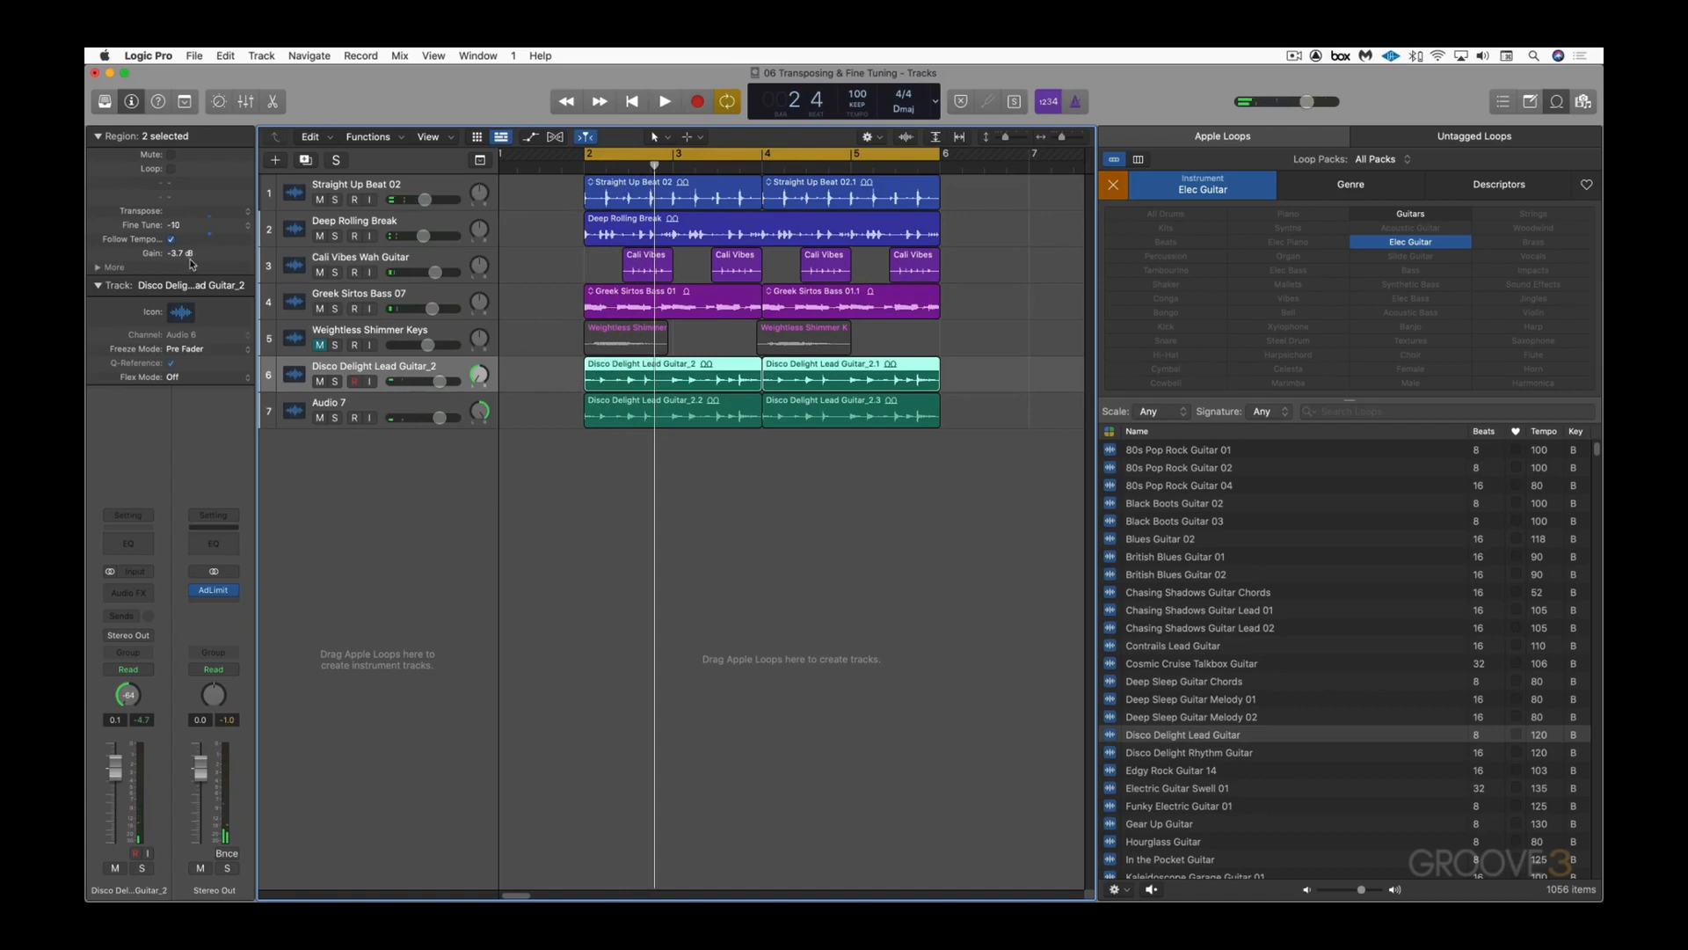
{"action": "key", "text": "space"}
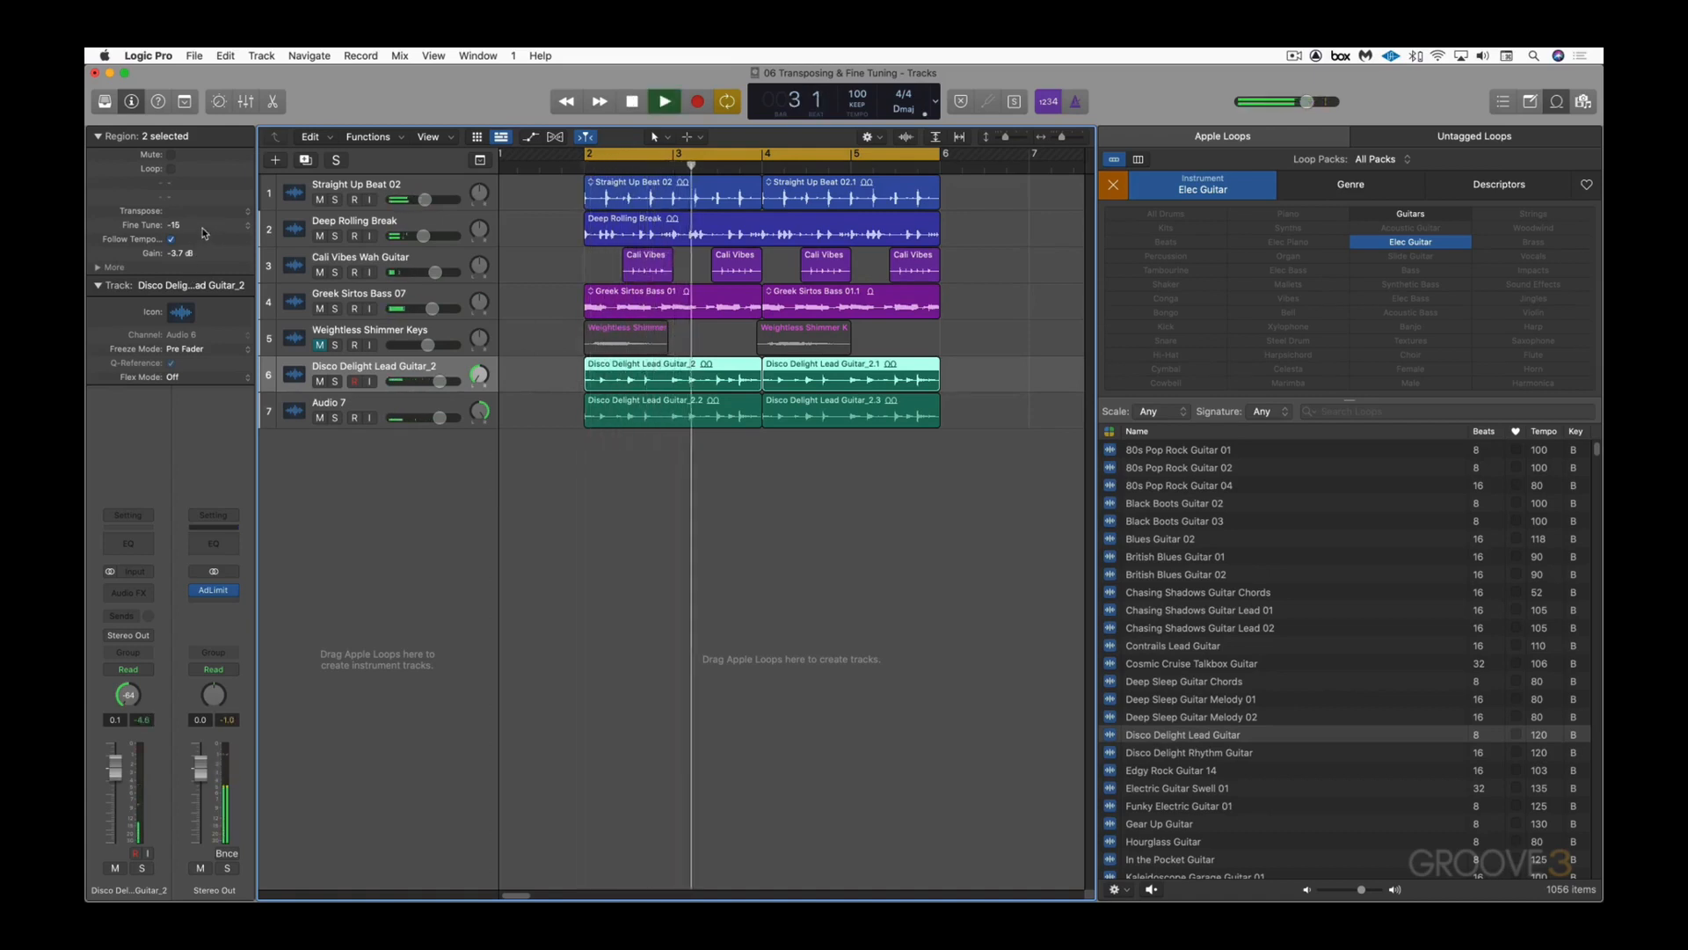
{"action": "key", "text": "space"}
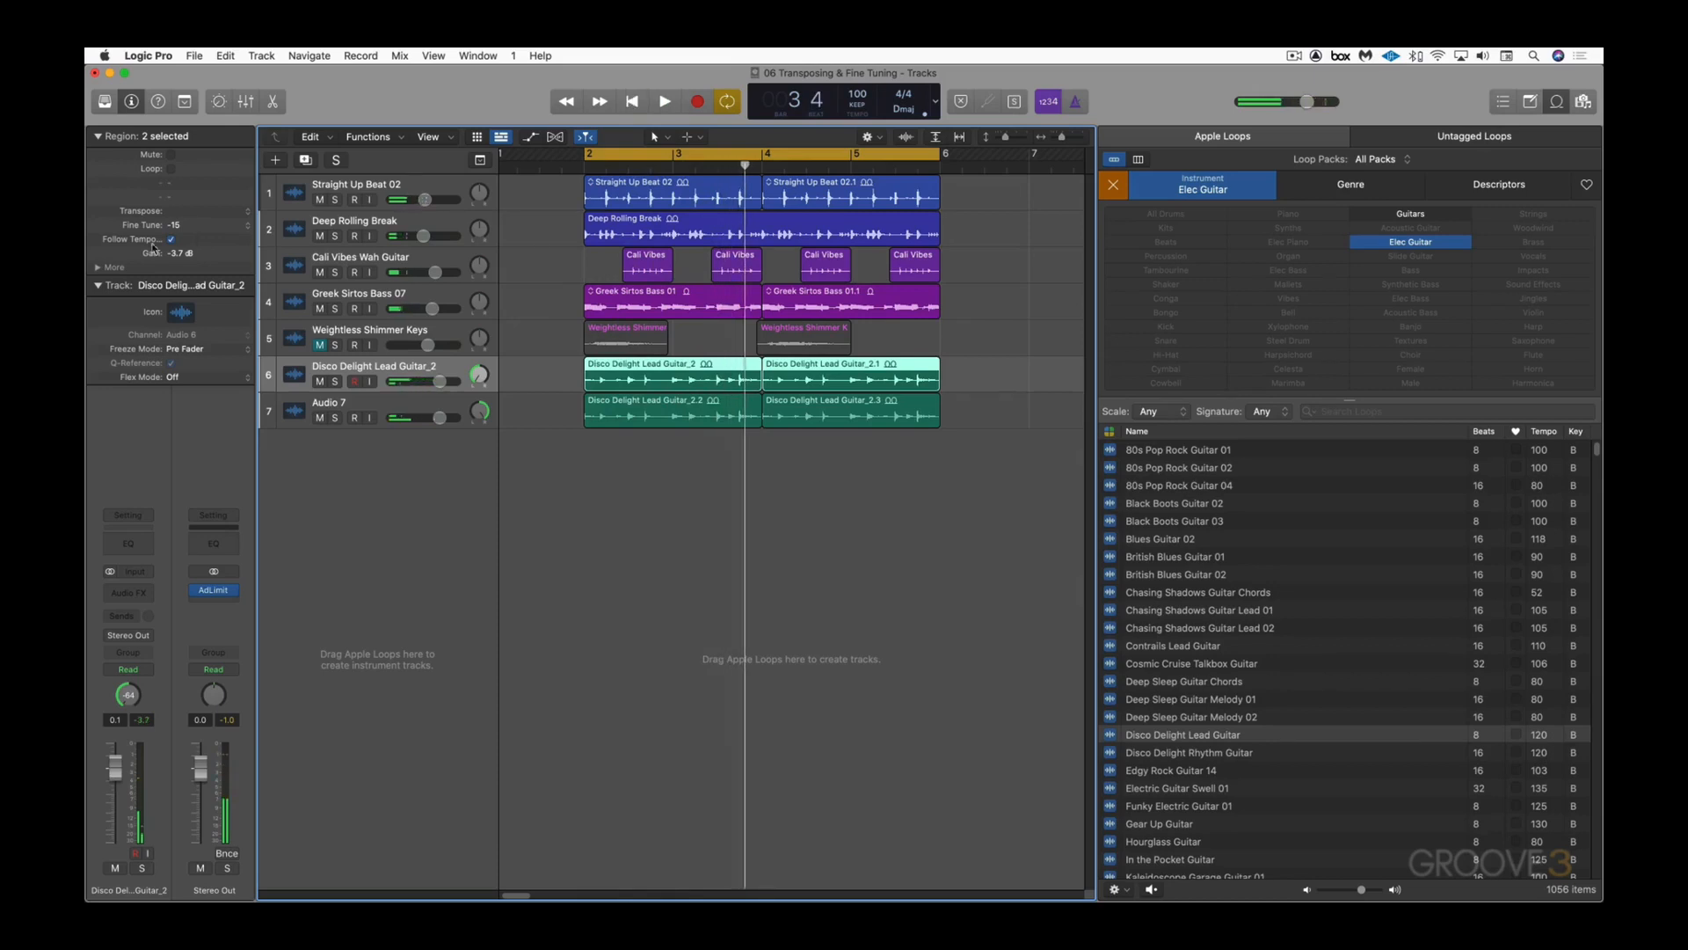
Step: Set Delay to -12 ticks for the original Disco Delight Lead Guitar track's two regions and play with both guitar tracks soloed
{"action": "left_click", "coordinate": [99, 267]}
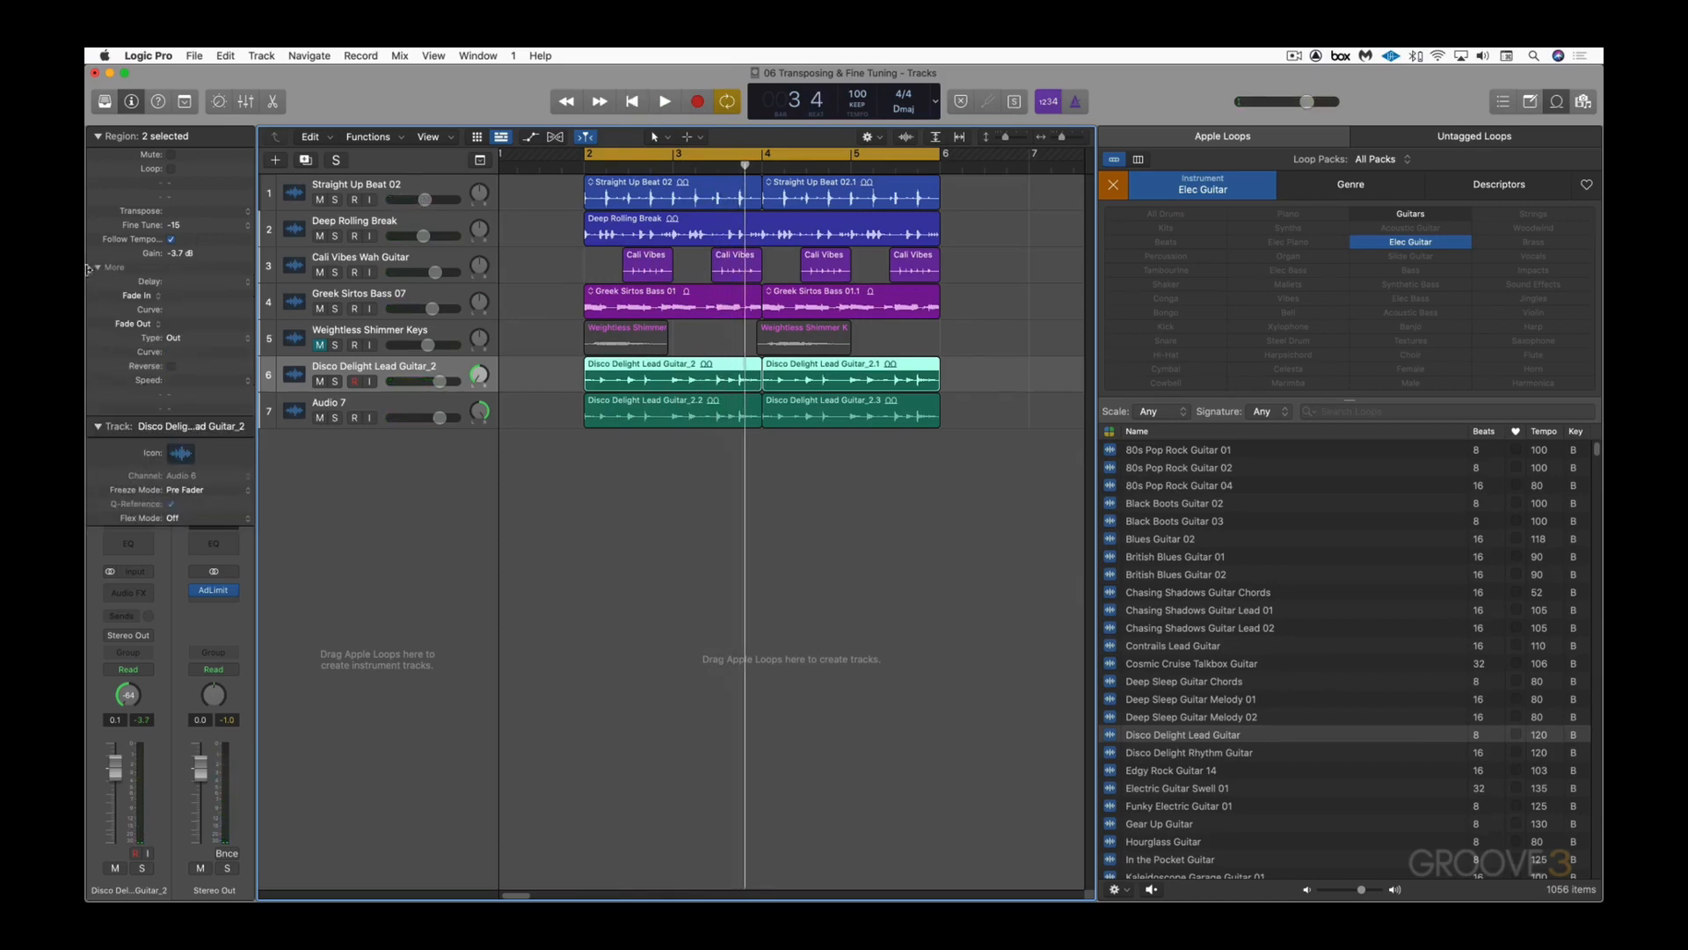
{"action": "left_click_drag", "start_coordinate": [184, 286], "coordinate": [178, 323]}
{"action": "key", "text": "space"}
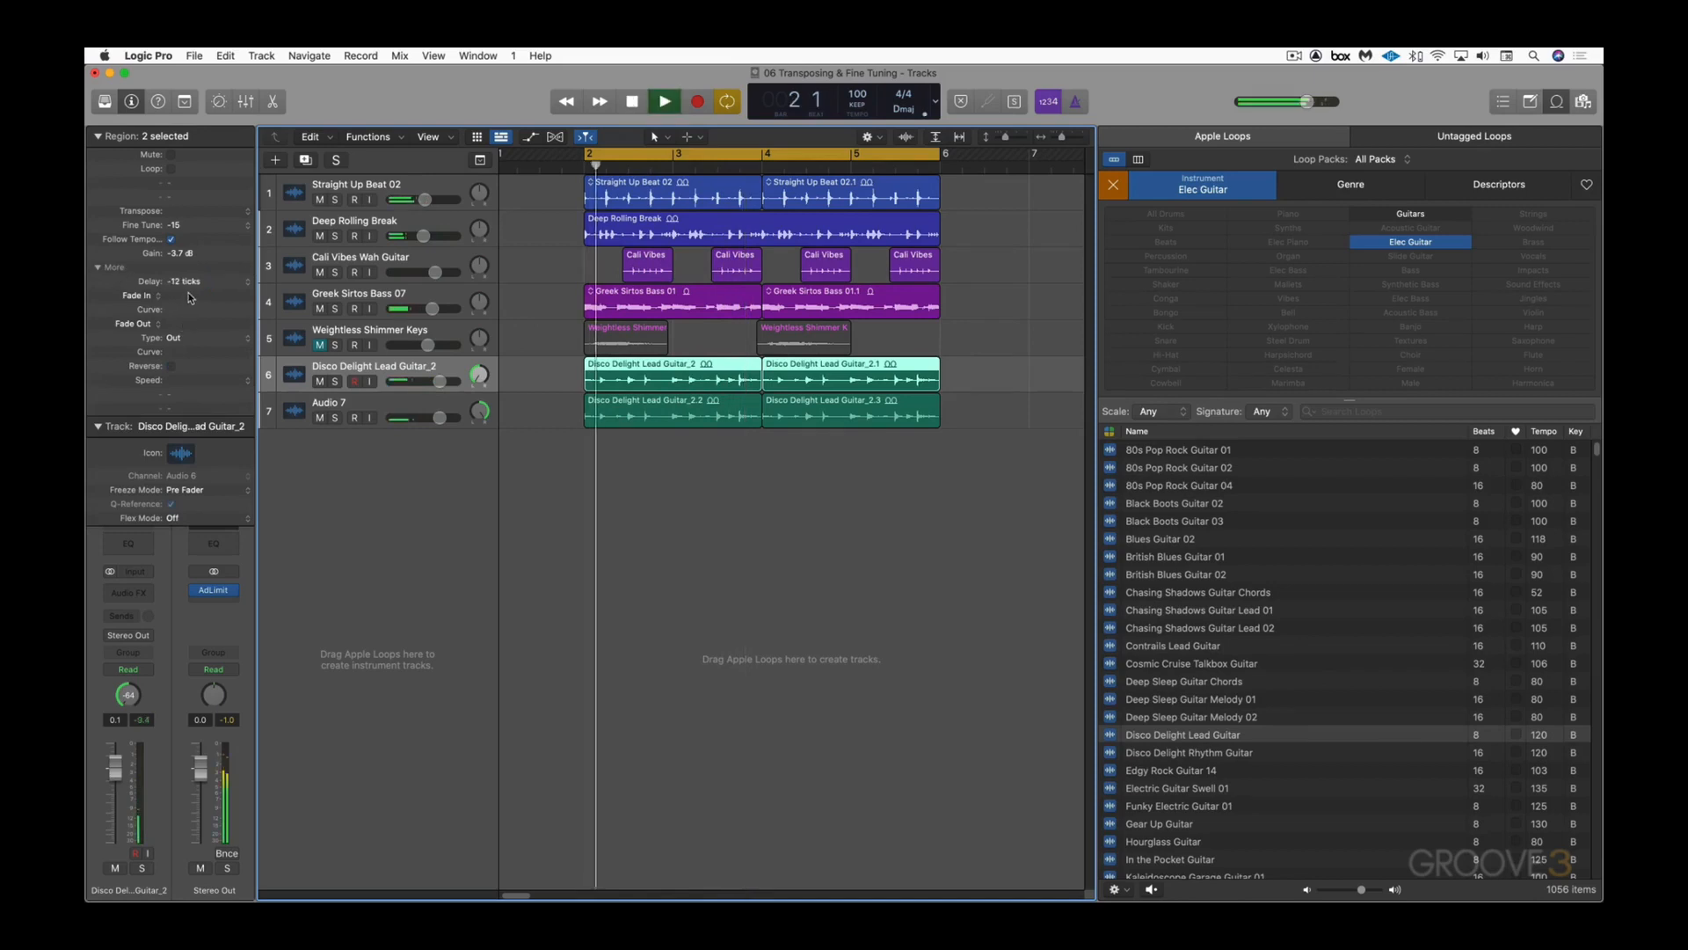
{"action": "left_click", "coordinate": [335, 381]}
{"action": "left_click", "coordinate": [335, 417]}
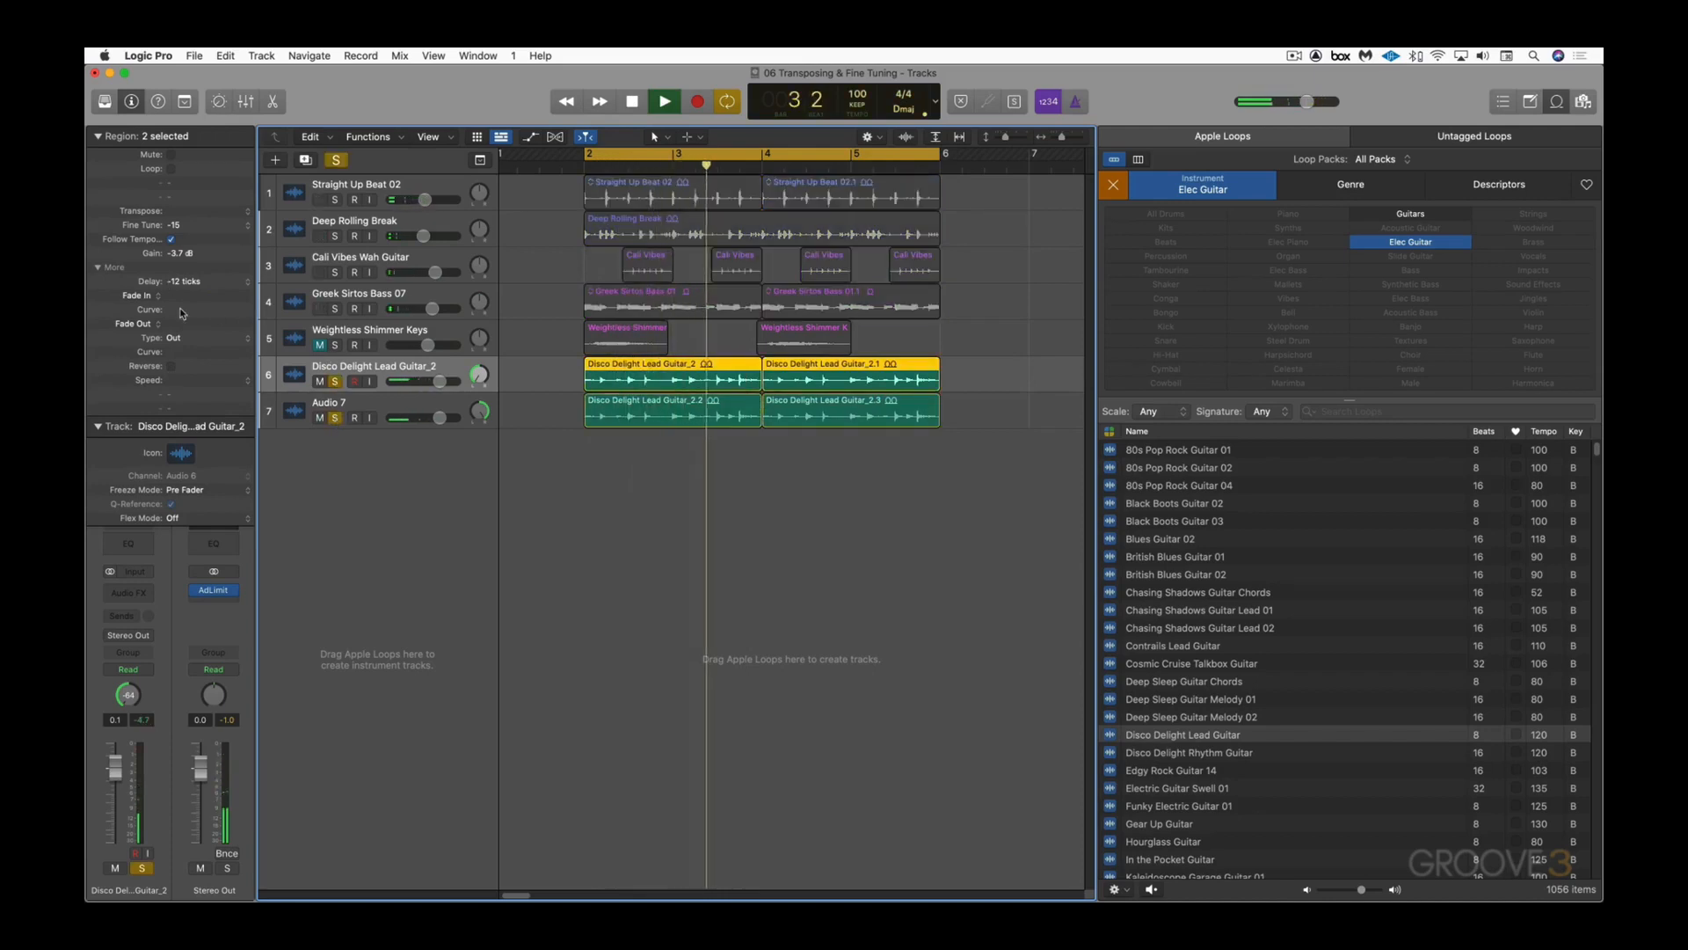
Step: Try a Delay of -43 ticks on the original guitar track's regions, play it, and reset the delay
{"action": "key", "text": "space"}
{"action": "left_click_drag", "start_coordinate": [177, 292], "coordinate": [177, 359]}
{"action": "key", "text": "space"}
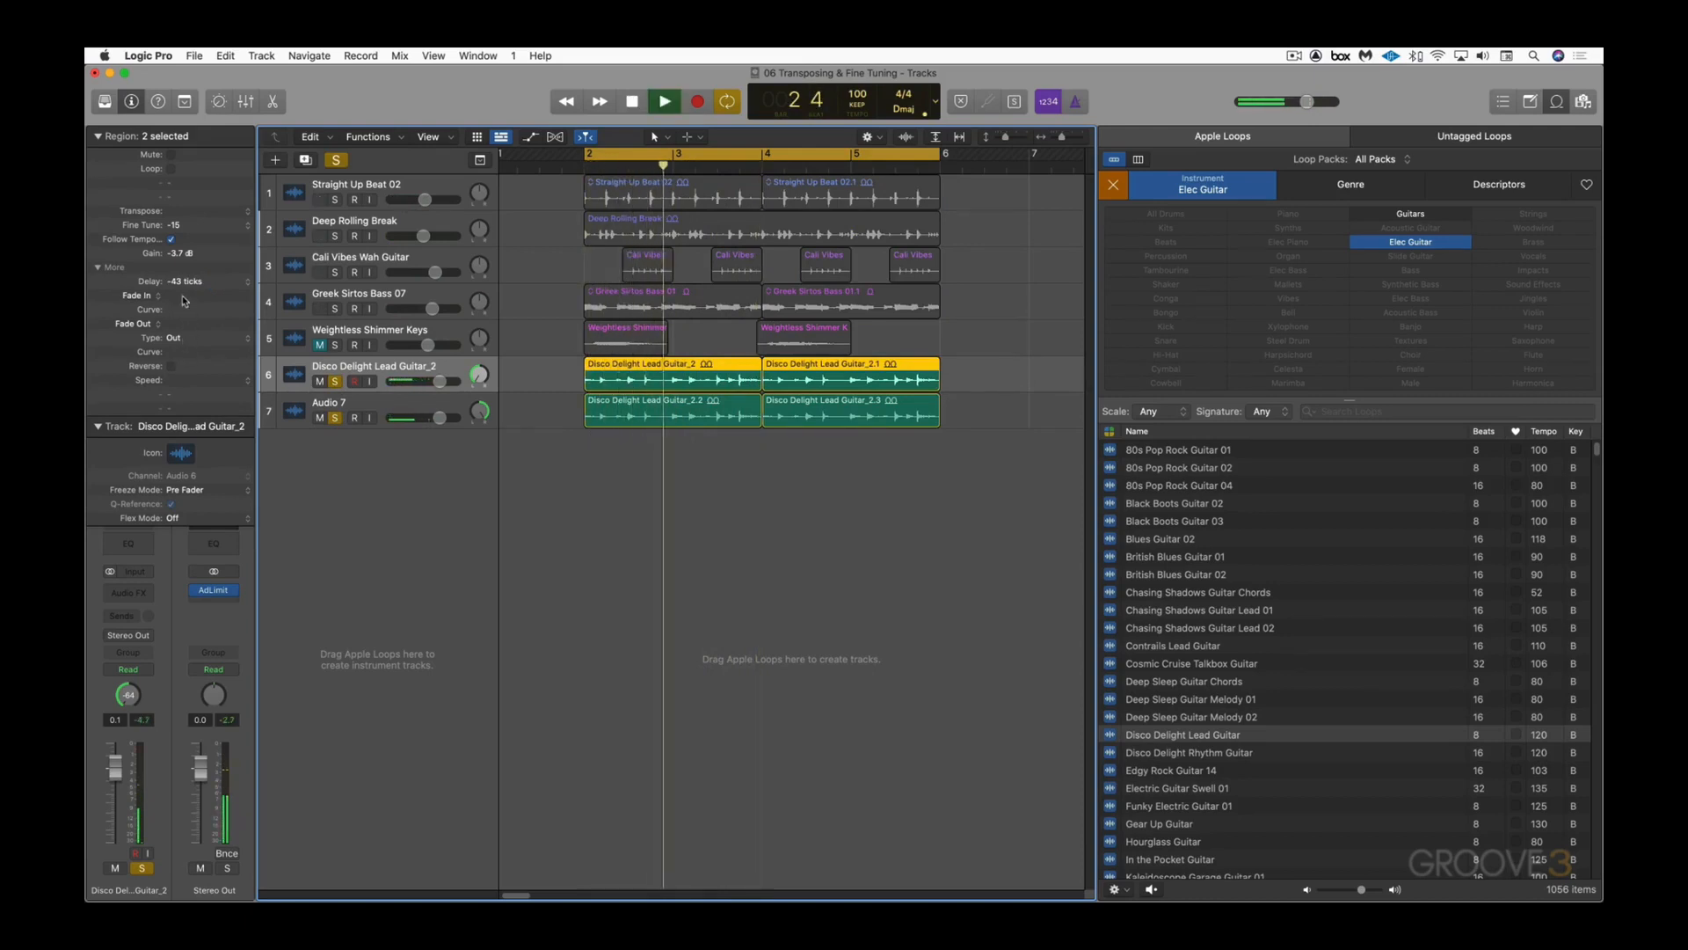
{"action": "key", "text": "space"}
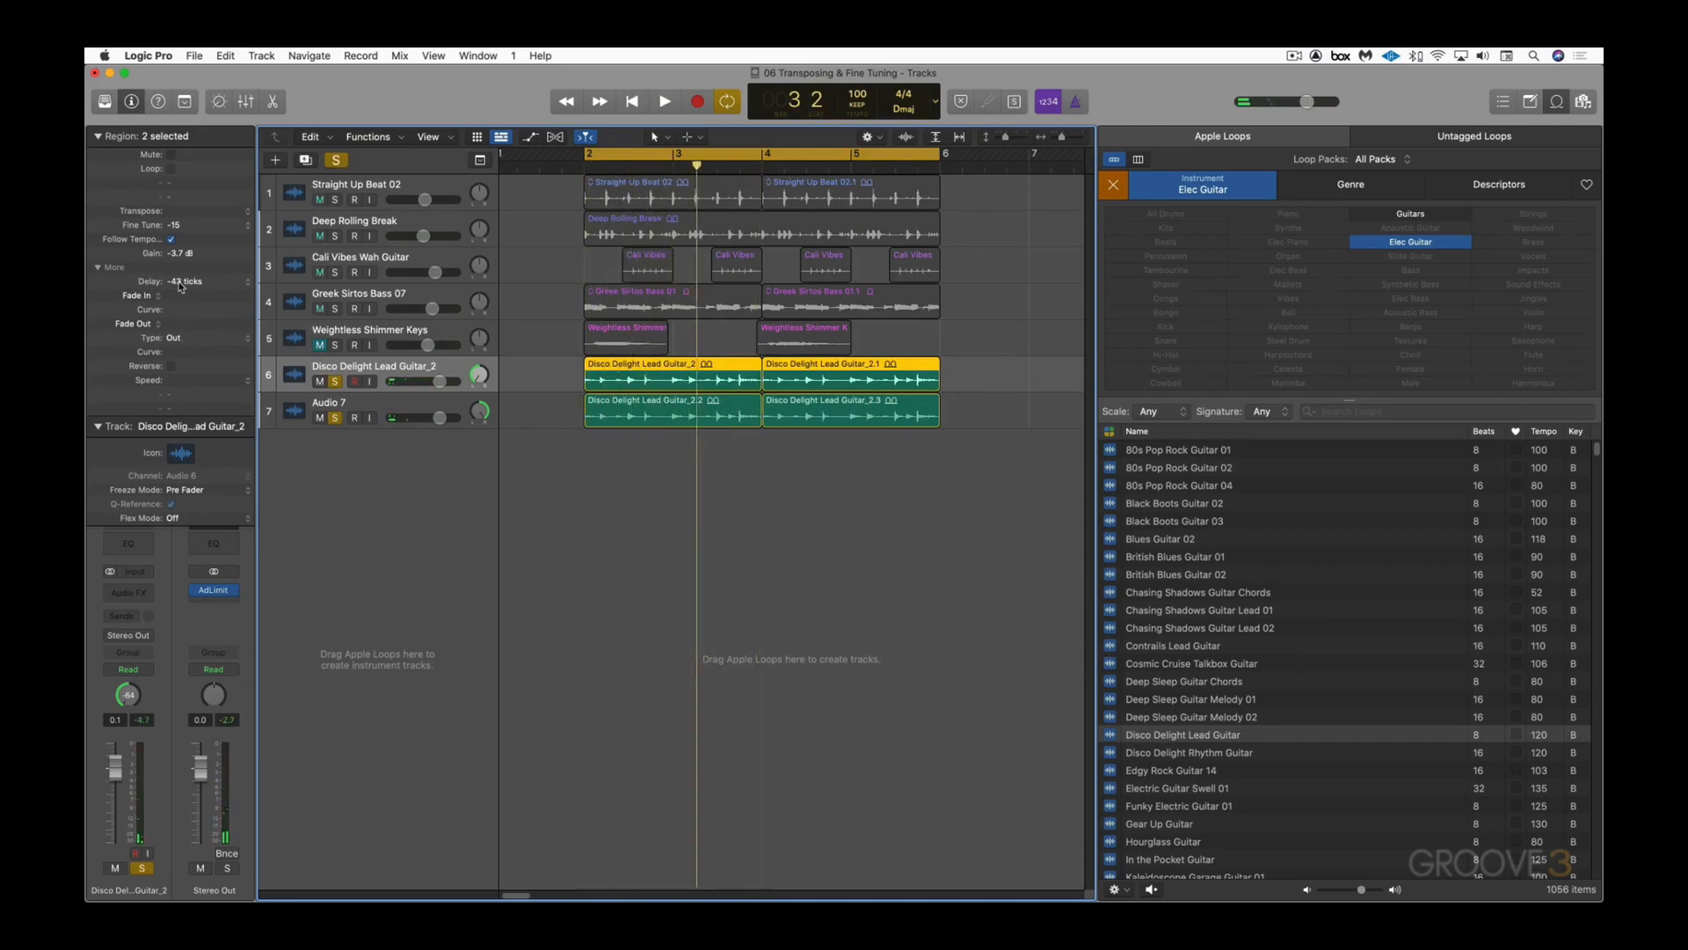
{"action": "left_click", "coordinate": [179, 281], "text": "alt"}
Step: Set Fine Tune to -4 and Delay to +17 ticks for the two Audio 7 regions, and play them with both guitar tracks unsoloed
{"action": "left_click_drag", "start_coordinate": [814, 459], "coordinate": [711, 419]}
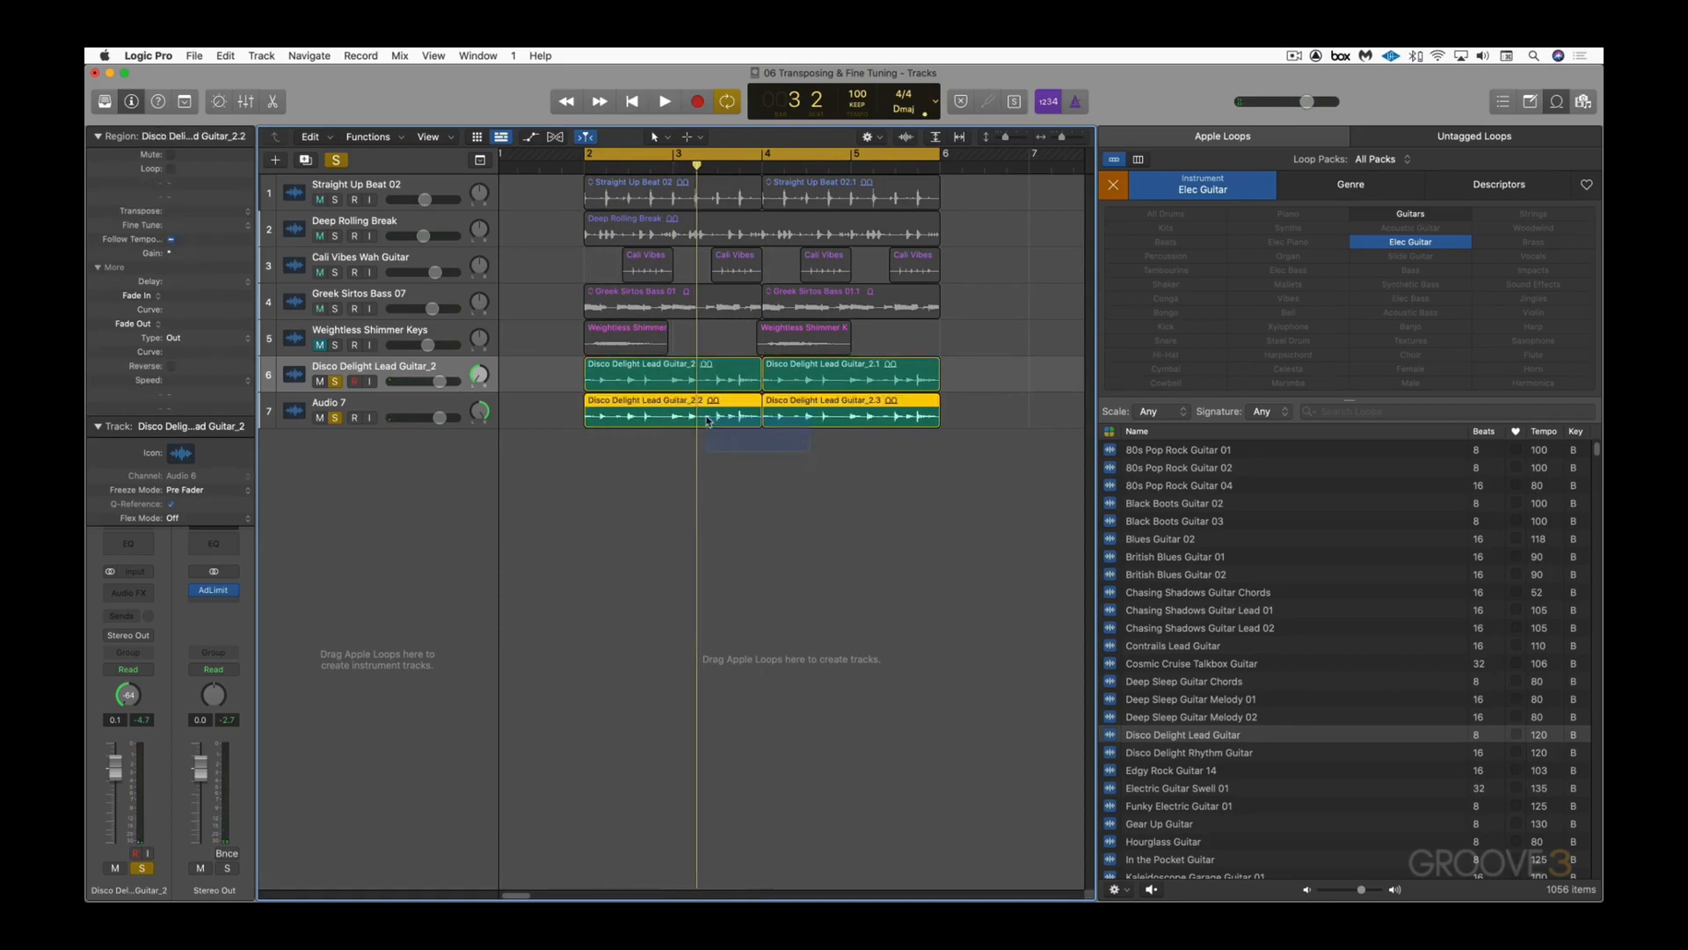
{"action": "left_click_drag", "start_coordinate": [187, 284], "coordinate": [181, 238]}
{"action": "left_click", "coordinate": [614, 378]}
{"action": "left_click_drag", "start_coordinate": [805, 475], "coordinate": [714, 424]}
{"action": "key", "text": "space"}
{"action": "left_click", "coordinate": [334, 382]}
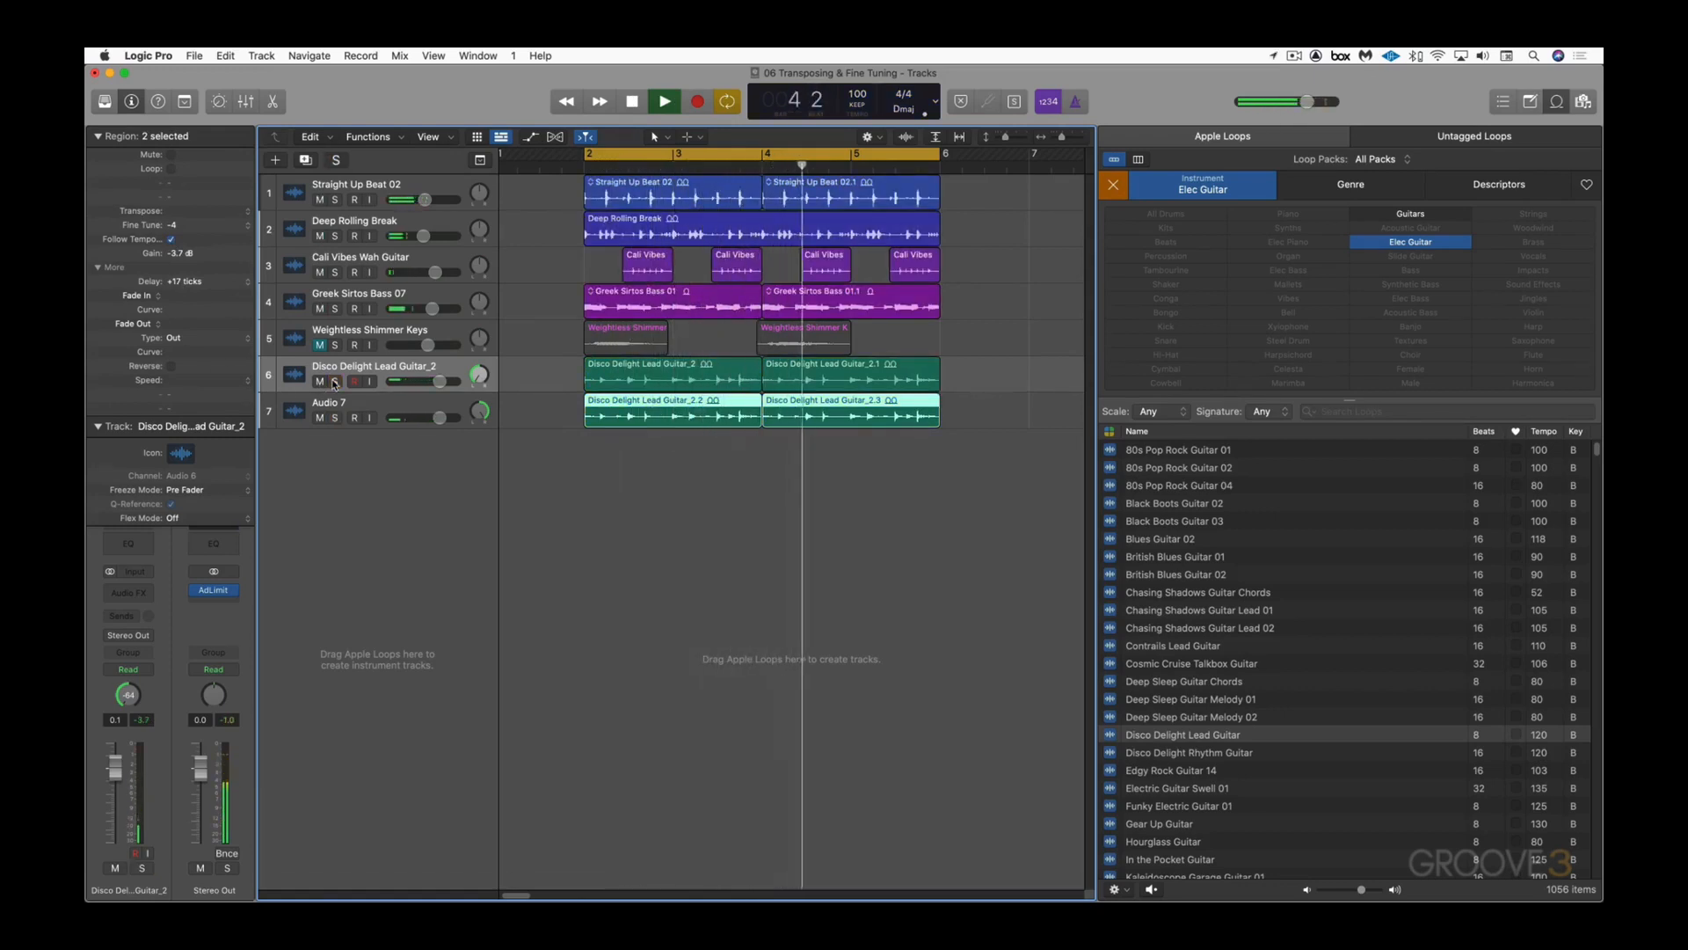
{"action": "key", "text": "space"}
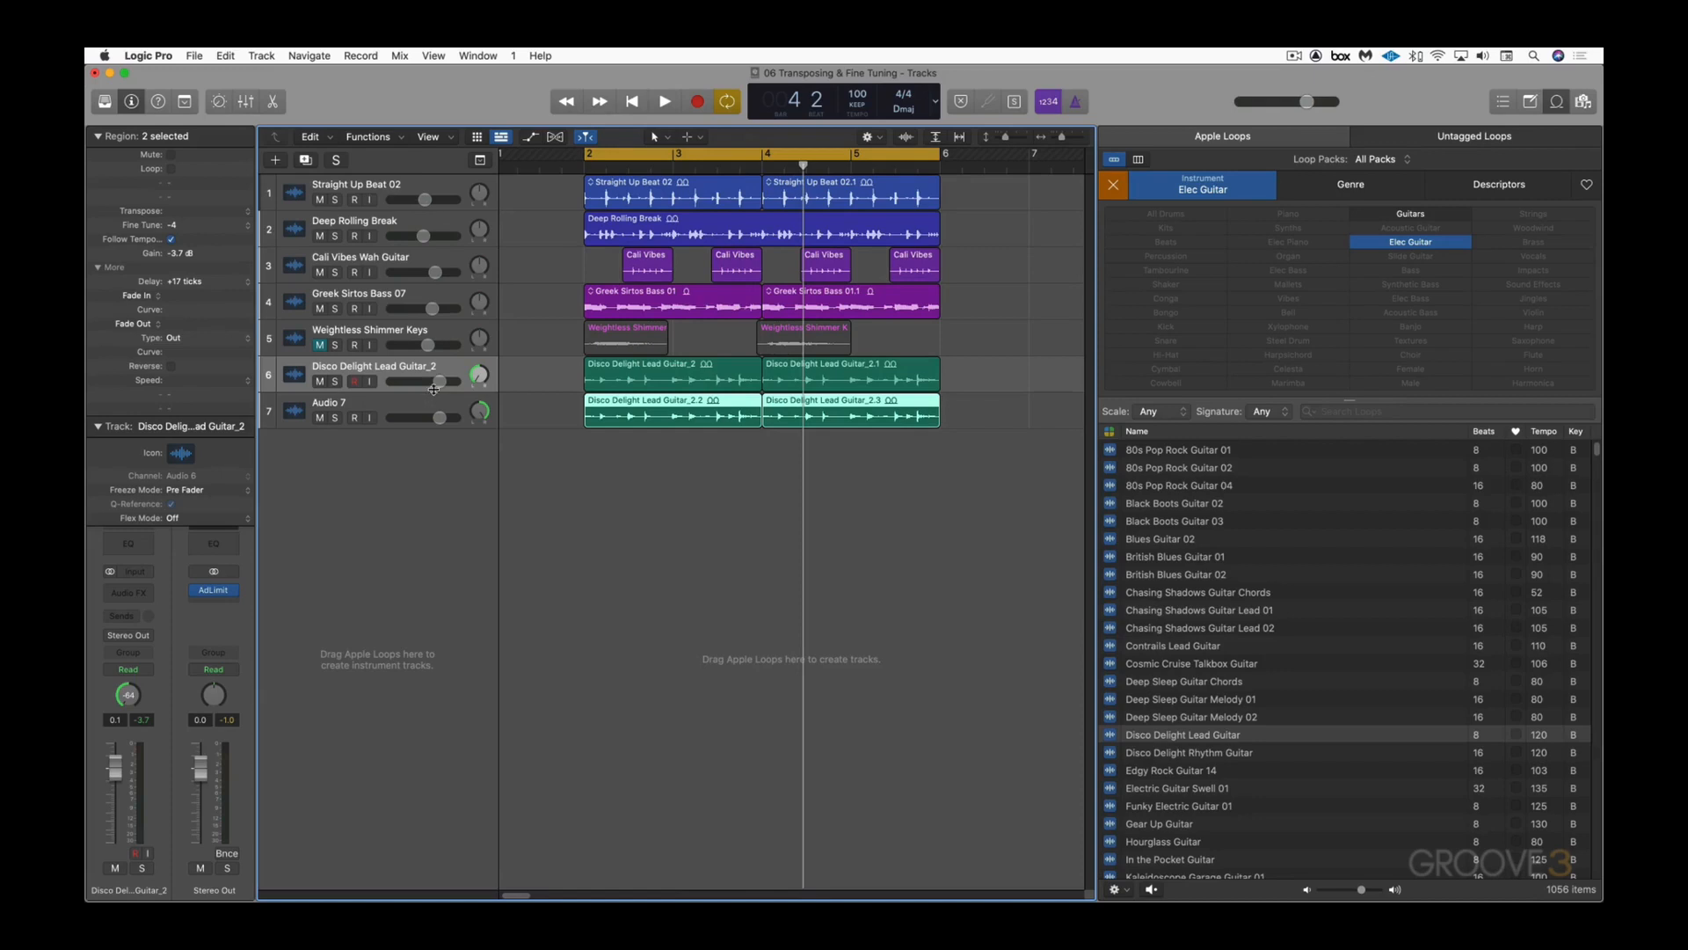
Step: In the Mixer, add a Bus 1 send to both guitar channels together and raise the send levels
{"action": "key", "text": "x"}
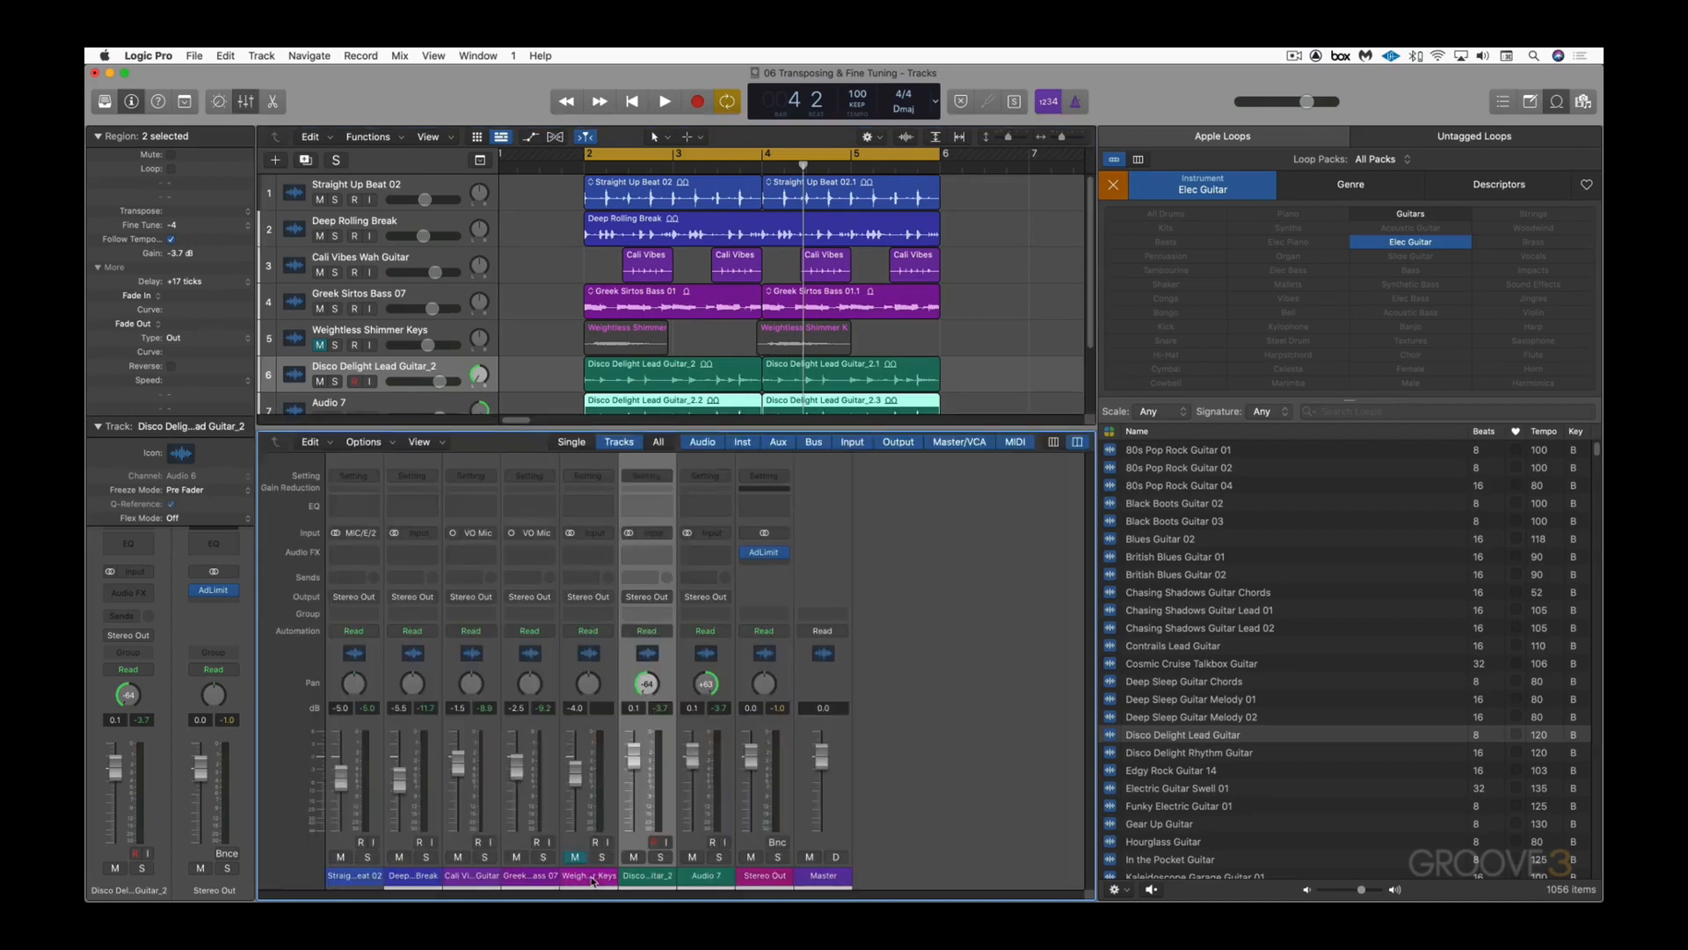
{"action": "left_click", "coordinate": [708, 876], "text": "shift"}
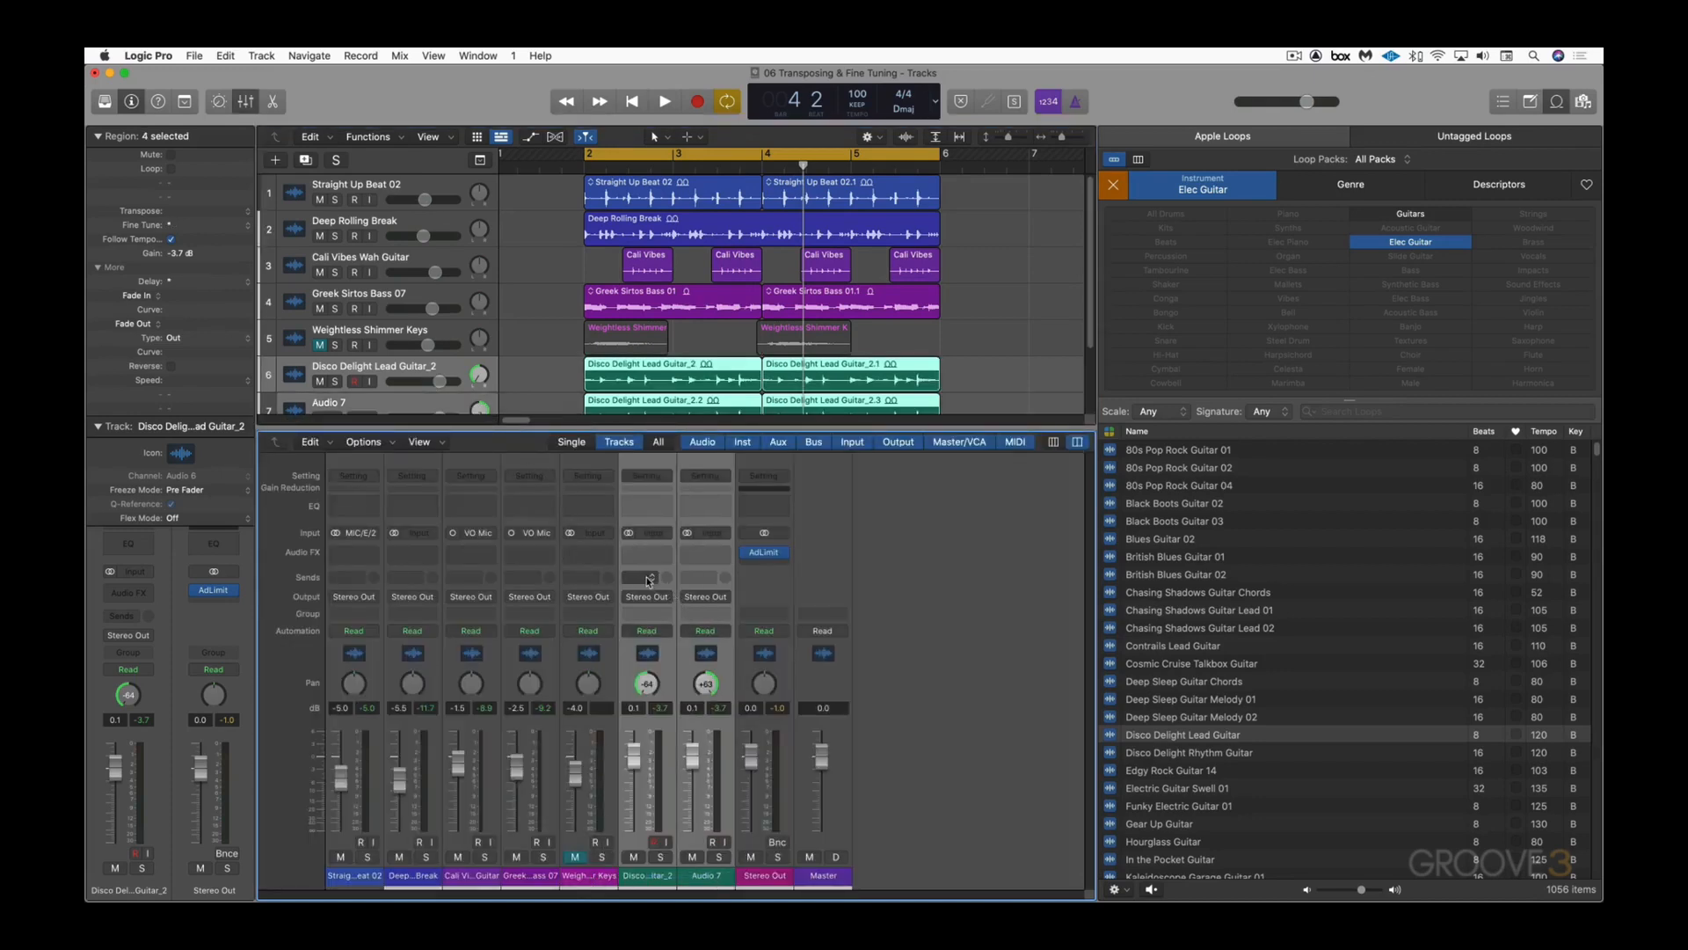
{"action": "left_click", "coordinate": [647, 577]}
{"action": "mouse_move", "coordinate": [655, 597]}
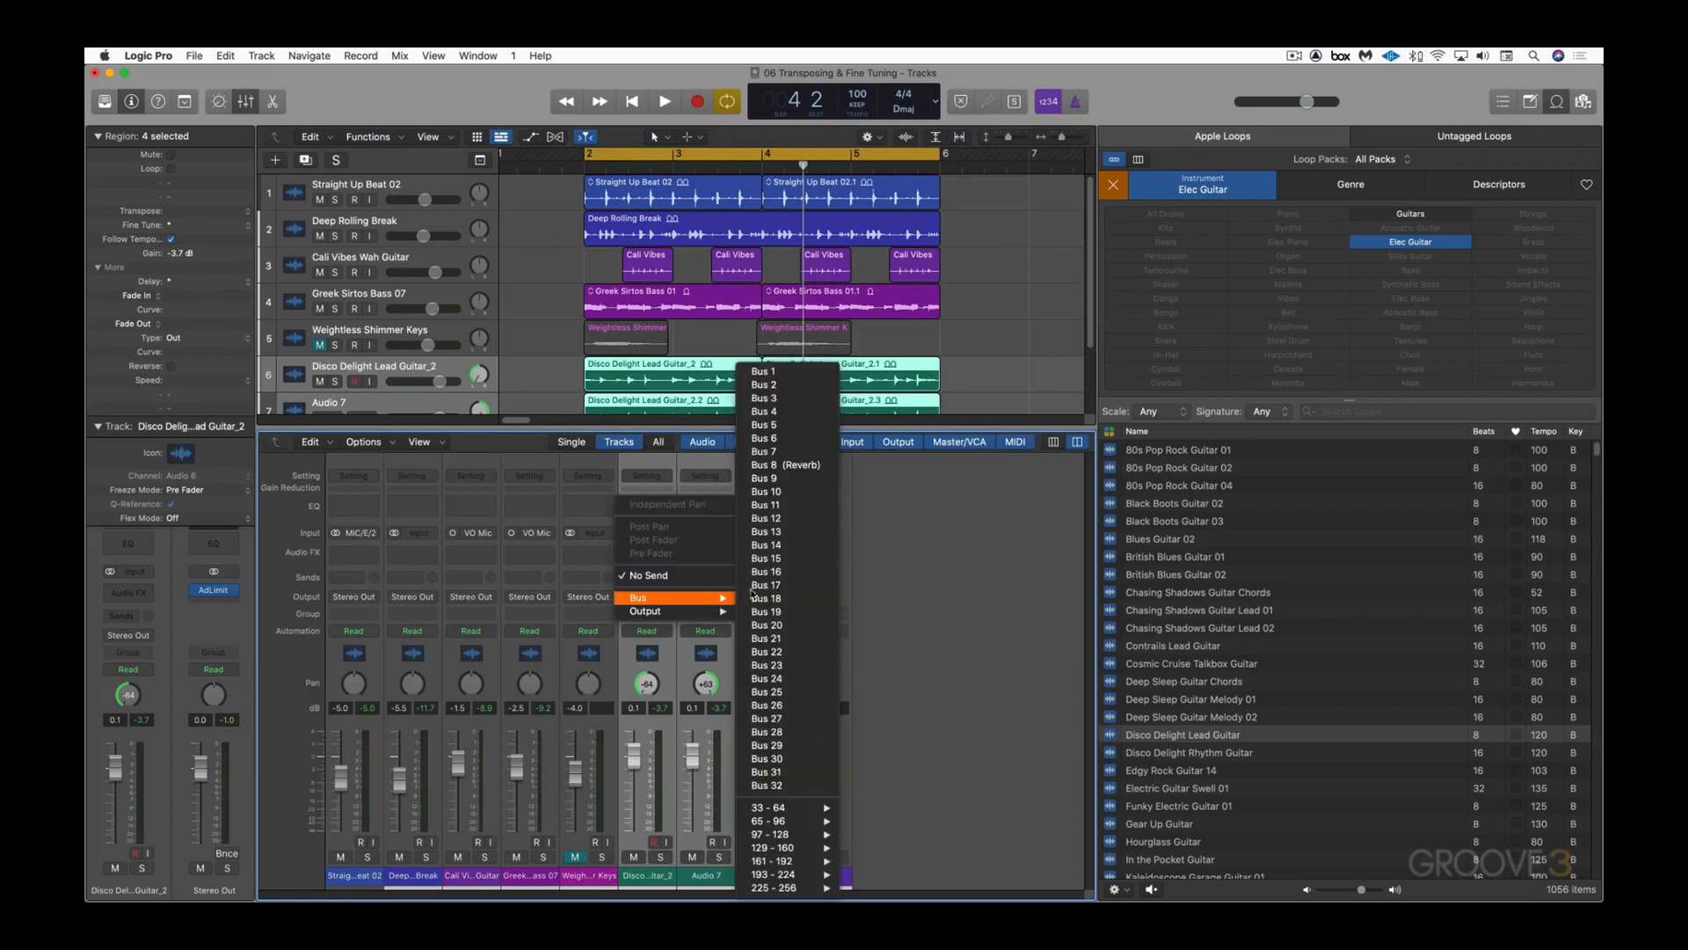
{"action": "left_click", "coordinate": [756, 372]}
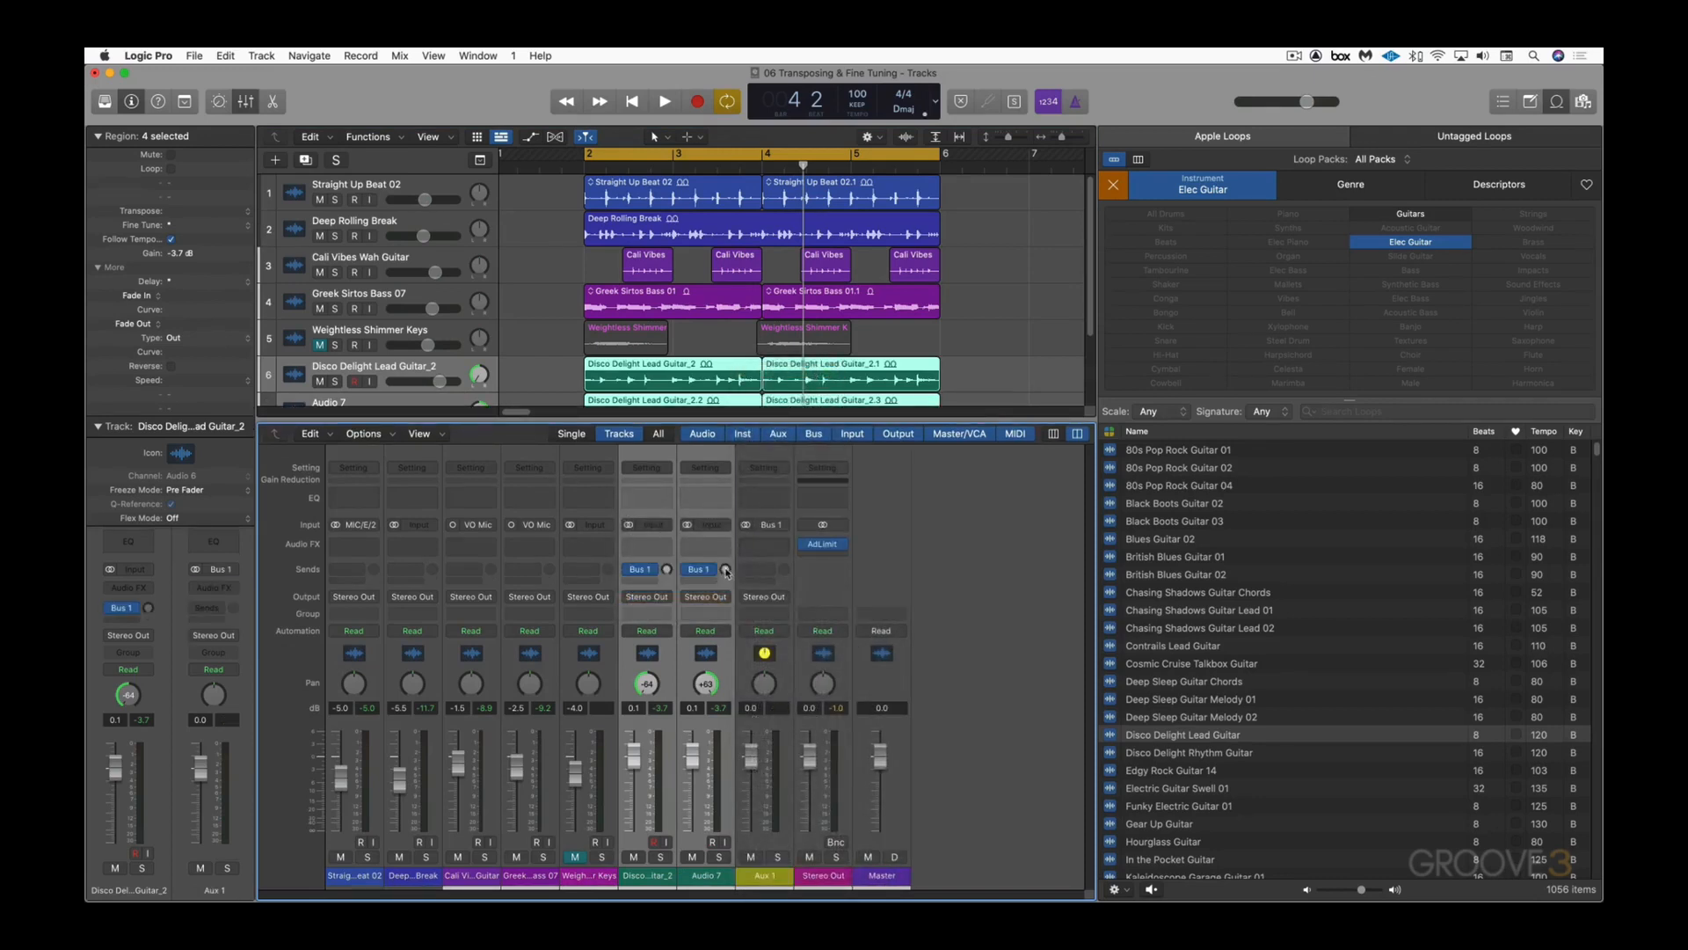
{"action": "left_click_drag", "start_coordinate": [726, 569], "coordinate": [725, 598]}
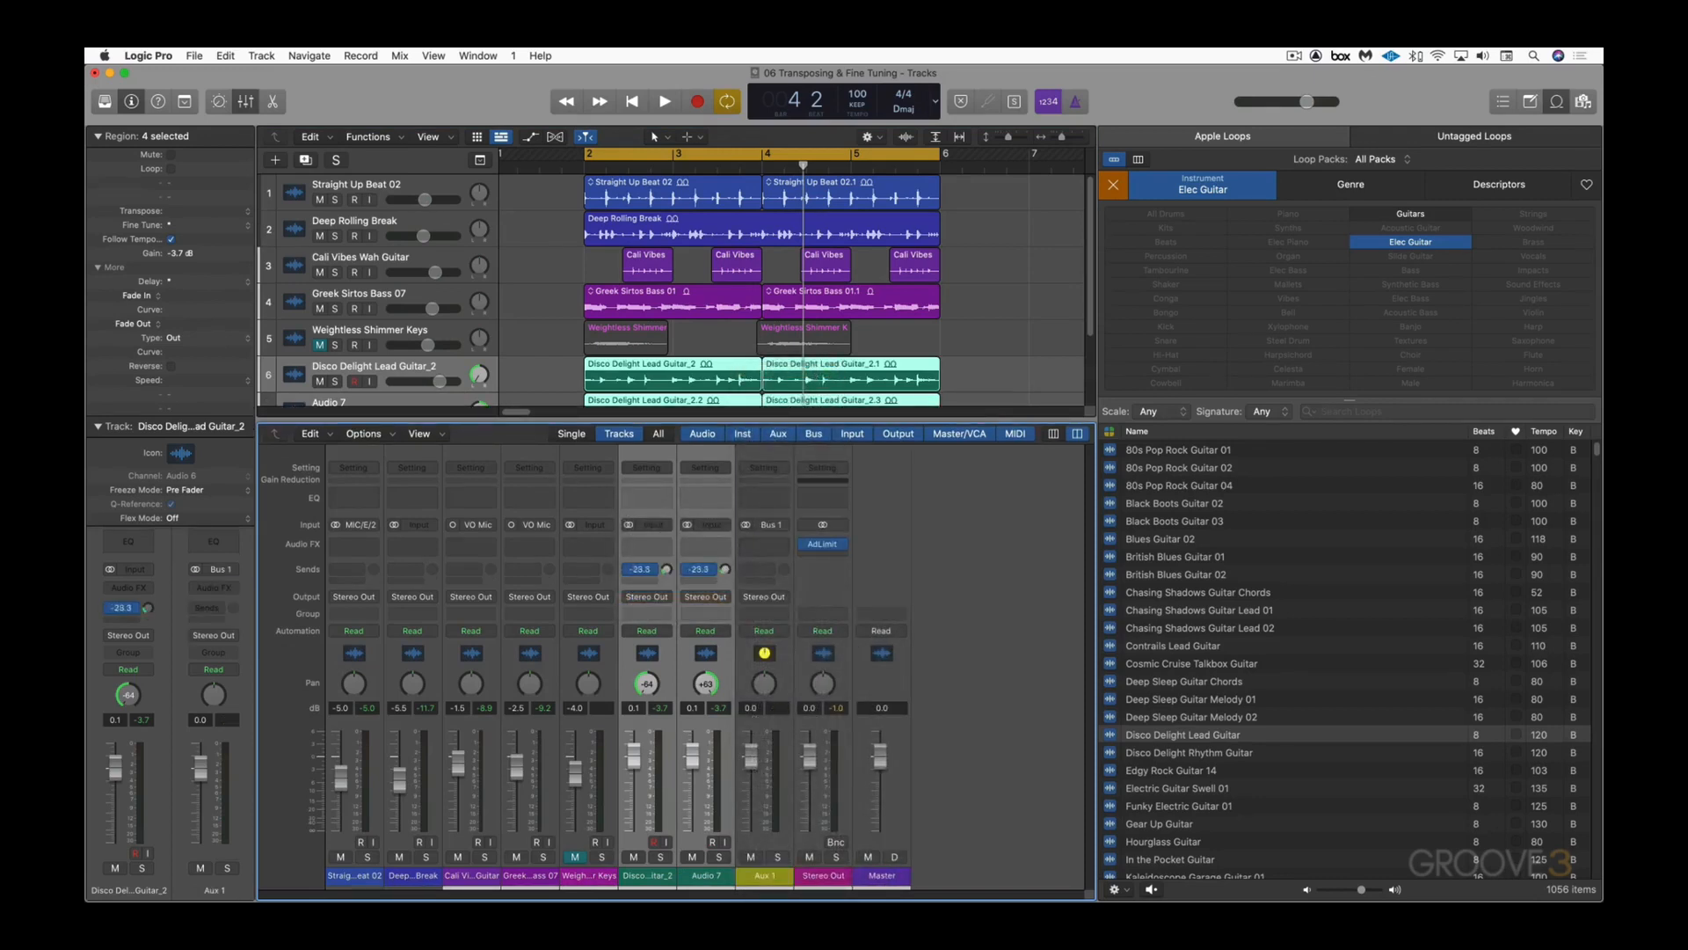
Step: Insert a stereo ChromaVerb on Aux 1 and load its Dirty Chamber preset
{"action": "left_click", "coordinate": [784, 547]}
{"action": "mouse_move", "coordinate": [774, 578]}
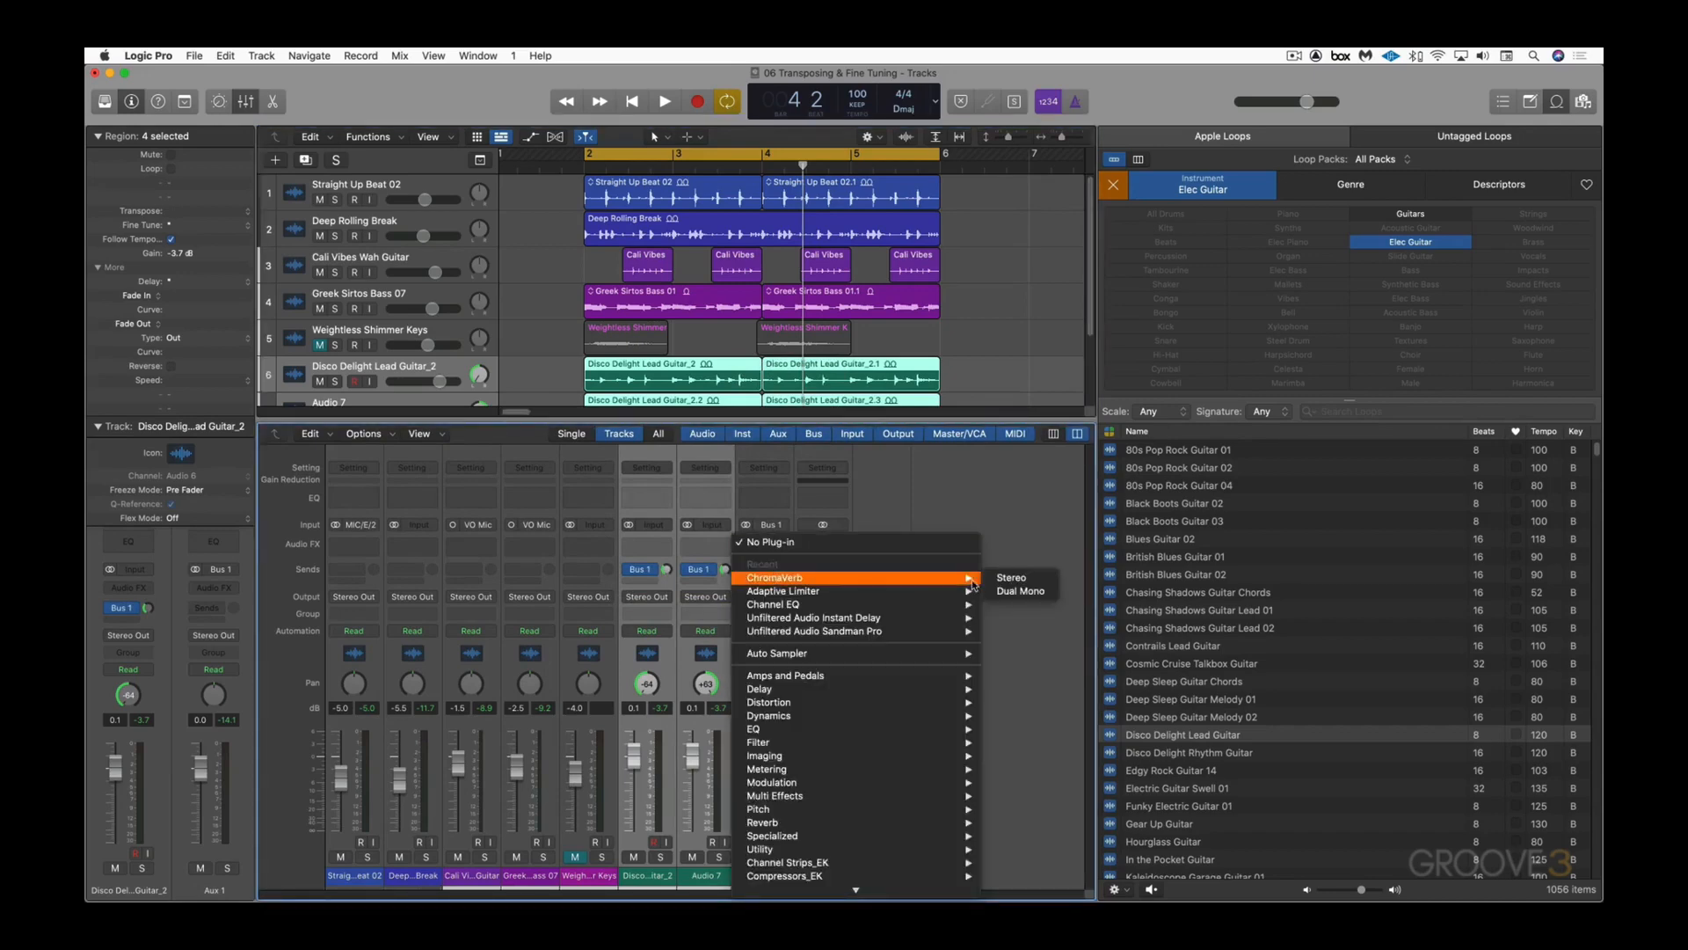
{"action": "left_click", "coordinate": [1012, 578]}
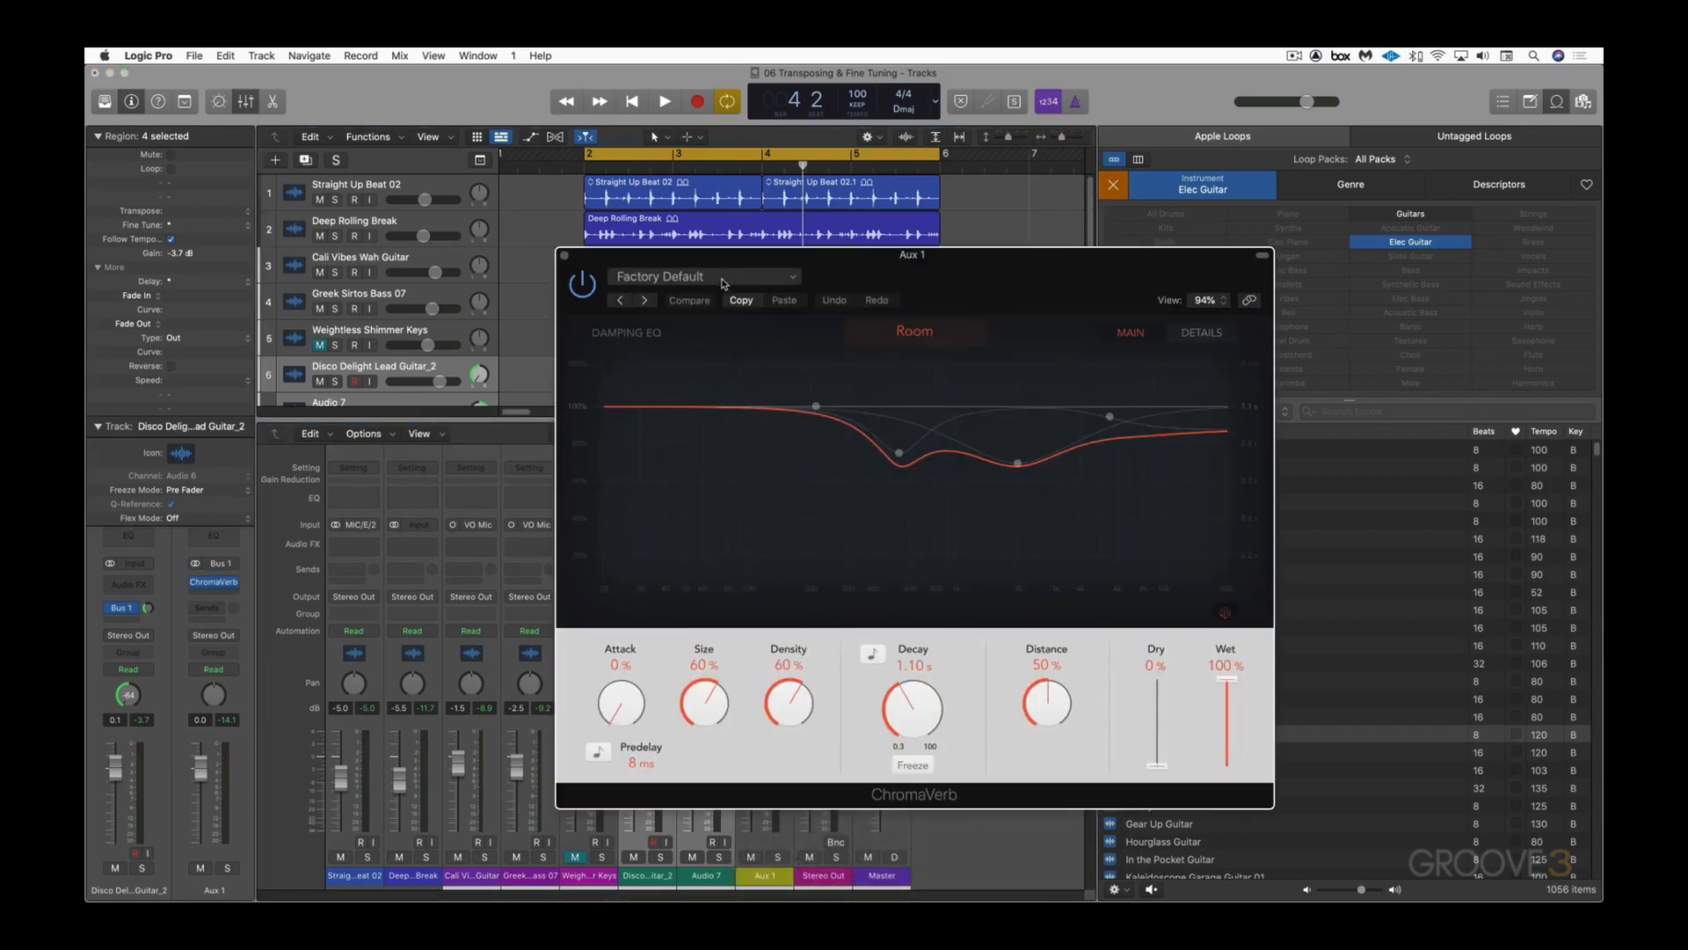
{"action": "left_click", "coordinate": [723, 283]}
{"action": "mouse_move", "coordinate": [709, 693]}
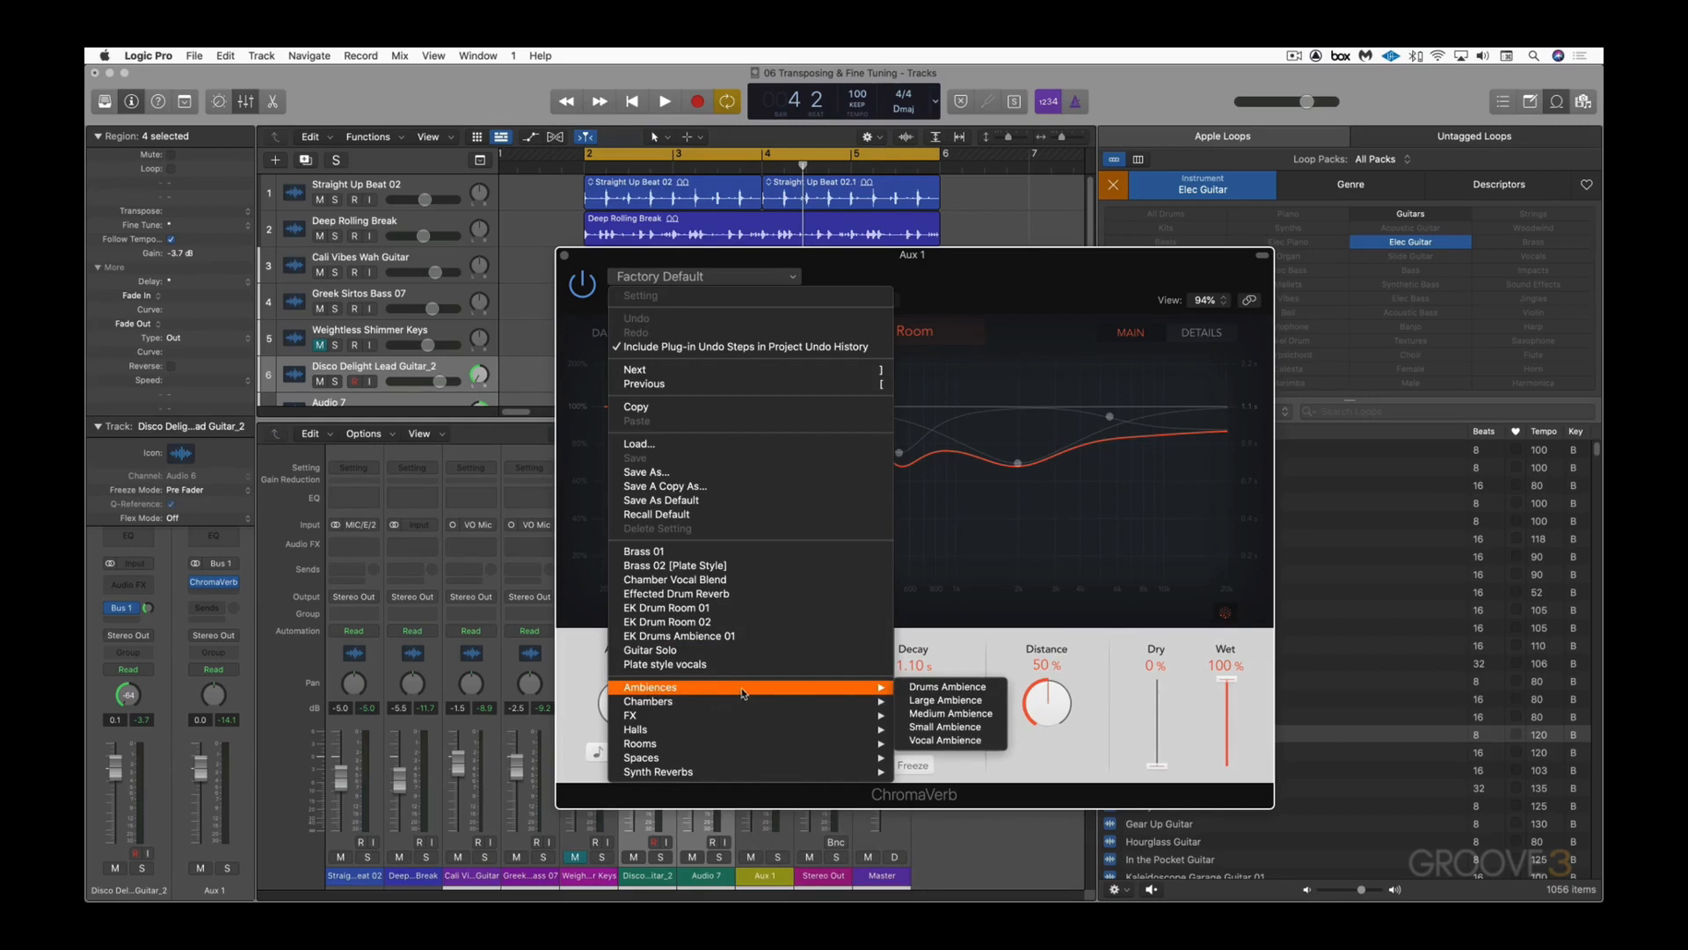
{"action": "mouse_move", "coordinate": [806, 702]}
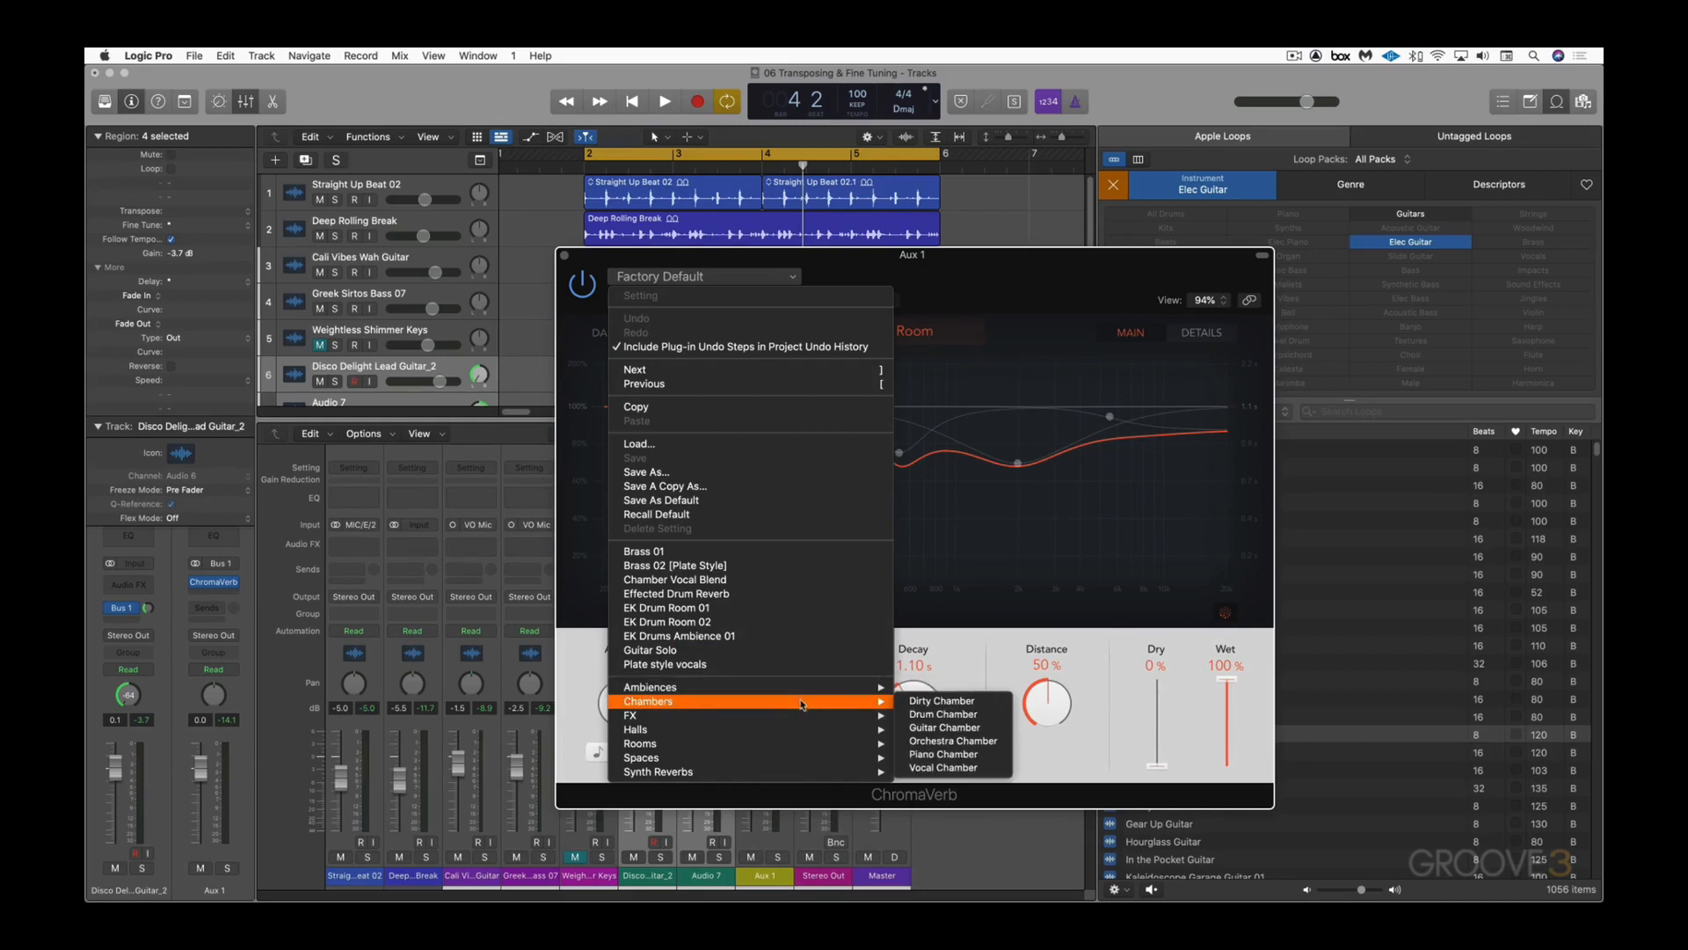
{"action": "left_click", "coordinate": [917, 705]}
Step: Set the ChromaVerb decay to 2.70 s during playback and close the plug-in window
{"action": "key", "text": "space"}
{"action": "left_click_drag", "start_coordinate": [914, 708], "coordinate": [910, 689]}
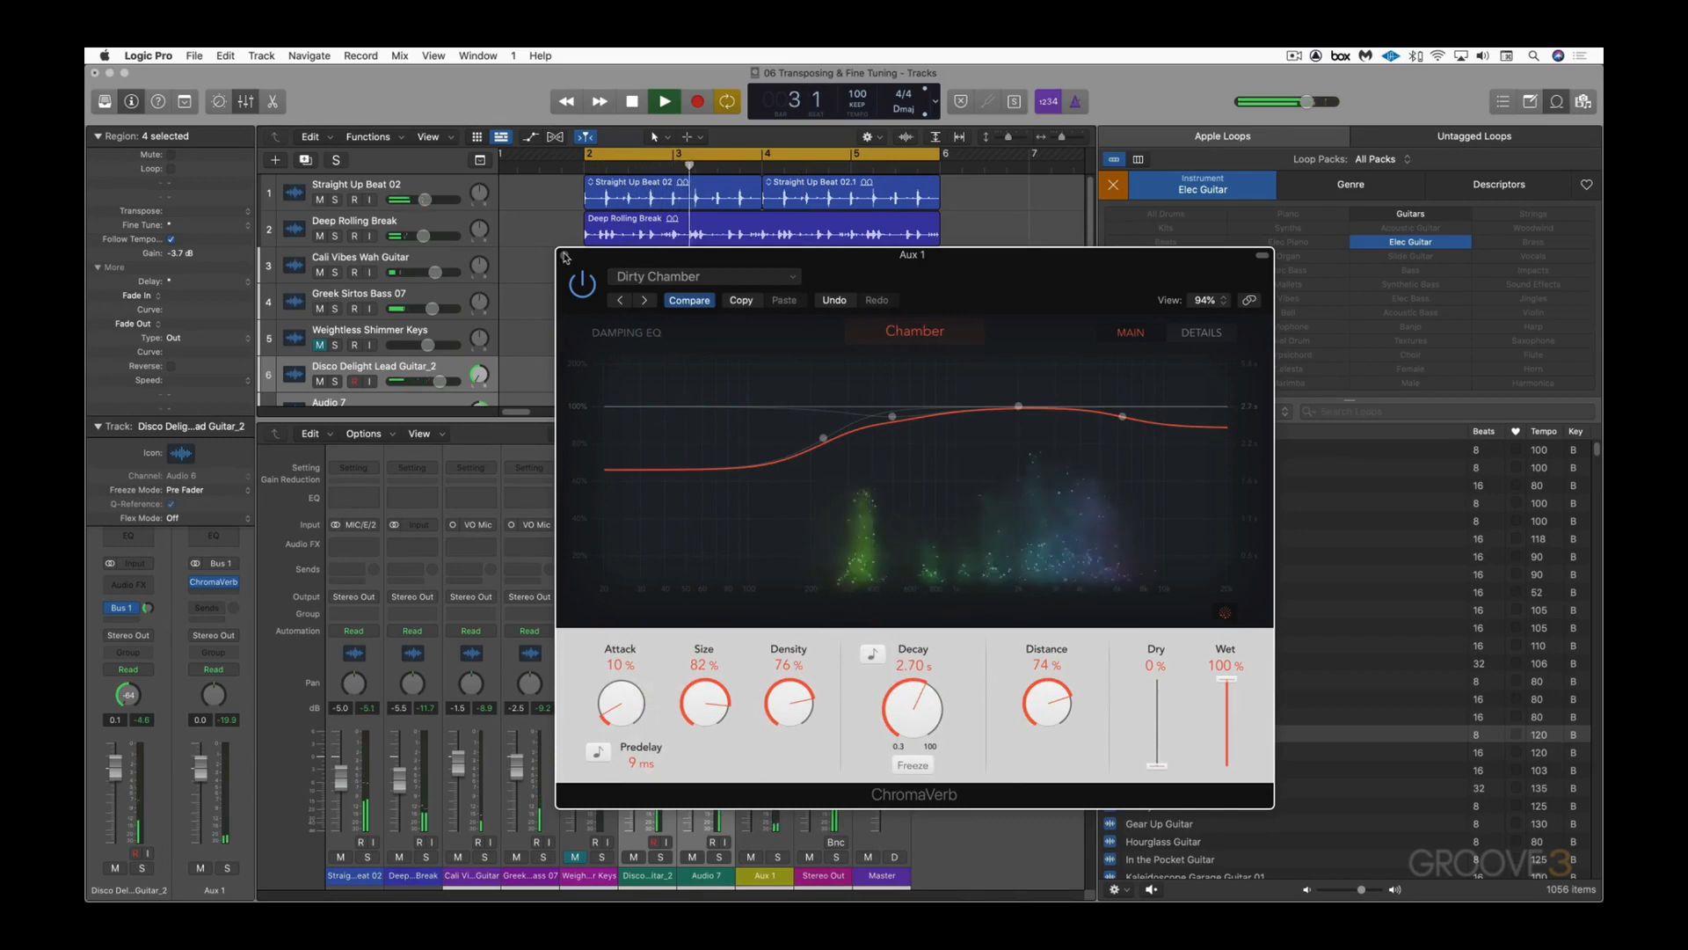
{"action": "key", "text": "super+w"}
Step: Balance the guitars' reverb: set the Bus 1 sends to about -9 dB, the guitar faders to -3.3 dB, and lower the Aux 1 fader slightly
{"action": "left_click_drag", "start_coordinate": [725, 570], "coordinate": [725, 563]}
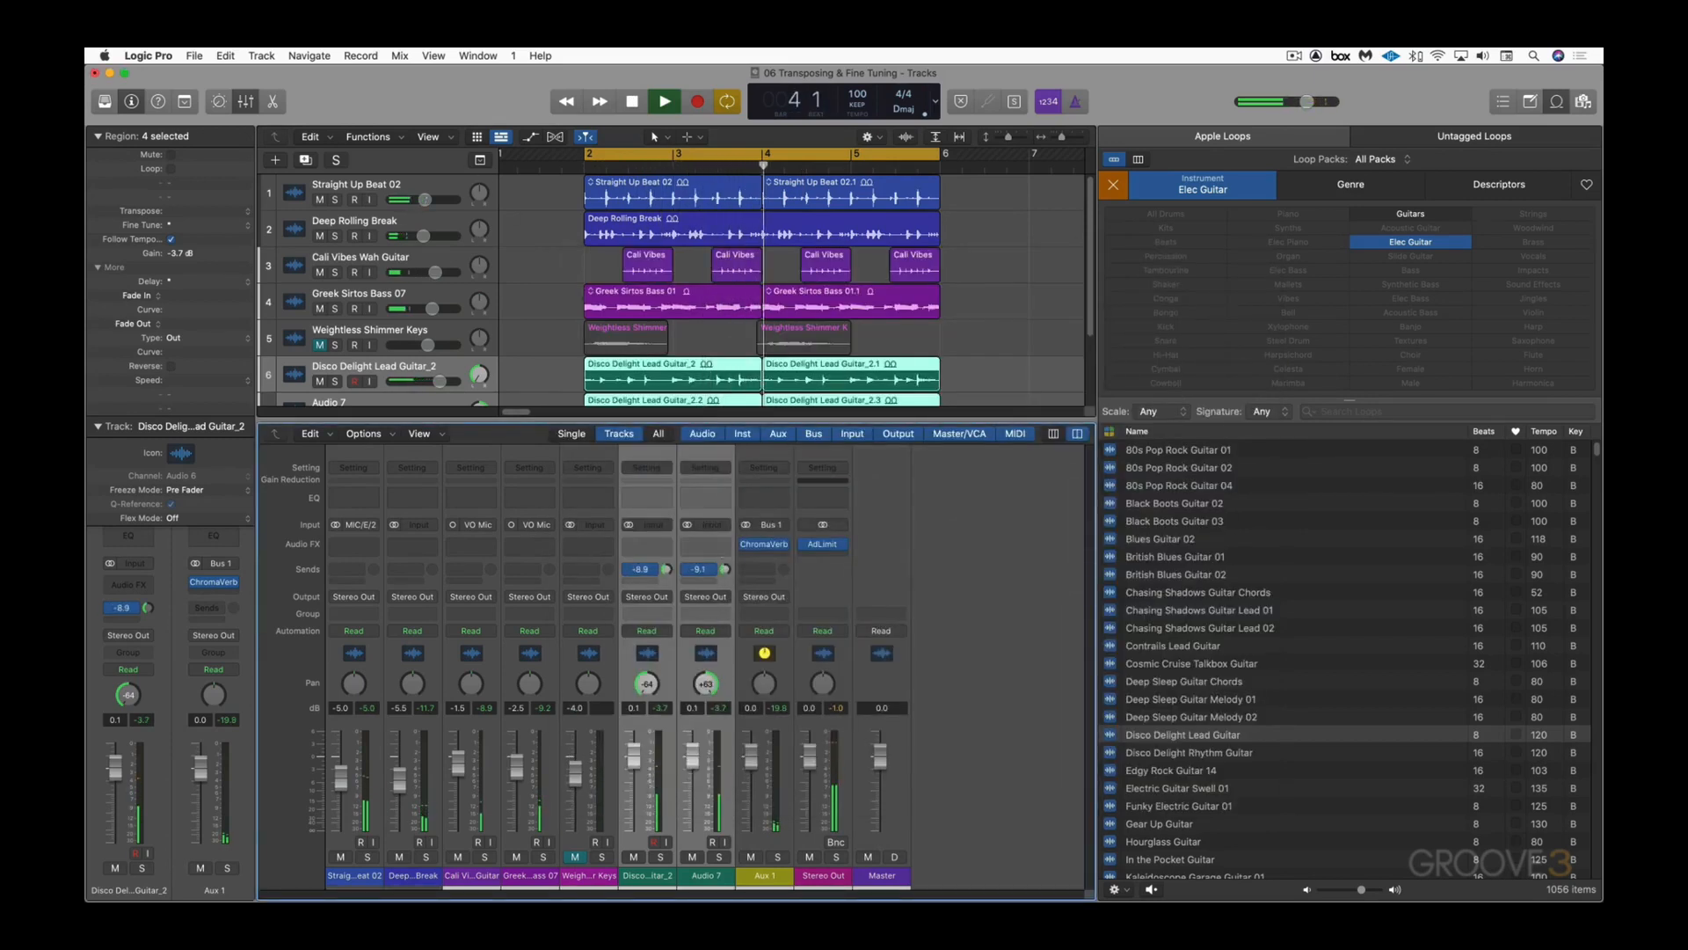
{"action": "left_click_drag", "start_coordinate": [693, 755], "coordinate": [692, 768]}
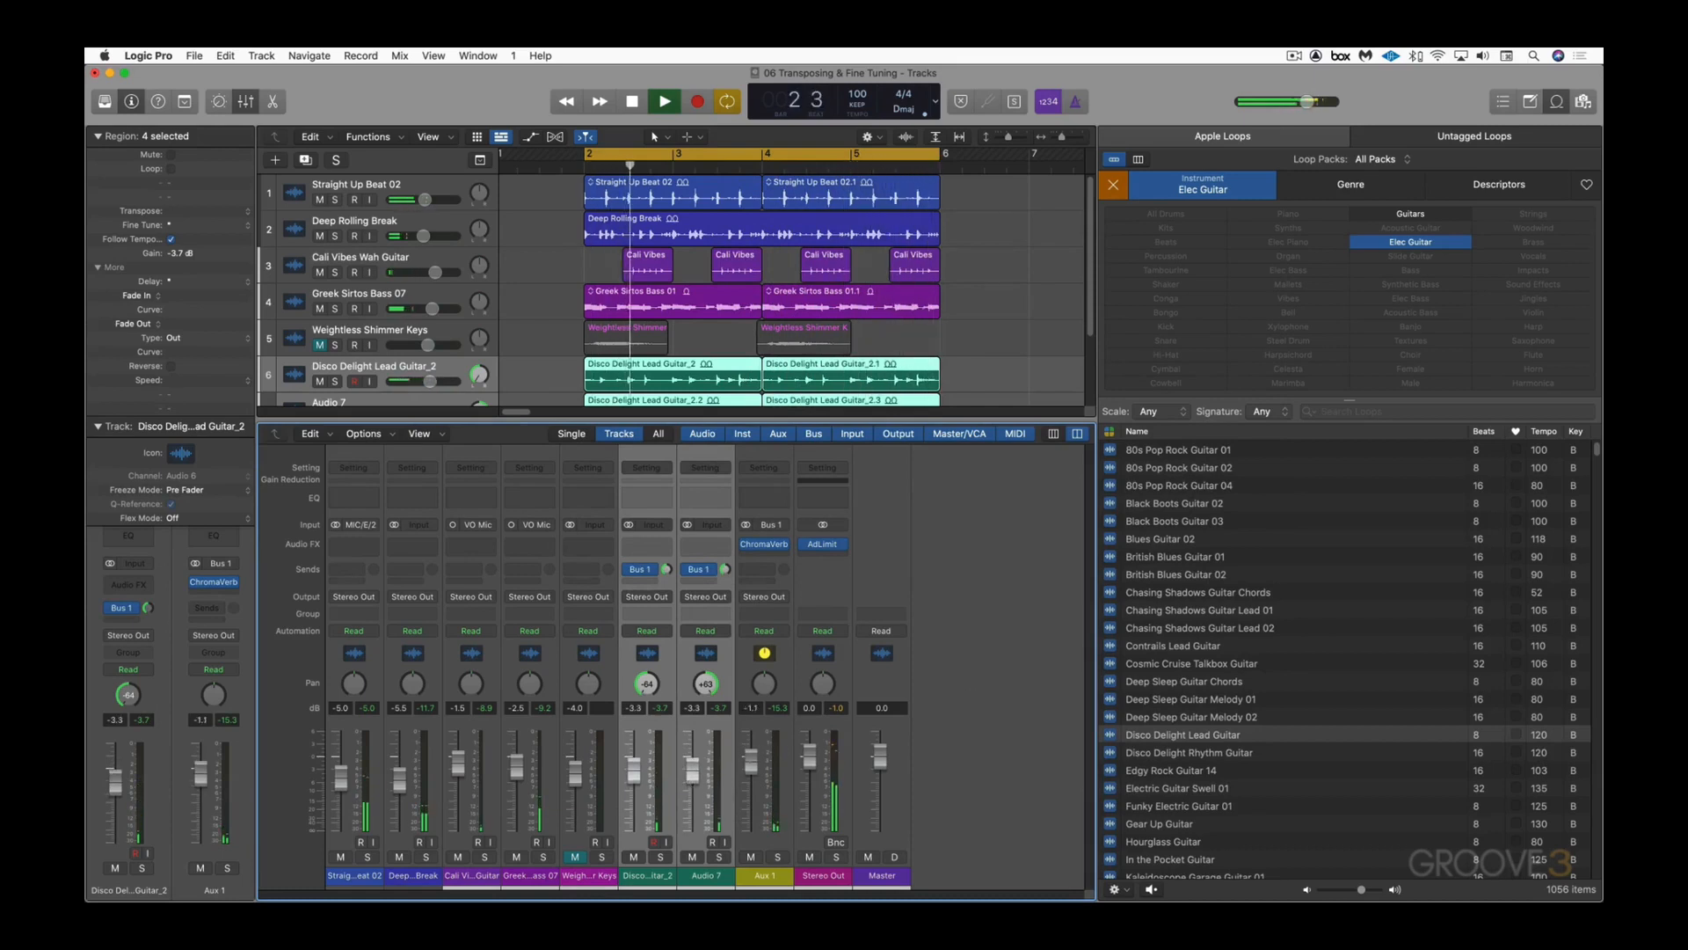
{"action": "key", "text": "space"}
{"action": "left_click_drag", "start_coordinate": [751, 756], "coordinate": [752, 765]}
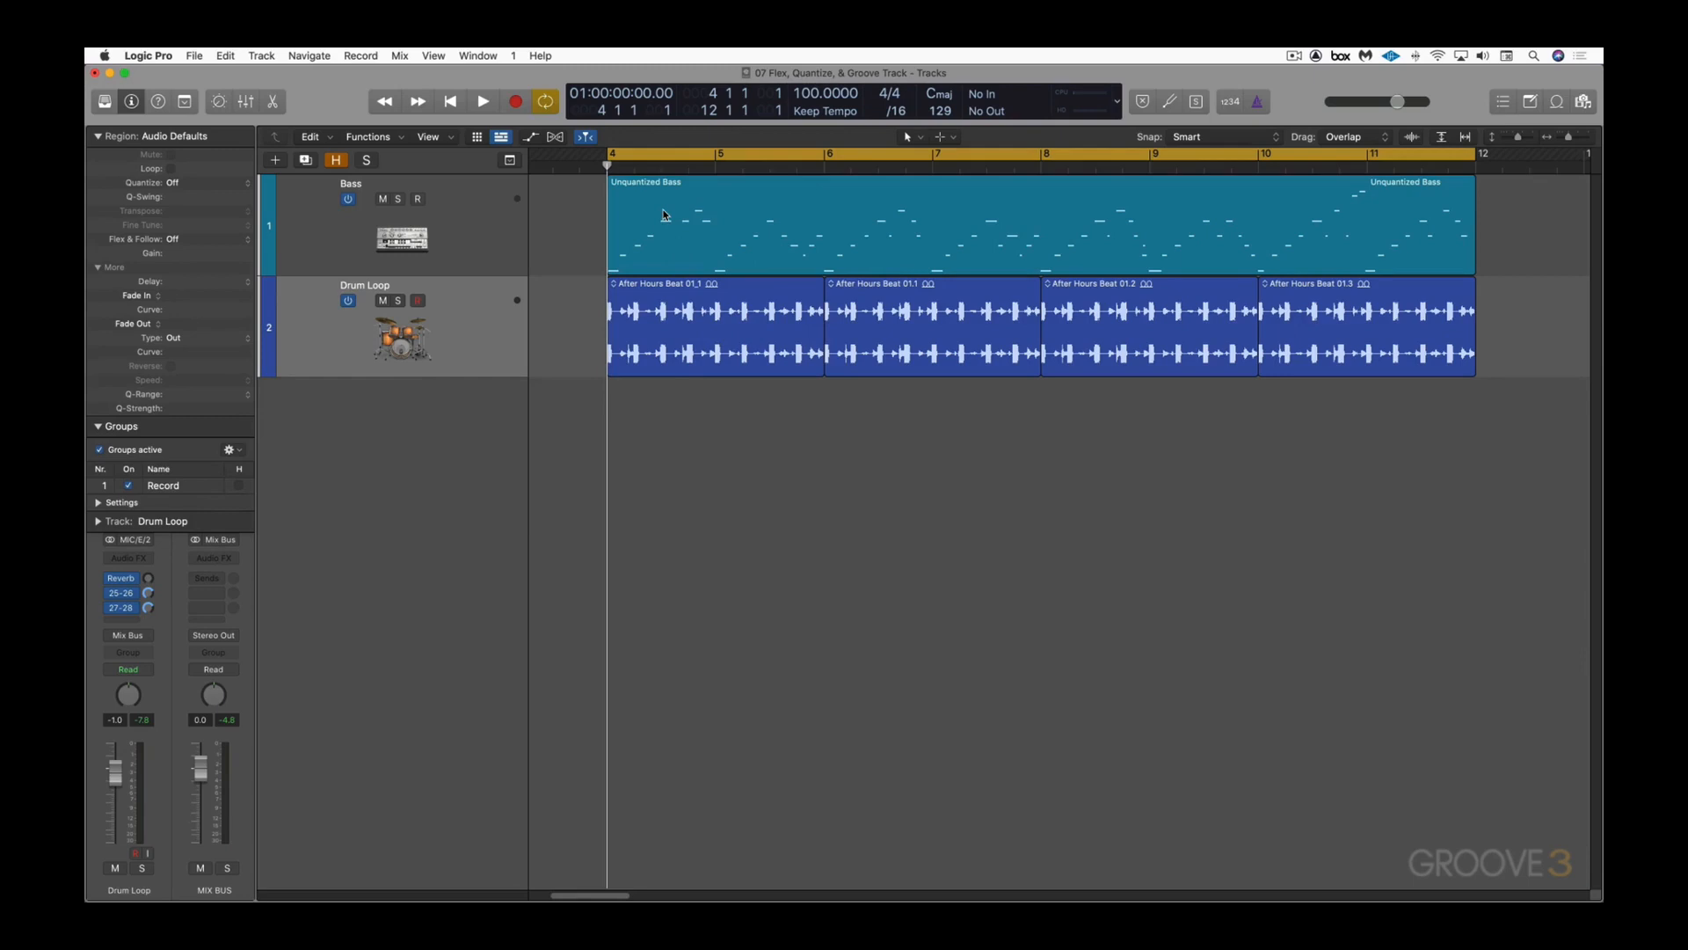
Step: Play the Unquantized Bass region with the drum loop and open the bass region's event list
{"action": "key", "text": "space"}
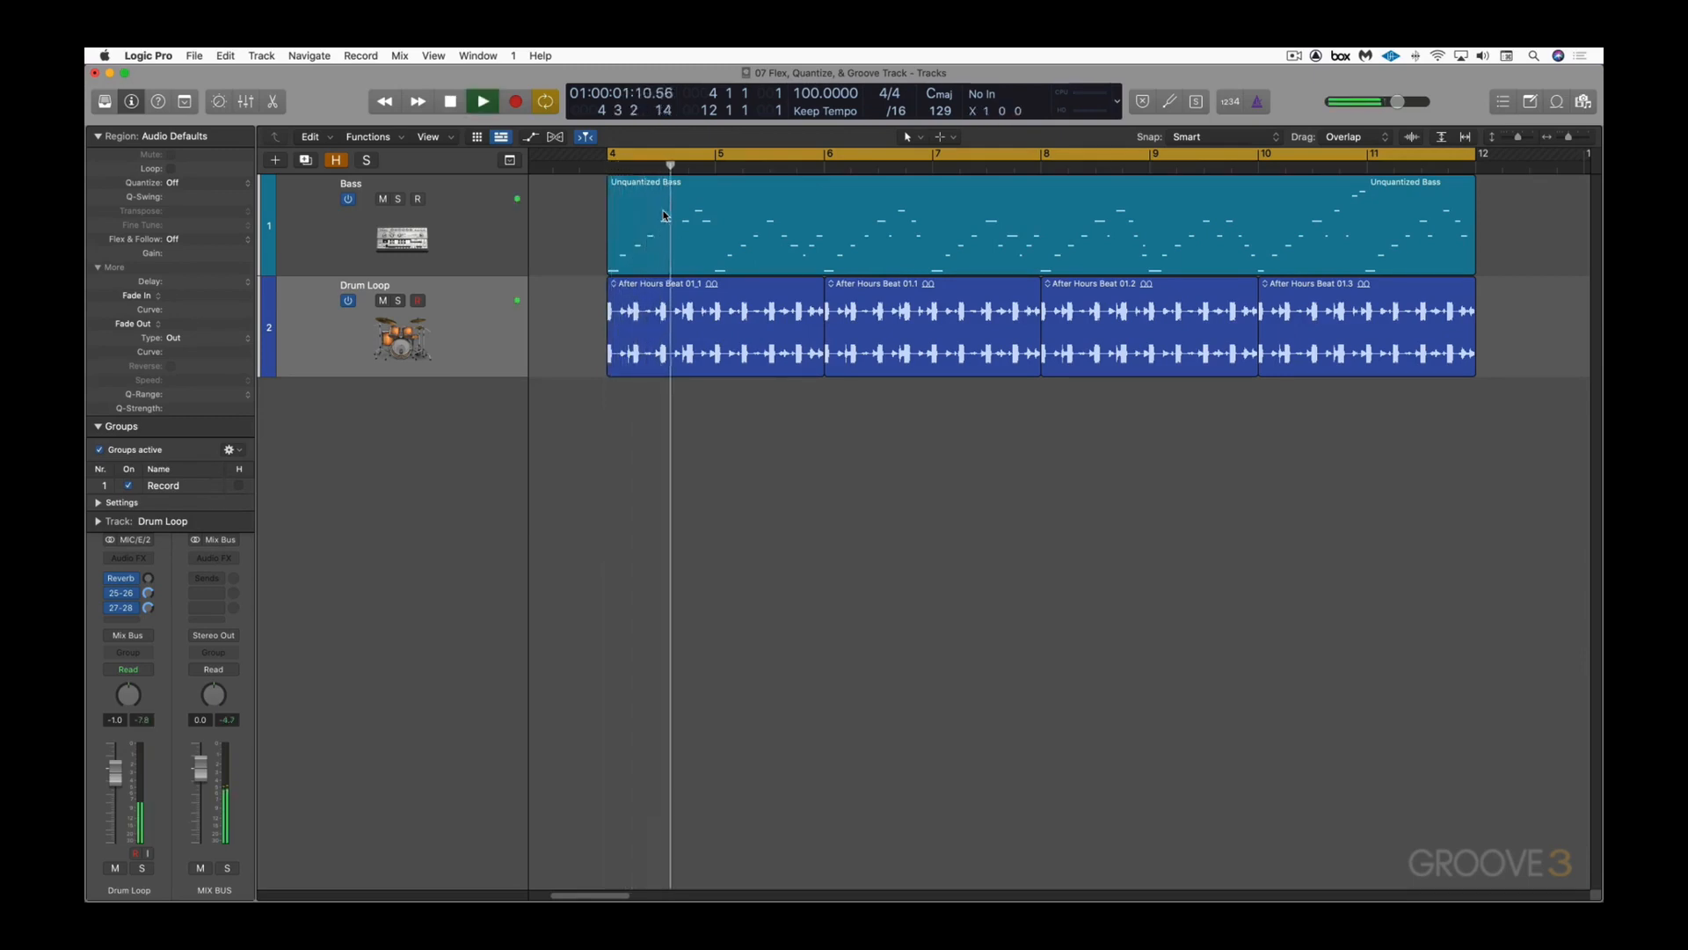
{"action": "key", "text": "k"}
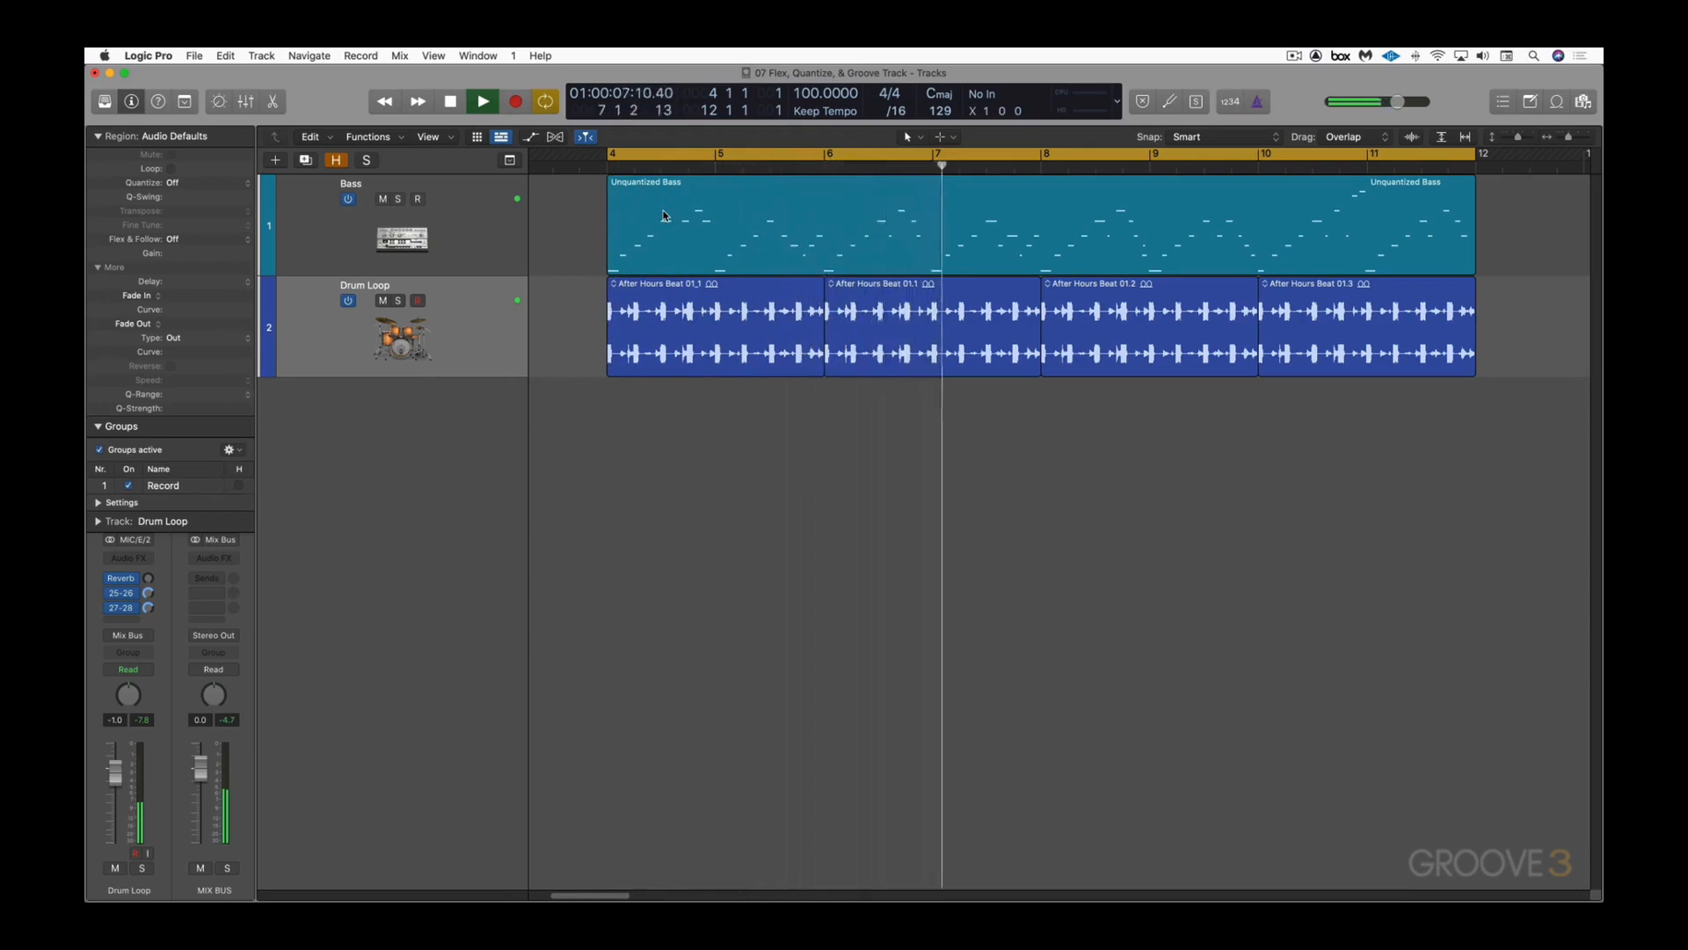
{"action": "left_click", "coordinate": [761, 223]}
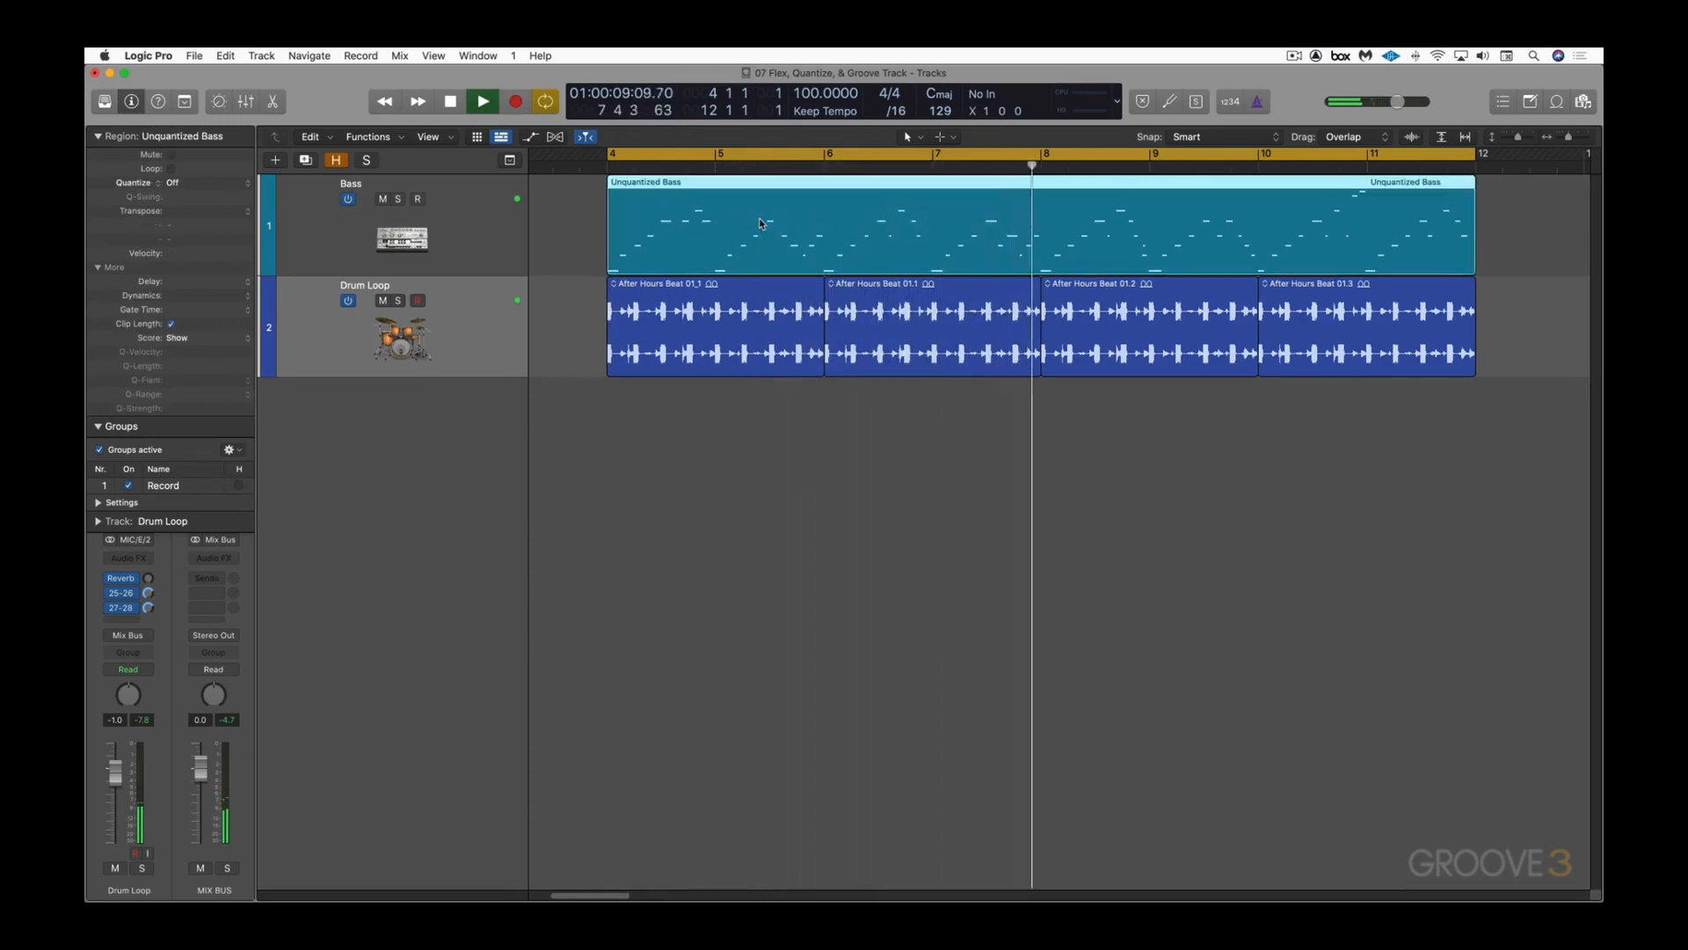
{"action": "key", "text": "d"}
{"action": "key", "text": "space"}
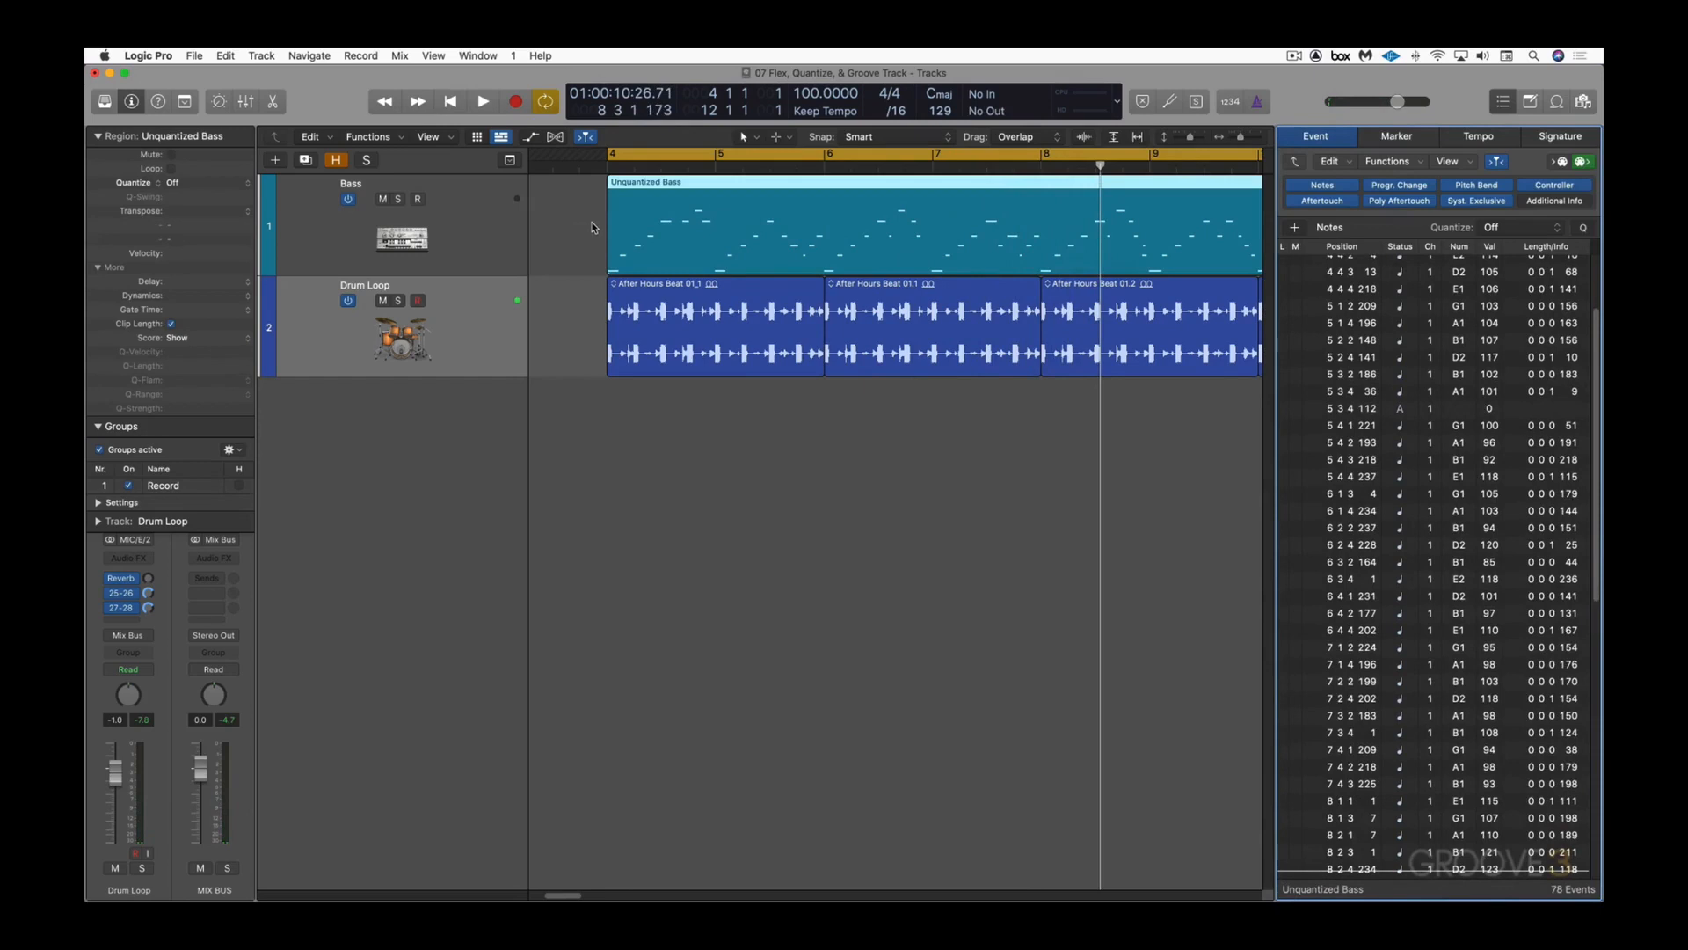
Step: Try quantizing the Unquantized Bass region to 1/16 Swing B, play it, and turn its quantization back off
{"action": "left_click", "coordinate": [195, 186]}
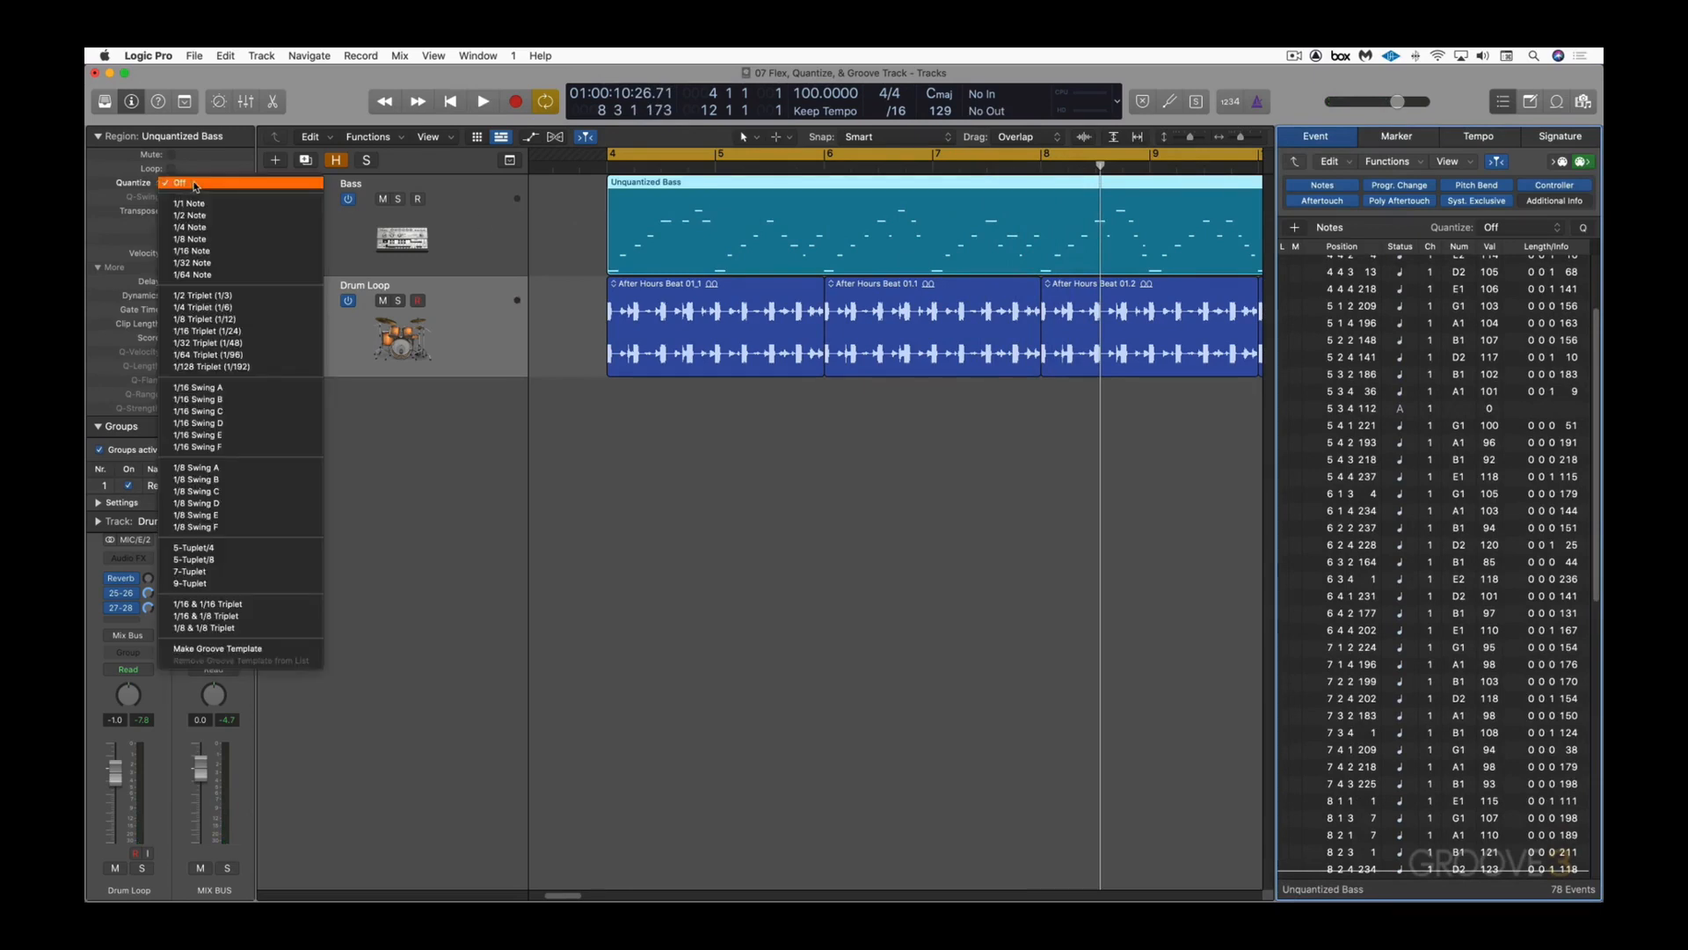
{"action": "left_click", "coordinate": [206, 401]}
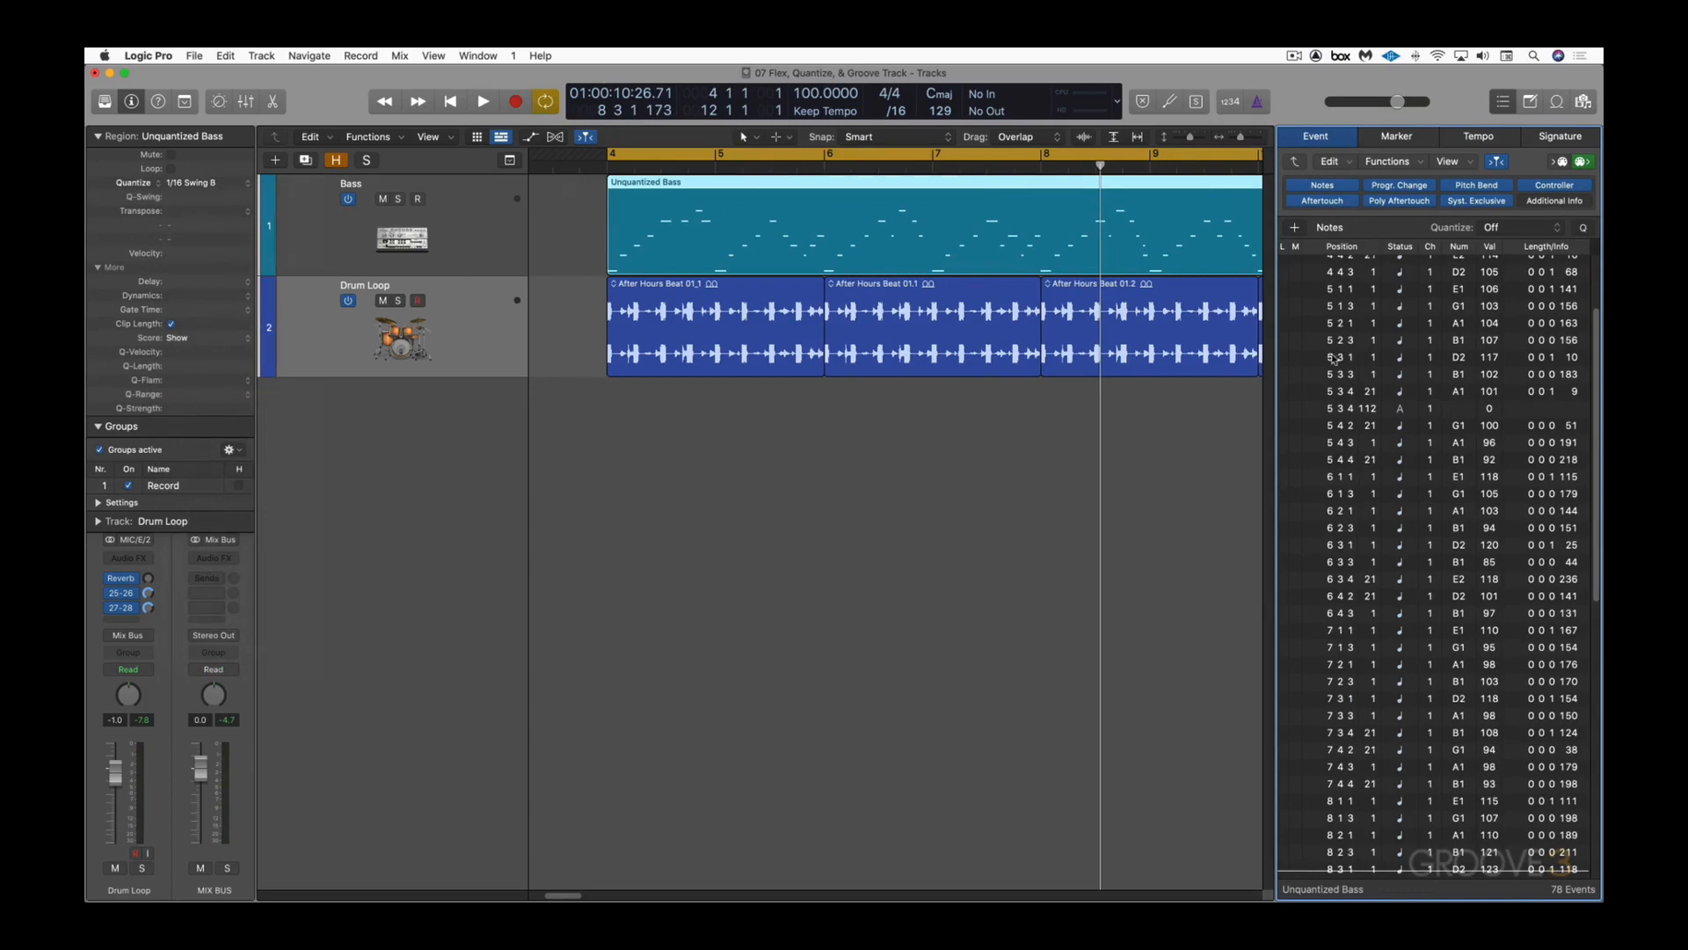
{"action": "key", "text": "space"}
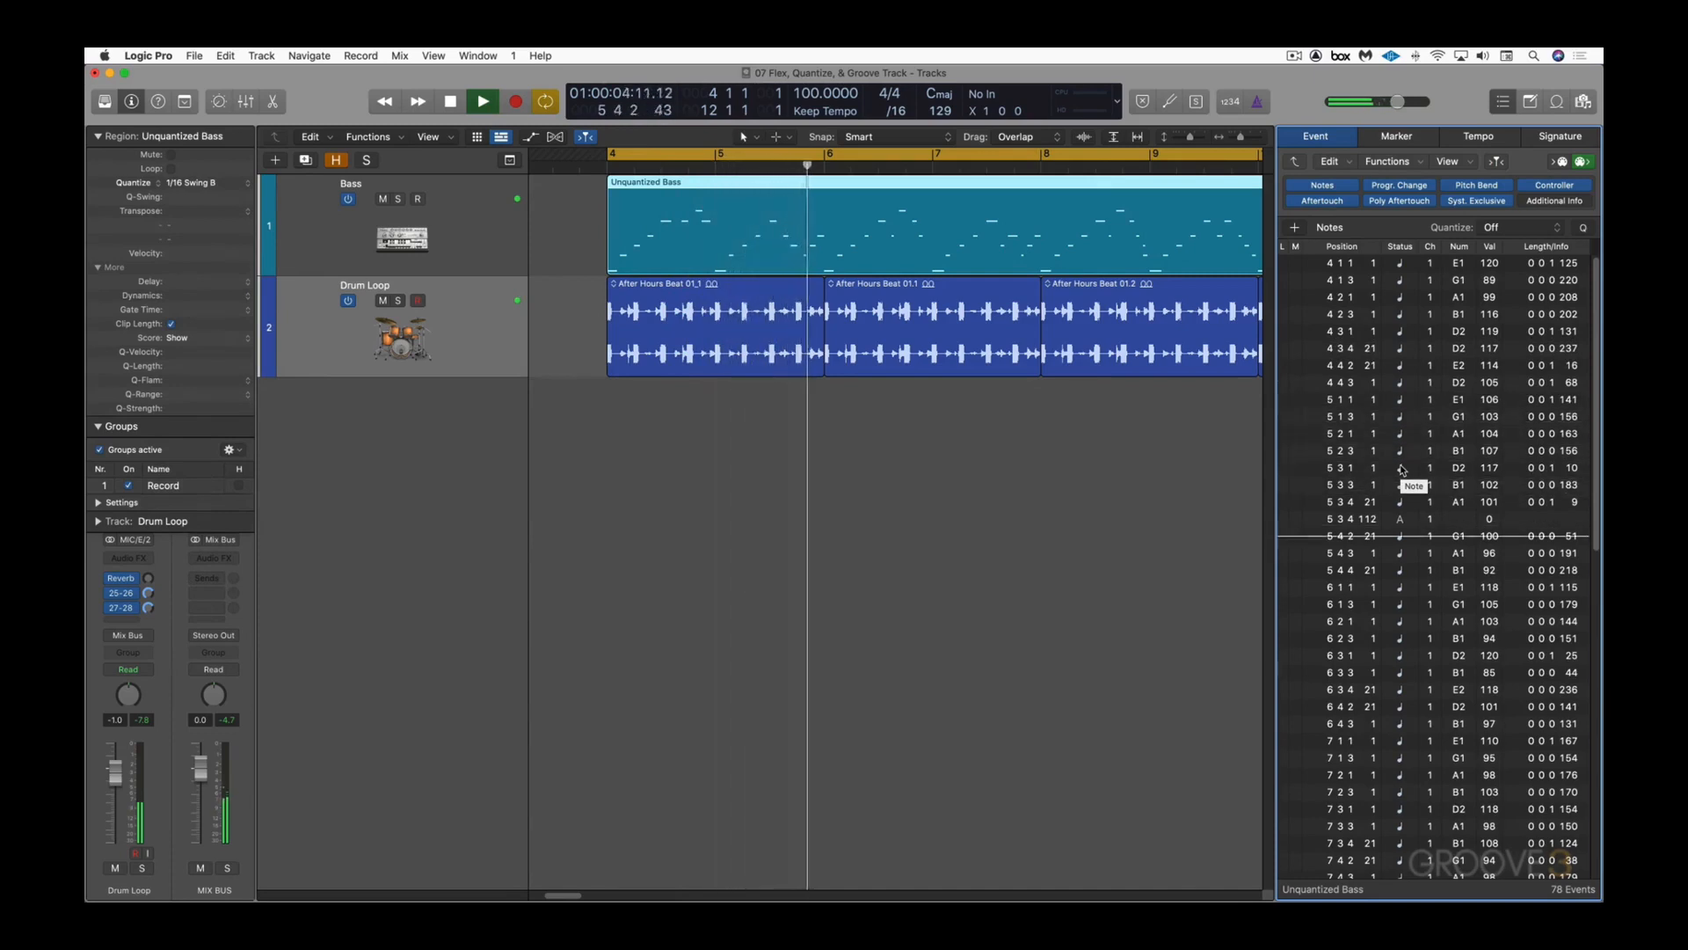
{"action": "key", "text": "space"}
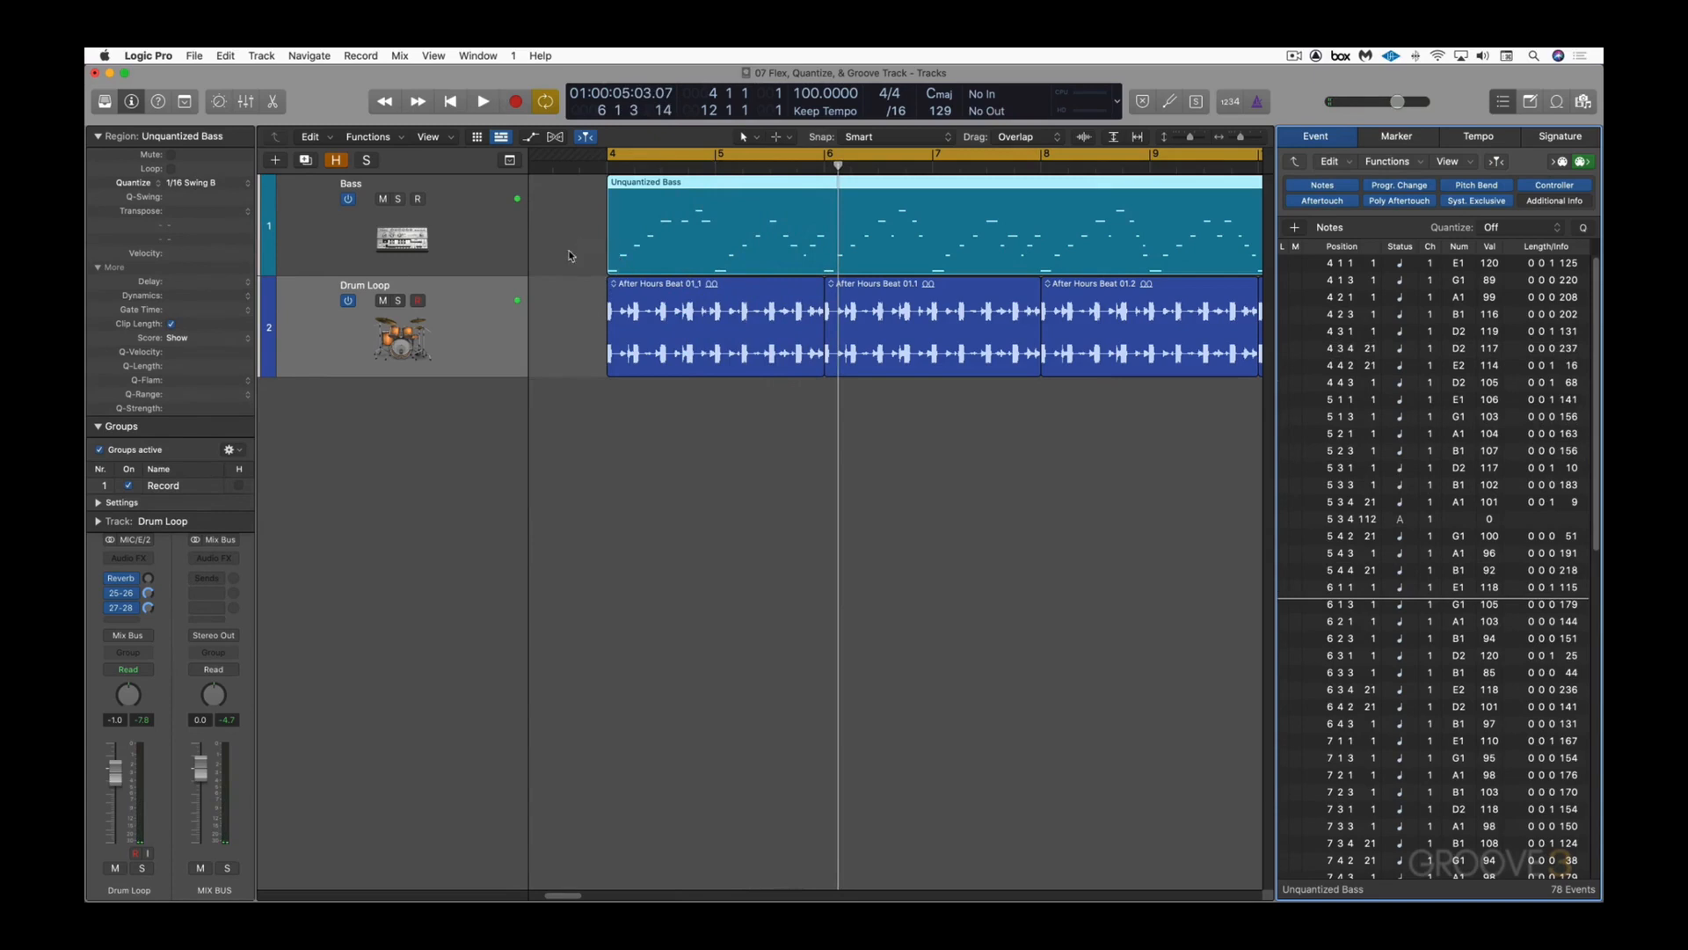
{"action": "left_click", "coordinate": [249, 185]}
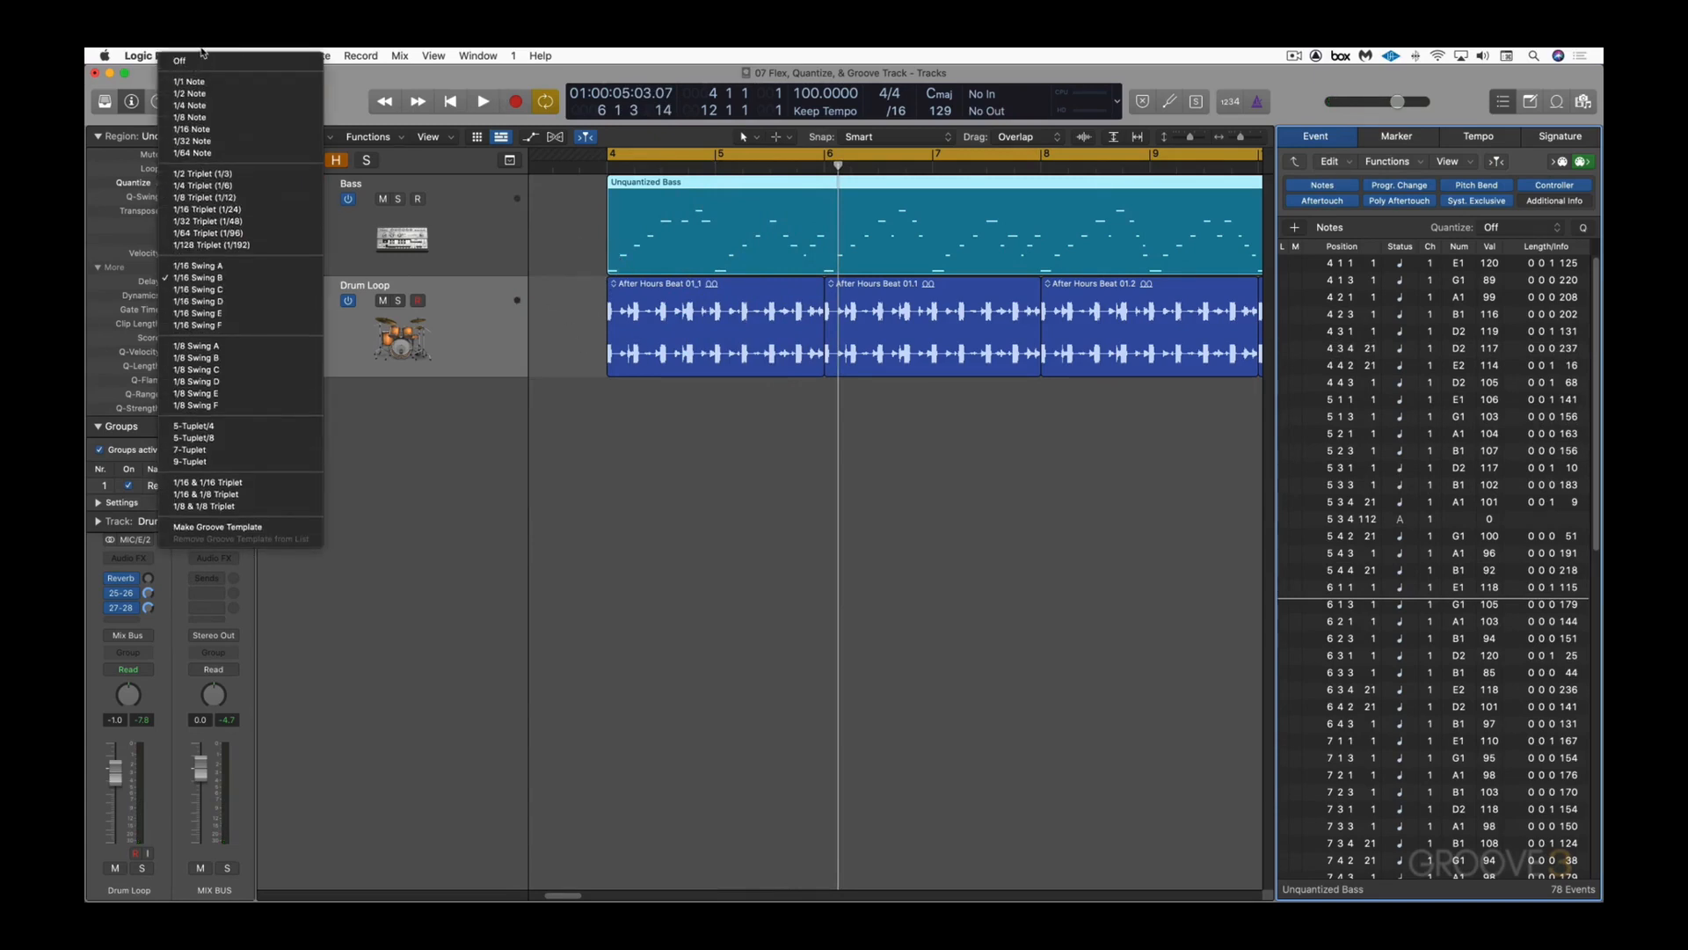
{"action": "left_click", "coordinate": [199, 64]}
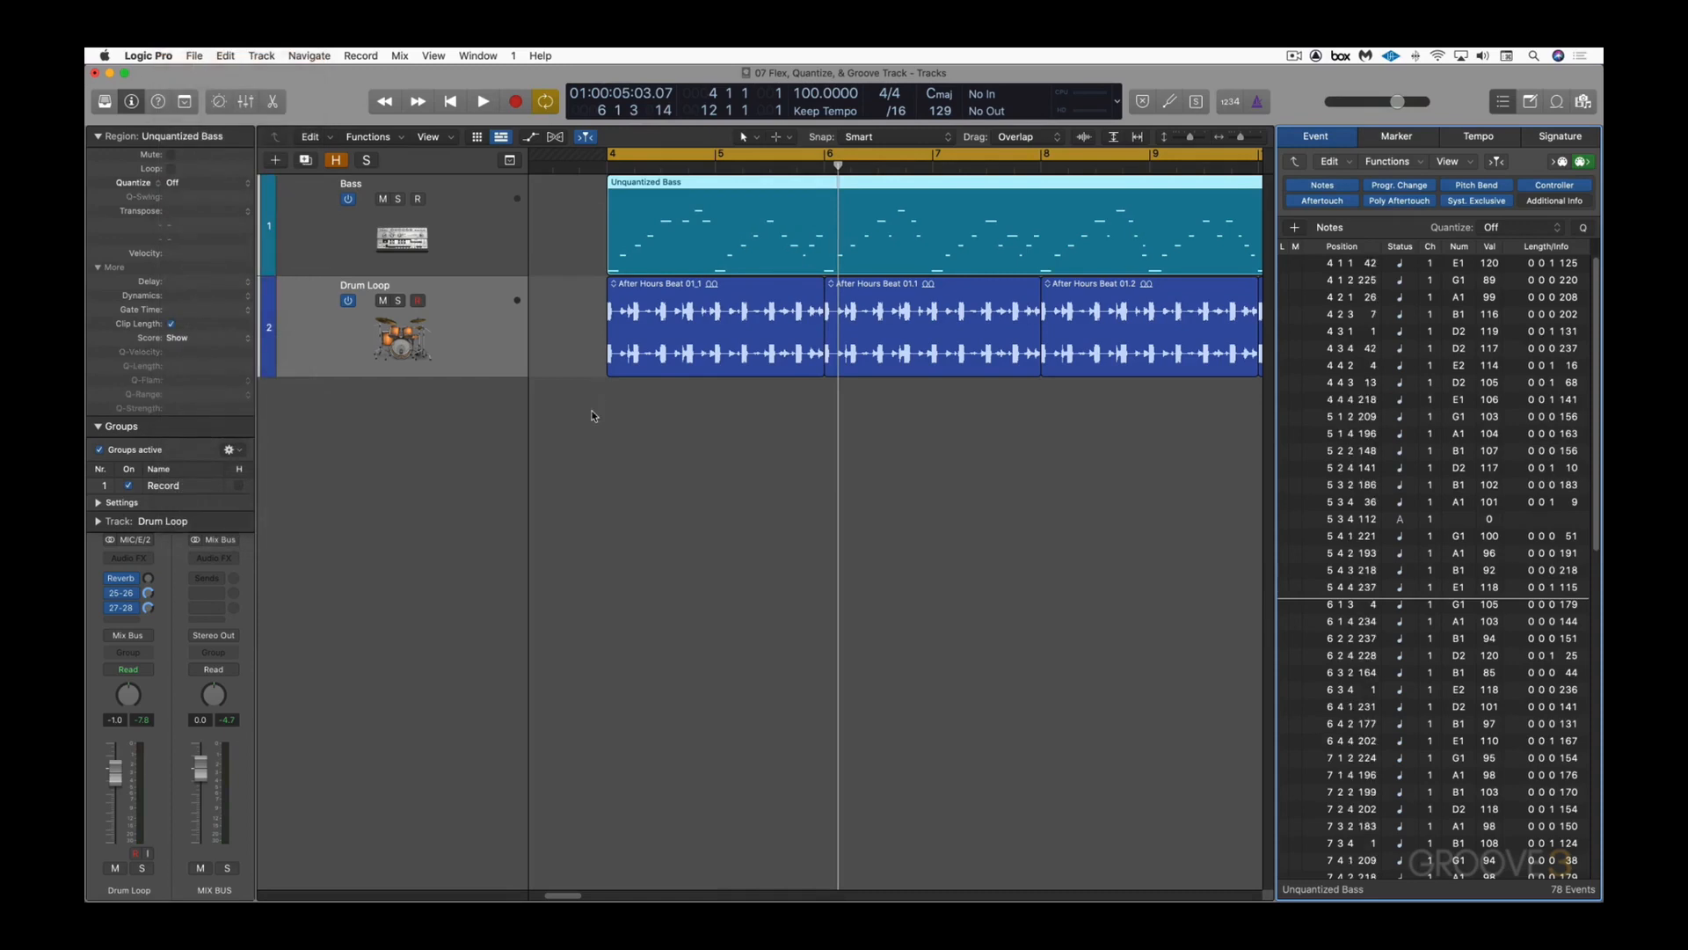
Step: Make sure Groove Track is enabled in the track header configuration
{"action": "right_click", "coordinate": [473, 343]}
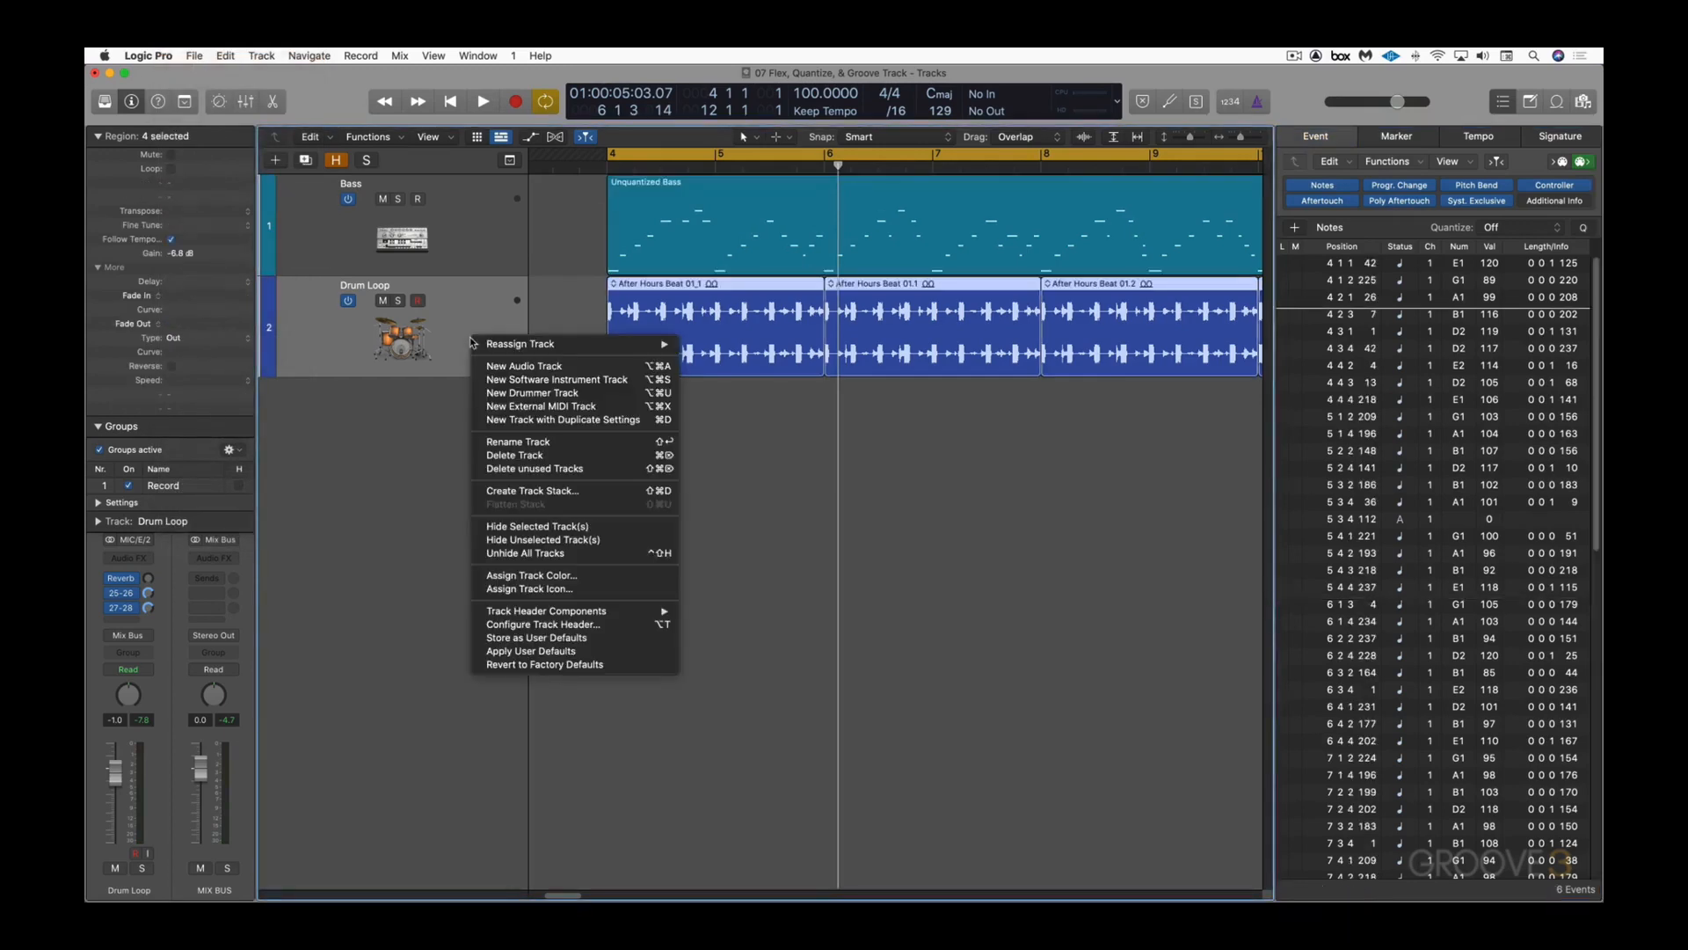
{"action": "left_click", "coordinate": [552, 626]}
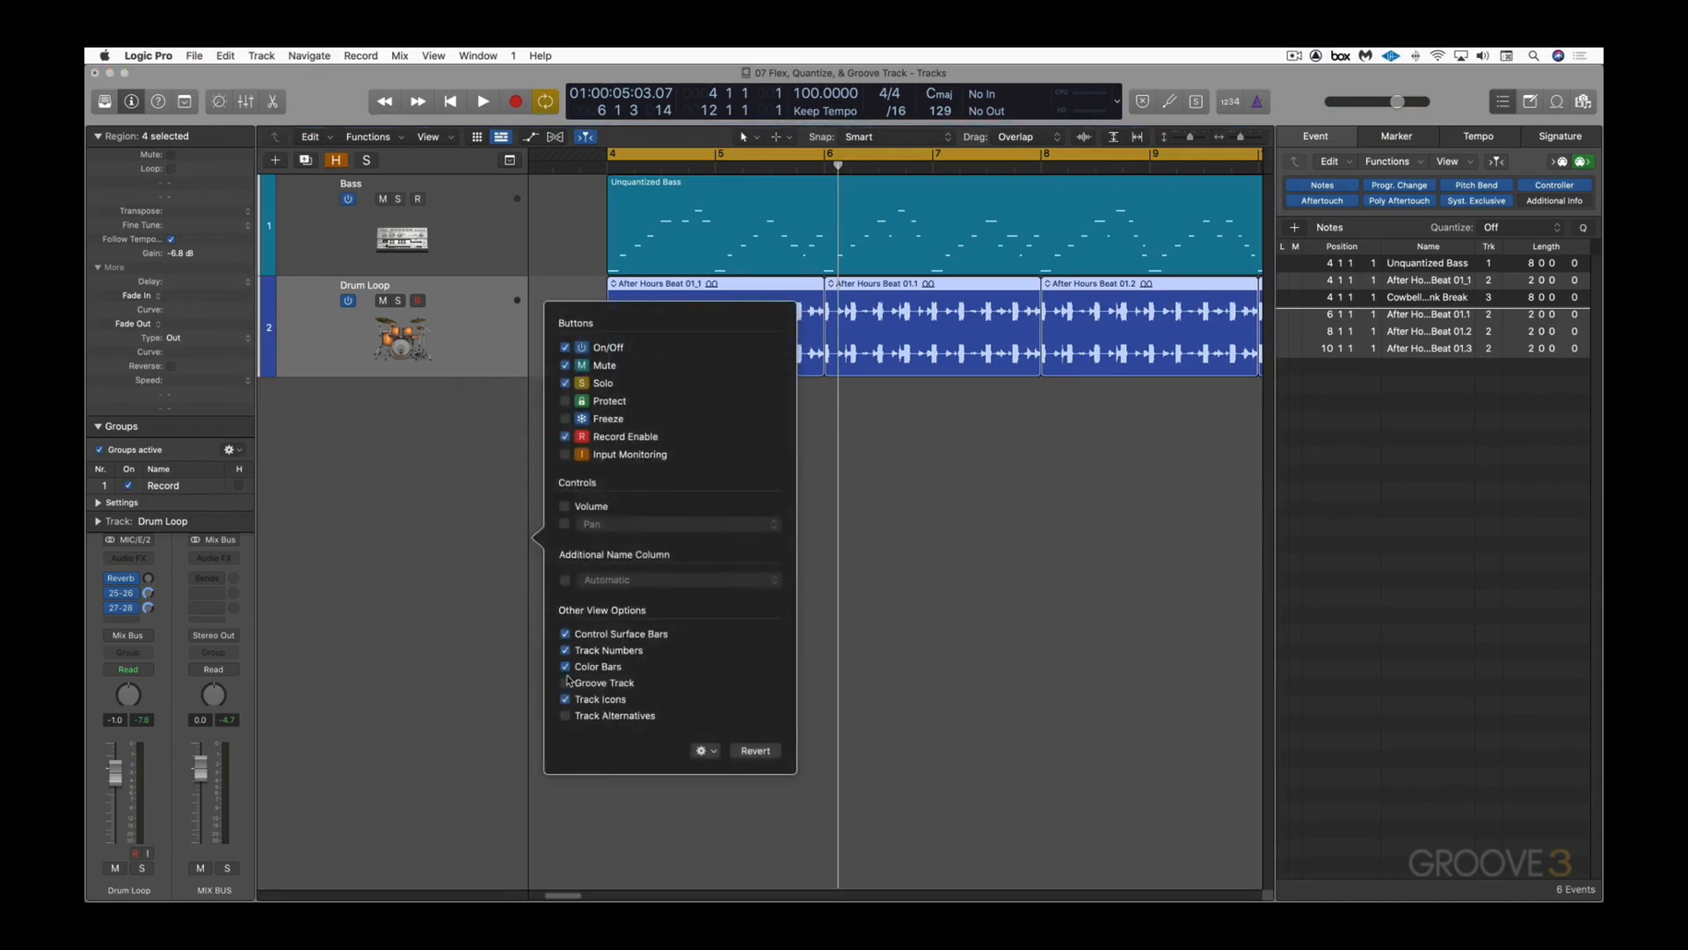
{"action": "left_click", "coordinate": [466, 542]}
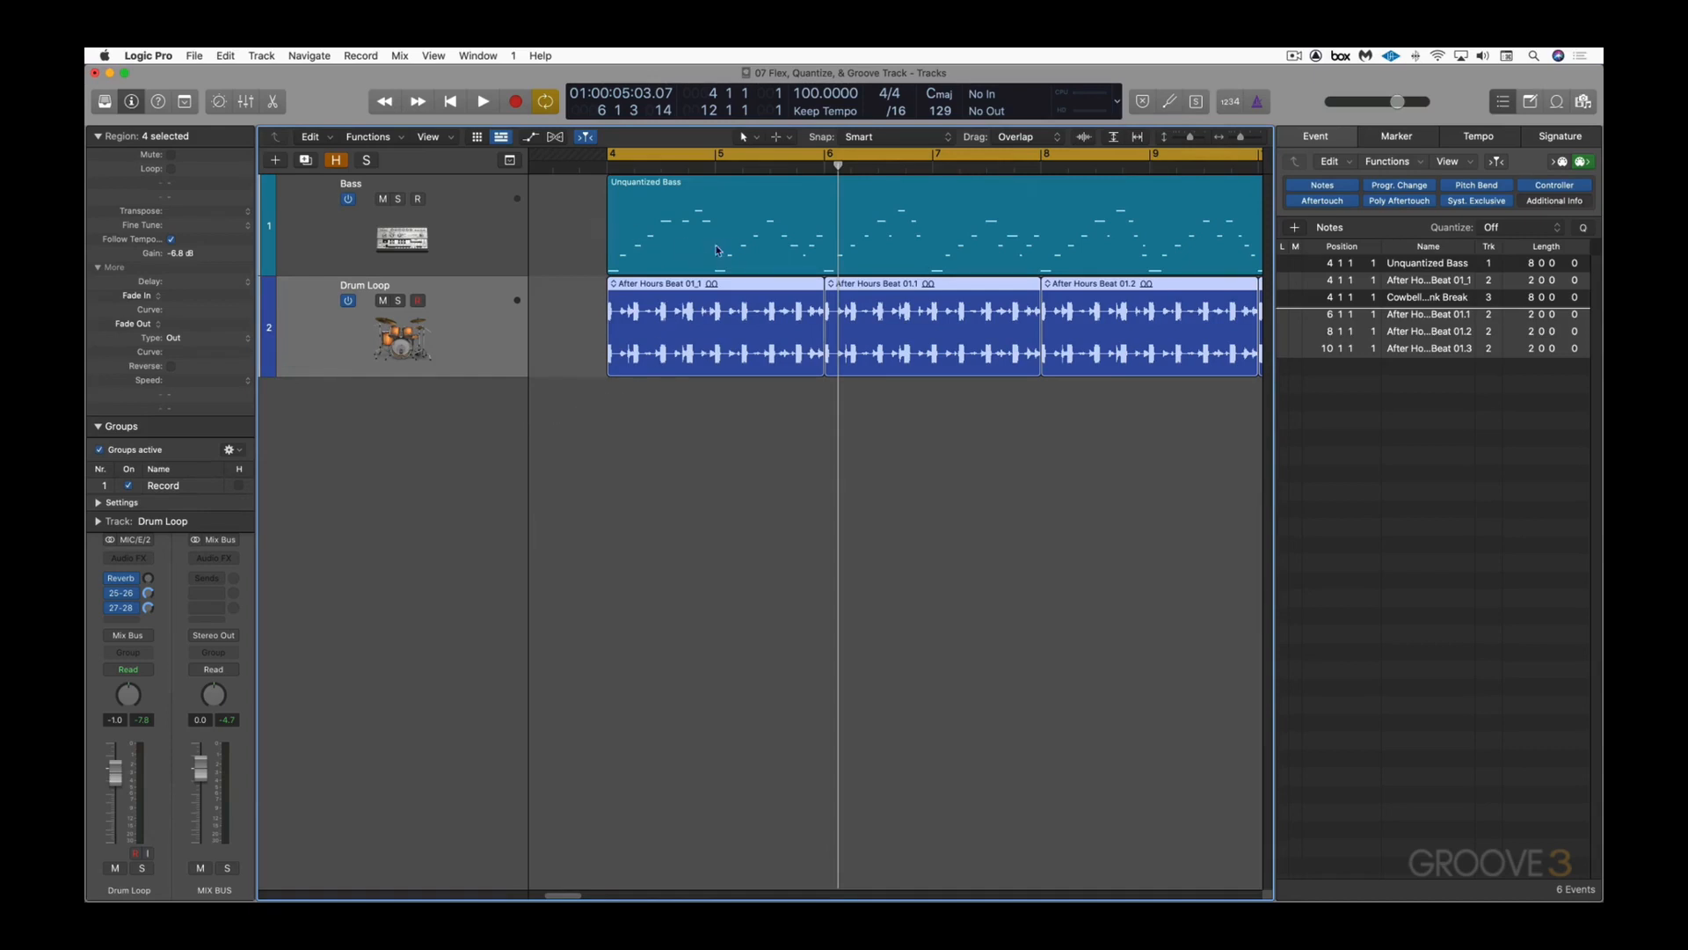
Step: Play the Unquantized Bass region against the drums and make Drum Loop the groove track
{"action": "left_click", "coordinate": [653, 188]}
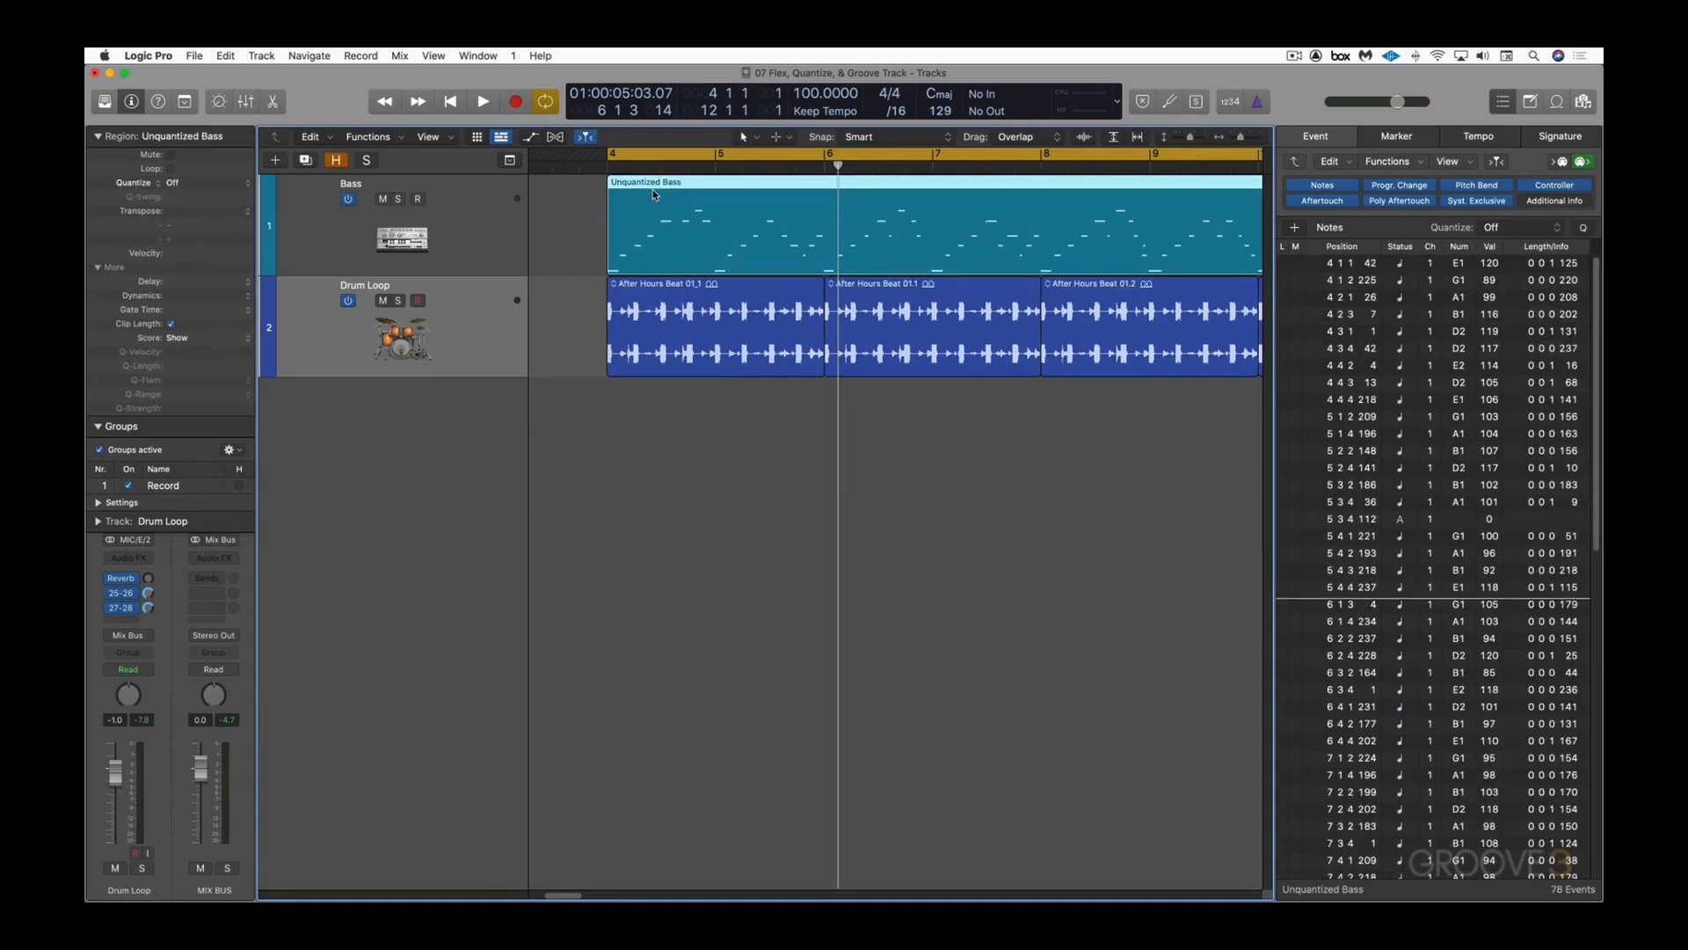
{"action": "key", "text": "shift+space"}
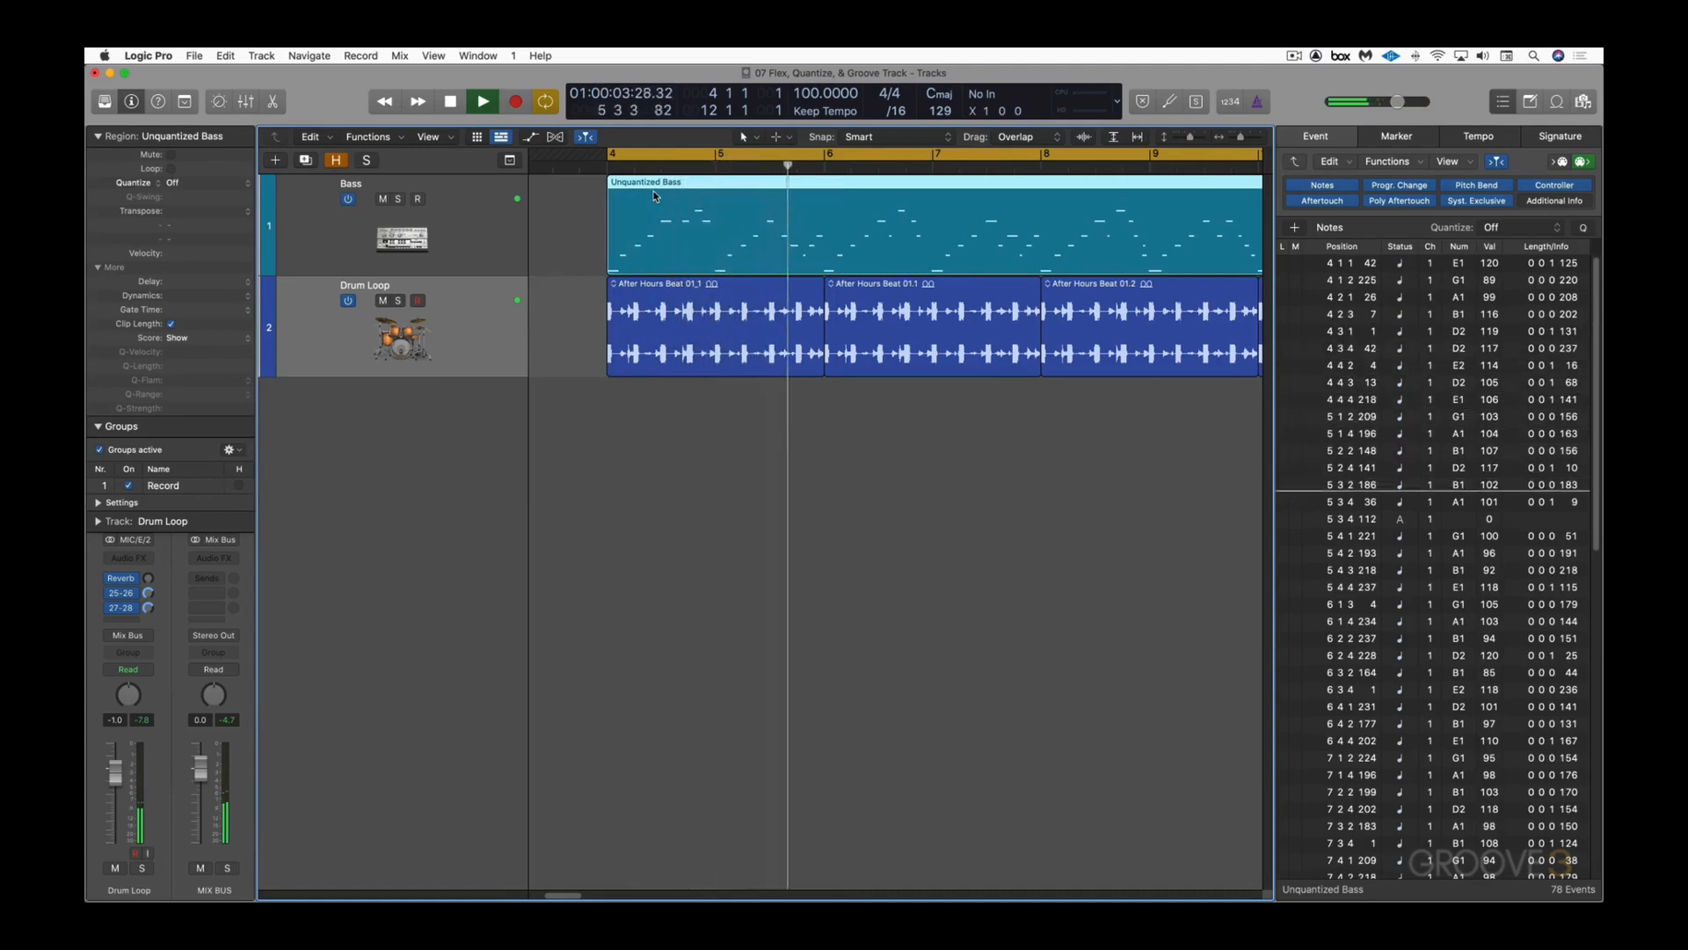
{"action": "key", "text": "space"}
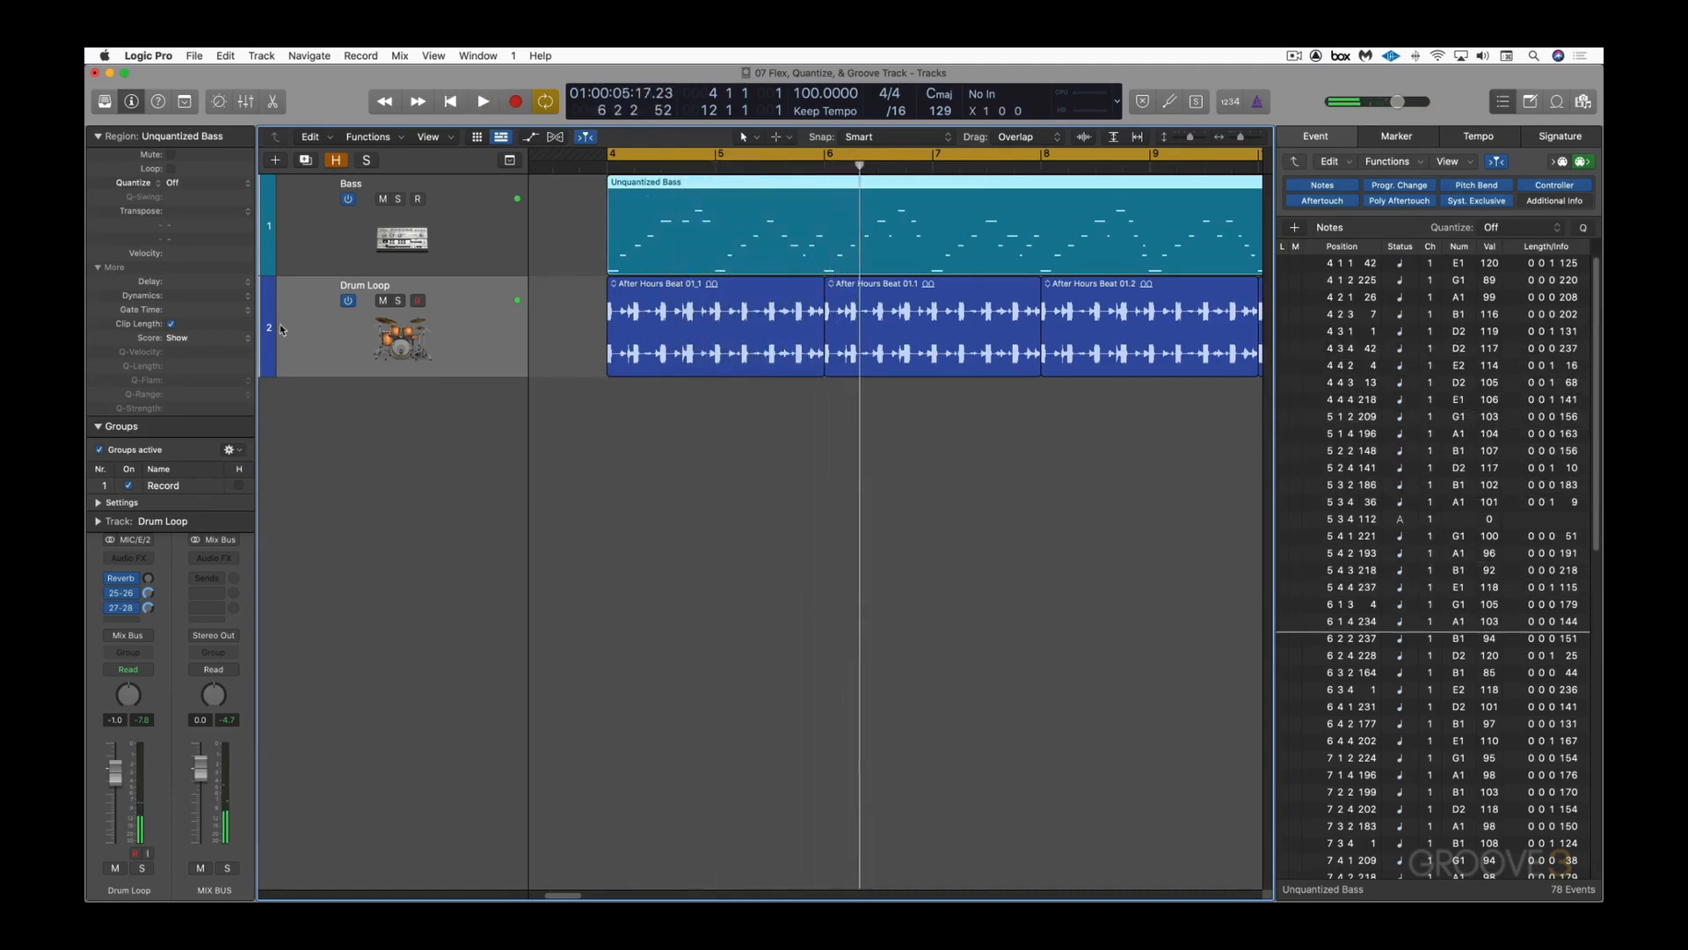
{"action": "left_click", "coordinate": [270, 331]}
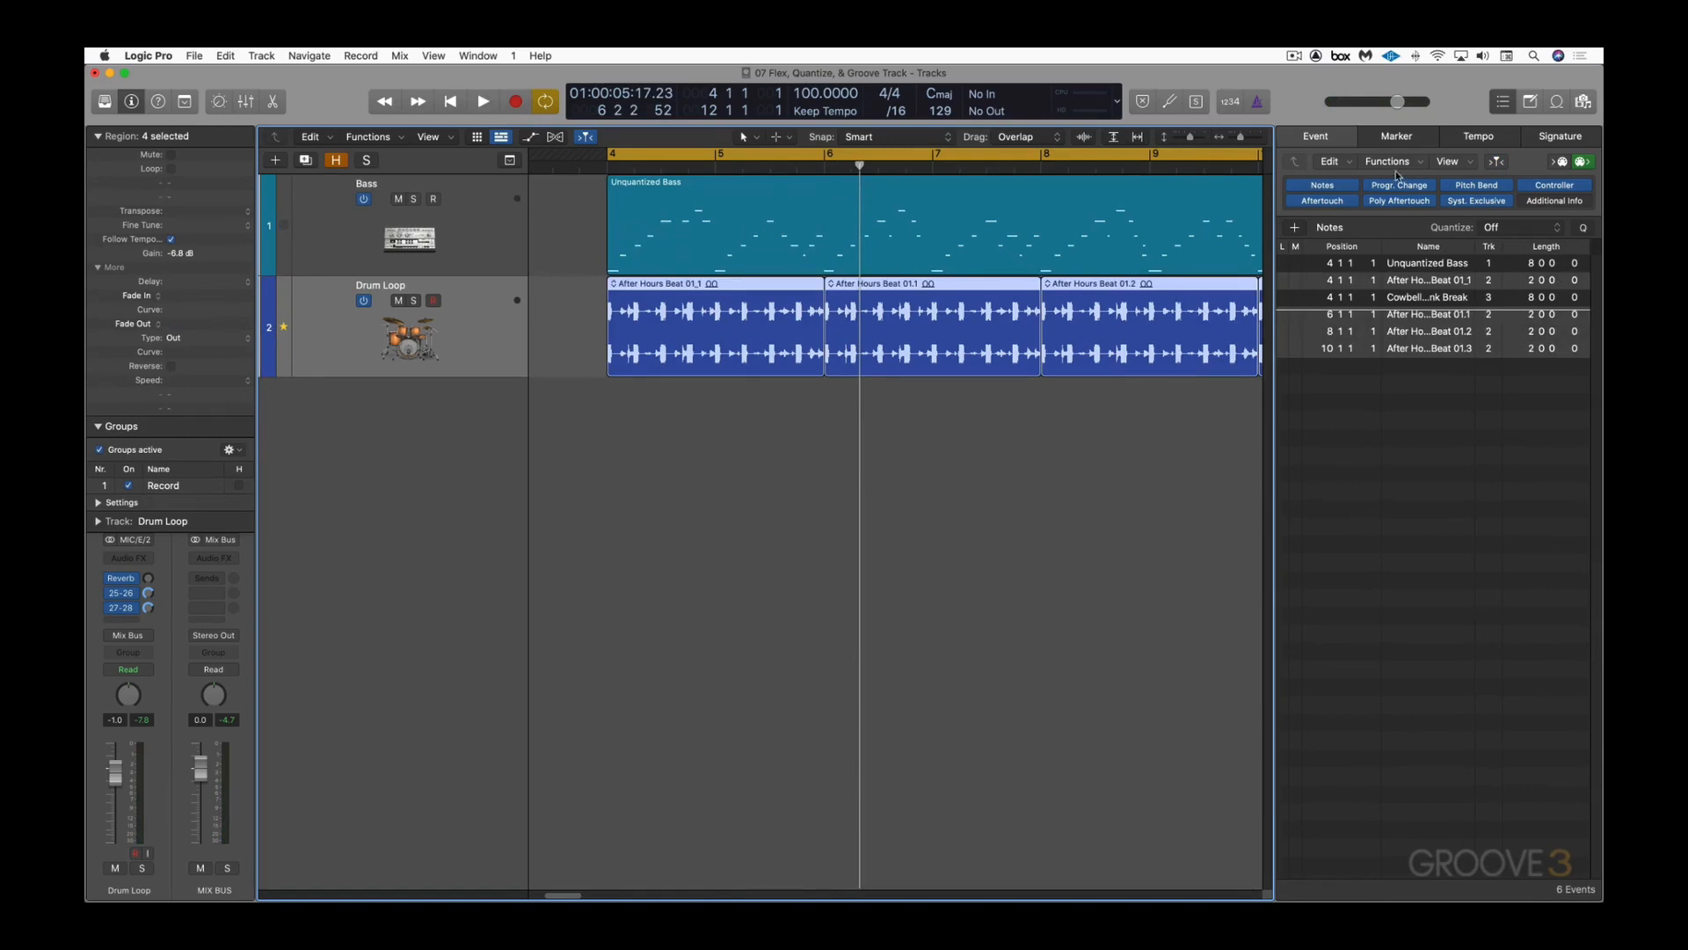
Step: Make the Bass track match the Drum Loop groove track and play back the result
{"action": "left_click", "coordinate": [1184, 213]}
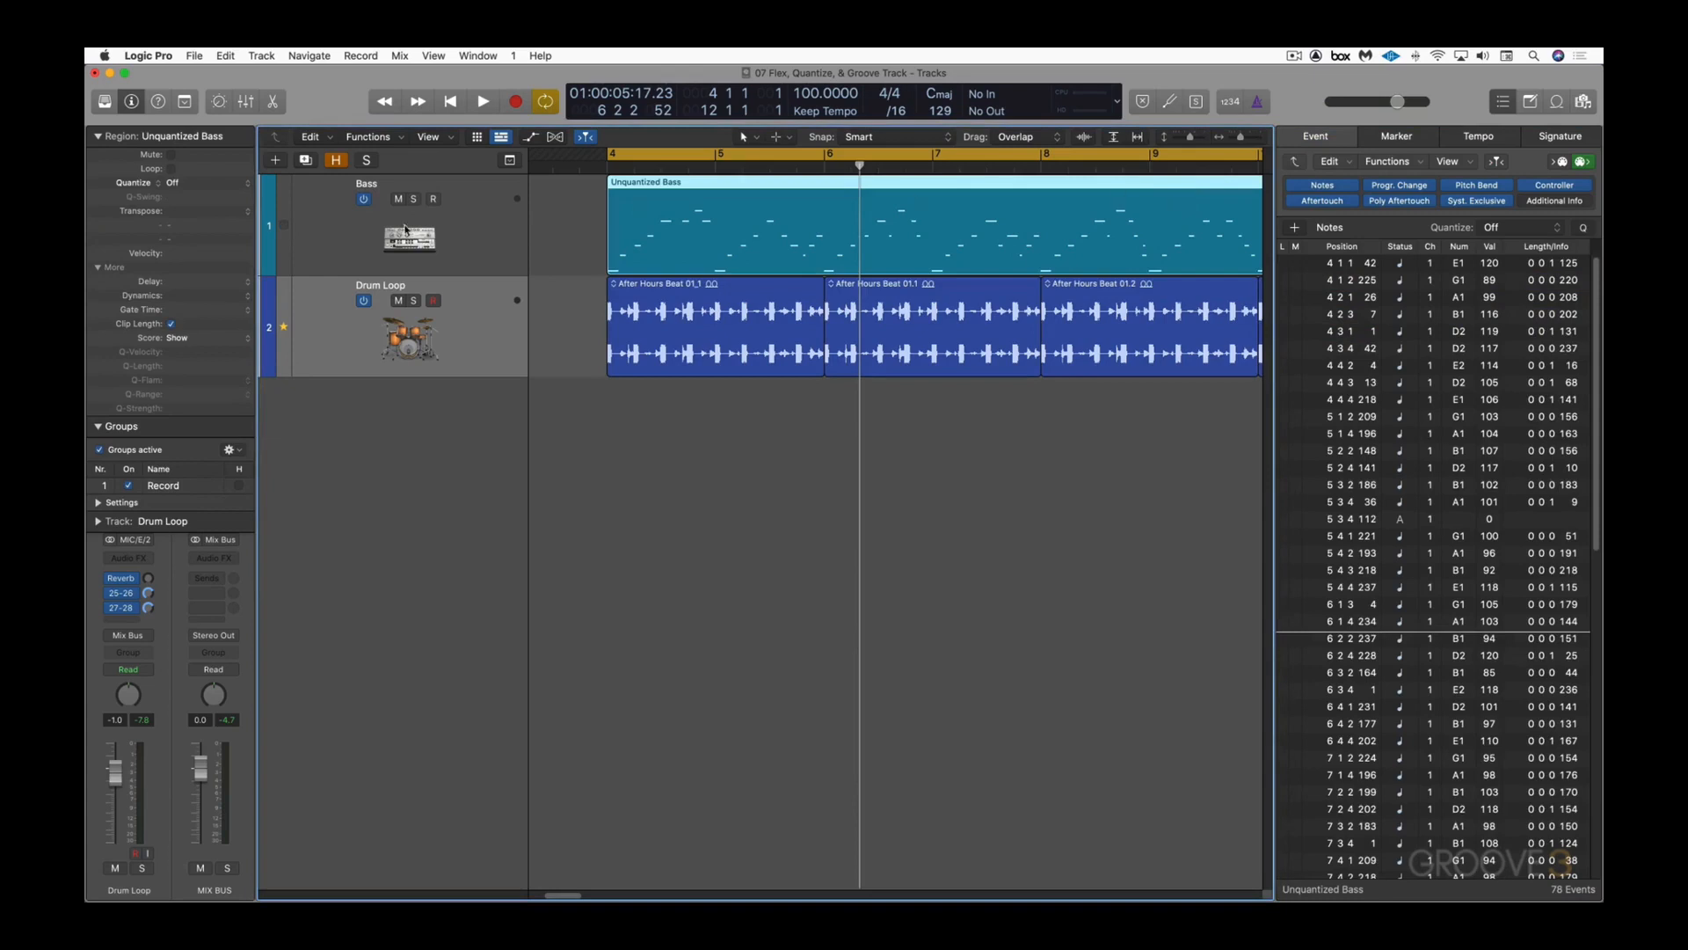
{"action": "left_click", "coordinate": [284, 227]}
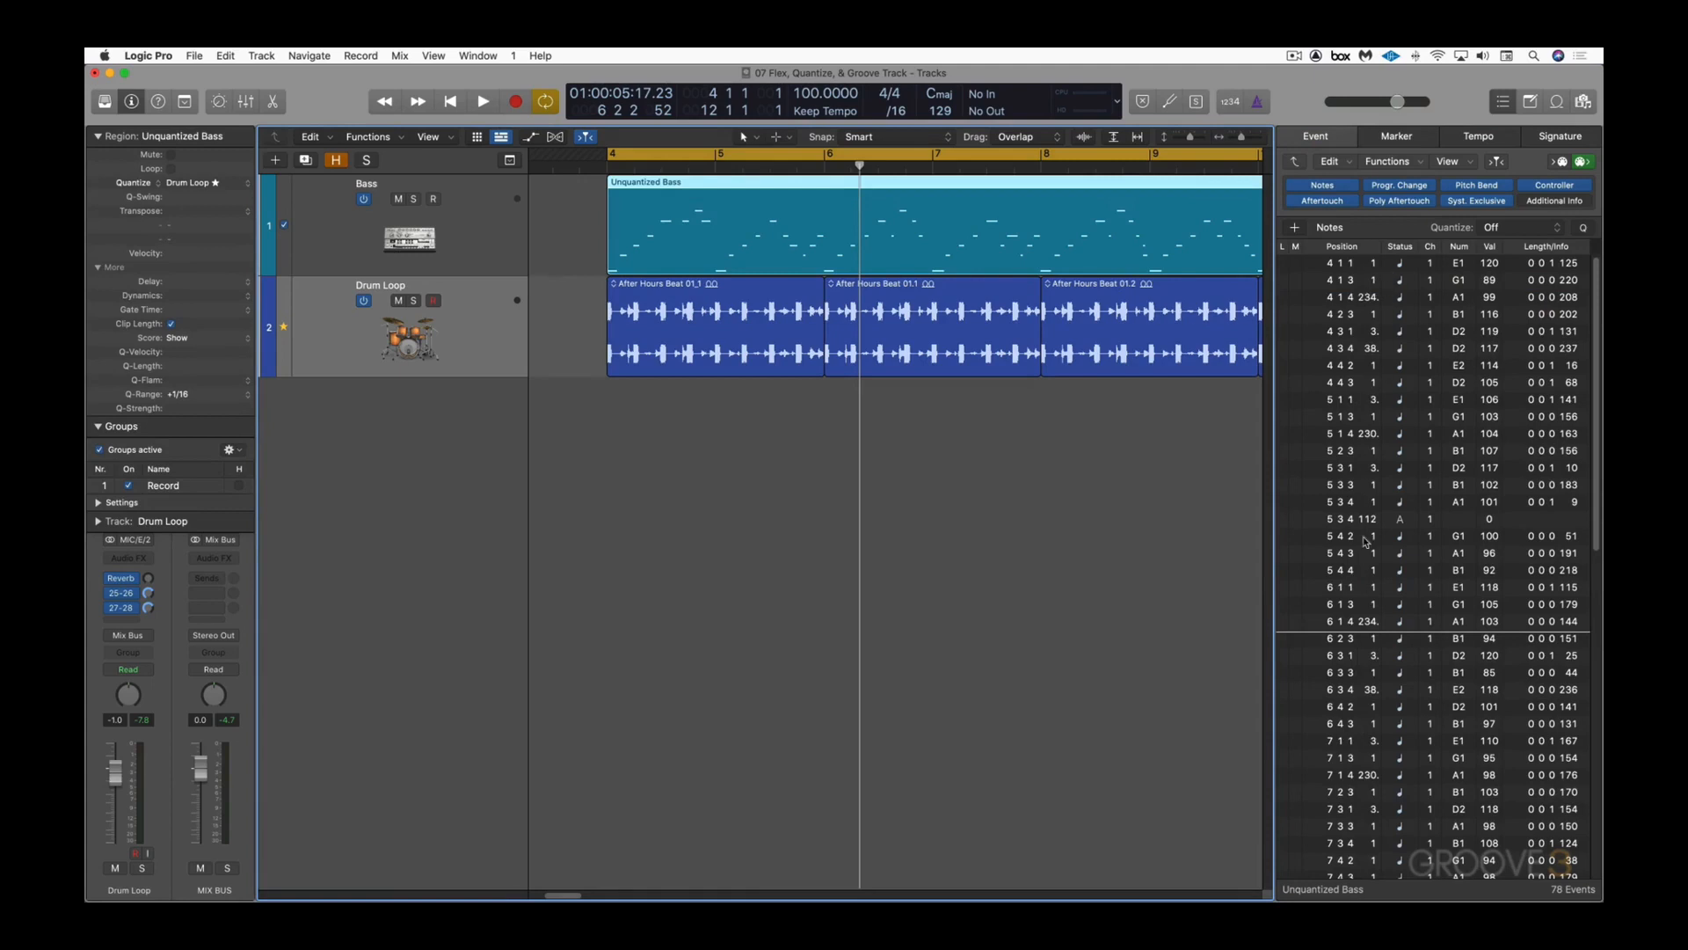
{"action": "key", "text": "space"}
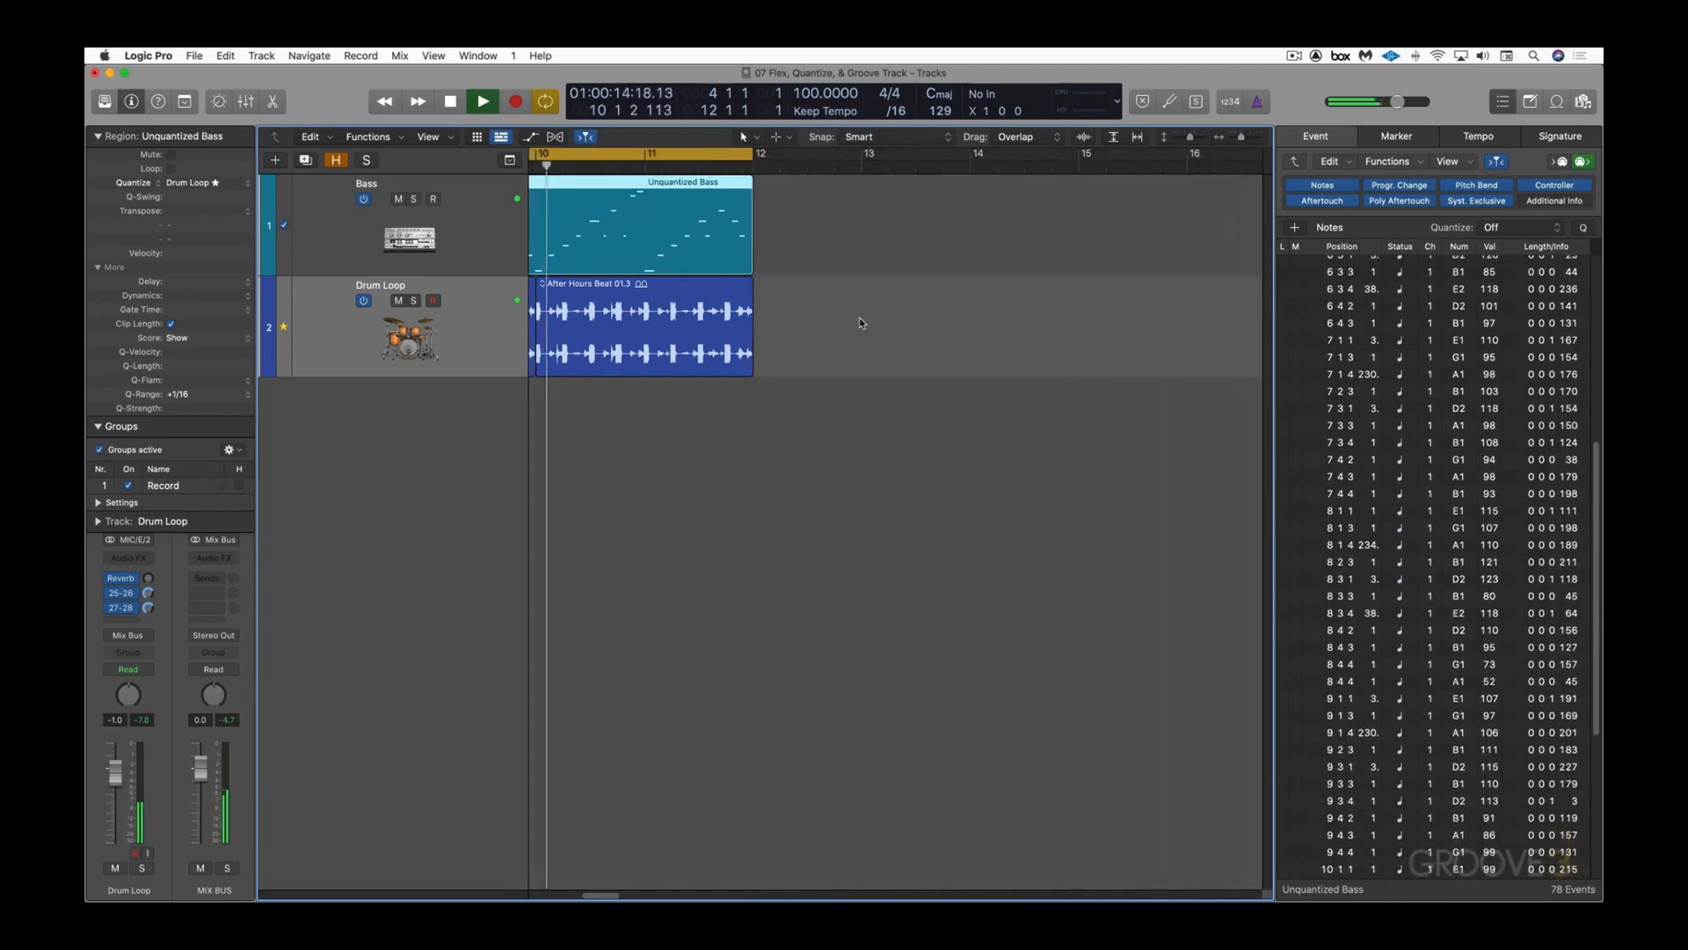
{"action": "key", "text": "space"}
{"action": "scroll", "coordinate": [825, 307], "scroll_direction": "left", "scroll_amount": 5}
{"action": "scroll", "coordinate": [825, 307], "scroll_direction": "left", "scroll_amount": 4}
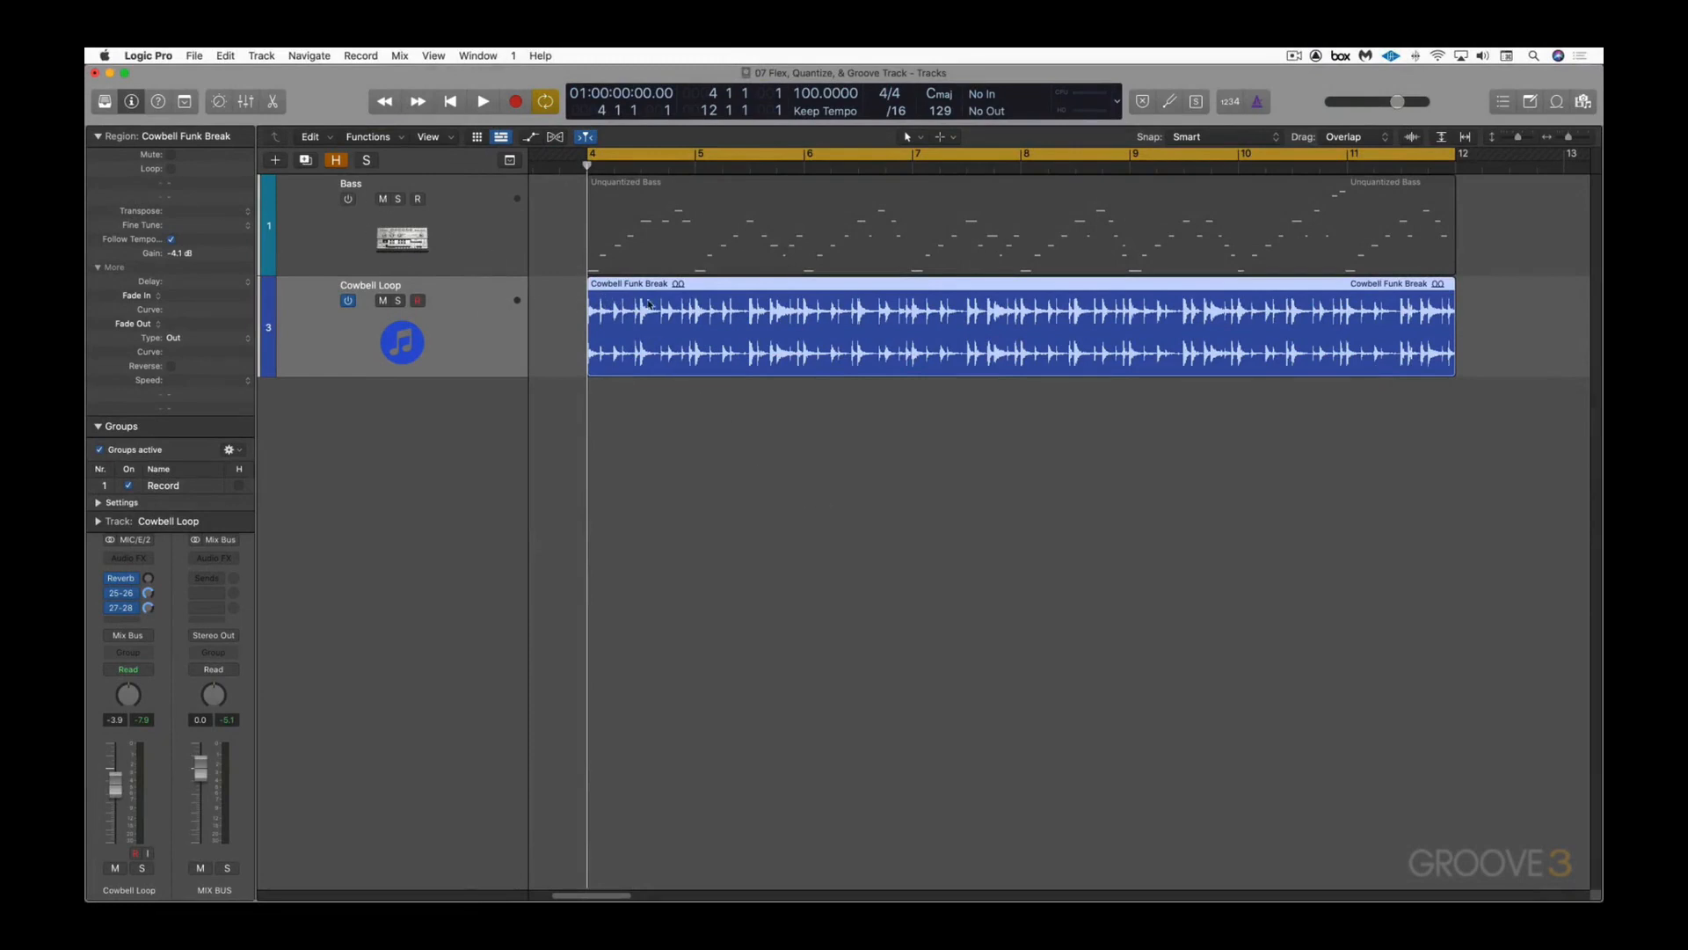
Step: Audition the Cowbell Loop, set it as the groove track for the Bass track, and play both tracks with Bass turned on
{"action": "key", "text": "space"}
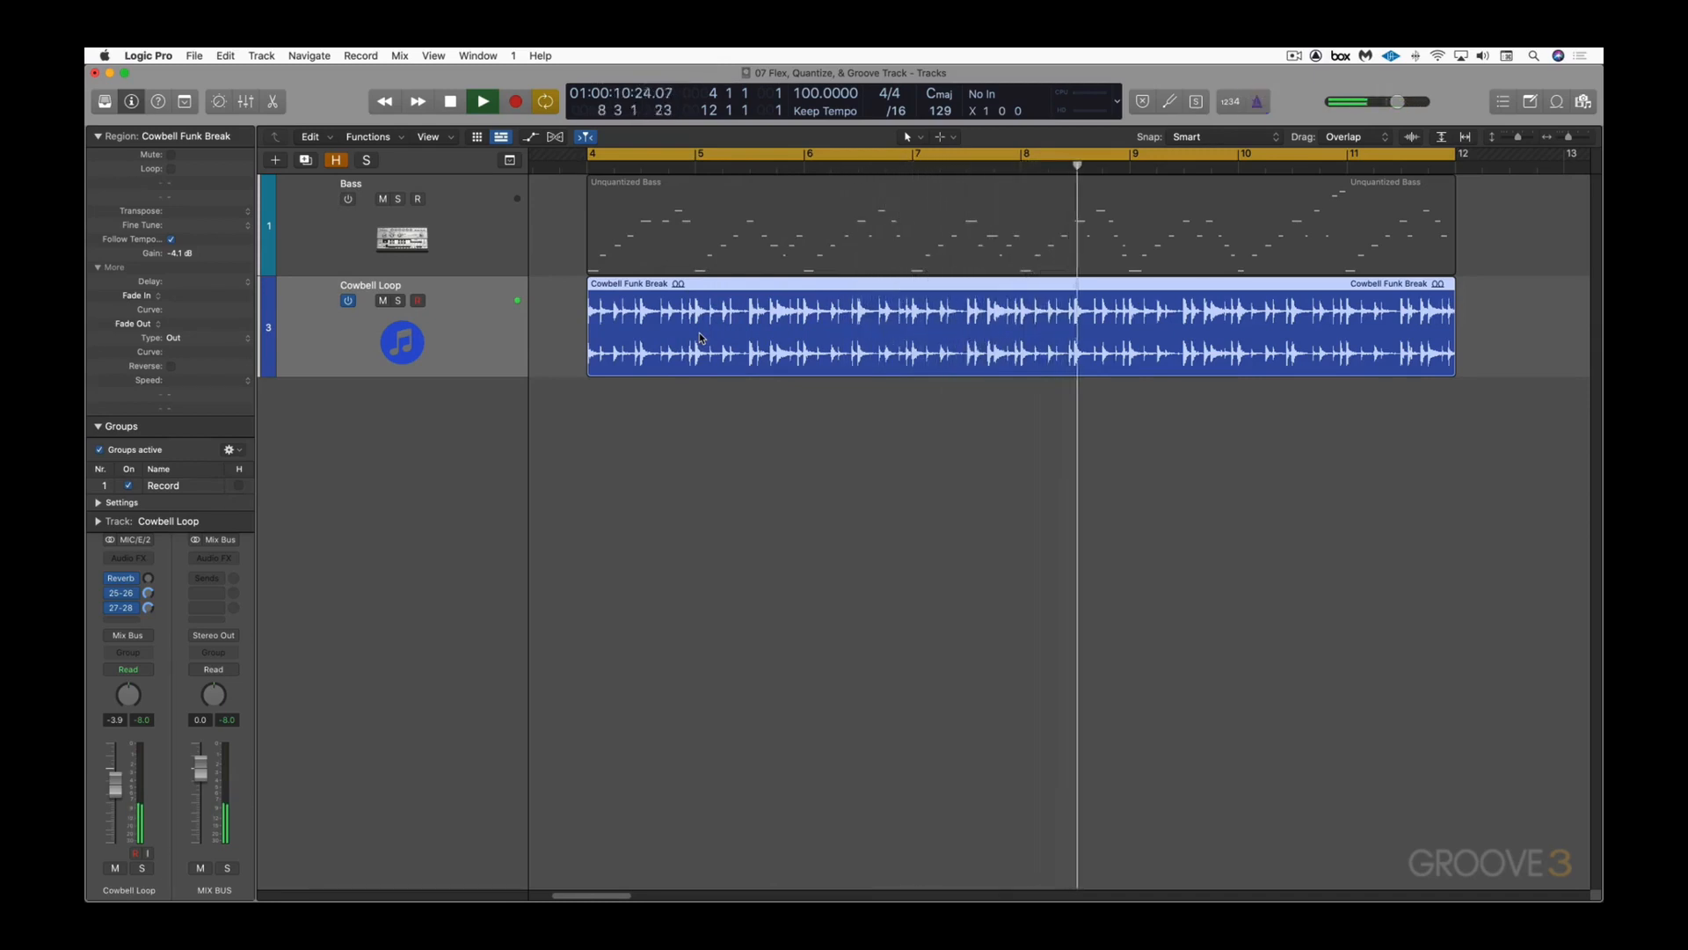
{"action": "key", "text": "space"}
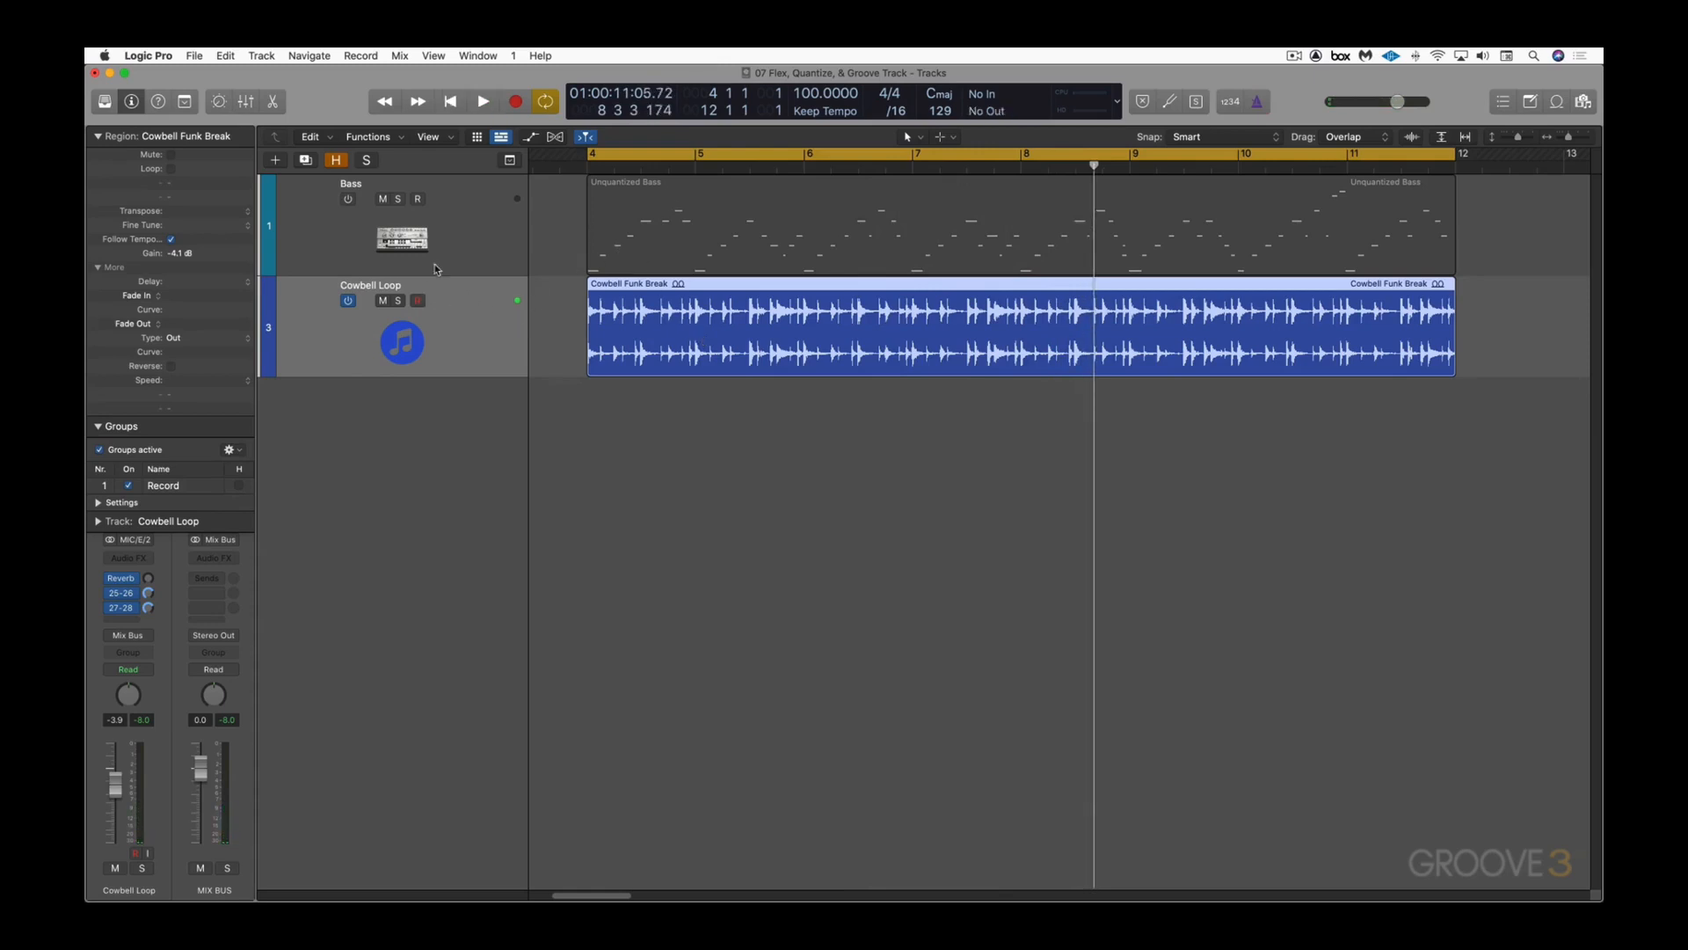
{"action": "left_click", "coordinate": [270, 329]}
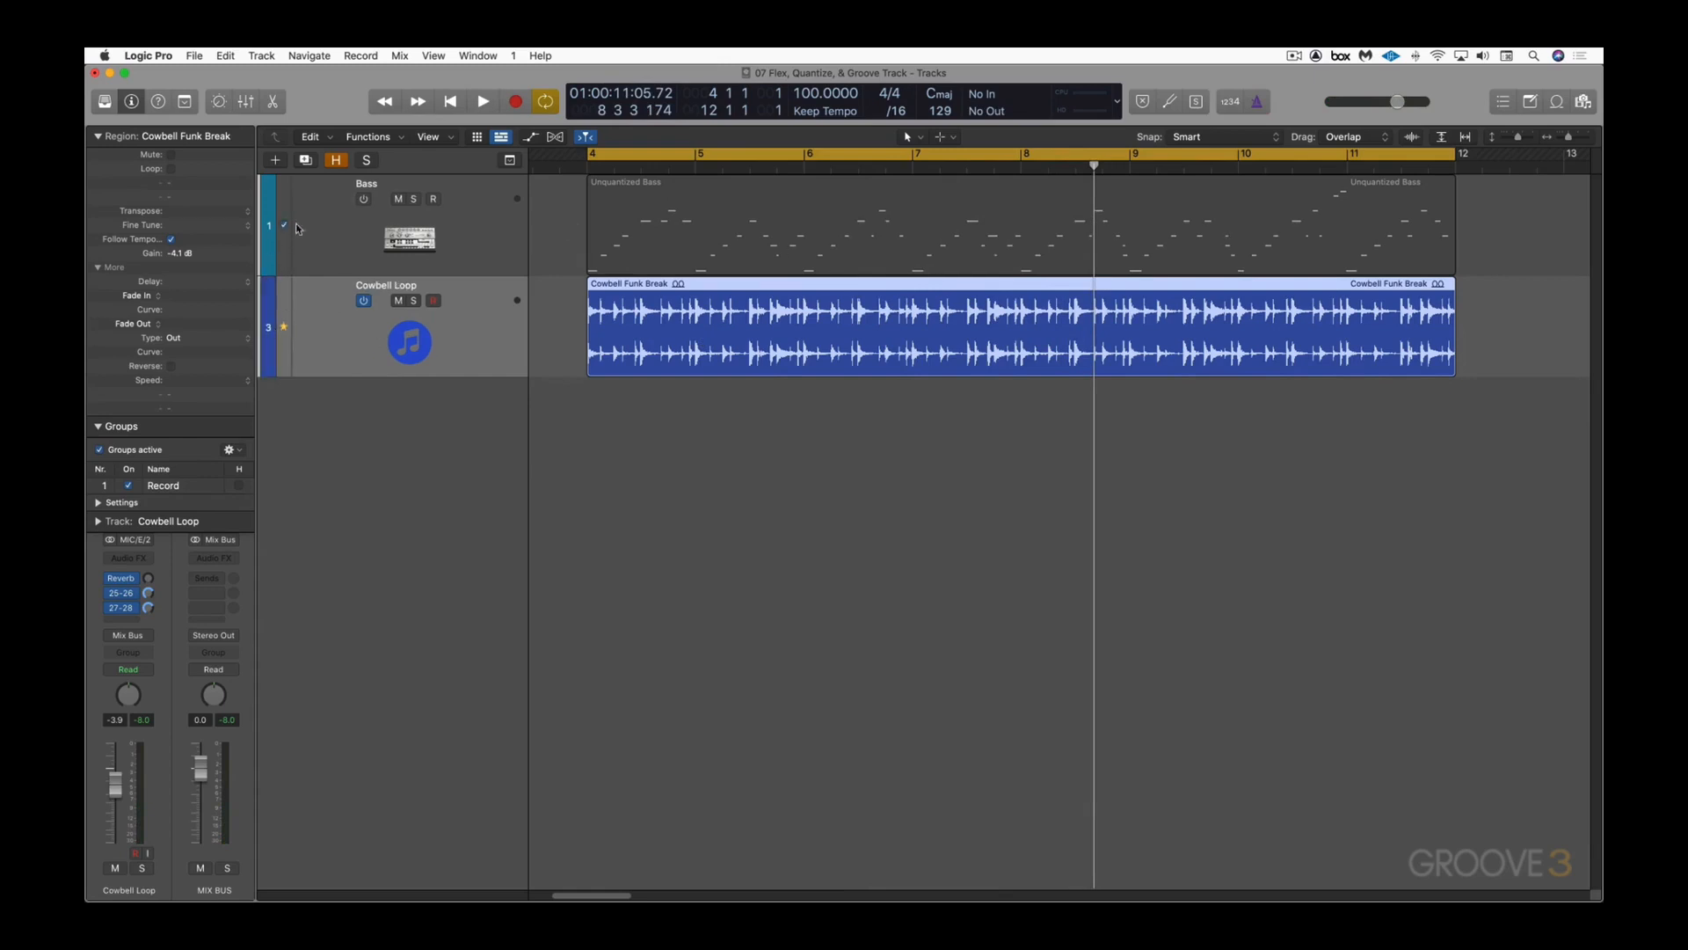
{"action": "left_click", "coordinate": [363, 200]}
{"action": "key", "text": "space"}
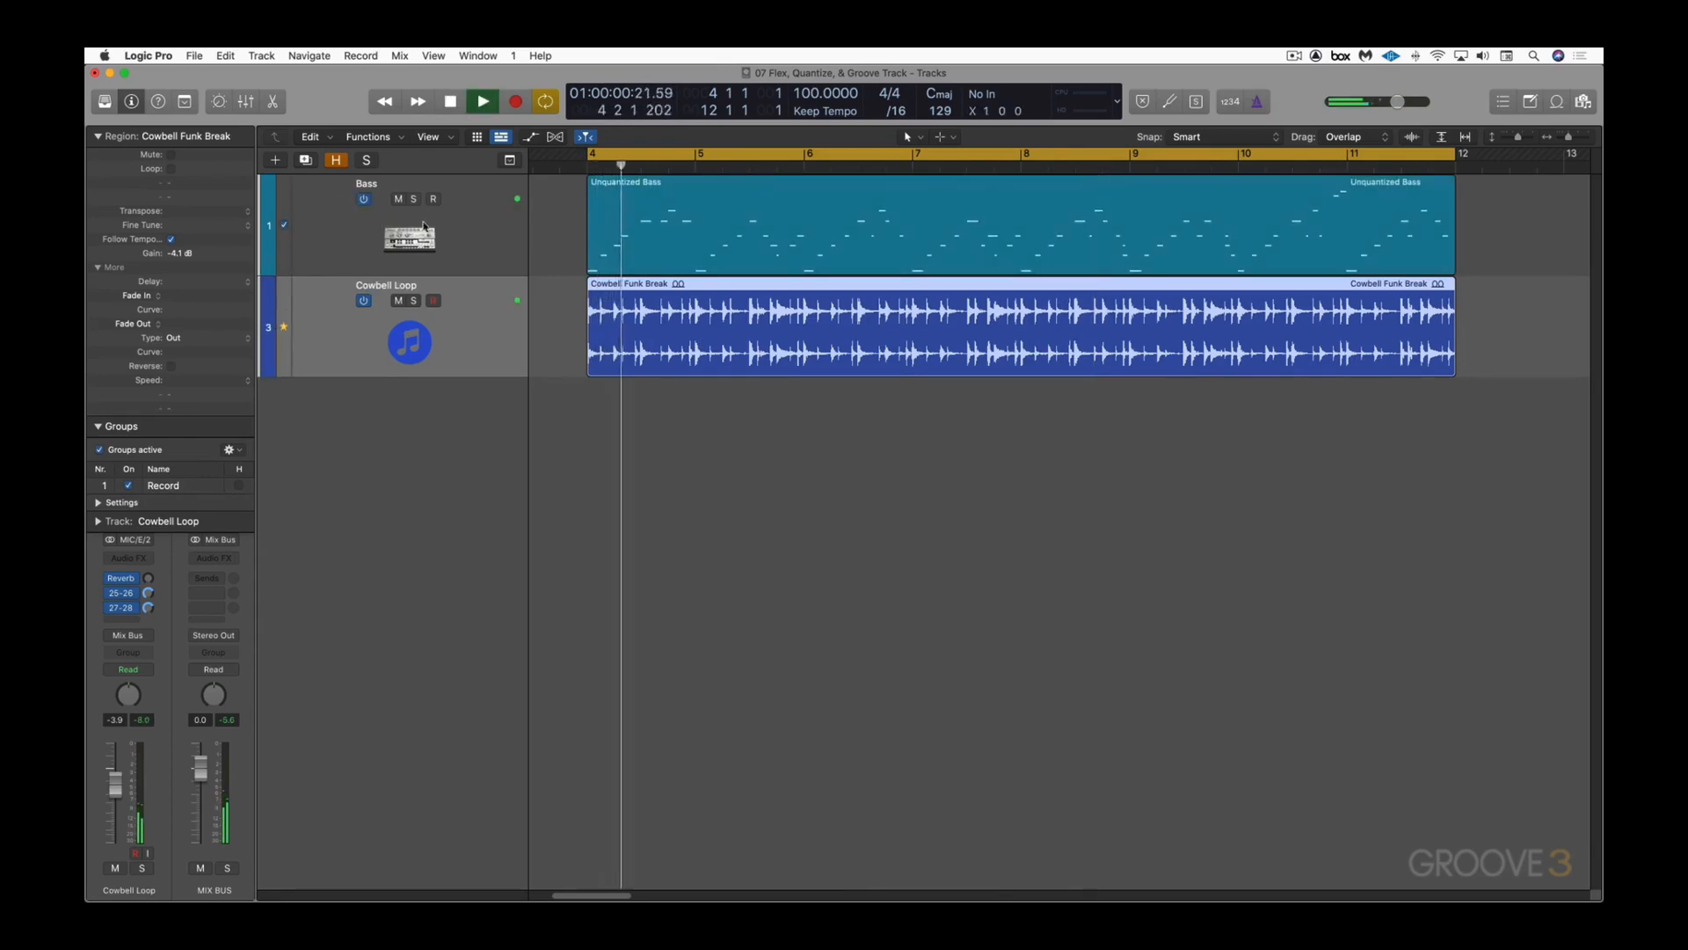
{"action": "left_click", "coordinate": [601, 225]}
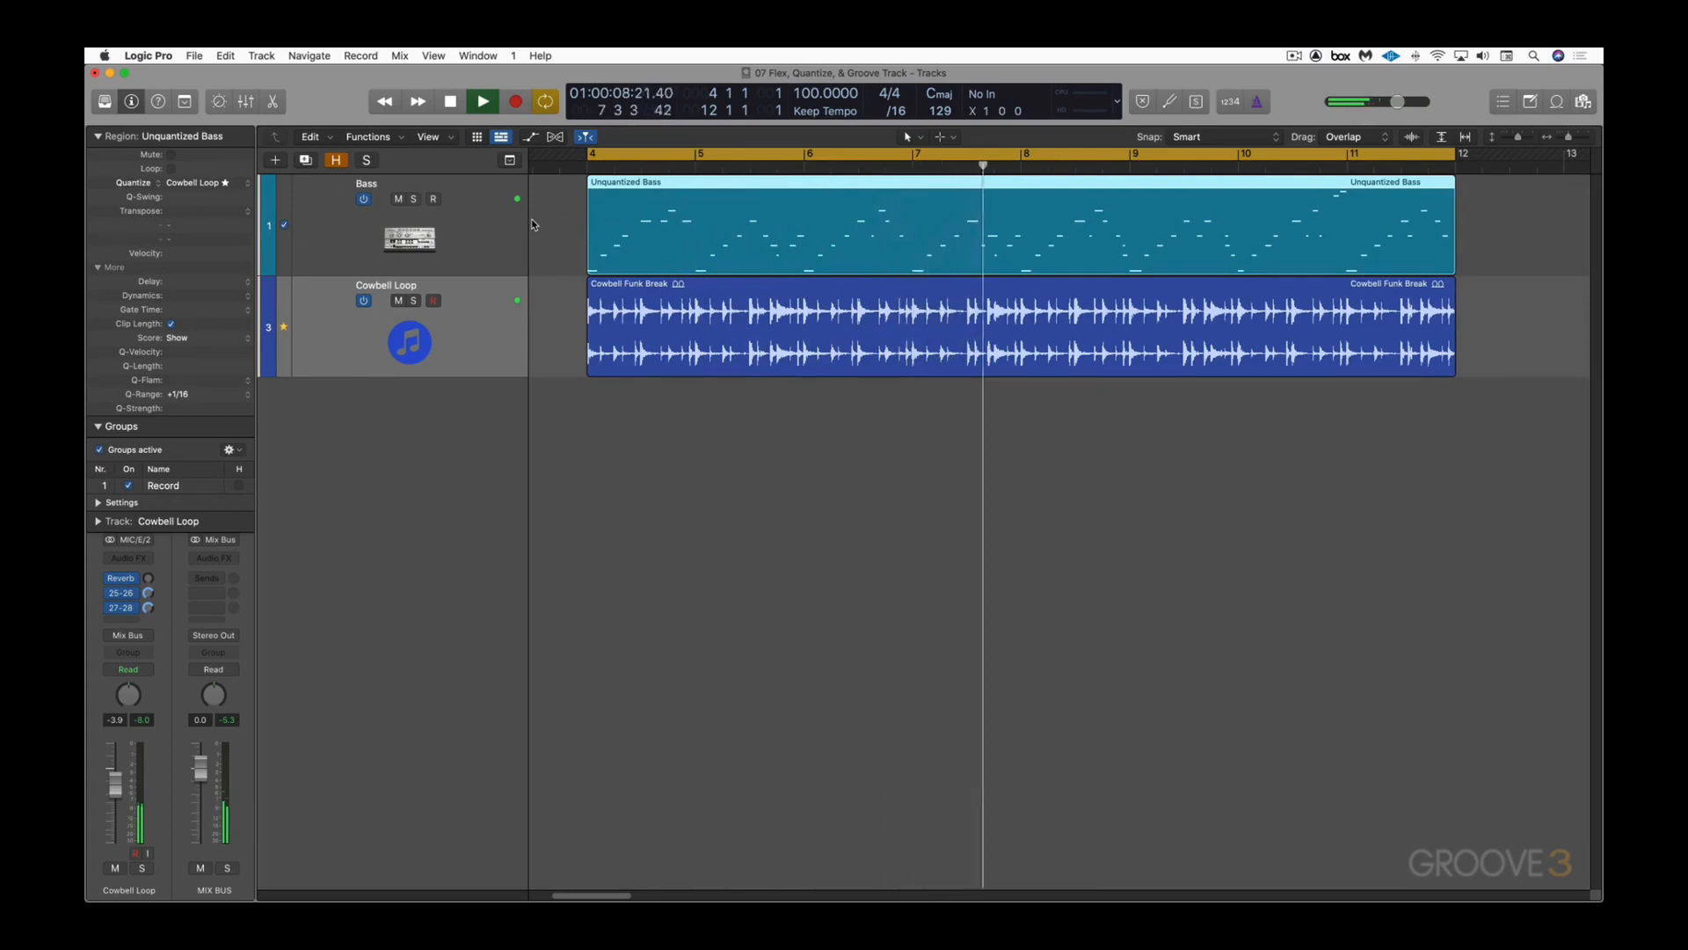
{"action": "key", "text": "space"}
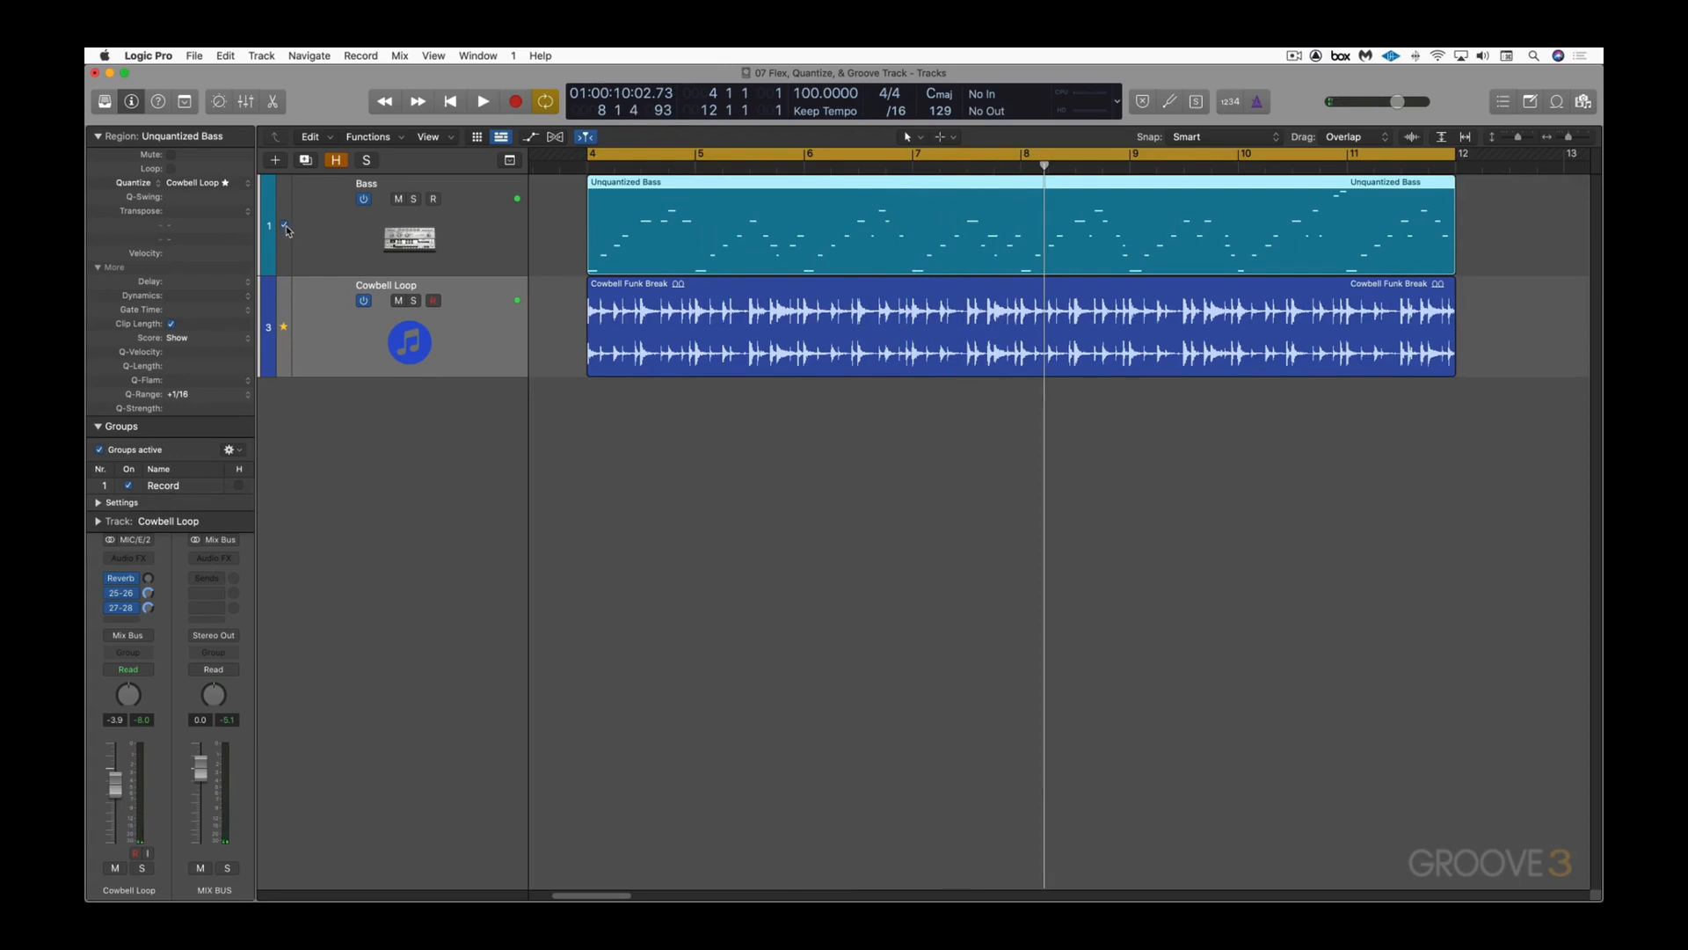
Step: Clear the Cowbell Loop groove track assignment and quantize the Unquantized Bass region to 1/16 Swing E
{"action": "left_click", "coordinate": [285, 227]}
{"action": "left_click", "coordinate": [285, 328]}
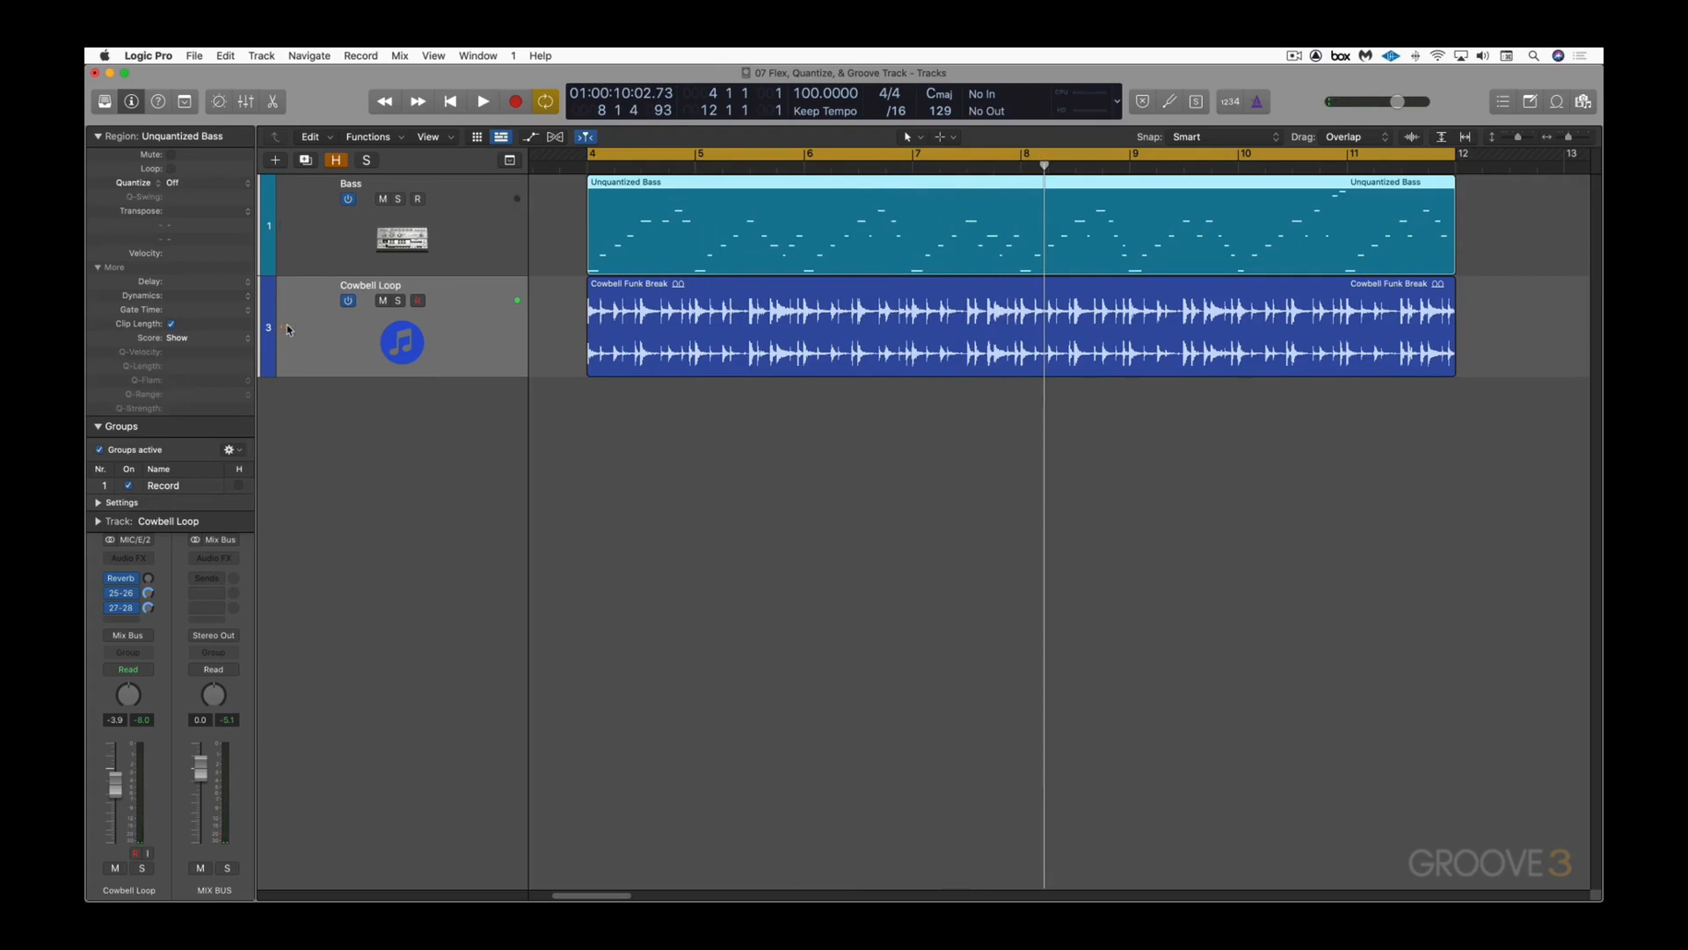
{"action": "left_click", "coordinate": [484, 208]}
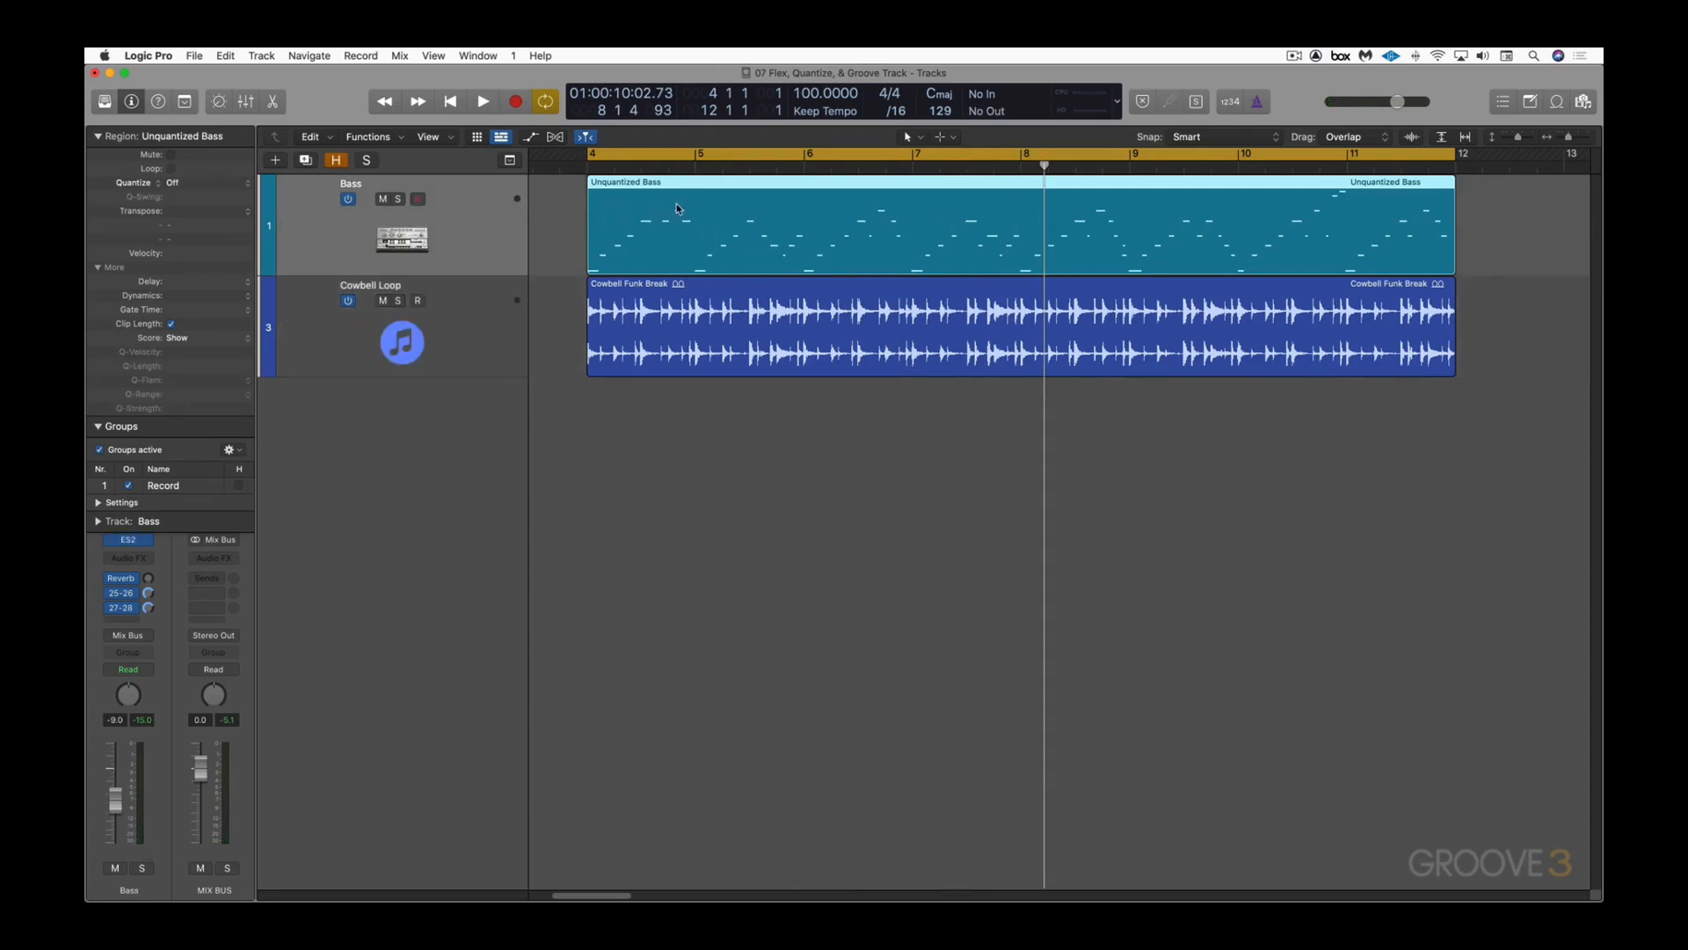
{"action": "left_click", "coordinate": [240, 182]}
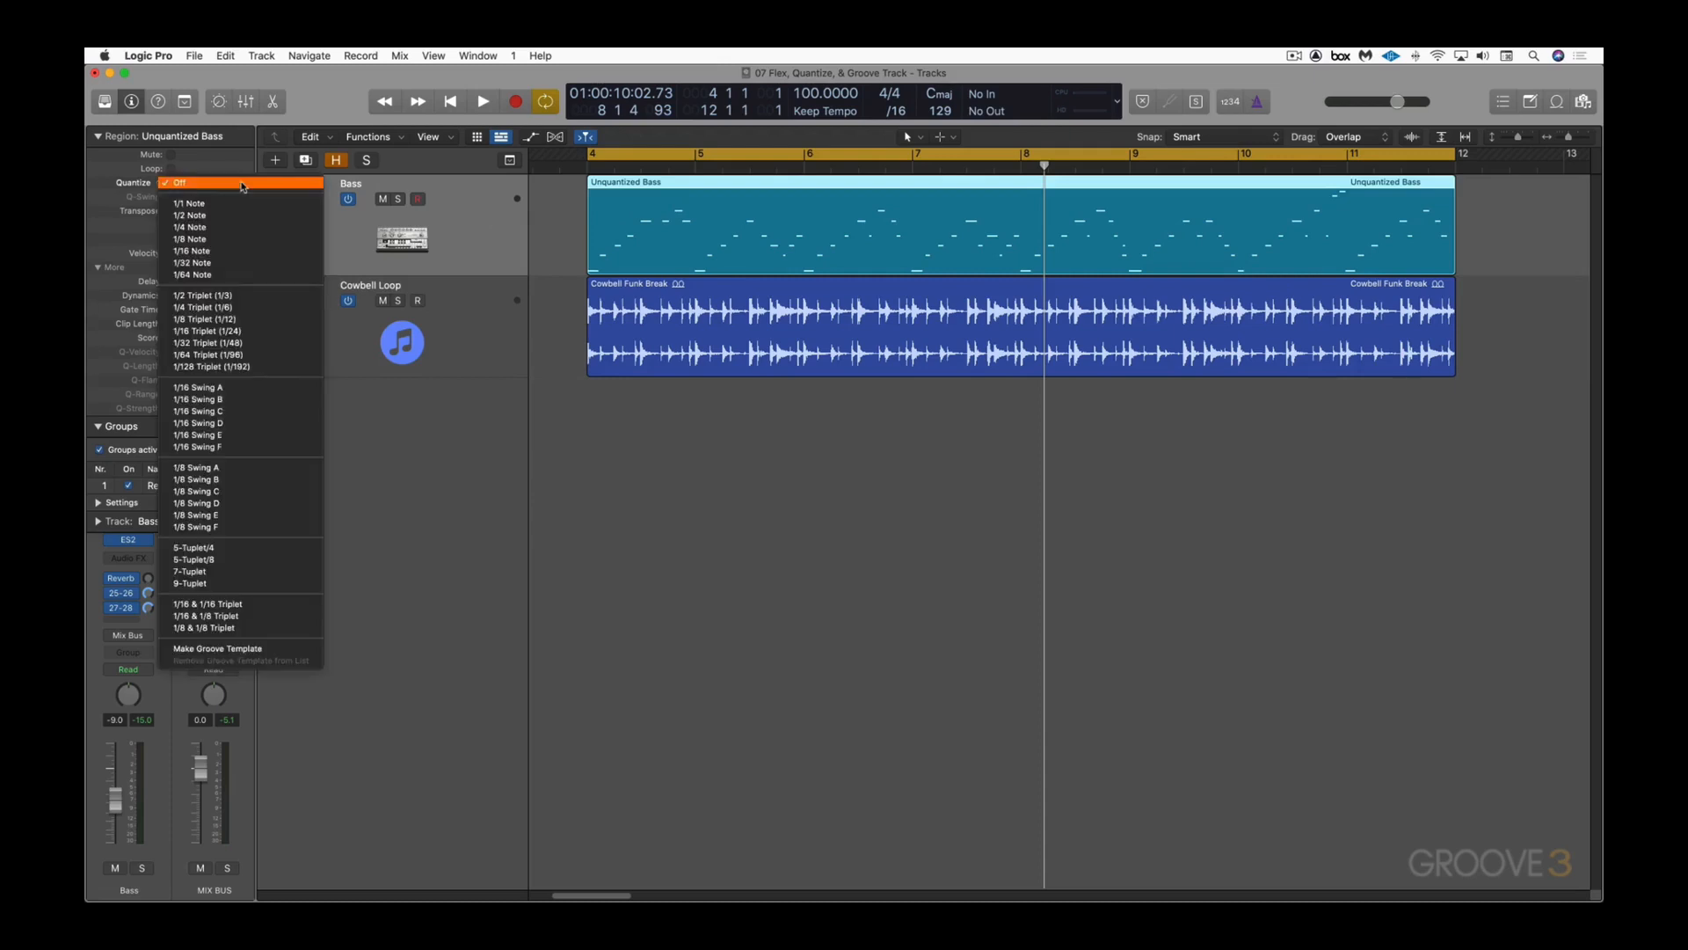
{"action": "left_click", "coordinate": [209, 436]}
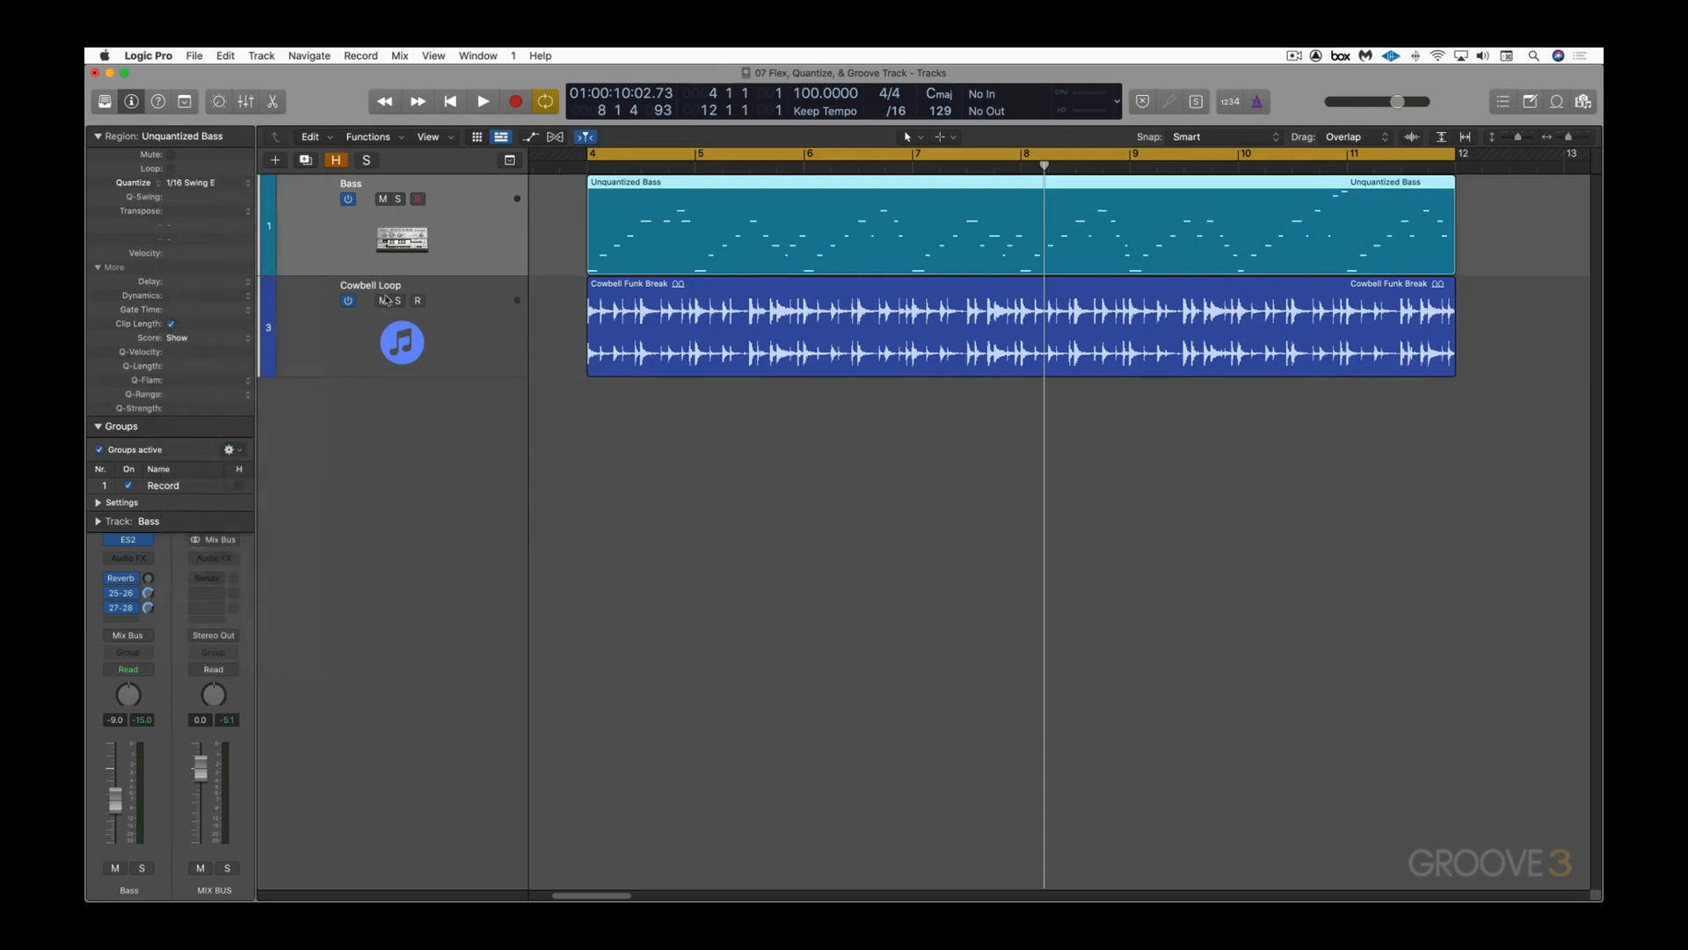
Step: Turn off the Cowbell Loop track and listen to the Bass track on its own
{"action": "left_click", "coordinate": [348, 300]}
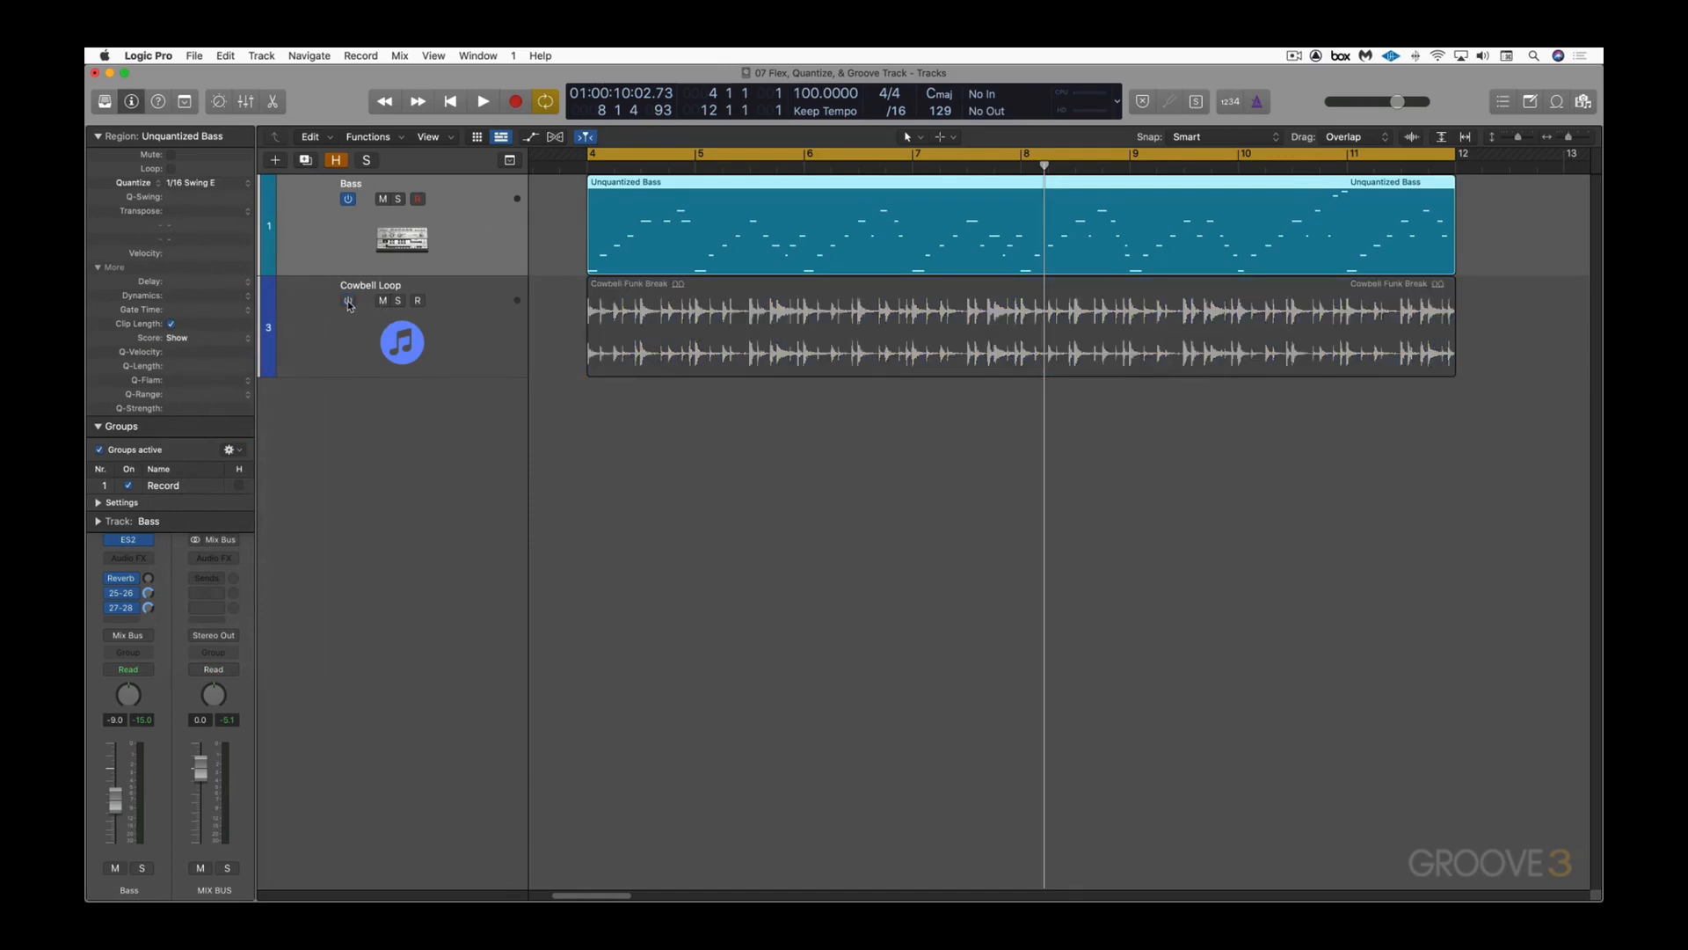
{"action": "key", "text": "space"}
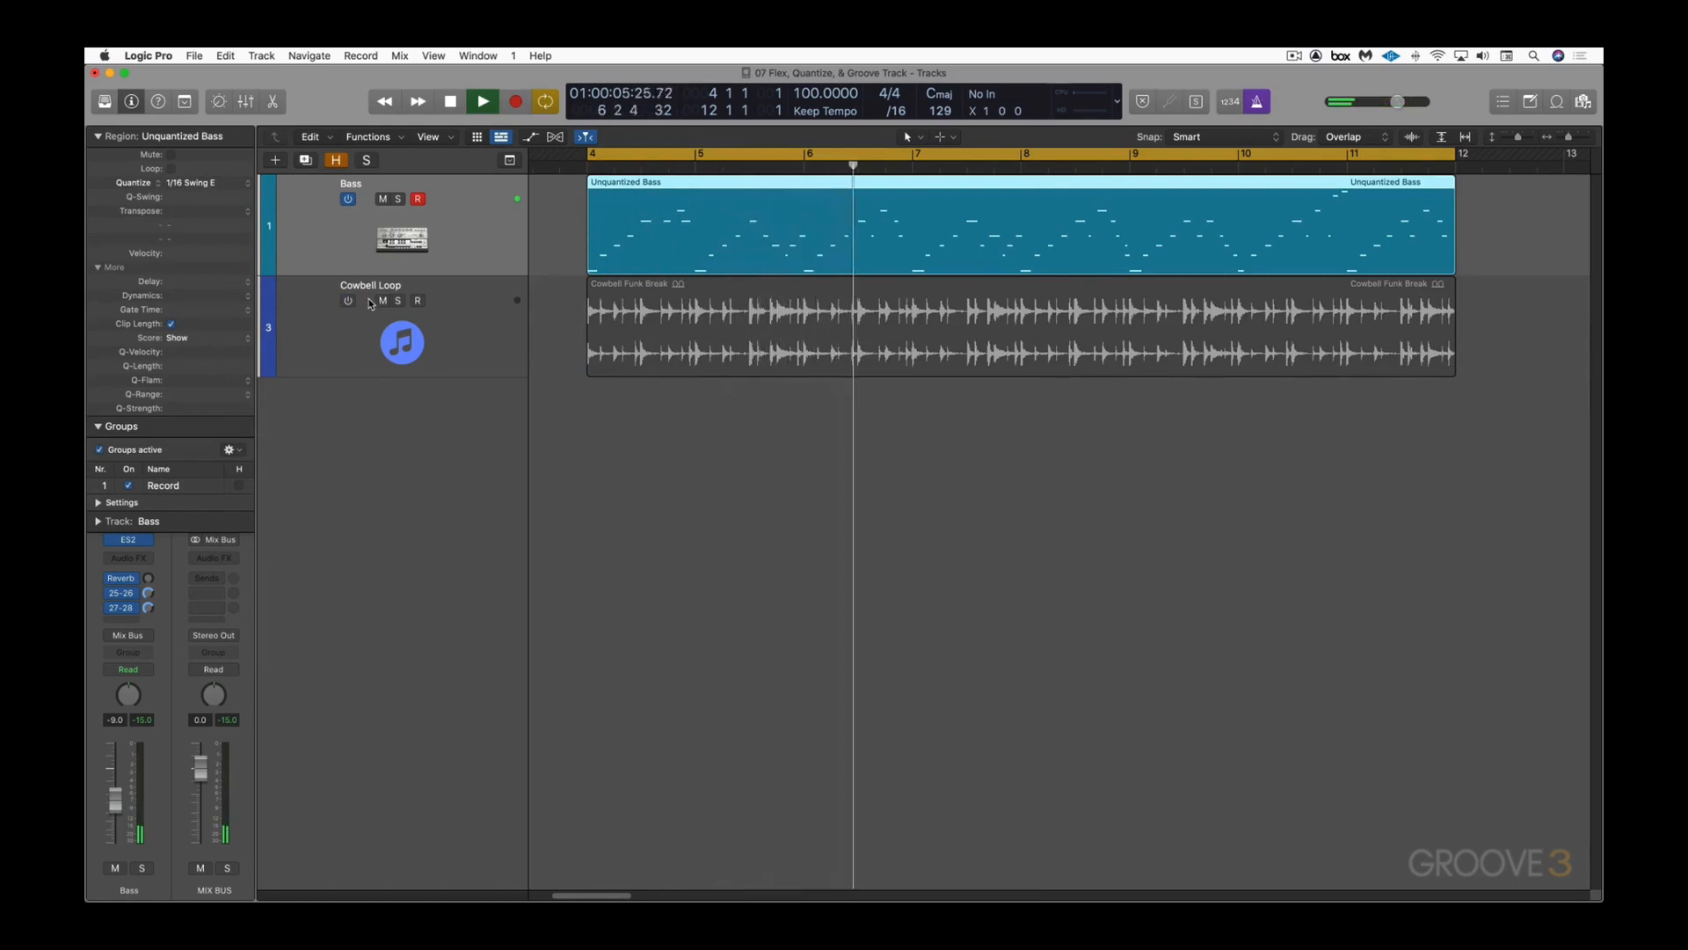
{"action": "key", "text": "space"}
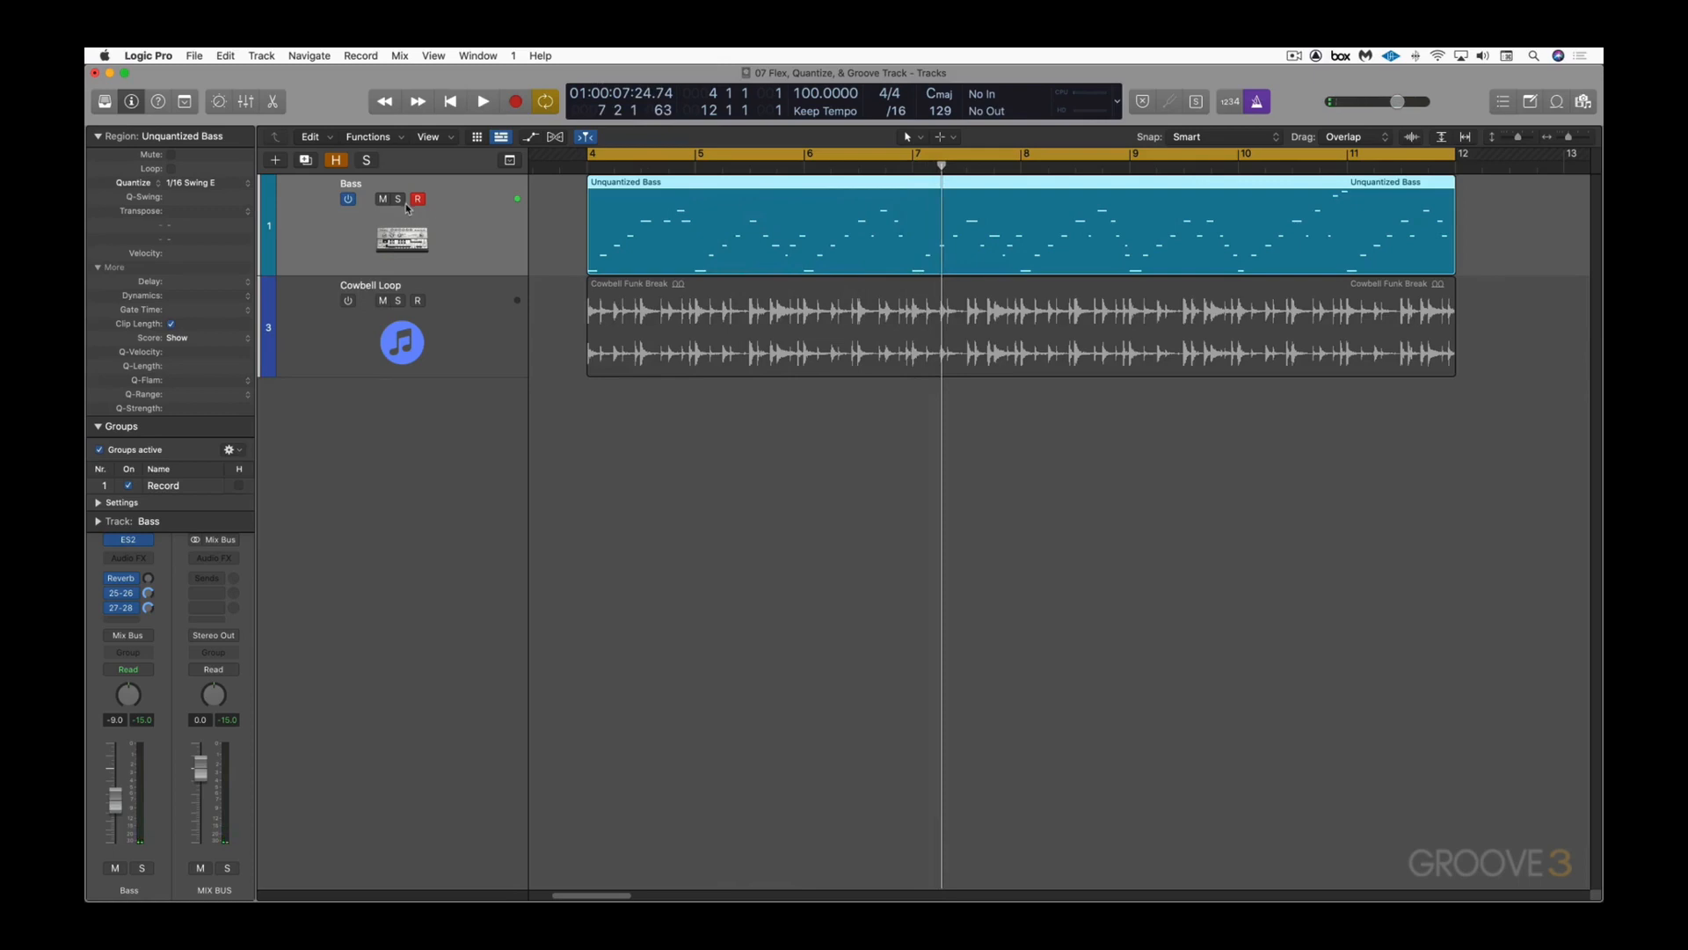
Step: Turn the Cowbell Loop track back on and set the Bass track as the groove track
{"action": "left_click", "coordinate": [349, 302]}
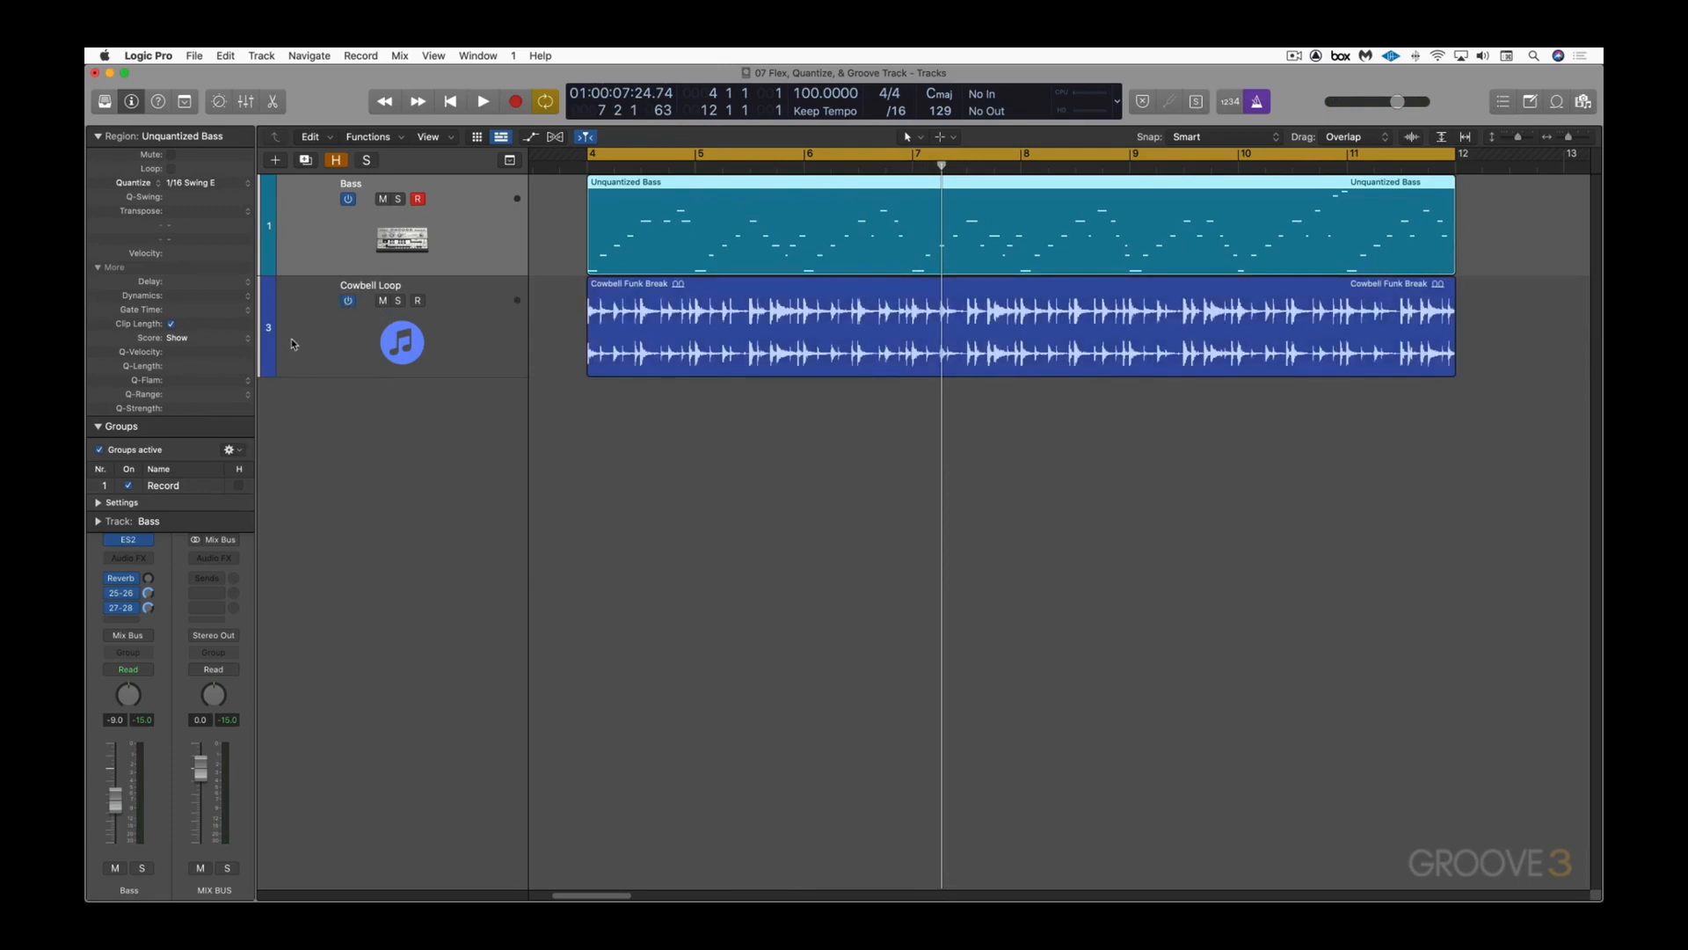
{"action": "left_click", "coordinate": [268, 226]}
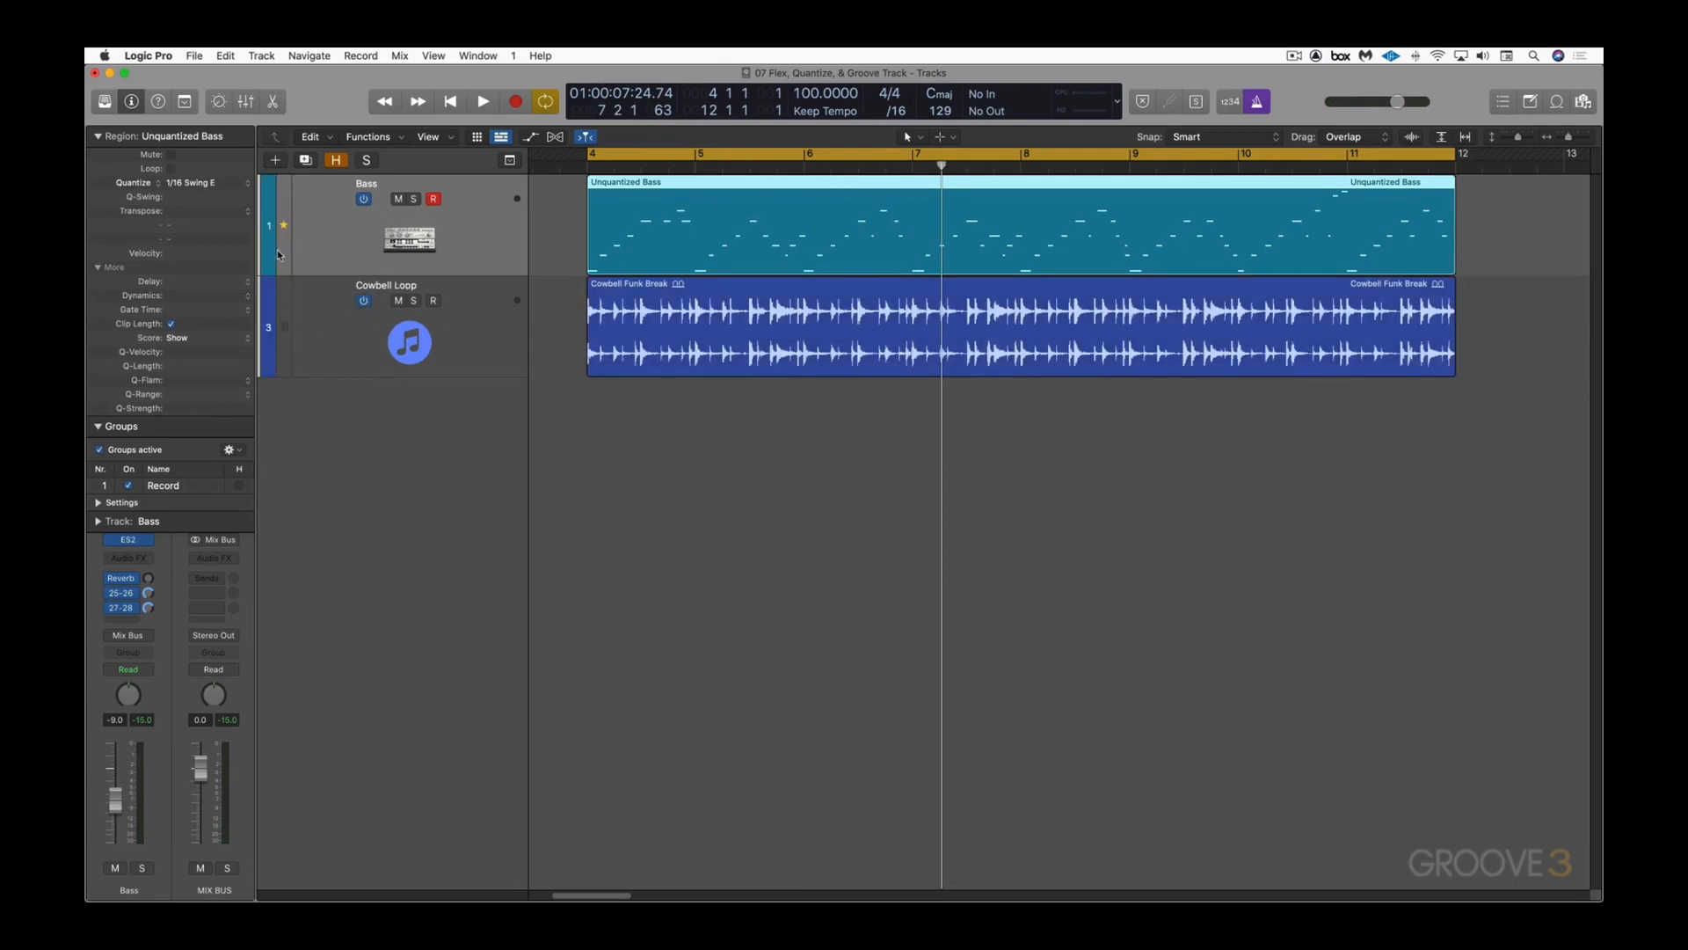
{"action": "left_click", "coordinate": [284, 329]}
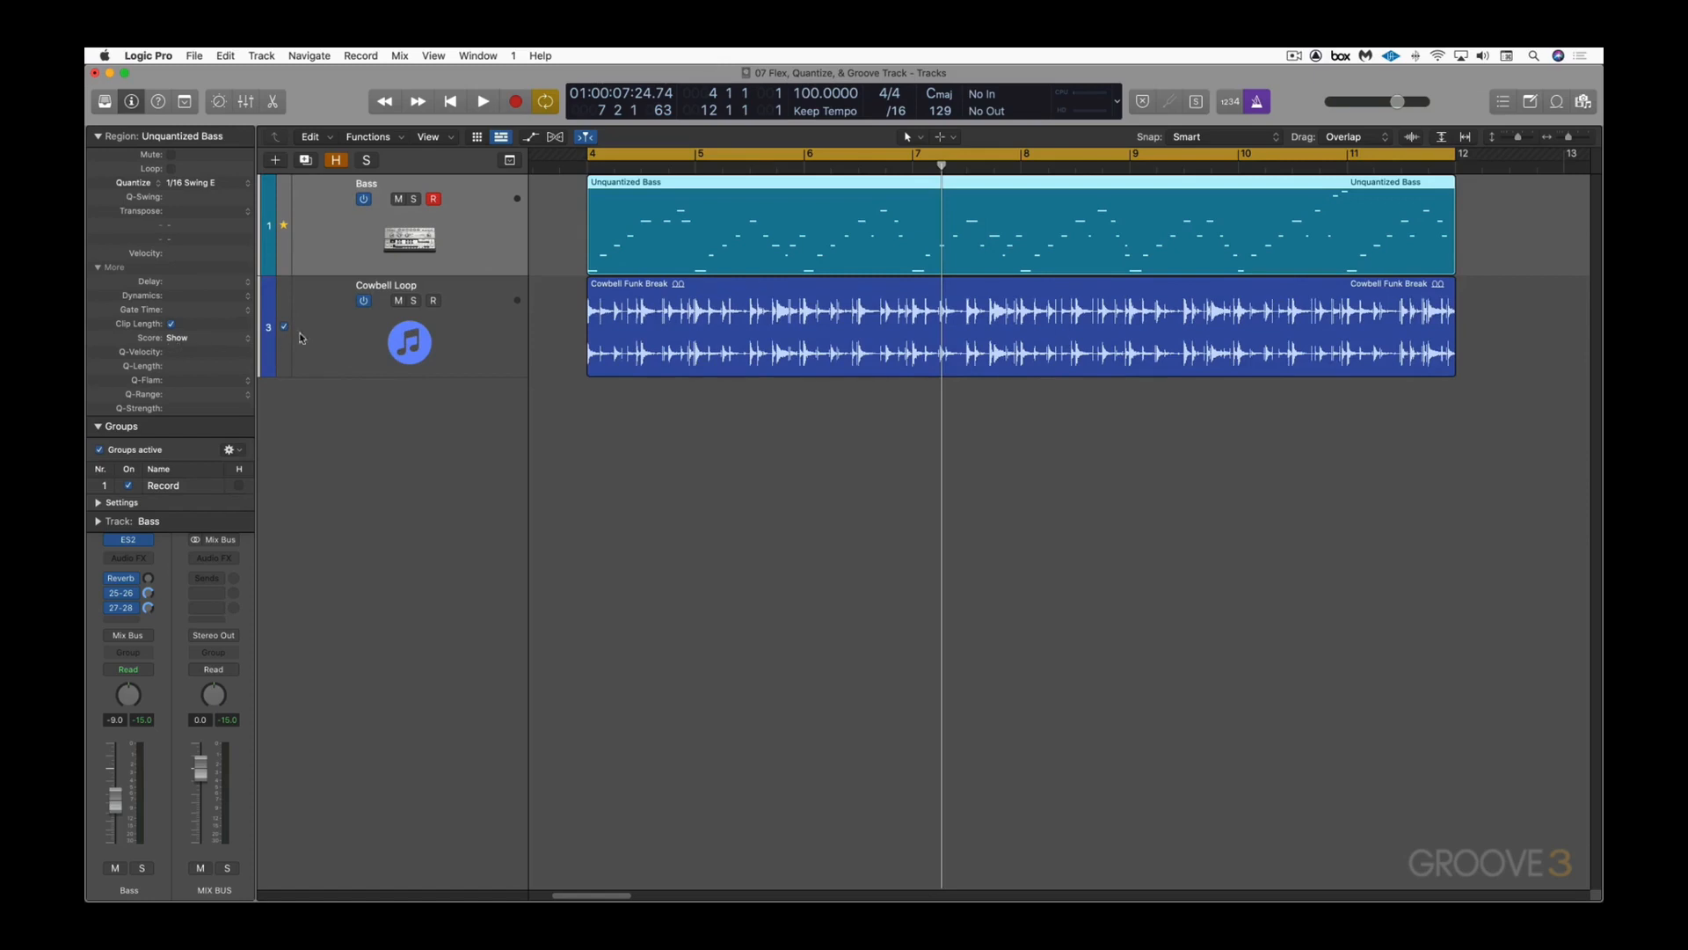
{"action": "left_click", "coordinate": [285, 330]}
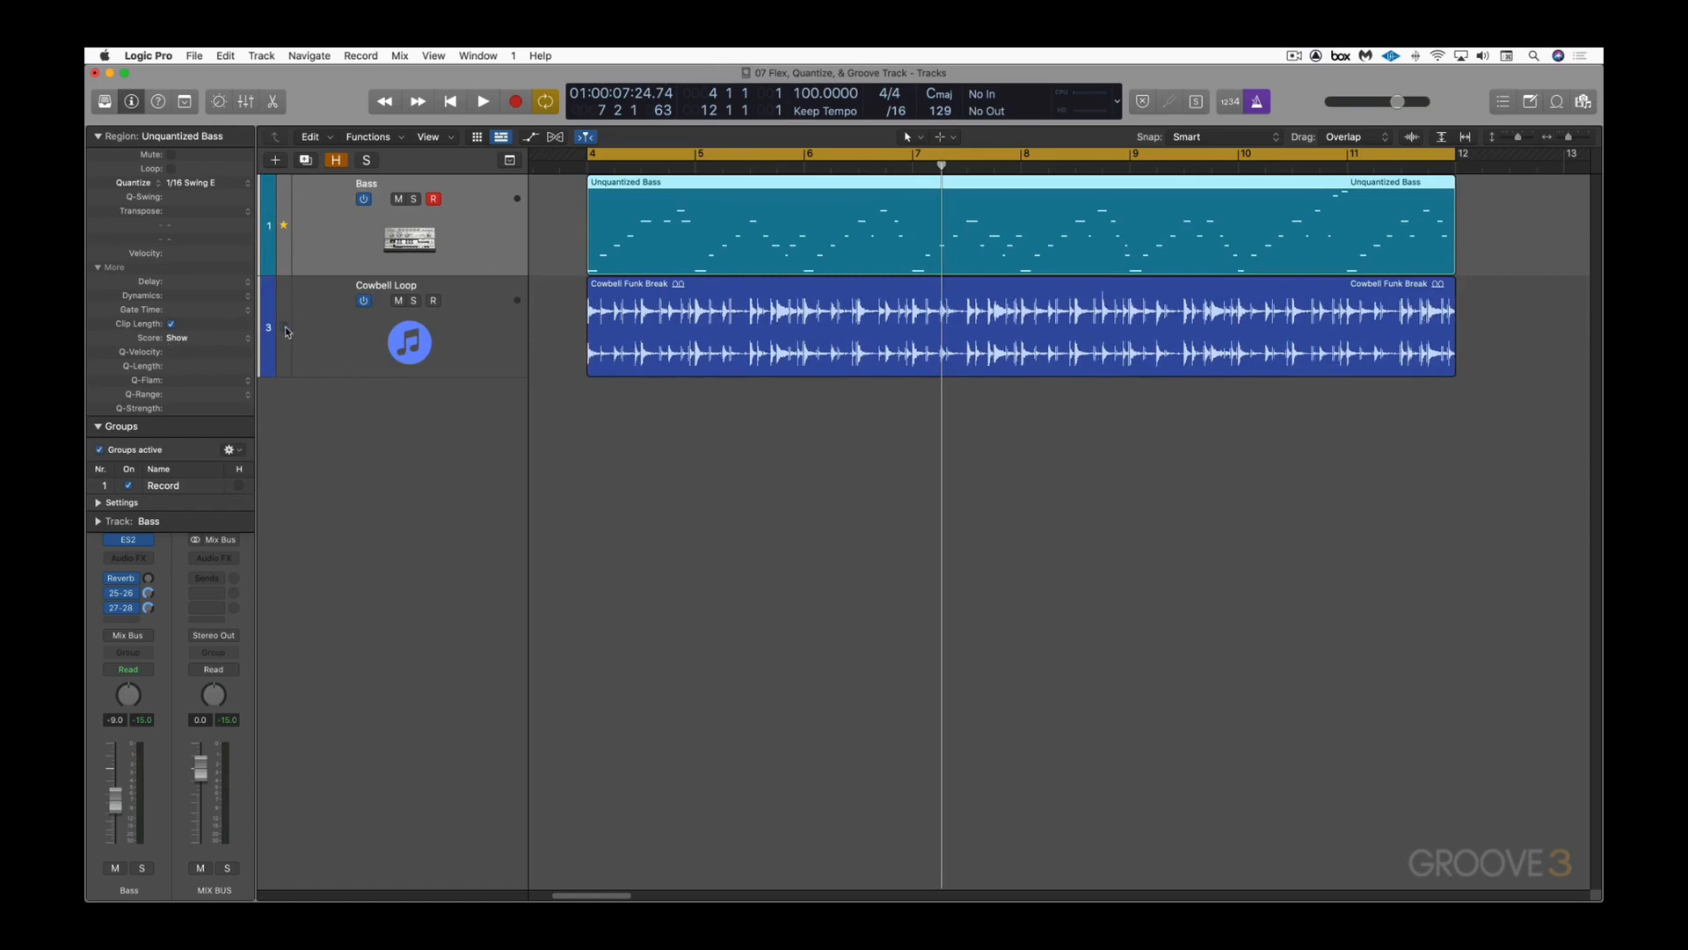
Step: Enable Flex on the Cowbell Loop track and match it to the Bass groove track
{"action": "left_click", "coordinate": [555, 137]}
{"action": "left_click", "coordinate": [459, 325]}
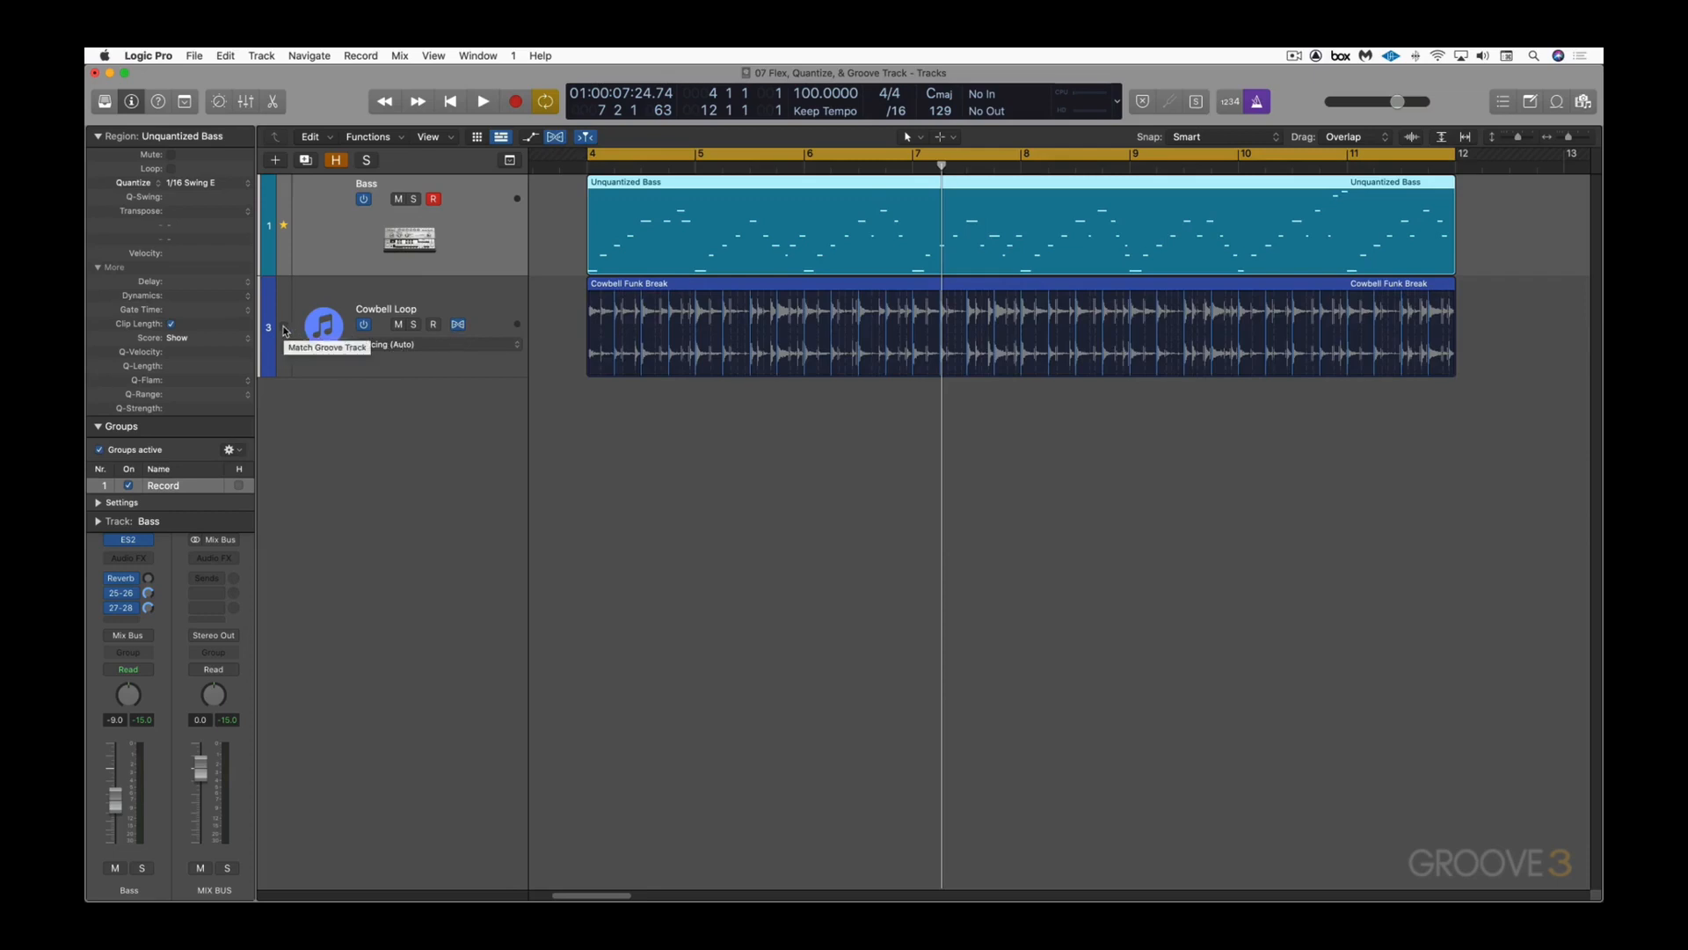
{"action": "left_click", "coordinate": [285, 330]}
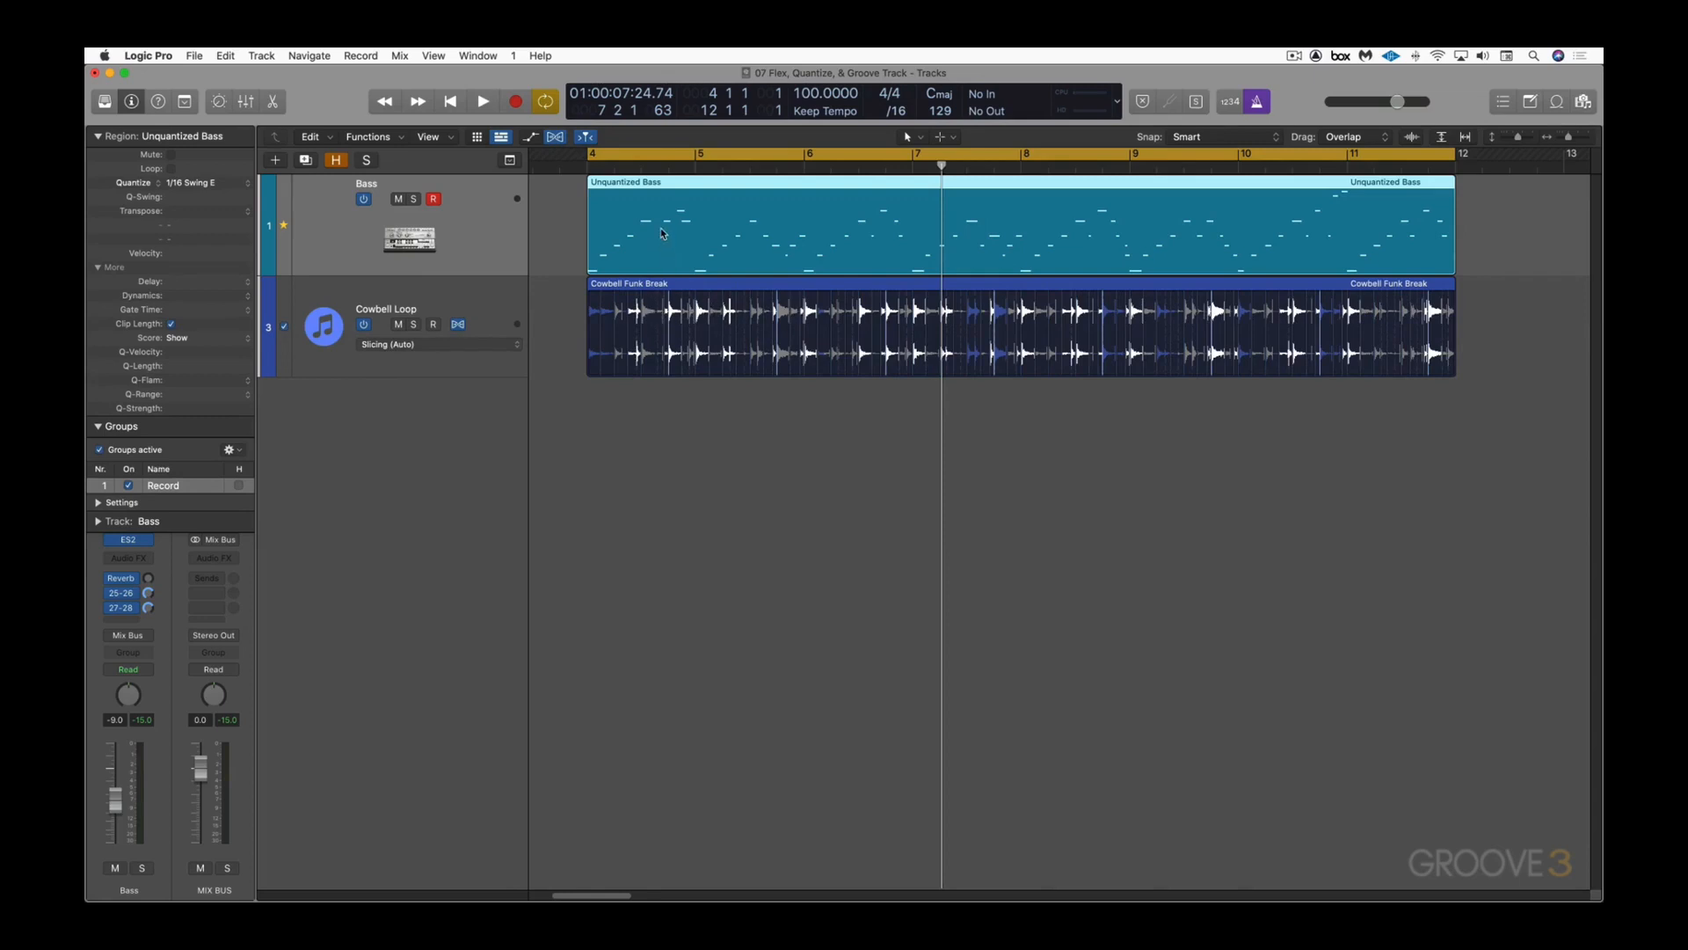
Step: Play both tracks together and check the quantize setting of the Cowbell Funk Break region
{"action": "key", "text": "shift+space"}
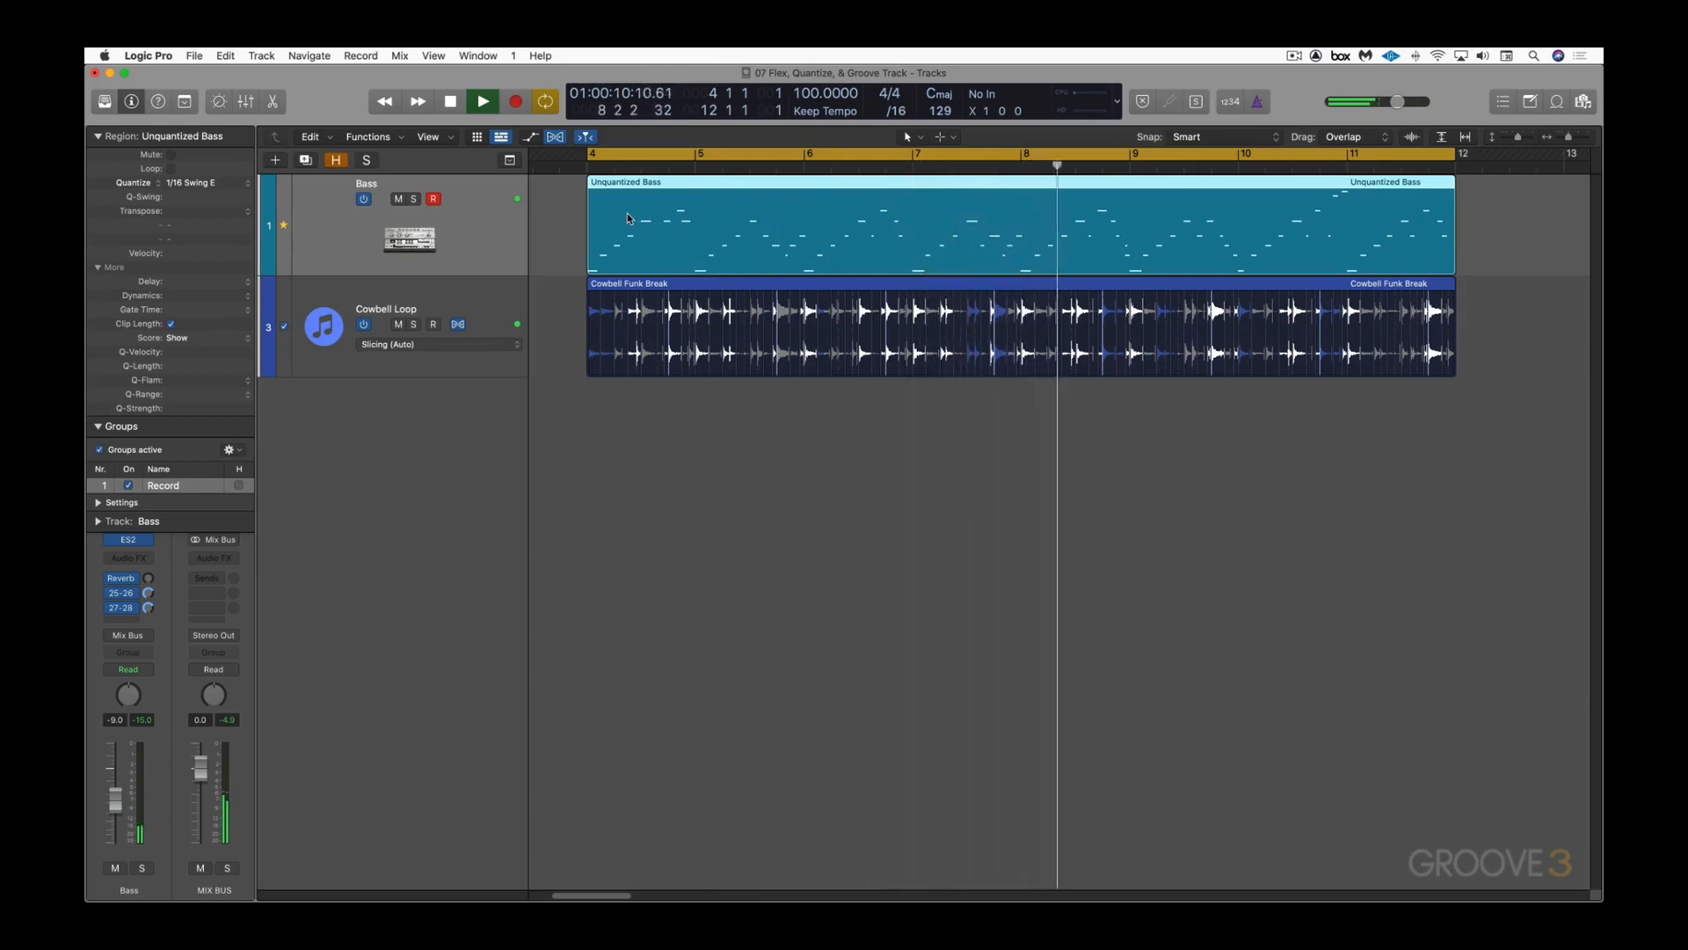
{"action": "key", "text": "space"}
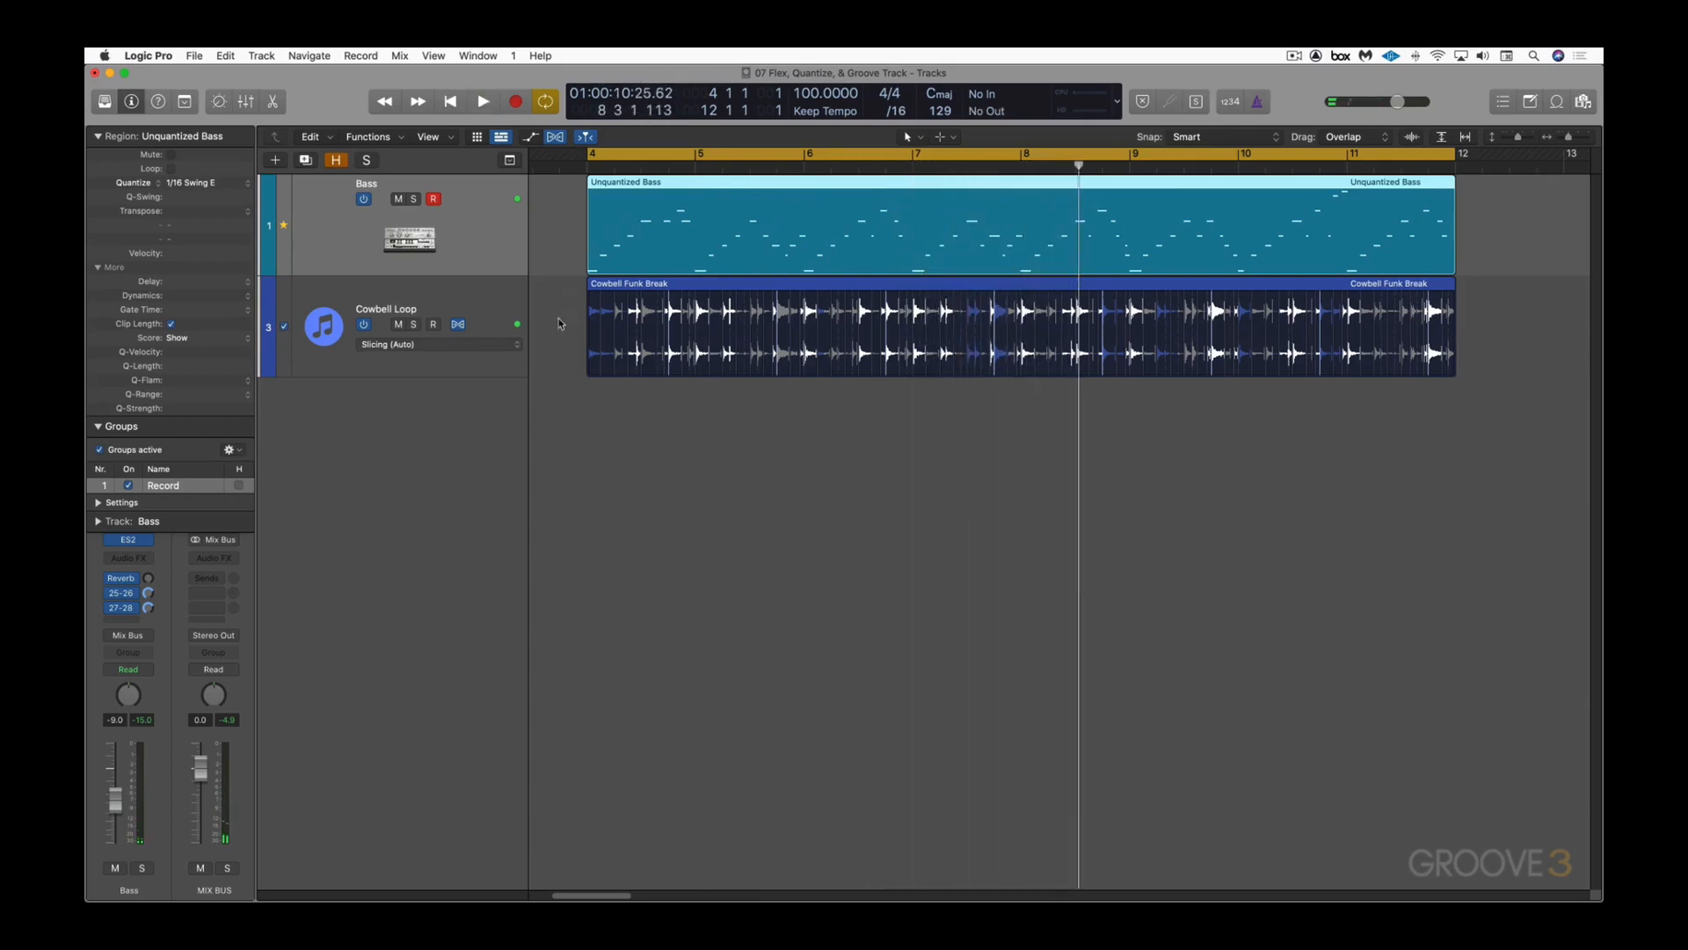
{"action": "left_click", "coordinate": [486, 308]}
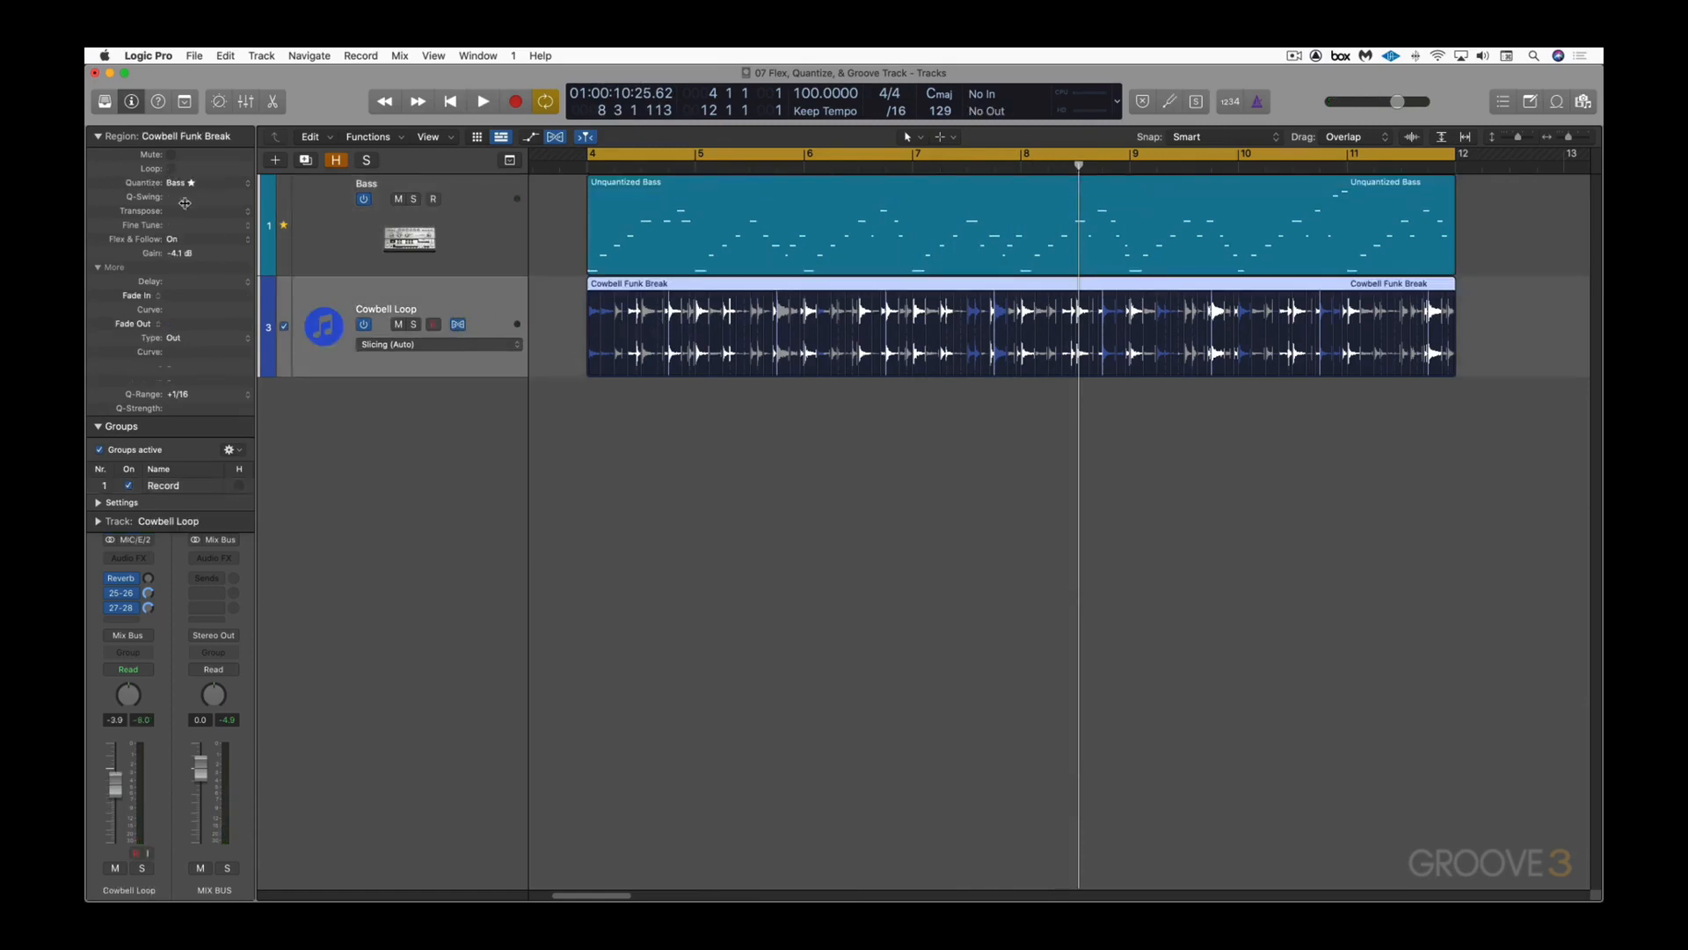
Step: Stop matching the Cowbell Loop track to the groove and clear Bass as the groove track
{"action": "left_click", "coordinate": [283, 327]}
{"action": "left_click", "coordinate": [284, 327]}
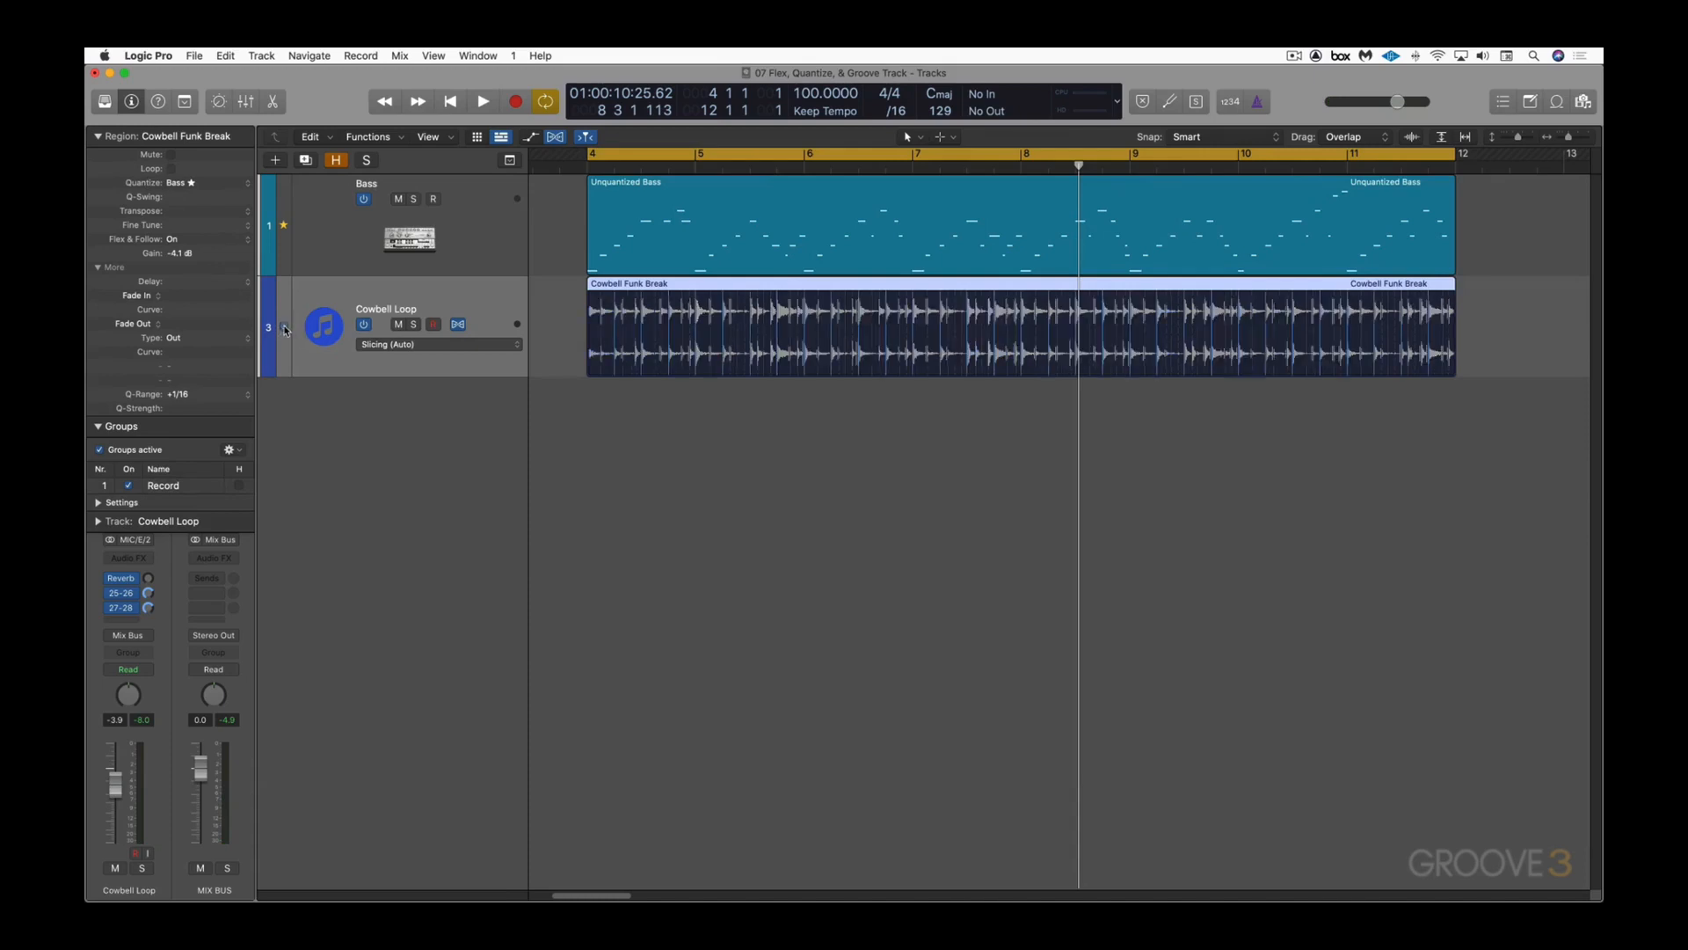
{"action": "left_click", "coordinate": [285, 227]}
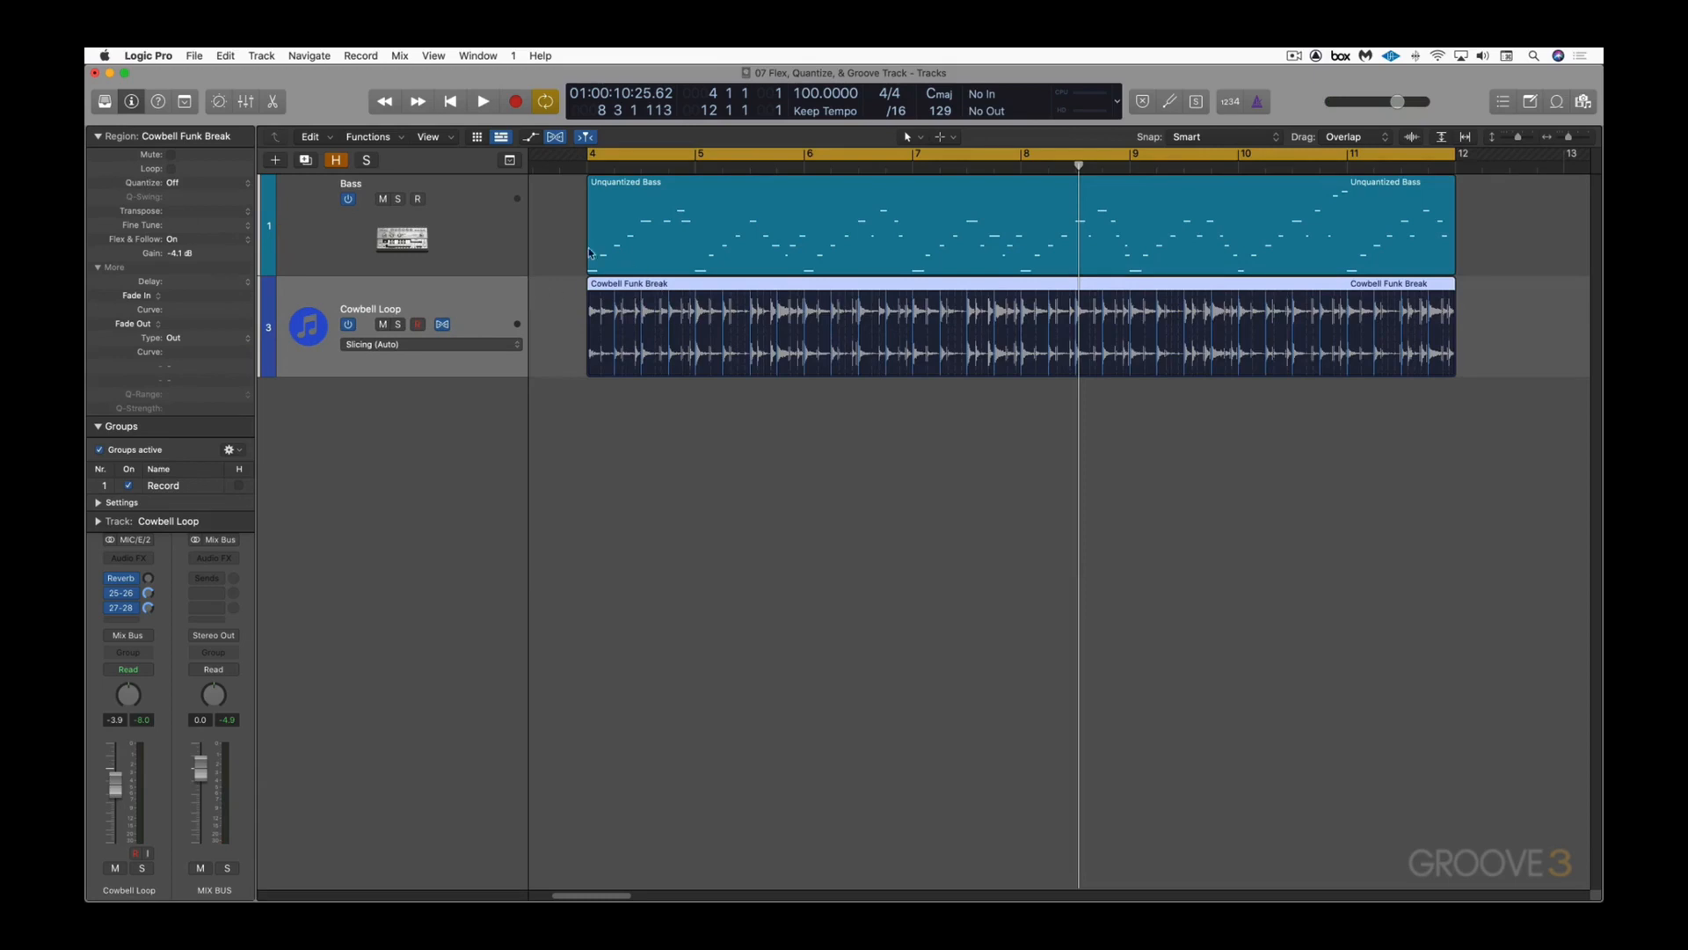
Step: Set the Unquantized Bass region's quantize to Off and briefly play both tracks
{"action": "left_click", "coordinate": [618, 220]}
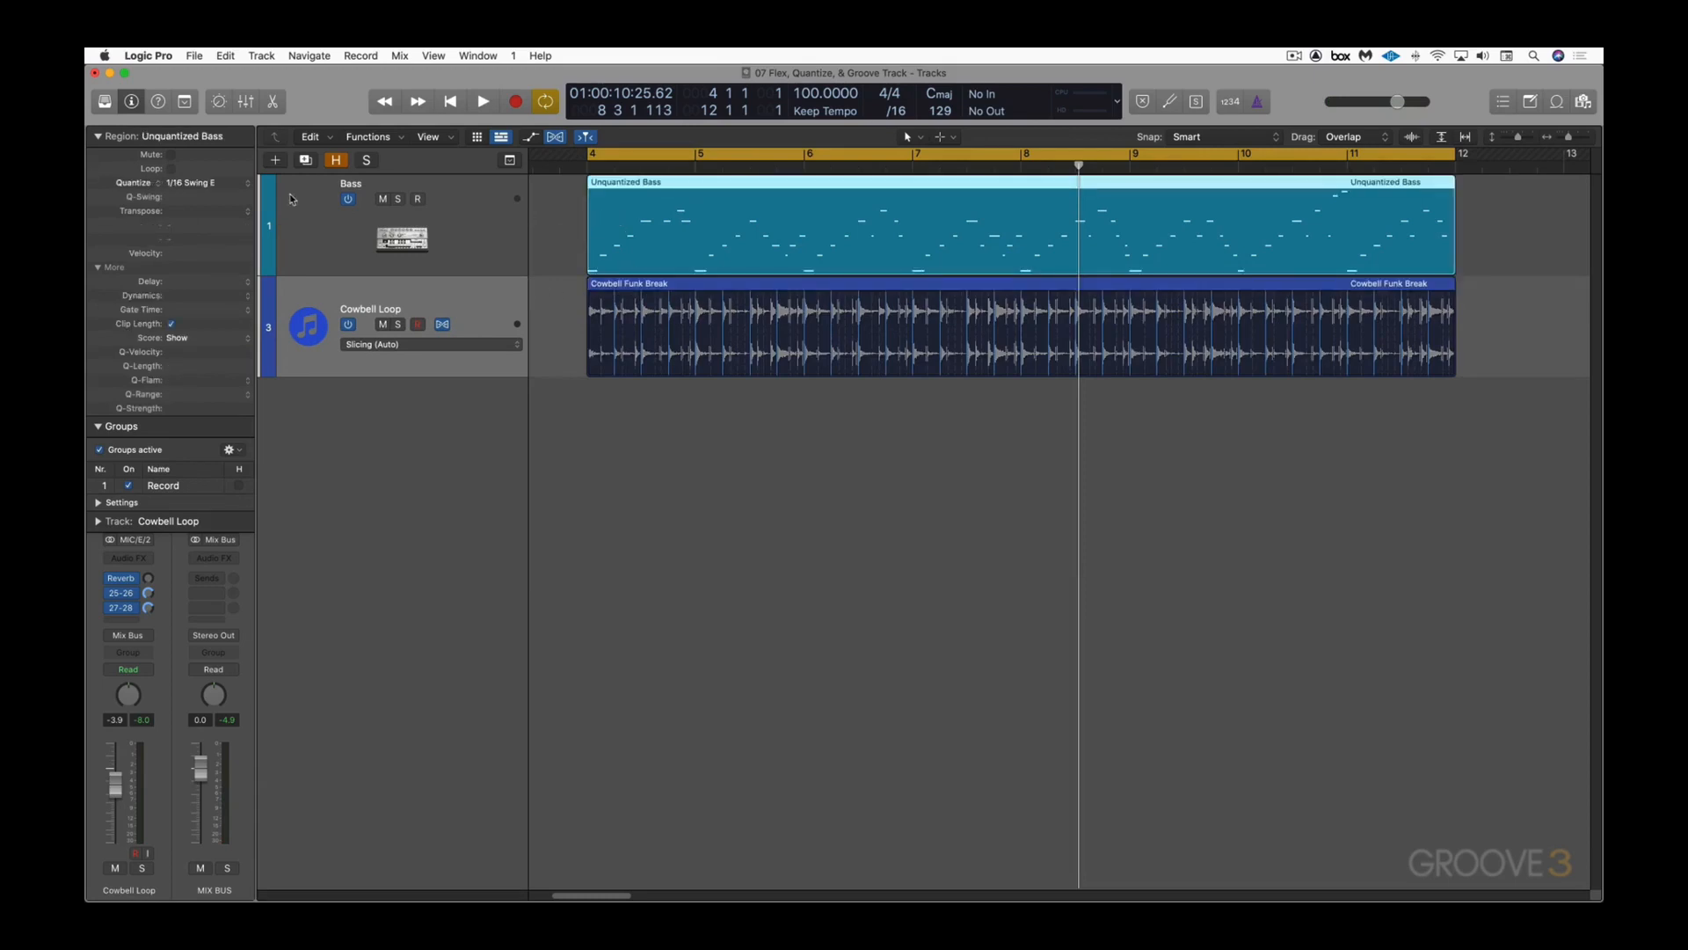
{"action": "left_click", "coordinate": [247, 188]}
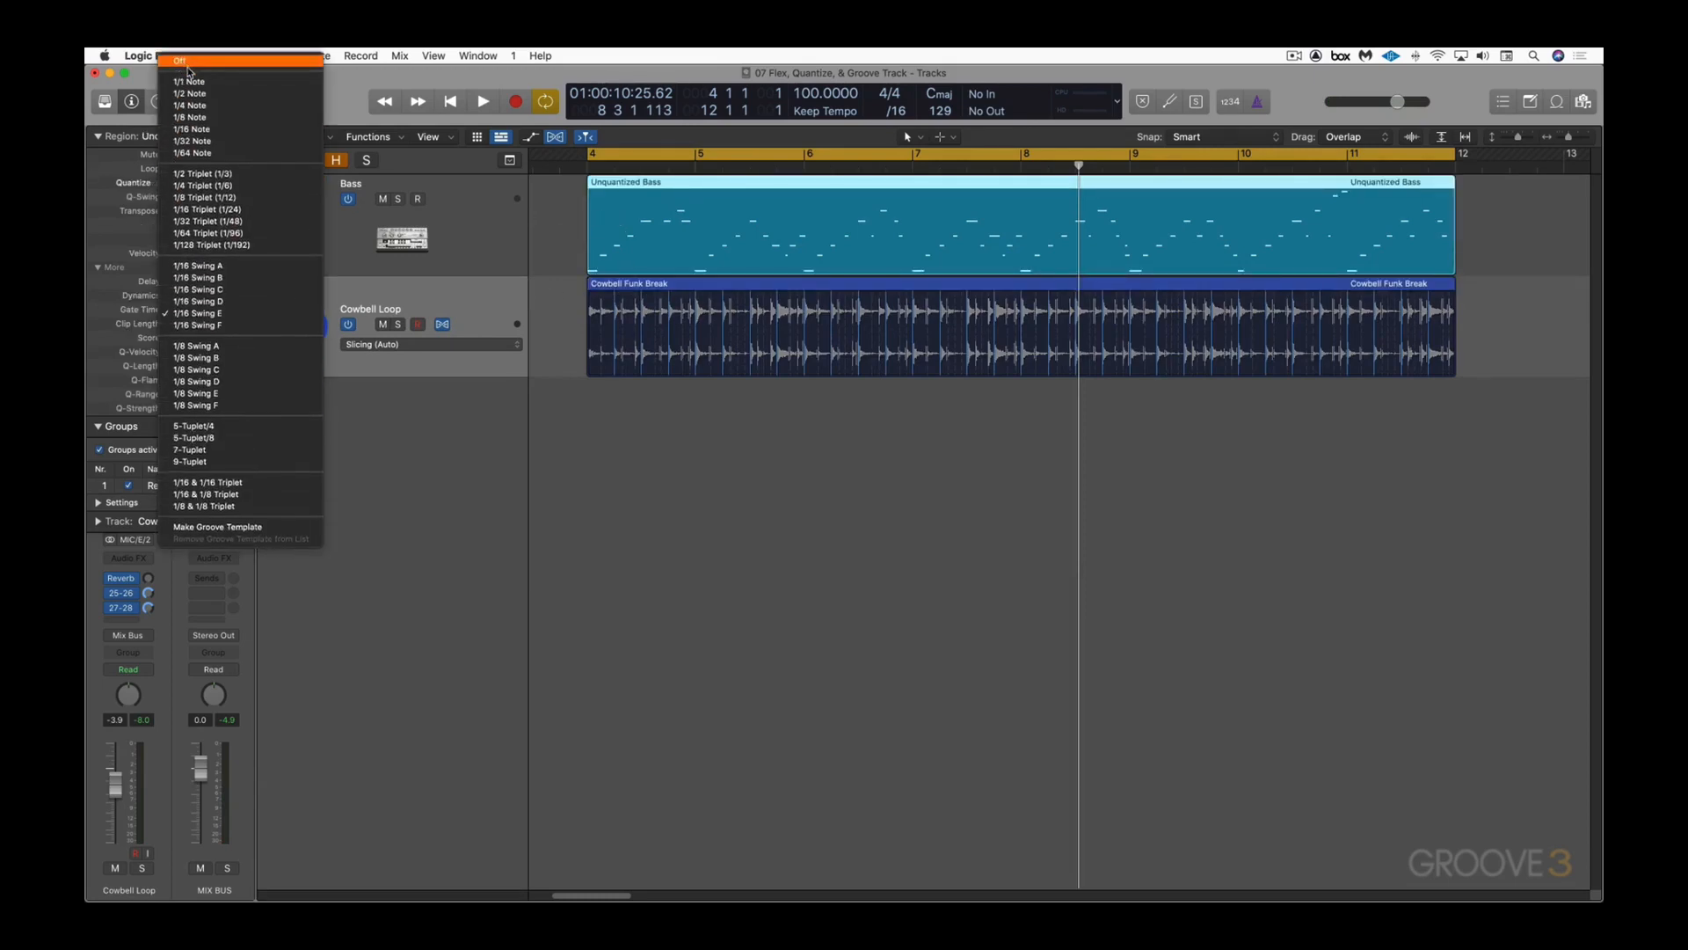
{"action": "left_click", "coordinate": [191, 64]}
{"action": "key", "text": "space"}
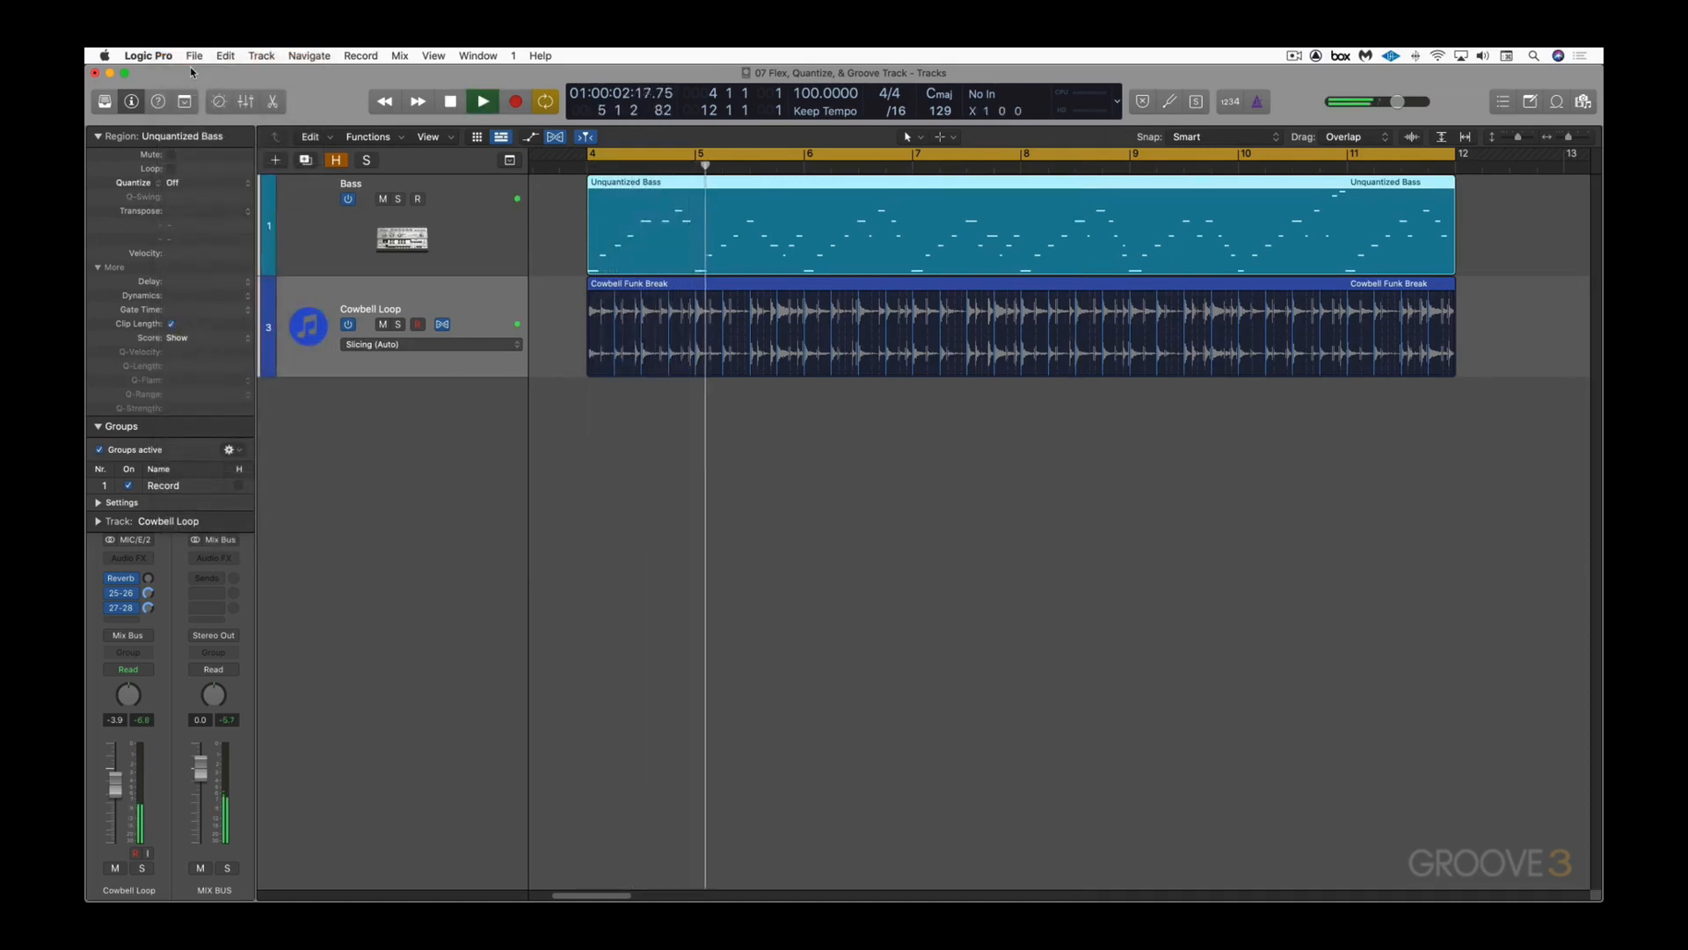
{"action": "key", "text": "space"}
Step: Quantize the Cowbell Funk Break region to 1/16 Swing B
{"action": "left_click", "coordinate": [636, 288]}
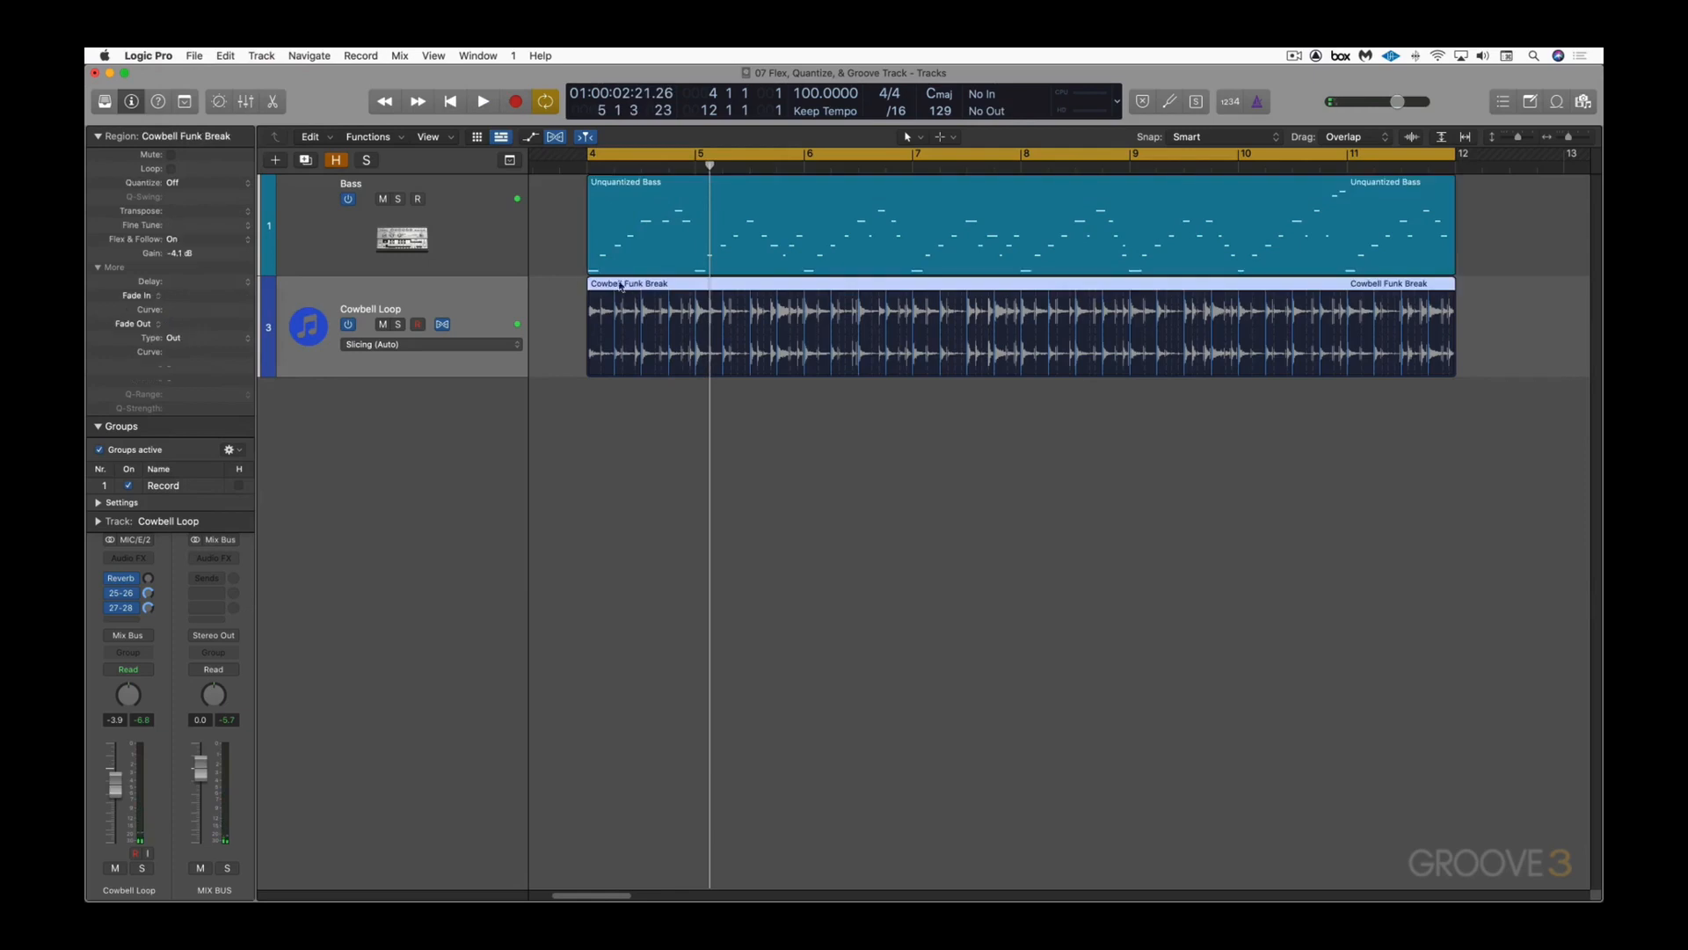
{"action": "left_click", "coordinate": [247, 183]}
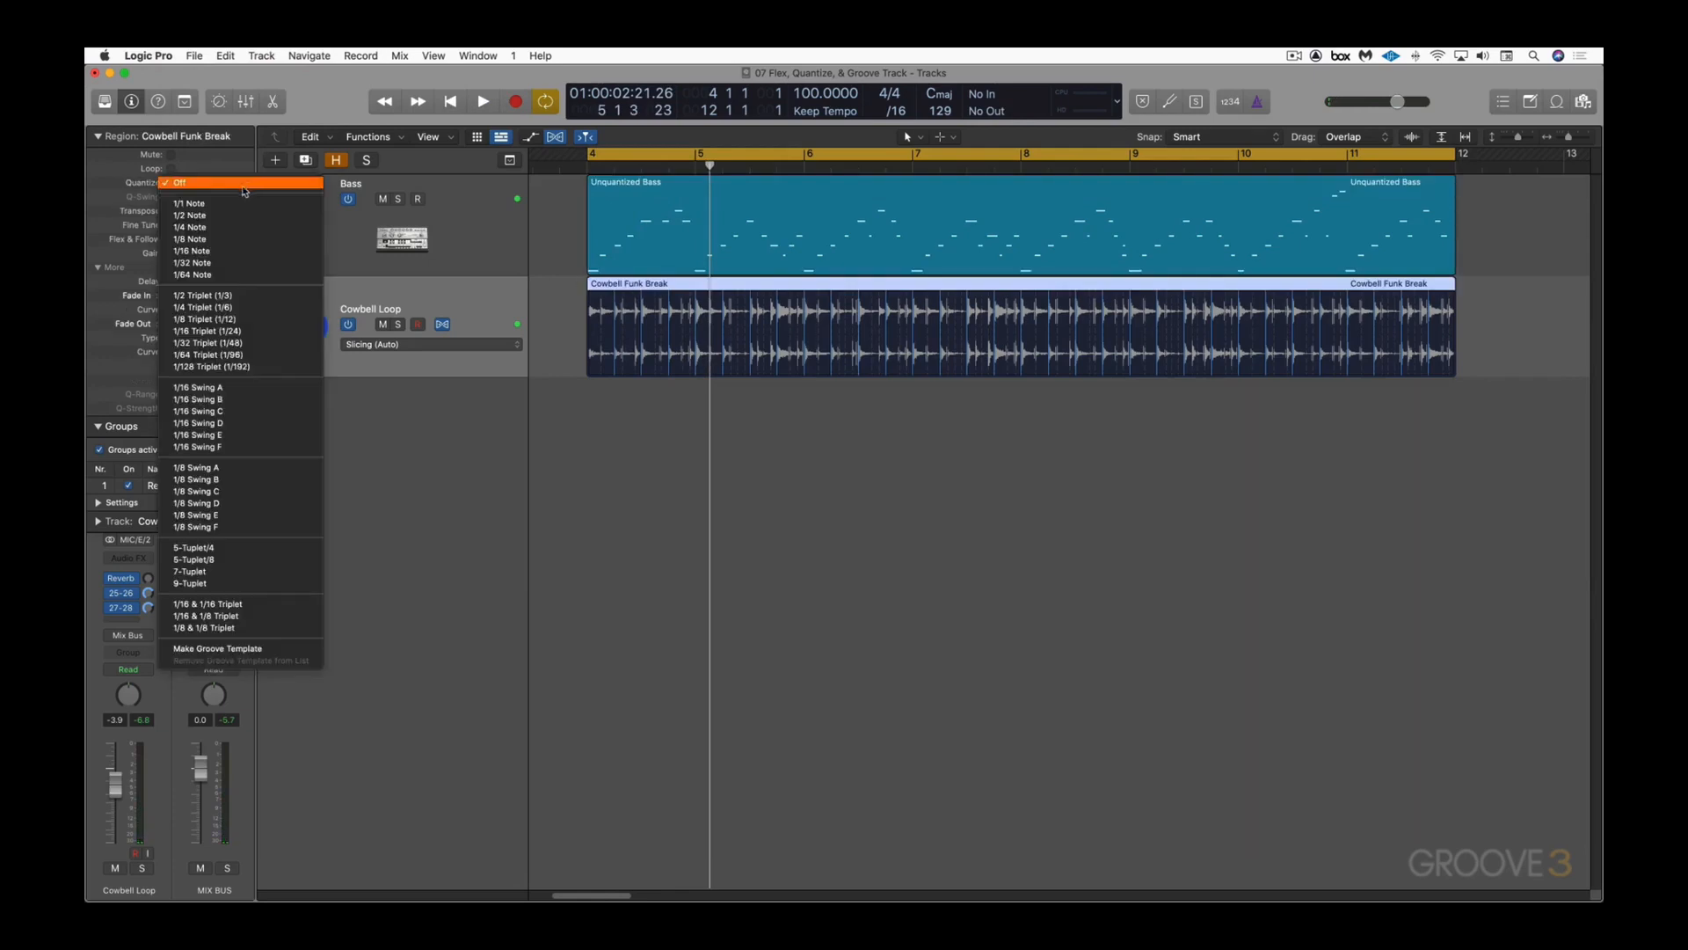
{"action": "left_click", "coordinate": [198, 400]}
Step: Quantize the Unquantized Bass region to 1/16 Swing B and play both tracks together
{"action": "left_click", "coordinate": [625, 204]}
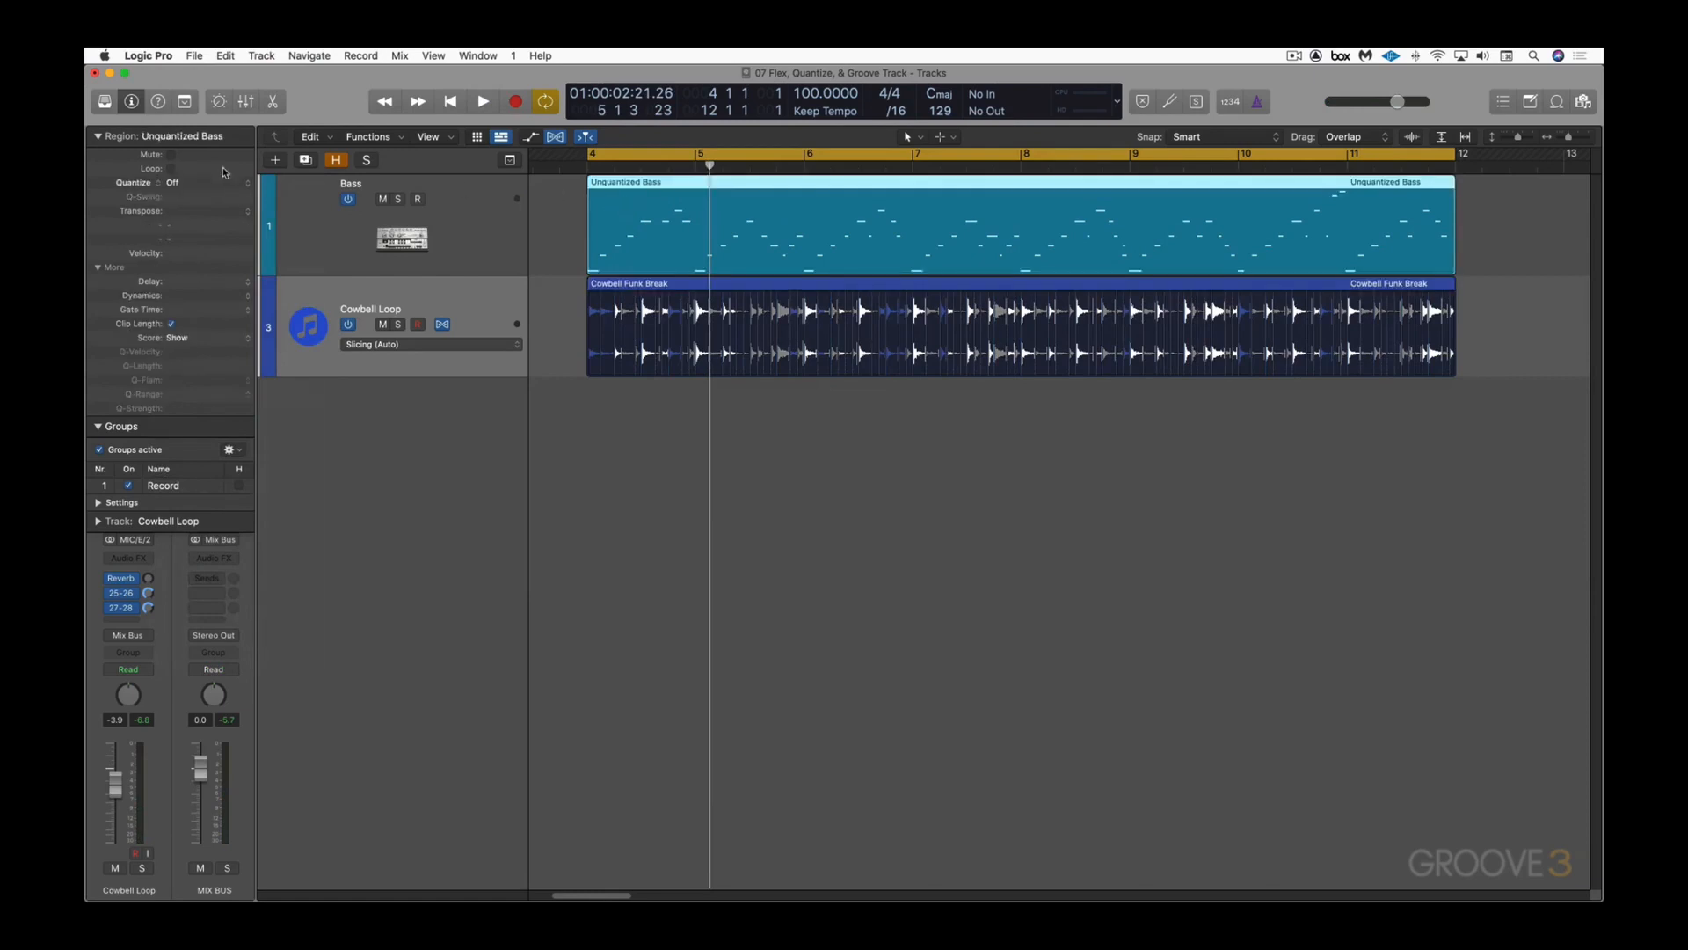
{"action": "left_click", "coordinate": [236, 185]}
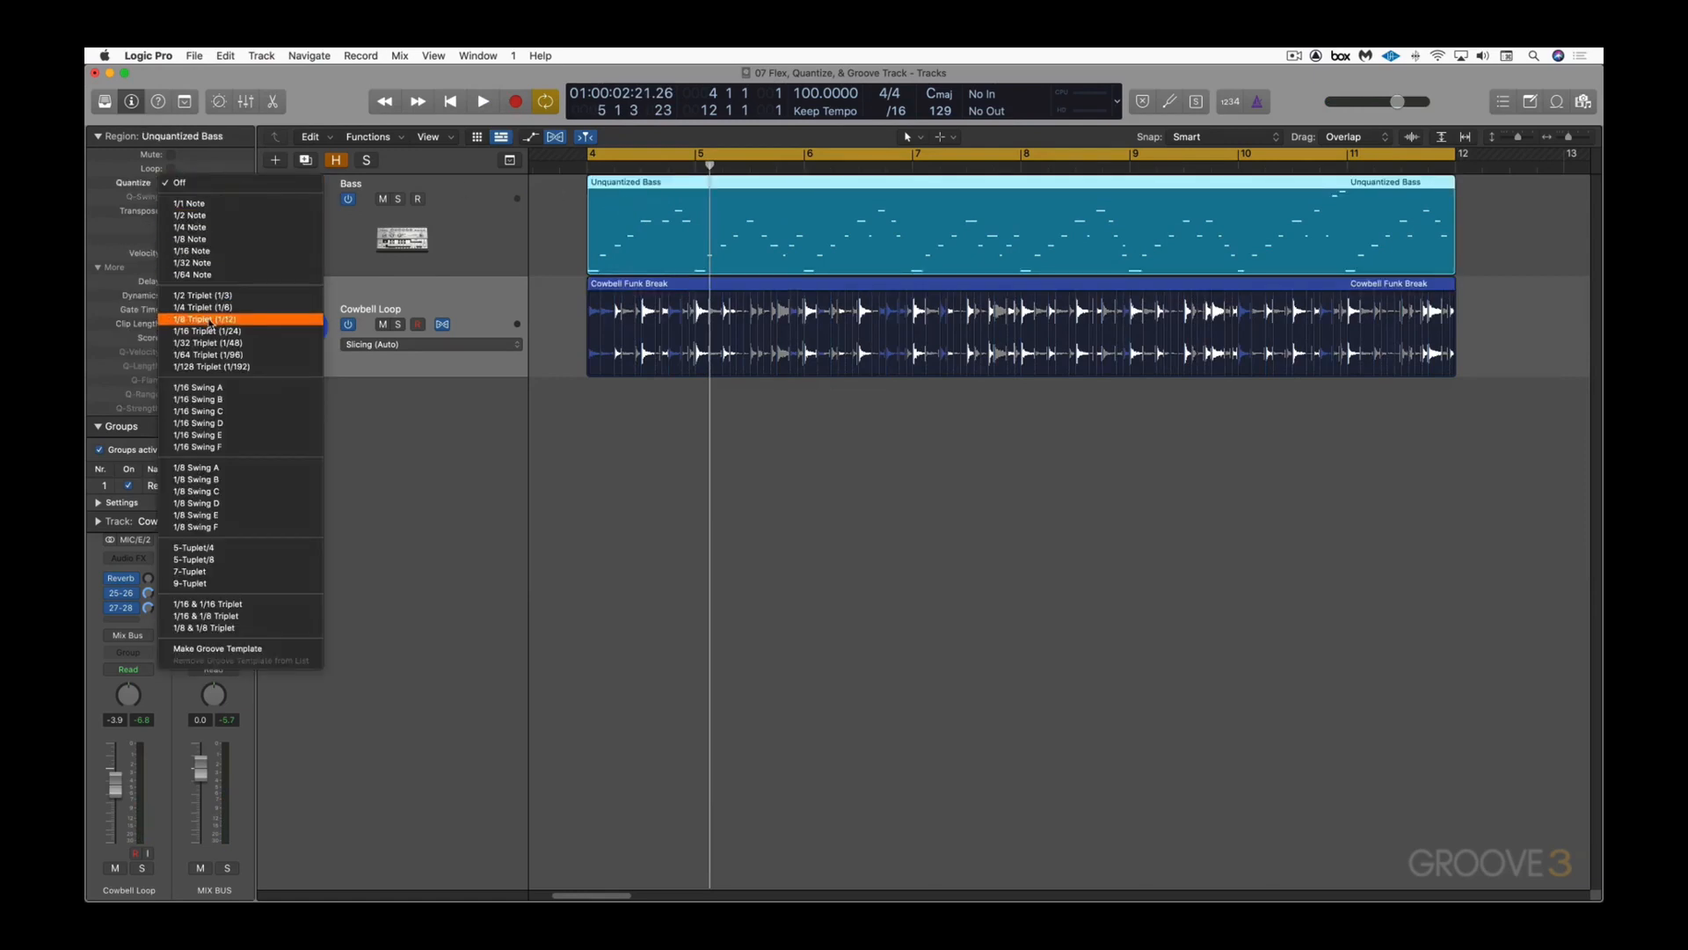
{"action": "left_click", "coordinate": [197, 399]}
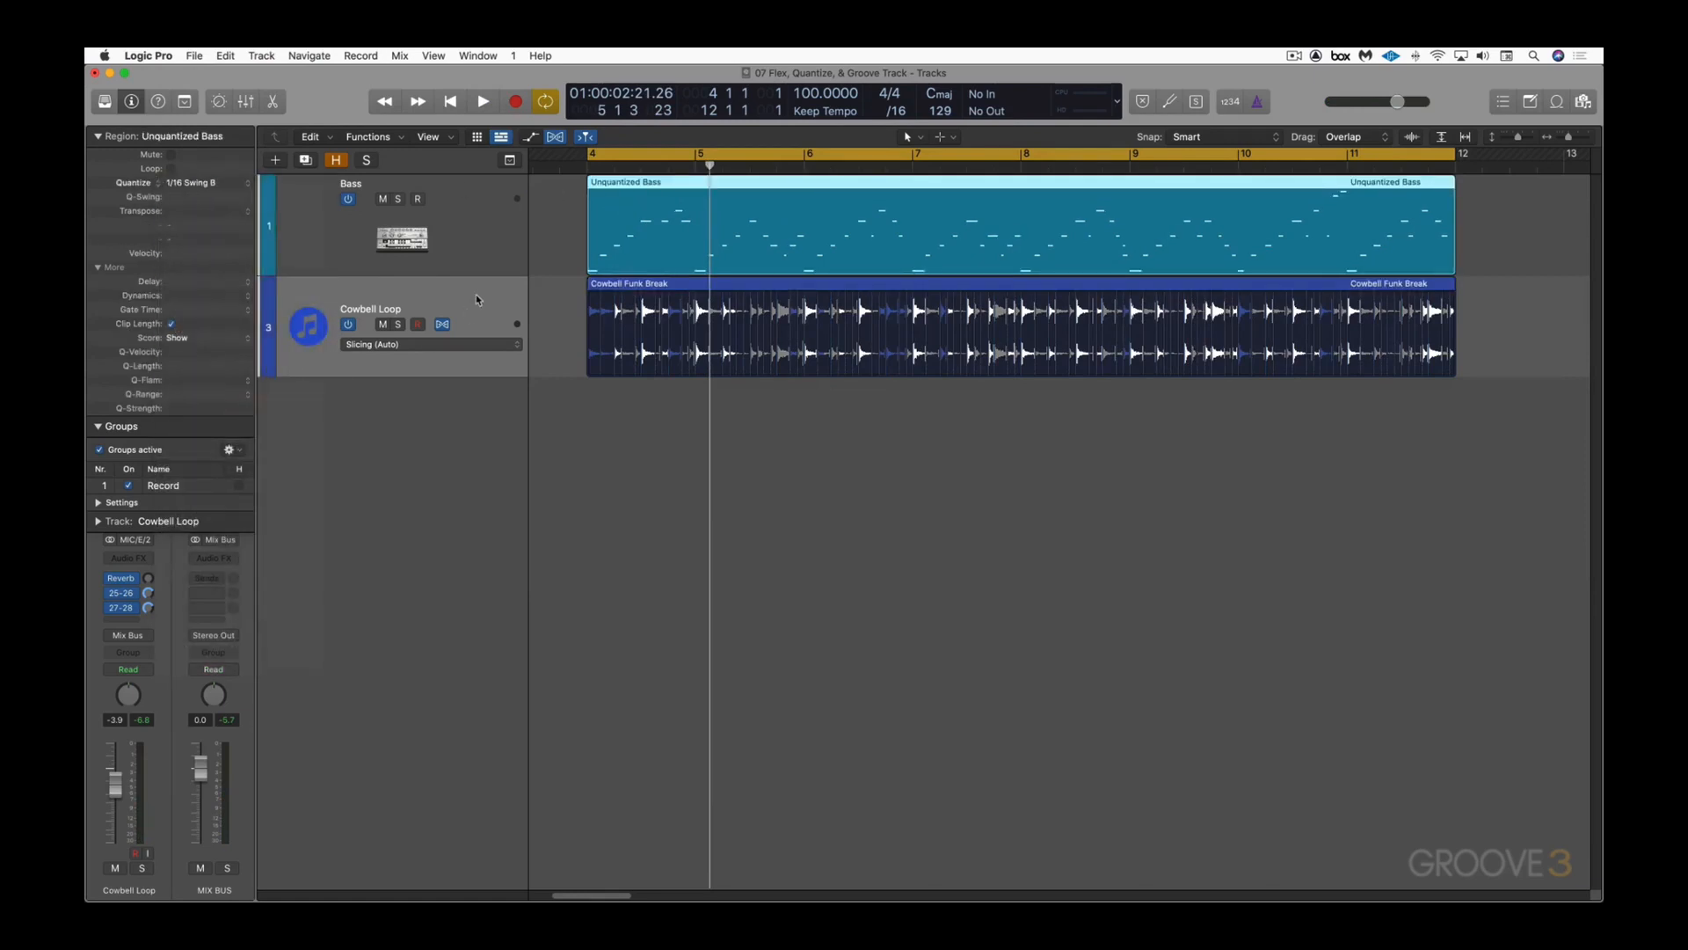
{"action": "key", "text": "space"}
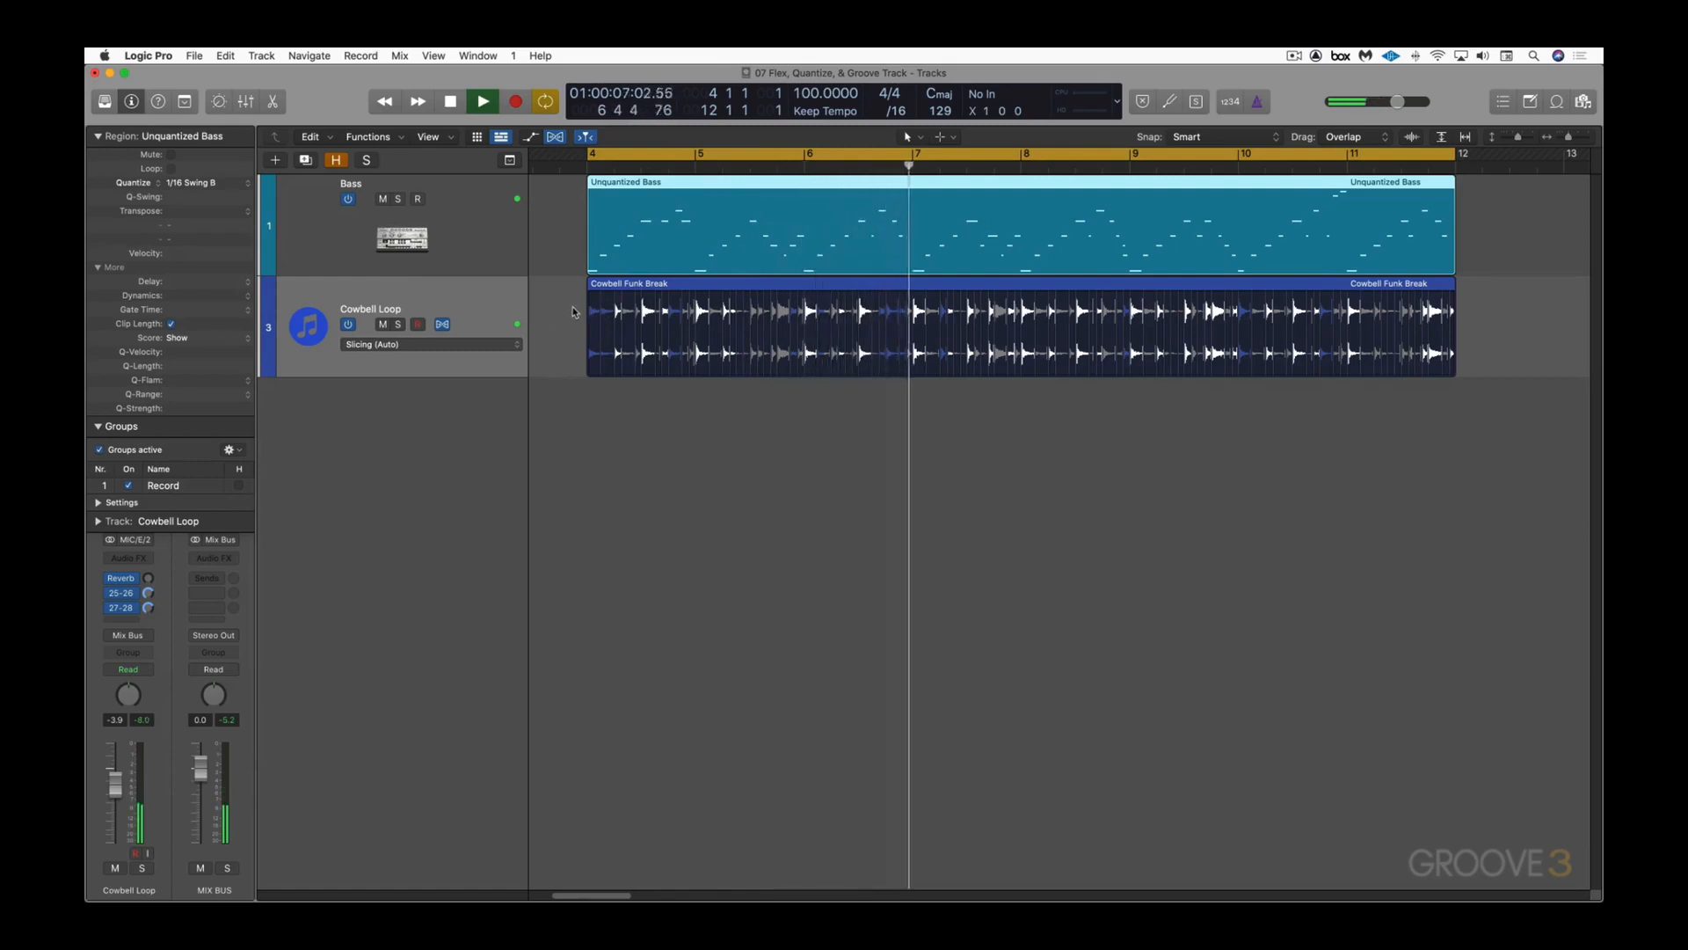
{"action": "key", "text": "space"}
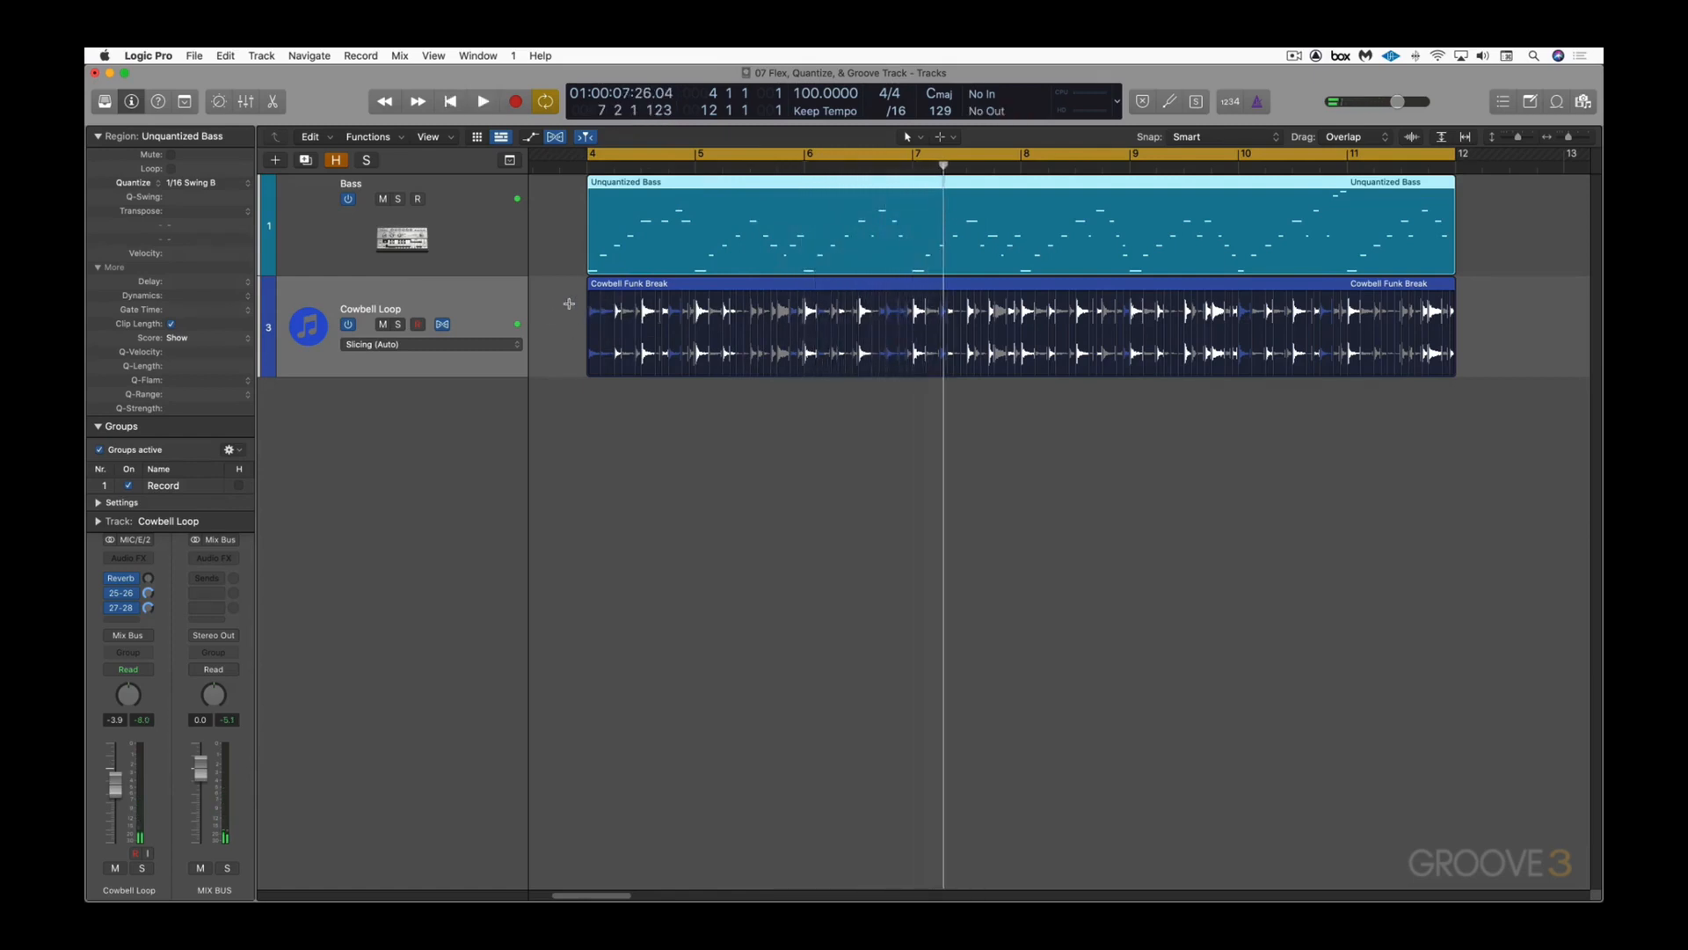
Step: Inspect the Cowbell Funk Break waveform up close, open the region in the audio file editor and look at the Detect Transients command
{"action": "left_click_drag", "start_coordinate": [577, 305], "coordinate": [831, 374]}
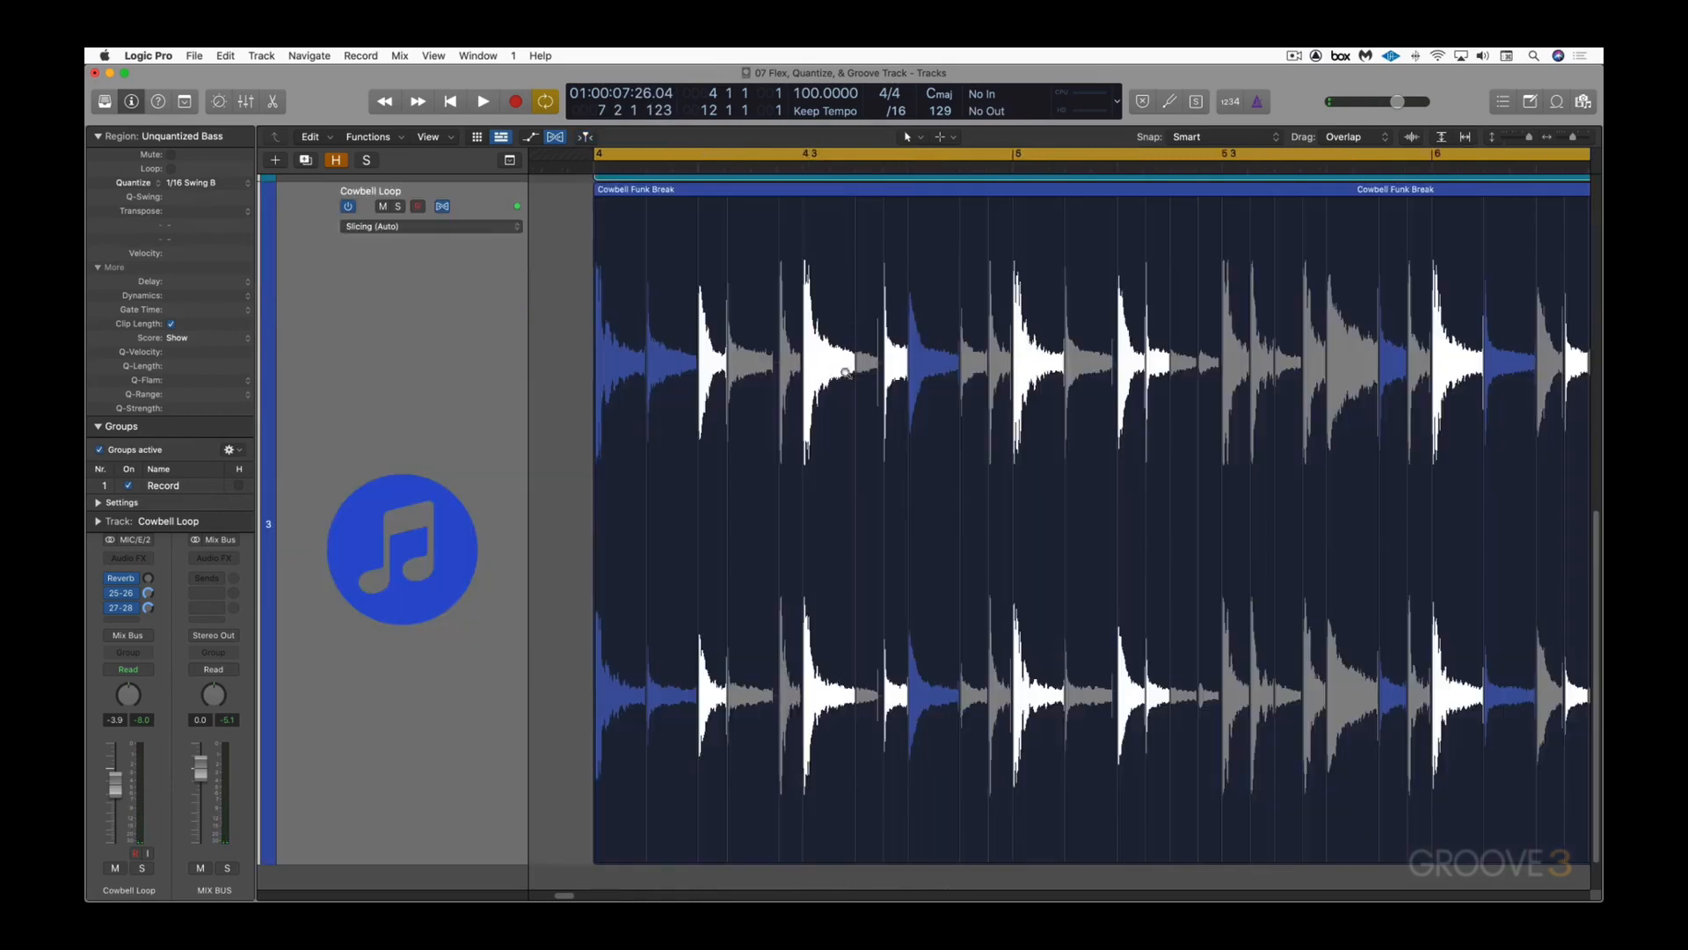
{"action": "left_click", "coordinate": [787, 305], "text": "ctrl+alt"}
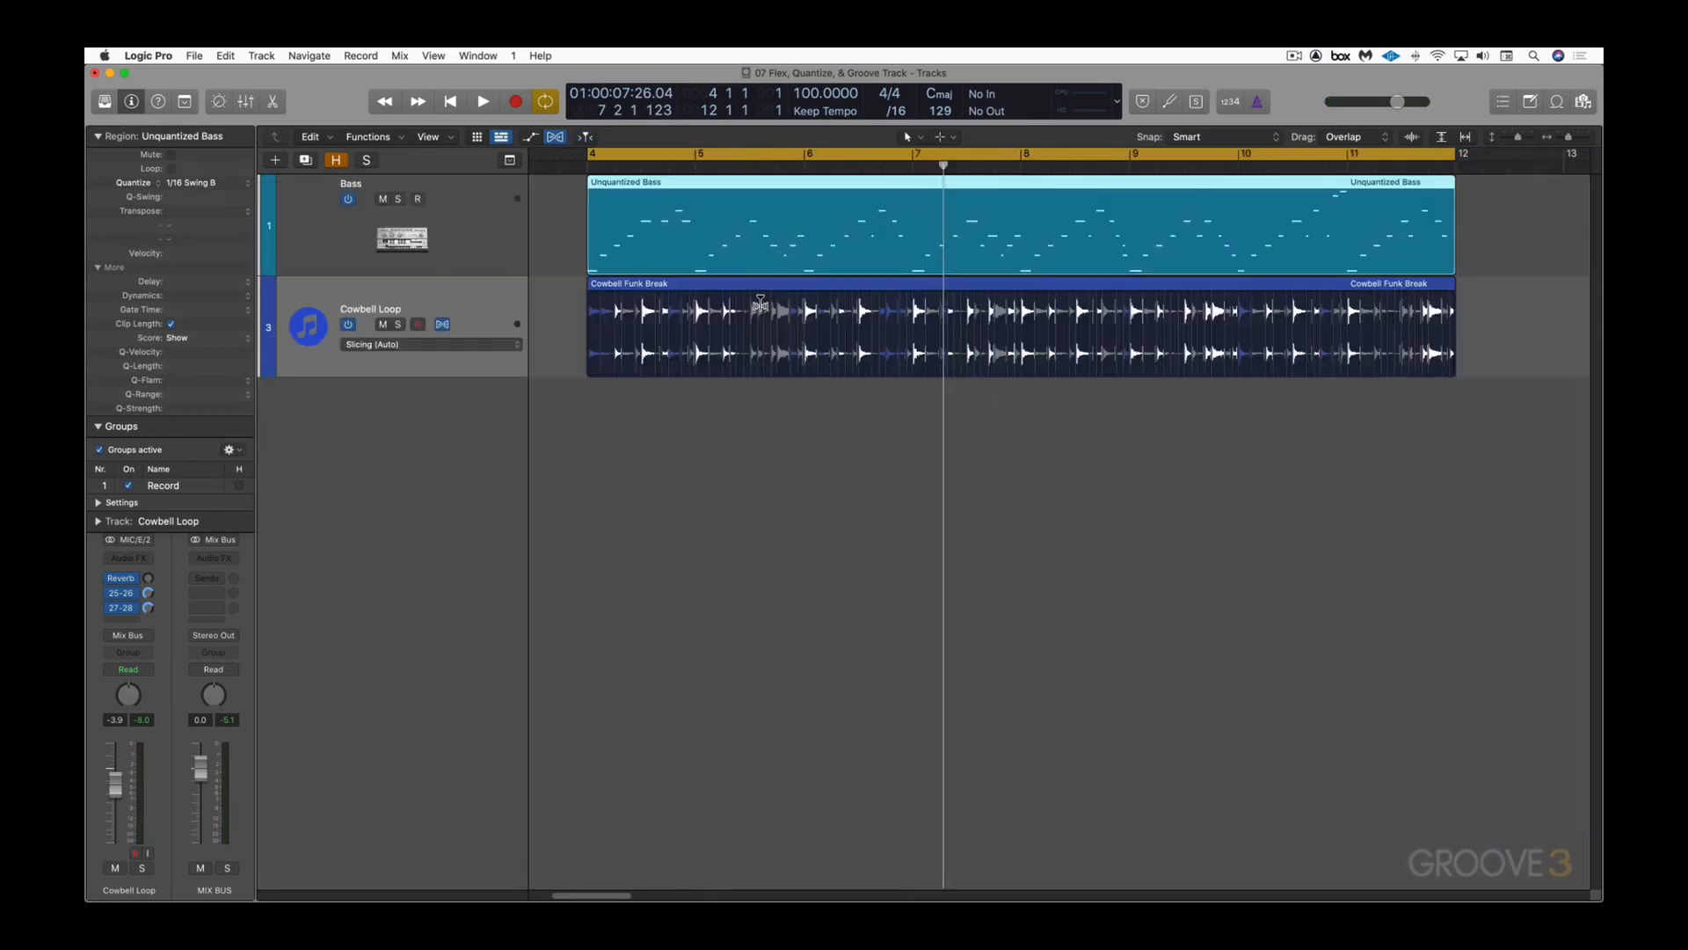
{"action": "left_click", "coordinate": [688, 286]}
{"action": "double_click", "coordinate": [688, 287]}
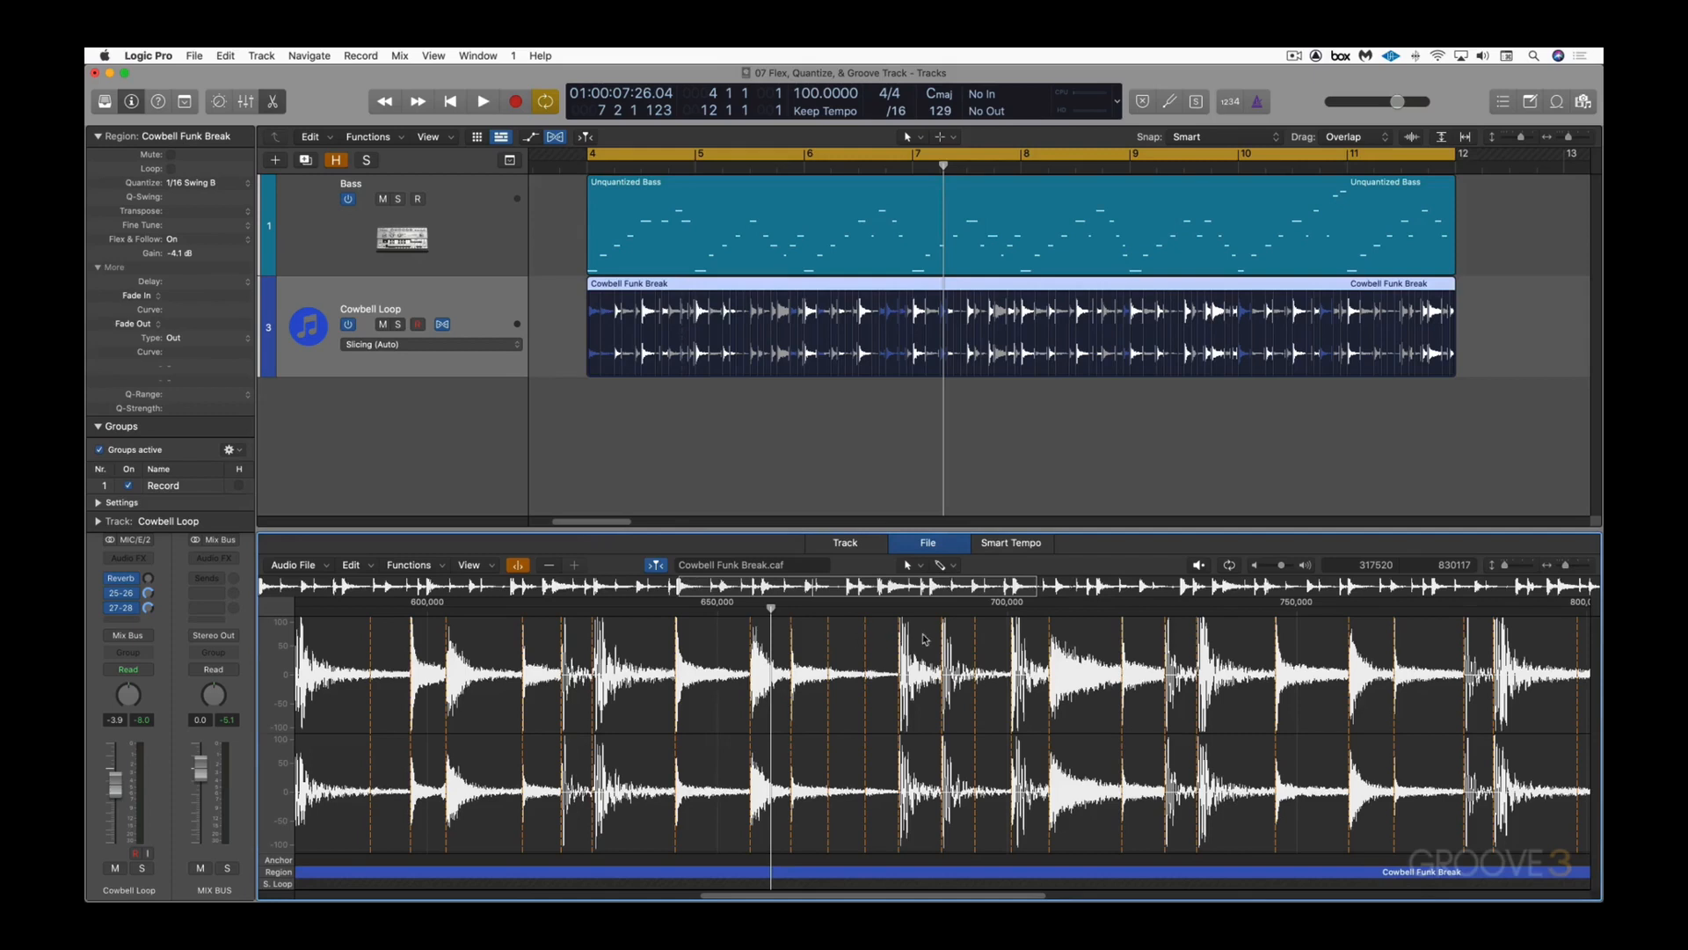
{"action": "left_click", "coordinate": [299, 564]}
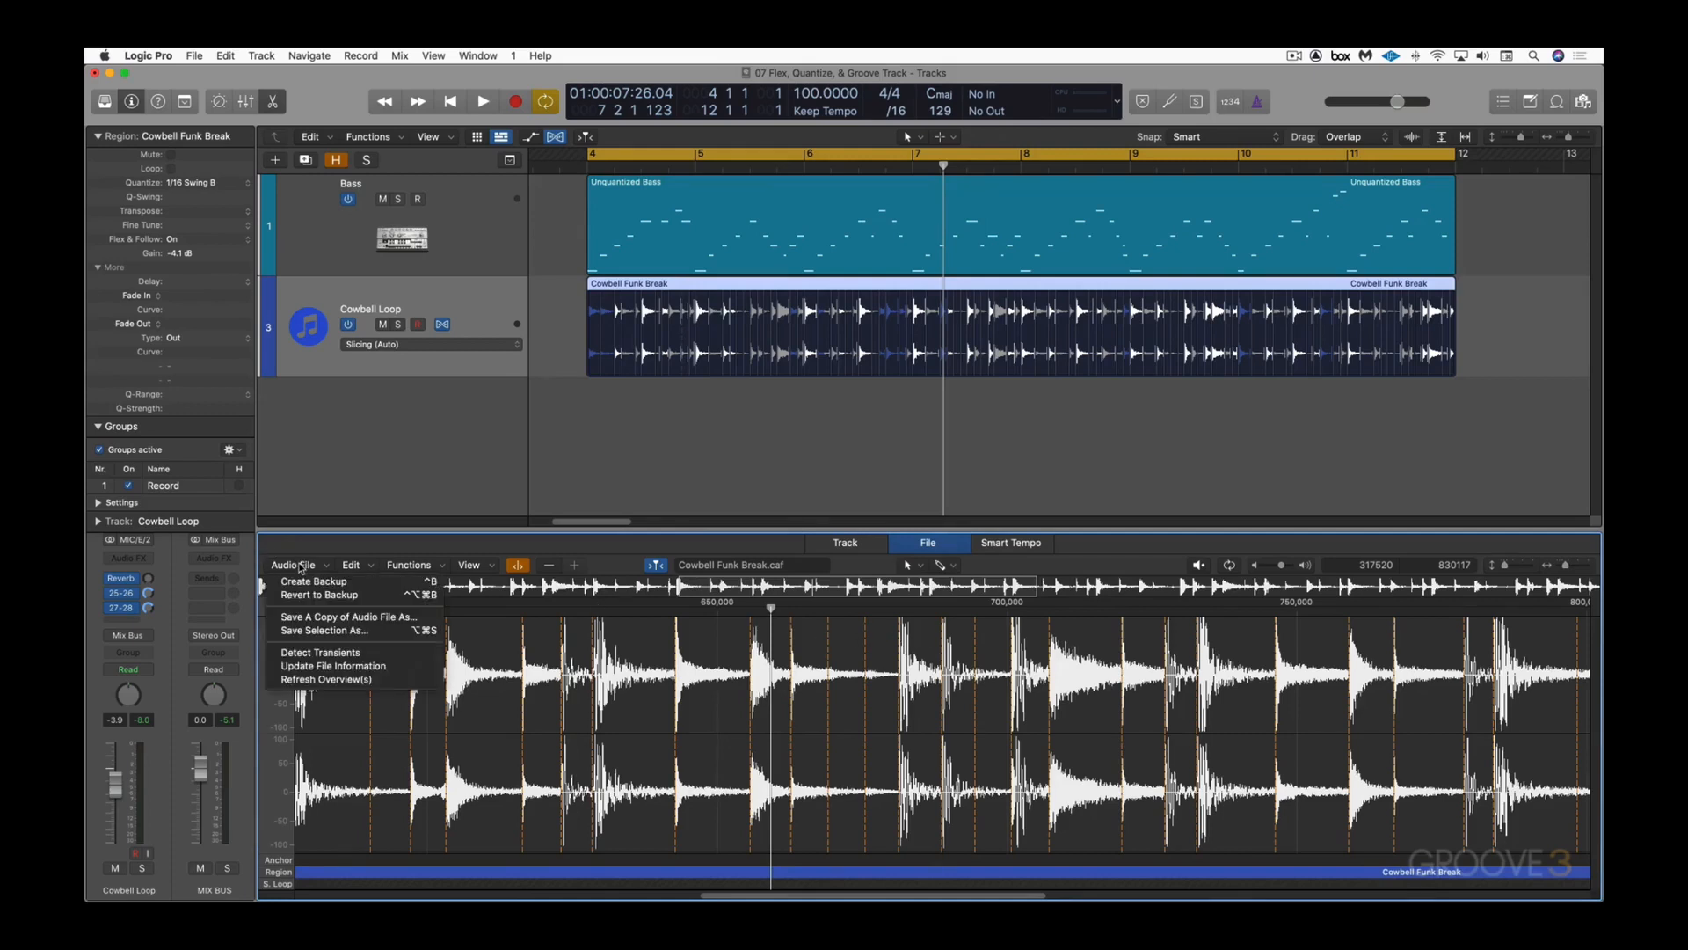
{"action": "left_click", "coordinate": [360, 652]}
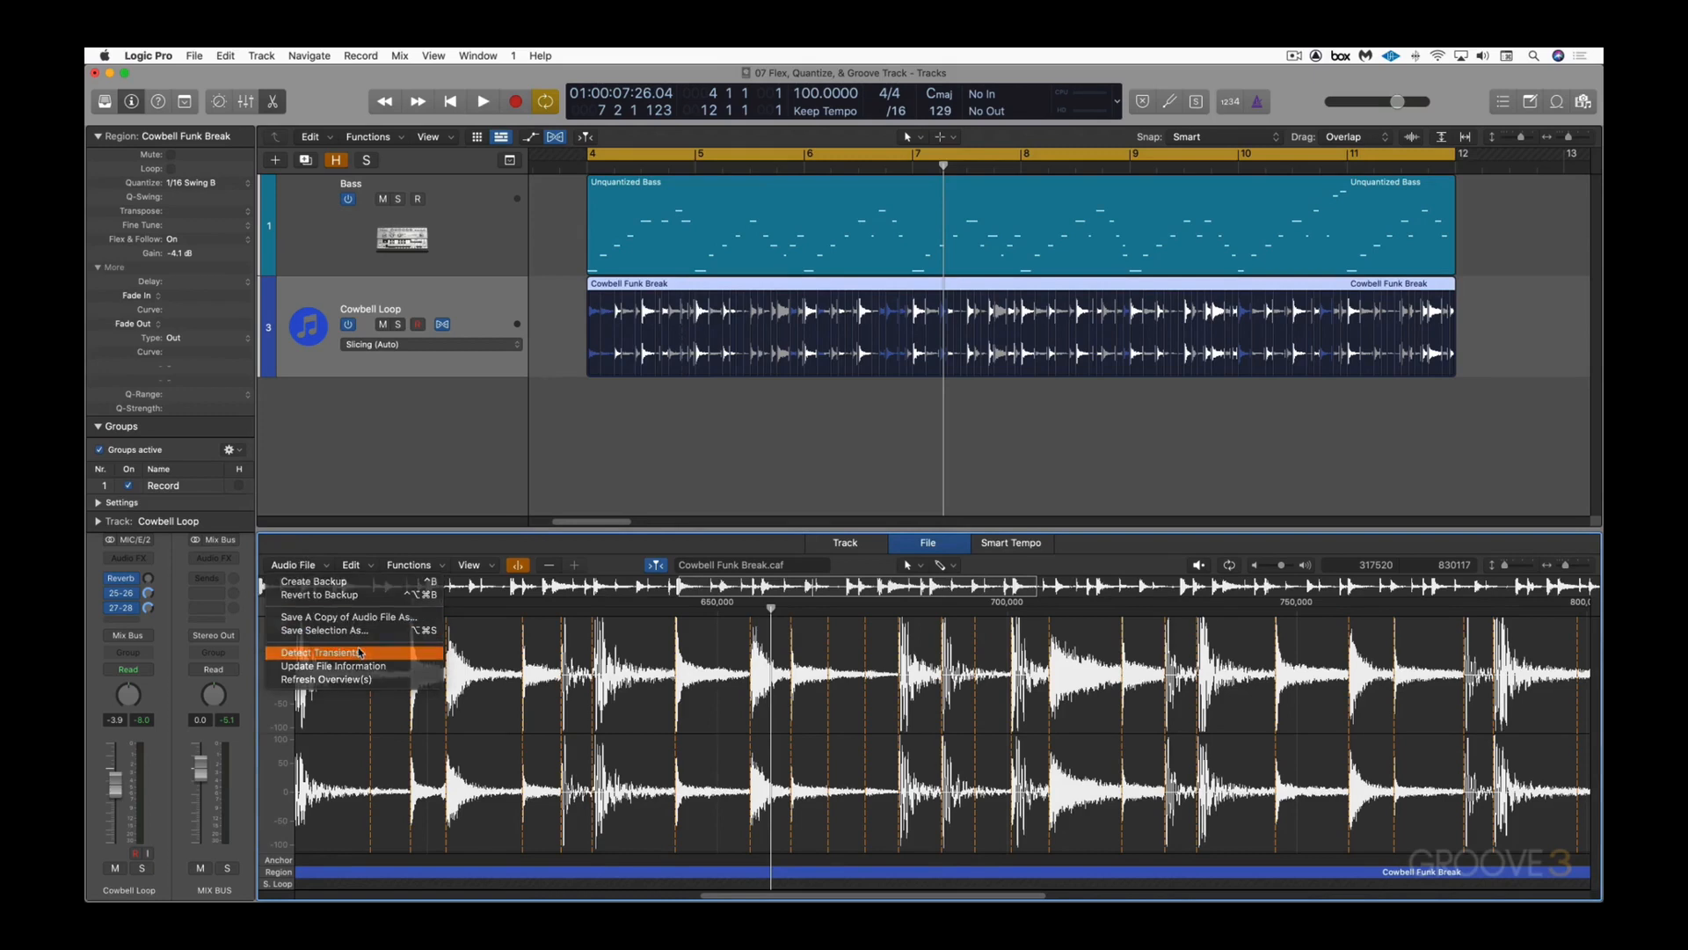
Step: Examine the Cowbell Funk Break region in the audio track editor, including its edit commands and Flex Time display, and return to the file editor
{"action": "left_click", "coordinate": [846, 544]}
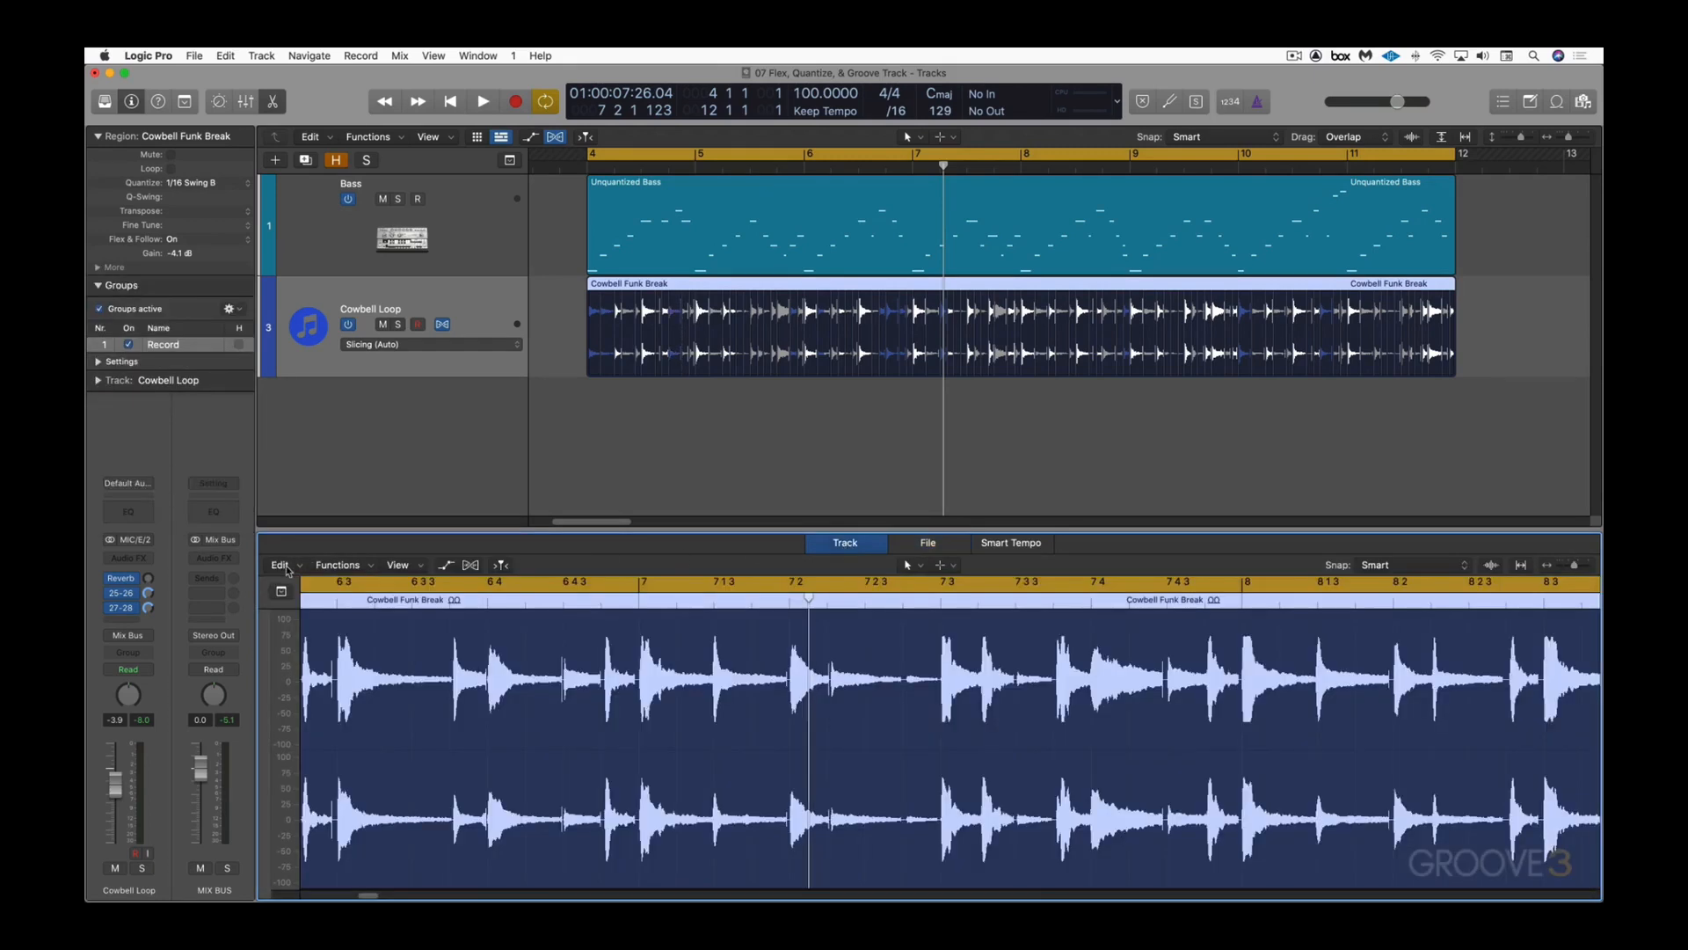
{"action": "left_click", "coordinate": [281, 565]}
{"action": "scroll", "coordinate": [352, 813], "scroll_direction": "down", "scroll_amount": 1}
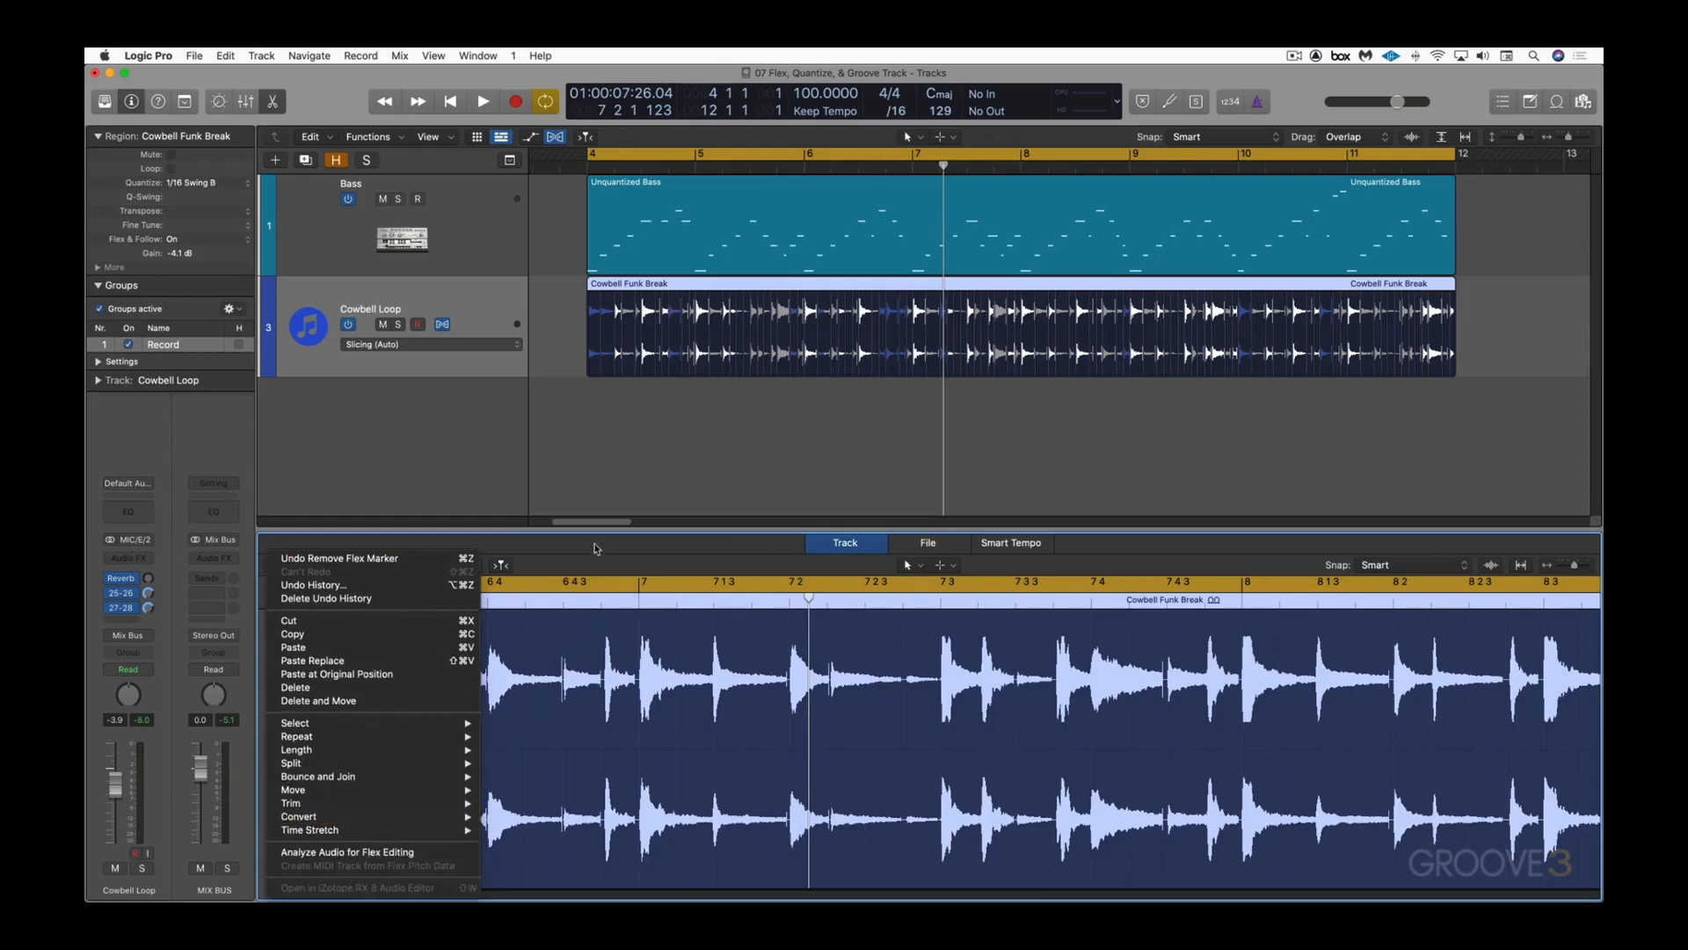
{"action": "left_click", "coordinate": [827, 547]}
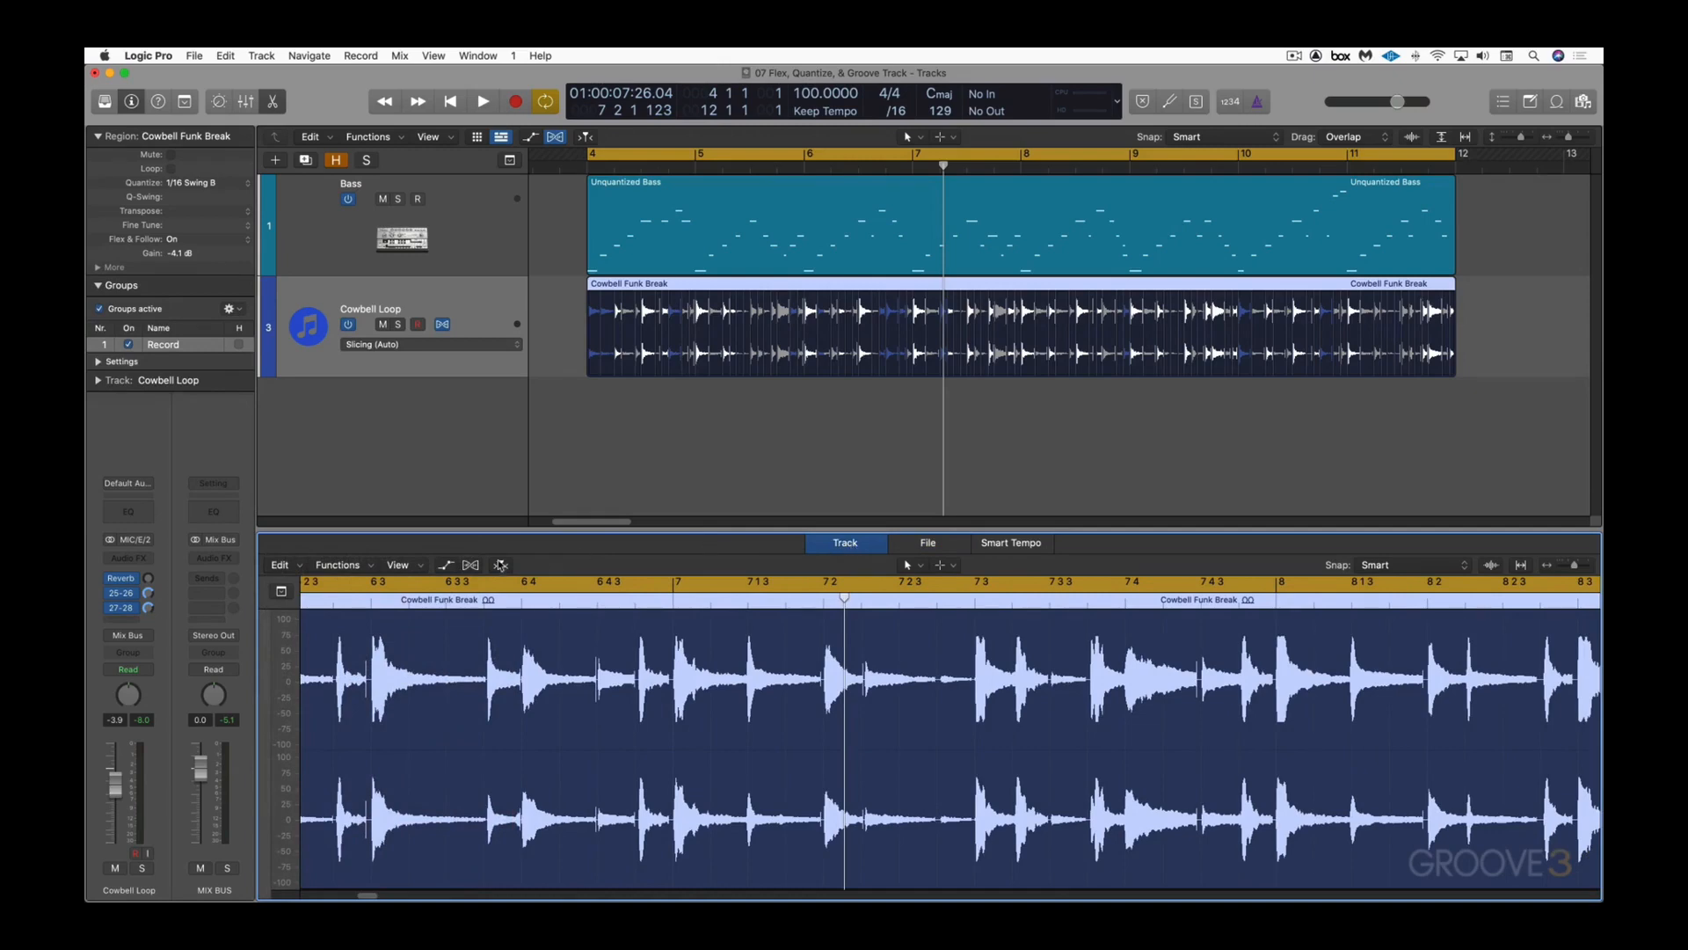
{"action": "left_click", "coordinate": [472, 565]}
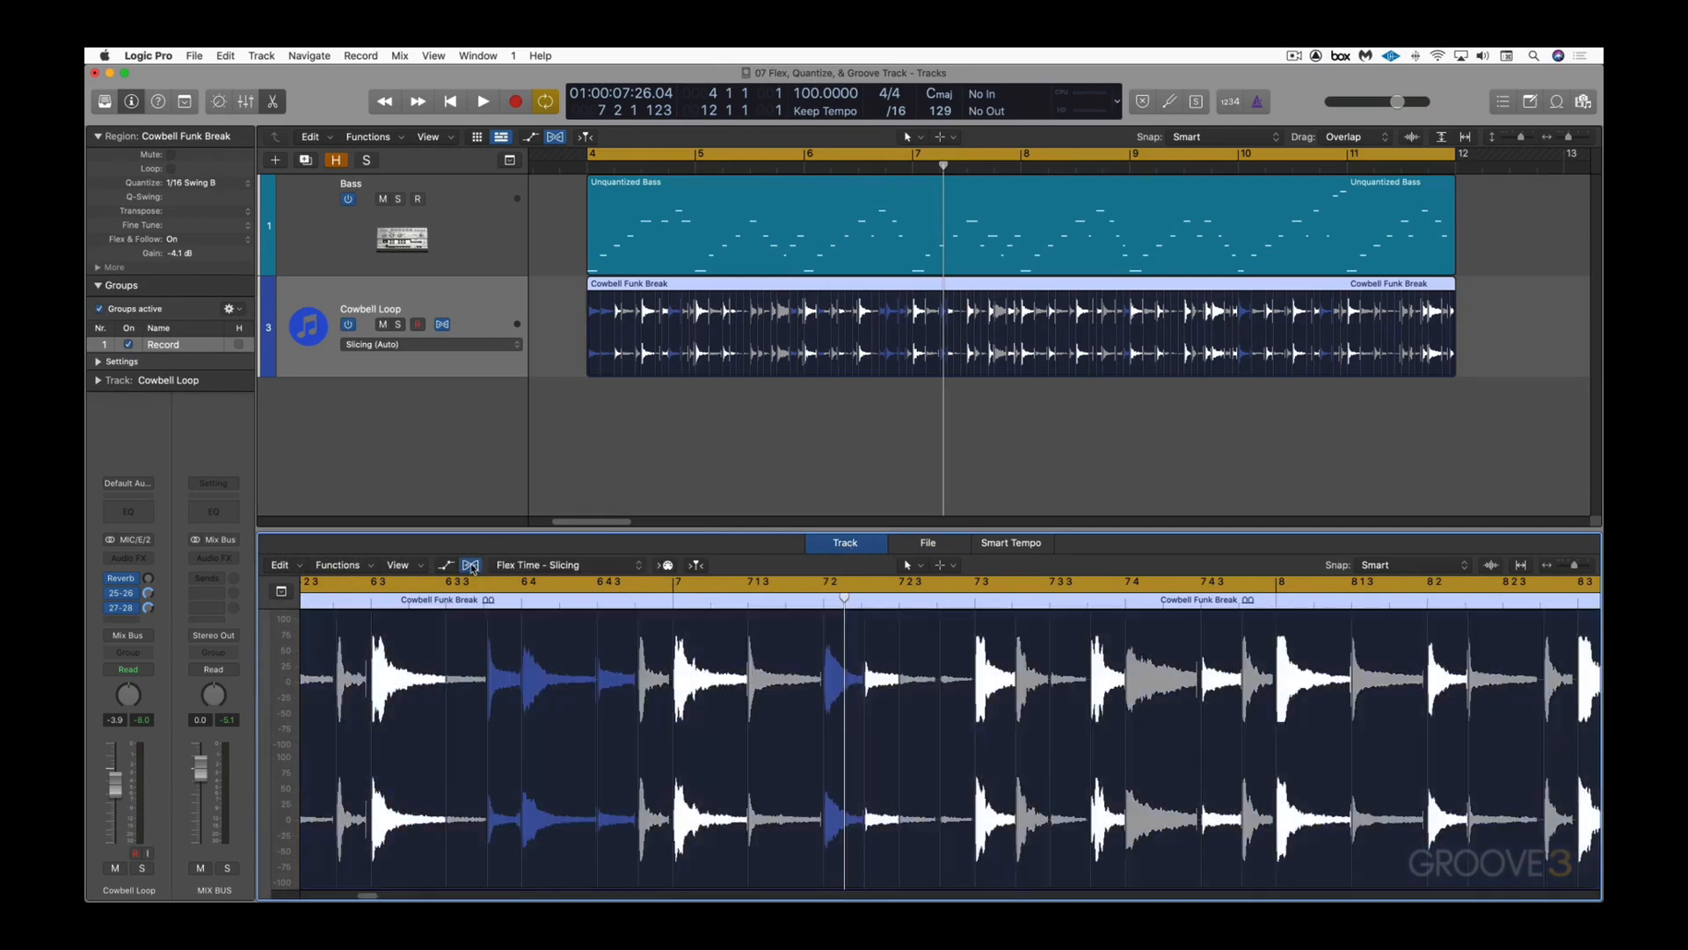
{"action": "left_click", "coordinate": [471, 566]}
{"action": "left_click", "coordinate": [928, 543]}
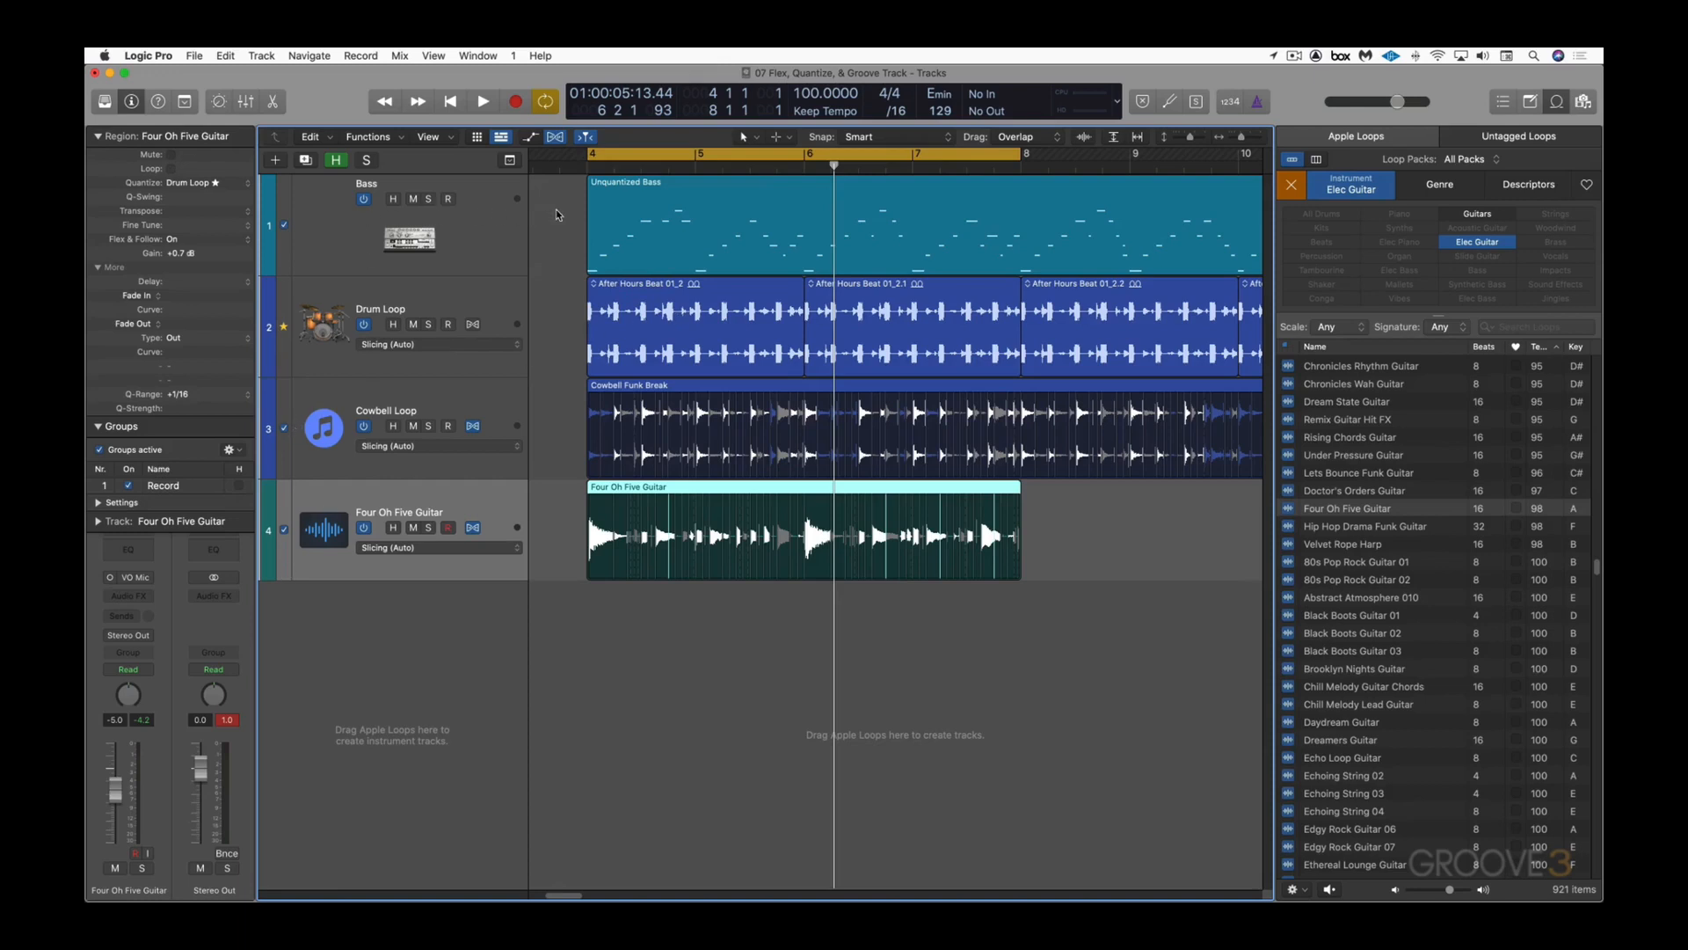
Step: Play all four tracks and check the quantize settings of the Unquantized Bass, Cowbell Funk Break and Four Oh Five Guitar regions
{"action": "key", "text": "space"}
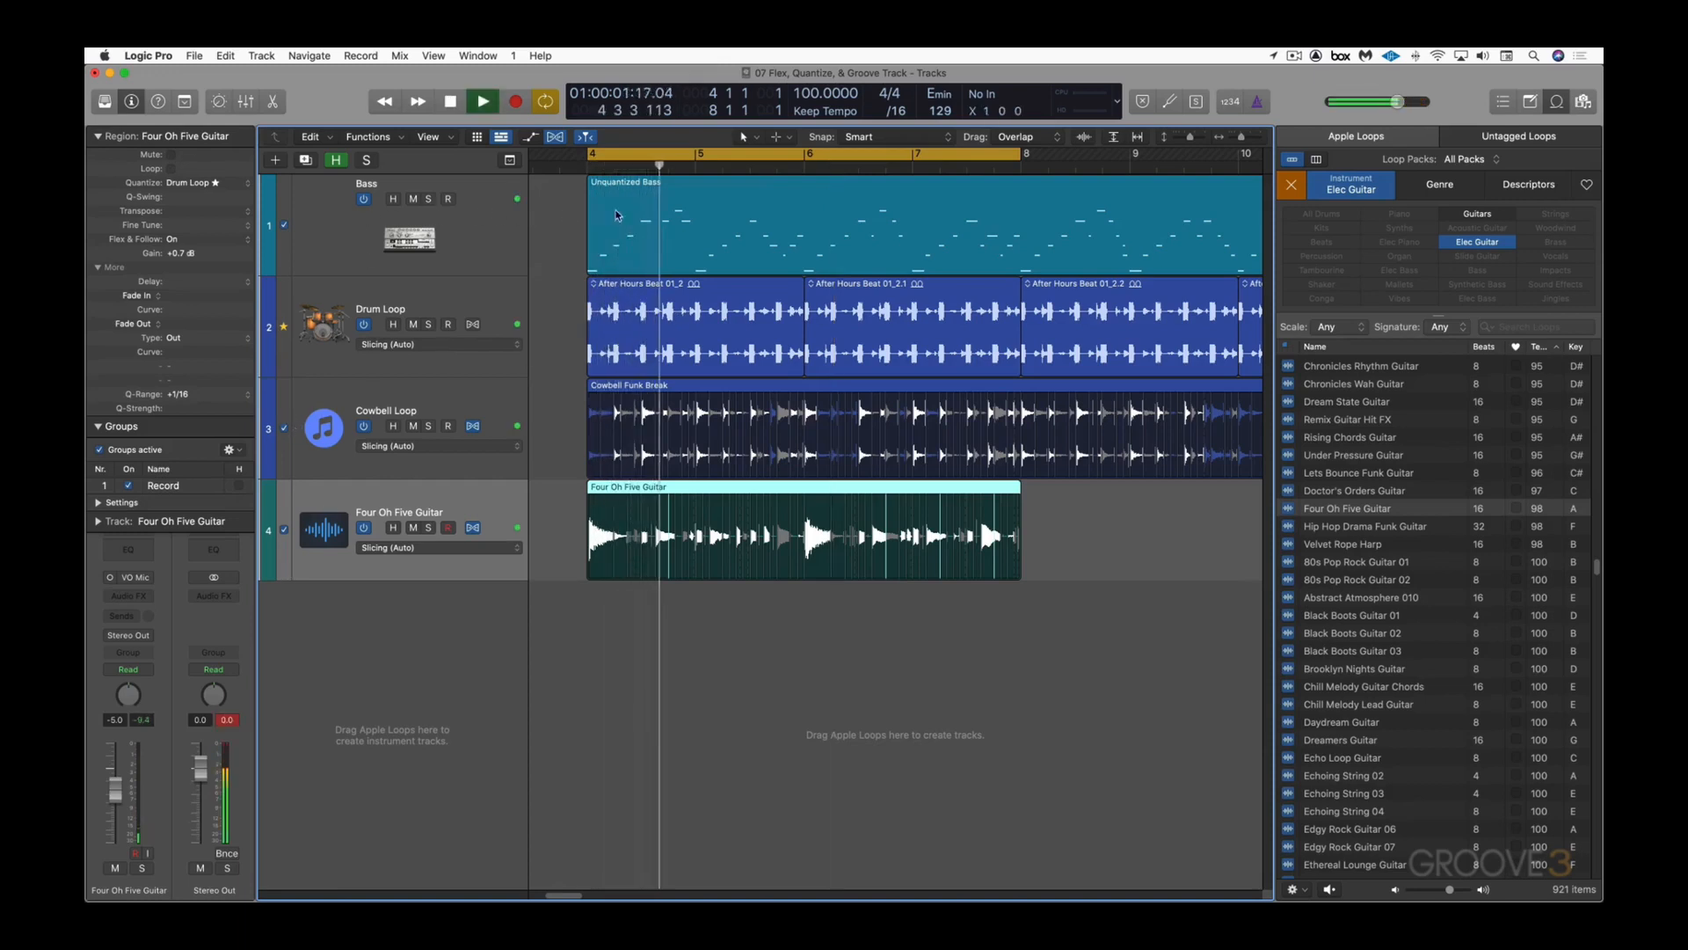
{"action": "left_click", "coordinate": [621, 190]}
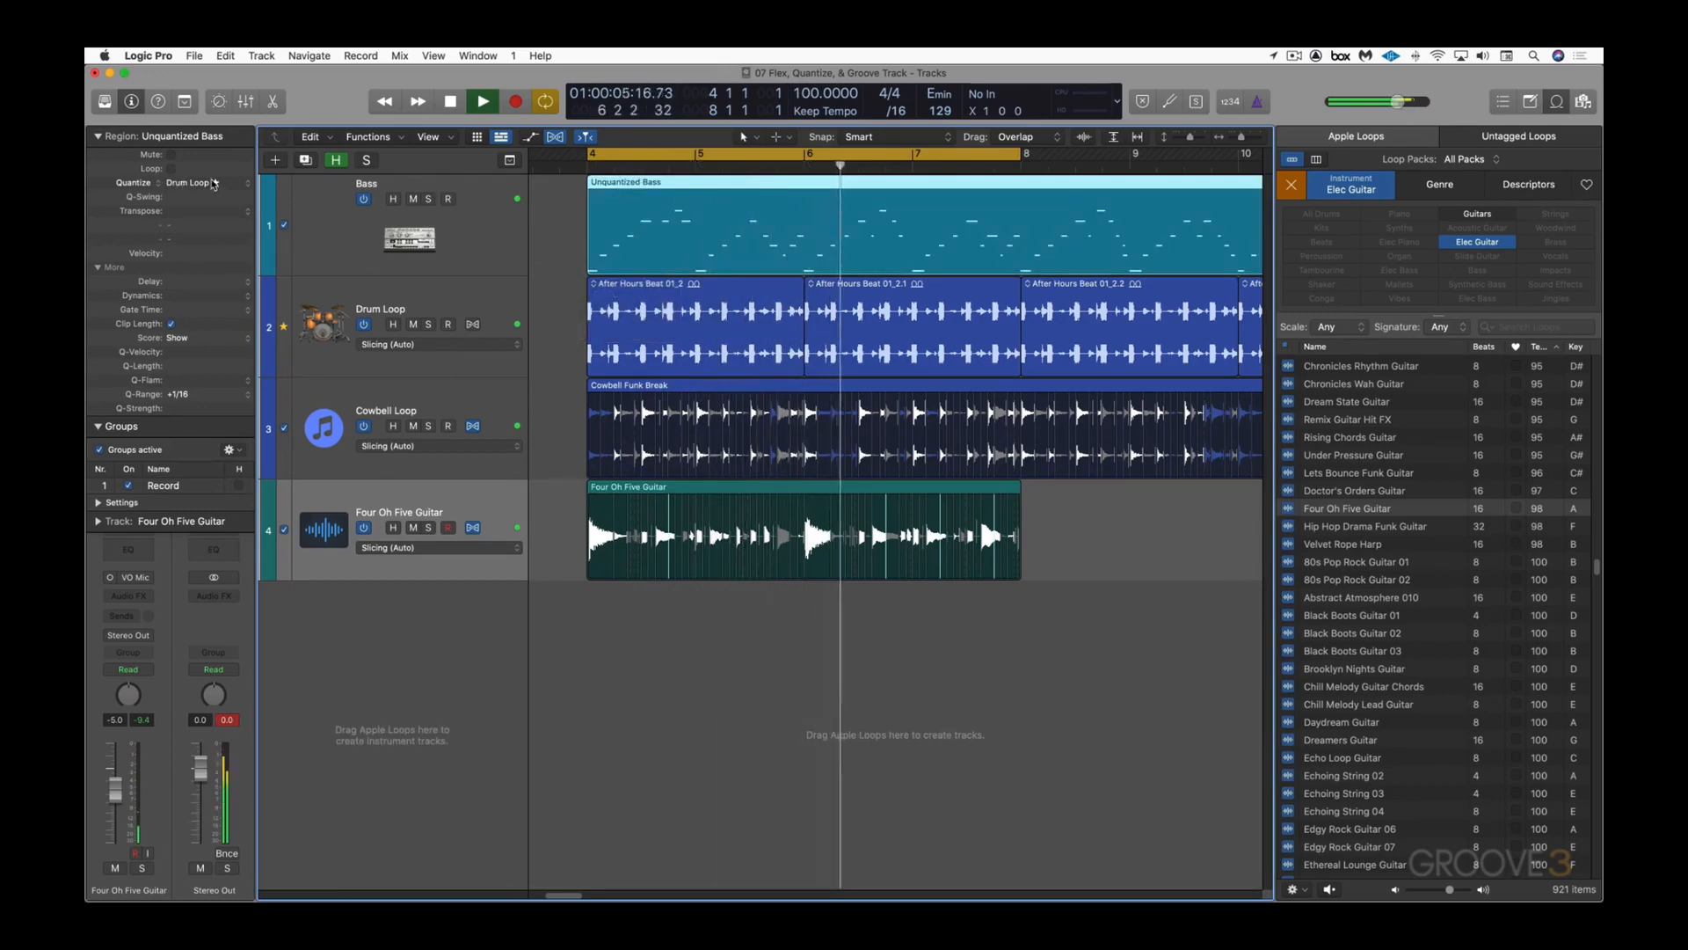
{"action": "left_click", "coordinate": [451, 393]}
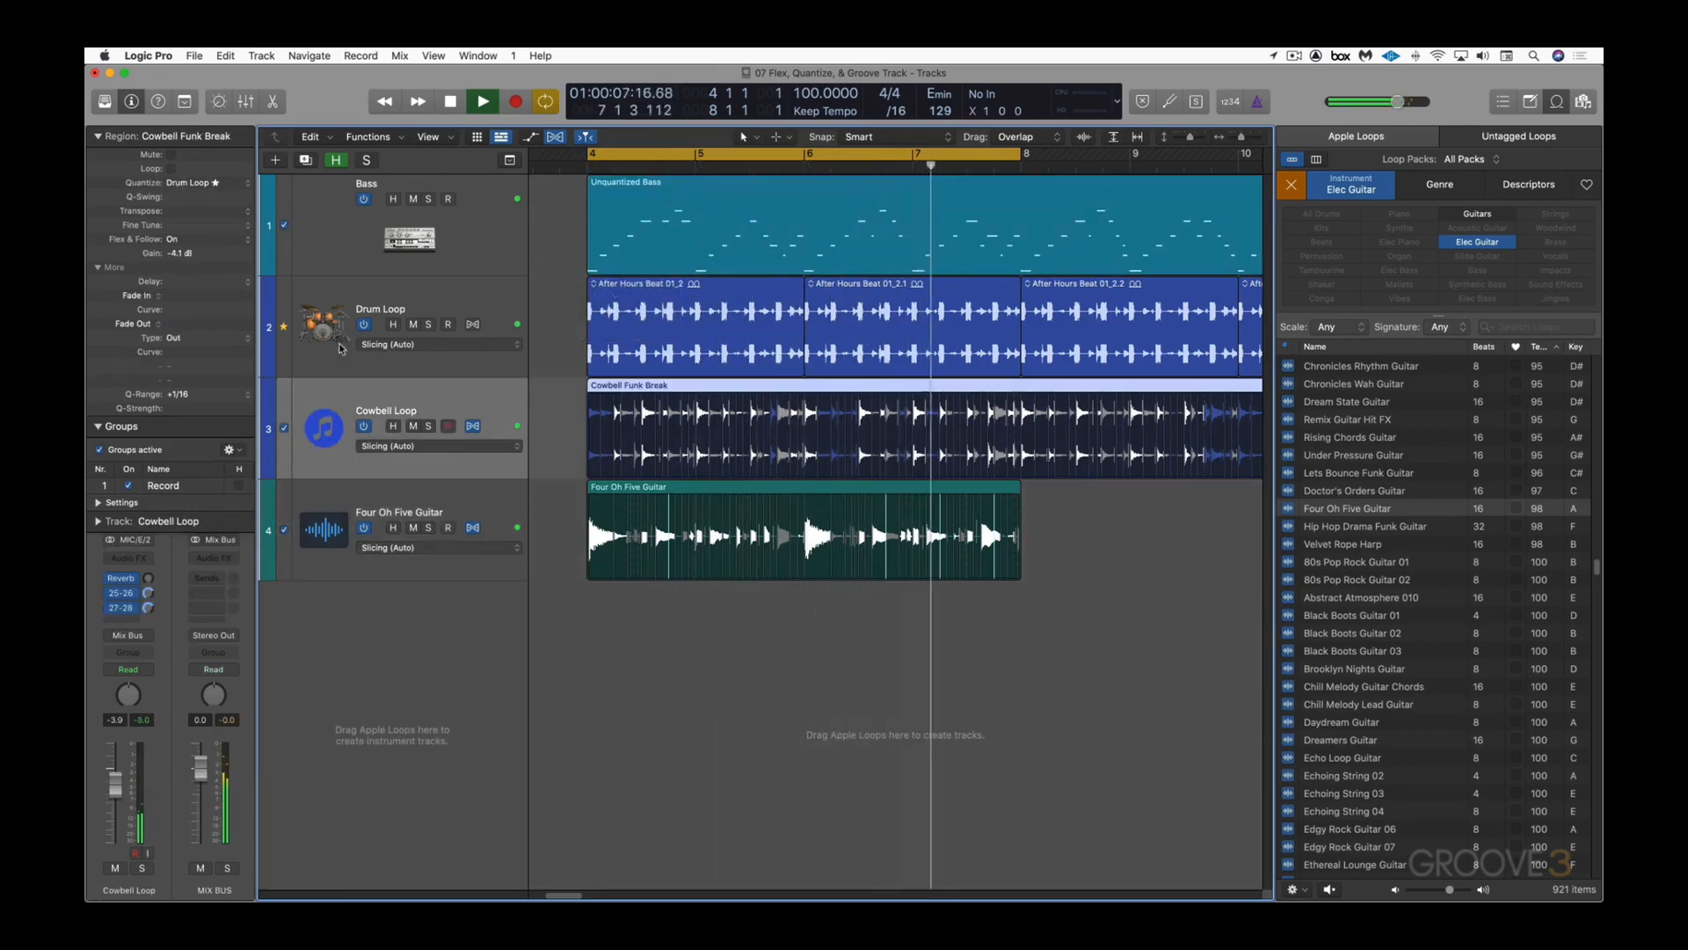
{"action": "left_click", "coordinate": [476, 497]}
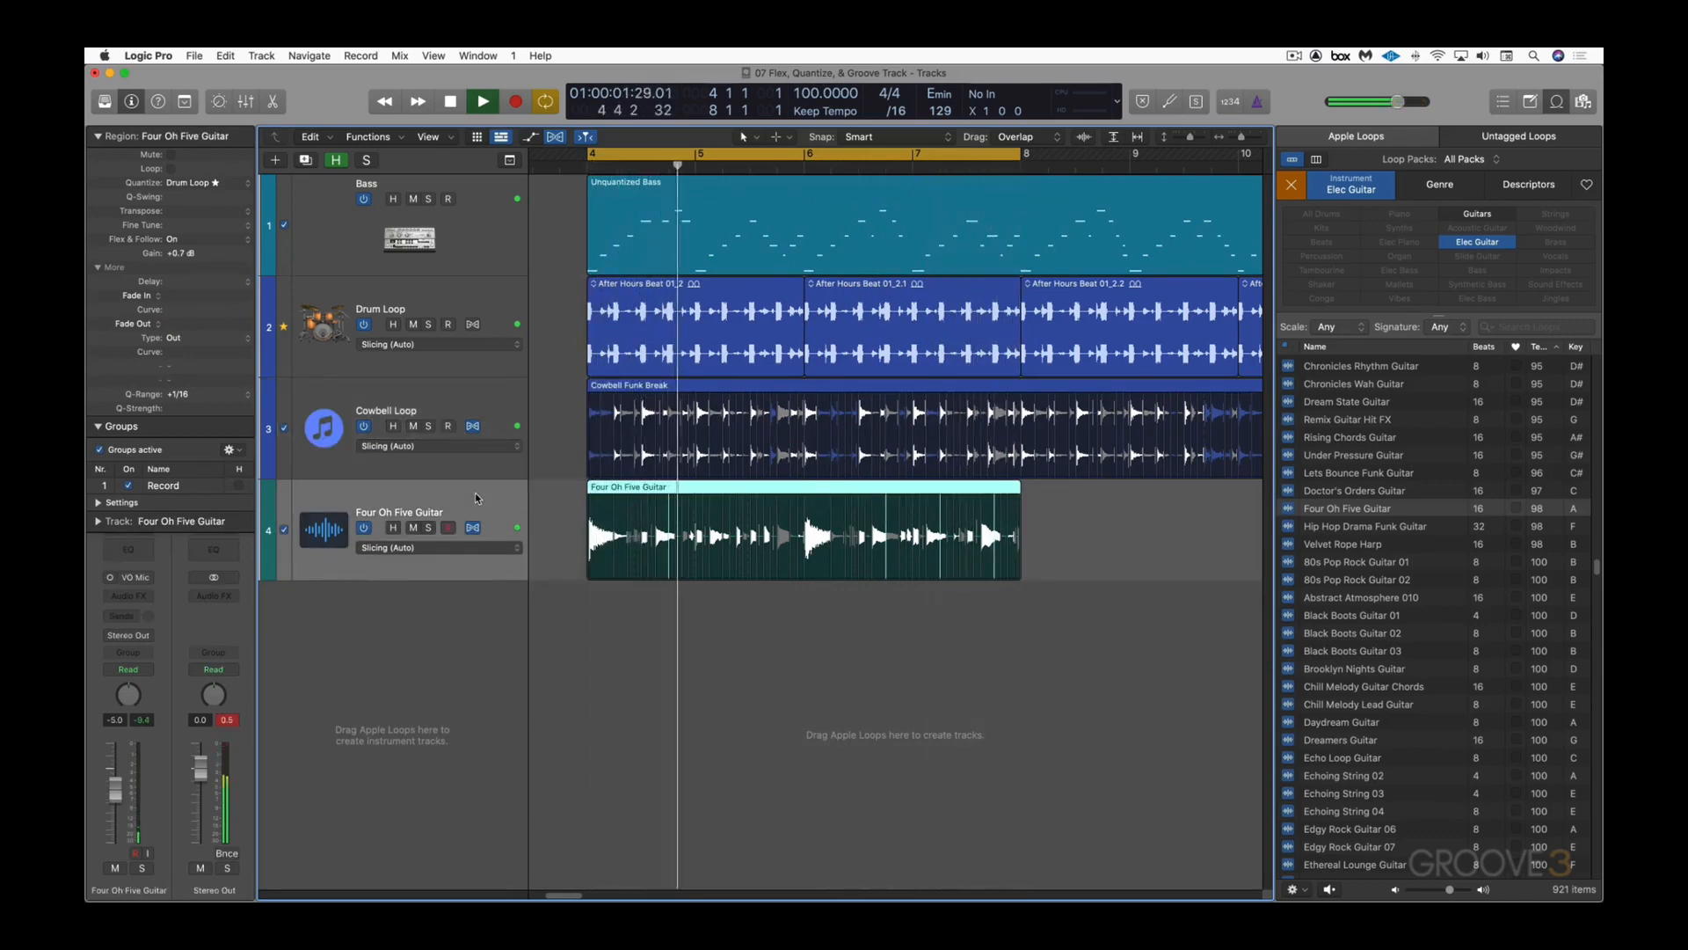
{"action": "key", "text": "space"}
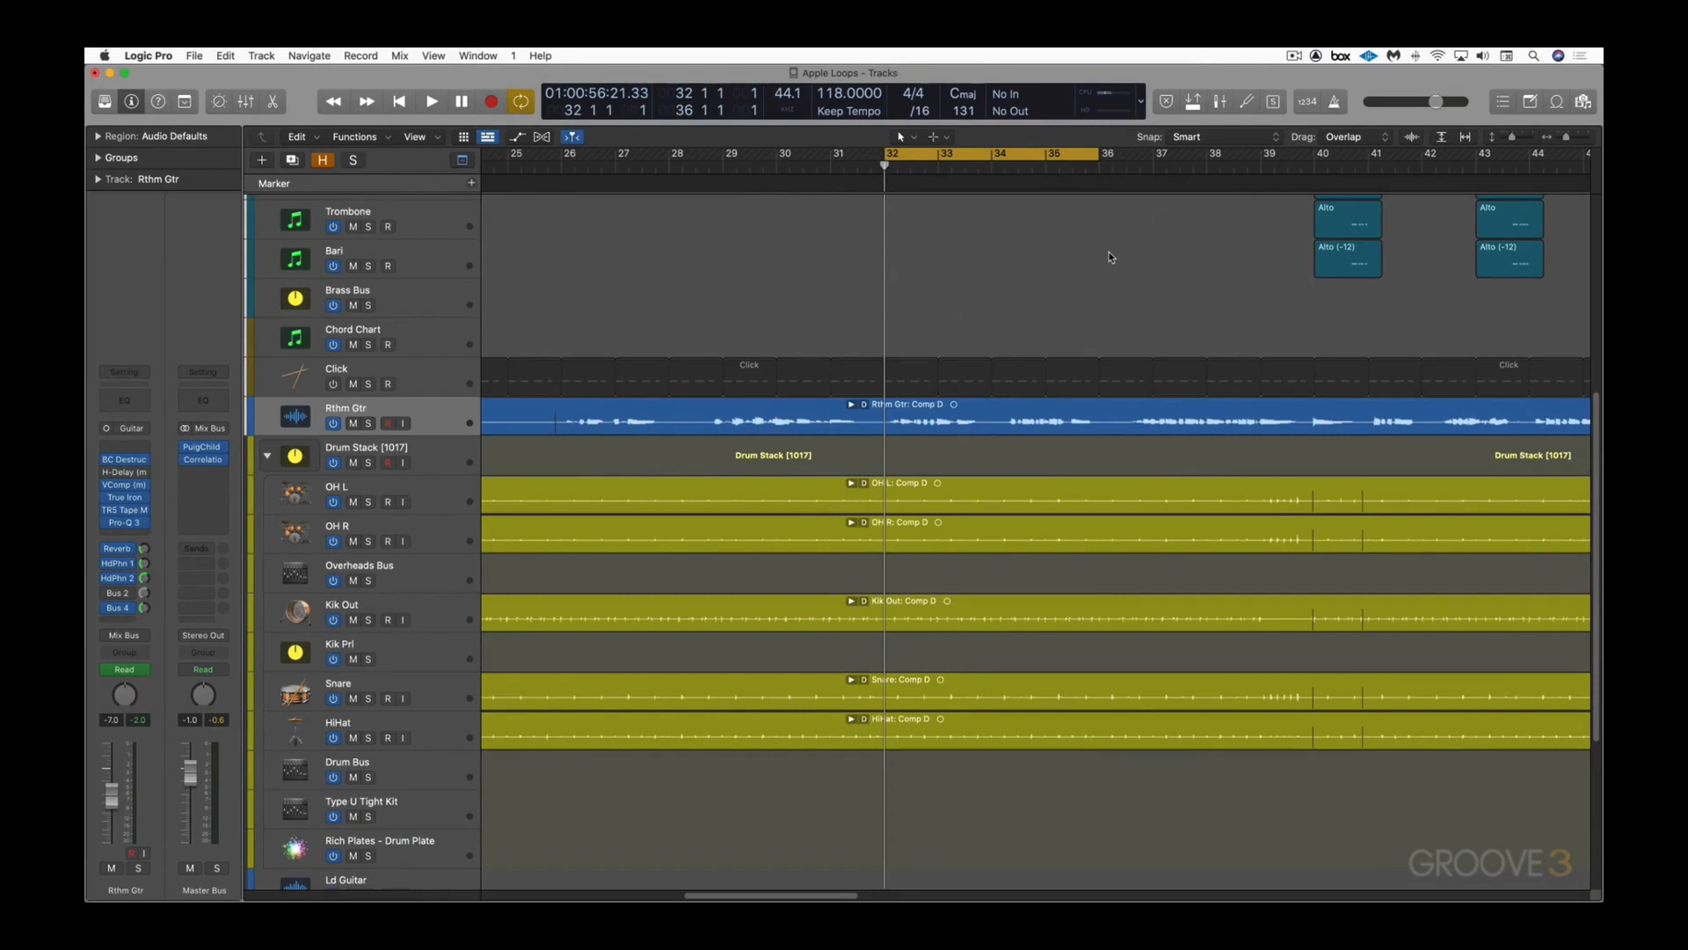
Step: Play the Apple Loops song briefly from bar 32 and solo the Drum Stack
{"action": "key", "text": "space"}
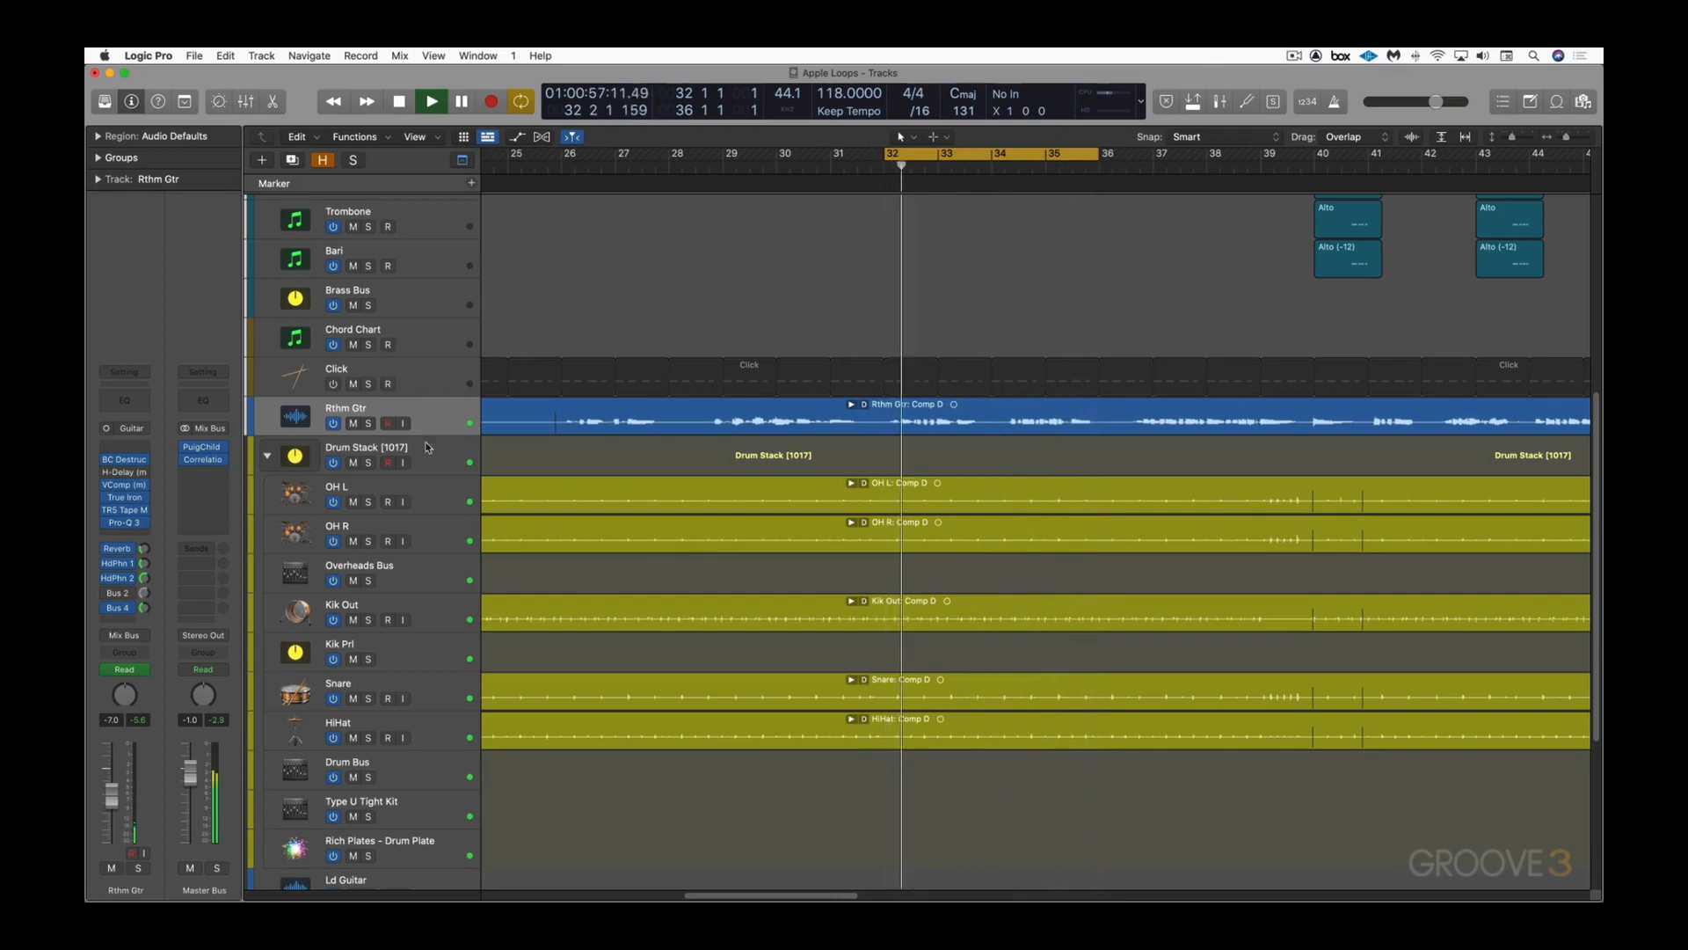
{"action": "key", "text": "space"}
{"action": "left_click", "coordinate": [368, 463]}
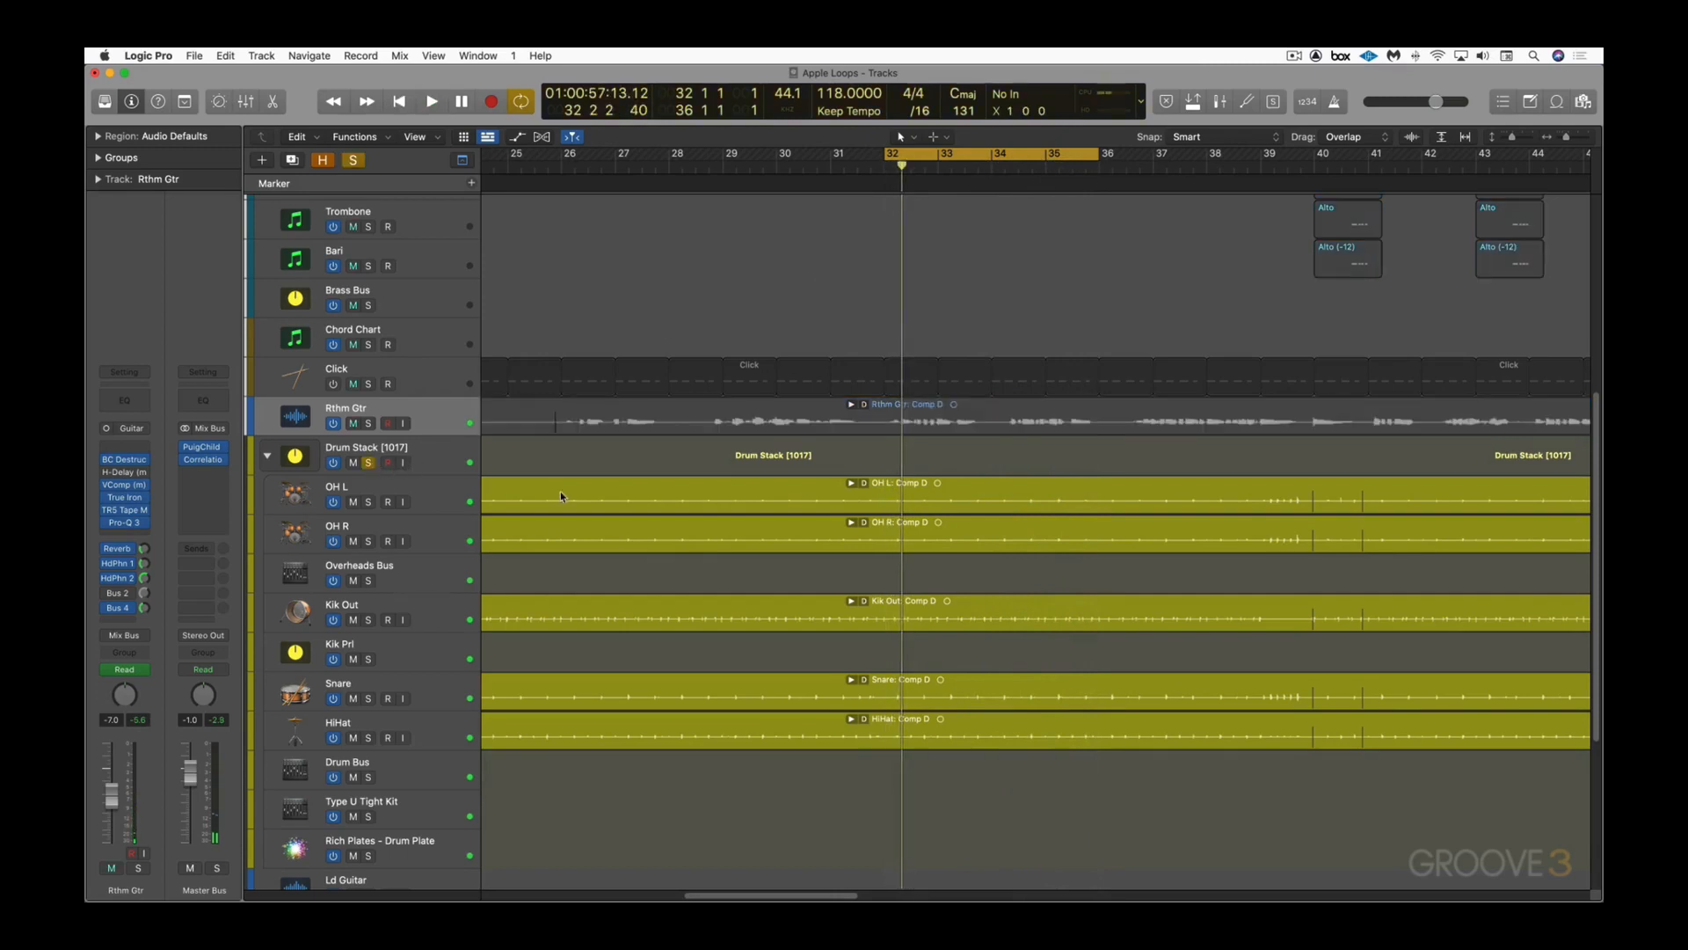
Step: Look through the individual tracks in the Drum Stack, from OH L to Snare
{"action": "left_click", "coordinate": [852, 483]}
{"action": "left_click", "coordinate": [851, 483]}
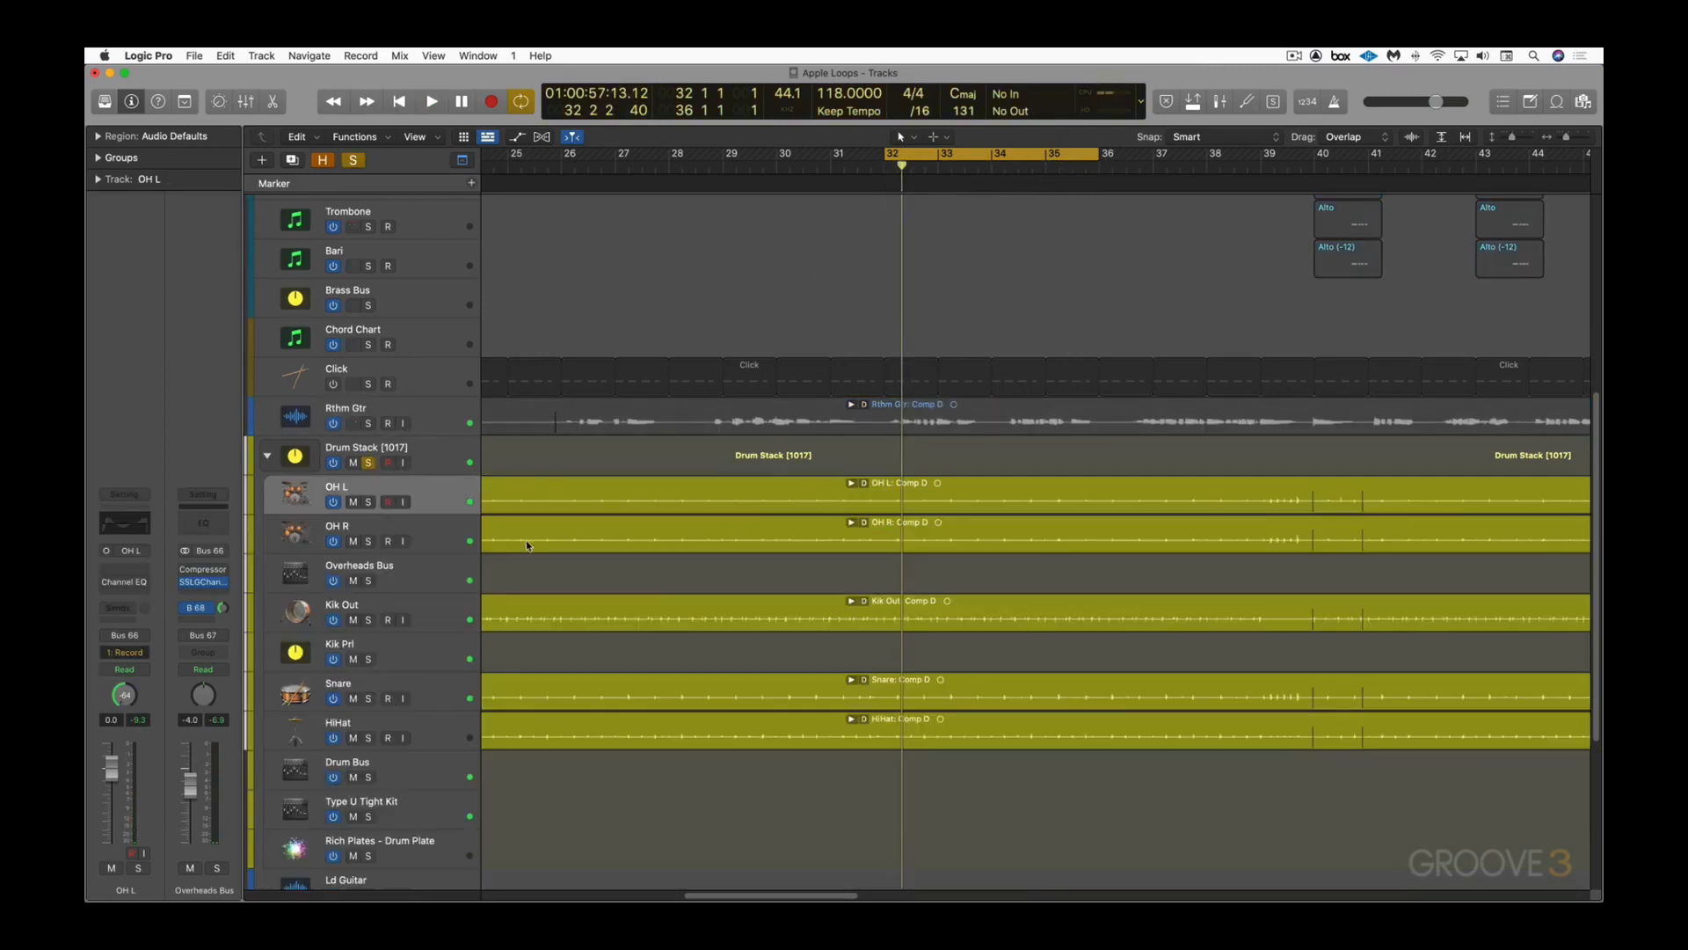
{"action": "left_click", "coordinate": [409, 573]}
{"action": "left_click", "coordinate": [405, 620]}
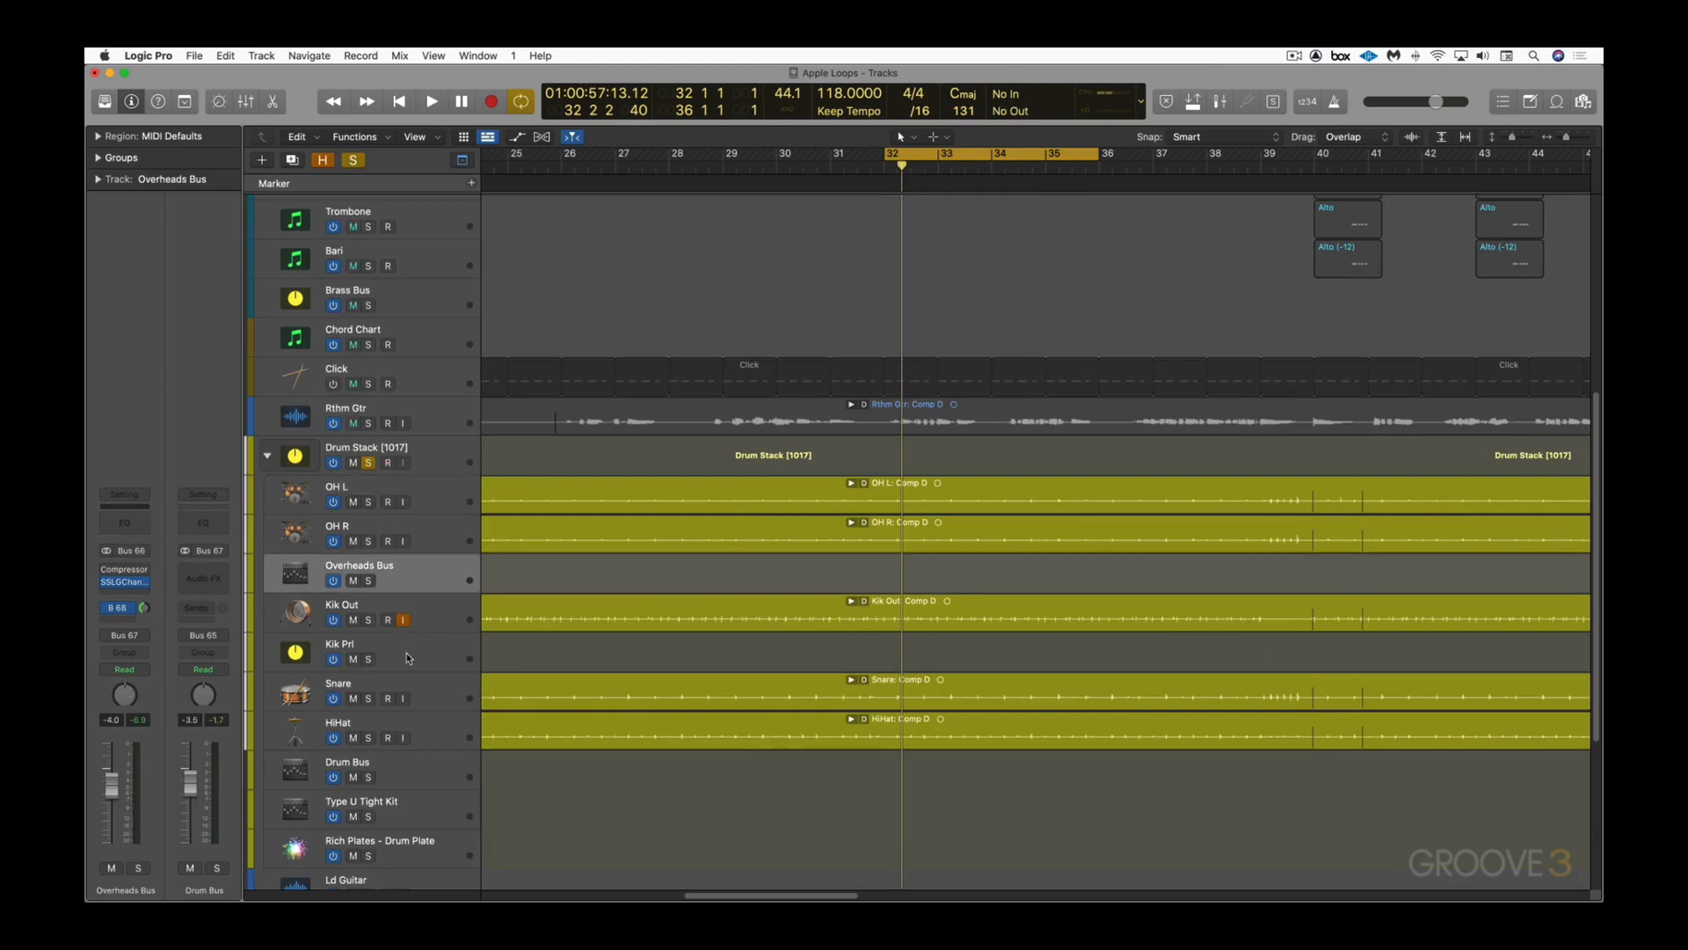
{"action": "left_click", "coordinate": [433, 609]}
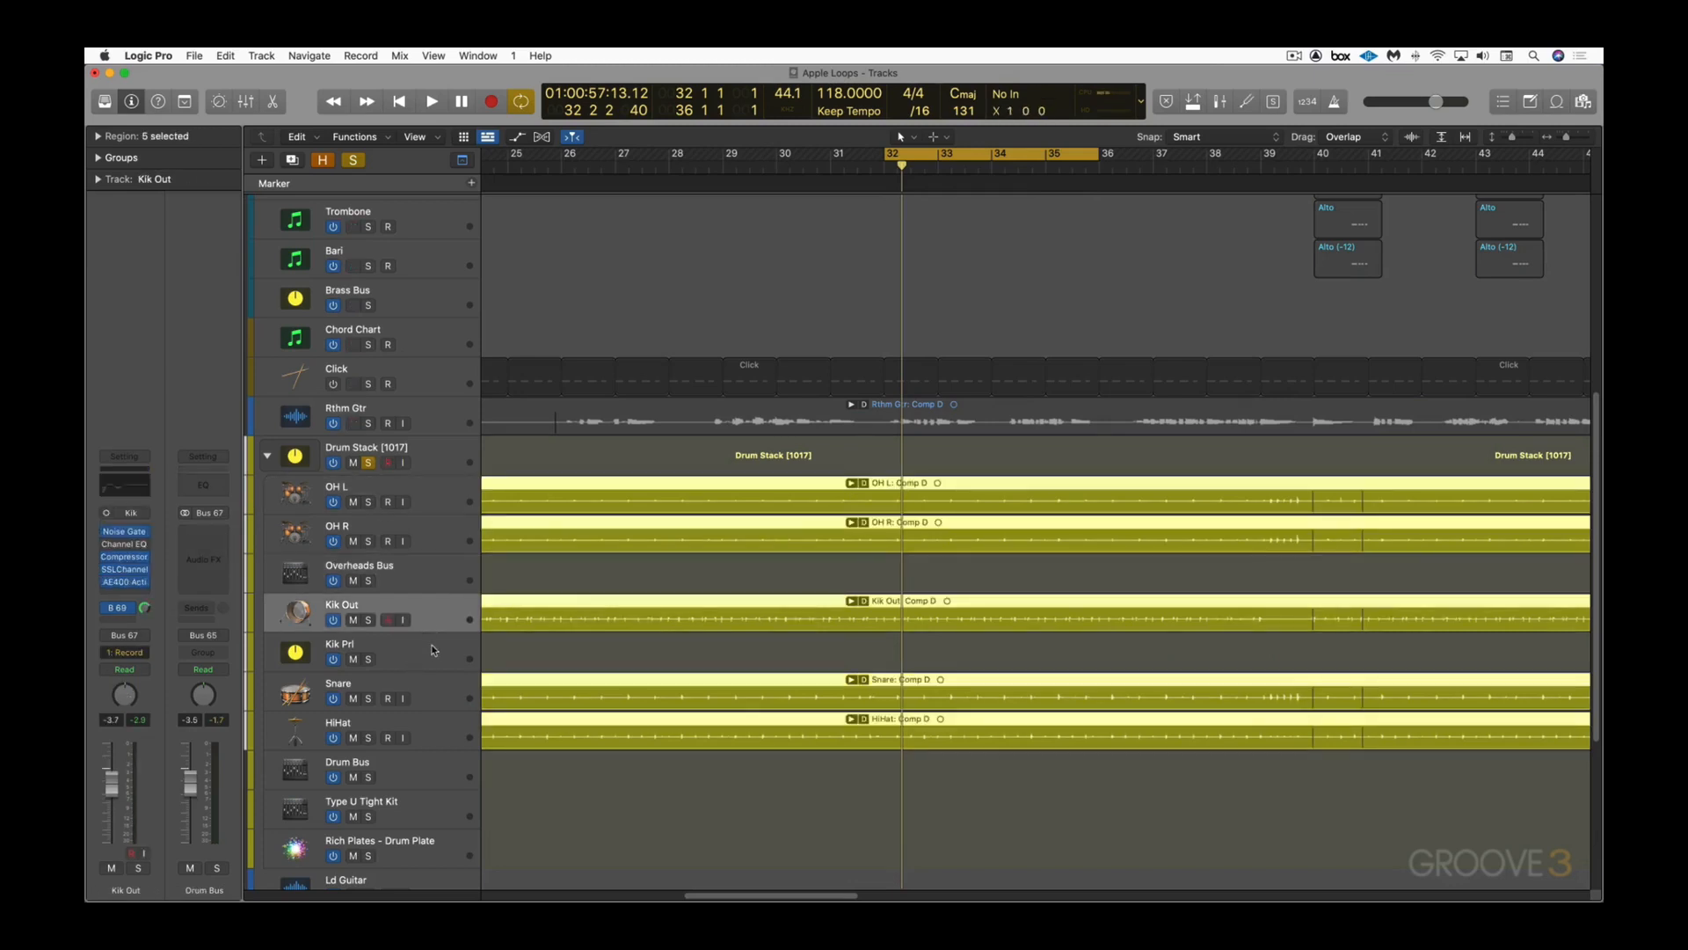
{"action": "left_click", "coordinate": [433, 650]}
{"action": "left_click", "coordinate": [432, 694]}
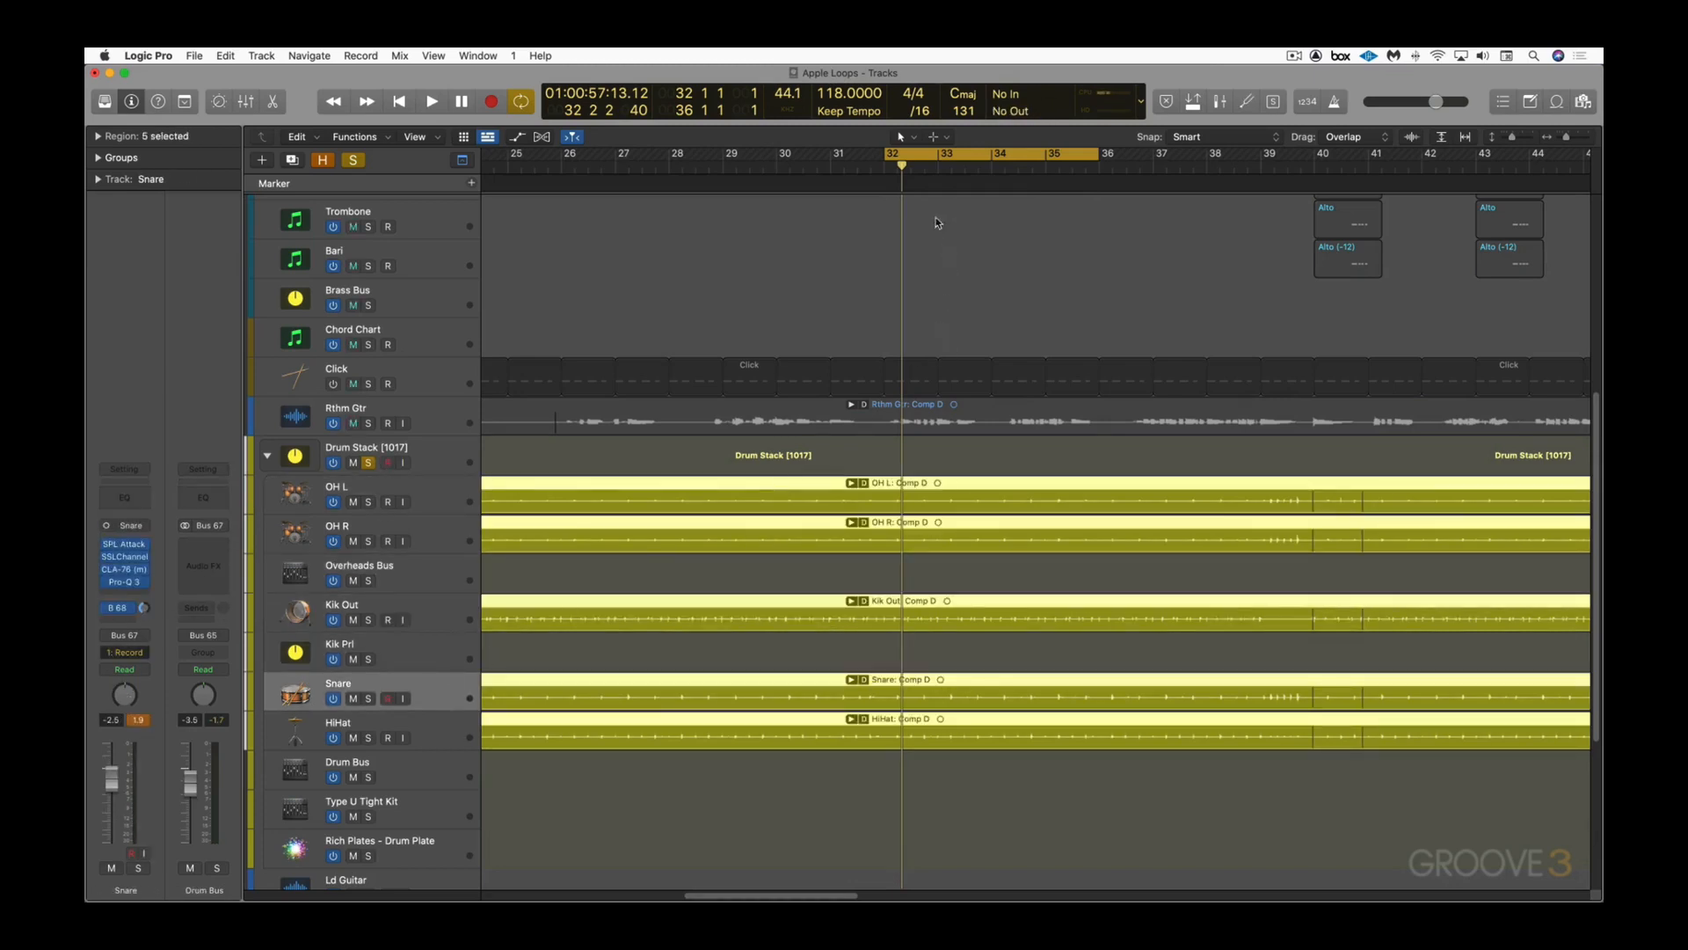
Step: Play the soloed drums through the cycle area from bar 32
{"action": "left_click", "coordinate": [884, 167]}
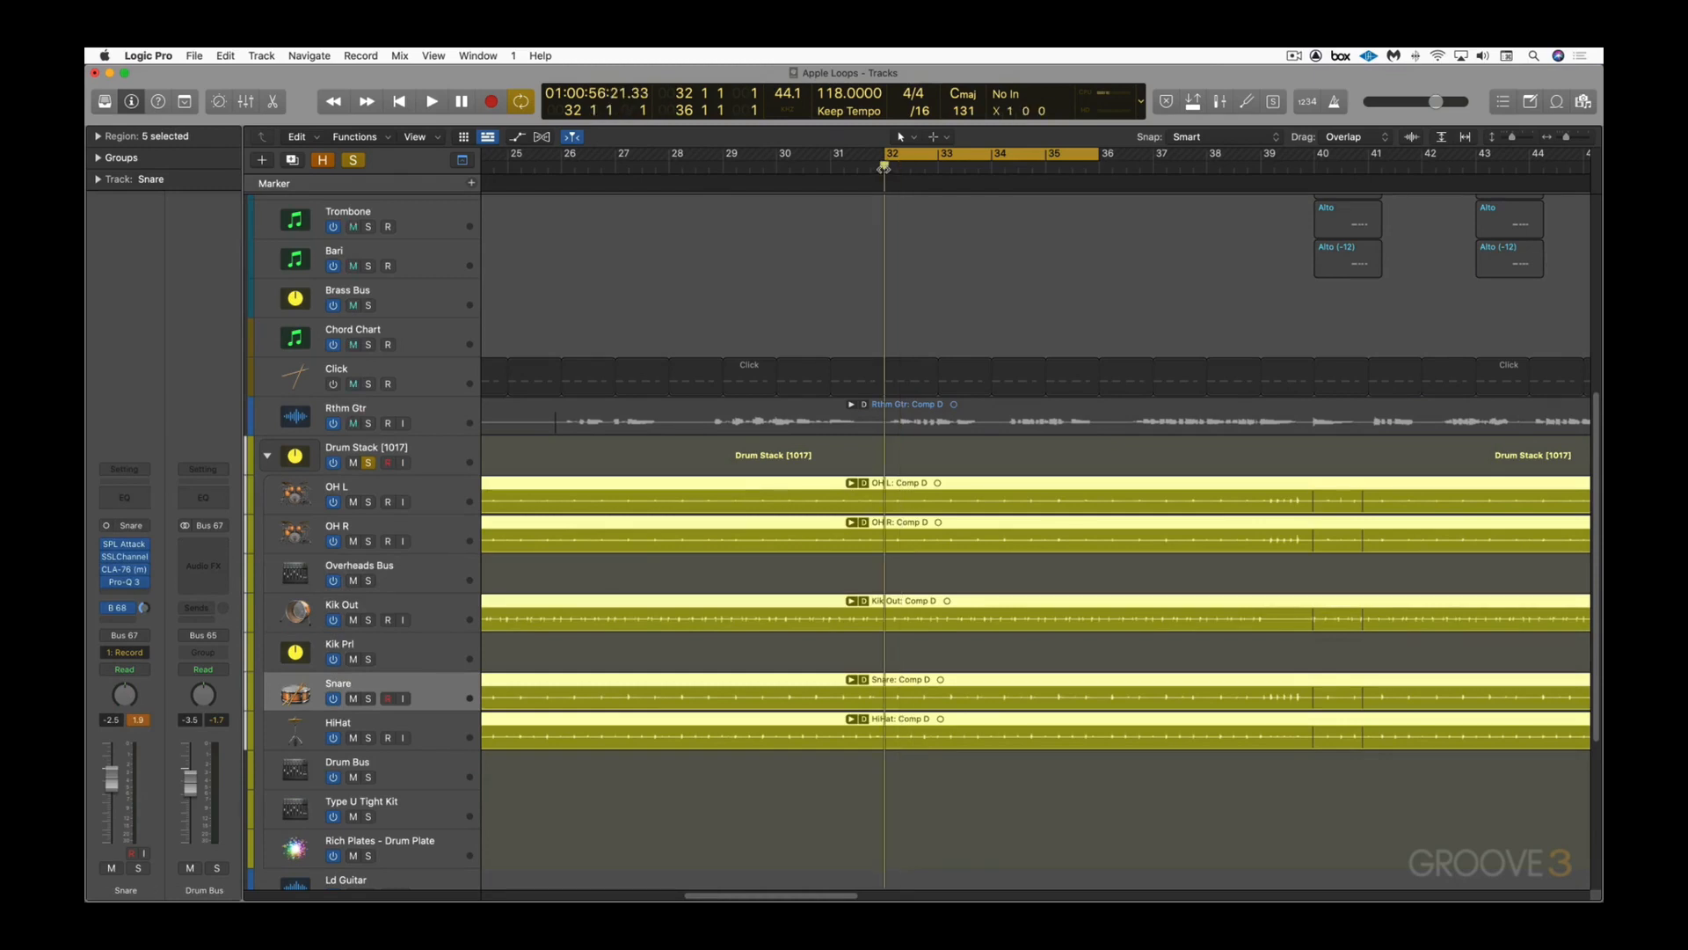
{"action": "key", "text": "space"}
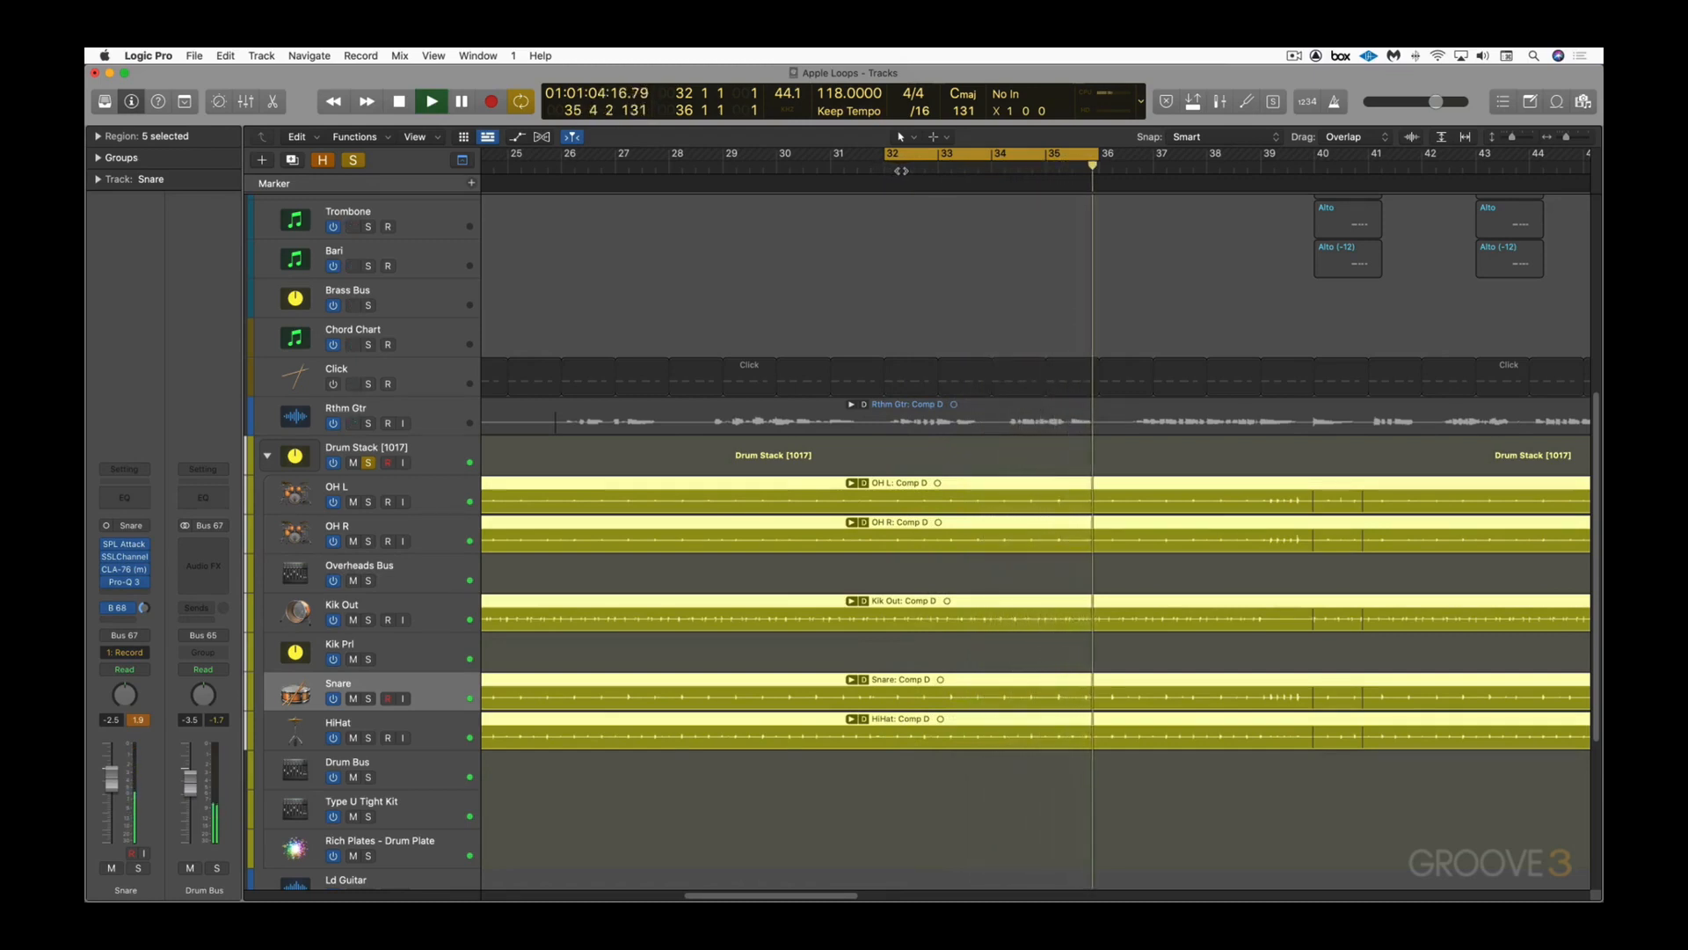
{"action": "key", "text": "space"}
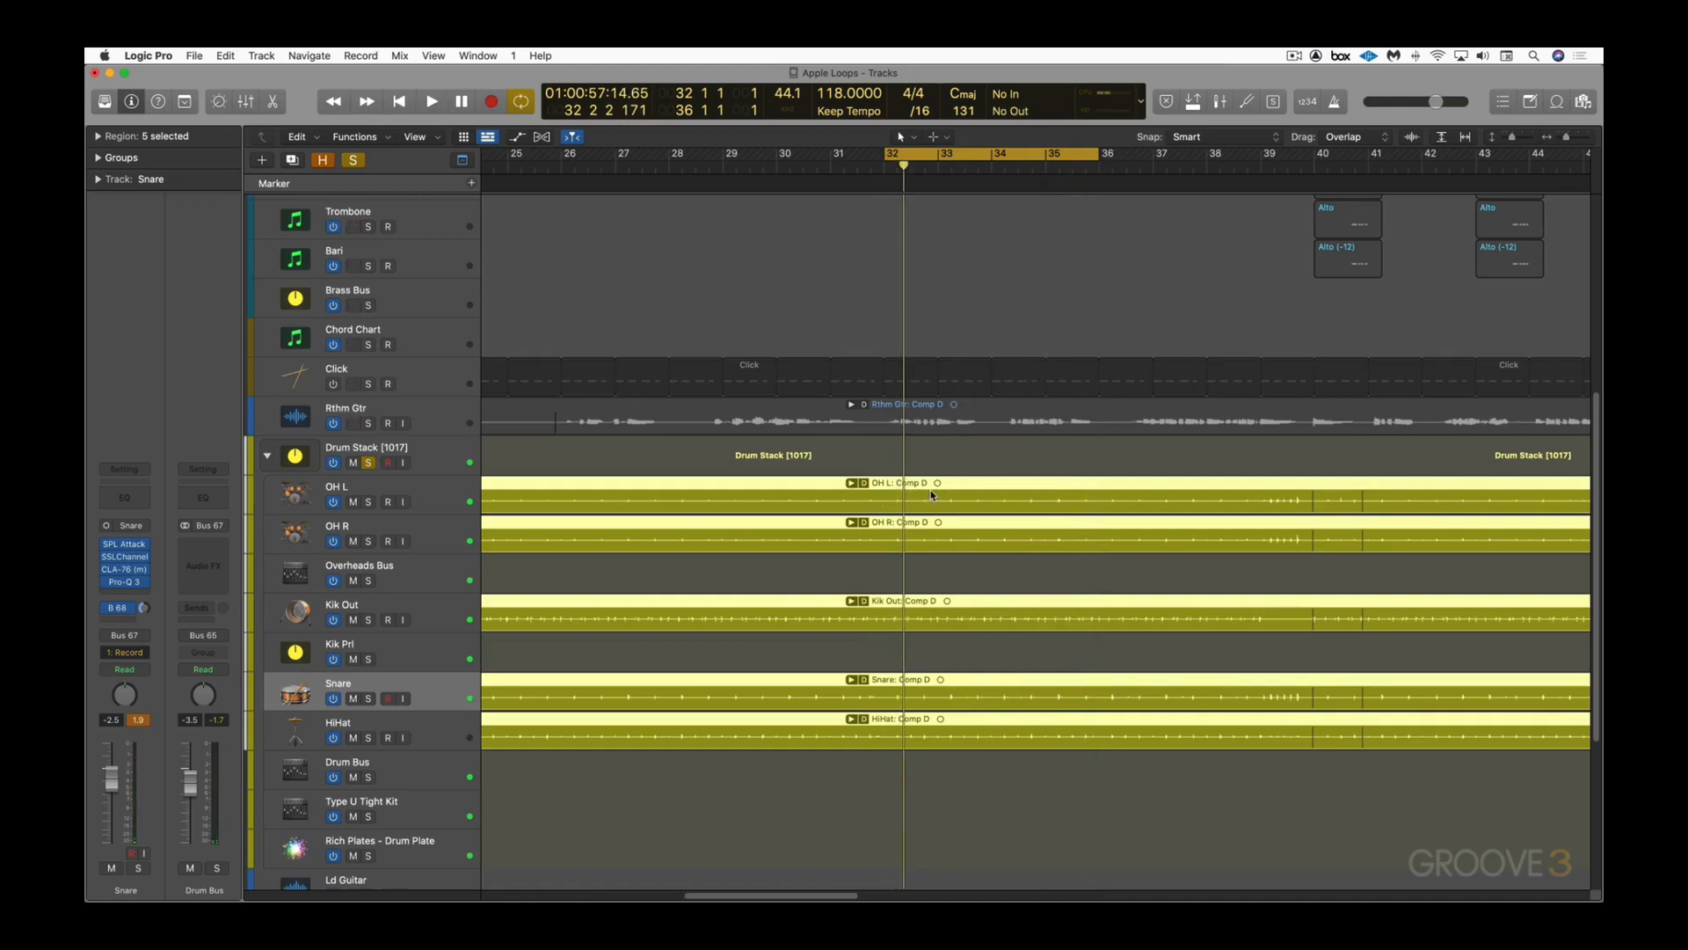
Step: Collapse the Drum Stack, select its regions and set the cycle range to match them
{"action": "left_click", "coordinate": [266, 455]}
{"action": "key", "text": "super+Left"}
{"action": "key", "text": "super+Left"}
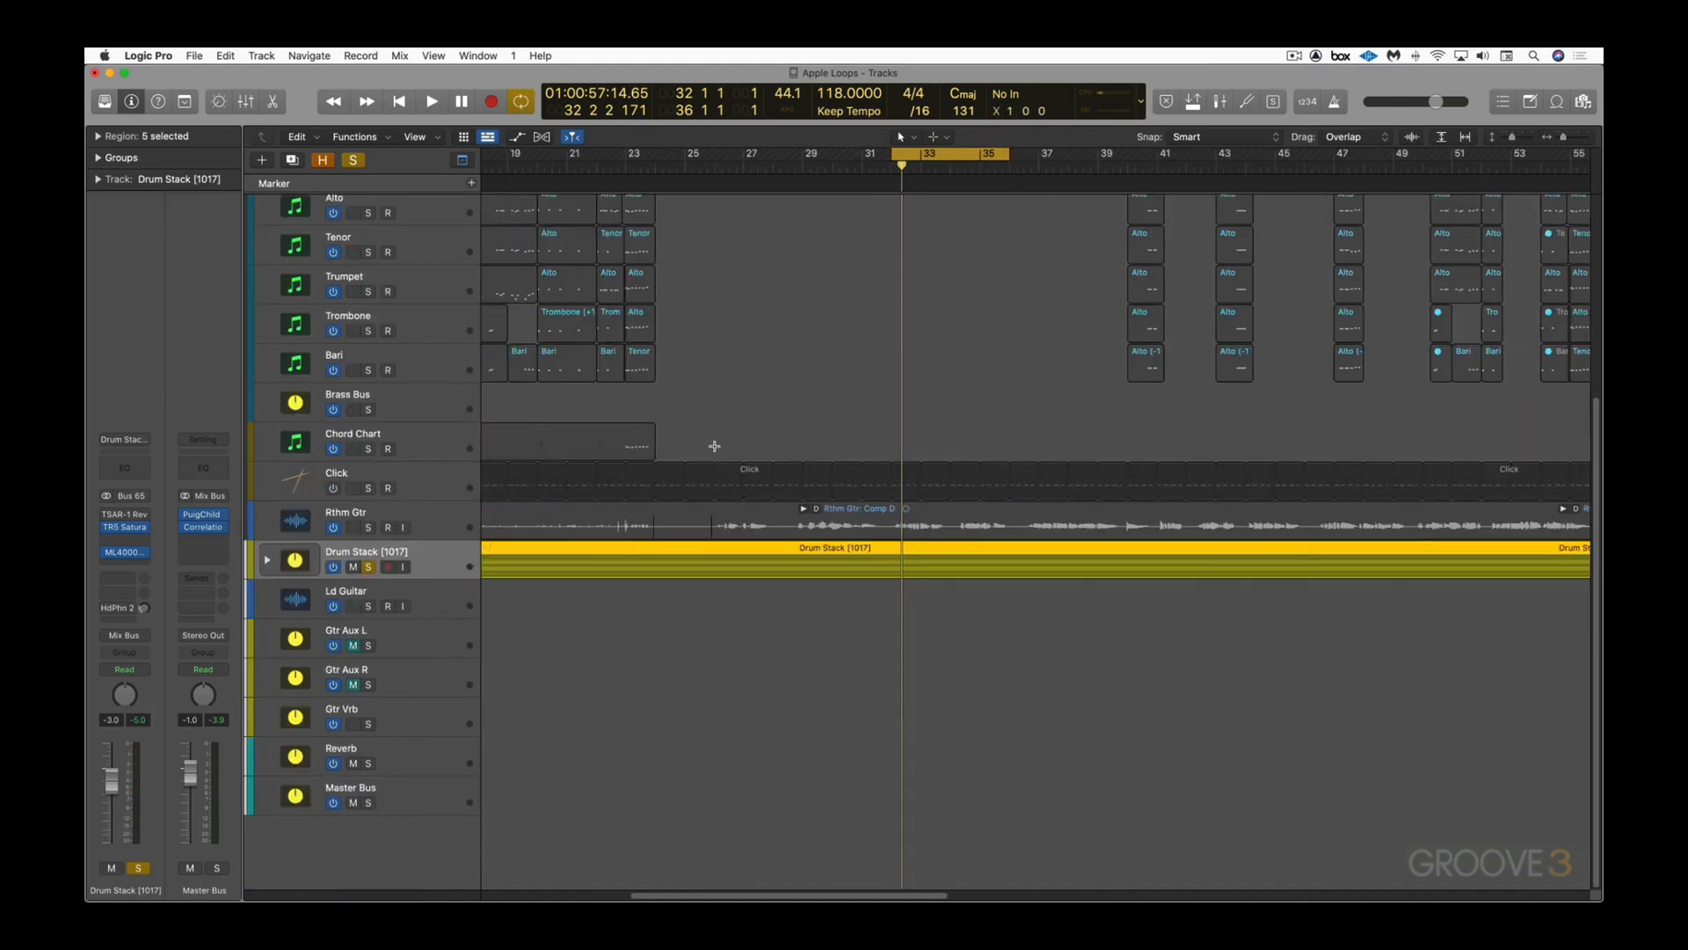
{"action": "left_click", "coordinate": [754, 592]}
{"action": "left_click", "coordinate": [750, 567]}
{"action": "key", "text": "super+u"}
{"action": "scroll", "coordinate": [750, 567], "scroll_direction": "left", "scroll_amount": 10}
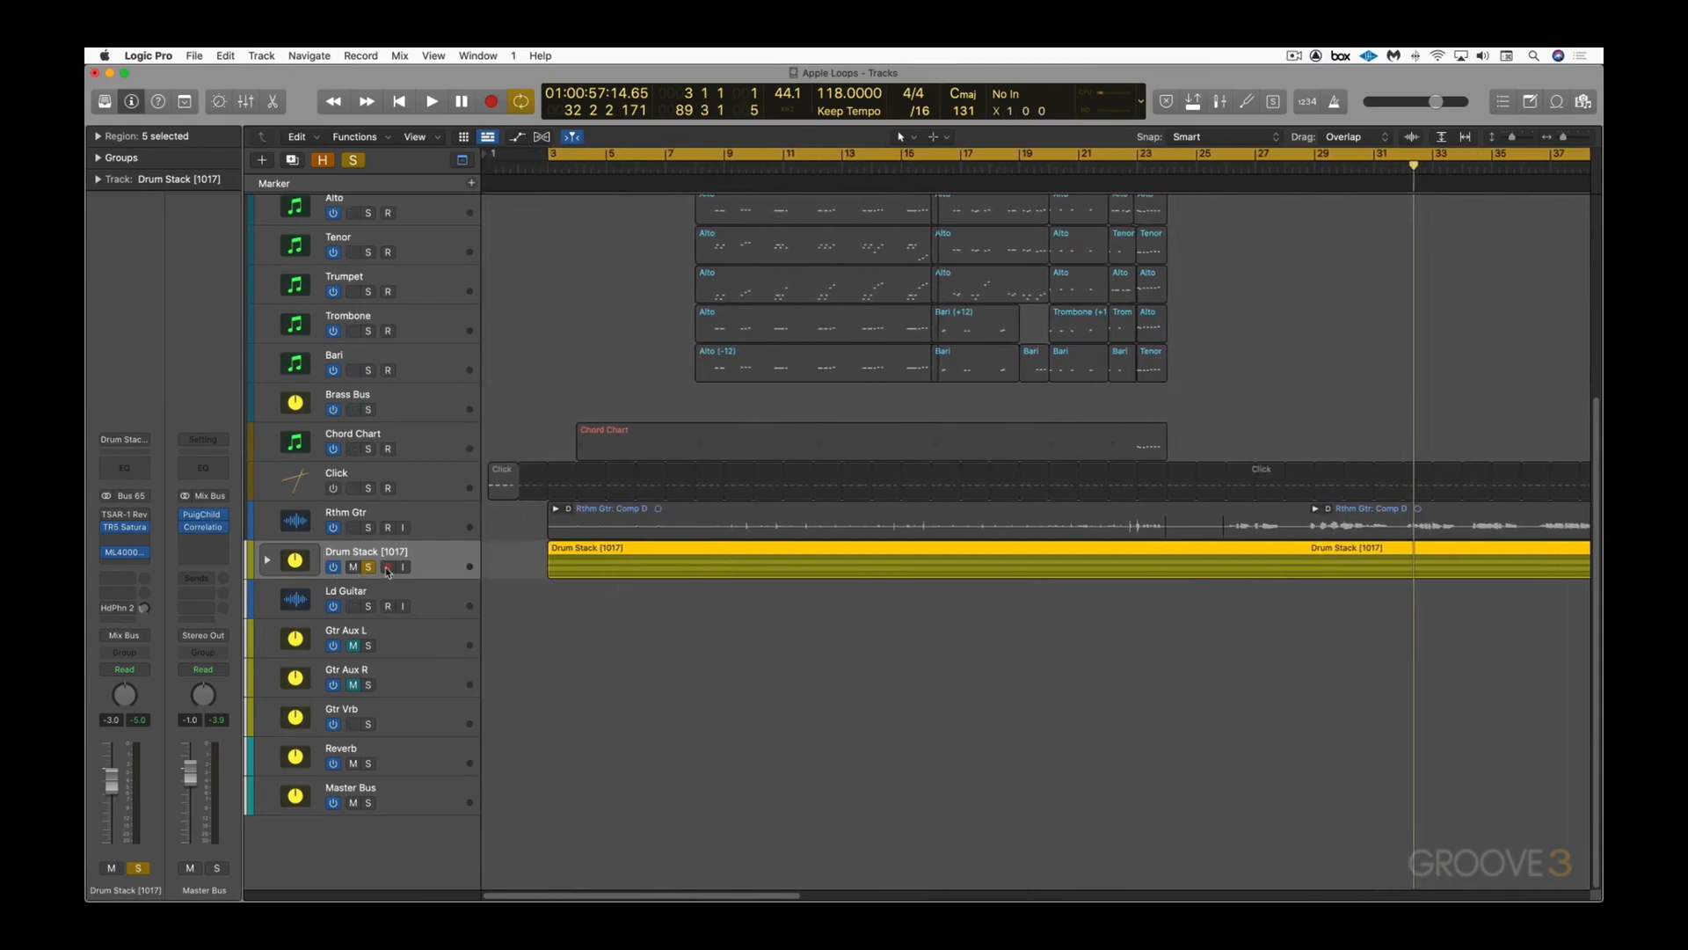
Step: Bounce the soloed drums offline as a PCM Wave file instead of MP3, named "Drum Groove 118"
{"action": "key", "text": "super+b"}
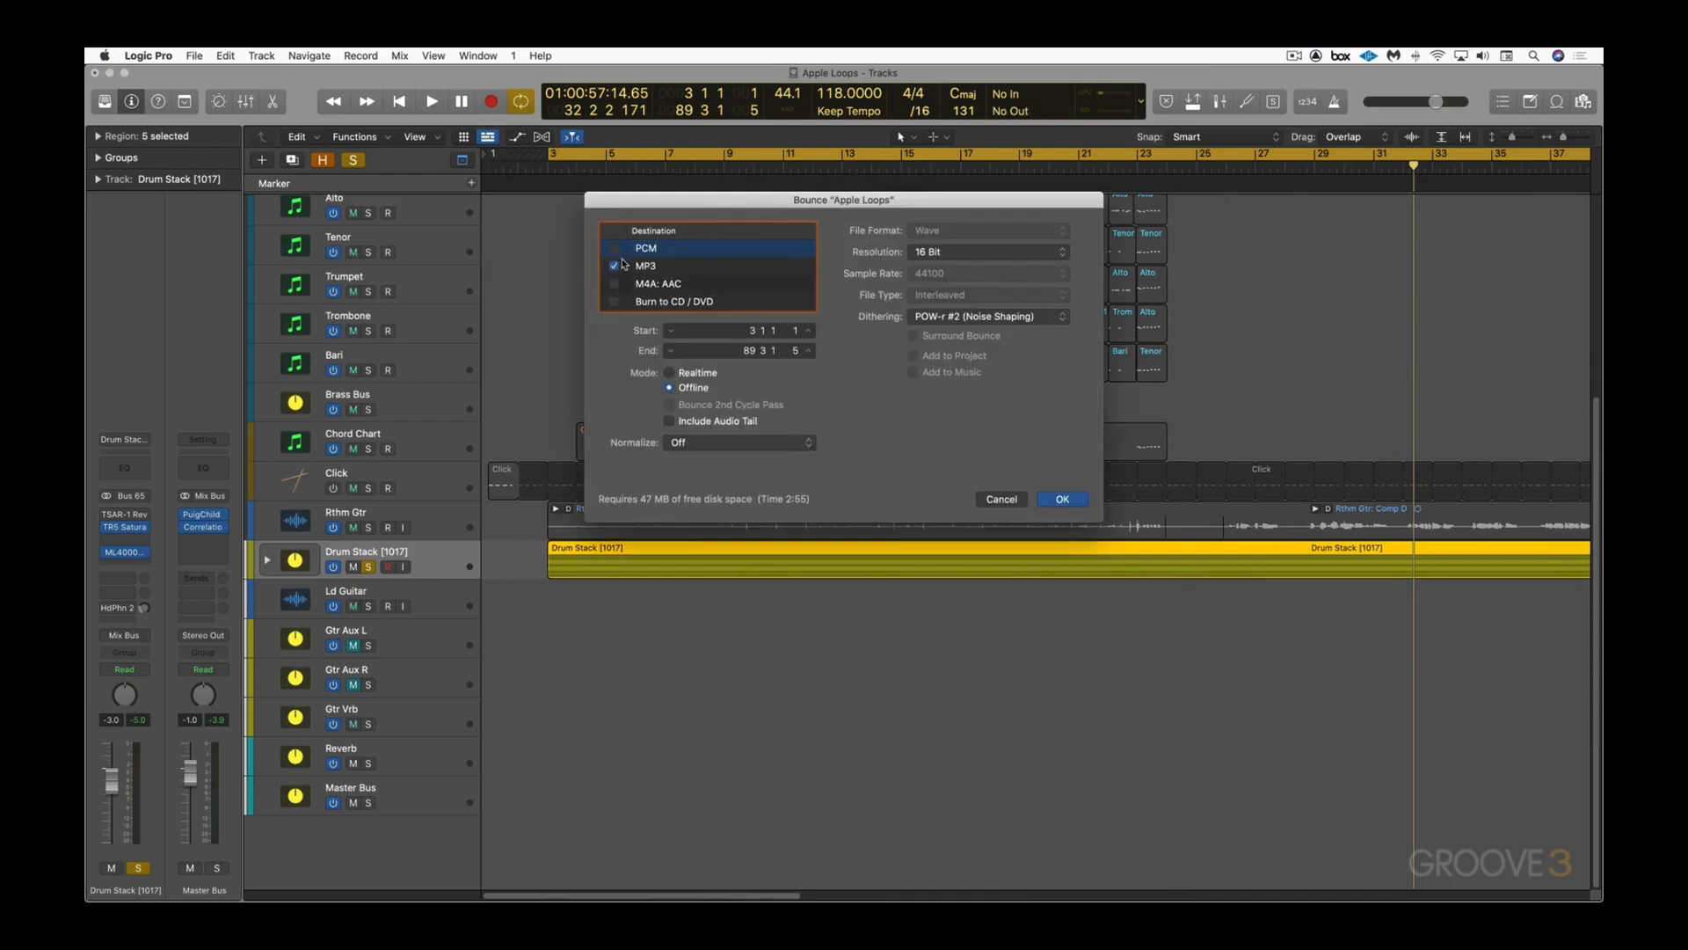
{"action": "left_click", "coordinate": [615, 266]}
{"action": "left_click", "coordinate": [615, 248]}
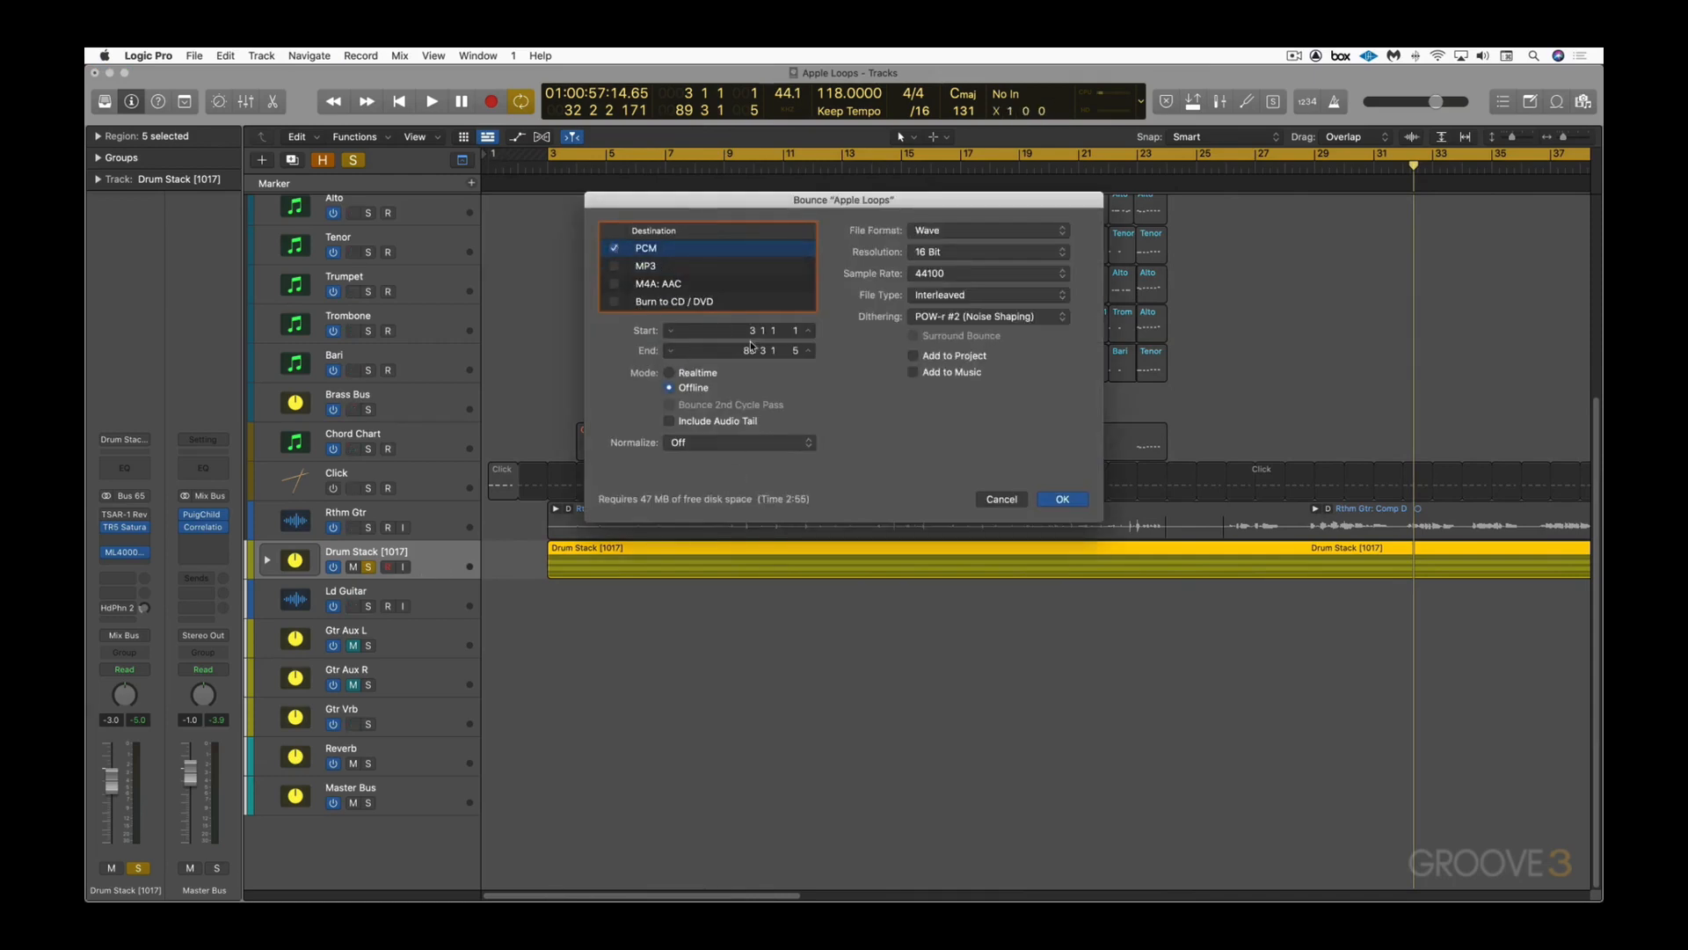
{"action": "left_click", "coordinate": [1062, 500]}
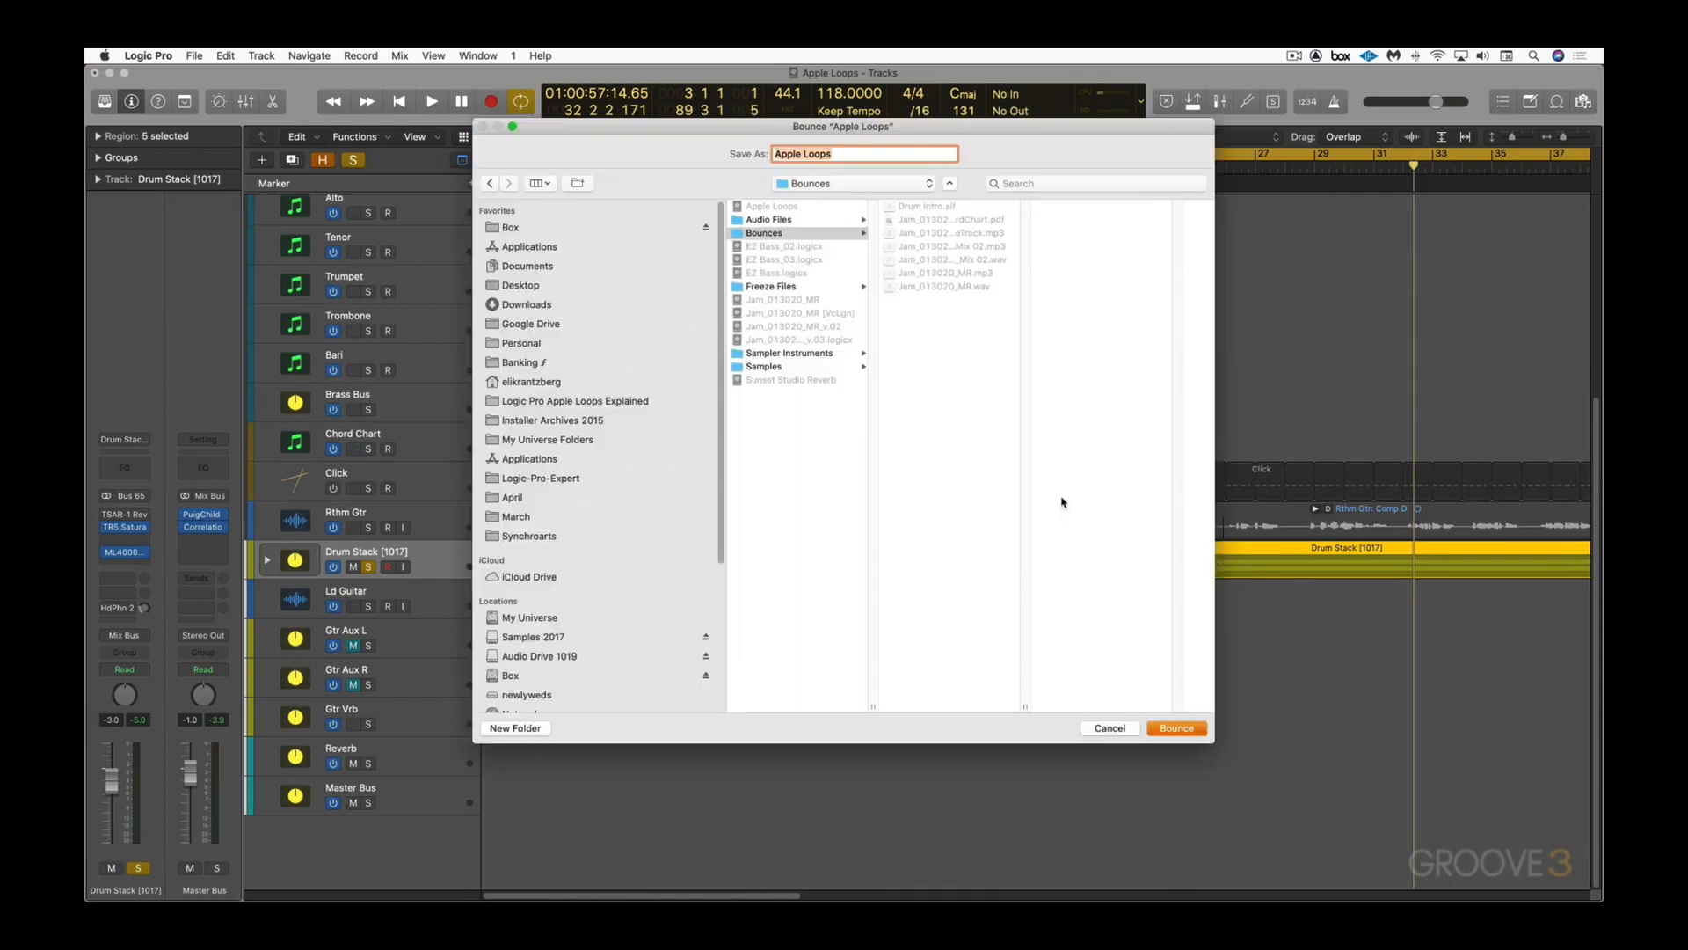
{"action": "type", "text": "Drum Groove 118"}
{"action": "key", "text": "Return"}
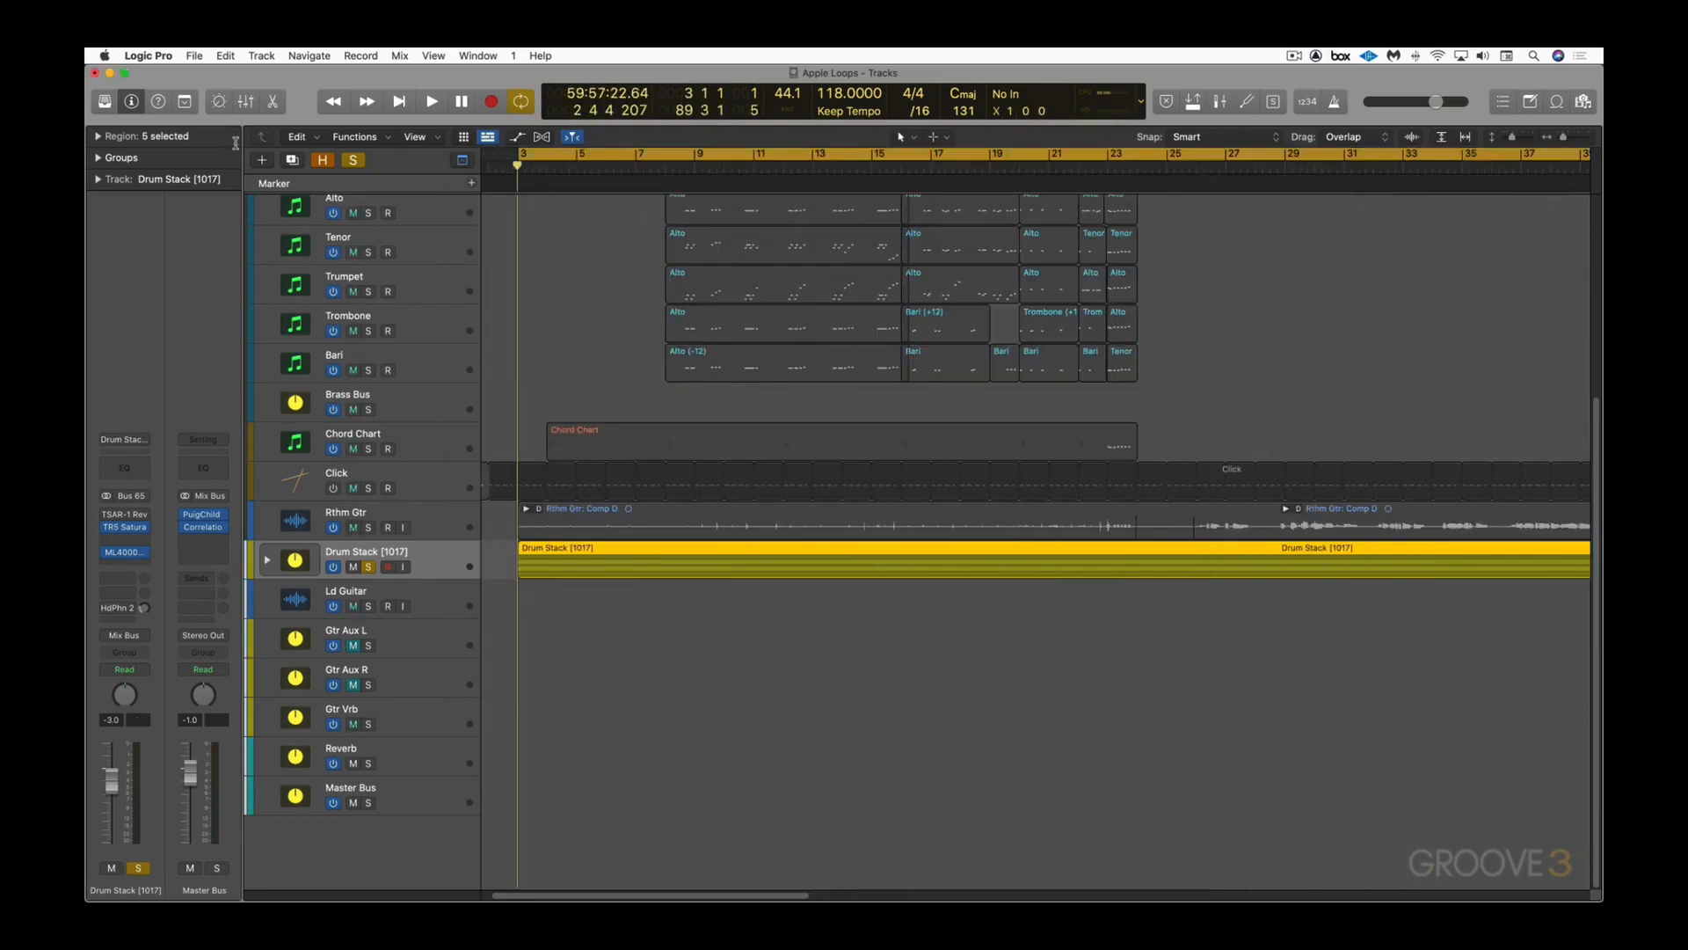
Step: Create a new audio track and import "Drum Groove 118.wav" from the project's Bounces folder on Audio Drive 1019
{"action": "left_click", "coordinate": [262, 162]}
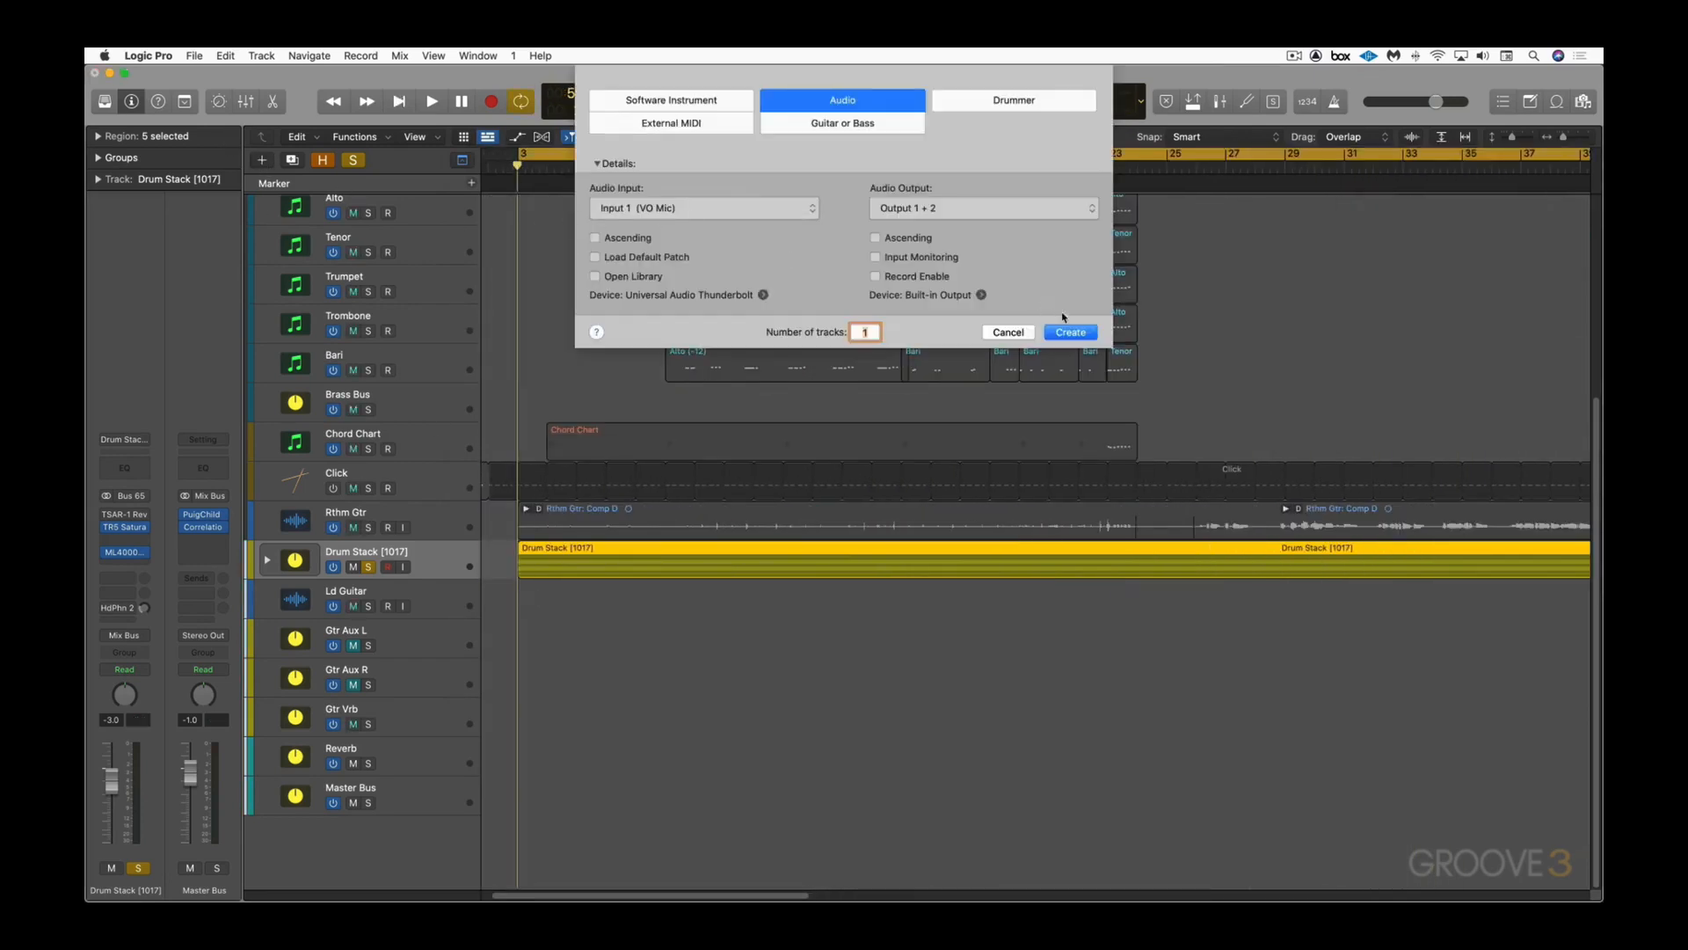
{"action": "left_click", "coordinate": [1068, 331]}
{"action": "key", "text": "super+shift+i"}
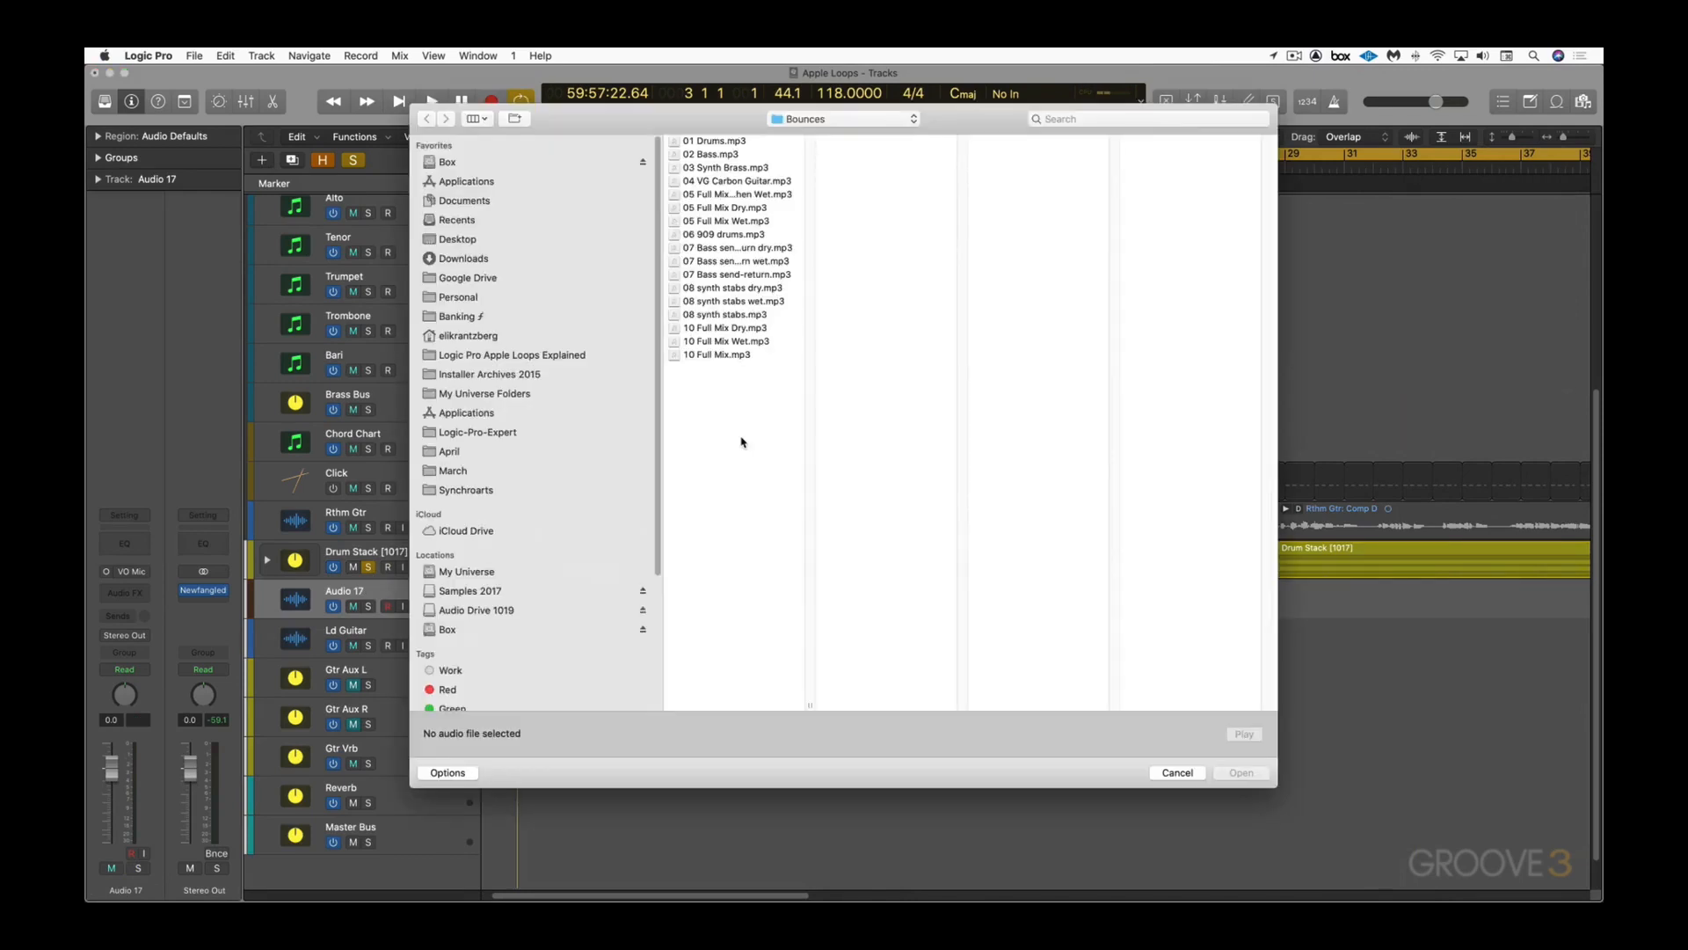
{"action": "left_click", "coordinate": [480, 611]}
{"action": "left_click", "coordinate": [1016, 168]}
{"action": "double_click", "coordinate": [1169, 143]}
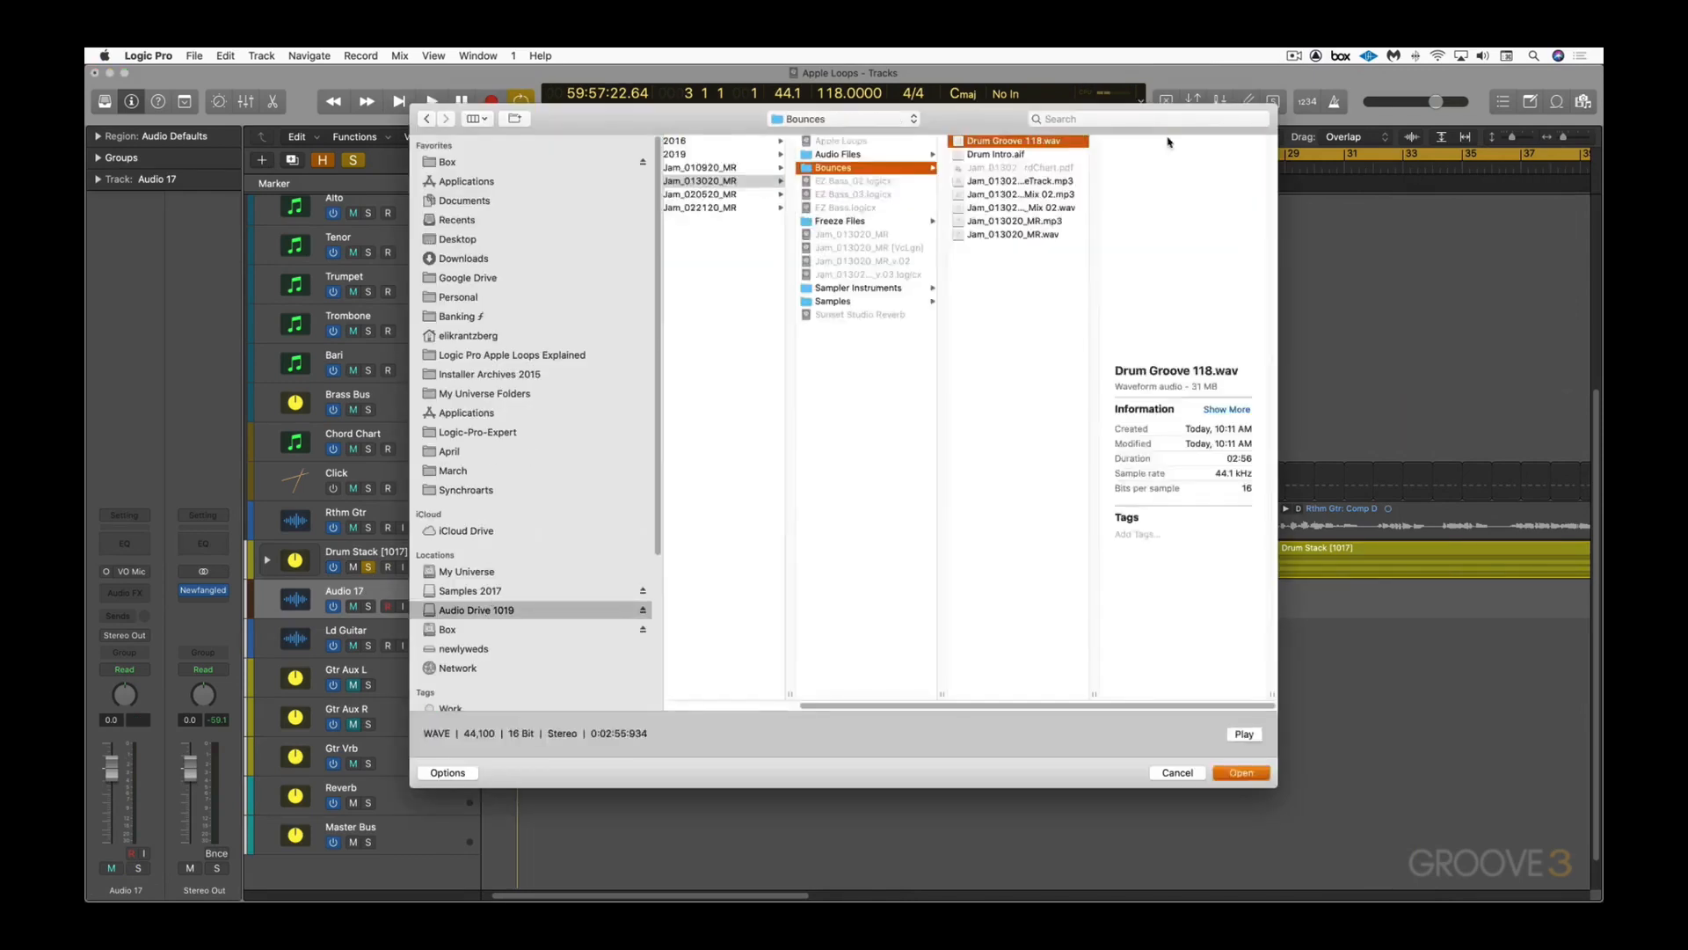
Step: Solo the imported drum groove track and play it with the Newfangled insert on Stereo Out bypassed and cycle mode off
{"action": "left_click", "coordinate": [368, 606]}
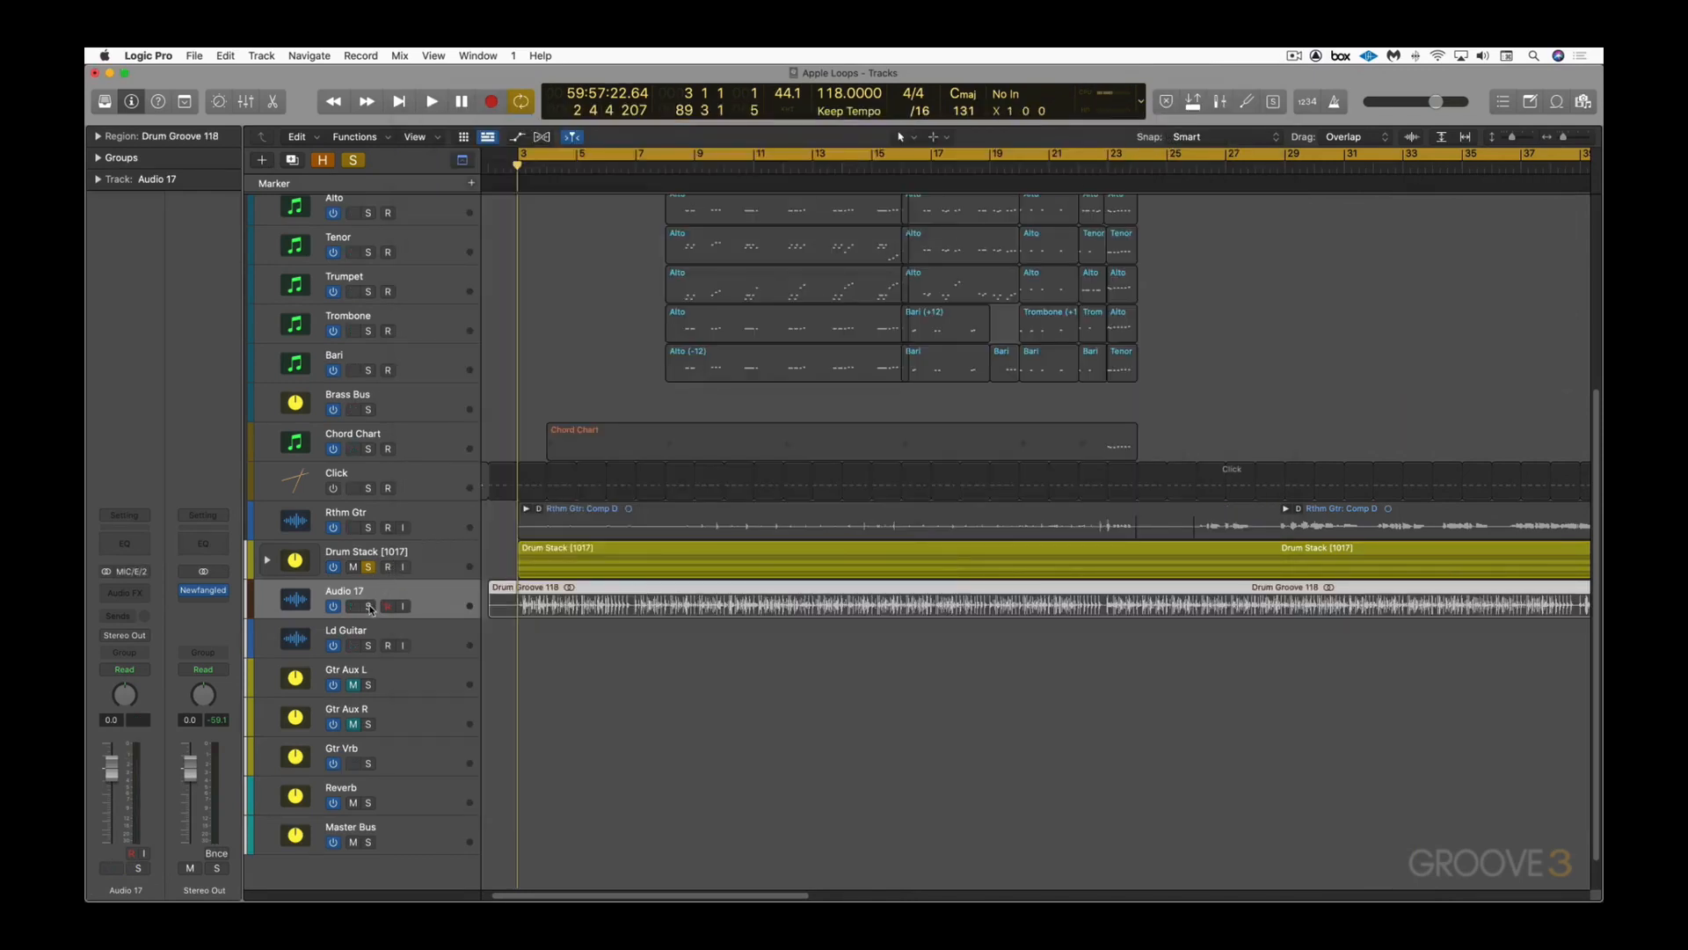
{"action": "key", "text": "space"}
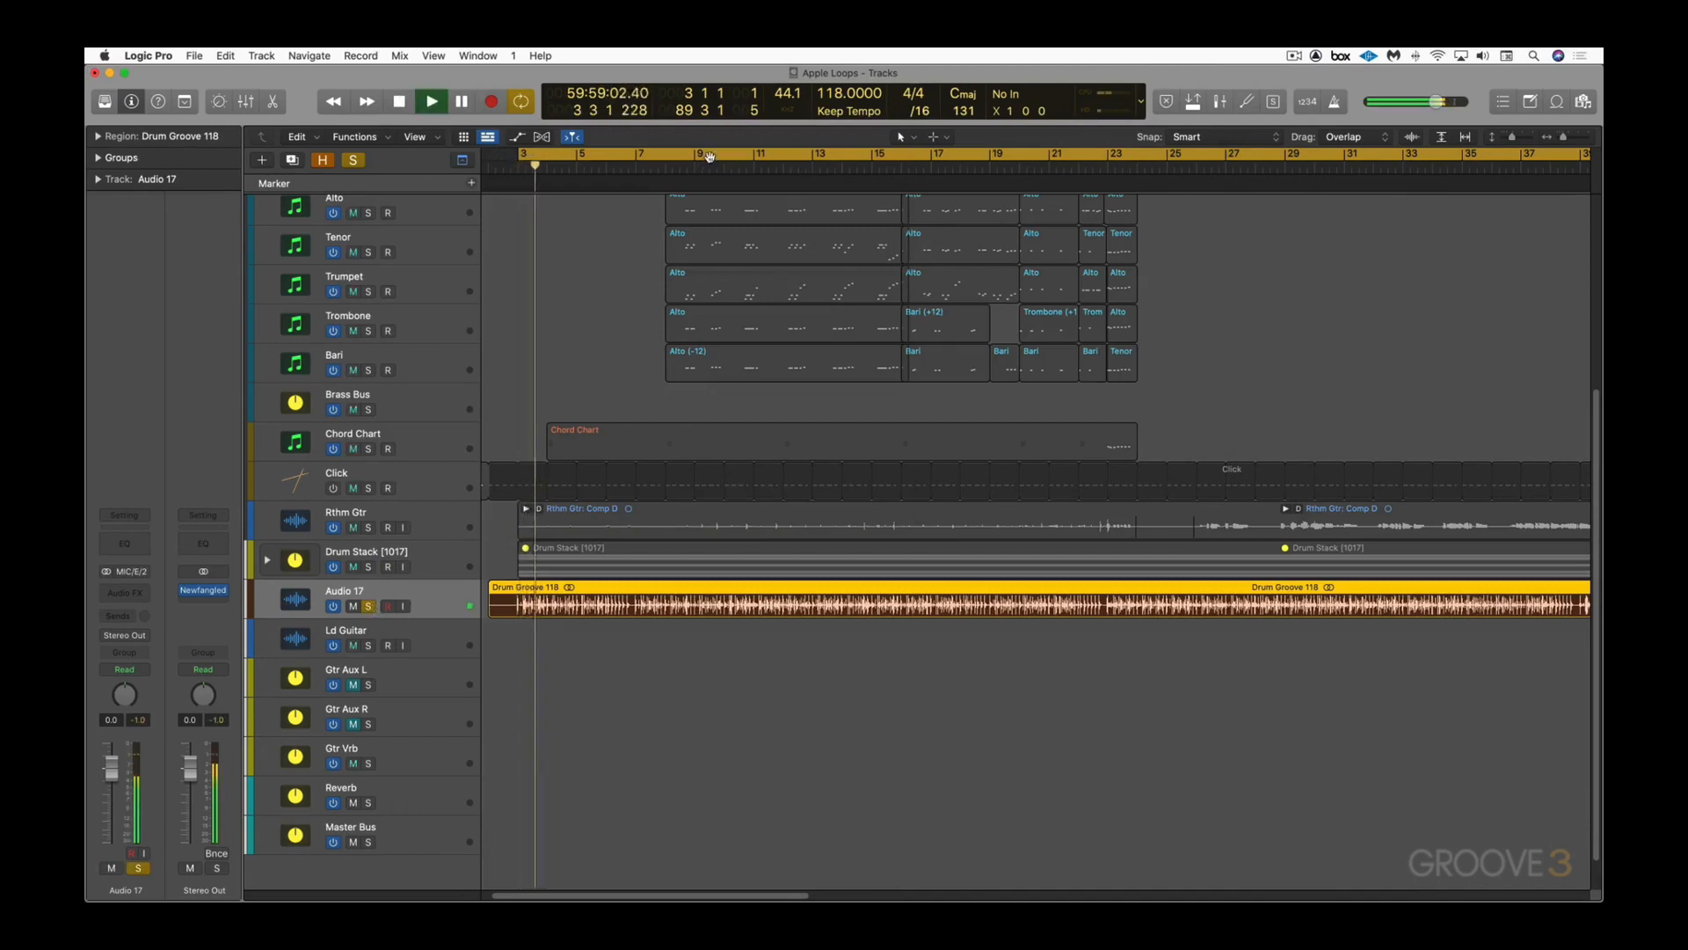
{"action": "key", "text": "space"}
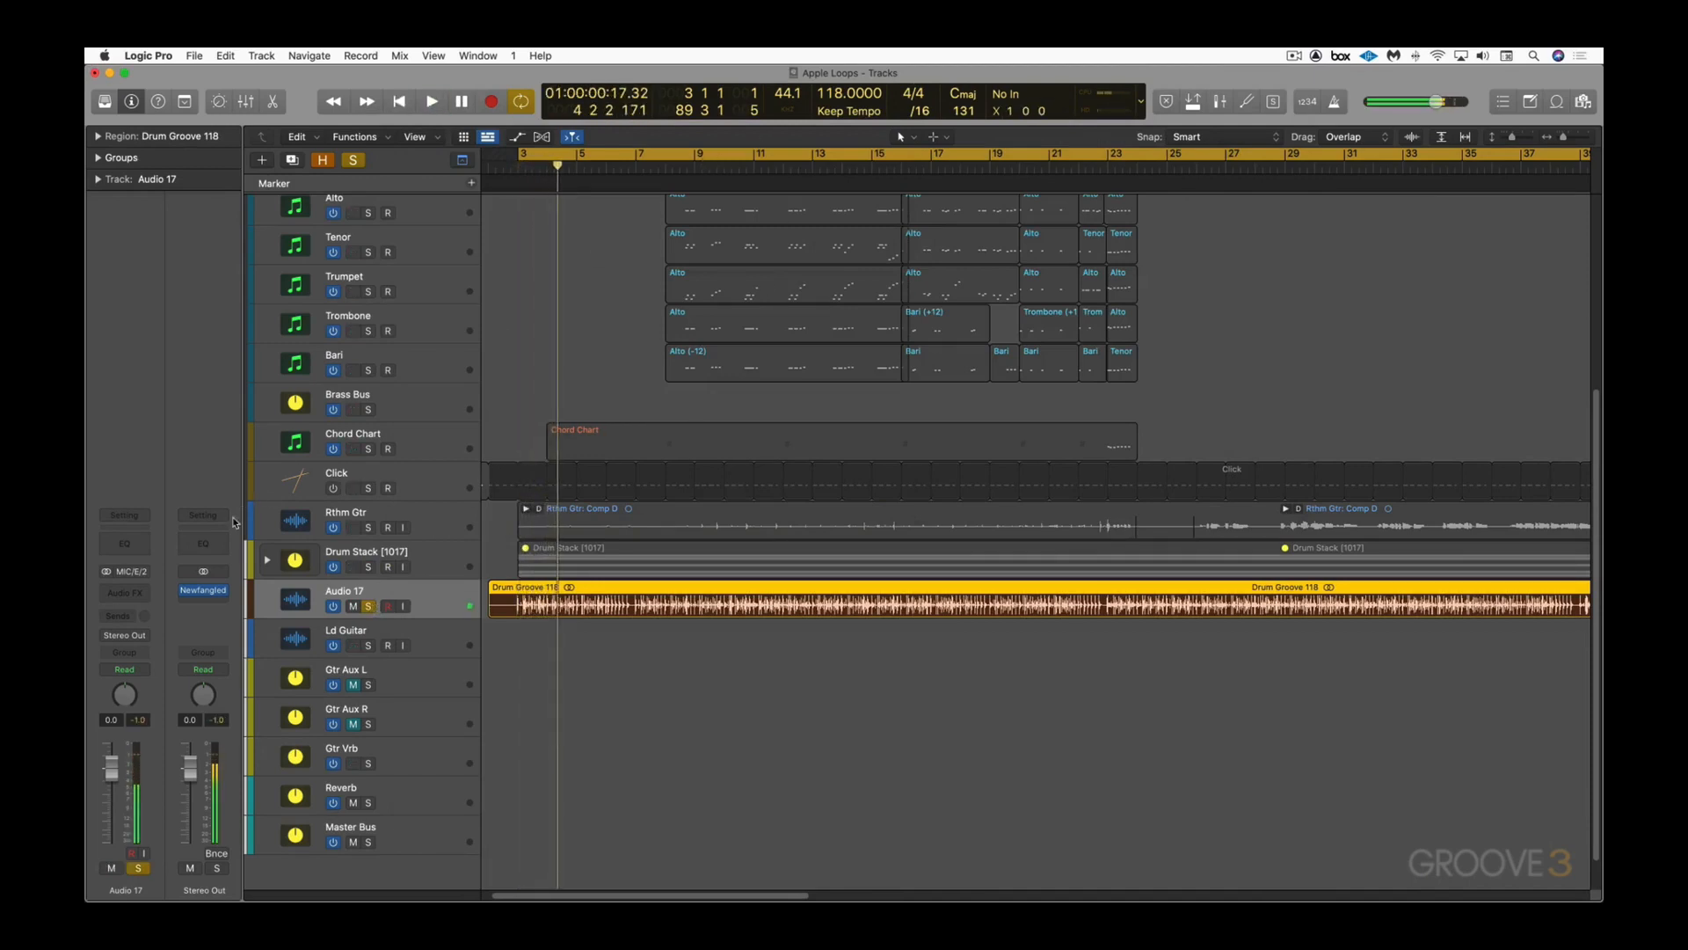
{"action": "mouse_move", "coordinate": [185, 596]}
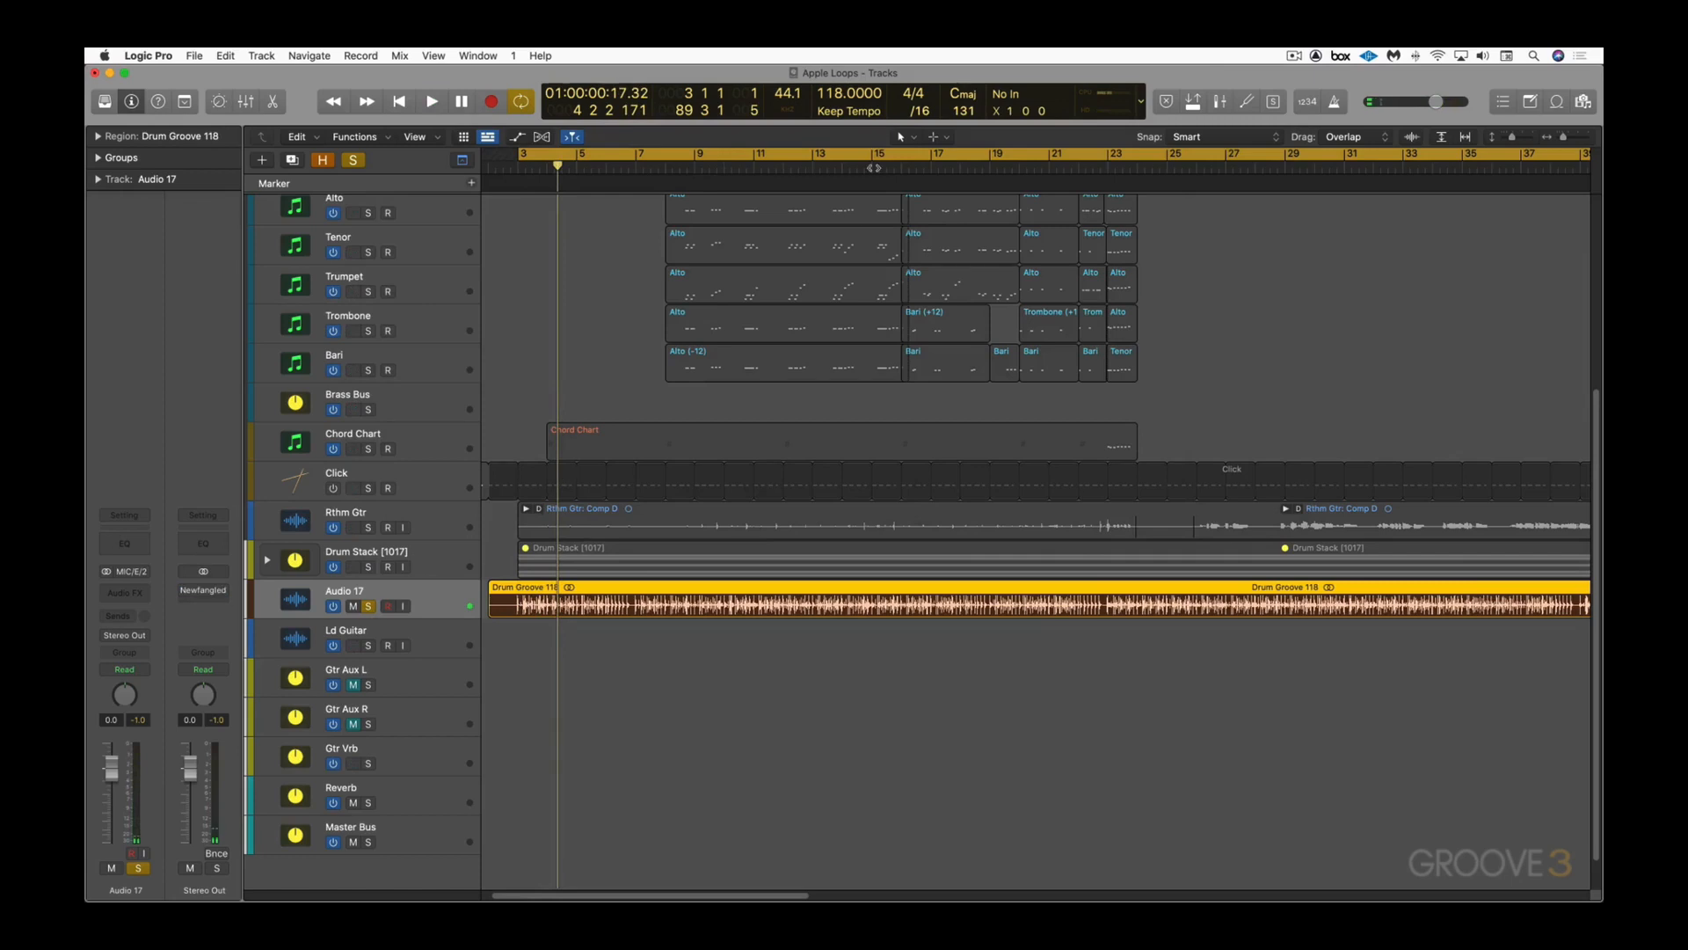
{"action": "key", "text": "space"}
{"action": "left_click", "coordinate": [1166, 167]}
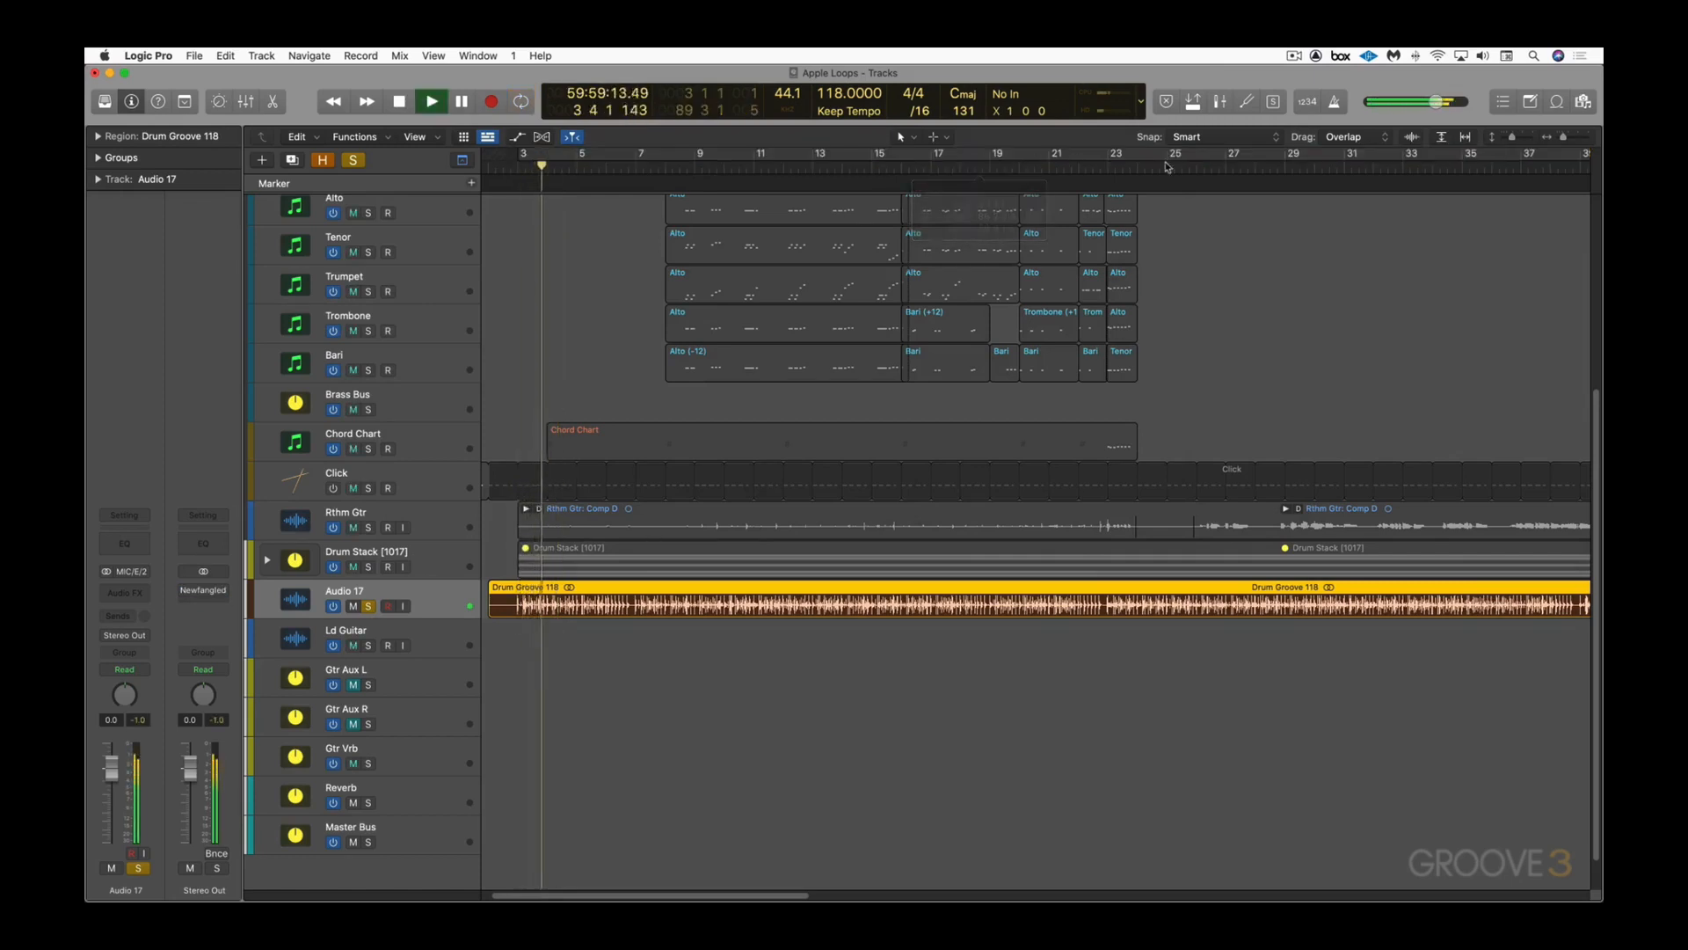
{"action": "key", "text": "space"}
Step: Set a four-bar cycle range from bar 32 to bar 36 and play the drum groove through it
{"action": "scroll", "coordinate": [1152, 164], "scroll_direction": "right", "scroll_amount": 10}
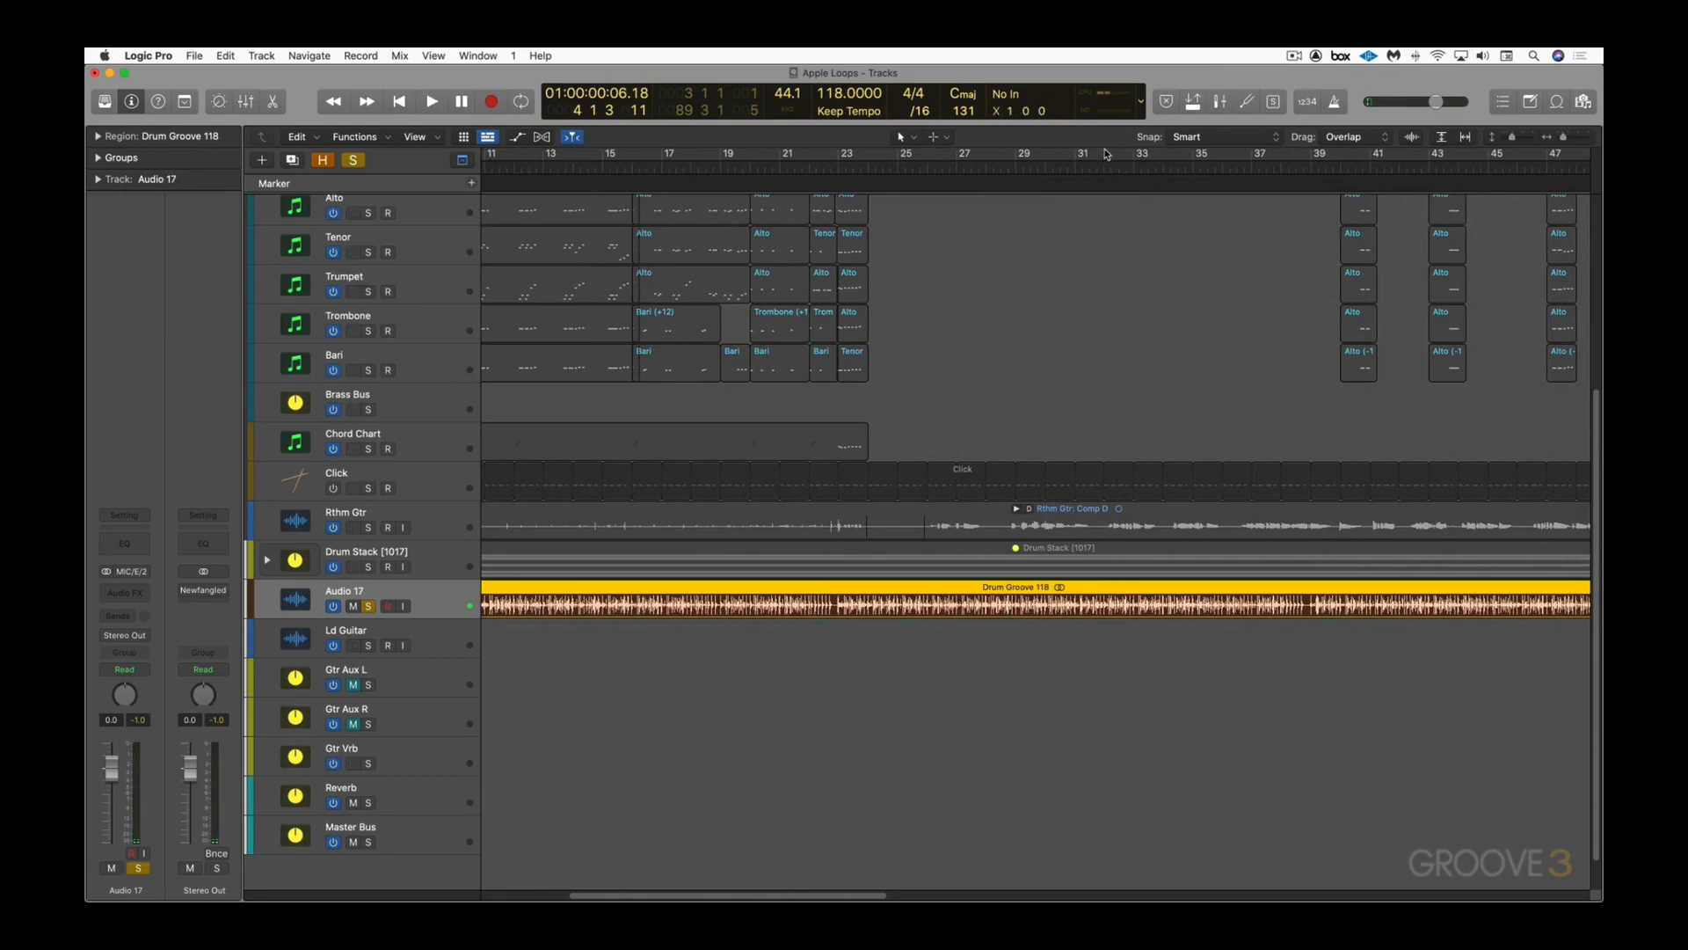
{"action": "left_click_drag", "start_coordinate": [1106, 155], "coordinate": [1233, 169]}
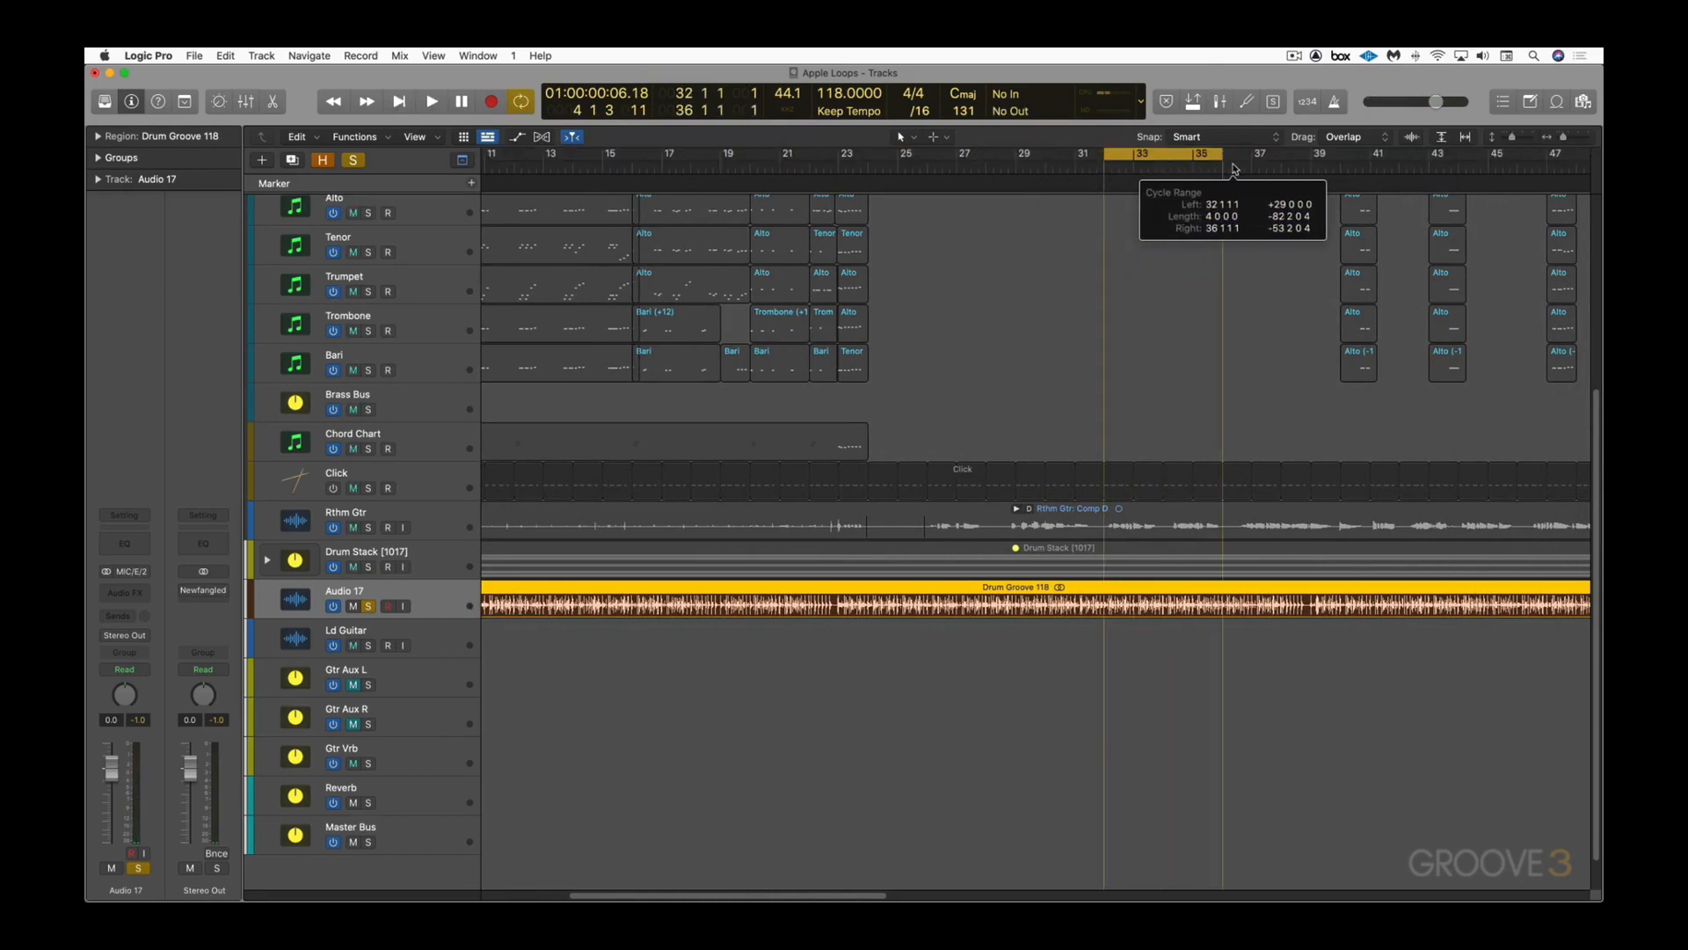
{"action": "key", "text": "space"}
{"action": "key", "text": "super+Right"}
{"action": "key", "text": "super+Right"}
{"action": "key", "text": "super+Right"}
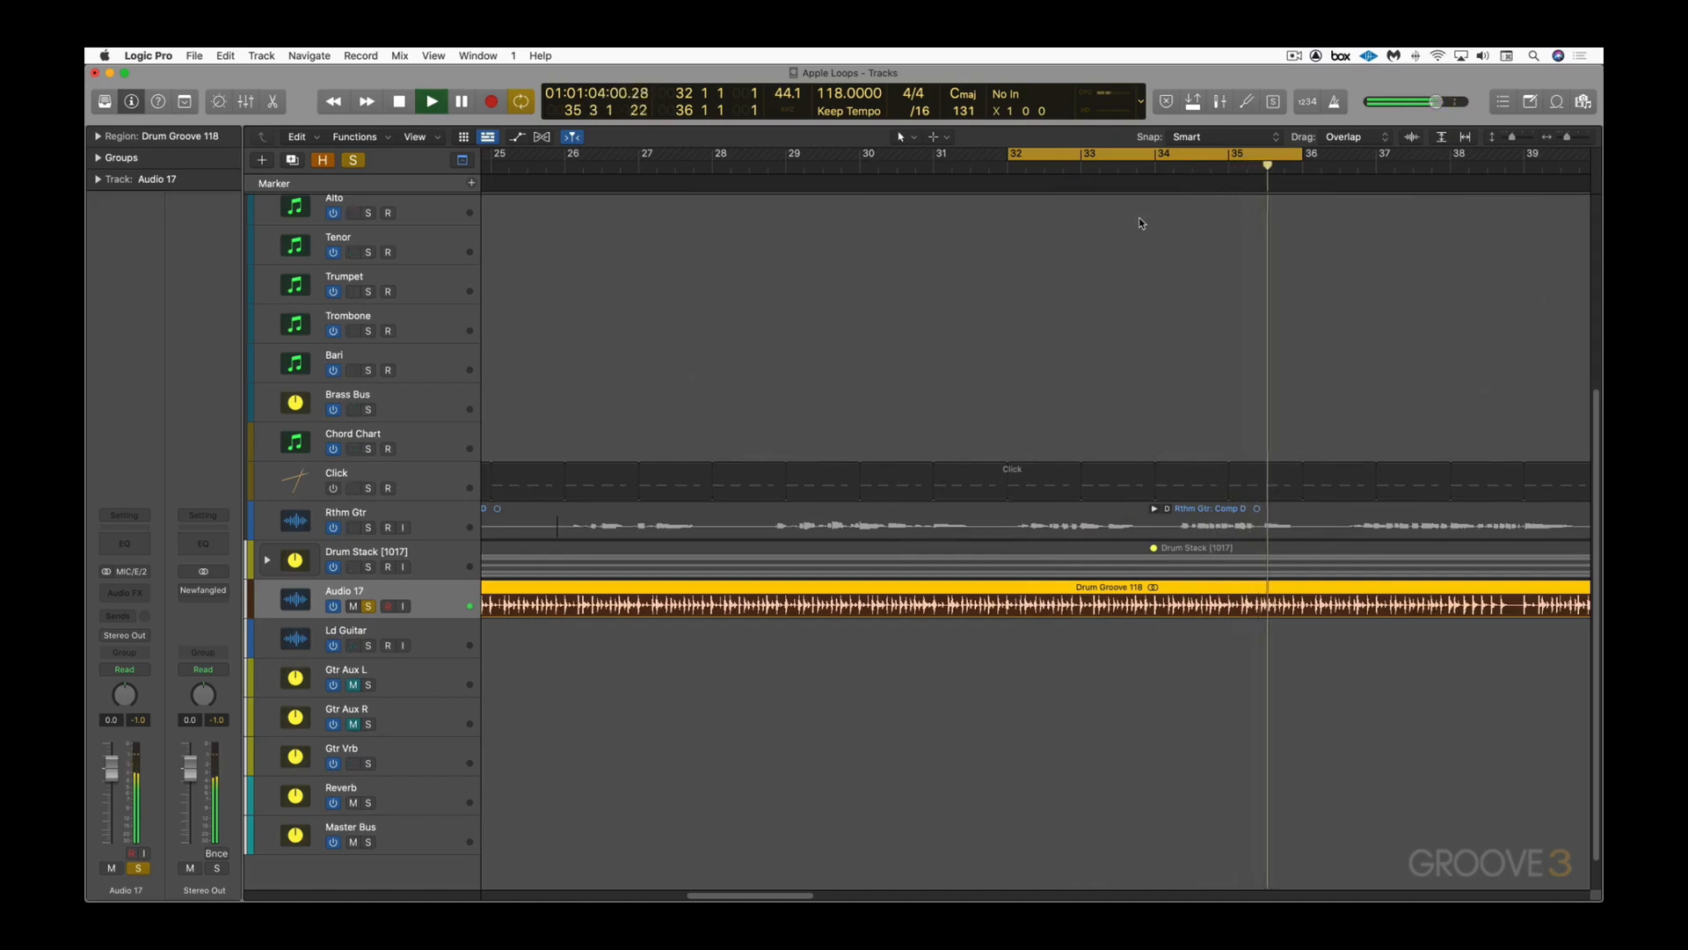
{"action": "key", "text": "space"}
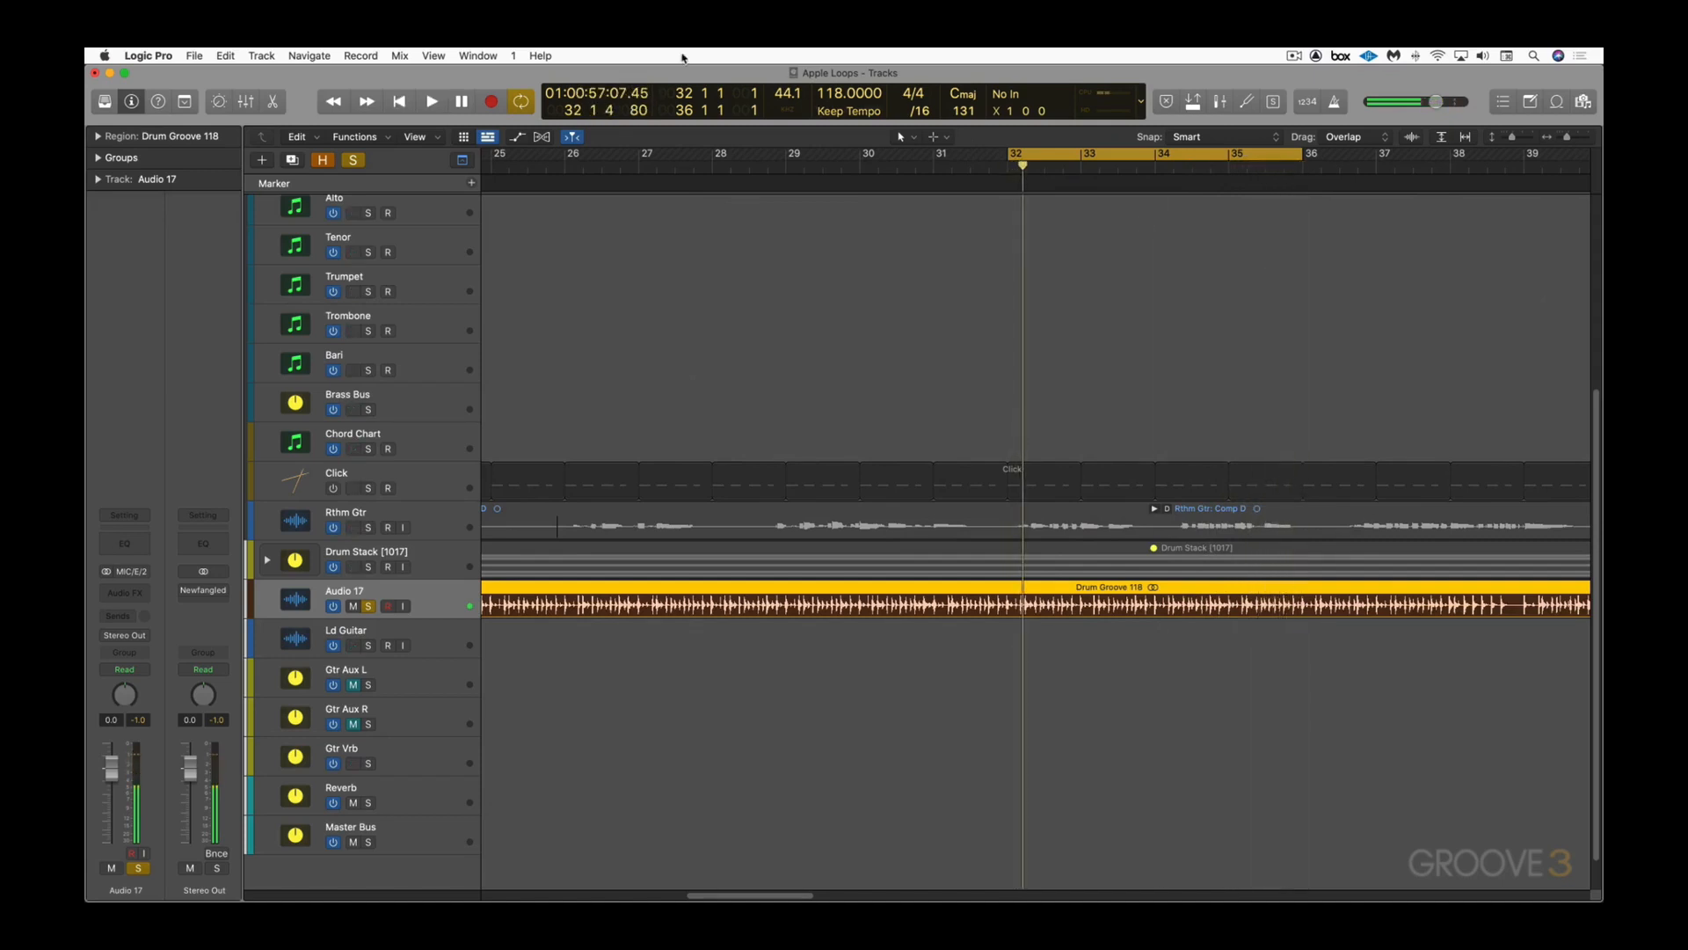
Step: Split the Drum Groove 118 region at the cycle boundaries and select the four-bar section from bar 32 to 36
{"action": "left_click", "coordinate": [225, 56]}
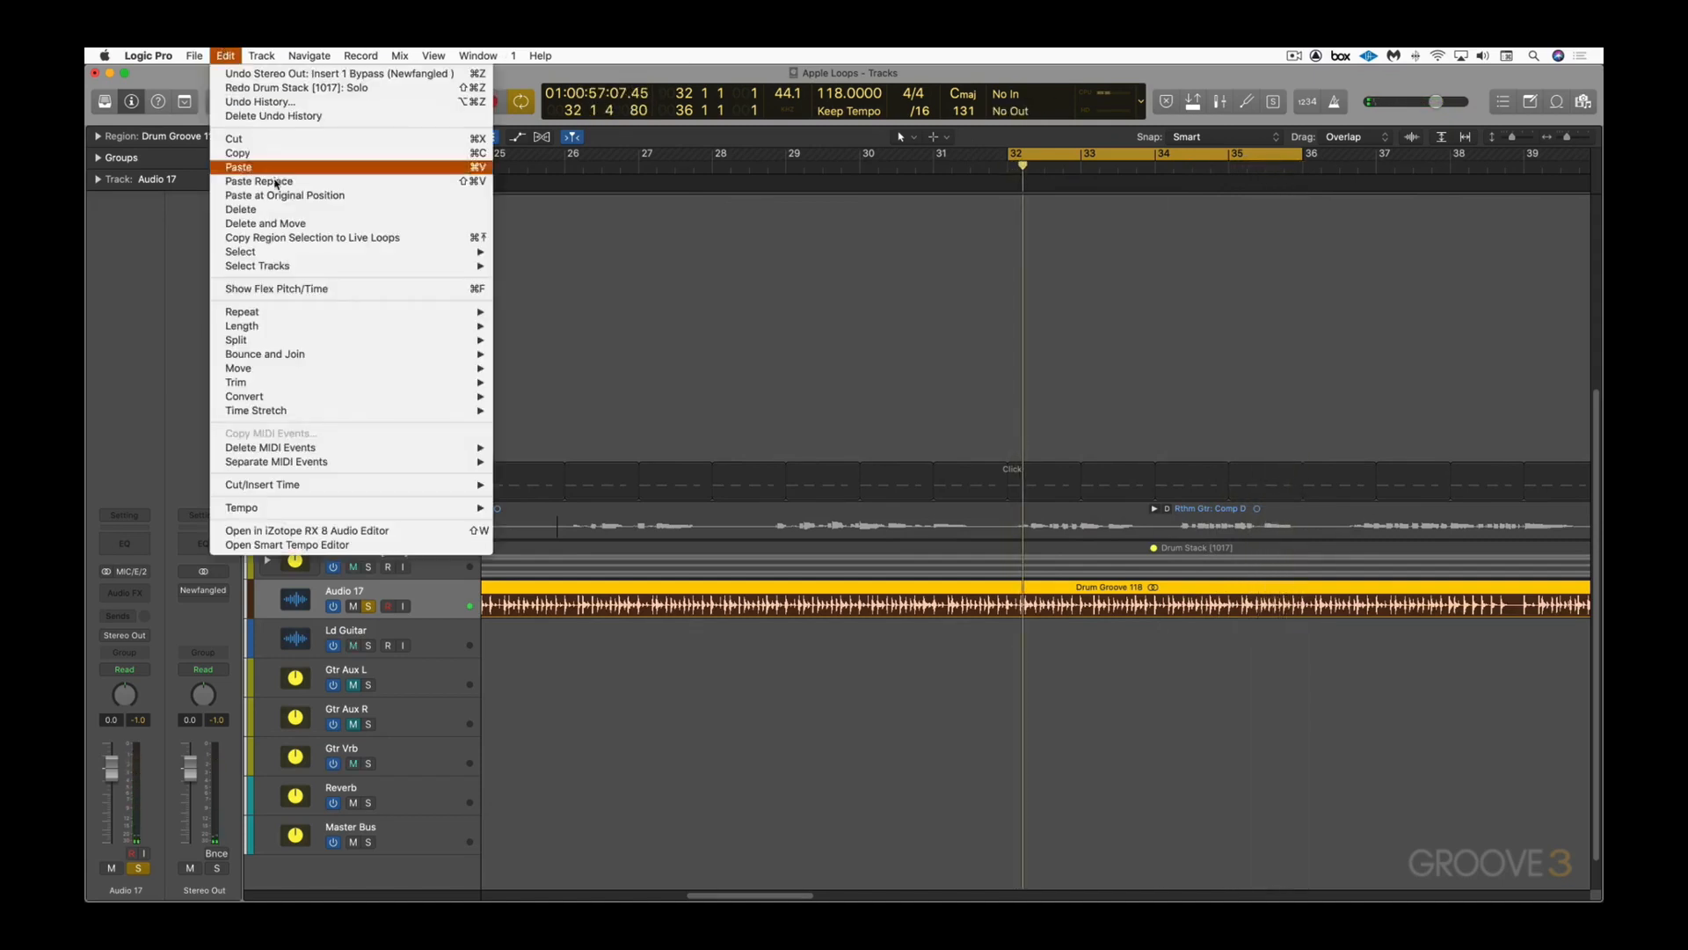
{"action": "mouse_move", "coordinate": [439, 339]}
{"action": "left_click", "coordinate": [528, 356]}
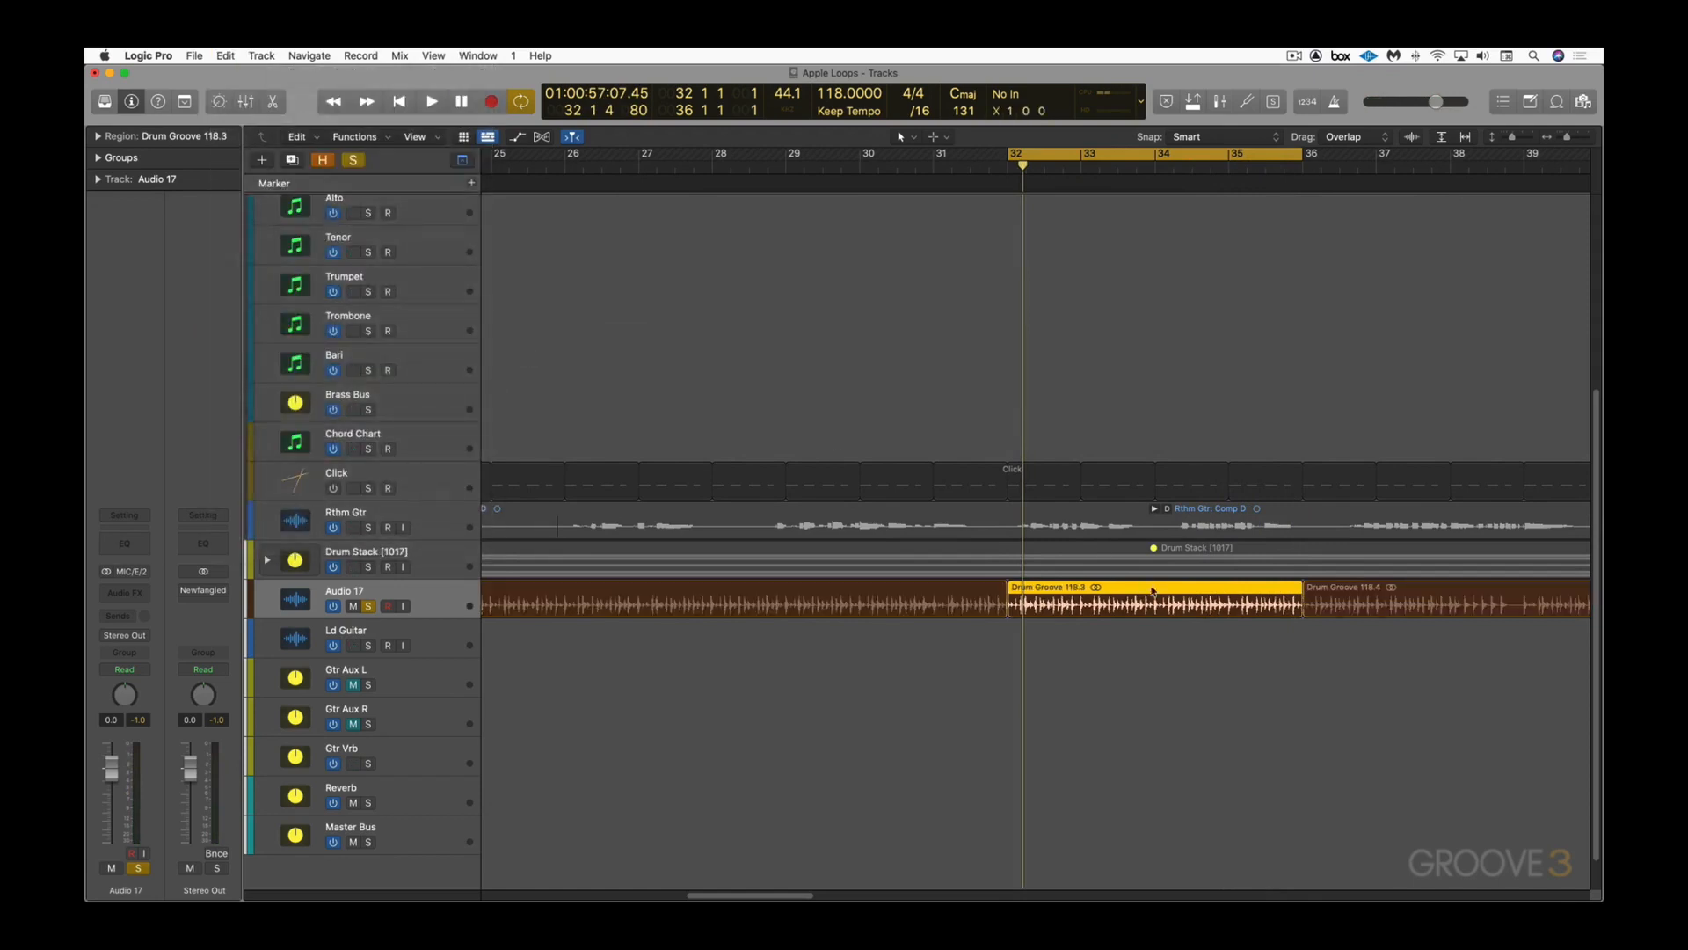
{"action": "left_click", "coordinate": [1197, 667]}
{"action": "left_click", "coordinate": [1170, 605]}
{"action": "left_click", "coordinate": [195, 56]}
{"action": "mouse_move", "coordinate": [261, 372]}
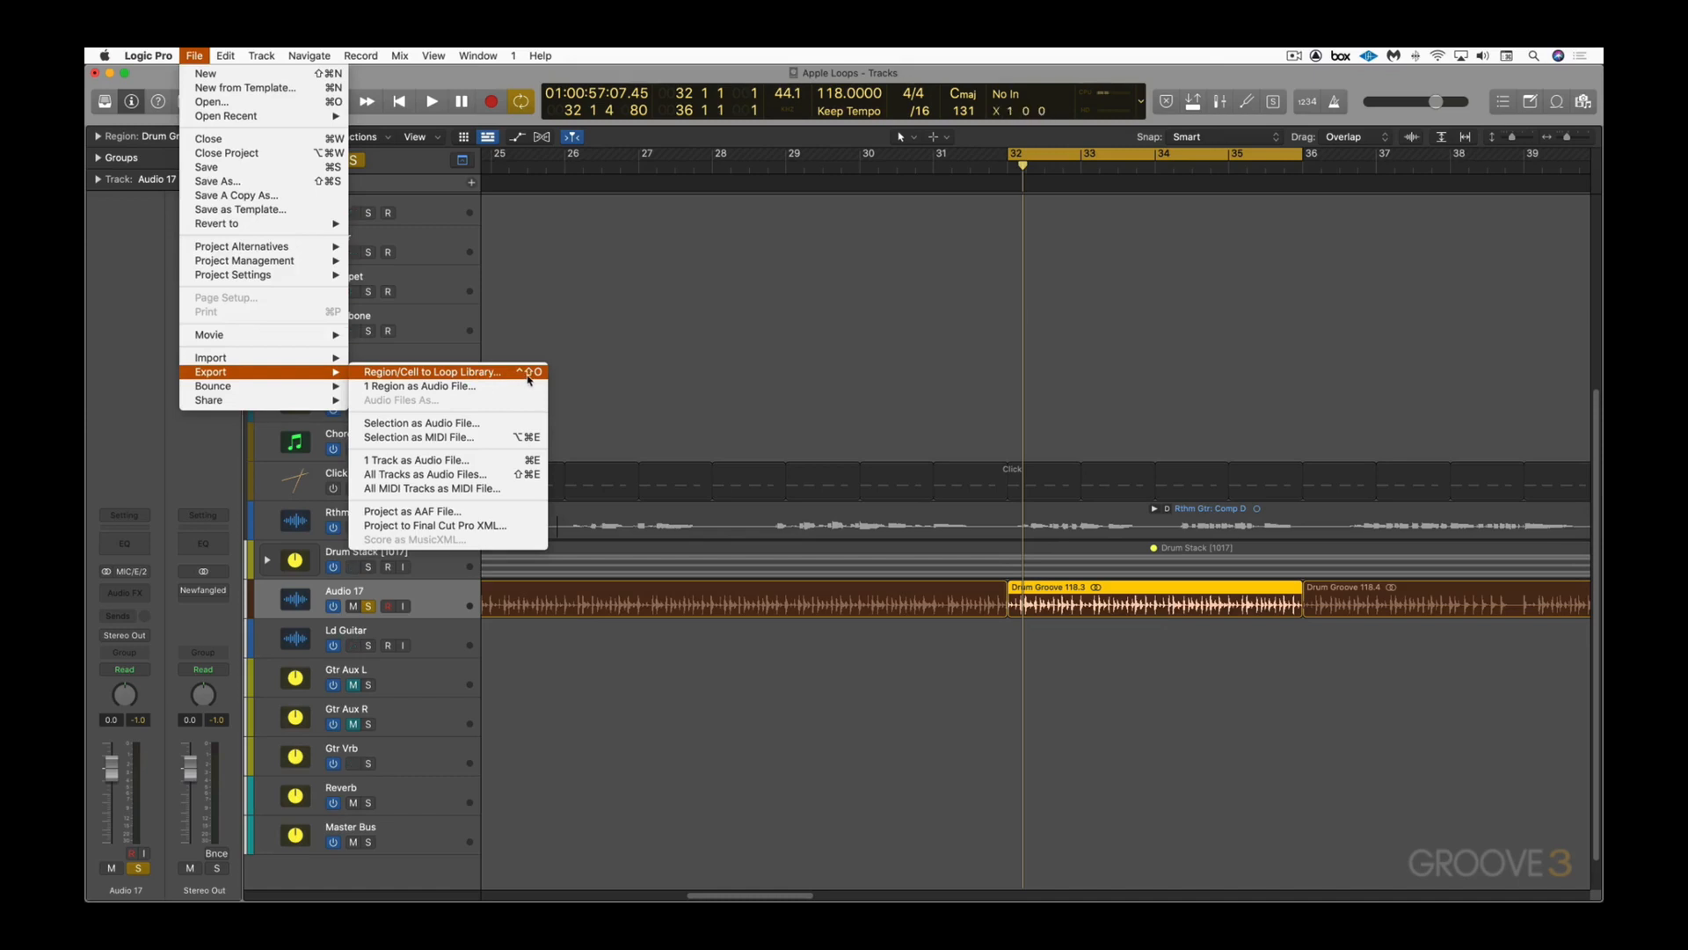
{"action": "left_click", "coordinate": [785, 376]}
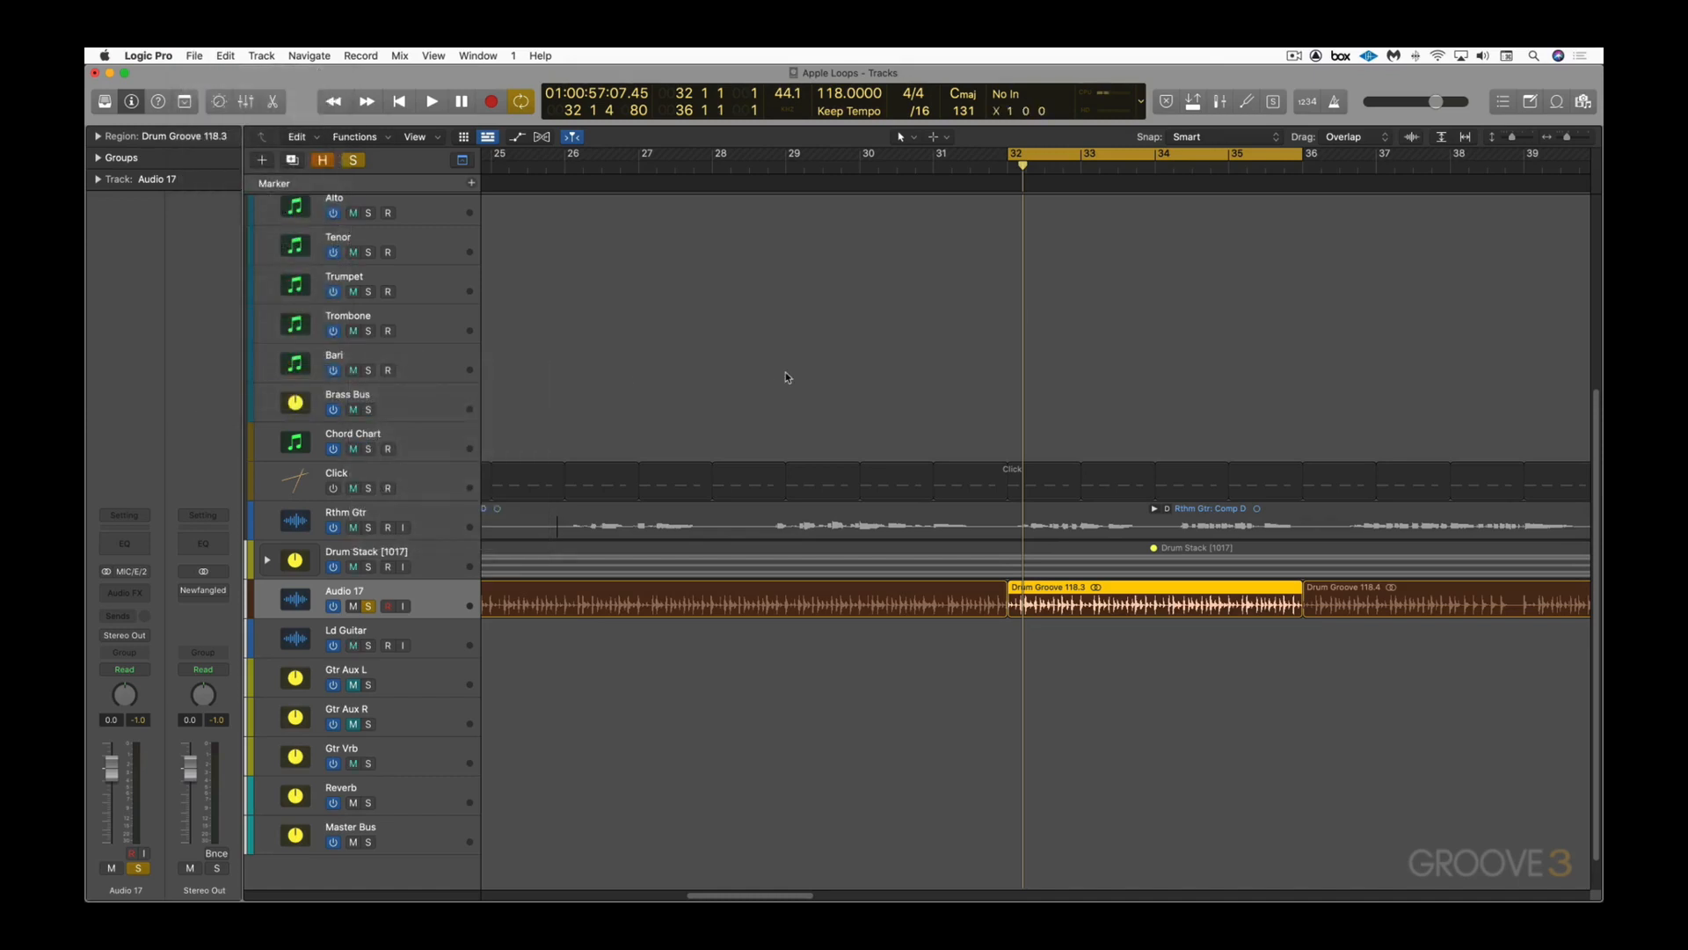
Step: Start adding the four-bar drum region to the Apple Loops library under the name "Busy EK Drum Groove 118 bpm"
{"action": "right_click", "coordinate": [1068, 587]}
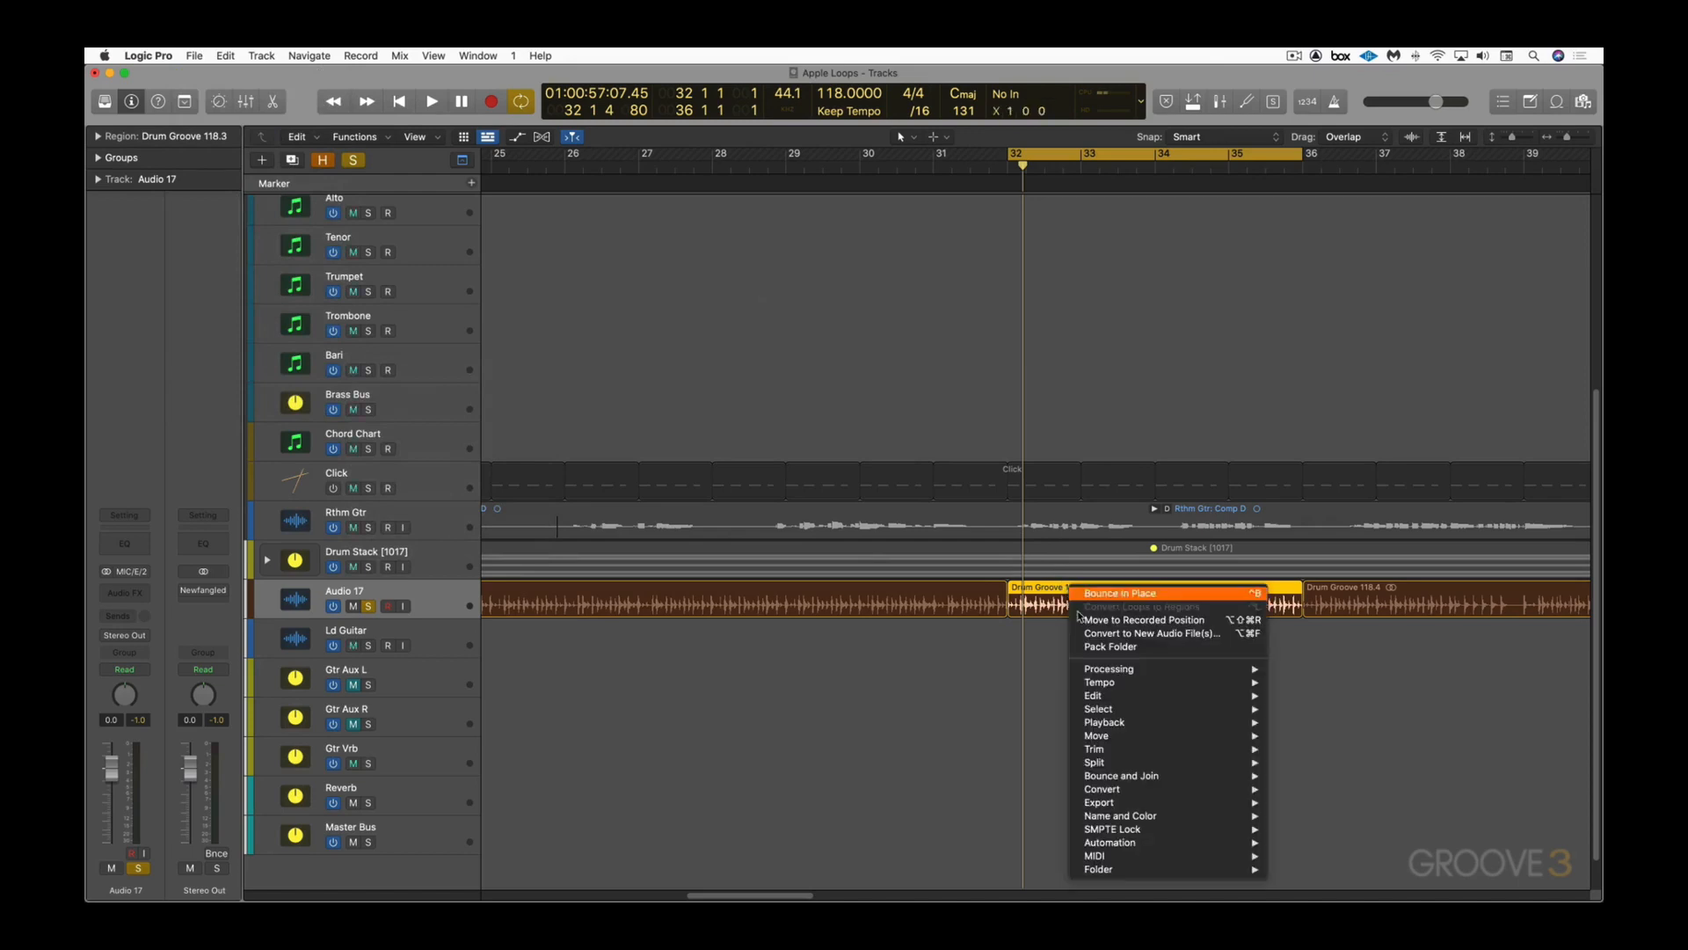
{"action": "mouse_move", "coordinate": [1095, 802]}
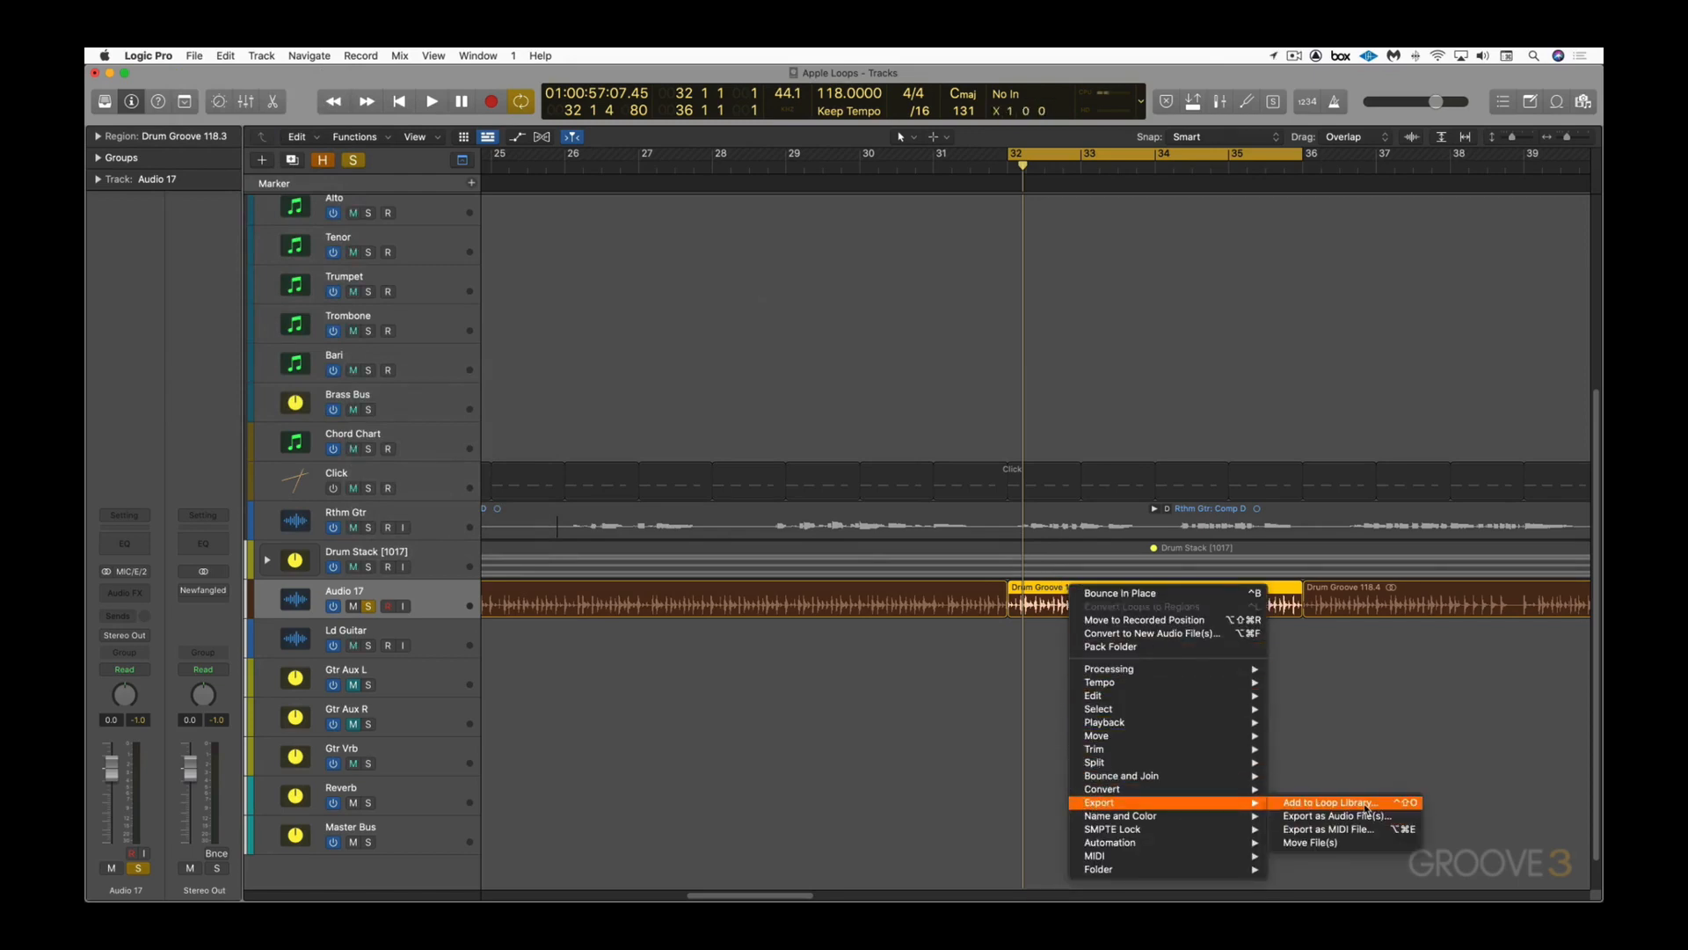
{"action": "left_click", "coordinate": [1358, 803]}
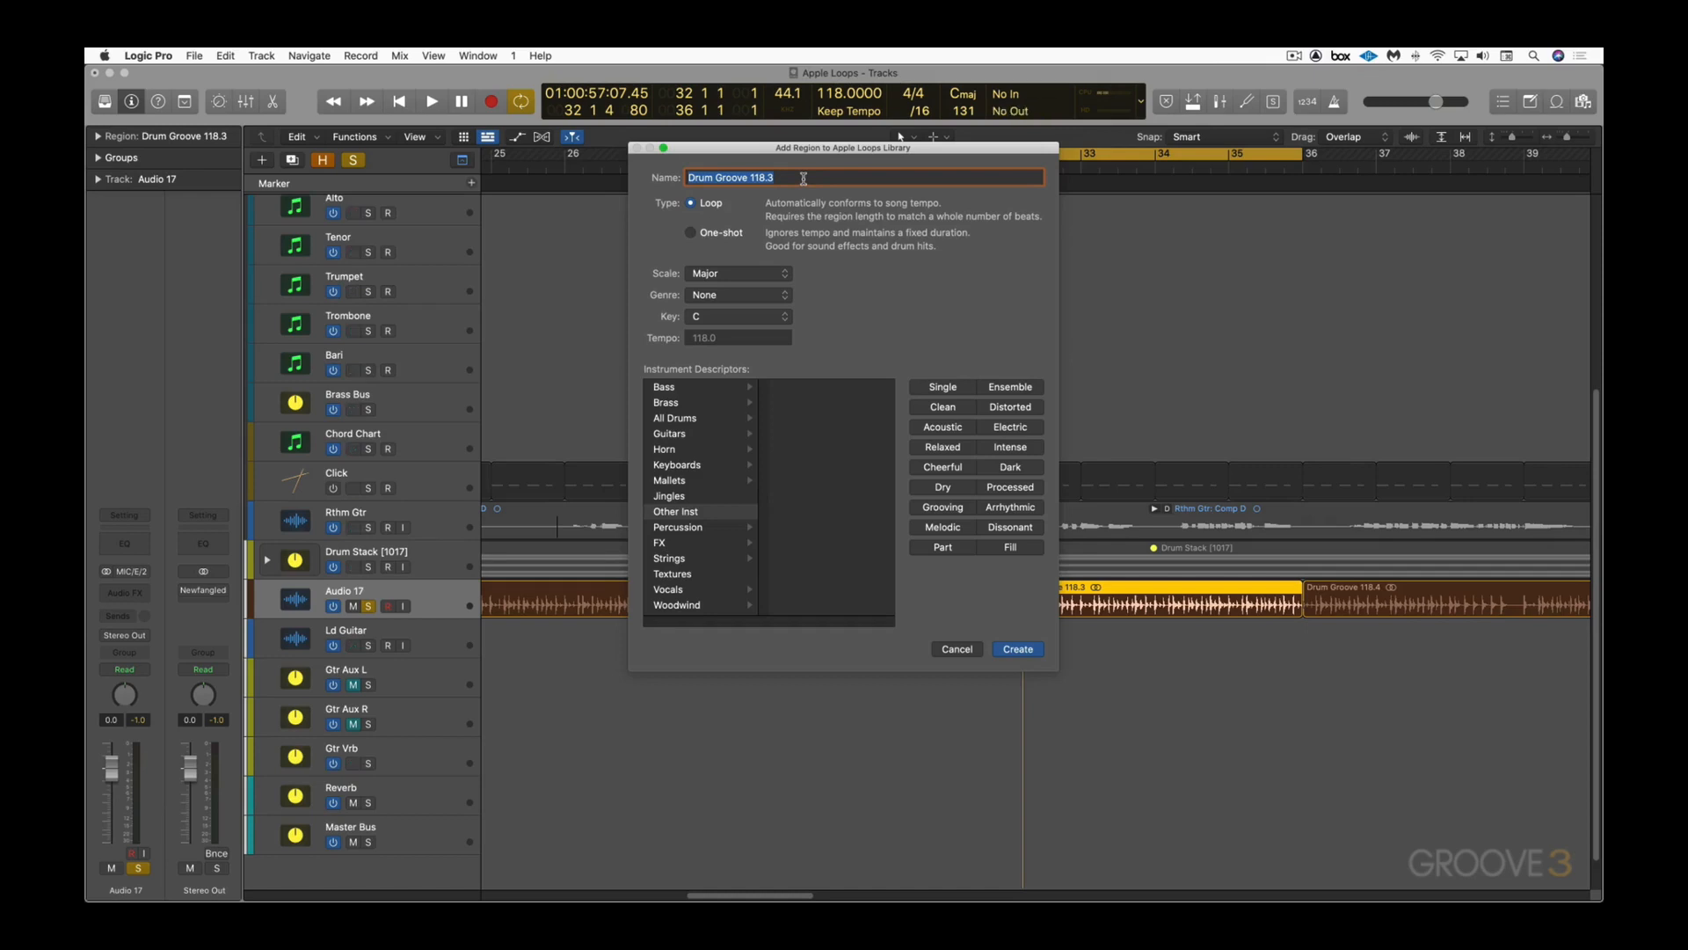
{"action": "type", "text": "Busy EK Drum Groove 118 bpm"}
Step: Tag the loop with the Jazz genre, All Drums instrument and the Grooving and Processed descriptors, and create it
{"action": "left_click", "coordinate": [730, 274]}
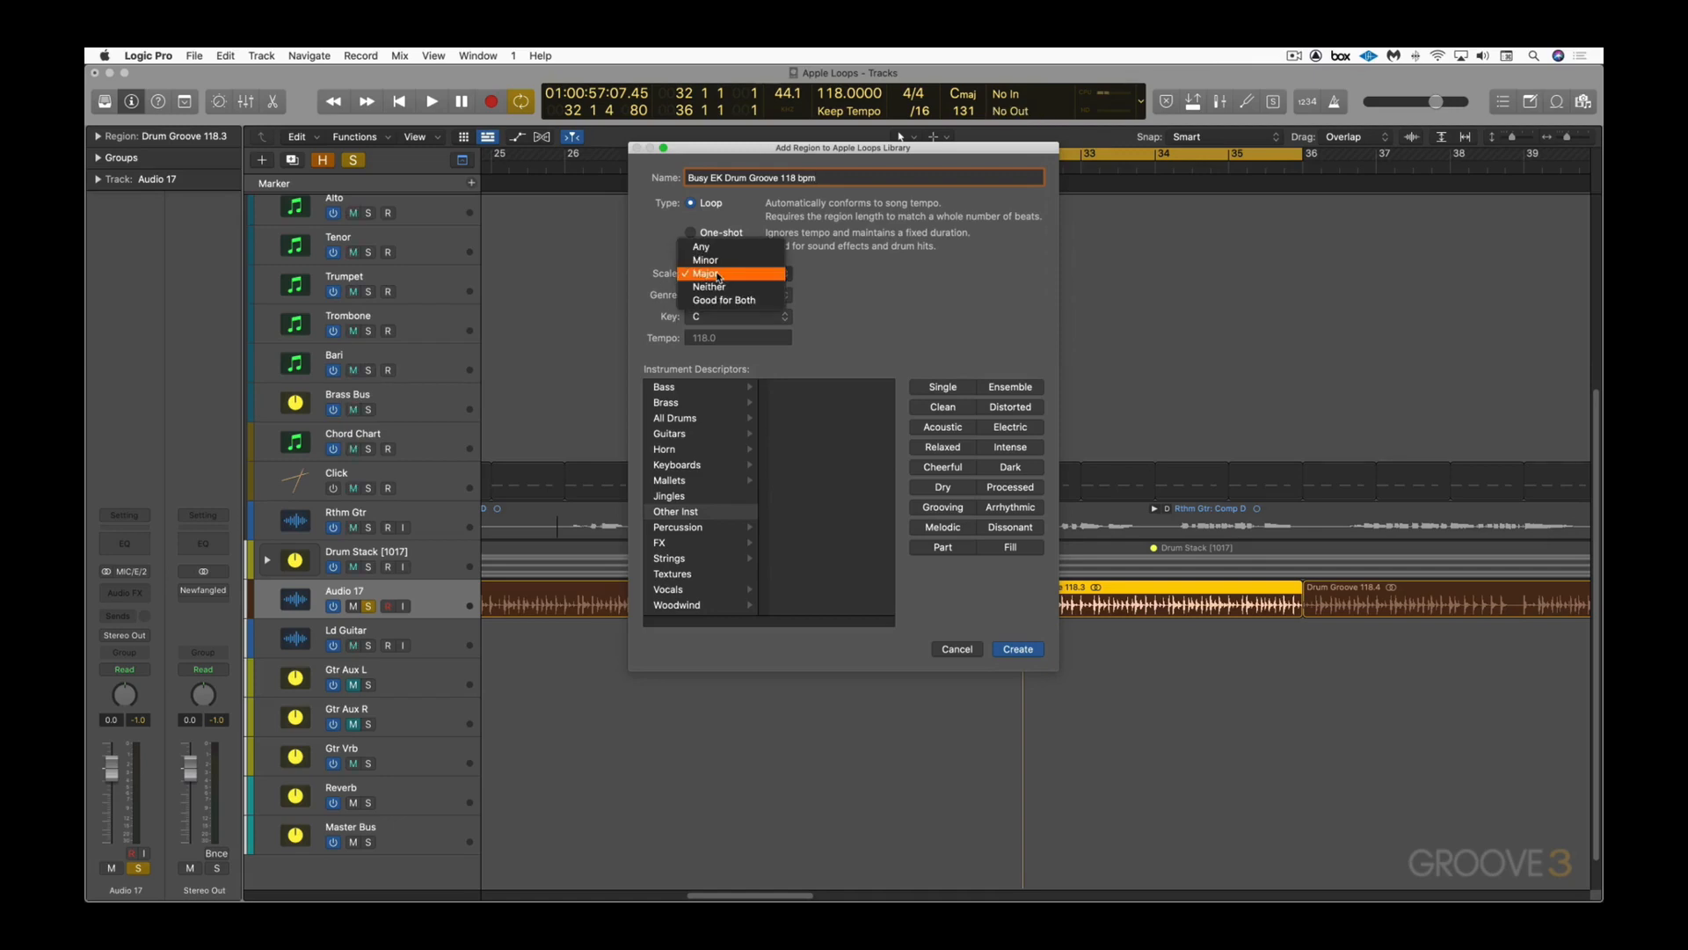
{"action": "left_click", "coordinate": [650, 254]}
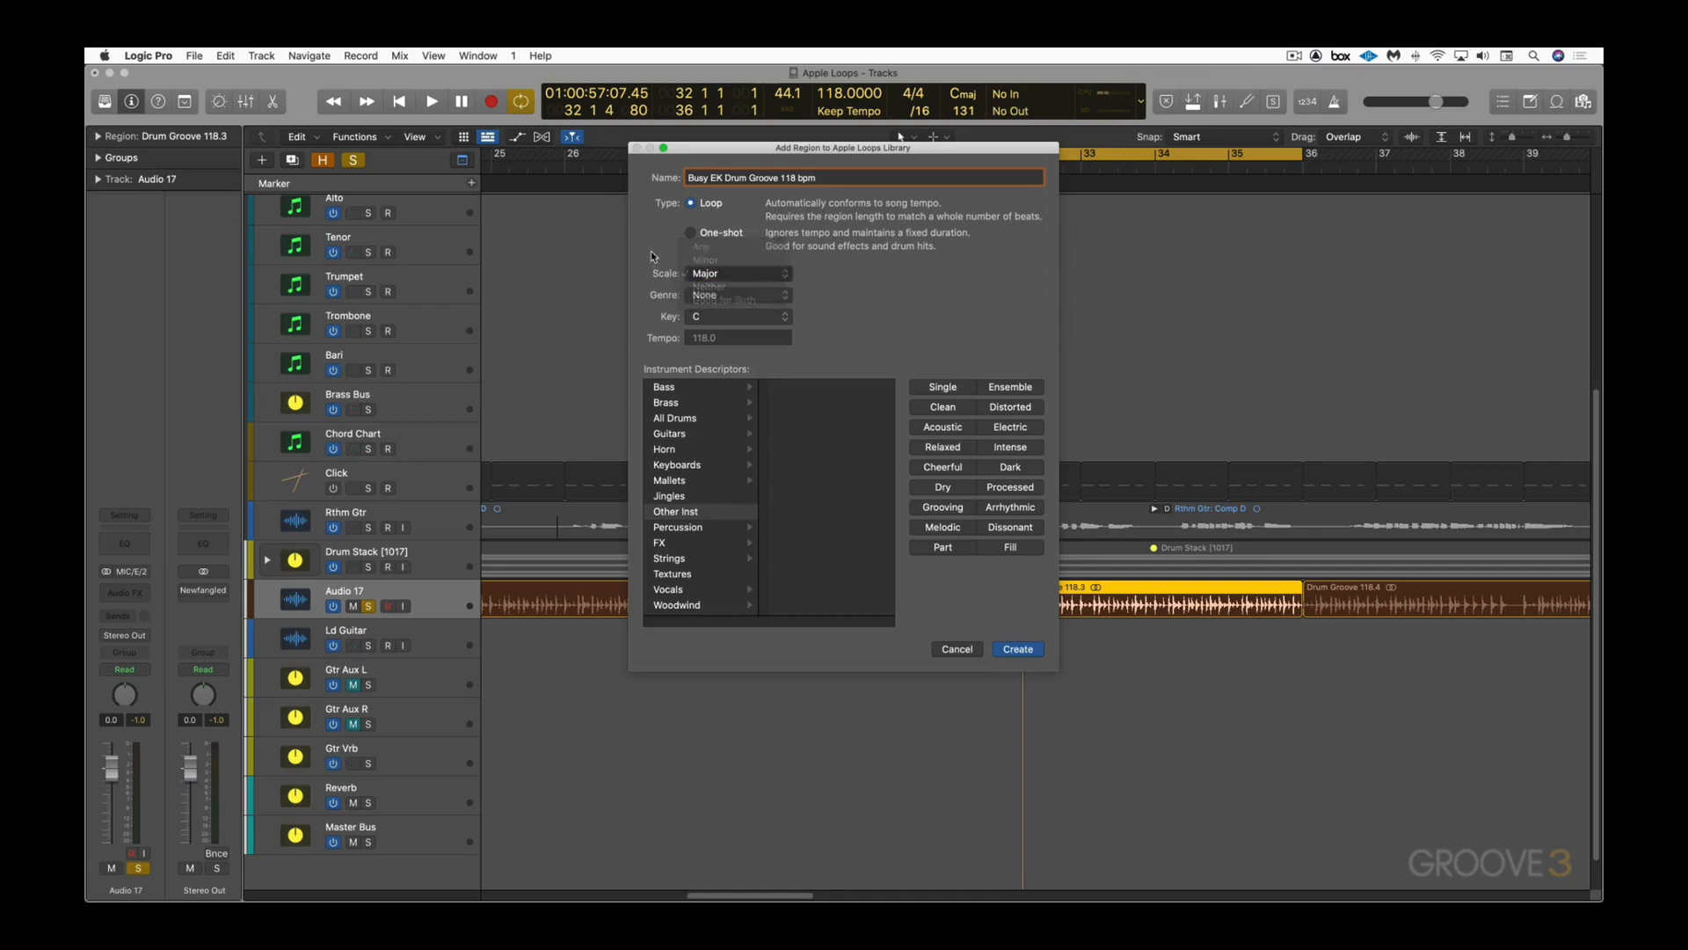
{"action": "left_click", "coordinate": [722, 295]}
{"action": "left_click", "coordinate": [713, 535]}
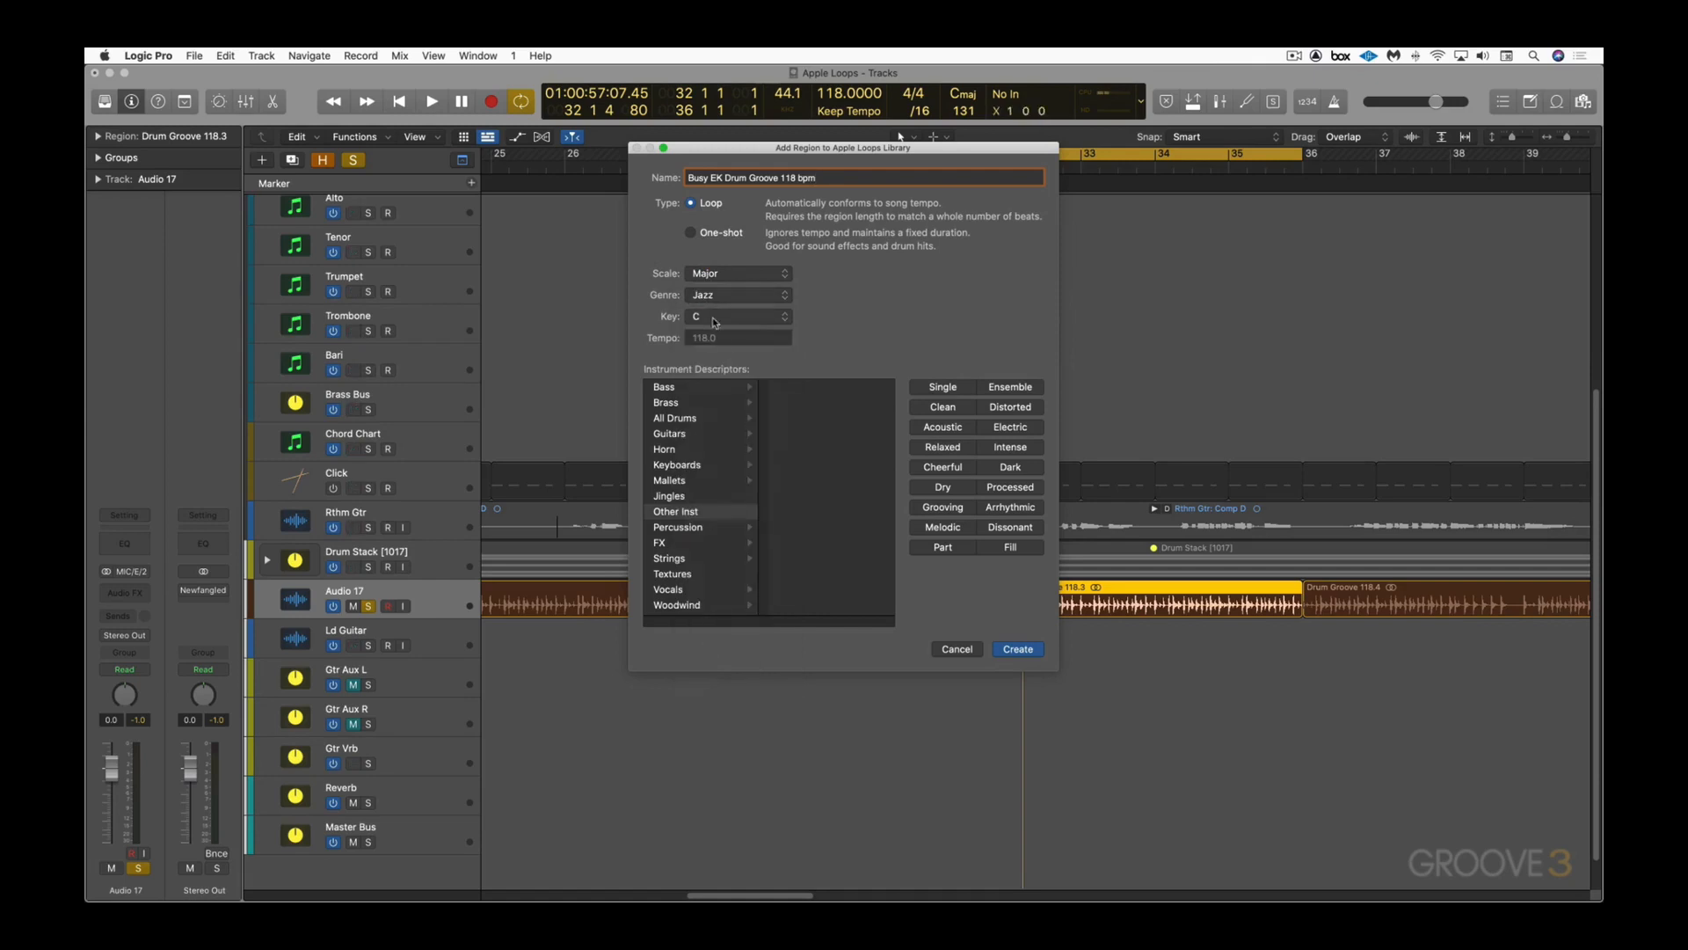
{"action": "left_click", "coordinate": [686, 419]}
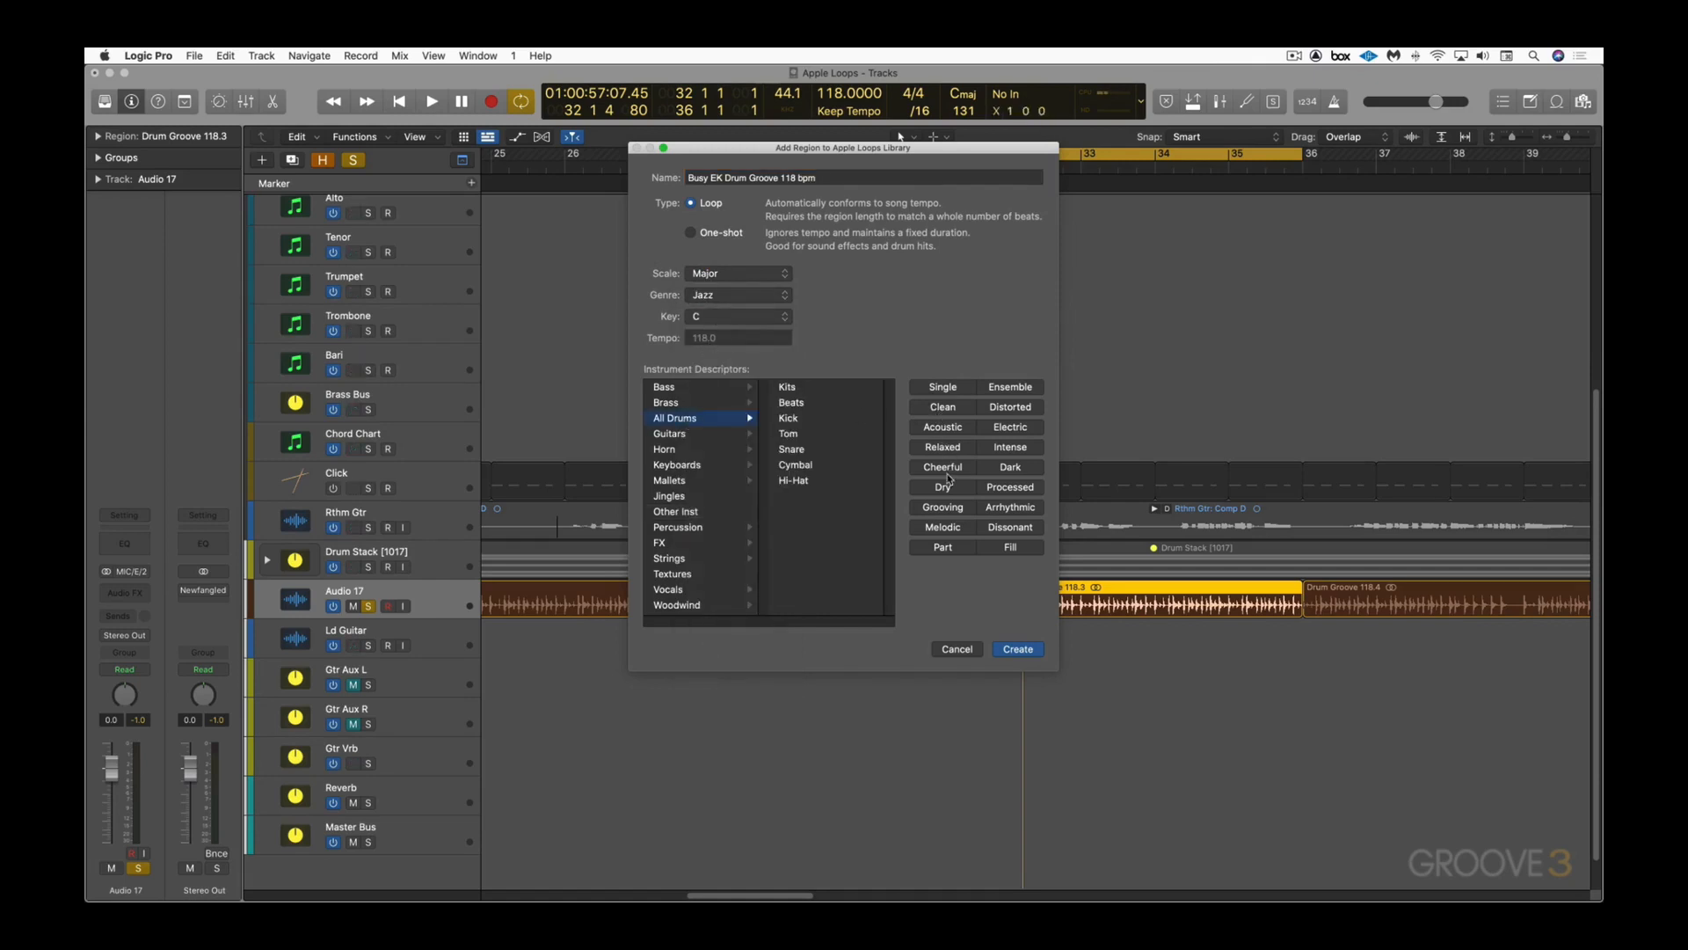
{"action": "left_click", "coordinate": [947, 510]}
{"action": "left_click", "coordinate": [1010, 489]}
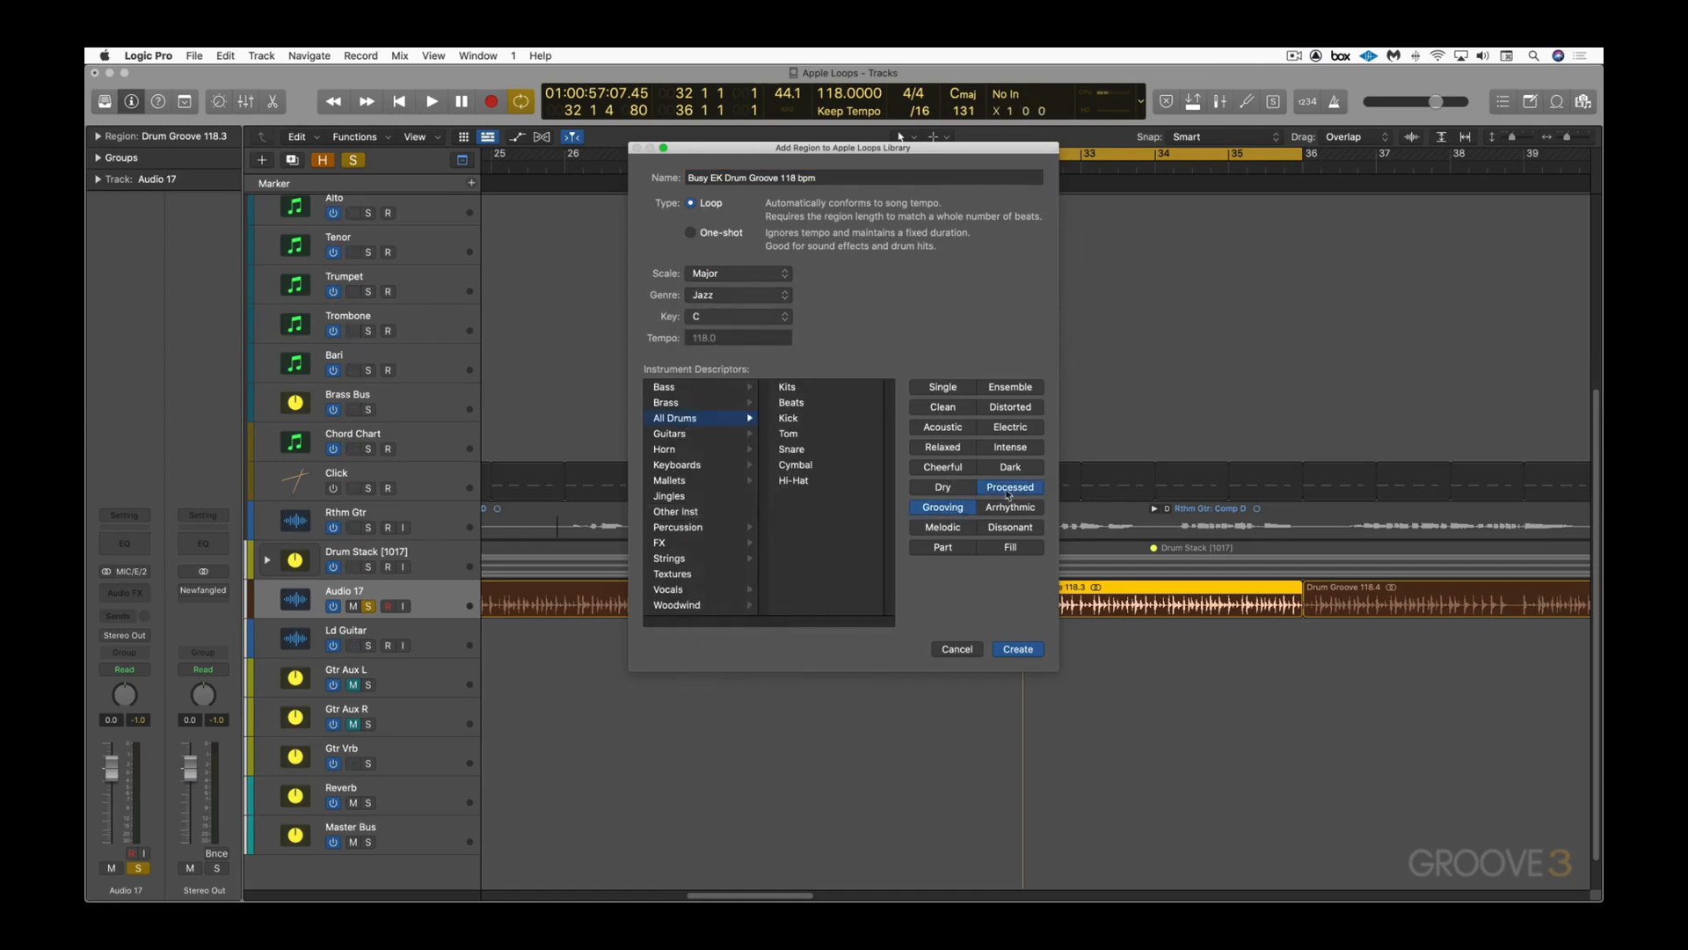
{"action": "left_click", "coordinate": [1020, 649]}
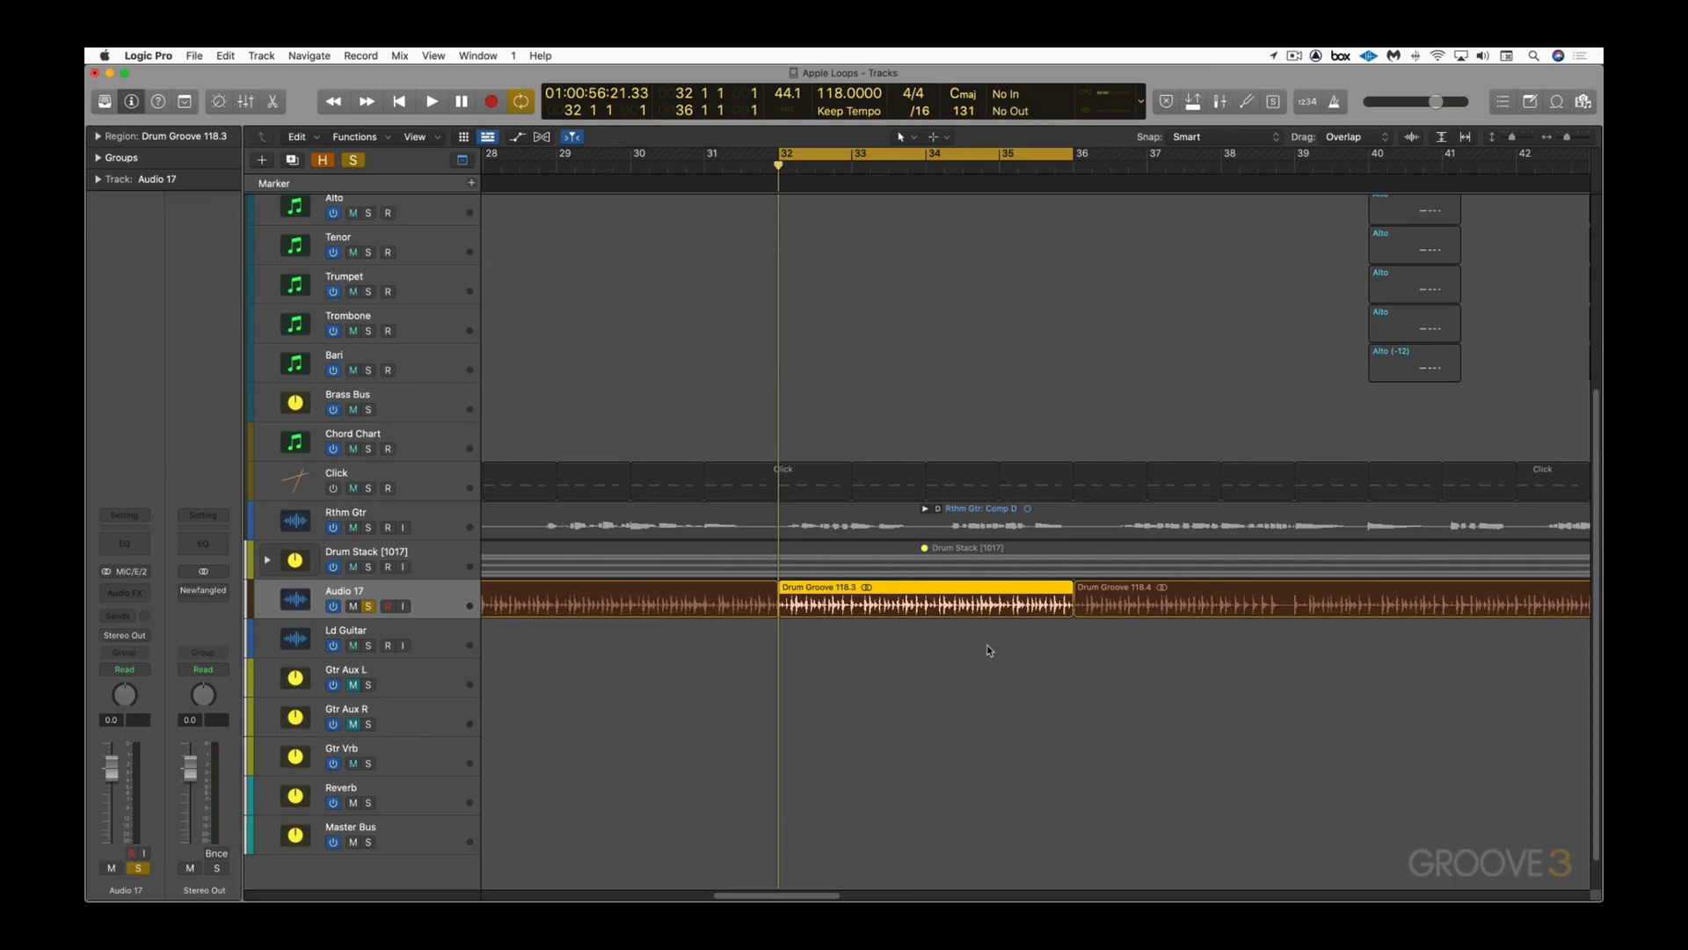
Step: Show My Loops in the Loop Browser and preview the "Busy EK Drum Groove 118 bpm" loop
{"action": "key", "text": "o"}
{"action": "left_click", "coordinate": [1377, 159]}
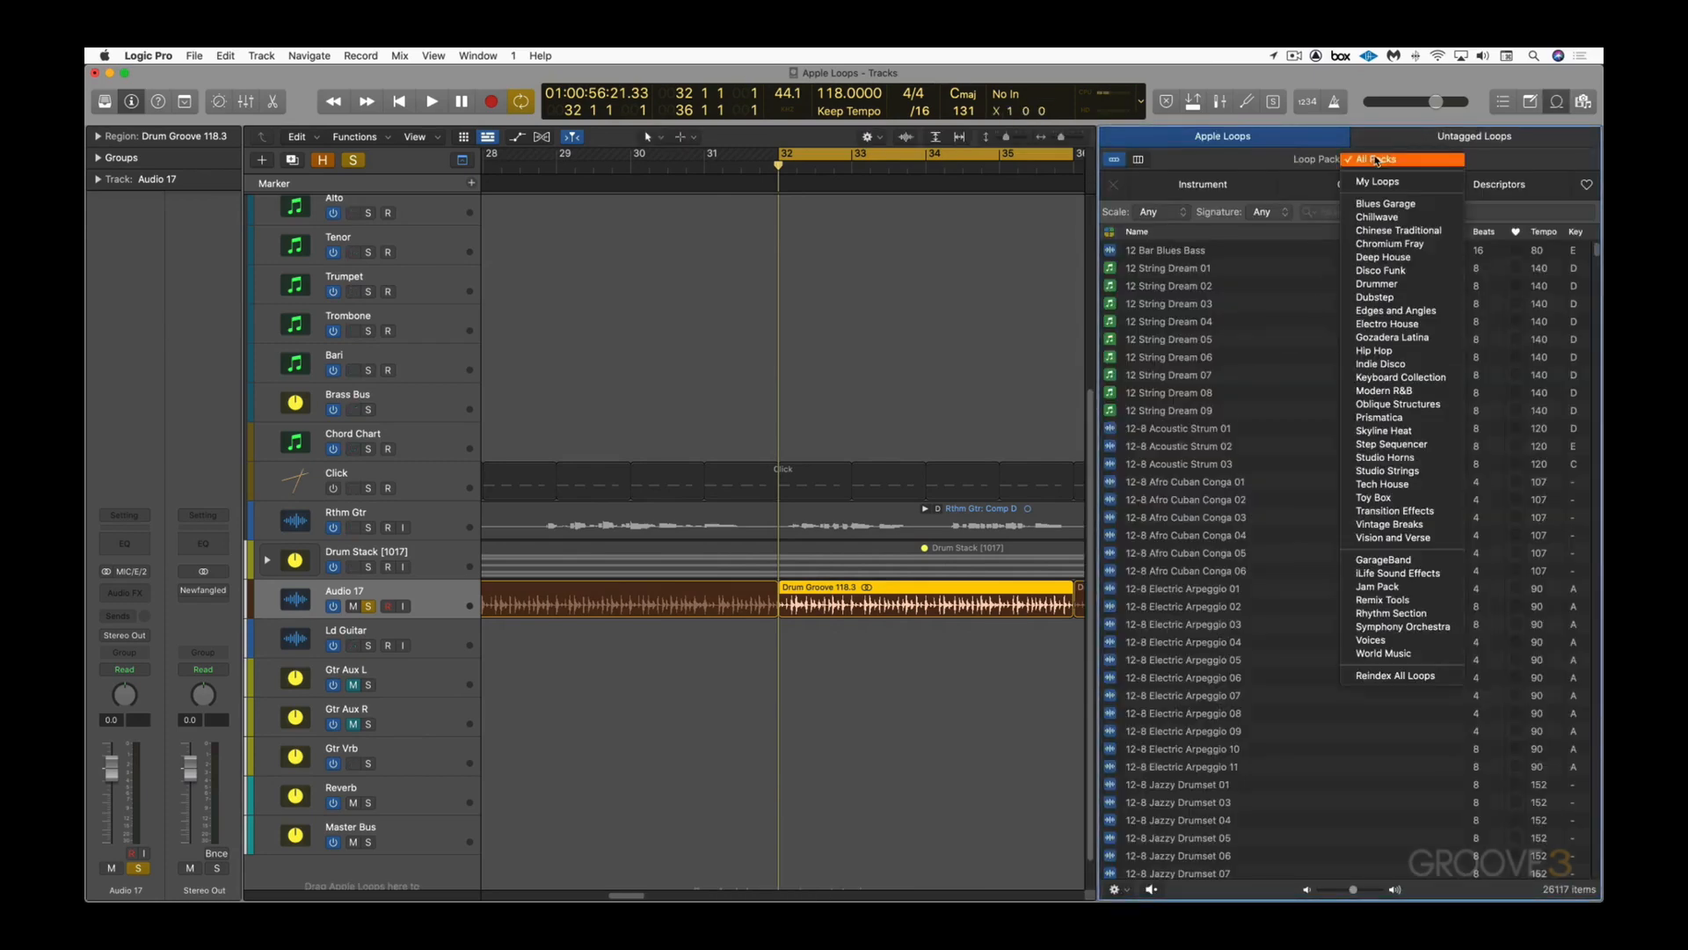
{"action": "left_click", "coordinate": [1379, 182]}
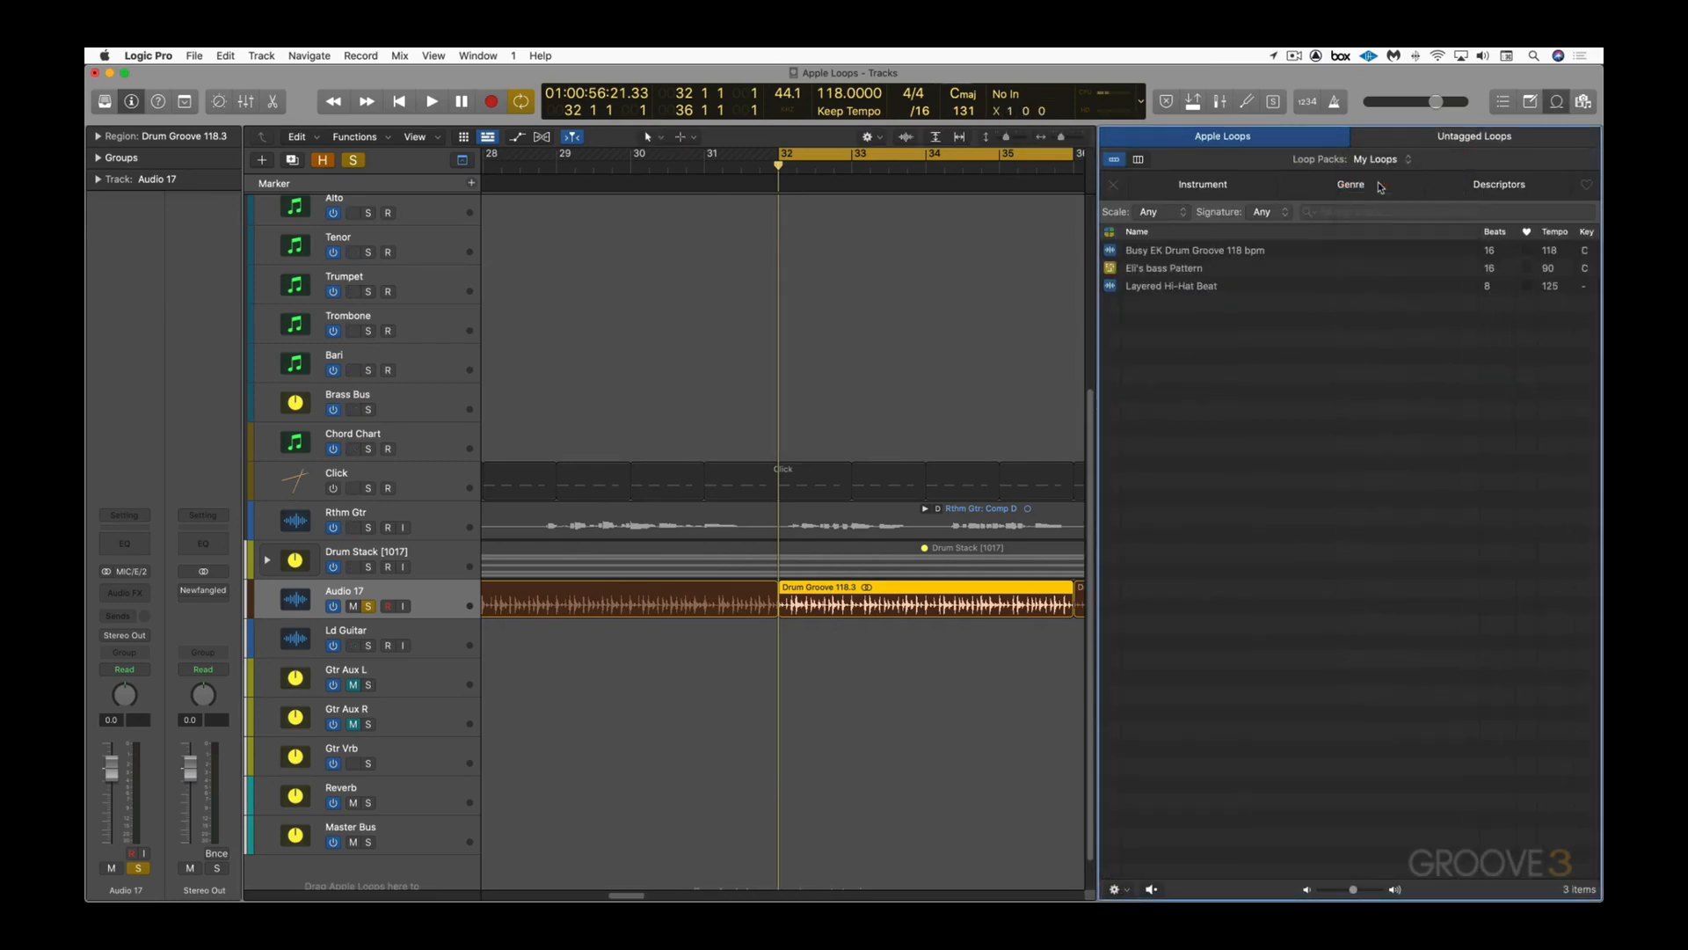
{"action": "left_click", "coordinate": [1189, 252]}
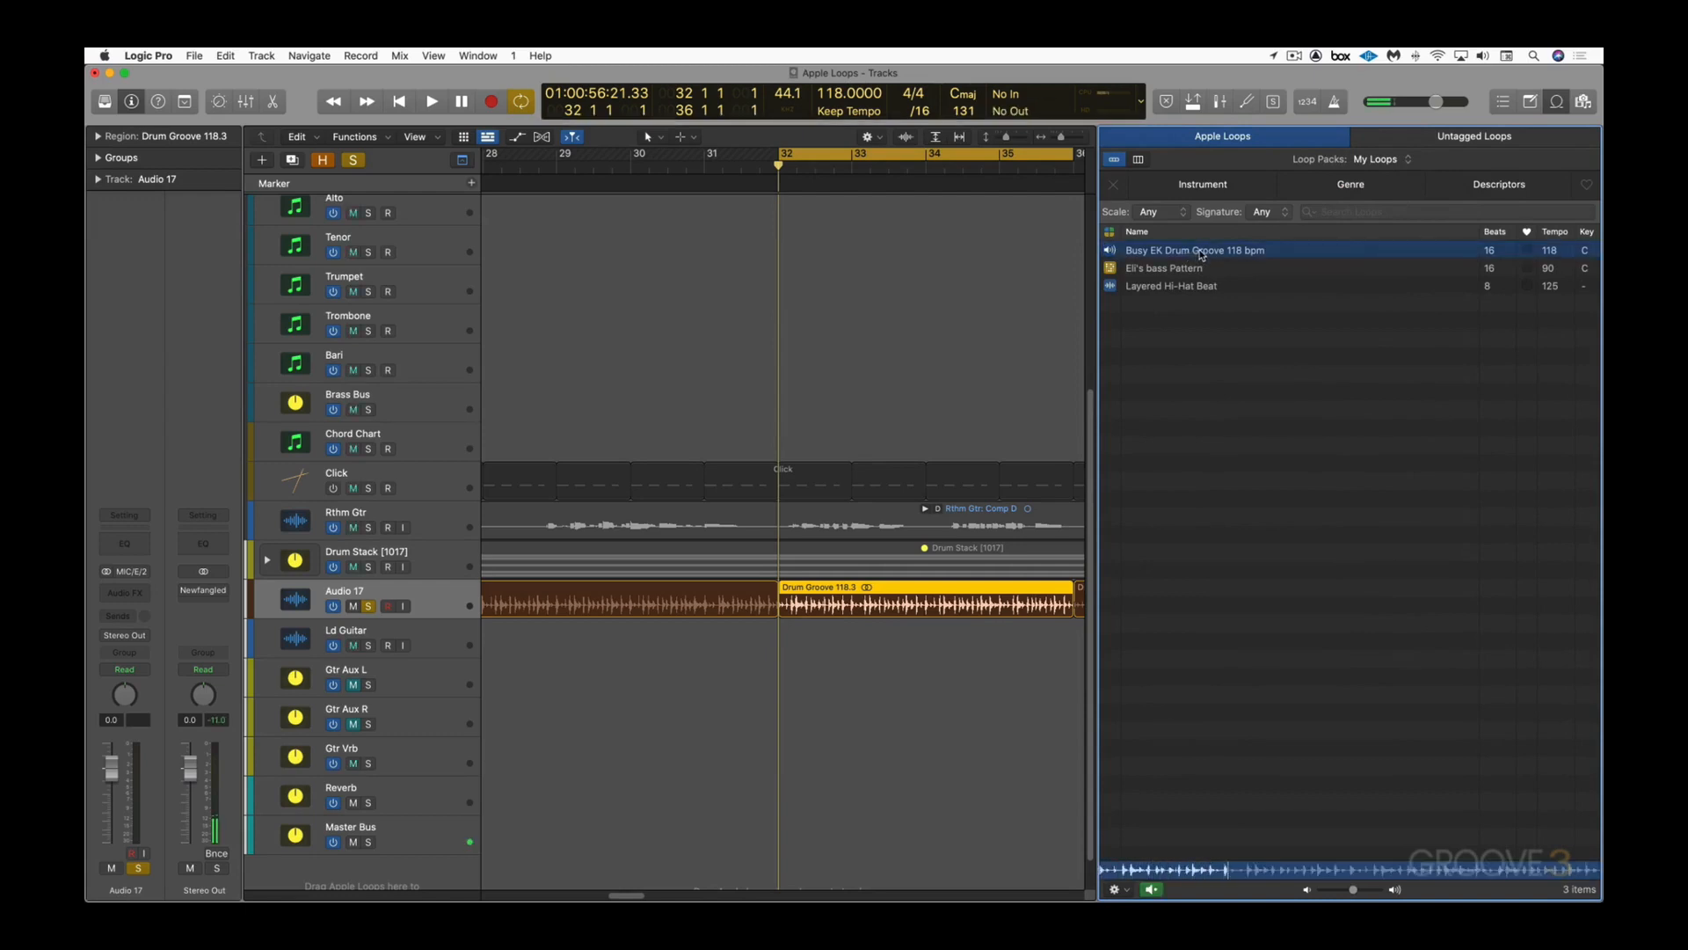
{"action": "left_click", "coordinate": [1191, 253]}
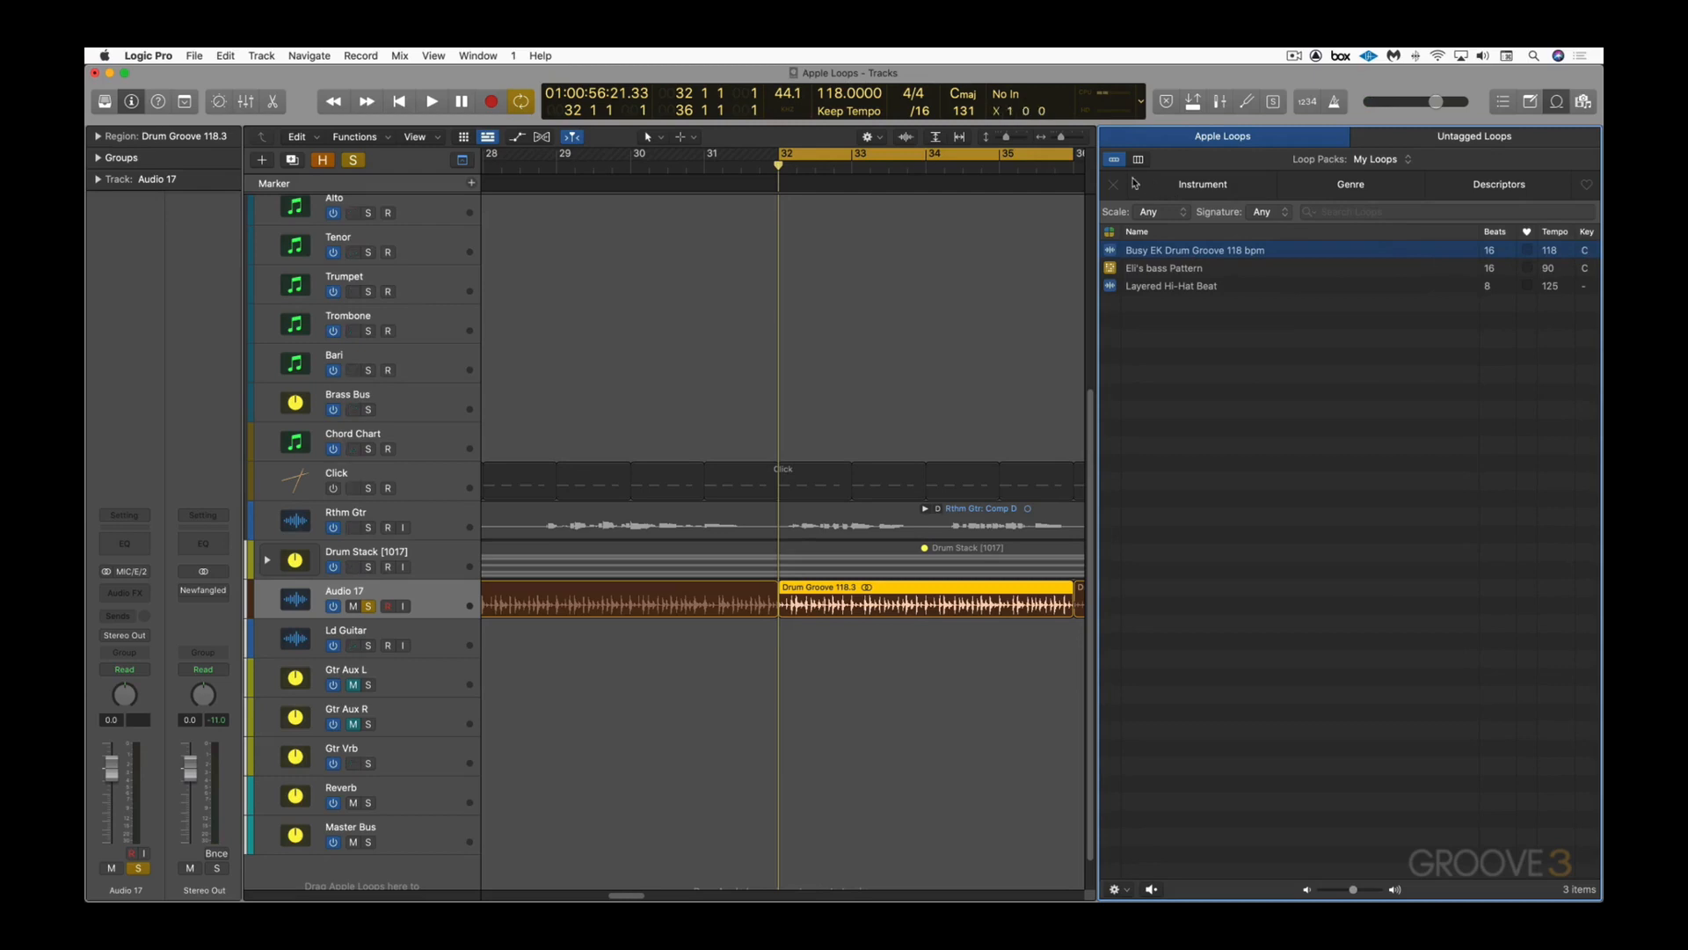
Step: Search all loop packs for "busy ek" and clear the search text
{"action": "left_click", "coordinate": [1374, 160]}
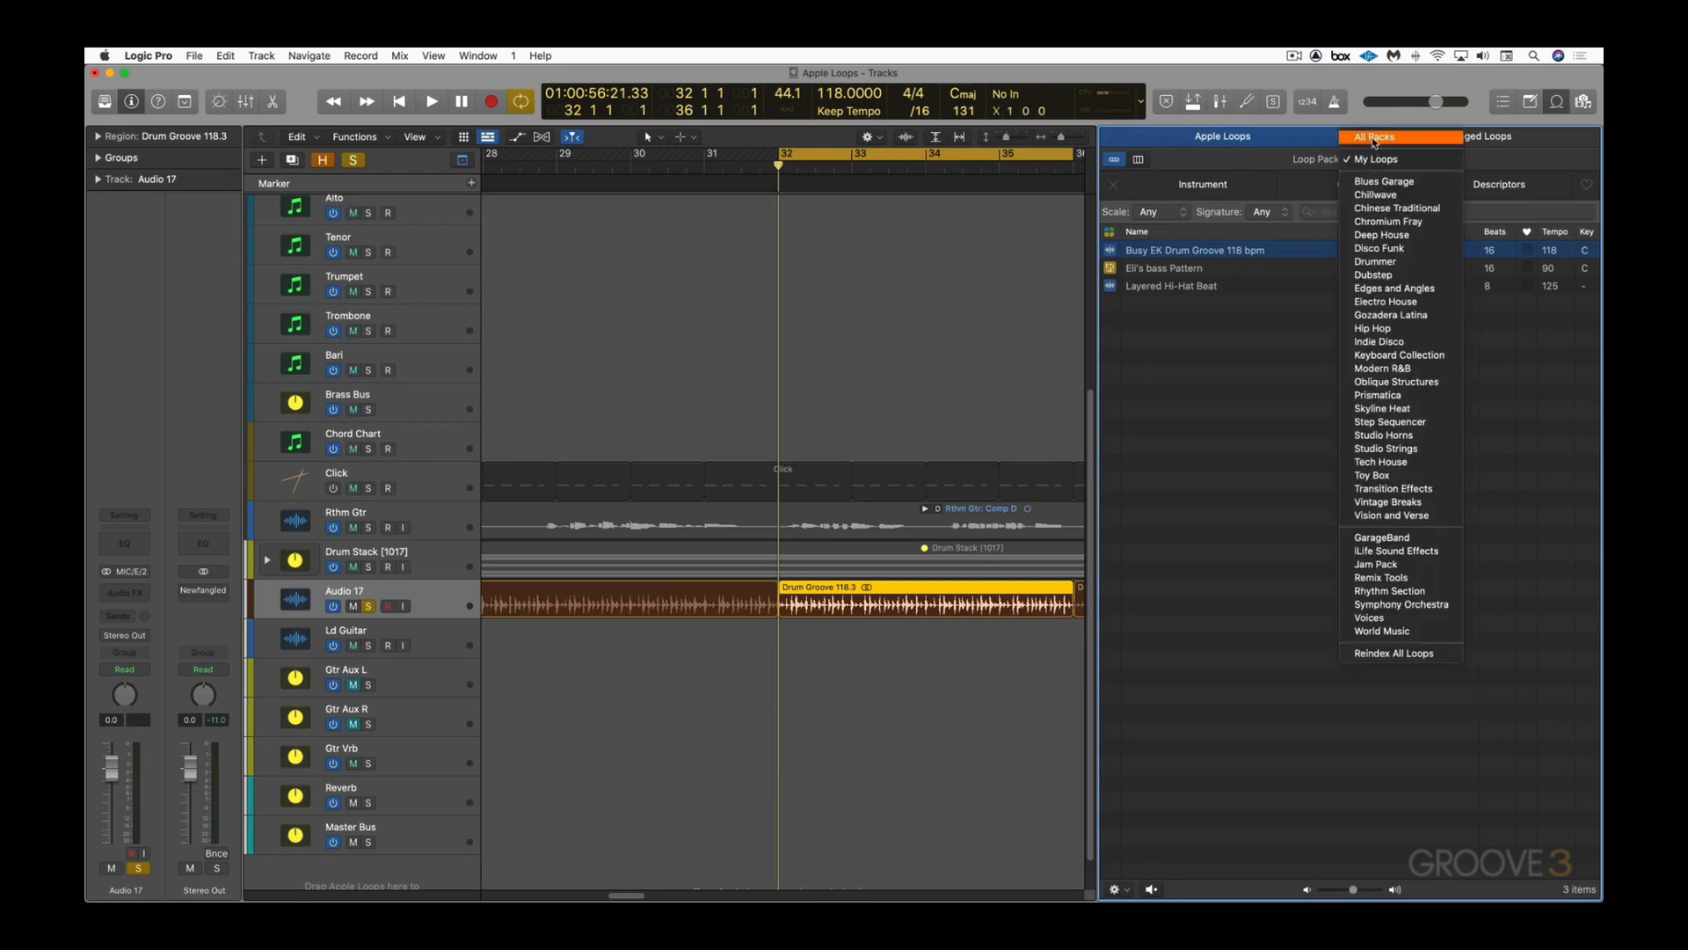
{"action": "left_click", "coordinate": [1364, 143]}
{"action": "left_click", "coordinate": [1471, 211]}
{"action": "type", "text": "busy ek"}
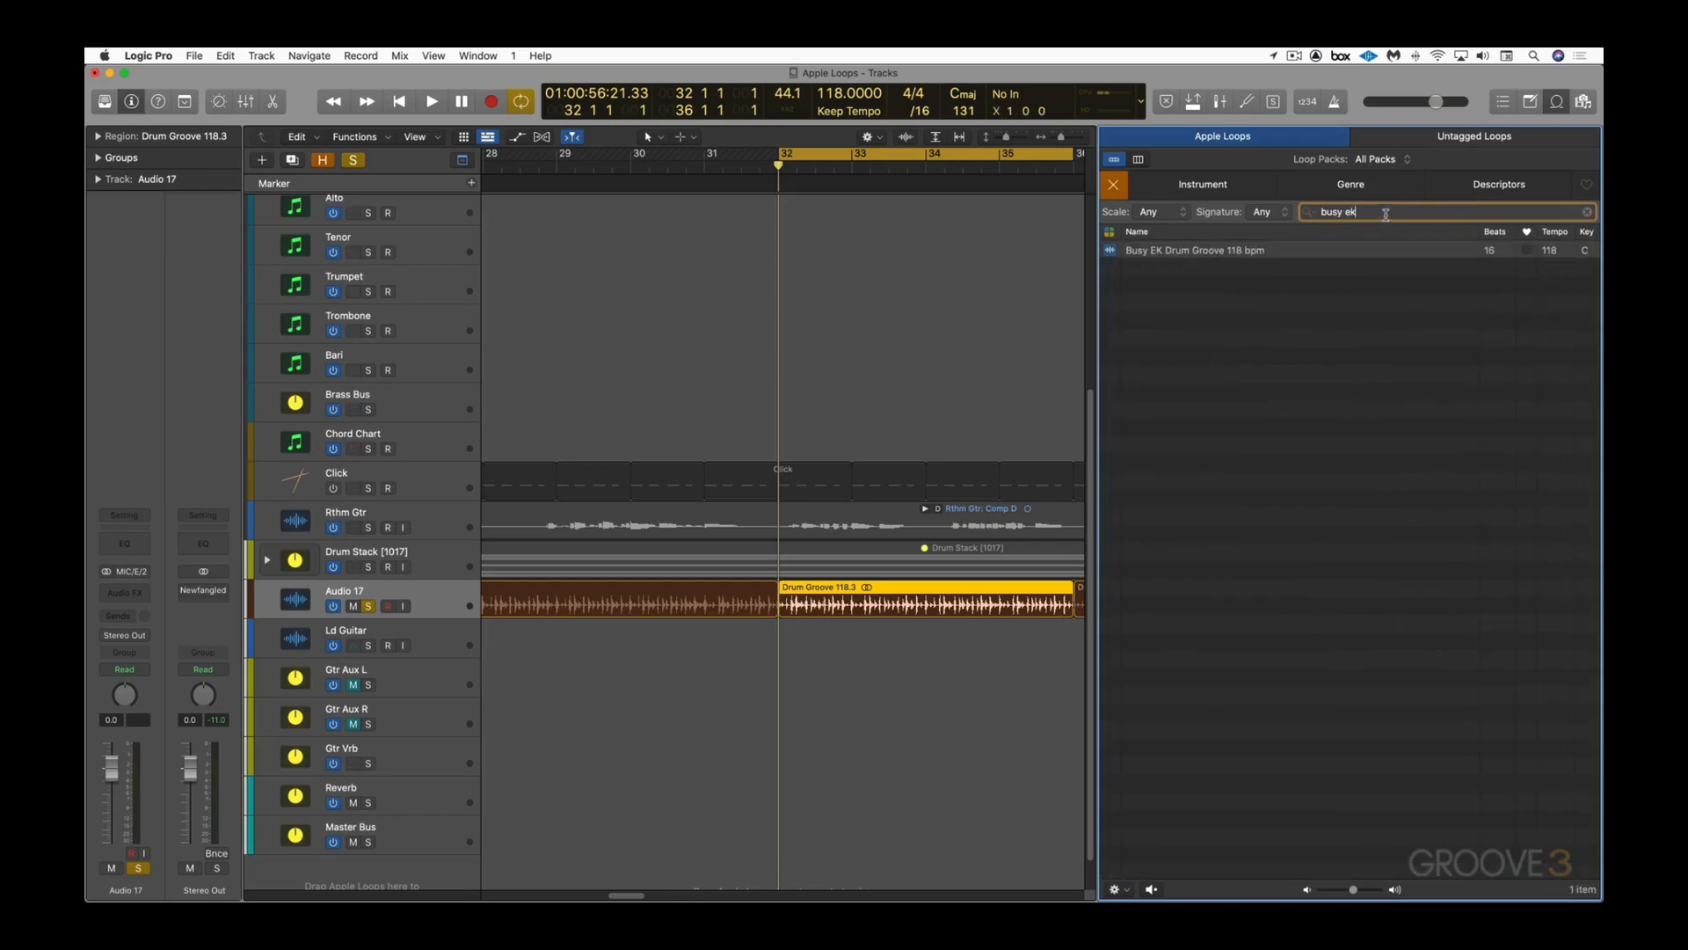
{"action": "left_click_drag", "start_coordinate": [1387, 212], "coordinate": [1269, 211]}
{"action": "key", "text": "BackSpace"}
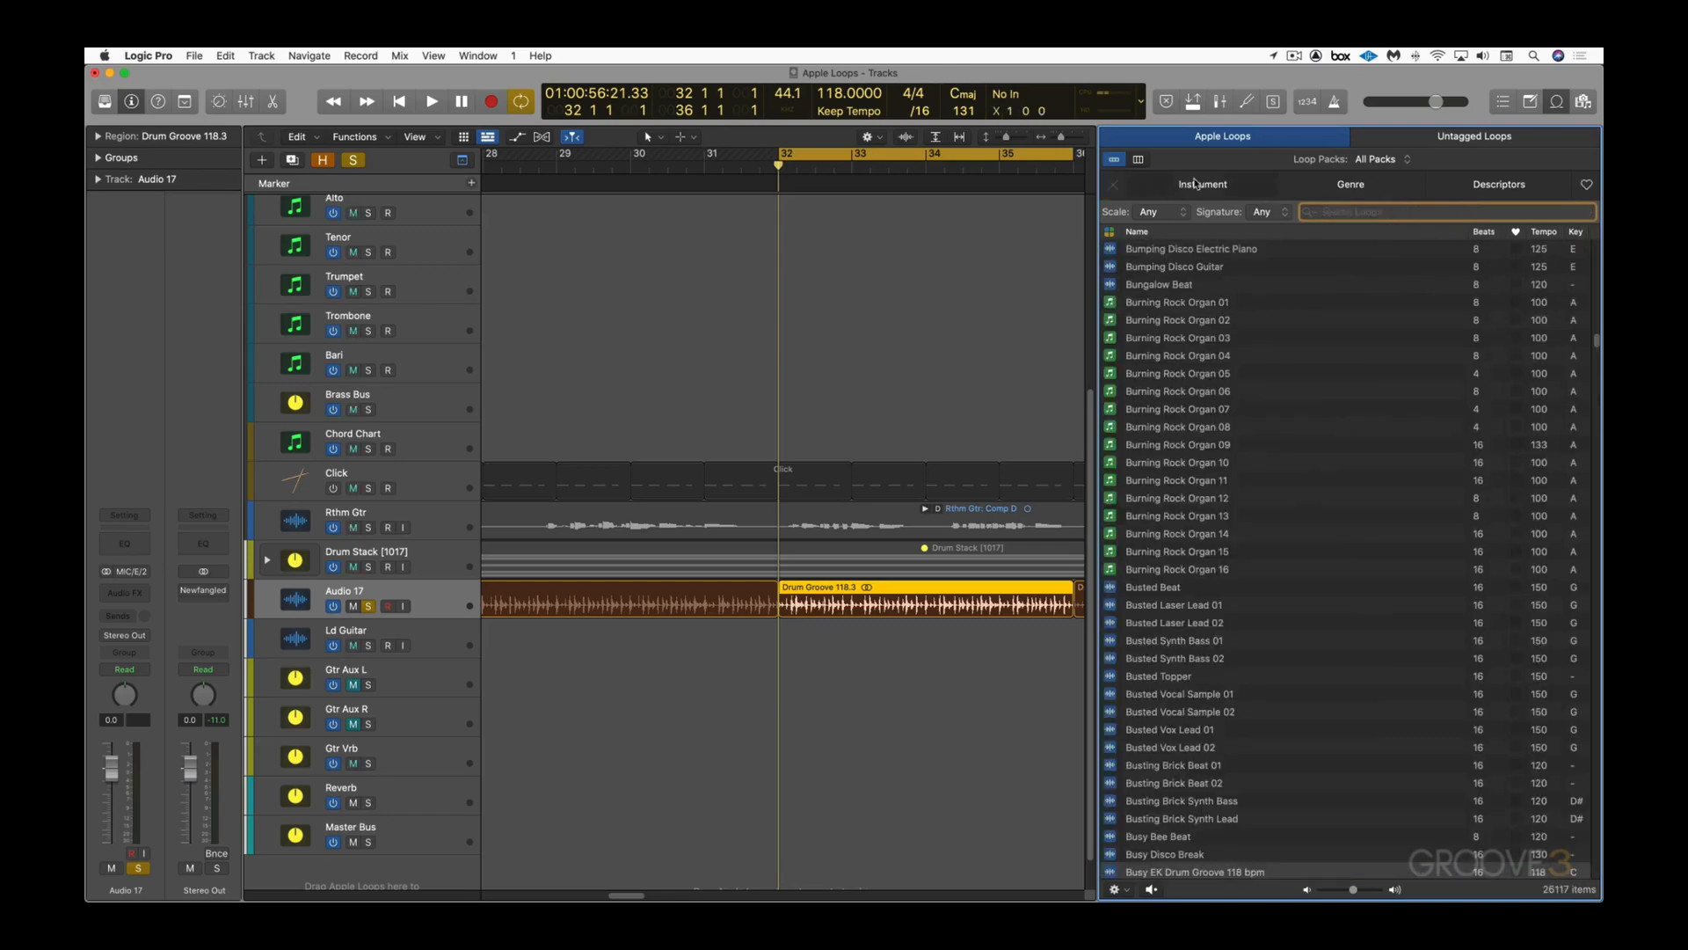
Step: Filter the loops by the All Drums instrument category to look for the new loop, and clear the filter
{"action": "left_click", "coordinate": [1195, 185]}
{"action": "left_click", "coordinate": [1166, 215]}
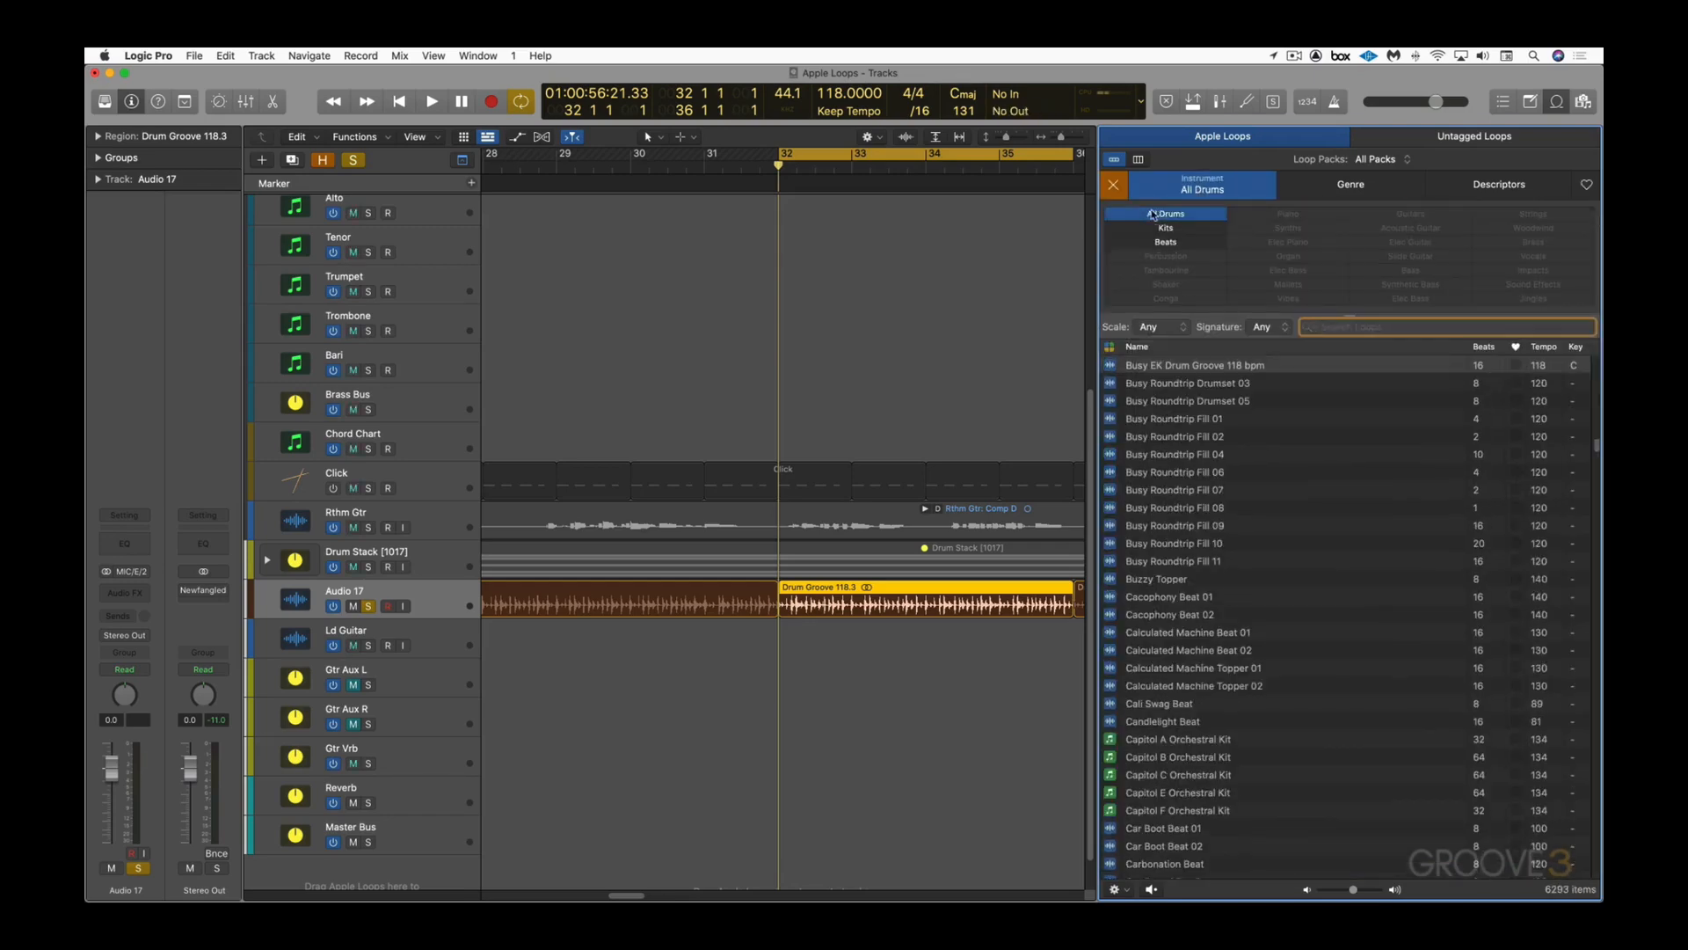
{"action": "left_click", "coordinate": [1115, 184]}
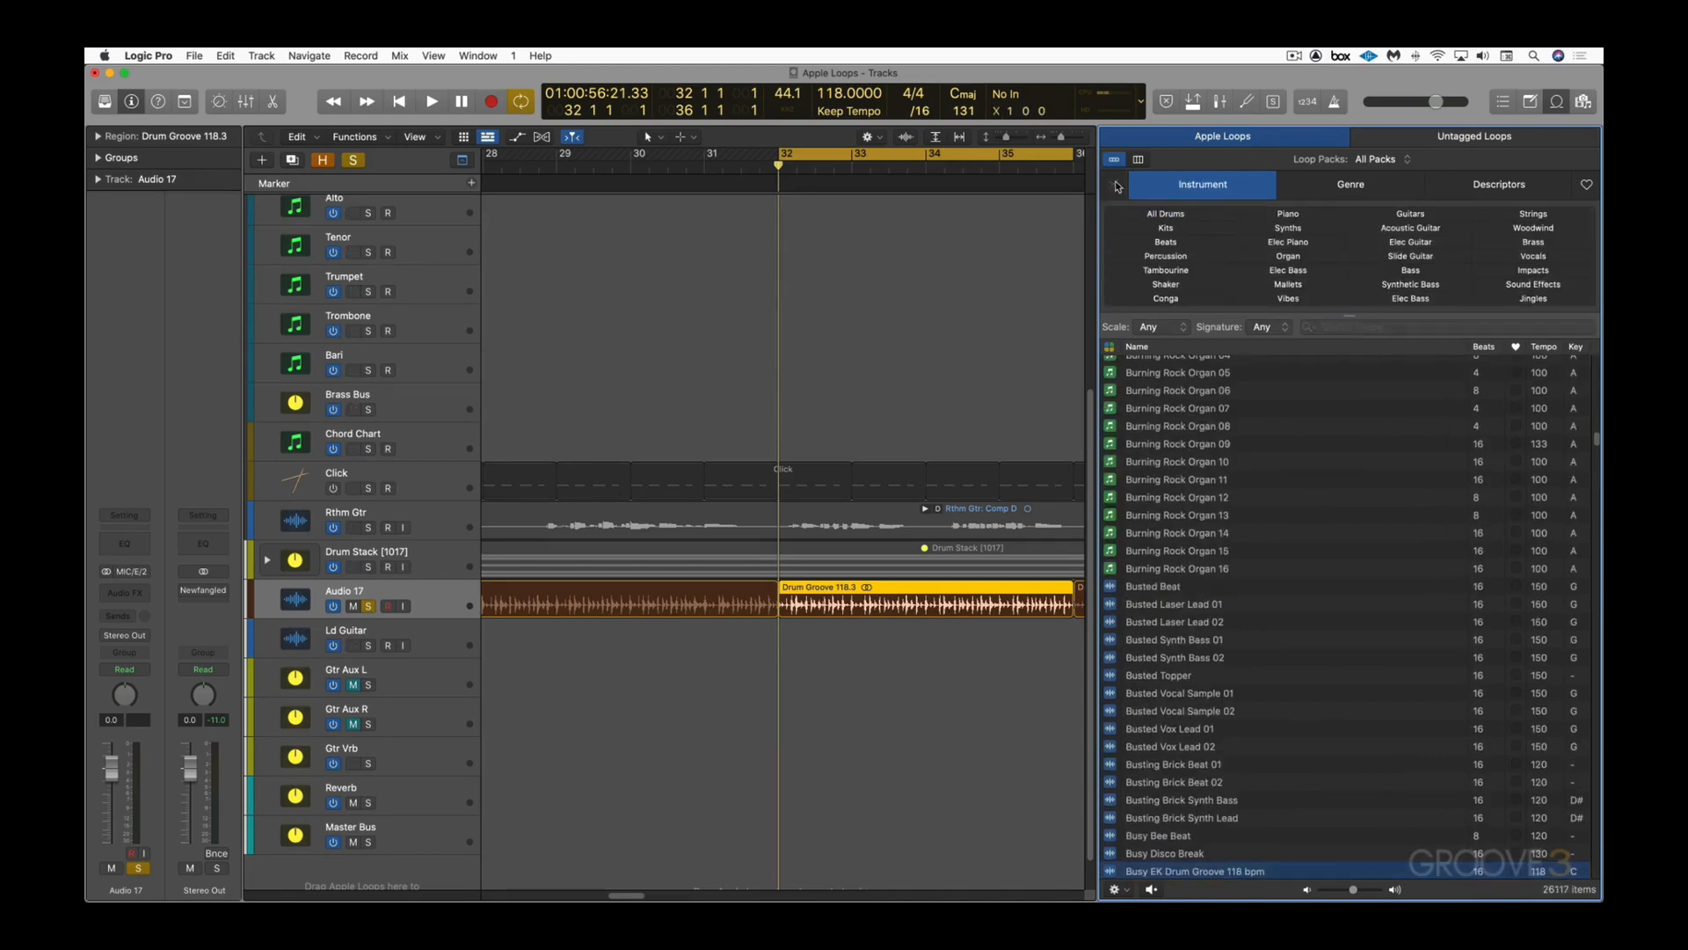
Step: Close the Loop Browser, deselect the drum region and turn off cycle mode
{"action": "key", "text": "o"}
{"action": "left_click", "coordinate": [1037, 264]}
{"action": "left_click", "coordinate": [1030, 161]}
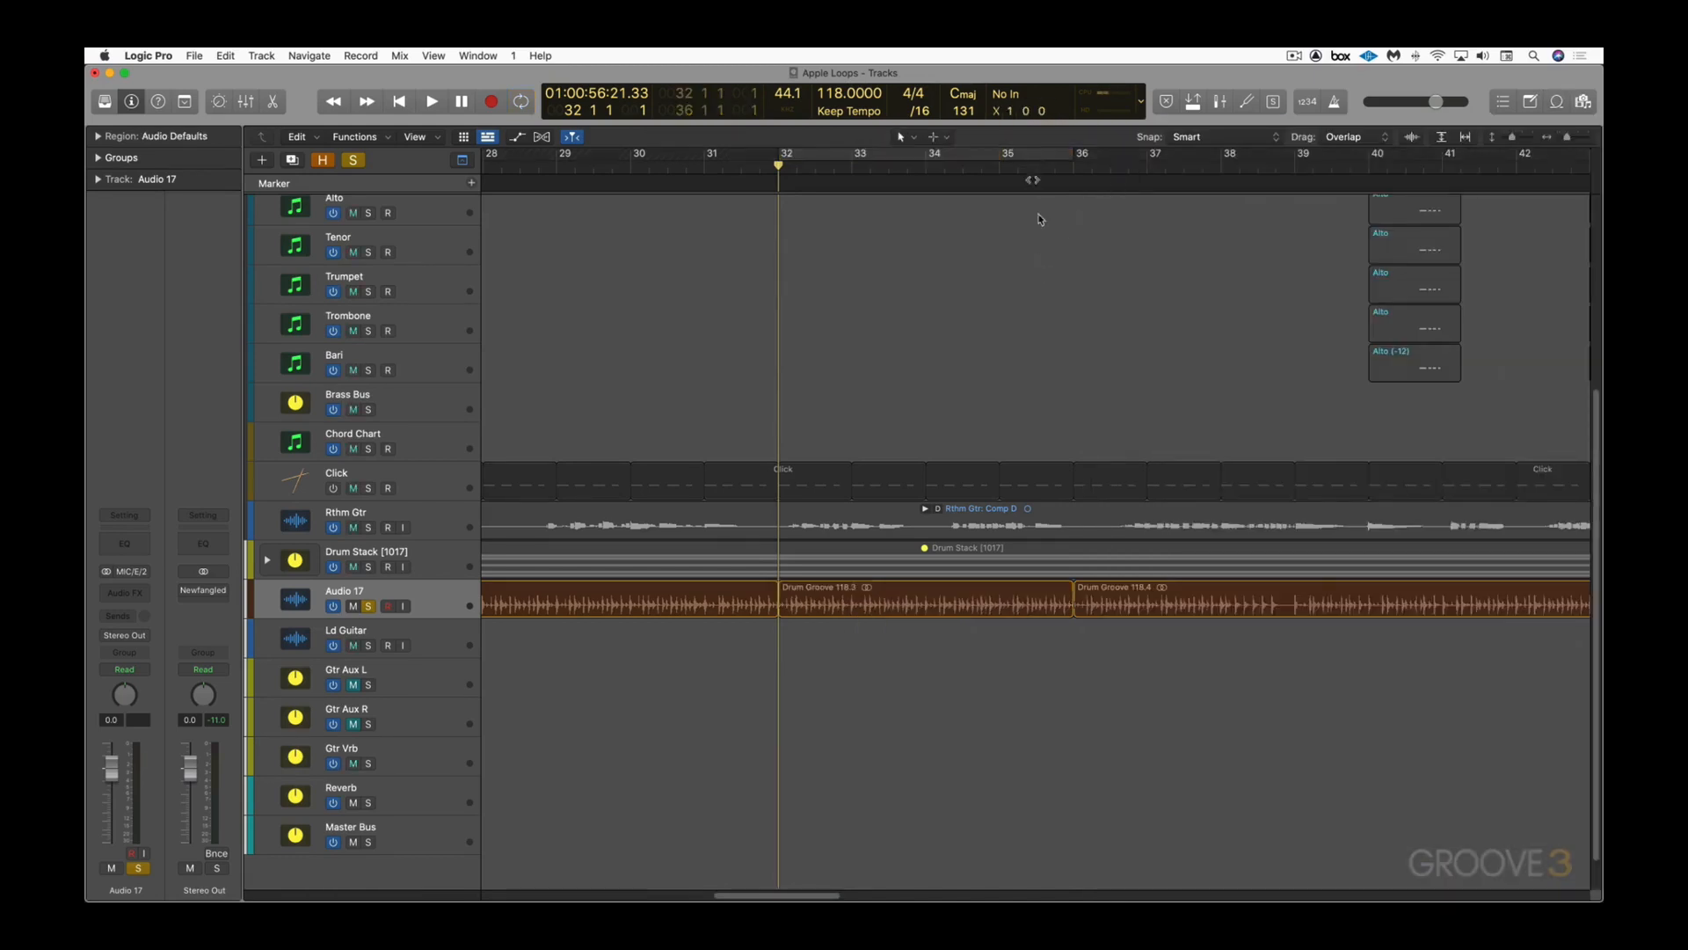
Step: Rename the four drum groove regions between bars 36 and 51 on Audio 17 as "EK Busy Drum Groove"
{"action": "scroll", "coordinate": [1066, 303], "scroll_direction": "right", "scroll_amount": 5}
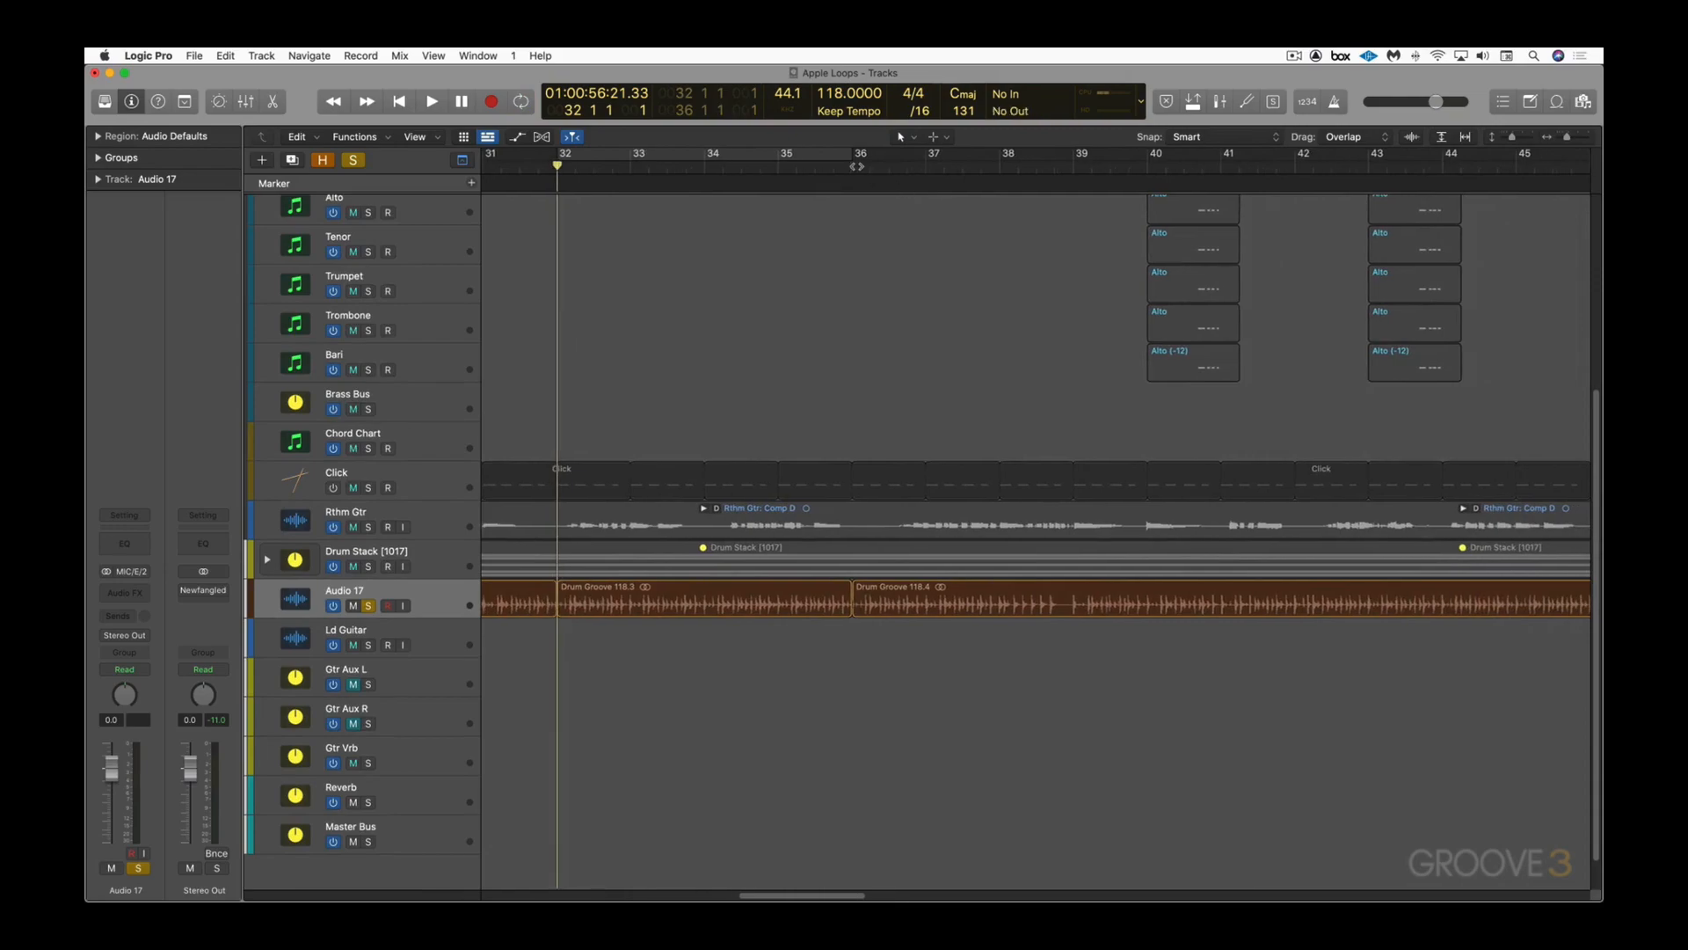
{"action": "left_click", "coordinate": [854, 166]}
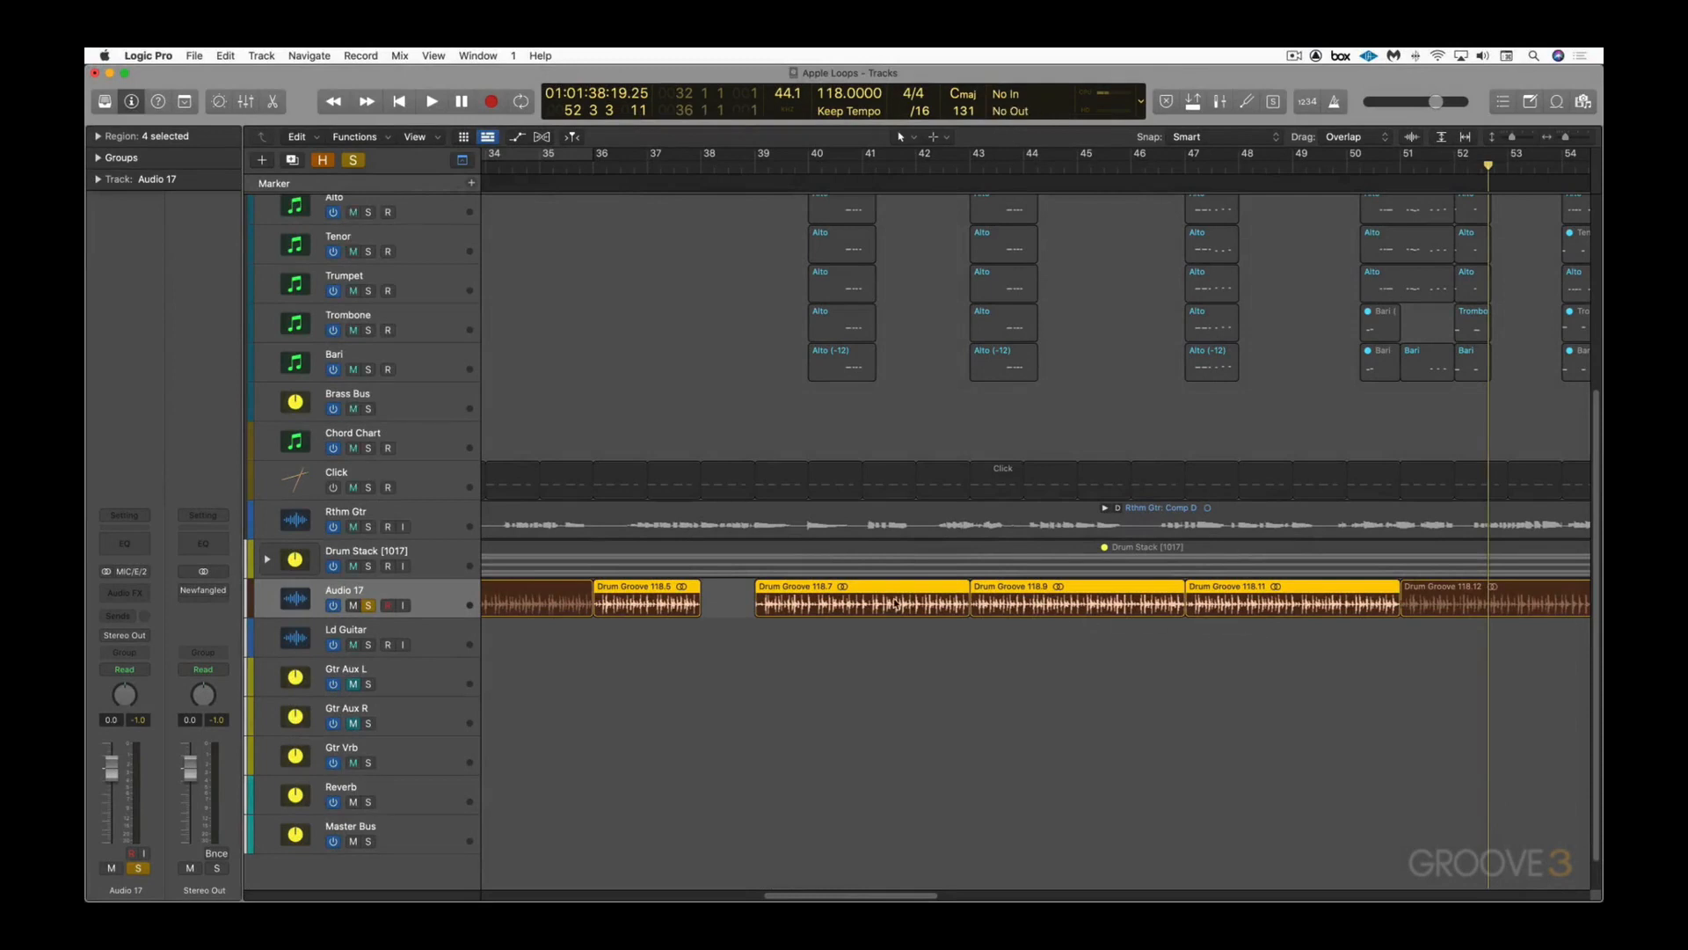
{"action": "double_click", "coordinate": [211, 136]}
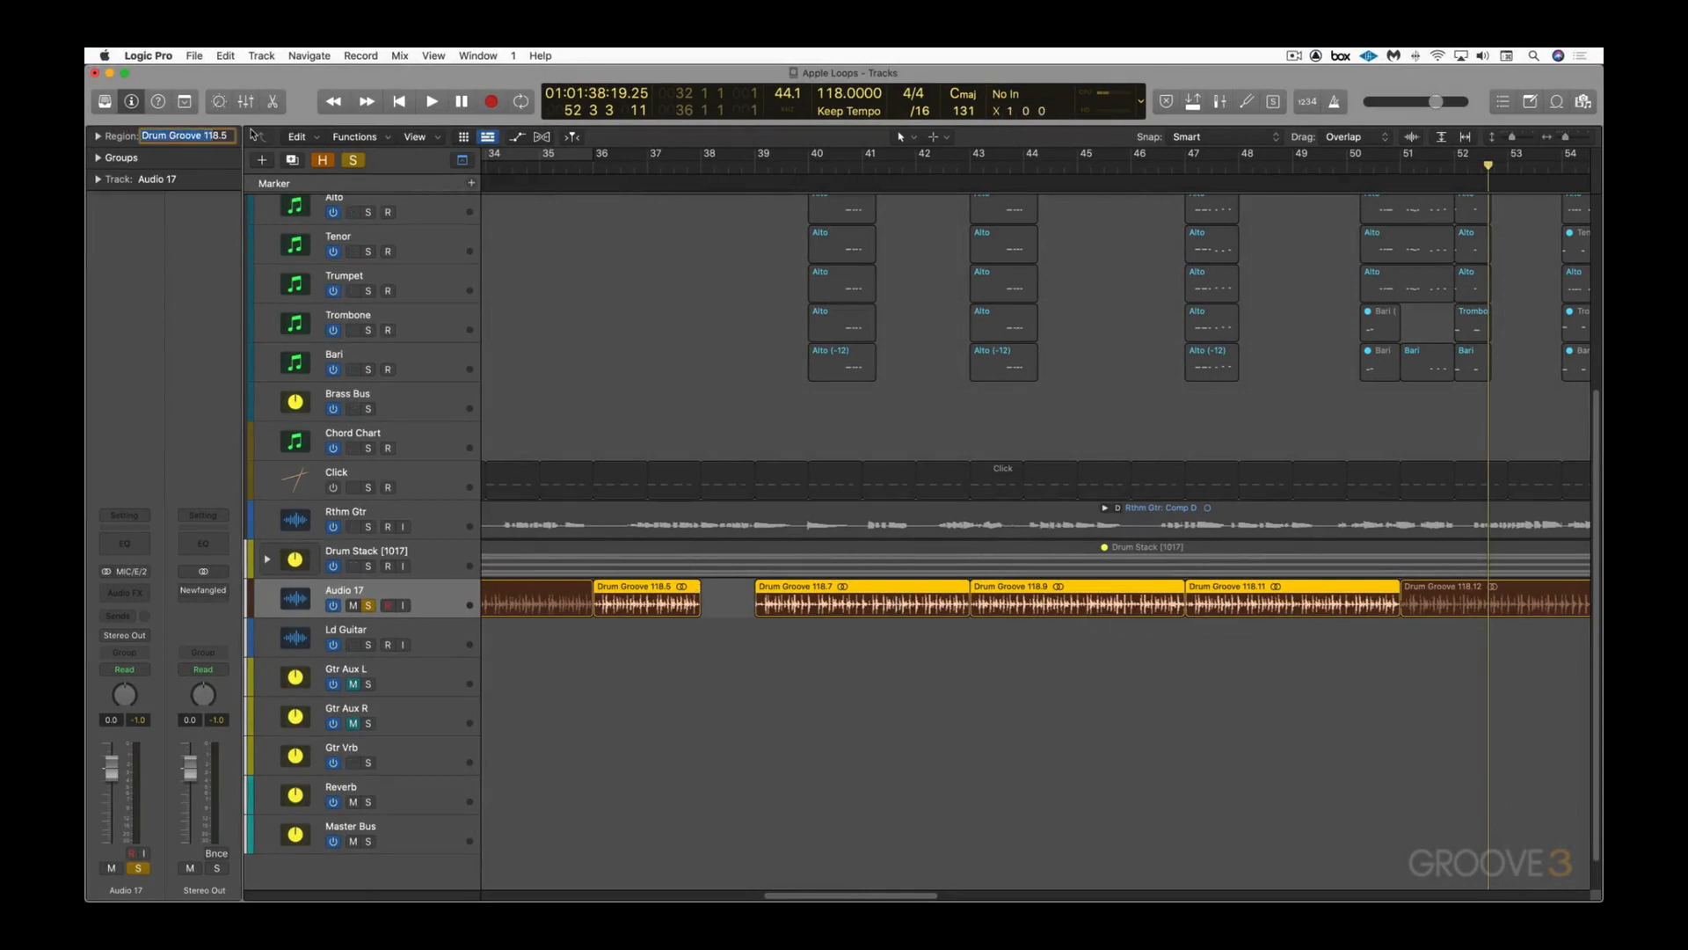
{"action": "type", "text": "EK Busy Drum Groove"}
{"action": "key", "text": "Return"}
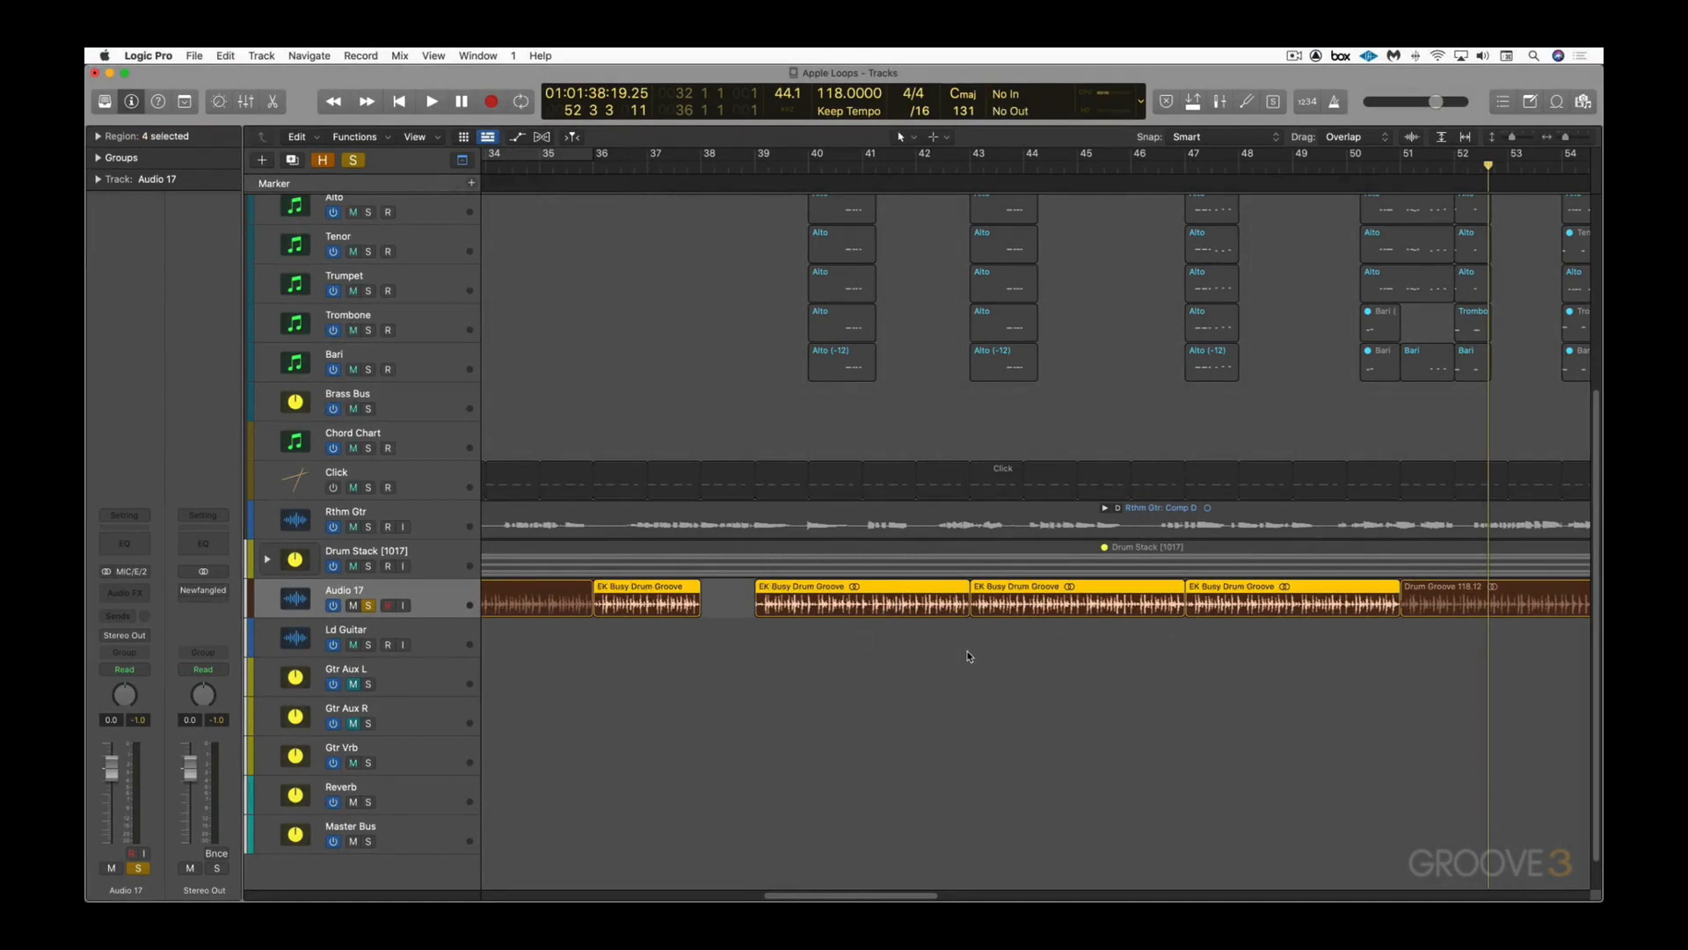
Step: Add the four selected regions to the Apple Loops library as loops tagged All Drums, Kits, Grooving and Processed
{"action": "key", "text": "o"}
{"action": "left_click_drag", "start_coordinate": [879, 587], "coordinate": [1414, 577]}
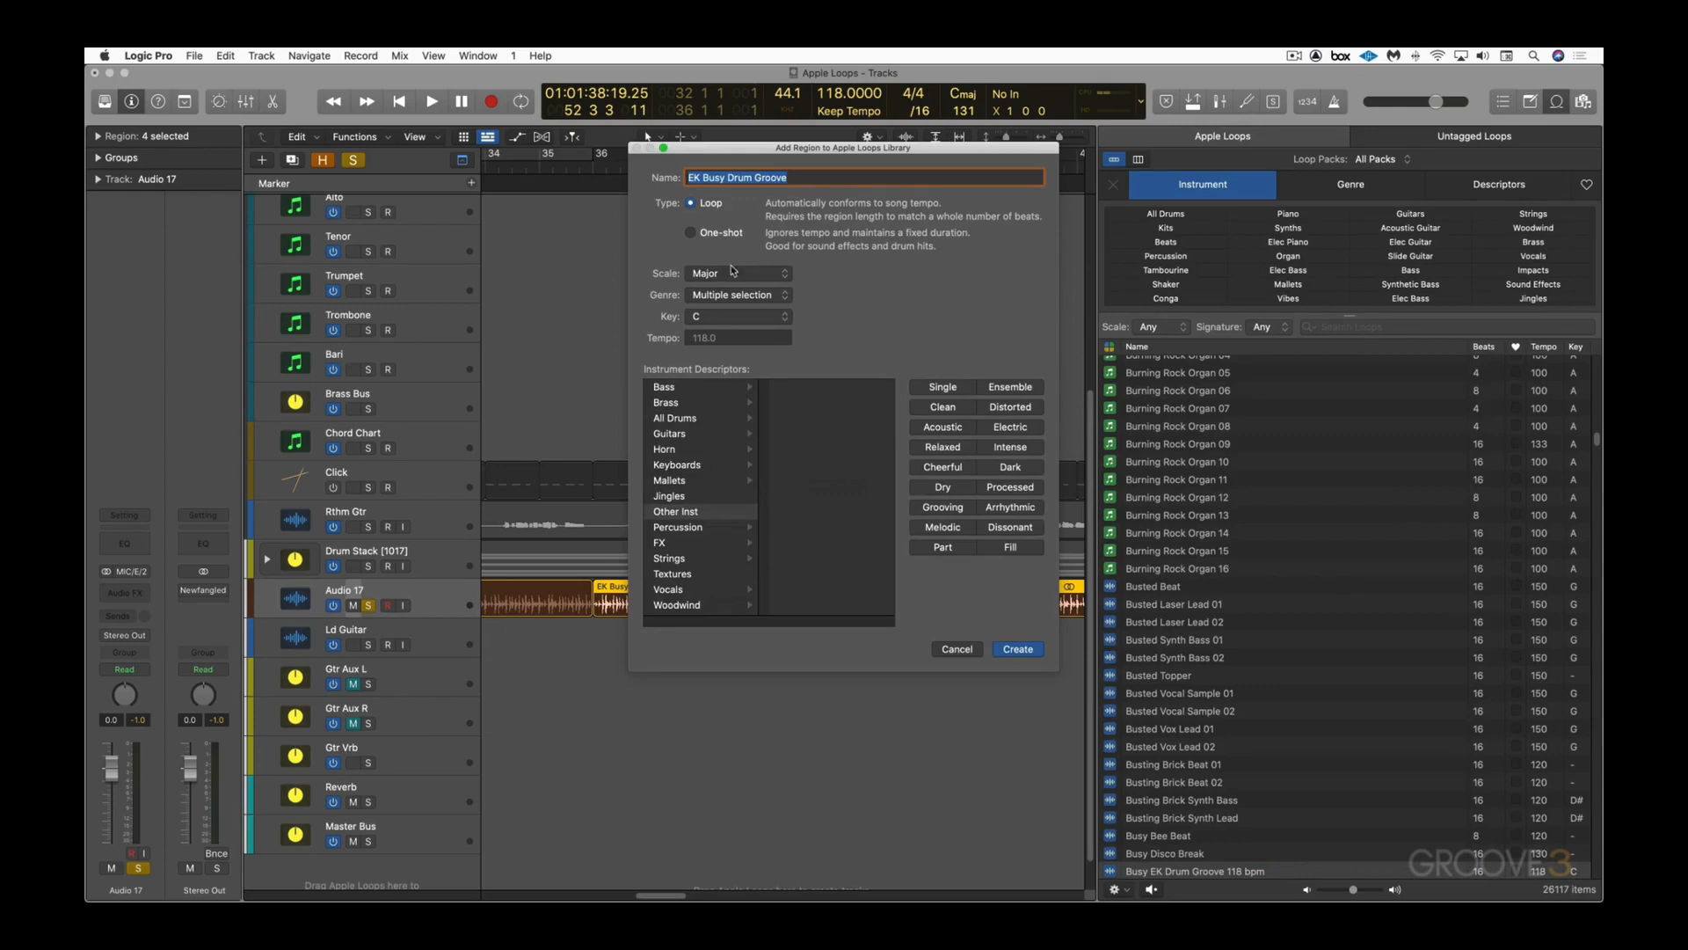
{"action": "left_click", "coordinate": [678, 420]}
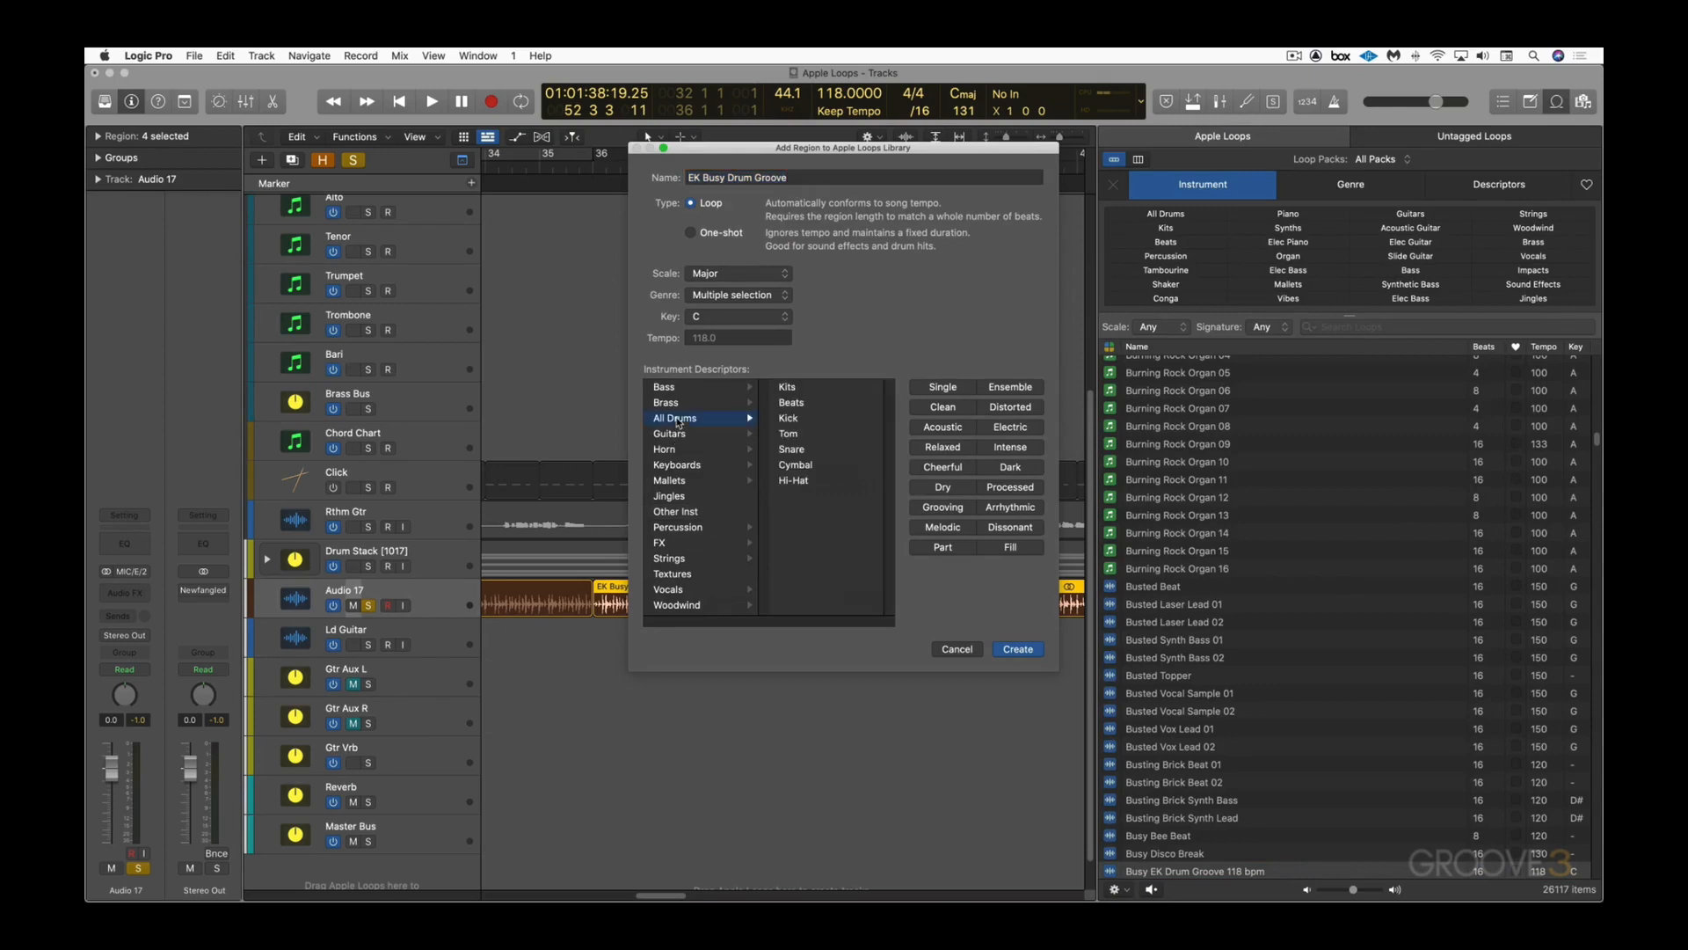
{"action": "left_click", "coordinate": [787, 389]}
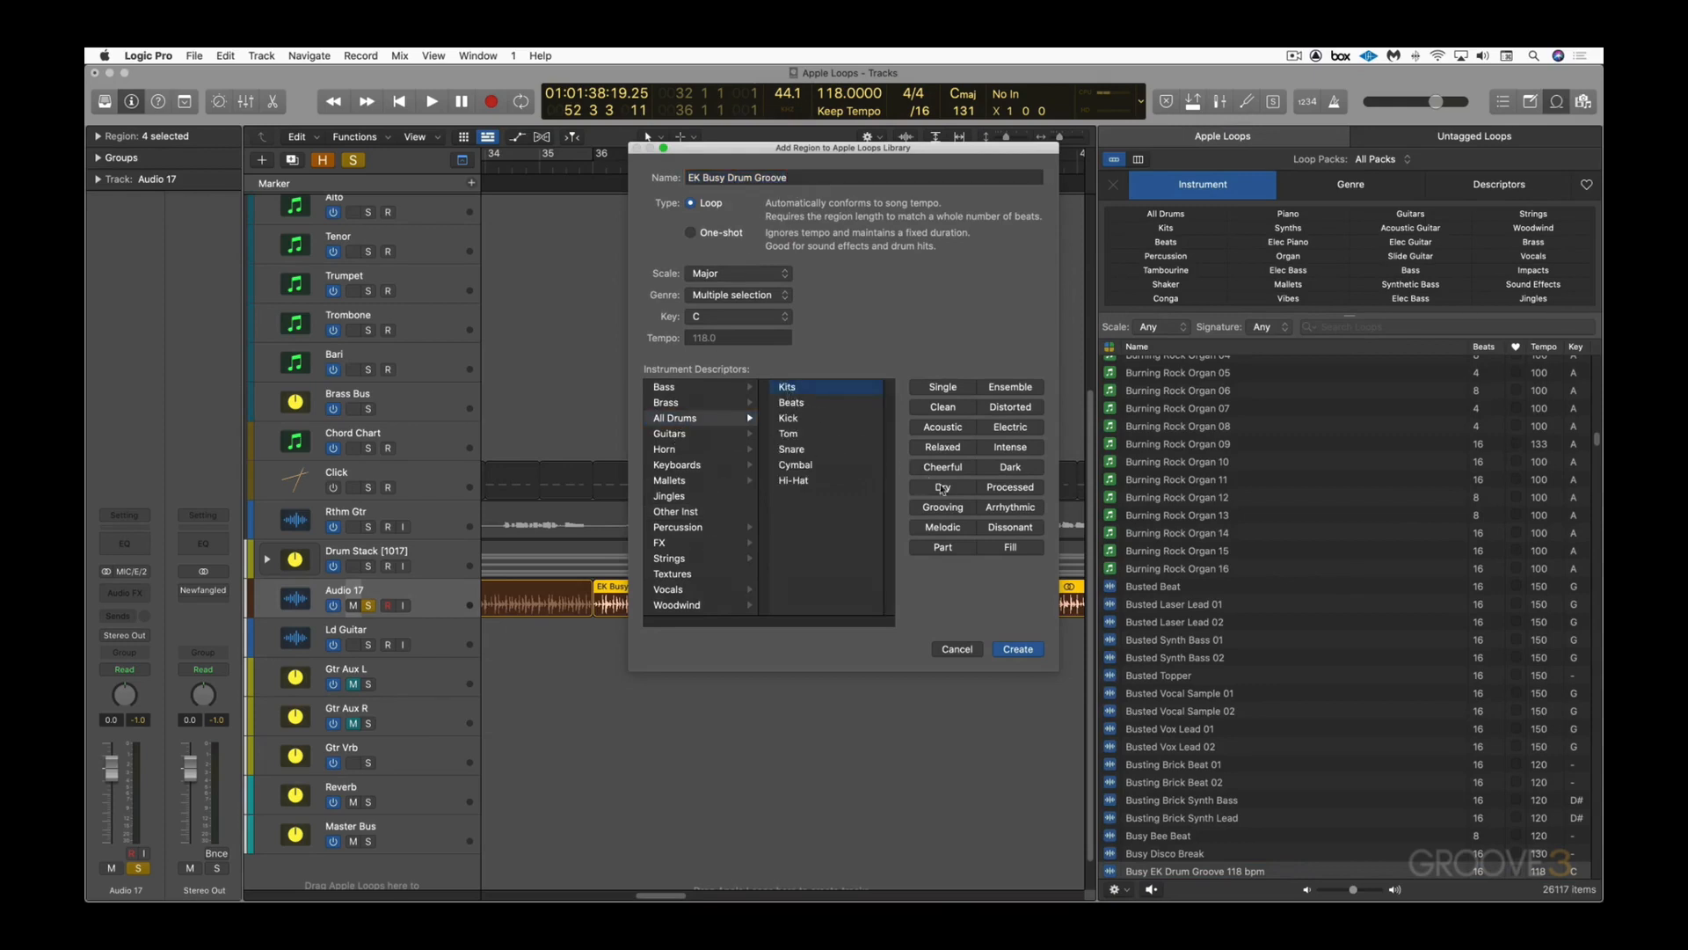
{"action": "left_click", "coordinate": [948, 510]}
{"action": "left_click", "coordinate": [1014, 489]}
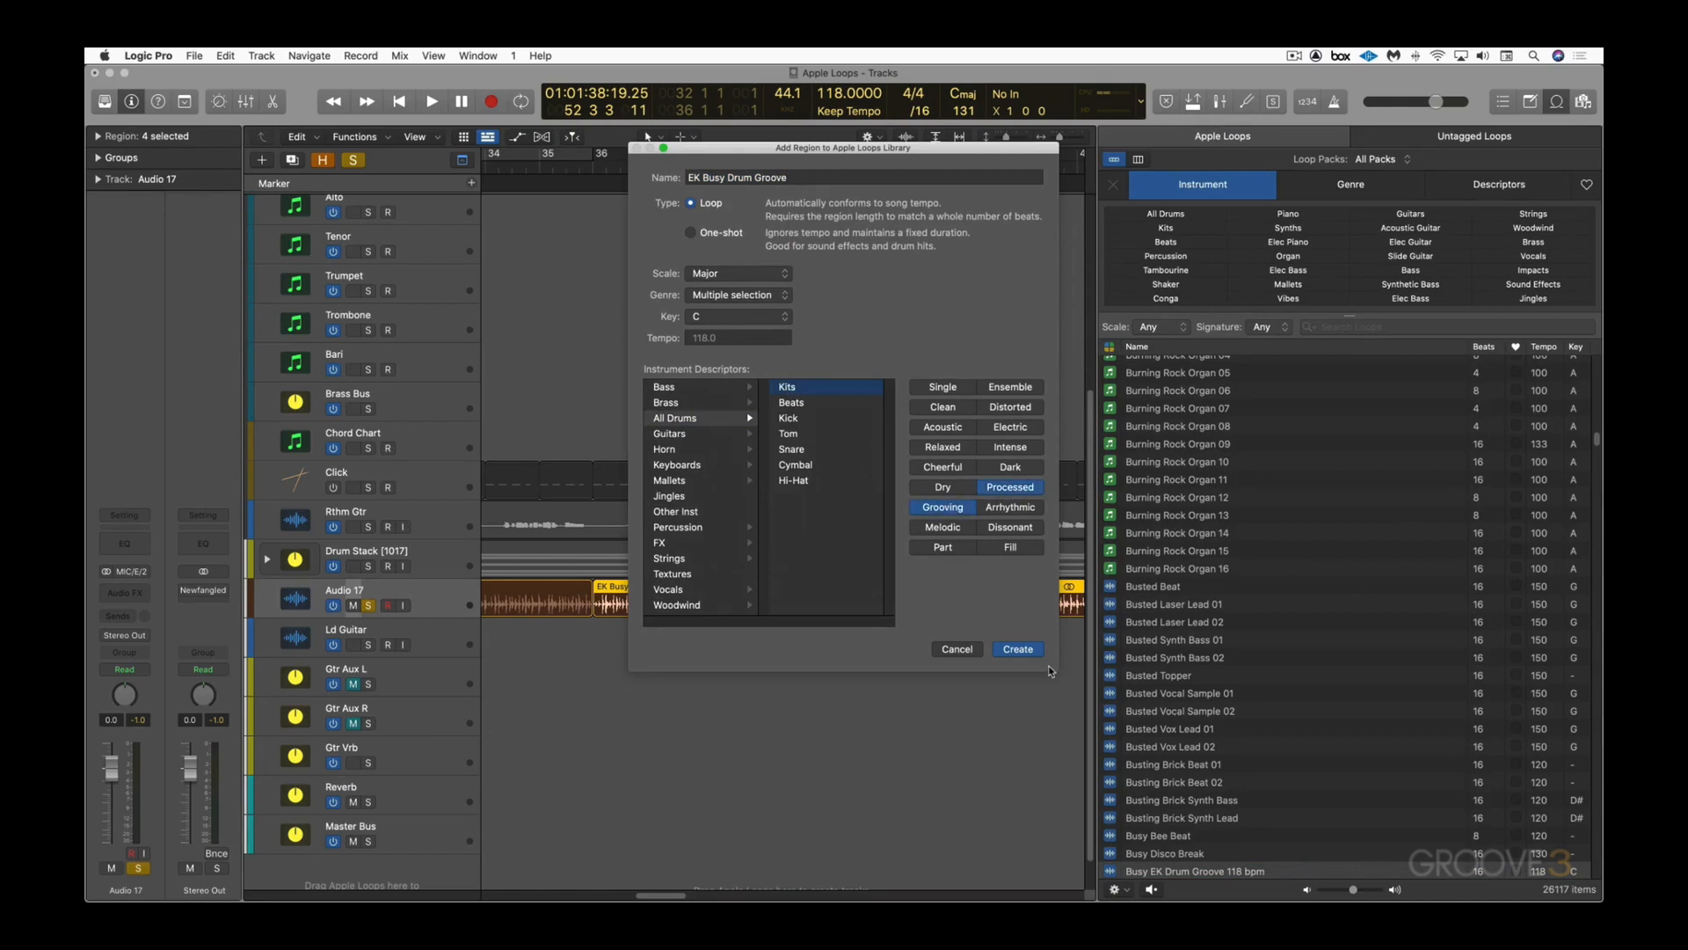
{"action": "left_click", "coordinate": [1020, 651]}
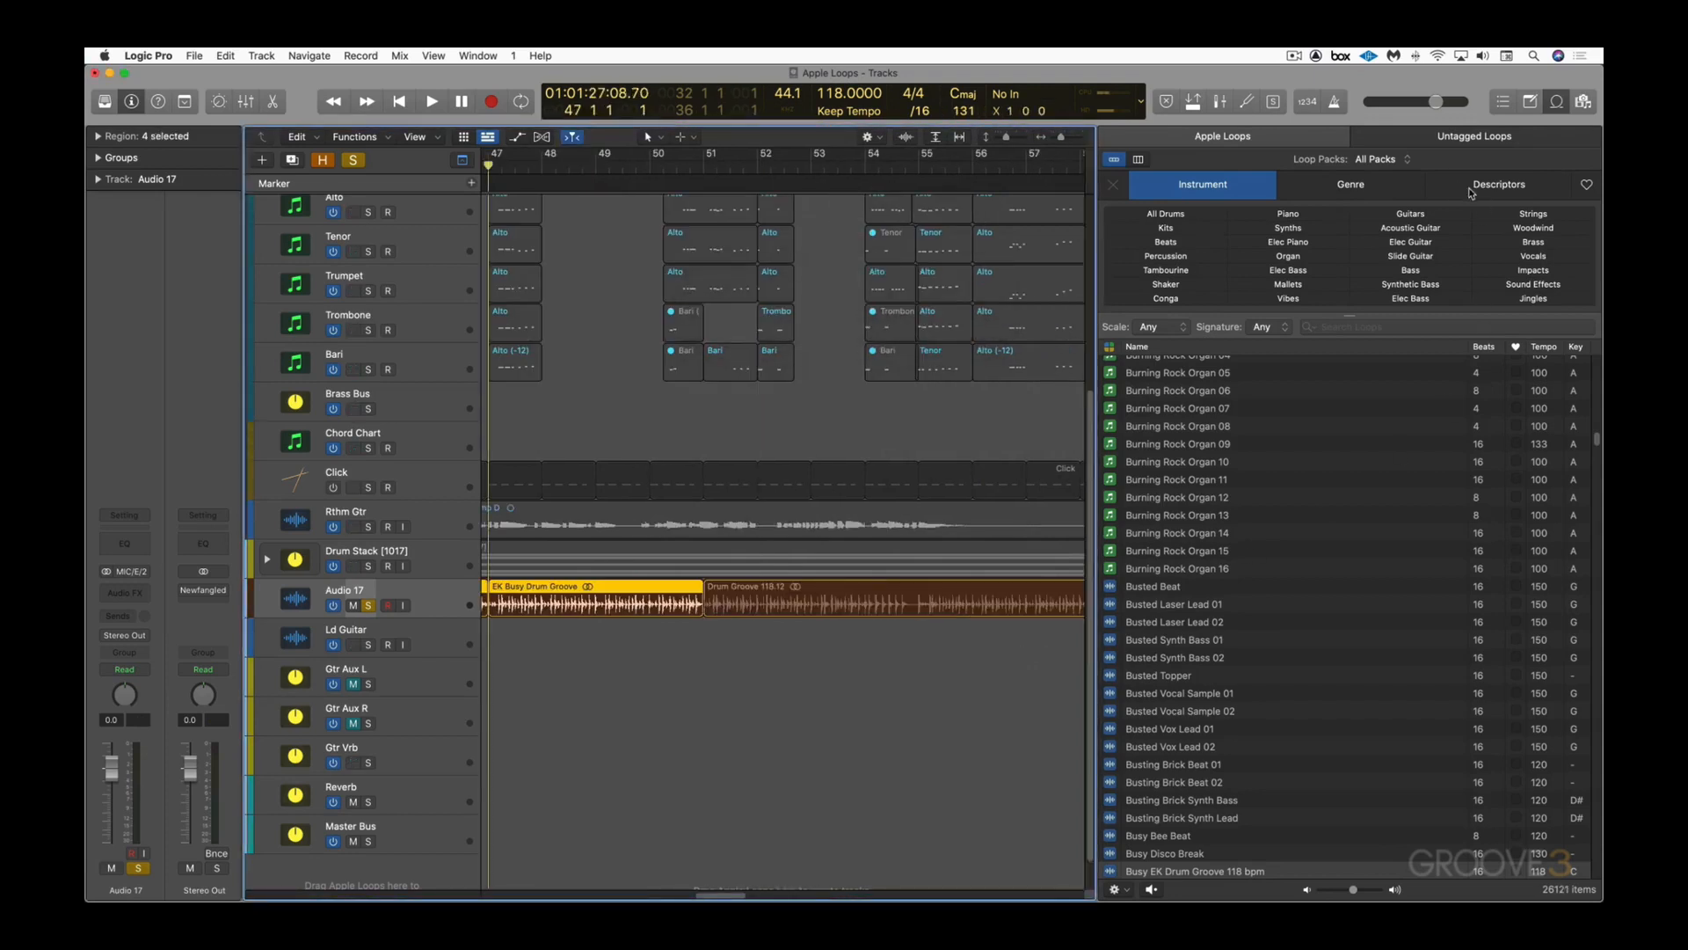
Step: Show My Loops in the Loop Browser and preview Busy EK Drum Groove 118 bpm, EK Busy Drum Groove and EK Busy Drum Groove_1
{"action": "left_click", "coordinate": [1393, 159]}
{"action": "left_click", "coordinate": [1397, 183]}
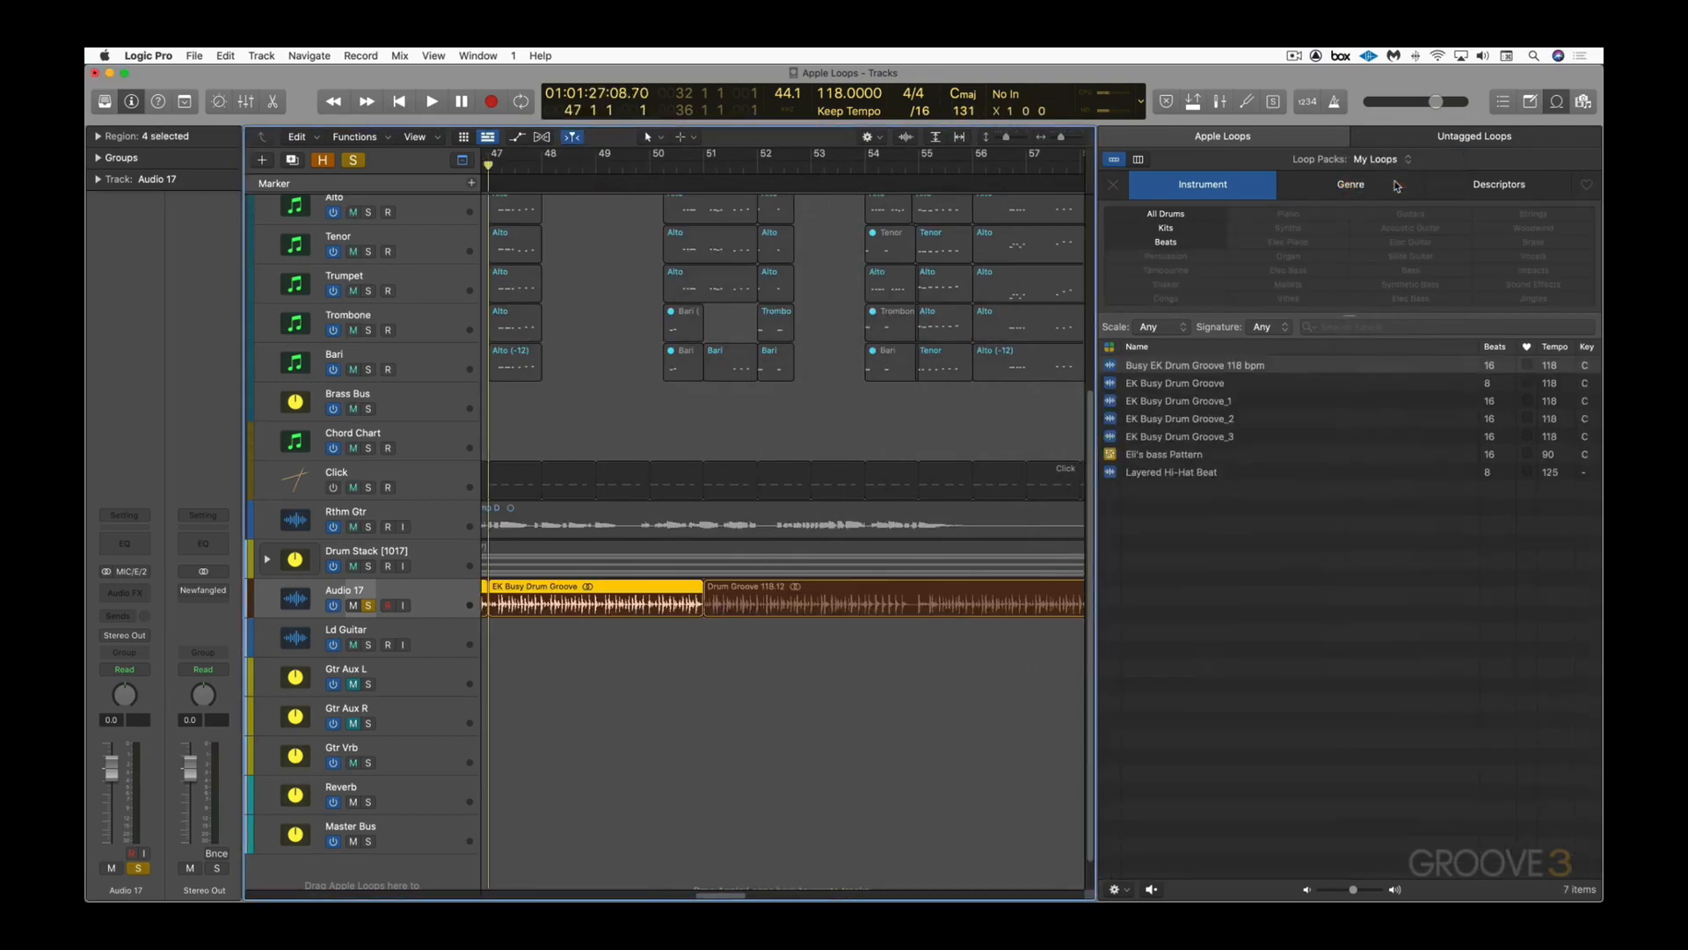
{"action": "left_click", "coordinate": [1236, 368]}
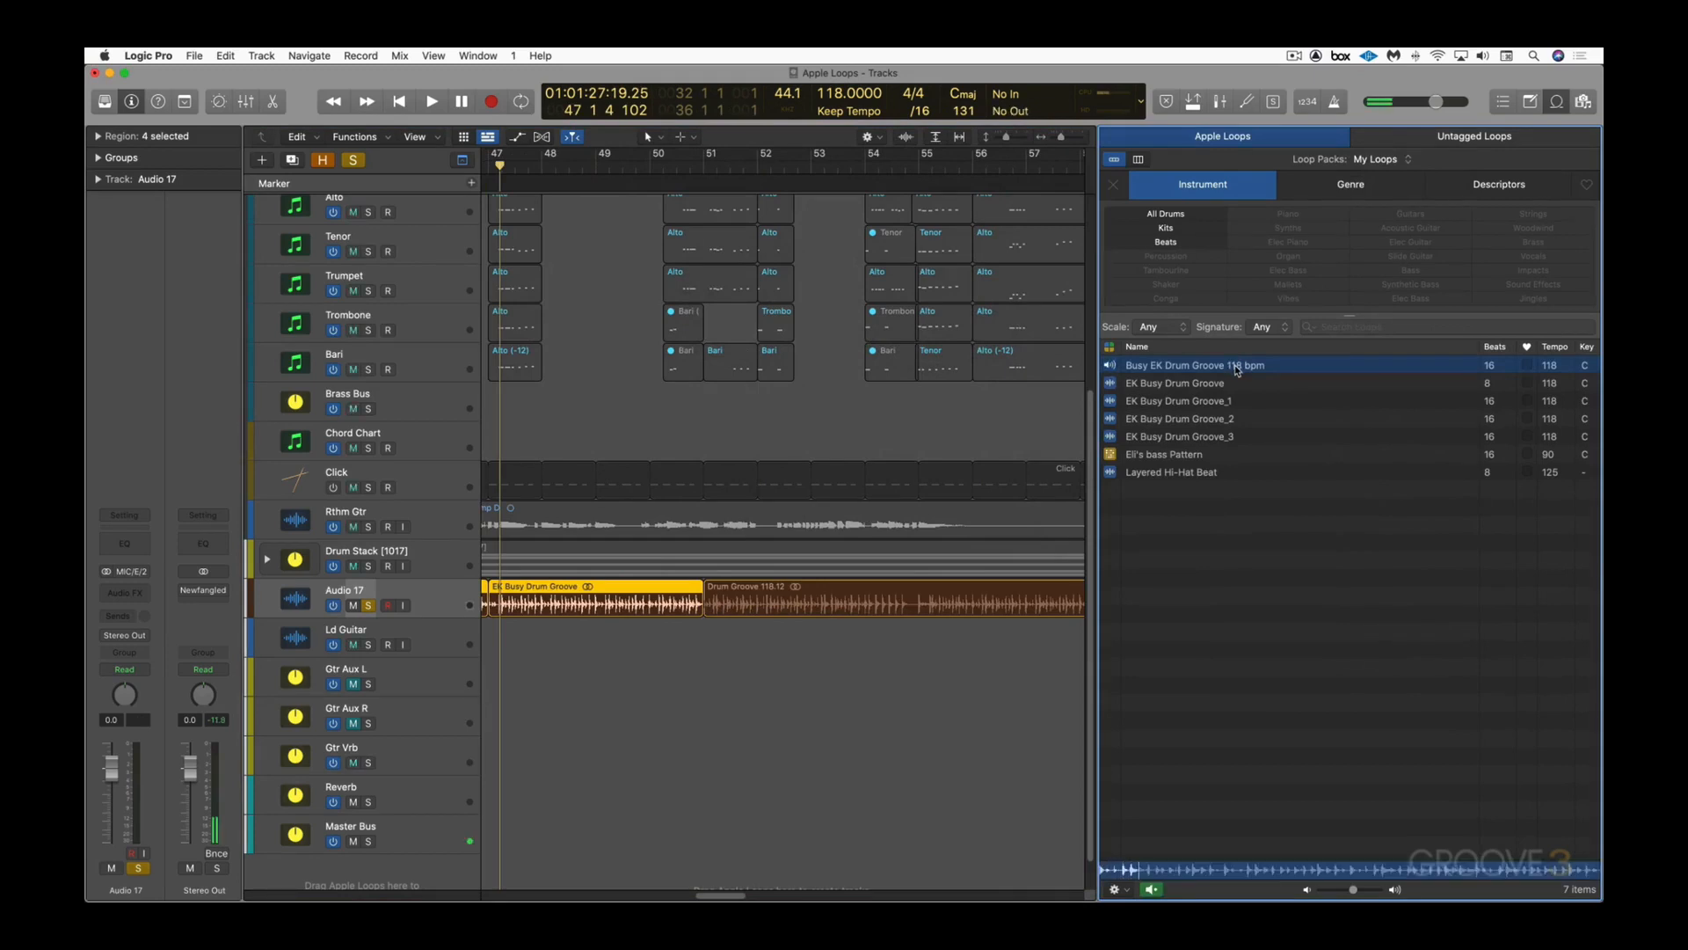
{"action": "left_click", "coordinate": [1196, 387]}
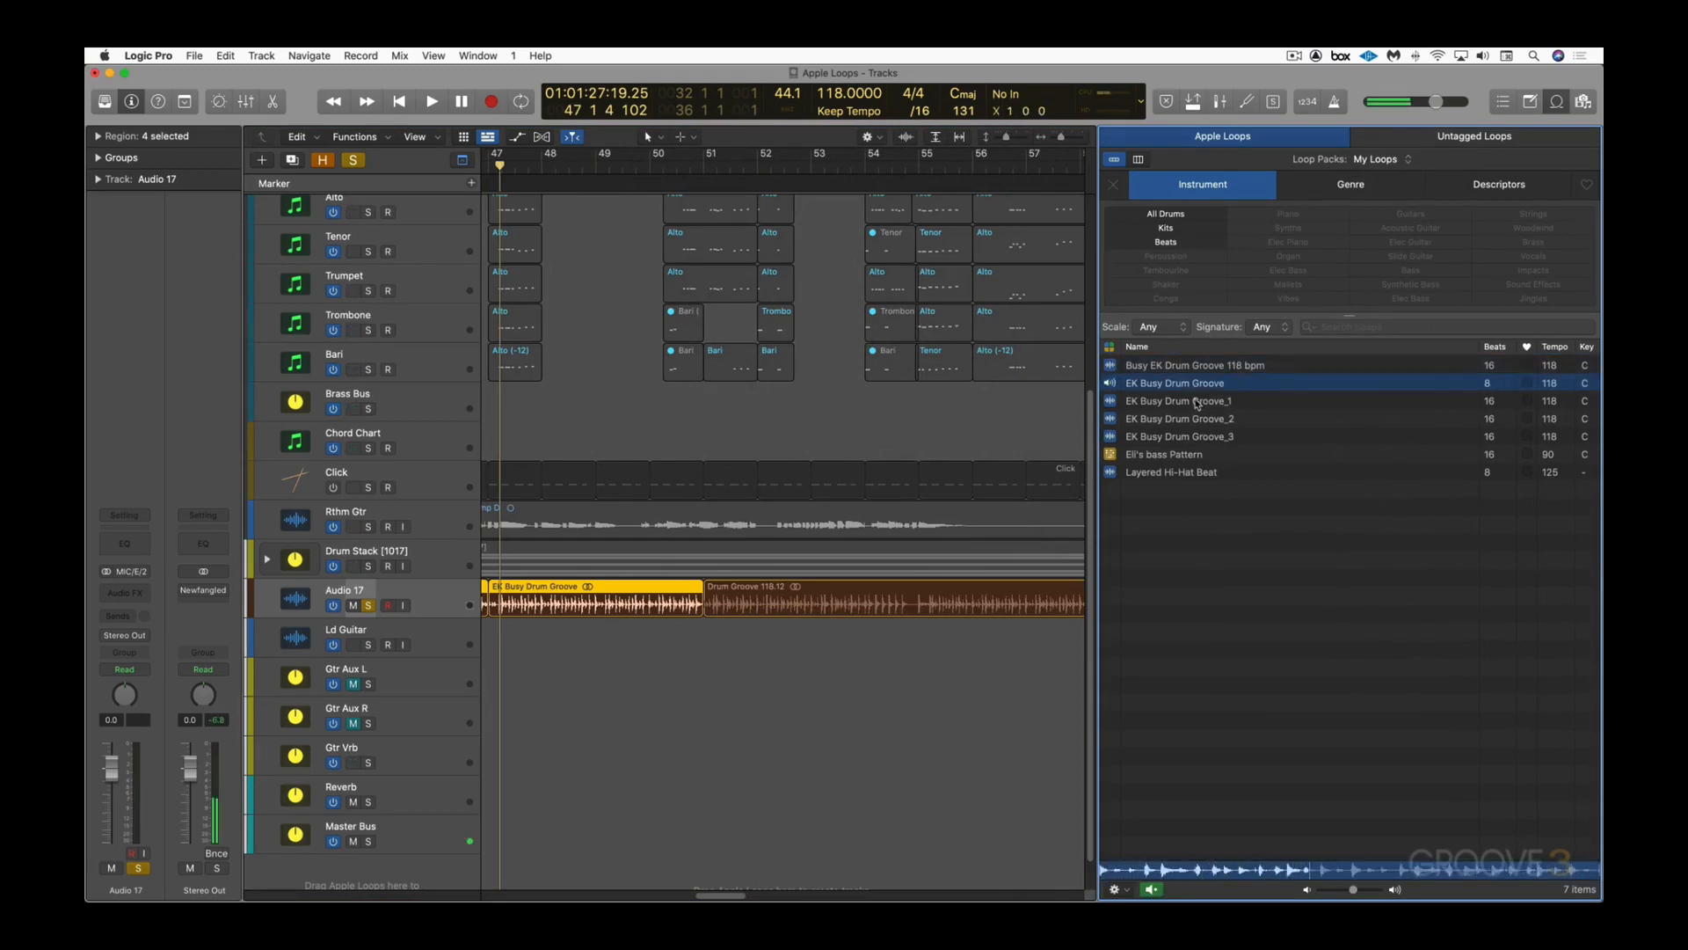
{"action": "left_click", "coordinate": [1203, 402]}
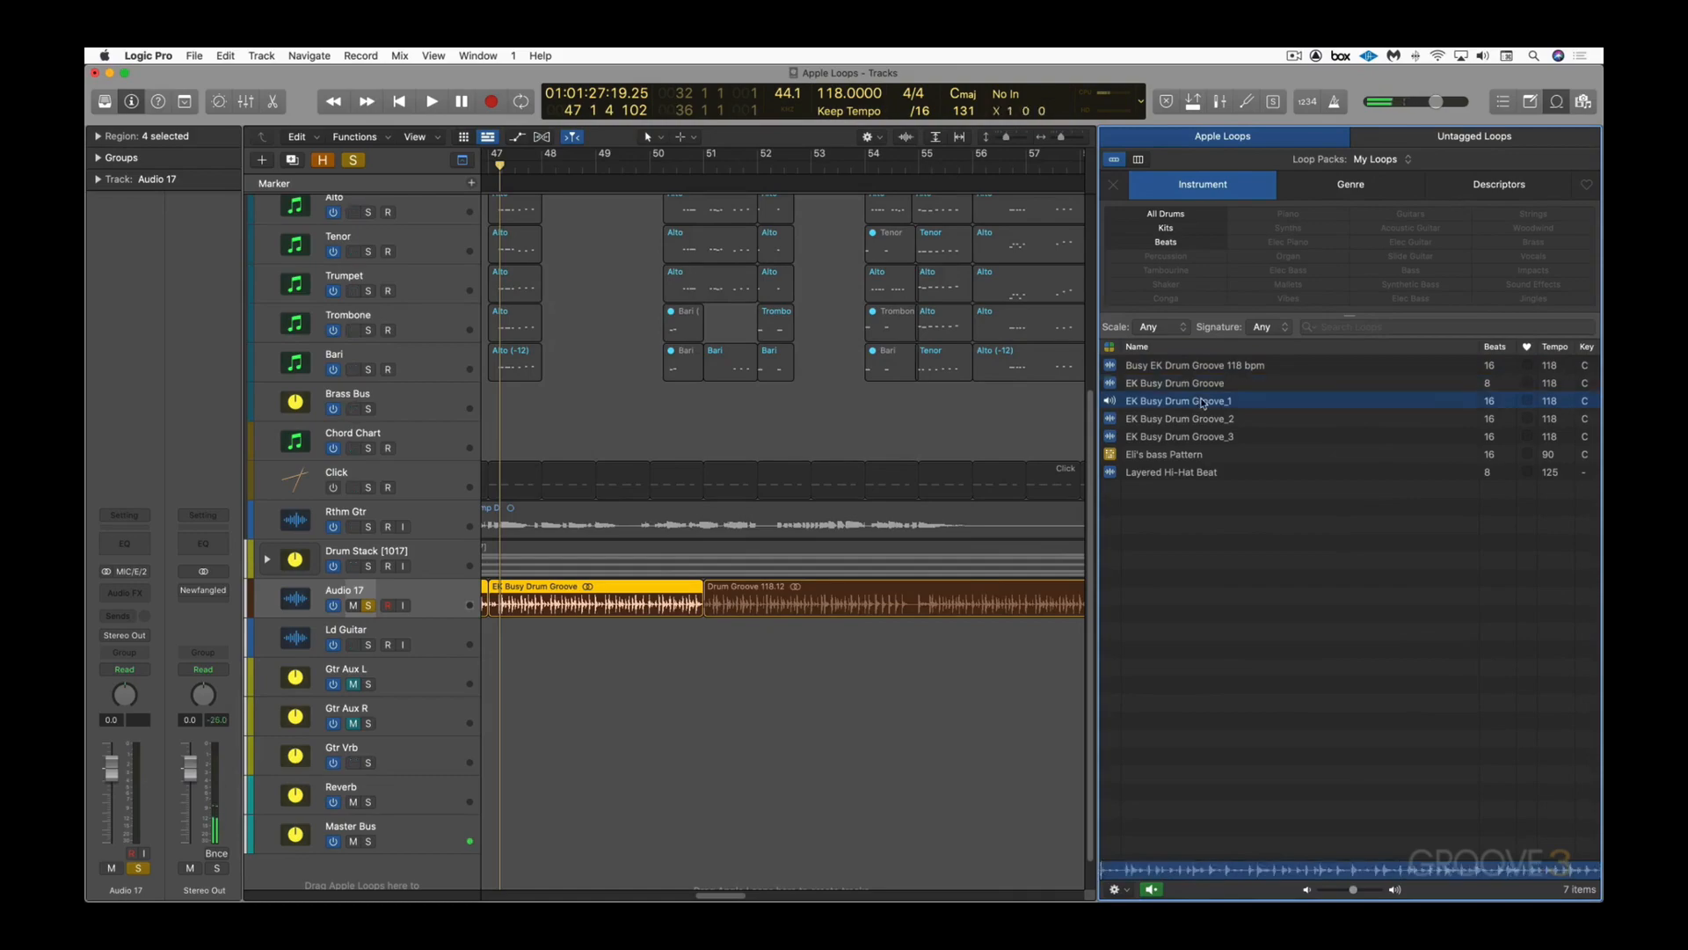
{"action": "left_click", "coordinate": [1147, 405]}
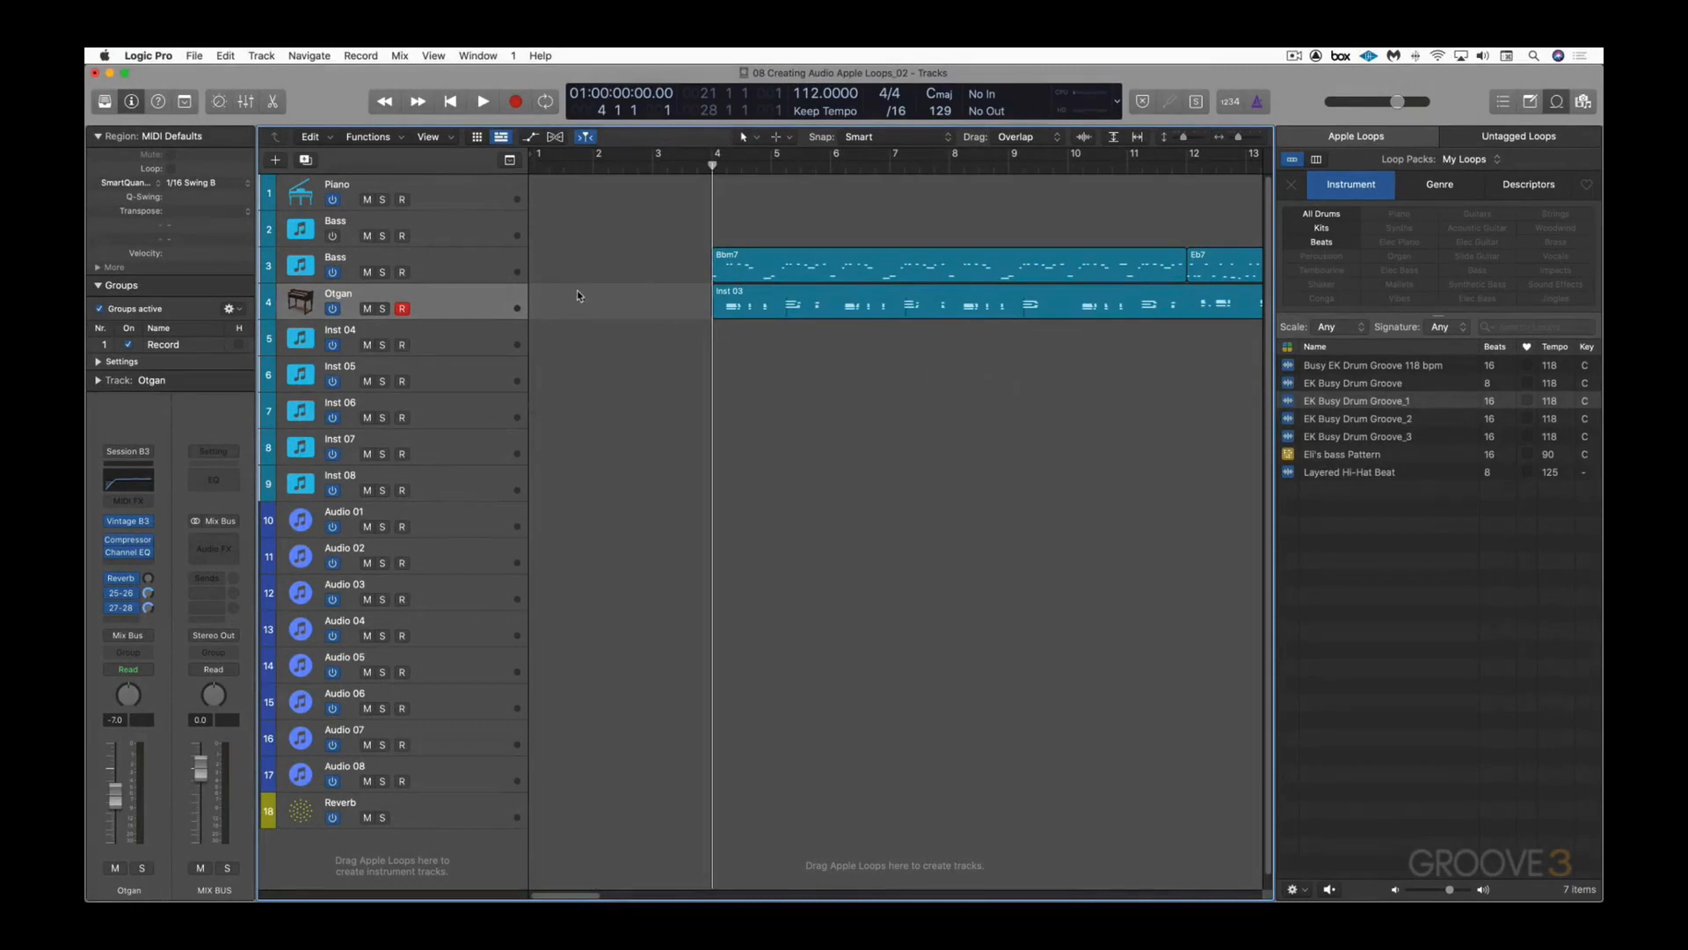
Step: Play the bass and organ parts briefly, and place the EK Busy Drum Groove_1 loop on Audio 01 at bar 4
{"action": "key", "text": "space"}
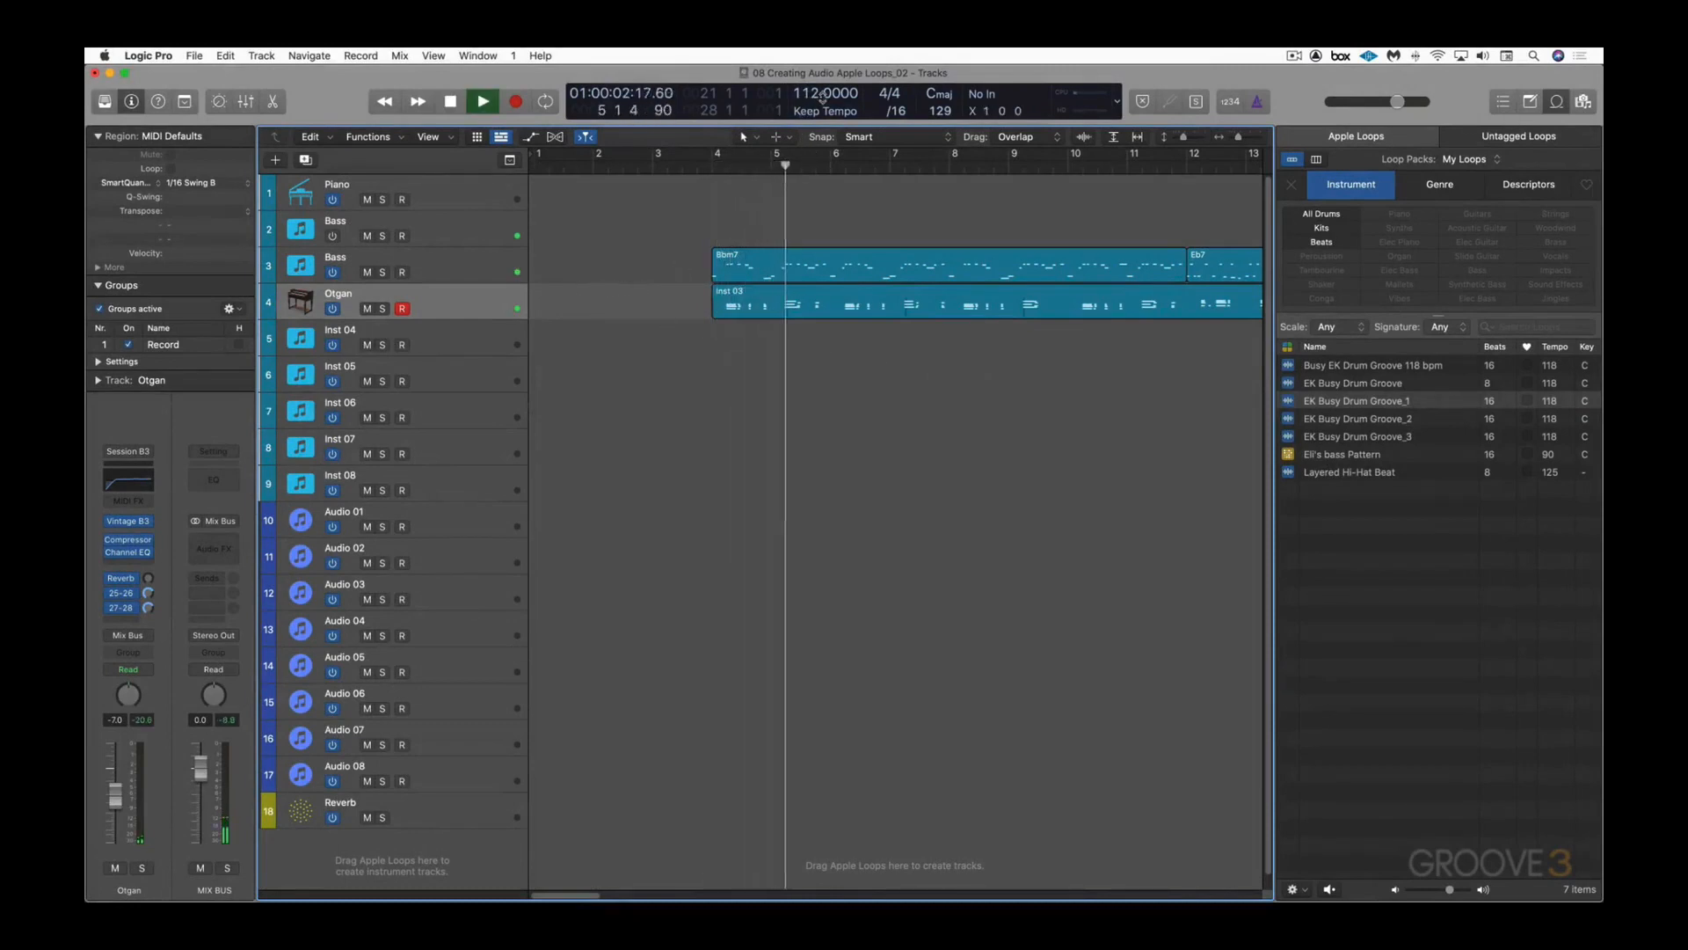
{"action": "key", "text": "space"}
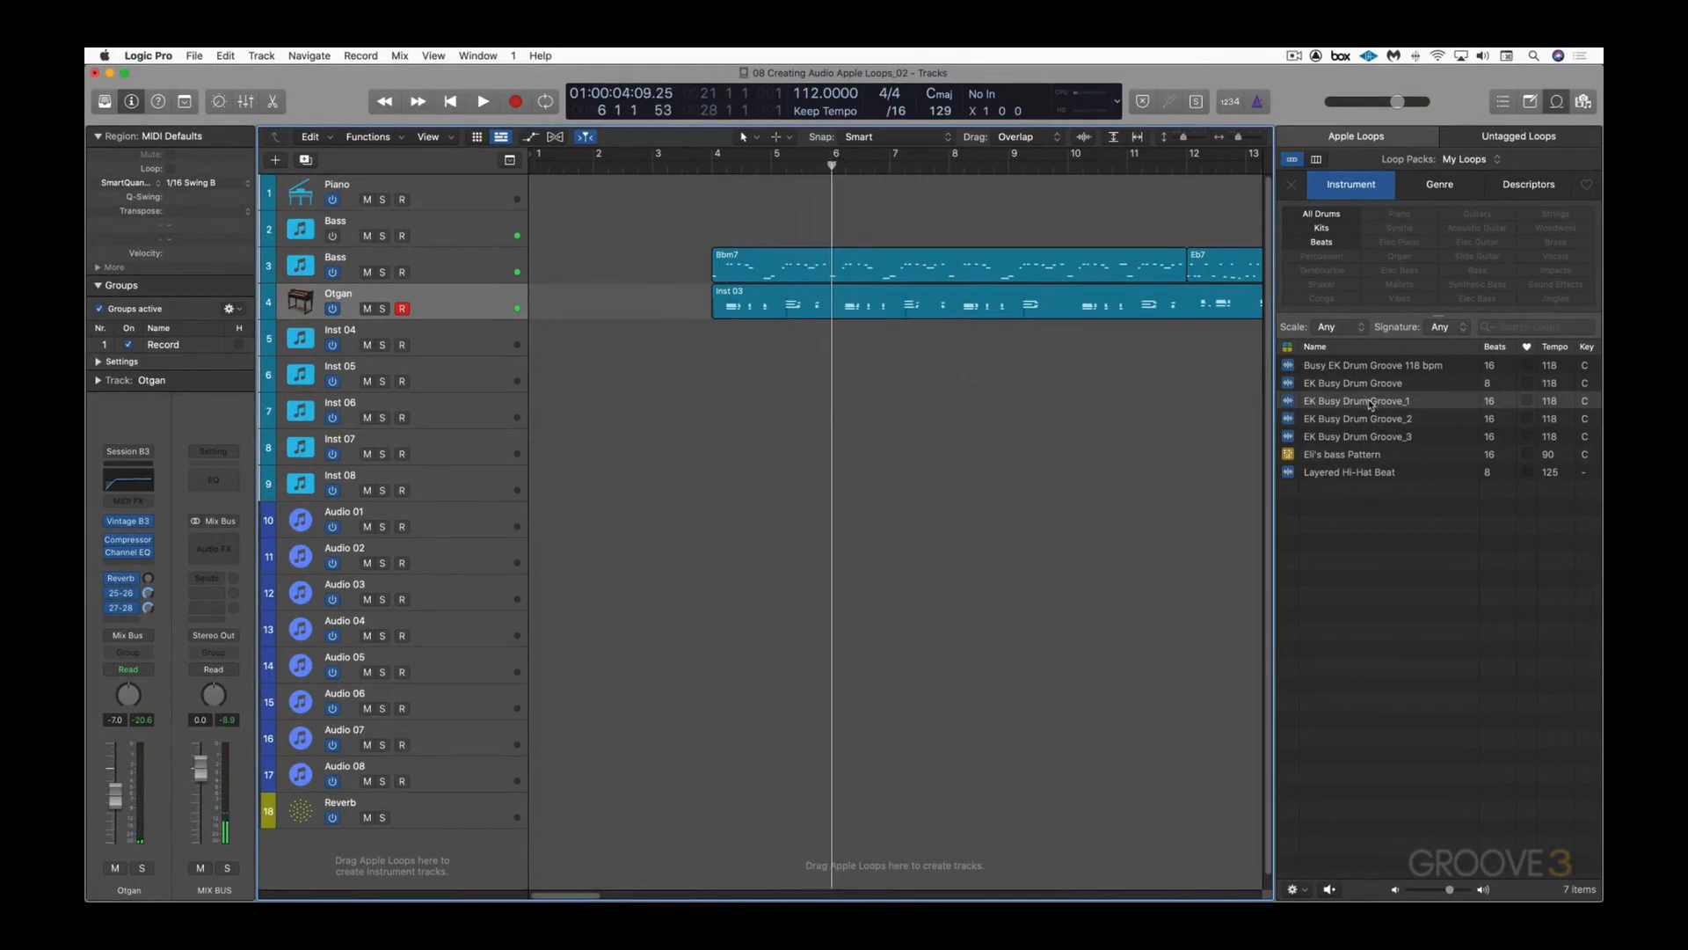
{"action": "left_click_drag", "start_coordinate": [1366, 400], "coordinate": [710, 537]}
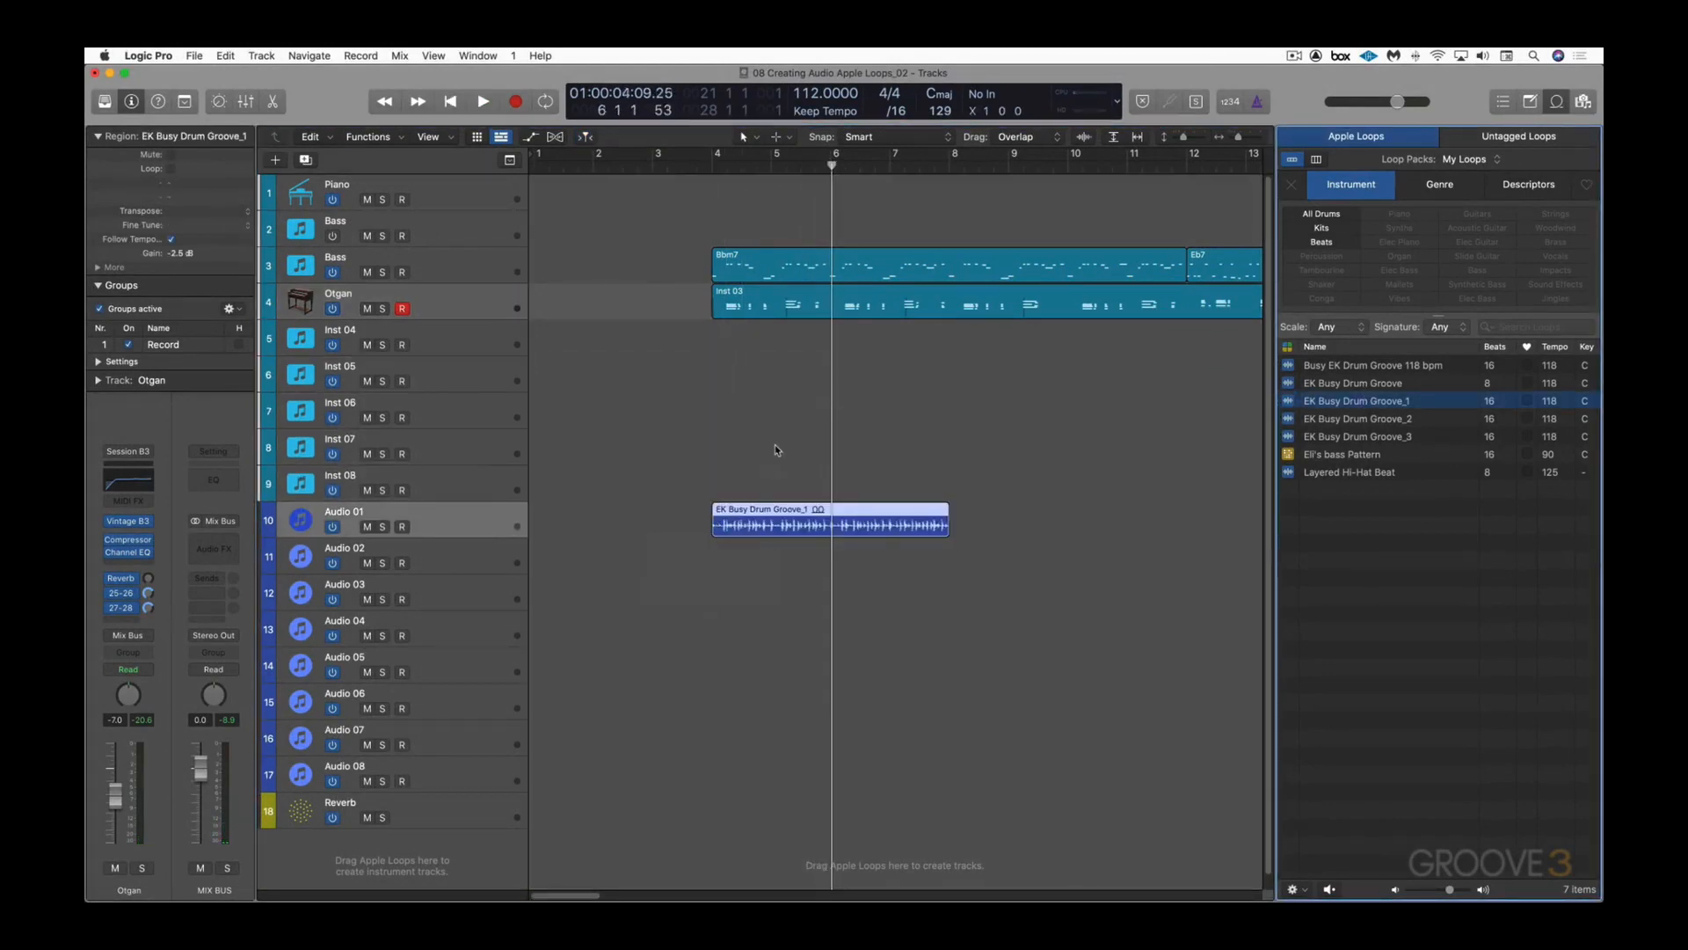
{"action": "left_click", "coordinate": [709, 167]}
{"action": "left_click", "coordinate": [709, 167]}
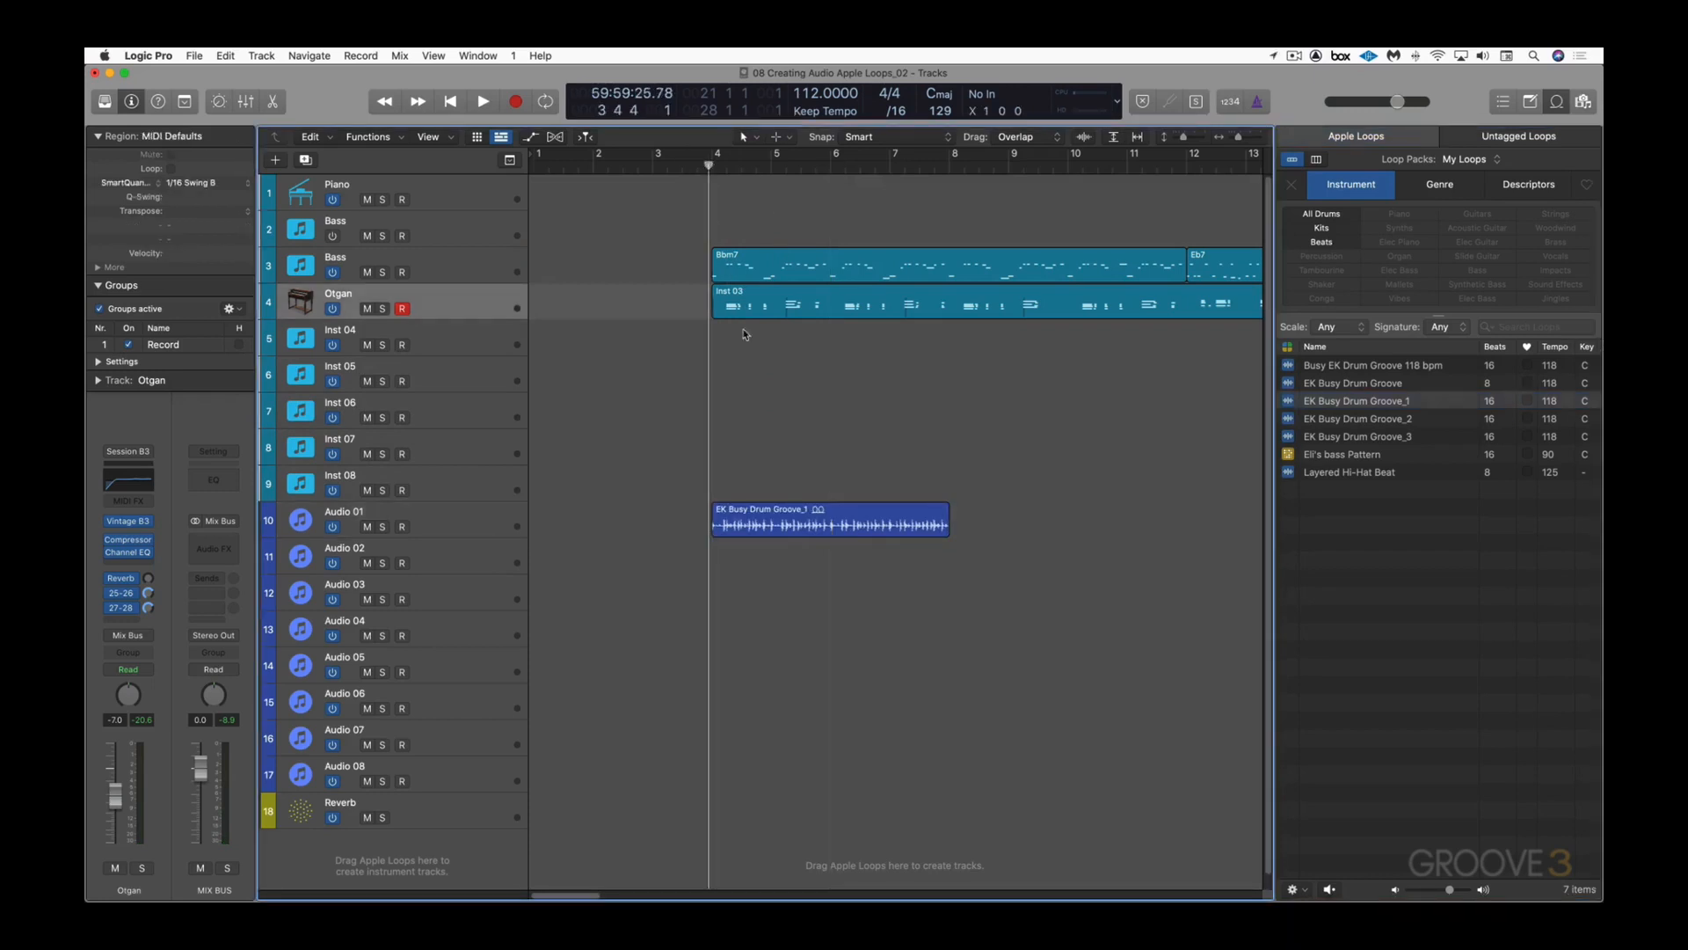
Step: Loop the EK Busy Drum Groove_1 region and play it from bar 4, soloing and unsoloing Audio 01
{"action": "left_click", "coordinate": [804, 525]}
{"action": "key", "text": "l"}
{"action": "key", "text": "space"}
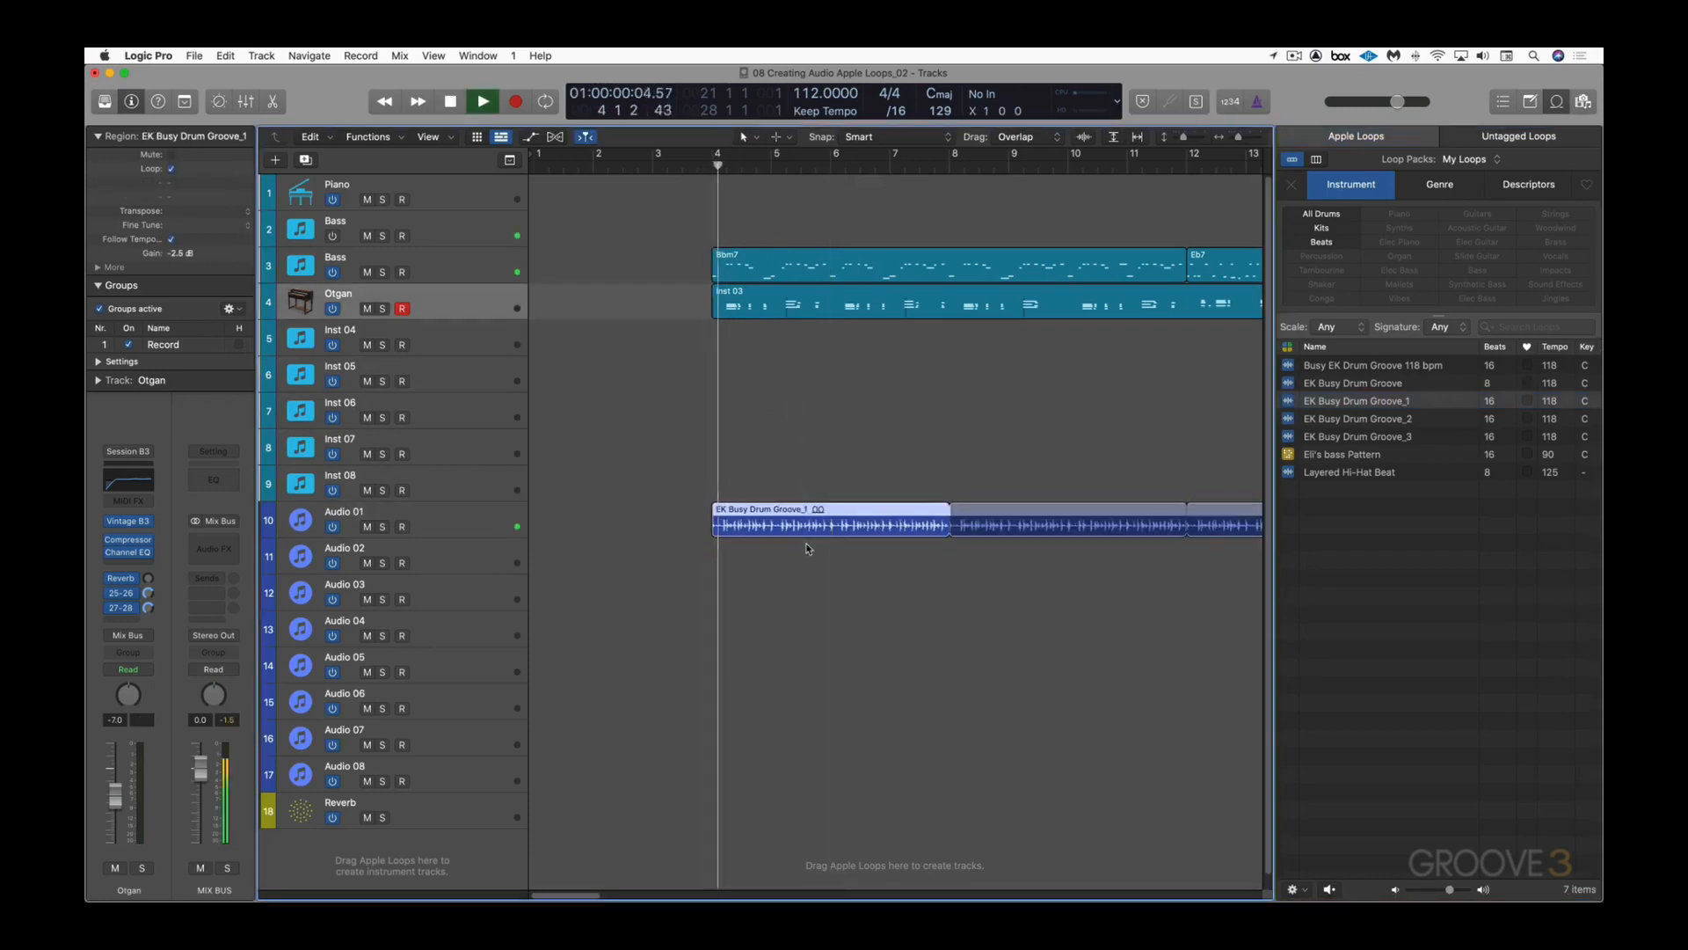
{"action": "left_click", "coordinate": [383, 526]}
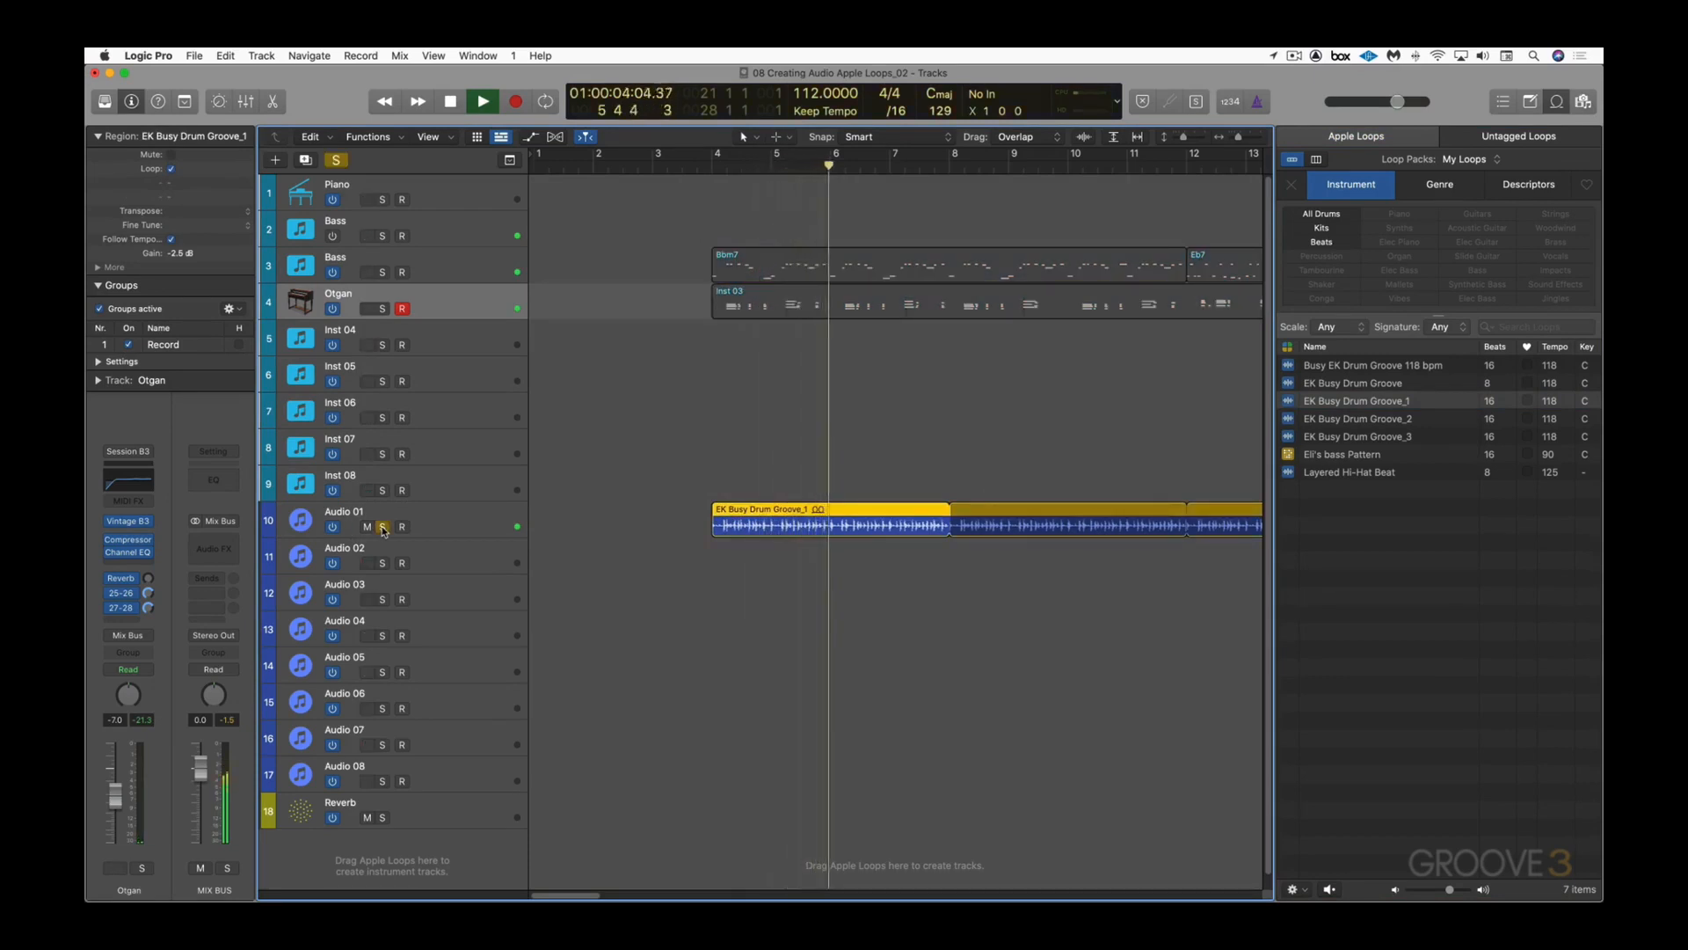
{"action": "left_click", "coordinate": [383, 527]}
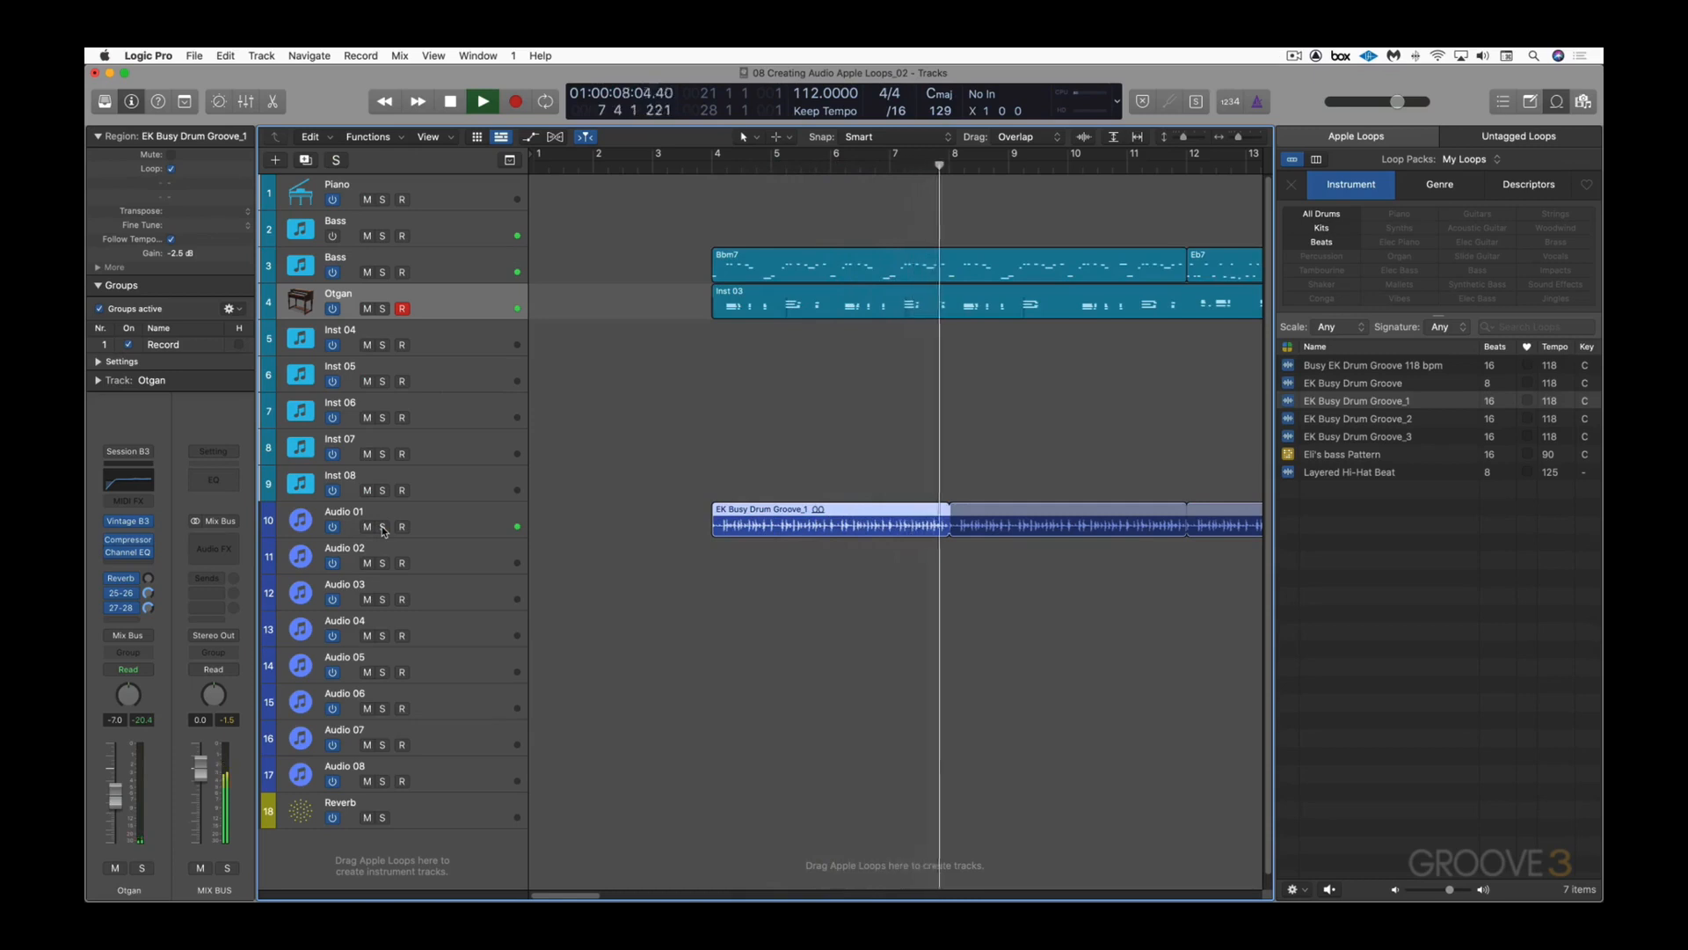
{"action": "key", "text": "space"}
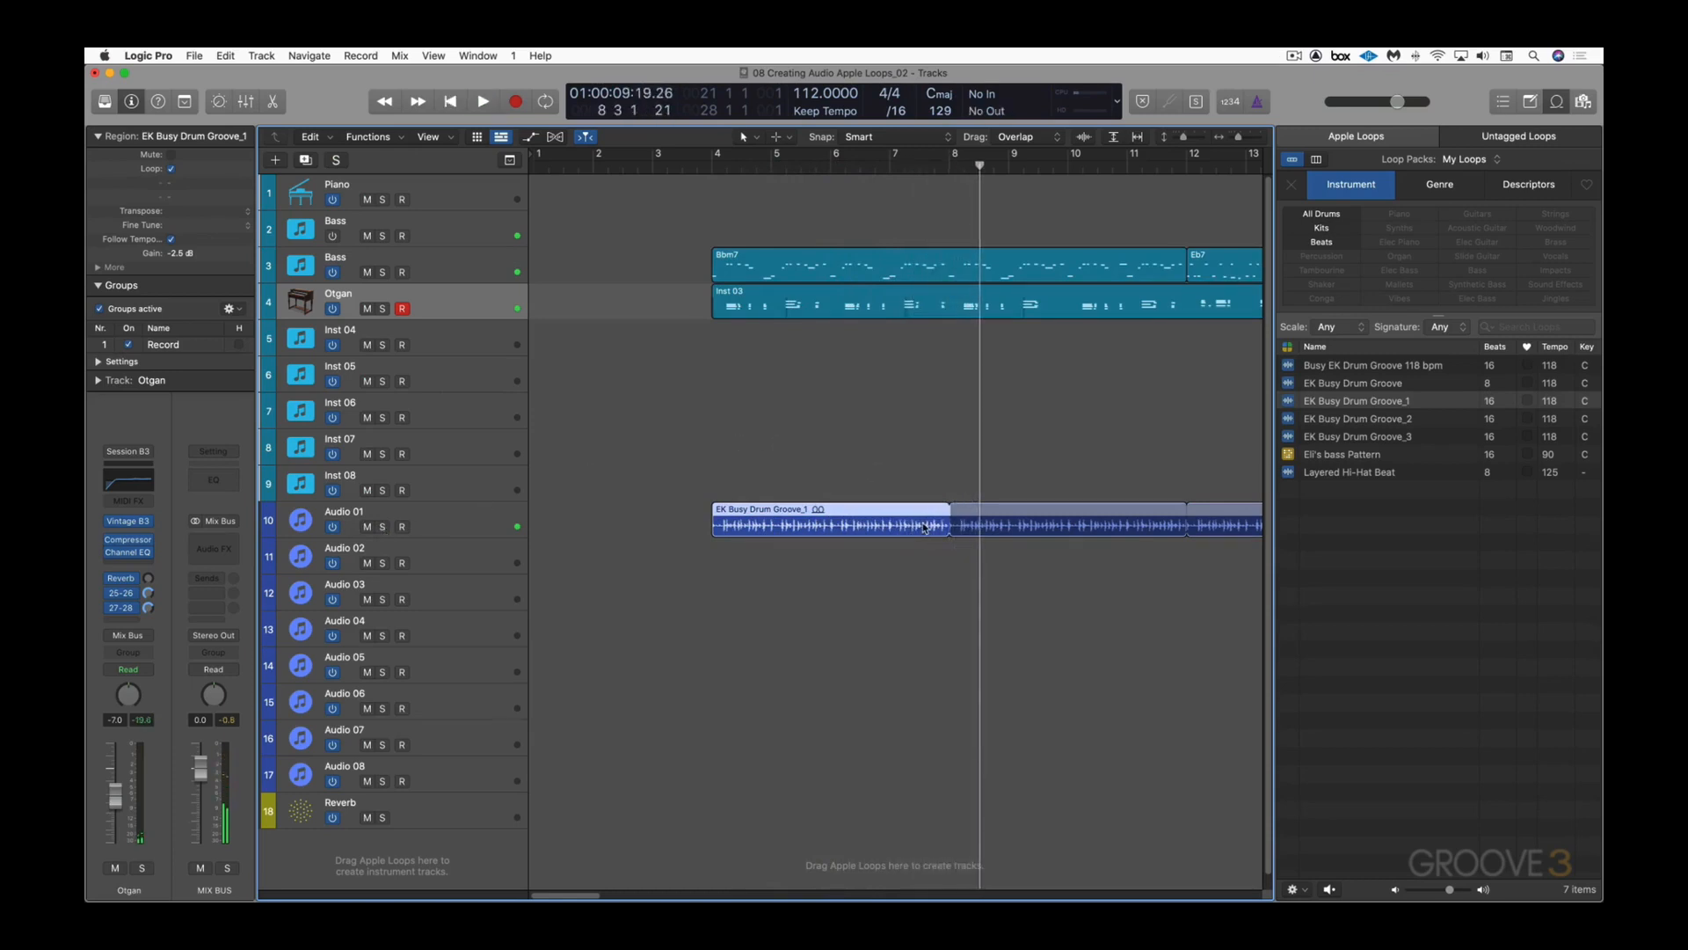
Step: Turn off looping for the first groove, place EK Busy Drum Groove_3 at bar 8 on Audio 01, and play the transition
{"action": "key", "text": "l"}
{"action": "left_click_drag", "start_coordinate": [1355, 420], "coordinate": [1017, 520]}
{"action": "left_click", "coordinate": [880, 167]}
{"action": "key", "text": "space"}
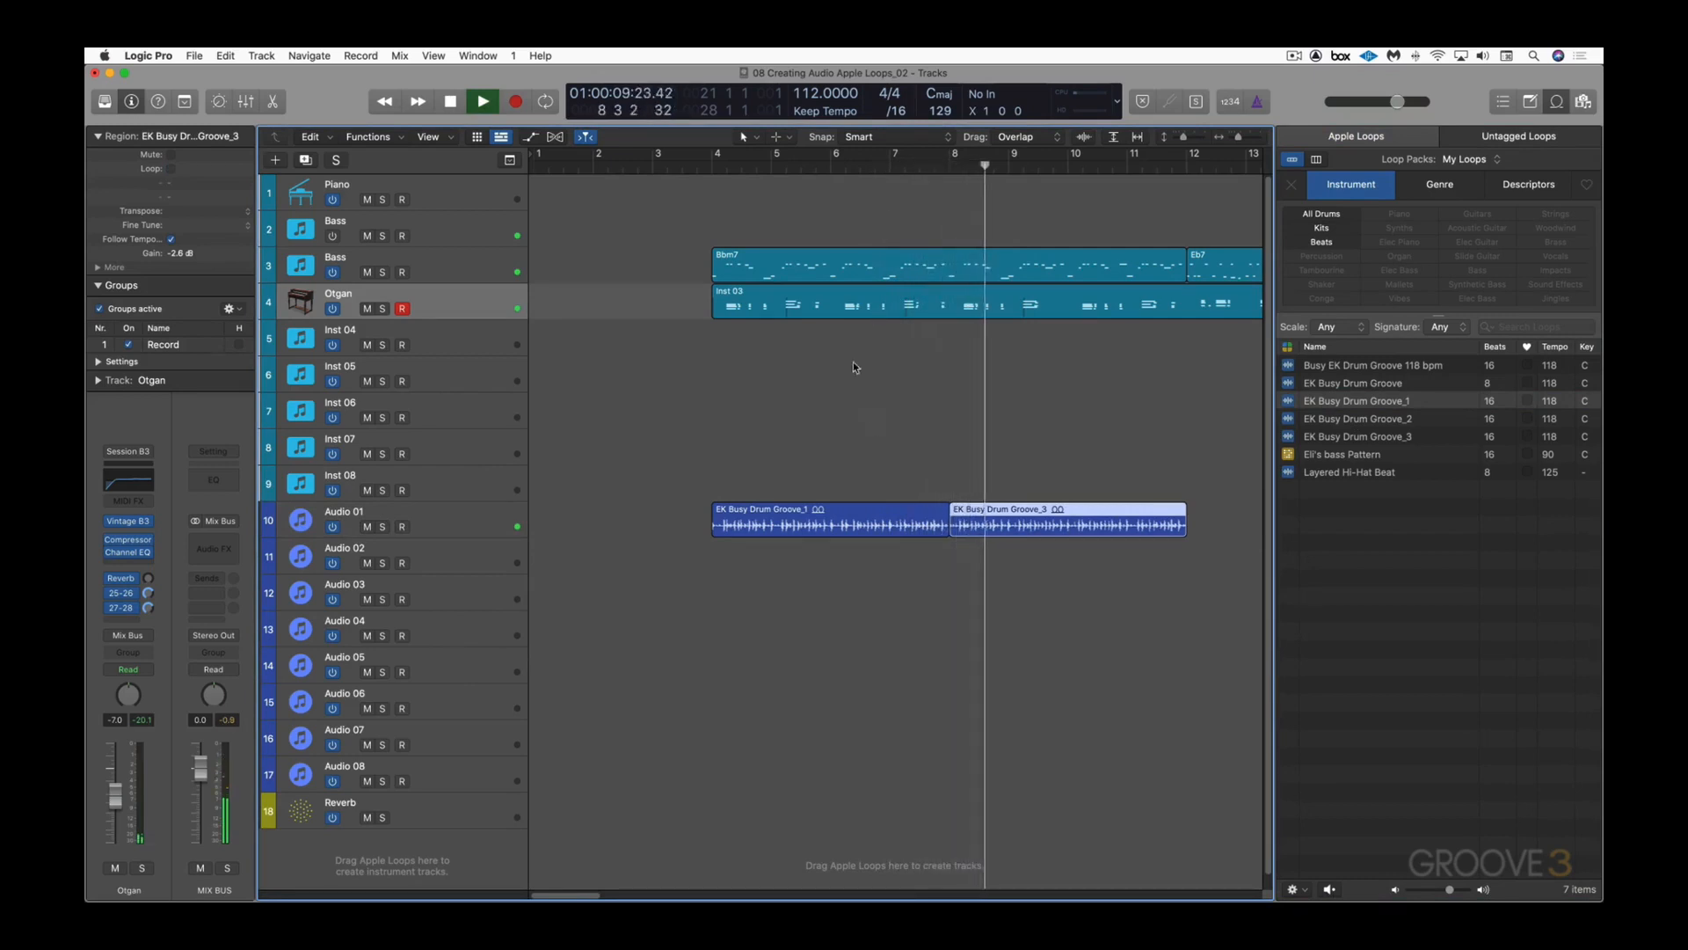
{"action": "key", "text": "space"}
Step: Set the project tempo to 107 and play from bar 4, soloing and unsoloing Audio 01
{"action": "left_click", "coordinate": [711, 168]}
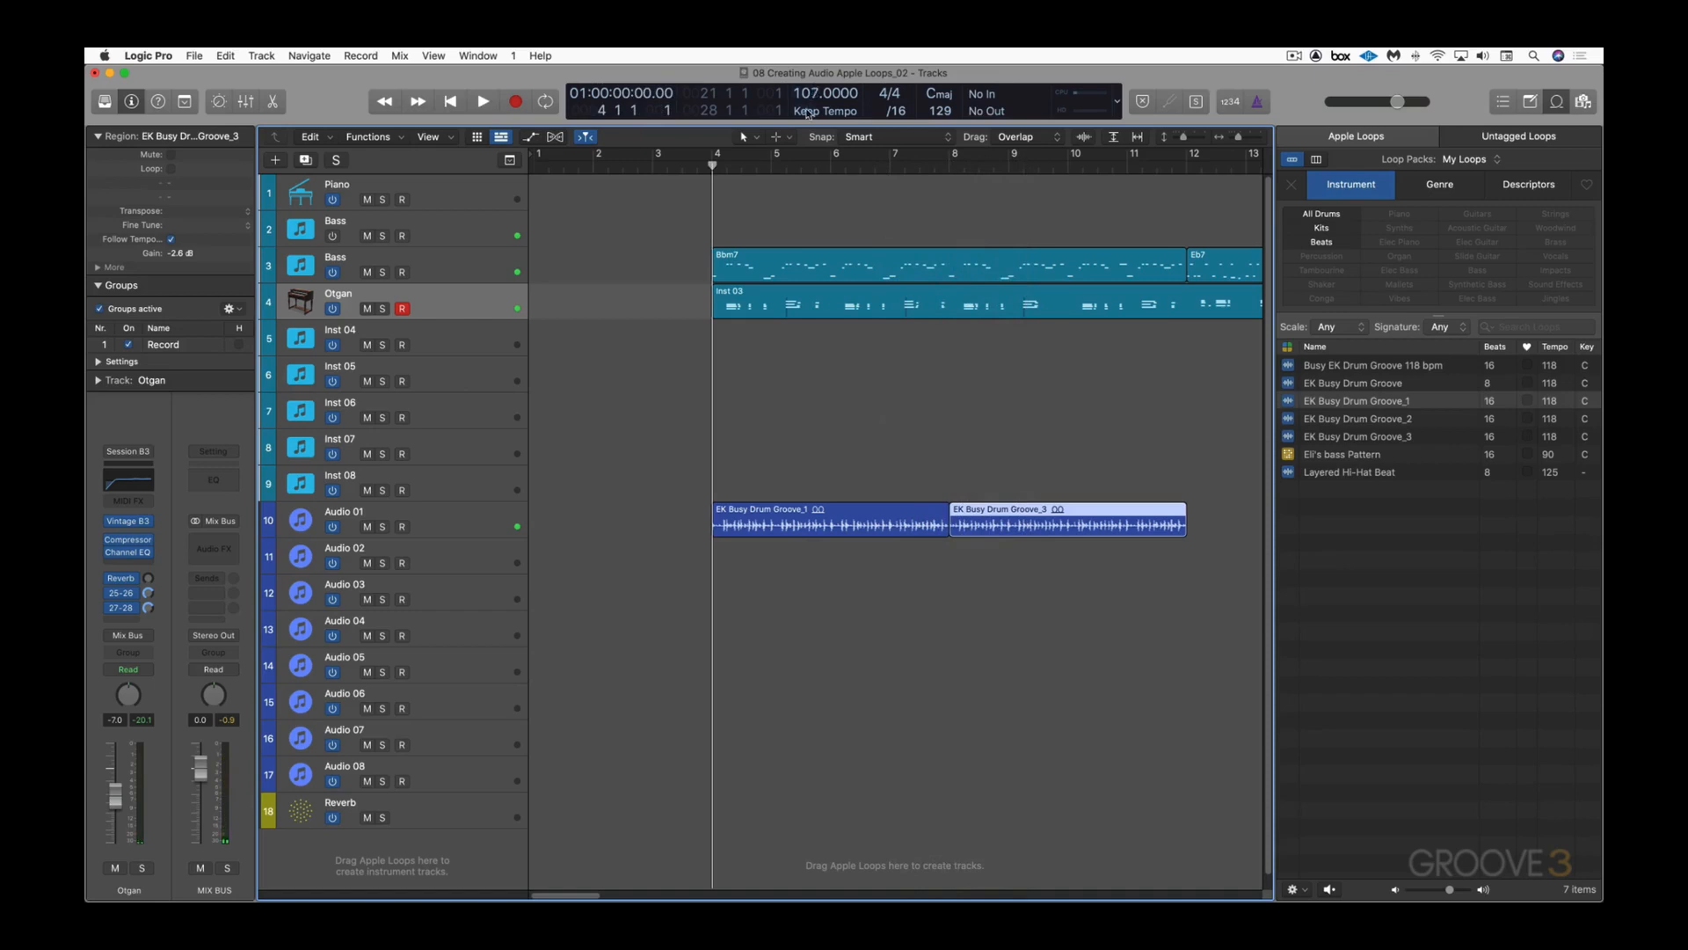
{"action": "key", "text": "space"}
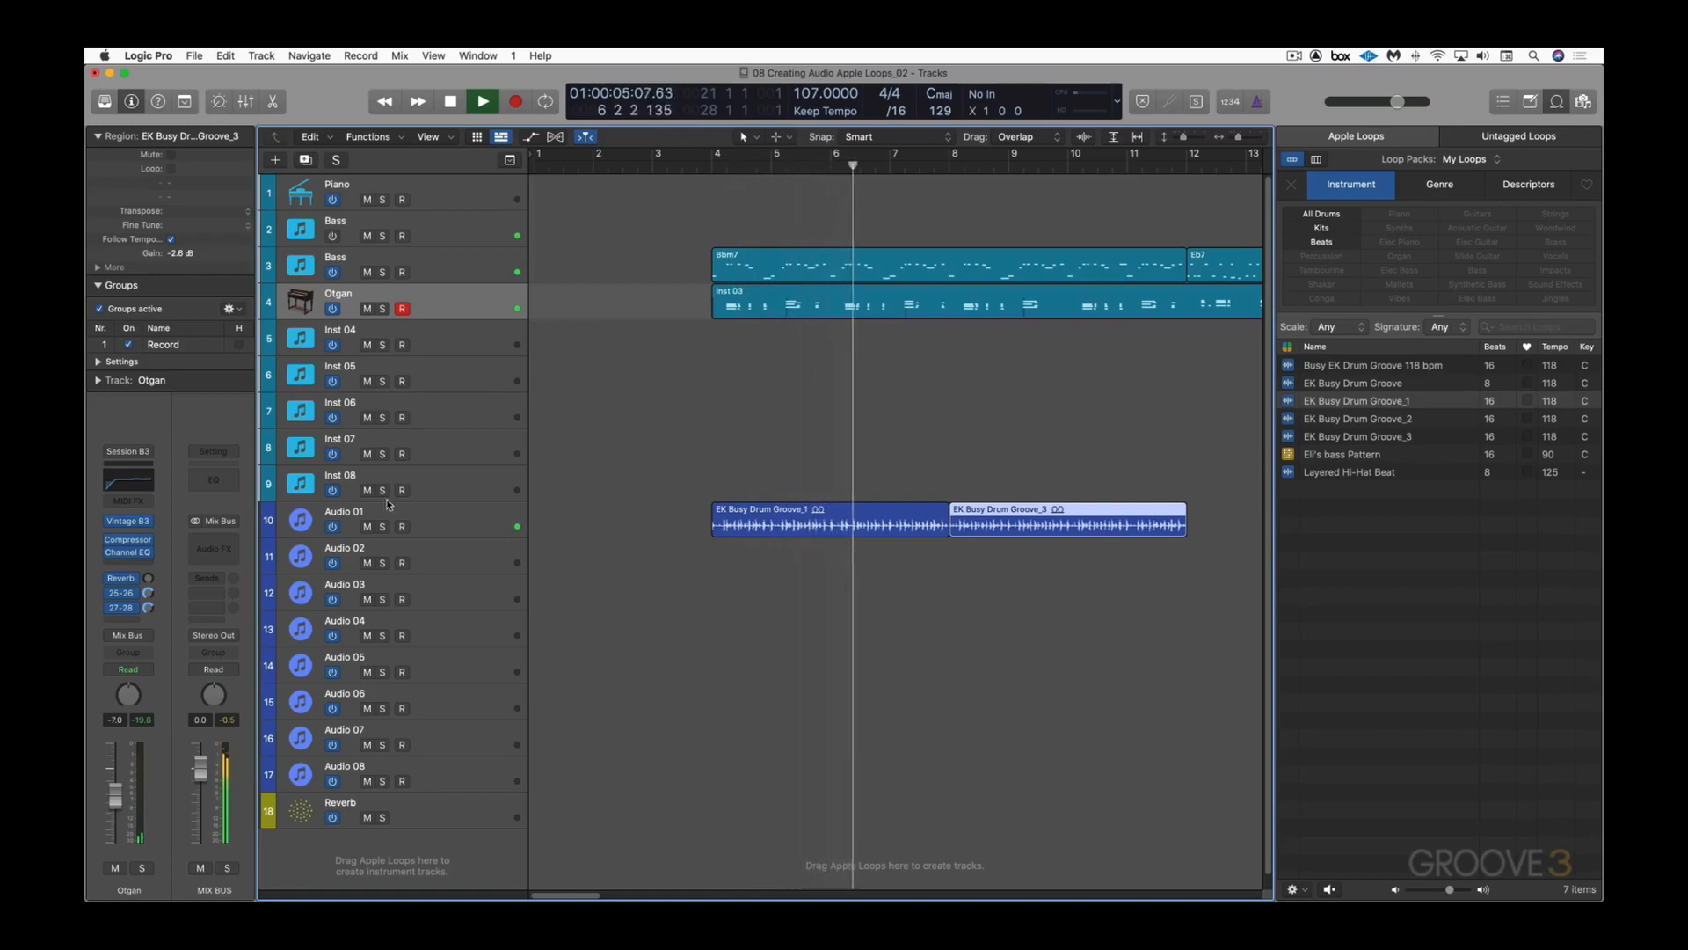
{"action": "left_click", "coordinate": [384, 527]}
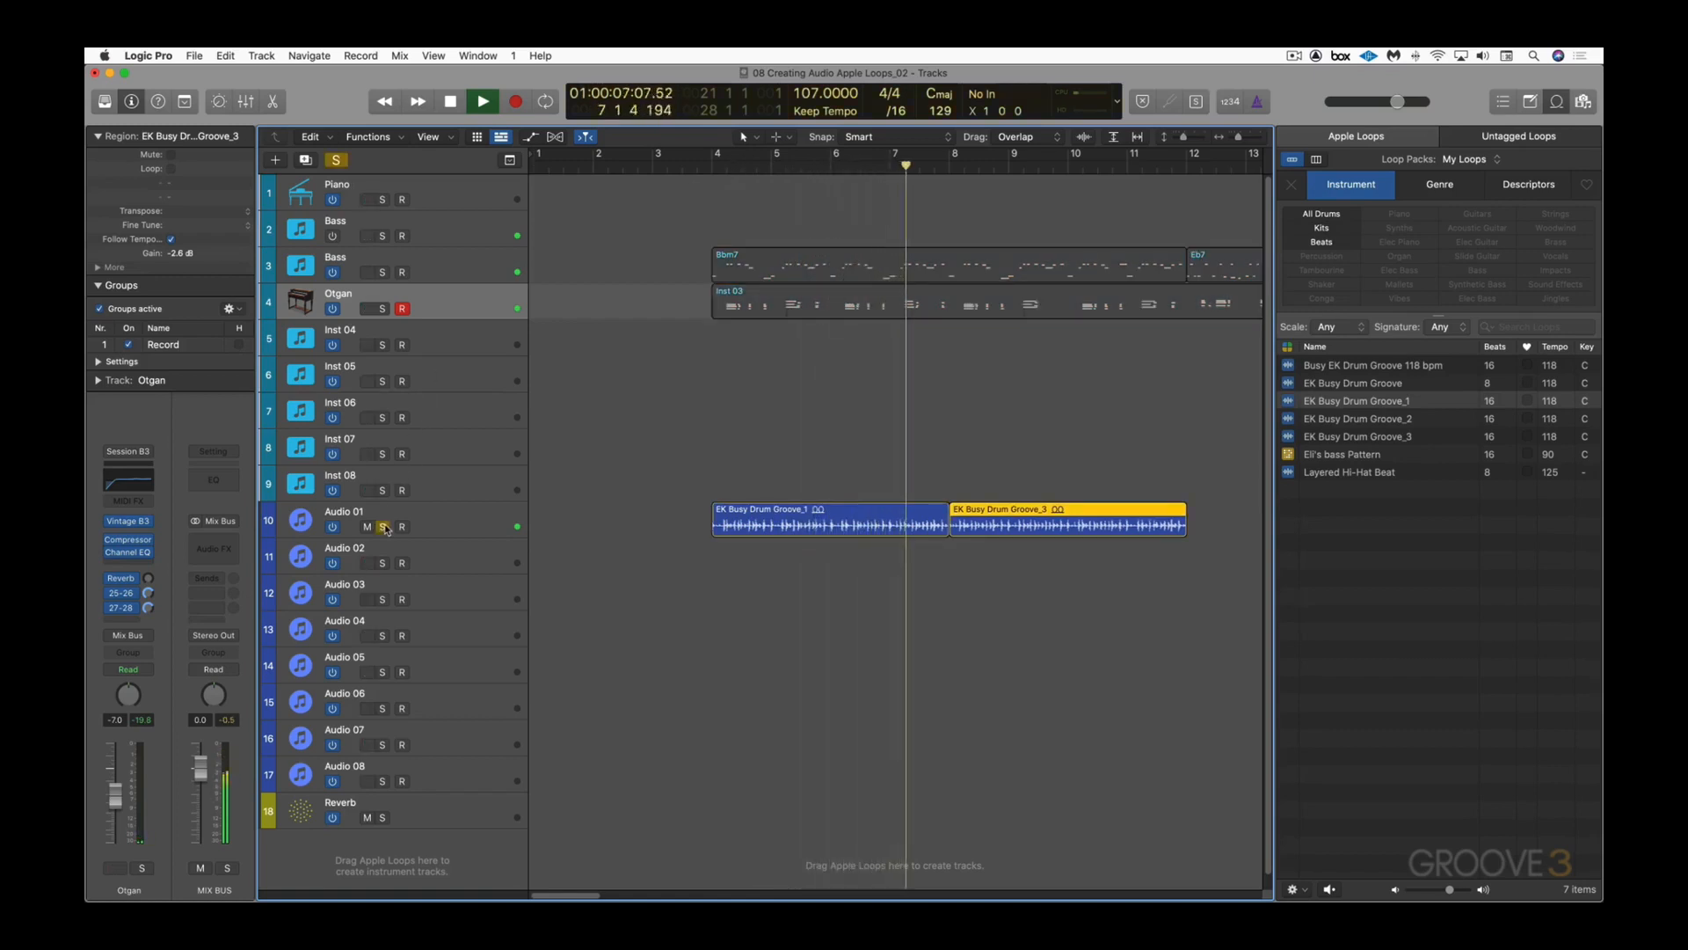
{"action": "left_click", "coordinate": [384, 527]}
{"action": "key", "text": "space"}
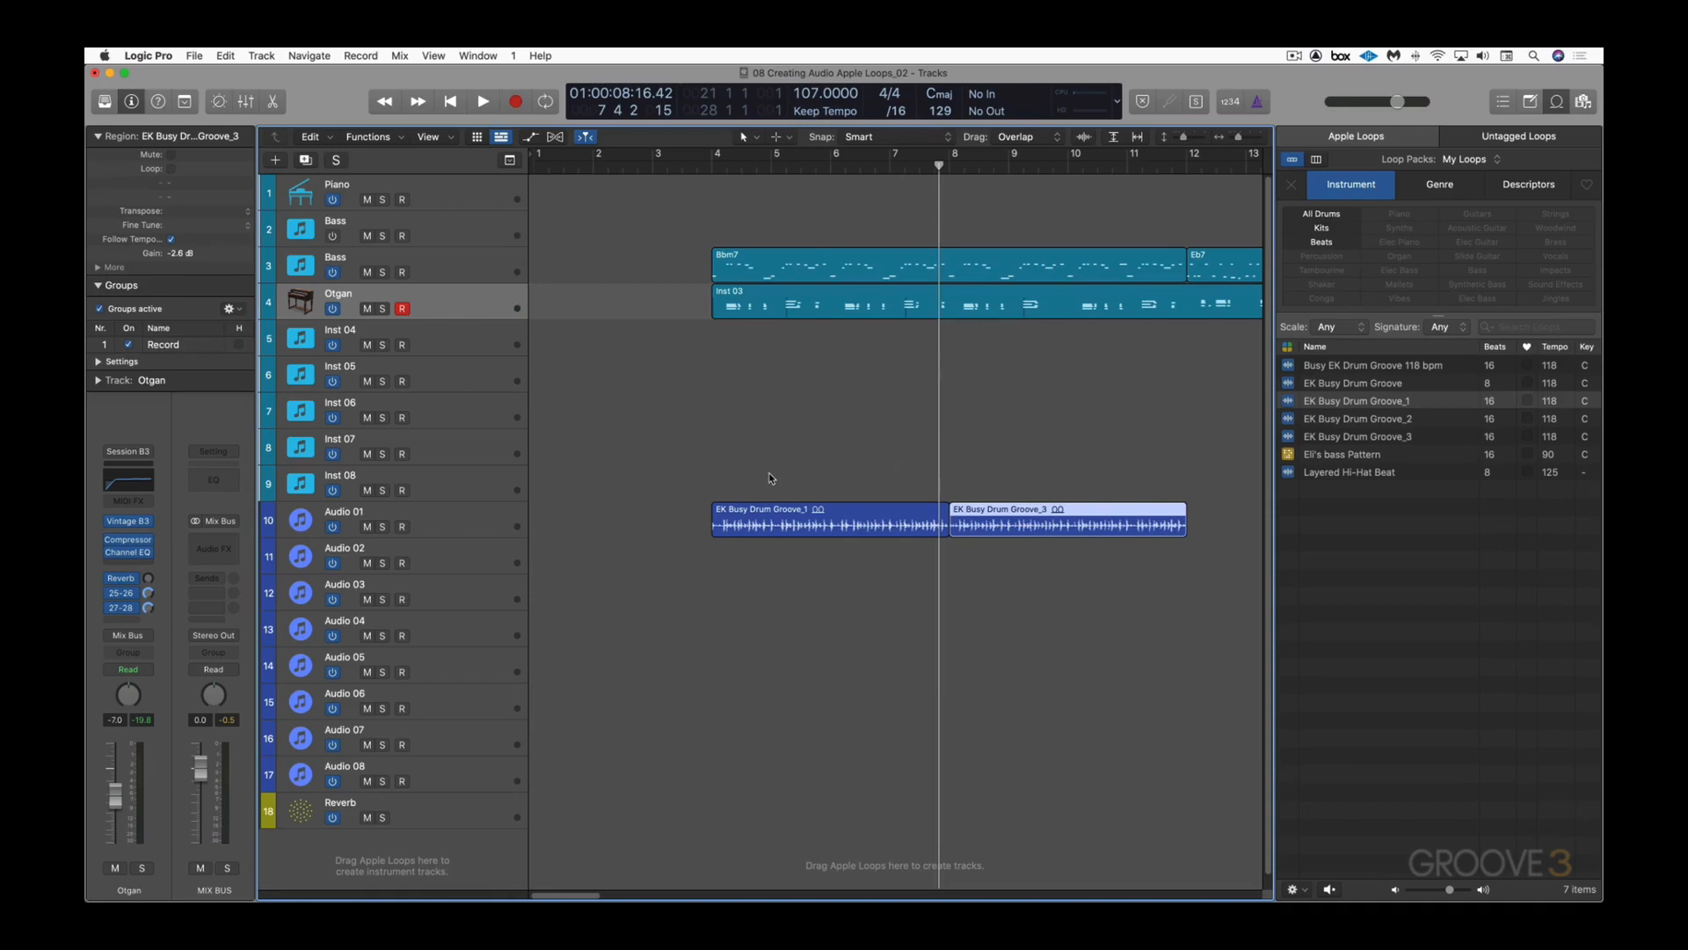
Step: Switch to Finder and examine the audio files inside the AAM_Ask Green Riser Loop Pack folder
{"action": "key", "text": "super+Tab"}
{"action": "key", "text": "super+Tab"}
{"action": "key", "text": "super+Tab"}
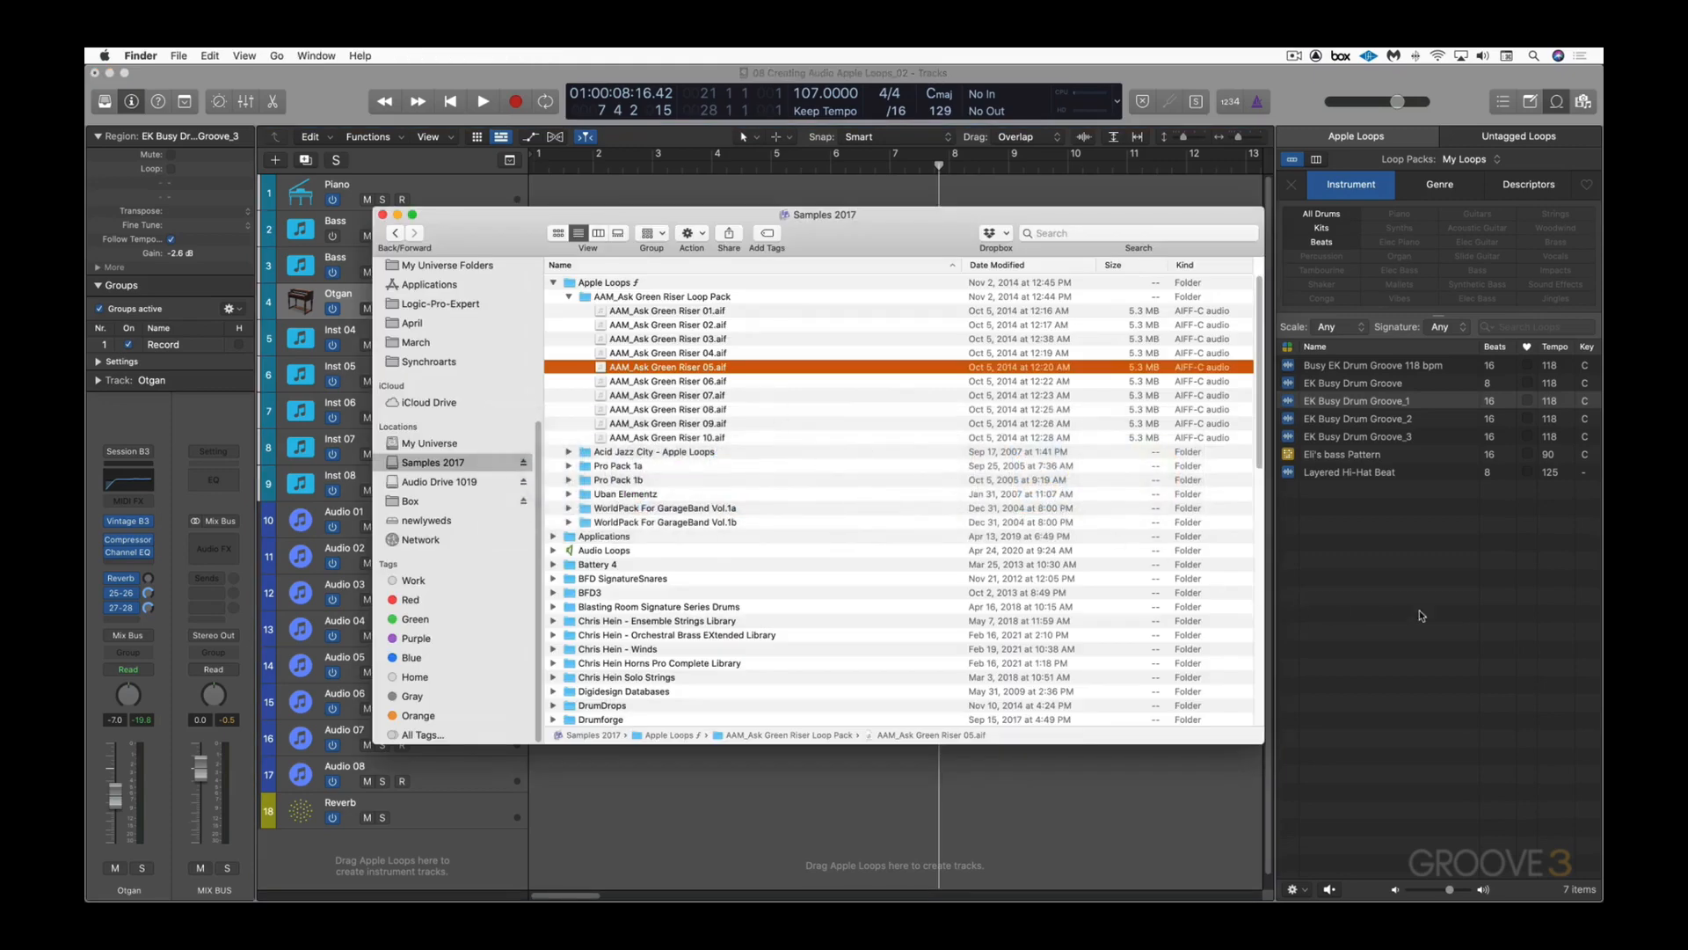
{"action": "left_click", "coordinate": [568, 297]}
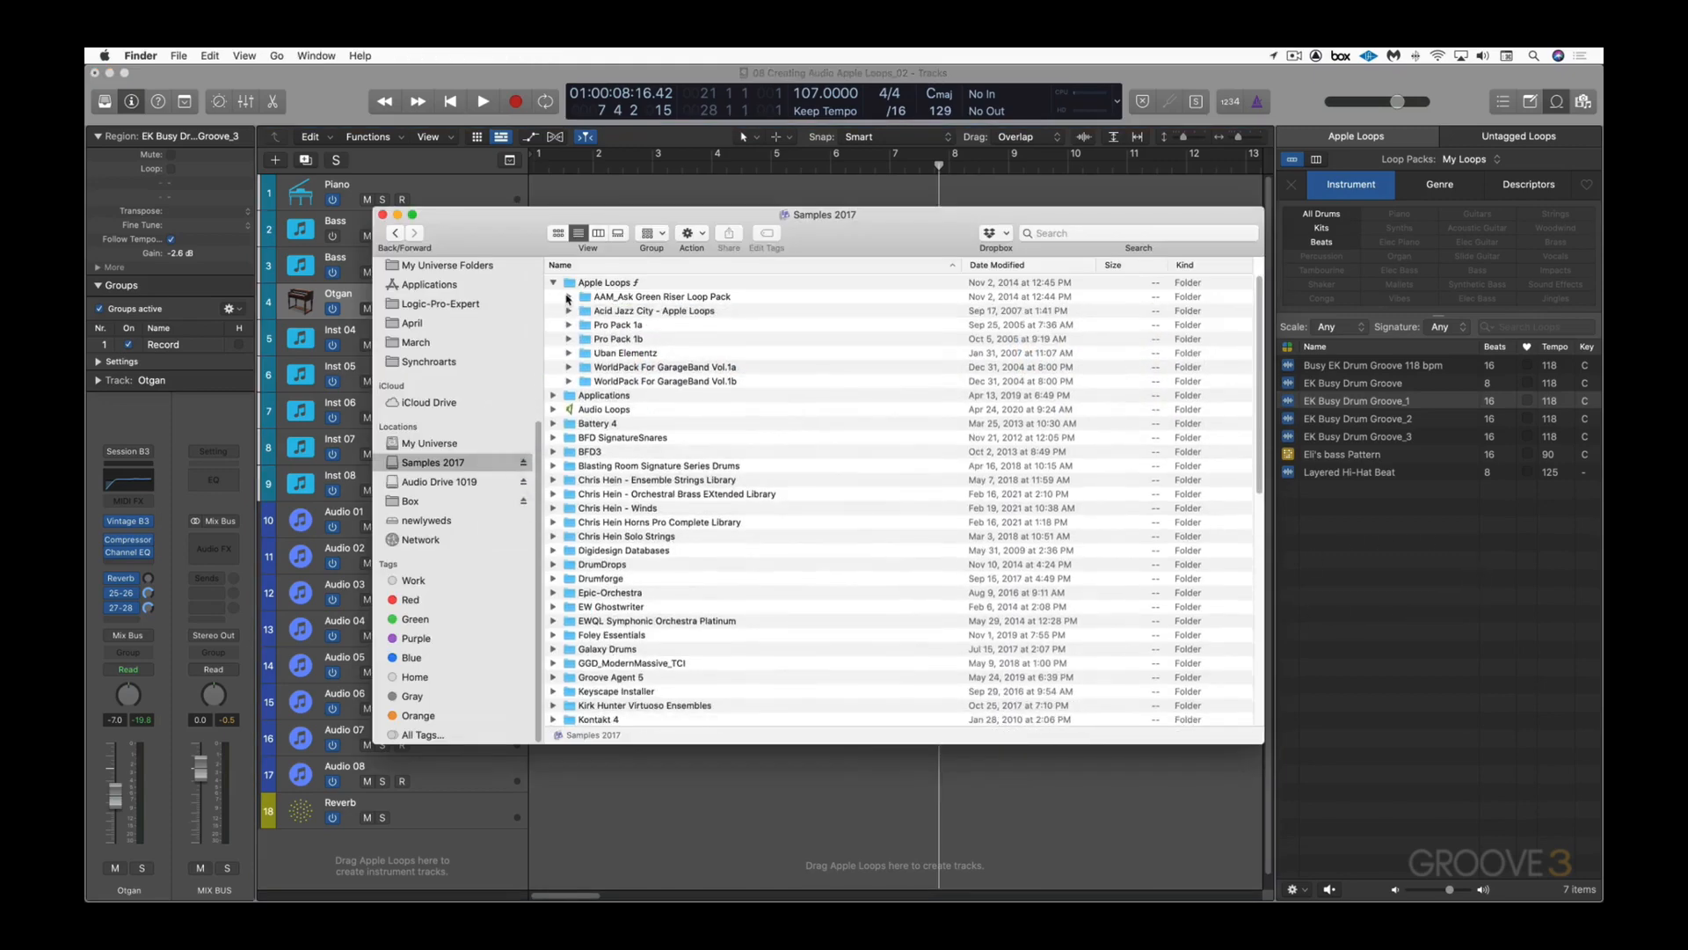
{"action": "left_click", "coordinate": [568, 297]}
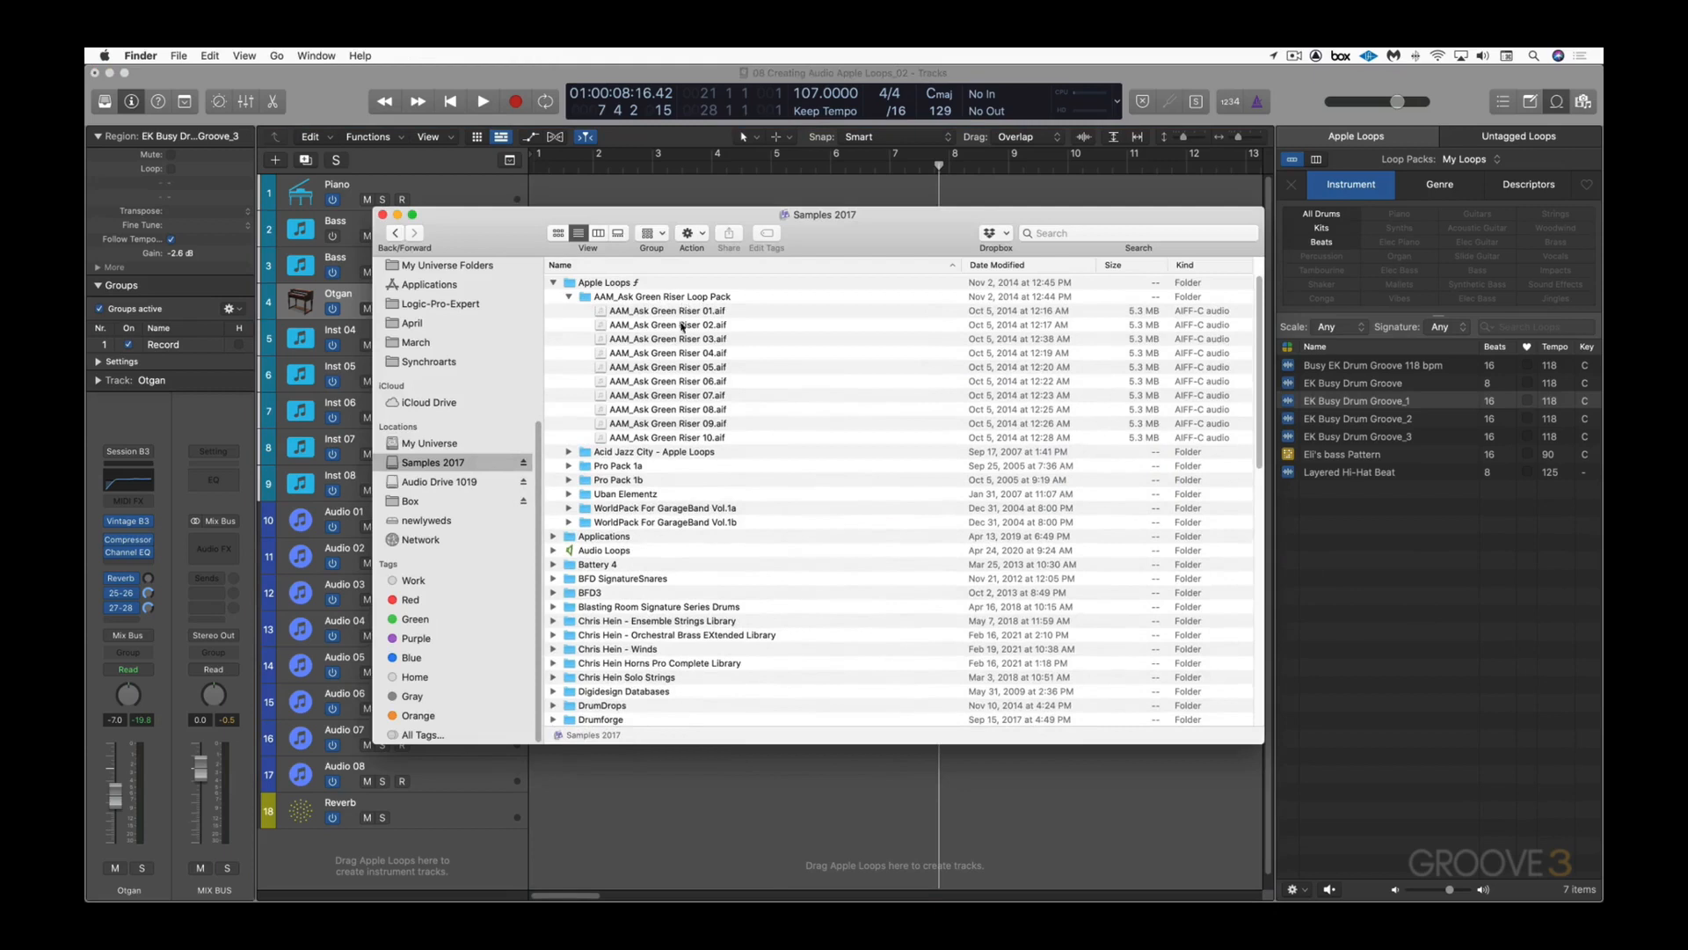
{"action": "left_click", "coordinate": [670, 398]}
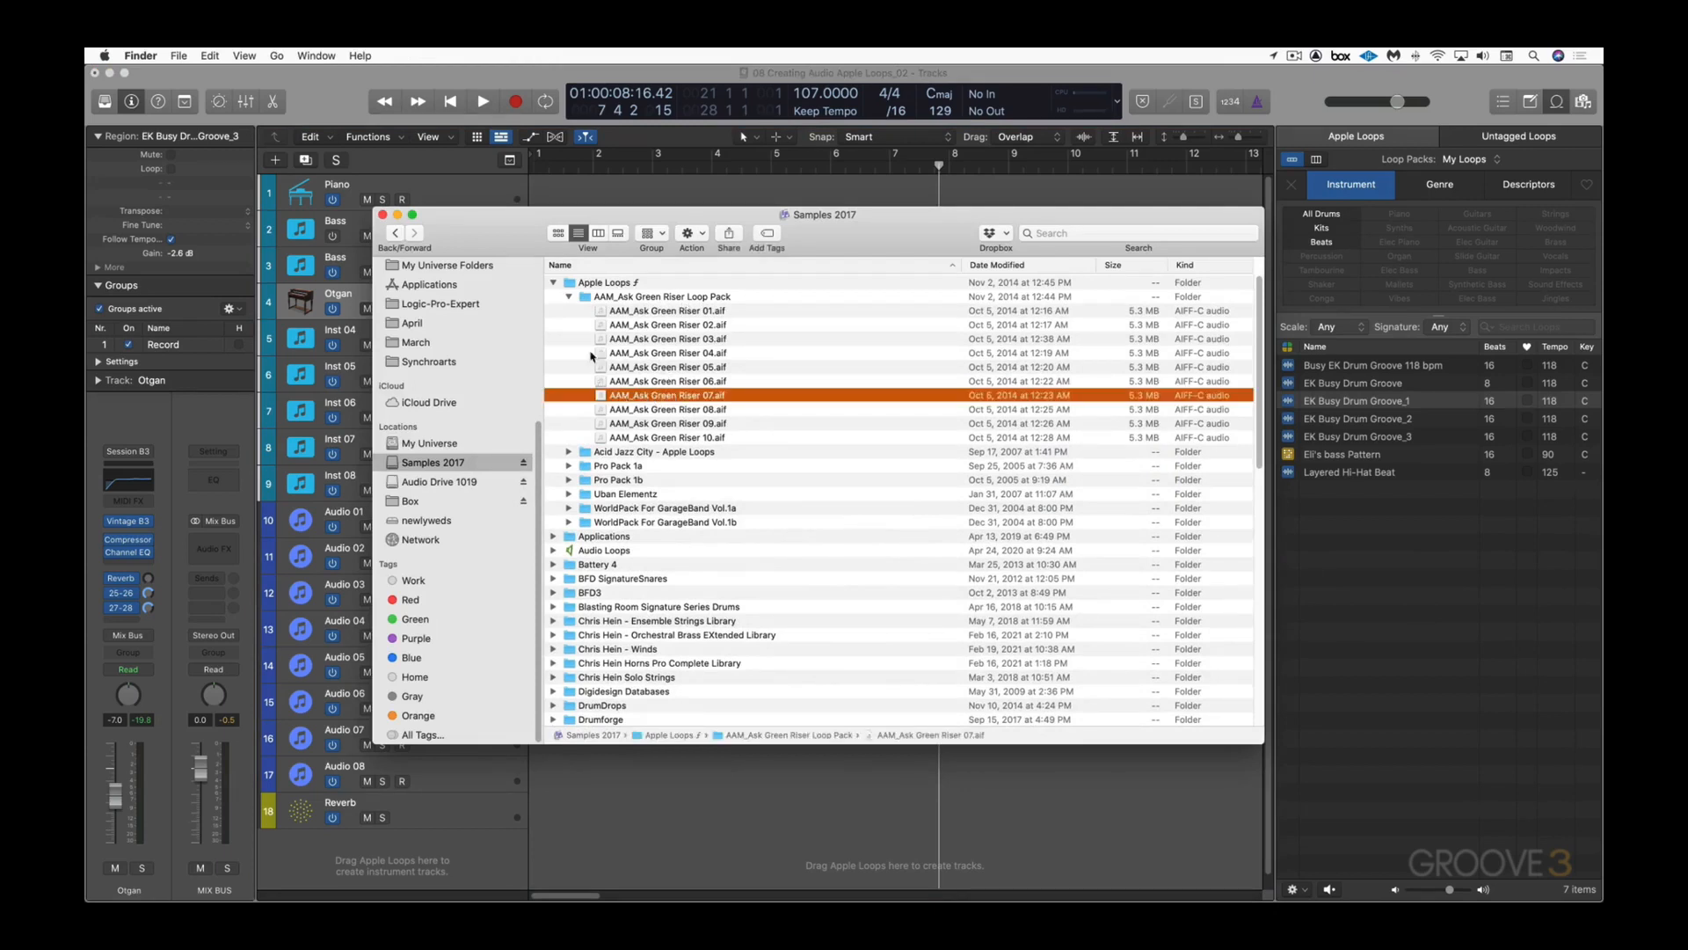
Step: Add the AAM_Ask Green Riser Loop Pack folder to Logic Pro's Loop Browser, copying it to the loops folder, and show that pack
{"action": "left_click", "coordinate": [584, 297]}
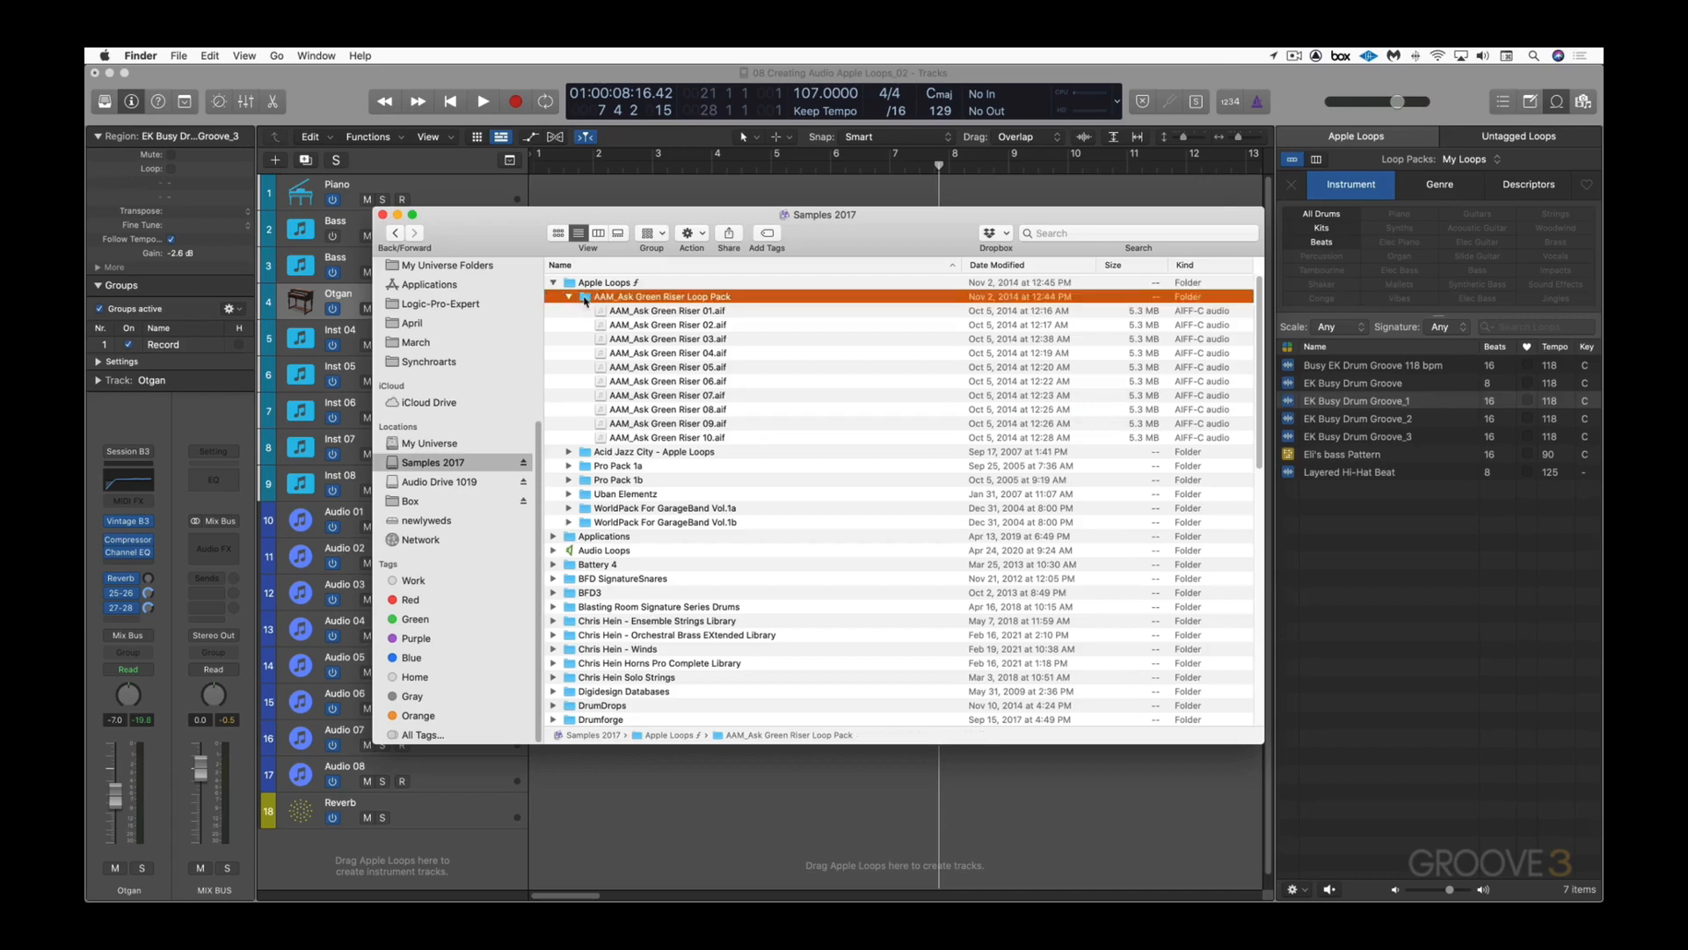
{"action": "left_click_drag", "start_coordinate": [584, 301], "coordinate": [1049, 815]}
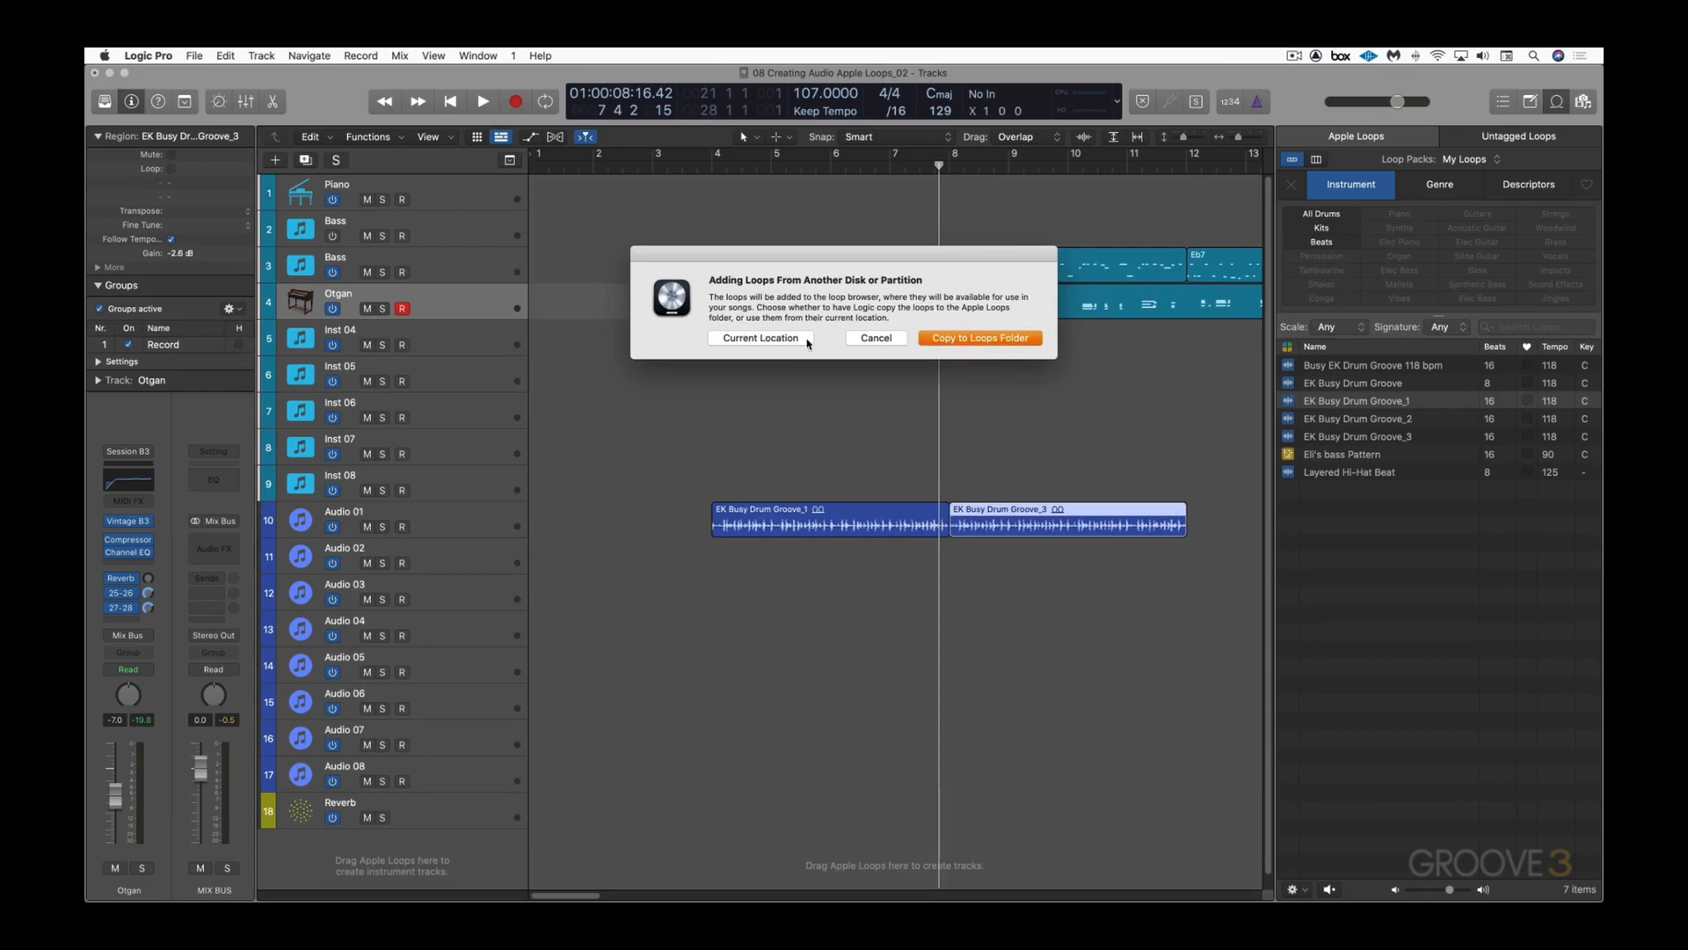
{"action": "left_click", "coordinate": [984, 342]}
{"action": "left_click", "coordinate": [1467, 160]}
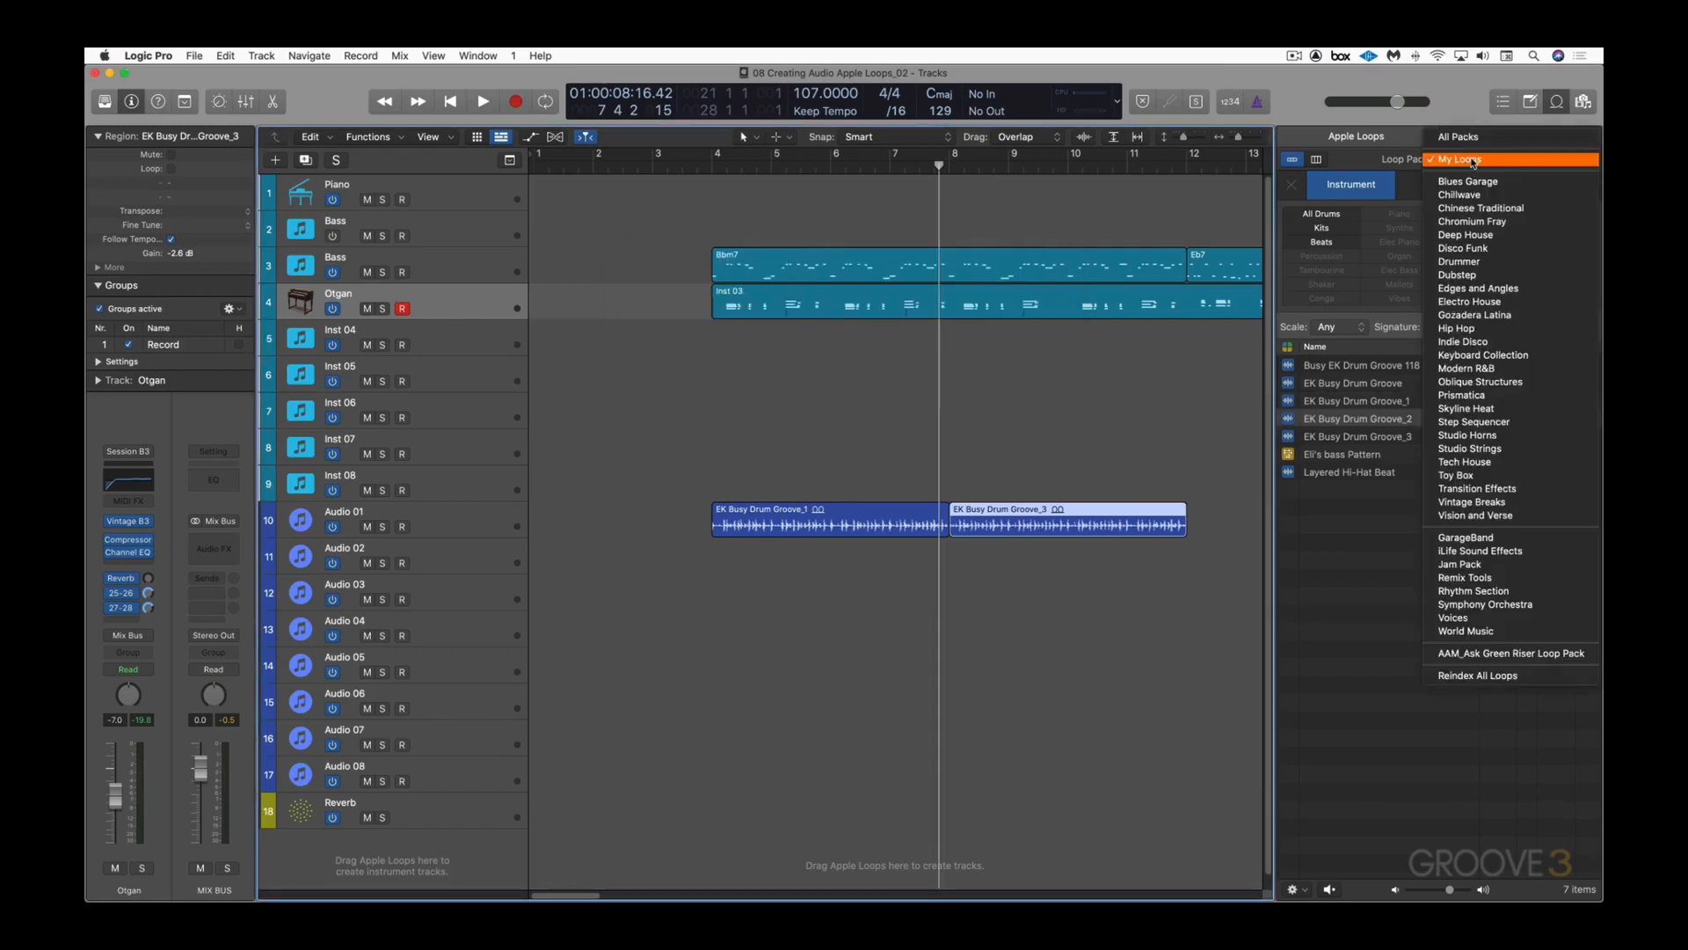
{"action": "left_click", "coordinate": [1478, 655]}
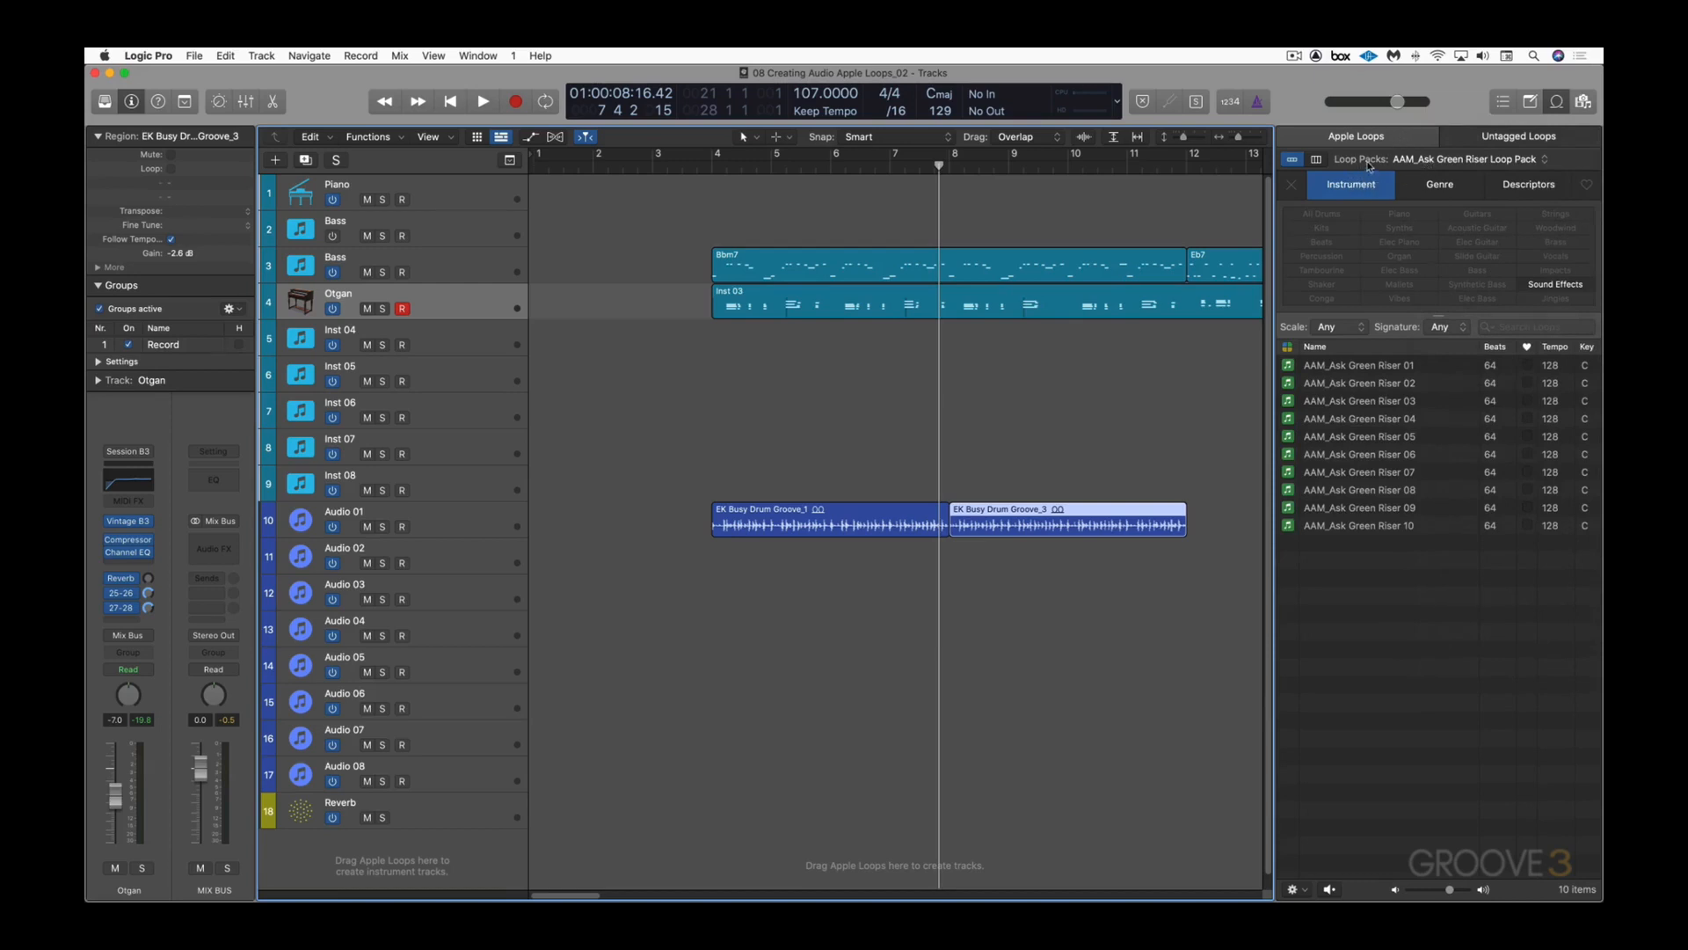
Step: Reindex all loops in the Loop Browser
{"action": "left_click", "coordinate": [1429, 161]}
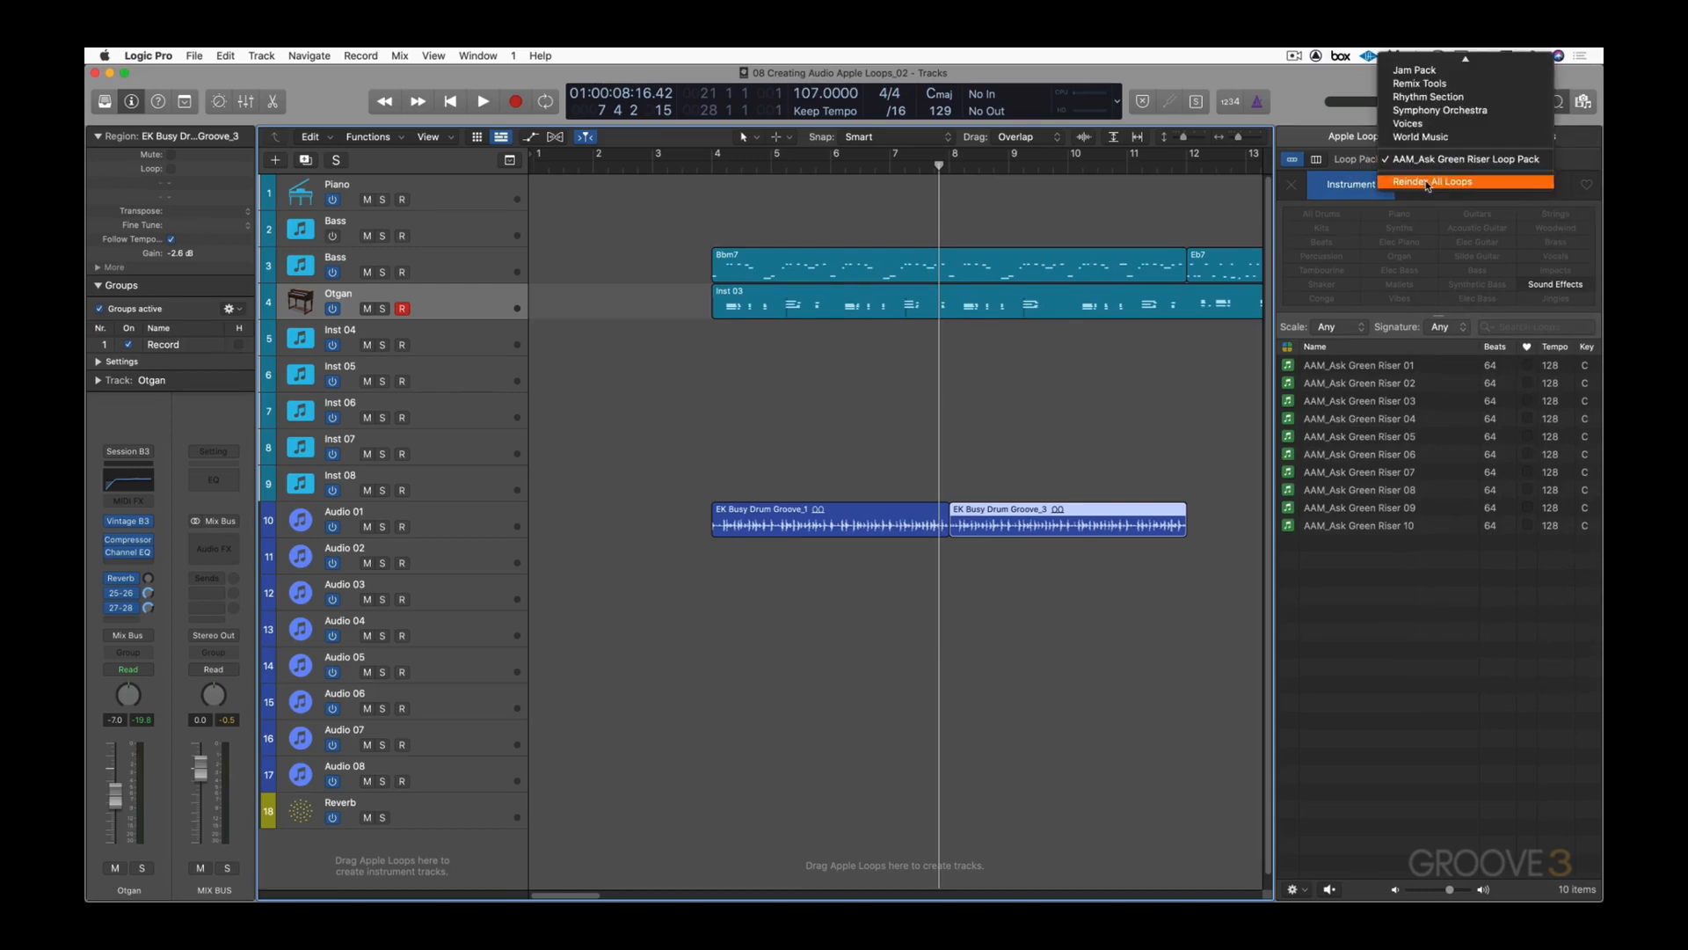
{"action": "left_click", "coordinate": [1429, 182]}
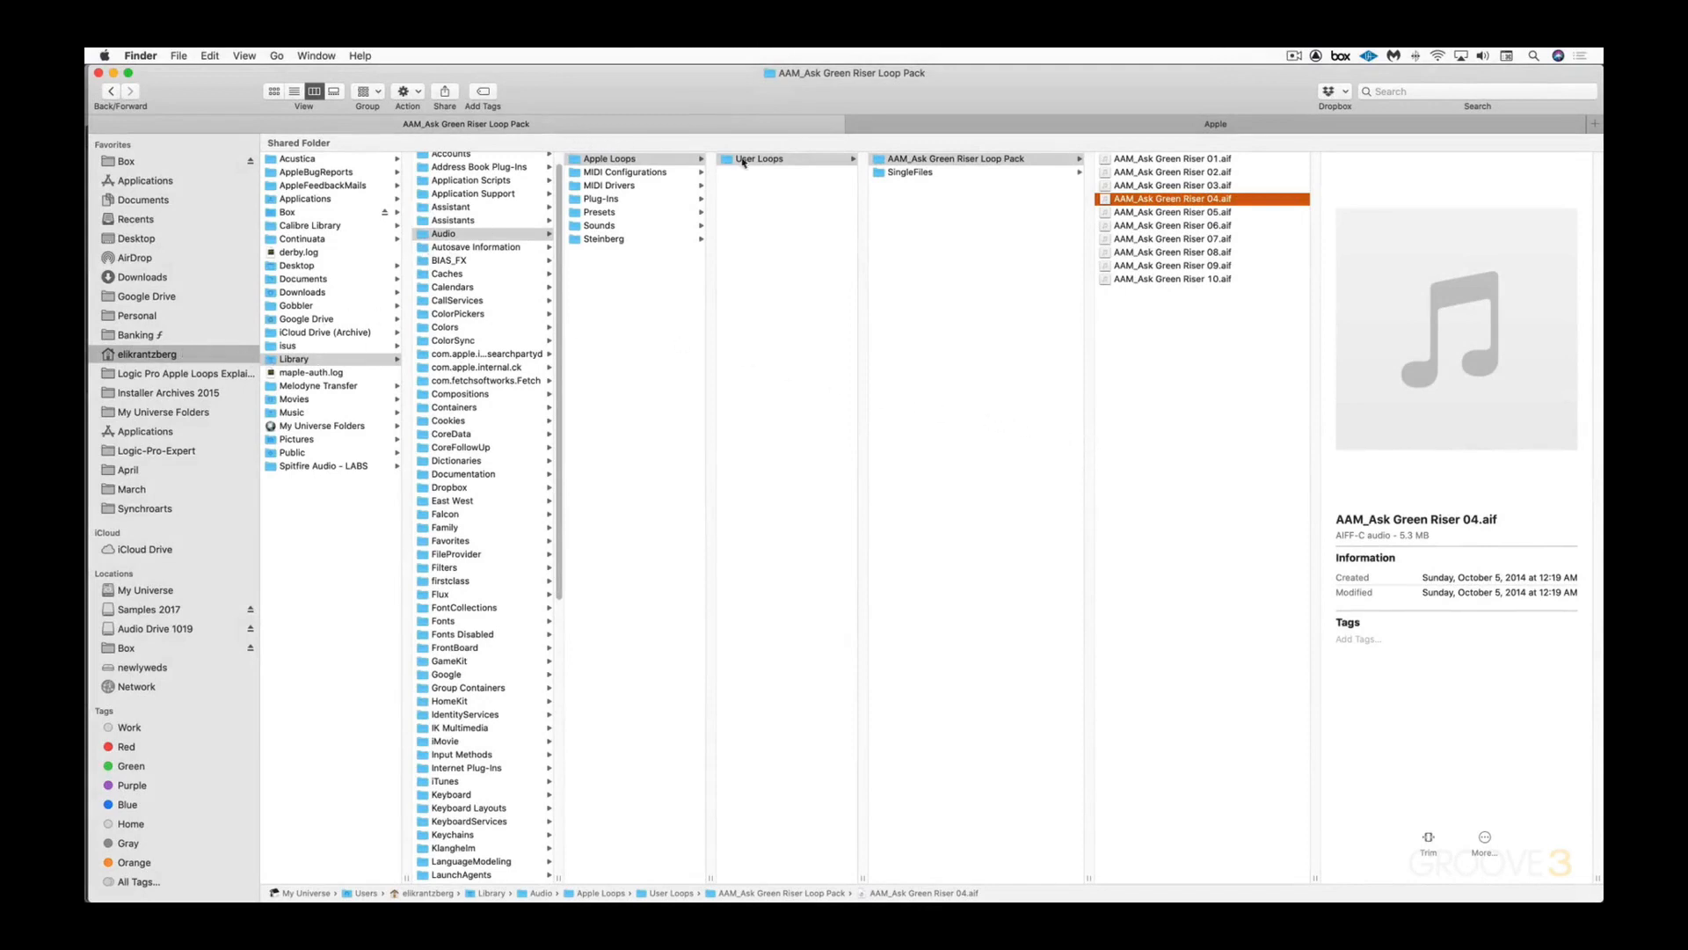
Step: Switch to Finder and examine the User Loops subfolders and the search index files in the system Library's Apple Loops Index folder
{"action": "left_click", "coordinate": [970, 158]}
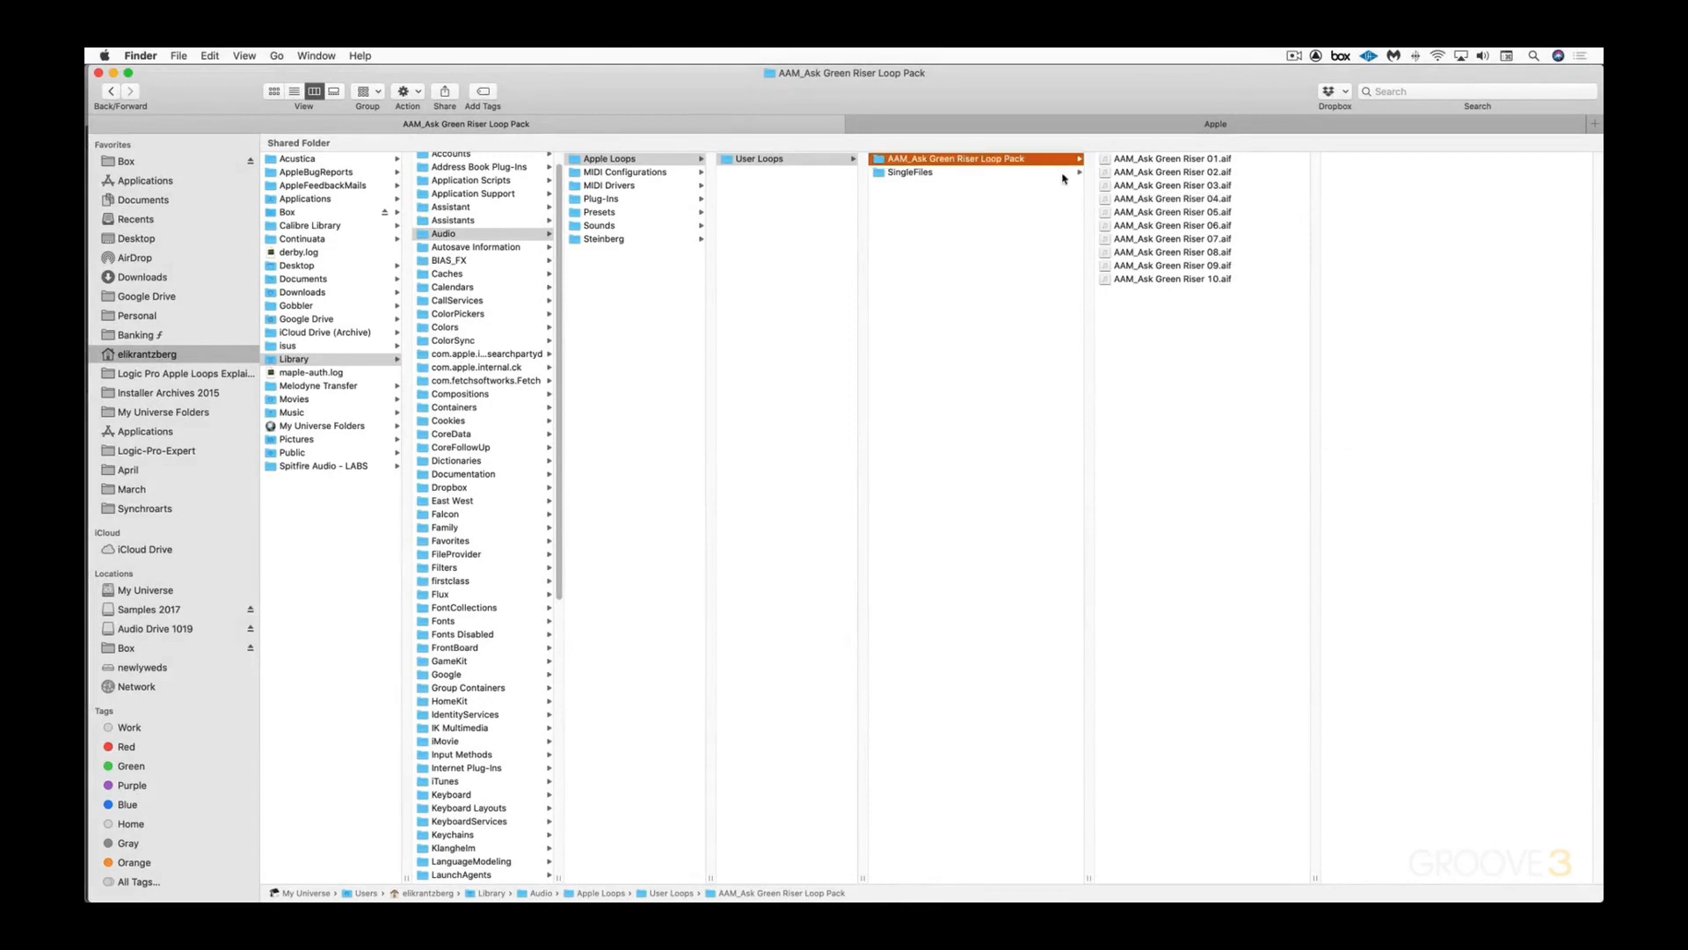
{"action": "left_click", "coordinate": [918, 173]}
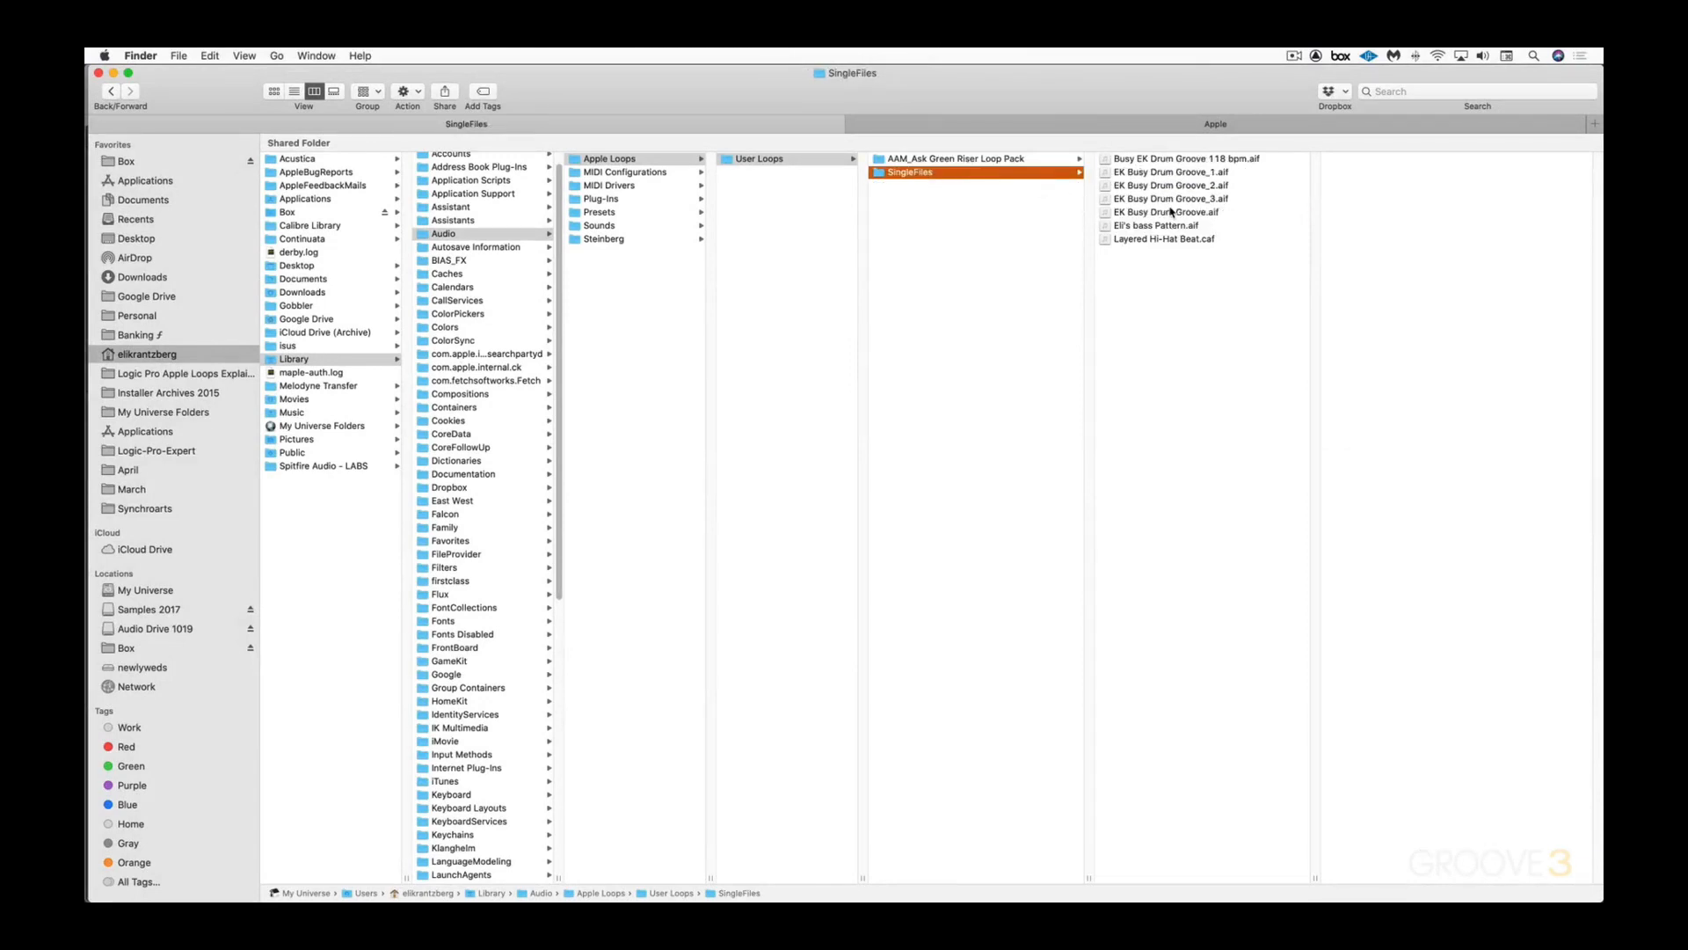
{"action": "left_click", "coordinate": [946, 126]}
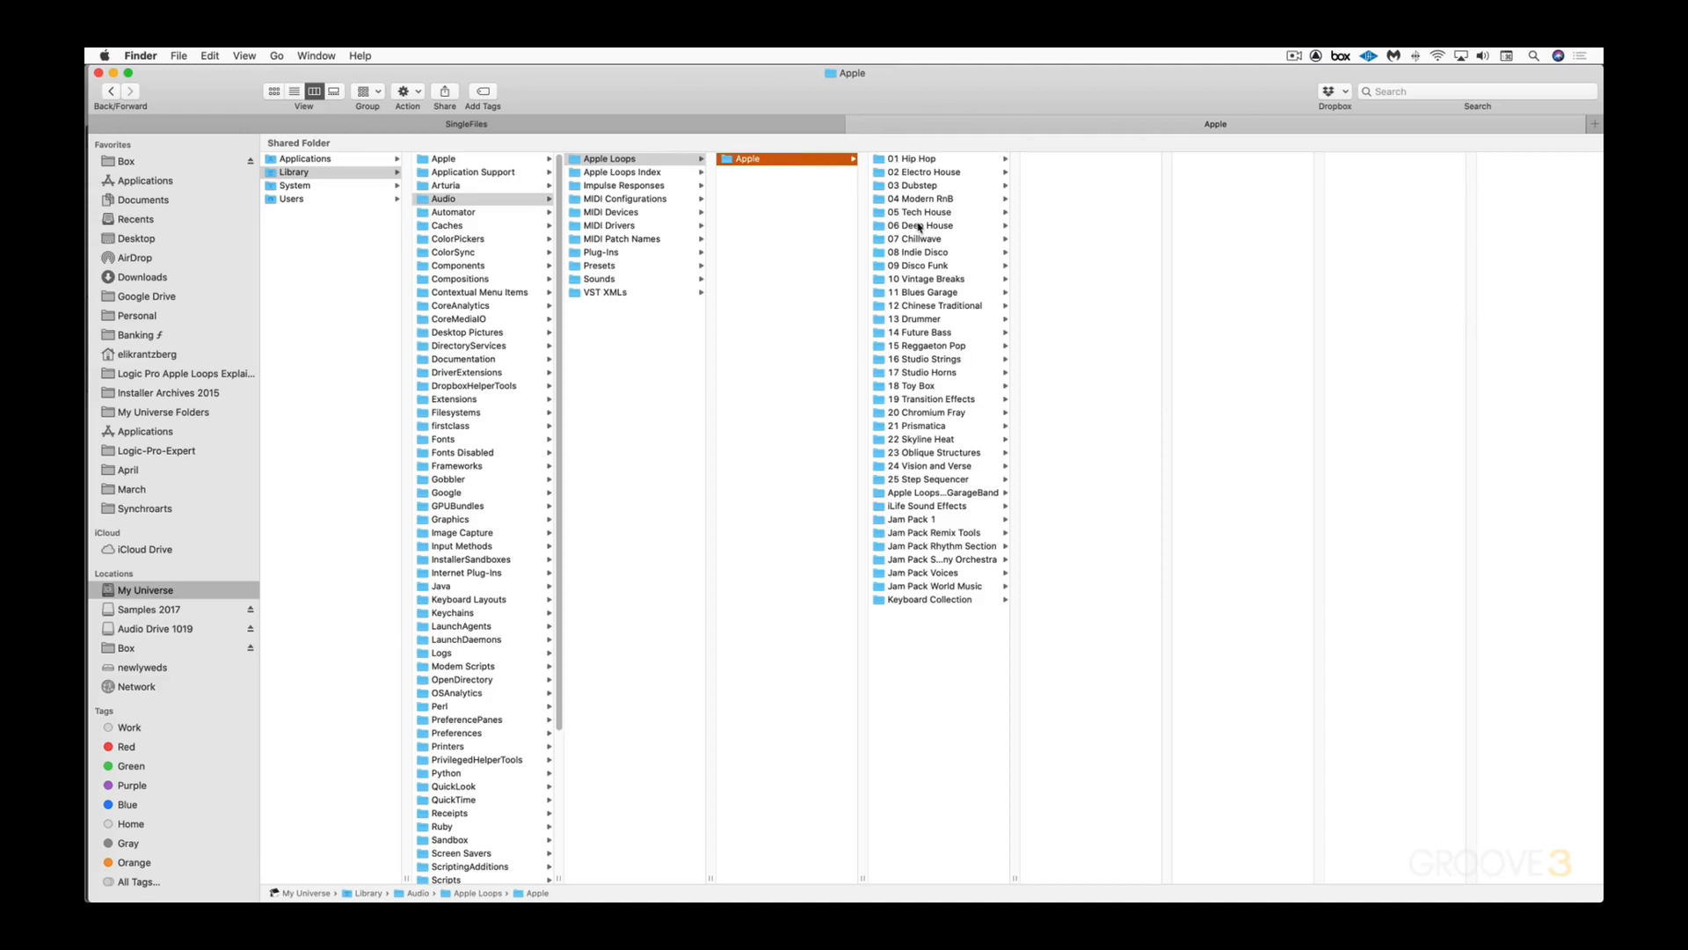
{"action": "key", "text": "Left"}
{"action": "key", "text": "Down"}
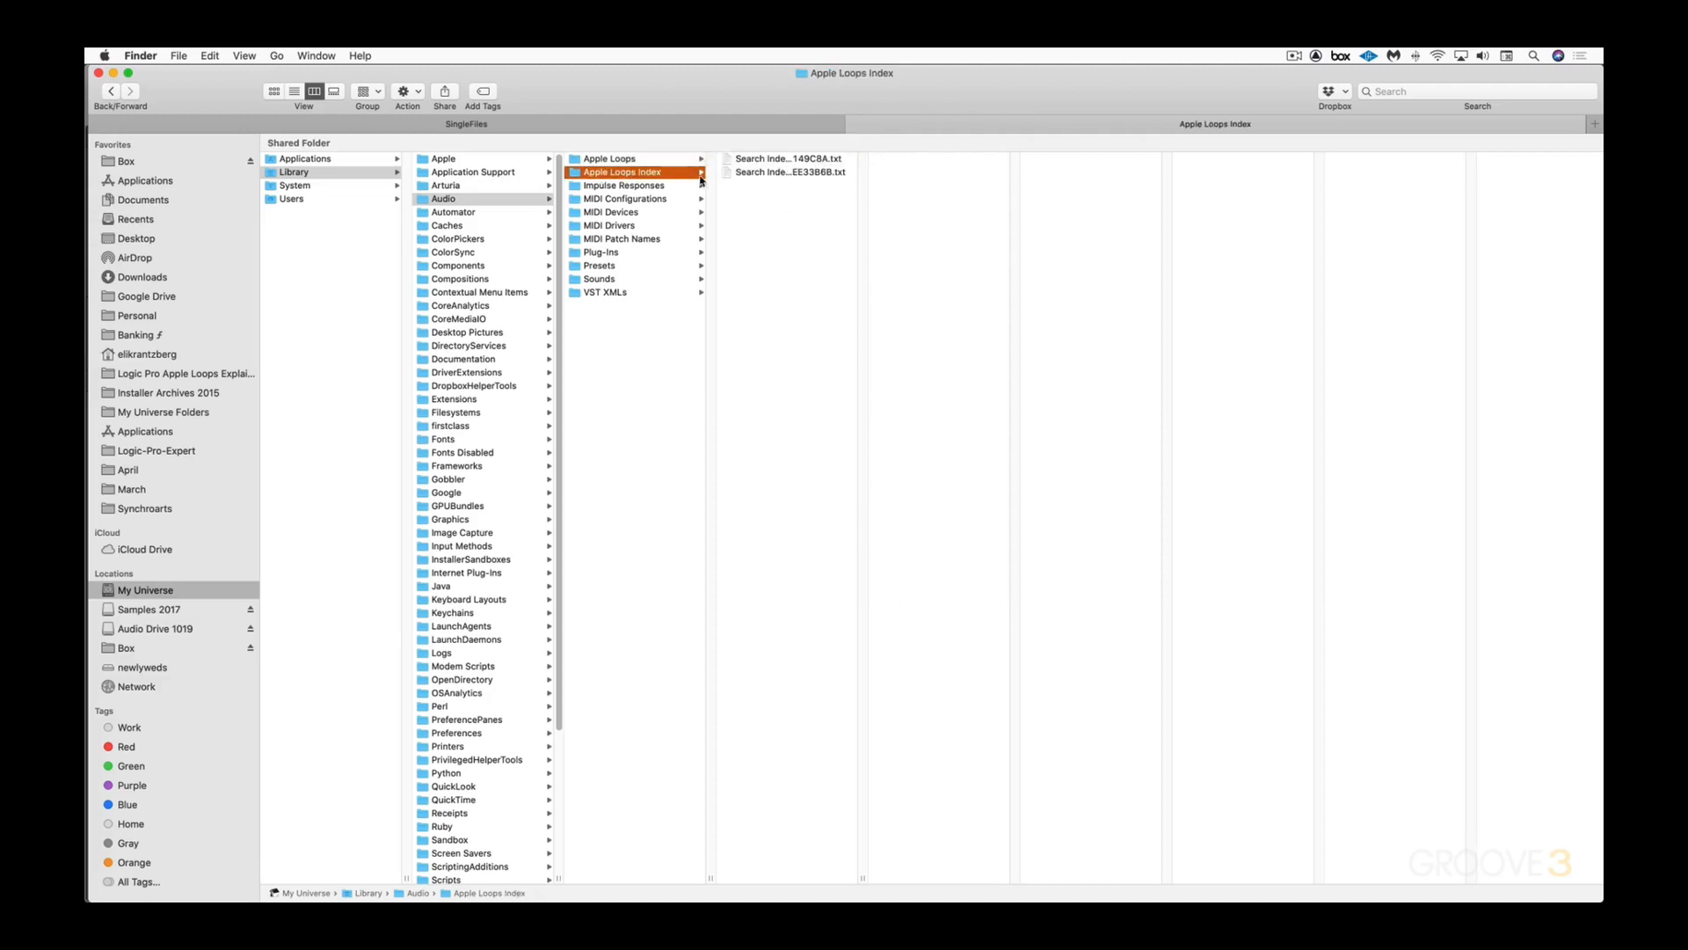
{"action": "left_click_drag", "start_coordinate": [859, 875], "coordinate": [1034, 866]}
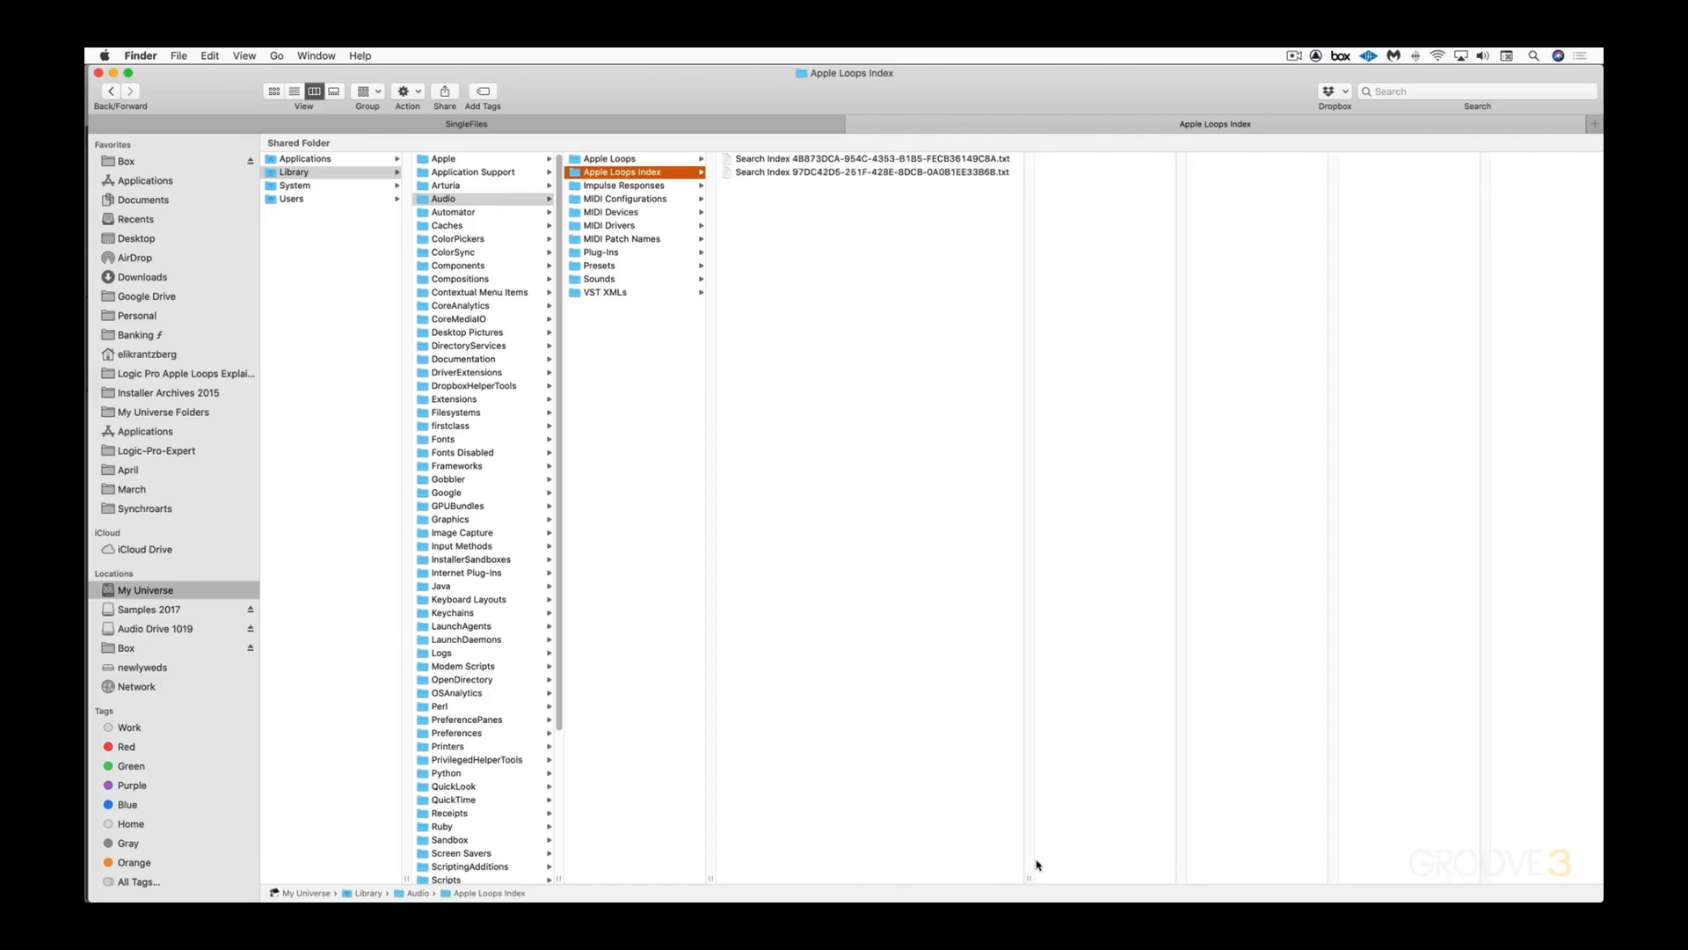
{"action": "left_click", "coordinate": [785, 172]}
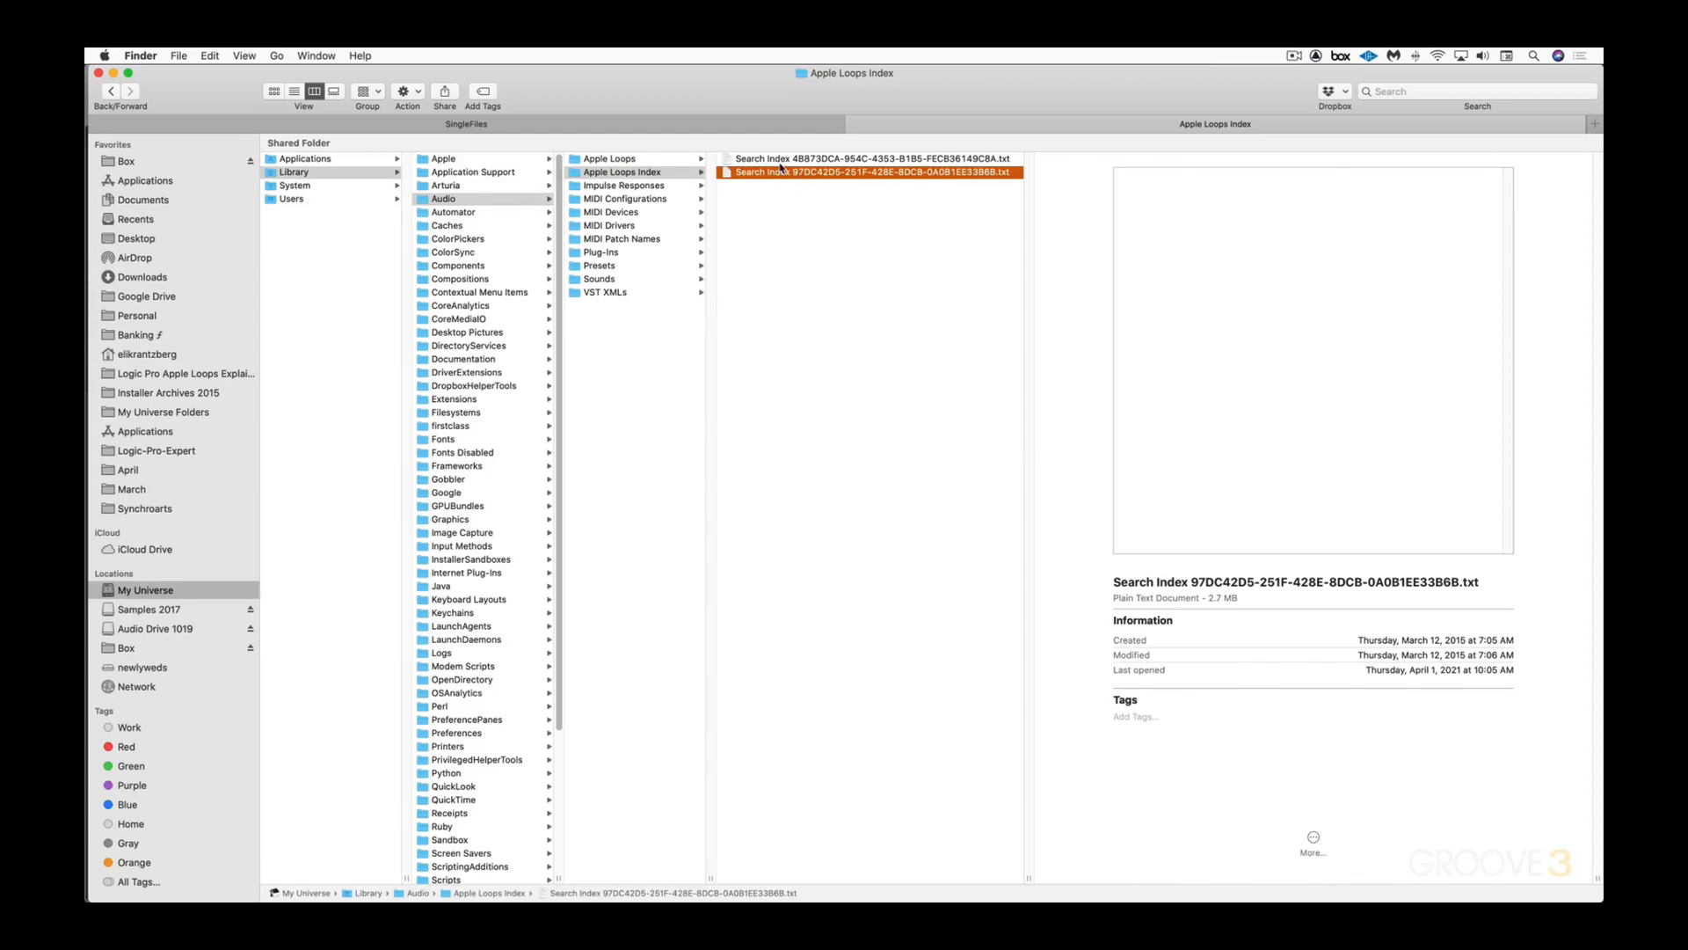
{"action": "left_click", "coordinate": [779, 160]}
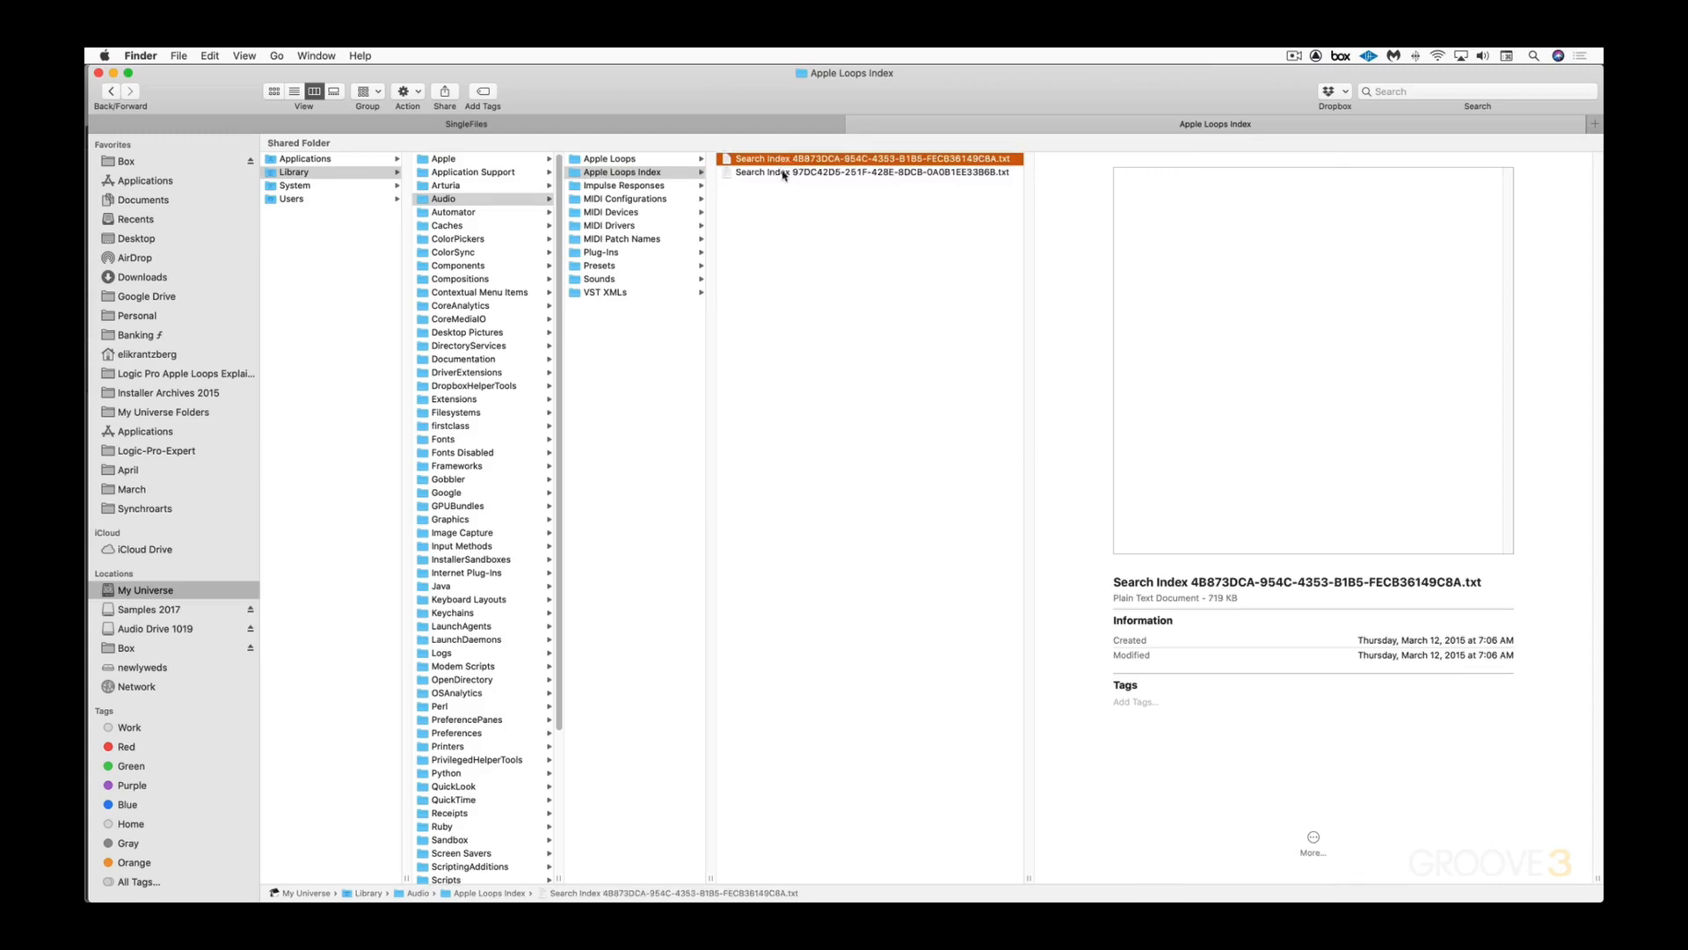
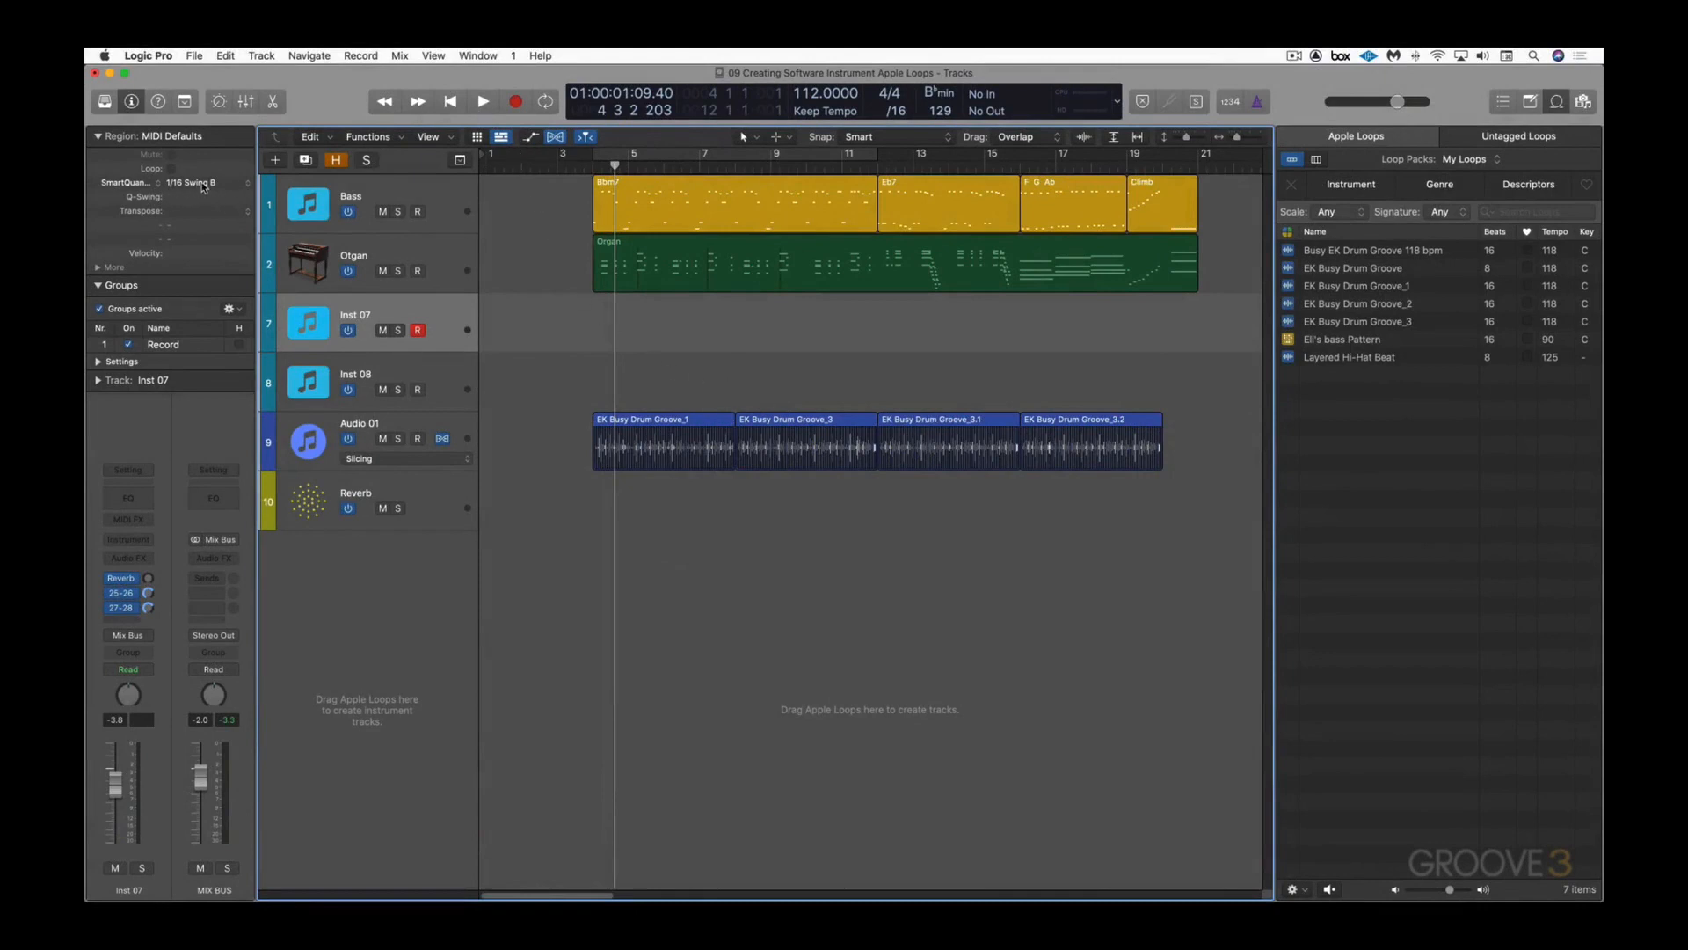
Step: Switch to the Logic Pro project, play it from just before bar 4, and view the Bass track's Trilian instrument
{"action": "left_click", "coordinate": [585, 168]}
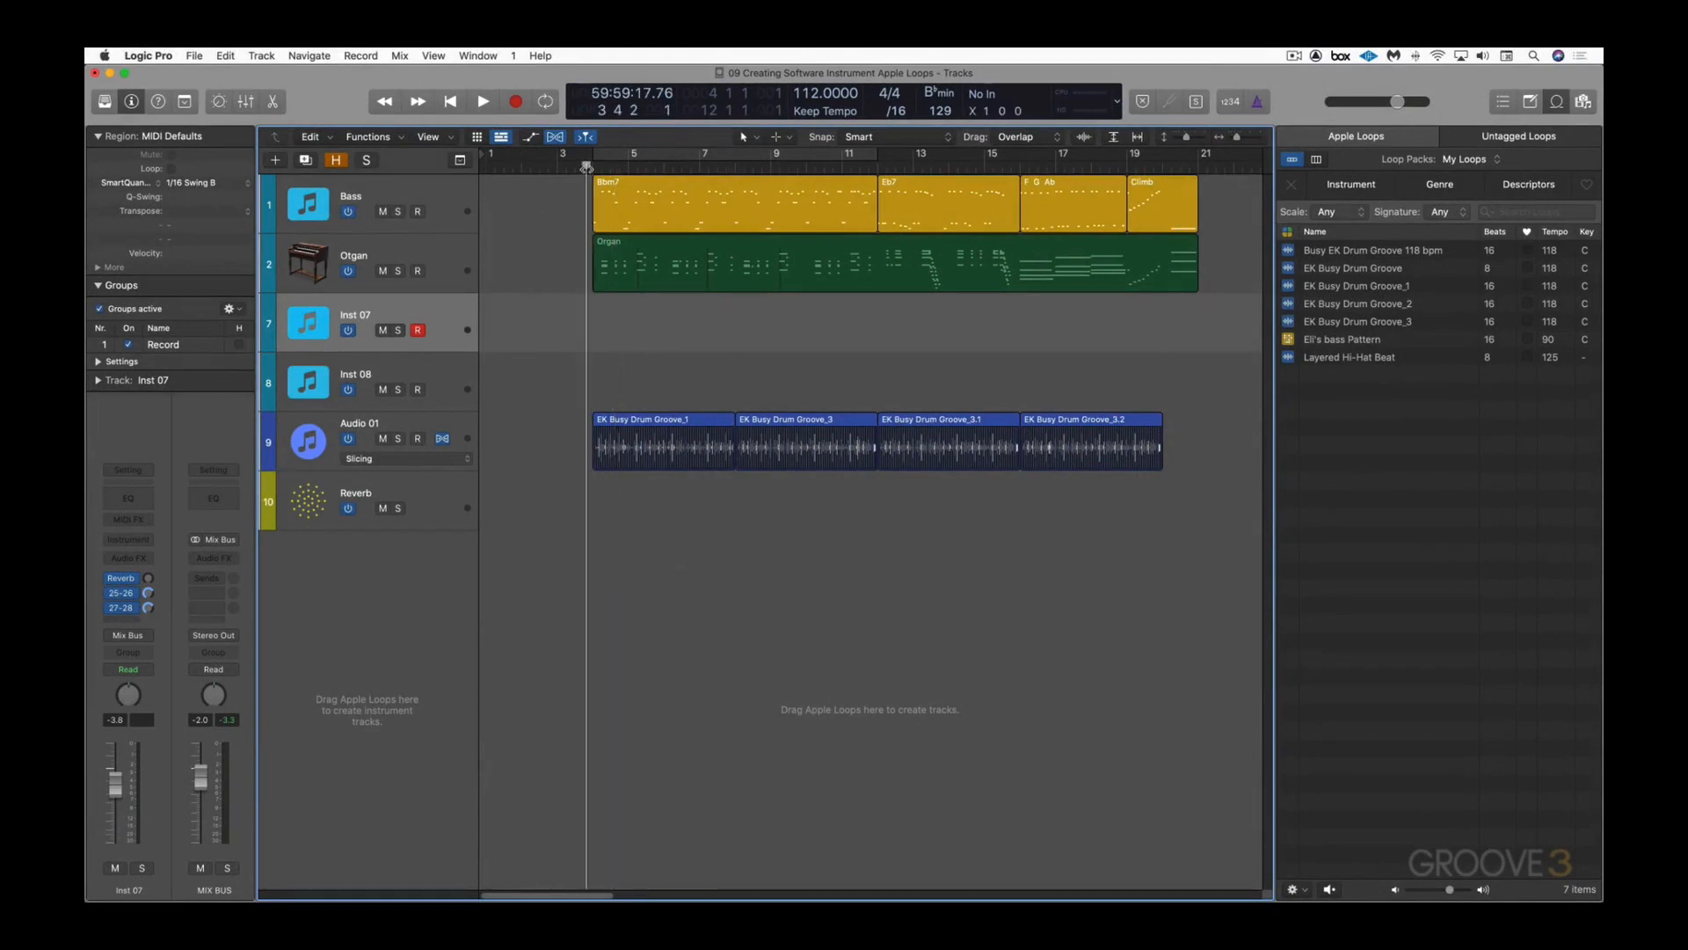
{"action": "scroll", "coordinate": [539, 208], "scroll_direction": "up", "scroll_amount": 1}
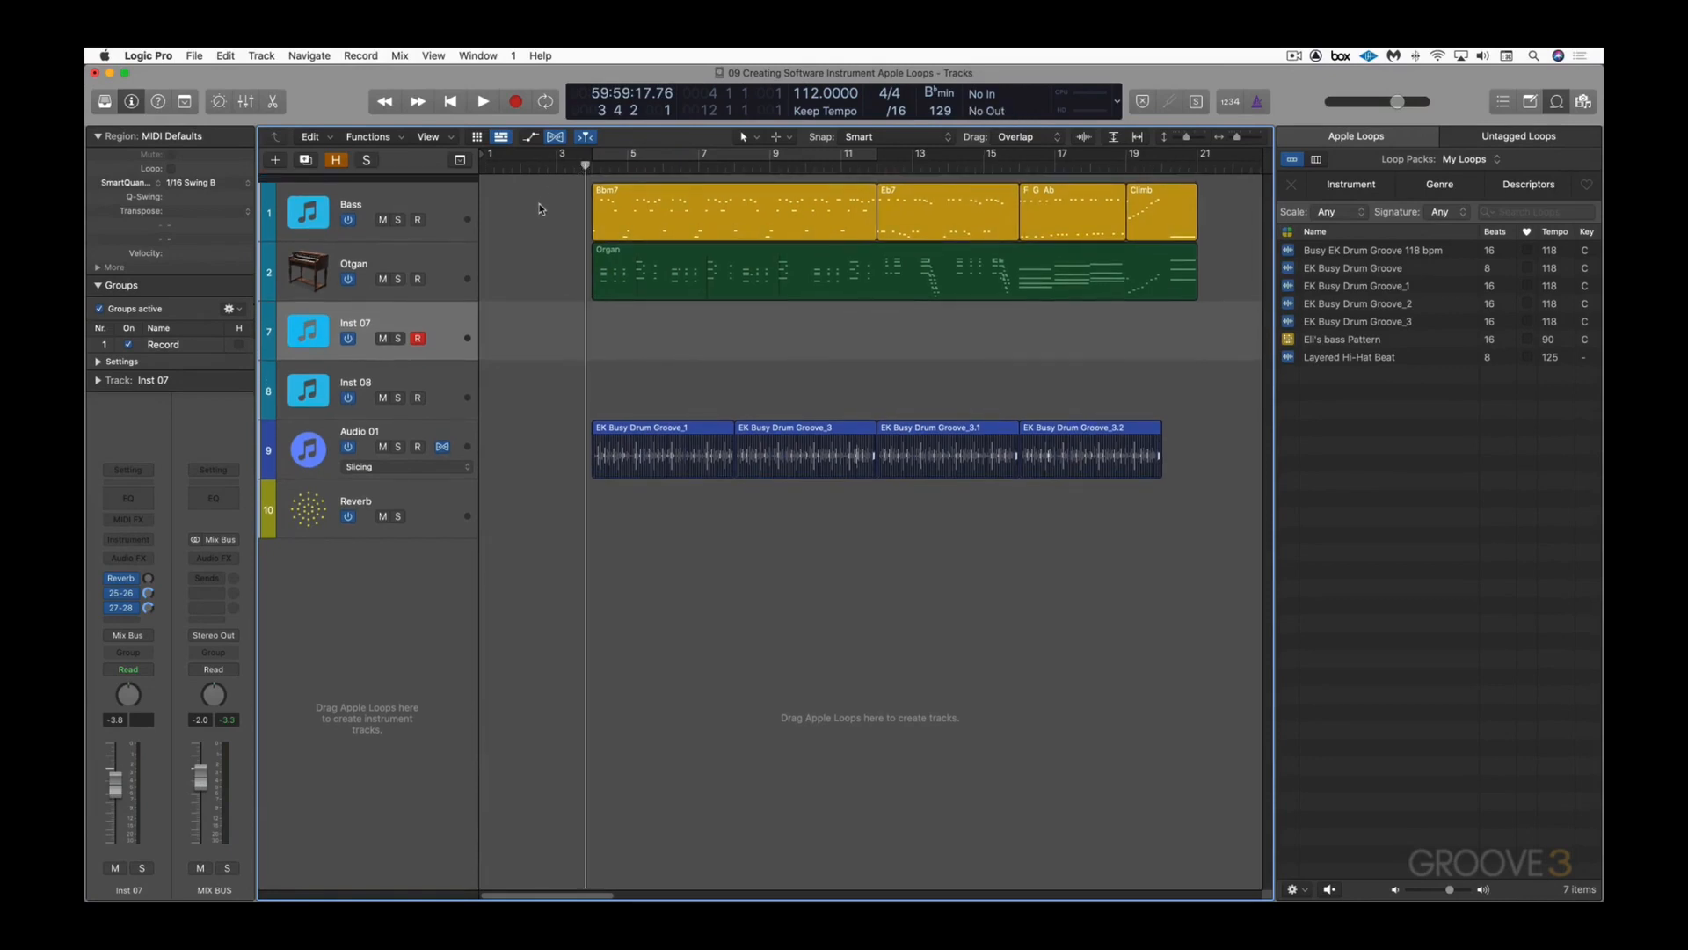
{"action": "key", "text": "space"}
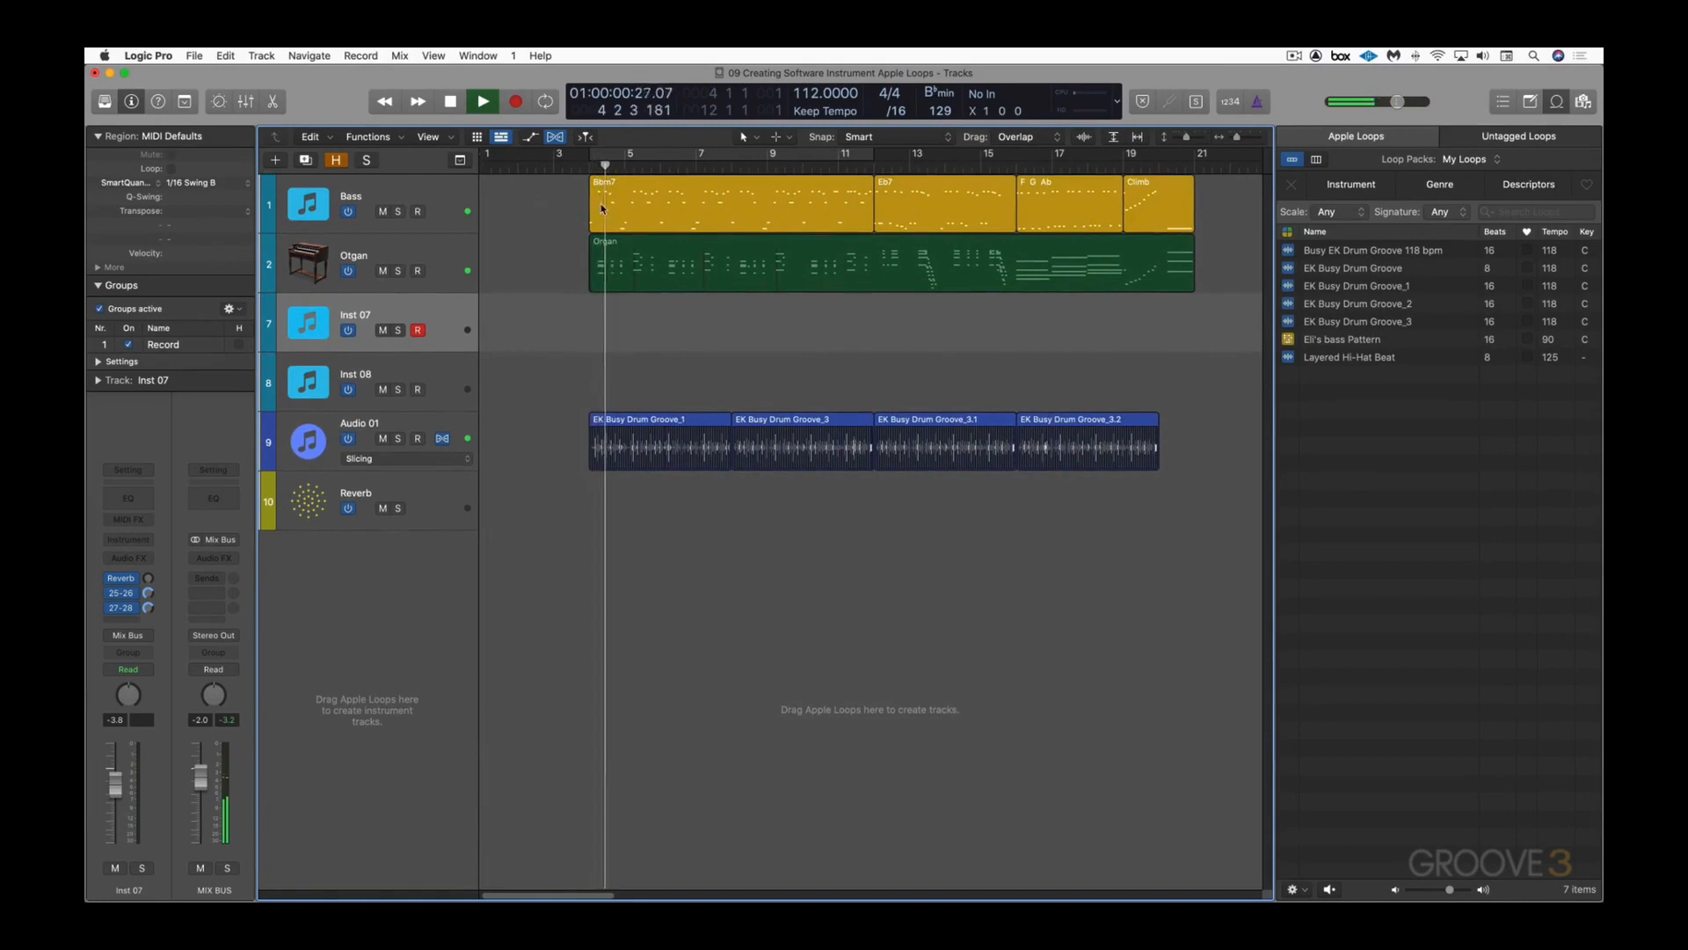
{"action": "left_click", "coordinate": [414, 186]}
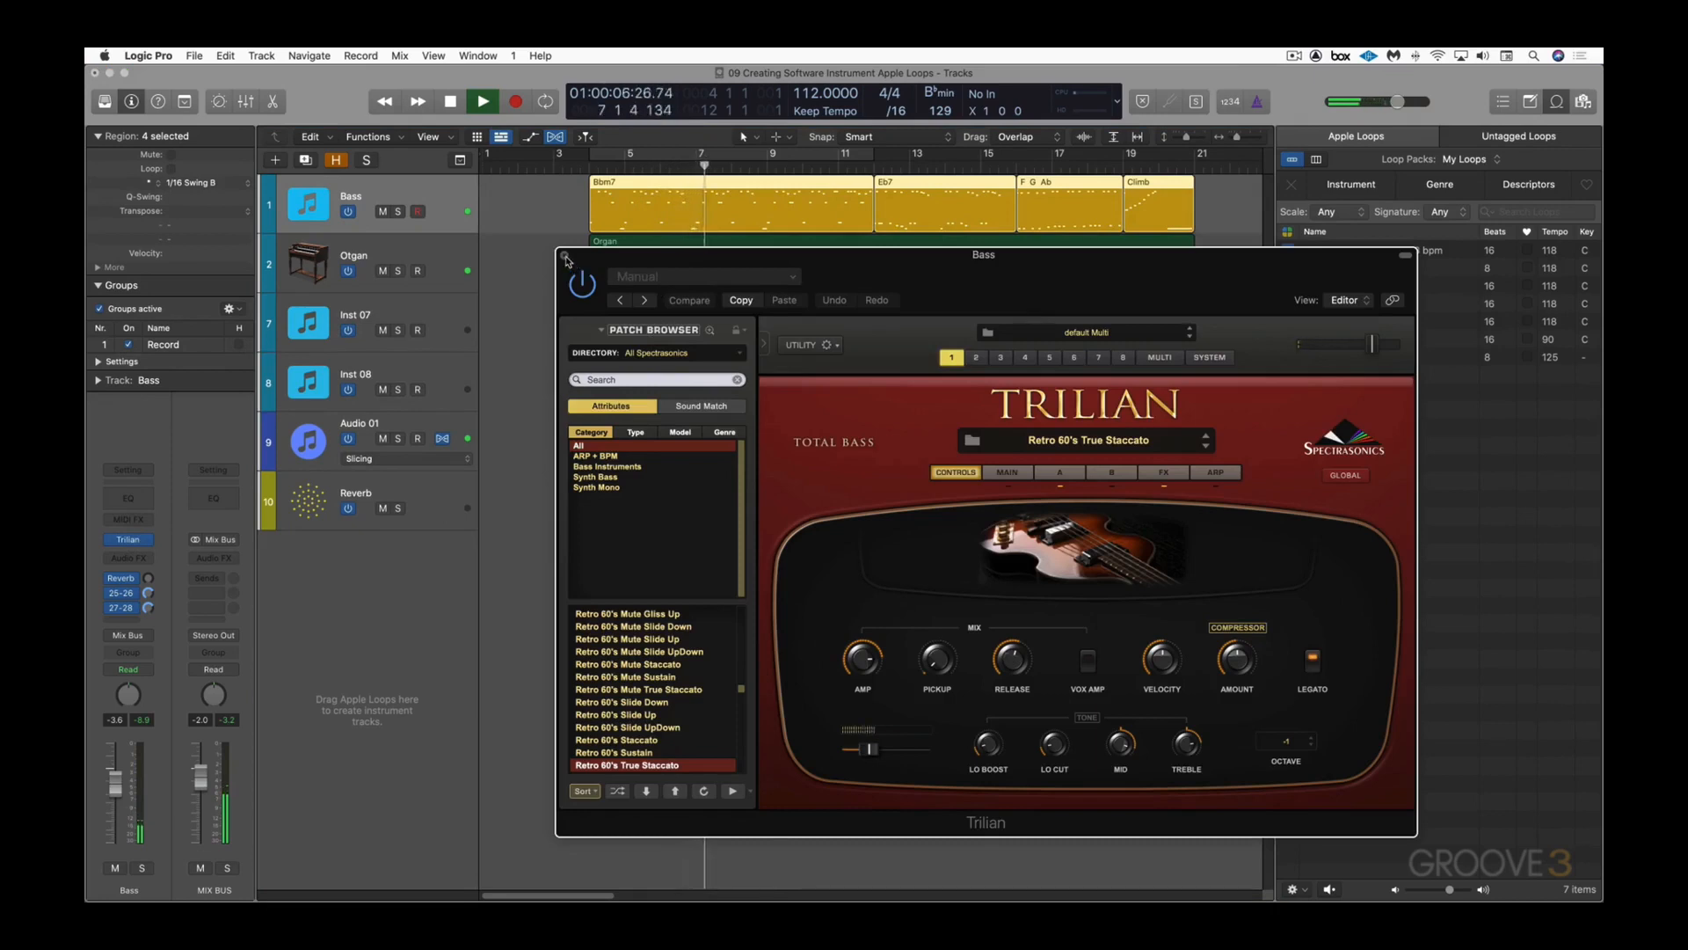
{"action": "left_click", "coordinate": [565, 256]}
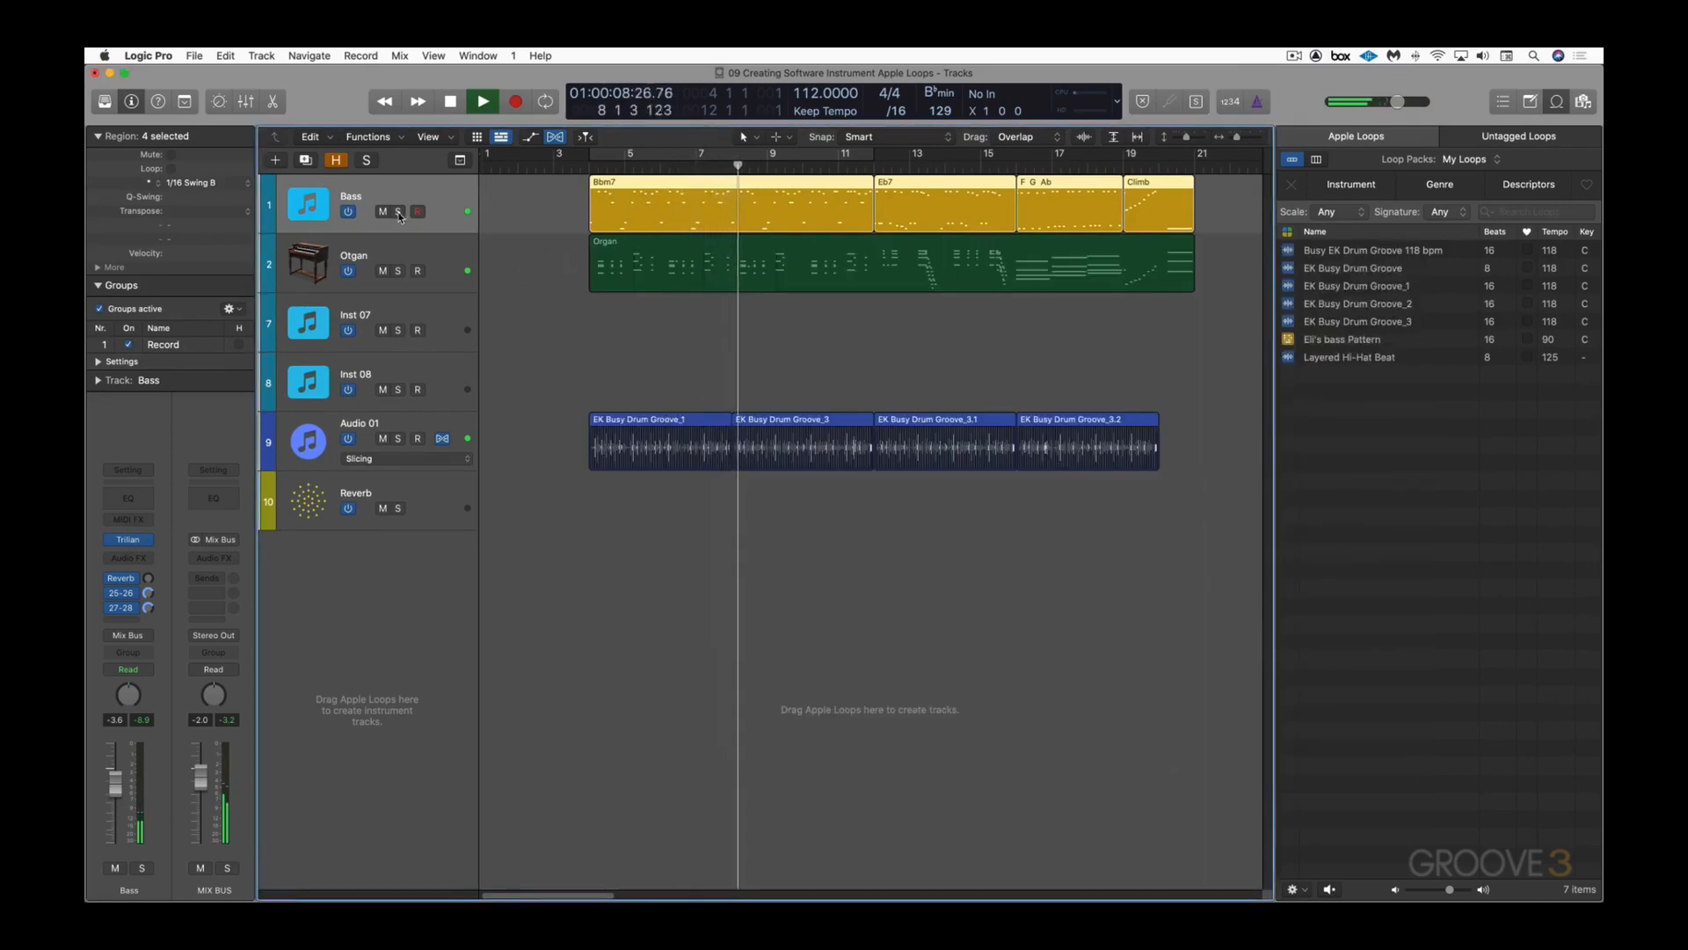
Step: Listen to the Bass track soloed, stop playback, and briefly mute the track before clearing its solo and mute
{"action": "key", "text": "s"}
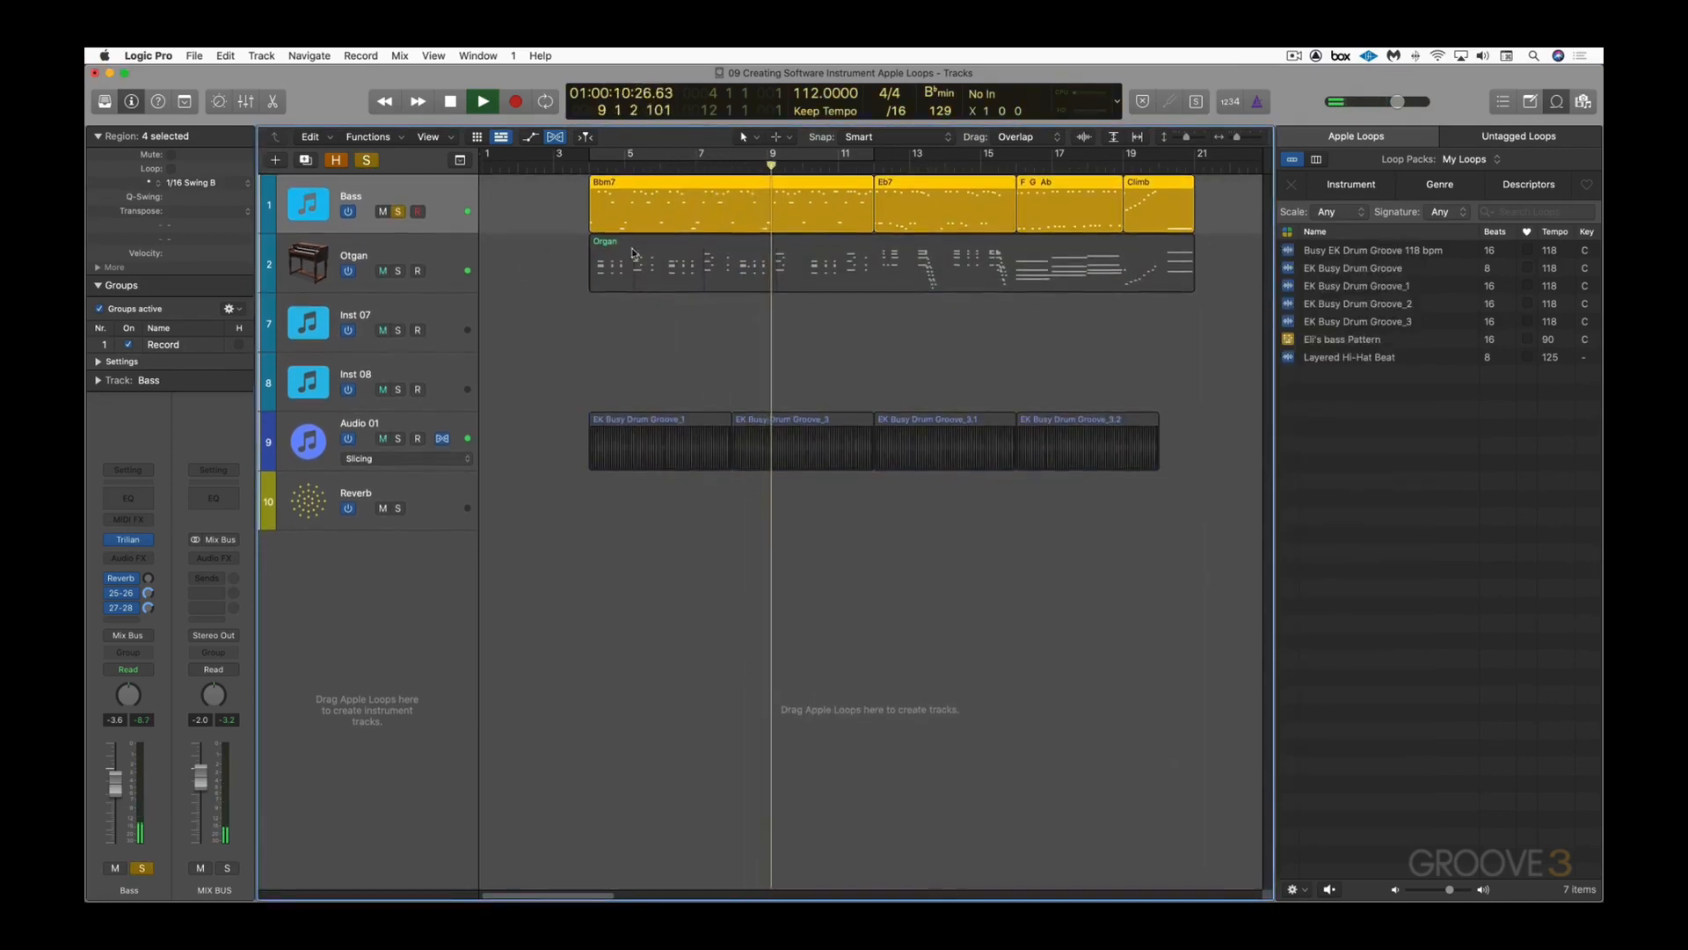
{"action": "key", "text": "space"}
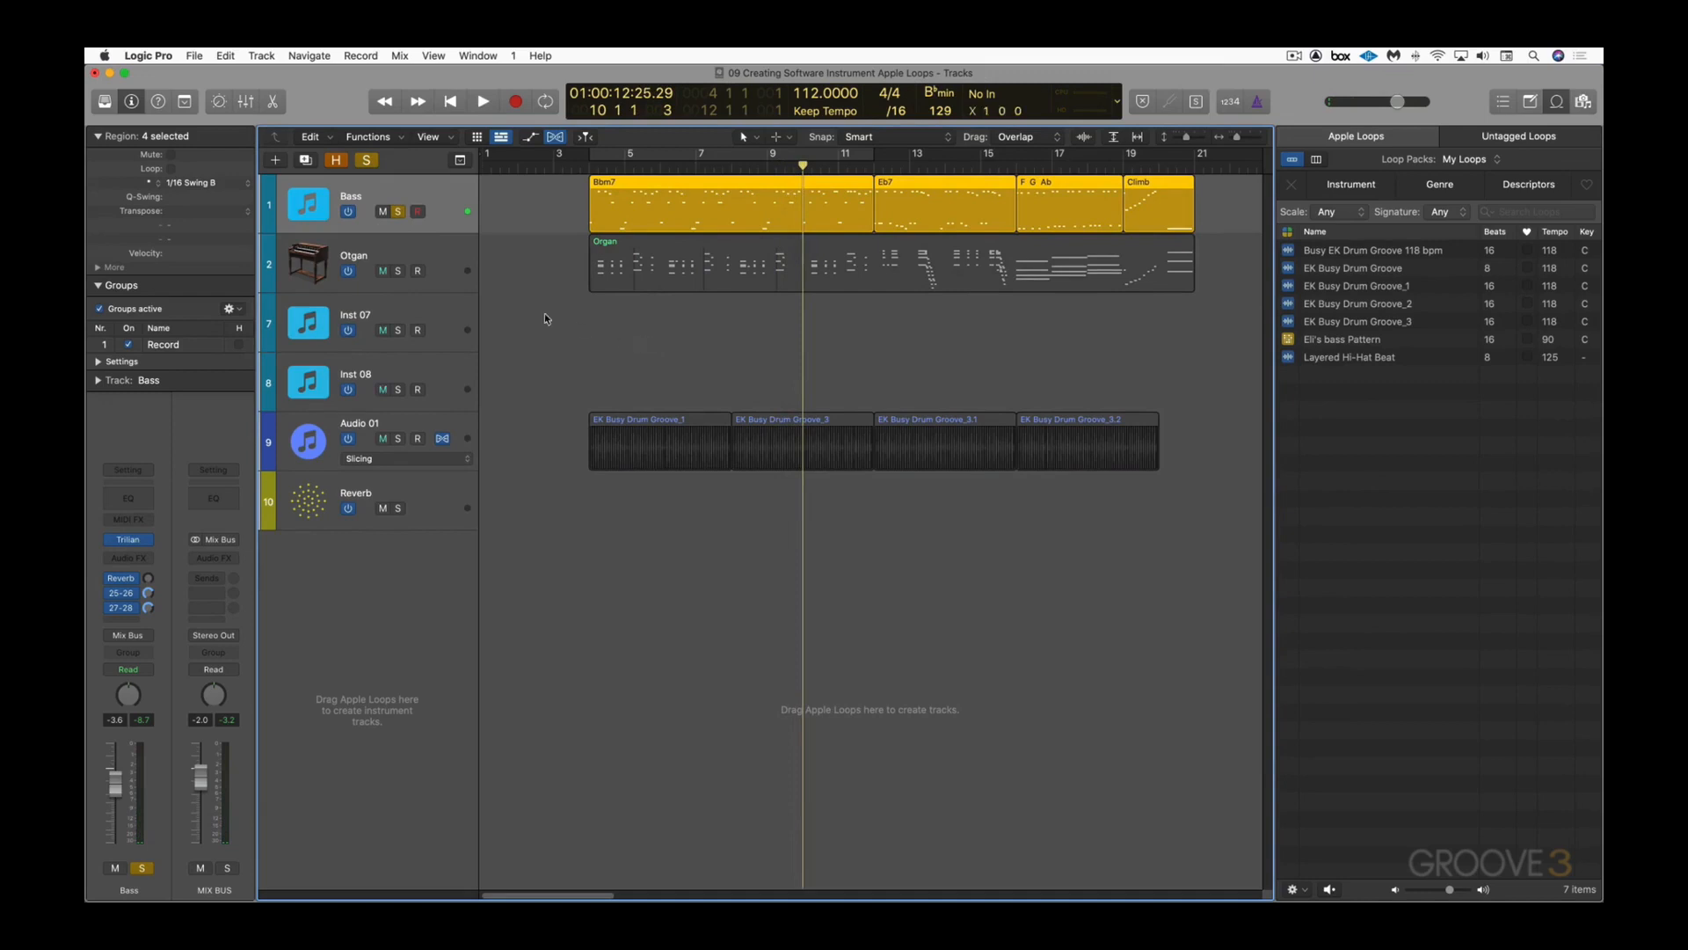
{"action": "left_click", "coordinate": [382, 212]}
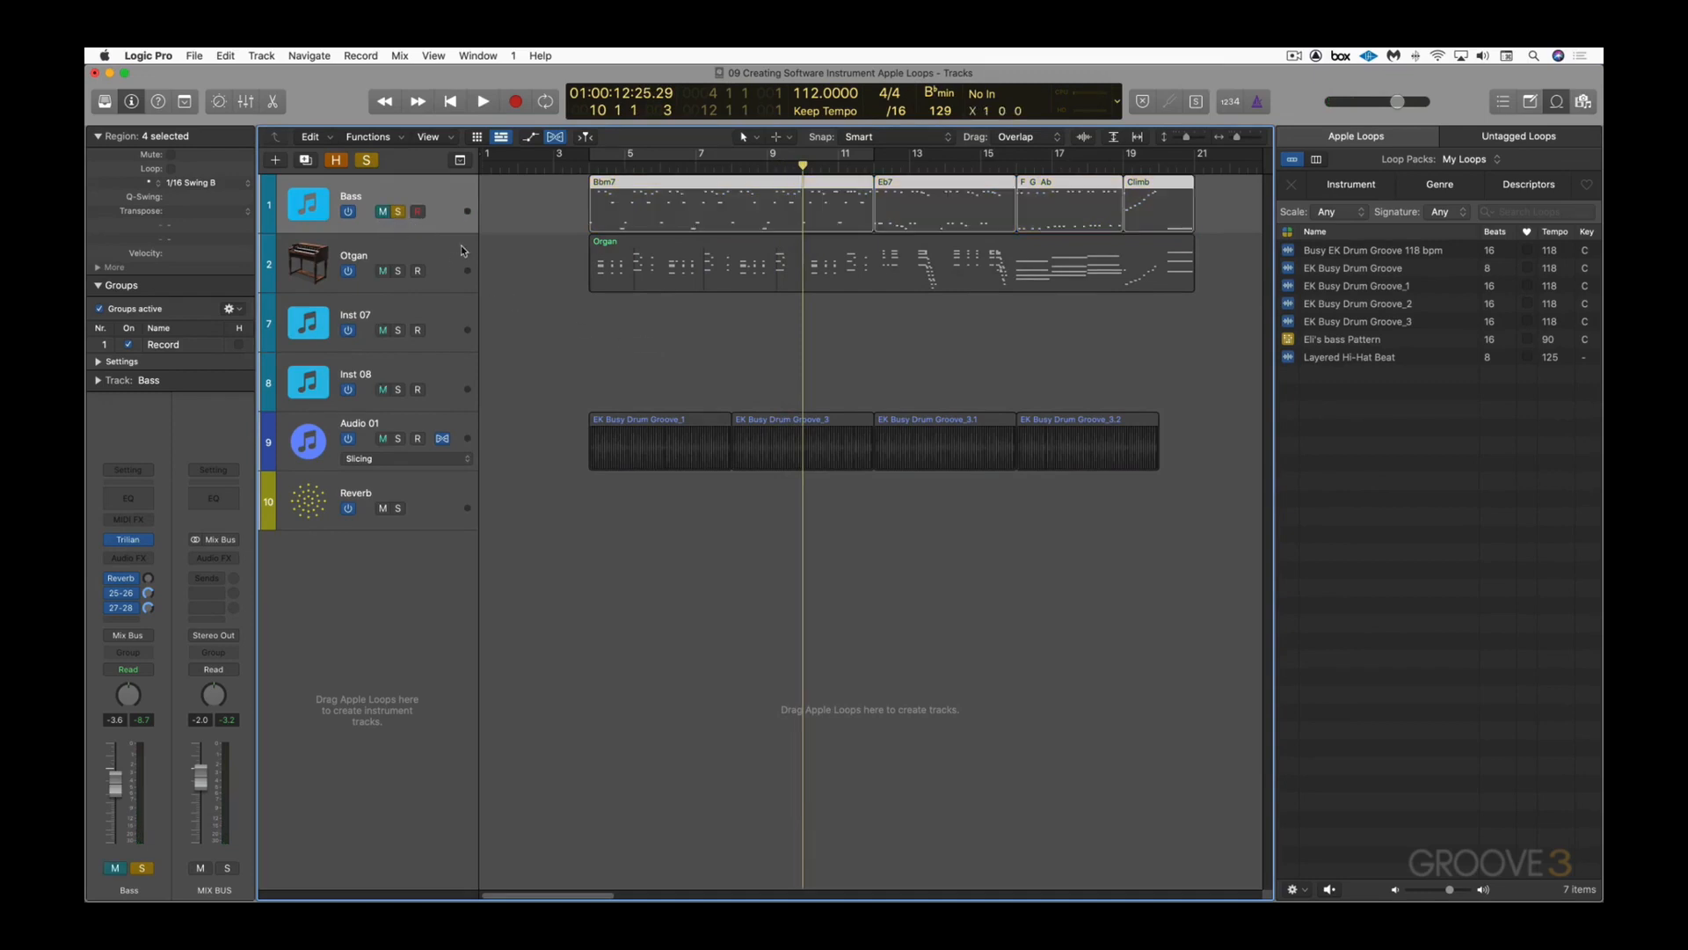
{"action": "left_click", "coordinate": [399, 212]}
{"action": "left_click", "coordinate": [385, 212]}
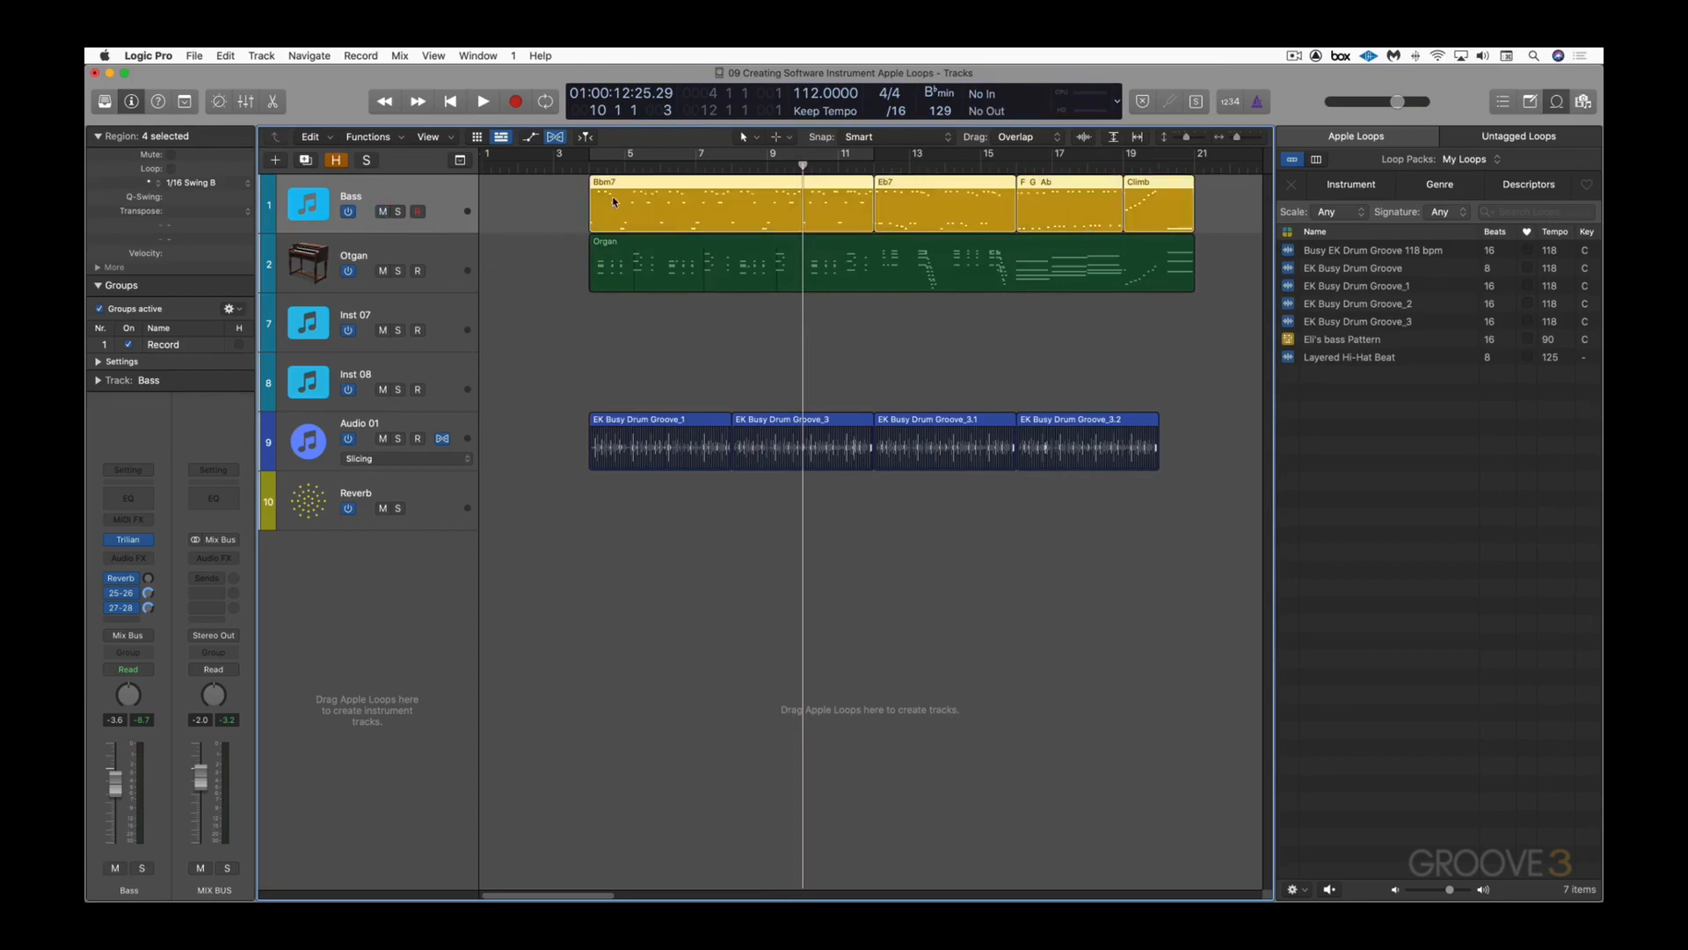
Step: Add the Bbm7 bass region to the Apple Loops library, named Bbm7 Electric Bass Trilian with the genre Funk
{"action": "left_click", "coordinate": [587, 203]}
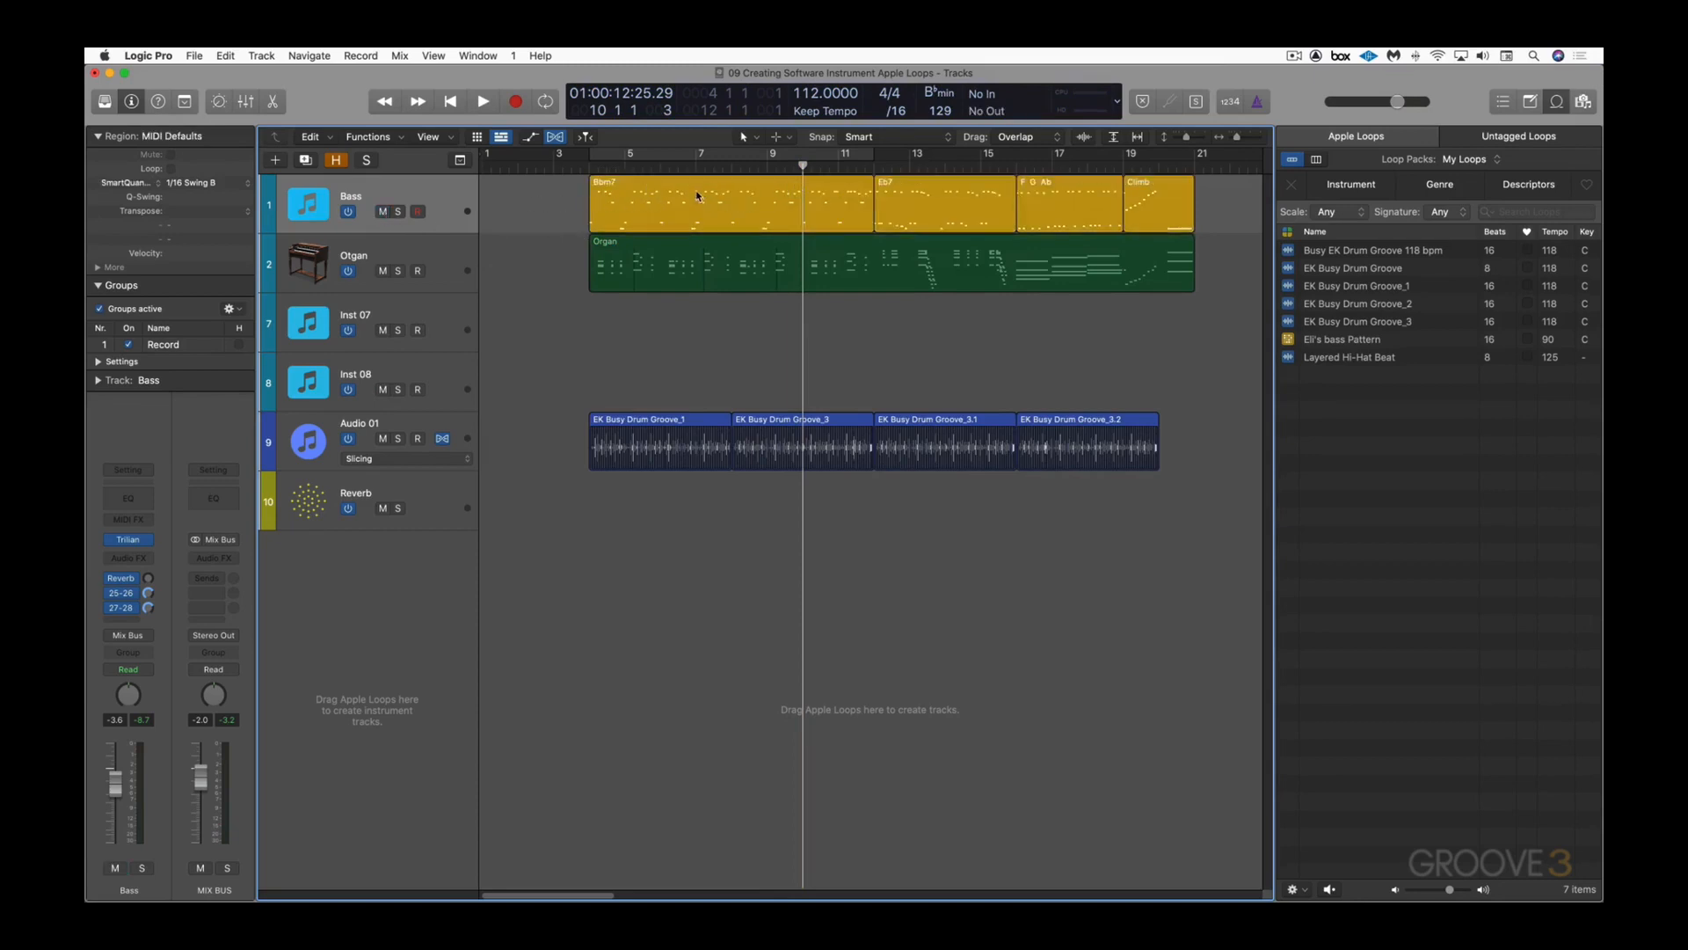
{"action": "left_click_drag", "start_coordinate": [678, 189], "coordinate": [1386, 429]}
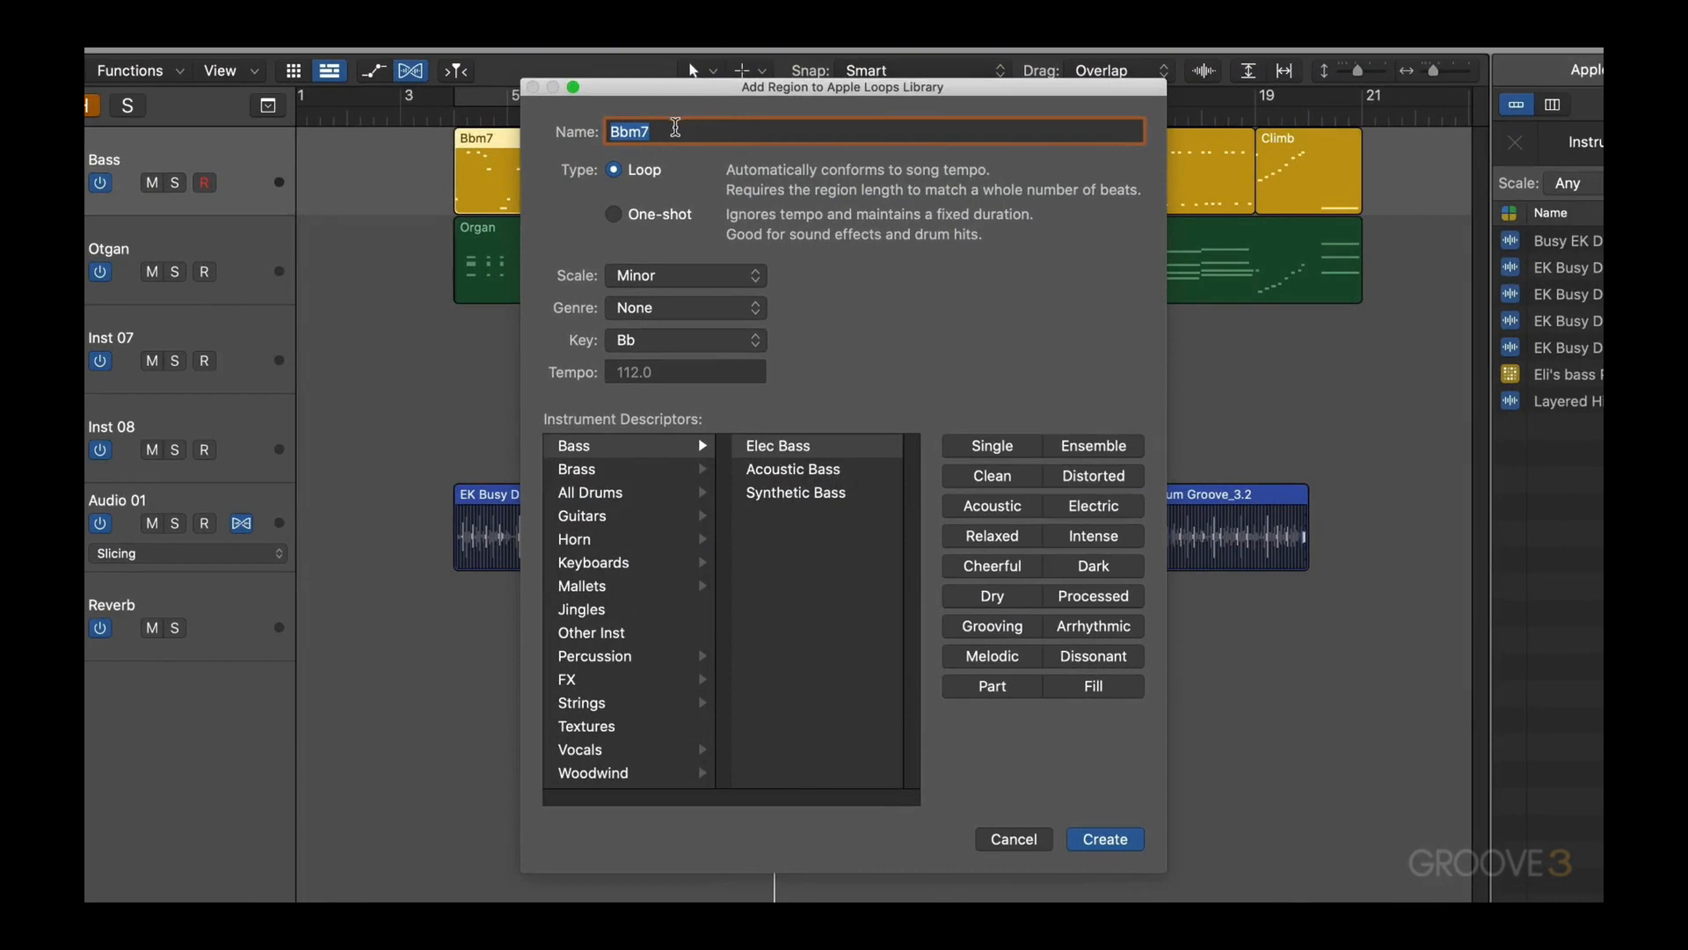
{"action": "left_click", "coordinate": [666, 130]}
{"action": "type", "text": "Electric Bass Trilian"}
{"action": "left_click", "coordinate": [658, 309]}
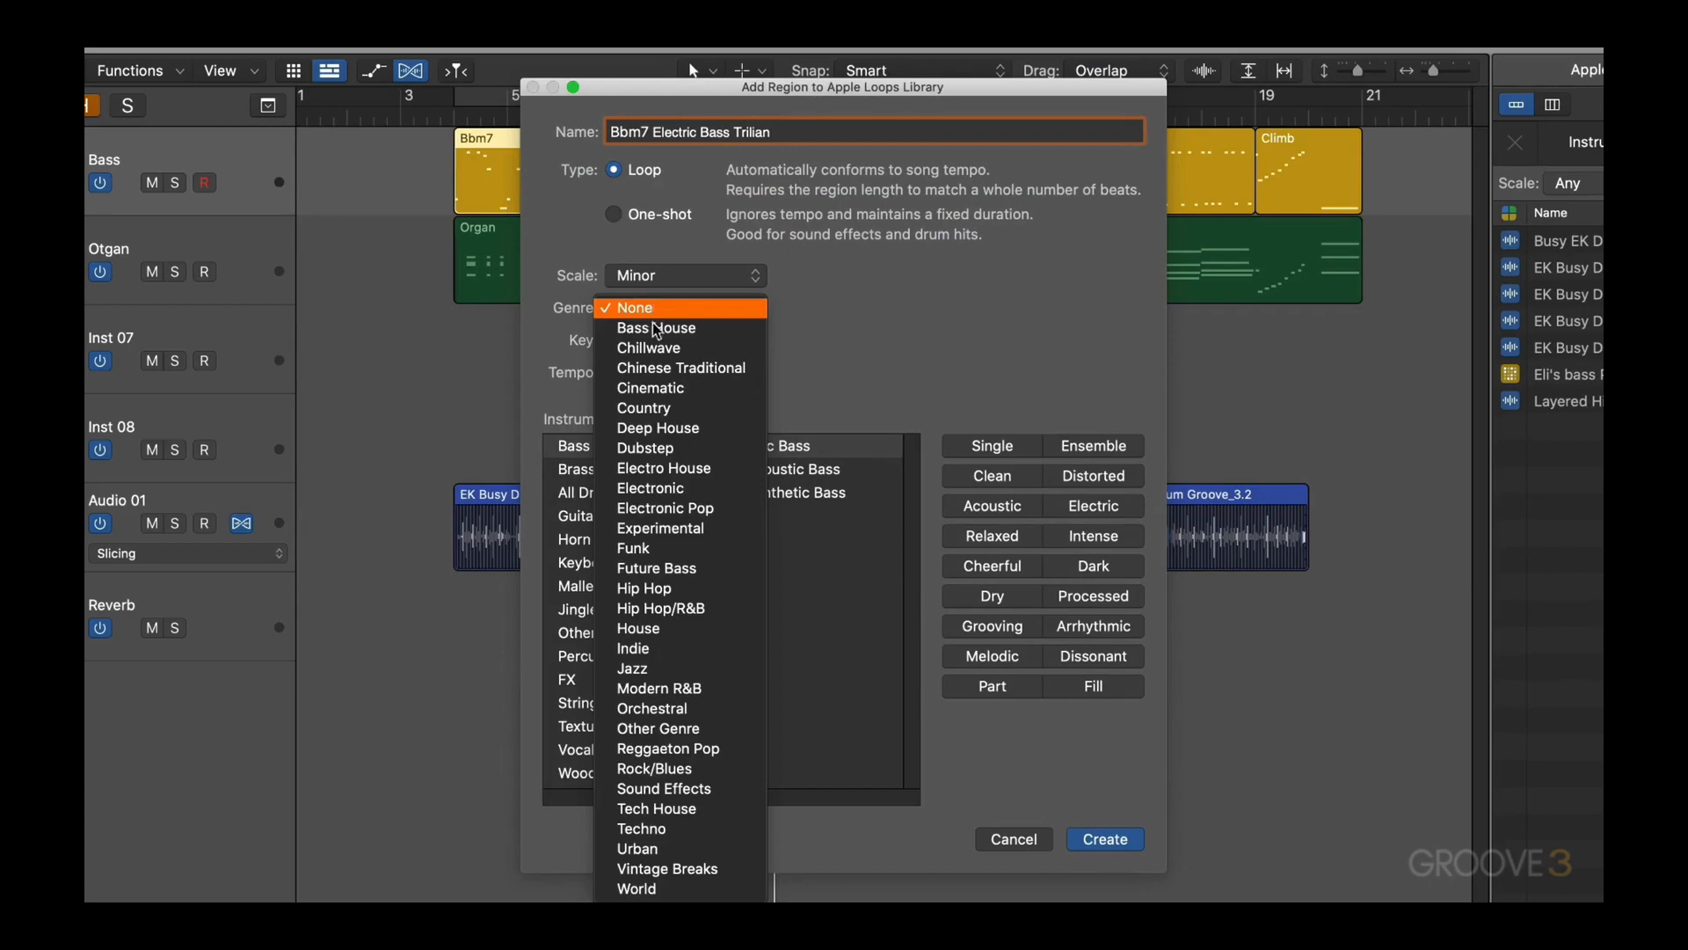
{"action": "left_click", "coordinate": [651, 548]}
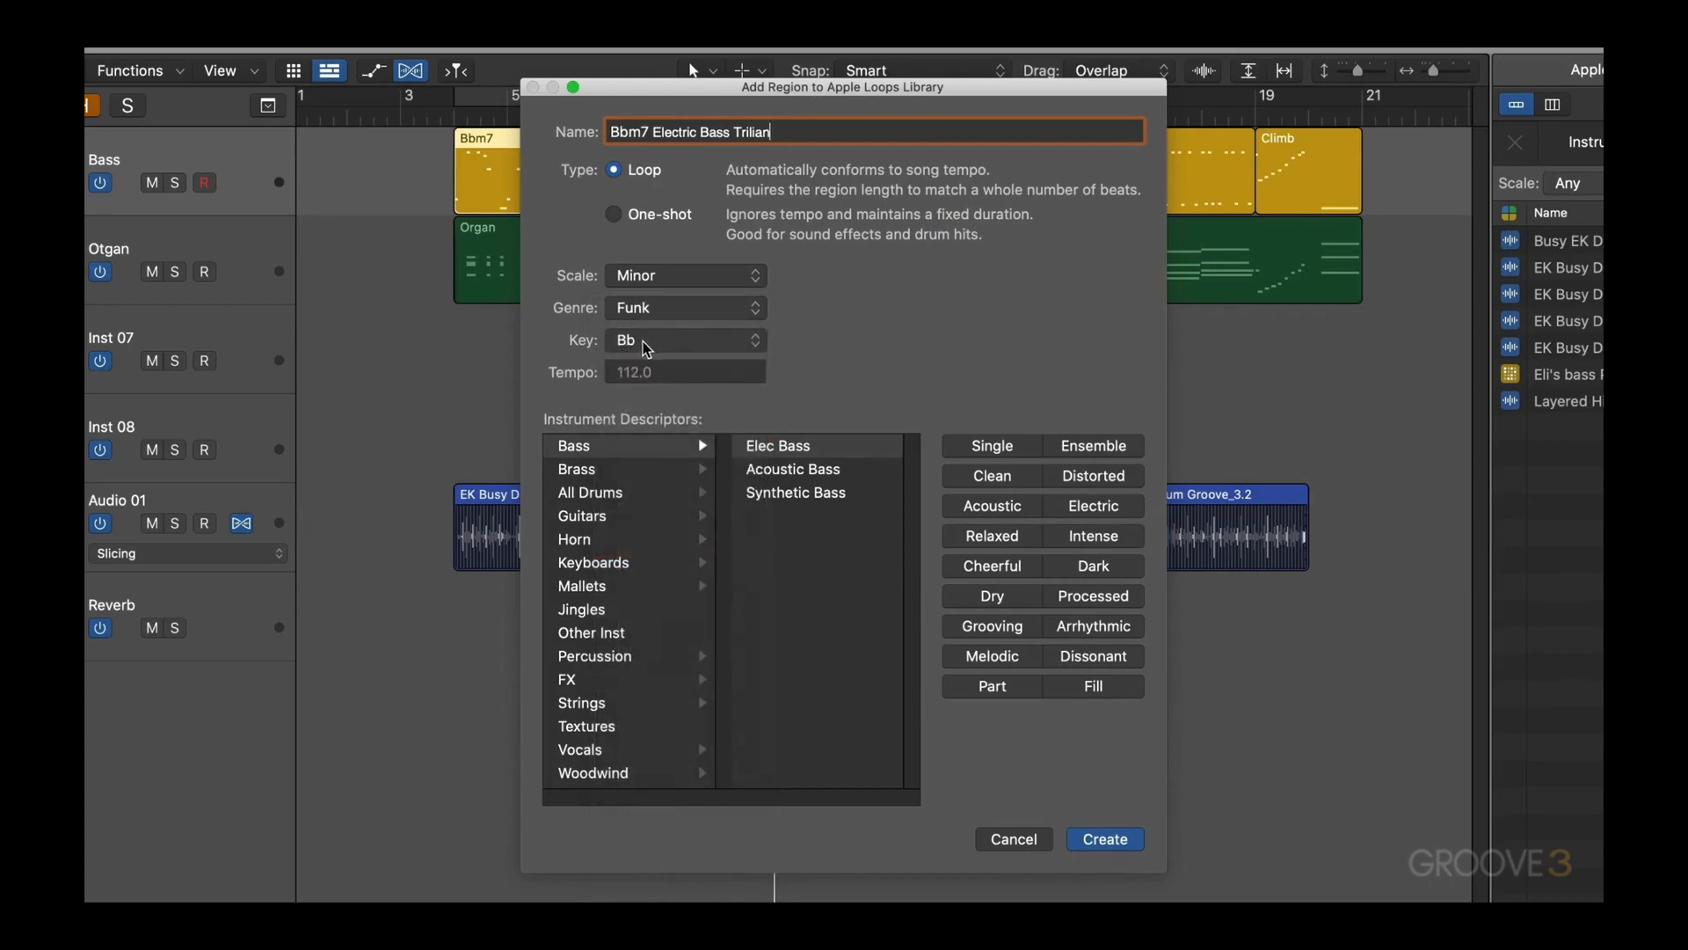
Step: Tag the Bbm7 loop as Elec Bass with the Electric and Grooving descriptors and create it
{"action": "left_click", "coordinate": [587, 449]}
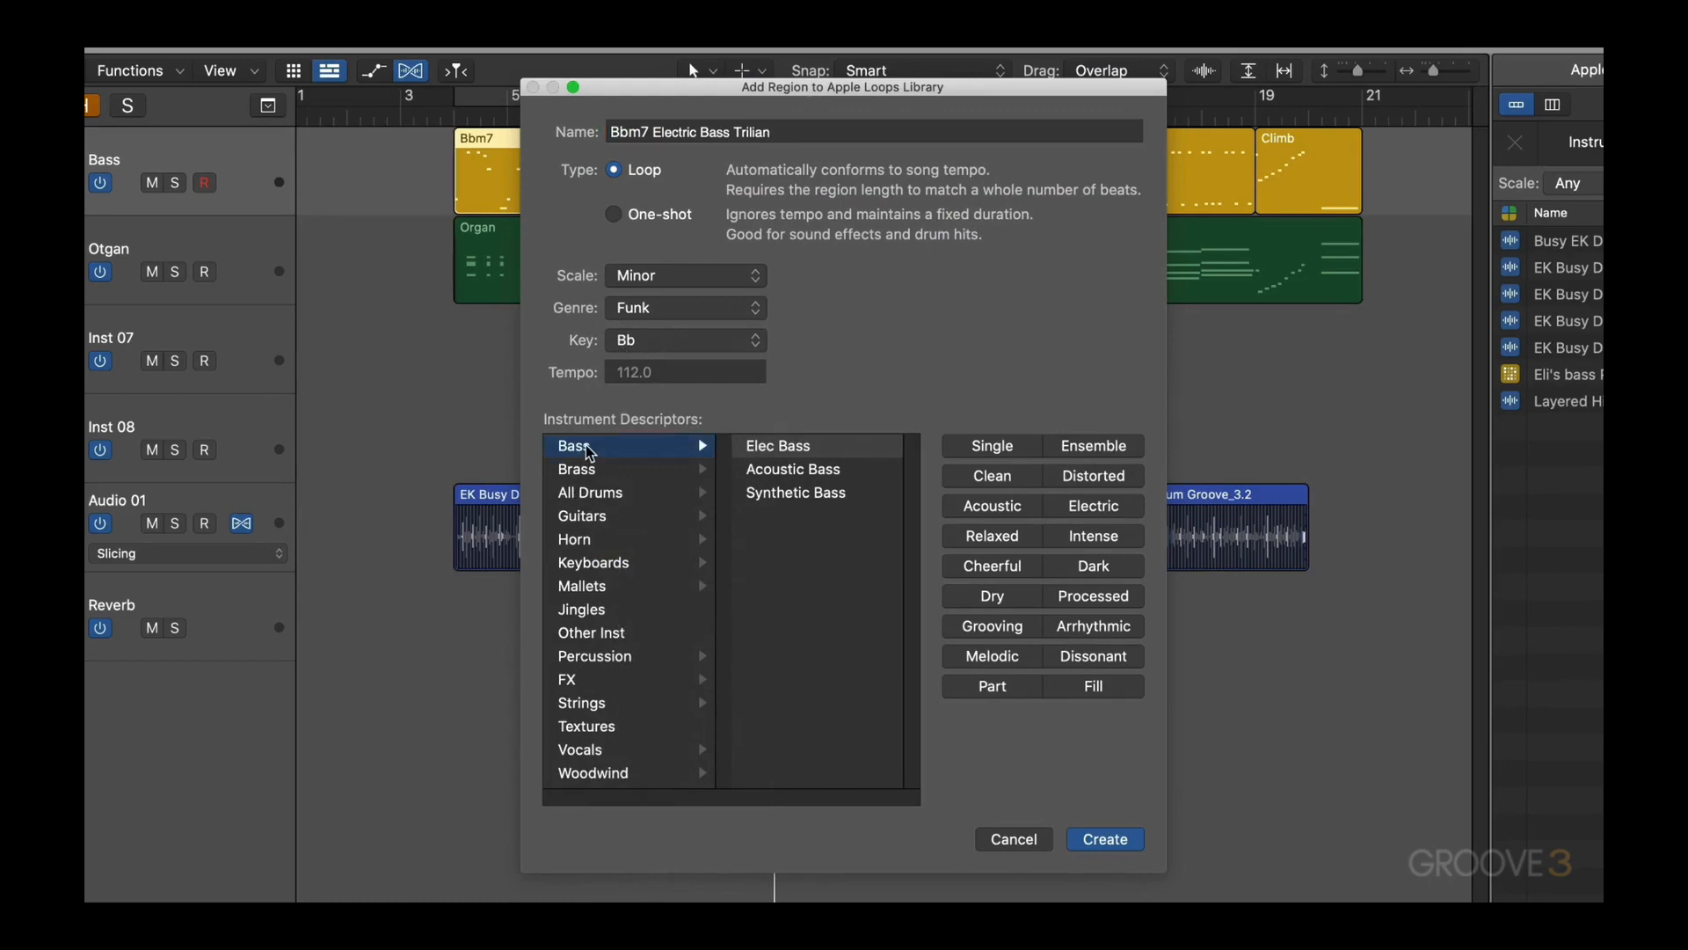
{"action": "left_click", "coordinate": [807, 447]}
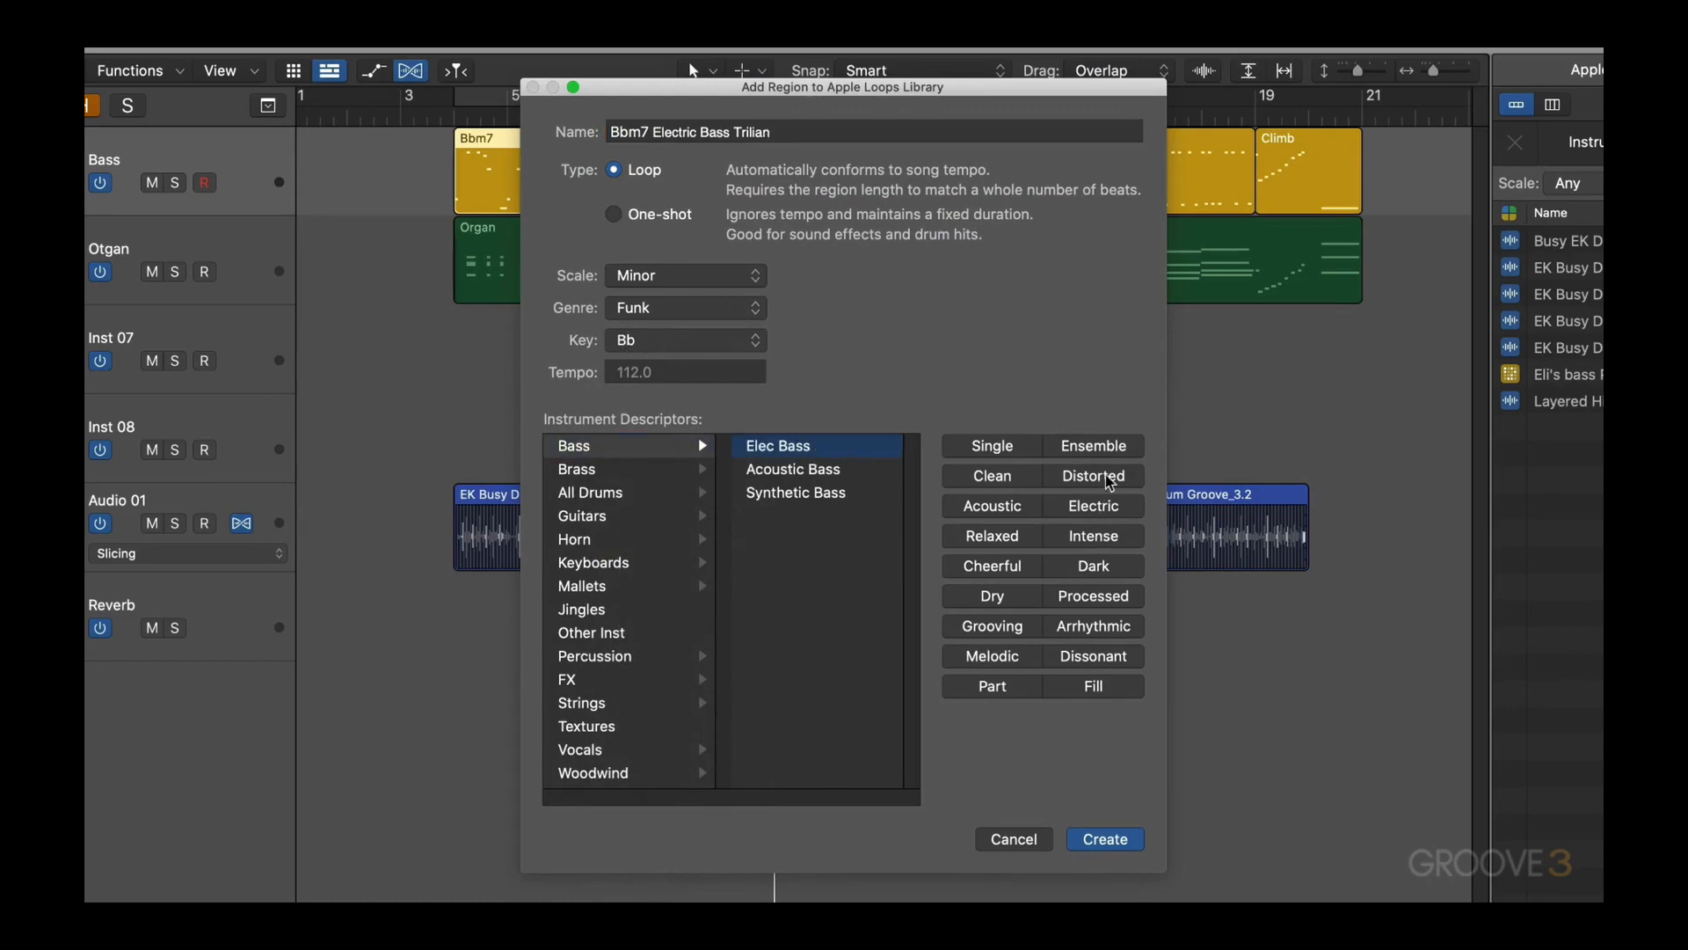
{"action": "left_click", "coordinate": [1097, 514]}
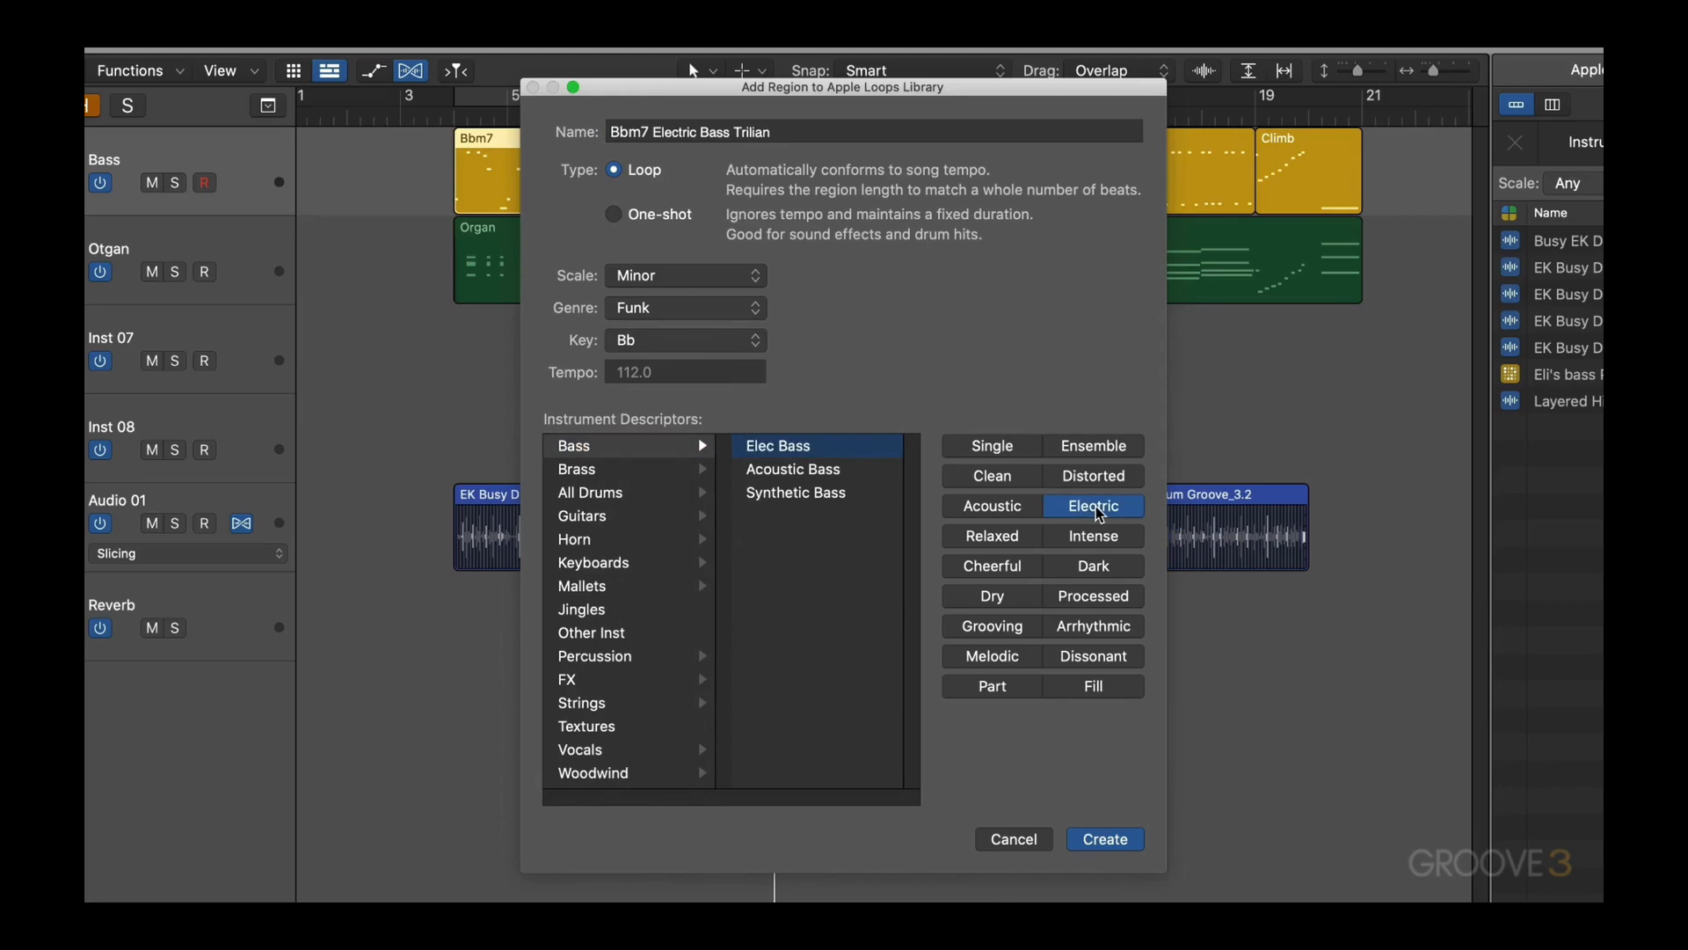
{"action": "left_click", "coordinate": [995, 628]}
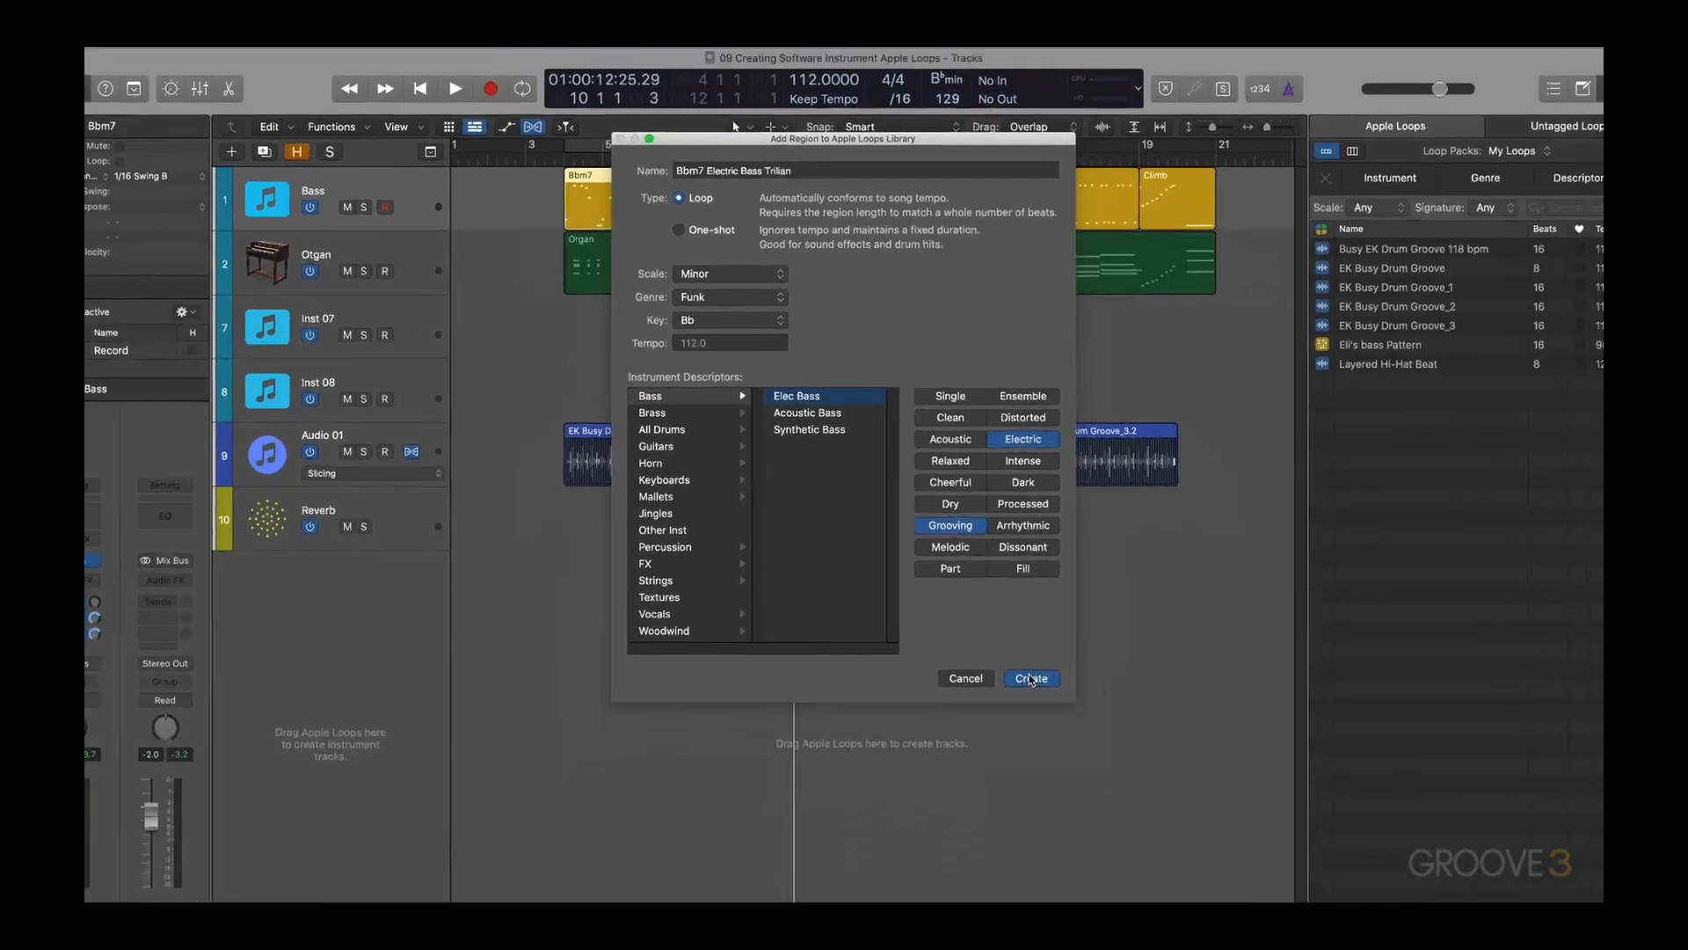
{"action": "left_click", "coordinate": [1031, 678]}
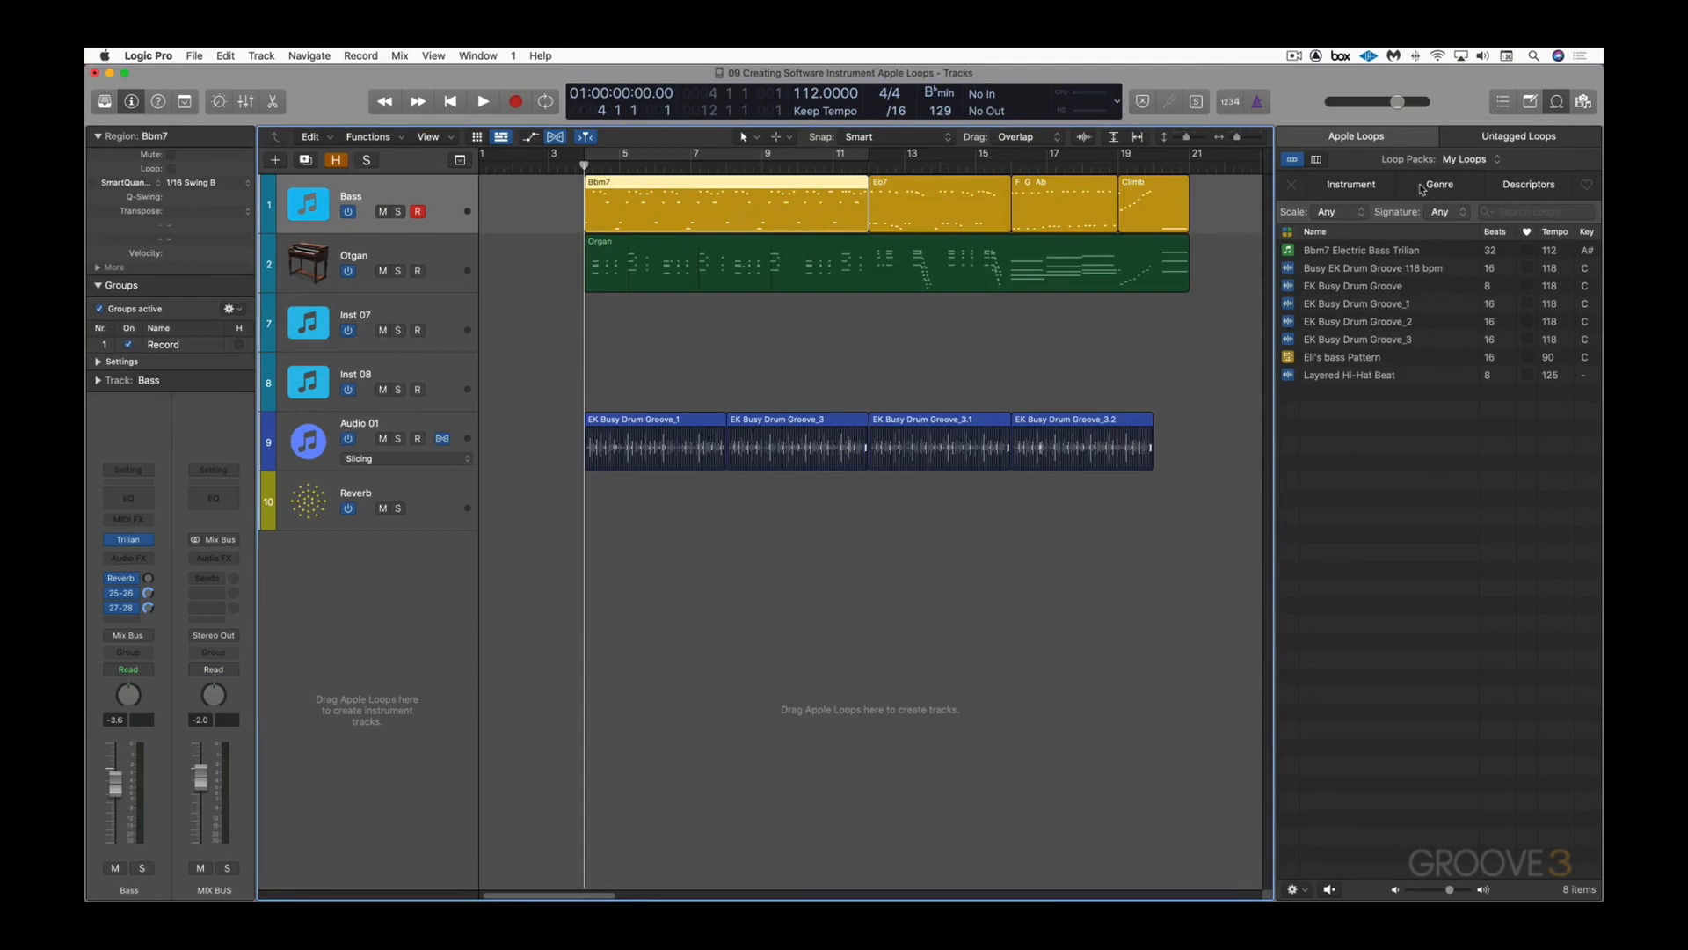
Step: Create an Apple Loop from the Eb7 bass region, named Eb7 Bass Trilian and tagged Bass, Electric and Grooving
{"action": "left_click", "coordinate": [904, 197]}
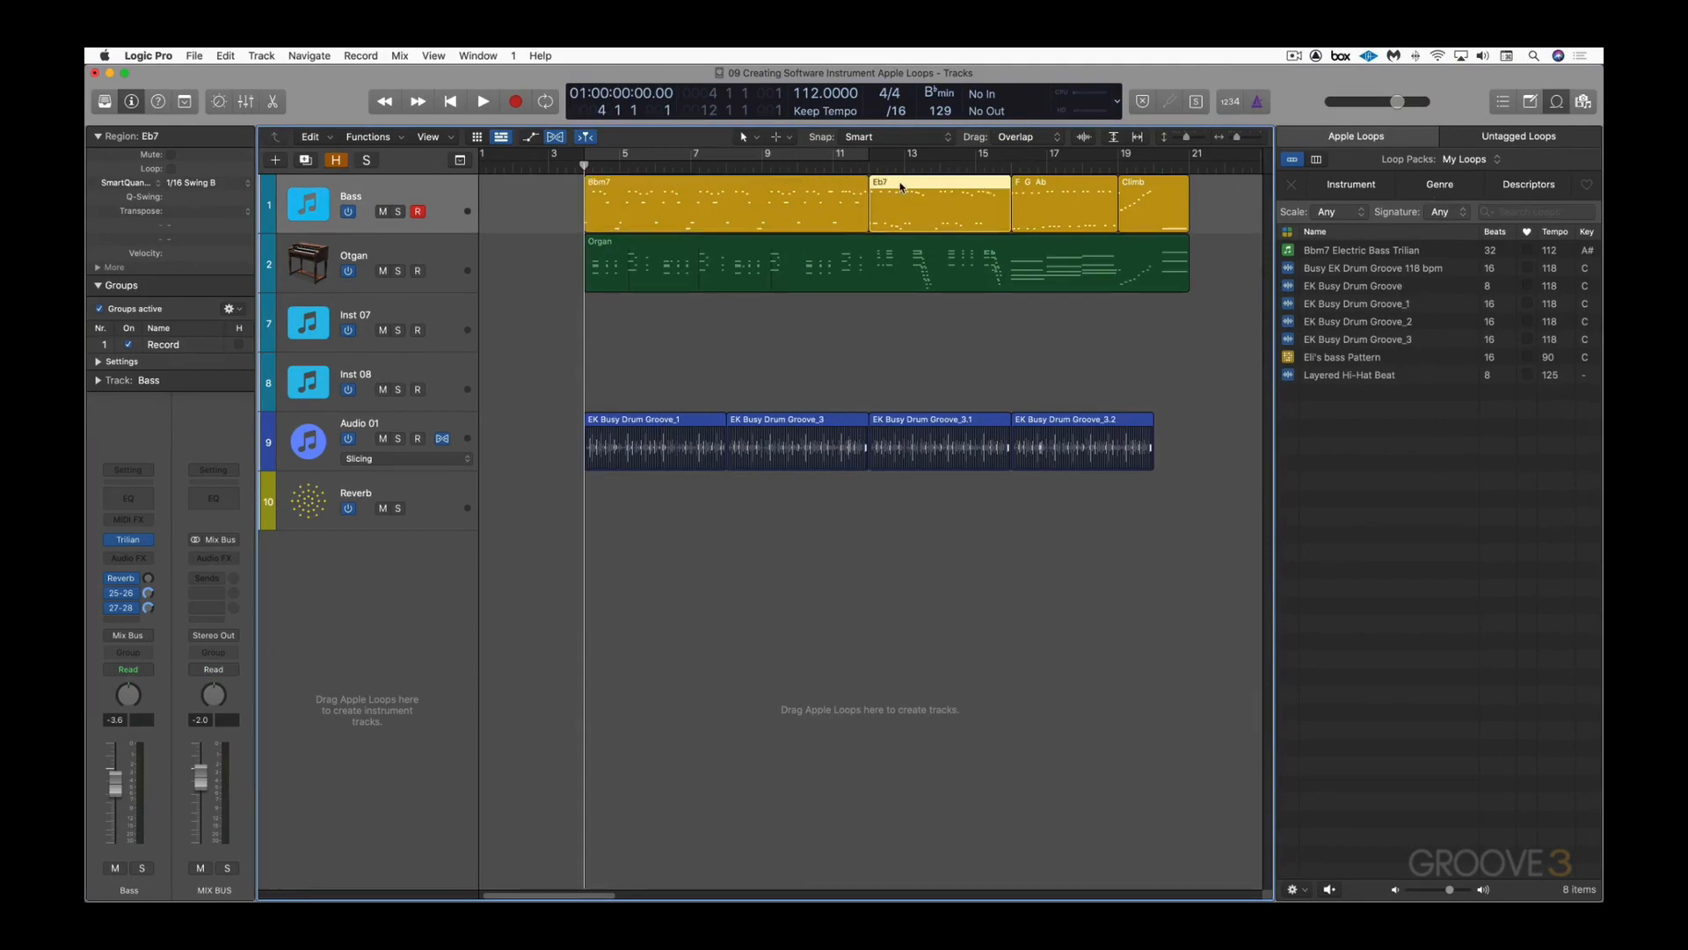
{"action": "left_click_drag", "start_coordinate": [902, 185], "coordinate": [1385, 530]}
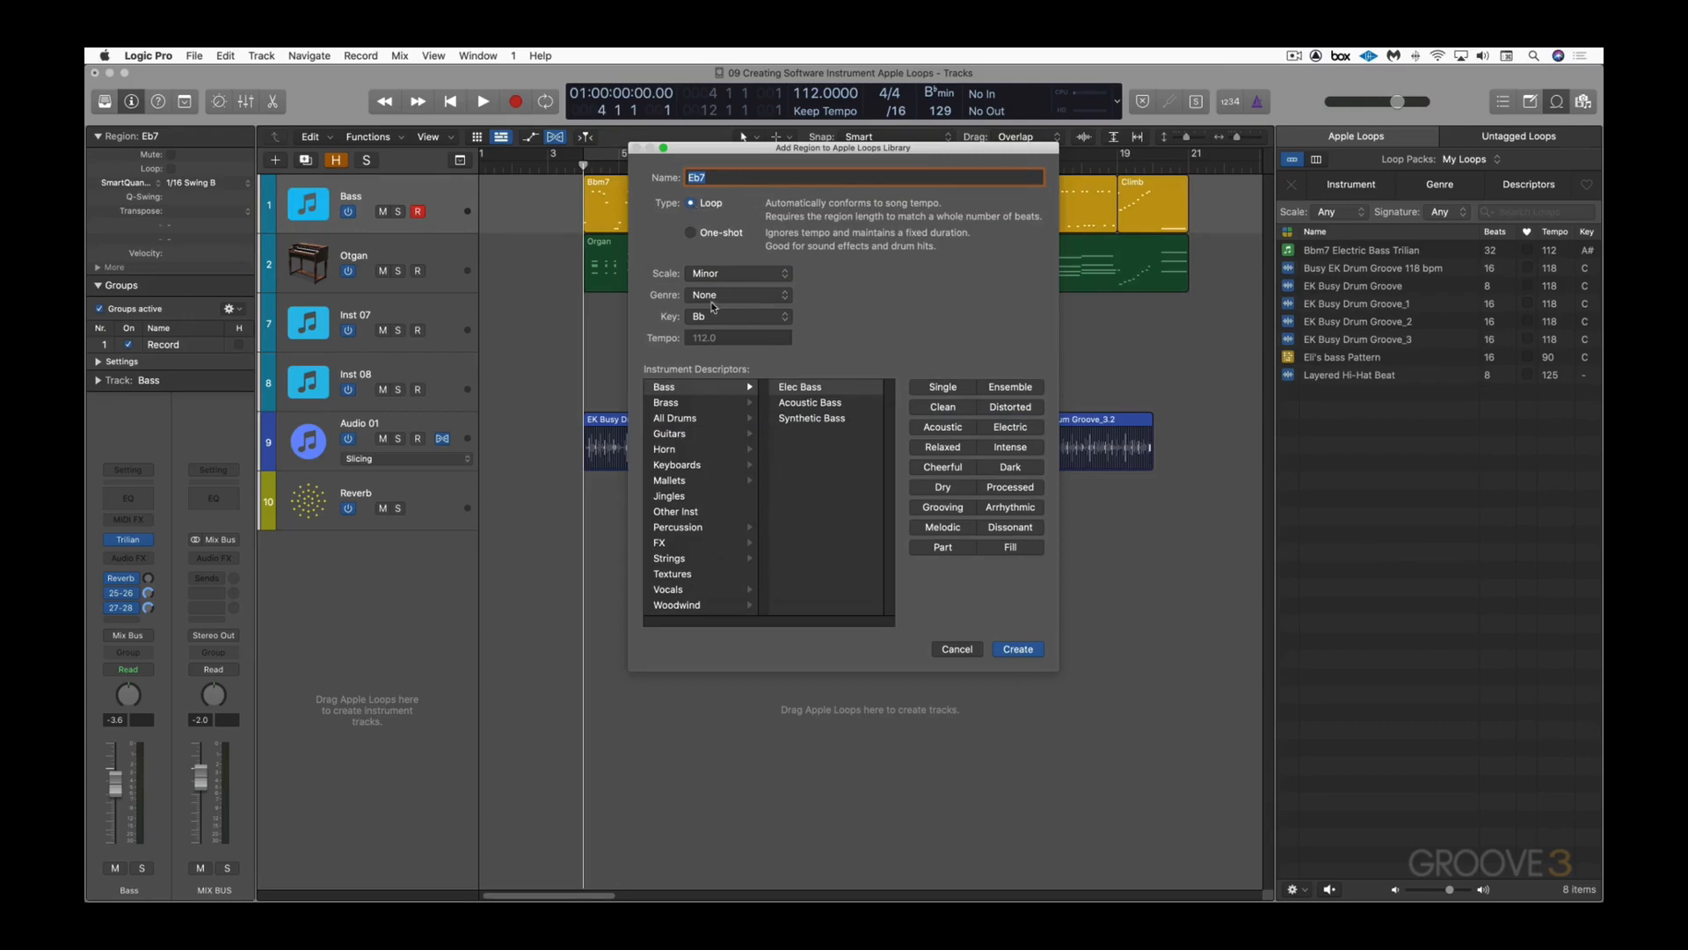
{"action": "left_click", "coordinate": [671, 388]}
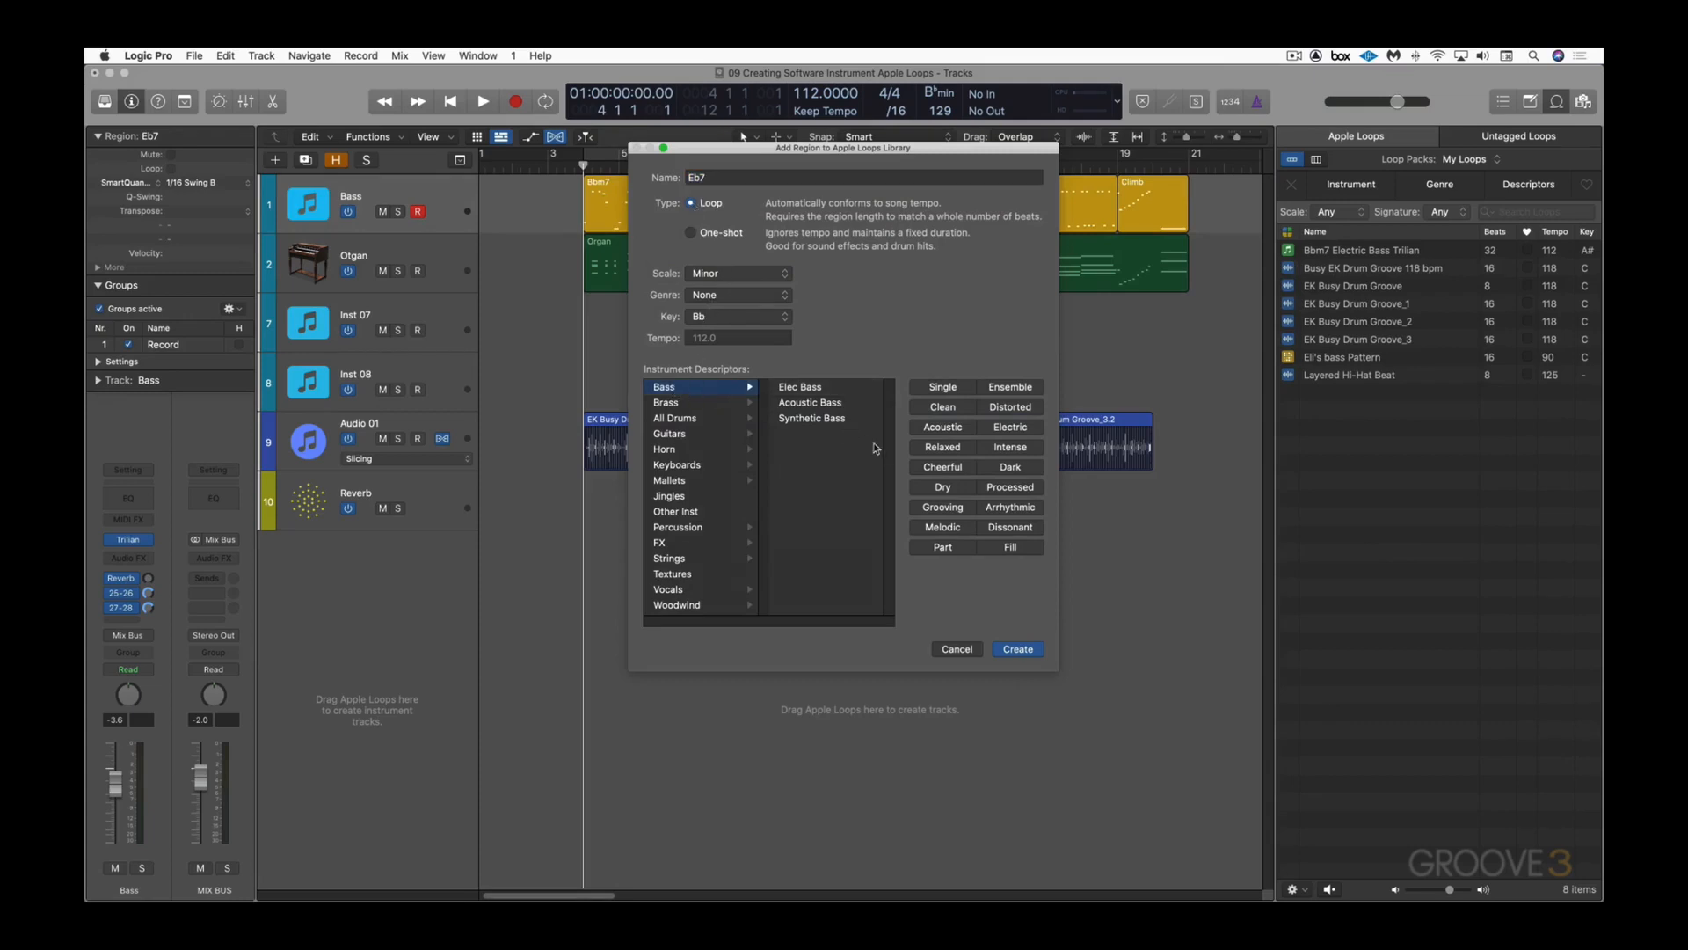
{"action": "left_click", "coordinate": [945, 508]}
{"action": "left_click", "coordinate": [735, 179]}
{"action": "type", "text": "Bass Trilian"}
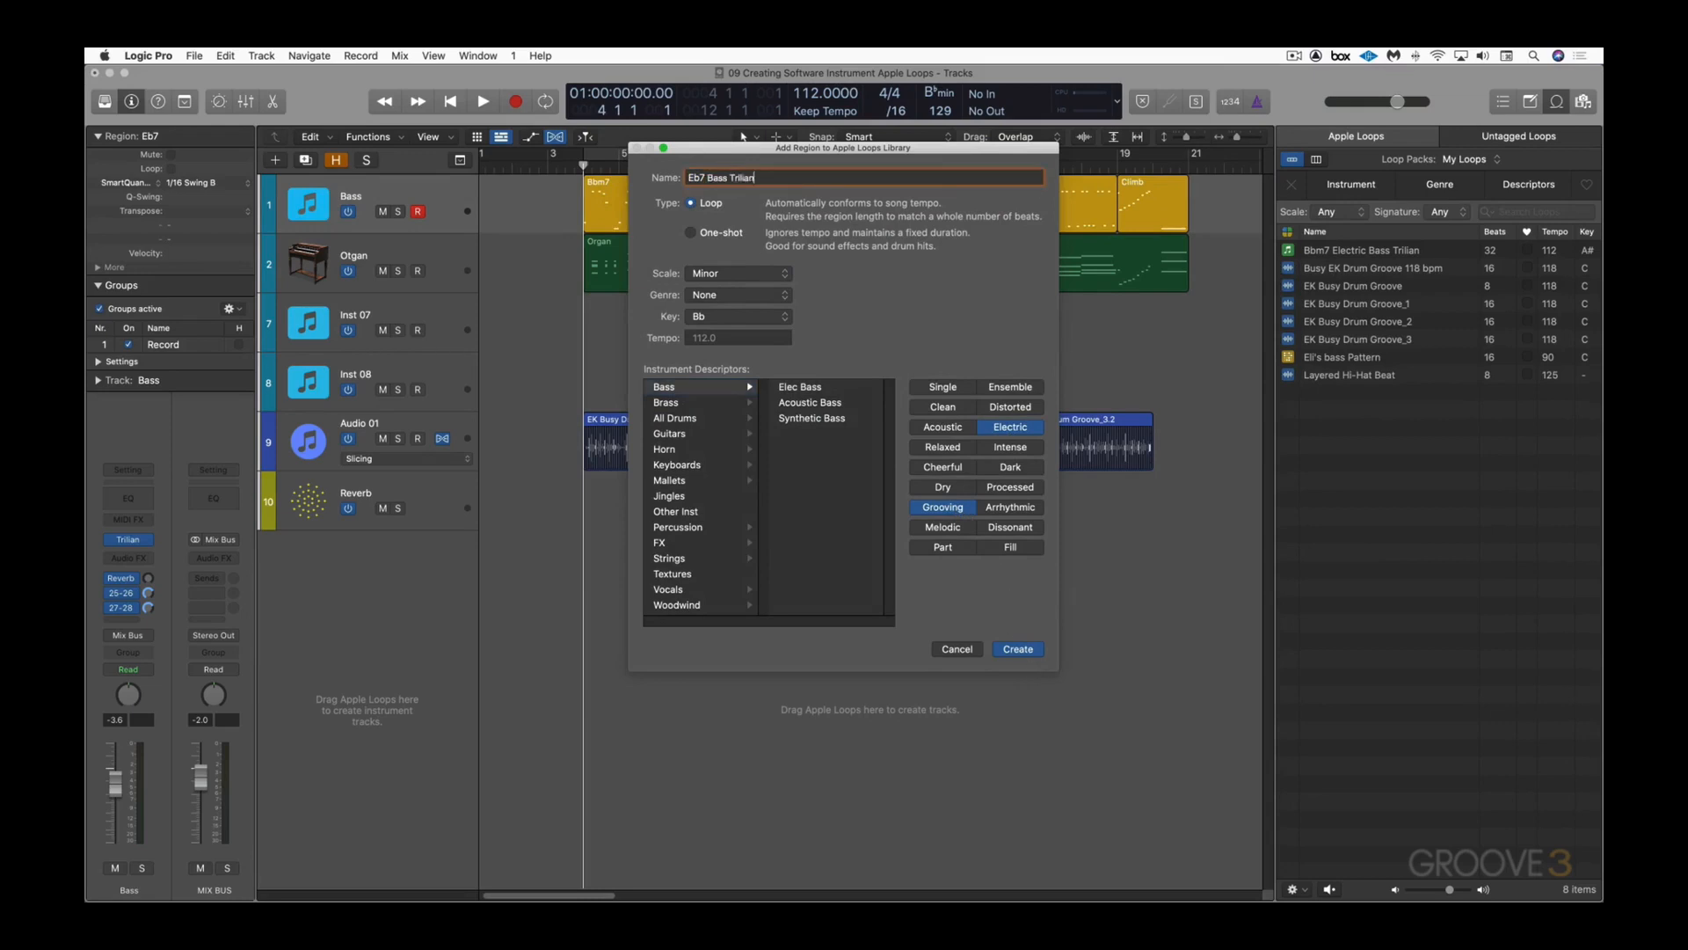
{"action": "key", "text": "Return"}
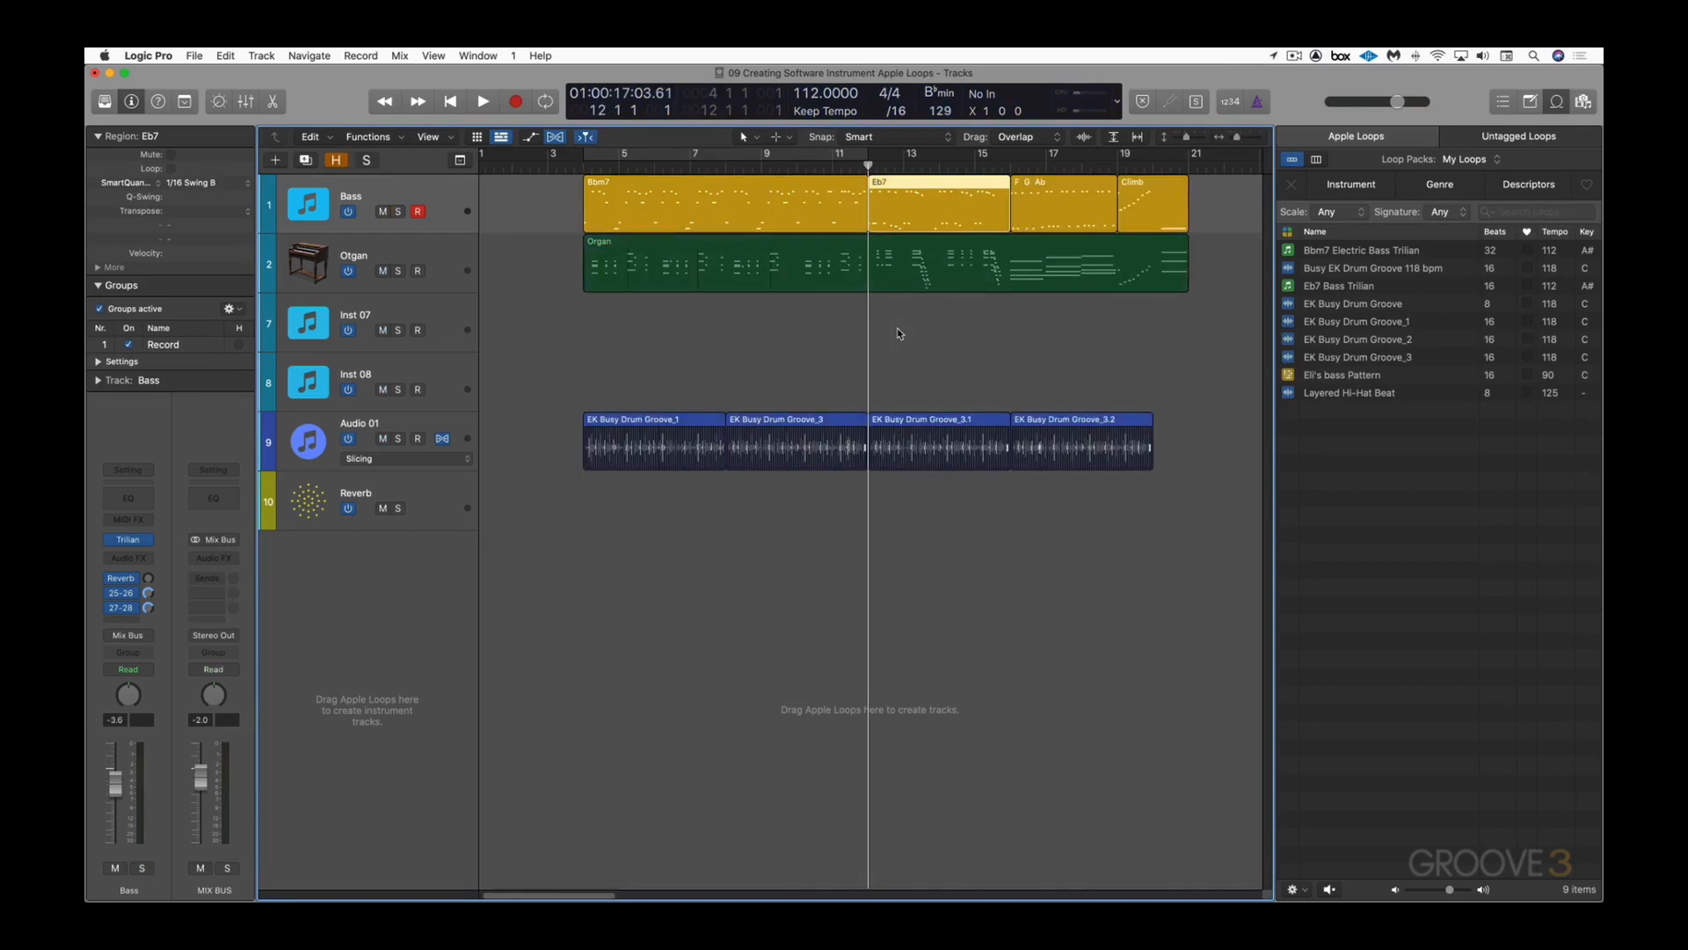
{"action": "left_click", "coordinate": [1464, 162]}
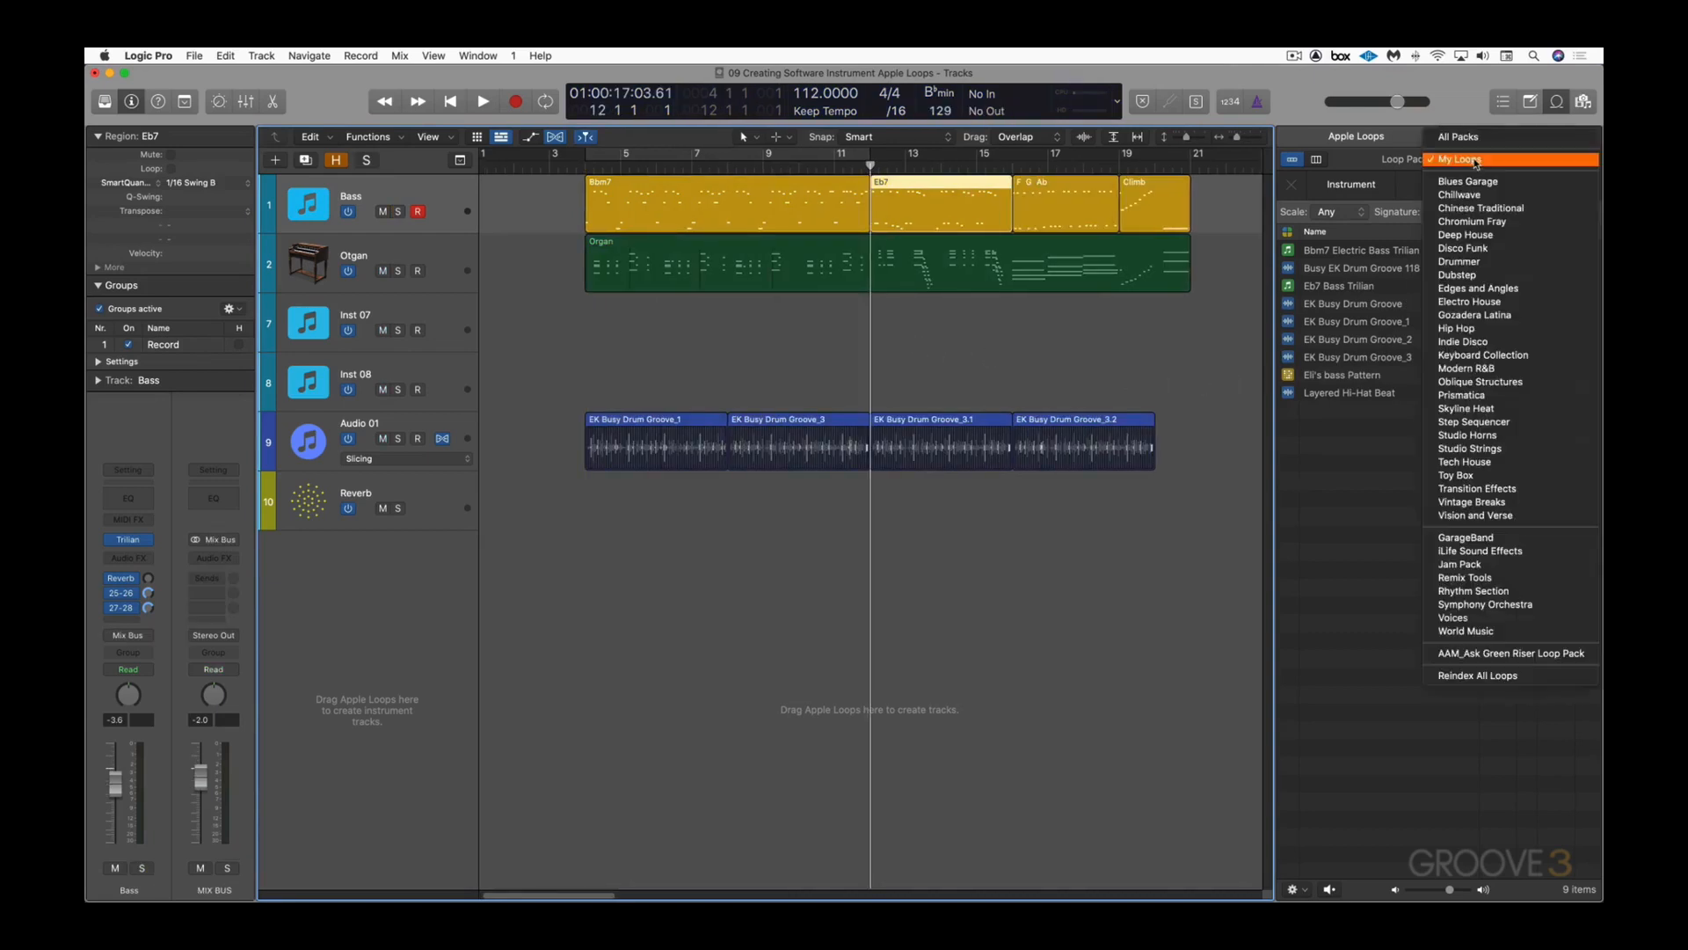
{"action": "left_click", "coordinate": [1265, 194]}
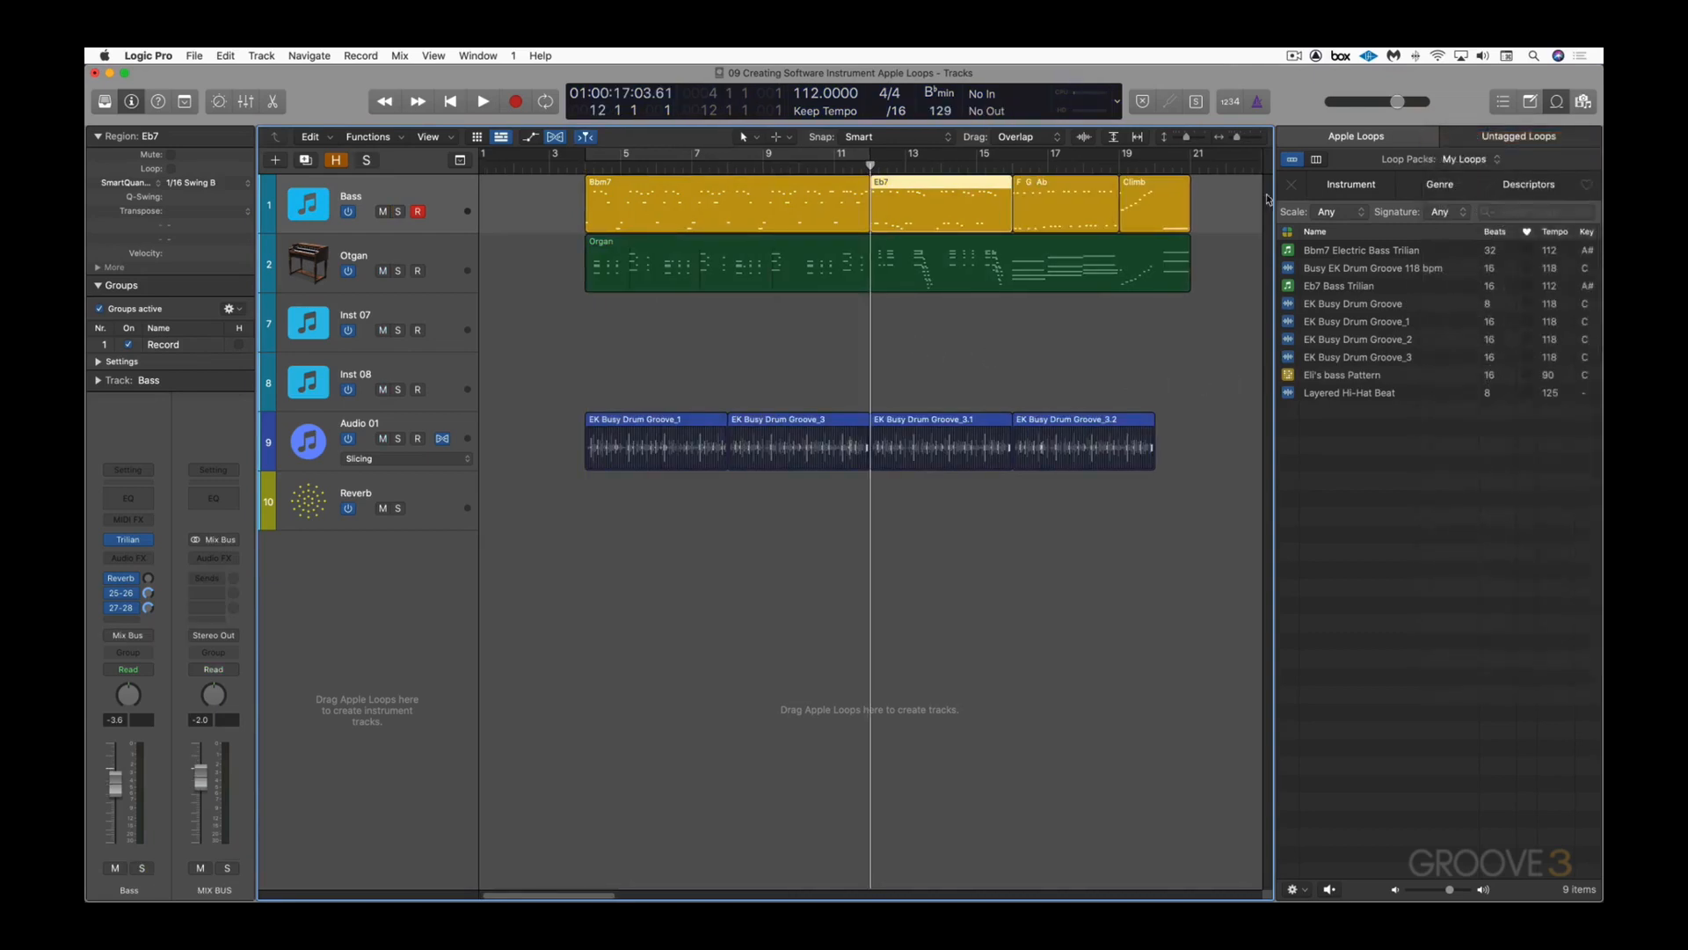
Step: Filter the loops of all packs by Bass and Elec Bass, and add the Bbm7 Electric Bass Trilian loop on a new track at bar 4
{"action": "left_click", "coordinate": [1361, 189]}
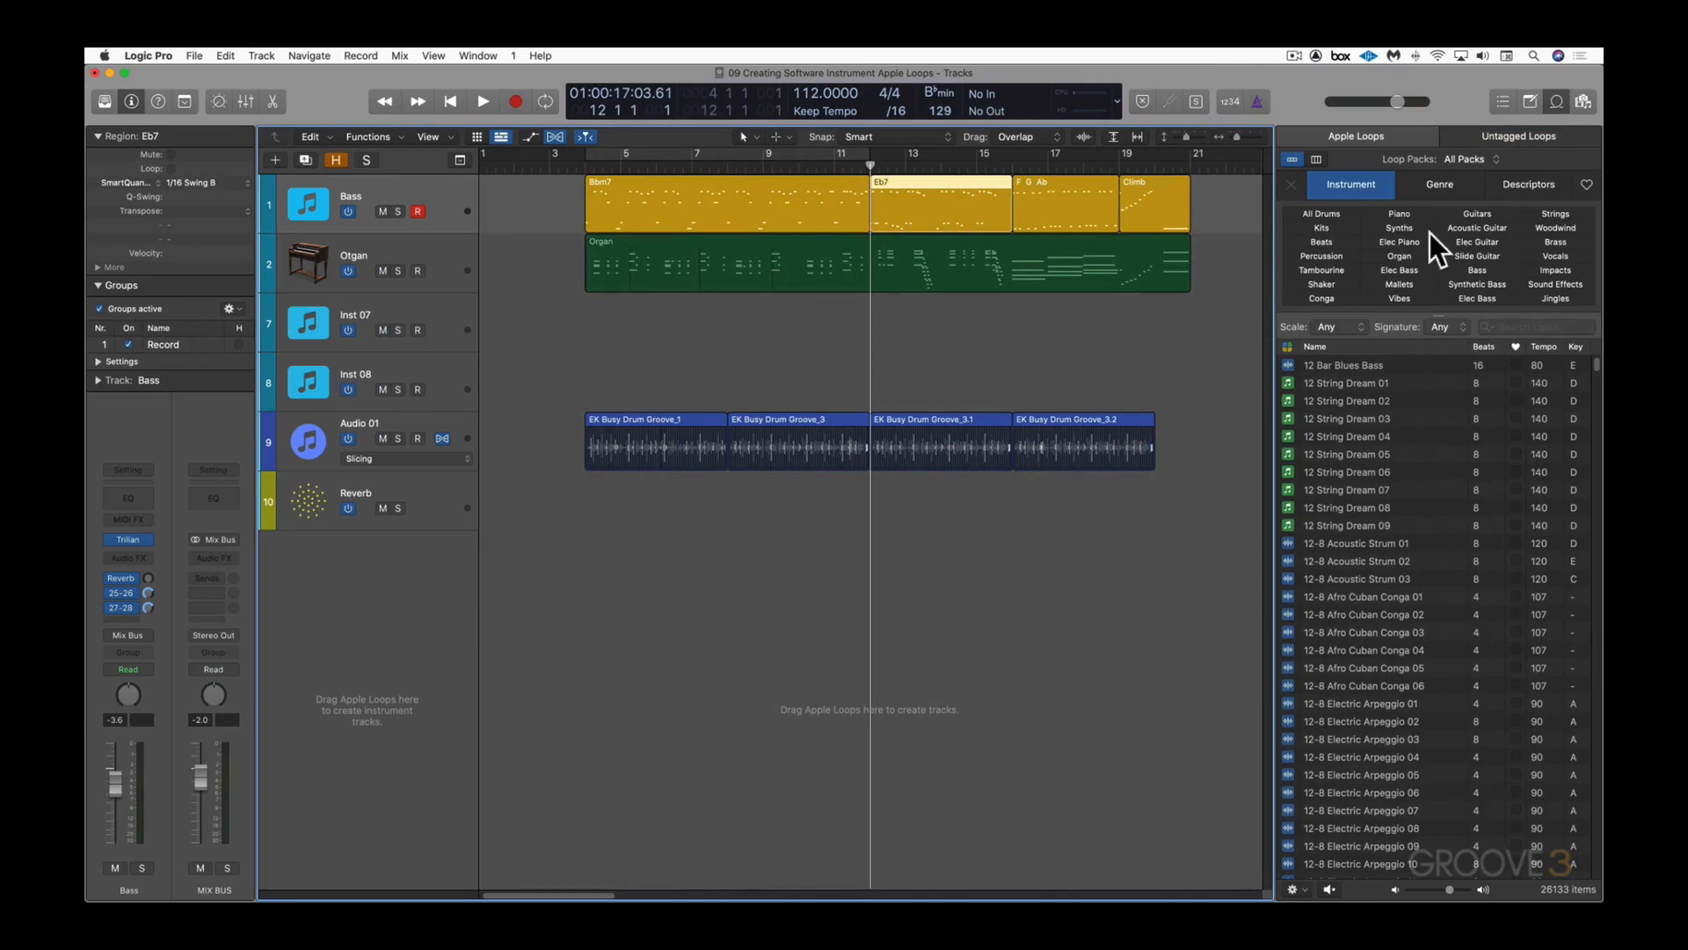
{"action": "left_click", "coordinate": [1486, 272]}
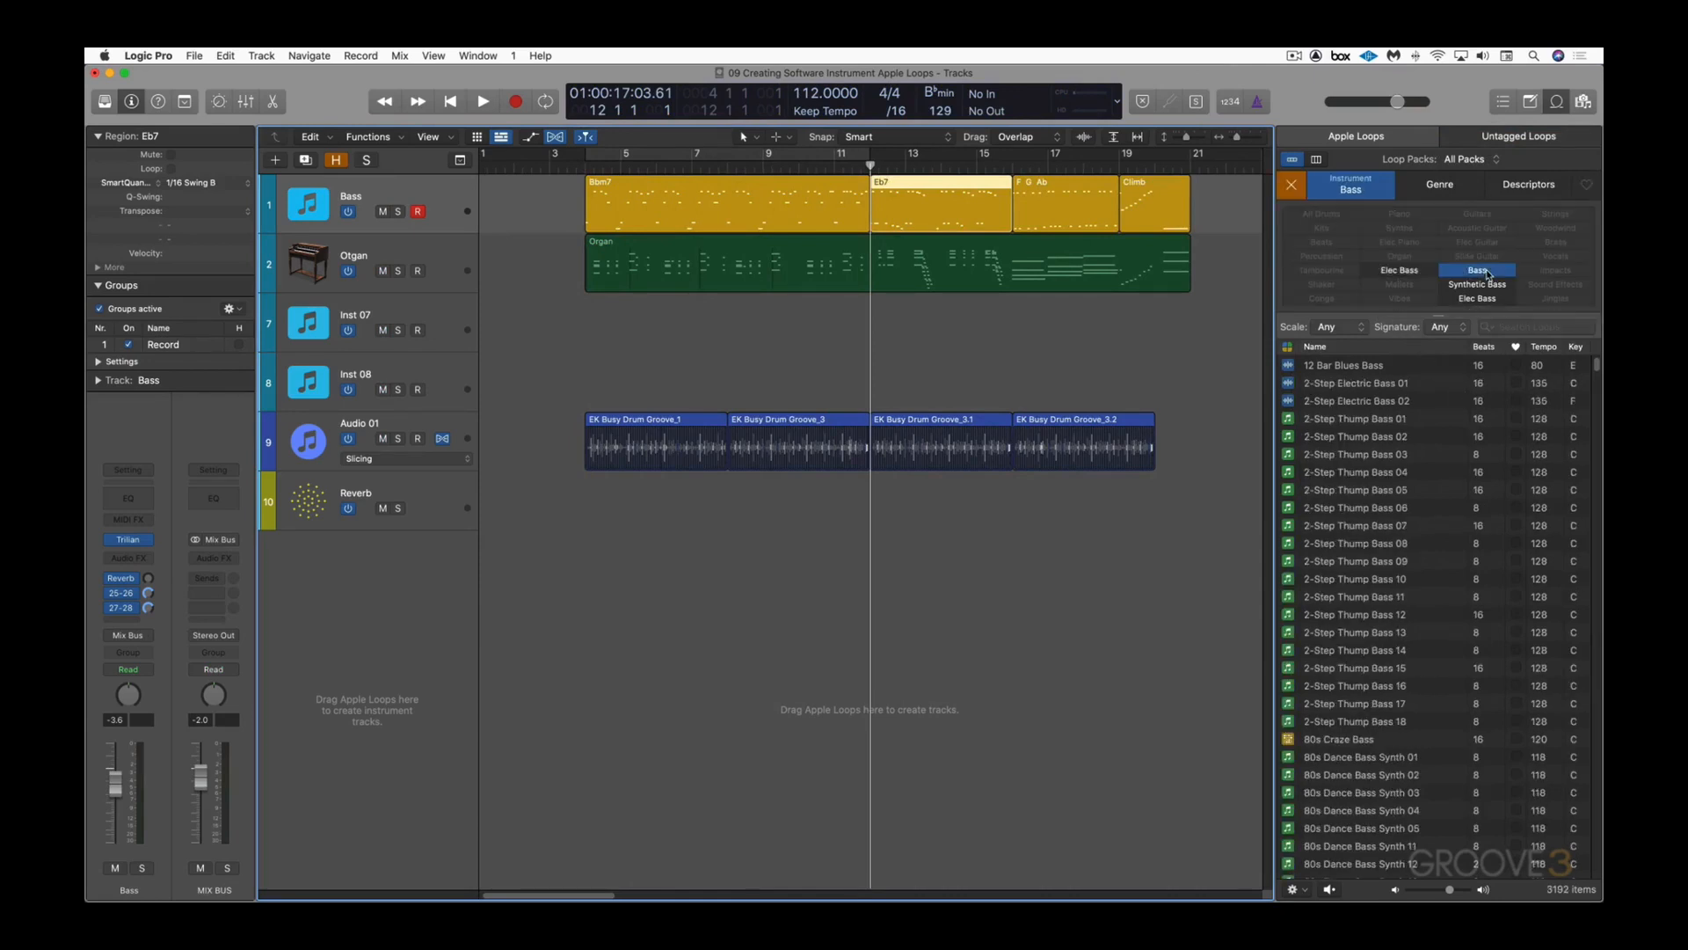
{"action": "left_click", "coordinate": [1400, 272]}
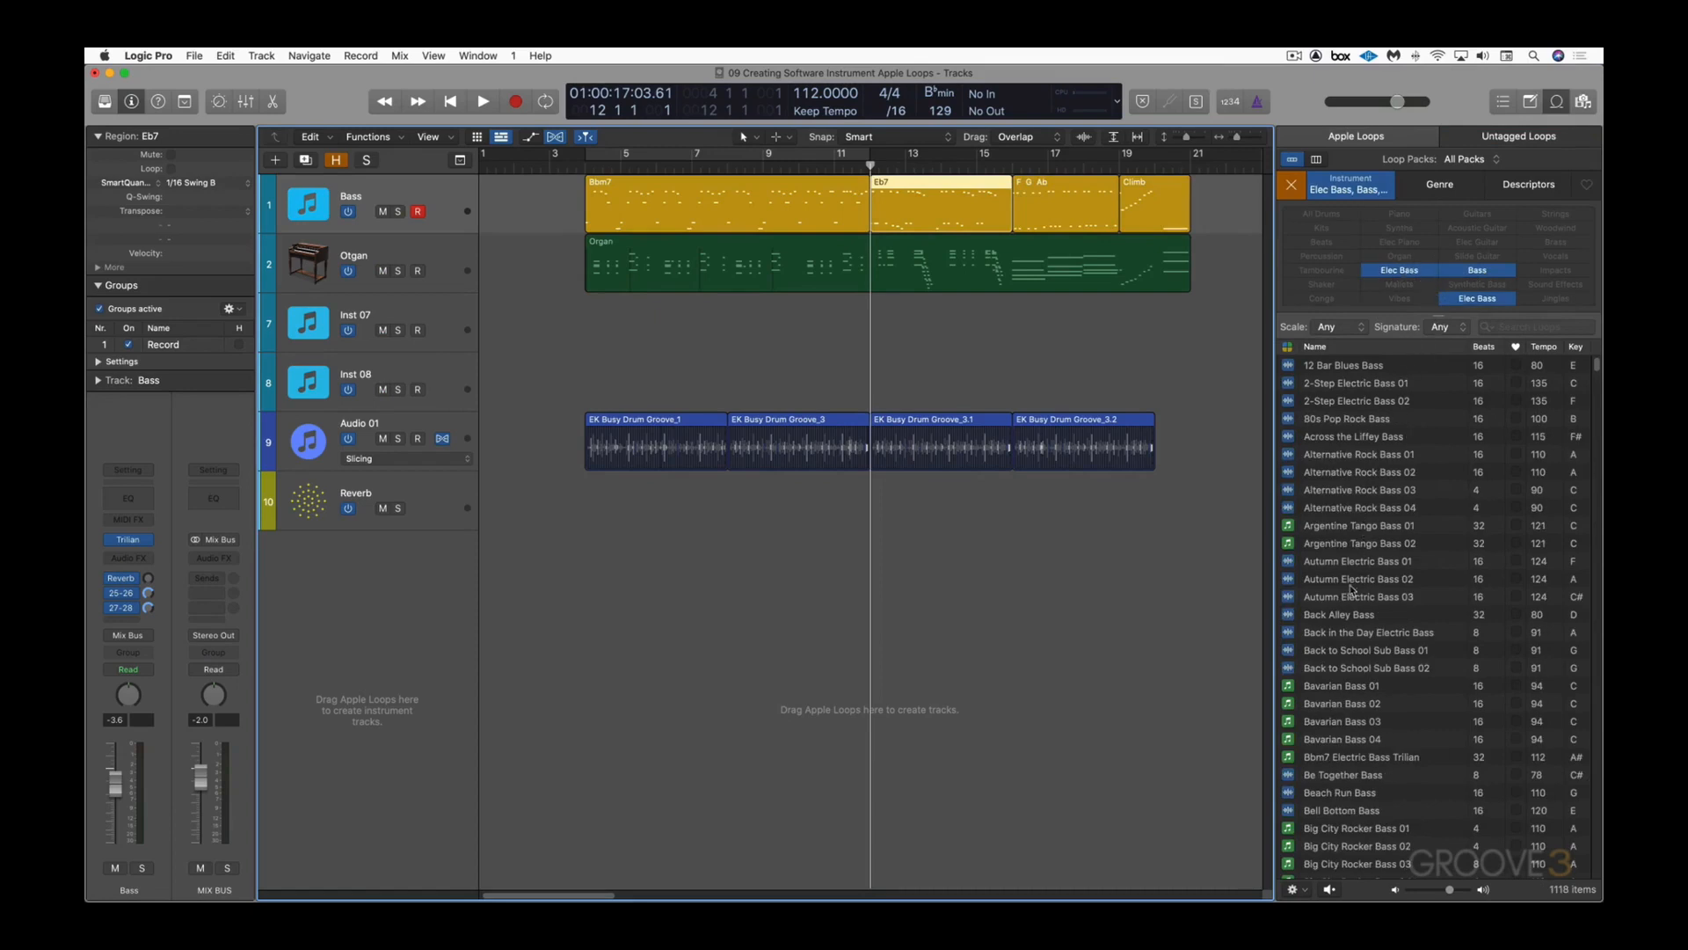
{"action": "scroll", "coordinate": [1332, 743], "scroll_direction": "down", "scroll_amount": 5}
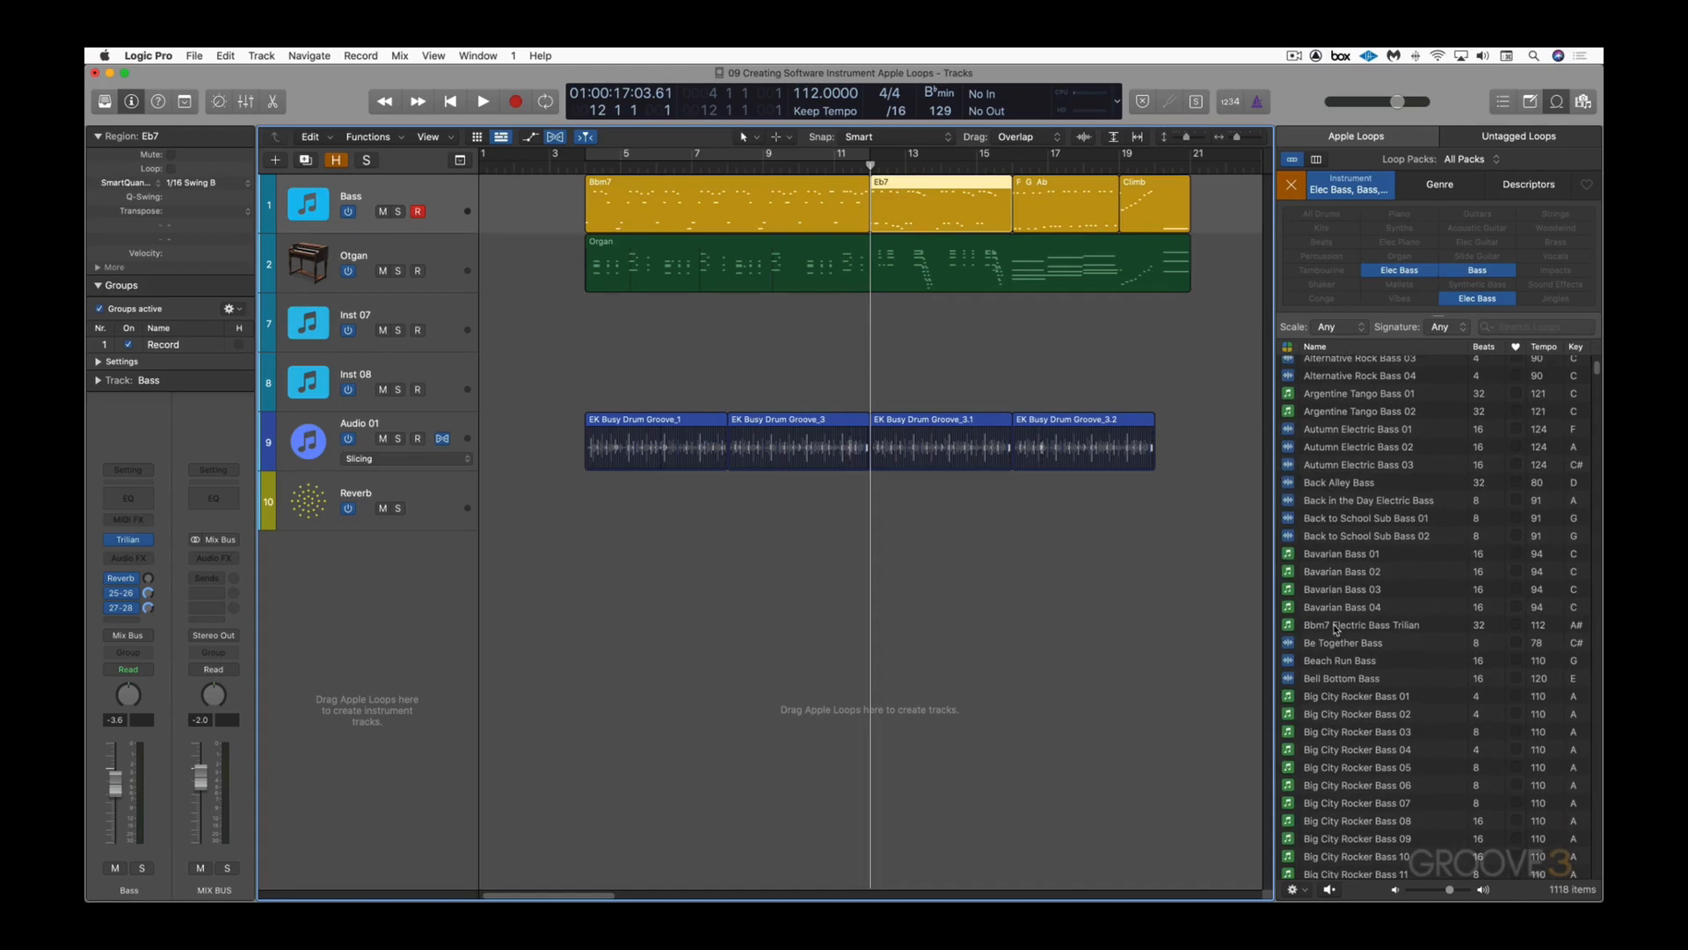
{"action": "left_click_drag", "start_coordinate": [1336, 630], "coordinate": [585, 620]}
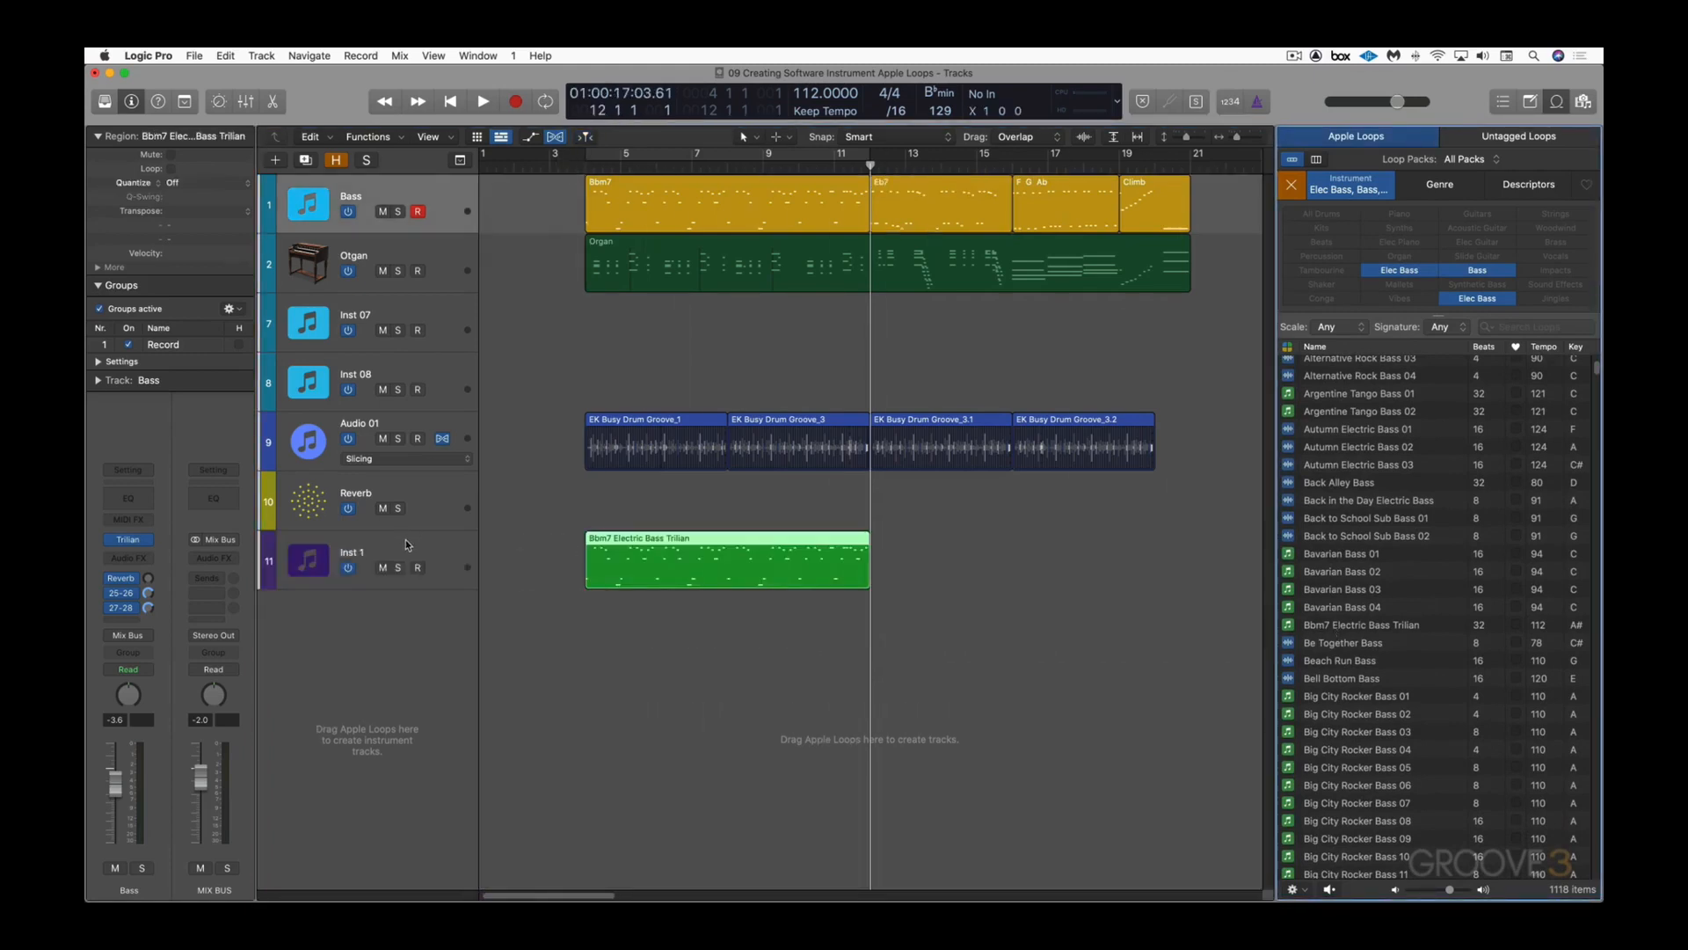
Step: Check the Trilian instrument loaded on the new Inst 1 track, then close its plug-in window
{"action": "left_click", "coordinate": [405, 540]}
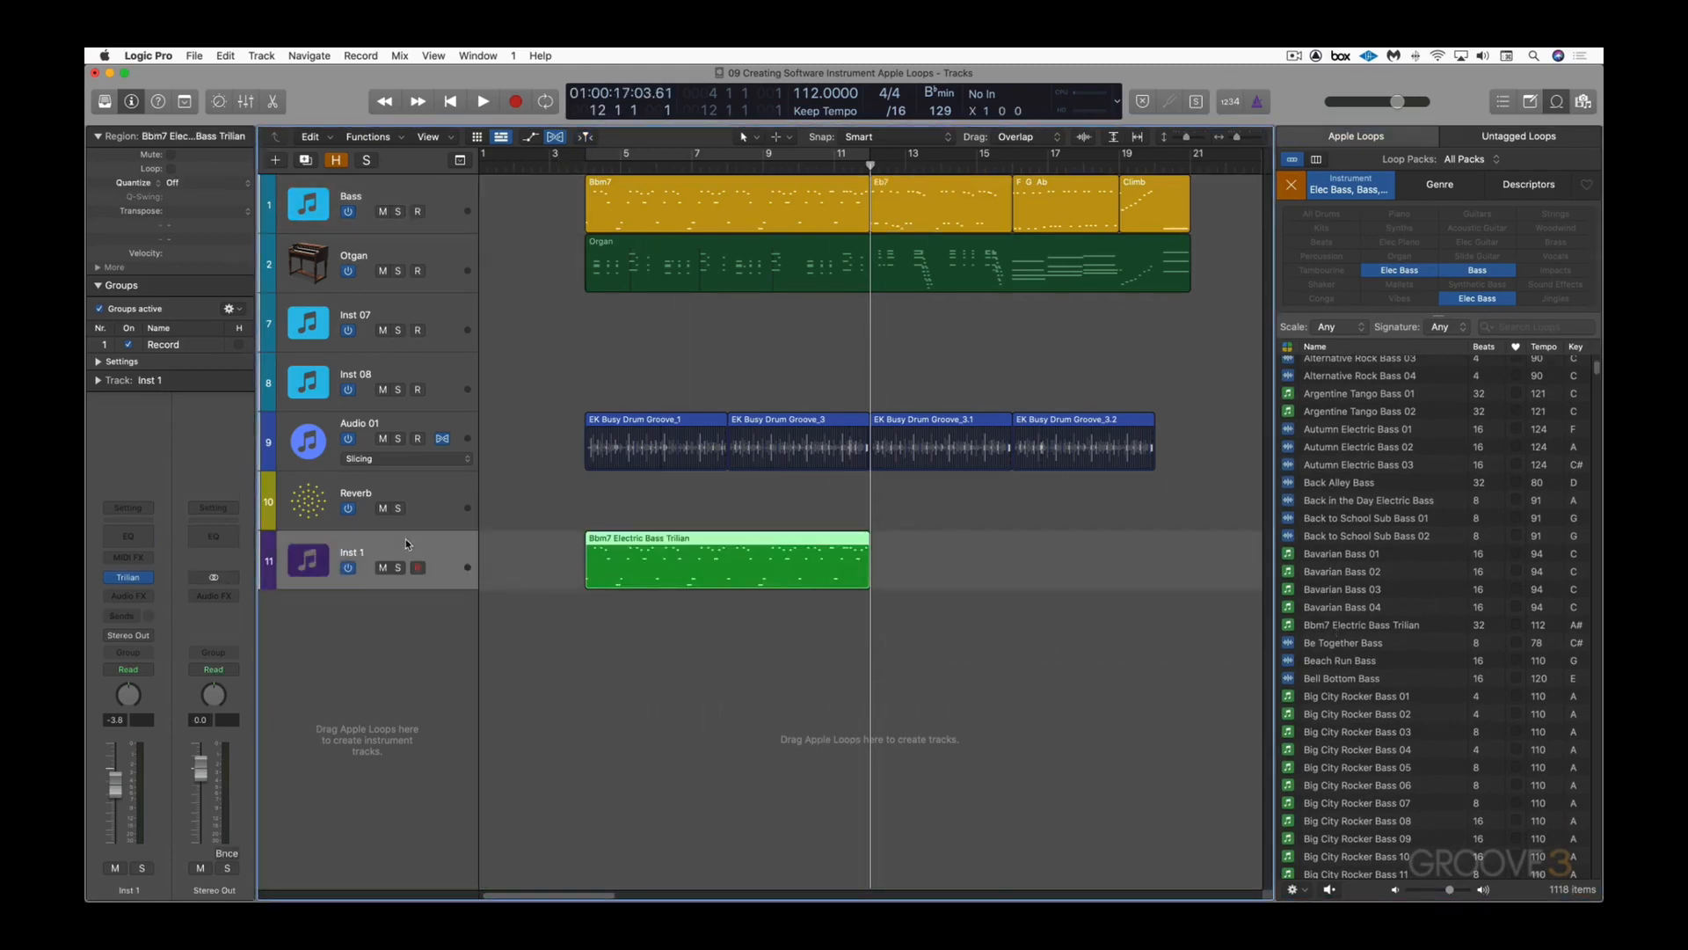
{"action": "left_click", "coordinate": [129, 579]}
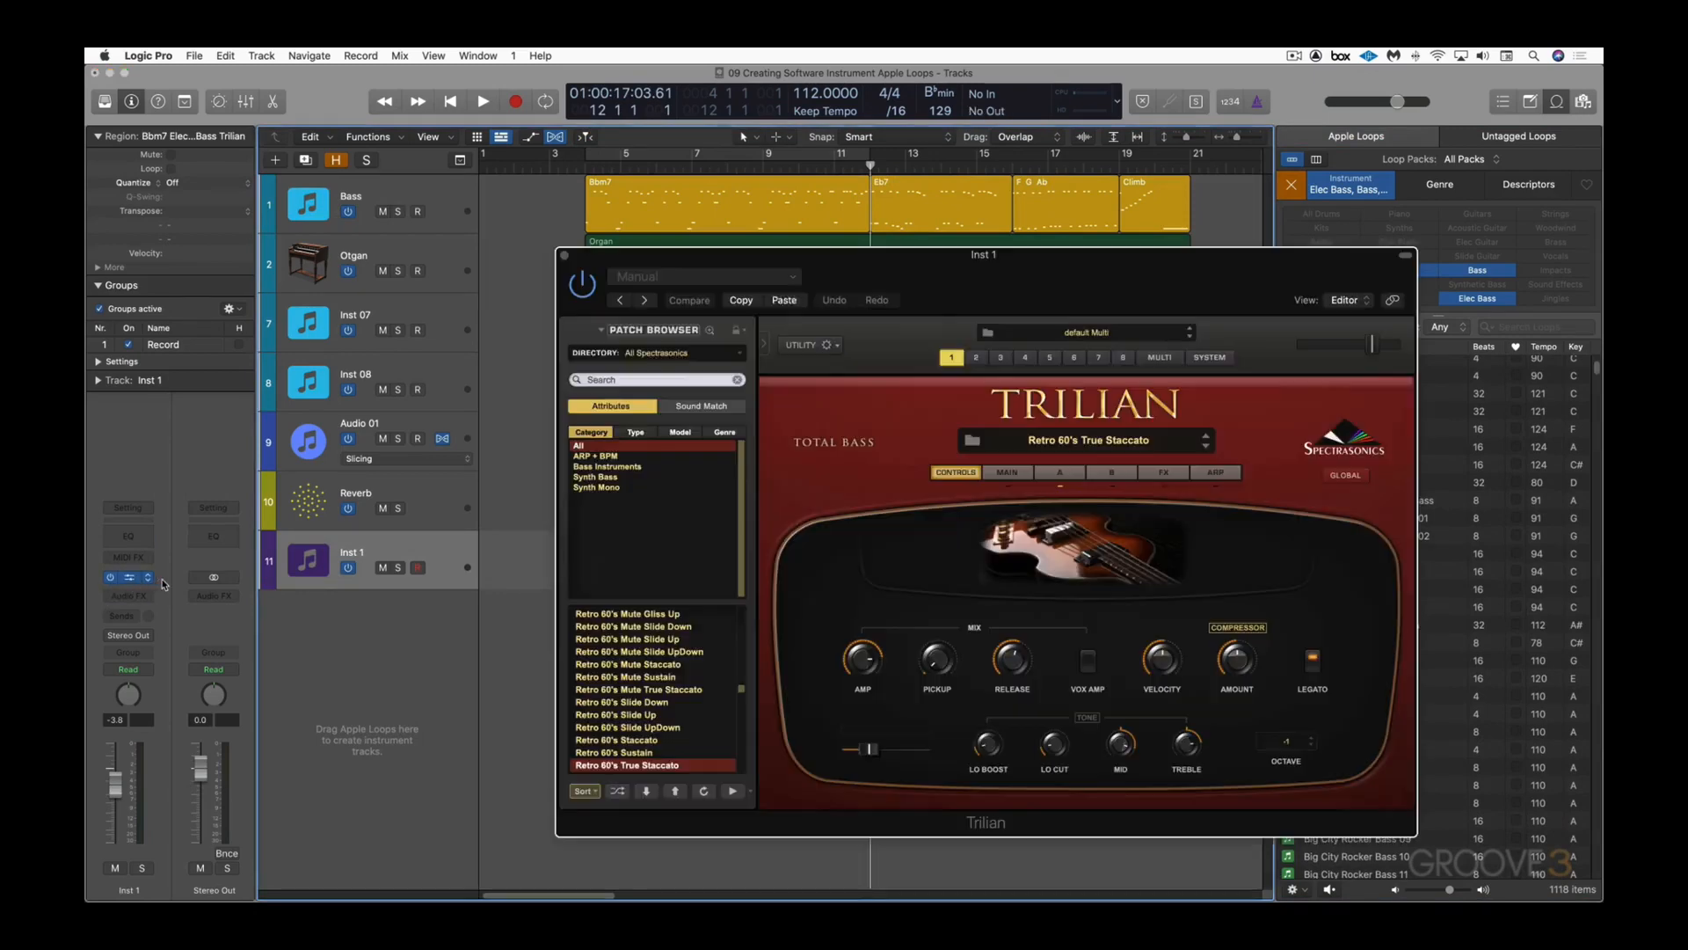
{"action": "left_click", "coordinate": [563, 255]}
Step: Mute the Bass track and briefly play the arrangement from the start of the new bass loop
{"action": "left_click", "coordinate": [382, 212]}
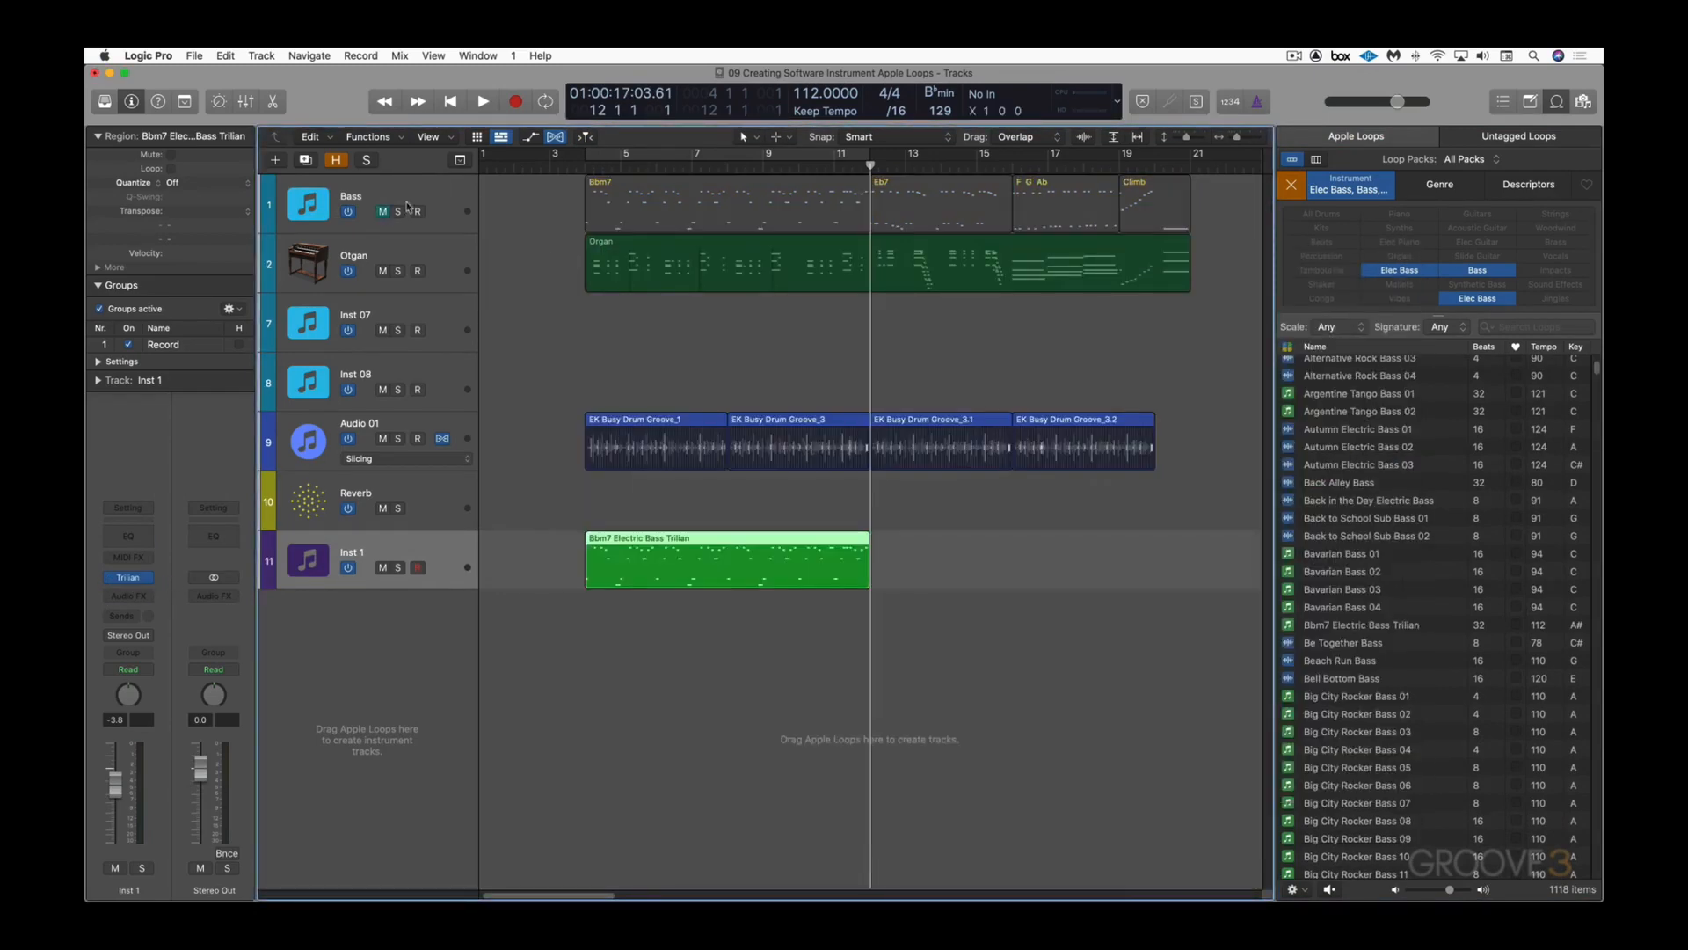
{"action": "double_click", "coordinate": [570, 167]}
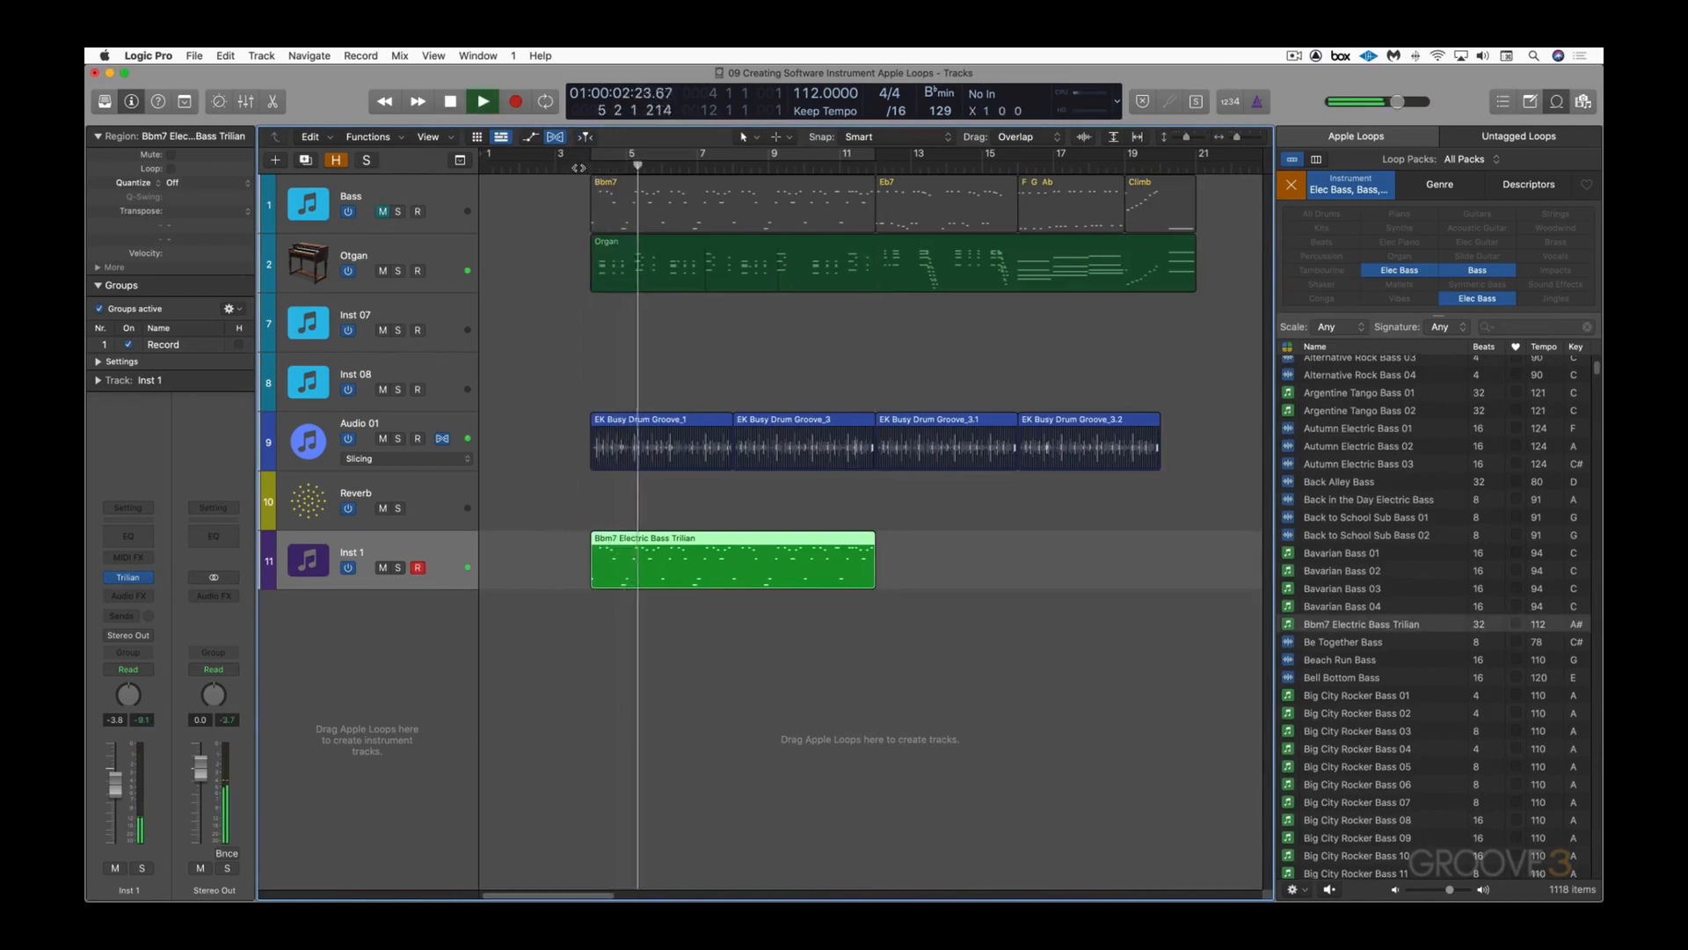
{"action": "key", "text": "space"}
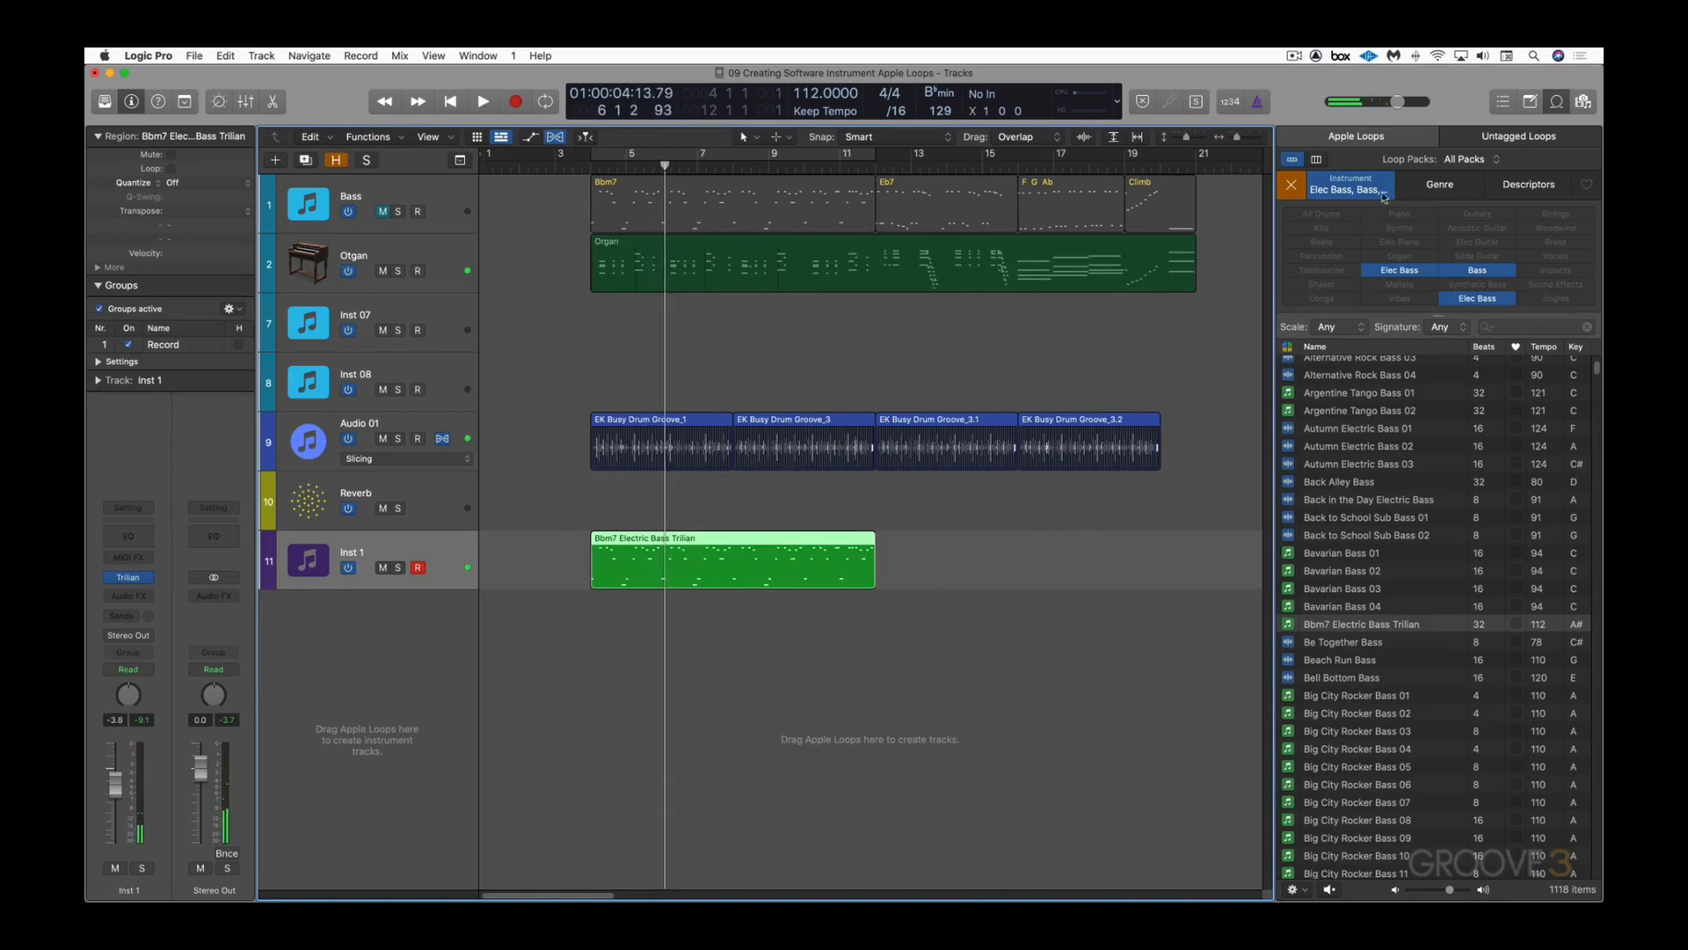
Step: Restrict the loop list to My Loops with the instrument filters cleared, and select the Bbm7 Electric Bass Trilian loop
{"action": "left_click", "coordinate": [1495, 163]}
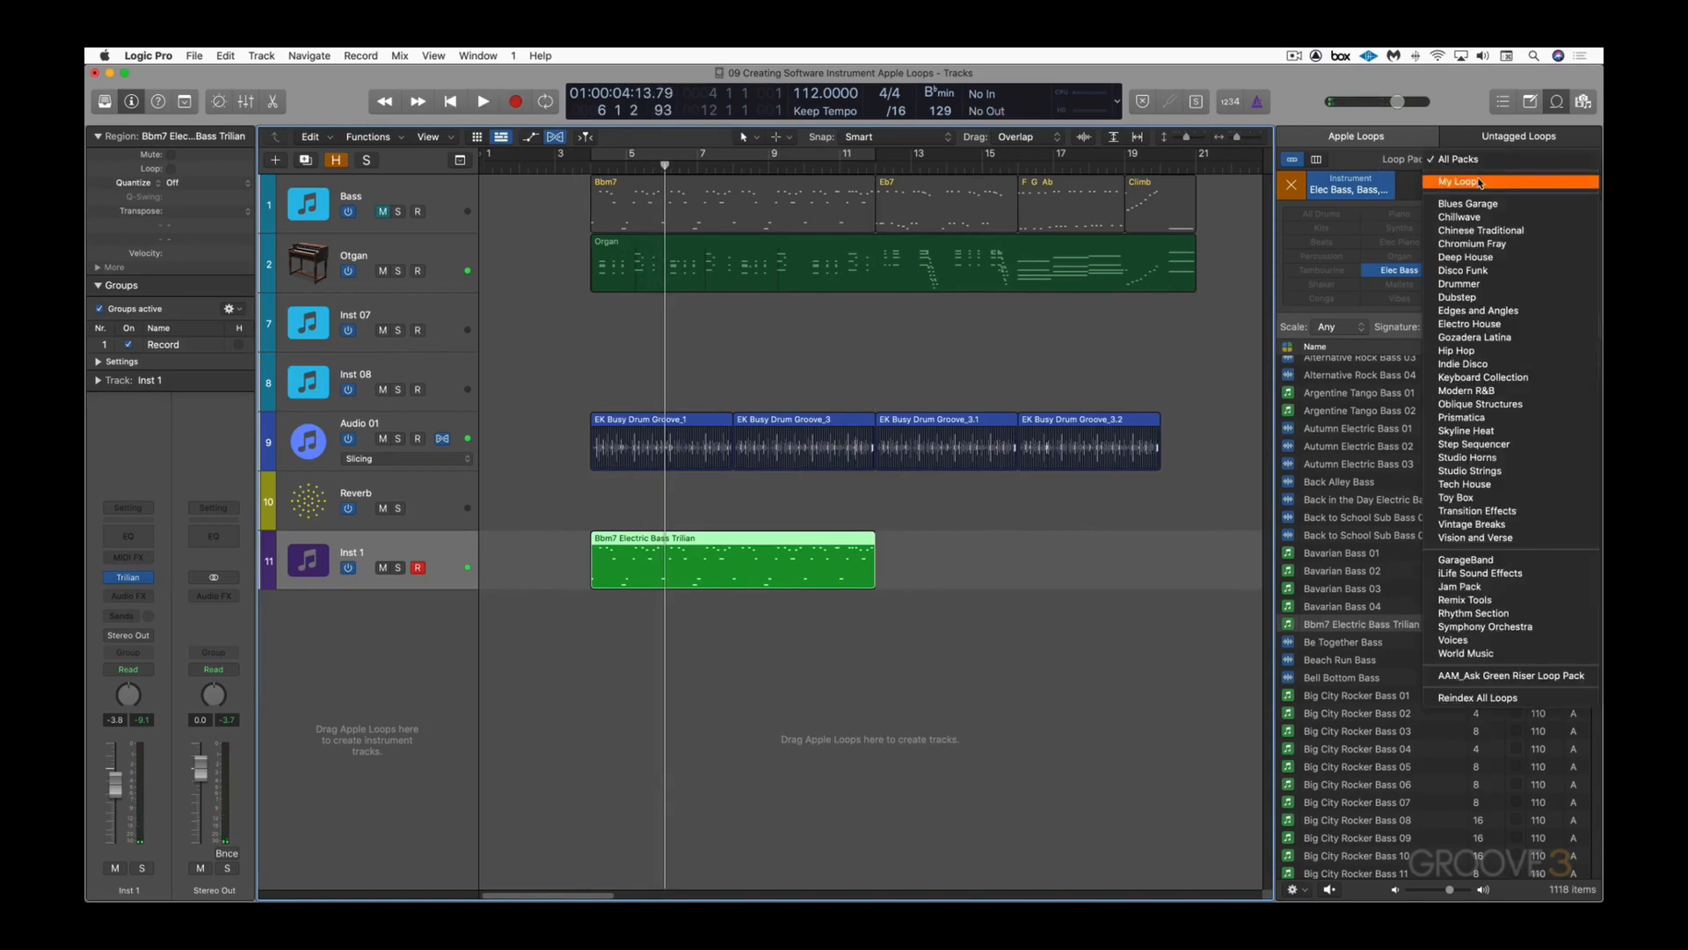
{"action": "left_click", "coordinate": [1425, 239]}
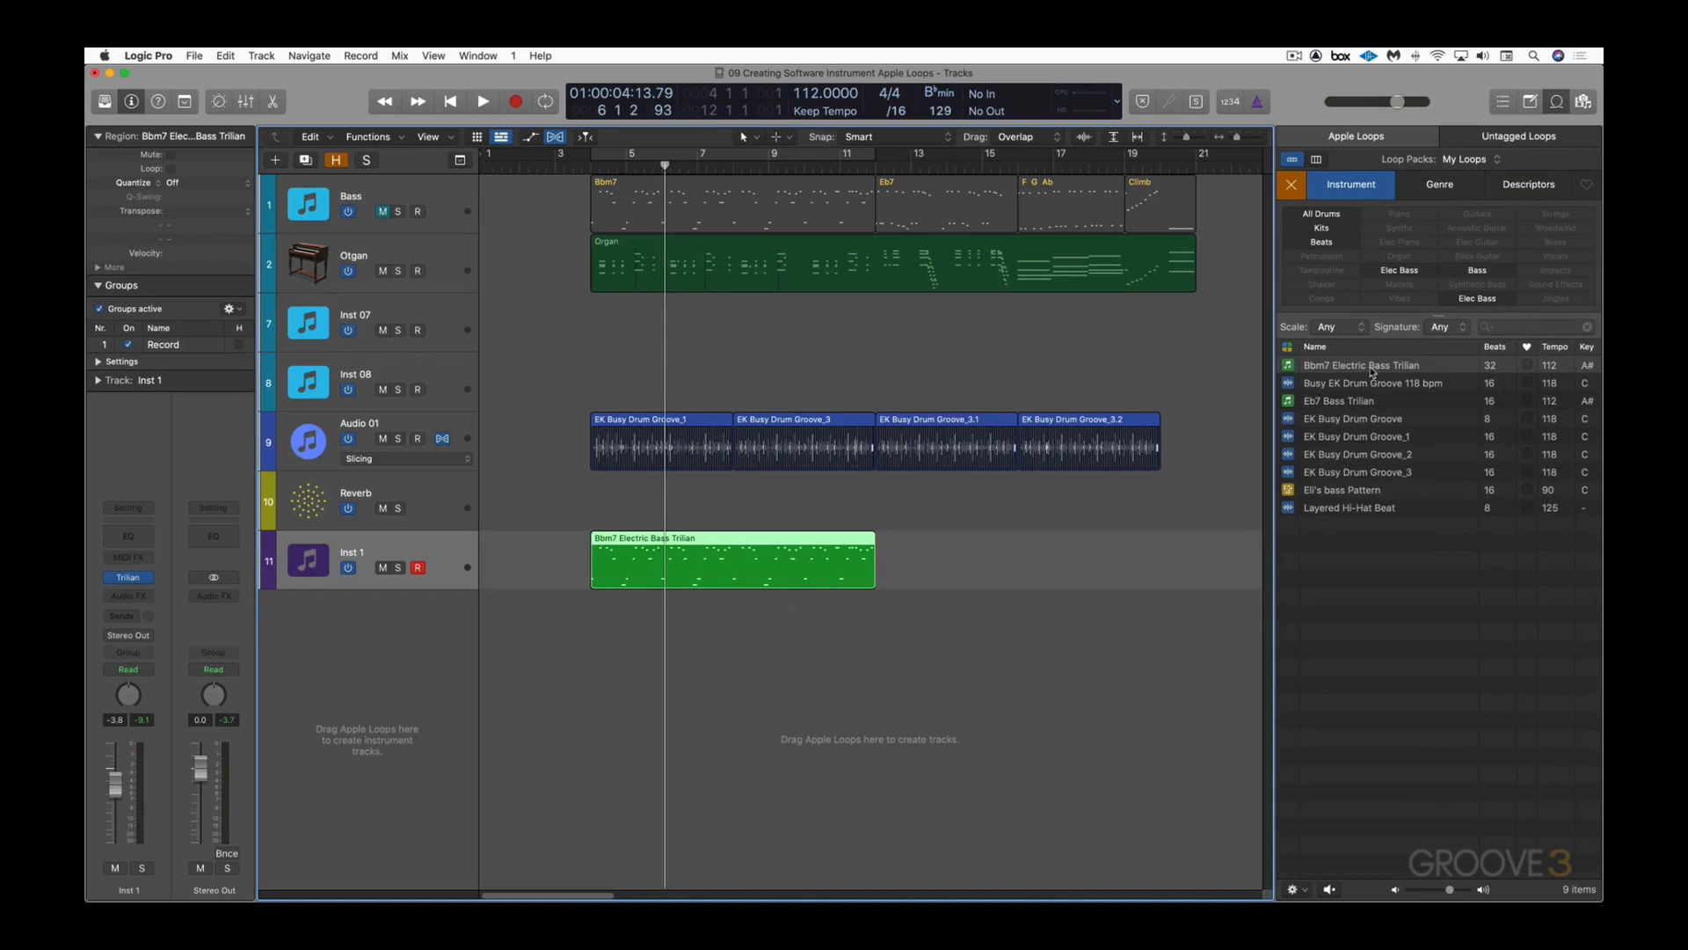
{"action": "left_click", "coordinate": [1343, 365]}
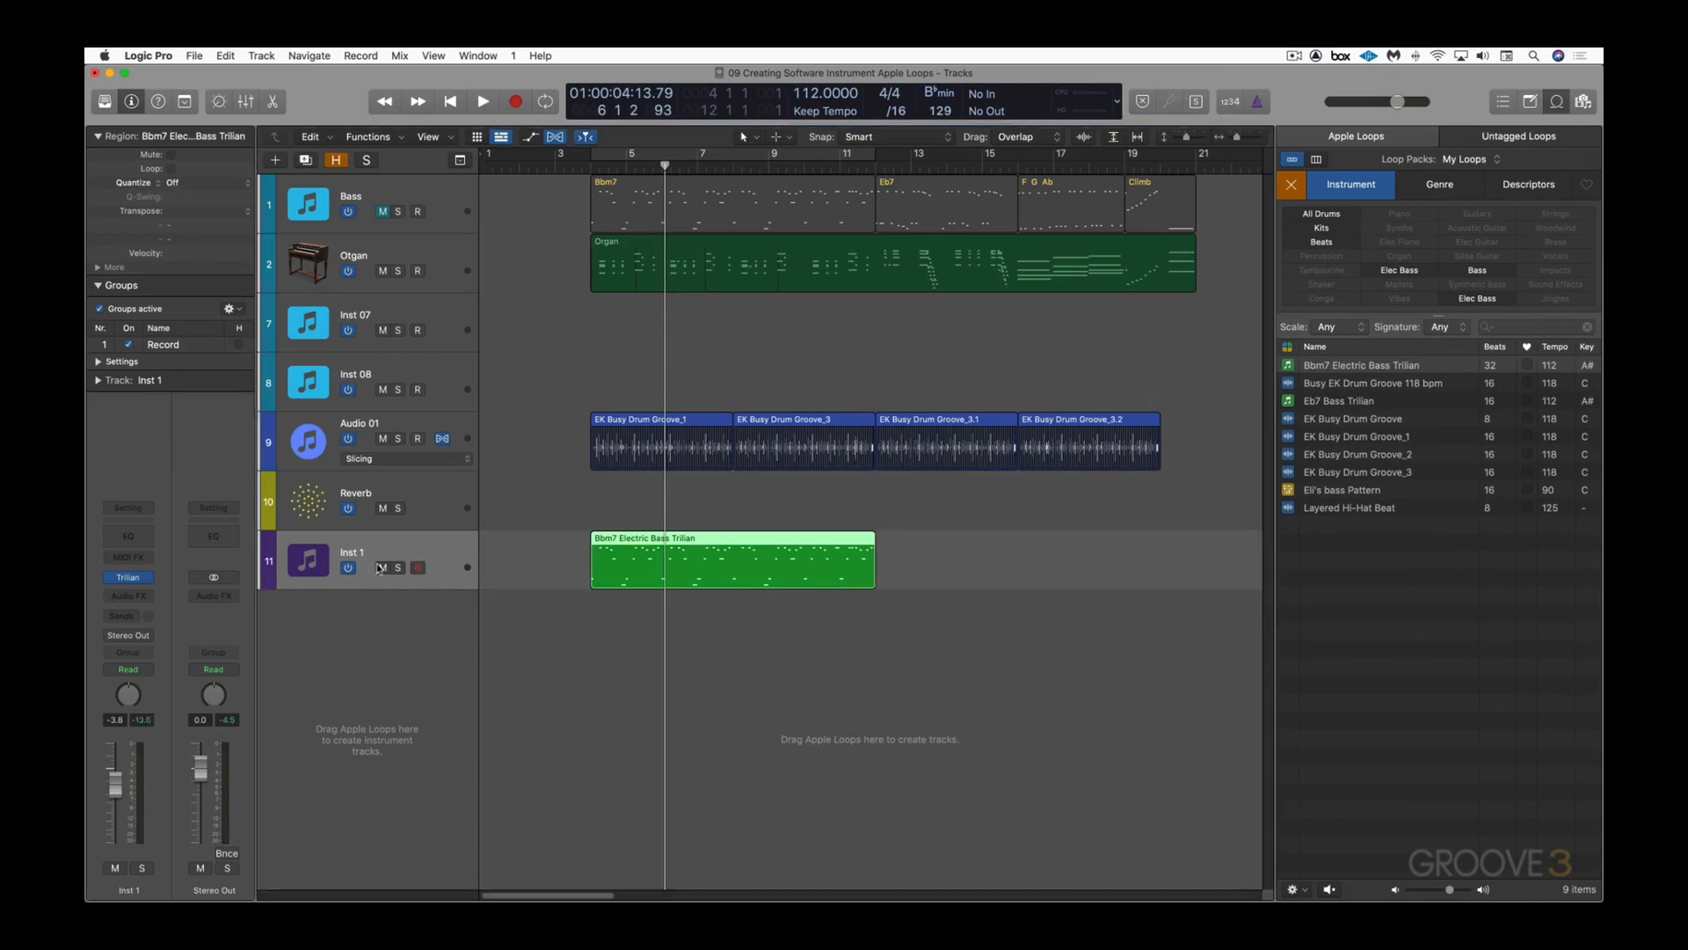
Step: With Inst 1 muted, set the project key to C minor and add the Bbm7 Electric Bass Trilian loop on another new track at bar 4
{"action": "left_click", "coordinate": [381, 568]}
{"action": "left_click", "coordinate": [937, 94]}
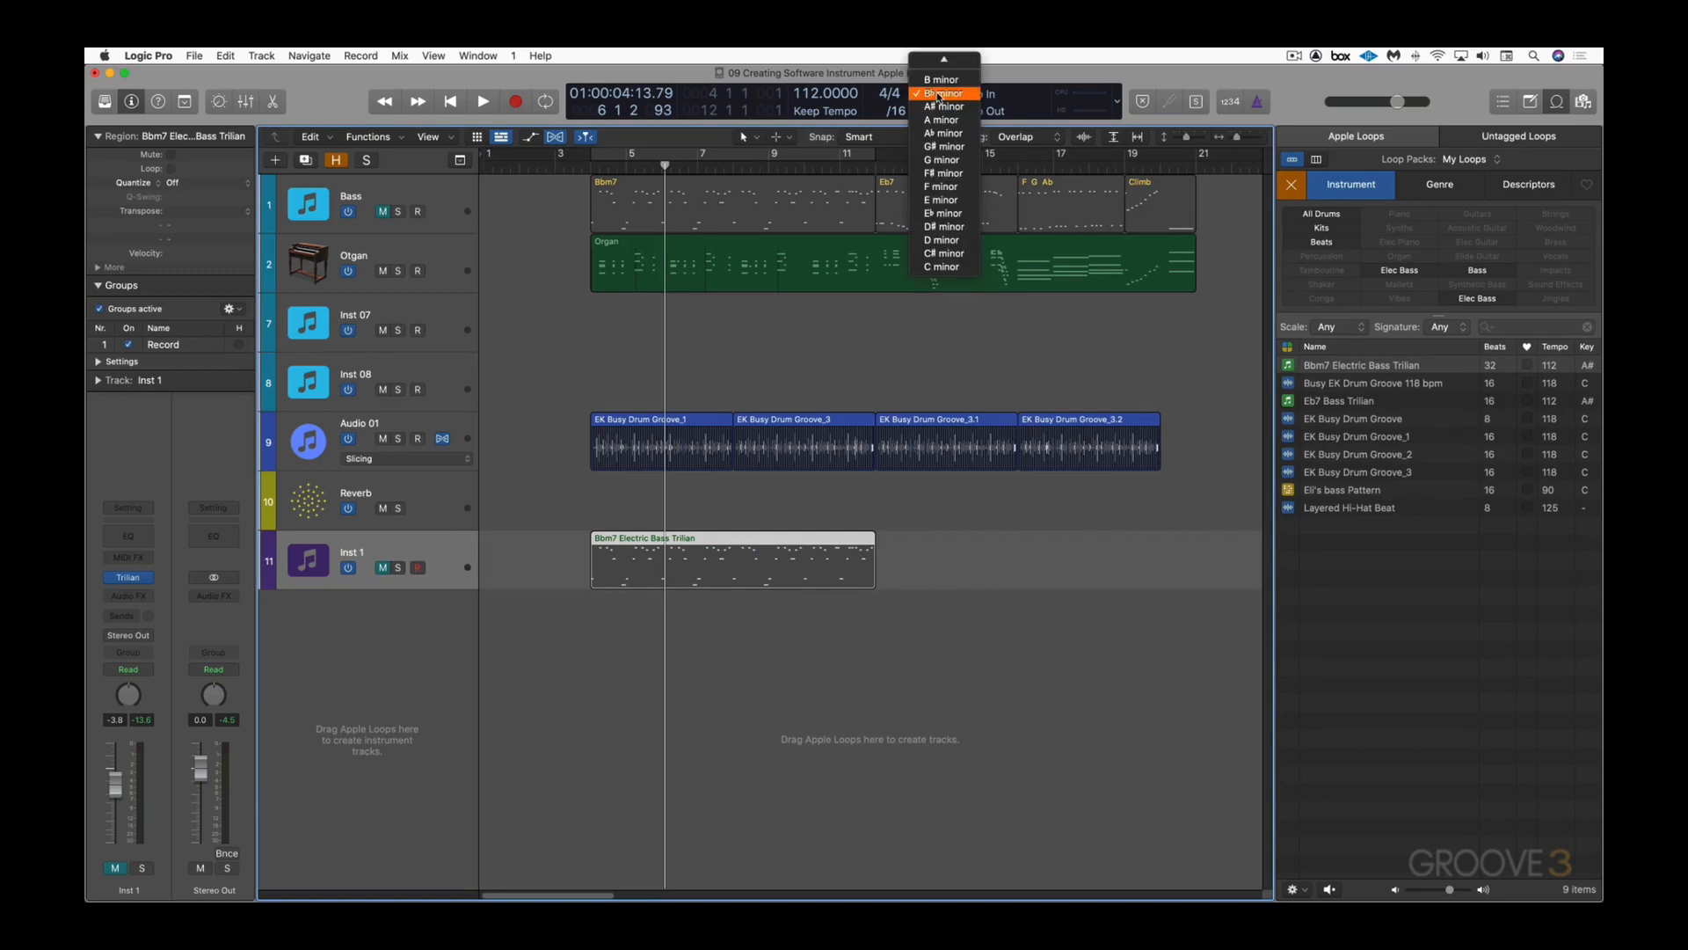
{"action": "left_click", "coordinate": [937, 266]}
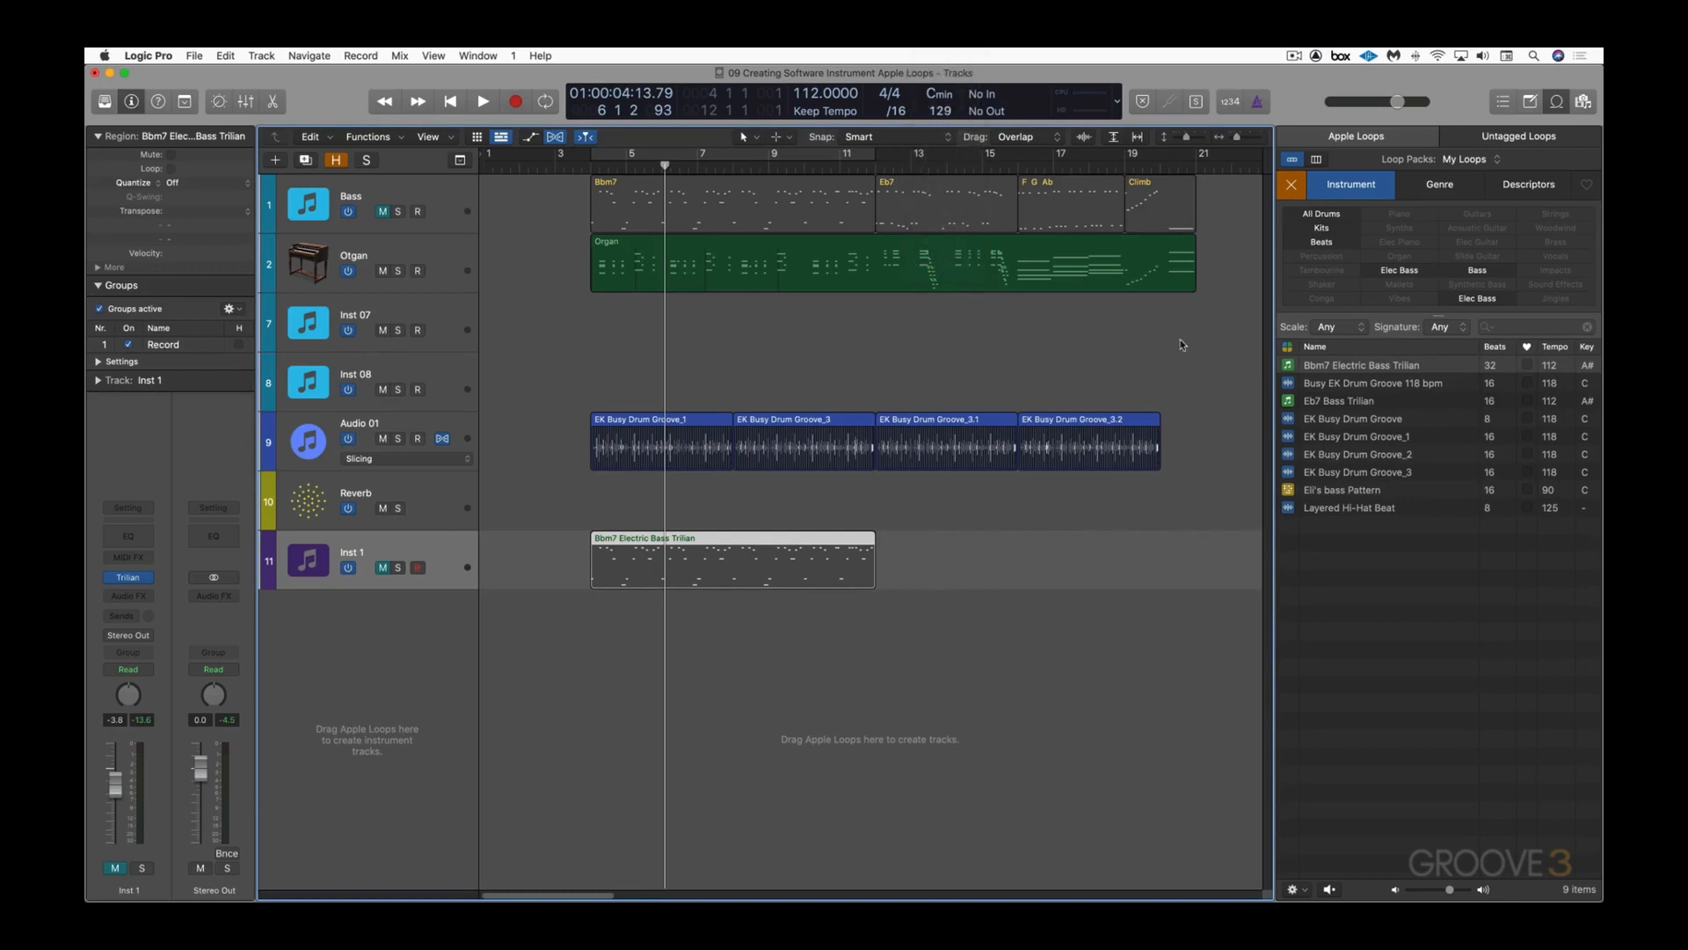
{"action": "left_click_drag", "start_coordinate": [1341, 369], "coordinate": [593, 639]}
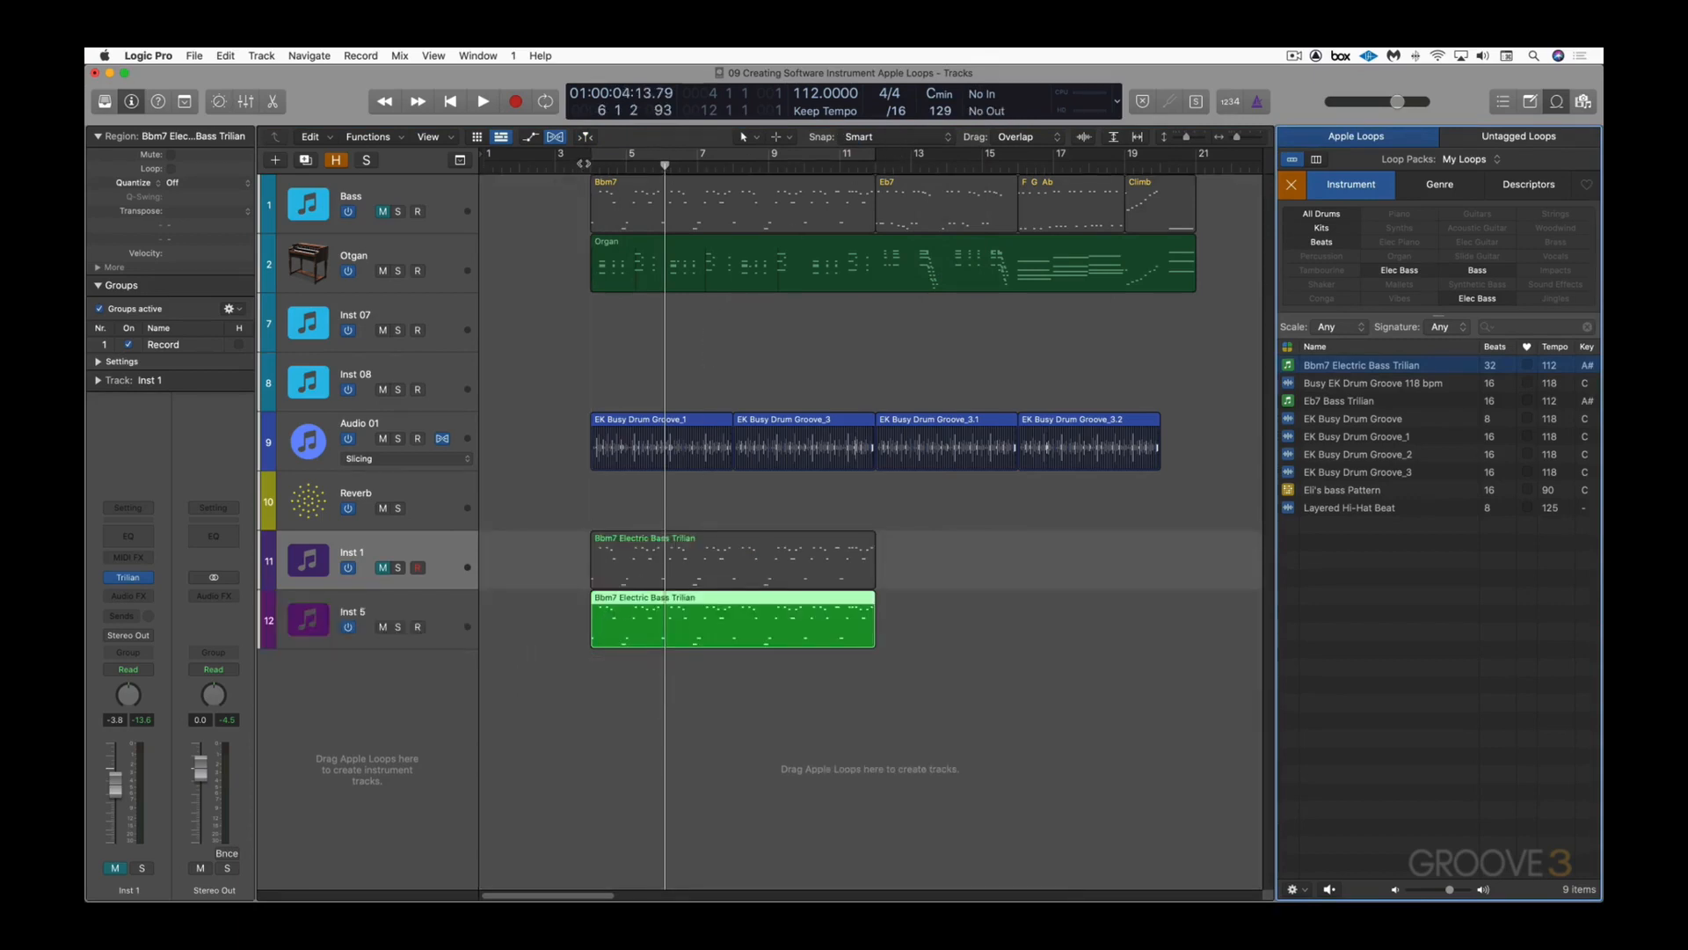
Step: Play the arrangement from bar 4 to hear the newly added bass loop in C minor
{"action": "left_click", "coordinate": [584, 165]}
{"action": "key", "text": "space"}
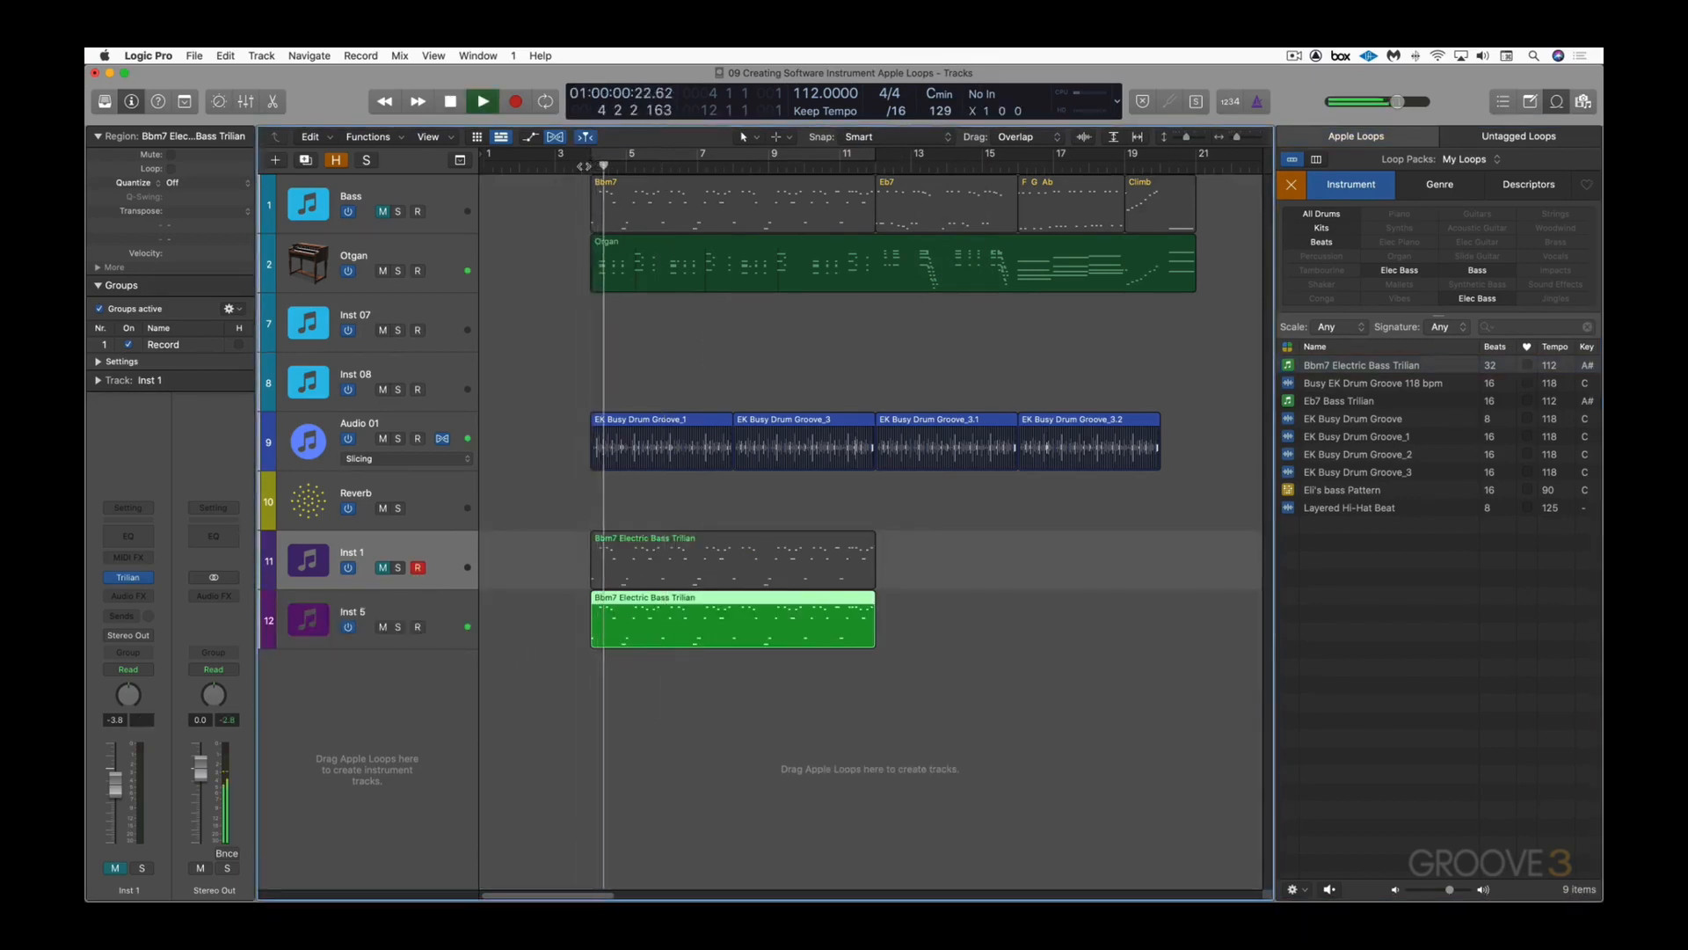
{"action": "key", "text": "space"}
Step: Compare the bass loops on Inst 1 and Inst 5 during playback by alternating their track mutes, and stop playback
{"action": "left_click", "coordinate": [349, 627]}
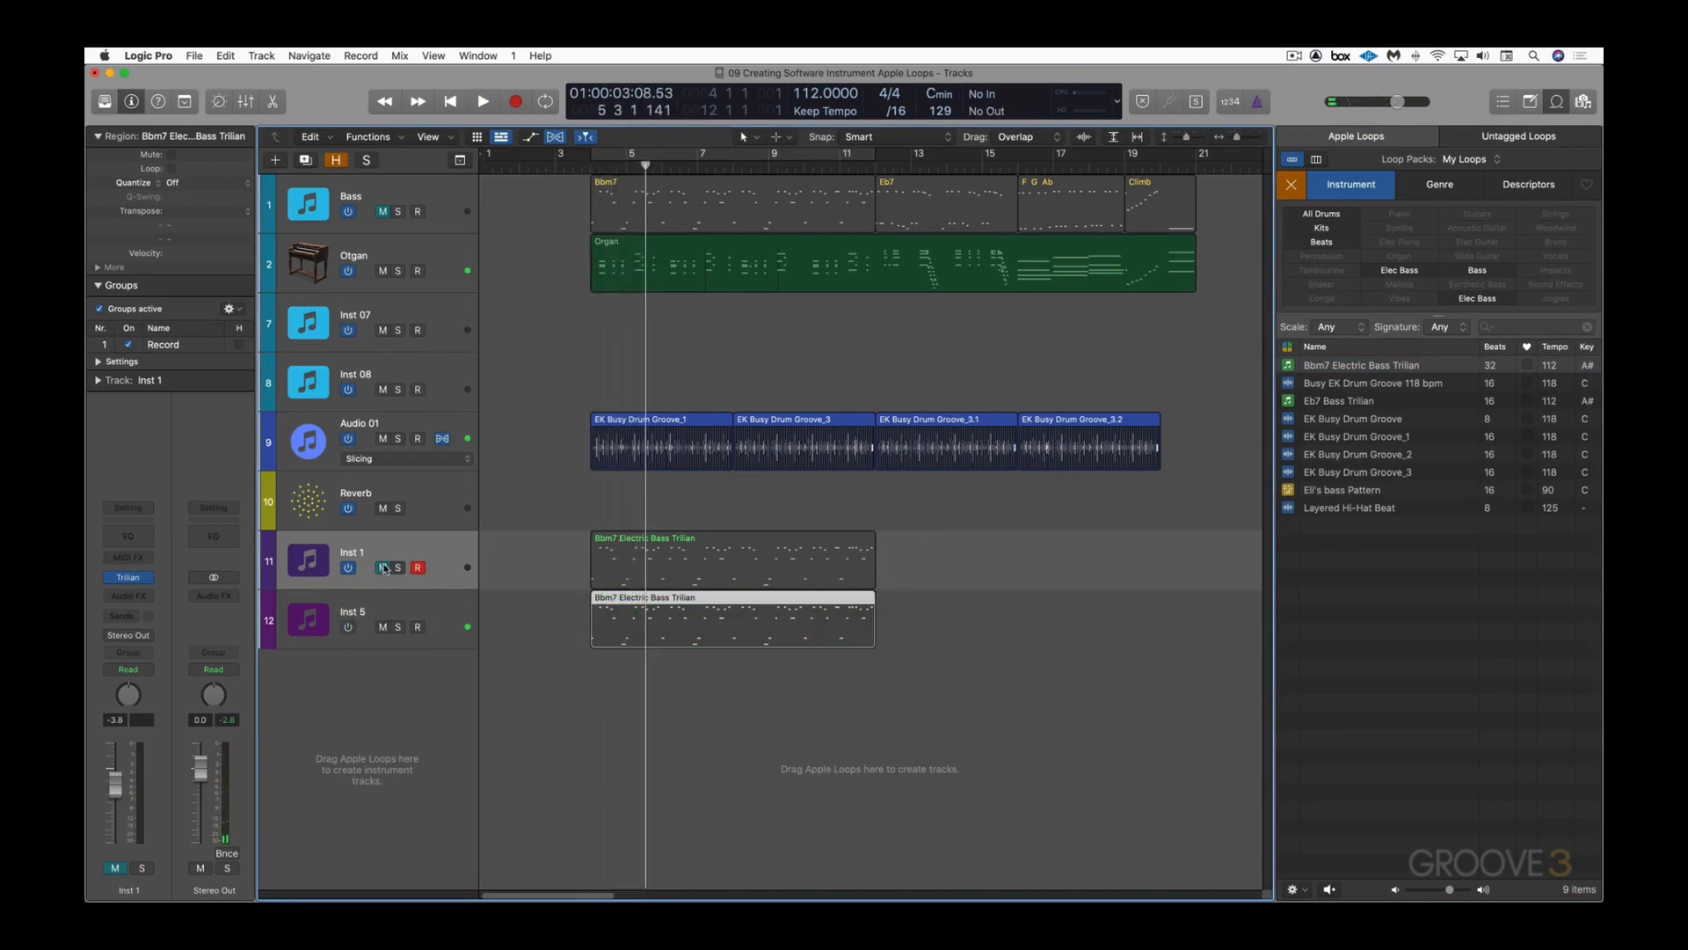
{"action": "left_click", "coordinate": [382, 567]}
{"action": "key", "text": "space"}
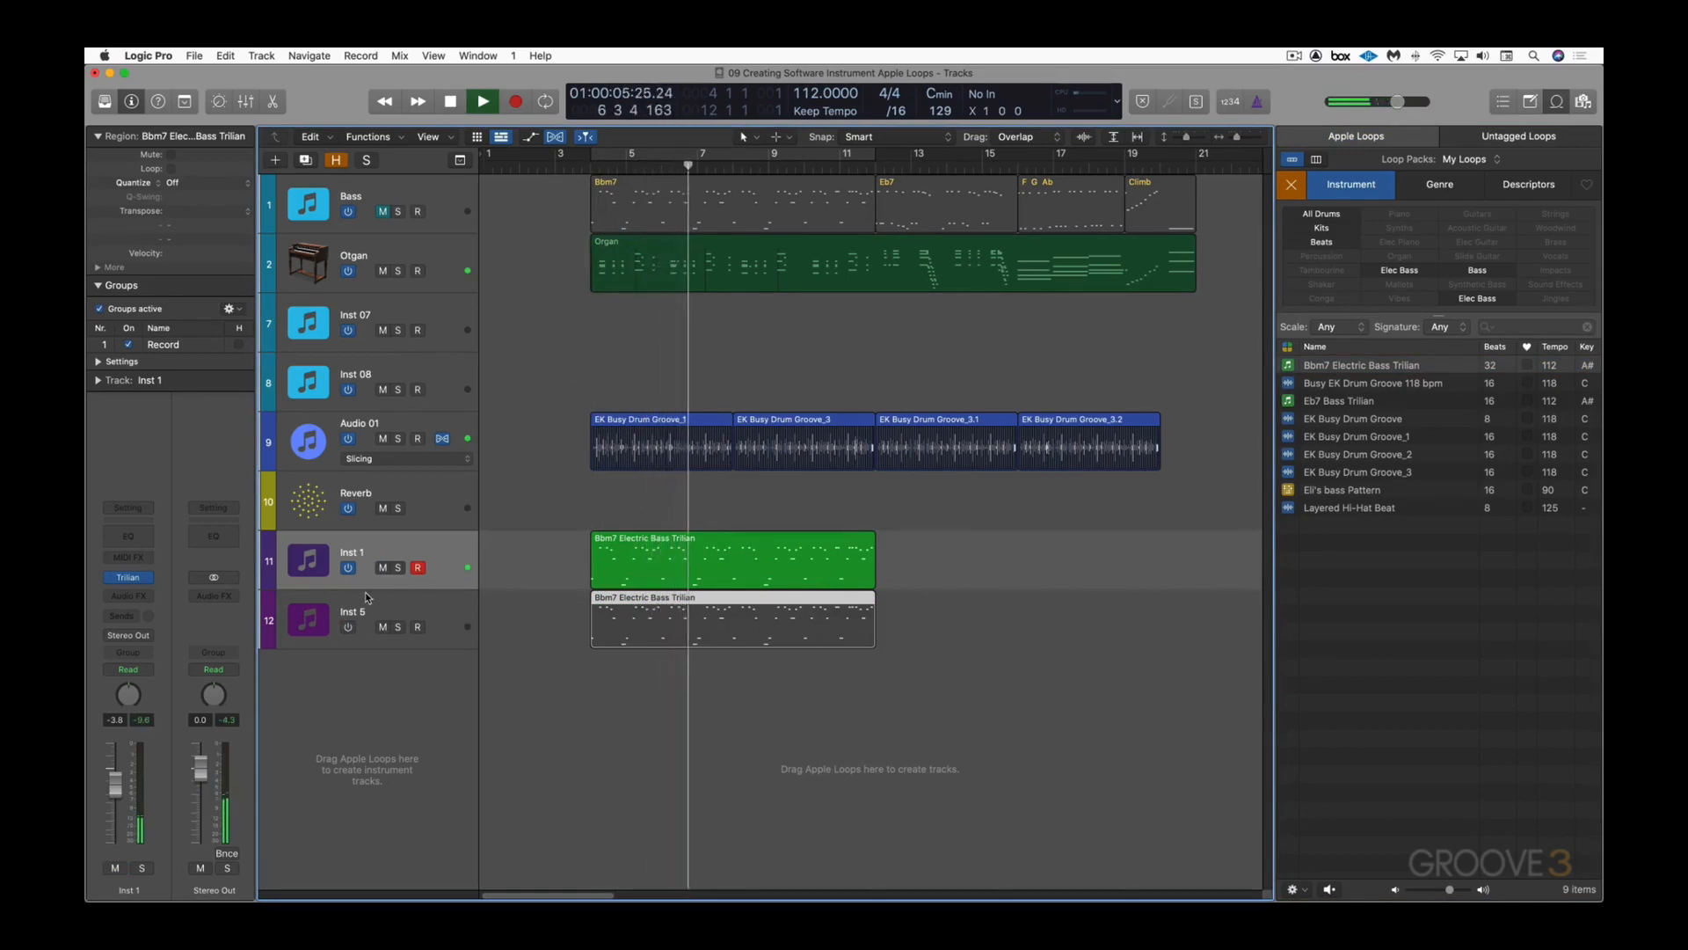
{"action": "left_click", "coordinate": [349, 627]}
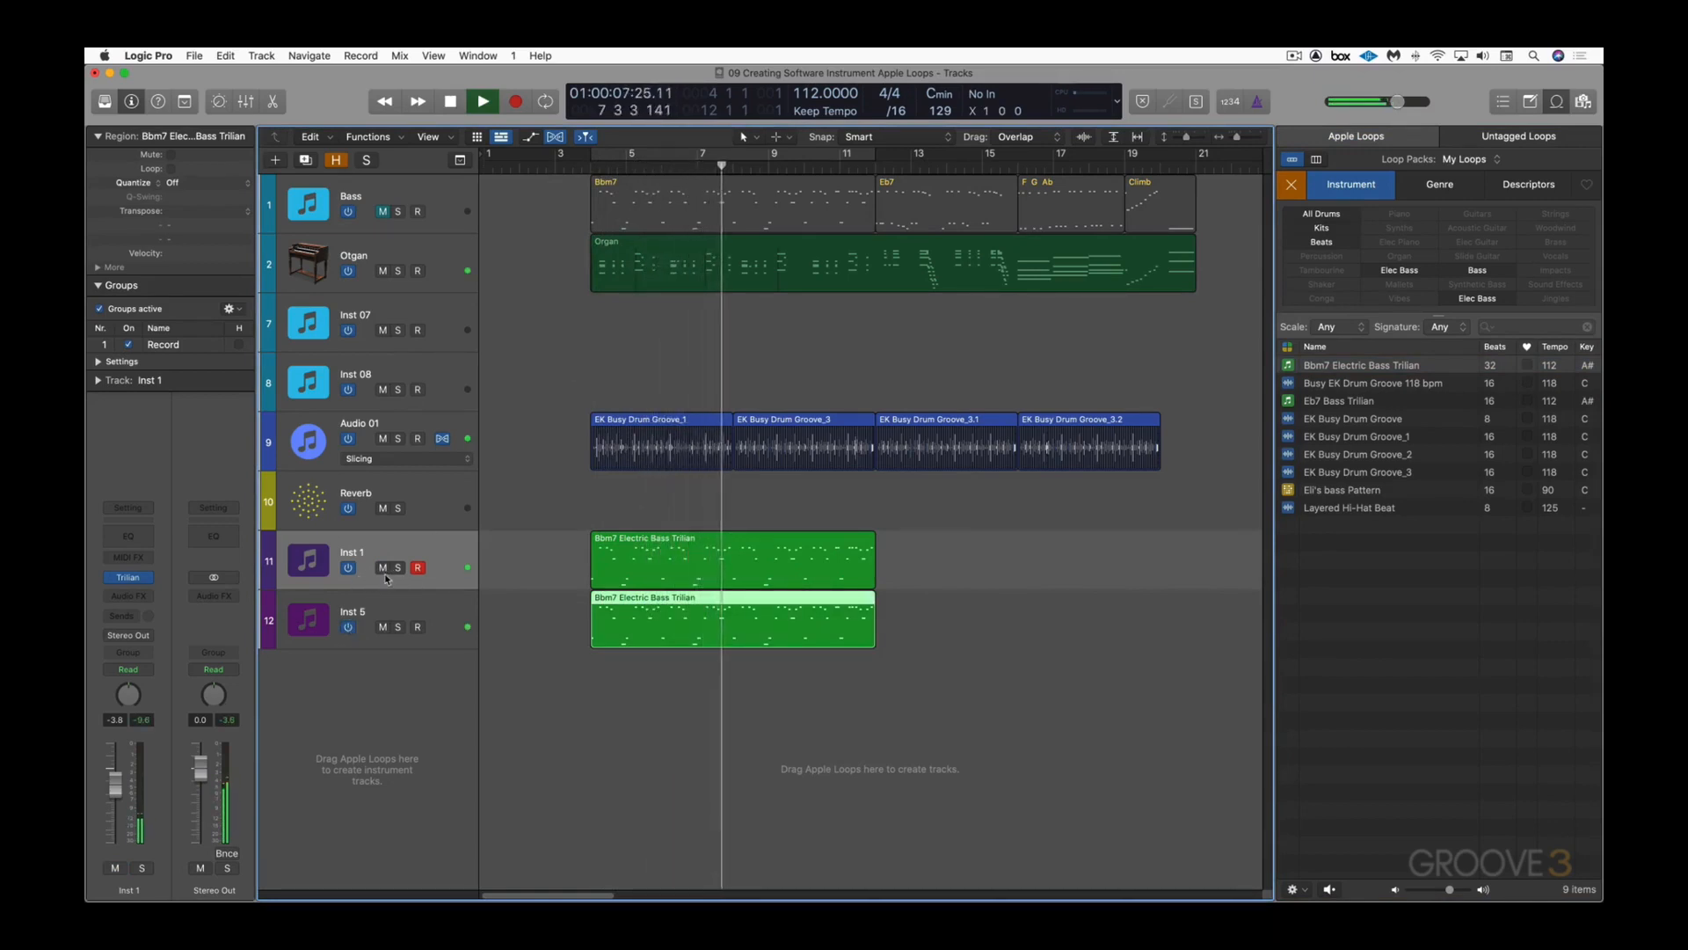
{"action": "left_click", "coordinate": [382, 567]}
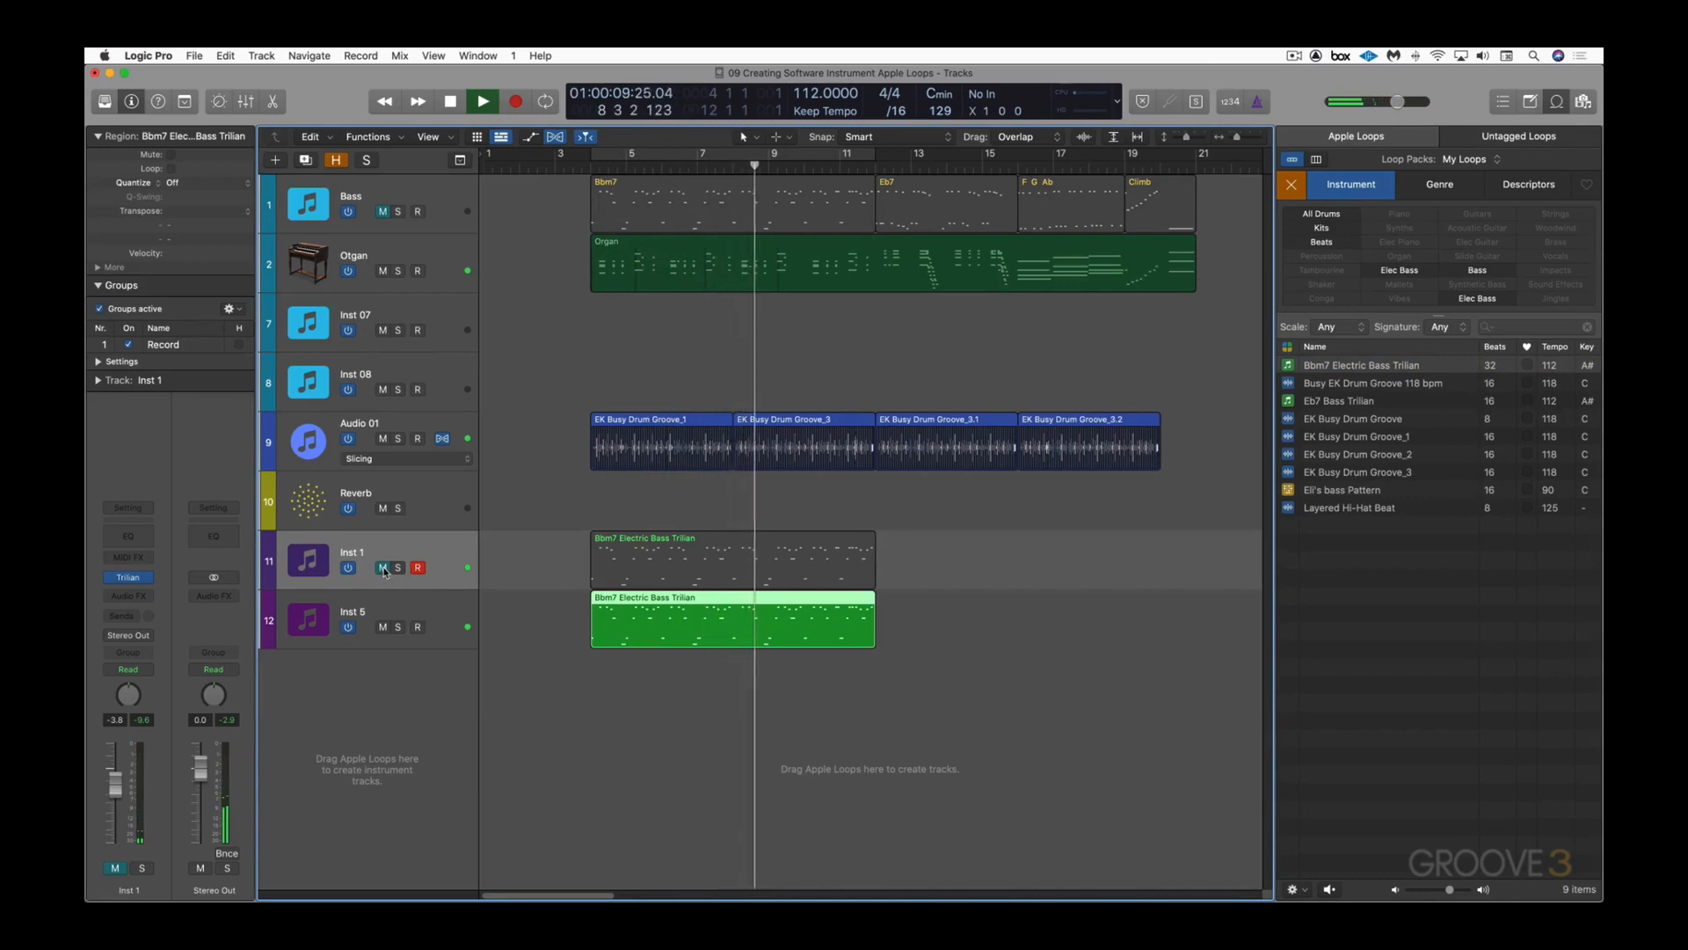
{"action": "left_click", "coordinate": [384, 568]}
{"action": "key", "text": "space"}
Step: Mute the Inst 5 track and delete its bass loop region
{"action": "left_click", "coordinate": [382, 627]}
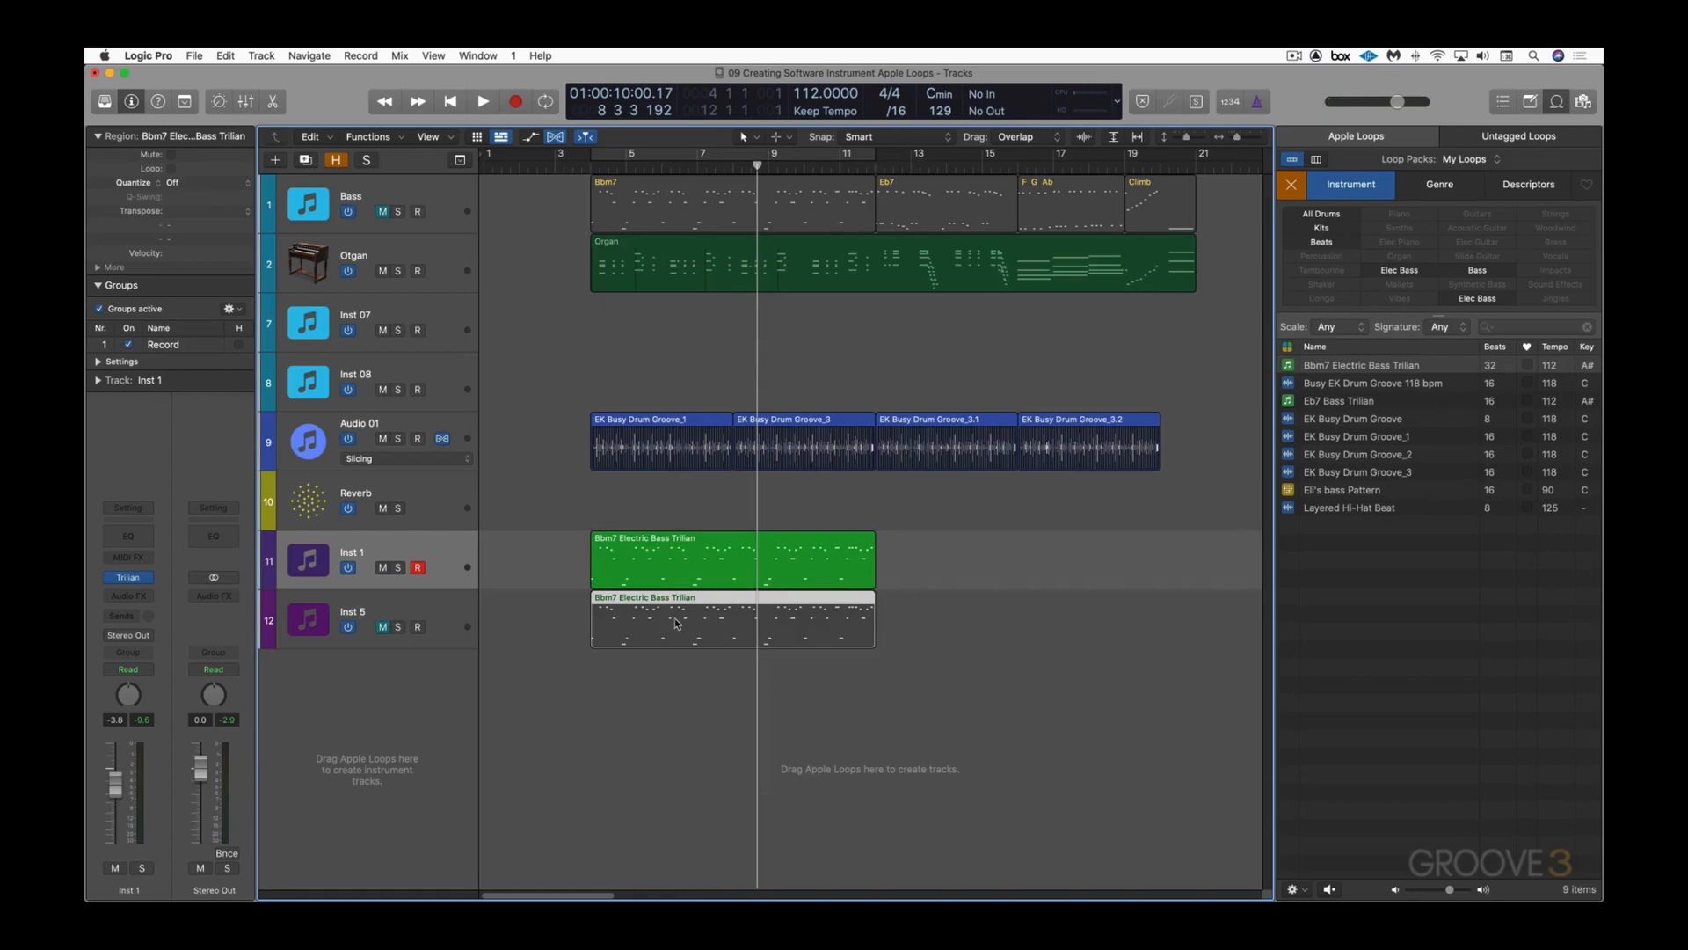
{"action": "key", "text": "Delete"}
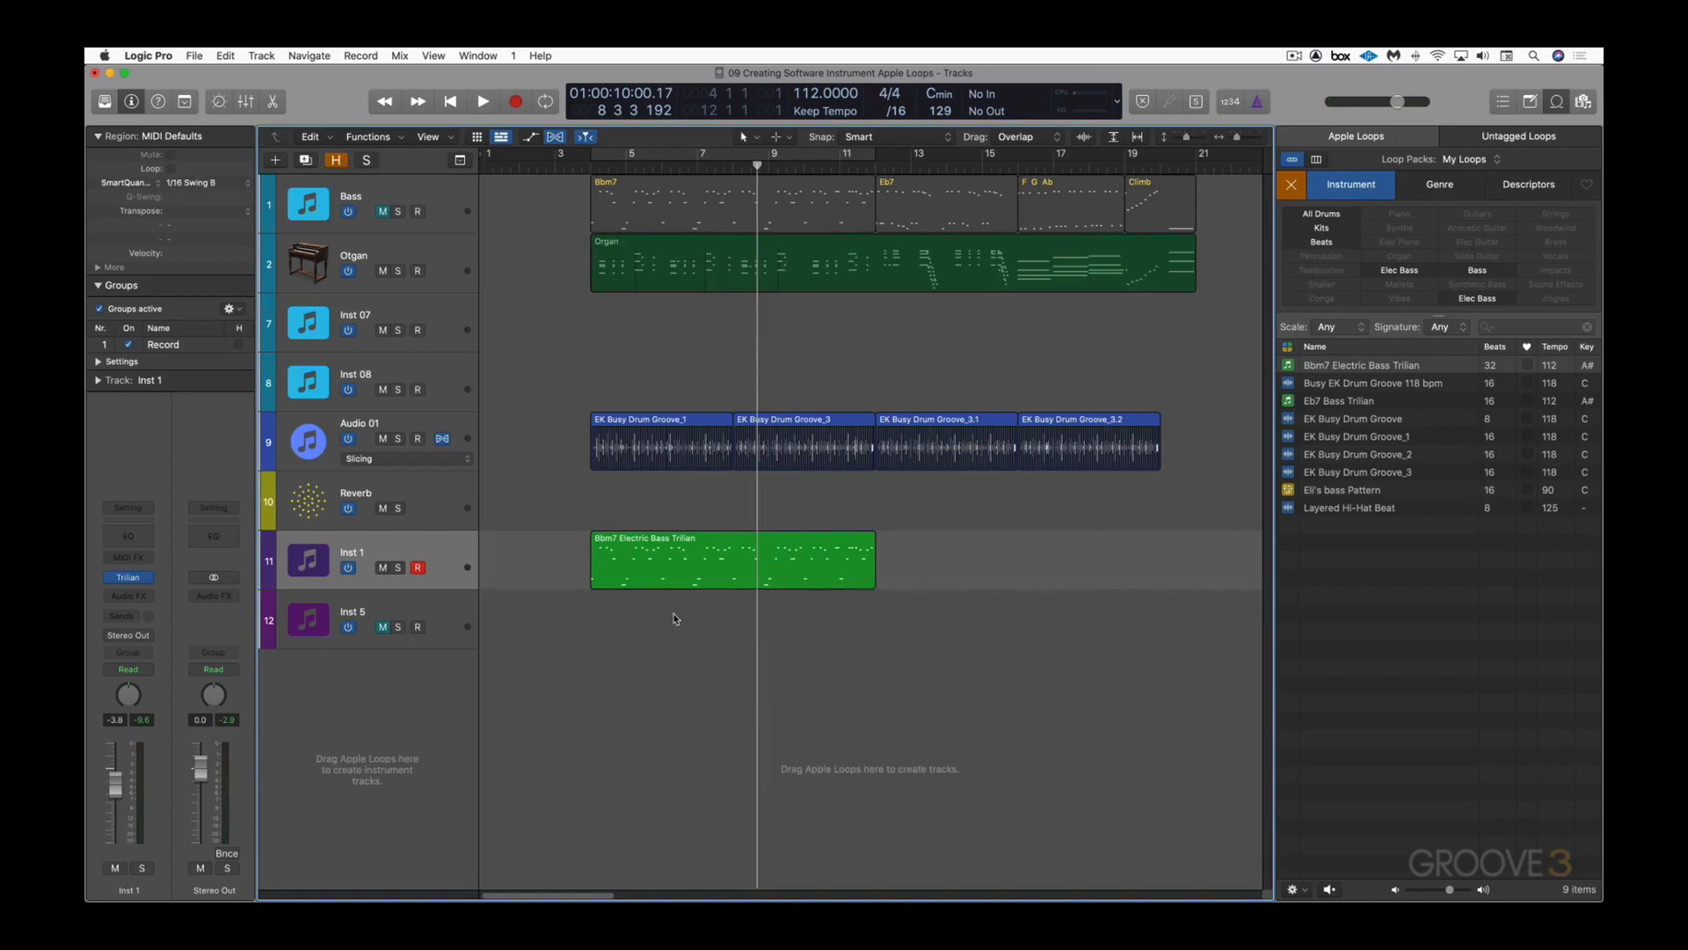
{"action": "left_click", "coordinate": [680, 563]}
{"action": "key", "text": "Delete"}
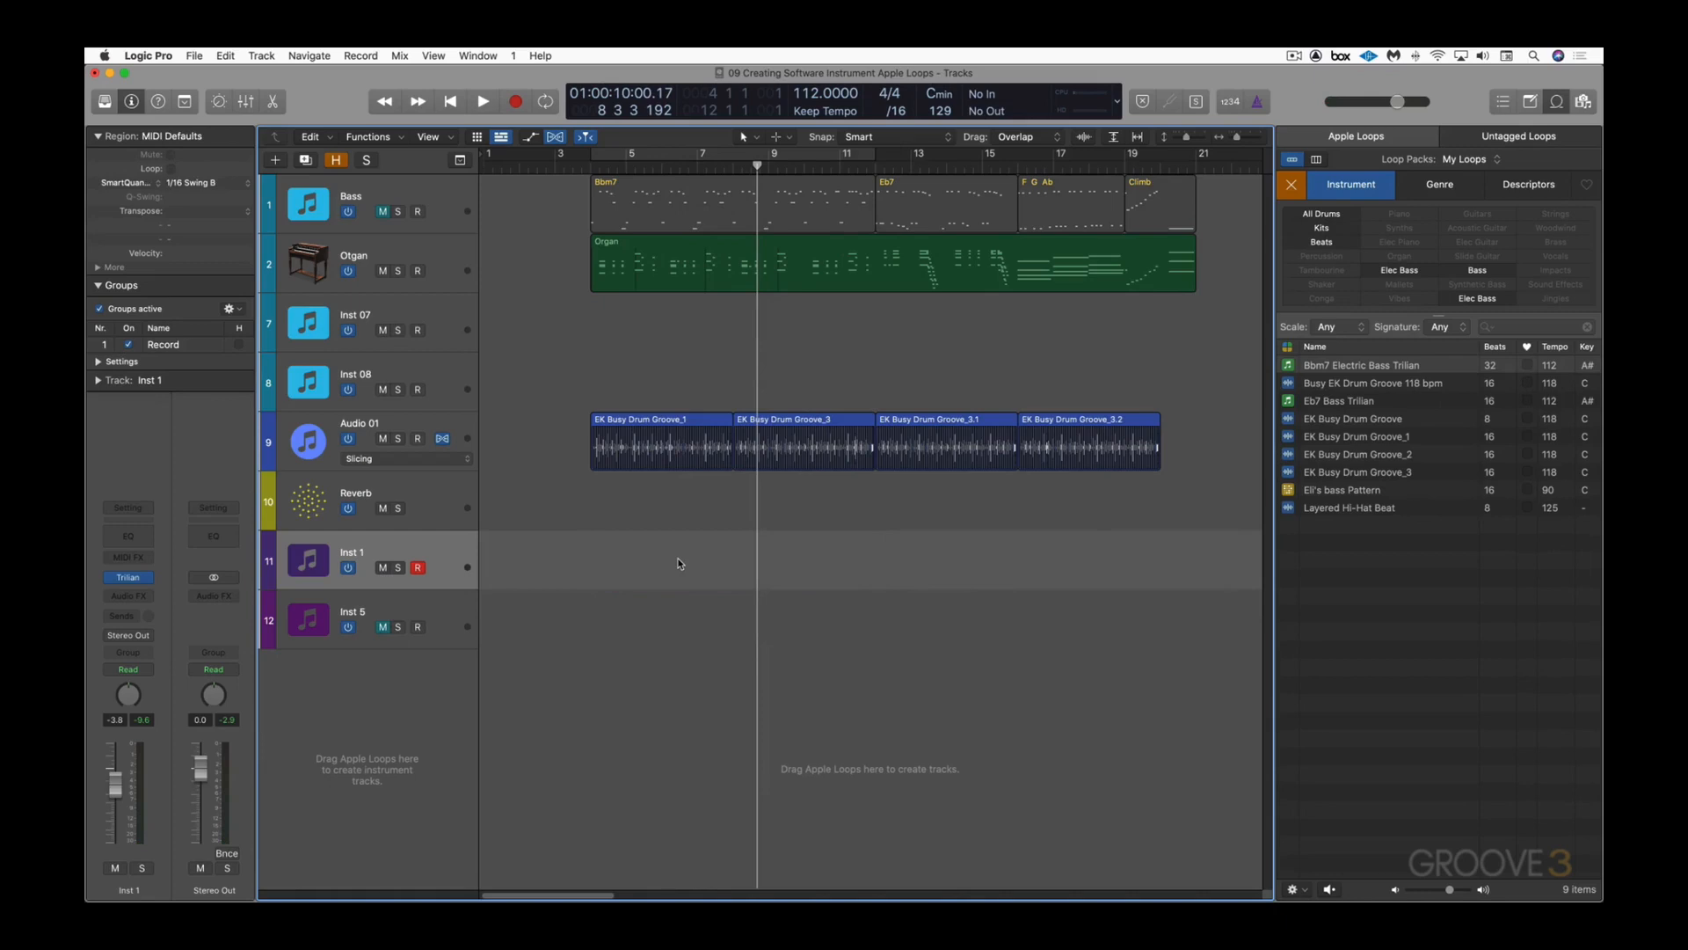
{"action": "key", "text": "super+z"}
Step: Mute the Inst 1 track and delete the empty Inst 5 track
{"action": "left_click", "coordinate": [383, 568]}
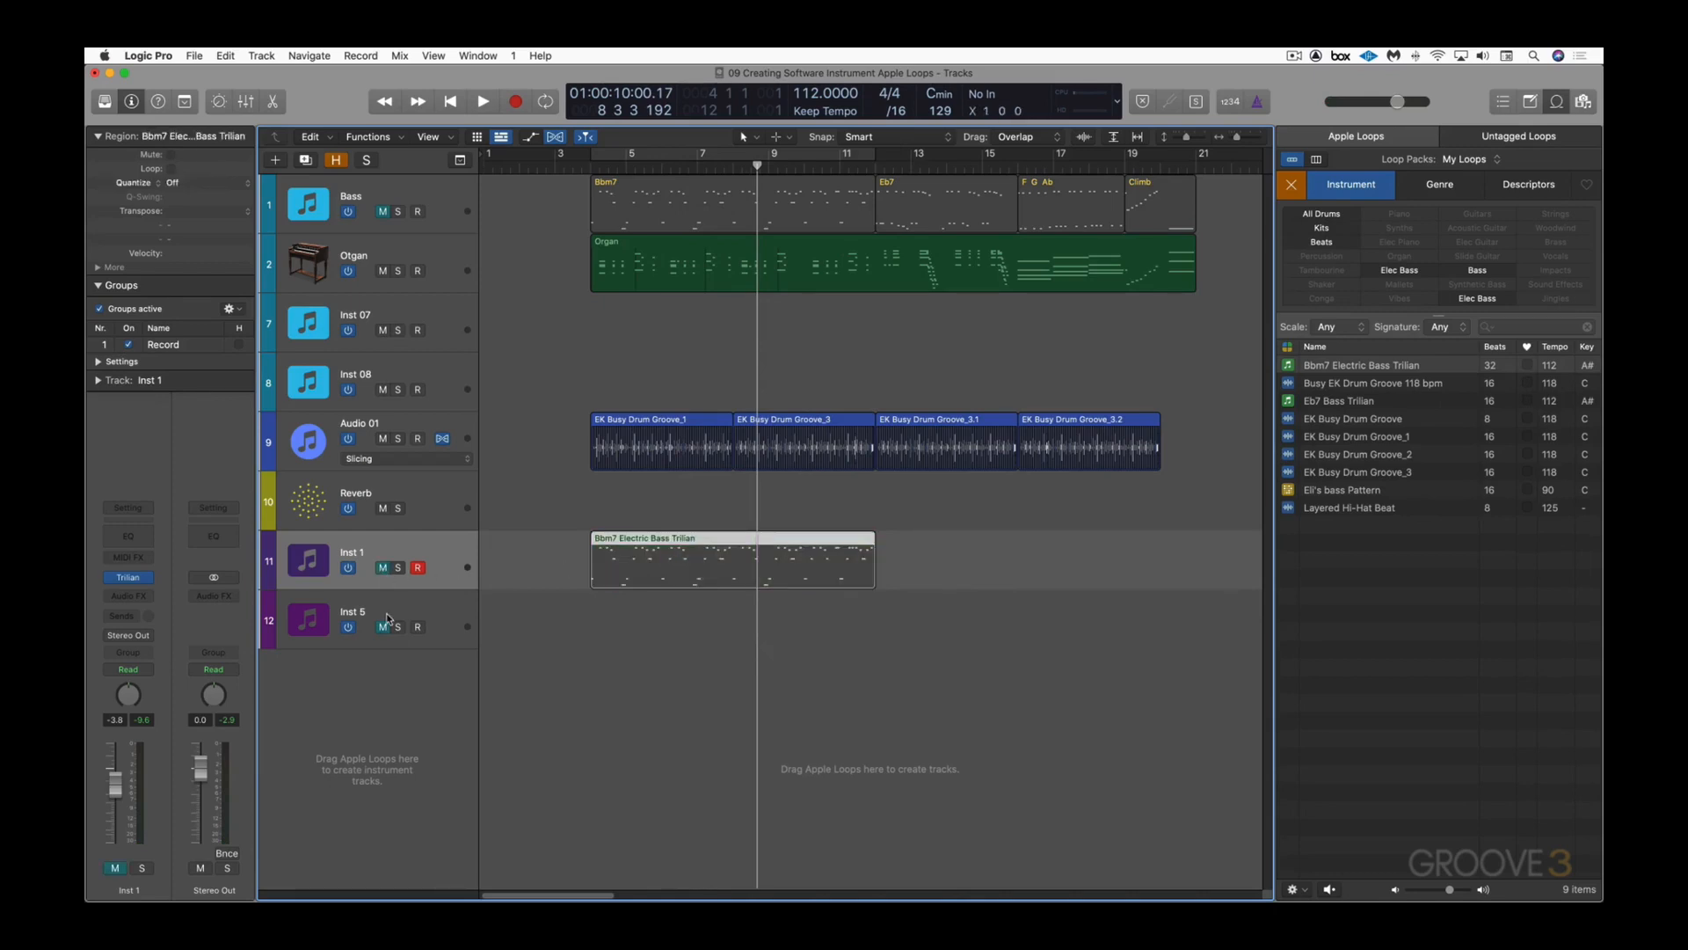
{"action": "left_click", "coordinate": [419, 611]}
{"action": "key", "text": "super+BackSpace"}
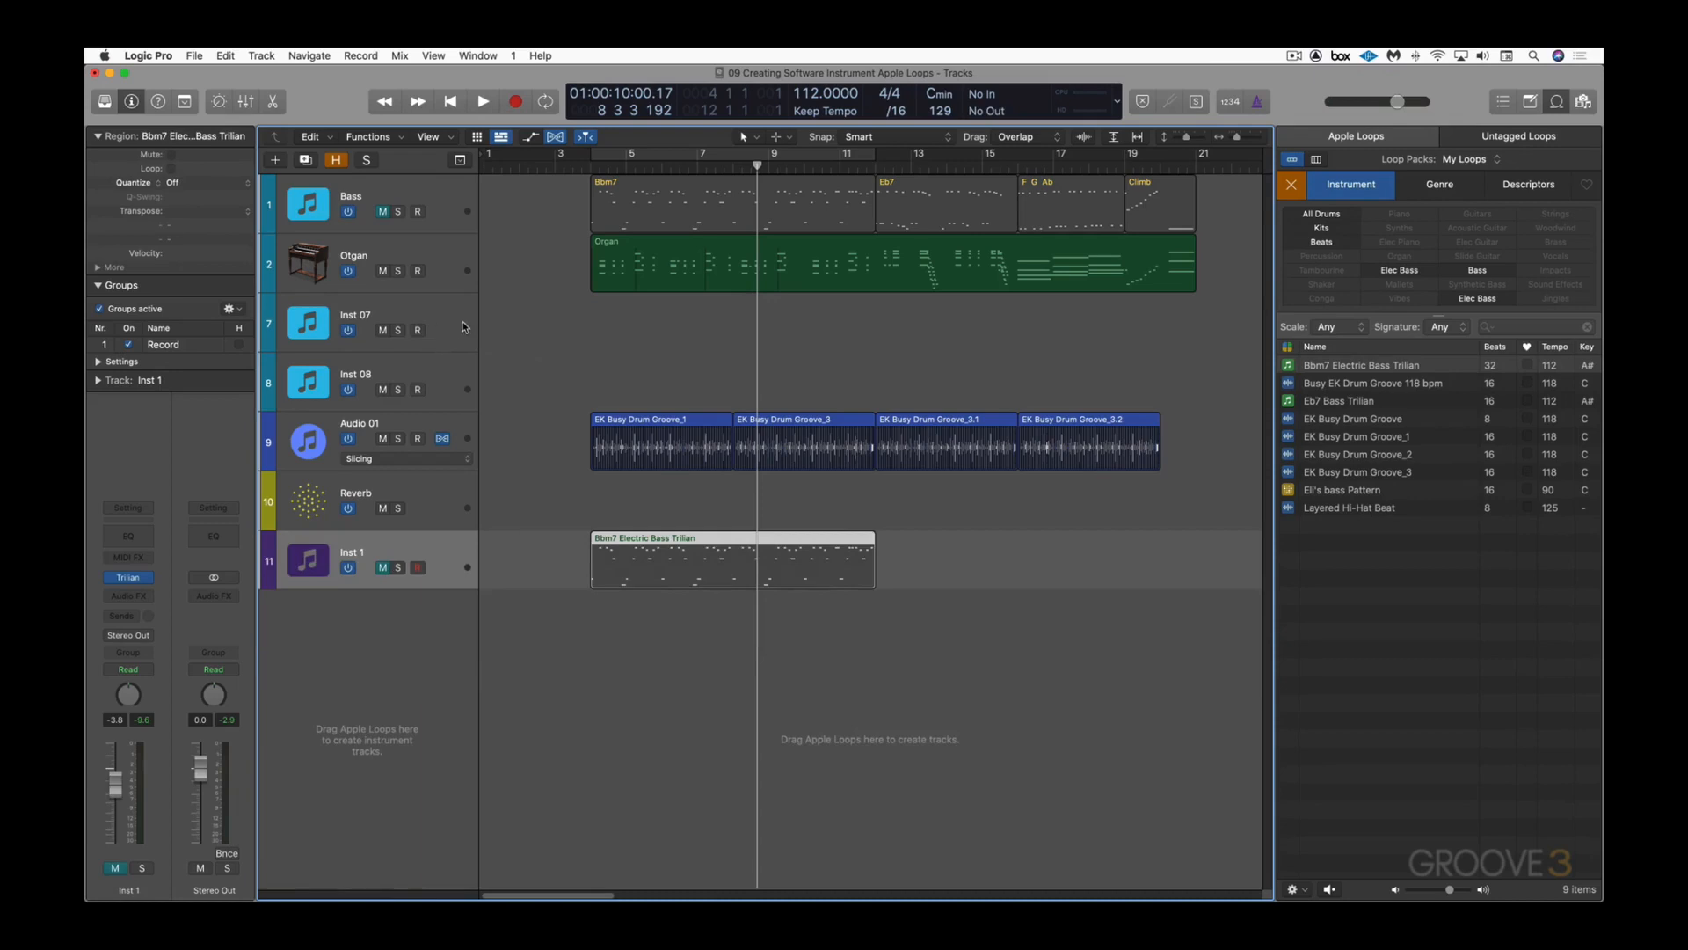
Step: Reveal the hidden tracks, clear the hide setting of the Bass Stack track, and expand the stack
{"action": "key", "text": "ctrl+h"}
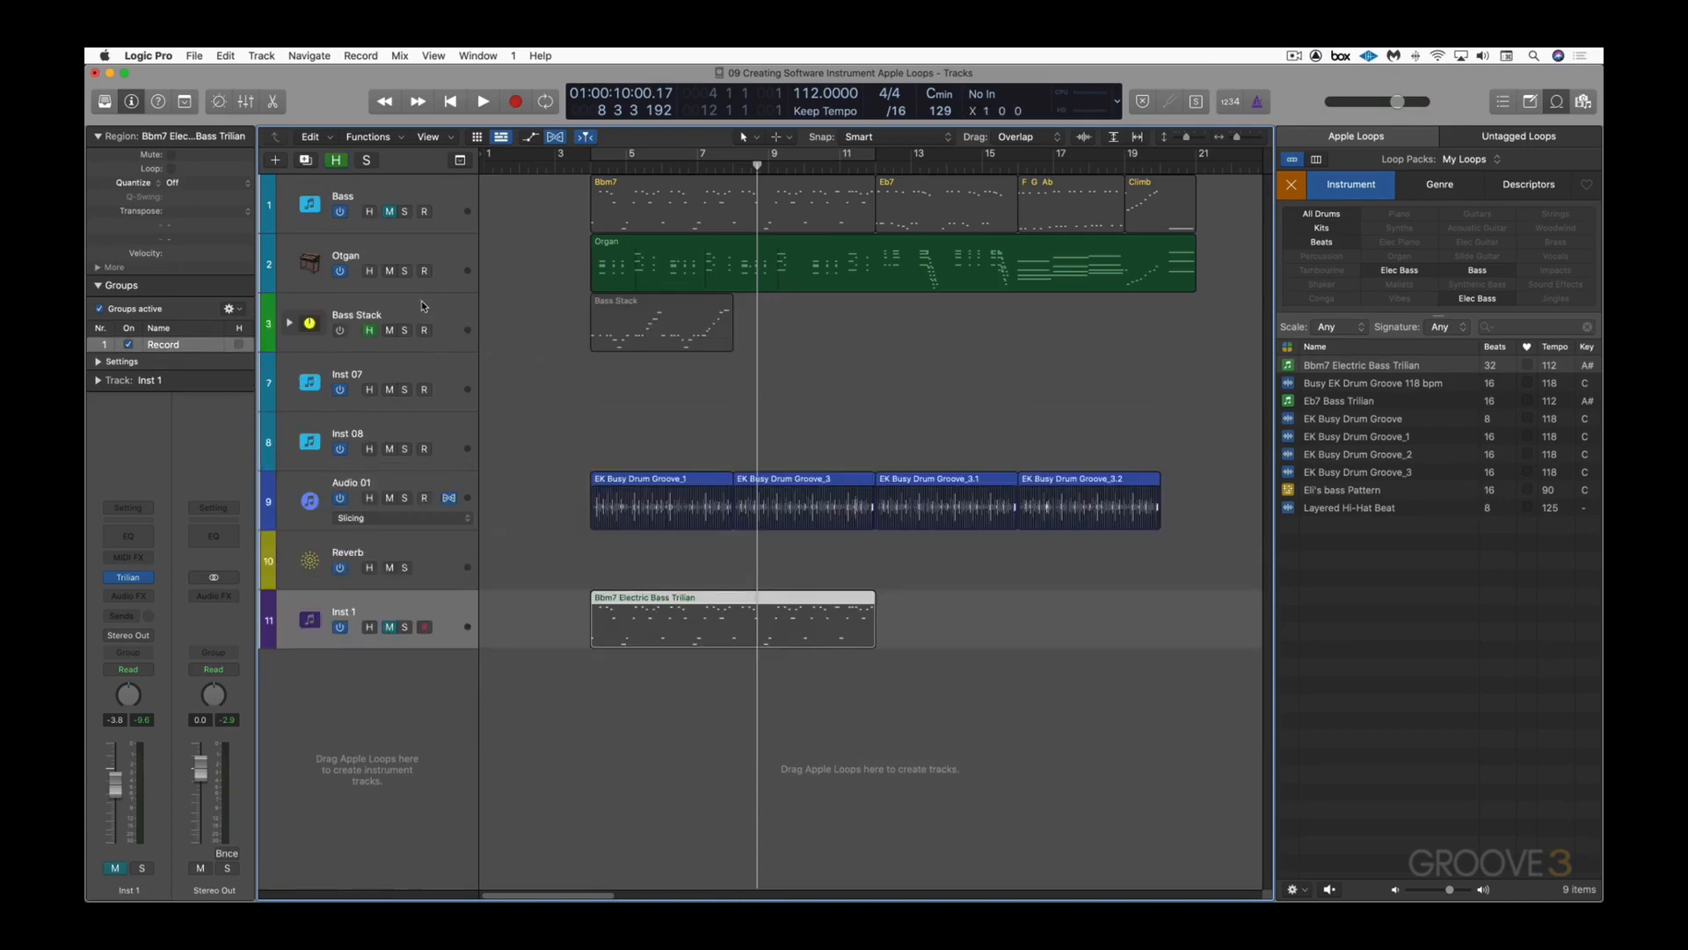
{"action": "left_click", "coordinate": [368, 330]}
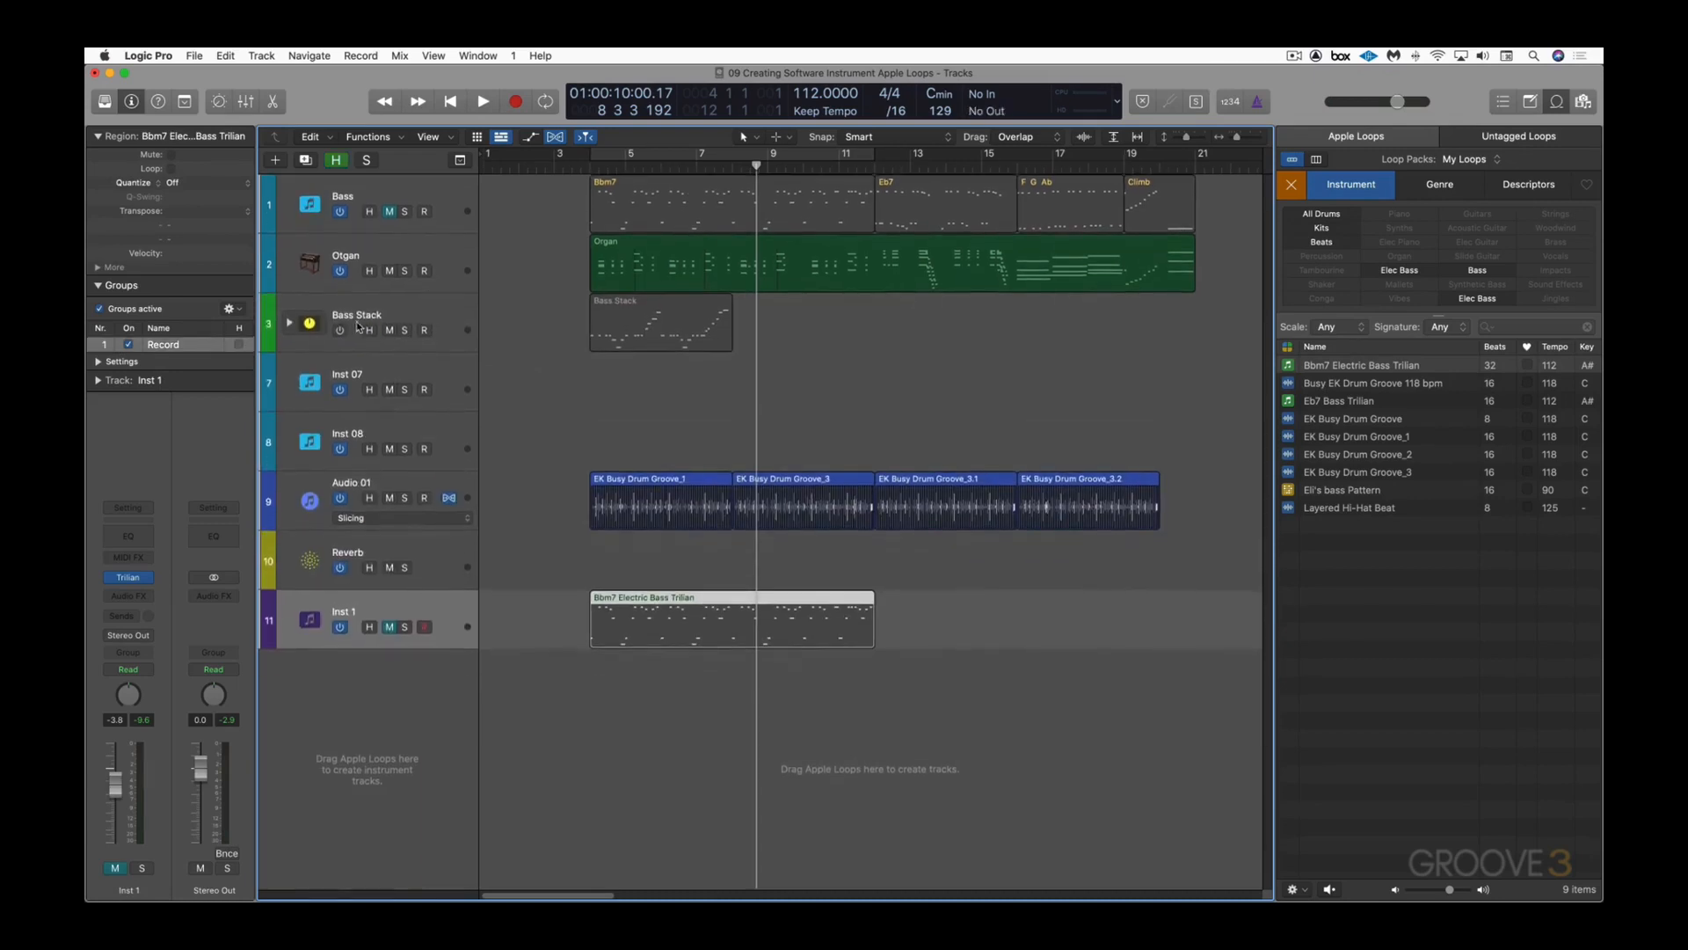
{"action": "left_click", "coordinate": [290, 324]}
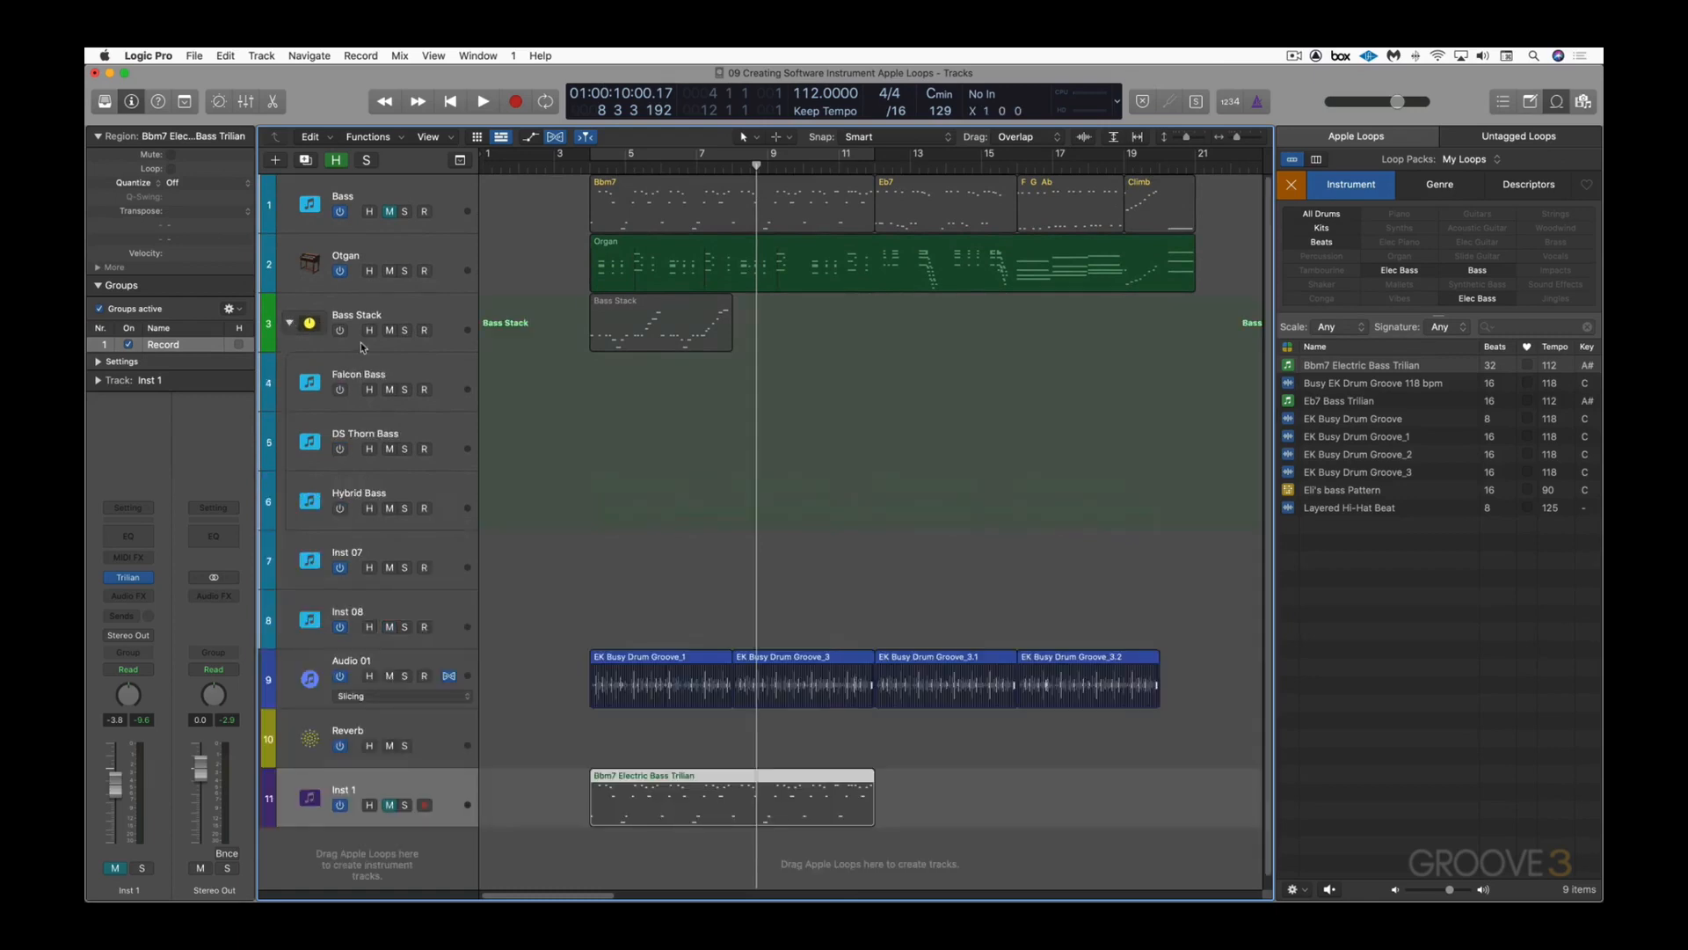
Step: Go through the Falcon Bass, DS Thorn Bass and Hybrid Bass subtracks, and power on the Bass Stack track
{"action": "left_click", "coordinate": [400, 400]}
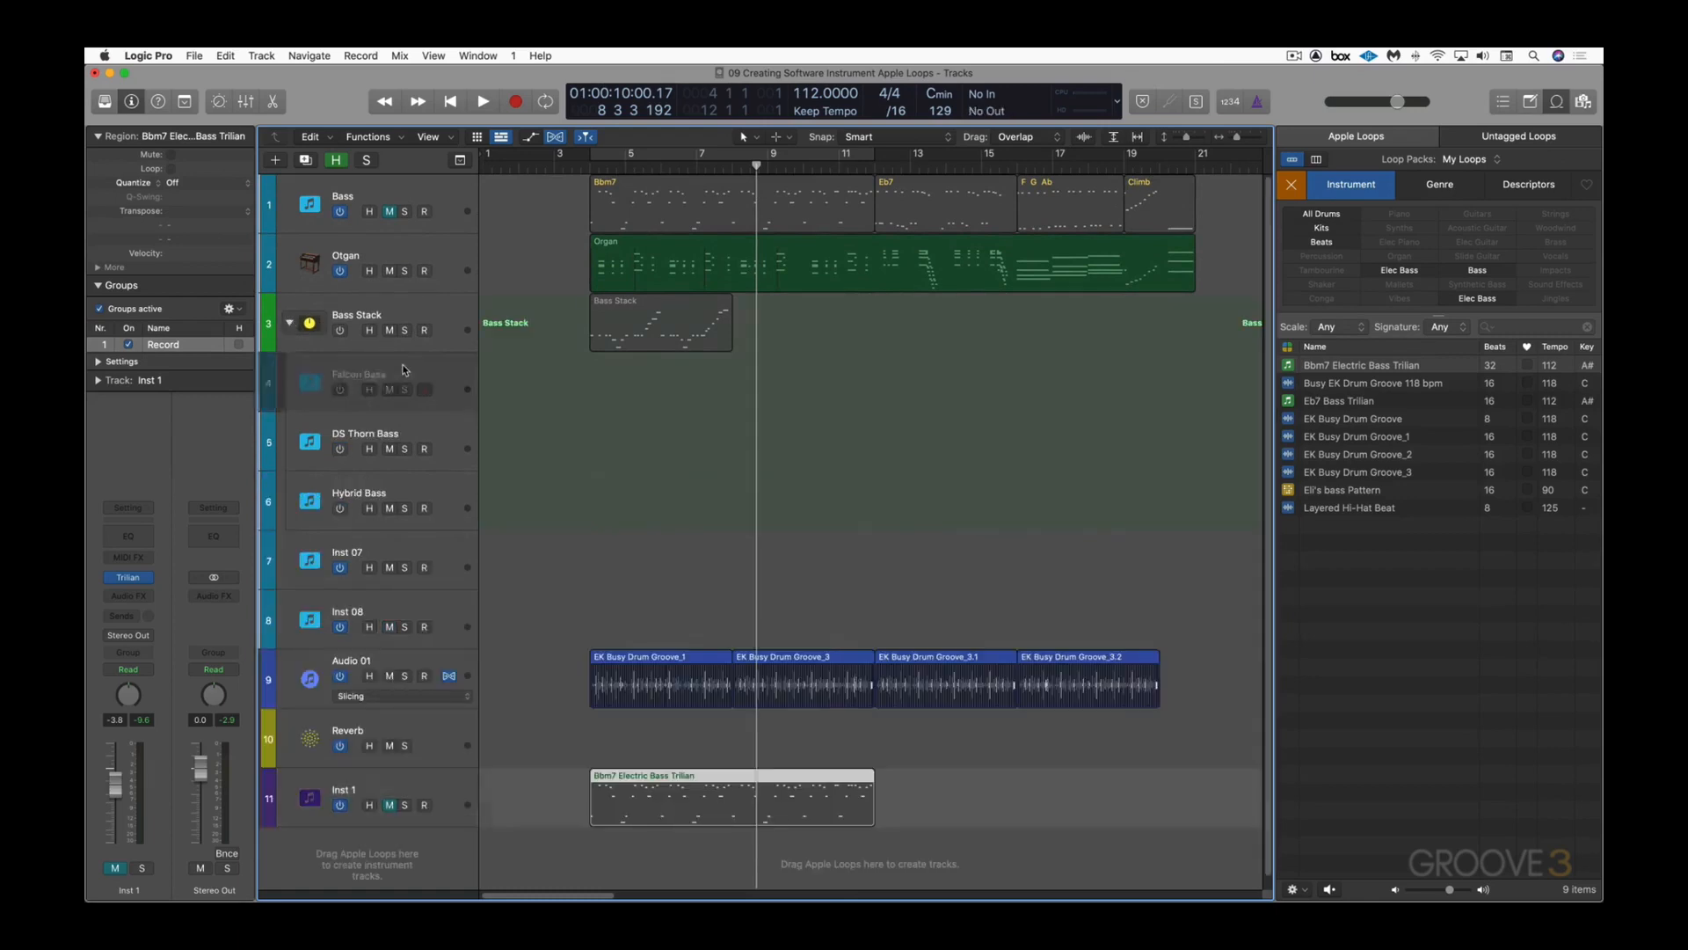
{"action": "left_click", "coordinate": [412, 429]}
{"action": "left_click", "coordinate": [426, 483]}
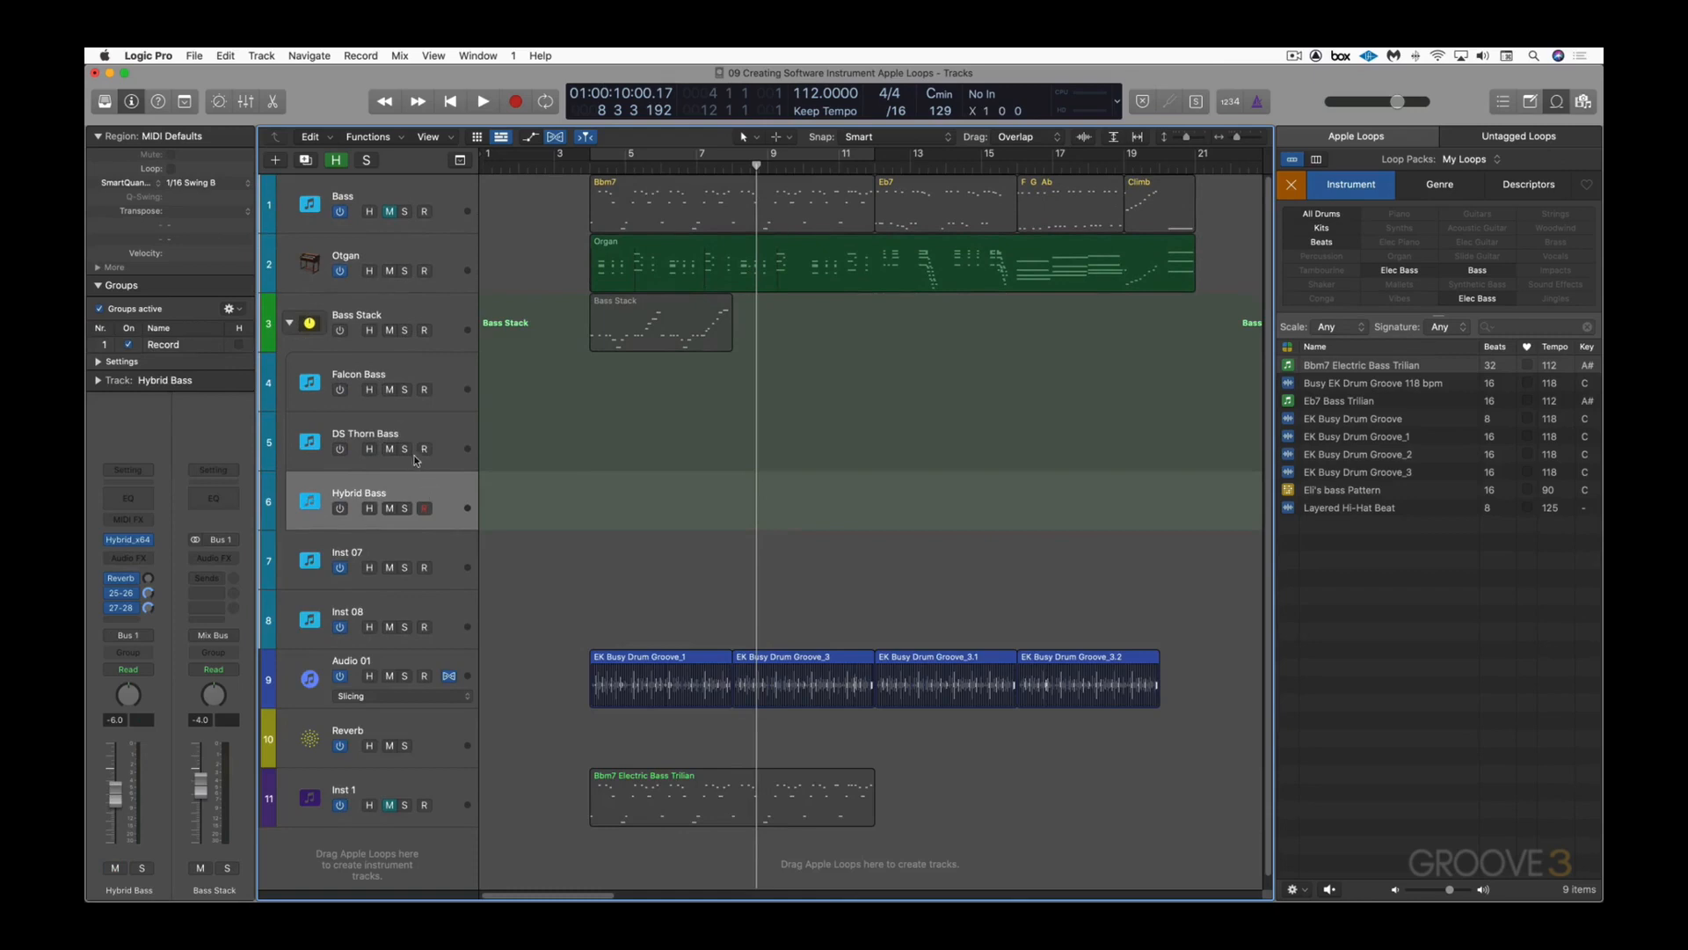
{"action": "left_click", "coordinate": [394, 322]}
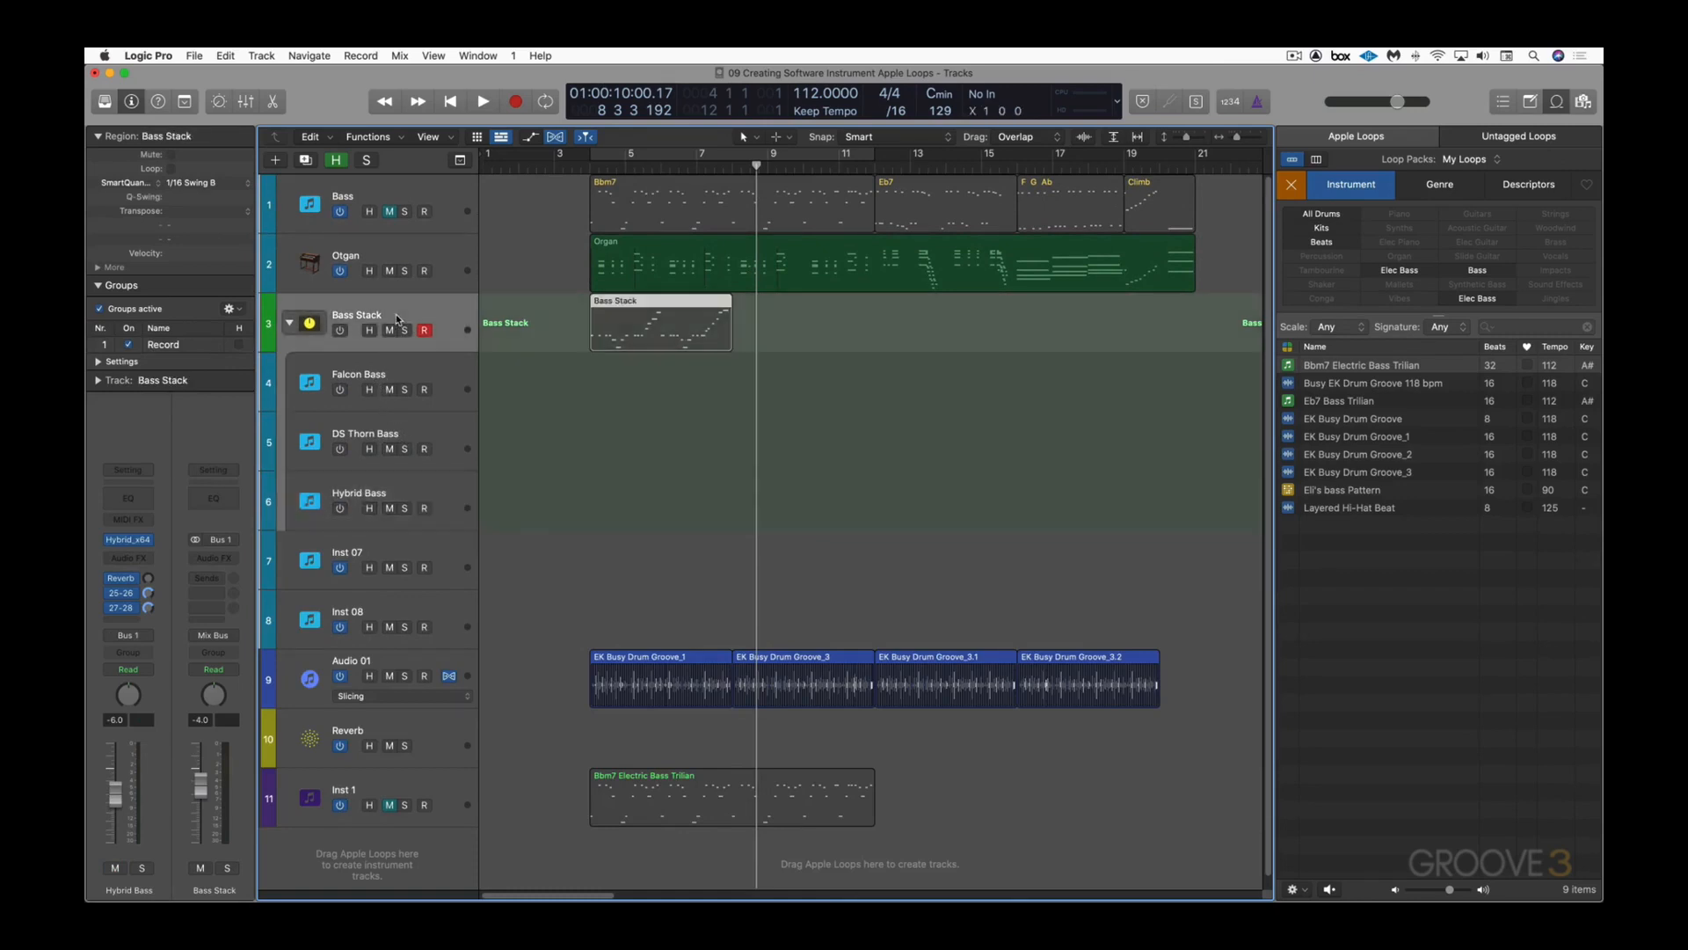
{"action": "left_click", "coordinate": [341, 331]}
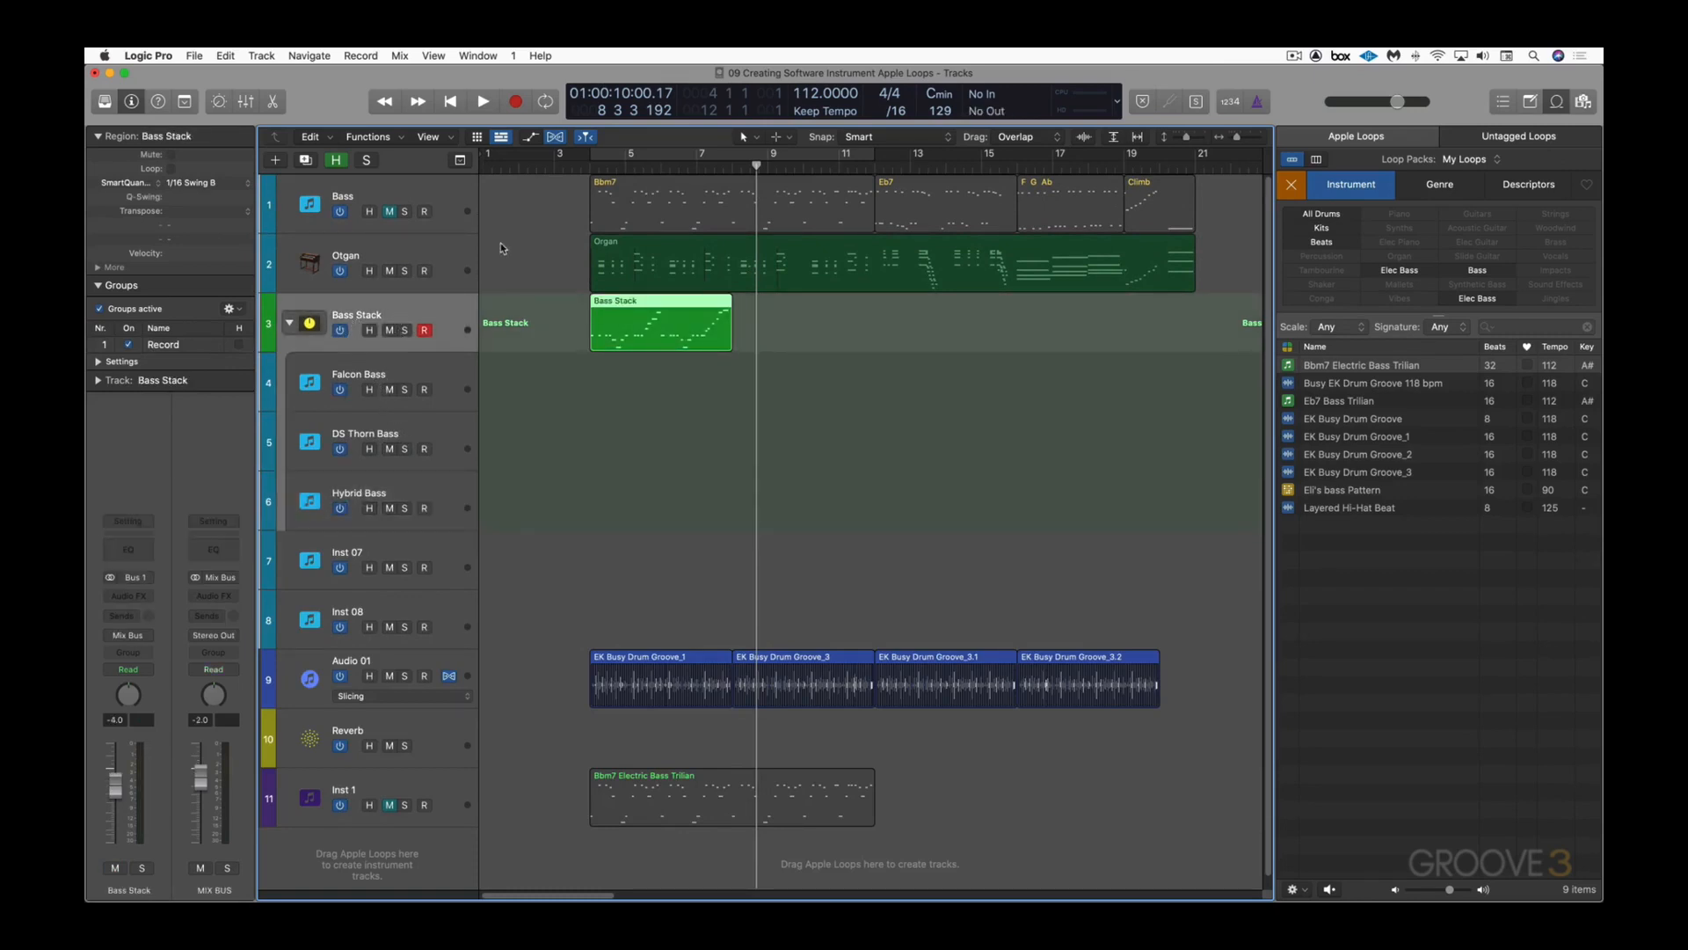
Step: Play the Bass Stack region from bar 4, collapse the stack during playback, and stop
{"action": "left_click", "coordinate": [584, 166]}
{"action": "key", "text": "space"}
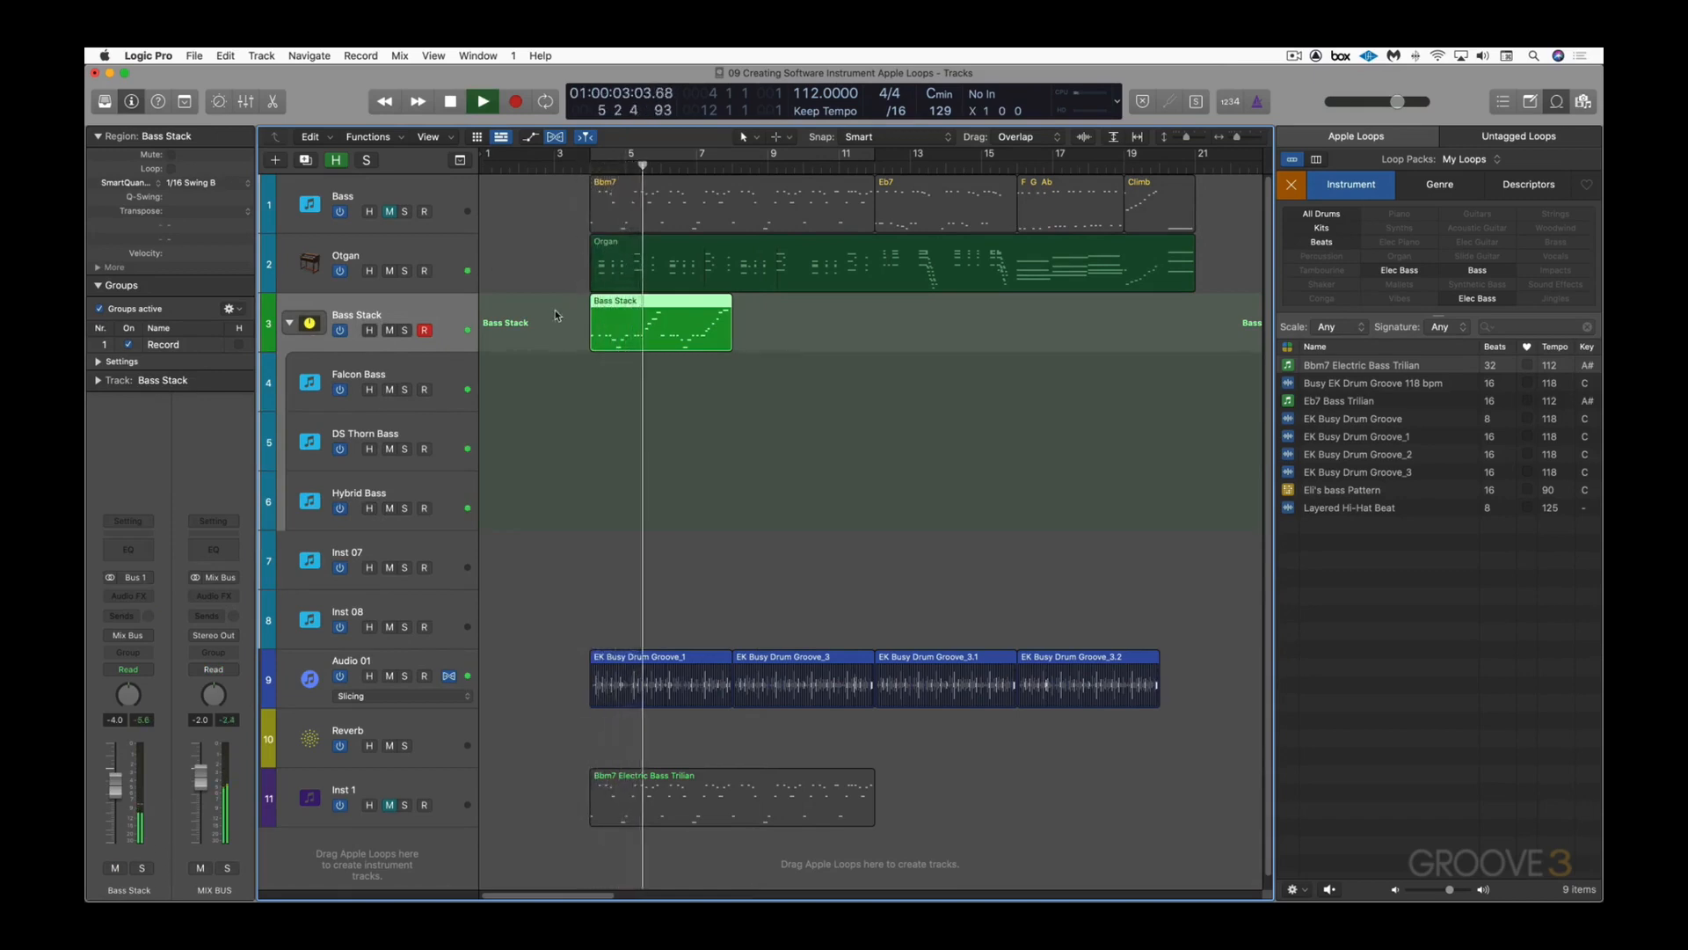
{"action": "left_click", "coordinate": [290, 322]}
{"action": "key", "text": "space"}
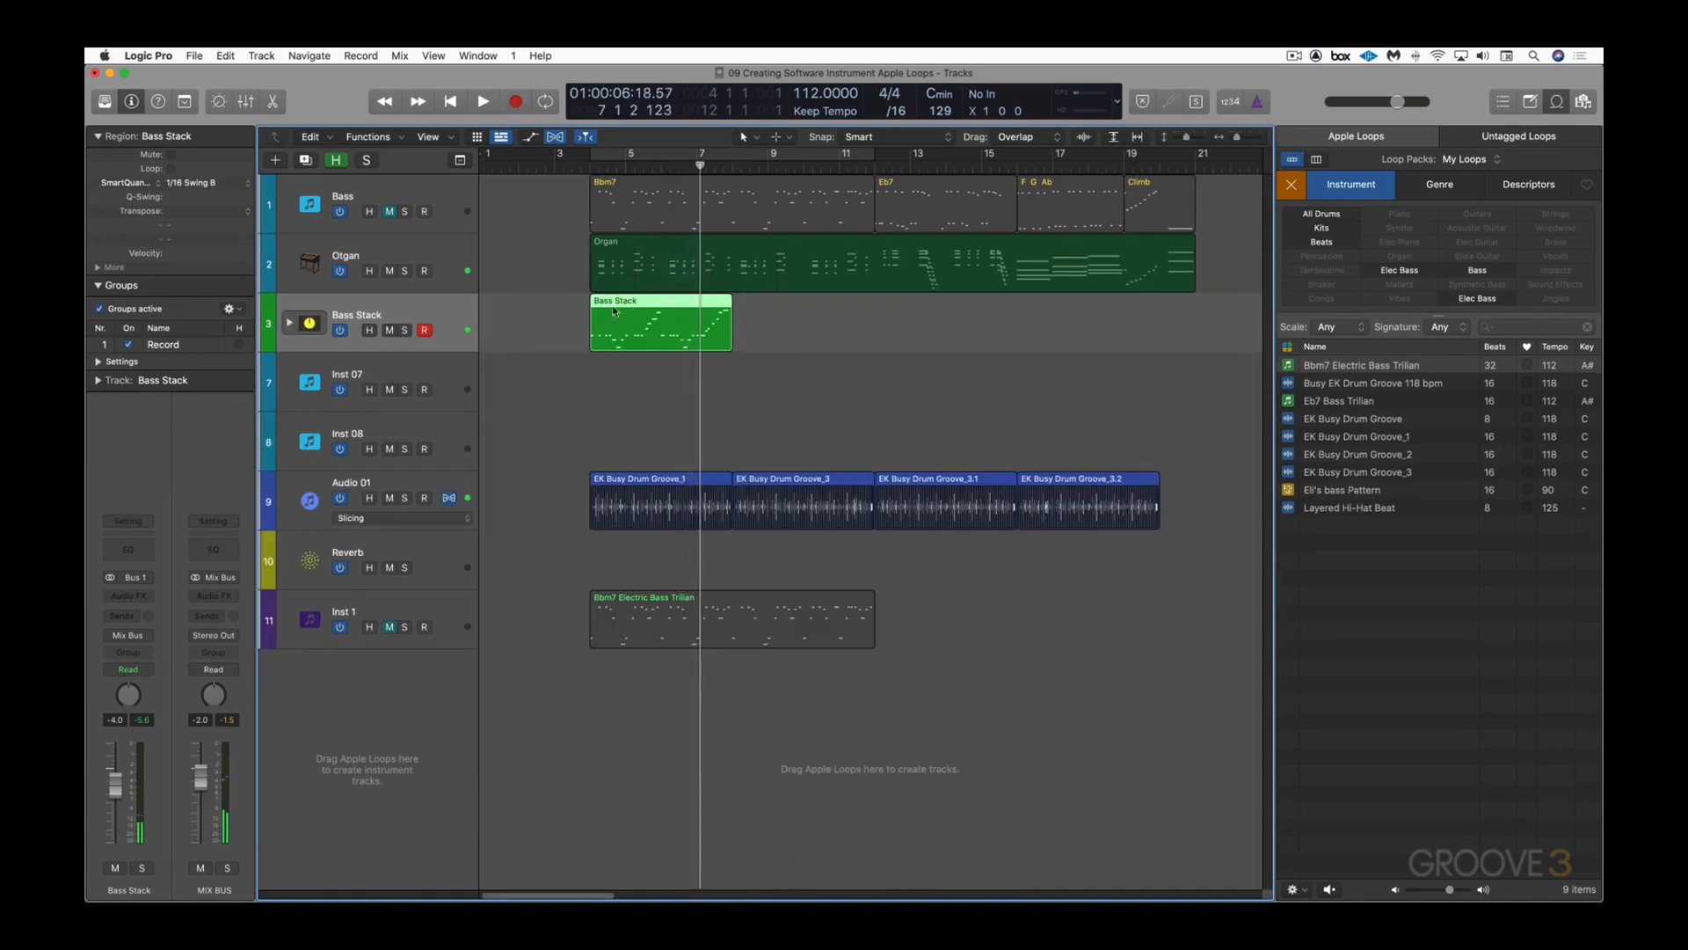
Step: Open the Falcon instrument of the Bass Stack's Falcon Bass subtrack, and solo that track for playback
{"action": "left_click", "coordinate": [290, 324]}
{"action": "left_click", "coordinate": [393, 375]}
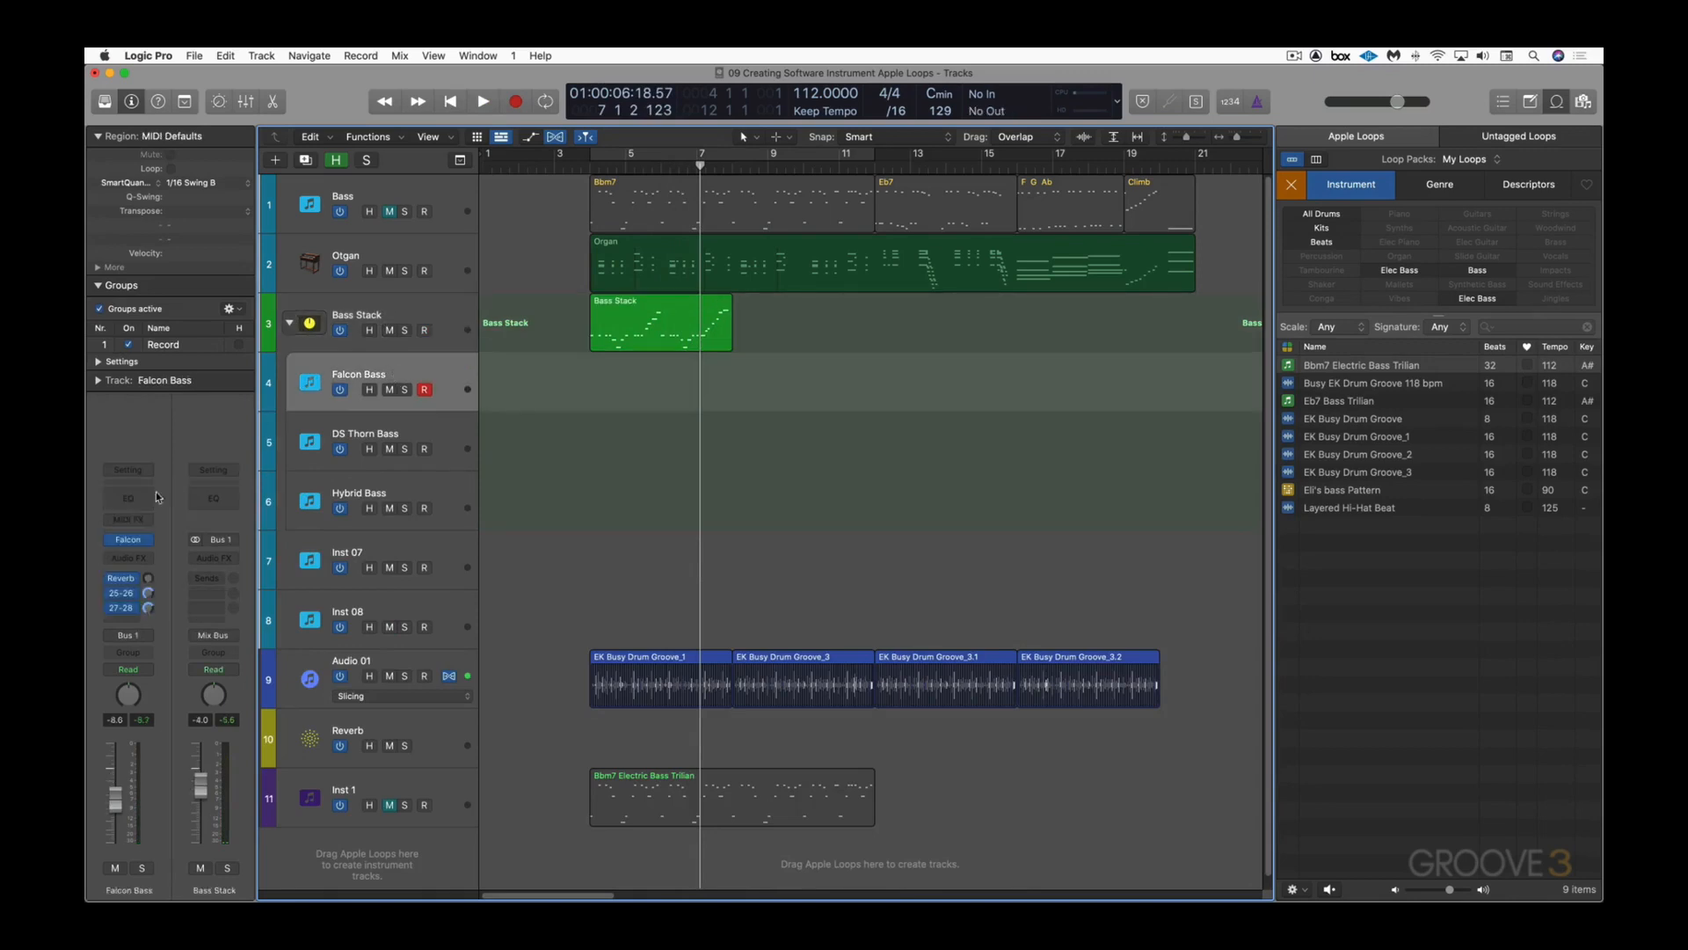
{"action": "left_click", "coordinate": [128, 541]}
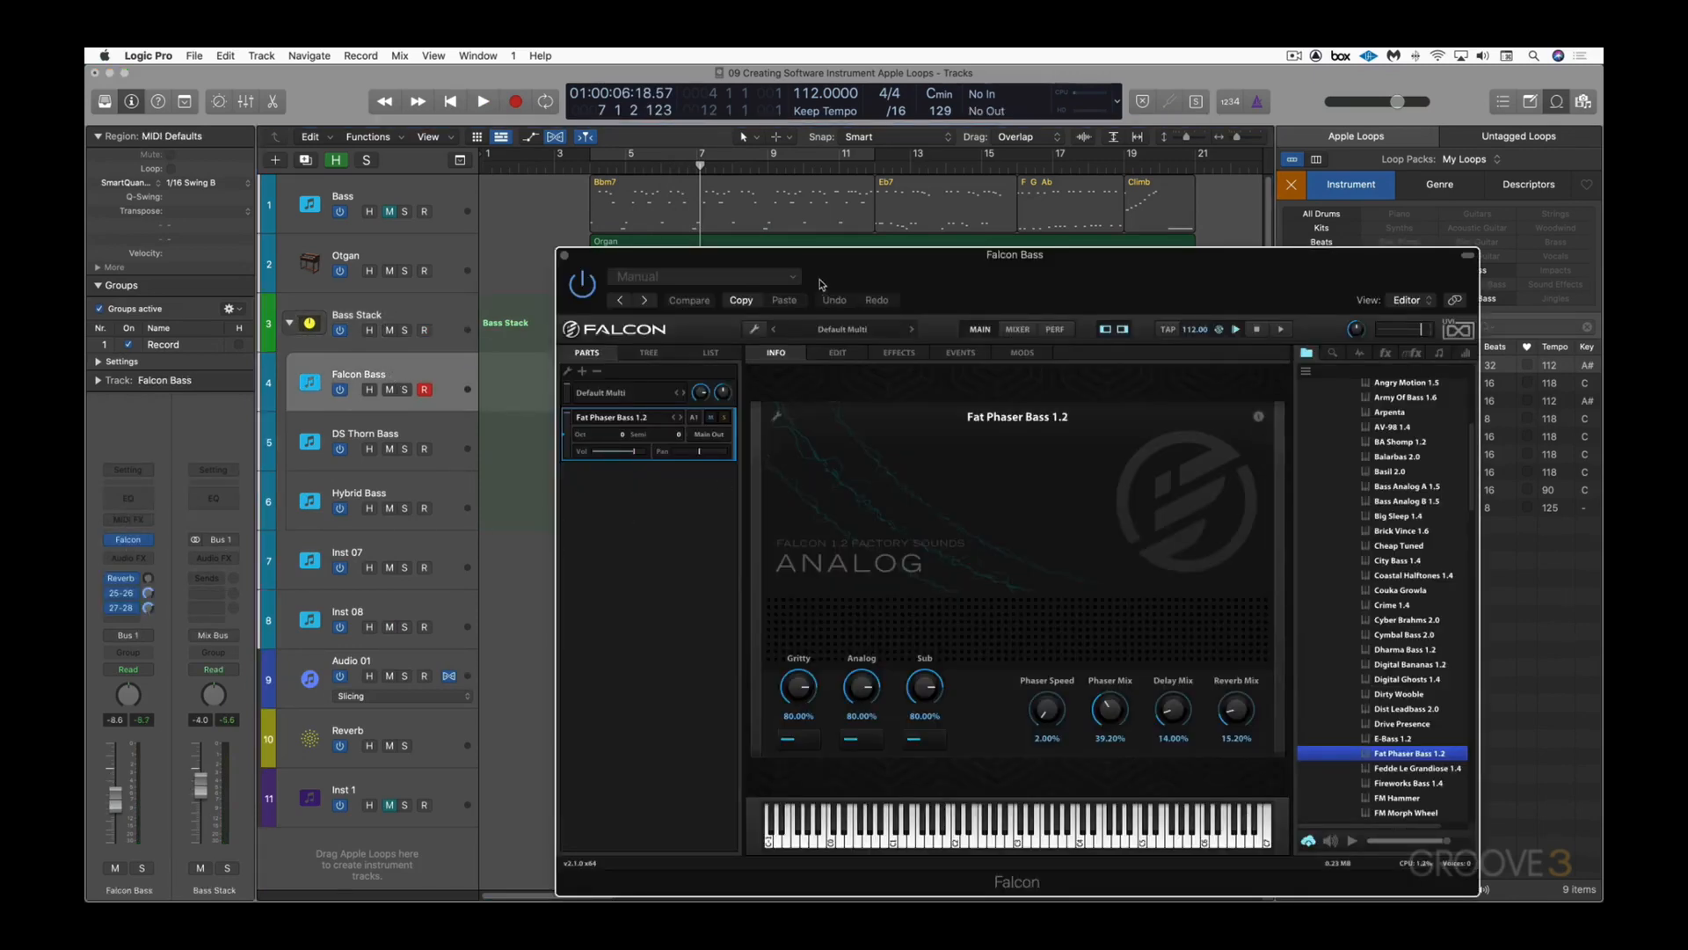
{"action": "left_click_drag", "start_coordinate": [831, 271], "coordinate": [698, 158]}
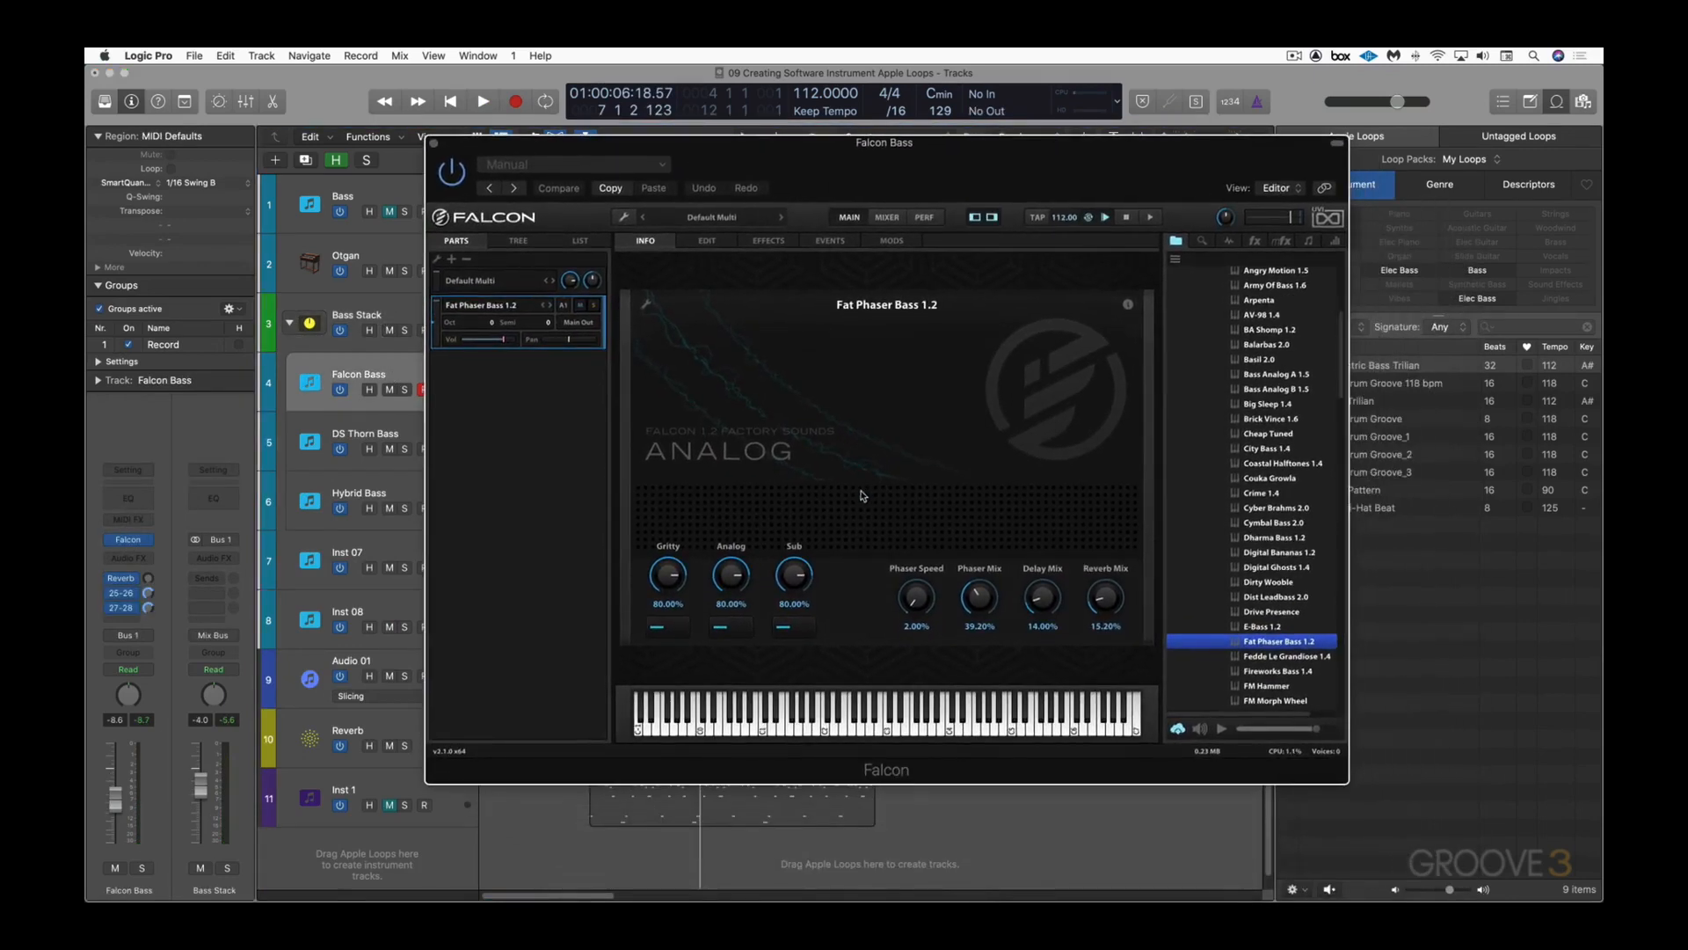
{"action": "left_click", "coordinate": [403, 390]}
{"action": "key", "text": "space"}
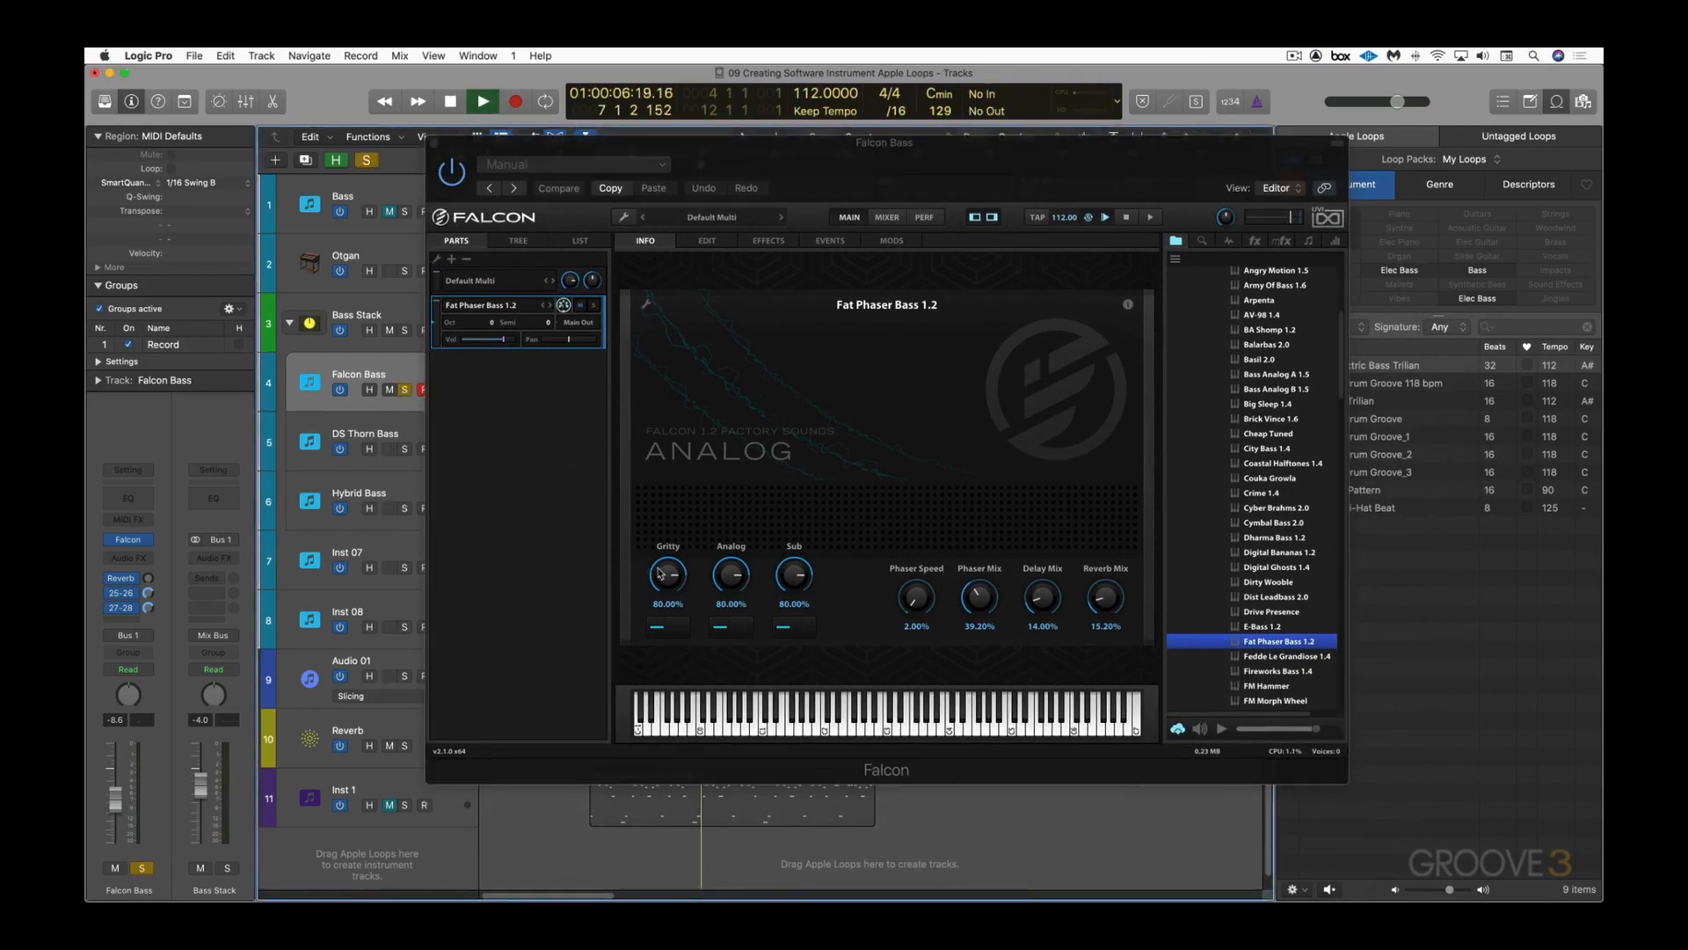
Step: Lower Falcon's Gritty to 31.12% and Sub to about 35% during playback, and stop
{"action": "left_click_drag", "start_coordinate": [661, 574], "coordinate": [659, 652]}
{"action": "left_click_drag", "start_coordinate": [785, 588], "coordinate": [783, 604]}
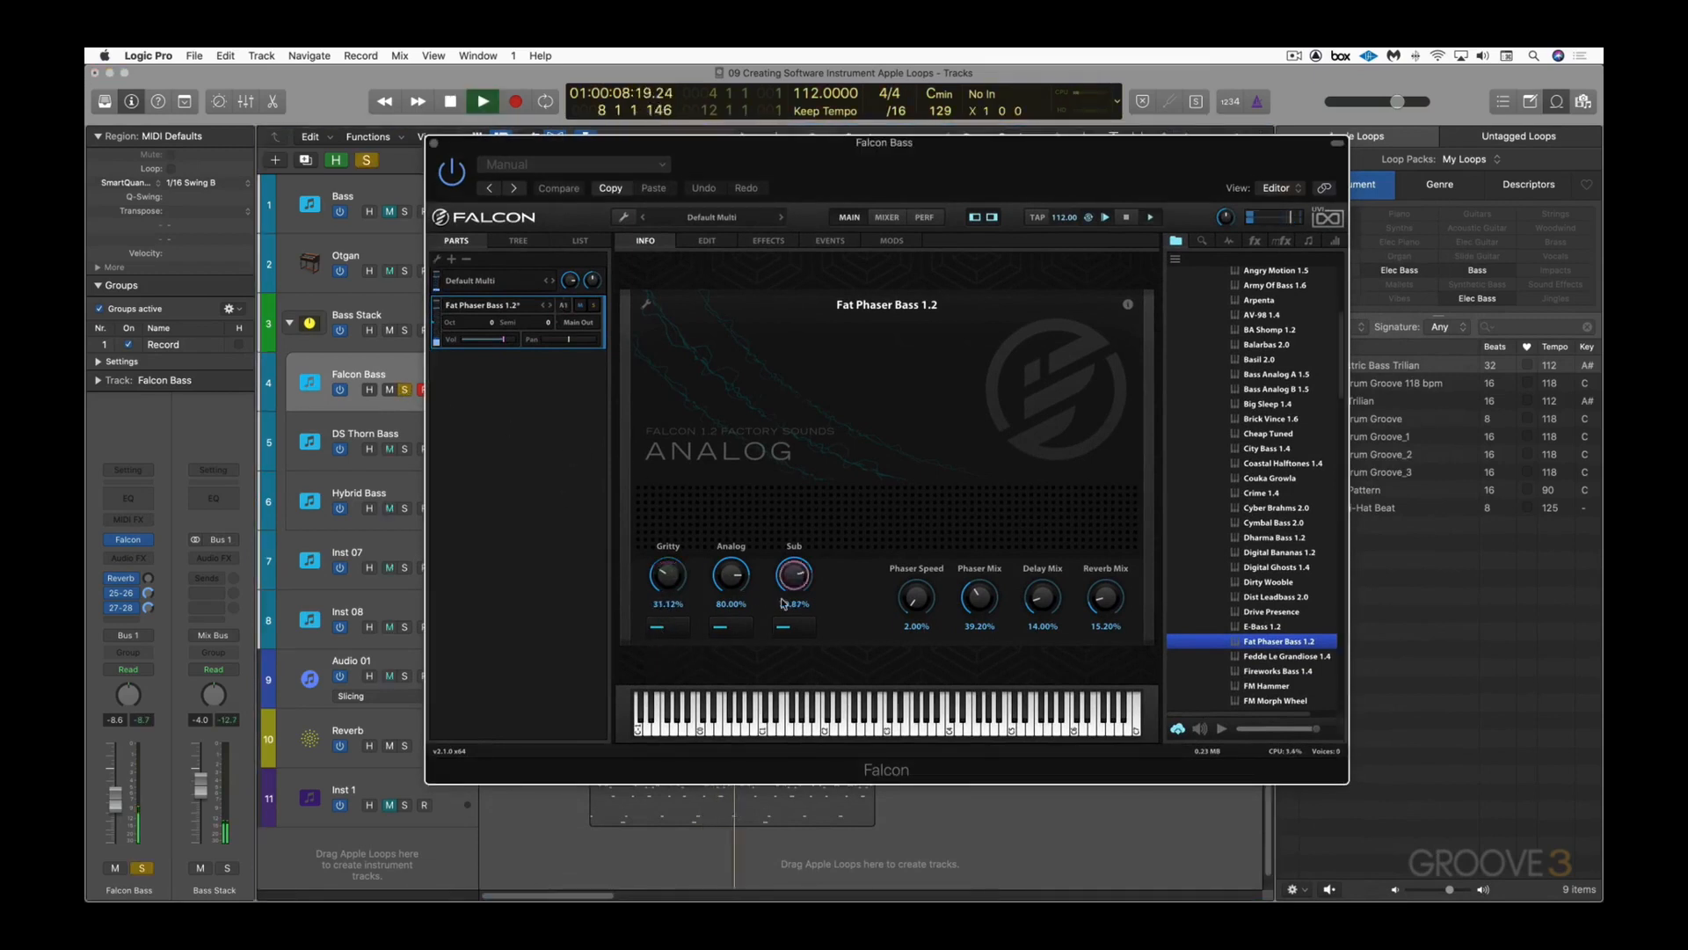
{"action": "key", "text": "space"}
Step: Set the cycle range to the Bass Stack region and start looped playback
{"action": "left_click_drag", "start_coordinate": [616, 143], "coordinate": [681, 383]}
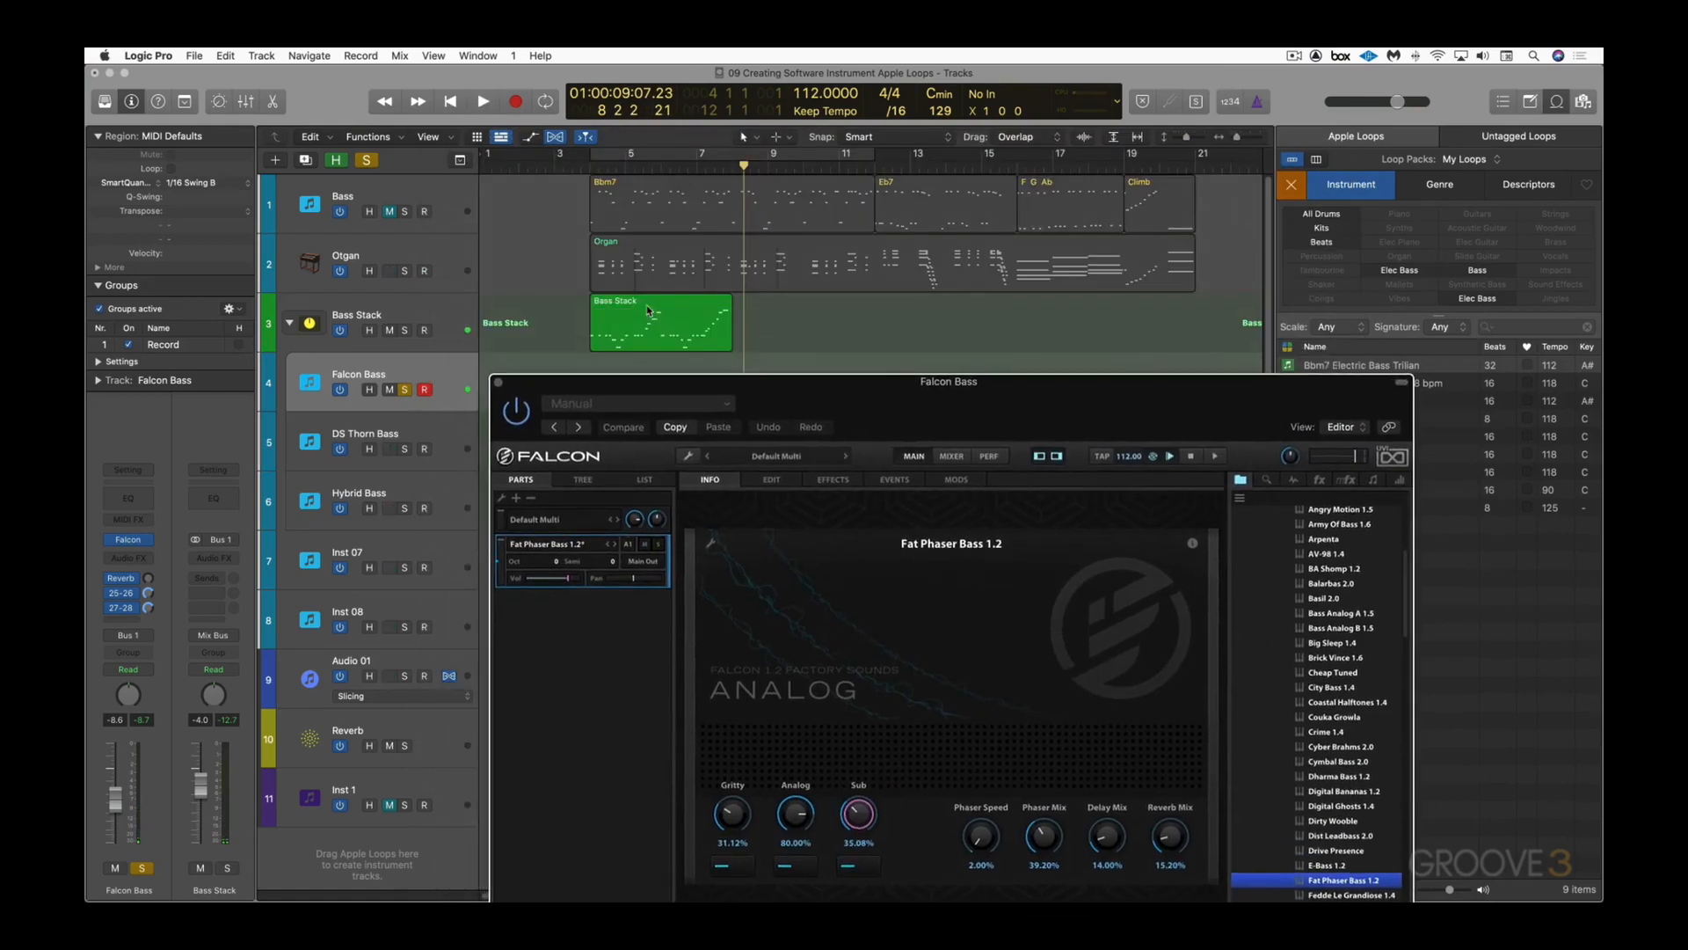
{"action": "left_click", "coordinate": [648, 311]}
{"action": "key", "text": "super+u"}
{"action": "key", "text": "space"}
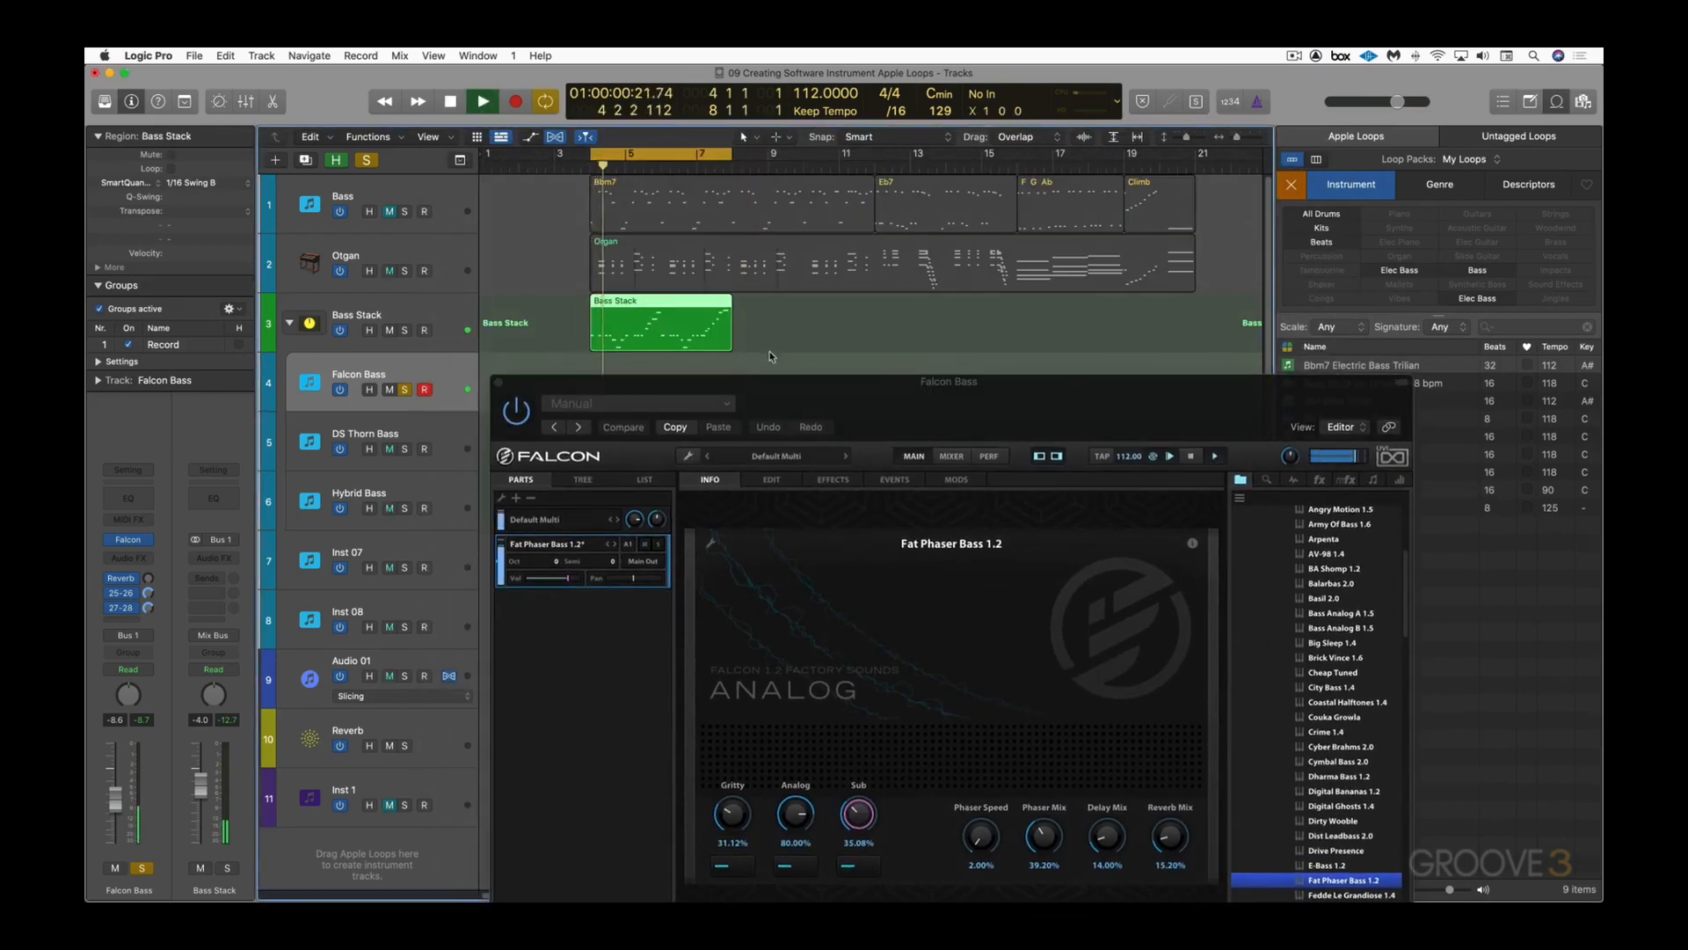
Step: Set Falcon's Sub to about 22% and Gritty to about 19.75%, stop playback and close the instrument window
{"action": "left_click_drag", "start_coordinate": [774, 381], "coordinate": [709, 220]}
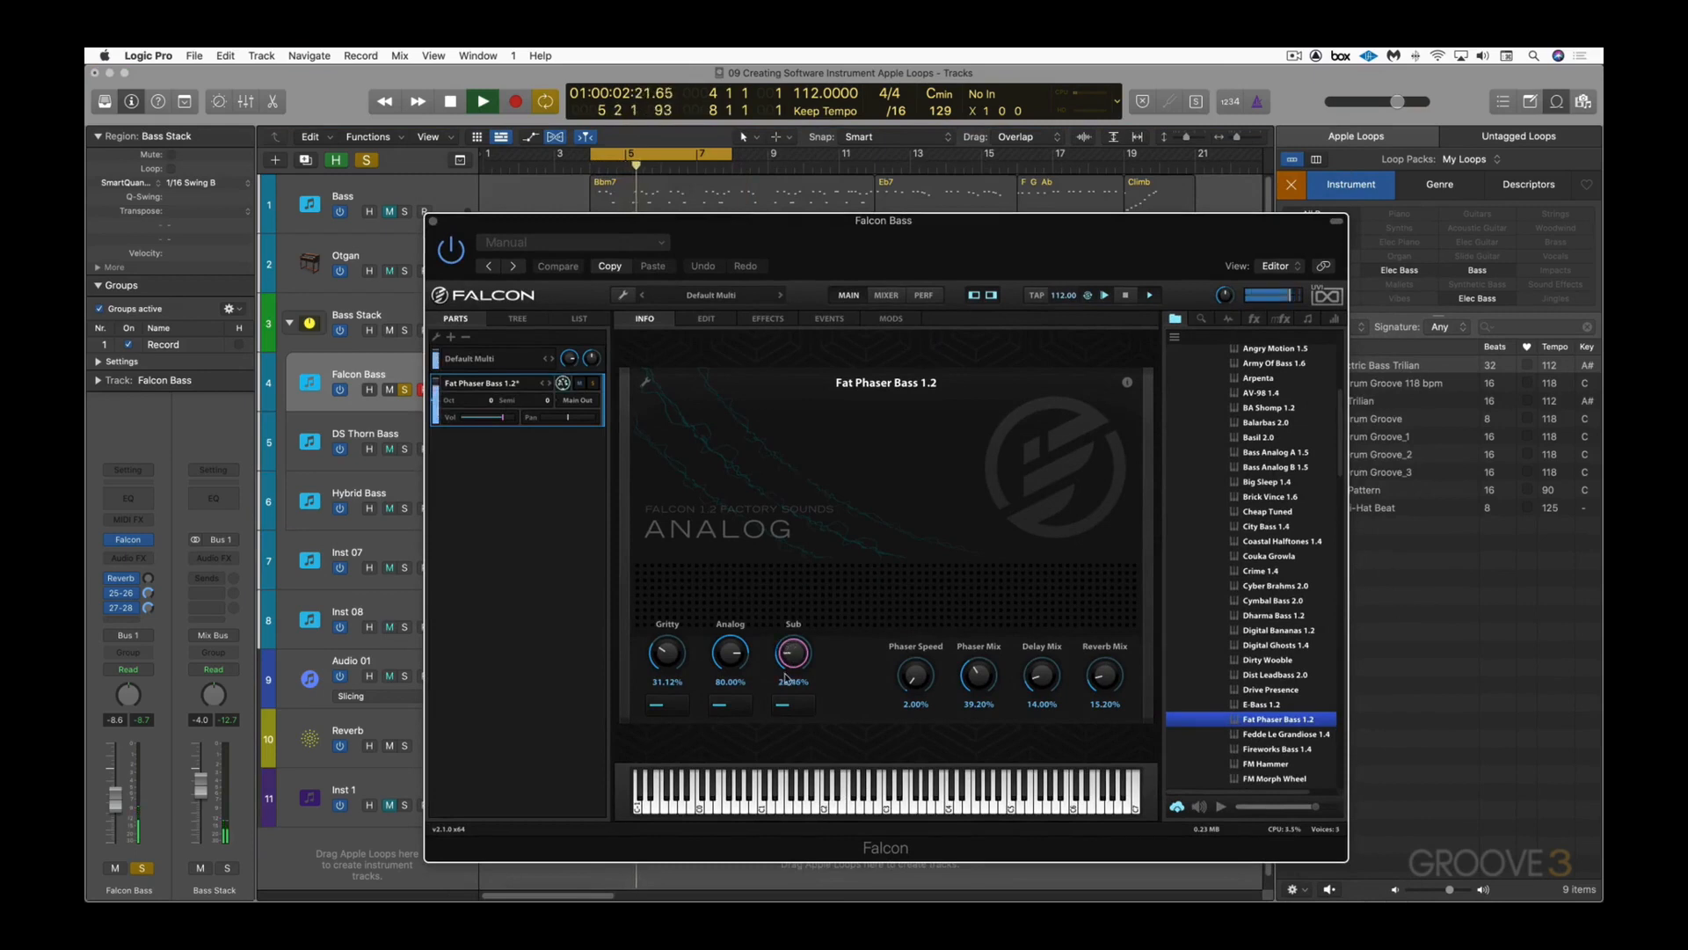
{"action": "left_click_drag", "start_coordinate": [785, 677], "coordinate": [786, 674]}
{"action": "left_click_drag", "start_coordinate": [668, 646], "coordinate": [669, 669]}
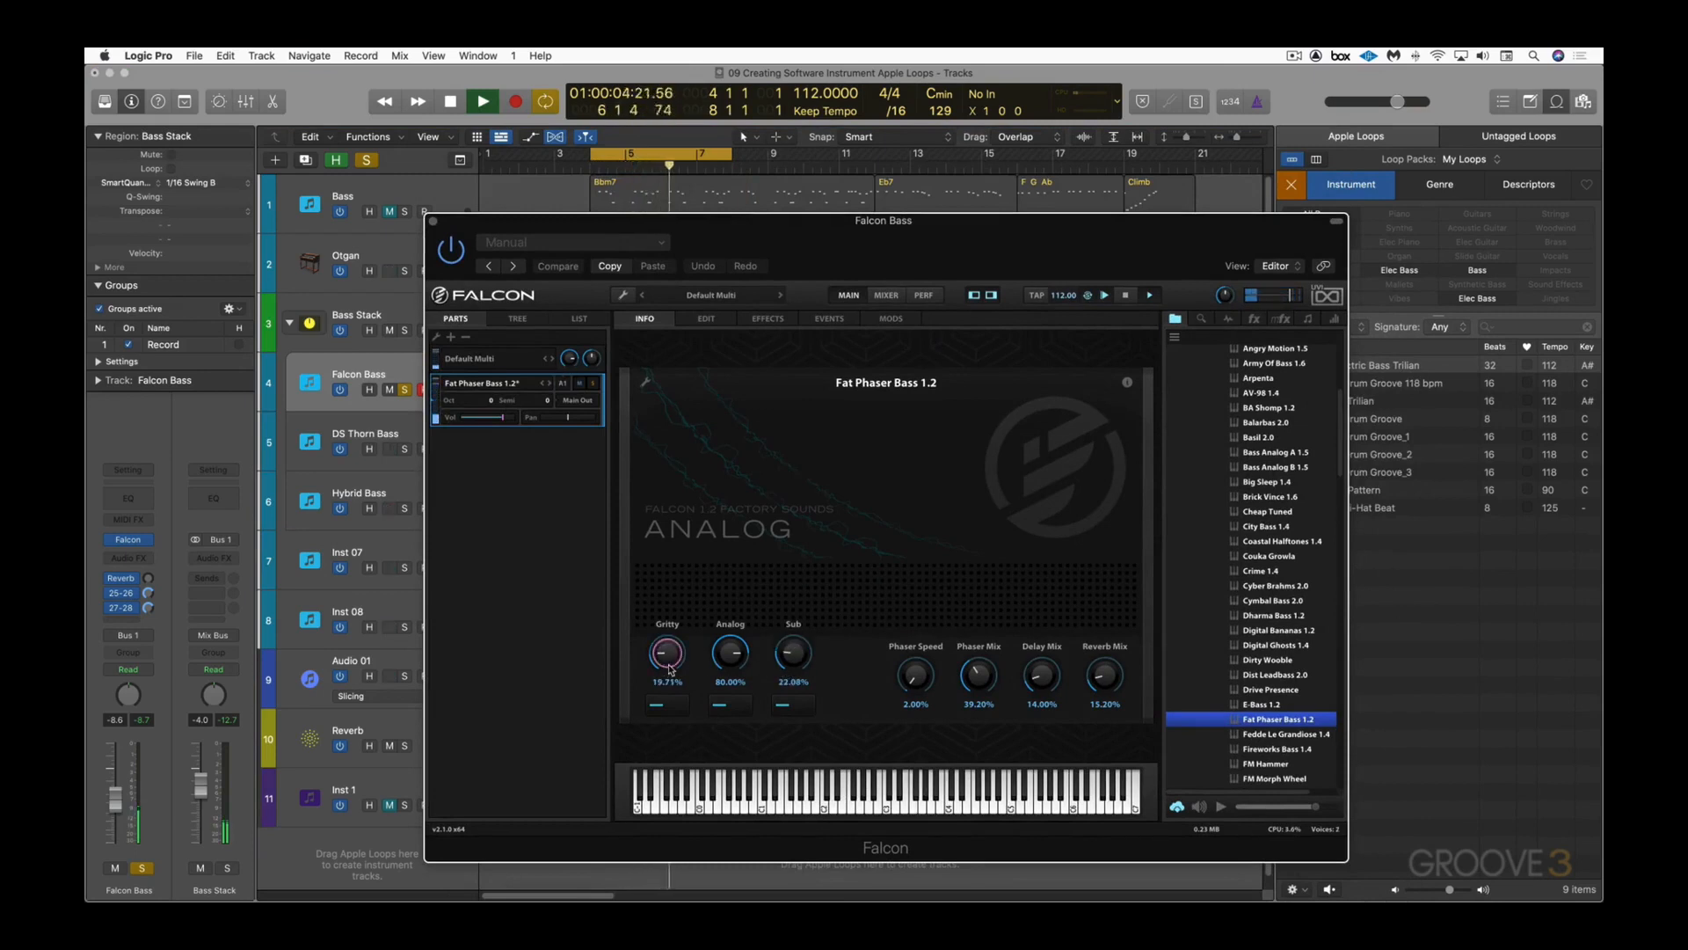
{"action": "key", "text": "space"}
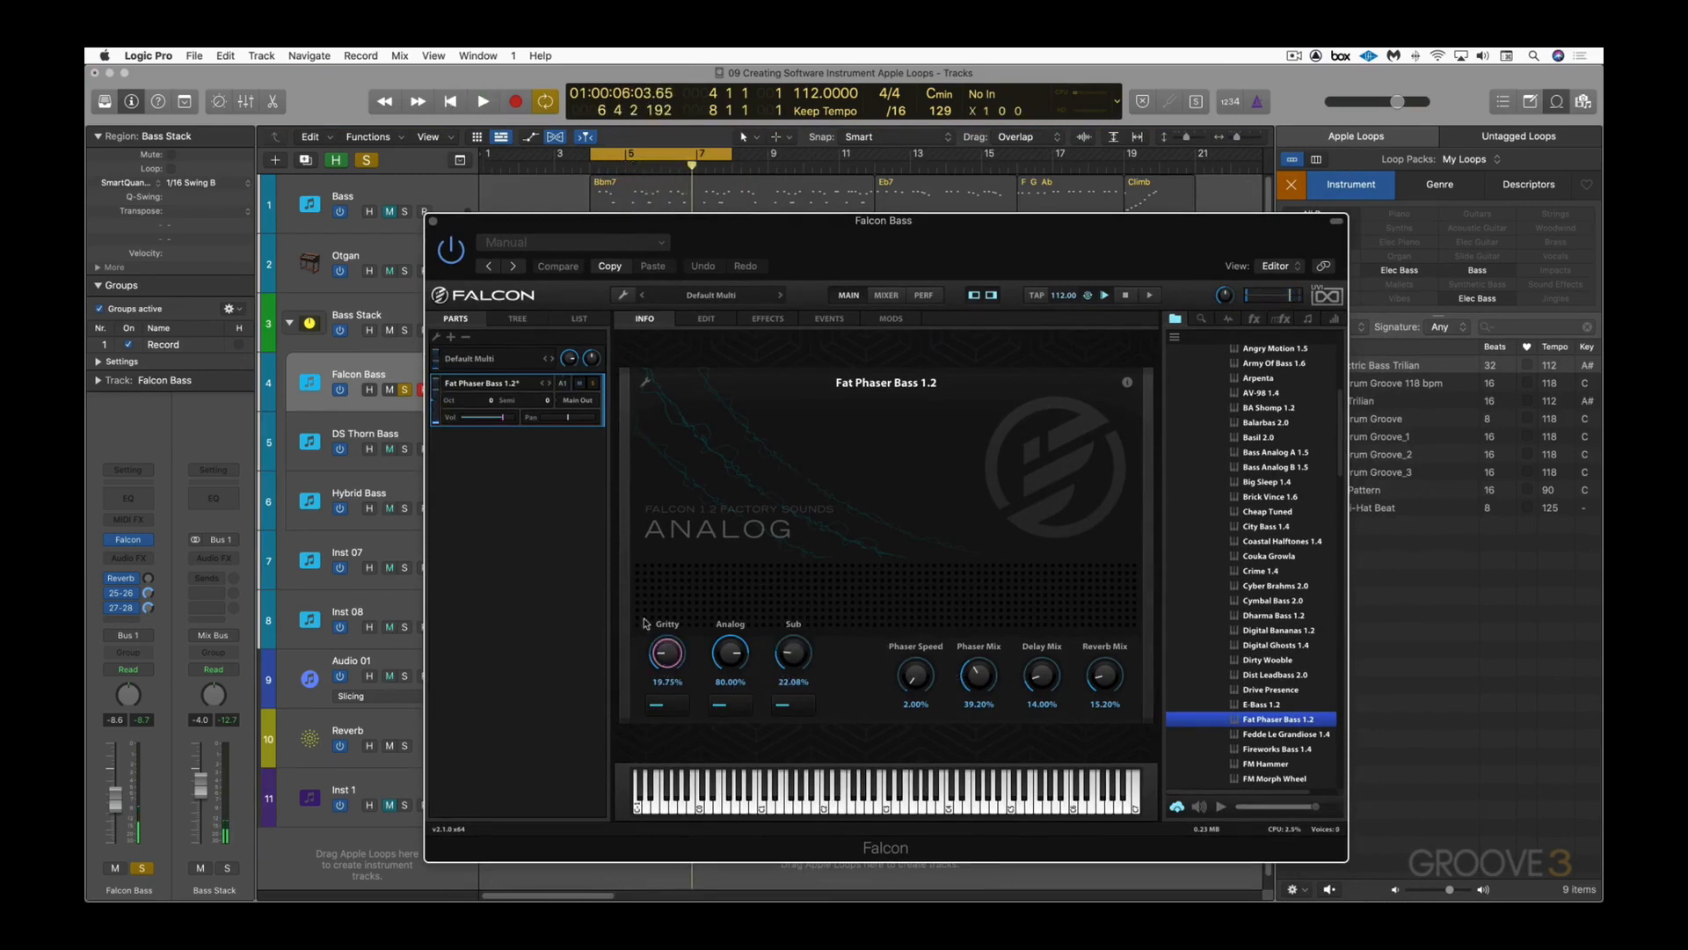
{"action": "left_click", "coordinate": [433, 221]}
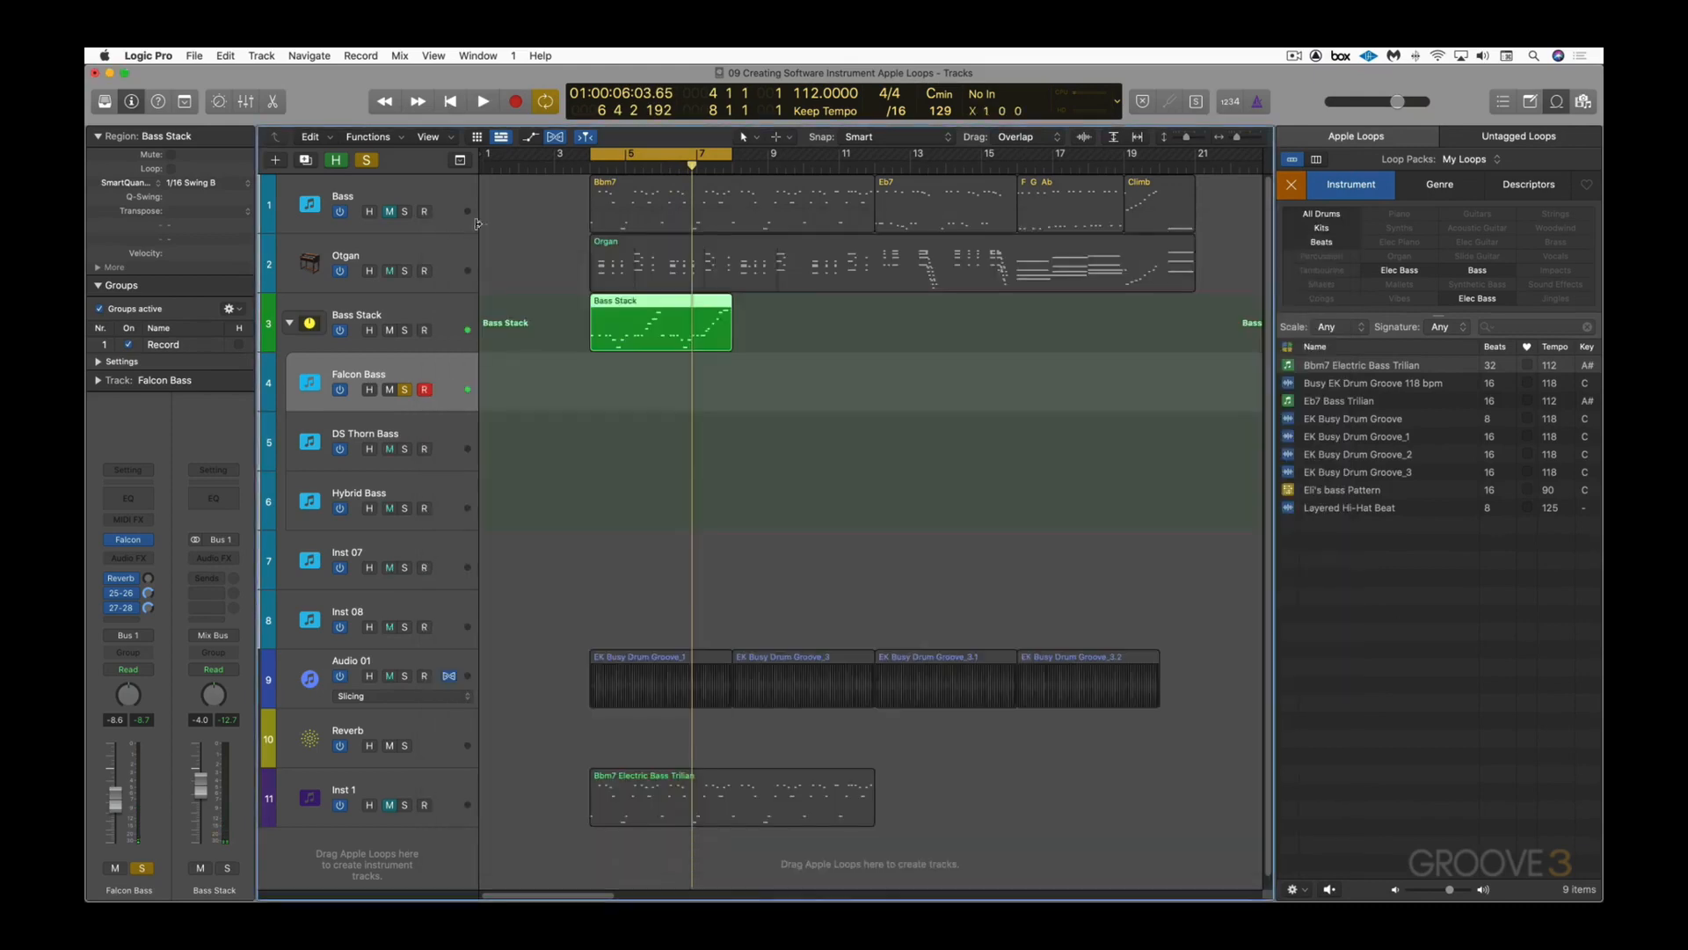
Step: Add the Bass Stack region to the Apple Loops library as "Bass Stack Bbm7" with key Bb and the Synthetic Bass descriptor
{"action": "left_click_drag", "start_coordinate": [627, 304], "coordinate": [1407, 659]}
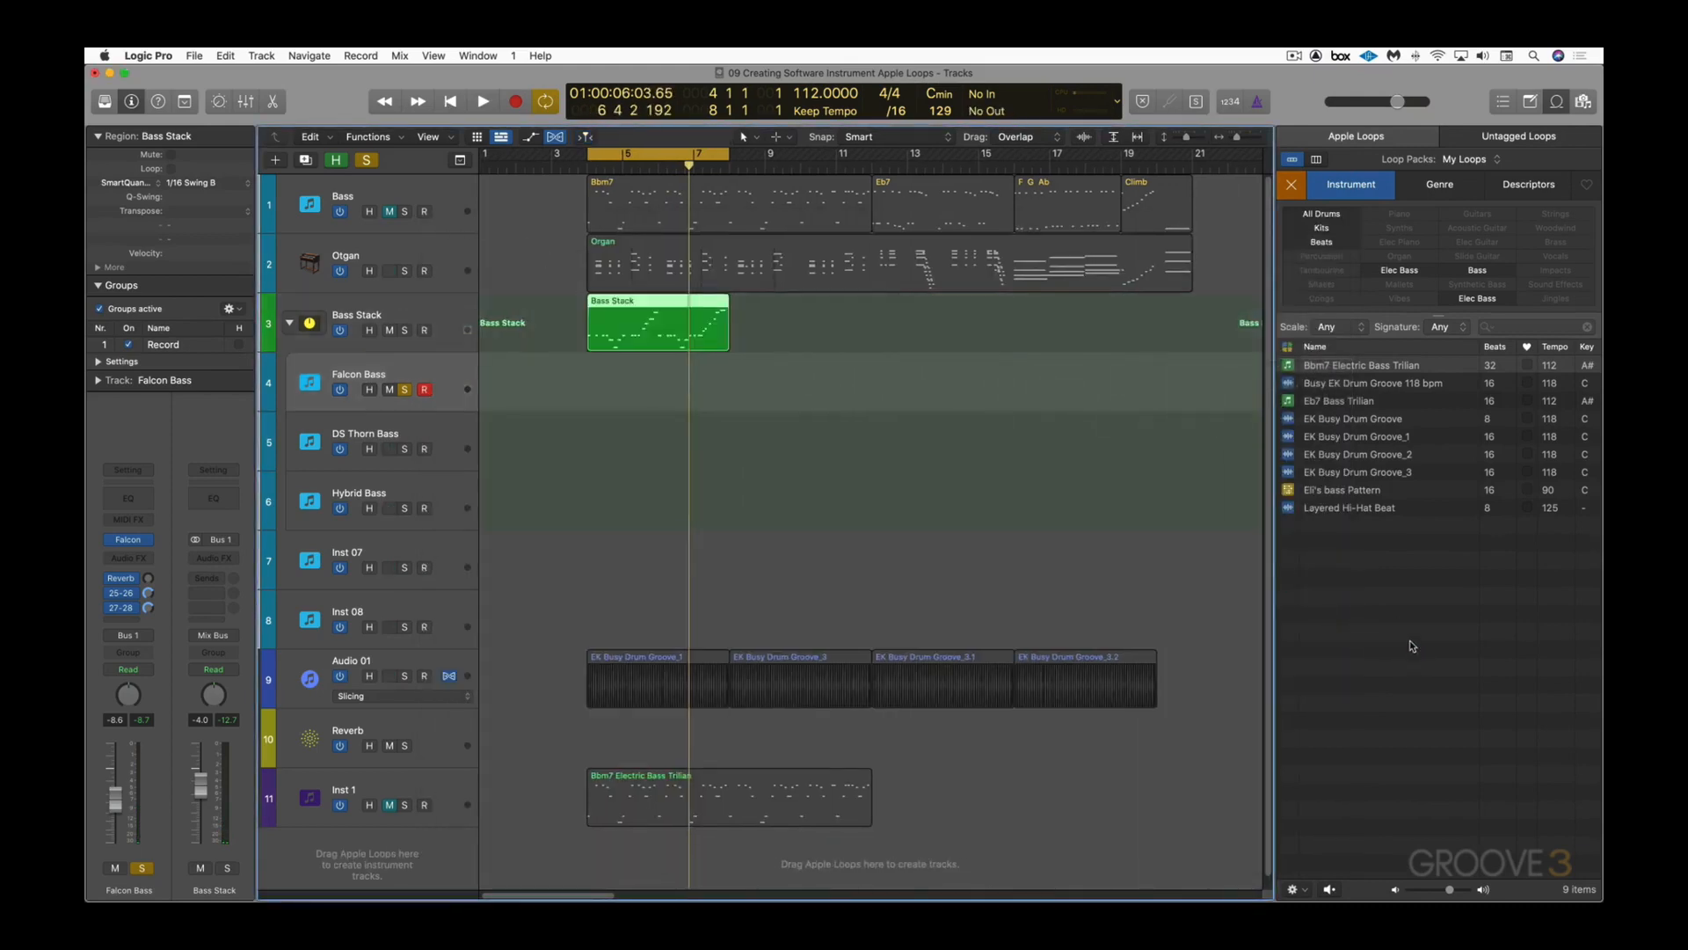
{"action": "left_click", "coordinate": [766, 177]}
{"action": "type", "text": "Bbm7"}
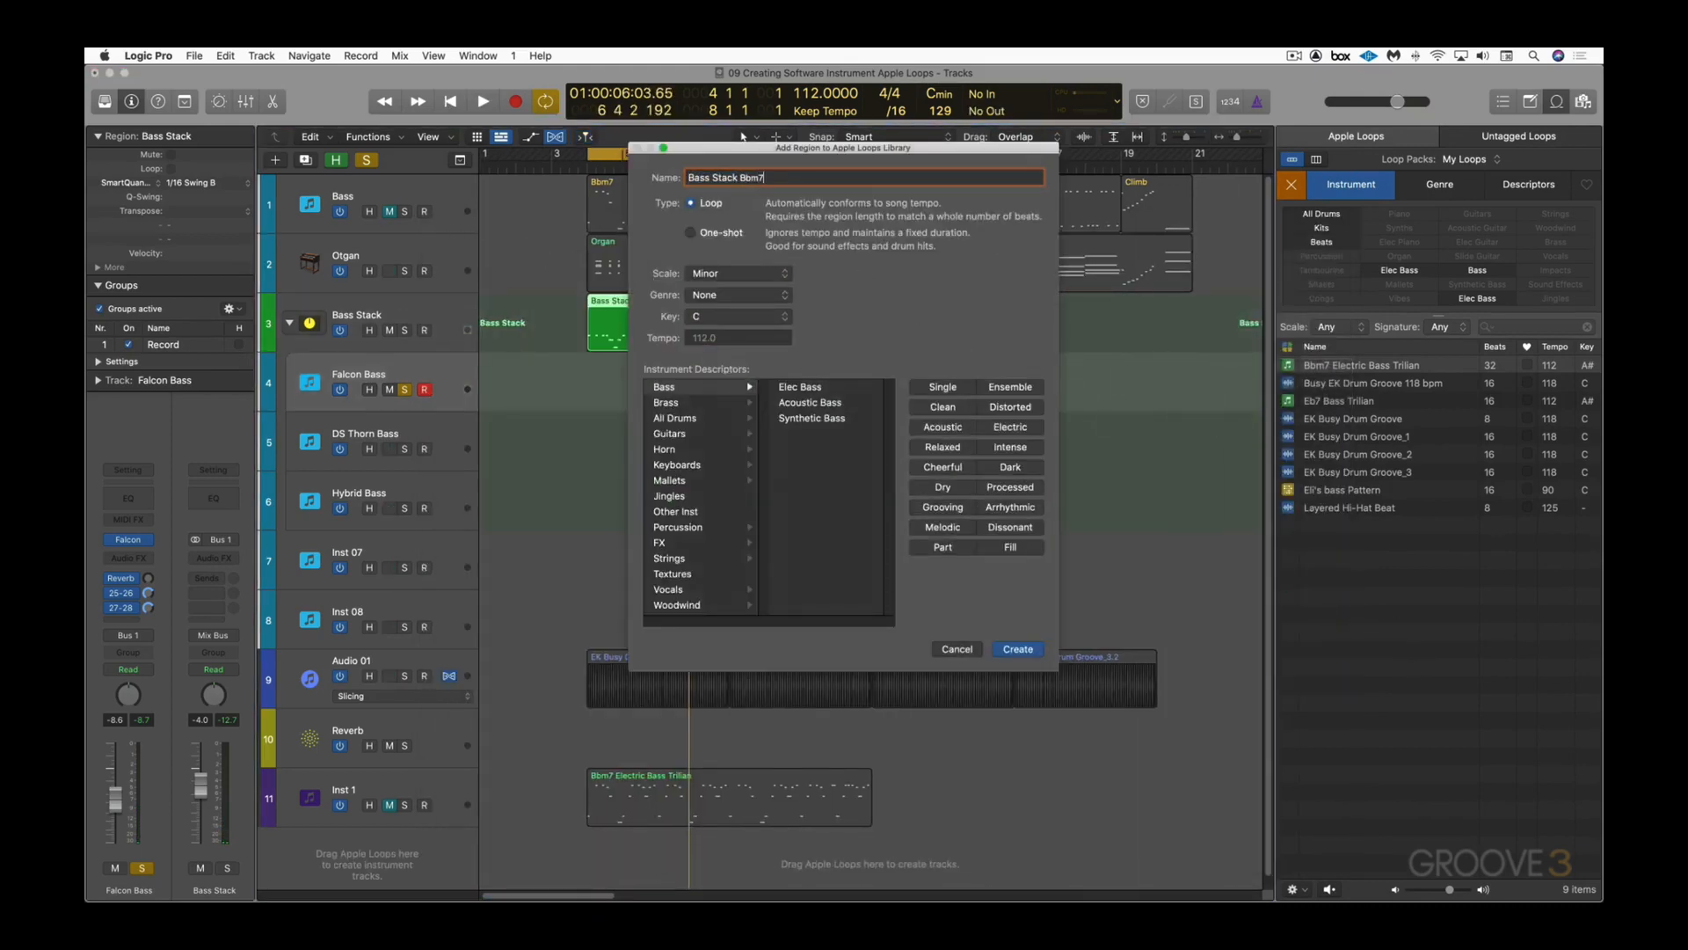
{"action": "left_click", "coordinate": [734, 316]}
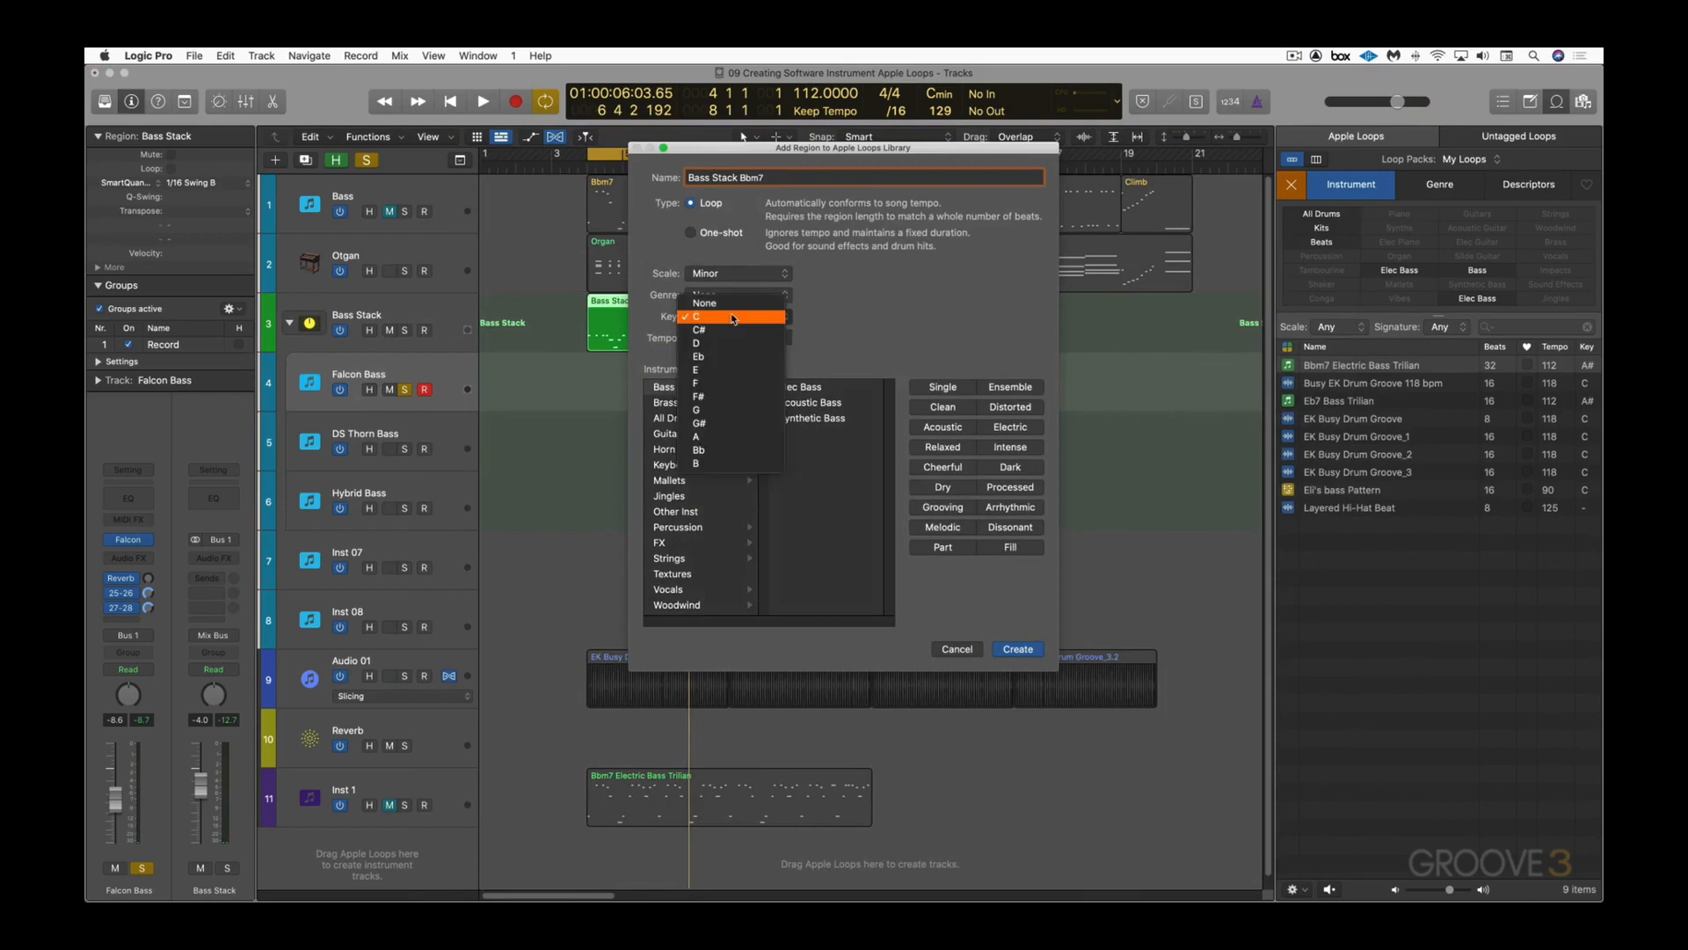
{"action": "left_click", "coordinate": [732, 449]}
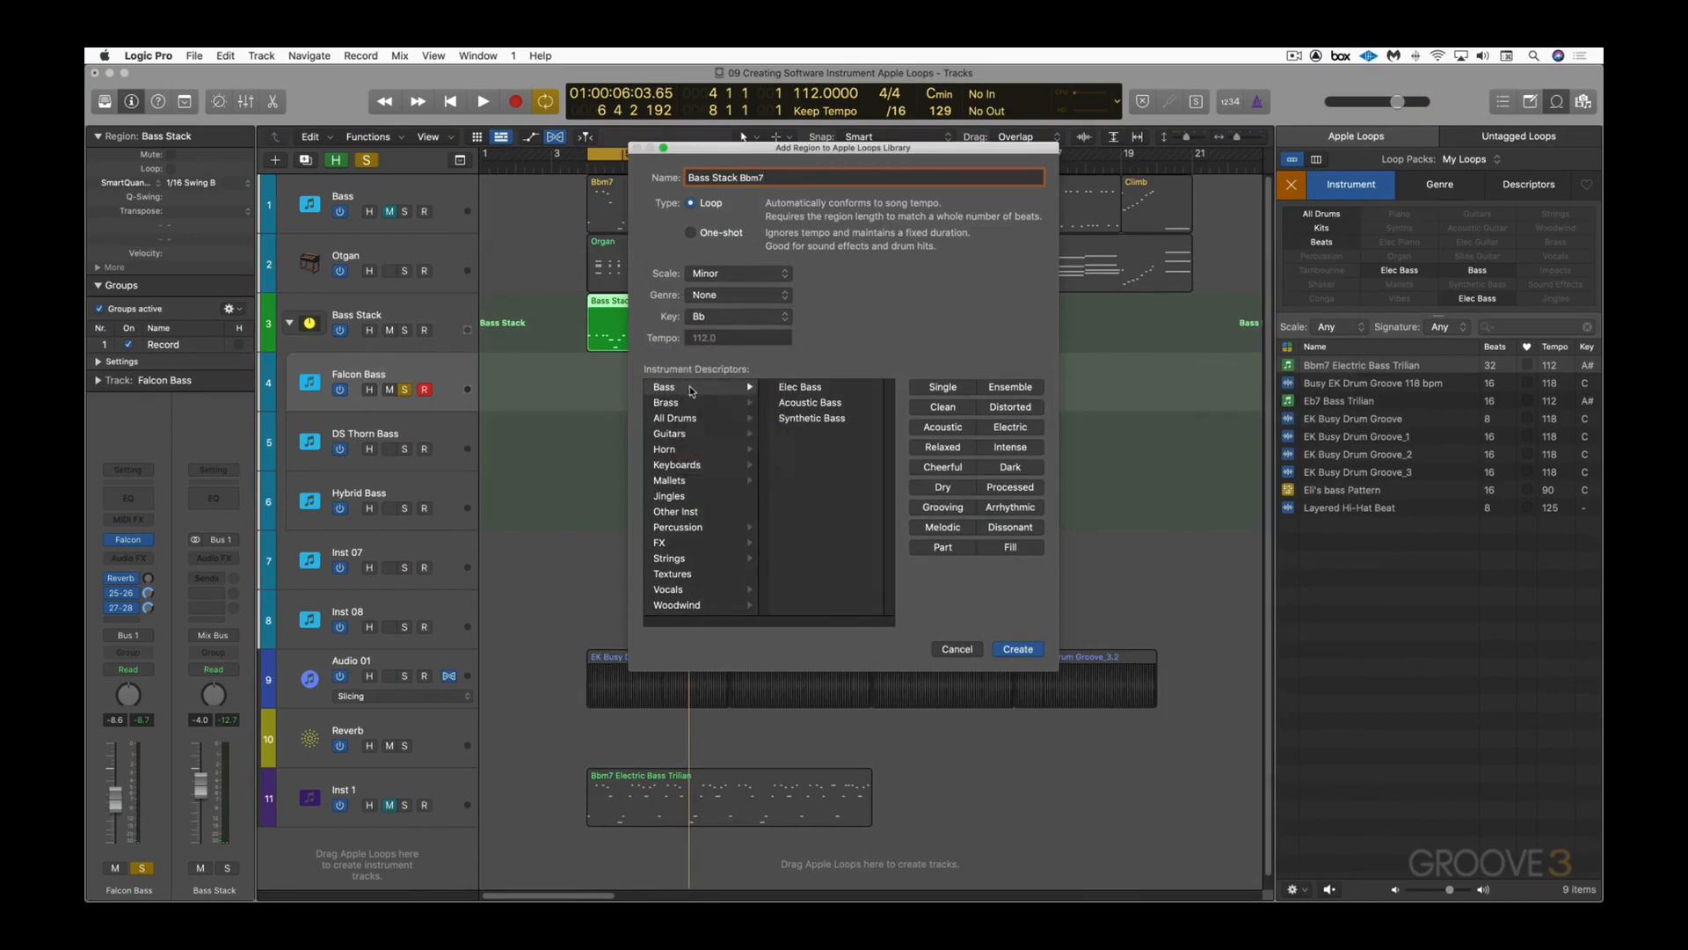
{"action": "left_click", "coordinate": [695, 388]}
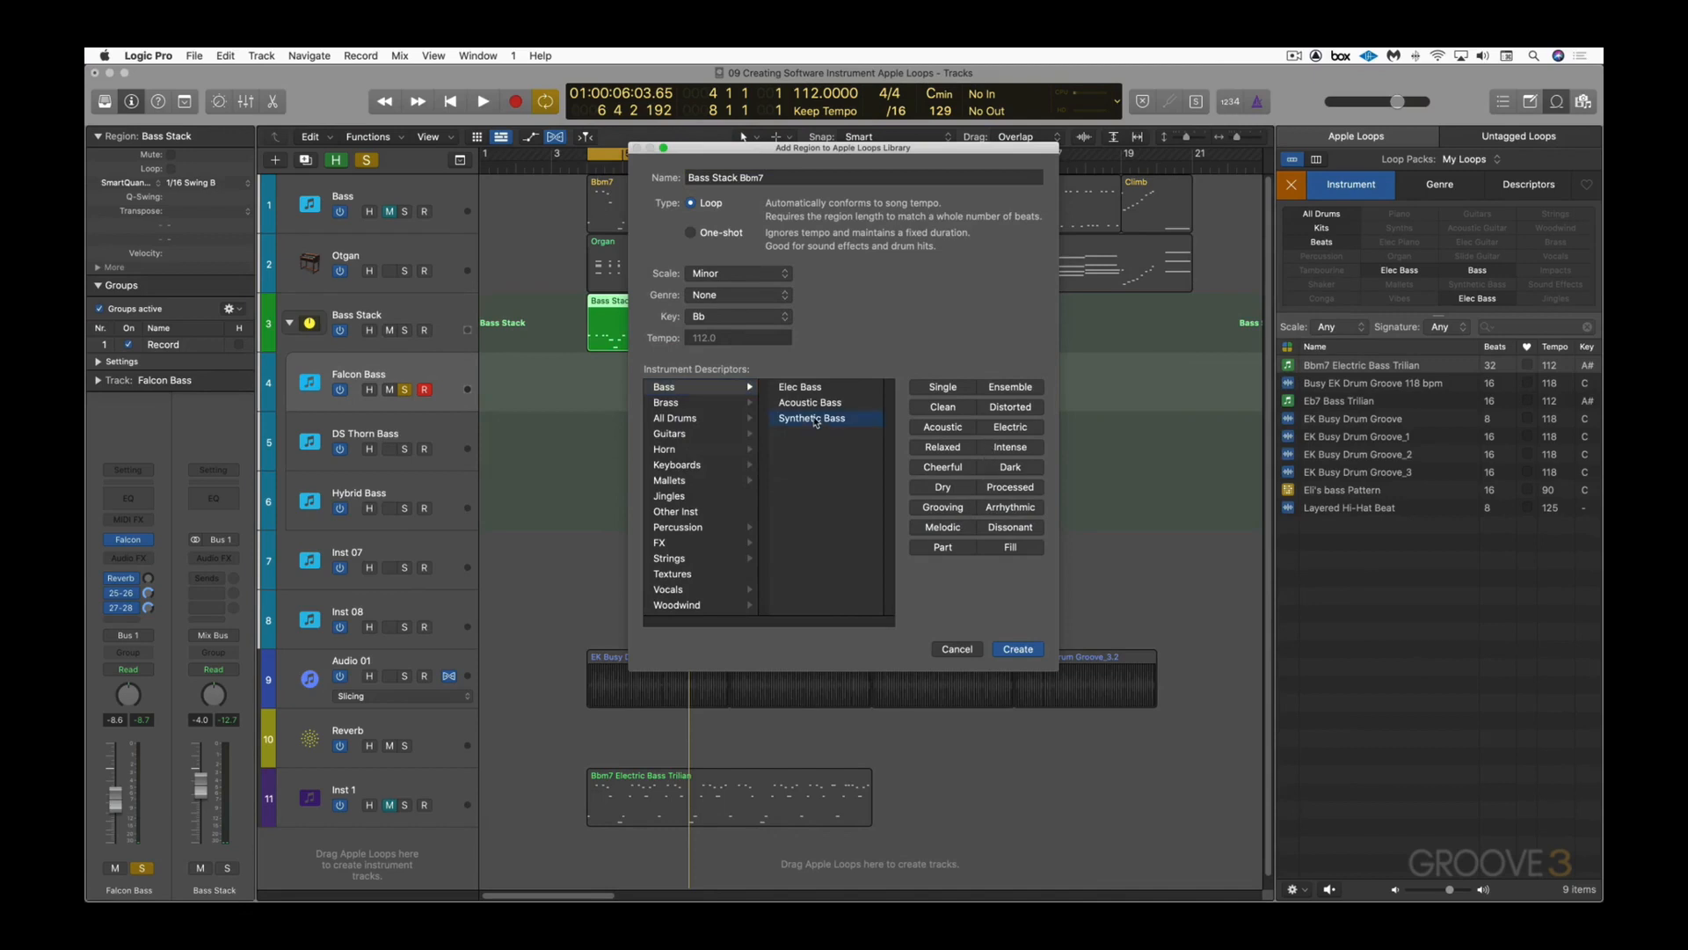
{"action": "left_click", "coordinate": [1022, 651]}
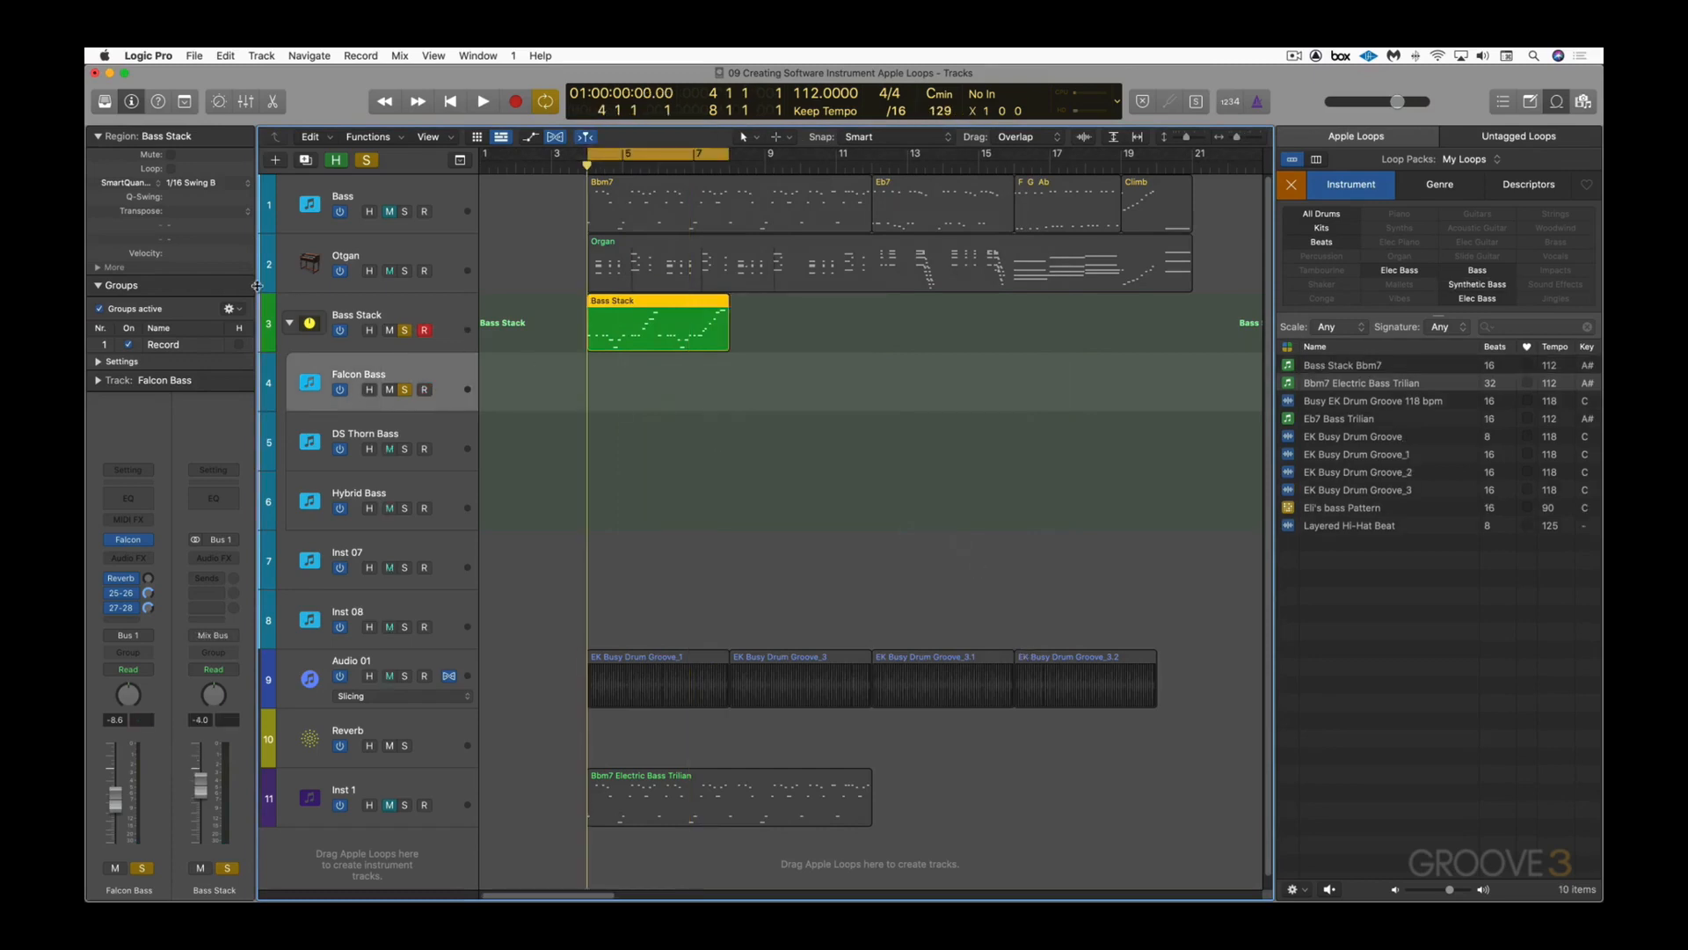
Step: Clear the solo on the Bass Stack and Falcon Bass tracks, and collapse the stack
{"action": "left_click", "coordinate": [389, 330]}
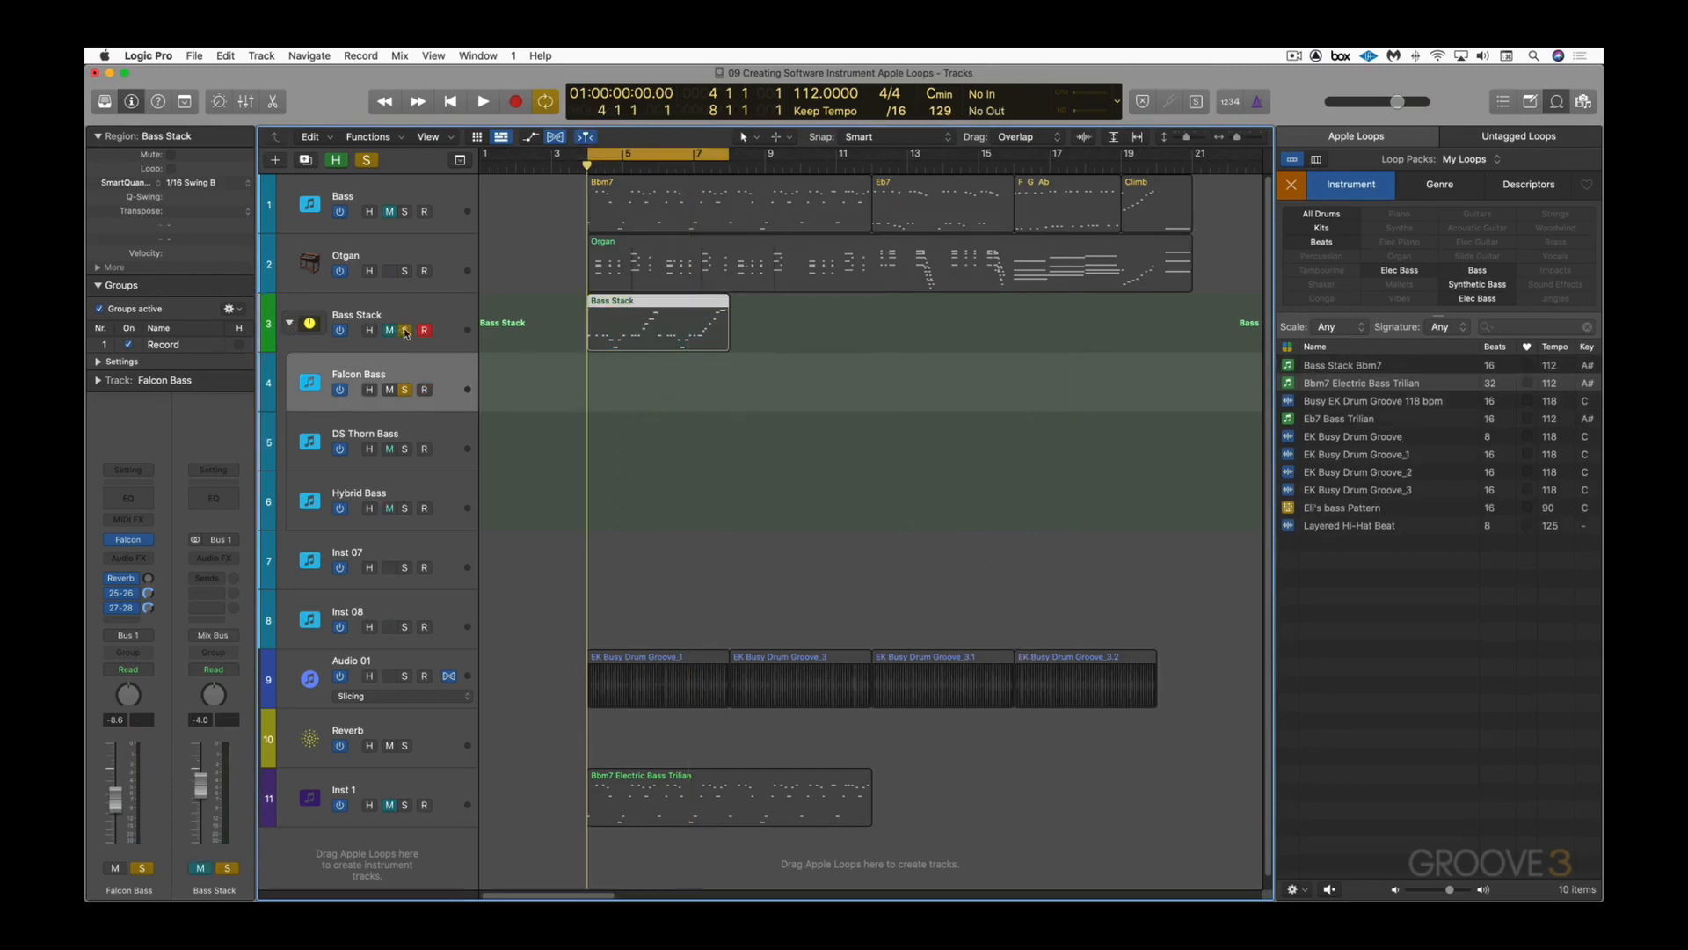
{"action": "left_click", "coordinate": [392, 330]}
{"action": "left_click", "coordinate": [406, 390]}
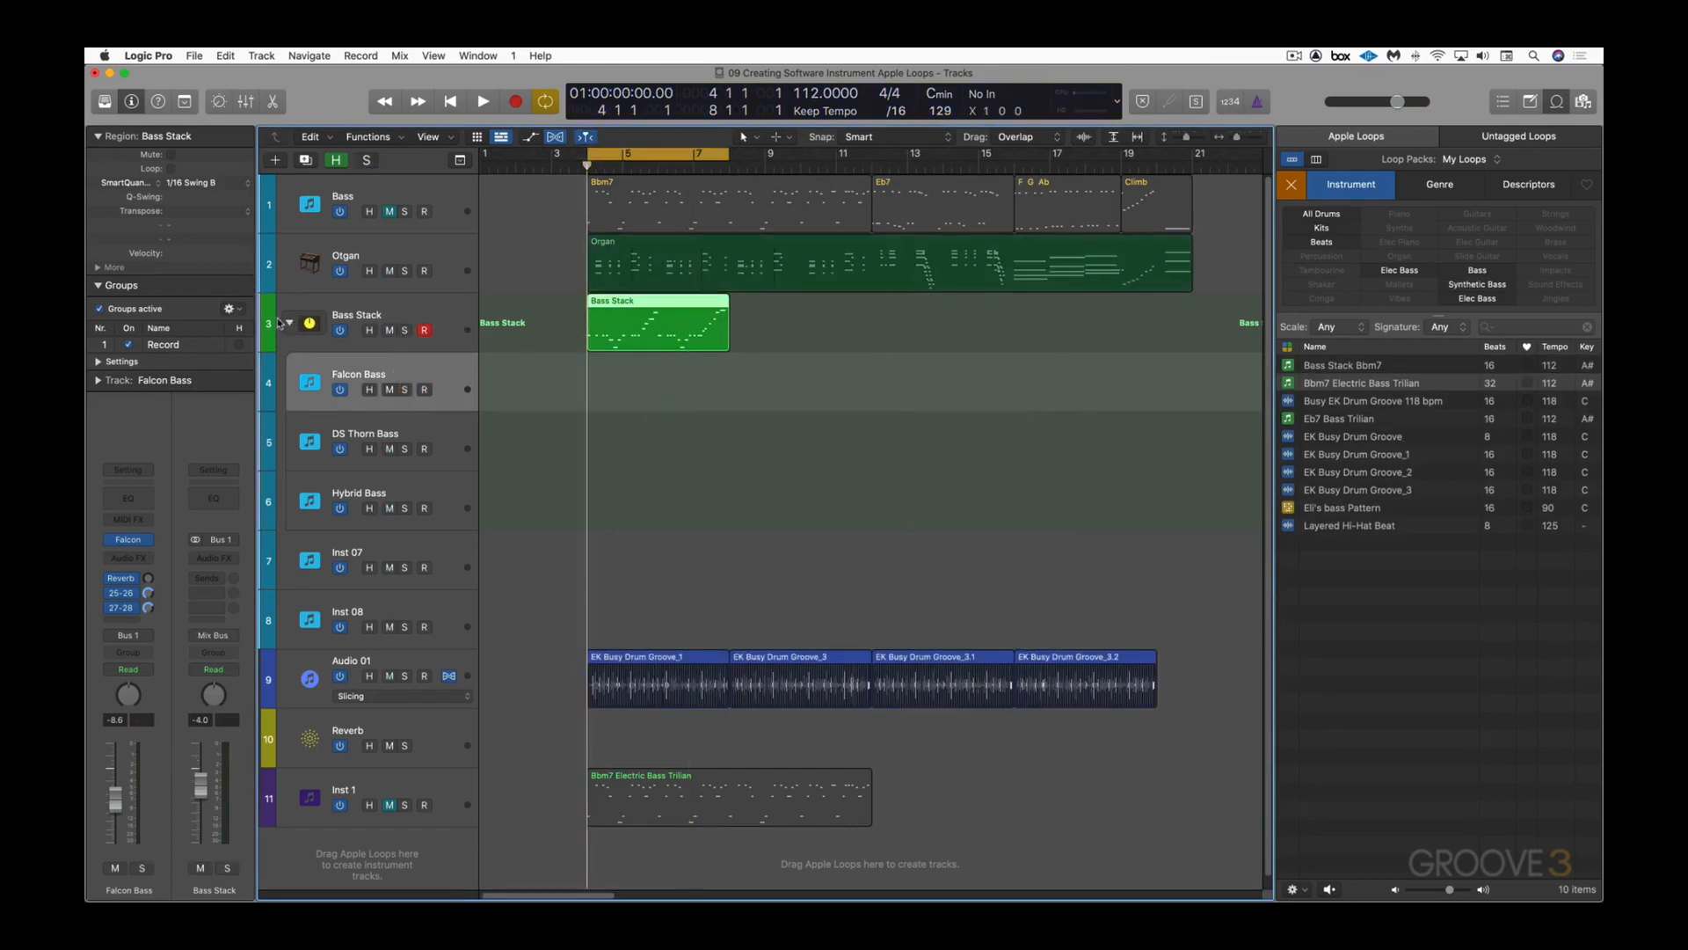
{"action": "left_click", "coordinate": [289, 323]}
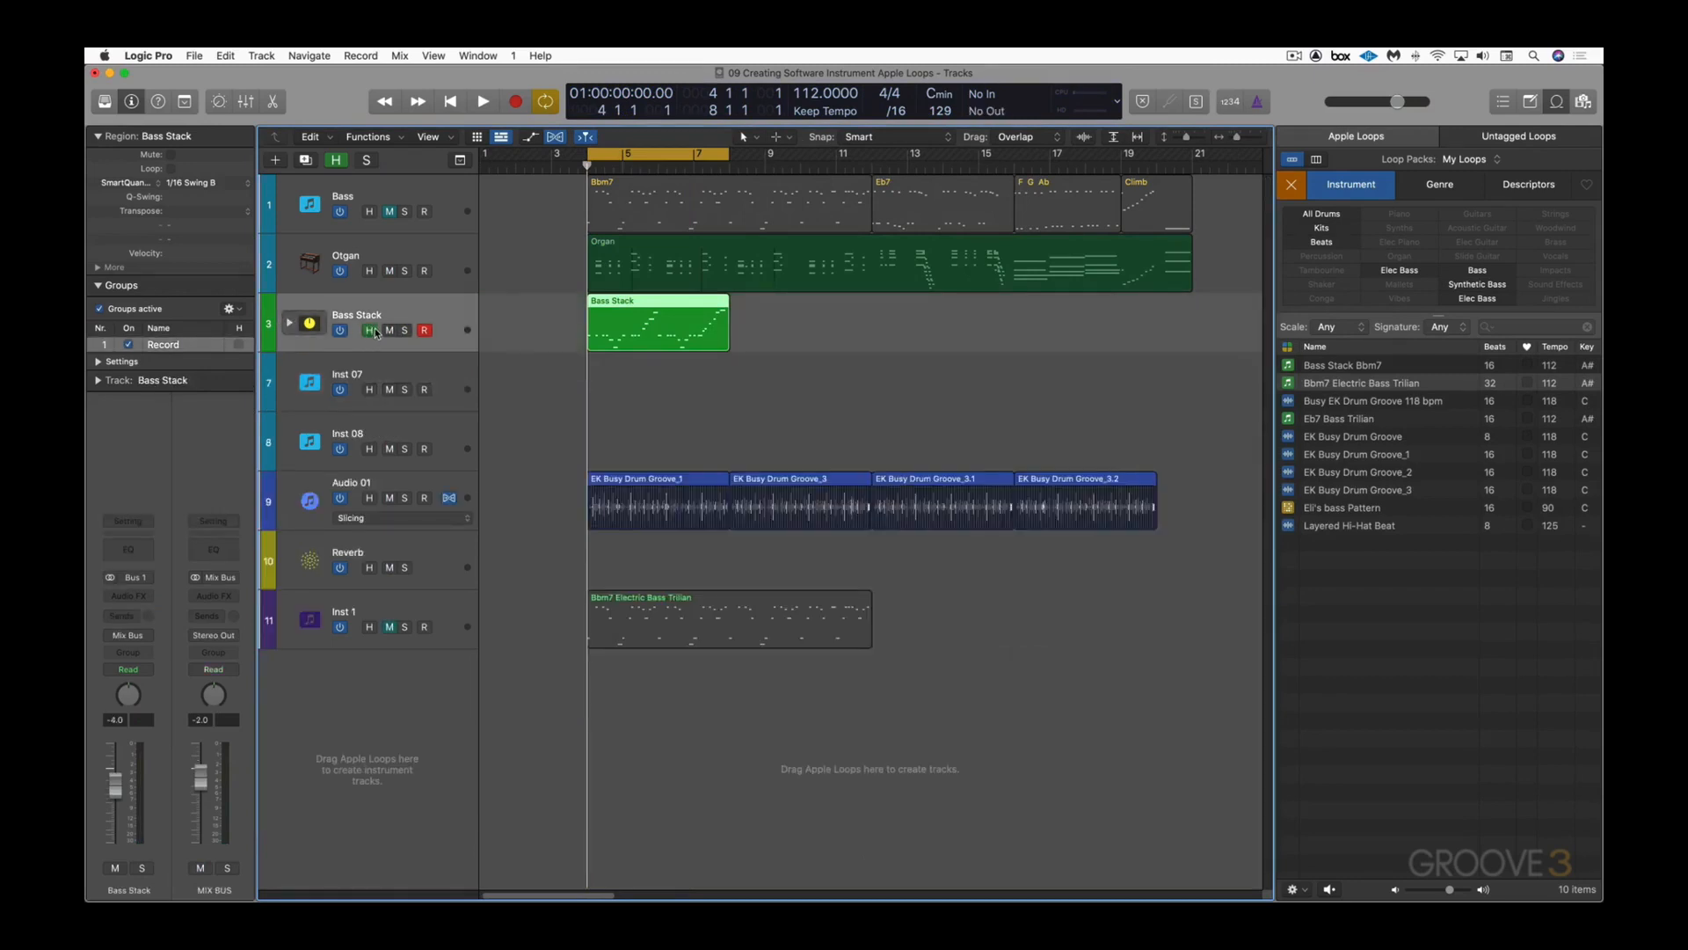
Step: Mark the original Bass Stack track for hiding and power it off, and play the project briefly to check
{"action": "left_click", "coordinate": [338, 330]}
{"action": "key", "text": "space"}
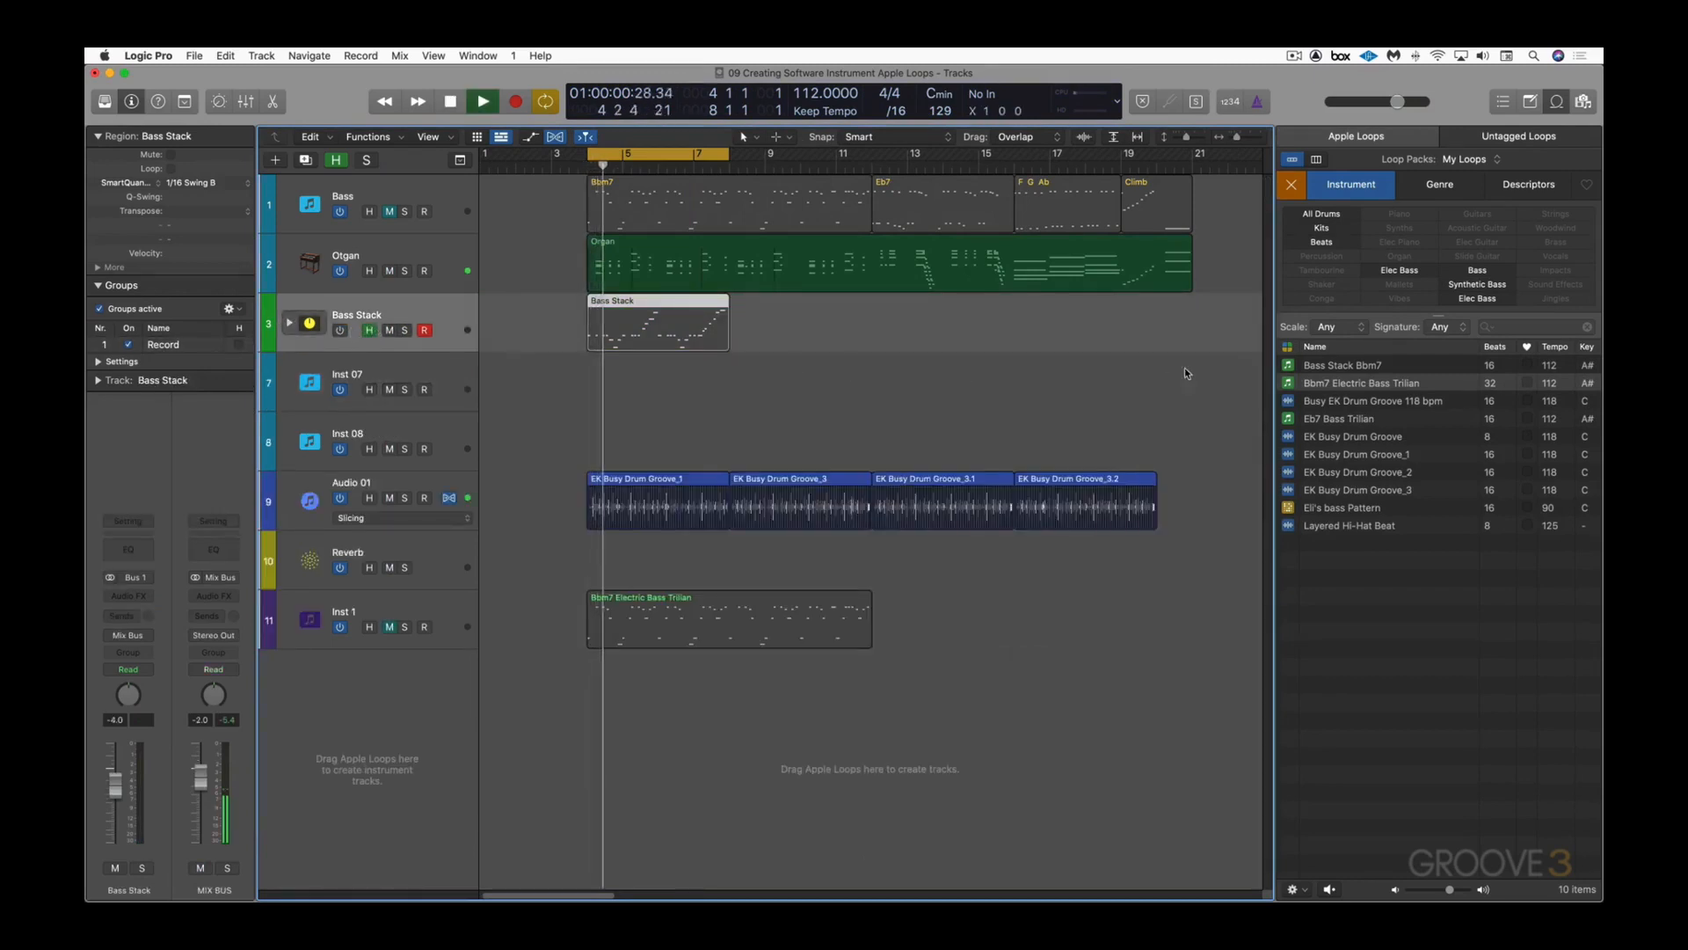
{"action": "key", "text": "space"}
Step: Set the project key to B♭ minor and add the Bass Stack Bbm7 loop at bar 4 below the Inst 1 track
{"action": "left_click", "coordinate": [942, 94]}
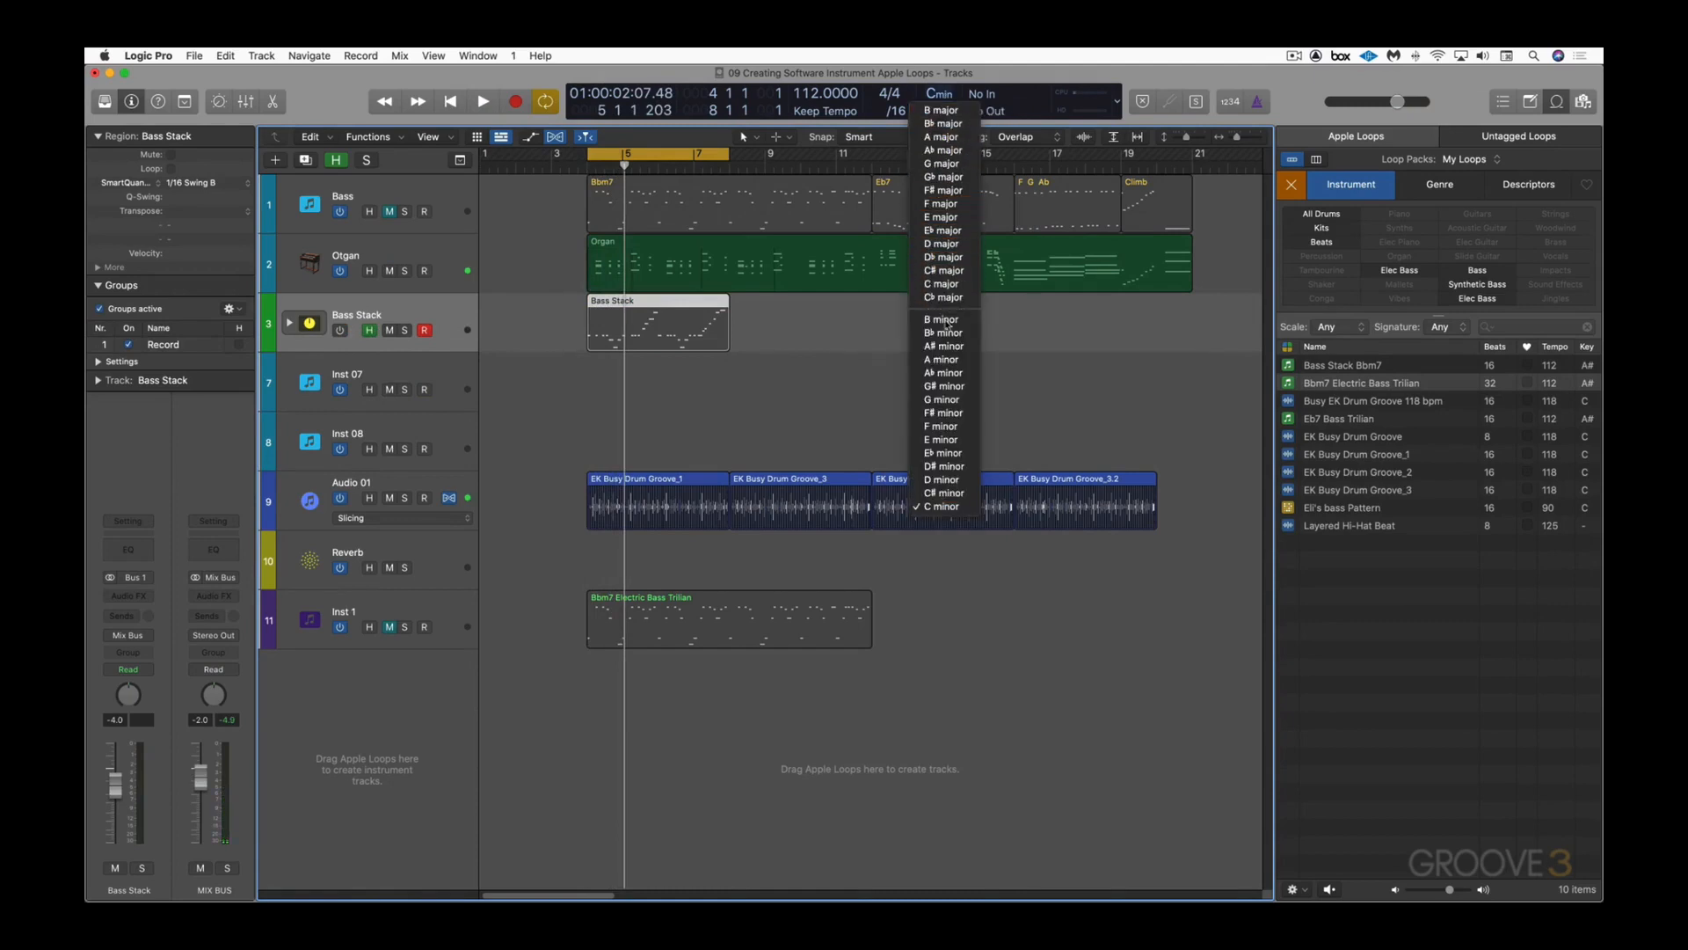
{"action": "left_click", "coordinate": [945, 334]}
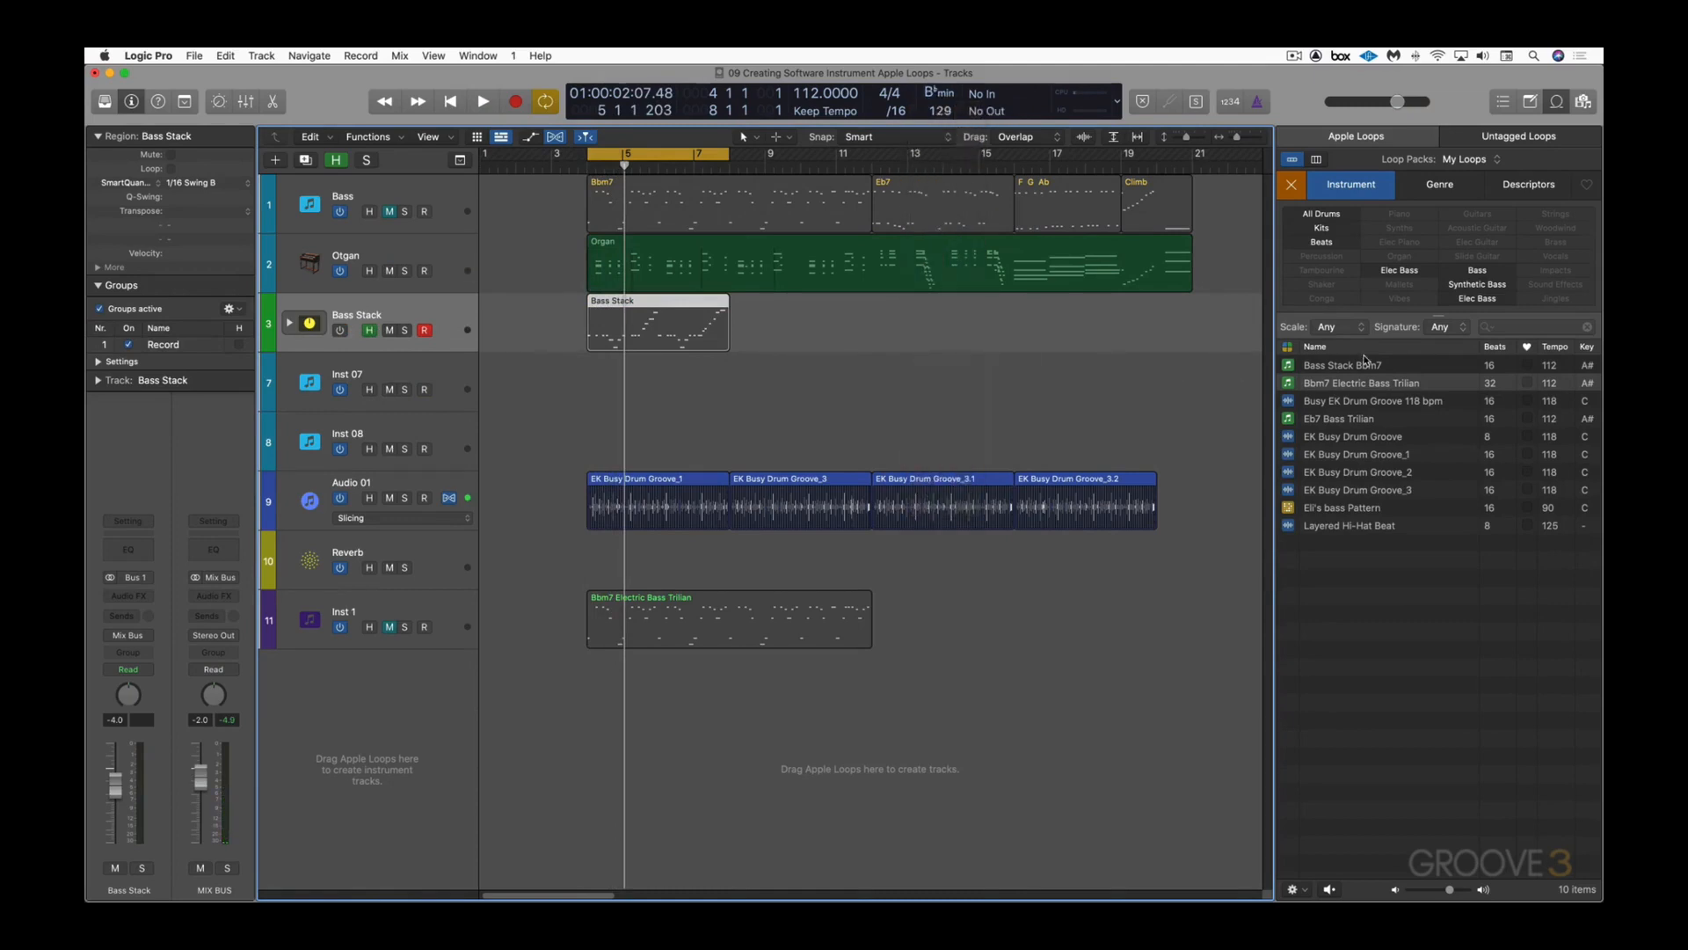
{"action": "left_click", "coordinate": [1348, 367]}
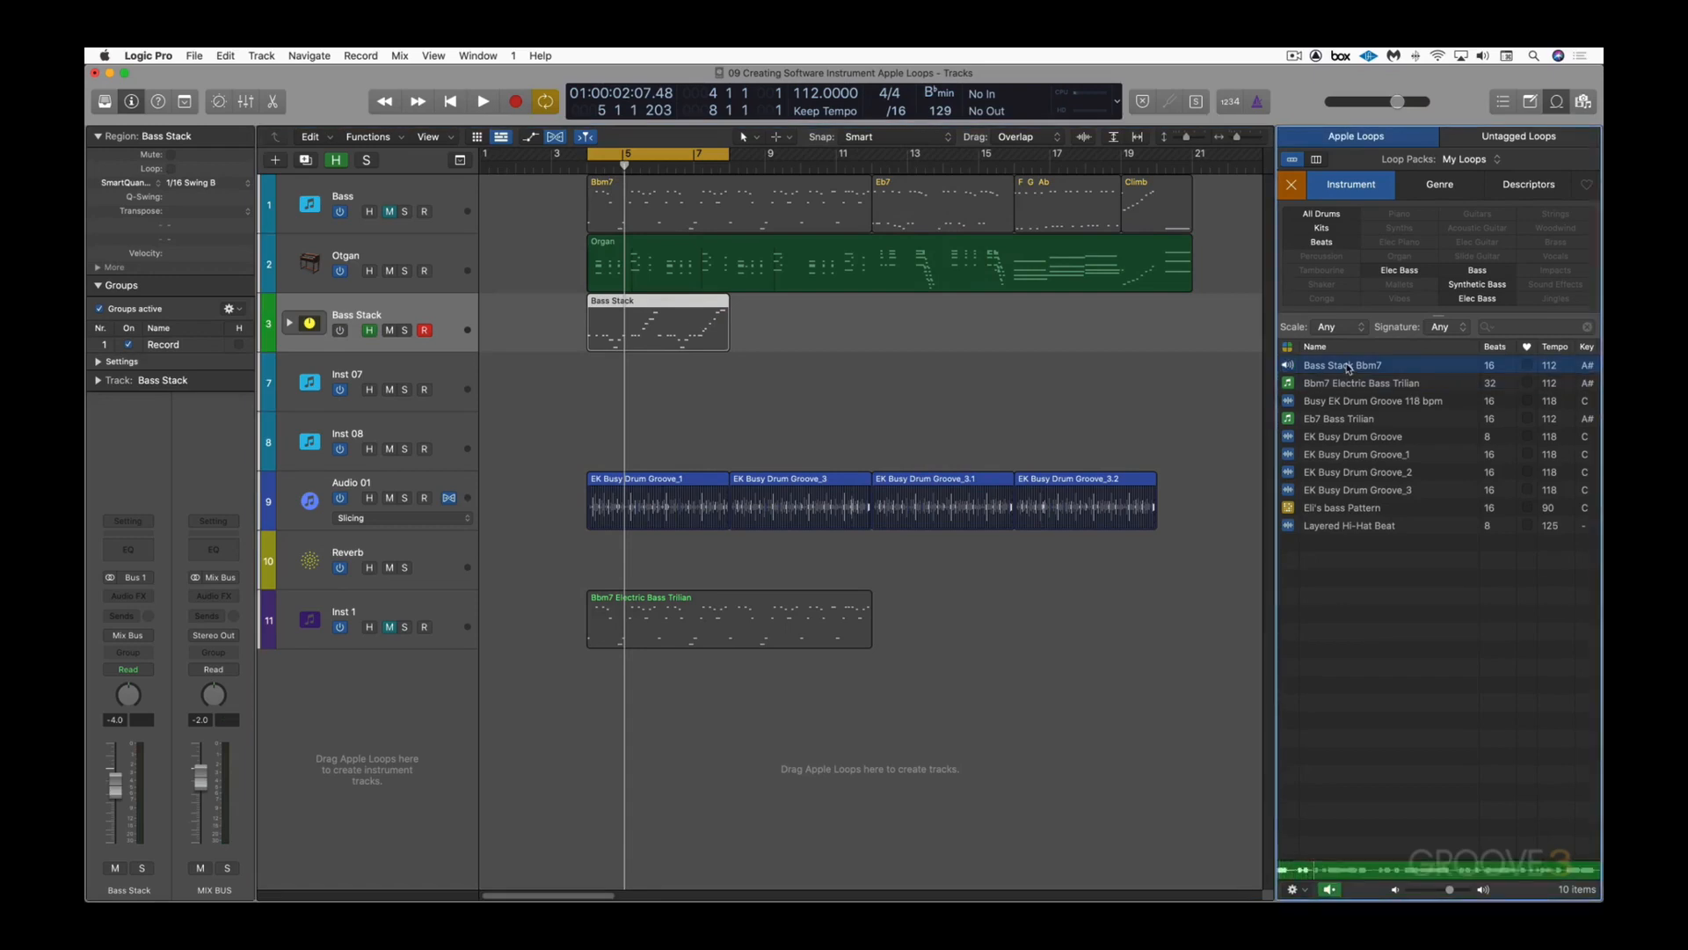
{"action": "left_click_drag", "start_coordinate": [1347, 368], "coordinate": [605, 671]}
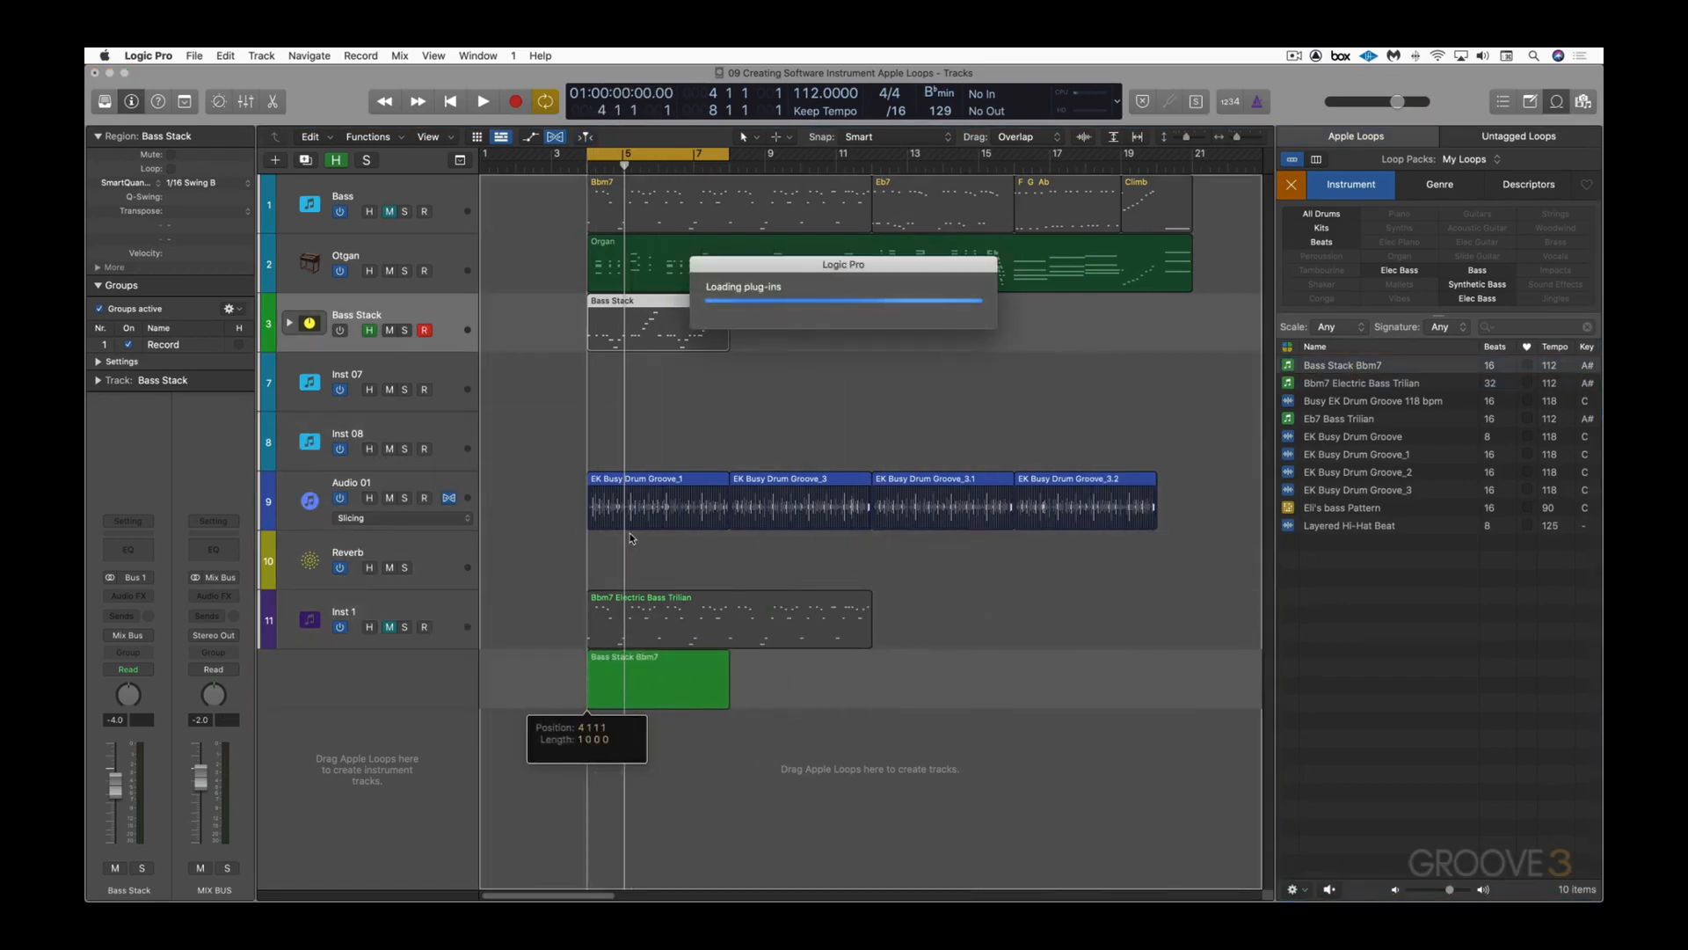
Step: Play the added Bass Stack Bbm7 loop, expand its new track stack, and inspect the Falcon settings on its Falcon Bass subtrack
{"action": "key", "text": "space"}
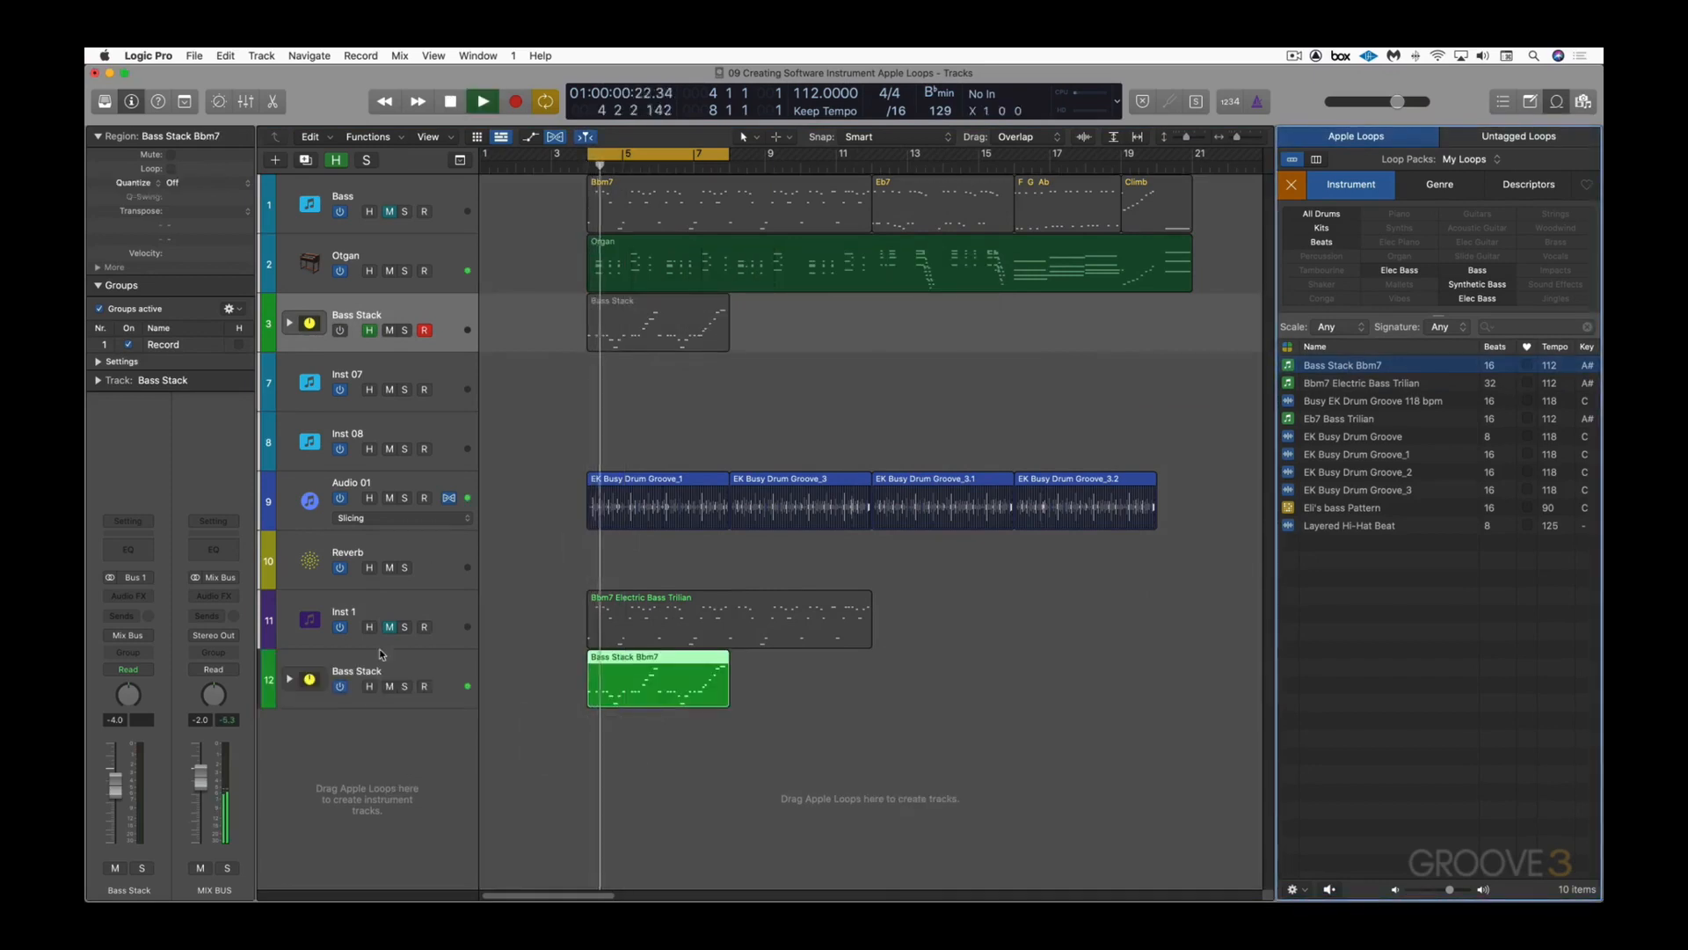
{"action": "left_click", "coordinate": [289, 678]}
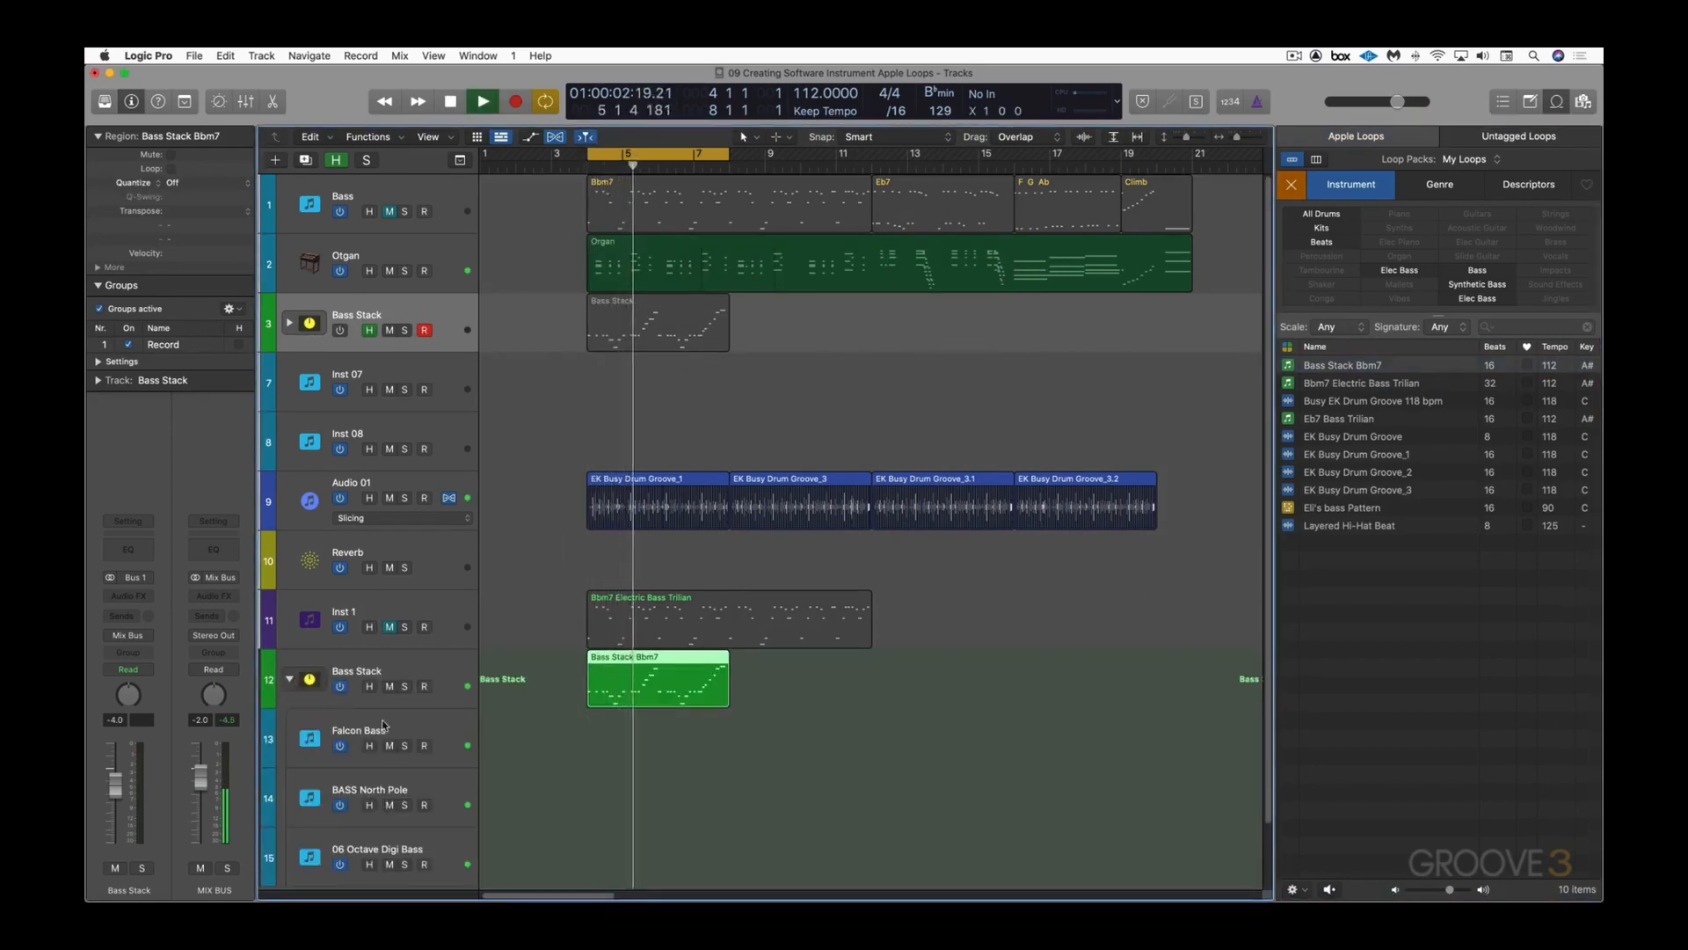
{"action": "left_click", "coordinate": [384, 726]}
{"action": "left_click", "coordinate": [128, 540]}
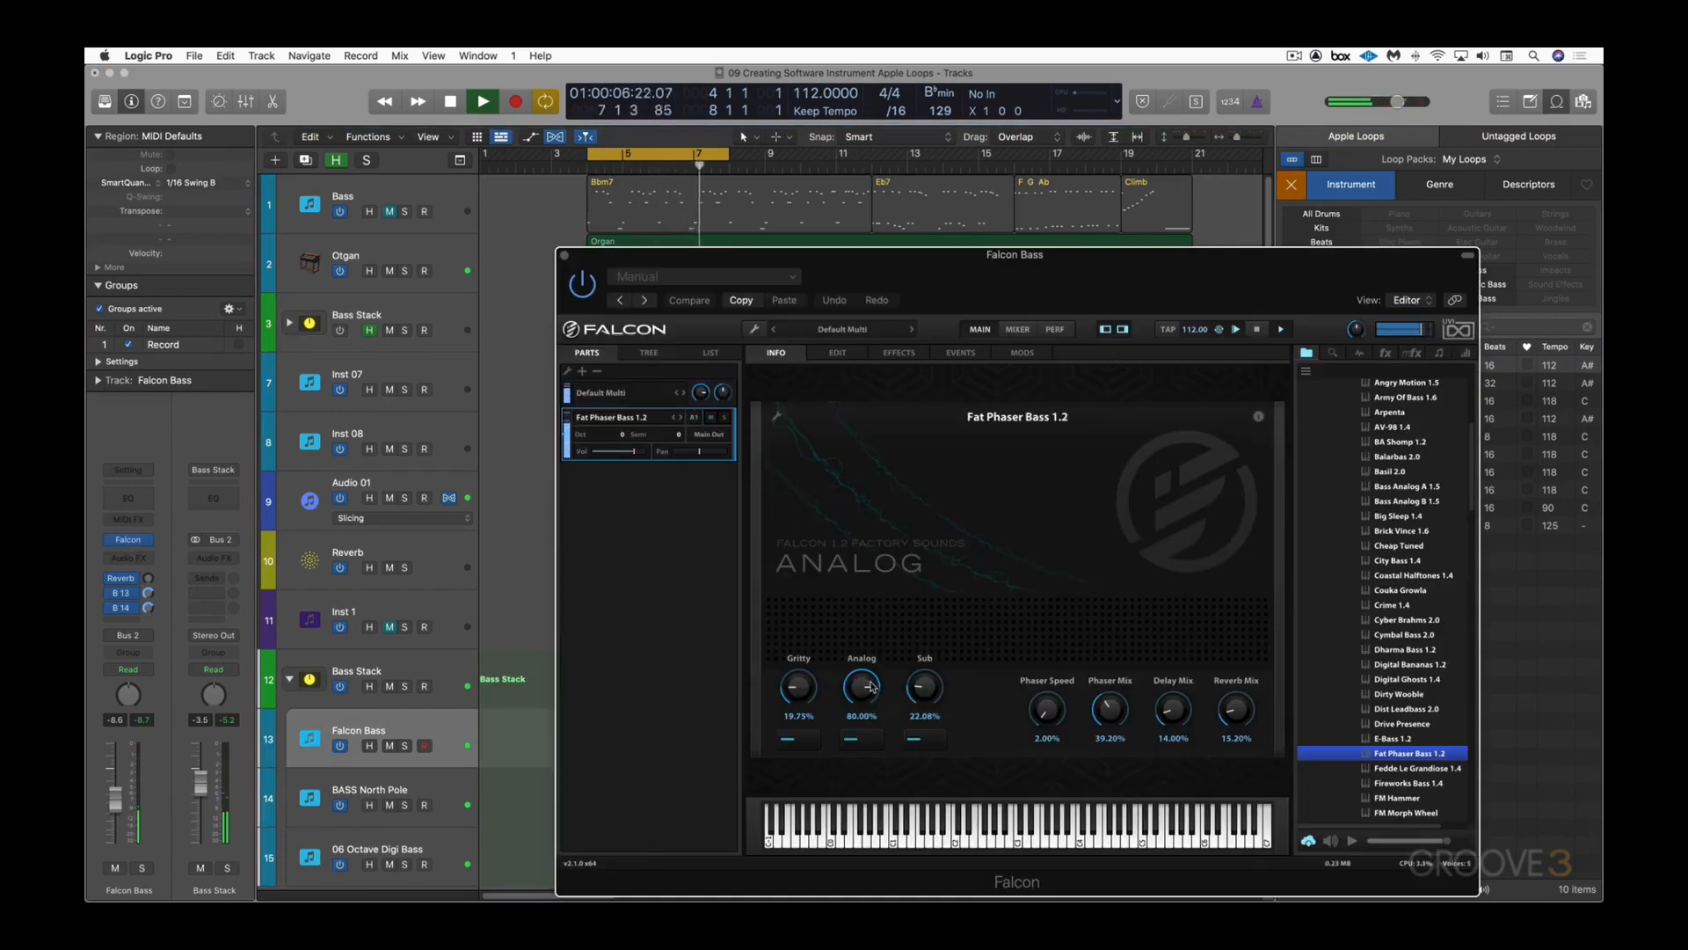
{"action": "left_click", "coordinate": [566, 256]}
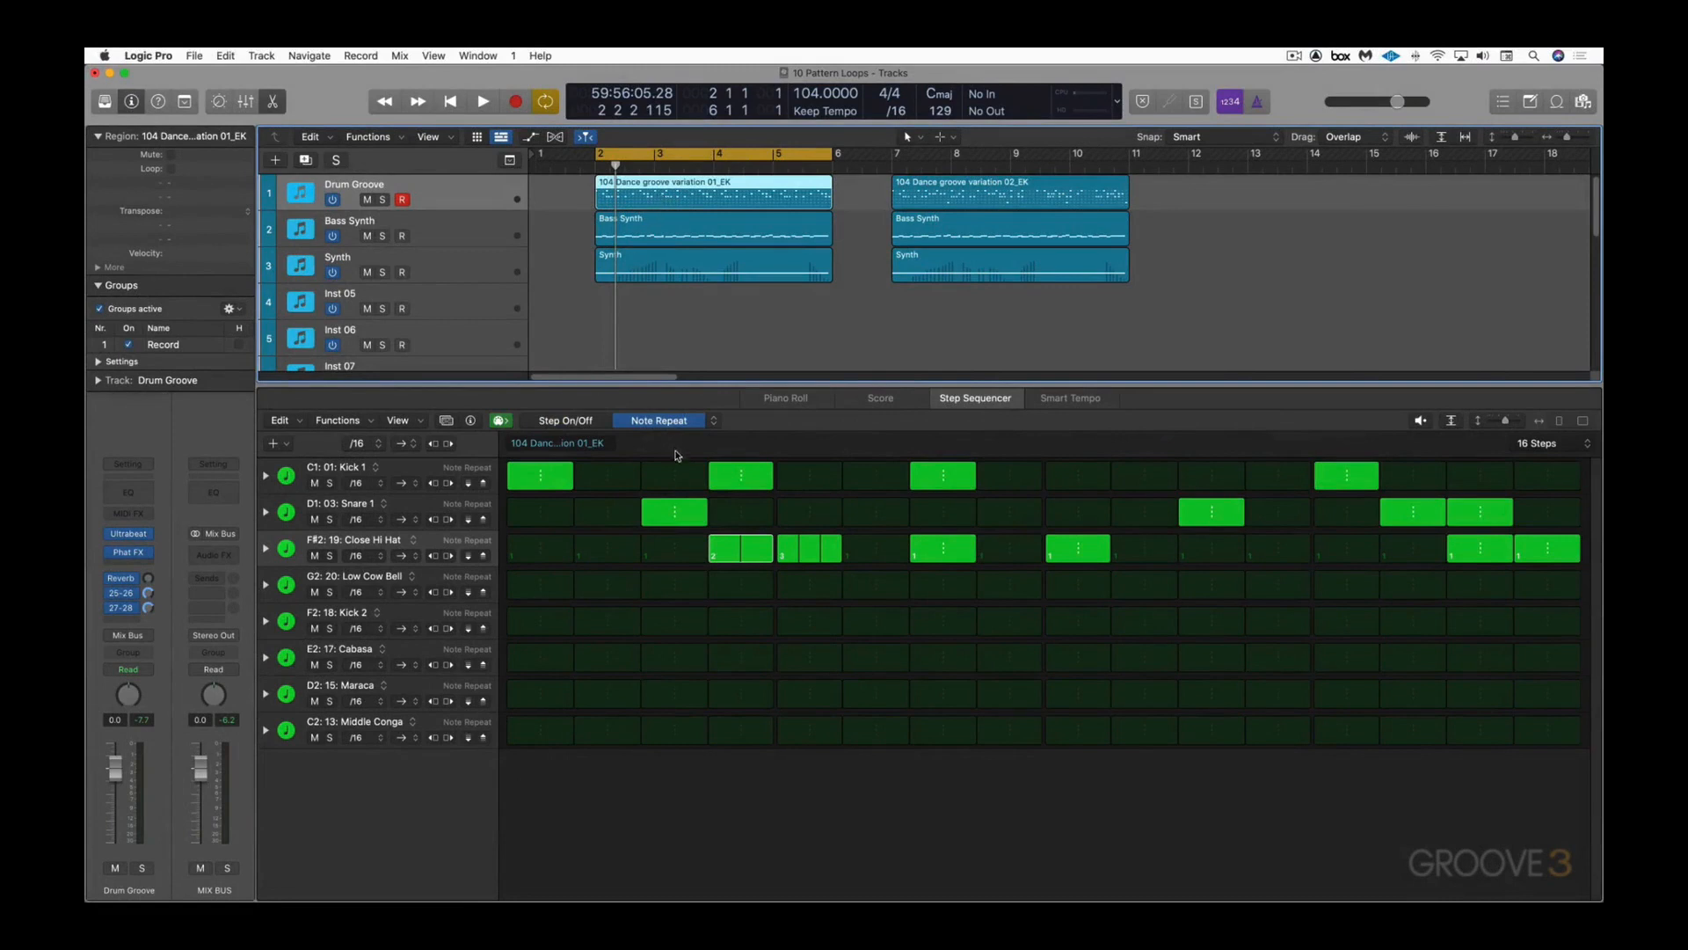
Step: Play the 104 Dance groove variation 01 pattern and view the Drum Groove track's Ultrabeat instrument
{"action": "key", "text": "space"}
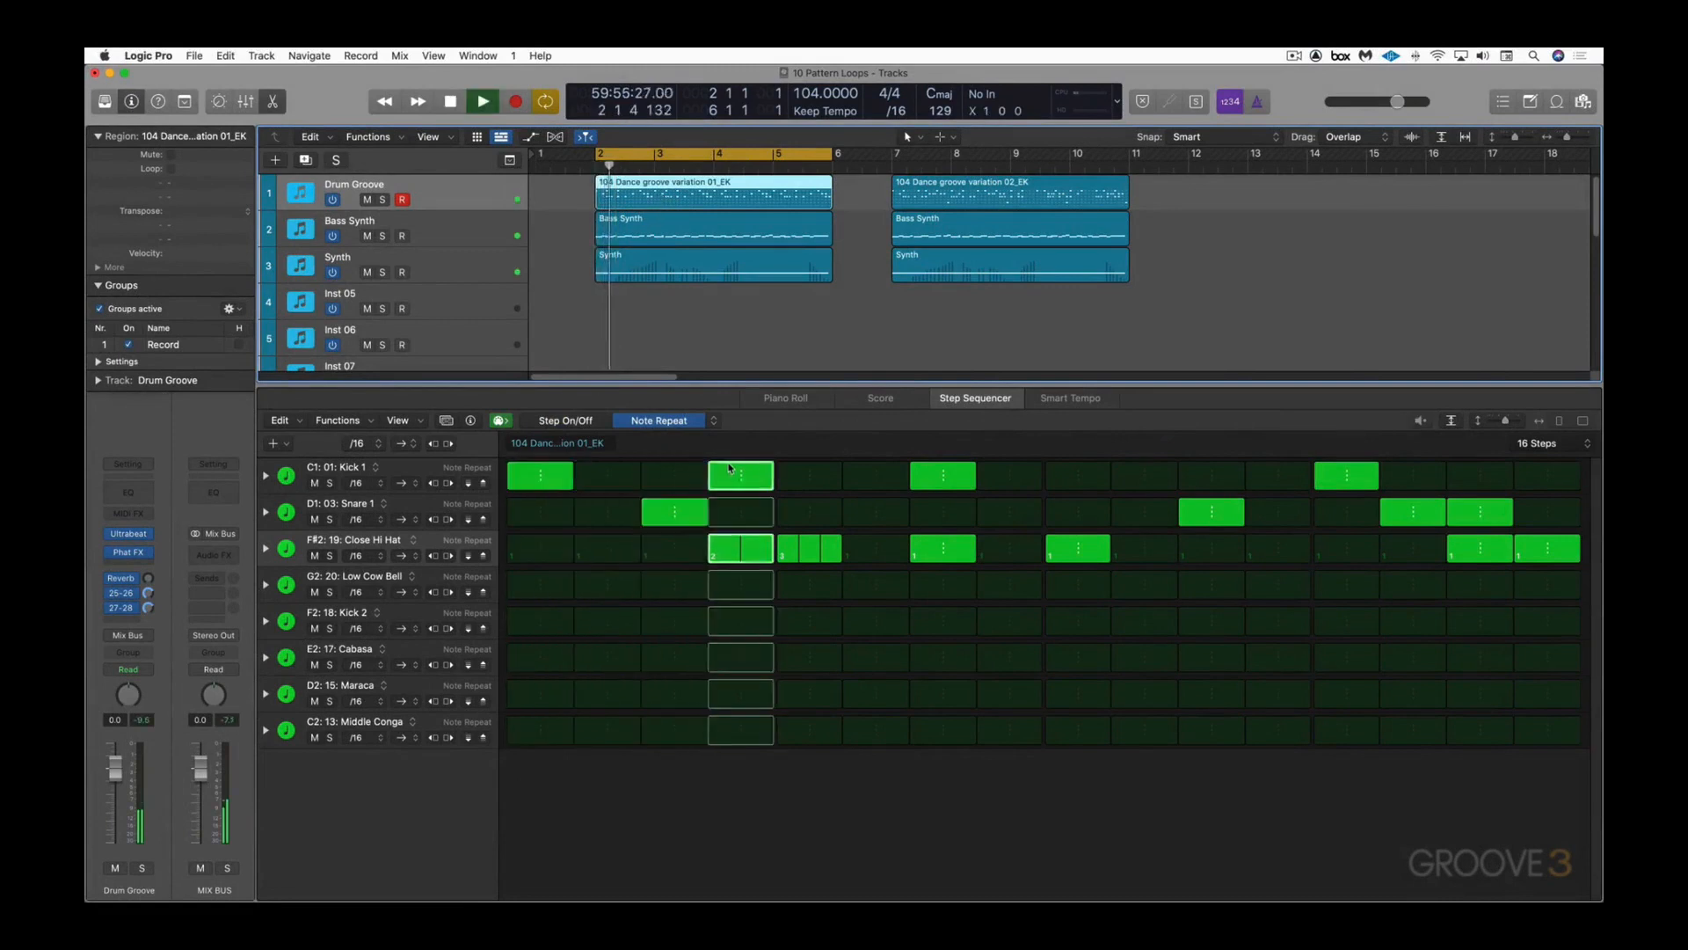
{"action": "left_click", "coordinate": [129, 533]}
{"action": "left_click", "coordinate": [565, 255]}
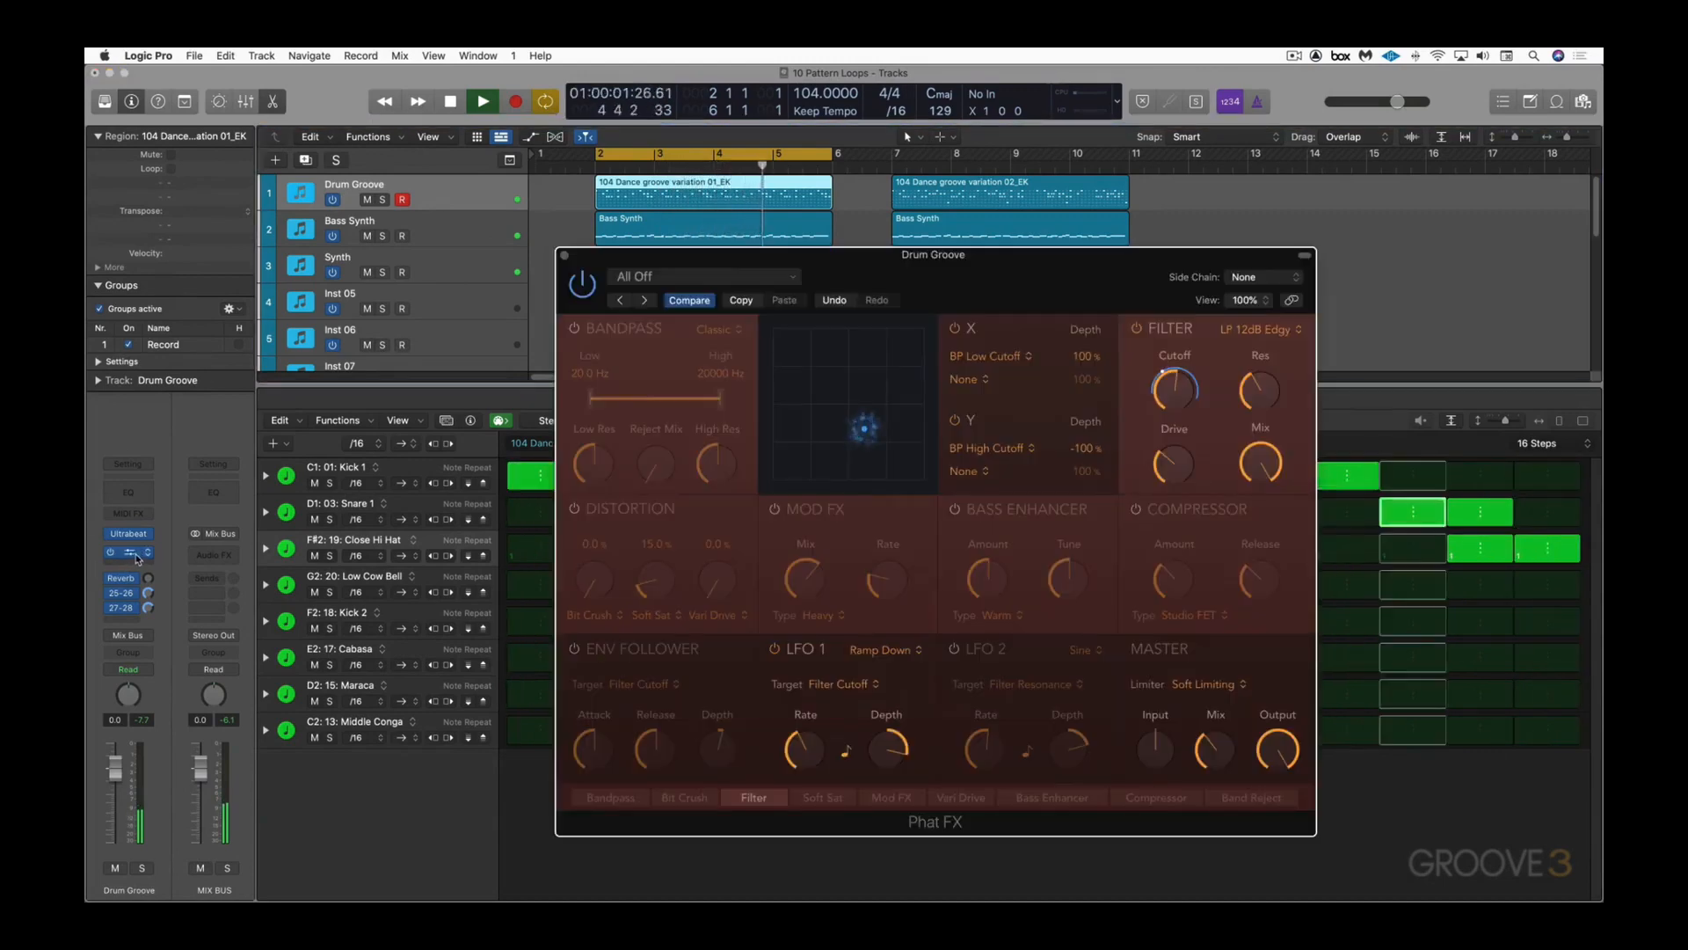
Step: Solo the Drum Groove track, set its Phat FX master Mix to 60.6%, close the plug-in and stop playback
{"action": "left_click", "coordinate": [128, 554]}
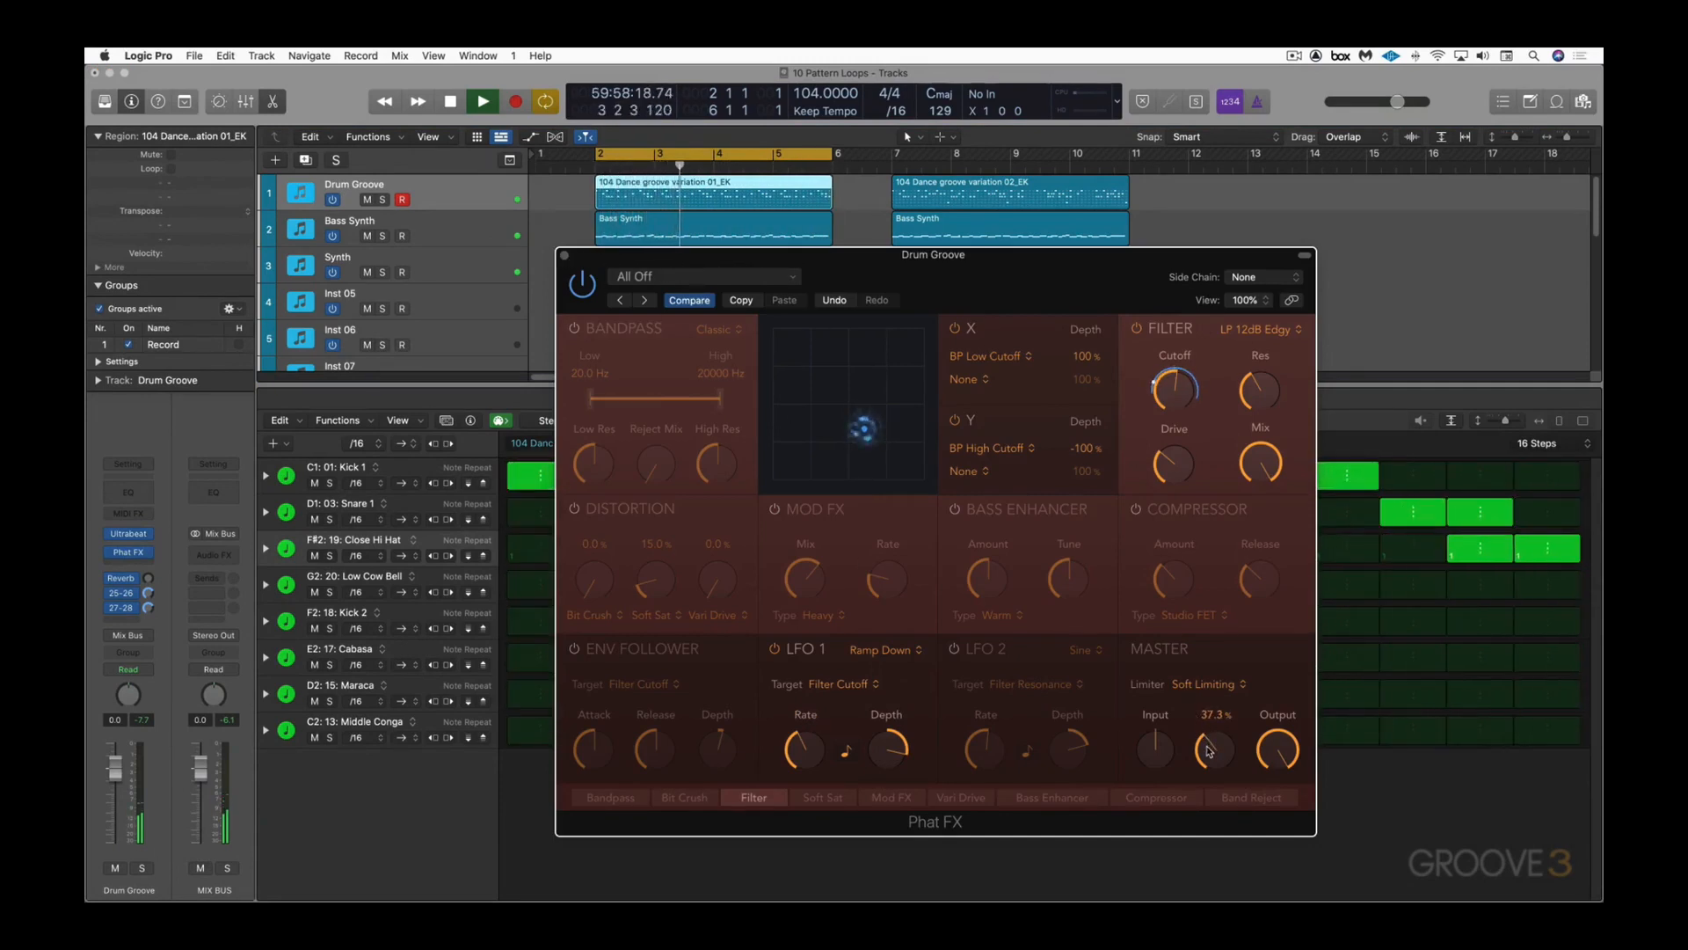
{"action": "key", "text": "s"}
{"action": "left_click_drag", "start_coordinate": [1209, 750], "coordinate": [1161, 703]}
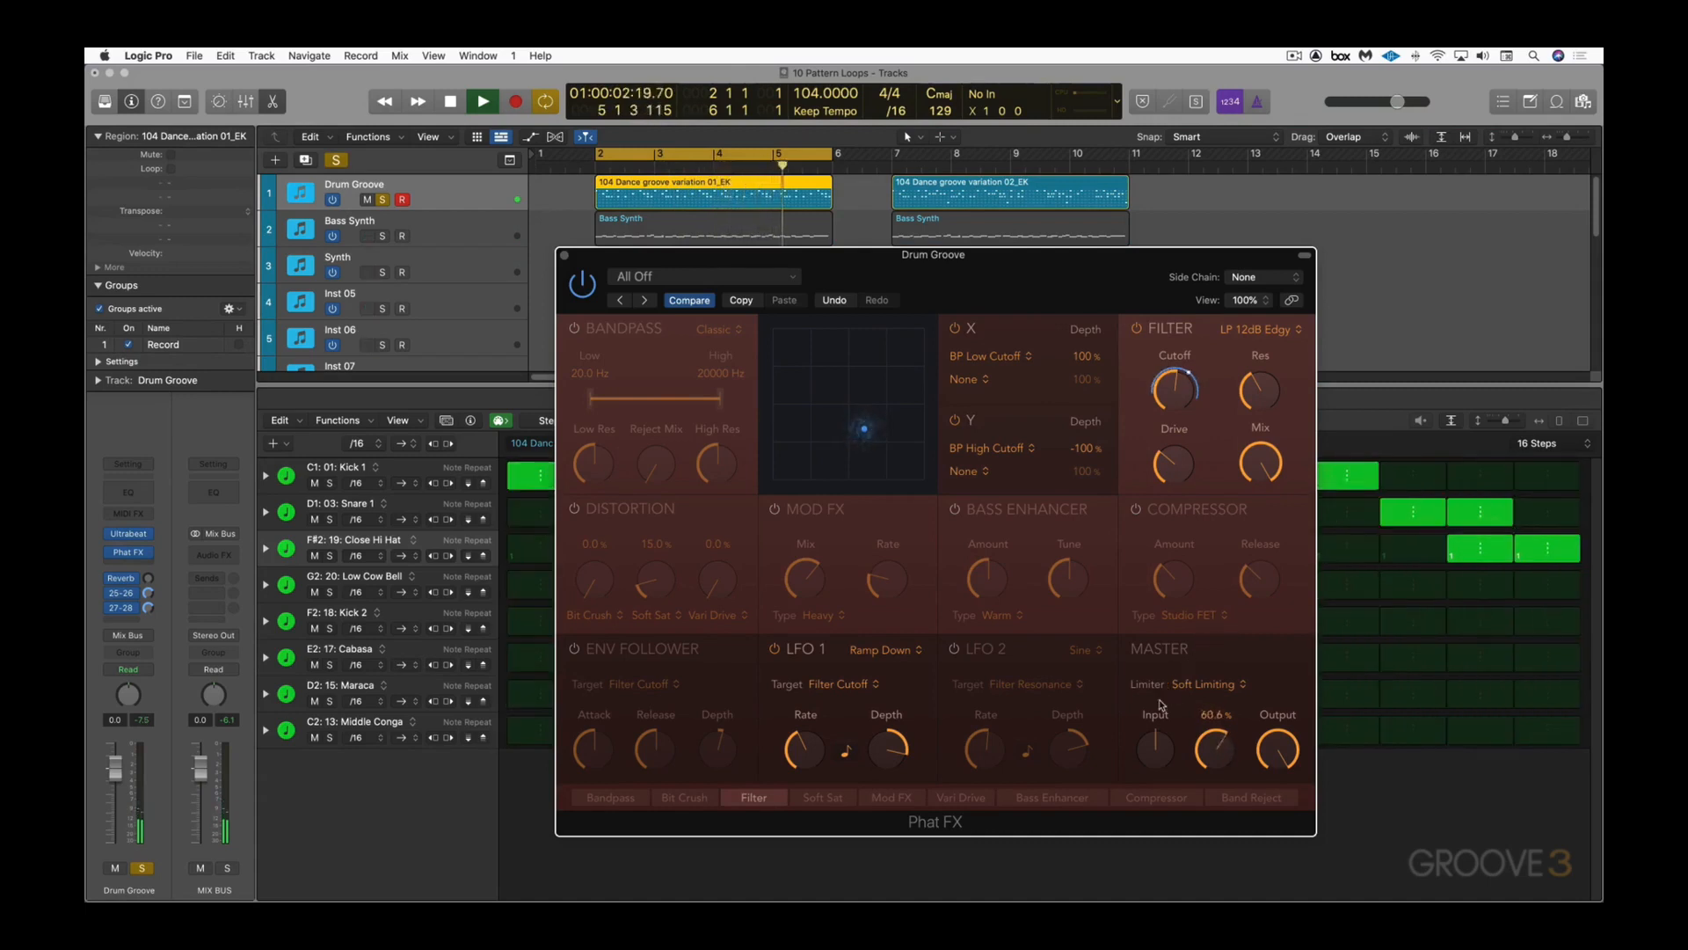
{"action": "left_click", "coordinate": [567, 257]}
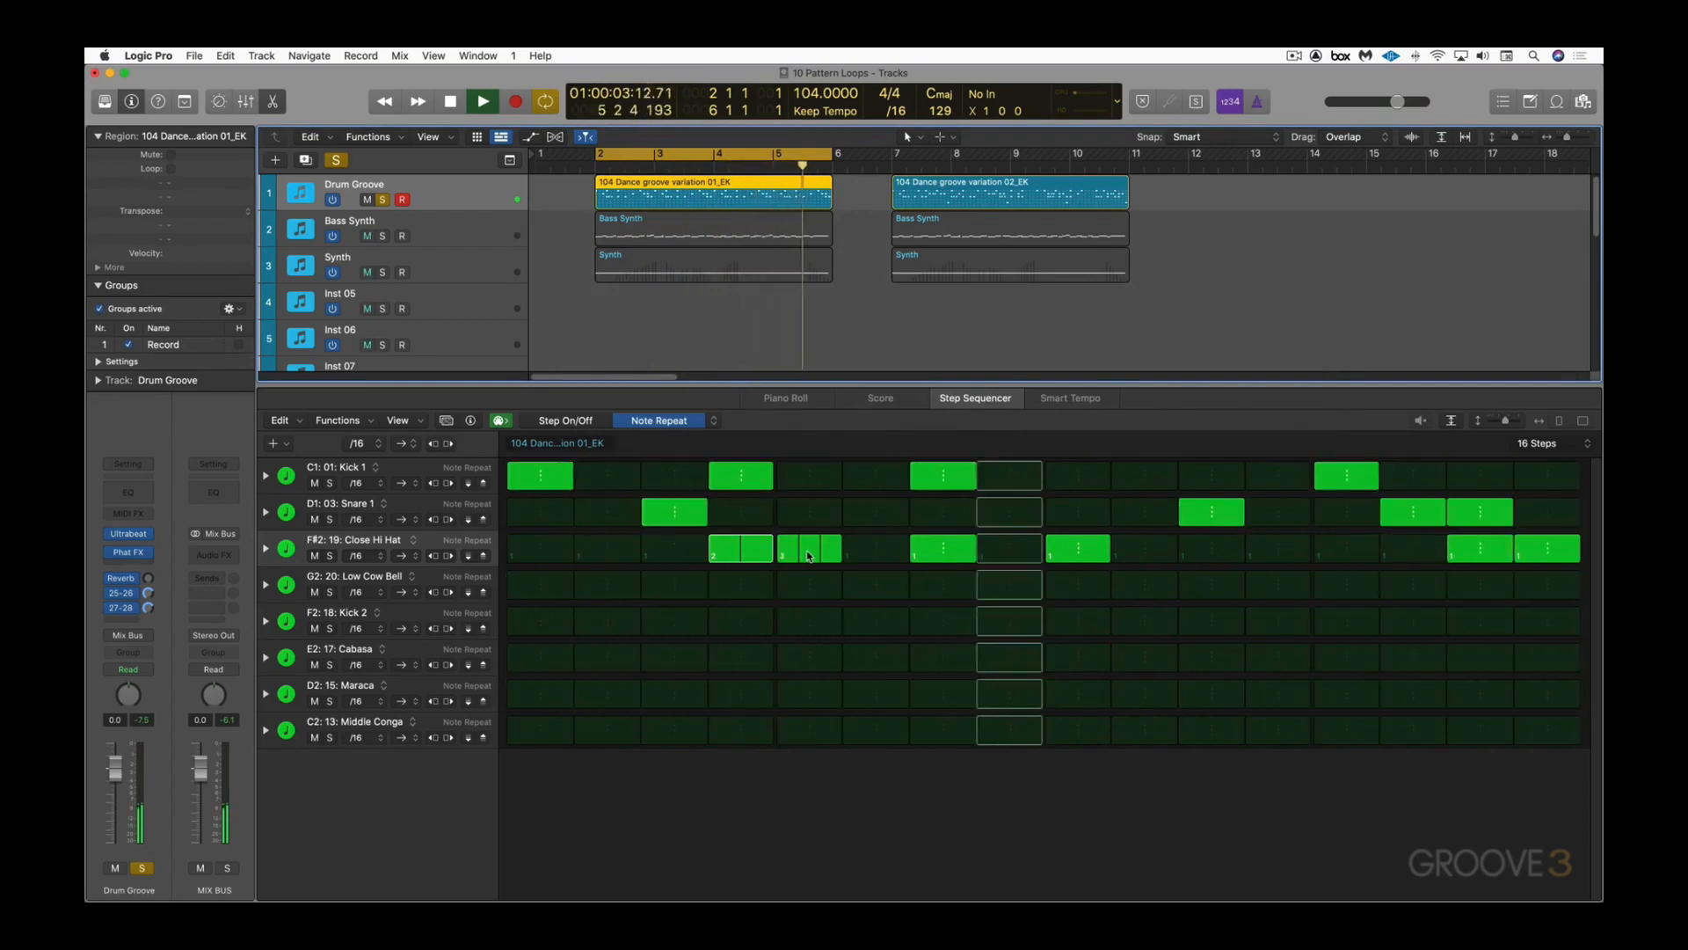
{"action": "key", "text": "space"}
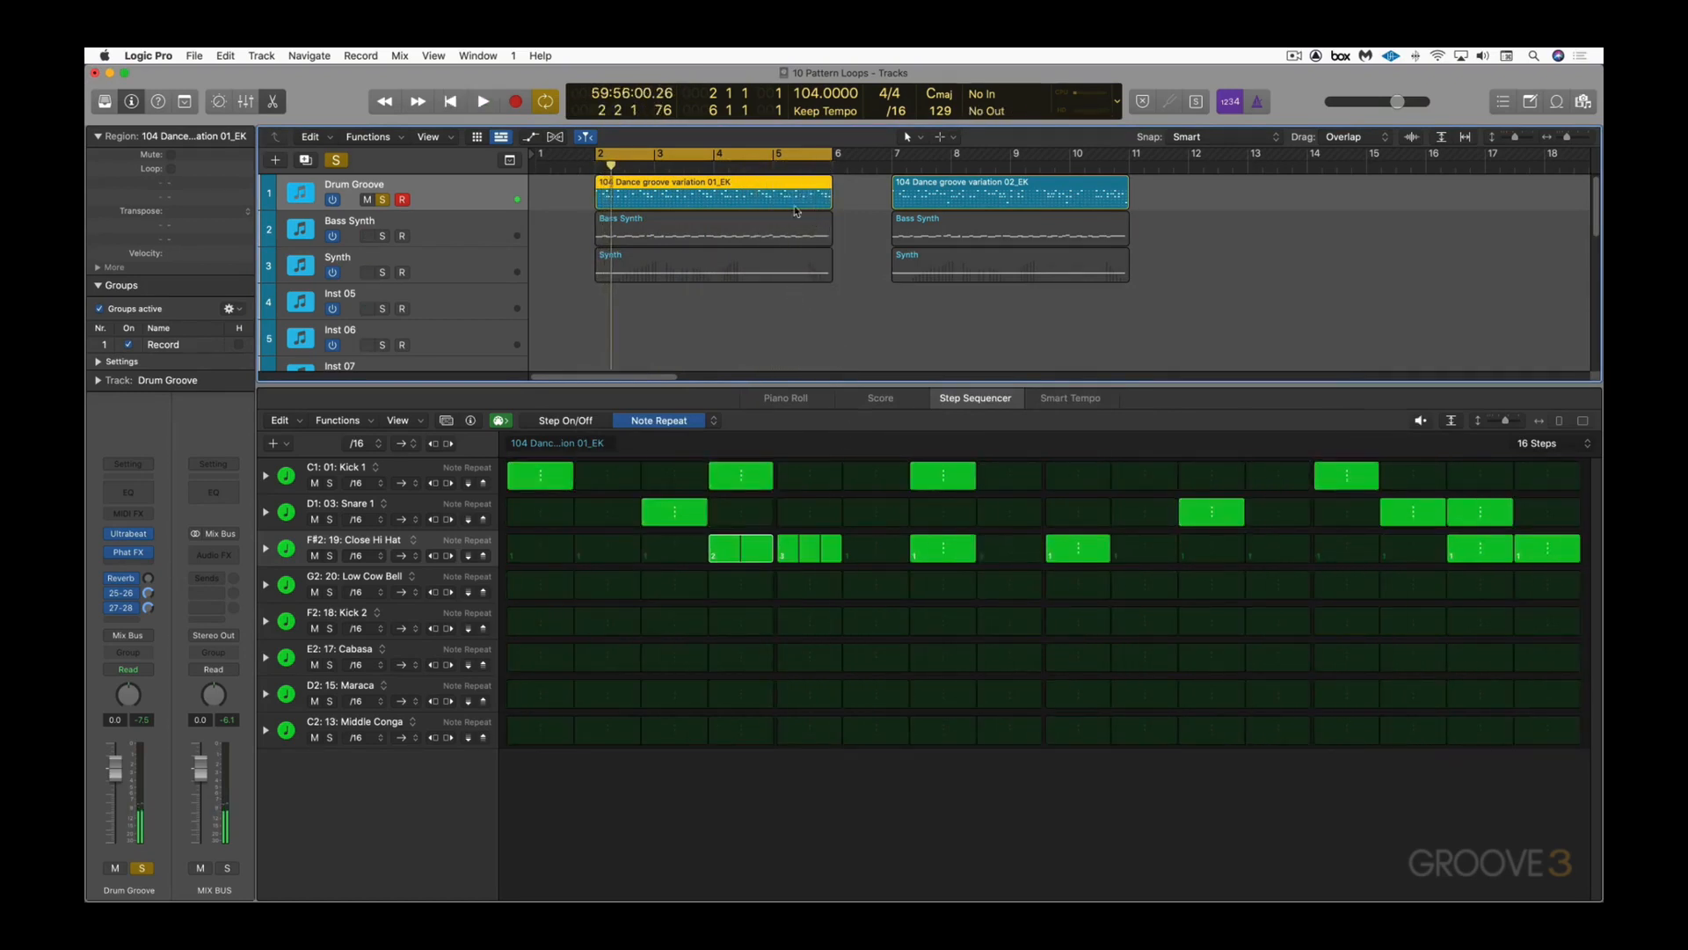
Step: Set the cycle range to the 104 Dance groove variation 02 region and play it
{"action": "left_click", "coordinate": [970, 187]}
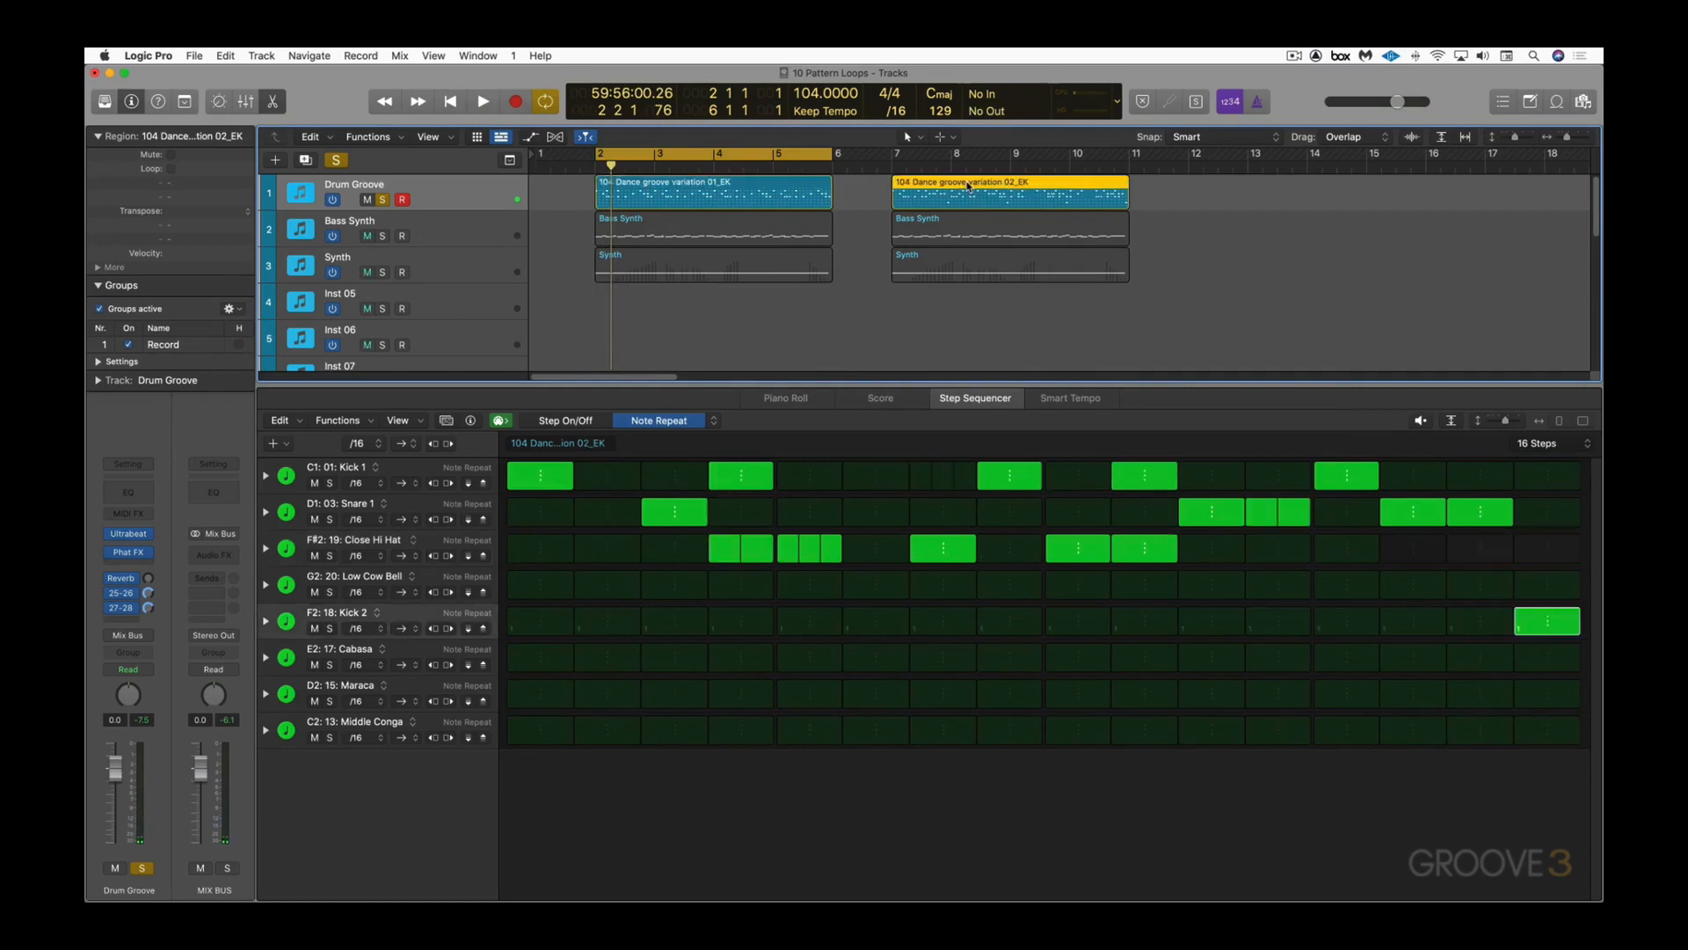
{"action": "key", "text": "super+u"}
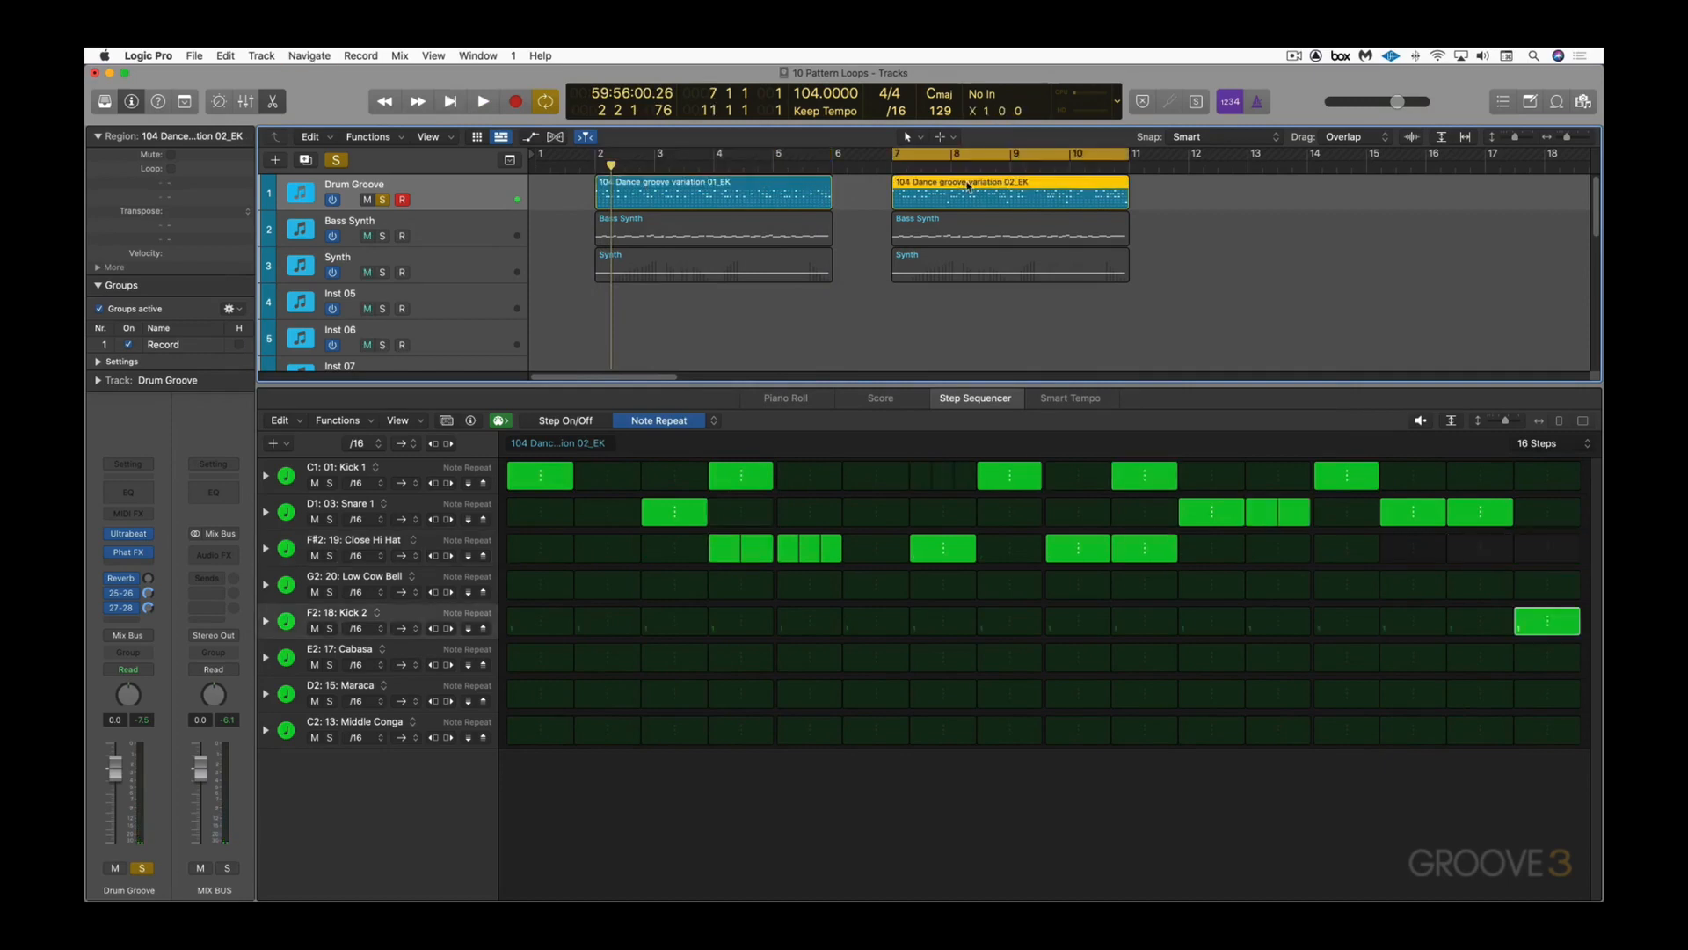
{"action": "key", "text": "space"}
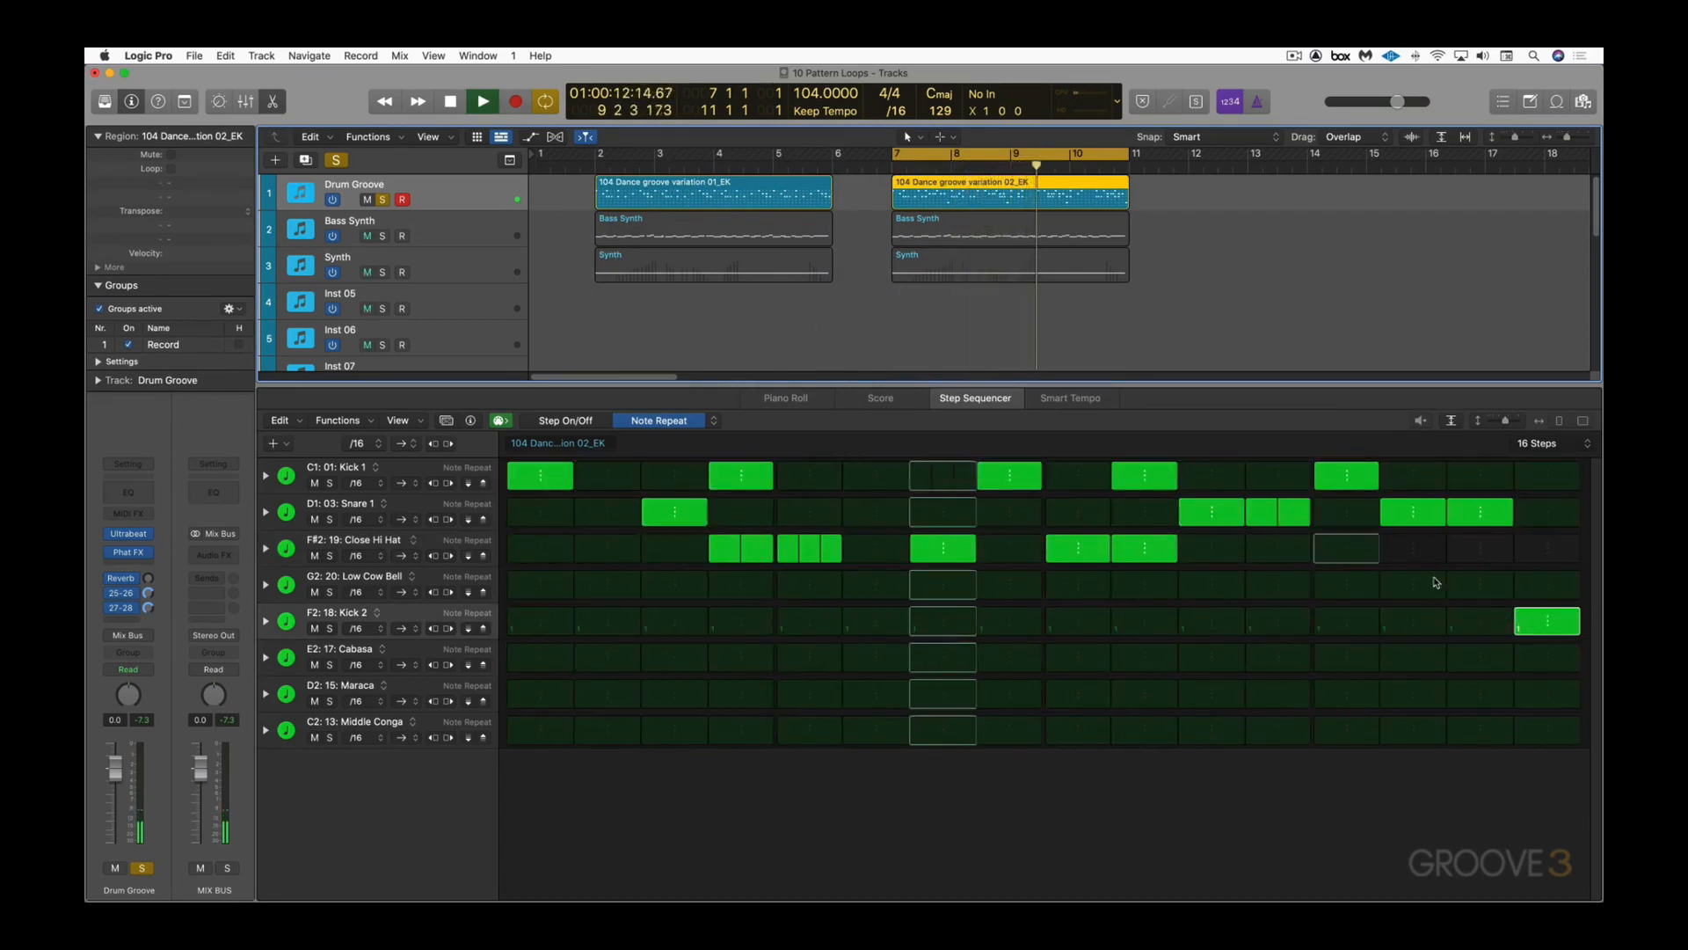
Step: Show the Loop Start/End points of the variation 02 pattern rows, unsolo the Drum Groove track, and stop playback
{"action": "left_click", "coordinate": [713, 421]}
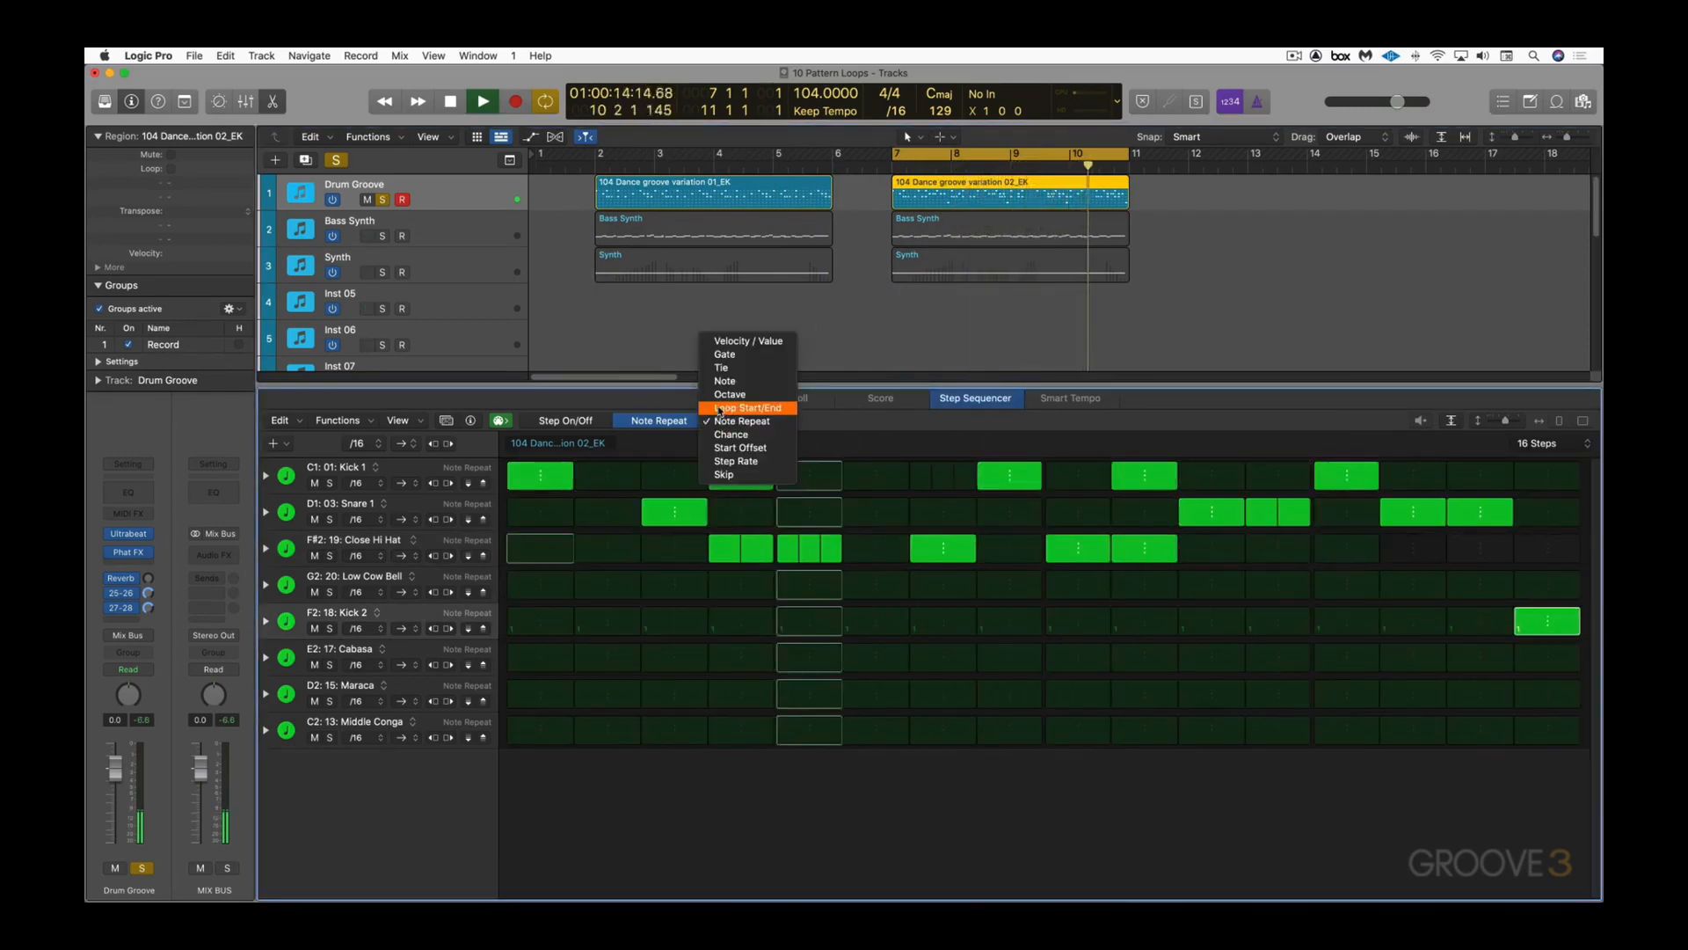
{"action": "left_click", "coordinate": [721, 409]}
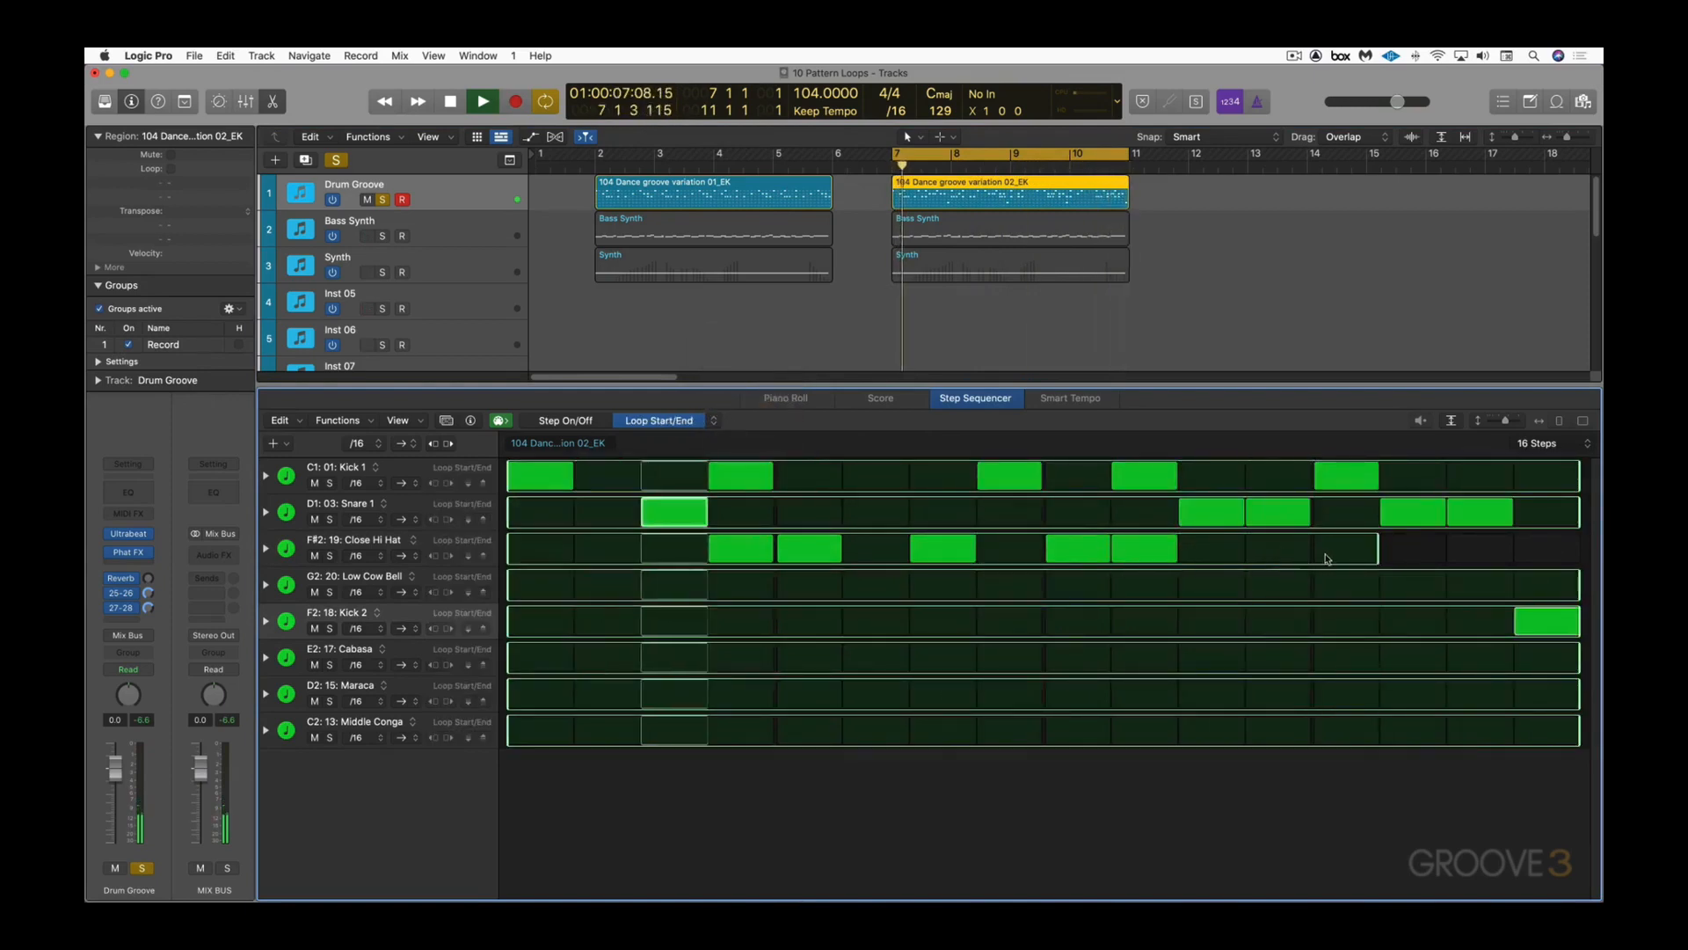
{"action": "key", "text": "s"}
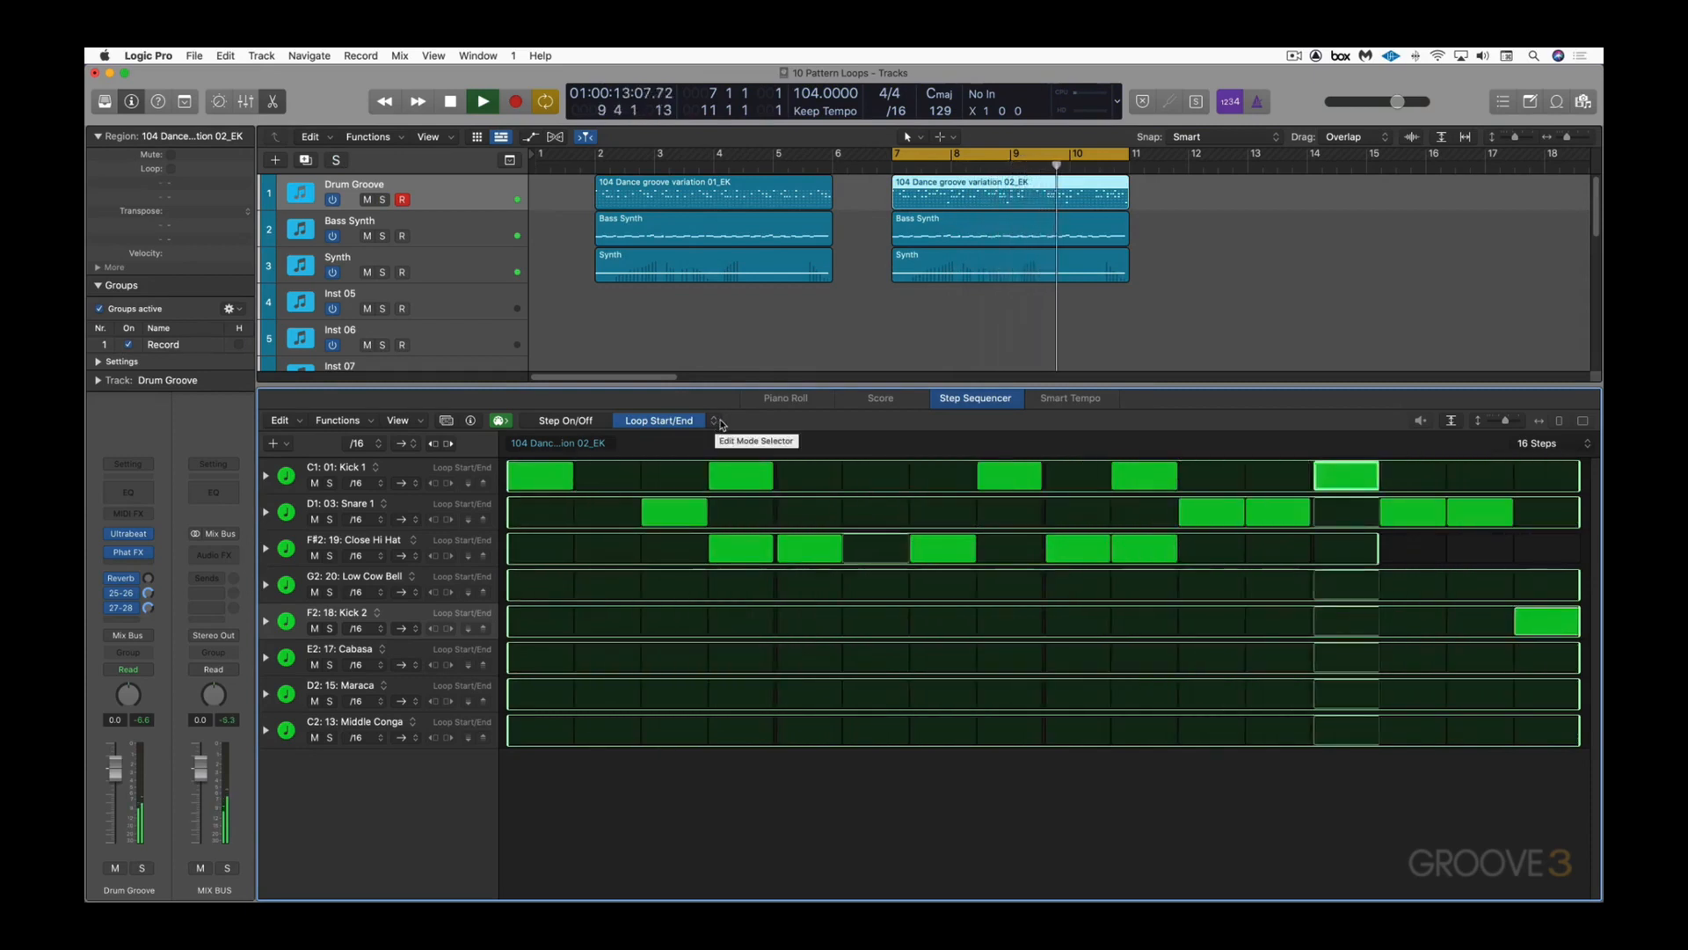
{"action": "key", "text": "space"}
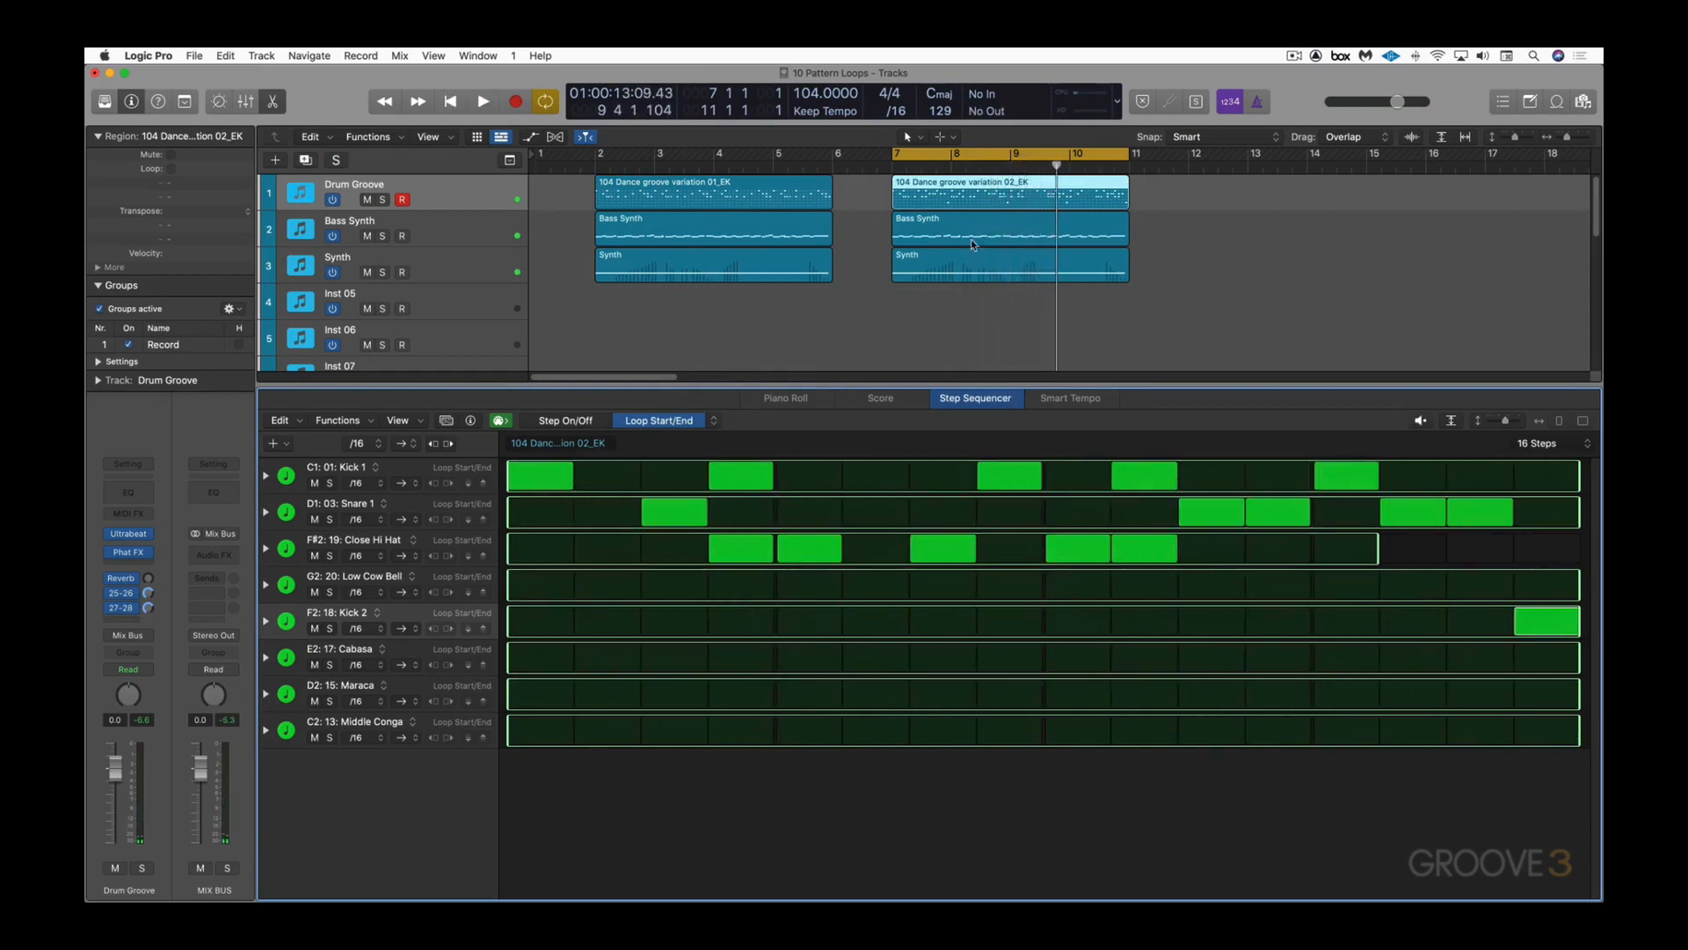
Step: Copy the bar 7 drum groove, Bass Synth and Synth regions to bar 12, and play the copies in a matching cycle range
{"action": "left_click_drag", "start_coordinate": [925, 186], "coordinate": [1225, 197]}
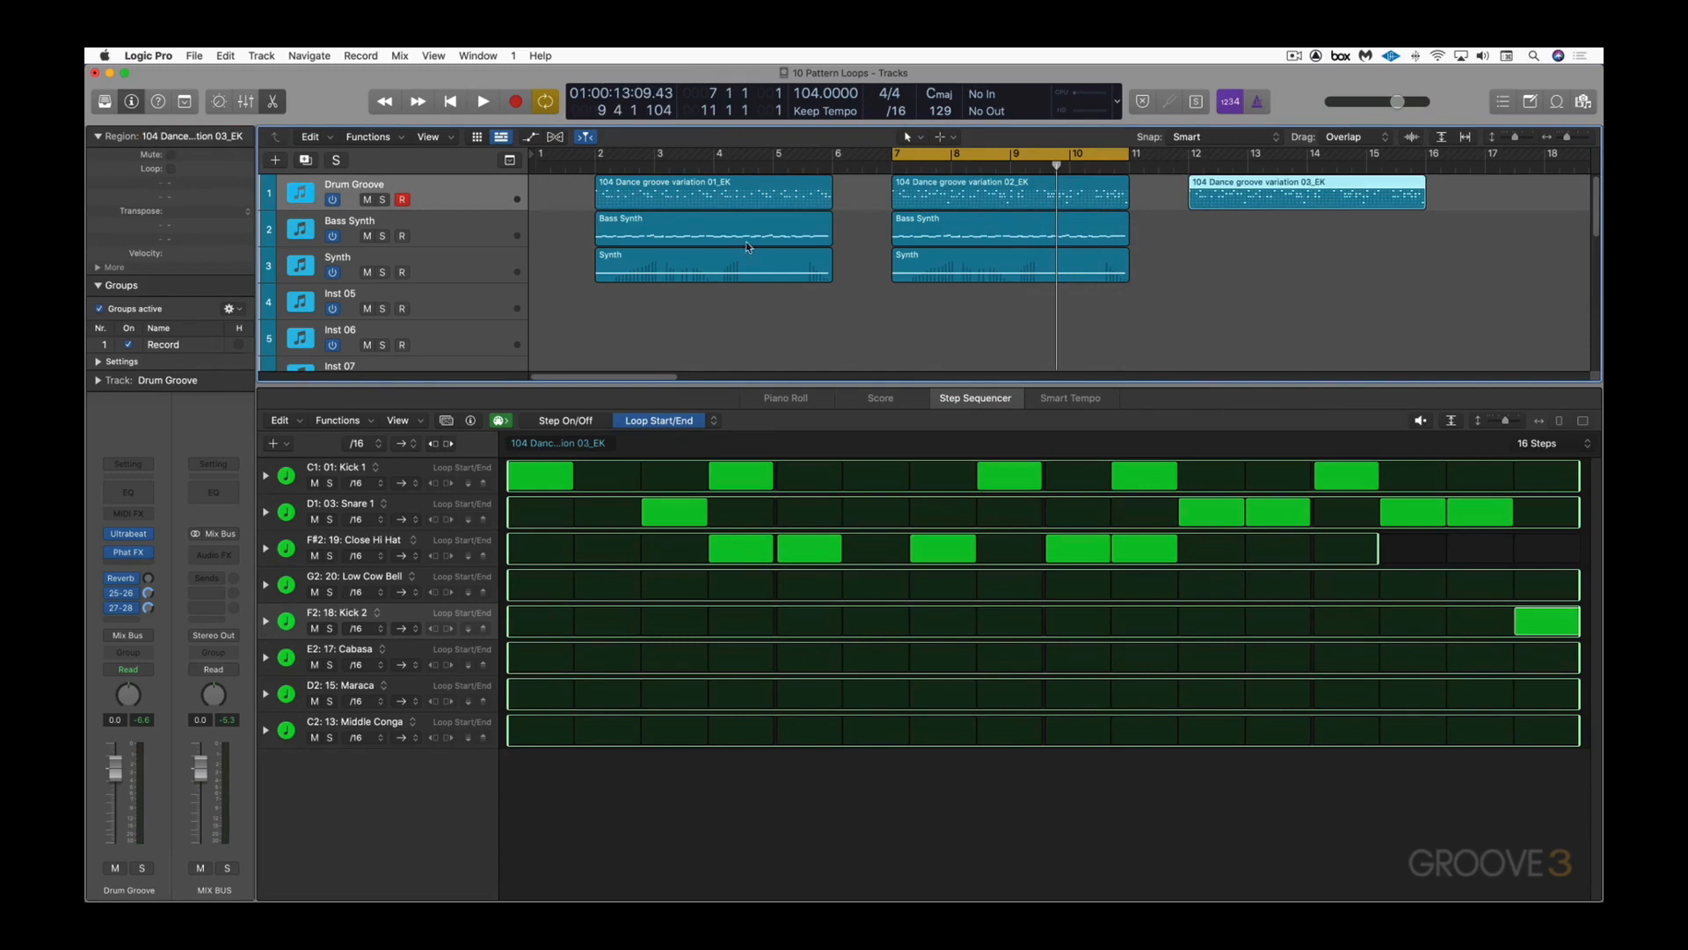
{"action": "left_click_drag", "start_coordinate": [971, 326], "coordinate": [1218, 243]}
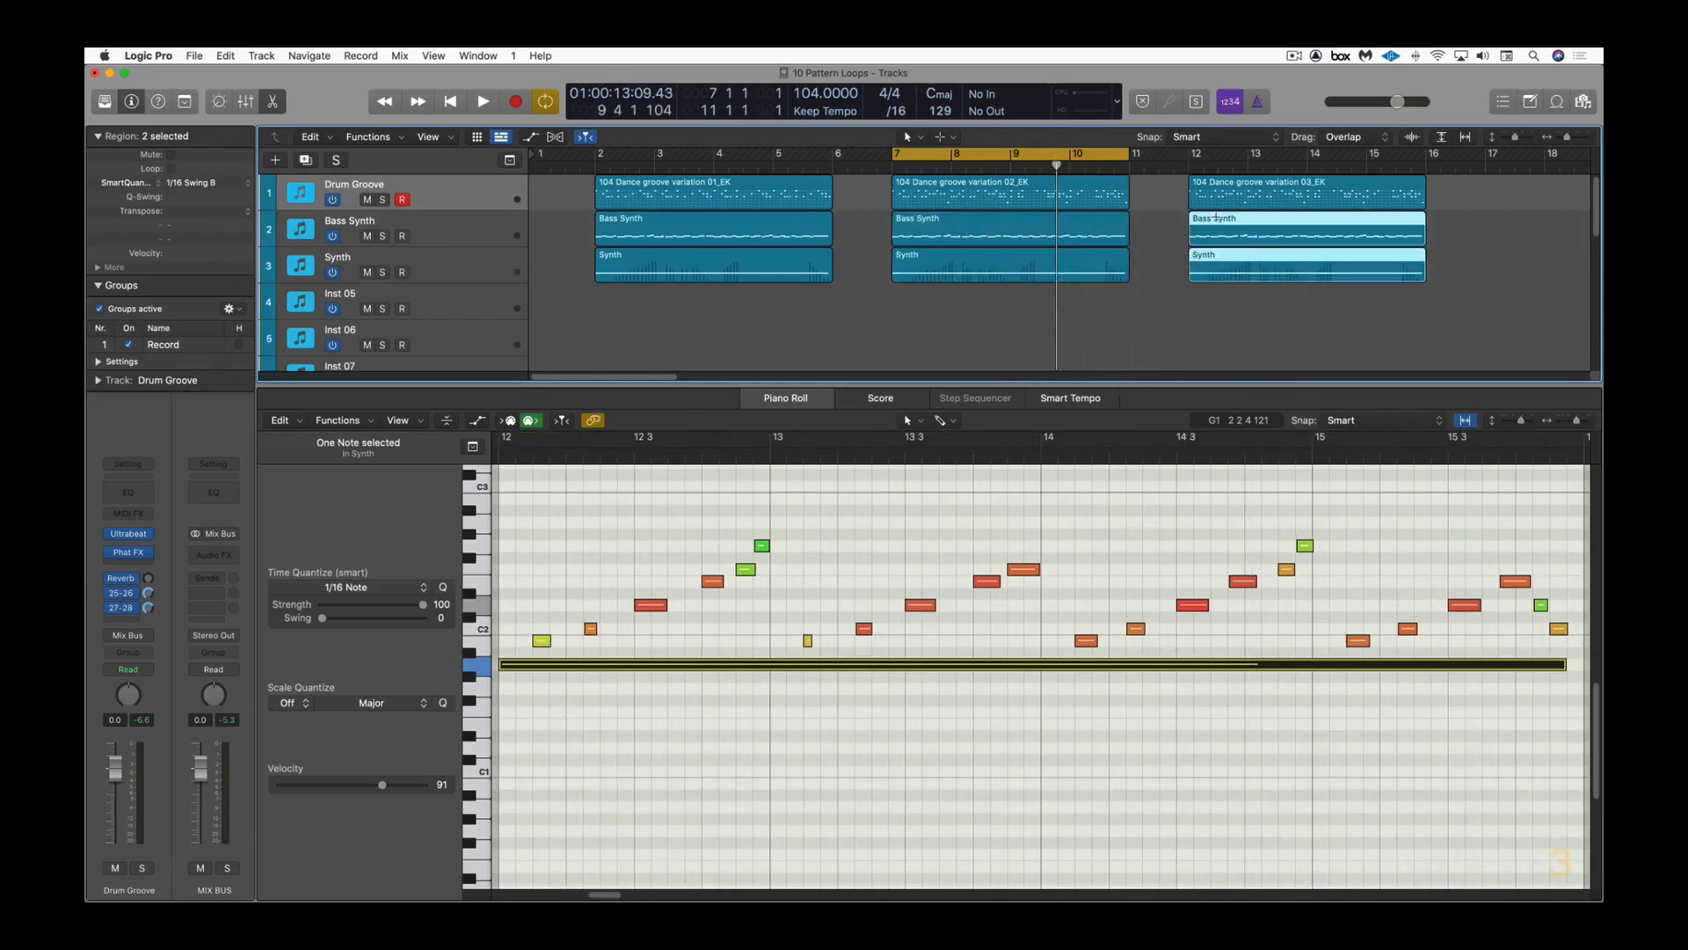
{"action": "key", "text": "u"}
{"action": "left_click", "coordinate": [1227, 202]}
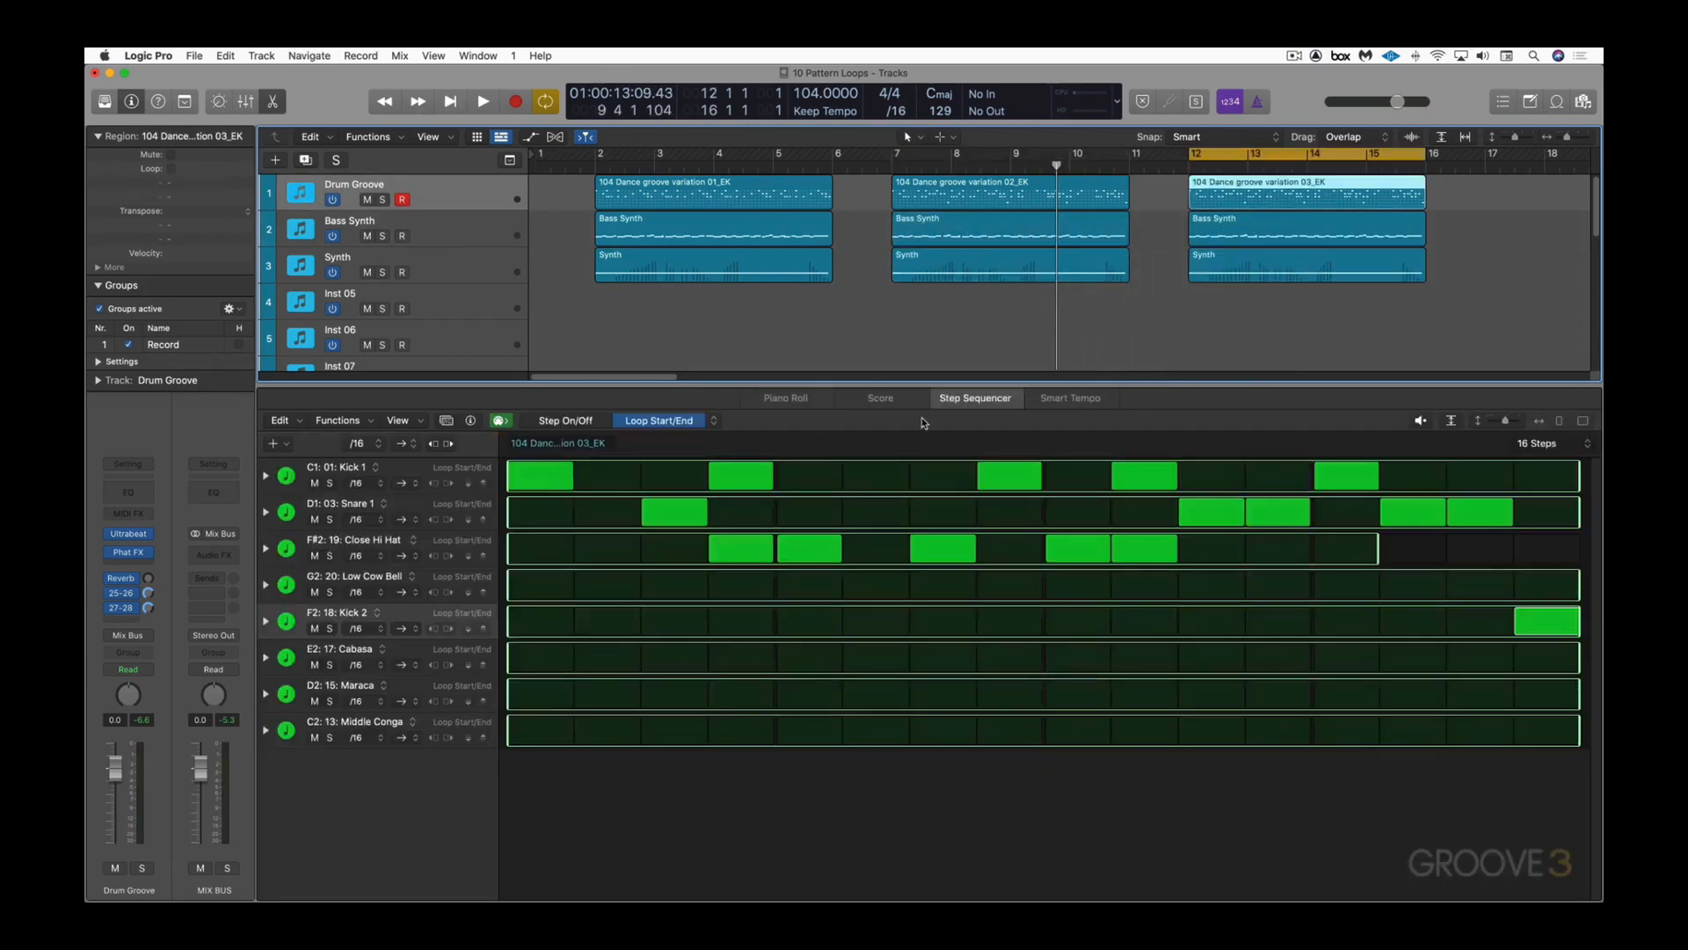
{"action": "key", "text": "space"}
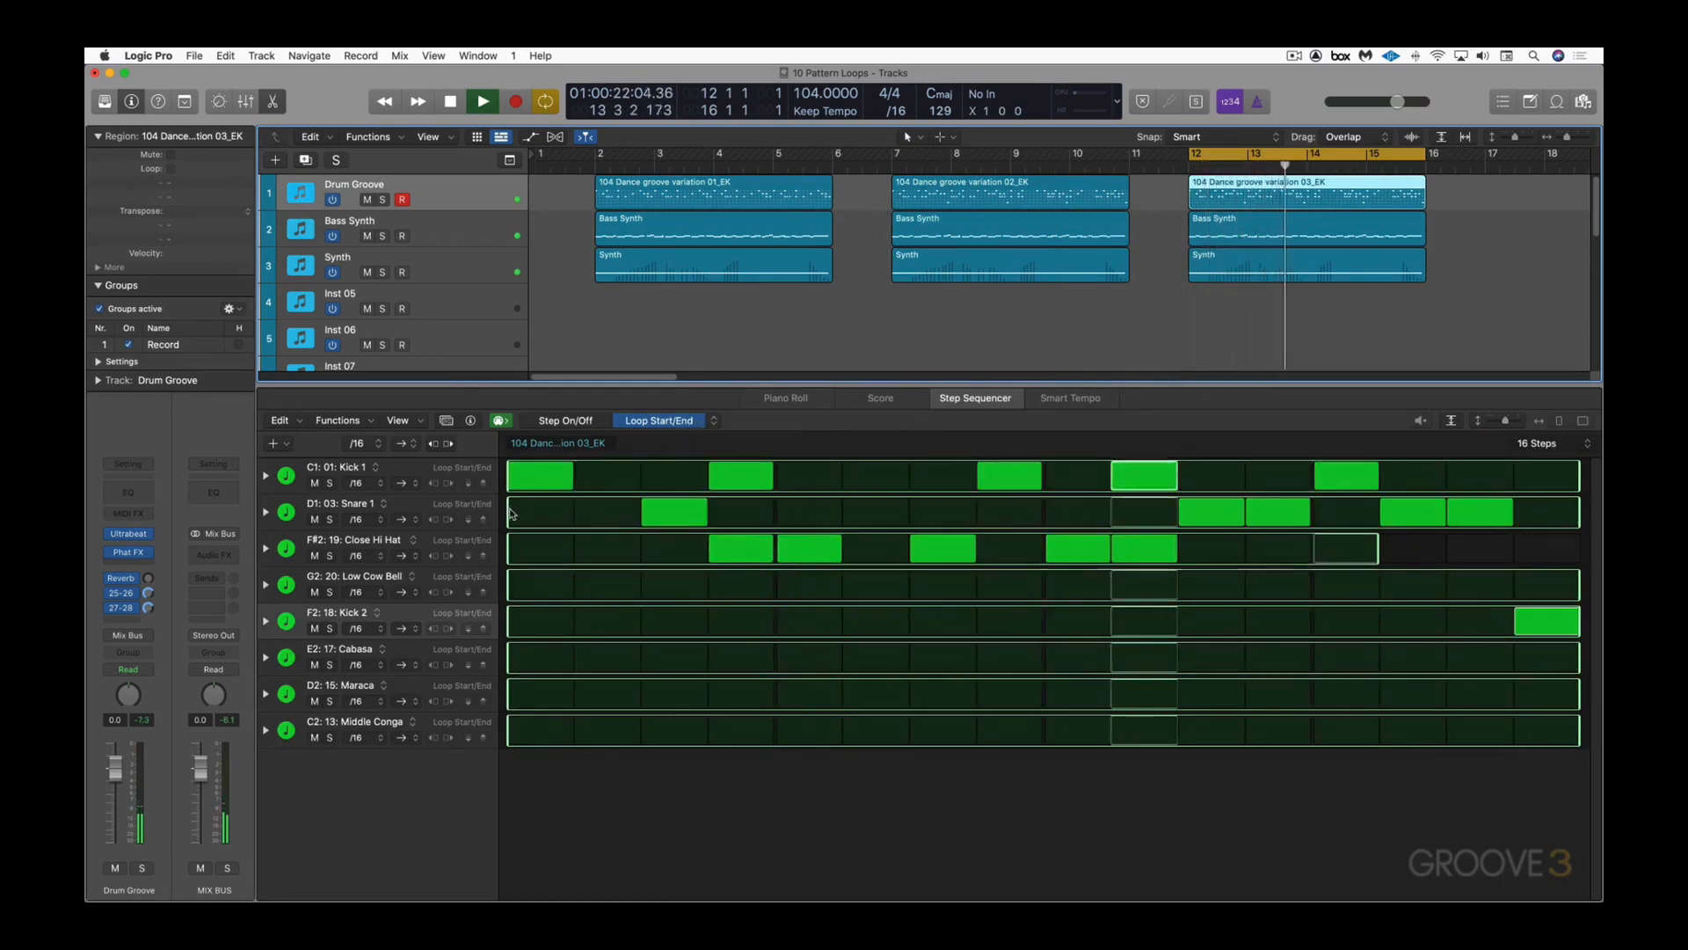
Step: Move the Close Hi Hat row's loop start to step 3, trying step 2 for Snare 1 before restoring it to step 1
{"action": "left_click_drag", "start_coordinate": [508, 512], "coordinate": [581, 512]}
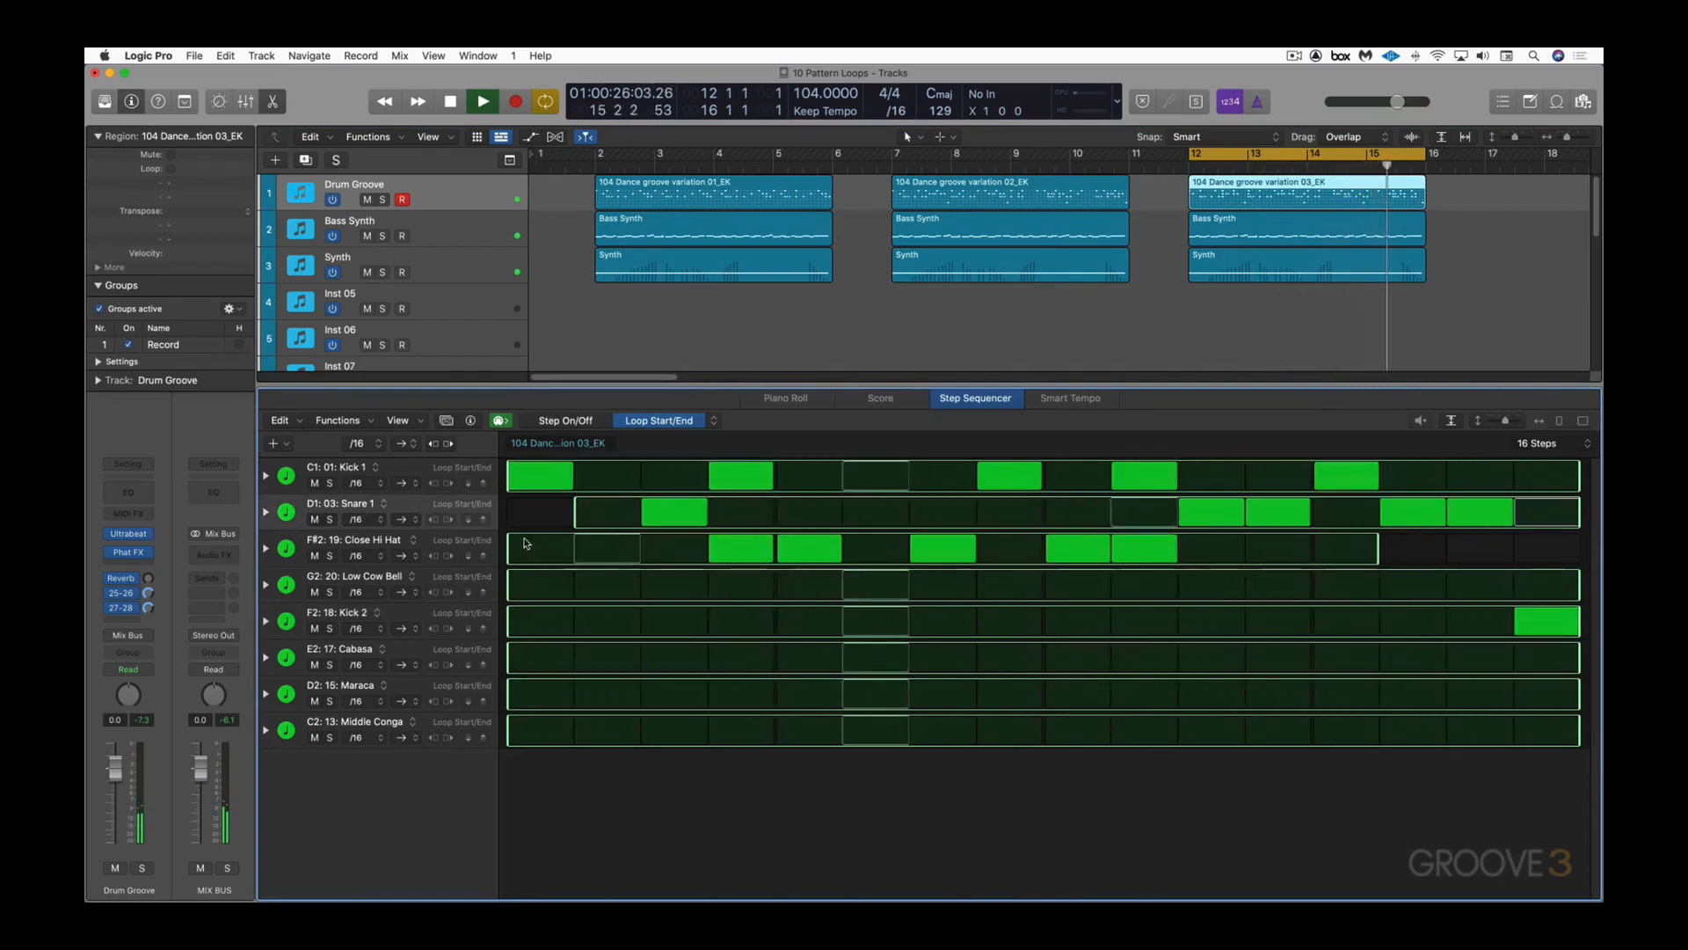
{"action": "left_click_drag", "start_coordinate": [510, 551], "coordinate": [642, 553]}
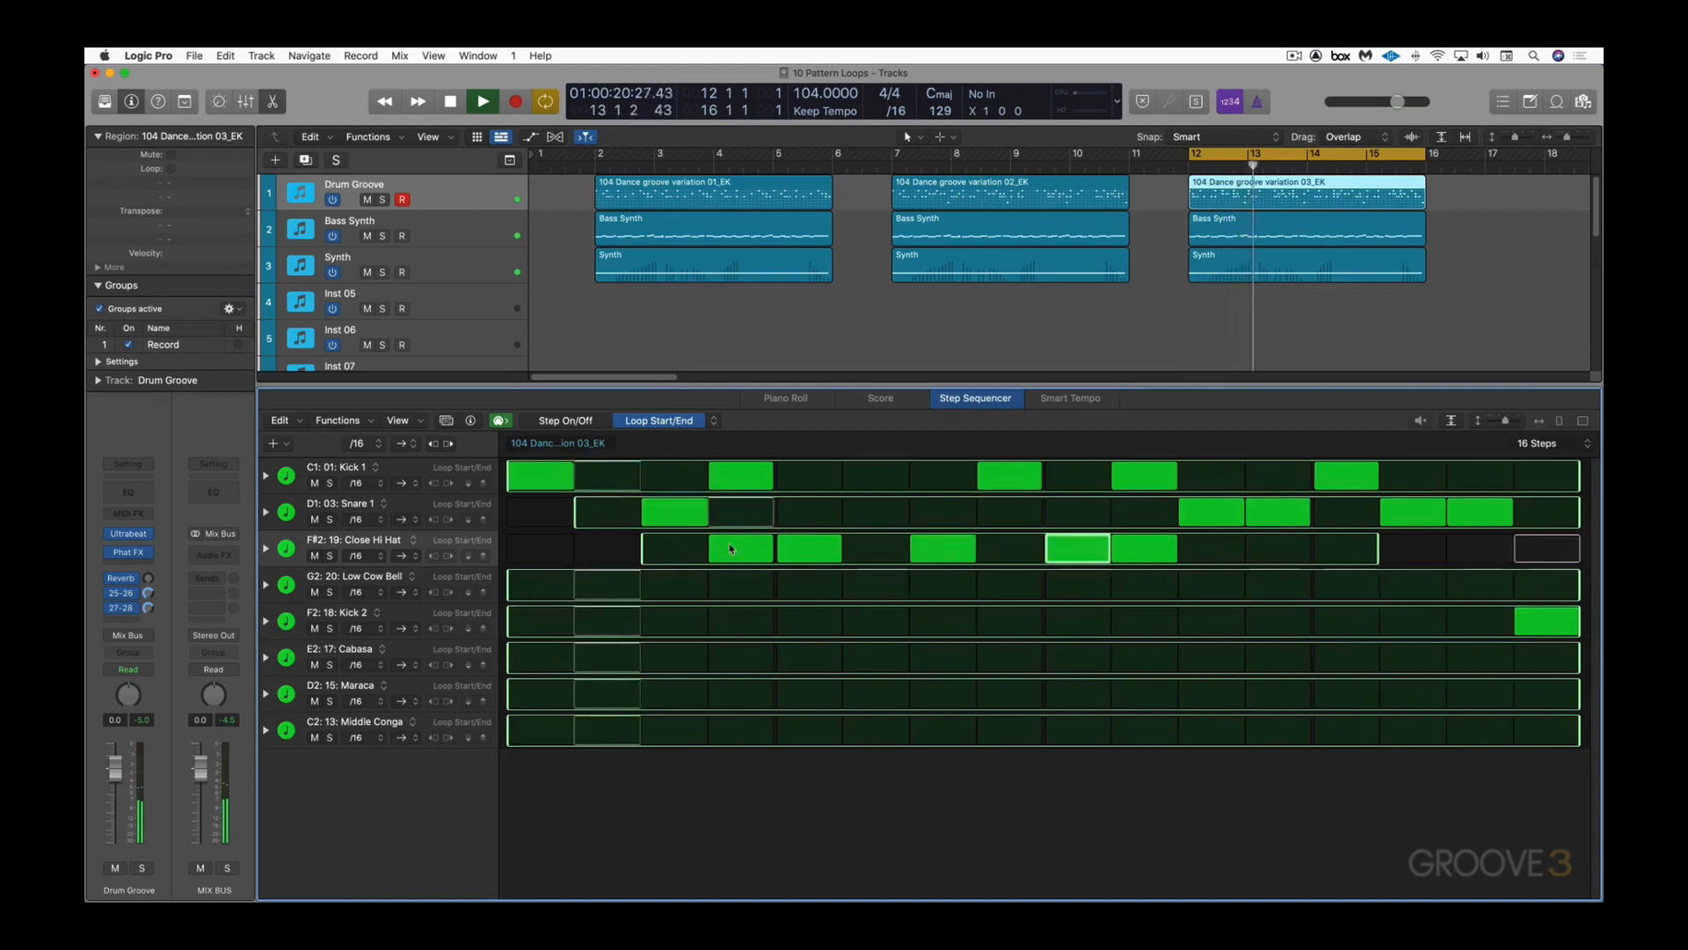
{"action": "left_click_drag", "start_coordinate": [576, 519], "coordinate": [509, 519]}
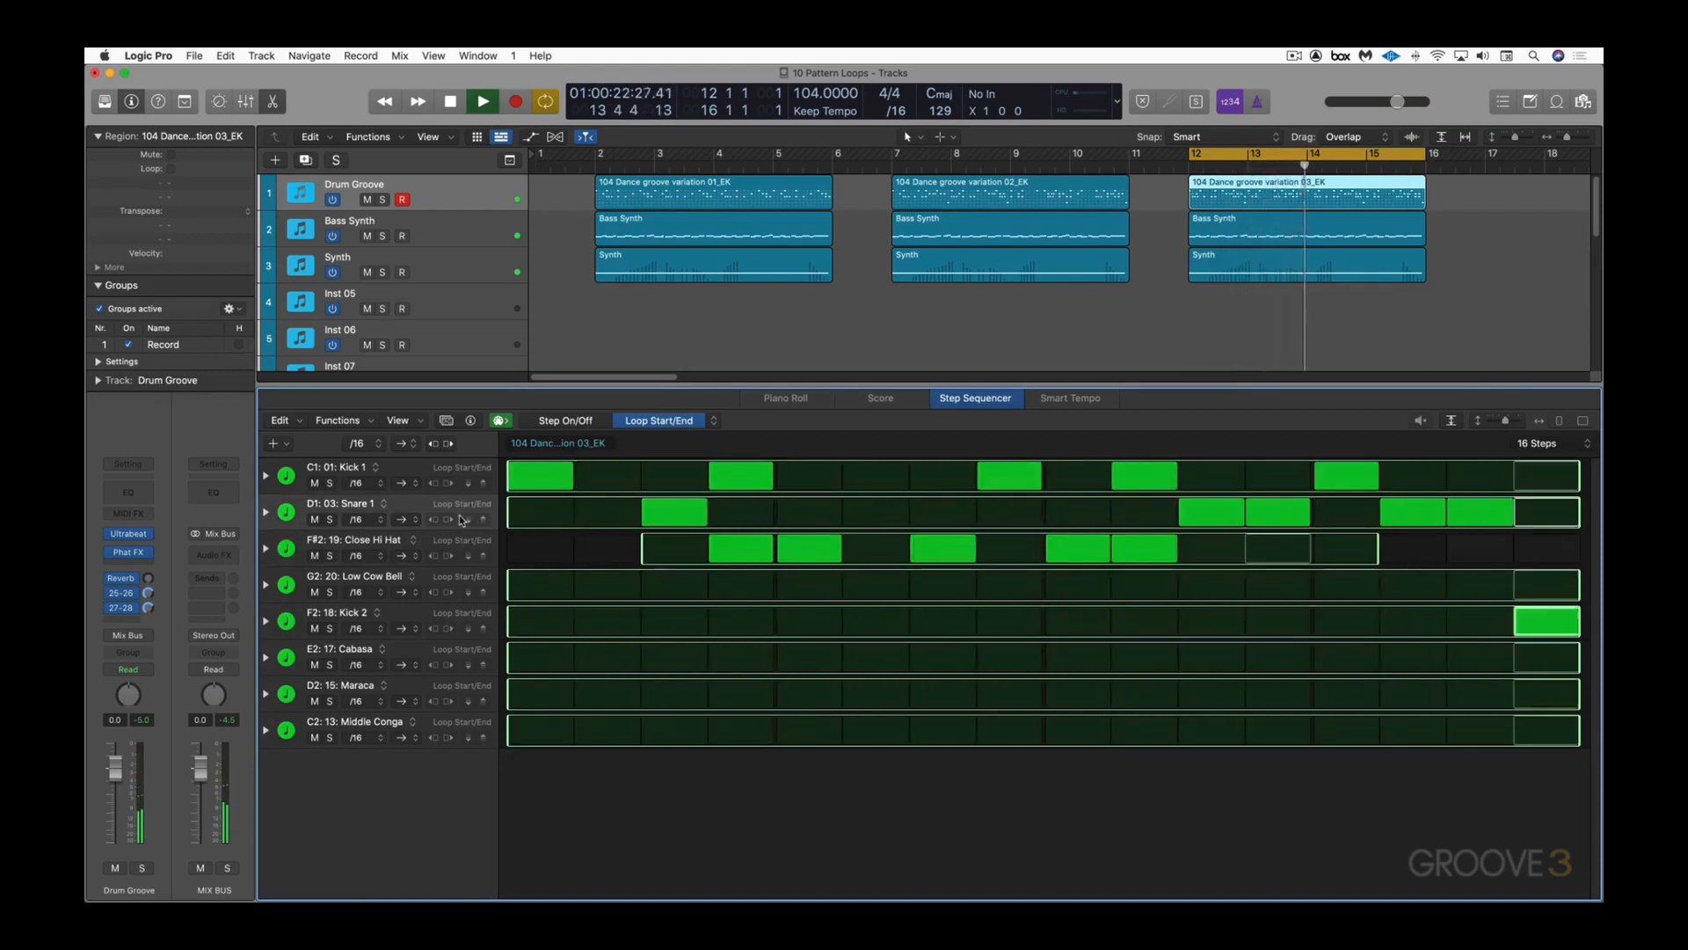
Step: Turn on step 5 of the Kick 1 row and lower the velocity of its step 4
{"action": "left_click", "coordinate": [567, 420]}
{"action": "left_click", "coordinate": [809, 475]}
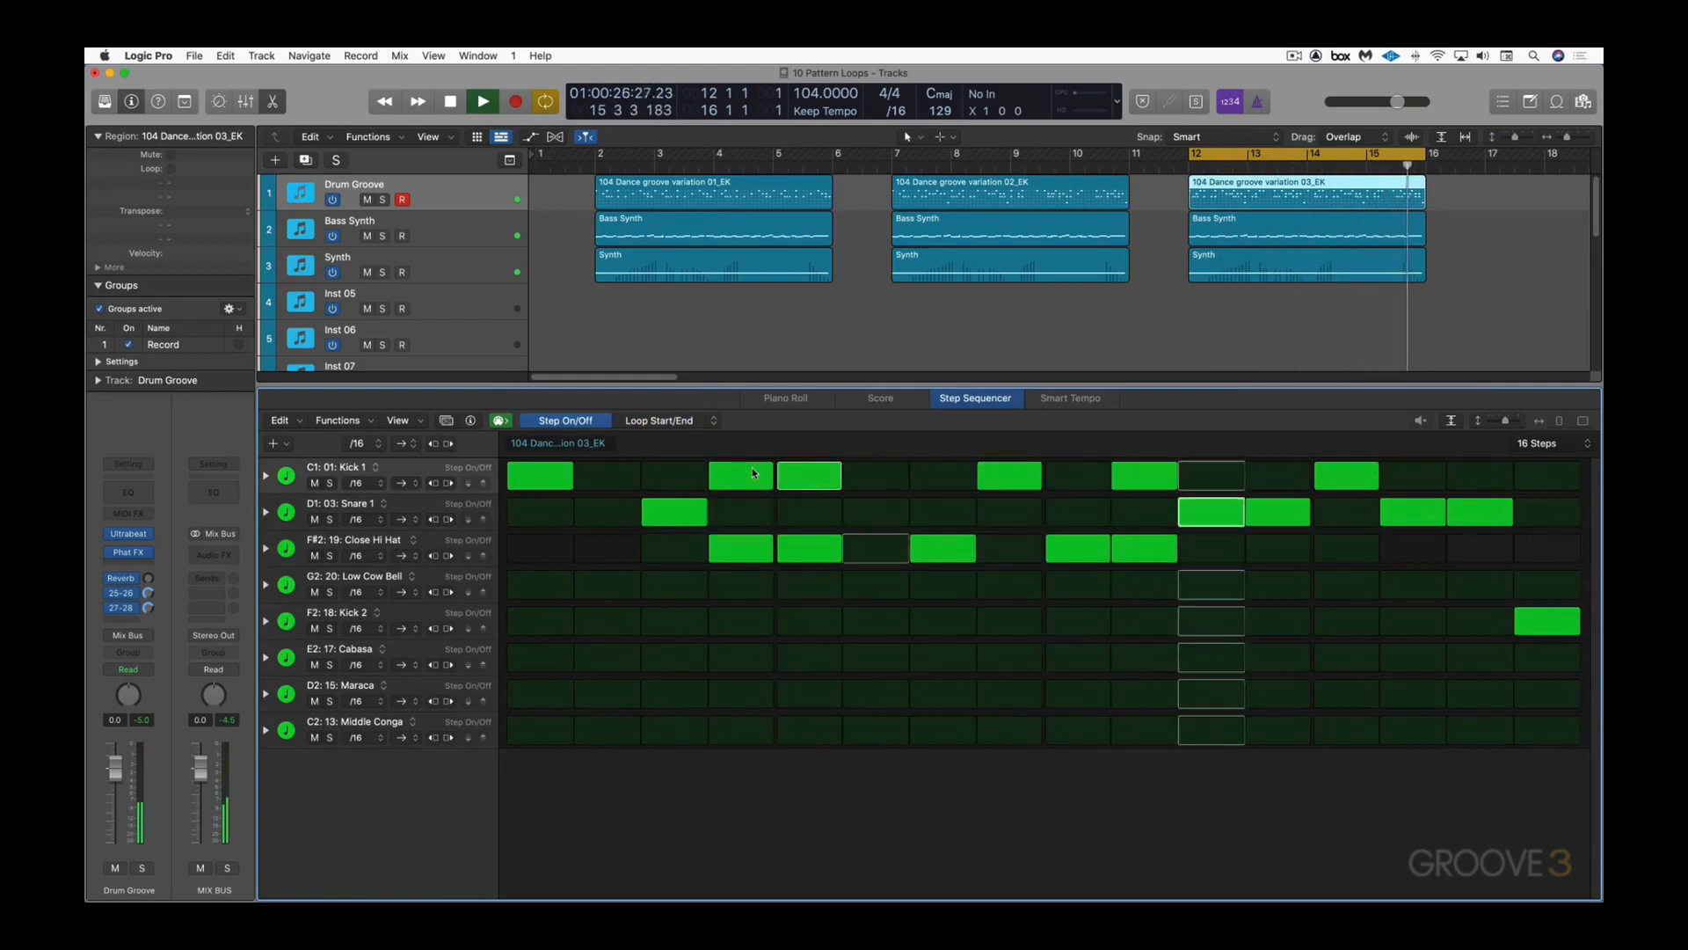
{"action": "left_click", "coordinate": [657, 421]}
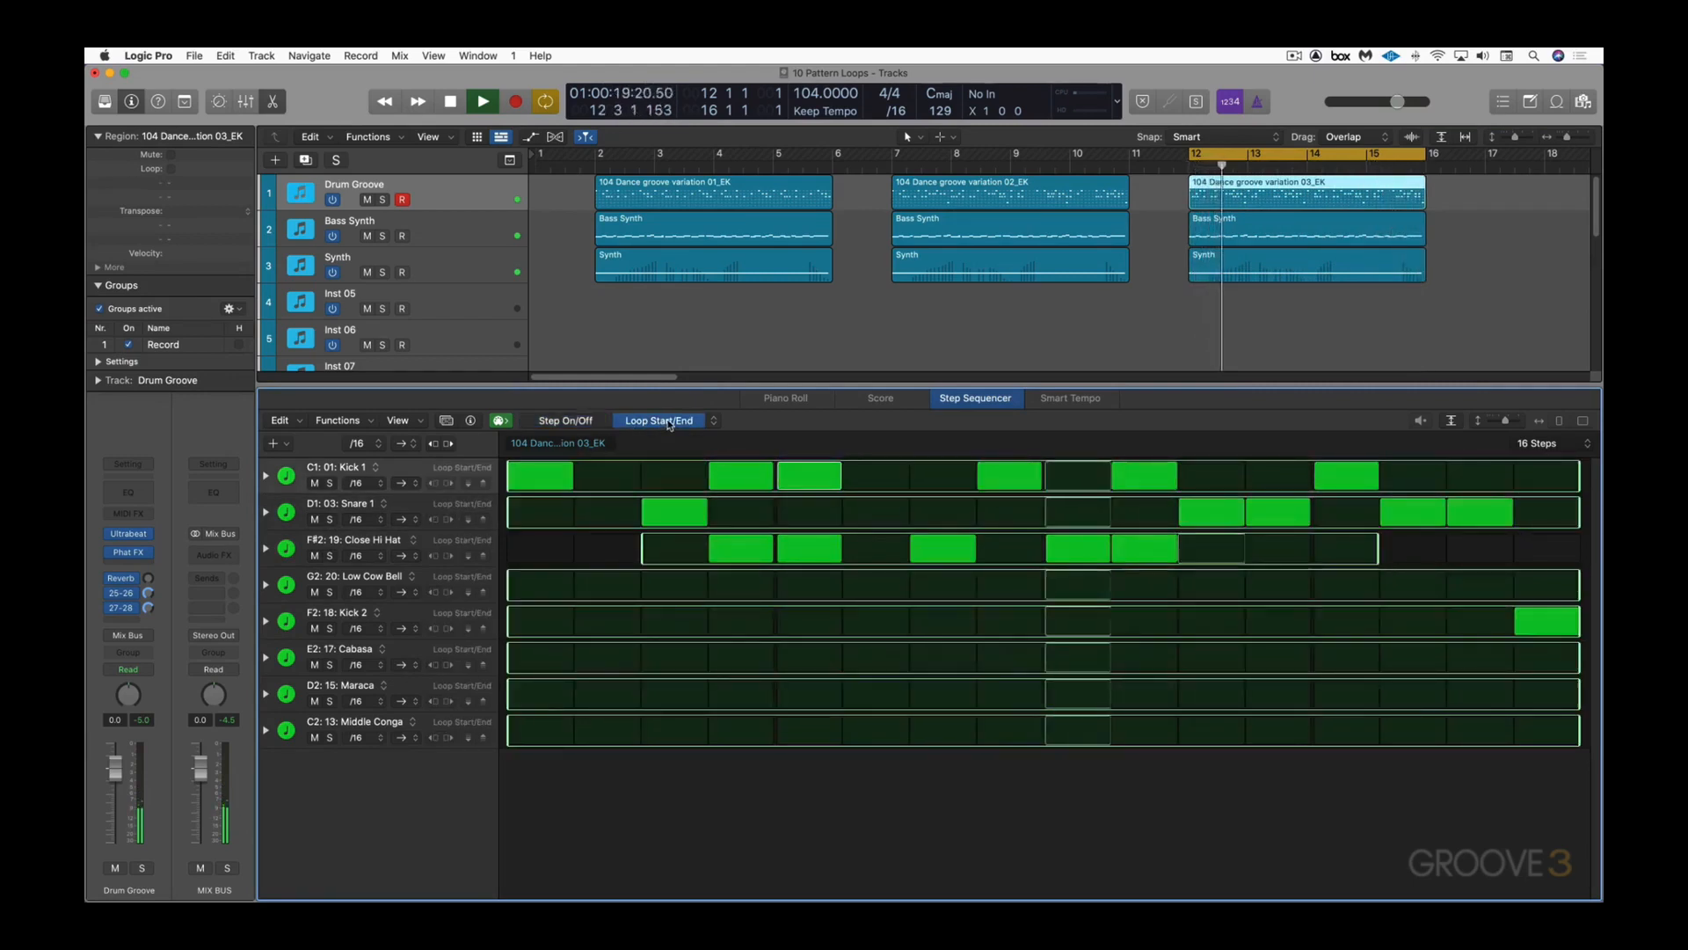
{"action": "left_click", "coordinate": [712, 422]}
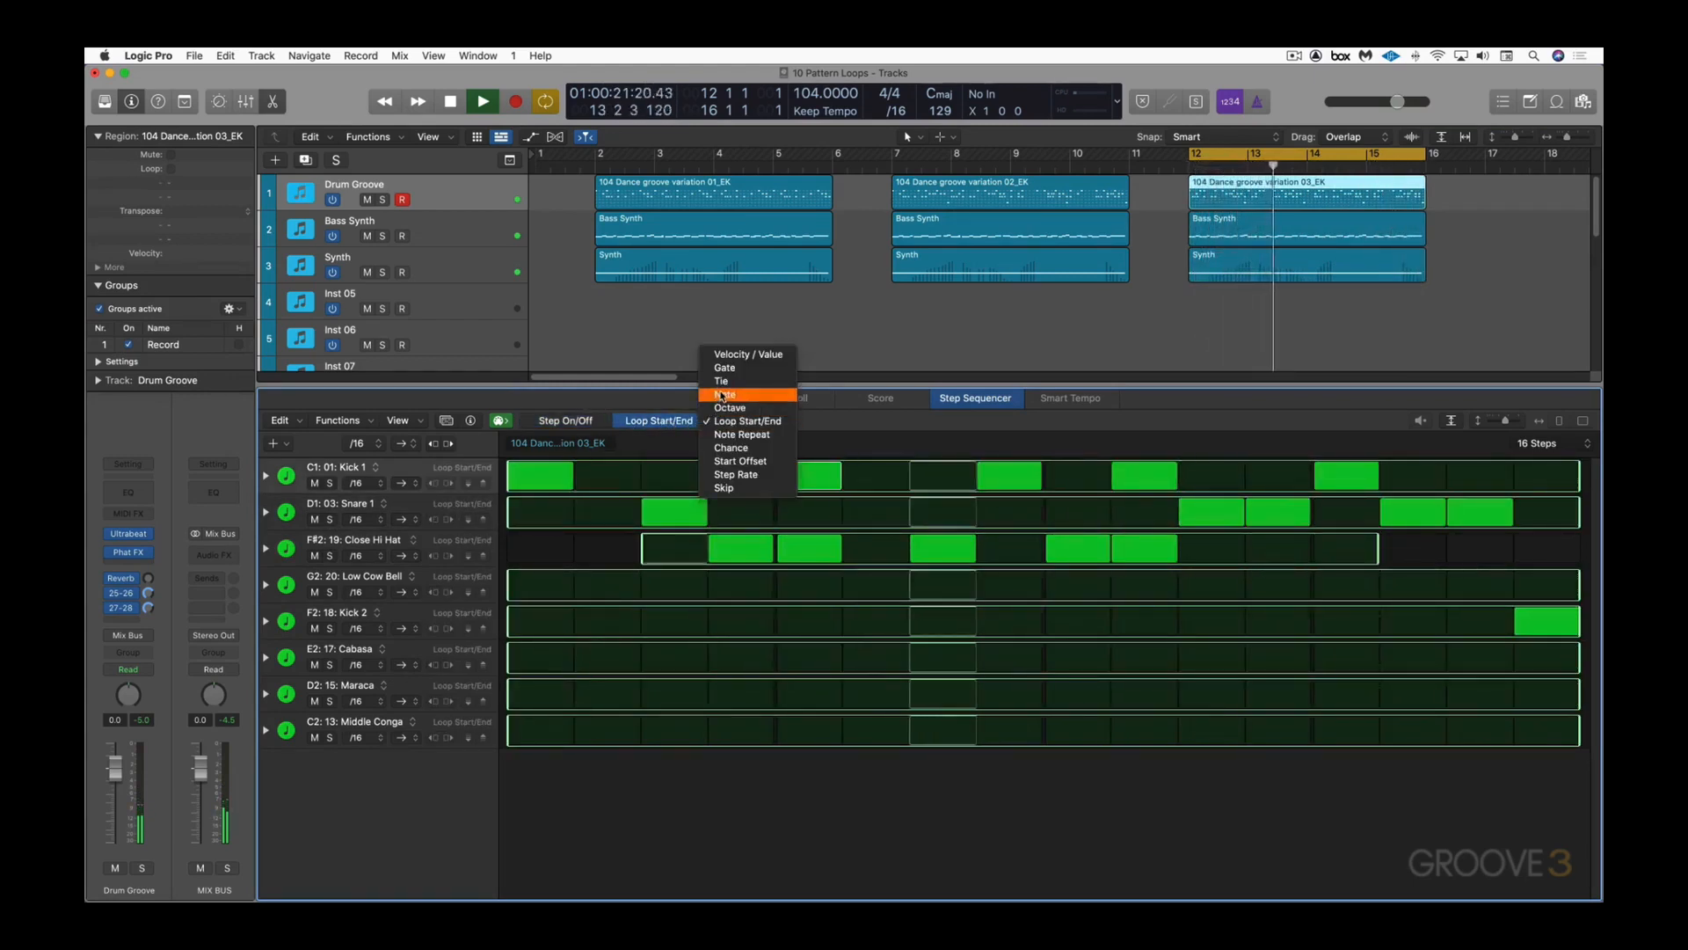
{"action": "left_click", "coordinate": [730, 354]}
{"action": "left_click_drag", "start_coordinate": [761, 481], "coordinate": [763, 528]}
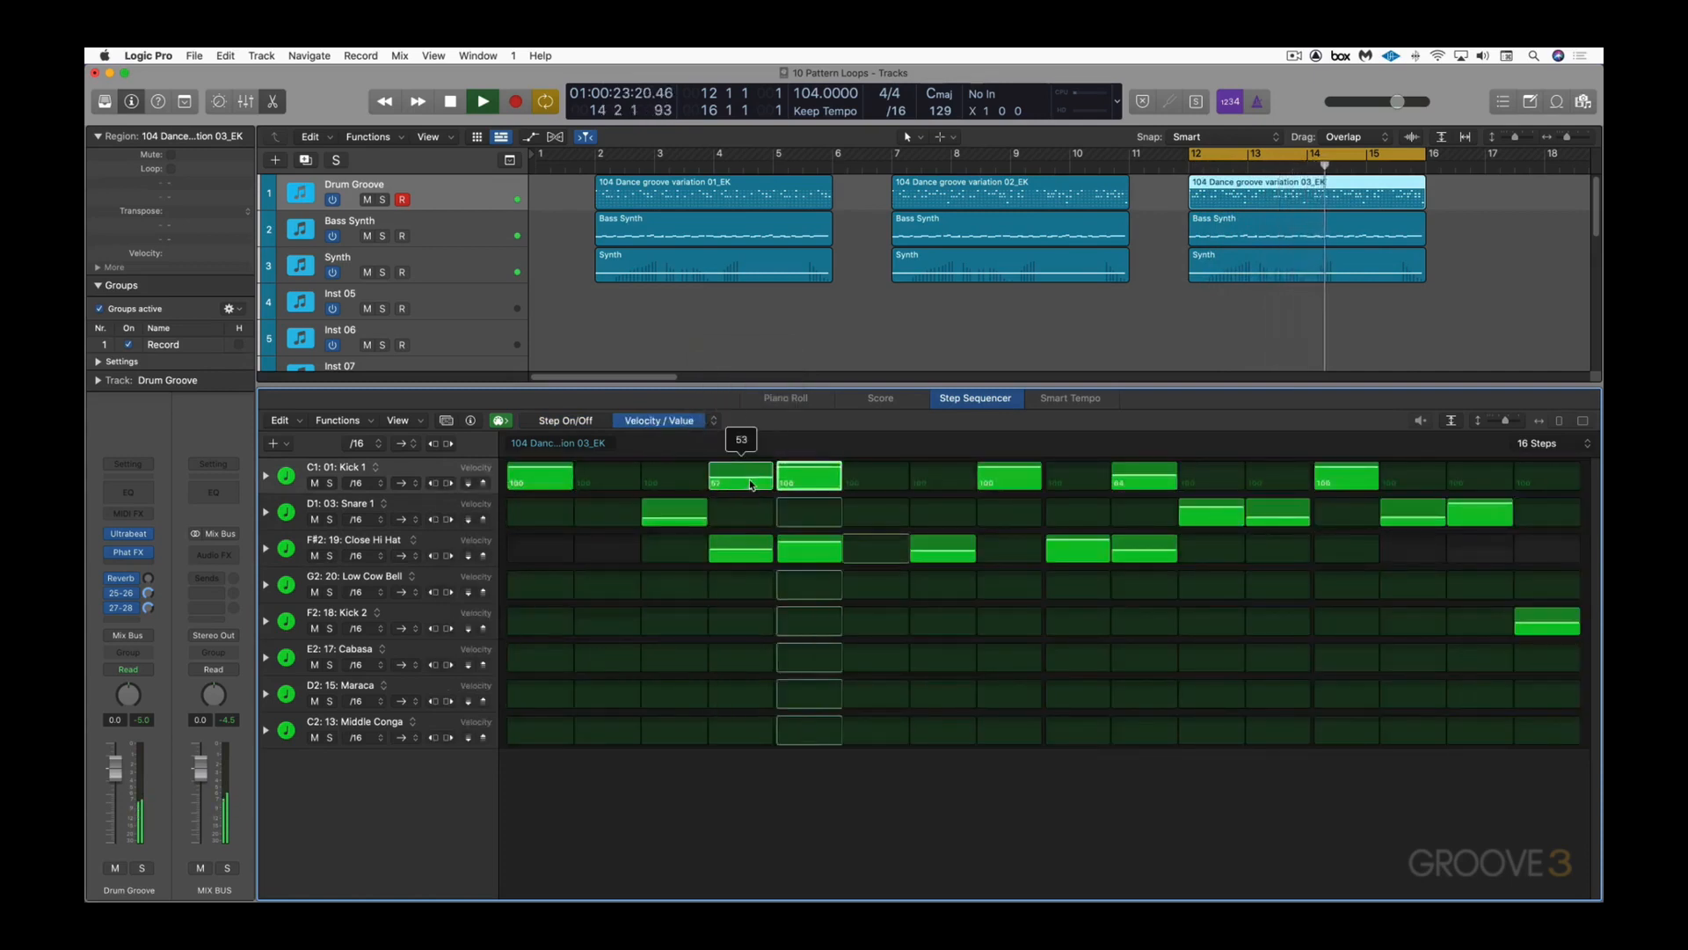
Step: Turn on step 6 of the Kick 2 row and step 13 of the Close Hi Hat row
{"action": "left_click", "coordinate": [563, 420]}
{"action": "left_click", "coordinate": [883, 623]}
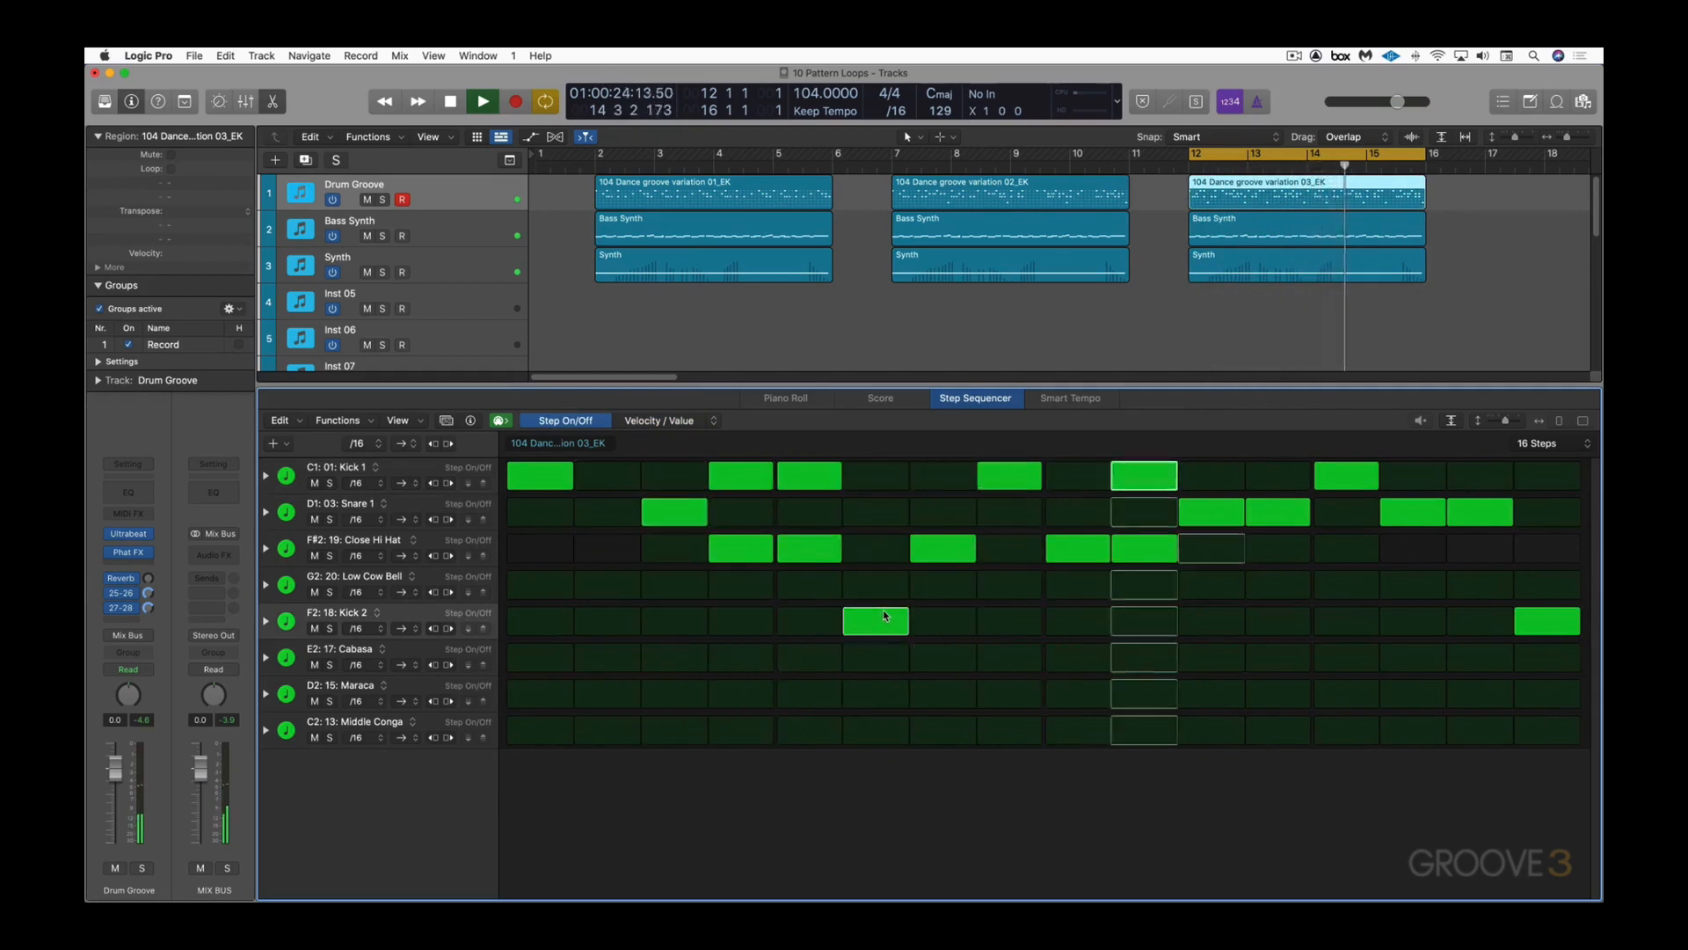
{"action": "left_click", "coordinate": [1330, 550]}
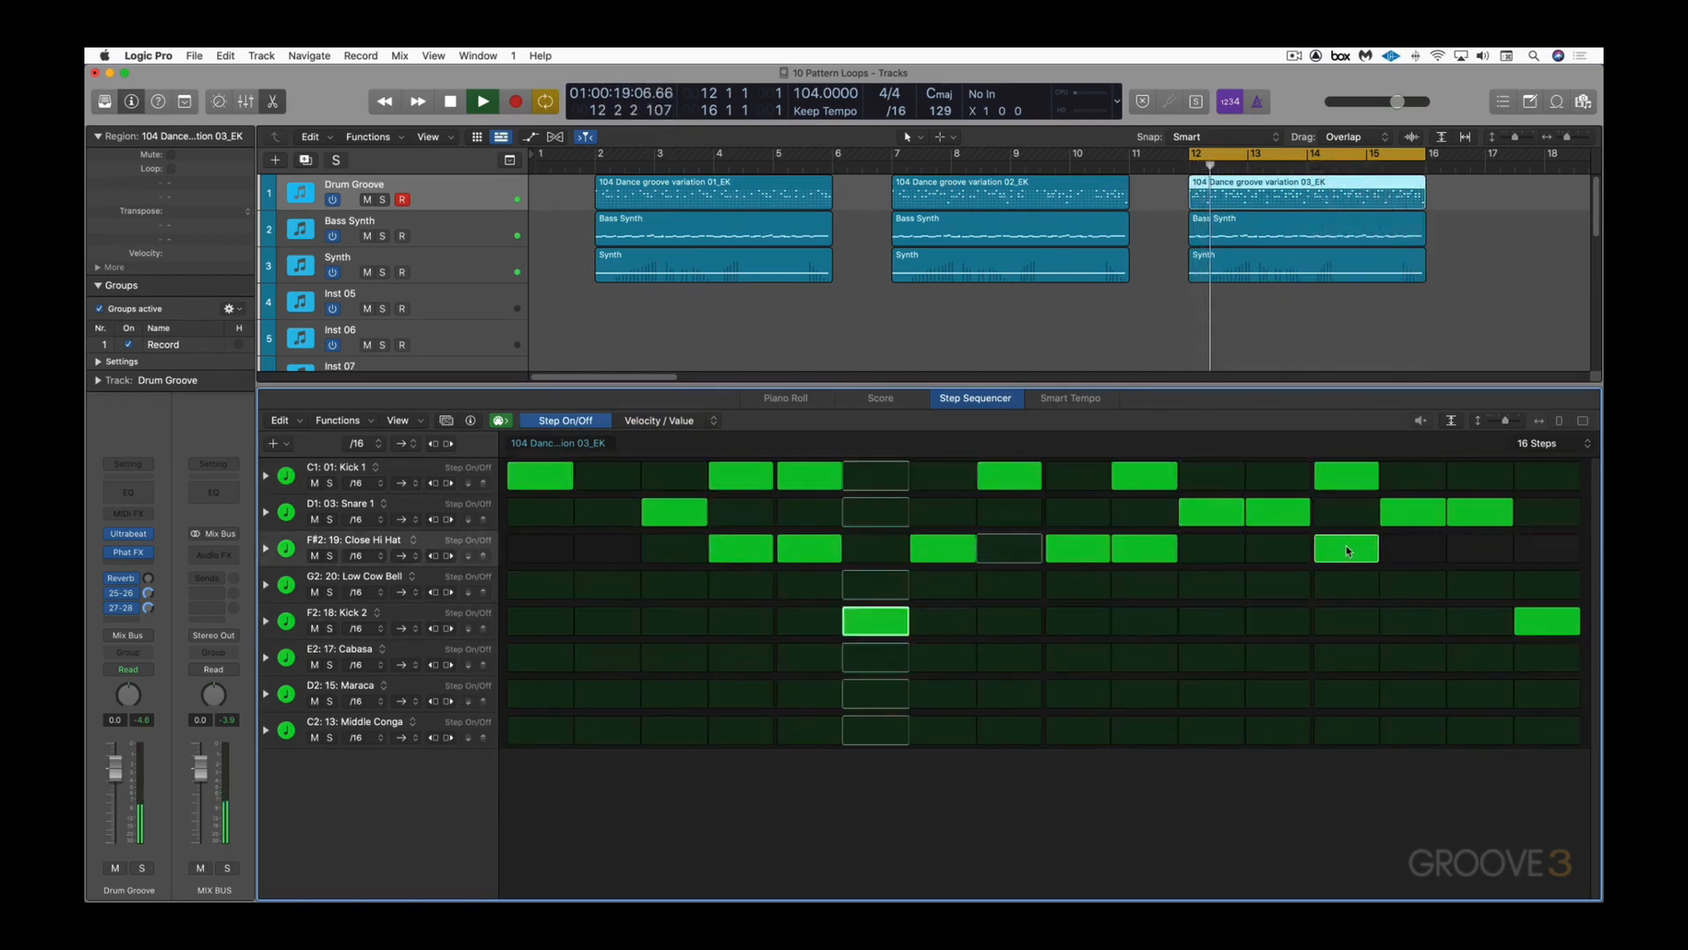
Step: Lower the Close Hi Hat velocities to about 48 on step 13 and 63 on step 9, and stop playback
{"action": "left_click", "coordinate": [701, 421]}
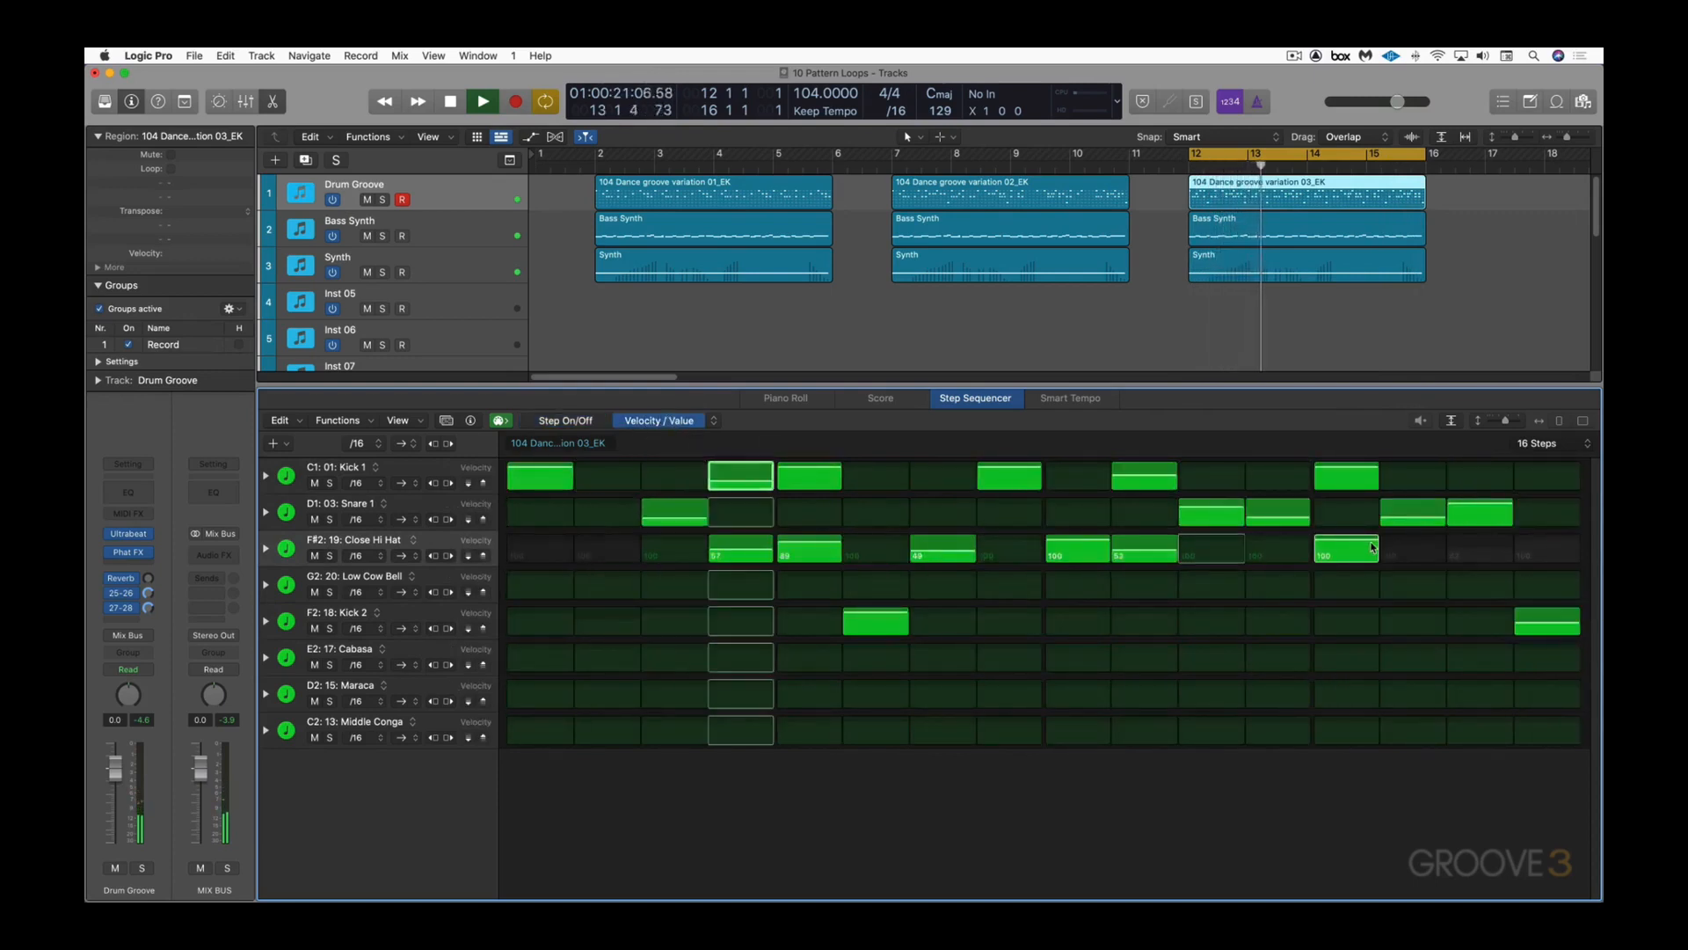
{"action": "left_click_drag", "start_coordinate": [1347, 546], "coordinate": [1347, 570]}
{"action": "mouse_move", "coordinate": [1104, 552]}
{"action": "left_mouse_down"}
{"action": "mouse_move", "coordinate": [1096, 567]}
{"action": "mouse_move", "coordinate": [1089, 525]}
{"action": "left_mouse_up"}
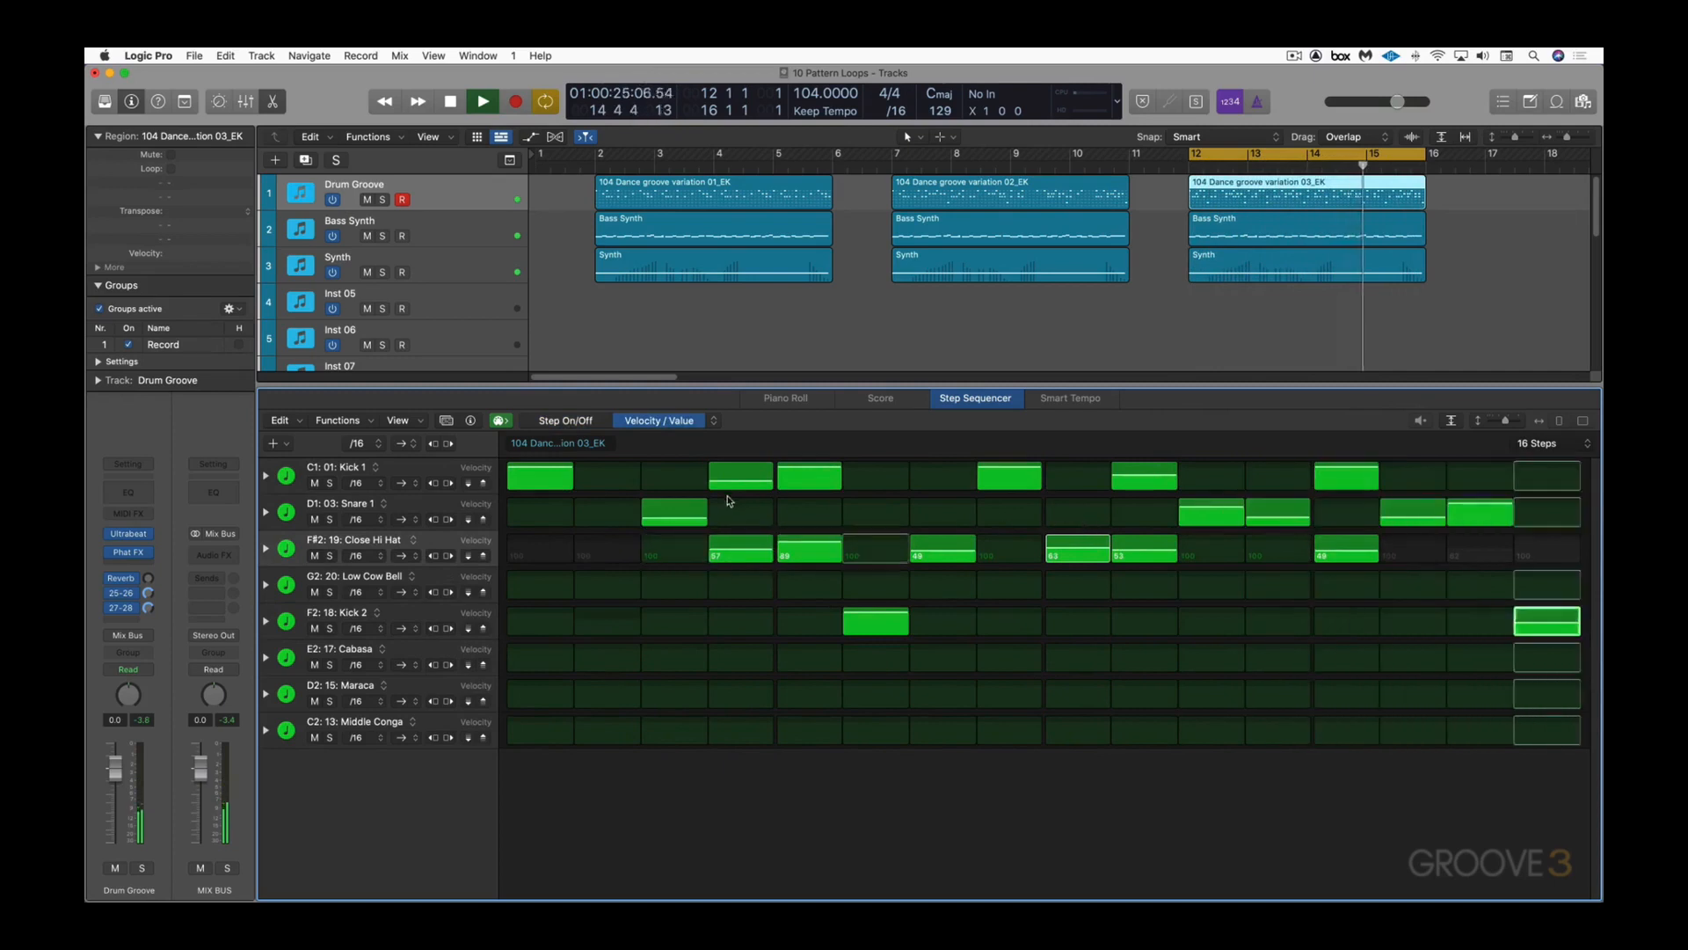
{"action": "key", "text": "space"}
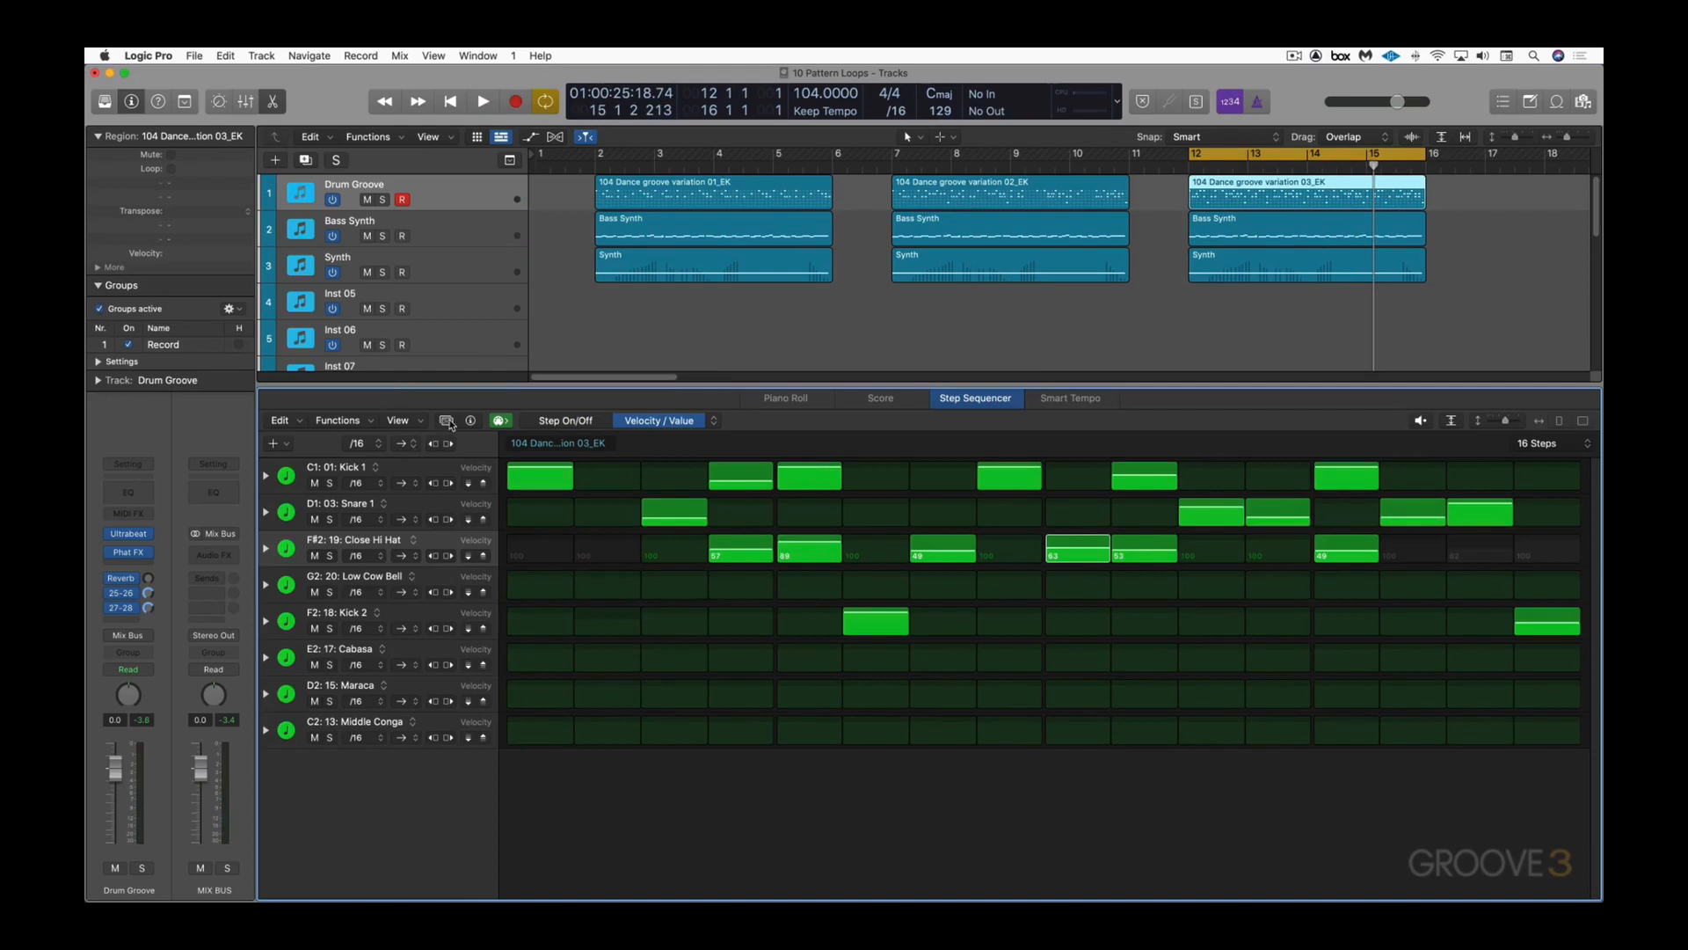
Step: Open the step sequencer's pattern browser, view the saved user patterns, and adjust the browser's width
{"action": "left_click", "coordinate": [447, 420]}
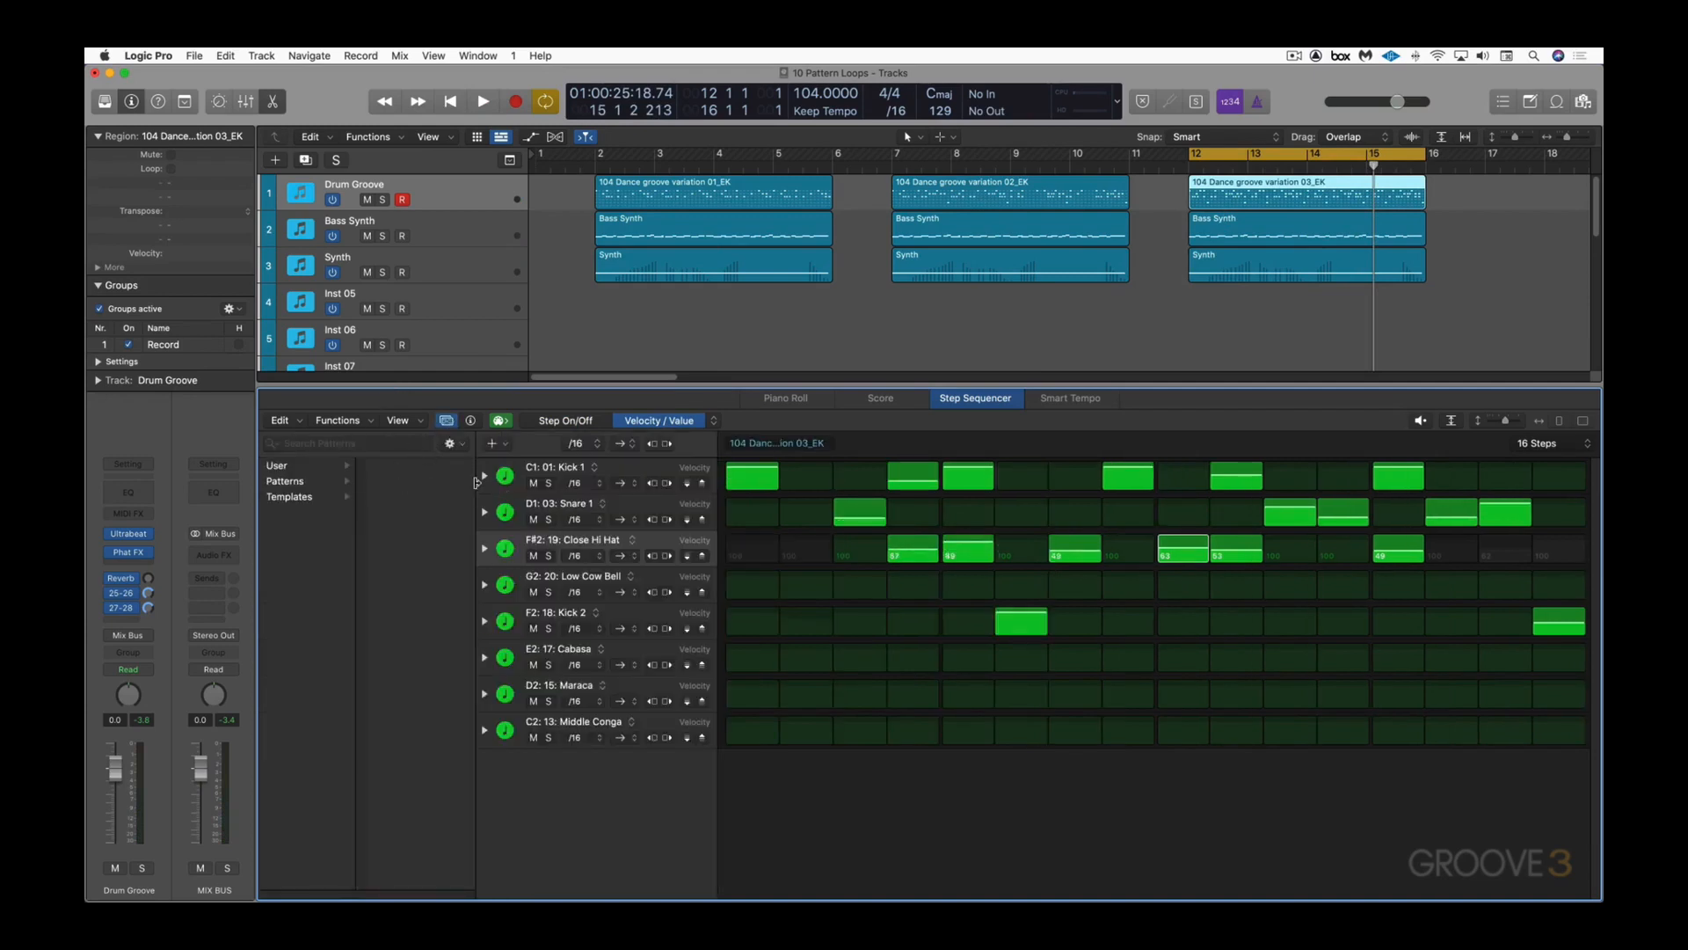
{"action": "left_click_drag", "start_coordinate": [476, 483], "coordinate": [537, 452]}
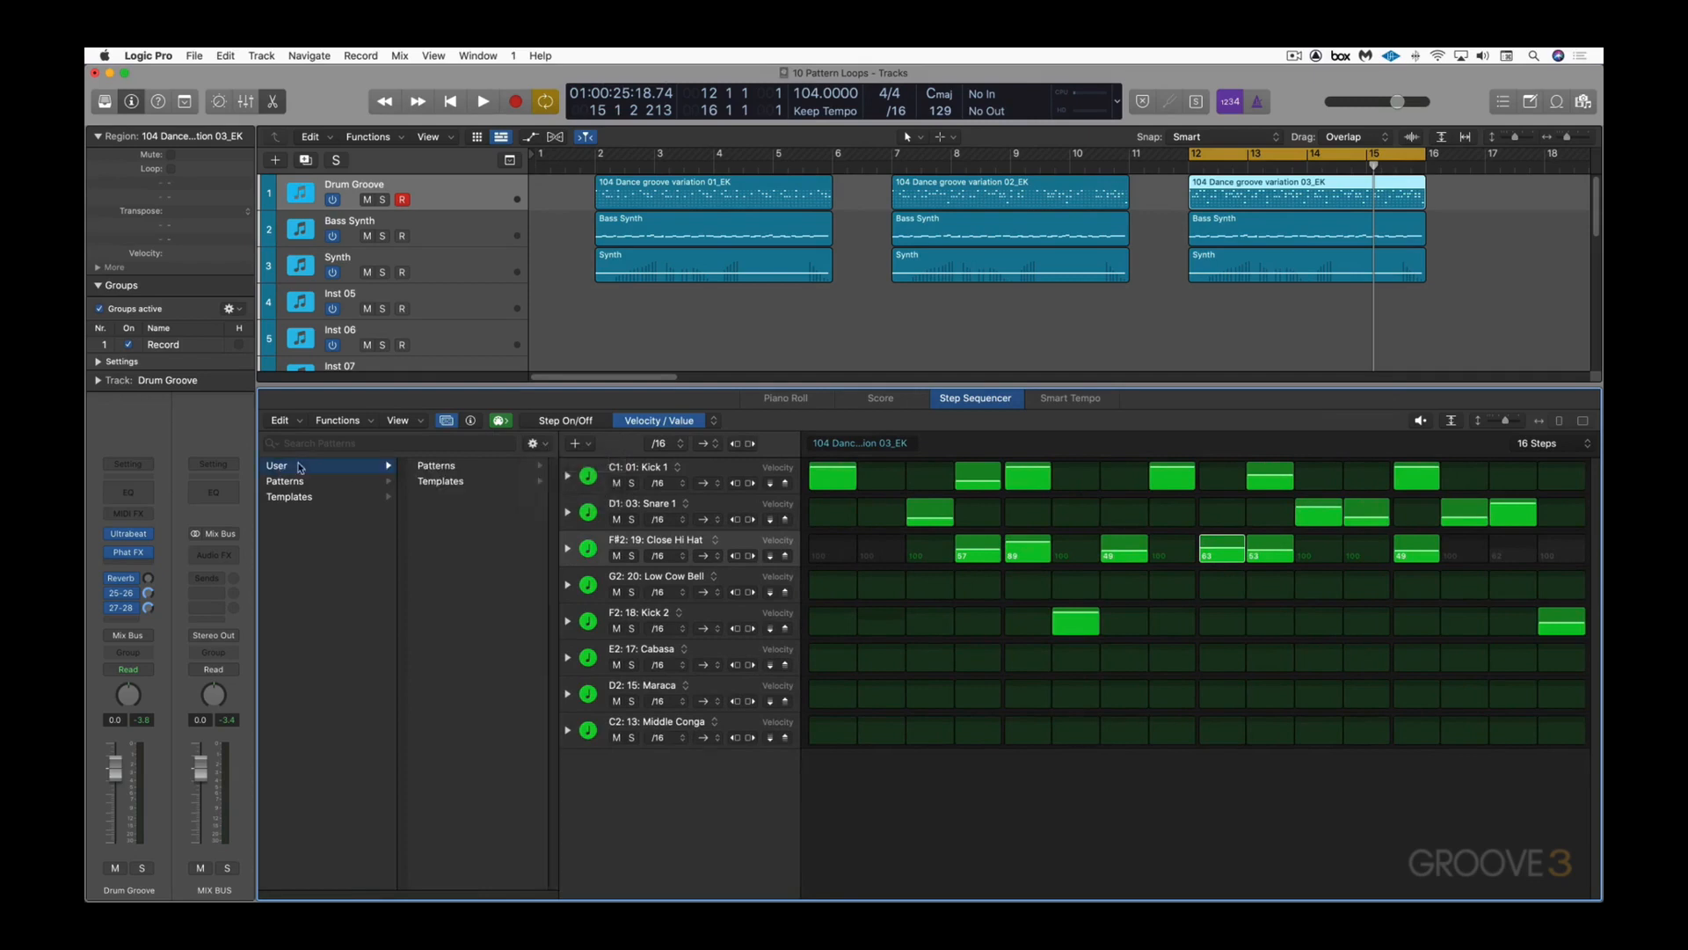
{"action": "left_click", "coordinate": [440, 469]}
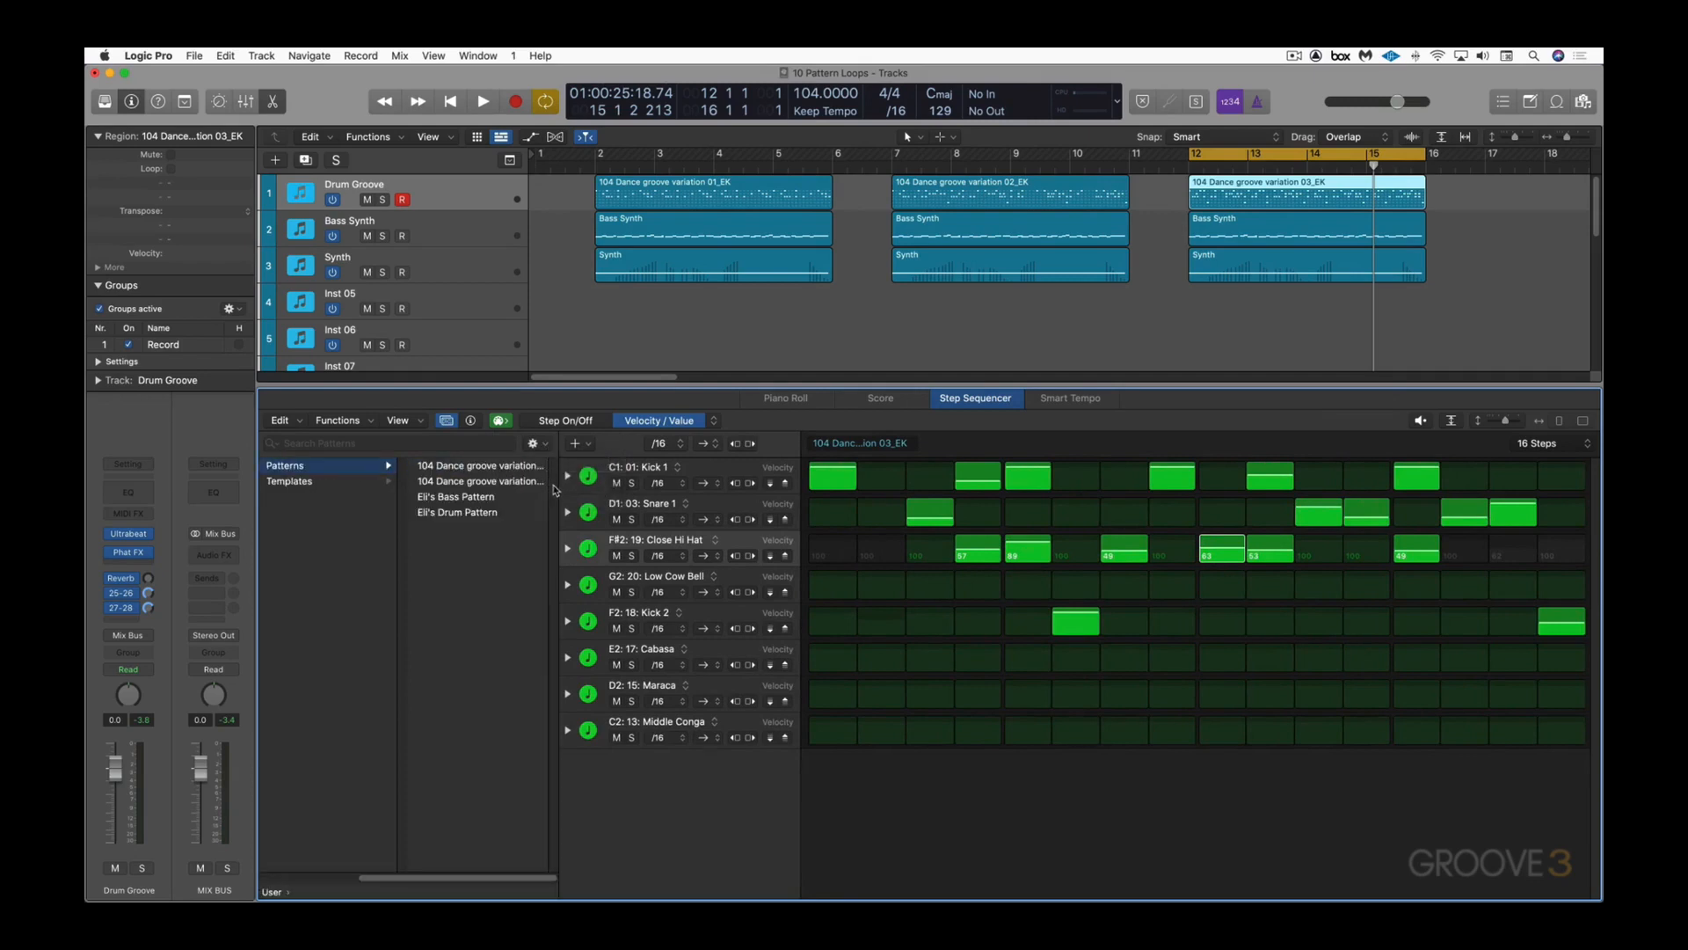
{"action": "left_click_drag", "start_coordinate": [558, 486], "coordinate": [522, 486]}
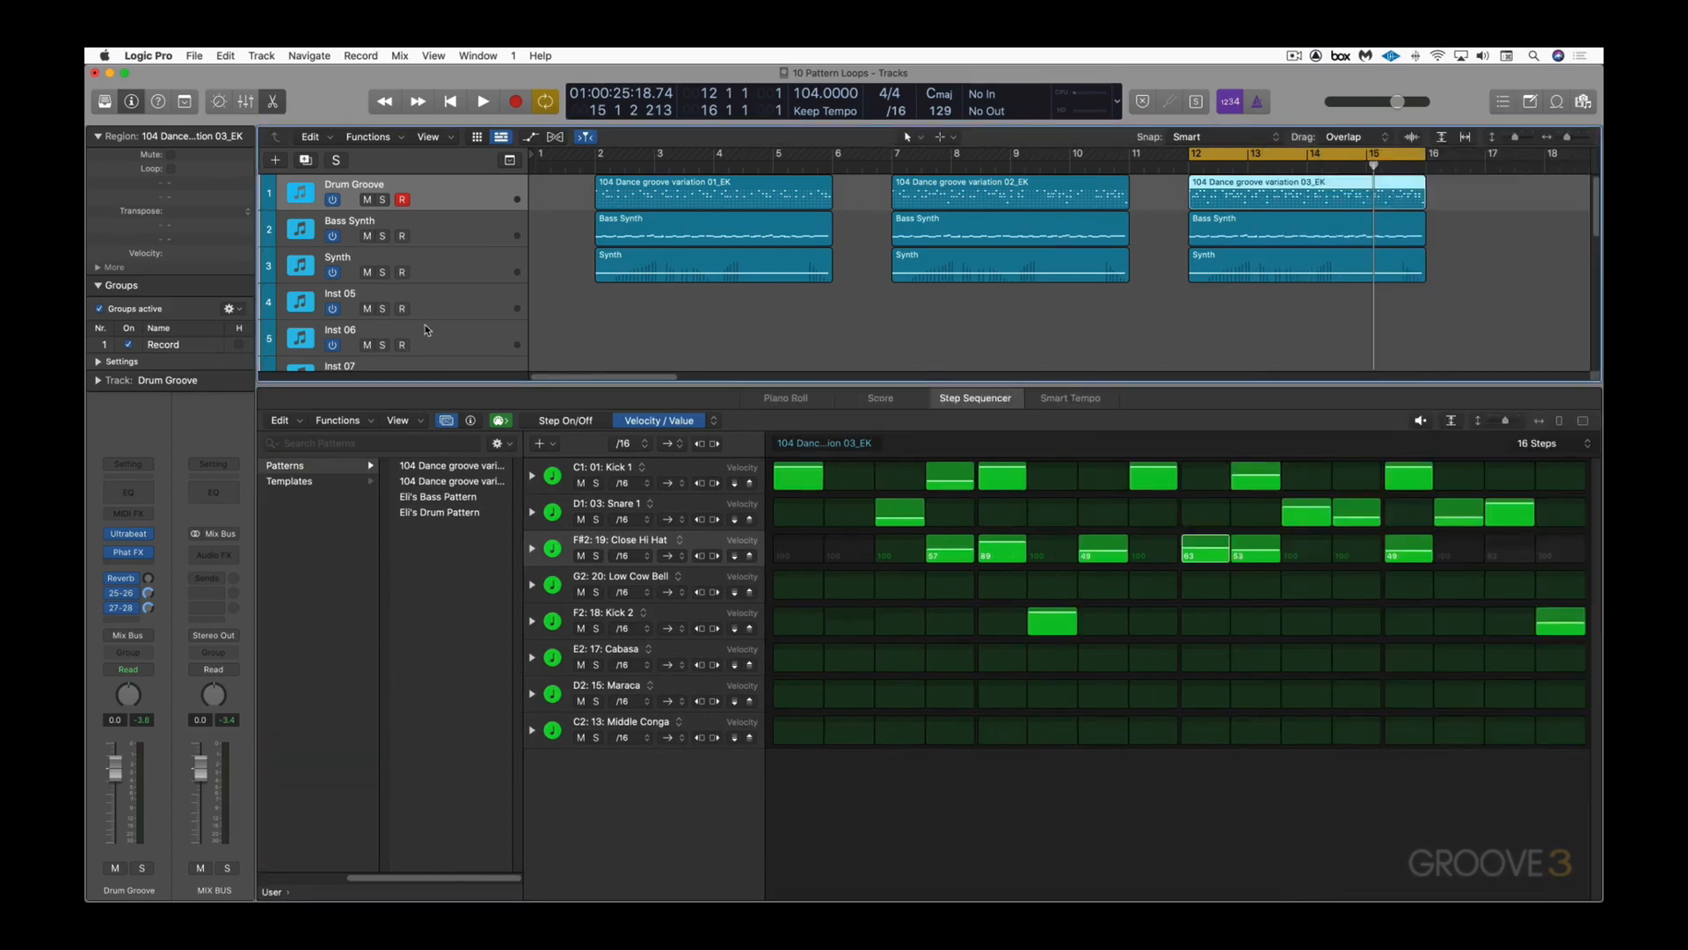
Step: Open the Loop Browser, close the editor, and add all three Drum Groove pattern regions to the Apple Loops library
{"action": "key", "text": "o"}
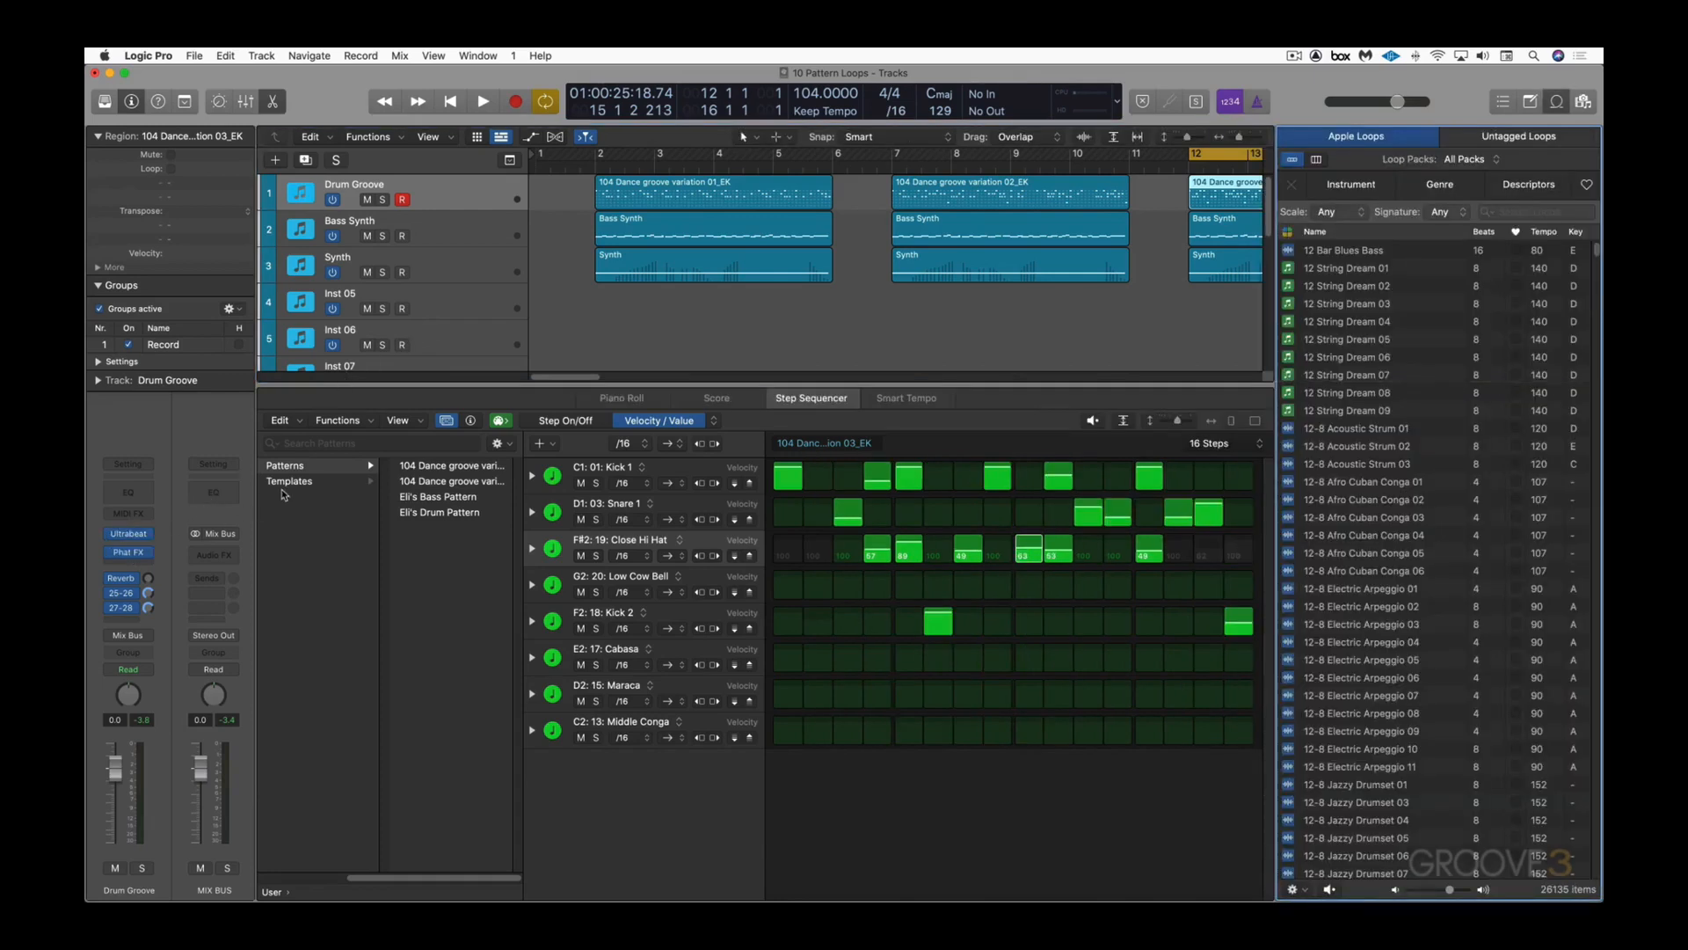
{"action": "key", "text": "e"}
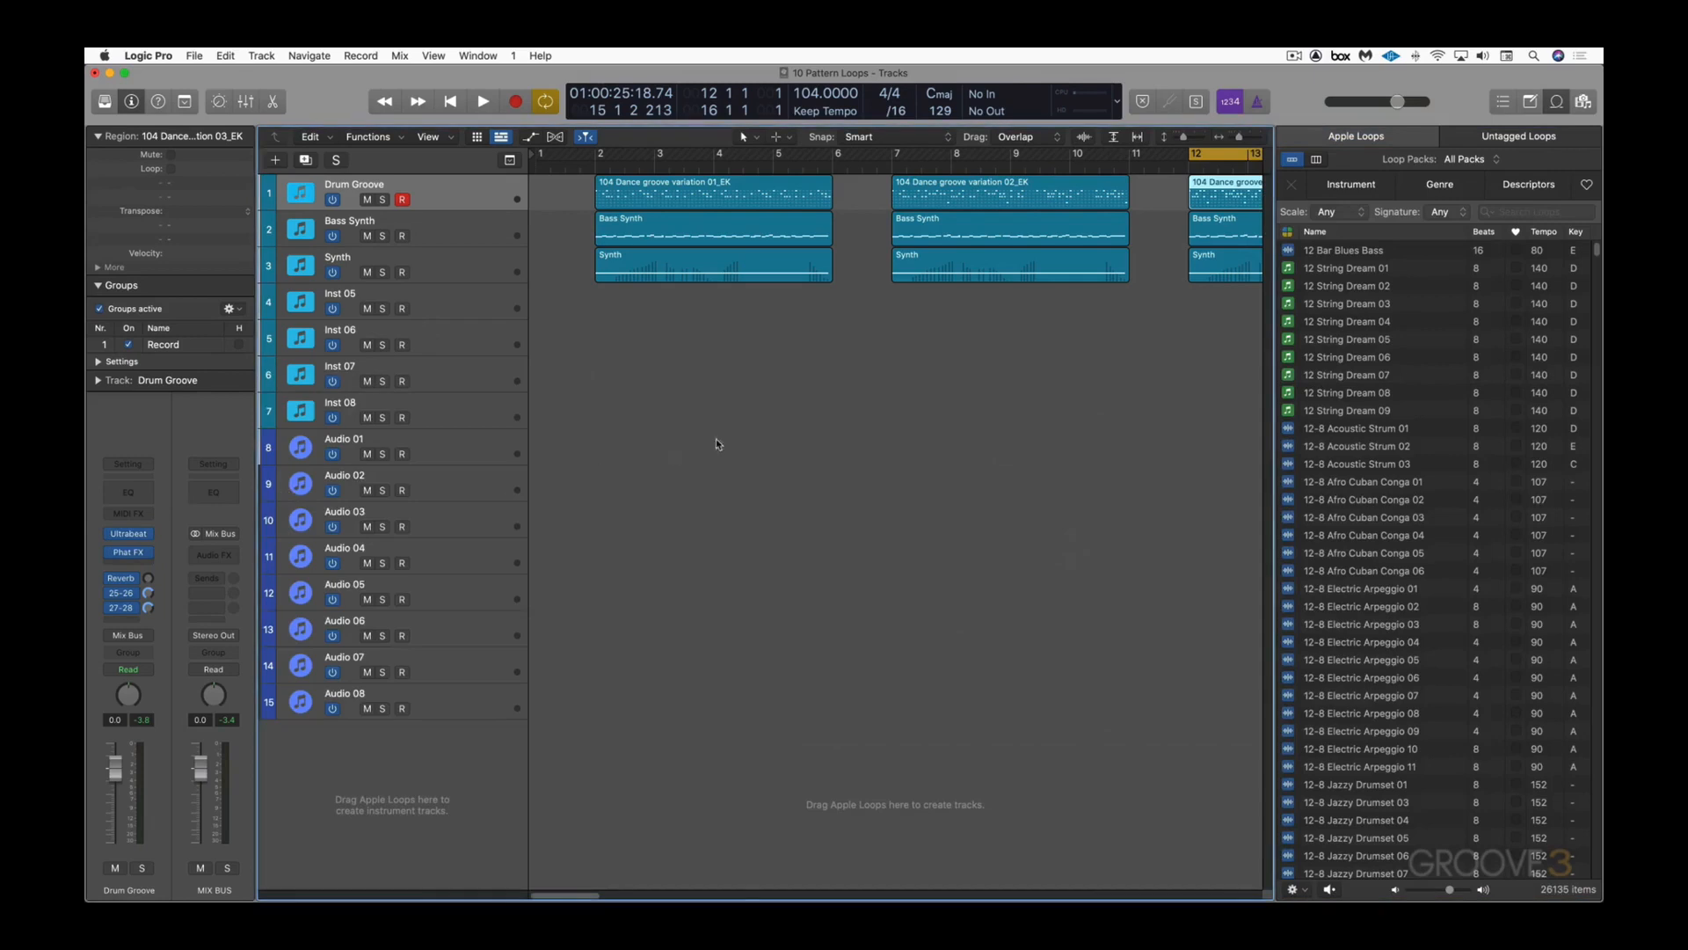
{"action": "scroll", "coordinate": [941, 394], "scroll_direction": "right", "scroll_amount": 7}
{"action": "scroll", "coordinate": [941, 394], "scroll_direction": "left", "scroll_amount": 4}
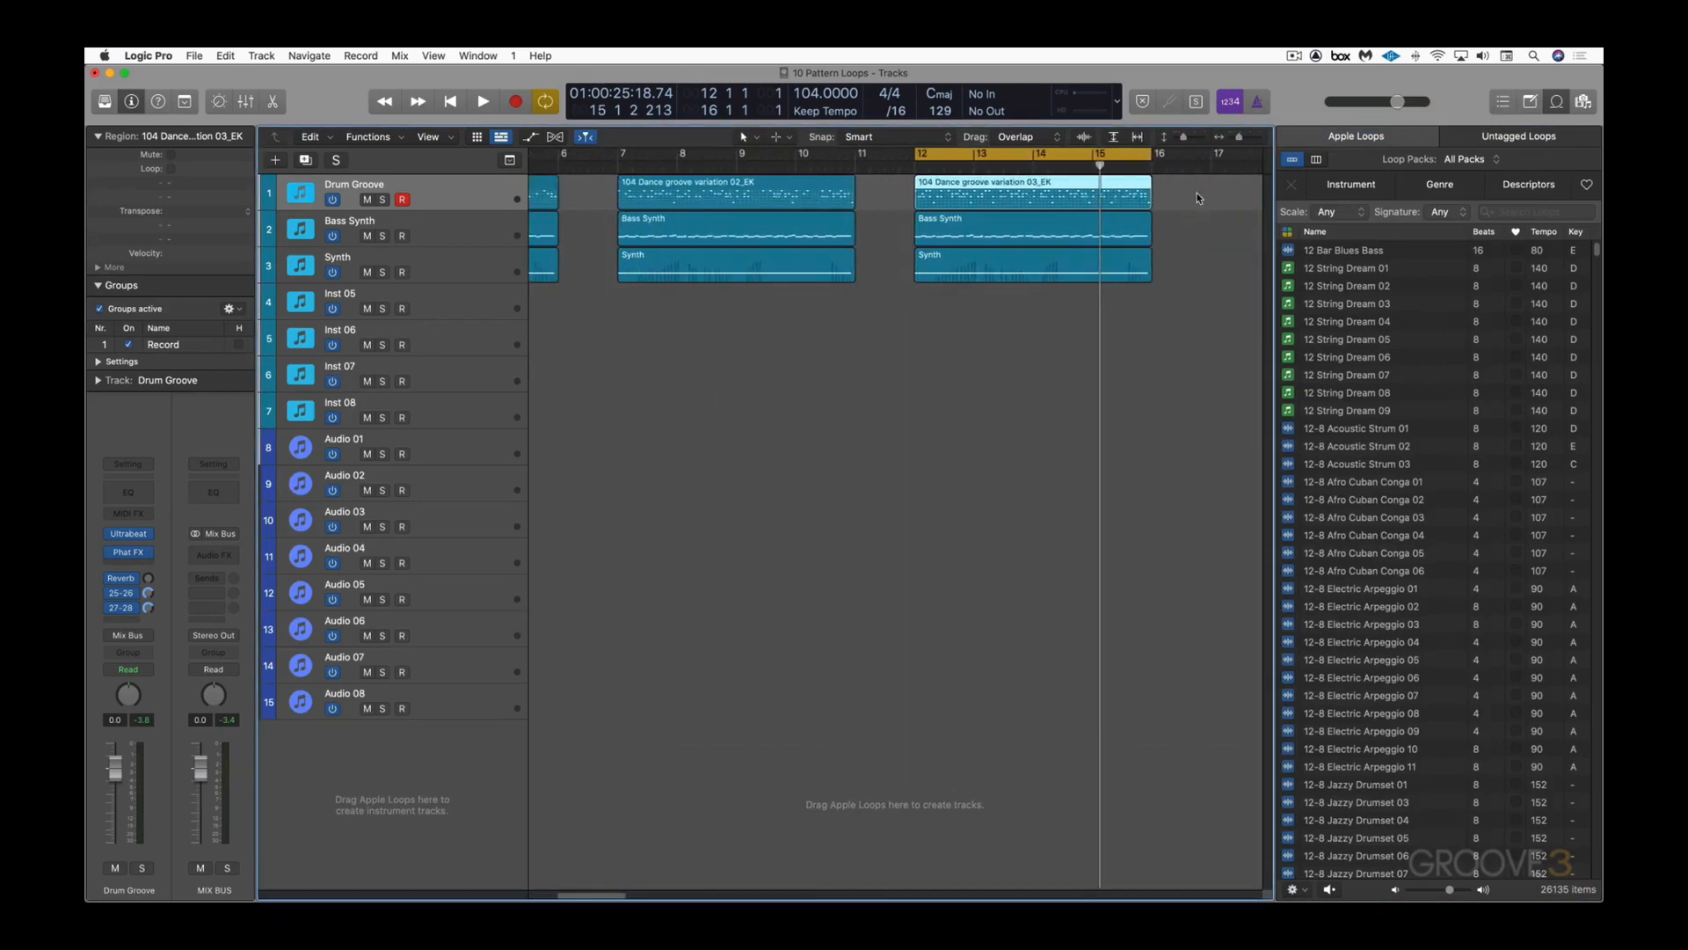
{"action": "left_click_drag", "start_coordinate": [1077, 195], "coordinate": [539, 195]}
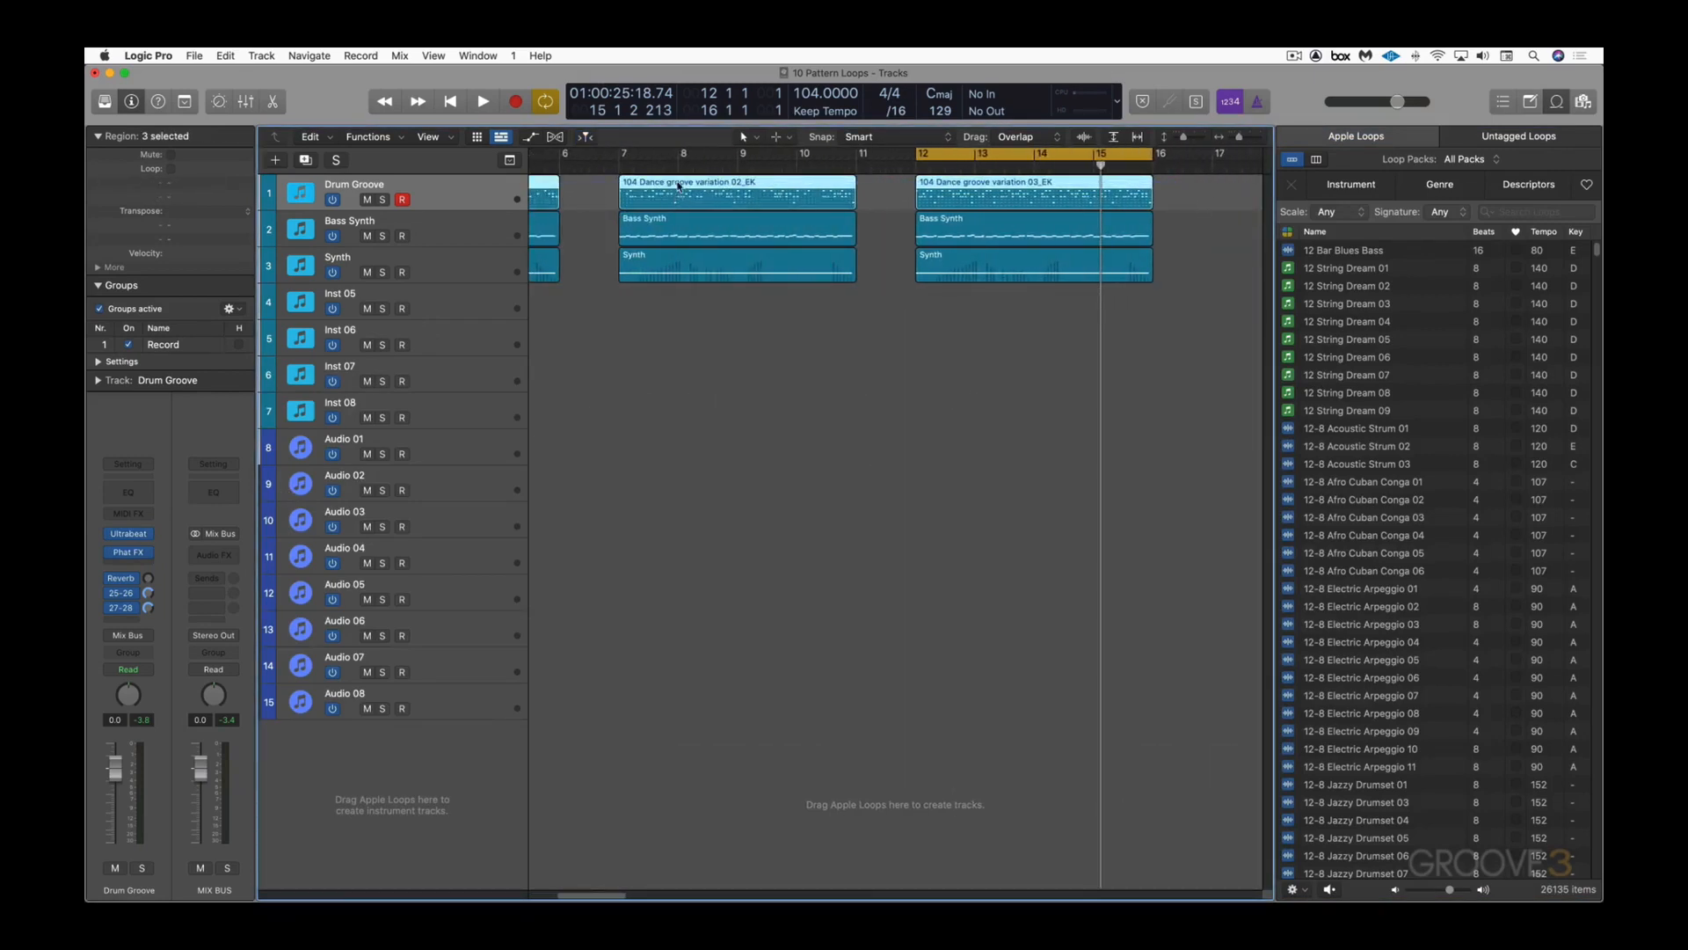
{"action": "left_click_drag", "start_coordinate": [679, 185], "coordinate": [1441, 501]}
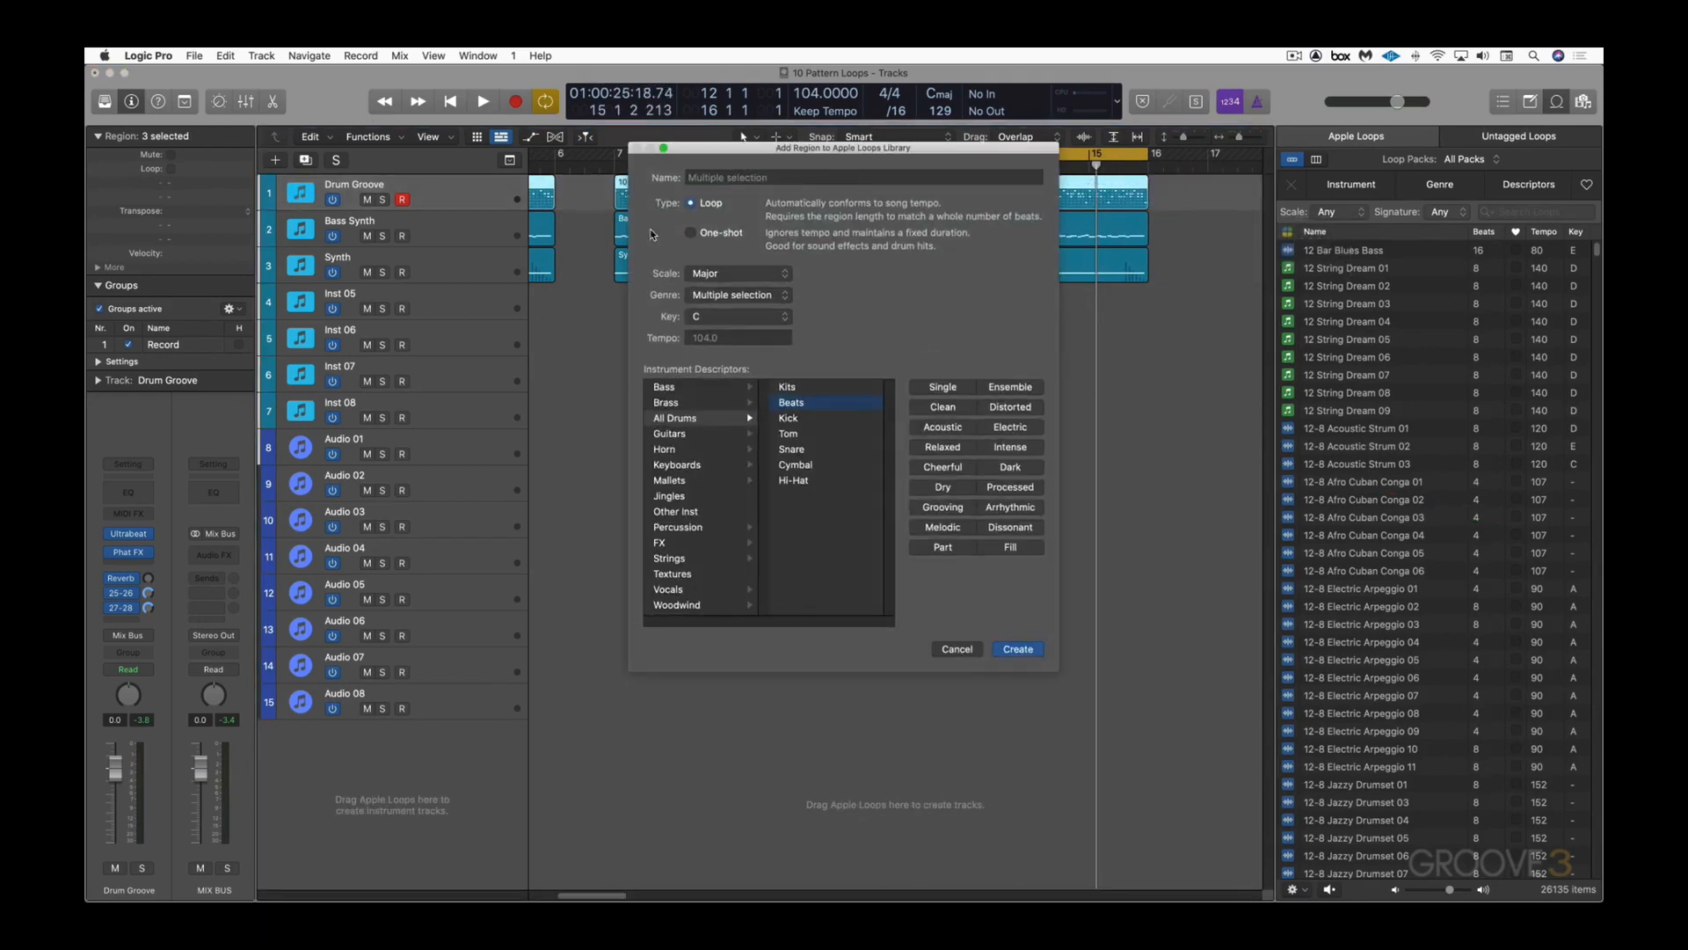
Step: Tag the new drum loops with scale Neither and genre Hip Hop/R&B
{"action": "left_click", "coordinate": [731, 273]}
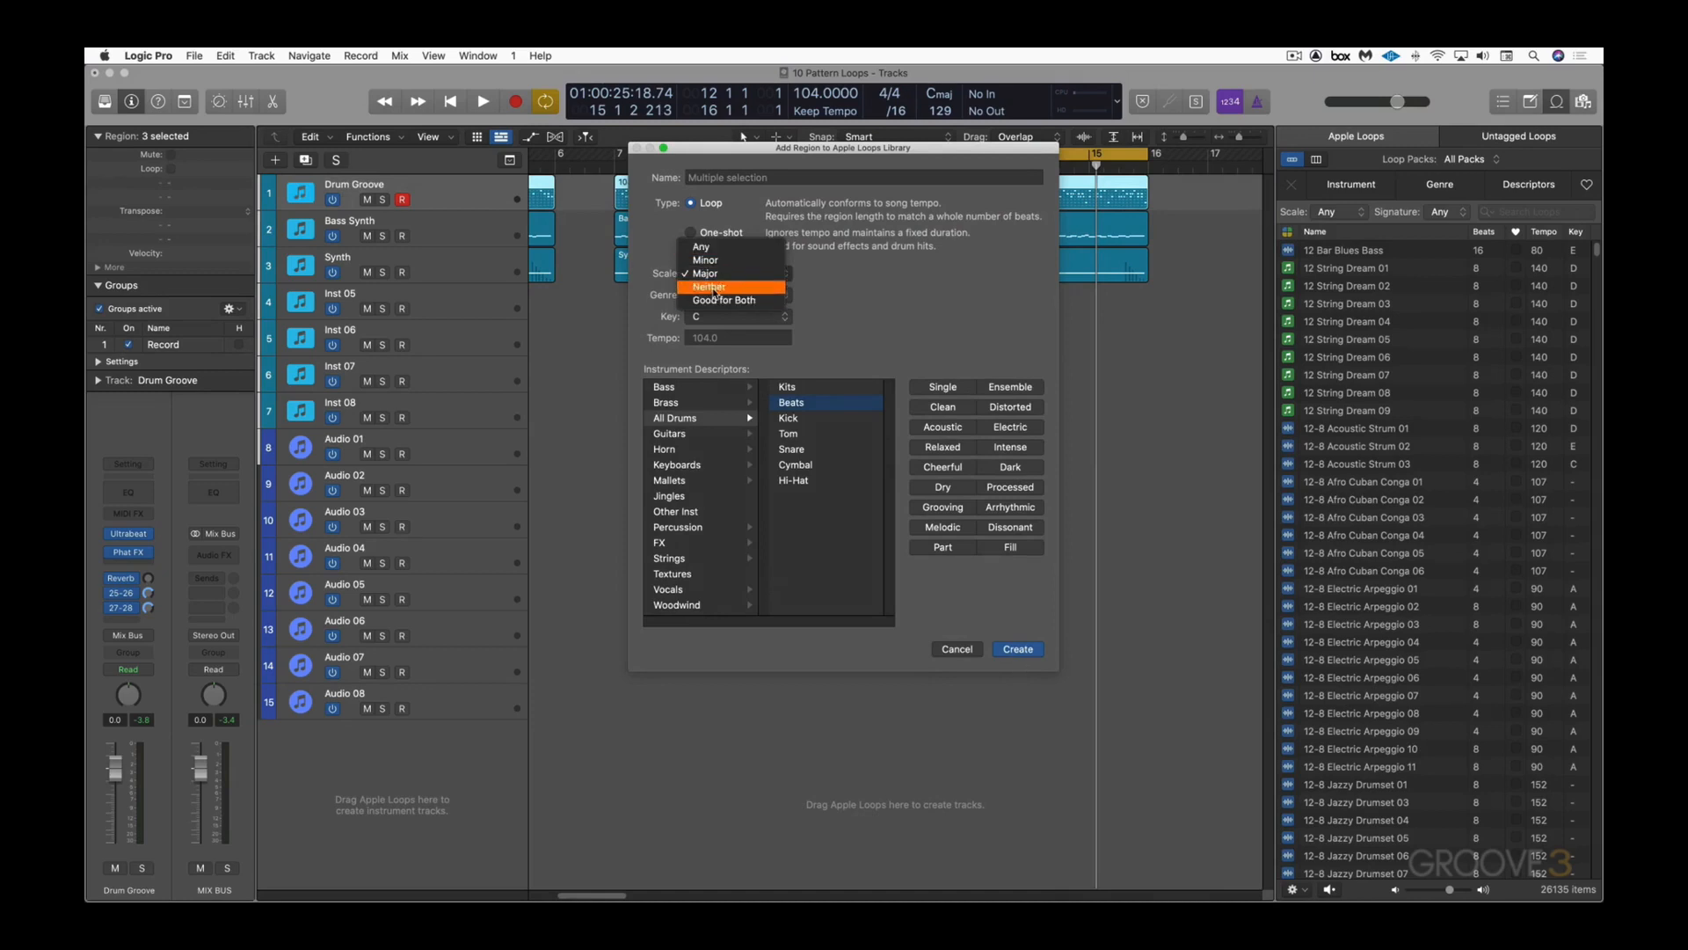
{"action": "left_click", "coordinate": [714, 287]}
{"action": "left_click", "coordinate": [718, 299]}
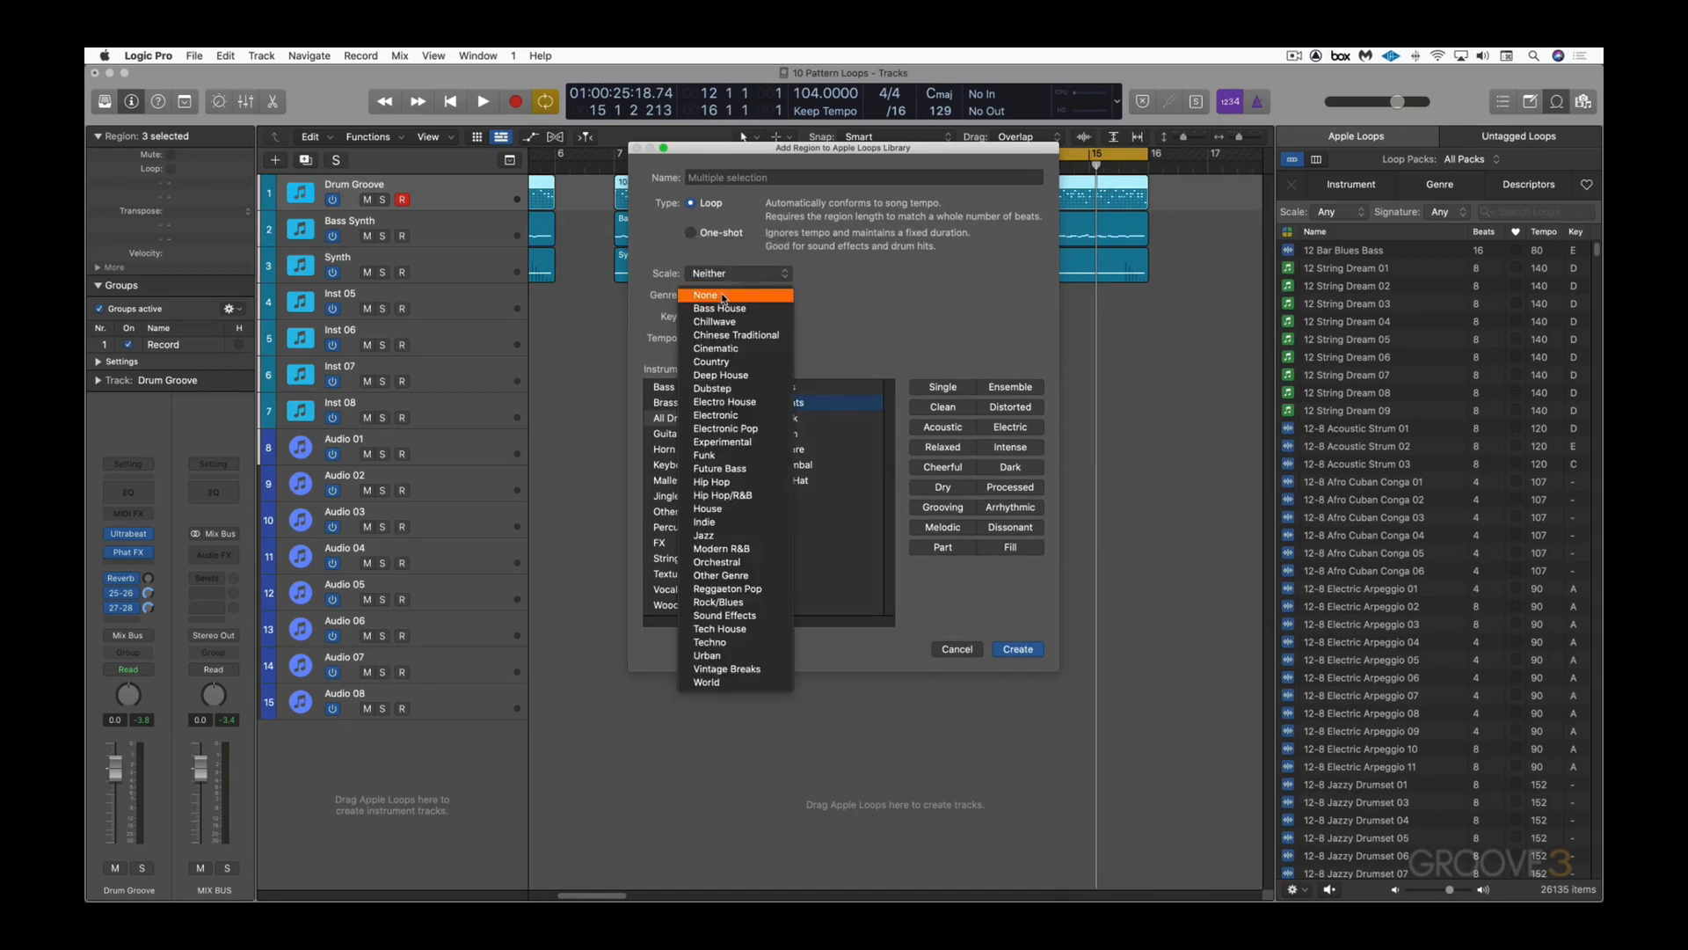
{"action": "left_click", "coordinate": [718, 495]}
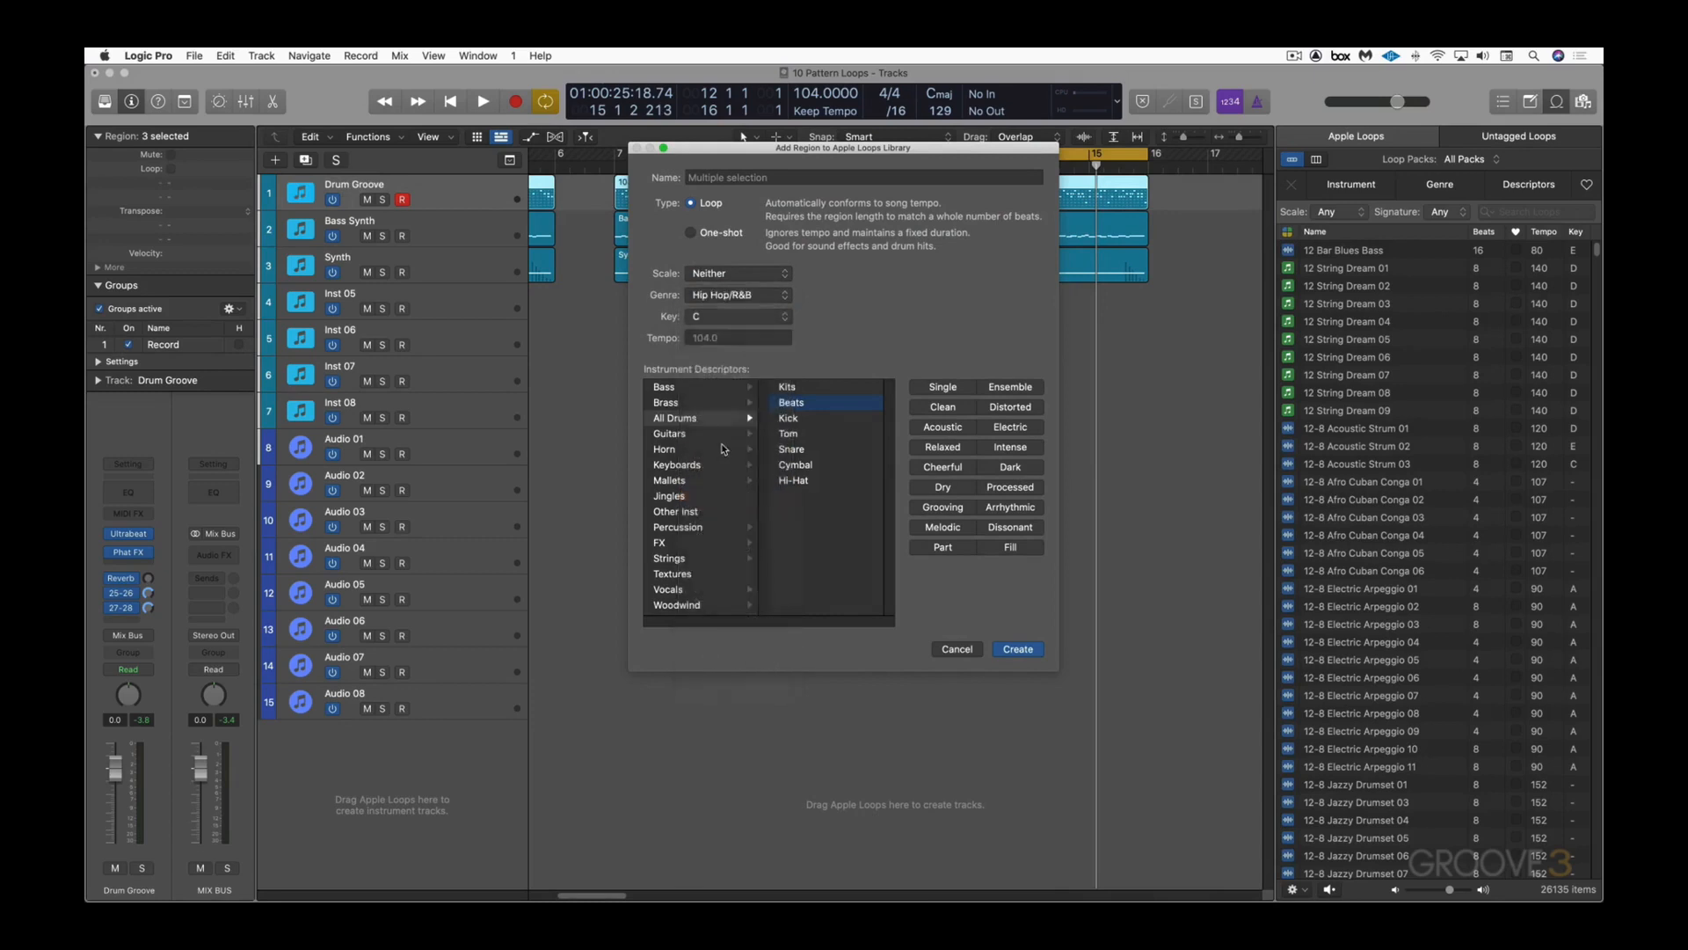
Step: Set the key to None, tag the loops as All Drums Beats with Electric and Grooving descriptors, and create them
{"action": "left_click", "coordinate": [719, 318]}
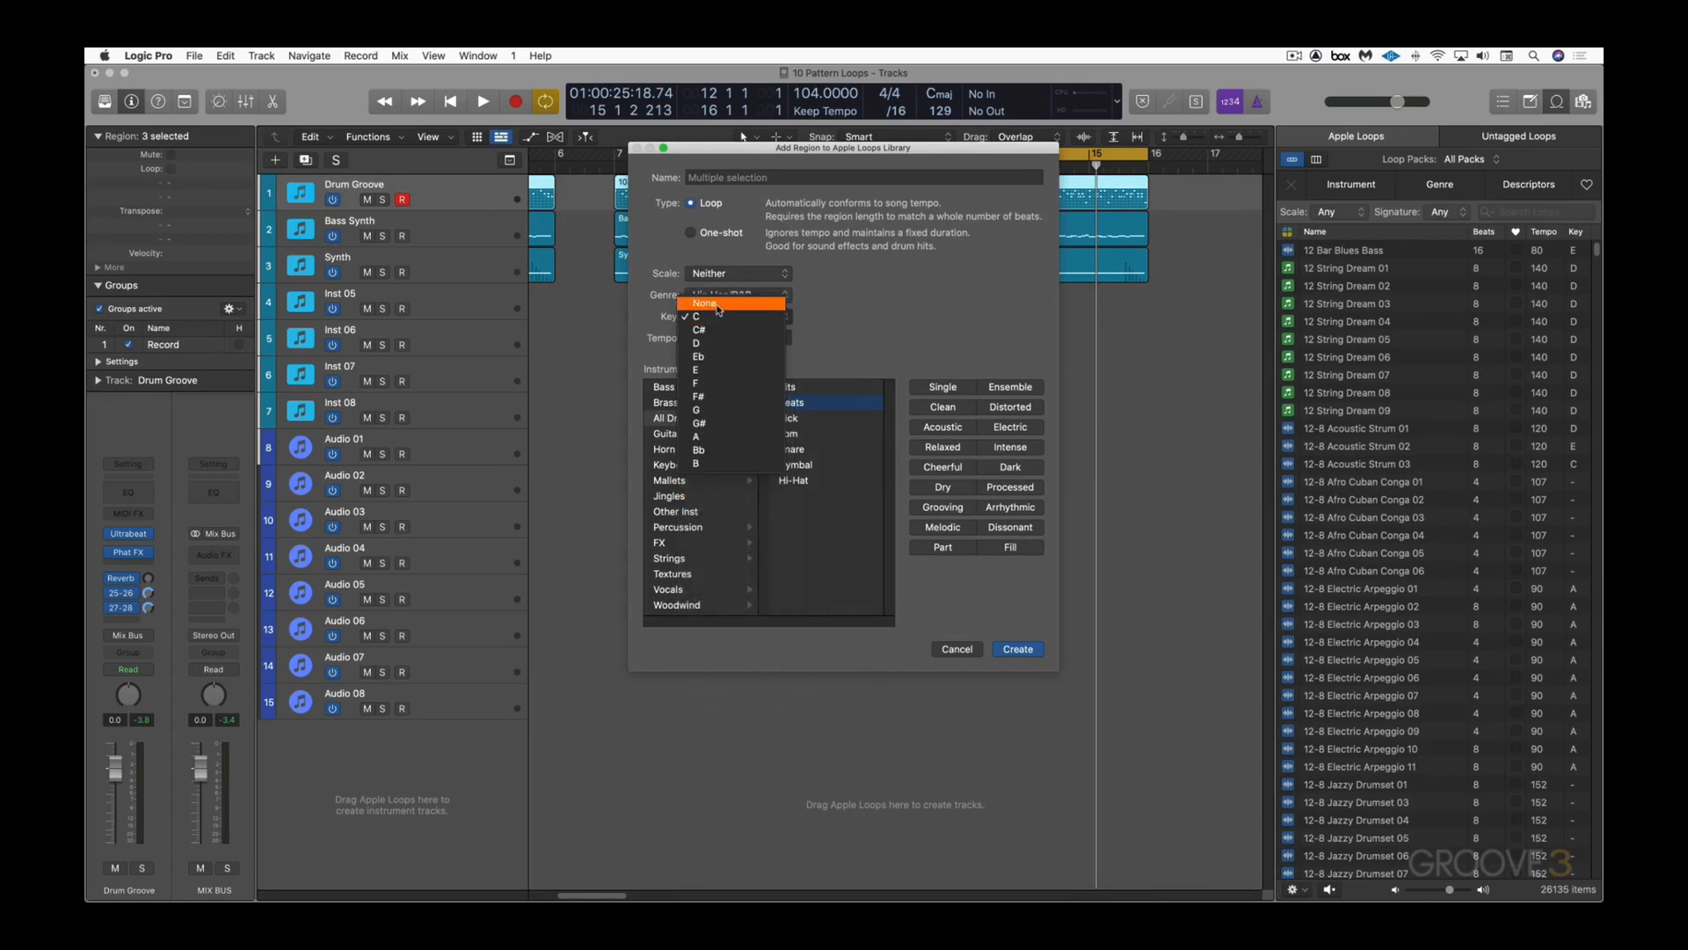
{"action": "left_click", "coordinate": [718, 303]}
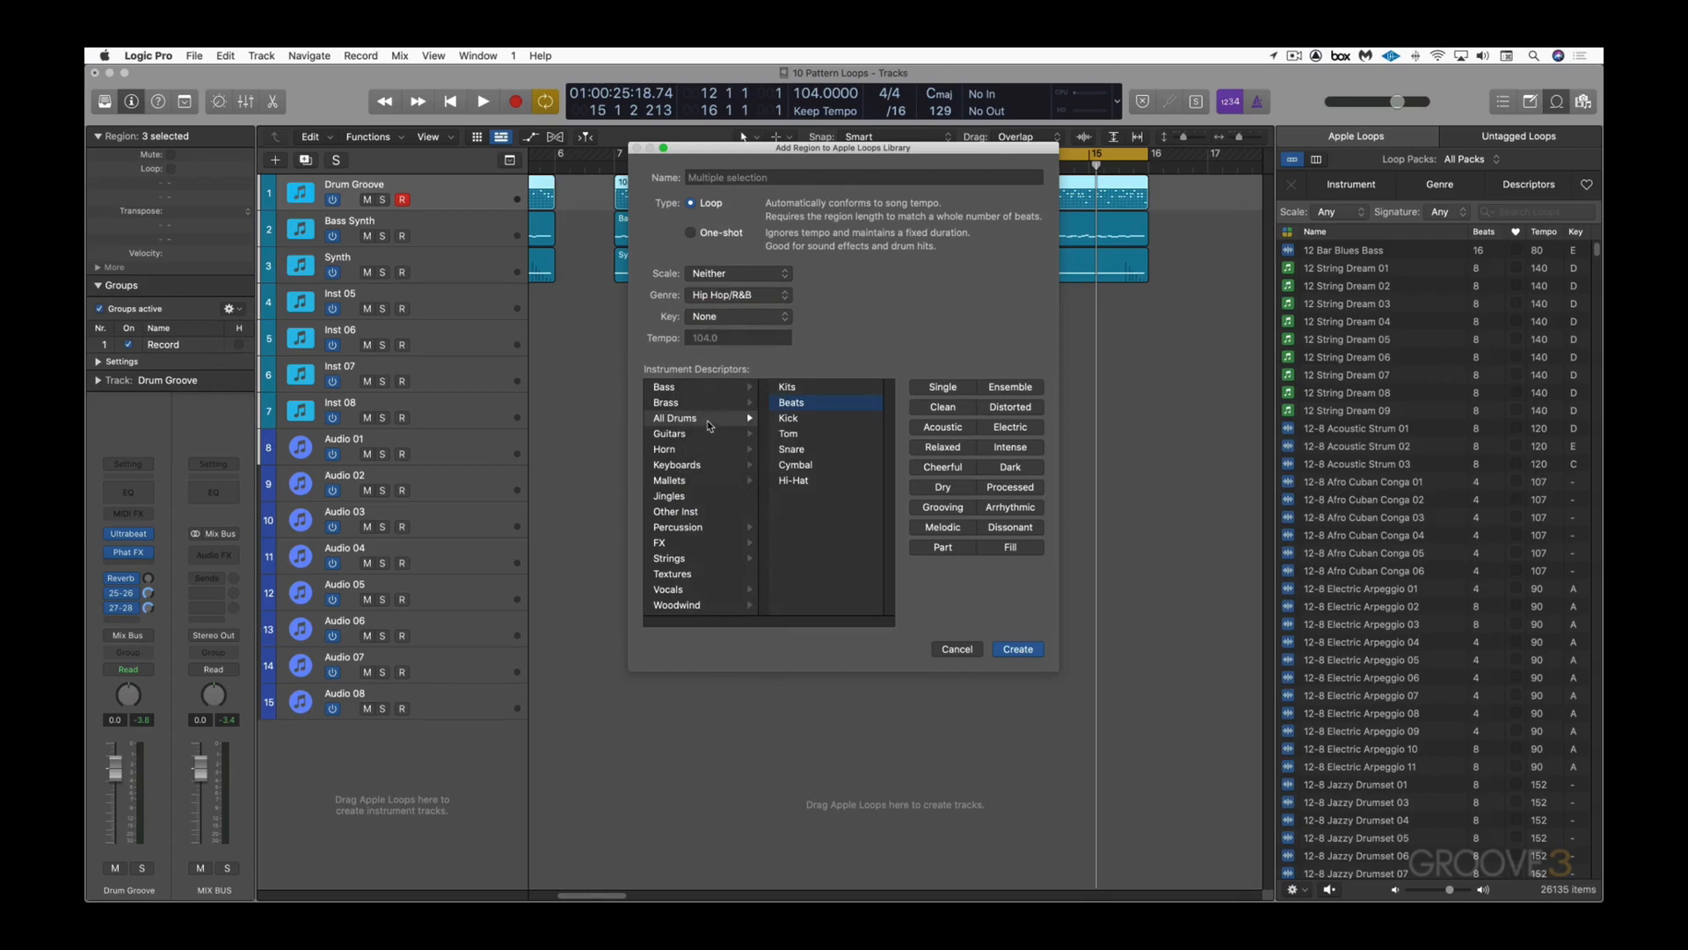
{"action": "left_click", "coordinate": [709, 425]}
{"action": "left_click", "coordinate": [811, 405]}
{"action": "left_click", "coordinate": [1009, 429]}
{"action": "left_click", "coordinate": [946, 509]}
{"action": "left_click", "coordinate": [1019, 651]}
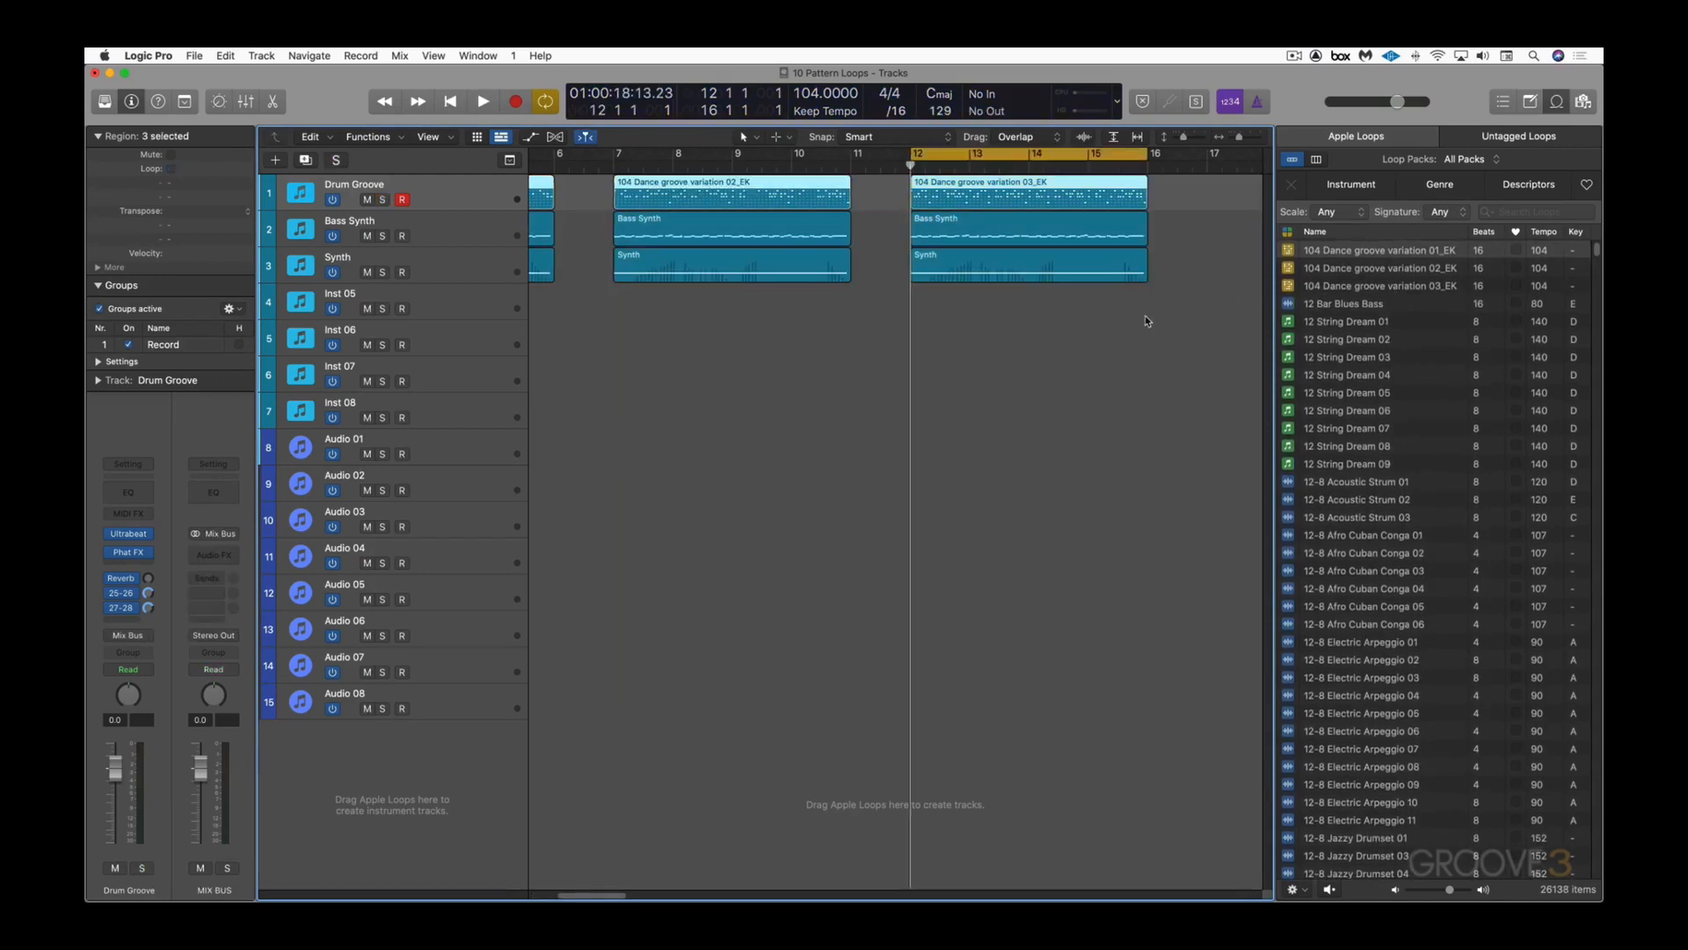
Step: Turn cycling off, place the 104 Dance groove variation 03_EK loop on the Inst 08 track at bar 17, and play it
{"action": "scroll", "coordinate": [1145, 315], "scroll_direction": "right", "scroll_amount": 3}
{"action": "key", "text": "c"}
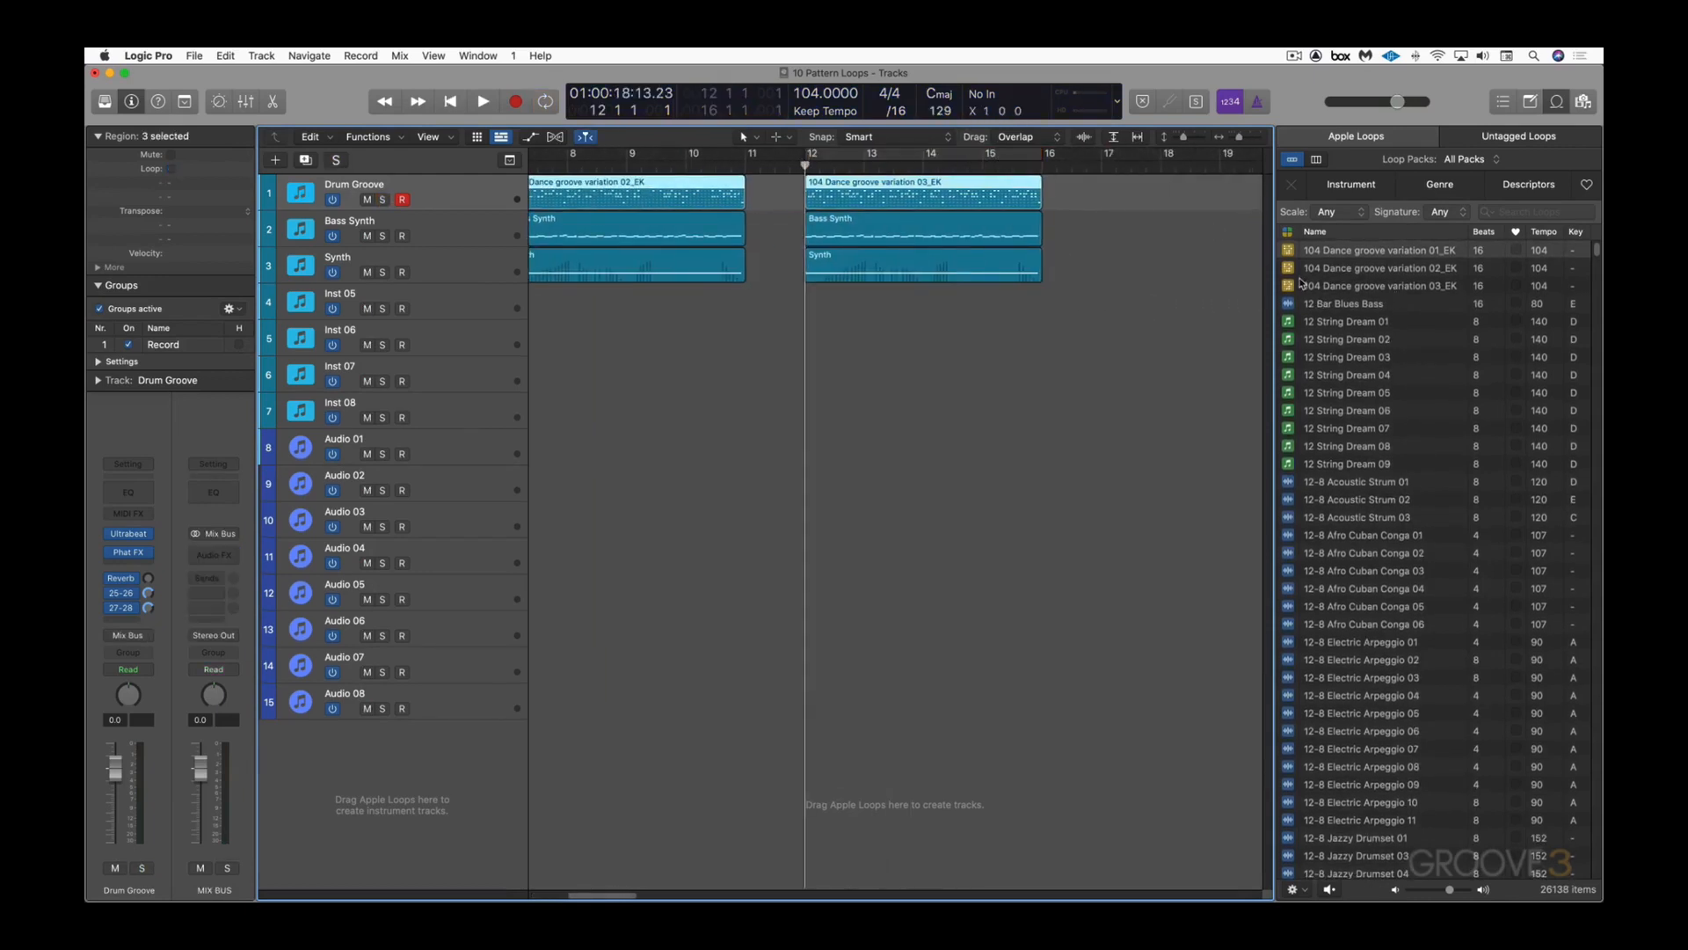
{"action": "left_click_drag", "start_coordinate": [1289, 286], "coordinate": [1102, 407]}
{"action": "left_click", "coordinate": [459, 414]}
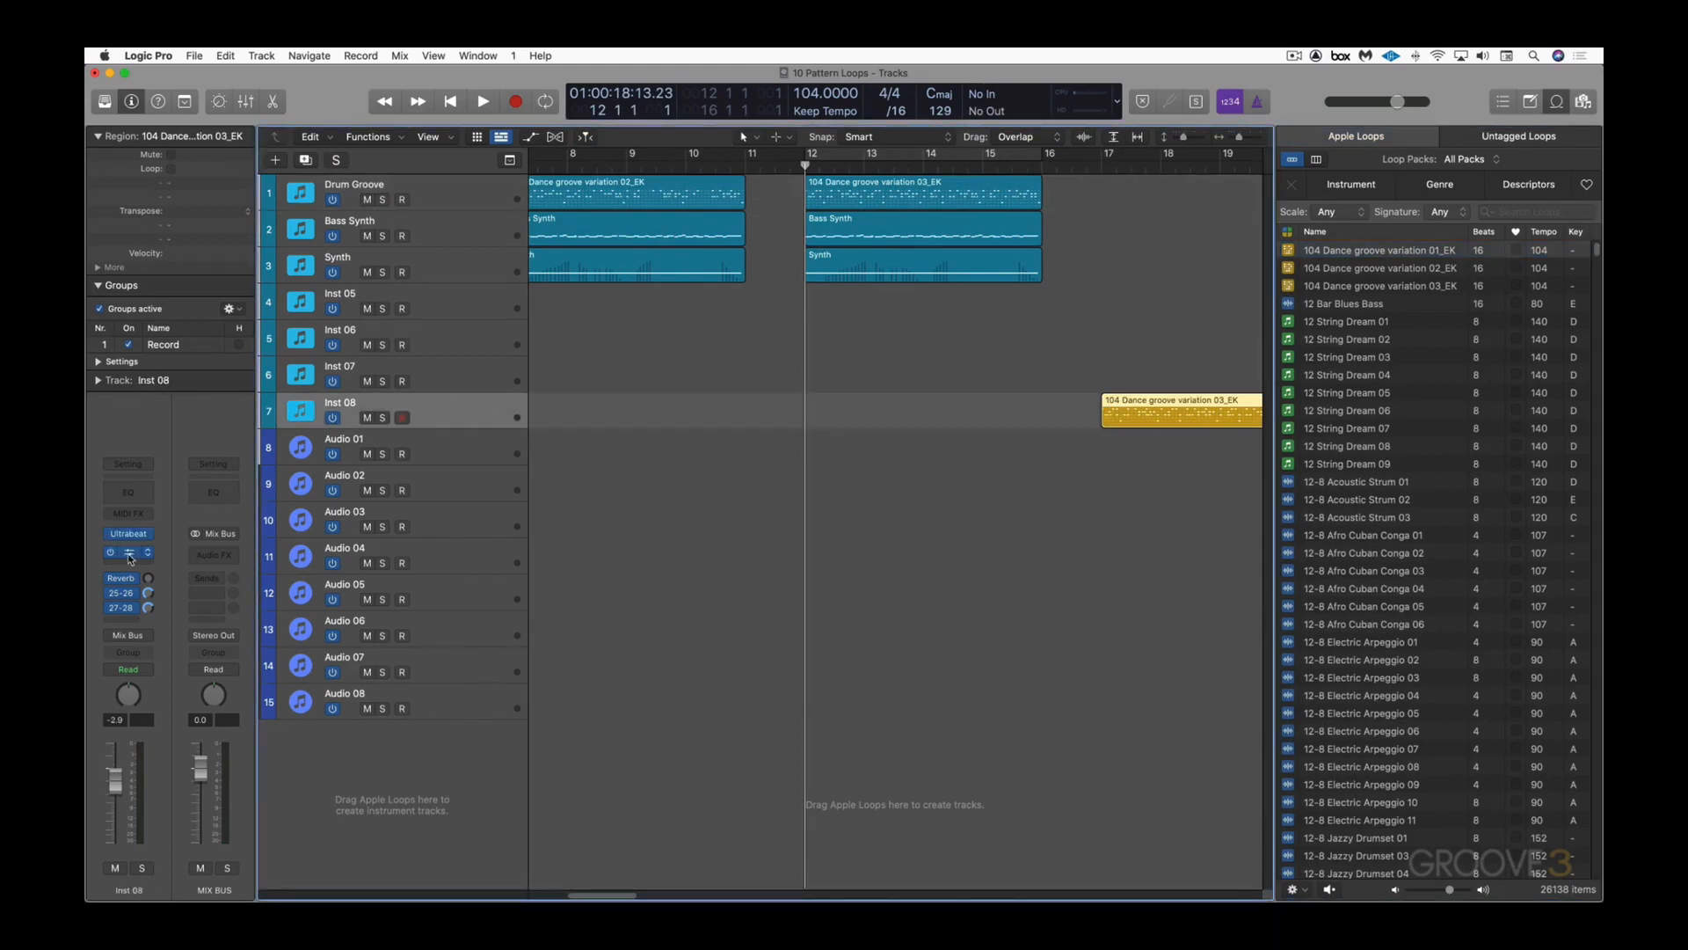
{"action": "left_click", "coordinate": [1088, 167]}
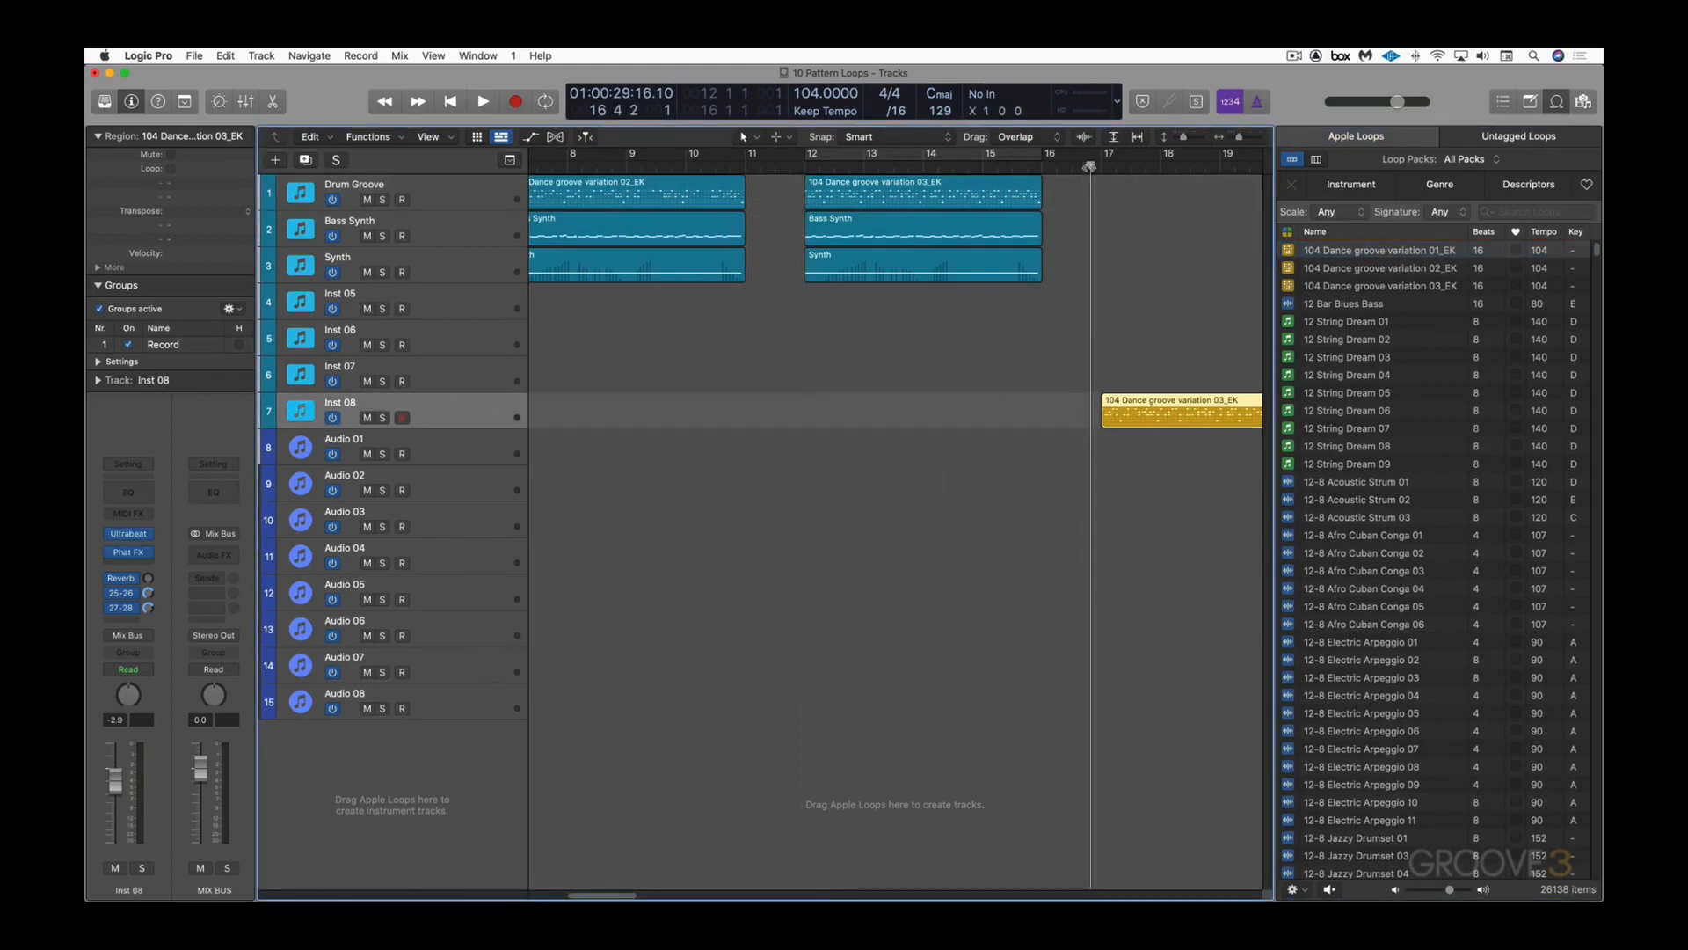
{"action": "key", "text": "space"}
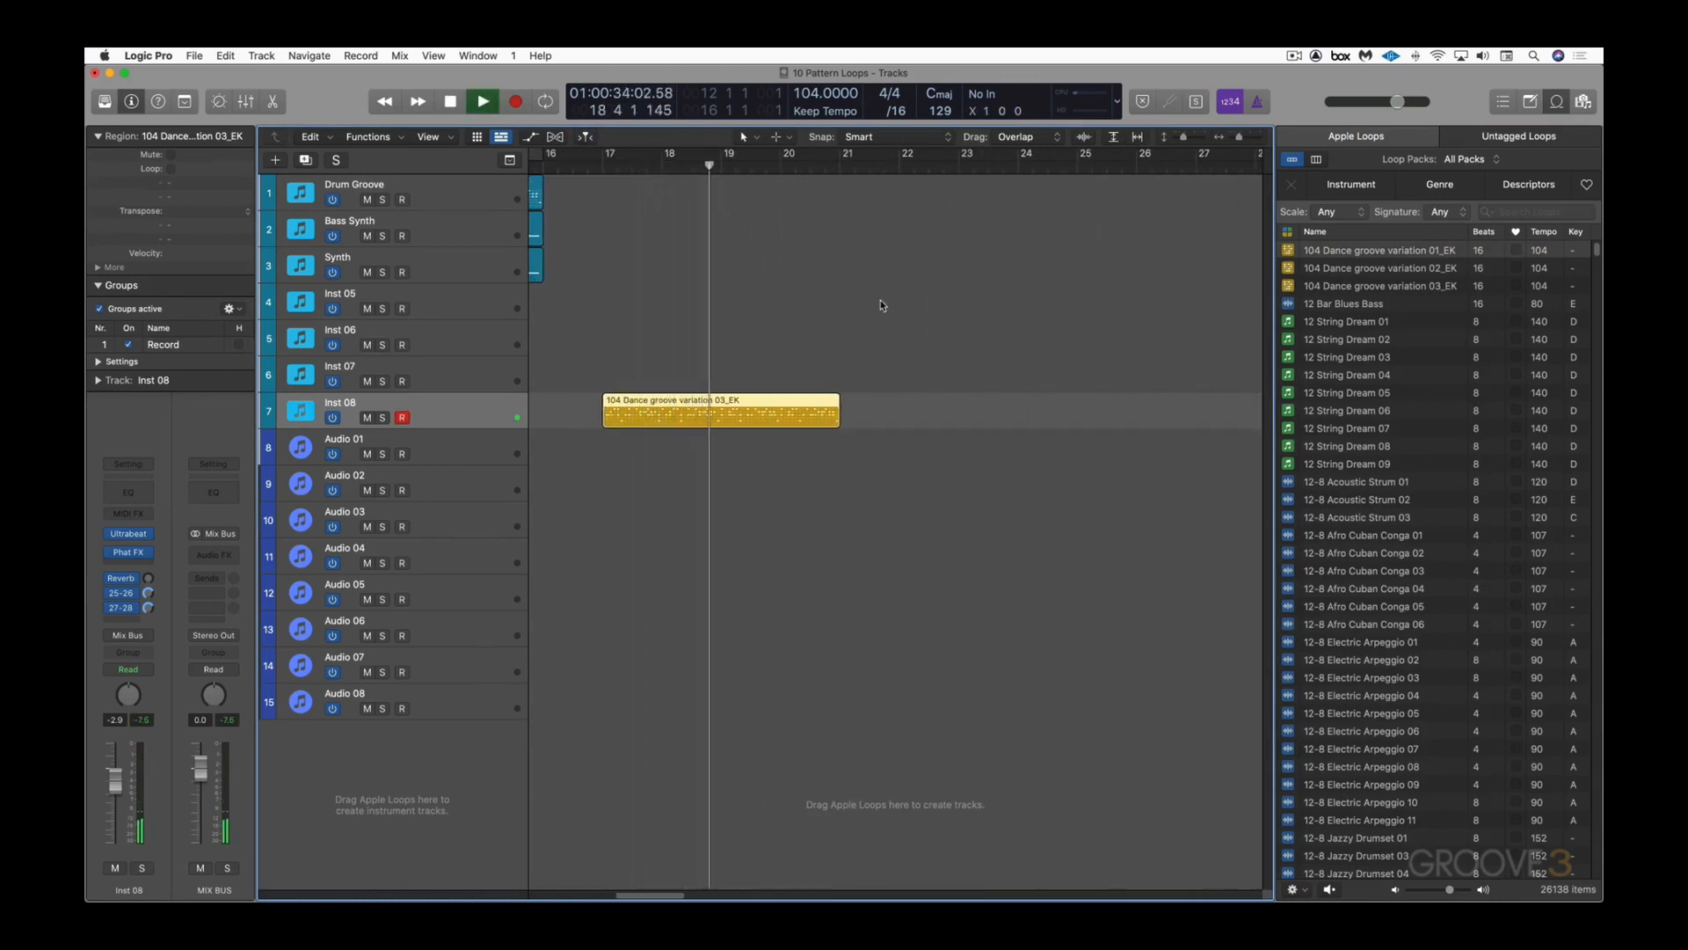
Step: Open the Inst 08 loop in the step sequencer and cycle playback over its region from bar 17 to 21
{"action": "key", "text": "e"}
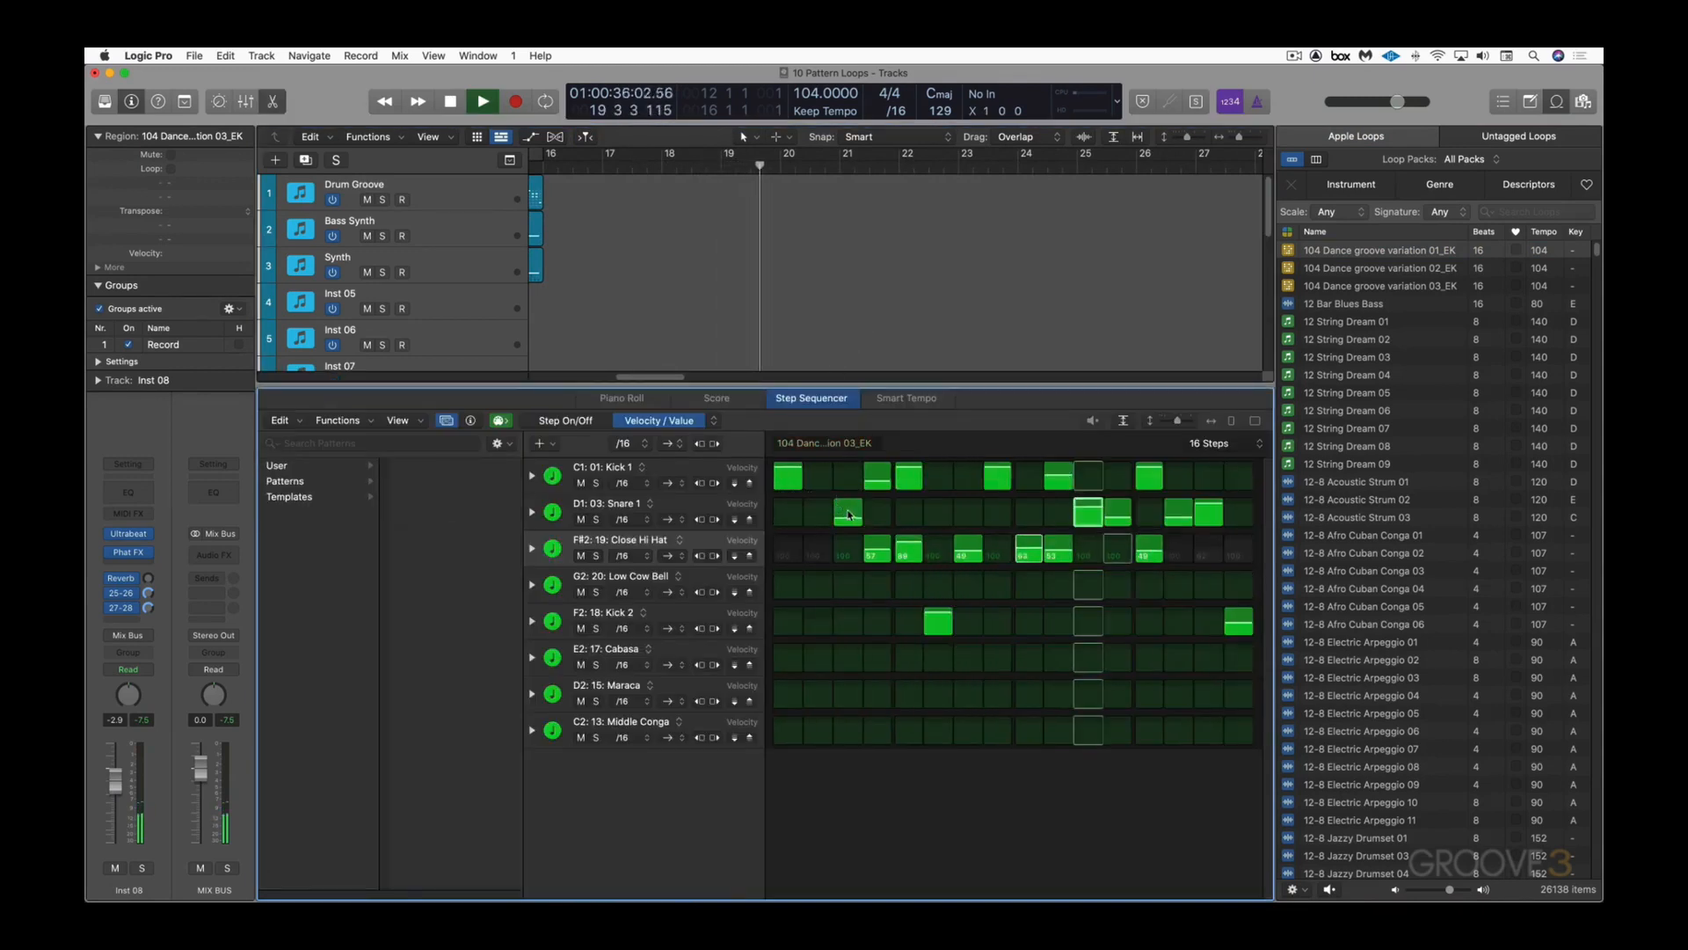
{"action": "left_click", "coordinate": [715, 422]}
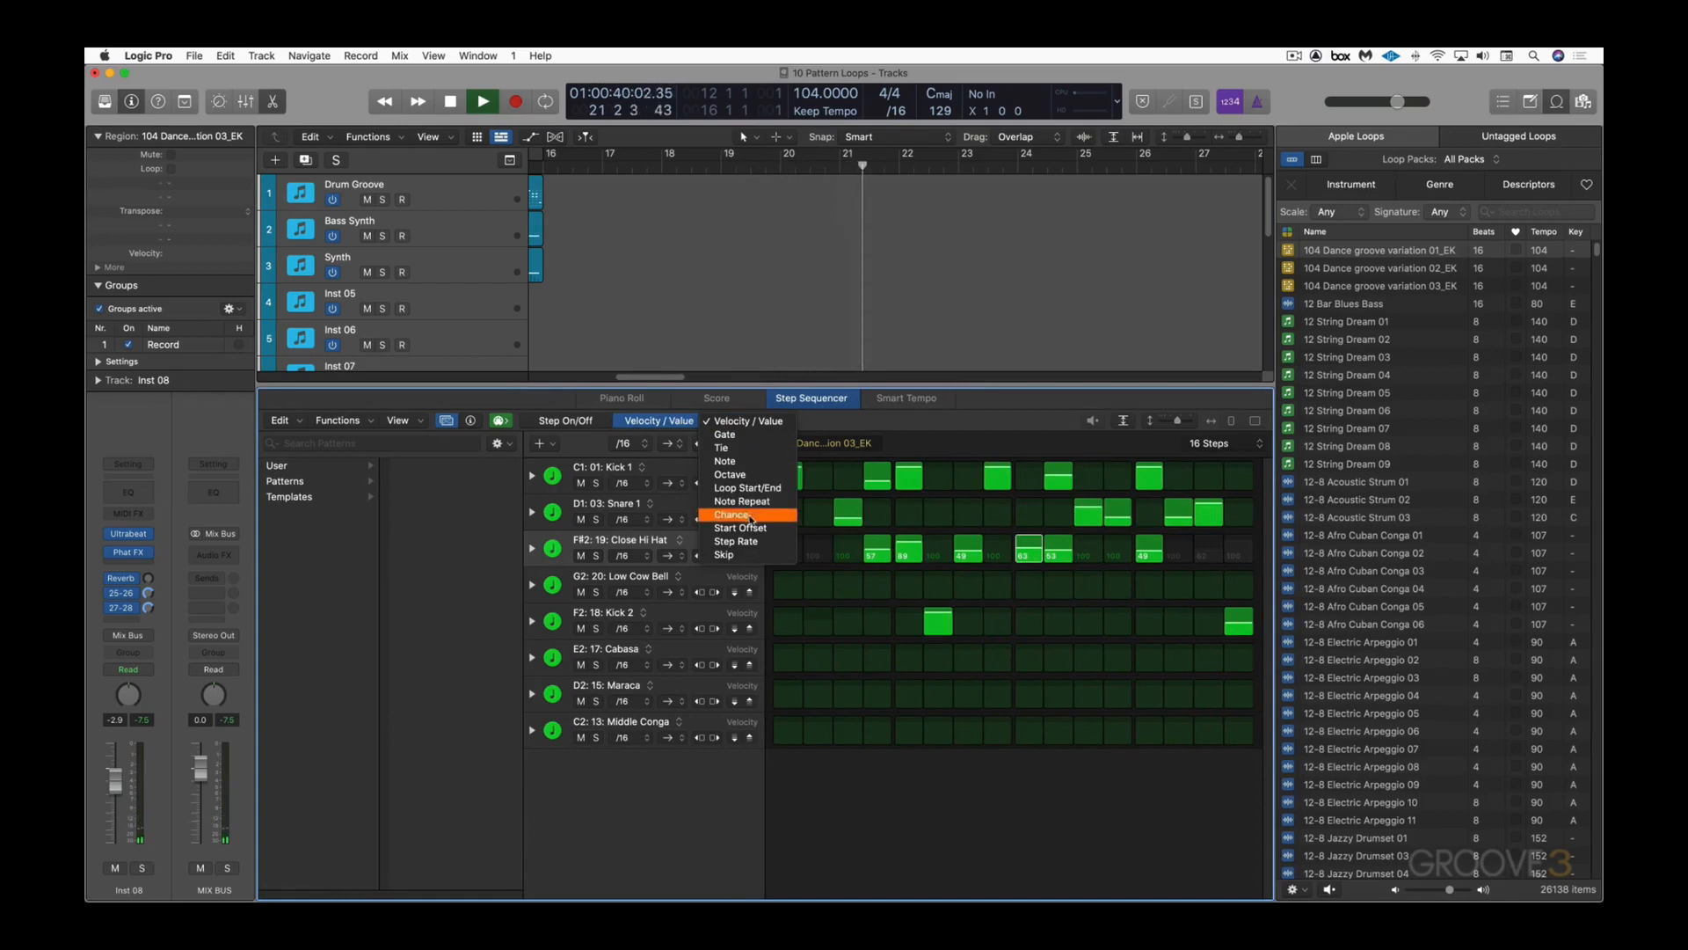
{"action": "left_click", "coordinate": [755, 325]}
{"action": "scroll", "coordinate": [760, 333], "scroll_direction": "left", "scroll_amount": 5}
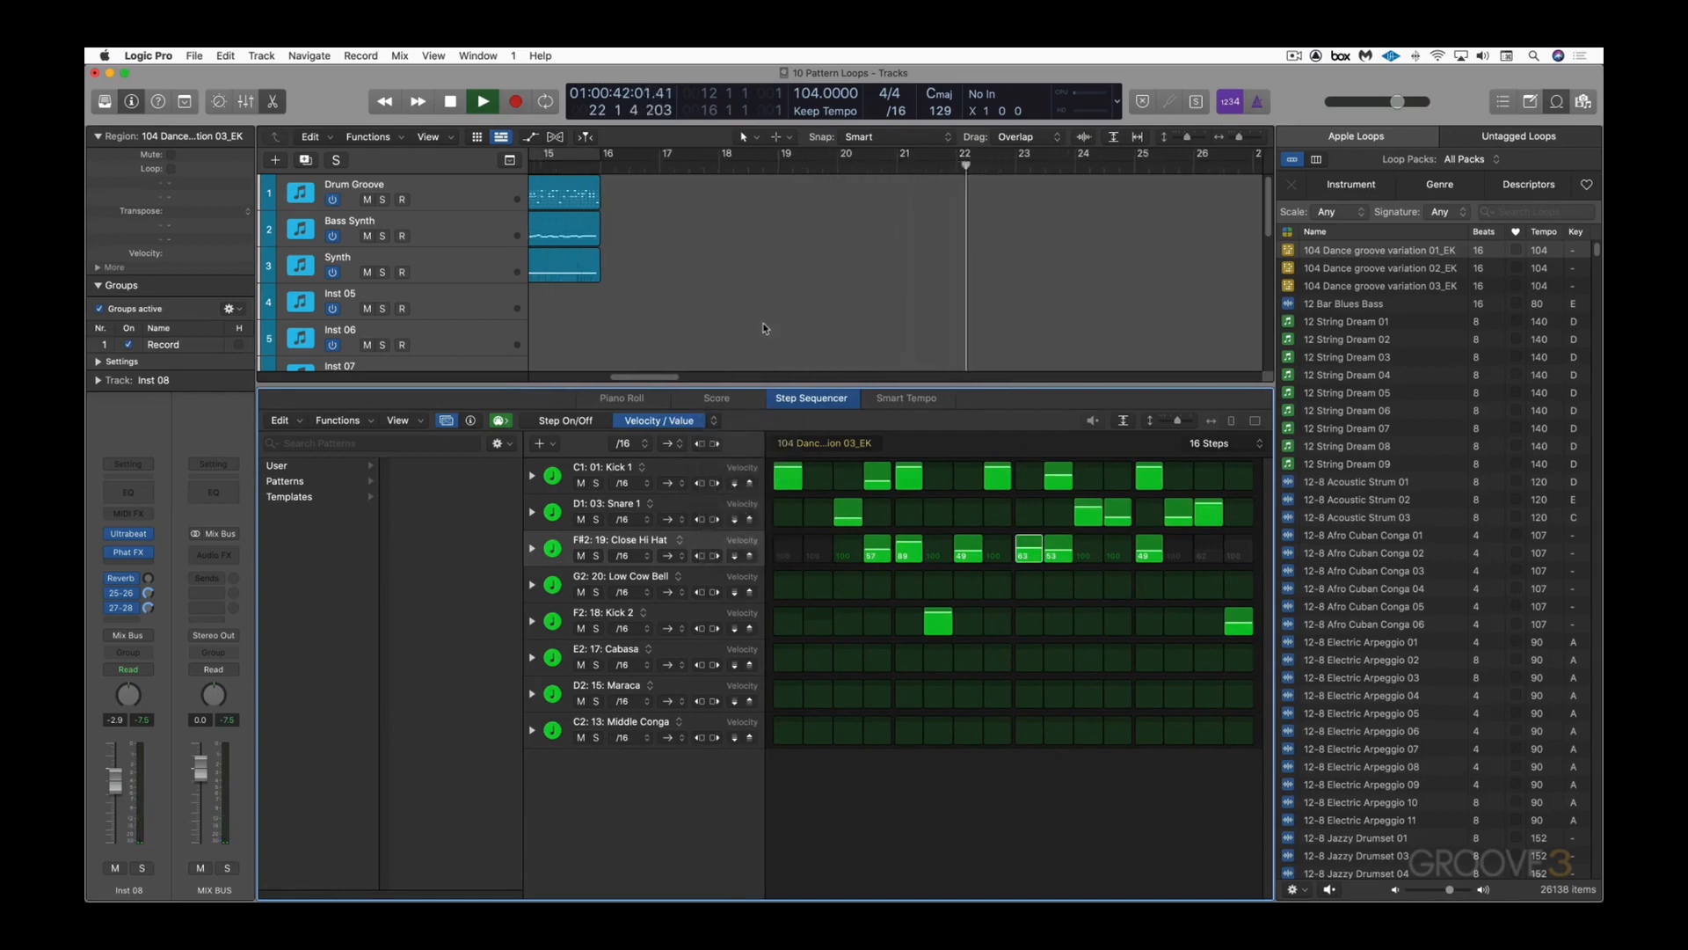
{"action": "scroll", "coordinate": [760, 333], "scroll_direction": "left", "scroll_amount": 2}
{"action": "scroll", "coordinate": [761, 333], "scroll_direction": "right", "scroll_amount": 2}
{"action": "scroll", "coordinate": [761, 332], "scroll_direction": "down", "scroll_amount": 3}
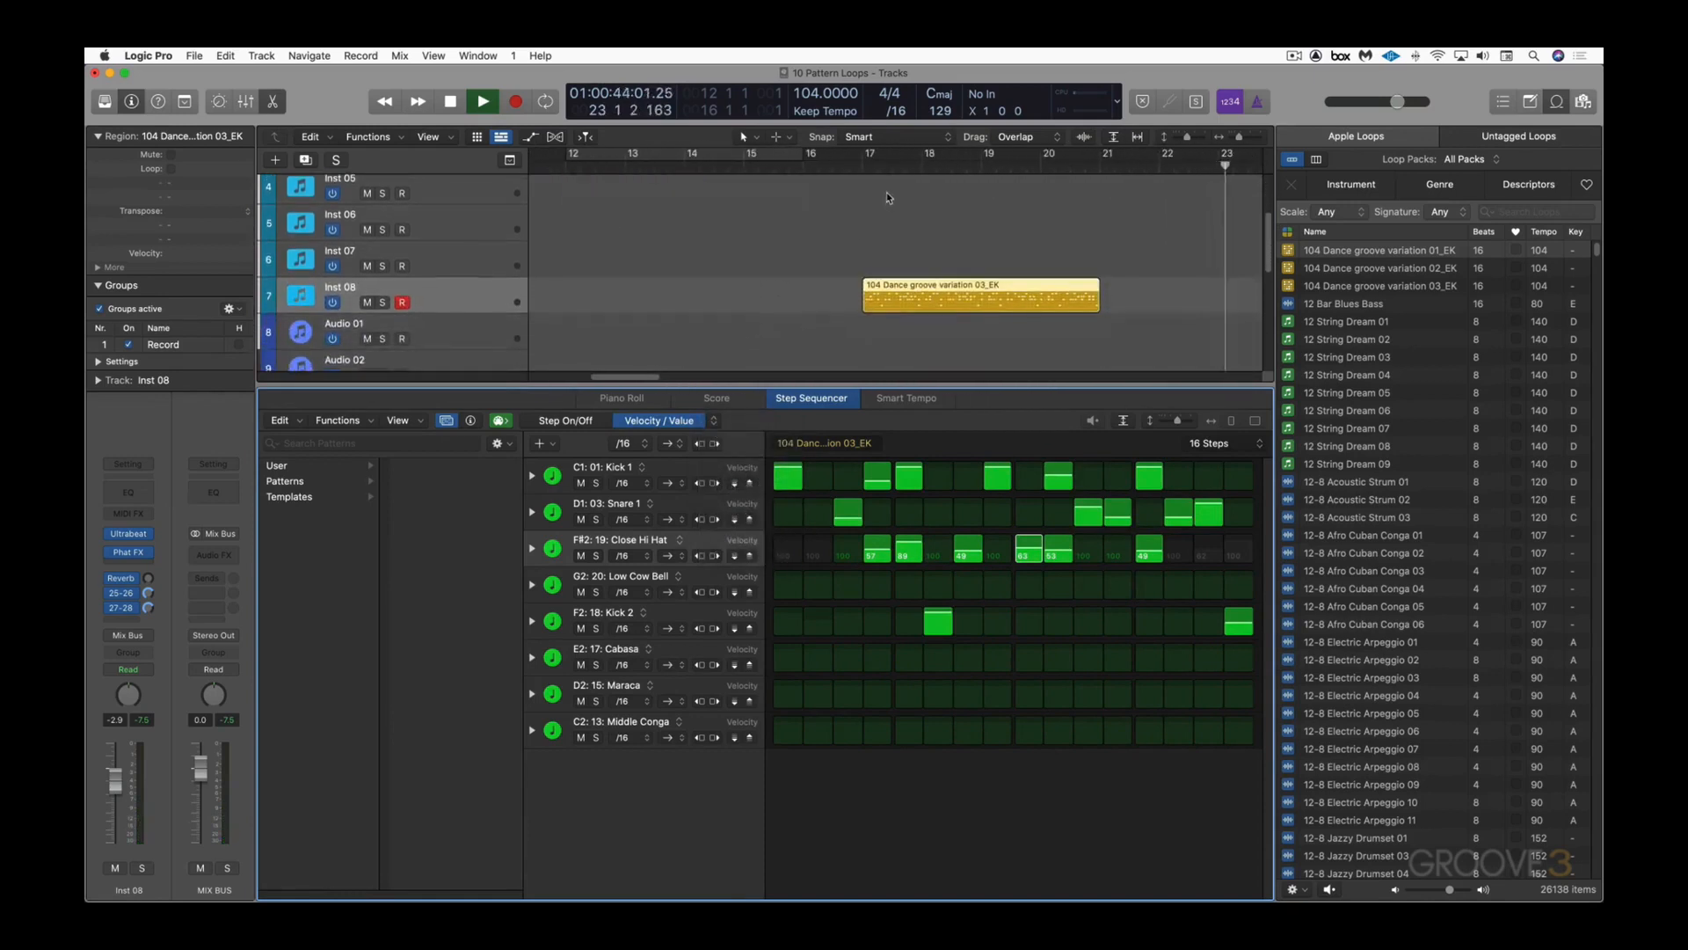
{"action": "left_click", "coordinate": [865, 165]}
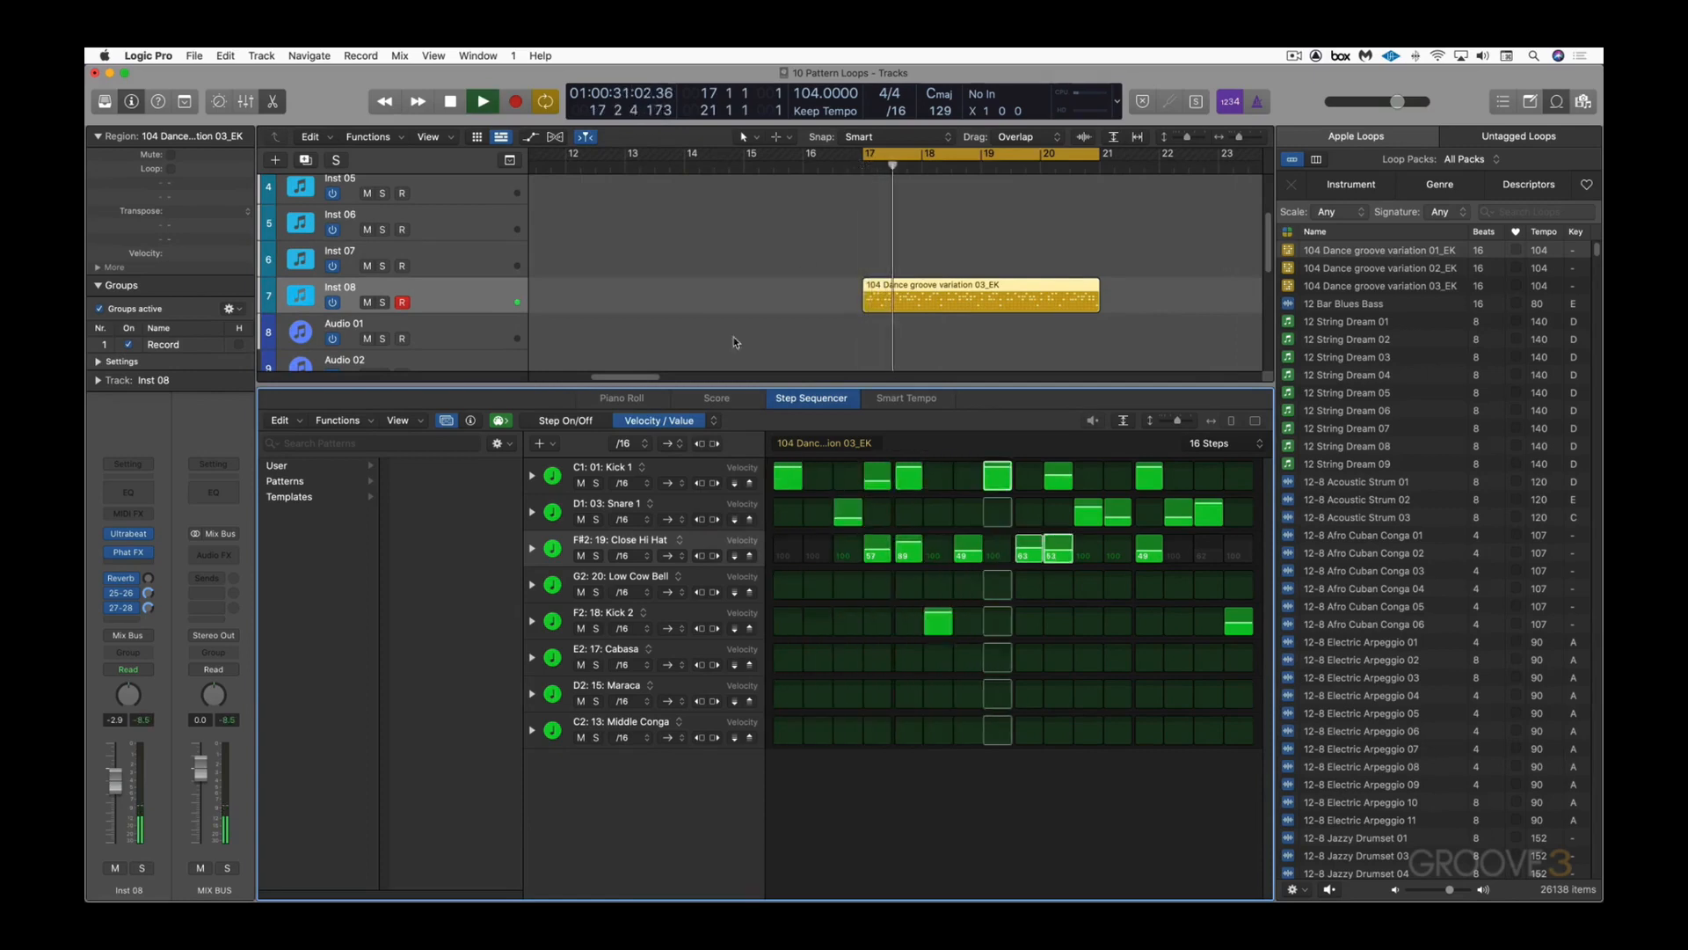
Step: Hide the pattern browser, view the pattern's Loop Start/End and Note Repeat edit modes, and stop playback and close the editor
{"action": "left_click", "coordinate": [447, 422]}
{"action": "left_click", "coordinate": [675, 422]}
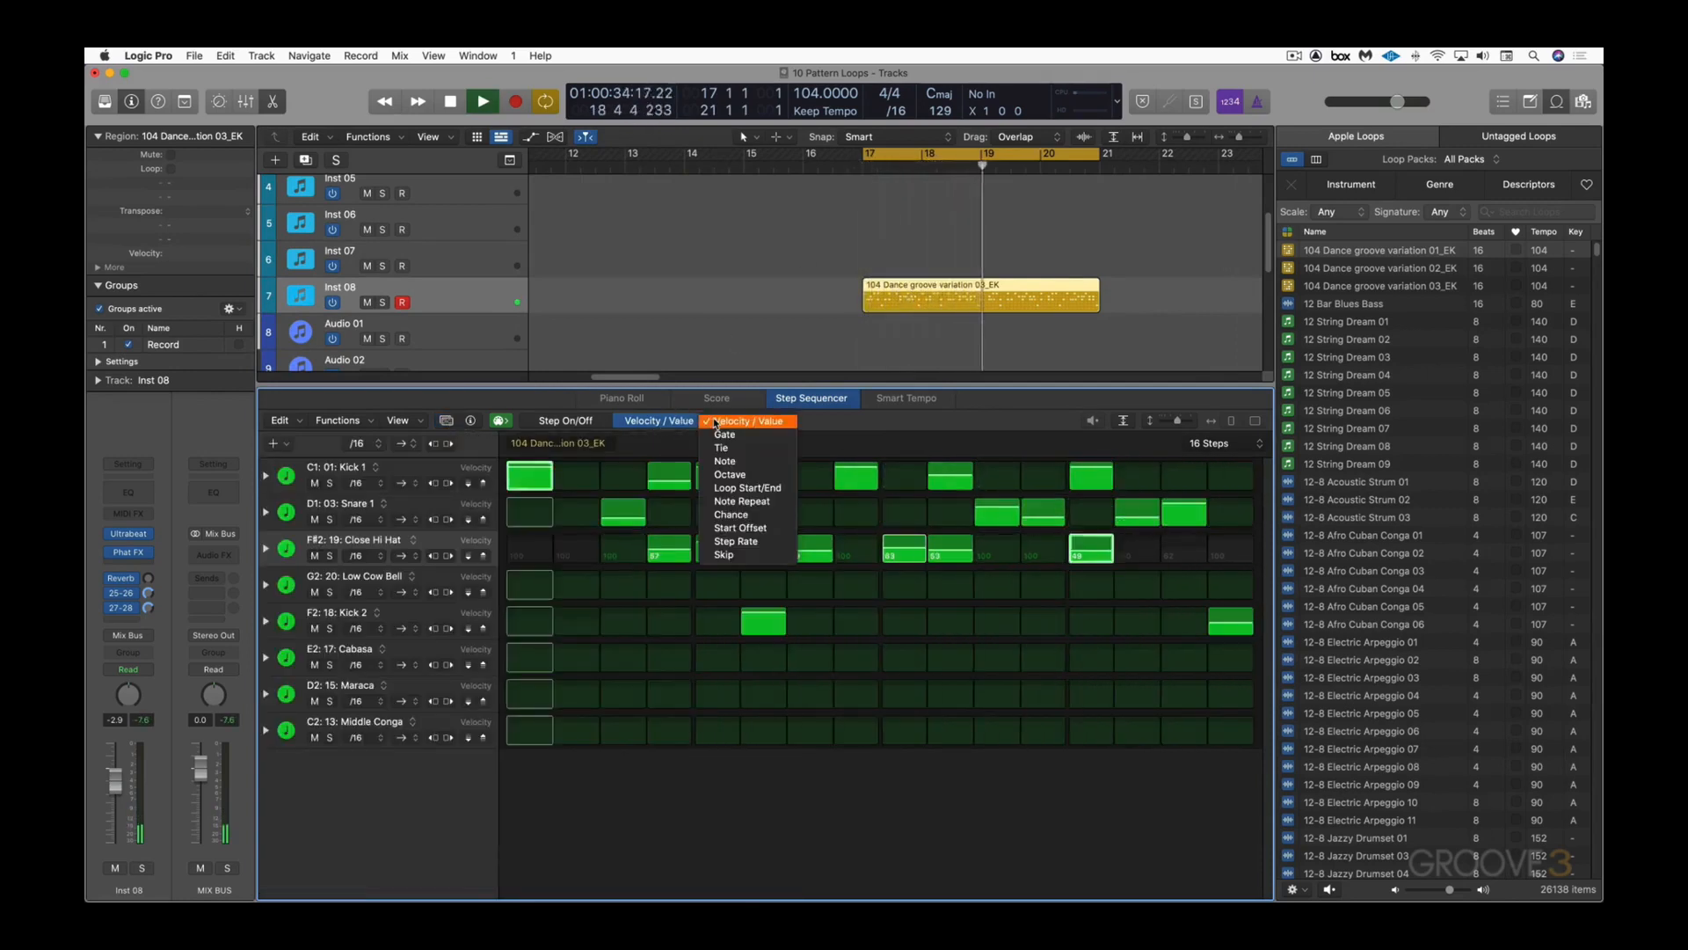
{"action": "left_click", "coordinate": [738, 487]}
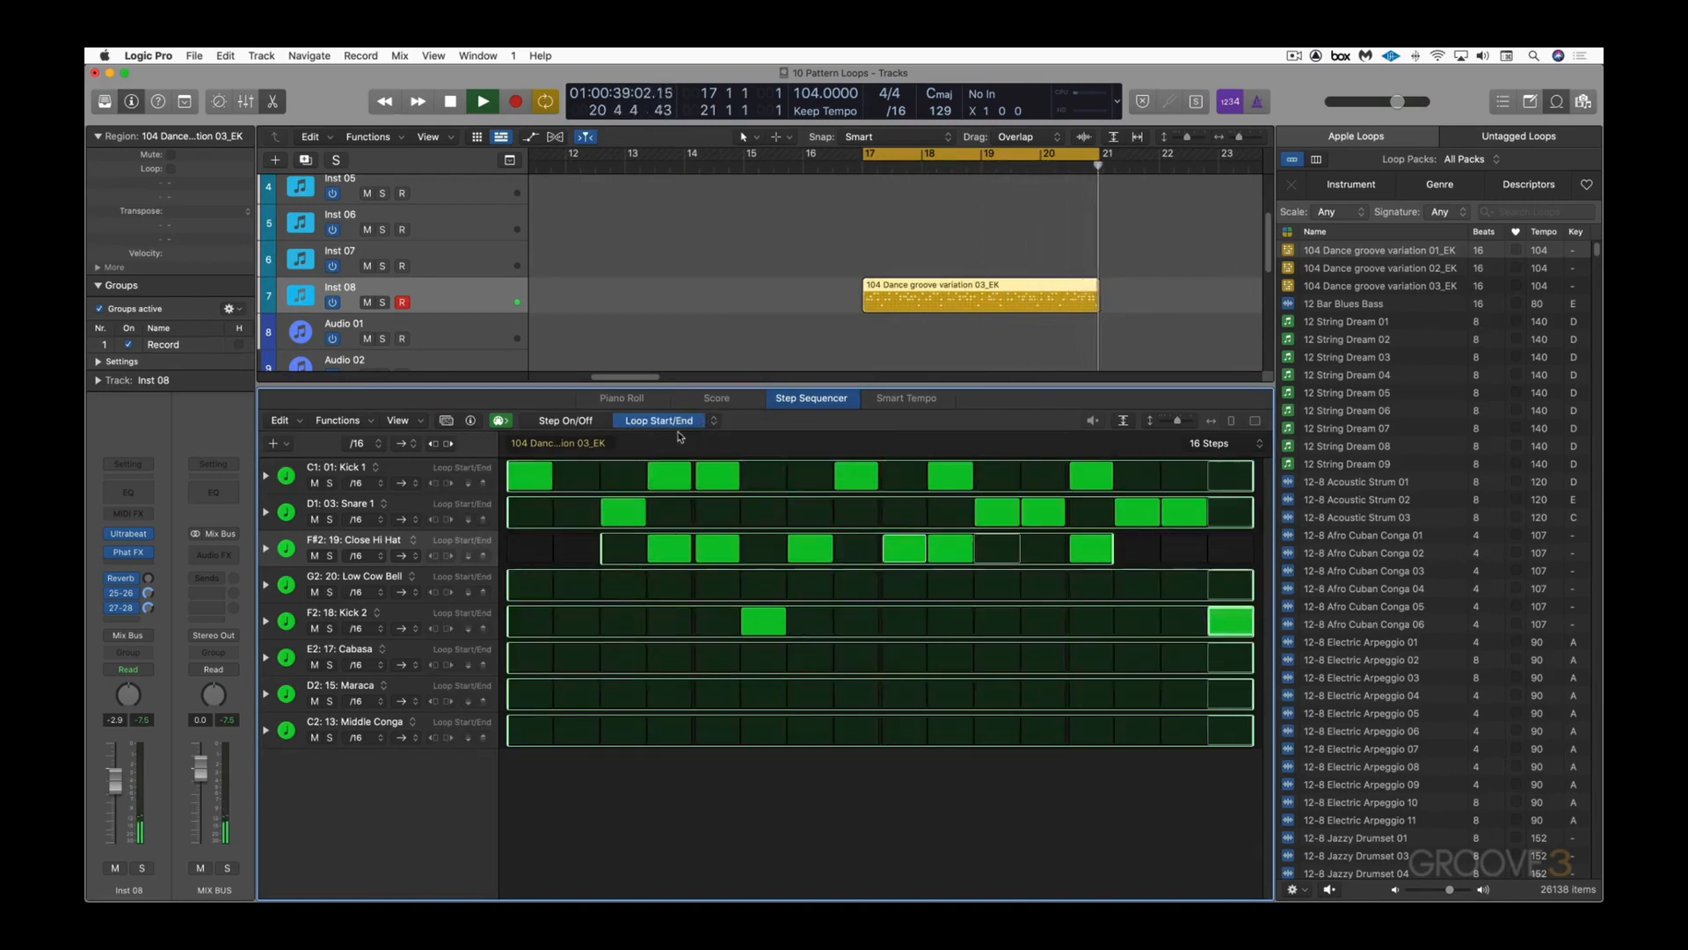
{"action": "left_click", "coordinate": [661, 422]}
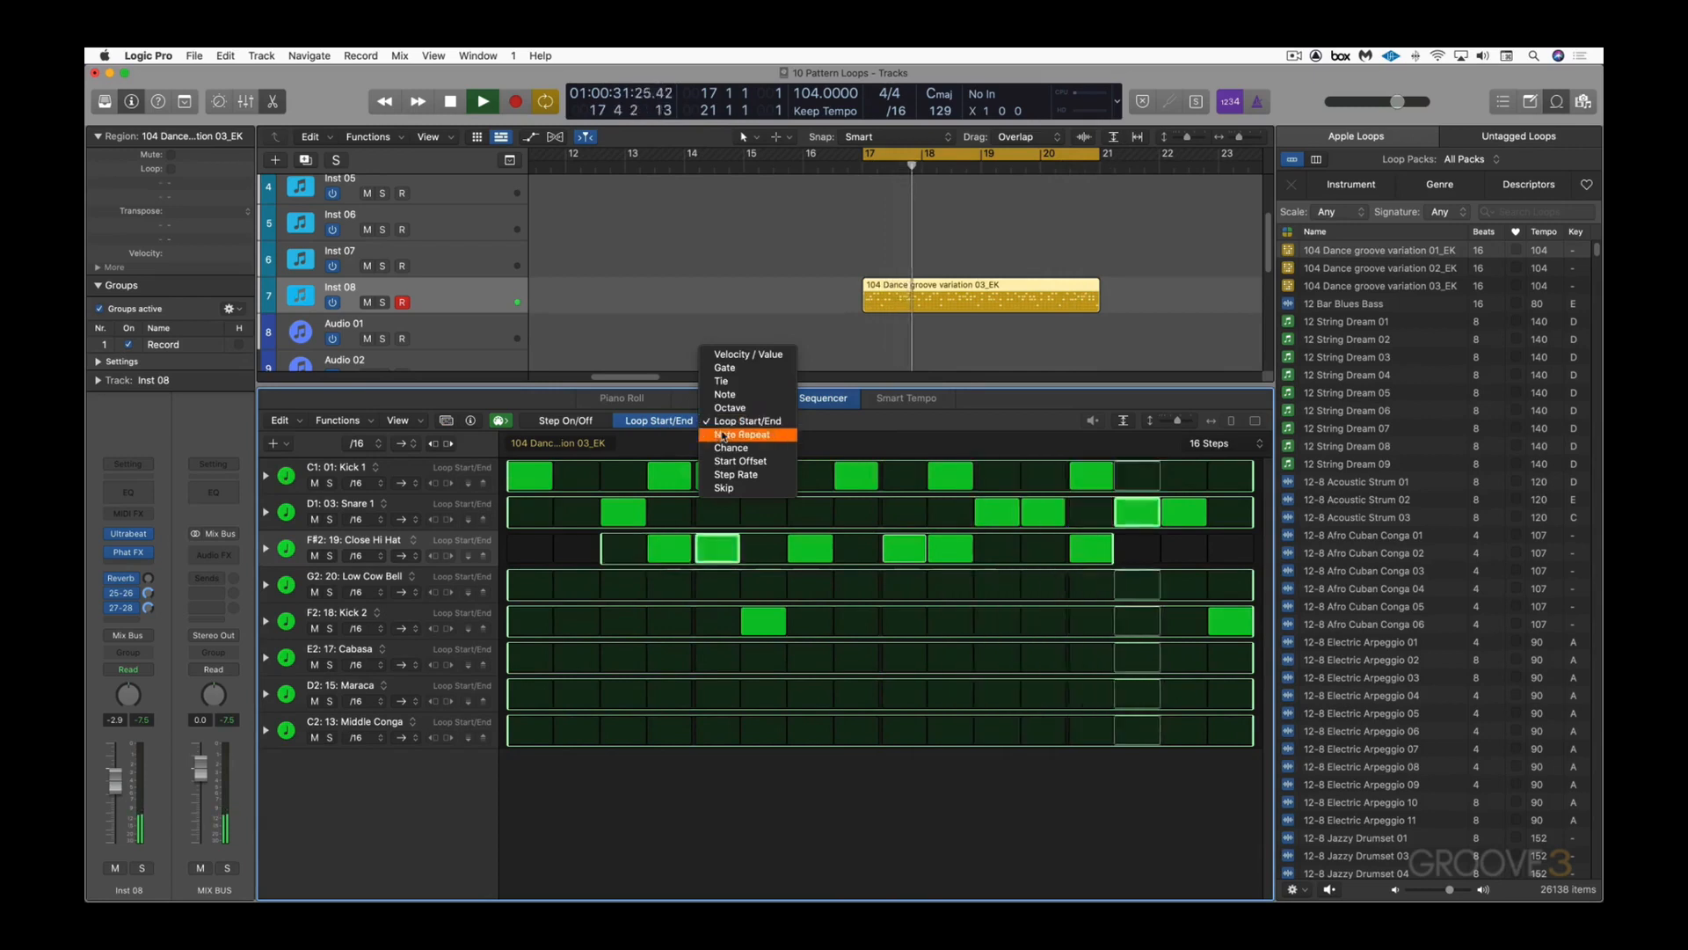
{"action": "left_click", "coordinate": [741, 434]}
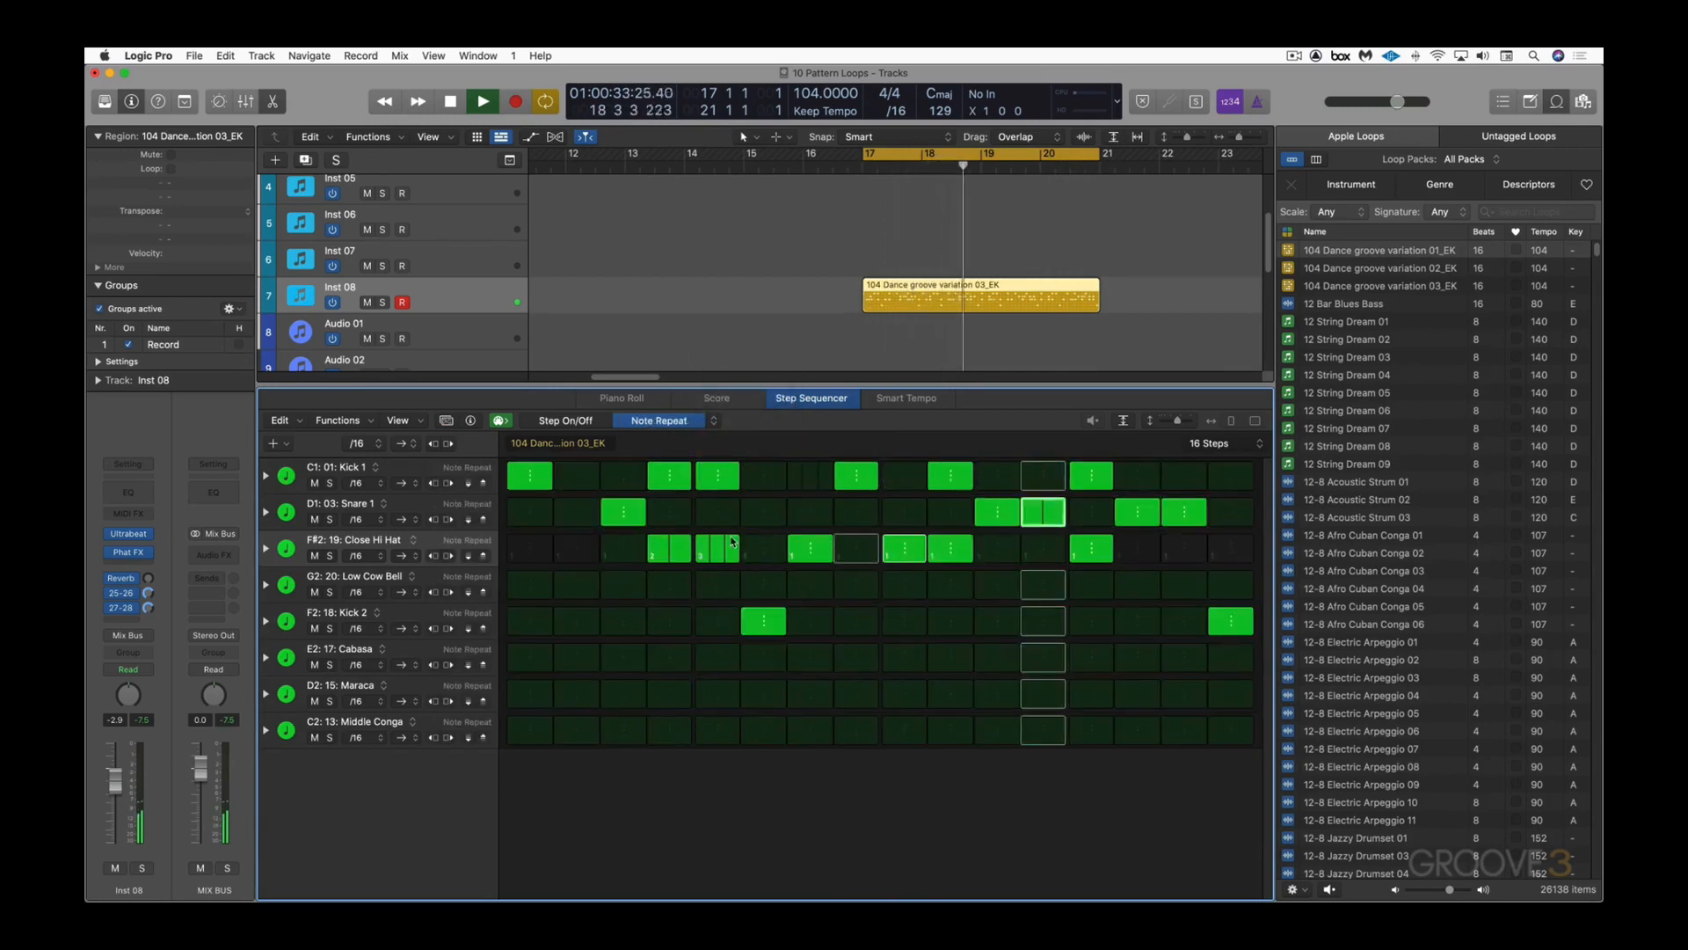
{"action": "key", "text": "space"}
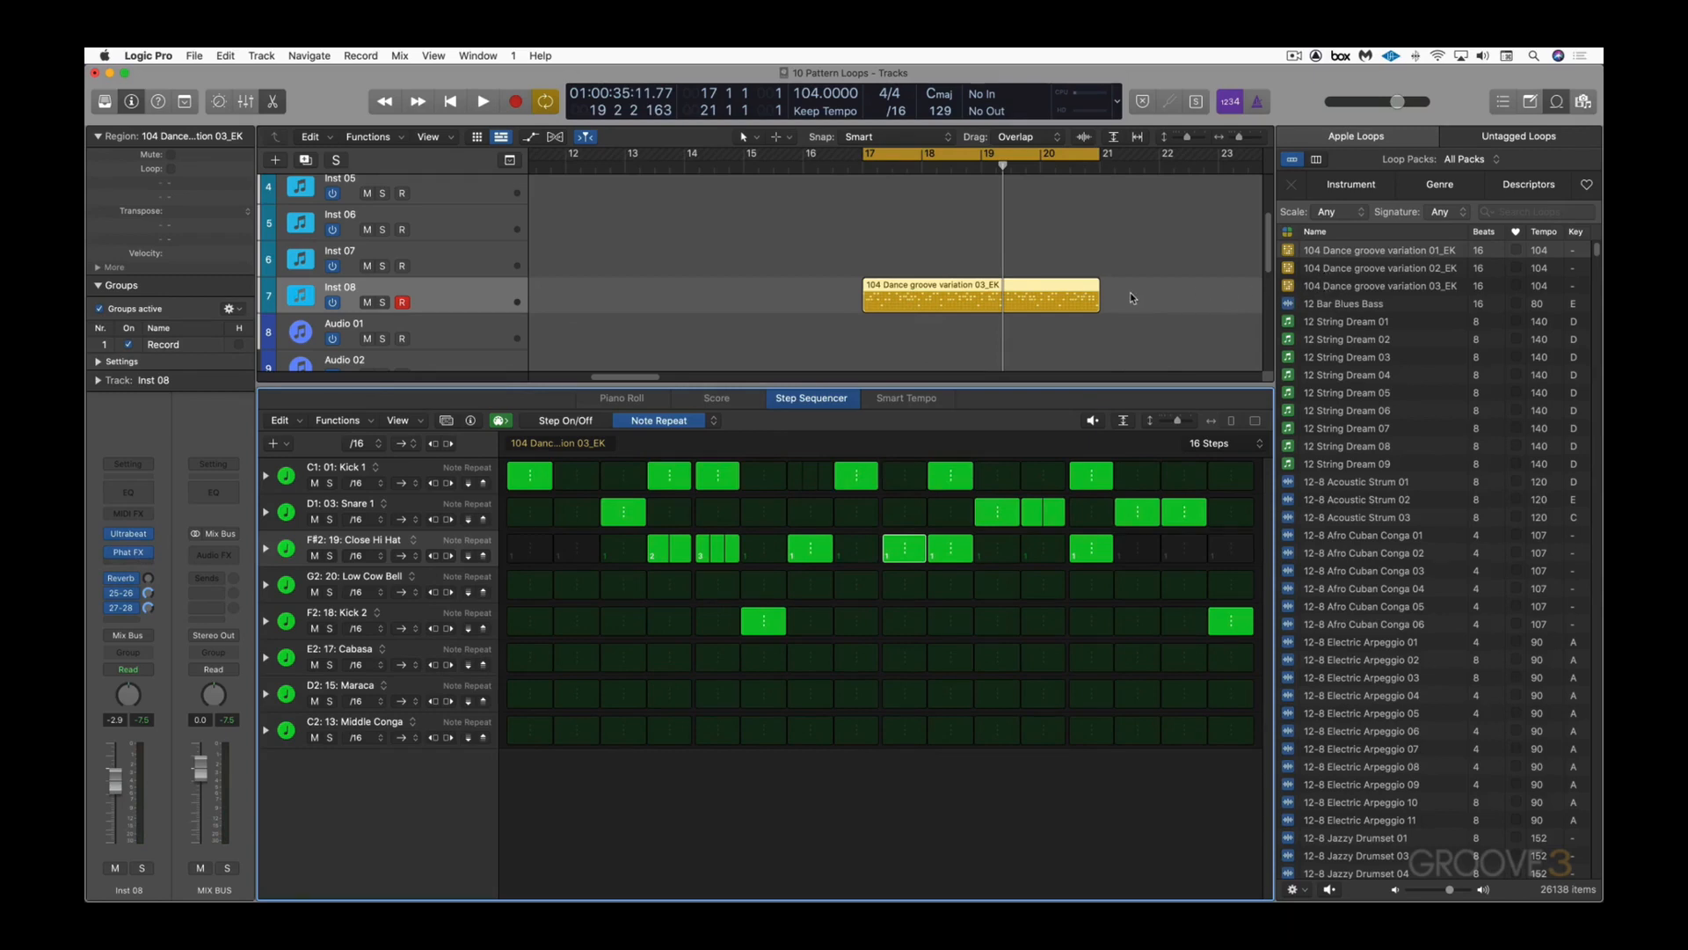
{"action": "key", "text": "e"}
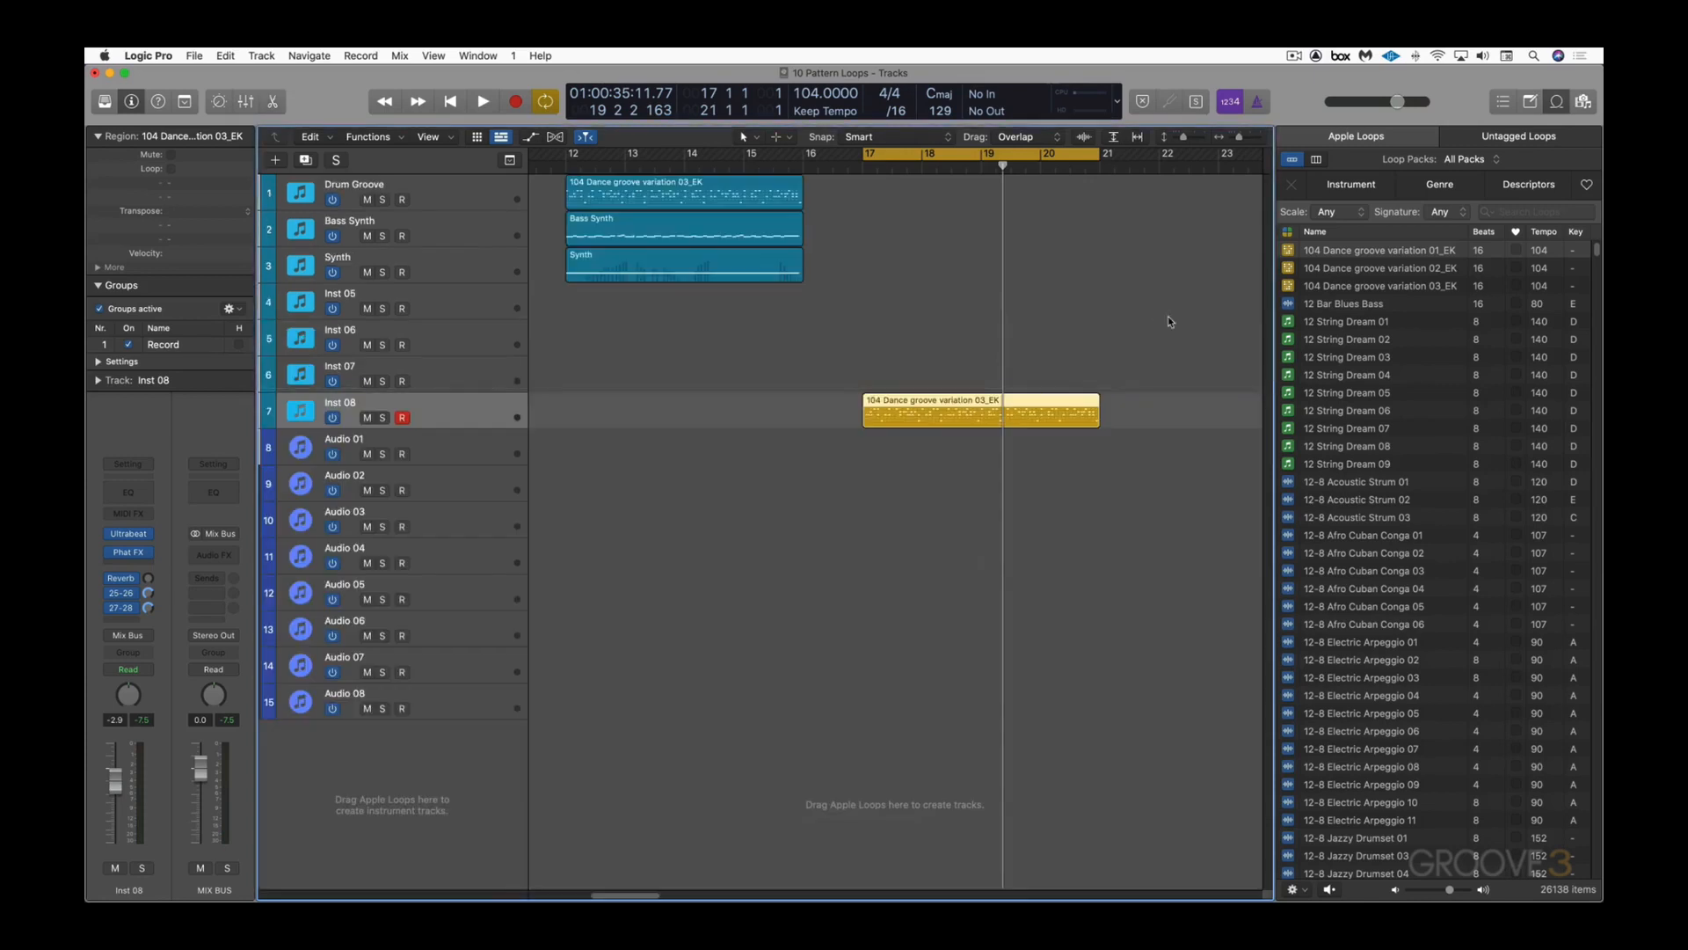
Step: Preview the 104 Dance groove variation 02_EK loop in the Loop Browser
{"action": "left_click", "coordinate": [1291, 270]}
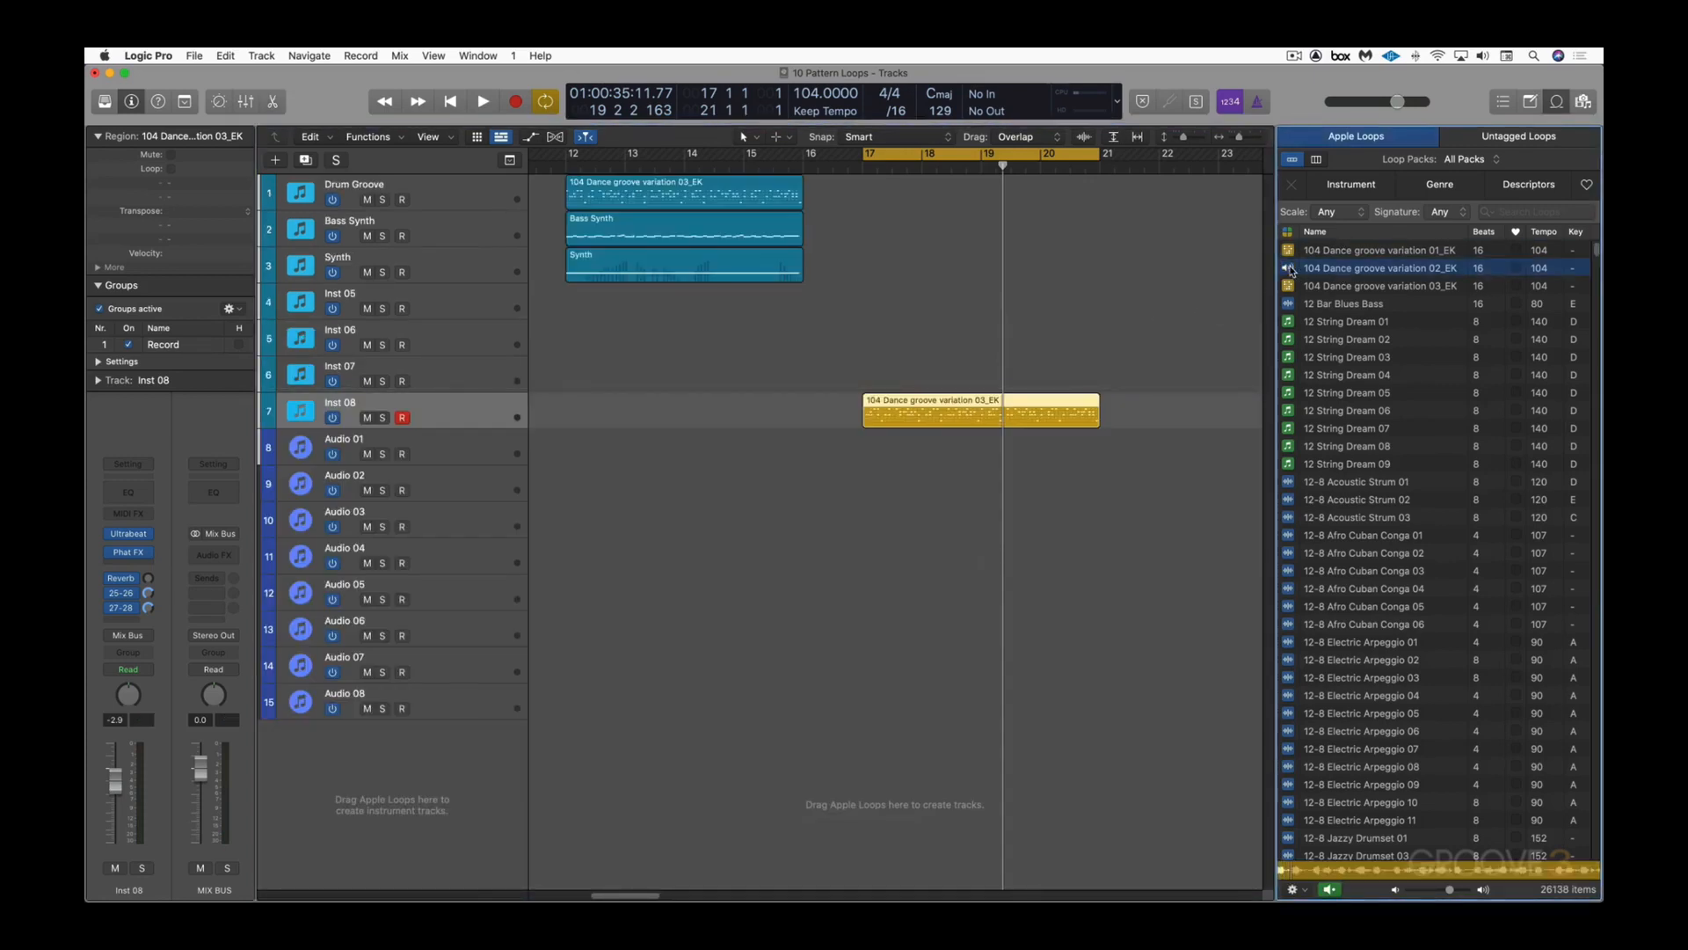
{"action": "scroll", "coordinate": [1291, 270], "scroll_direction": "down", "scroll_amount": 1}
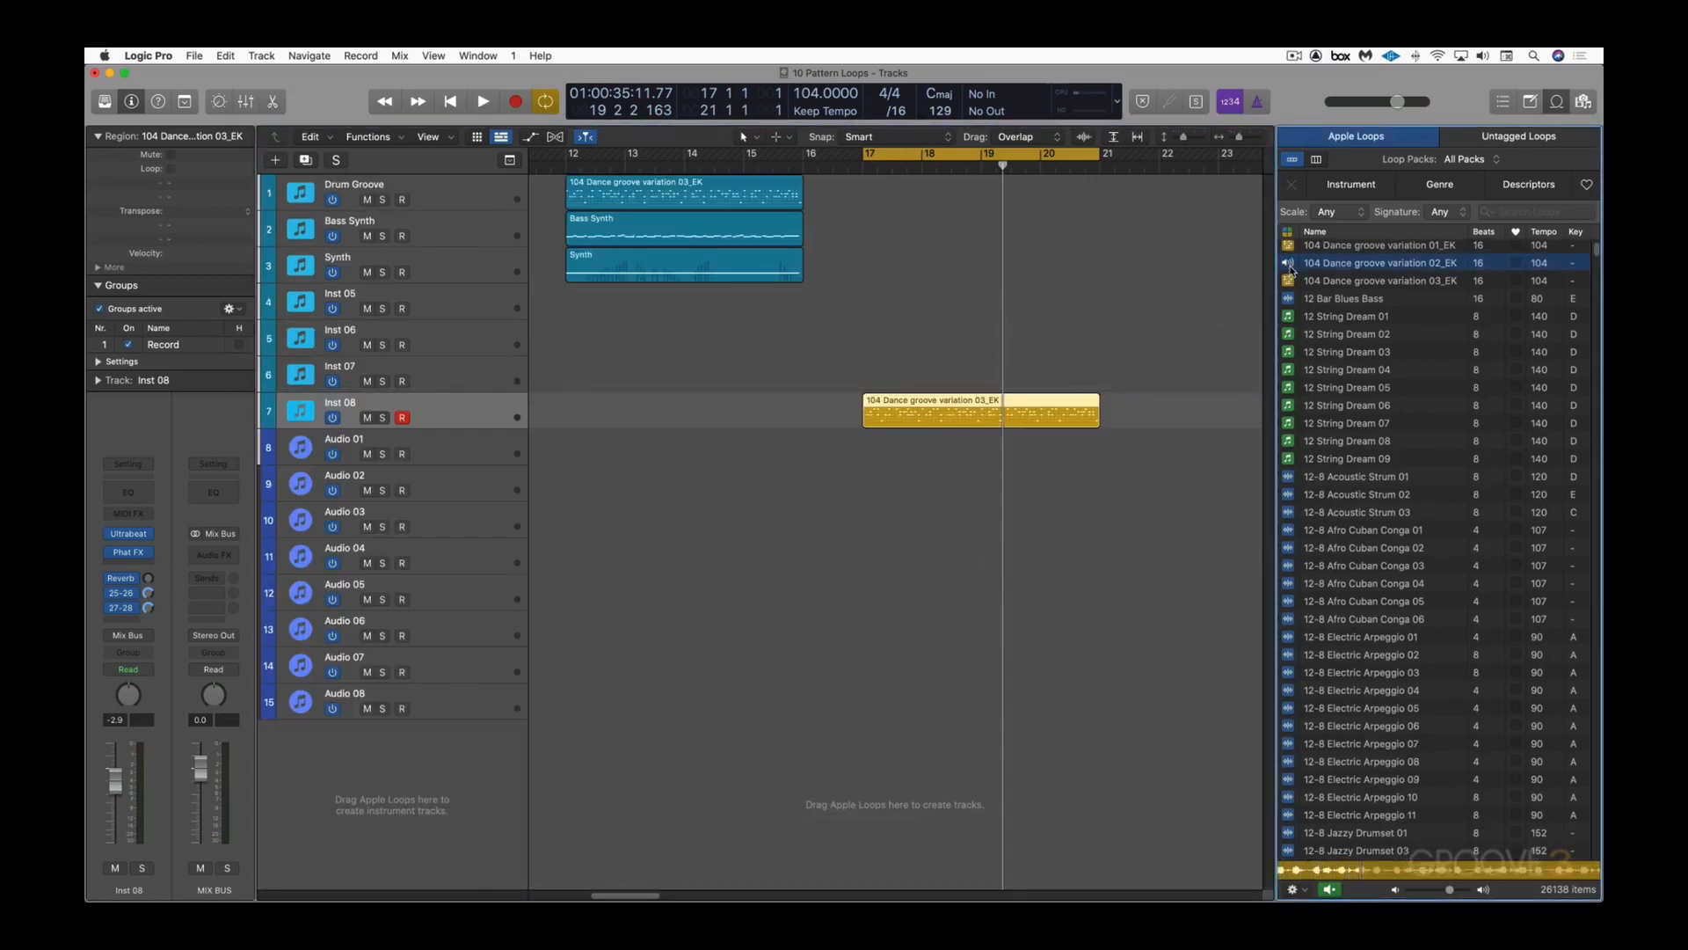
{"action": "left_click", "coordinate": [1288, 264]}
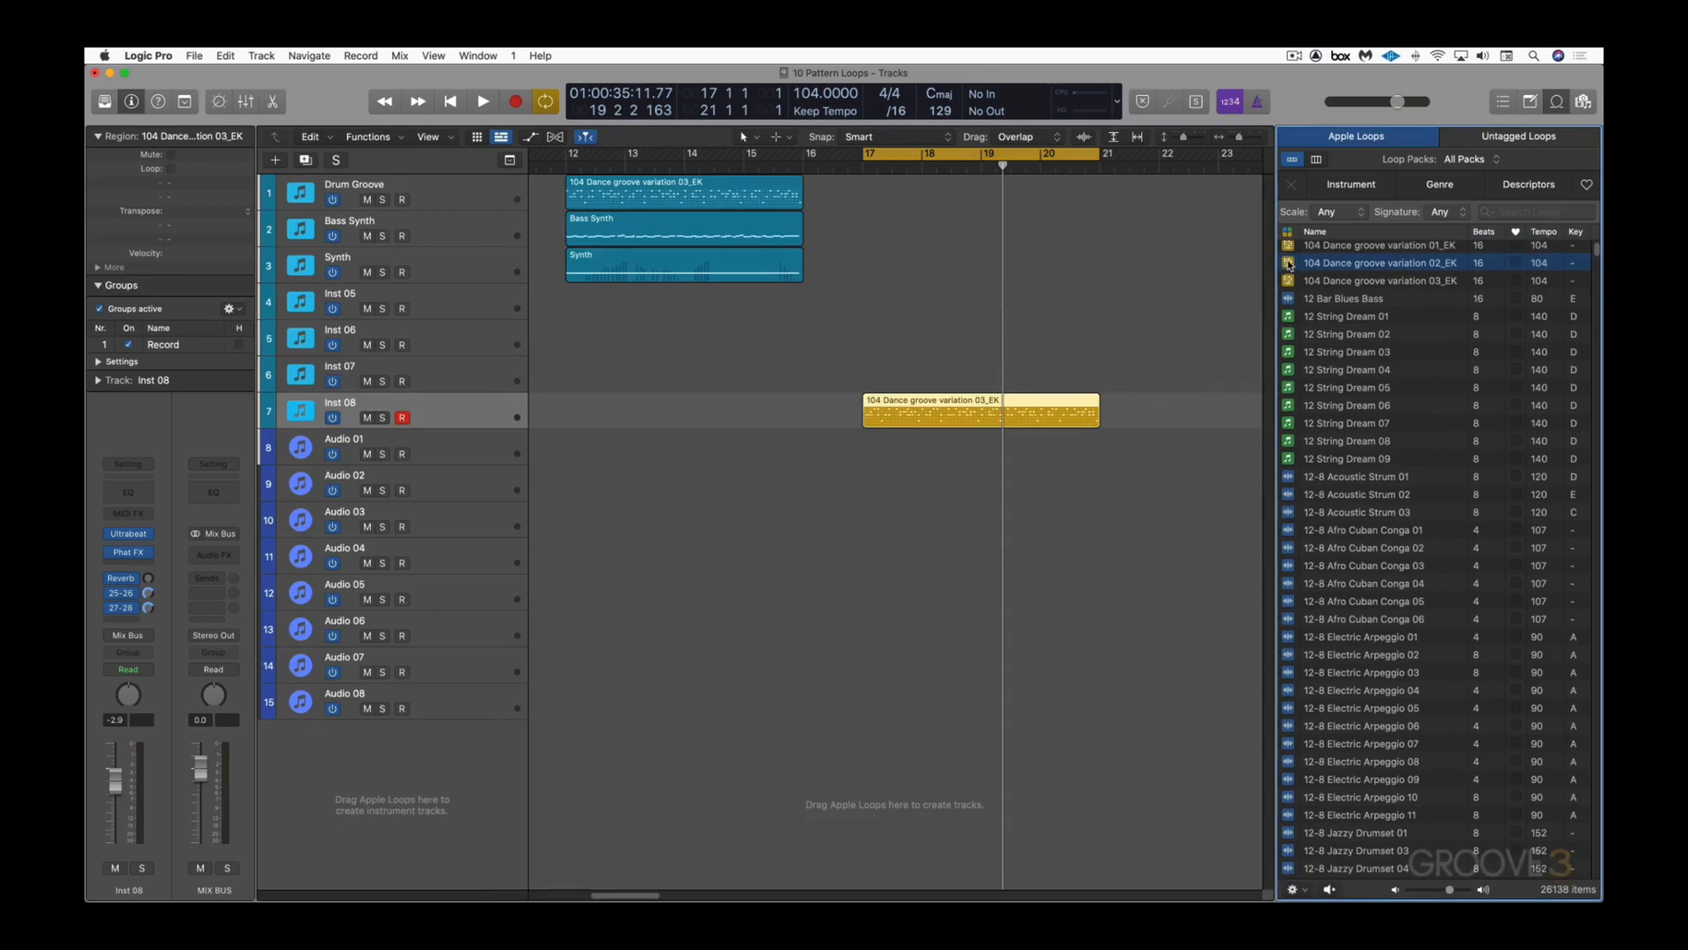
Step: Place 104 Dance groove variation 02_EK on the Audio 04 track at bar 22 and play it cycled from bar 22 to 26
{"action": "left_click_drag", "start_coordinate": [1288, 264], "coordinate": [1154, 570]}
{"action": "scroll", "coordinate": [1143, 466], "scroll_direction": "right", "scroll_amount": 4}
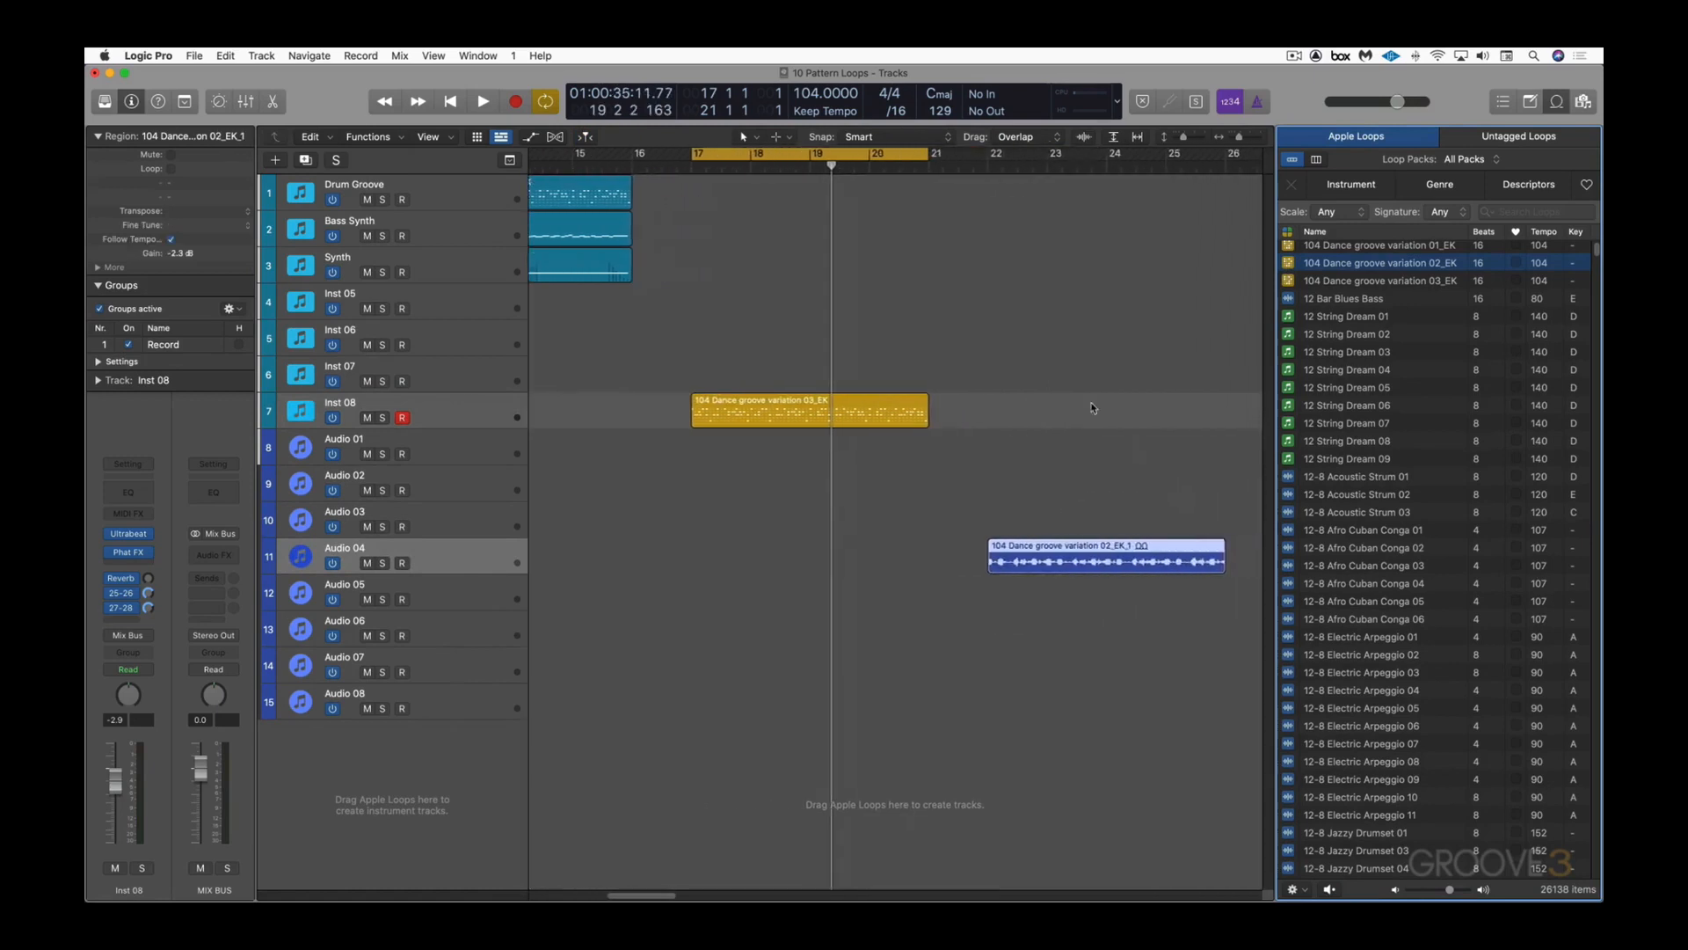
{"action": "scroll", "coordinate": [1093, 408], "scroll_direction": "right", "scroll_amount": 2}
{"action": "left_click", "coordinate": [919, 167]}
{"action": "key", "text": "super+u"}
{"action": "key", "text": "space"}
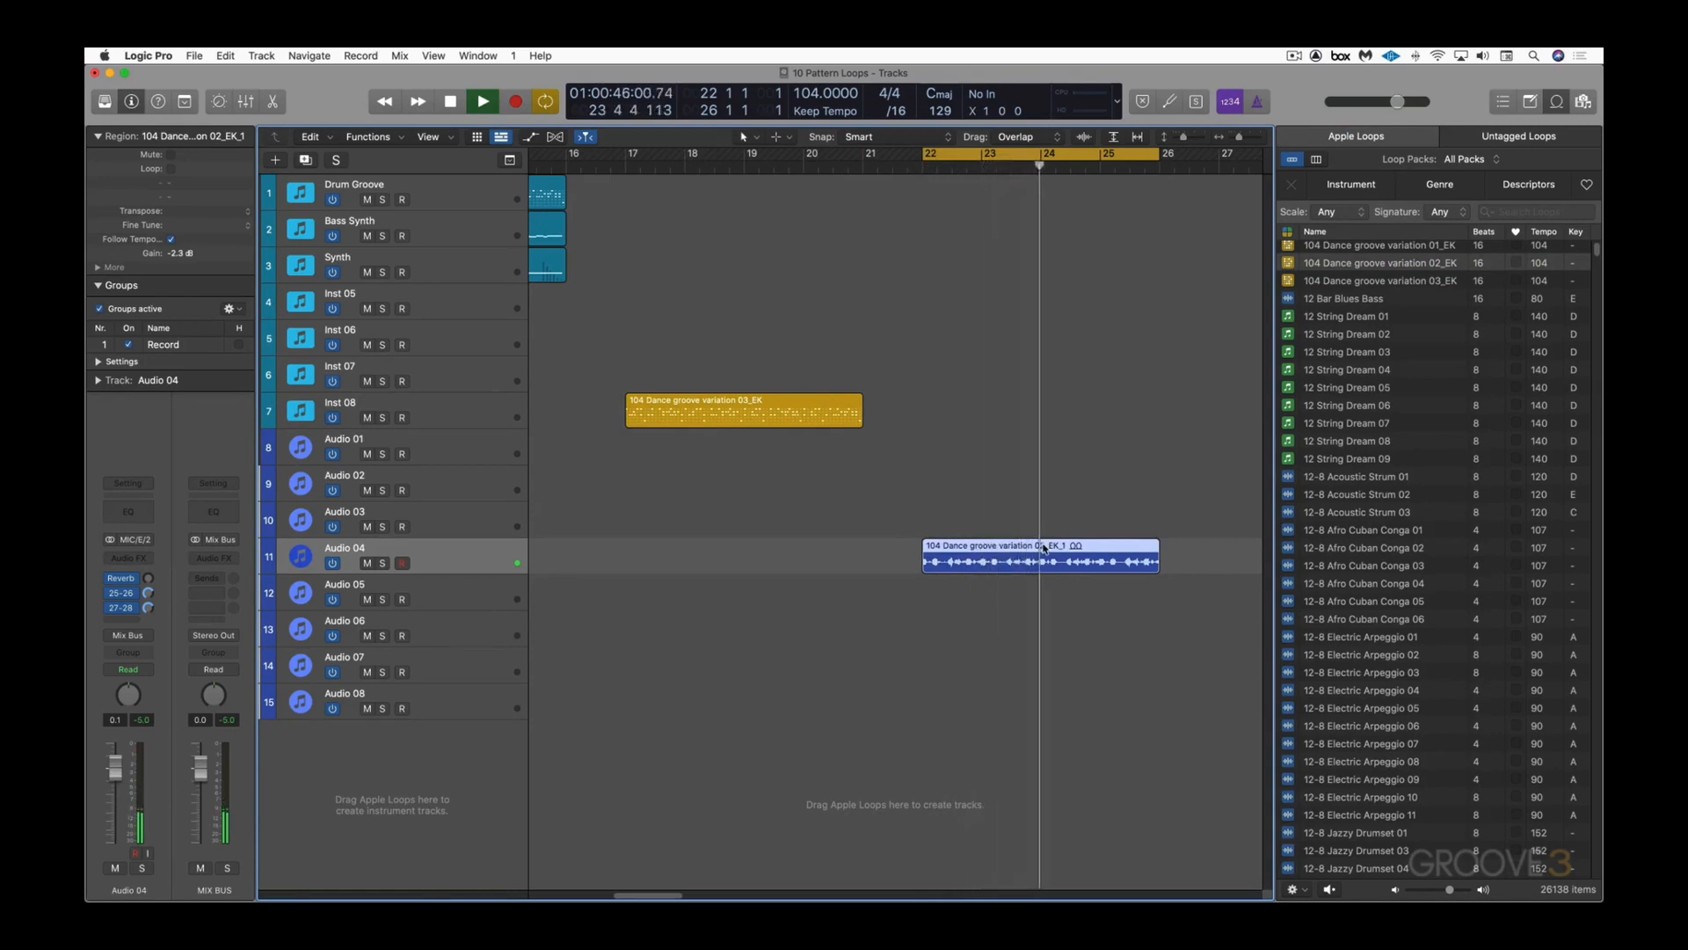
{"action": "key", "text": "space"}
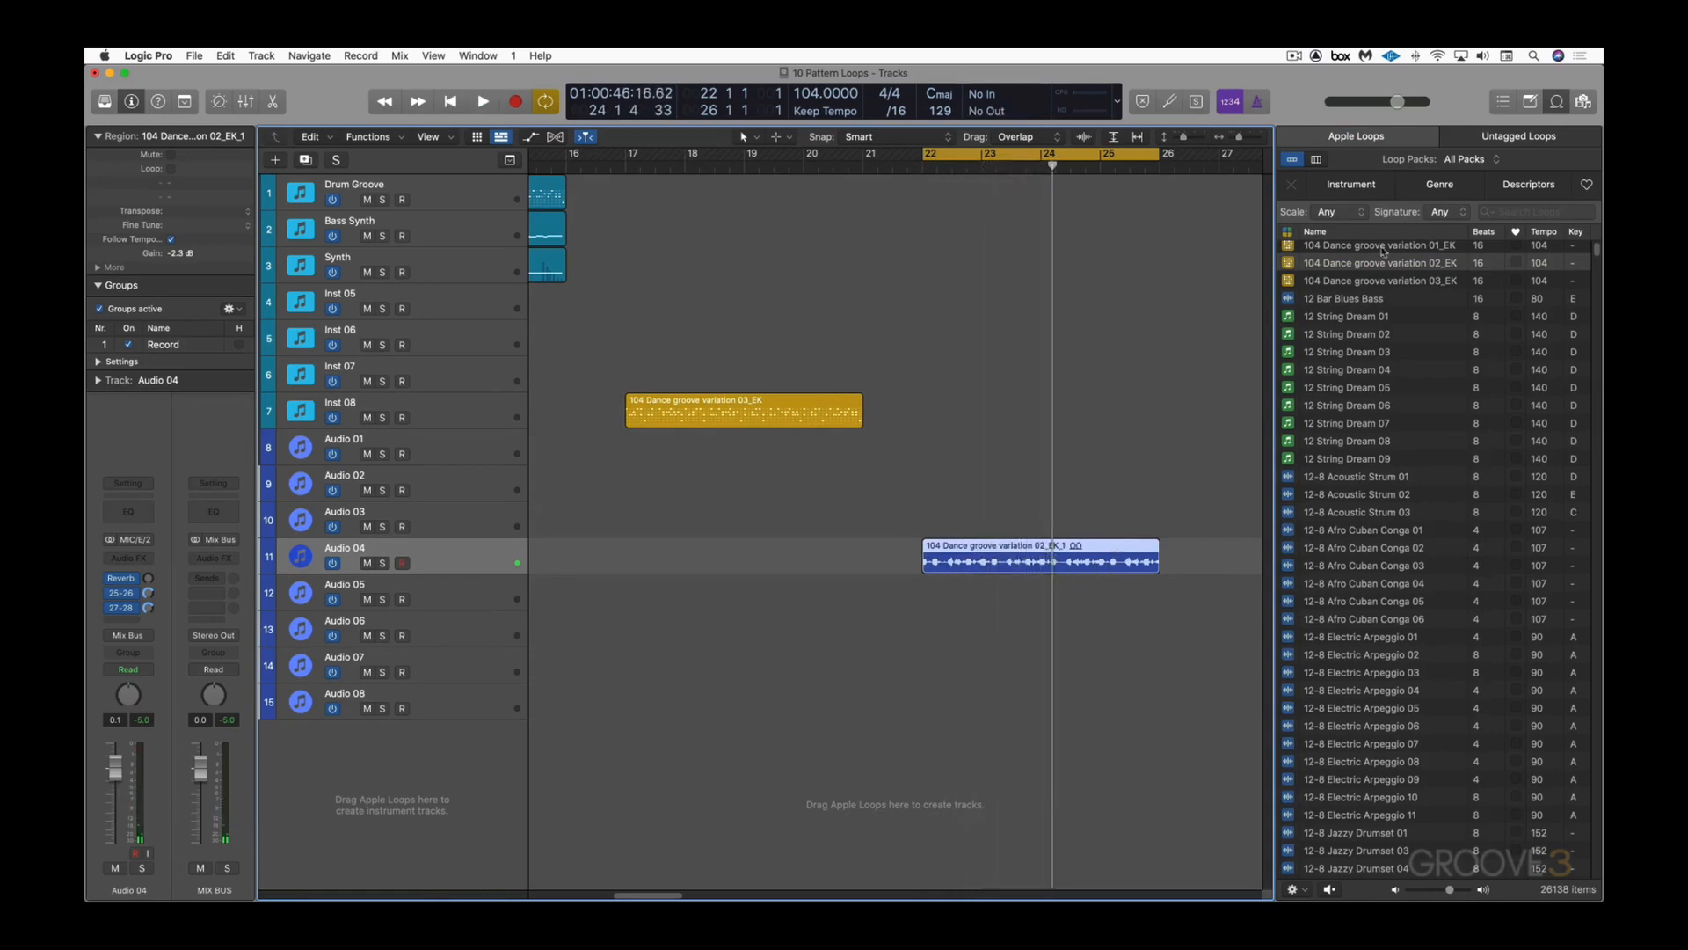
Step: Preview the variation 02 loop again and select the Inst 08 track to examine its instrument and effects
{"action": "left_click", "coordinate": [1289, 263]}
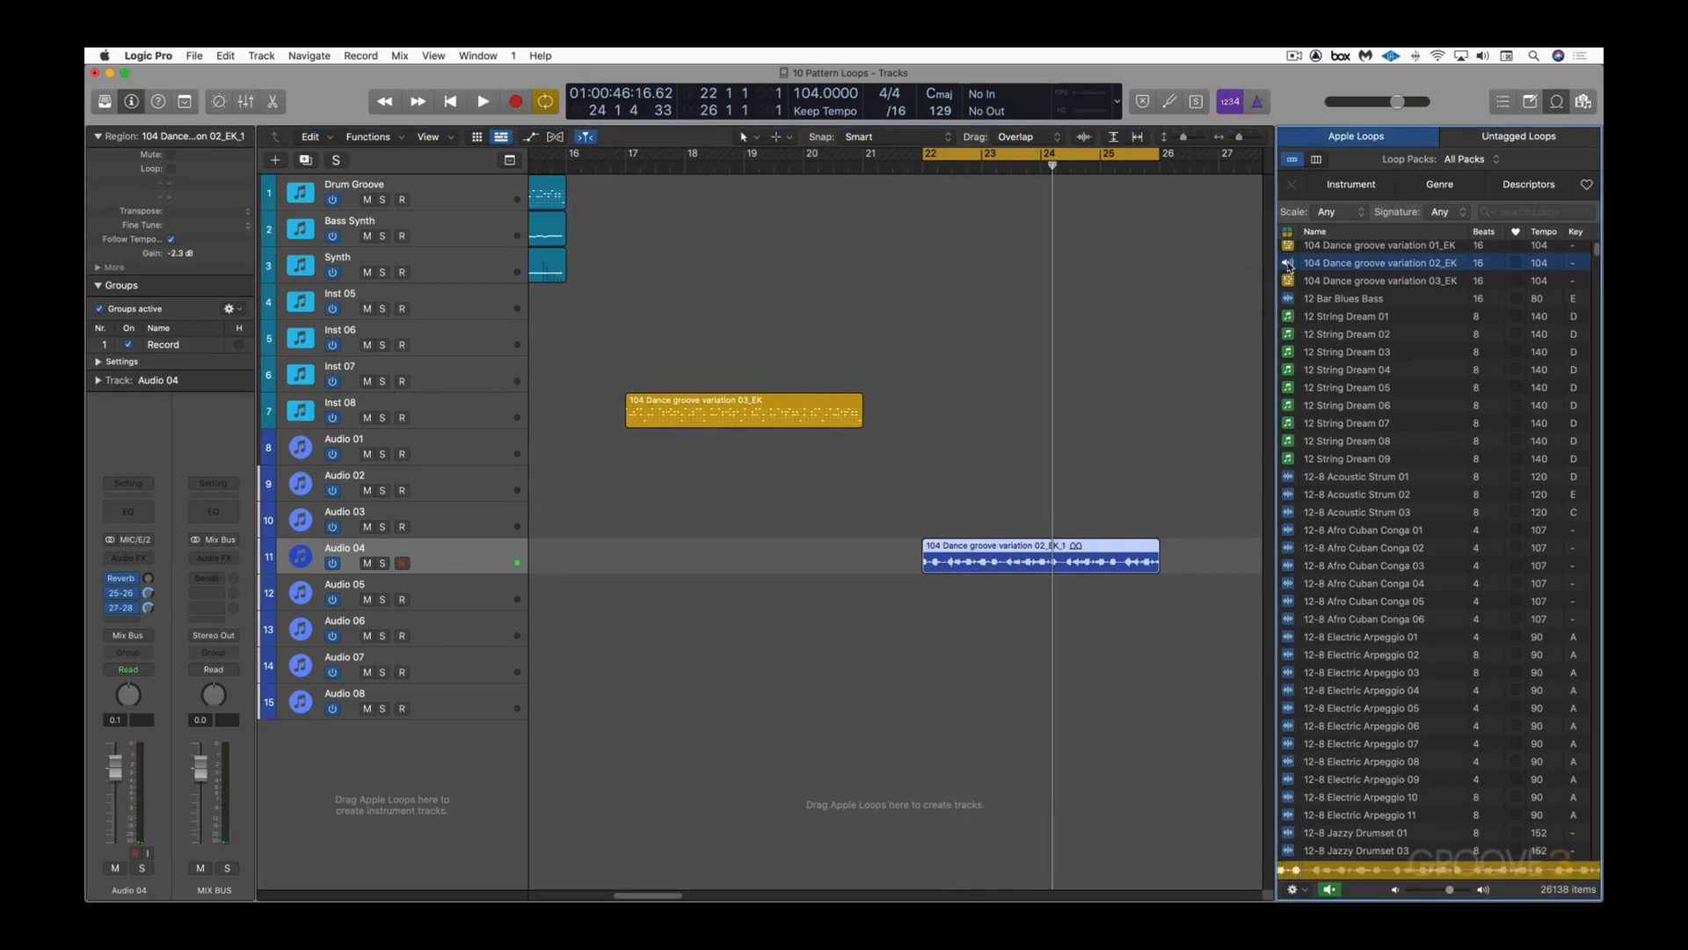
{"action": "left_click", "coordinate": [1288, 263]}
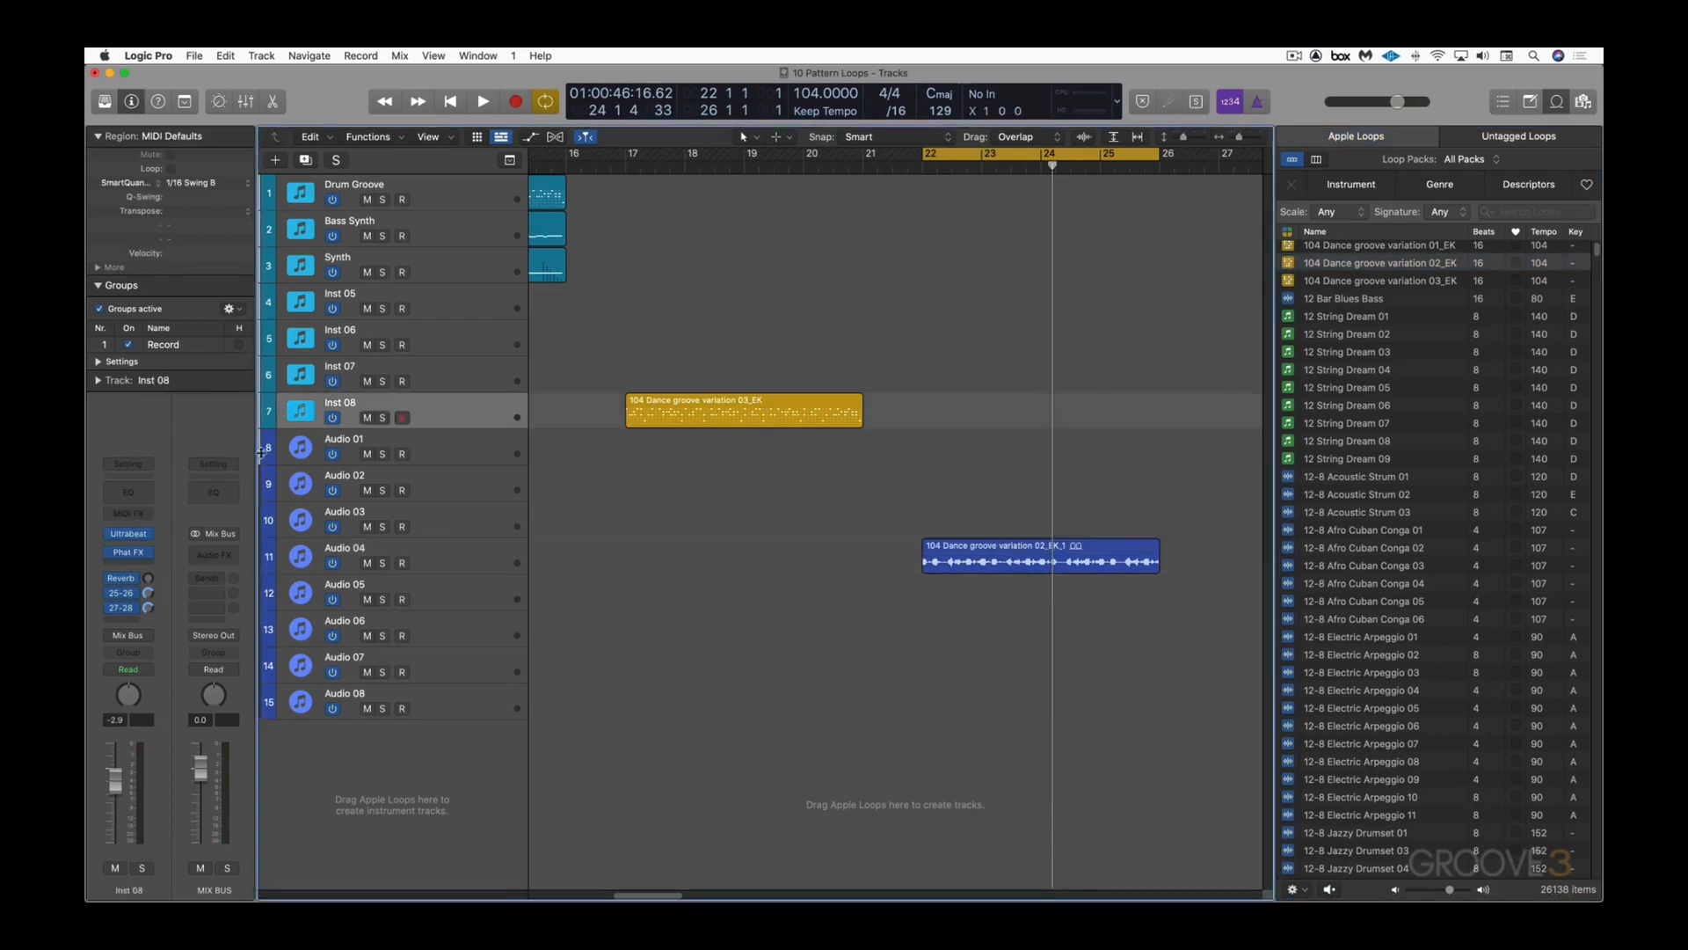
{"action": "left_click", "coordinate": [403, 407]}
{"action": "mouse_move", "coordinate": [137, 536]}
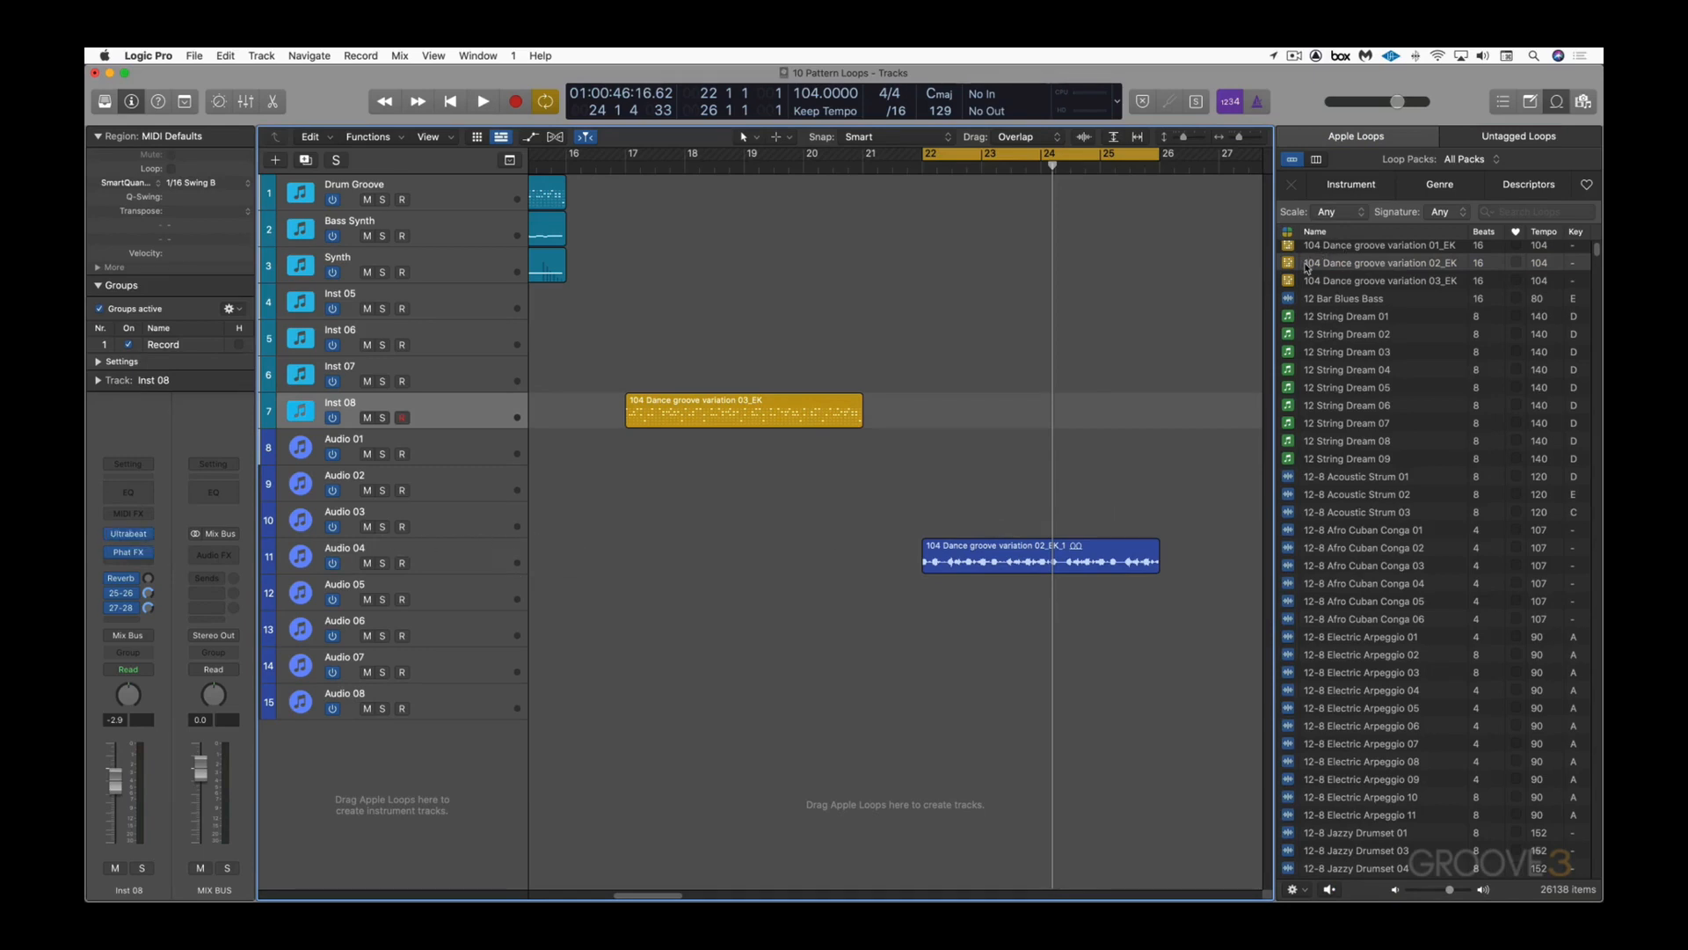
Step: Open the Inst 08 loop in the step sequencer, view the Kick 1 row's automation assignment options, and close the editor
{"action": "left_click", "coordinate": [682, 416]}
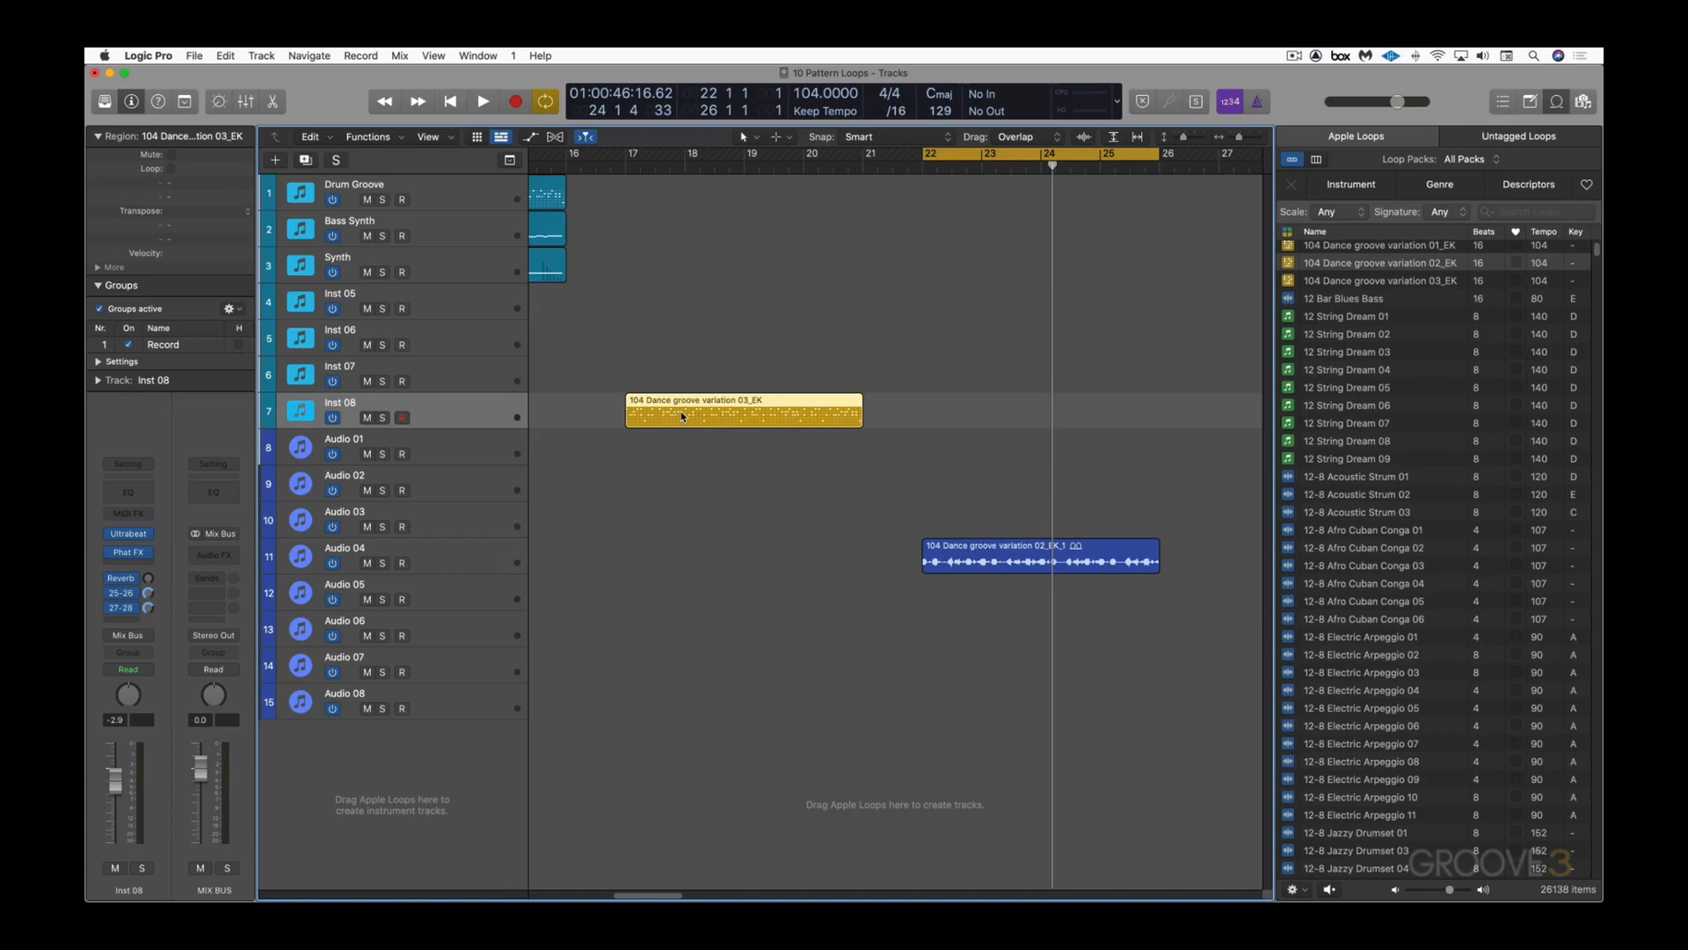
{"action": "double_click", "coordinate": [682, 416]}
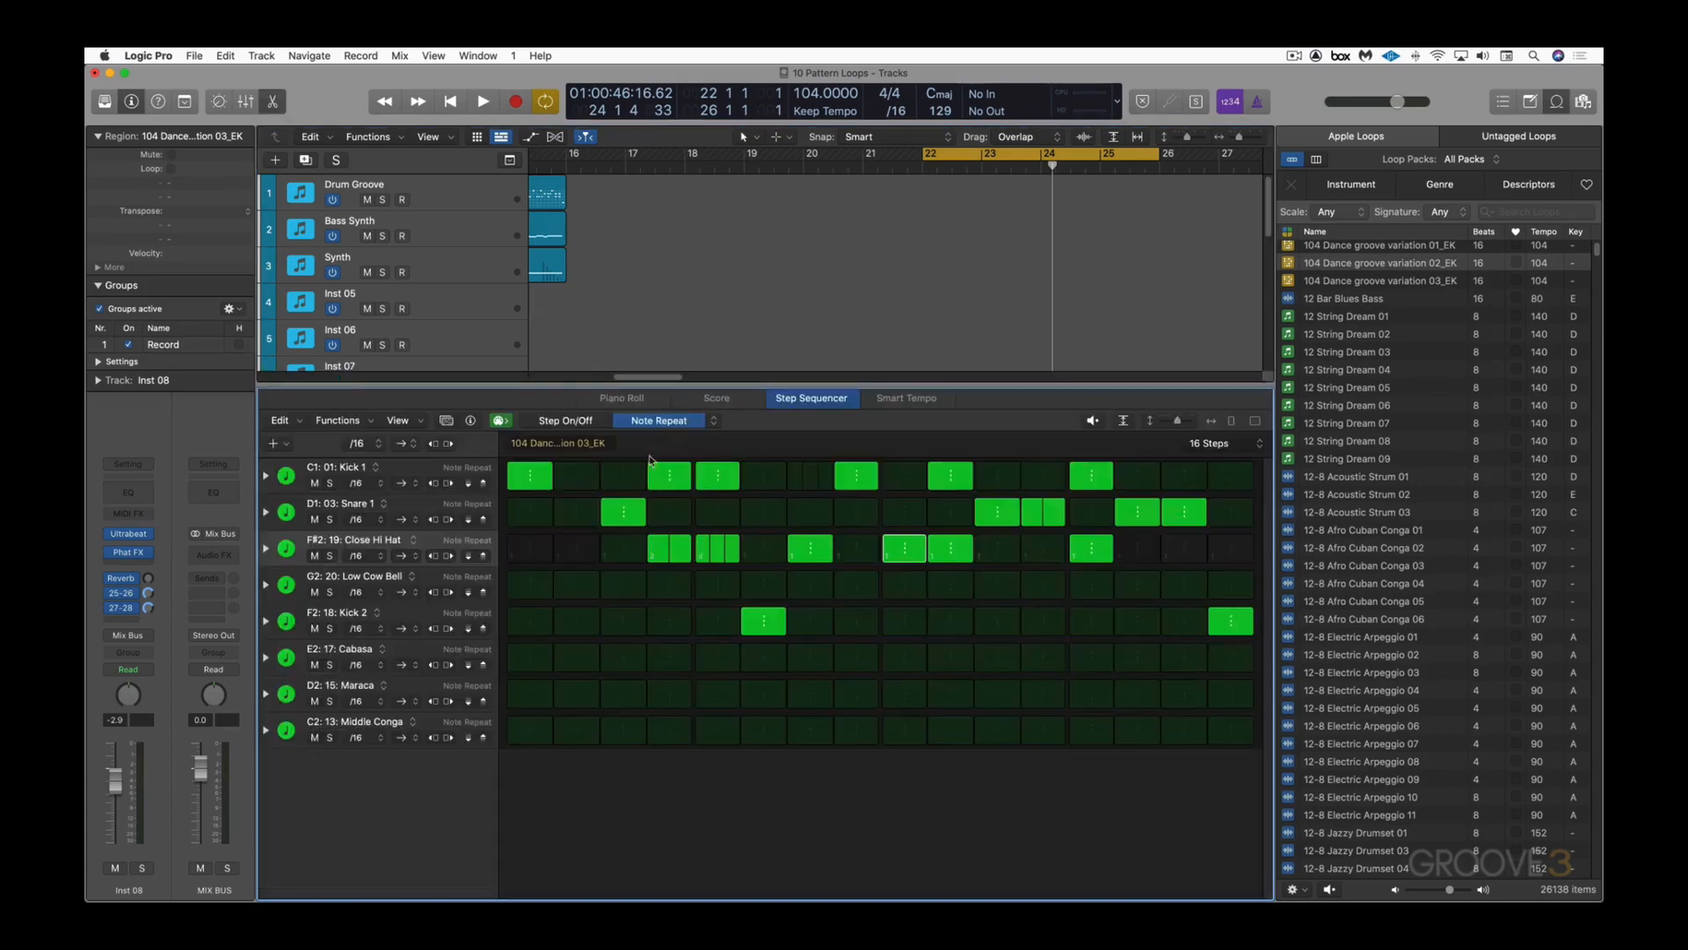
{"action": "left_click", "coordinate": [377, 472]}
{"action": "mouse_move", "coordinate": [397, 494]}
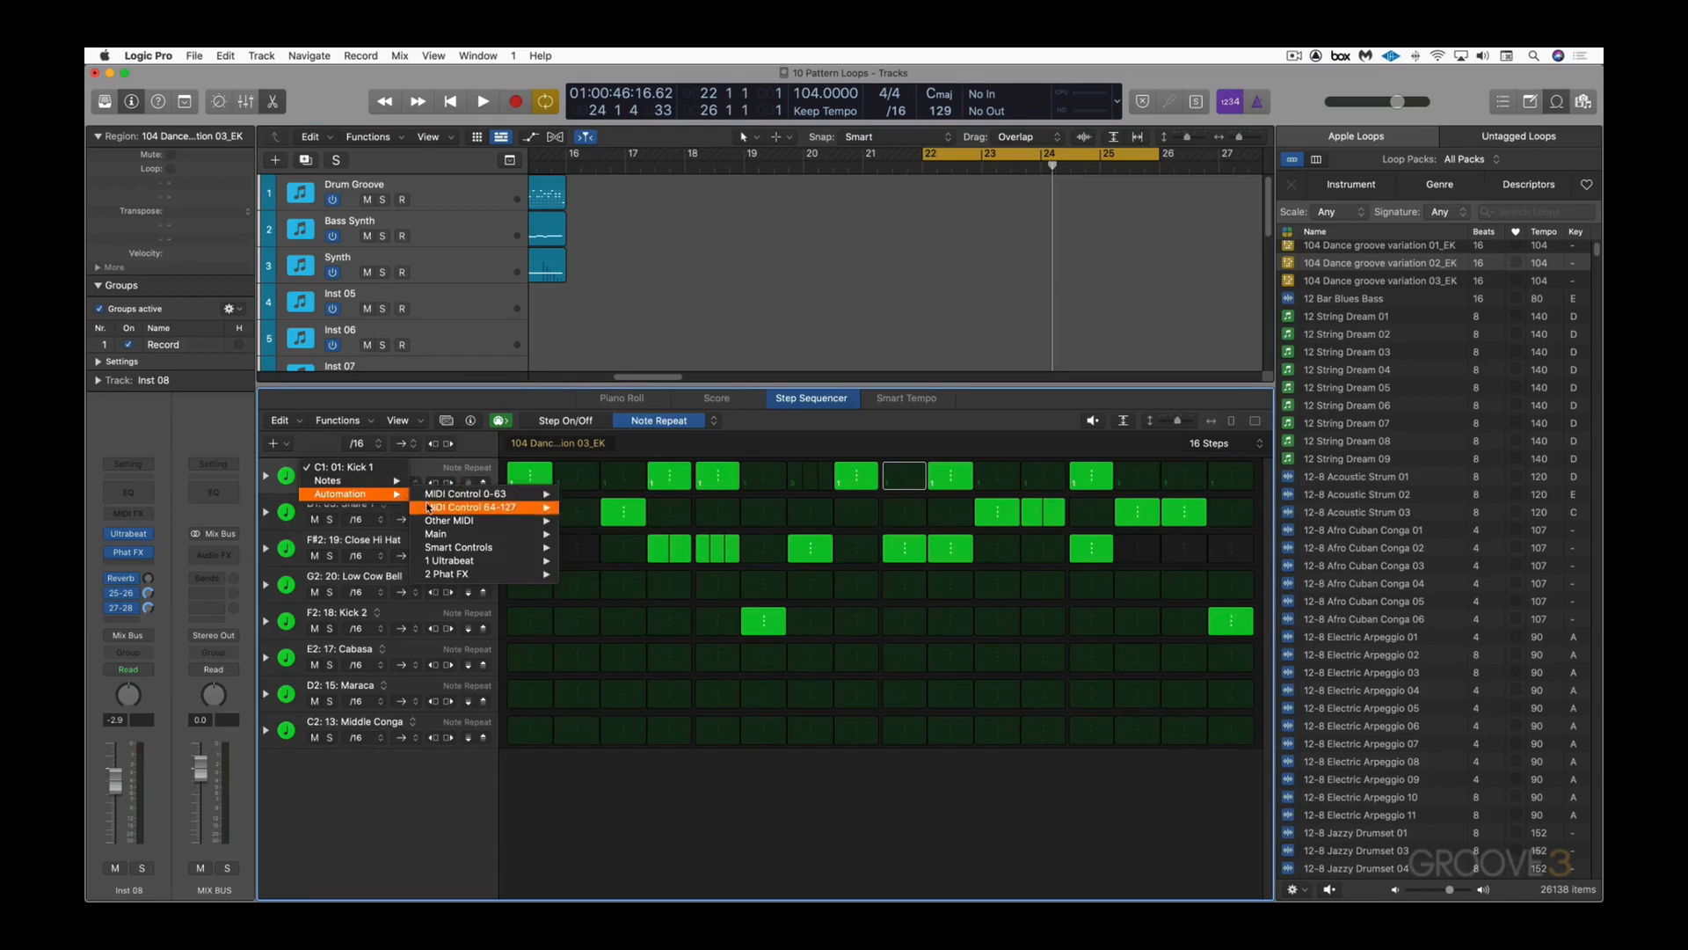
{"action": "mouse_move", "coordinate": [444, 525]}
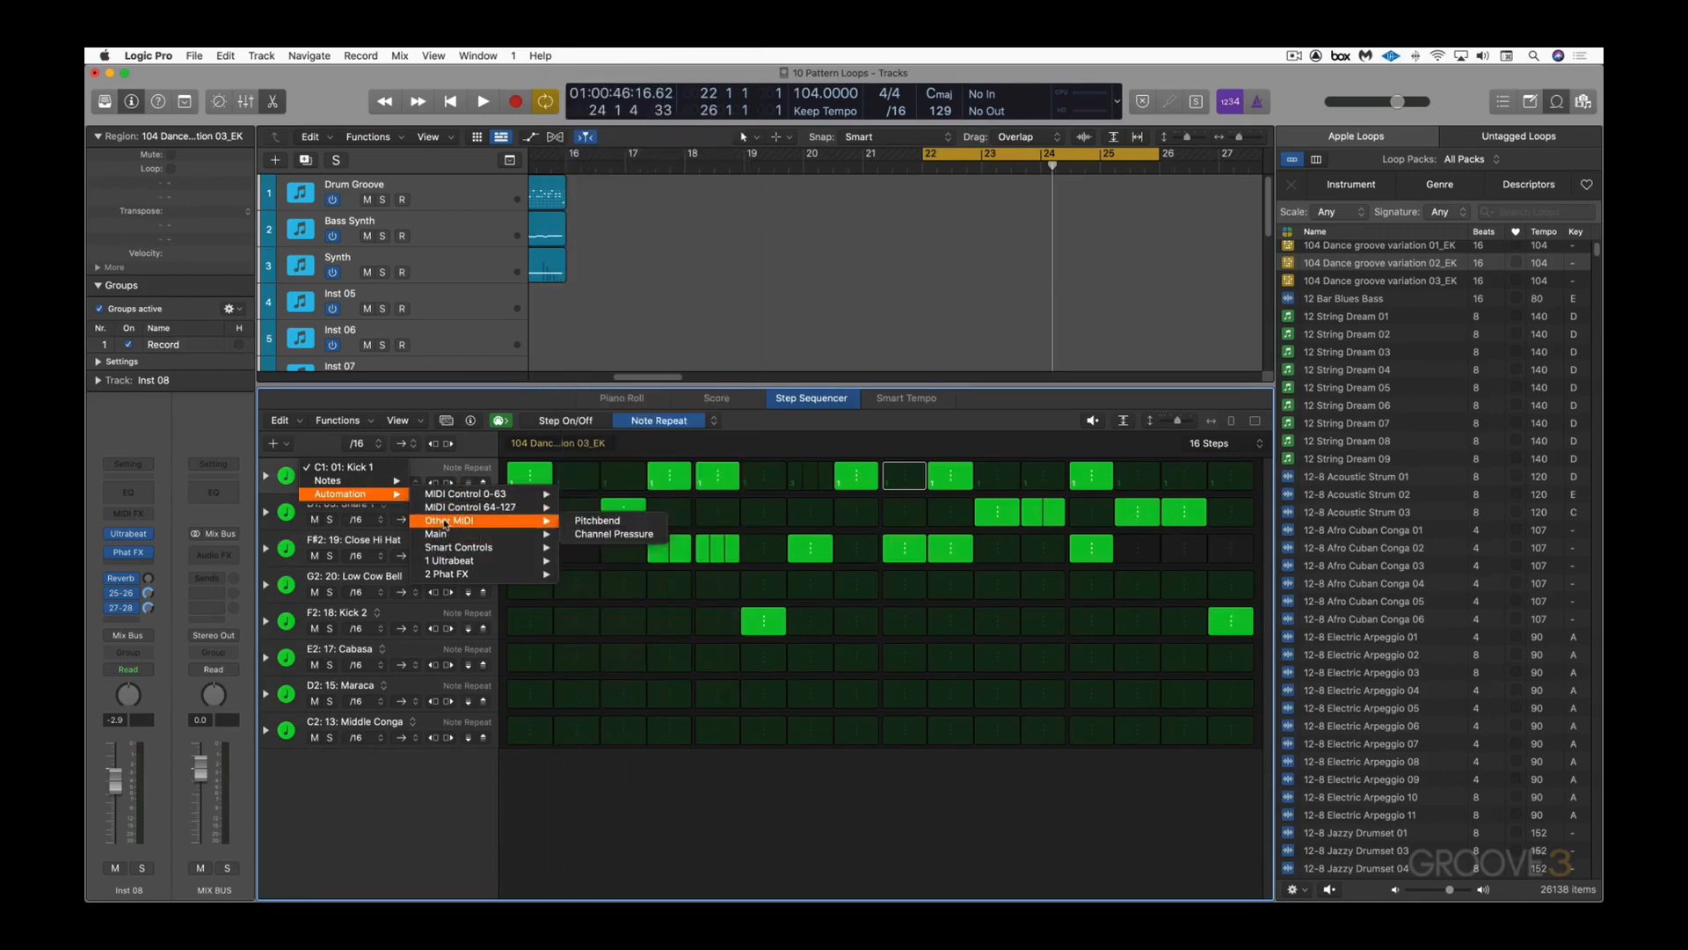
{"action": "left_click", "coordinate": [485, 445]}
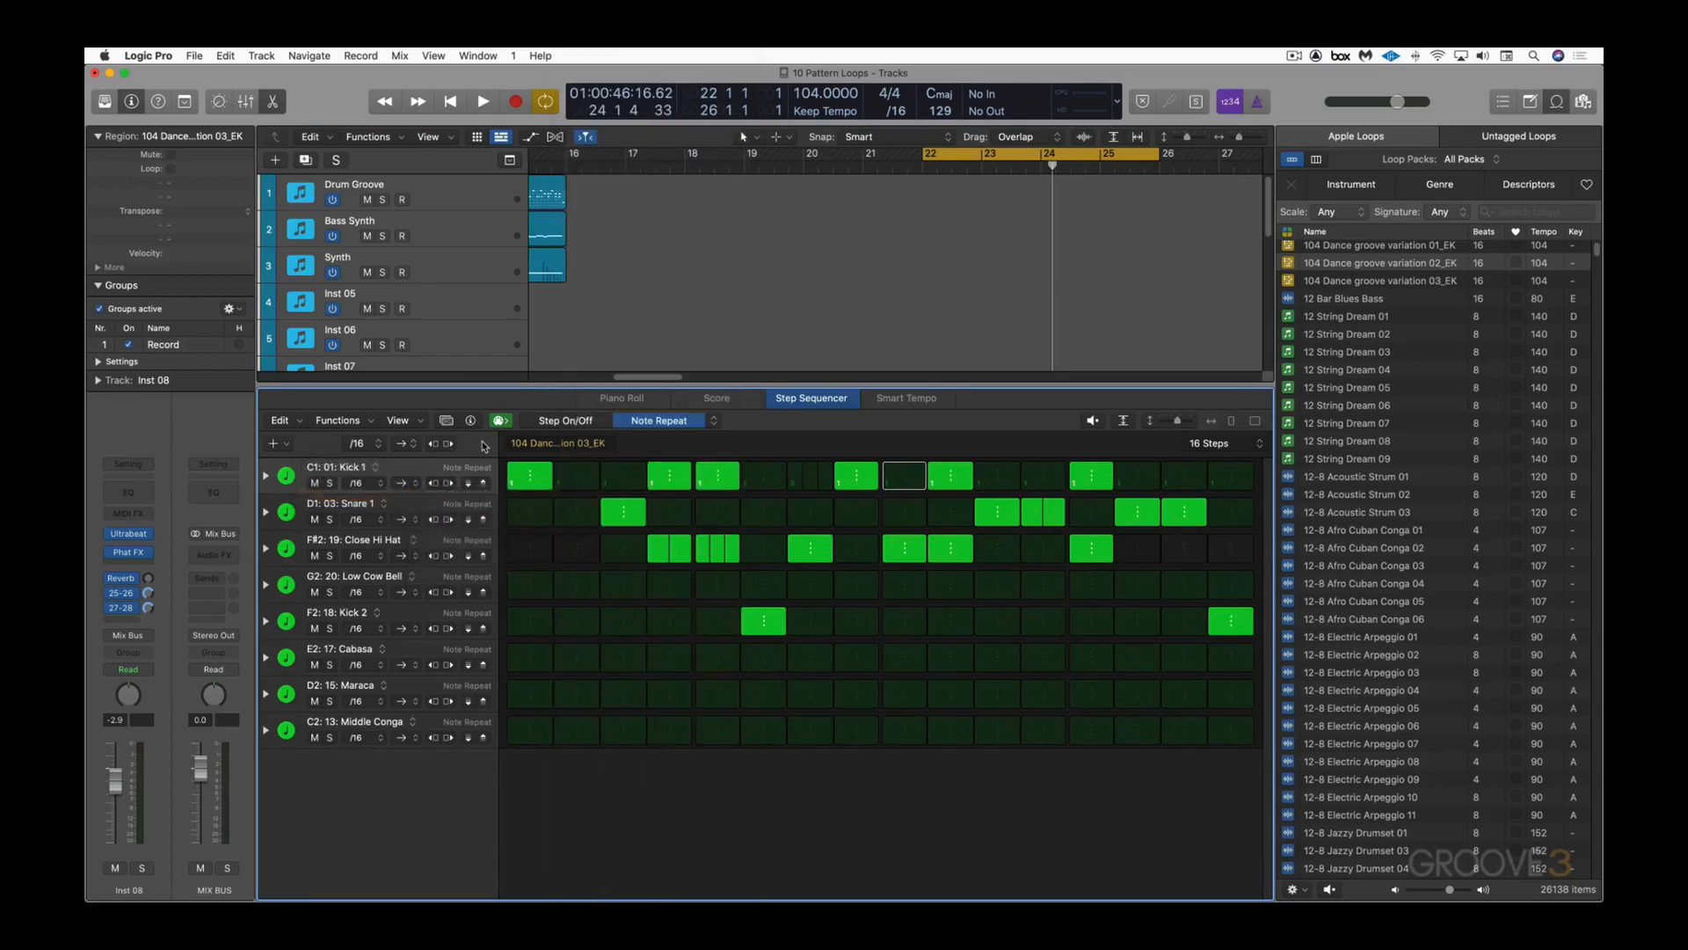
{"action": "key", "text": "e"}
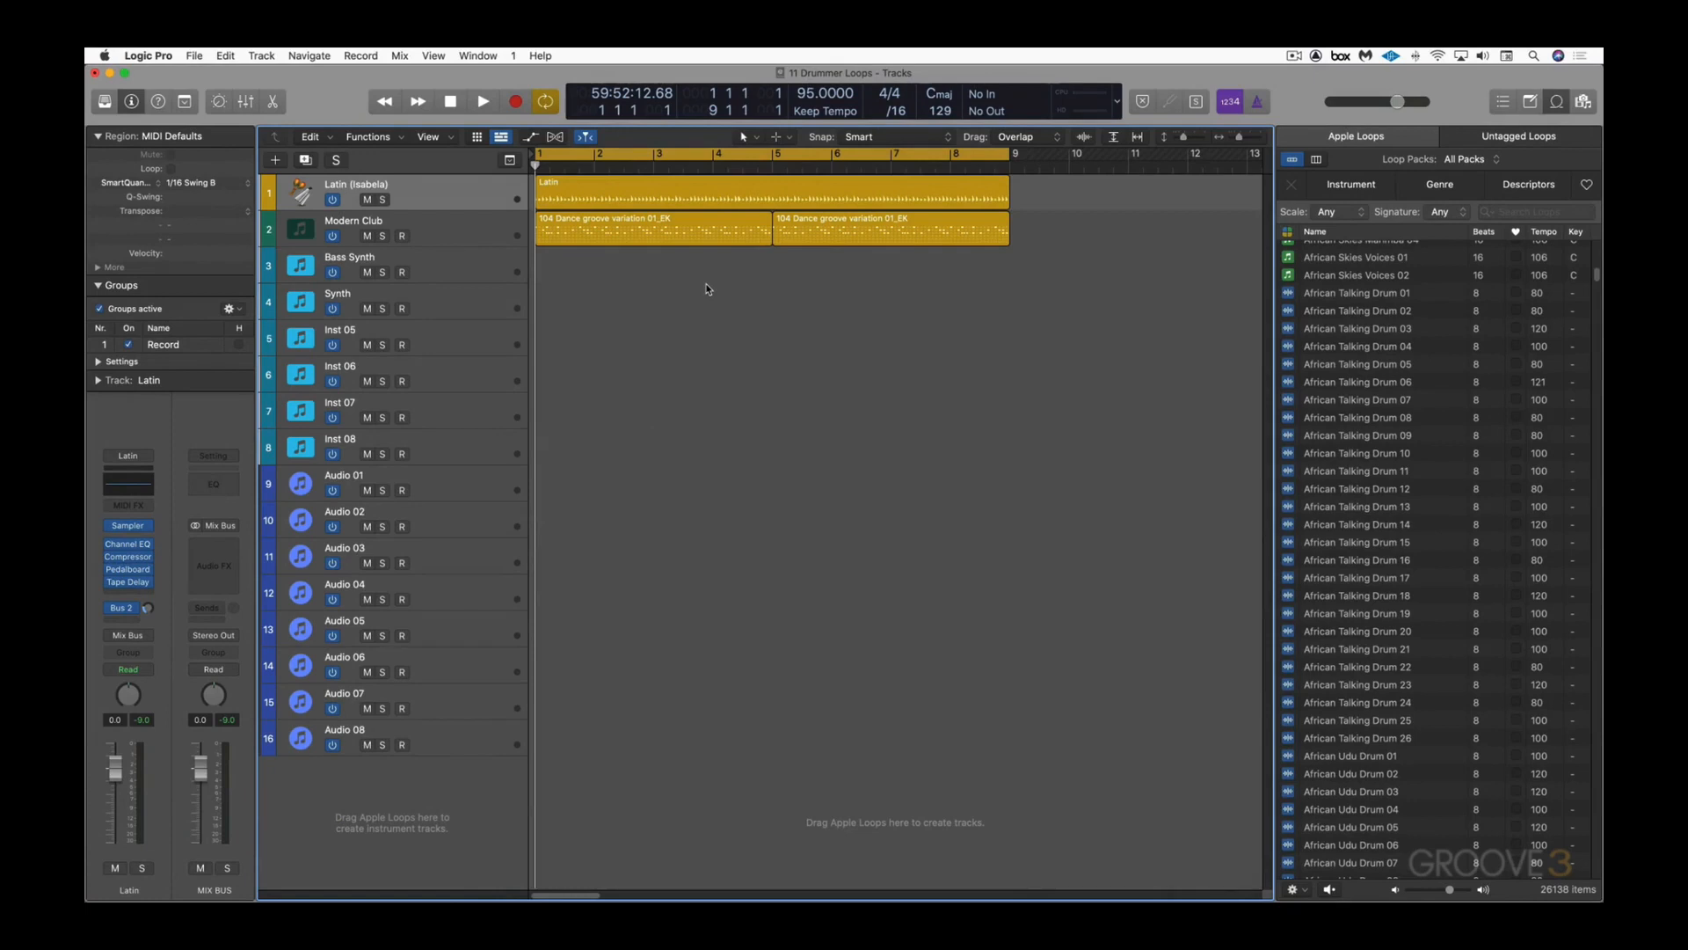
Step: In the 11 Drummer Loops project, filter the Loop Browser to show only Drummer loops
{"action": "left_click", "coordinate": [1288, 234]}
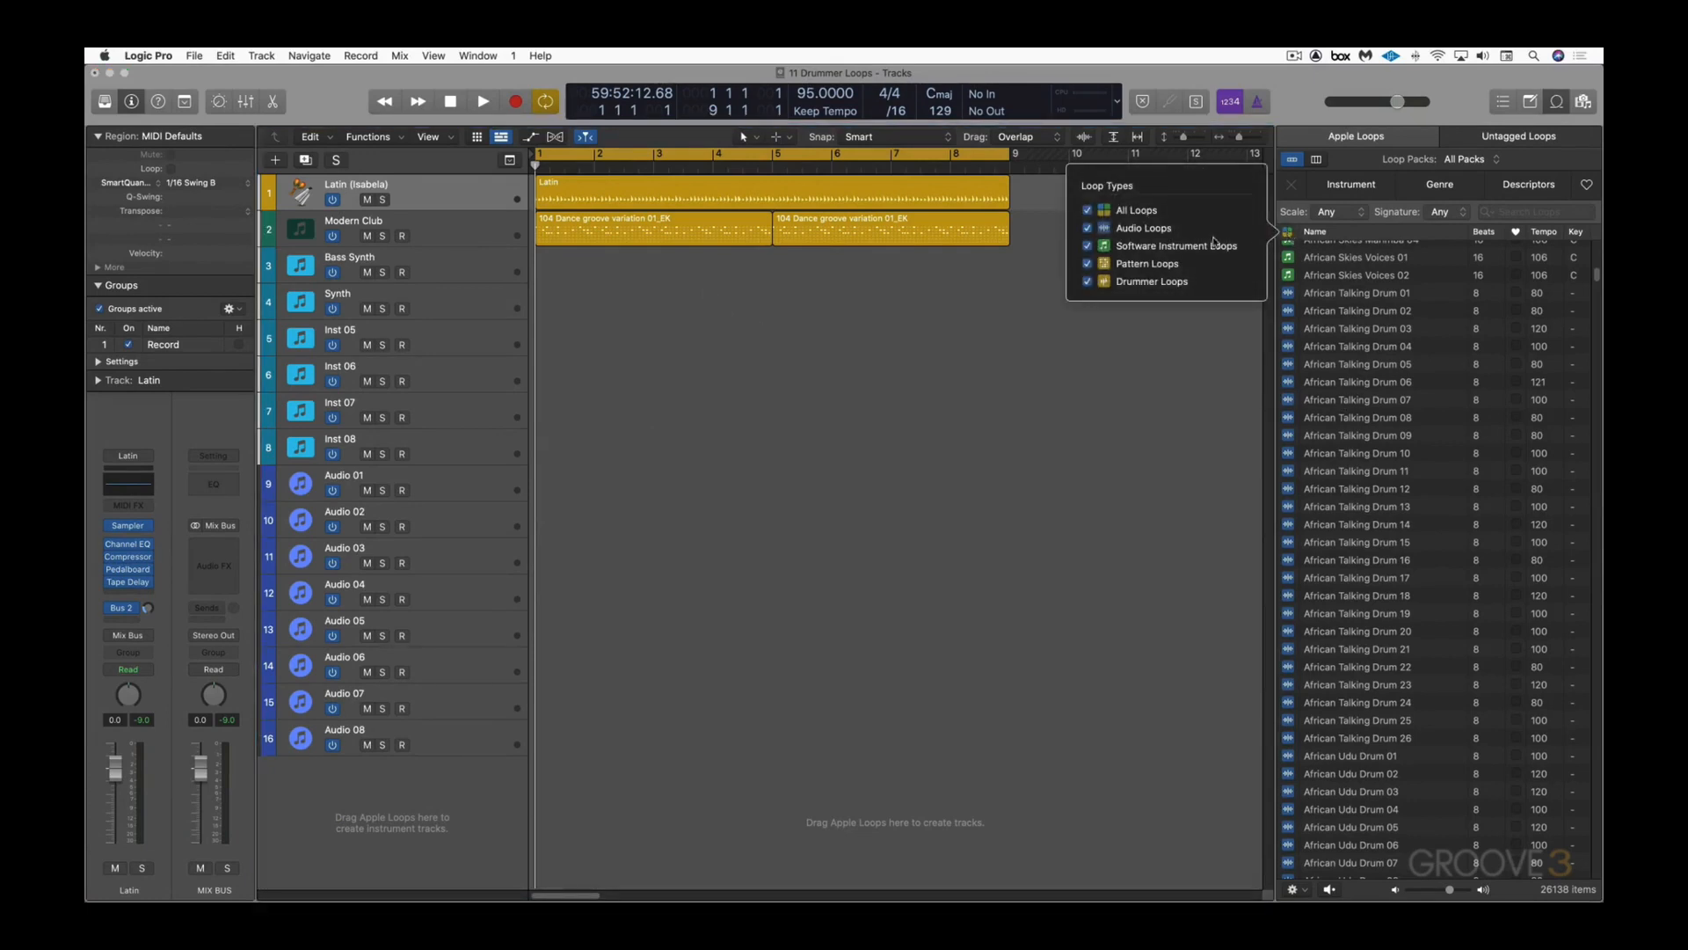
{"action": "left_click", "coordinate": [1087, 284]}
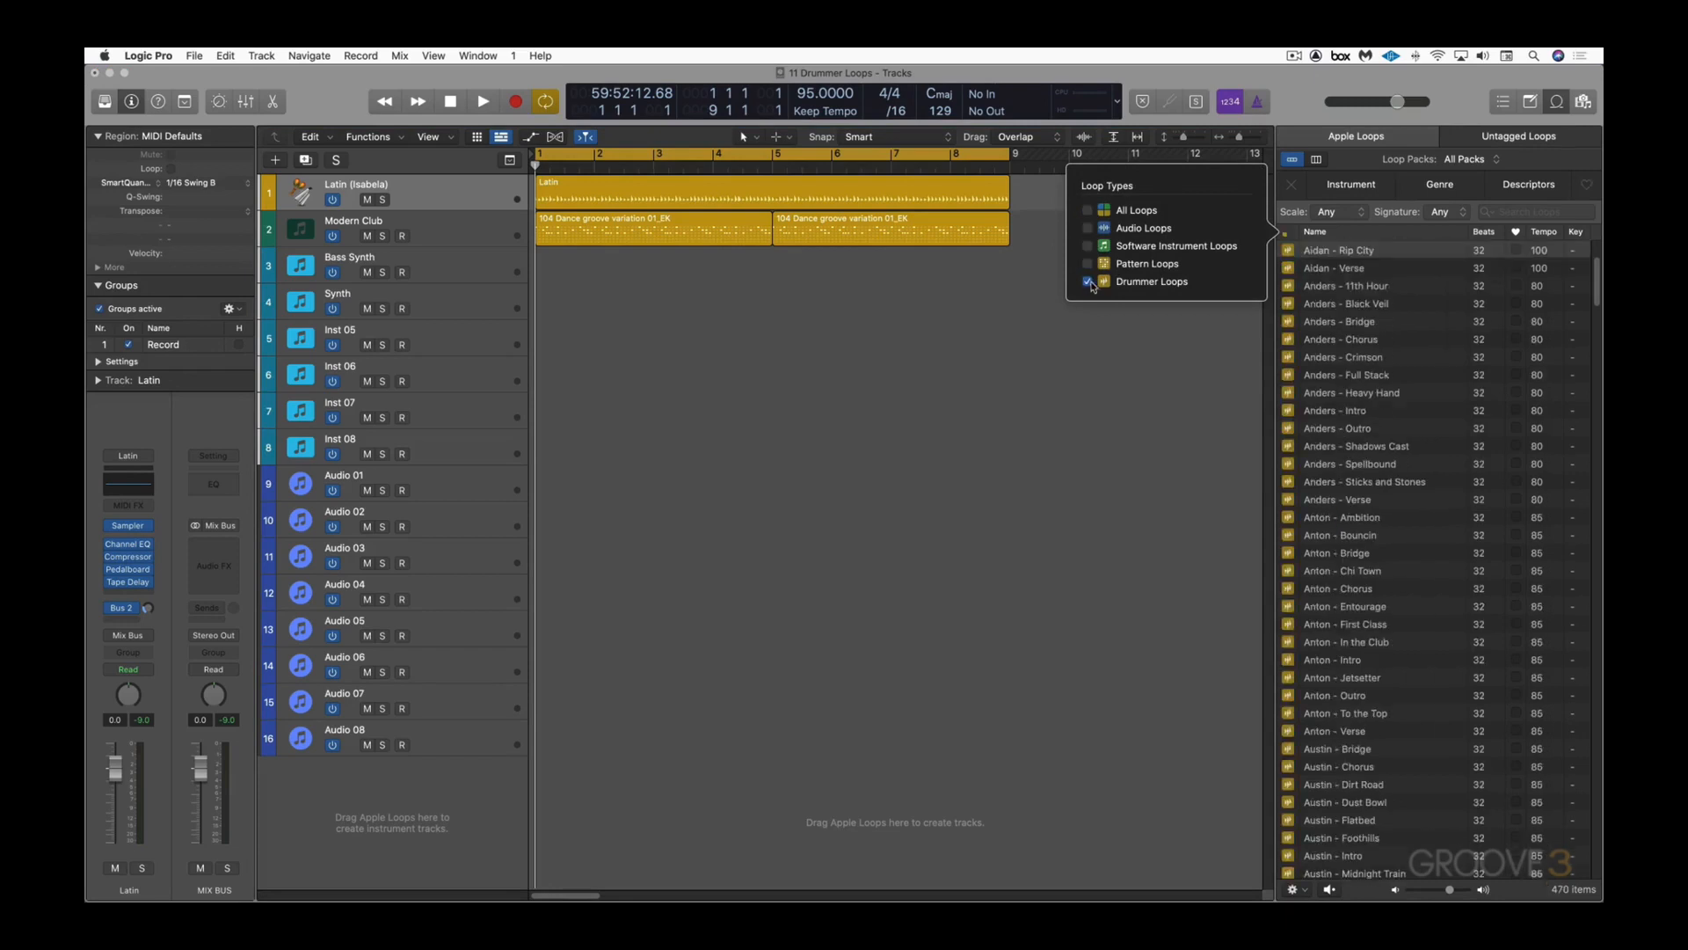
Step: Preview the Drummer loops Anders - Full Stack, Anders - Shadows Cast, Anton - Entourage and Anton - Outro in the Loop Browser
{"action": "left_click", "coordinate": [1287, 378]}
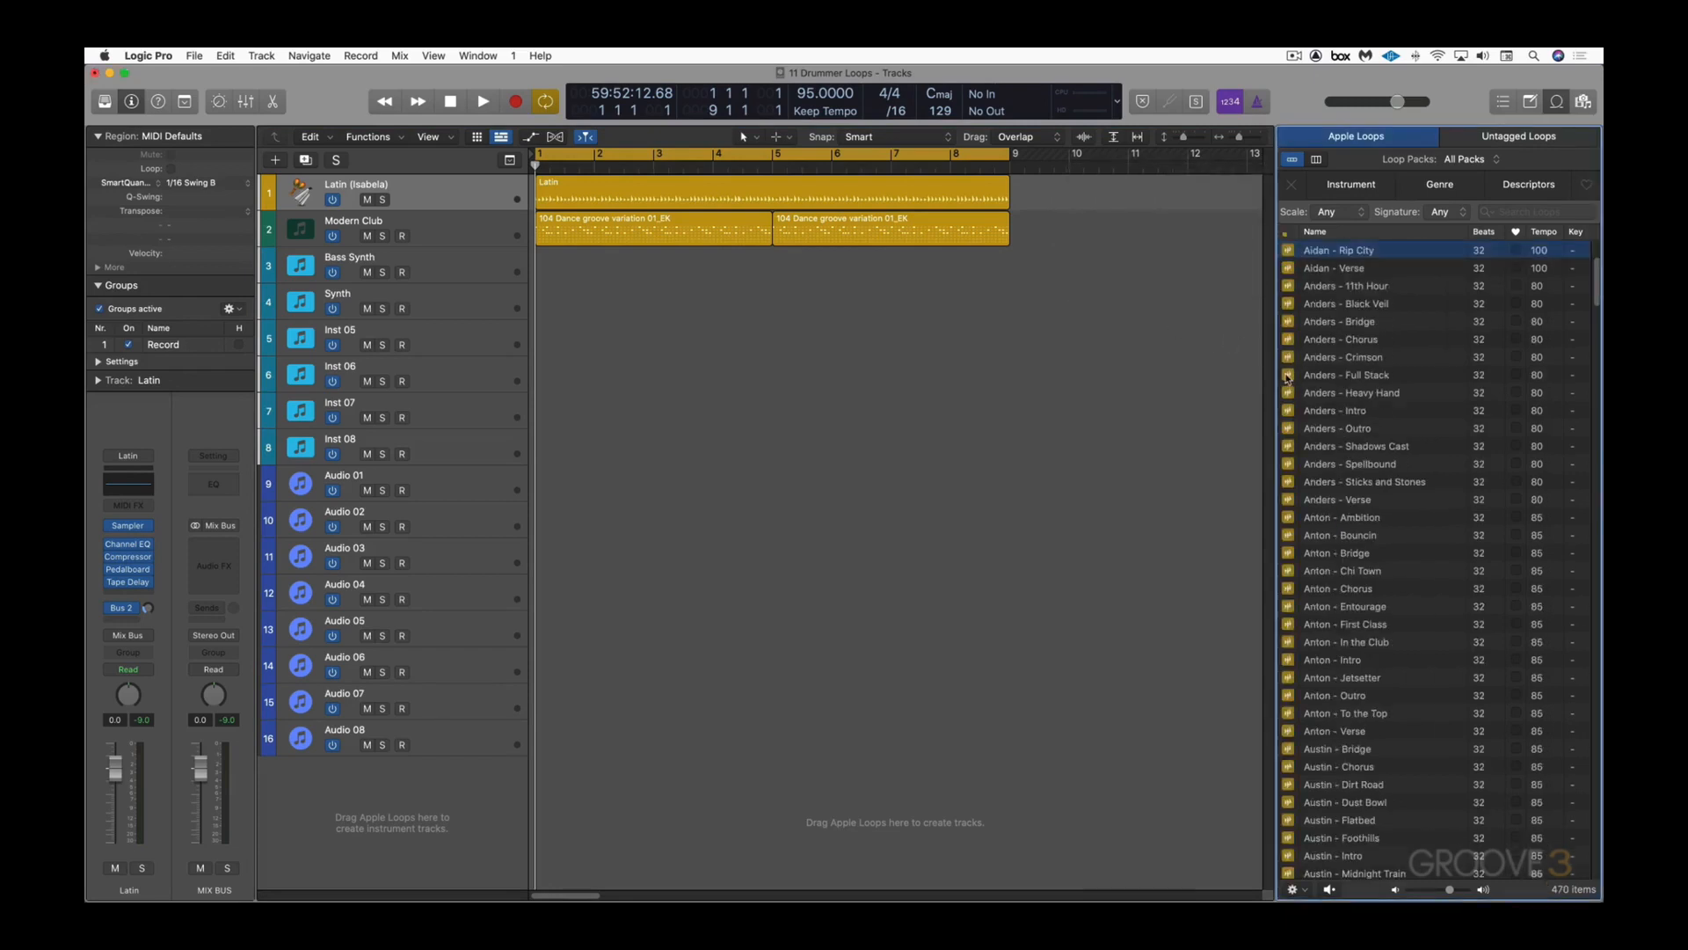
{"action": "left_click", "coordinate": [1290, 376]}
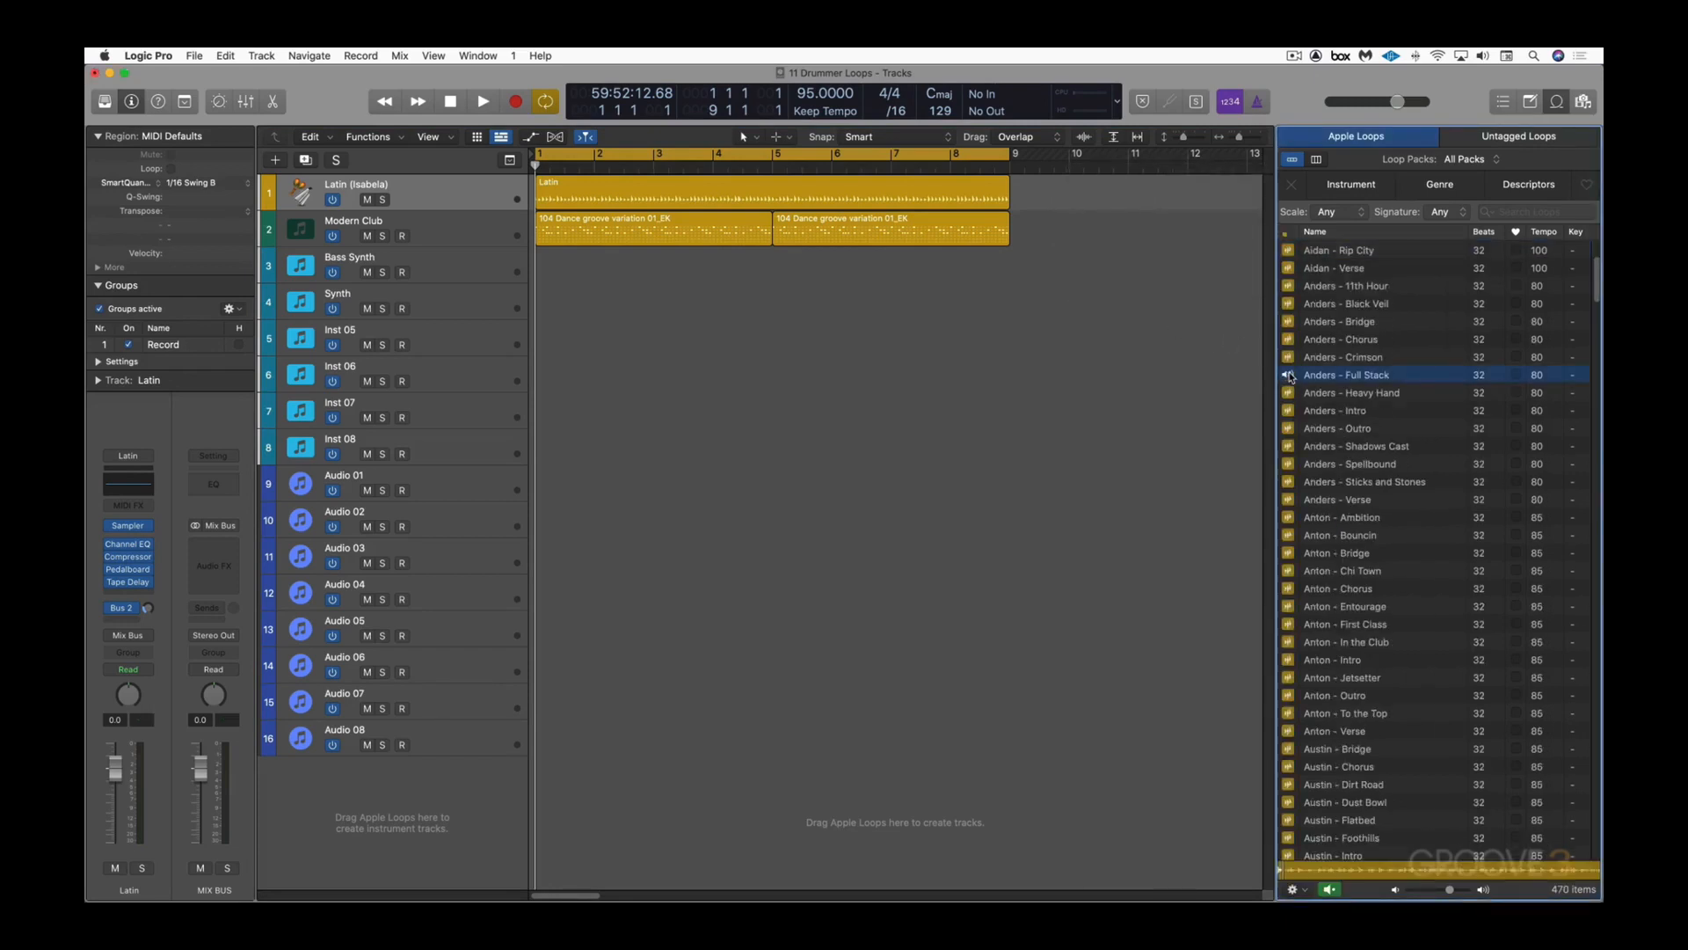
{"action": "left_click", "coordinate": [1326, 449]}
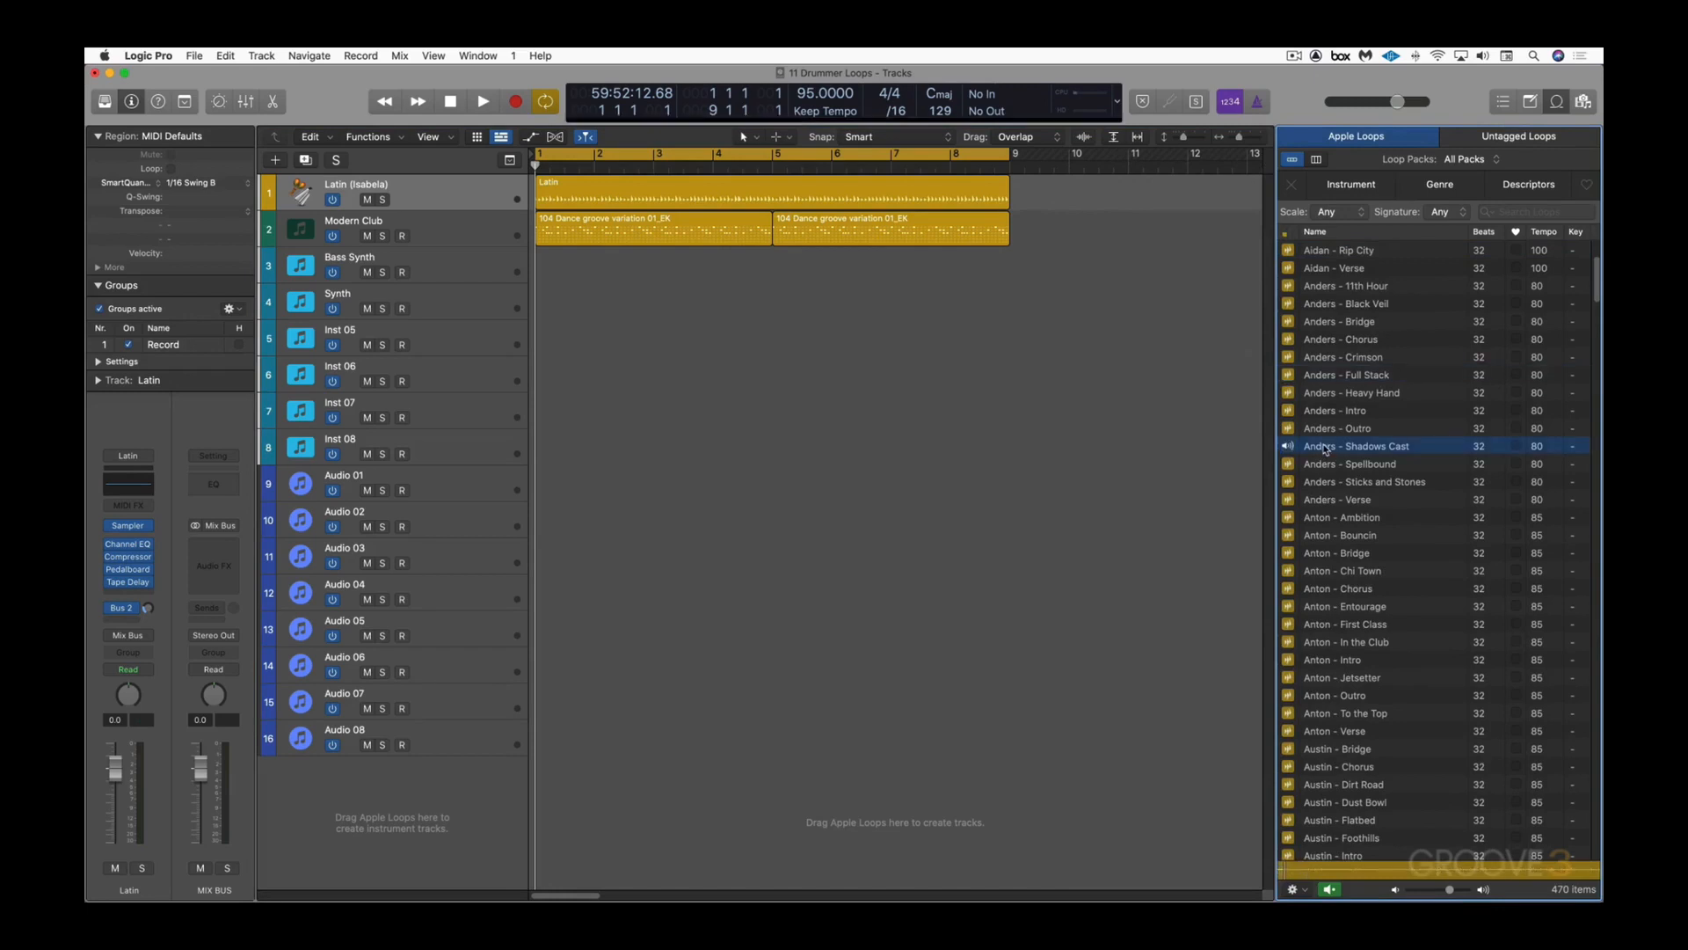
{"action": "left_click", "coordinate": [1343, 609]}
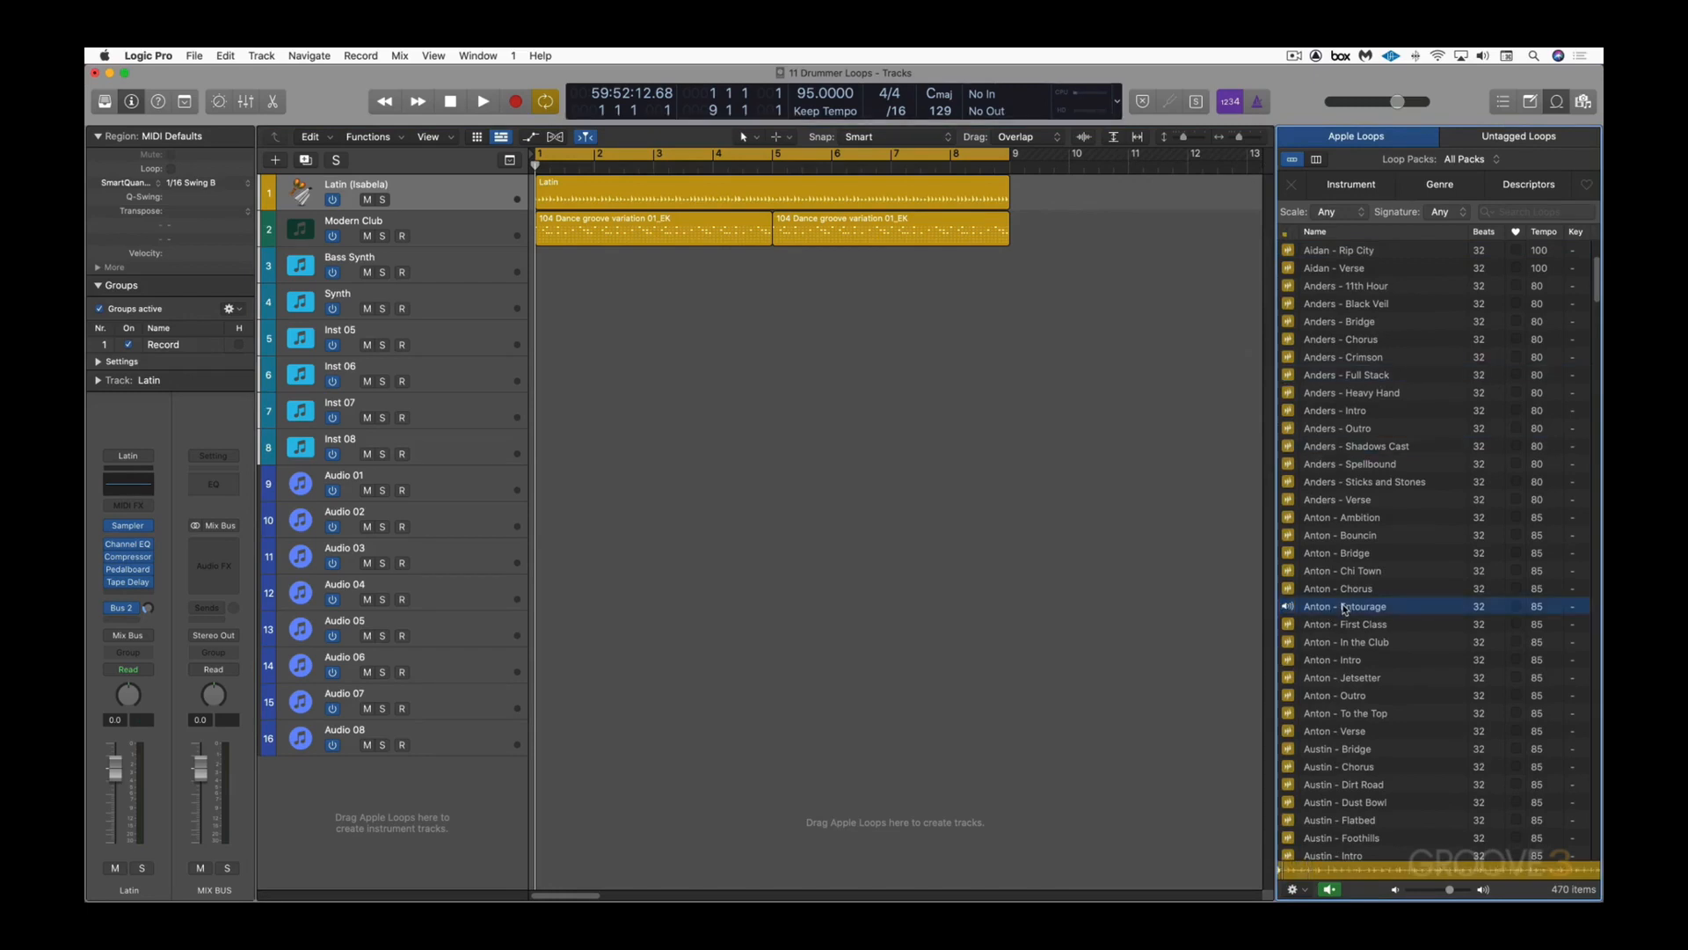
{"action": "left_click", "coordinate": [1353, 697]}
{"action": "left_click", "coordinate": [1336, 607]}
{"action": "left_click", "coordinate": [1325, 611]}
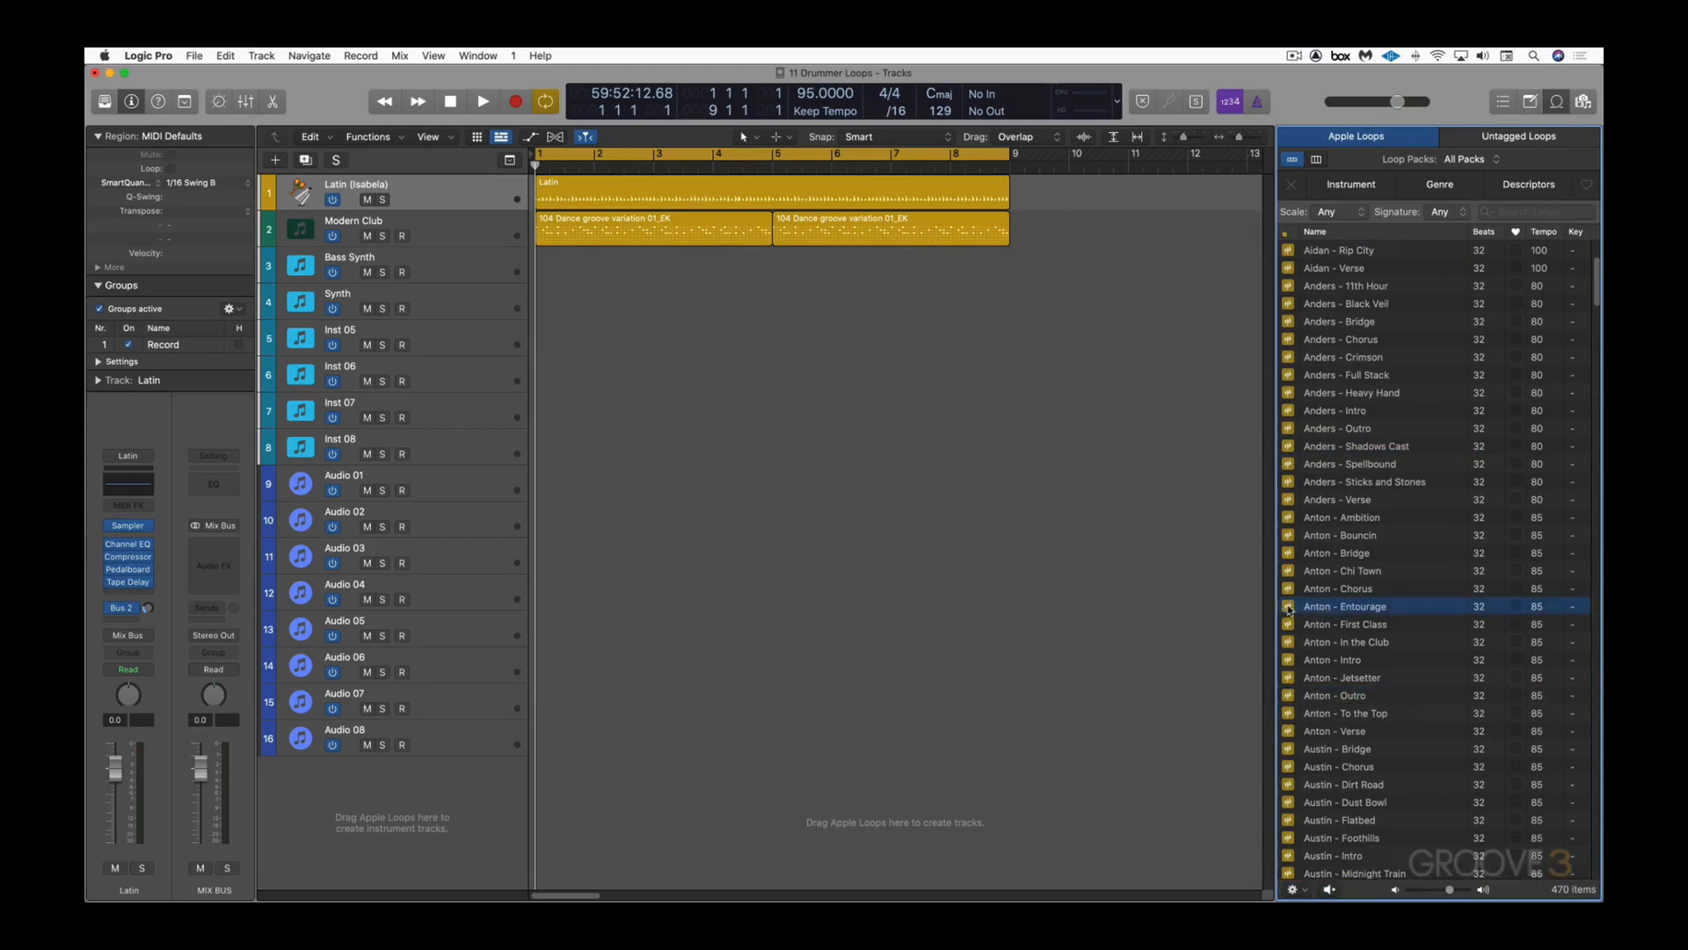
Step: Place the Anton - Entourage loop at bar 1 on a new Drummer track below Audio 08 and play it soloed
{"action": "left_click_drag", "start_coordinate": [1289, 610], "coordinate": [538, 800]}
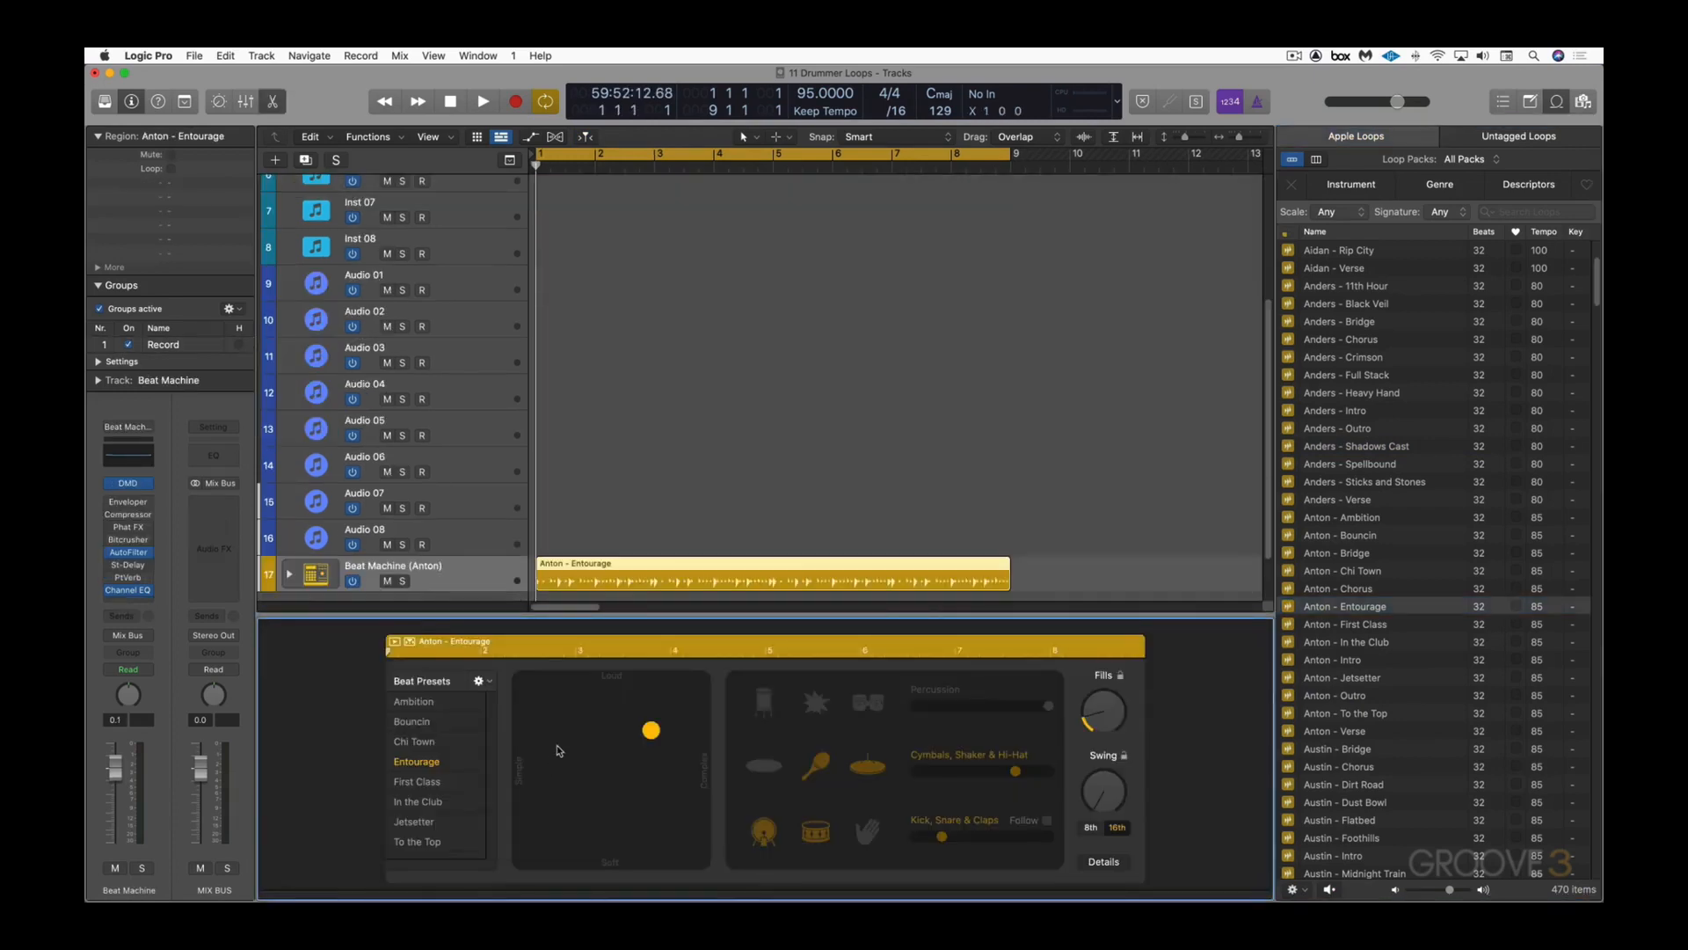
{"action": "left_click", "coordinate": [403, 581]}
{"action": "key", "text": "space"}
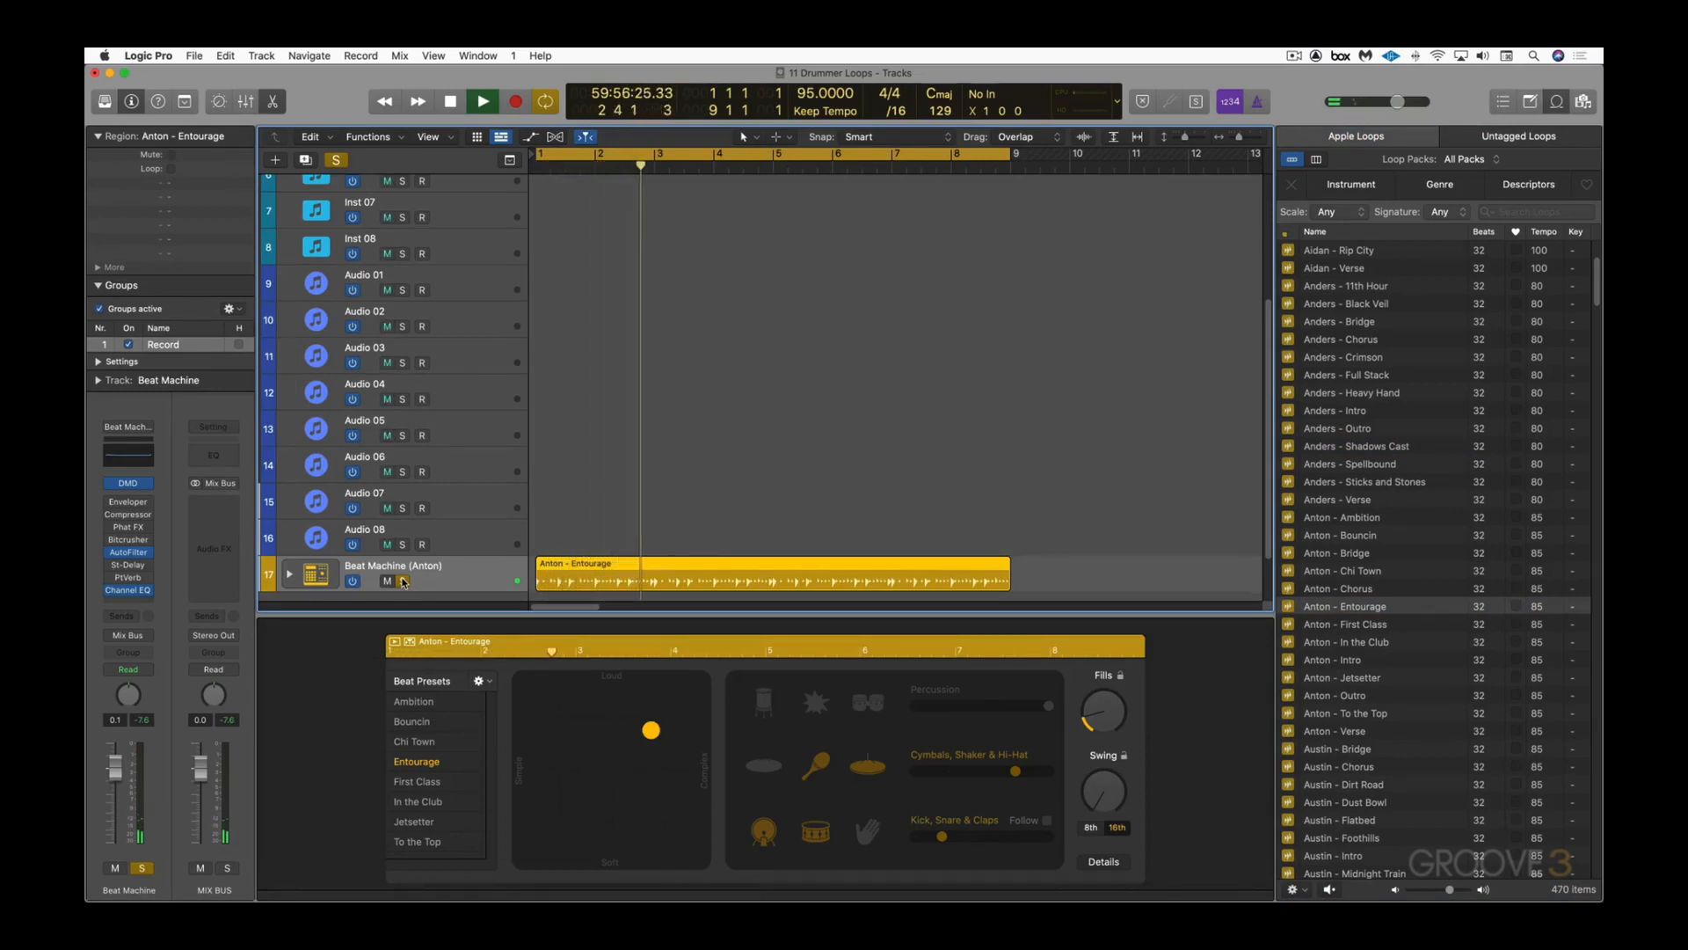
{"action": "key", "text": "space"}
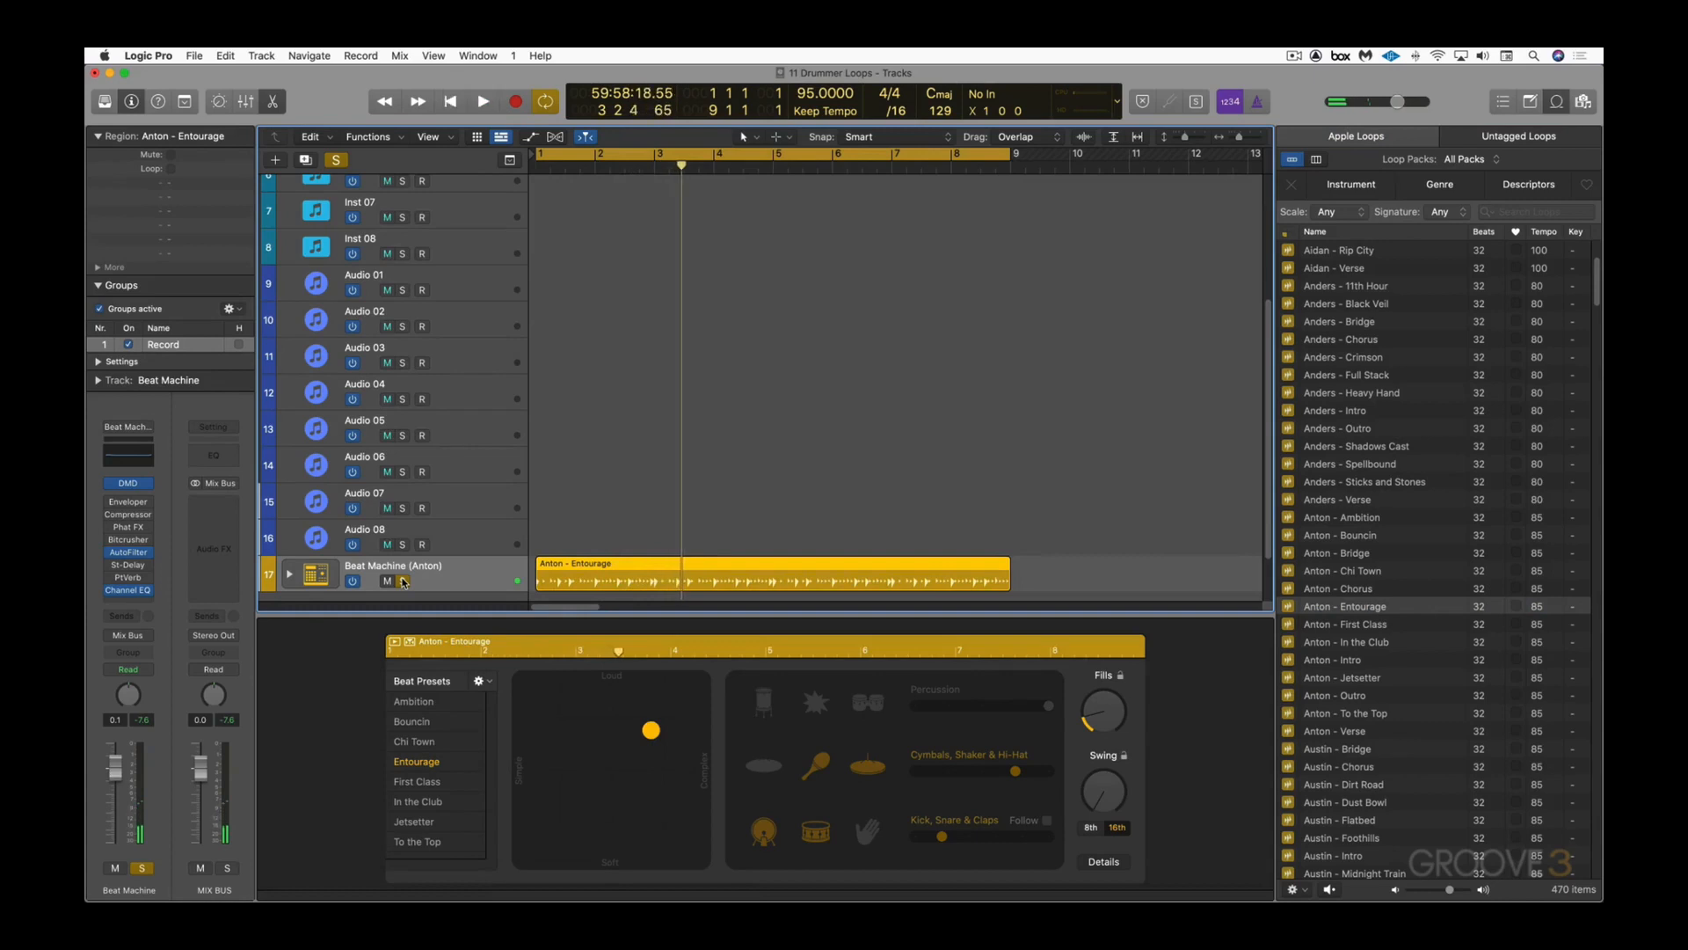
{"action": "left_click", "coordinate": [403, 581]}
Step: Place the Anton - Entourage loop on the Audio 06 track at bar 1 and close the editor
{"action": "scroll", "coordinate": [1293, 584], "scroll_direction": "down", "scroll_amount": 5}
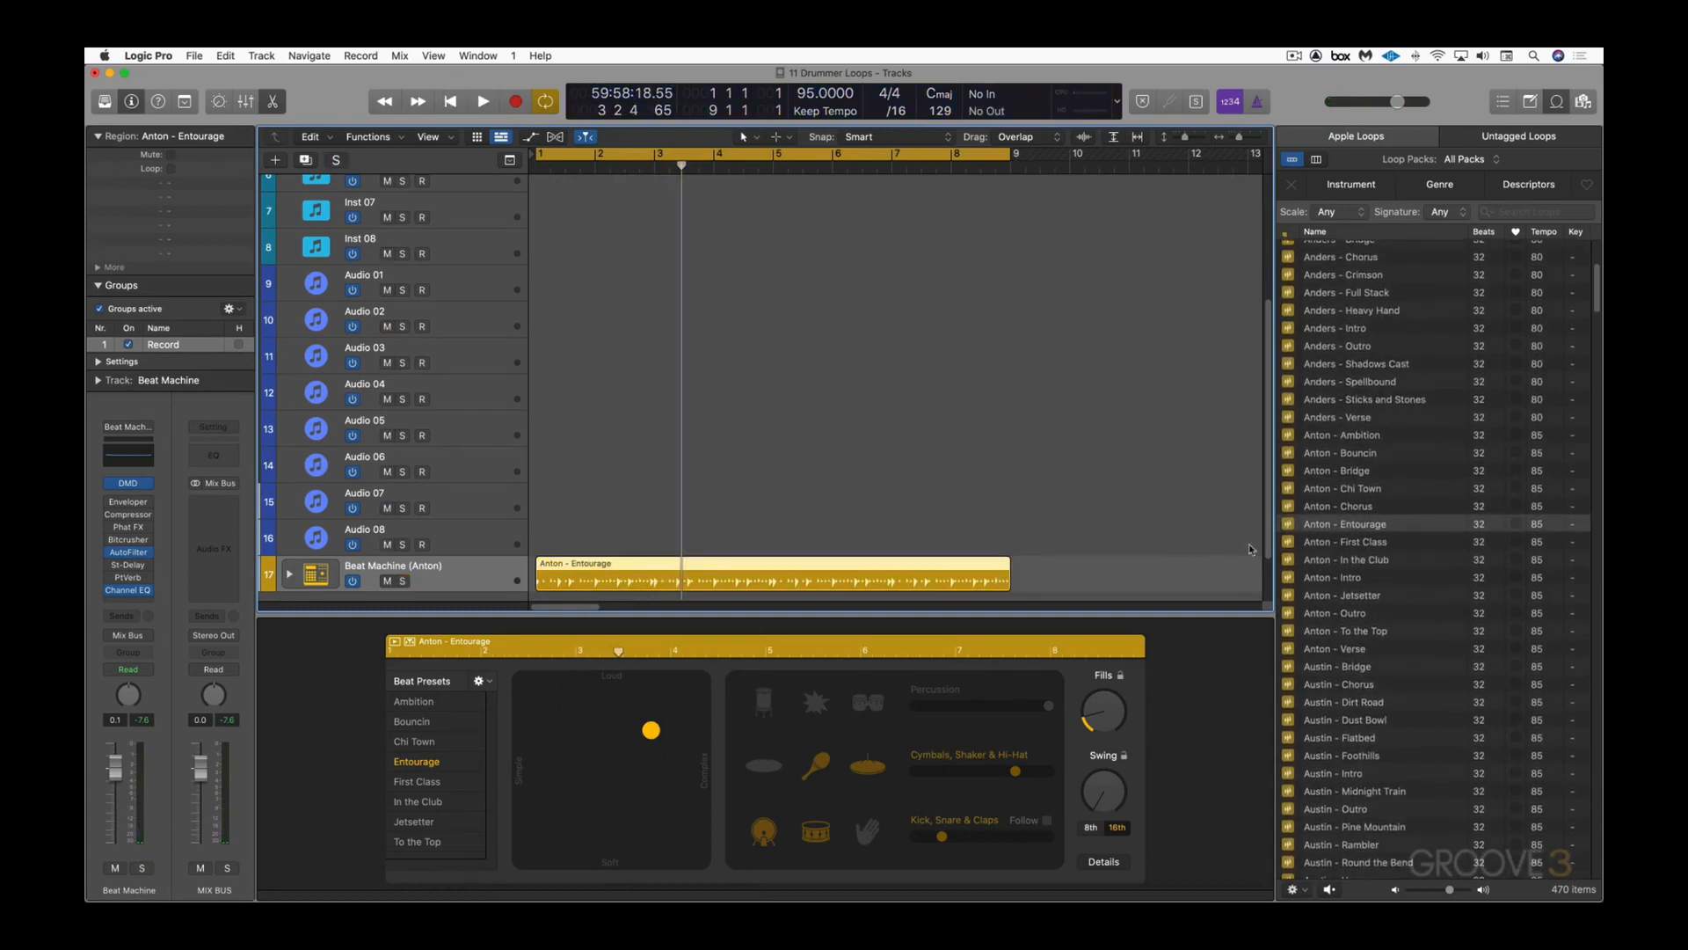
{"action": "left_click_drag", "start_coordinate": [1289, 526], "coordinate": [540, 452]}
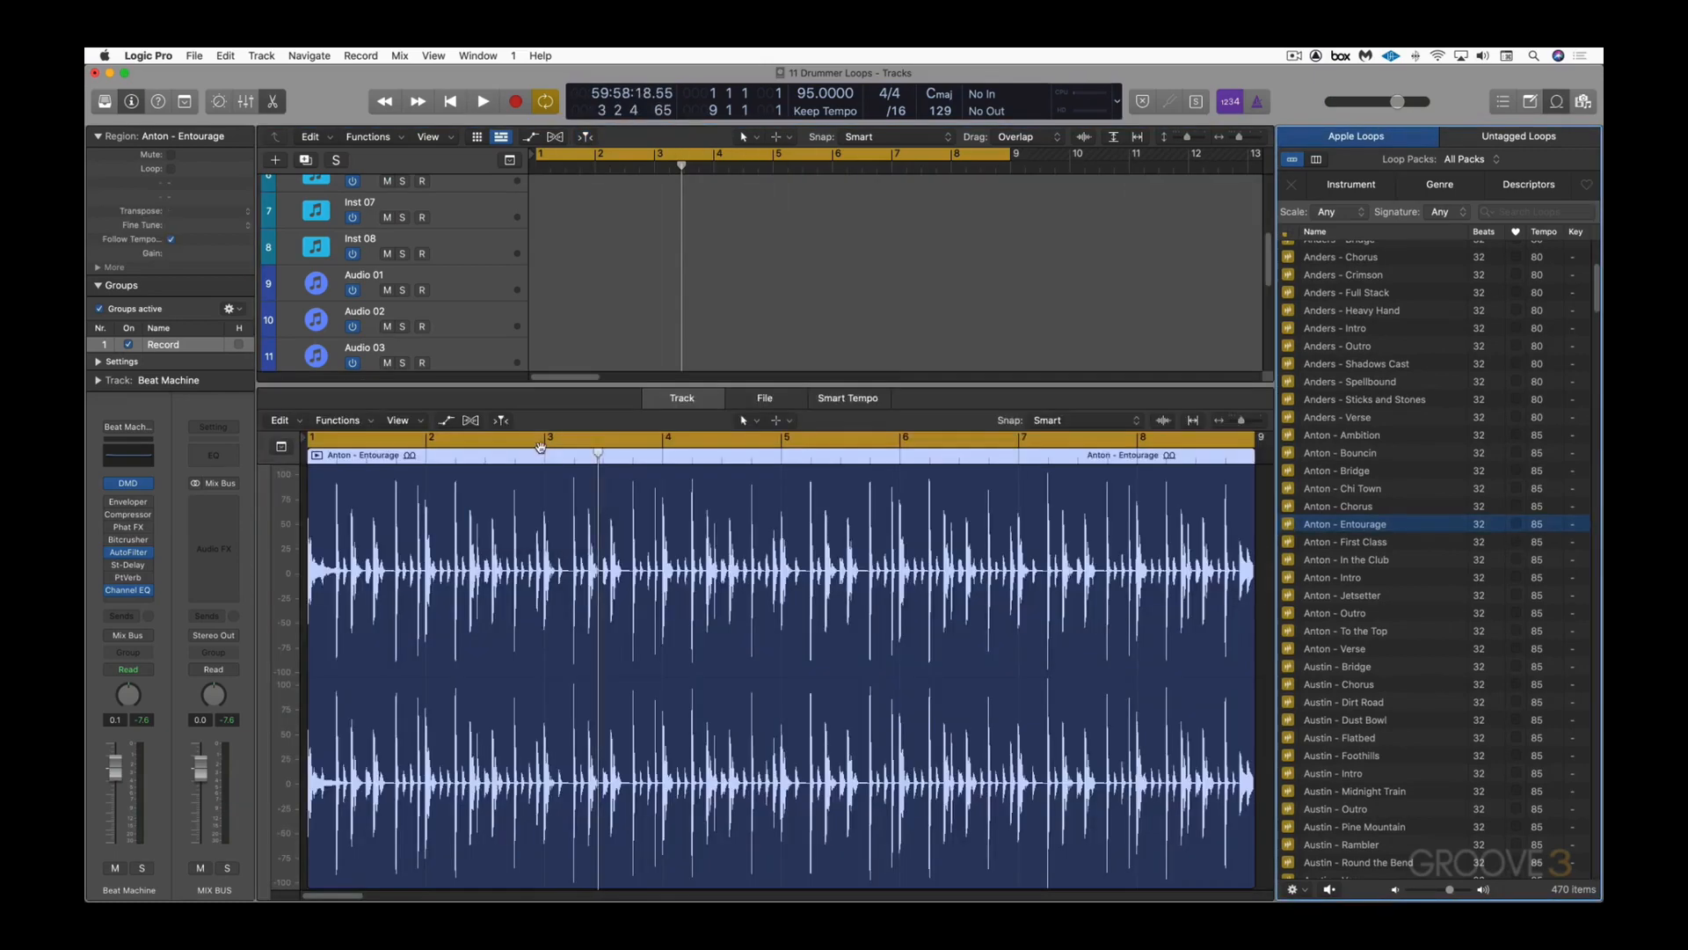
{"action": "key", "text": "e"}
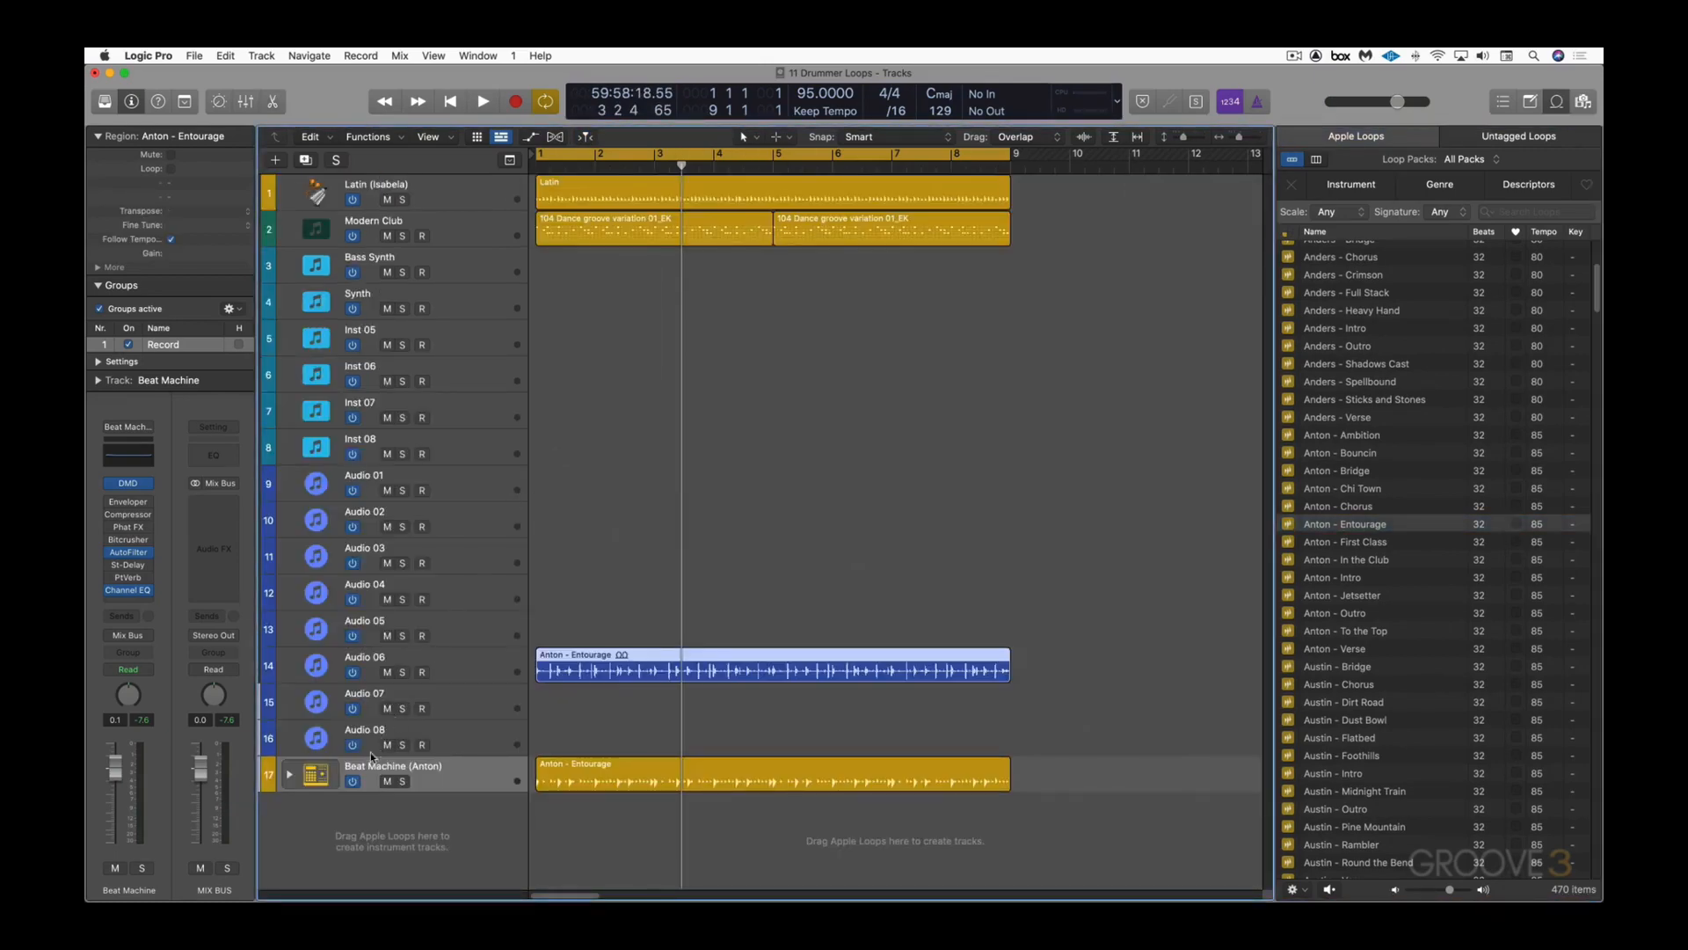
Step: Mute the Beat Machine track and play the Audio 06 track's Anton - Entourage region soloed
{"action": "left_click", "coordinate": [385, 782]}
{"action": "left_click", "coordinate": [403, 673]}
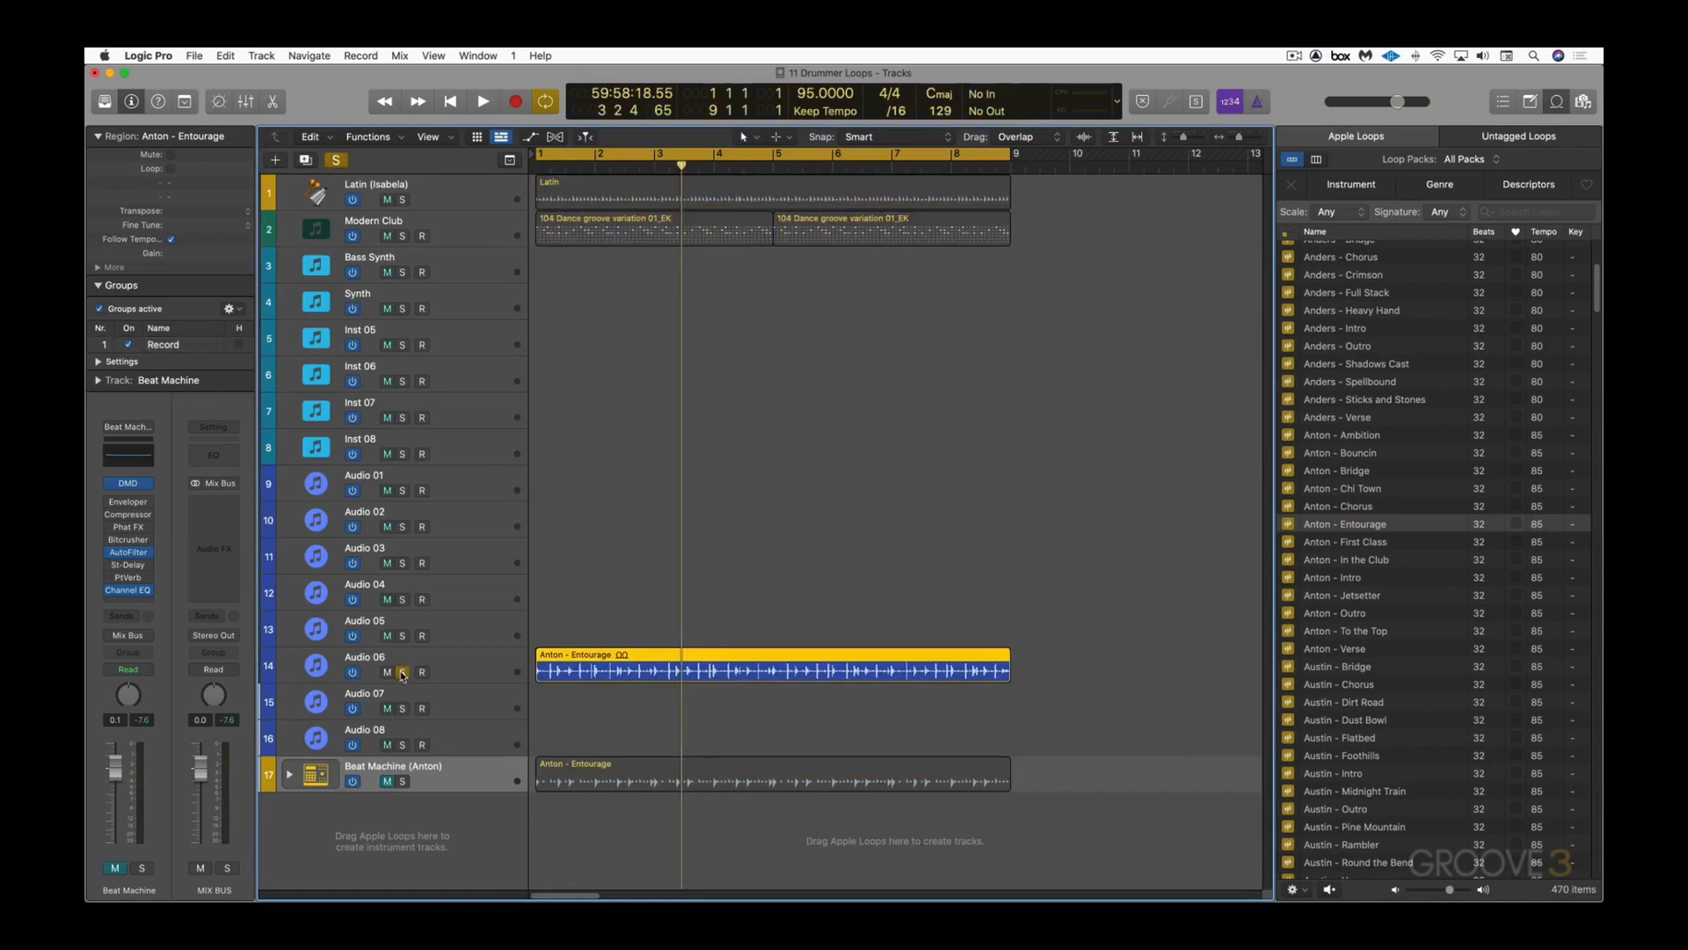
{"action": "key", "text": "space"}
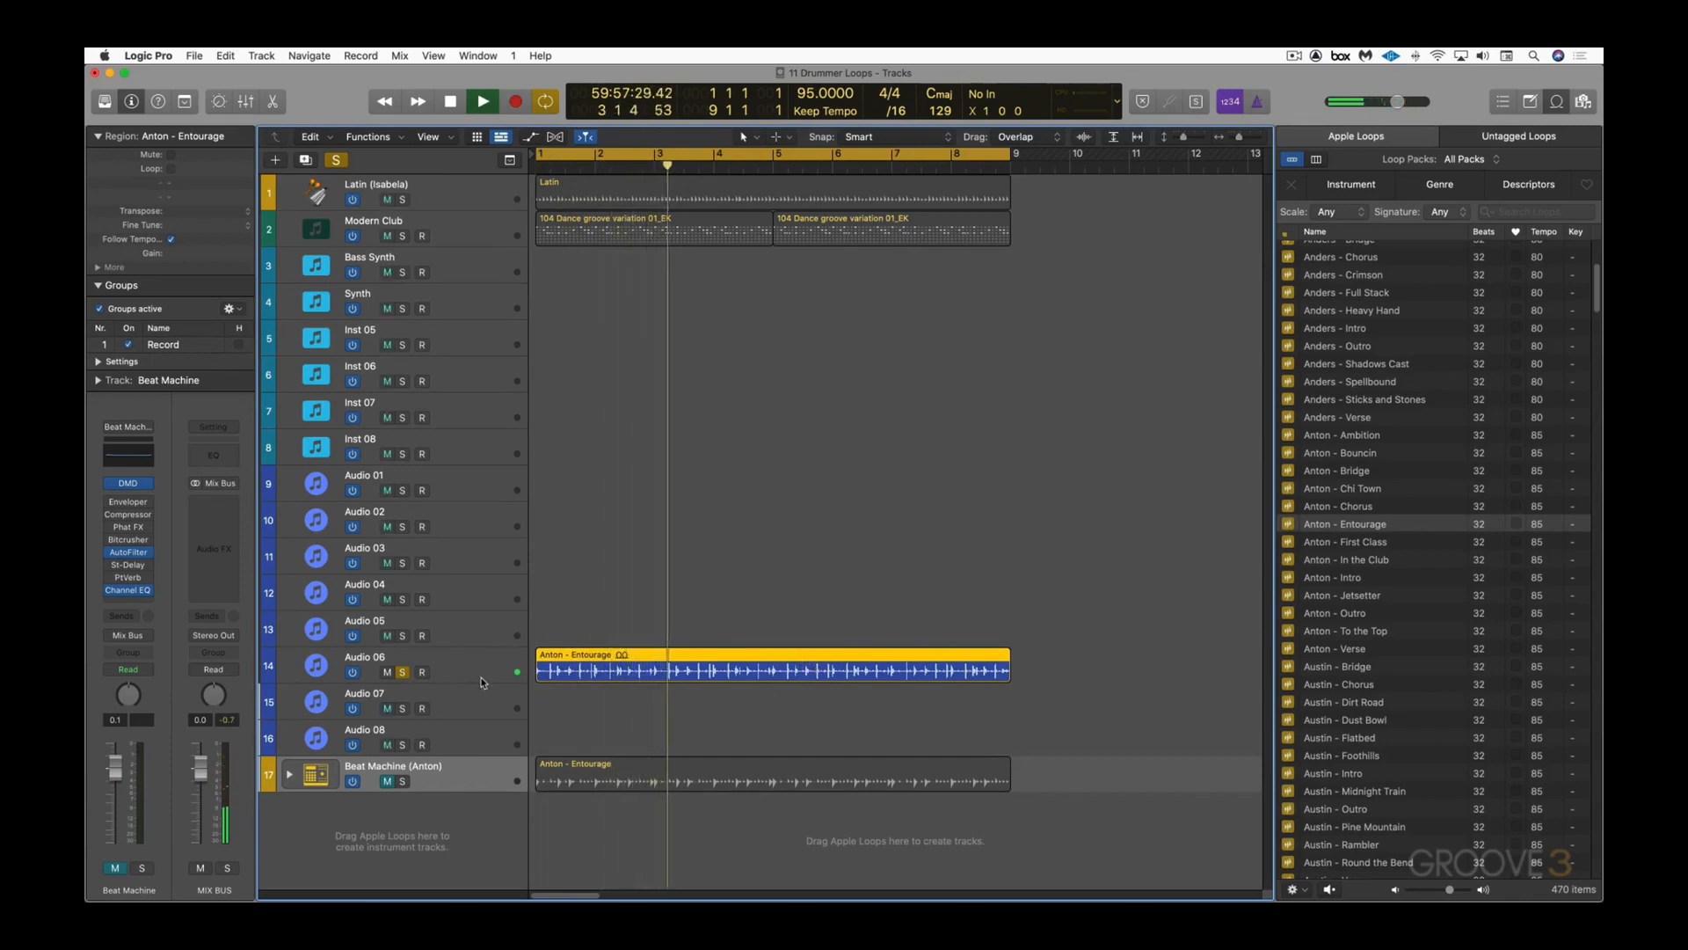
{"action": "key", "text": "space"}
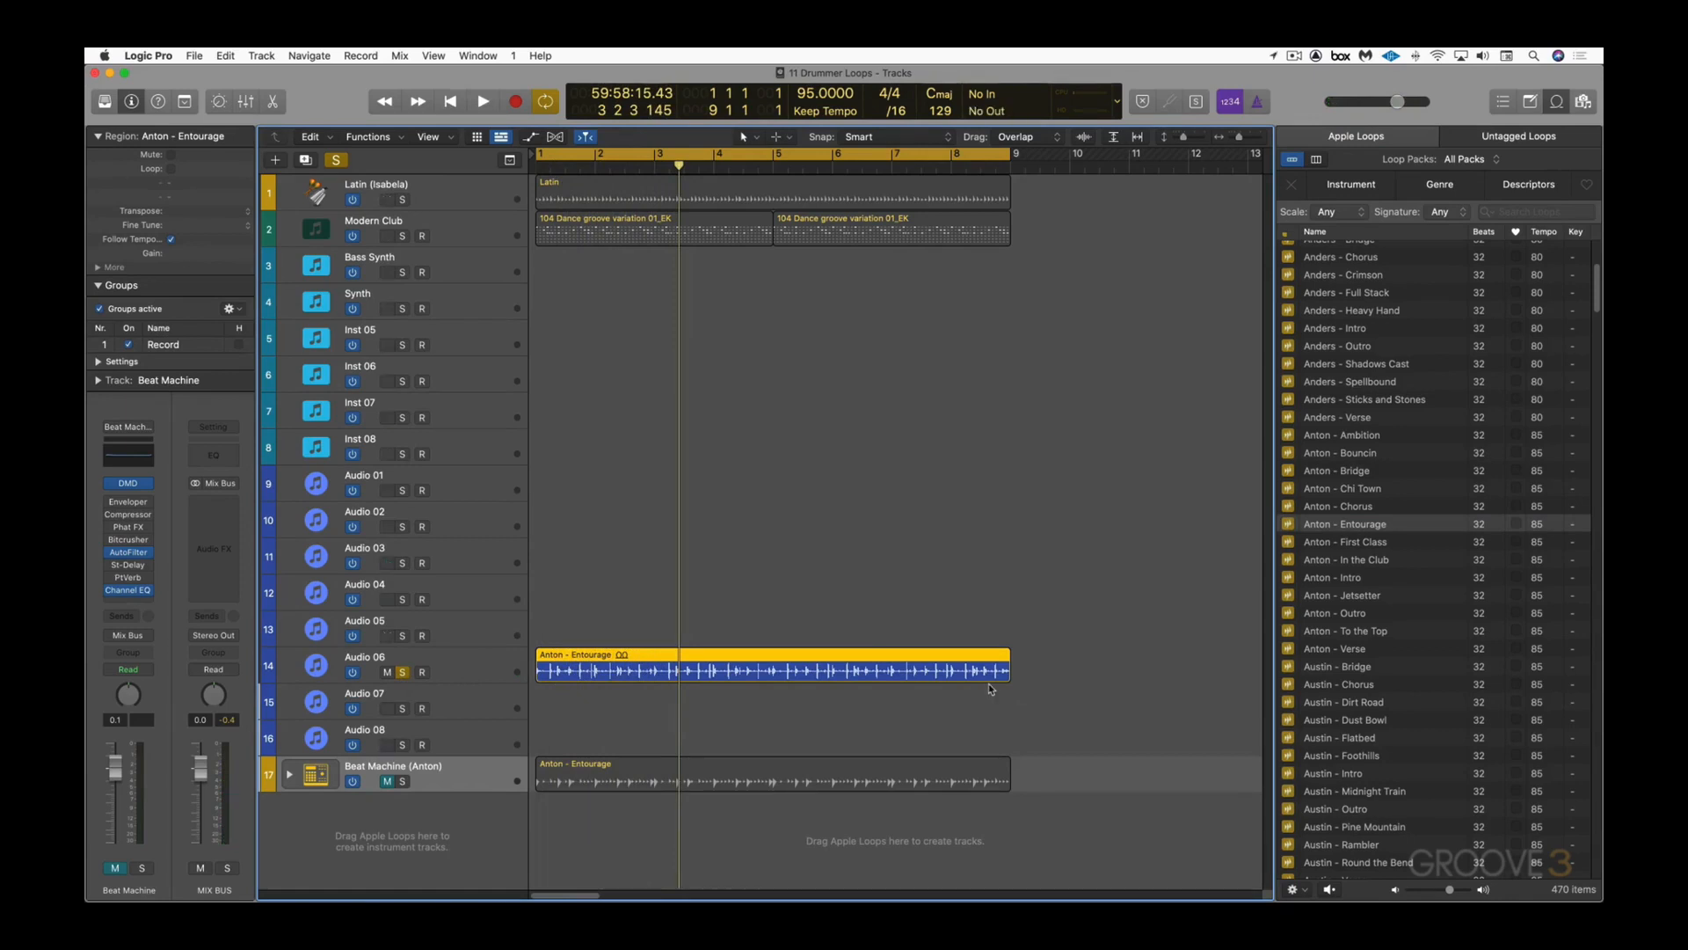
{"action": "left_click", "coordinate": [402, 671]}
Step: Play the Modern Club track soloed, clear its solo, and mute the Audio 06 track
{"action": "left_click", "coordinate": [449, 222]}
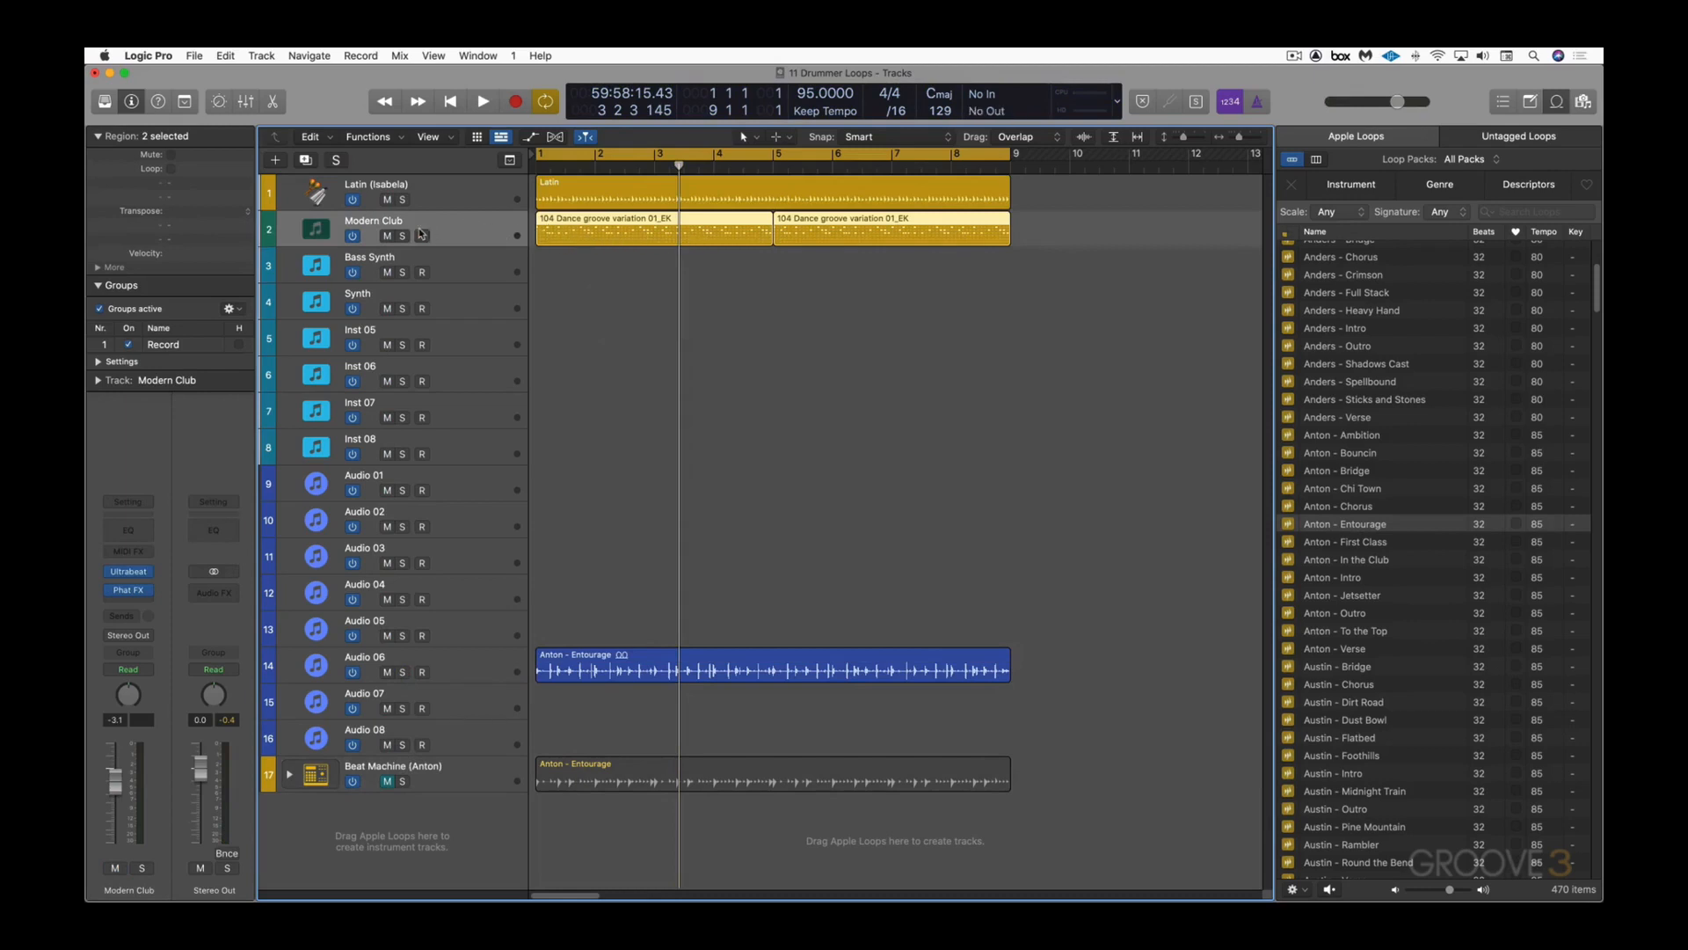
{"action": "left_click", "coordinate": [421, 235]}
{"action": "left_click", "coordinate": [403, 235]}
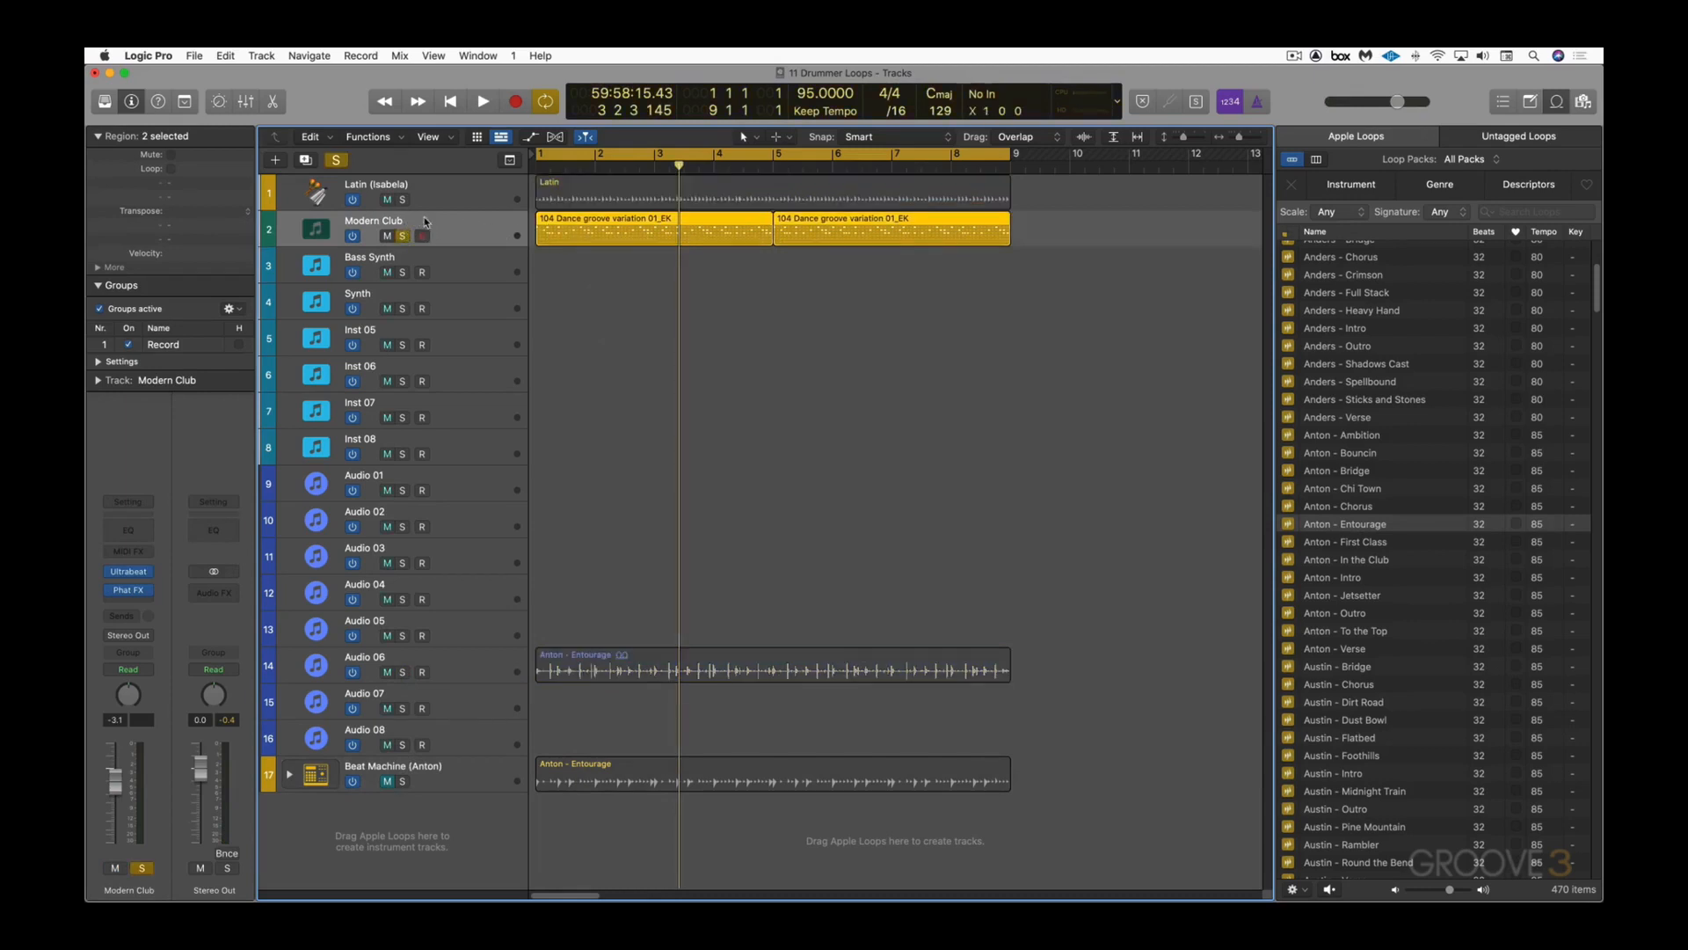
{"action": "key", "text": "space"}
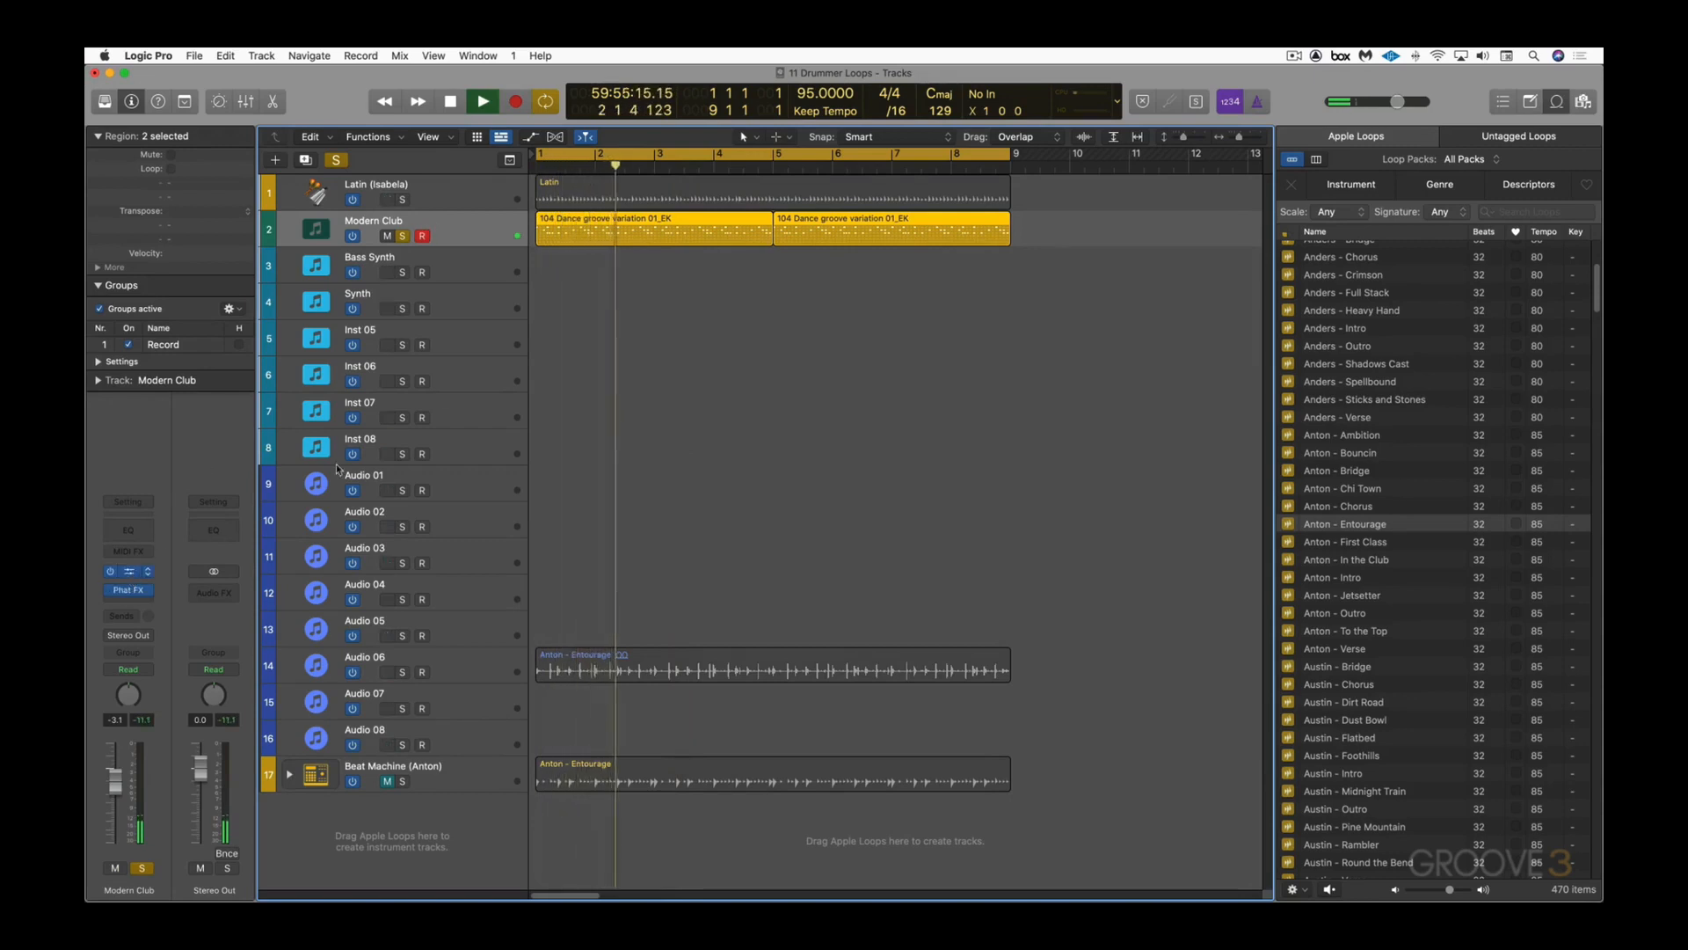
{"action": "left_click", "coordinate": [129, 571]}
{"action": "left_click", "coordinate": [559, 255]}
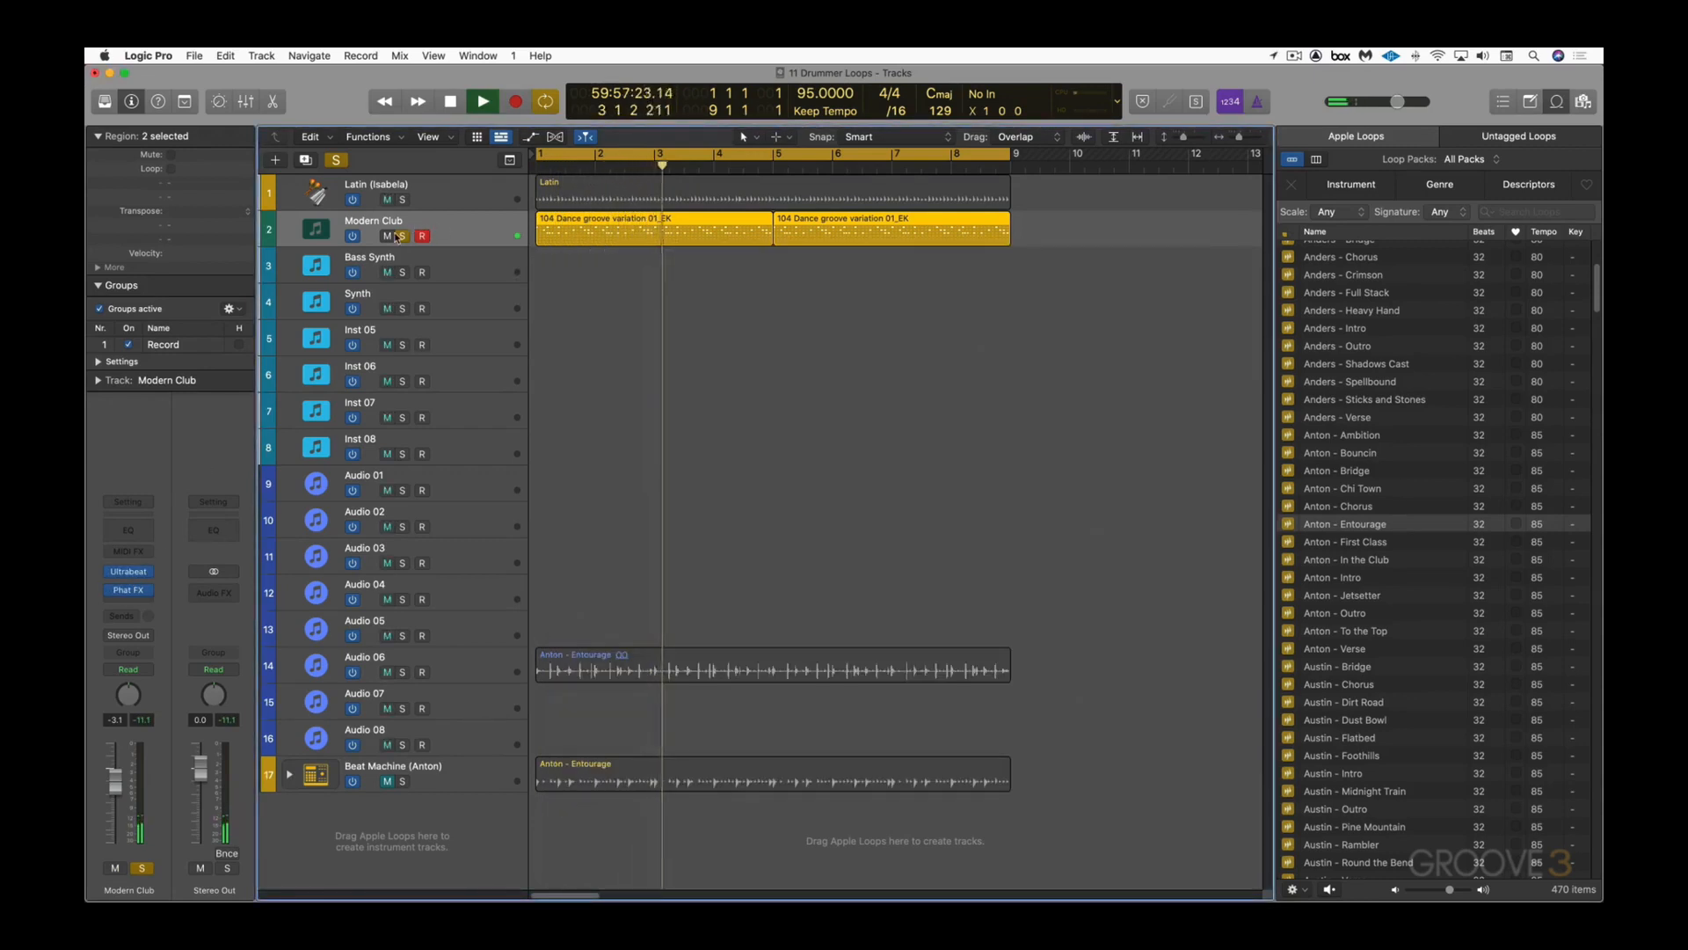
{"action": "left_click", "coordinate": [401, 235]}
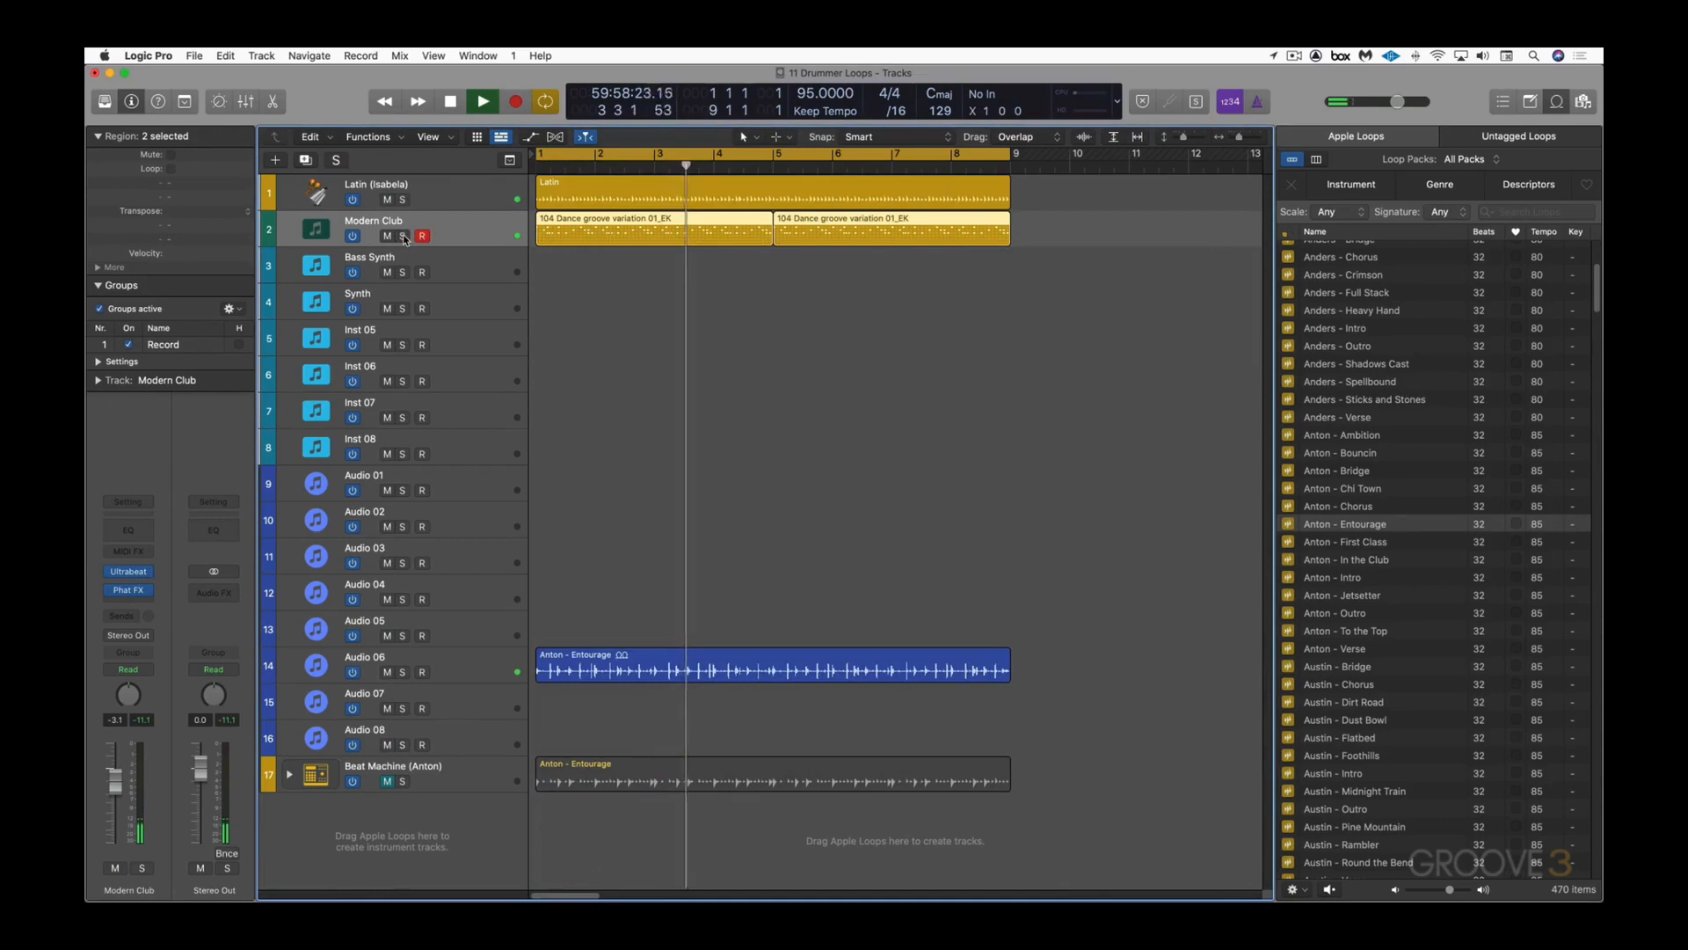
{"action": "left_click", "coordinate": [387, 672]}
Step: Solo the Latin track and examine its Drummer editor settings, including the complexity and humanize details
{"action": "left_click", "coordinate": [455, 196]}
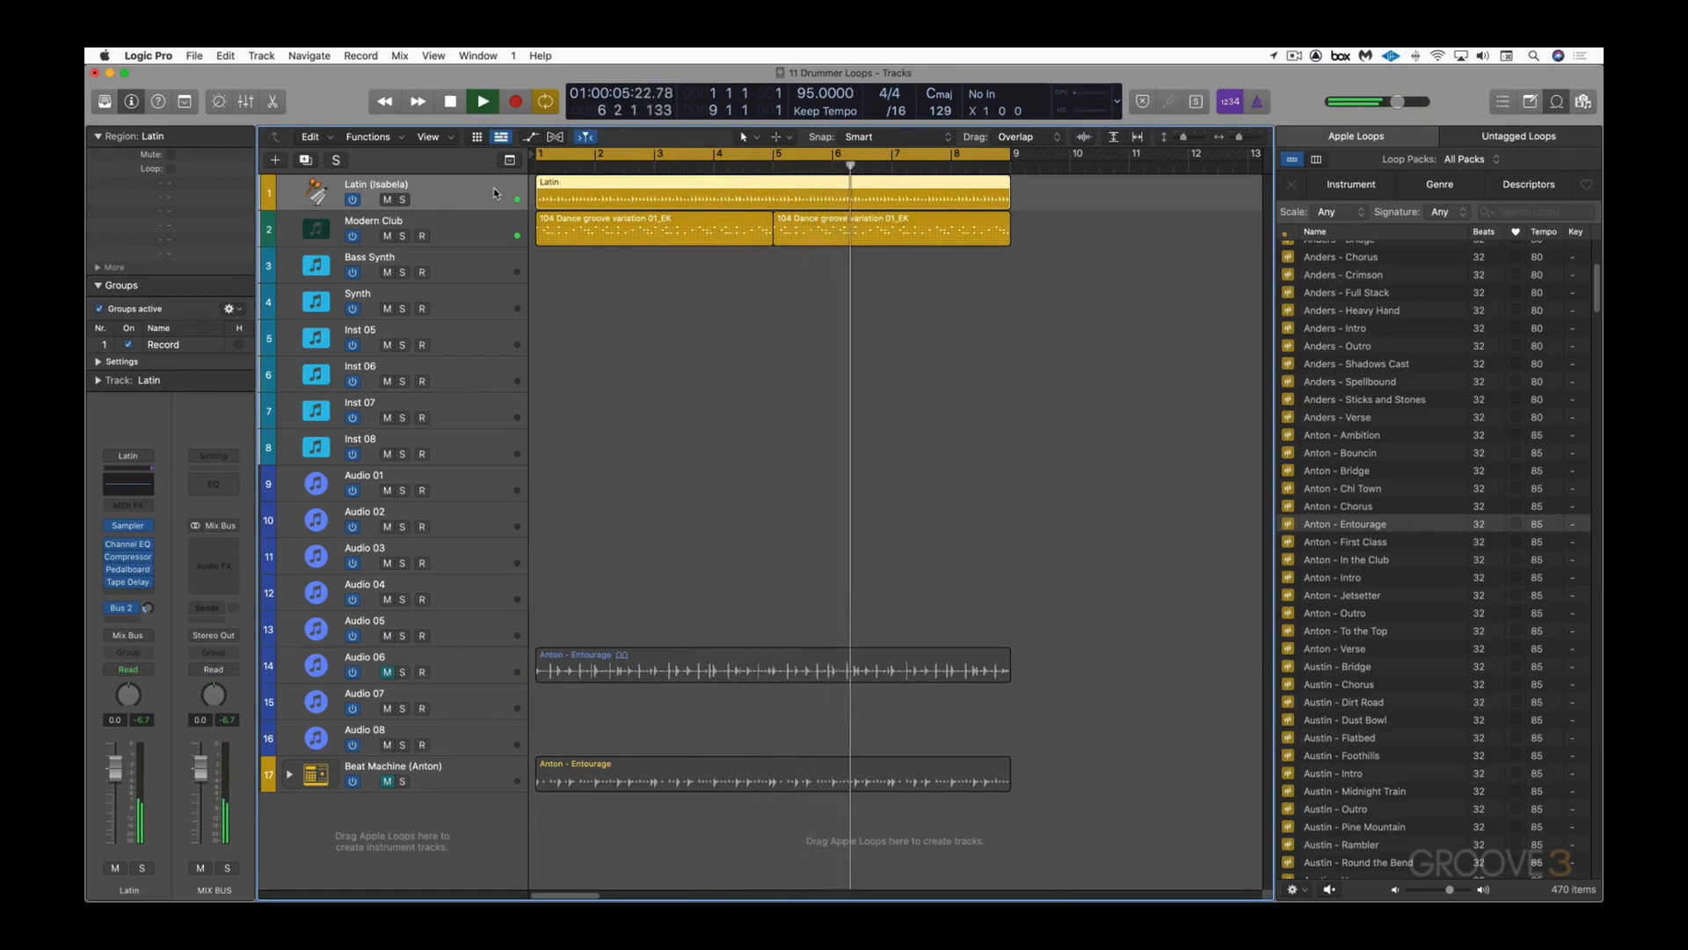
{"action": "key", "text": "e"}
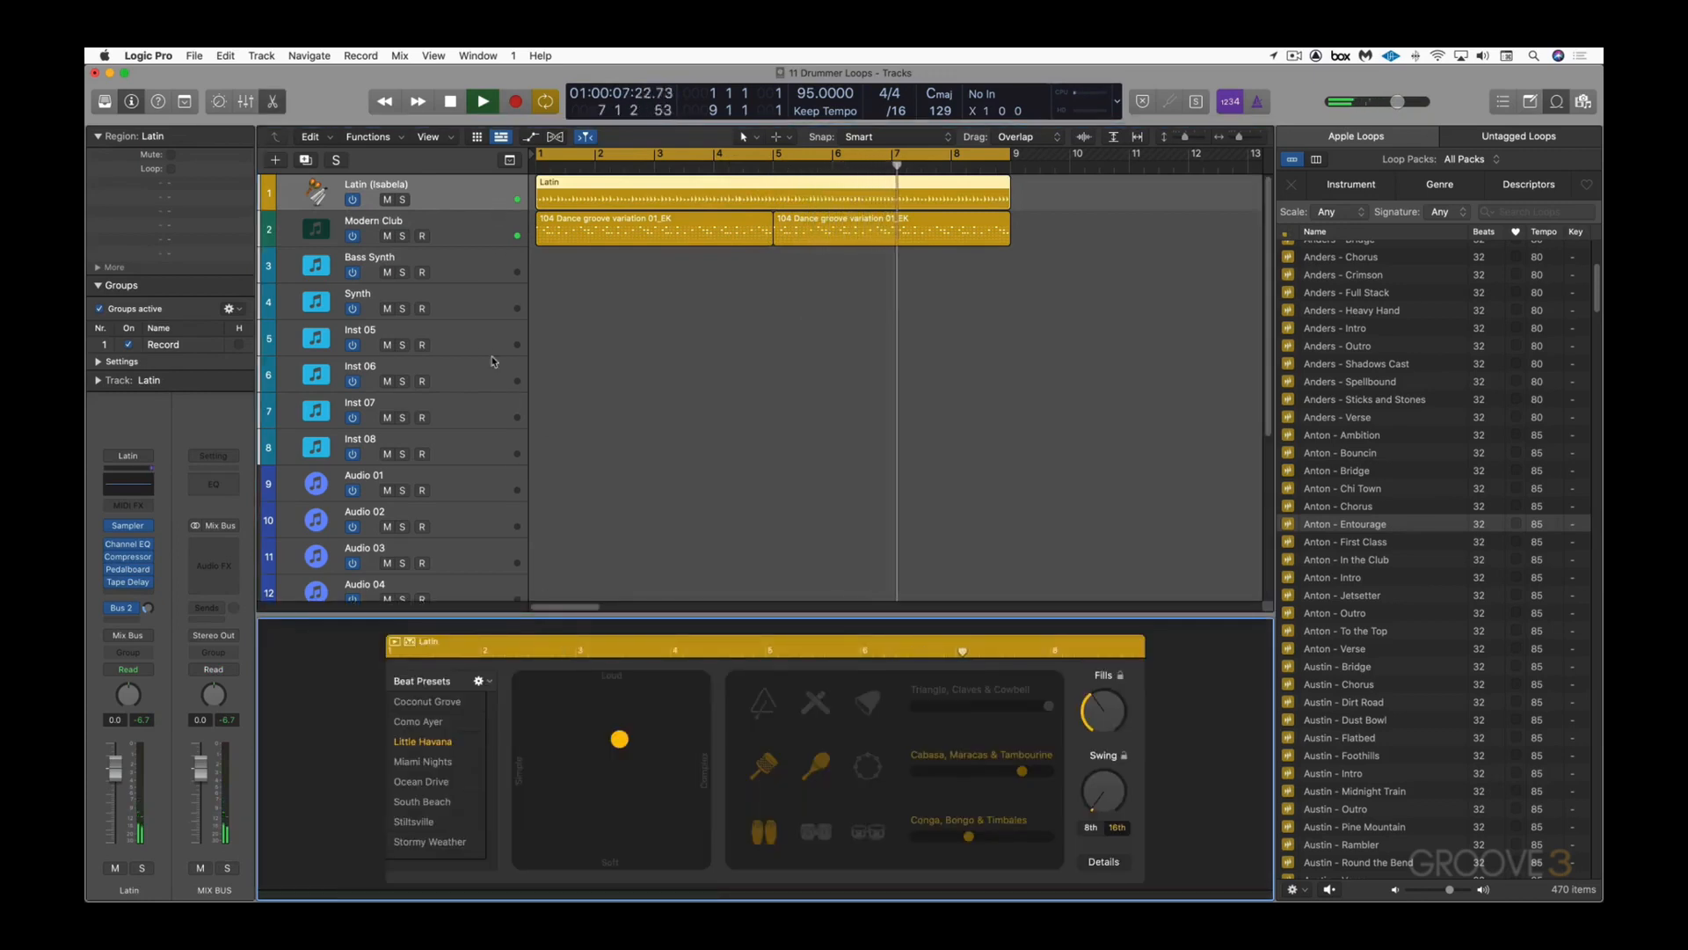
{"action": "key", "text": "s"}
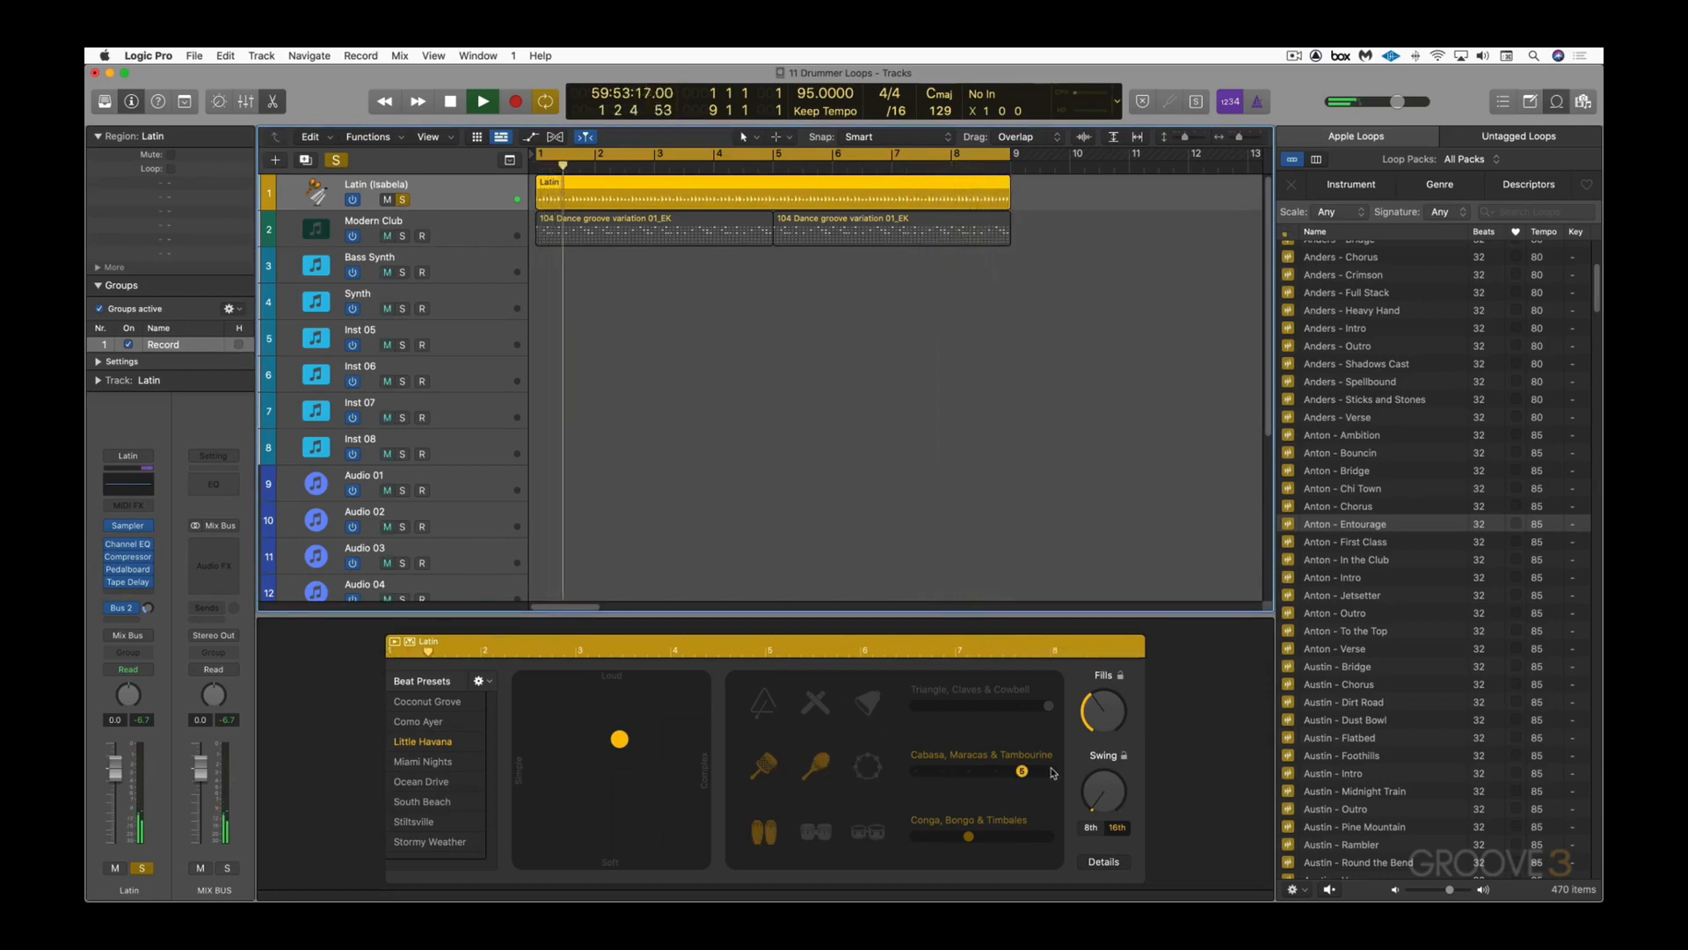
{"action": "left_click", "coordinate": [1104, 861]}
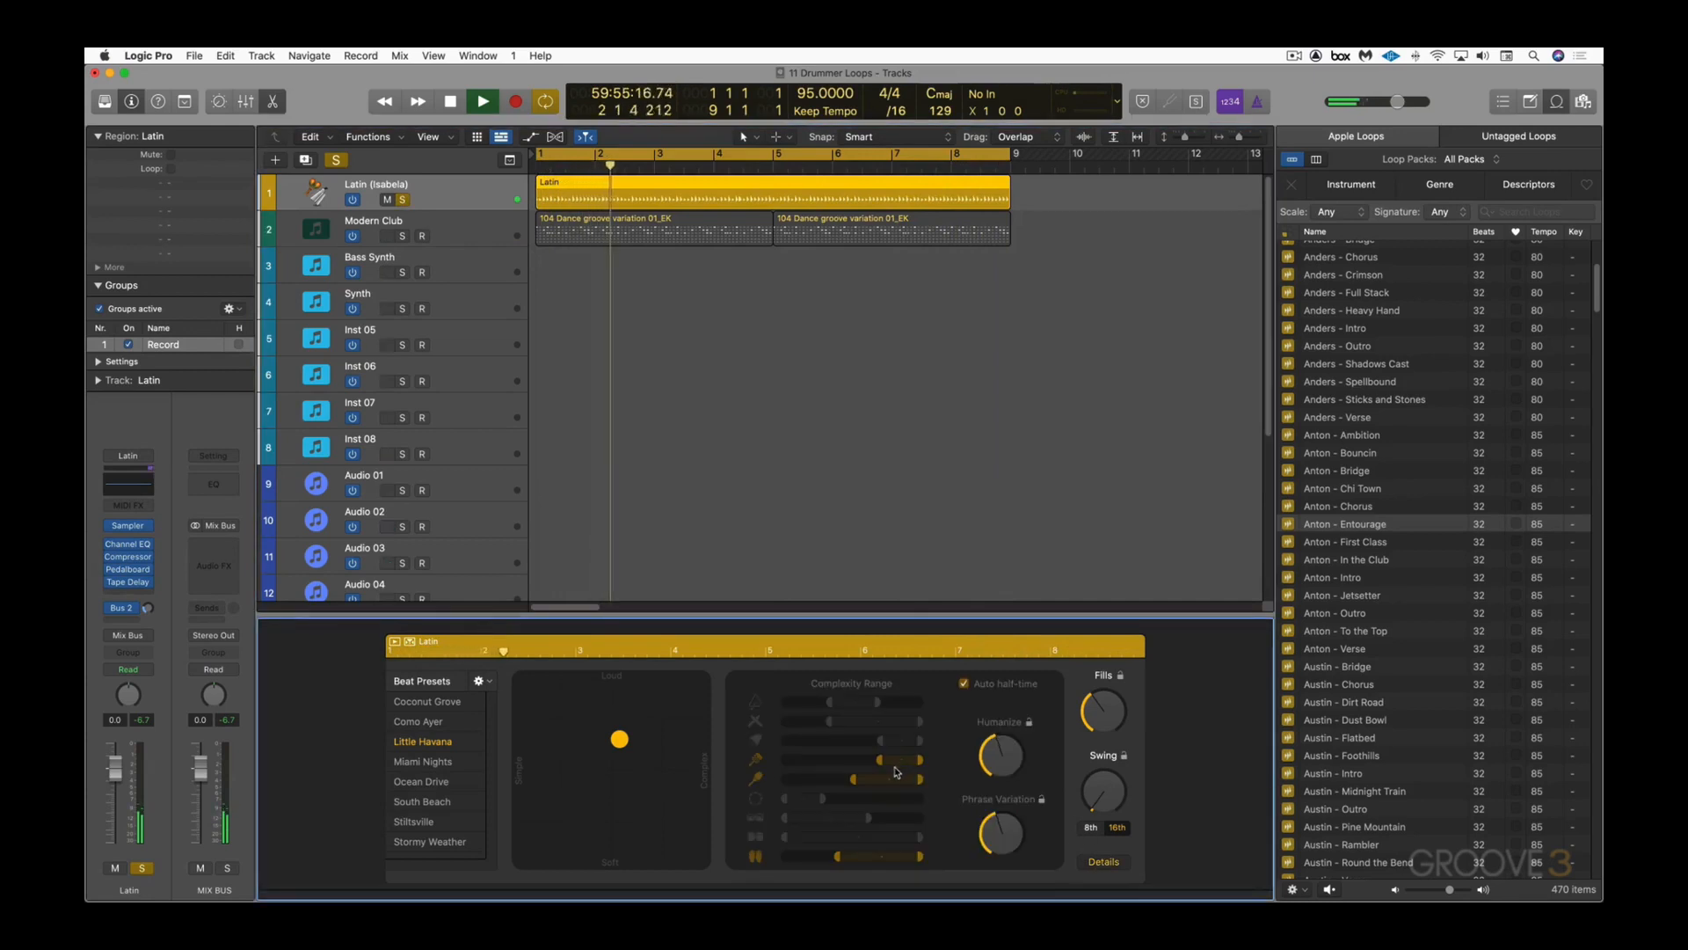
{"action": "left_click", "coordinate": [1110, 862]}
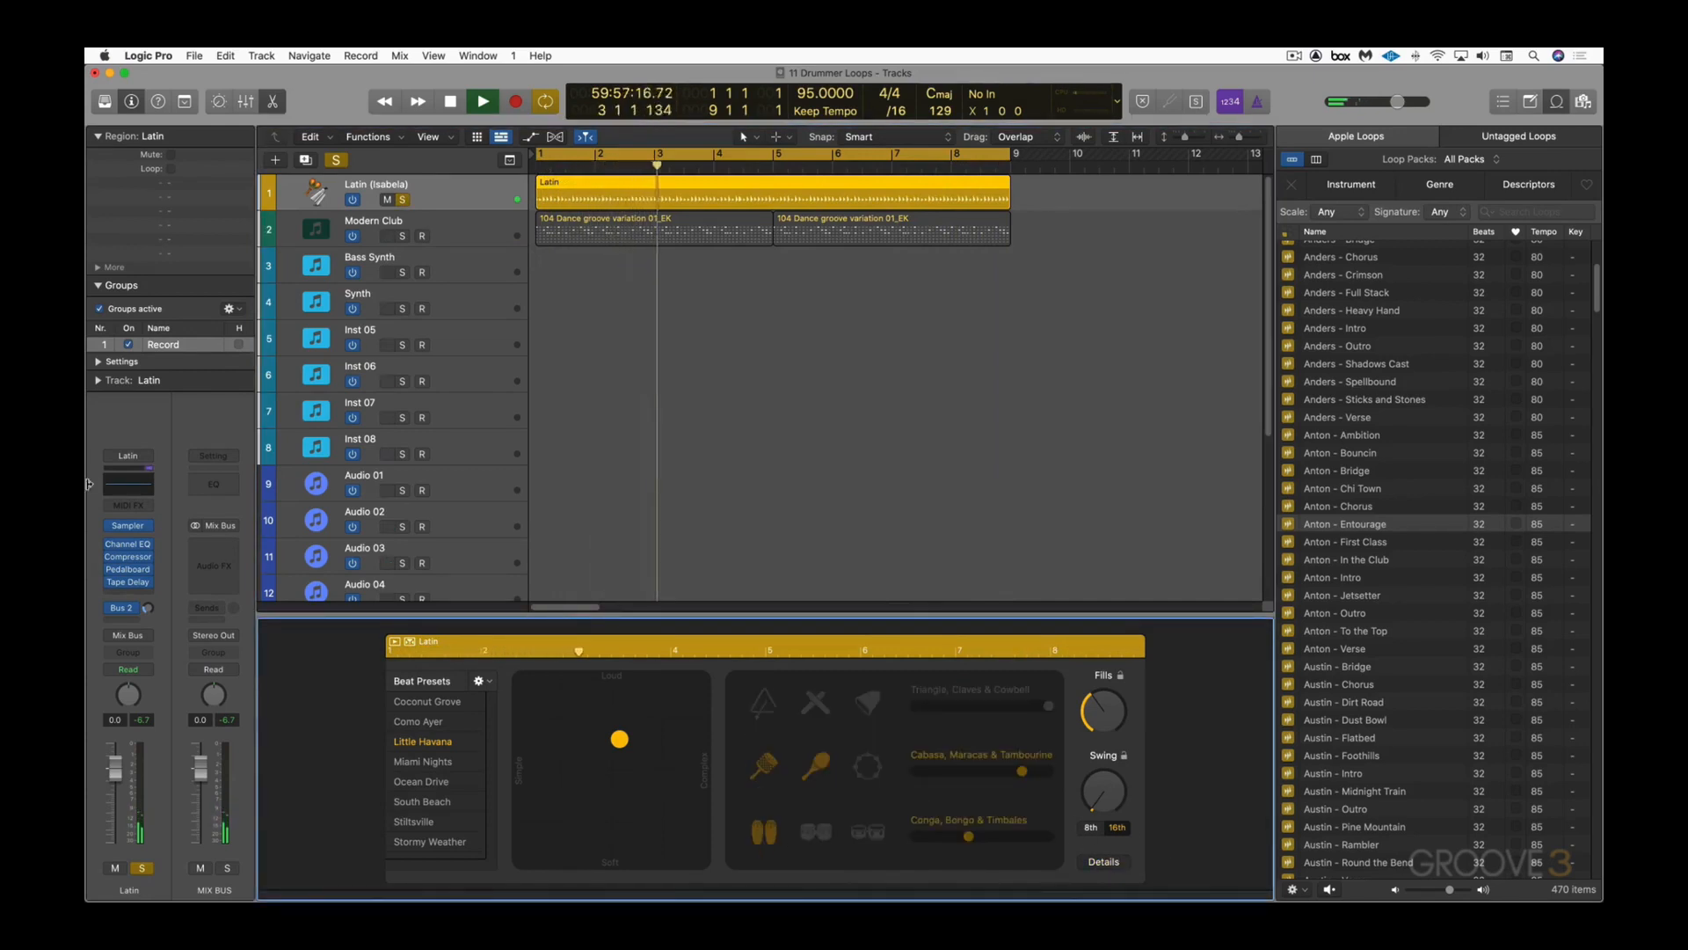
Step: Compare the Latin track with its Tape Delay bypassed and active, and set the delay's Wet output to 31%
{"action": "left_click", "coordinate": [128, 582]}
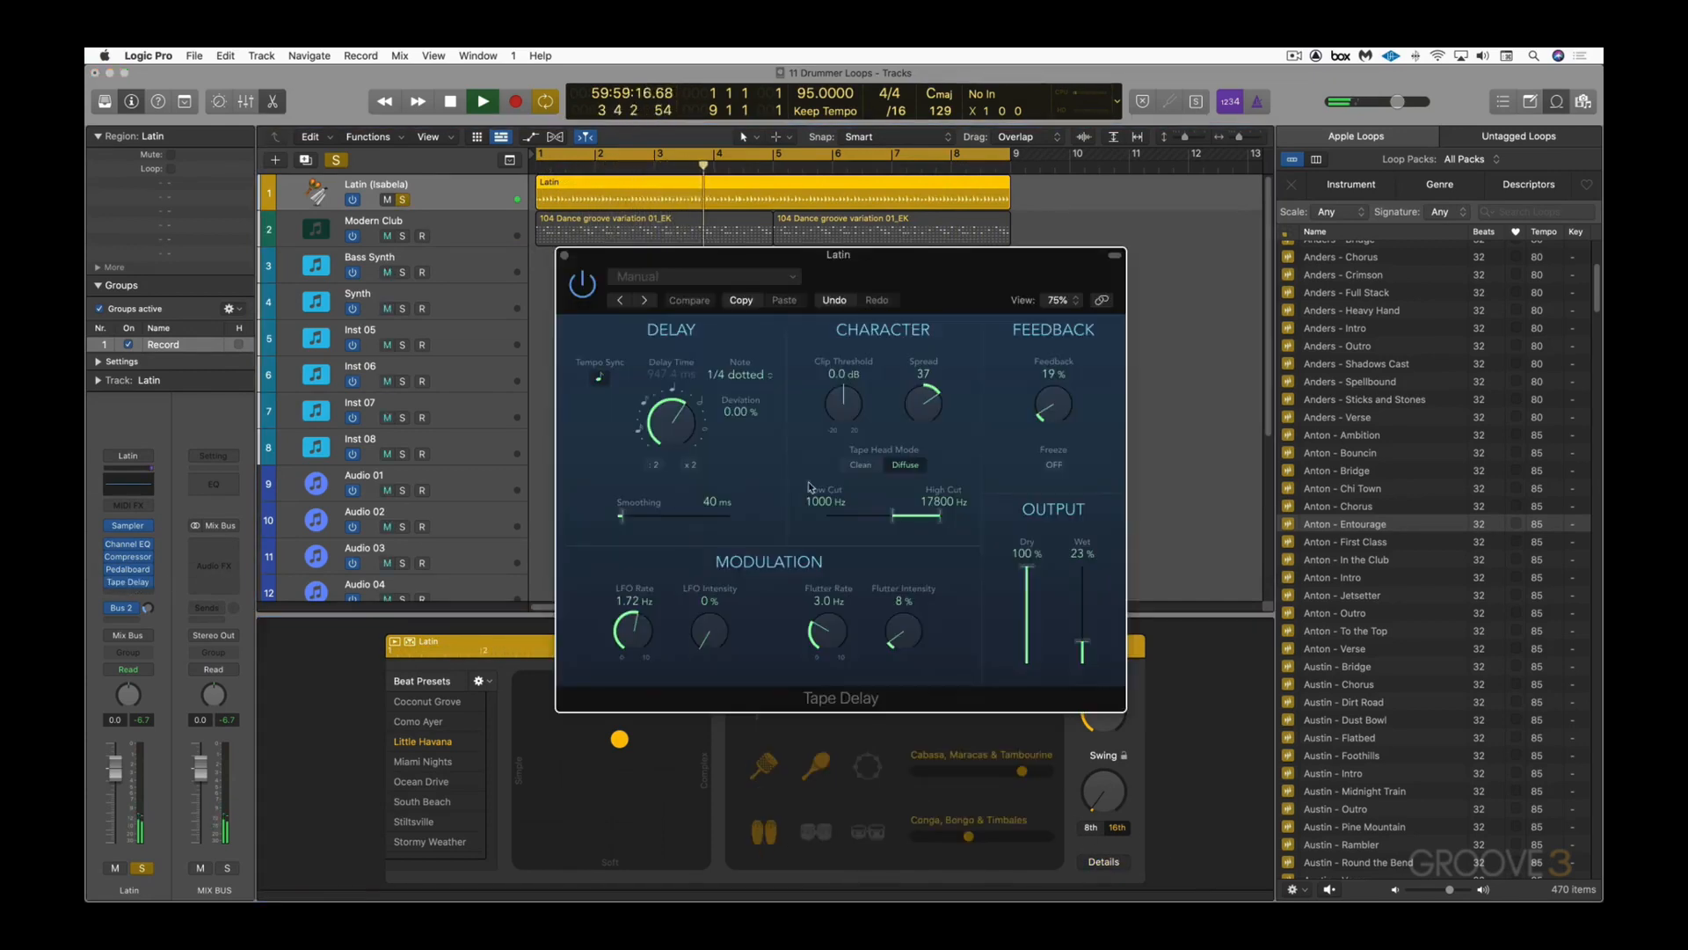
{"action": "left_click", "coordinate": [580, 283]}
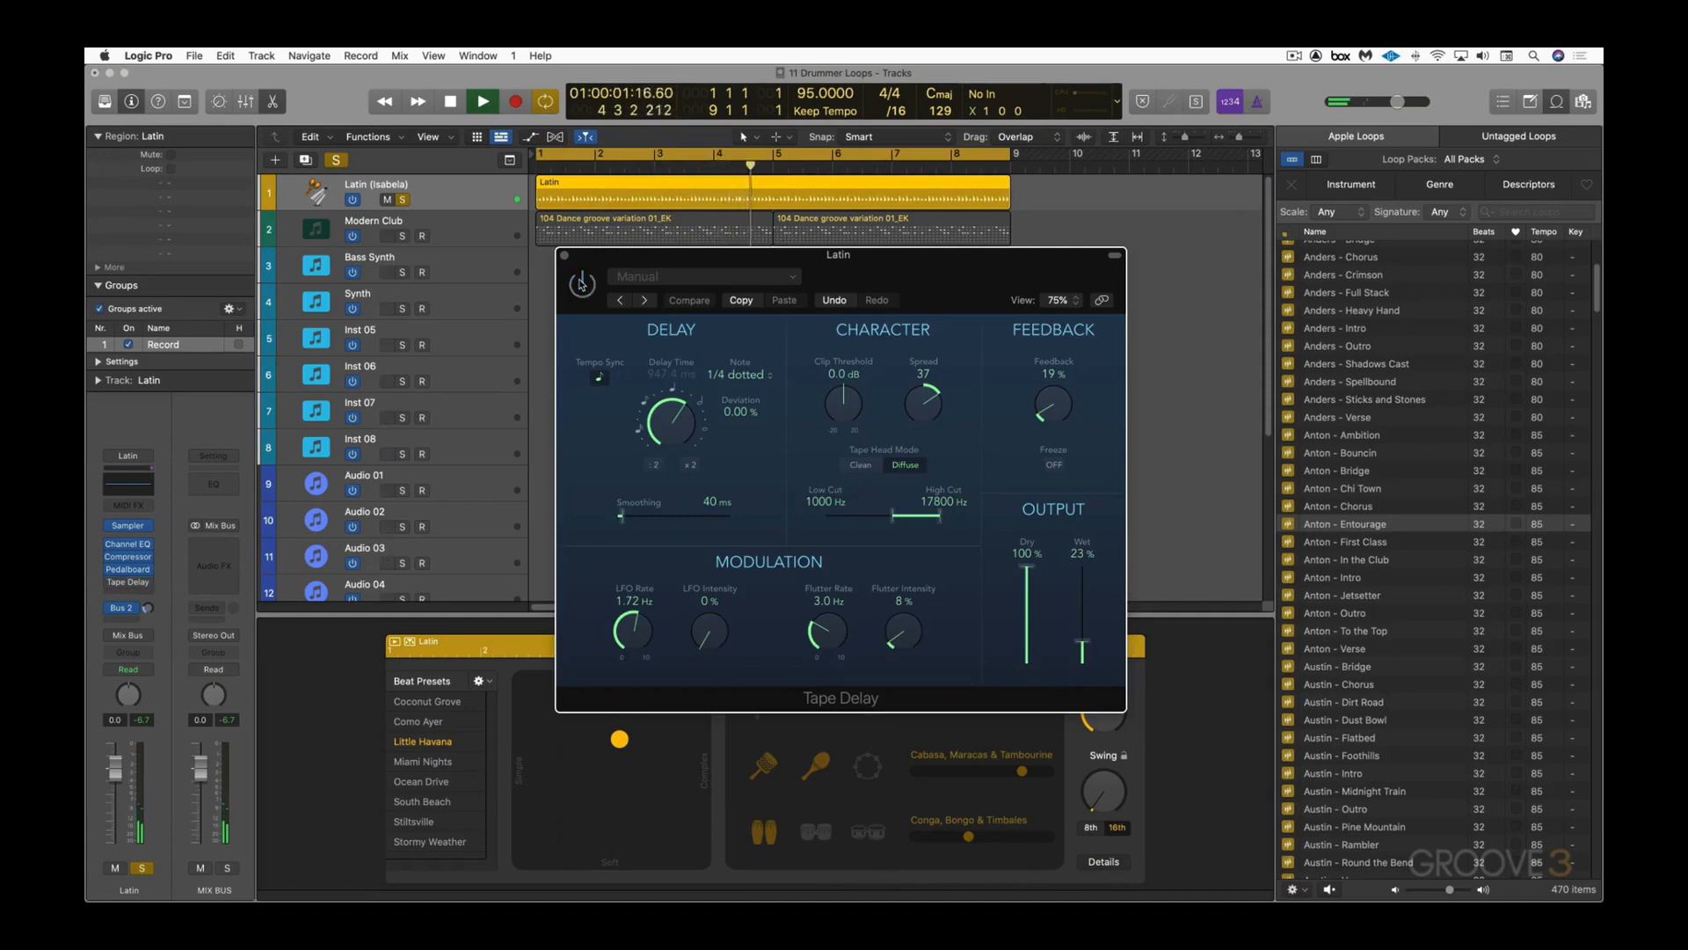
{"action": "left_click", "coordinate": [580, 284]}
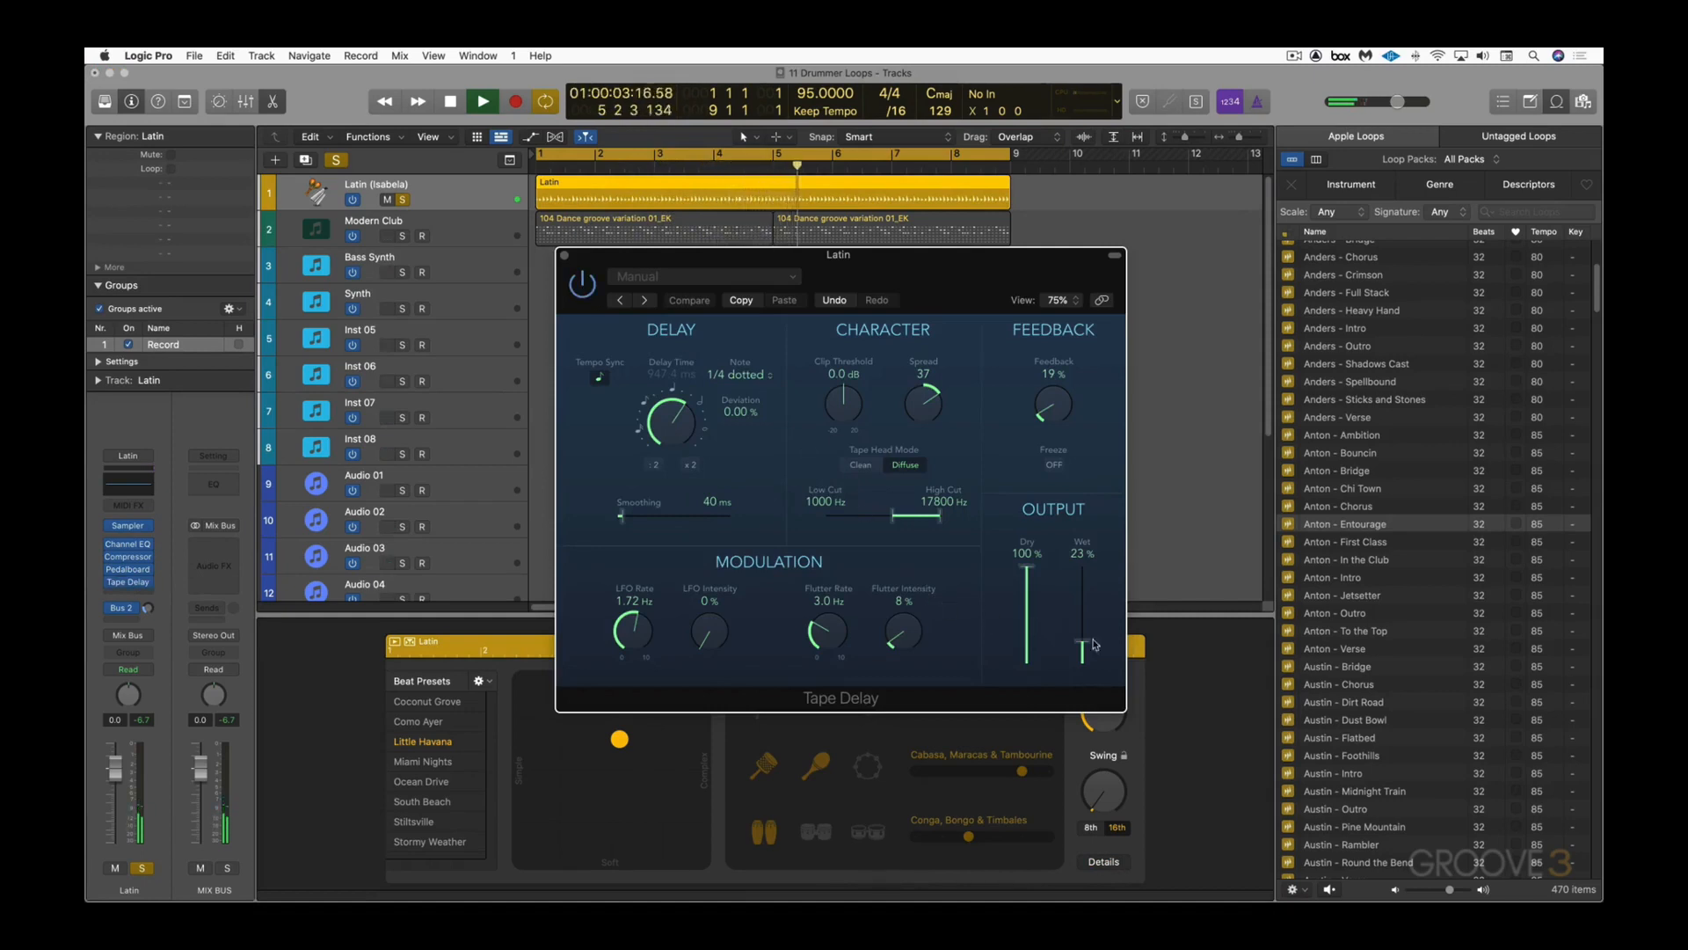
{"action": "mouse_move", "coordinate": [1093, 645]}
{"action": "left_mouse_down"}
{"action": "mouse_move", "coordinate": [1091, 613]}
{"action": "mouse_move", "coordinate": [1090, 637]}
{"action": "left_mouse_up"}
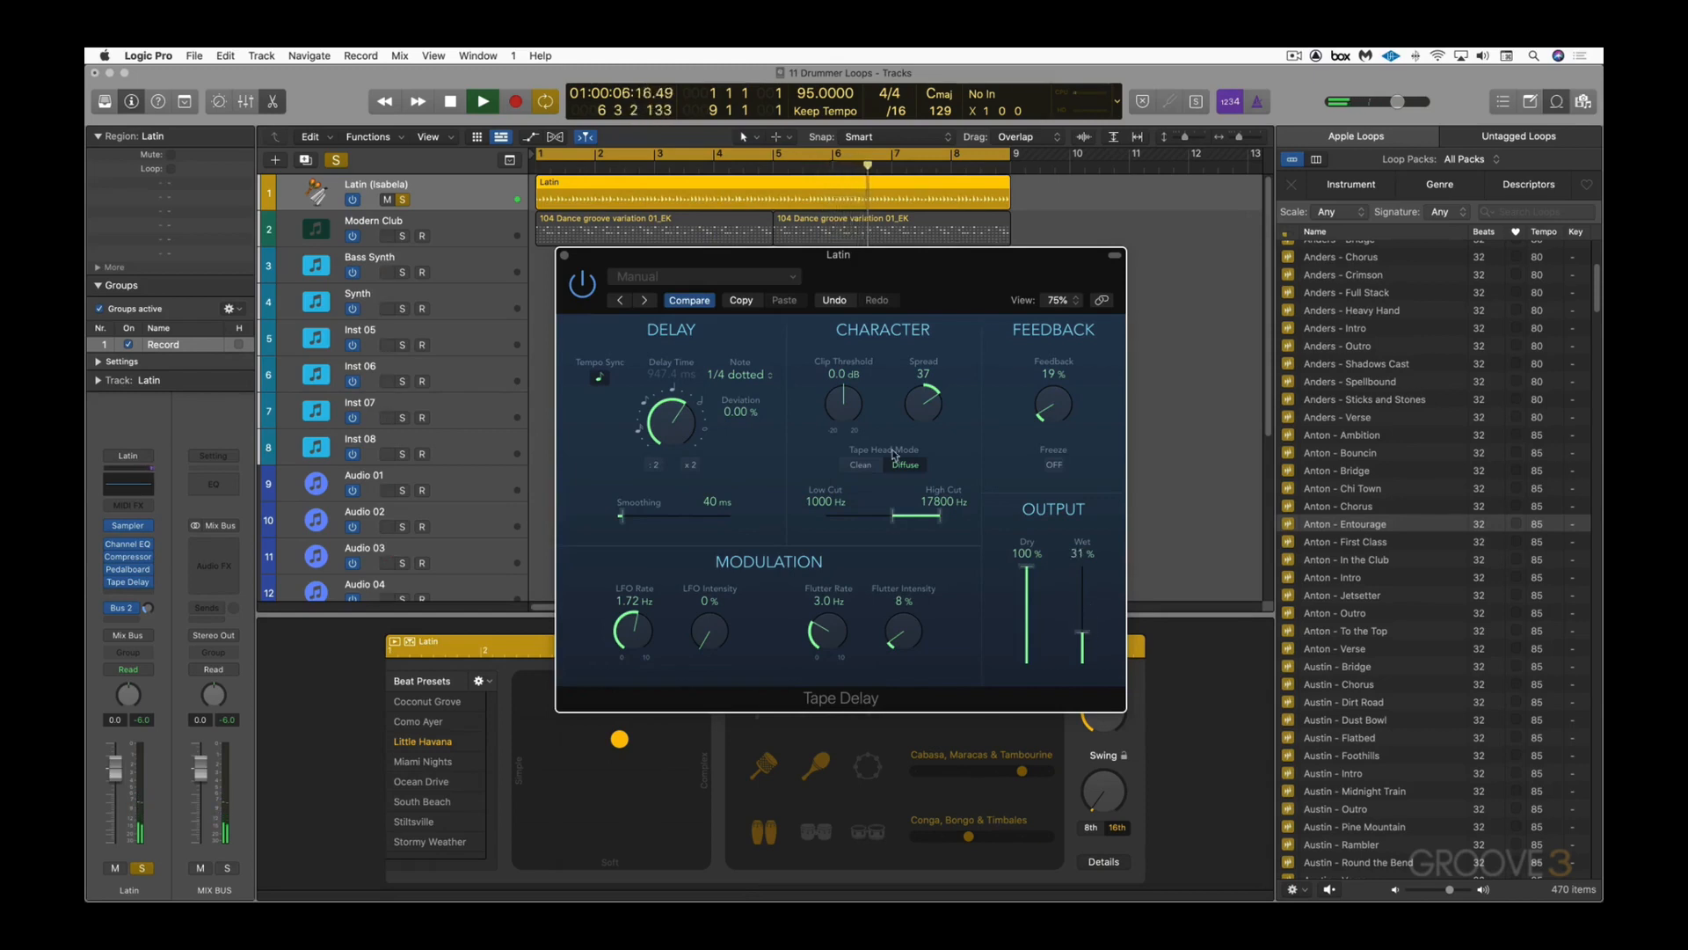
{"action": "left_click", "coordinate": [565, 256]}
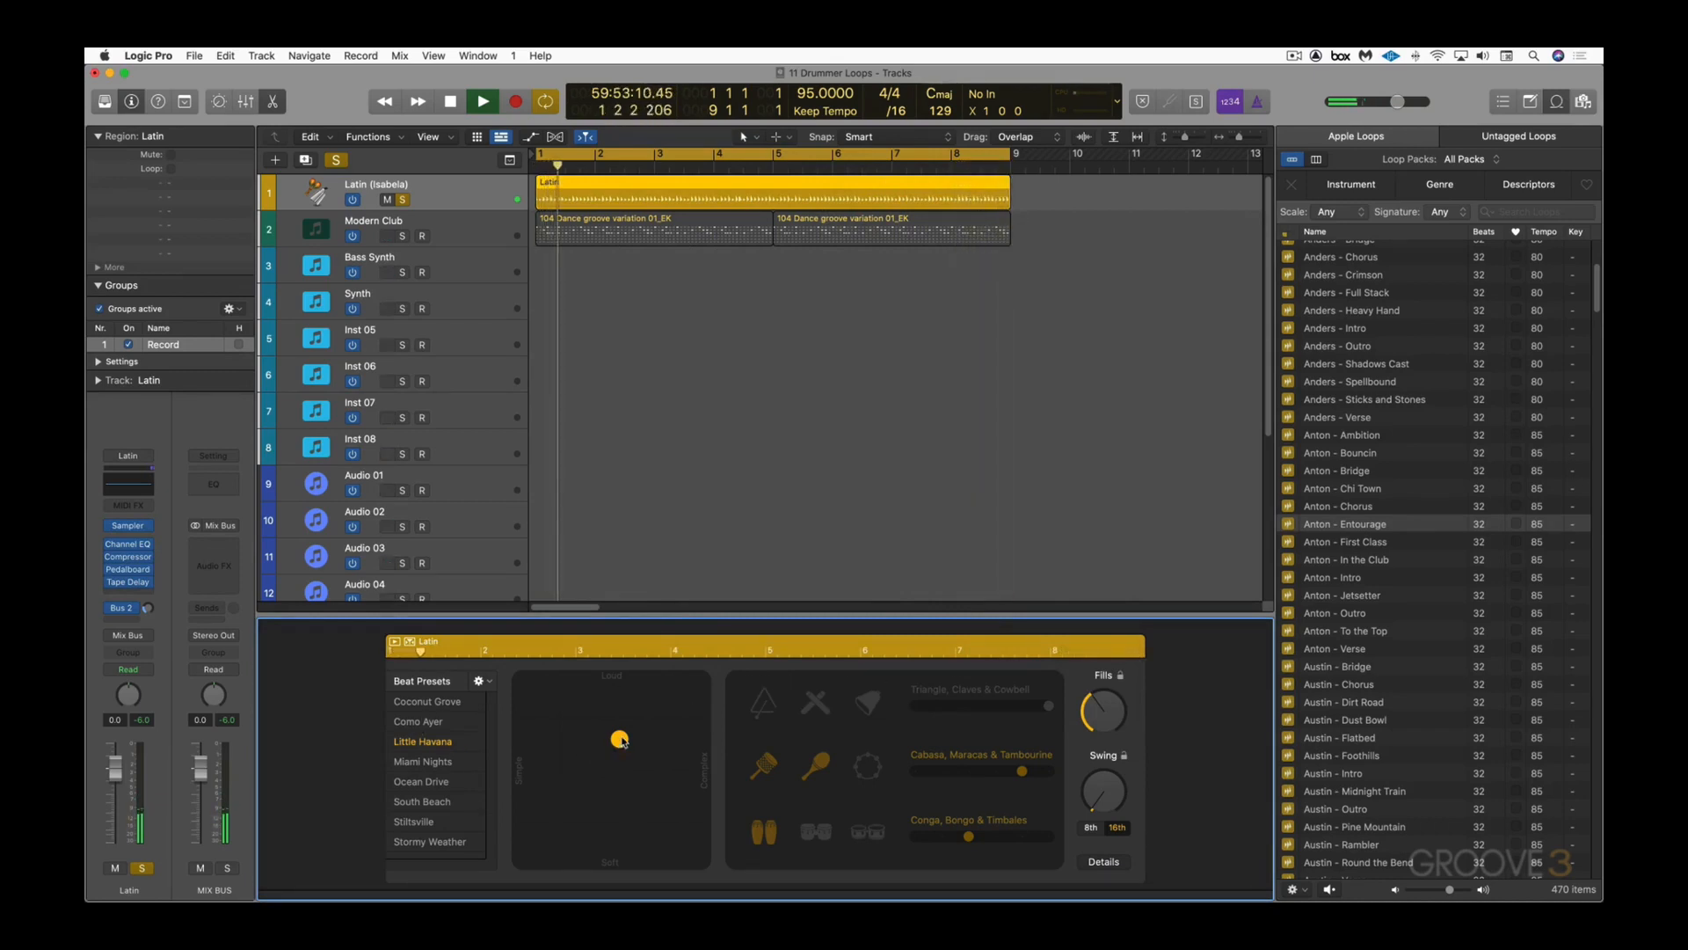
Step: Stop playback and rename the Latin Drummer region as Latin Perc EX Variation 01
{"action": "key", "text": "space"}
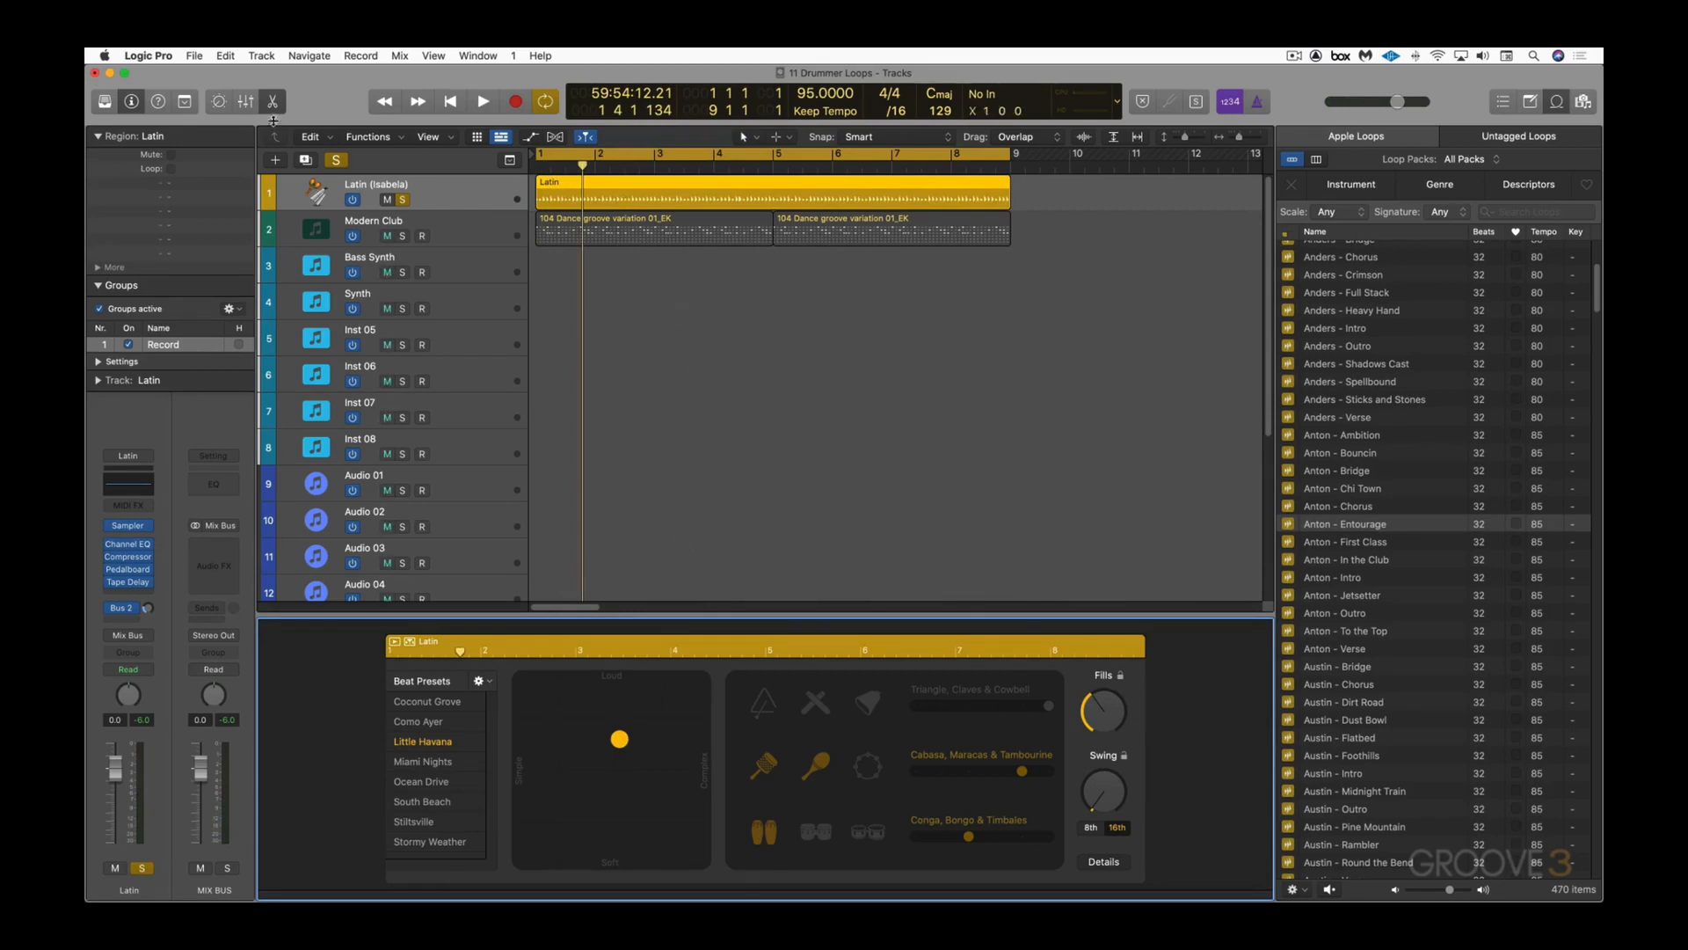
{"action": "double_click", "coordinate": [176, 133]}
{"action": "type", "text": "Latin Perc EX Variation 01"}
{"action": "key", "text": "Return"}
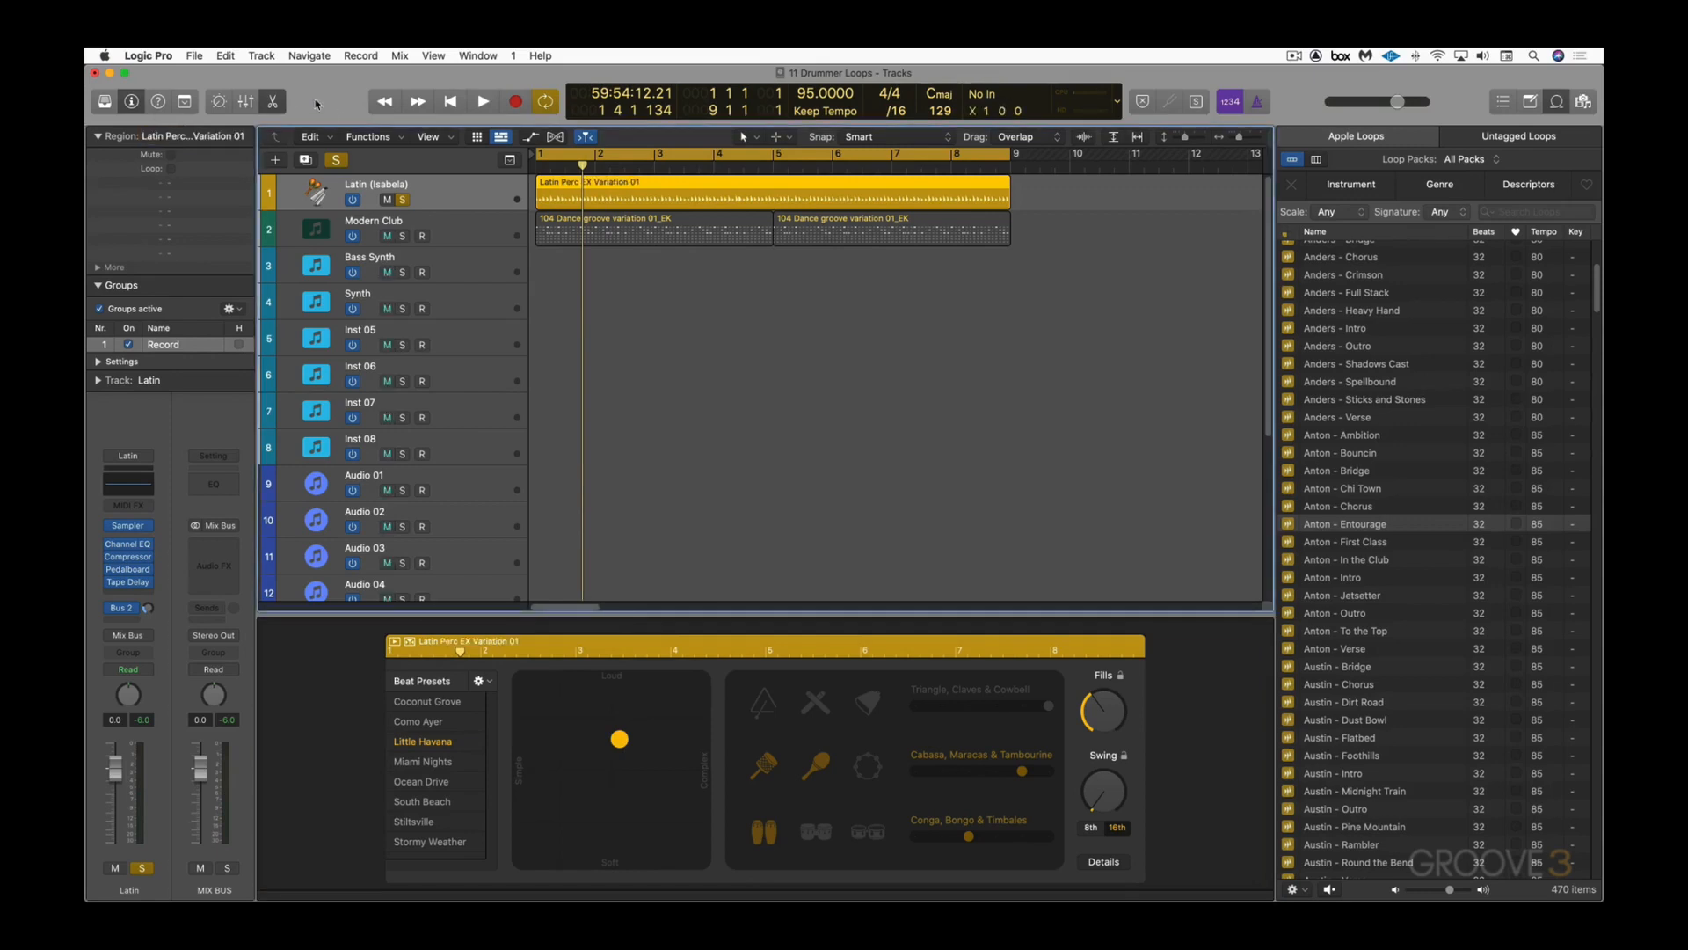
Step: Add the Latin Perc EX Variation 01 region to the Apple Loops library with scale Neither, genre World, key None and the All Drums category
{"action": "left_click_drag", "start_coordinate": [713, 197], "coordinate": [1432, 459]}
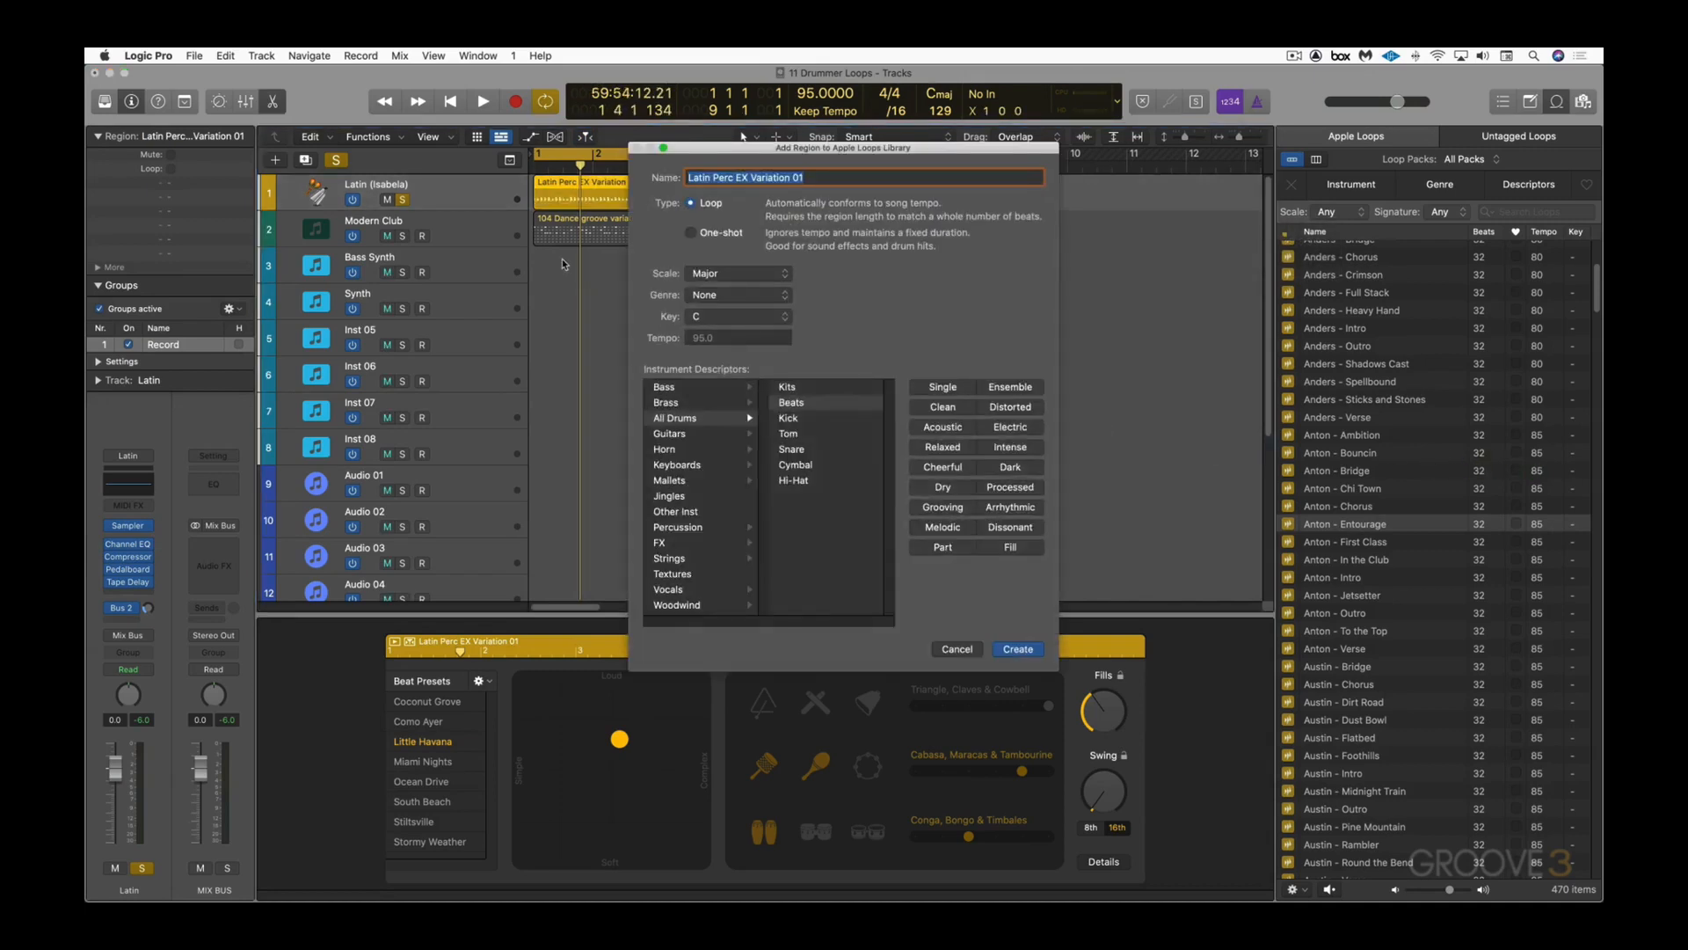
{"action": "left_click", "coordinate": [731, 273]}
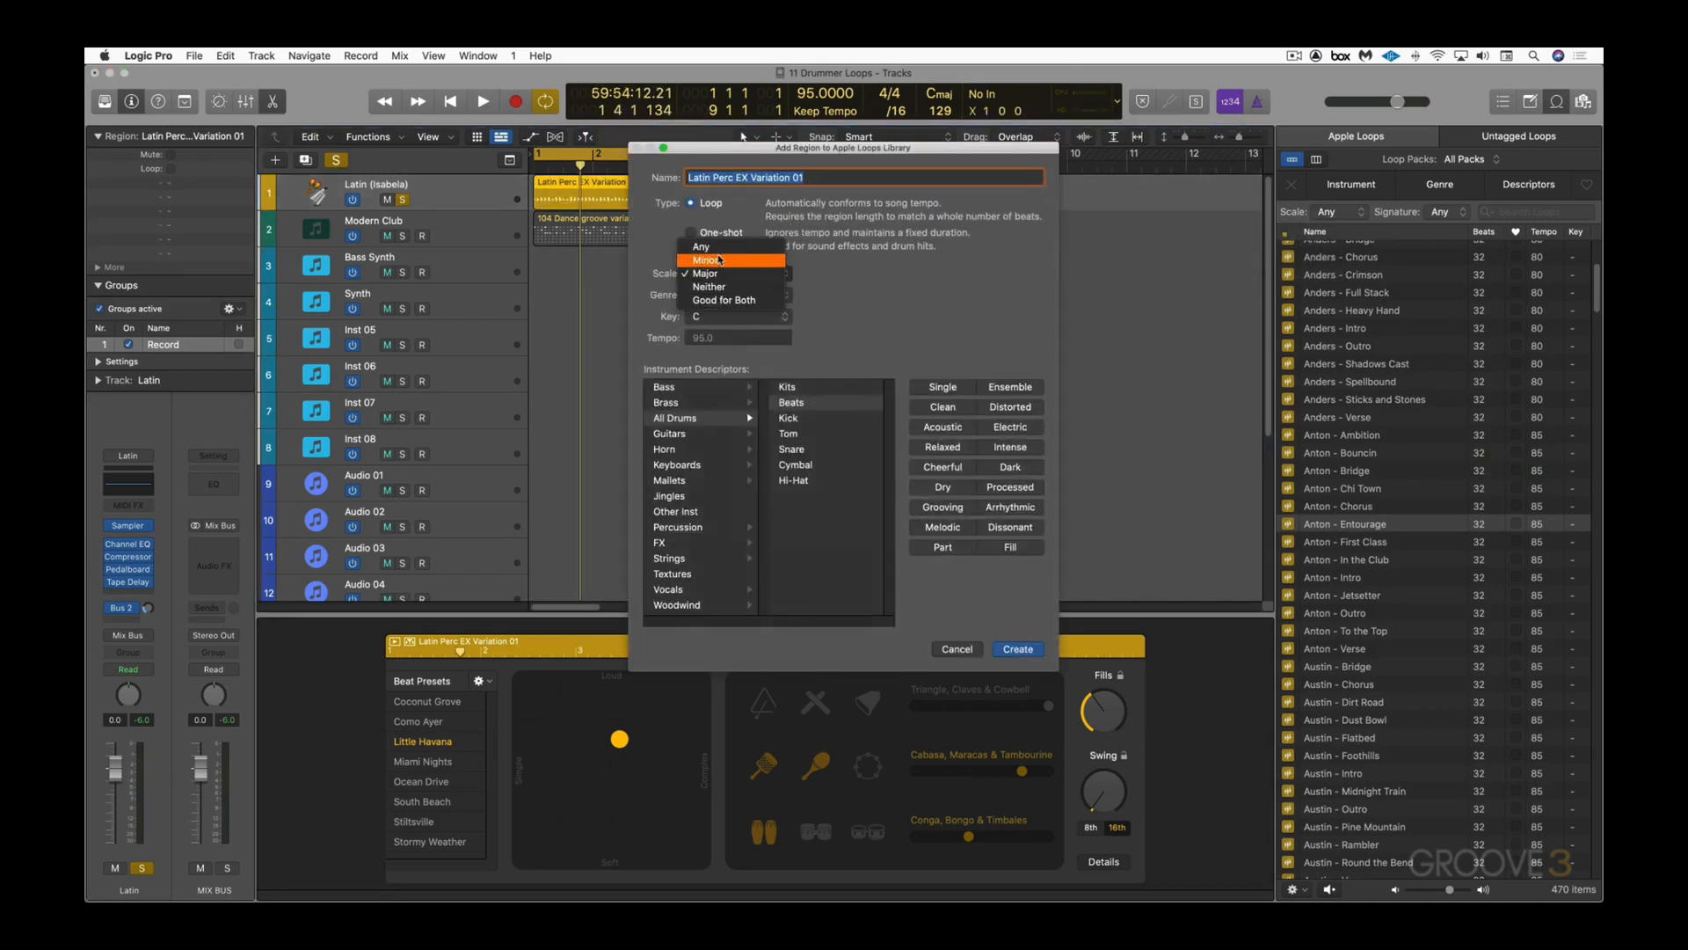
{"action": "left_click", "coordinate": [719, 287]}
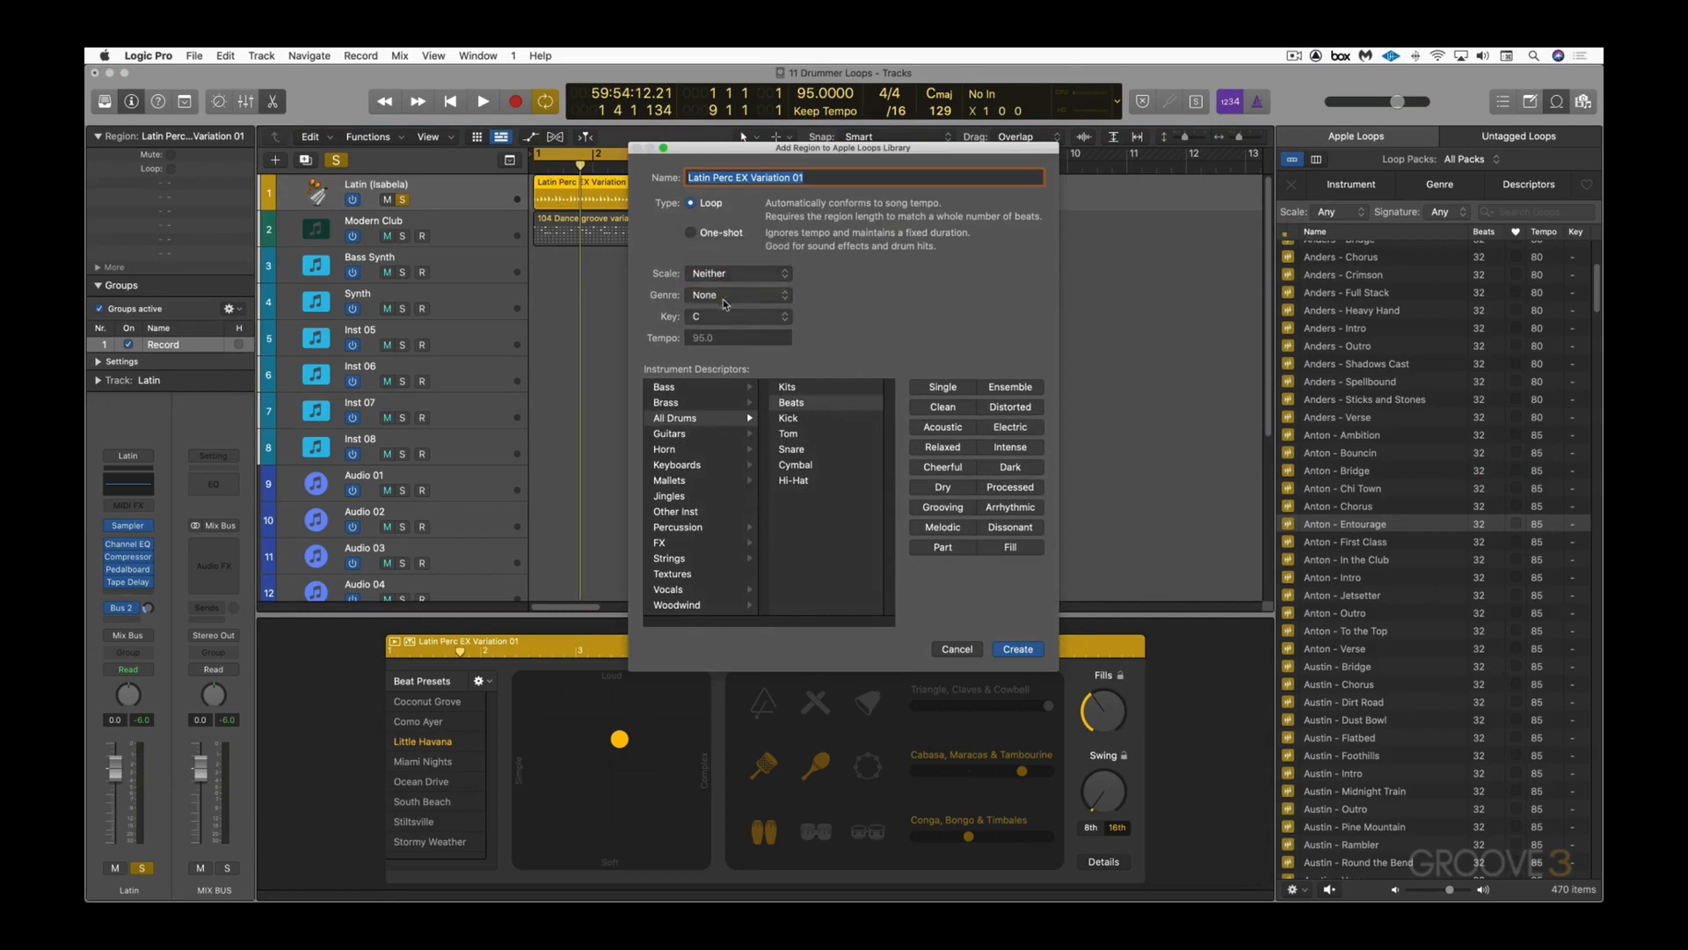
{"action": "left_click", "coordinate": [721, 296]}
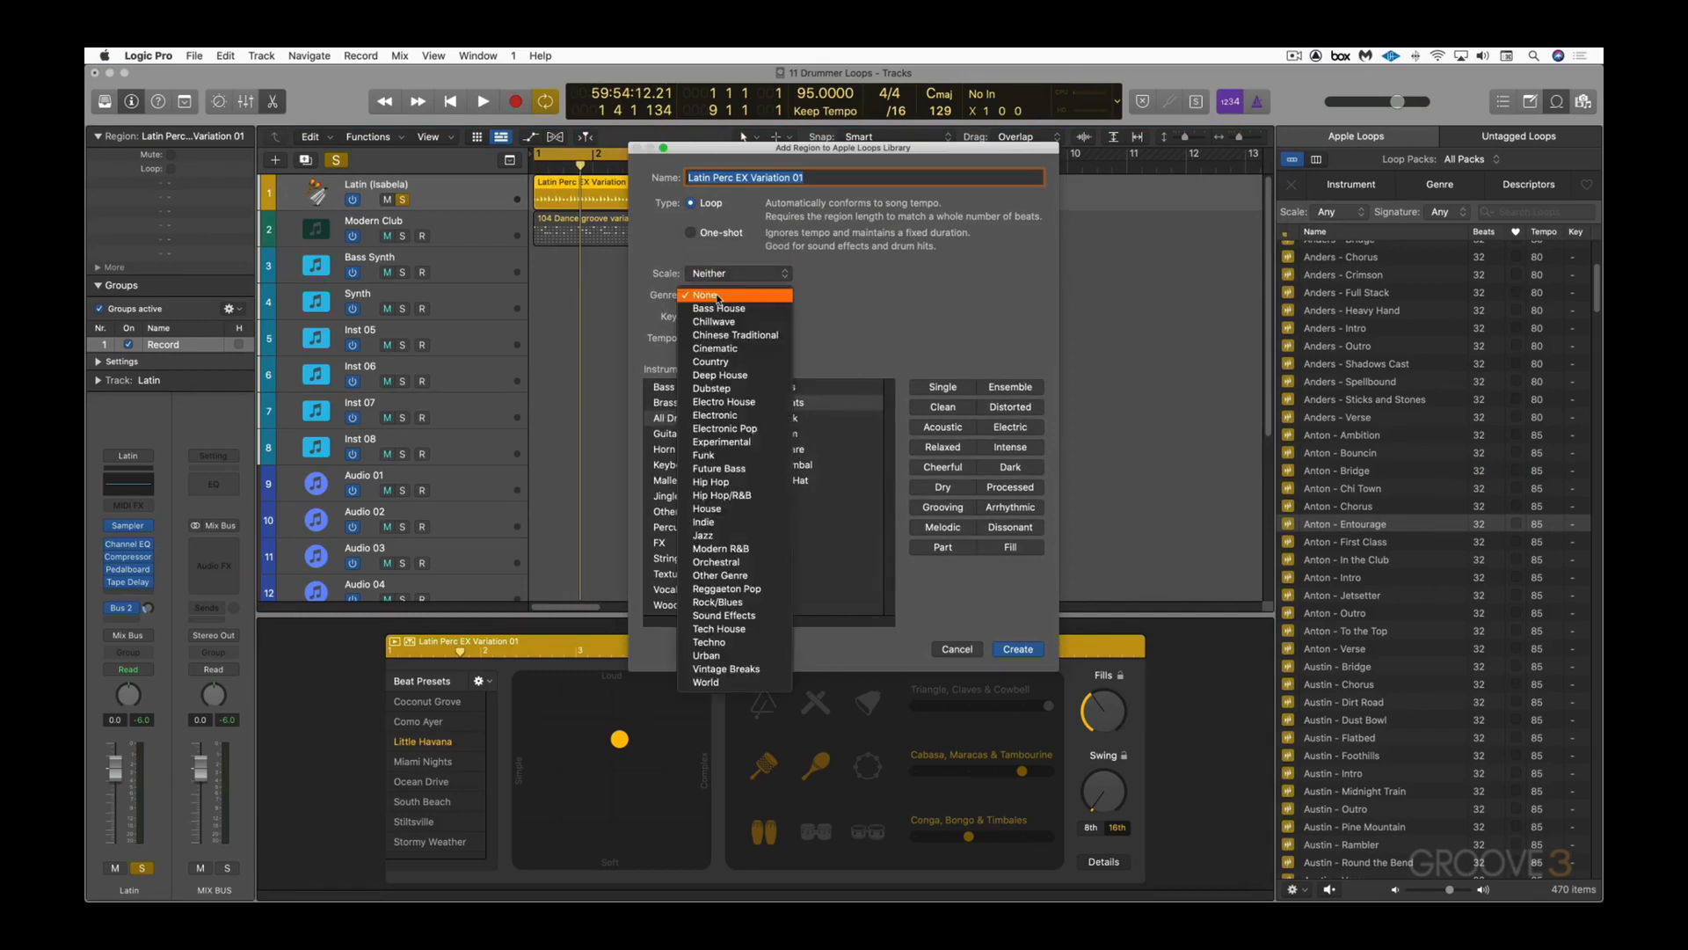
{"action": "left_click", "coordinate": [712, 684]}
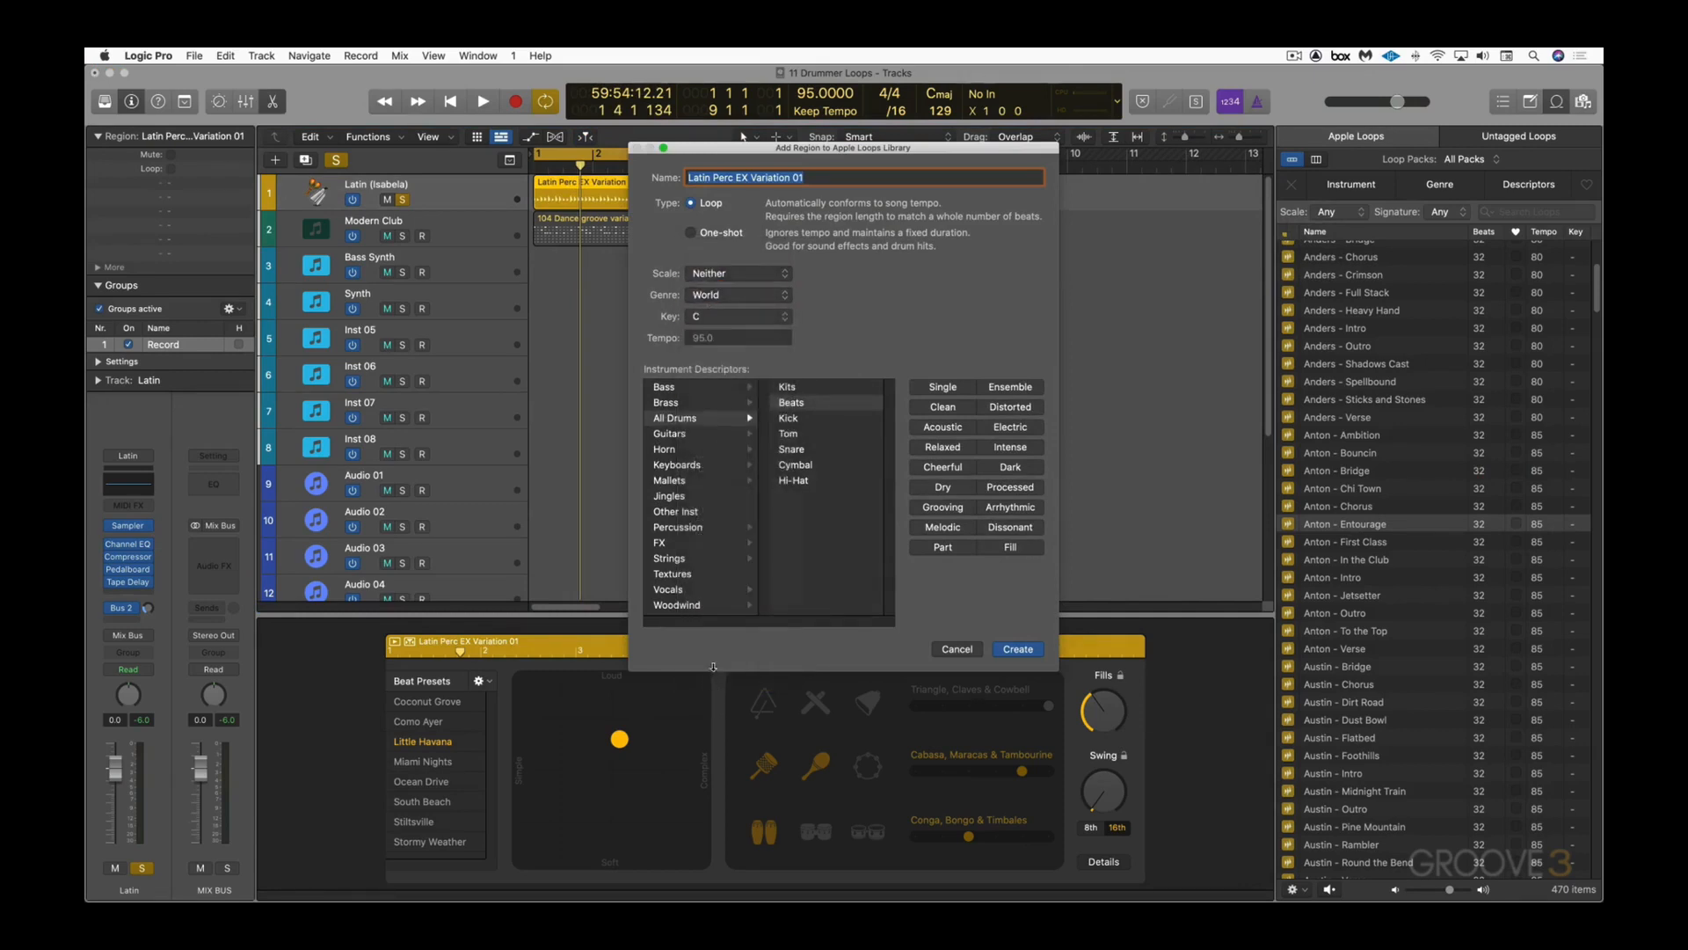
{"action": "left_click", "coordinate": [723, 319]}
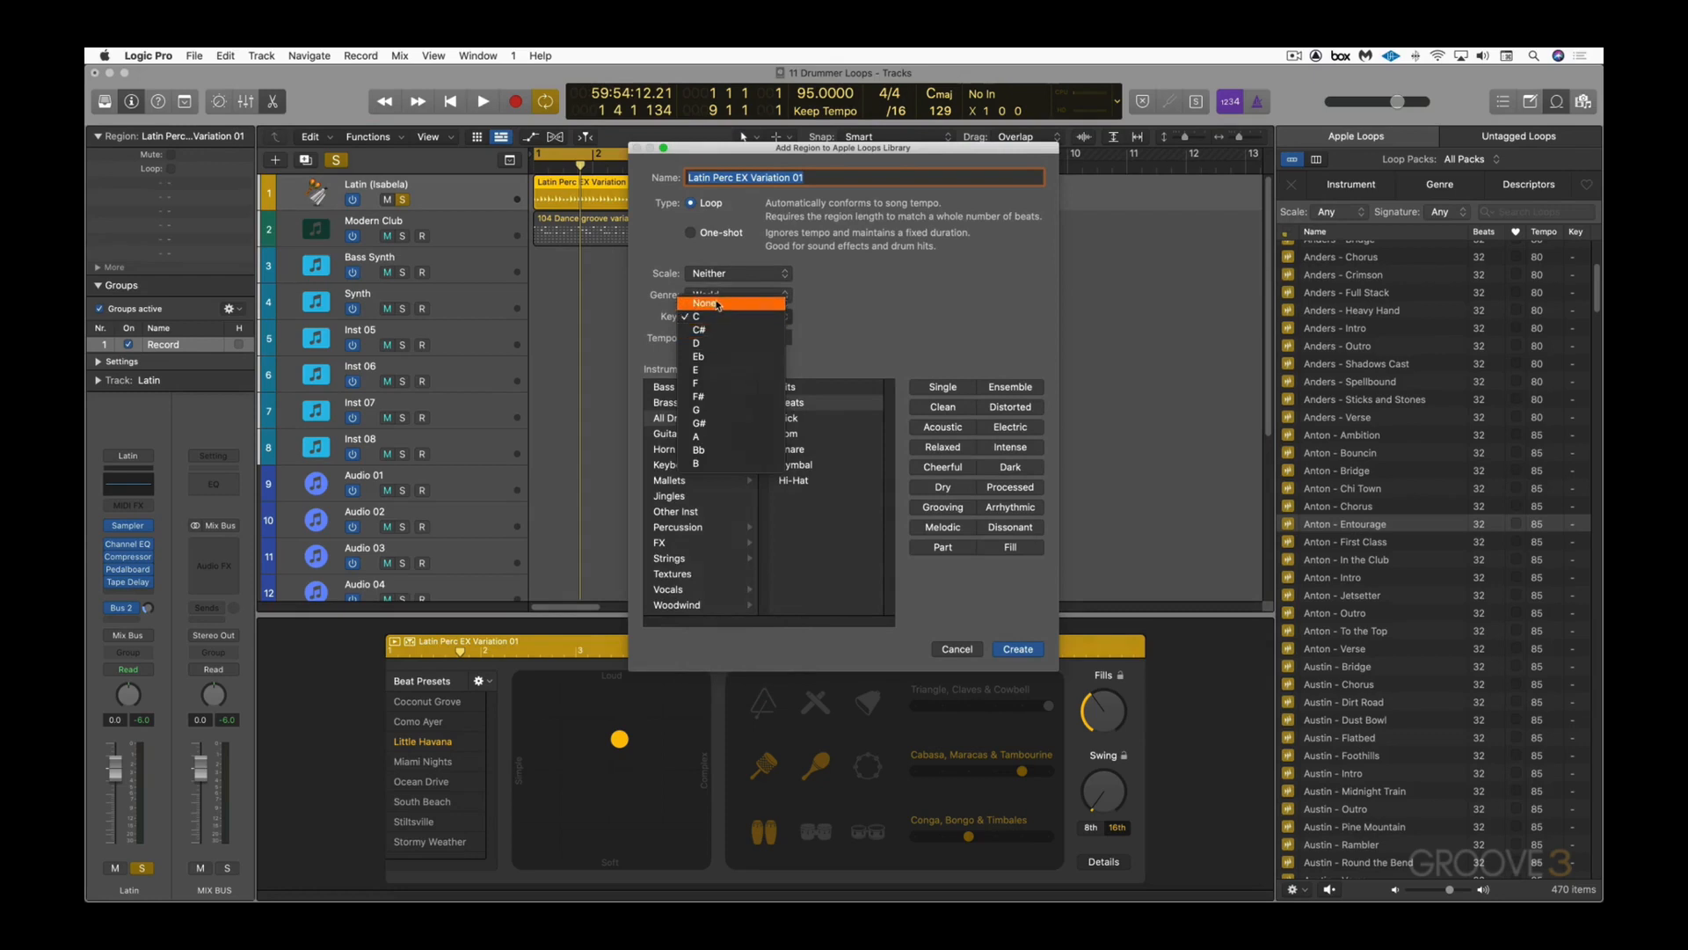
{"action": "left_click", "coordinate": [717, 305]}
{"action": "left_click", "coordinate": [689, 421]}
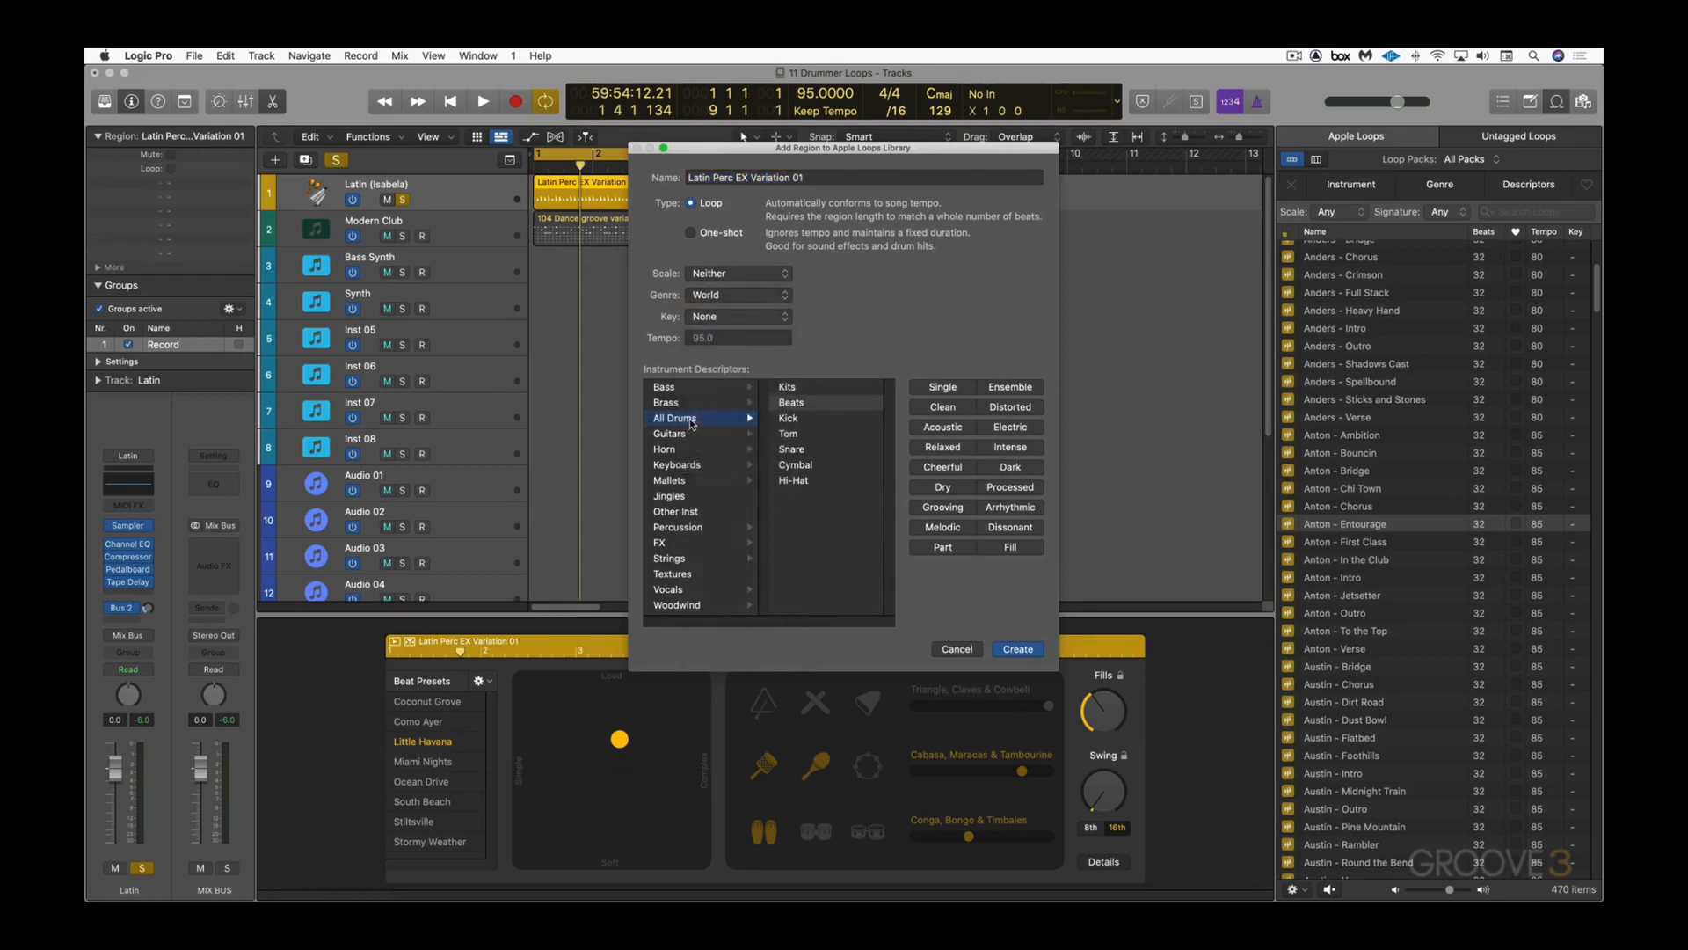
Step: Tag the loop with the Percussion > Conga instrument and the descriptors Relaxed, Acoustic and Grooving
{"action": "left_click", "coordinate": [688, 530]}
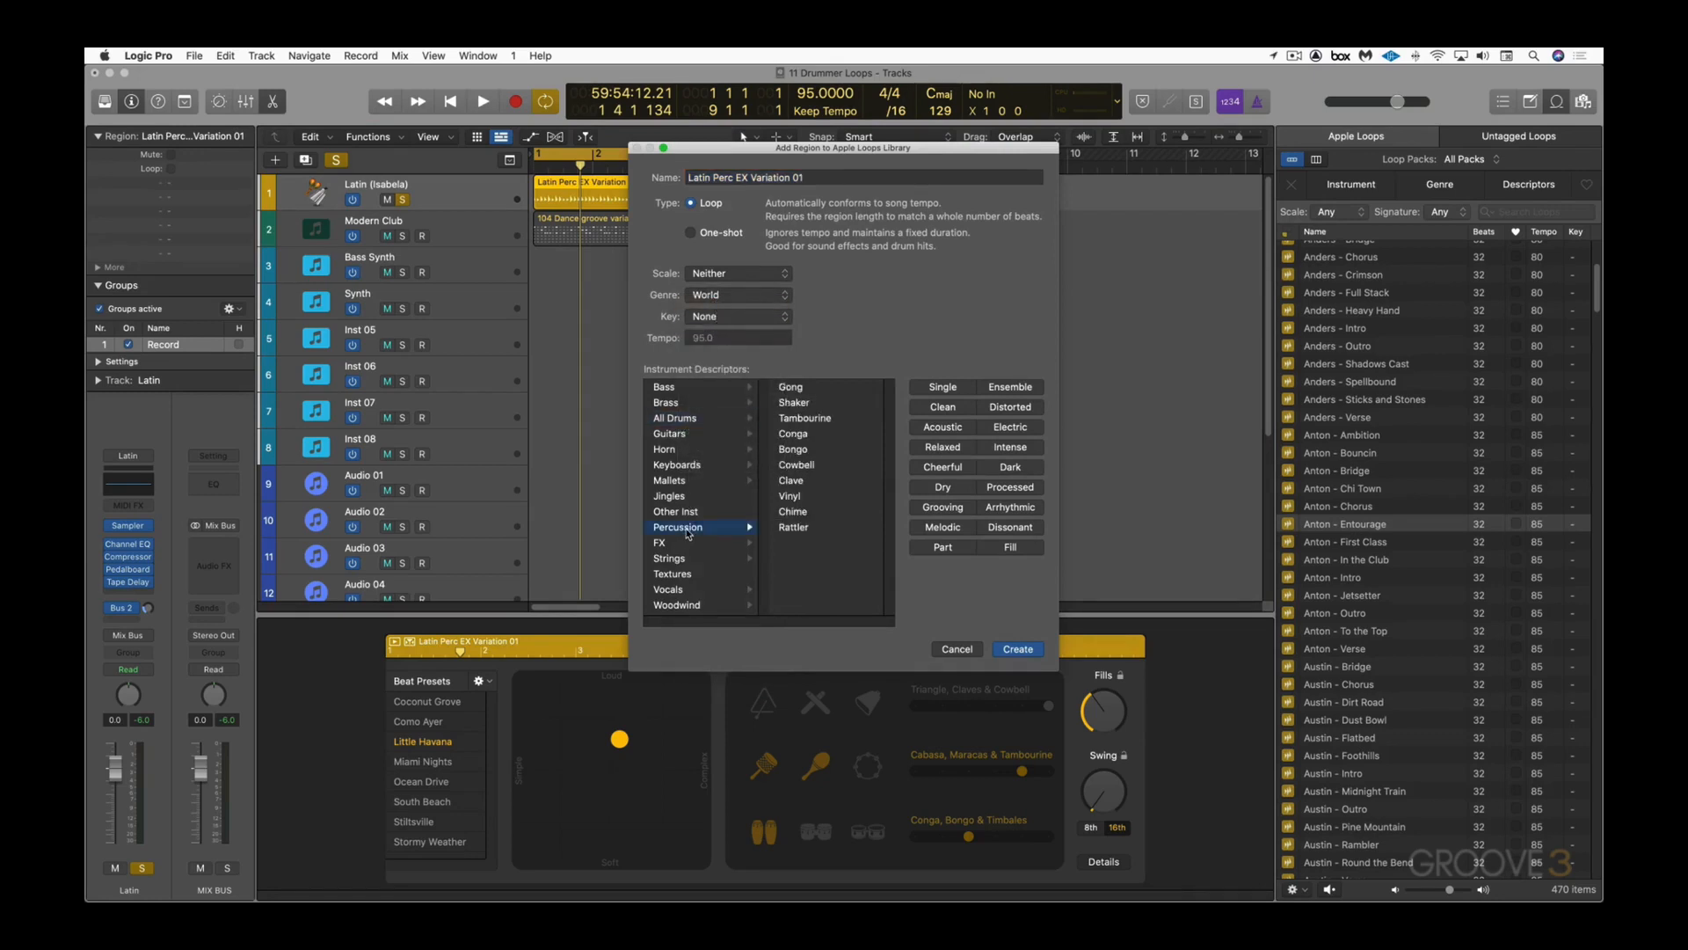
{"action": "left_click", "coordinate": [799, 435]}
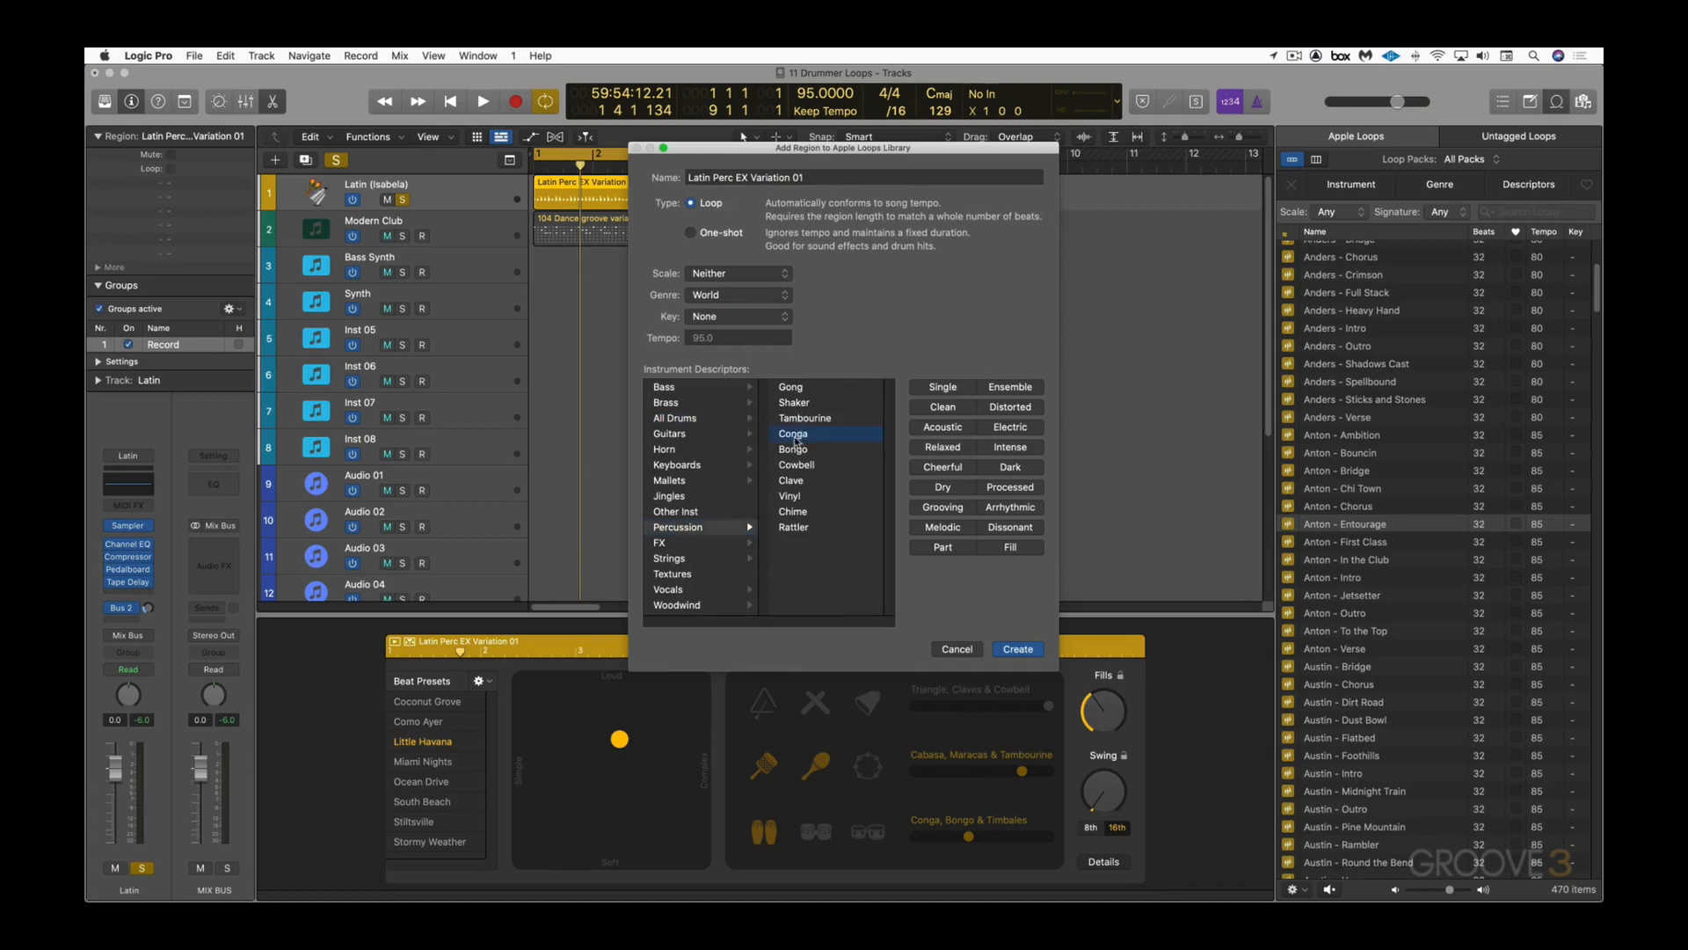
{"action": "left_click", "coordinate": [948, 447]}
{"action": "left_click", "coordinate": [948, 428]}
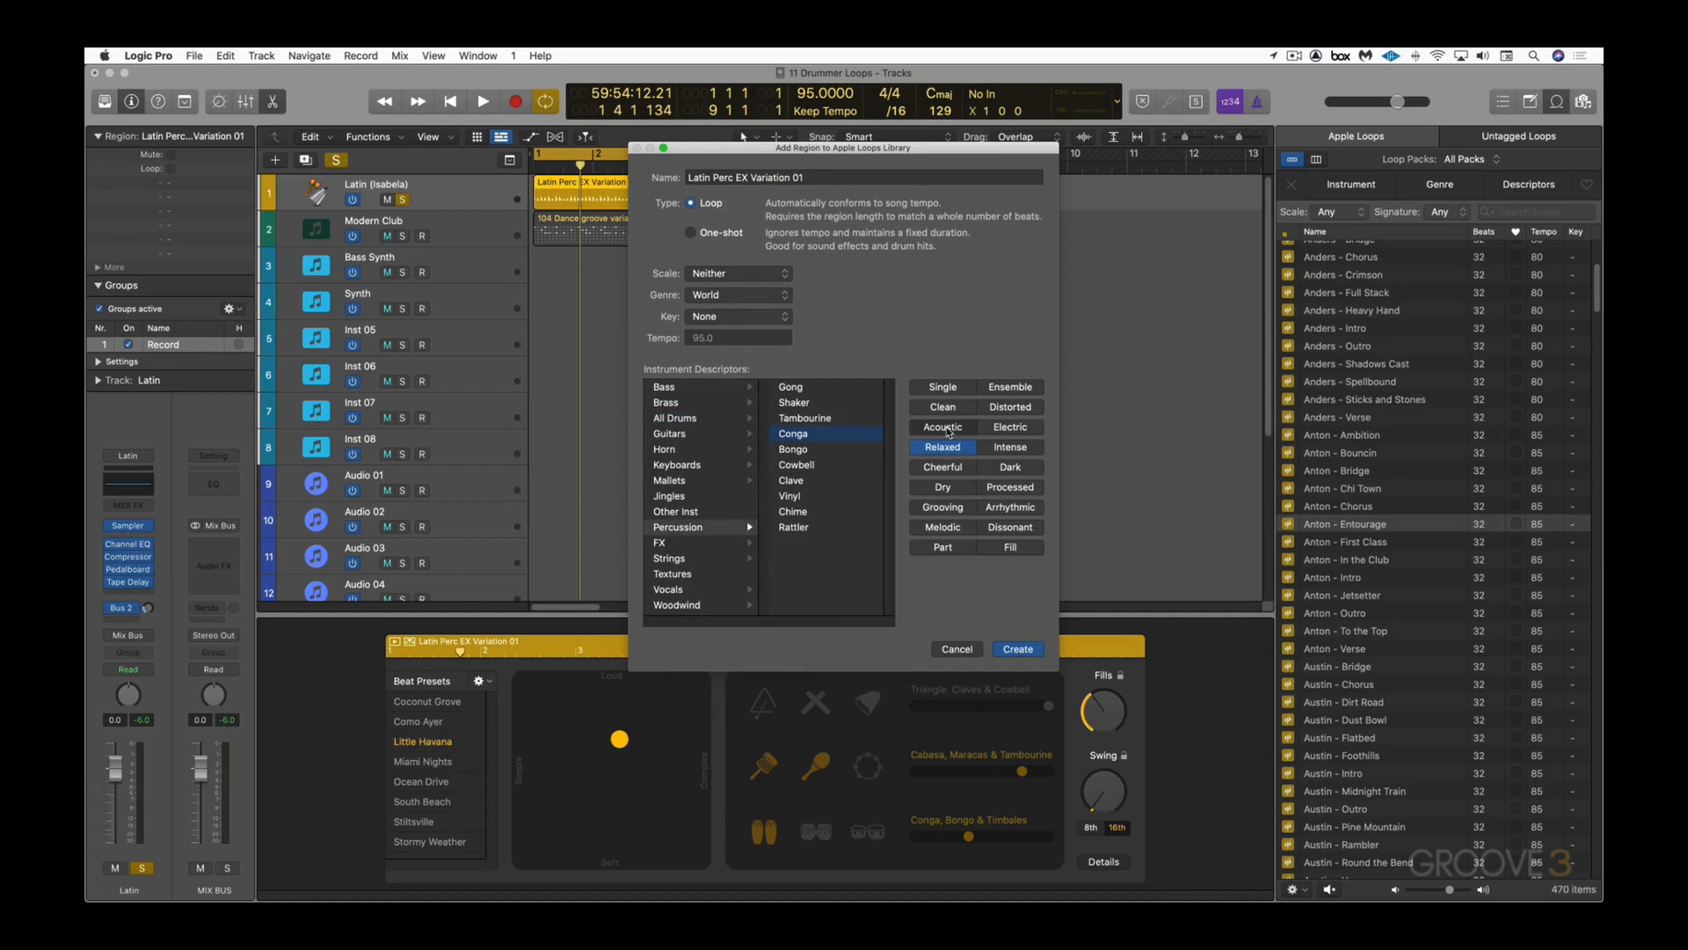
{"action": "left_click", "coordinate": [945, 509]}
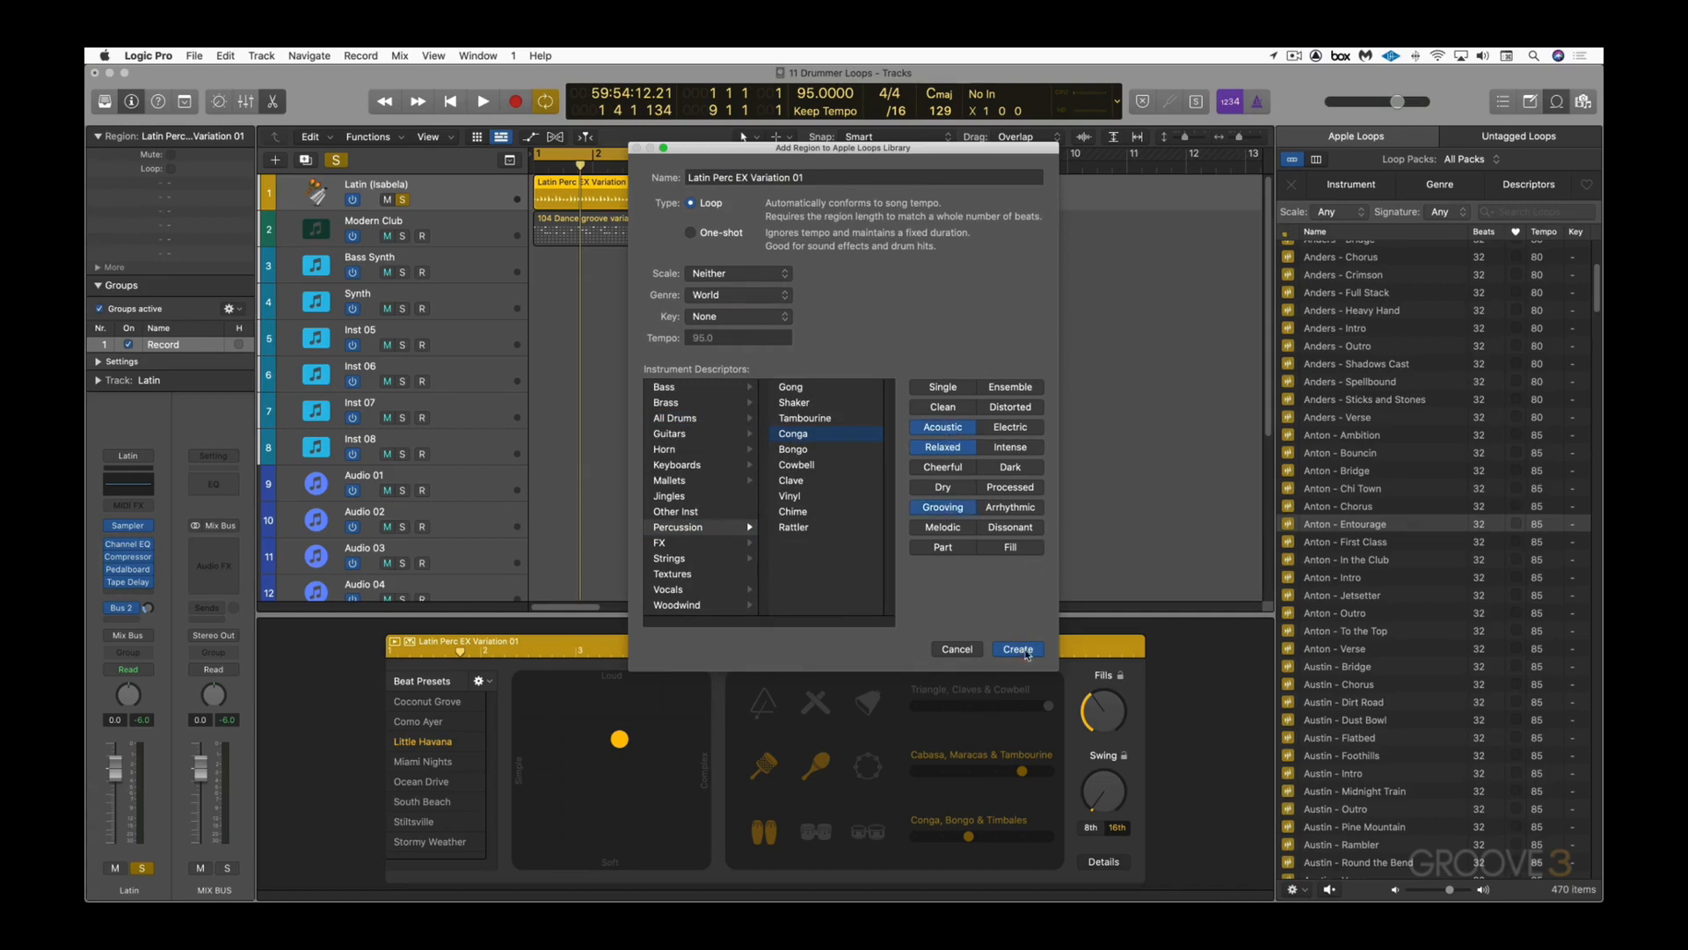
Step: Create the loop in the Apple Loops library, choosing to change the upbeat events
{"action": "left_click", "coordinate": [1020, 650]}
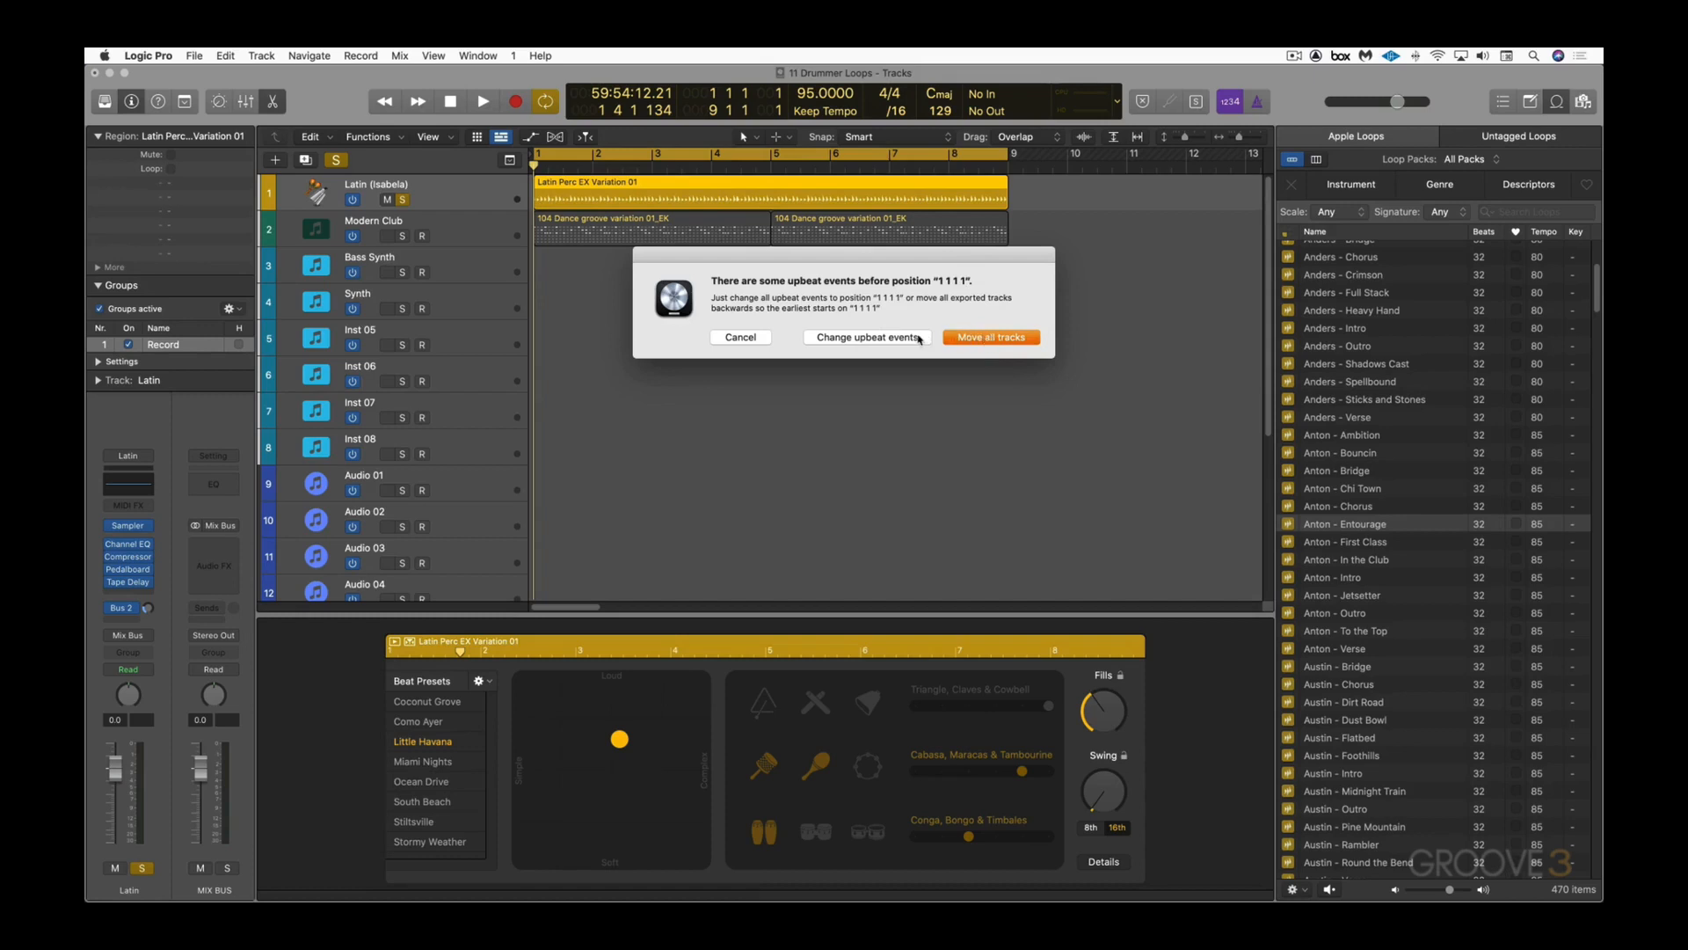
{"action": "left_click", "coordinate": [877, 339]}
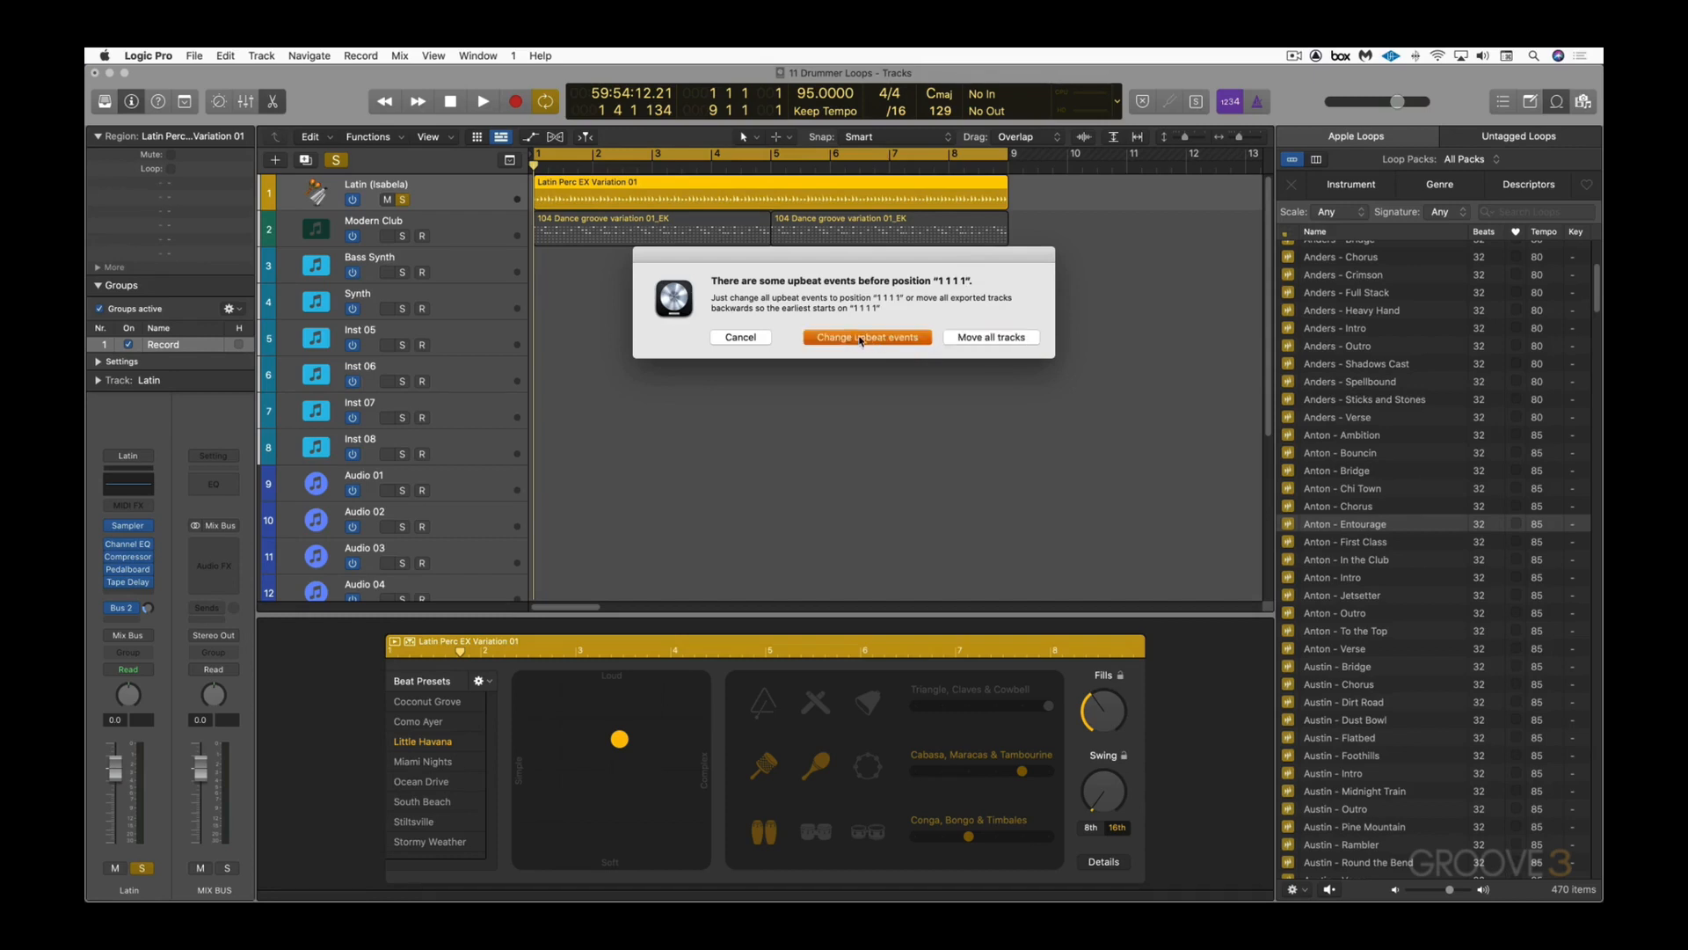
{"action": "left_click", "coordinate": [860, 338]}
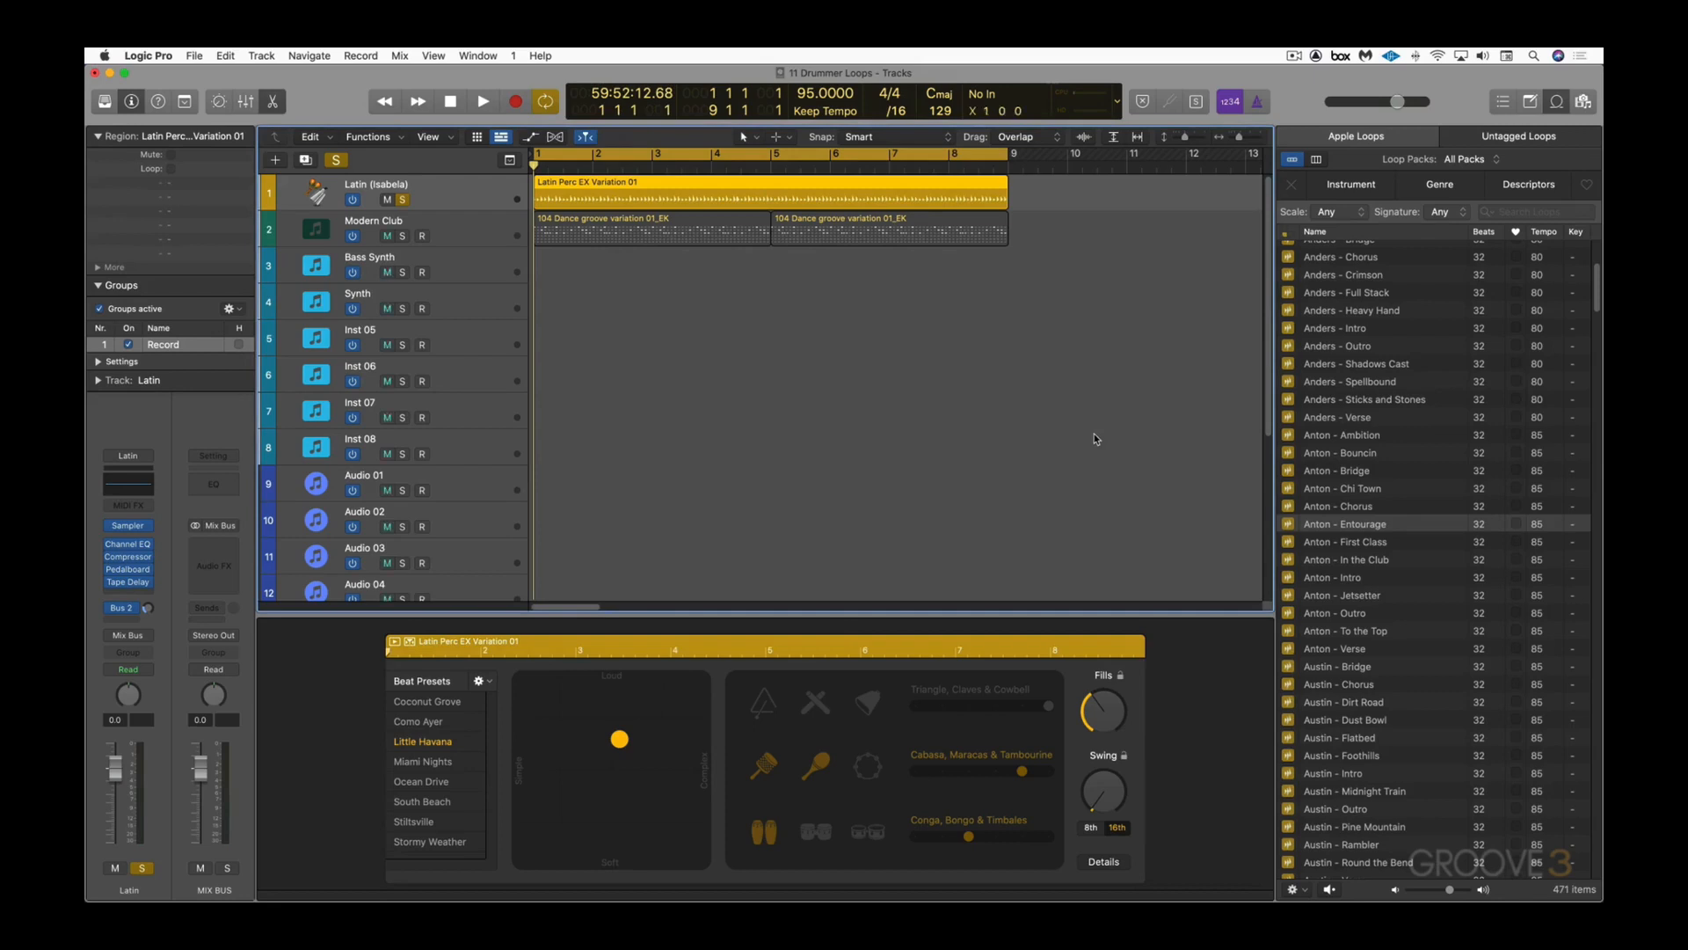
Step: Search the Apple Loops for "latin" and briefly preview Latin Perc EX Variation 01
{"action": "scroll", "coordinate": [1407, 501], "scroll_direction": "down", "scroll_amount": 10}
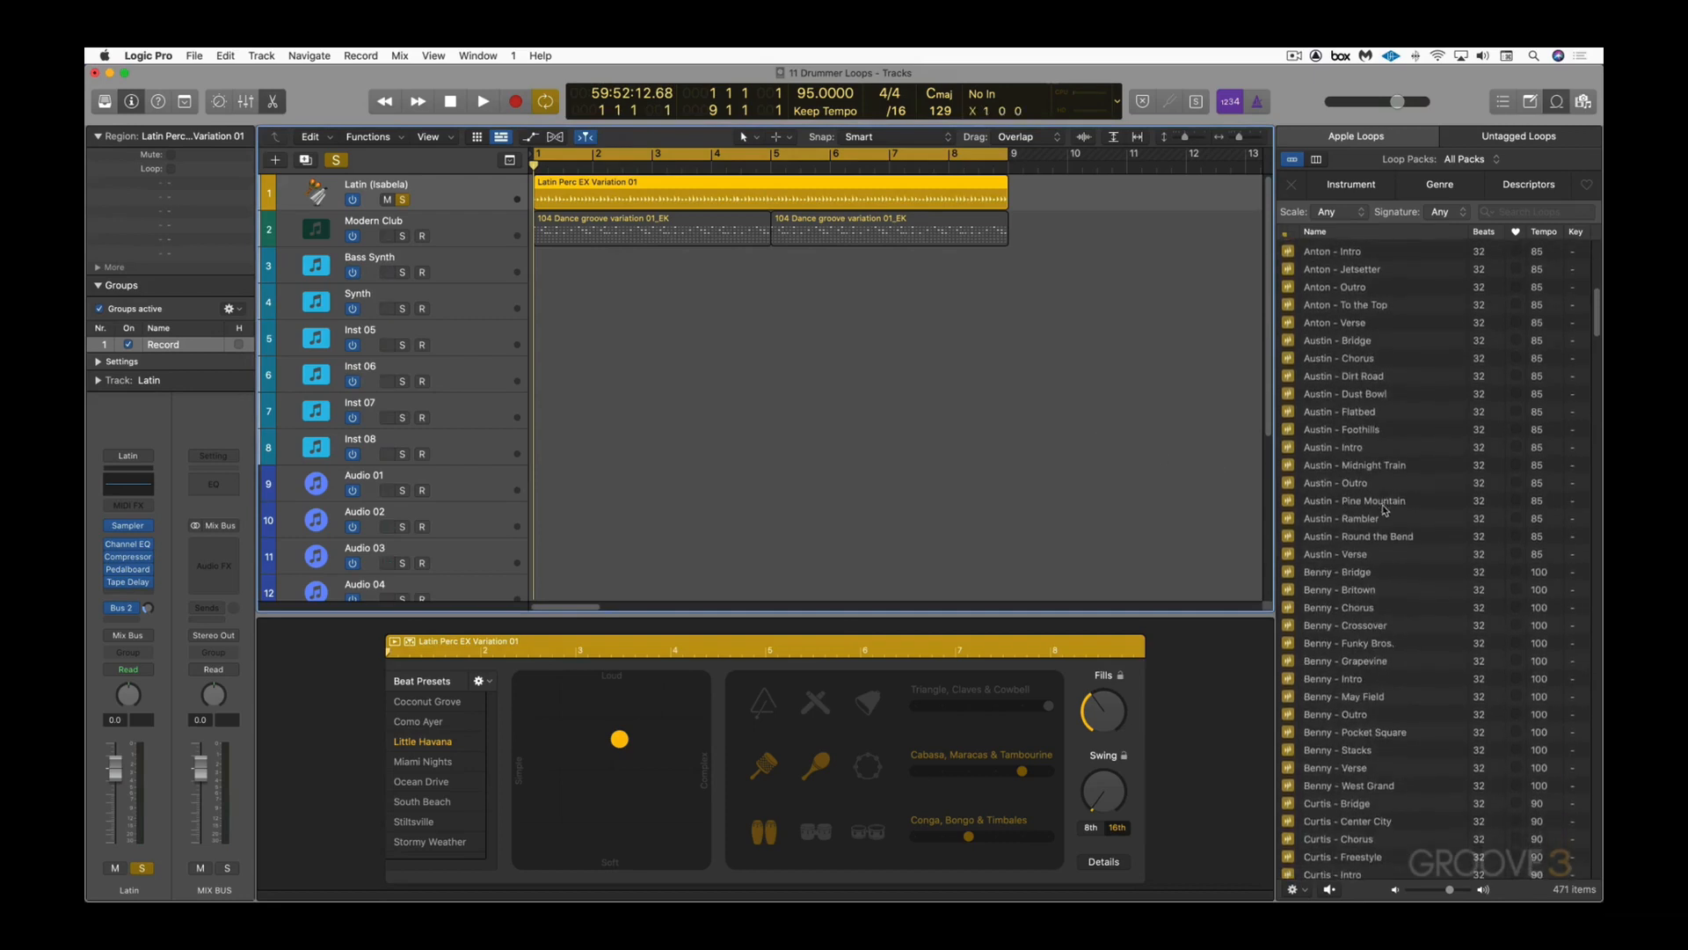
{"action": "left_click", "coordinate": [1514, 212]}
{"action": "type", "text": "lat"}
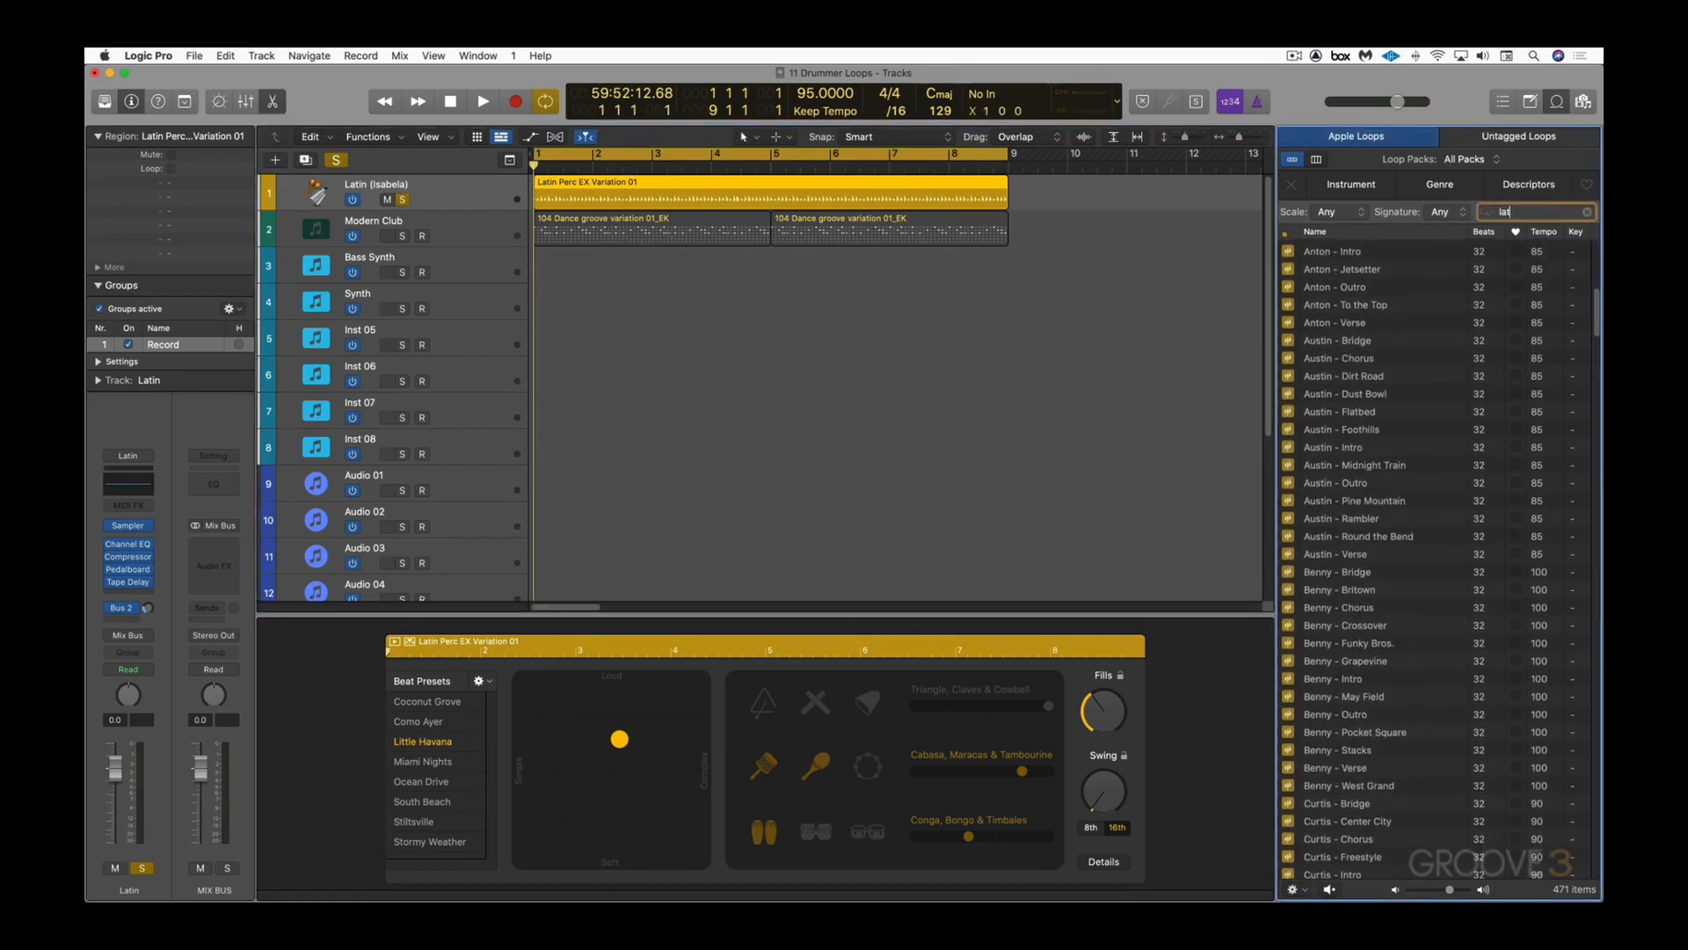
{"action": "type", "text": "in"}
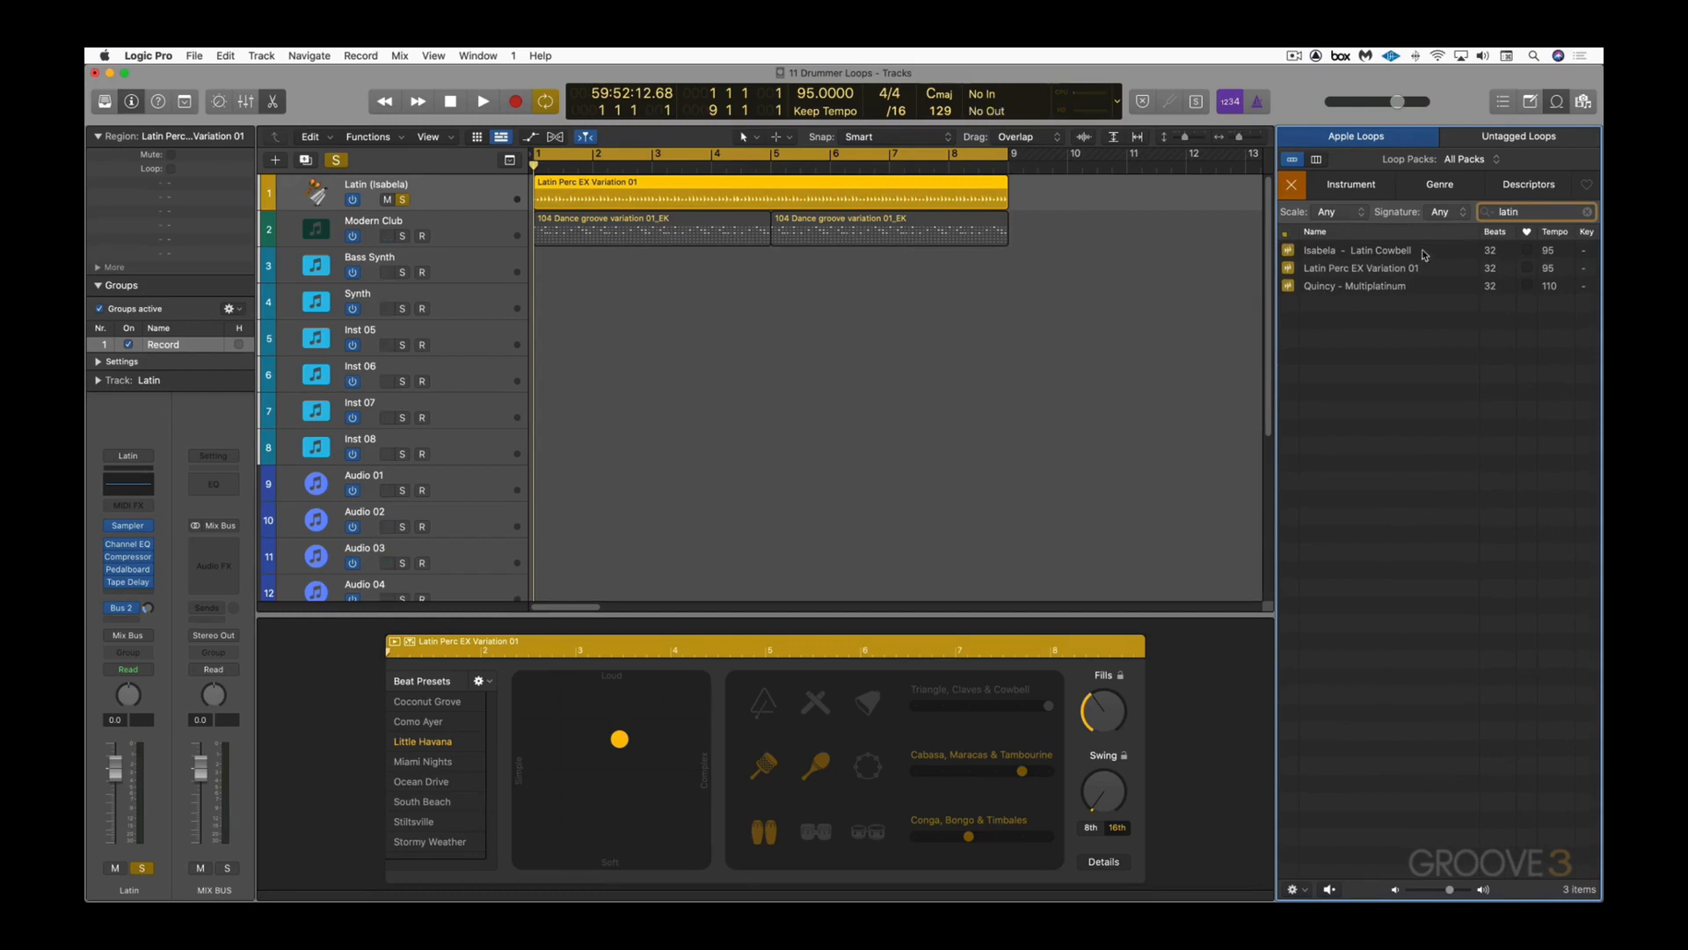
{"action": "left_click", "coordinate": [1343, 268]}
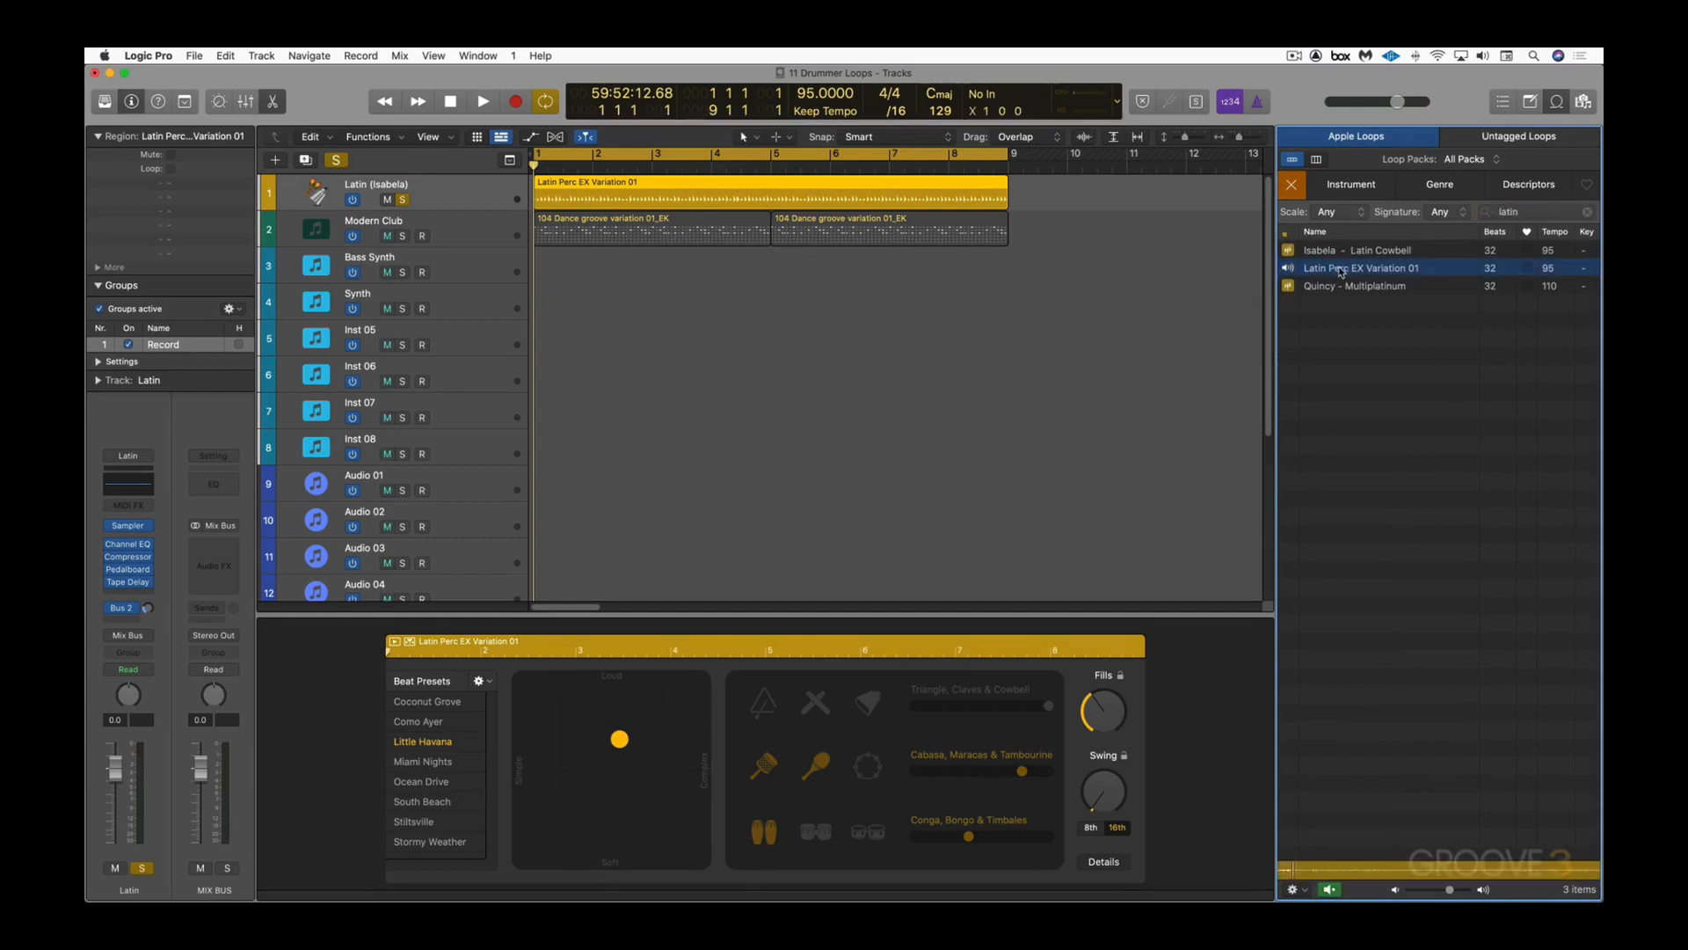
{"action": "left_click", "coordinate": [1328, 271]}
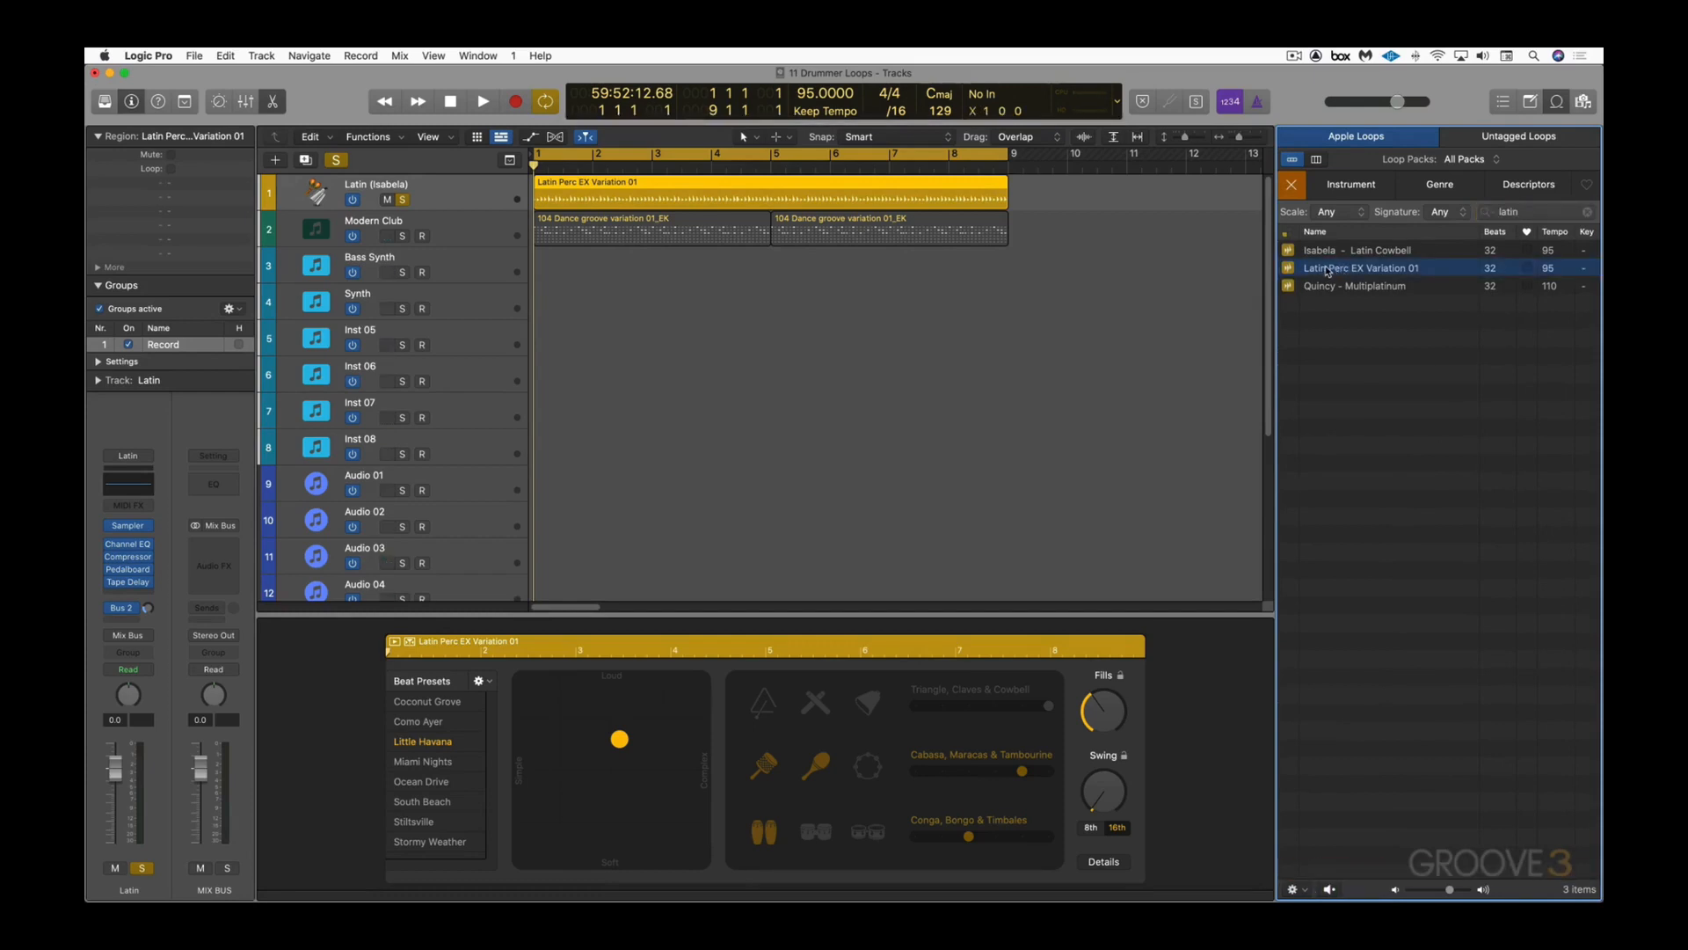
Step: Unsolo the Latin track, place the Latin Perc EX Variation 01 loop on Inst 07 at bar 5, and close the Piano Roll
{"action": "left_click", "coordinate": [402, 200]}
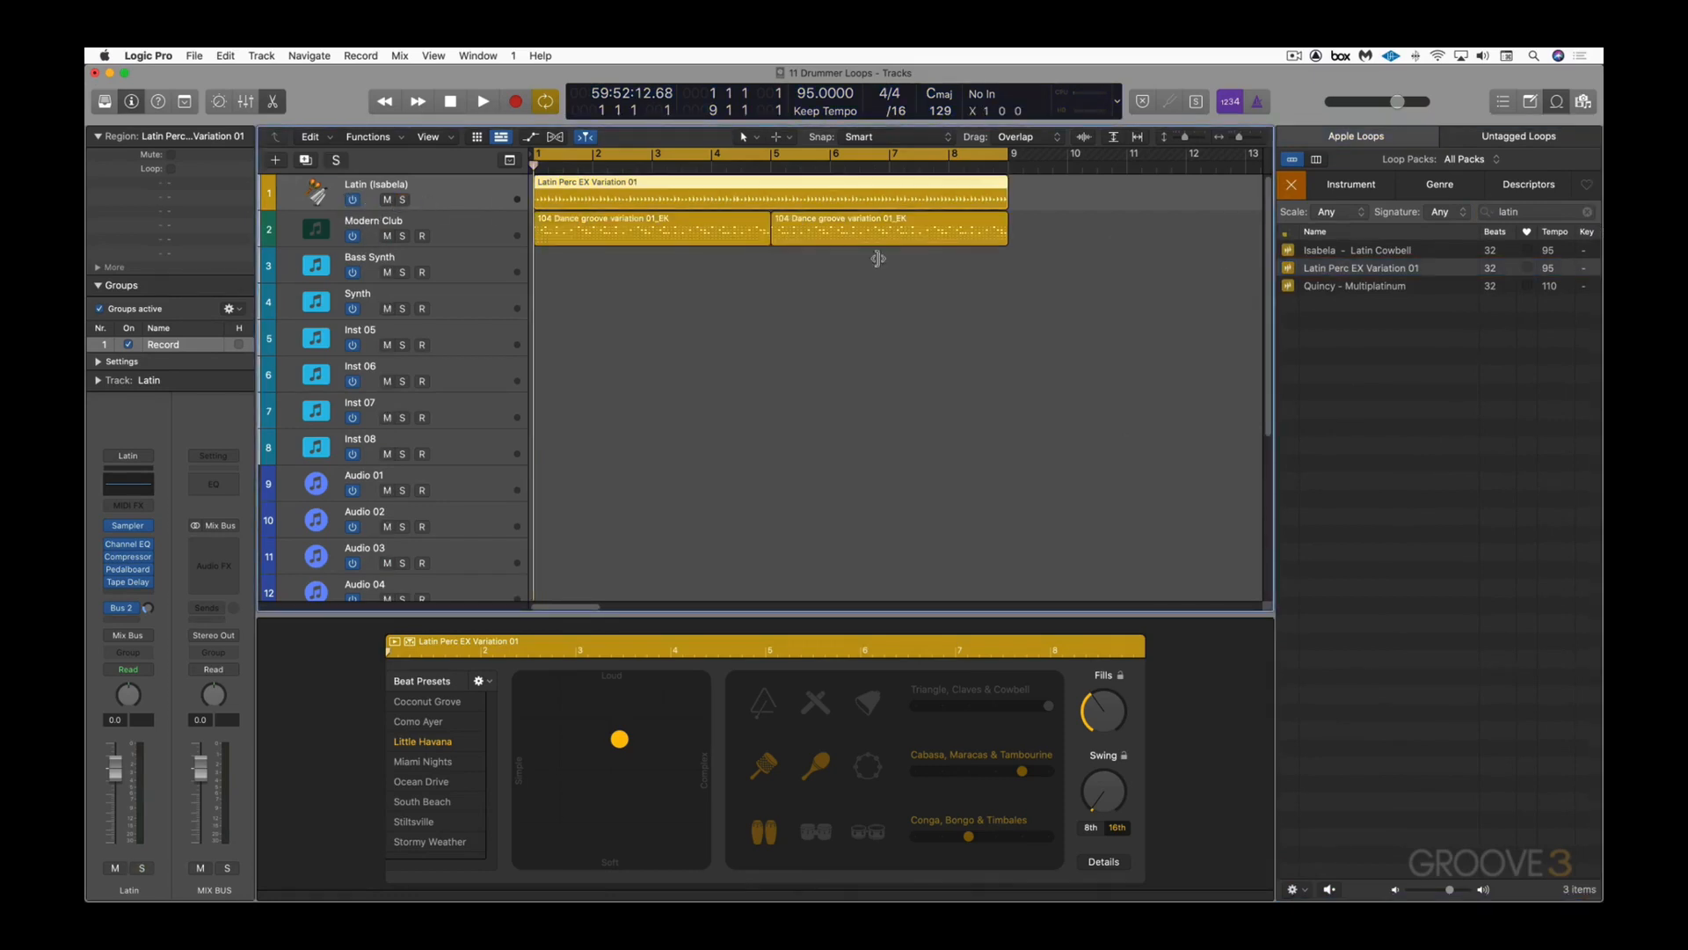
{"action": "left_click_drag", "start_coordinate": [1348, 269], "coordinate": [774, 409]}
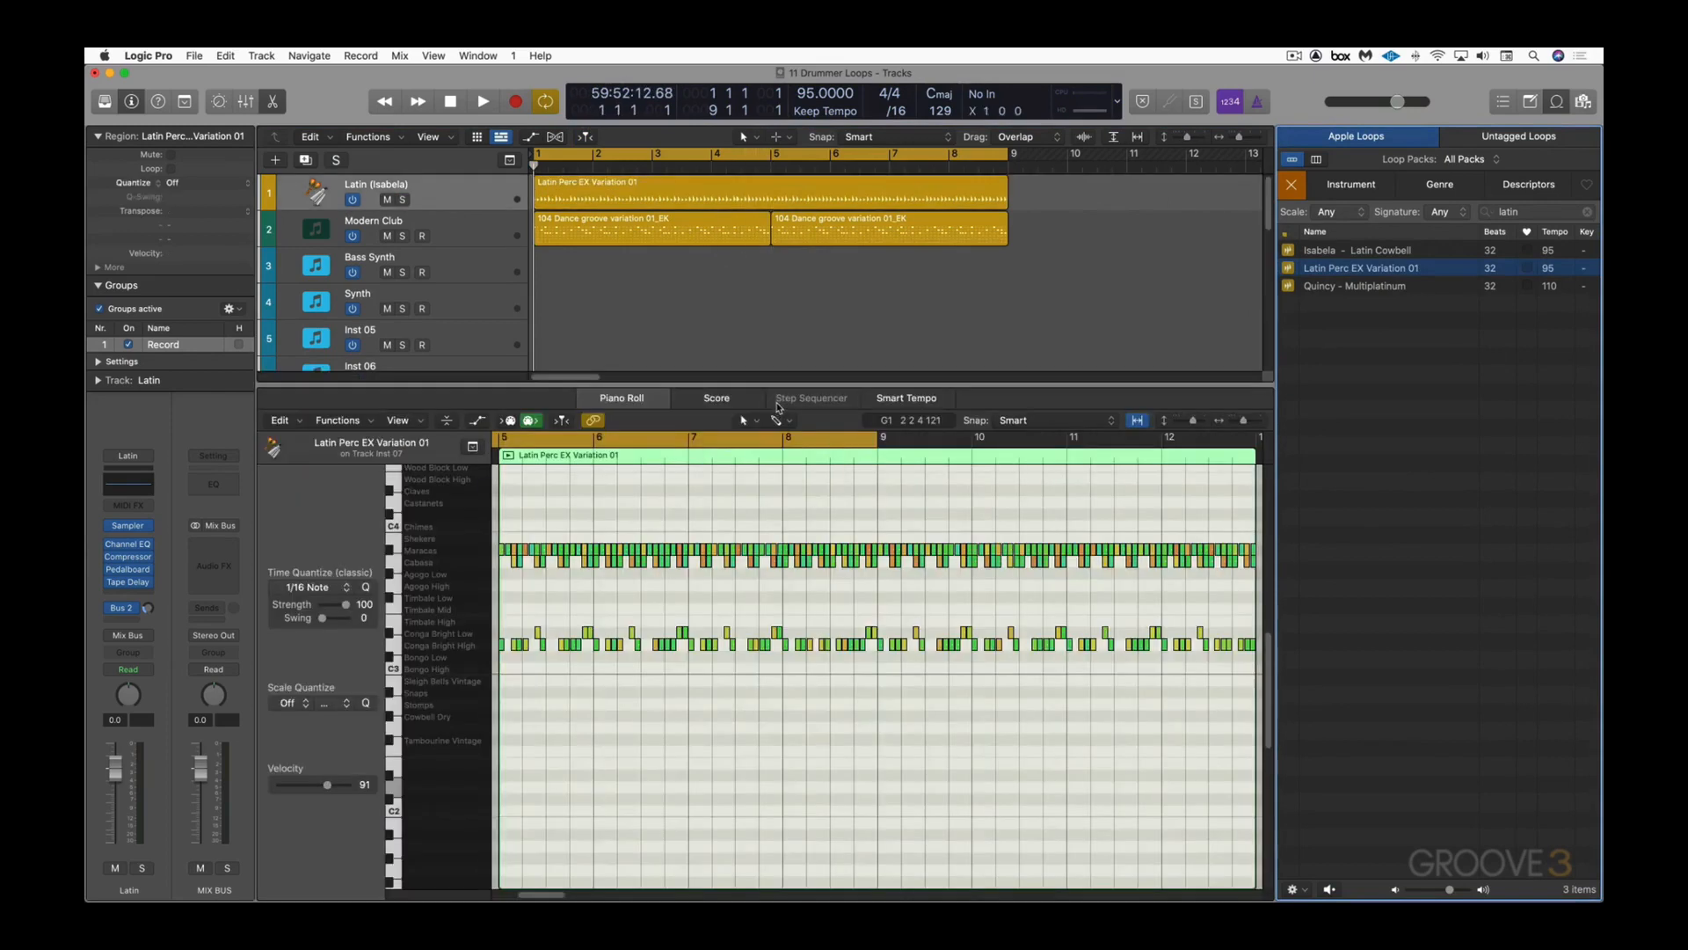
{"action": "left_click", "coordinate": [628, 400]}
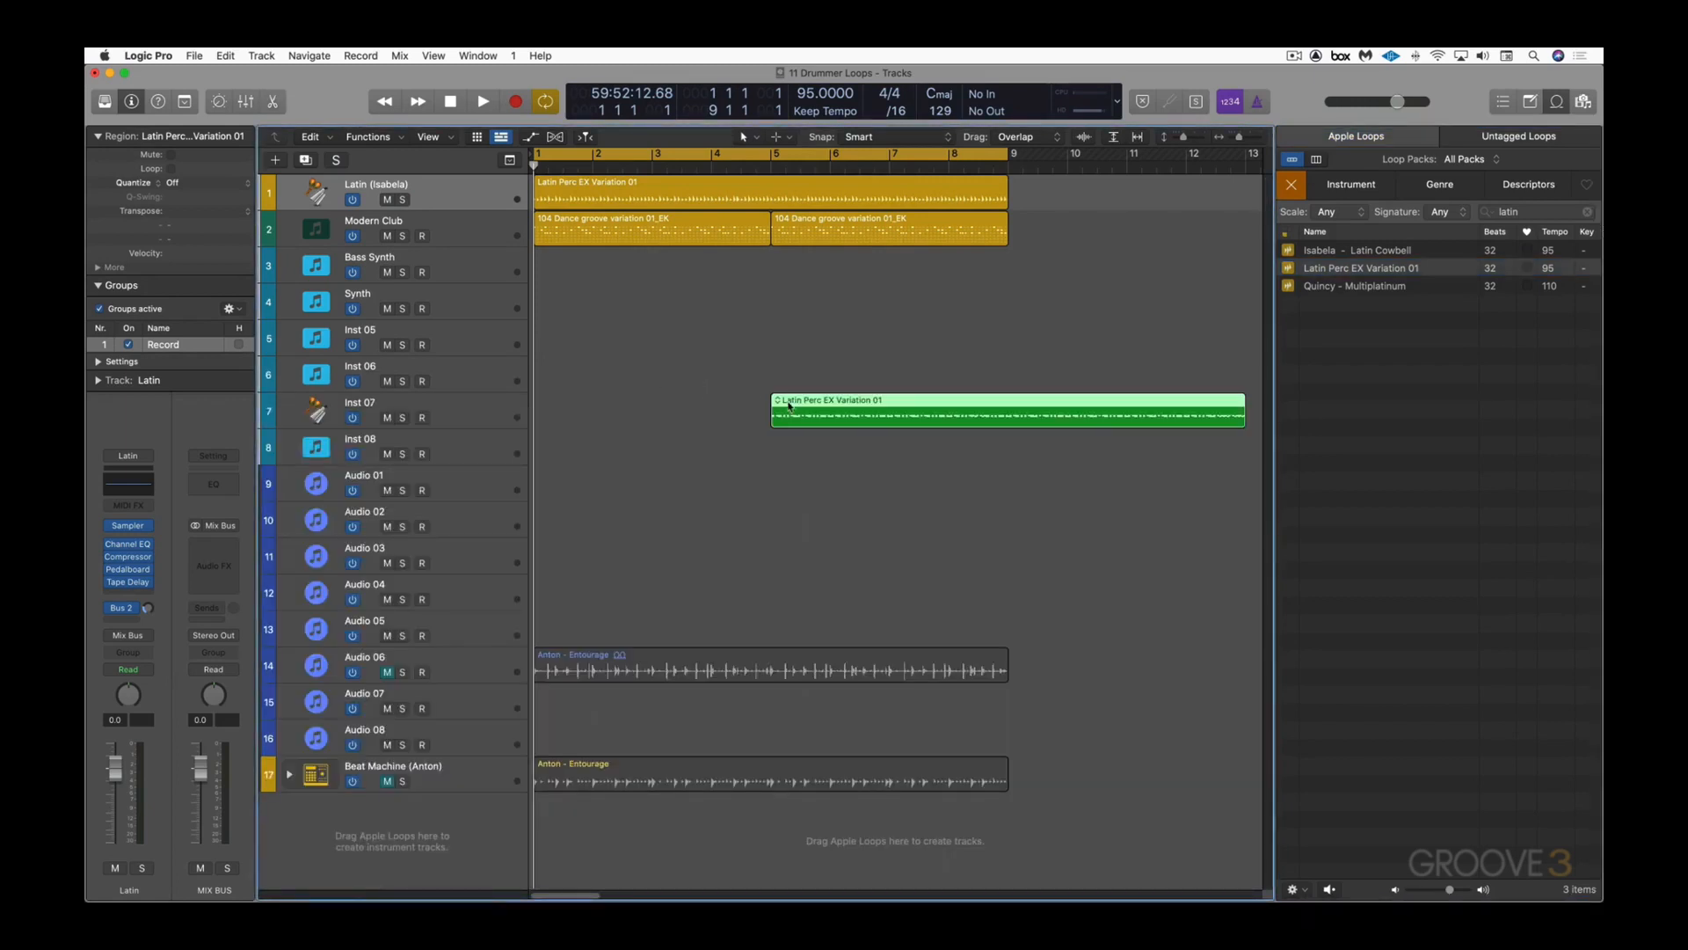
Step: Solo the Inst 07 track, cycle its loop region and play it back, and check the region's list of related loops
{"action": "left_click", "coordinate": [475, 403]}
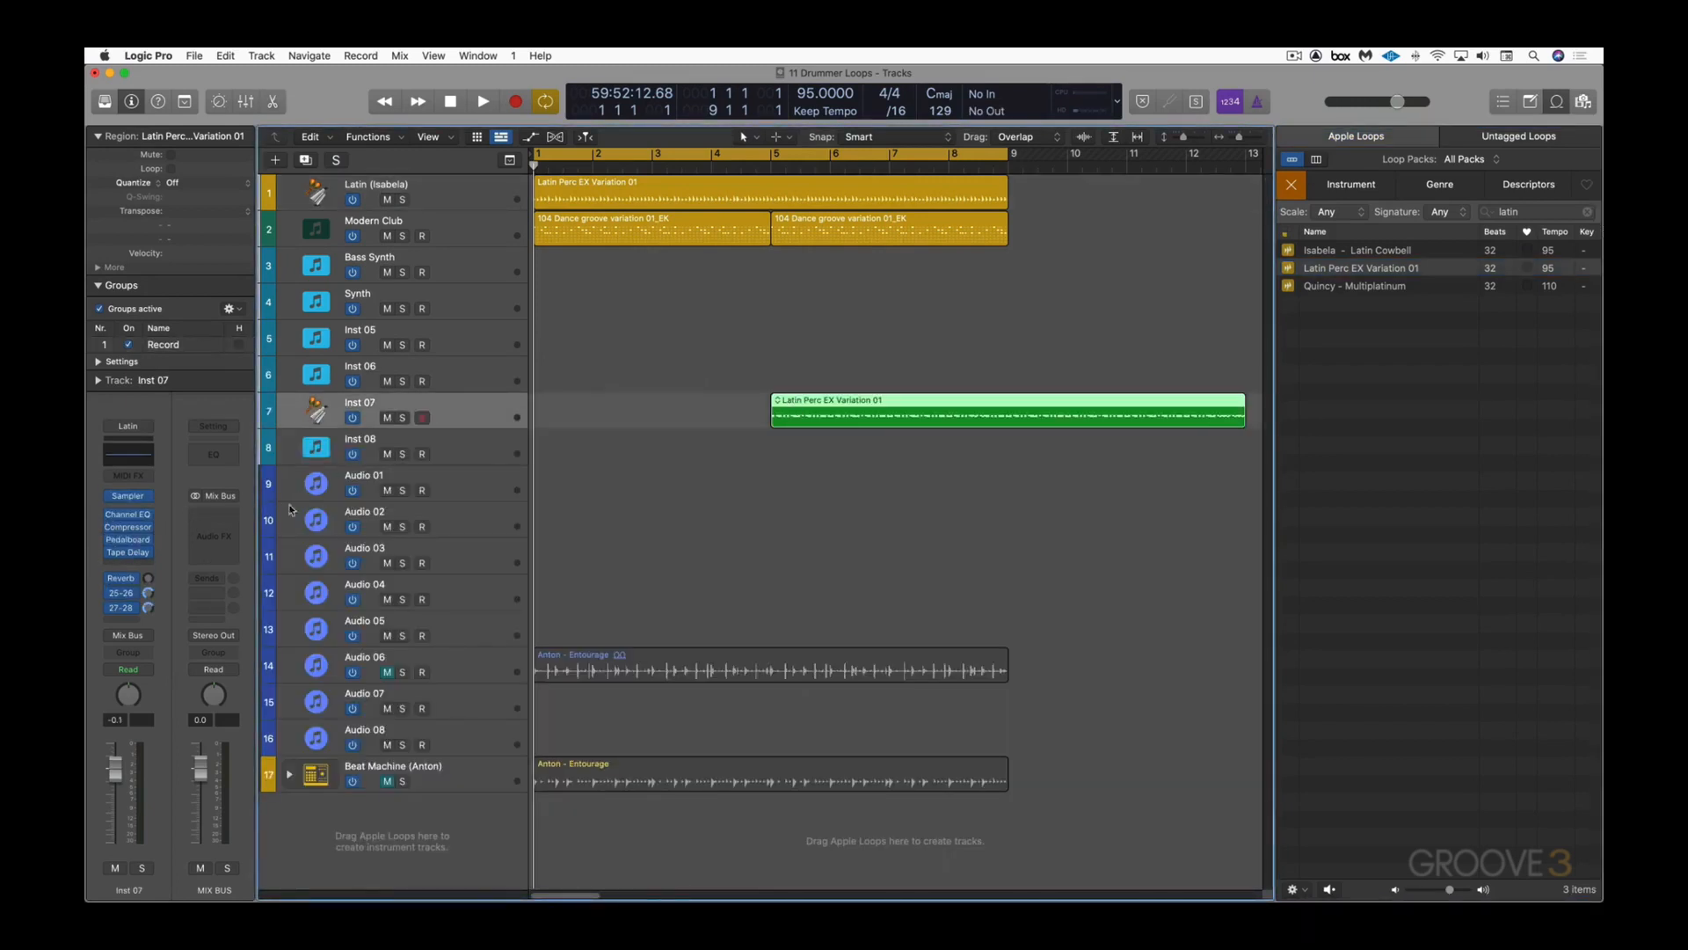
{"action": "left_click", "coordinate": [401, 420]}
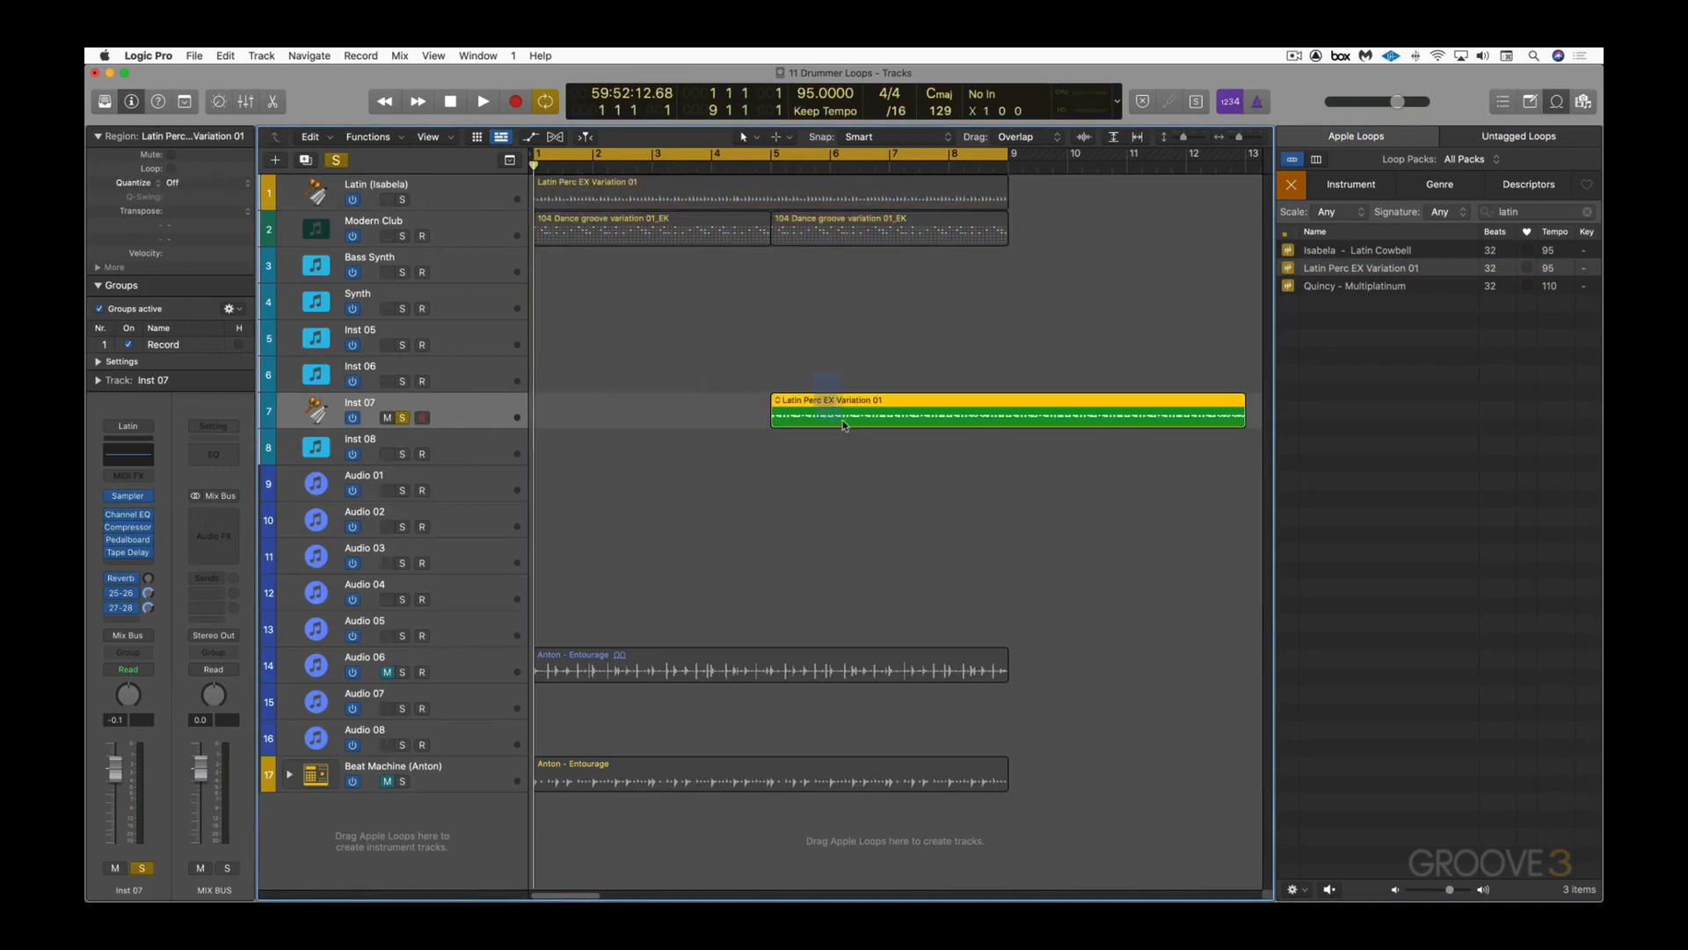
{"action": "key", "text": "u"}
{"action": "key", "text": "space"}
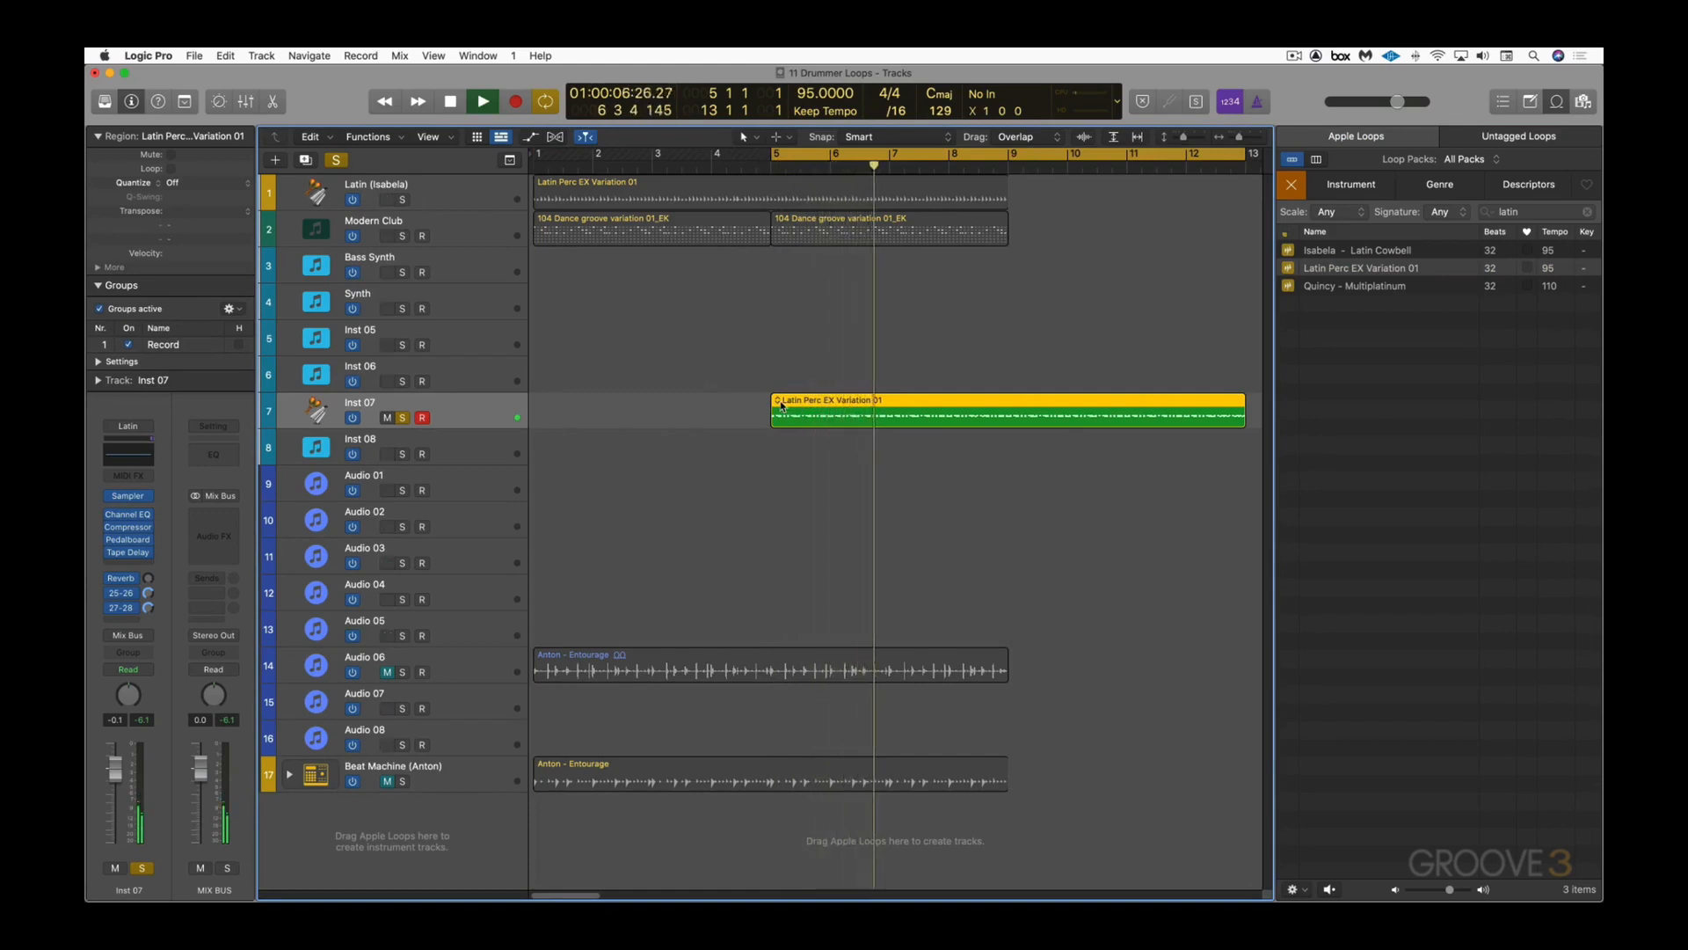
{"action": "key", "text": "space"}
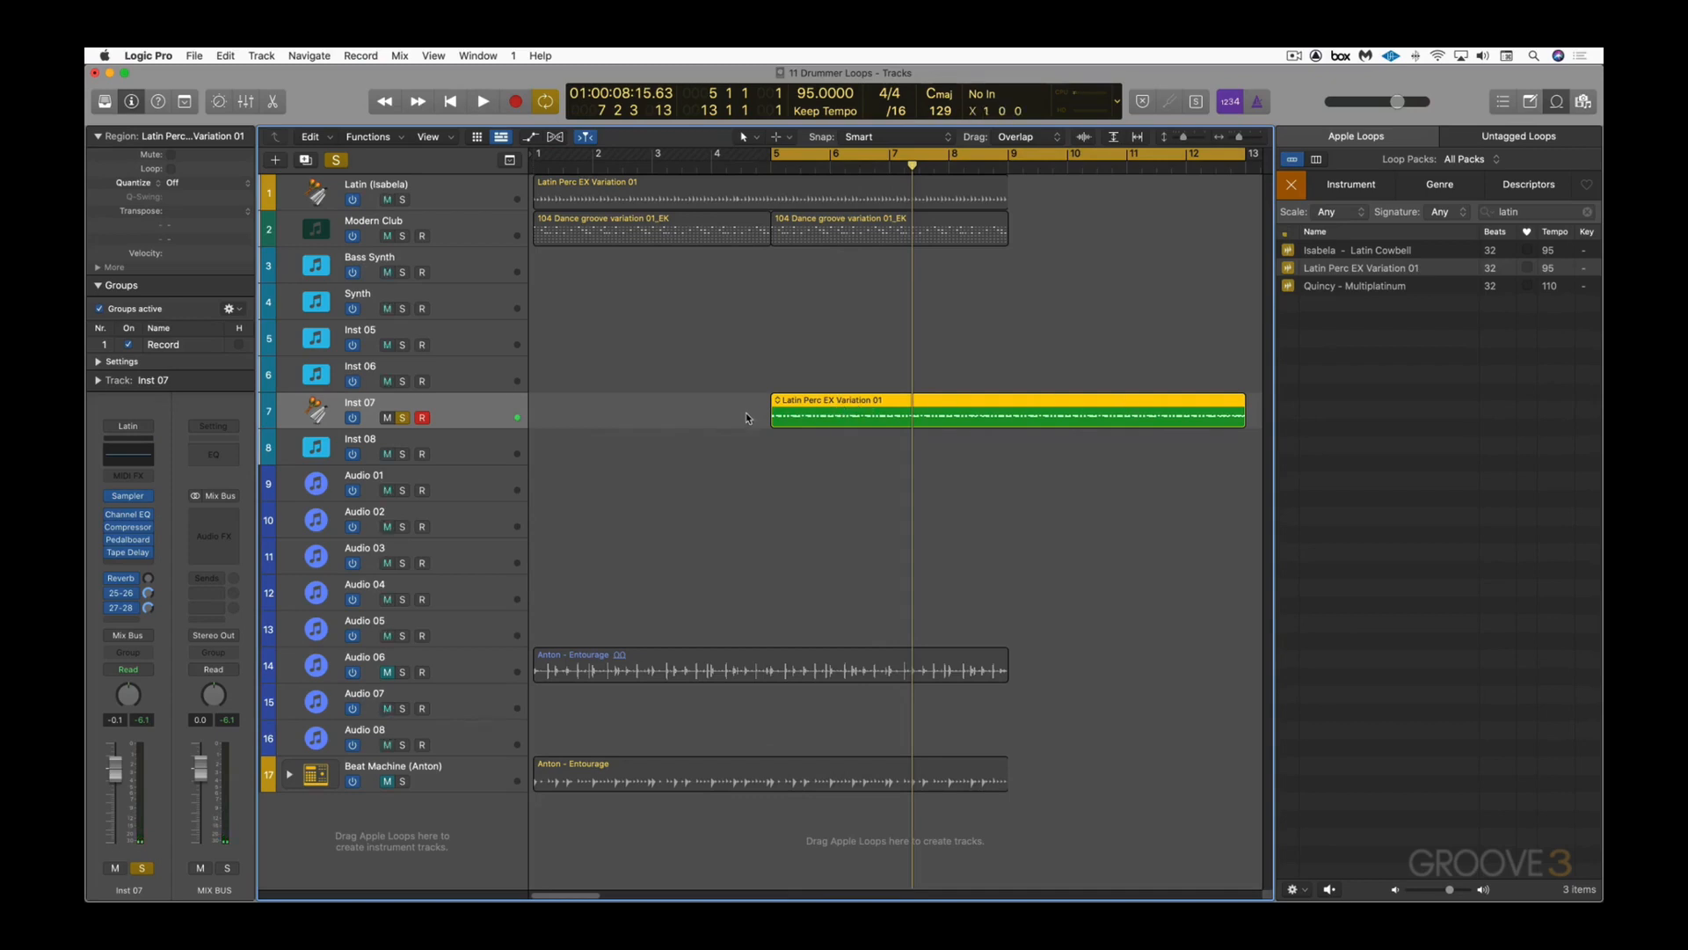
{"action": "left_click", "coordinate": [777, 402]}
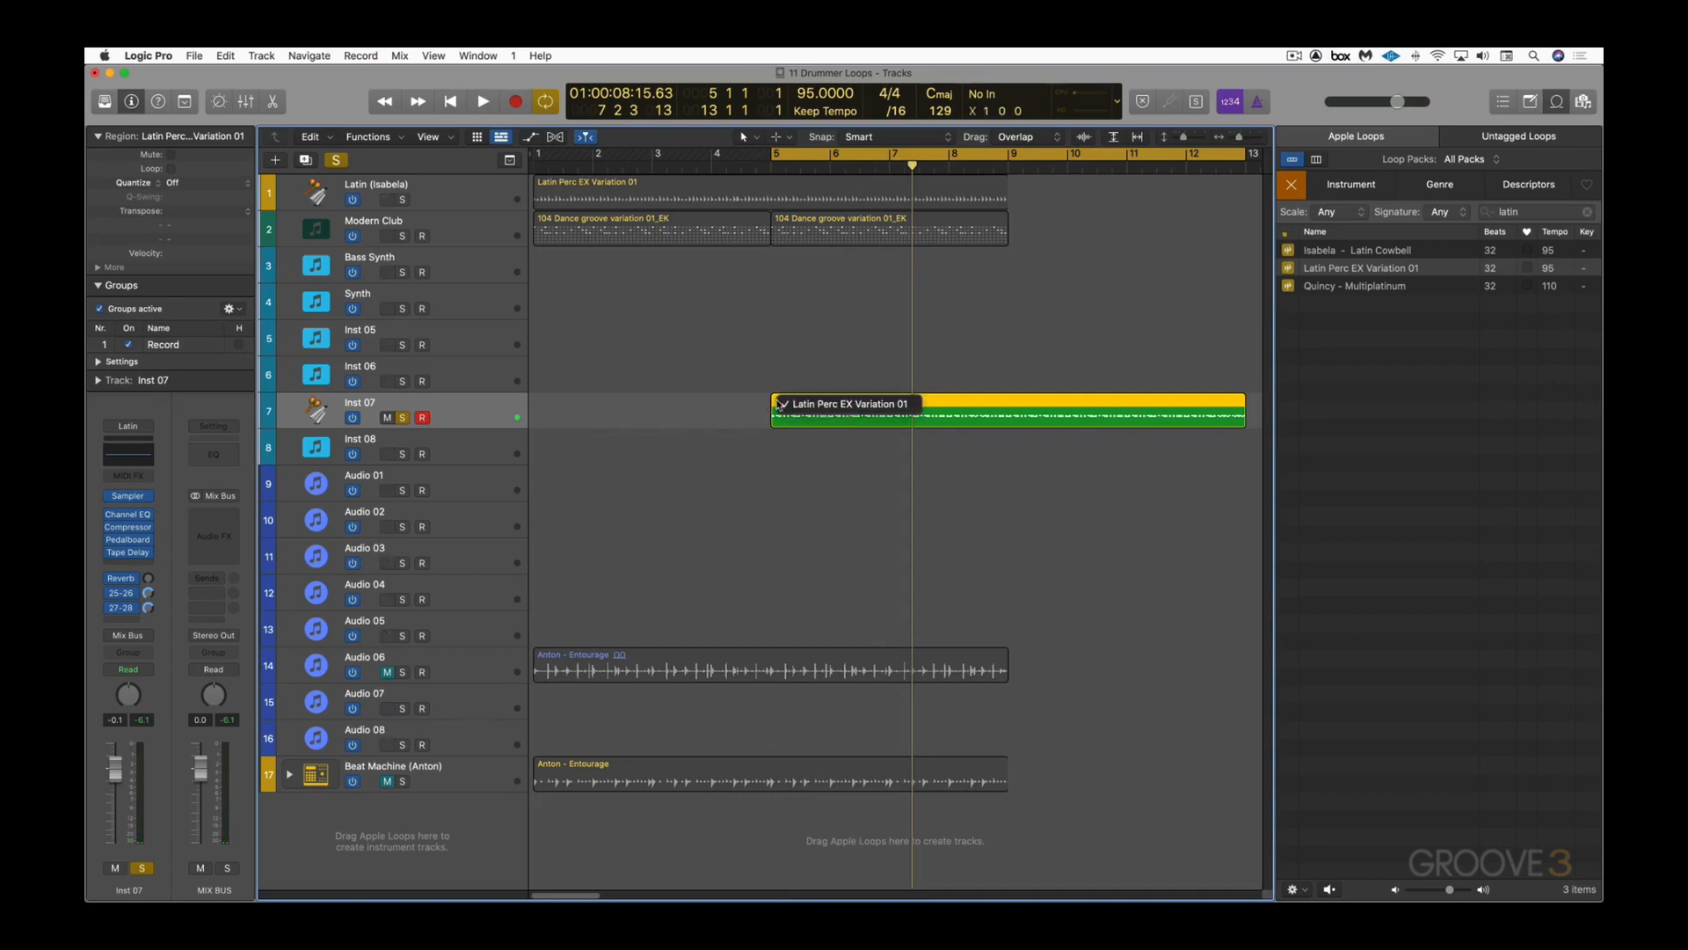
{"action": "left_click", "coordinate": [778, 422]}
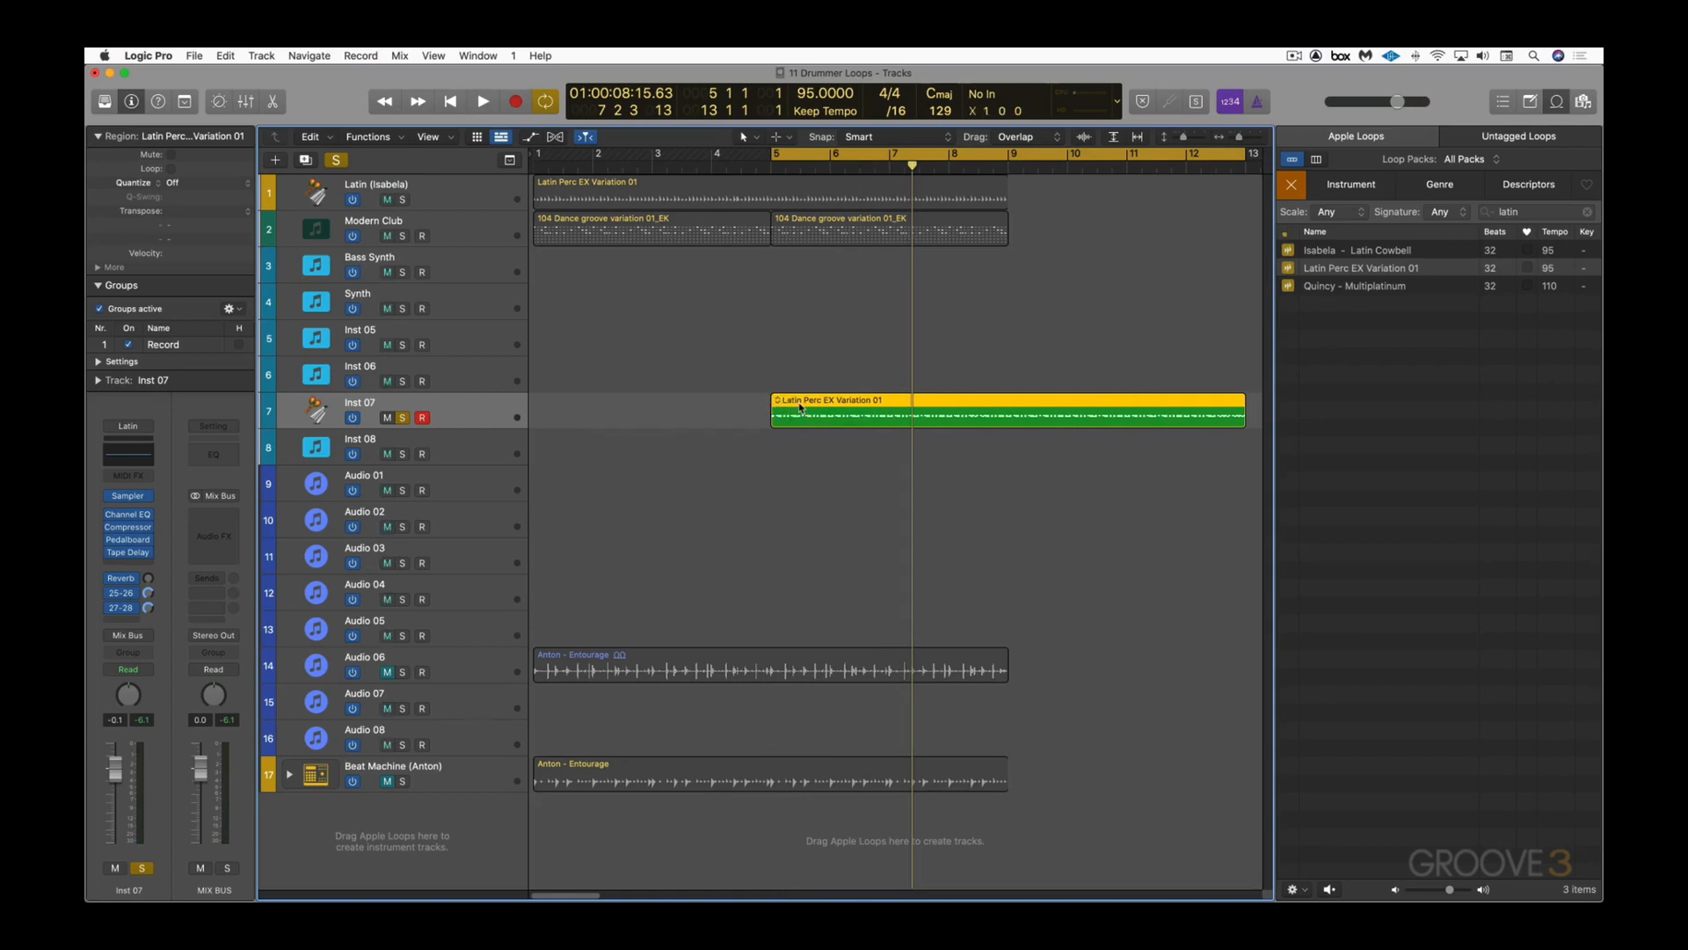
Step: Save the project, hide the loop browser and copy the Latin track's region to bar 14
{"action": "scroll", "coordinate": [809, 403], "scroll_direction": "left", "scroll_amount": 1}
{"action": "key", "text": "super+s"}
{"action": "key", "text": "o"}
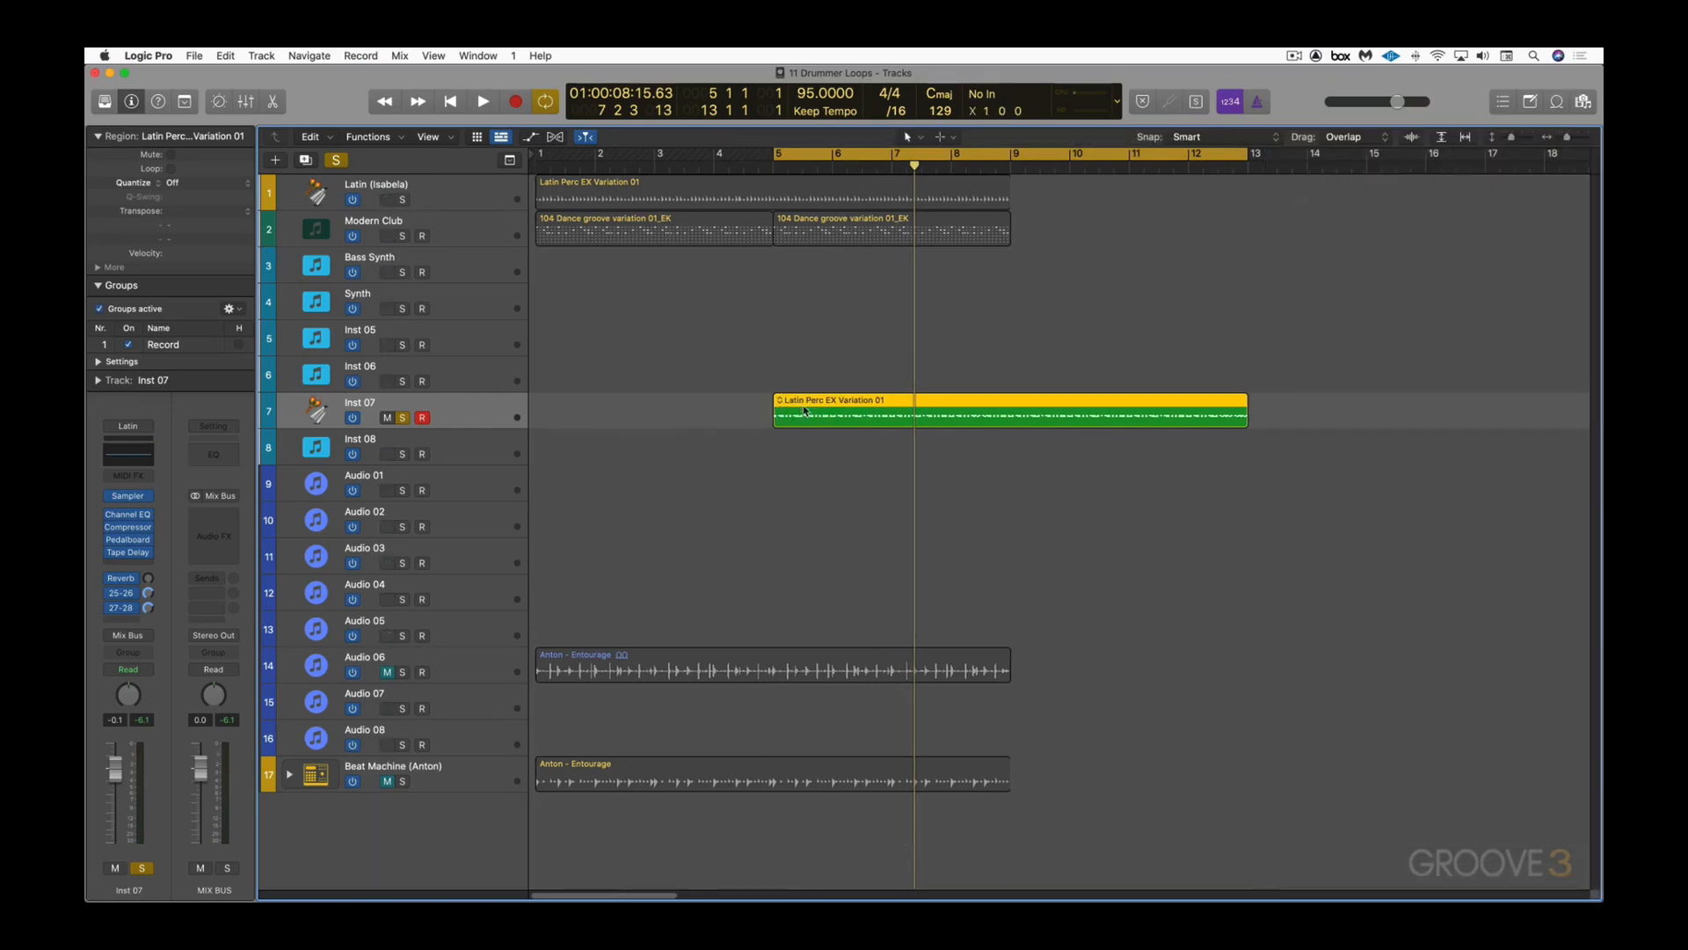
{"action": "left_click_drag", "start_coordinate": [630, 187], "coordinate": [1401, 212]}
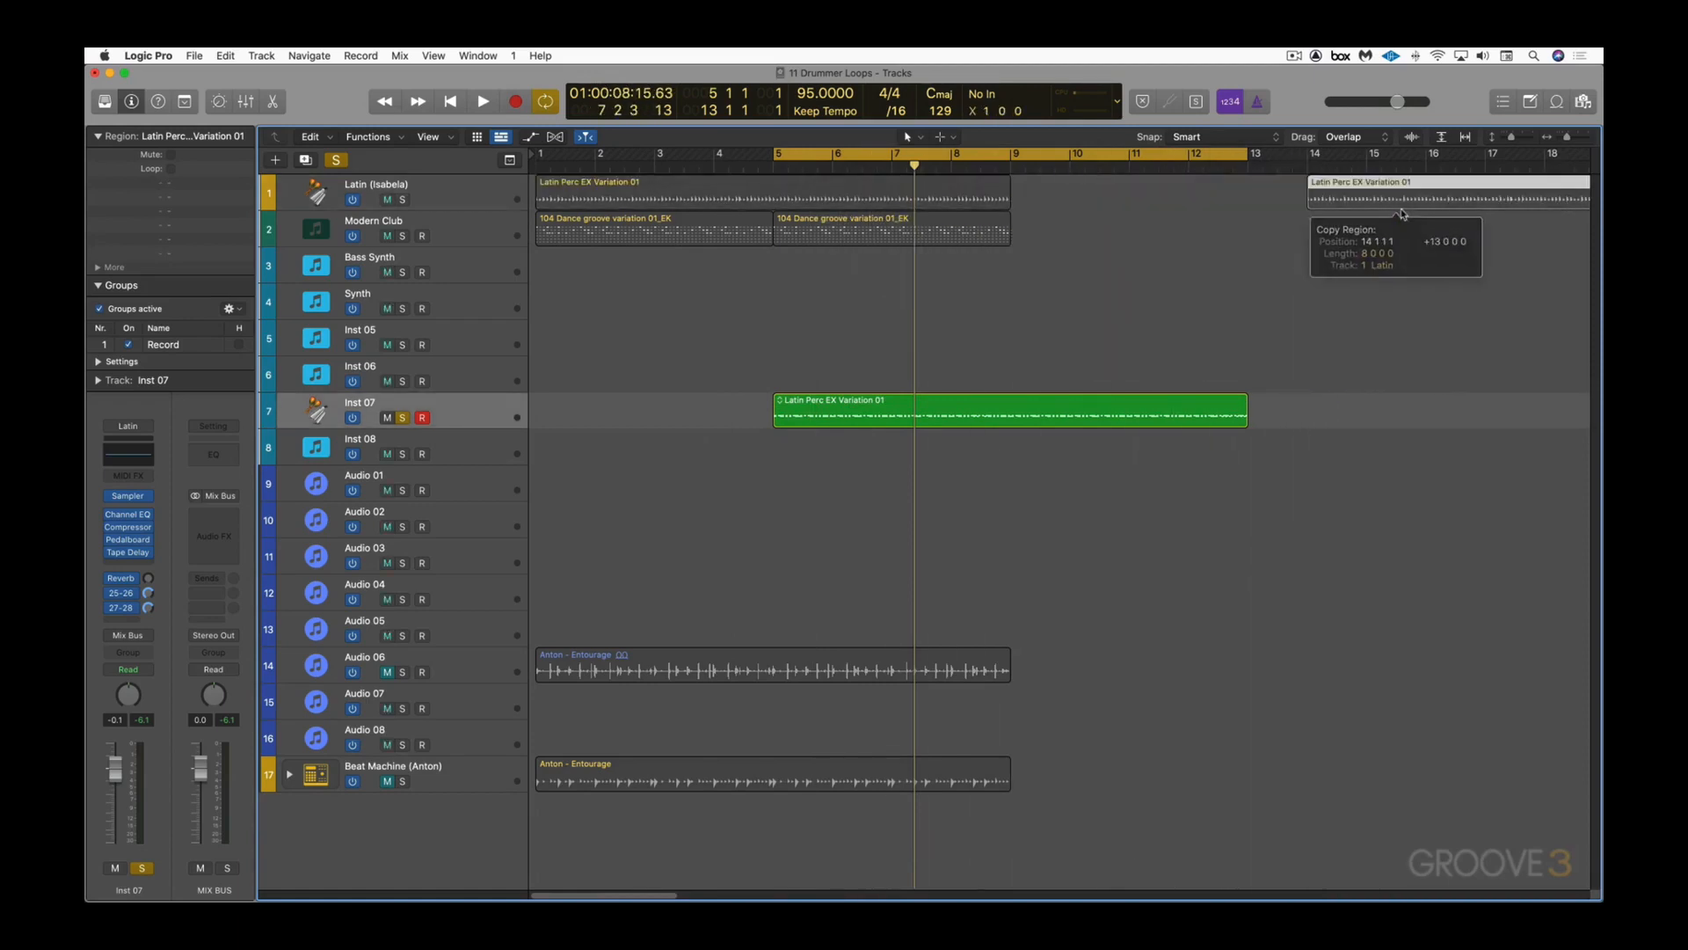
Step: Solo only the Latin track, set the cycle range to the copied region at bars 14 to 22, and start playback
{"action": "scroll", "coordinate": [1142, 304], "scroll_direction": "right", "scroll_amount": 5}
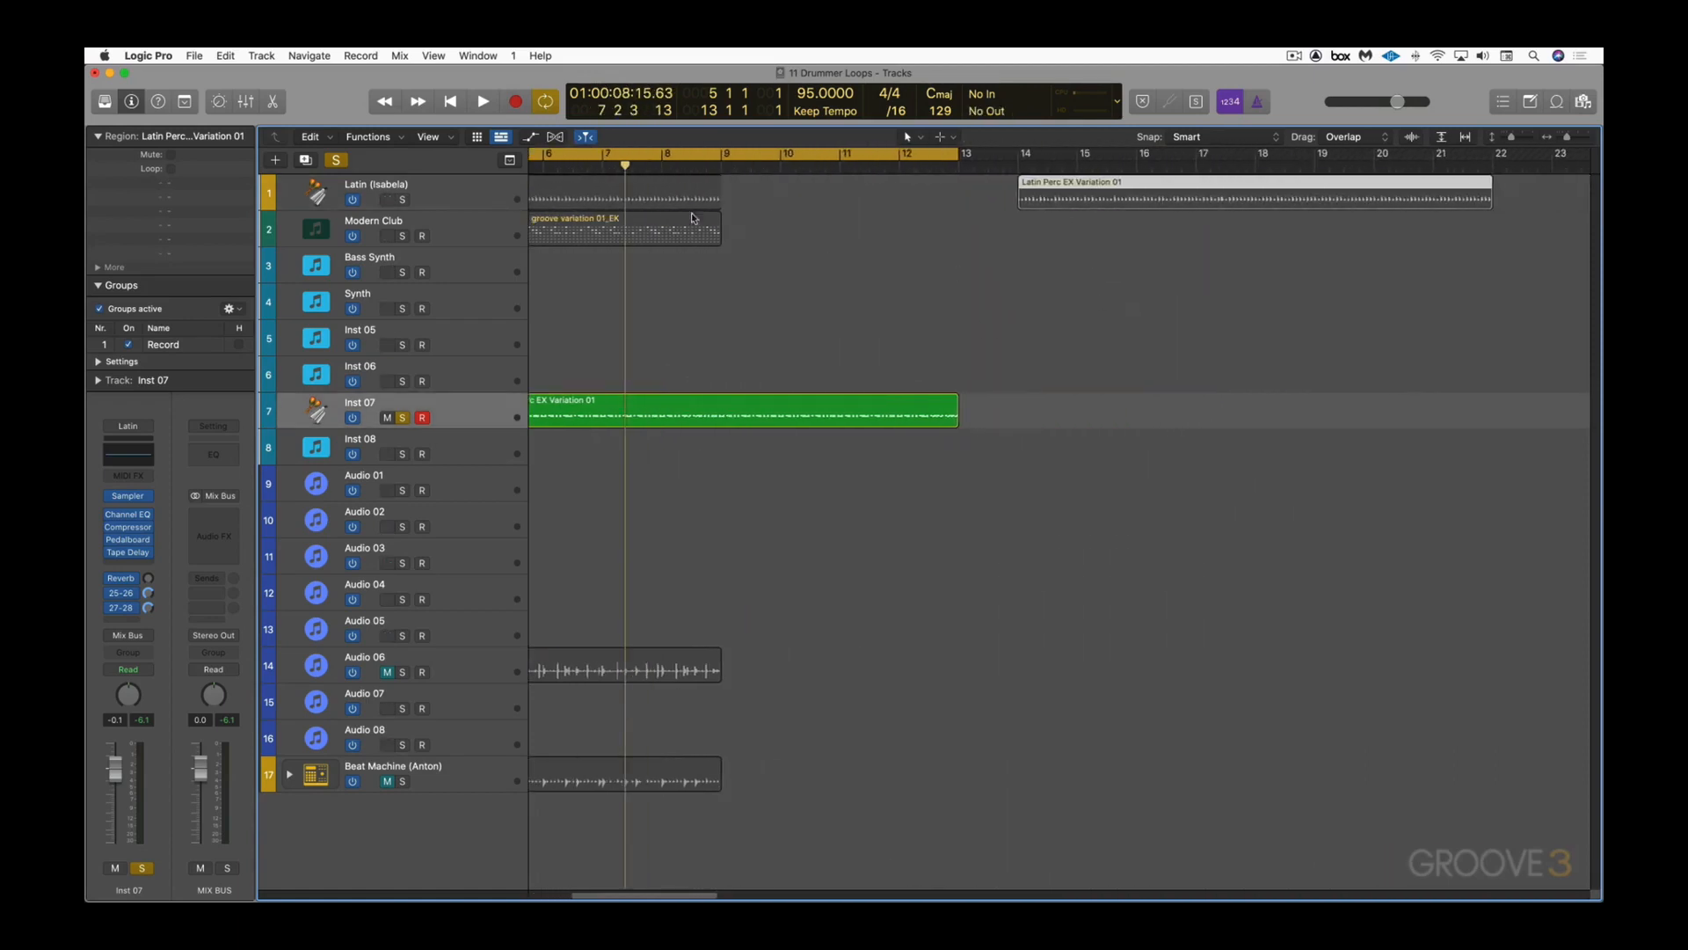
{"action": "left_click", "coordinate": [402, 200], "text": "alt"}
{"action": "left_click", "coordinate": [1093, 216]}
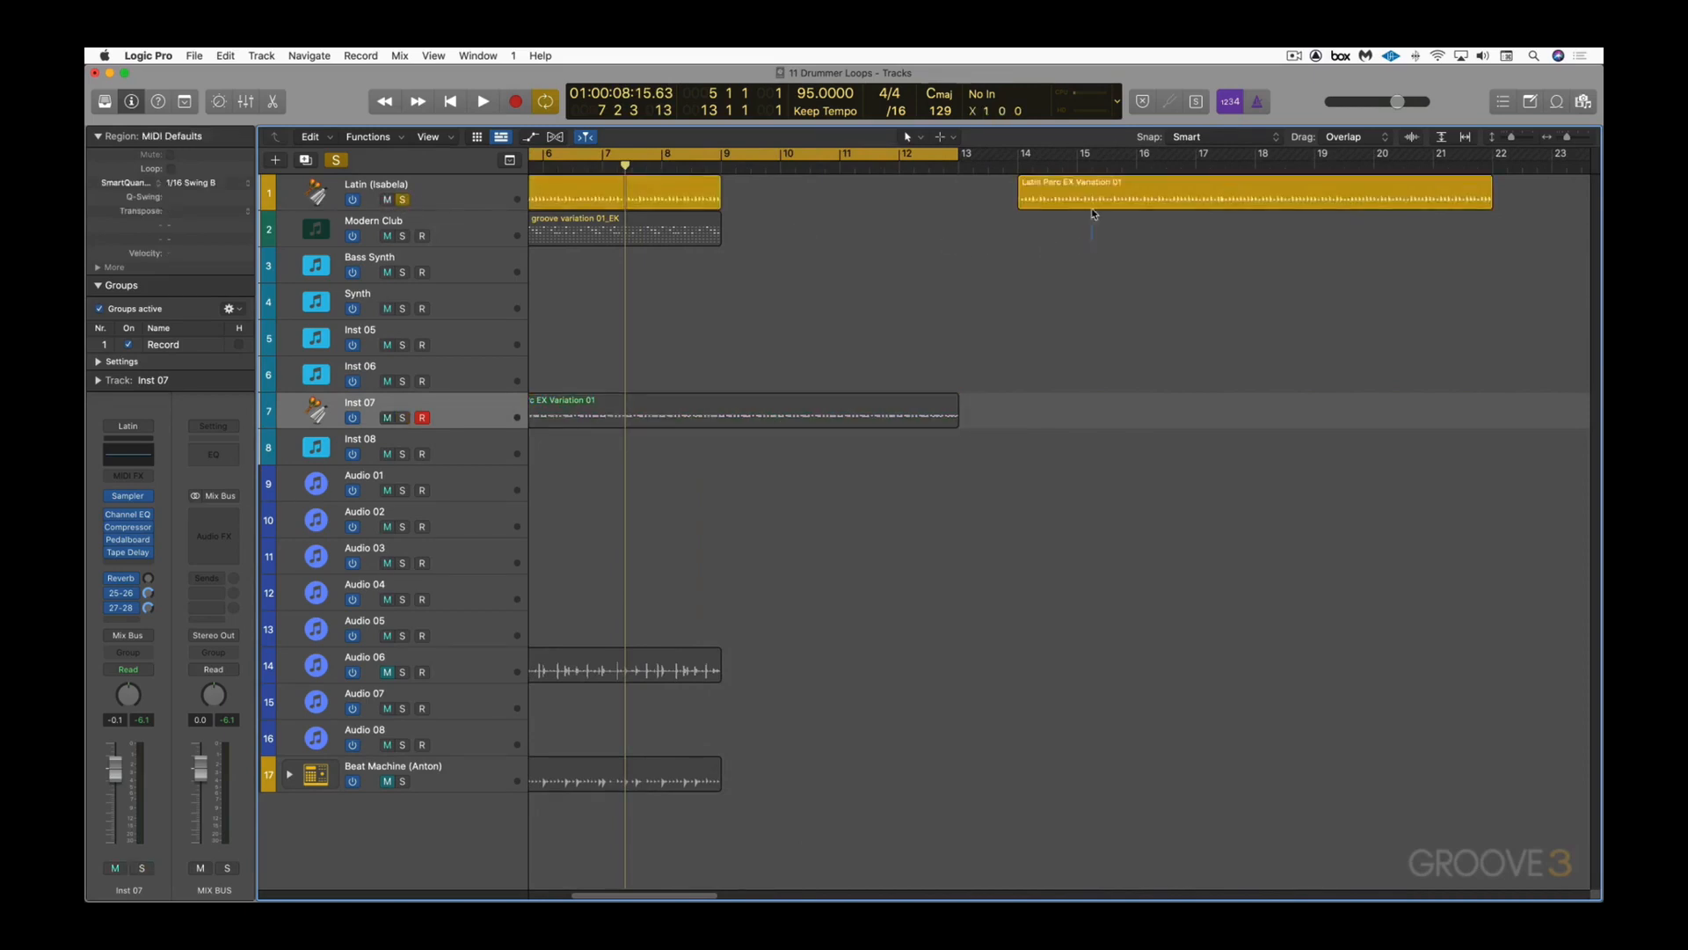
{"action": "left_click", "coordinate": [1093, 202]}
{"action": "key", "text": "super+u"}
{"action": "key", "text": "space"}
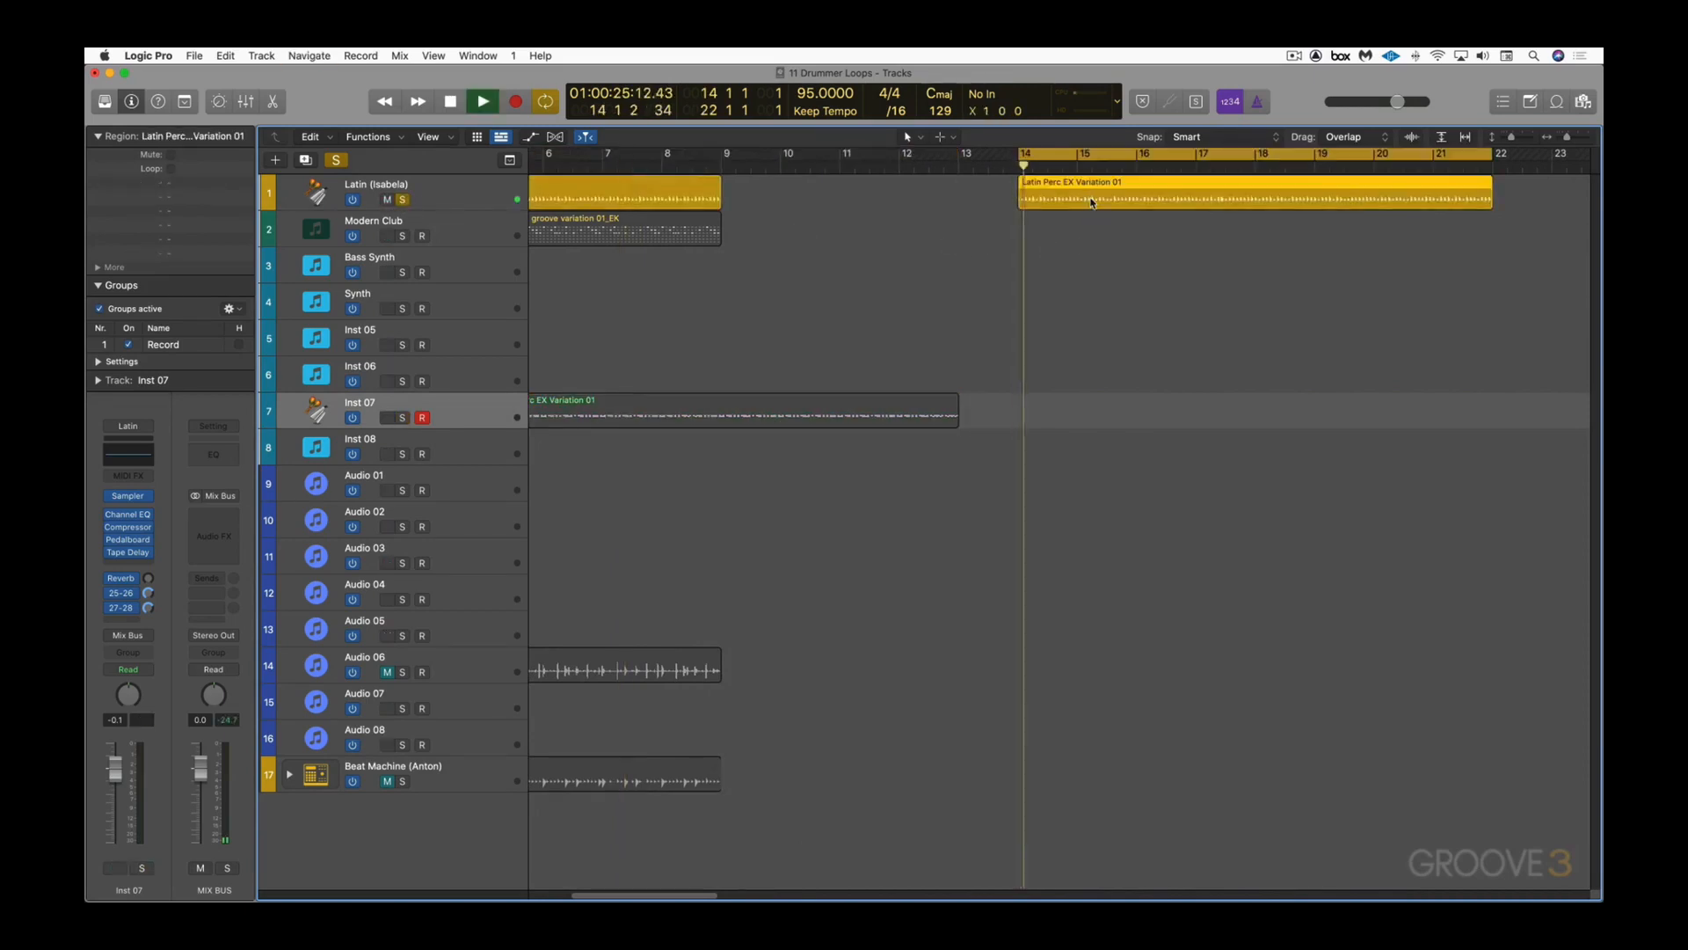
{"action": "key", "text": "x"}
{"action": "key", "text": "x"}
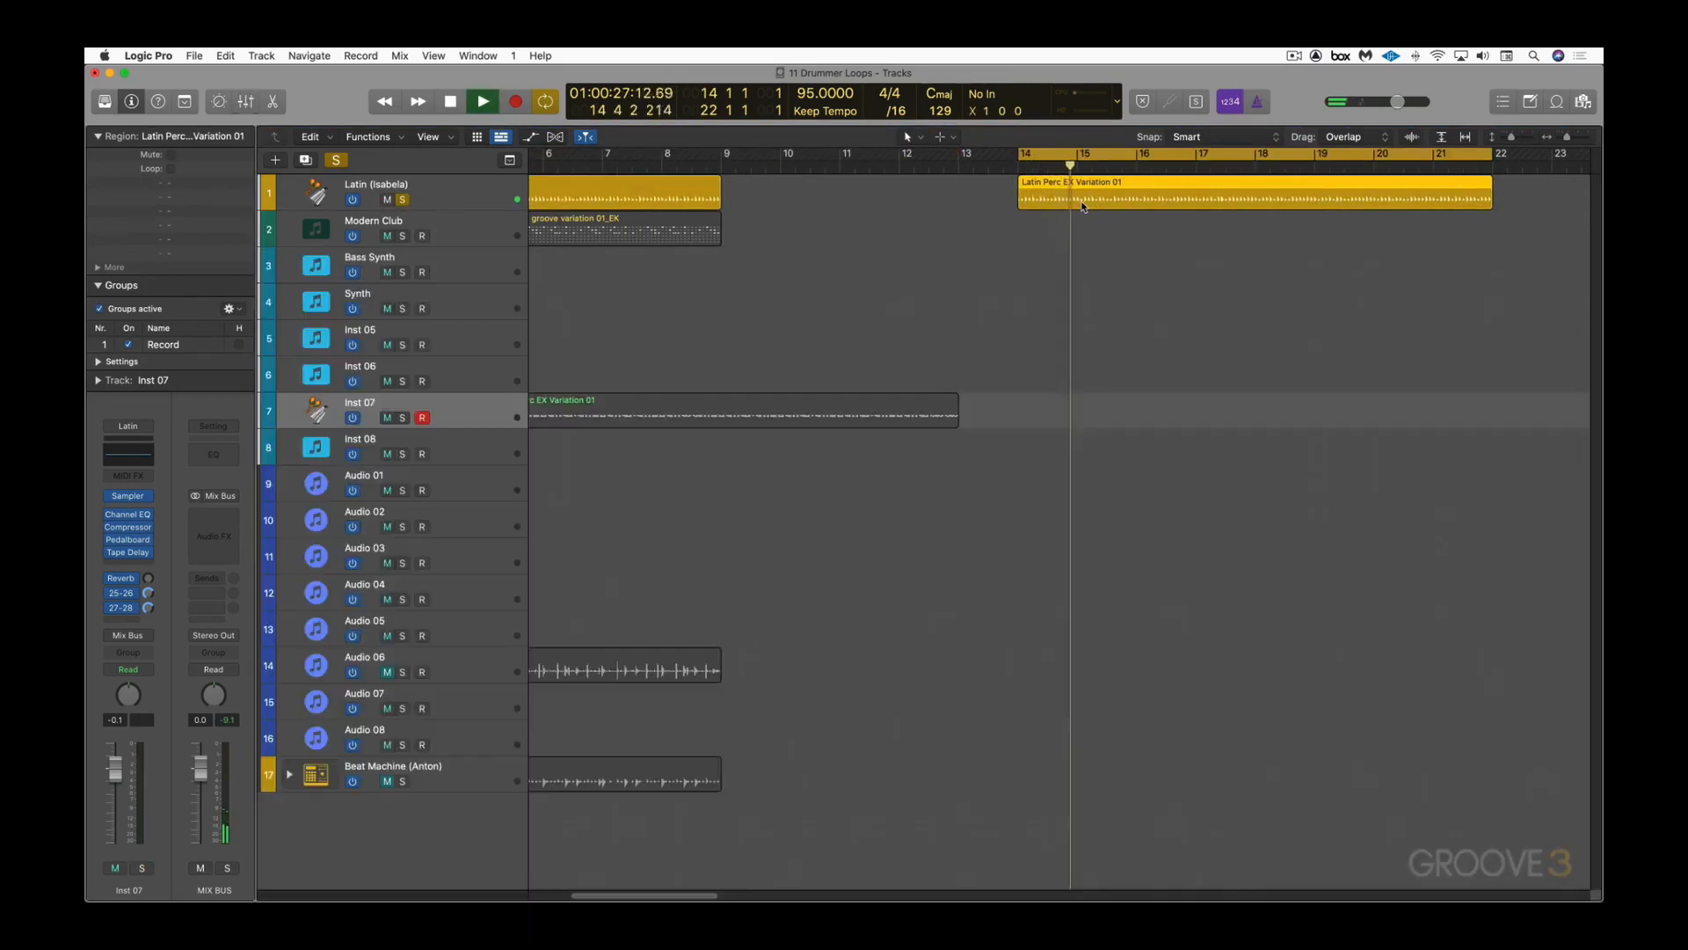
Step: Vary the copied region's beat: add cowbell, remove cabasa, make it slightly louder and more complex, and lower the Triangle, Claves & Cowbell variation
{"action": "key", "text": "e"}
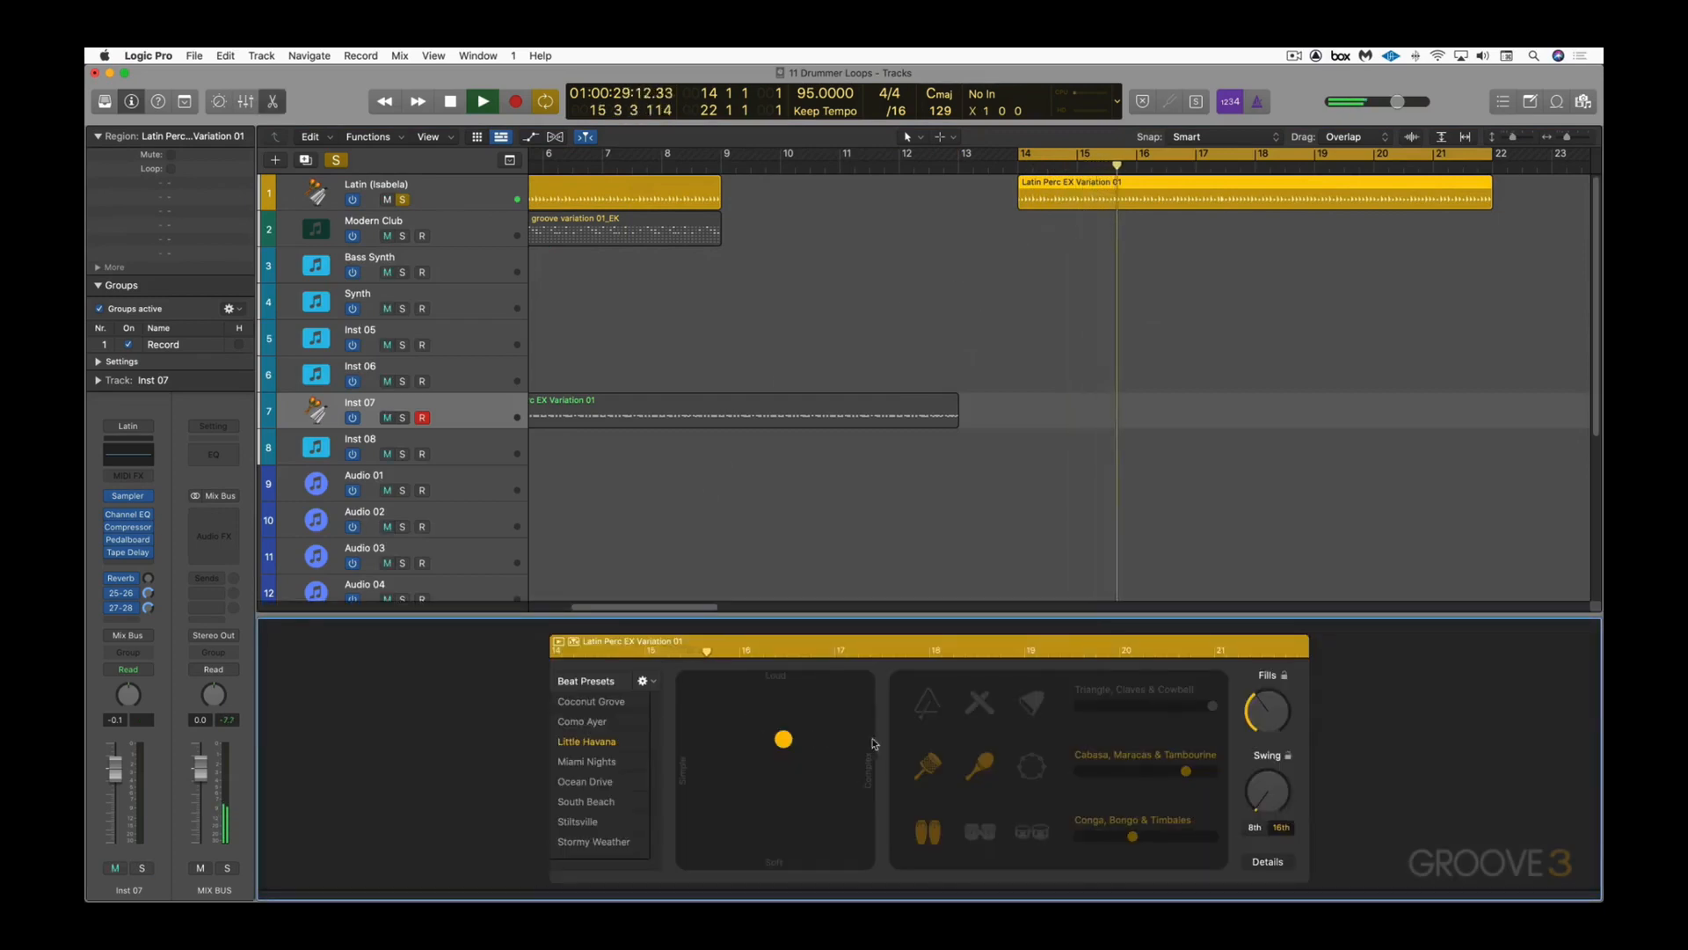
{"action": "left_click", "coordinate": [1036, 700]}
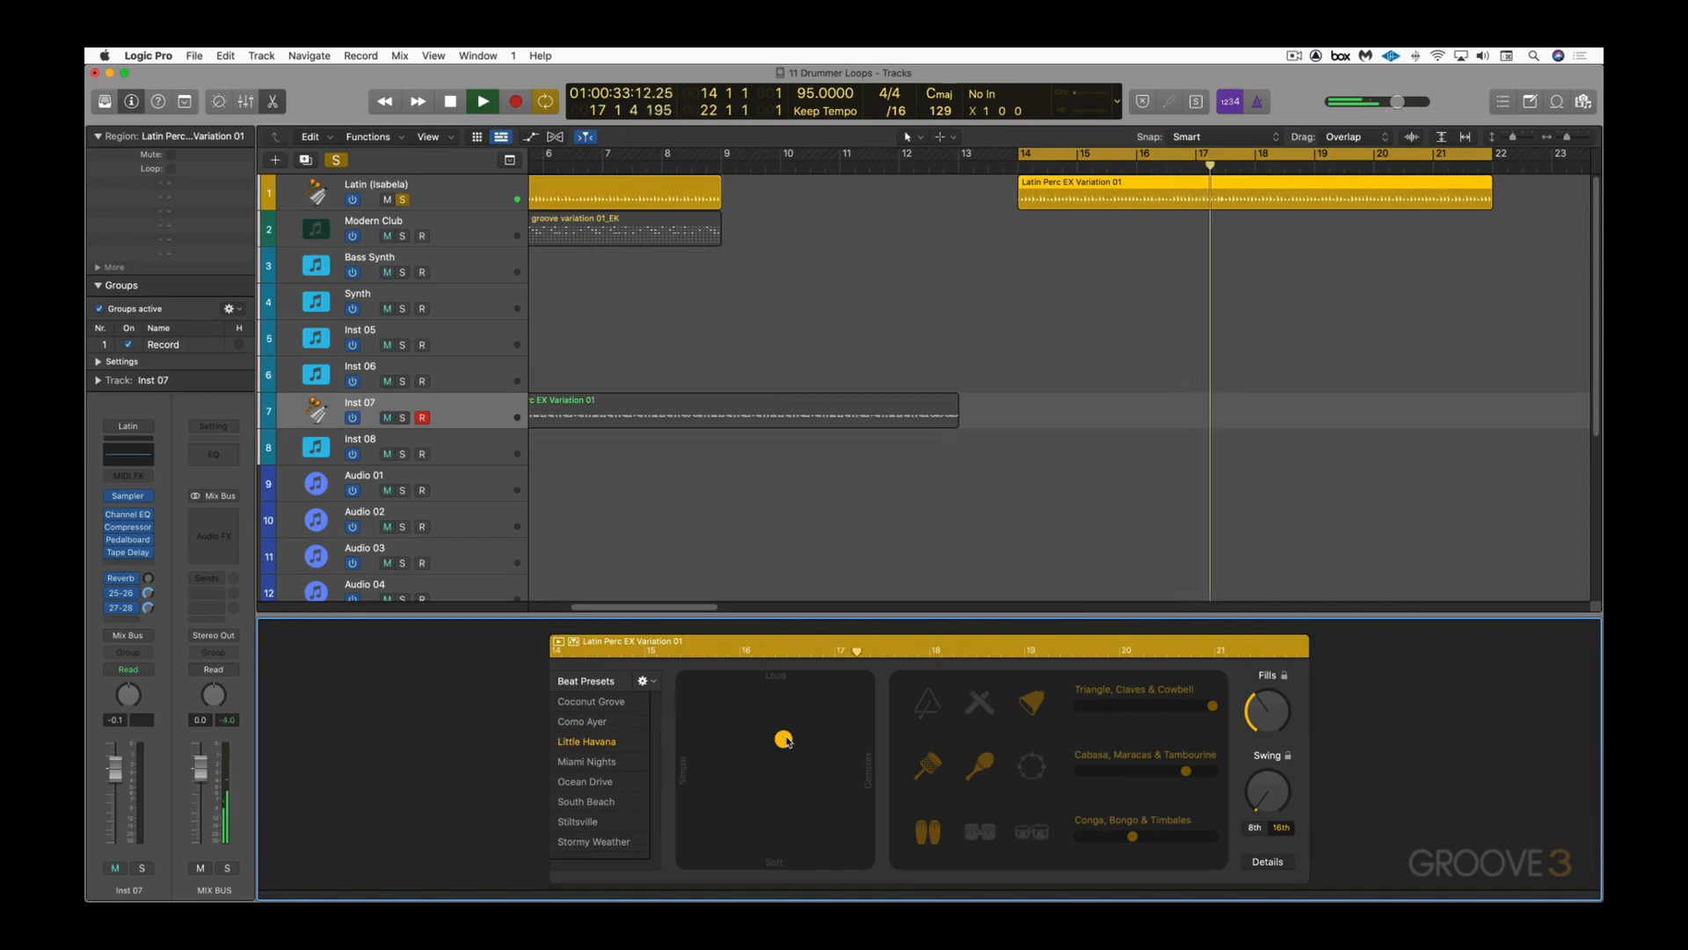
{"action": "left_click_drag", "start_coordinate": [797, 750], "coordinate": [810, 732]}
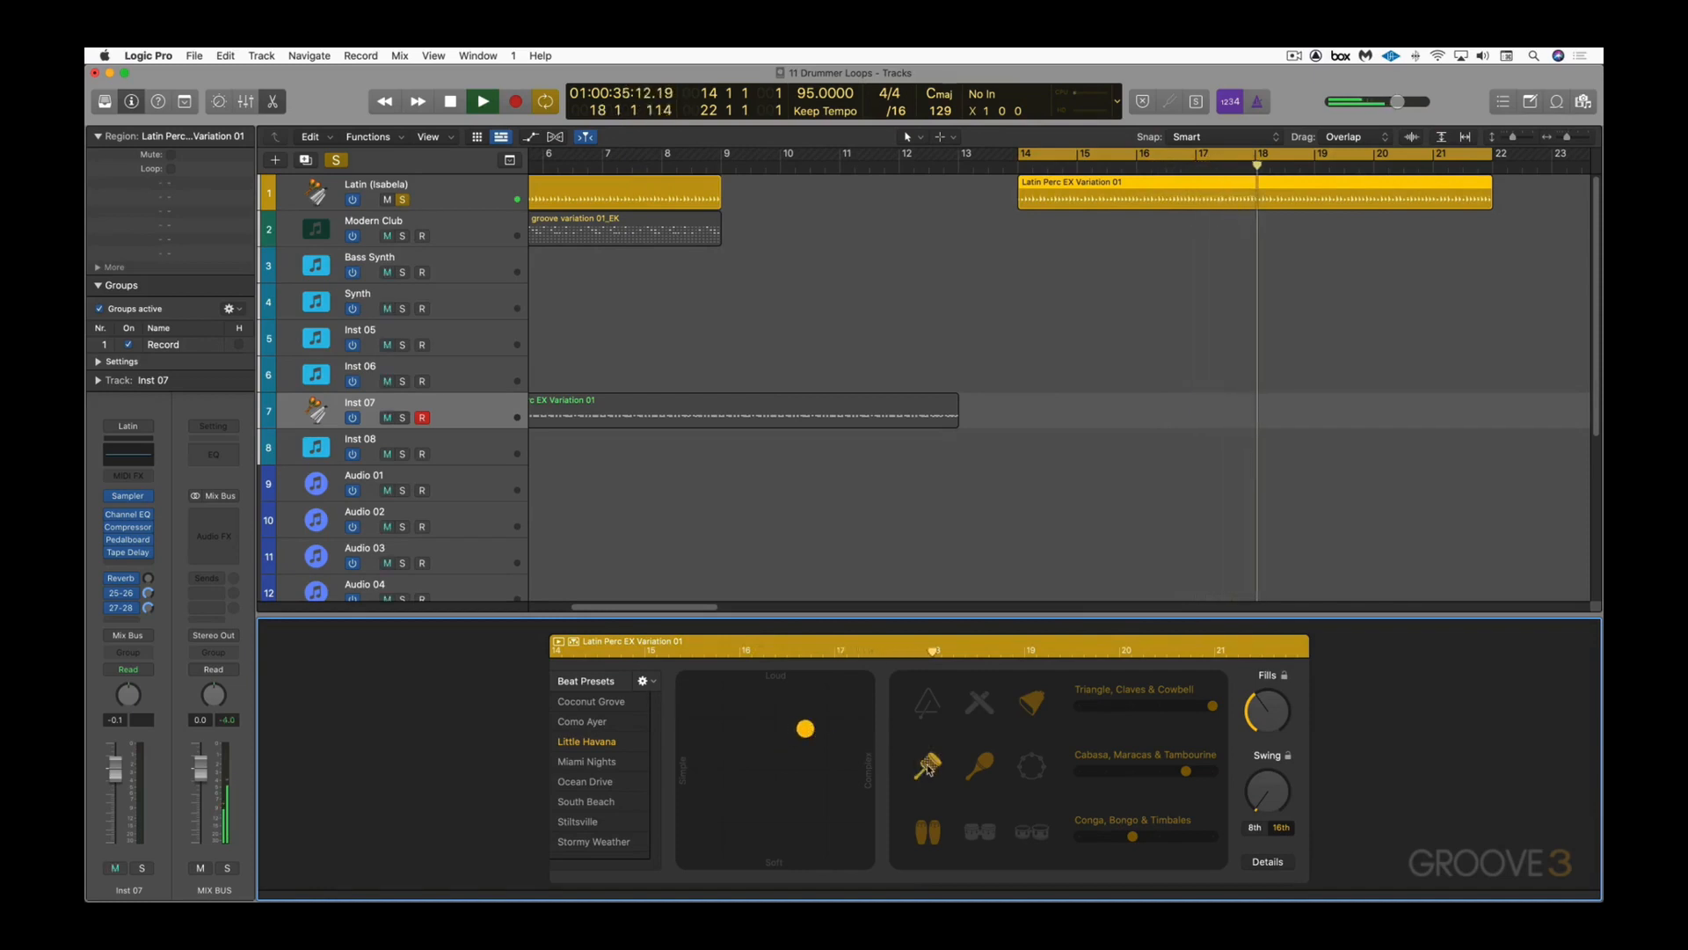
{"action": "left_click_drag", "start_coordinate": [1213, 707], "coordinate": [1182, 709]}
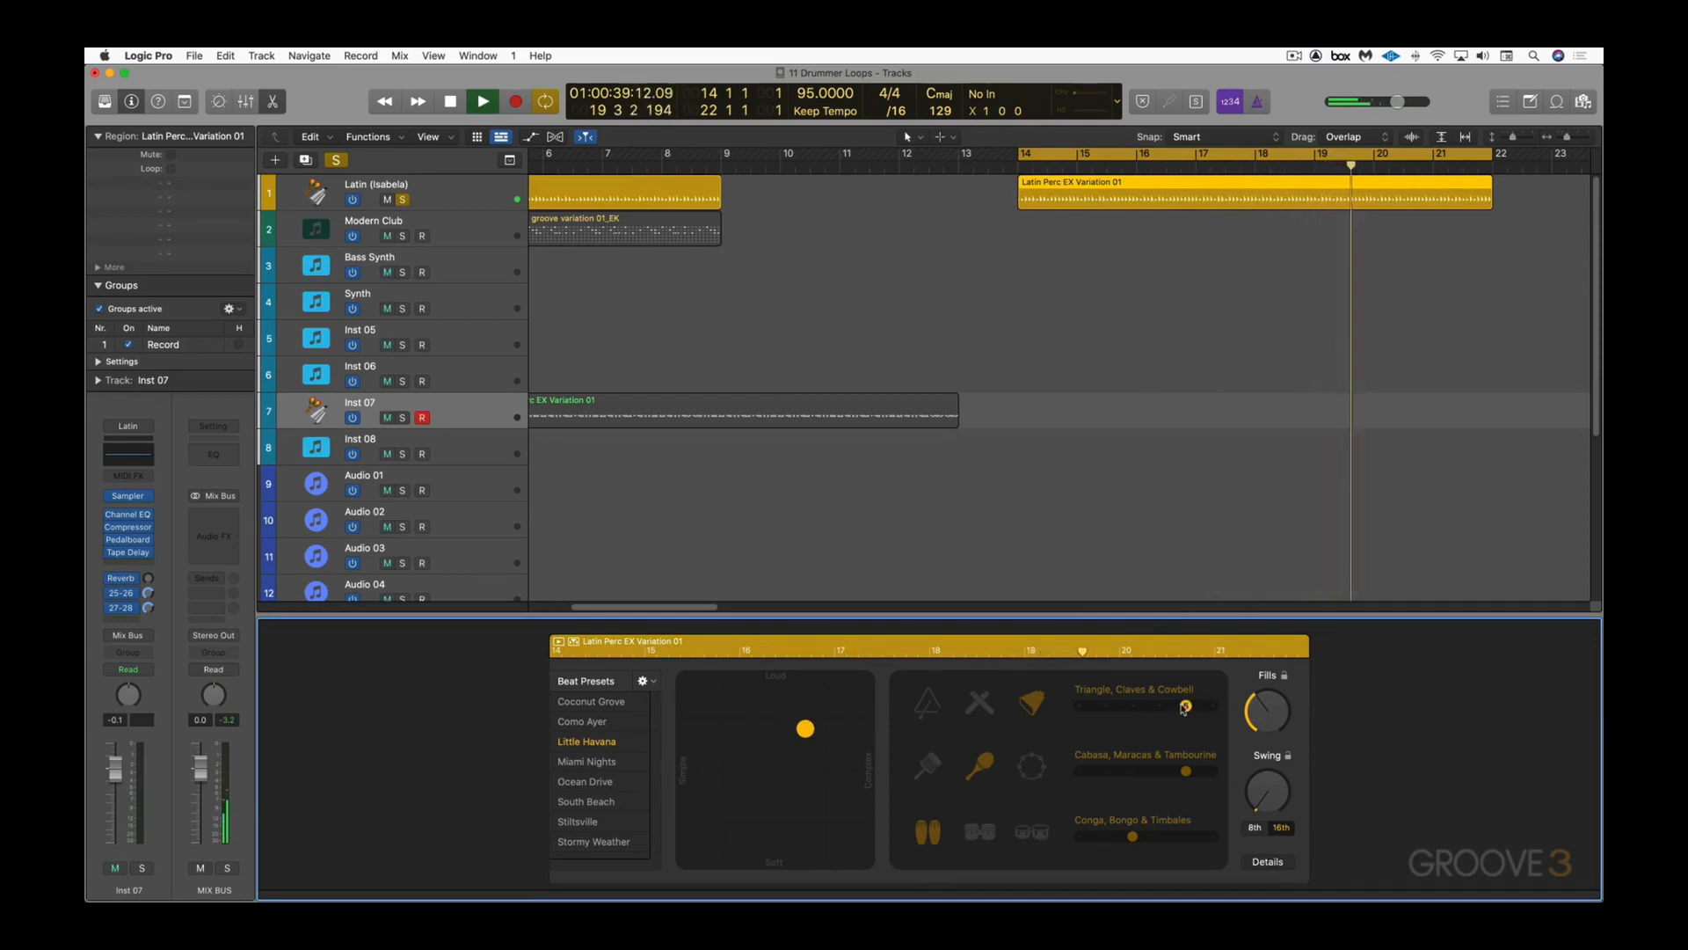
{"action": "key", "text": "space"}
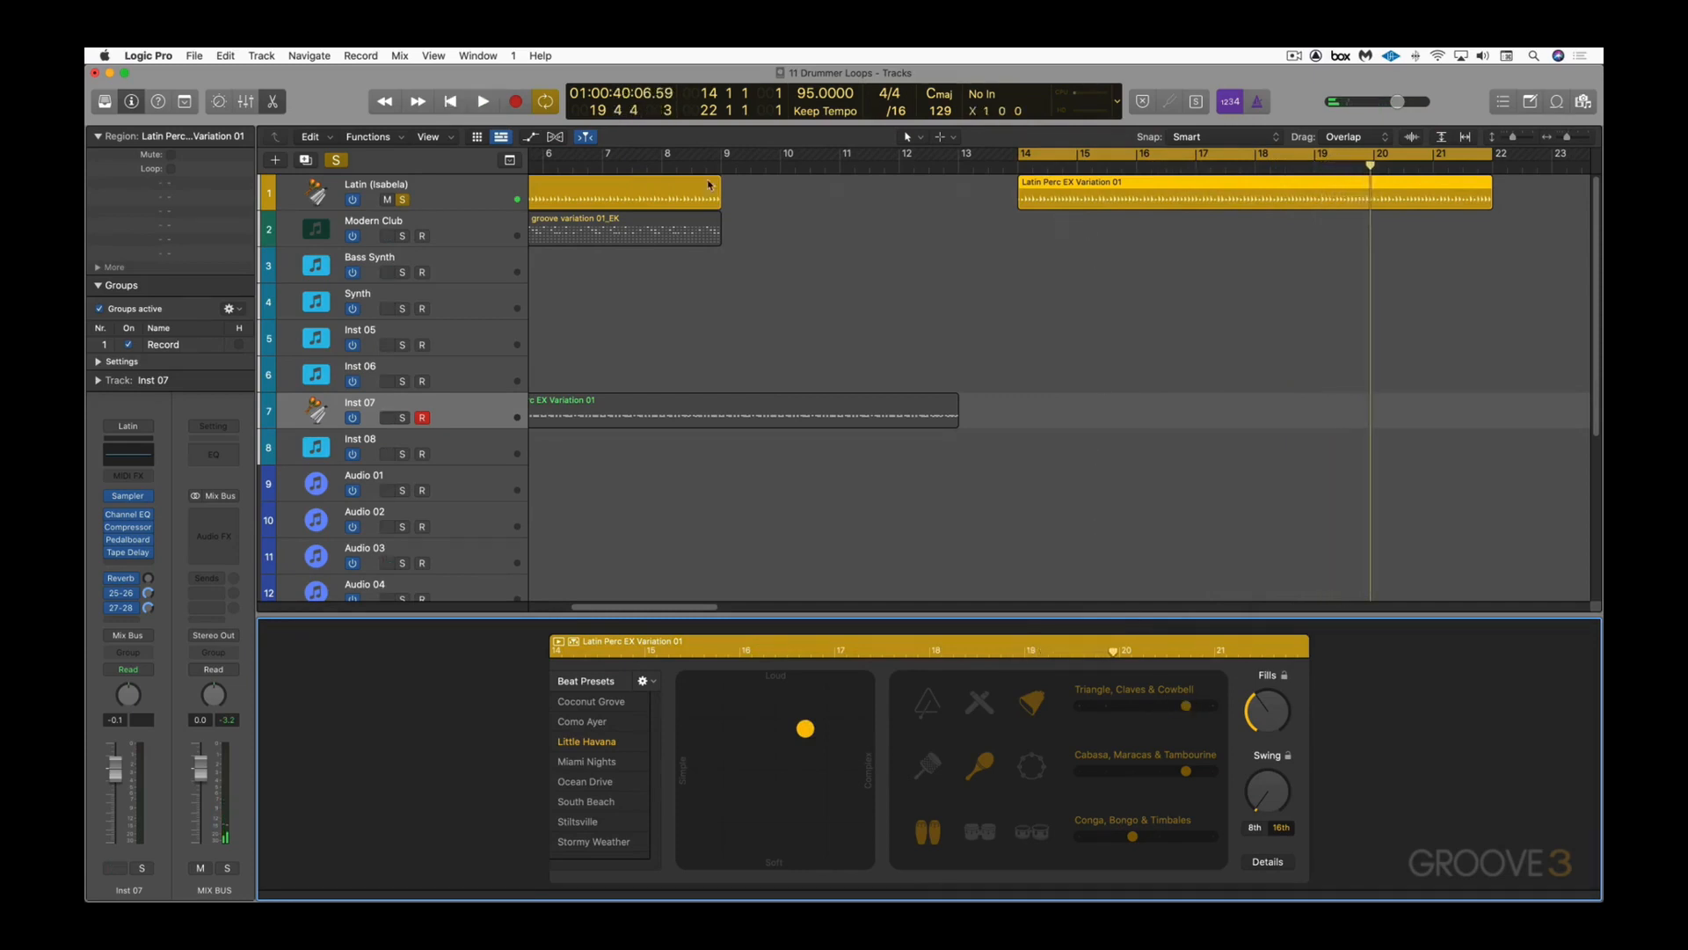
Step: Rename the bar 14 region to Latin Perc EX Variation 02 and bring it into the loop browser to add it to the library
{"action": "double_click", "coordinate": [233, 137]}
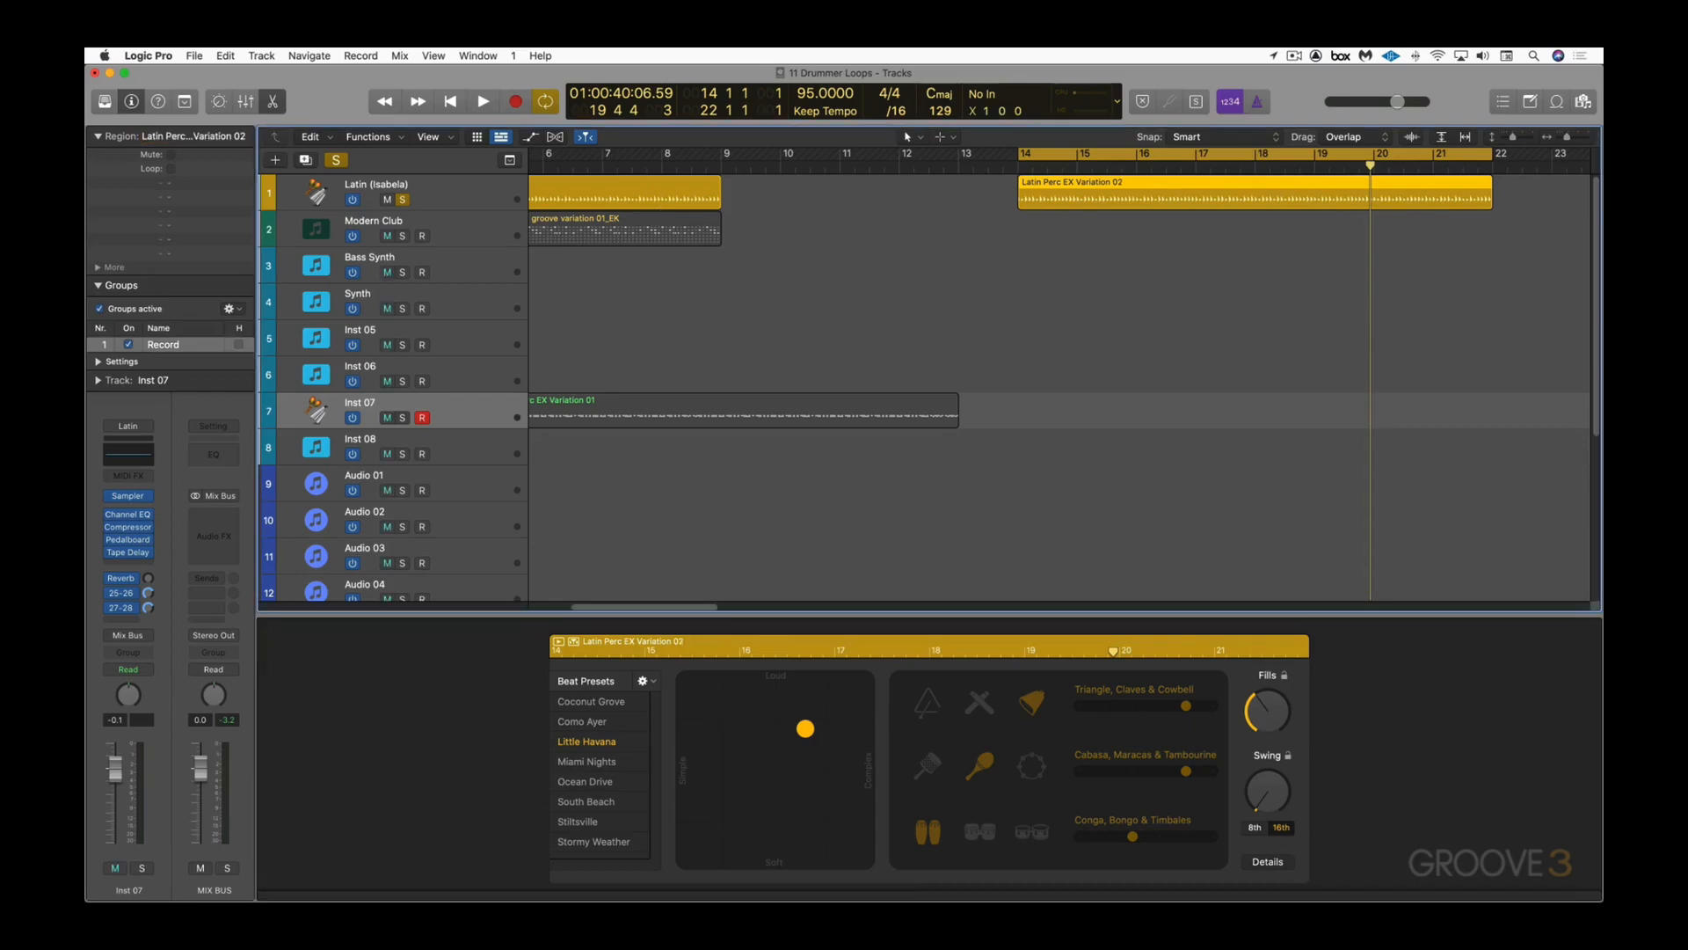
{"action": "key", "text": "Return"}
{"action": "key", "text": "o"}
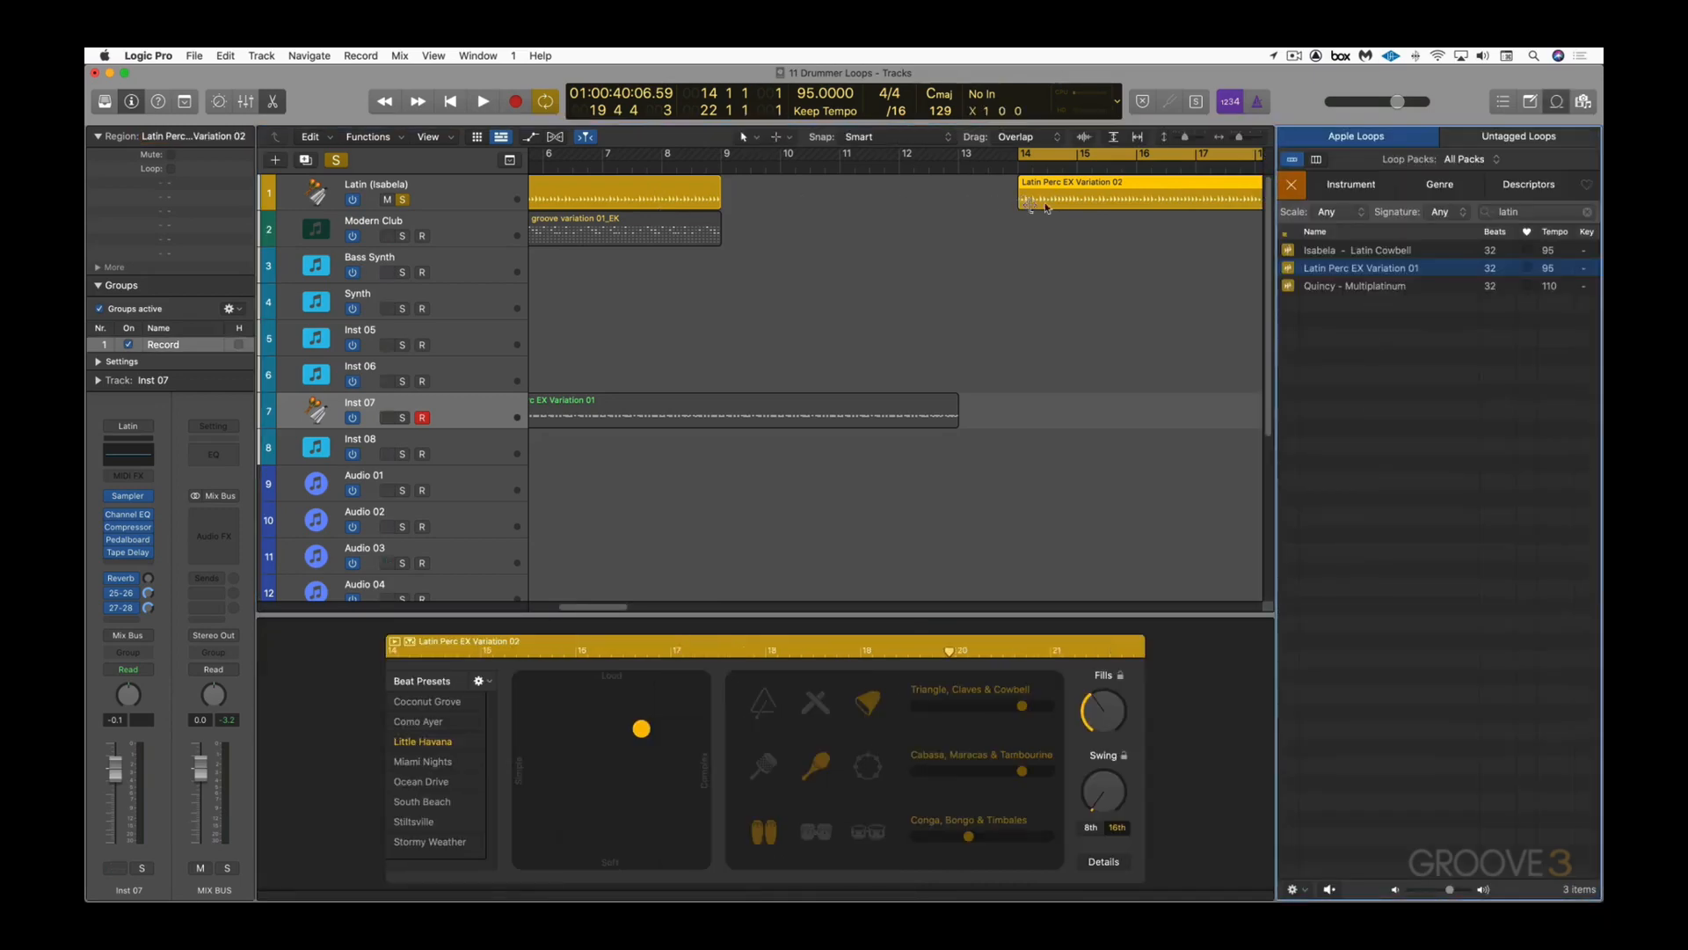
{"action": "left_click_drag", "start_coordinate": [1074, 189], "coordinate": [1305, 318]}
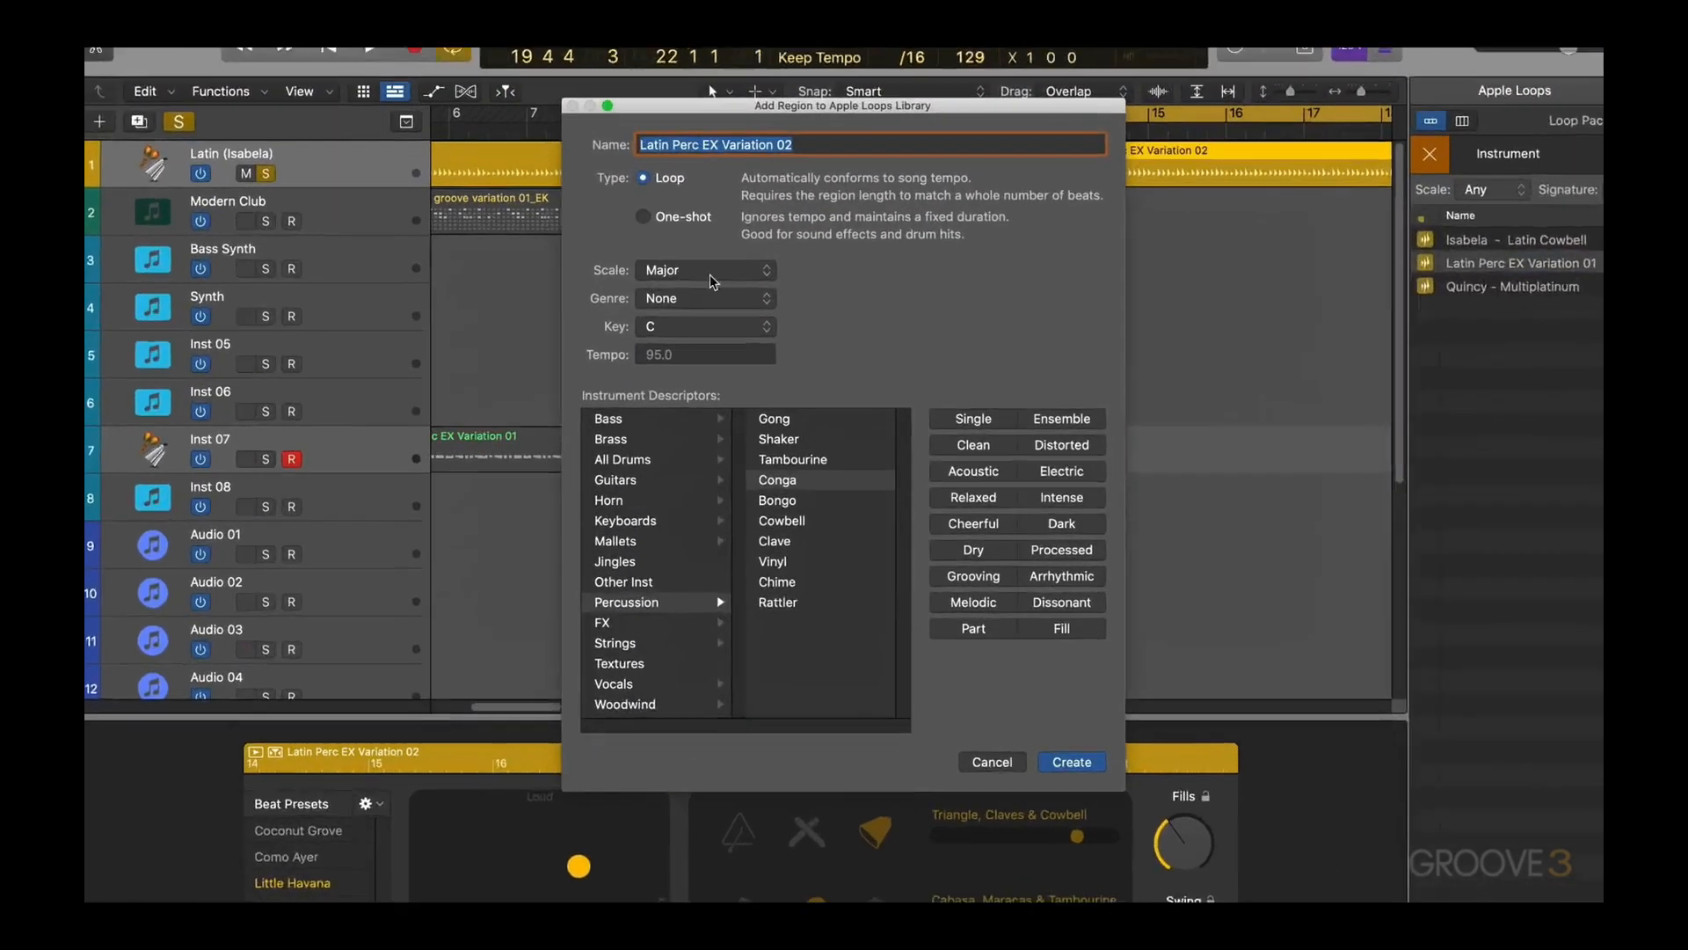
Step: Set the new loop's scale to Neither, choose a genre, tag it Conga, Relaxed and Grooving, and create the loop
{"action": "left_click", "coordinate": [717, 278]}
{"action": "left_click", "coordinate": [642, 288]}
{"action": "left_click", "coordinate": [686, 300]}
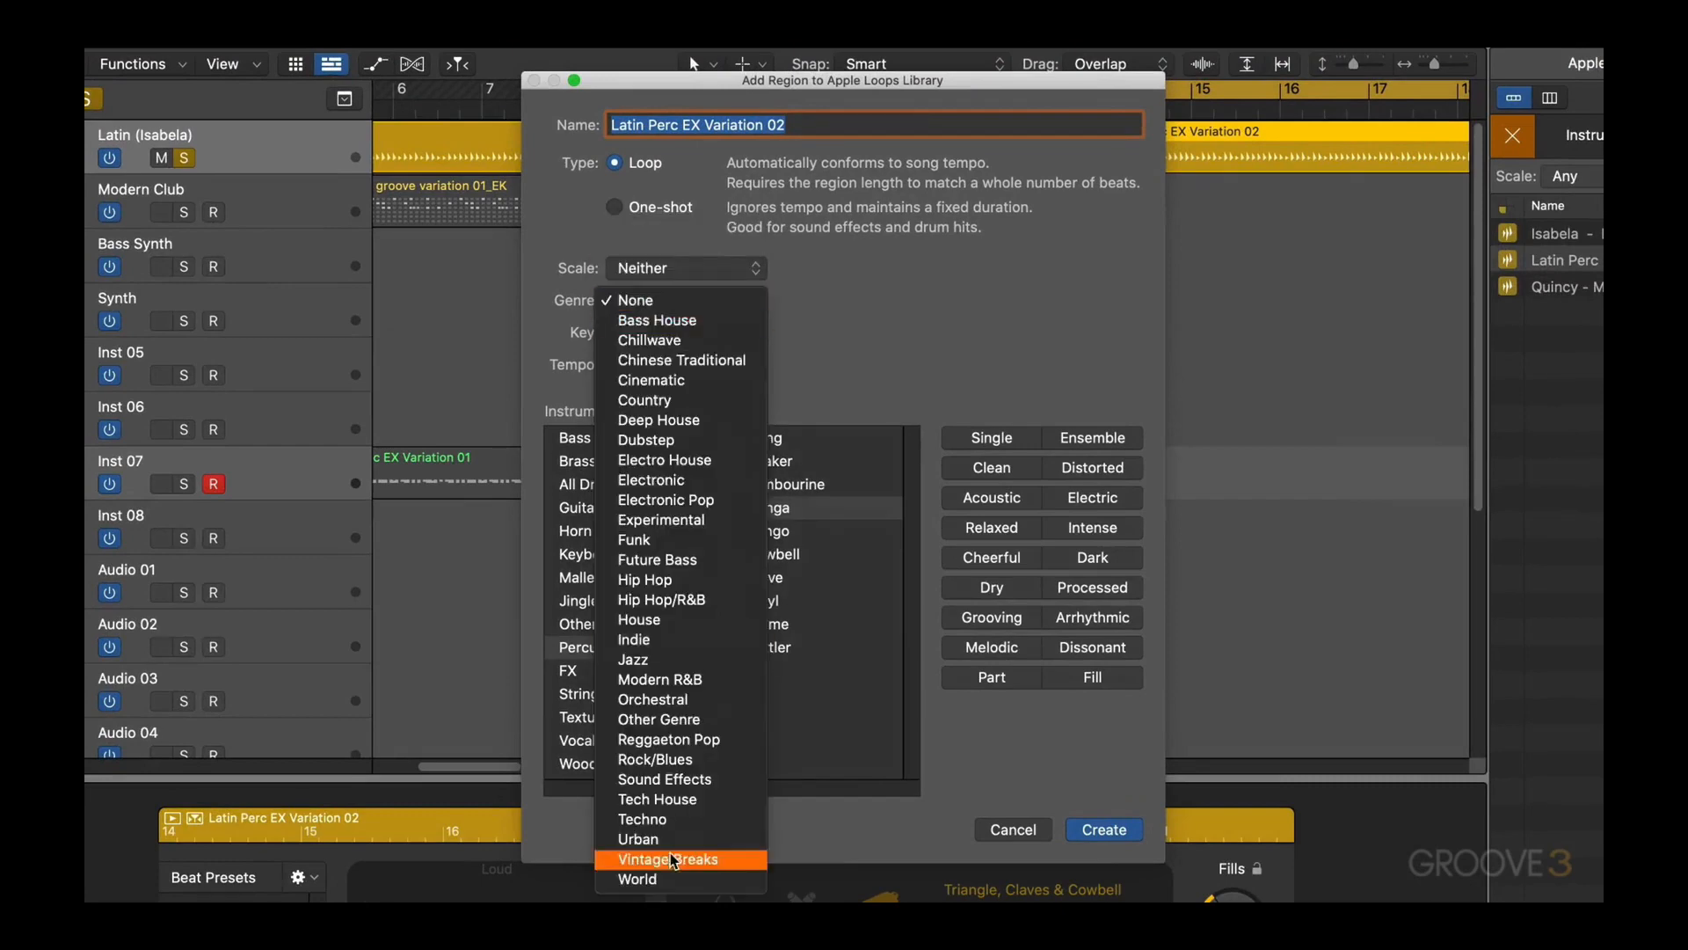
{"action": "left_click", "coordinate": [642, 857]}
{"action": "left_click", "coordinate": [768, 507]}
{"action": "left_click", "coordinate": [992, 529]}
{"action": "left_click", "coordinate": [992, 617]}
{"action": "left_click", "coordinate": [1105, 829]}
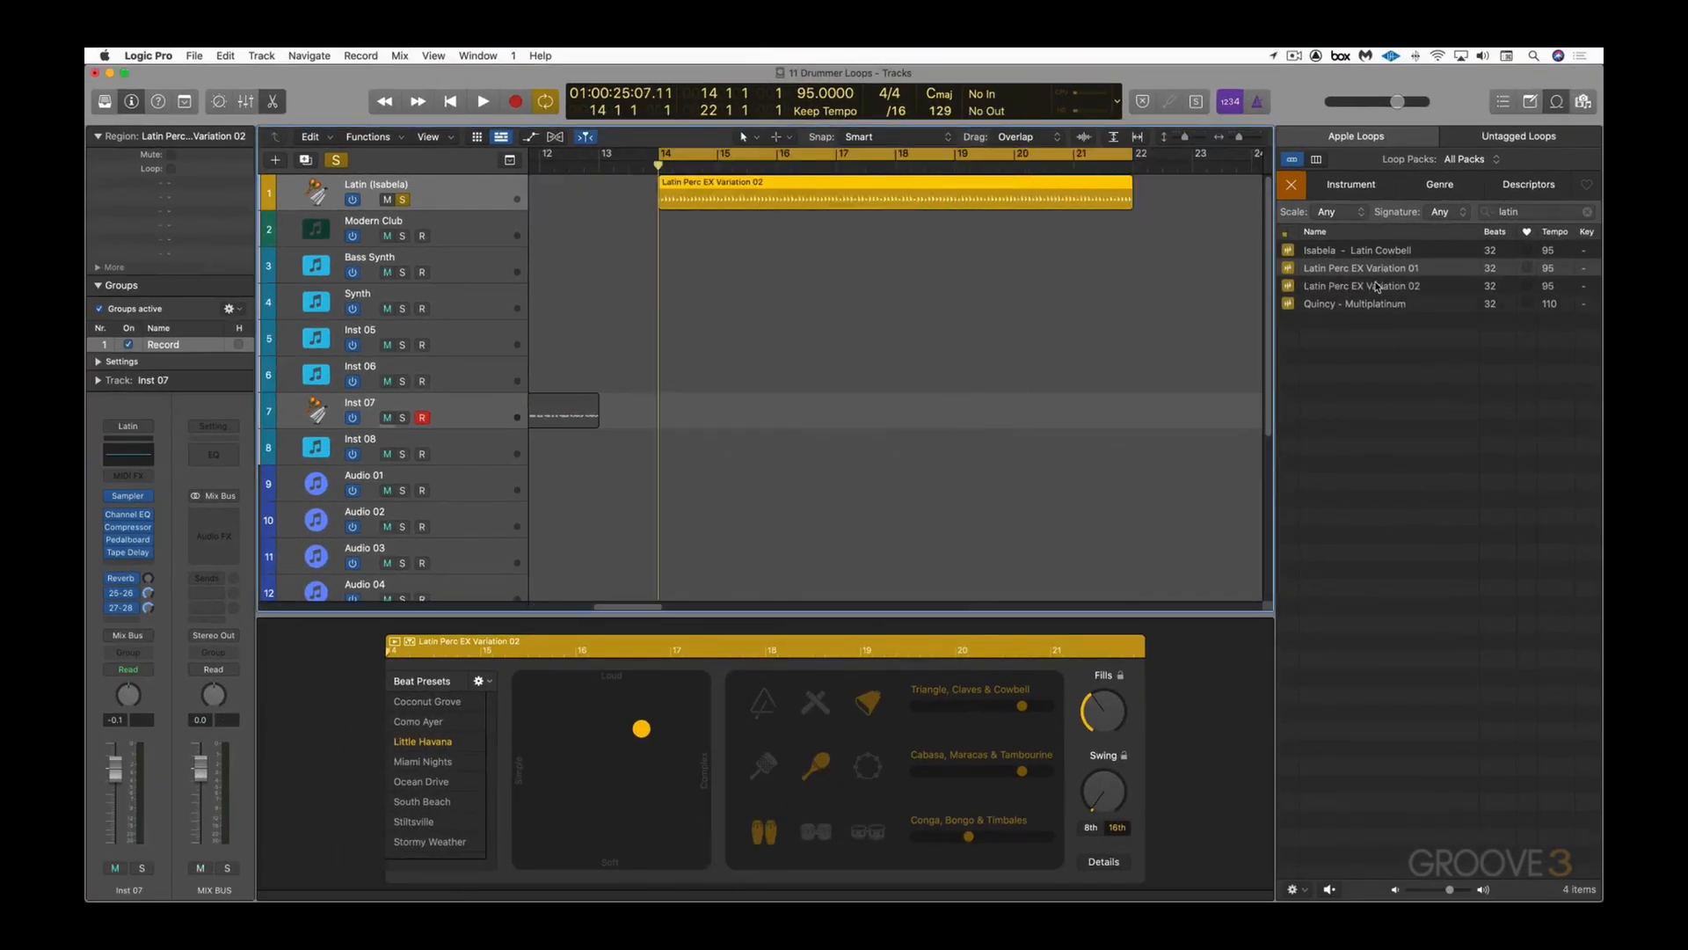
Step: Check which related loop variations are offered in the loop region at bar 5 on the Inst 07 track
{"action": "scroll", "coordinate": [832, 340], "scroll_direction": "left", "scroll_amount": 10}
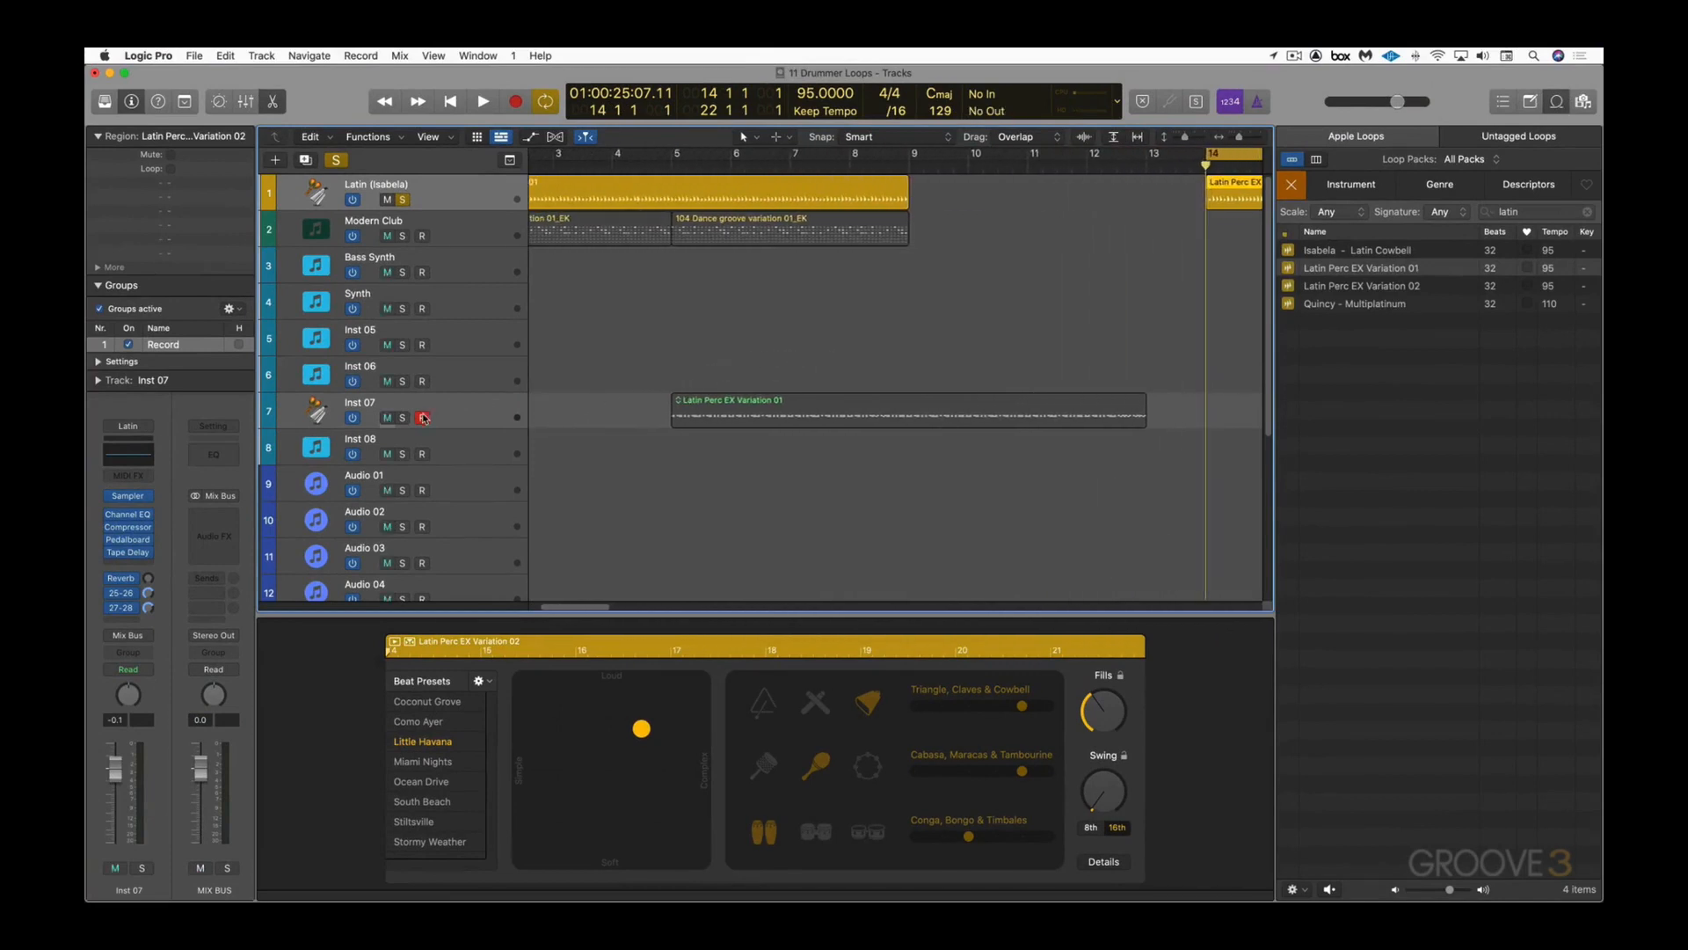
{"action": "left_click", "coordinate": [680, 403]}
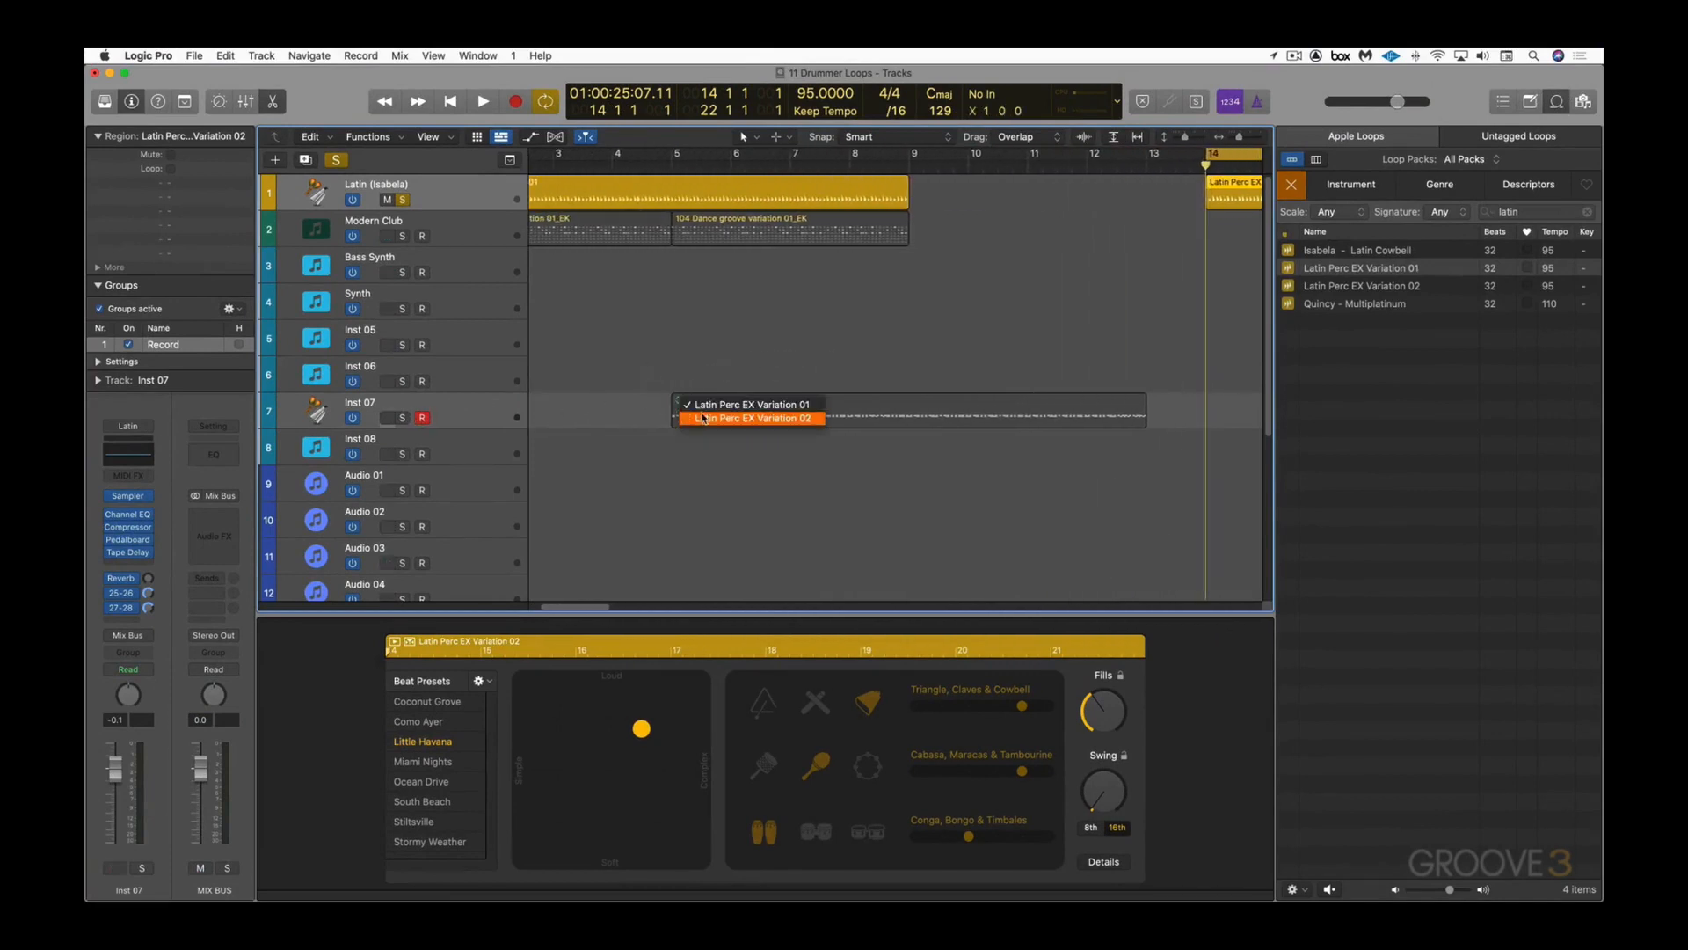
{"action": "left_click", "coordinate": [704, 372]}
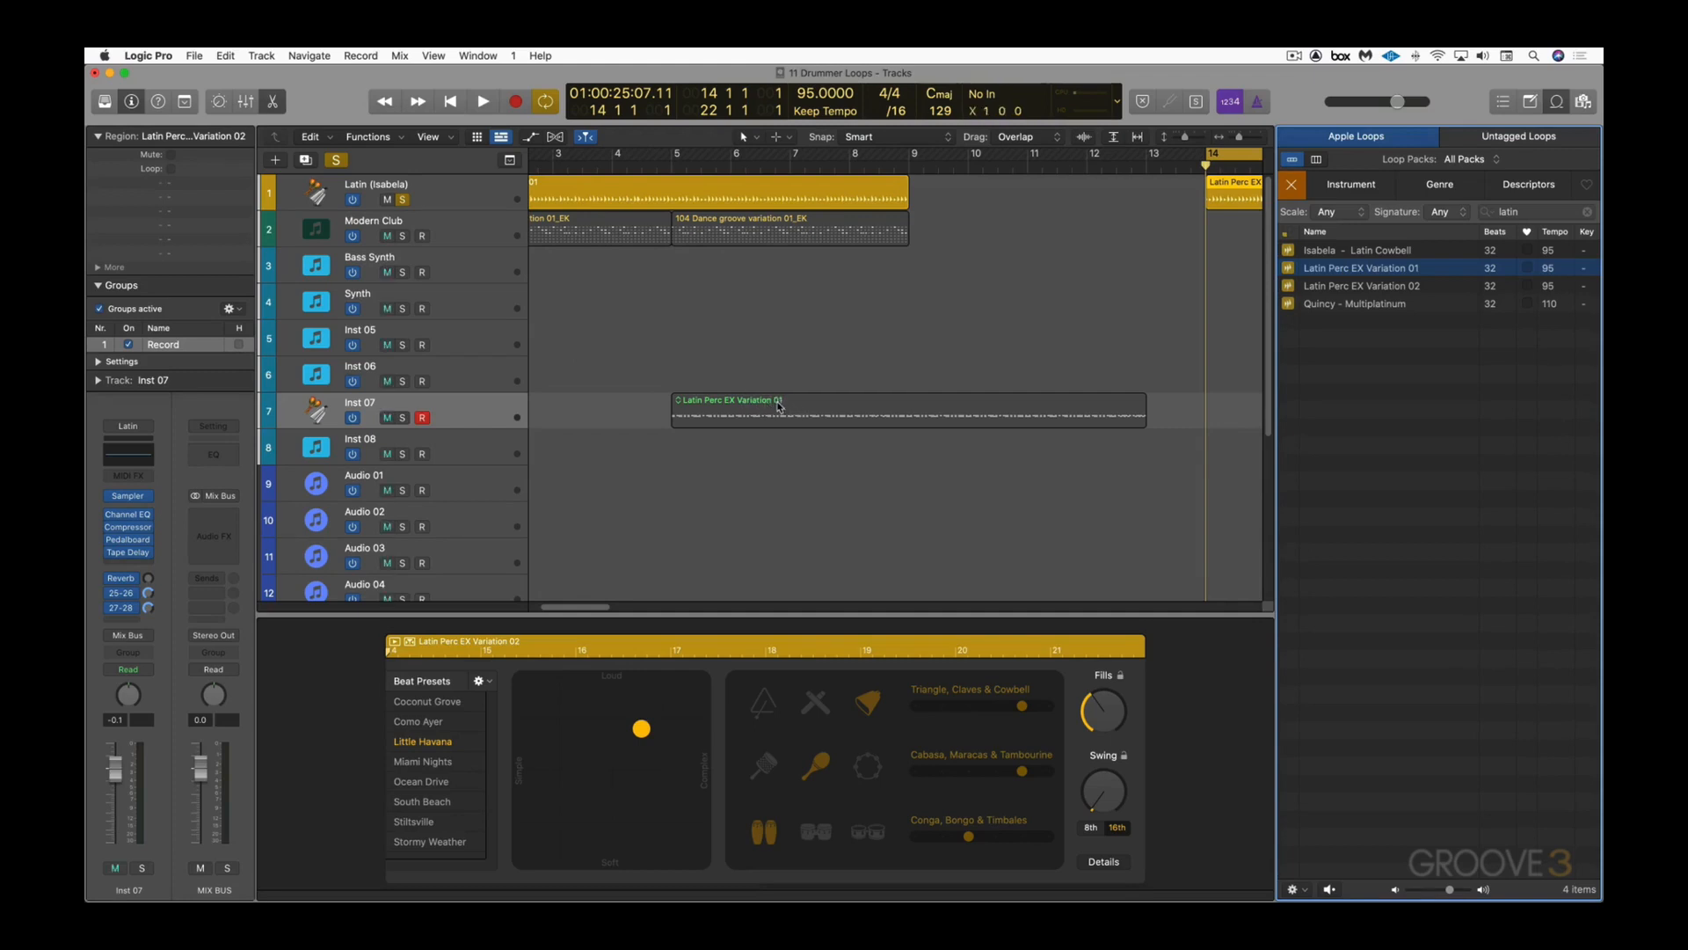
{"action": "left_click", "coordinate": [679, 402]}
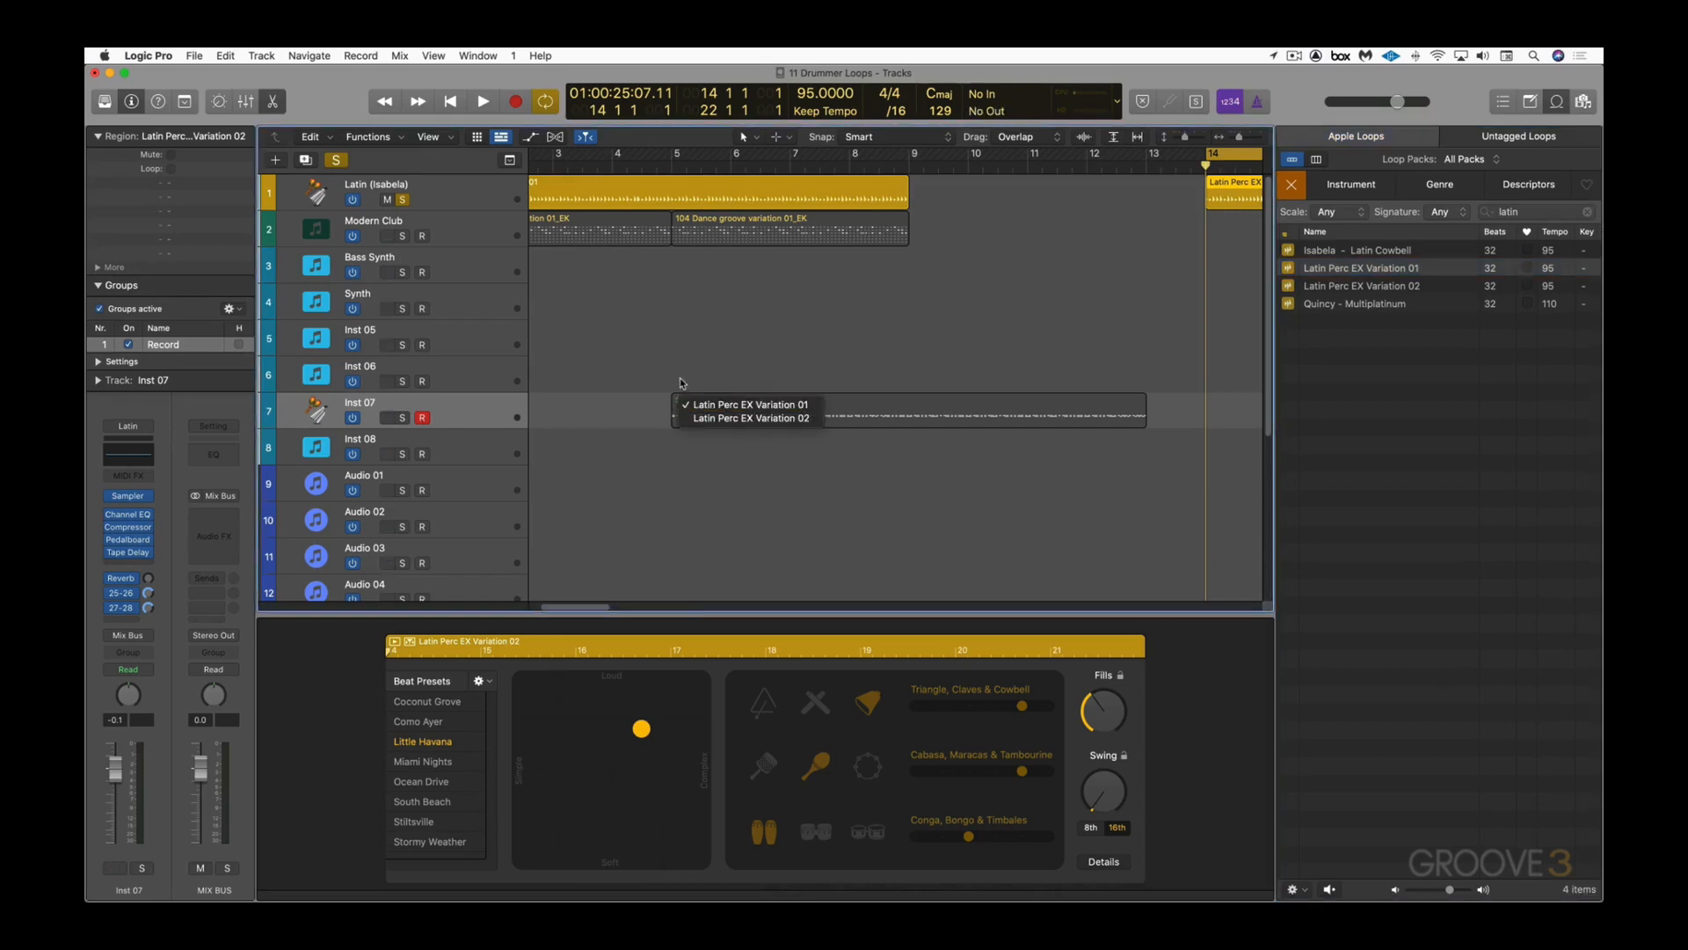
{"action": "left_click", "coordinate": [682, 384]}
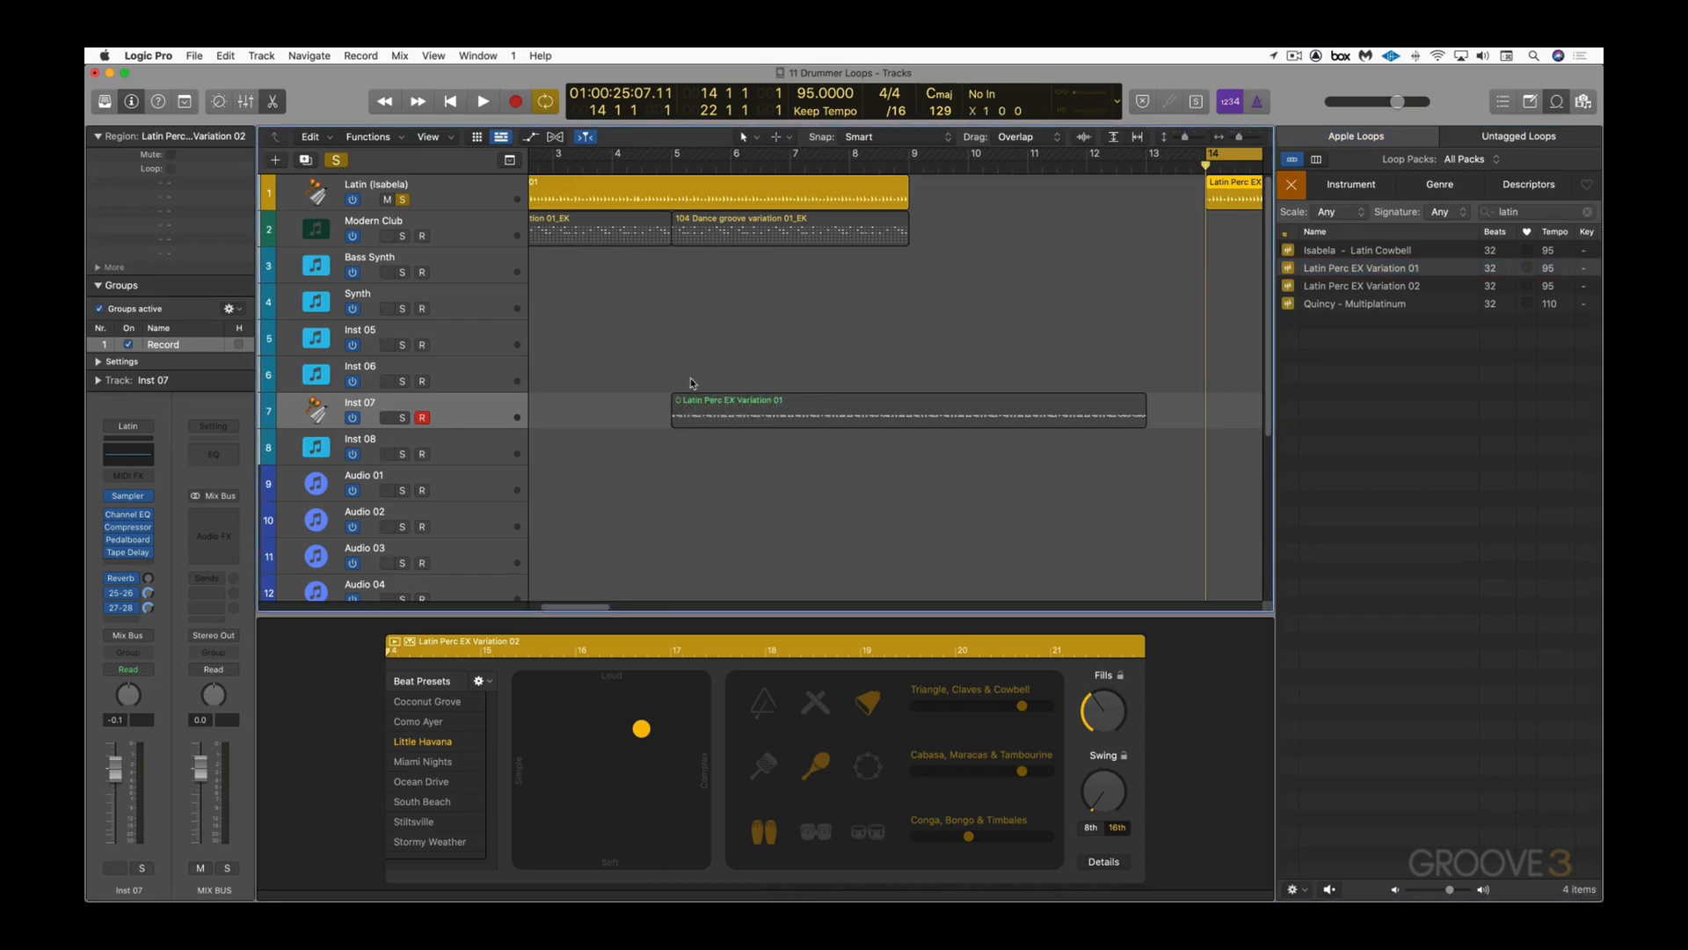
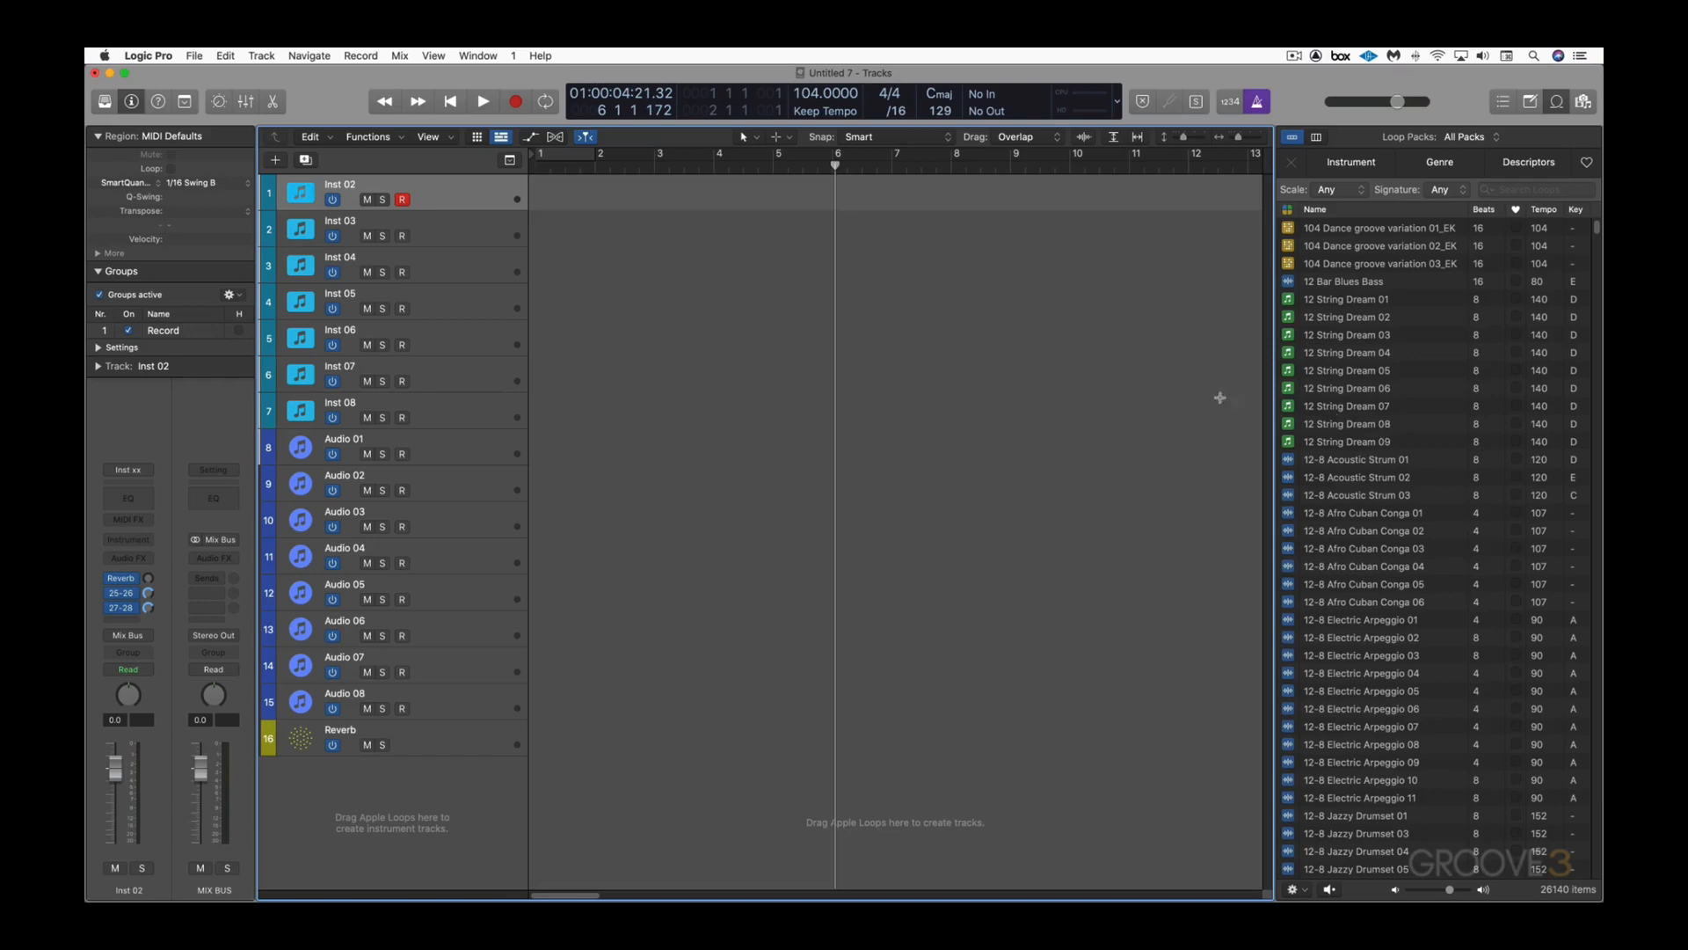
Step: Switch to Finder and add the files EkLp_83 A01 through EkLp_85 A05 from the EK Loops folder to Logic Pro's loop browser as untagged loops
{"action": "key", "text": "super+Tab"}
{"action": "left_click", "coordinate": [849, 471]}
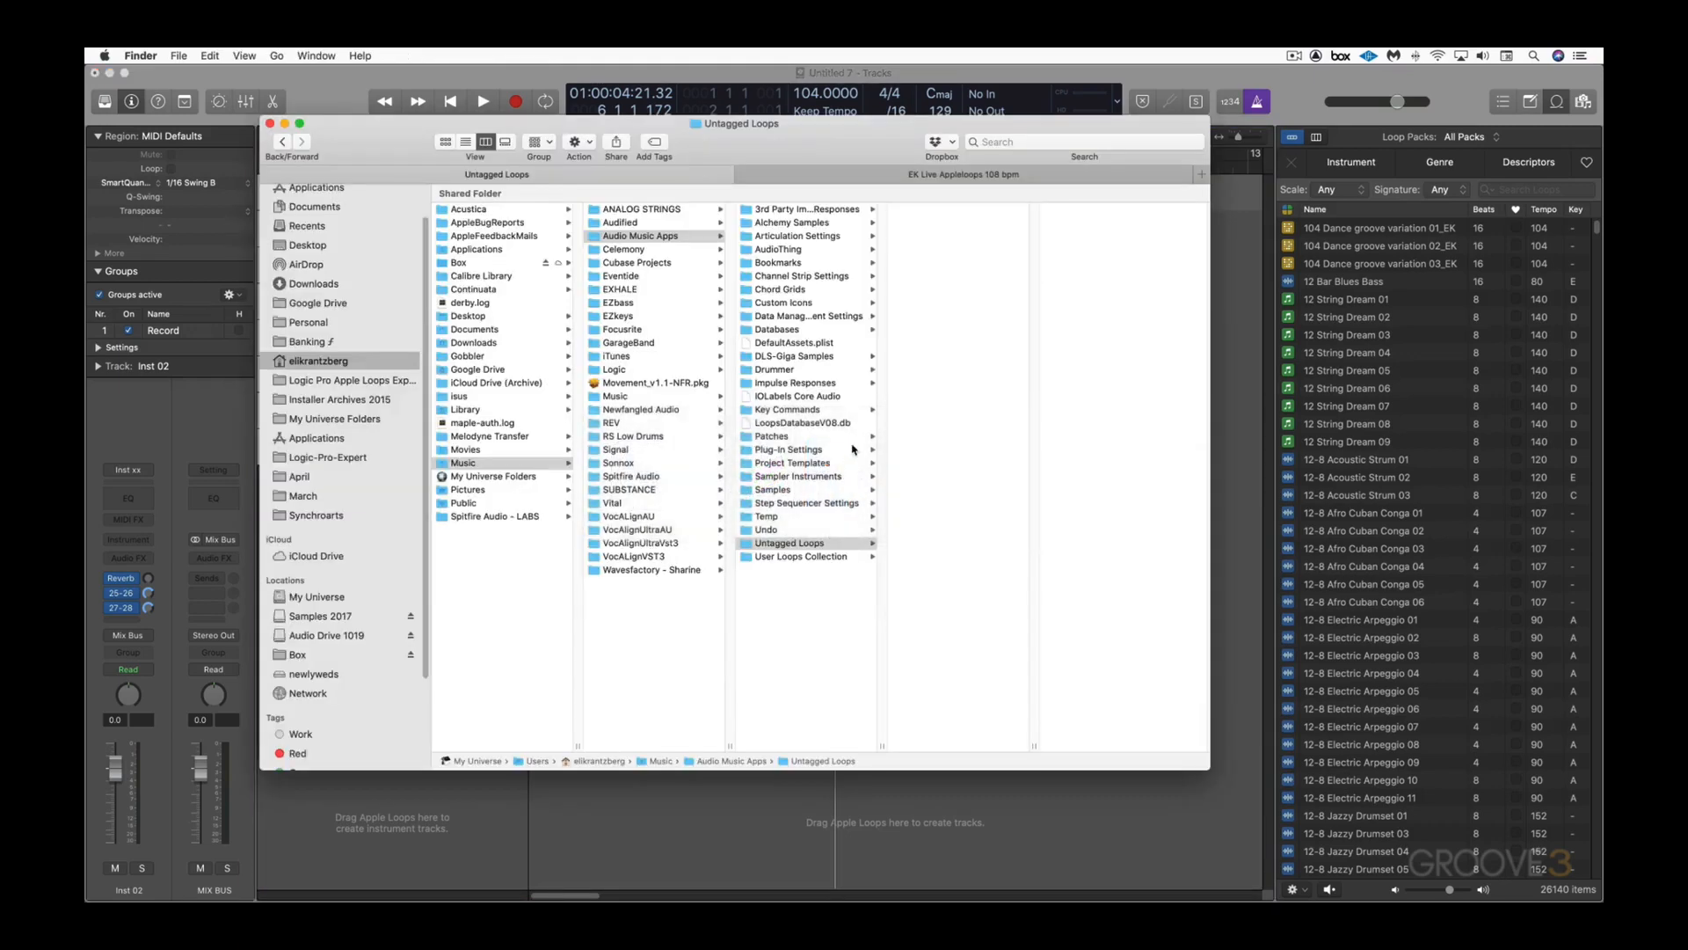
{"action": "left_click", "coordinate": [912, 173]}
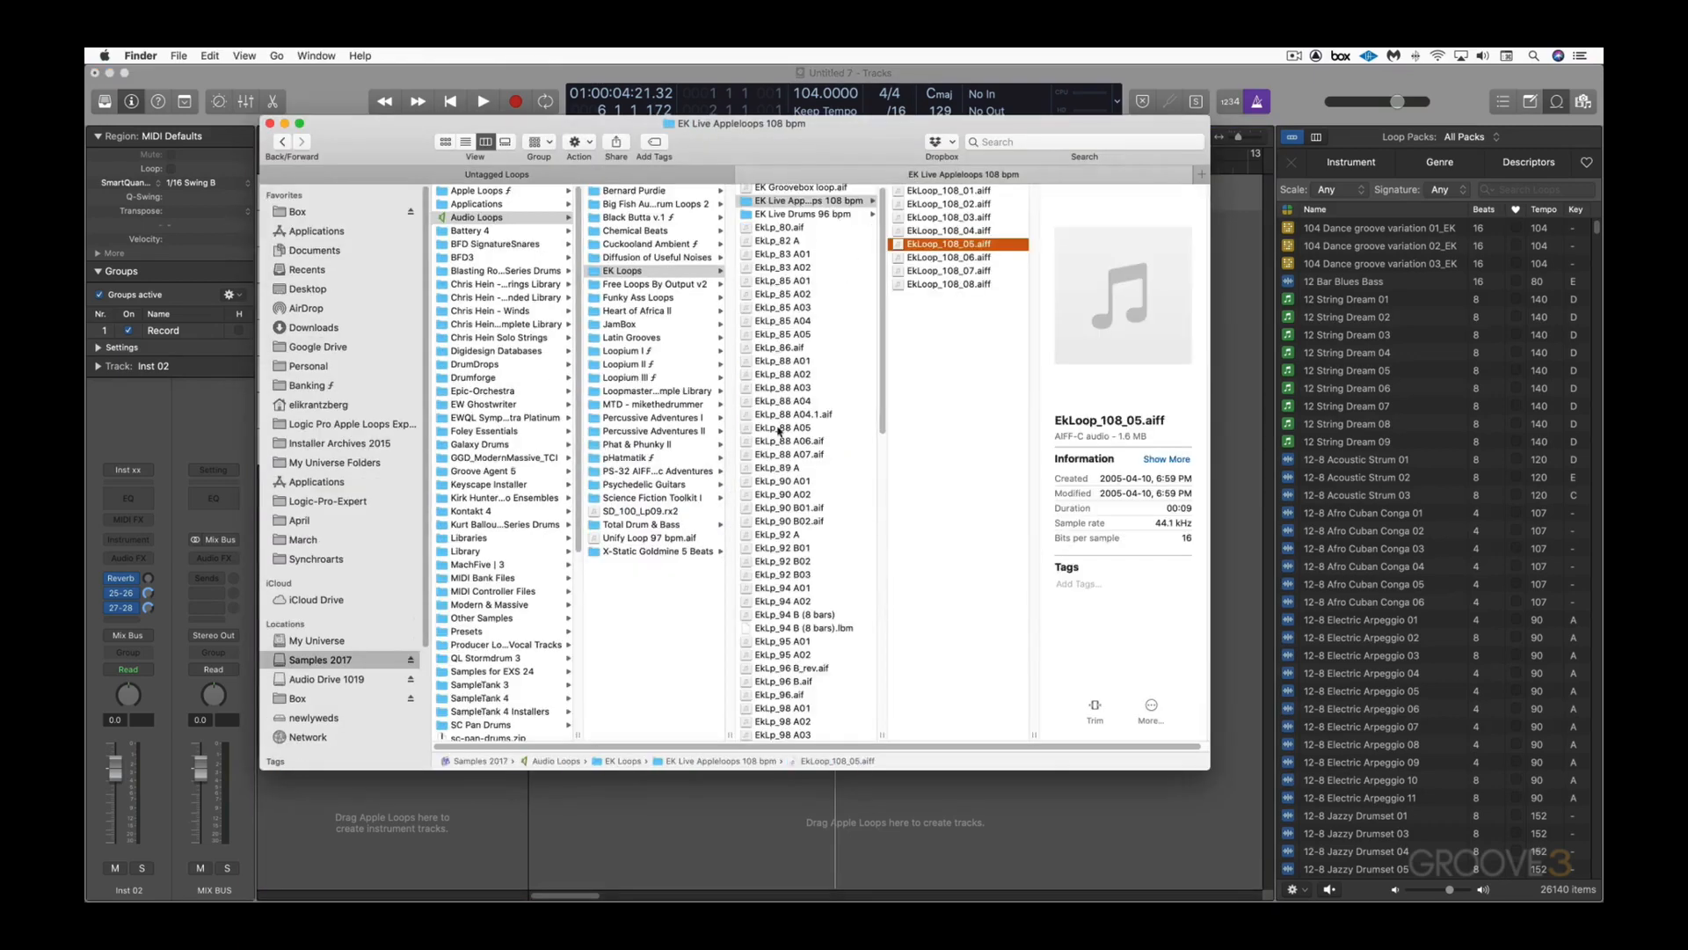
{"action": "left_click", "coordinate": [783, 255]}
{"action": "left_click", "coordinate": [788, 335], "text": "shift"}
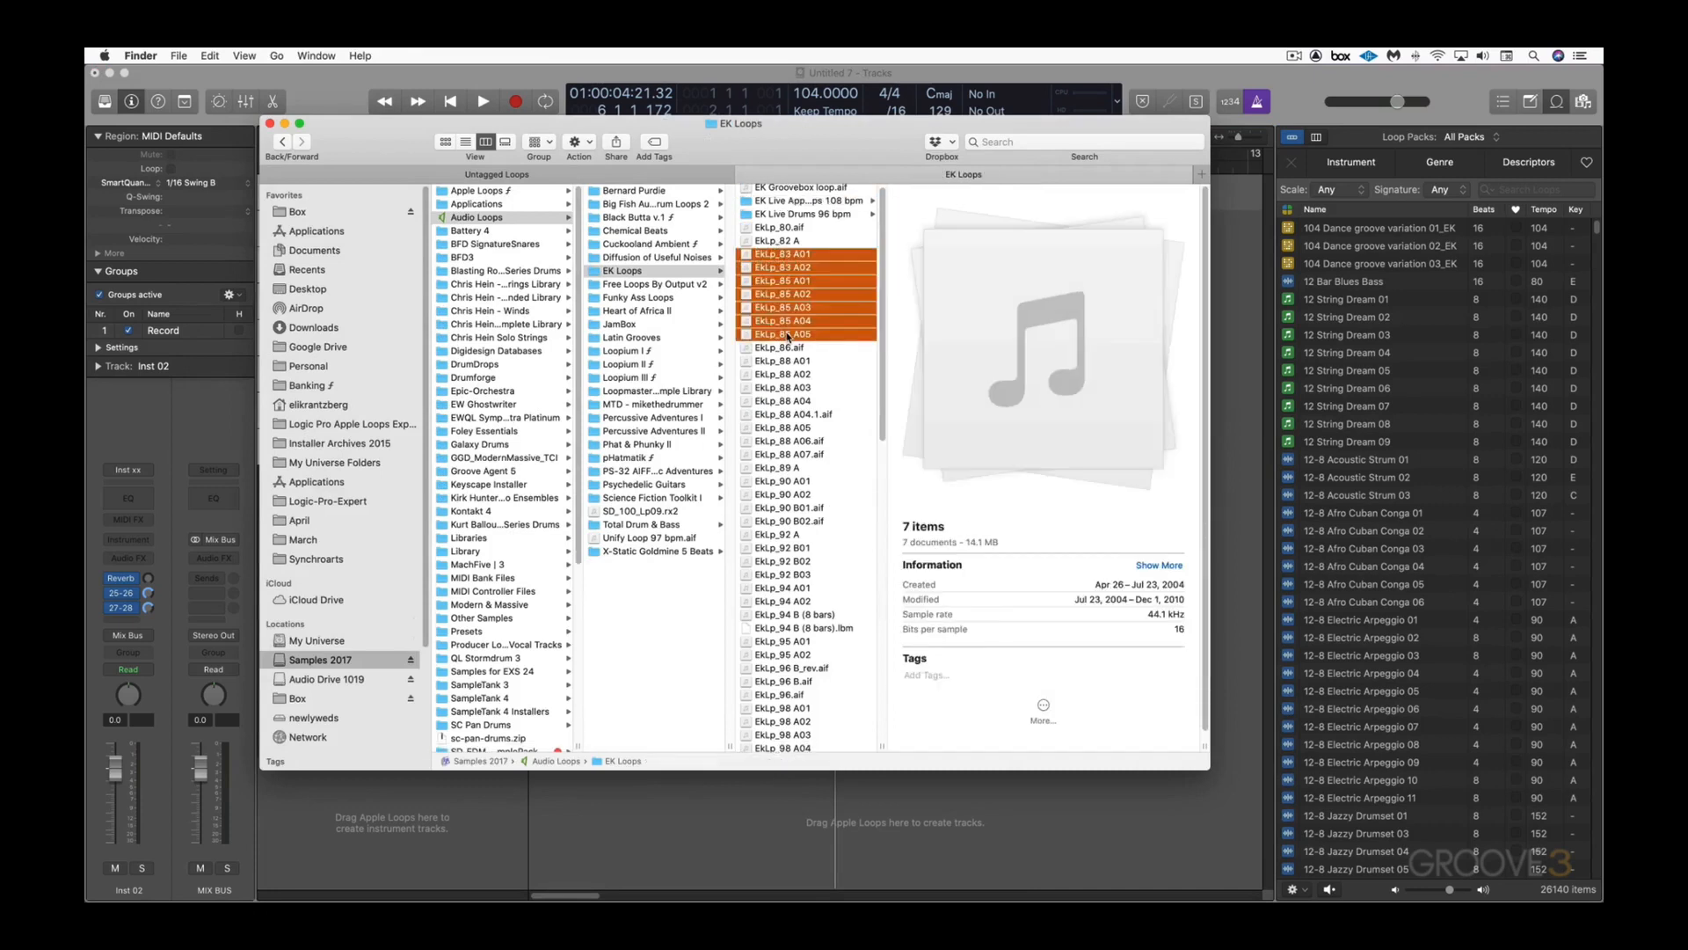
{"action": "left_click_drag", "start_coordinate": [777, 335], "coordinate": [1377, 431]}
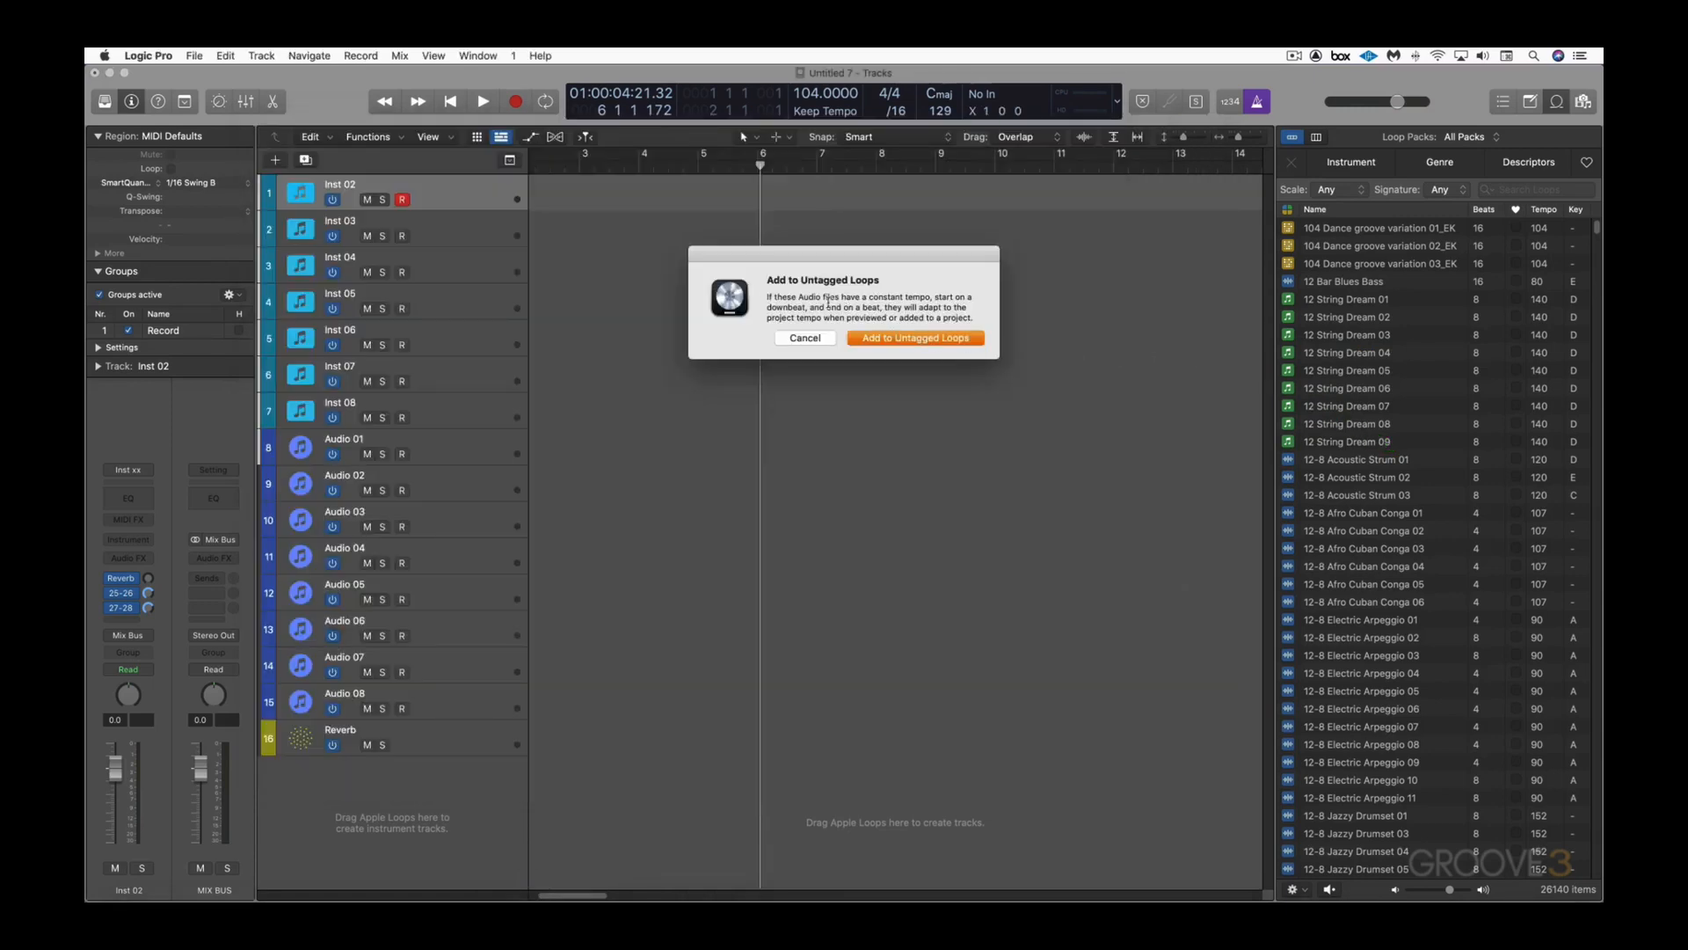
{"action": "left_click", "coordinate": [927, 338]}
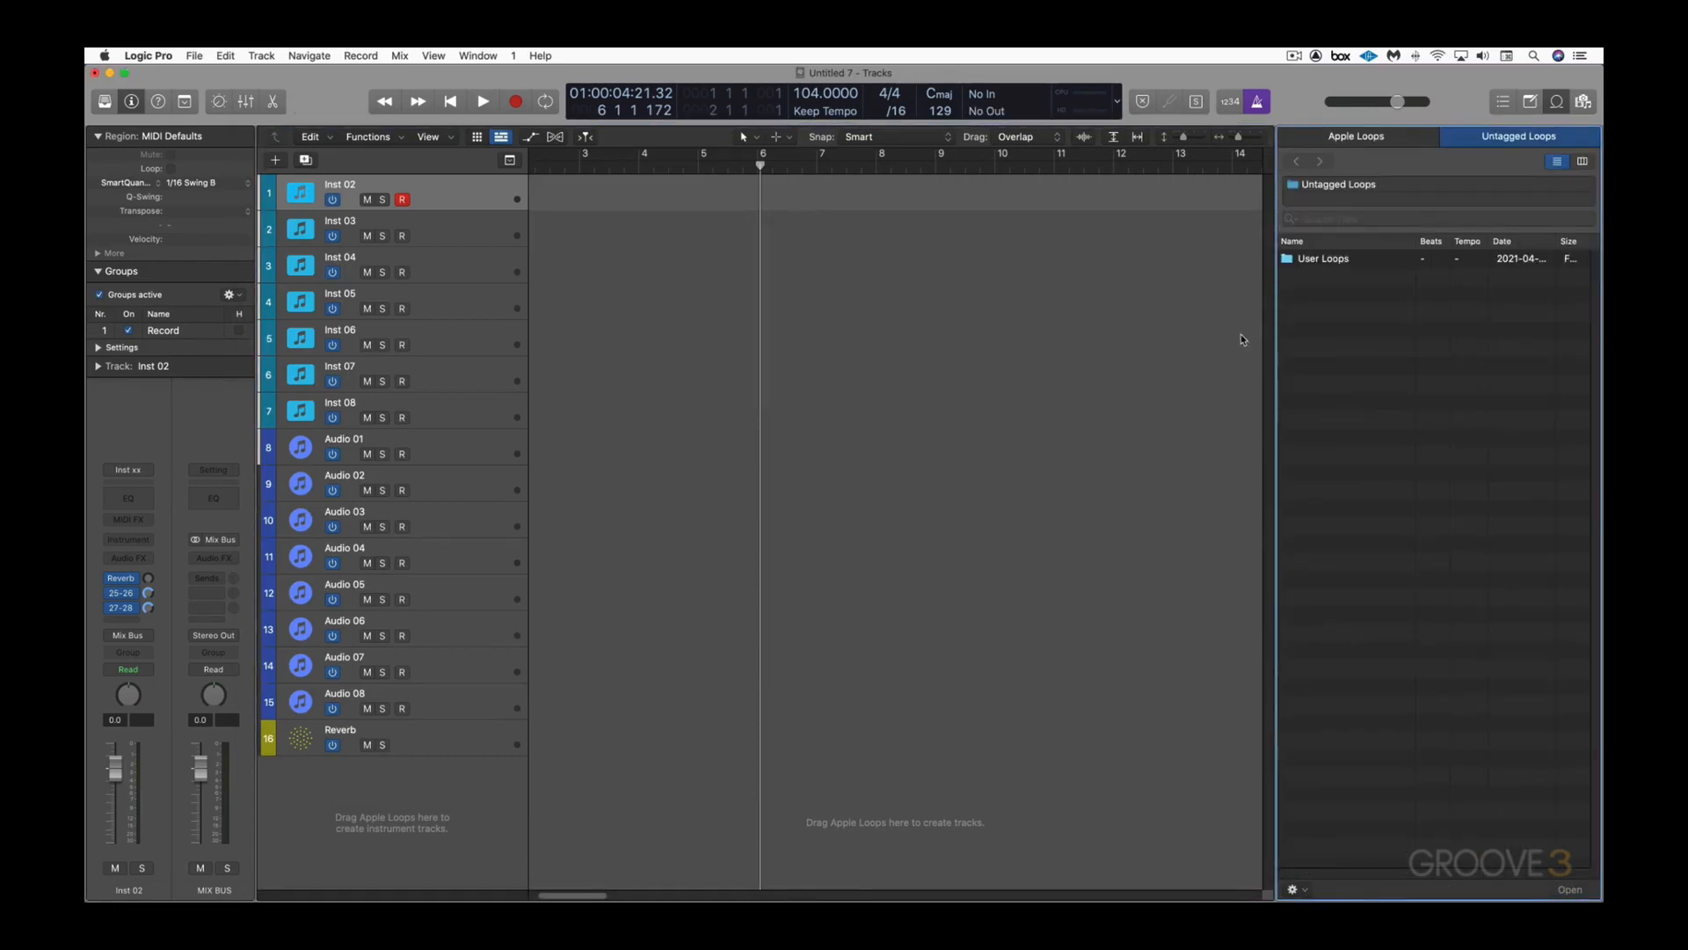
Step: Inspect the loops stored in the User Loops folder of the untagged loops, and return to the parent folder
{"action": "scroll", "coordinate": [1243, 340], "scroll_direction": "left", "scroll_amount": 1}
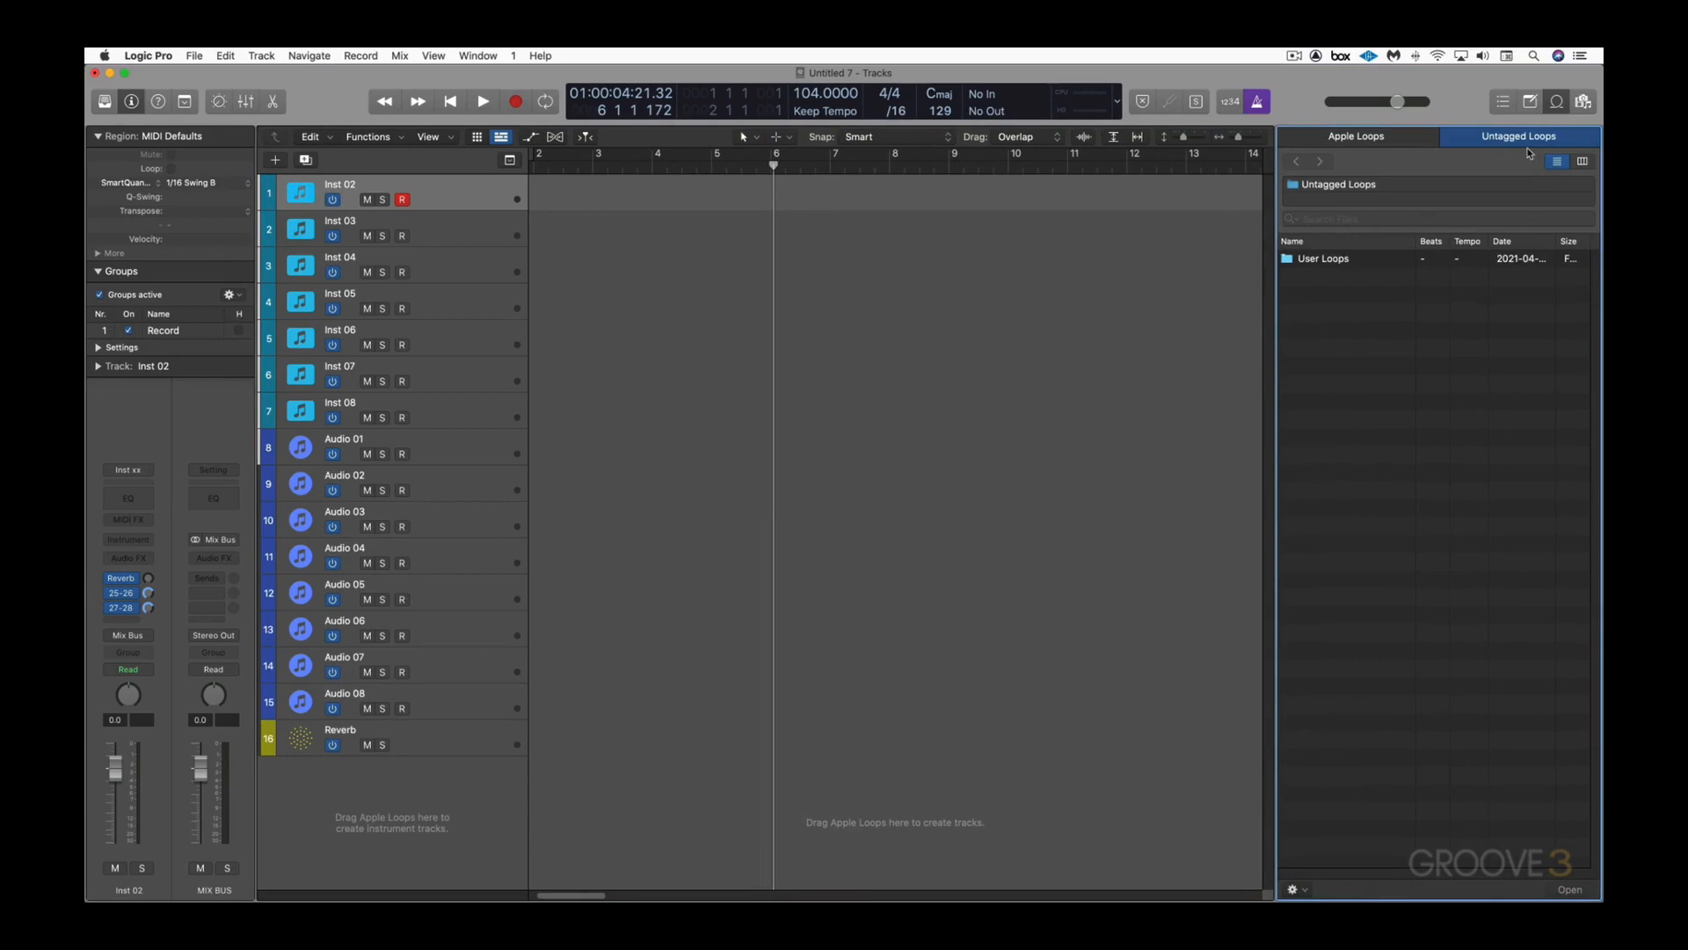
{"action": "left_click", "coordinate": [1325, 260]}
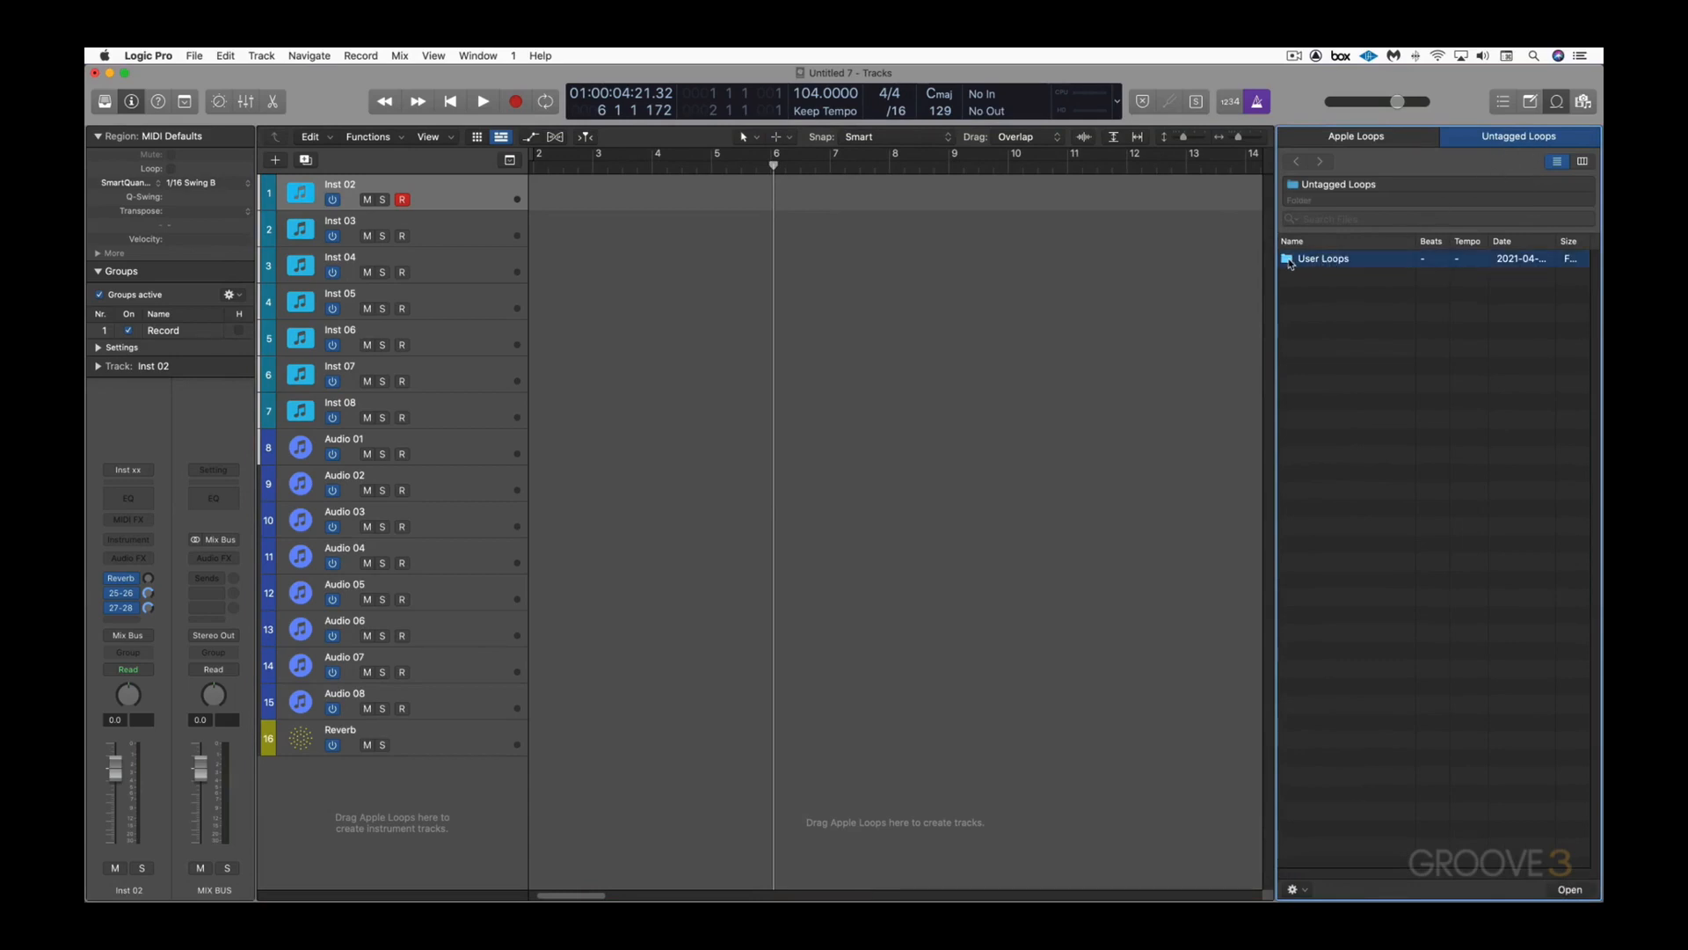
{"action": "double_click", "coordinate": [1290, 262]}
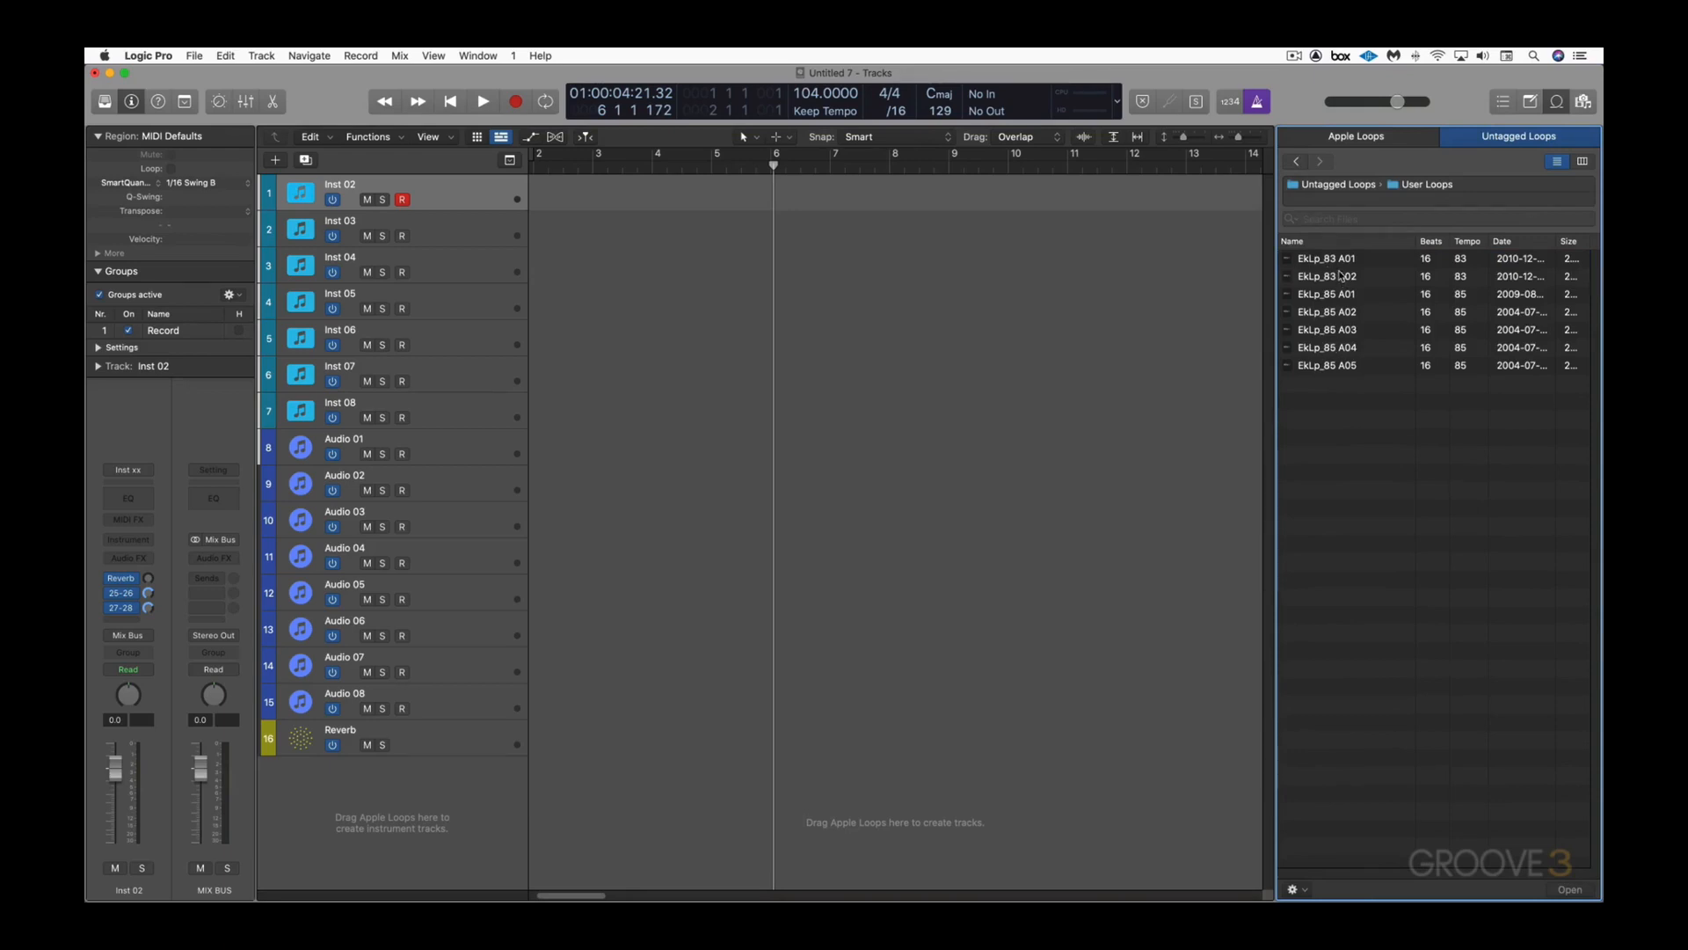
{"action": "left_click", "coordinate": [1298, 162]}
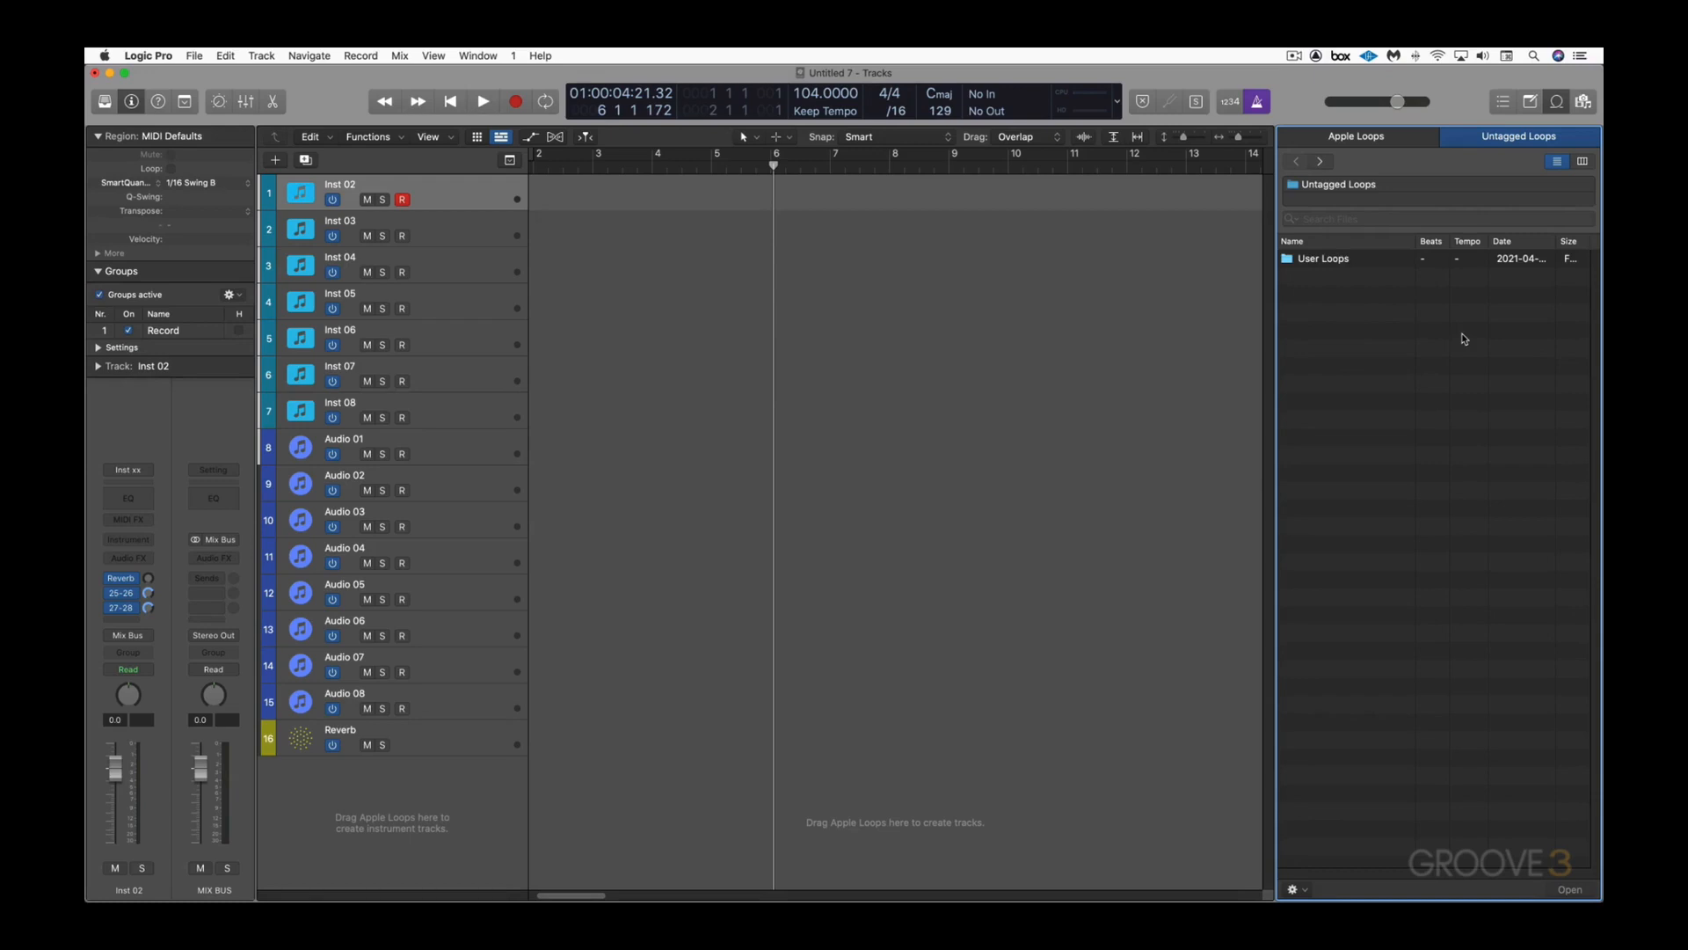
Step: Switch to Finder, examine the User Loops folder inside Audio Music Apps > Untagged Loops, and return to Logic Pro
{"action": "key", "text": "super+Tab"}
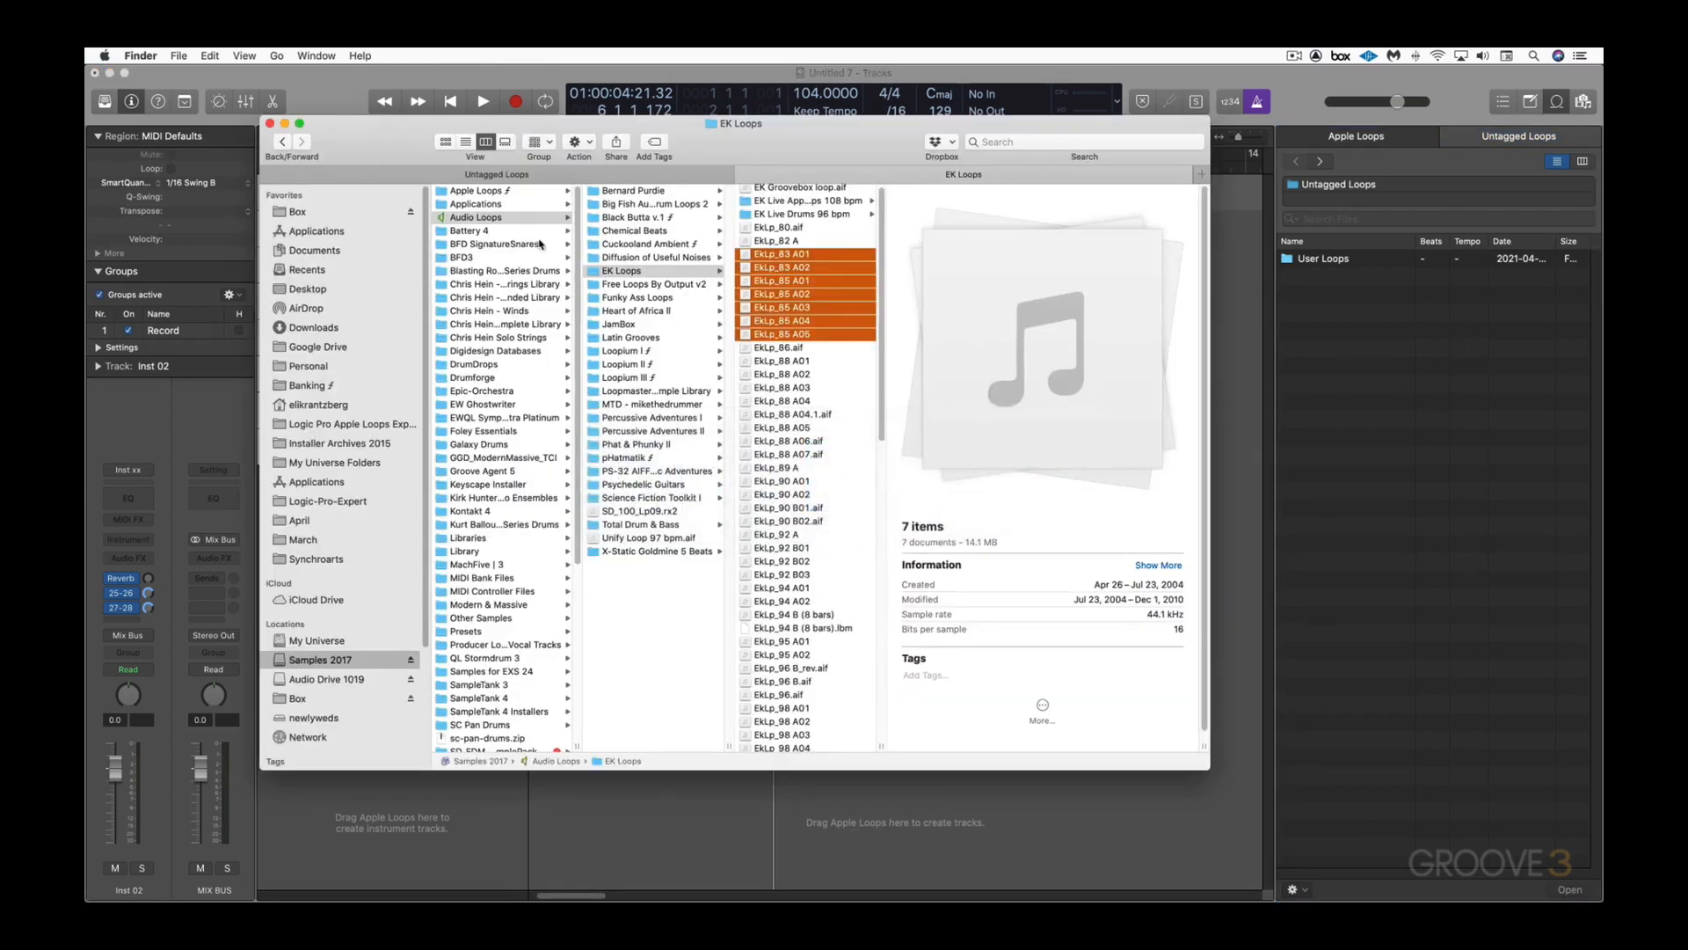
{"action": "left_click", "coordinate": [538, 174]}
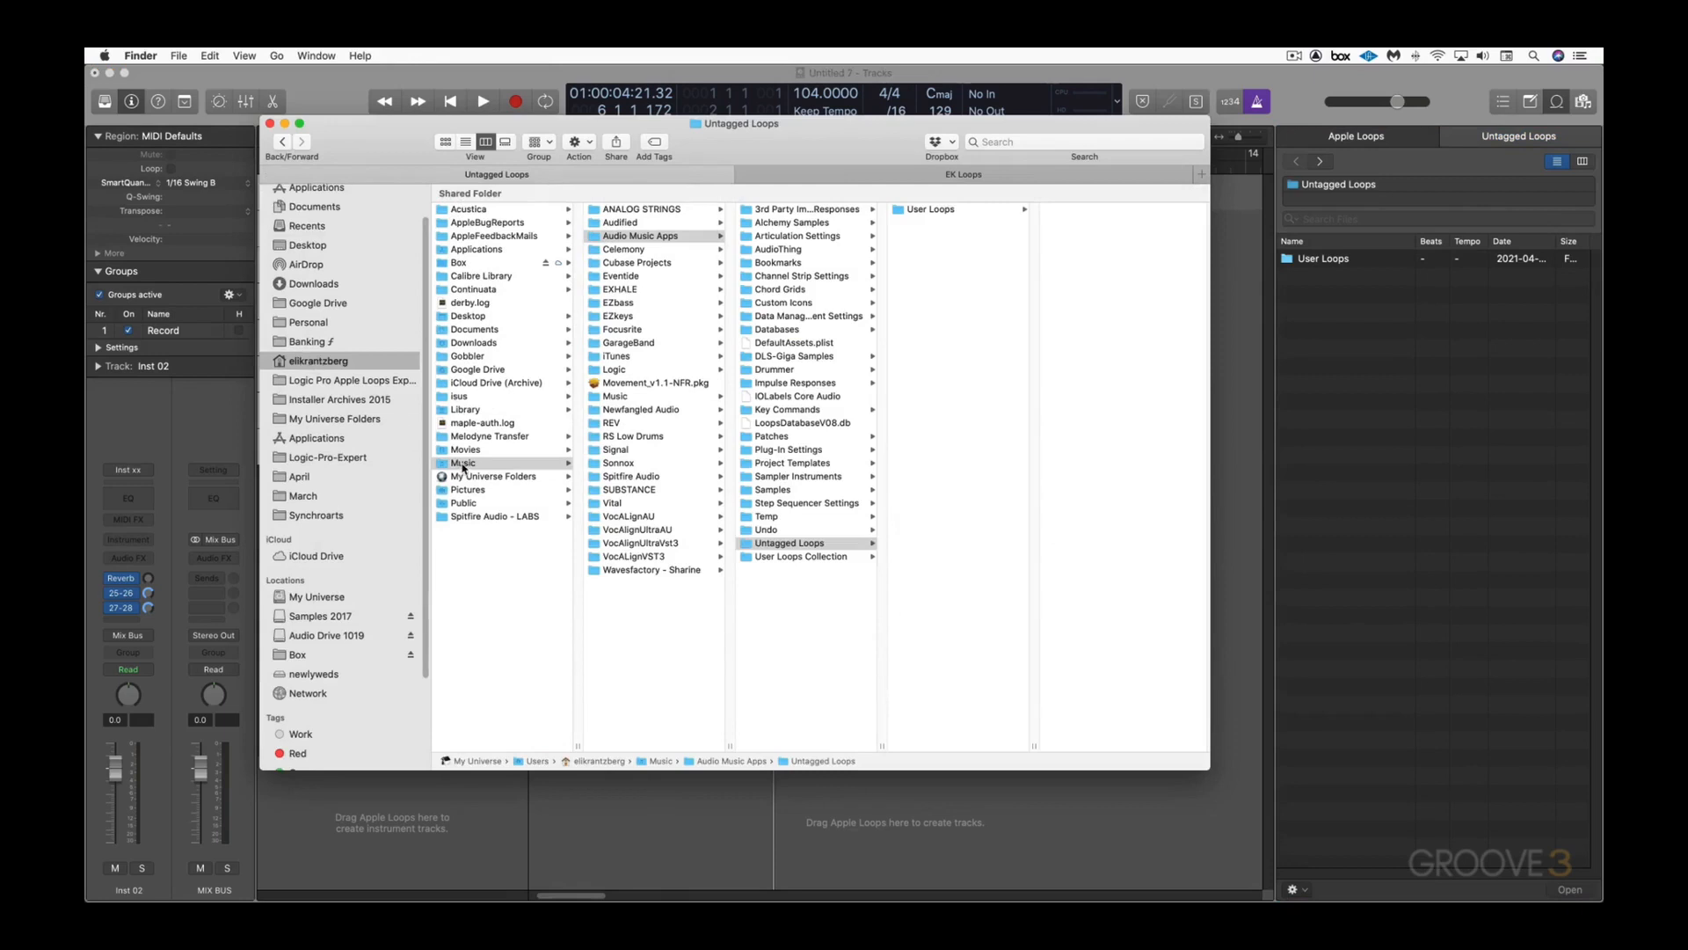
{"action": "left_click", "coordinate": [779, 545]}
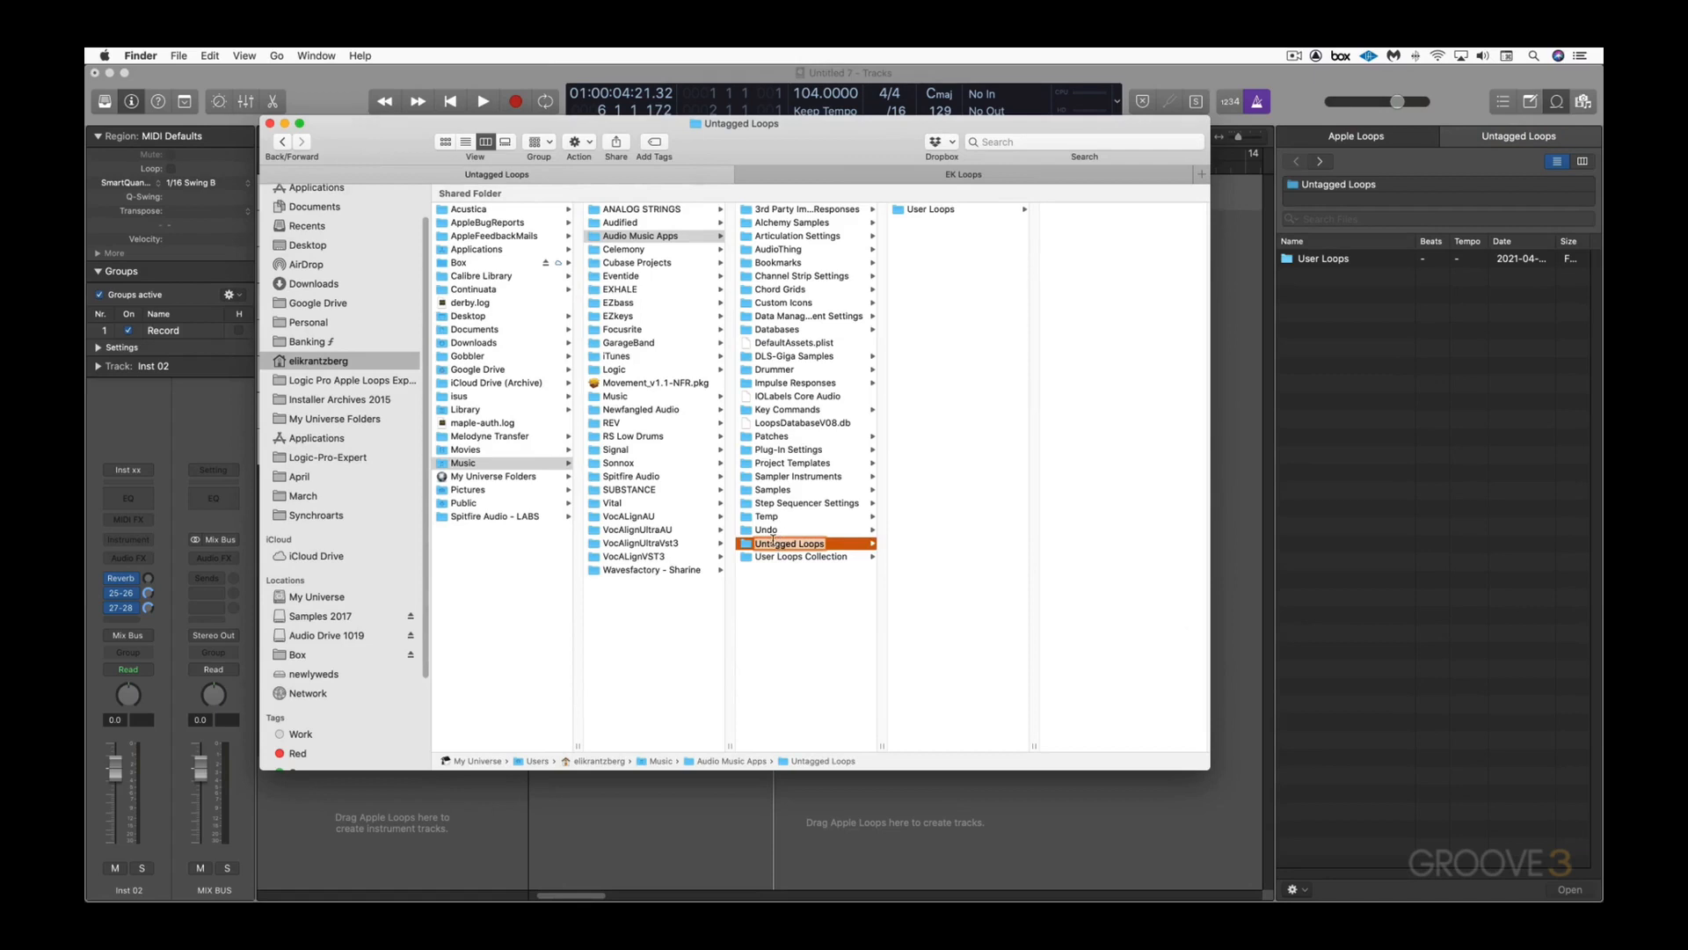
{"action": "left_click", "coordinate": [896, 210]}
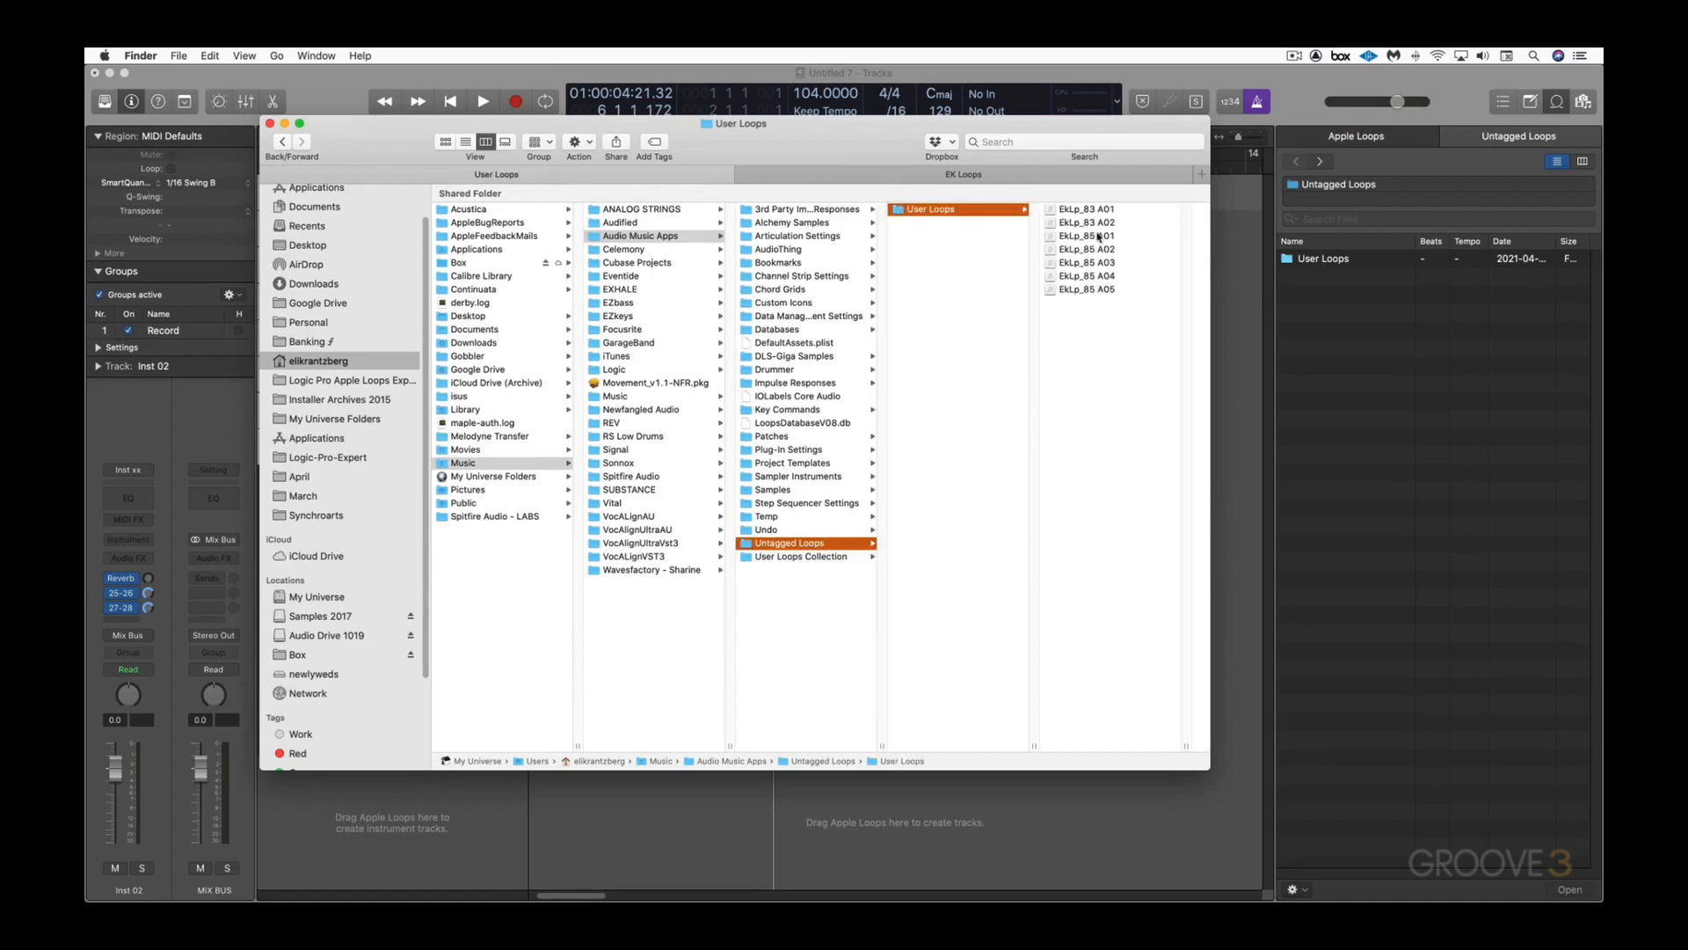
{"action": "left_click", "coordinate": [1348, 325]}
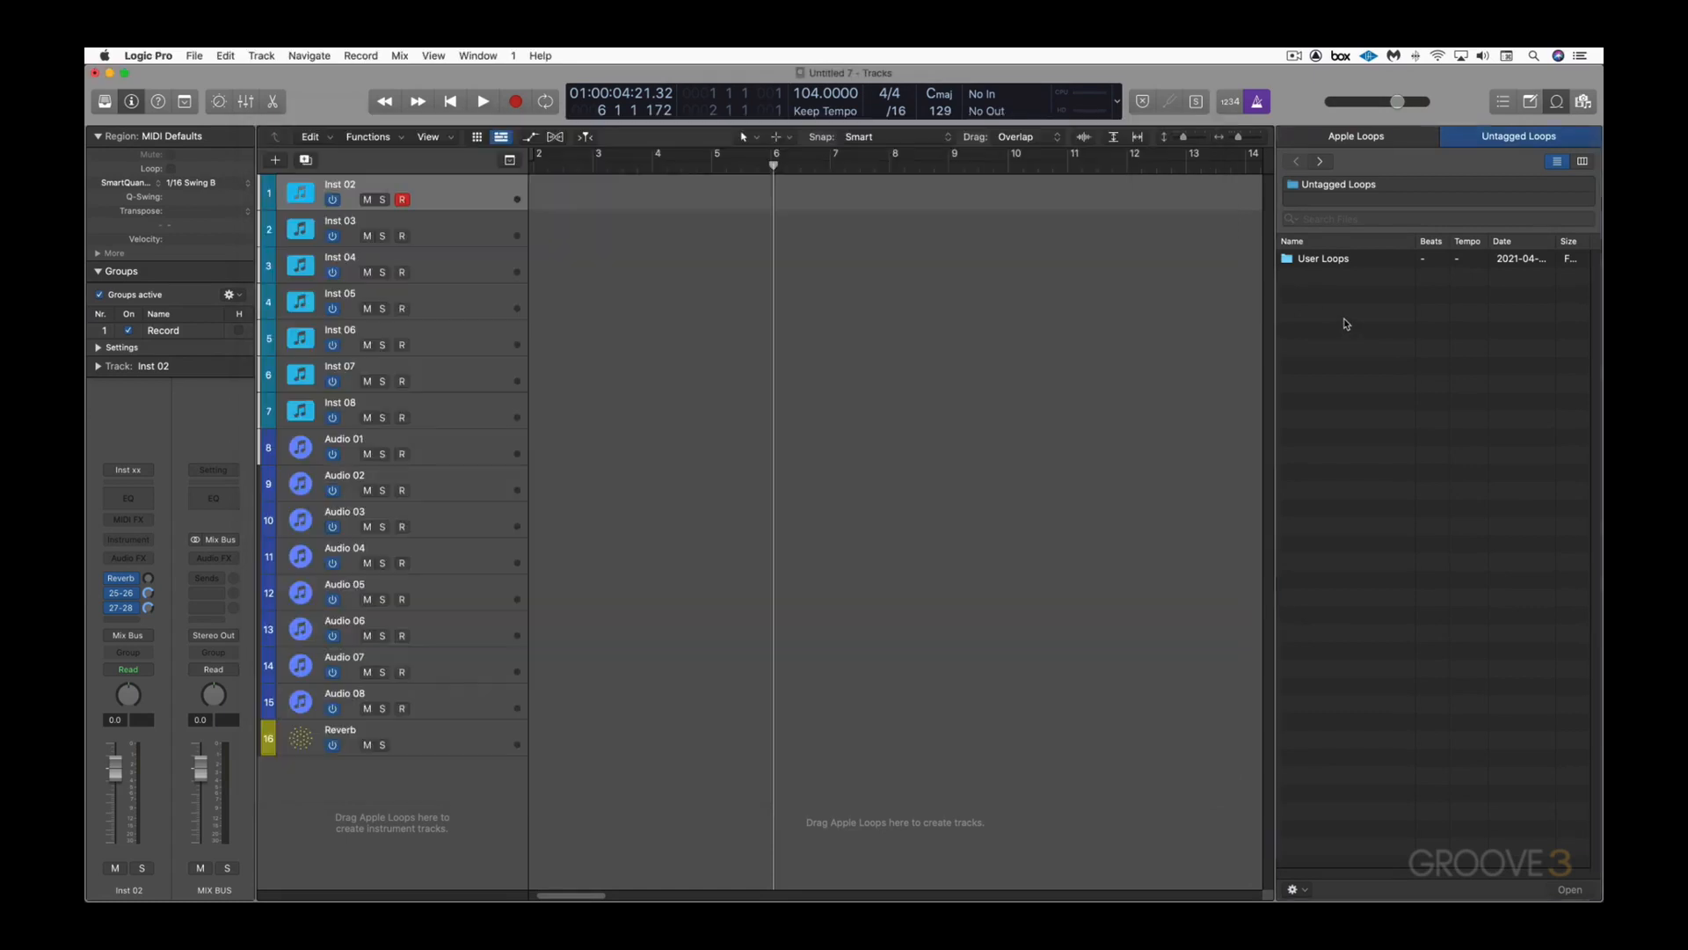
Step: Preview EkLp_83 A01, EkLp_83 A02 and EkLp_85 A01 from the User Loops folder, and move the playhead to bar 5
{"action": "left_click", "coordinate": [1289, 261]}
{"action": "double_click", "coordinate": [1289, 261]}
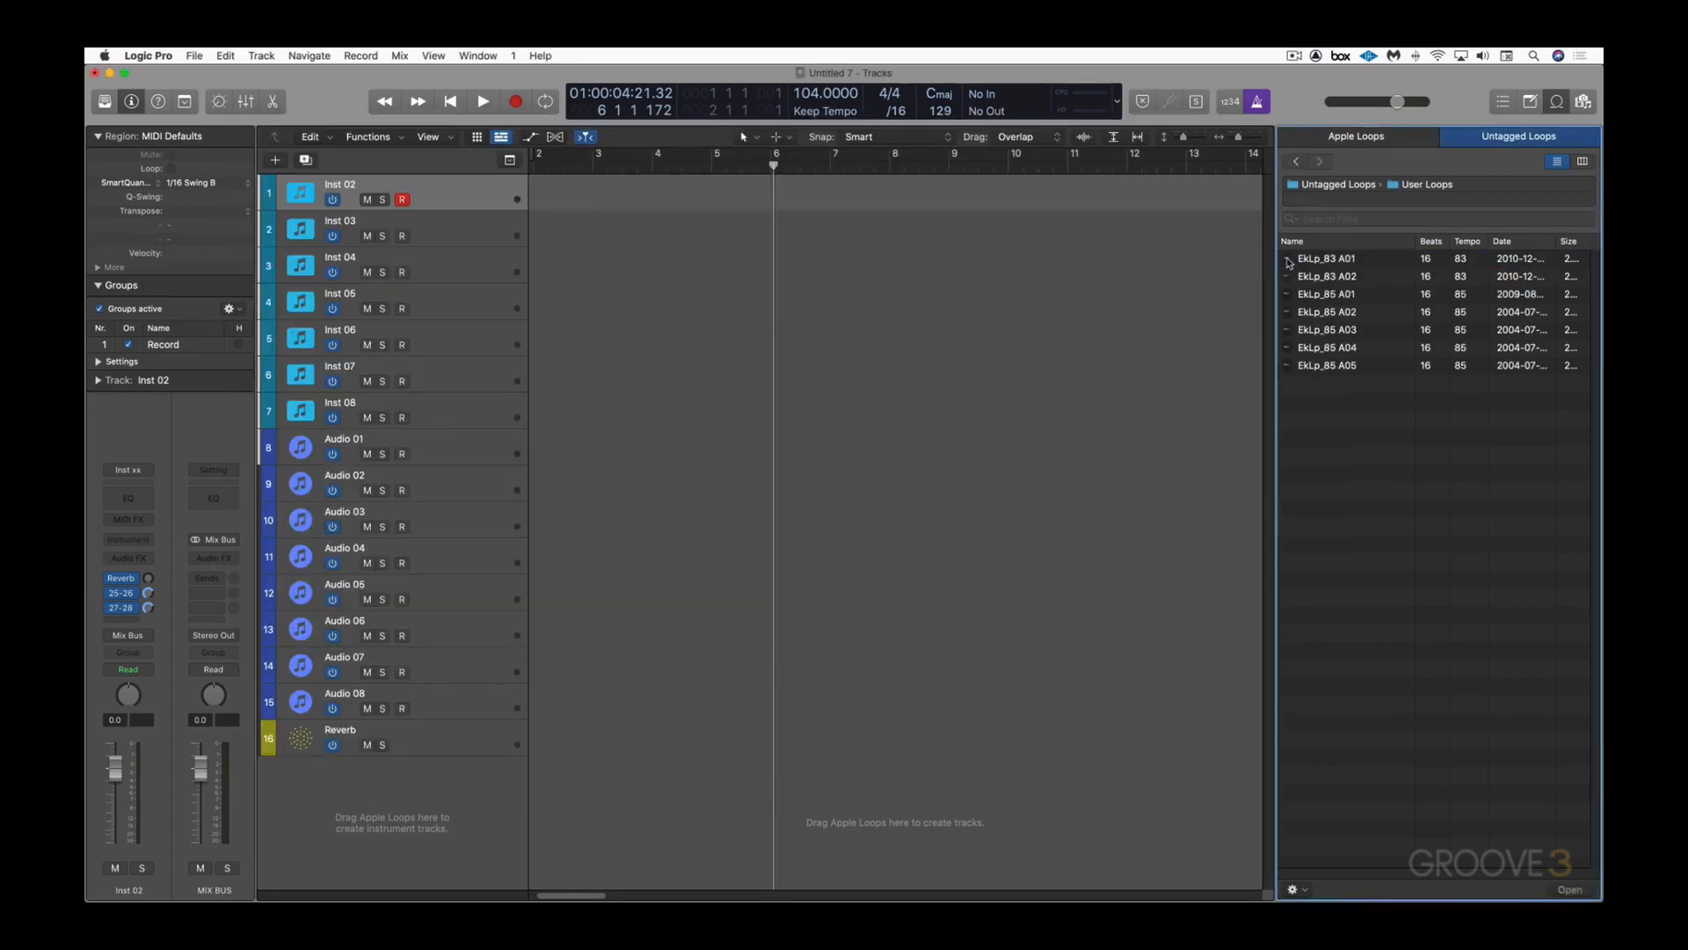
{"action": "left_click", "coordinate": [1300, 260]}
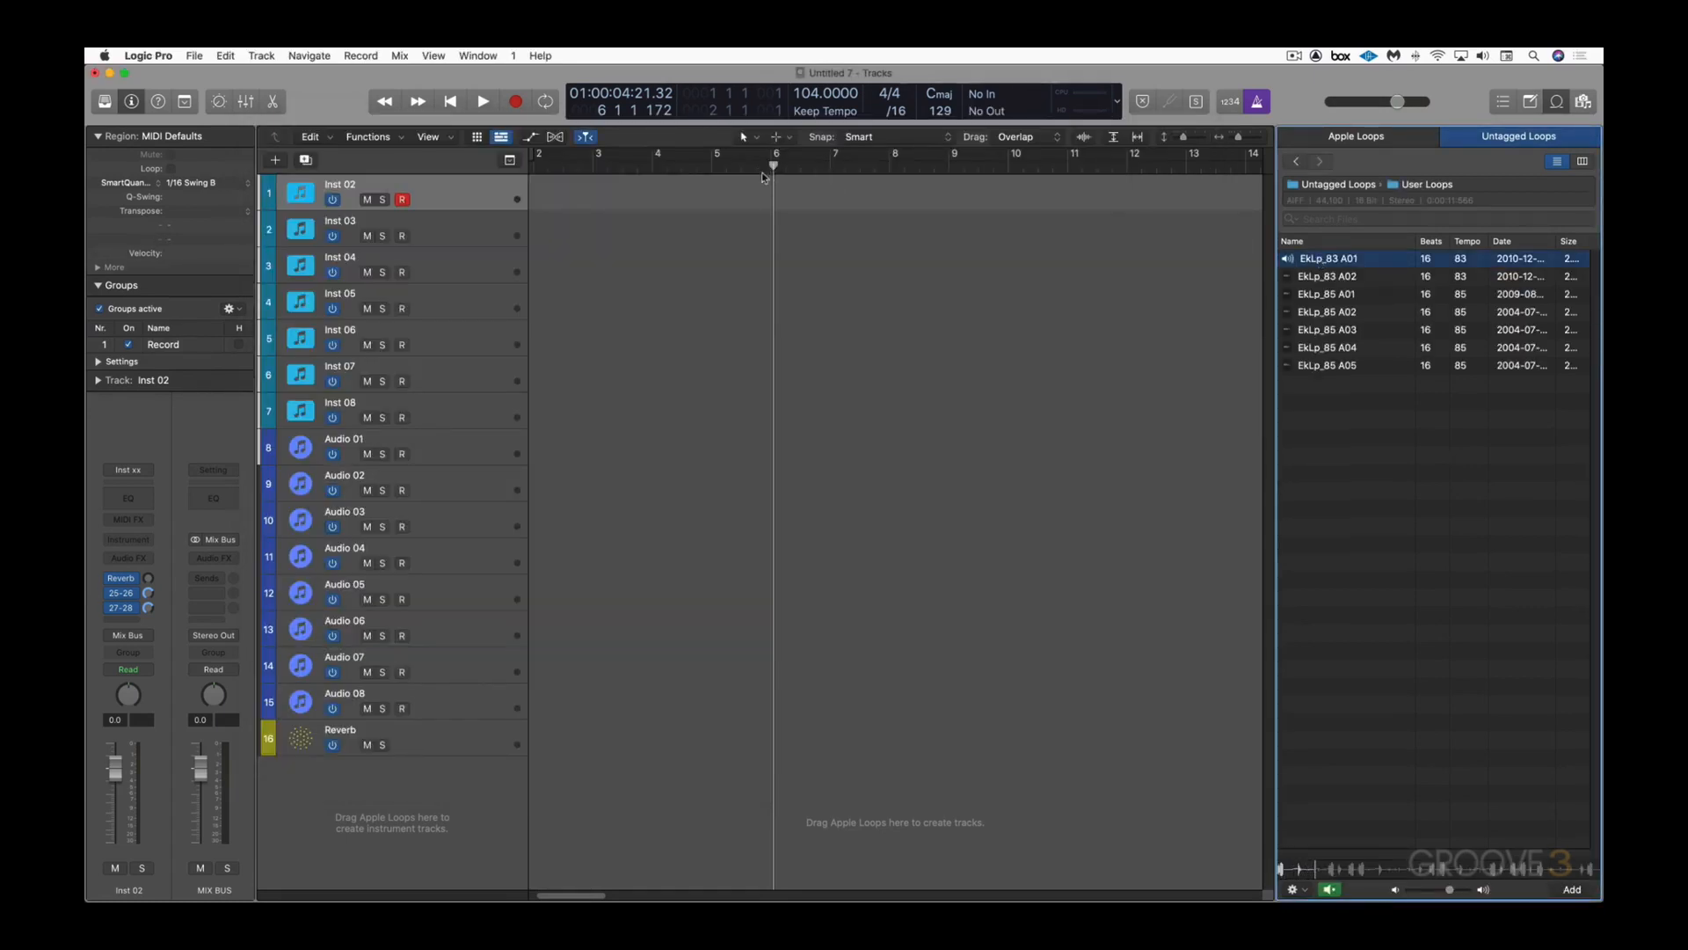
{"action": "left_click_drag", "start_coordinate": [773, 168], "coordinate": [712, 170]}
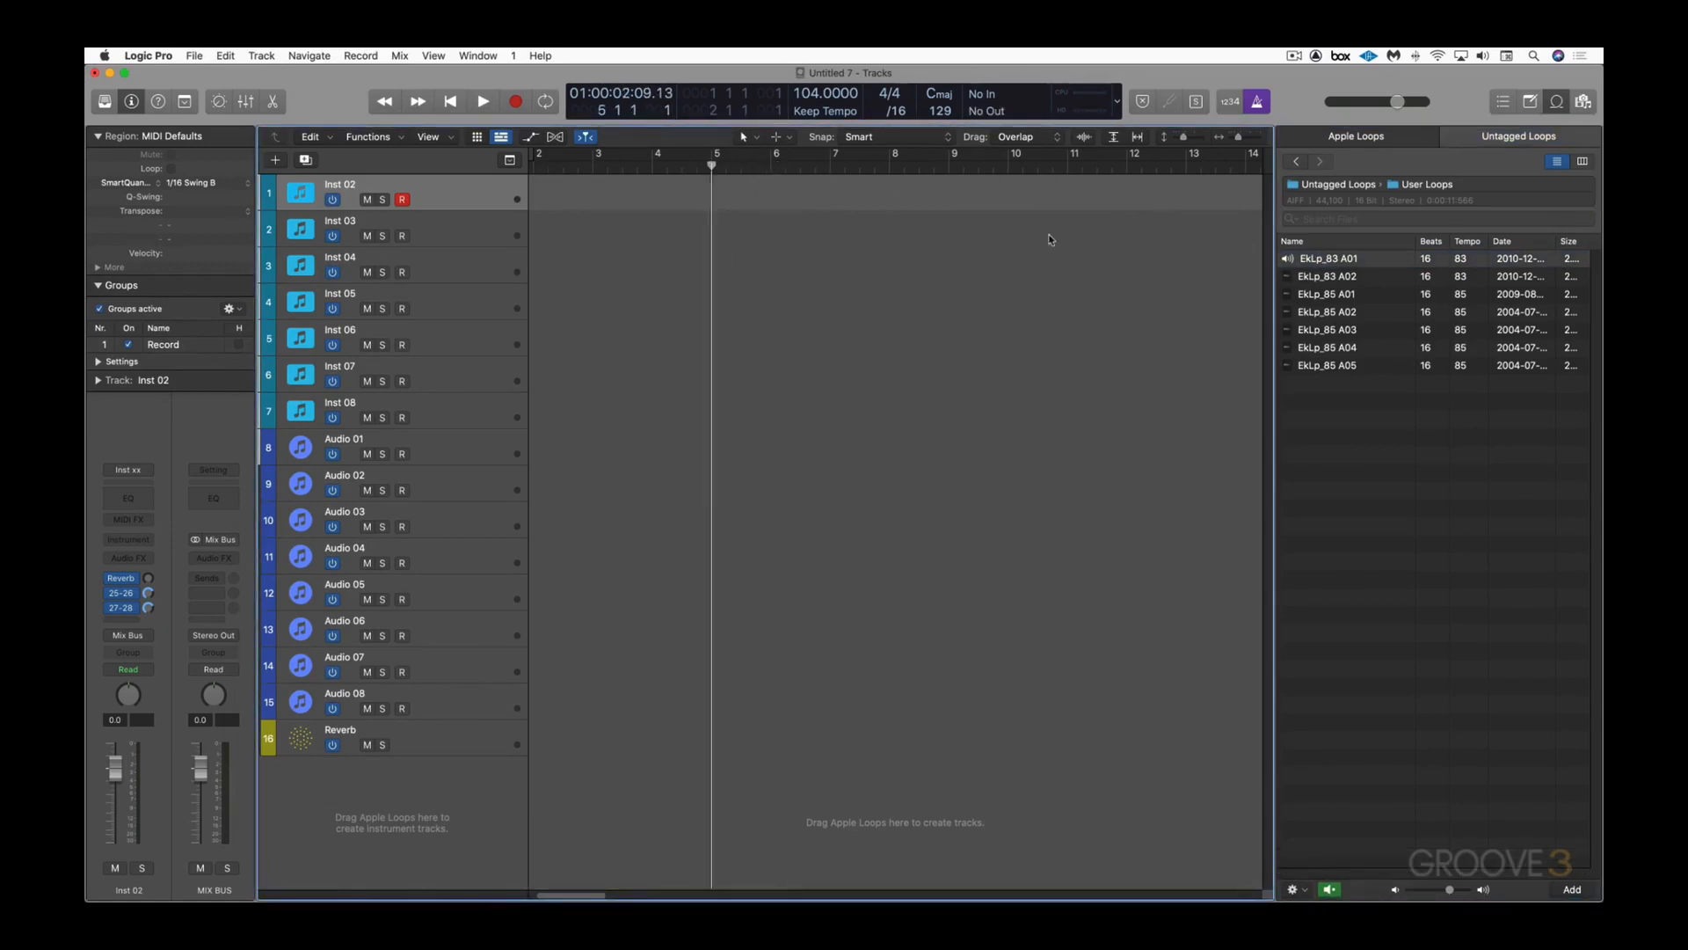
{"action": "left_click", "coordinate": [1316, 277]}
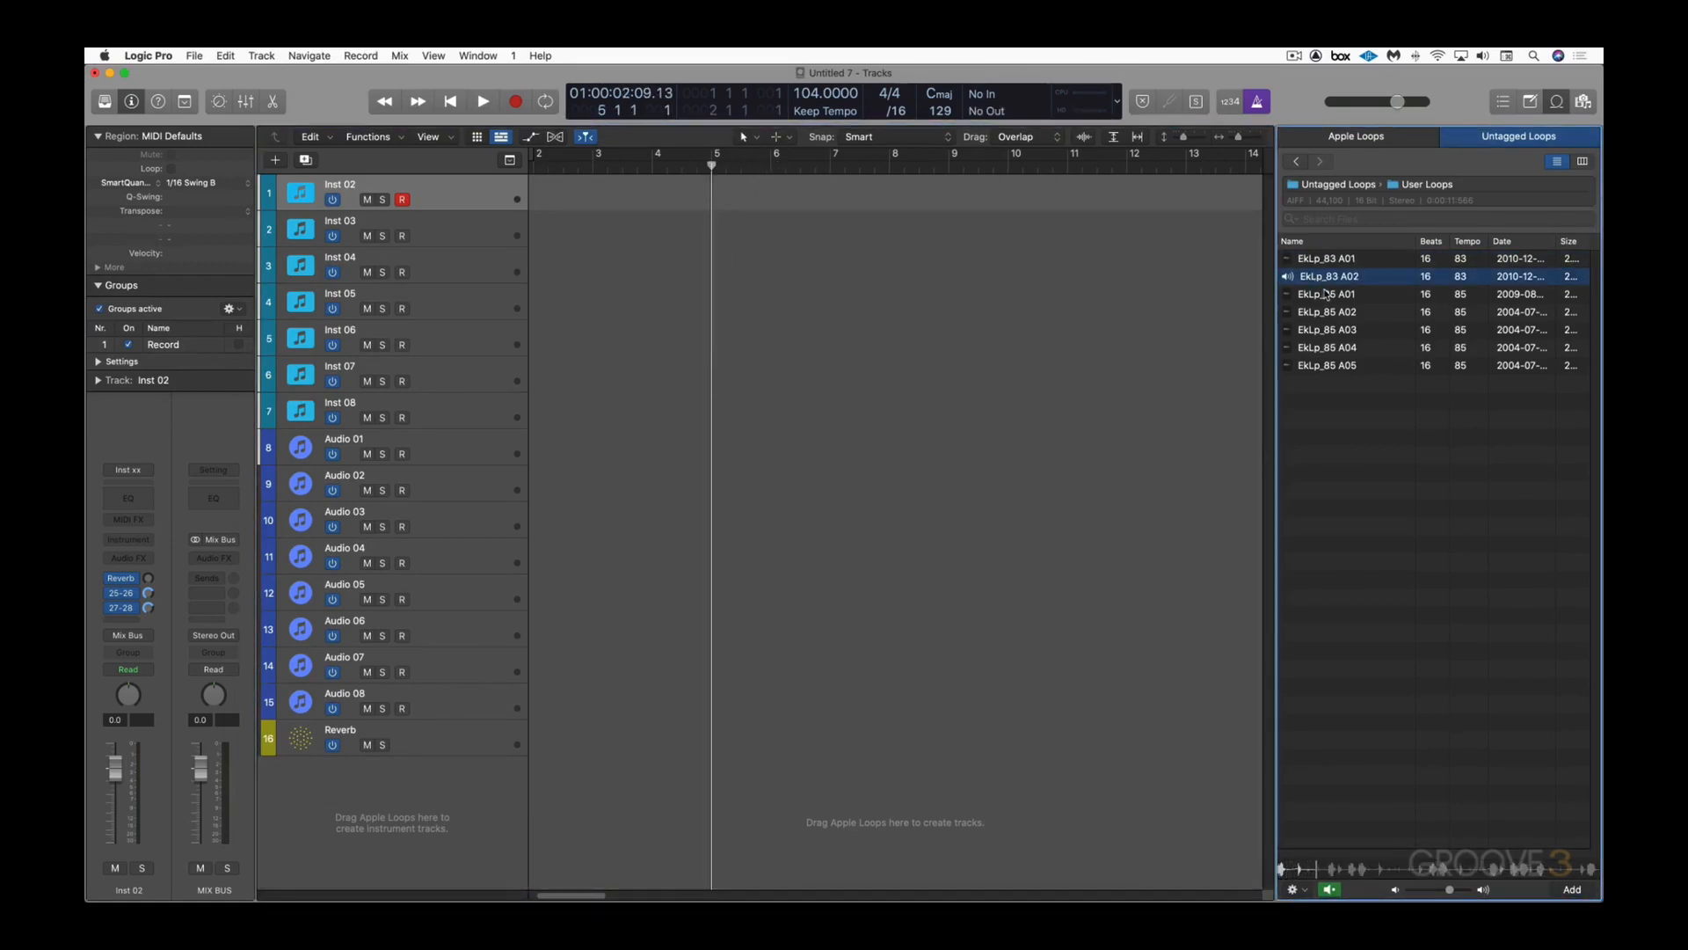
{"action": "left_click", "coordinate": [1330, 295]}
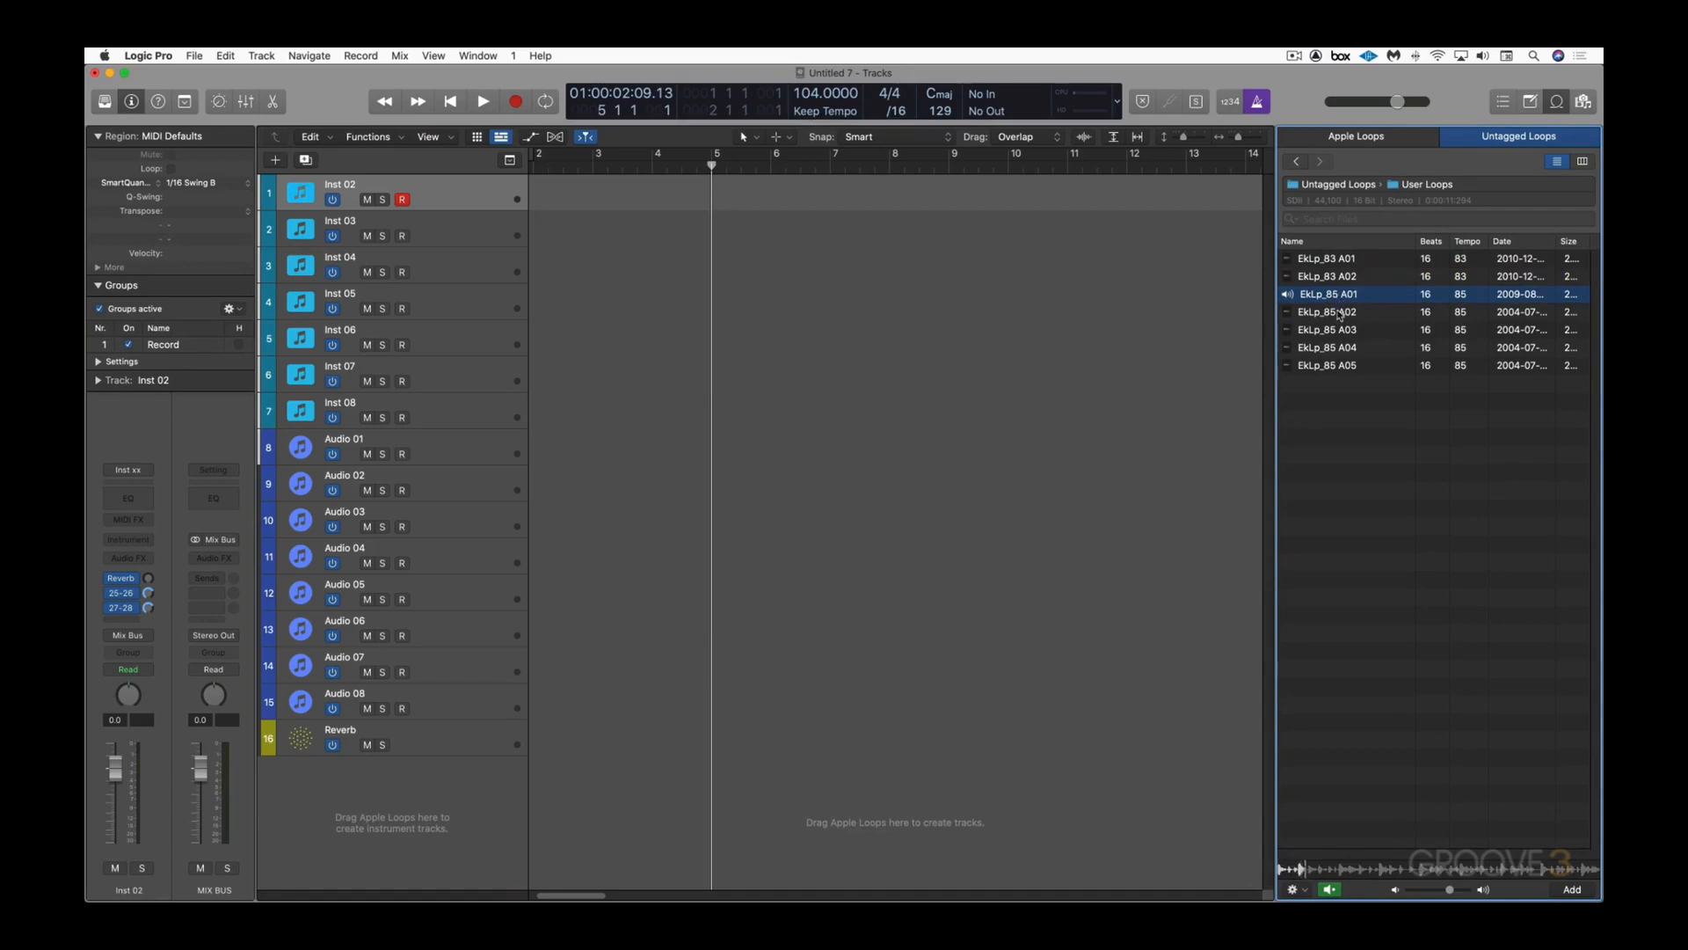
Step: Add the untagged loop EkLp_85 A02 to the project at the bar 5 playhead and play it back
{"action": "left_click", "coordinate": [1339, 313]}
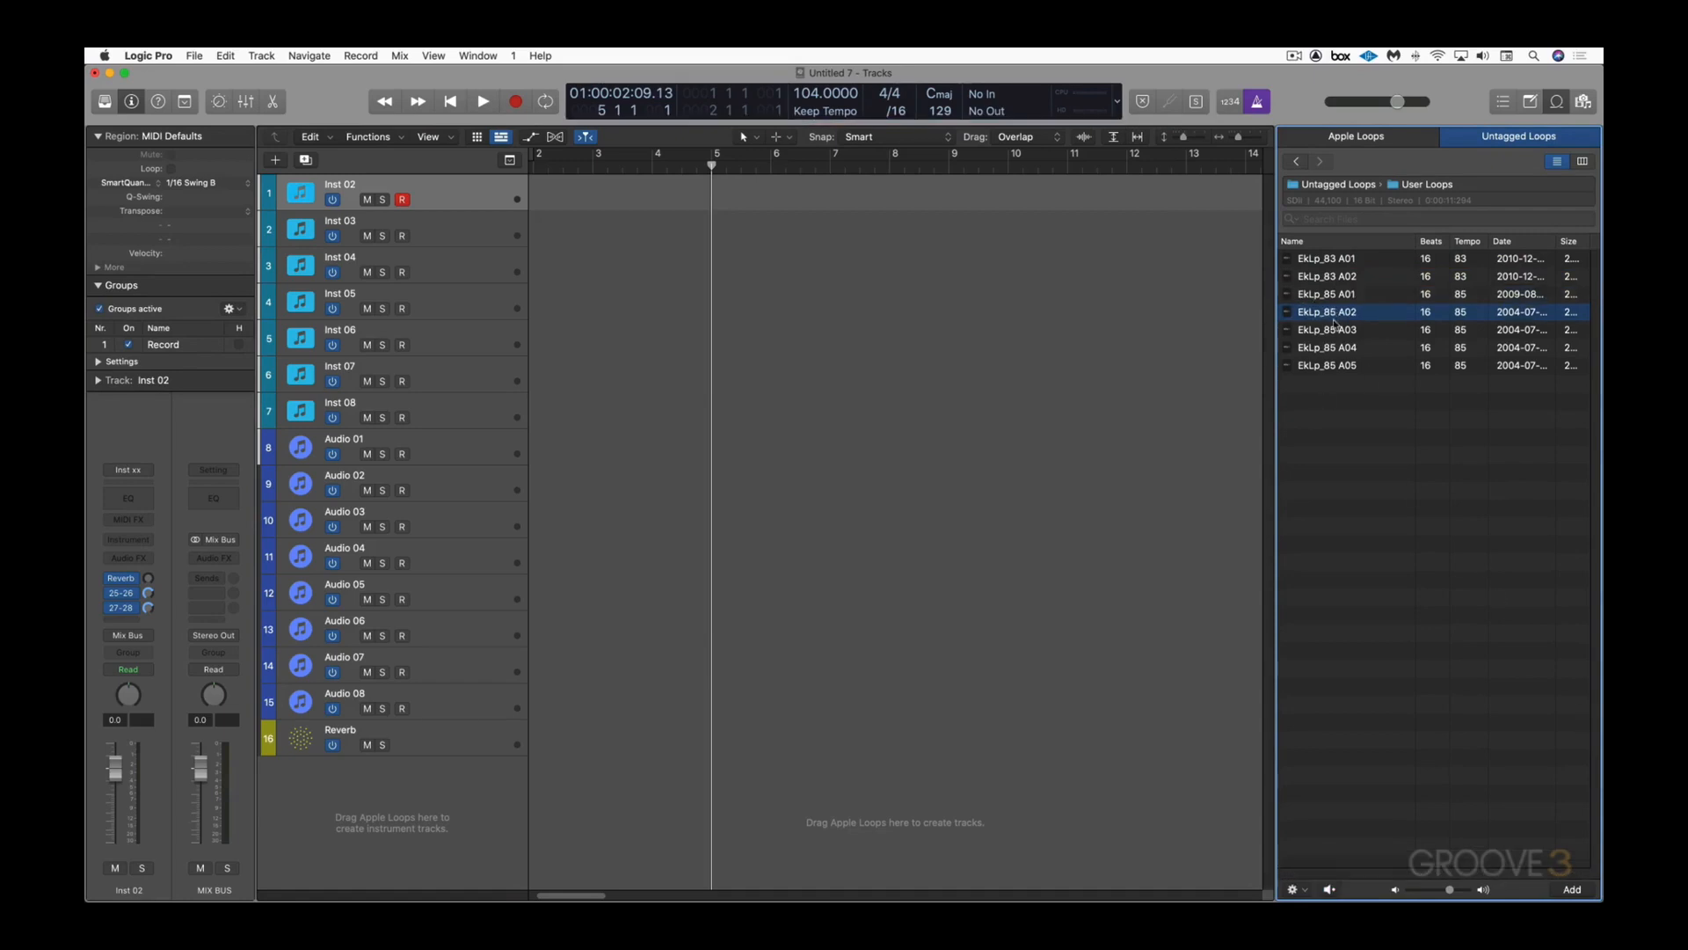
{"action": "left_click", "coordinate": [1574, 890]}
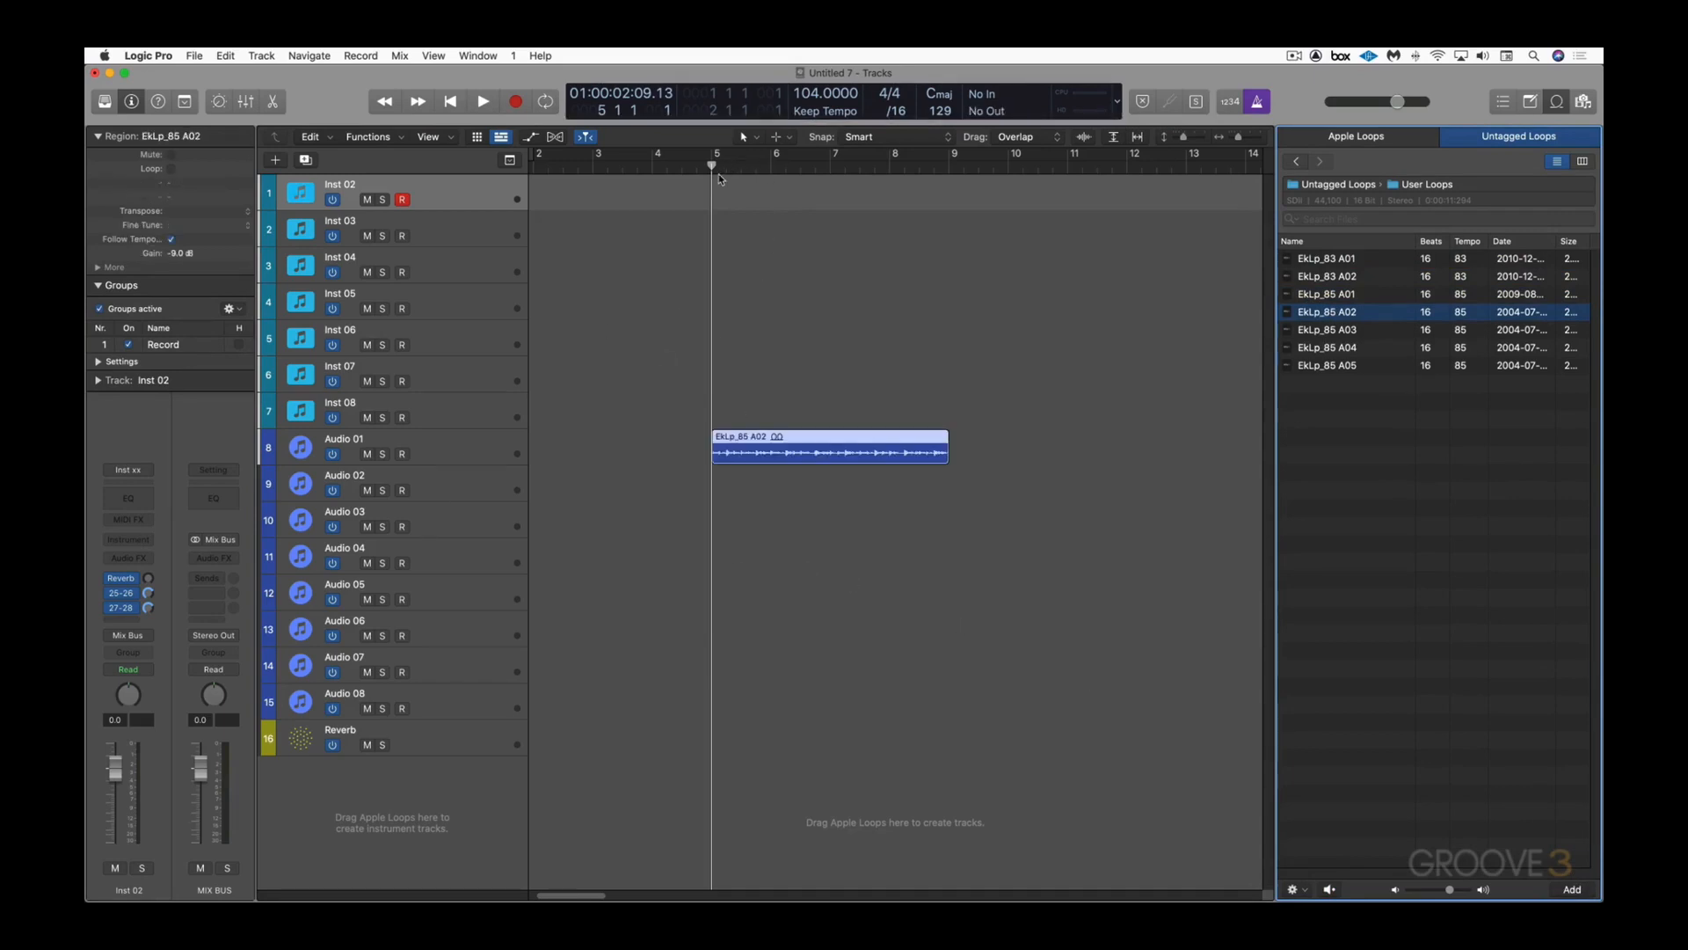
{"action": "key", "text": "space"}
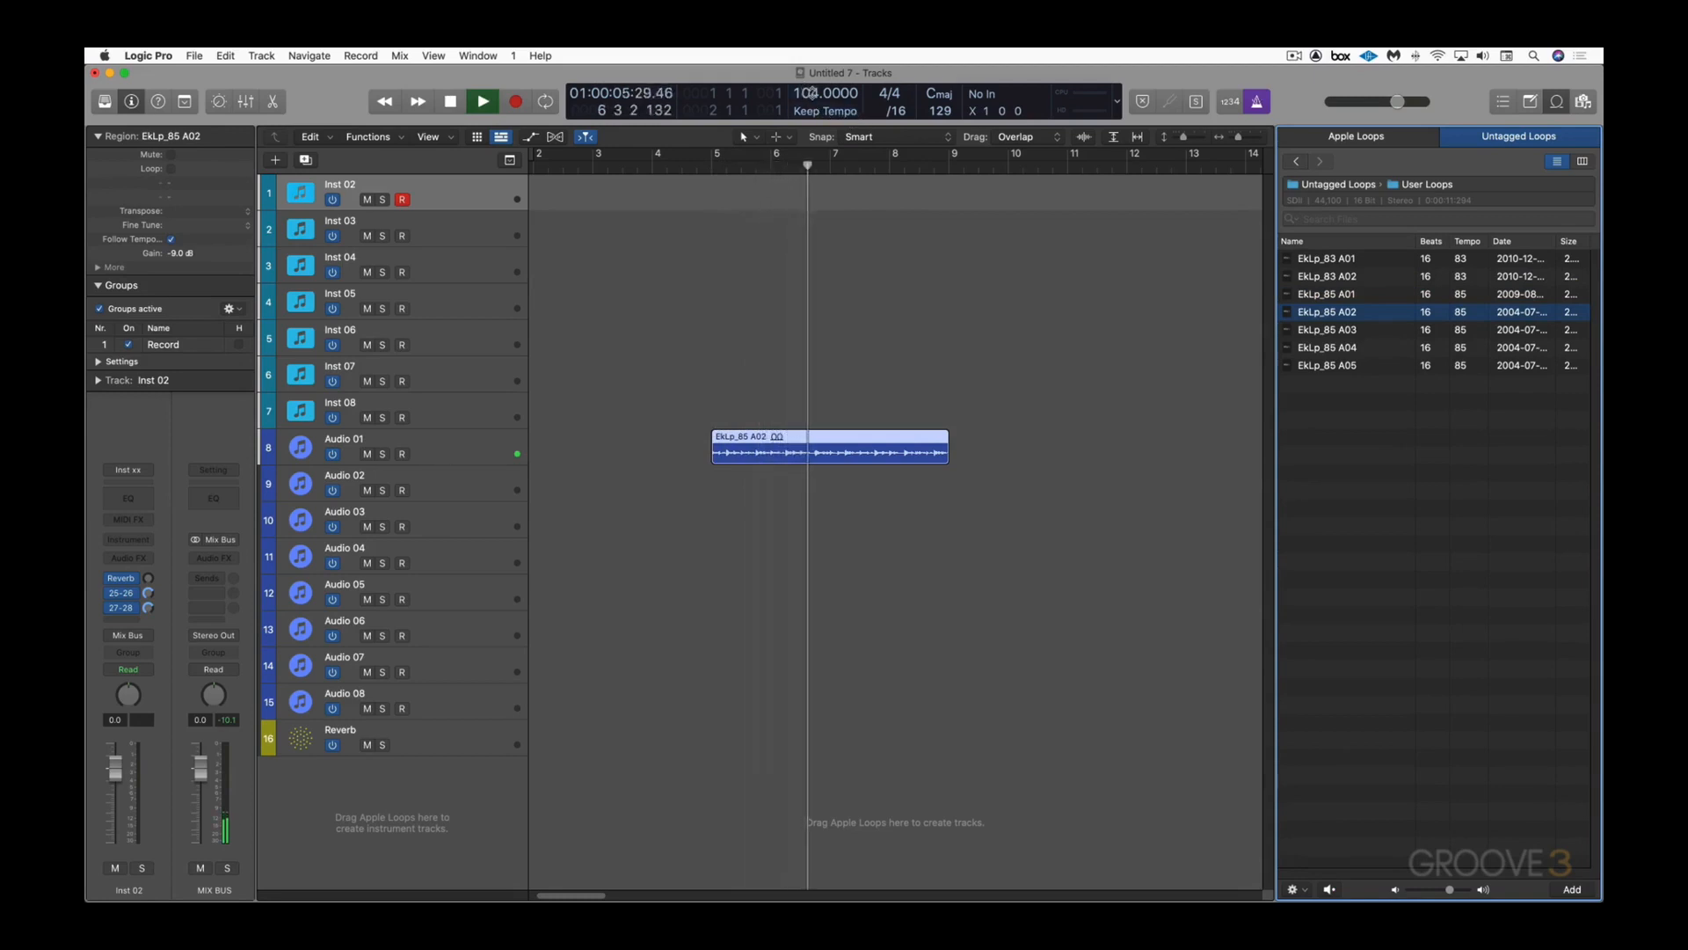
{"action": "key", "text": "space"}
Step: Set the project tempo to 124 BPM and play the EkLp_85 A02 region again
{"action": "left_click_drag", "start_coordinate": [810, 94], "coordinate": [800, 79]}
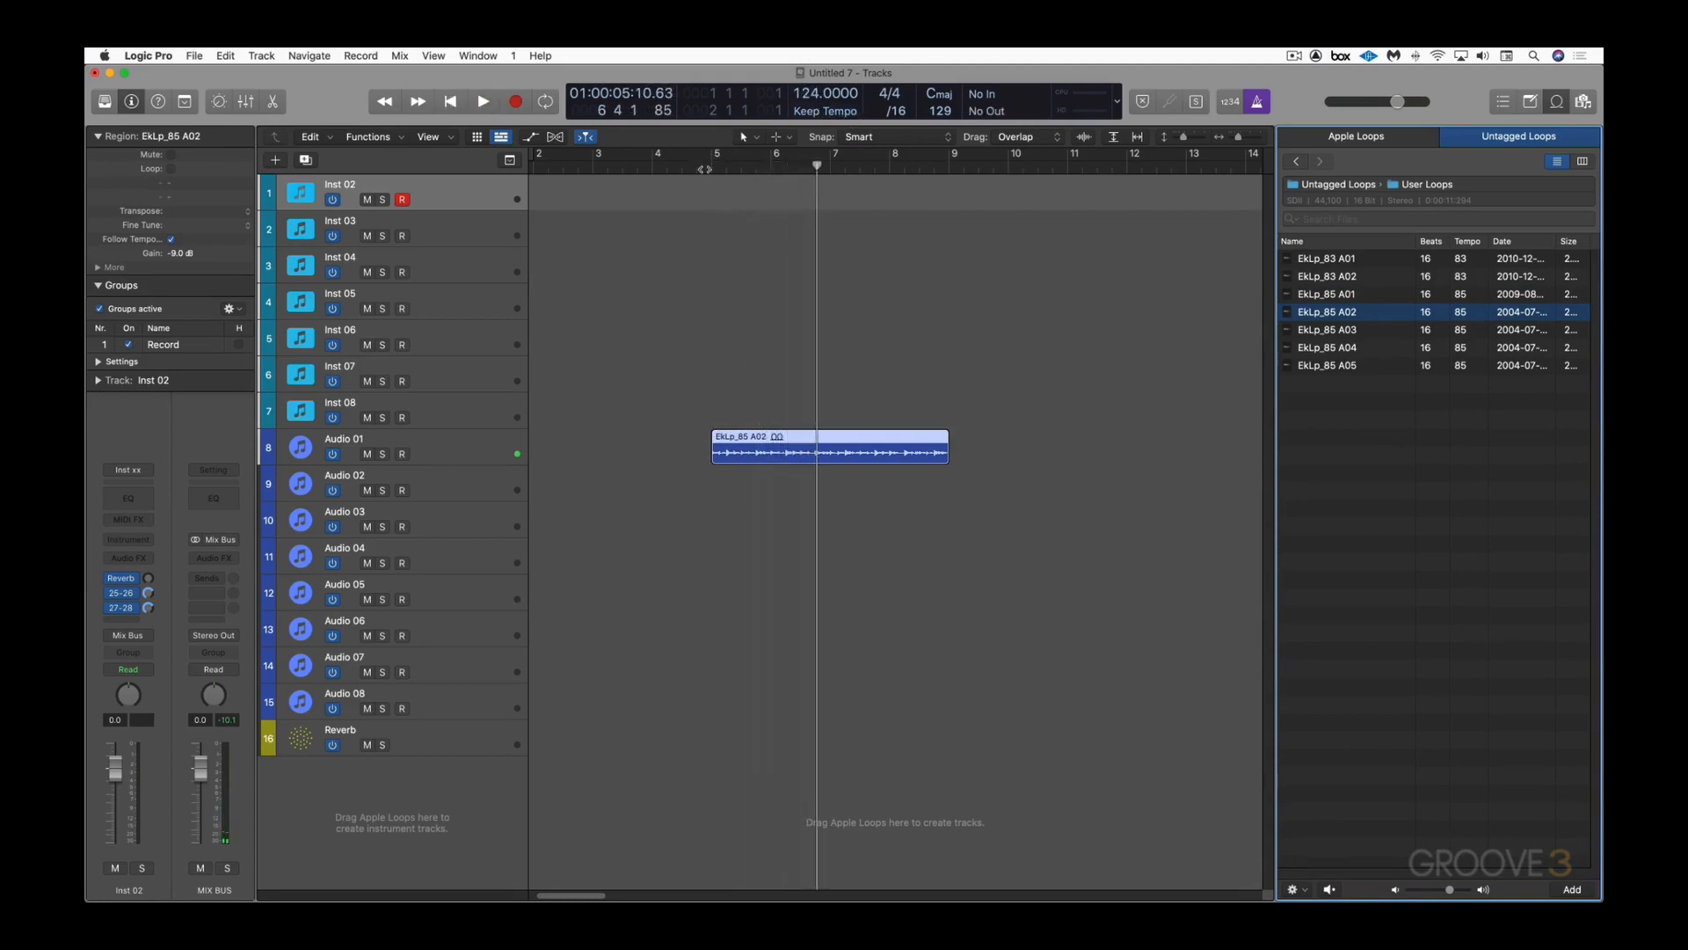
{"action": "left_click", "coordinate": [789, 129]}
{"action": "key", "text": "space"}
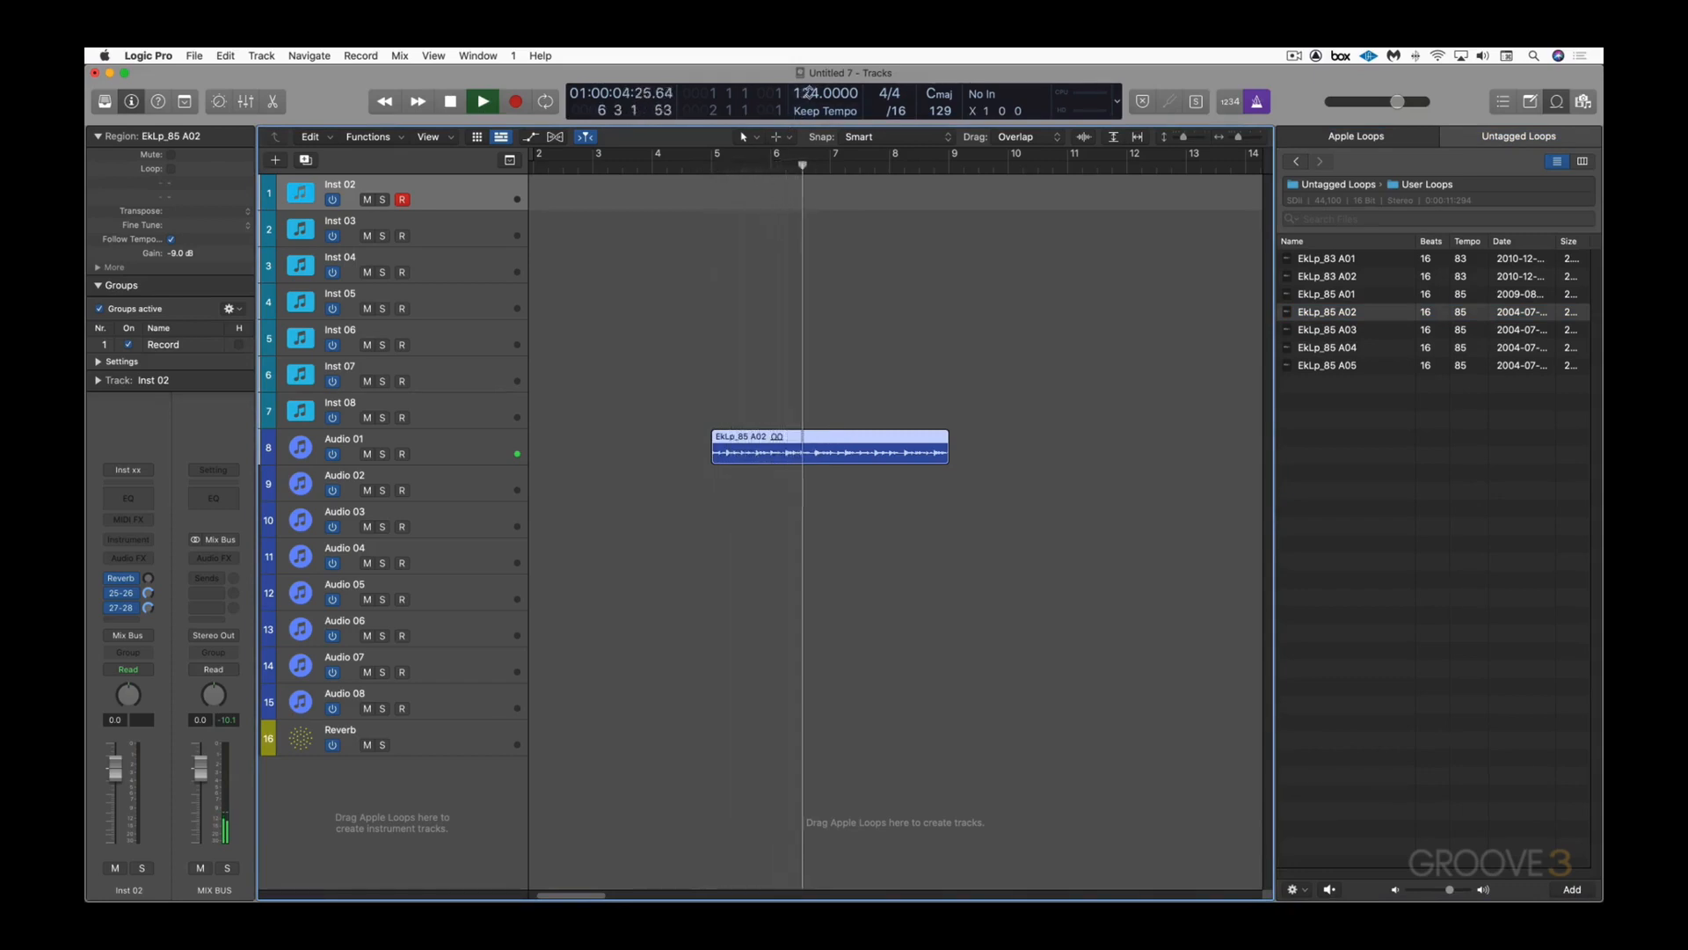
Step: Stop playback and examine the contents of the EK Live Drums 96 bpm folder inside EK Loops in the file browser
{"action": "key", "text": "space"}
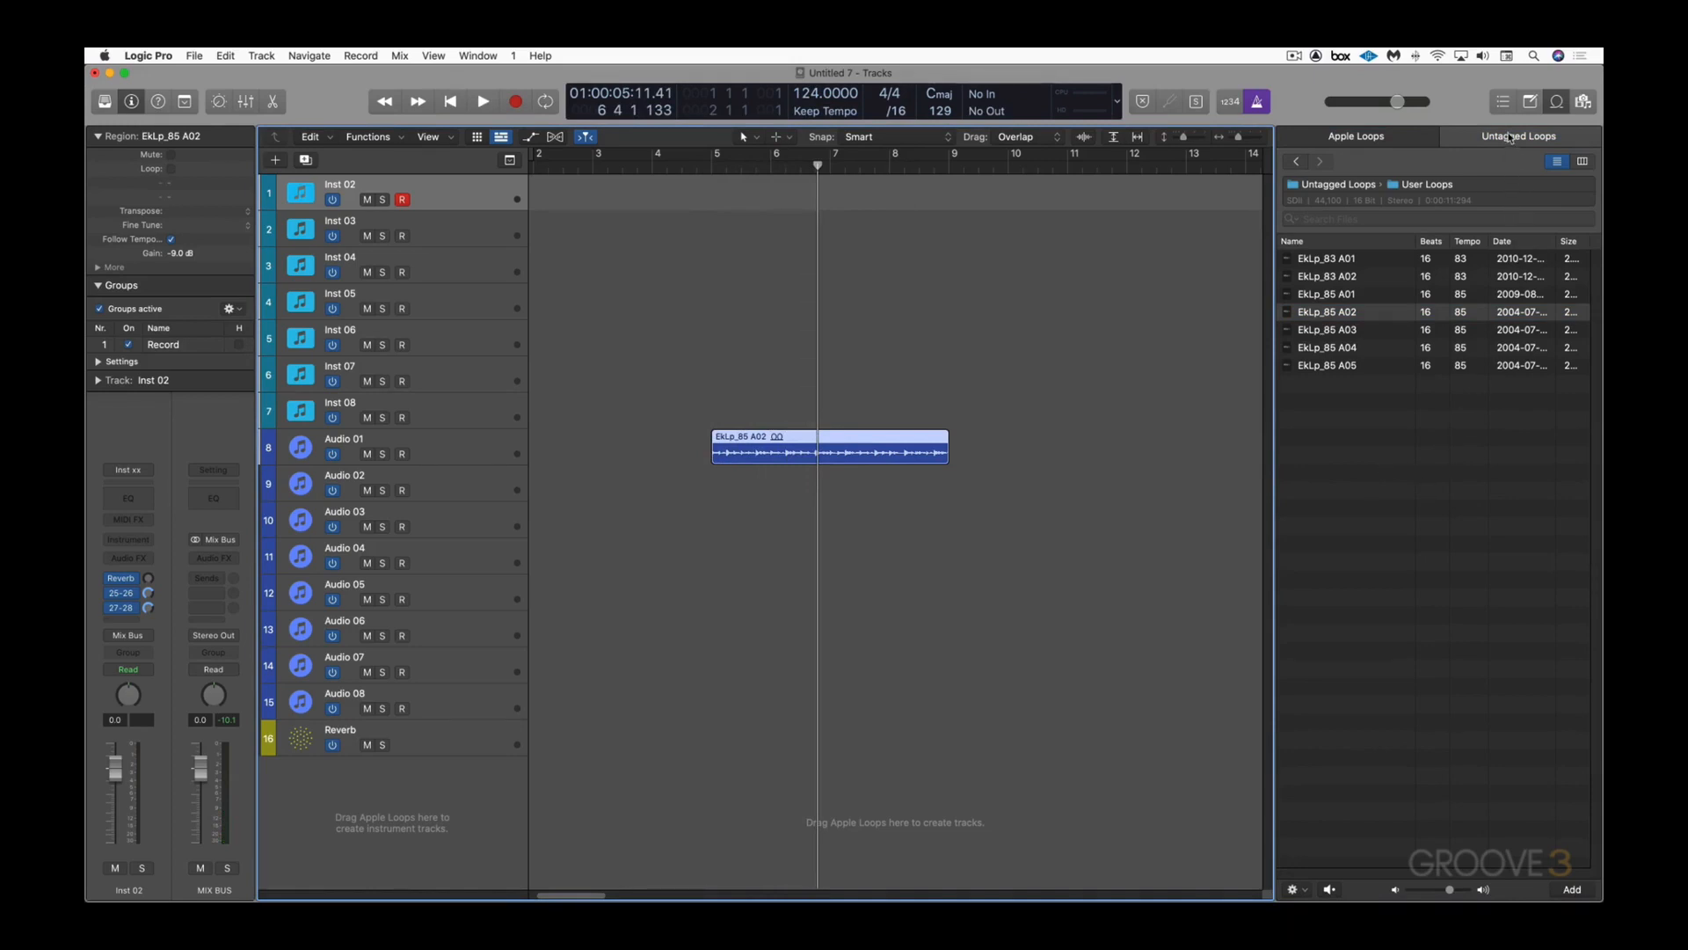
{"action": "left_click", "coordinate": [1583, 101]}
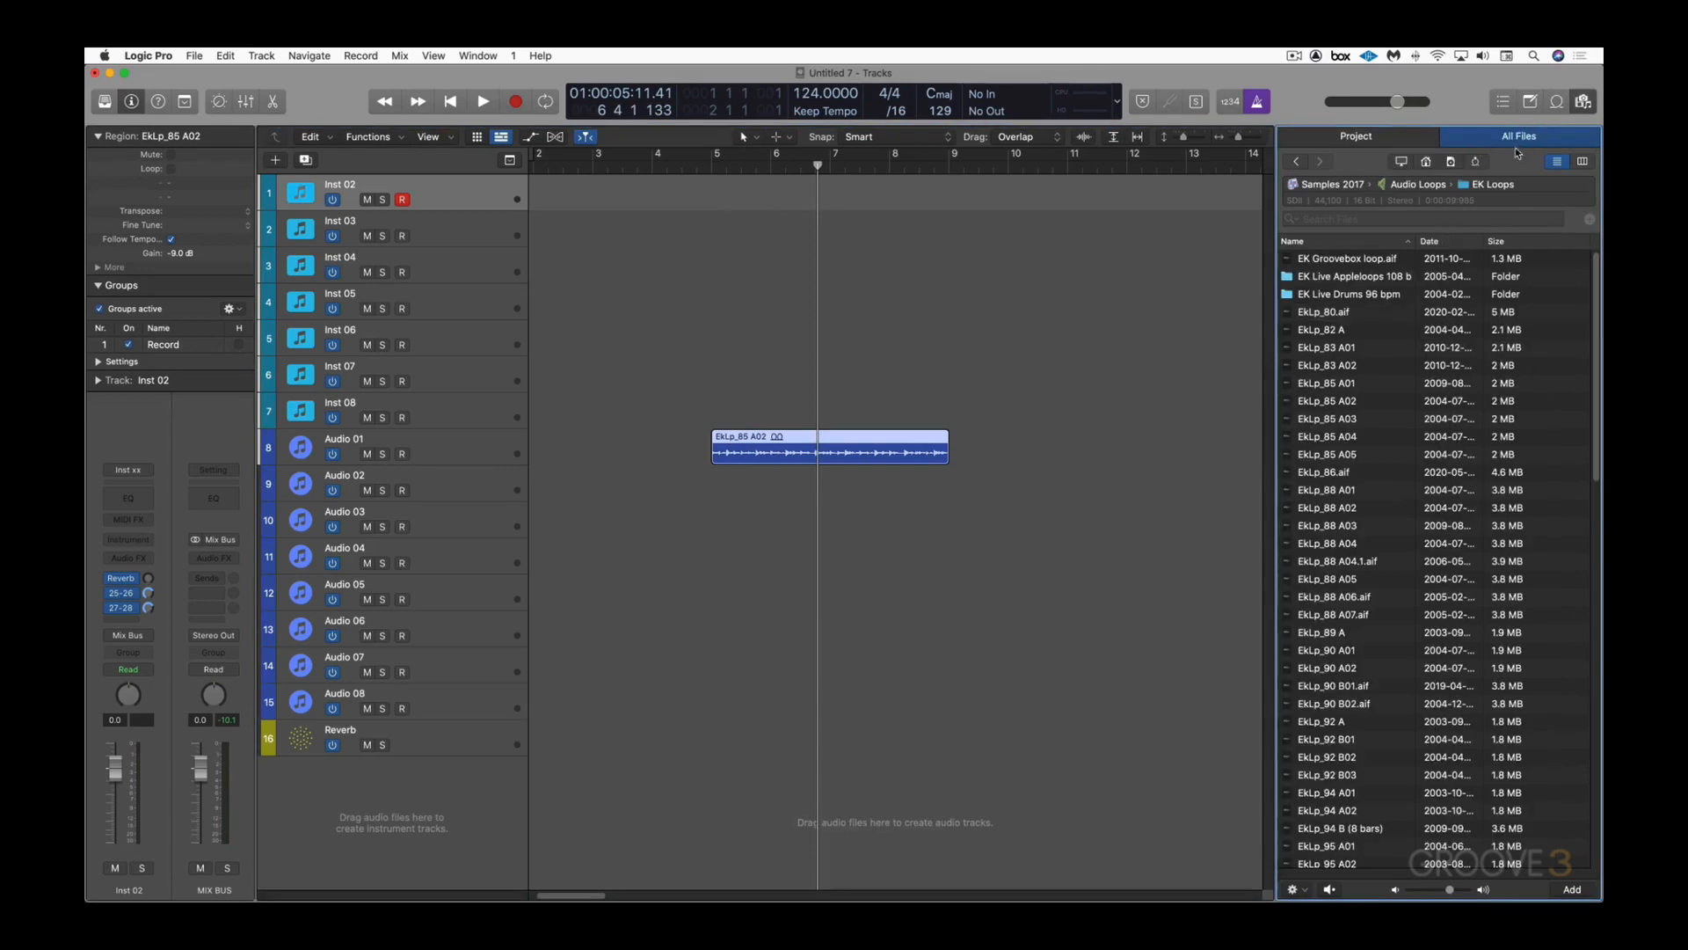
{"action": "scroll", "coordinate": [1420, 413], "scroll_direction": "down", "scroll_amount": 3}
{"action": "scroll", "coordinate": [1420, 414], "scroll_direction": "up", "scroll_amount": 5}
{"action": "left_click", "coordinate": [1346, 298]}
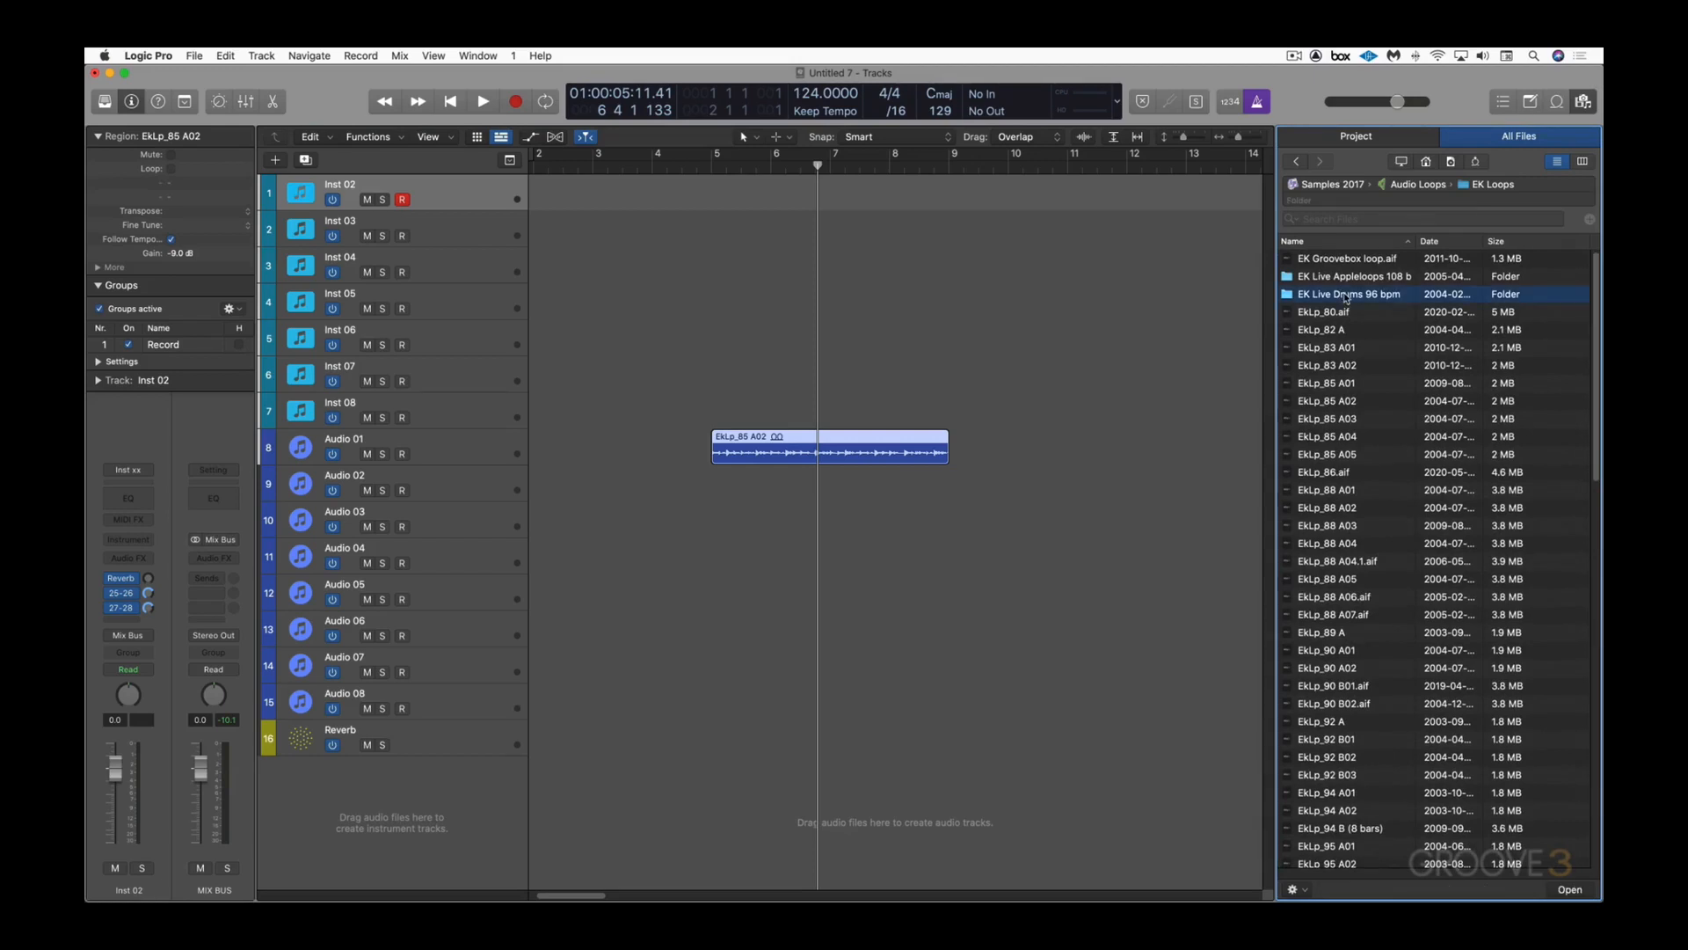
{"action": "double_click", "coordinate": [1325, 297]}
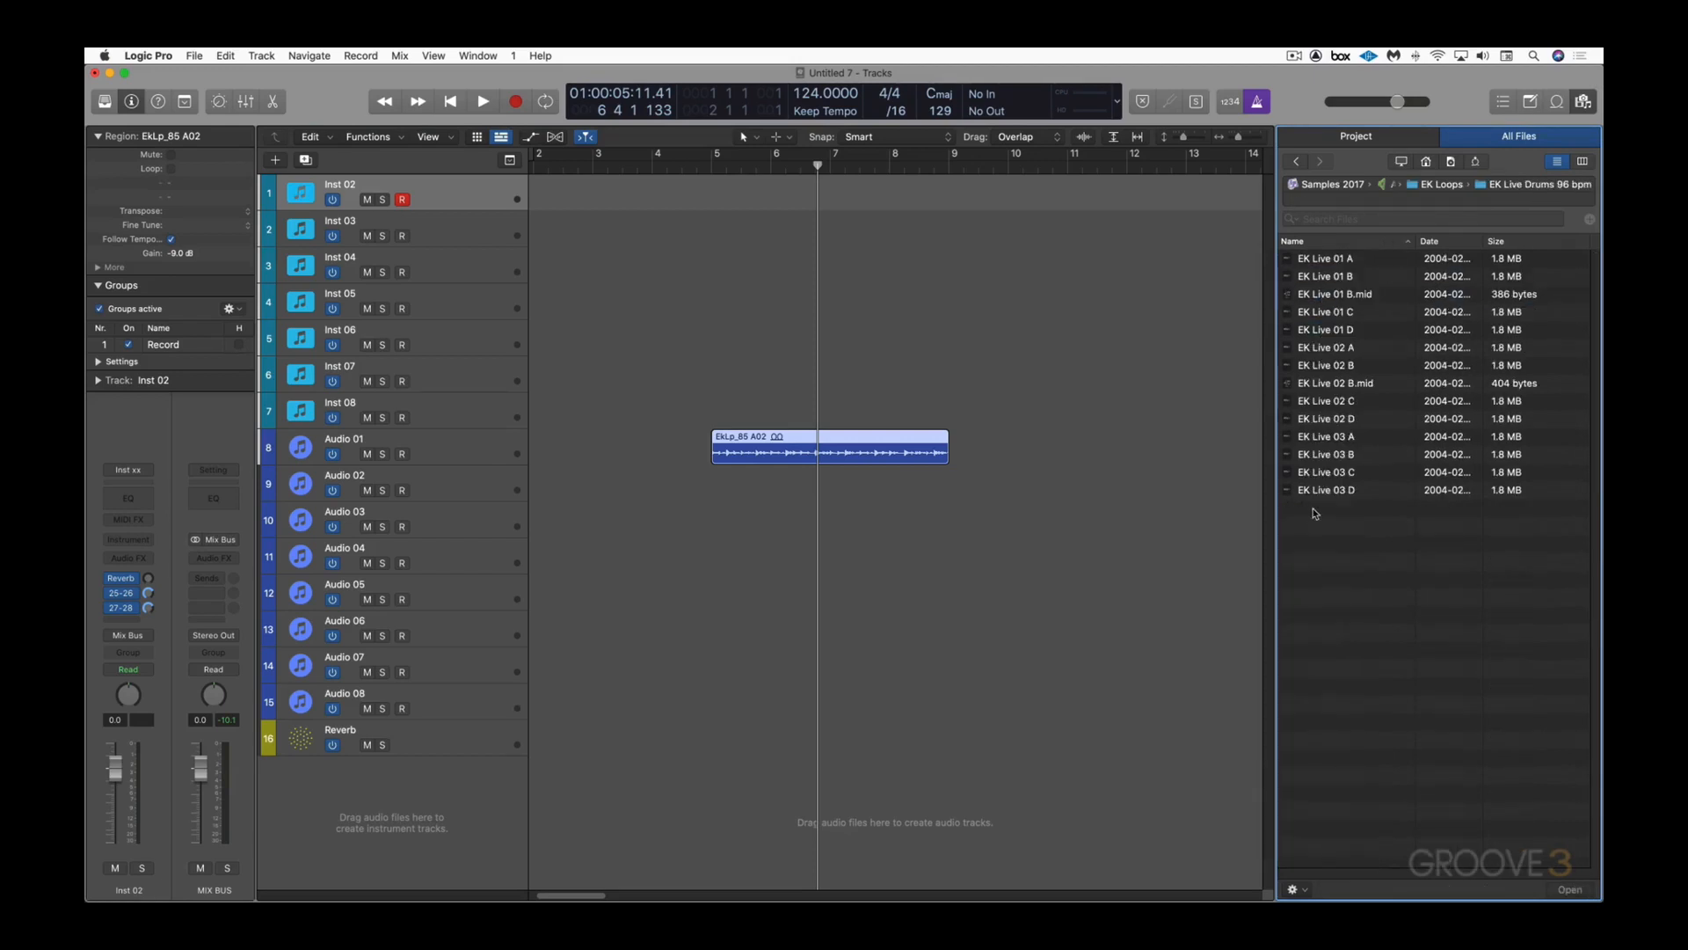
{"action": "left_click", "coordinate": [1296, 161]}
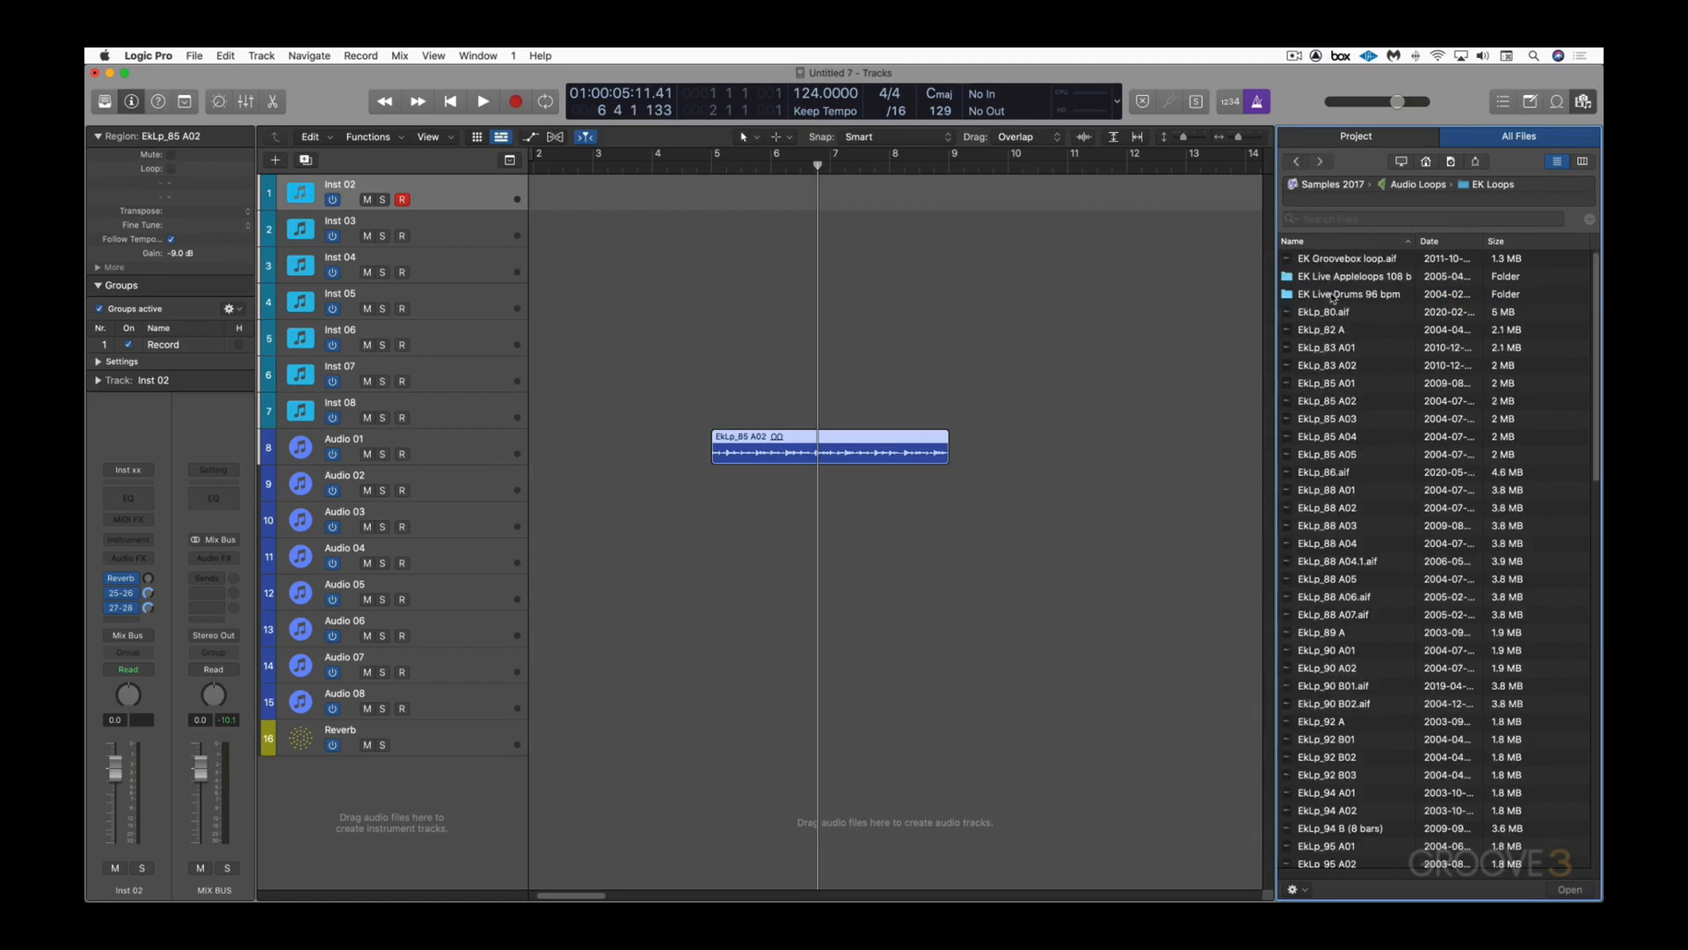
Step: Add the EK Live Drums 96 bpm folder to Untagged Loops
{"action": "right_click", "coordinate": [1334, 297]}
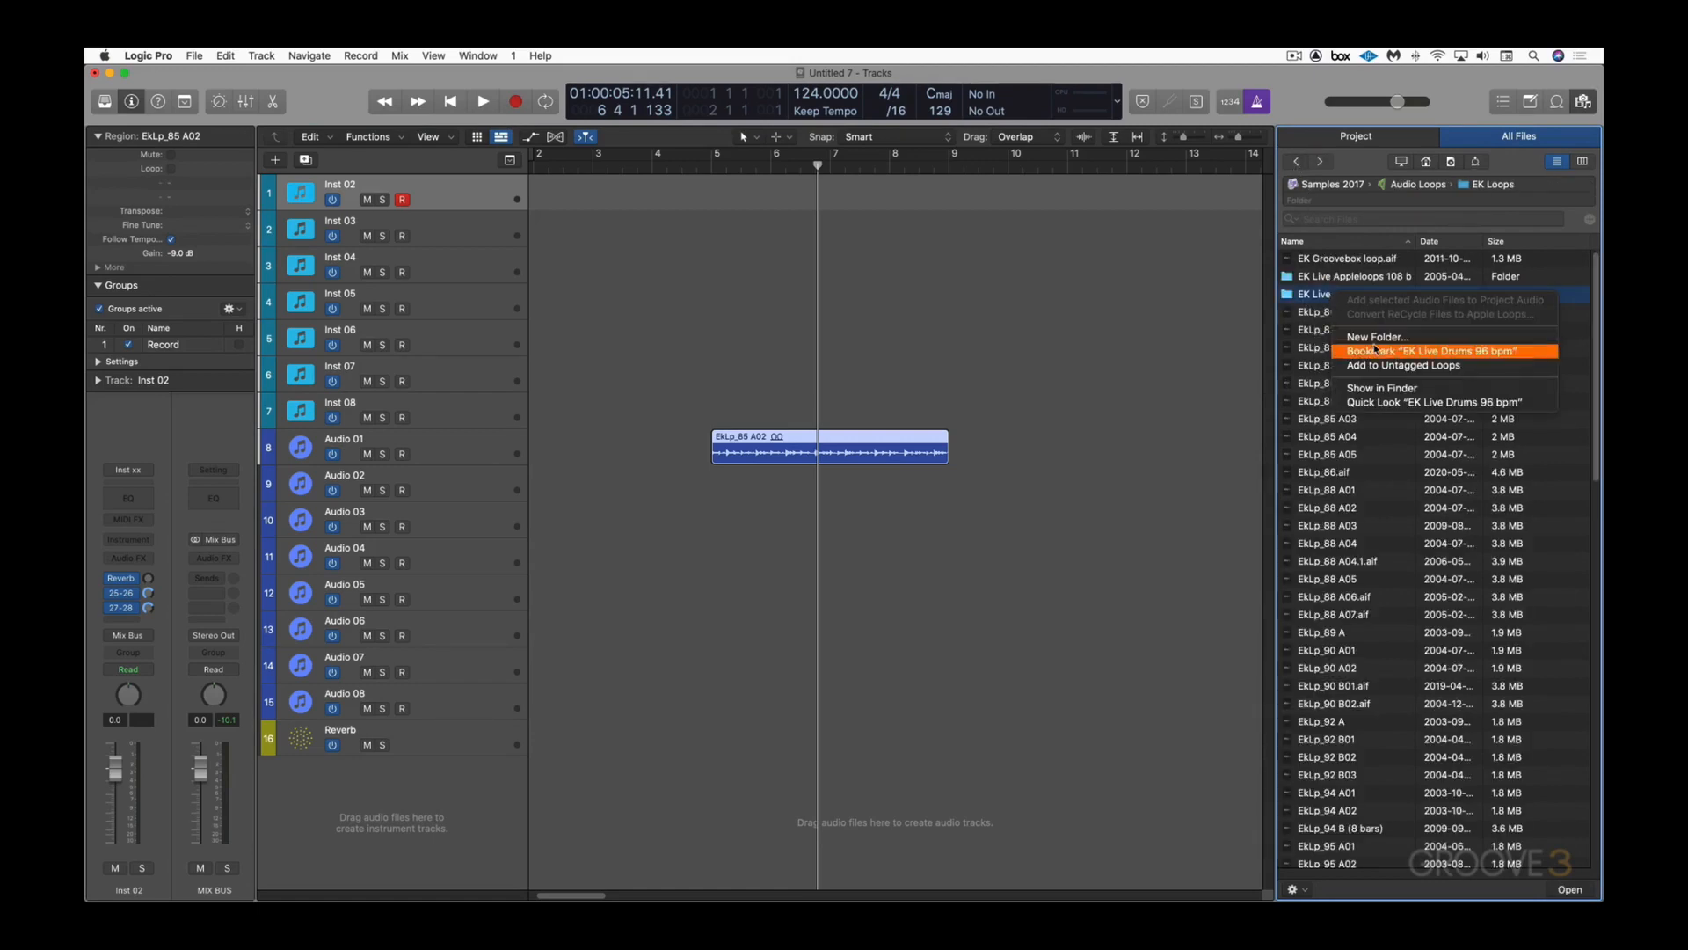
{"action": "left_click", "coordinate": [1393, 366]}
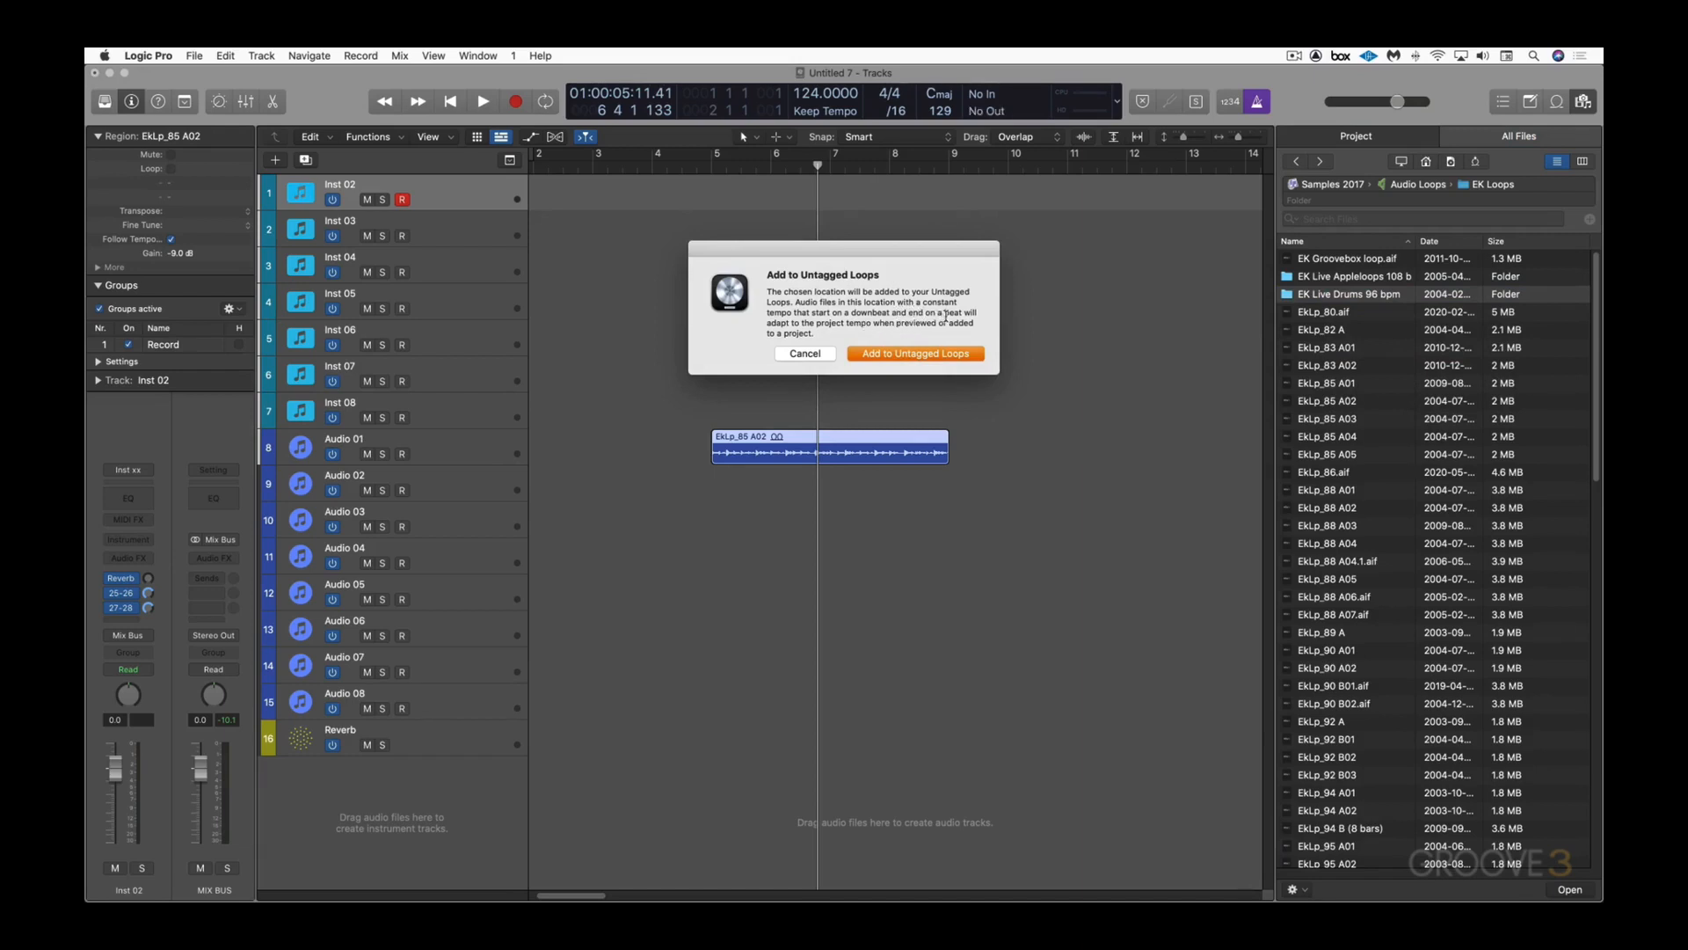
{"action": "left_click", "coordinate": [916, 354]}
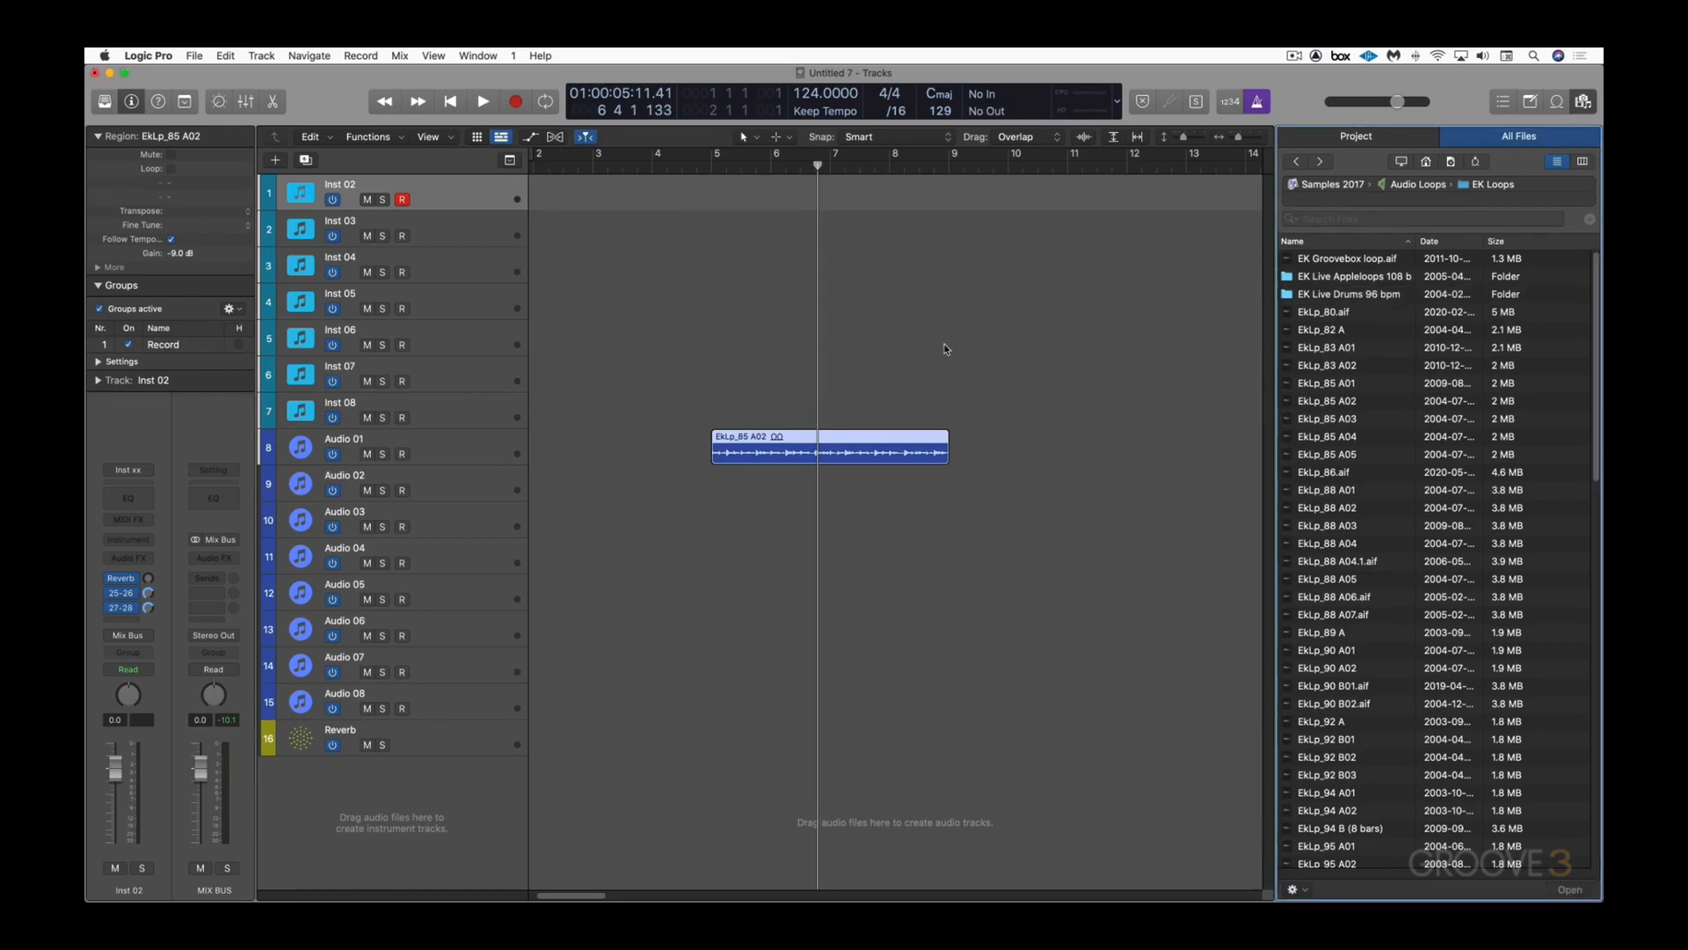
Step: Find the EK Live Drums 96 bpm folder in Untagged Loops and preview EK Live 01 B and EK Live 02 A
{"action": "left_click", "coordinate": [1556, 101]}
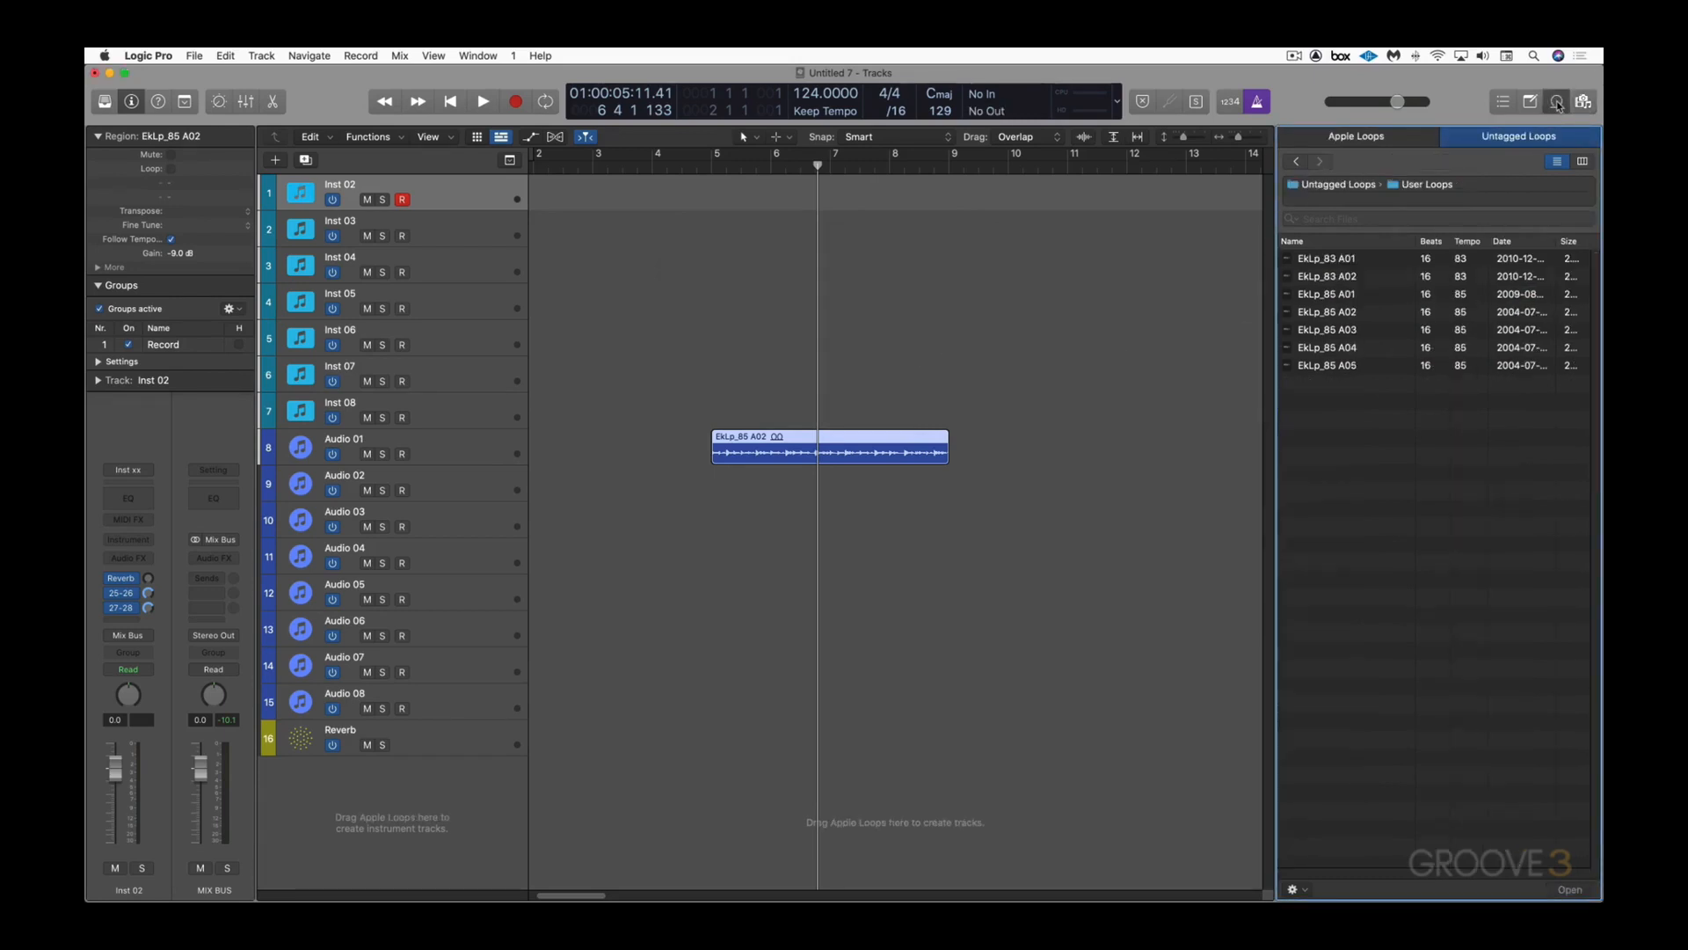
{"action": "left_click", "coordinate": [1297, 162]}
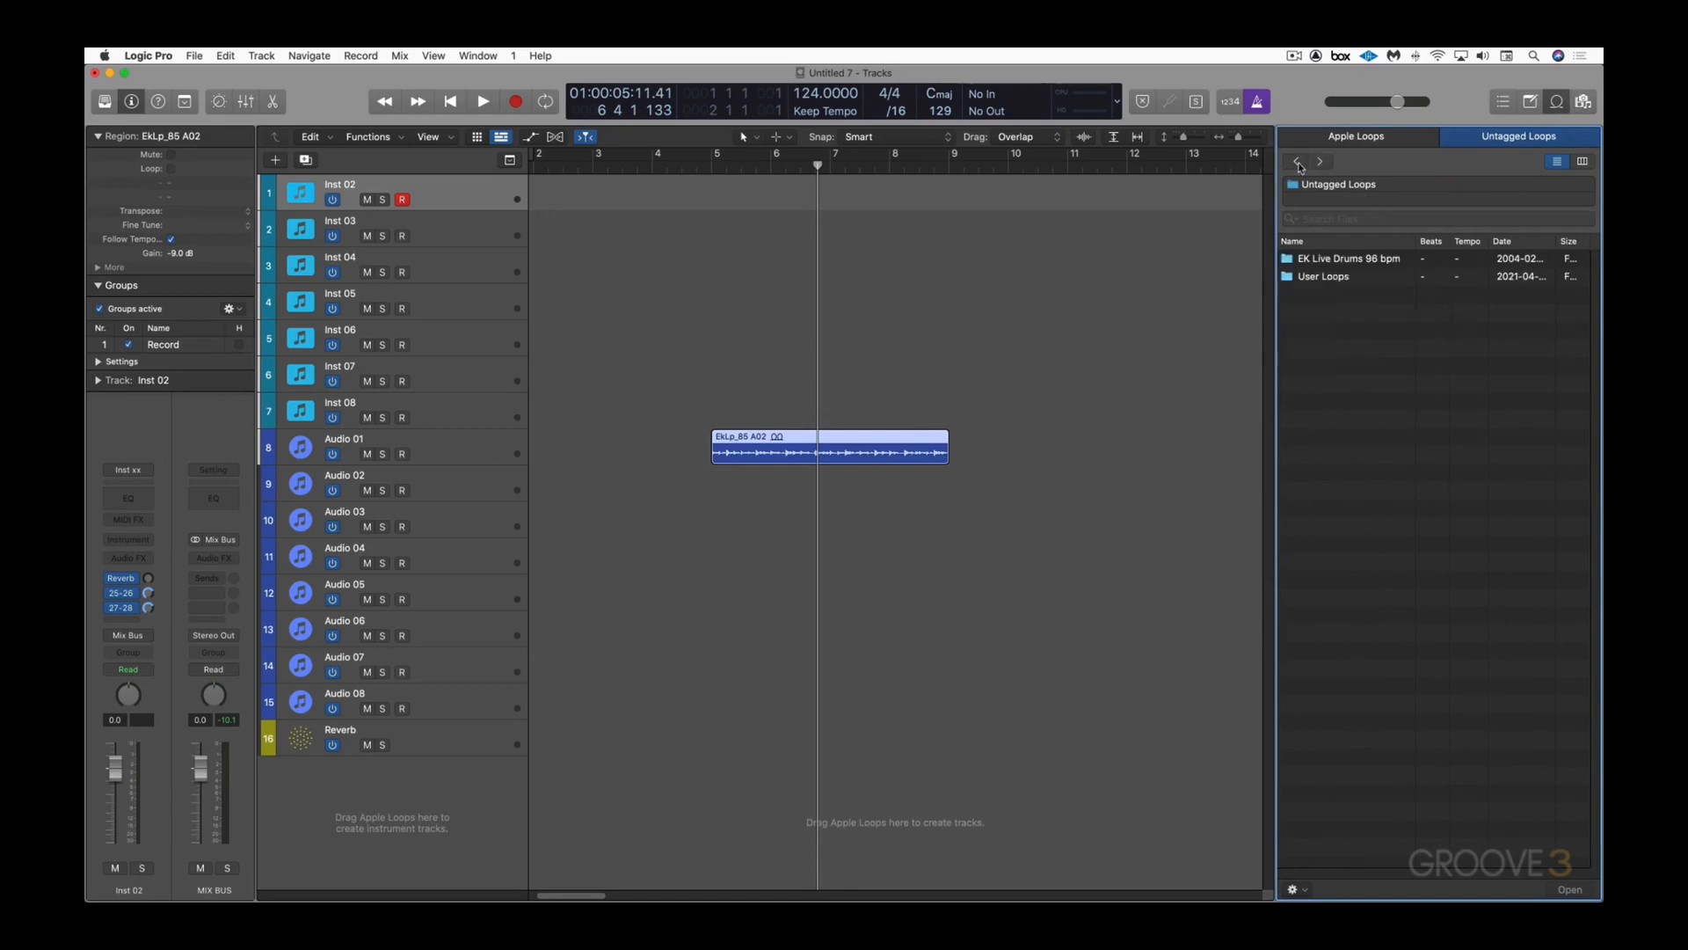
{"action": "left_click", "coordinate": [1340, 261]}
{"action": "double_click", "coordinate": [1339, 260]}
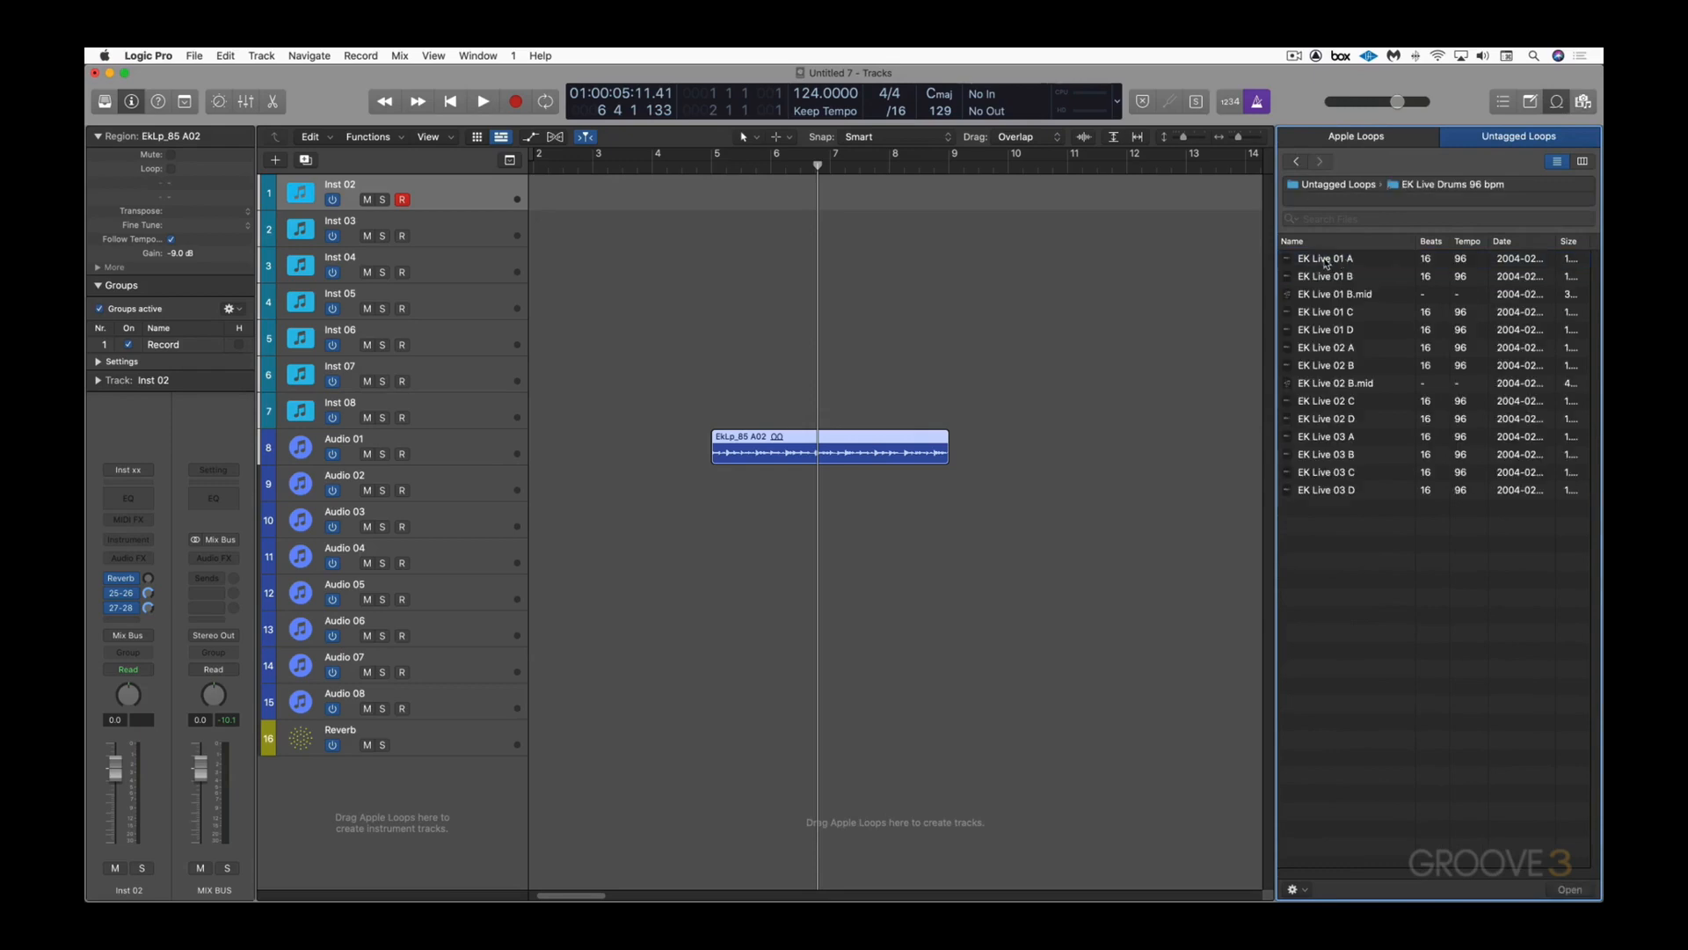
{"action": "left_click", "coordinate": [1330, 278]}
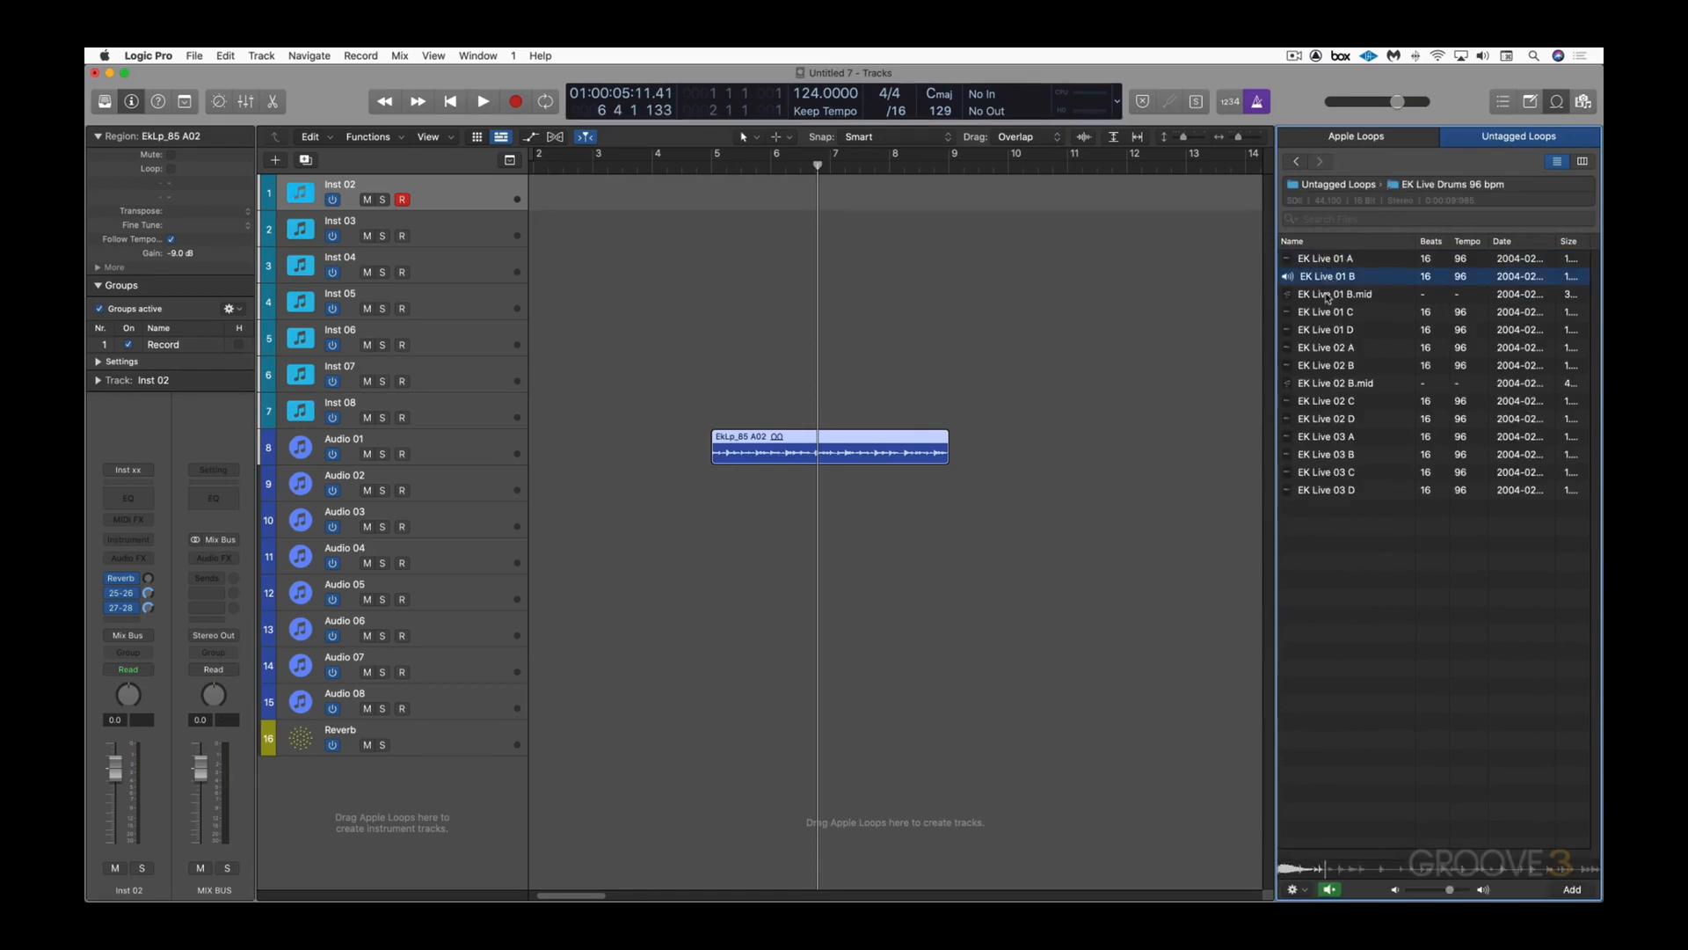
{"action": "left_click", "coordinate": [1330, 350]}
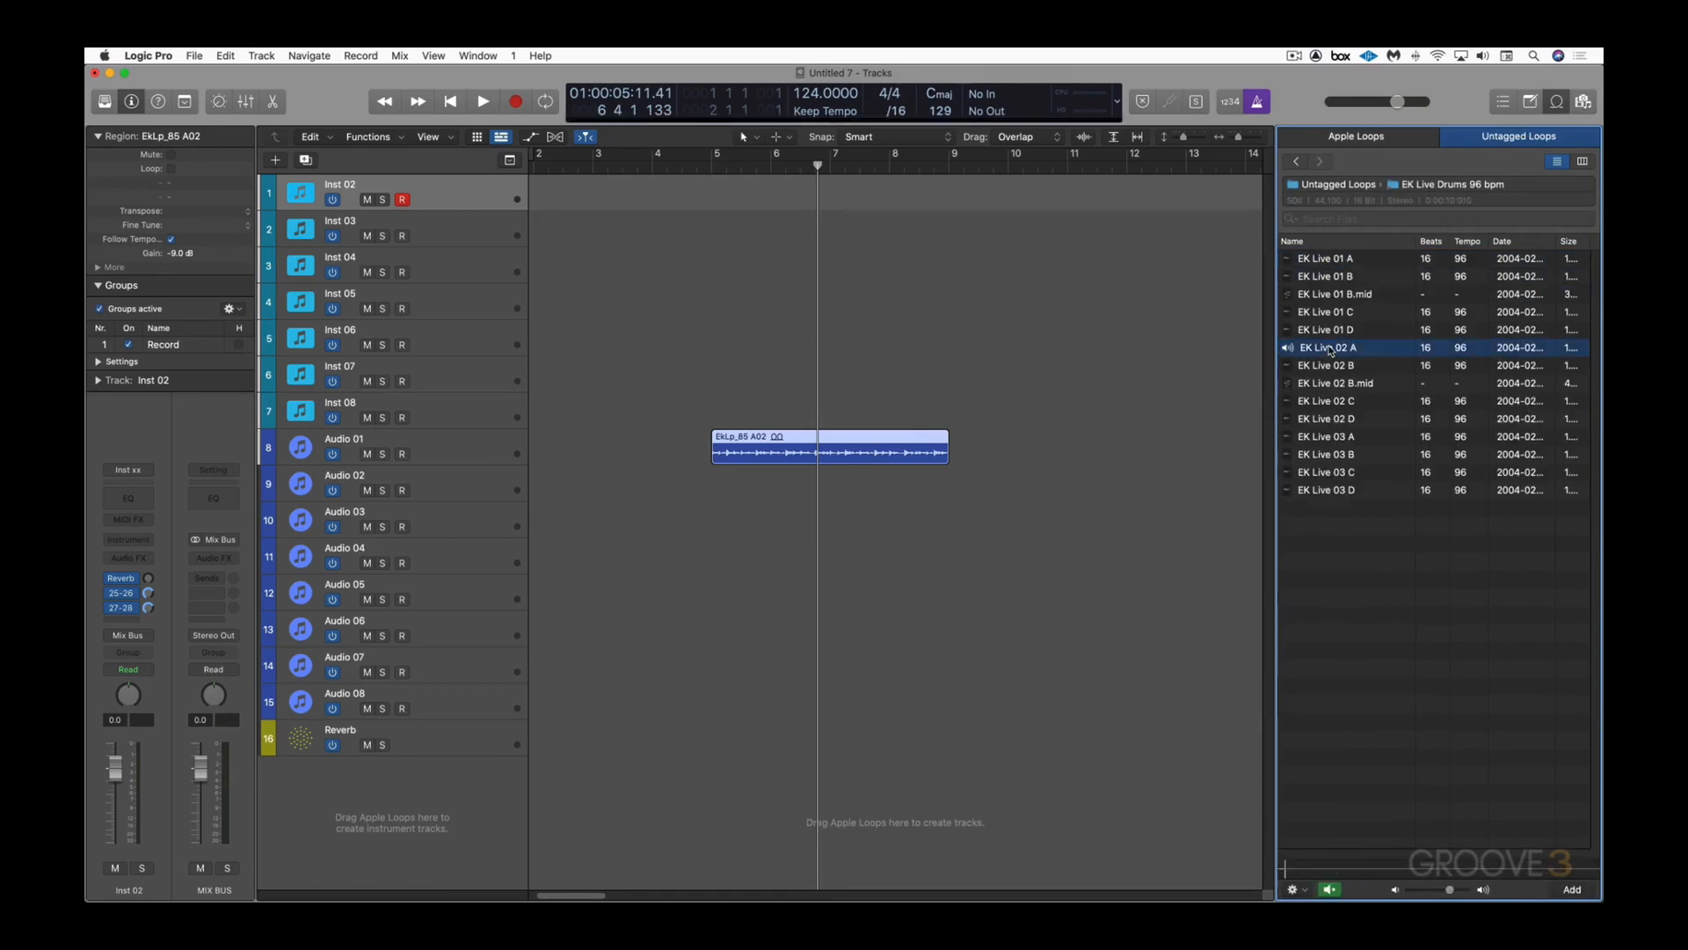
{"action": "right_click", "coordinate": [1331, 351]}
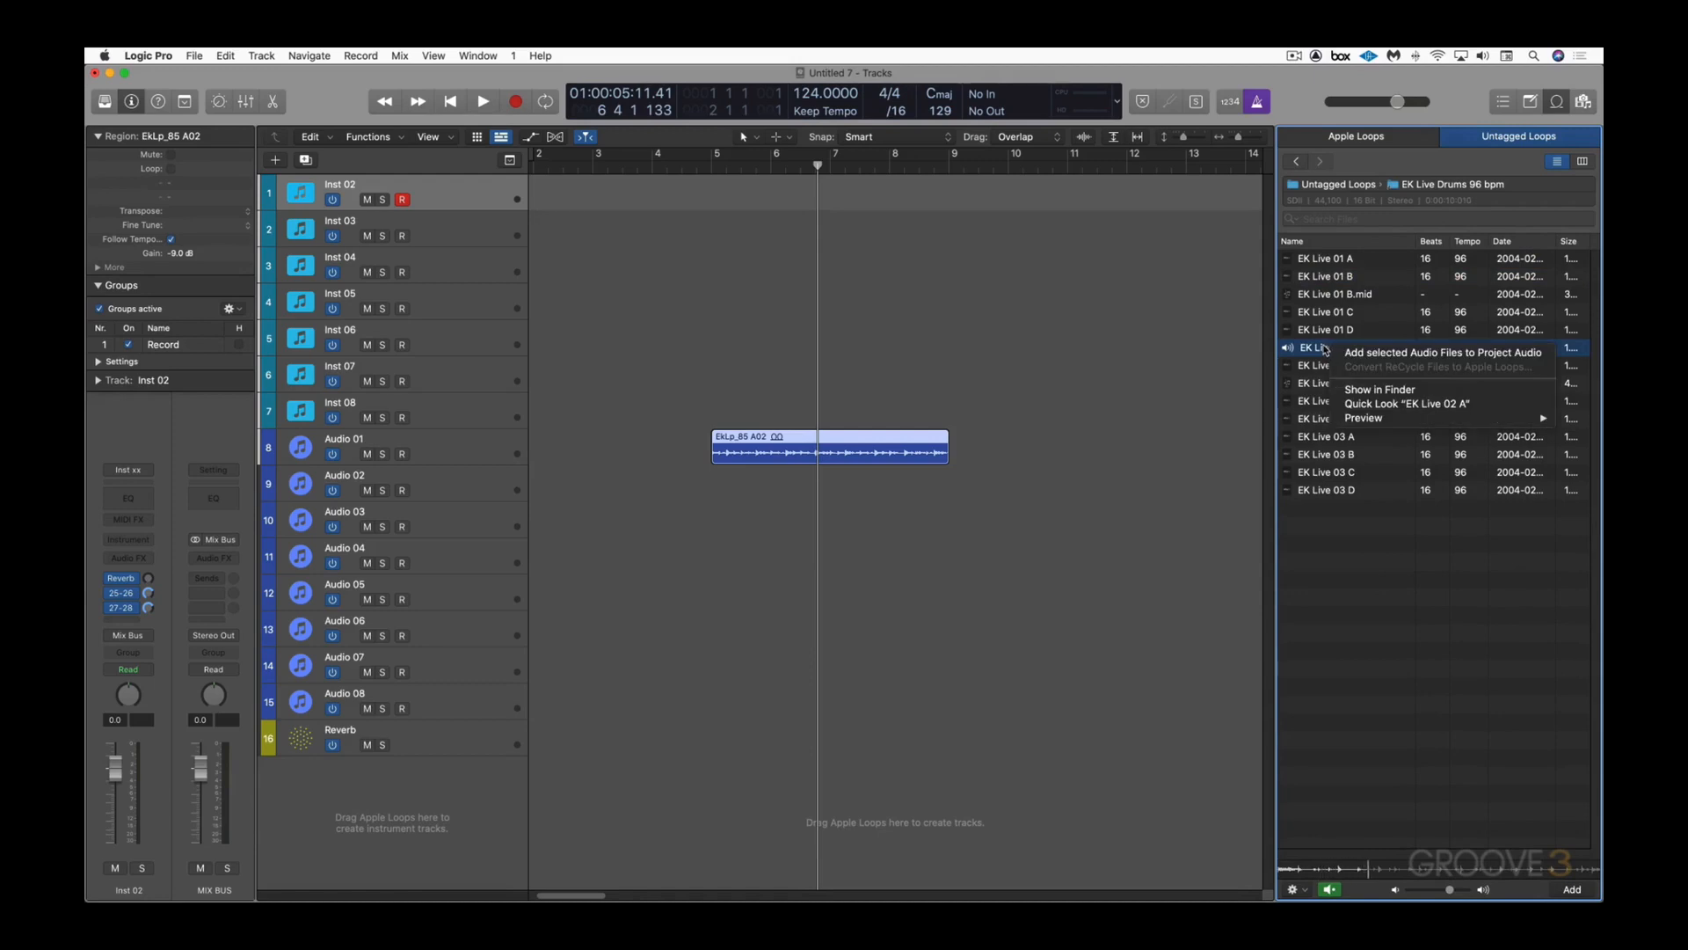
{"action": "left_click", "coordinate": [1310, 349]}
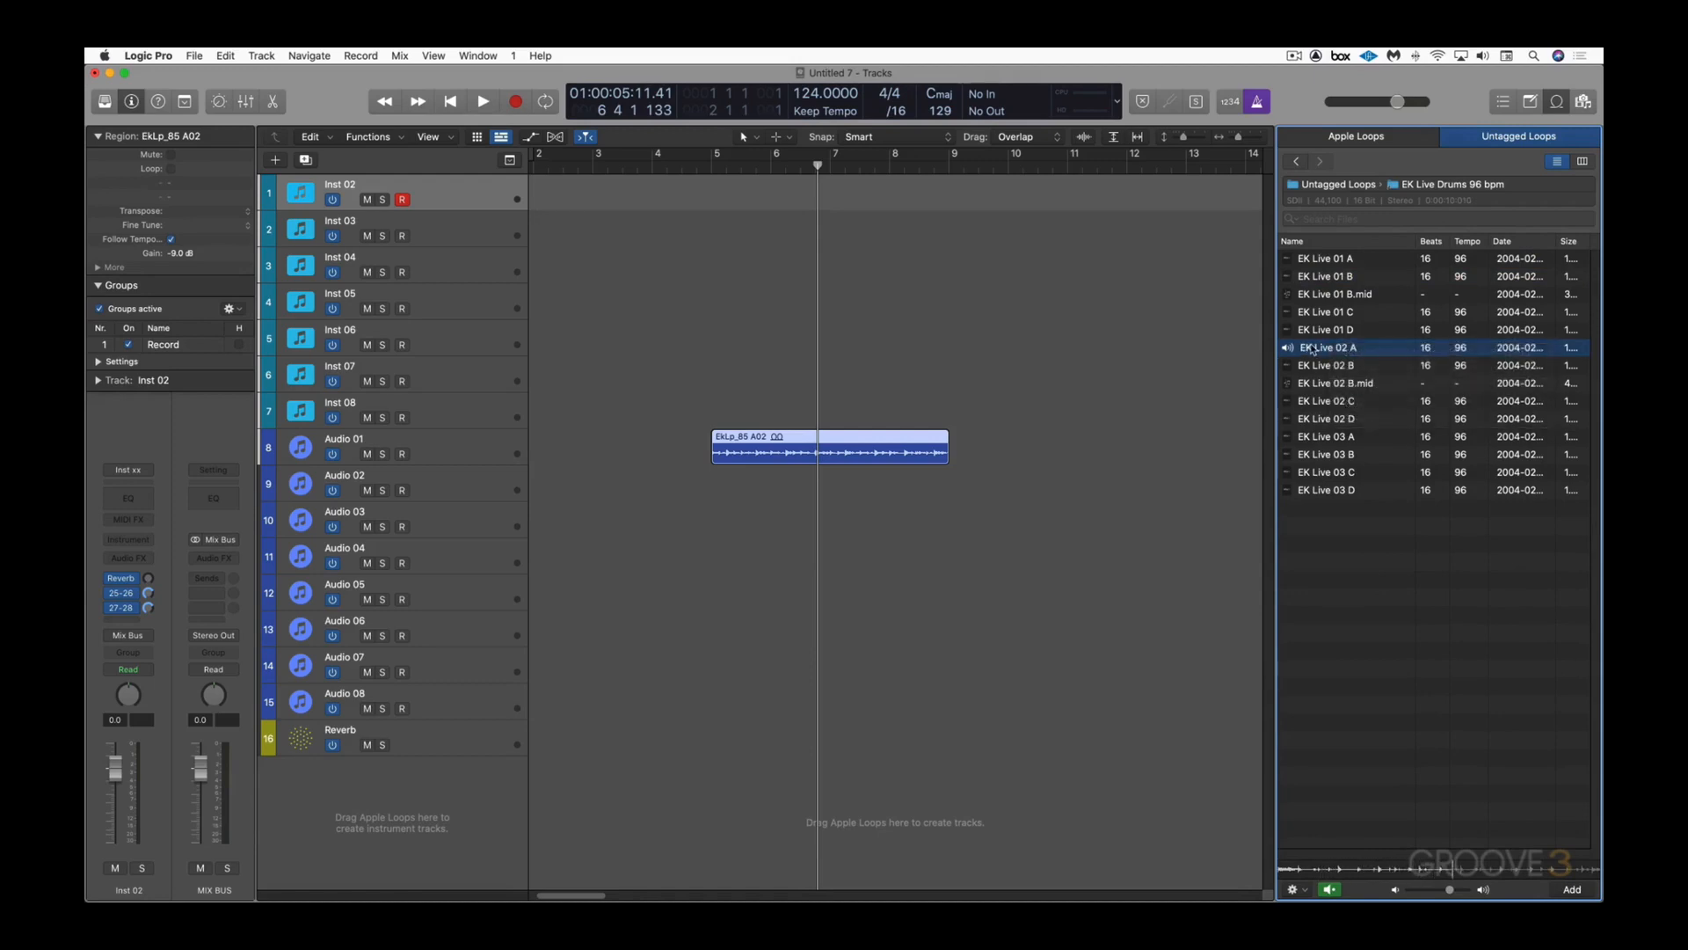
Step: Add the EK Live 02 A loop to the project, place its region at bar 9 on the Audio 02 track and play it
{"action": "left_click", "coordinate": [1573, 890]}
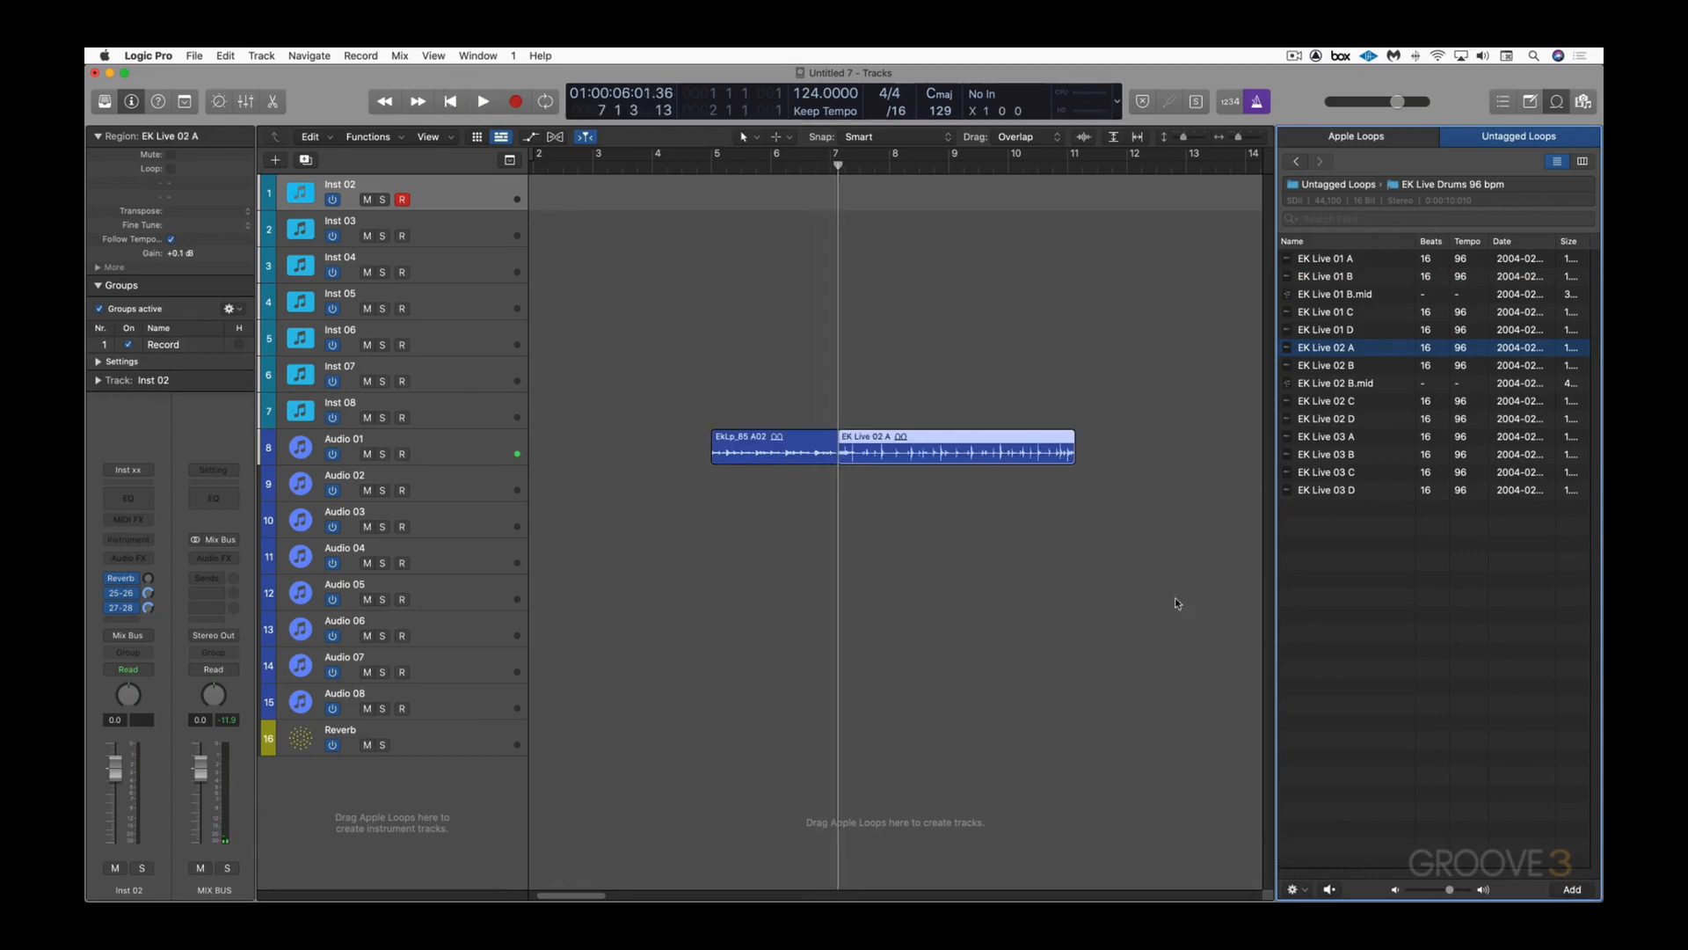
{"action": "left_click_drag", "start_coordinate": [934, 442], "coordinate": [1022, 478]}
{"action": "key", "text": "space"}
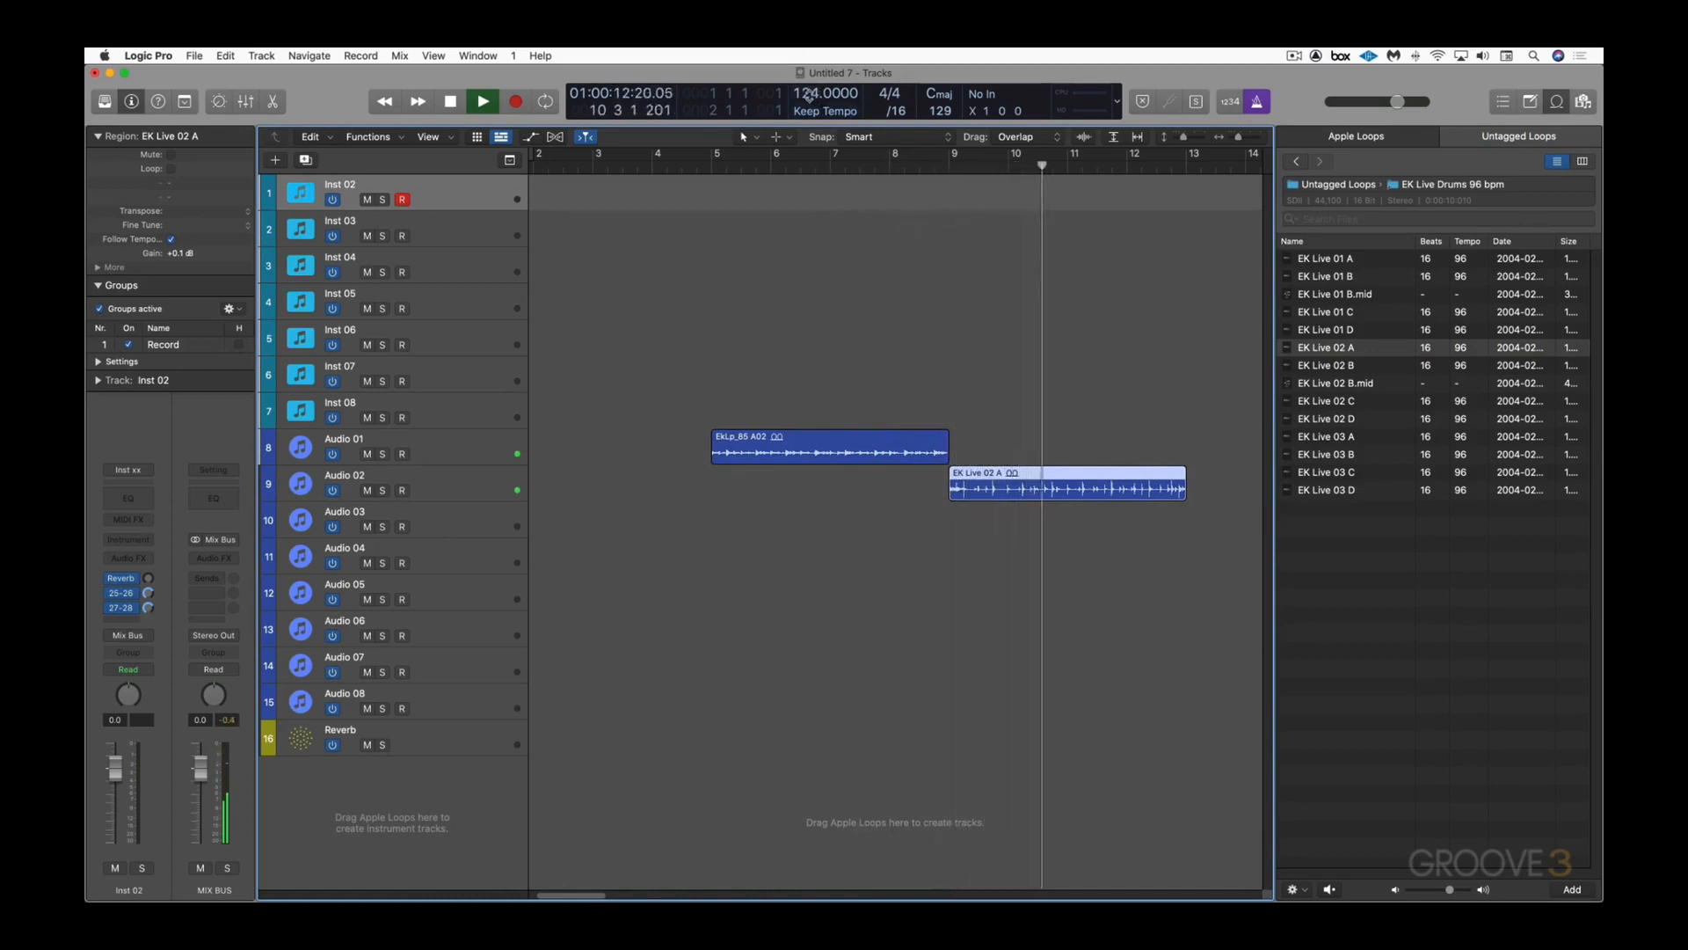
{"action": "key", "text": "space"}
Step: Set the project tempo to 102 BPM and play the EK Live 02 A region again
{"action": "left_click_drag", "start_coordinate": [811, 100], "coordinate": [907, 170]}
{"action": "left_click", "coordinate": [907, 170]}
{"action": "key", "text": "space"}
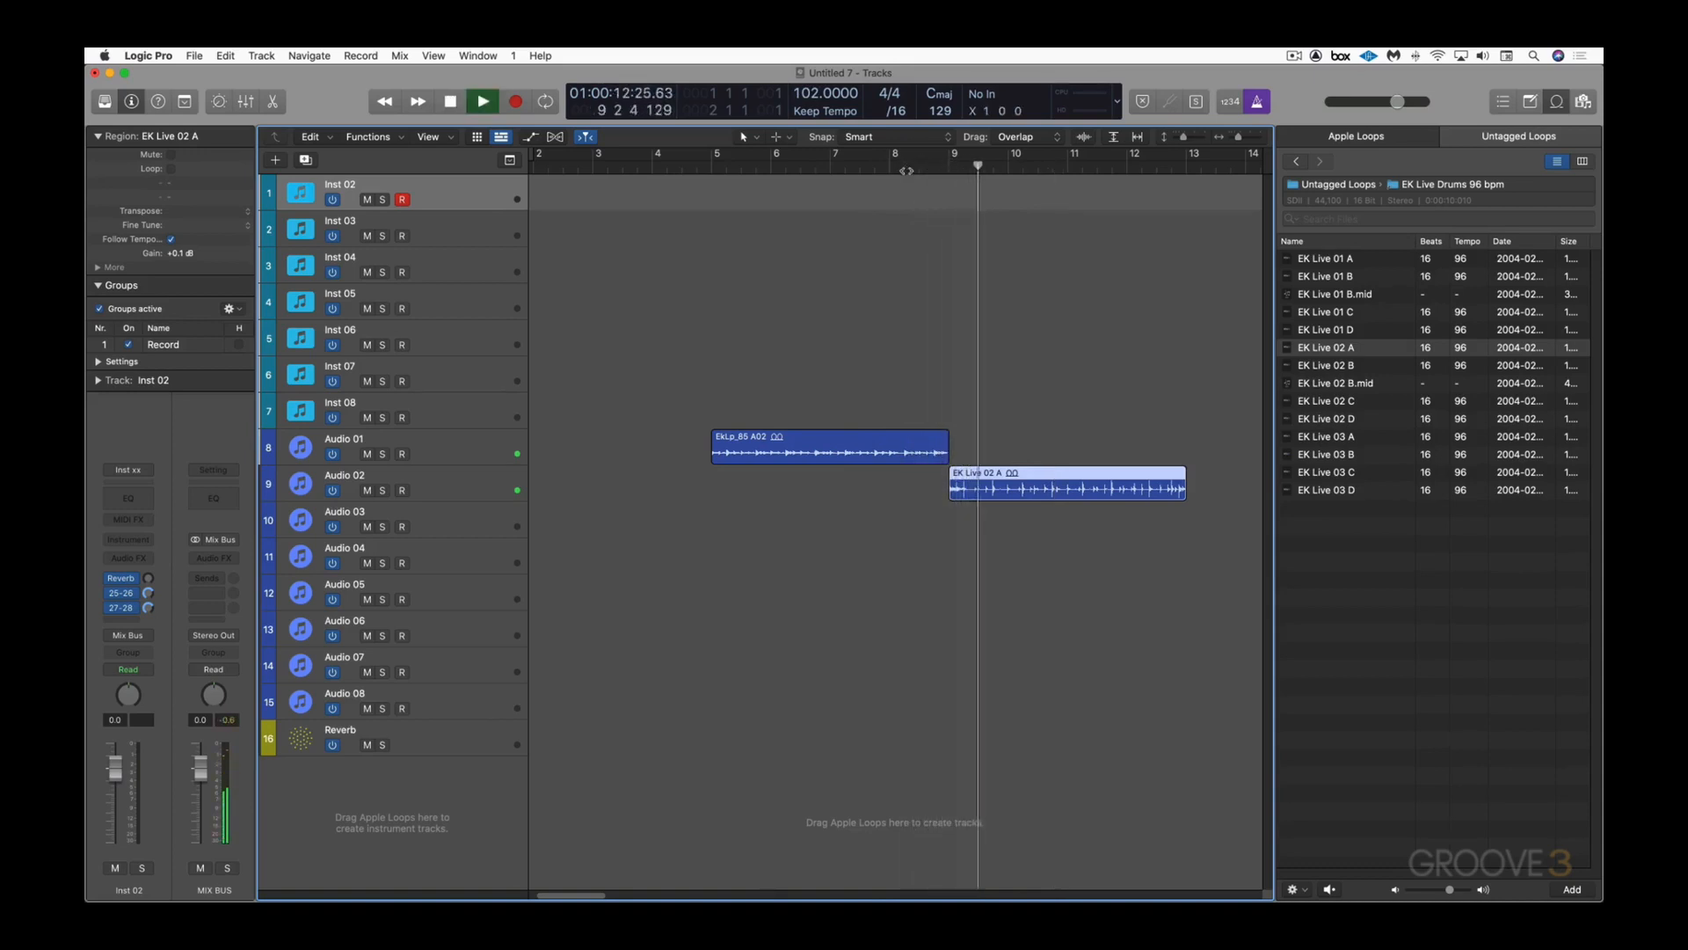
{"action": "key", "text": "space"}
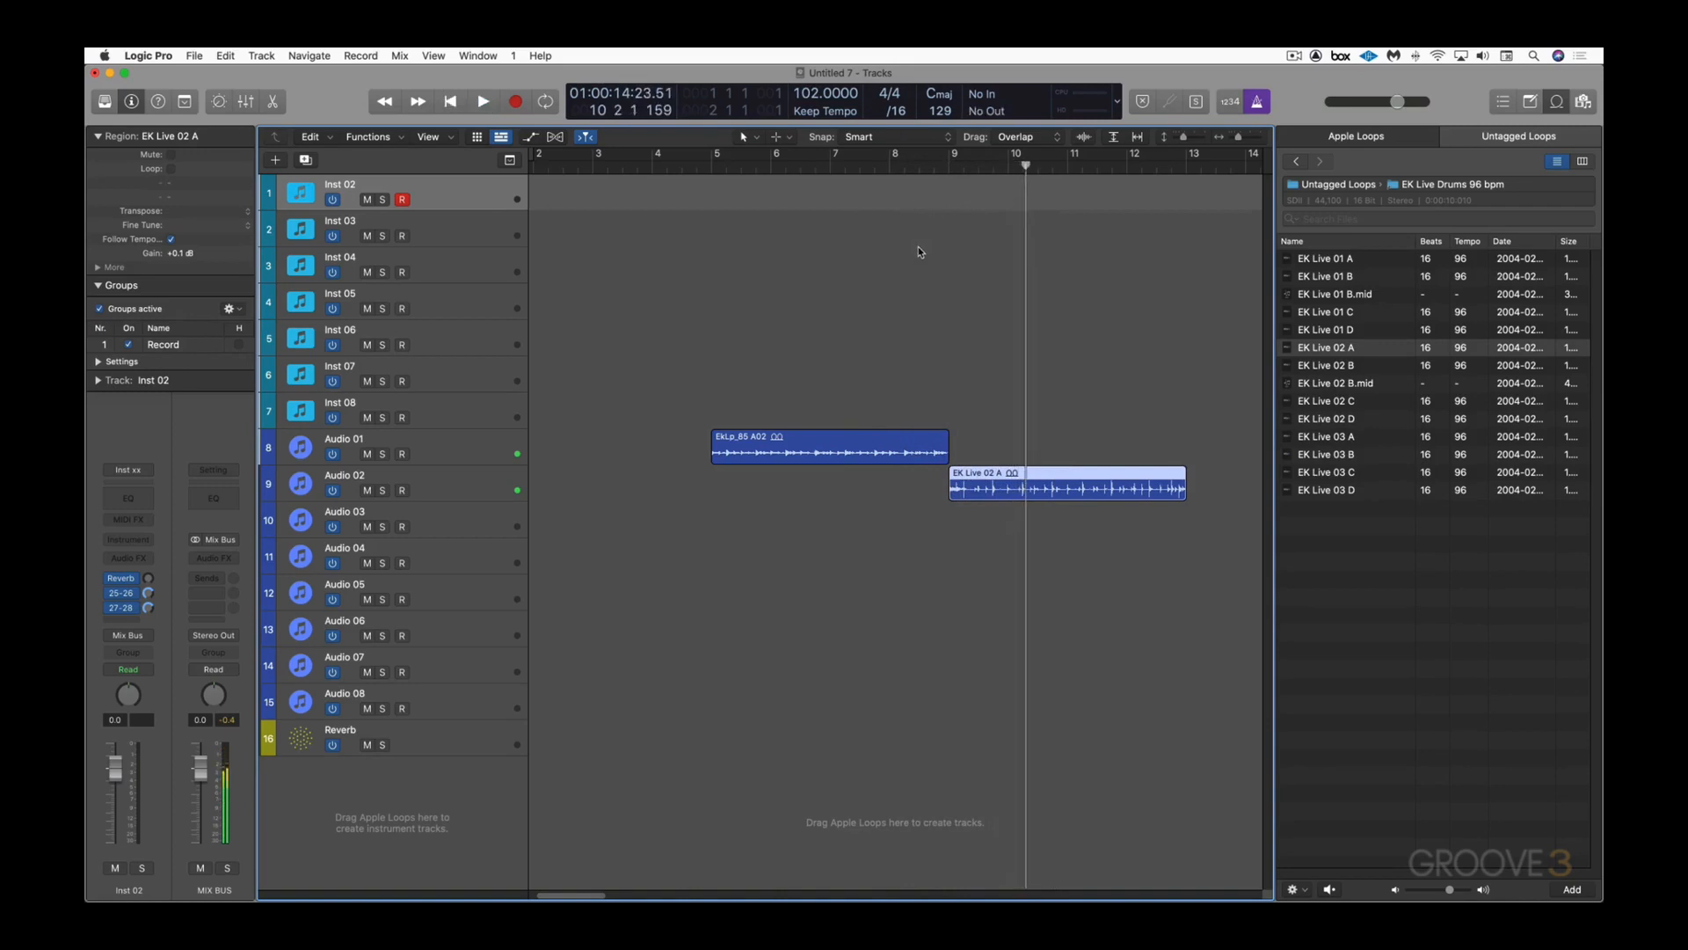
Step: Switch to Finder and examine the EK Live Drums 96 bpm and User Loops folders inside Untagged Loops
{"action": "key", "text": "super+Tab"}
{"action": "key", "text": "super+Tab"}
{"action": "key", "text": "super+Tab"}
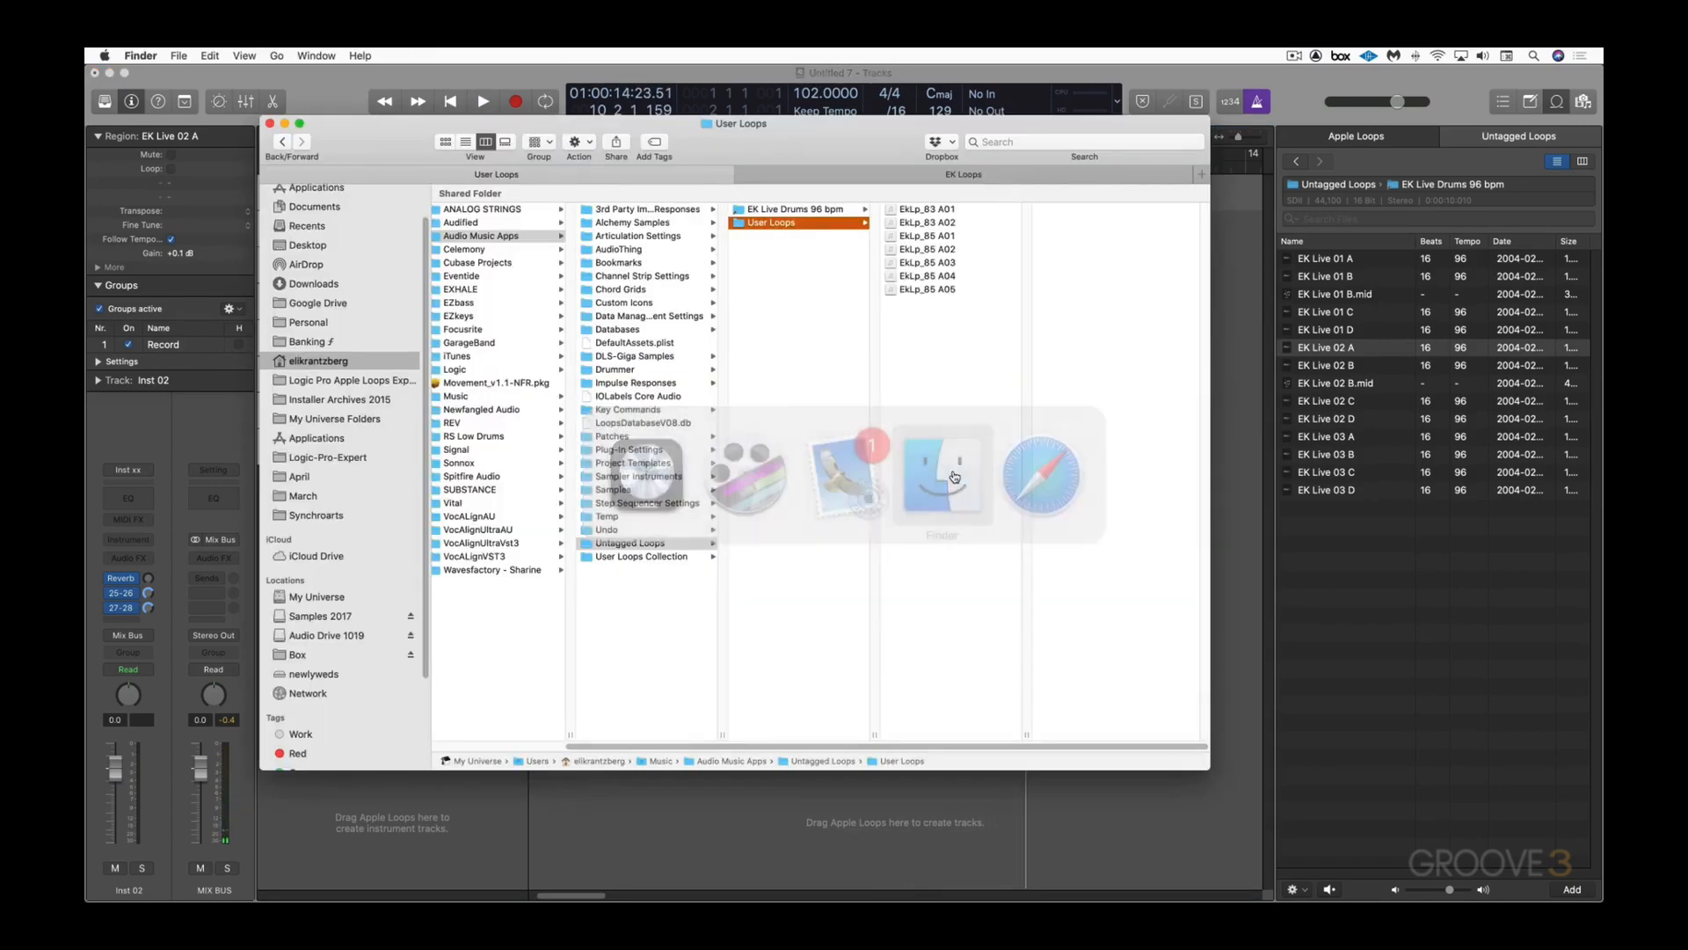
{"action": "left_click", "coordinate": [802, 209]}
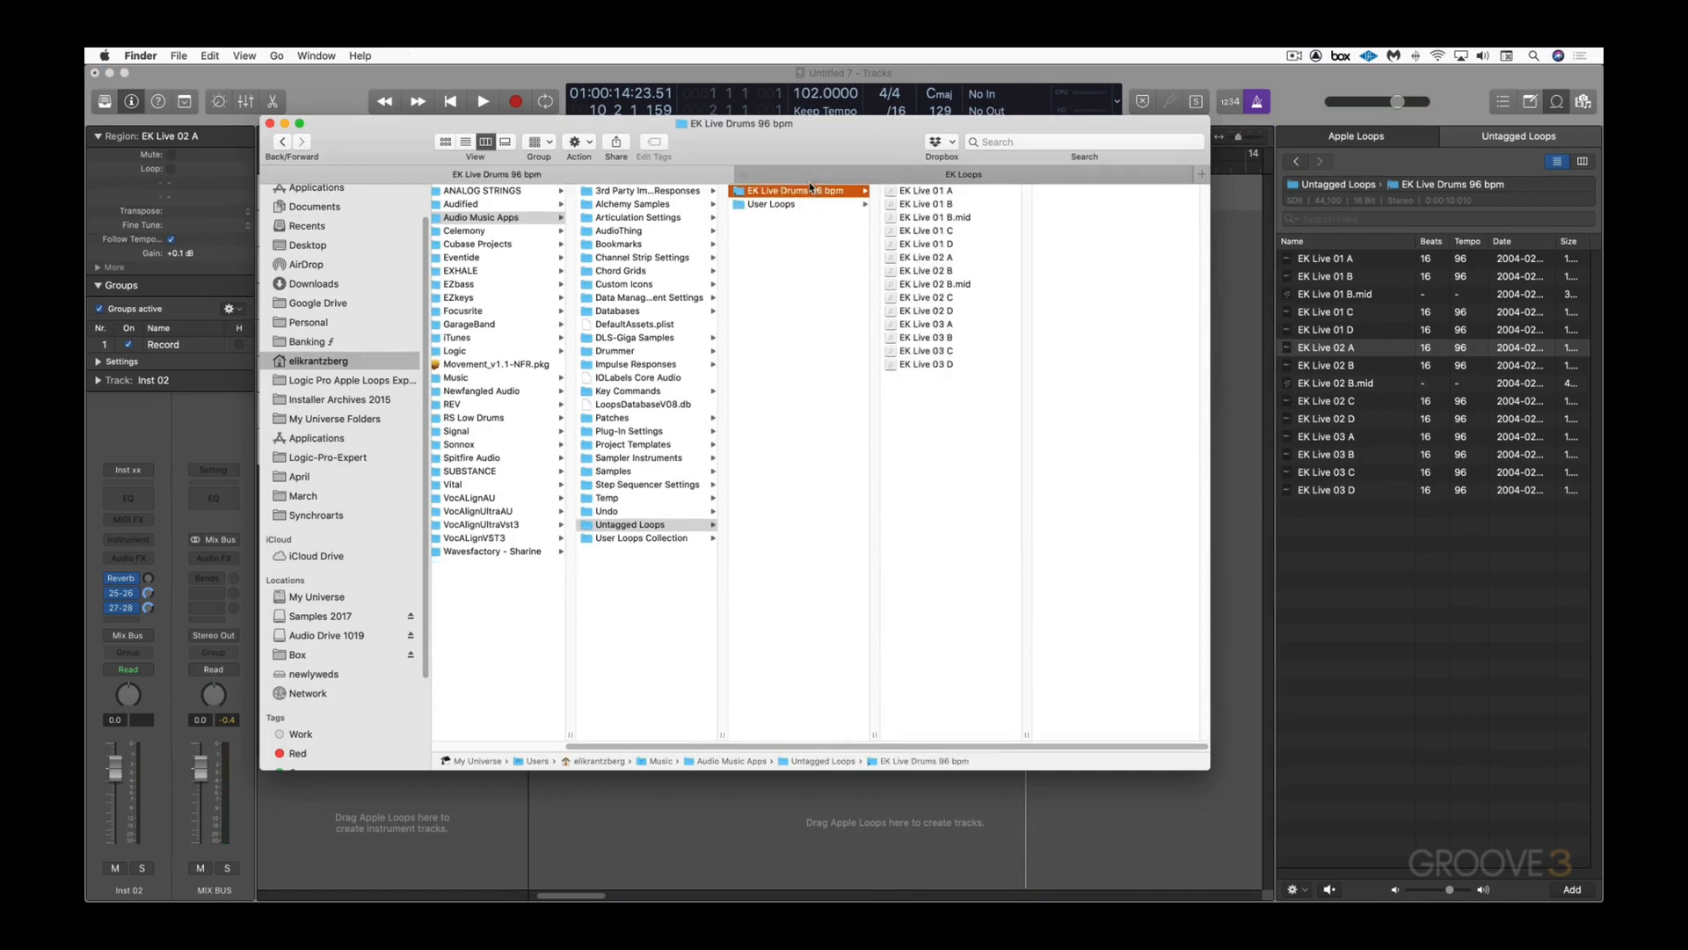
{"action": "left_click", "coordinate": [740, 208]}
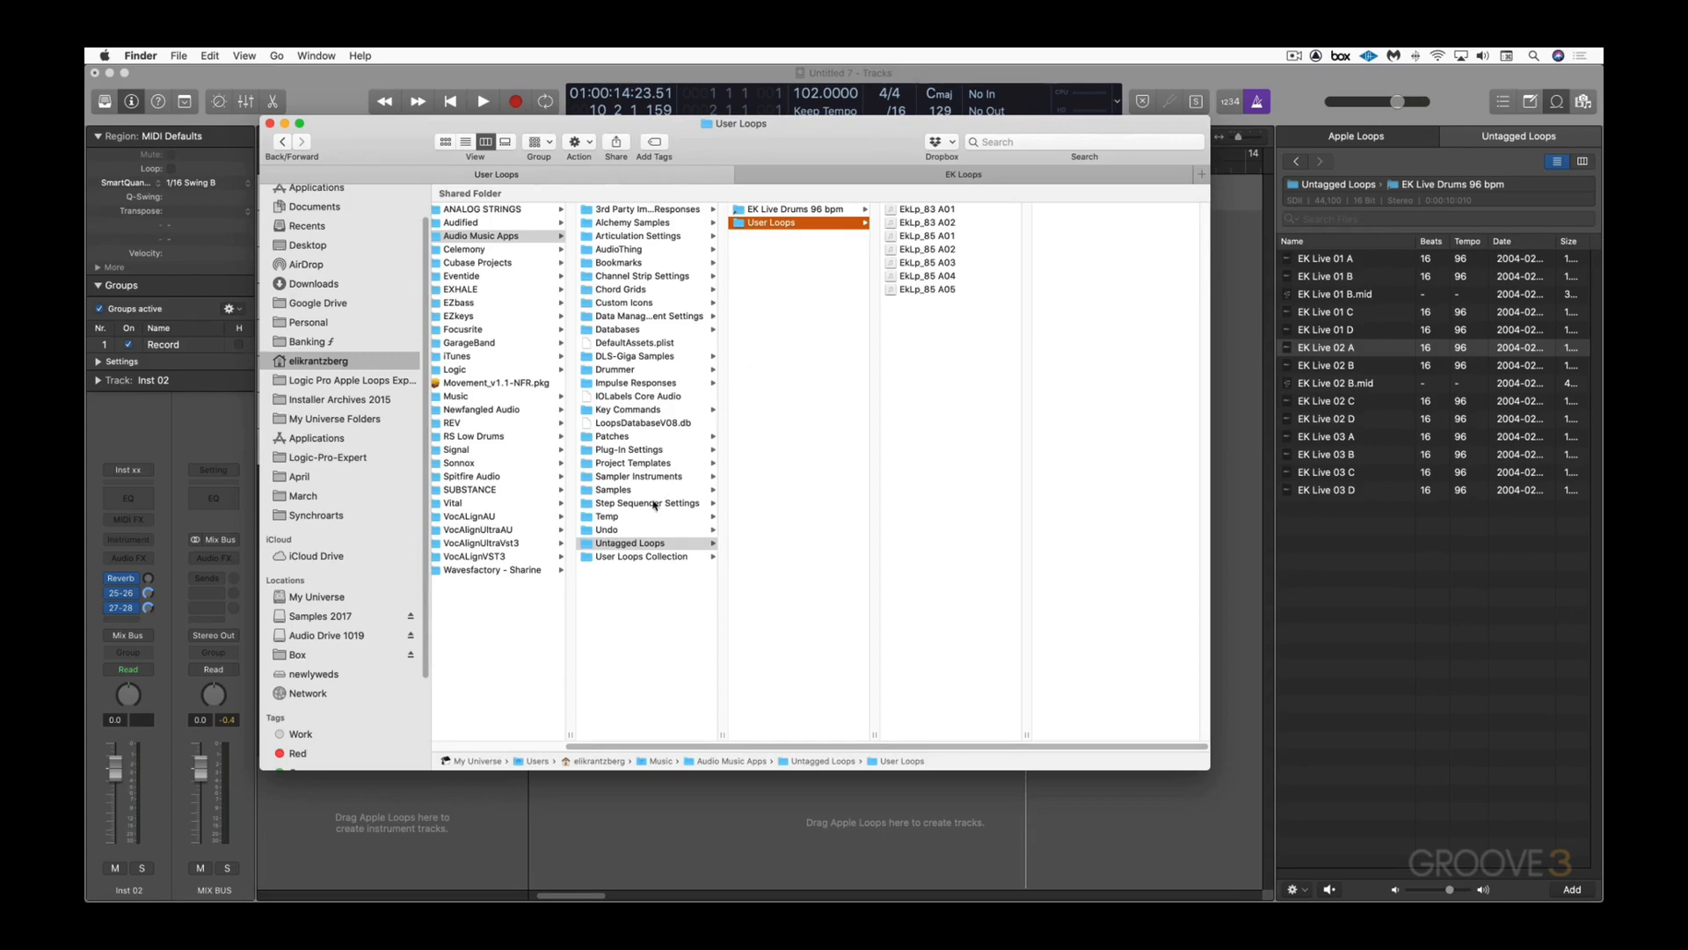
{"action": "left_click", "coordinate": [640, 543]}
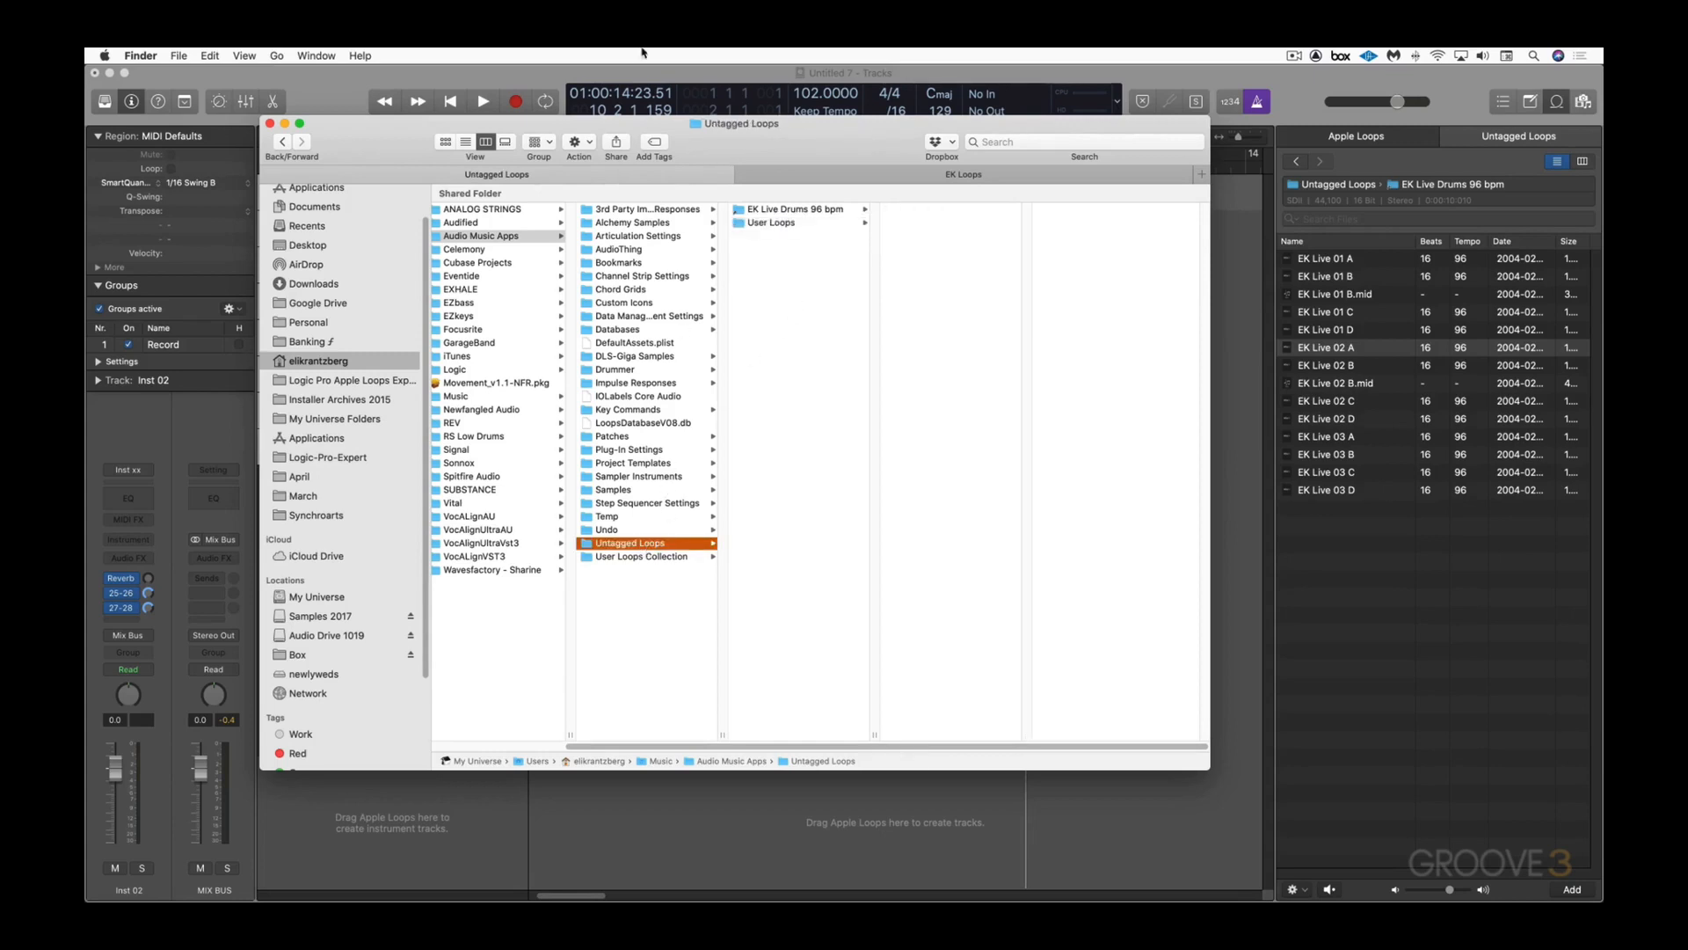
Step: Place the EK Live Appleloops 108 bpm folder from Samples 2017 > Audio Loops > EK Loops into the Untagged Loops folder
{"action": "left_click", "coordinate": [894, 178]}
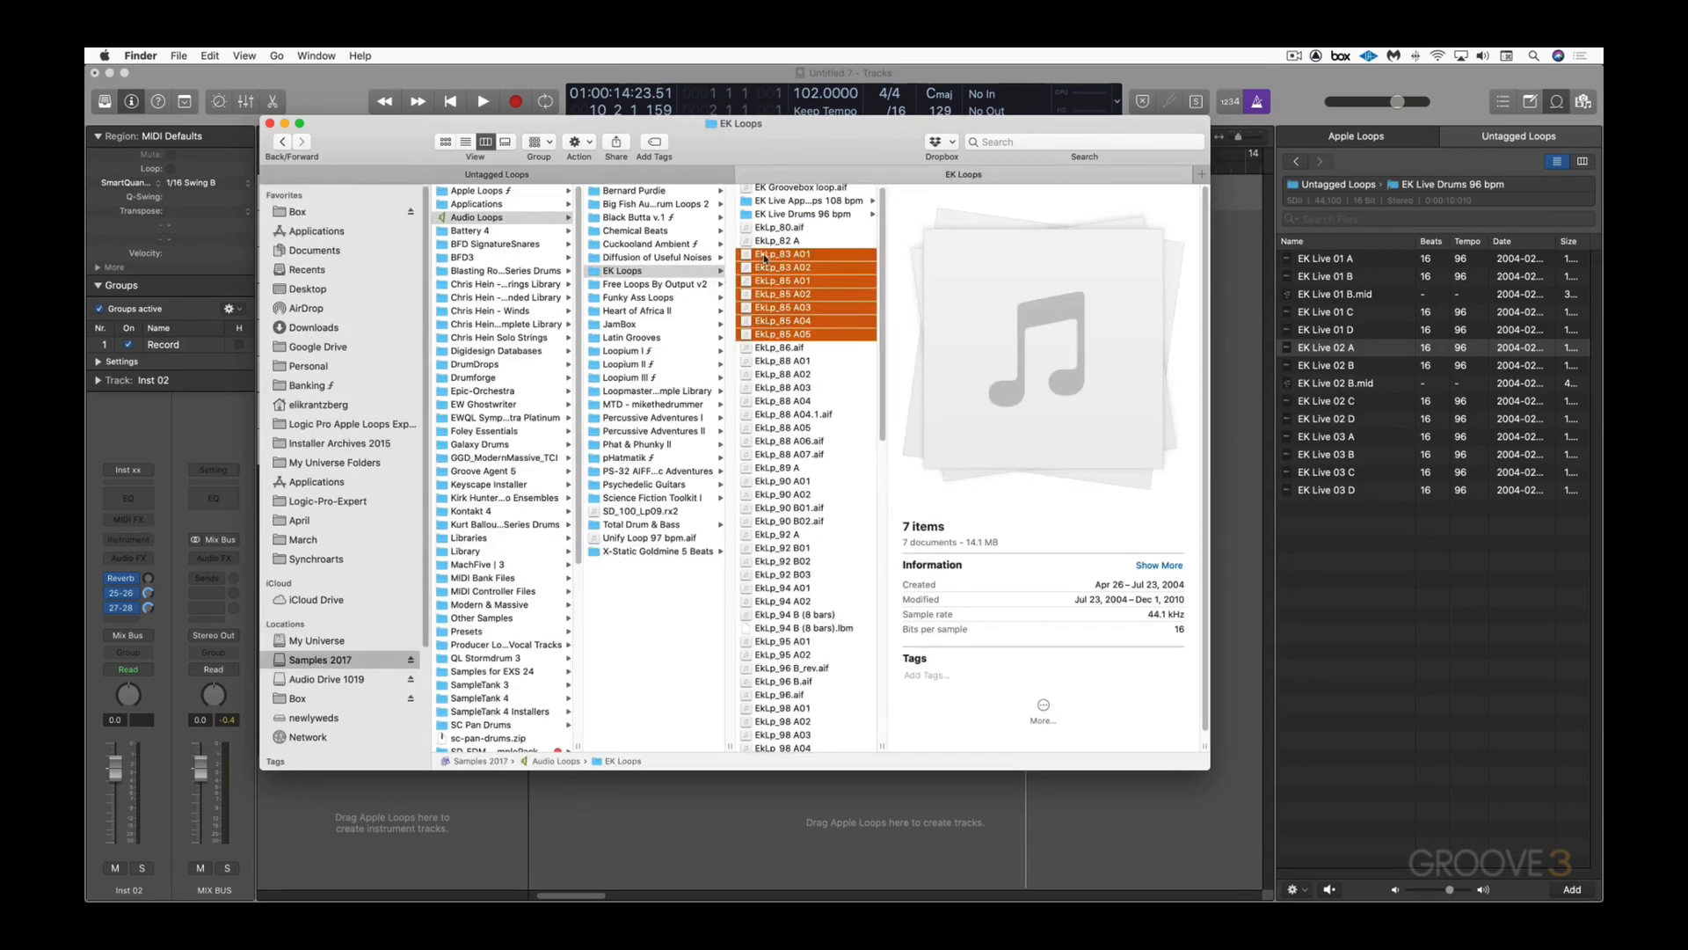
{"action": "scroll", "coordinate": [787, 286], "scroll_direction": "up", "scroll_amount": 2}
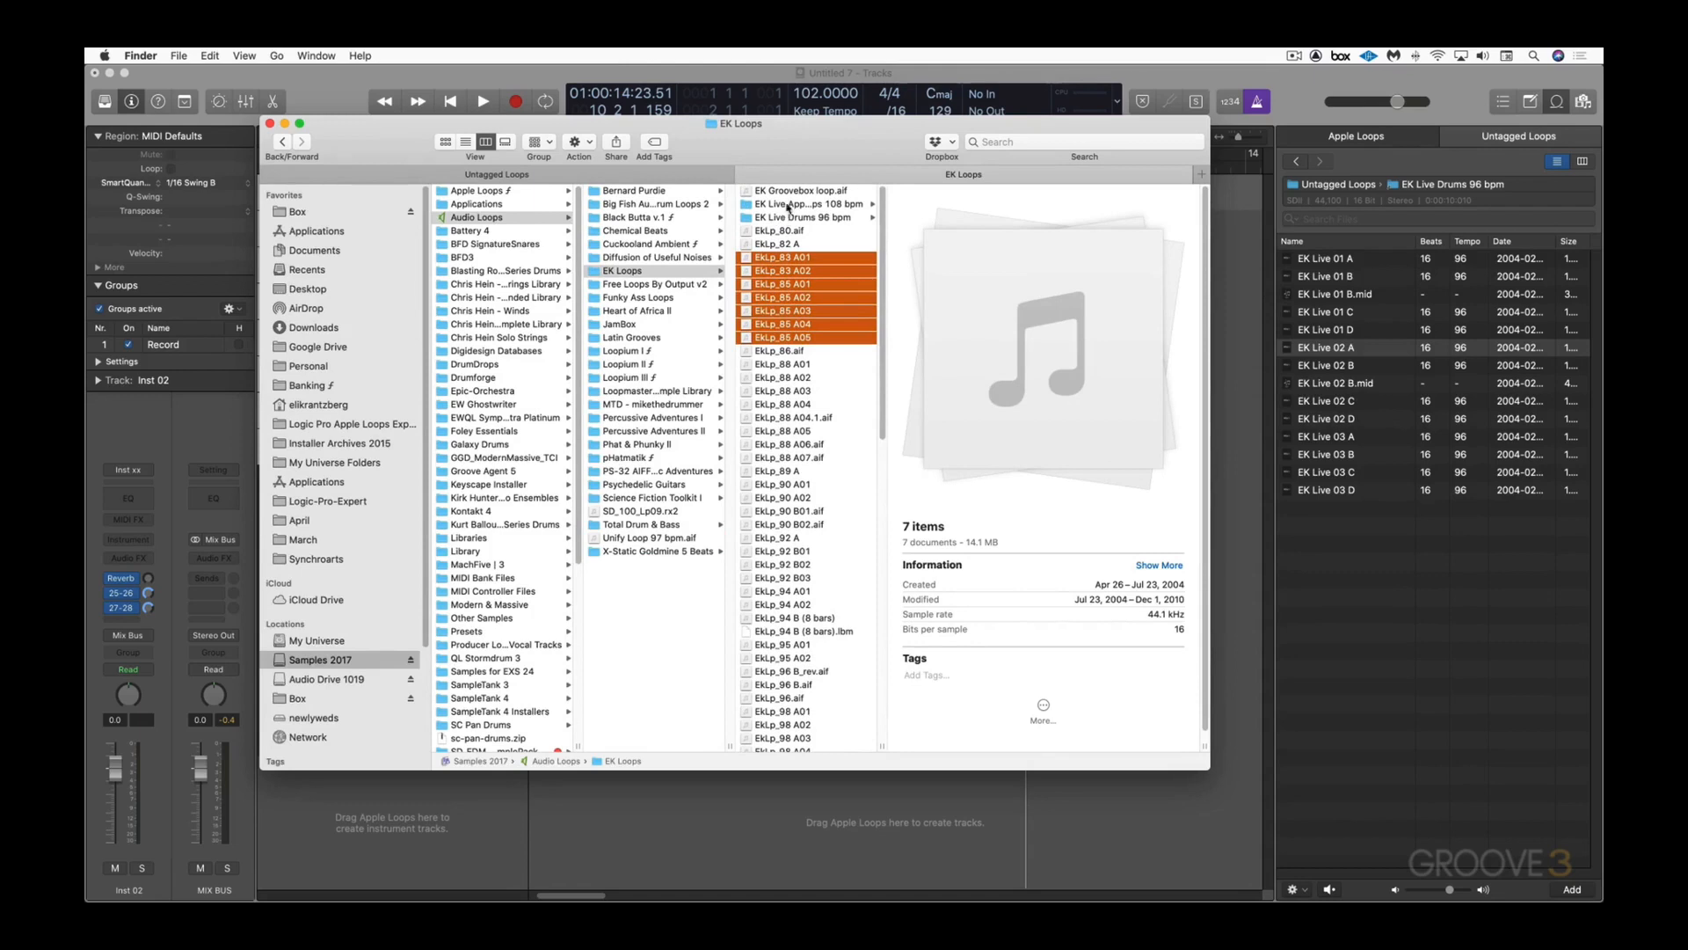
{"action": "left_click", "coordinate": [788, 203]}
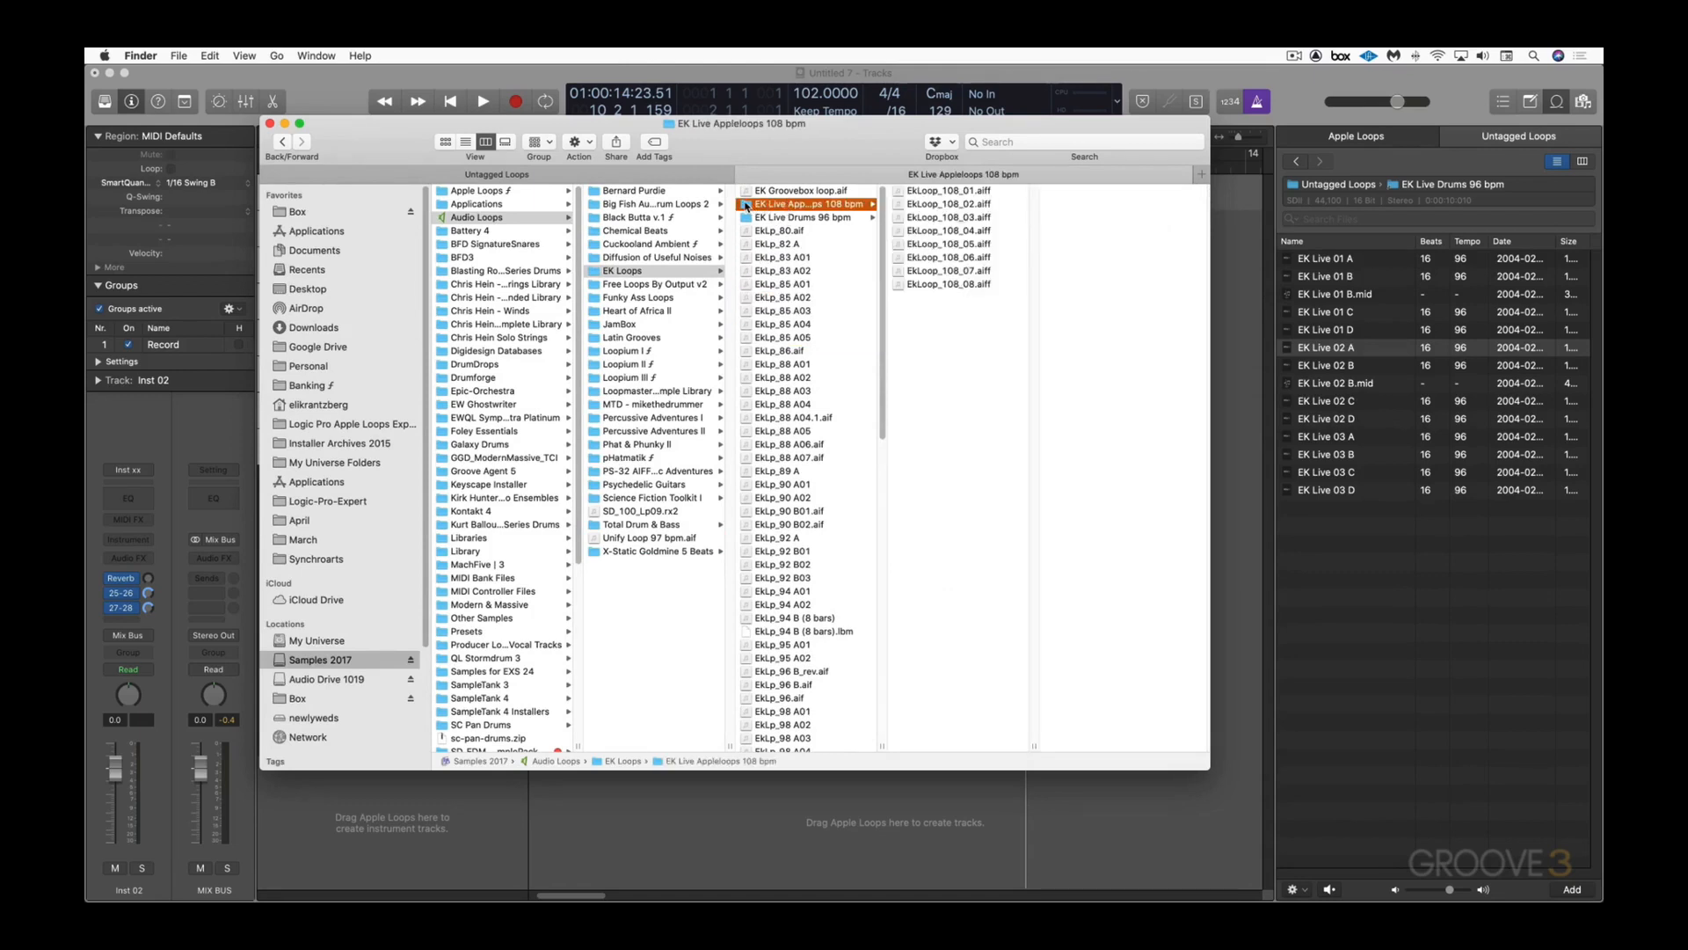
{"action": "left_click", "coordinate": [676, 176]}
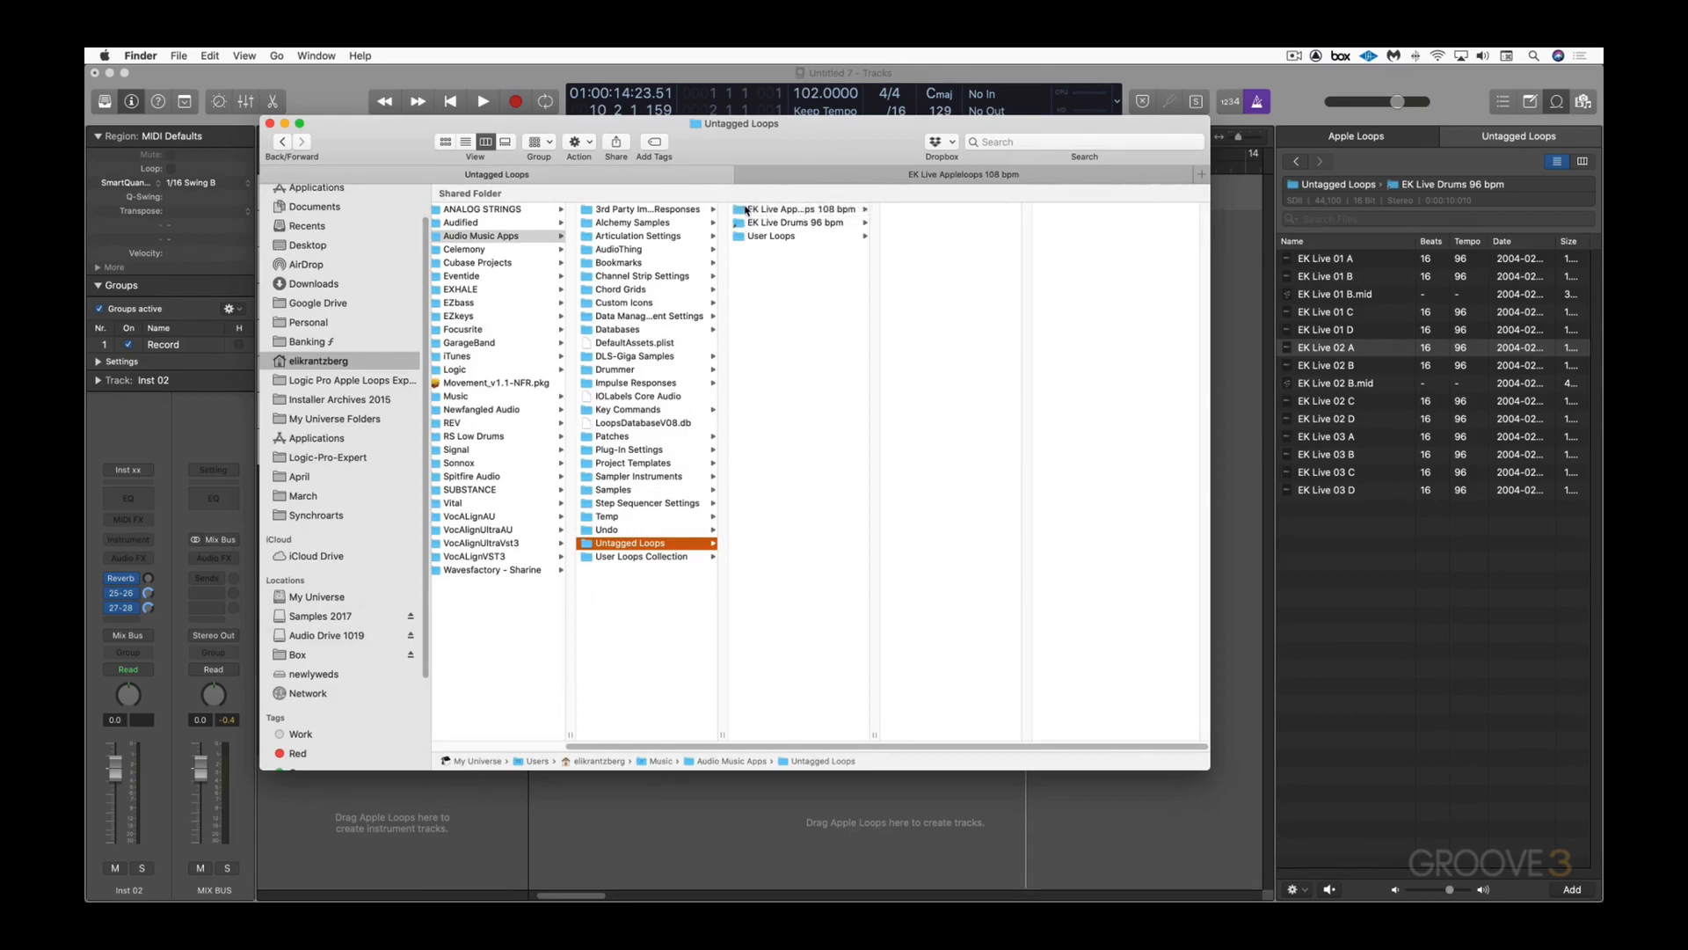
Step: Return to Logic Pro and preview EkLoop_108_02.aiff and EkLoop_108_06.aiff from the EK Live Appleloops 108 bpm folder in Untagged Loops
{"action": "left_click", "coordinate": [1440, 573]}
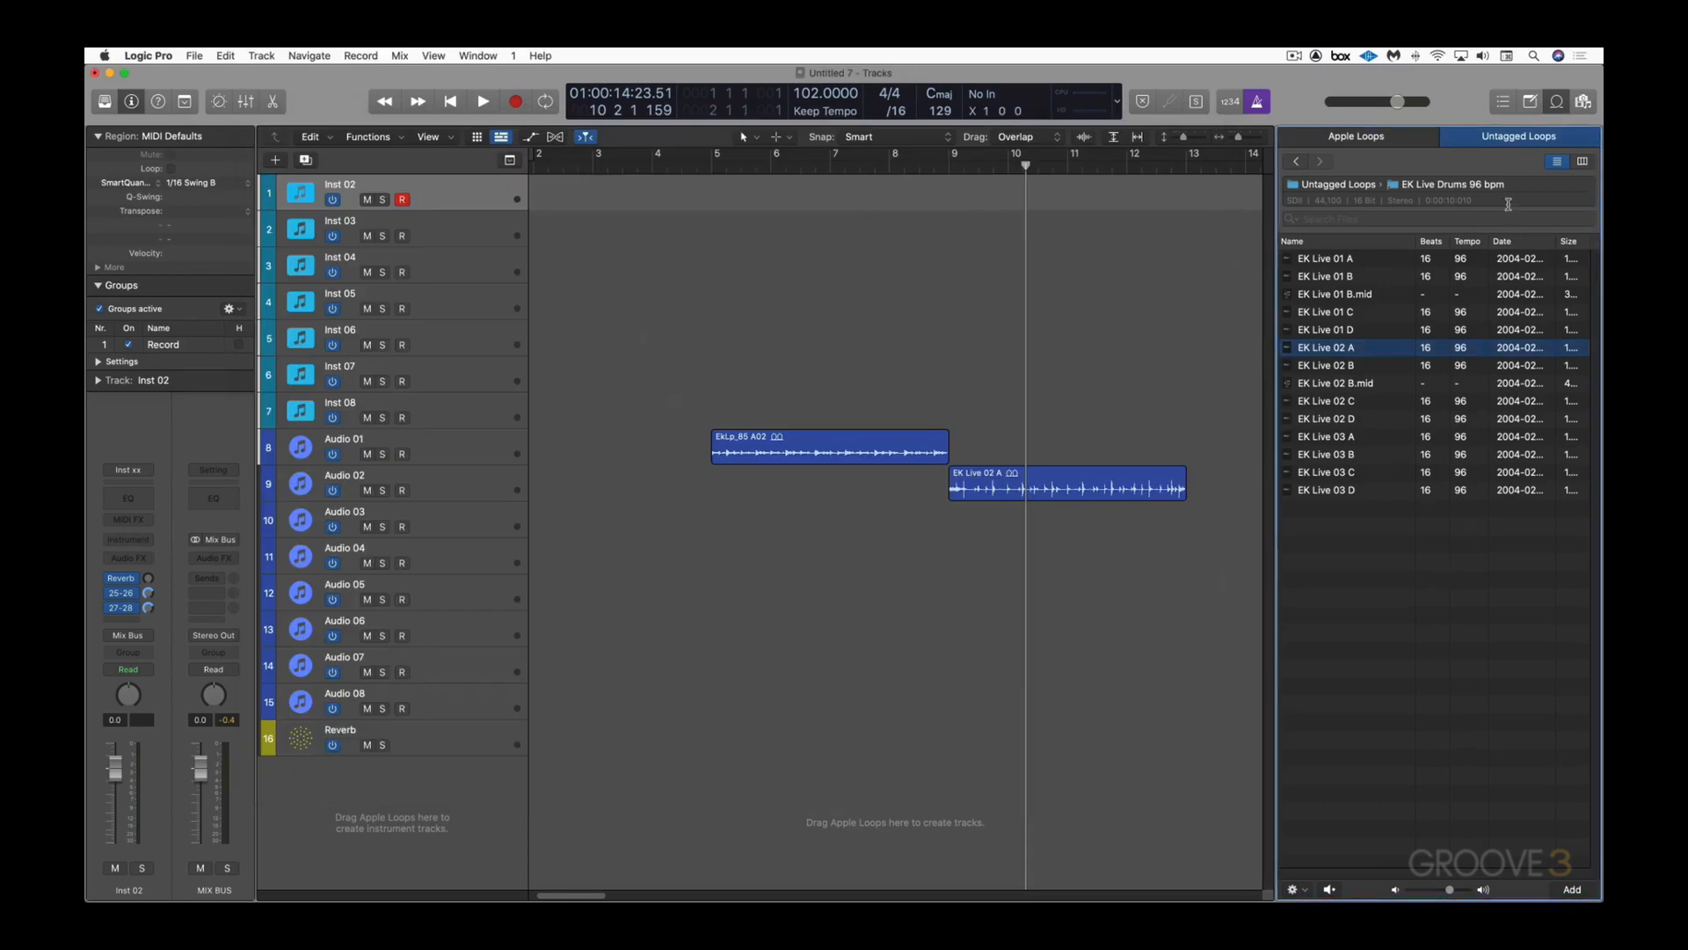
{"action": "left_click", "coordinate": [1422, 141]}
{"action": "left_click", "coordinate": [1467, 141]}
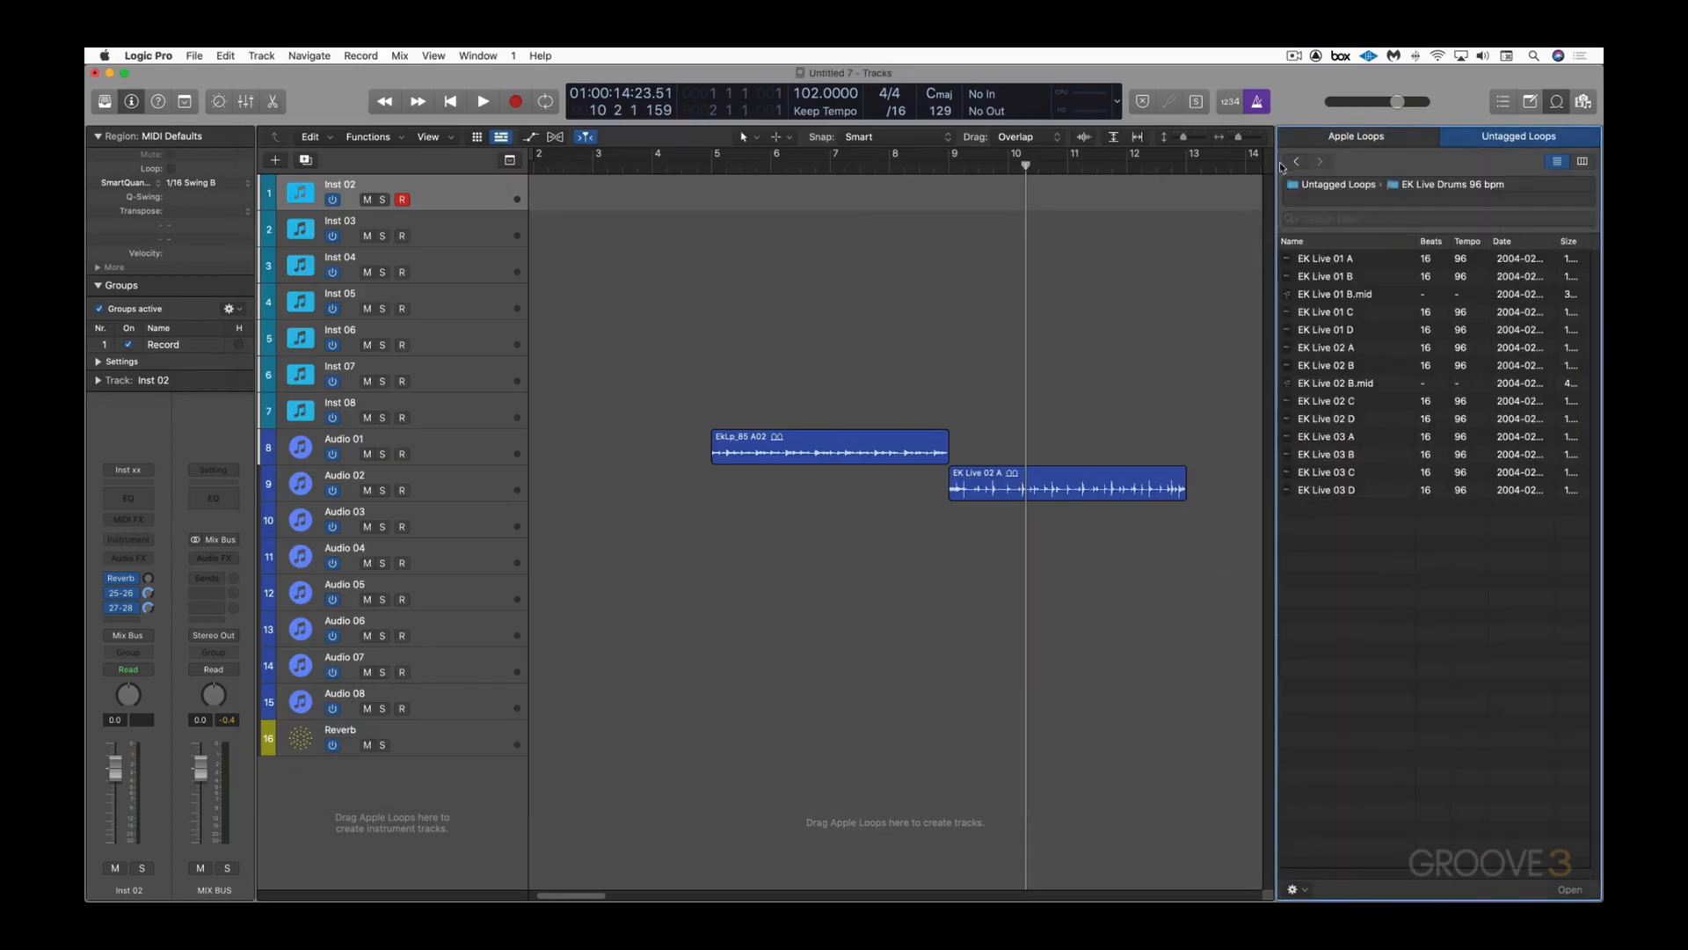
{"action": "left_click", "coordinate": [1298, 162]}
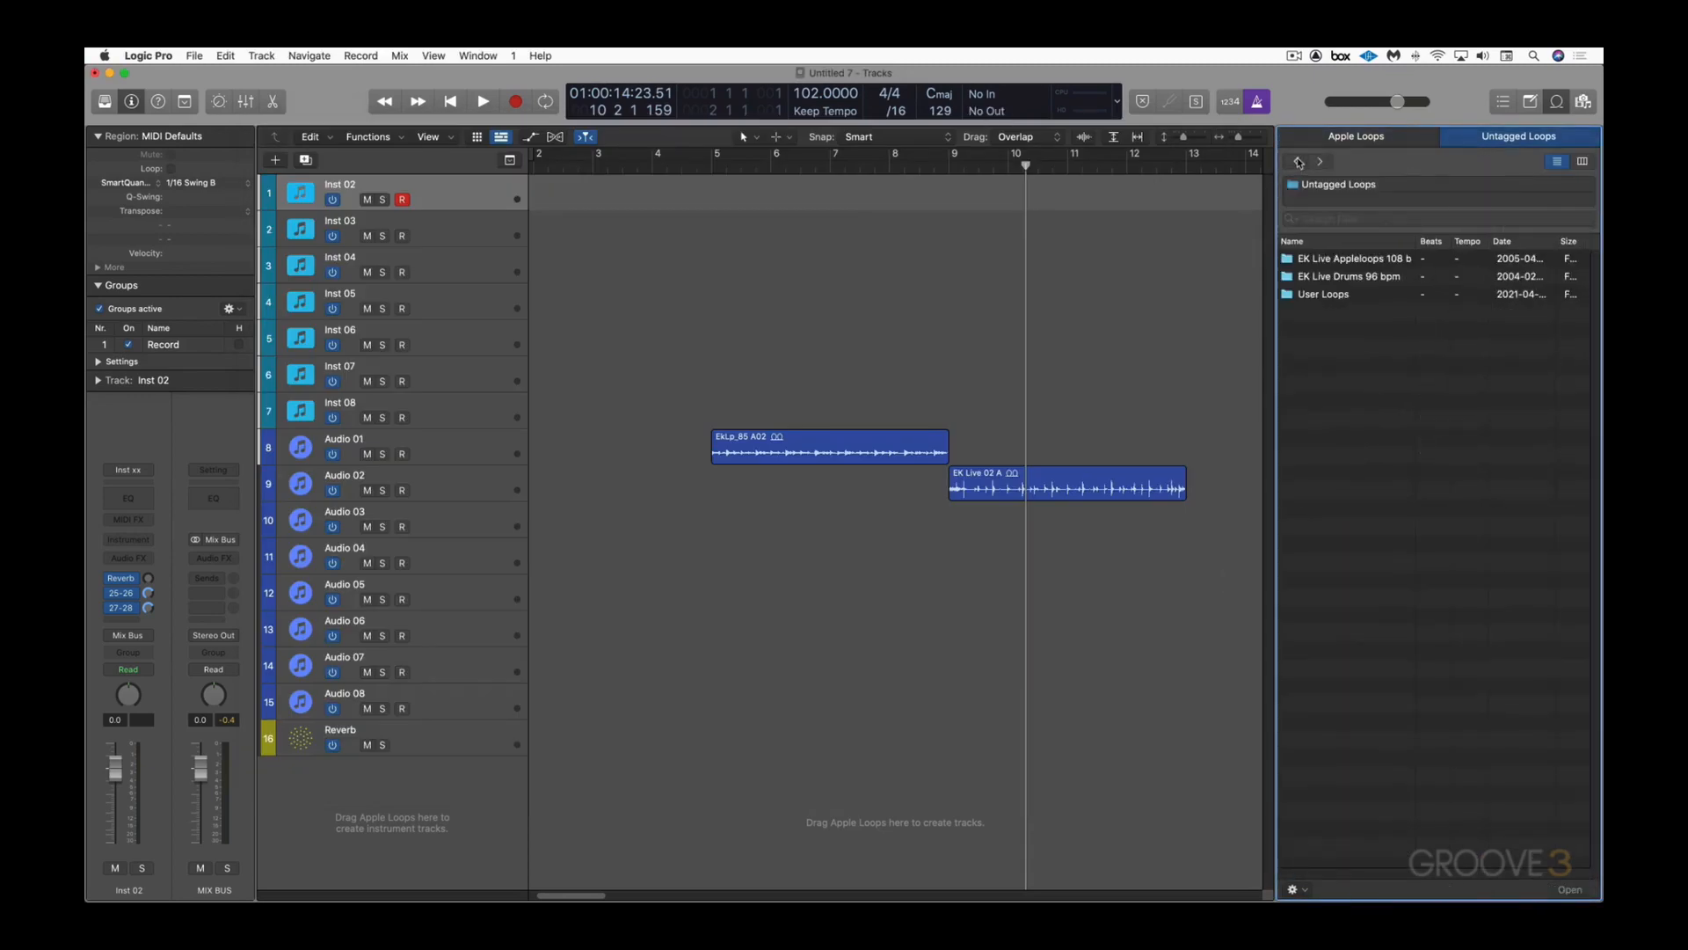
{"action": "double_click", "coordinate": [1291, 260]}
{"action": "left_click", "coordinate": [1334, 278]}
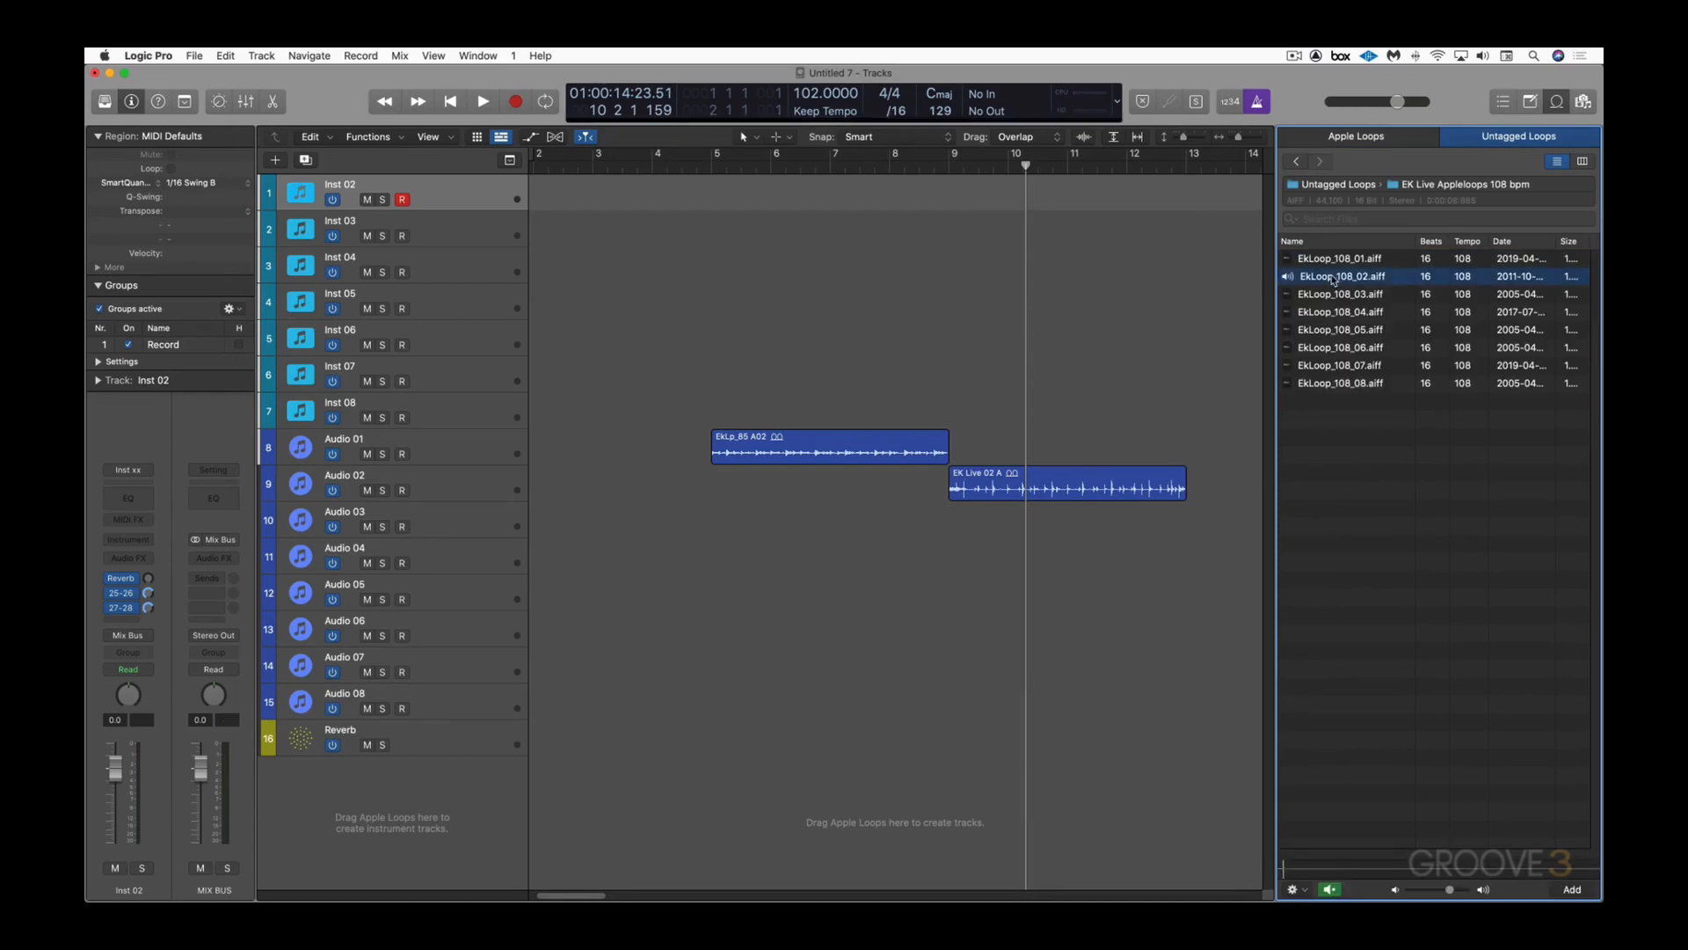
{"action": "left_click", "coordinate": [1336, 349]}
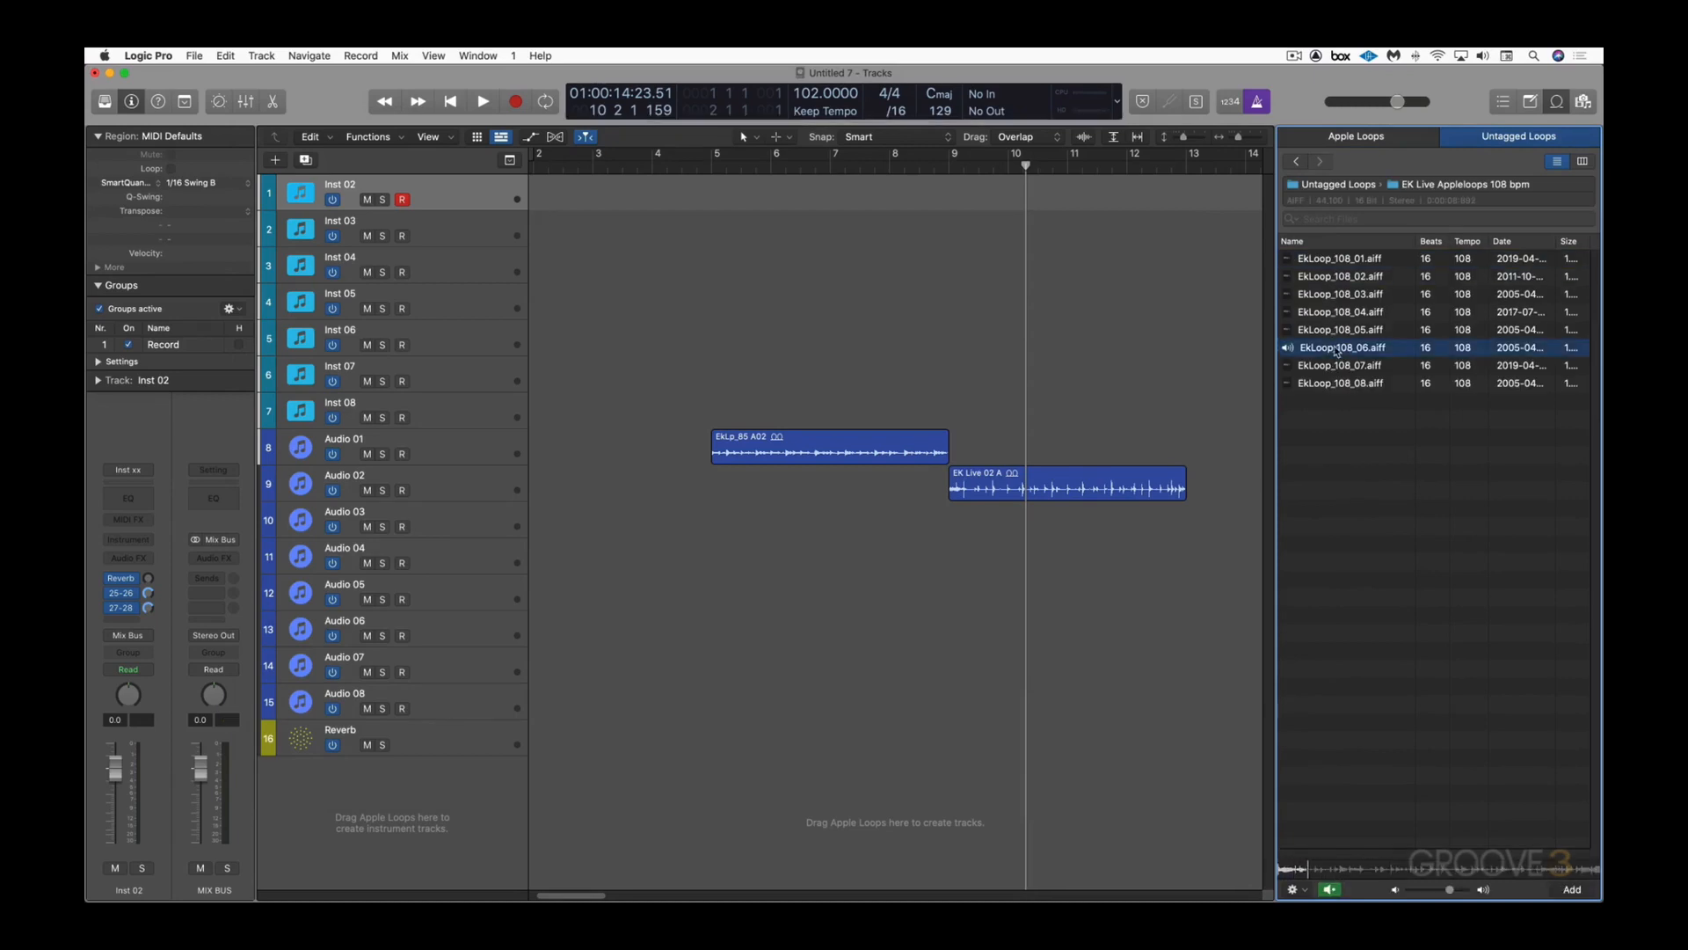
{"action": "left_click", "coordinate": [1326, 349]}
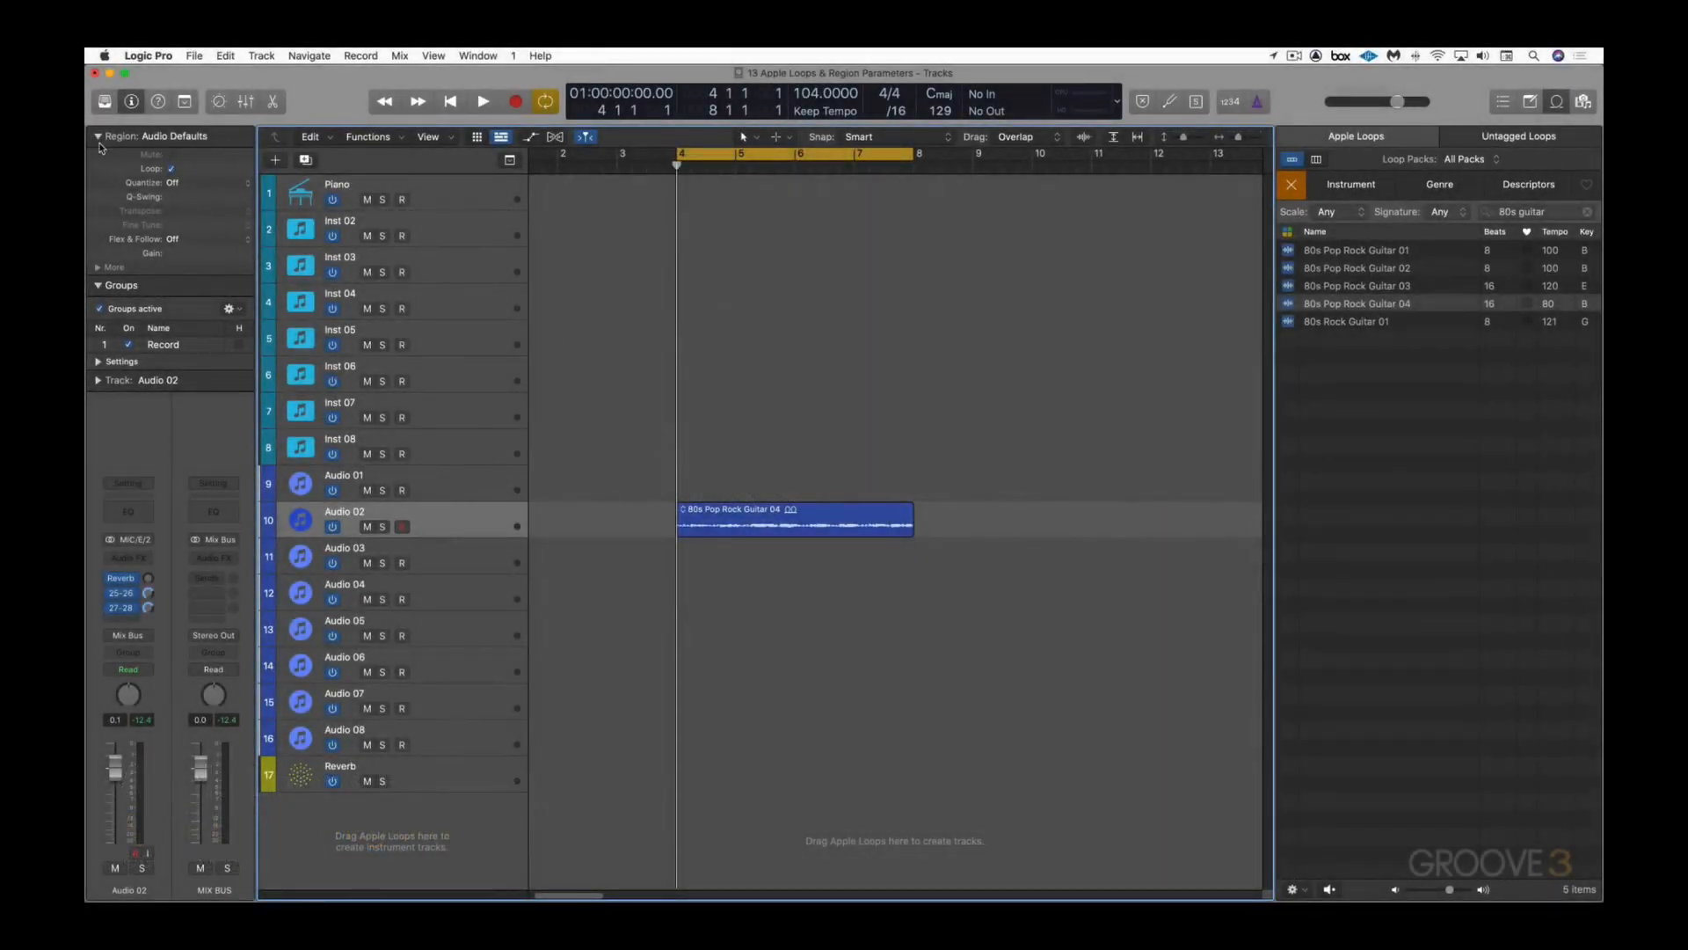
Step: Expand the additional region parameters and play the 80s Pop Rock Guitar 04 region on the Audio 02 track
{"action": "left_click", "coordinate": [99, 267]}
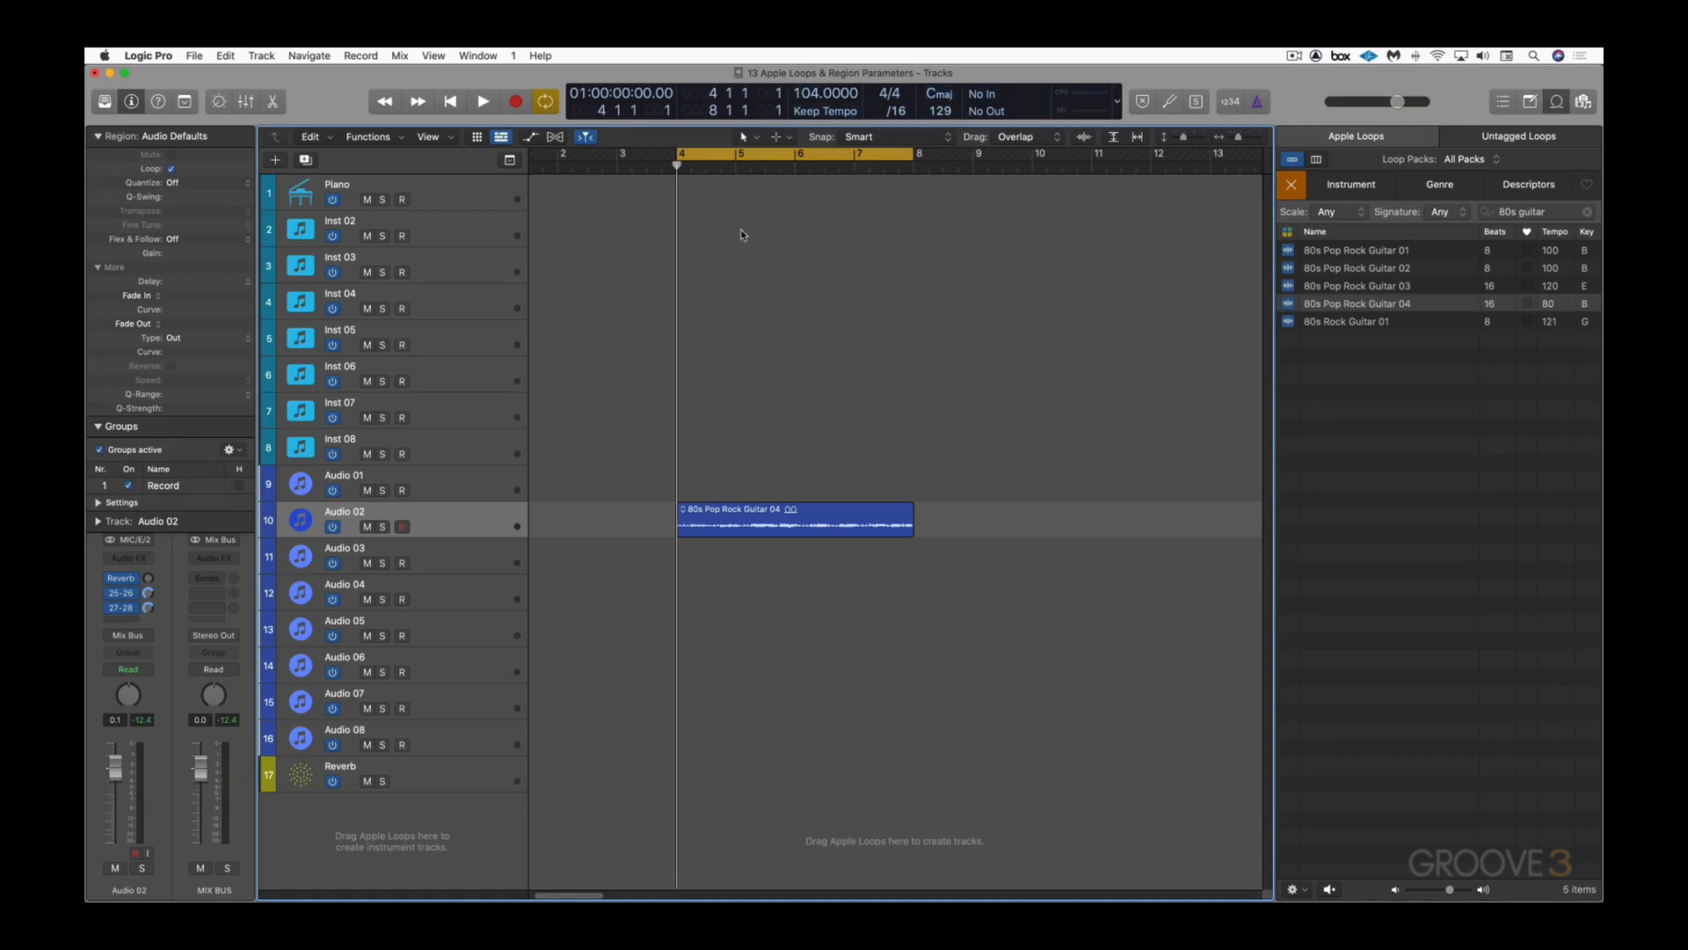
{"action": "key", "text": "space"}
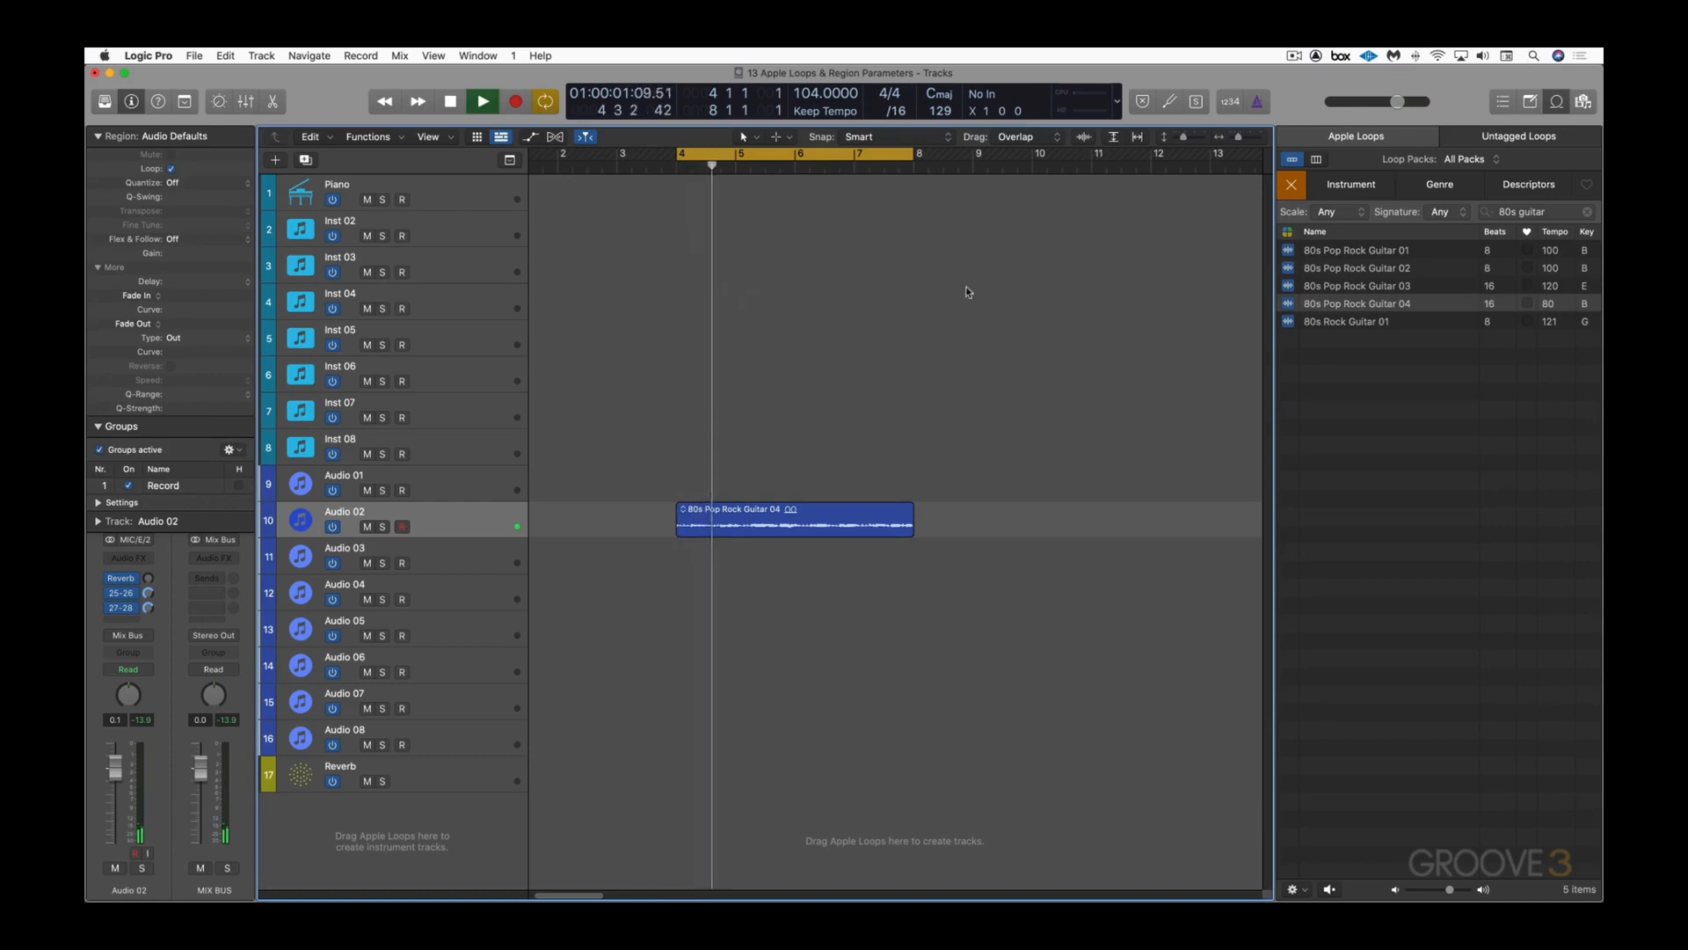
{"action": "key", "text": "space"}
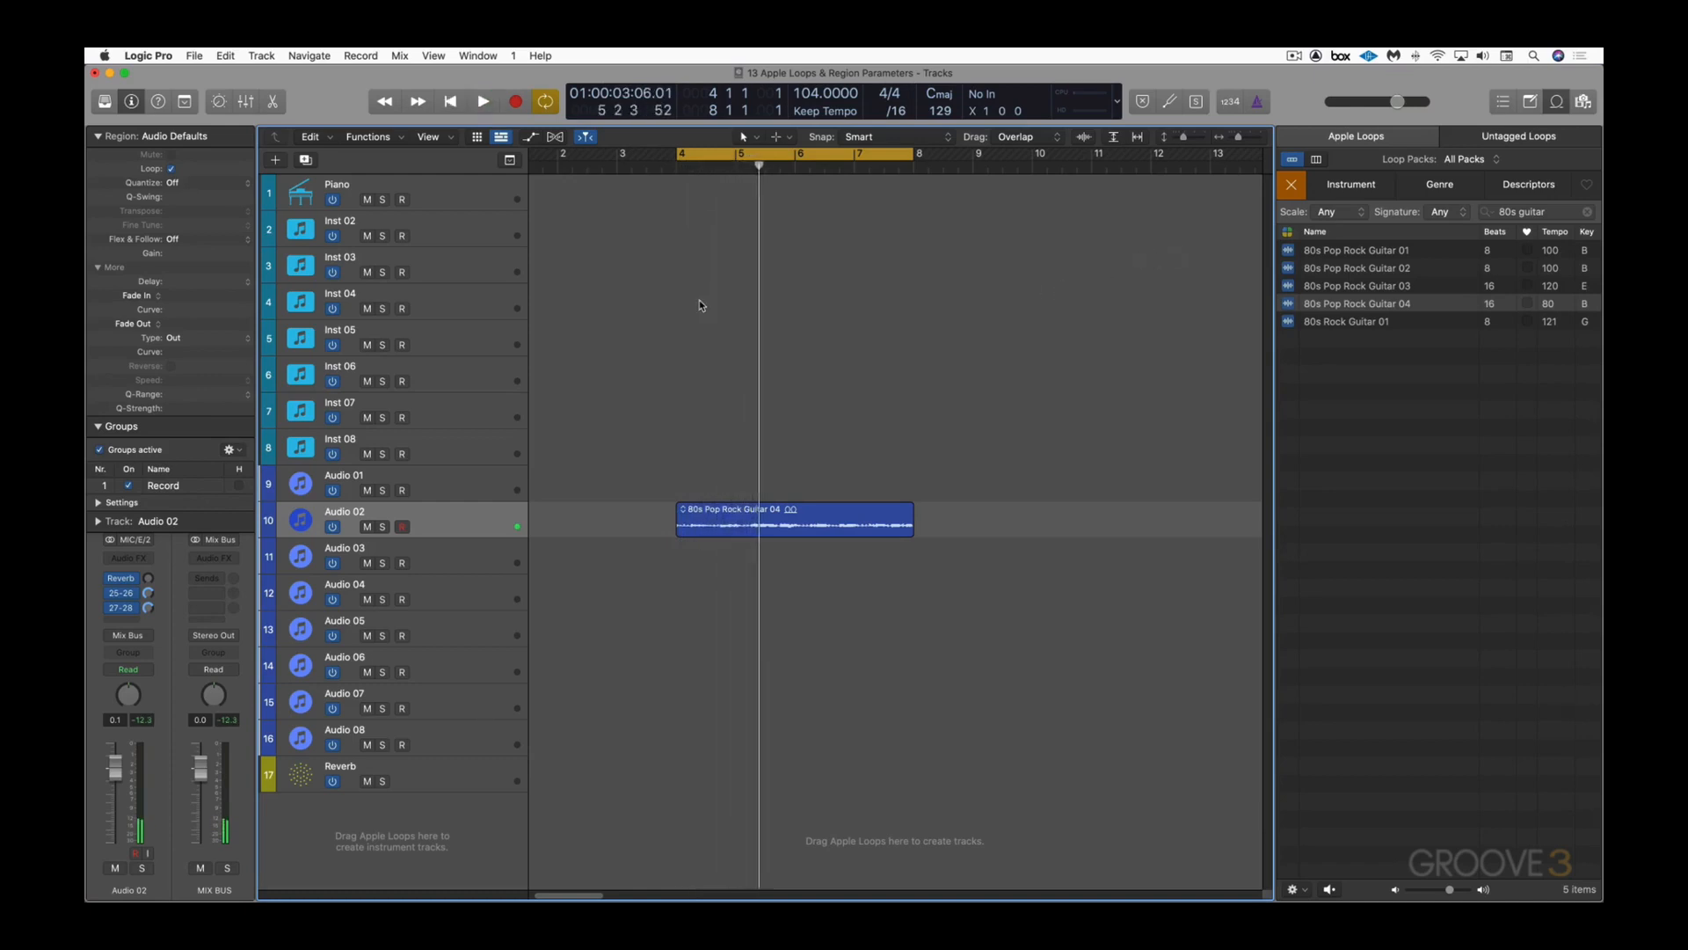
Step: Compare playback of the 80s Pop Rock Guitar 04 region with Follow Tempo turned off and turned back on
{"action": "left_click", "coordinate": [752, 515]}
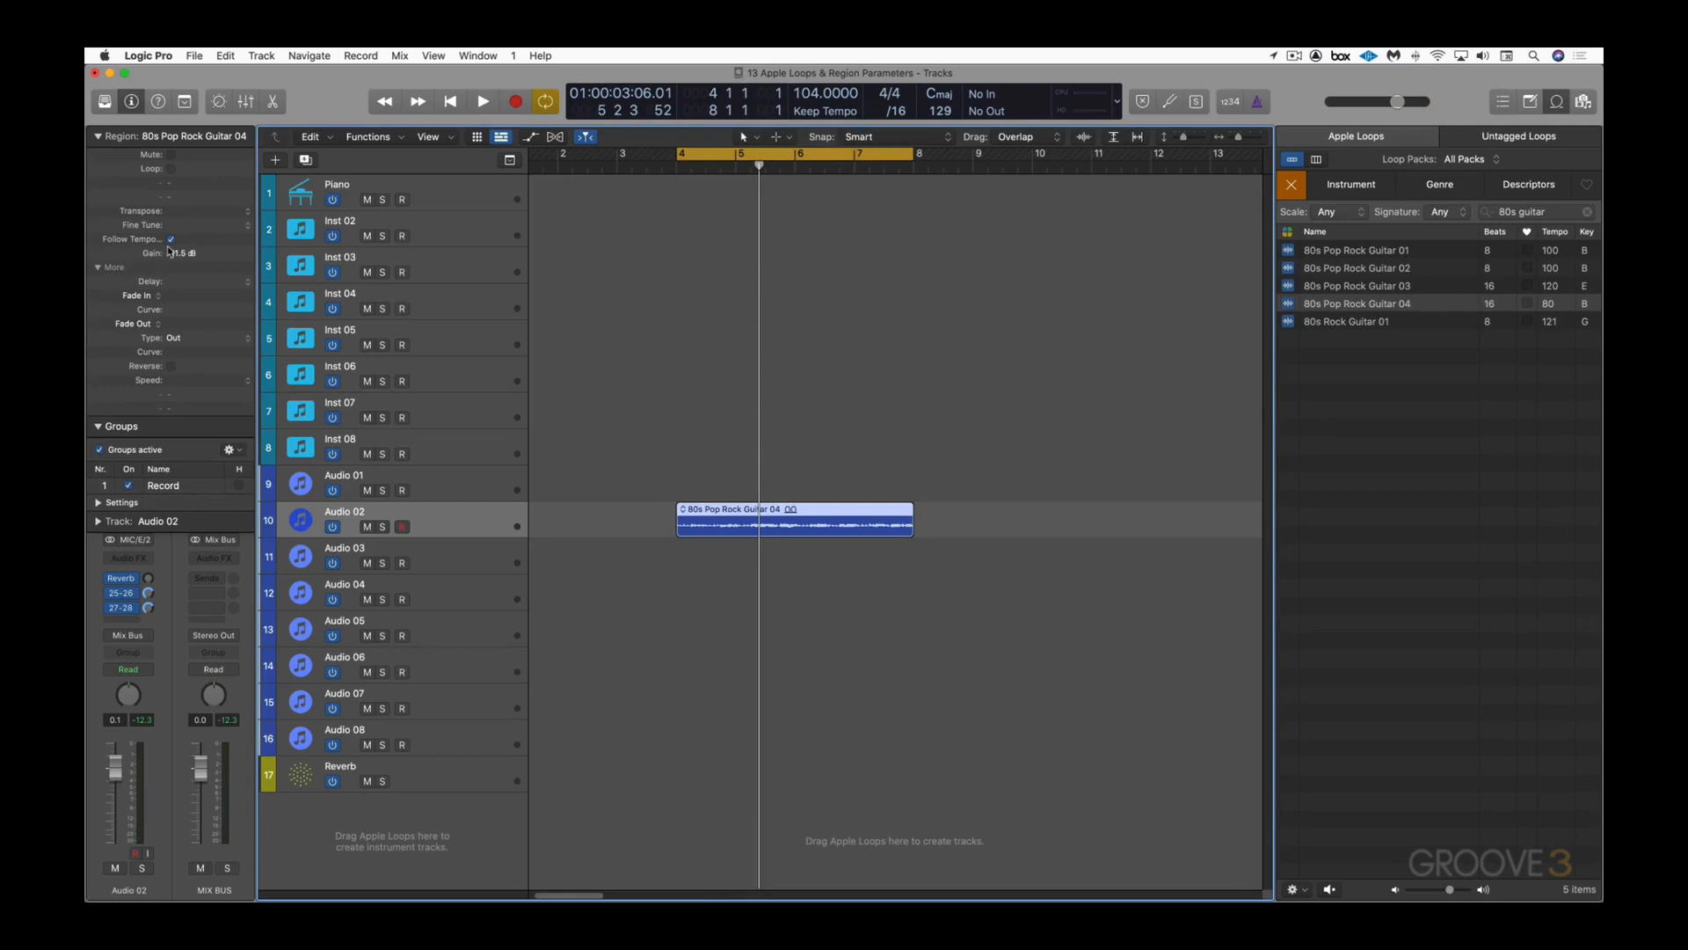
{"action": "left_click", "coordinate": [170, 240]}
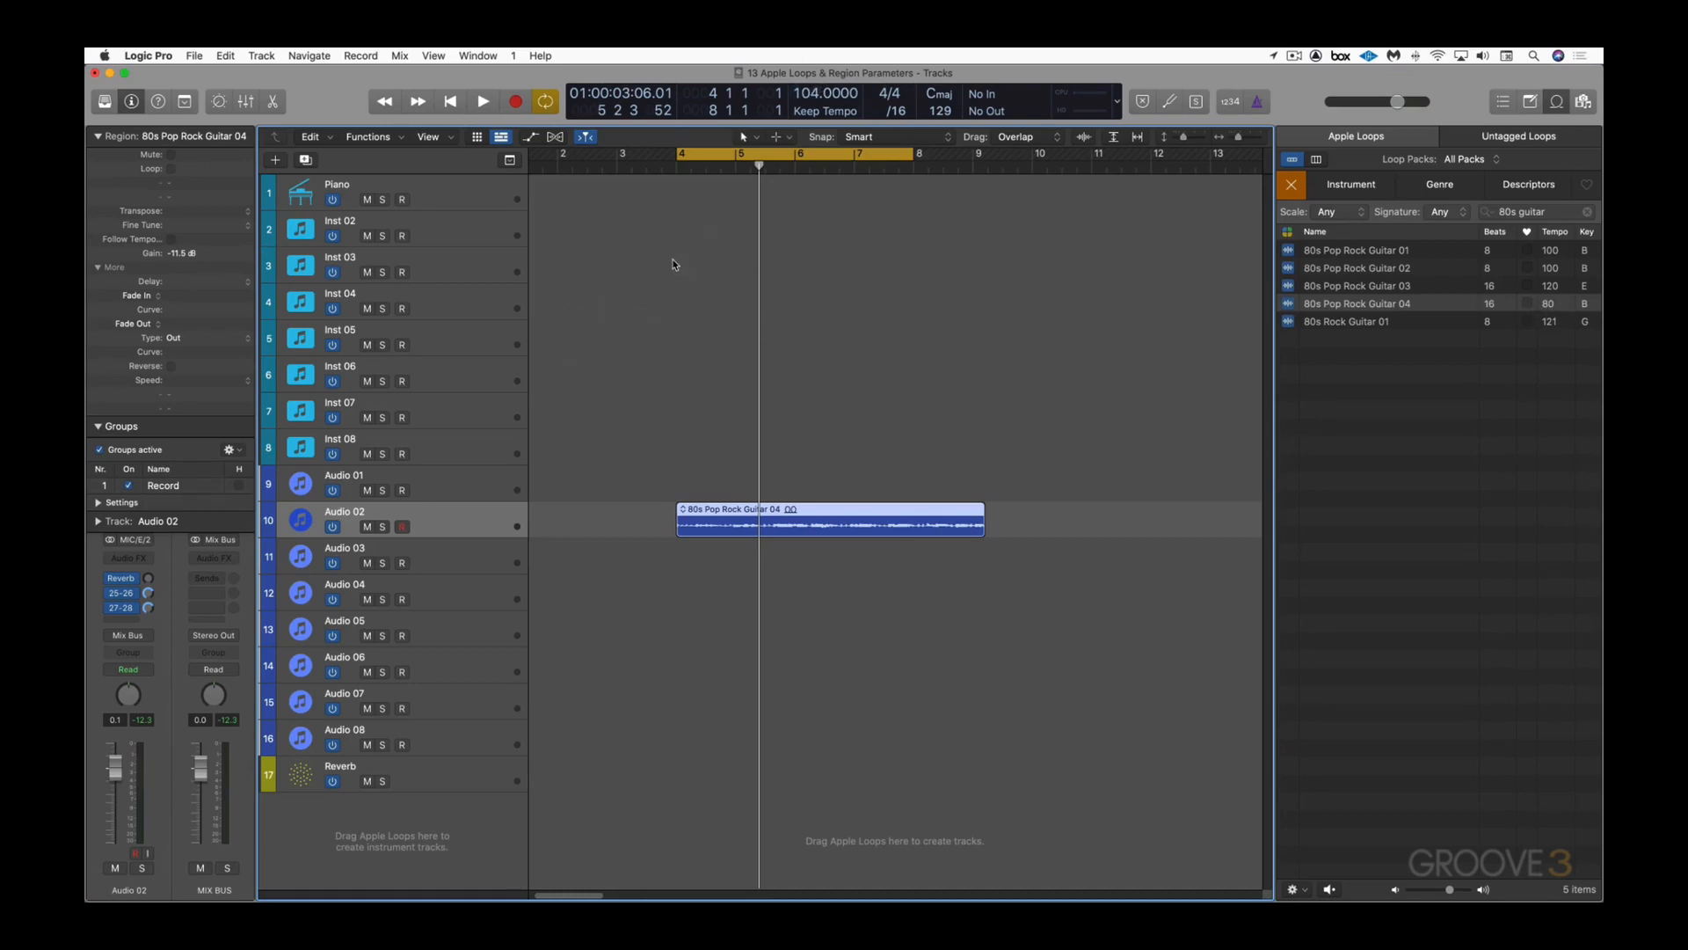
{"action": "key", "text": "space"}
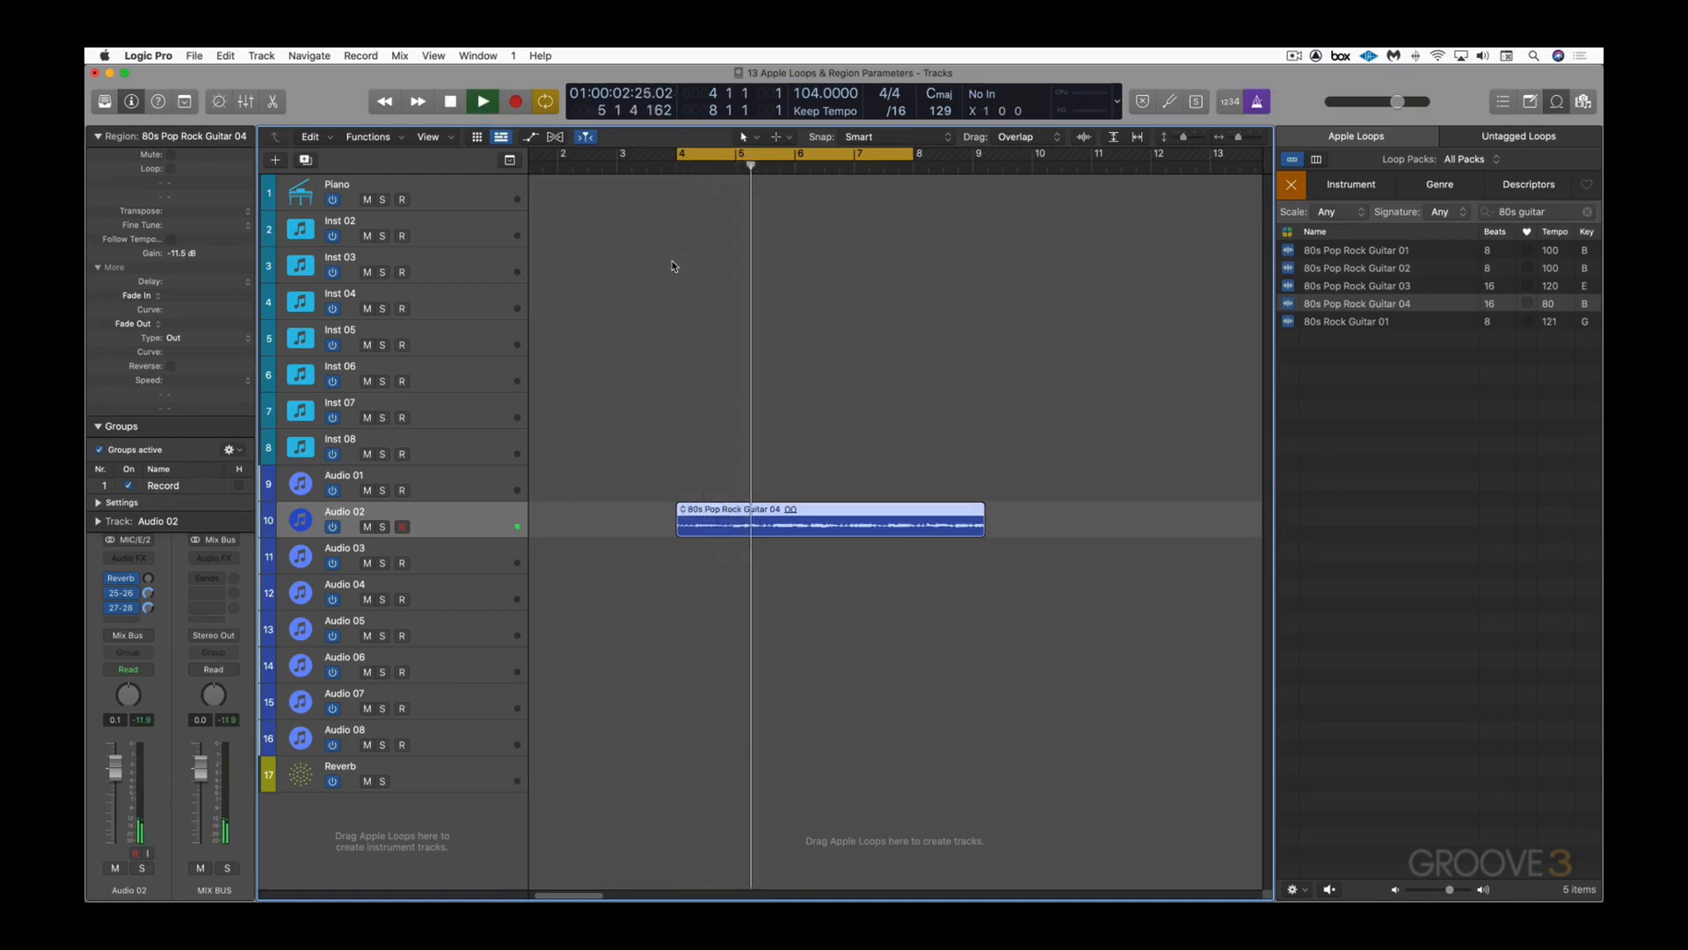
{"action": "left_click", "coordinate": [172, 240]}
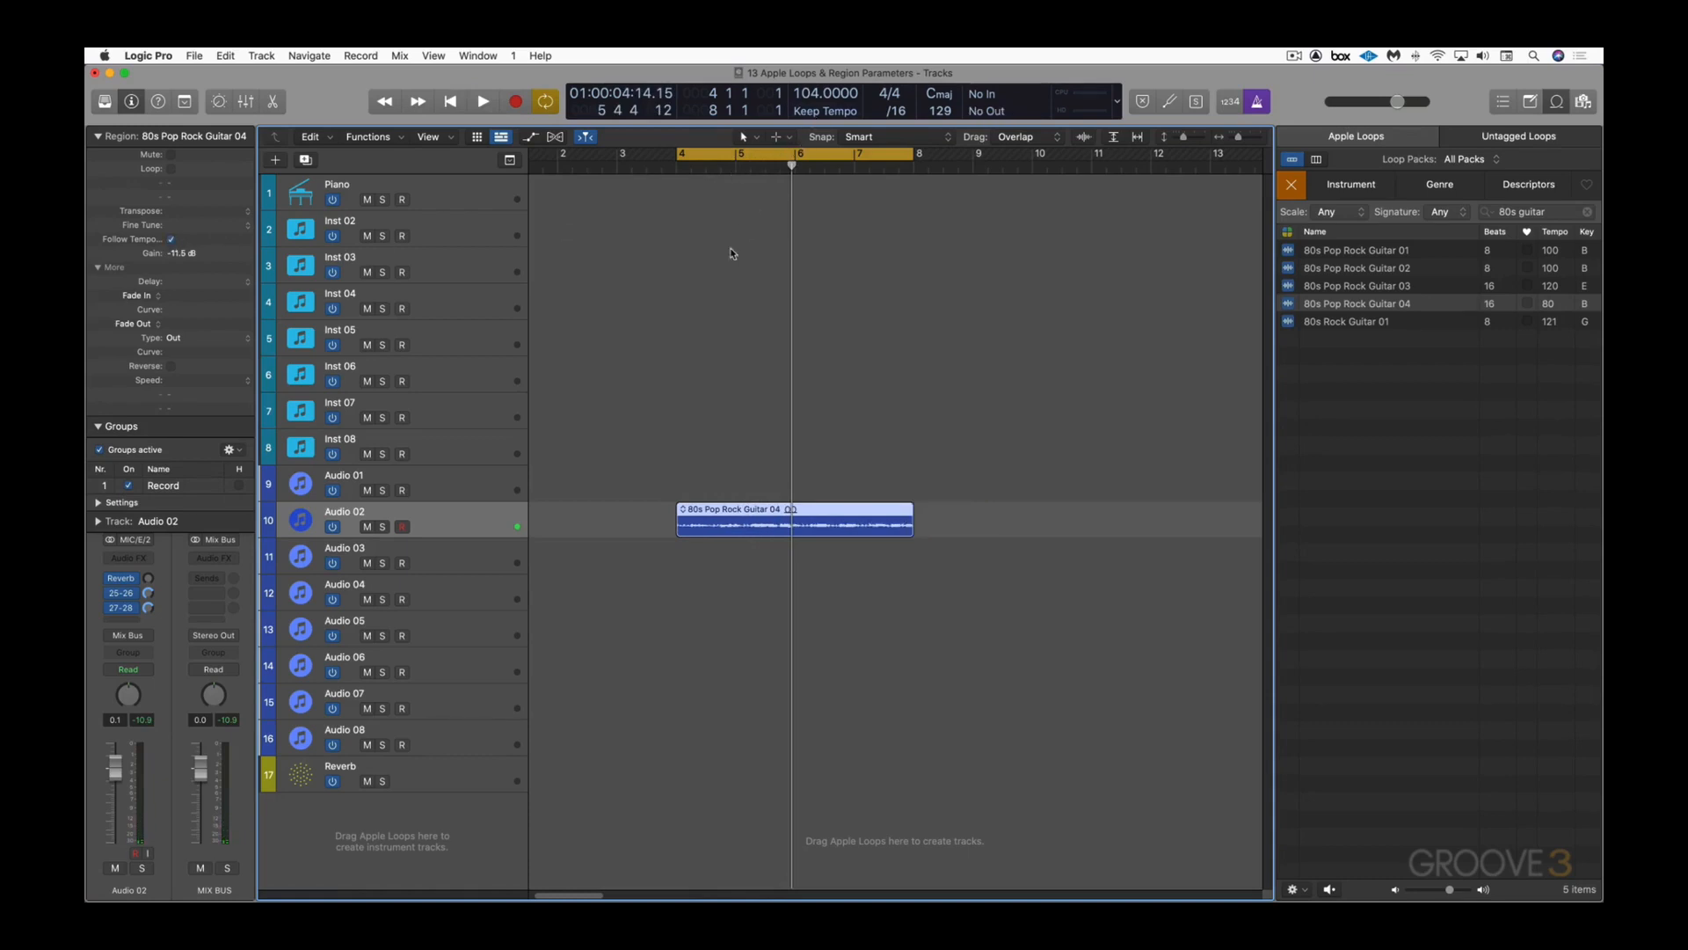
{"action": "key", "text": "space"}
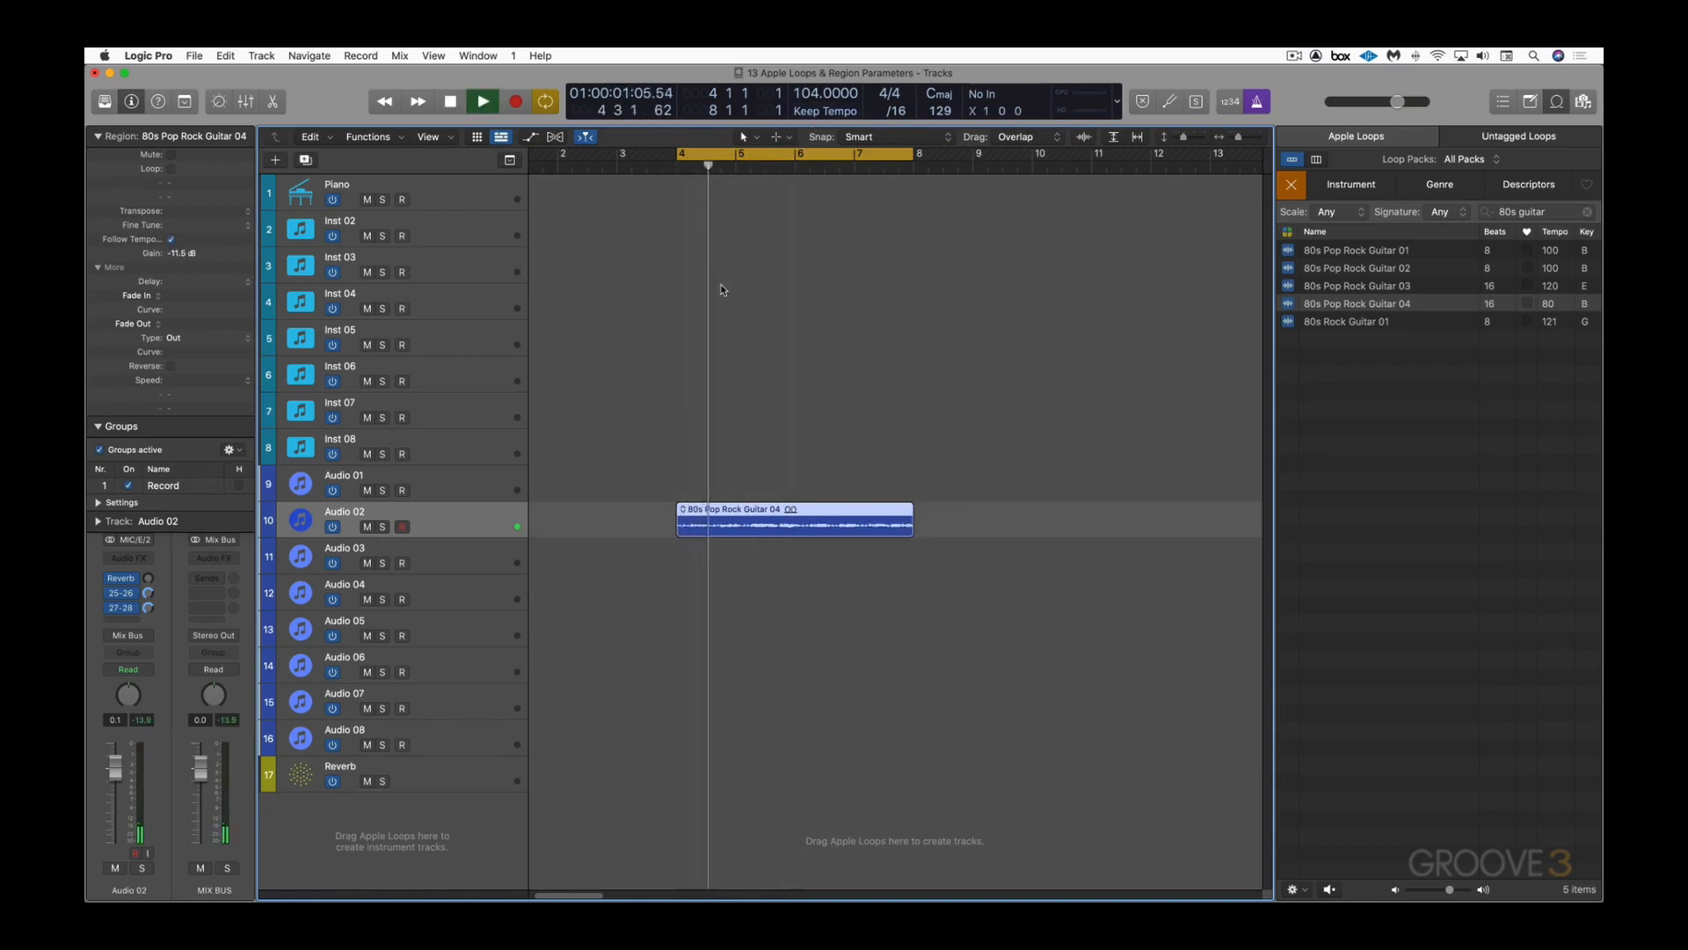
{"action": "key", "text": "space"}
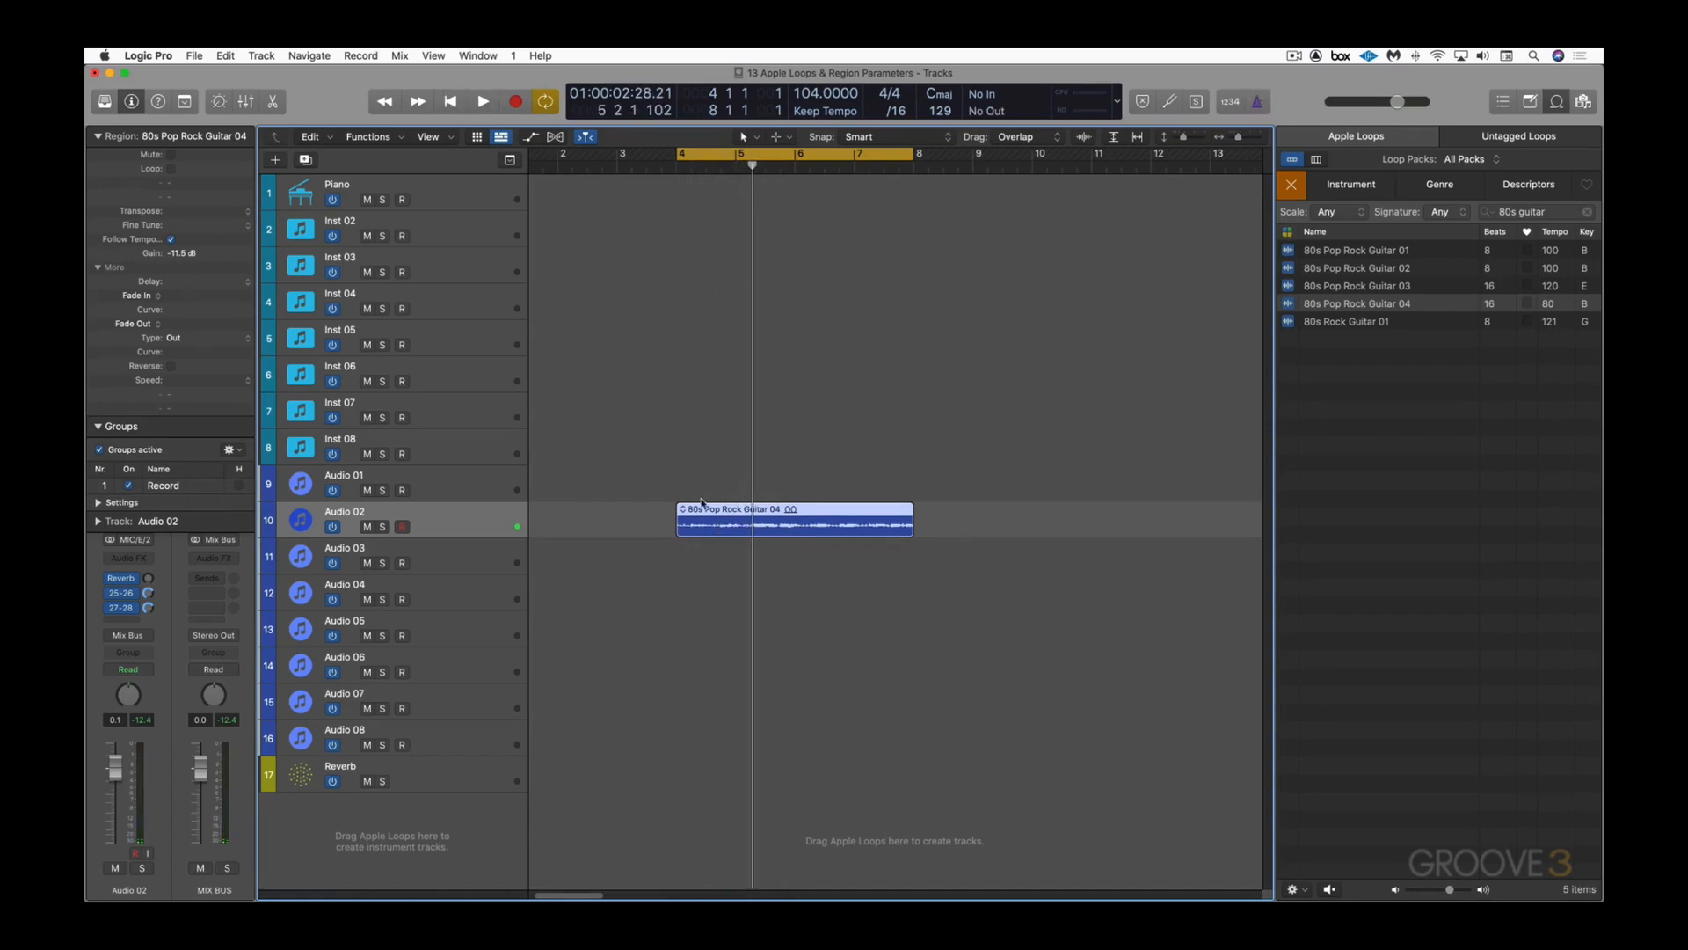
Step: Play the 80s Pop Rock Guitar 04 region and copy a short section around bar 5 to the Audio 03 track
{"action": "key", "text": "z"}
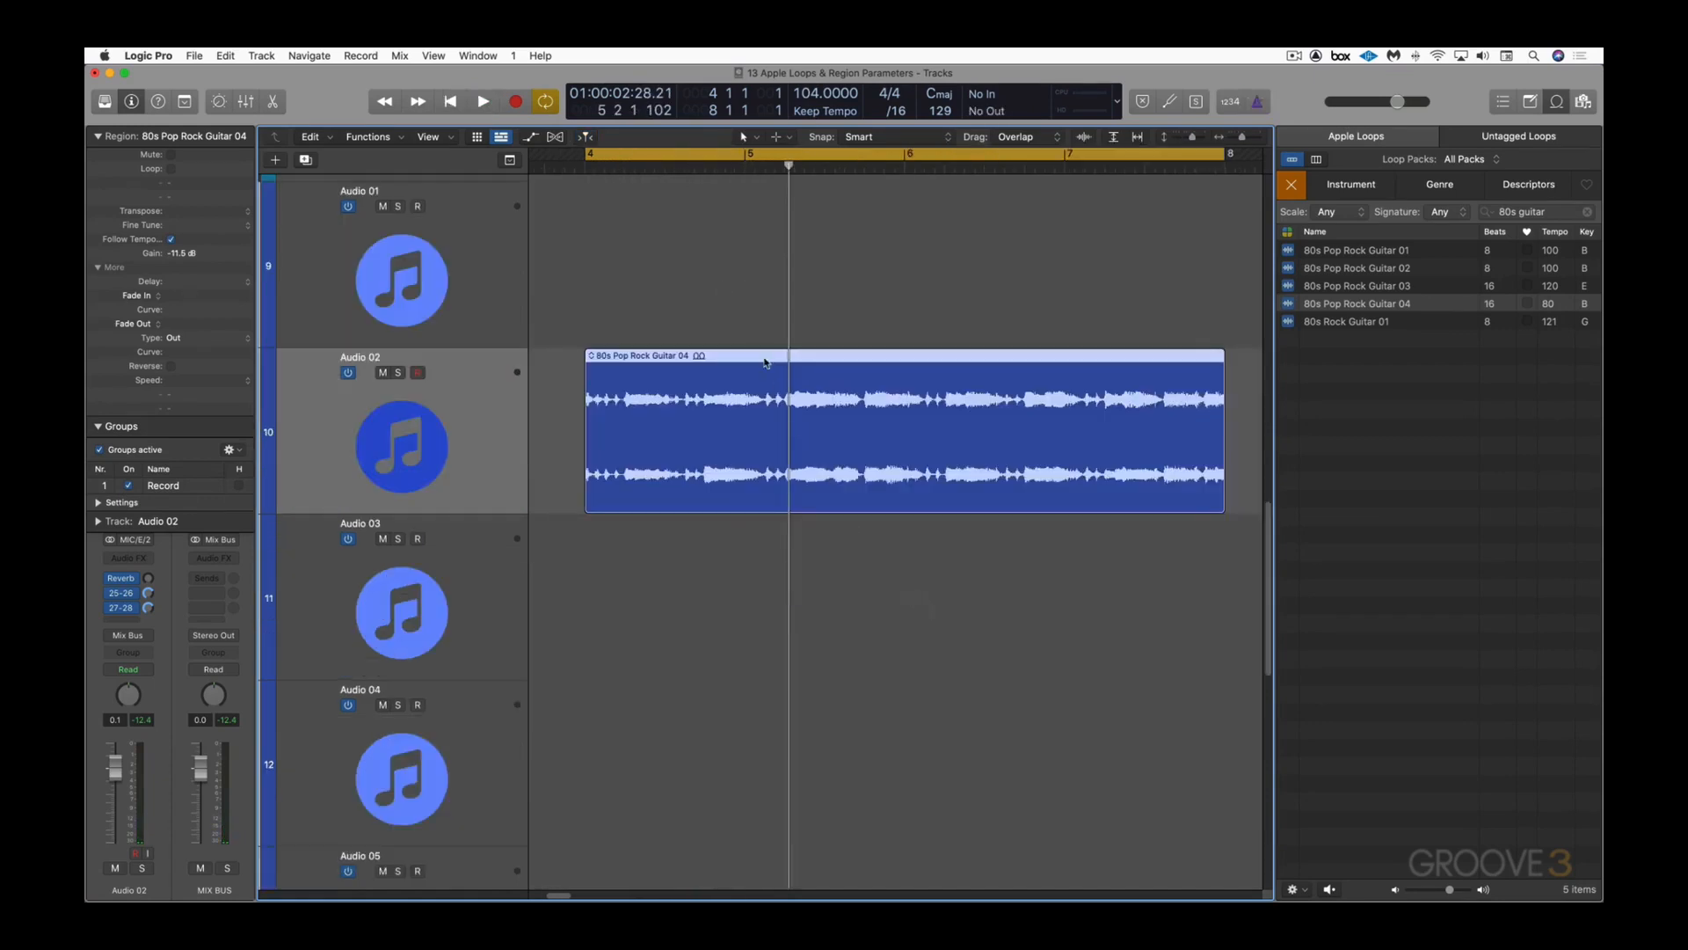
{"action": "key", "text": "space"}
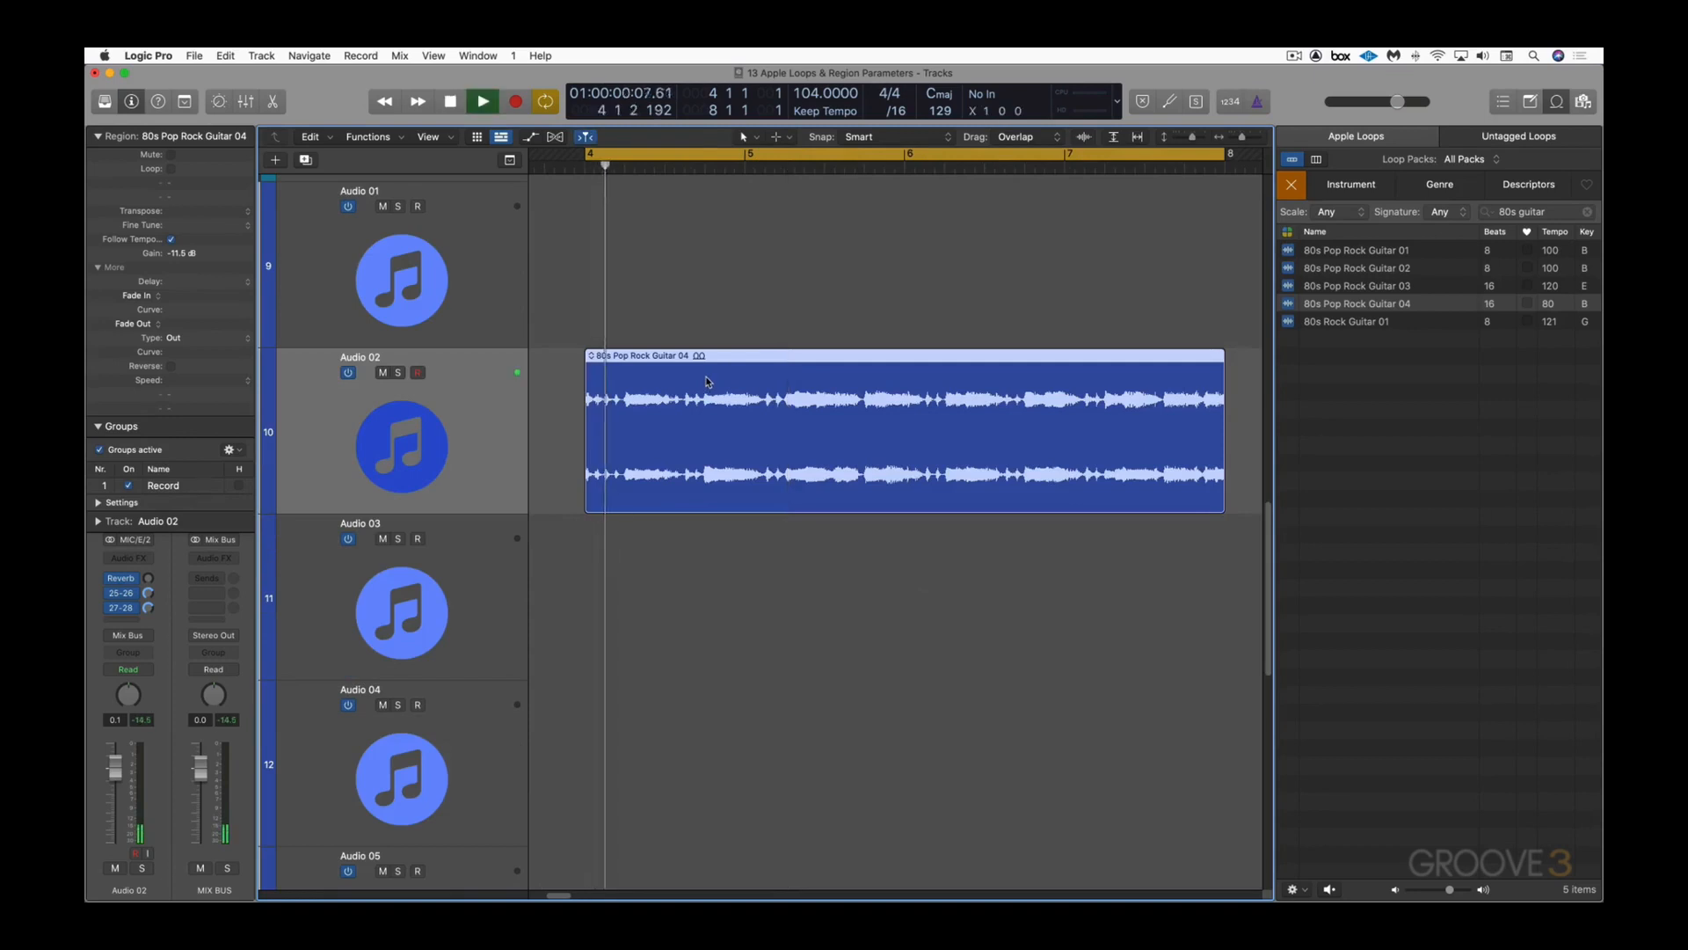
{"action": "key", "text": "space"}
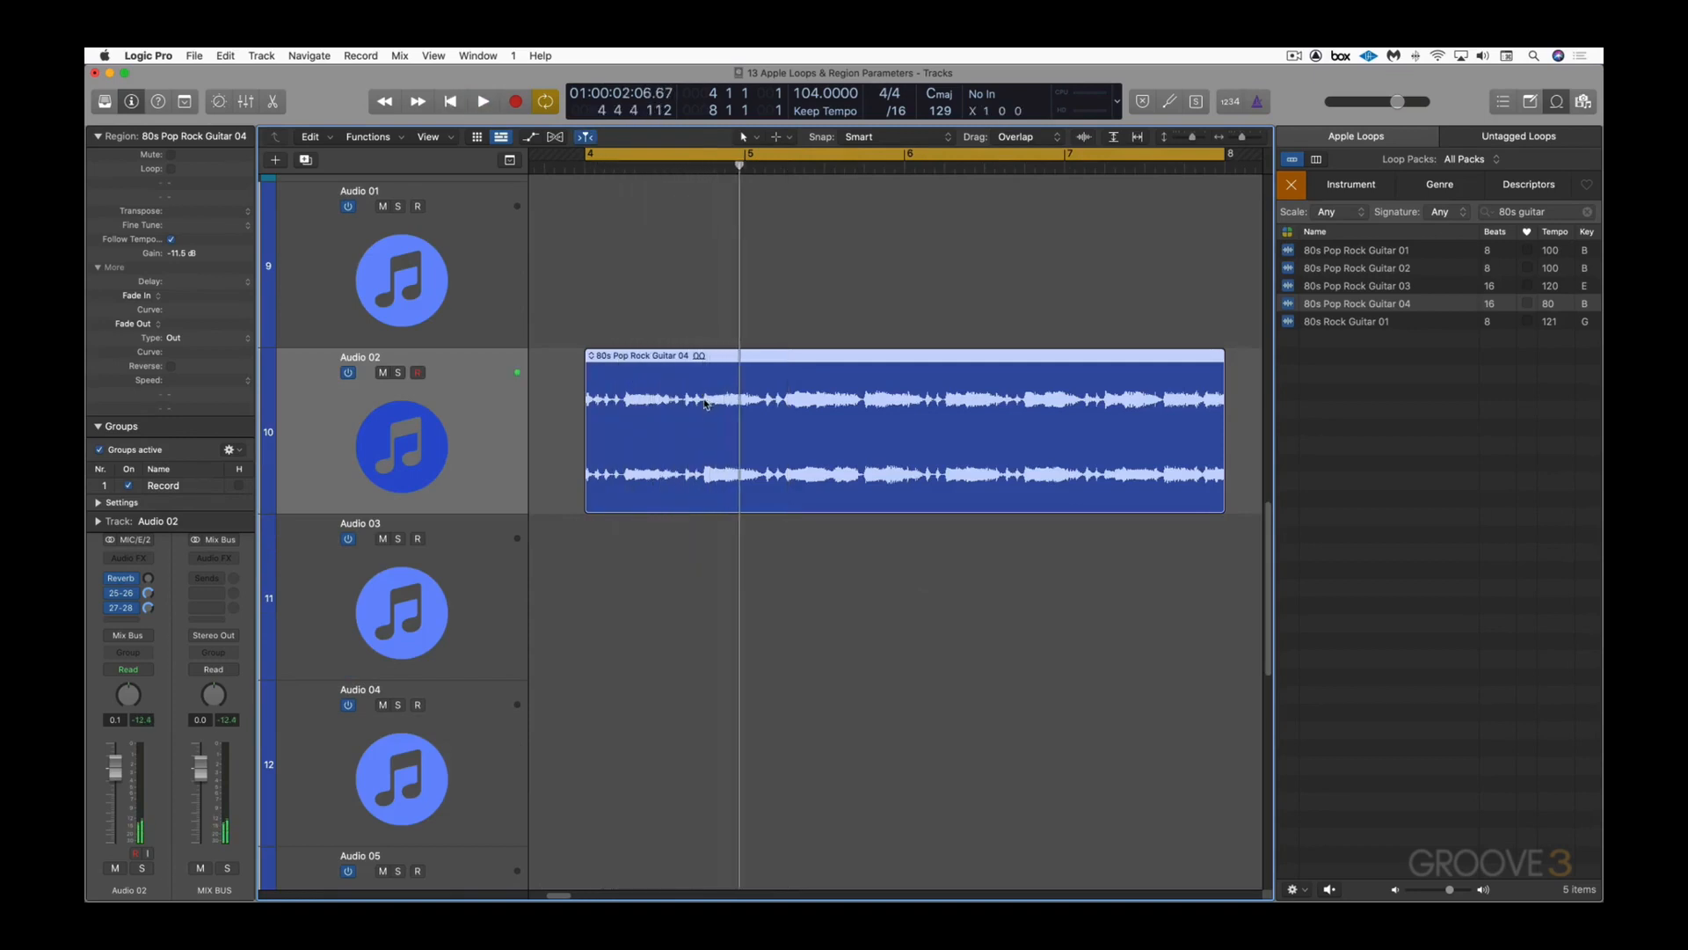
{"action": "left_click", "coordinate": [710, 404]}
{"action": "left_click_drag", "start_coordinate": [710, 403], "coordinate": [726, 605]}
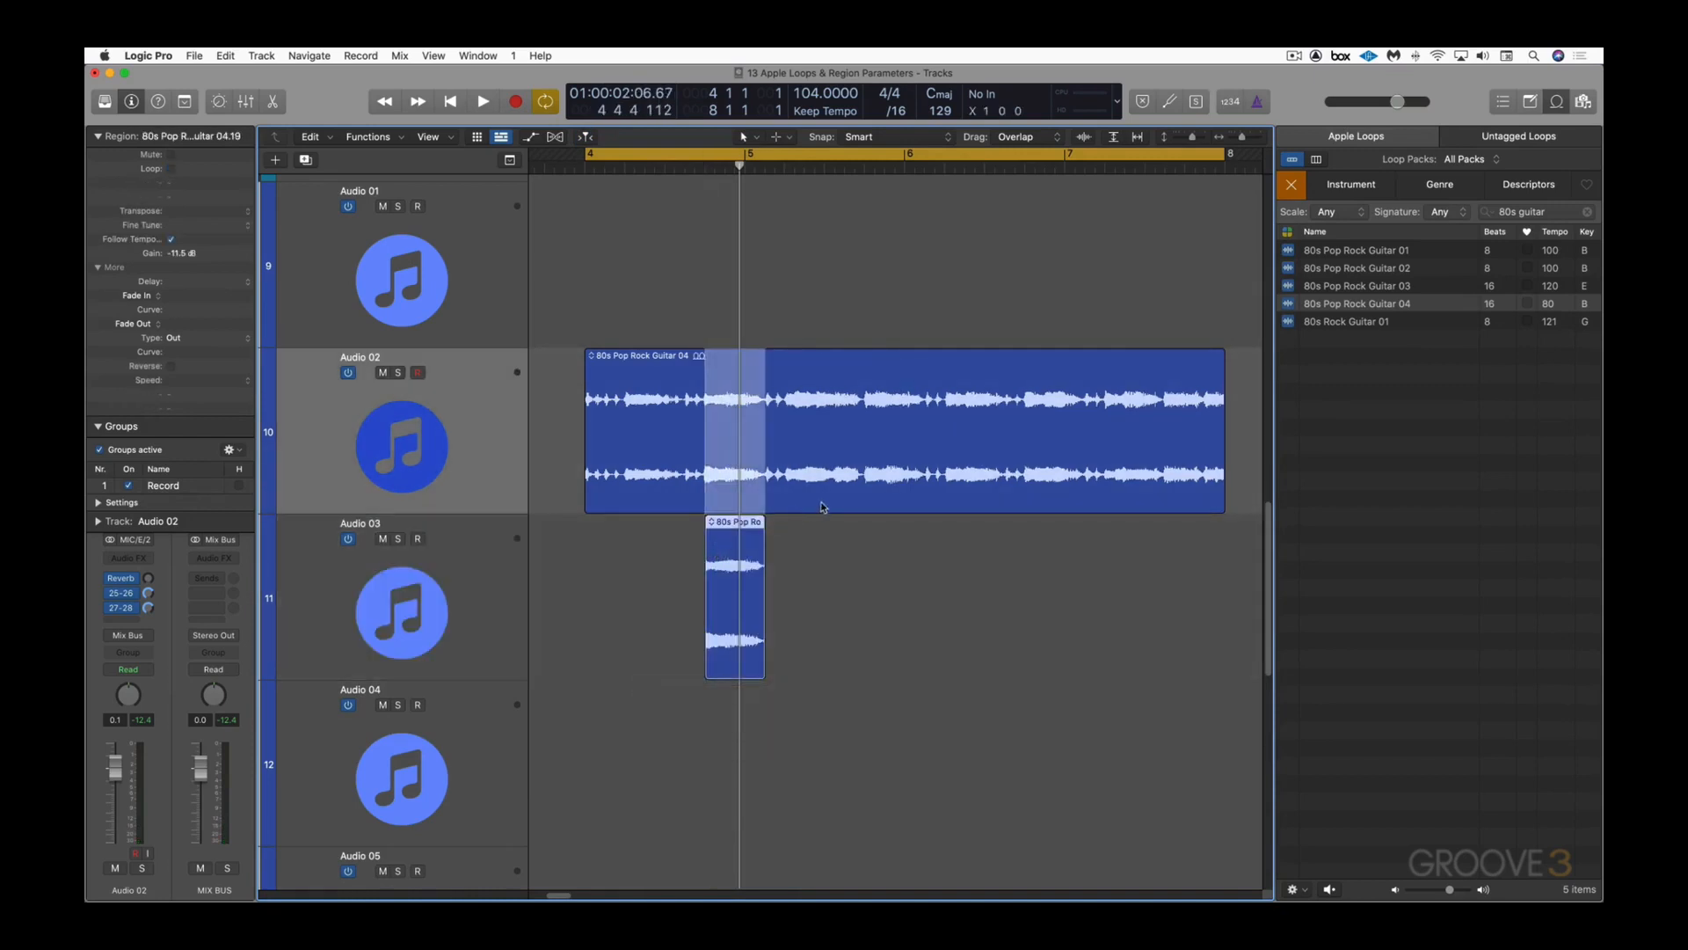
{"action": "left_click", "coordinate": [744, 554]}
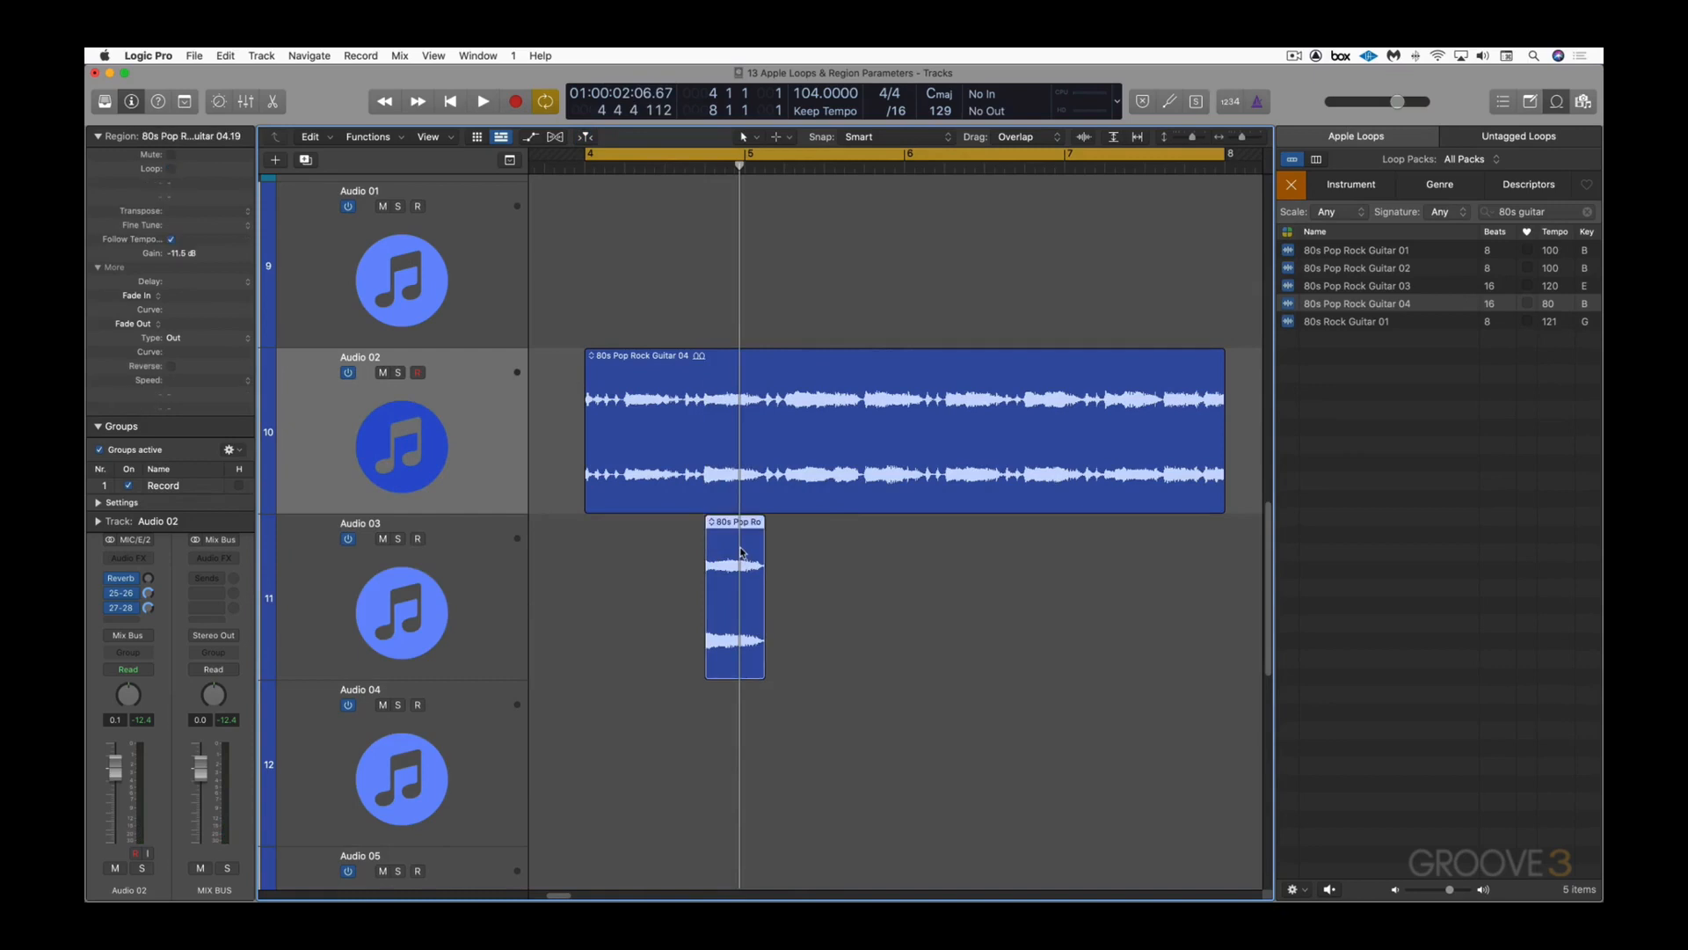
Step: Set the Speed of the short copied region on Audio 03 to ⅛×
{"action": "left_click", "coordinate": [865, 550], "text": "ctrl+alt"}
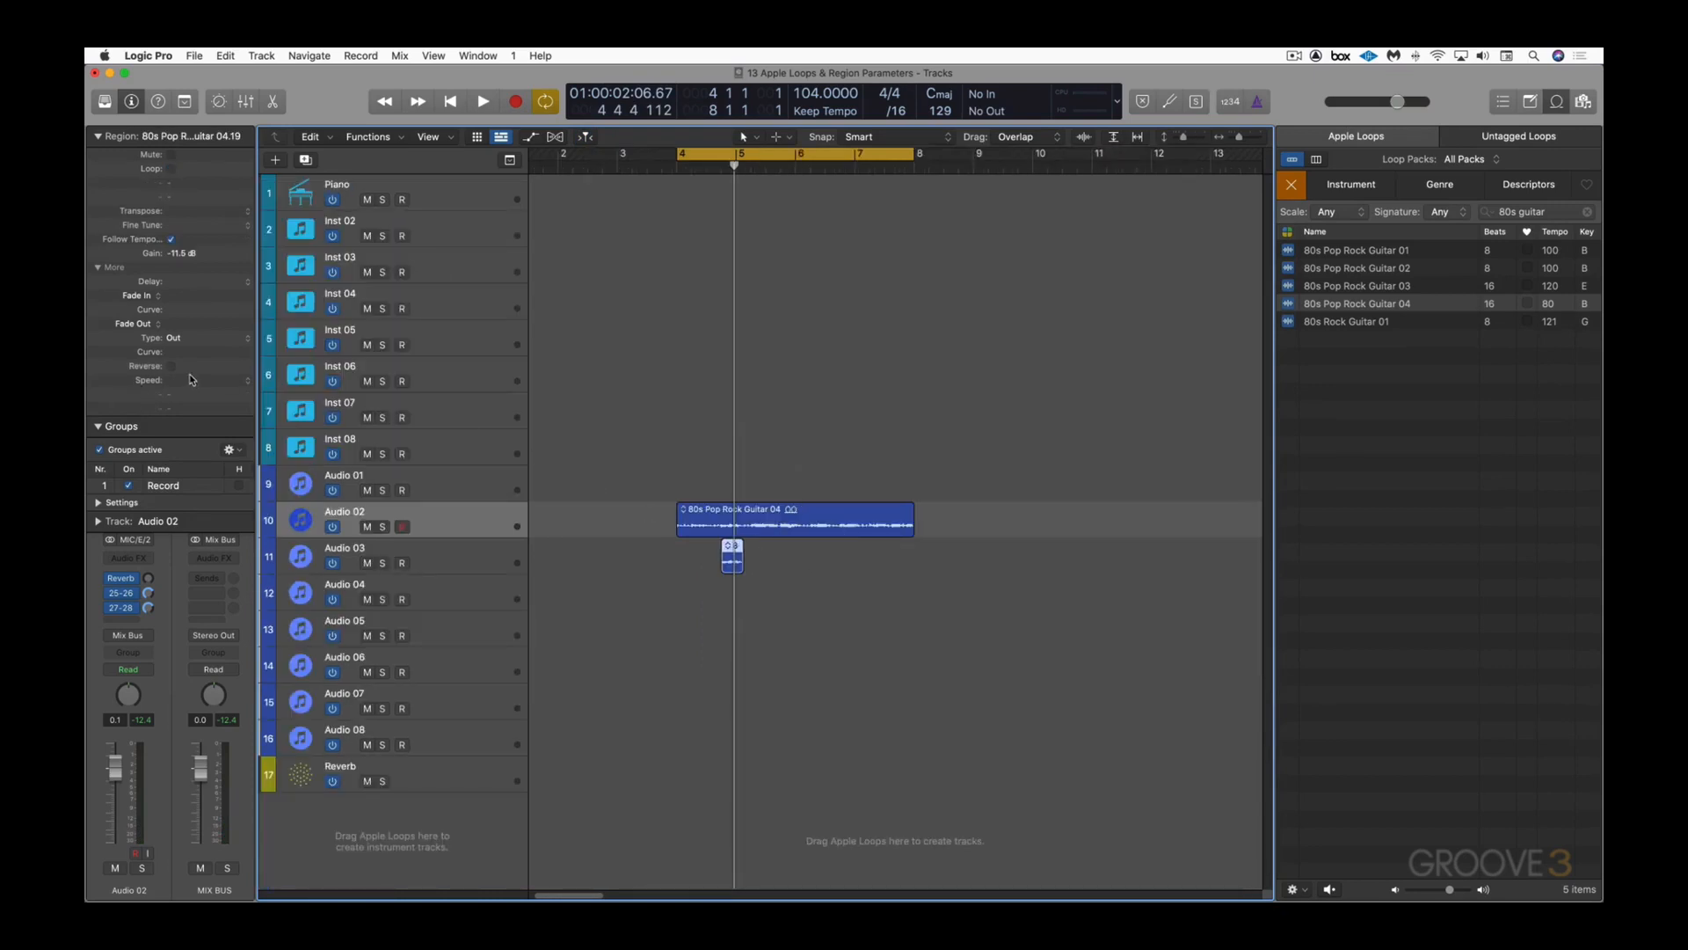
{"action": "left_click", "coordinate": [248, 385]}
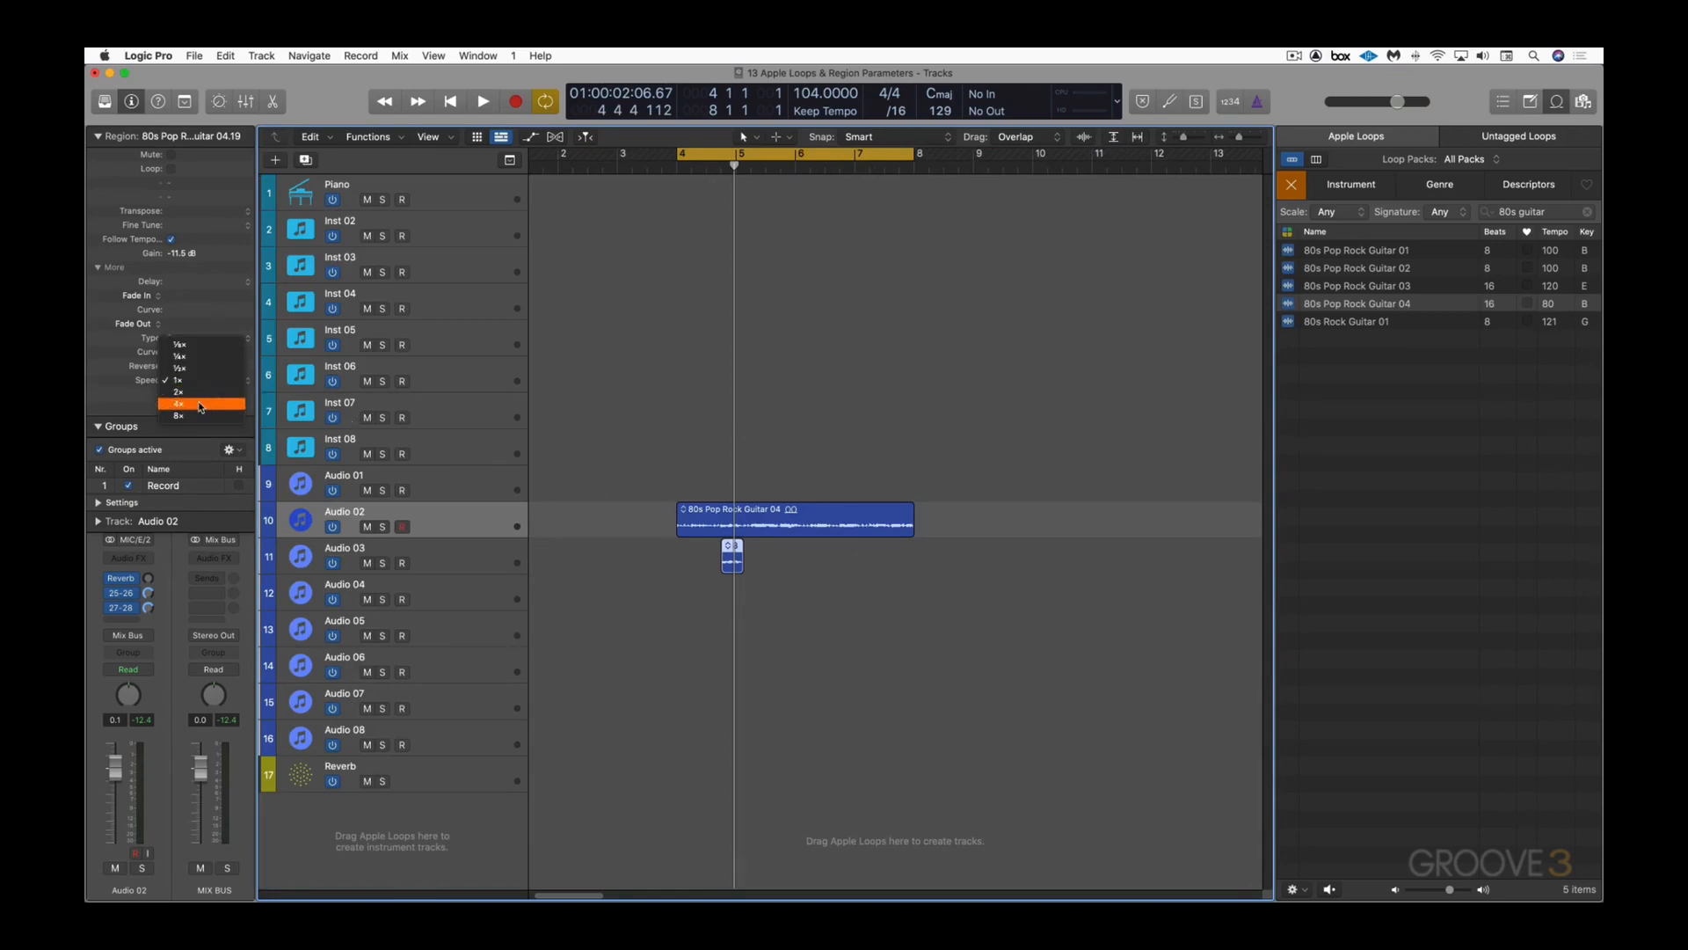
{"action": "left_click", "coordinate": [188, 347]}
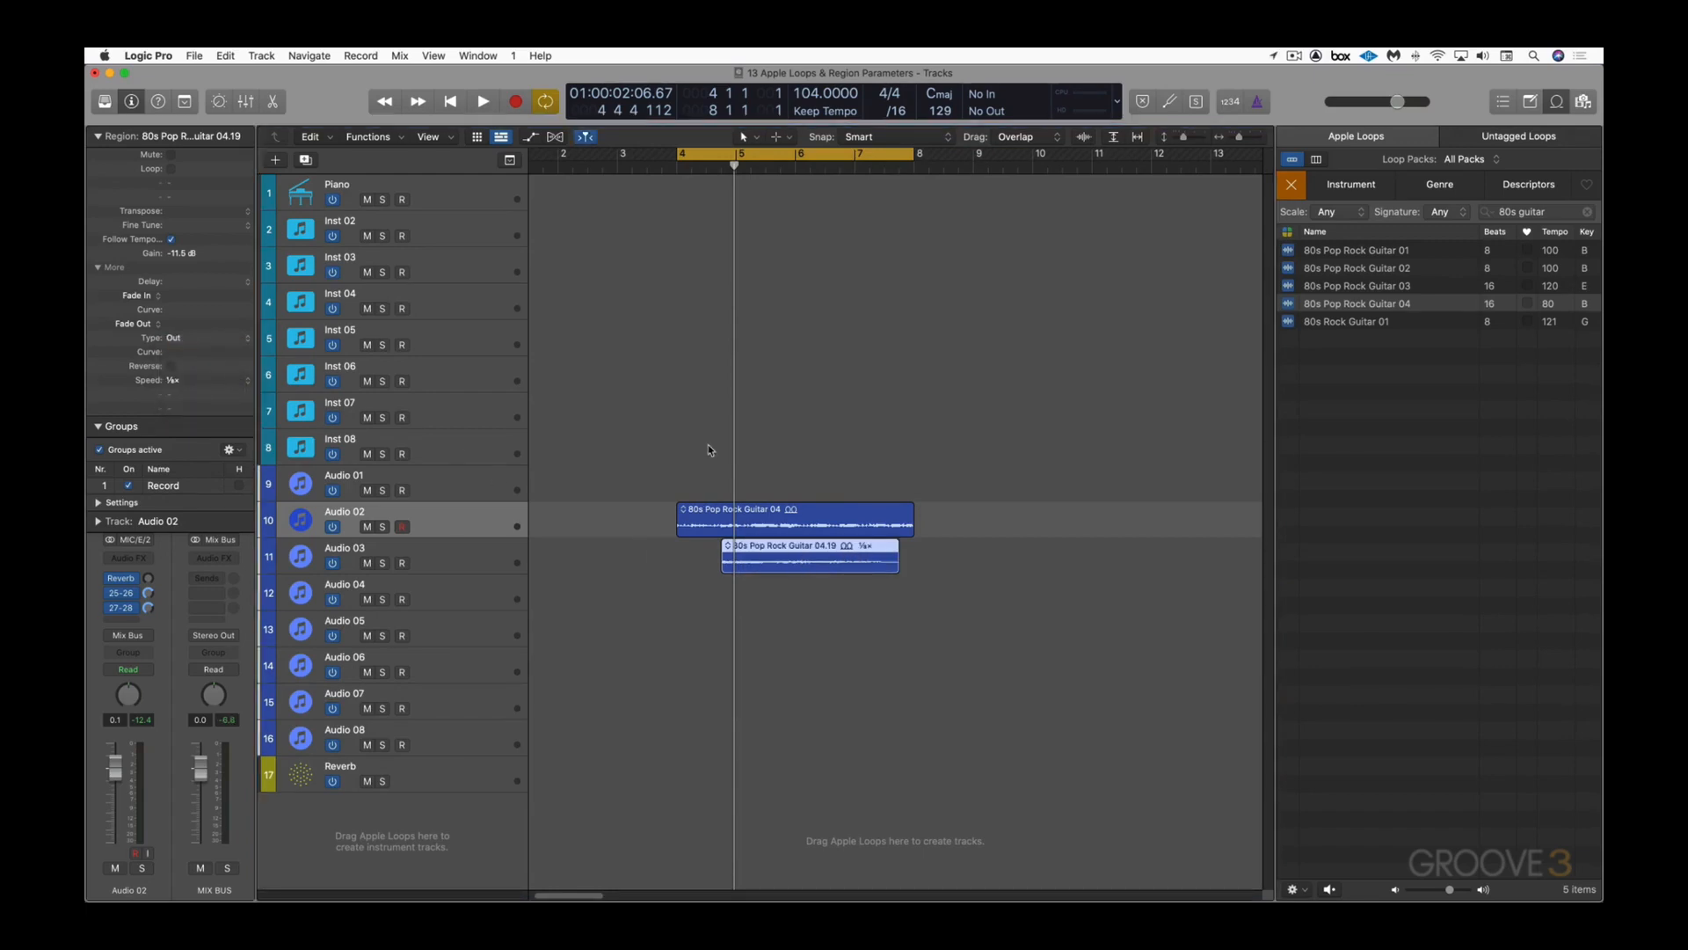
Step: Move the slowed region to the playhead at bar 4 and check the Move Region/Event to Playhead Position key command
{"action": "key", "text": "Return"}
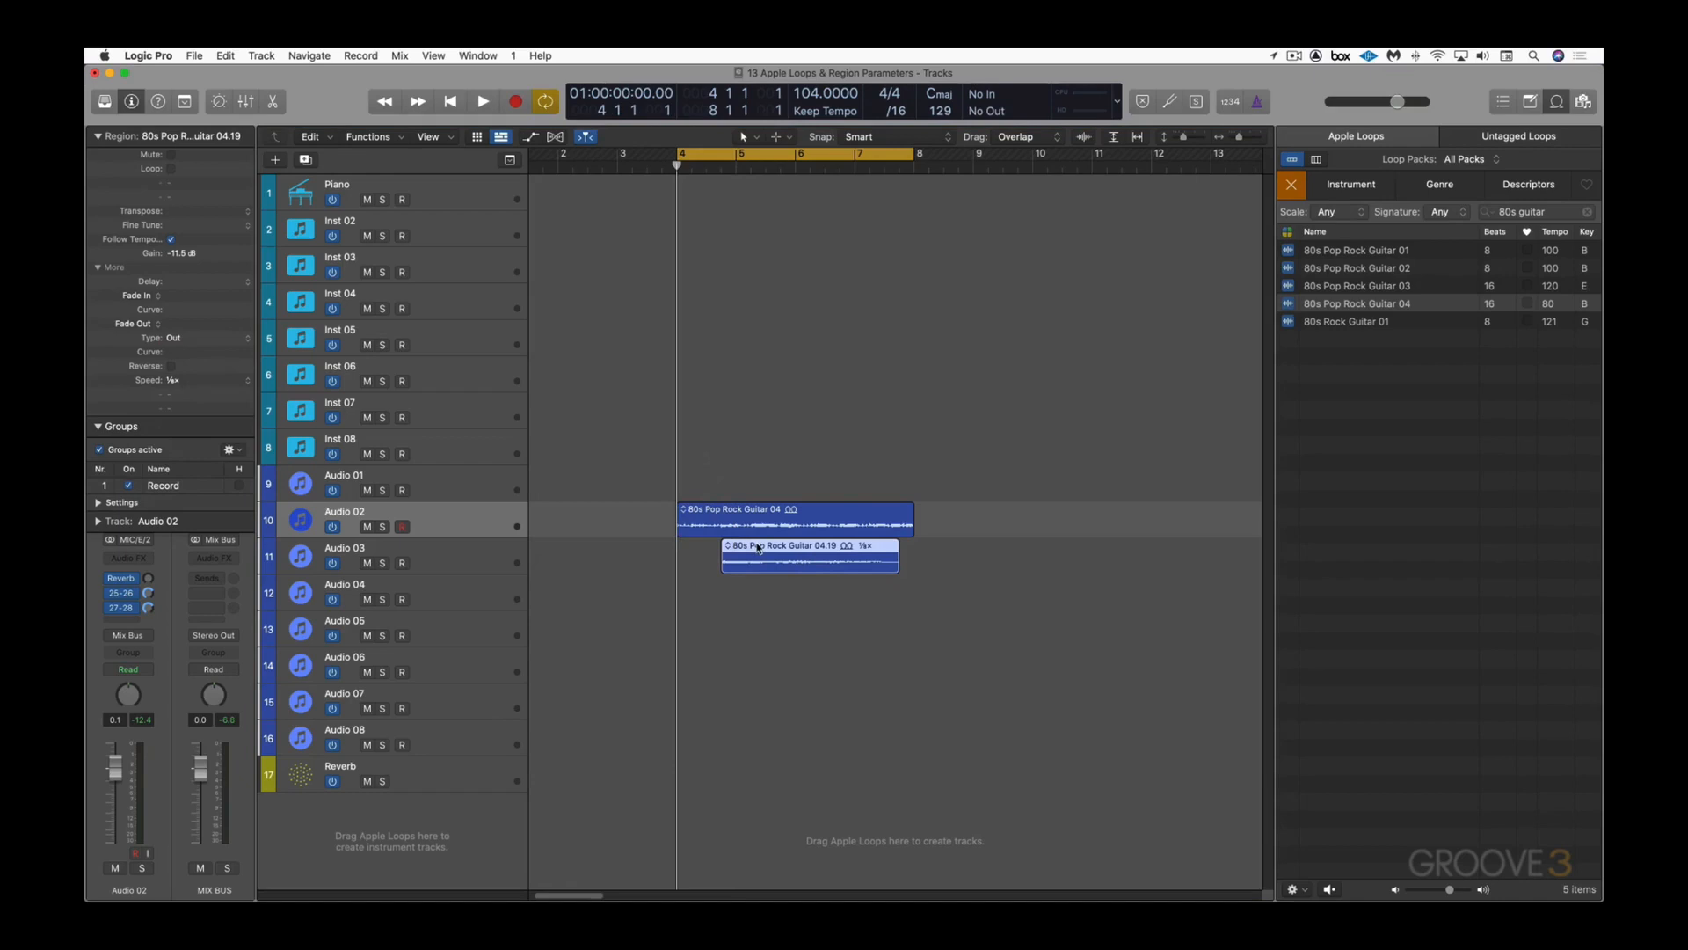
{"action": "key", "text": ";"}
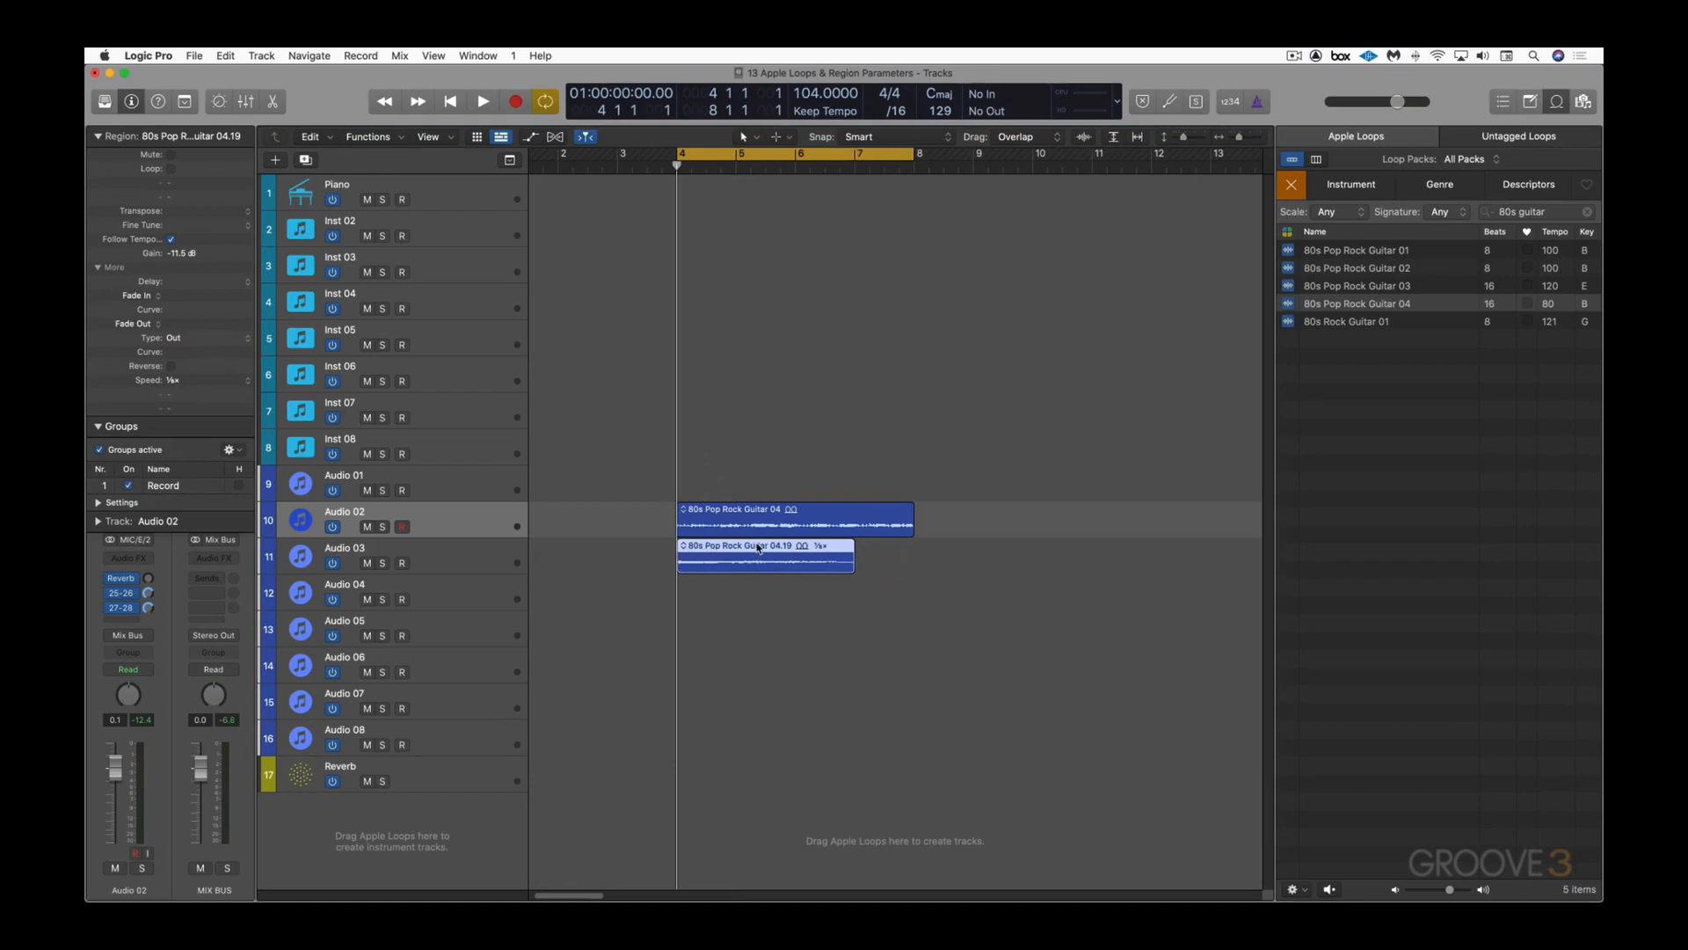
{"action": "key", "text": "alt+k"}
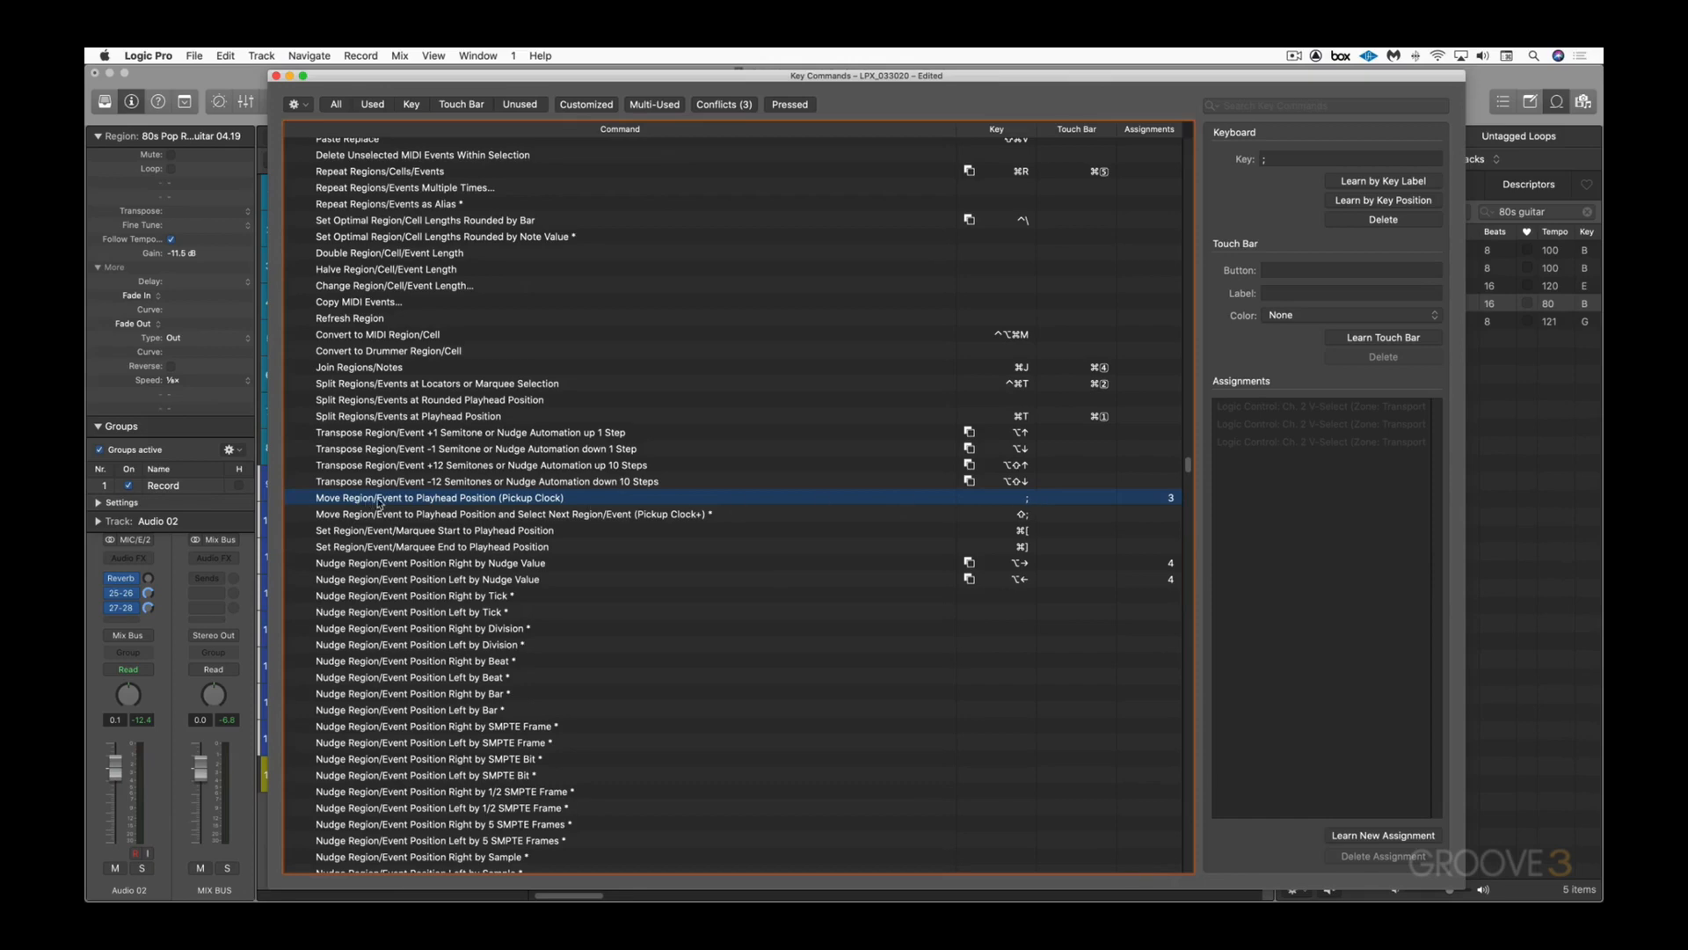
{"action": "left_click", "coordinate": [277, 76]}
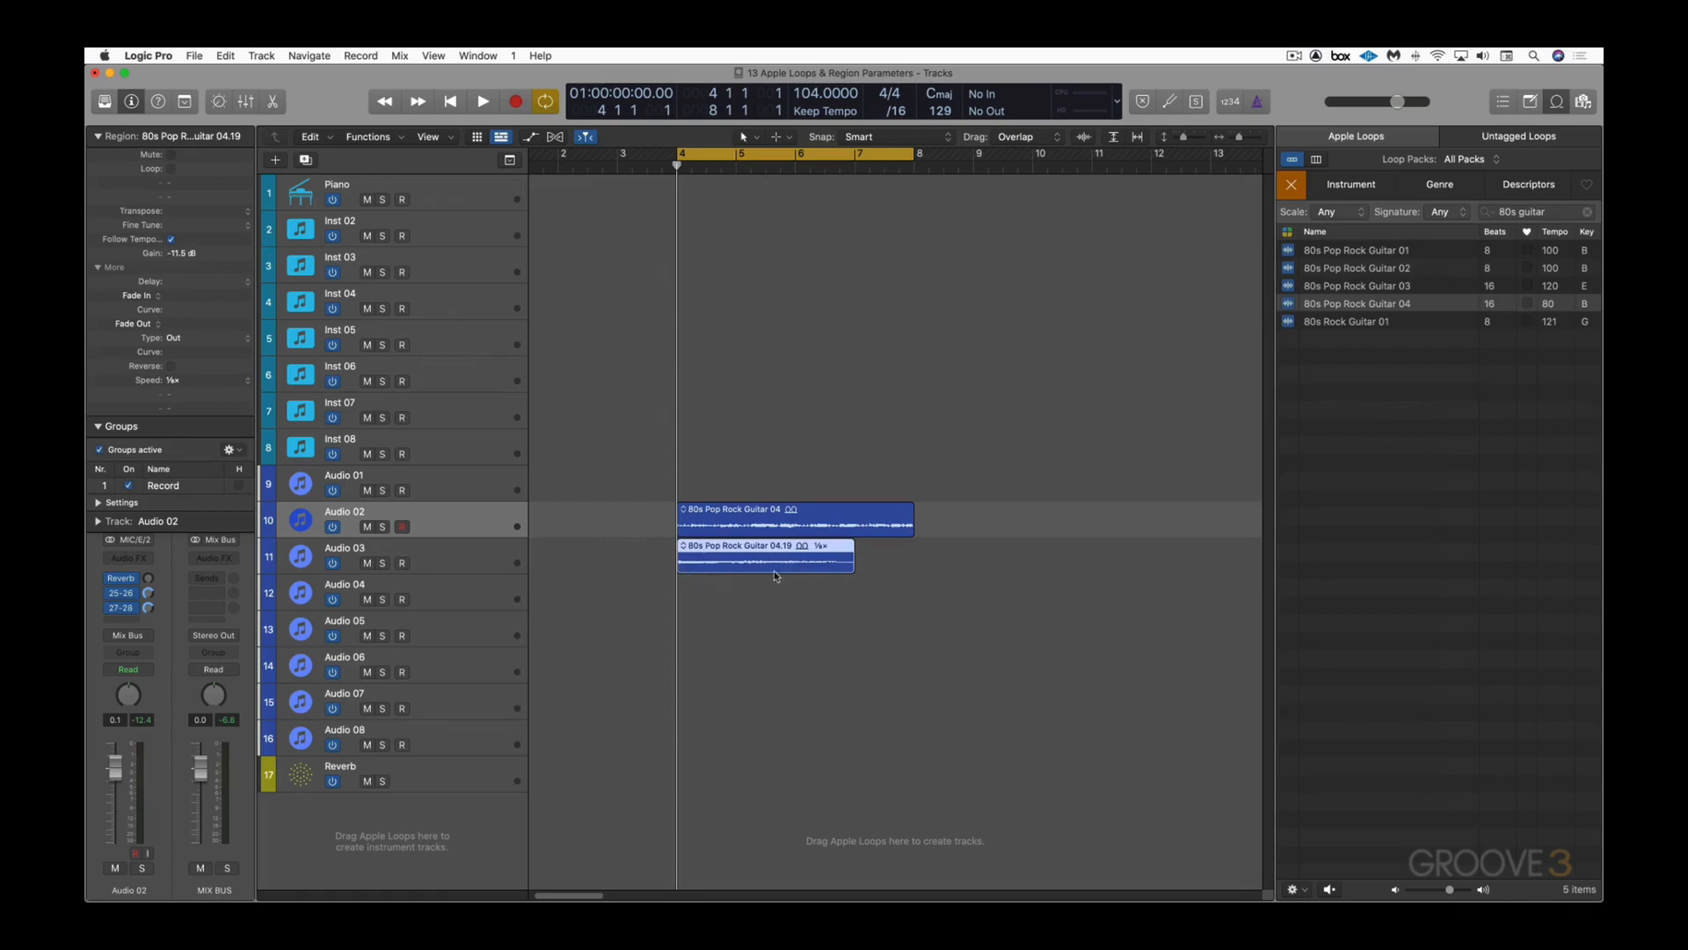
Step: Play both guitar regions together and solo the Audio 03 track to hear the slowed region alone
{"action": "key", "text": "space"}
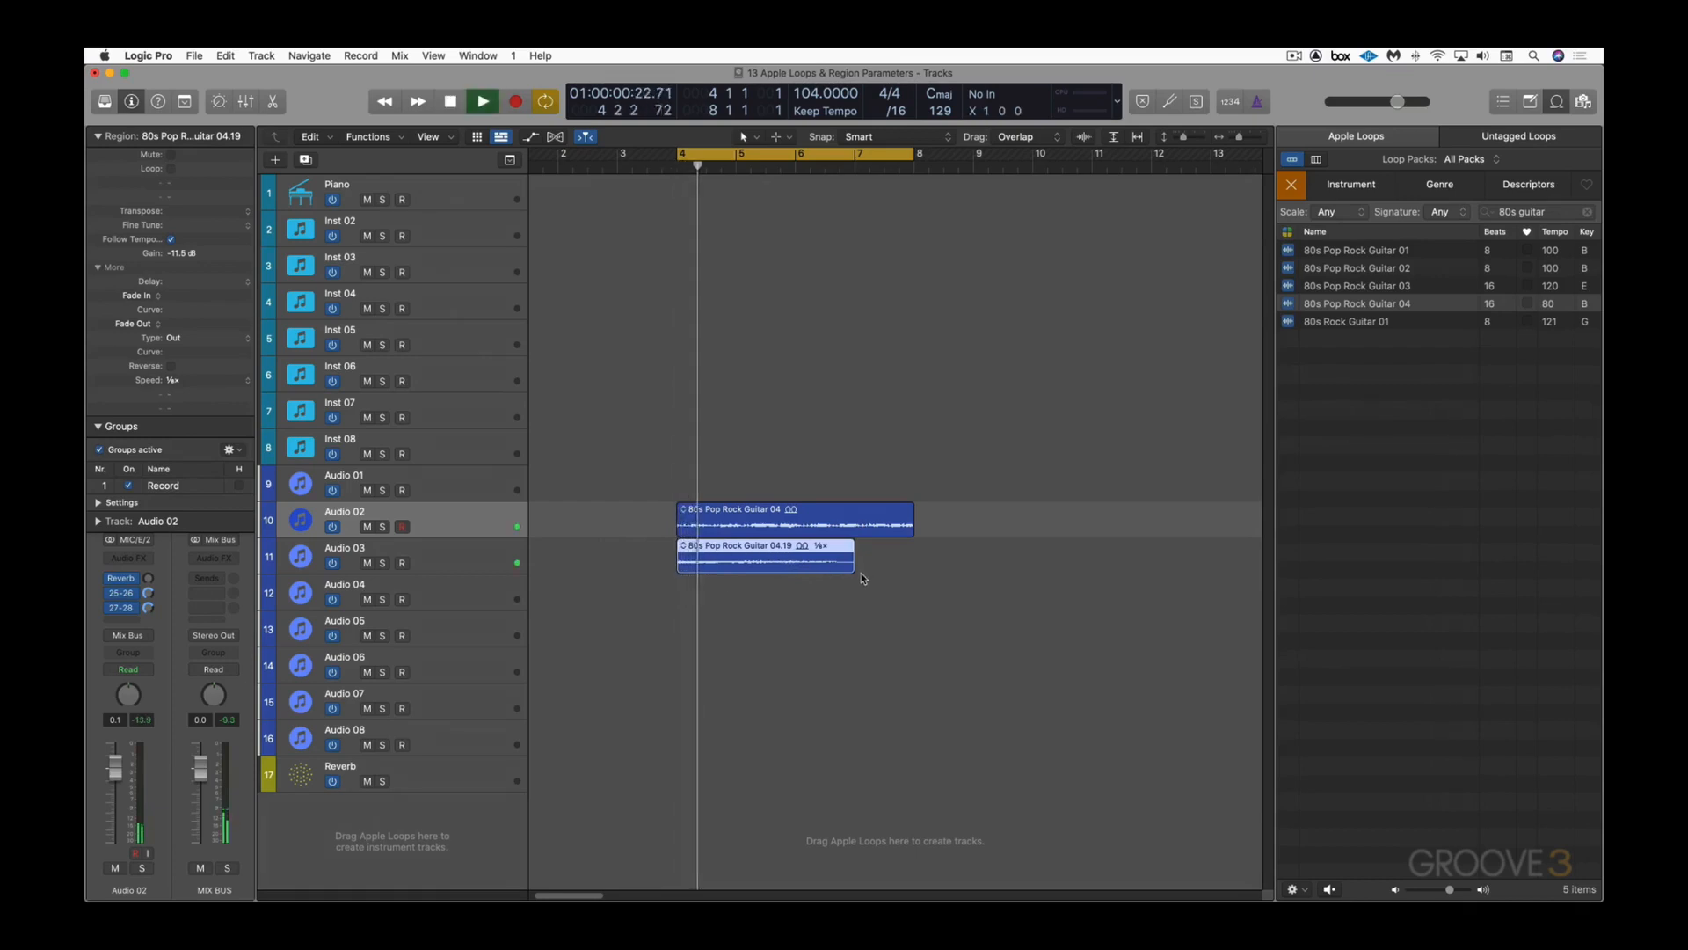
{"action": "left_click", "coordinate": [382, 563]}
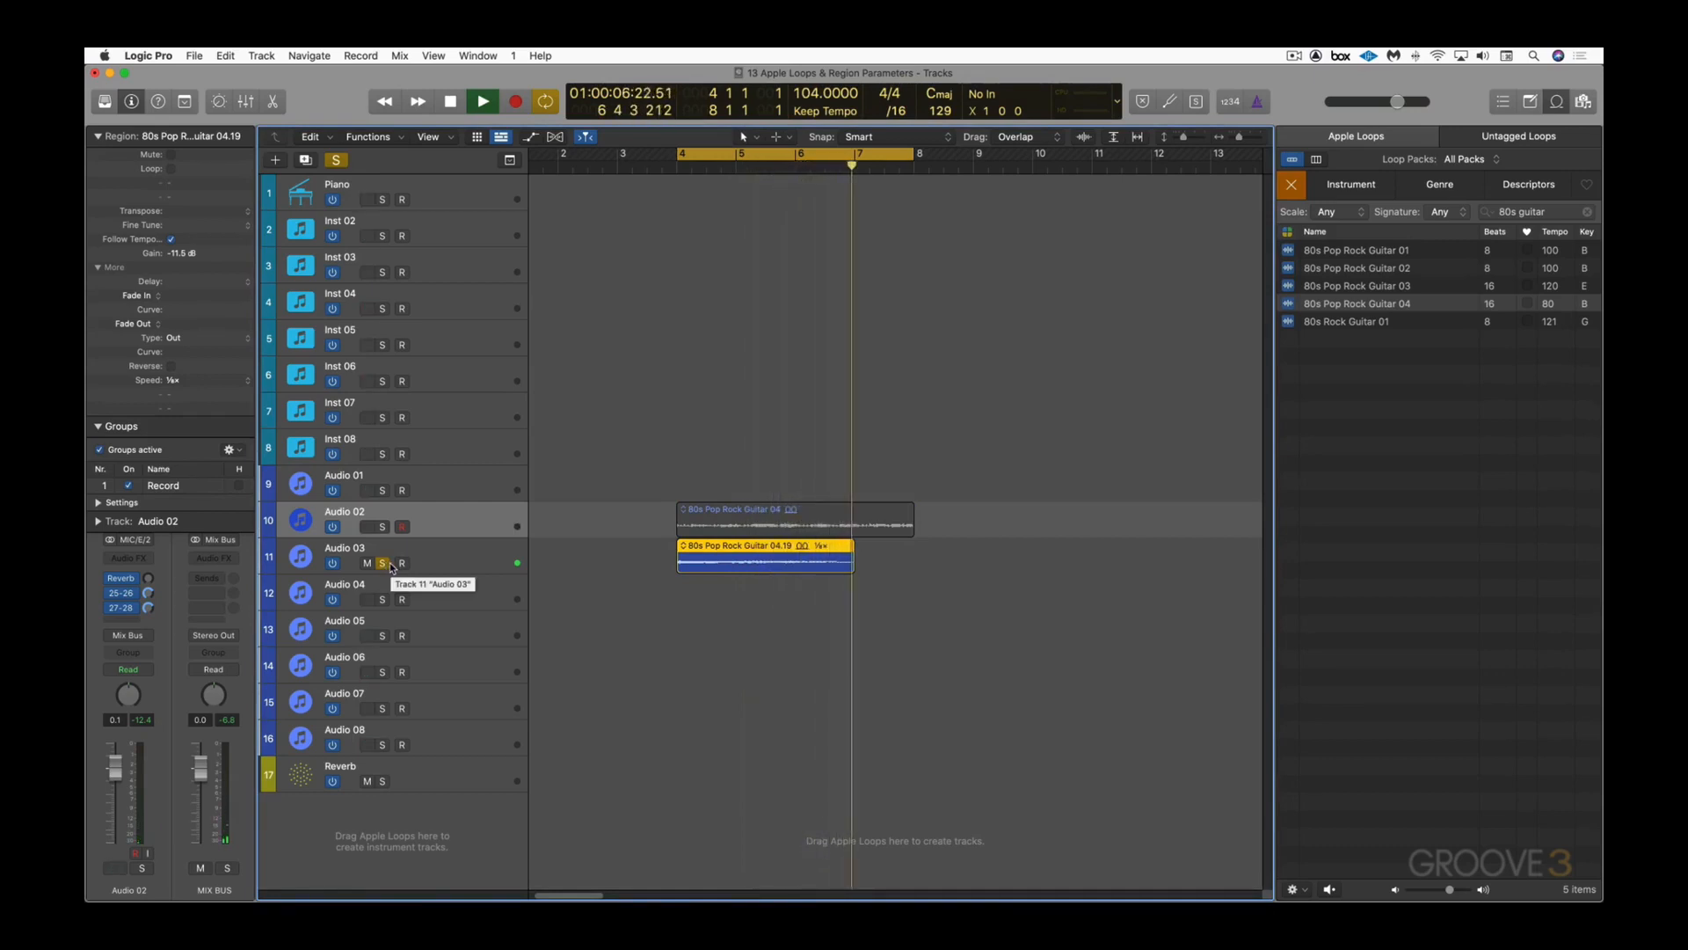
{"action": "key", "text": "space"}
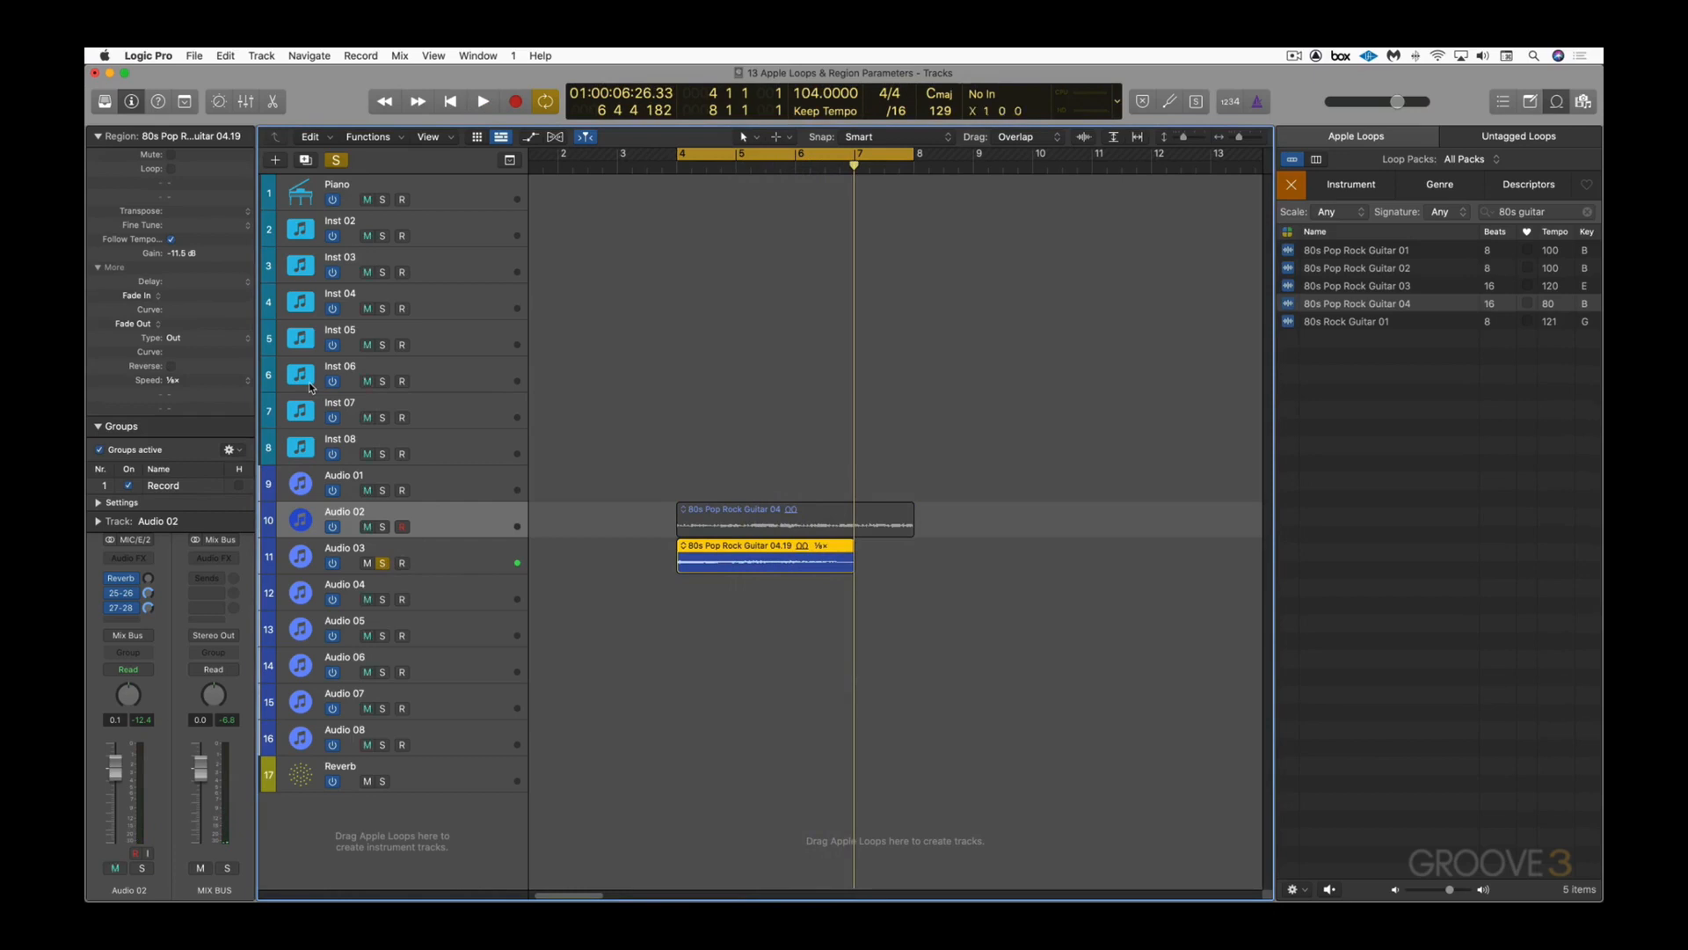
Step: Reverse the slowed region on Audio 03 and play it in solo
{"action": "left_click", "coordinate": [172, 366]}
{"action": "key", "text": "space"}
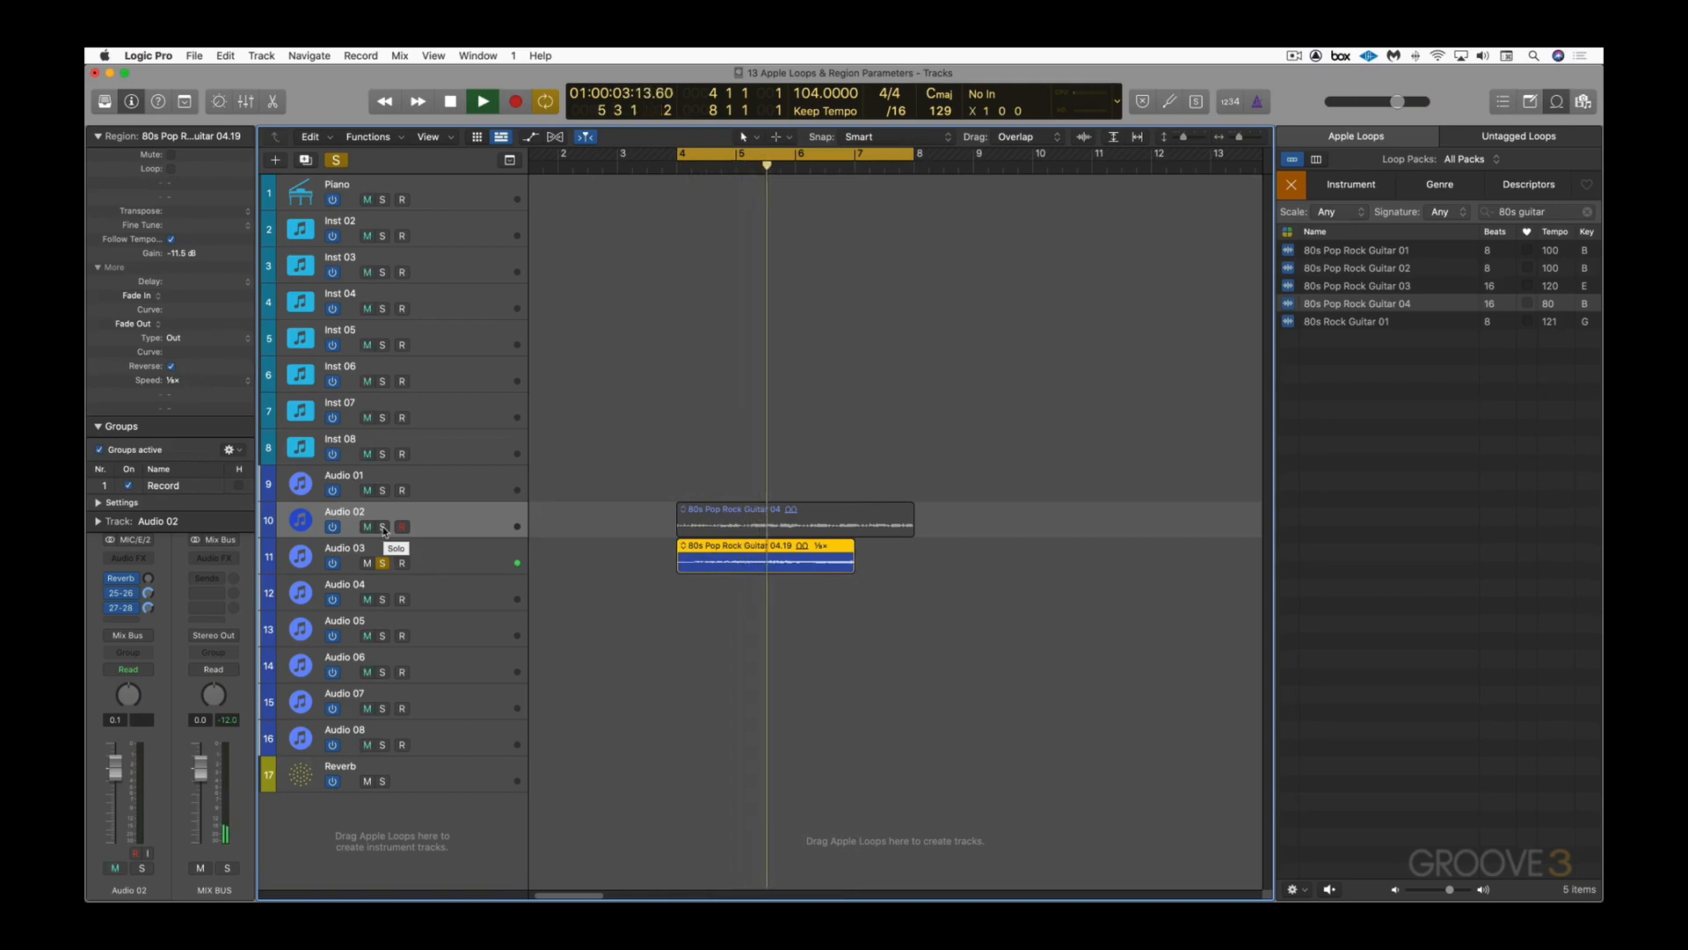
{"action": "key", "text": "space"}
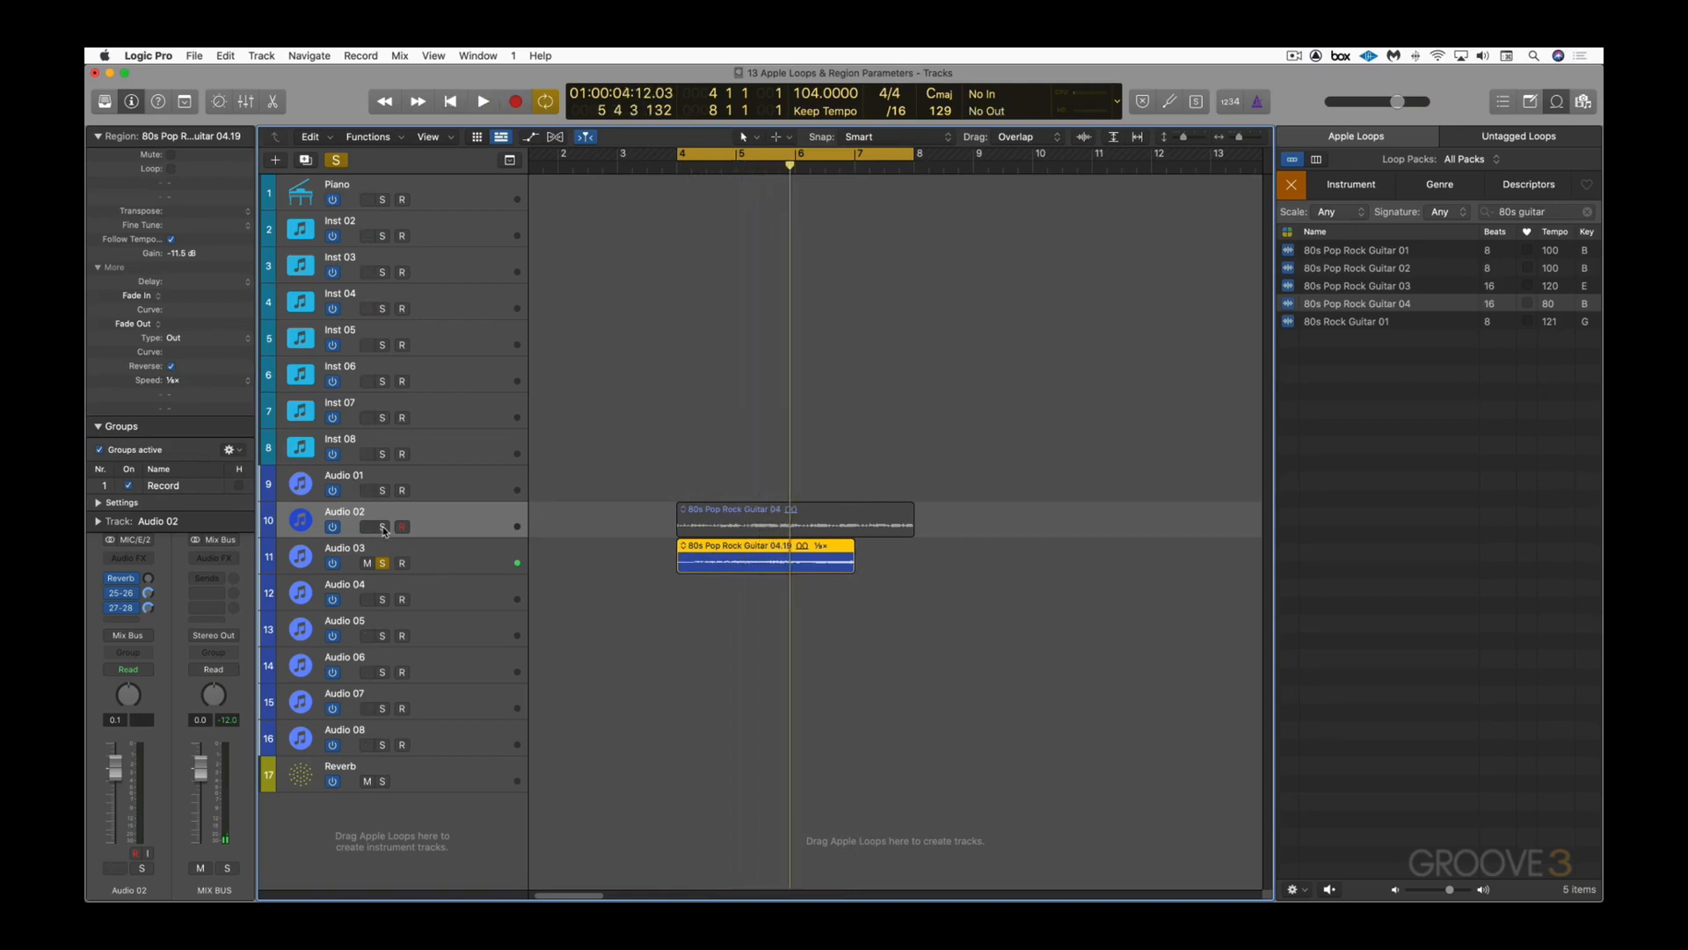
Step: Unsolo Audio 03, pan Audio 02 to the left and Audio 03 to +31, and play both tracks
{"action": "left_click", "coordinate": [384, 563]}
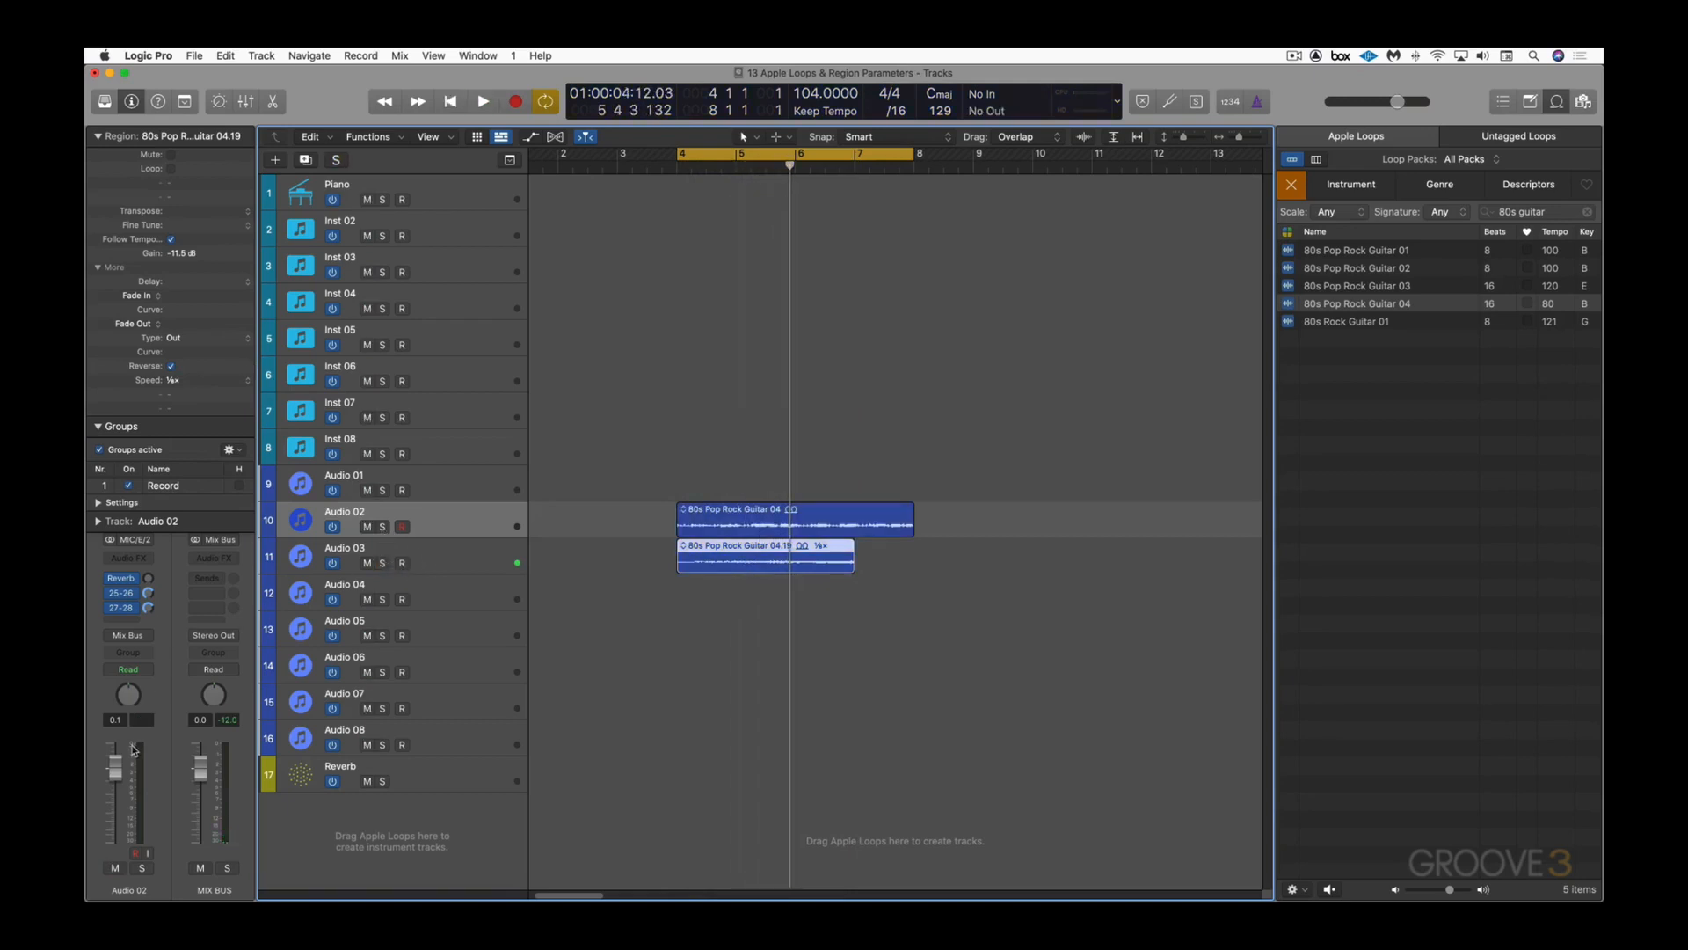
{"action": "left_click_drag", "start_coordinate": [131, 697], "coordinate": [131, 719]}
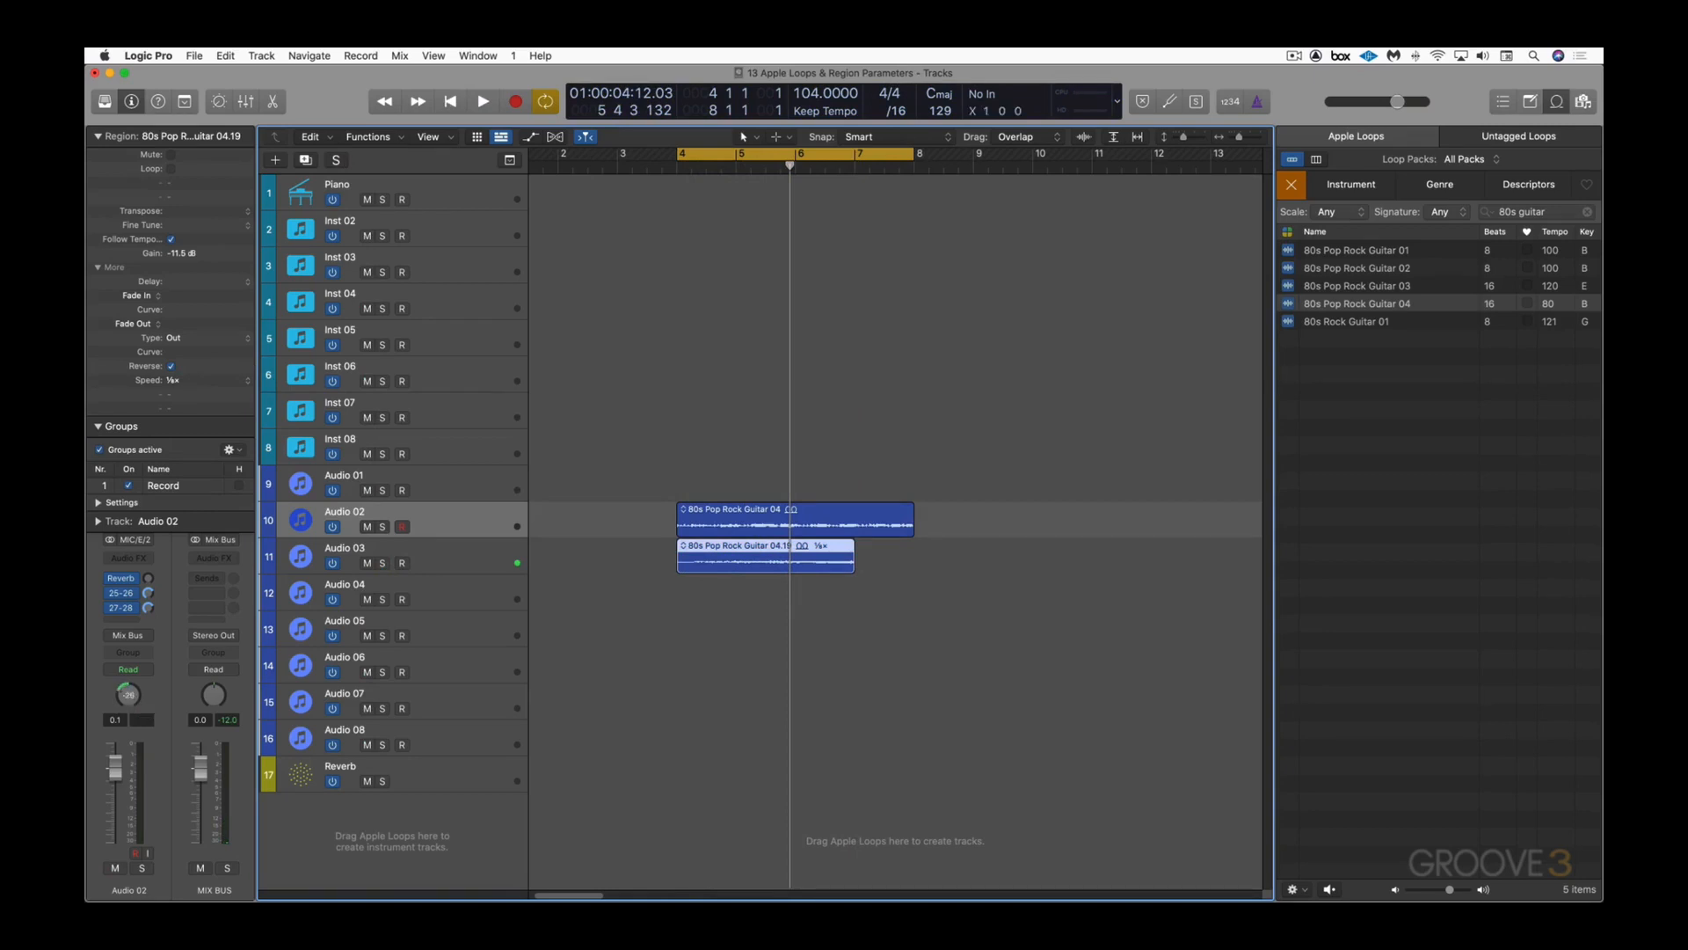
{"action": "left_click", "coordinate": [417, 554]}
{"action": "key", "text": "space"}
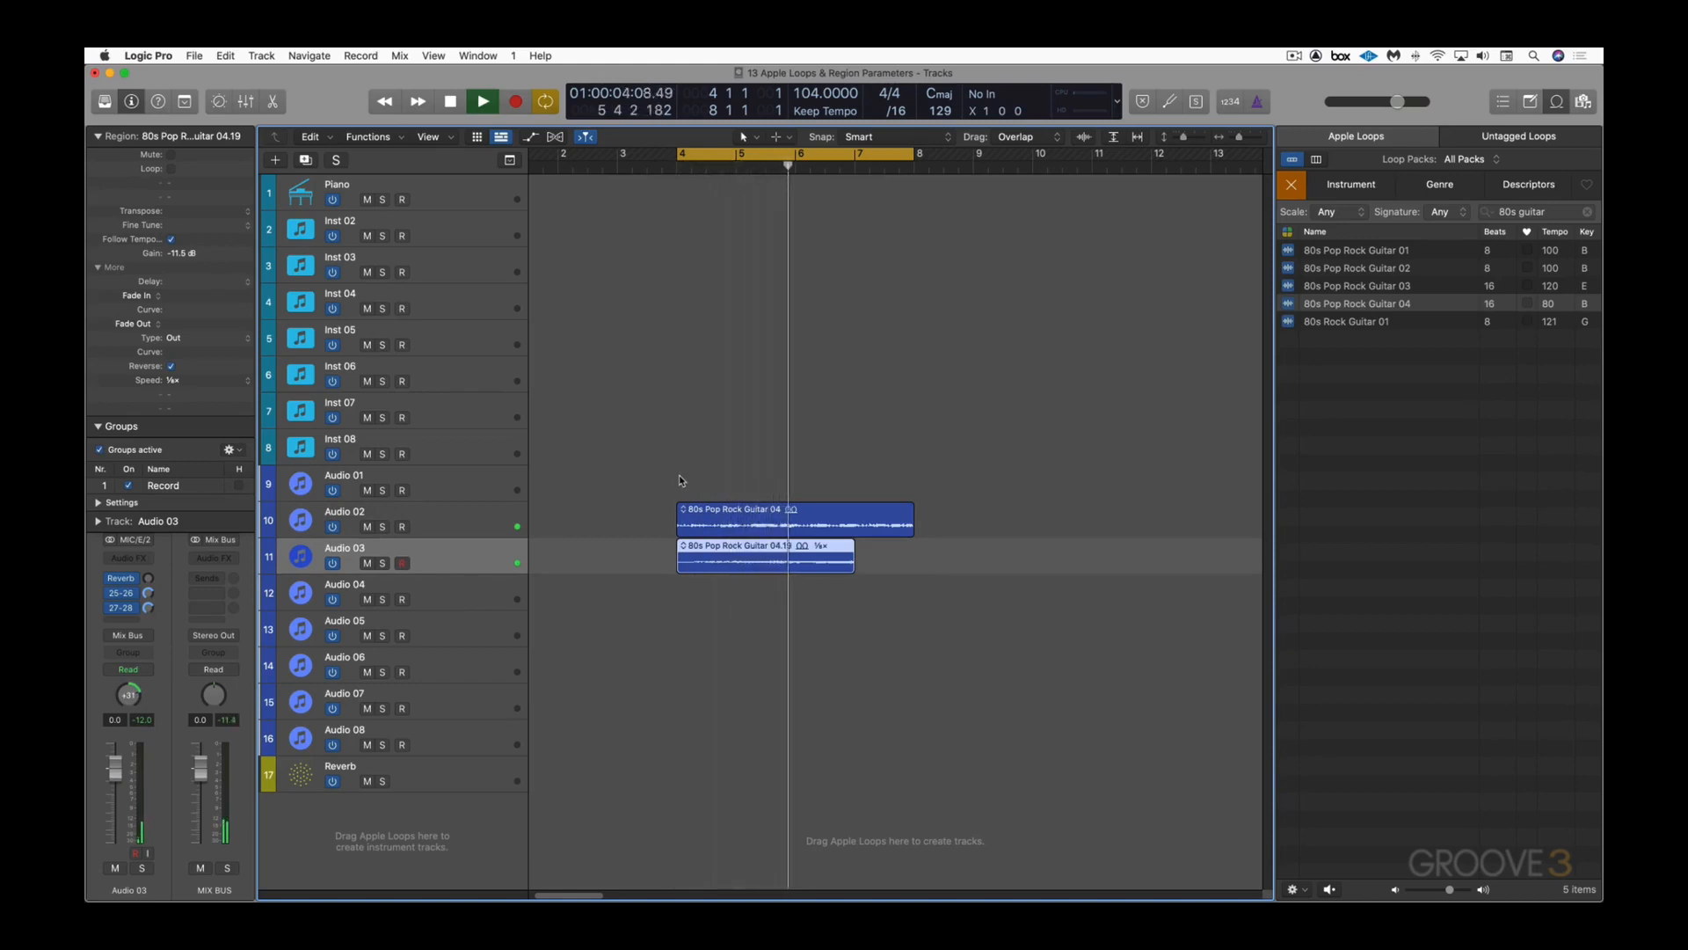
Step: Try looping the reversed region on Audio 03 during playback, and turn its loop off again
{"action": "key", "text": "l"}
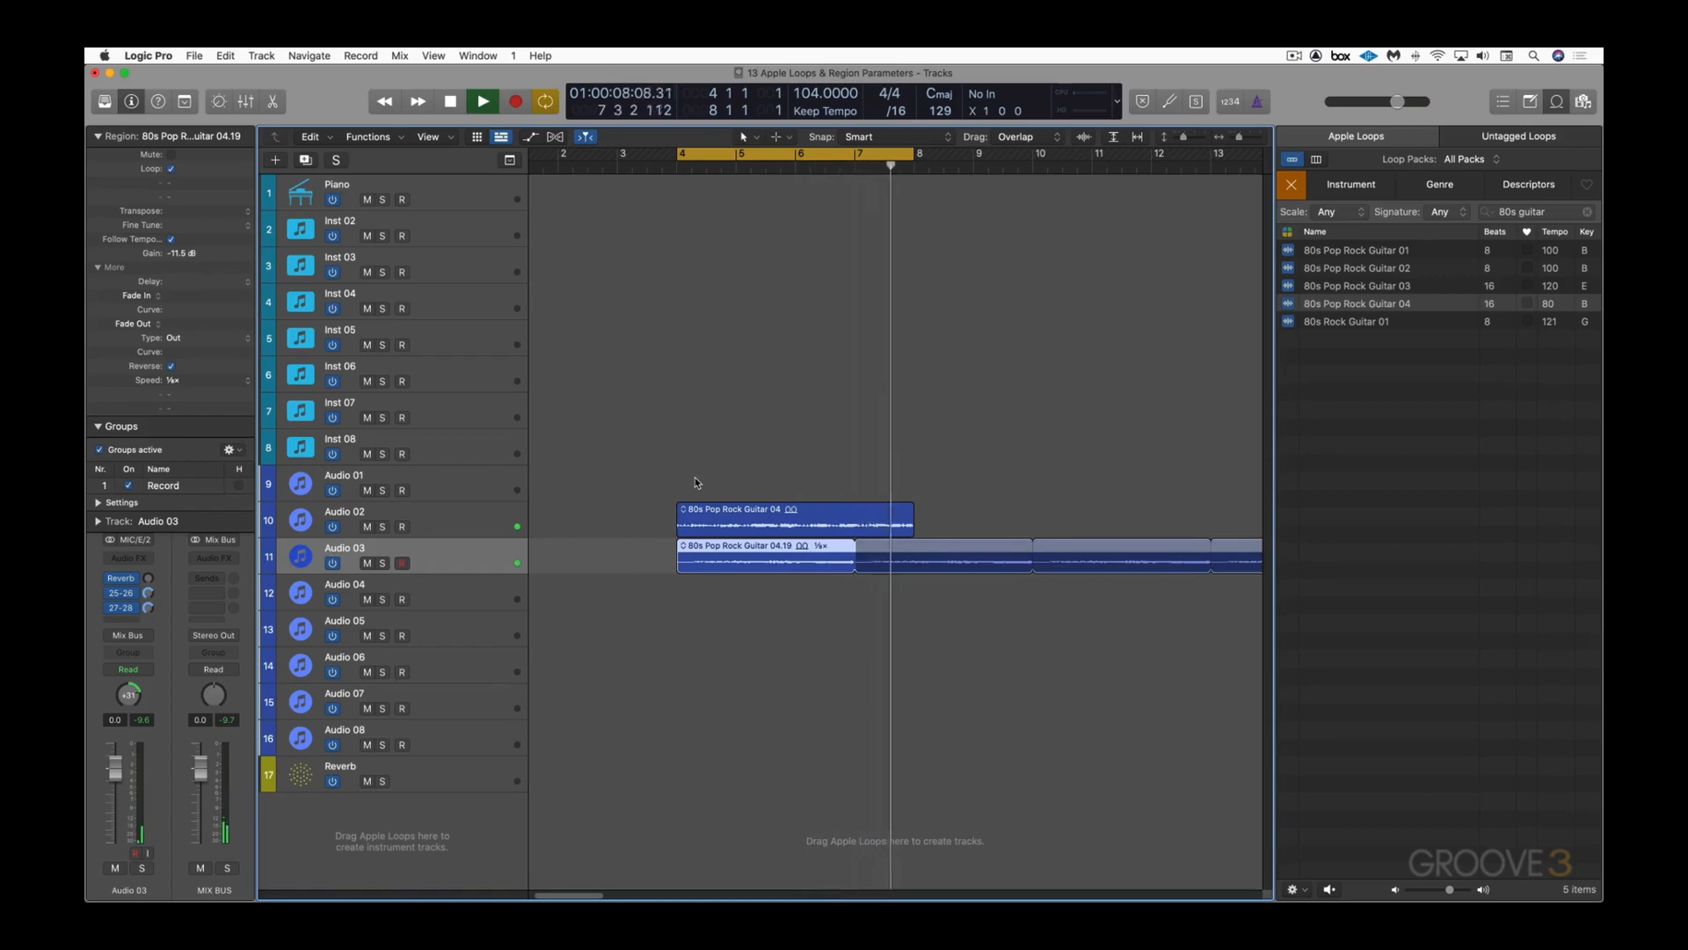
{"action": "key", "text": "space"}
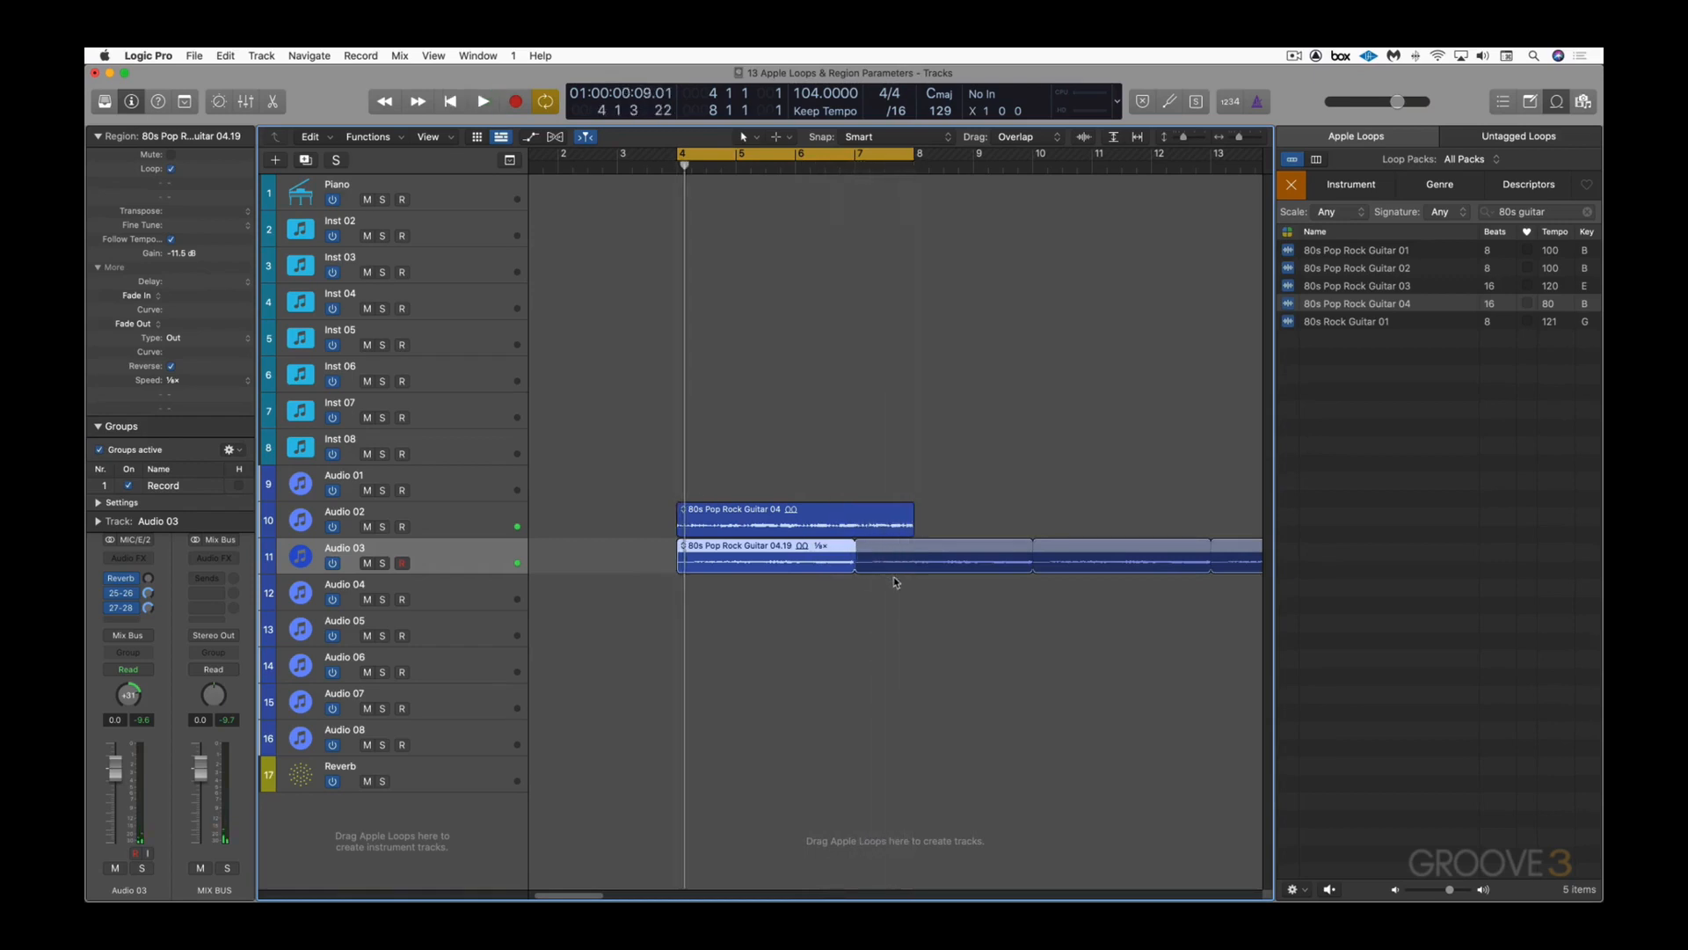
{"action": "key", "text": "l"}
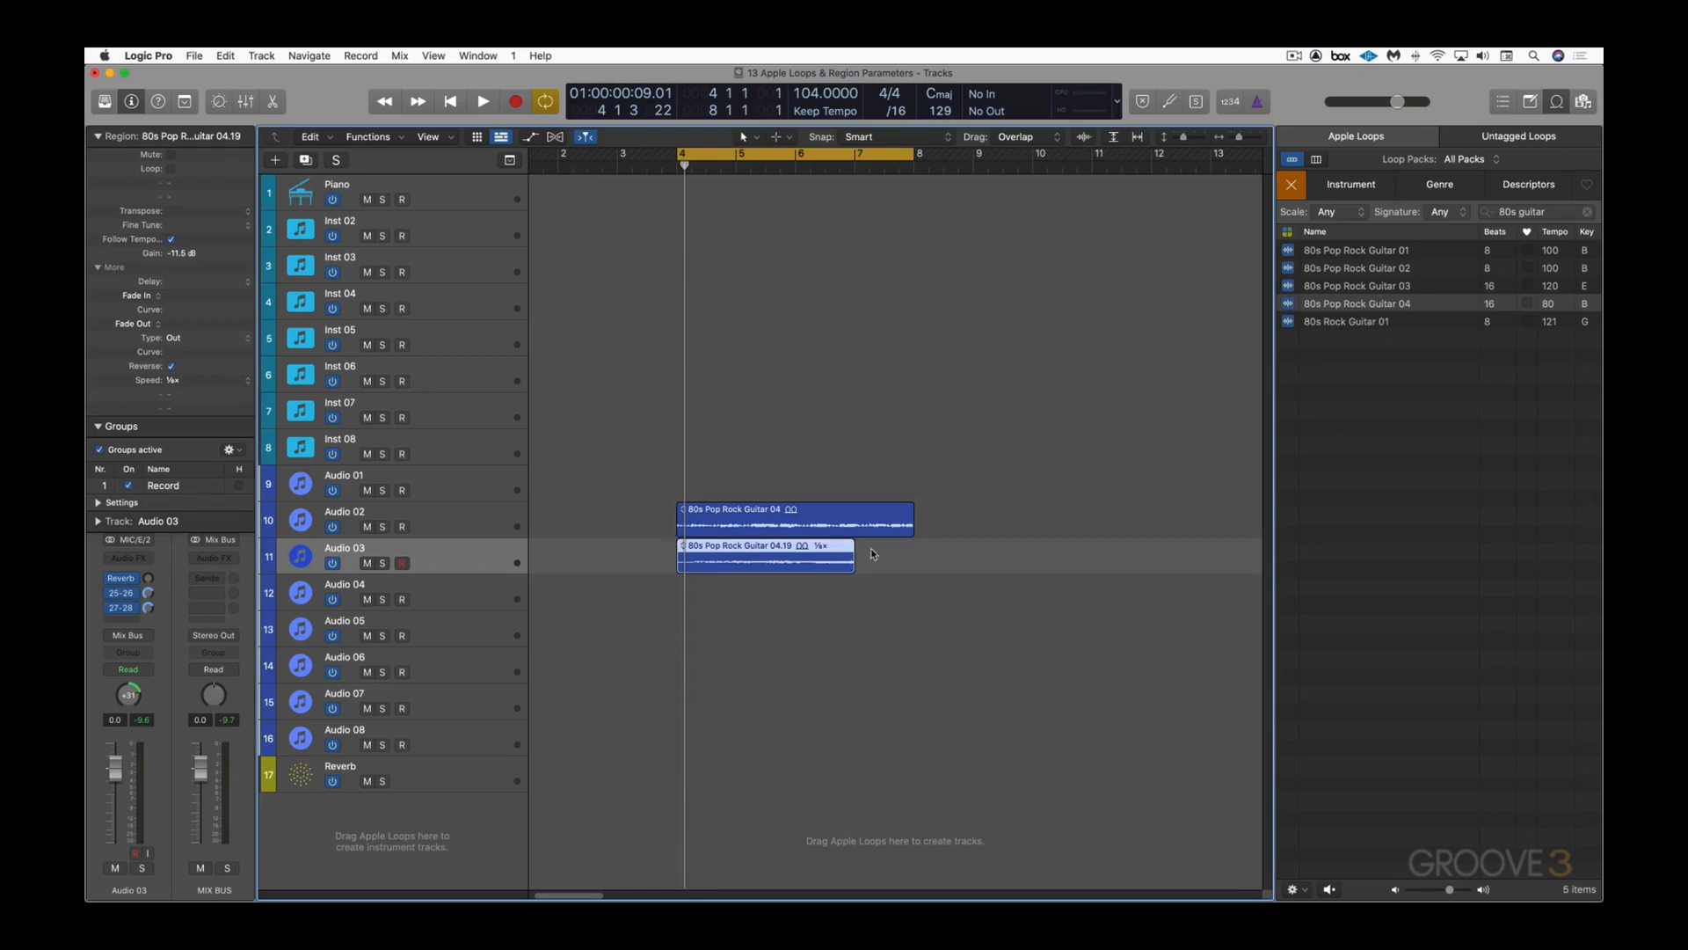
Step: Add a fade-out of about 3548 to the reversed region's end, keep its type Out, and change it to Slow Down
{"action": "left_click_drag", "start_coordinate": [851, 542], "coordinate": [761, 543]}
{"action": "left_click", "coordinate": [177, 340]}
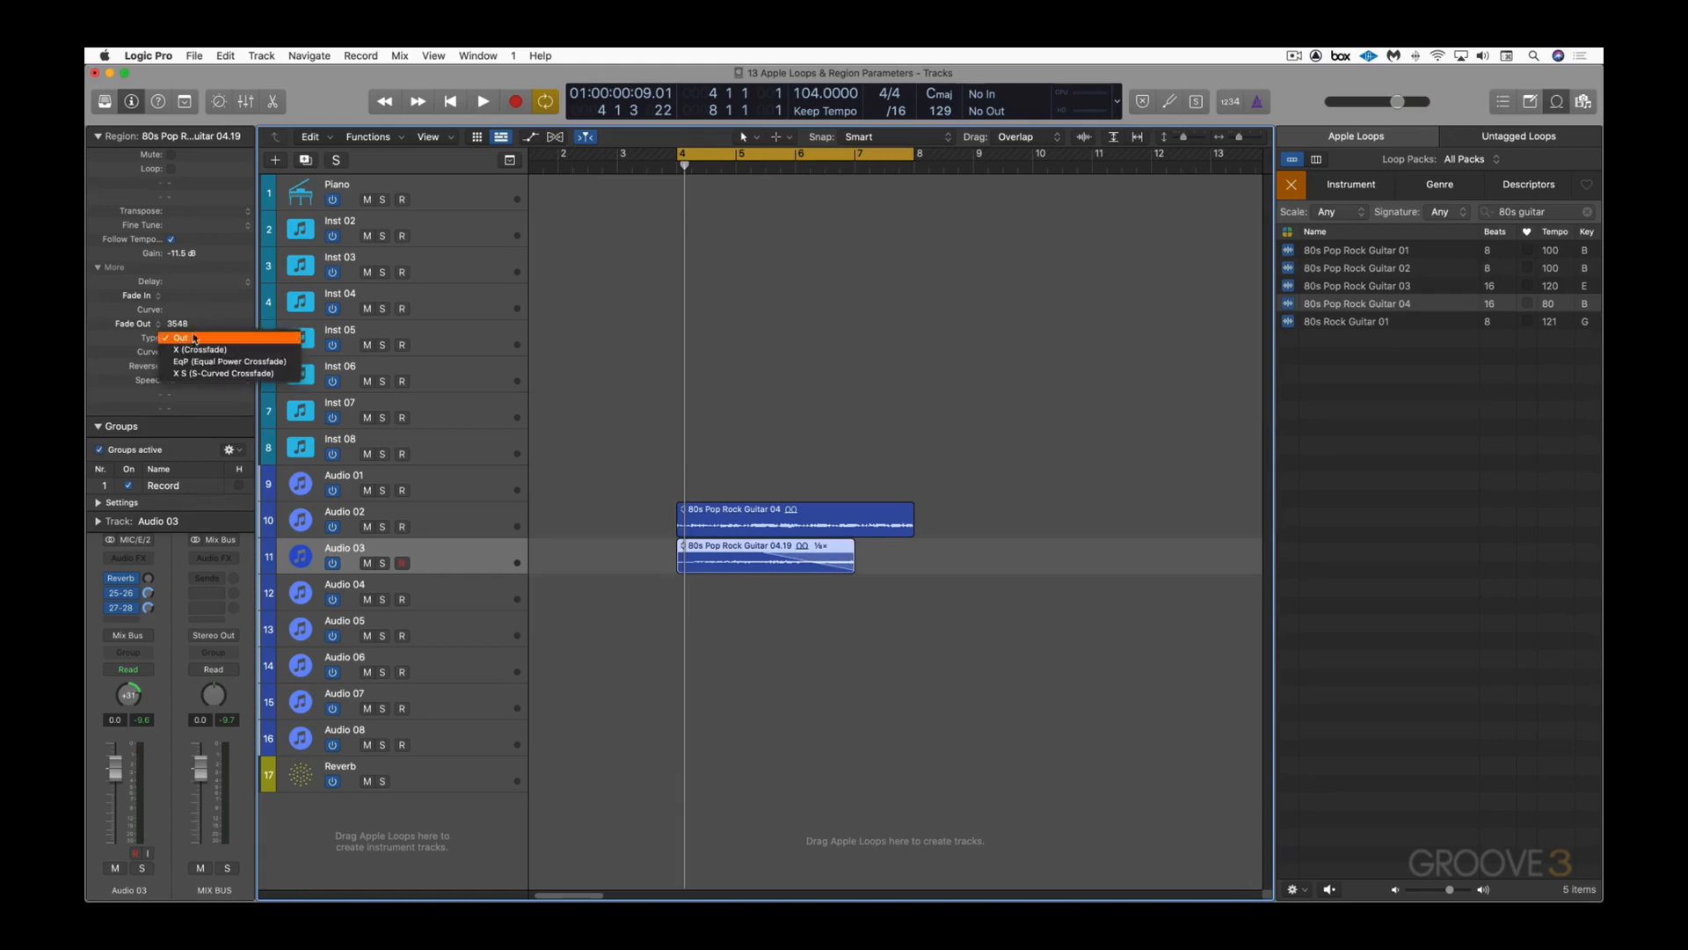
{"action": "left_click", "coordinate": [179, 340]}
{"action": "left_click", "coordinate": [150, 324]}
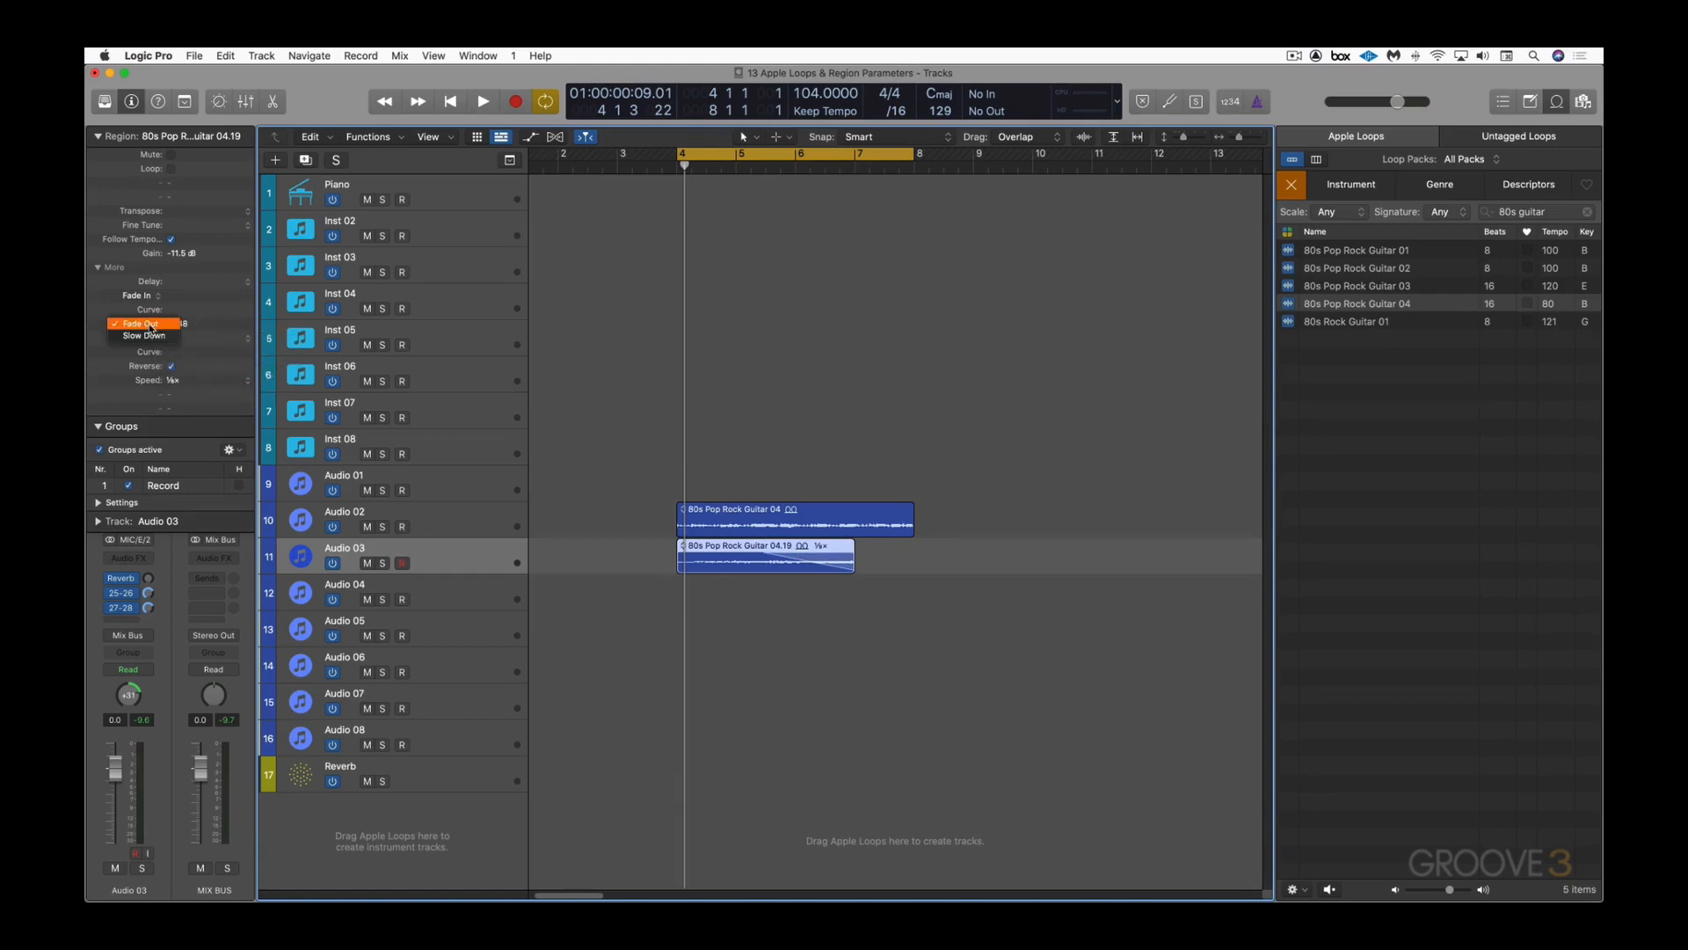
{"action": "left_click", "coordinate": [150, 336]}
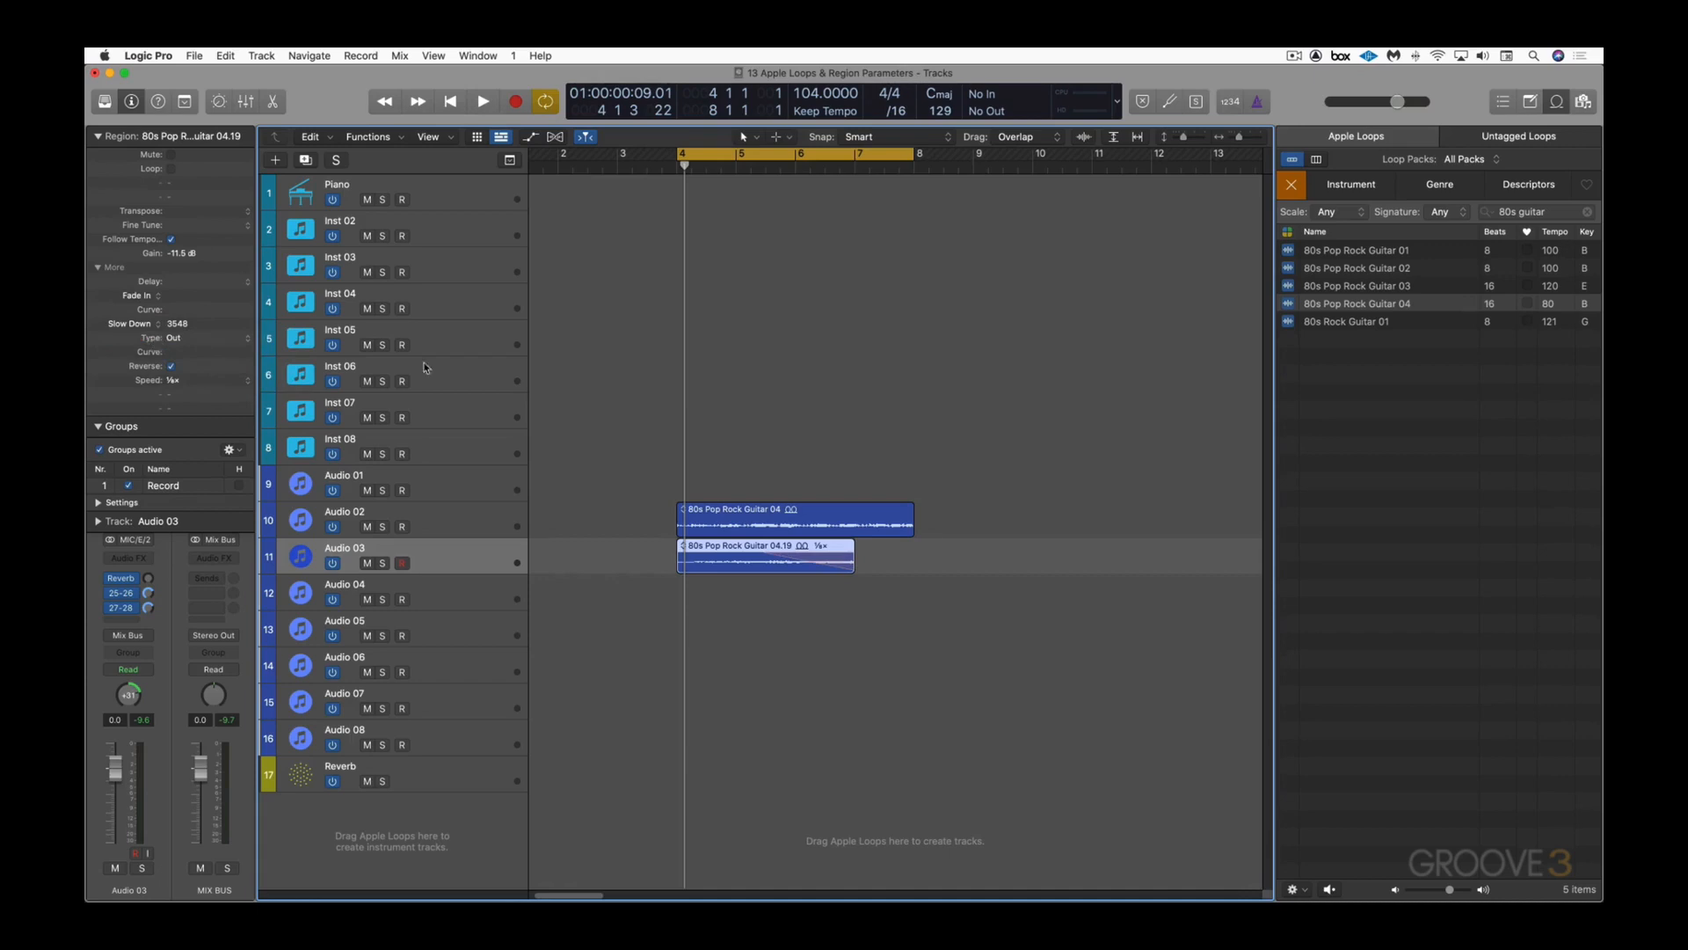
Step: Add a fade-in of about 3115 to the reversed region's start on Audio 03, change it to Speed Up, and play both tracks
{"action": "key", "text": "space"}
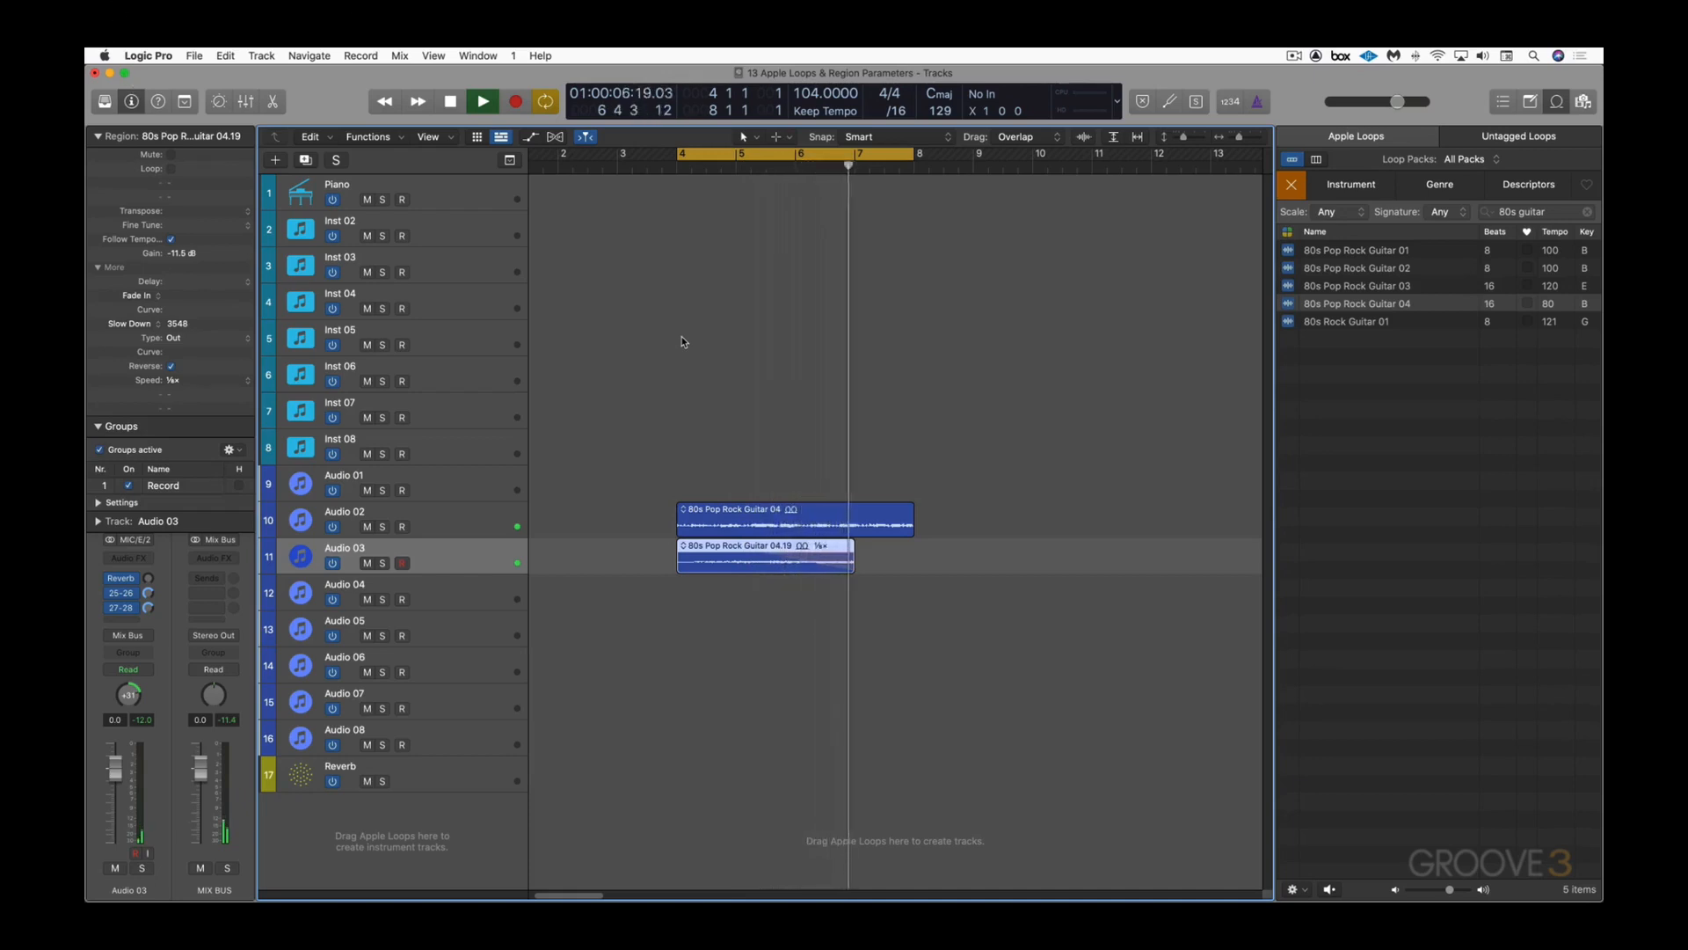
{"action": "key", "text": "space"}
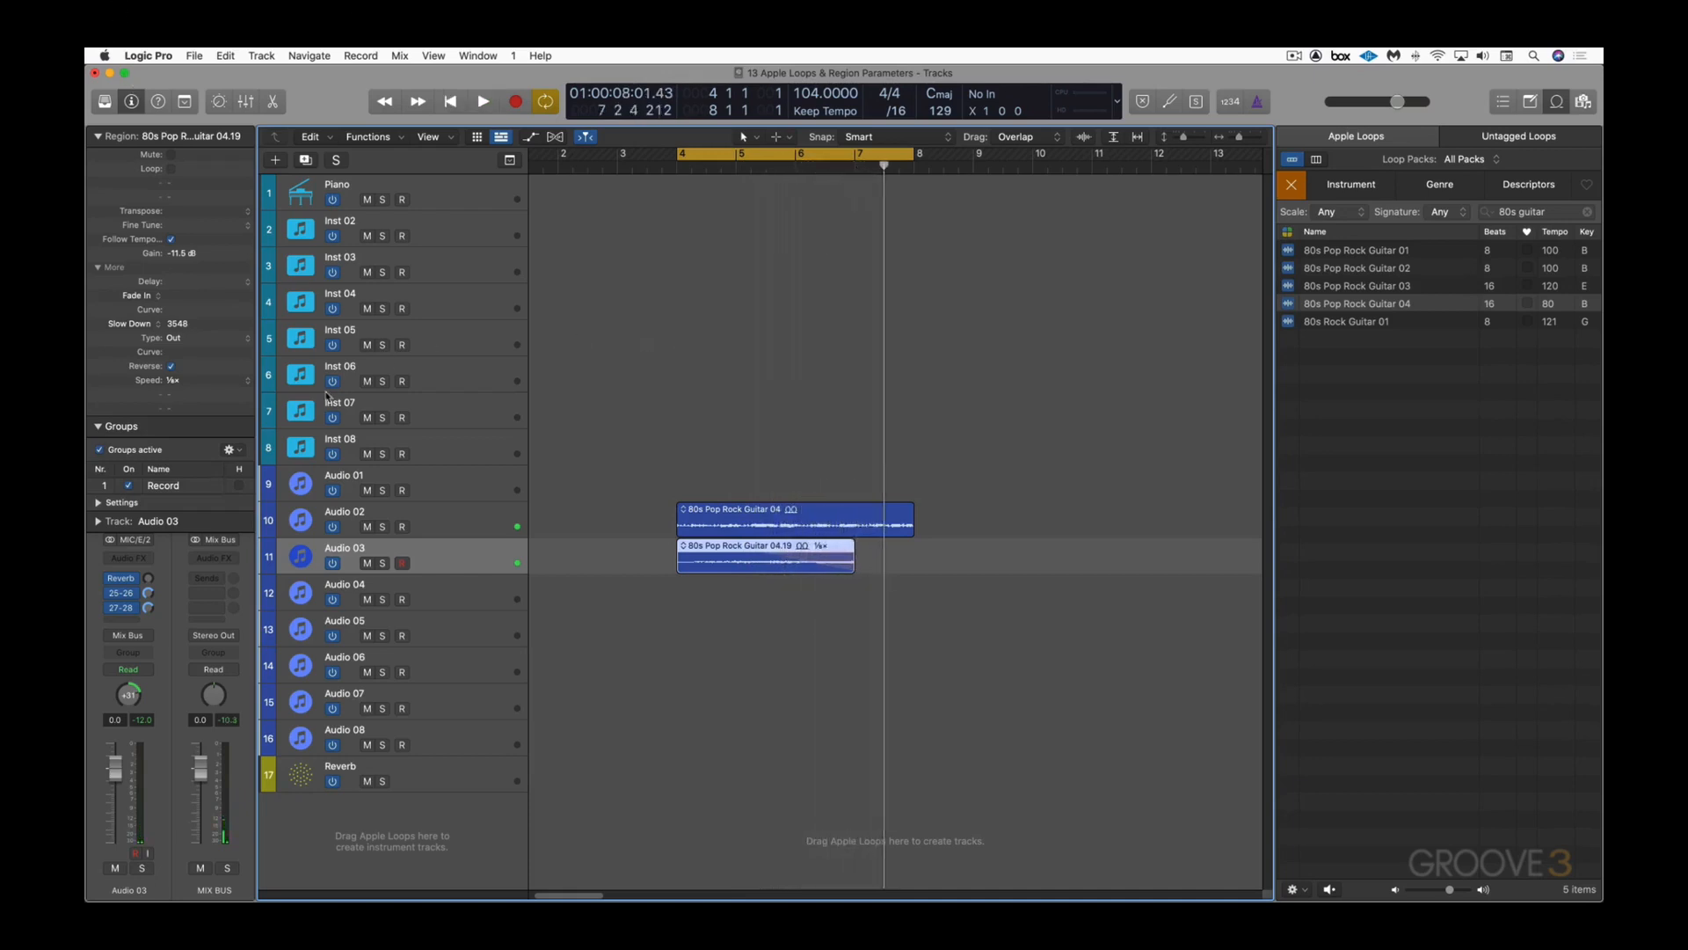
{"action": "left_click_drag", "start_coordinate": [684, 554], "coordinate": [763, 556]}
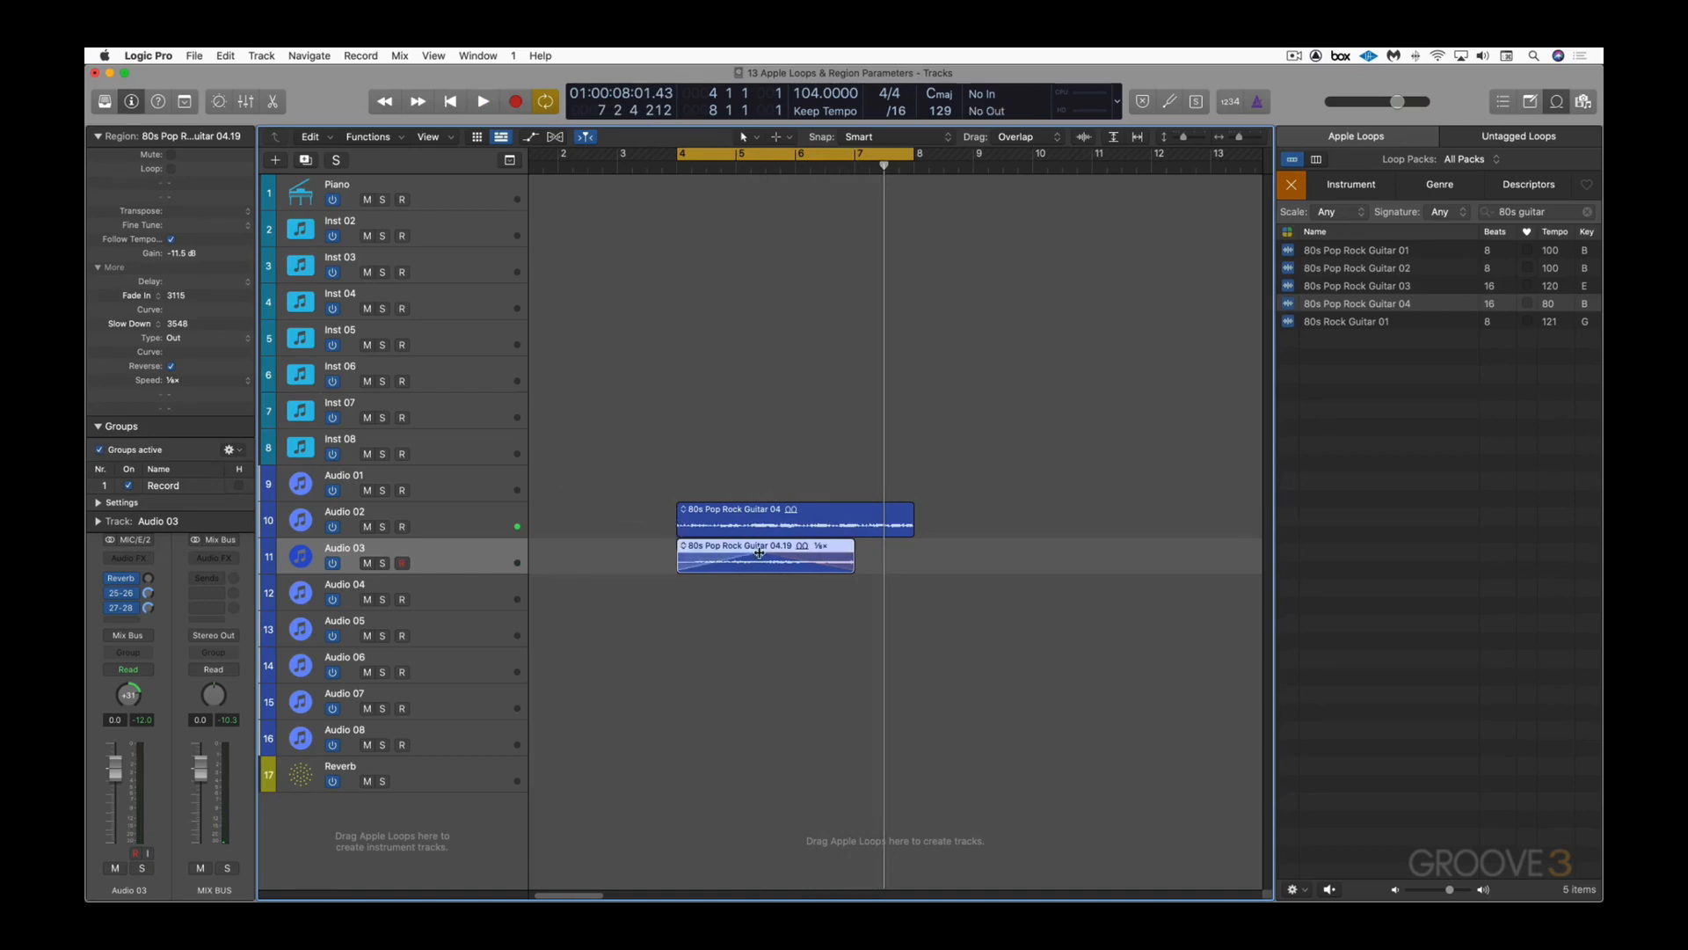
{"action": "left_click", "coordinate": [140, 298]}
{"action": "left_click", "coordinate": [141, 308]}
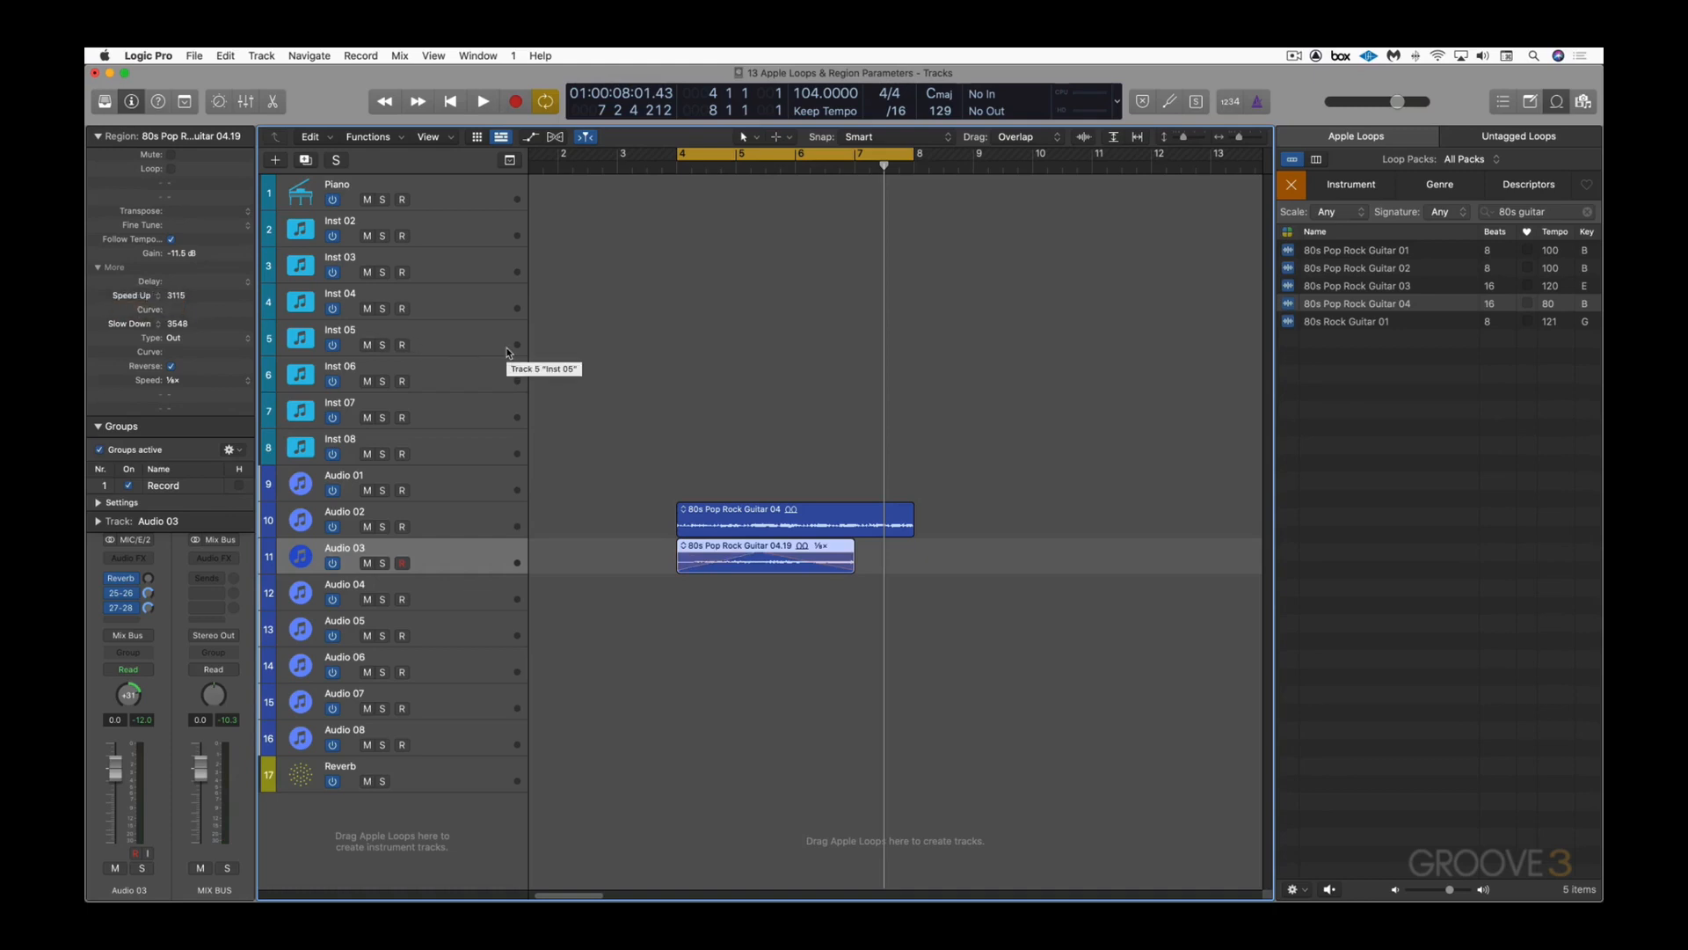
{"action": "key", "text": "space"}
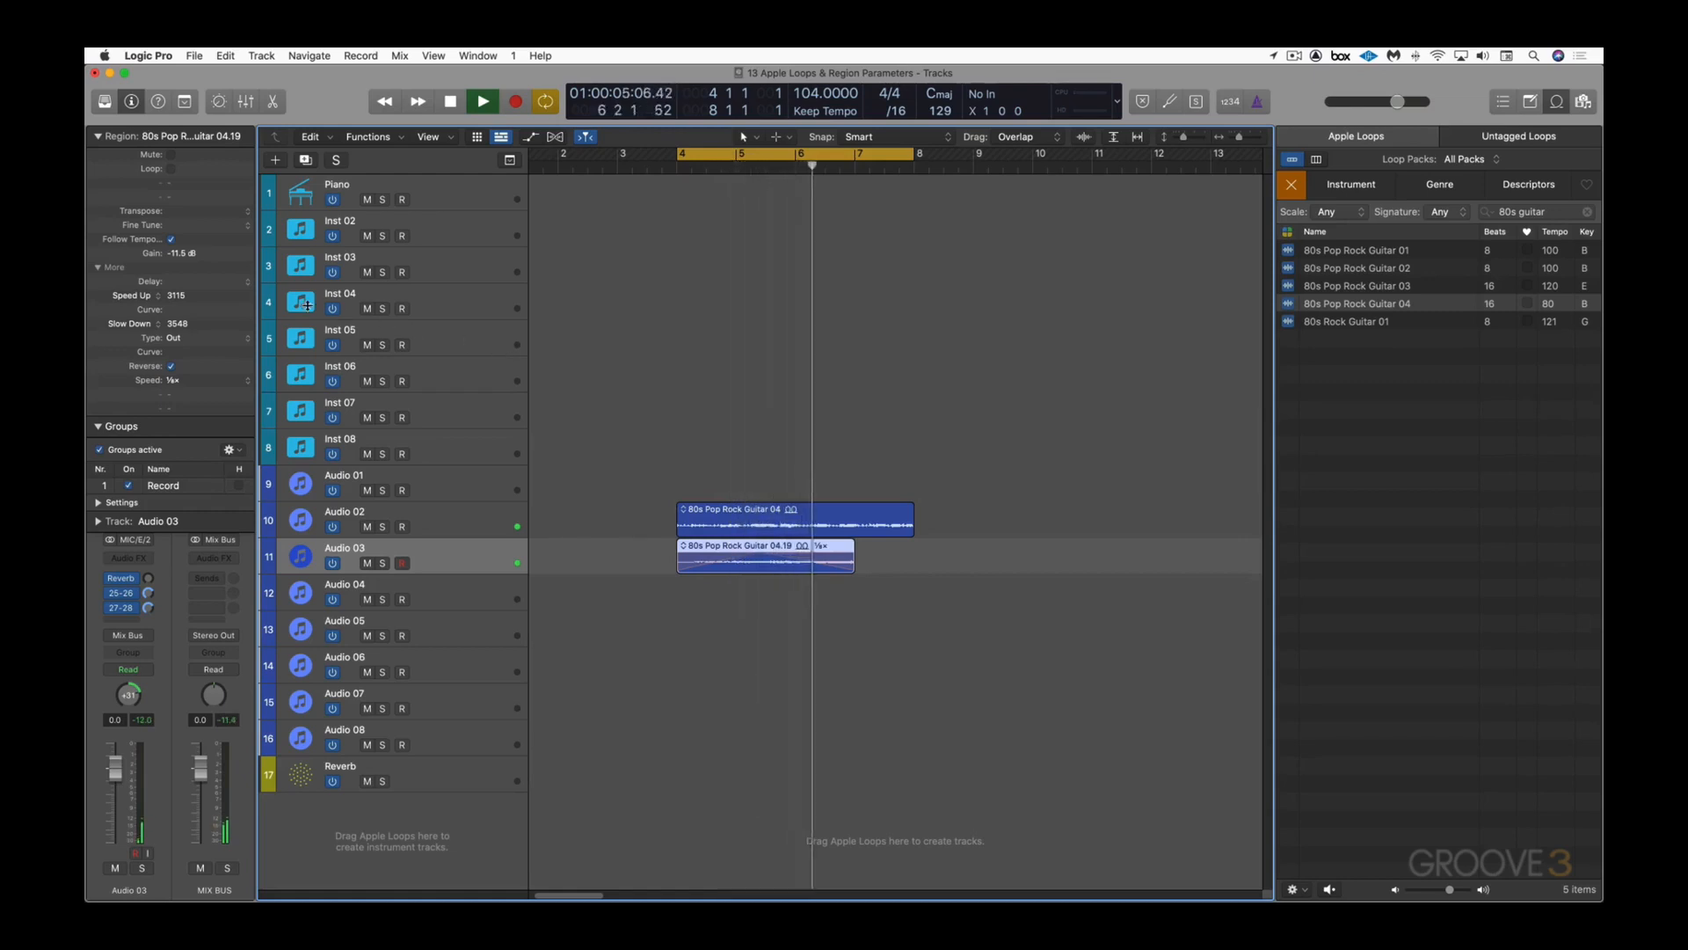
{"action": "key", "text": "space"}
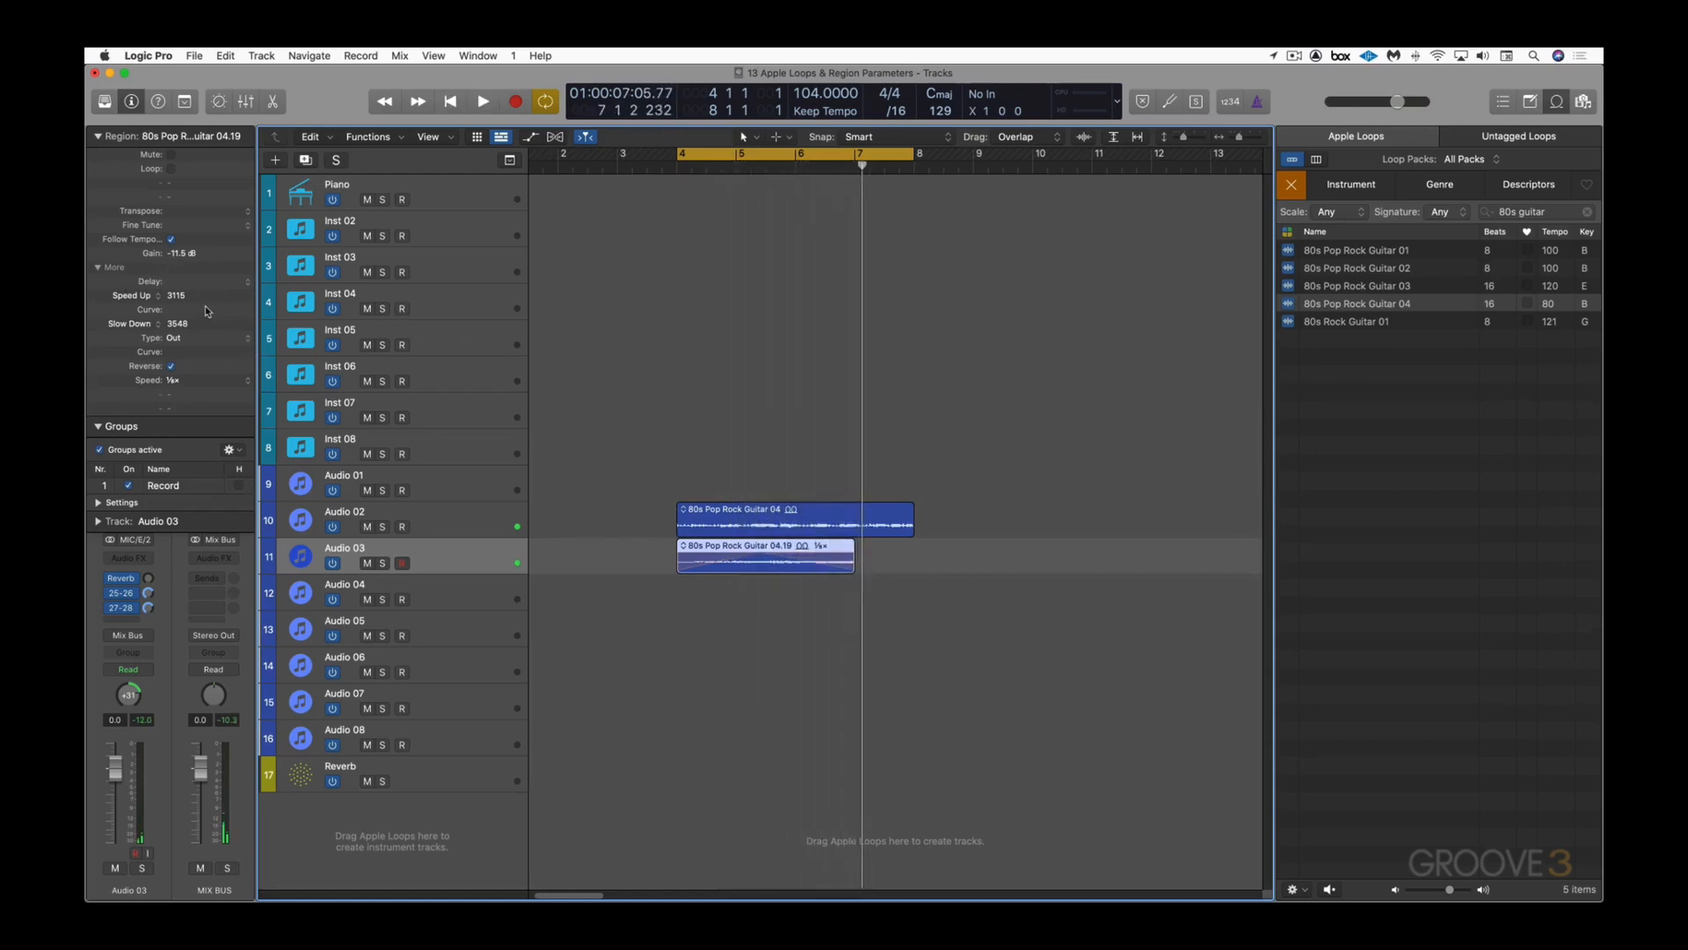
Step: Undo the Speed Up and Slow Down fades on the reversed region on Audio 03
{"action": "key", "text": "super+z"}
{"action": "key", "text": "super+z"}
{"action": "key", "text": "super+z"}
{"action": "key", "text": "super+z"}
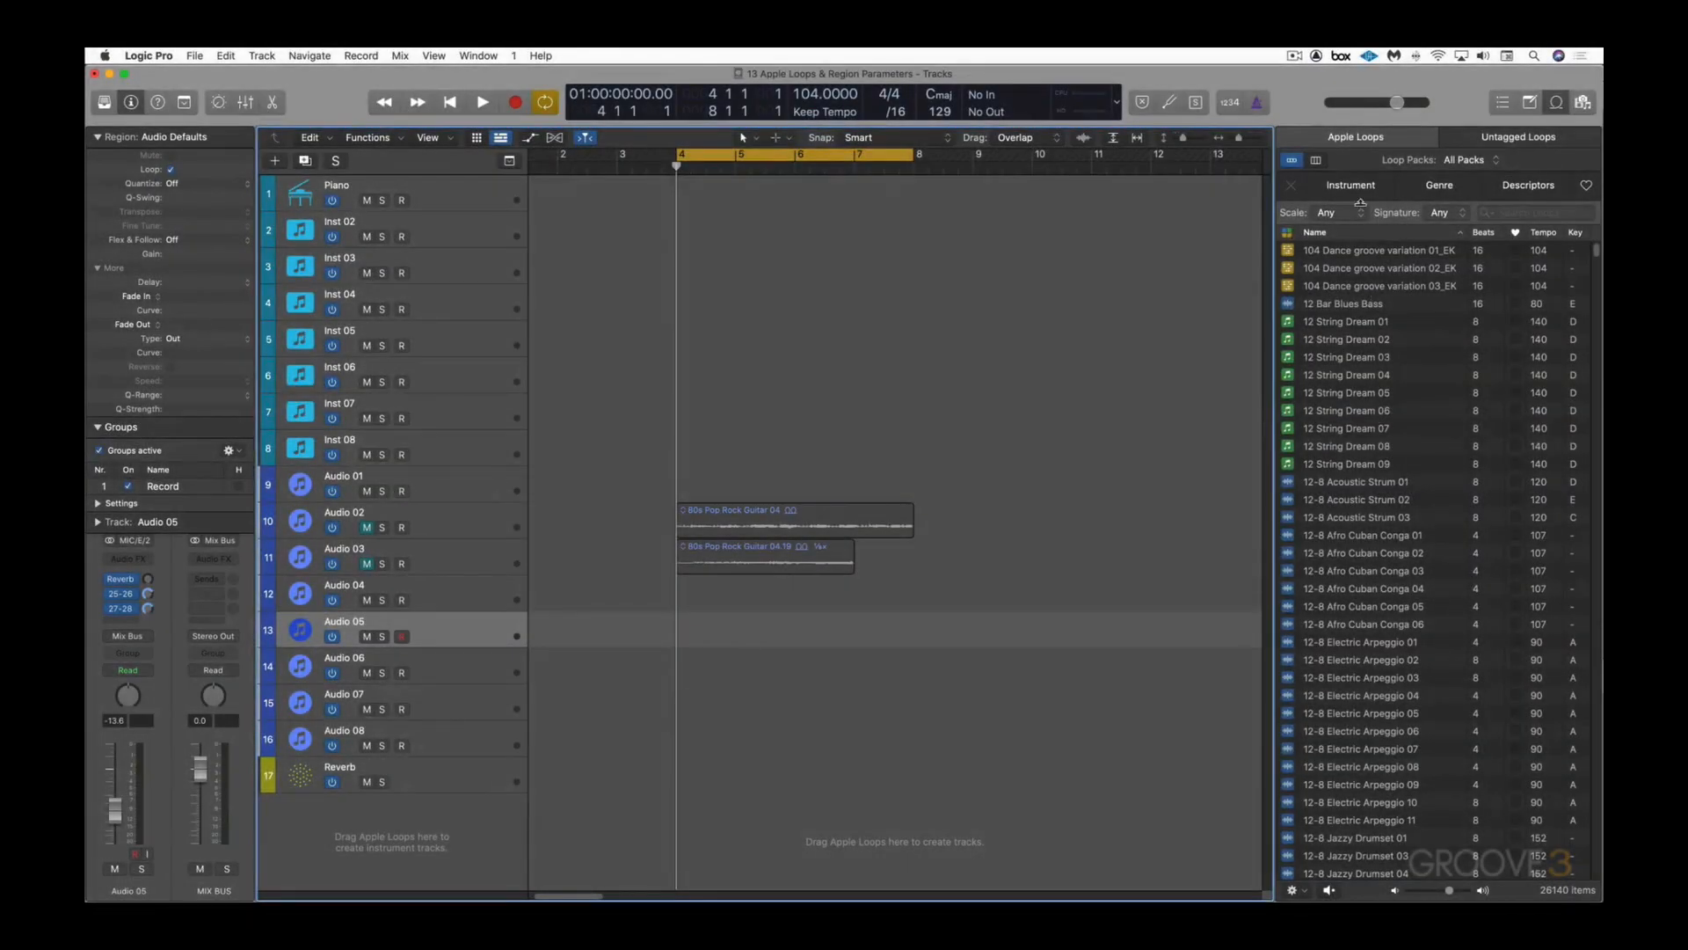
Step: Filter the Apple Loops to the All Drums instrument category and sort them by tempo
{"action": "left_click", "coordinate": [1364, 190]}
{"action": "left_click", "coordinate": [1321, 215]}
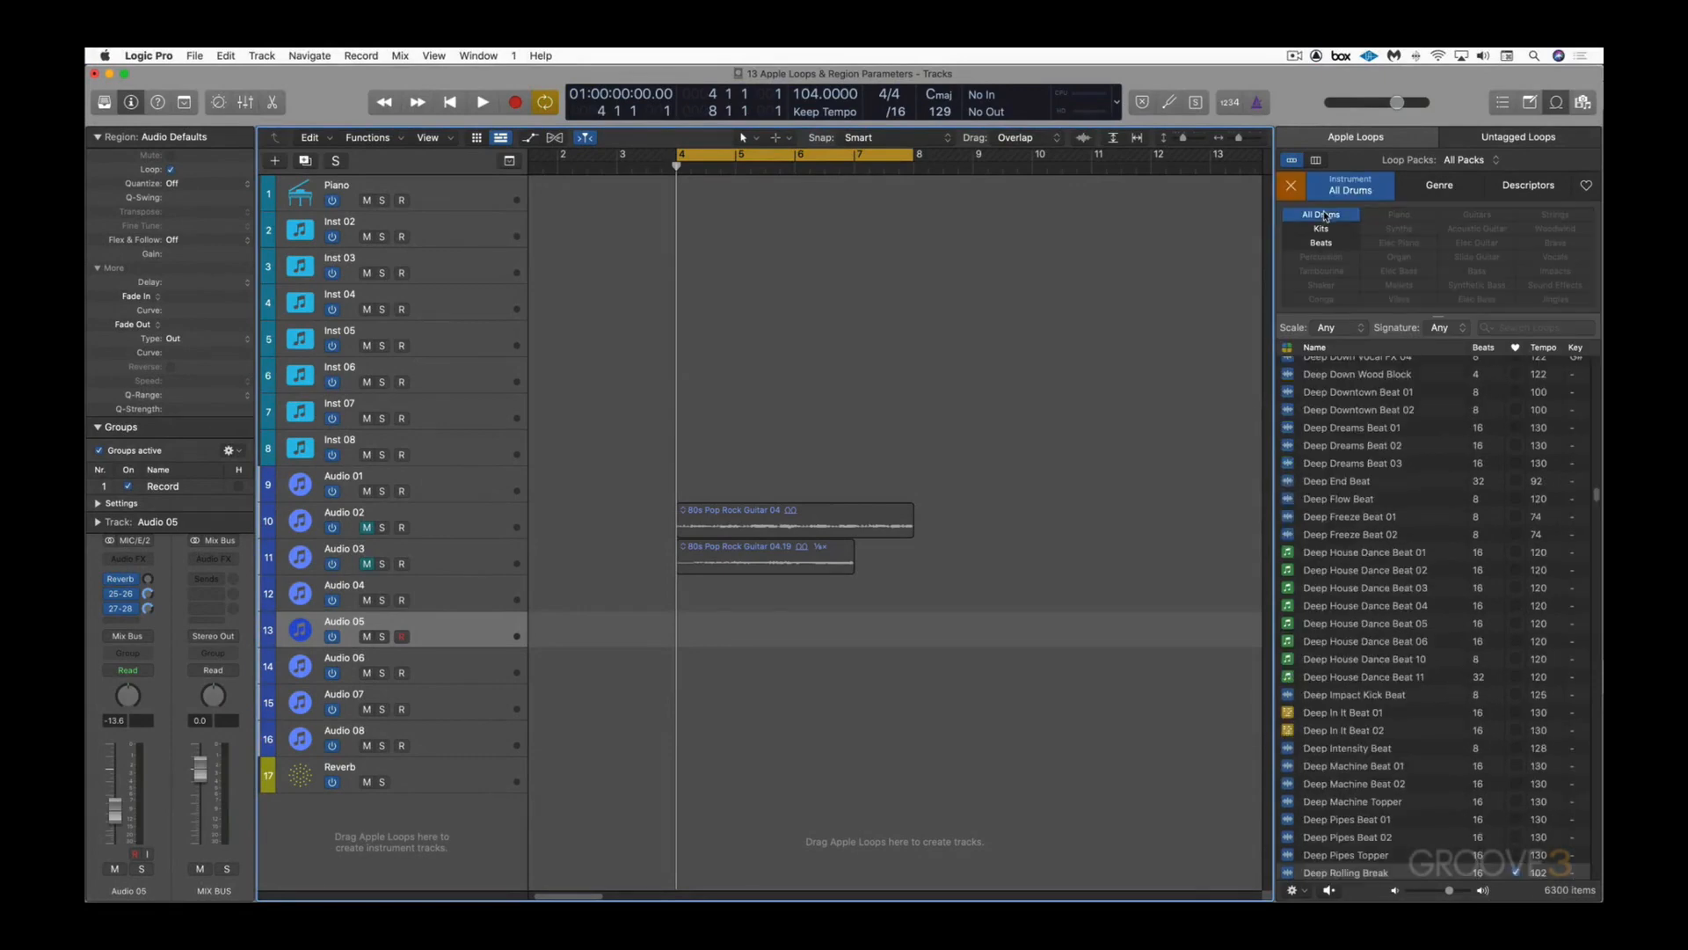
{"action": "left_click", "coordinate": [1550, 349]}
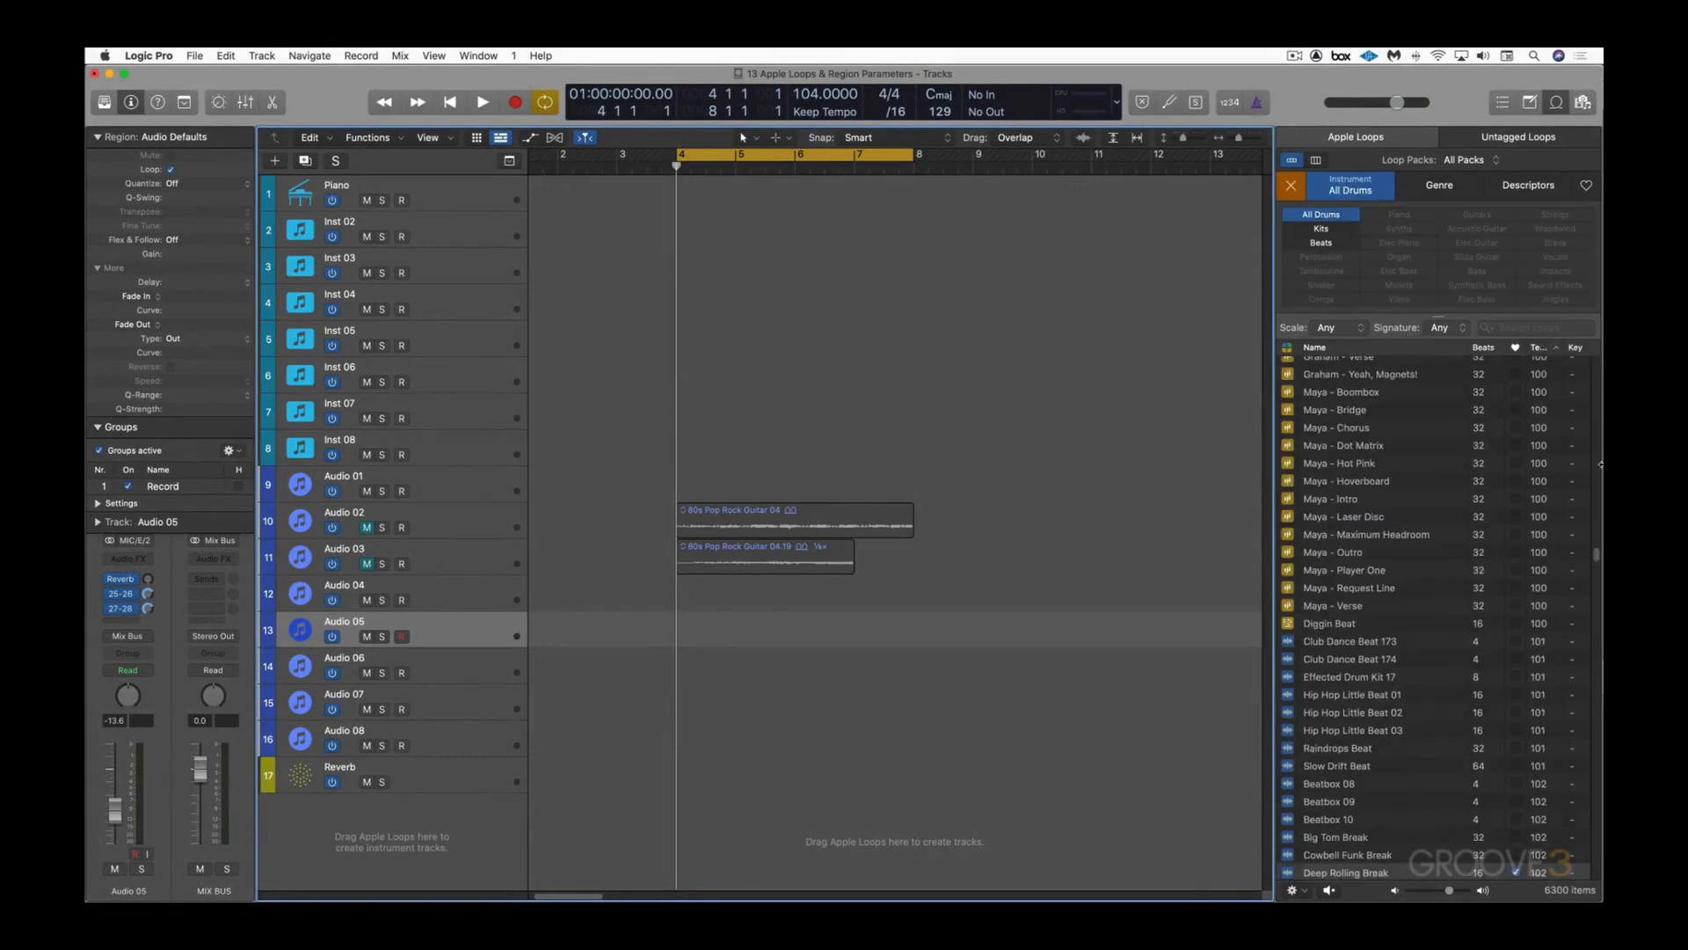
{"action": "left_click_drag", "start_coordinate": [1596, 561], "coordinate": [1596, 578]}
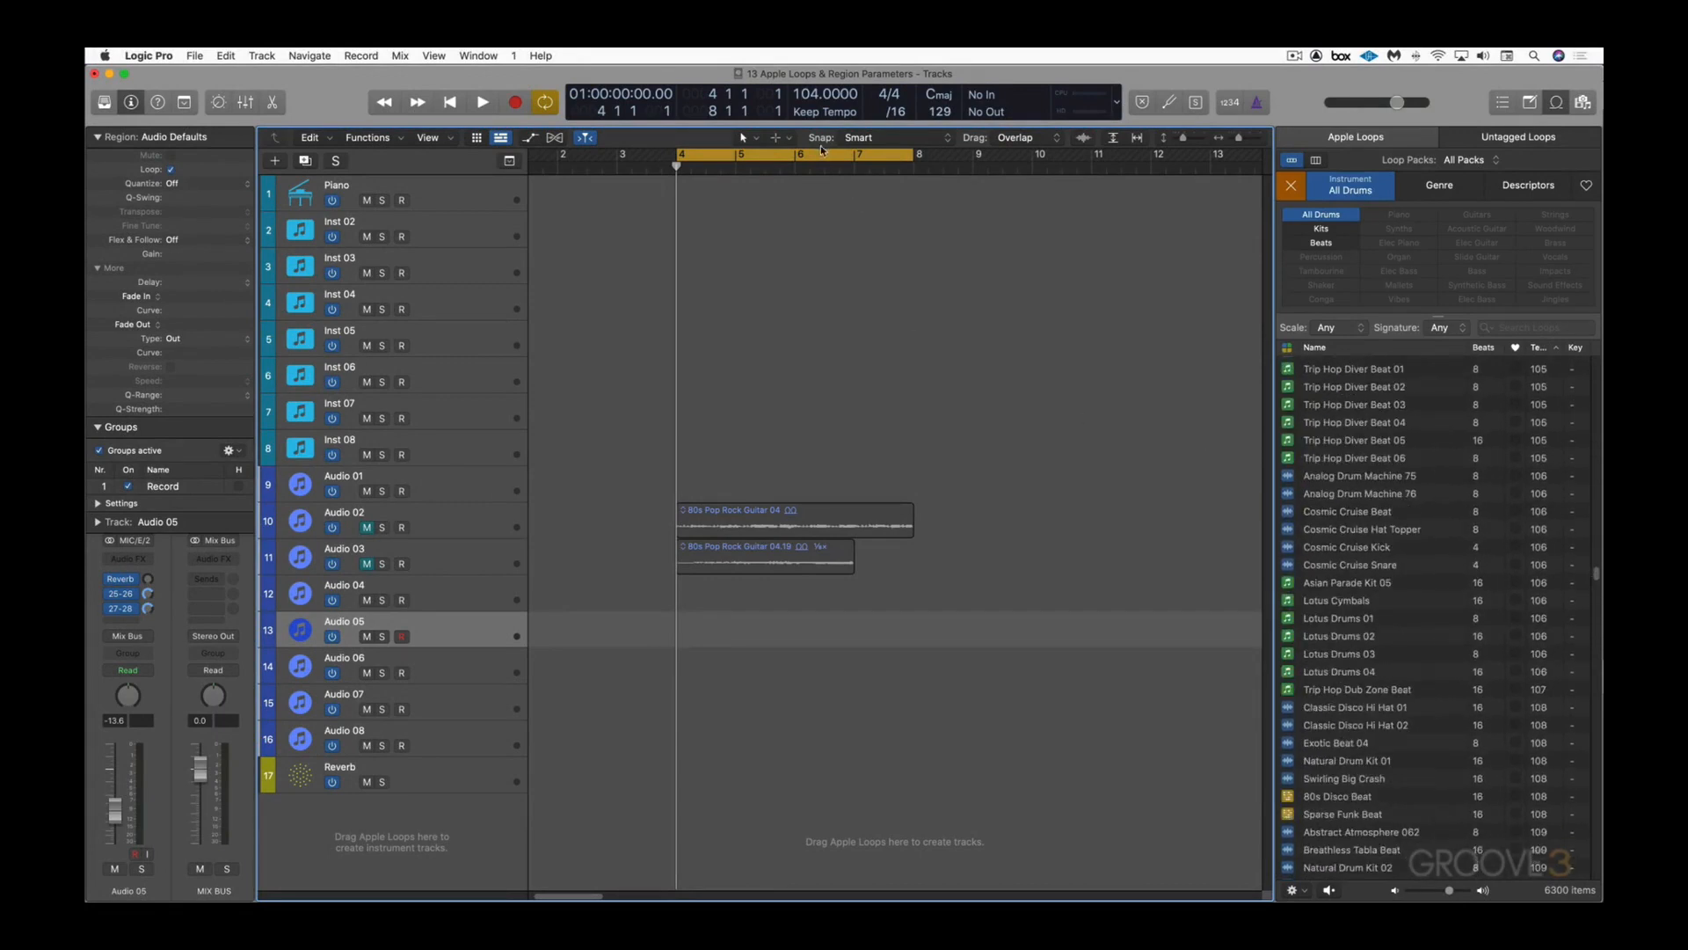
Step: Preview the Analog Drum Machine 75 loop and stop it
{"action": "left_click", "coordinate": [1400, 441]}
{"action": "left_click", "coordinate": [1385, 476]}
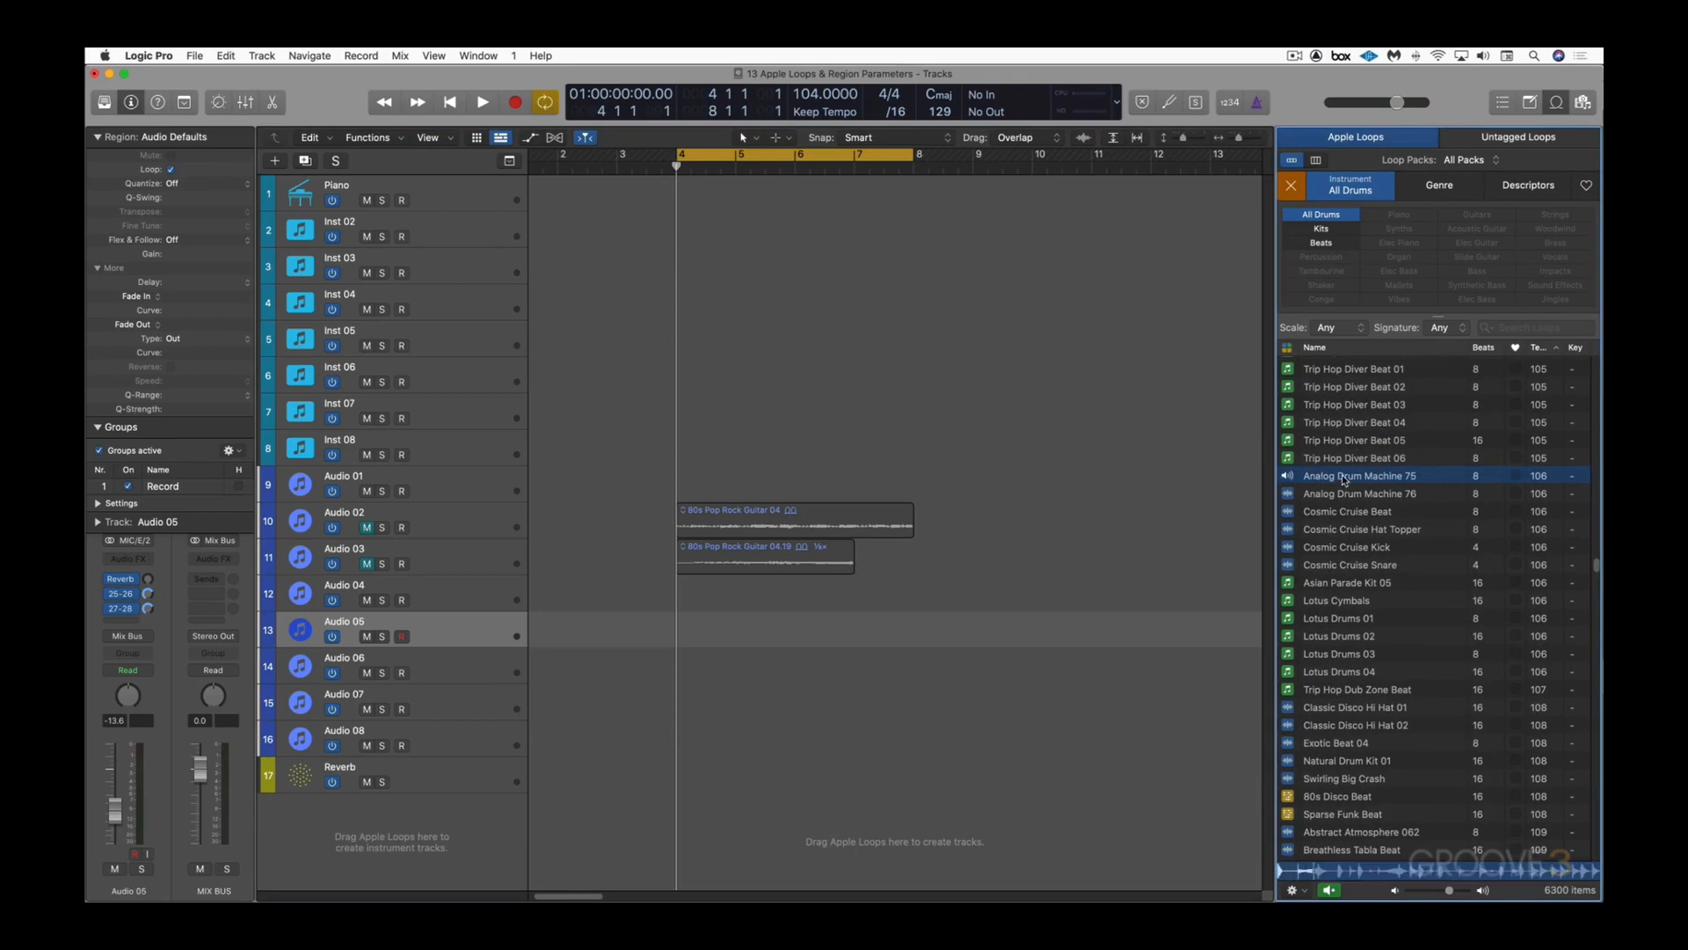
{"action": "left_click", "coordinate": [1343, 477]}
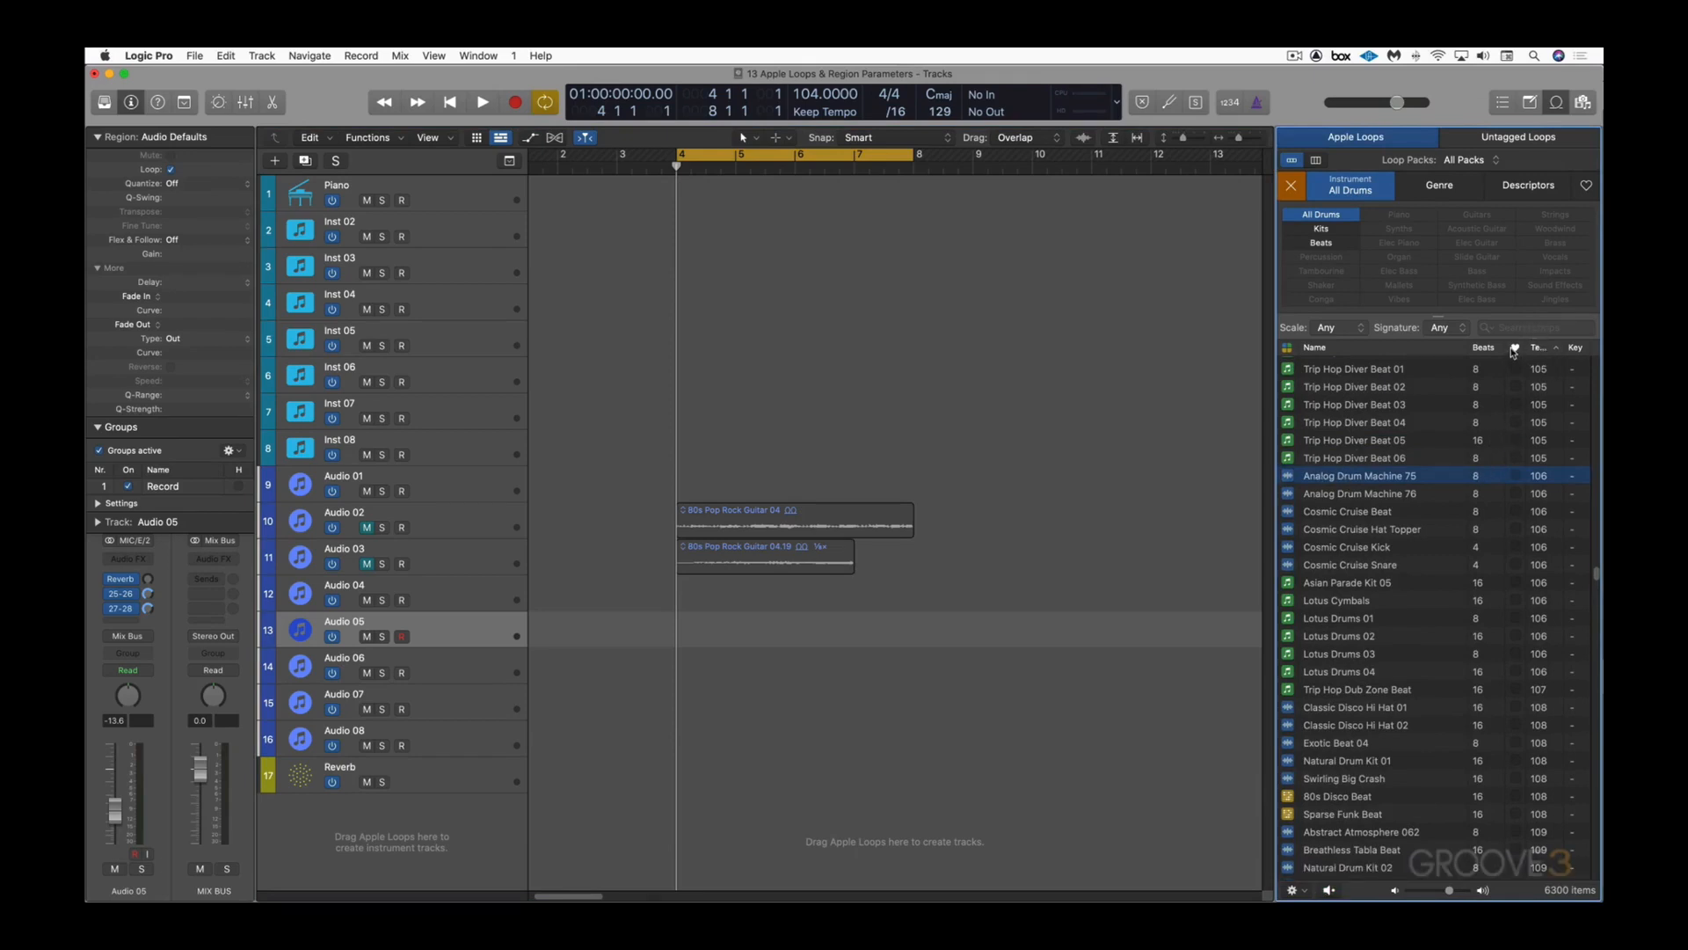
Step: Sort the drum loops with favorites first and preview Deep Rolling Break
{"action": "scroll", "coordinate": [1548, 457], "scroll_direction": "down", "scroll_amount": 2}
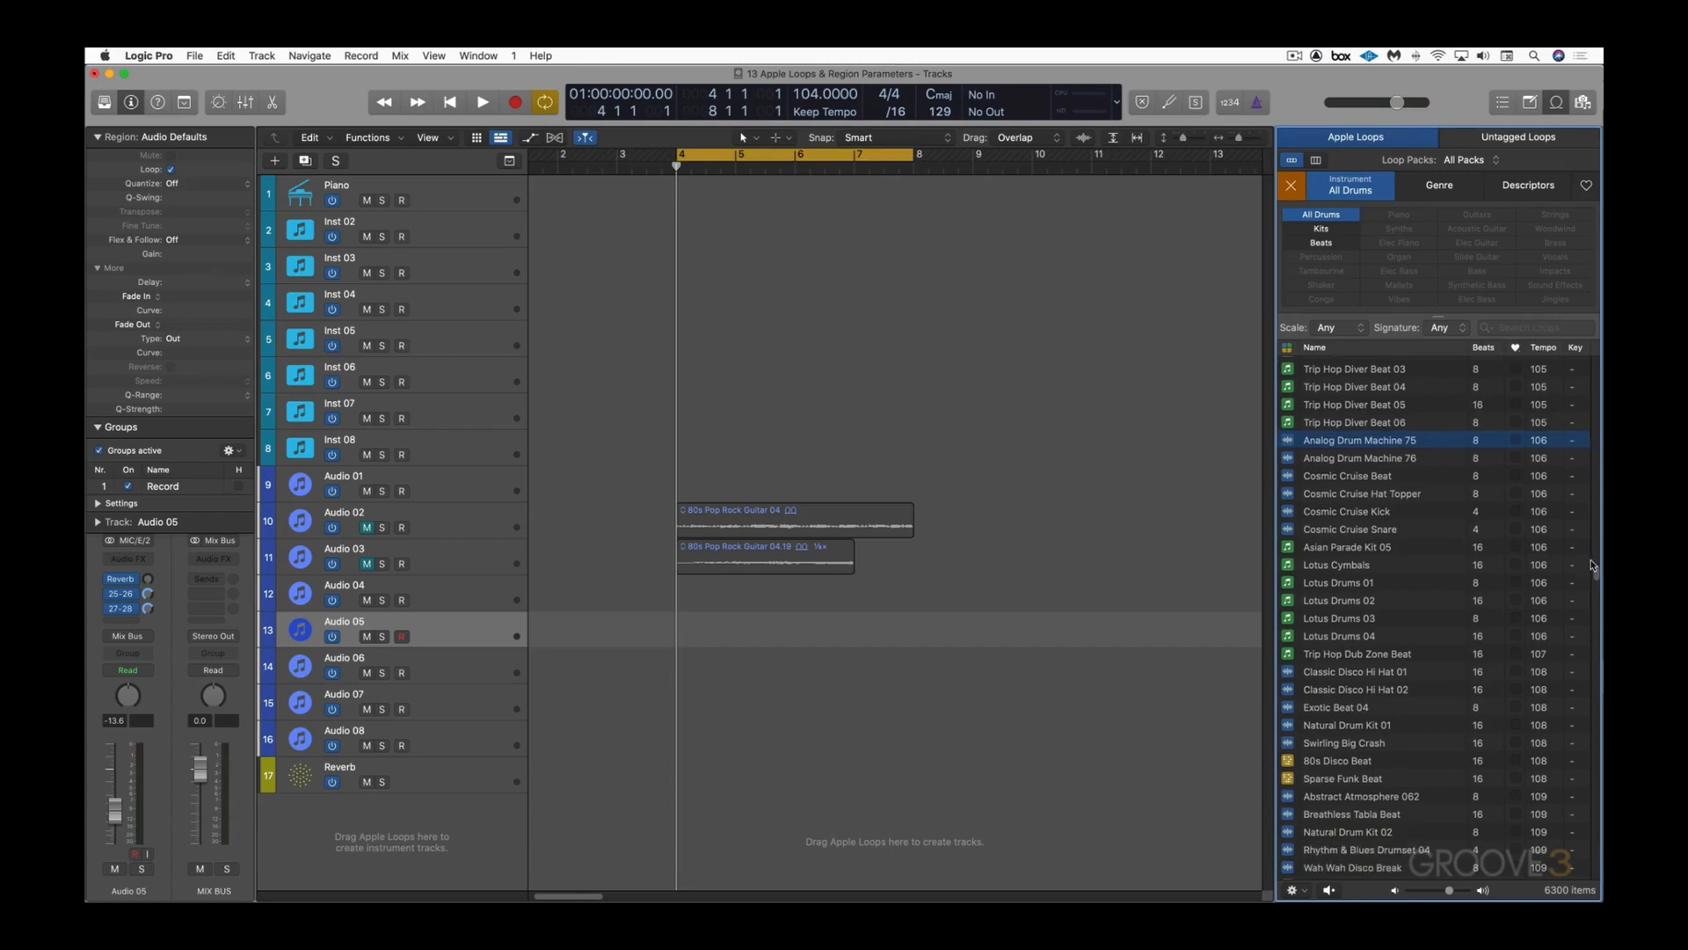
{"action": "left_click_drag", "start_coordinate": [1599, 575], "coordinate": [1601, 303]}
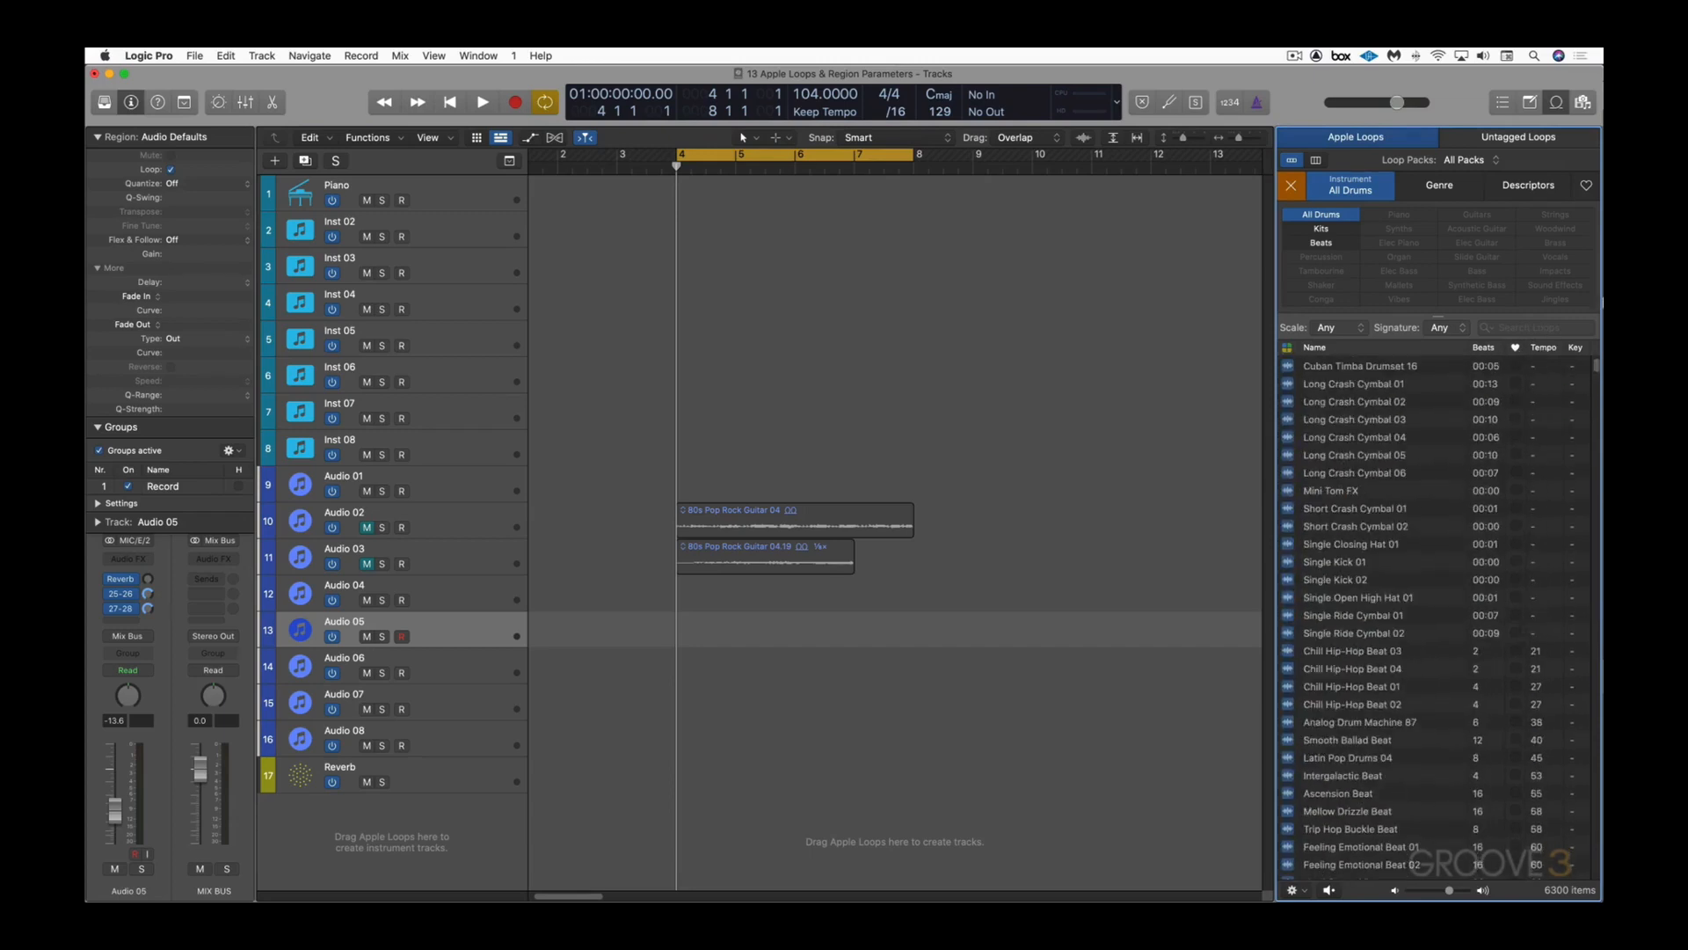
{"action": "left_click", "coordinate": [1516, 348]}
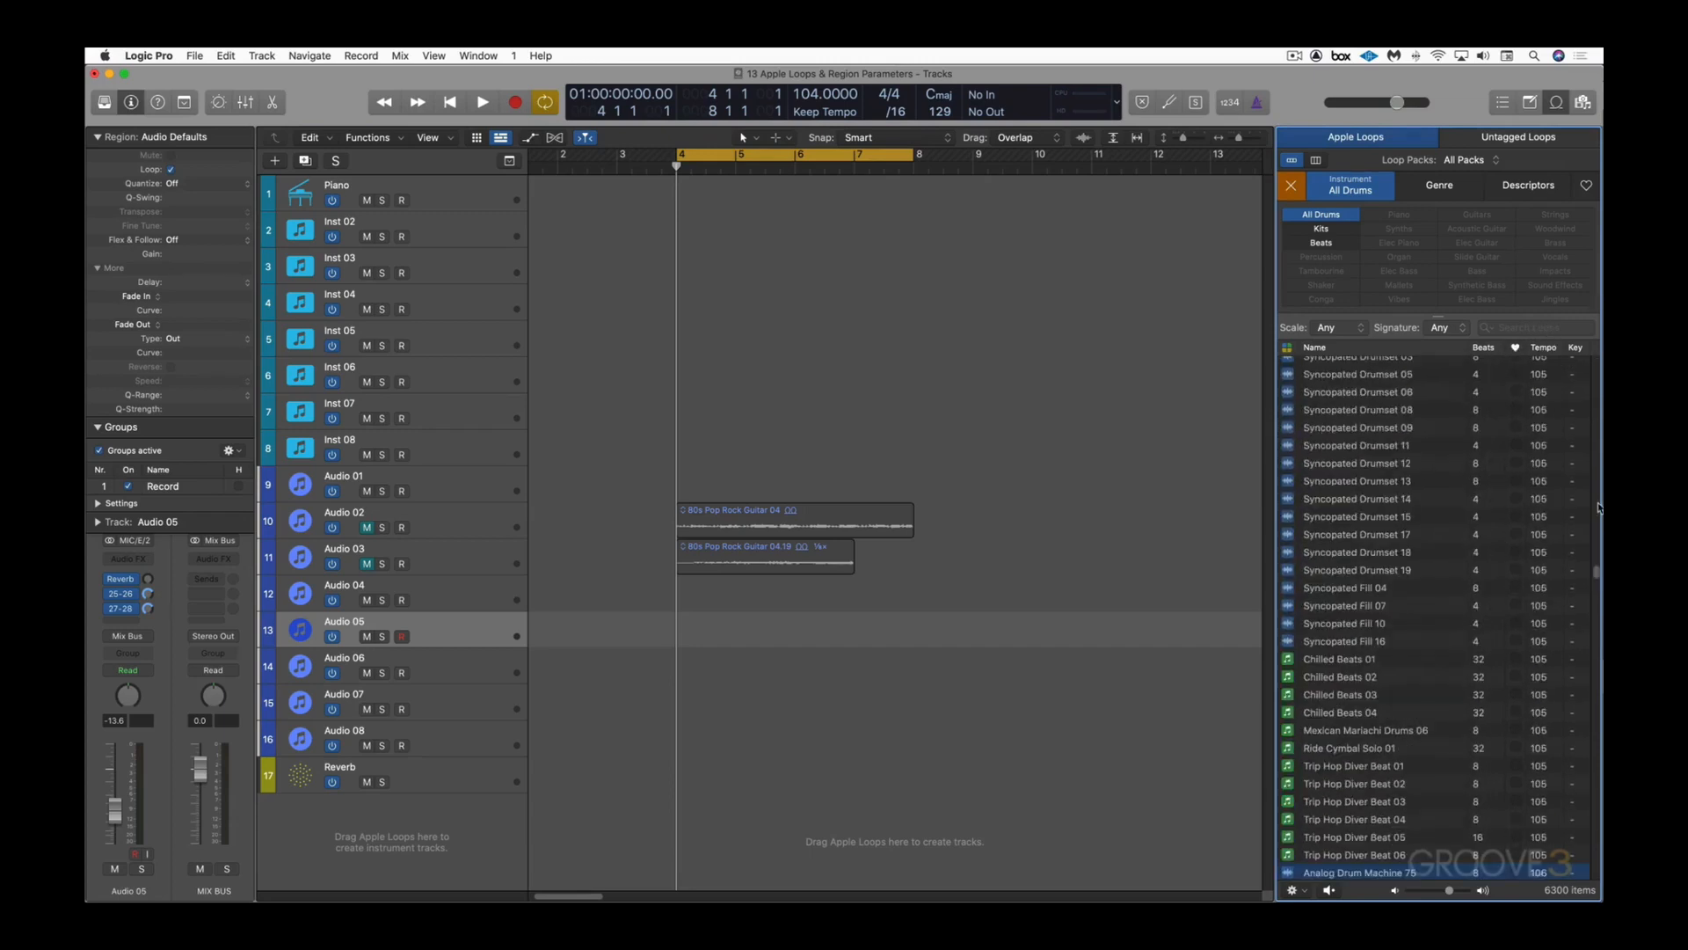
{"action": "left_click_drag", "start_coordinate": [1597, 573], "coordinate": [1596, 338]}
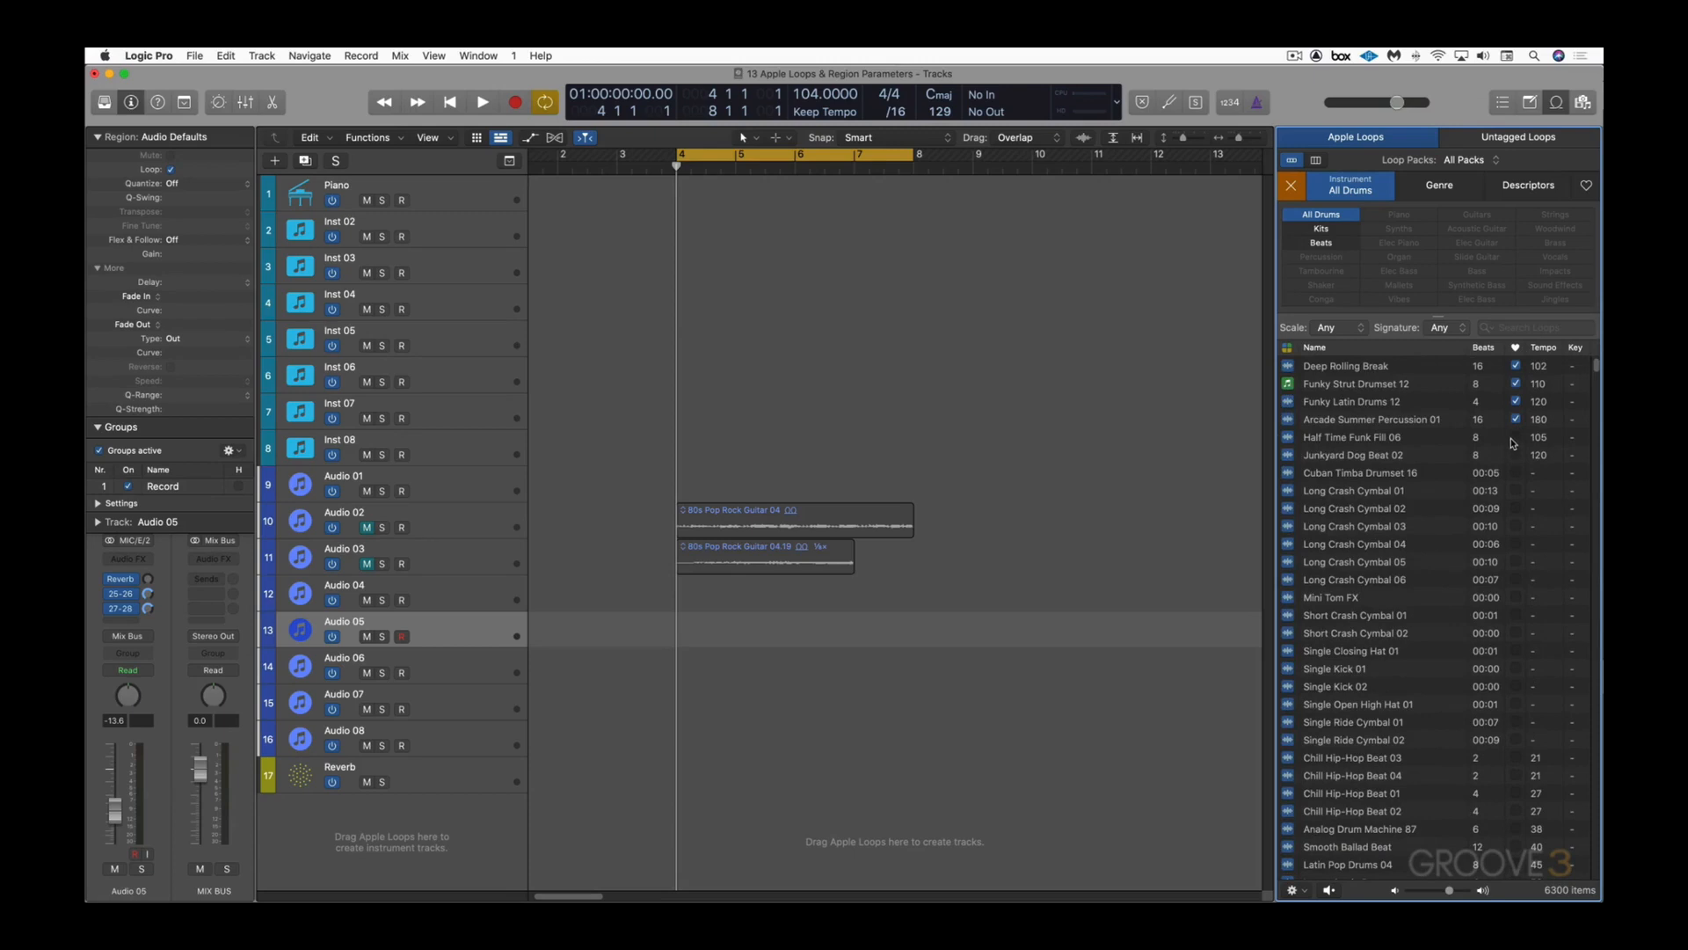
{"action": "left_click", "coordinate": [1374, 366]}
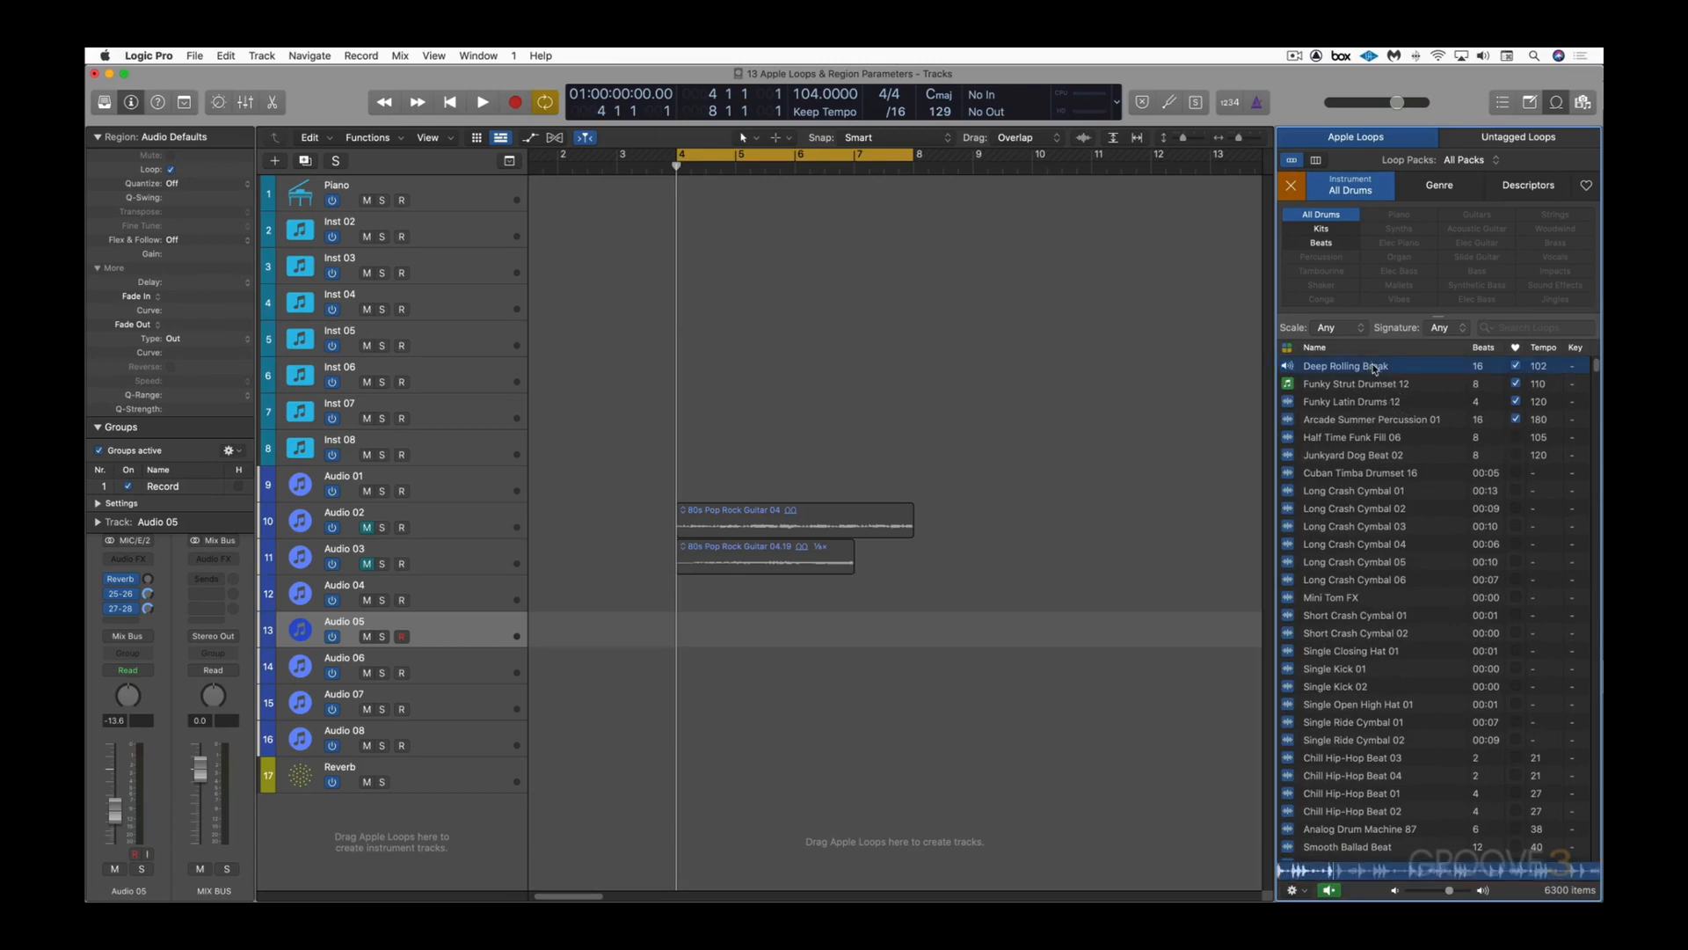
Step: Place the Deep Rolling Break loop on Audio 04 at bar 4 and play it
{"action": "mouse_move", "coordinate": [1374, 369]}
{"action": "left_mouse_down"}
{"action": "mouse_move", "coordinate": [748, 627]}
{"action": "mouse_move", "coordinate": [673, 596]}
{"action": "mouse_move", "coordinate": [655, 558]}
{"action": "mouse_move", "coordinate": [789, 653]}
{"action": "left_mouse_up"}
{"action": "key", "text": "space"}
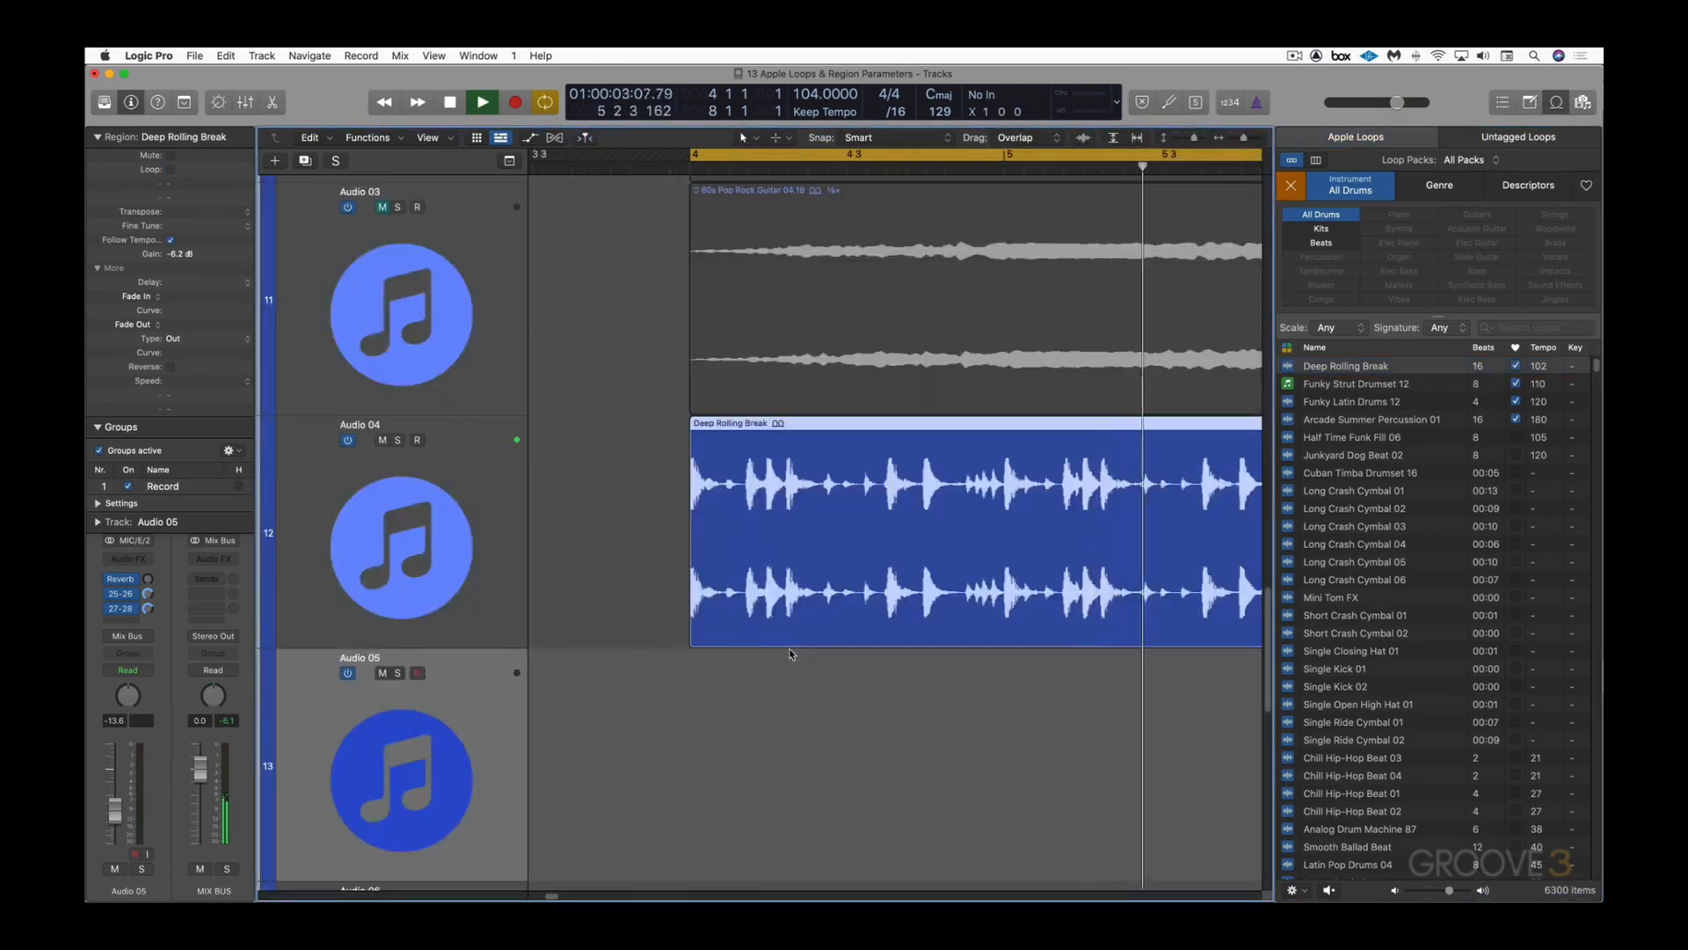
{"action": "key", "text": "space"}
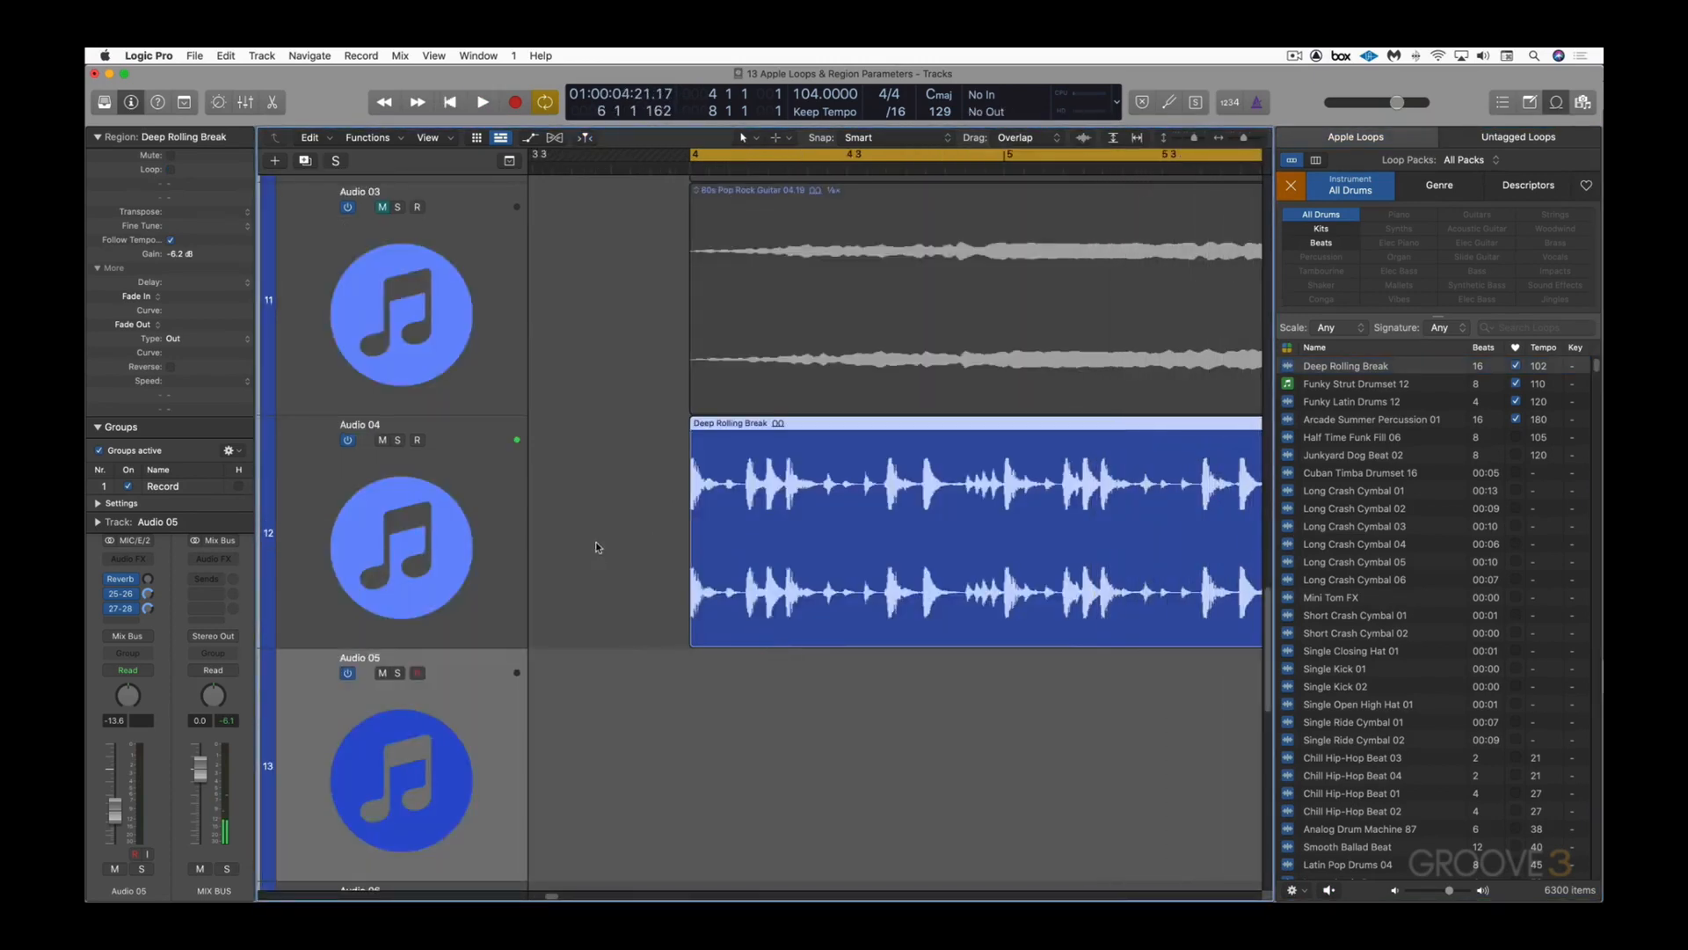
Step: Select the Audio 04 track, close the loop browser, and play the opening hits of Deep Rolling Break
{"action": "left_click", "coordinate": [498, 510]}
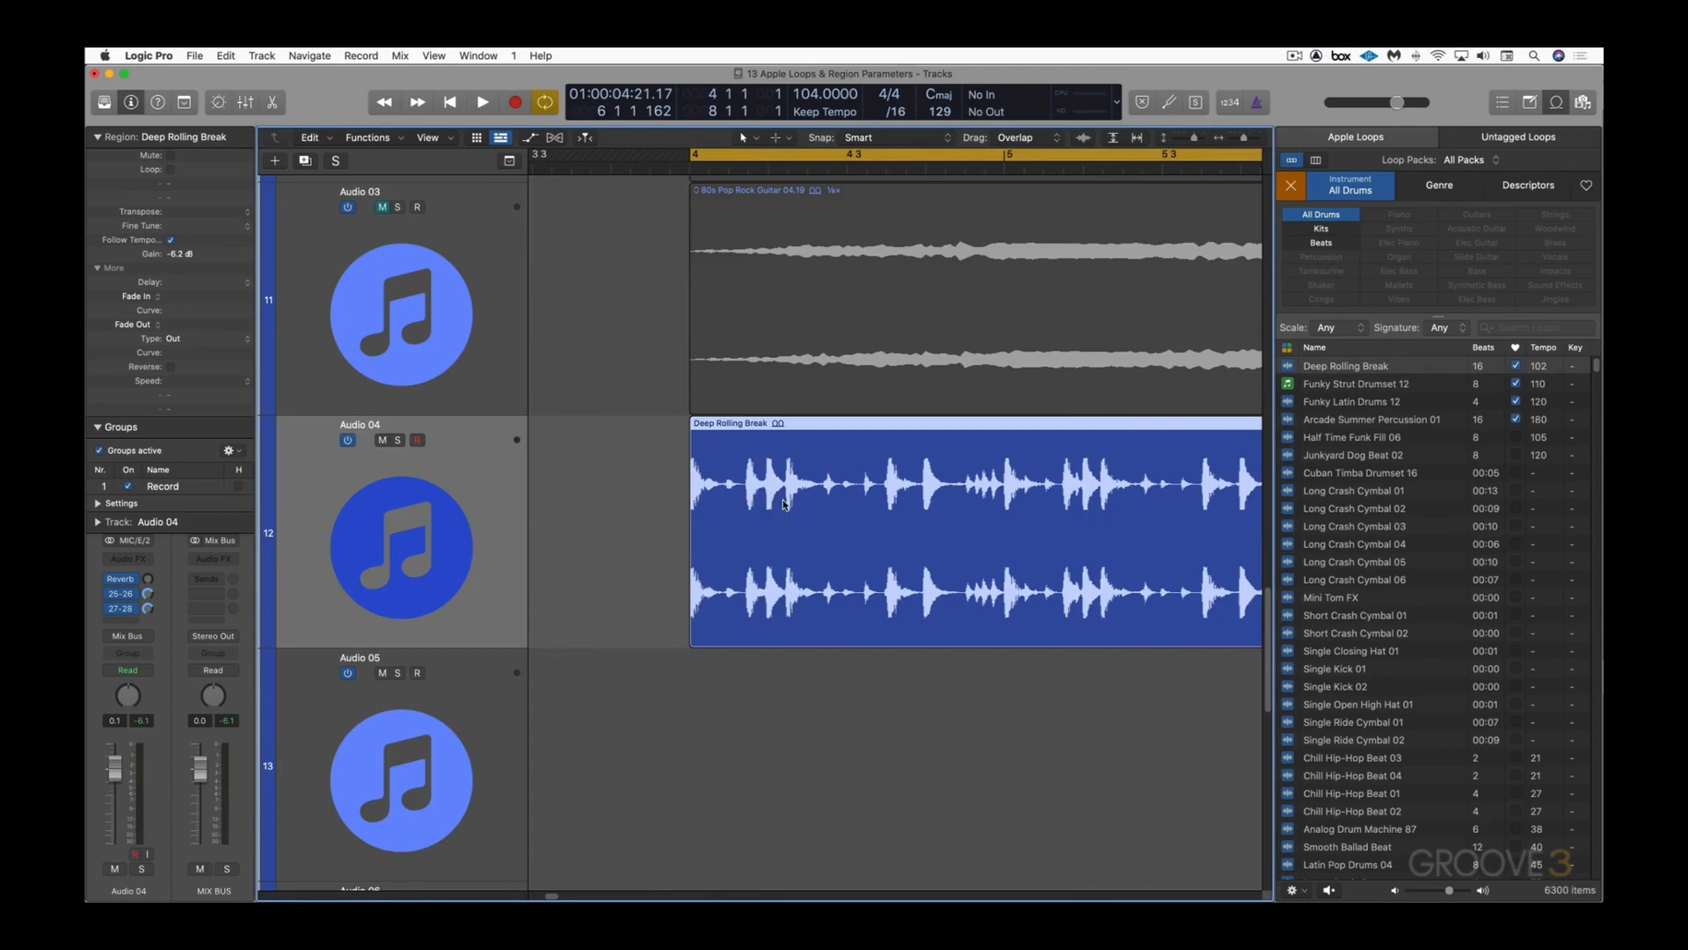
{"action": "key", "text": "o"}
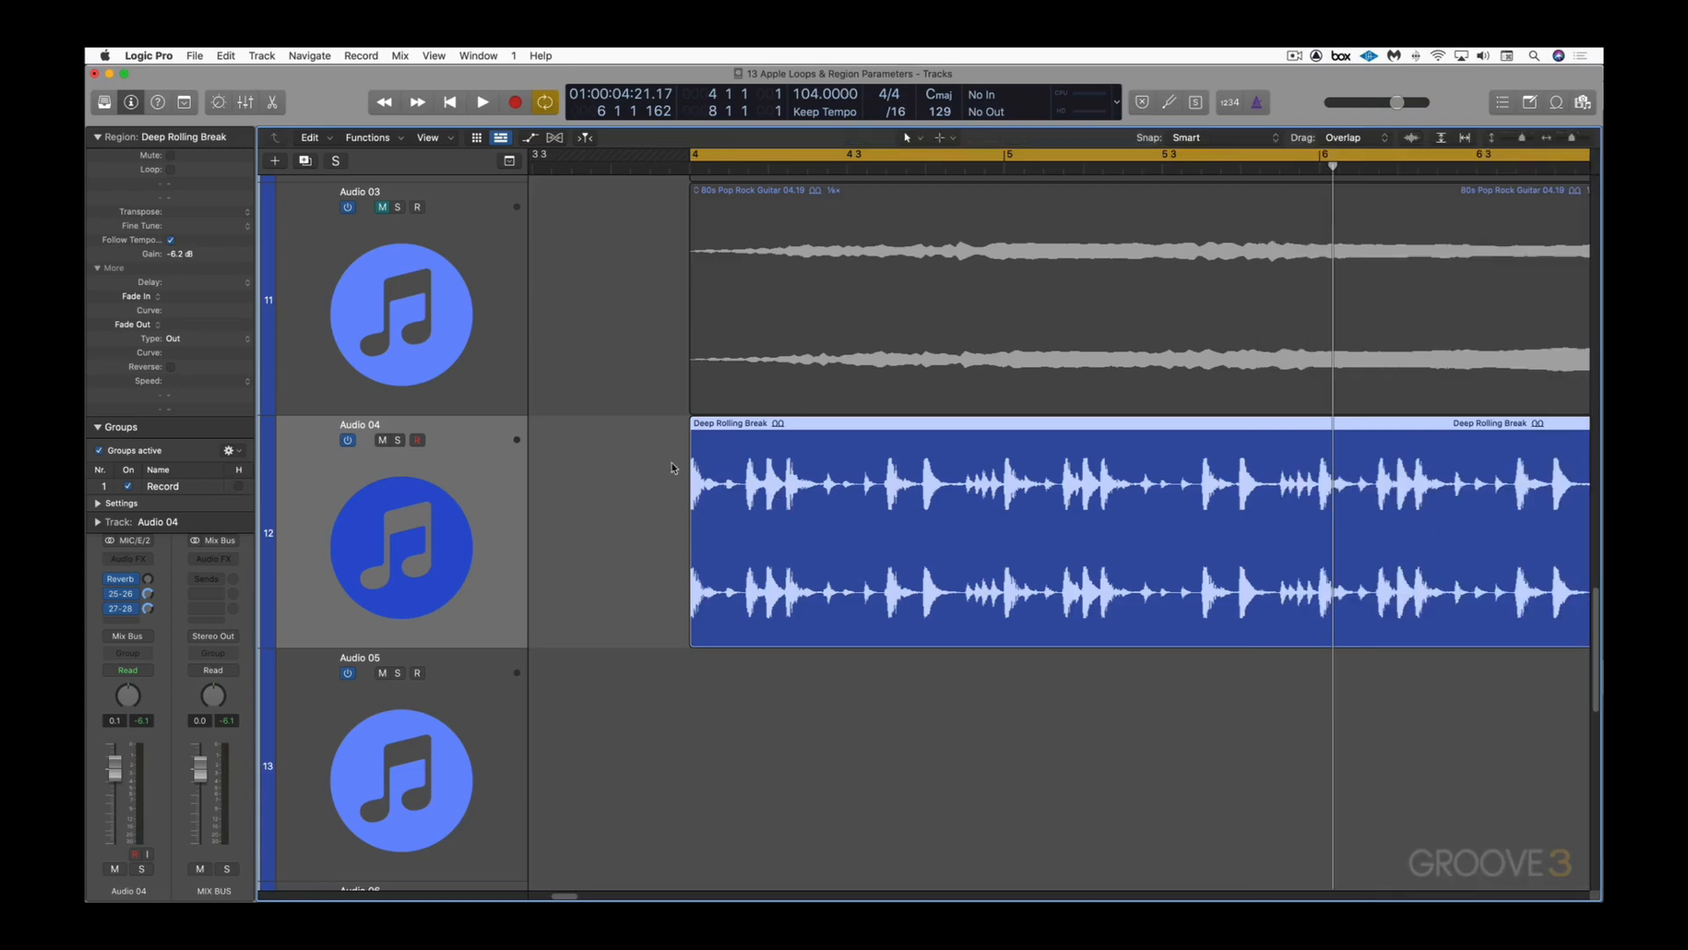
{"action": "left_click_drag", "start_coordinate": [701, 477], "coordinate": [927, 551]}
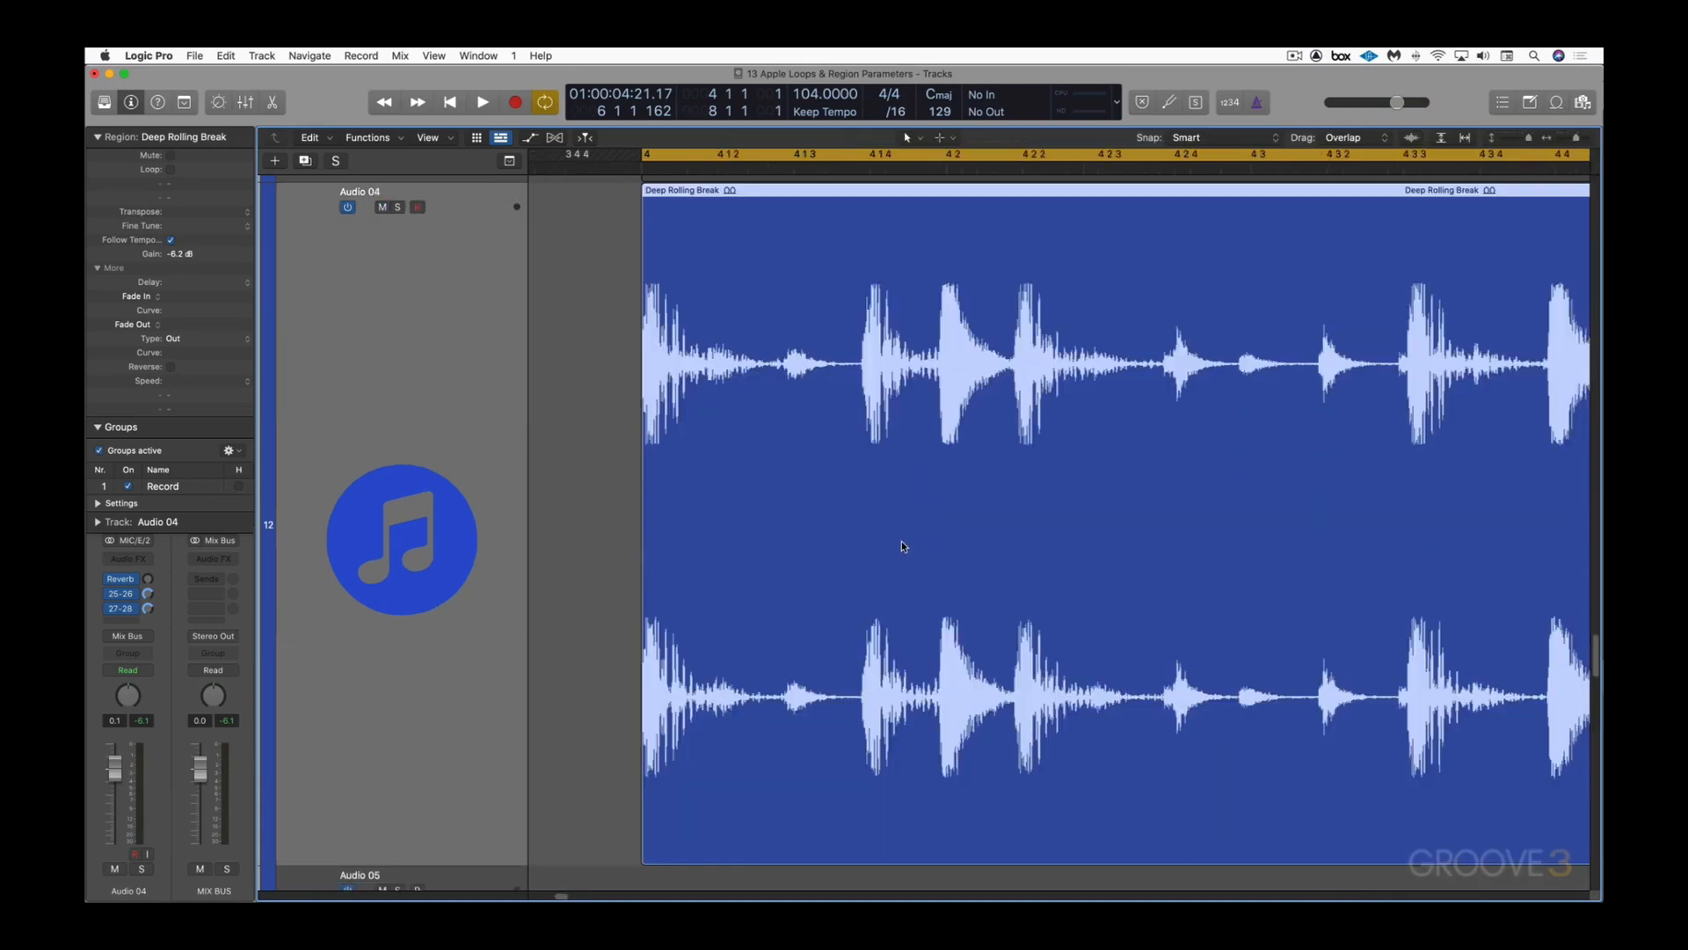
{"action": "key", "text": "space"}
{"action": "key", "text": "space"}
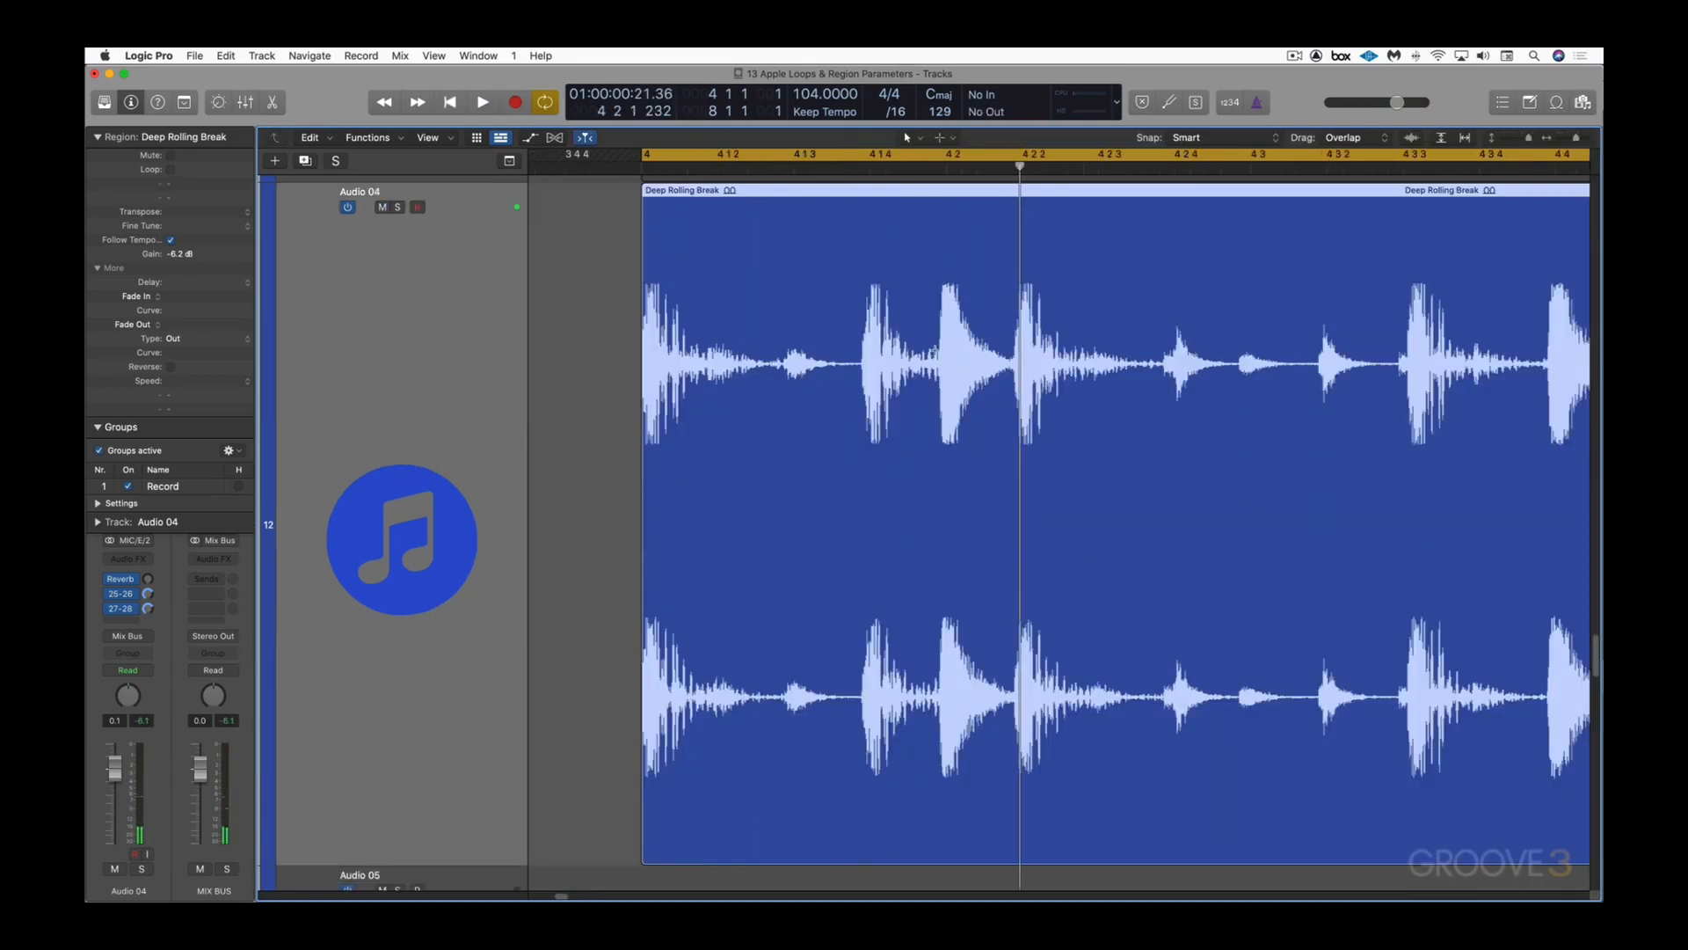
Step: Copy only the single drum hit at about 4 2 from Deep Rolling Break to the same position on Audio 05
{"action": "left_click_drag", "start_coordinate": [935, 827], "coordinate": [1013, 827]}
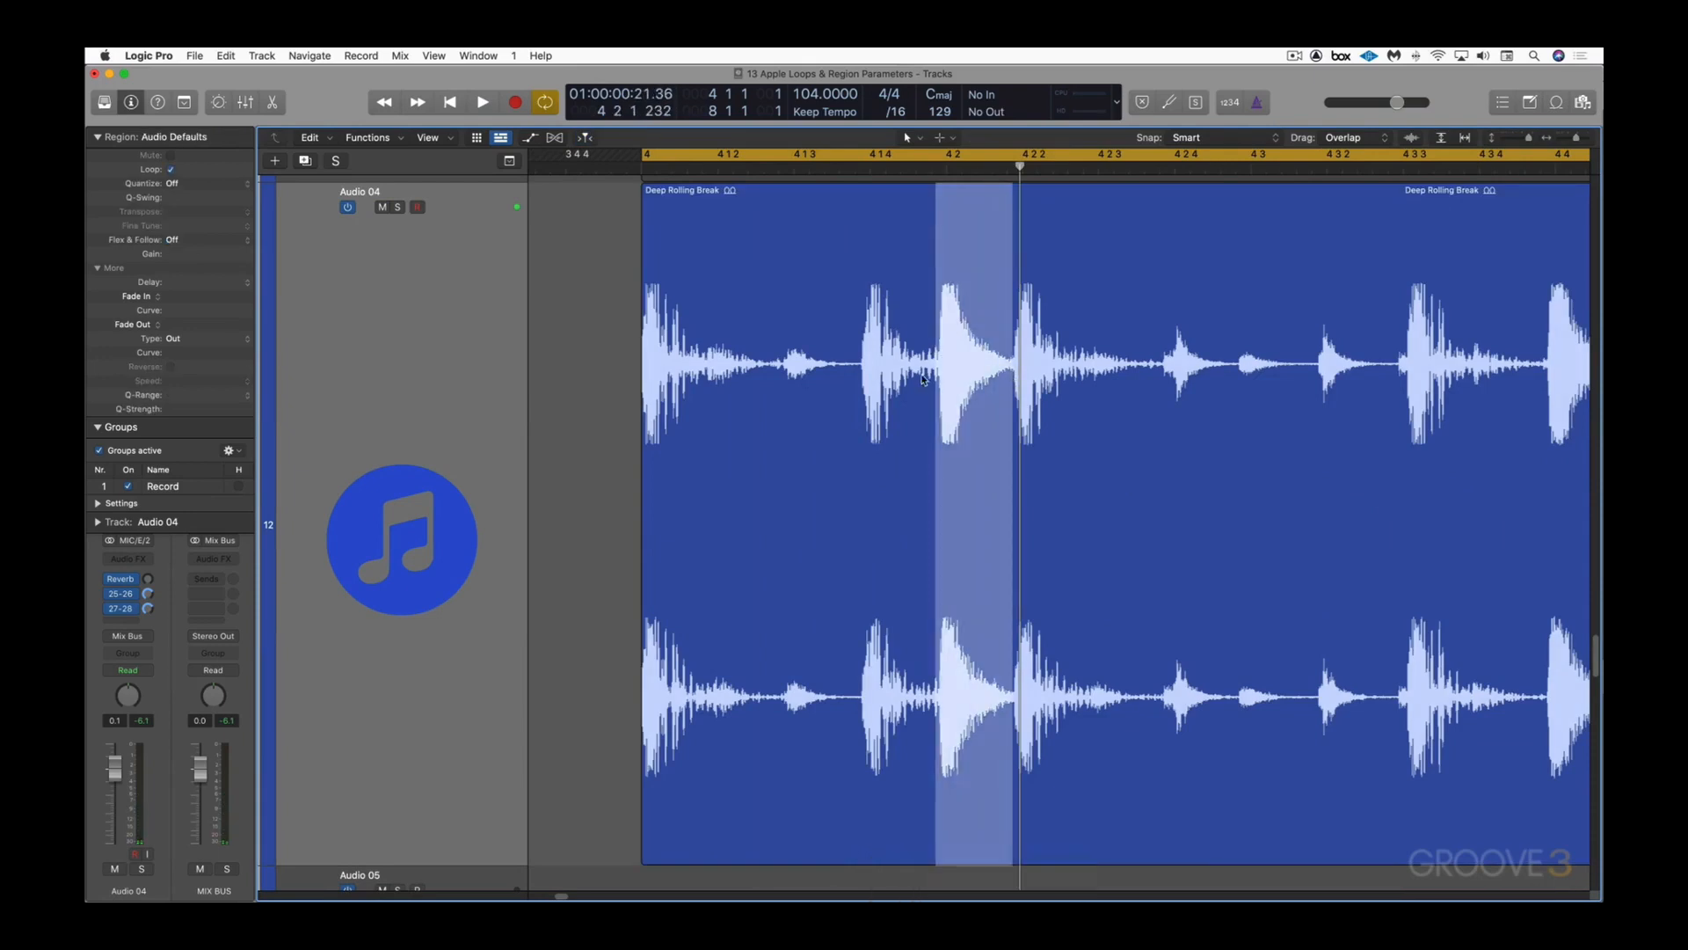
{"action": "key", "text": "z"}
{"action": "left_click_drag", "start_coordinate": [777, 534], "coordinate": [777, 666]}
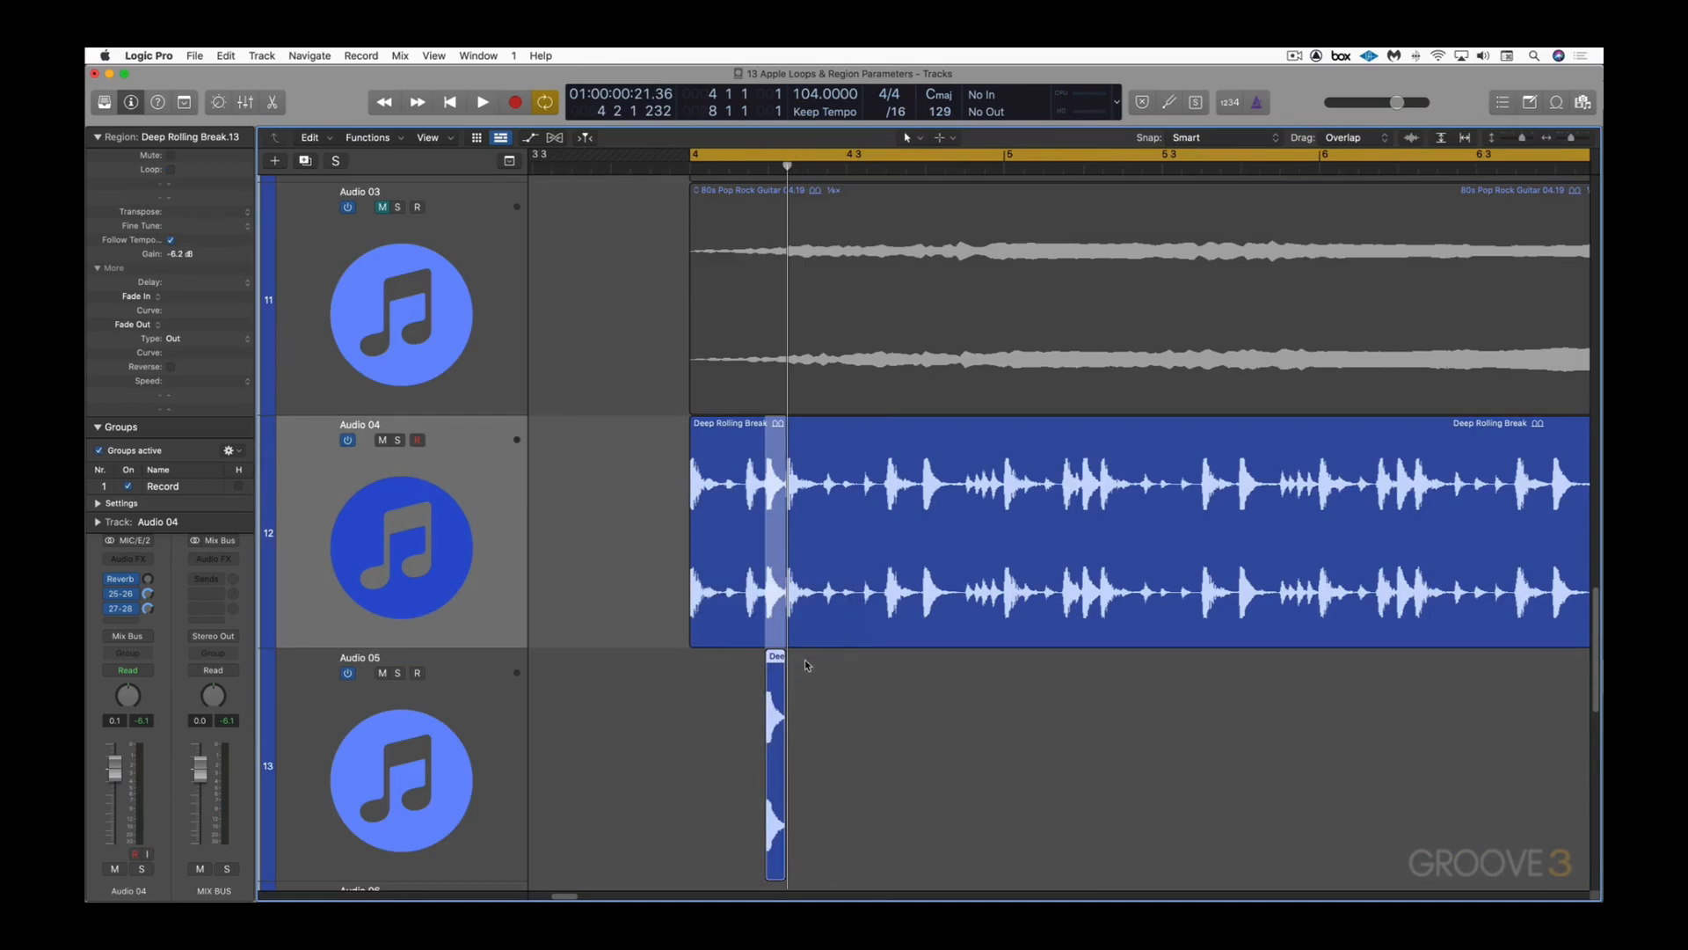
{"action": "left_click", "coordinate": [742, 682]}
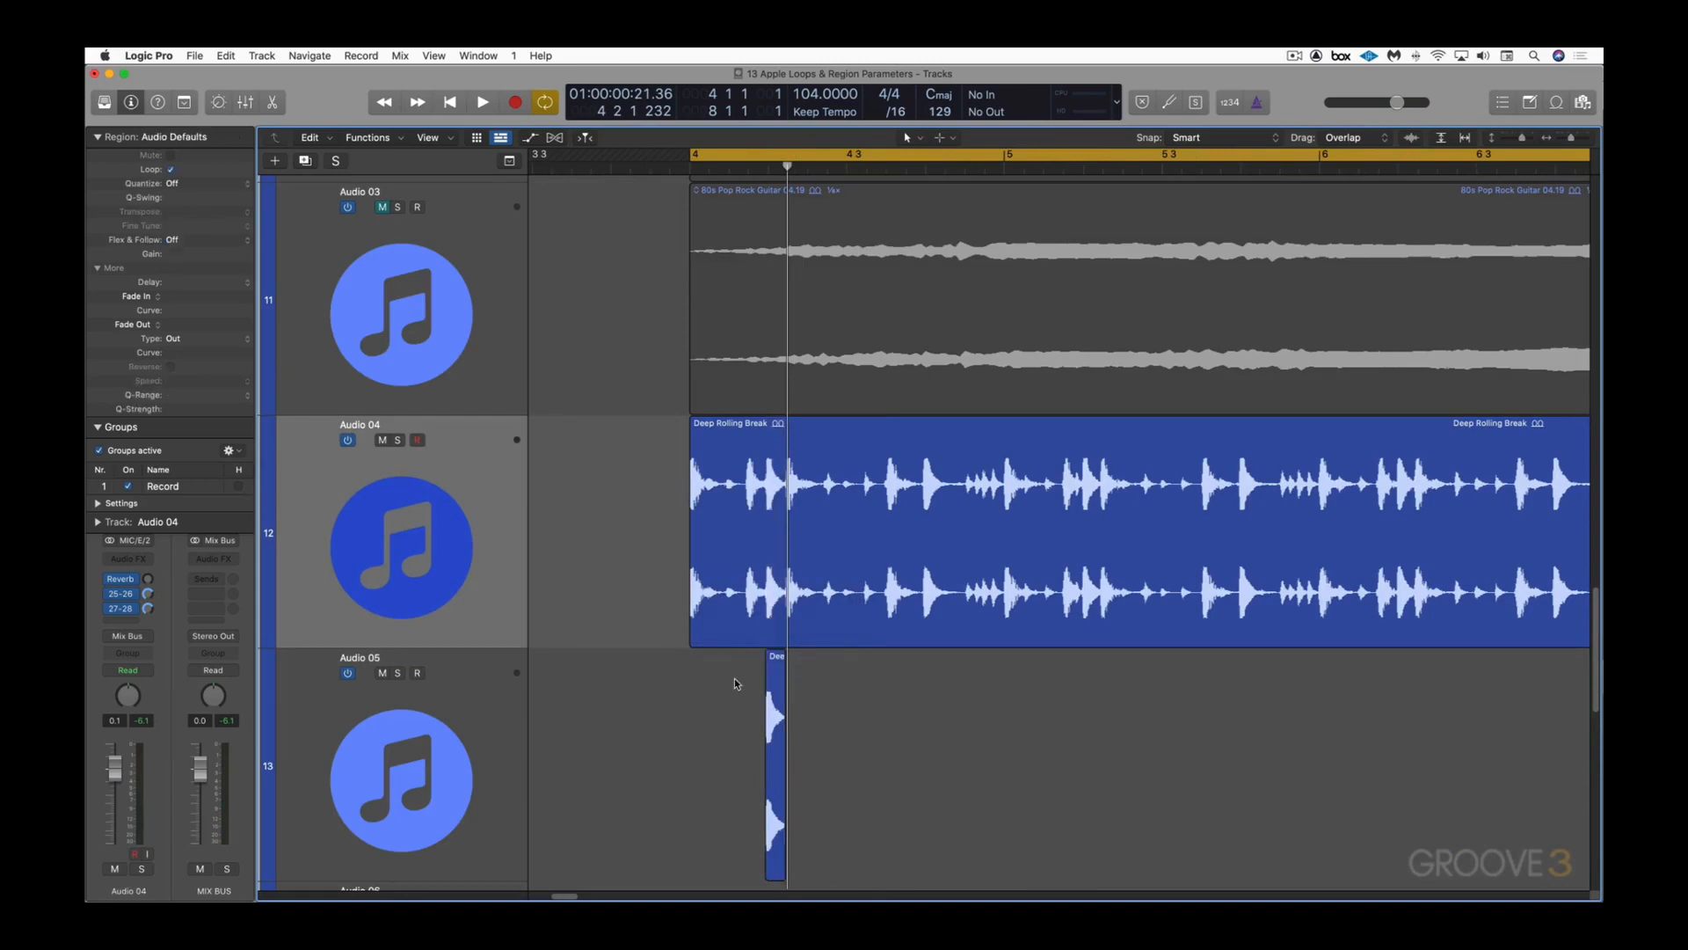
Step: Raise the Audio 05 volume to -2.7 and play the copied hit together with the drum loop
{"action": "key", "text": "space"}
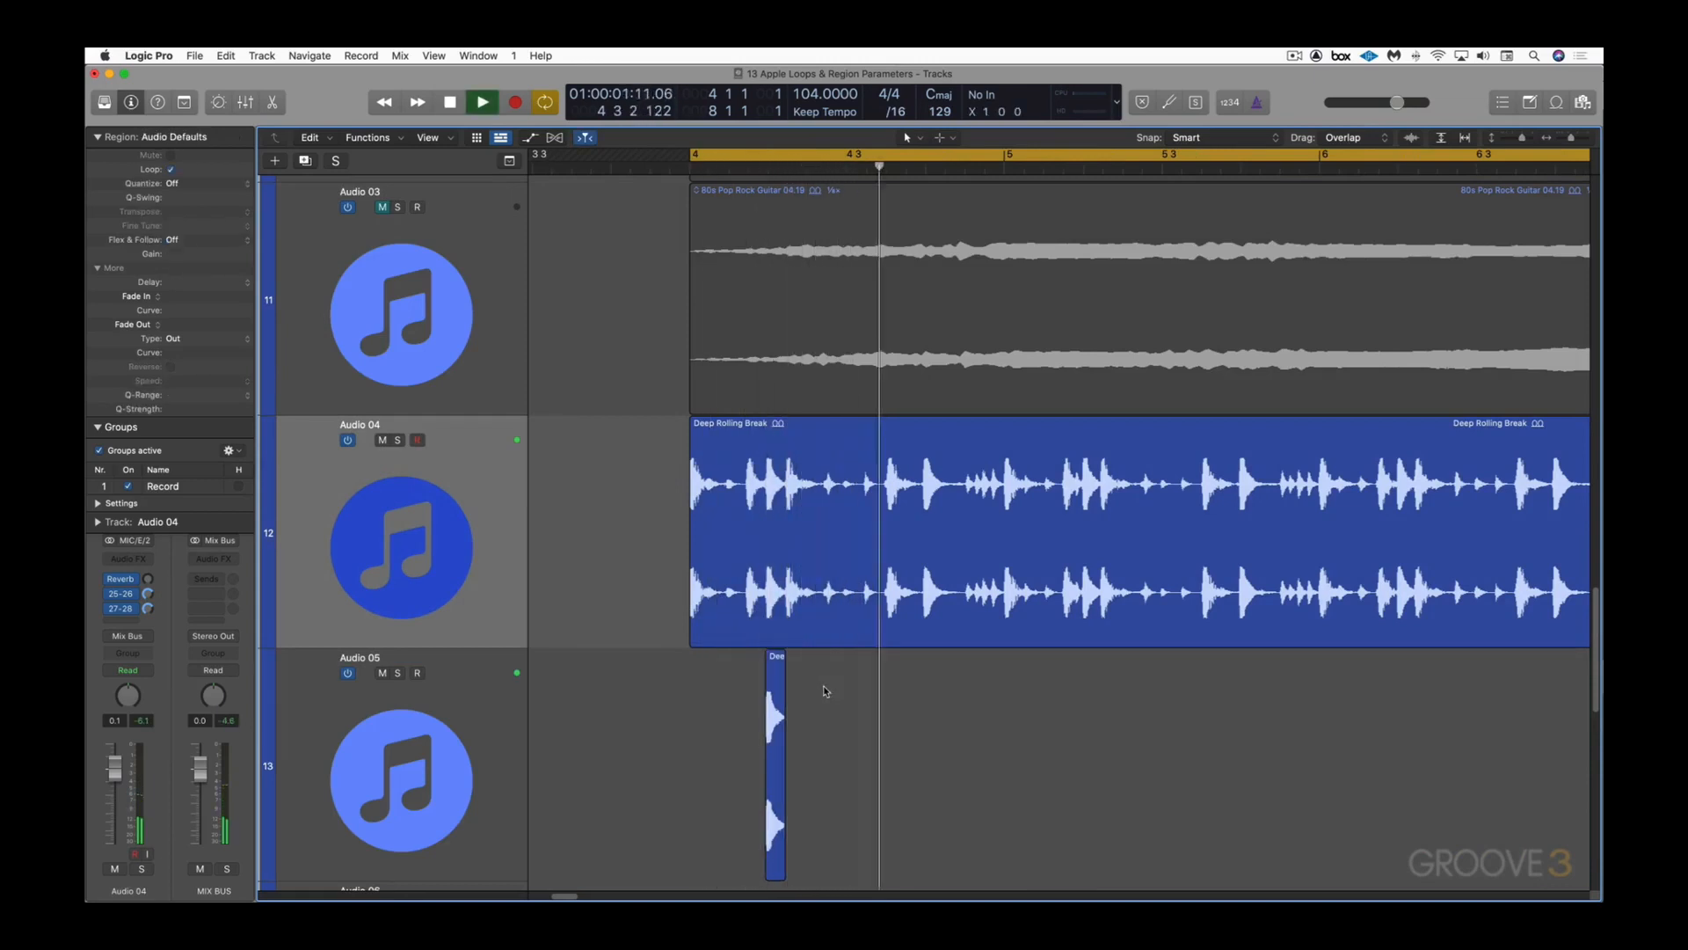
{"action": "key", "text": "space"}
{"action": "left_click", "coordinate": [493, 721]}
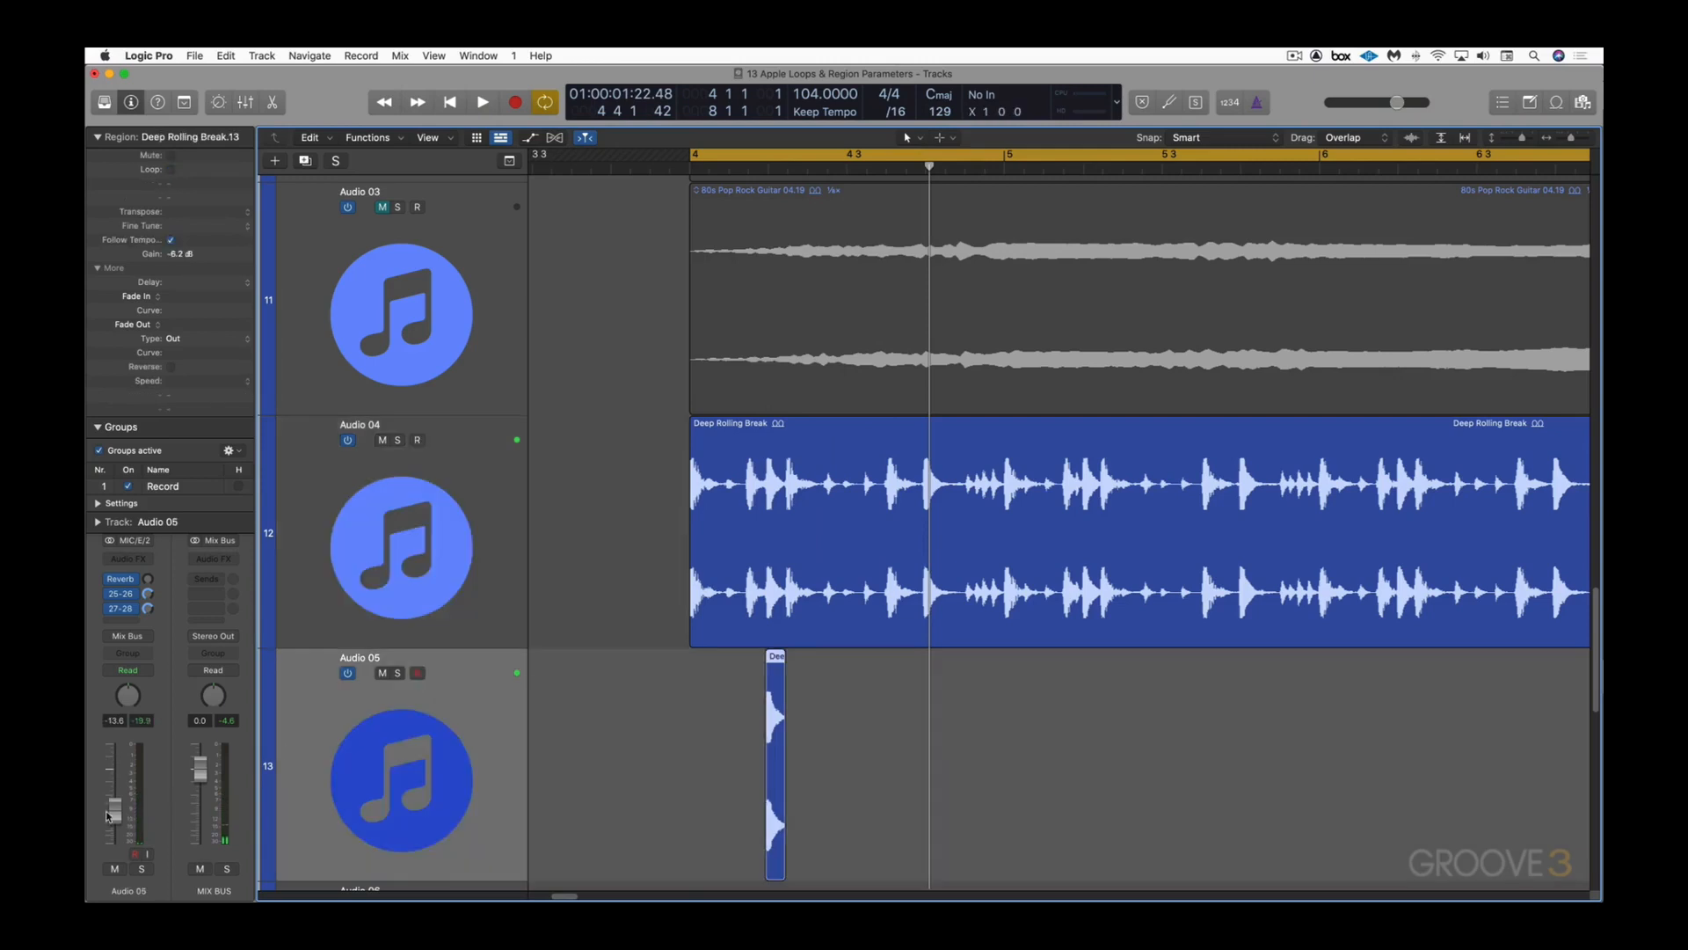
{"action": "left_click_drag", "start_coordinate": [108, 817], "coordinate": [113, 779]}
{"action": "key", "text": "space"}
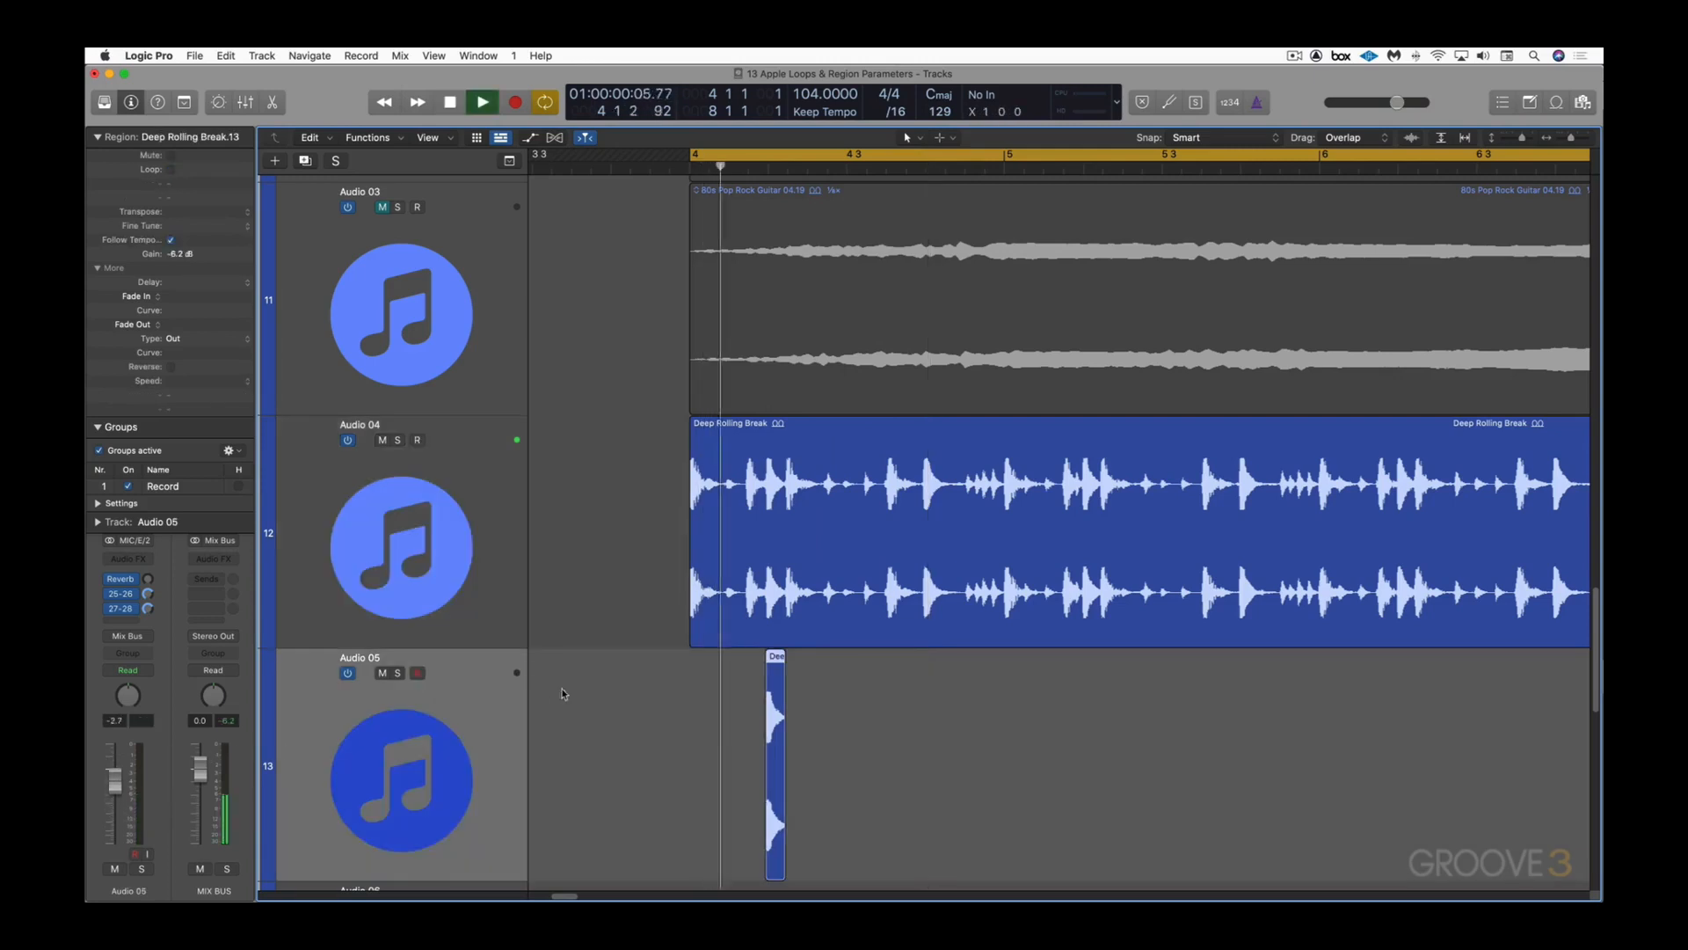
{"action": "key", "text": "space"}
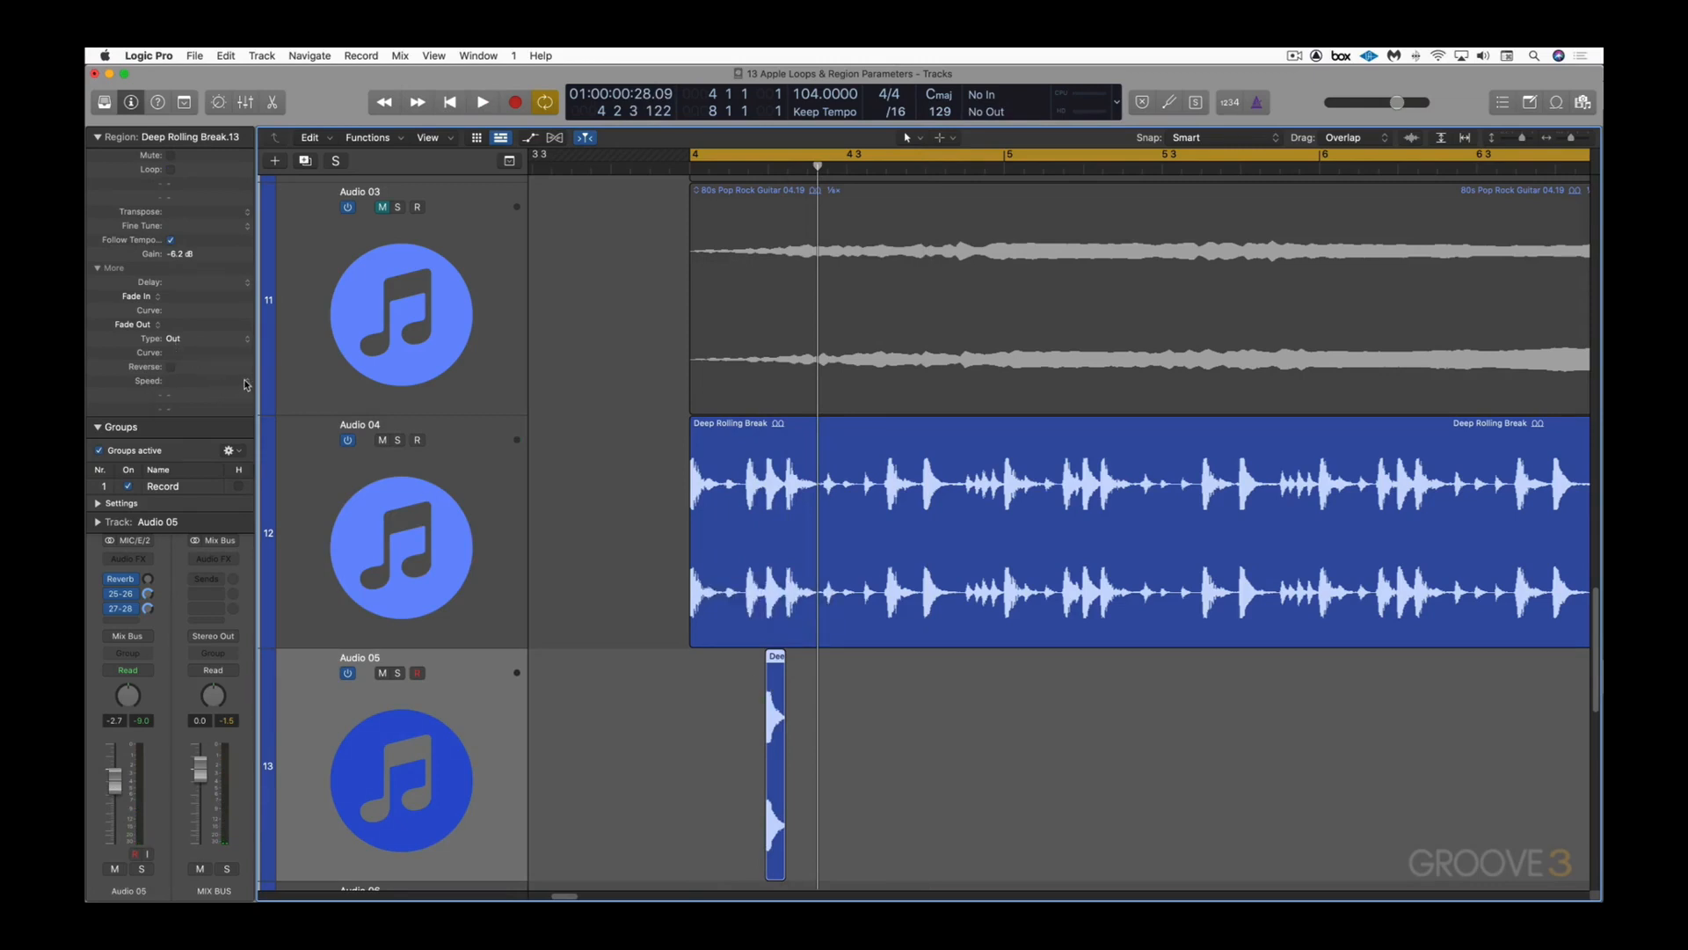
Step: Set the copied drum hit on Audio 05 to ½× speed and reverse it
{"action": "left_click", "coordinate": [246, 384]}
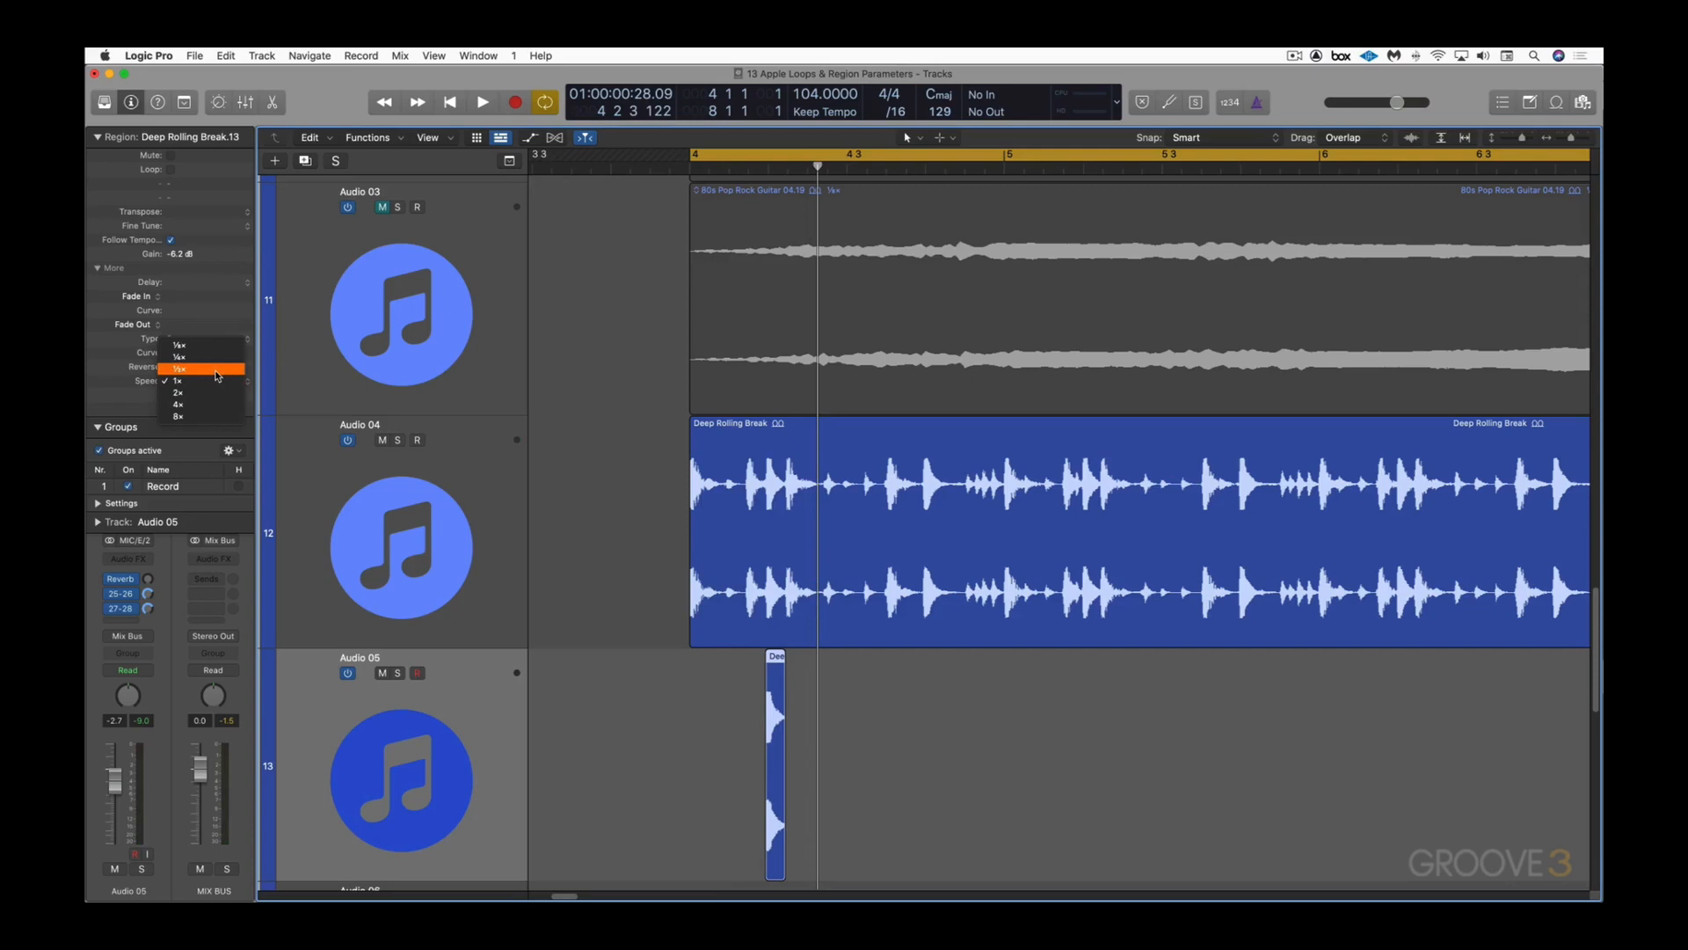
{"action": "left_click", "coordinate": [217, 369]}
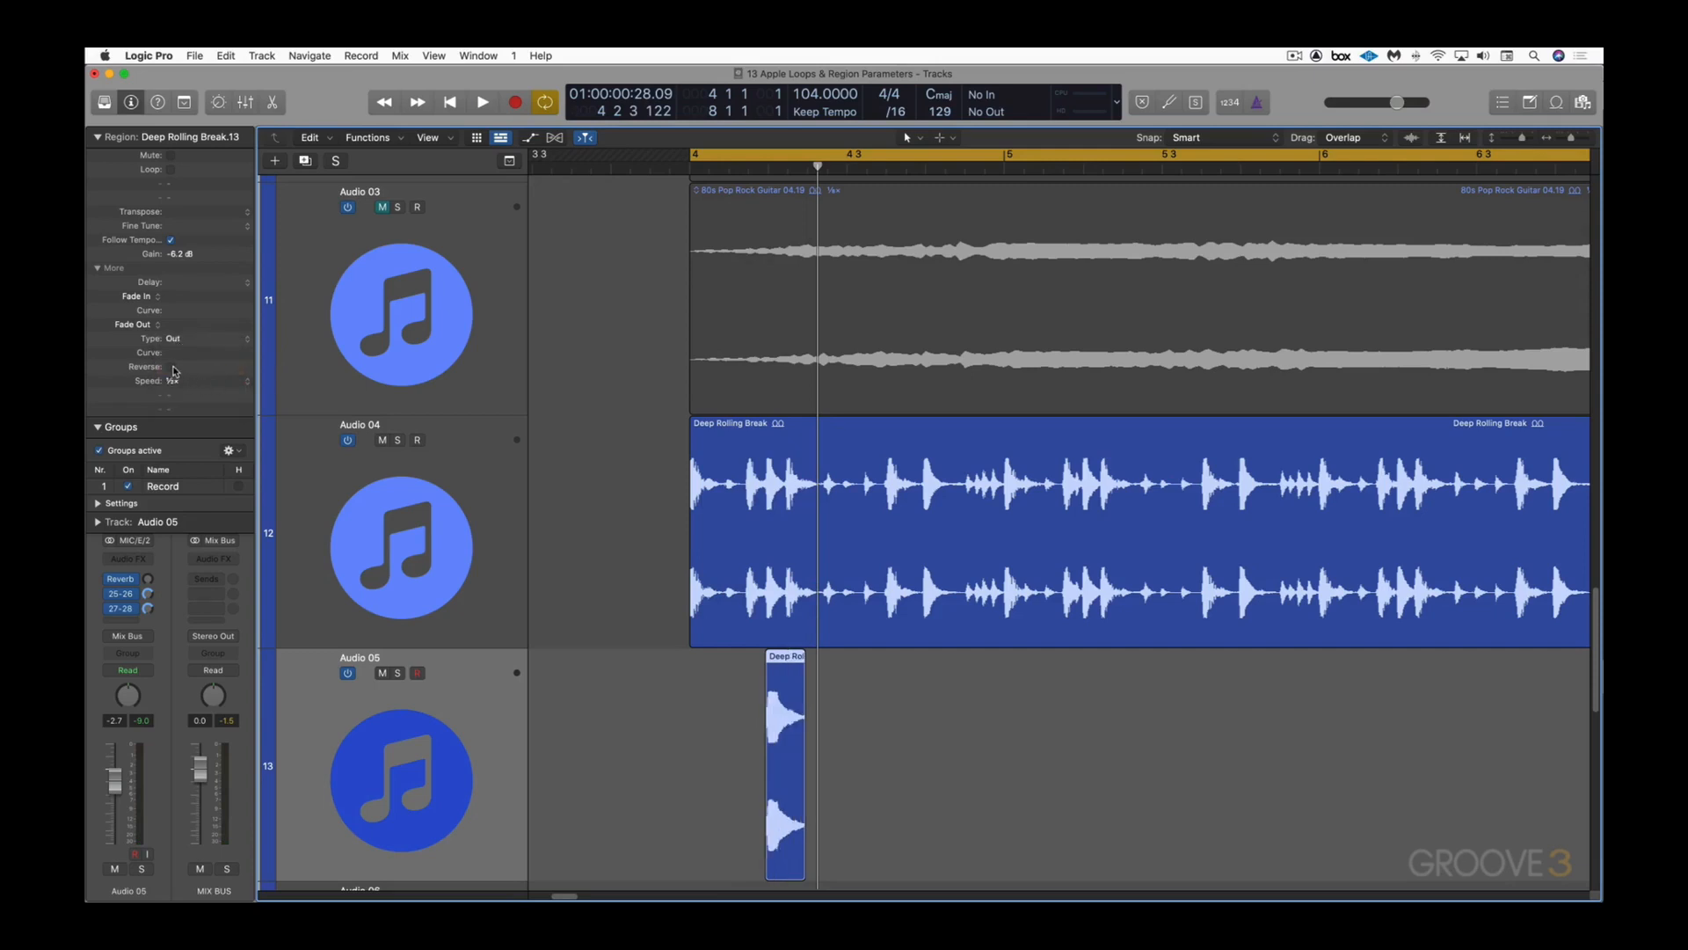
{"action": "left_click", "coordinate": [171, 368]}
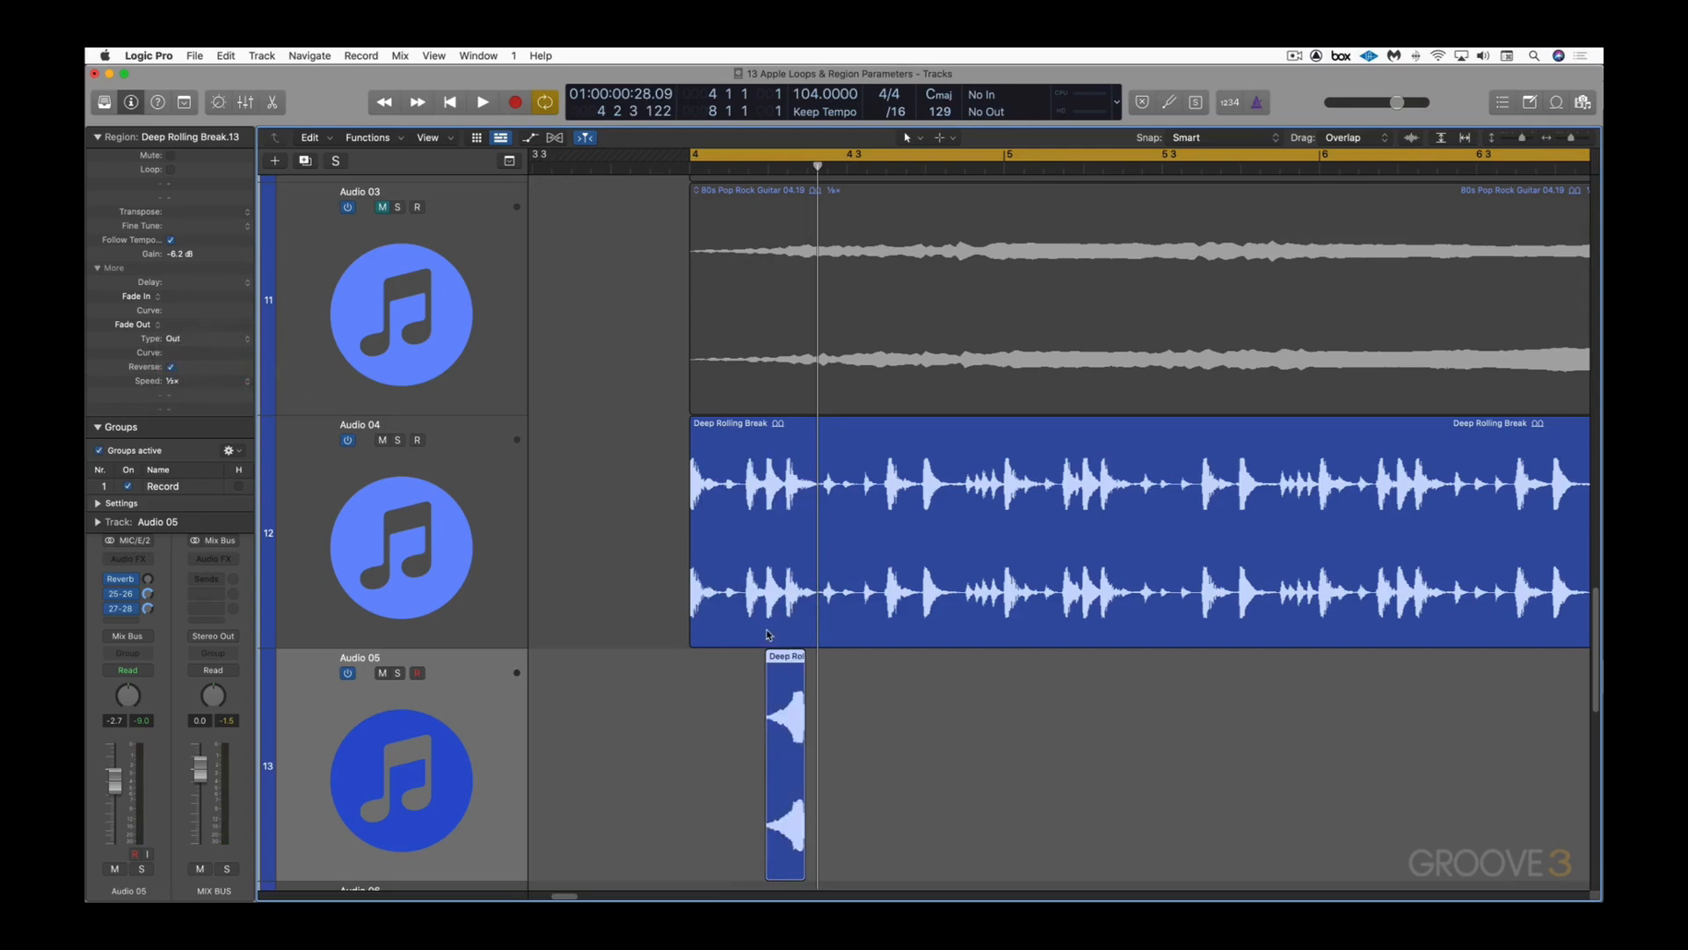
Step: Move the reversed drum hit on Audio 05 earlier so it ends at 4 2, and play it with the drum loop
{"action": "left_click_drag", "start_coordinate": [710, 569], "coordinate": [950, 745]}
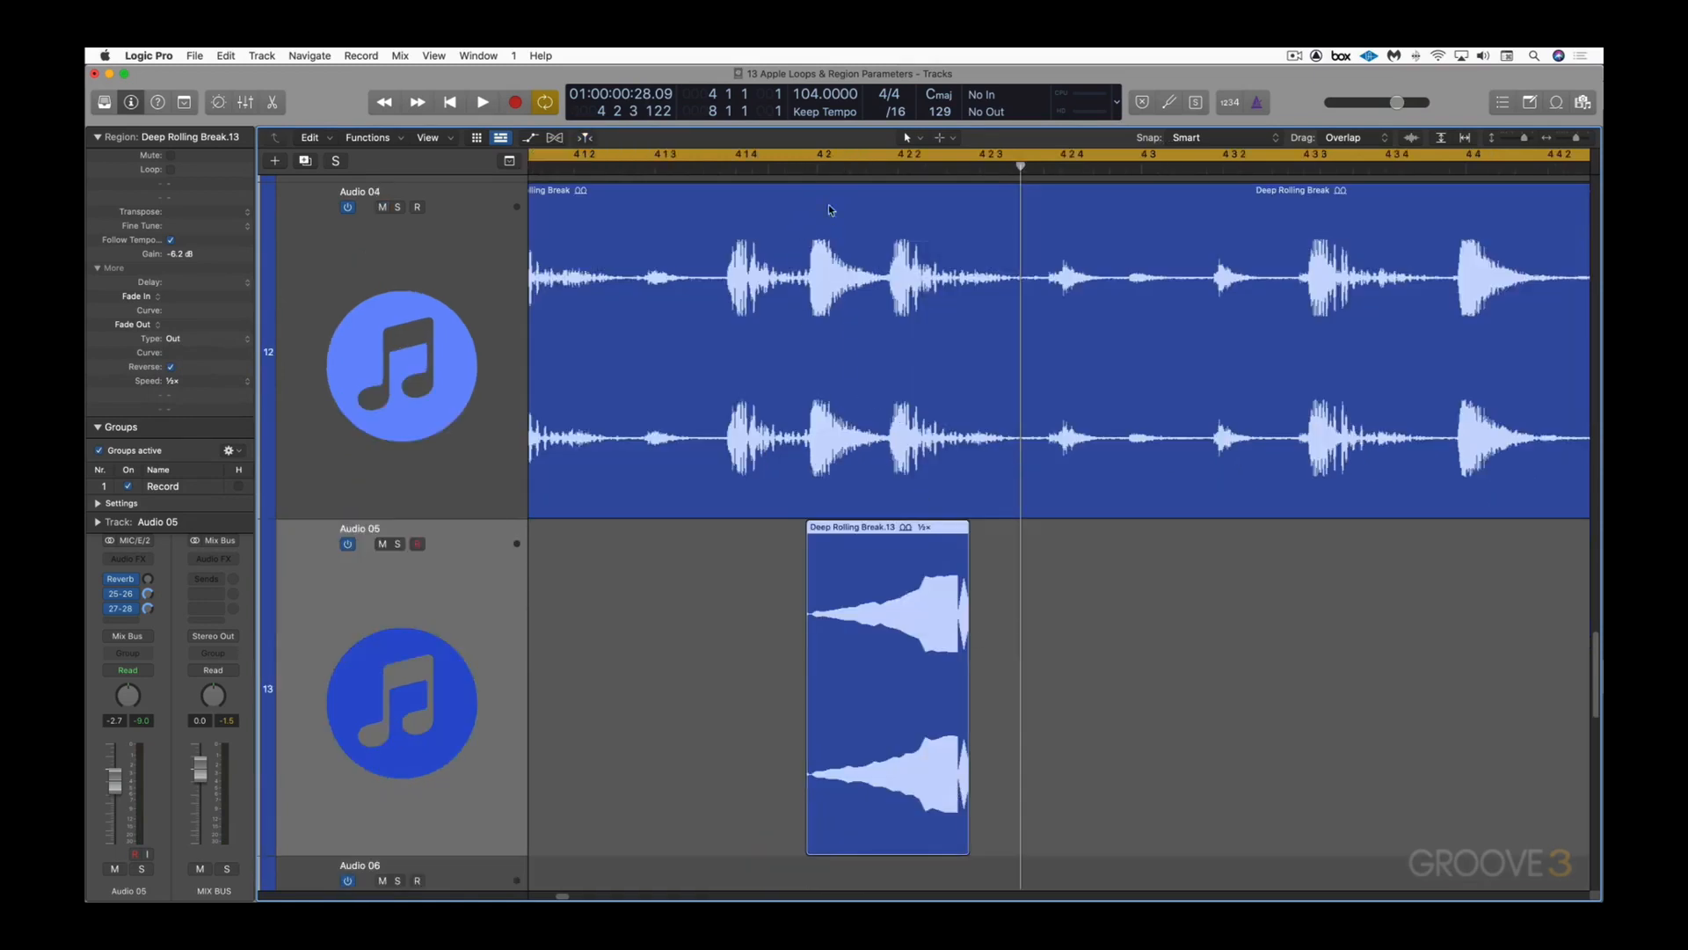
{"action": "left_click_drag", "start_coordinate": [816, 170], "coordinate": [809, 173]}
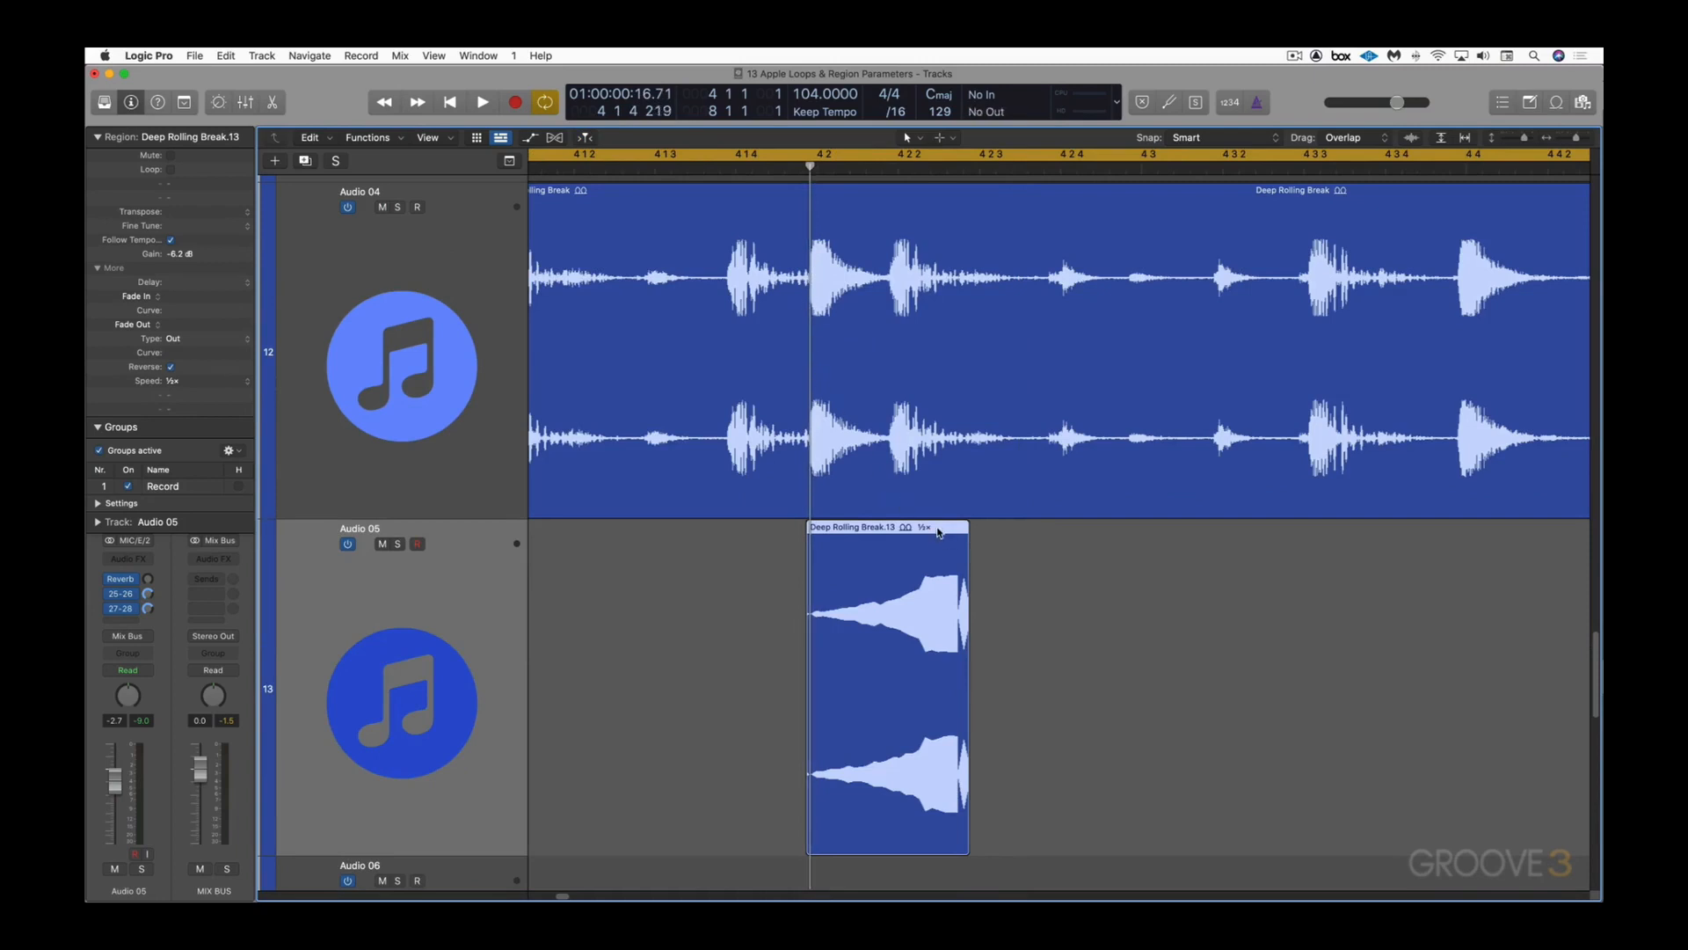
{"action": "left_click_drag", "start_coordinate": [941, 534], "coordinate": [781, 537]}
{"action": "left_click", "coordinate": [939, 586], "text": "ctrl+alt"}
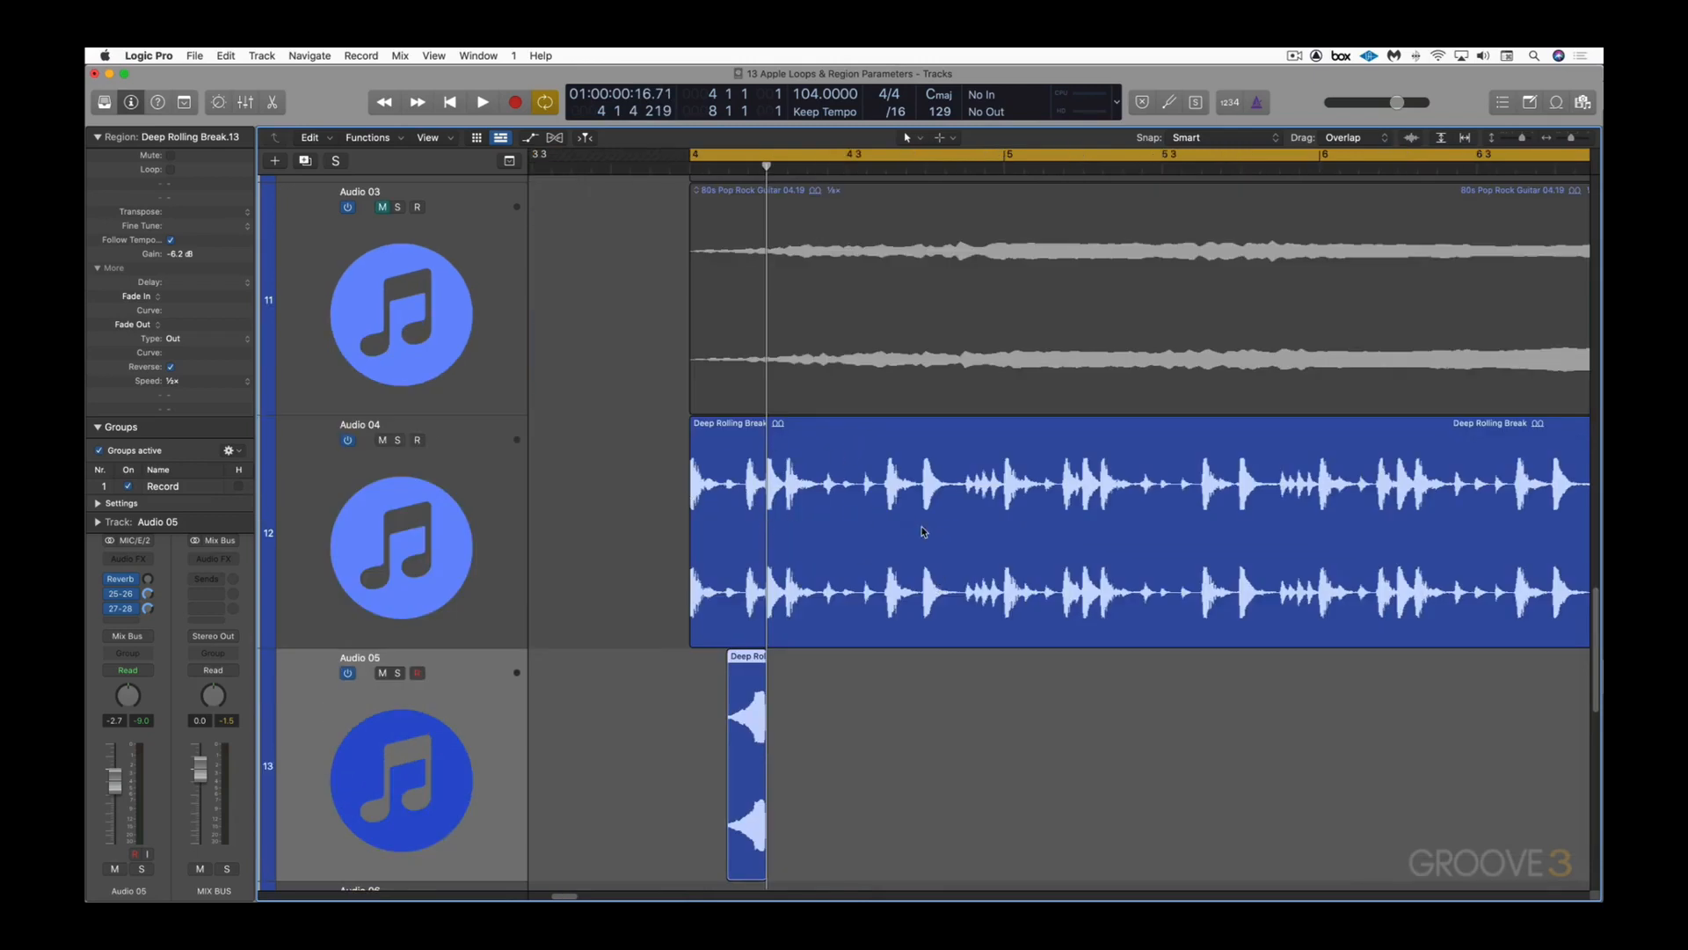
{"action": "key", "text": "space"}
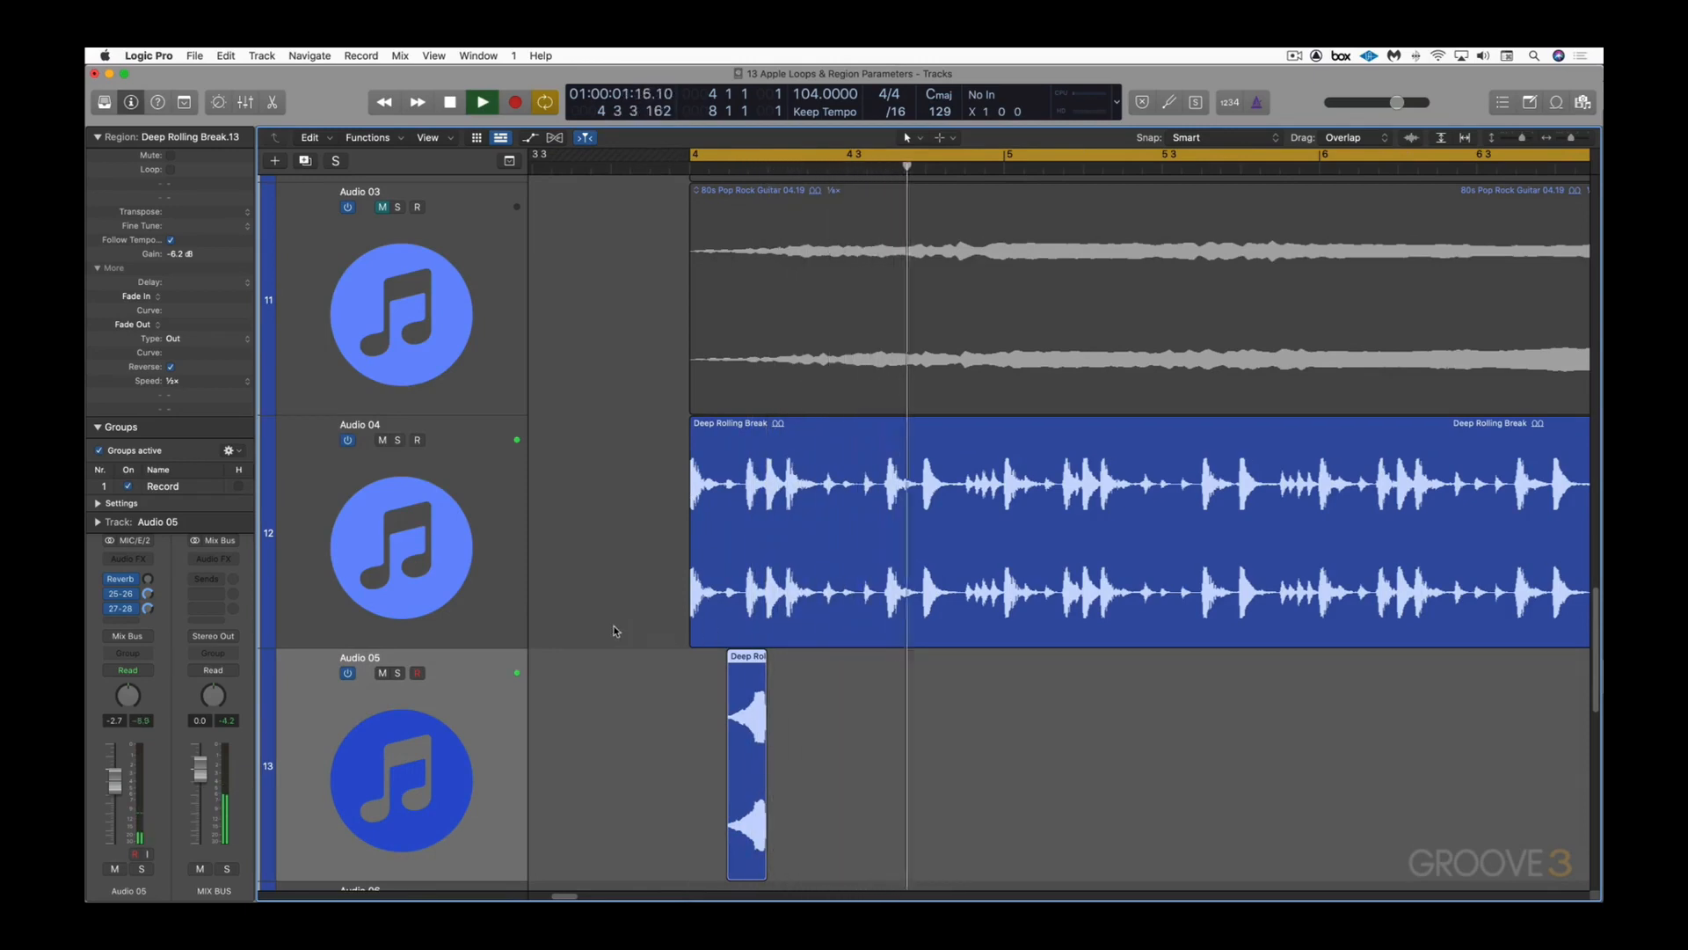
{"action": "key", "text": "space"}
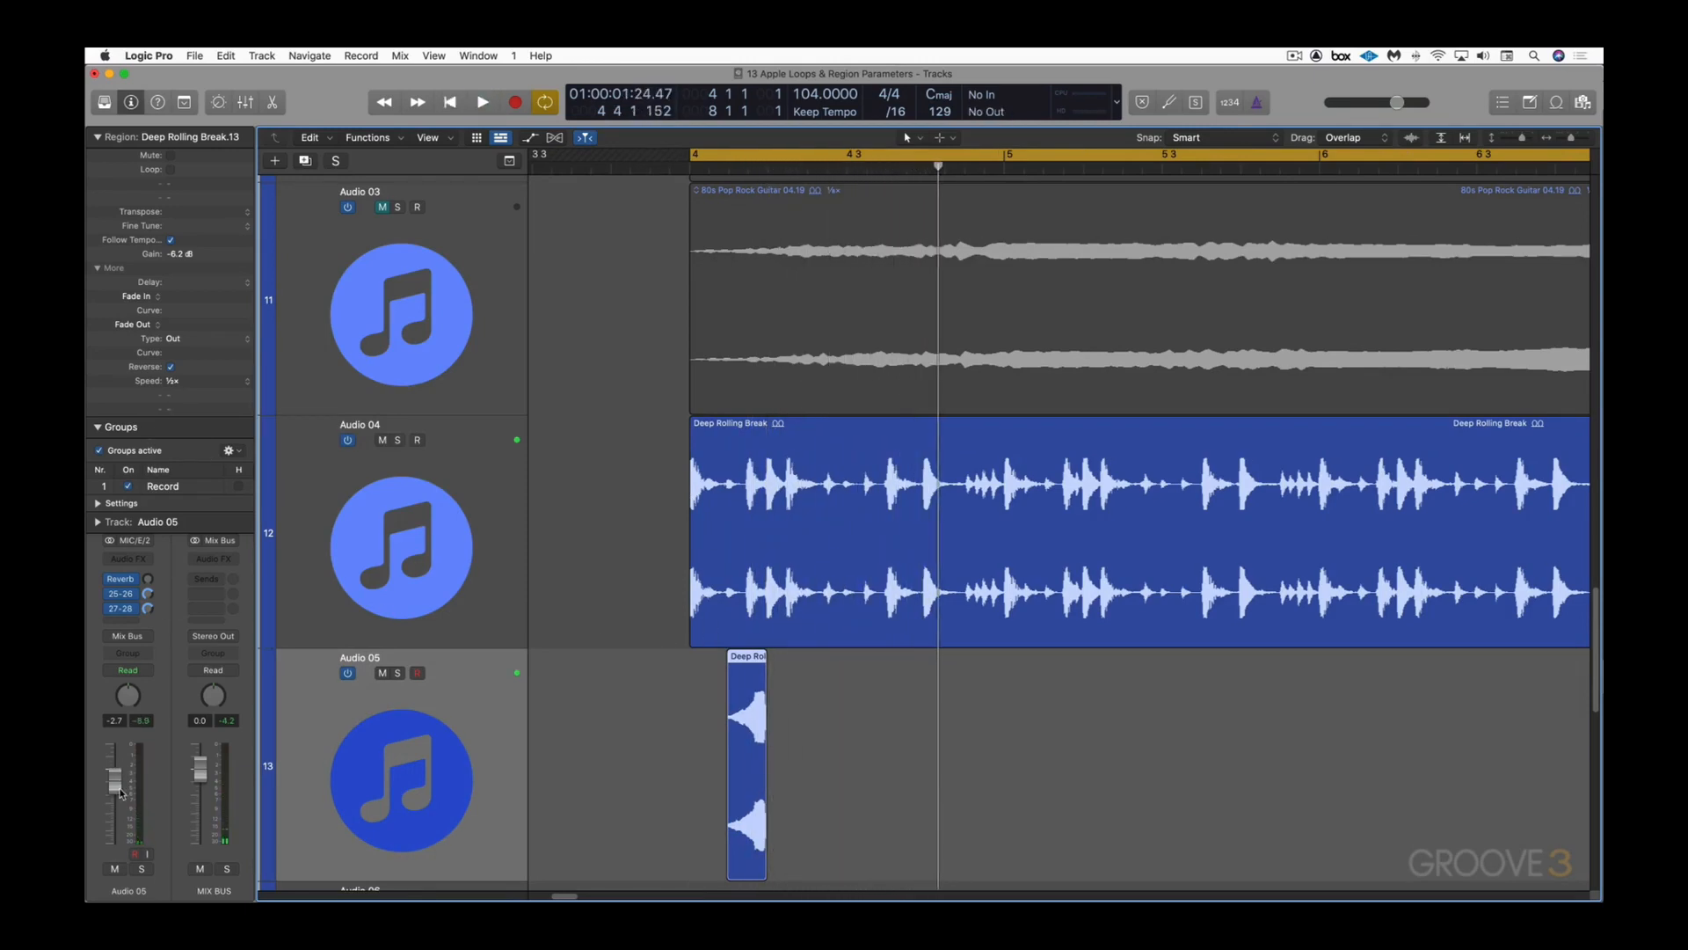
Step: Lower the Audio 05 volume to -10.2 while playing the reversed hit with the drum loop
{"action": "left_click_drag", "start_coordinate": [119, 787], "coordinate": [120, 809]}
{"action": "left_click", "coordinate": [929, 709], "text": "ctrl+alt"}
{"action": "key", "text": "space"}
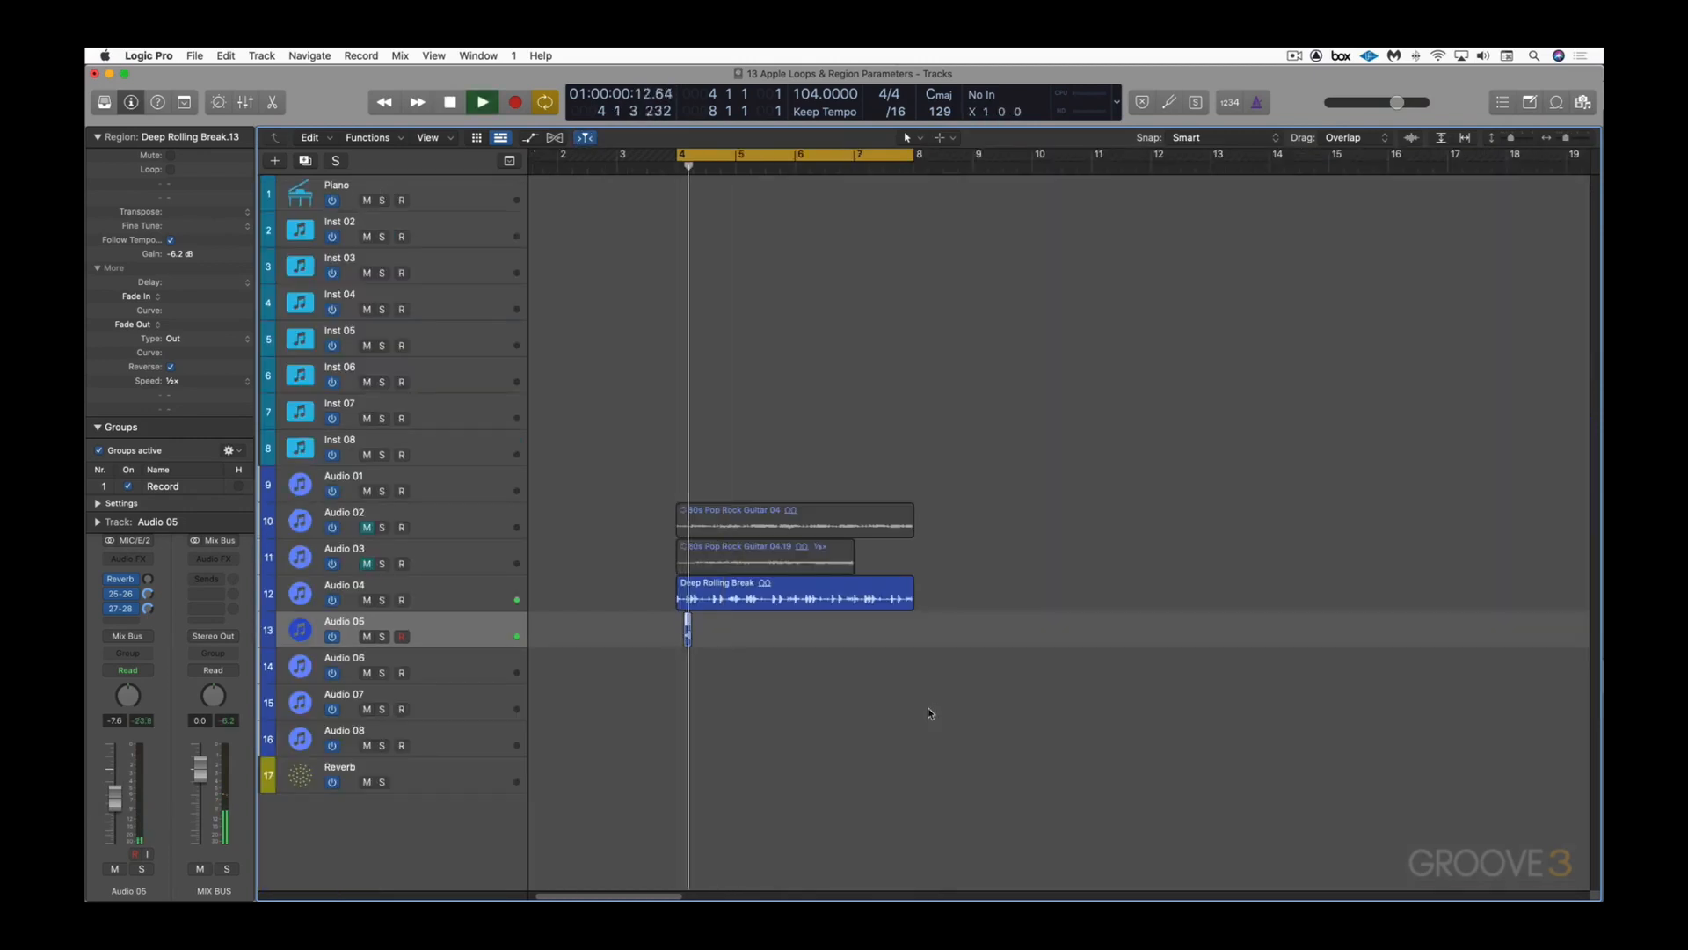
{"action": "left_click_drag", "start_coordinate": [115, 805], "coordinate": [115, 811]}
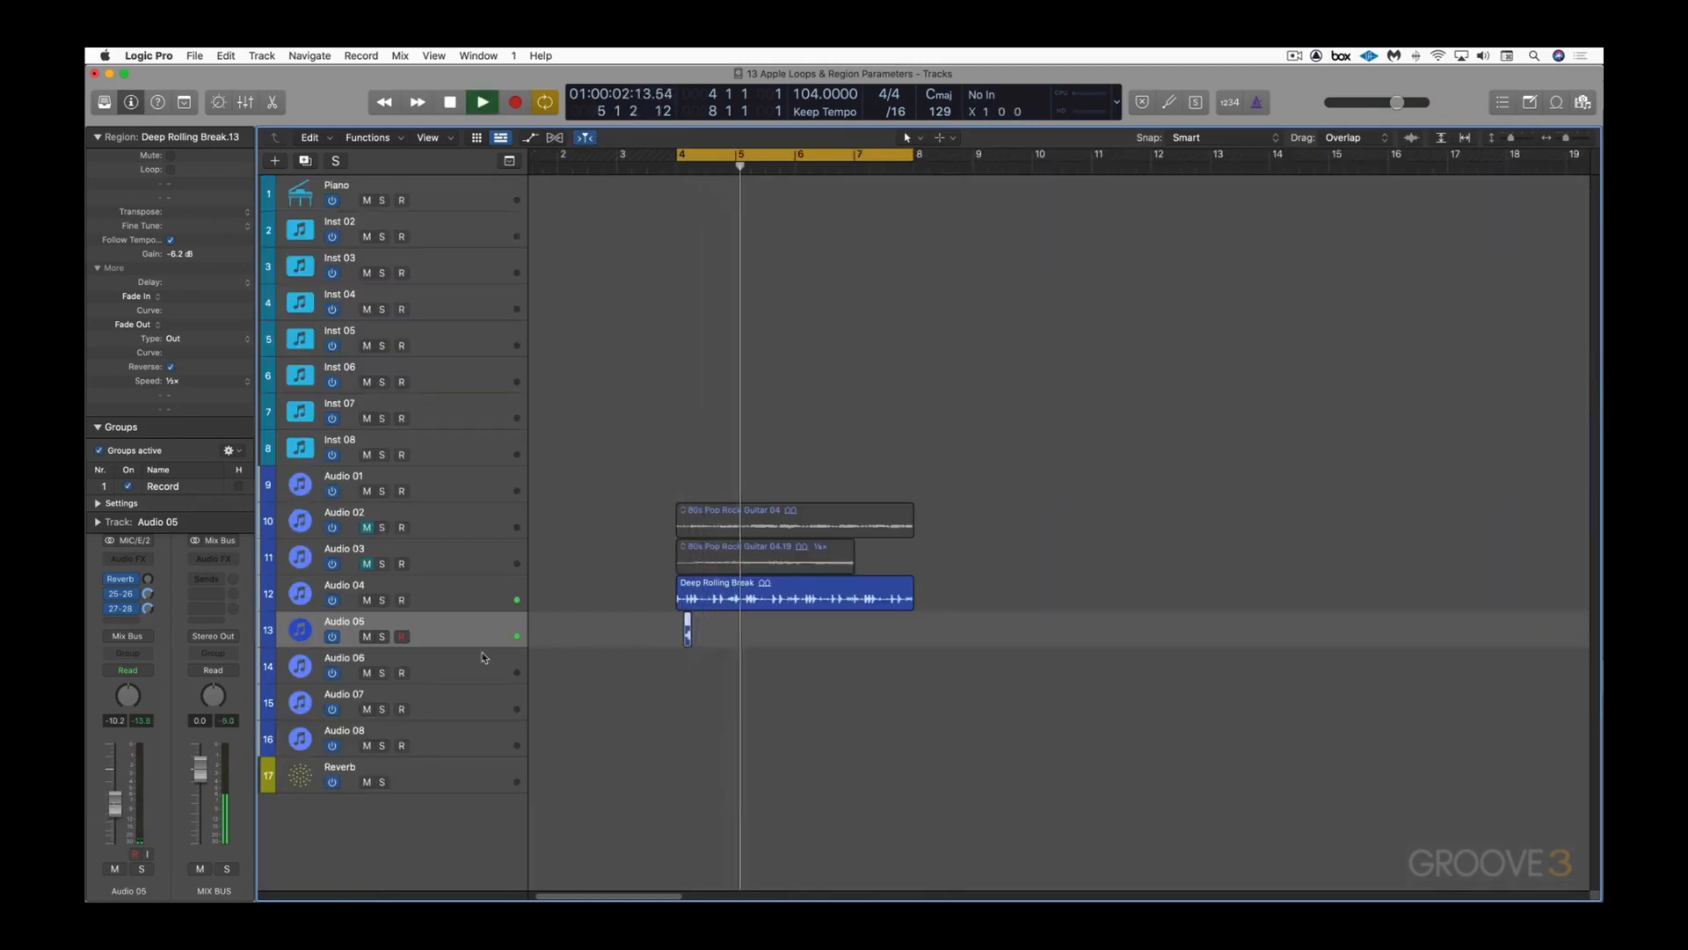
{"action": "key", "text": "space"}
Step: Copy the reversed drum hit on Audio 05 so the copy ends at 5 2
{"action": "left_click_drag", "start_coordinate": [709, 574], "coordinate": [798, 642]}
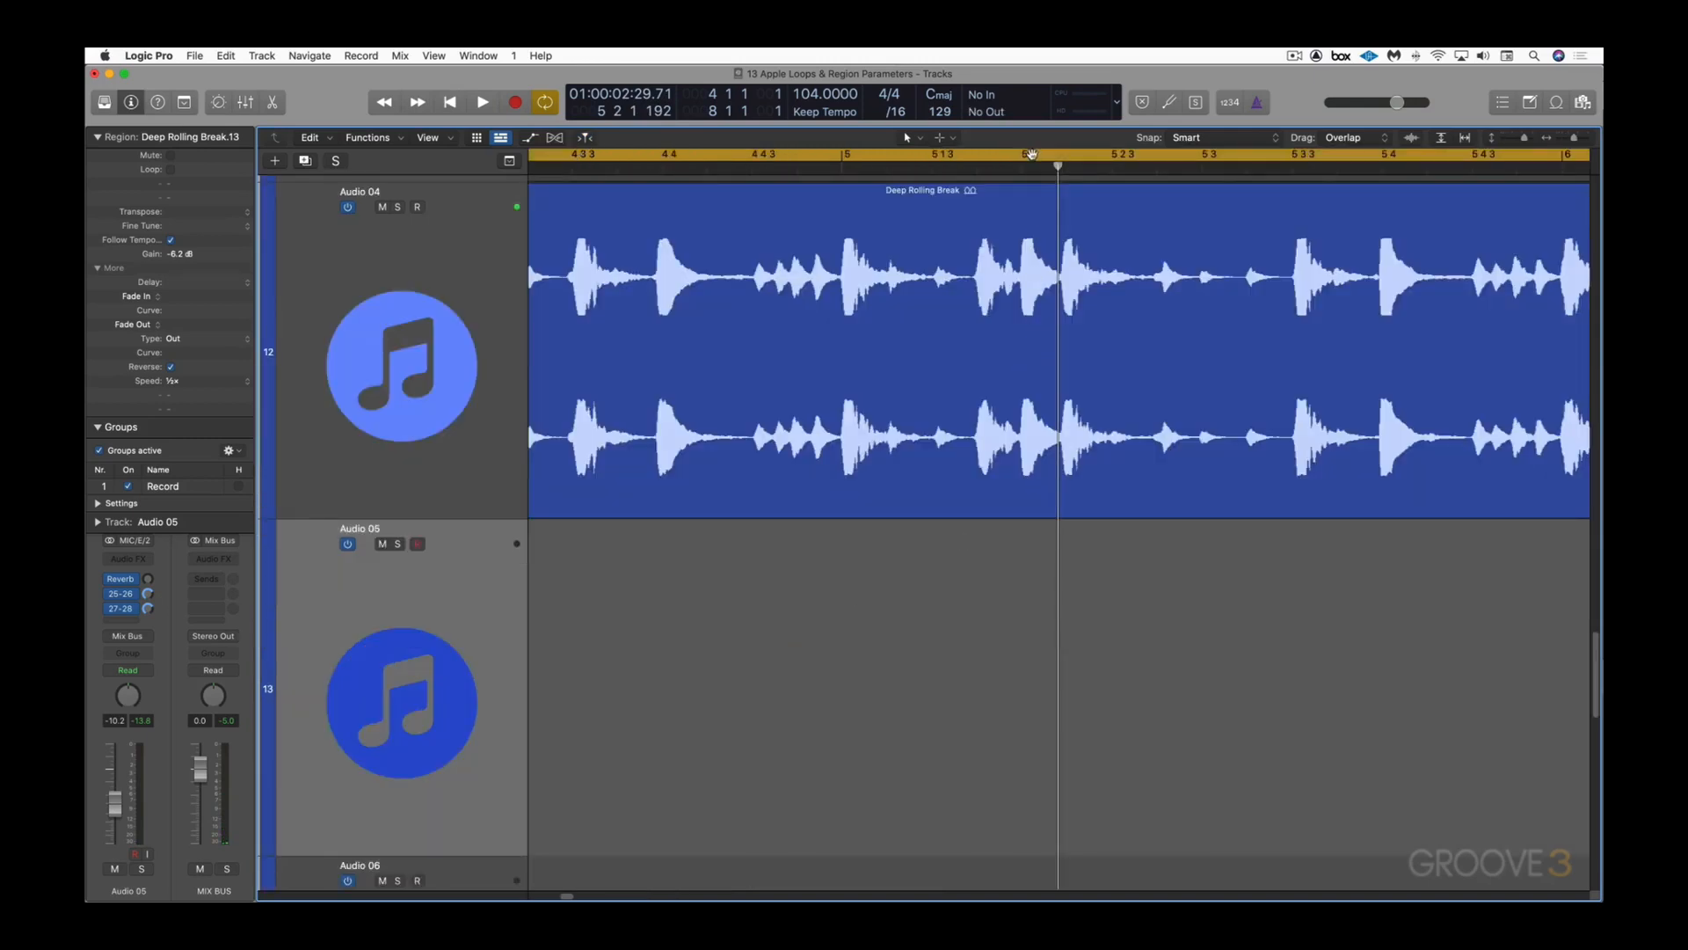
{"action": "left_click", "coordinate": [1022, 168]}
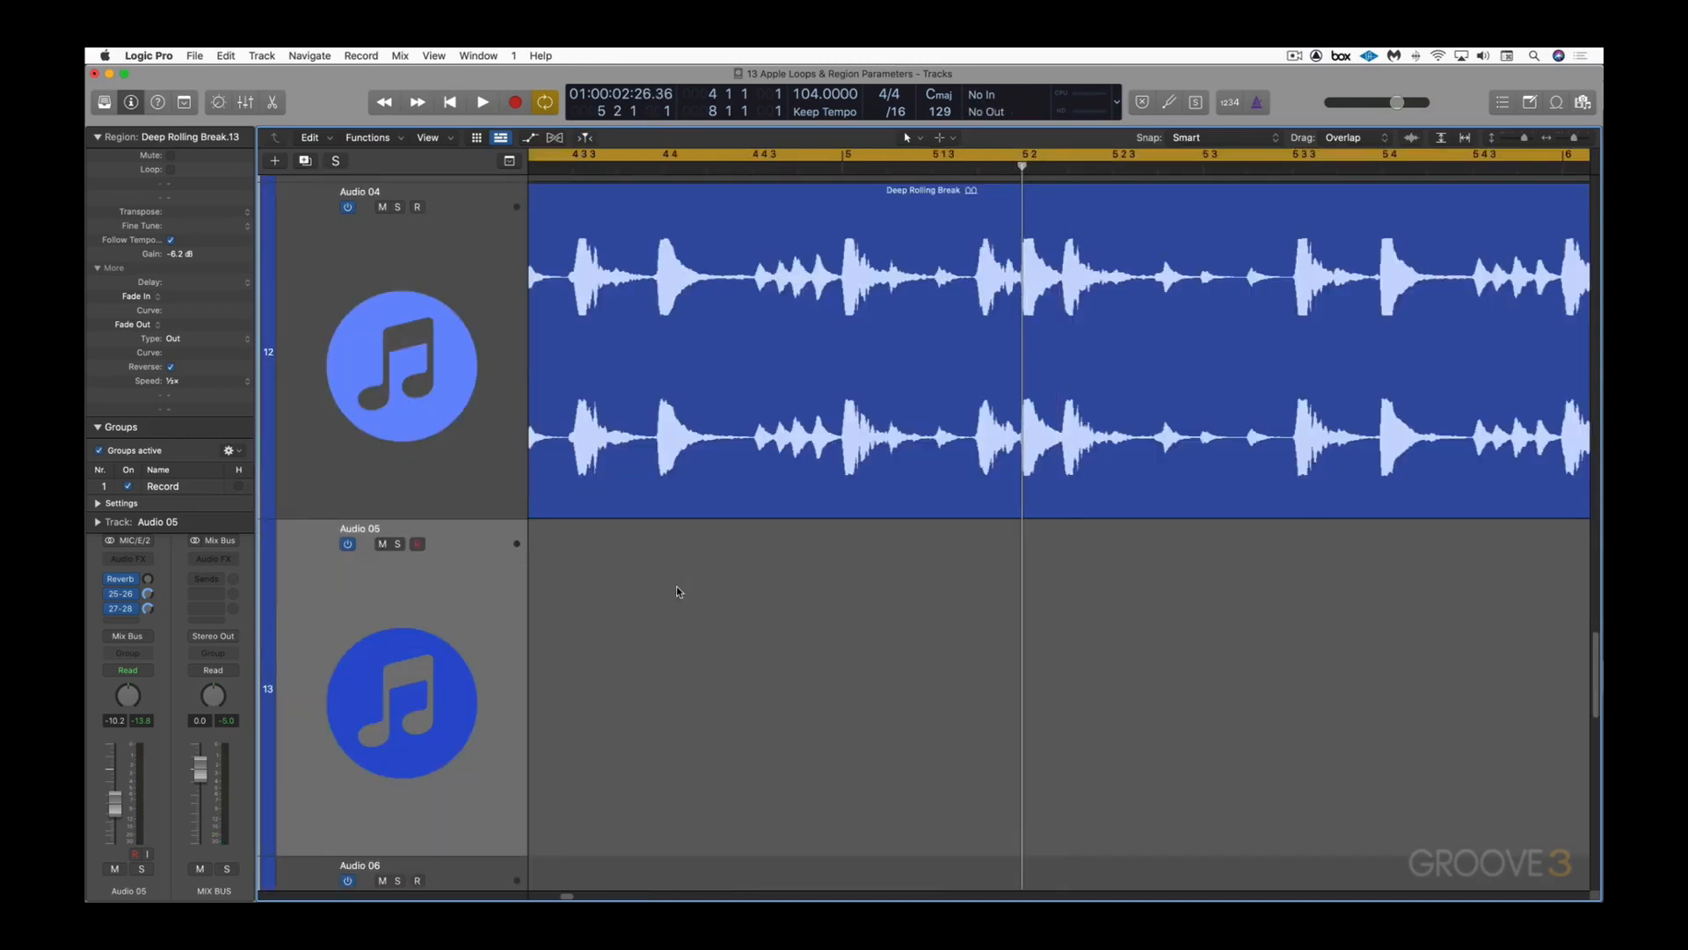
{"action": "scroll", "coordinate": [677, 588], "scroll_direction": "left", "scroll_amount": 3}
{"action": "left_click_drag", "start_coordinate": [556, 615], "coordinate": [1279, 636]}
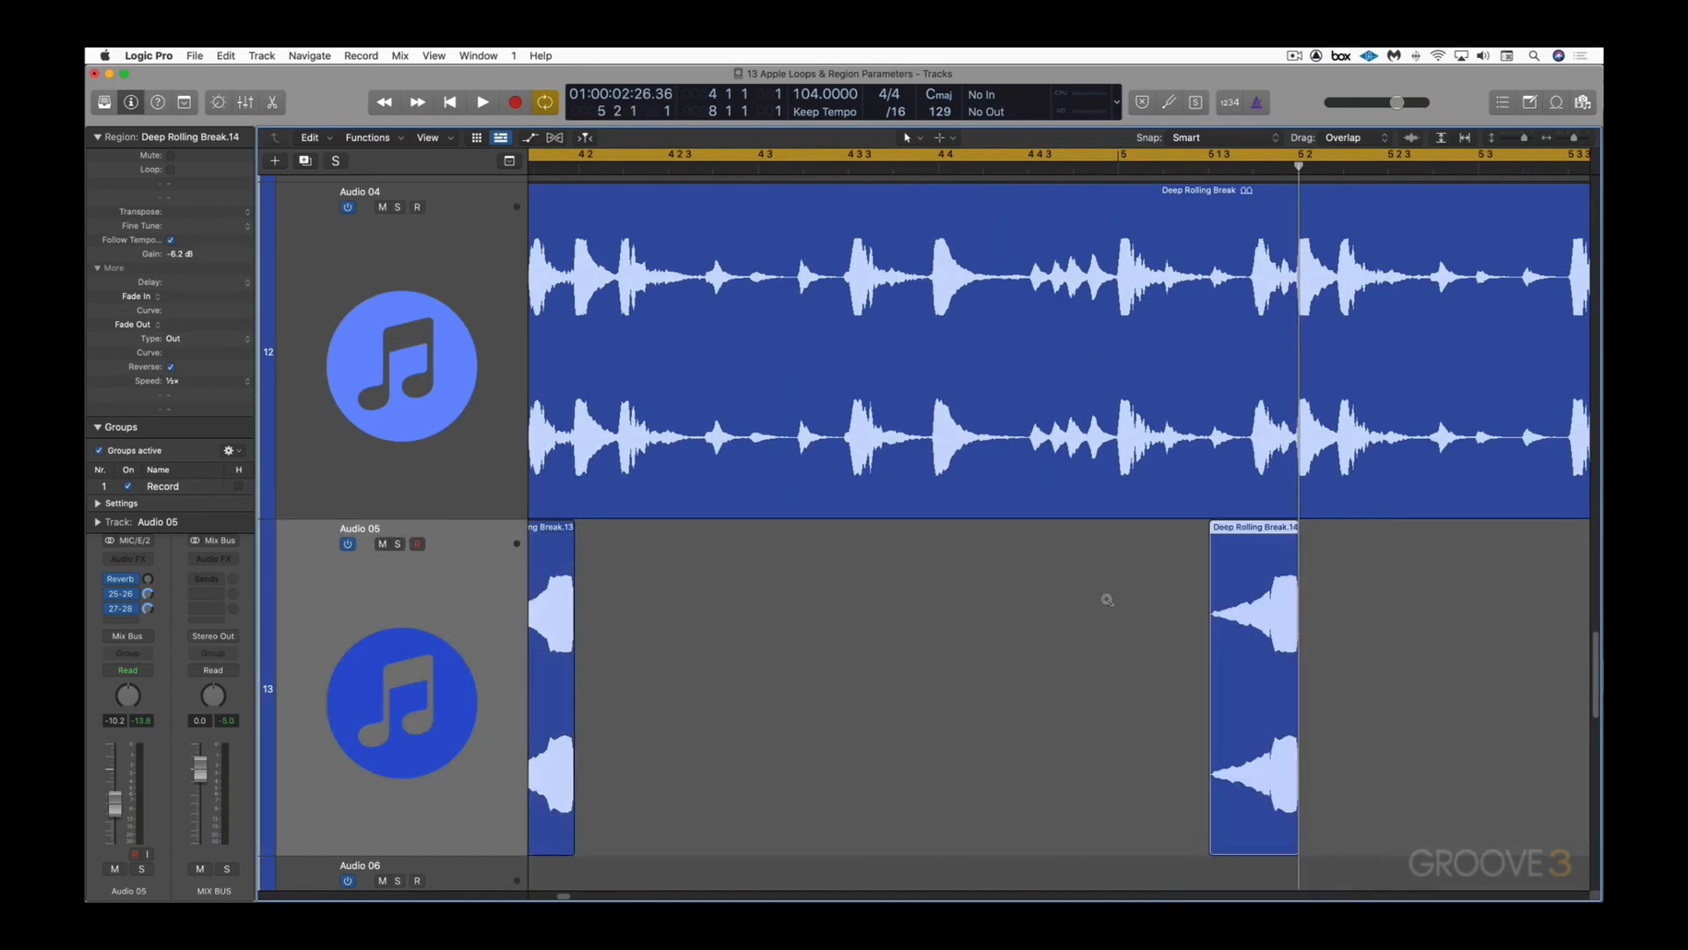
Step: Play both reversed hits with the drum loop and lower the Audio 05 volume to -12.4
{"action": "left_click", "coordinate": [1106, 599], "text": "ctrl+alt"}
{"action": "key", "text": "space"}
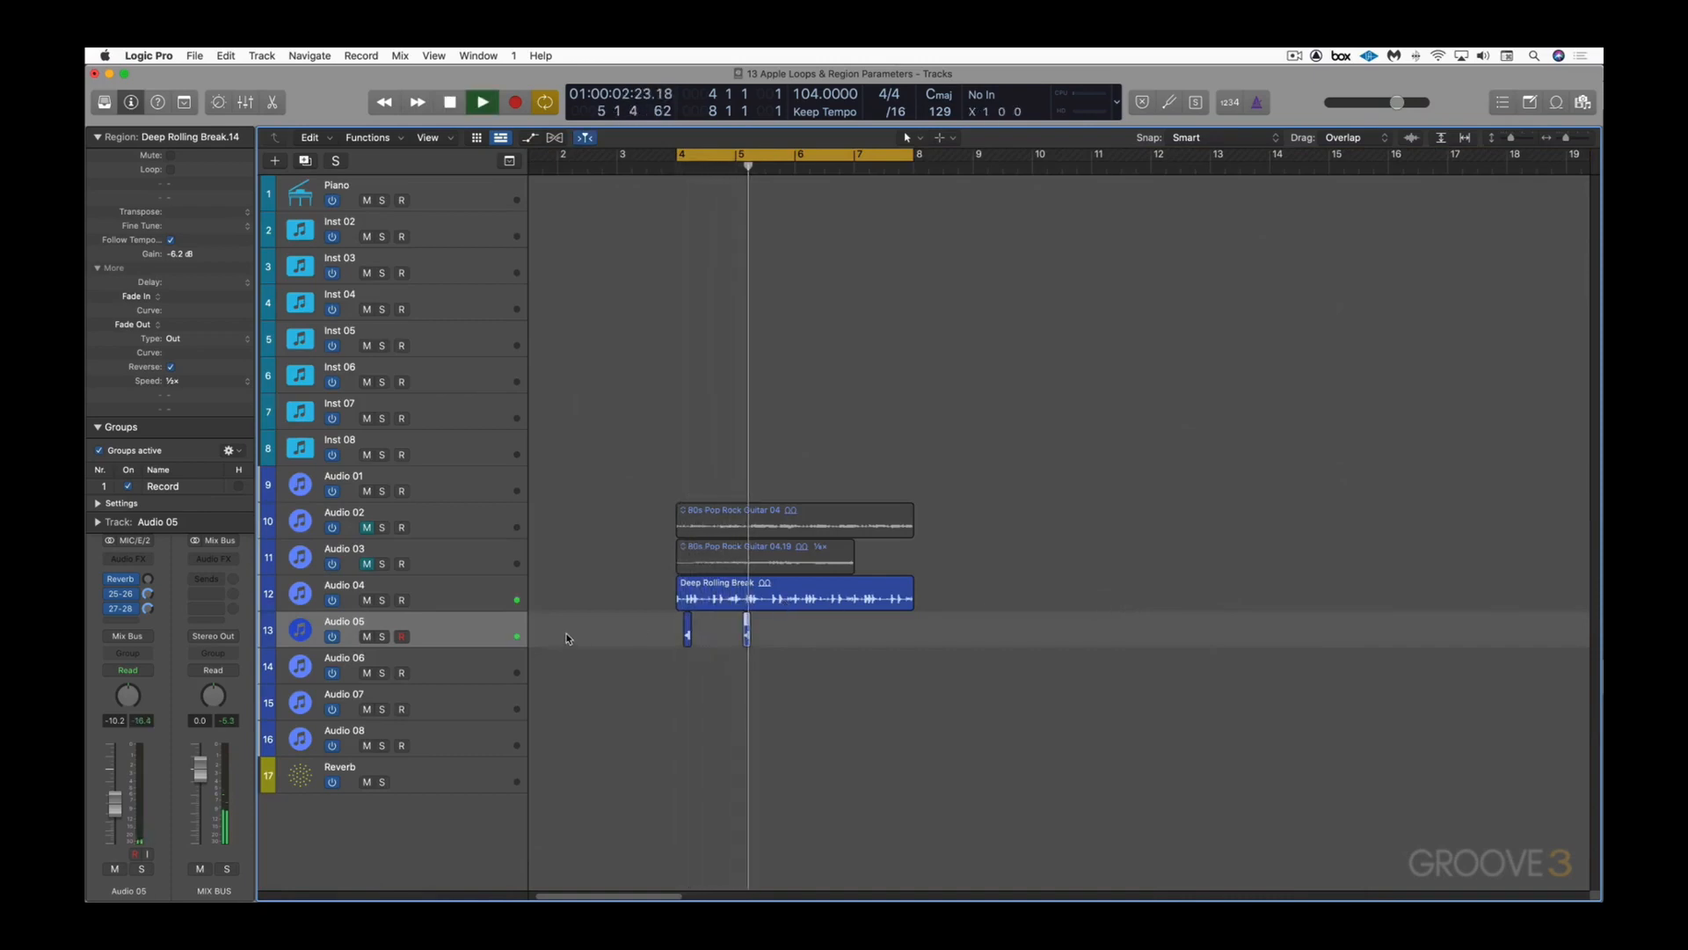
{"action": "key", "text": "space"}
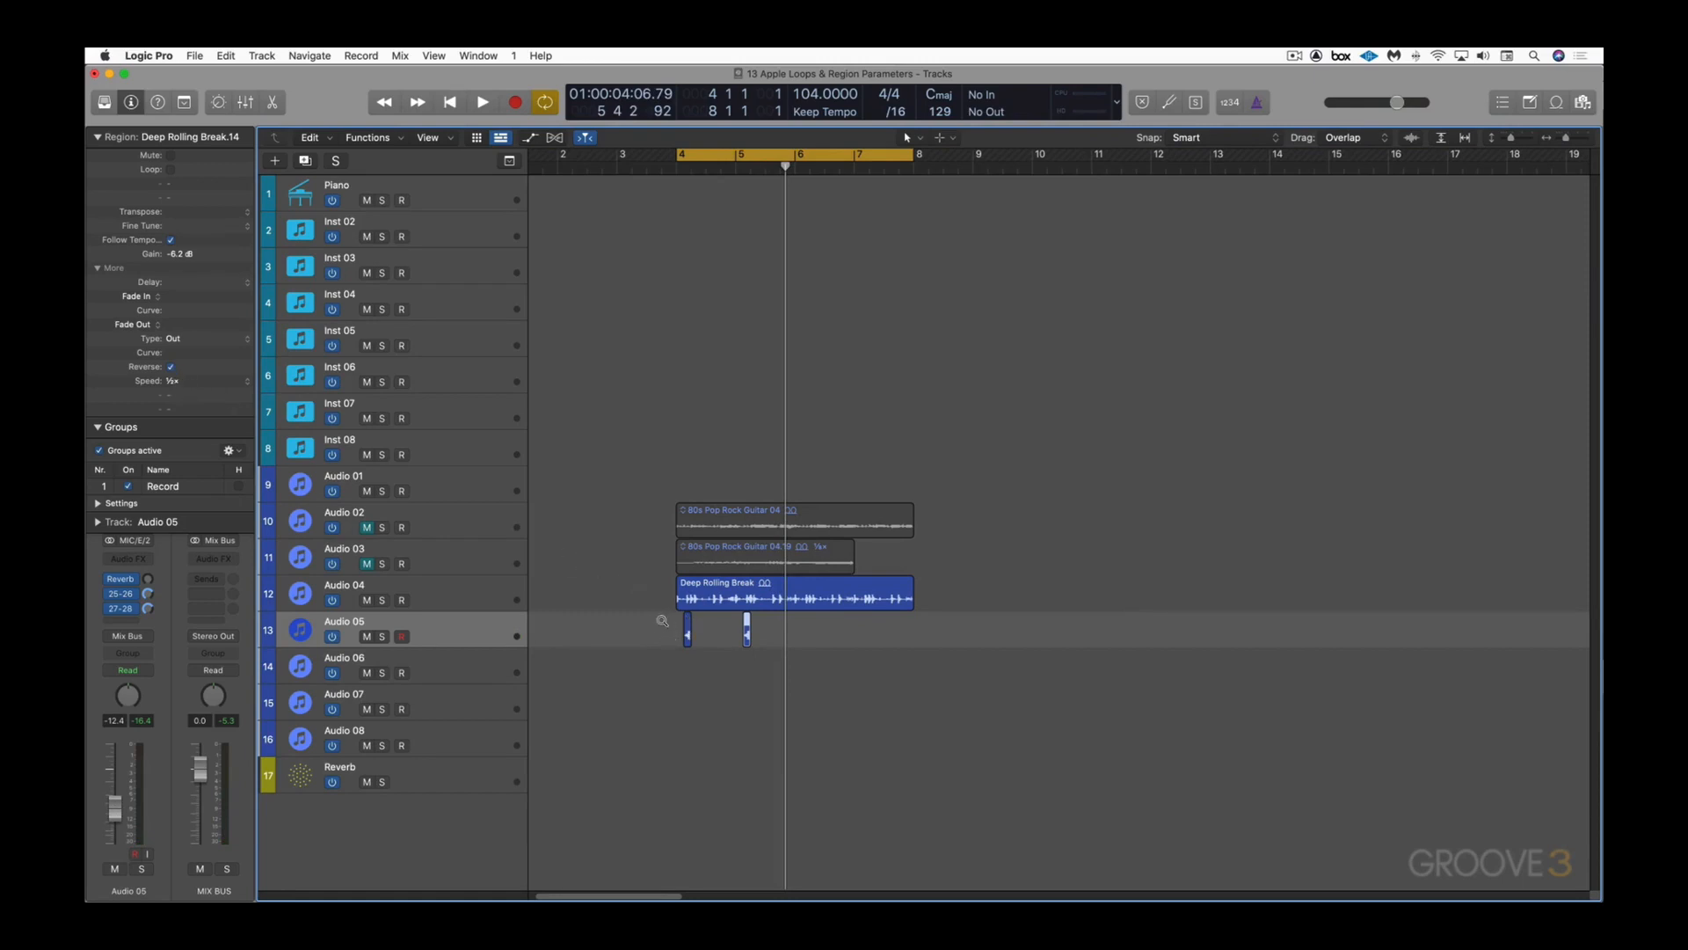
Step: Add a fade-in to the first reversed hit on Audio 05, change it to Speed Up with length 164, and play it
{"action": "left_click_drag", "start_coordinate": [662, 621], "coordinate": [849, 665]}
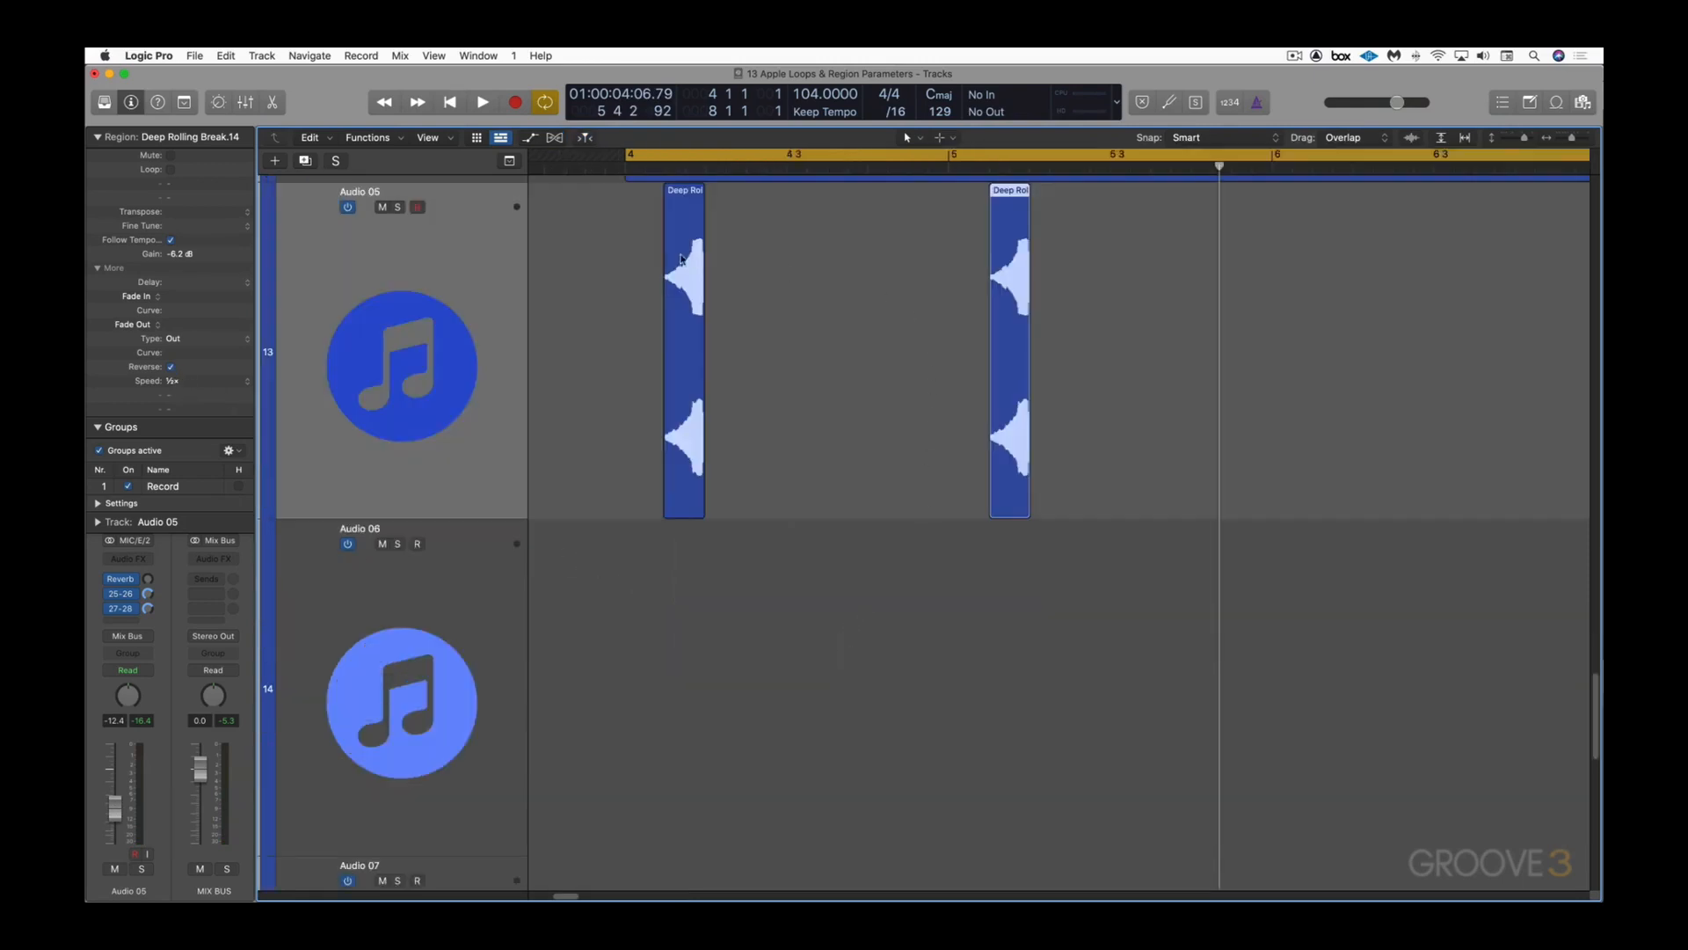
{"action": "left_click_drag", "start_coordinate": [662, 197], "coordinate": [699, 196]}
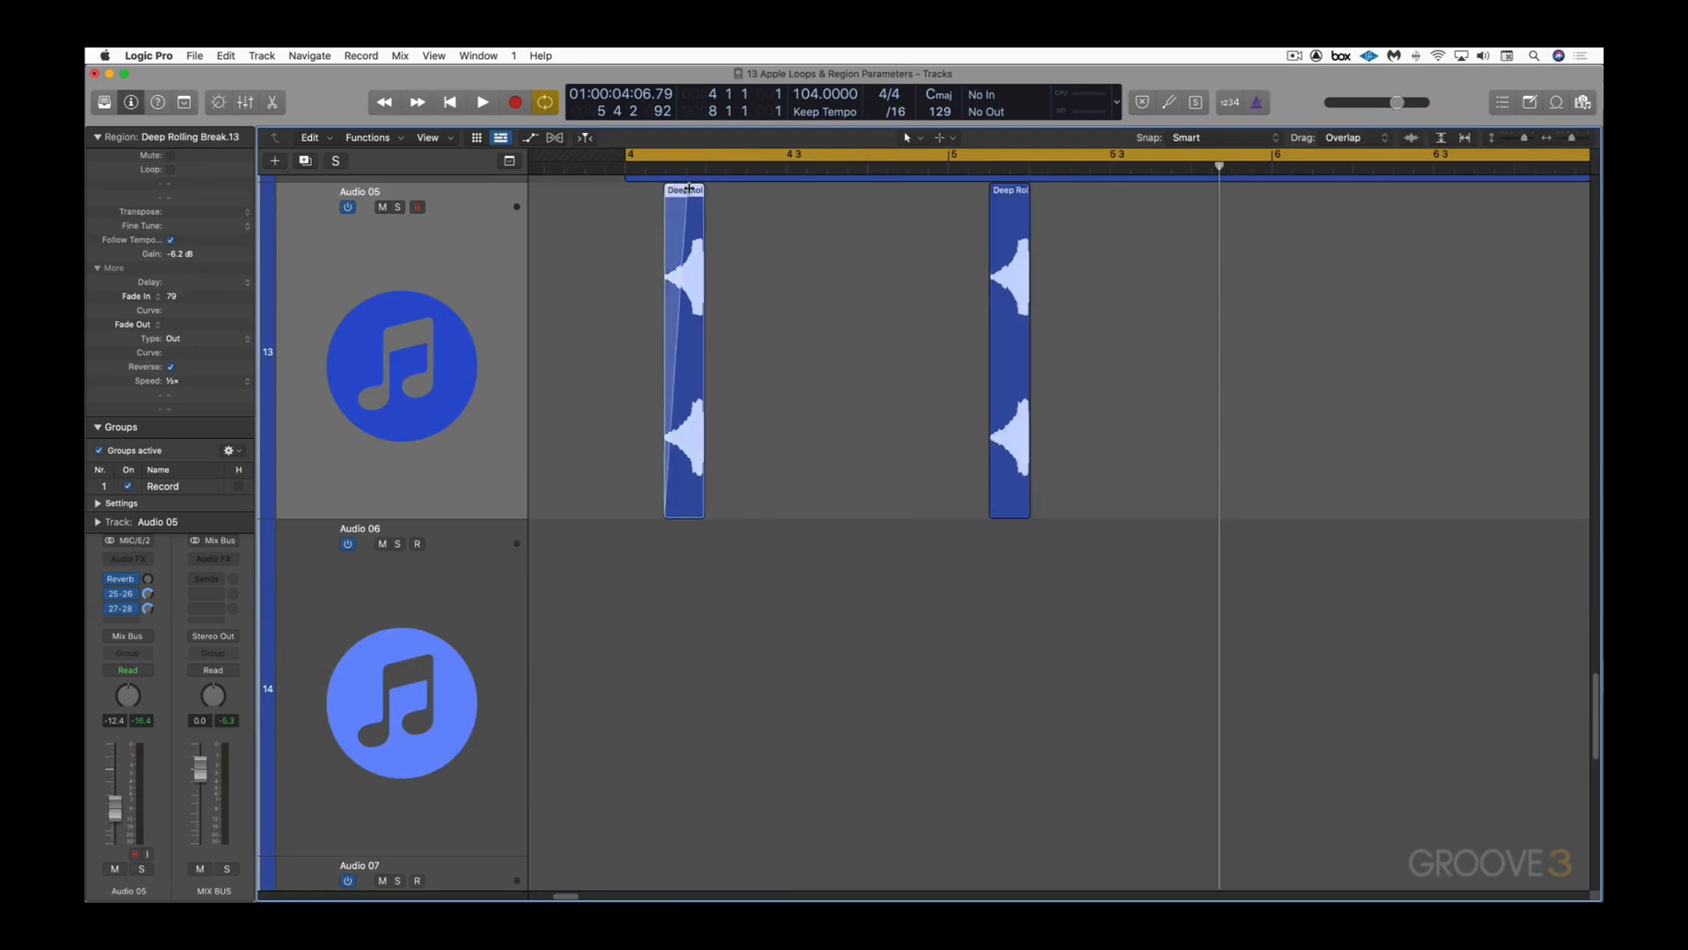
{"action": "left_click", "coordinate": [151, 300]}
{"action": "left_click", "coordinate": [190, 315]}
{"action": "key", "text": "shift+space"}
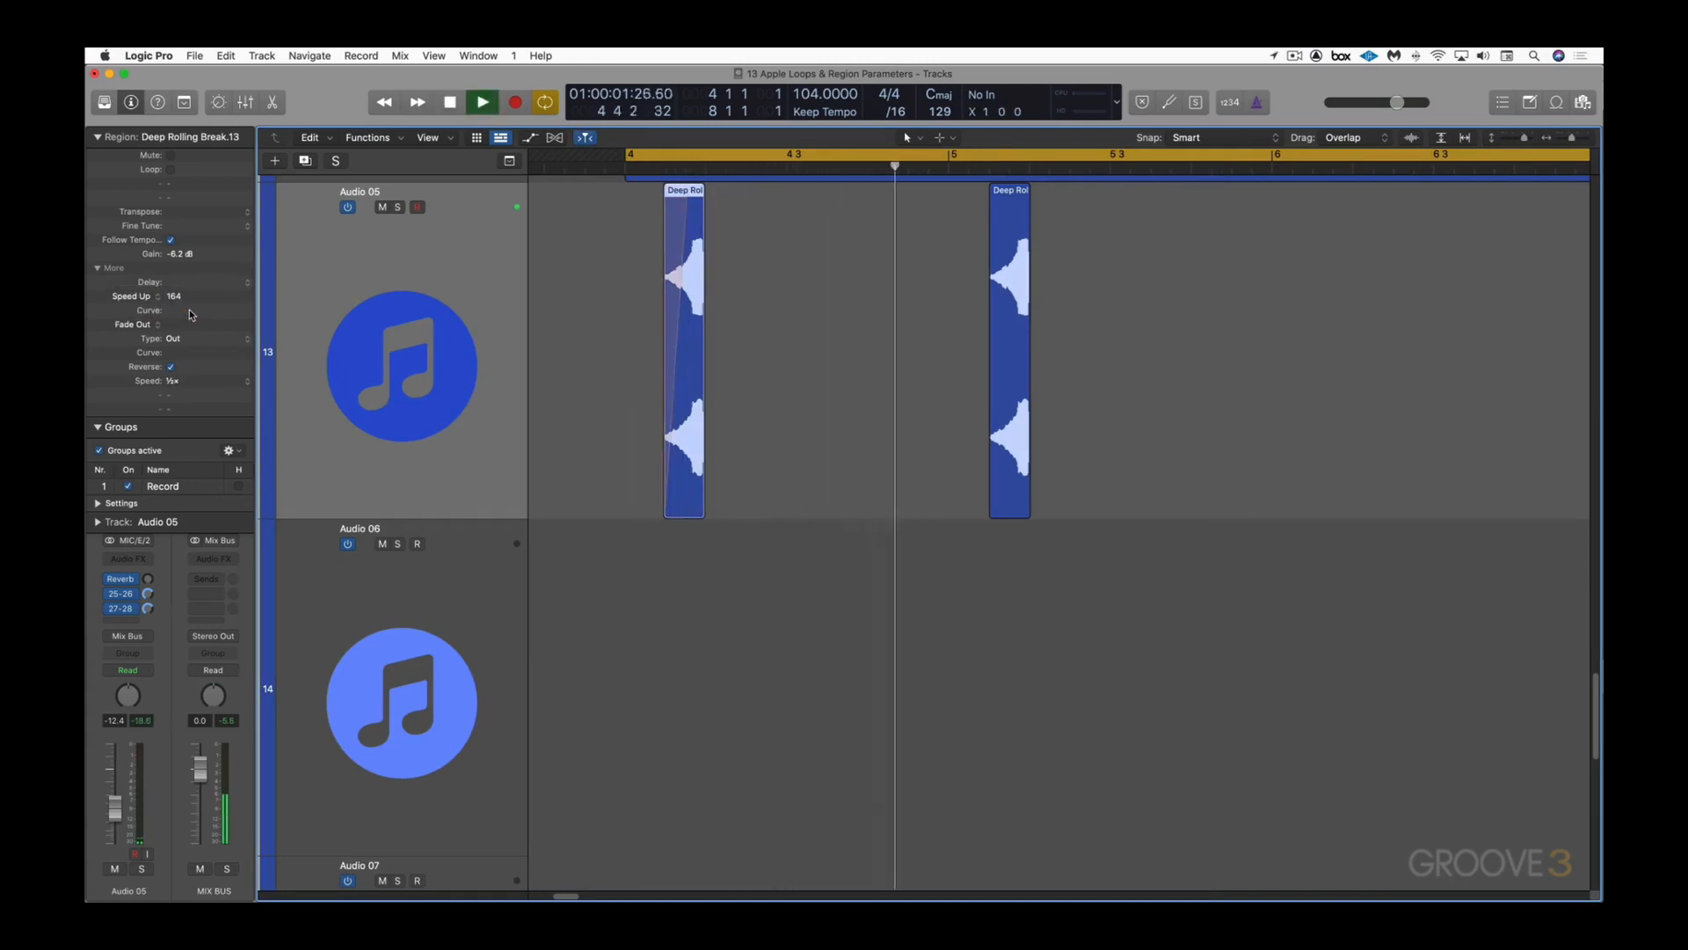
{"action": "key", "text": "space"}
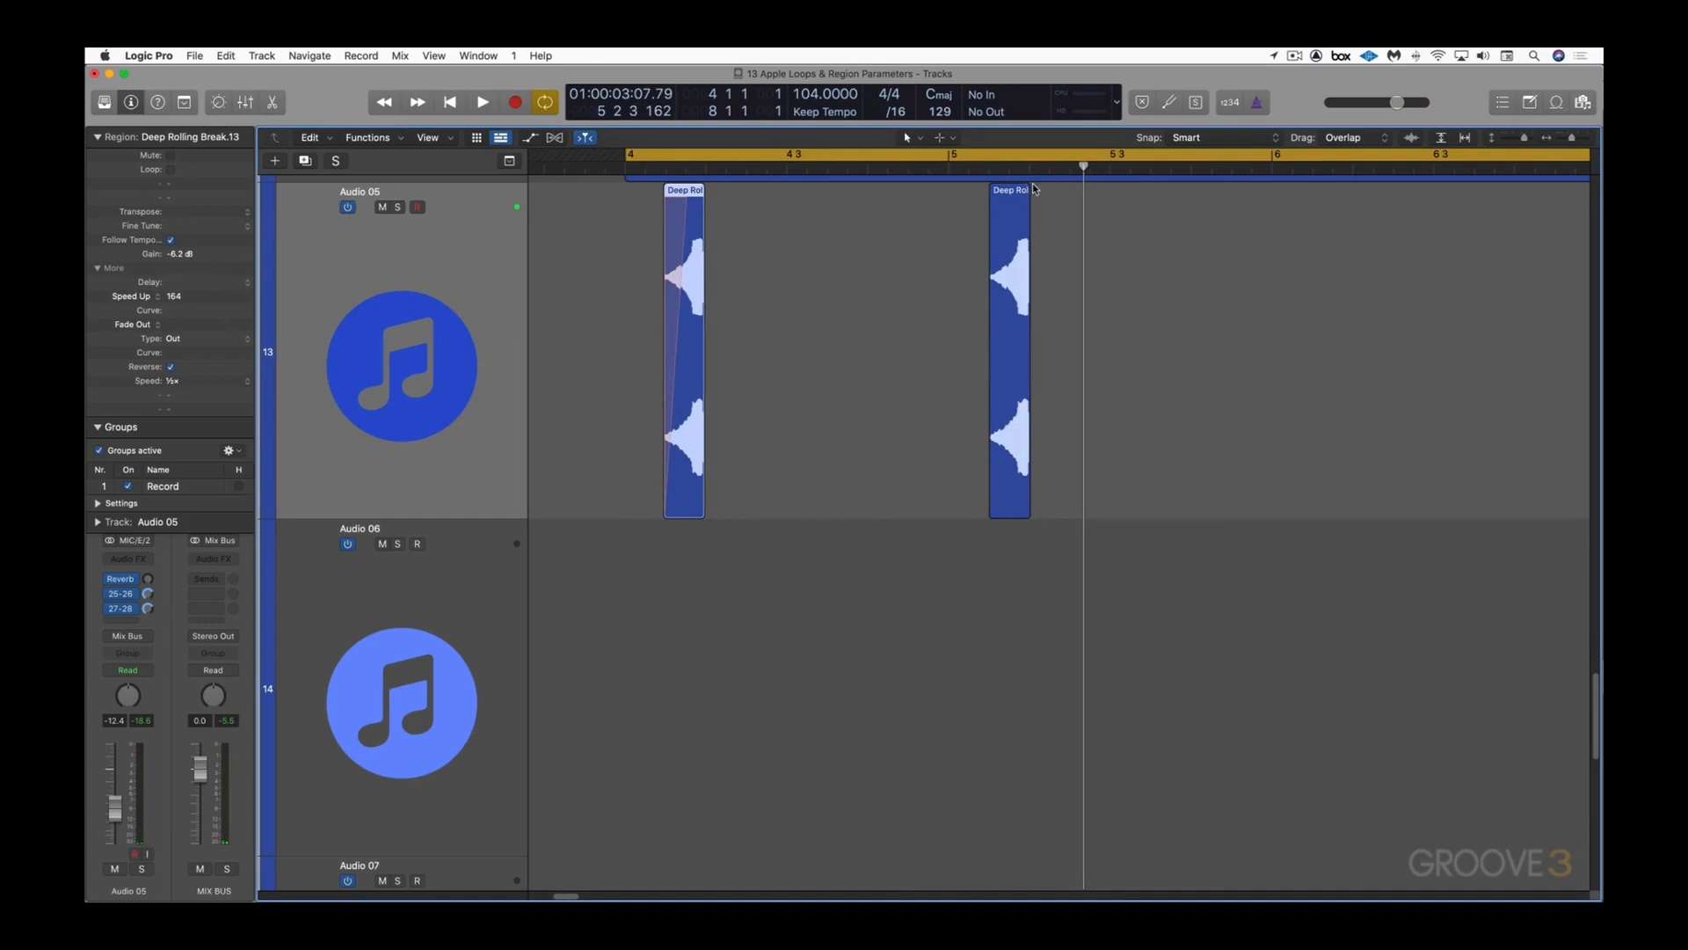
Step: Try a short fade-out changed to Slow Down on the second reversed hit on Audio 05 and play it
{"action": "left_click_drag", "start_coordinate": [1028, 184], "coordinate": [1014, 190]}
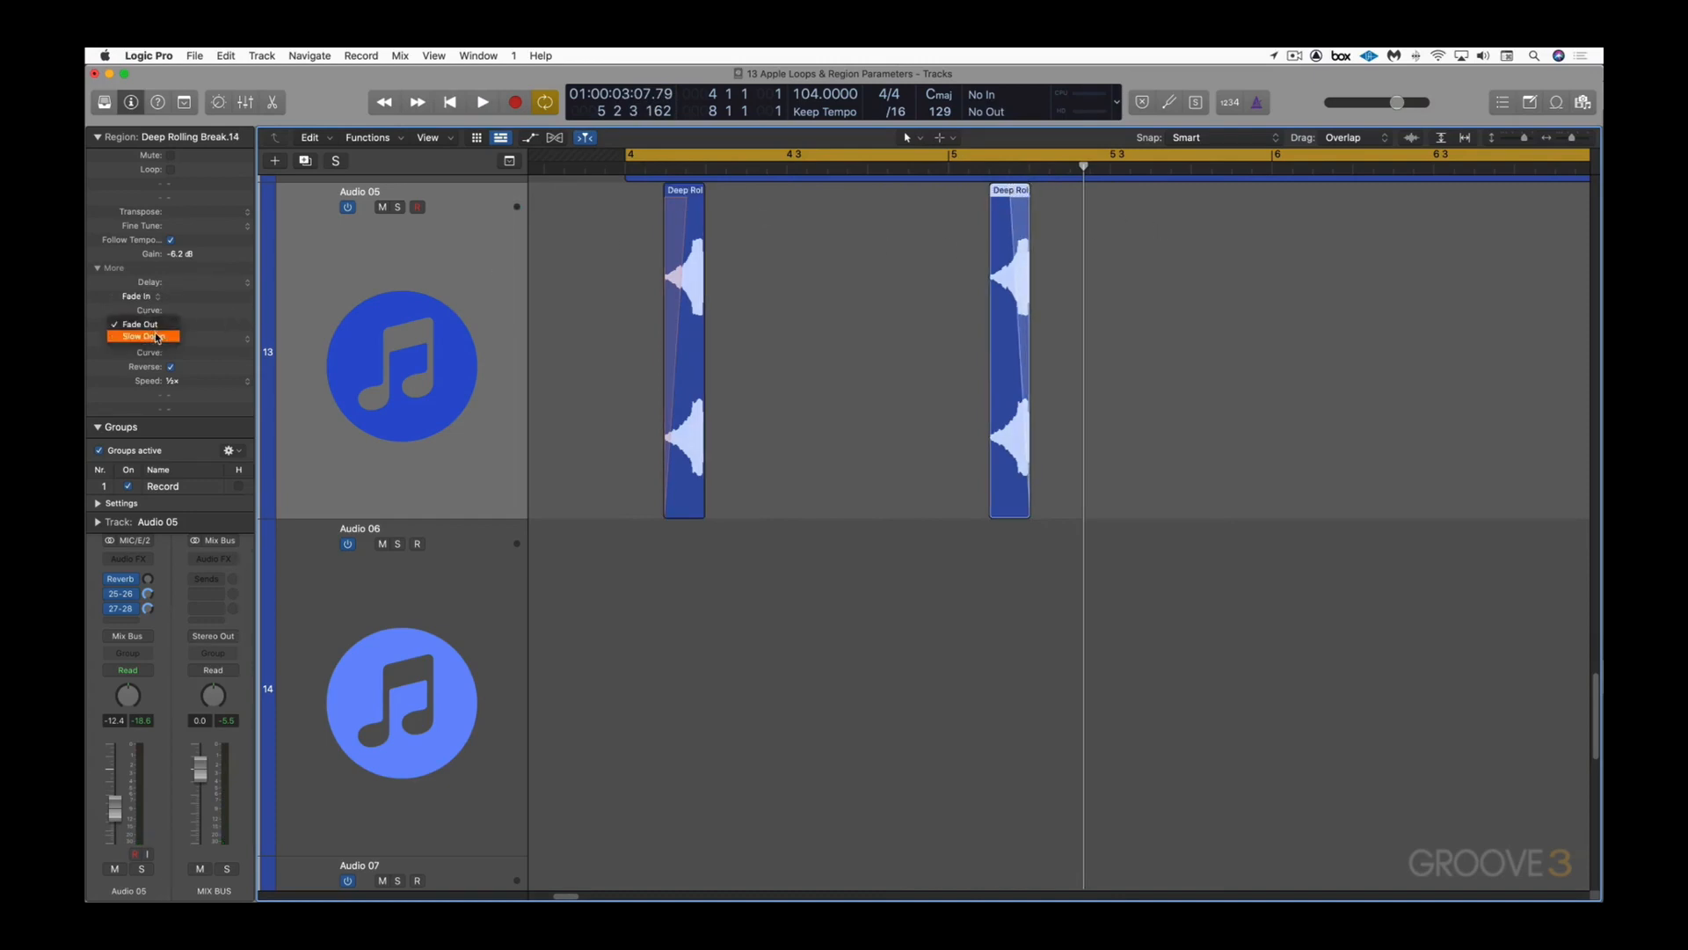
{"action": "left_click", "coordinate": [158, 336]}
{"action": "key", "text": "space"}
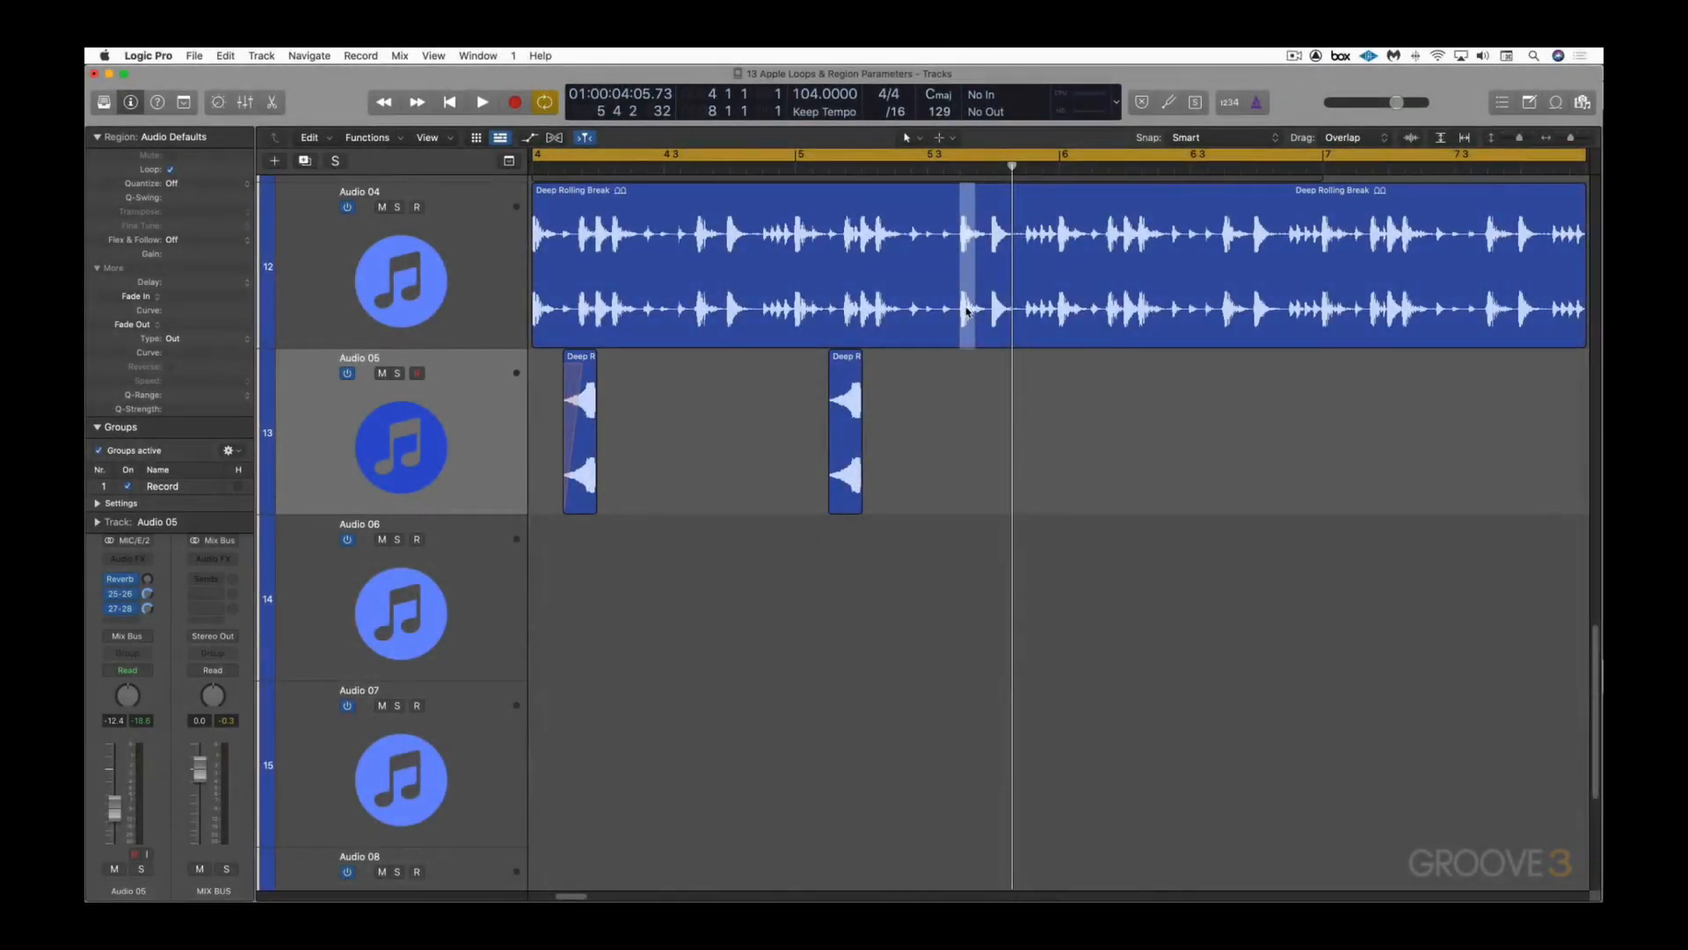
Step: Copy the drum hit just after 5 3 from Deep Rolling Break to the start of bar 4 on Audio 06 and play it
{"action": "left_click_drag", "start_coordinate": [966, 309], "coordinate": [958, 585]}
{"action": "left_click", "coordinate": [915, 535]}
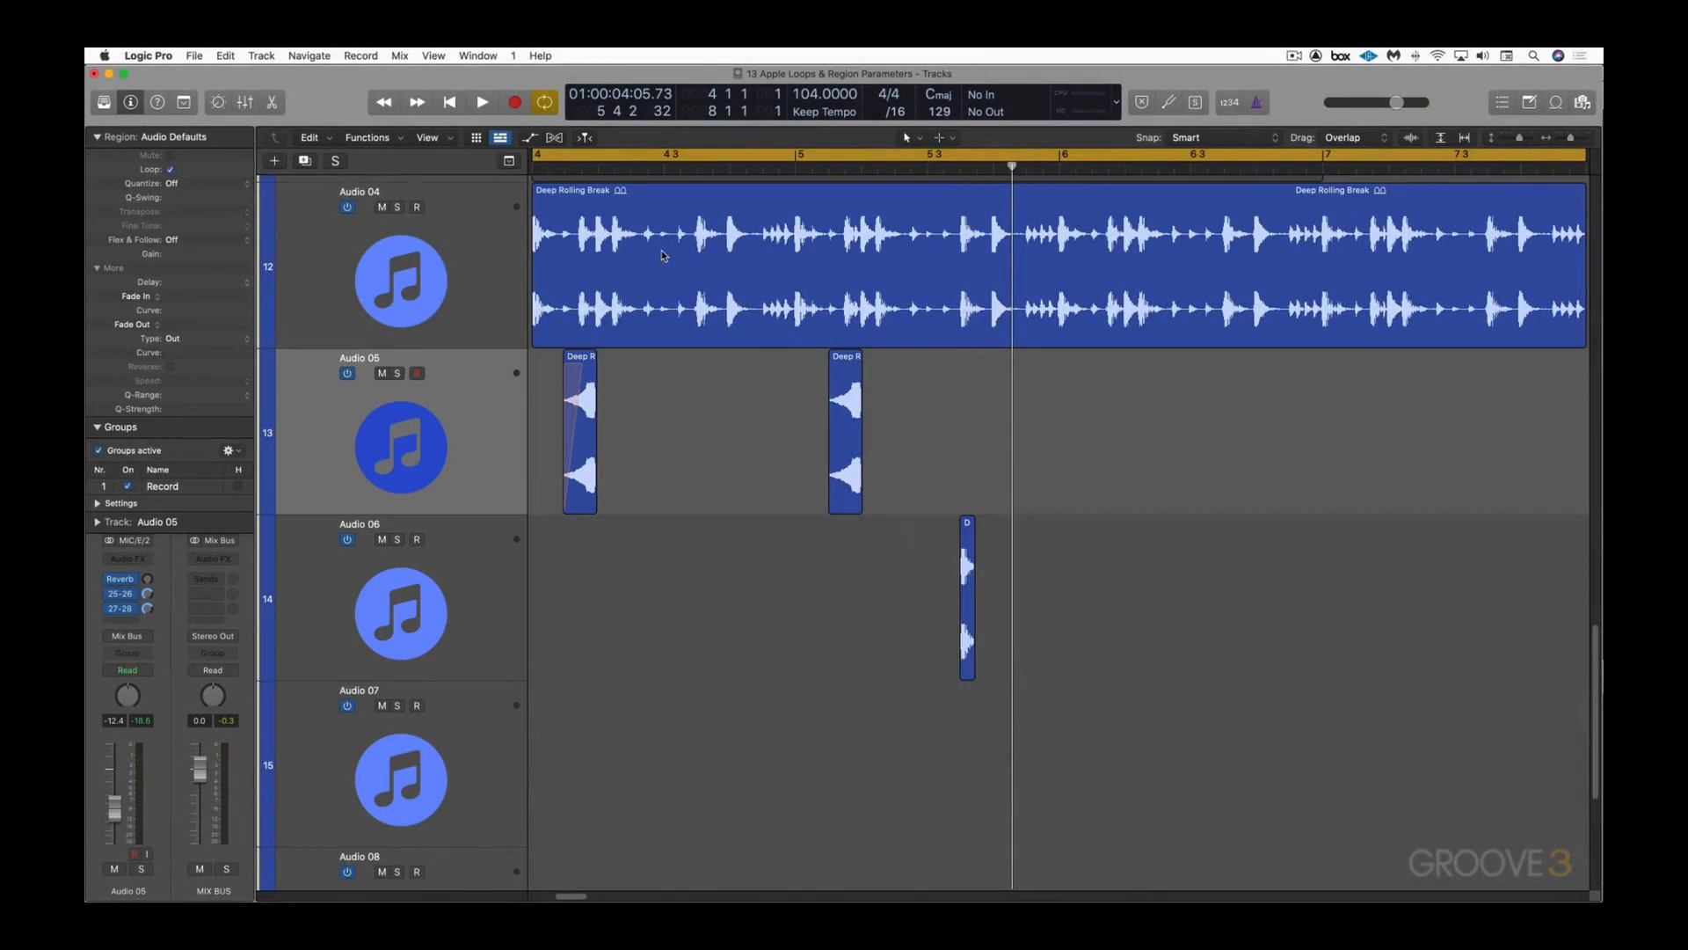
{"action": "key", "text": "Return"}
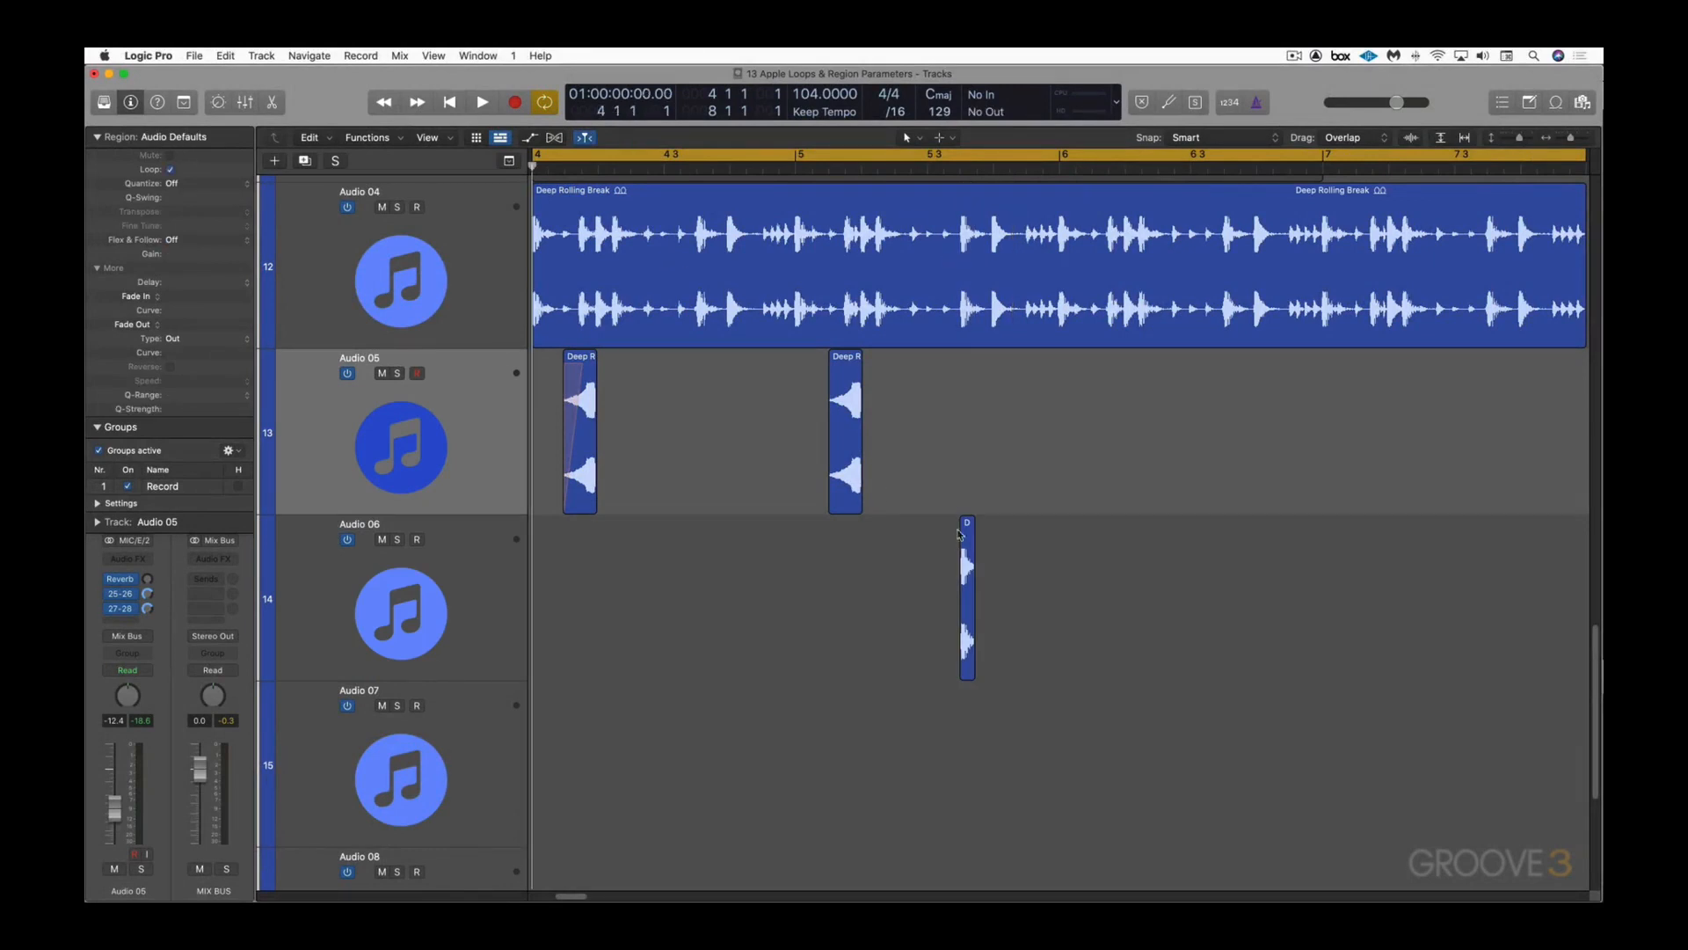
{"action": "left_click", "coordinate": [968, 569]}
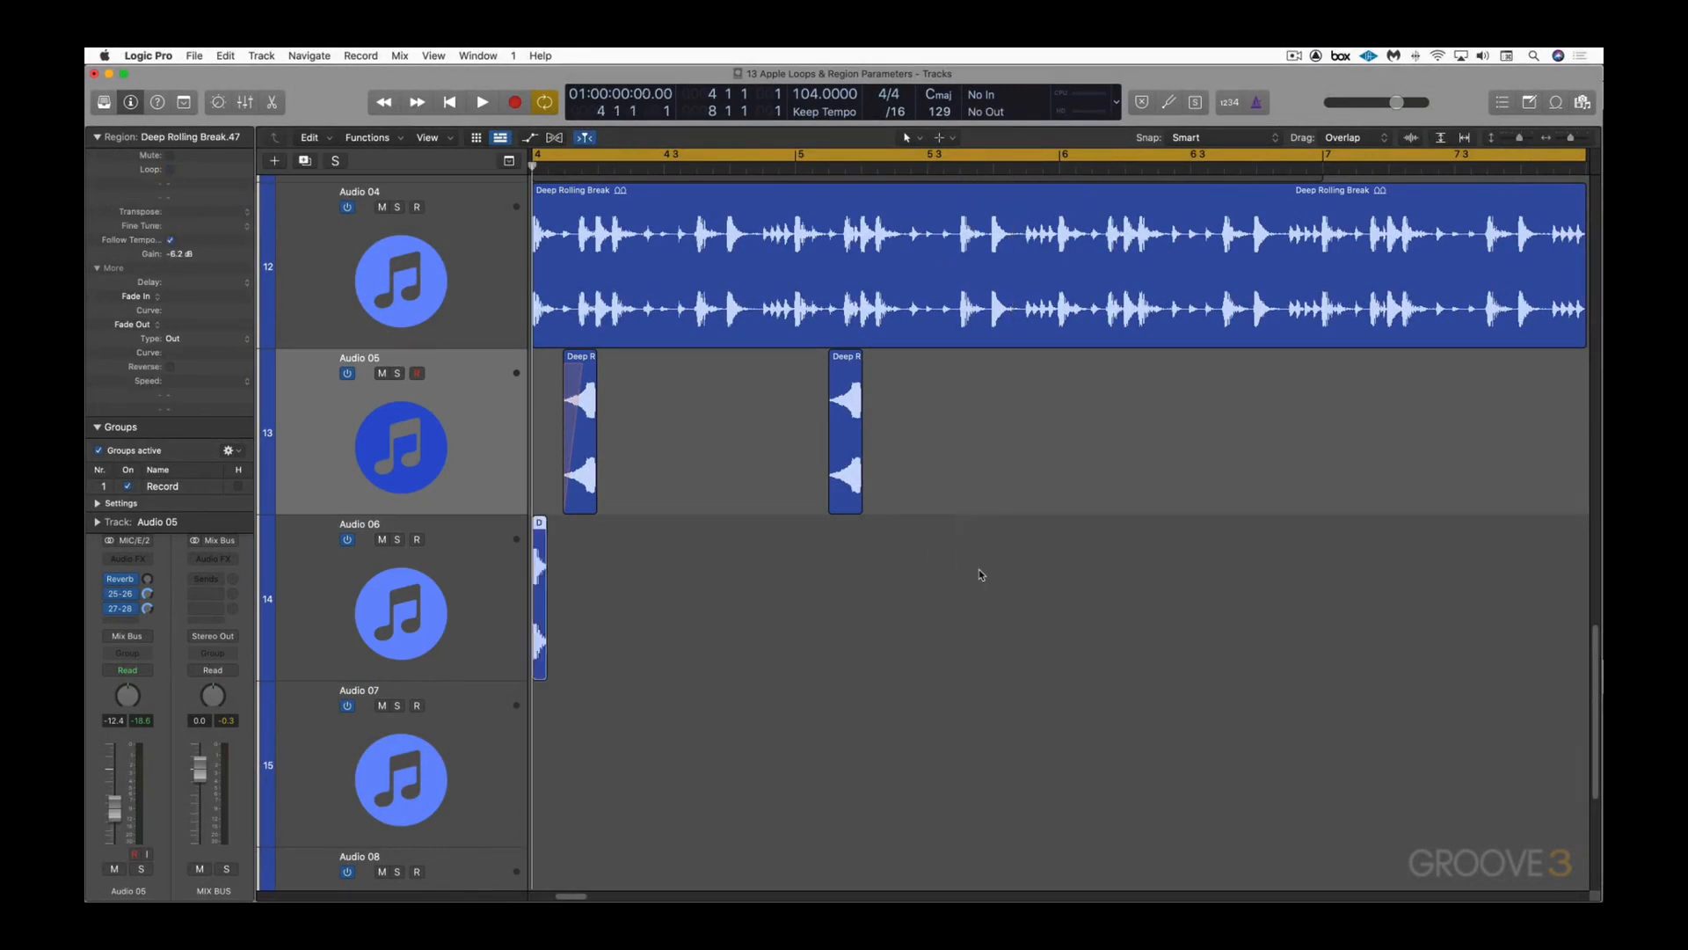
{"action": "key", "text": "space"}
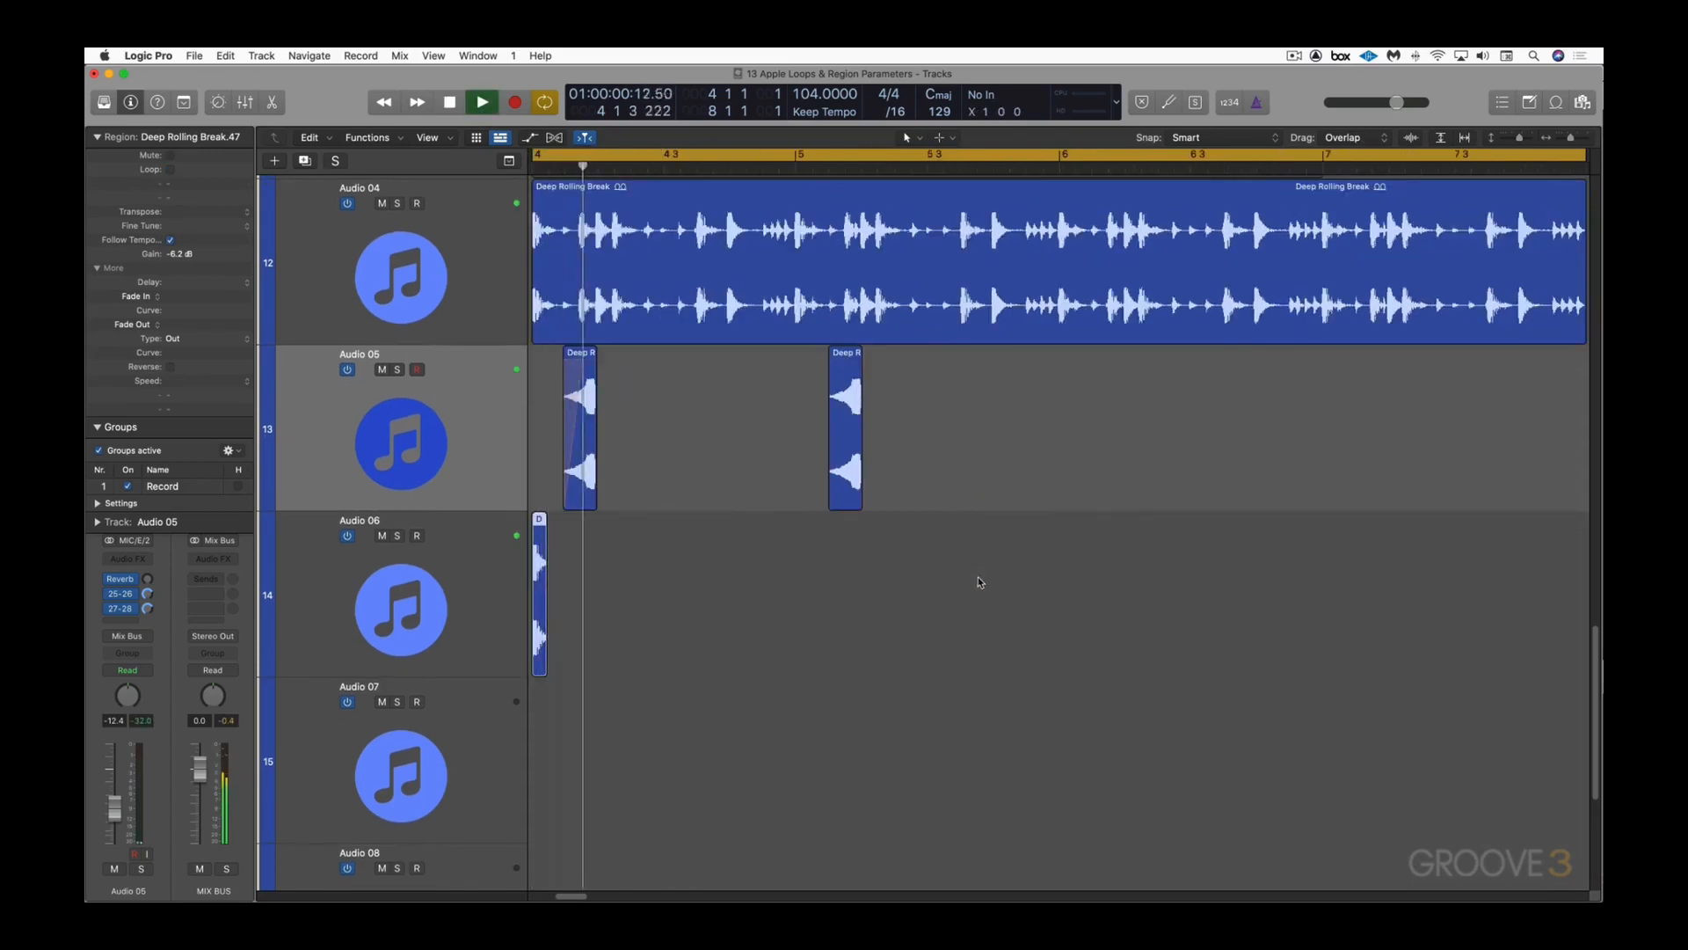
{"action": "key", "text": "space"}
Step: Trim the silence from the beginning of the copied drum hit on Audio 06
{"action": "scroll", "coordinate": [774, 586], "scroll_direction": "left", "scroll_amount": 8}
{"action": "left_click_drag", "start_coordinate": [757, 578], "coordinate": [938, 631]}
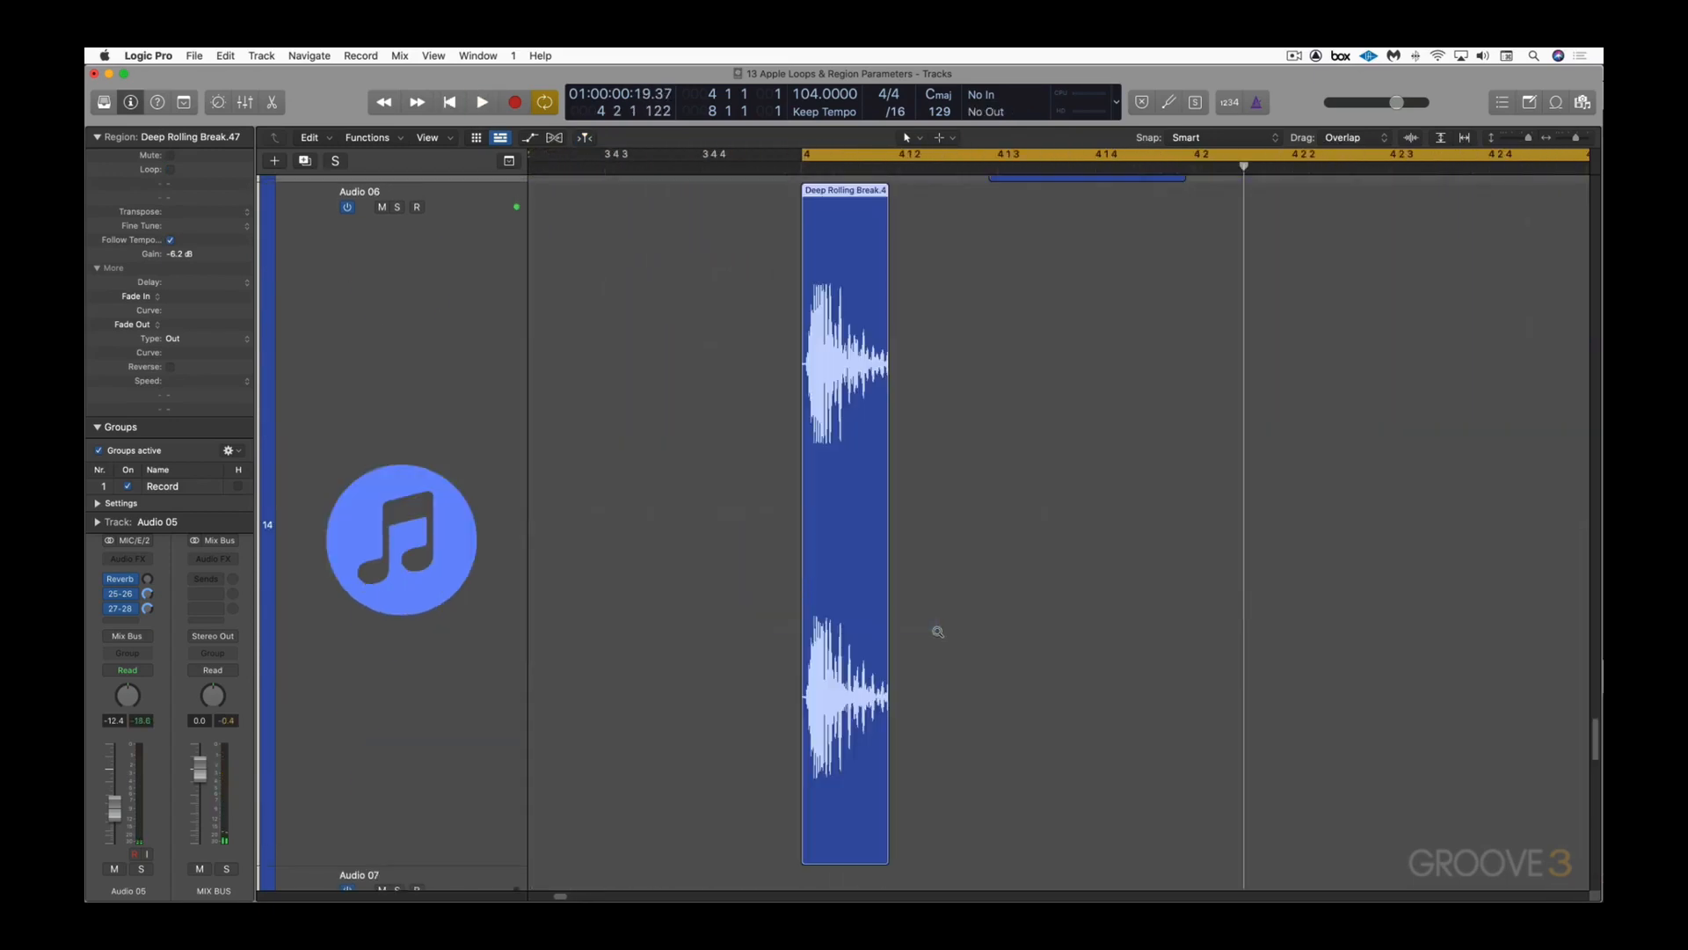
{"action": "left_click_drag", "start_coordinate": [976, 577], "coordinate": [975, 577]}
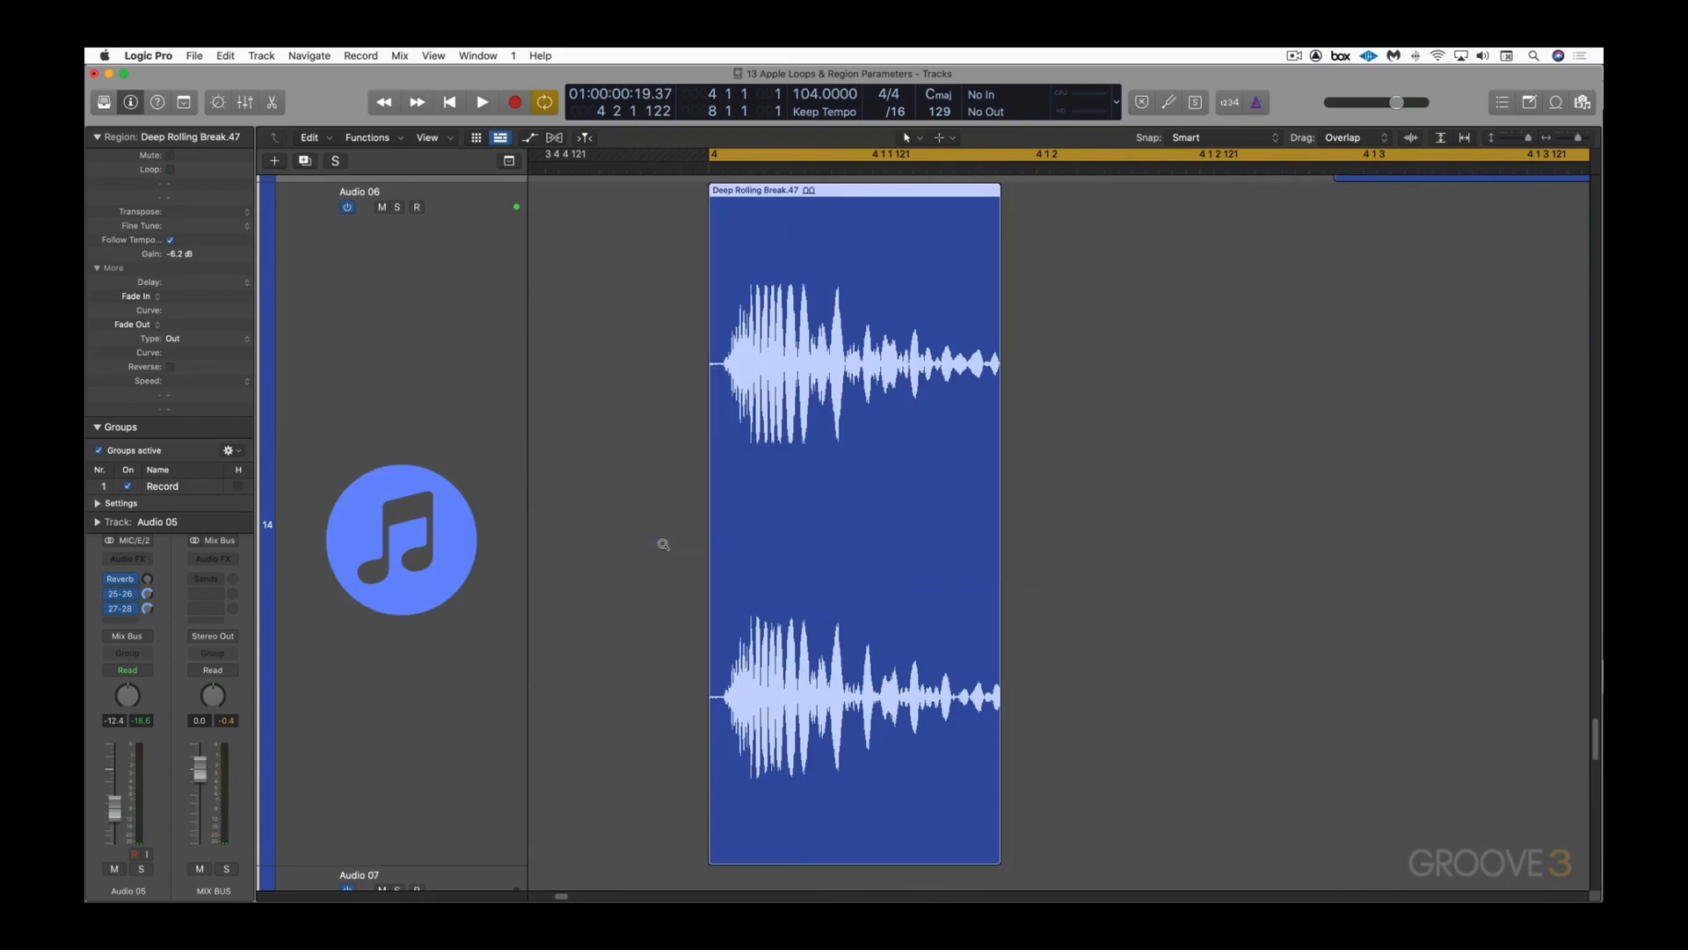
{"action": "left_click_drag", "start_coordinate": [664, 544], "coordinate": [1201, 634]}
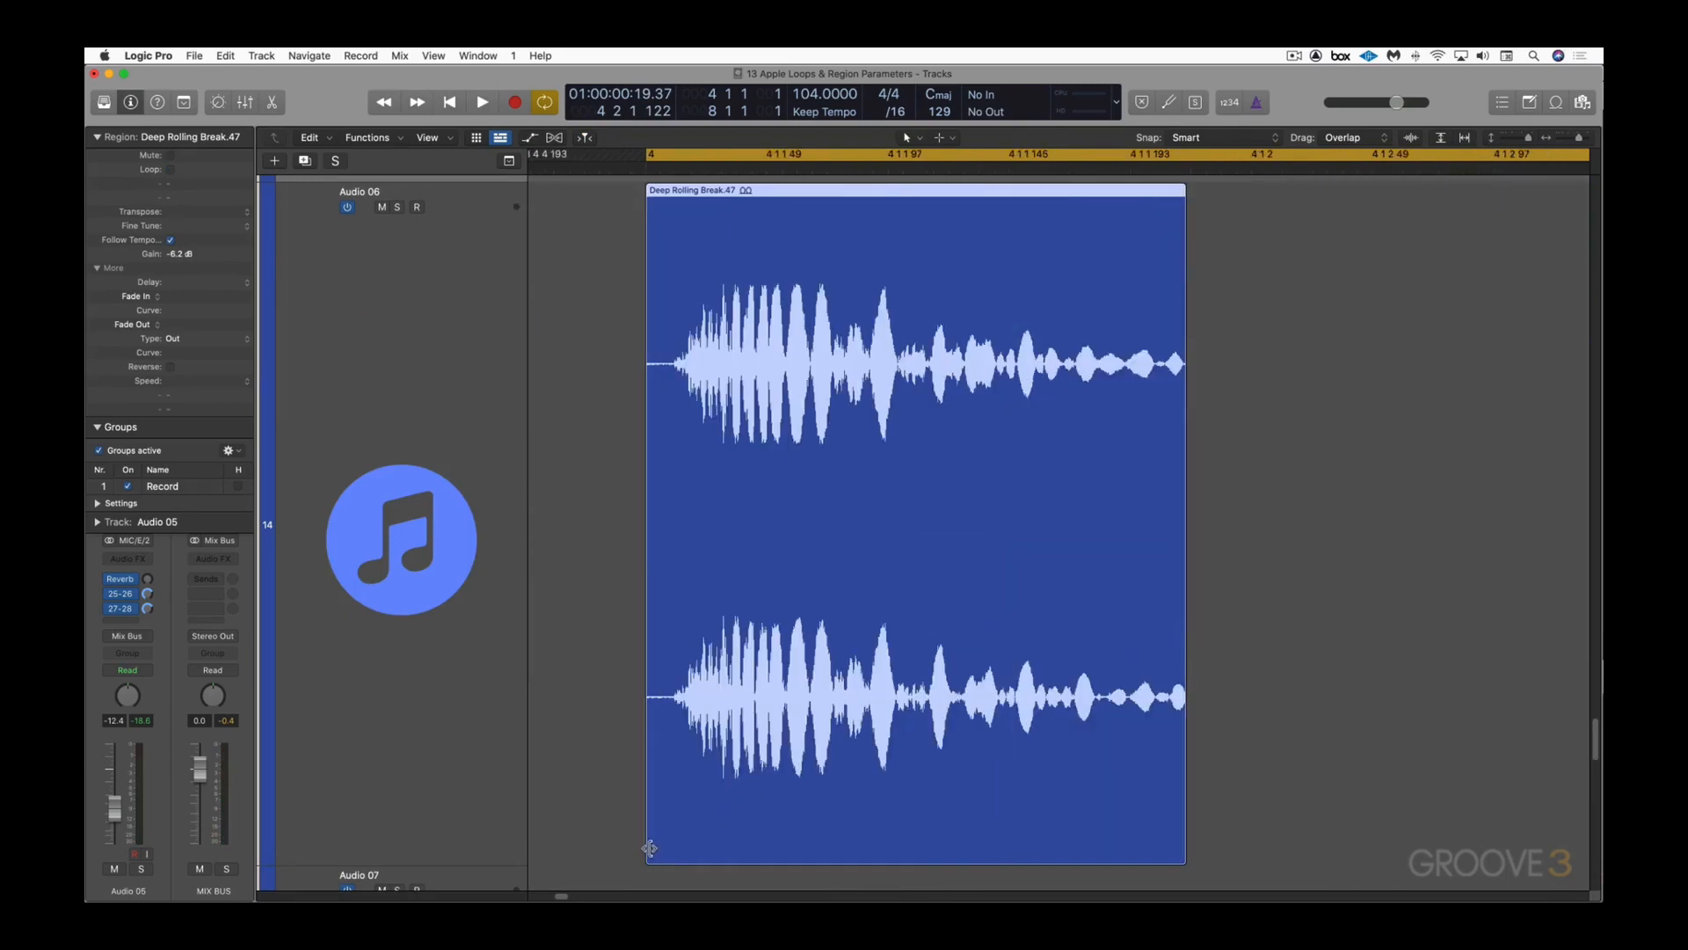
{"action": "left_click_drag", "start_coordinate": [649, 848], "coordinate": [691, 836]}
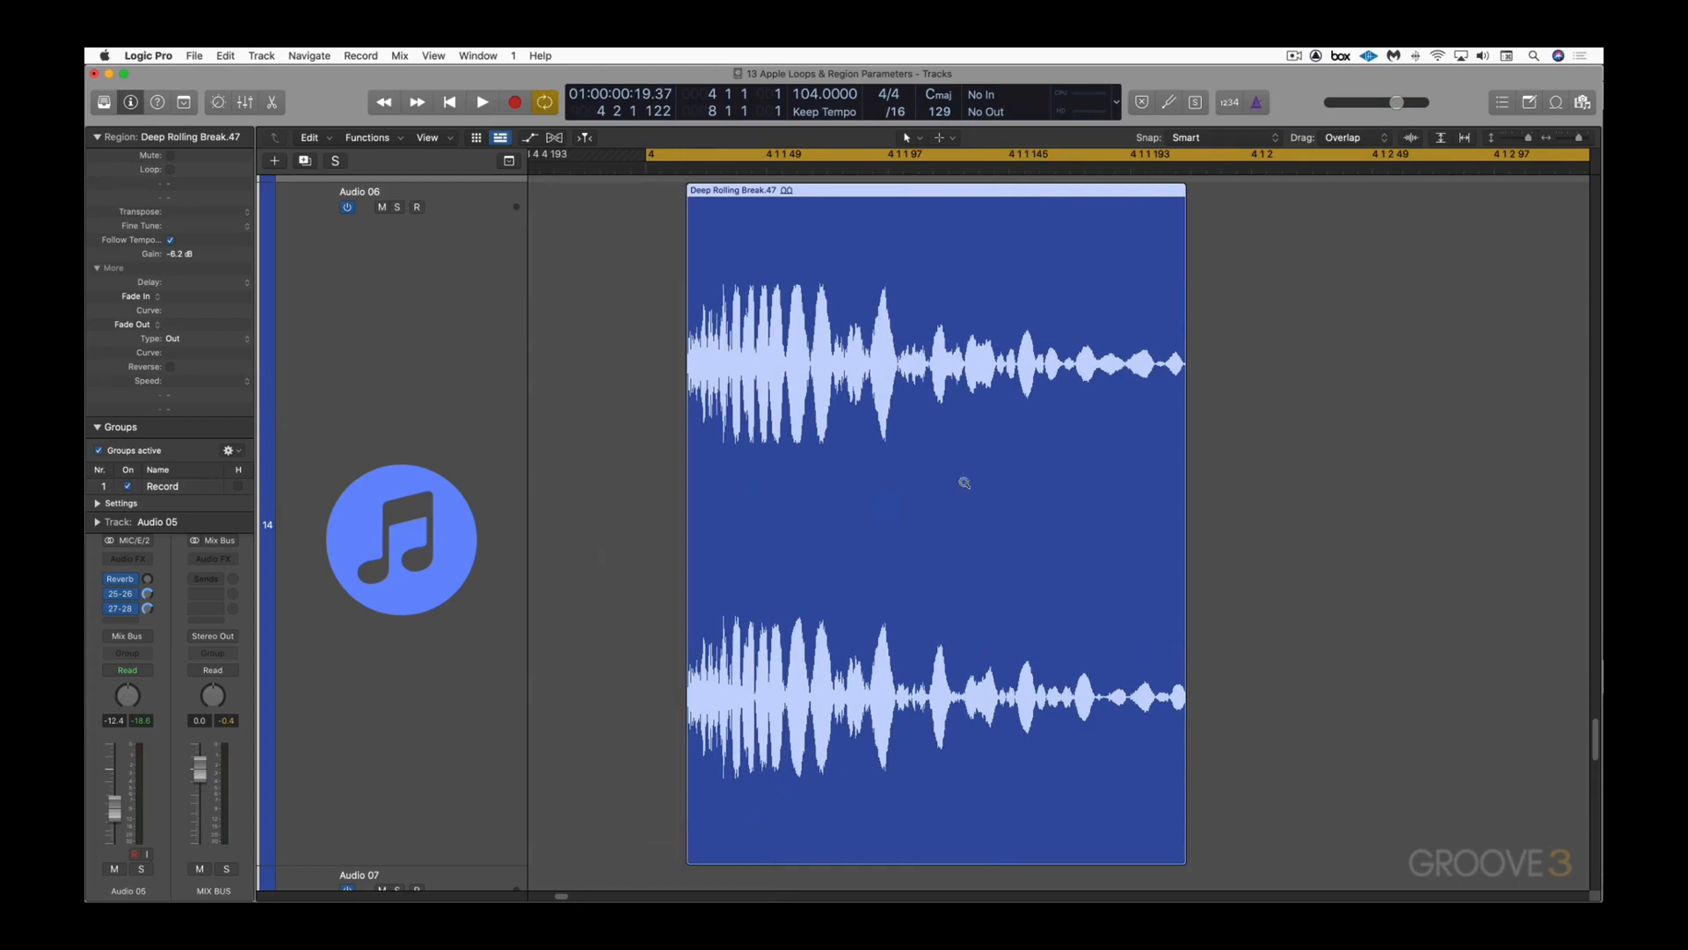
{"action": "left_click", "coordinate": [1005, 463], "text": "ctrl+alt"}
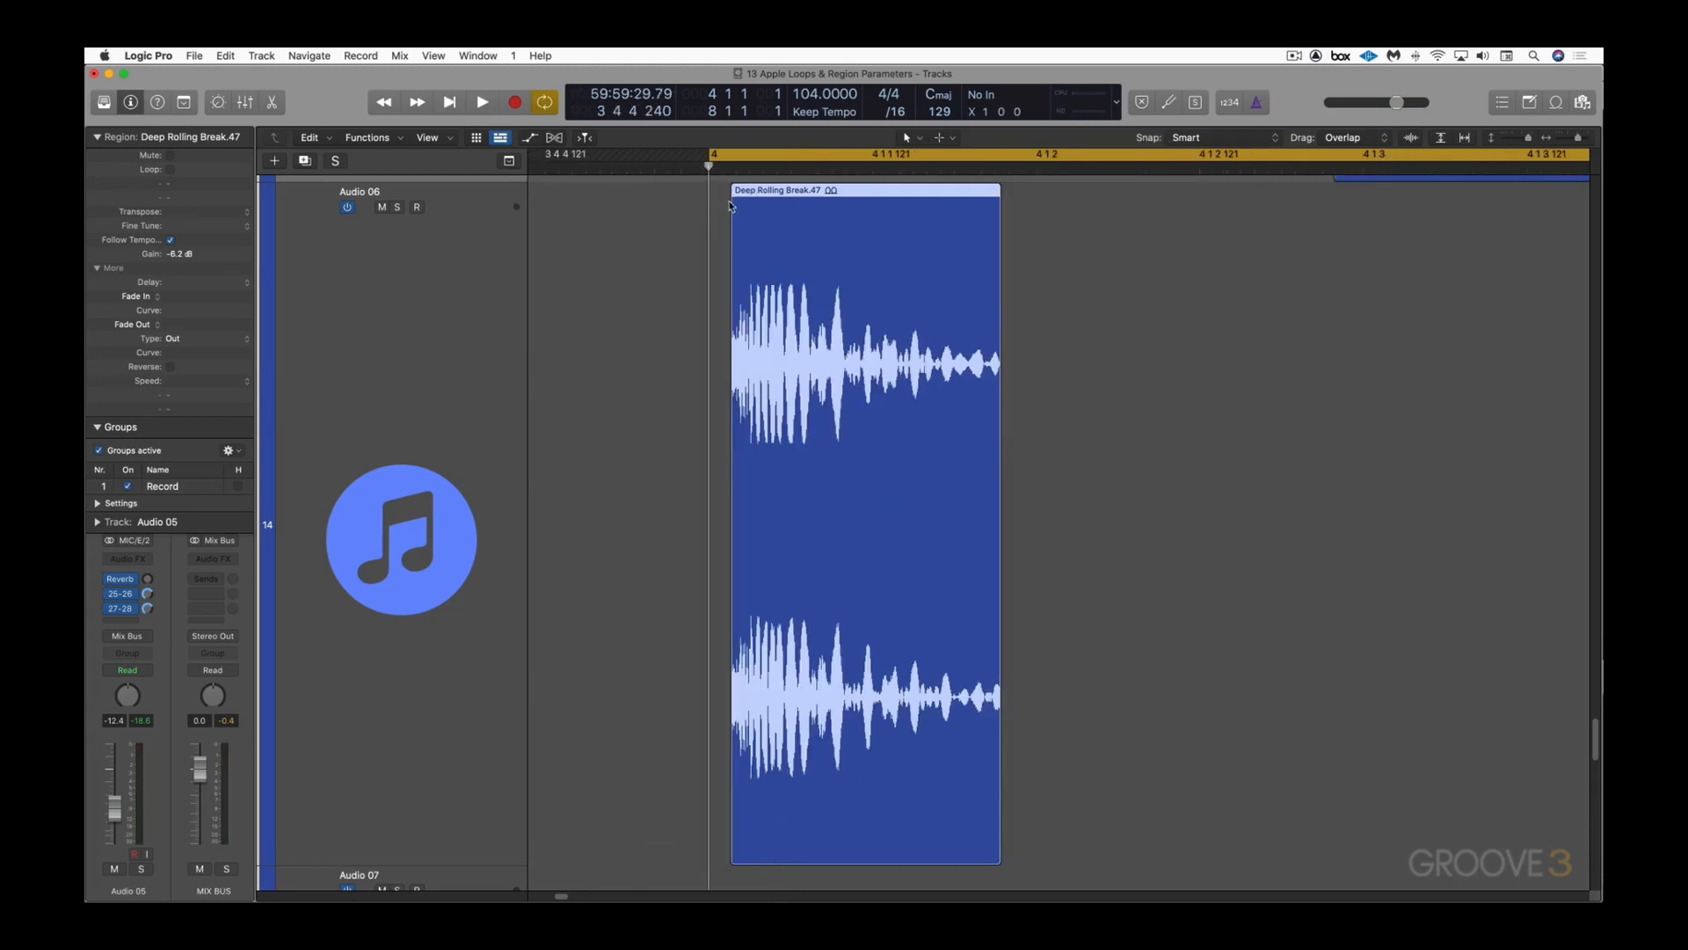
Step: Align the trimmed hit on Audio 06 with the start of bar 4 and play it with the drum loop
{"action": "key", "text": "Return"}
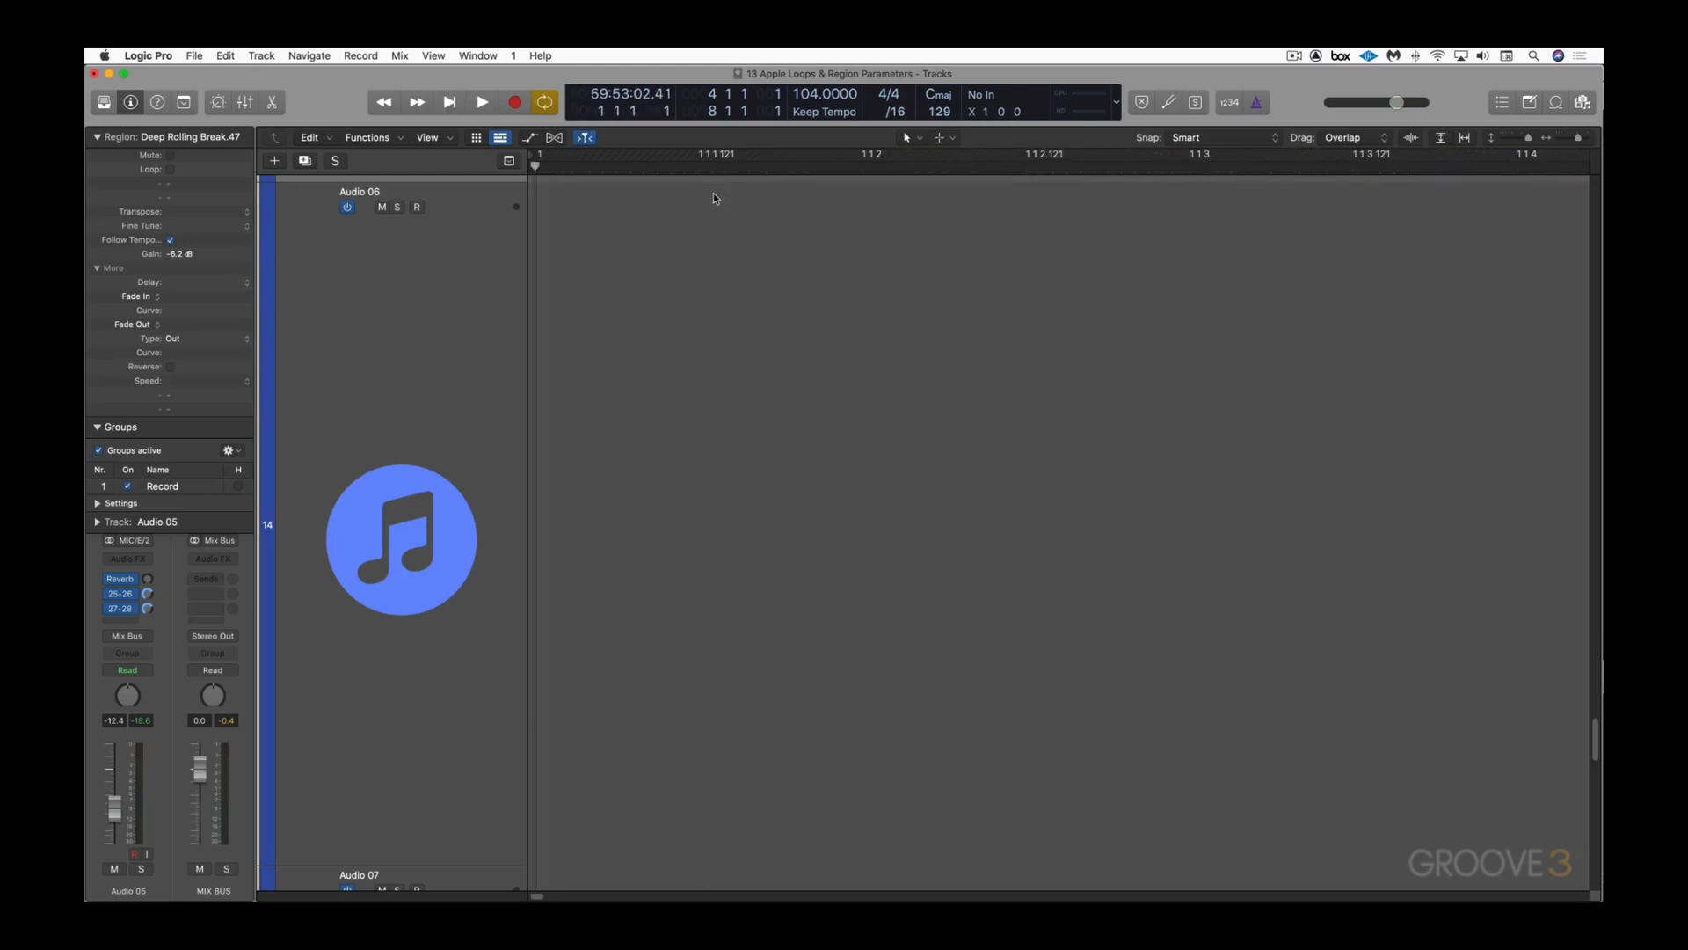
{"action": "key", "text": "Return"}
{"action": "scroll", "coordinate": [714, 193], "scroll_direction": "left", "scroll_amount": 1}
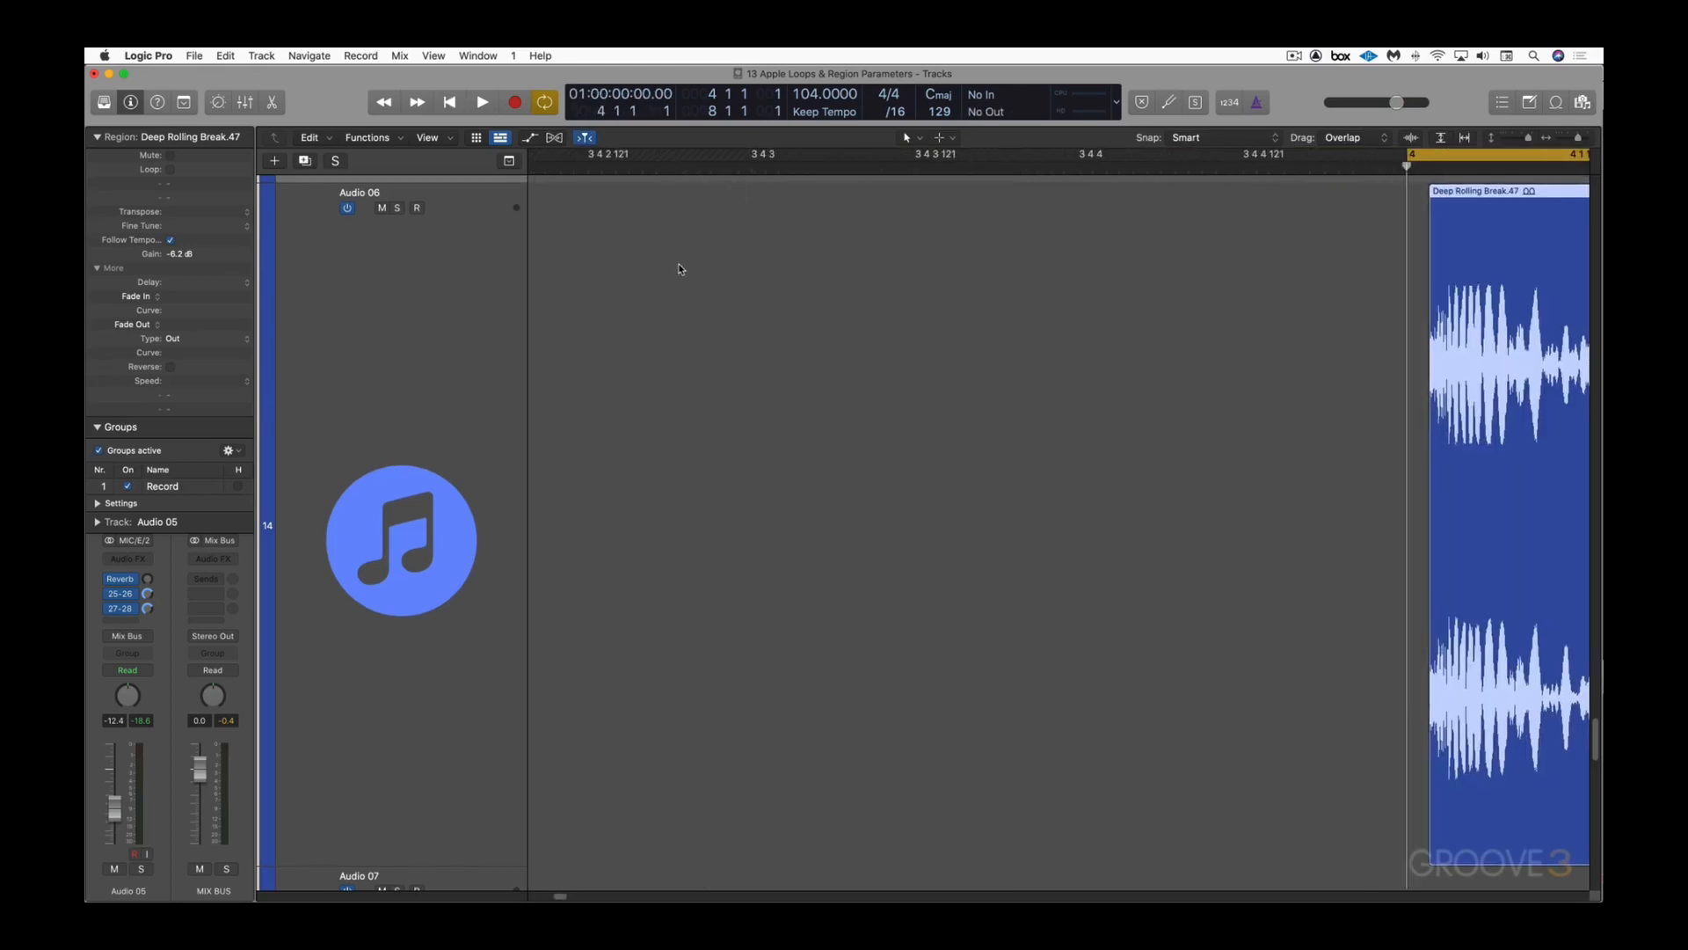
{"action": "scroll", "coordinate": [775, 321], "scroll_direction": "right", "scroll_amount": 5}
{"action": "scroll", "coordinate": [775, 324], "scroll_direction": "right", "scroll_amount": 1}
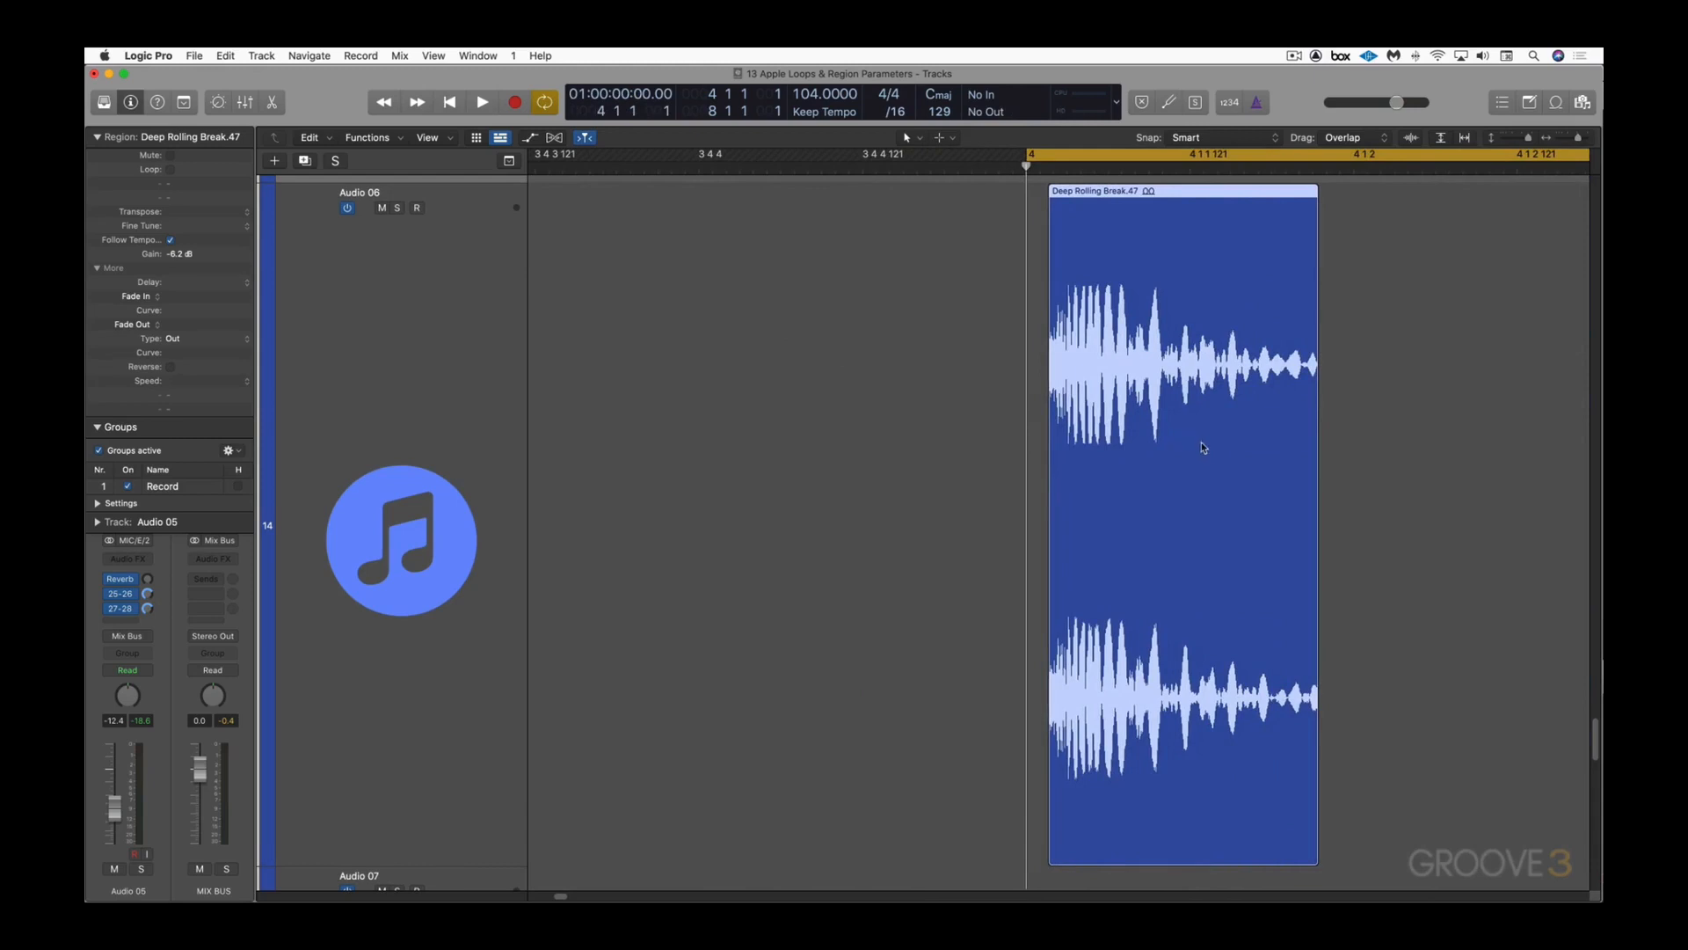
{"action": "left_click_drag", "start_coordinate": [1202, 442], "coordinate": [1192, 443]}
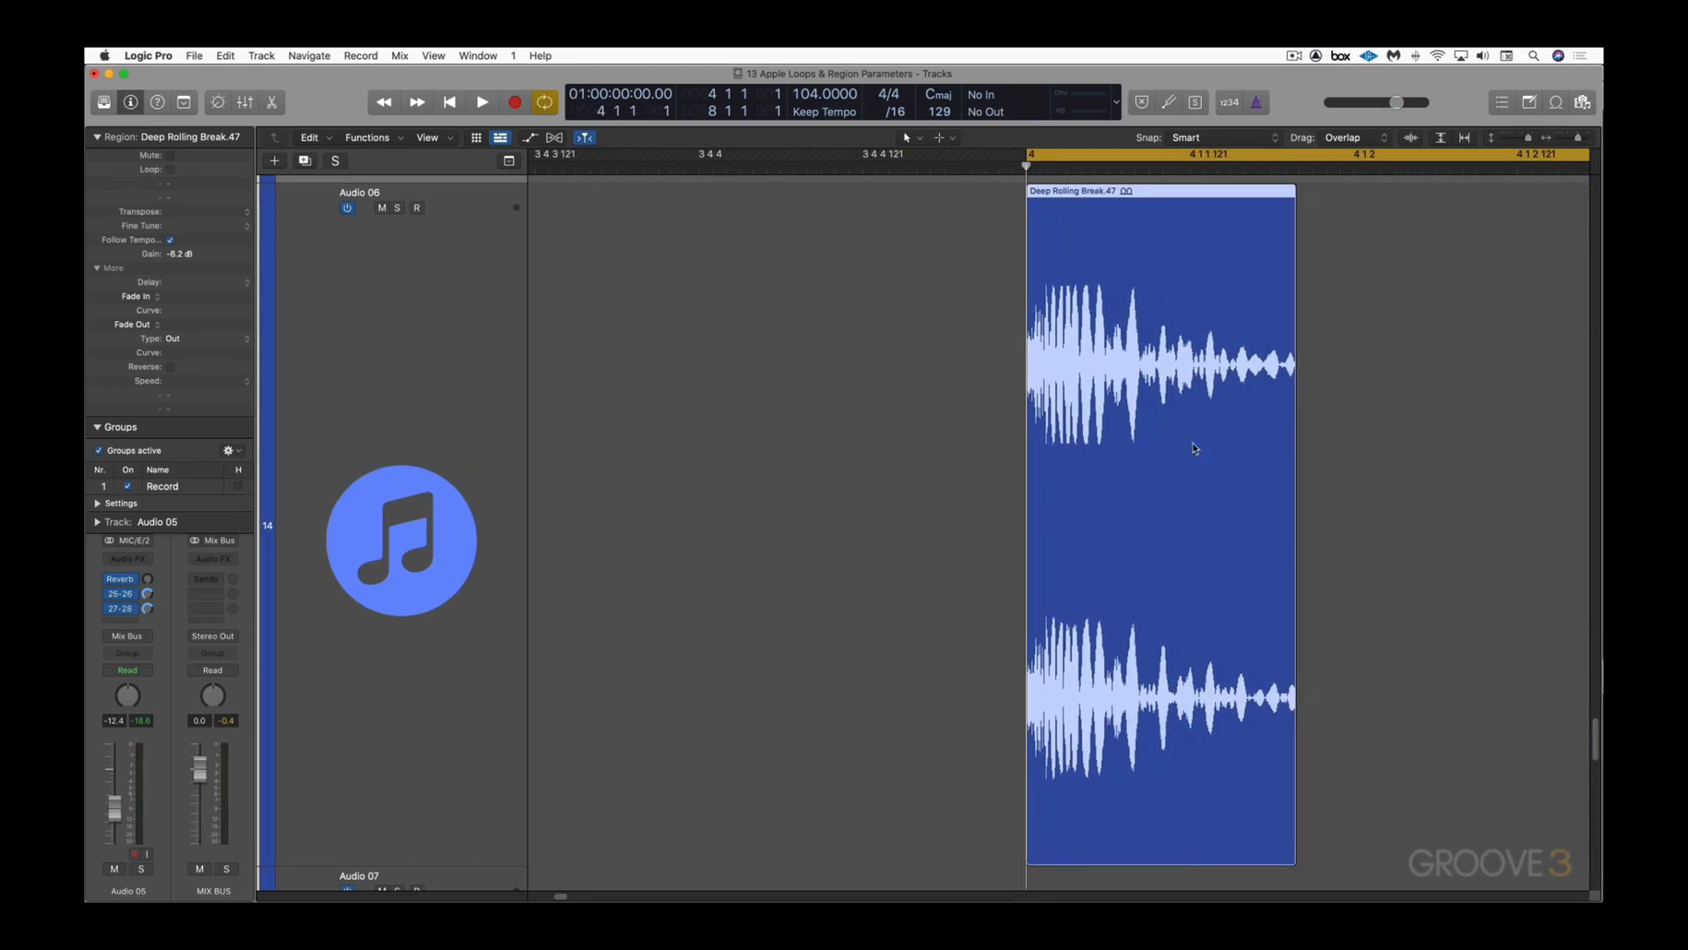
{"action": "left_click", "coordinate": [988, 428], "text": "ctrl+alt"}
{"action": "left_click", "coordinate": [735, 405], "text": "ctrl+alt"}
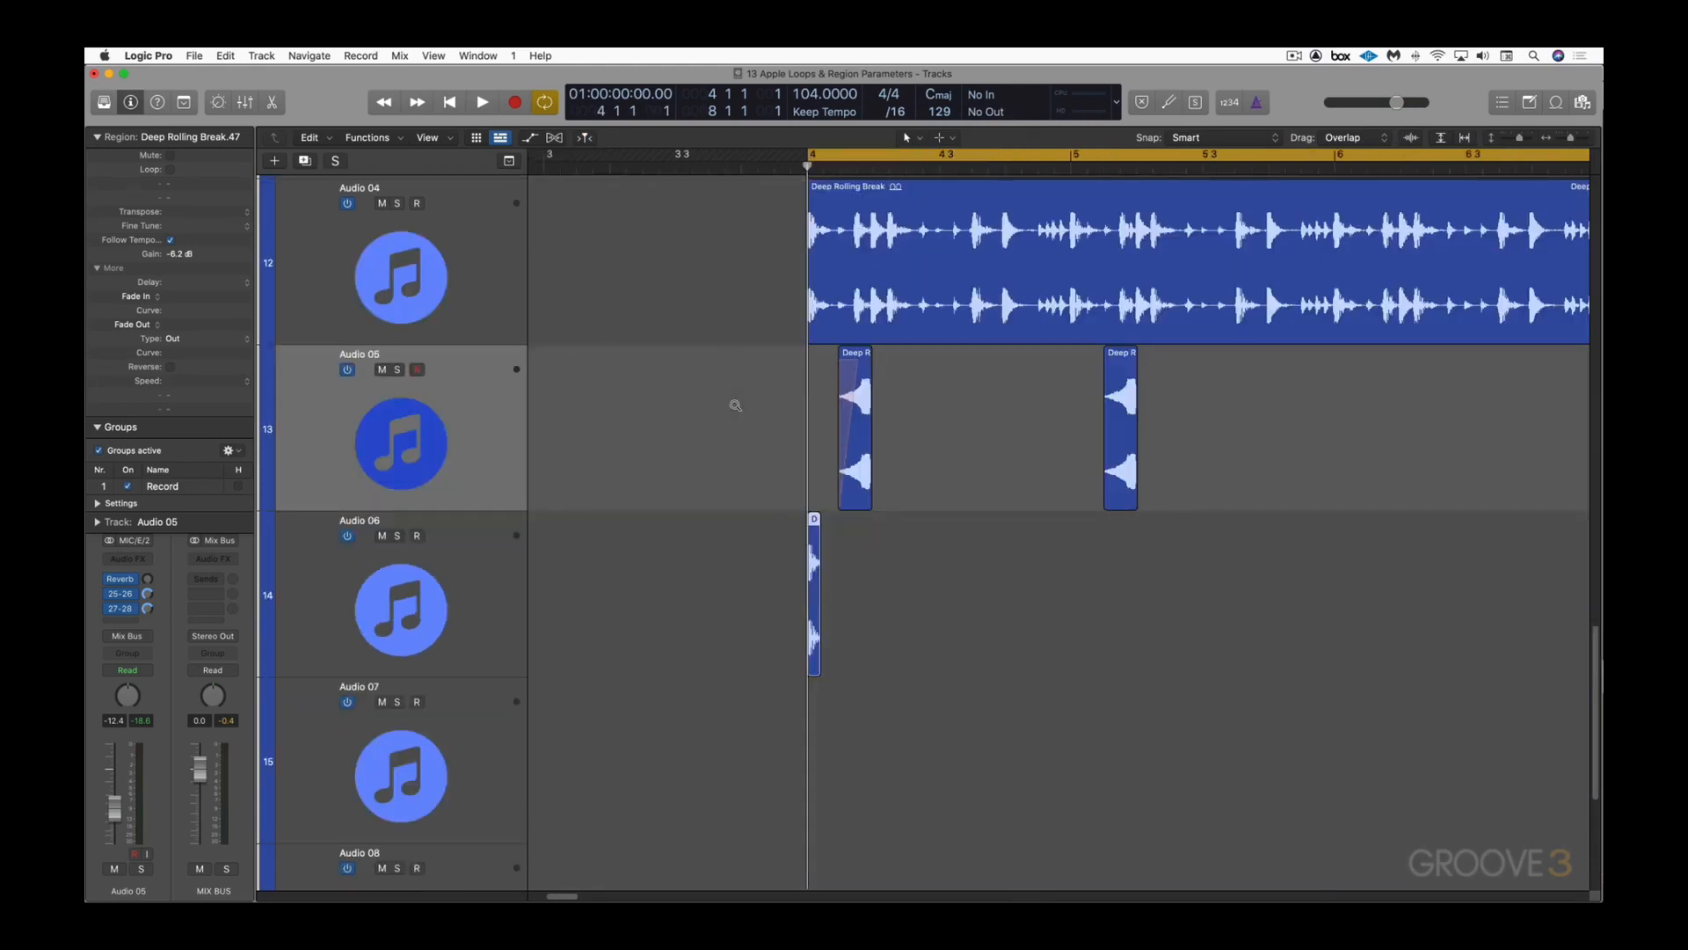
{"action": "key", "text": "space"}
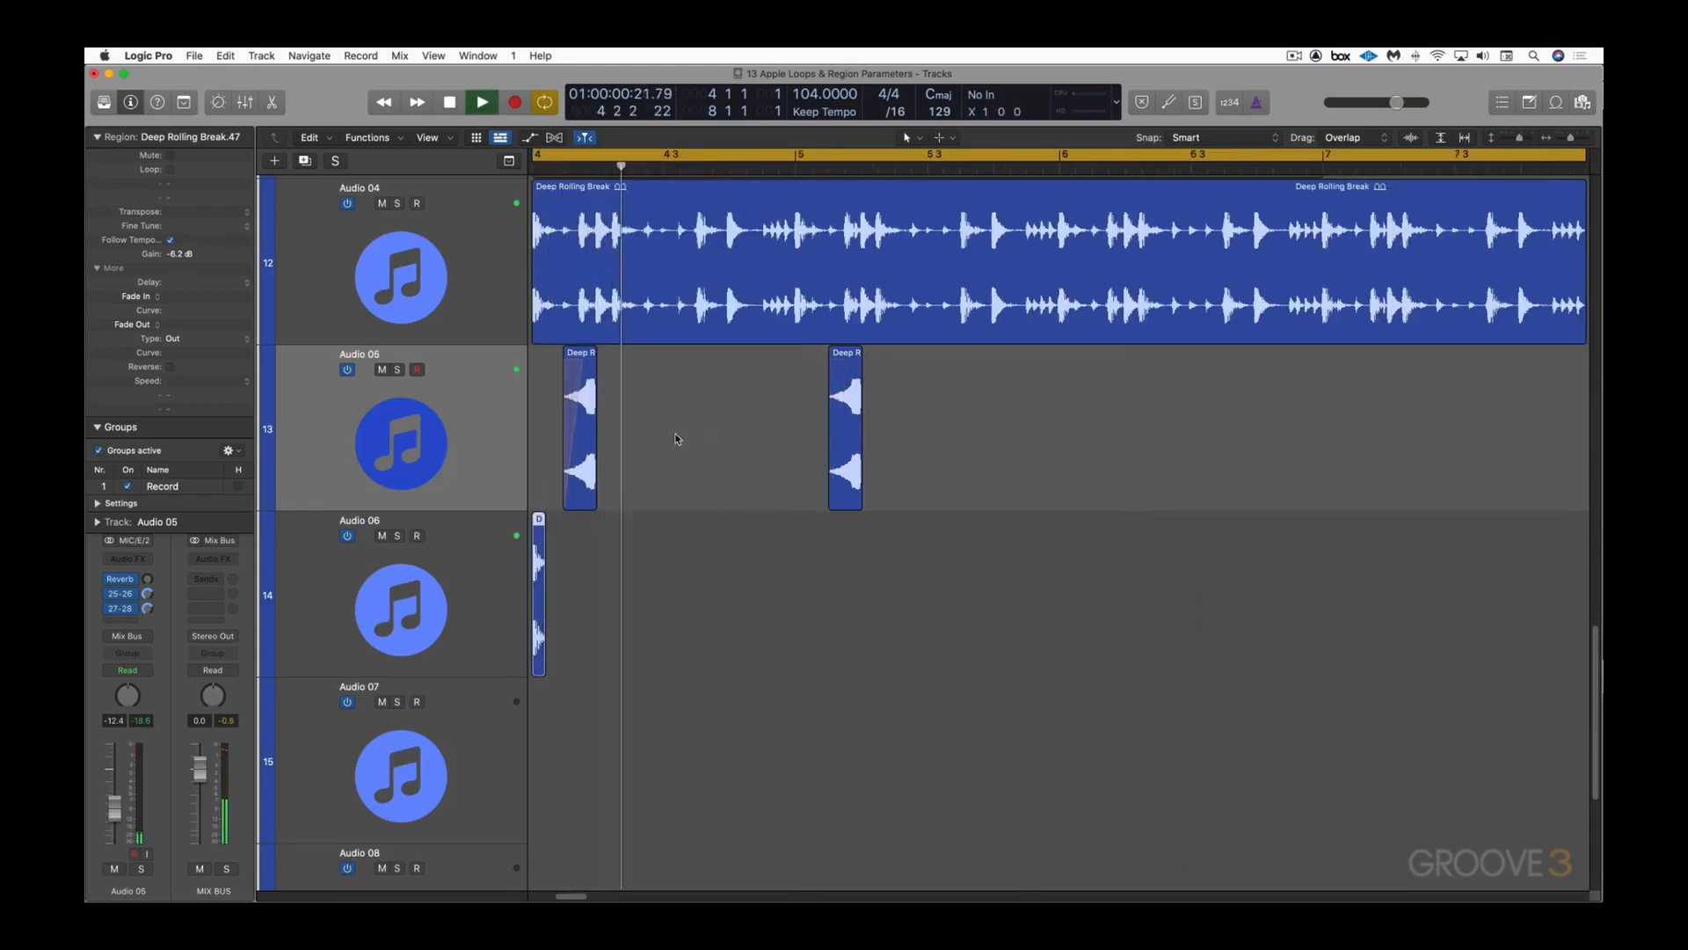
{"action": "key", "text": "space"}
Step: Set the speed of the drum hit on Audio 06 to ½×
{"action": "left_click_drag", "start_coordinate": [601, 551], "coordinate": [644, 569]}
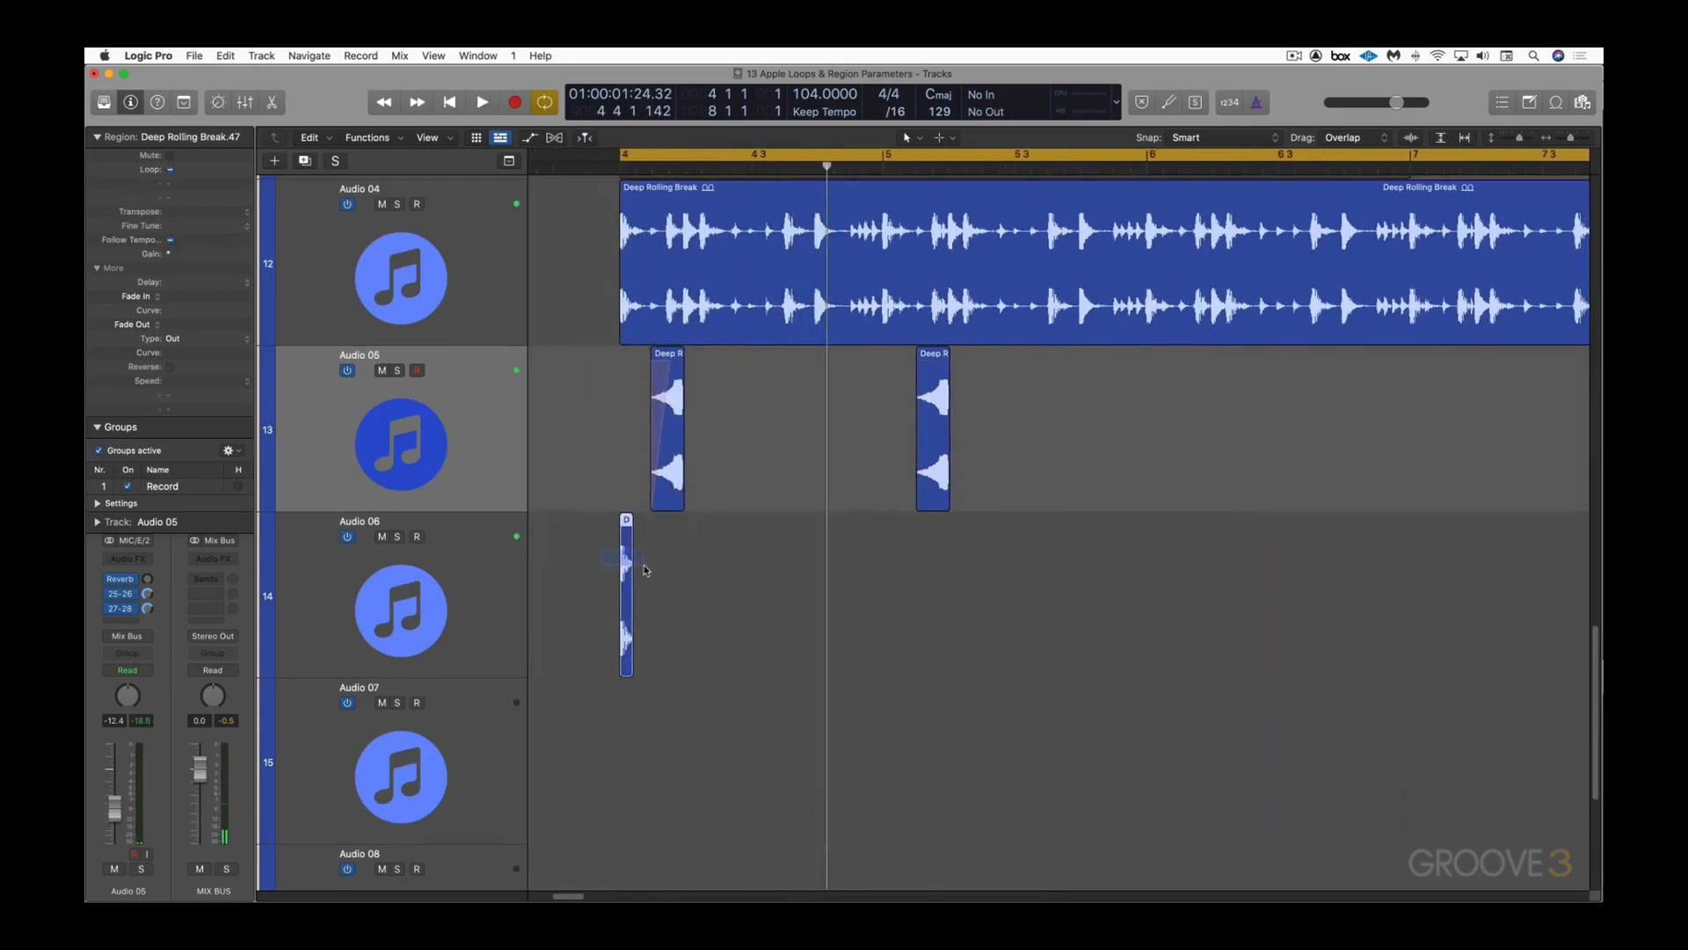
{"action": "left_click", "coordinate": [246, 382]}
{"action": "left_click", "coordinate": [235, 369]}
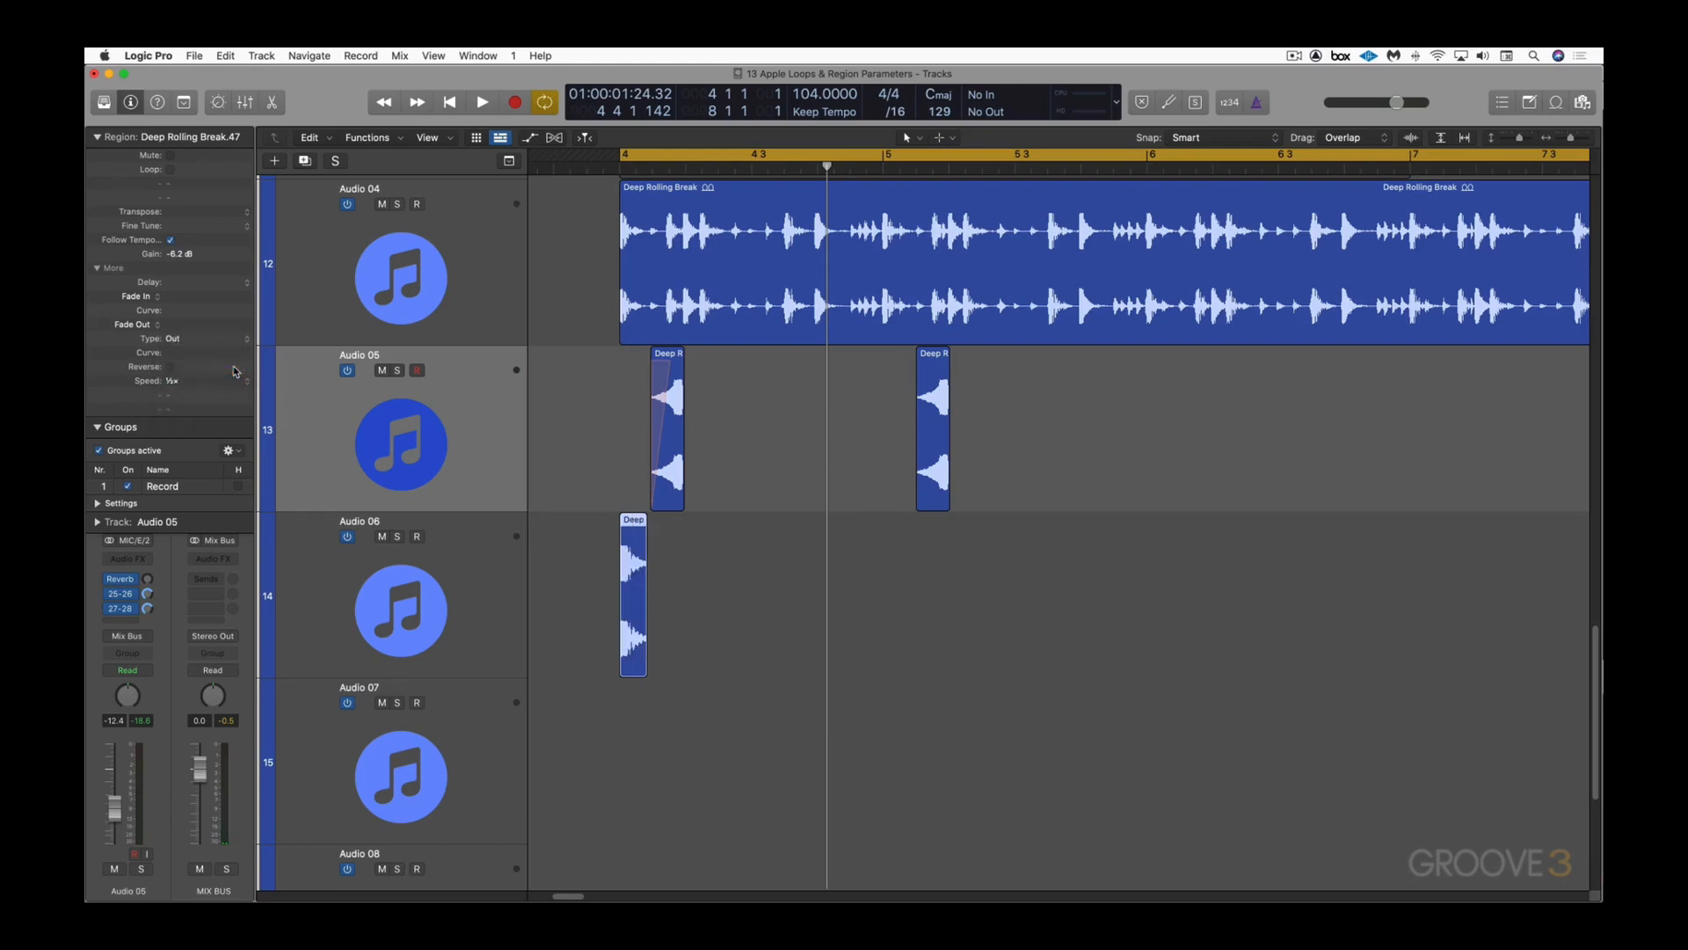
Step: Play the loop with the drum hit on Audio 06, set that hit's speed to ¼×, and play again
{"action": "key", "text": "space"}
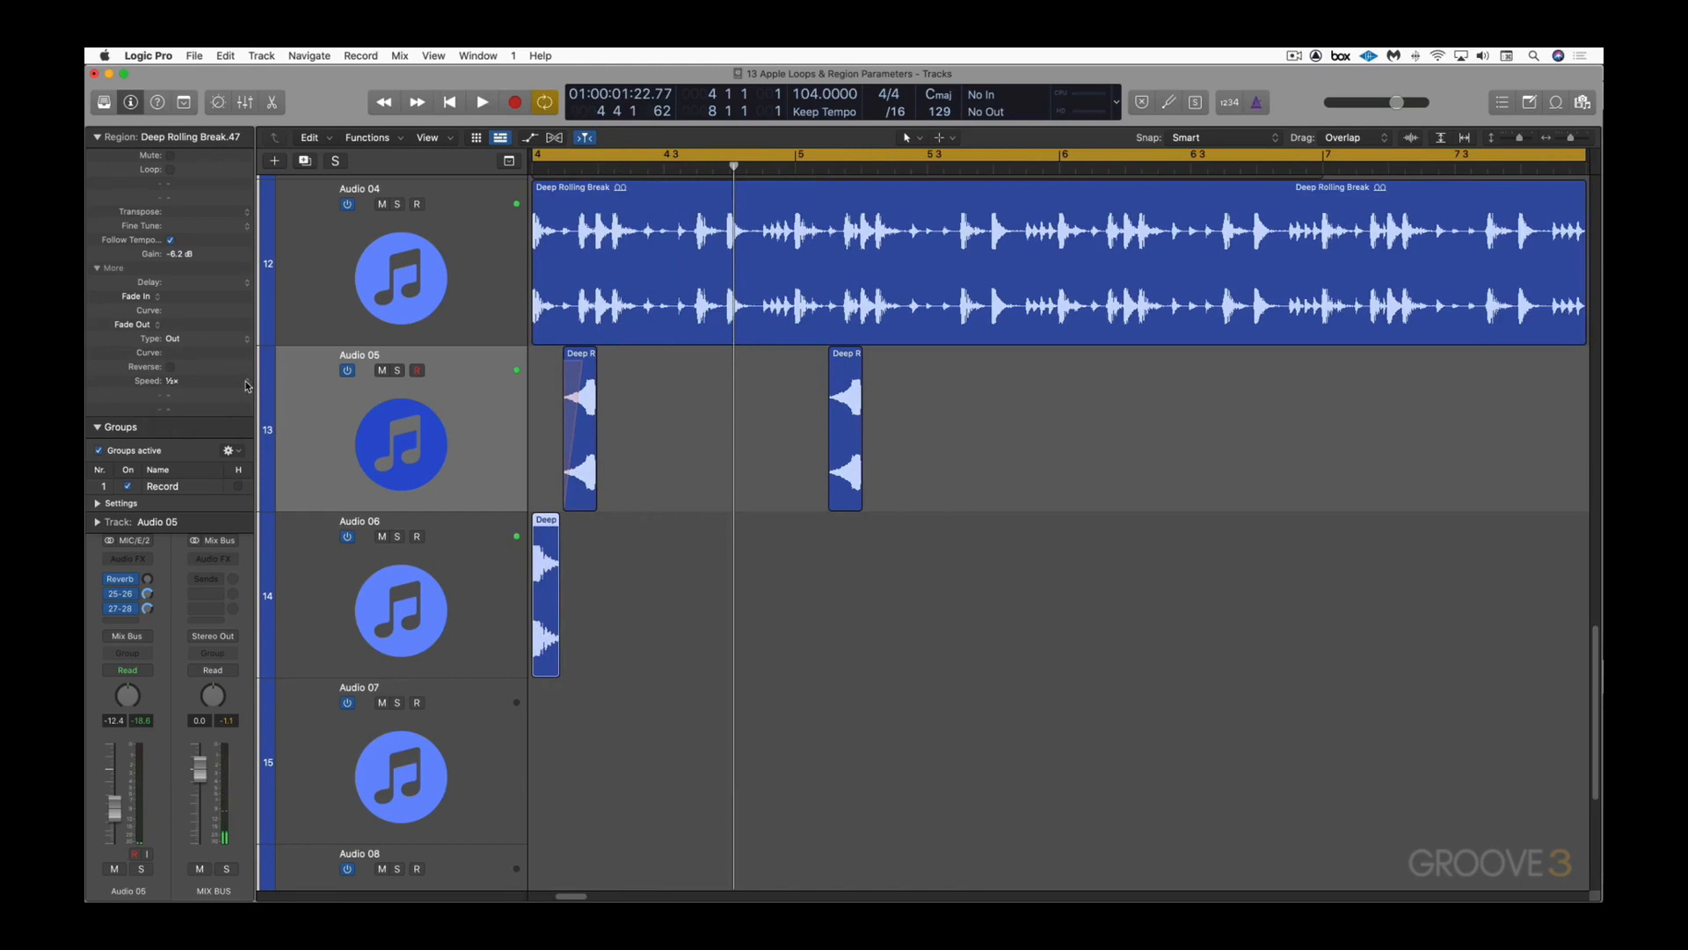
{"action": "left_click", "coordinate": [246, 381]}
{"action": "left_click", "coordinate": [233, 369]}
{"action": "key", "text": "space"}
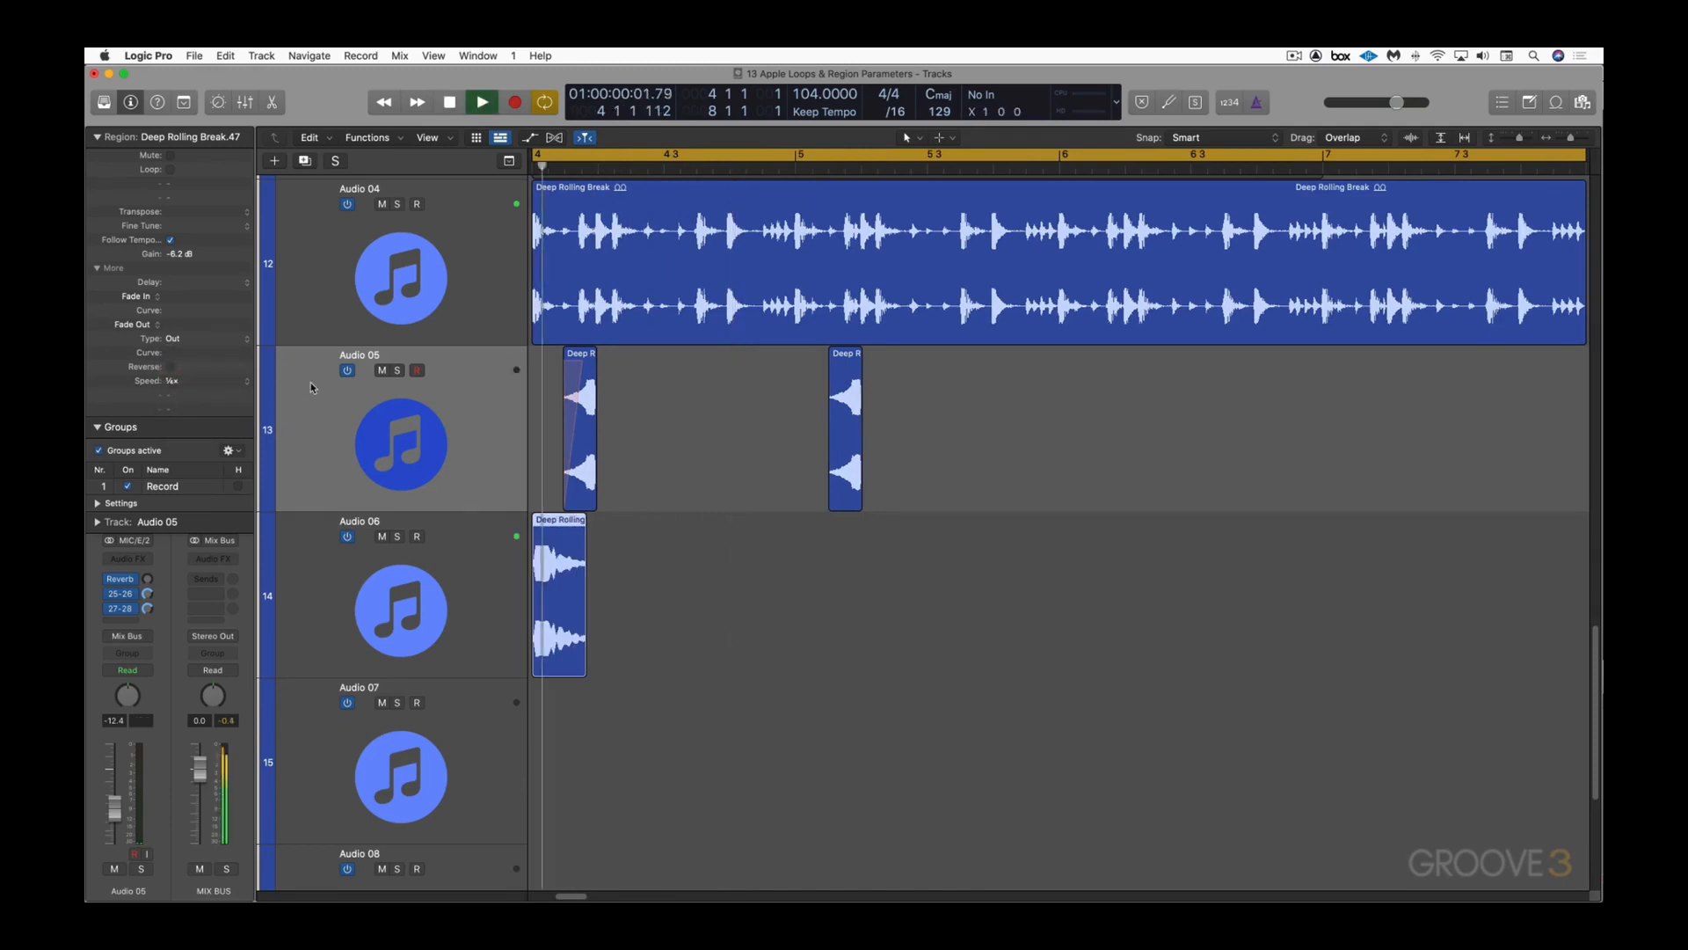
Step: Give the drum hit on Audio 06 a fade out of 136, copy it to bar 5, and play both hits
{"action": "scroll", "coordinate": [638, 527], "scroll_direction": "left", "scroll_amount": 2}
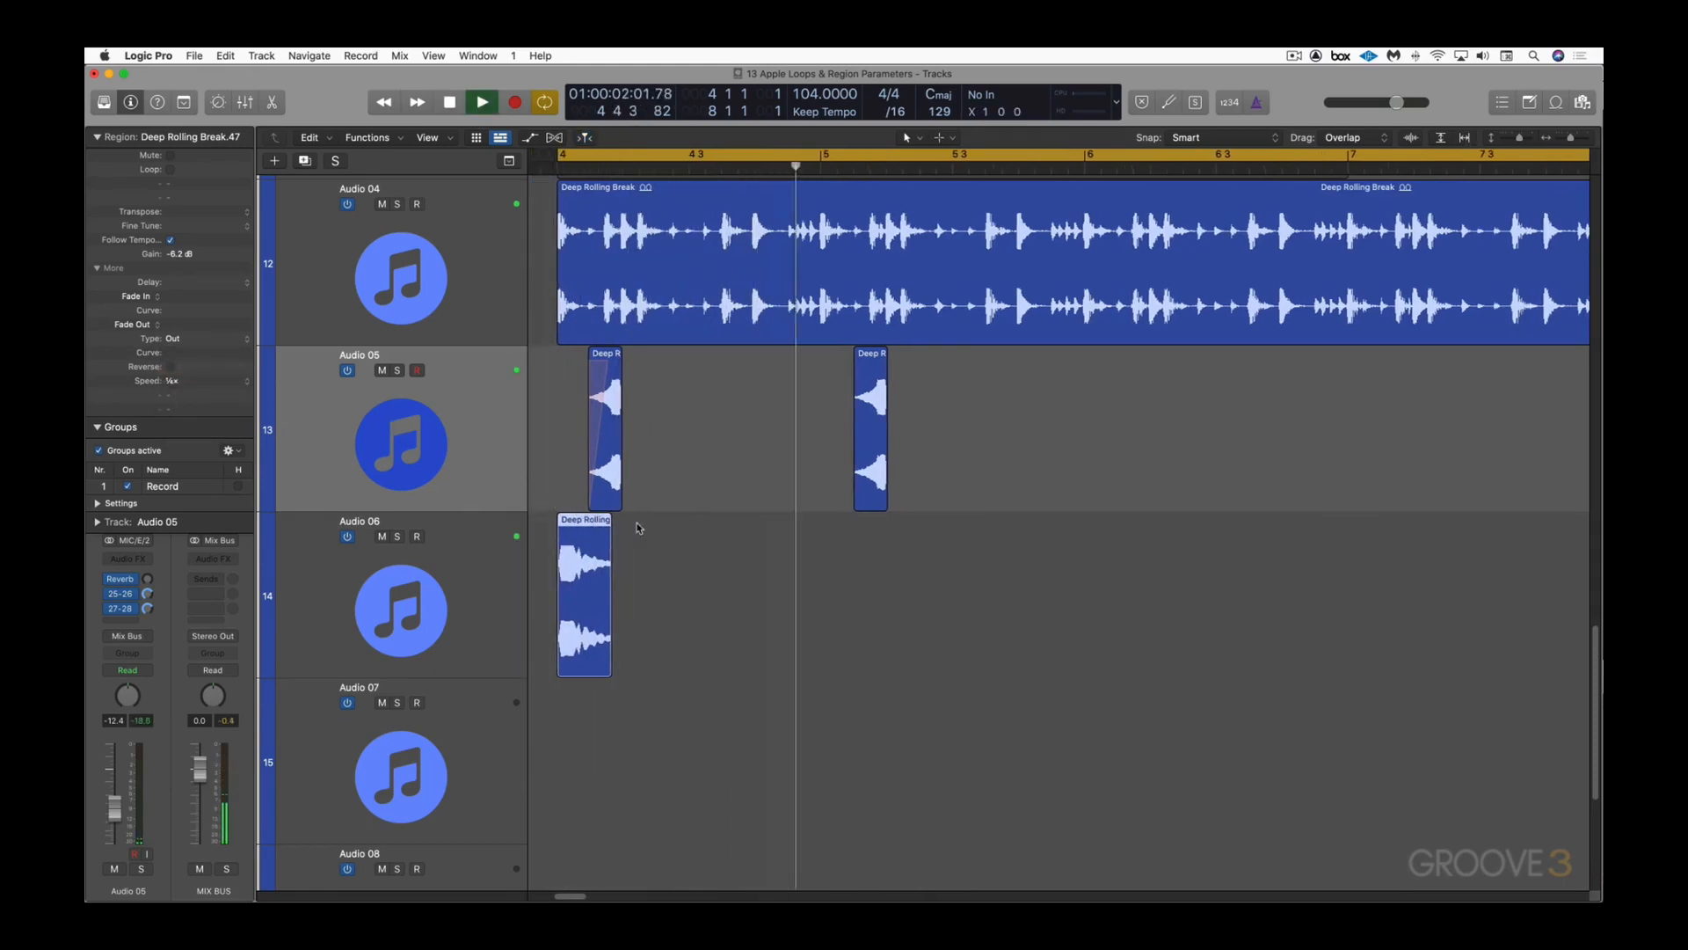
{"action": "key", "text": "space"}
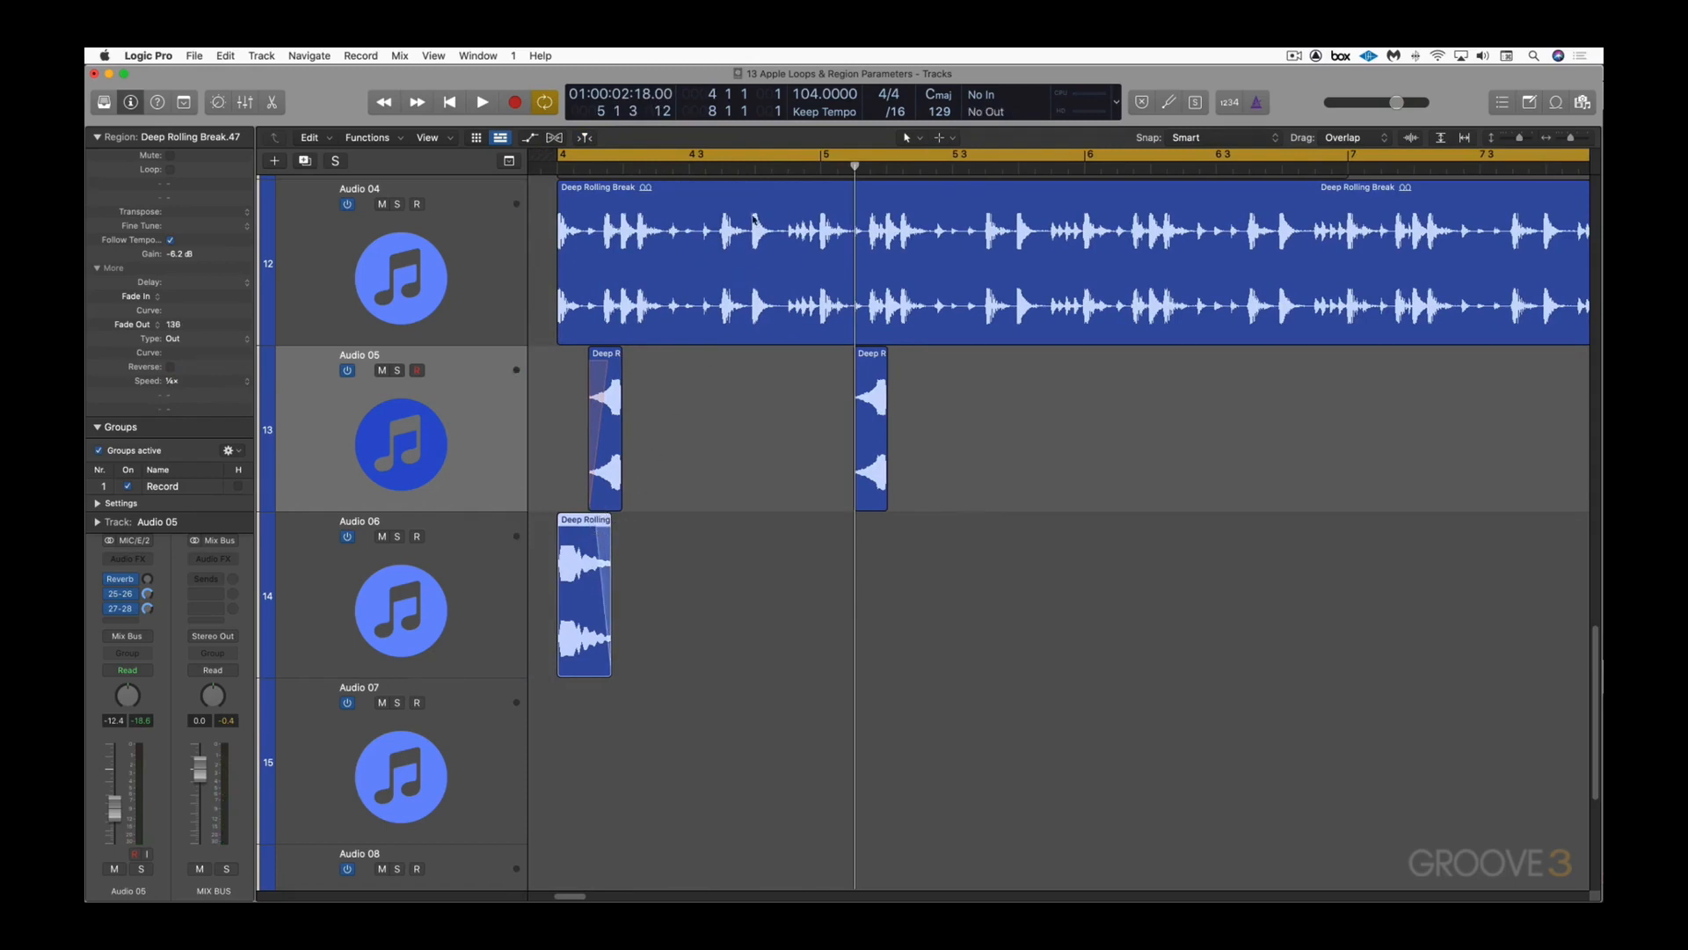
{"action": "left_click", "coordinate": [819, 170]}
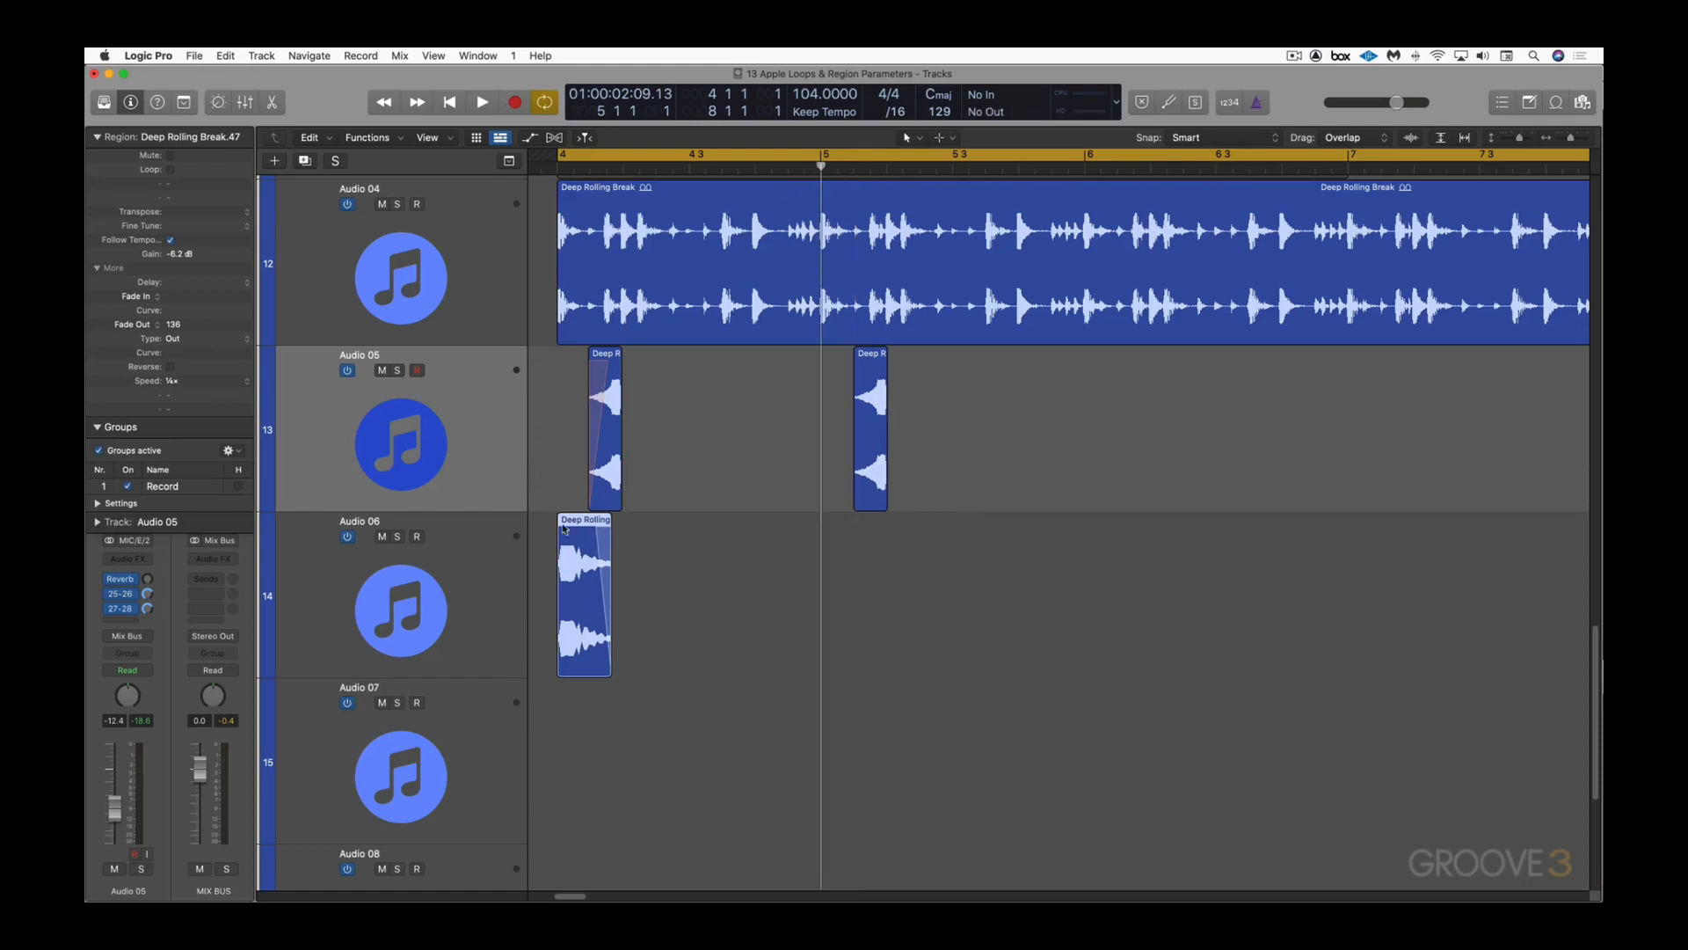
{"action": "left_click_drag", "start_coordinate": [573, 525], "coordinate": [837, 542]}
{"action": "key", "text": "space"}
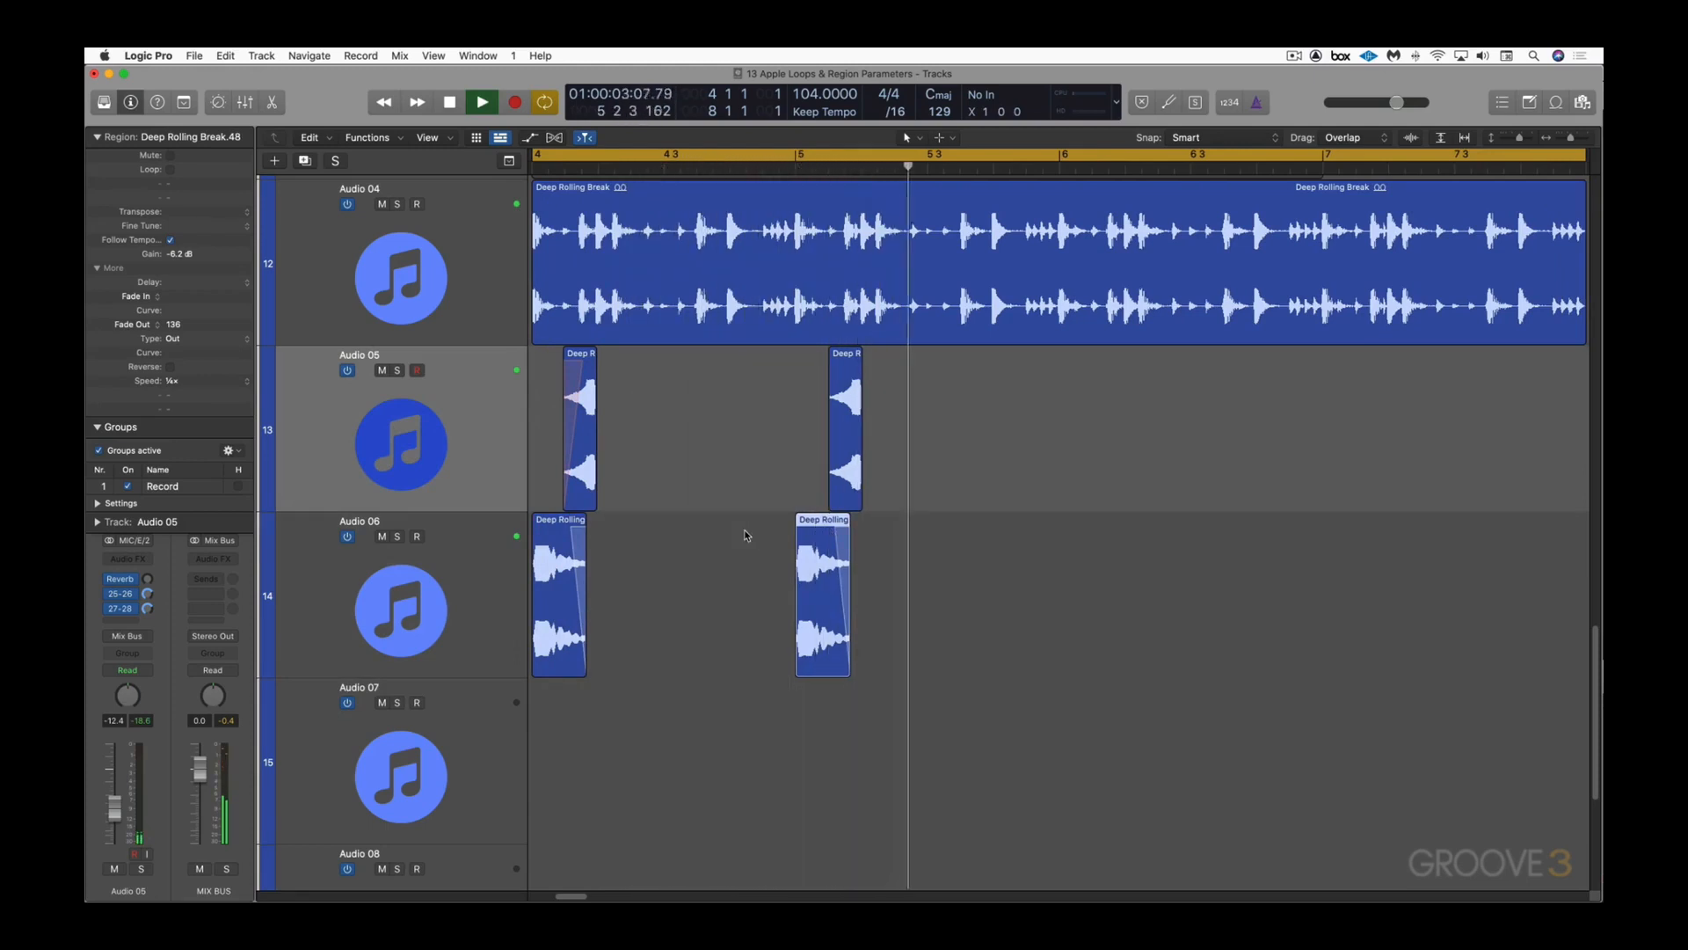
{"action": "key", "text": "space"}
Step: Transpose both drum hits on Audio 06, auditioning −12 and settling on −6
{"action": "left_click_drag", "start_coordinate": [921, 569], "coordinate": [529, 563]}
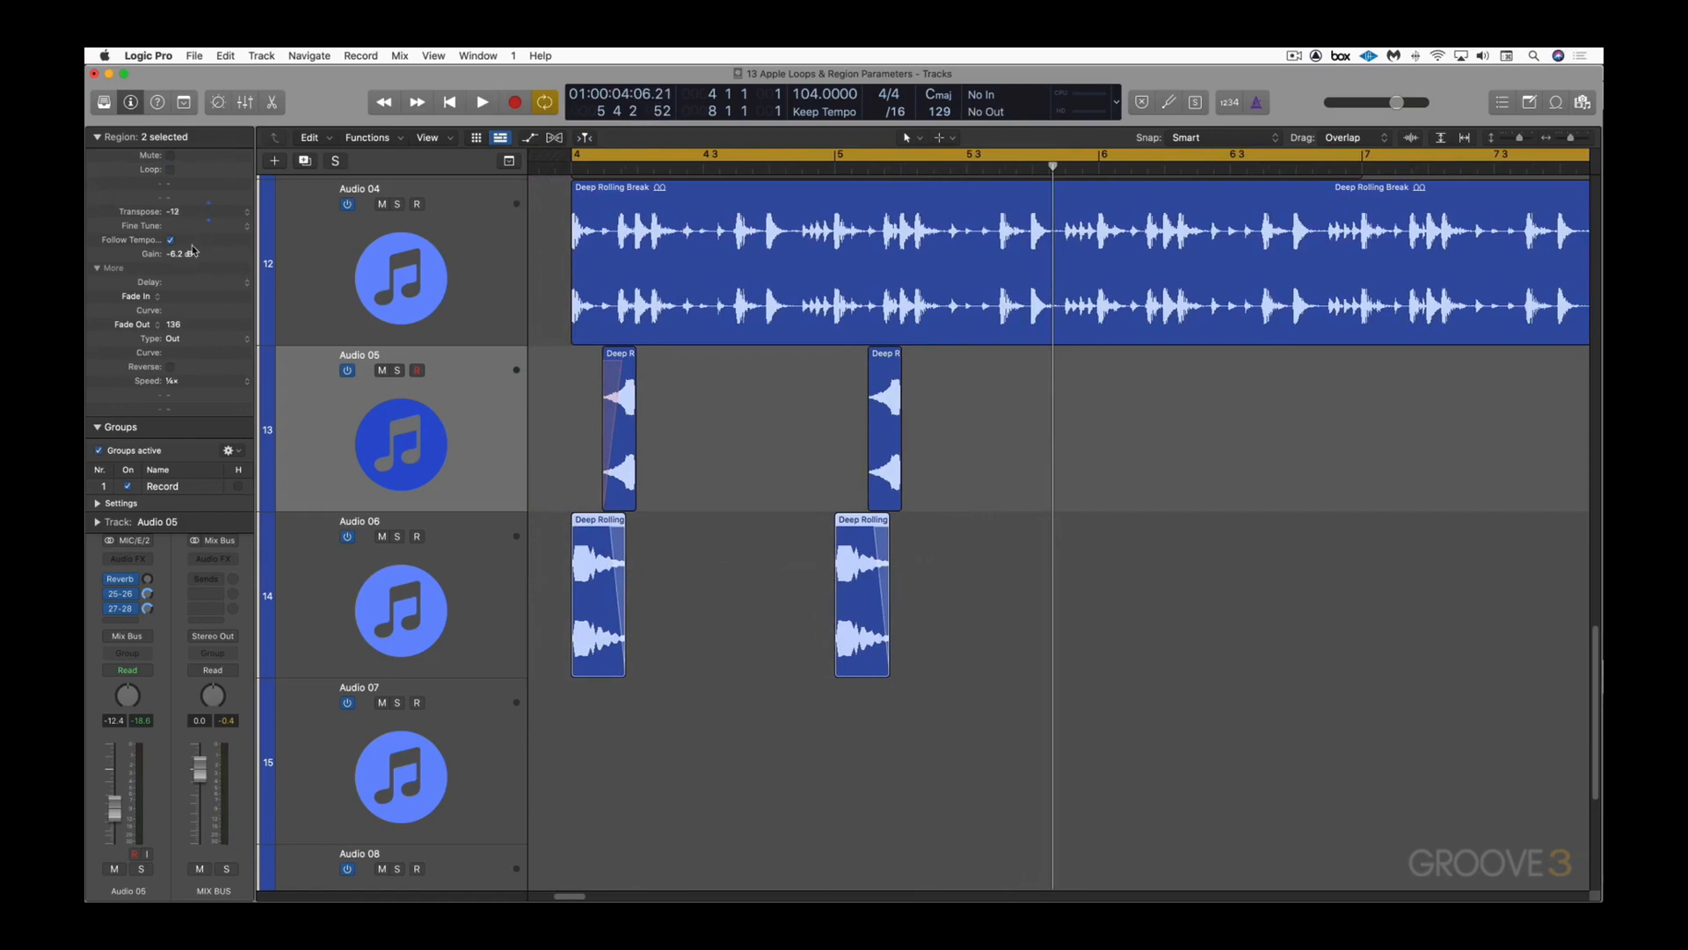
{"action": "key", "text": "space"}
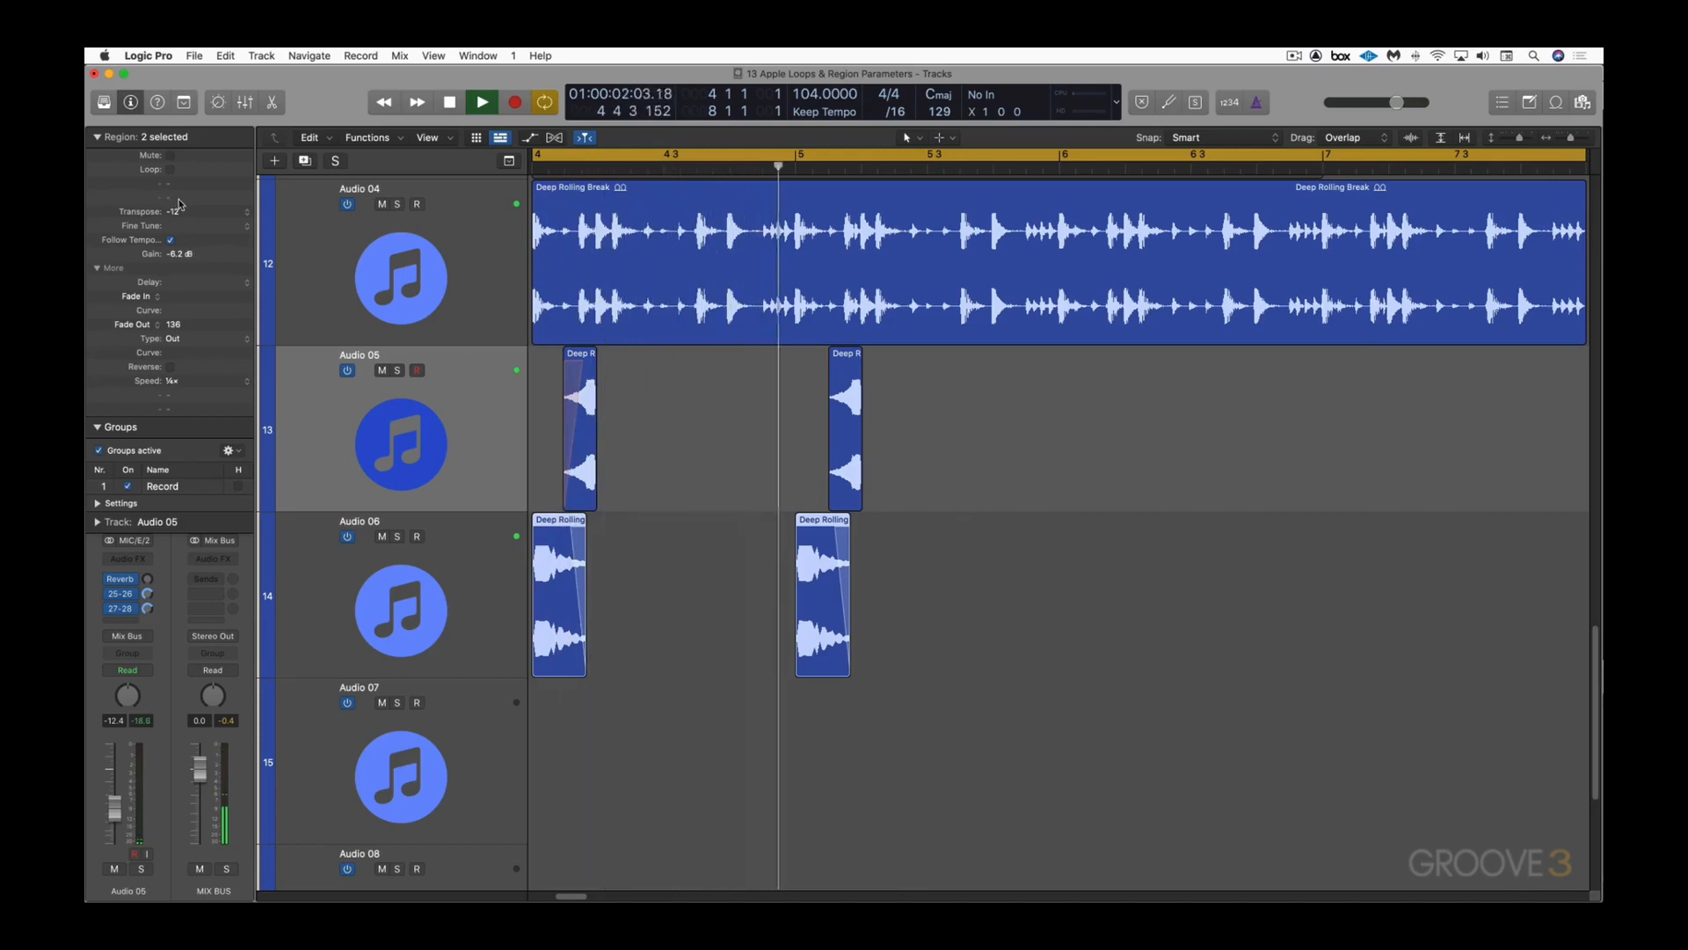
{"action": "key", "text": "space"}
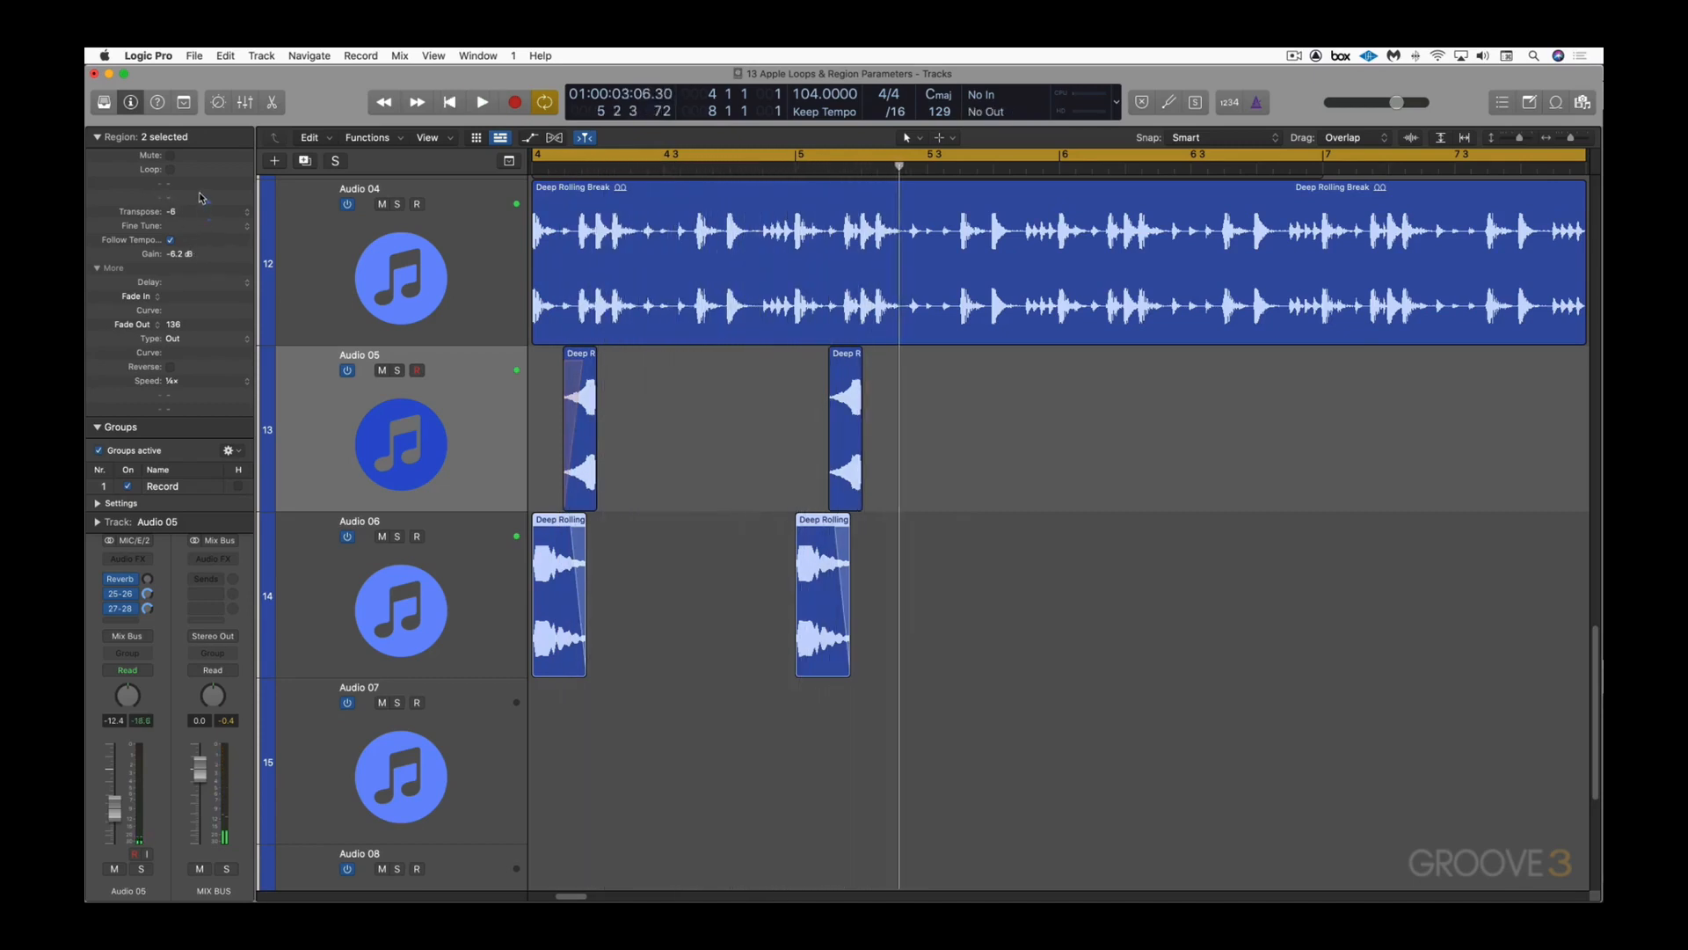
{"action": "key", "text": "space"}
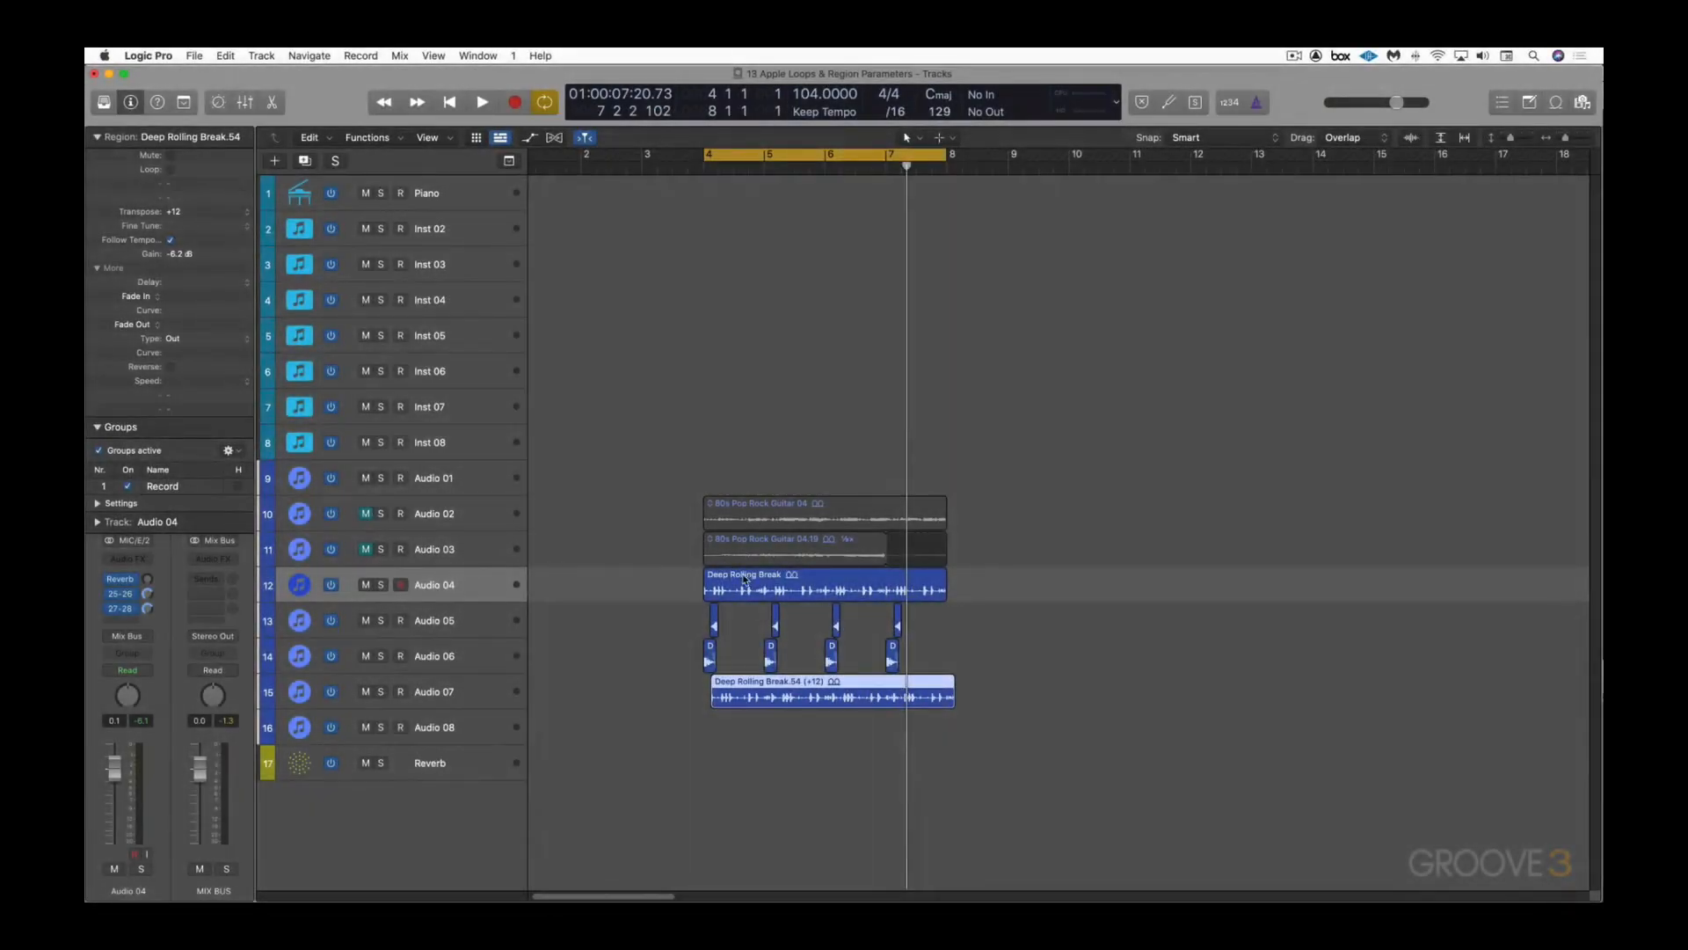
Step: Solo Audio 07, audition the transposed loop with its Noise Gate bypassed and enabled, and end the solo
{"action": "left_click", "coordinate": [463, 690]}
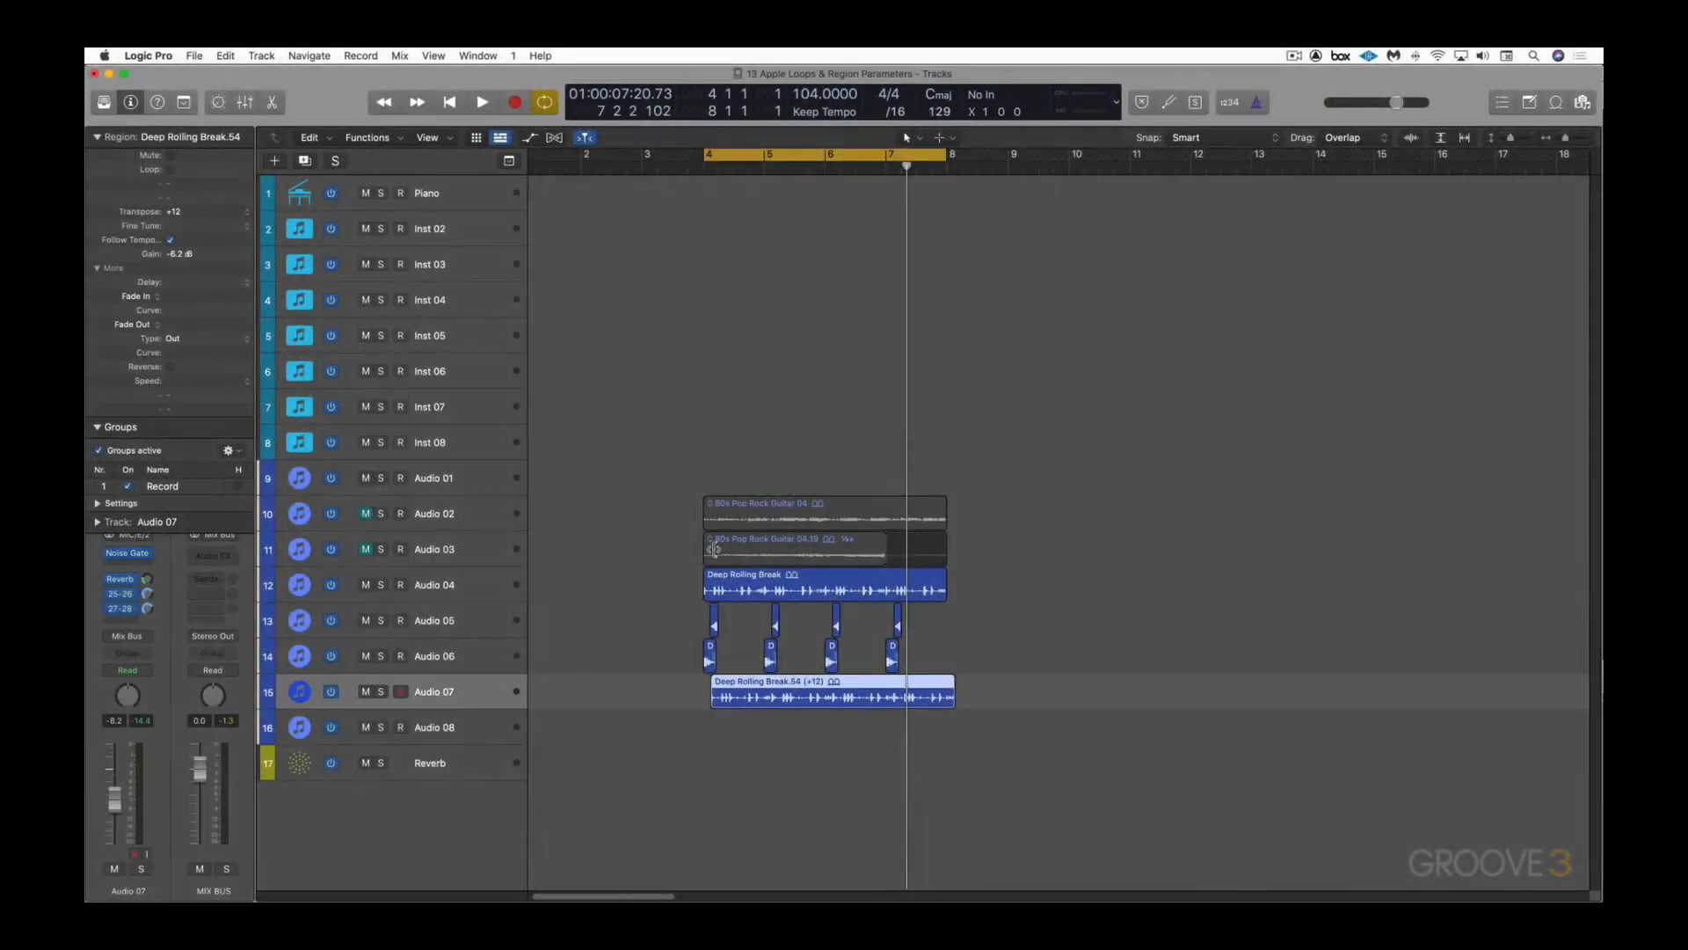
{"action": "left_click_drag", "start_coordinate": [735, 684], "coordinate": [735, 683]}
{"action": "left_click", "coordinate": [381, 693]}
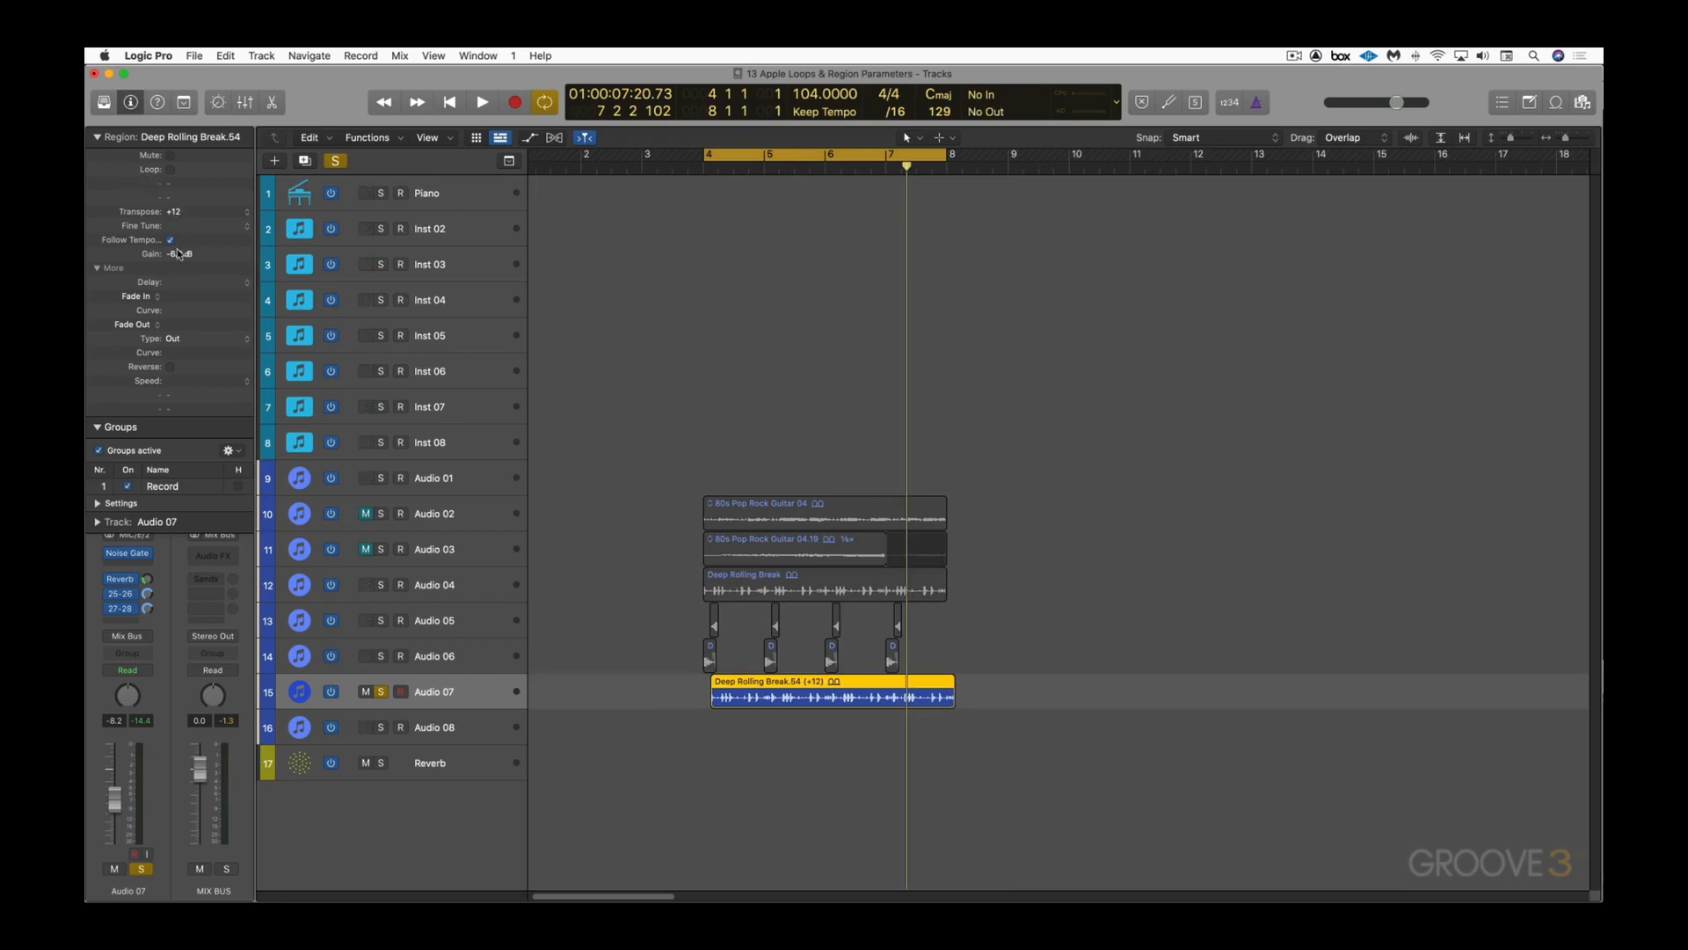
{"action": "key", "text": "space"}
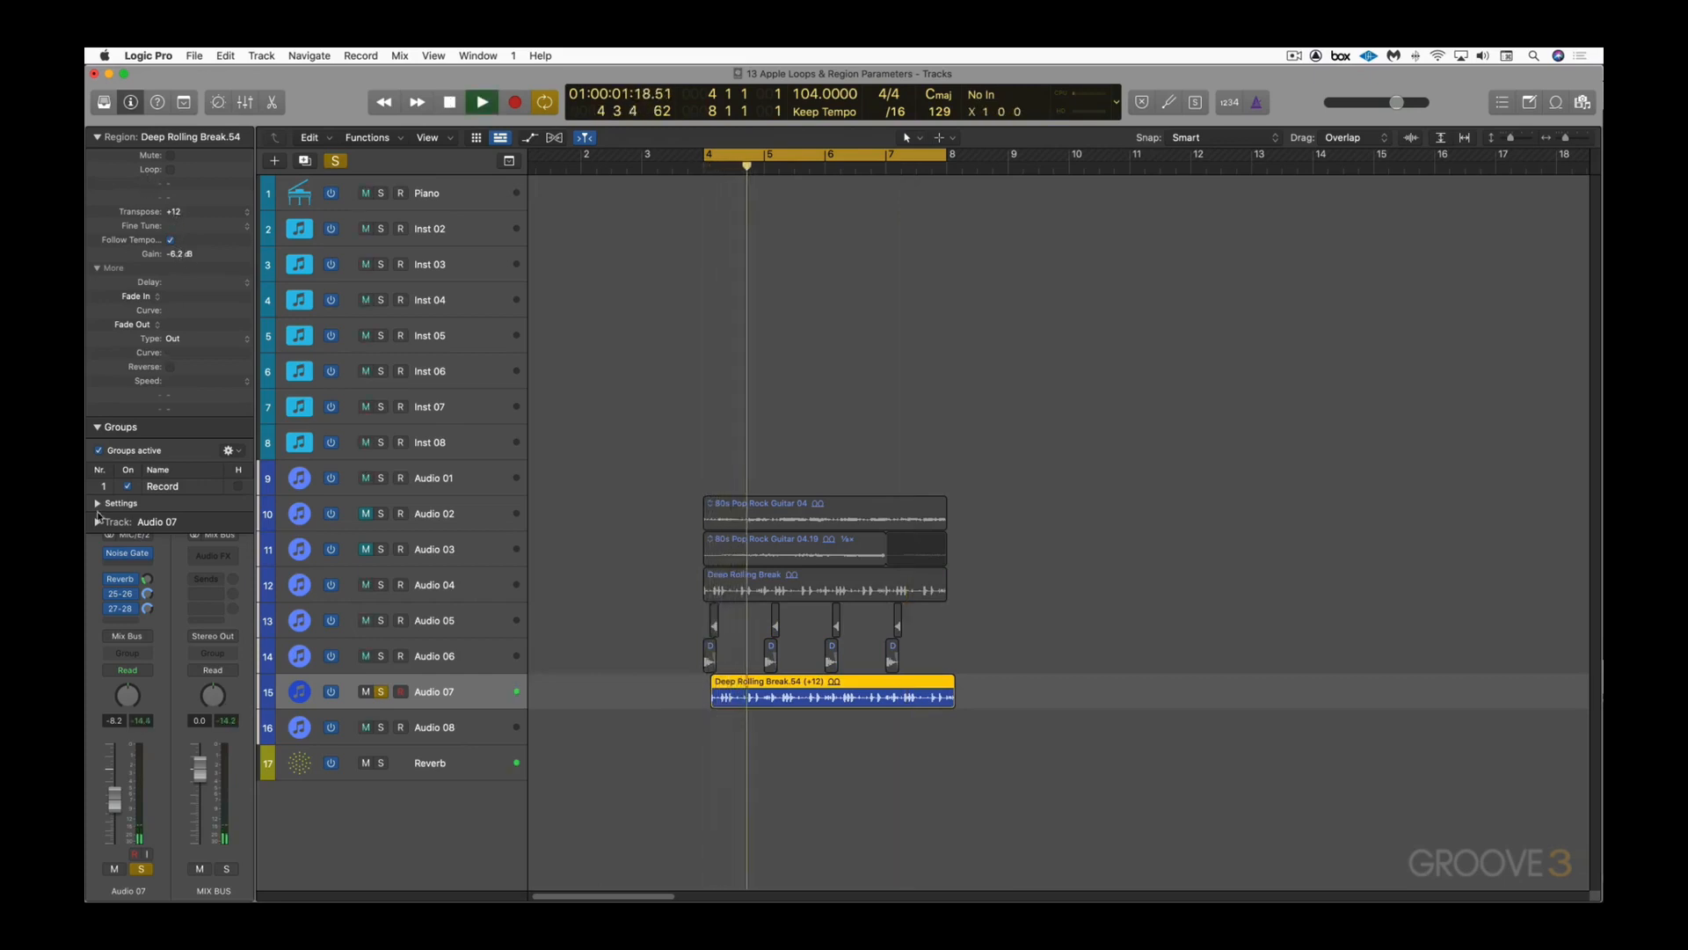
{"action": "left_click", "coordinate": [126, 553]}
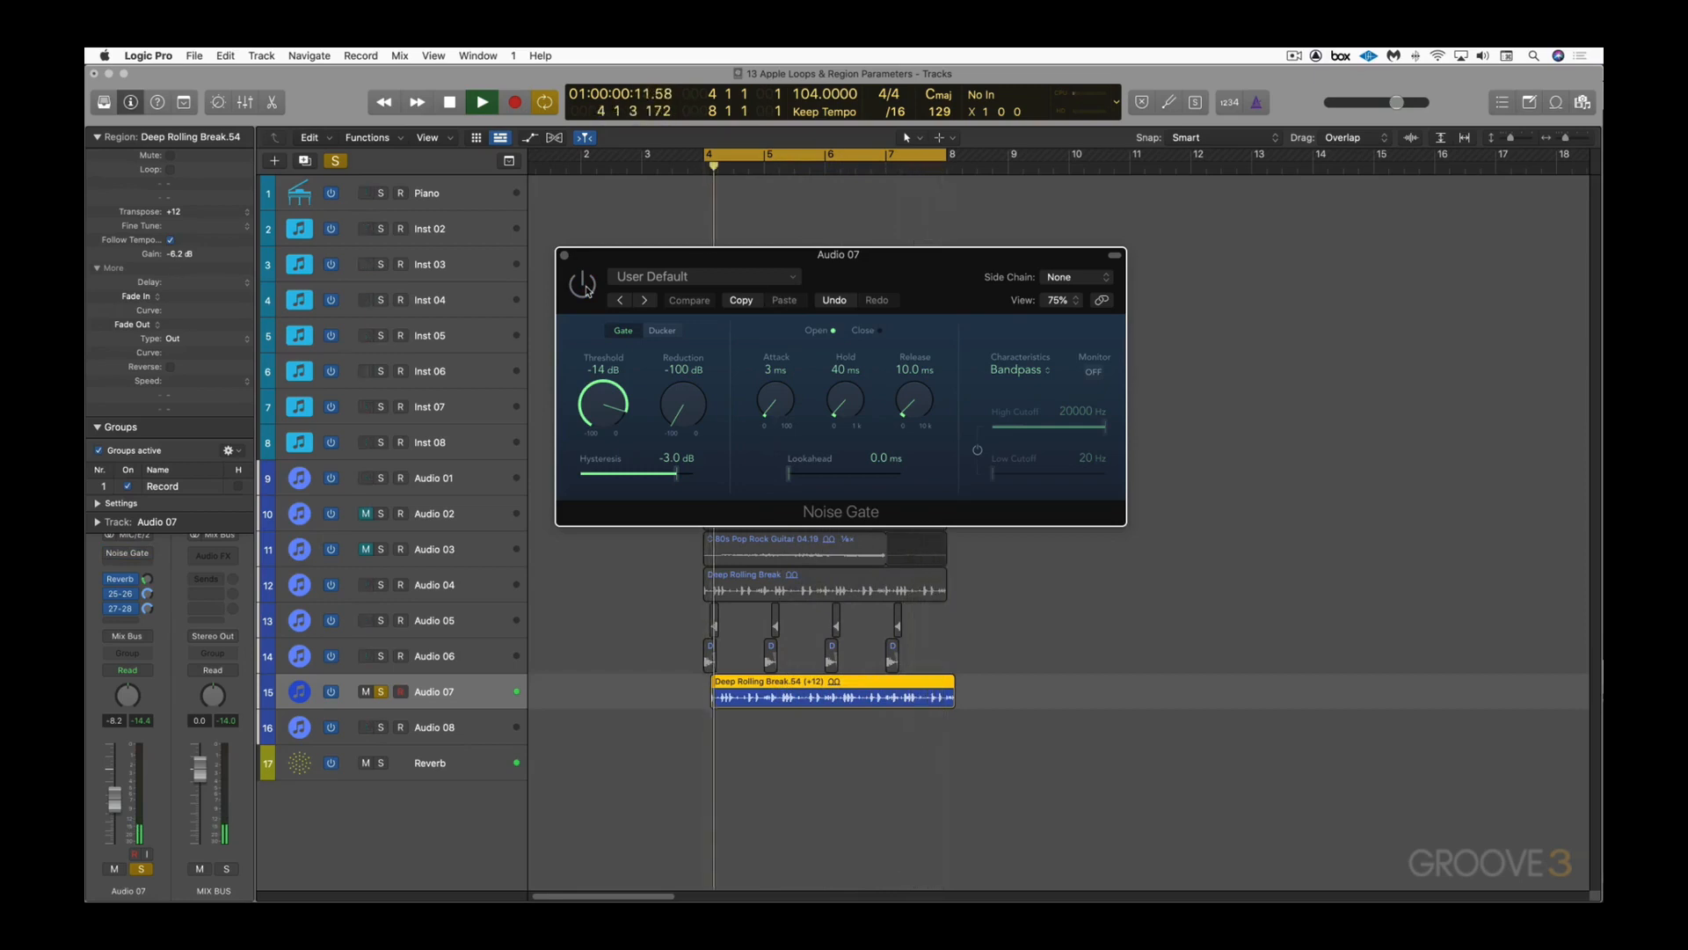
{"action": "left_click", "coordinate": [565, 256]}
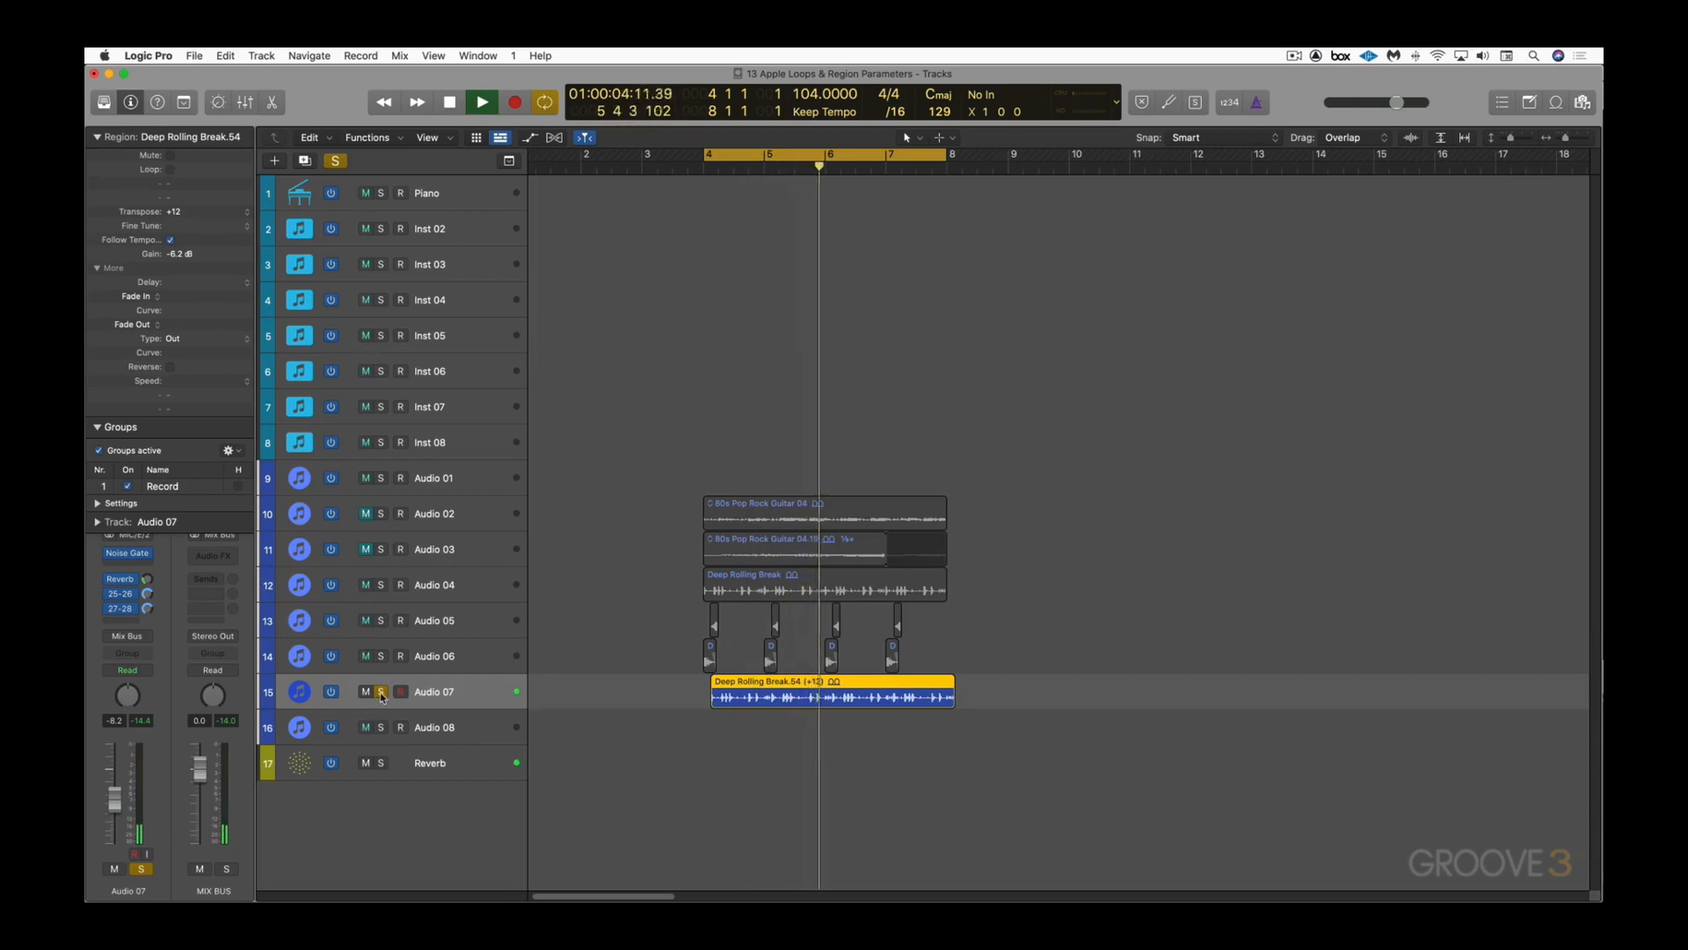
{"action": "key", "text": "s"}
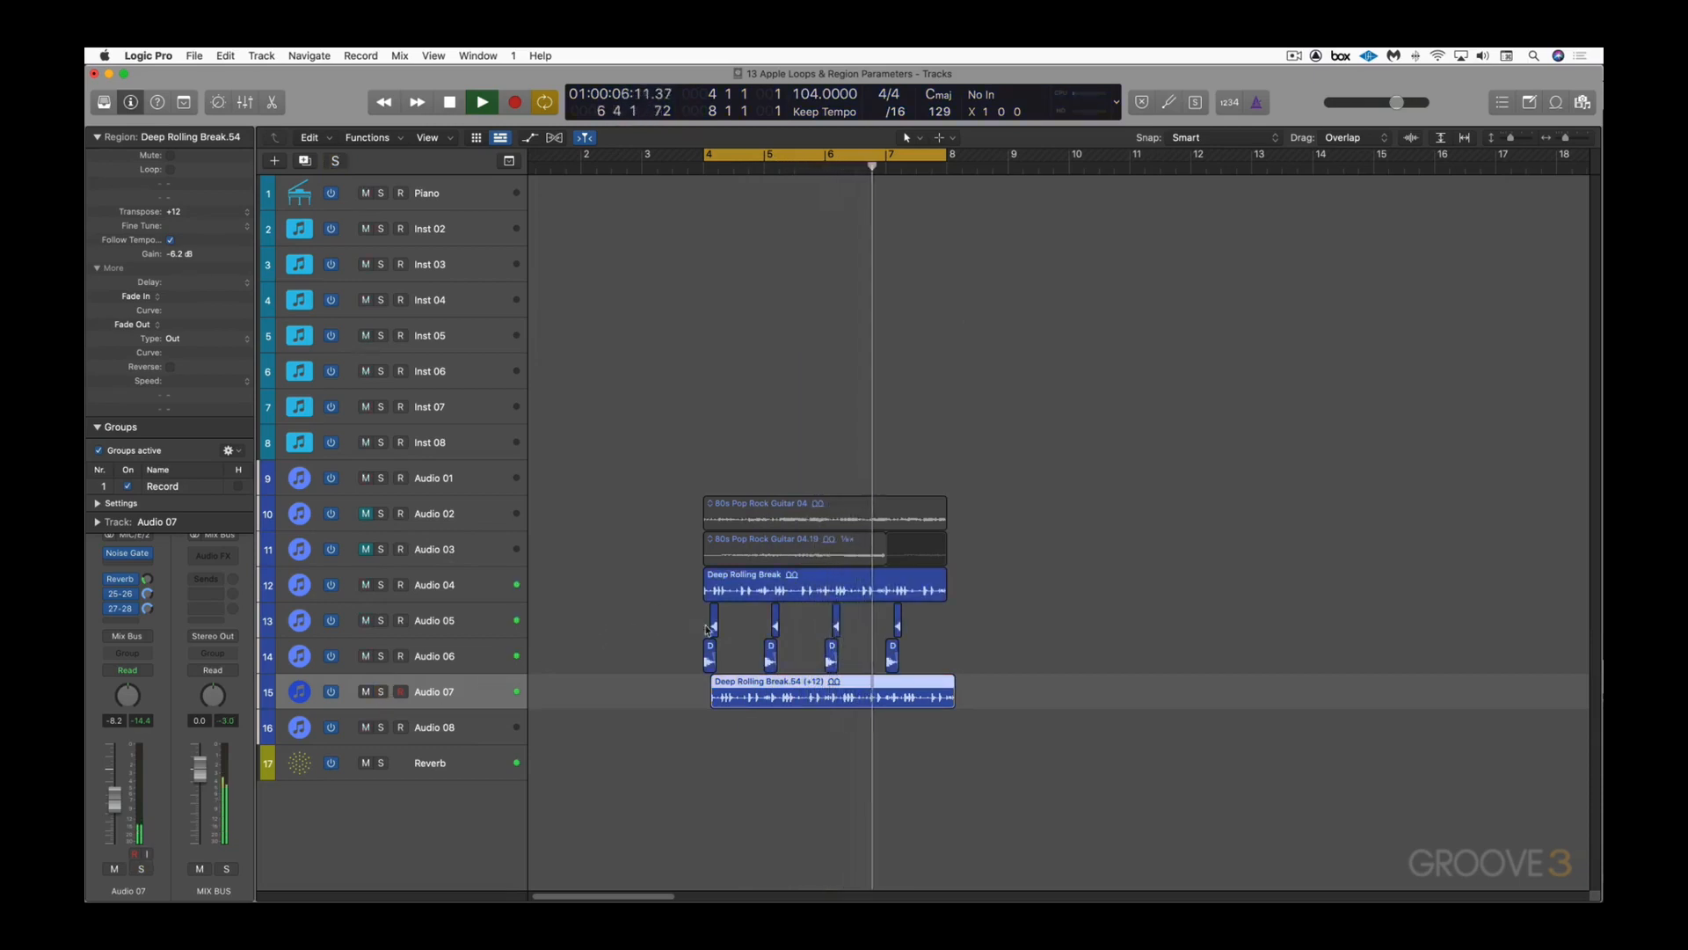
Step: Audition the mix with Audio 07 muted, check the Reverb send on Audio 05, and unmute Audio 07
{"action": "left_click", "coordinate": [366, 692]}
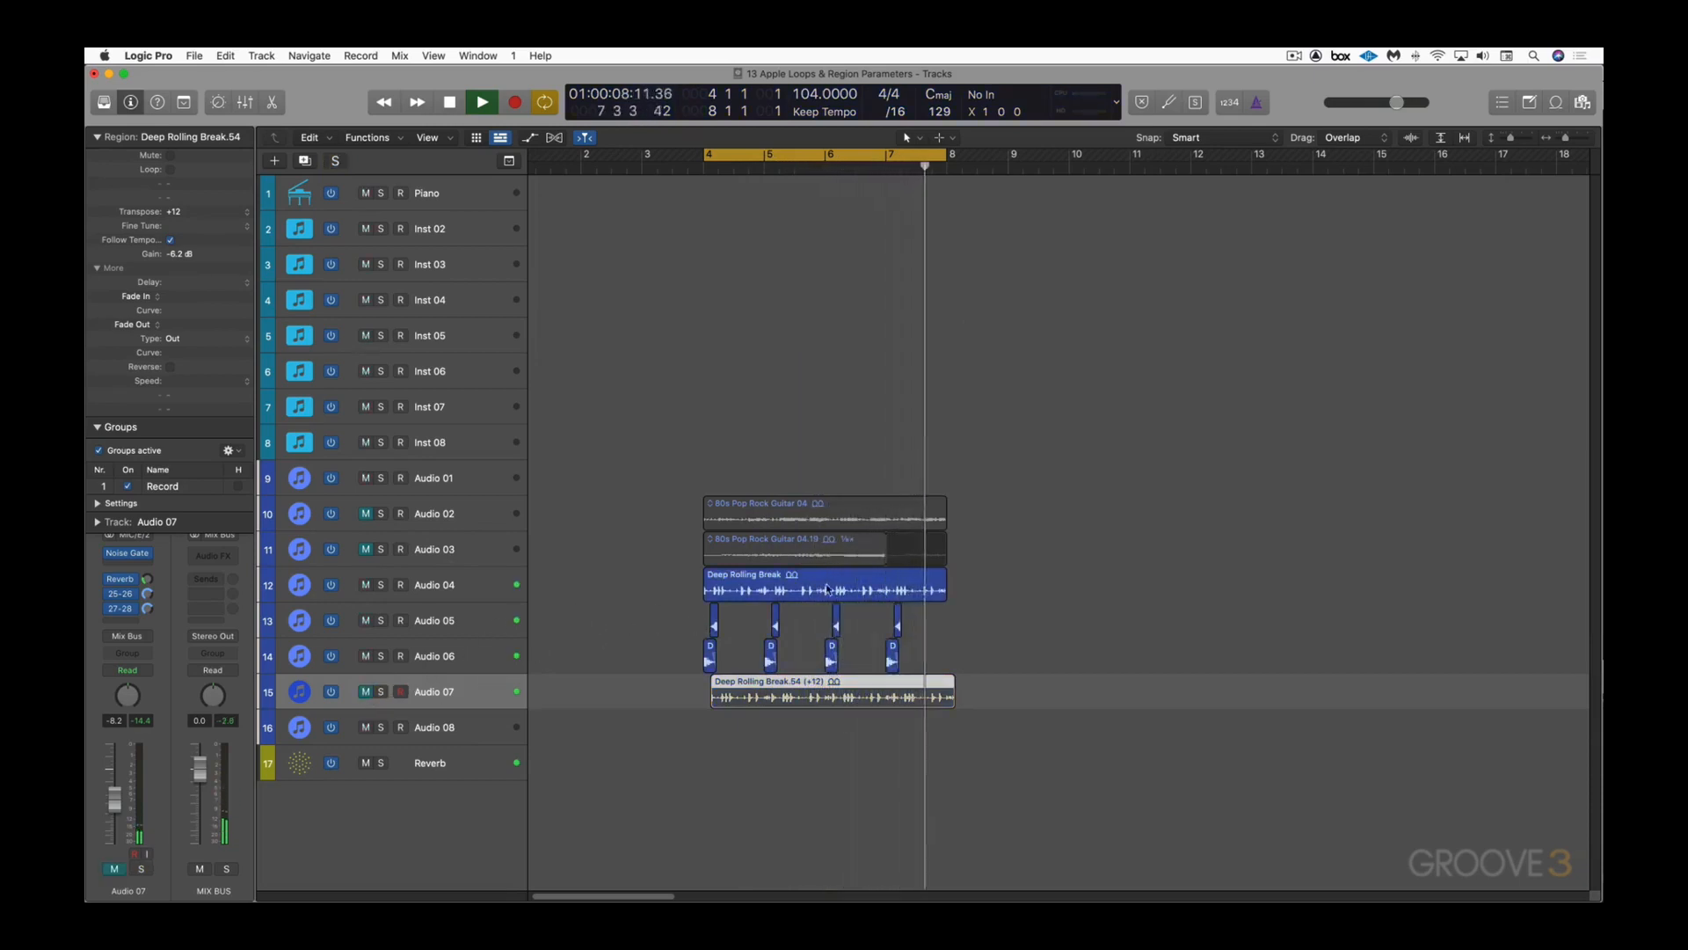
{"action": "left_click", "coordinate": [472, 619]}
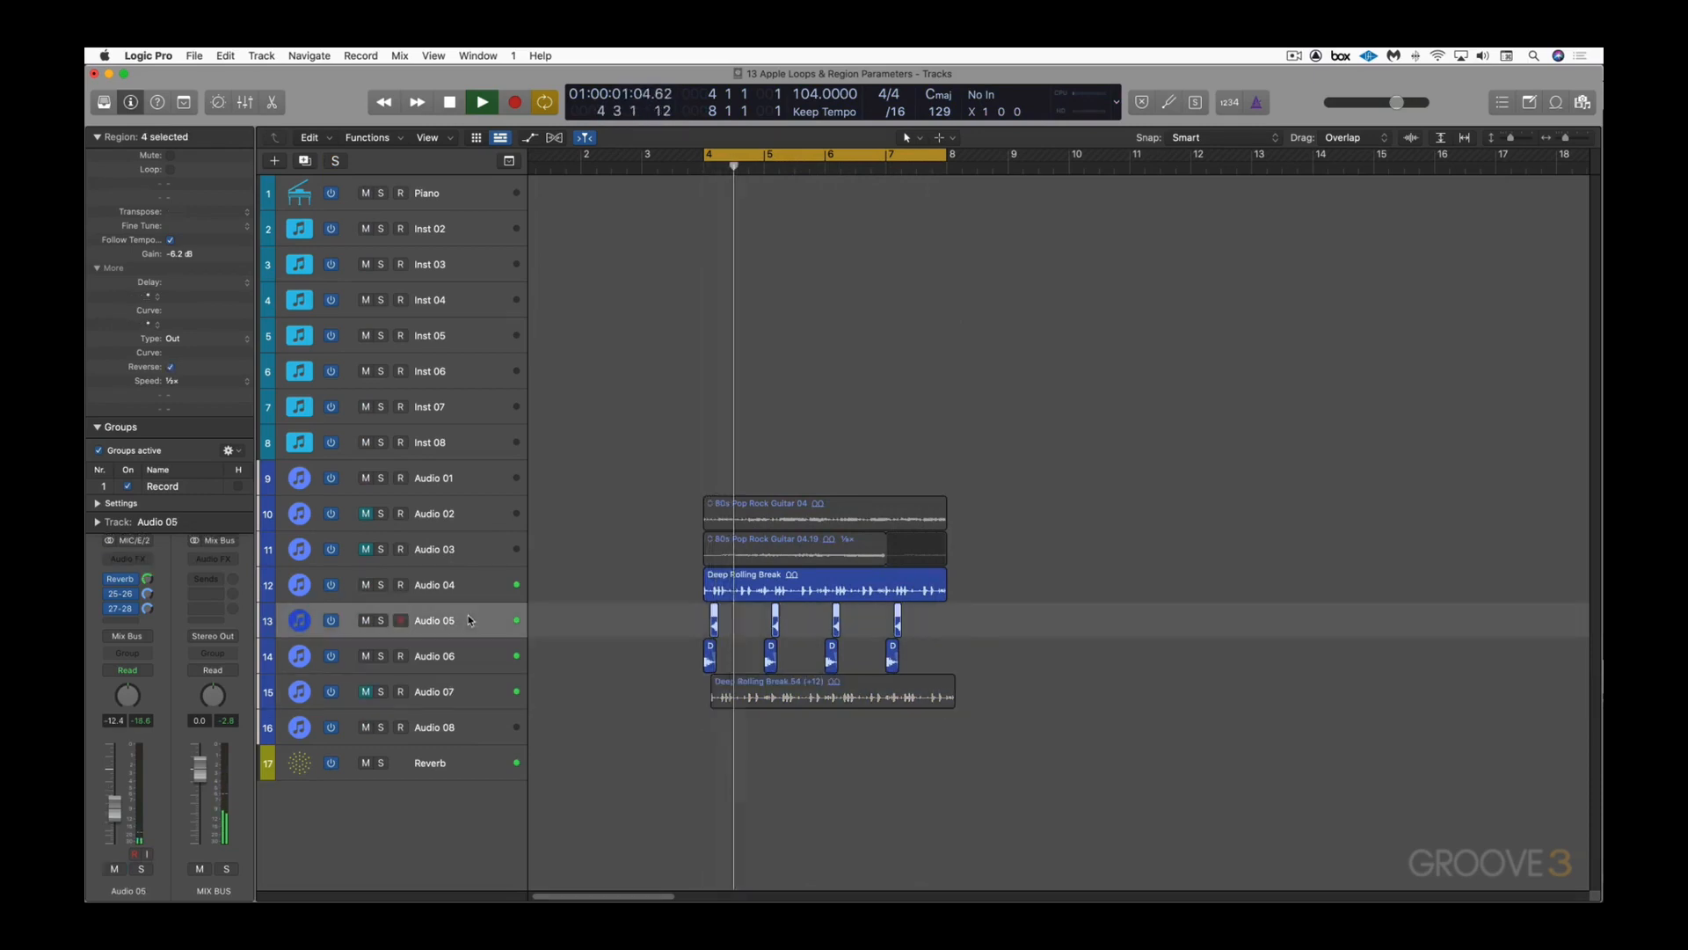
{"action": "left_click", "coordinate": [148, 581]}
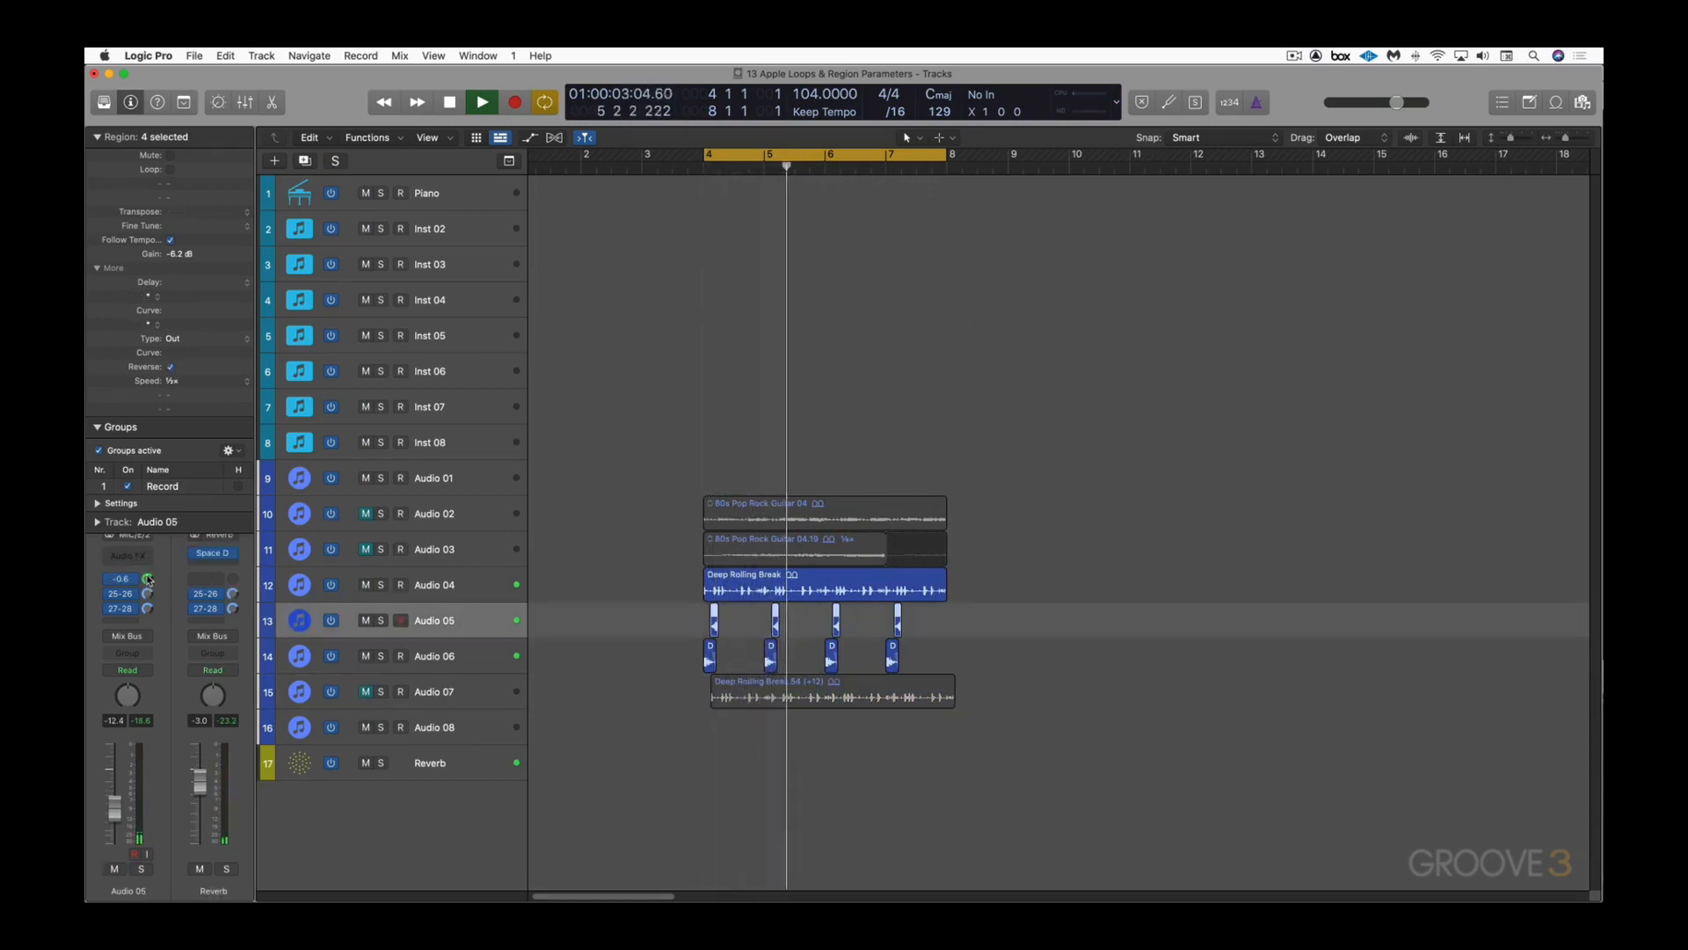
{"action": "left_click", "coordinate": [475, 660]}
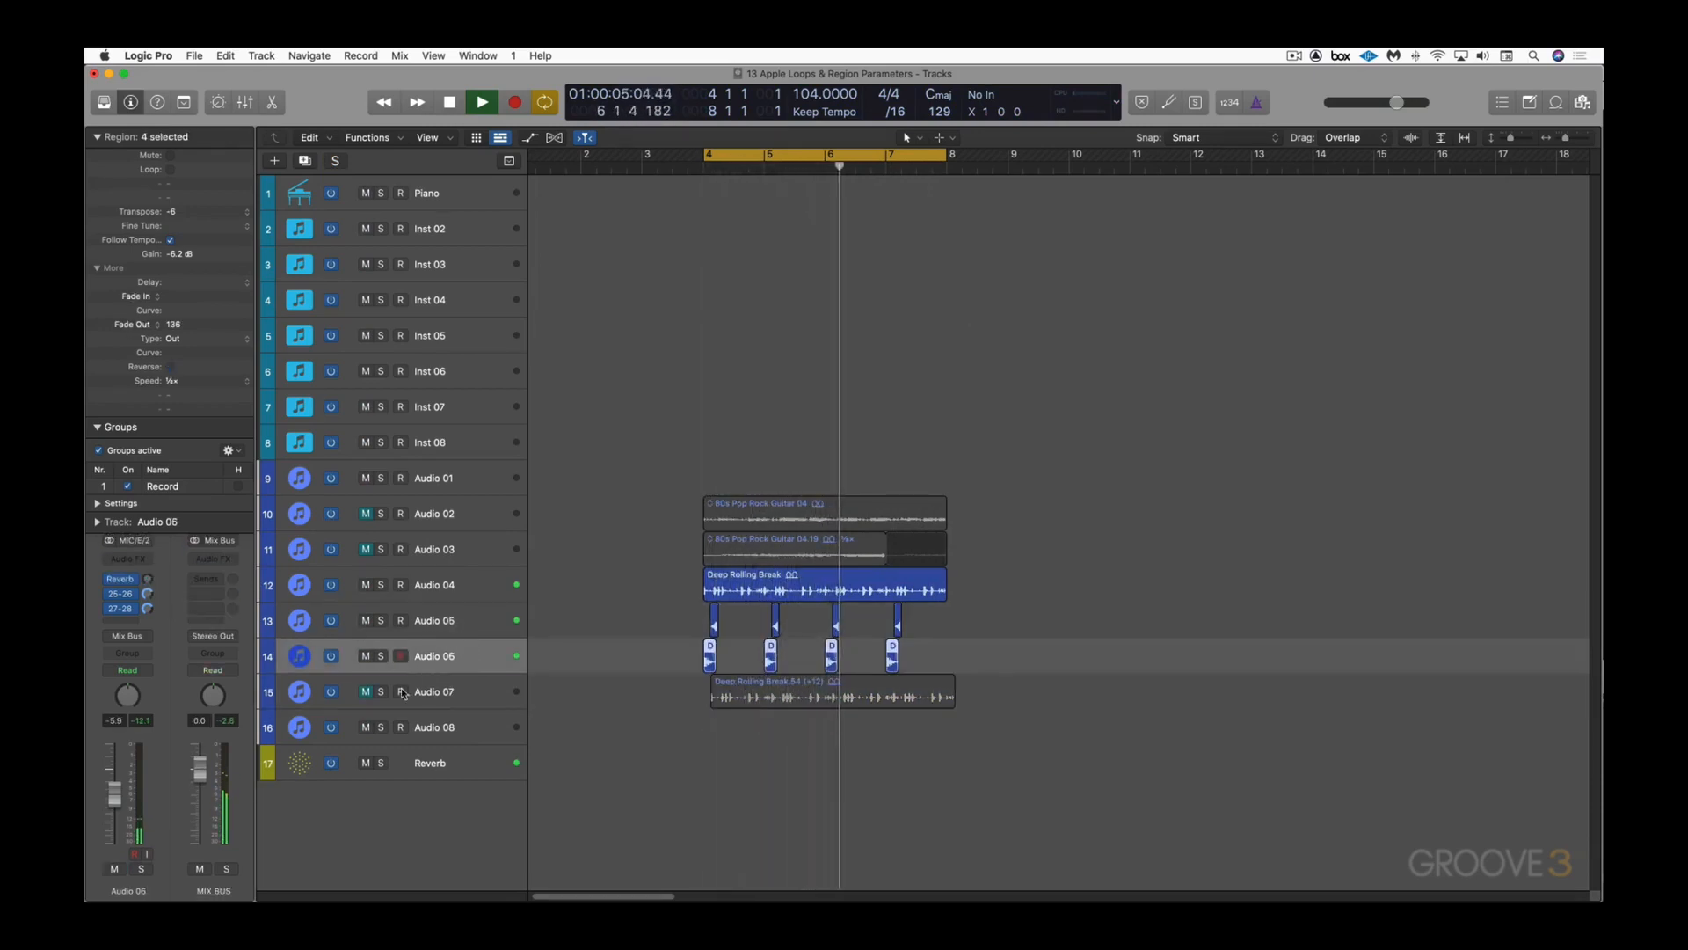
{"action": "left_click", "coordinate": [366, 692]}
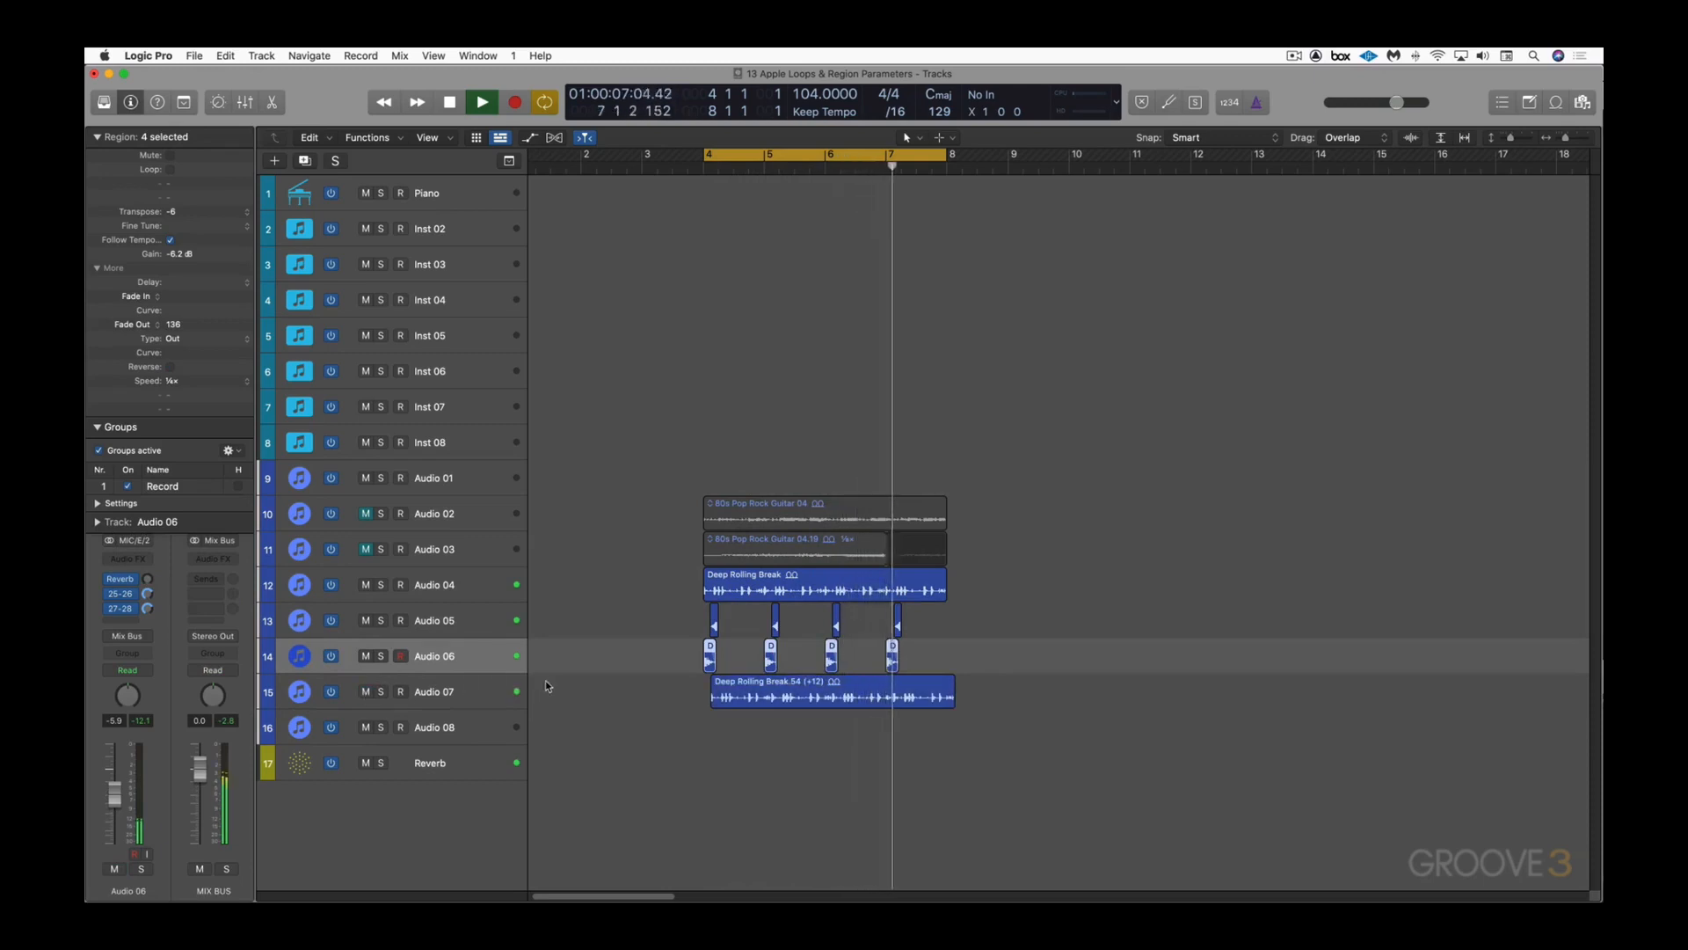
Step: Set the Transpose of the Deep Rolling Break.54 region on Audio 07 to +24 and play the mix
{"action": "left_click", "coordinate": [491, 694]}
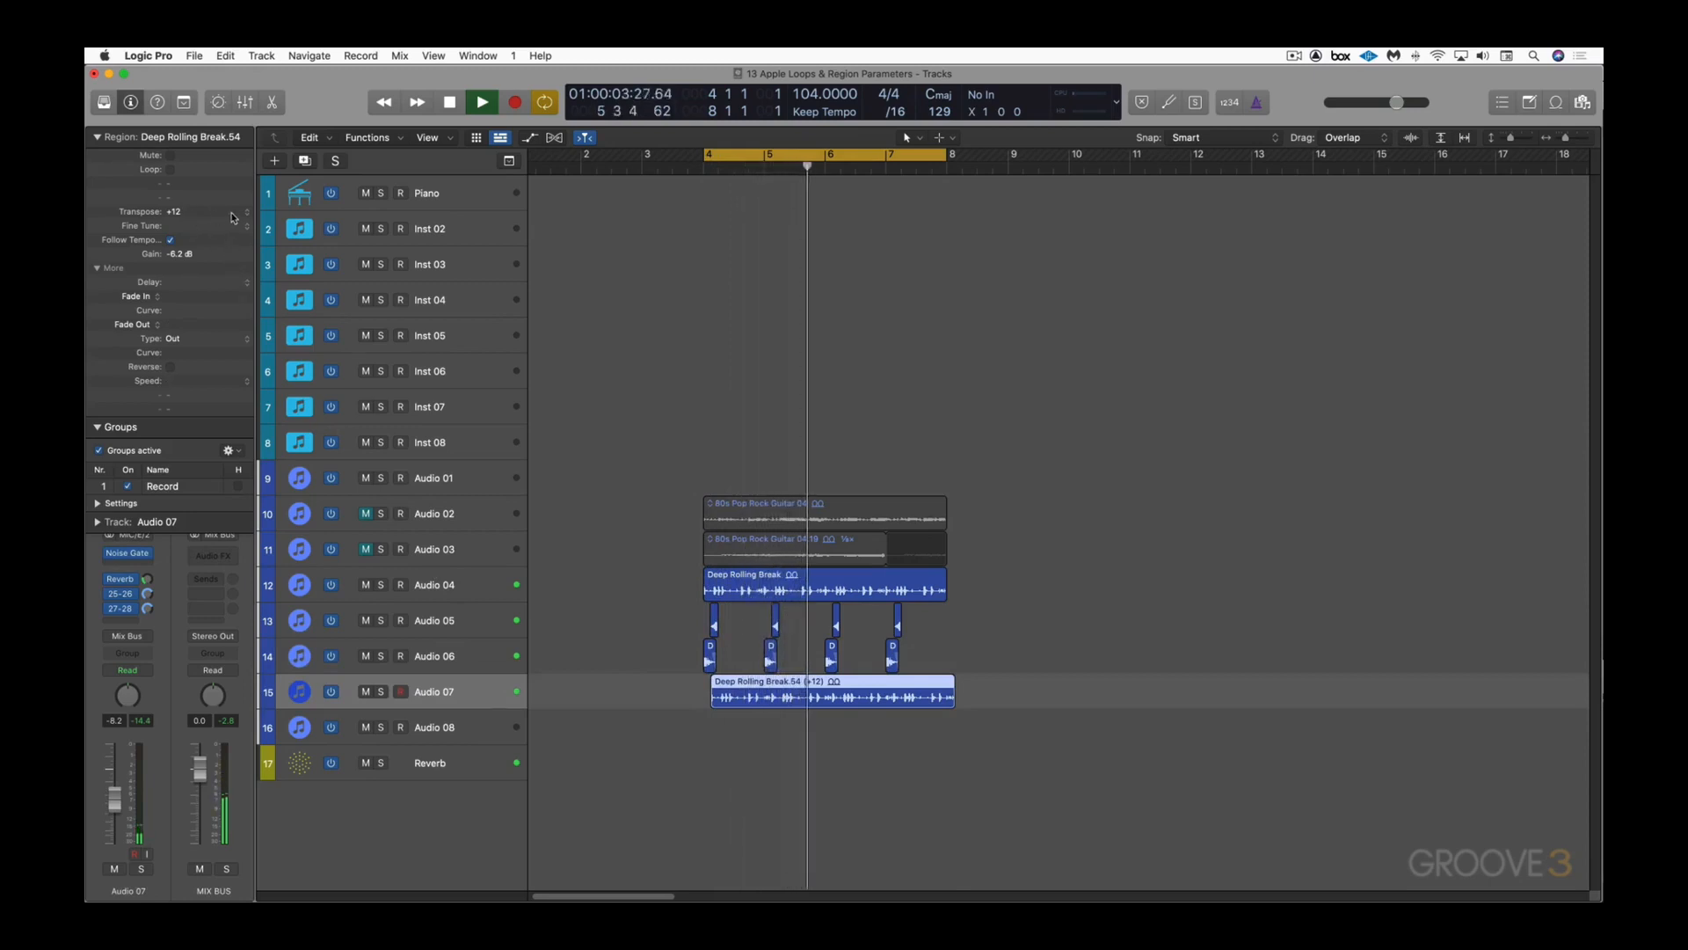
{"action": "key", "text": "space"}
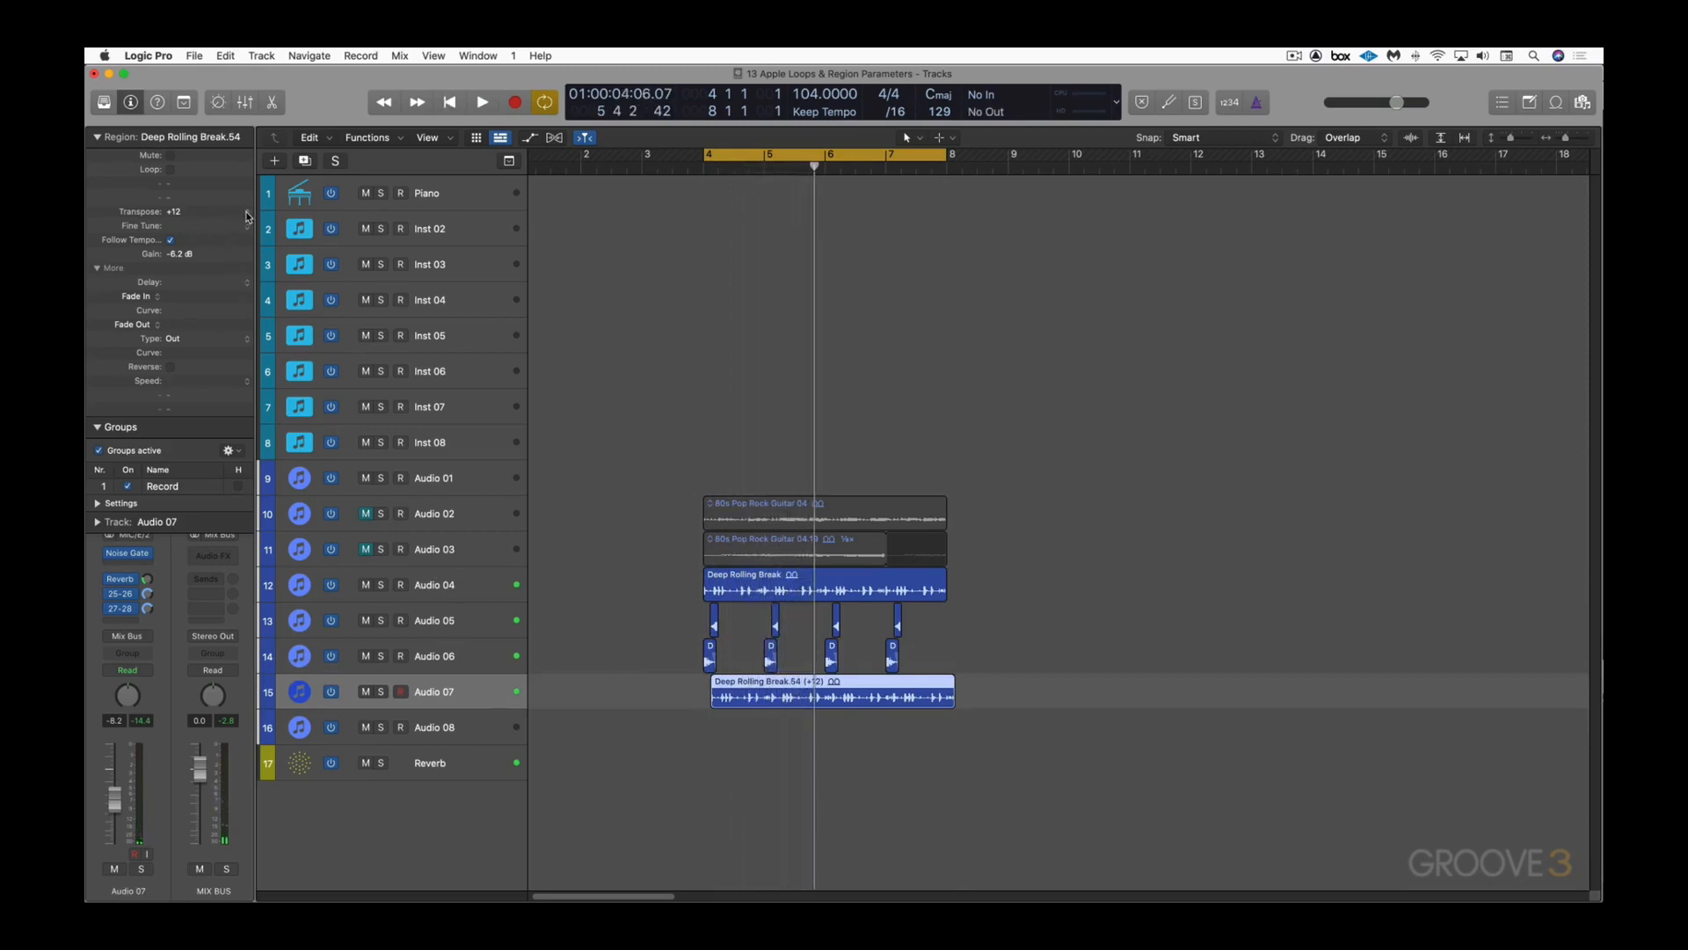
{"action": "left_click", "coordinate": [247, 217]}
{"action": "key", "text": "space"}
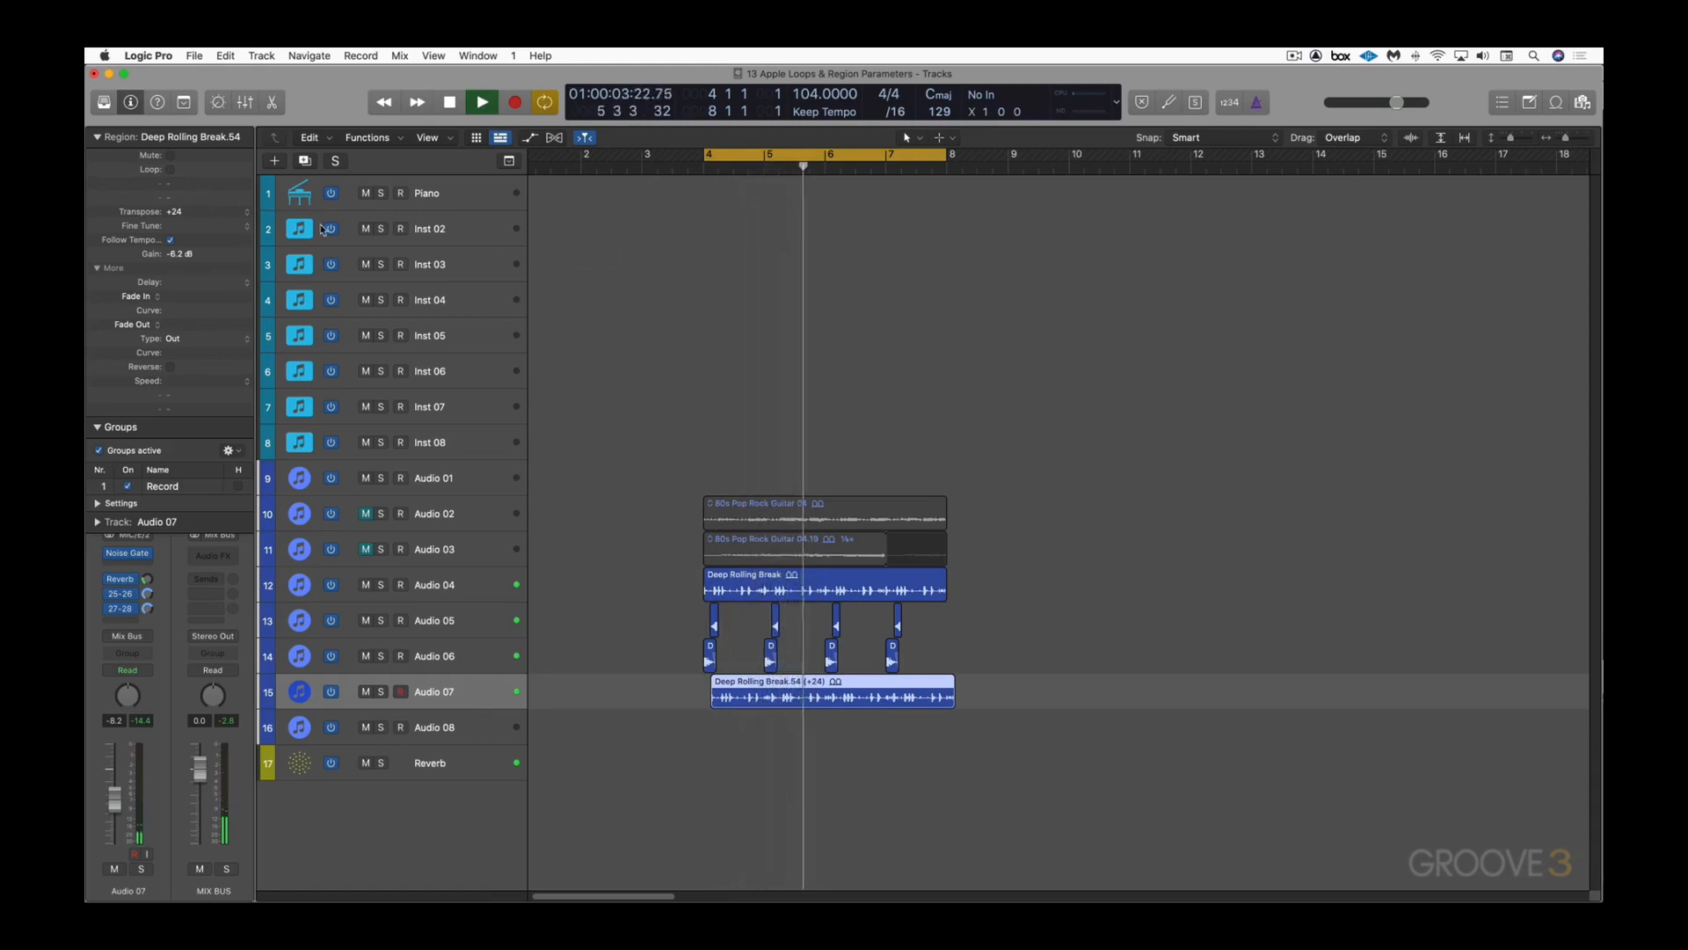
Step: Set the Transpose of the Deep Rolling Break.54 region to +36 and play it with the other tracks
{"action": "key", "text": "space"}
{"action": "left_click", "coordinate": [248, 215]}
{"action": "left_click", "coordinate": [231, 201]}
{"action": "key", "text": "space"}
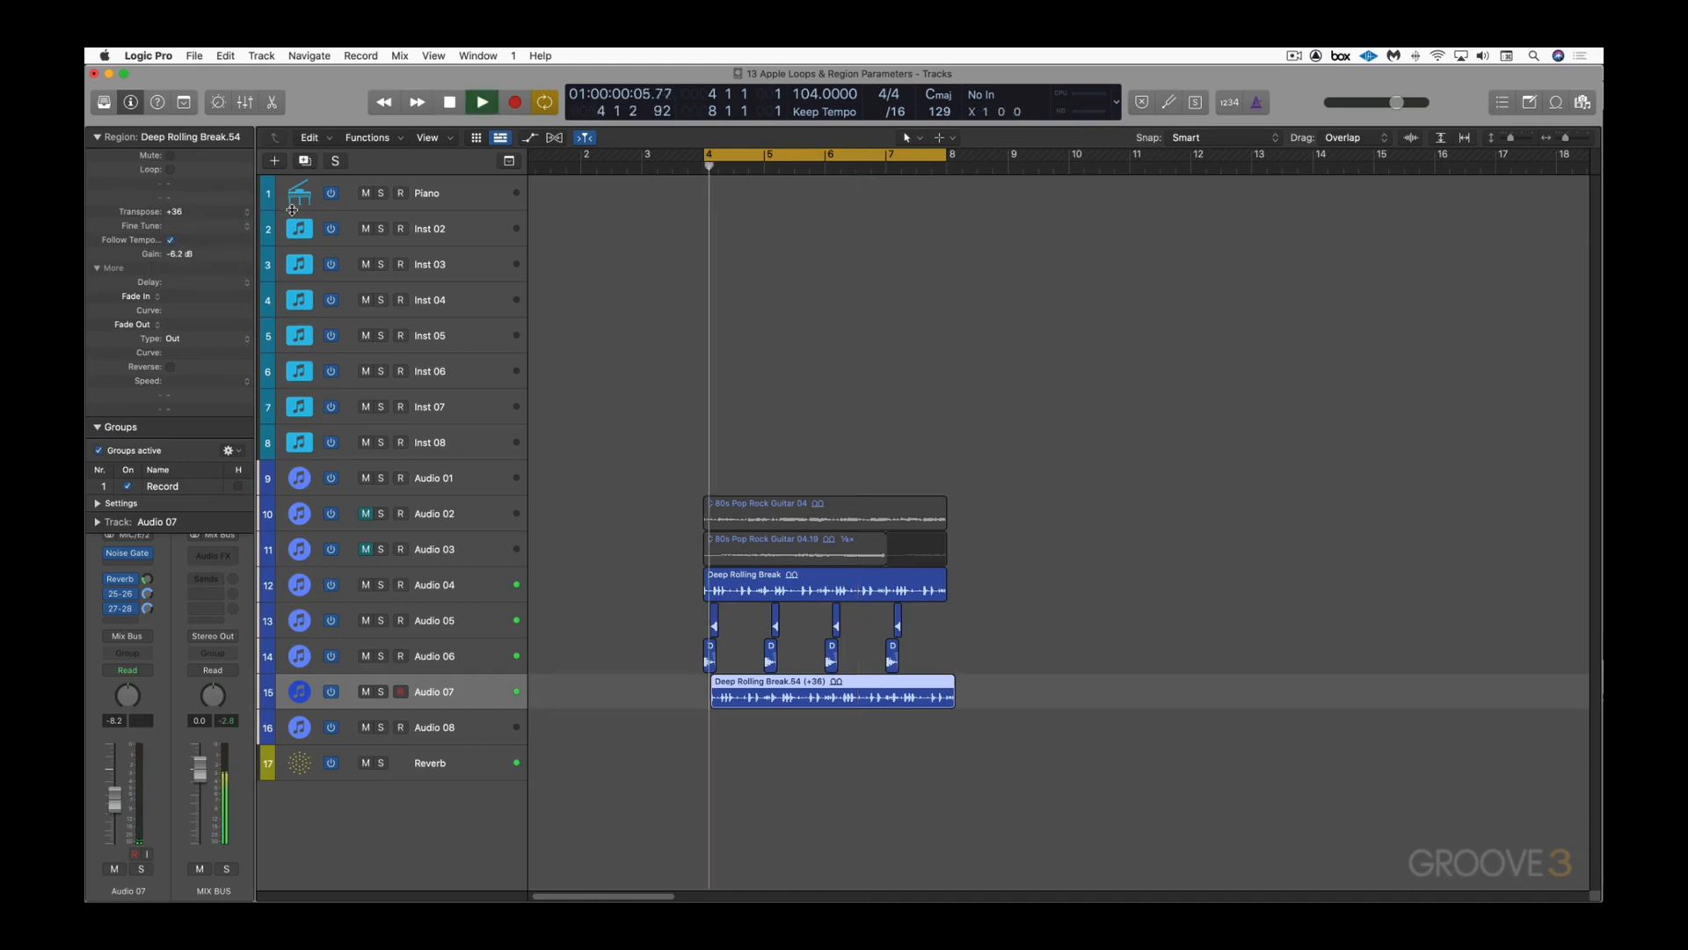
Step: Return the Transpose of the Deep Rolling Break.54 region to +24 and restart playback
{"action": "left_click", "coordinate": [246, 216]}
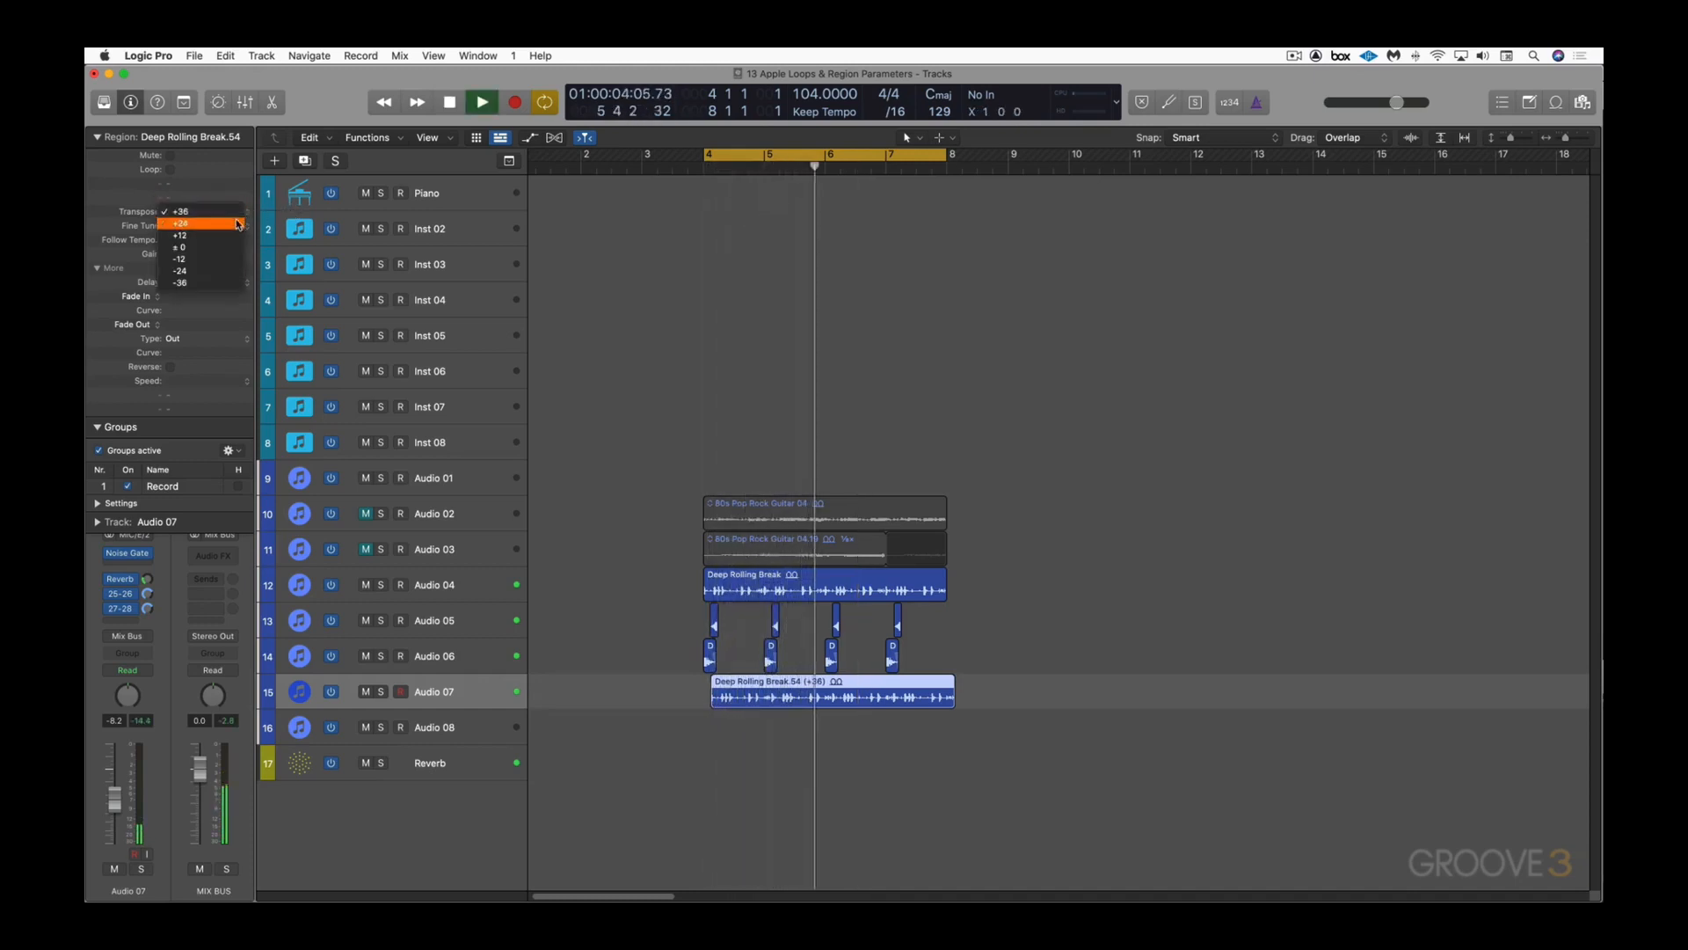
{"action": "left_click", "coordinate": [224, 224]}
{"action": "key", "text": "space"}
{"action": "key", "text": "space"}
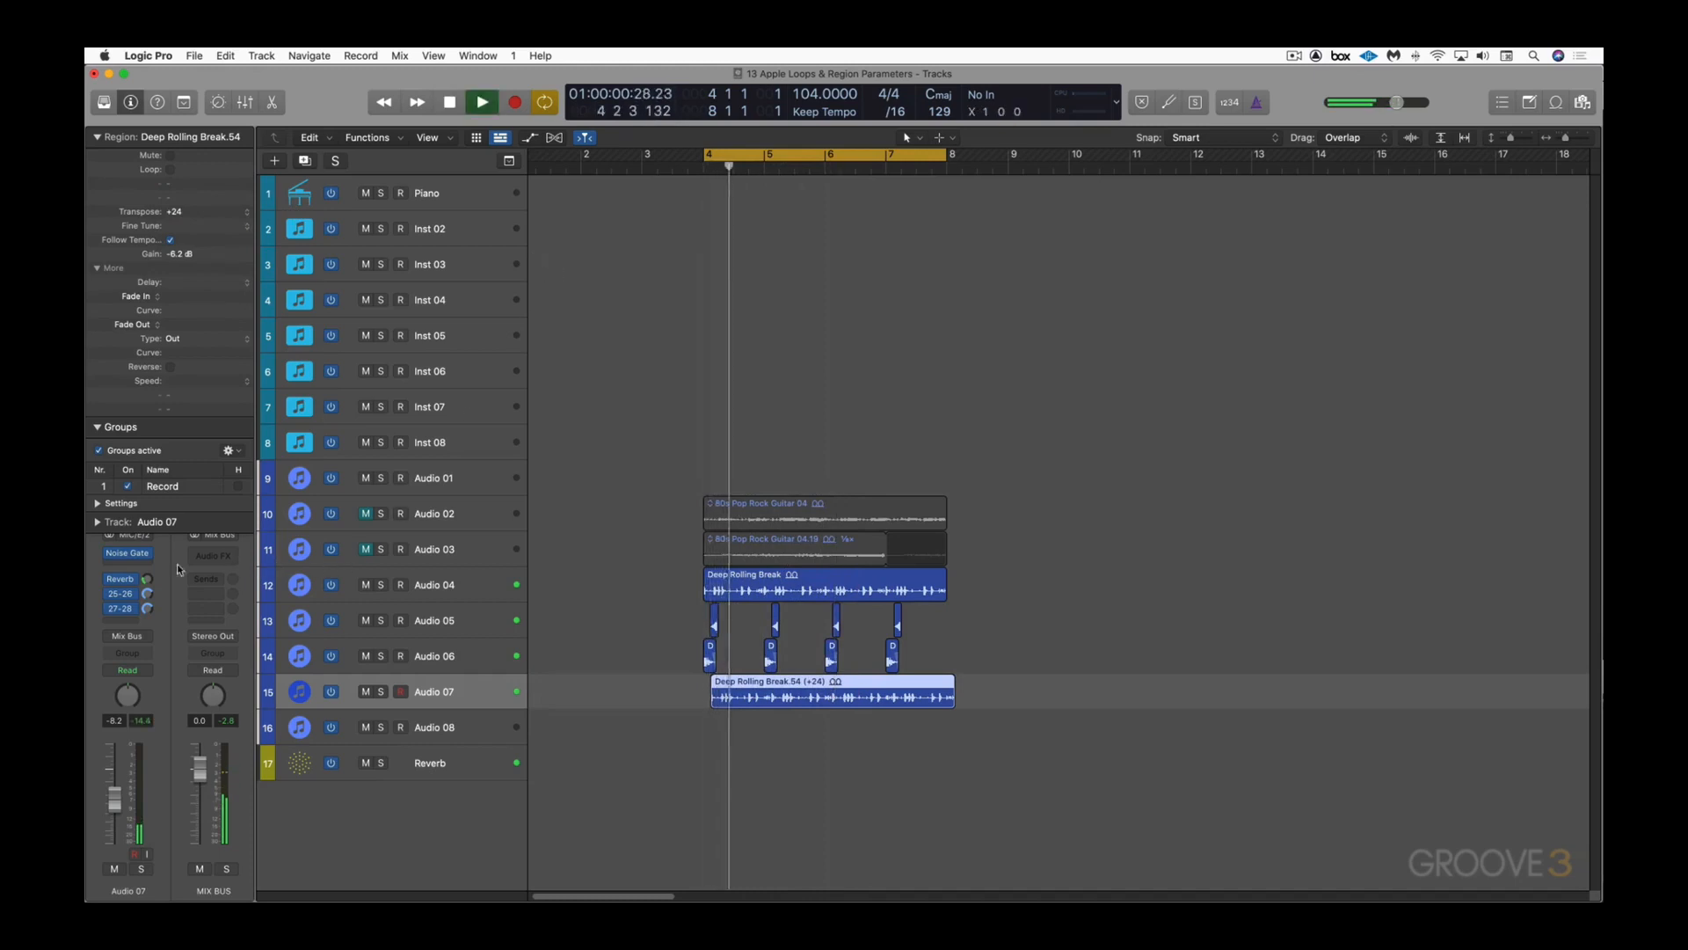
Step: Audition Audio 07 soloed with its Noise Gate bypassed, end the solo, and re-enable the gate
{"action": "key", "text": "s"}
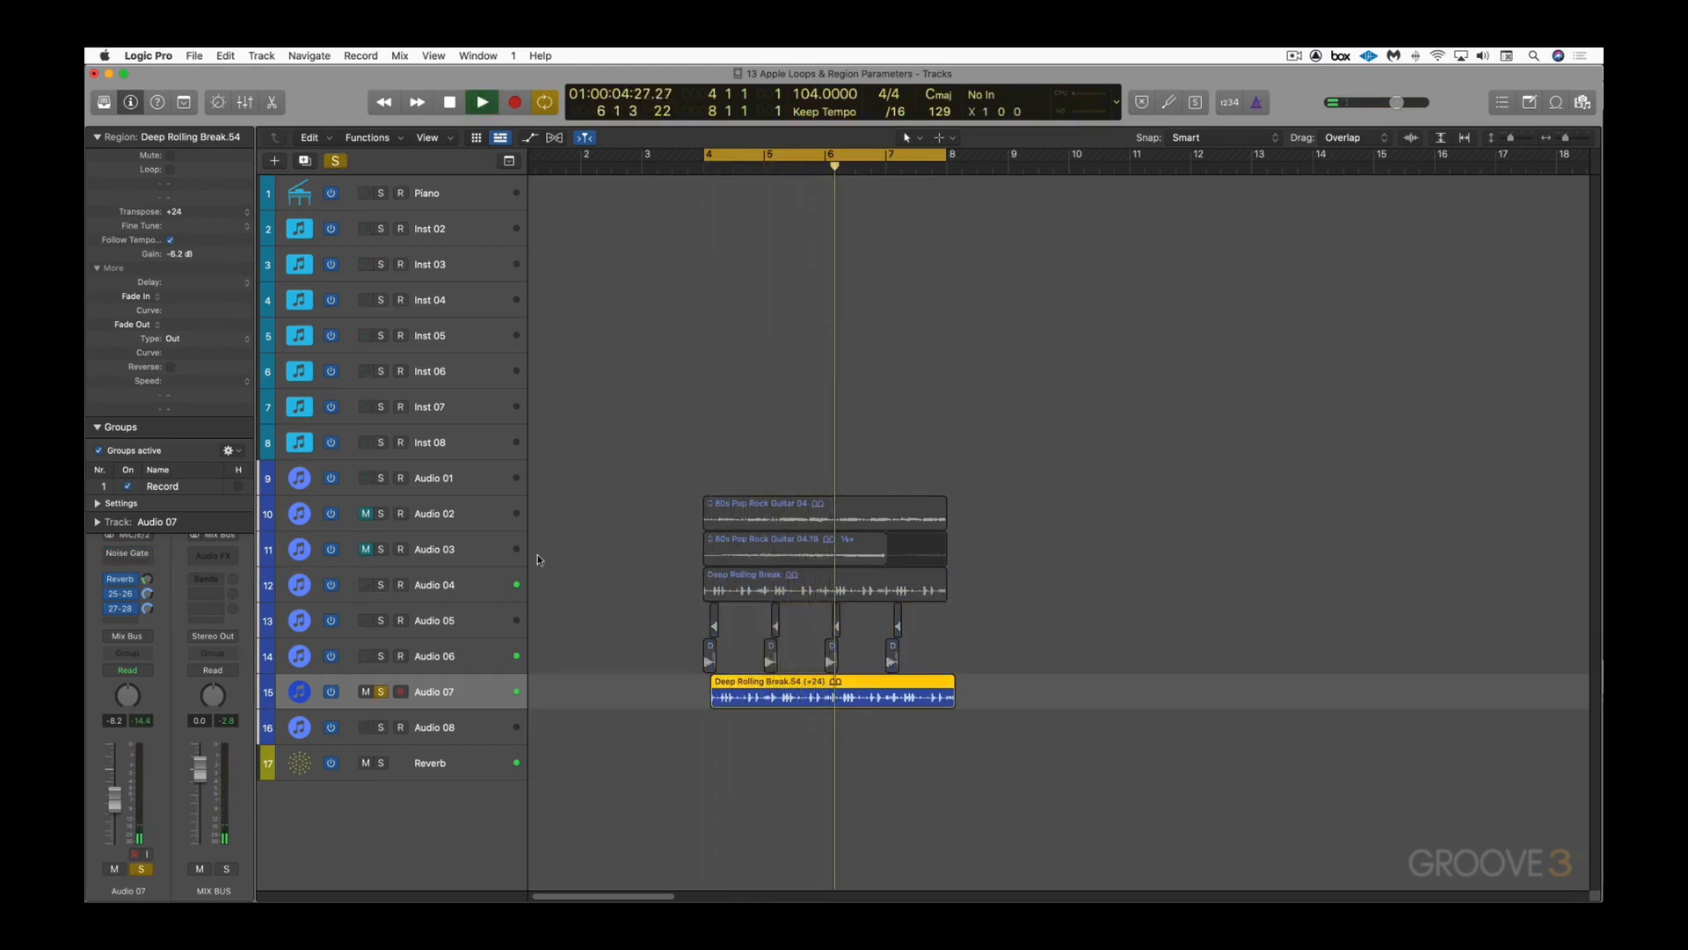
{"action": "key", "text": "s"}
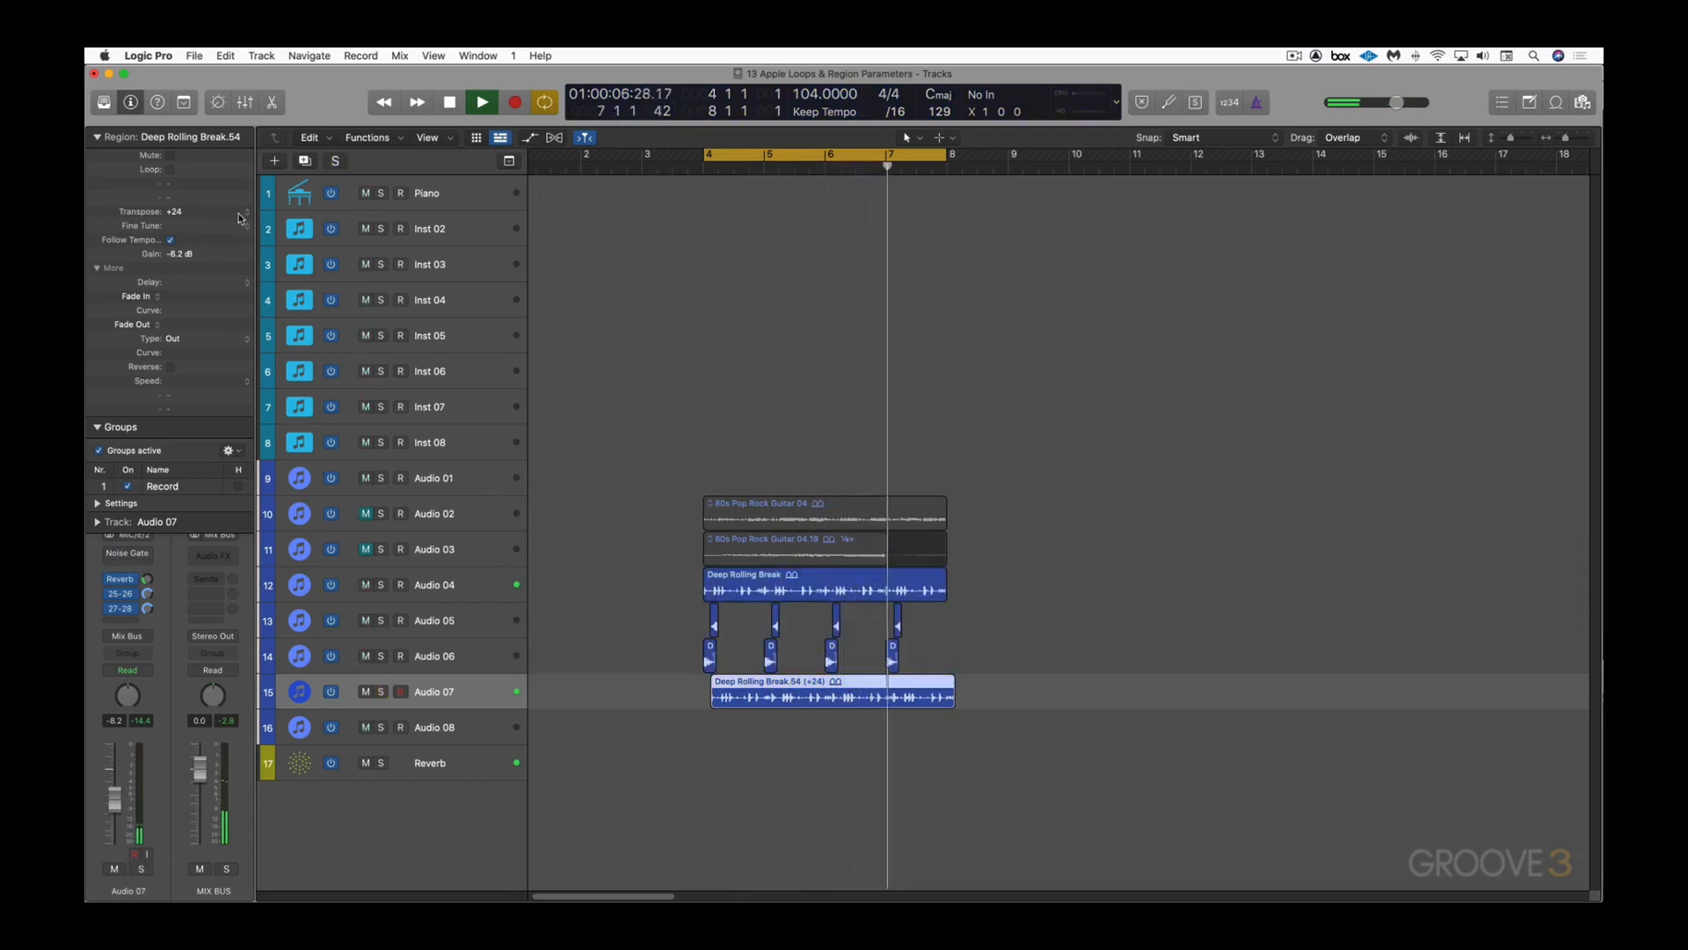
{"action": "mouse_move", "coordinate": [109, 553]}
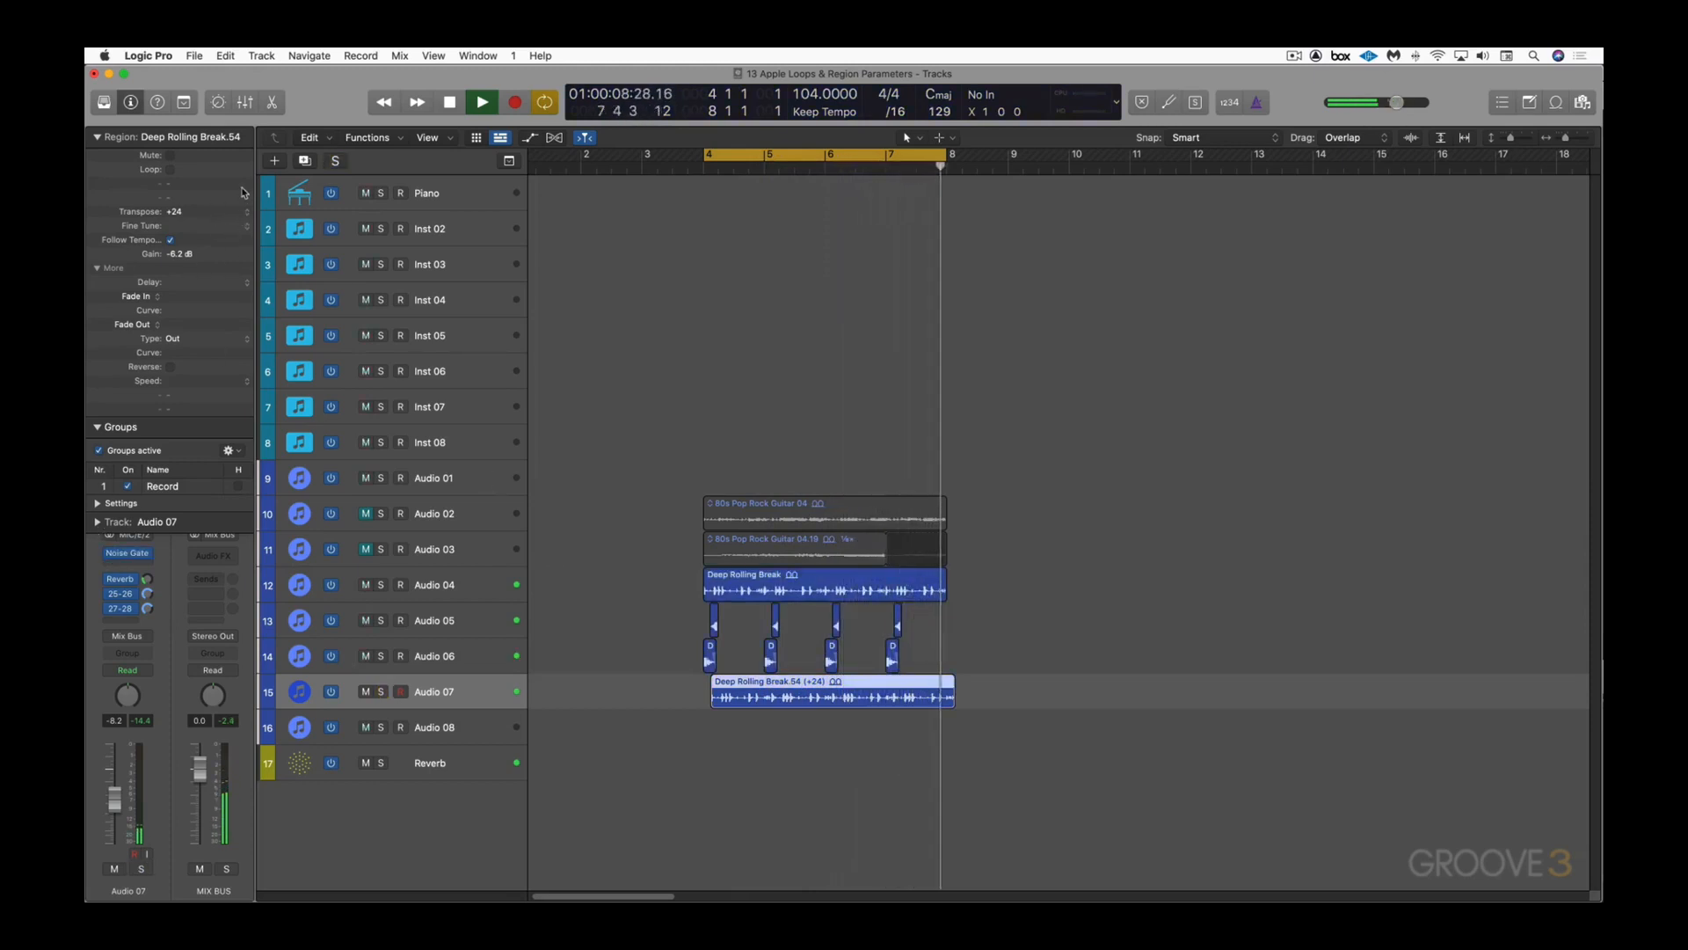
Step: Transpose the Deep Rolling Break.54 region to −12, play the mix, and lower the Audio 07 volume to −10.4 dB
{"action": "left_click", "coordinate": [235, 217]}
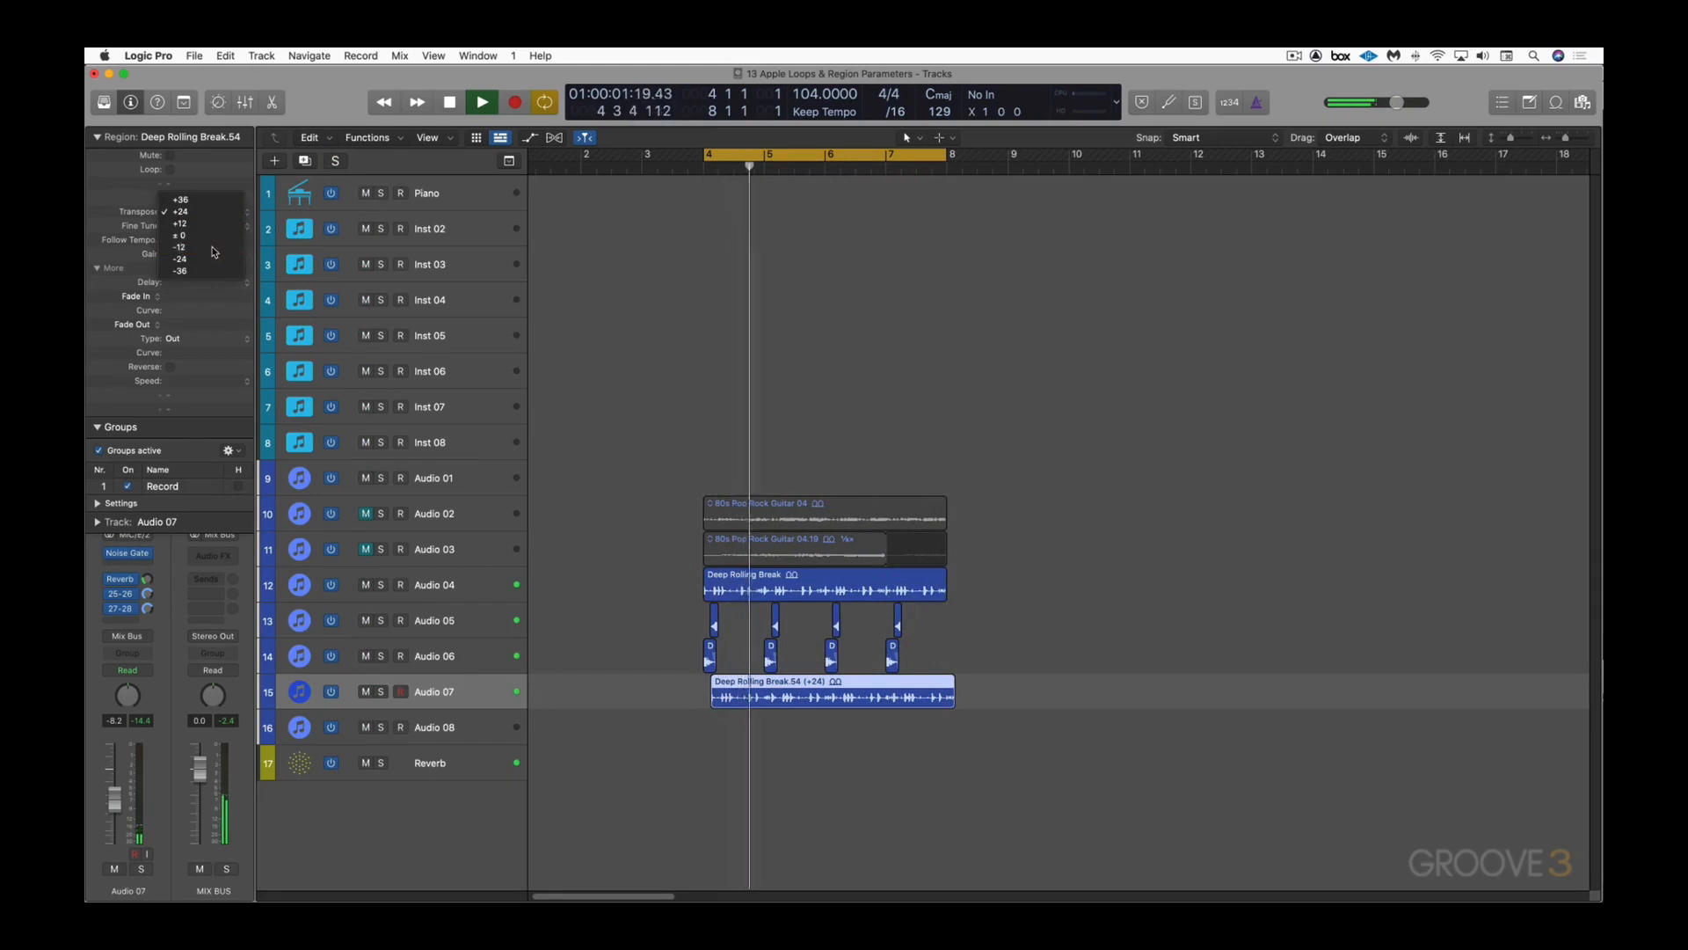
{"action": "left_click", "coordinate": [218, 248]}
{"action": "key", "text": "space"}
{"action": "key", "text": "space"}
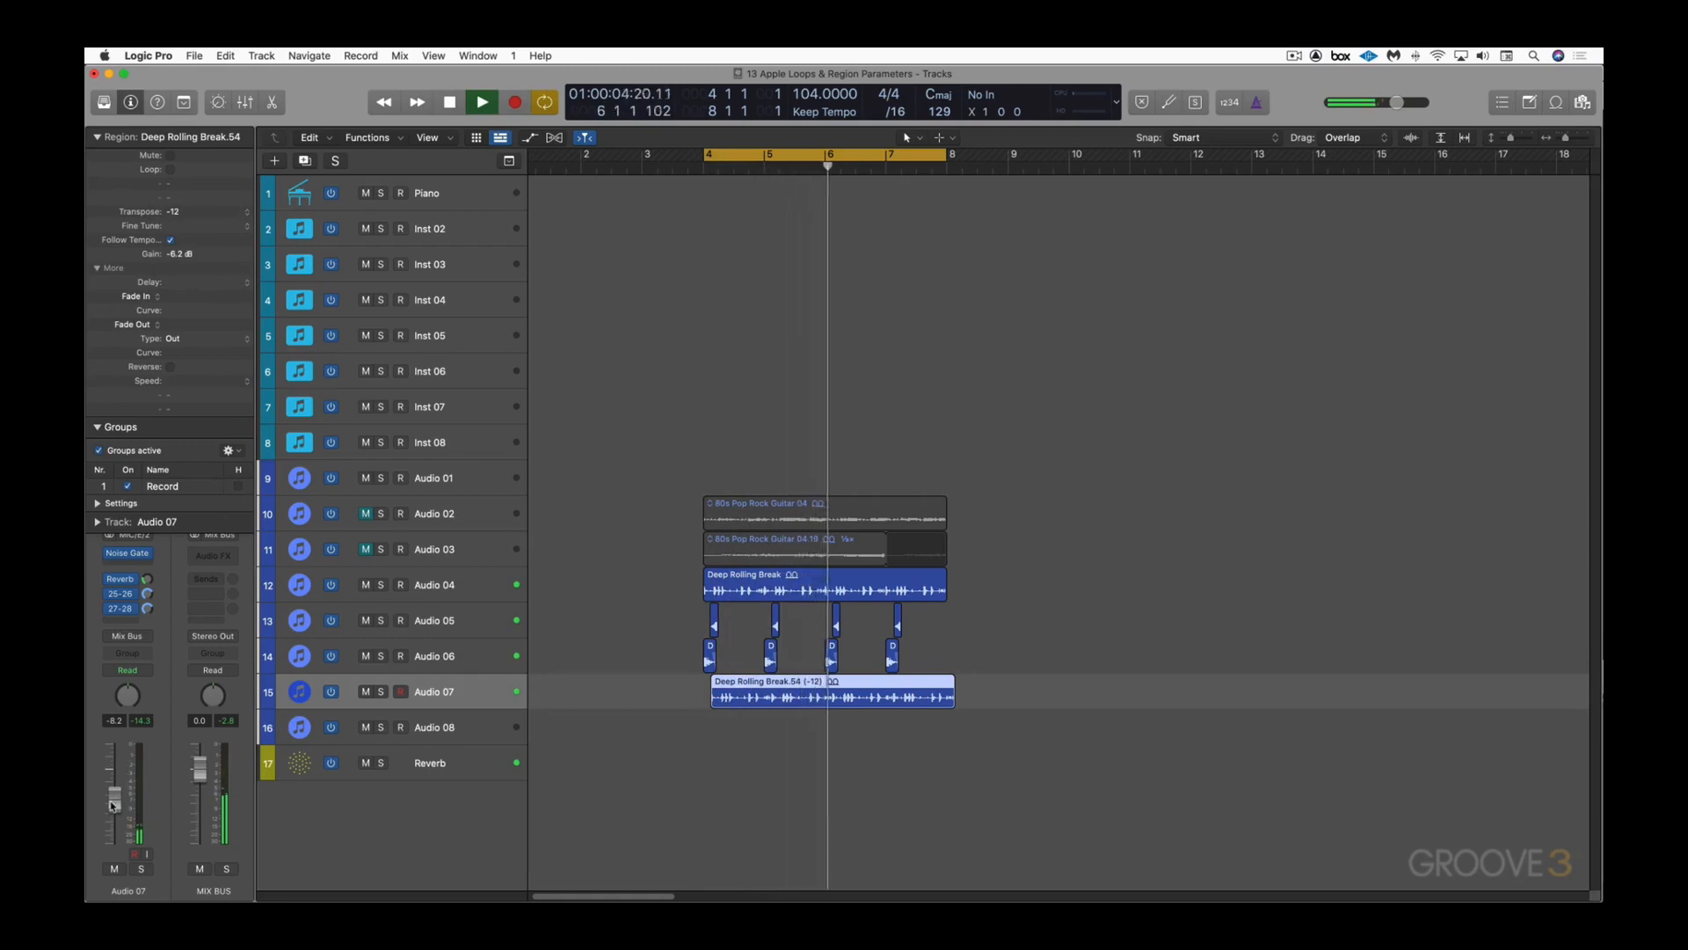
{"action": "key", "text": "space"}
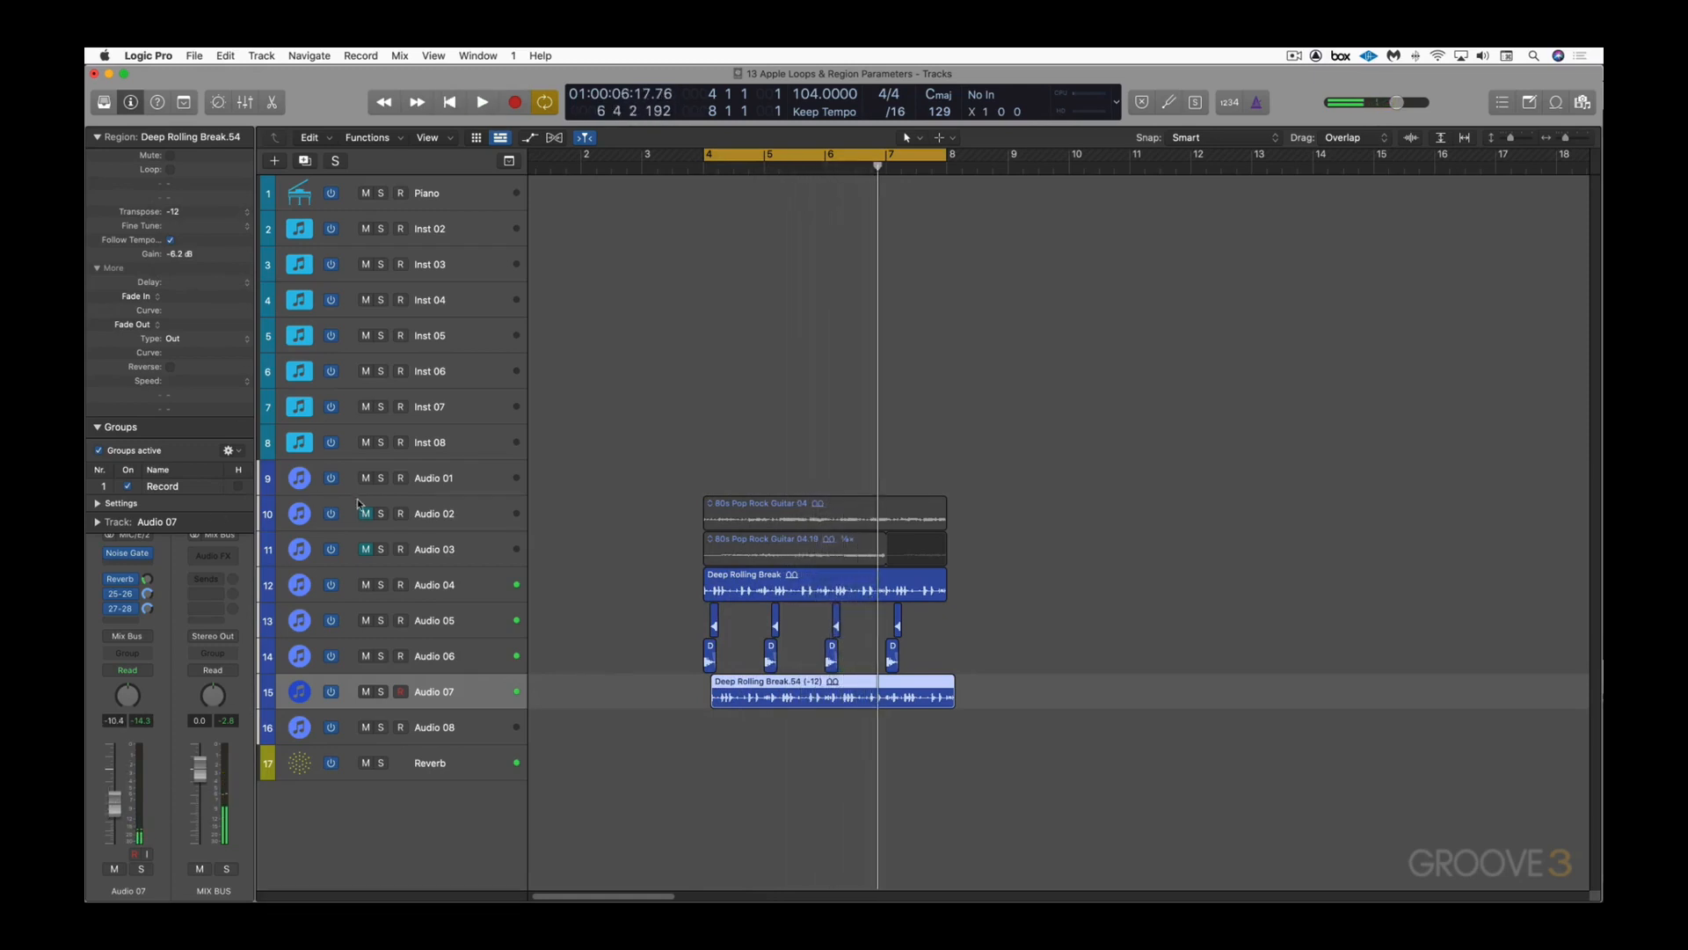
Step: Unmute the guitar loops on Audio 02 and Audio 03 and play them with the layered drums
{"action": "left_click", "coordinate": [366, 515]}
{"action": "left_click", "coordinate": [366, 550]}
{"action": "key", "text": "space"}
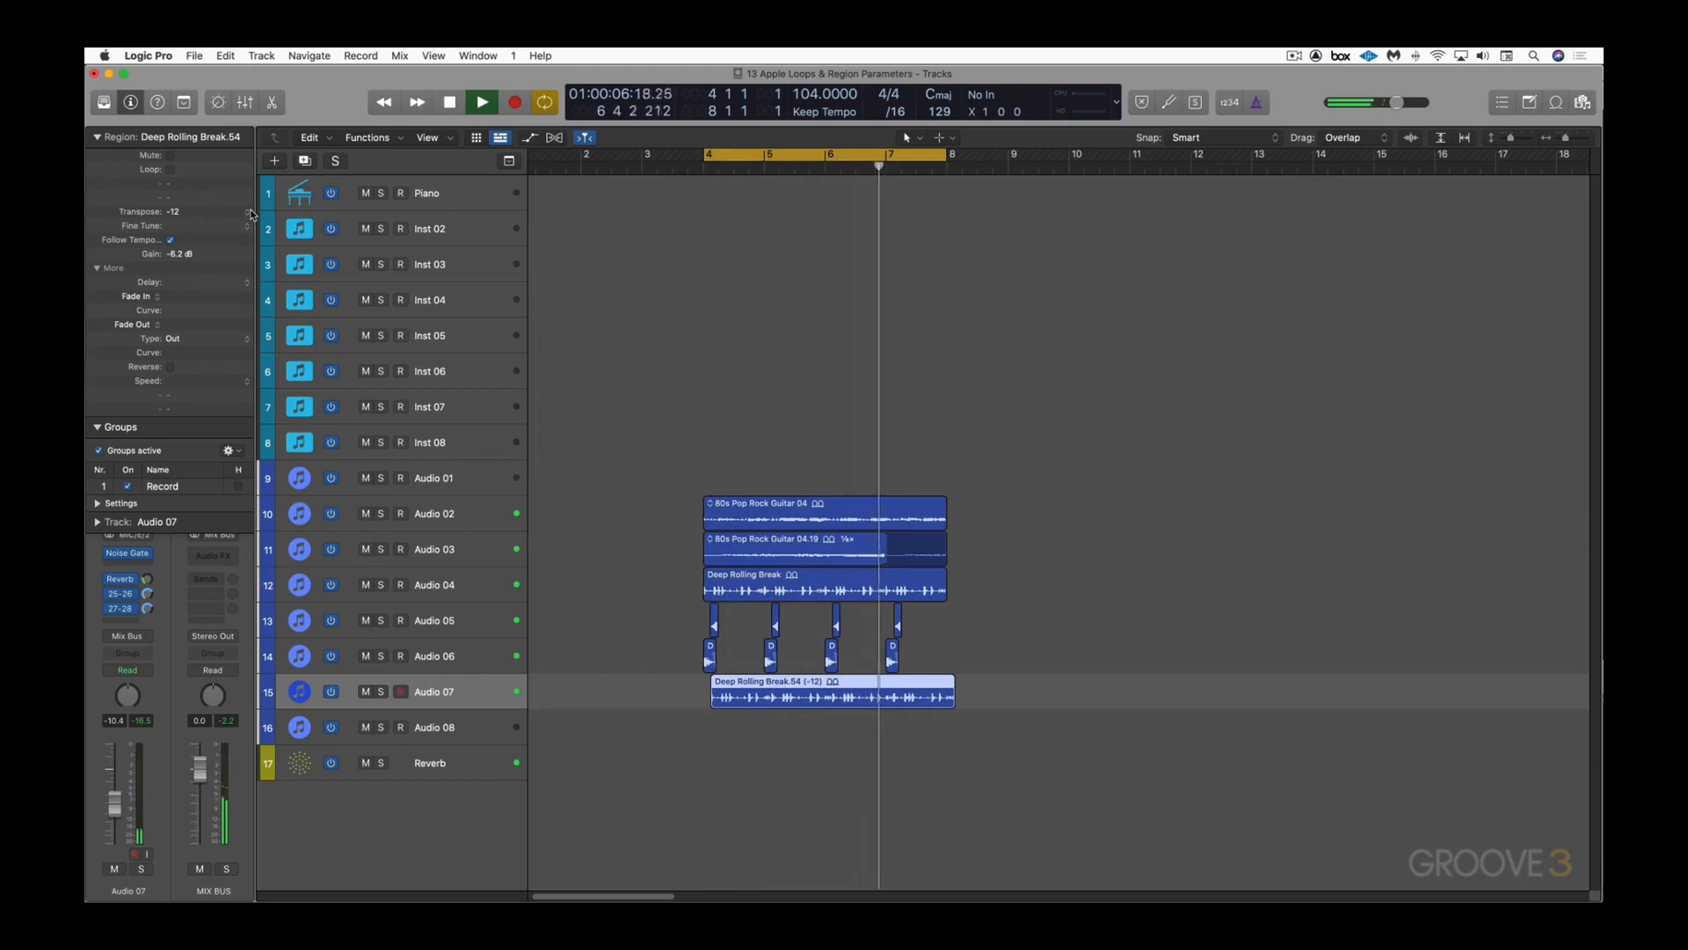
{"action": "key", "text": "space"}
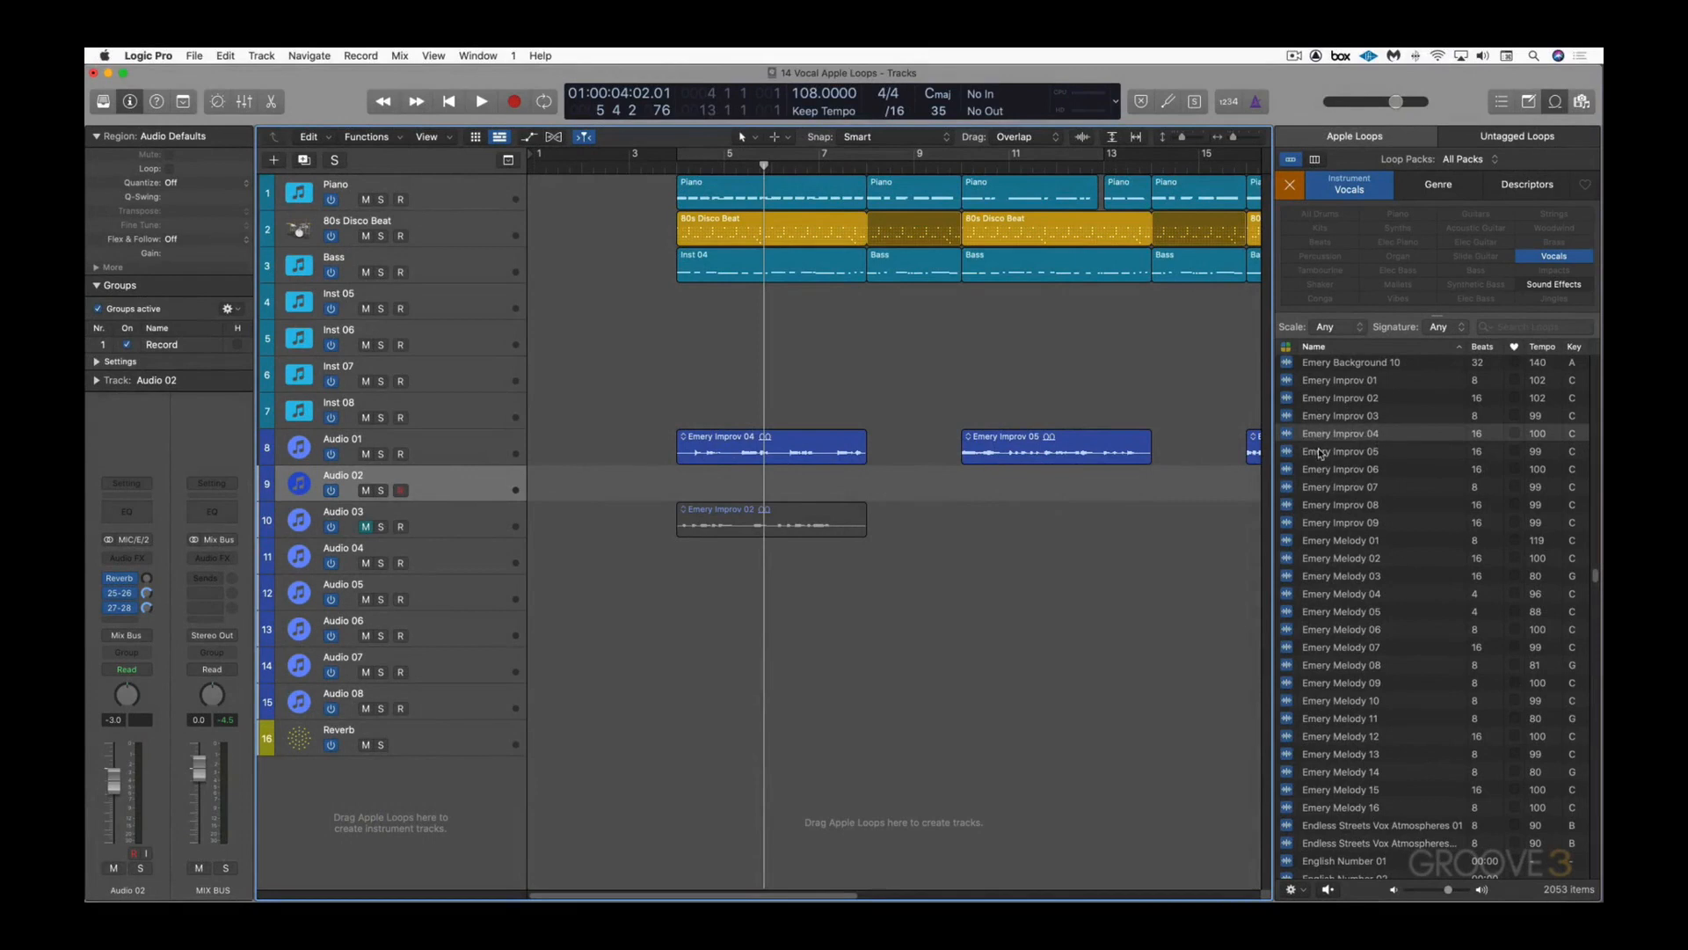
Step: Audition the vocal loops Emery Improv 04, 05, 06 and 07 in the loop list and stop the preview
{"action": "left_click", "coordinate": [1343, 435]}
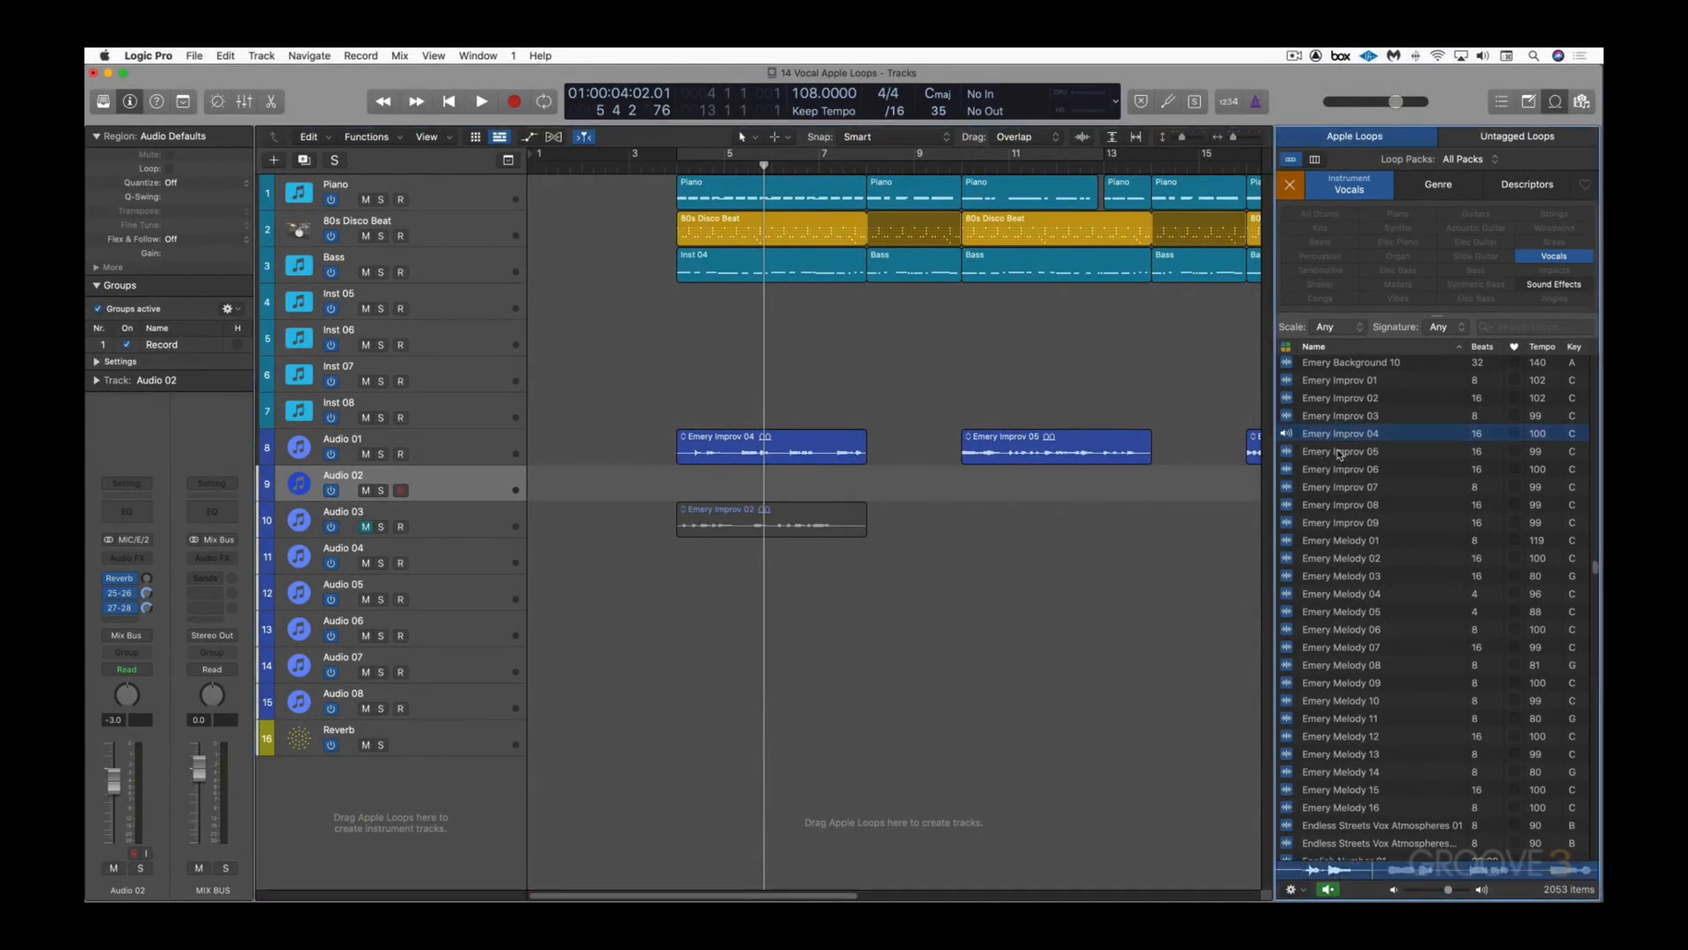
{"action": "left_click", "coordinate": [1340, 452]}
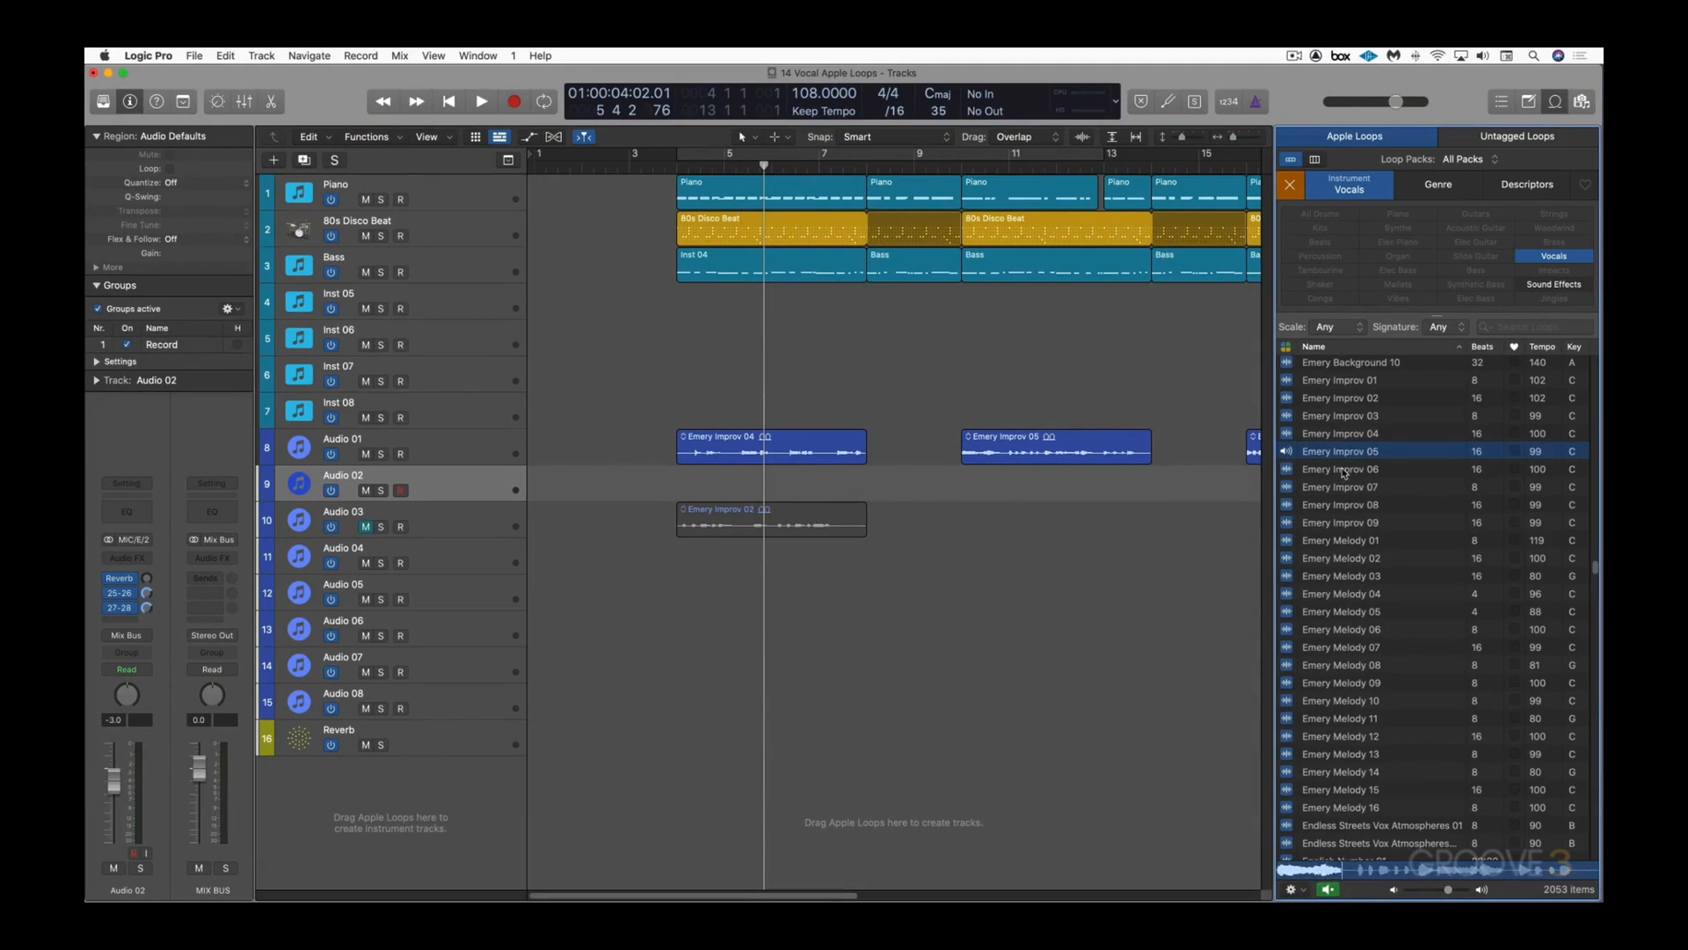
{"action": "left_click", "coordinate": [1344, 470]}
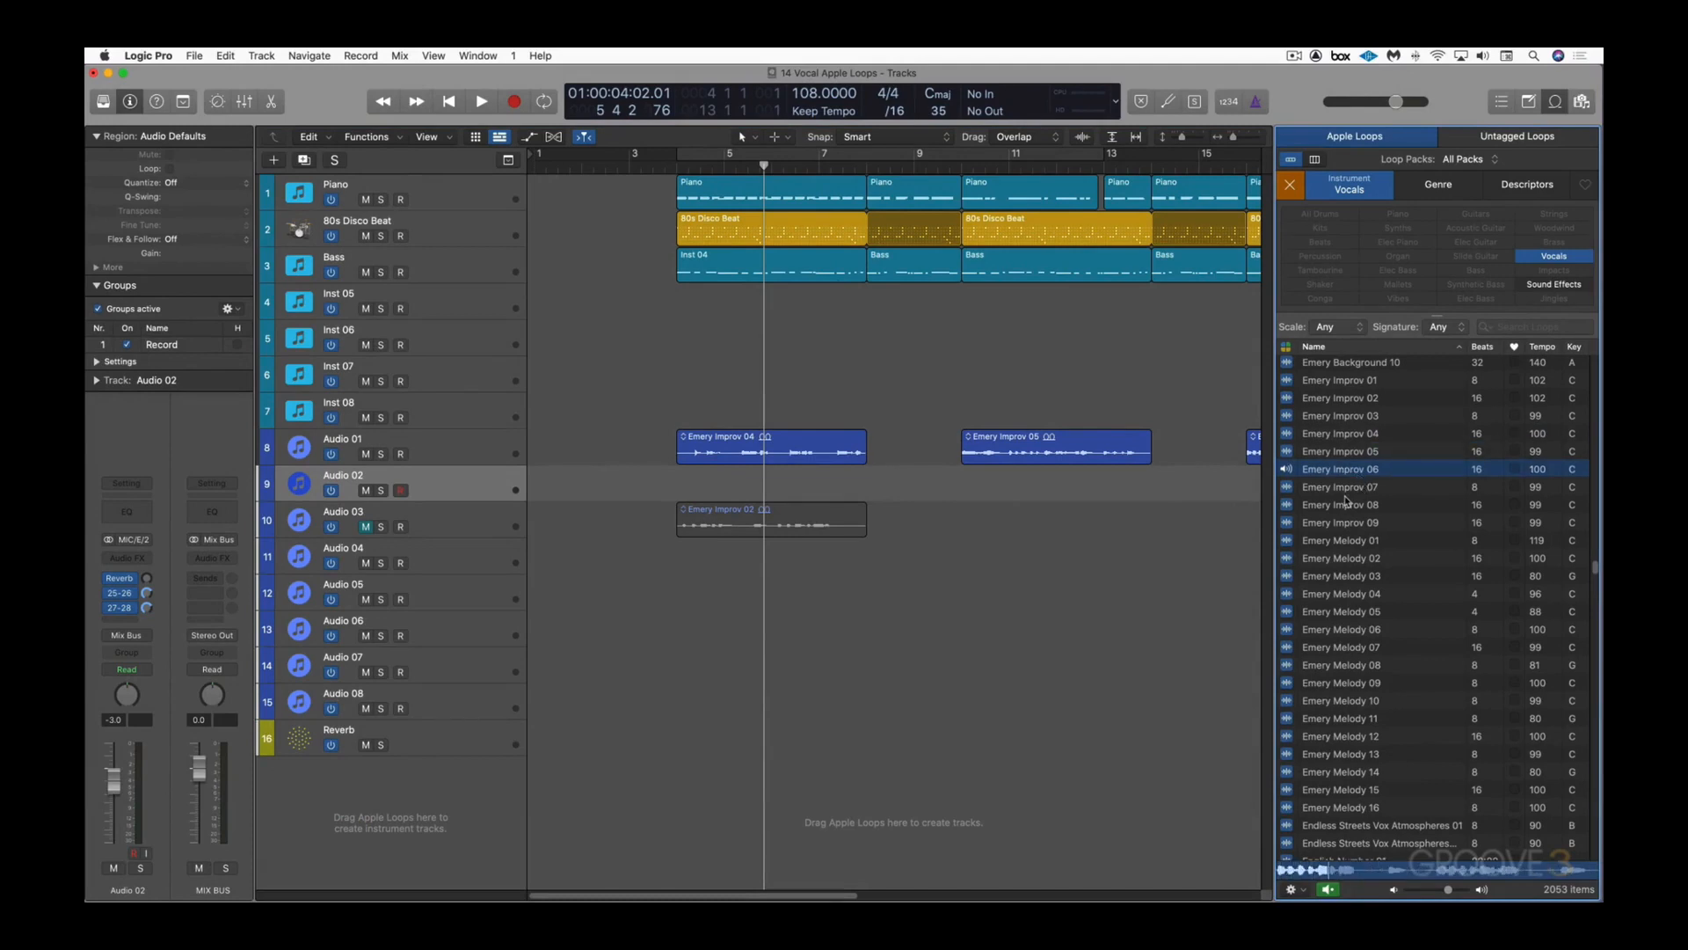
{"action": "left_click", "coordinate": [1343, 488]}
{"action": "left_click", "coordinate": [1329, 485]}
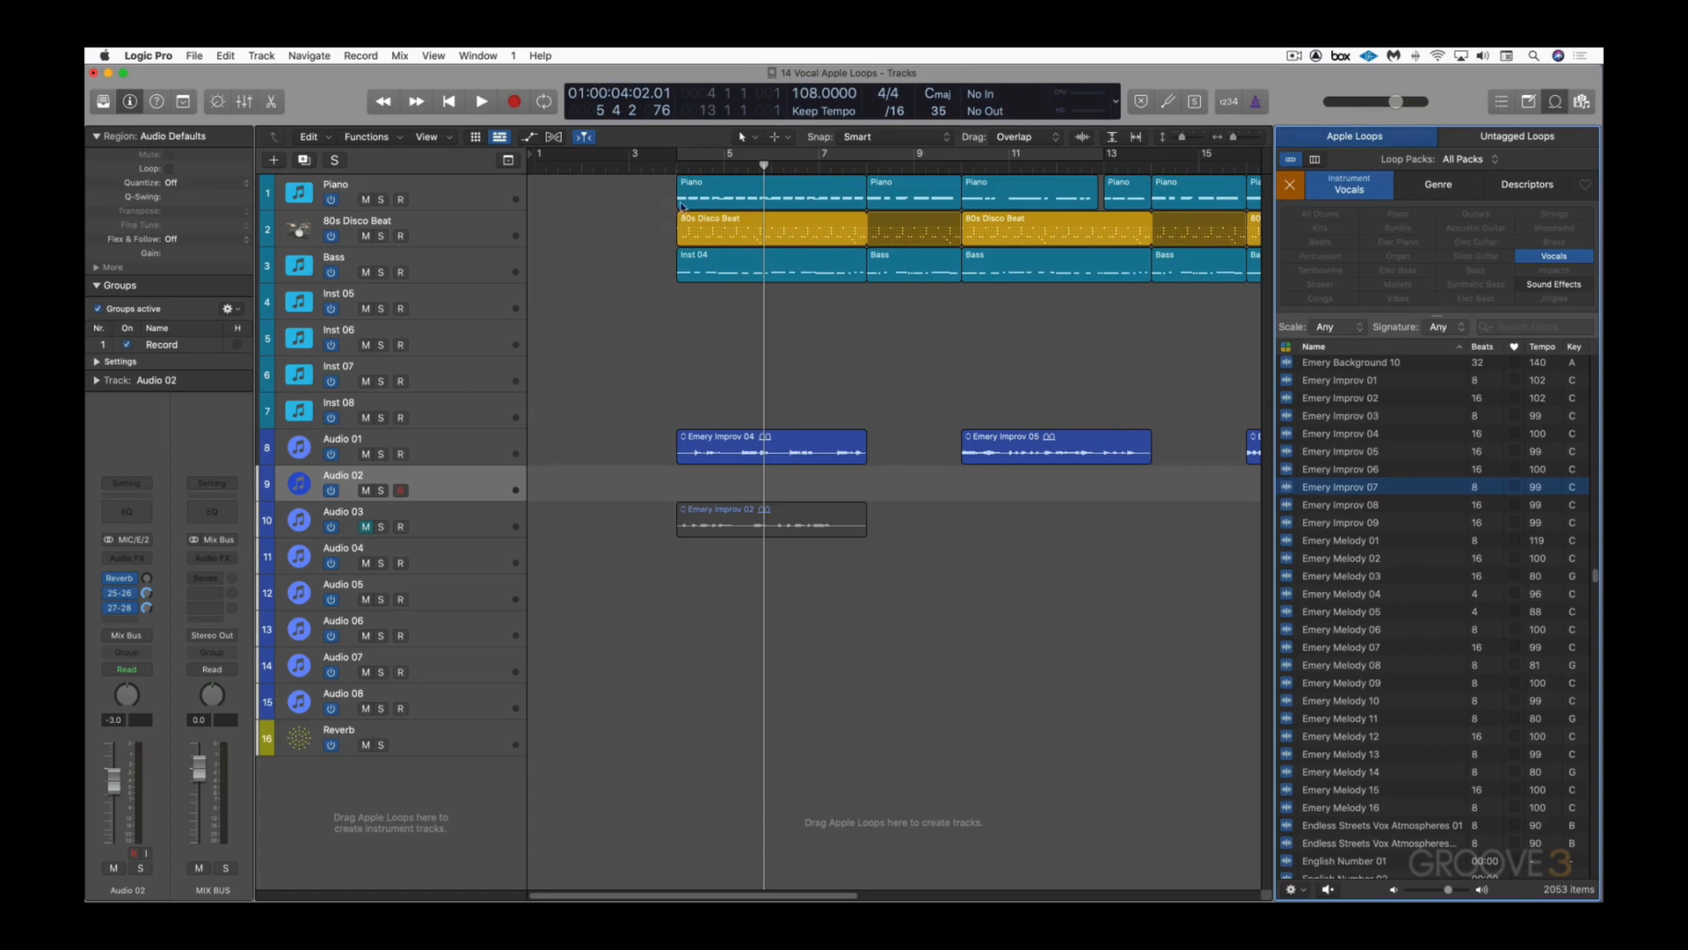
Step: Play the arrangement from just before bar 4 to hear the Audio 01 vocal regions, and stop after the third one
{"action": "left_click", "coordinate": [671, 166]}
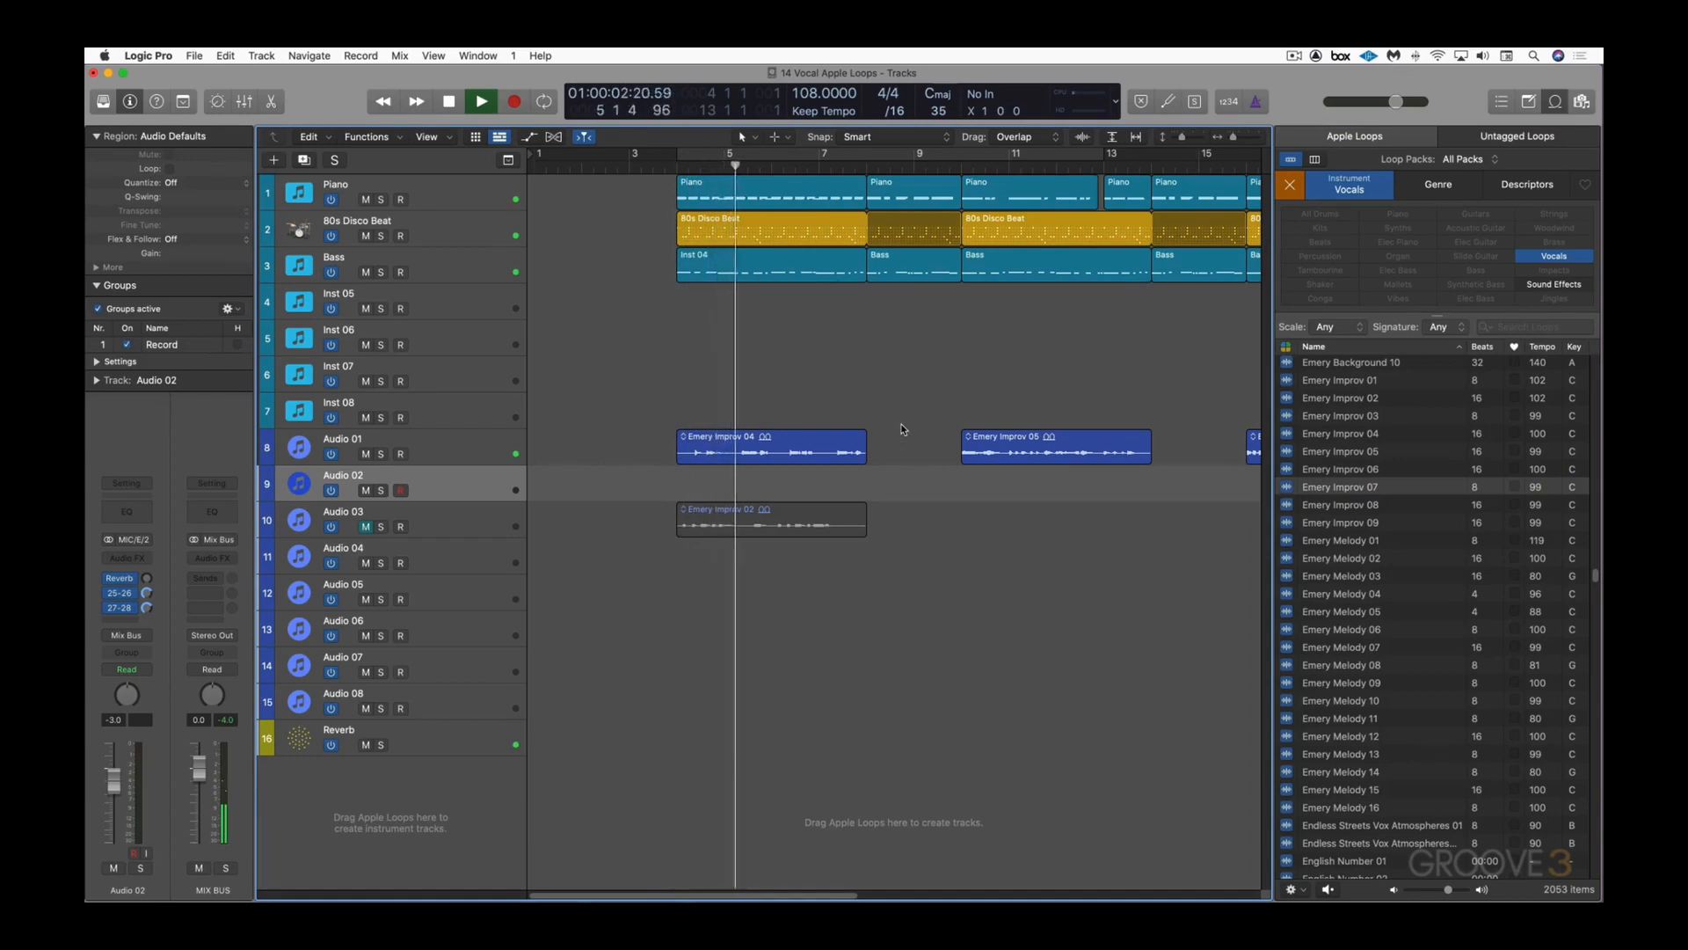
{"action": "left_click", "coordinate": [470, 443]}
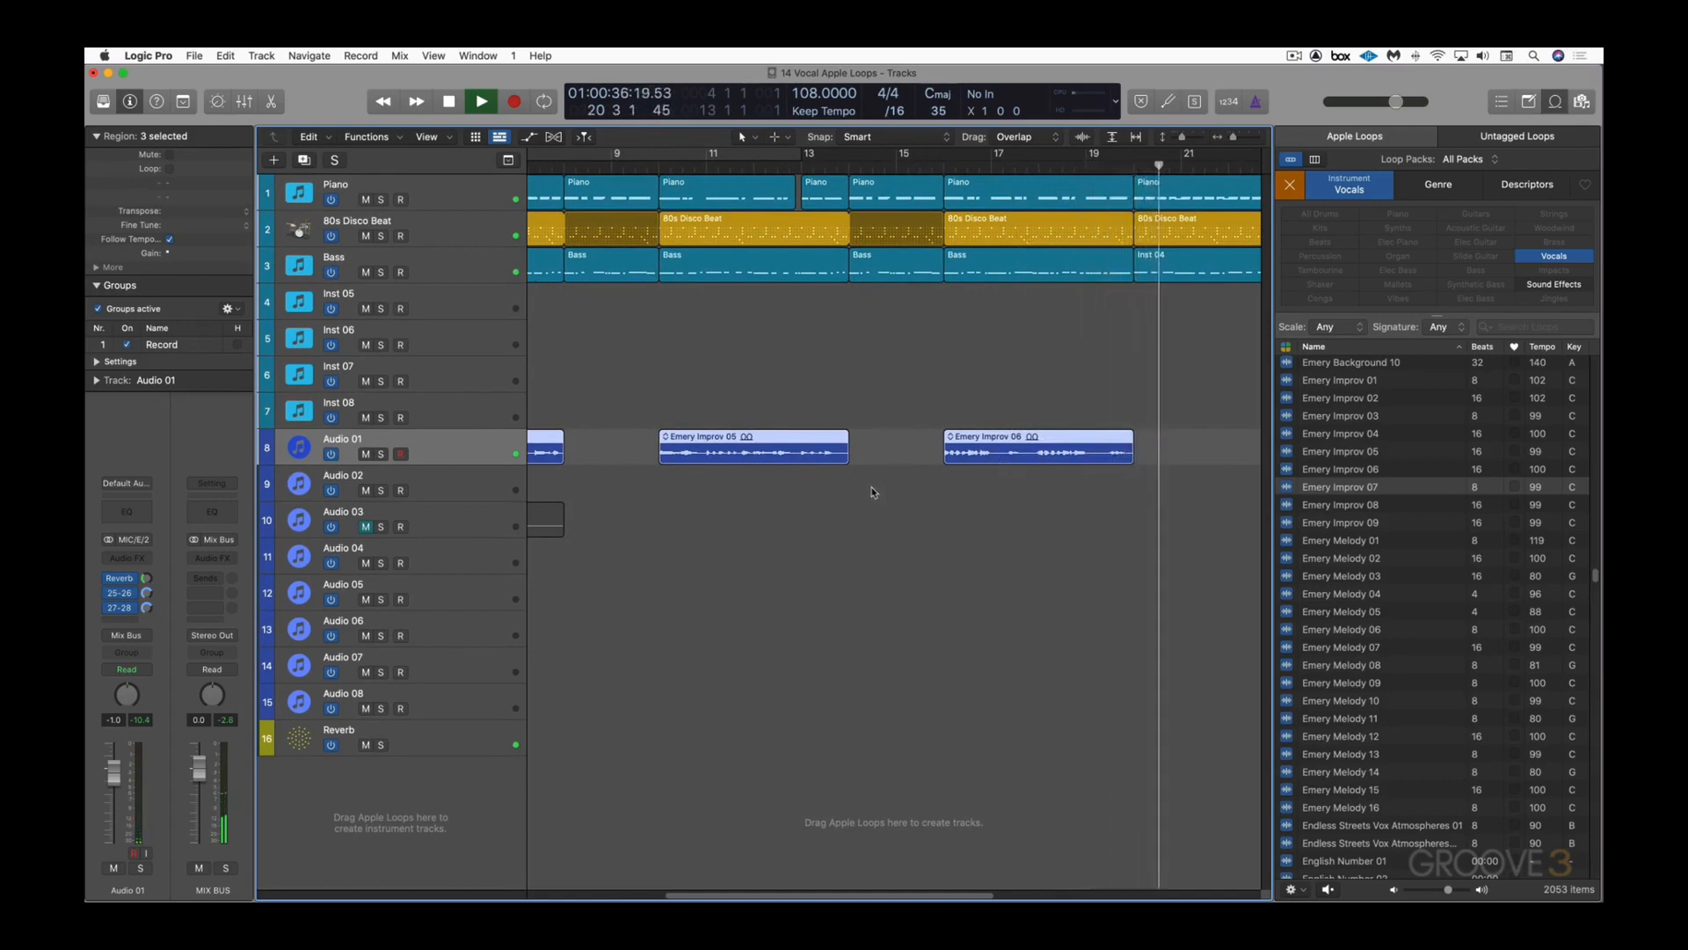
{"action": "key", "text": "space"}
{"action": "scroll", "coordinate": [883, 491], "scroll_direction": "left", "scroll_amount": 5}
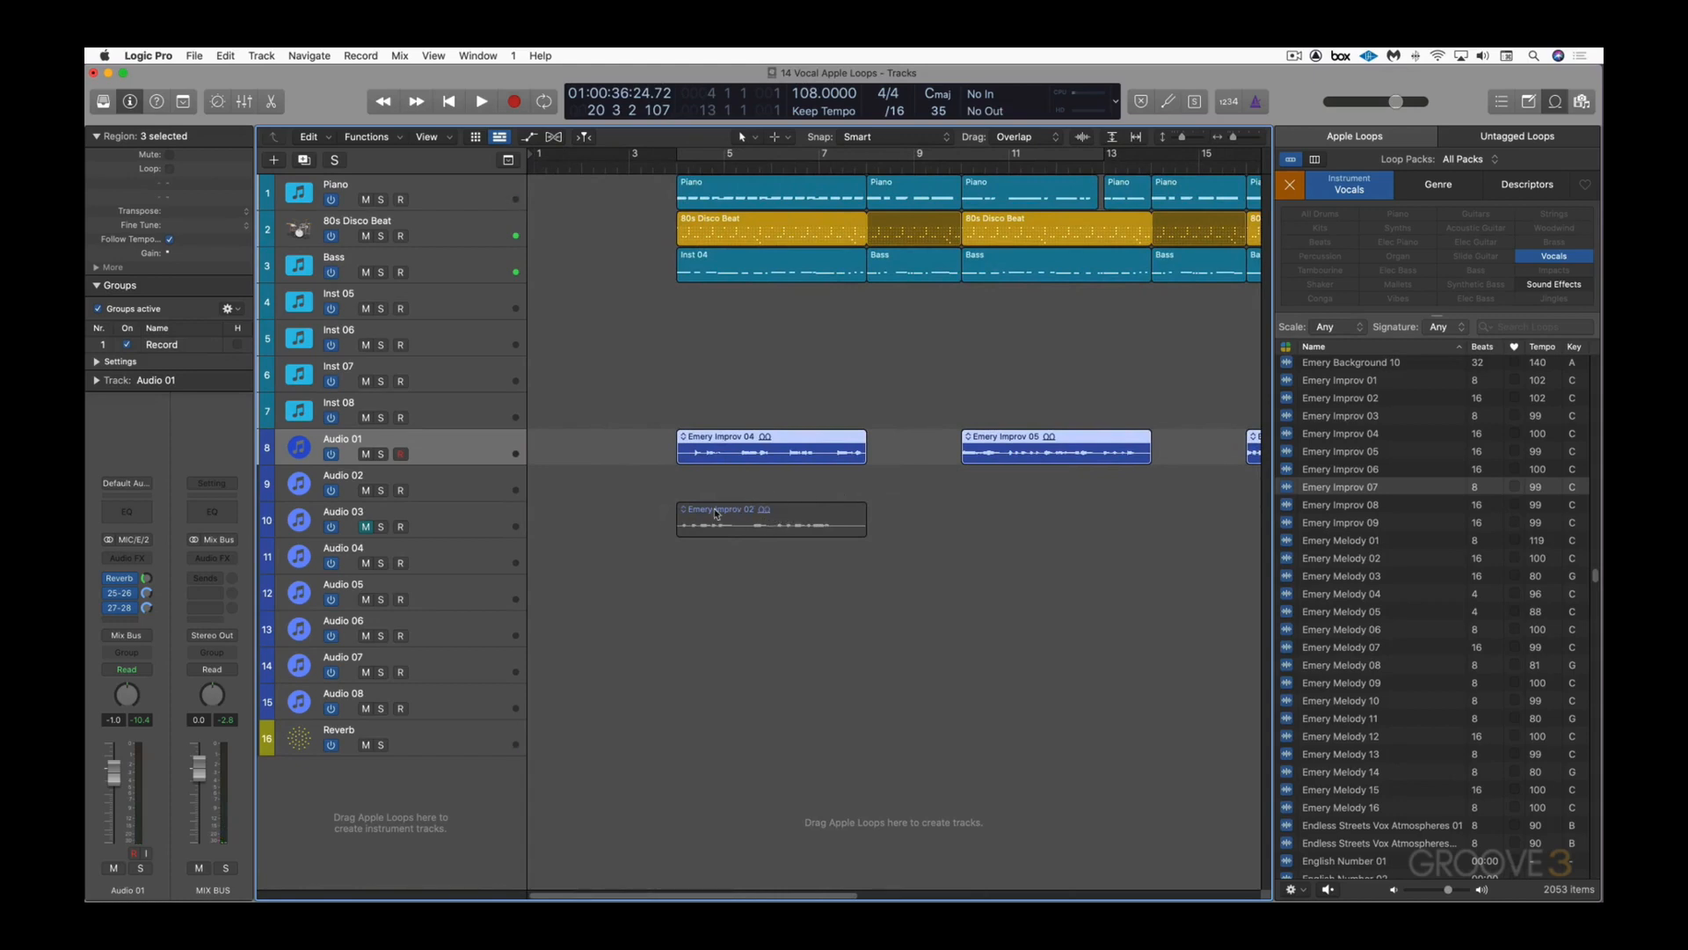
Step: Preview the Emery Improv 02 loop, unmute Audio 03, and play it with the mix from just before bar 4
{"action": "left_click", "coordinate": [1354, 400]}
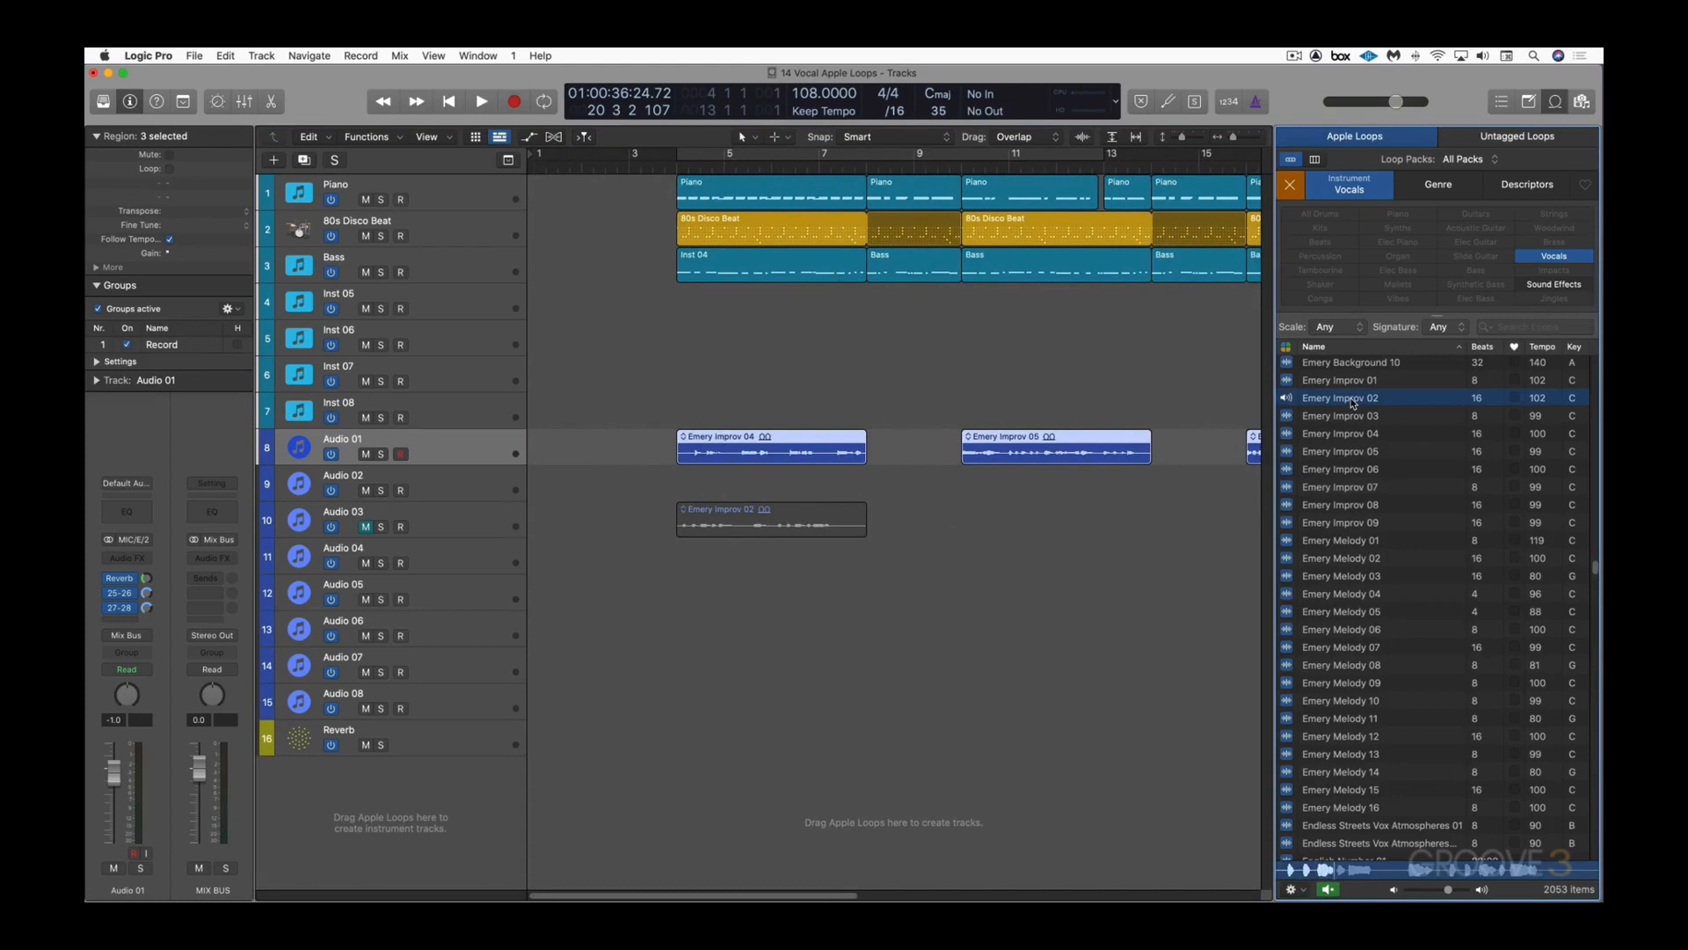
{"action": "left_click", "coordinate": [1353, 400]}
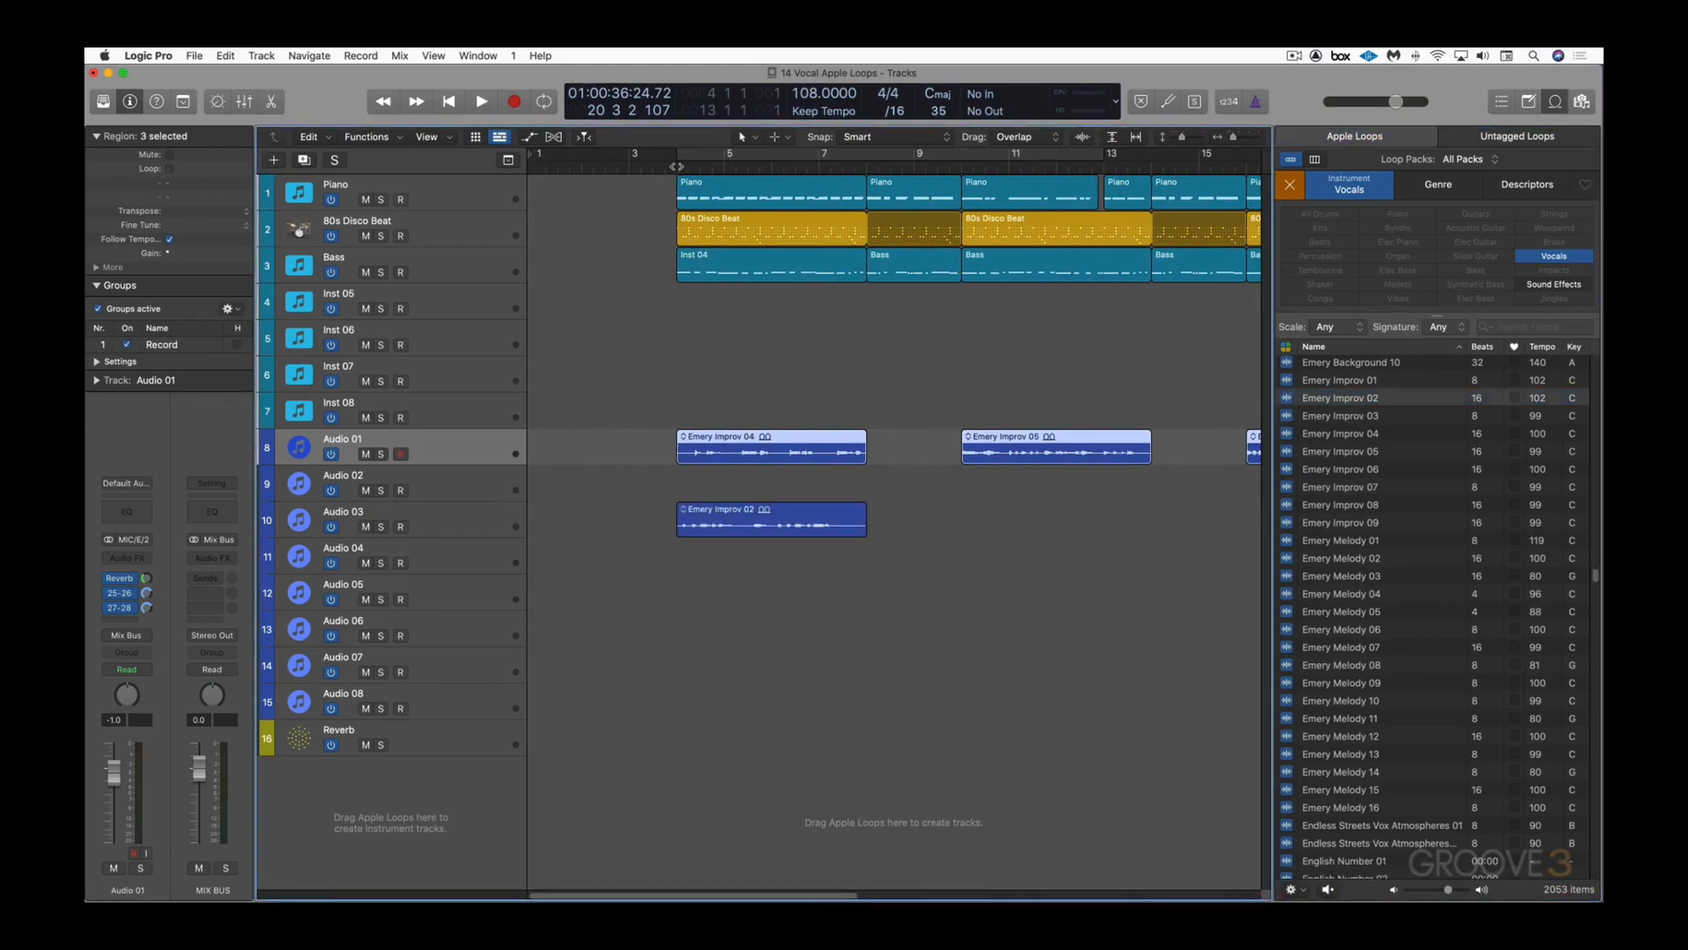
{"action": "key", "text": "space"}
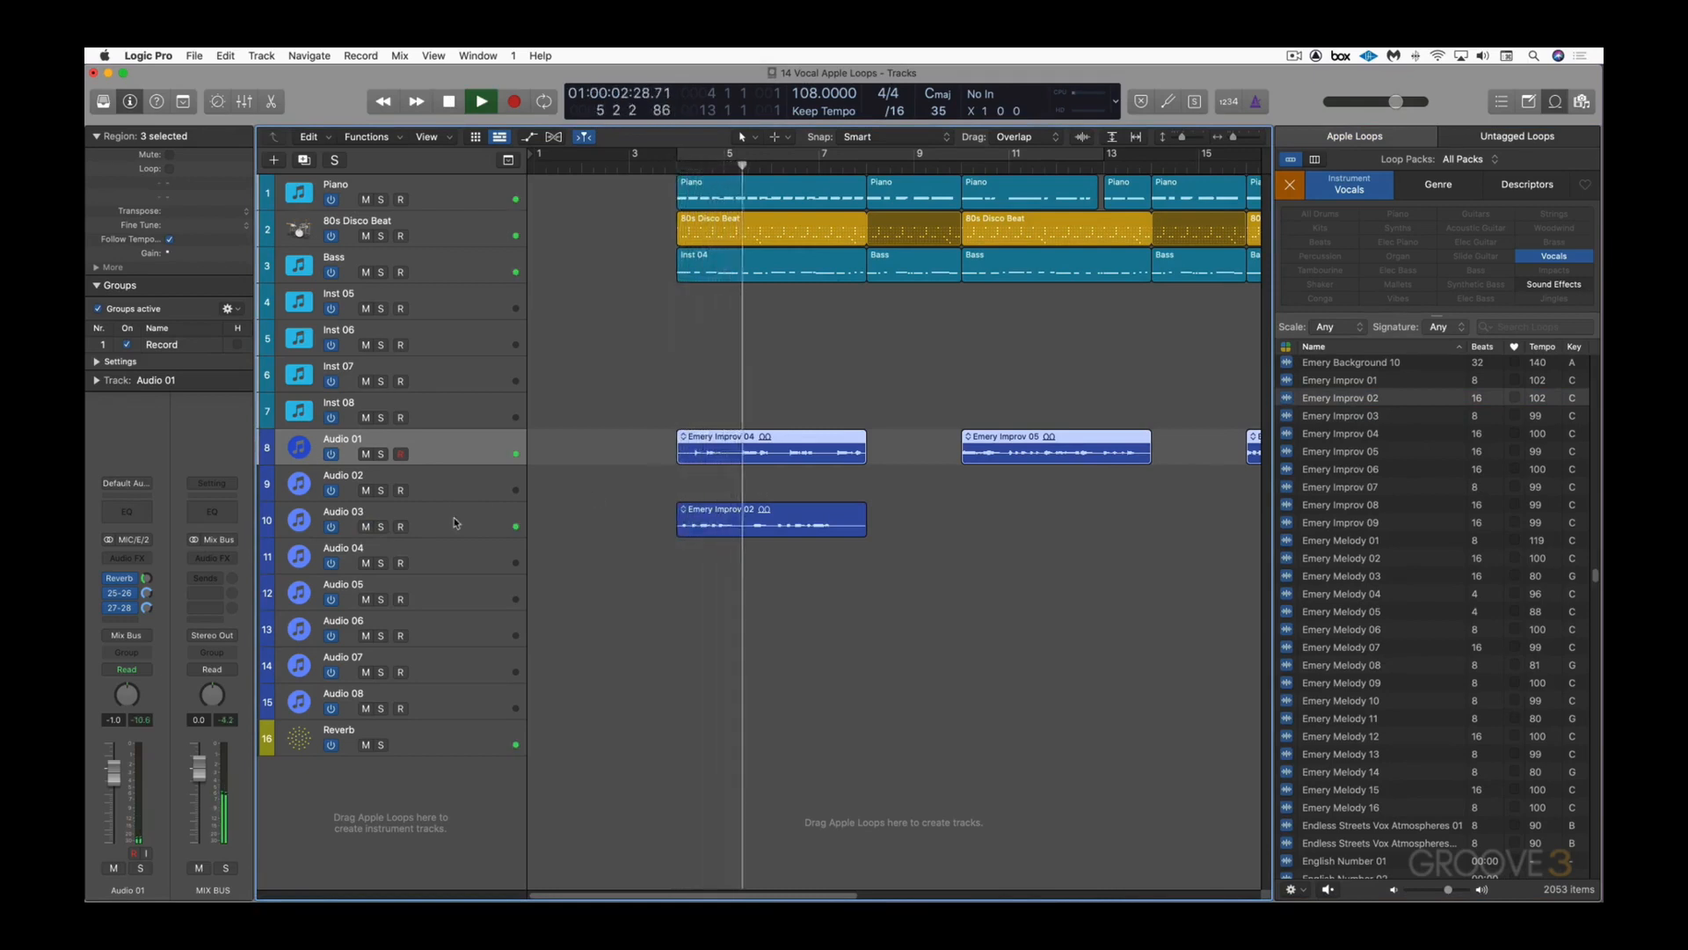
Step: Adjust the Reverb send of Audio 03 while the mix plays, and stop playback
{"action": "left_click", "coordinate": [762, 519]}
{"action": "left_click", "coordinate": [118, 578]}
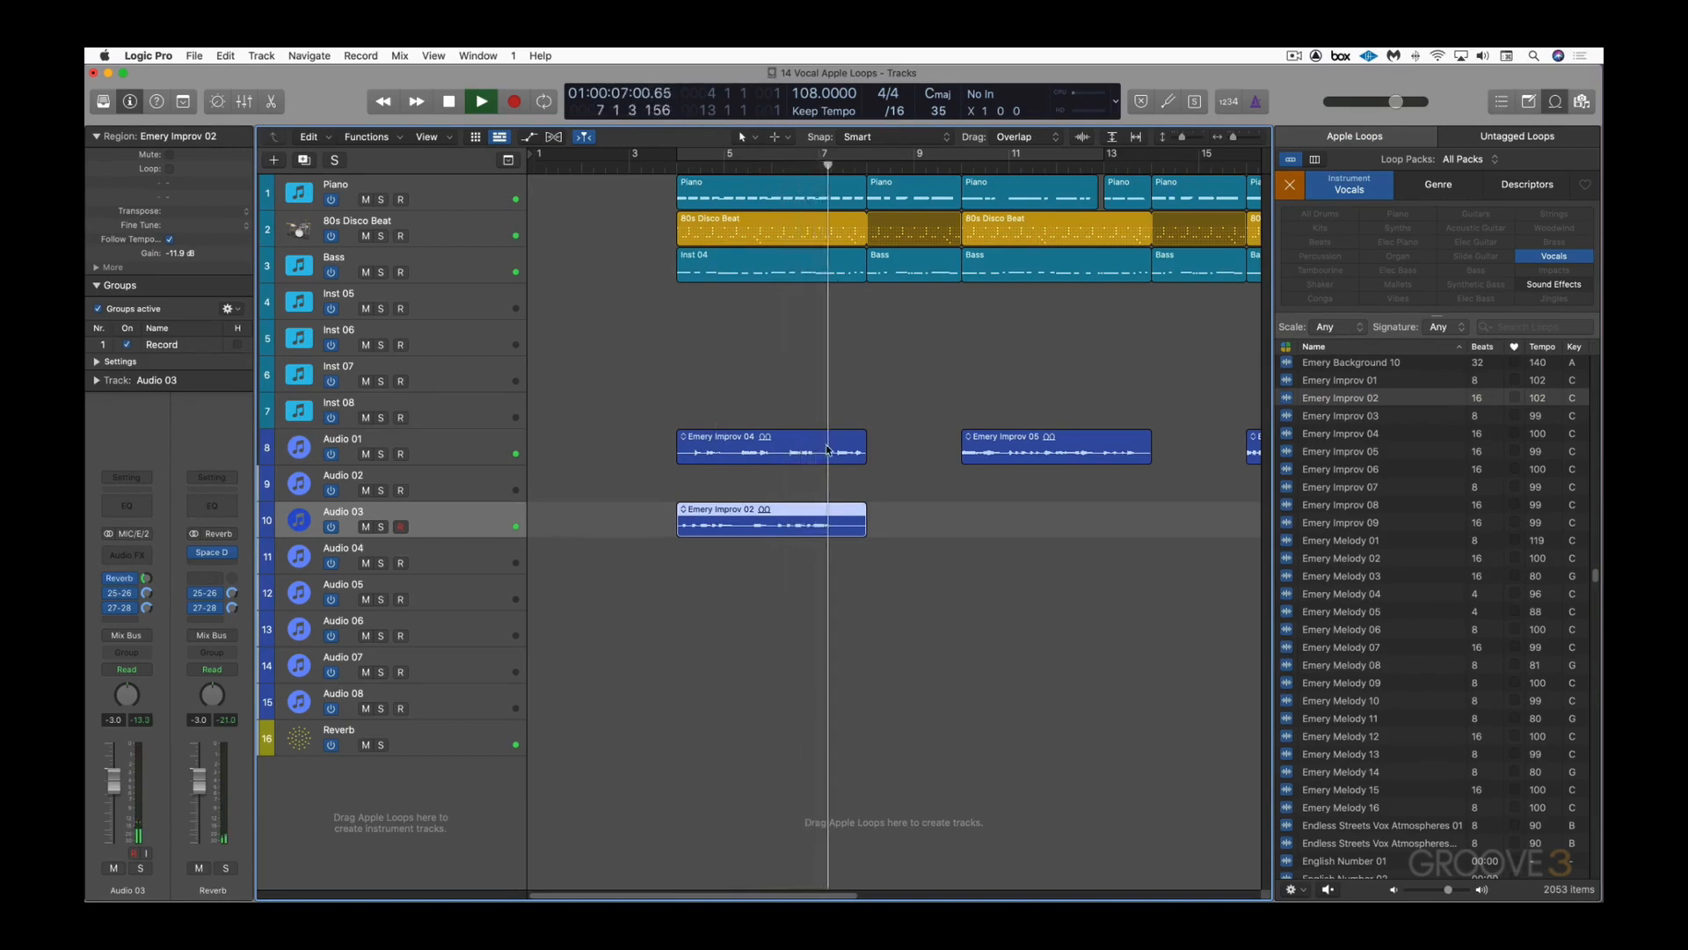
{"action": "key", "text": "space"}
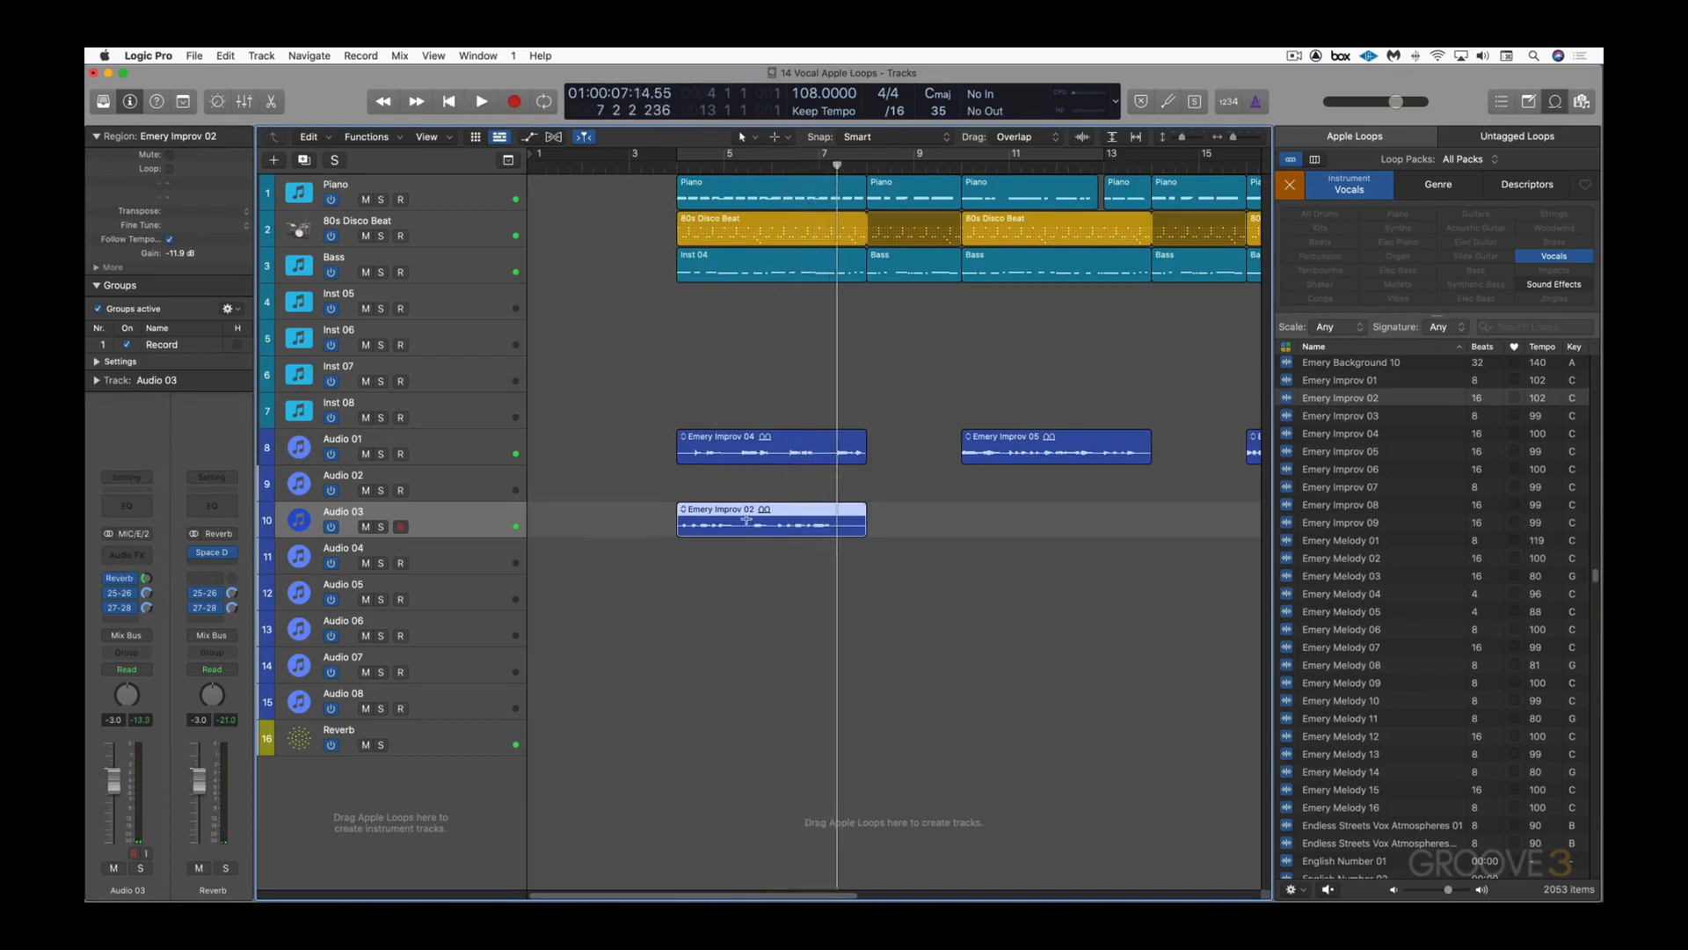
Step: Delete the Emery Improv 02 region on Audio 03 from the middle of bar 5 to its end, and set the playhead just before bar 4
{"action": "left_click_drag", "start_coordinate": [747, 520], "coordinate": [872, 530]}
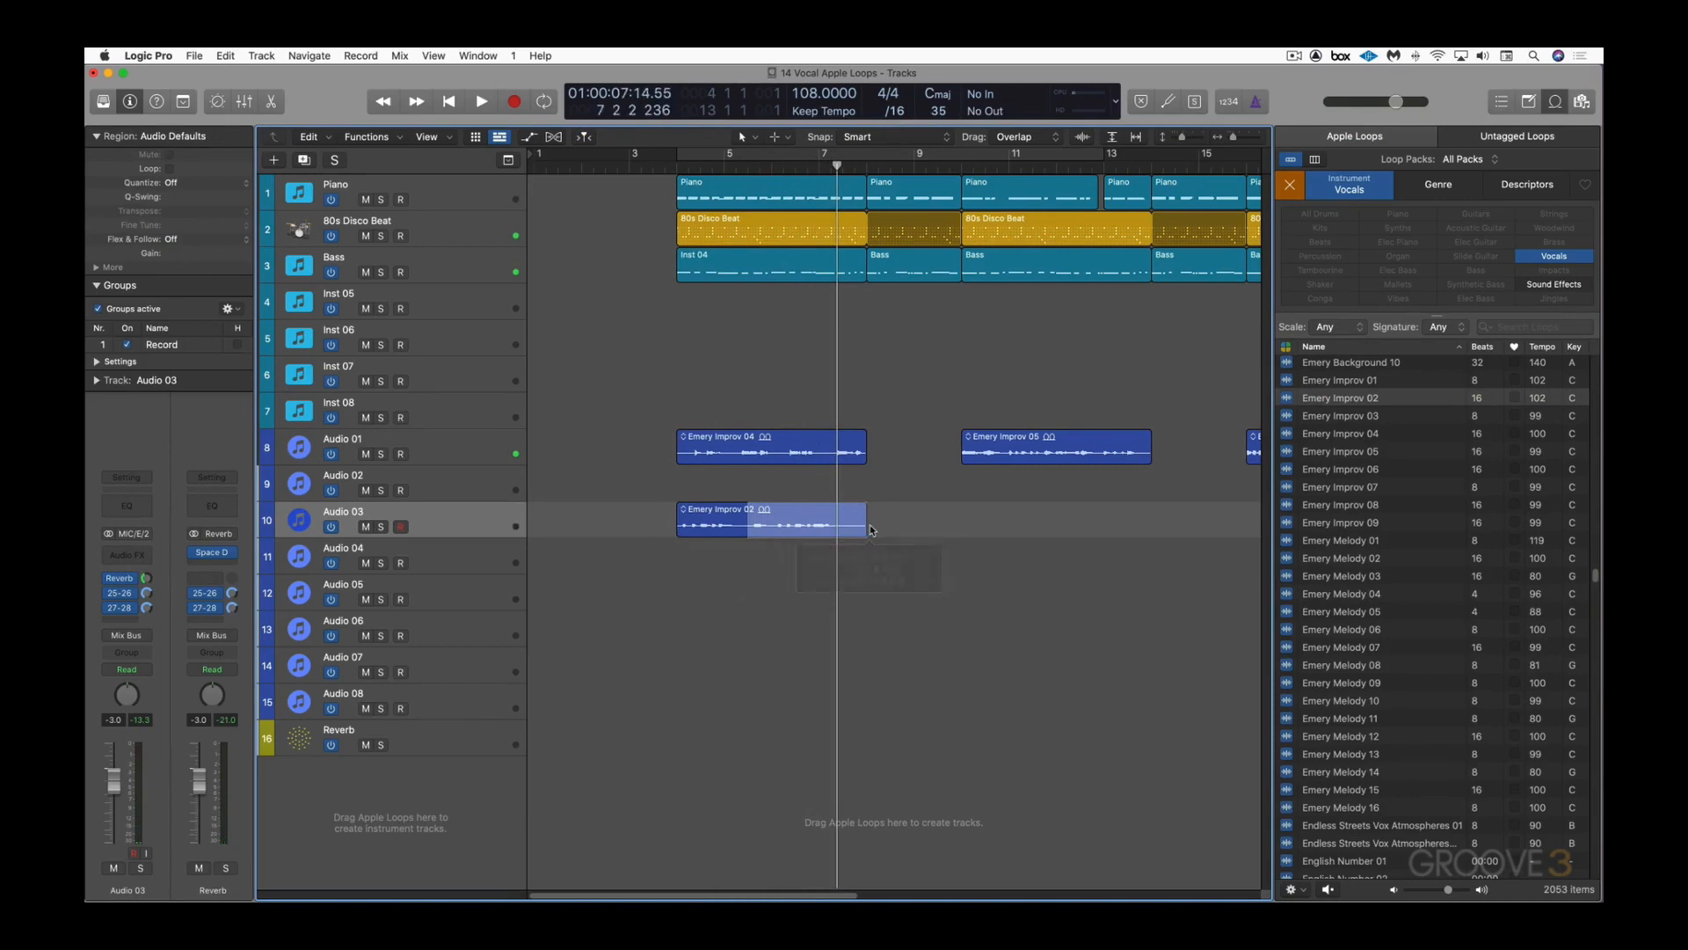
{"action": "key", "text": "Delete"}
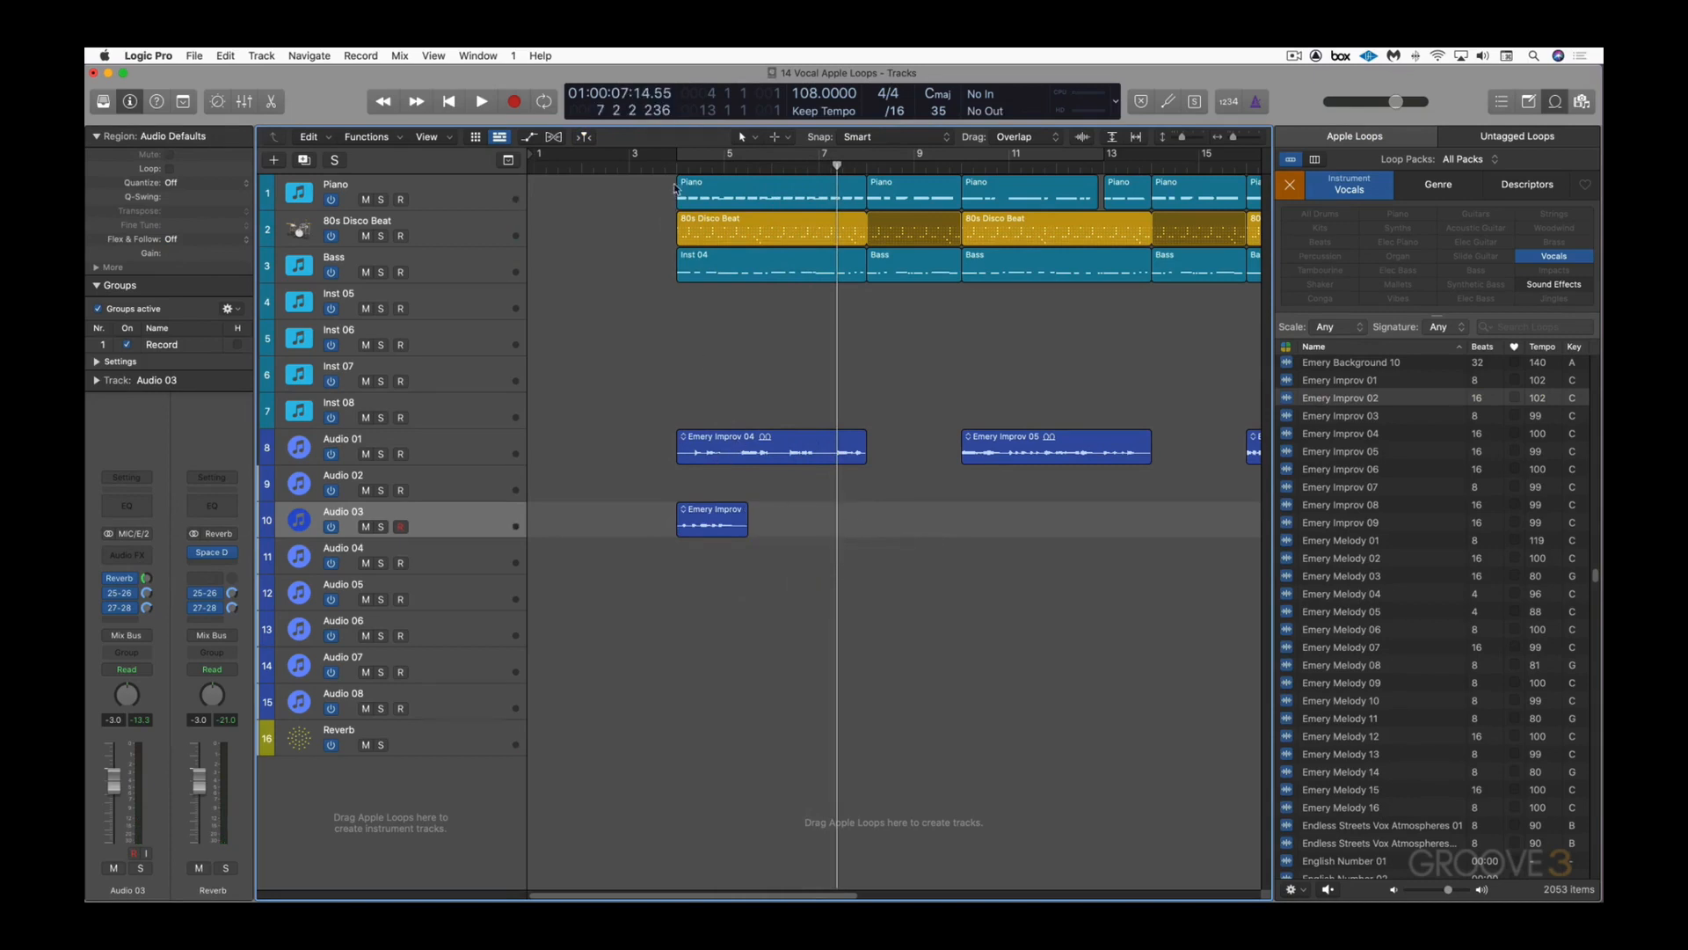
{"action": "left_click", "coordinate": [671, 167]}
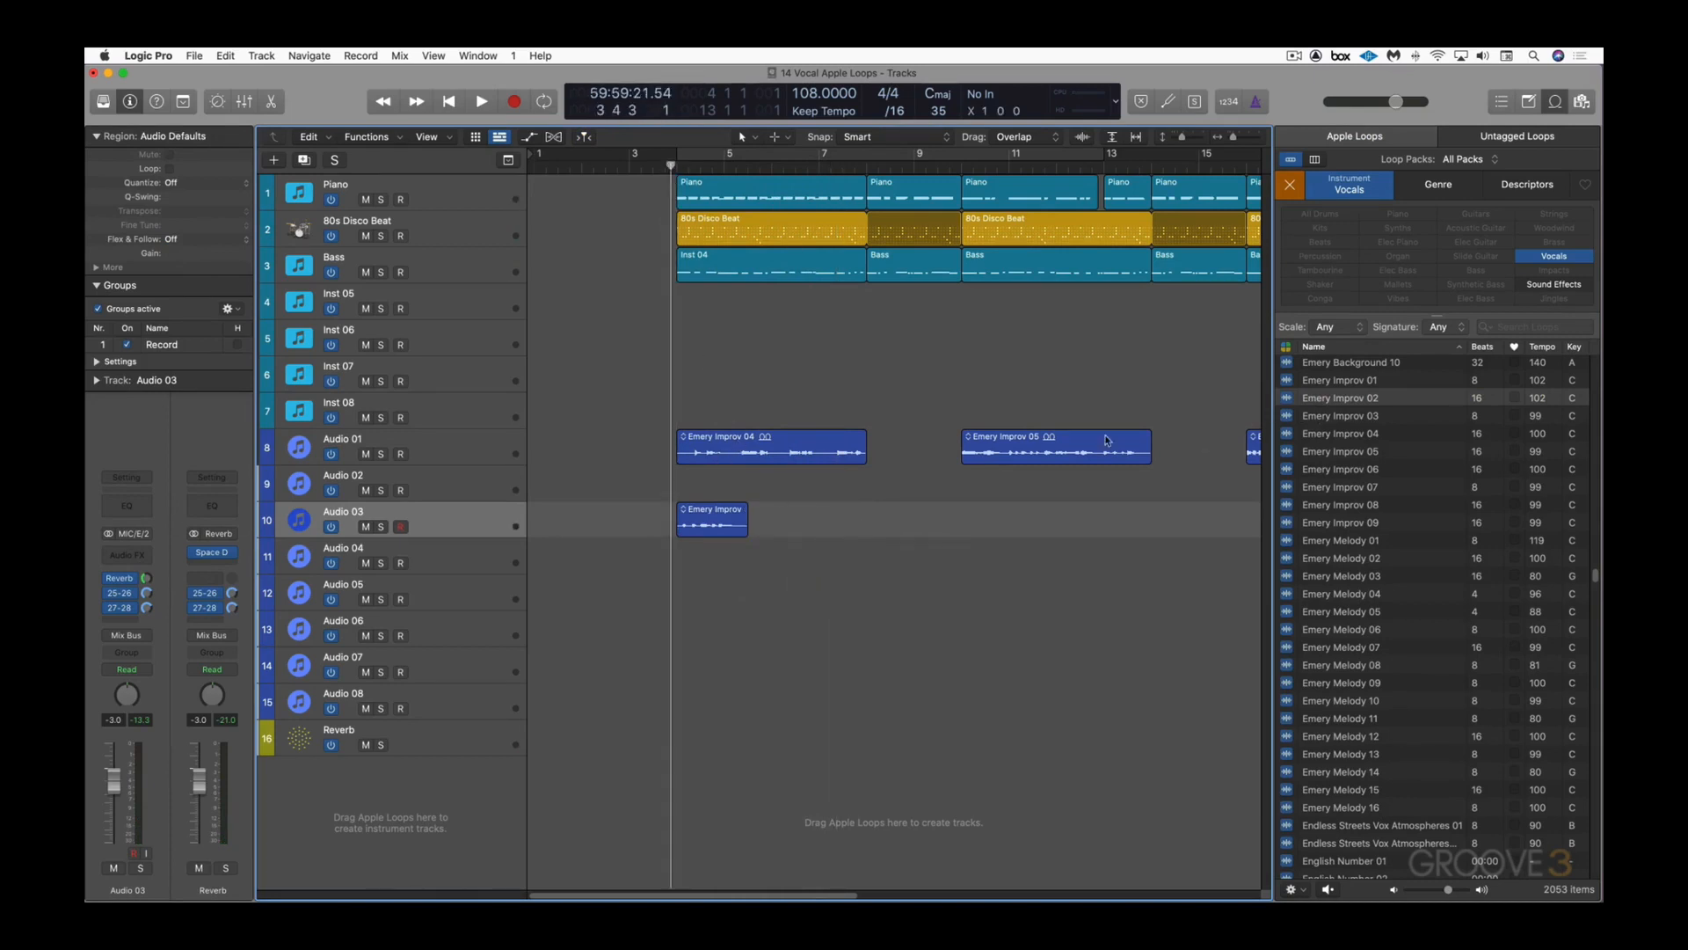
{"action": "key", "text": "super+Right"}
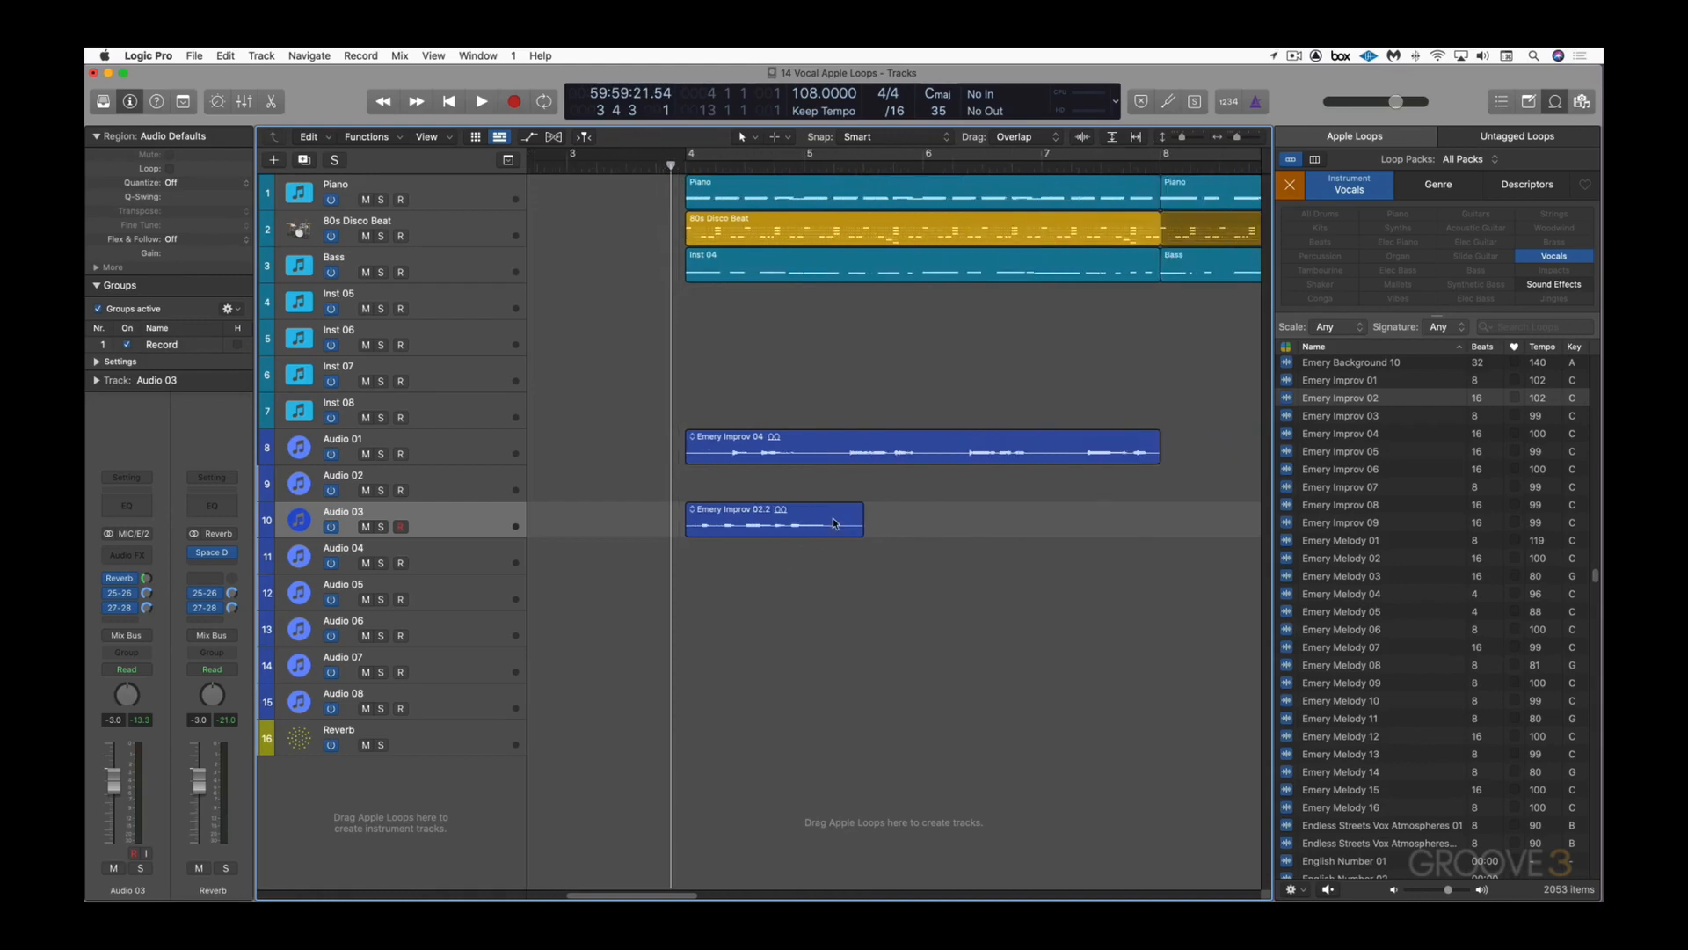
Step: Copy the shortened Emery Improv 02 region to bar 6 on Audio 03 while the mix plays, and stop playback
{"action": "key", "text": "space"}
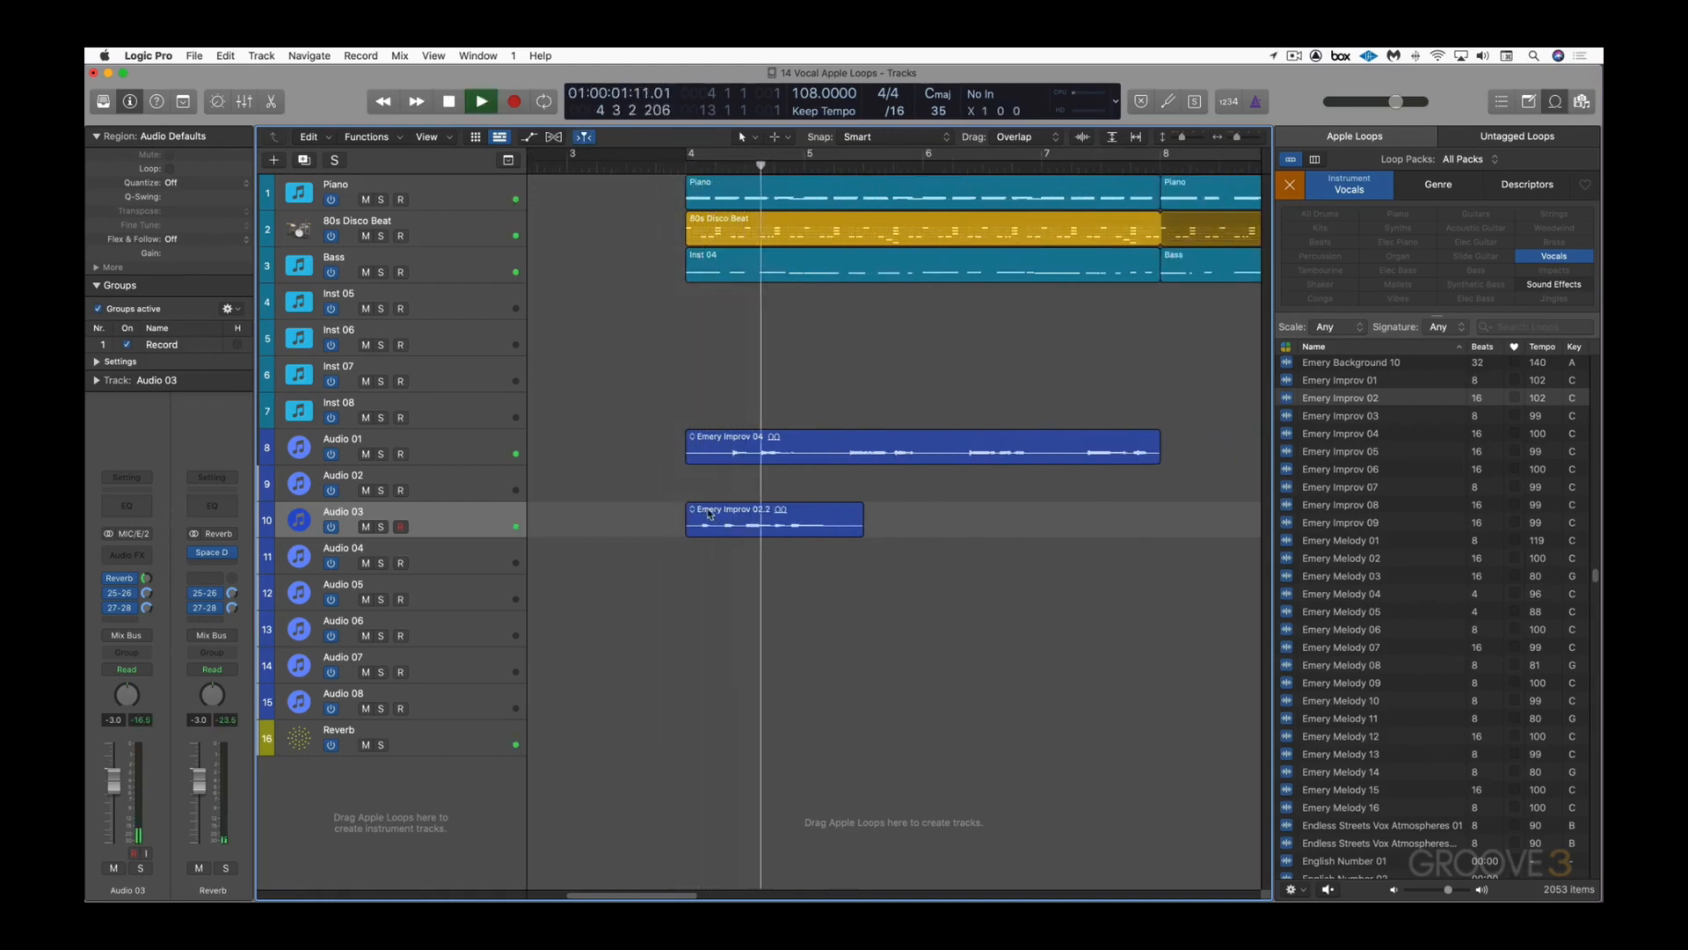
{"action": "left_click_drag", "start_coordinate": [710, 514], "coordinate": [945, 522]}
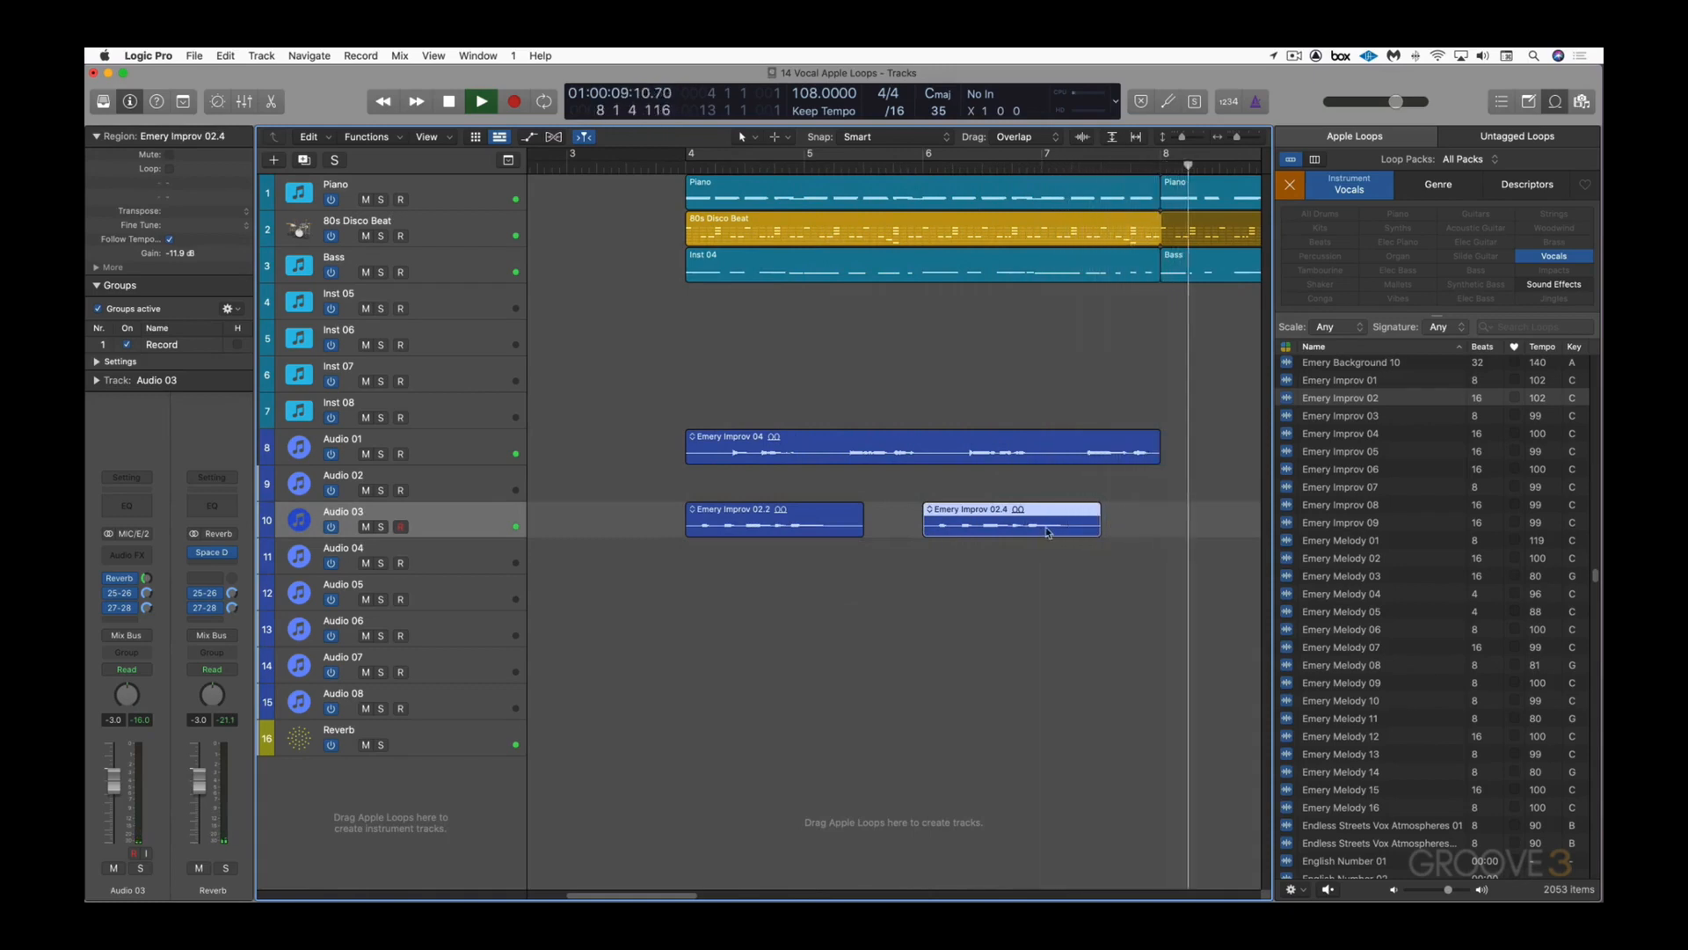
{"action": "key", "text": "space"}
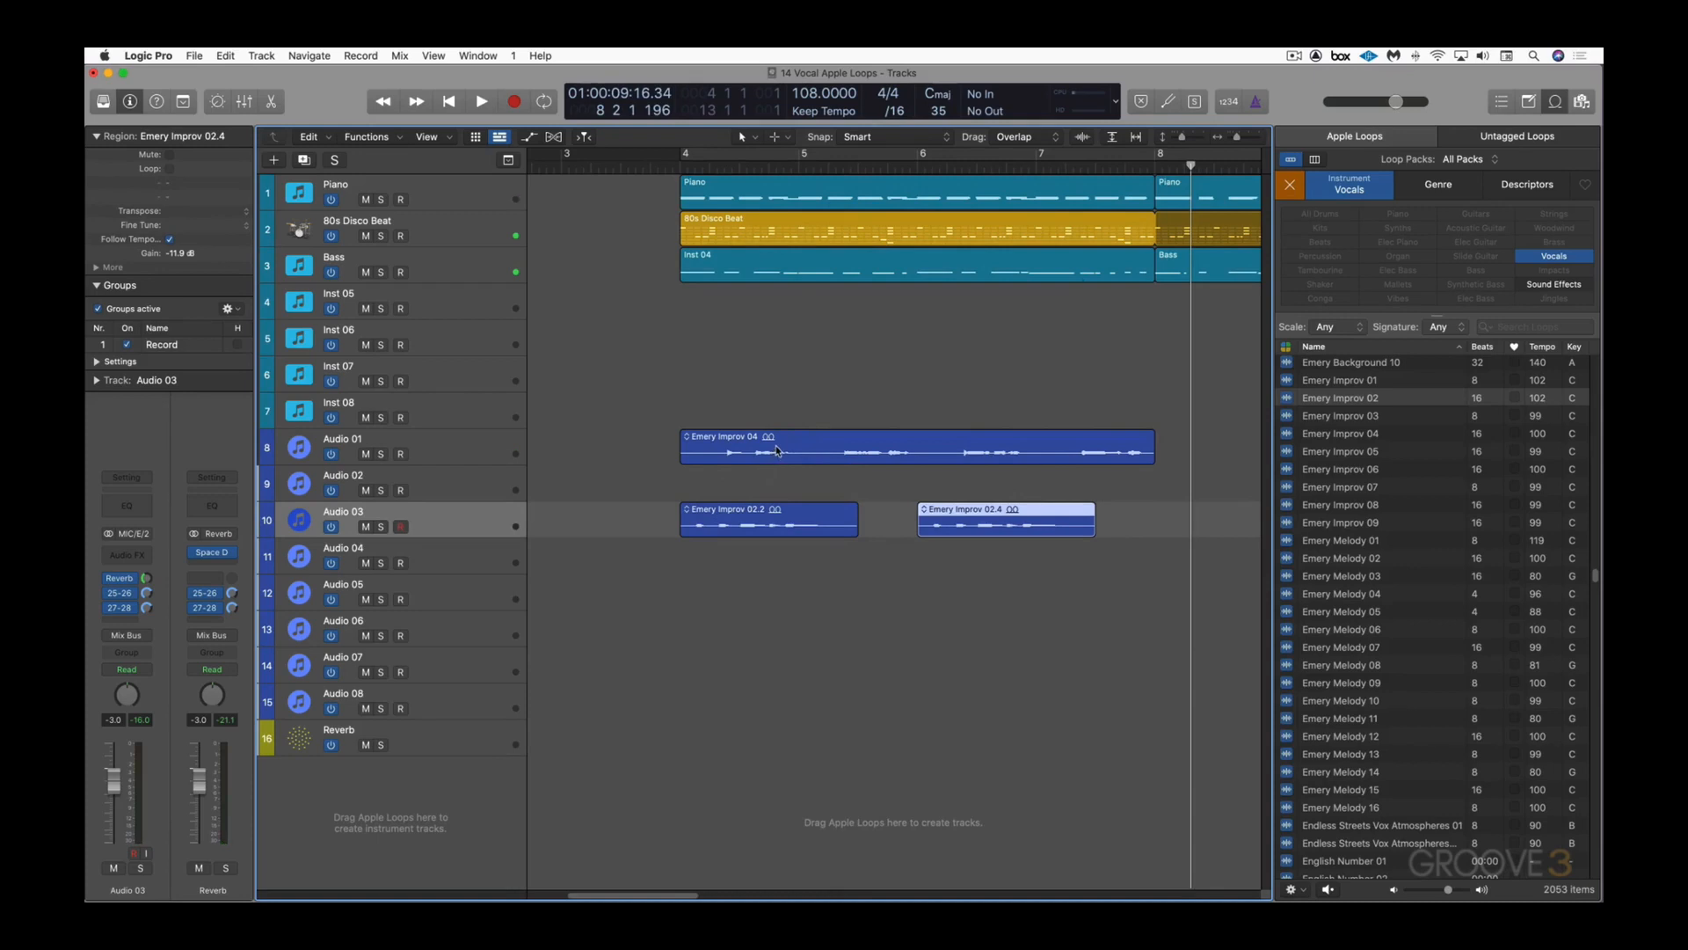
Step: Copy the Emery Improv 04 region to Audio 02, transpose the copy to −3, and play the harmony from just before bar 4
{"action": "left_click_drag", "start_coordinate": [776, 451], "coordinate": [780, 486]}
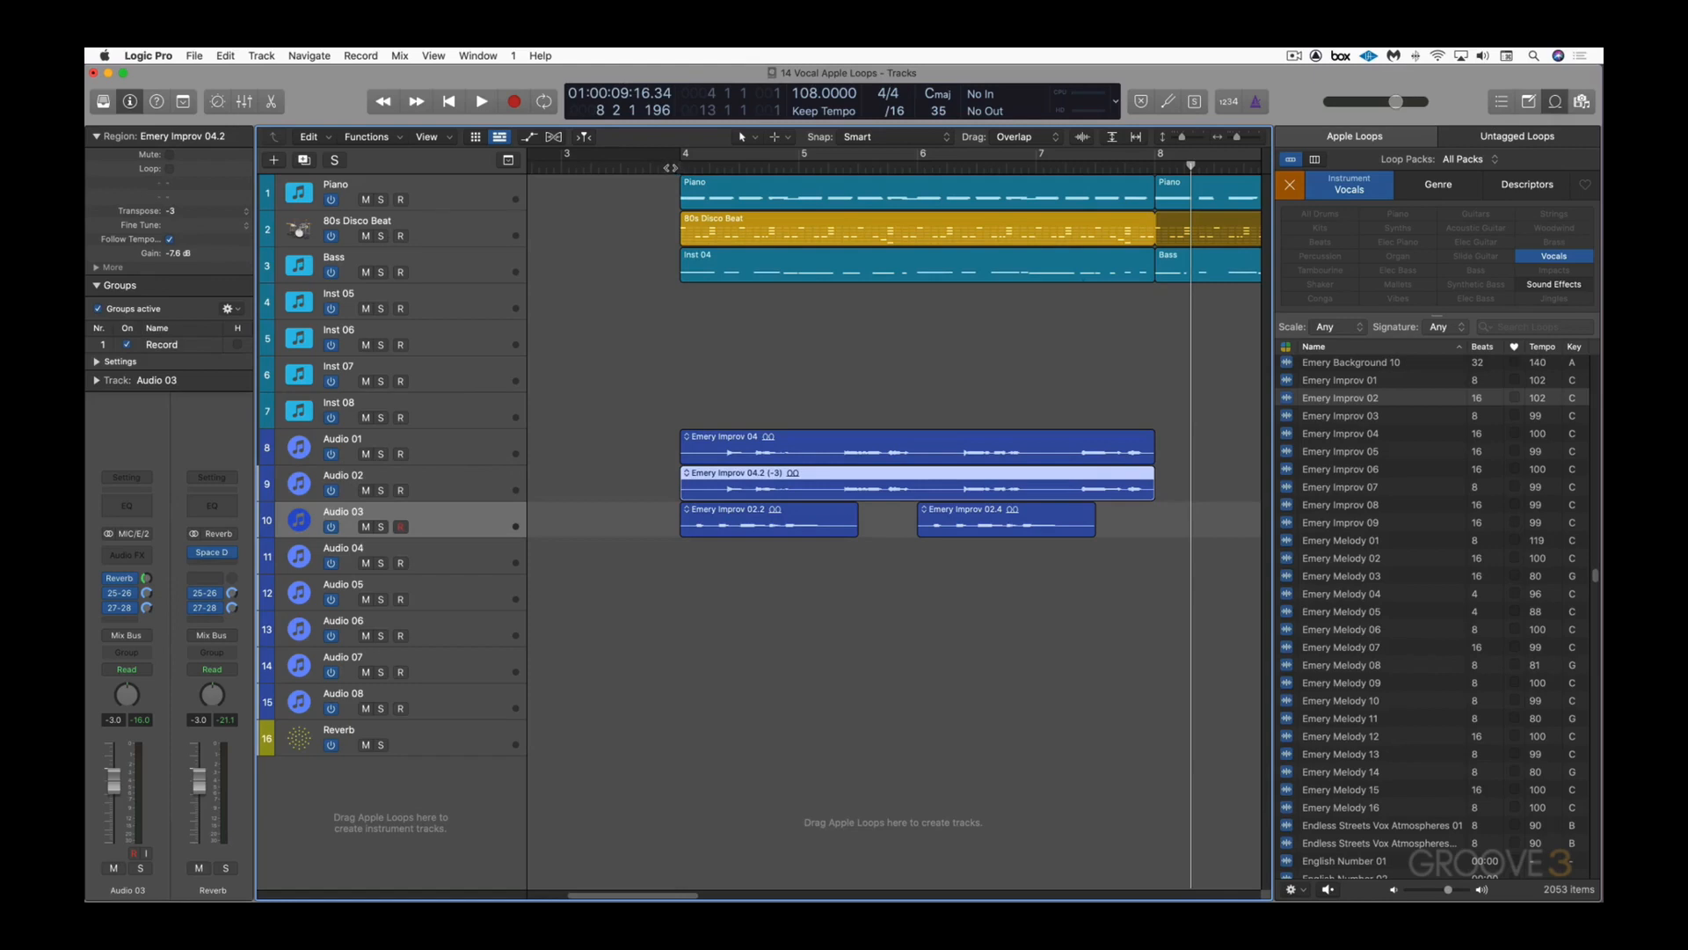
{"action": "left_click", "coordinate": [671, 167]}
{"action": "key", "text": "space"}
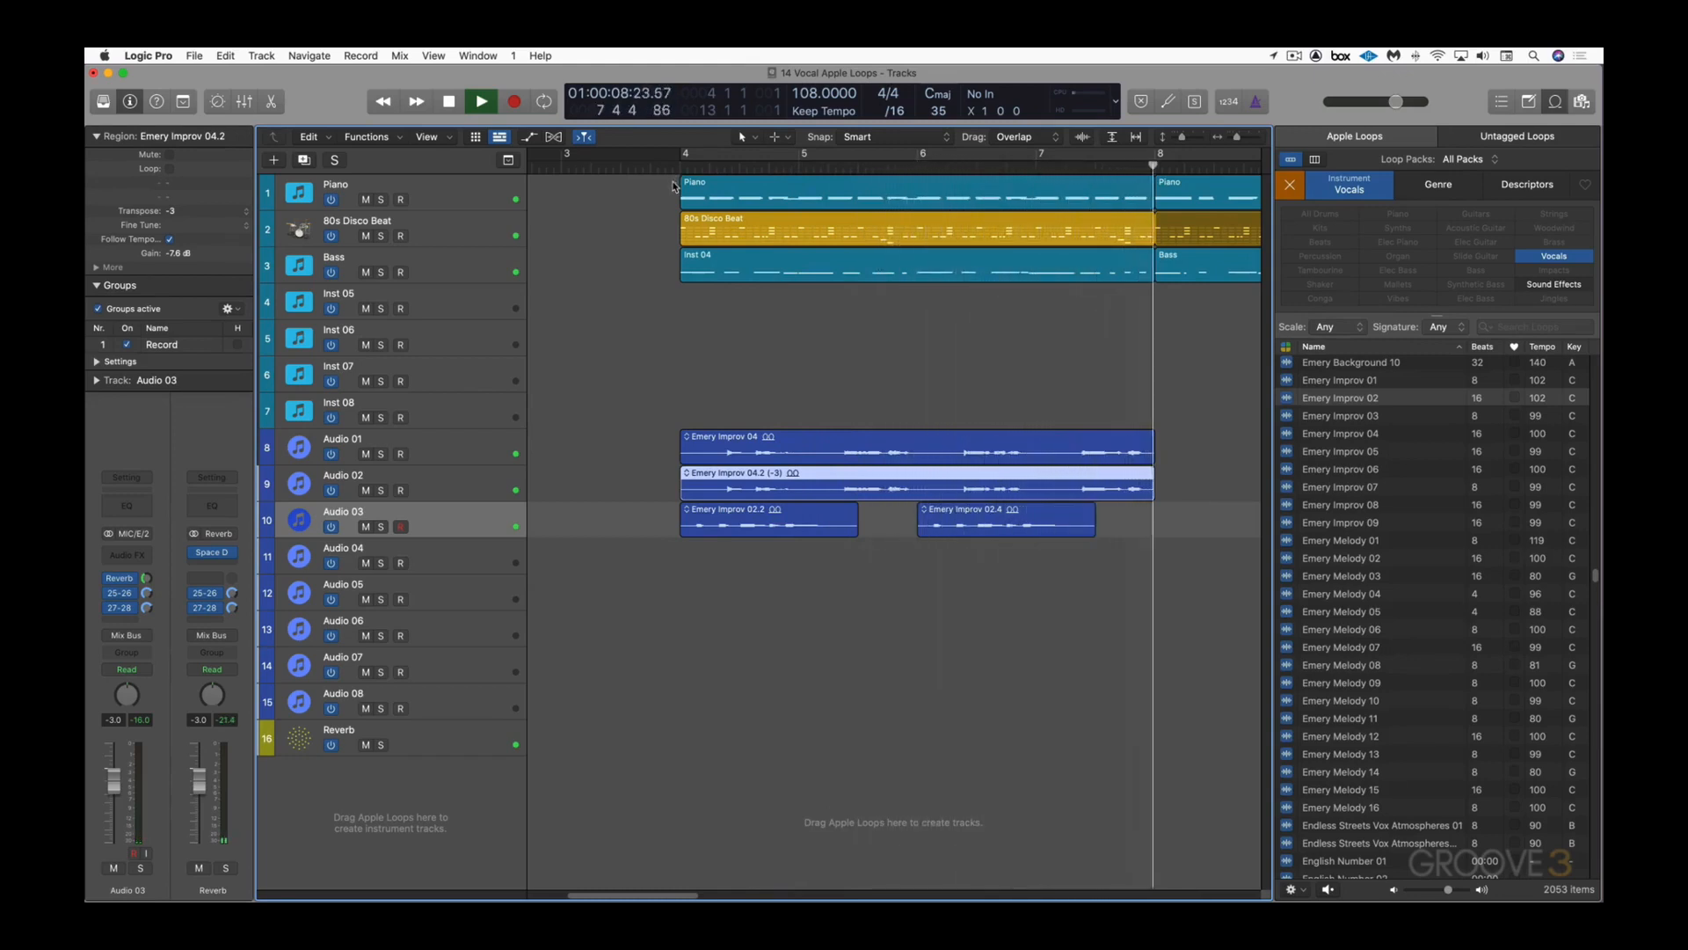
{"action": "key", "text": "space"}
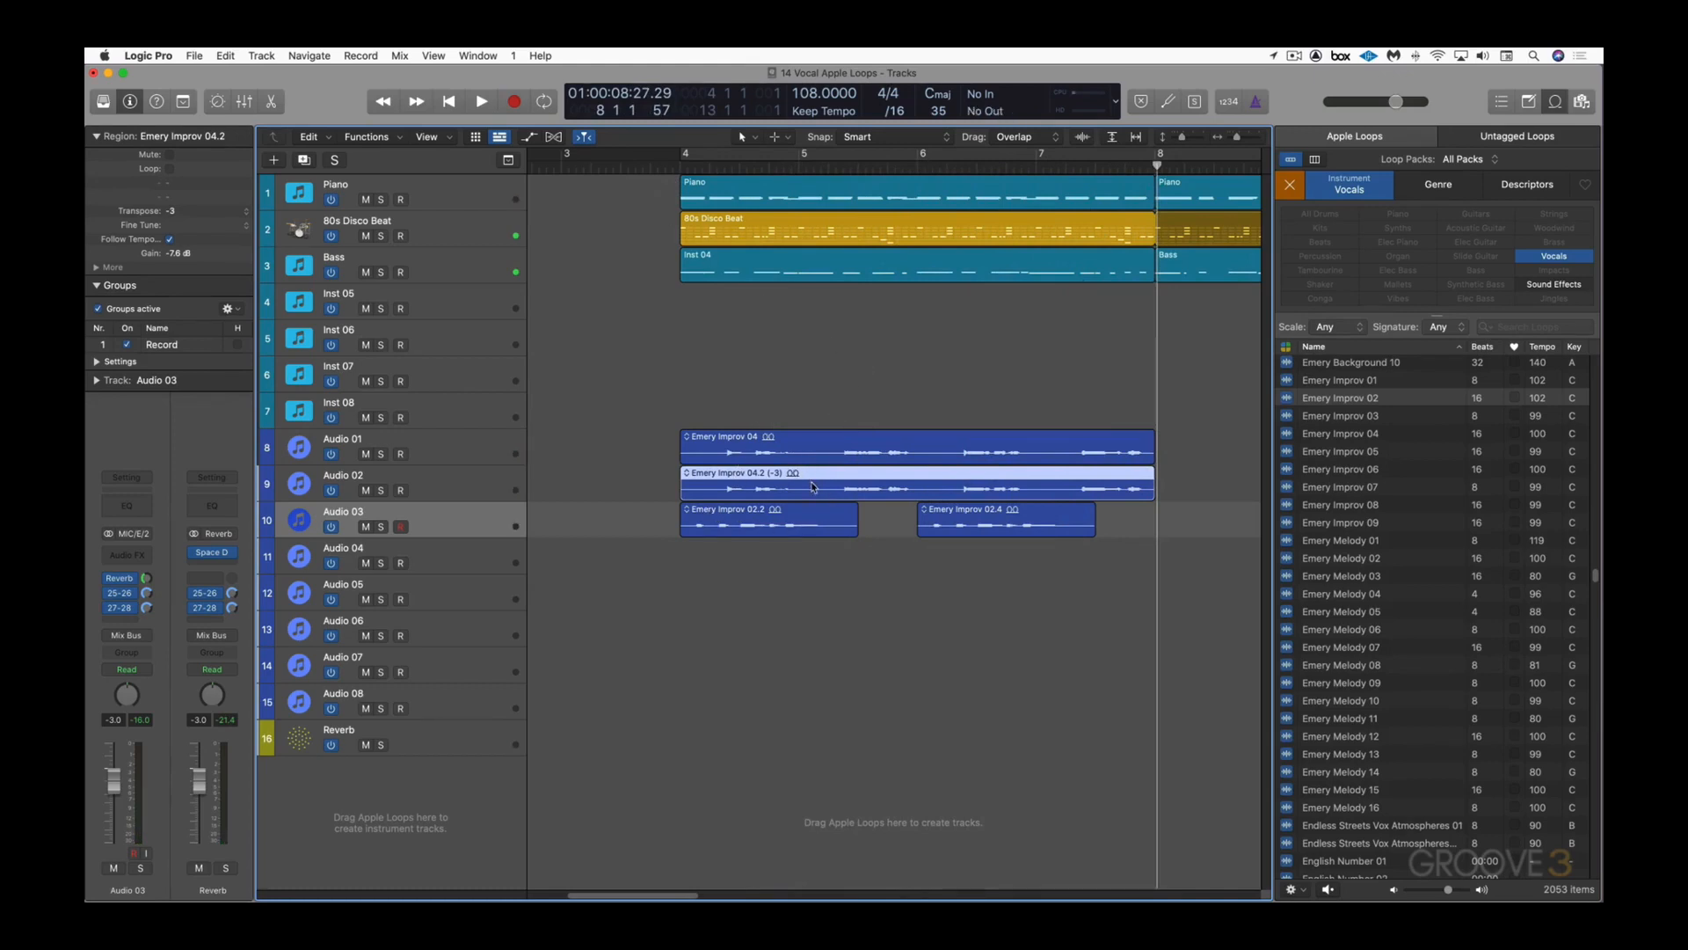
Step: Cut the transposed Emery Improv 04 copy down to two phrases, at about bars 5.25–6.1 and 7.25–8, deleting the pieces in between and before
{"action": "left_click_drag", "start_coordinate": [827, 484], "coordinate": [931, 486]}
{"action": "left_click", "coordinate": [863, 486]}
{"action": "left_click_drag", "start_coordinate": [1068, 485], "coordinate": [1154, 486]}
{"action": "left_click", "coordinate": [1100, 485]}
{"action": "left_click", "coordinate": [1036, 487]}
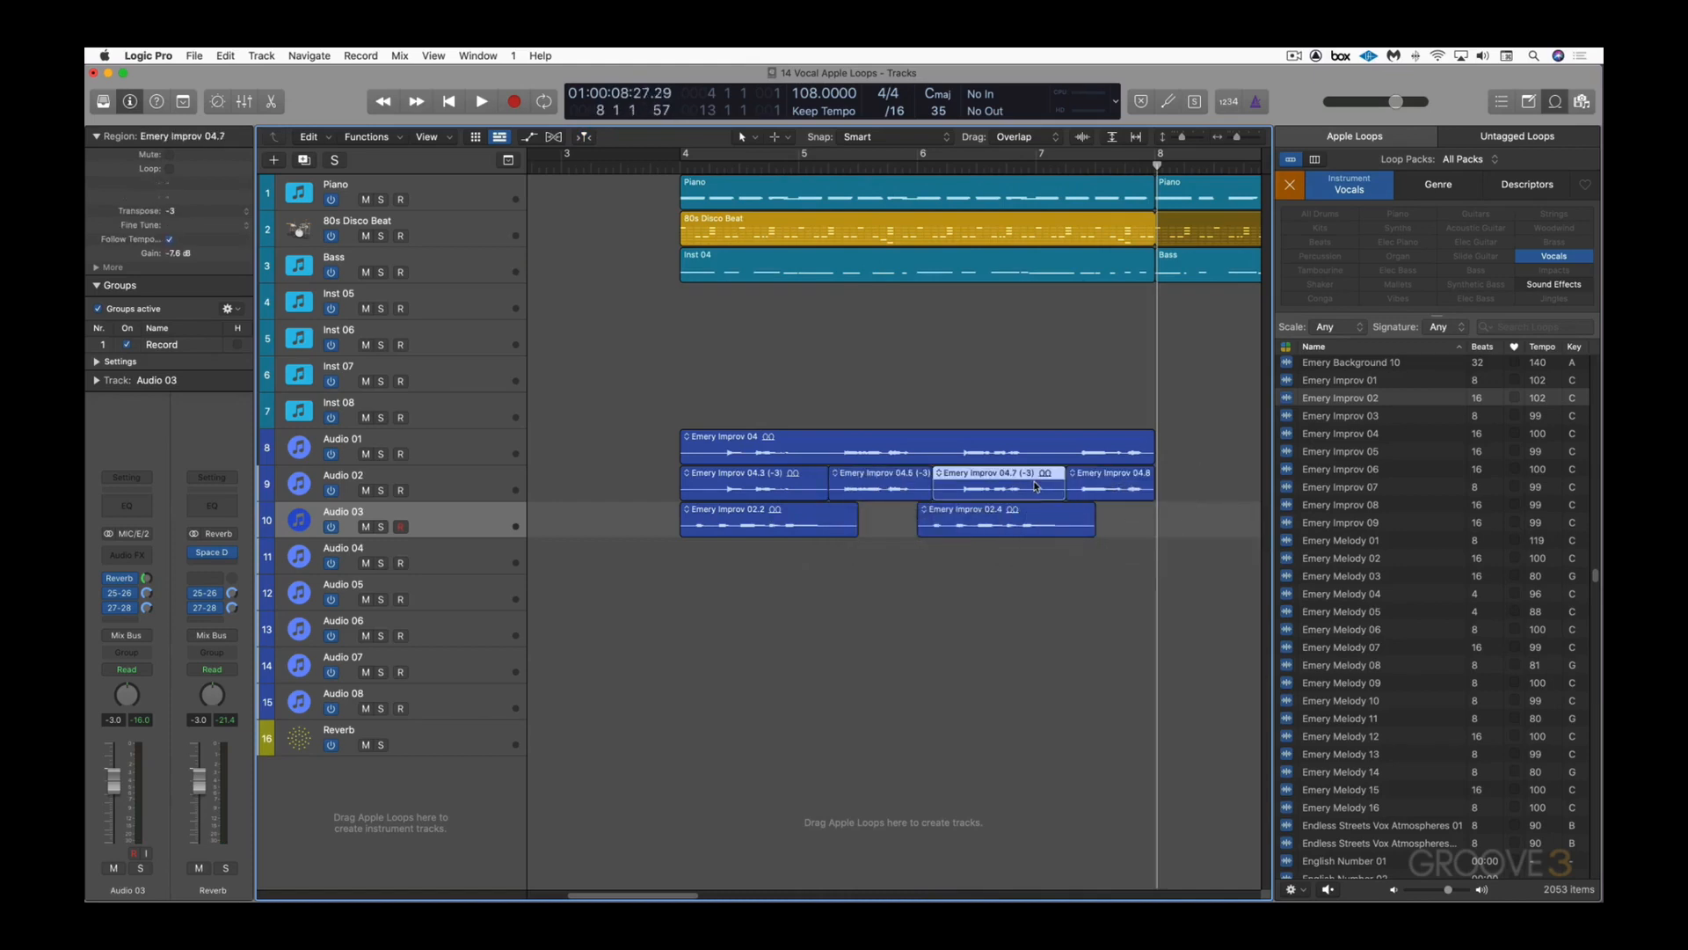
{"action": "key", "text": "Delete"}
{"action": "left_click", "coordinate": [802, 486]}
{"action": "key", "text": "Delete"}
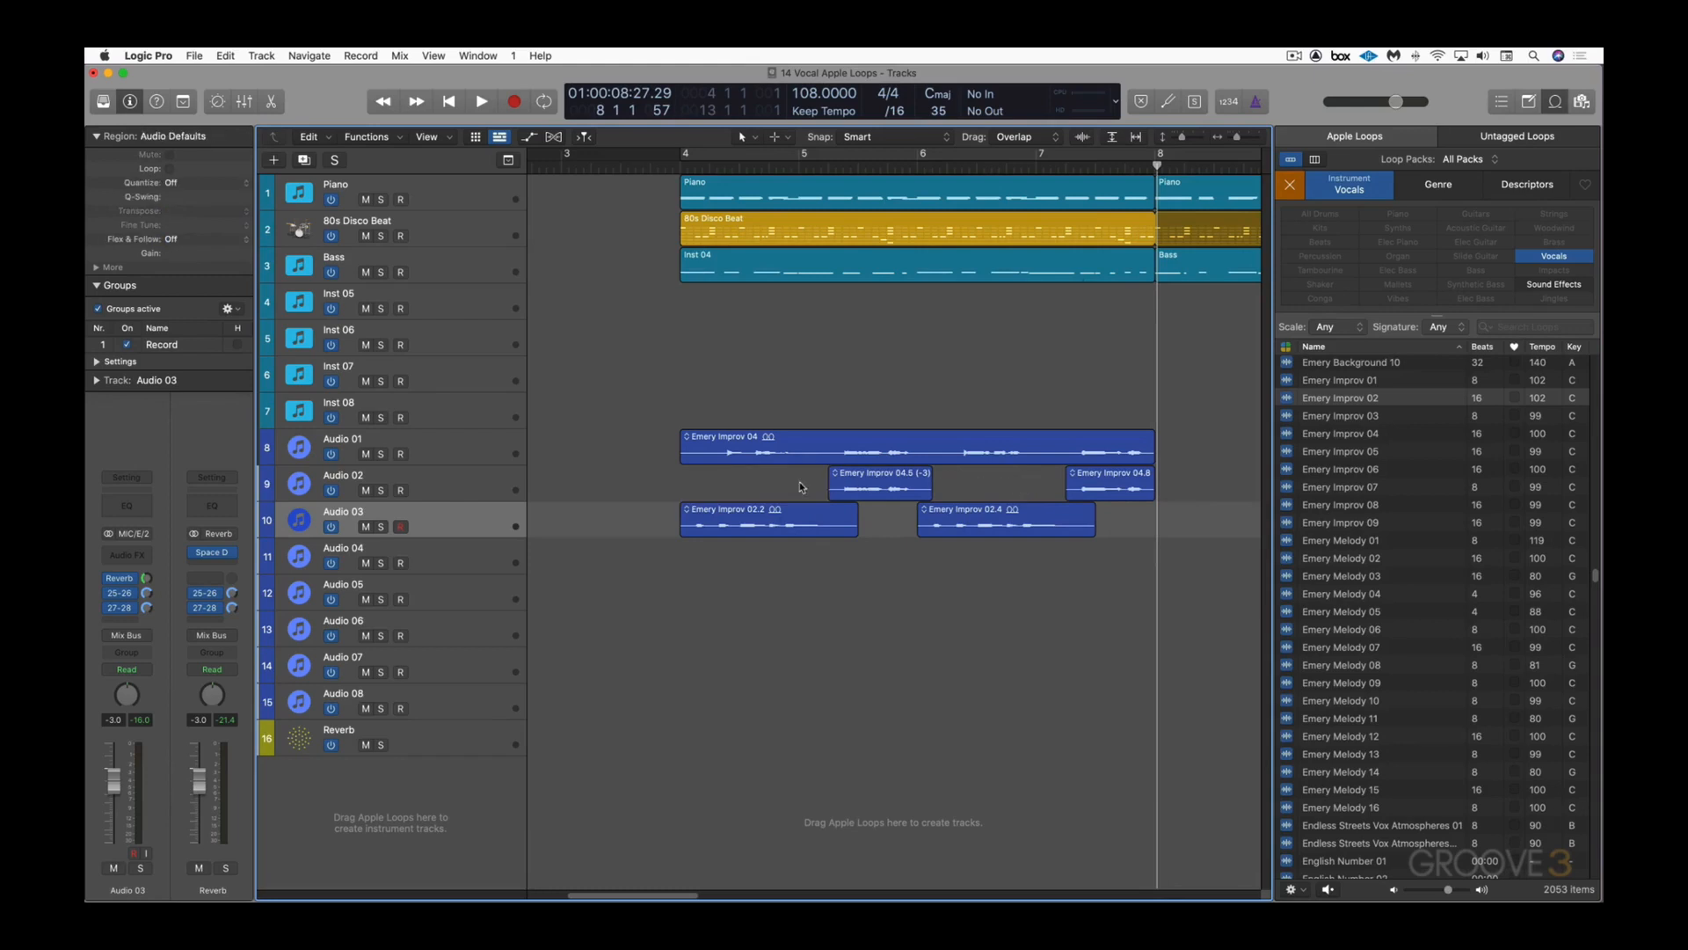
Step: Play the mix, raise the Audio 02 Reverb send to about −6.1 dB, and lower its volume to −4.4 dB
{"action": "left_click", "coordinate": [662, 166]}
{"action": "key", "text": "space"}
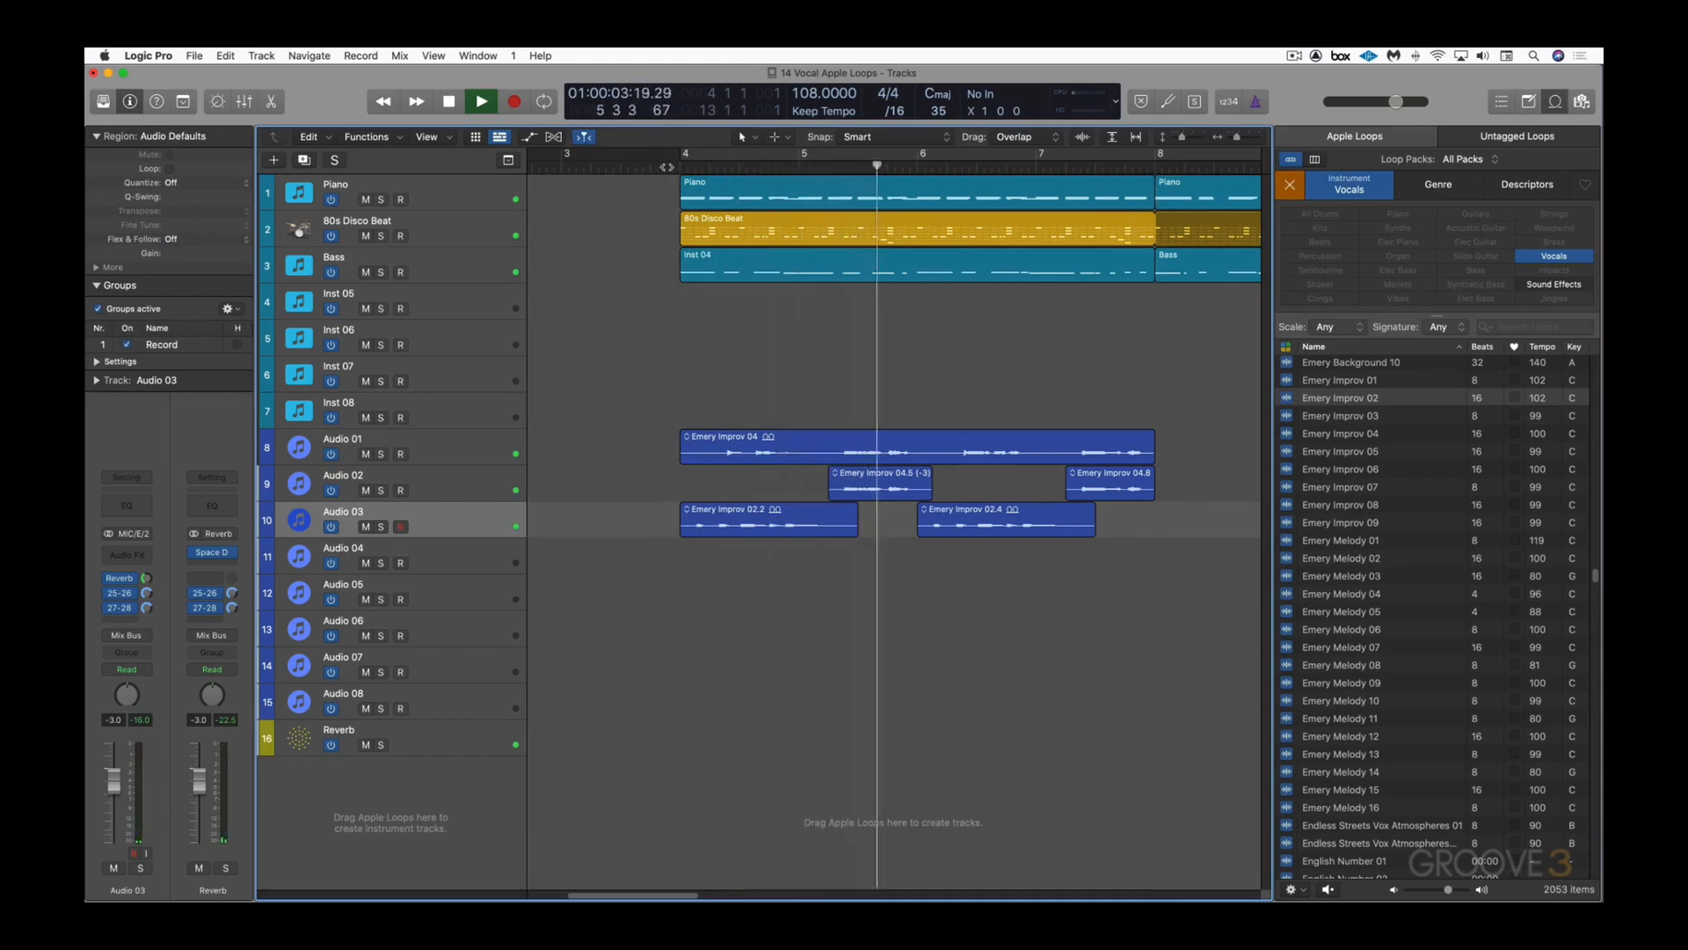
{"action": "left_click", "coordinate": [435, 482]}
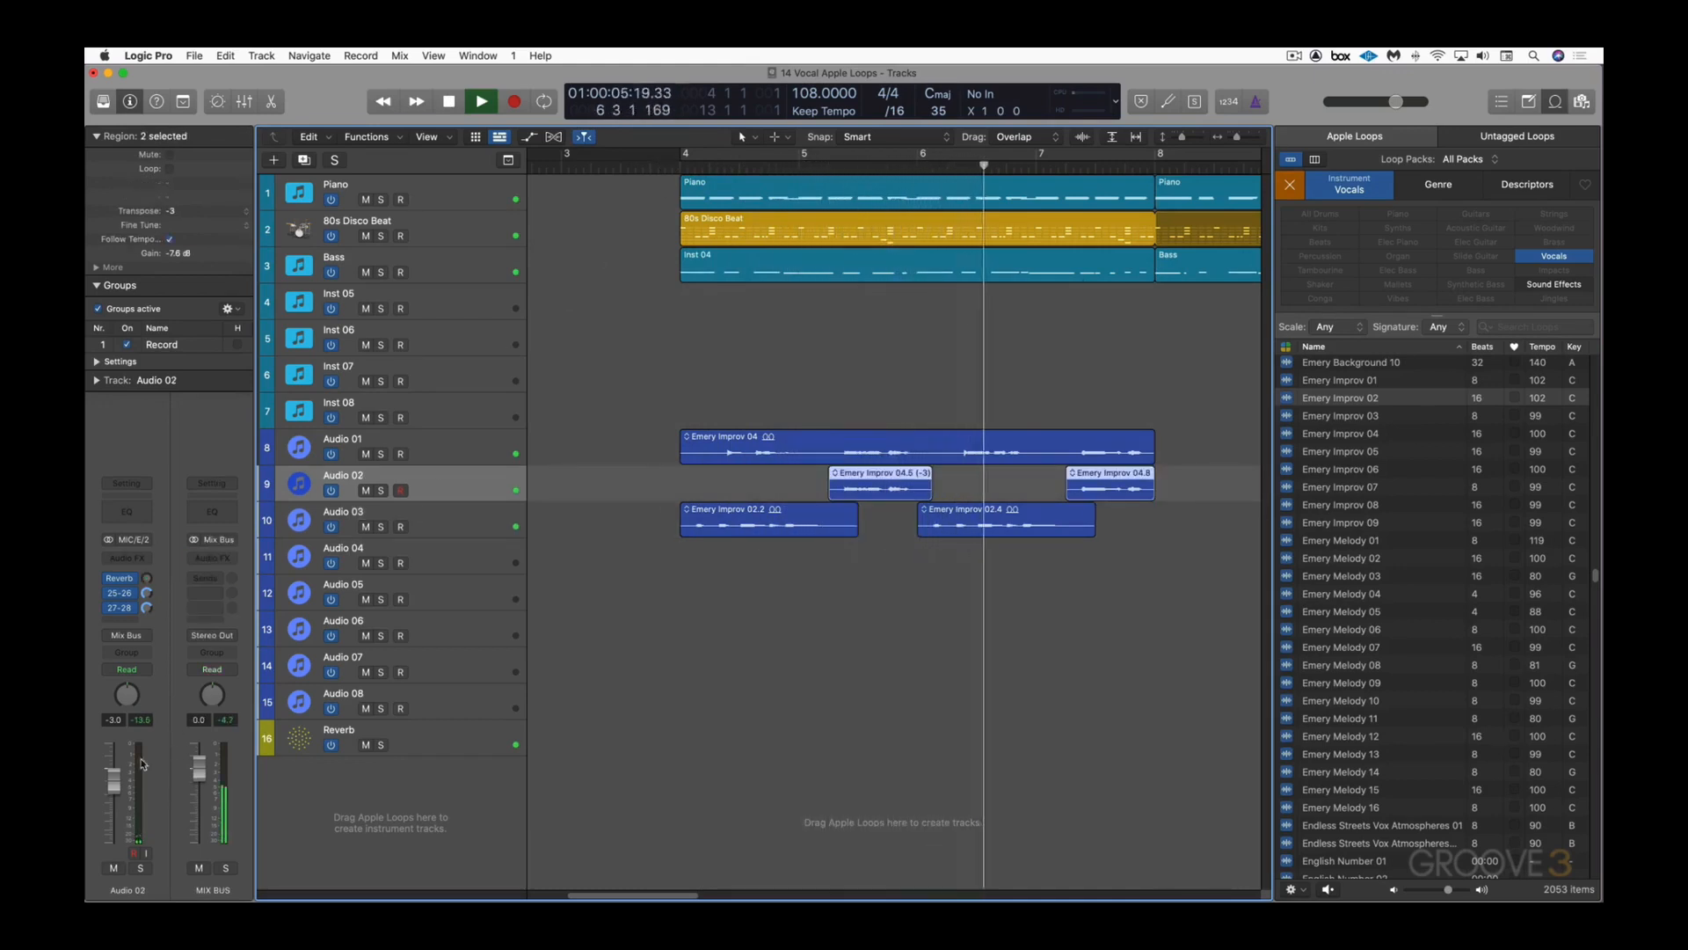
{"action": "left_click_drag", "start_coordinate": [147, 578], "coordinate": [147, 536]}
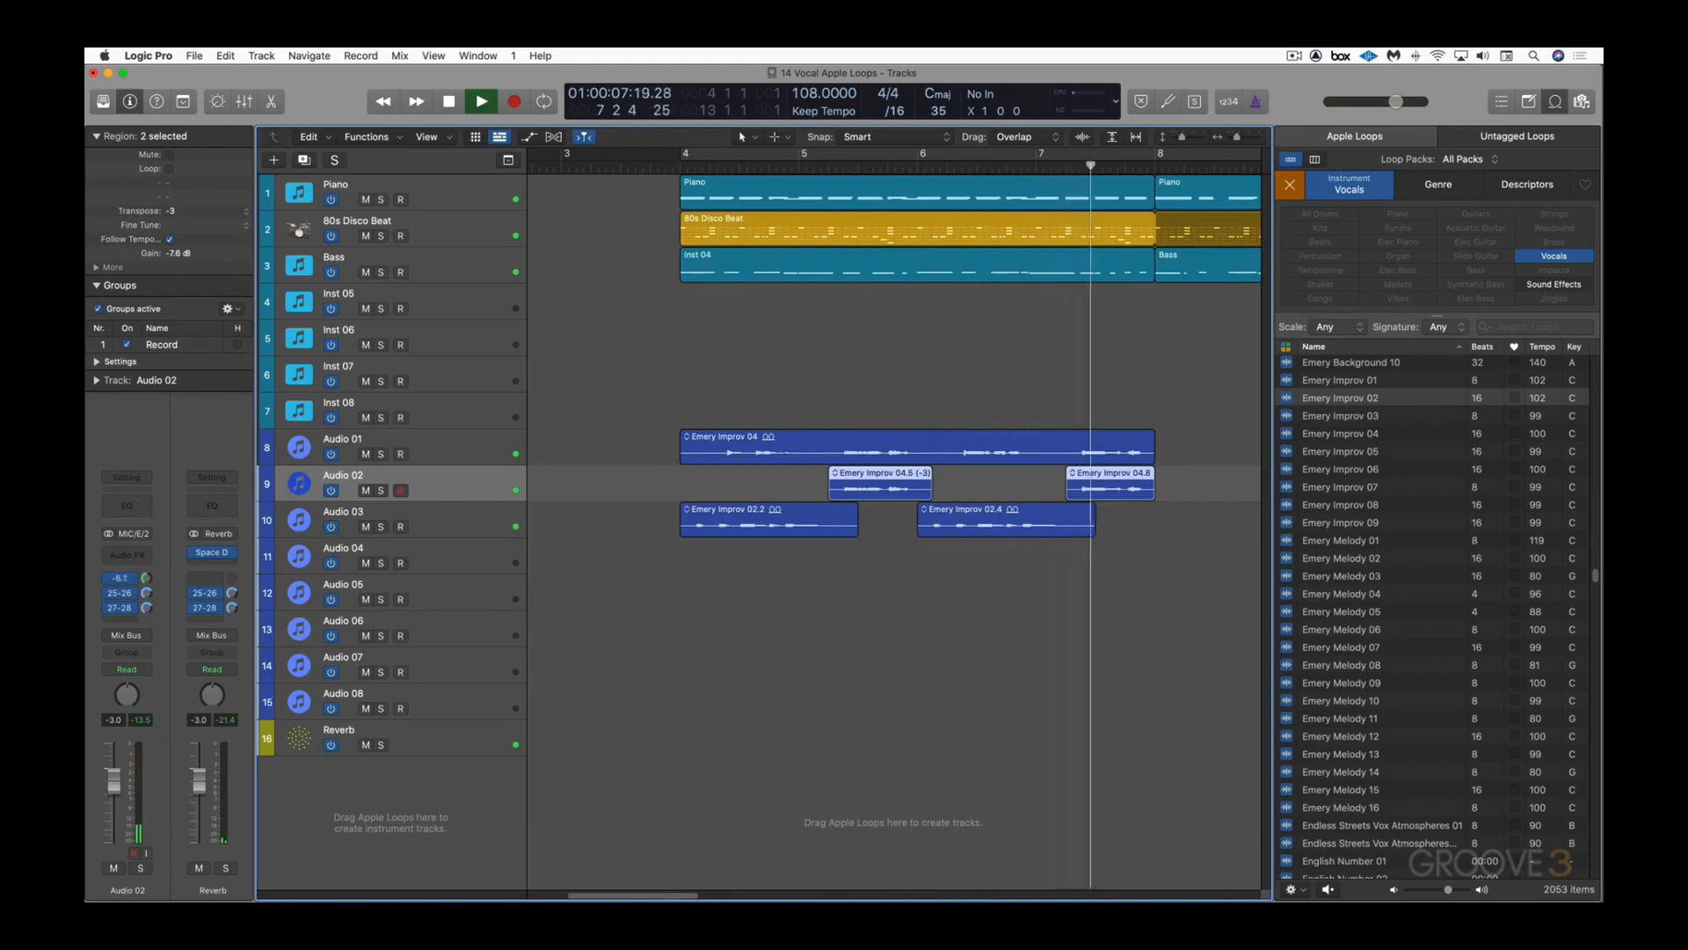
{"action": "key", "text": "space"}
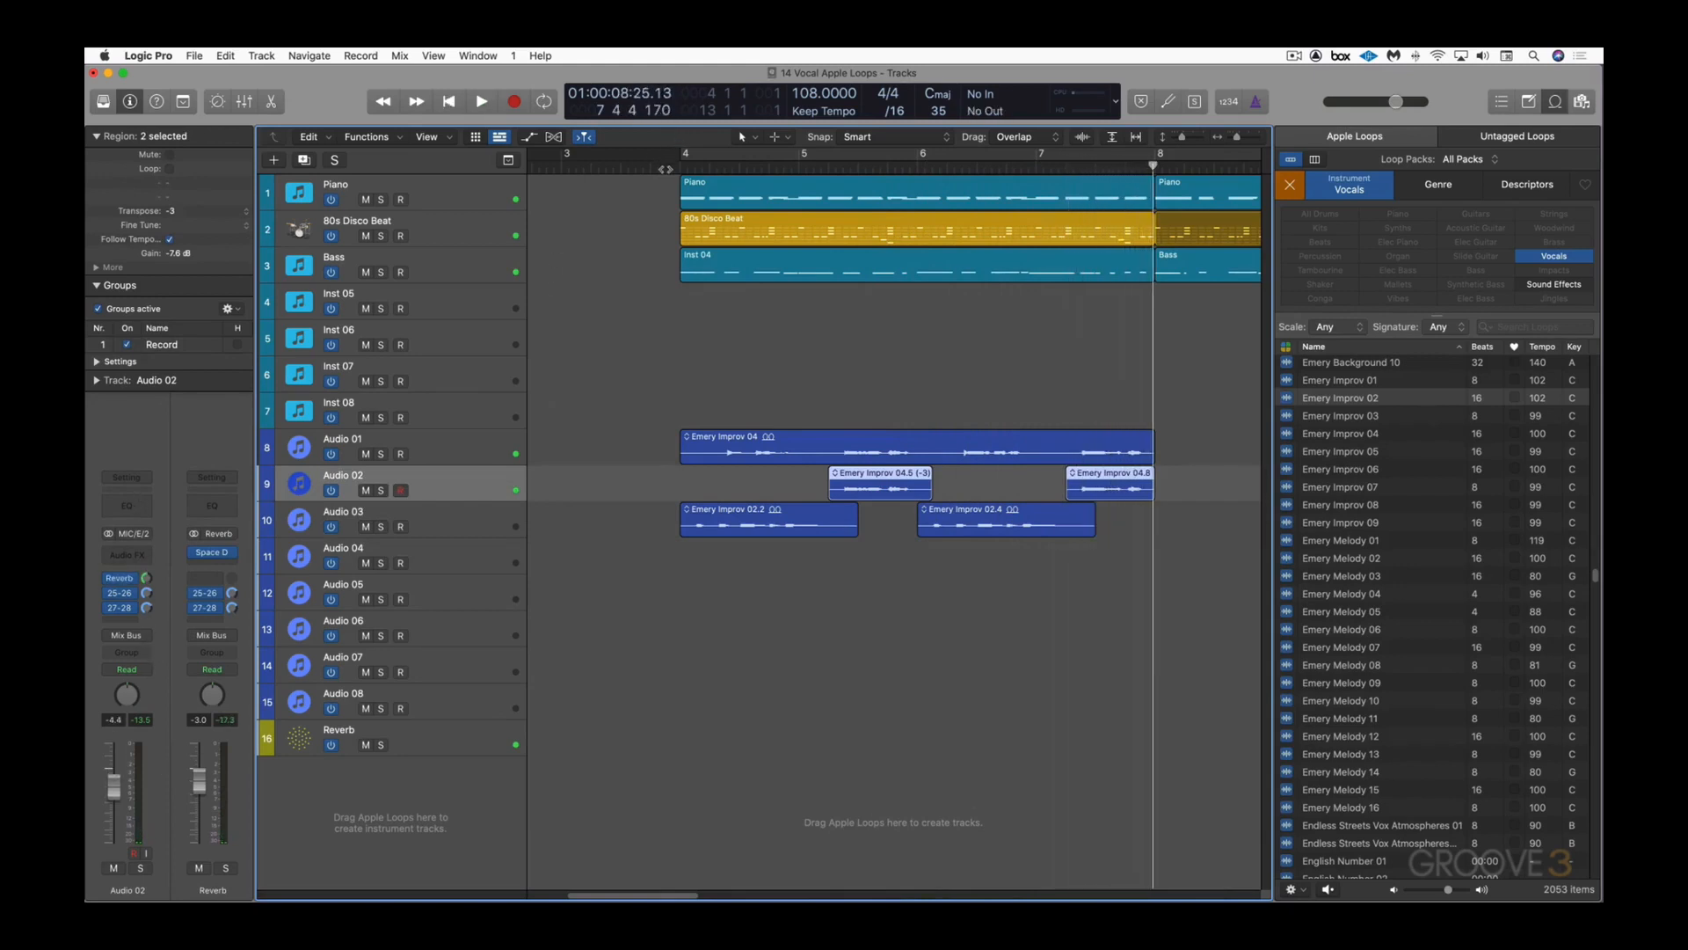
Step: Play the layered vocals from just before bar 4 through to bar 11 with Audio 03 selected
{"action": "left_click", "coordinate": [666, 168]}
{"action": "key", "text": "space"}
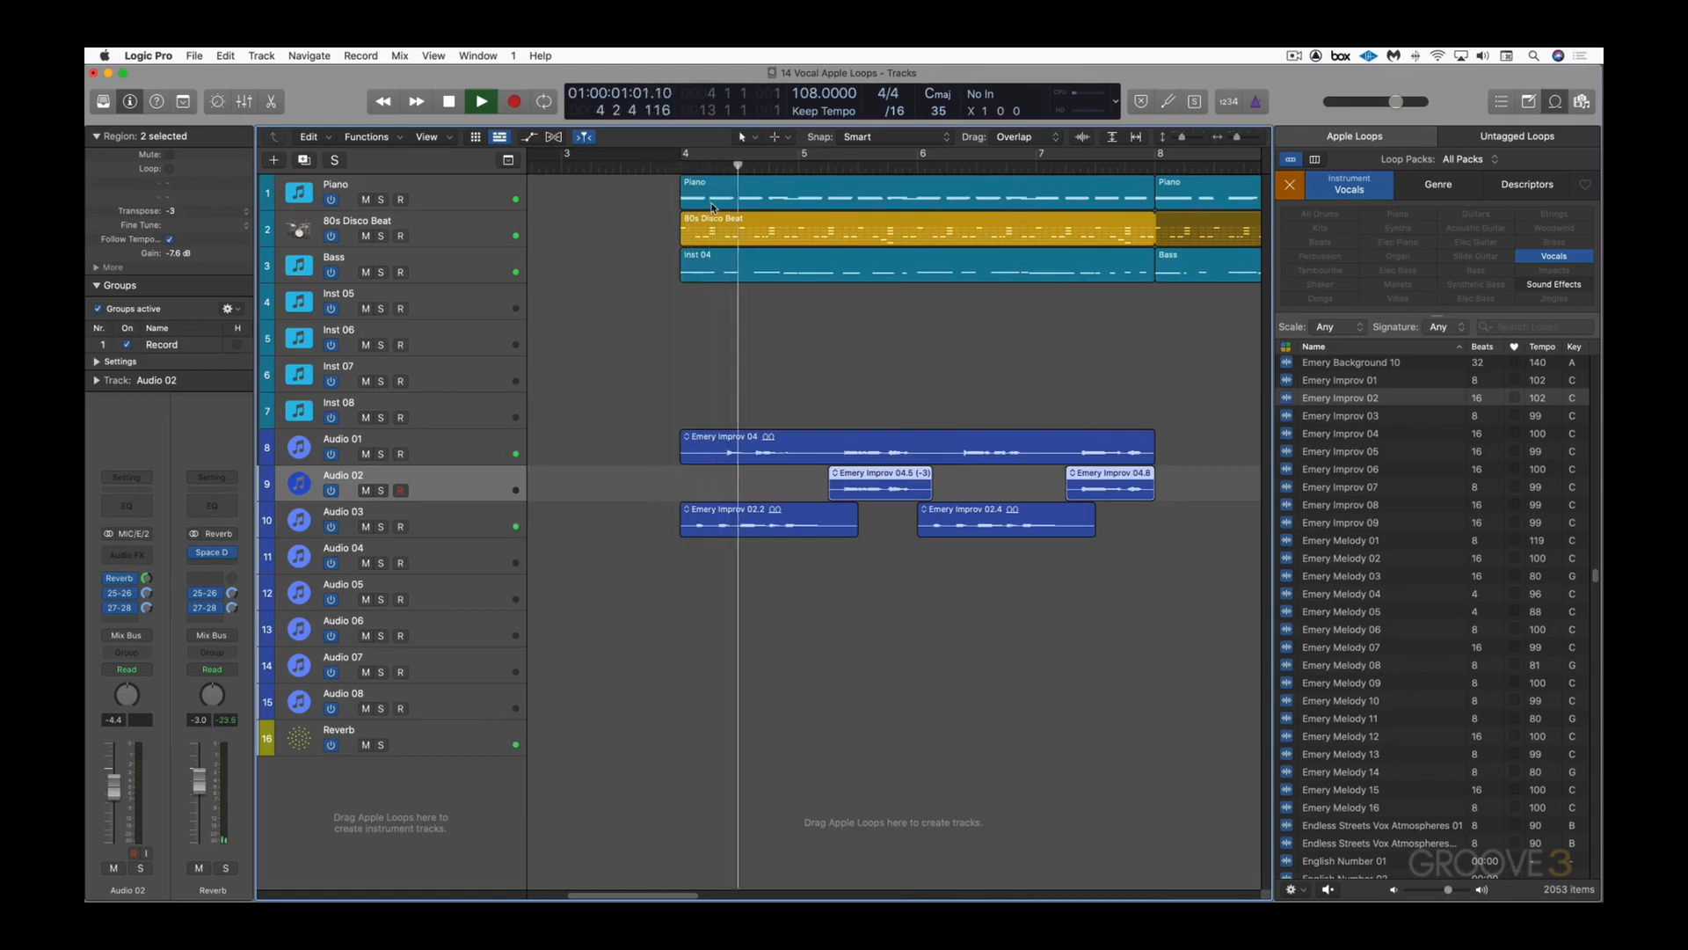
{"action": "left_click", "coordinate": [445, 522]}
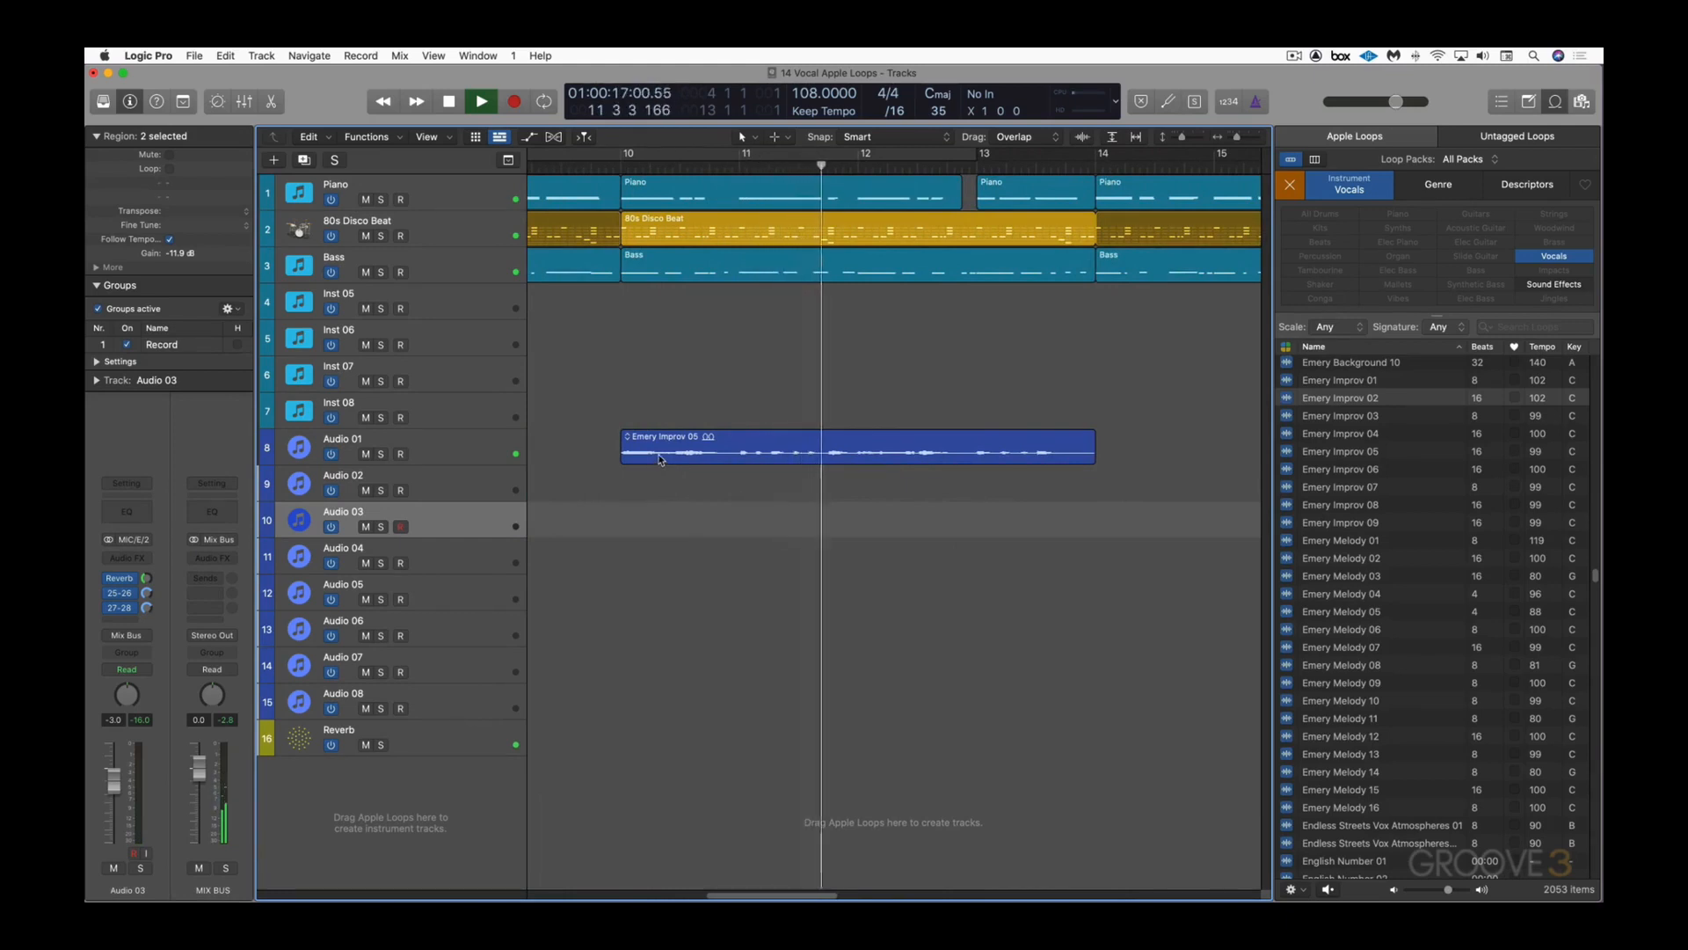
Step: Copy the Emery Improv 05 region at bar 10 to Audio 02, transpose the copy to −3, and play the harmony
{"action": "left_click_drag", "start_coordinate": [658, 457], "coordinate": [659, 487]}
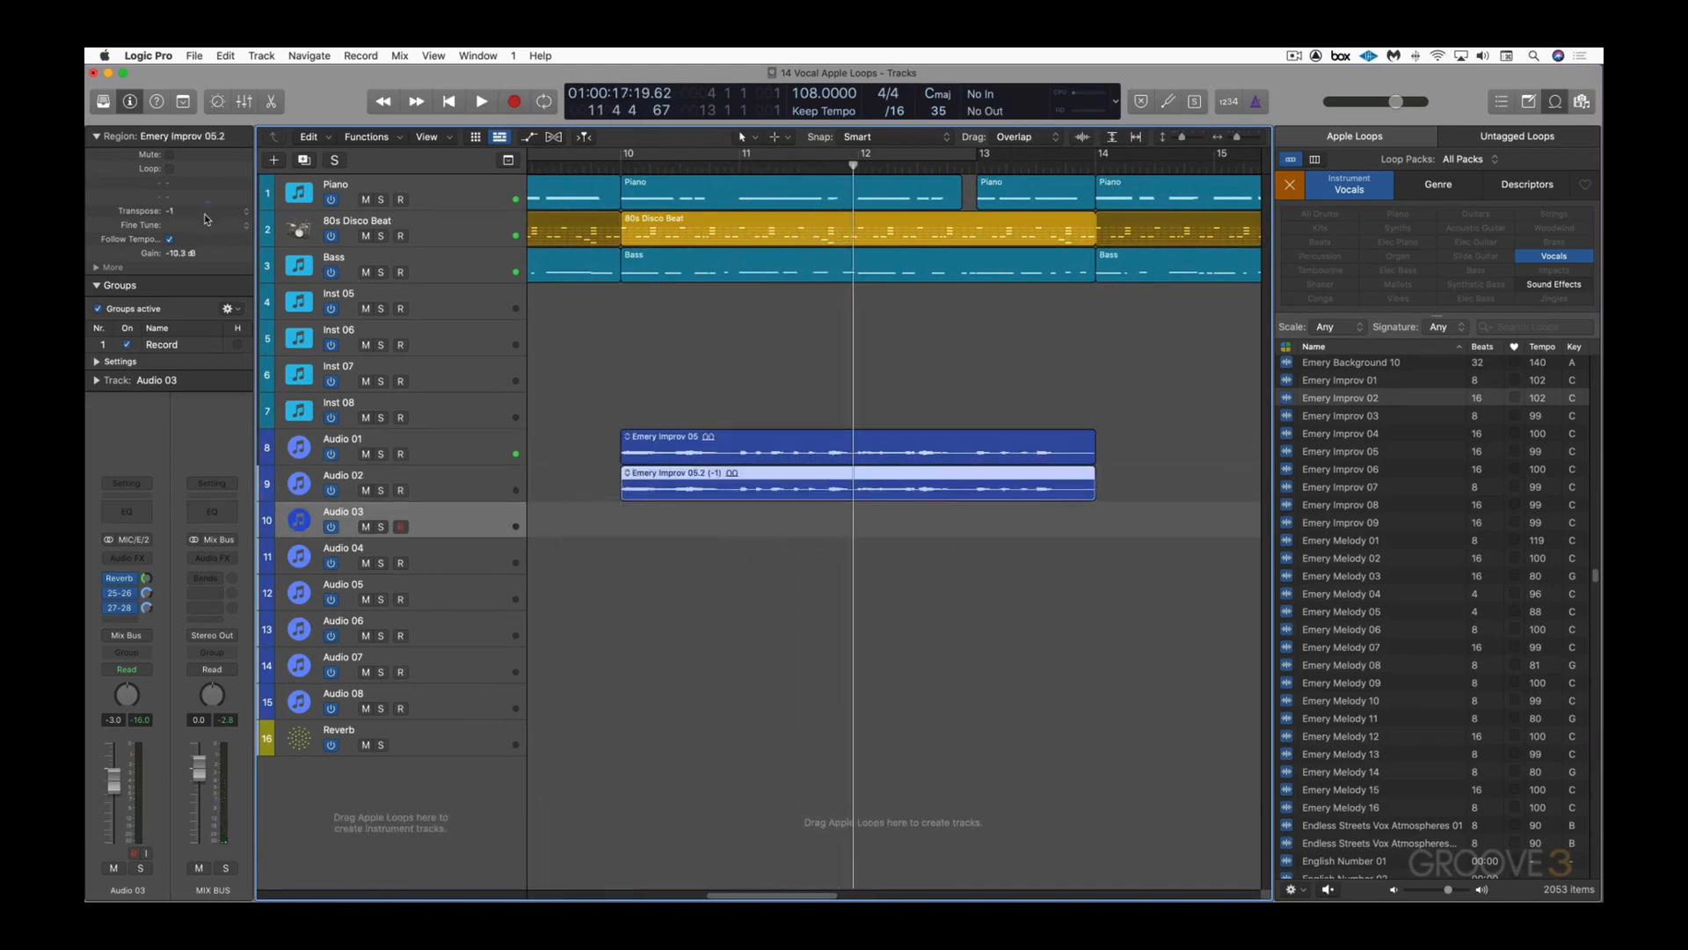
{"action": "left_click_drag", "start_coordinate": [203, 225], "coordinate": [204, 219]}
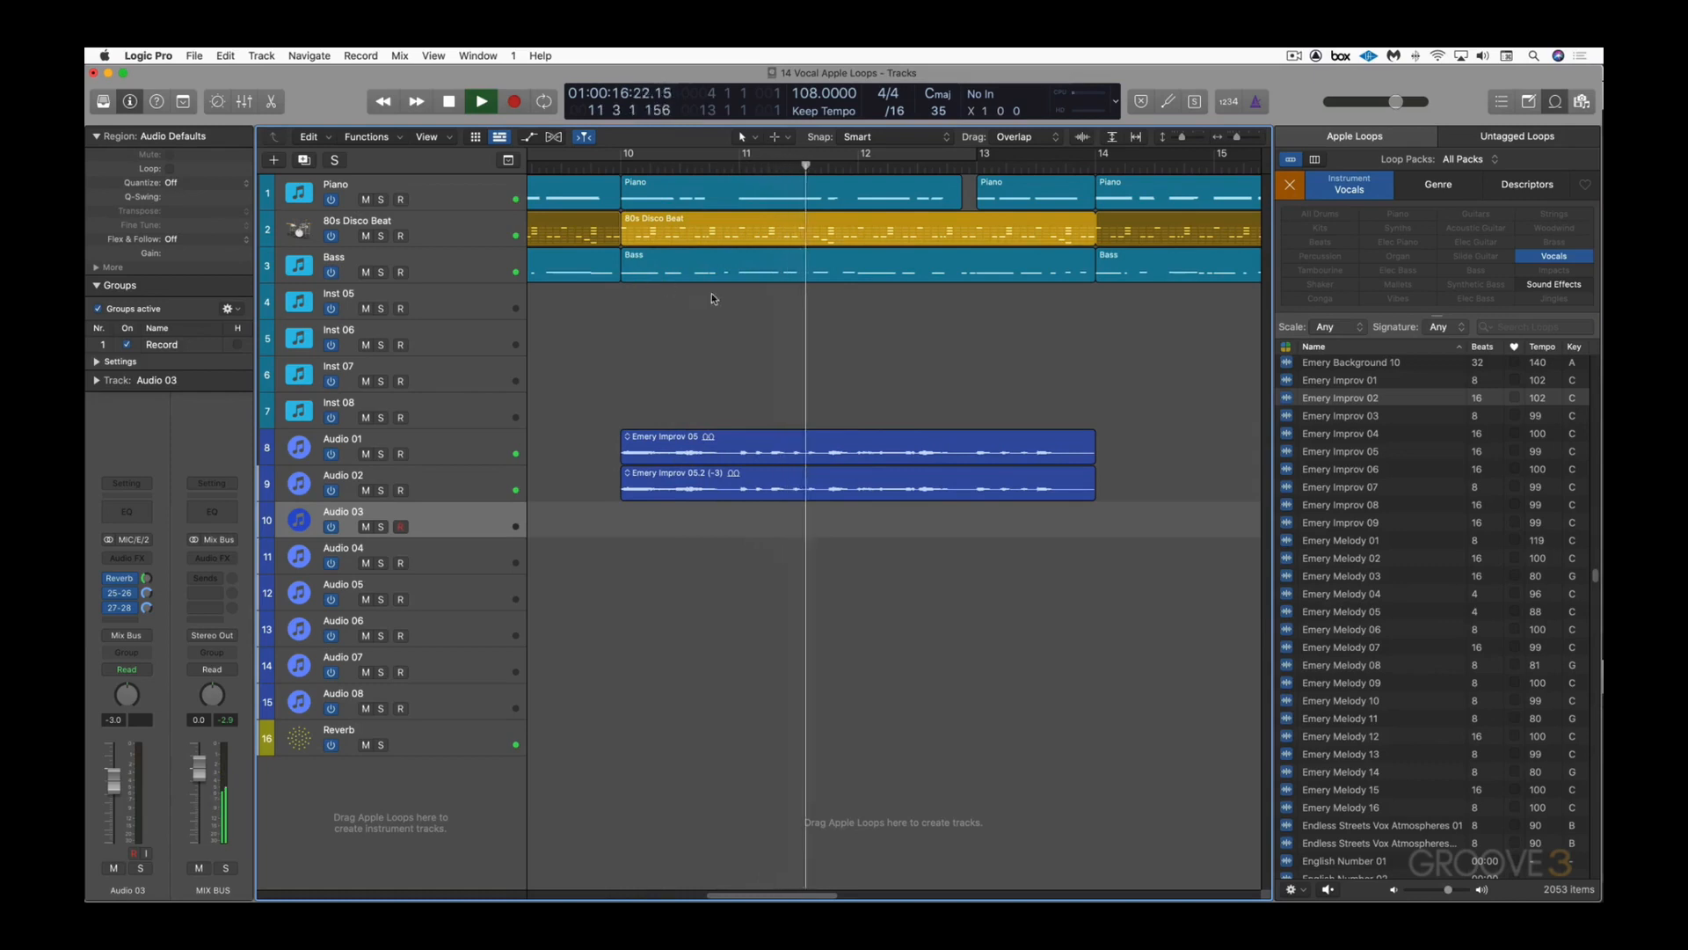
{"action": "key", "text": "space"}
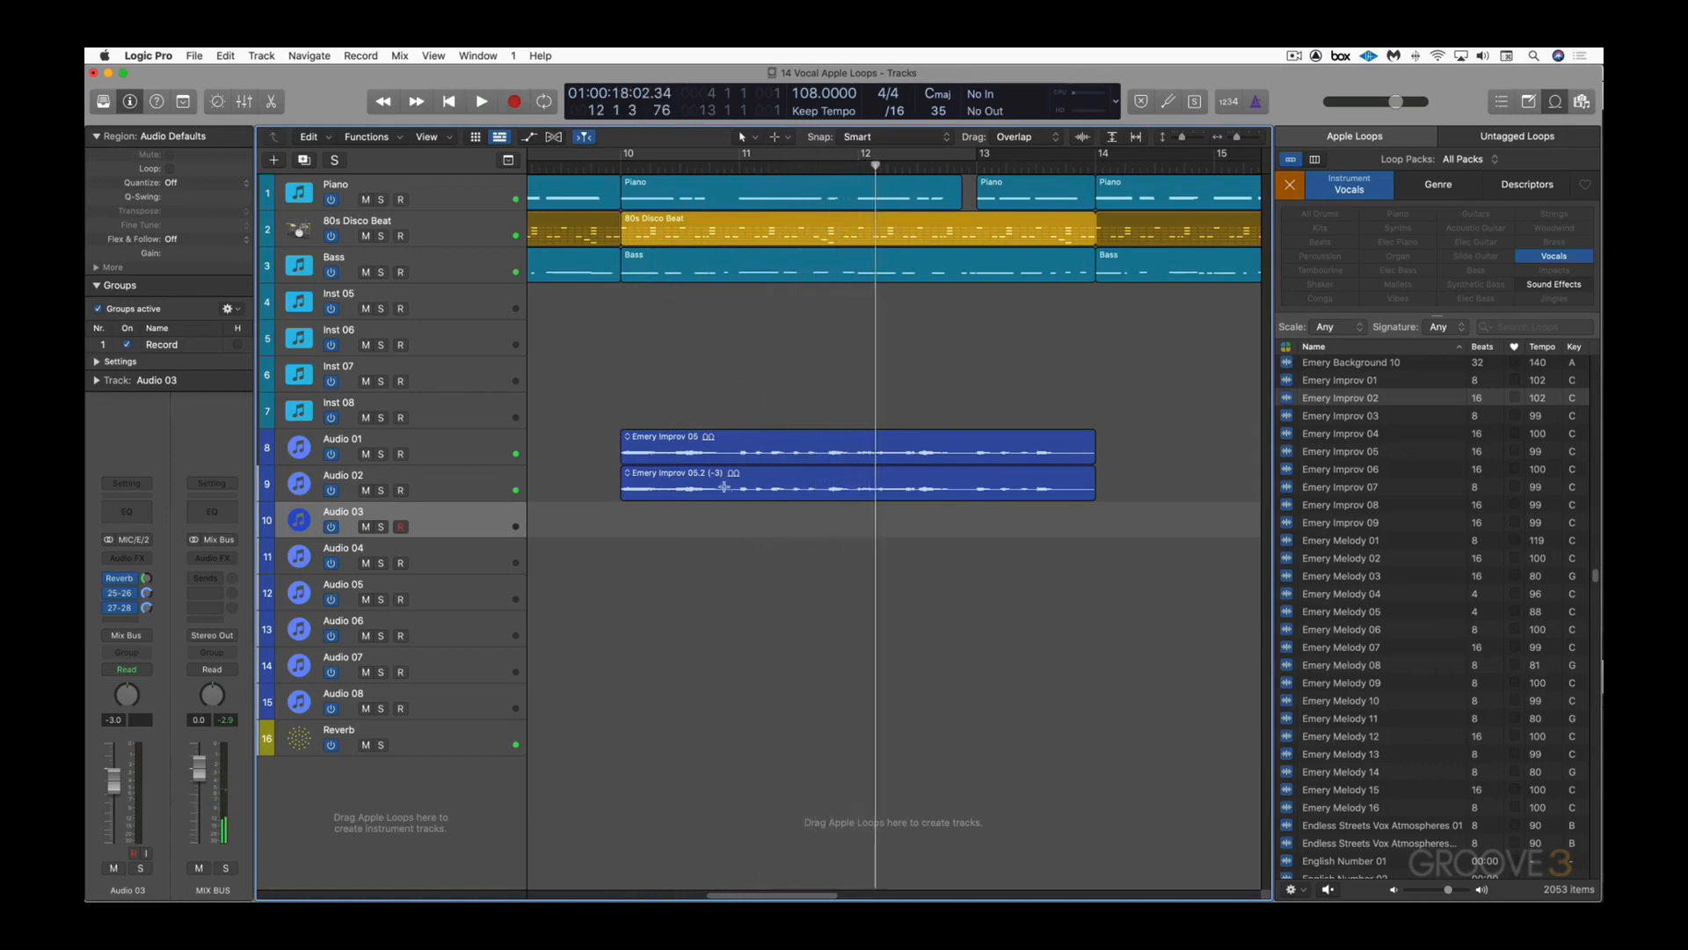
Step: Delete the section from about bar 10.9 to 11.7 of the Emery Improv 05 copy on Audio 02, and move the playhead to about bar 11.5
{"action": "left_click_drag", "start_coordinate": [730, 489], "coordinate": [821, 500]}
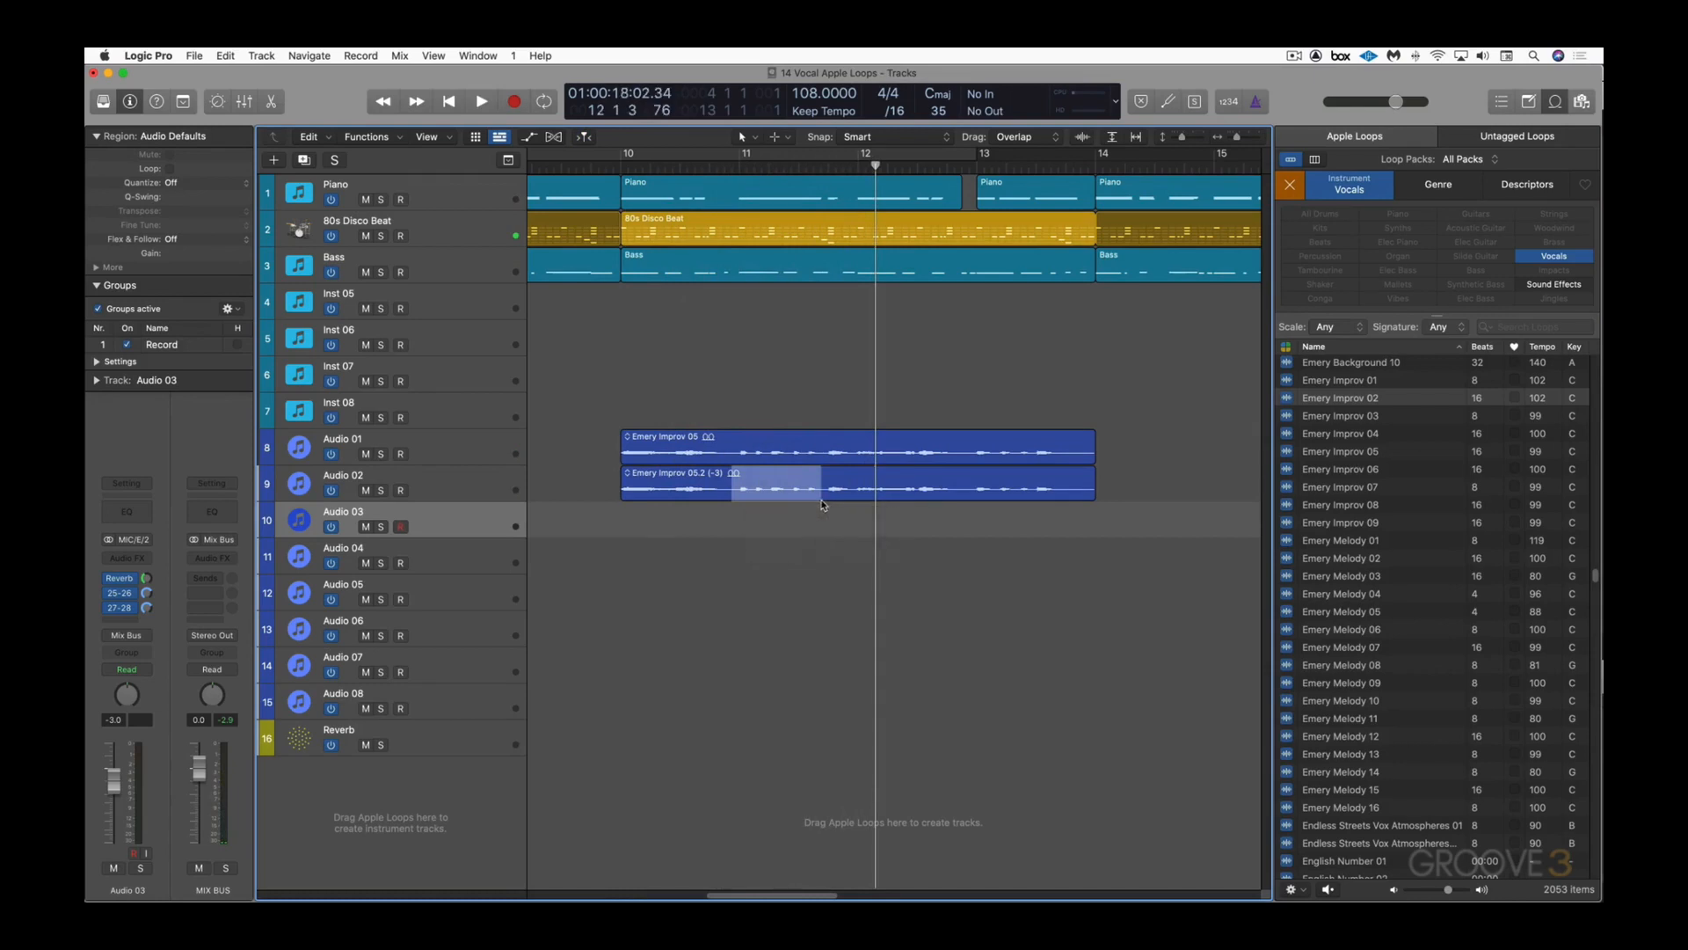
{"action": "key", "text": "Delete"}
{"action": "left_click", "coordinate": [800, 352], "text": "shift"}
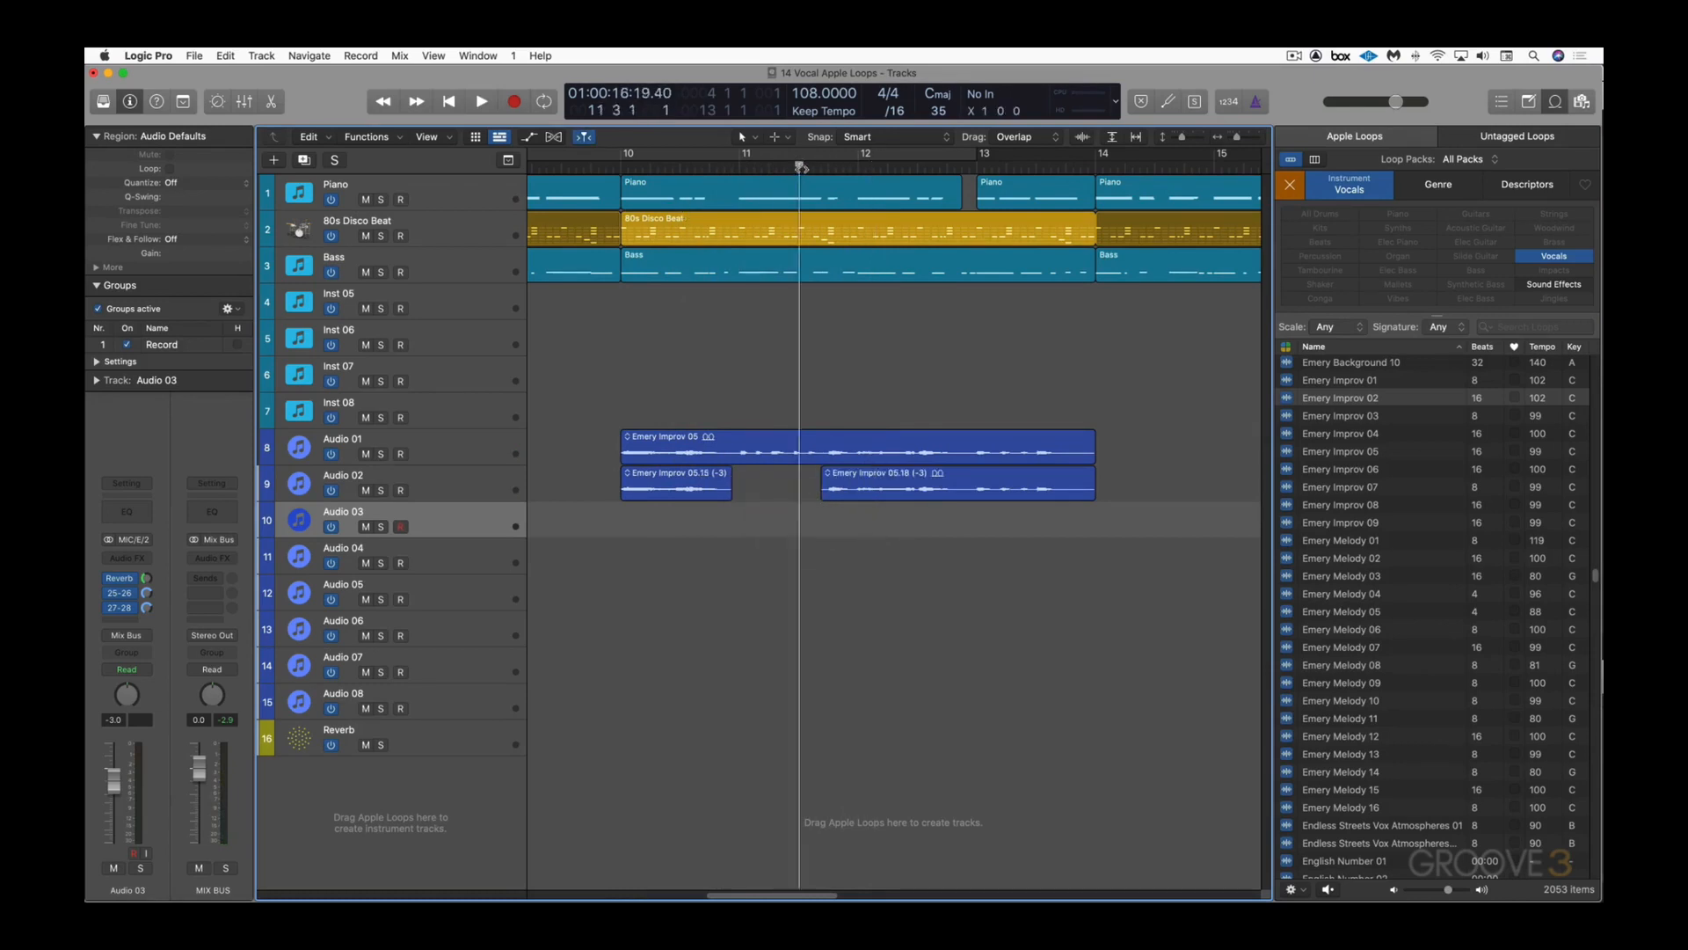
Step: Play the Emery Improv 05 harmony, delete the section from about bar 11.7 to 11.9 on Audio 02, and play on to bar 14
{"action": "key", "text": "space"}
{"action": "key", "text": "space"}
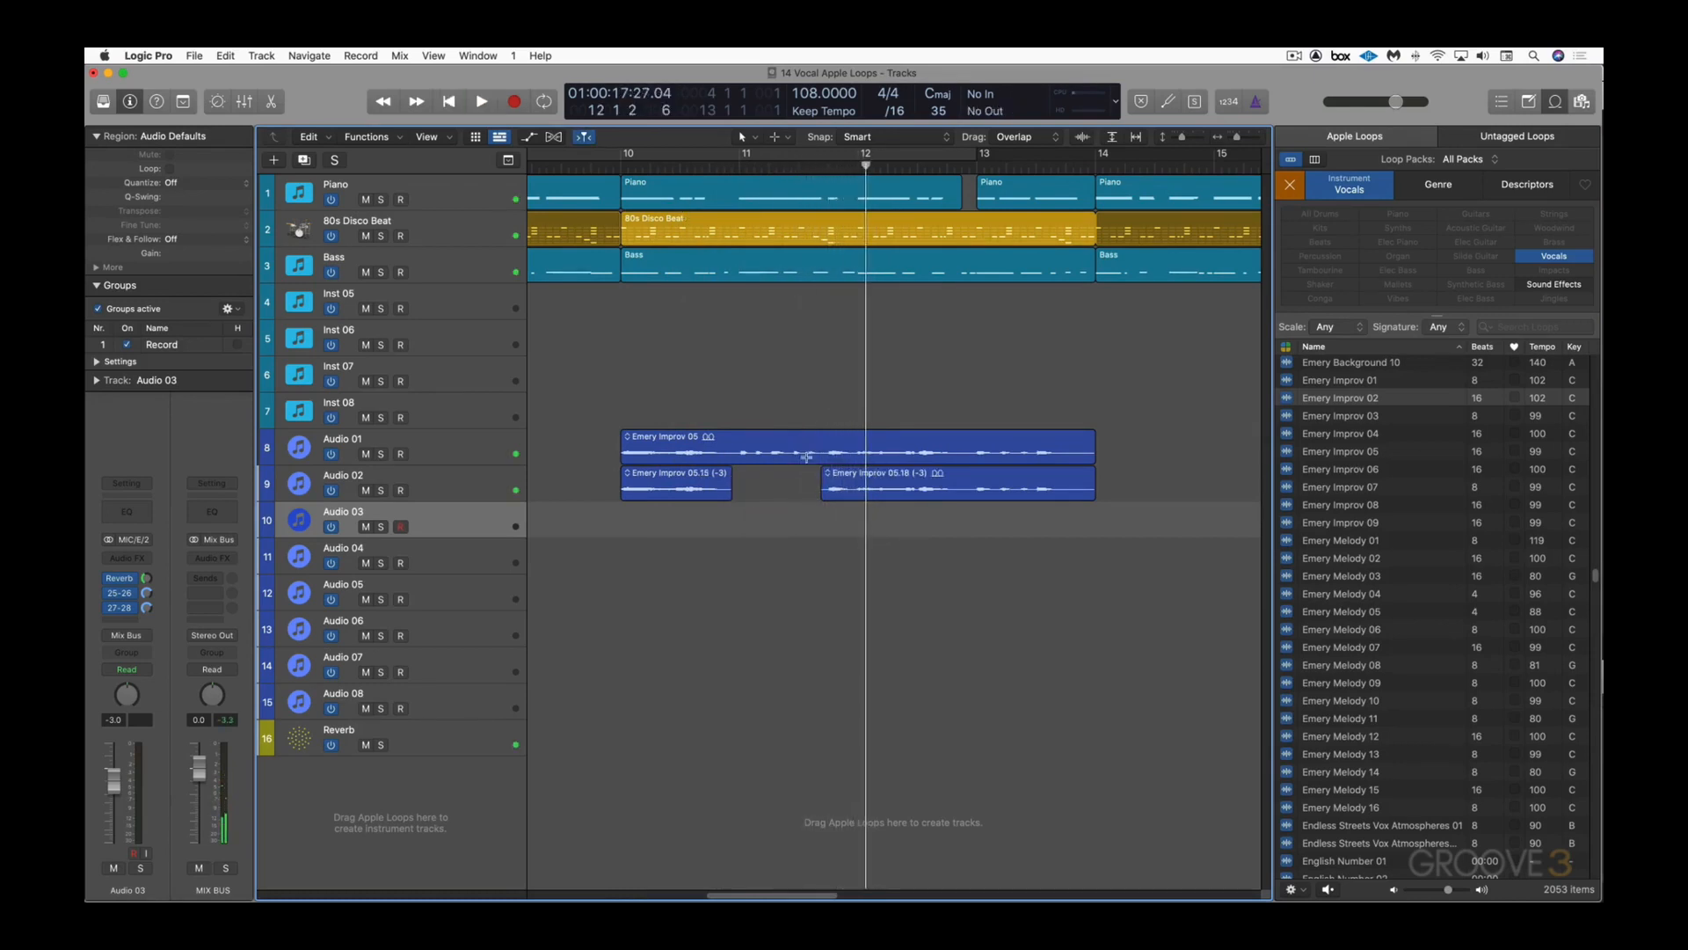
{"action": "left_click_drag", "start_coordinate": [806, 476], "coordinate": [851, 481]}
{"action": "key", "text": "space"}
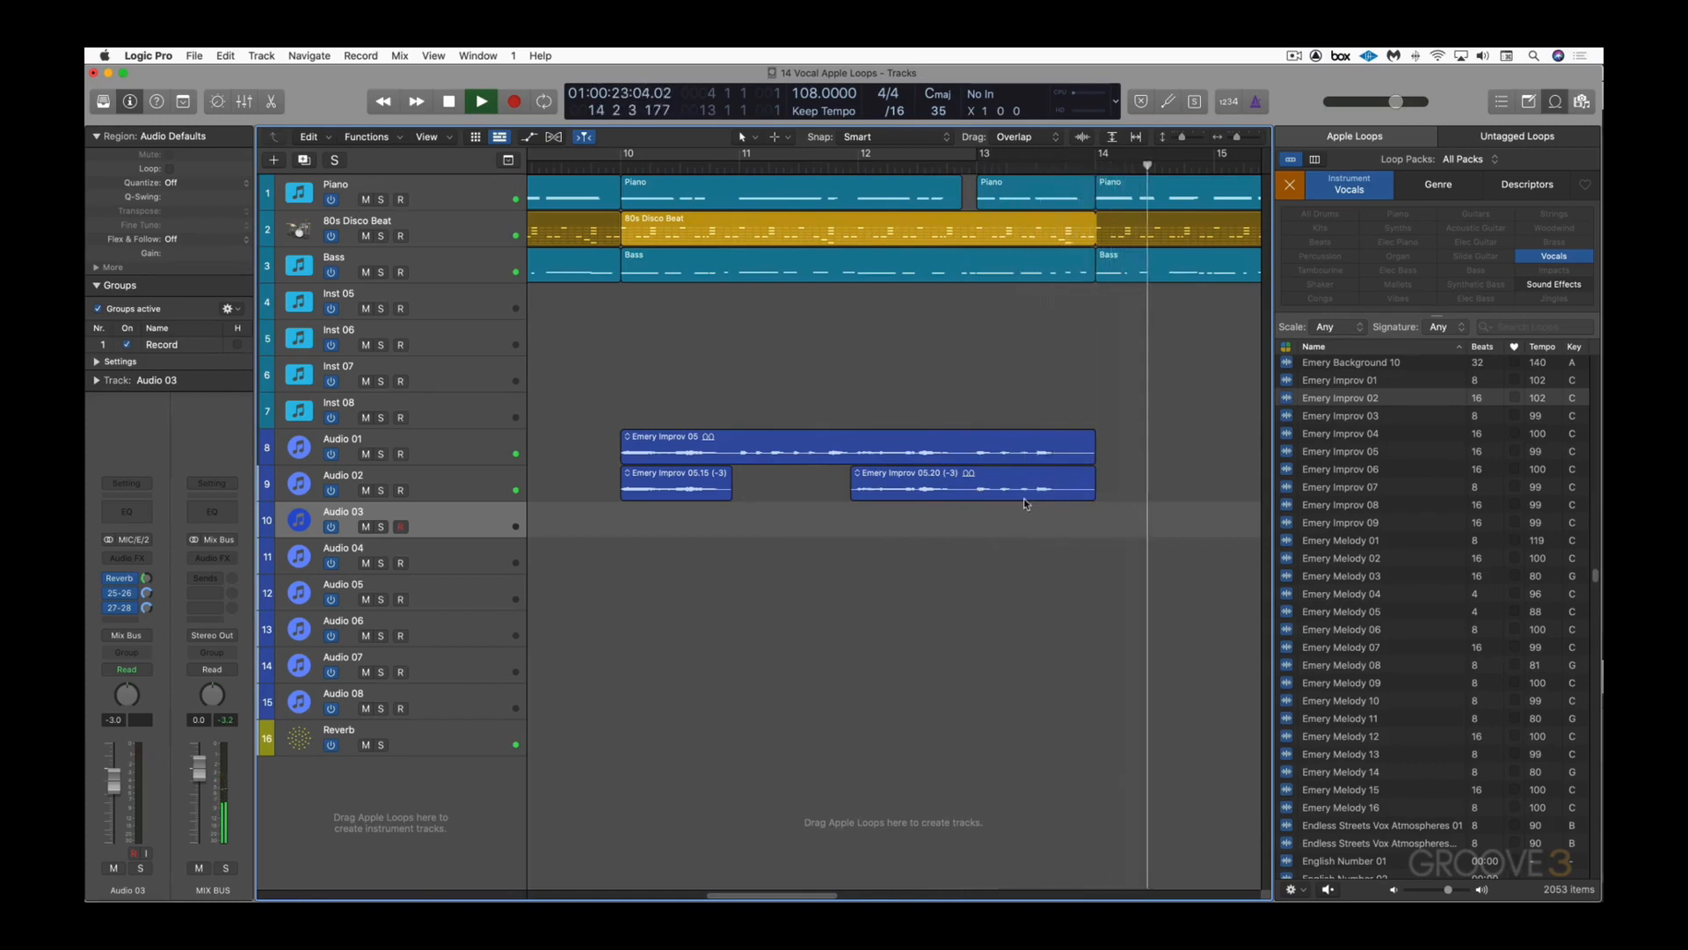
{"action": "scroll", "coordinate": [802, 471], "scroll_direction": "right", "scroll_amount": 10}
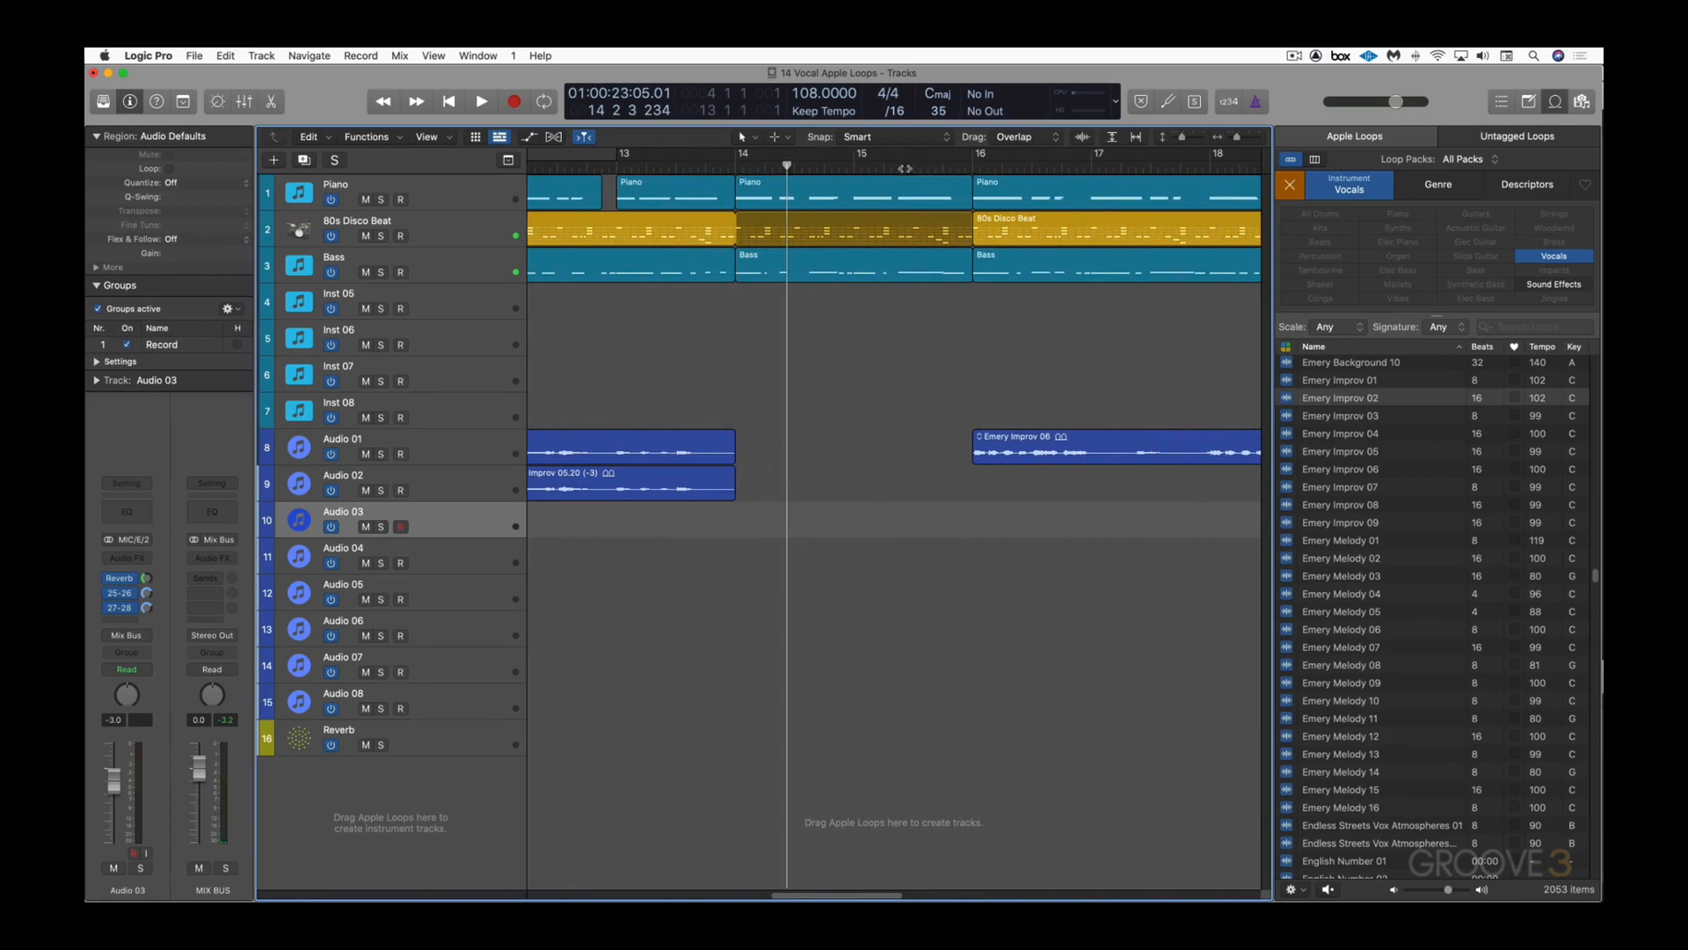
Step: Copy the Emery Improv 06 region at bar 16 to Audio 02, transpose the copy to −3, and play the harmony
{"action": "key", "text": "space"}
{"action": "scroll", "coordinate": [853, 456], "scroll_direction": "right", "scroll_amount": 6}
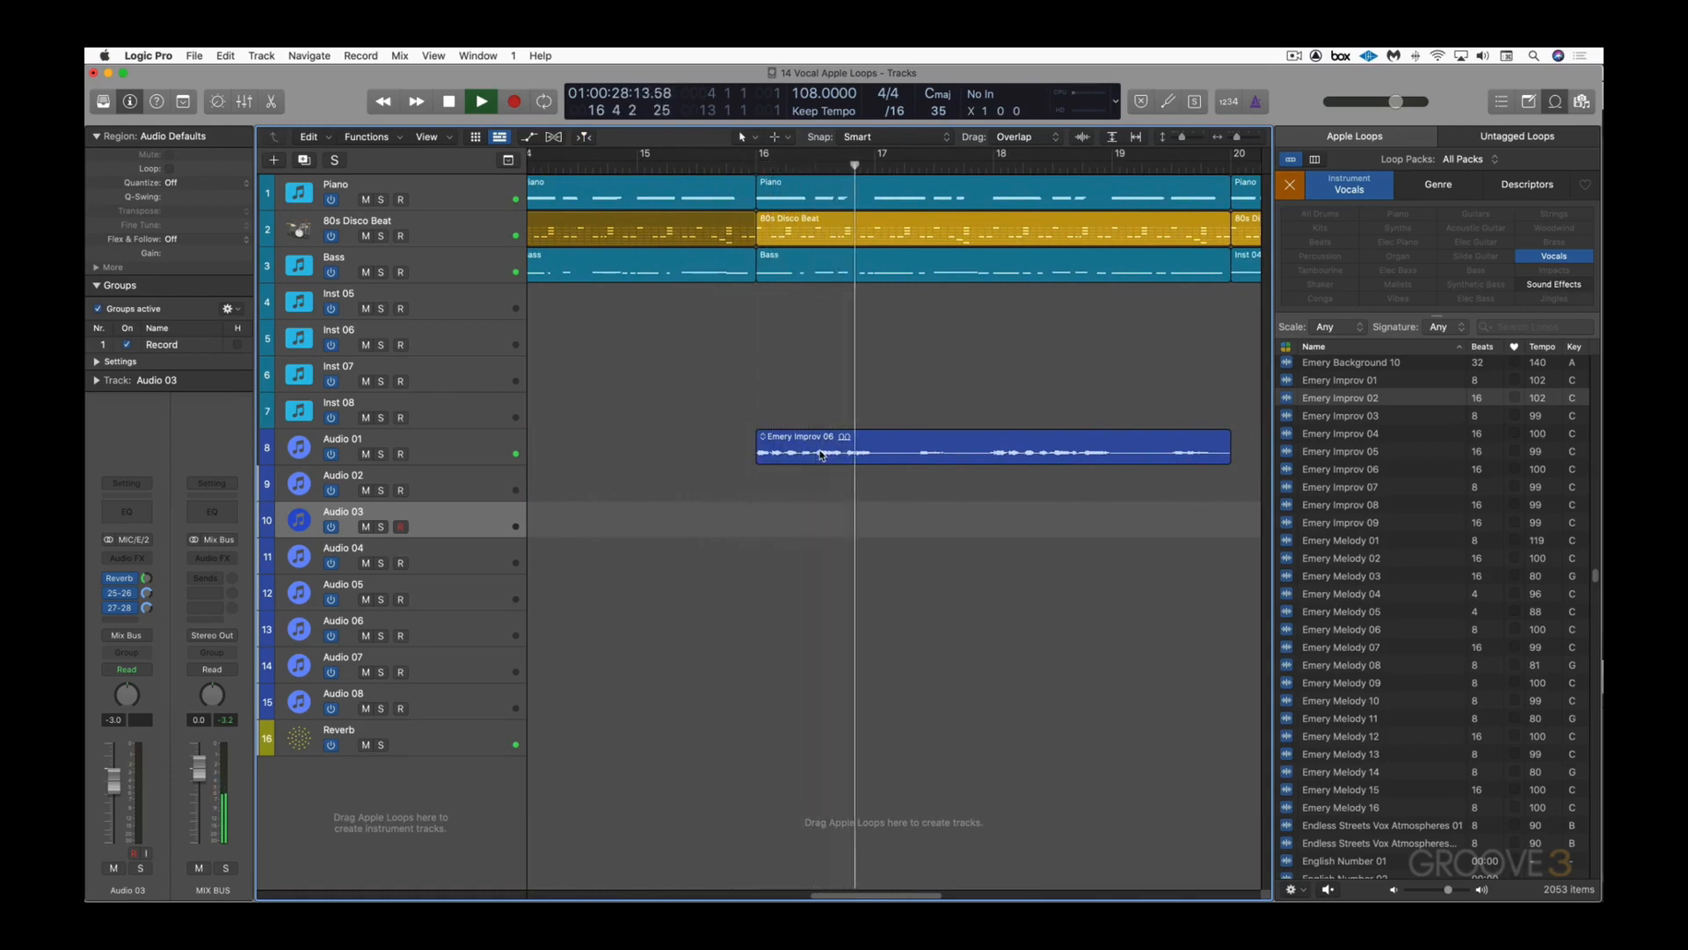
{"action": "key", "text": "space"}
{"action": "left_click_drag", "start_coordinate": [823, 455], "coordinate": [824, 491]}
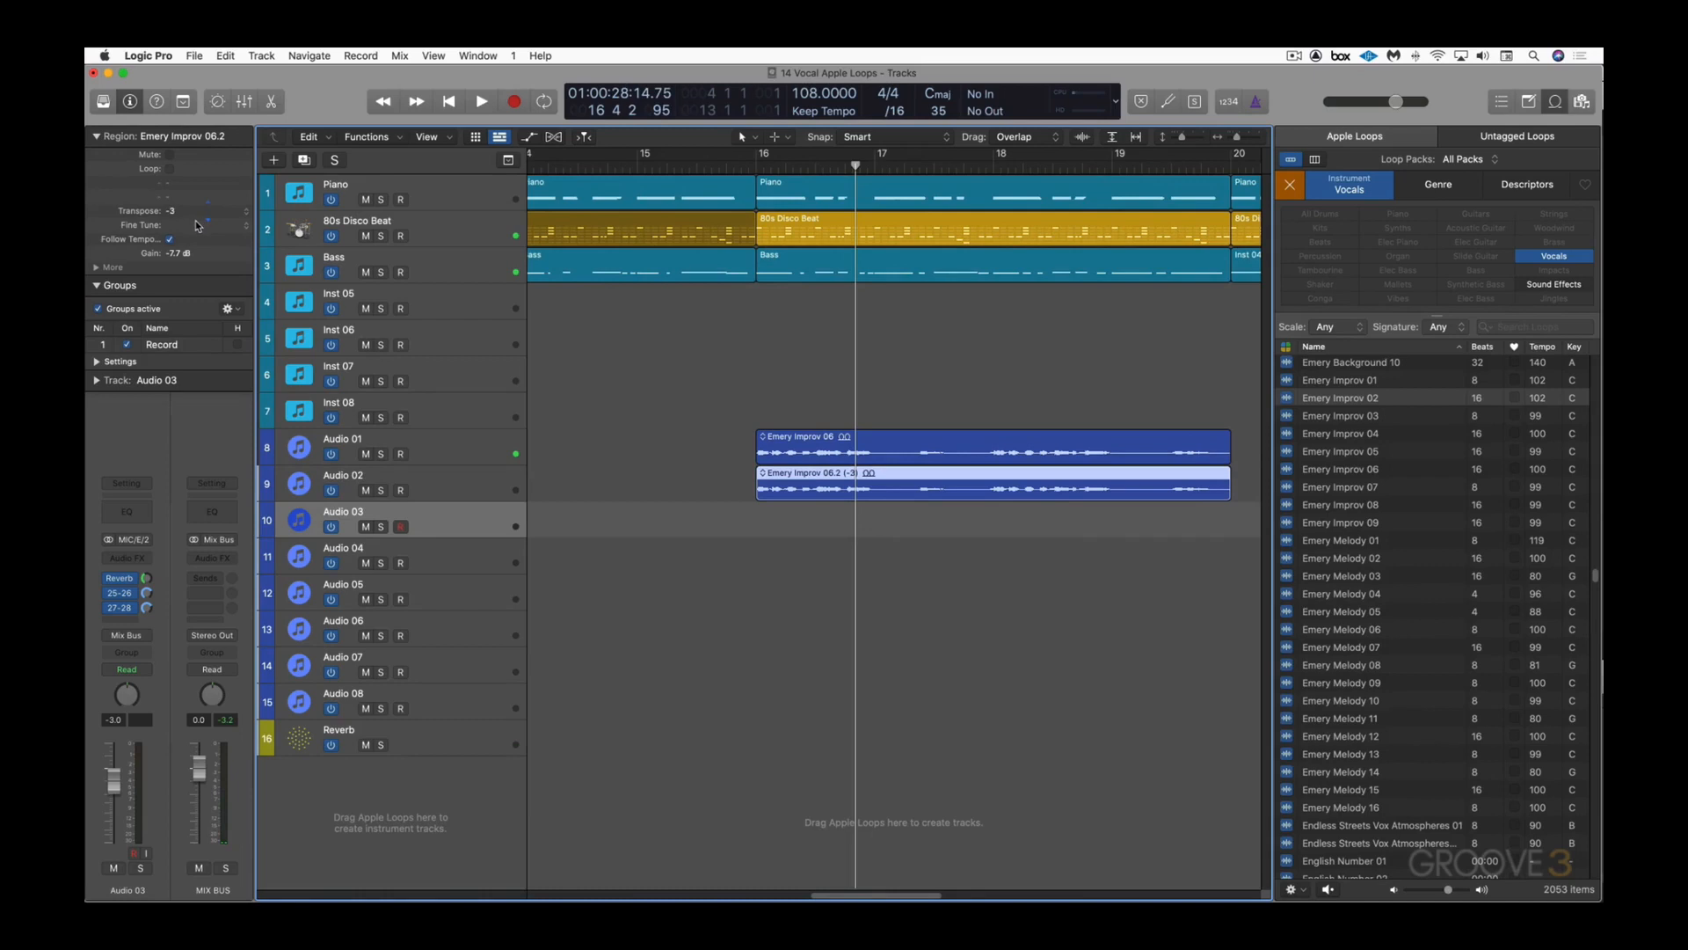
{"action": "left_click", "coordinate": [742, 166]}
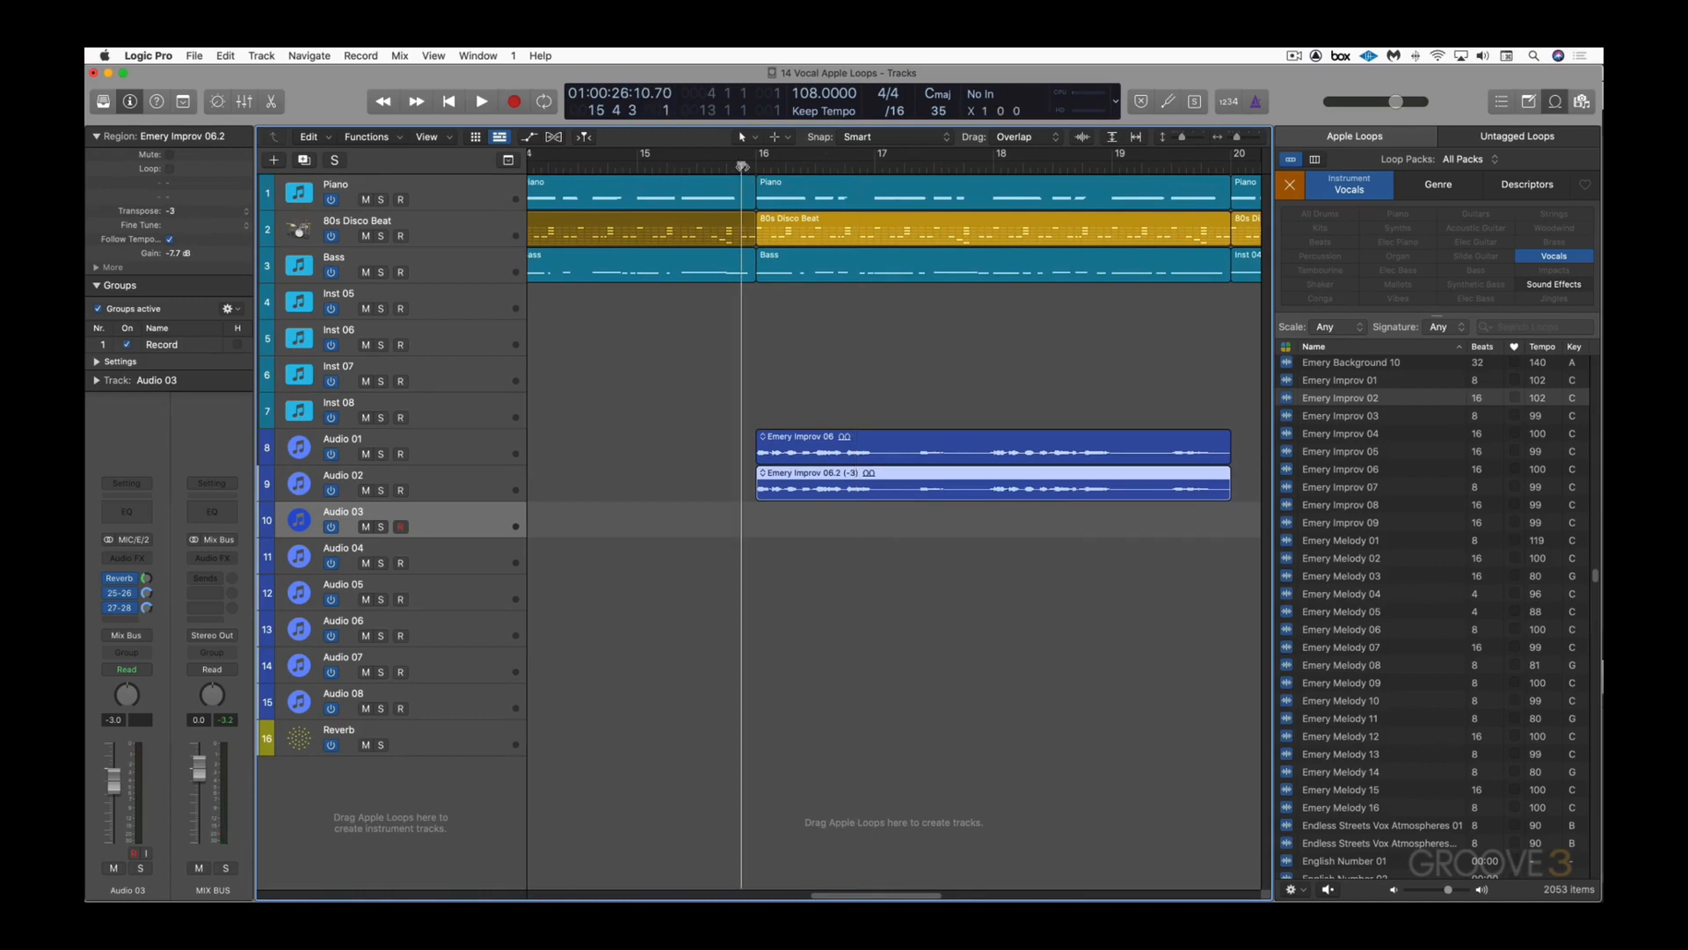
{"action": "key", "text": "space"}
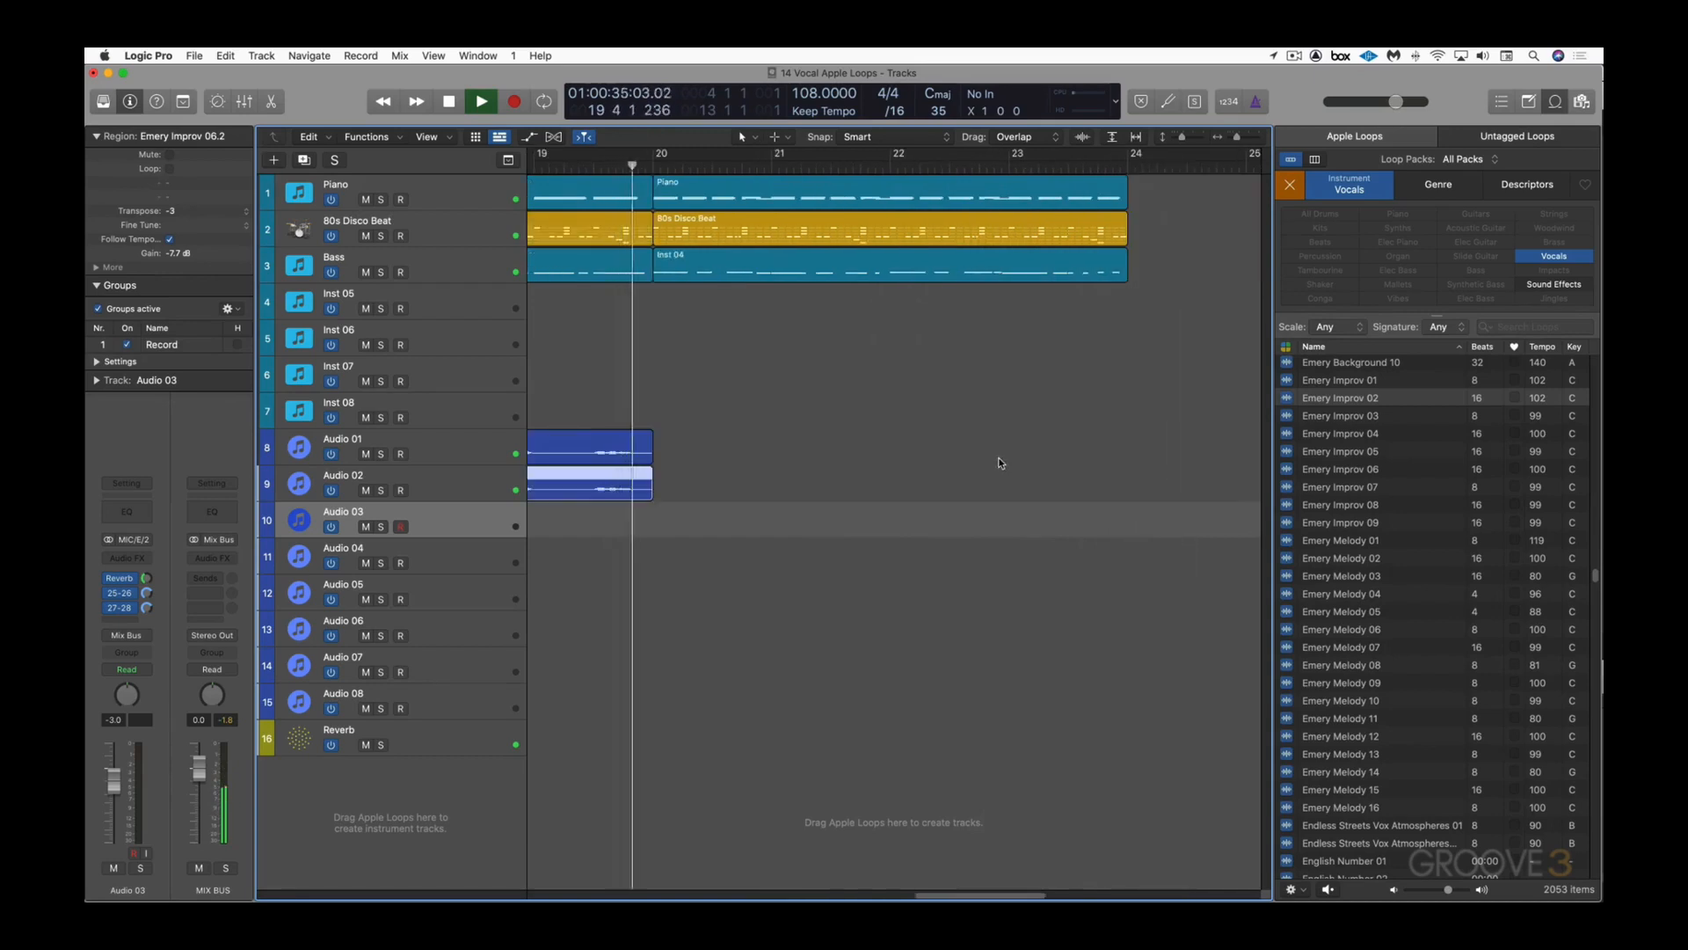
{"action": "key", "text": "space"}
Step: Split out the section from about bar 17.2 to 17.9 of the Audio 02 copy, transpose it to +4, and play the result
{"action": "scroll", "coordinate": [987, 462], "scroll_direction": "left", "scroll_amount": 4}
{"action": "scroll", "coordinate": [879, 470], "scroll_direction": "left", "scroll_amount": 3}
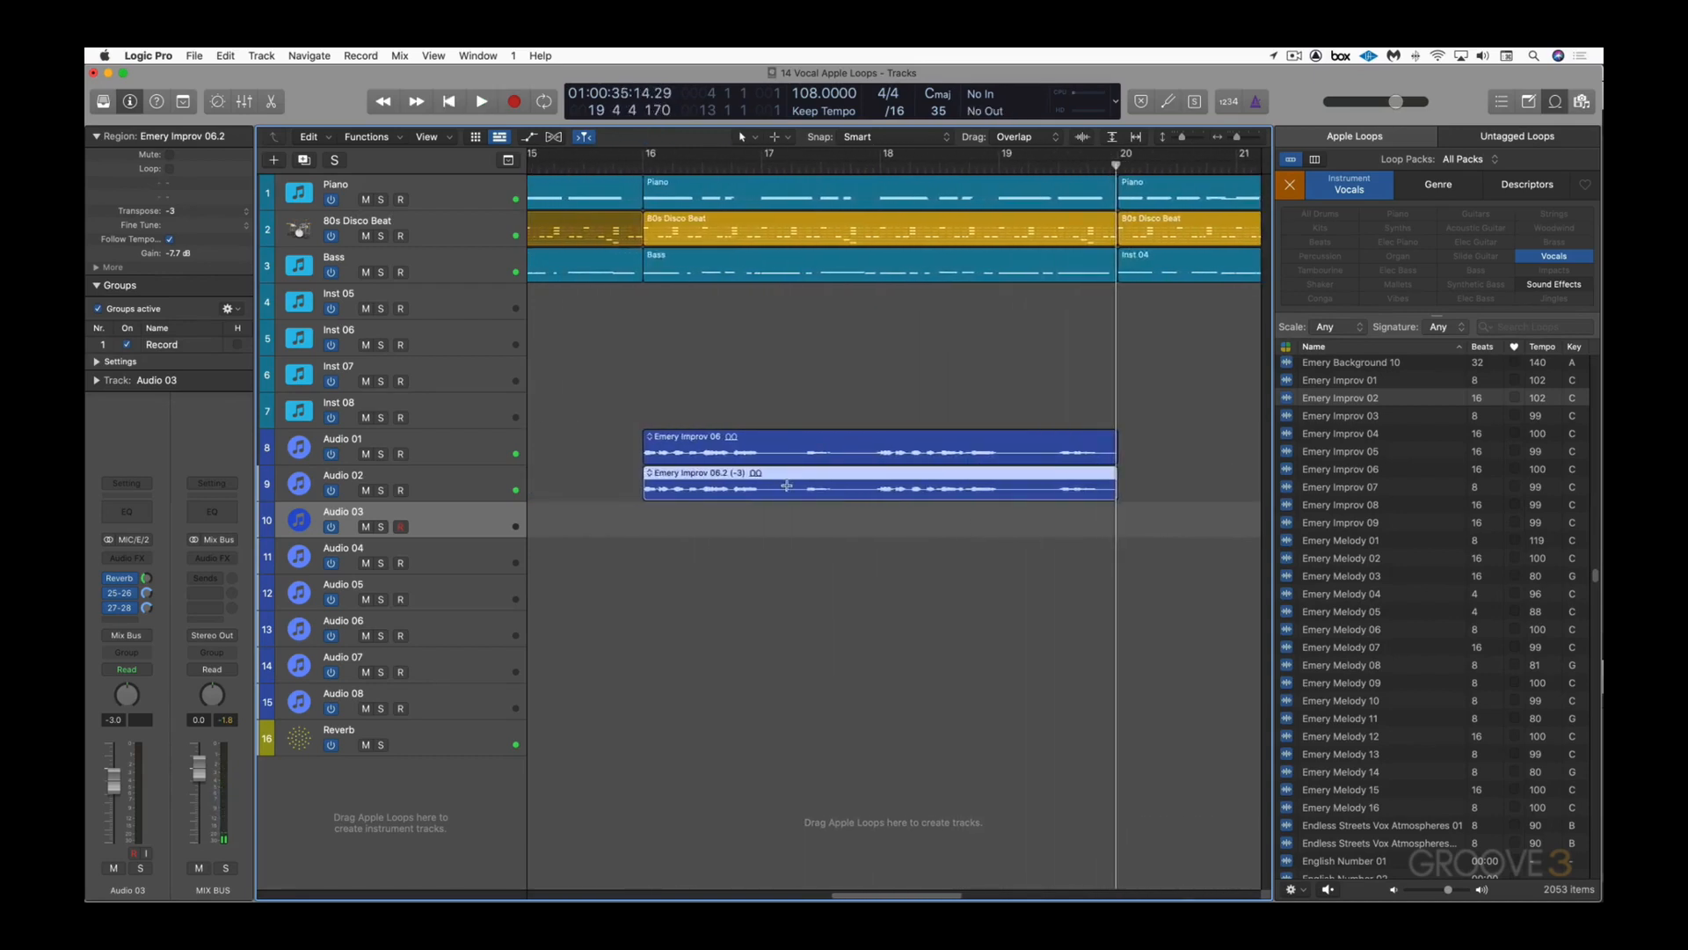
{"action": "left_click_drag", "start_coordinate": [780, 483], "coordinate": [865, 485]}
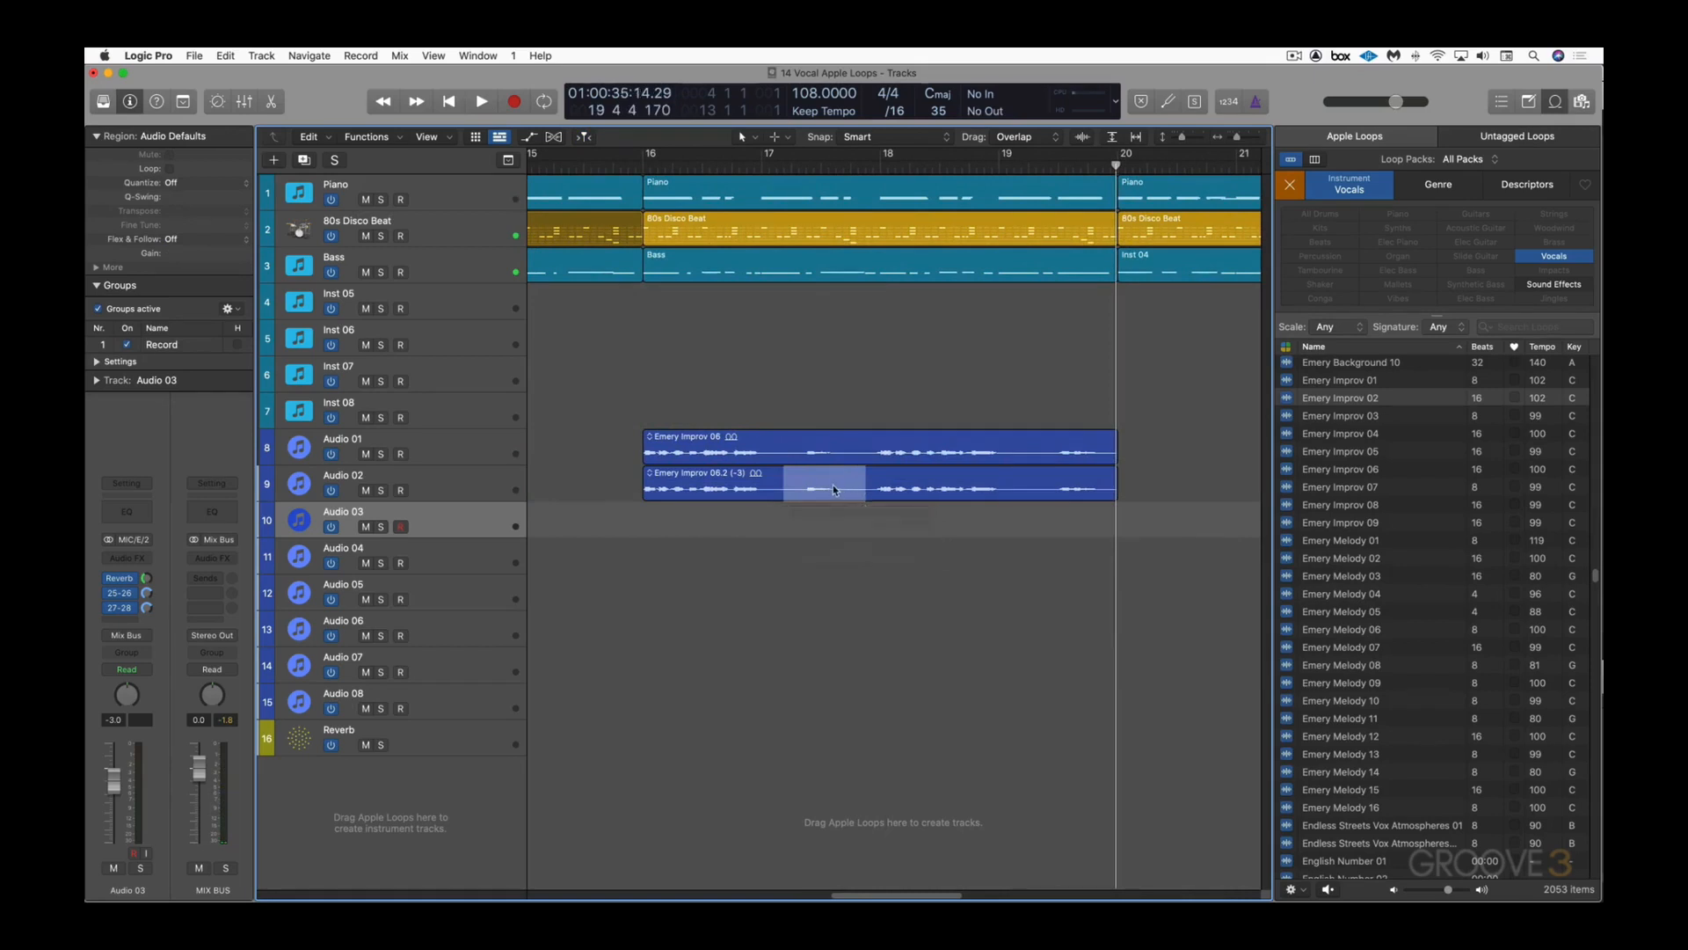
{"action": "left_click", "coordinate": [835, 488]}
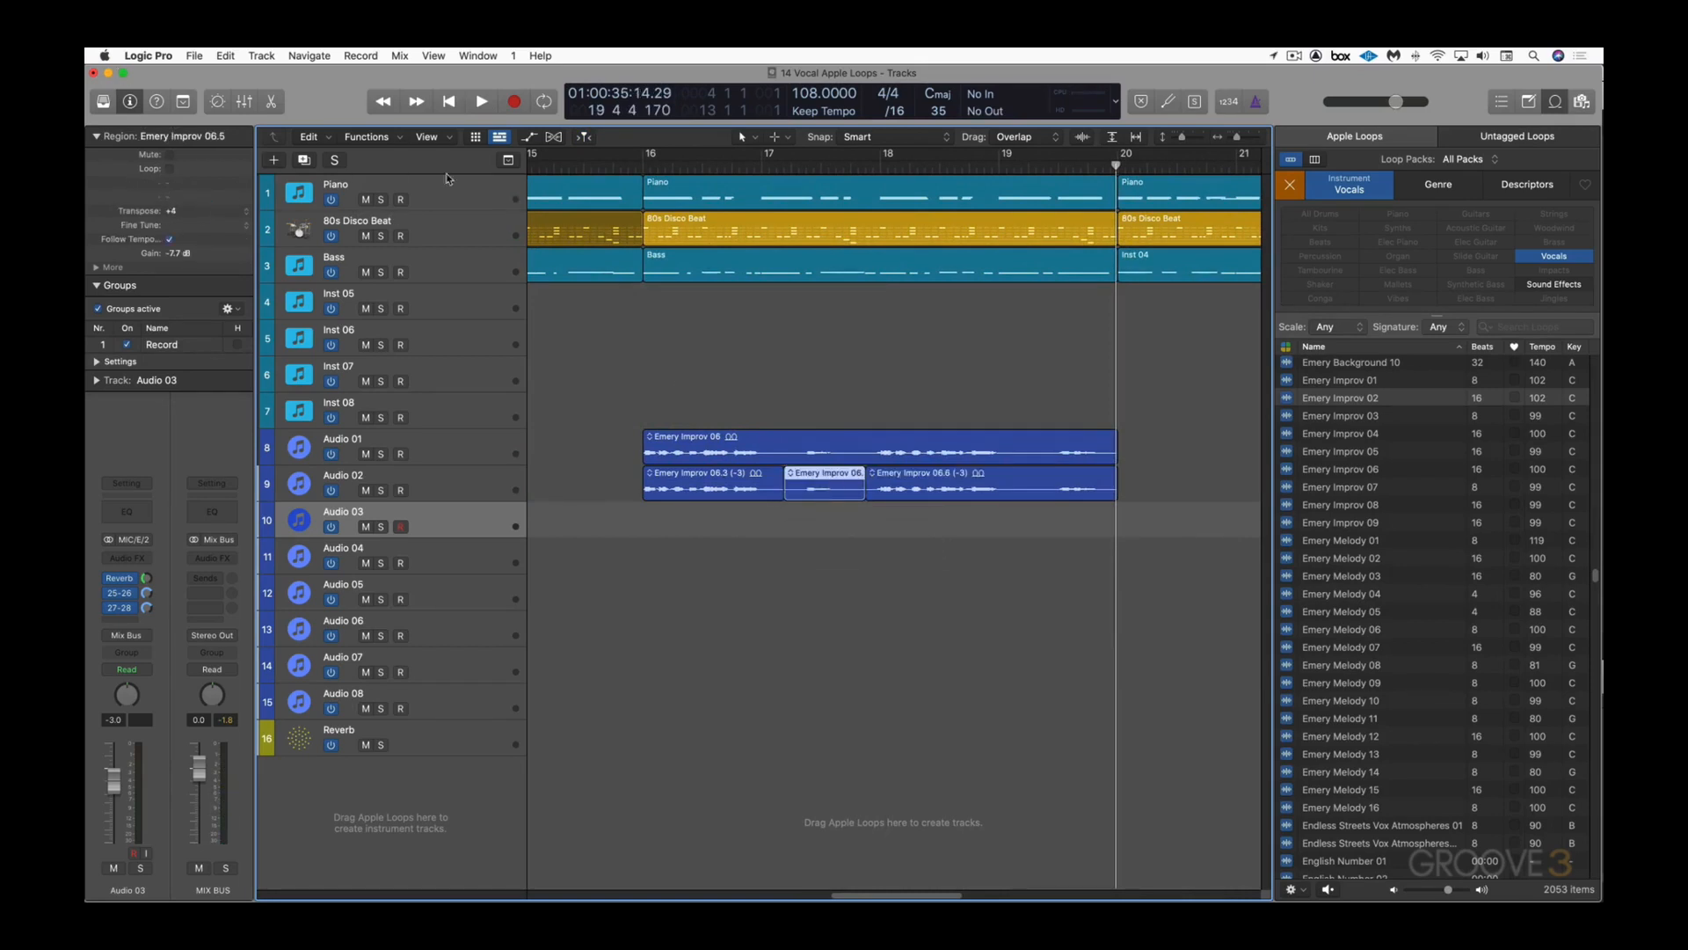
{"action": "double_click", "coordinate": [708, 165]}
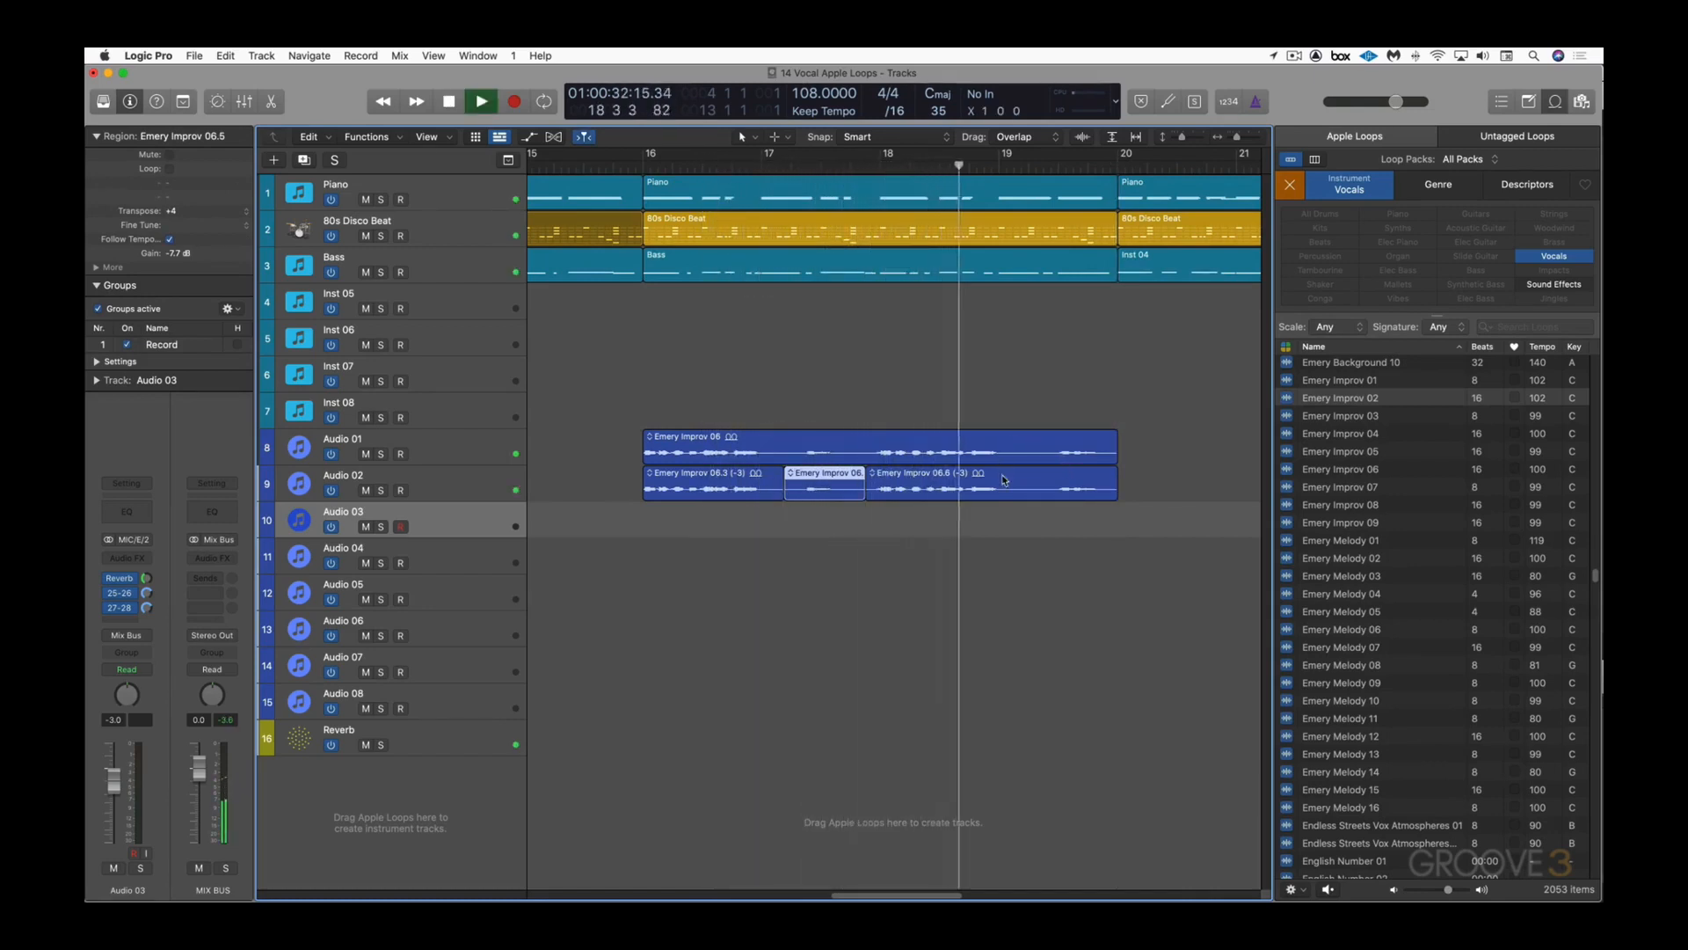
{"action": "key", "text": "space"}
Step: Split the last Audio 02 harmony region at 19 2 1 1, transpose its first part to +4, and play it back
{"action": "double_click", "coordinate": [1029, 481], "text": "super"}
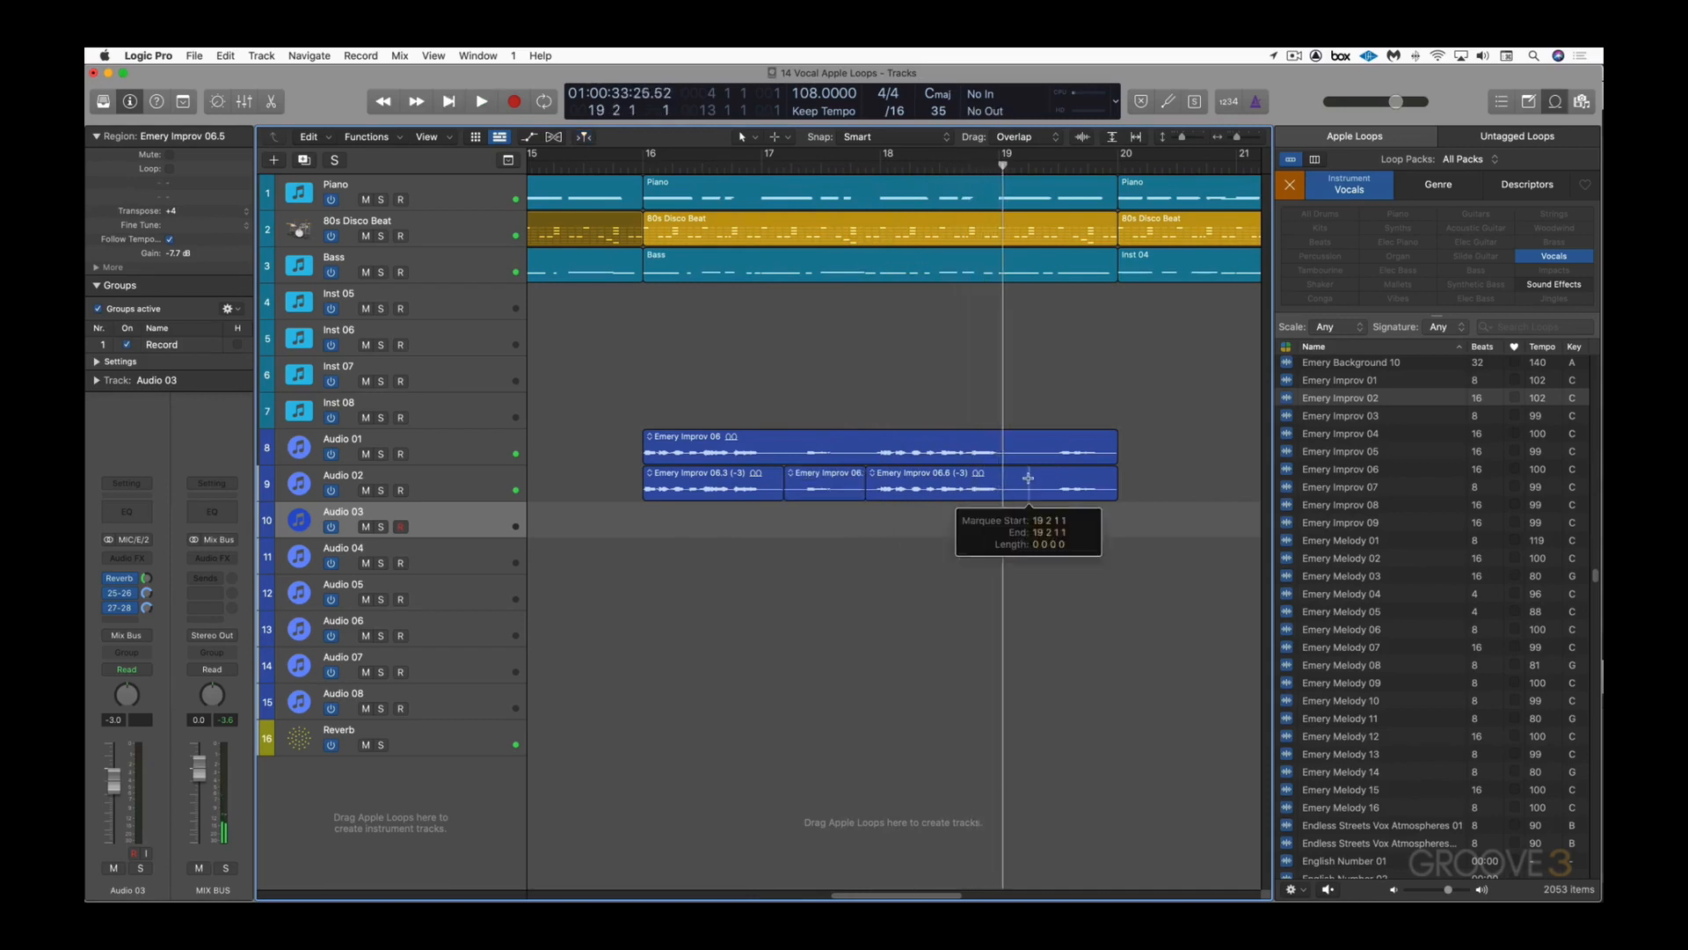
{"action": "left_click", "coordinate": [955, 485]}
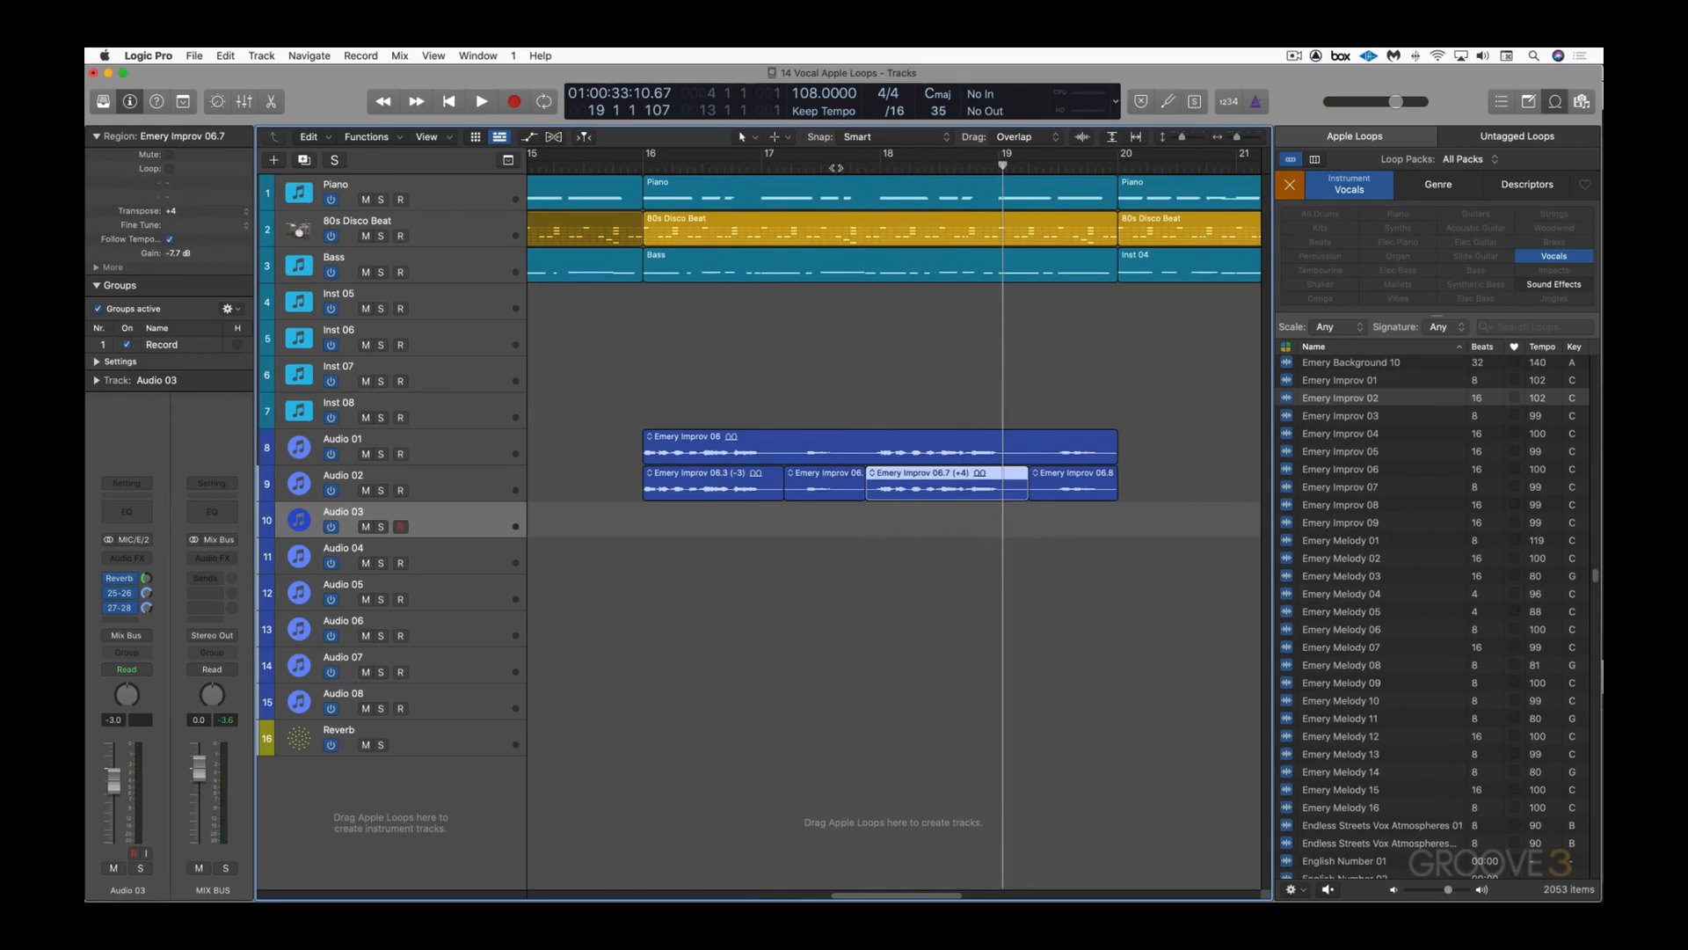
{"action": "double_click", "coordinate": [805, 171]}
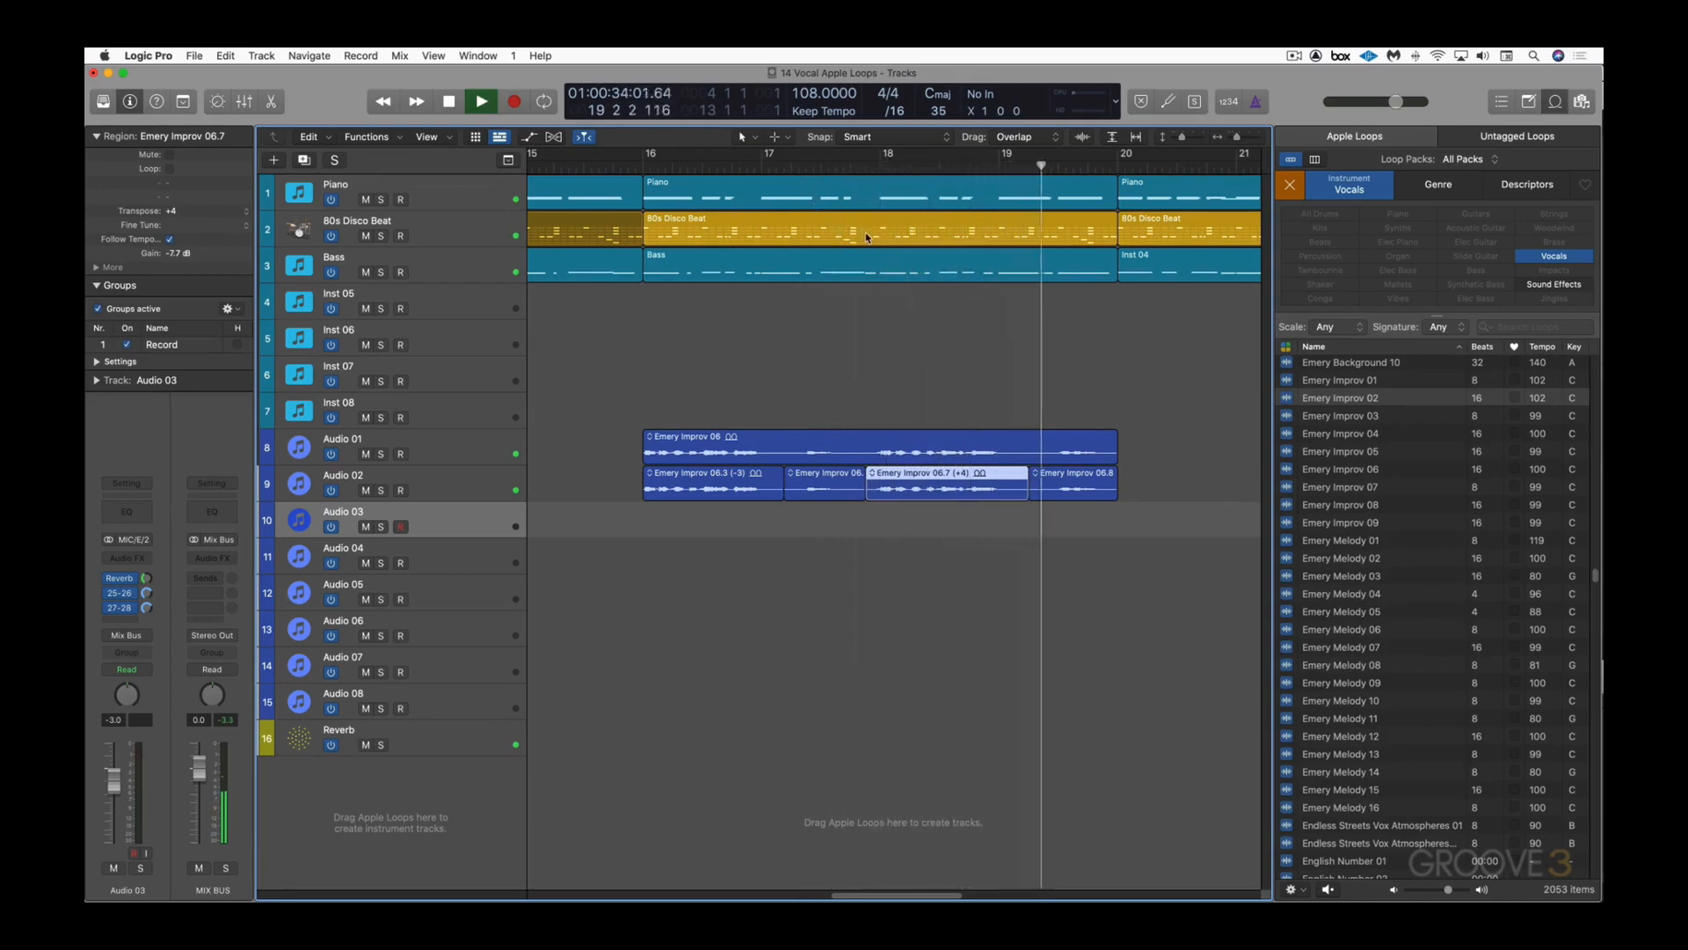
{"action": "key", "text": "space"}
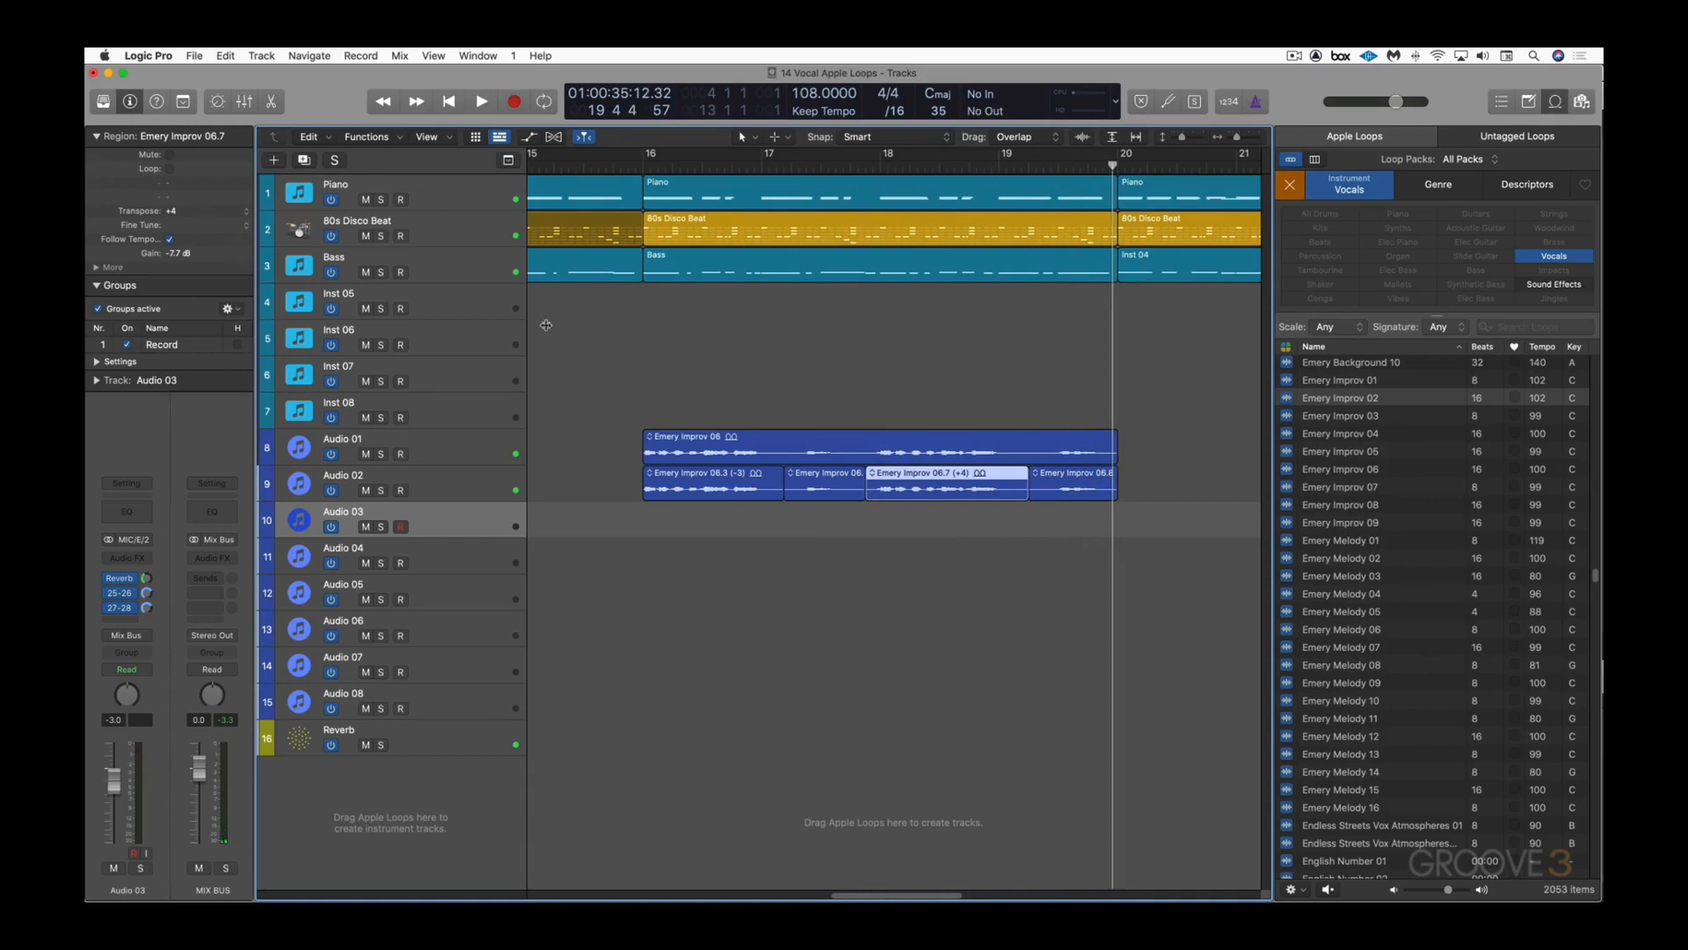
Step: Mute the +4 harmony region starting at about bar 17.9, transpose the final Audio 02 piece to +4, and play it
{"action": "key", "text": "ctrl+m"}
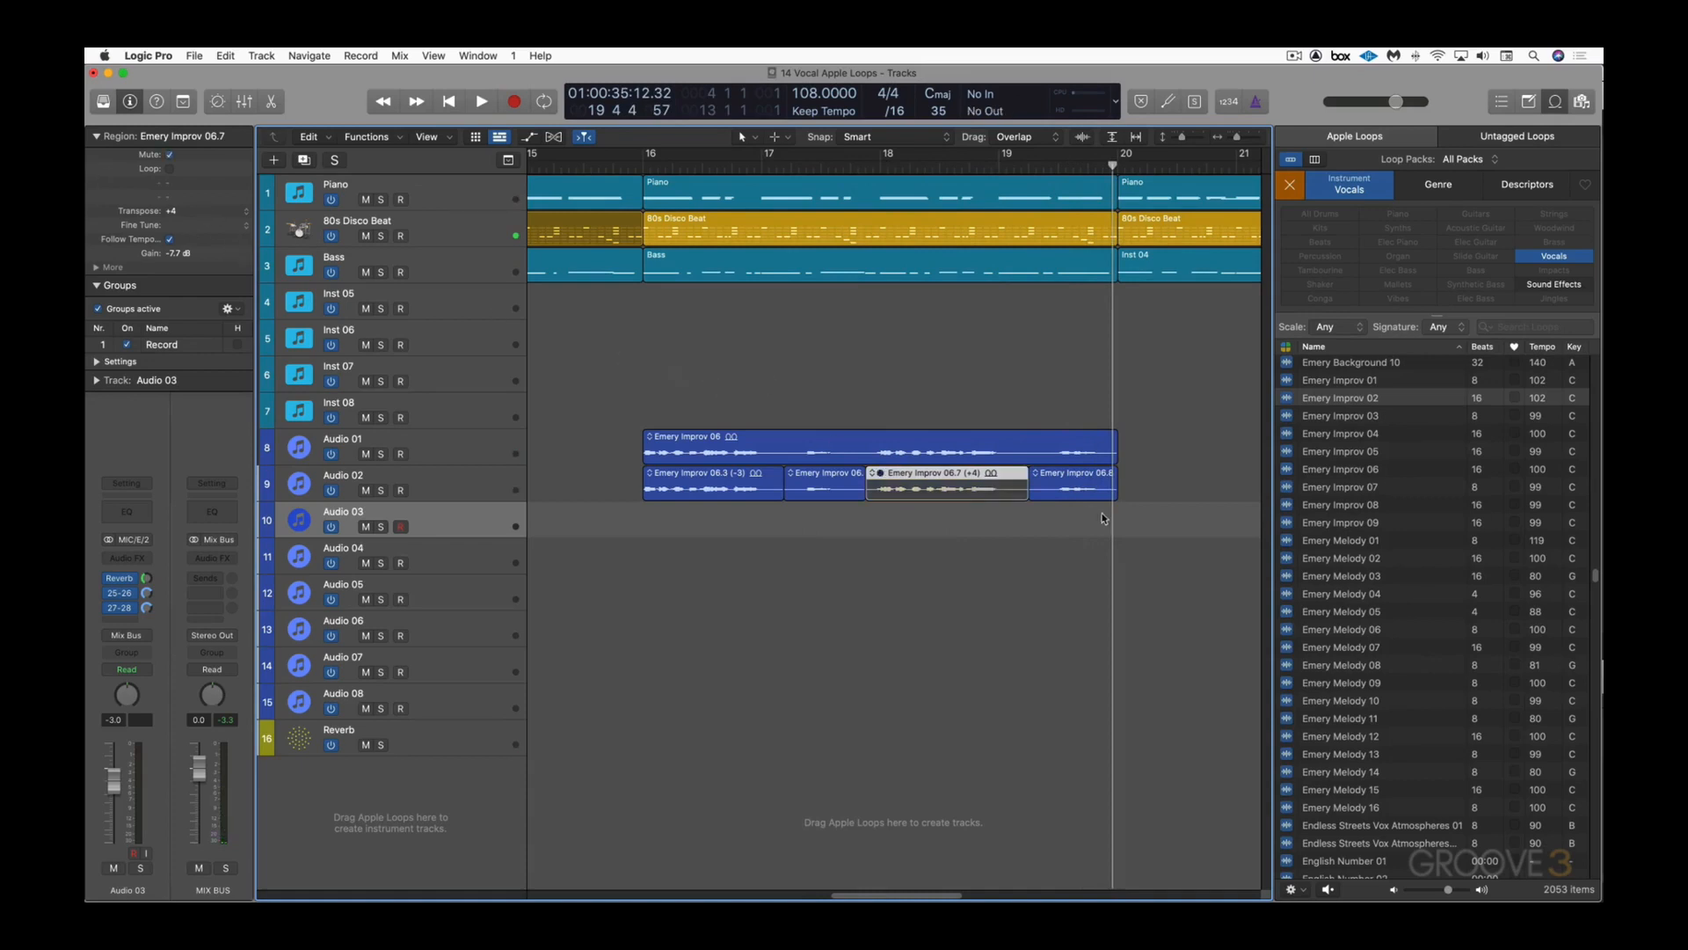
{"action": "left_click", "coordinate": [1069, 479]}
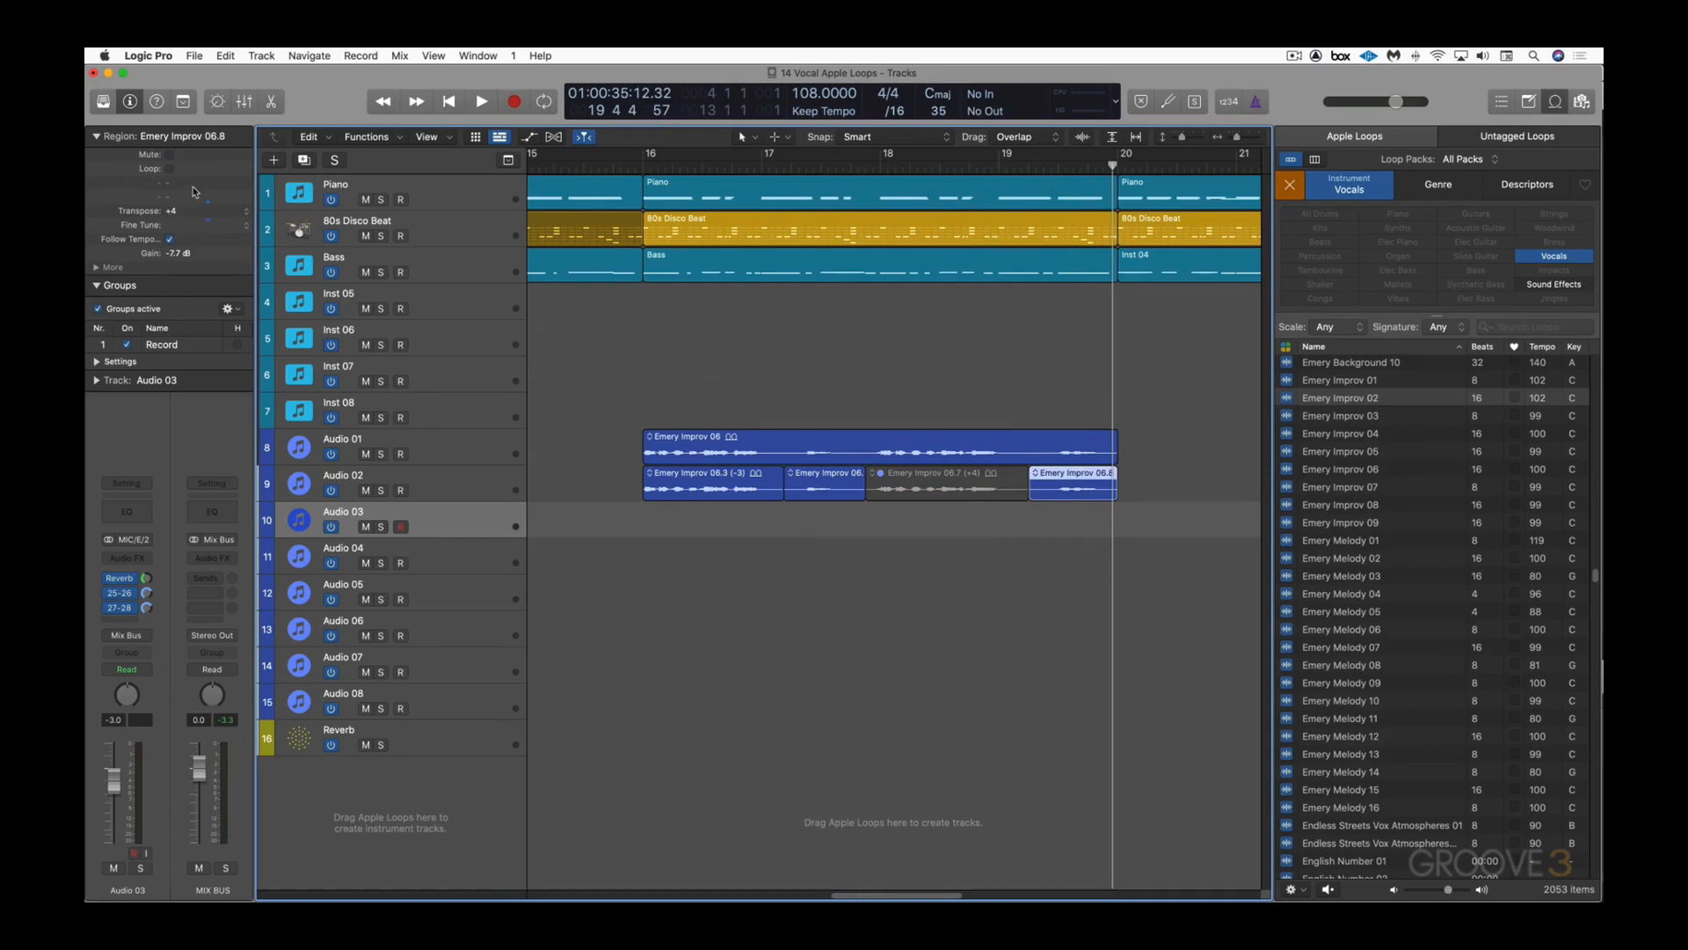
{"action": "double_click", "coordinate": [990, 166]}
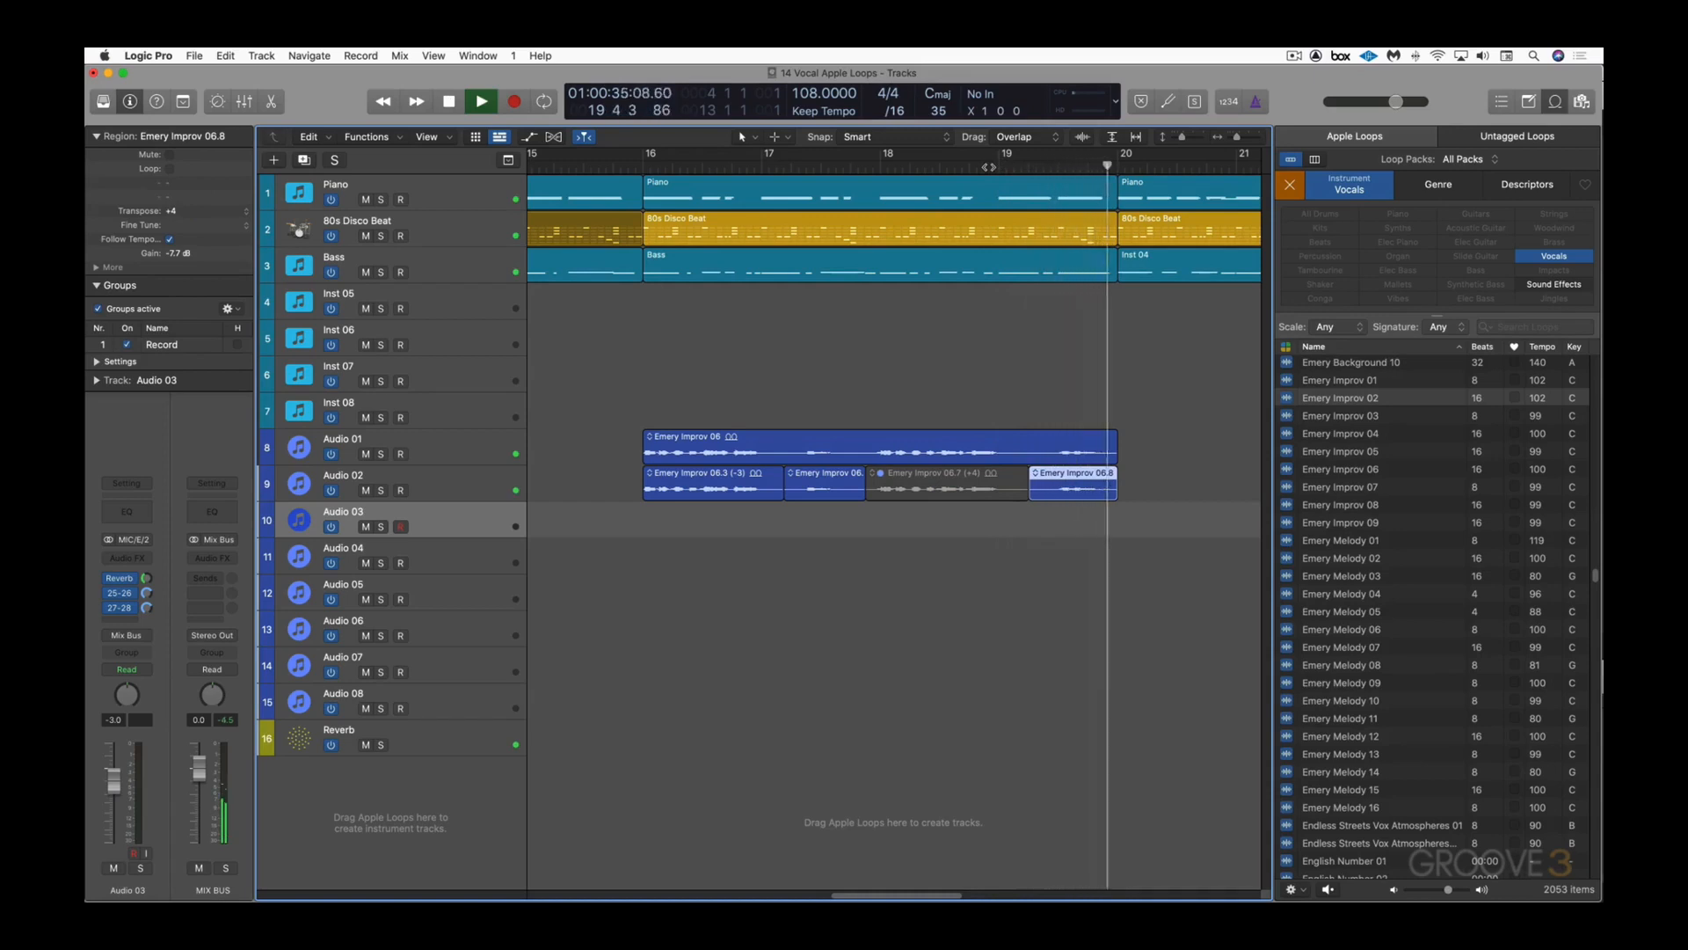
{"action": "key", "text": "space"}
Step: Play the full vocal arrangement from just before bar 4 to past bar 20
{"action": "scroll", "coordinate": [953, 378], "scroll_direction": "left", "scroll_amount": 2}
{"action": "scroll", "coordinate": [951, 377], "scroll_direction": "down", "scroll_amount": 10}
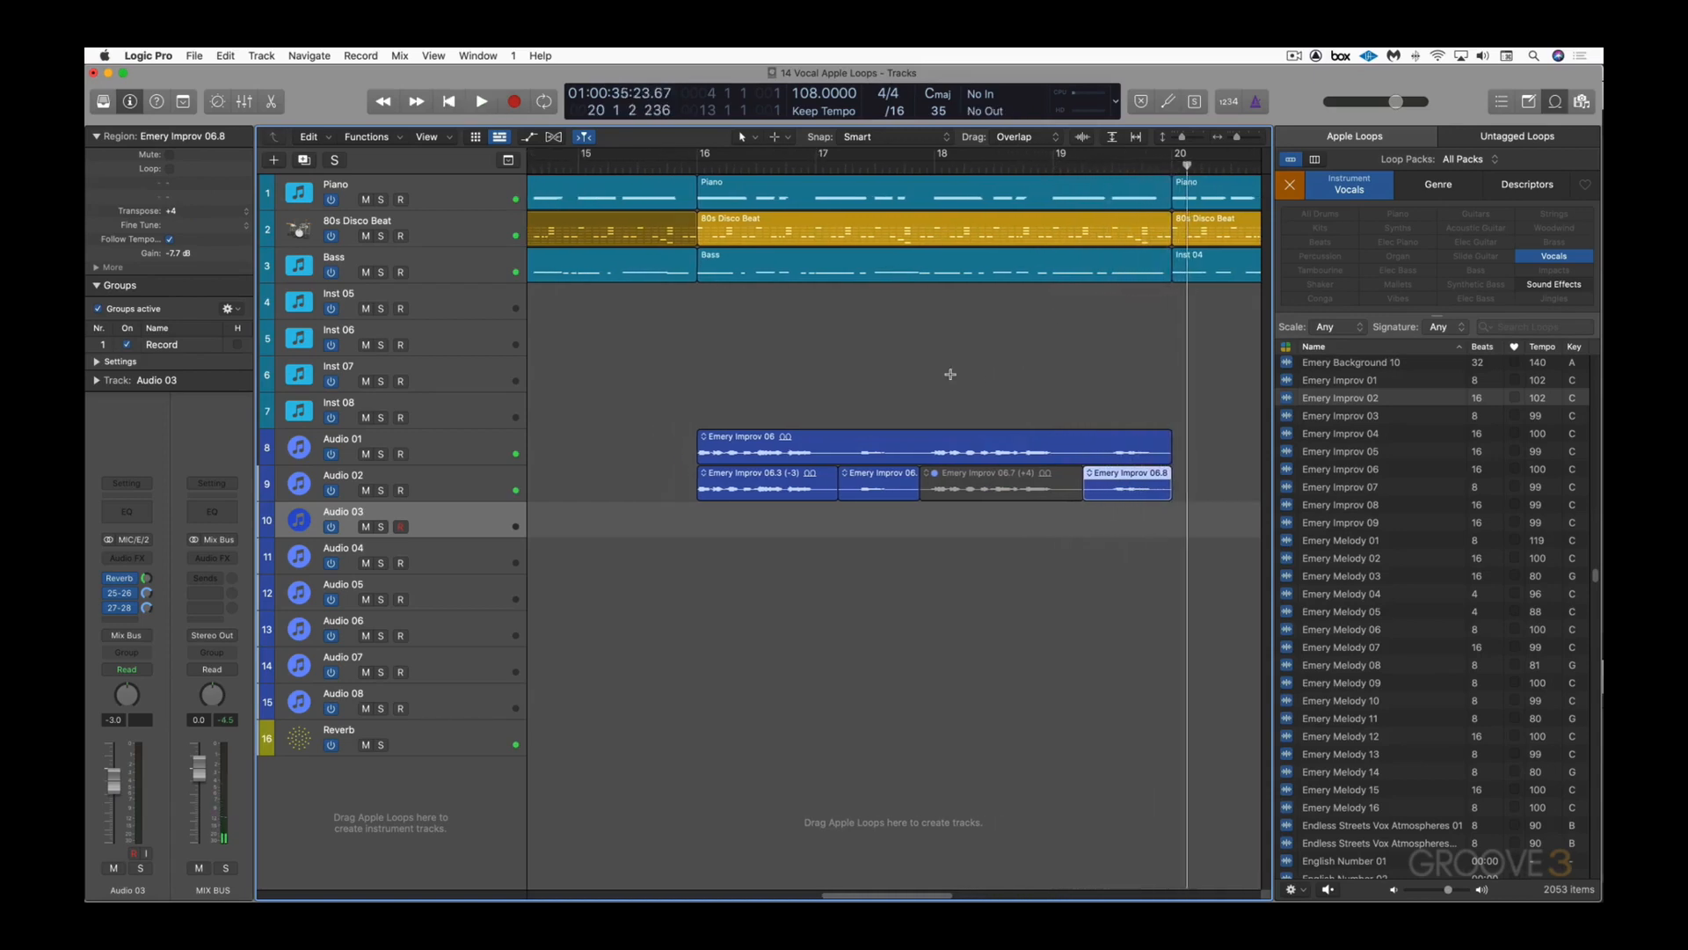
{"action": "scroll", "coordinate": [952, 379], "scroll_direction": "left", "scroll_amount": 1}
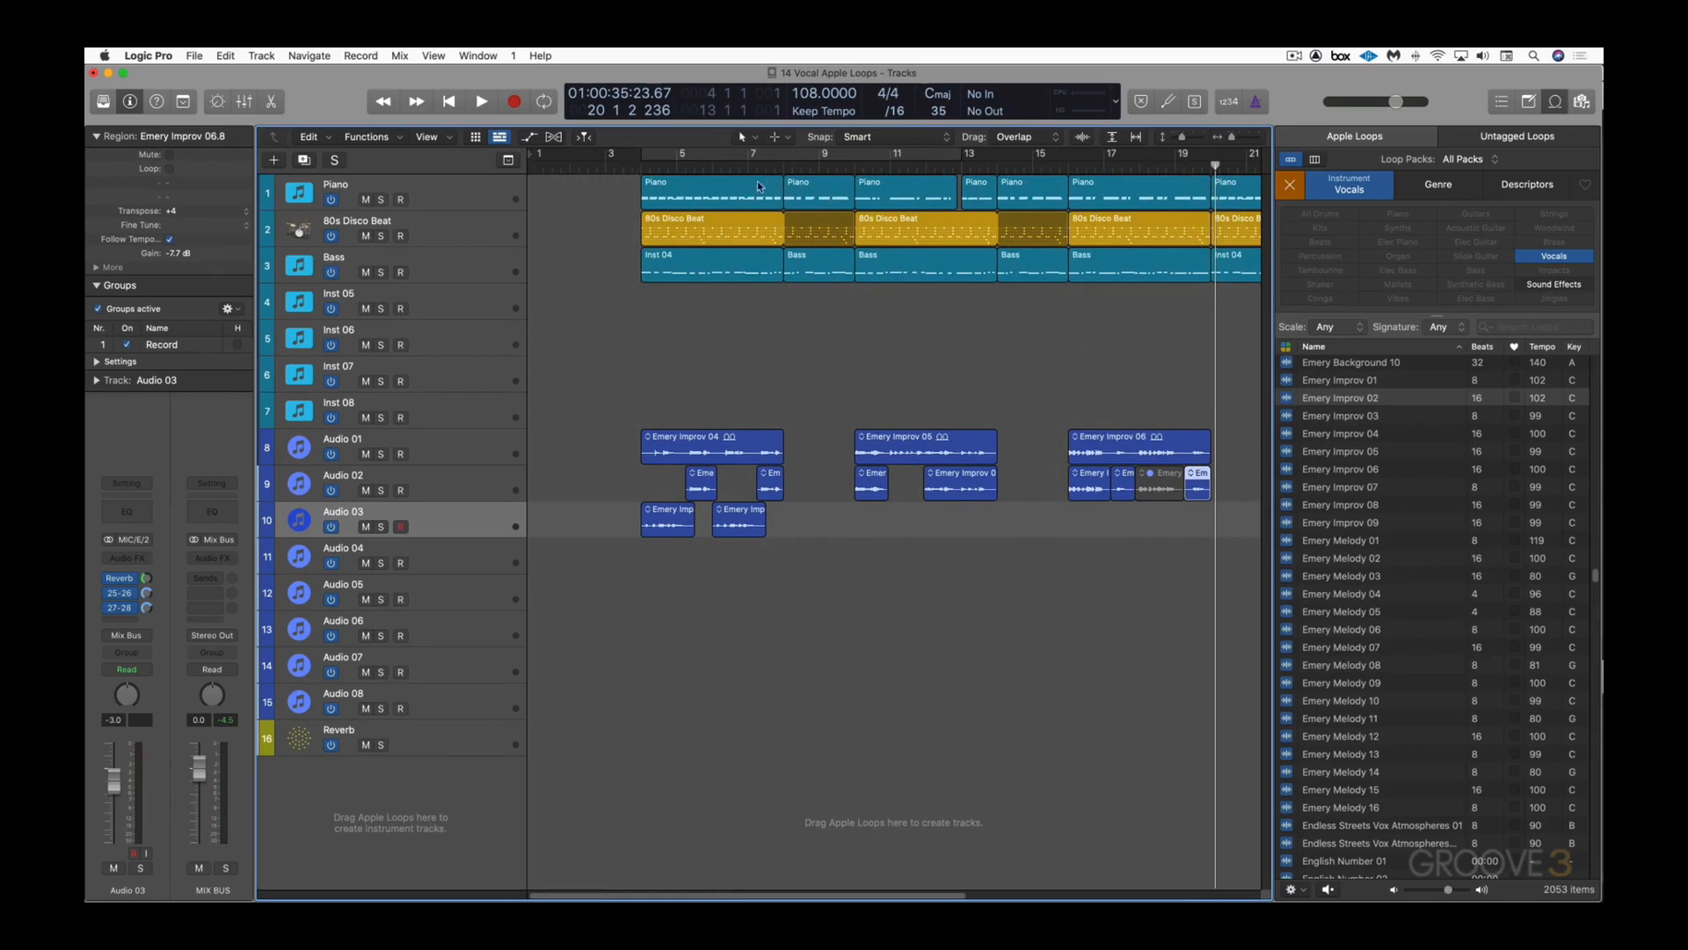
{"action": "left_click", "coordinate": [623, 168]}
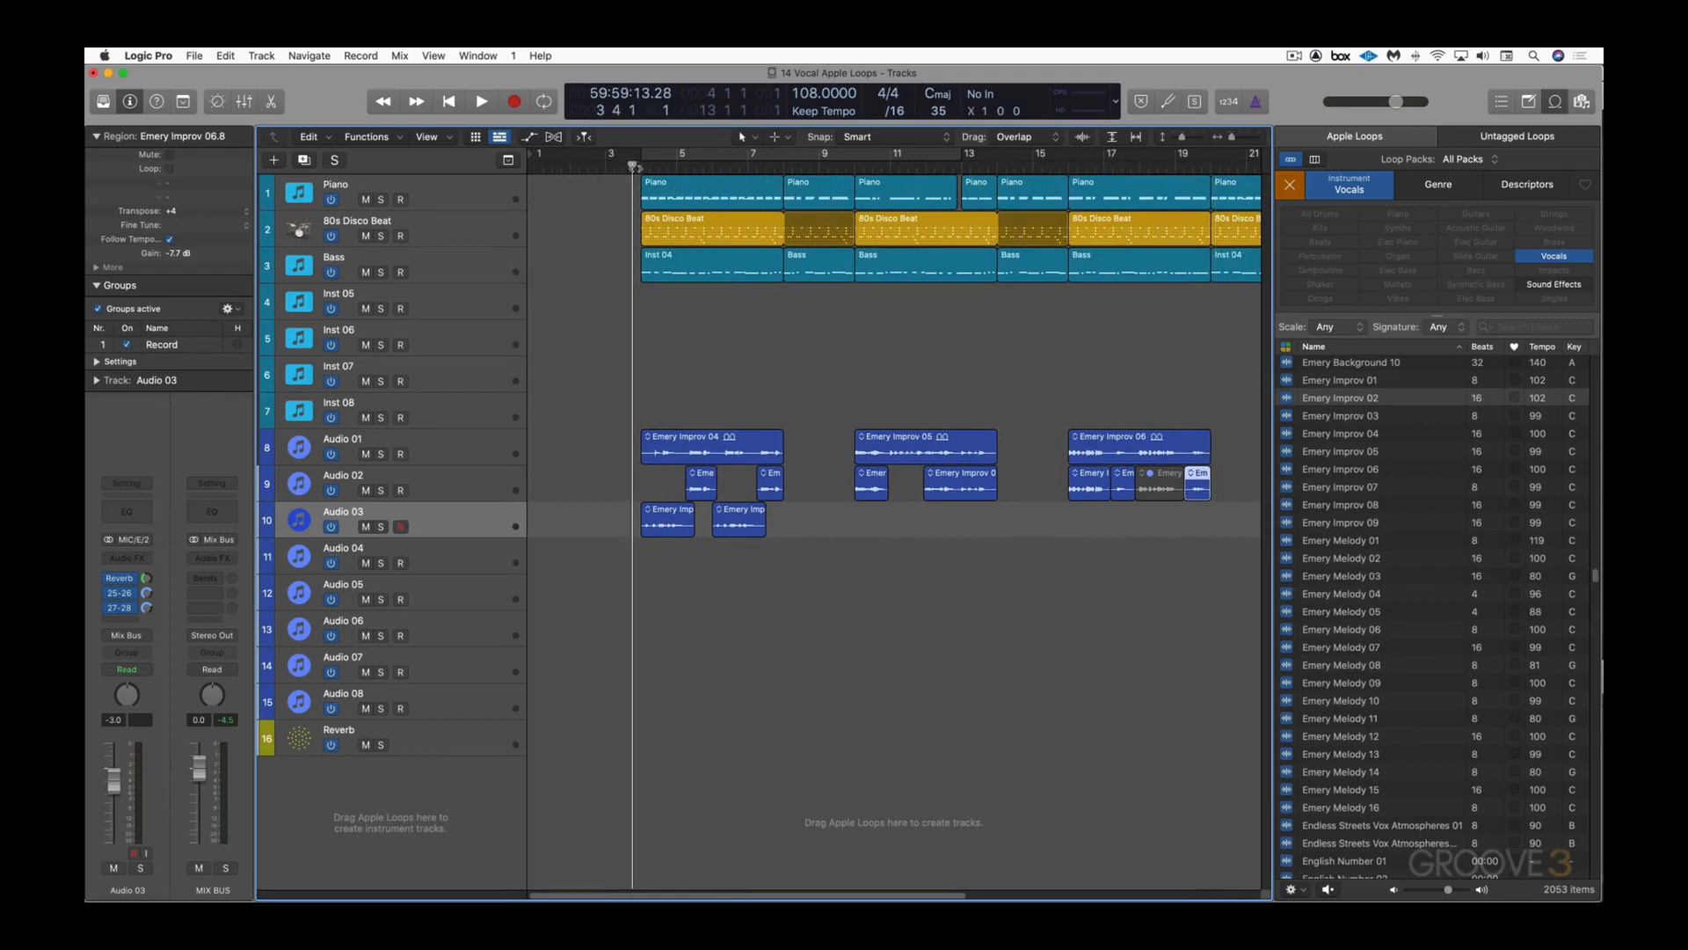
{"action": "key", "text": "space"}
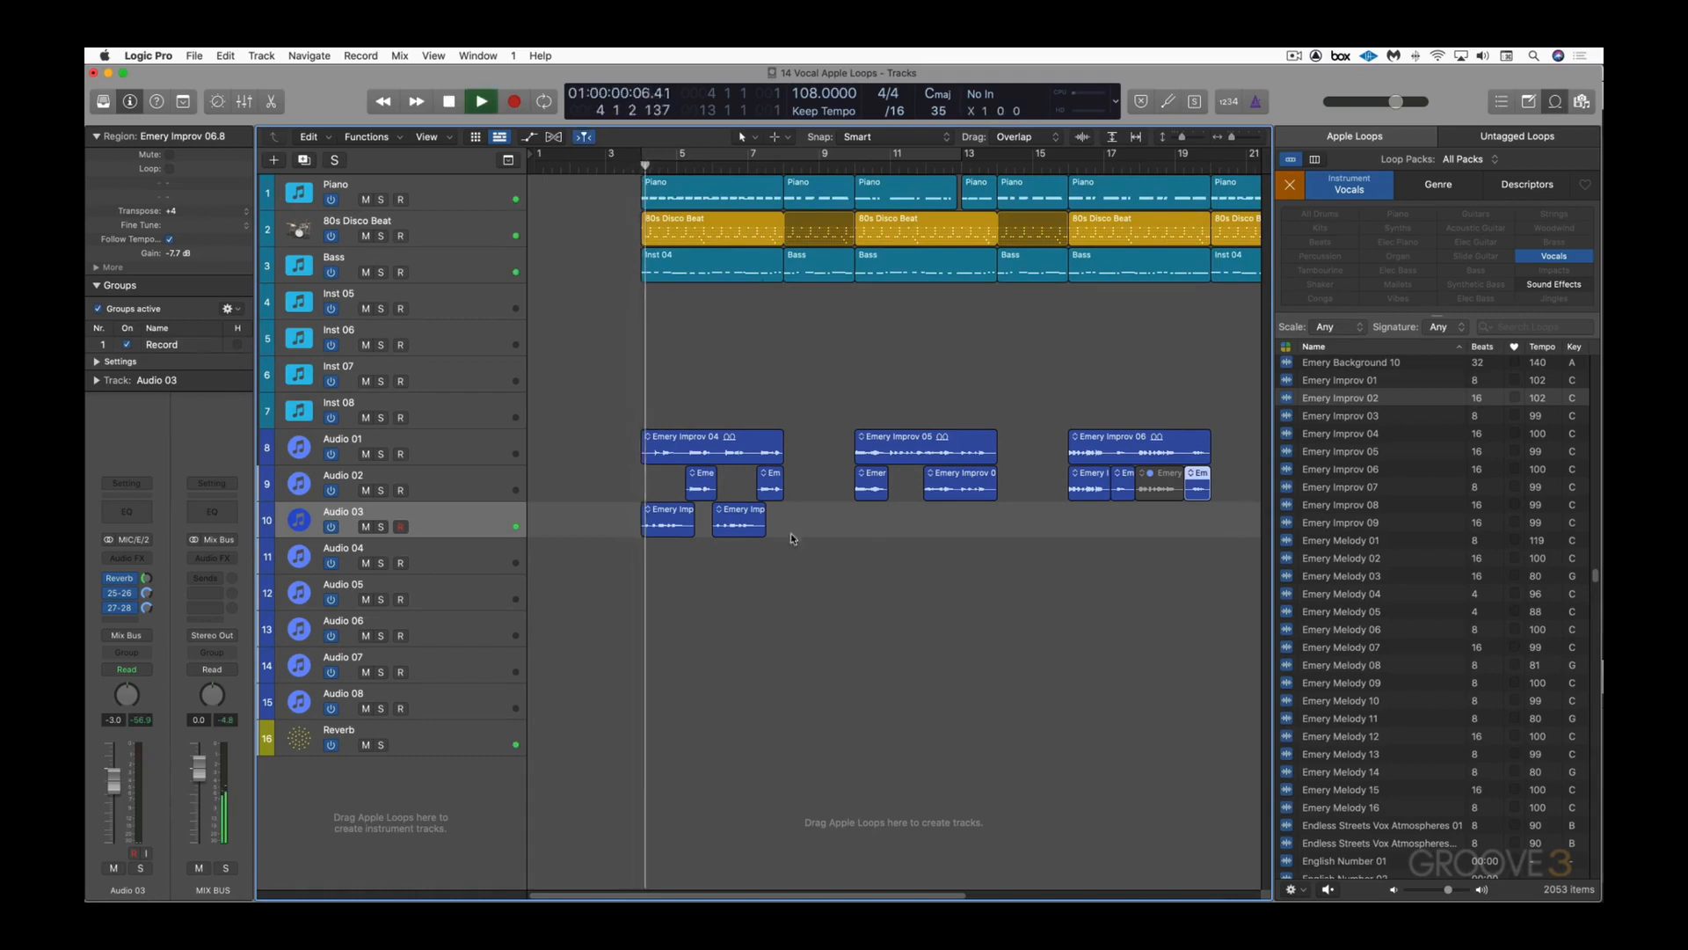
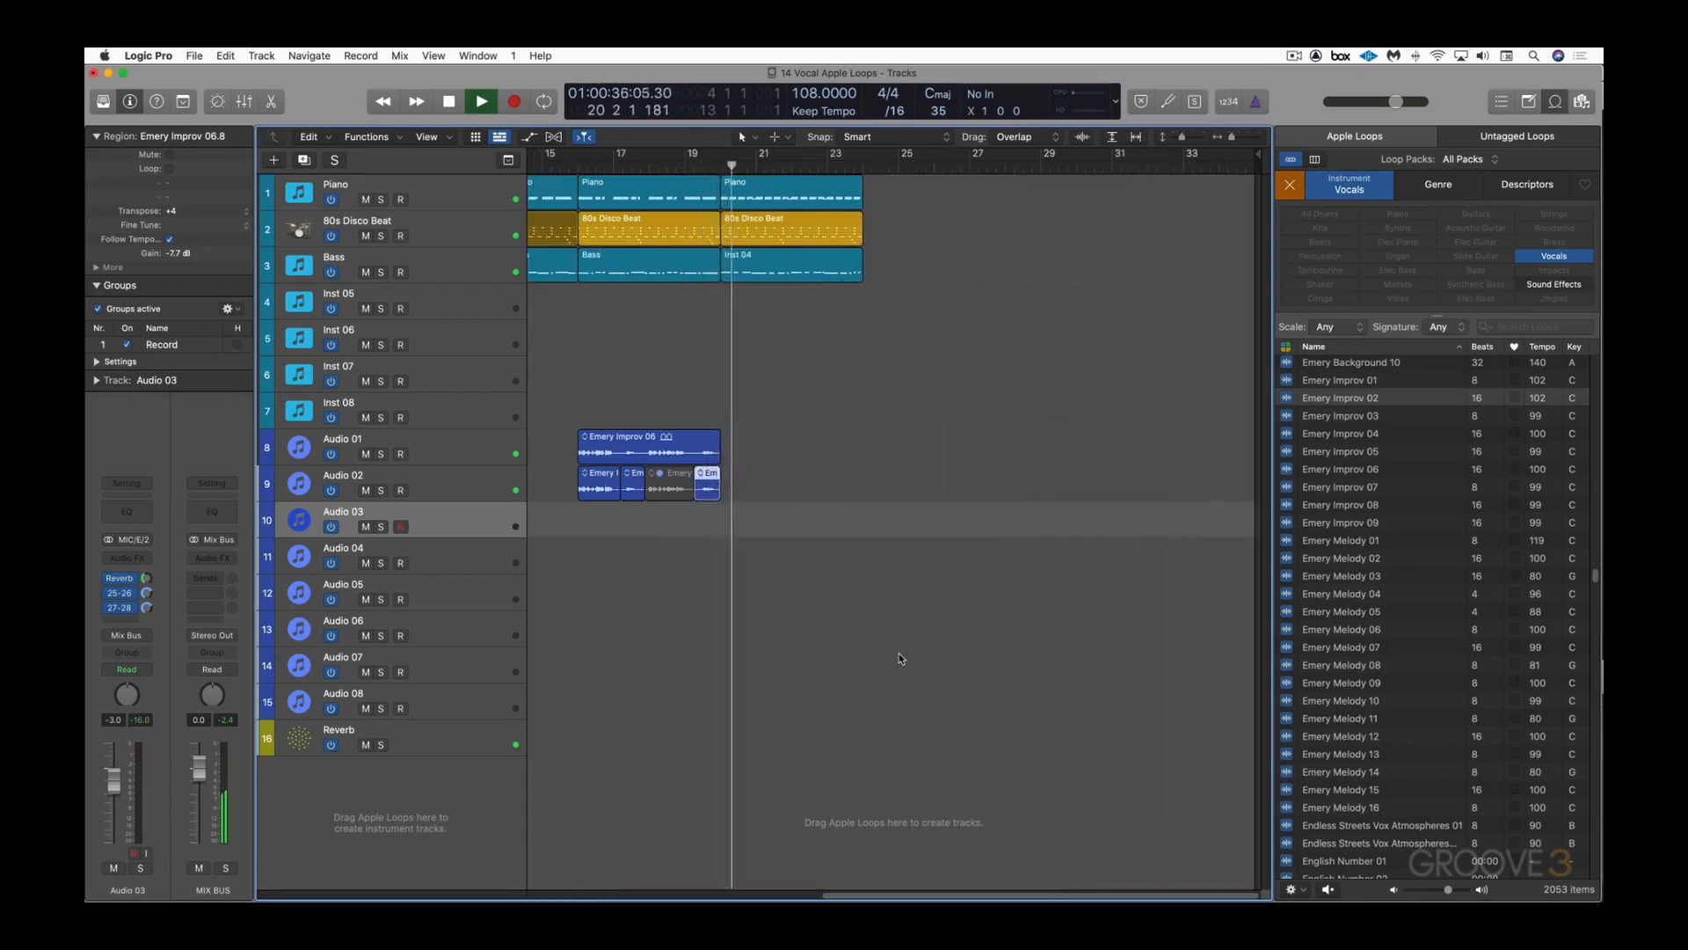
{"action": "key", "text": "space"}
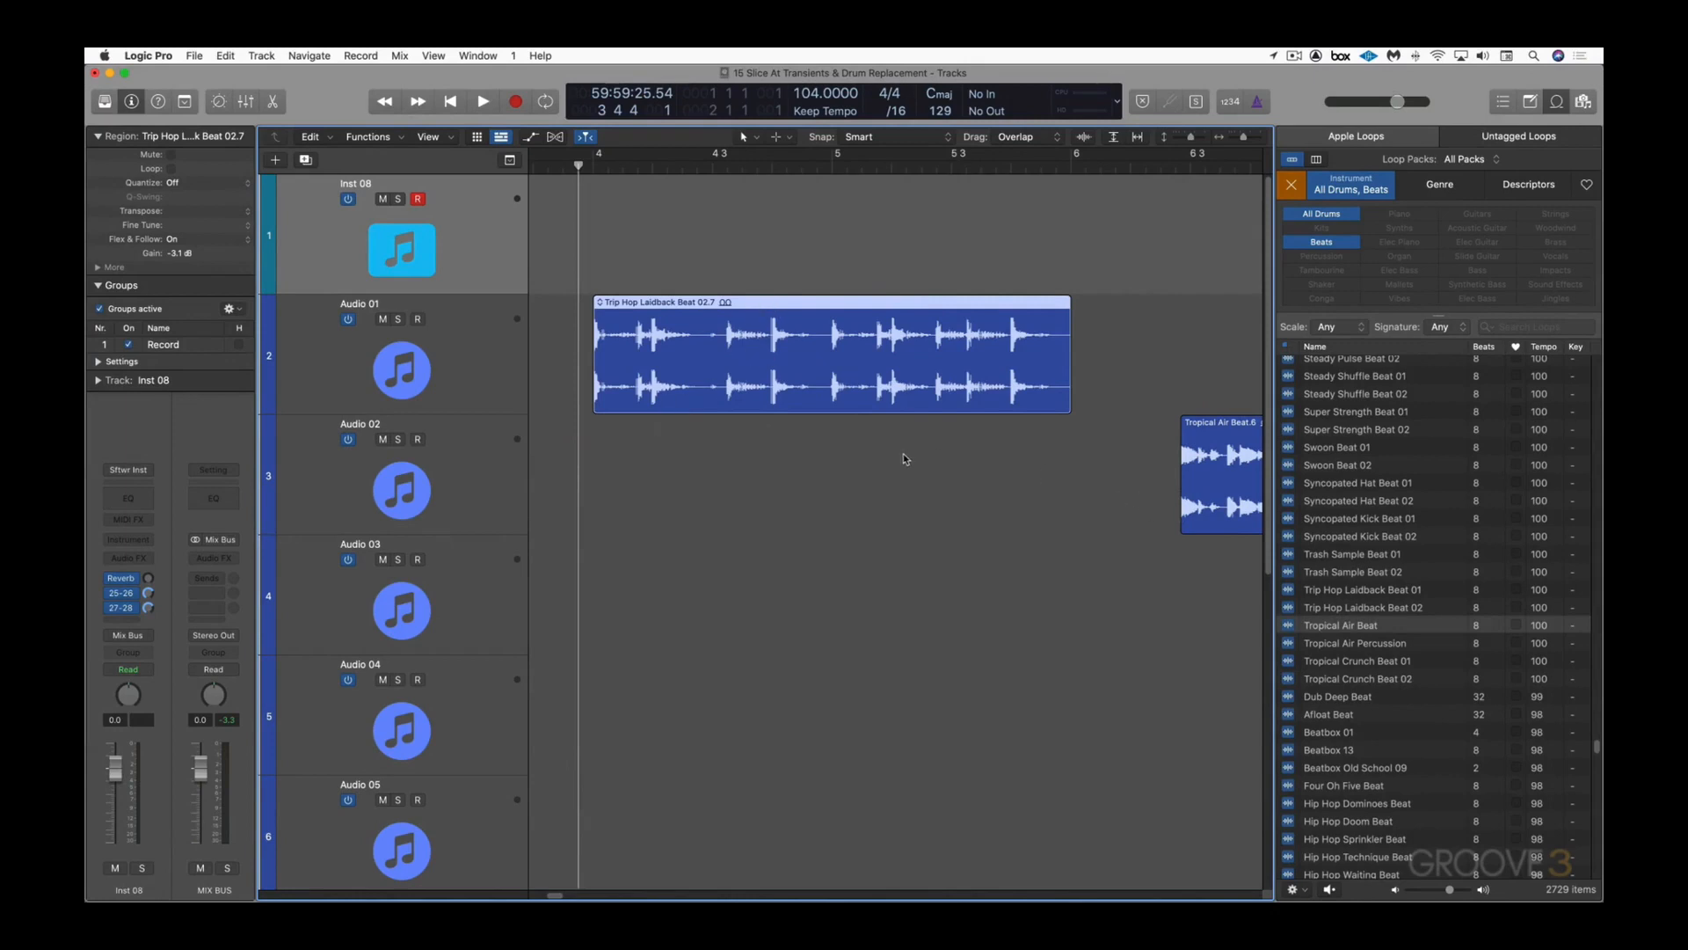
Step: Play the Trip Hop Laidback Beat 02 region on Audio 01 and the Tropical Air Beat region on Audio 02
{"action": "key", "text": "space"}
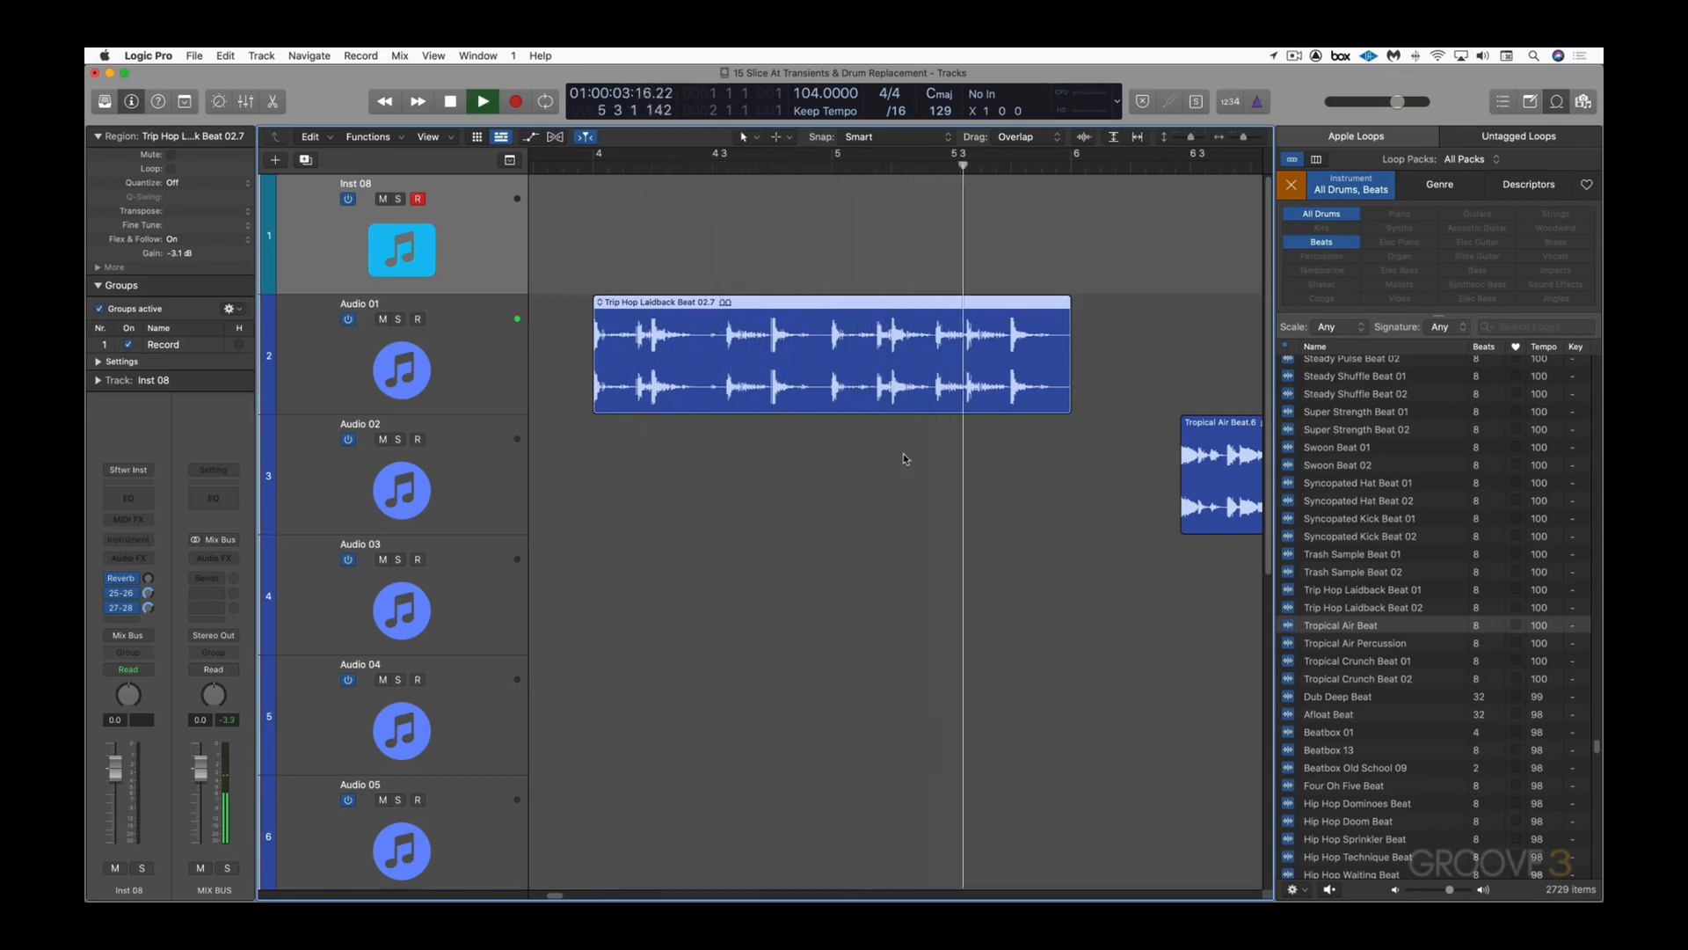
{"action": "key", "text": "space"}
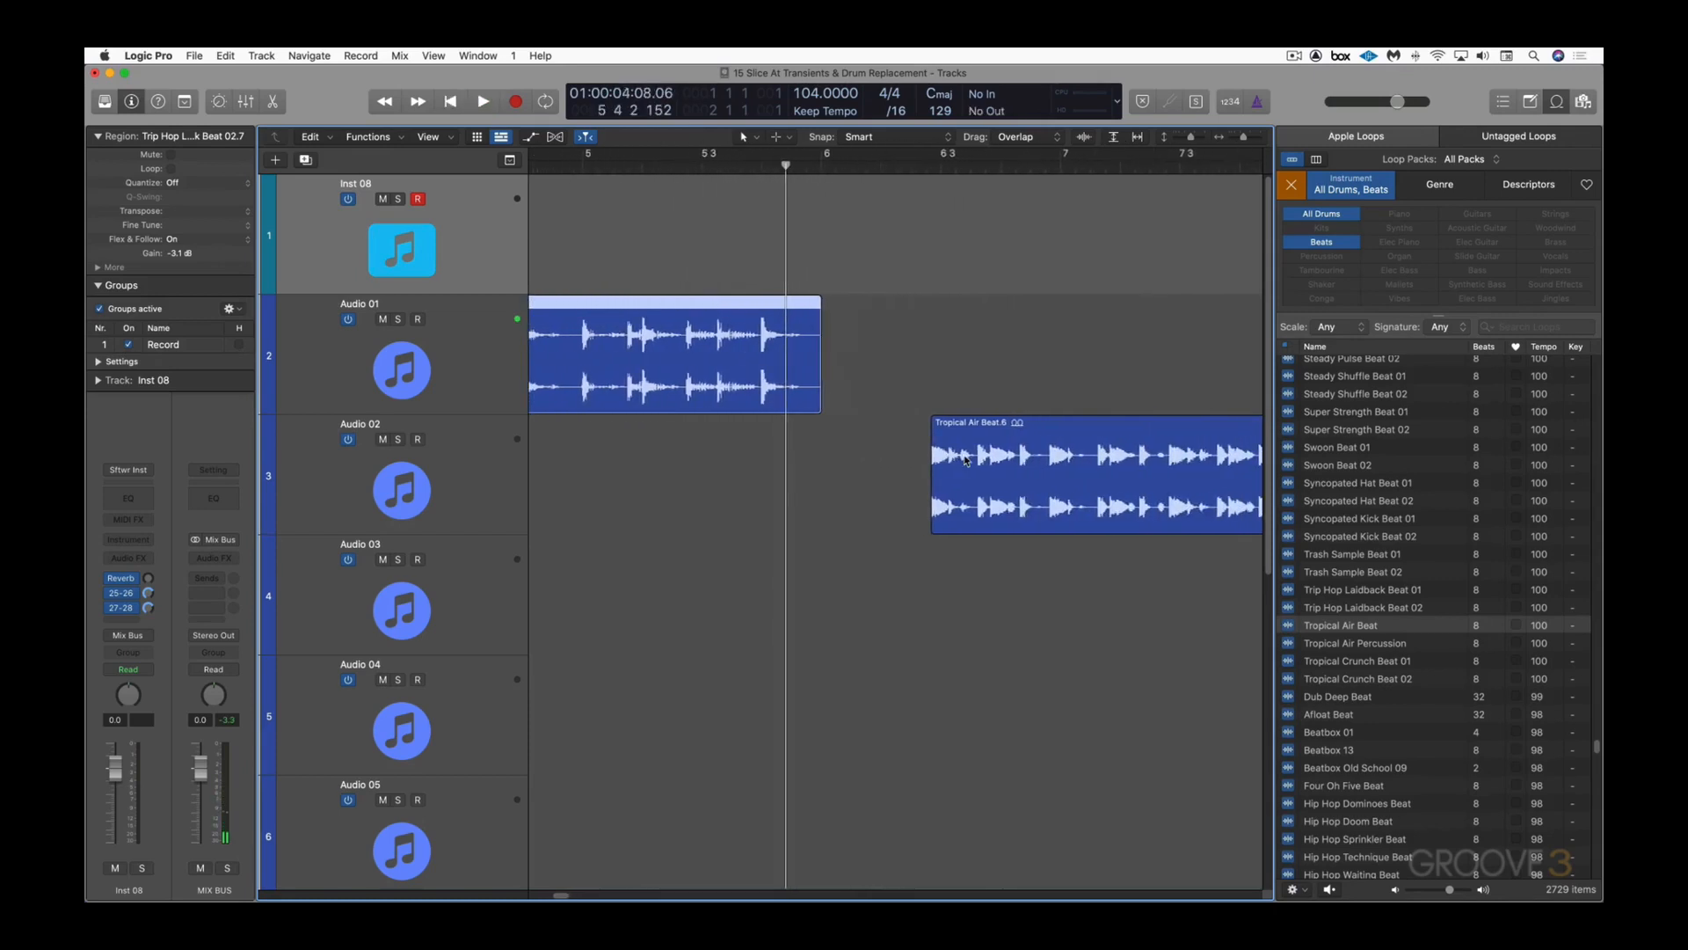
{"action": "left_click", "coordinate": [921, 167]}
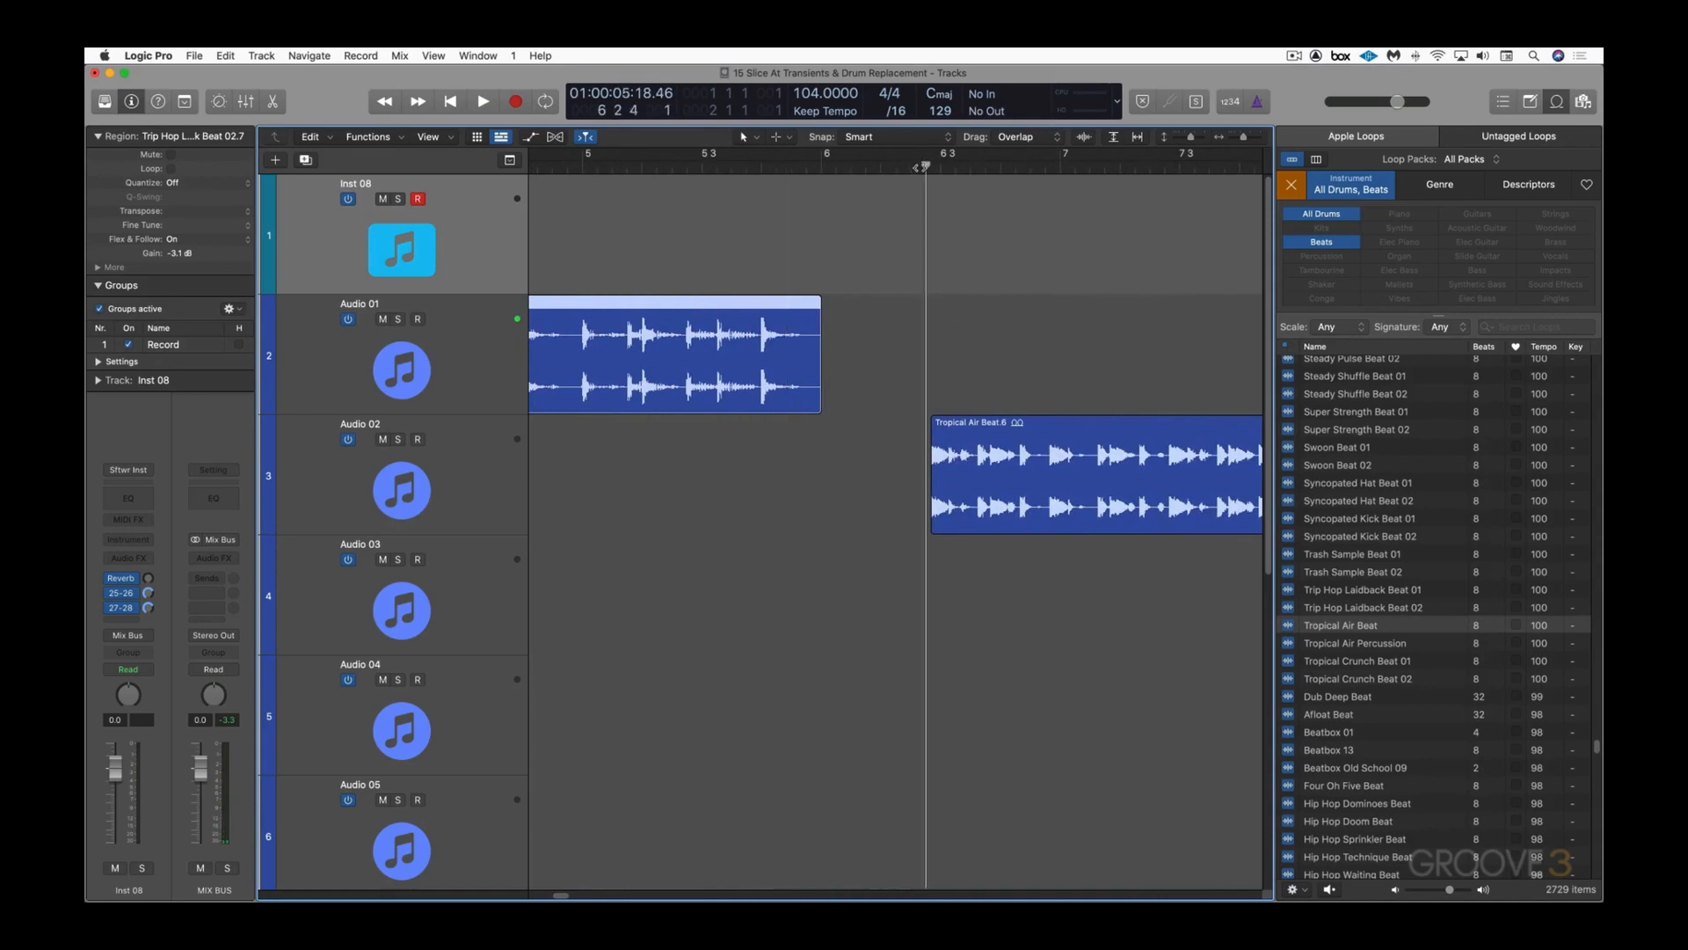
{"action": "key", "text": "space"}
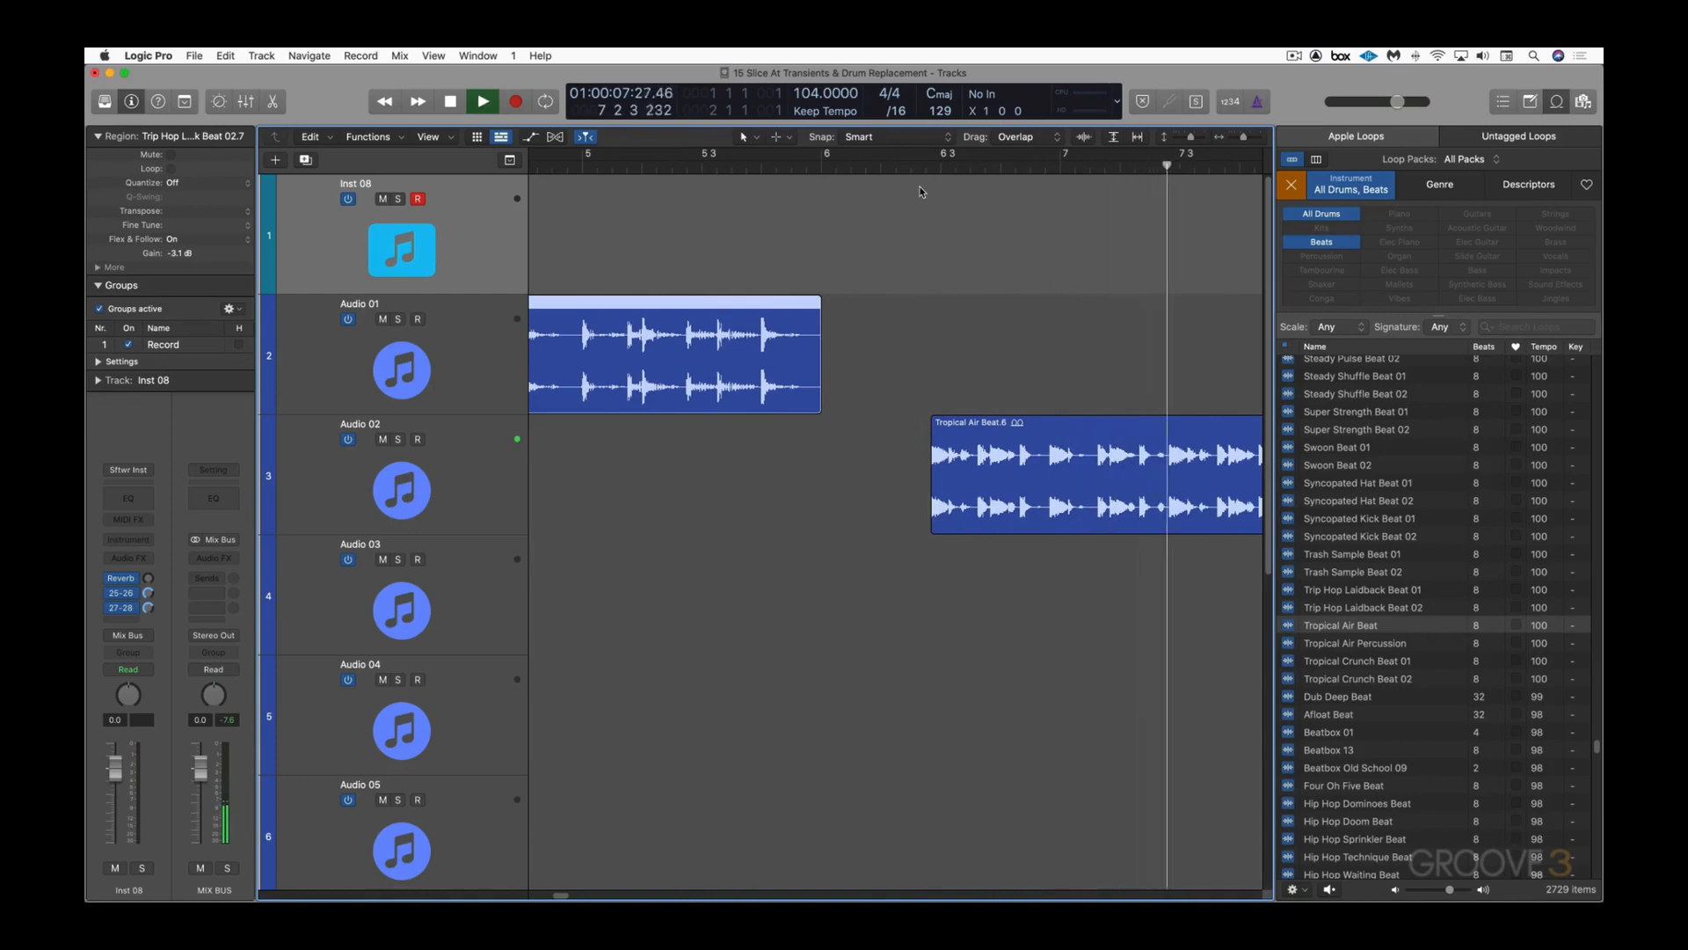
{"action": "key", "text": "space"}
Step: Split the Tropical Air Beat region on Audio 02 after its first hit and delete the rest of the region
{"action": "left_click_drag", "start_coordinate": [906, 438], "coordinate": [1026, 526]}
{"action": "left_click_drag", "start_coordinate": [664, 428], "coordinate": [784, 450]}
{"action": "left_click", "coordinate": [726, 436]}
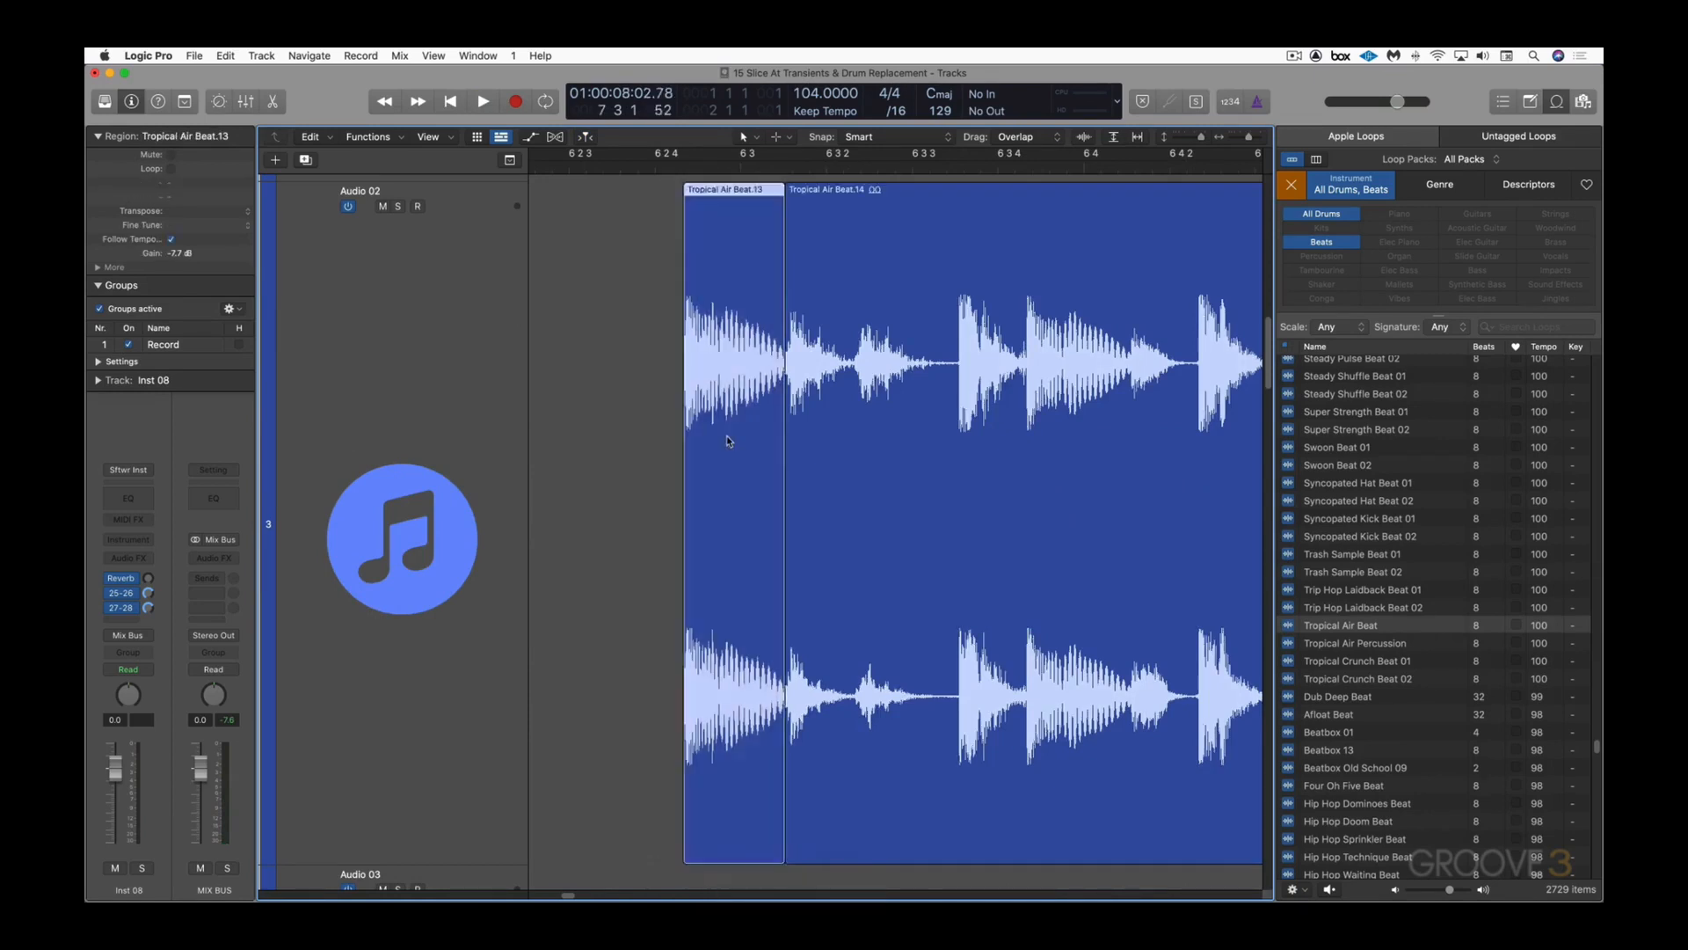
{"action": "left_click", "coordinate": [860, 441]}
{"action": "key", "text": "Delete"}
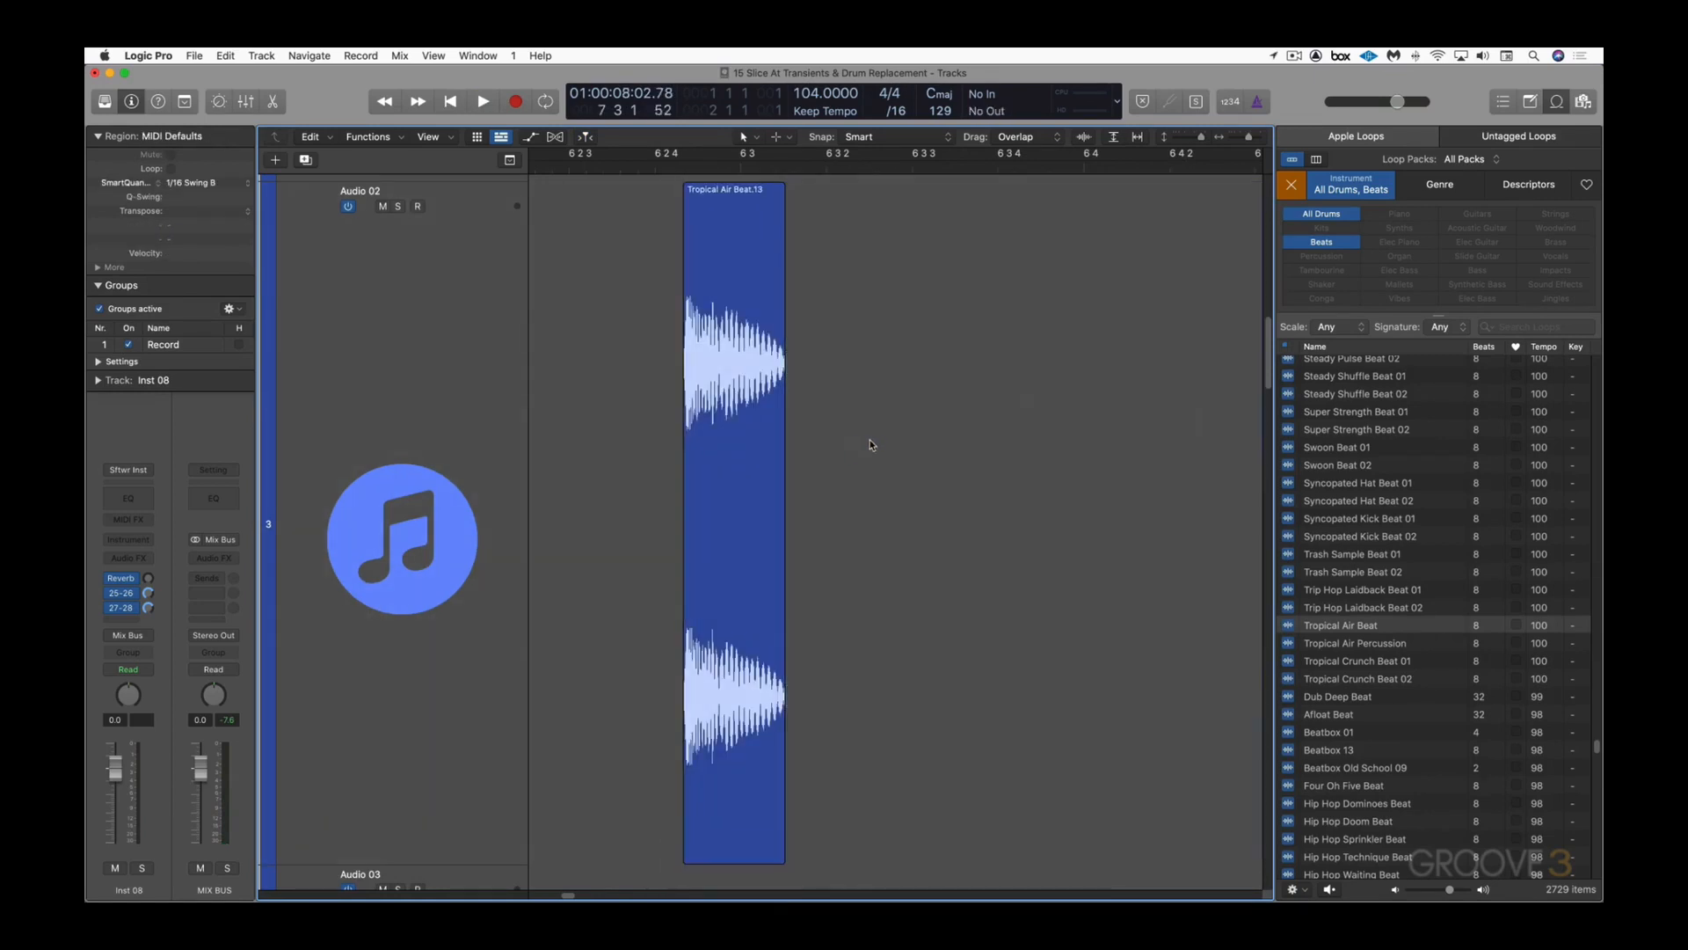
{"action": "left_click", "coordinate": [937, 453], "text": "ctrl+alt"}
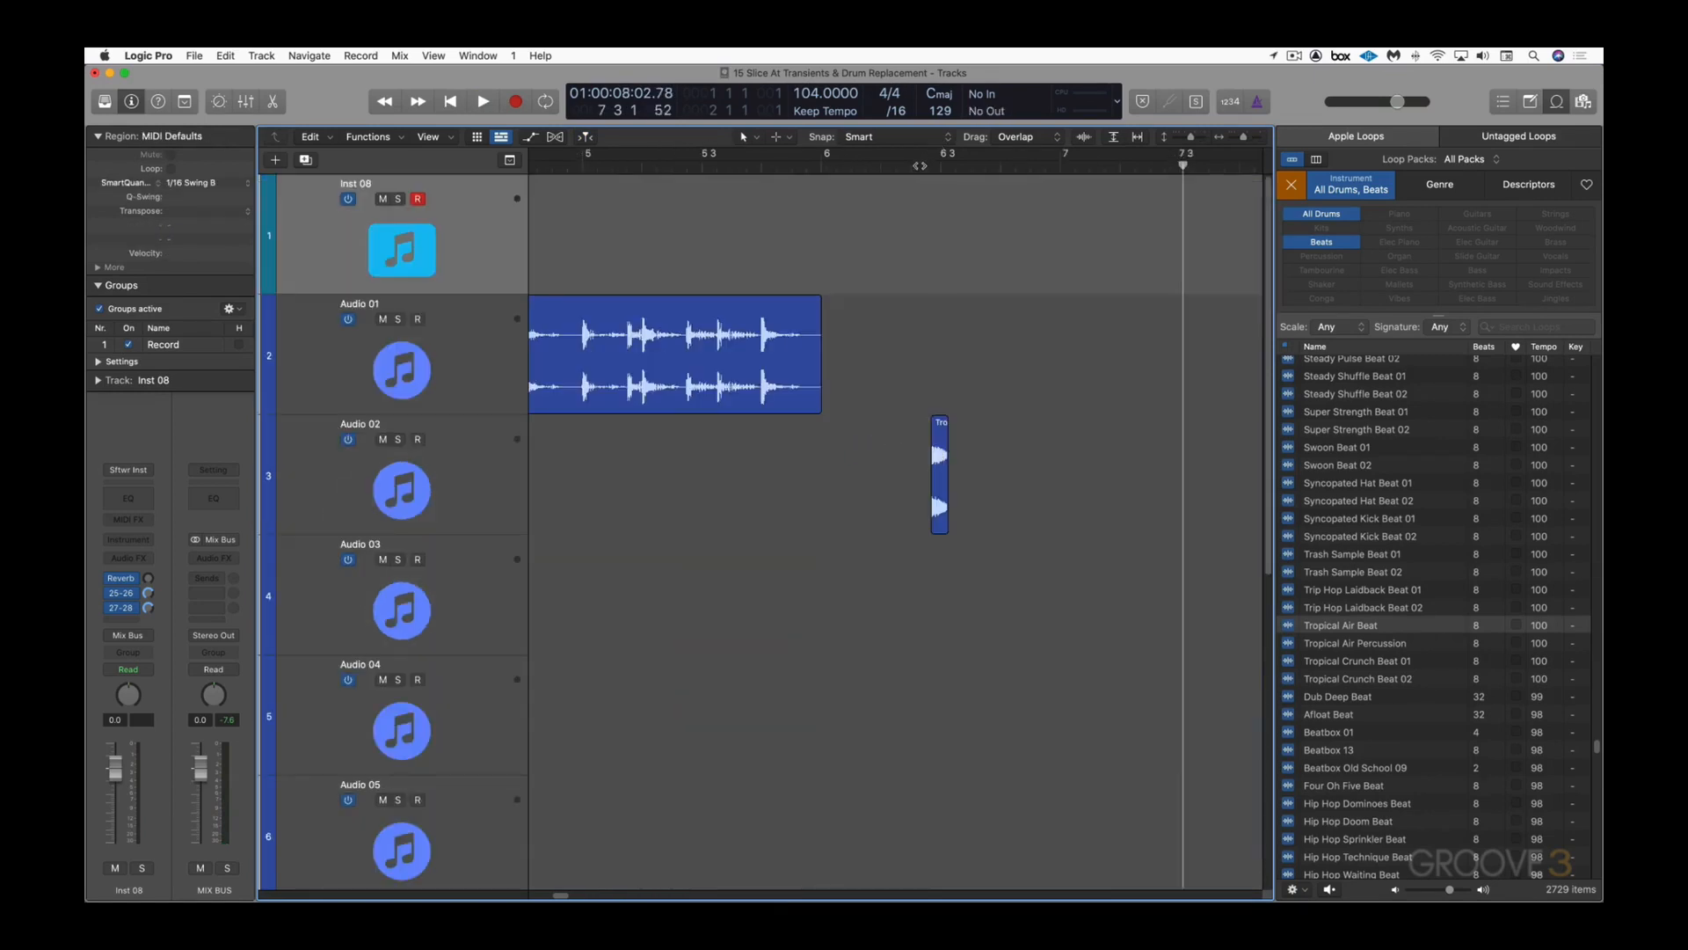
Step: Play the isolated Tropical Air Beat hit on Audio 02 from just before its start
{"action": "left_click", "coordinate": [920, 165]}
{"action": "key", "text": "space"}
{"action": "key", "text": "space"}
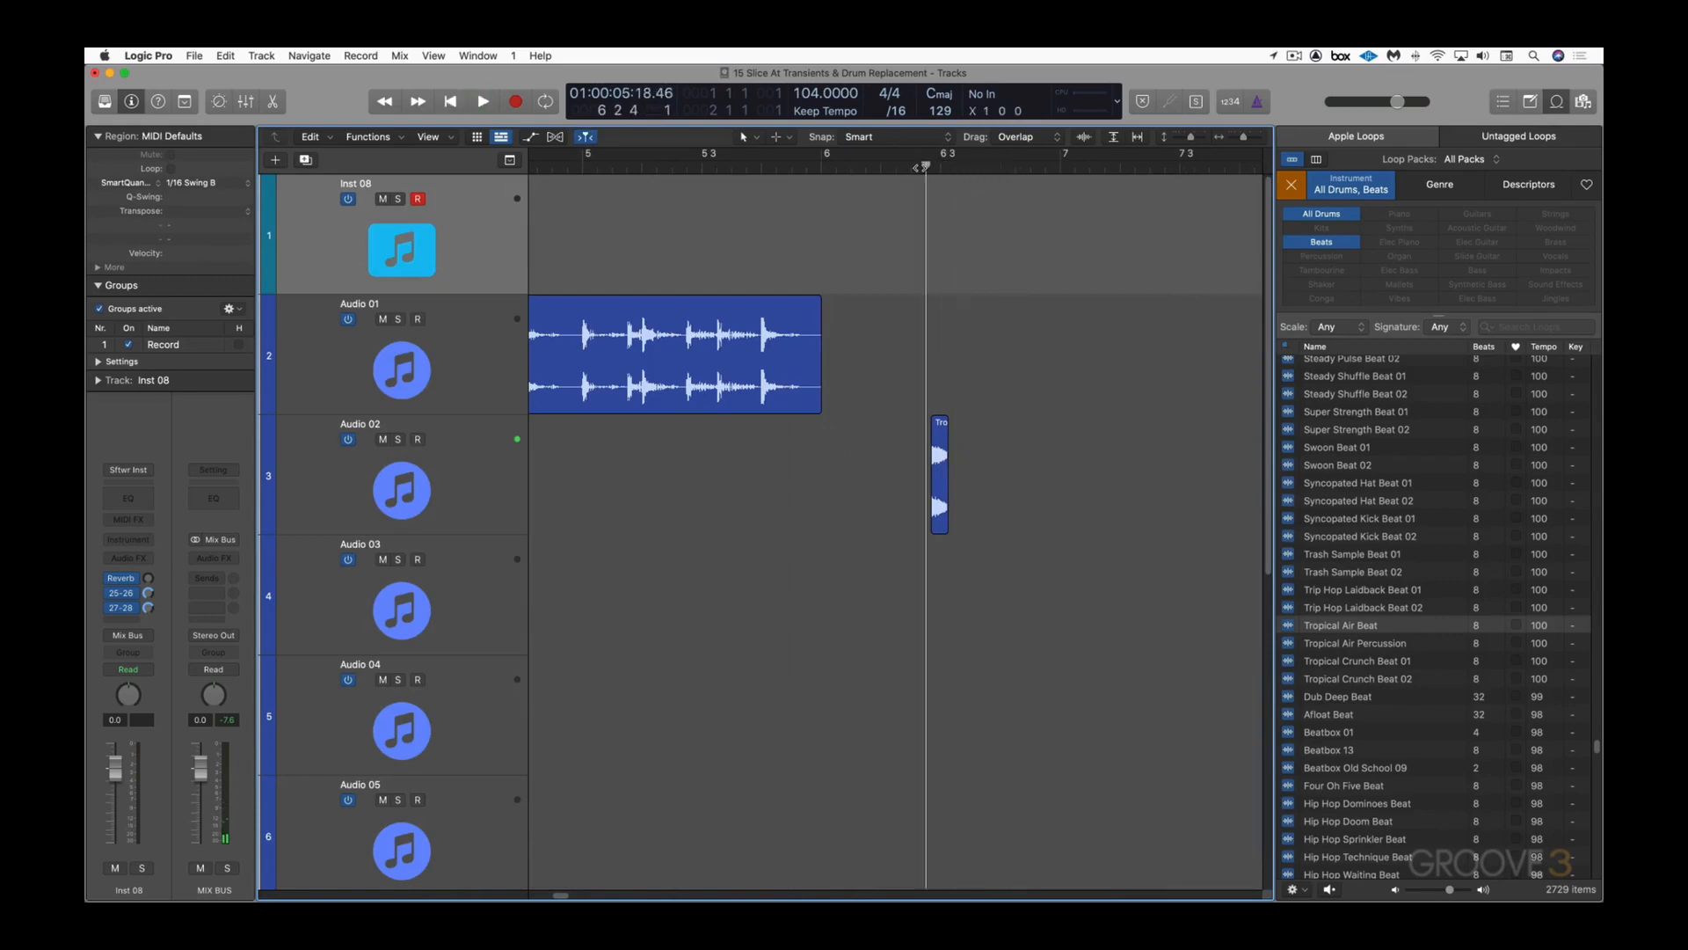
{"action": "key", "text": "space"}
{"action": "key", "text": "space"}
Step: Select the Trip Hop Laidback Beat 02 region on Audio 01 and hide the Apple Loops browser
{"action": "scroll", "coordinate": [875, 337], "scroll_direction": "left", "scroll_amount": 5}
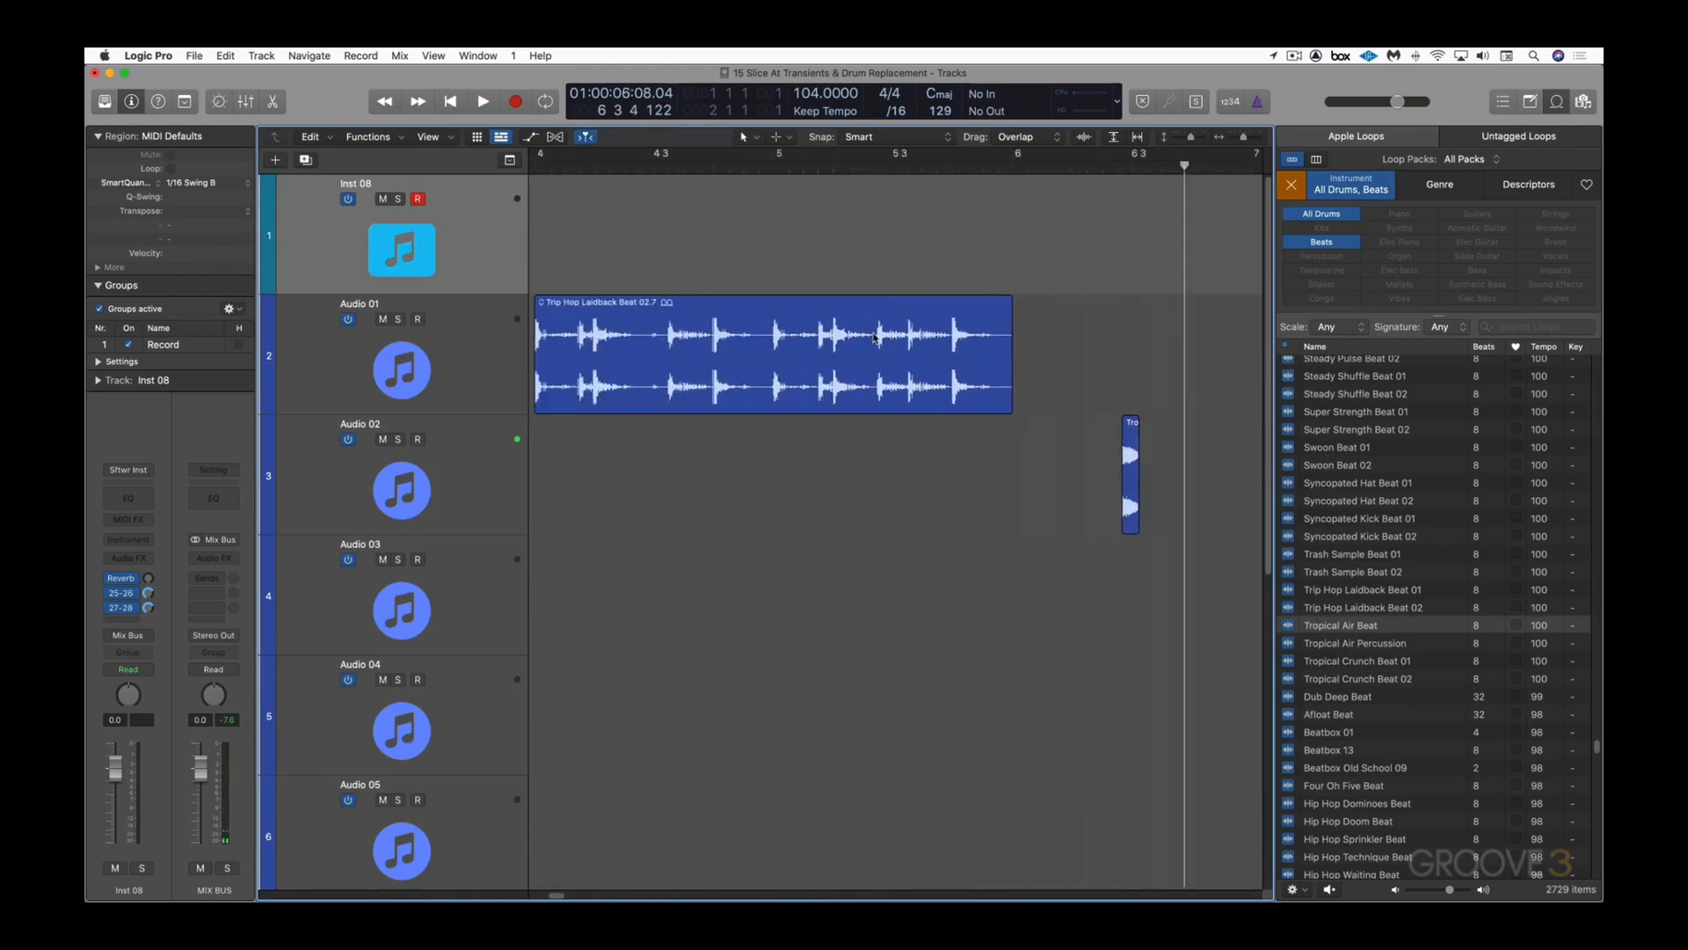
{"action": "scroll", "coordinate": [875, 336], "scroll_direction": "left", "scroll_amount": 3}
{"action": "left_click", "coordinate": [764, 328]}
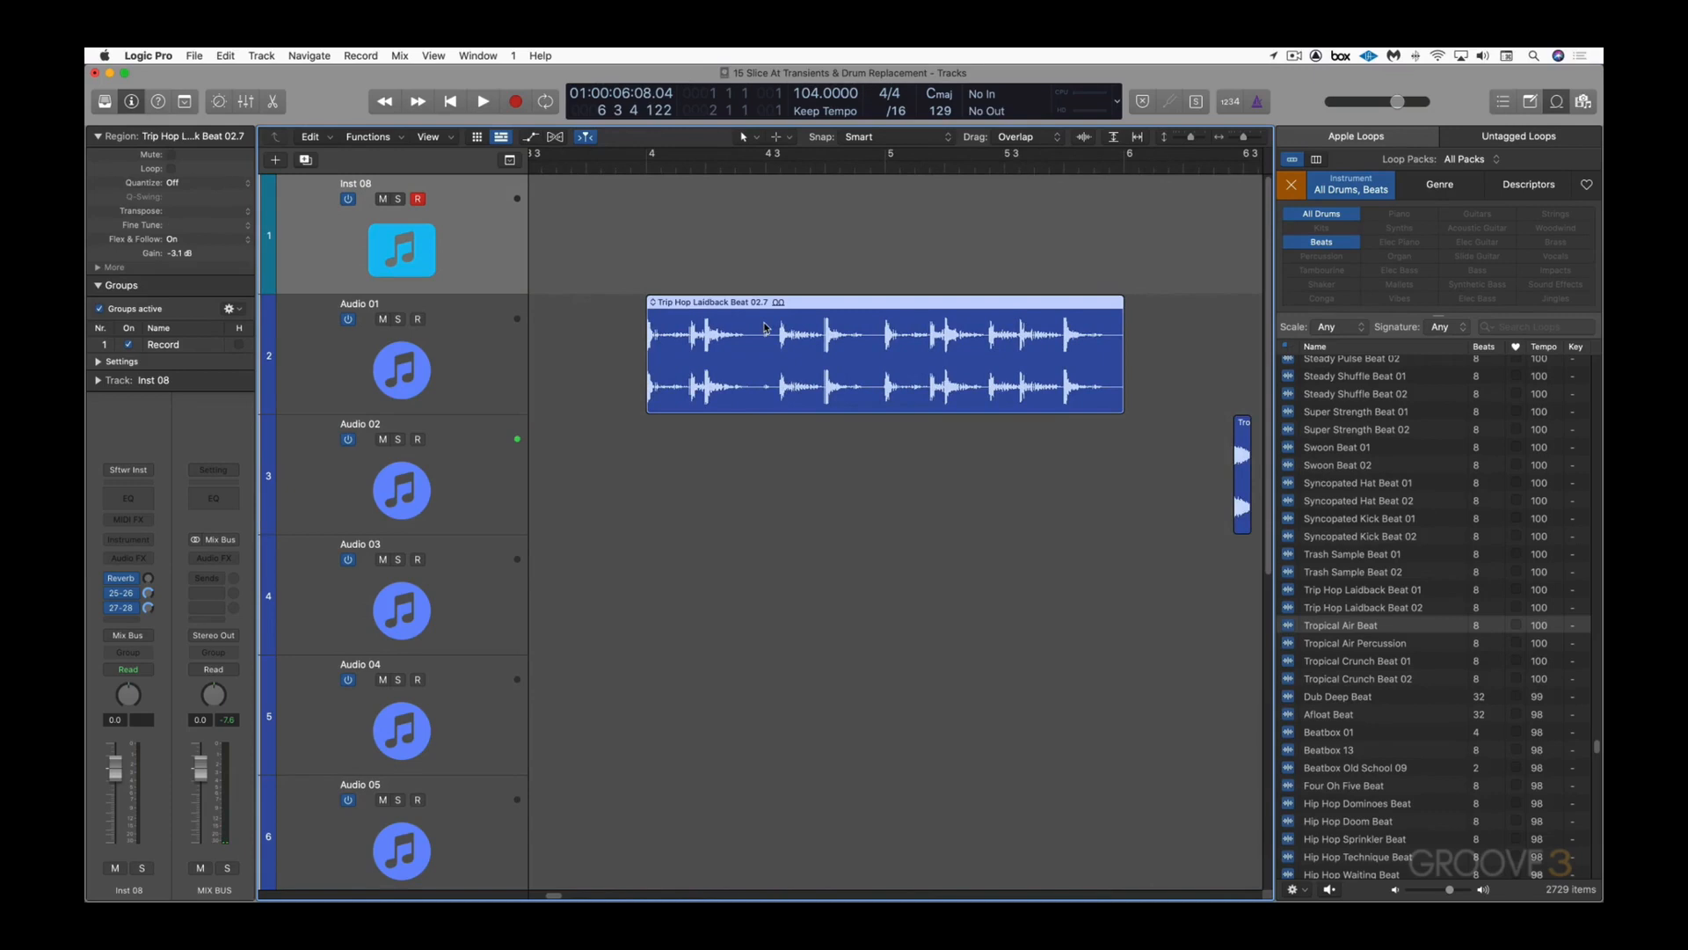
{"action": "key", "text": "o"}
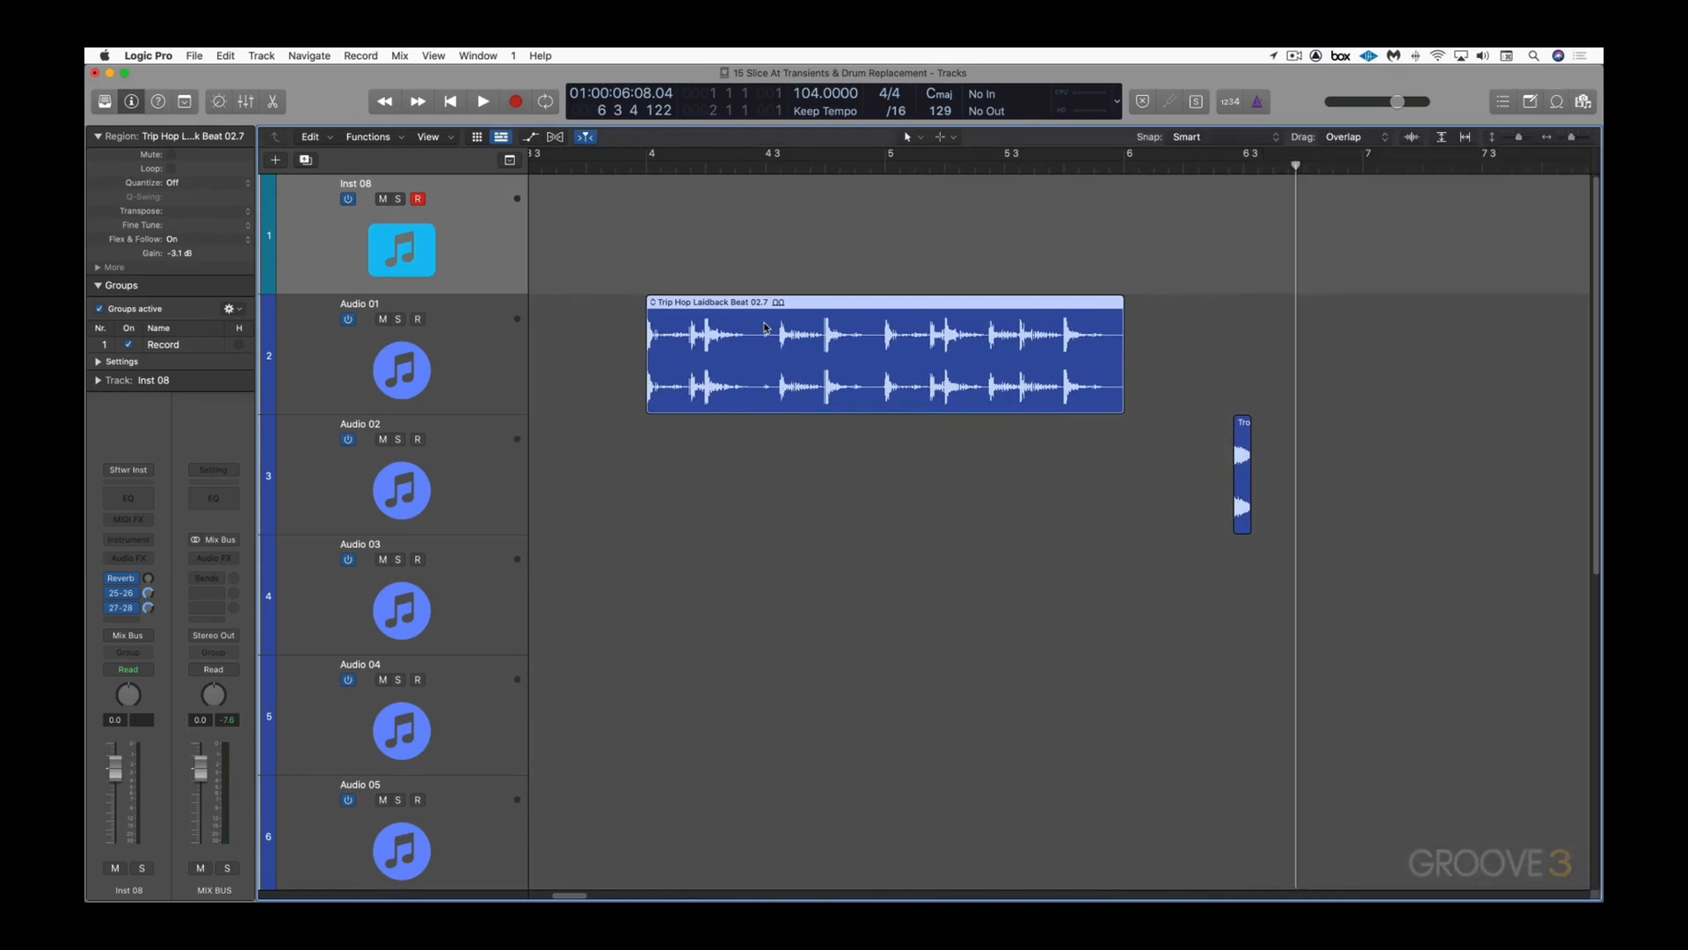
Step: Assign F1 to the Slice at Transient Markers command by key label, and close the key command assignments
{"action": "key", "text": "alt+k"}
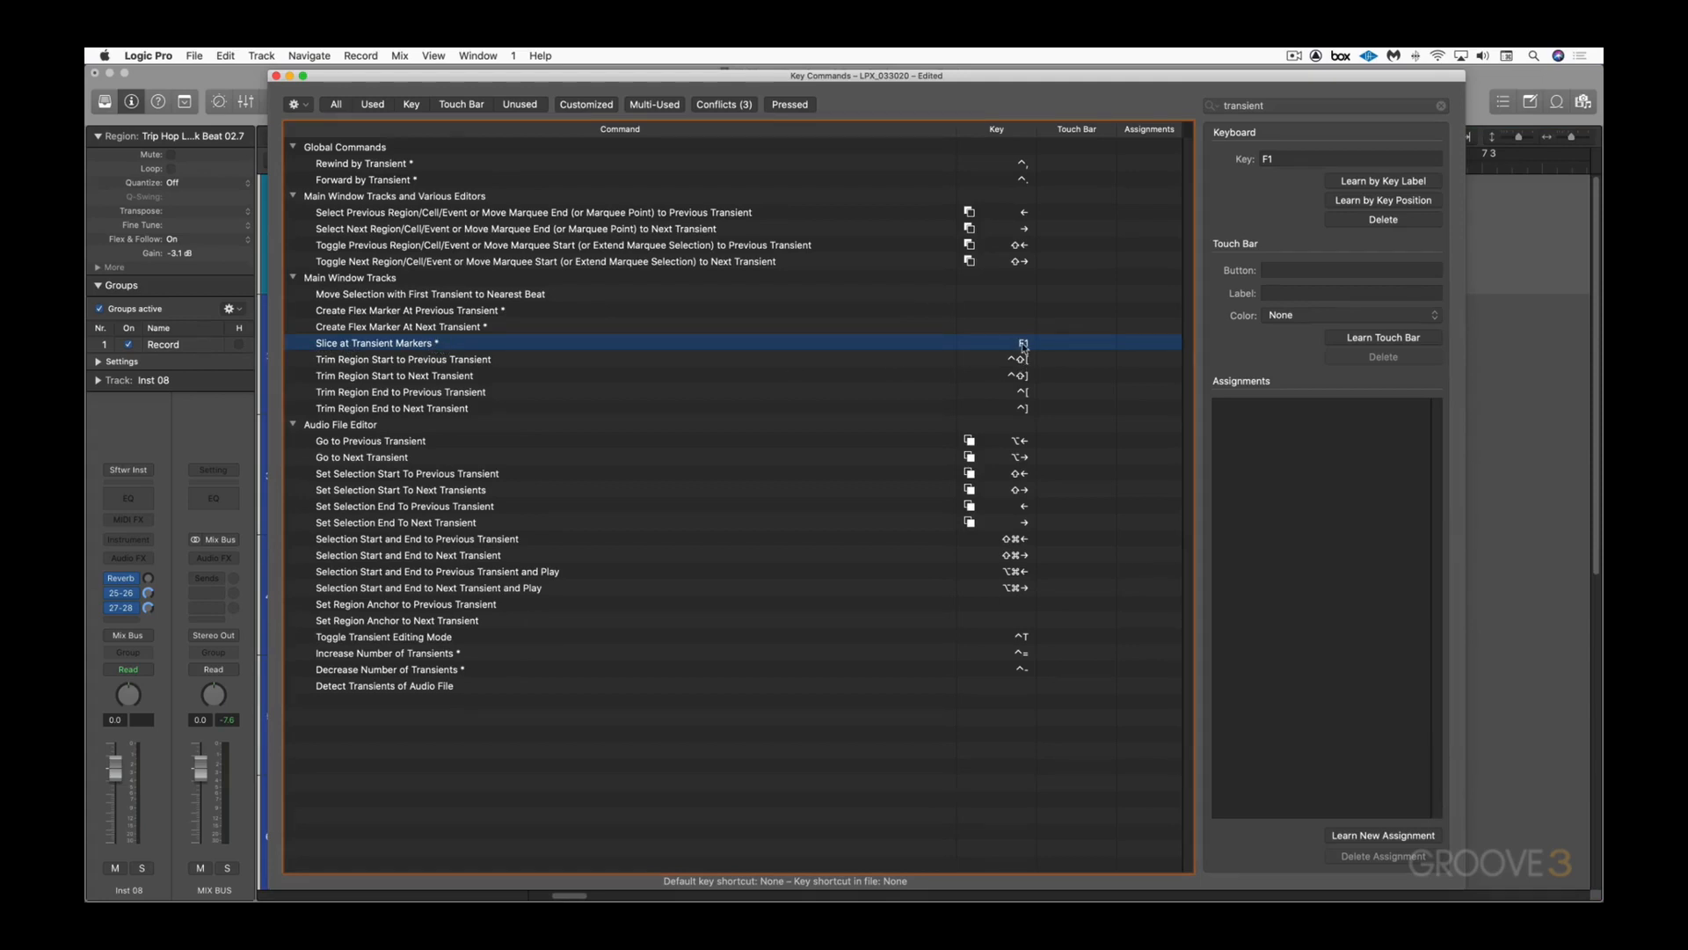
{"action": "left_click", "coordinate": [1393, 185]}
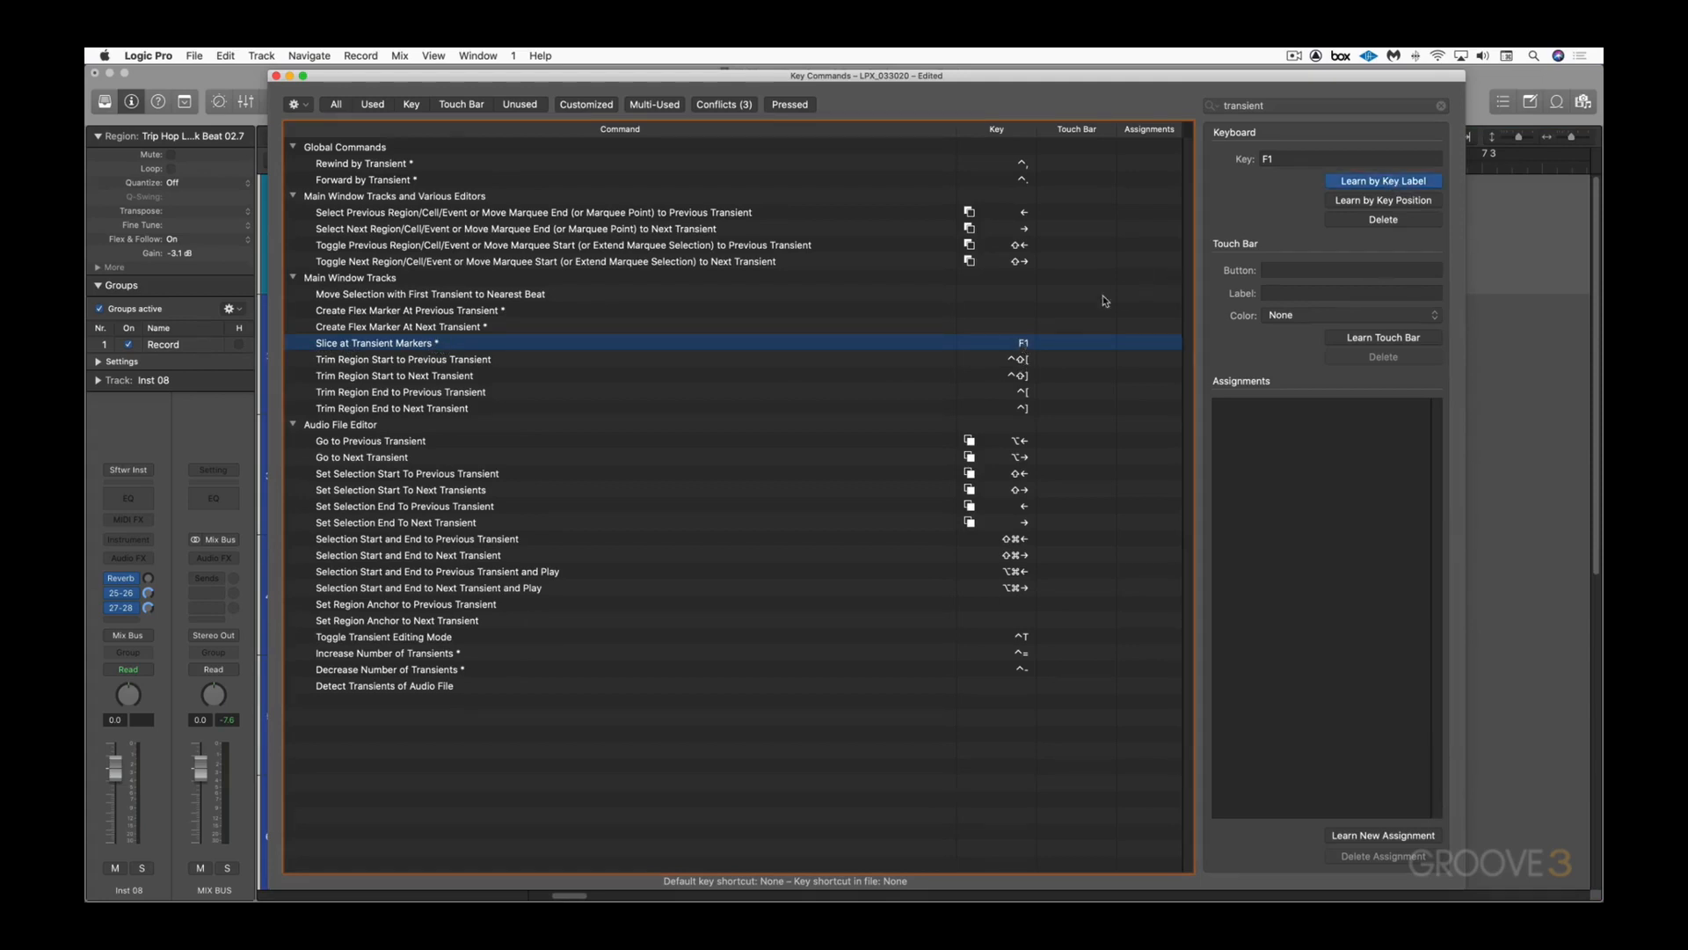
{"action": "left_click", "coordinate": [1384, 182]}
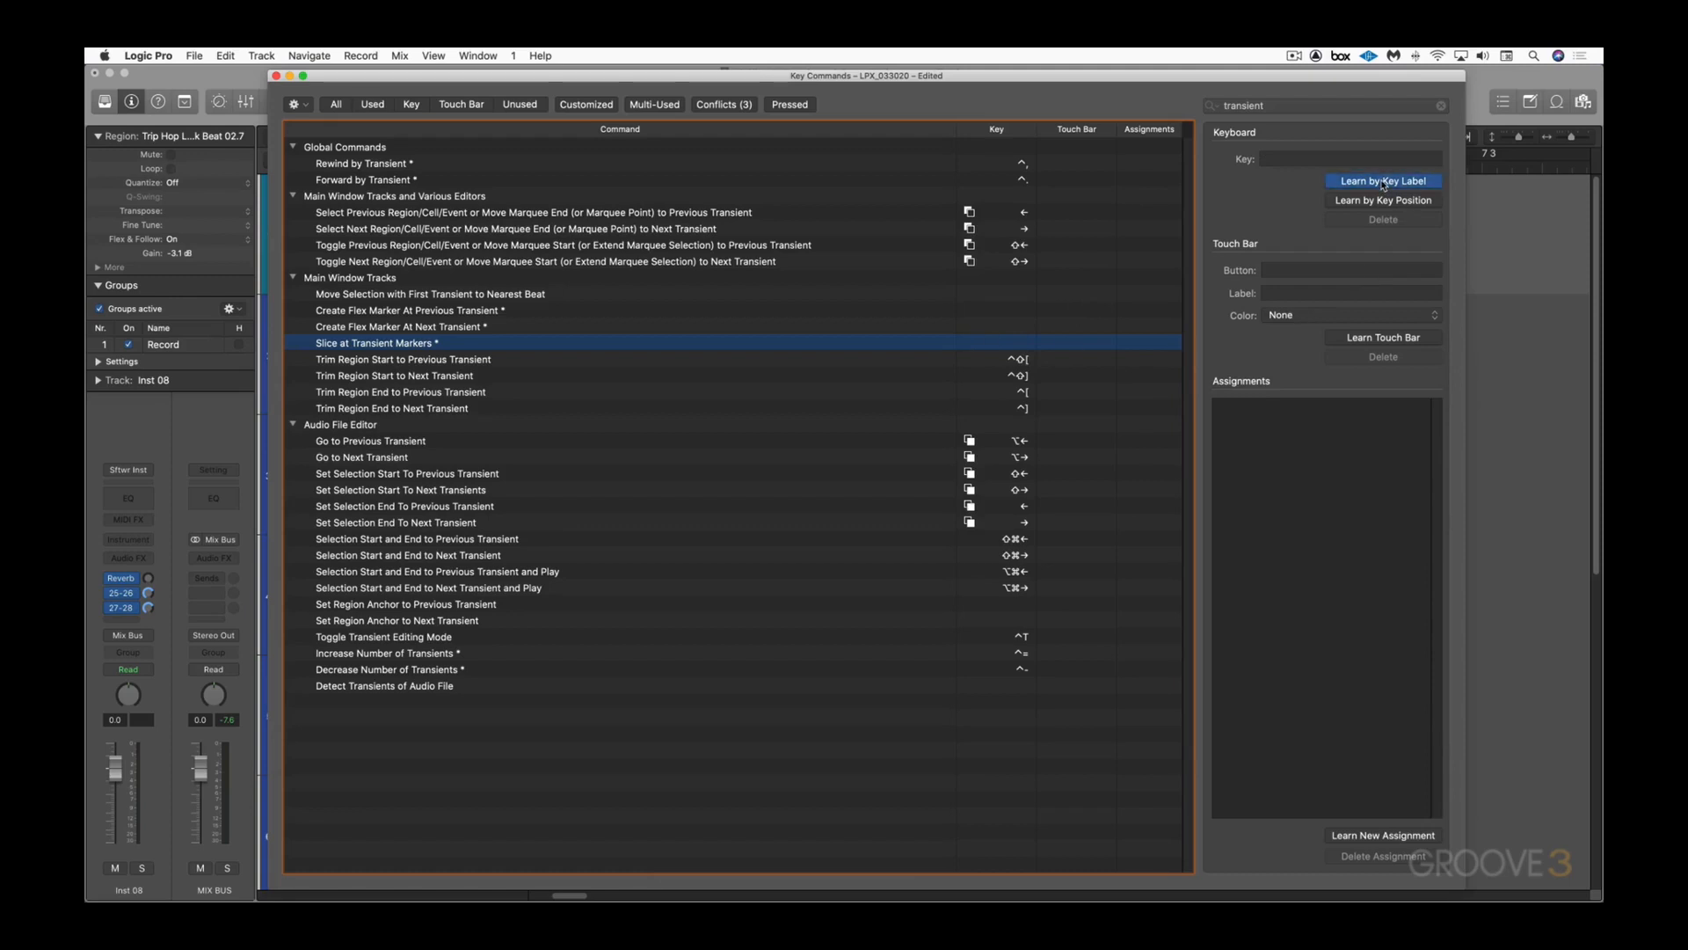
{"action": "key", "text": "F1"}
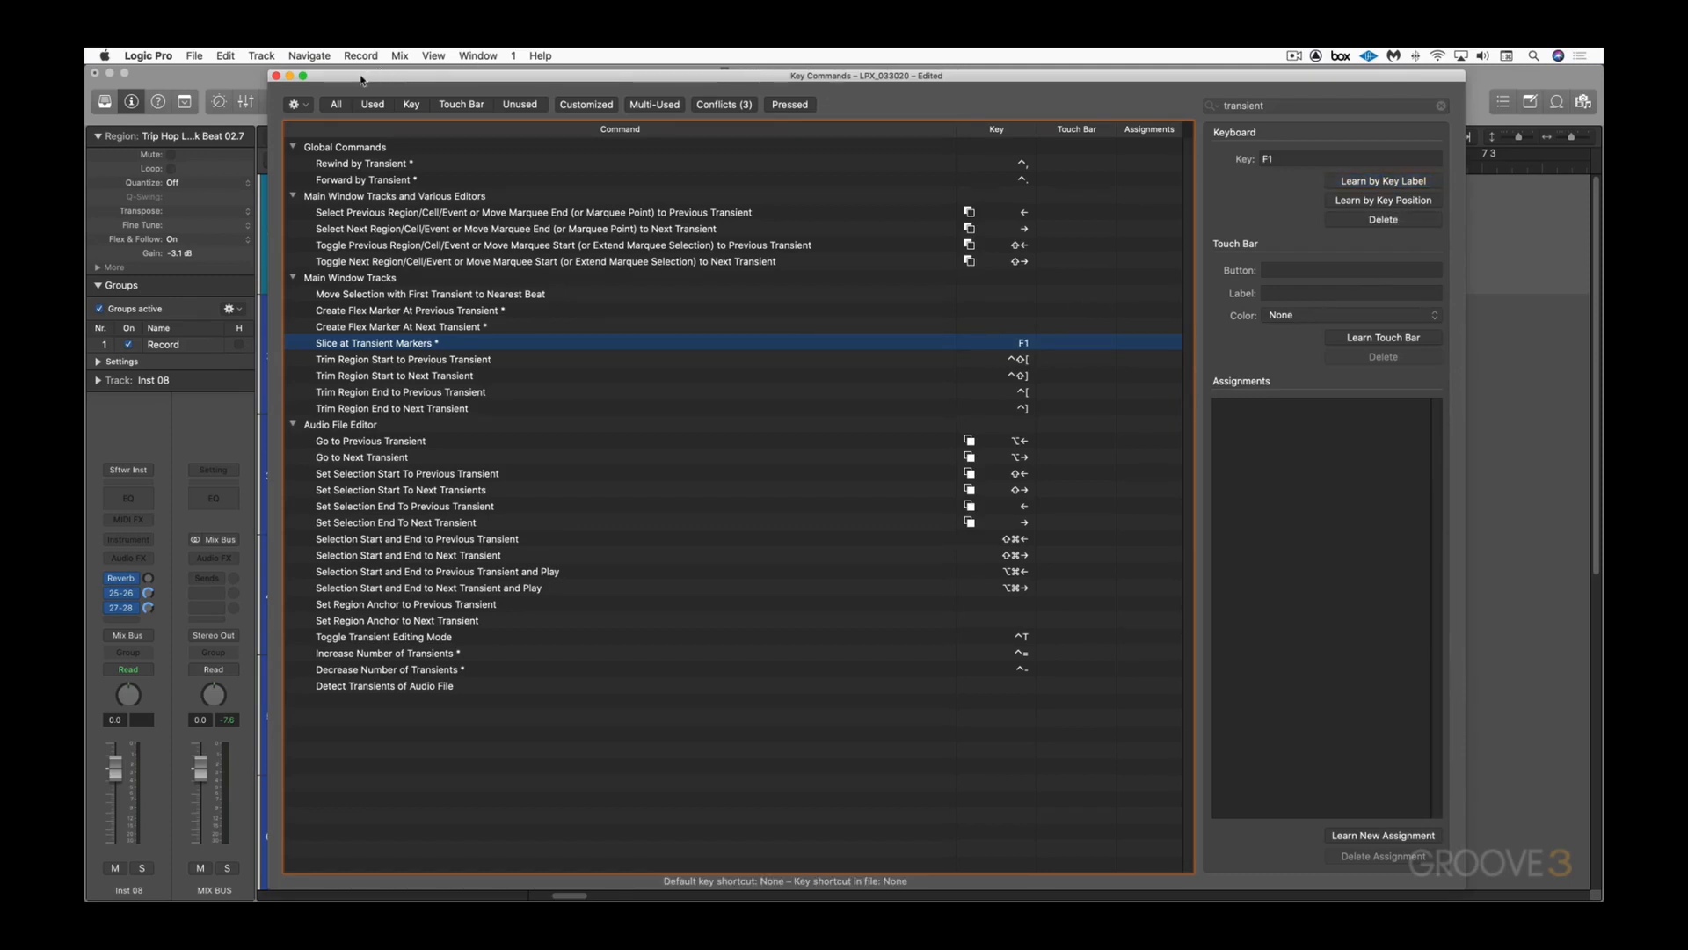
{"action": "left_click", "coordinate": [276, 76]}
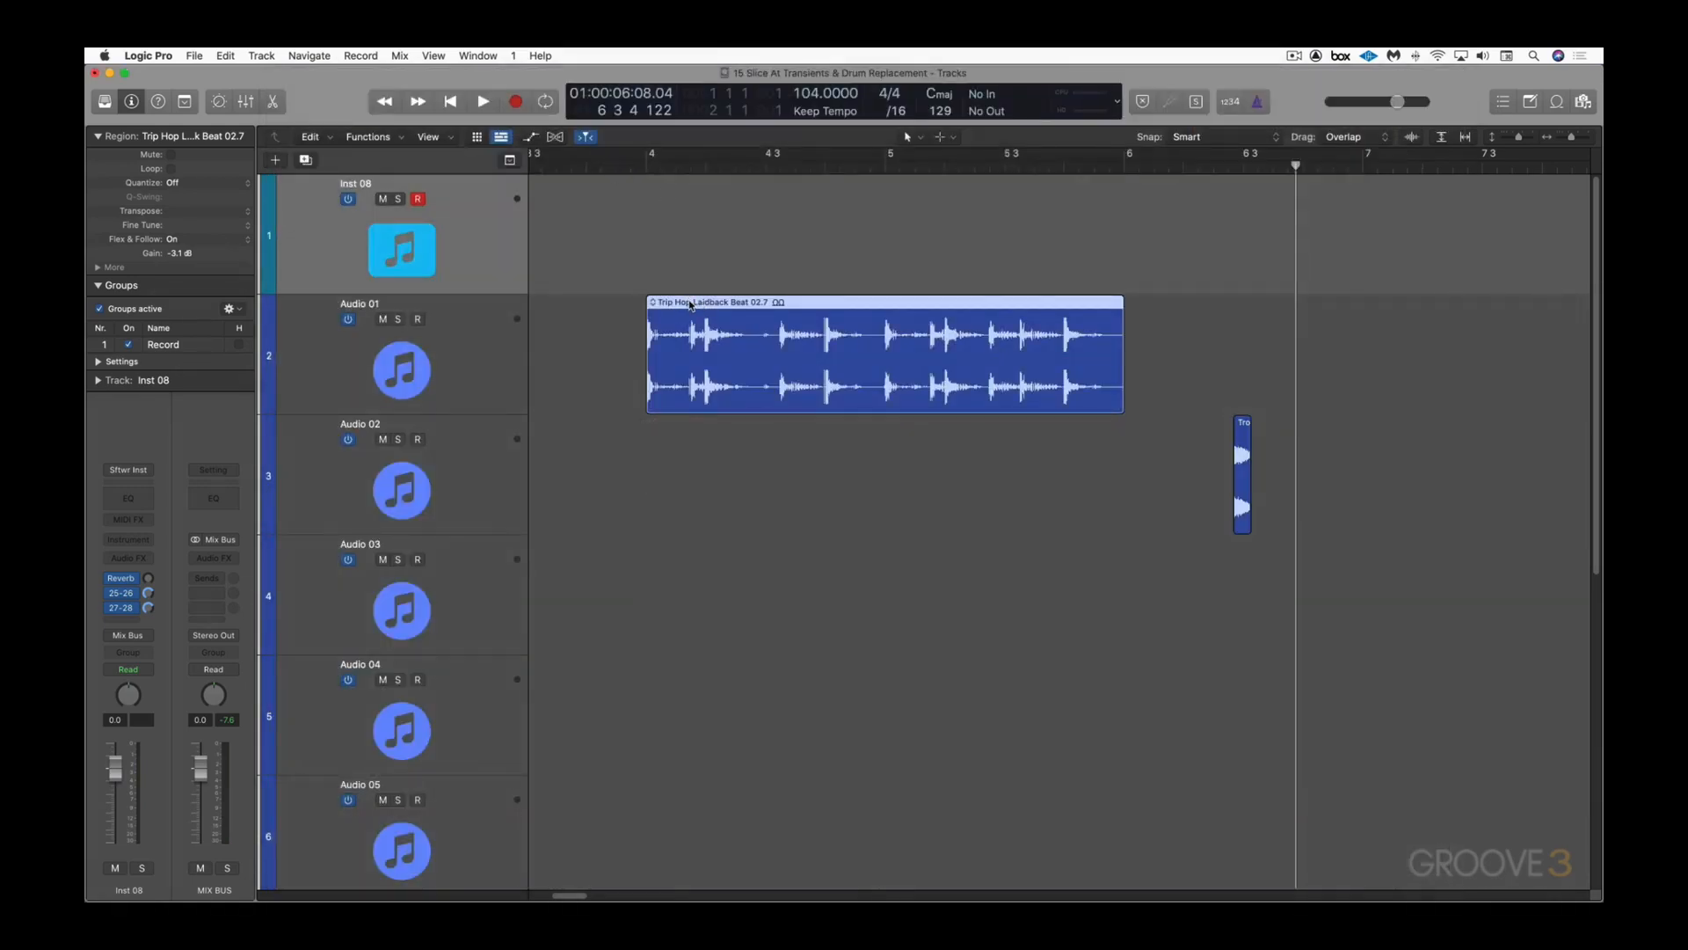
Step: Slice the Trip Hop Laidback Beat 02 region on Audio 01 at its transient markers and inspect the slices up close
{"action": "key", "text": "ctrl+t"}
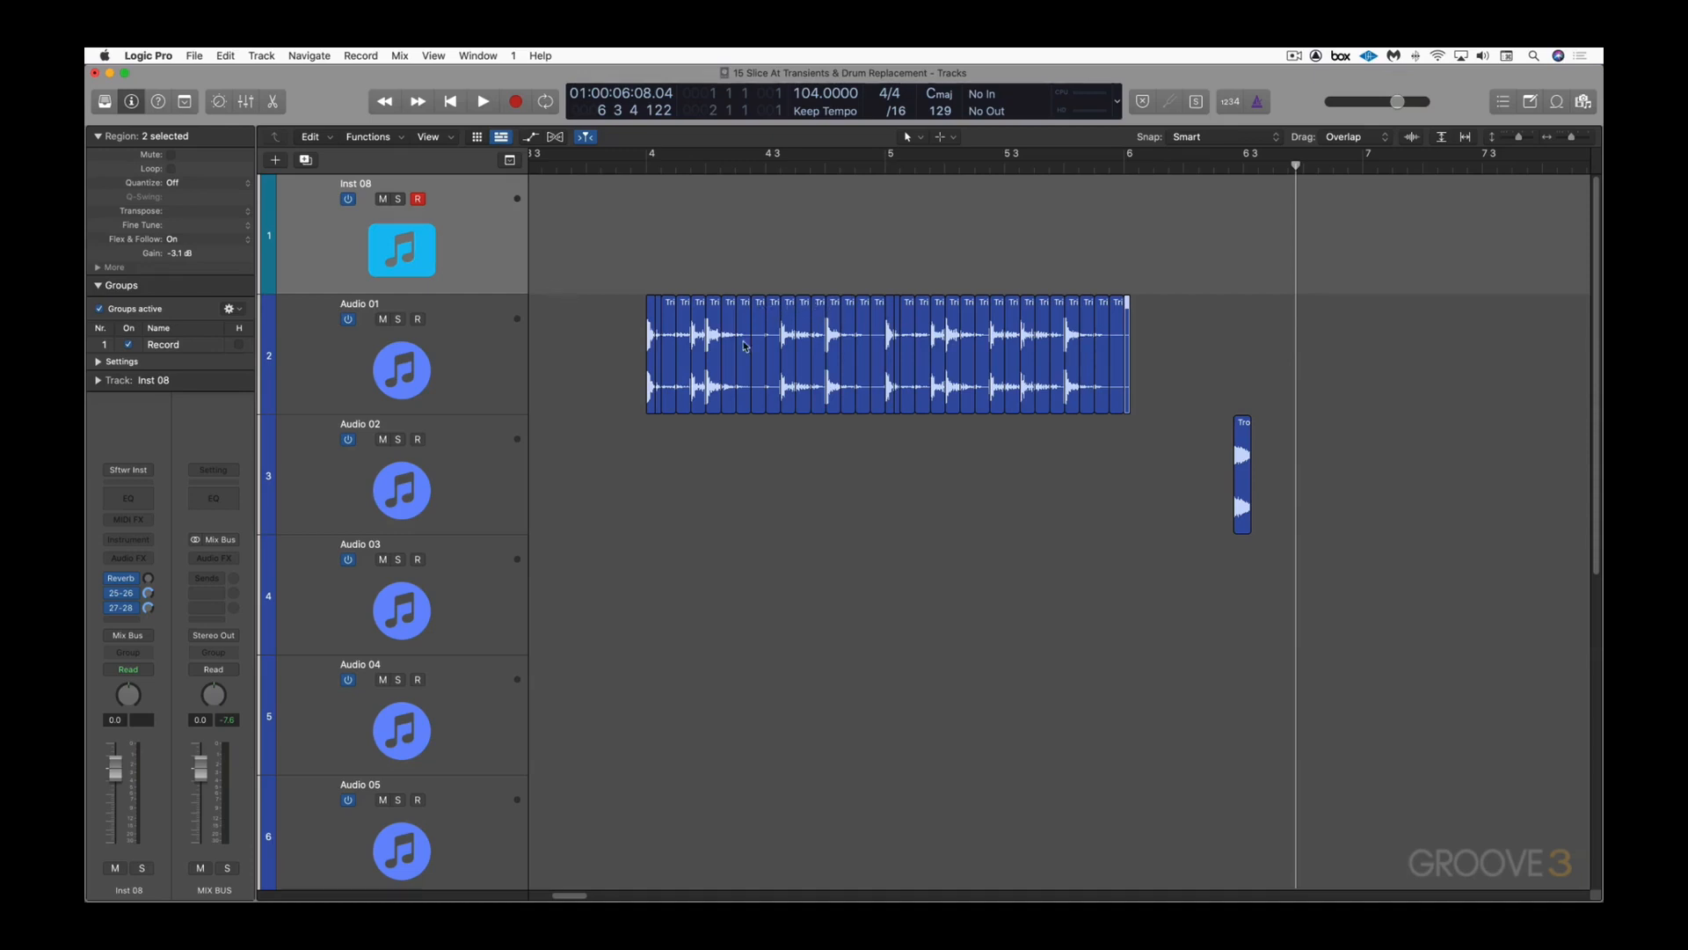
{"action": "left_click_drag", "start_coordinate": [615, 270], "coordinate": [976, 503]}
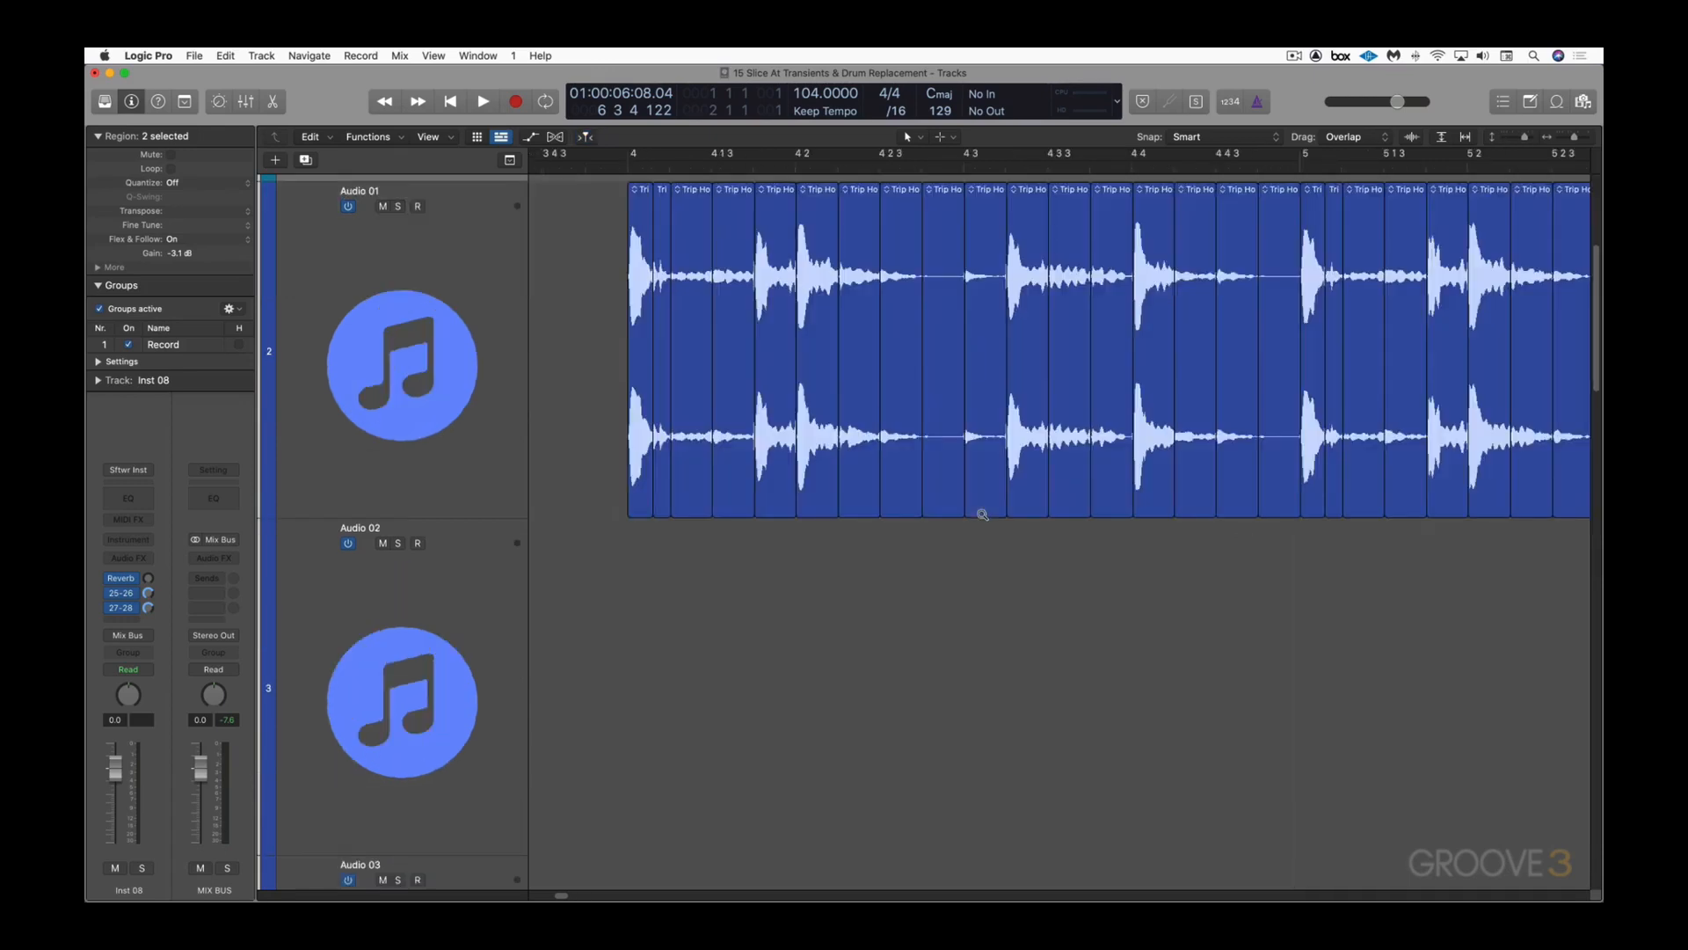
{"action": "left_click", "coordinate": [589, 361]}
Step: Make three copies of the isolated Tropical Air Beat hit on Audio 02, spread out beneath the sliced loop
{"action": "left_click_drag", "start_coordinate": [1237, 459], "coordinate": [801, 460]}
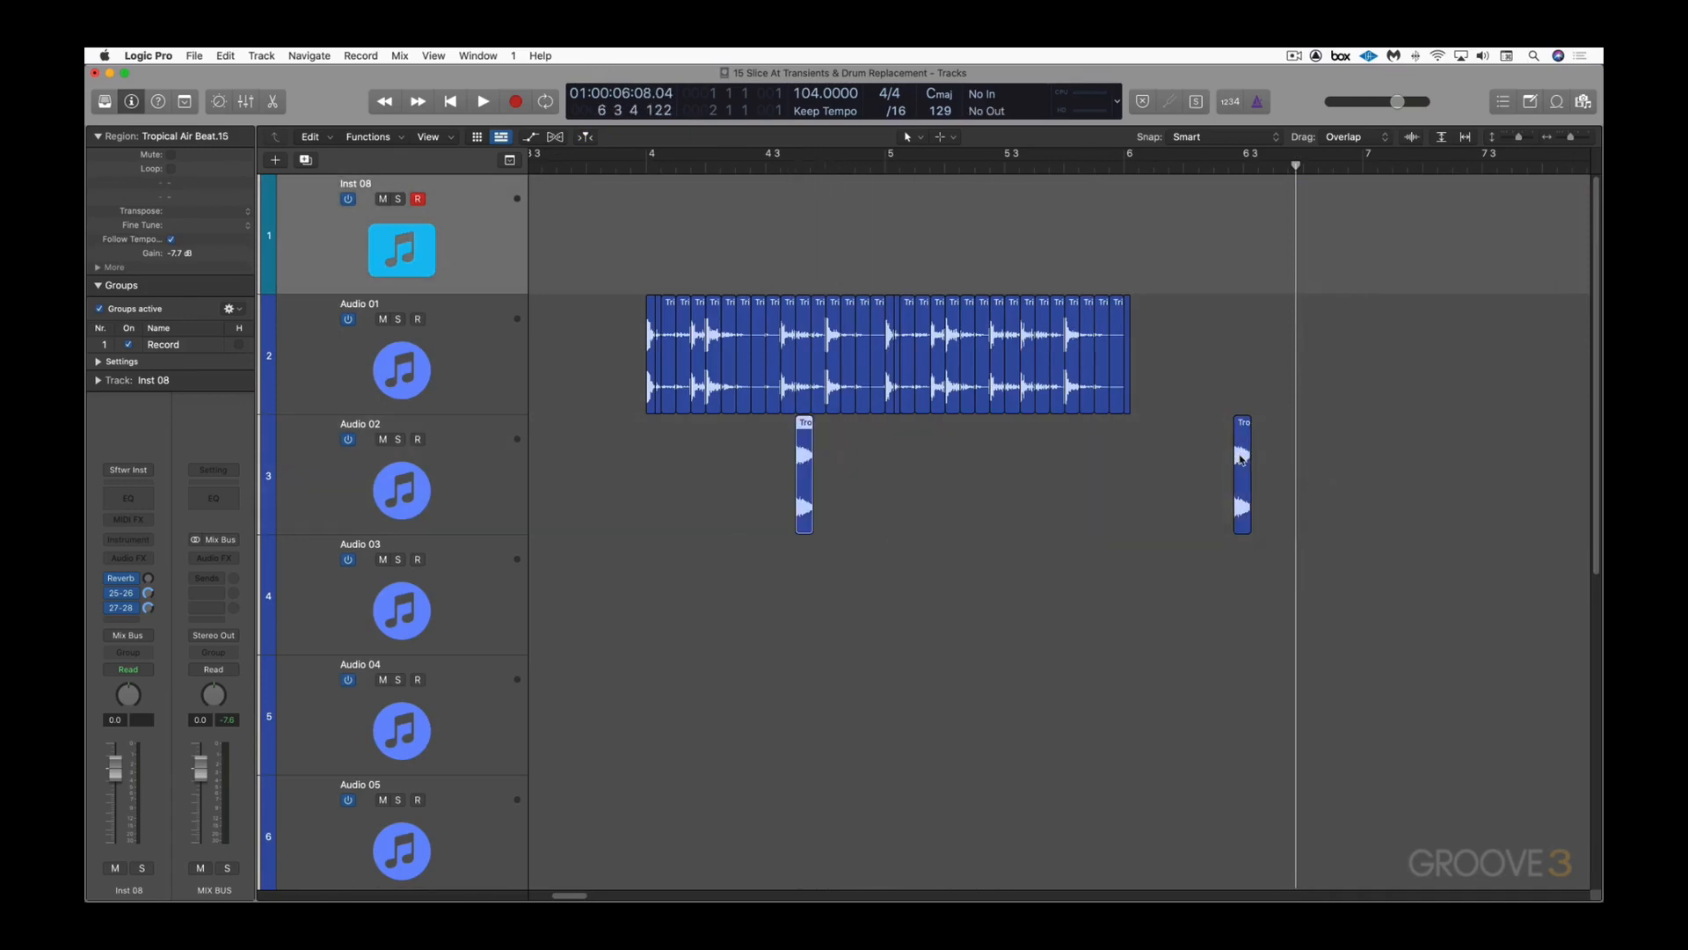
{"action": "left_click_drag", "start_coordinate": [1238, 459], "coordinate": [959, 479]}
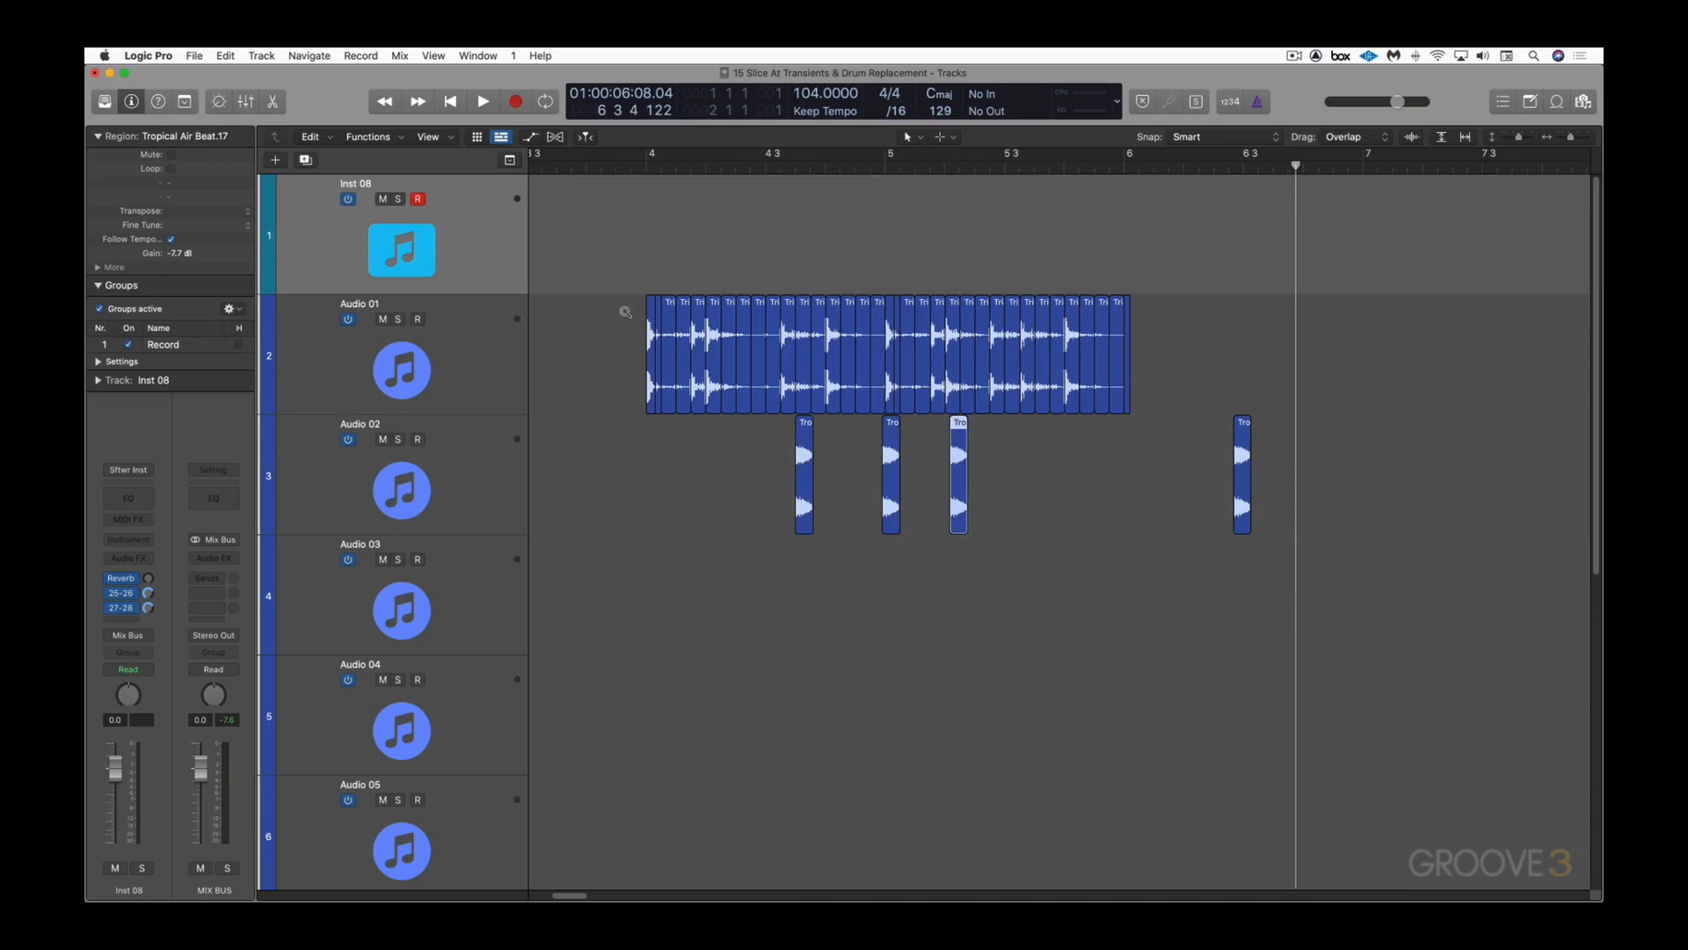
{"action": "left_click_drag", "start_coordinate": [623, 309], "coordinate": [748, 404]}
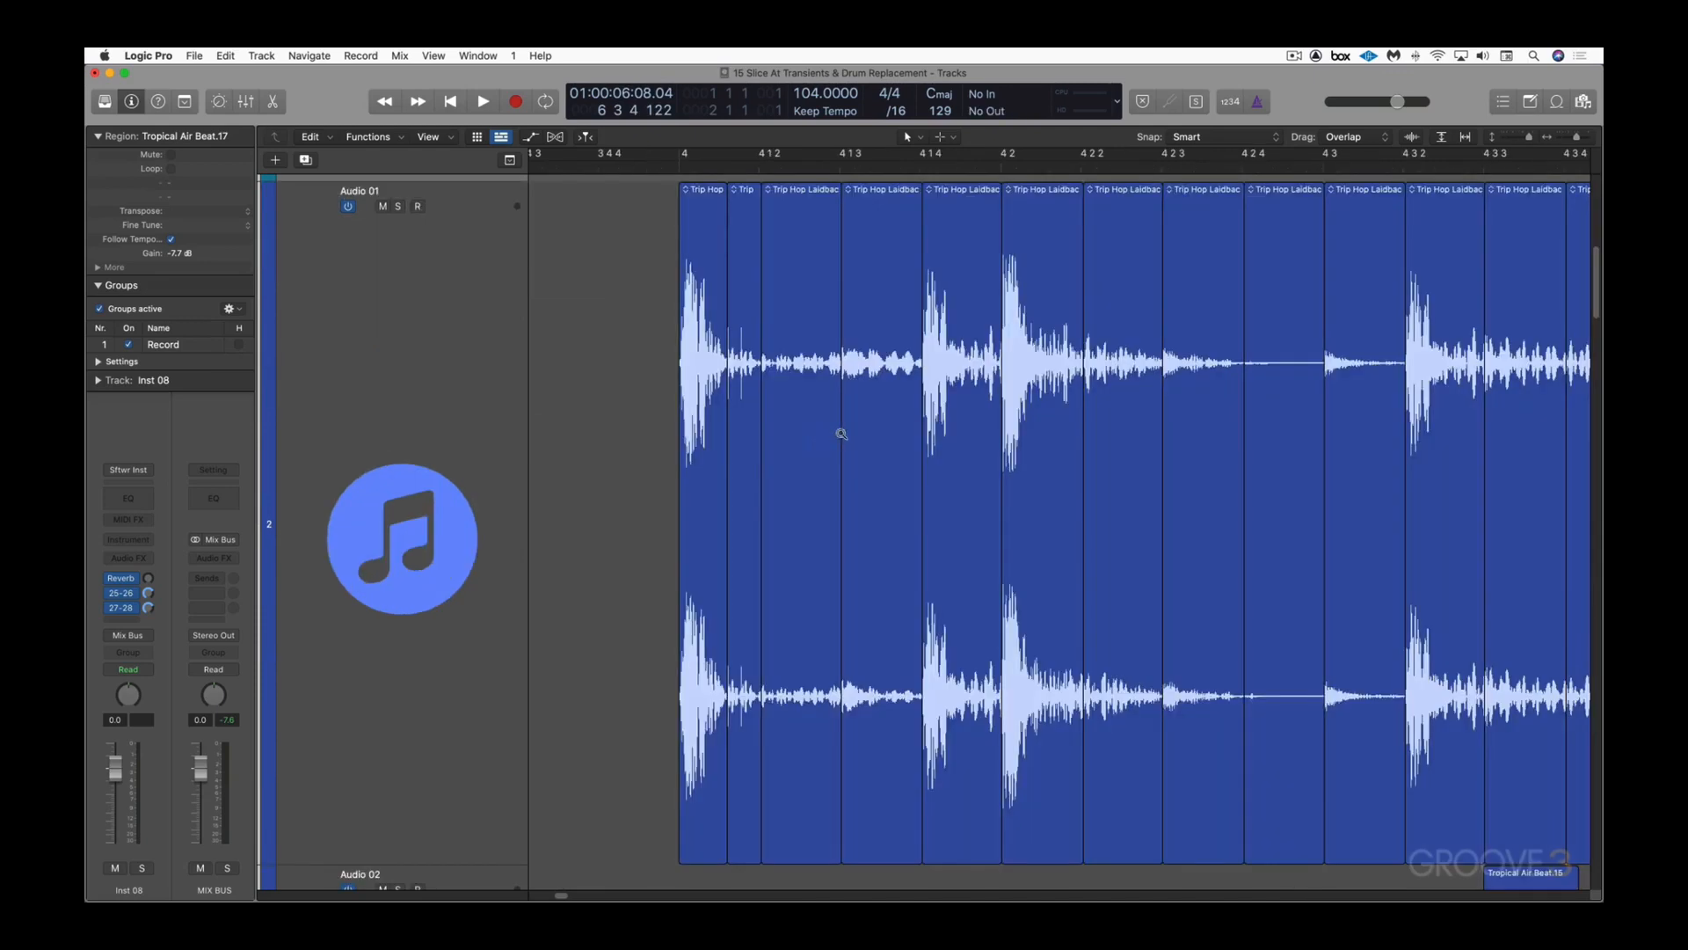
{"action": "left_click", "coordinate": [612, 296]}
Step: Replace the first Trip Hop slice at bar 4 with the earliest Tropical Air Beat copy on Audio 02, and play the result
{"action": "mouse_move", "coordinate": [619, 260]}
{"action": "left_mouse_down"}
{"action": "mouse_move", "coordinate": [897, 536]}
{"action": "mouse_move", "coordinate": [1091, 666]}
{"action": "left_mouse_up"}
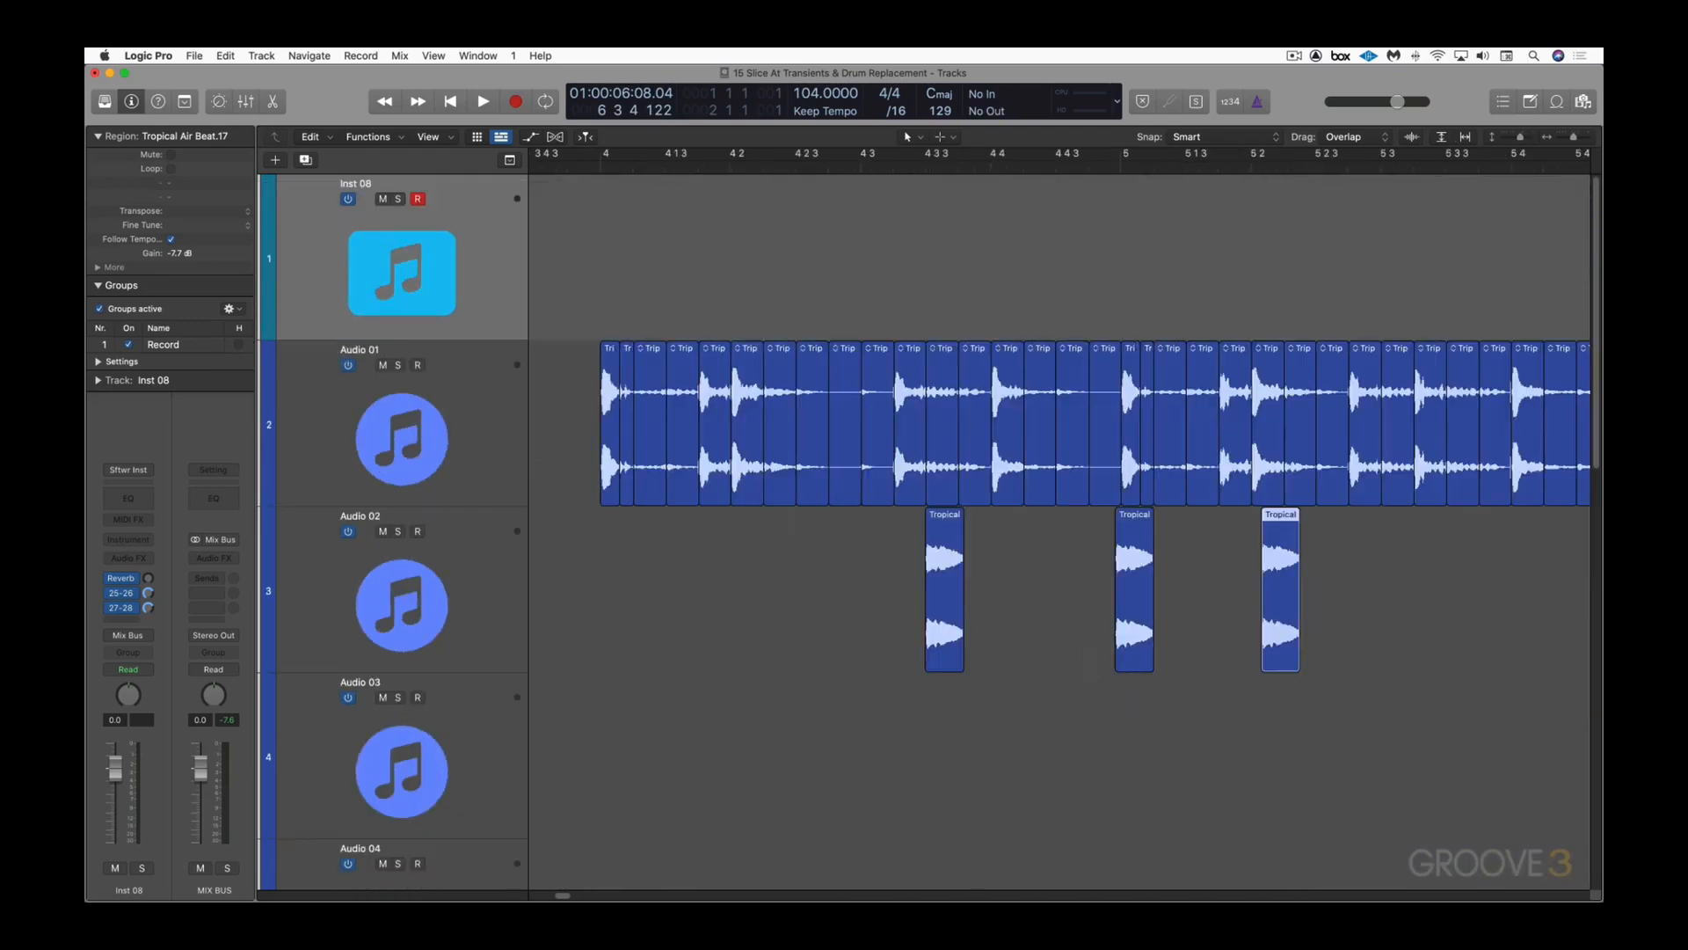
{"action": "left_click", "coordinate": [607, 417]}
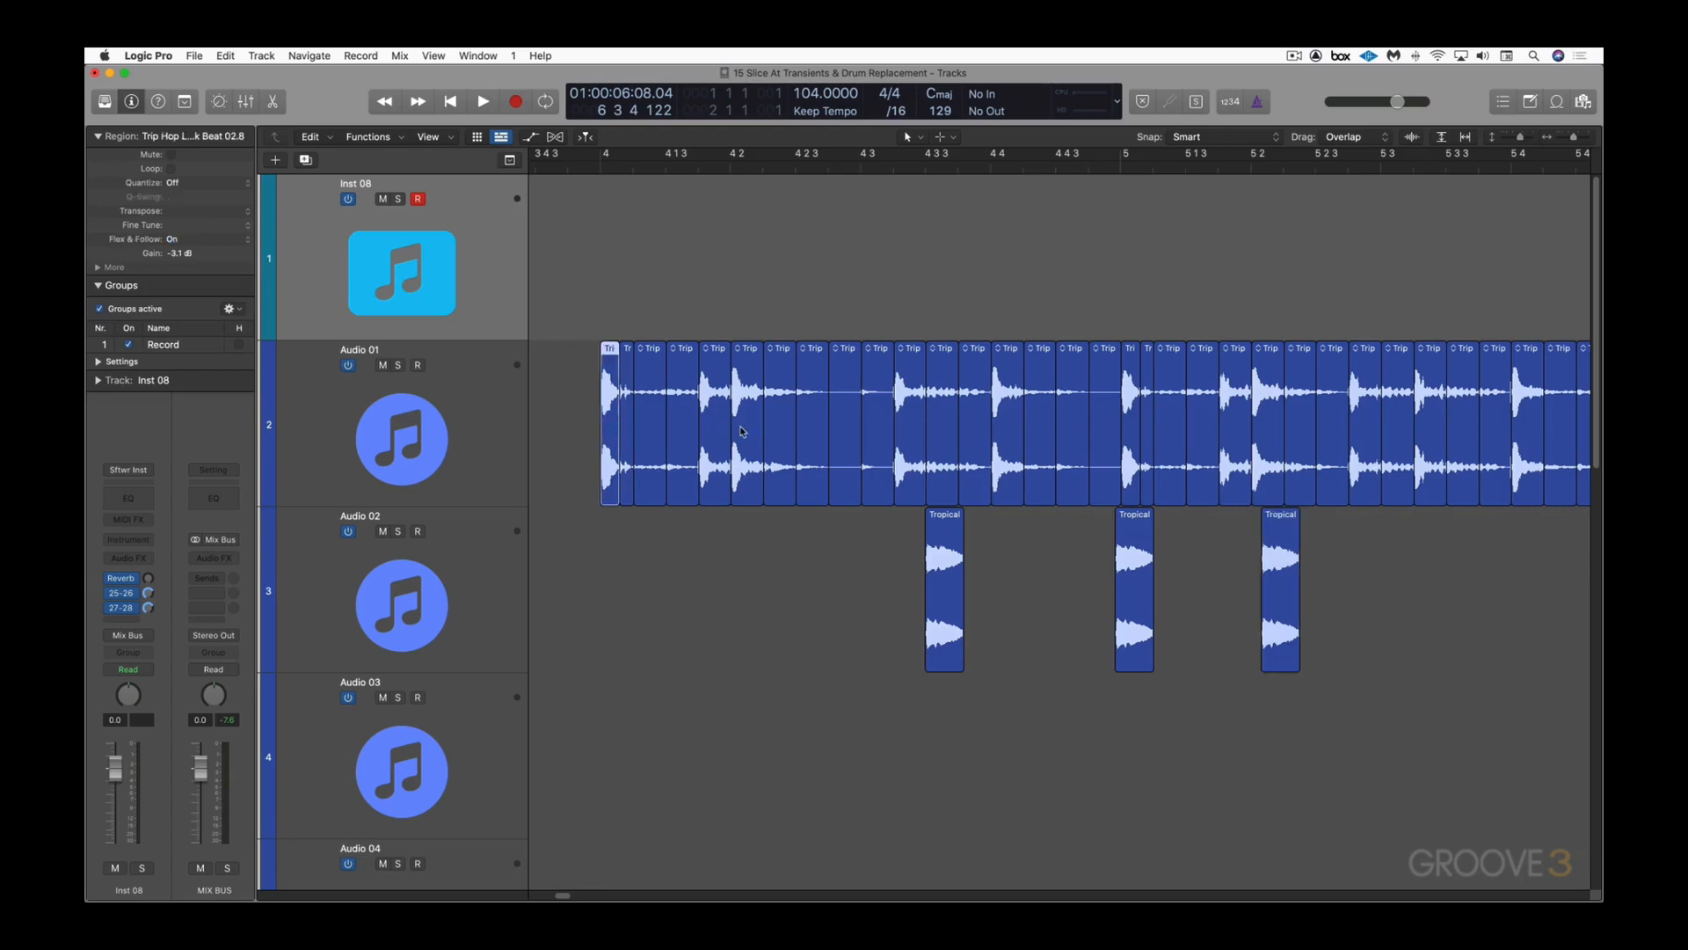
{"action": "key", "text": "Return"}
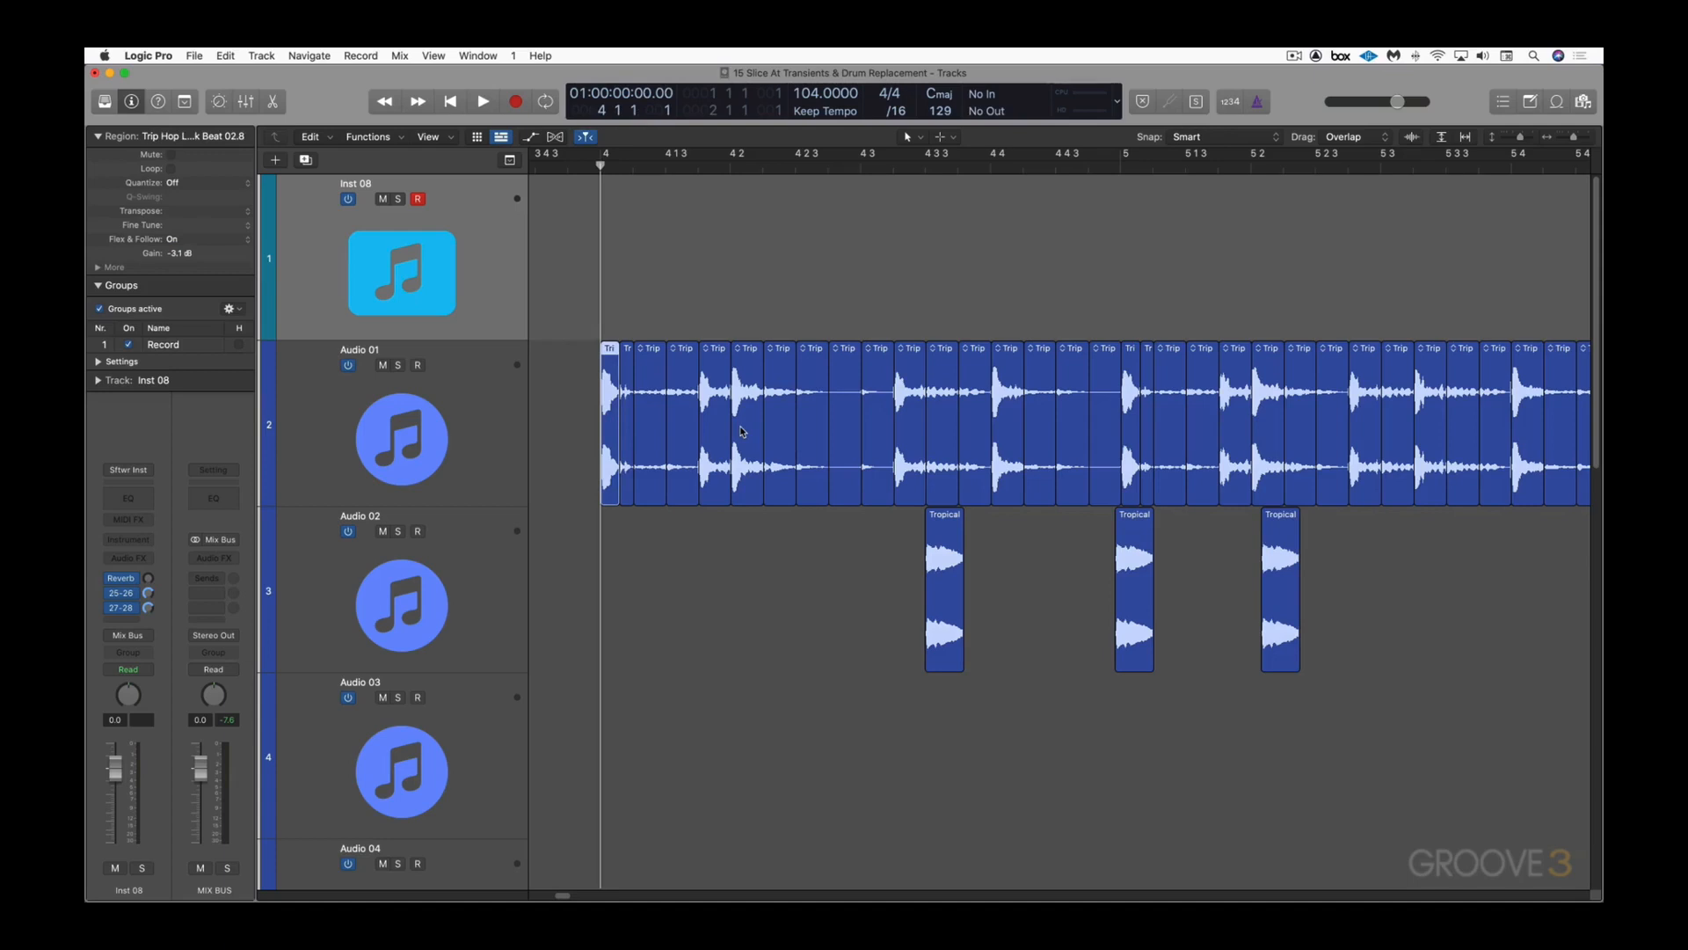
{"action": "key", "text": "Delete"}
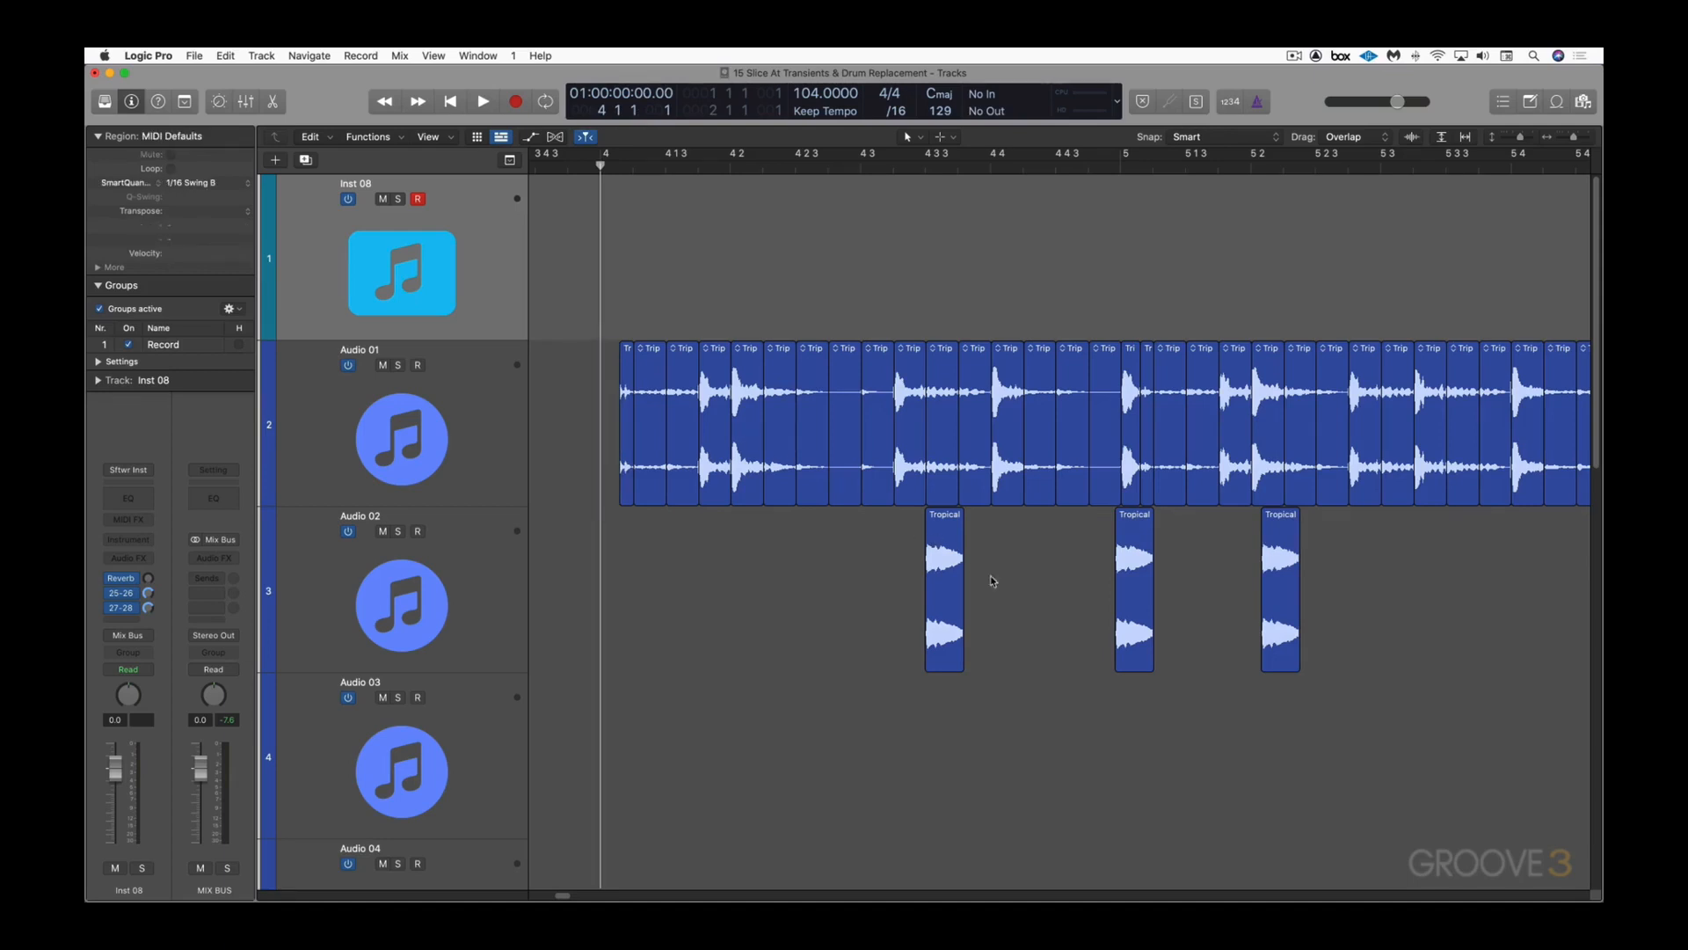
{"action": "left_click", "coordinate": [958, 571]}
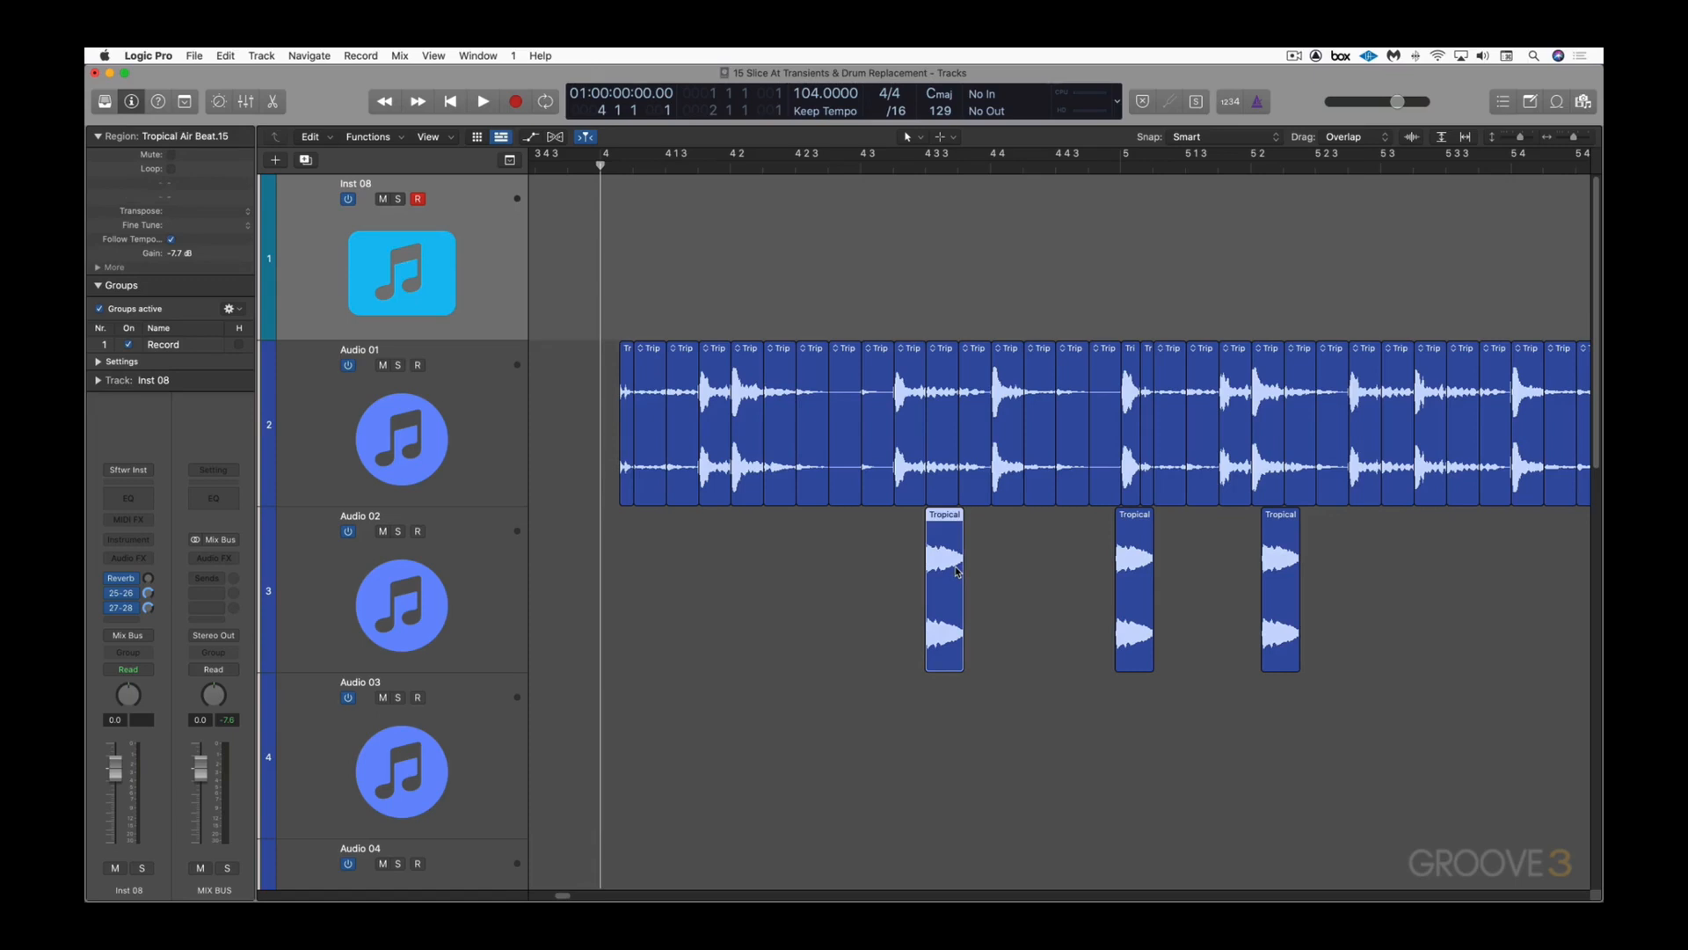
{"action": "key", "text": "semicolon"}
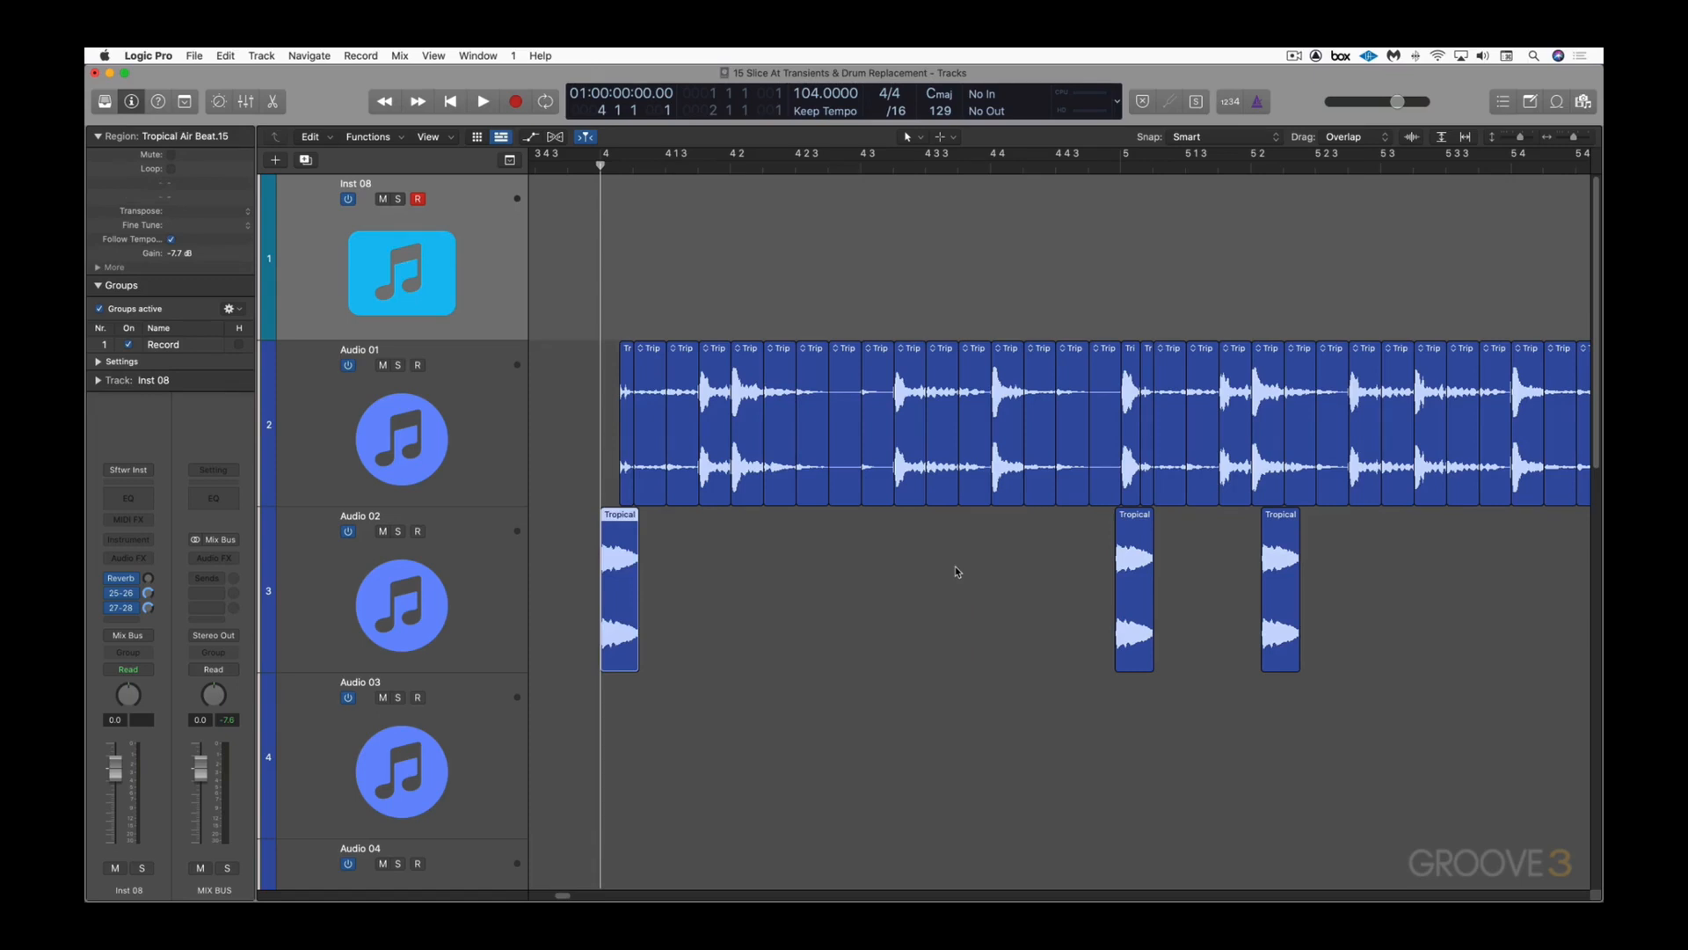
{"action": "key", "text": "space"}
{"action": "key", "text": "space"}
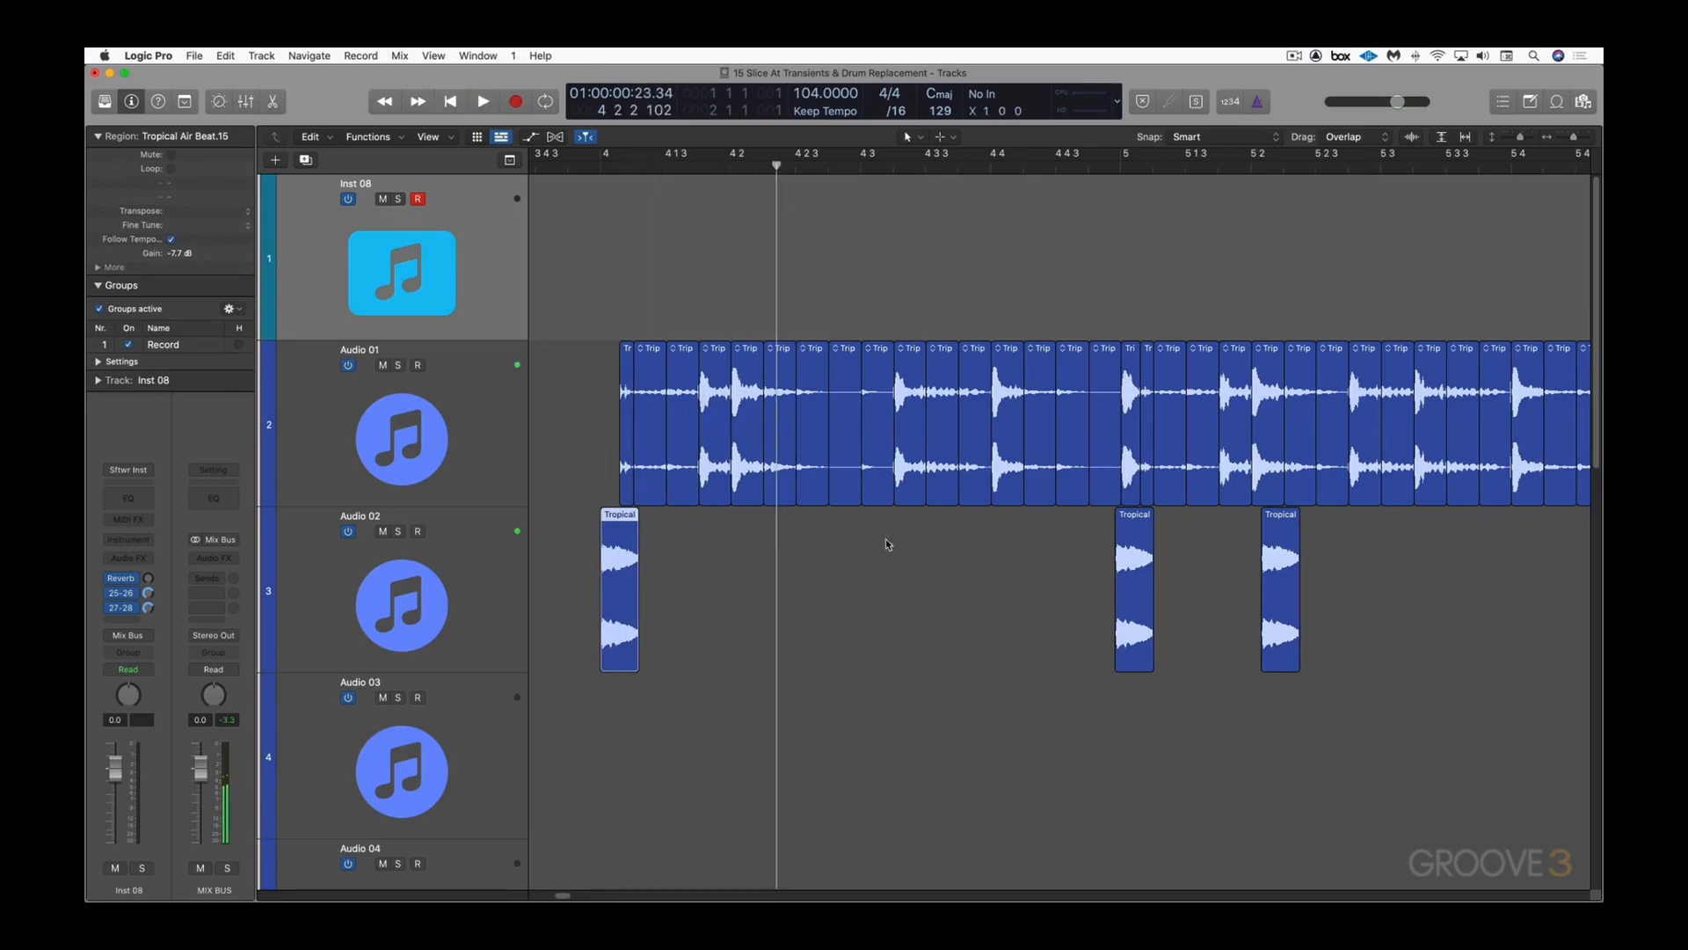
Step: Delete the Trip Hop drum hit slice at 4 1 4 and move the next spare Tropical Air Beat hit to its start
{"action": "left_click", "coordinate": [716, 467]}
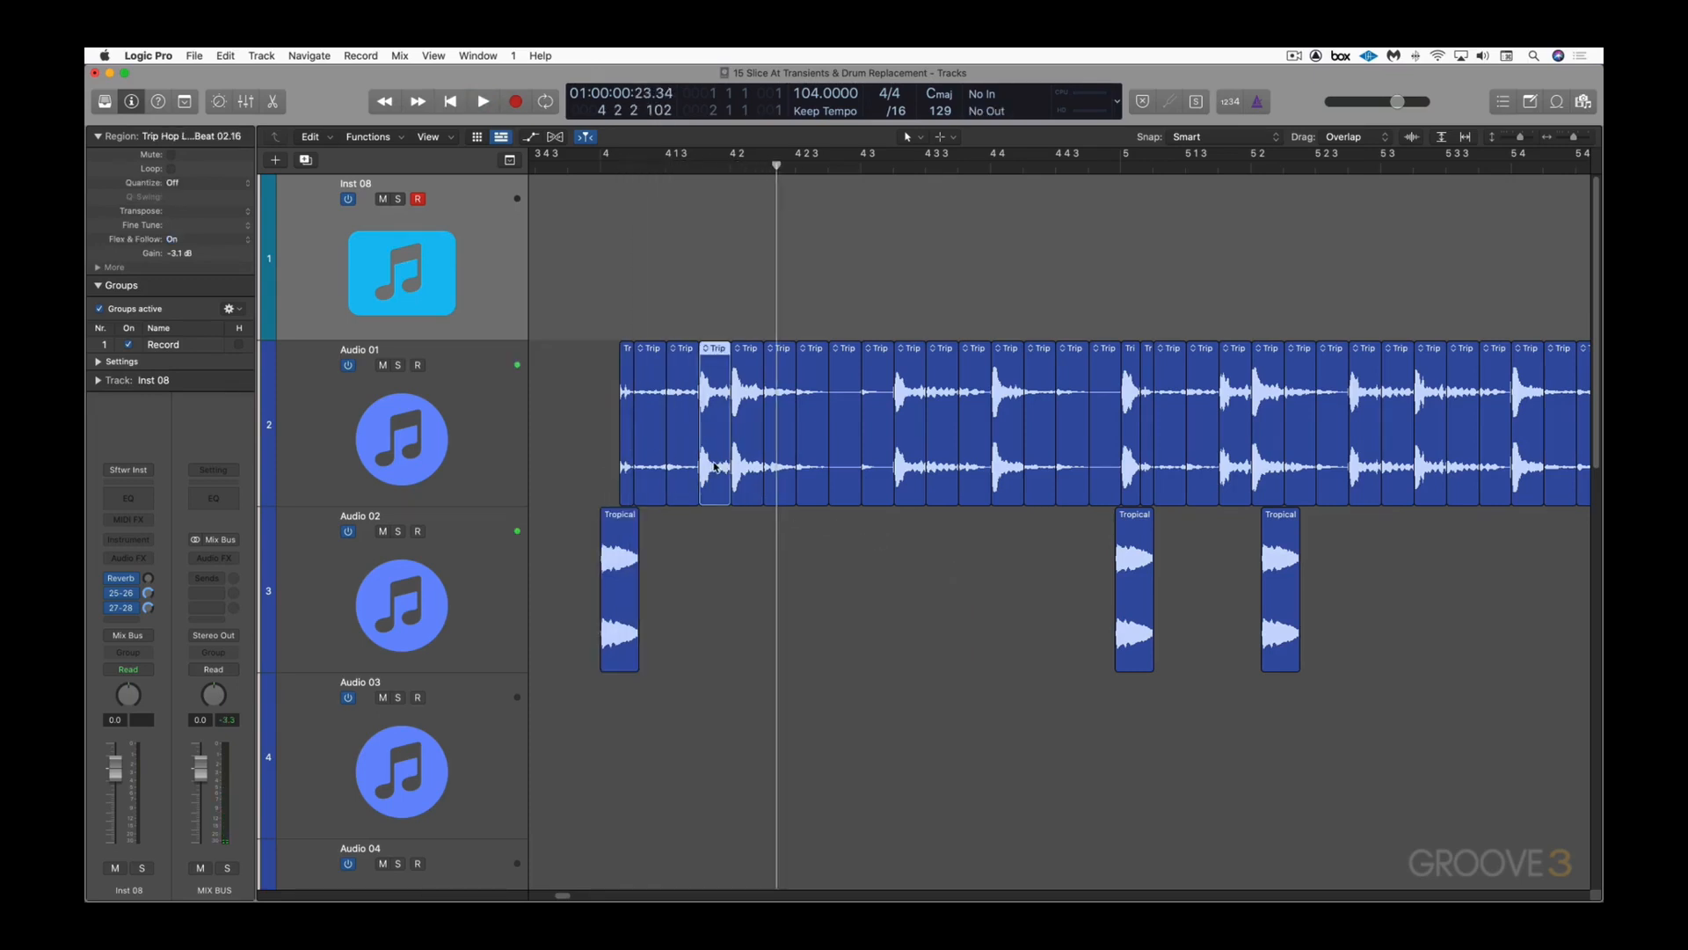
{"action": "key", "text": "shift+Return"}
{"action": "key", "text": "Delete"}
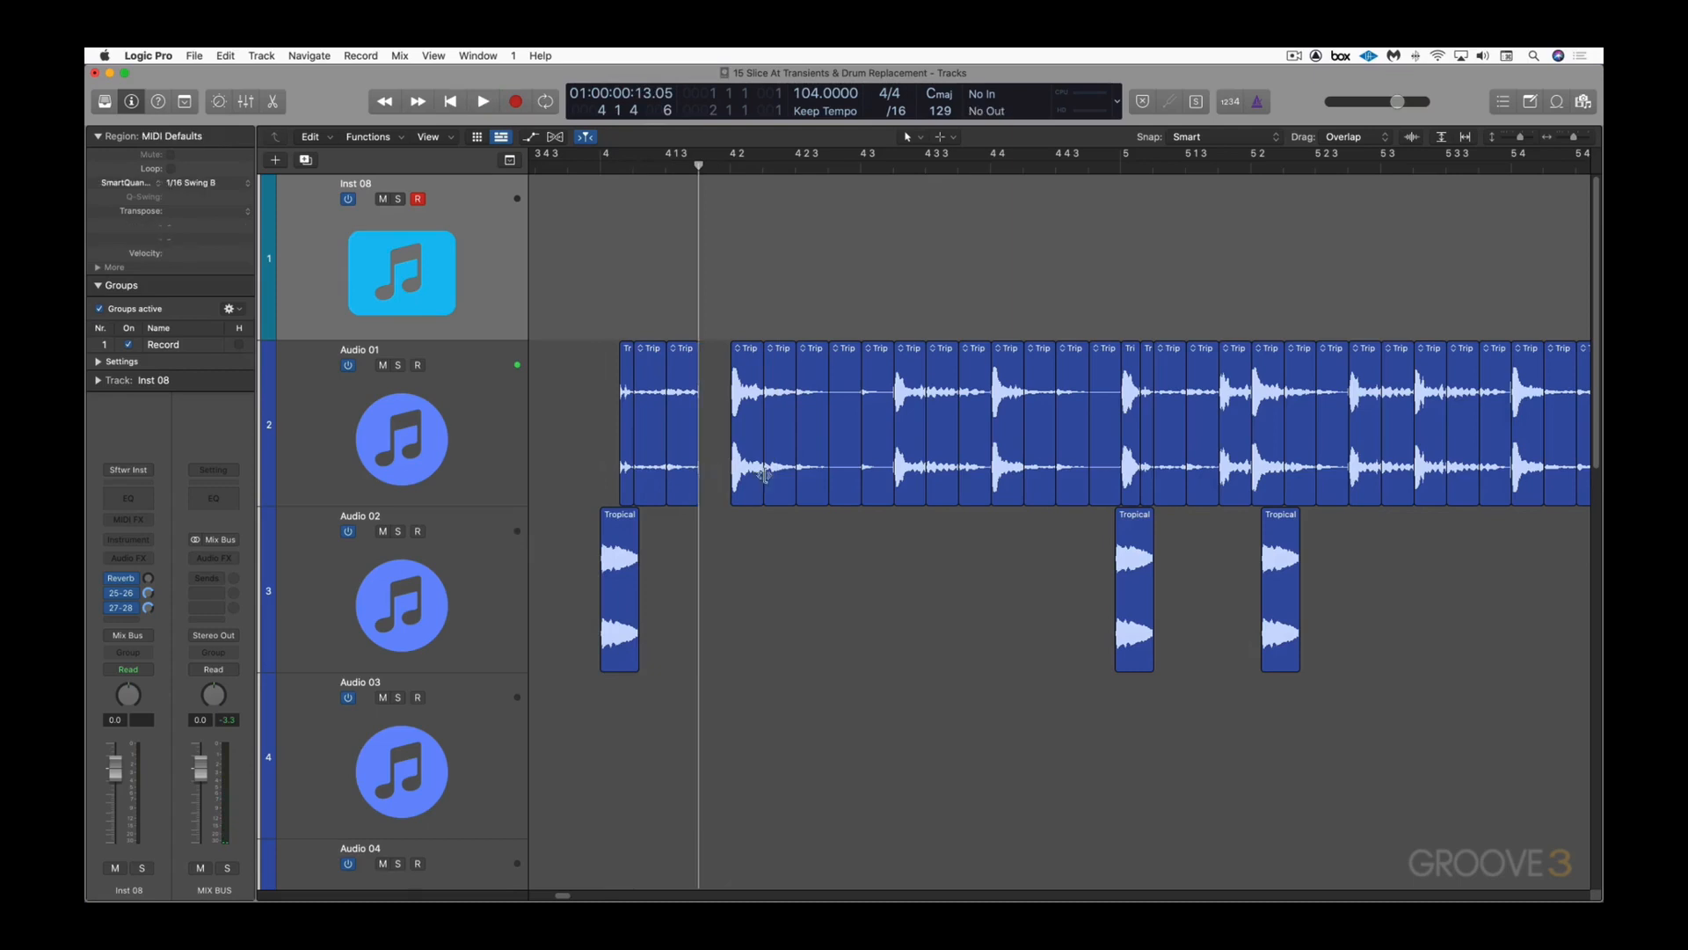
{"action": "left_click", "coordinate": [1137, 572]}
{"action": "key", "text": "semicolon"}
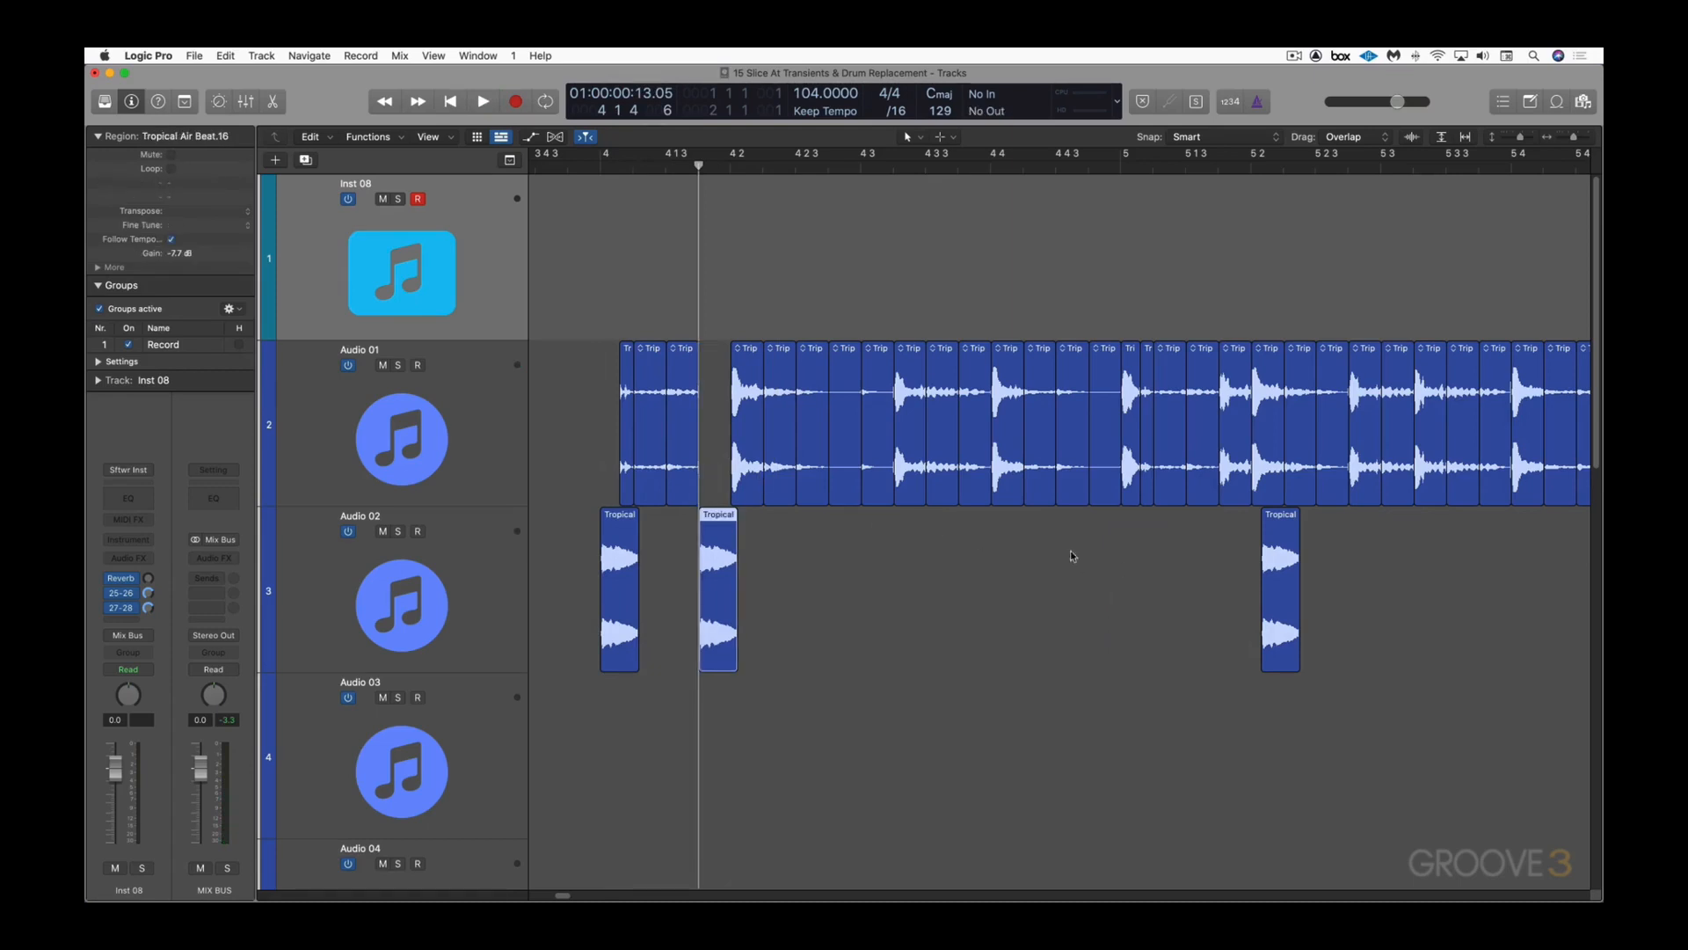
Step: Add two more Tropical Air Beat copies on Audio 02 around bar 5, and play the beat from just before bar 4
{"action": "left_click_drag", "start_coordinate": [1265, 563], "coordinate": [1198, 589]}
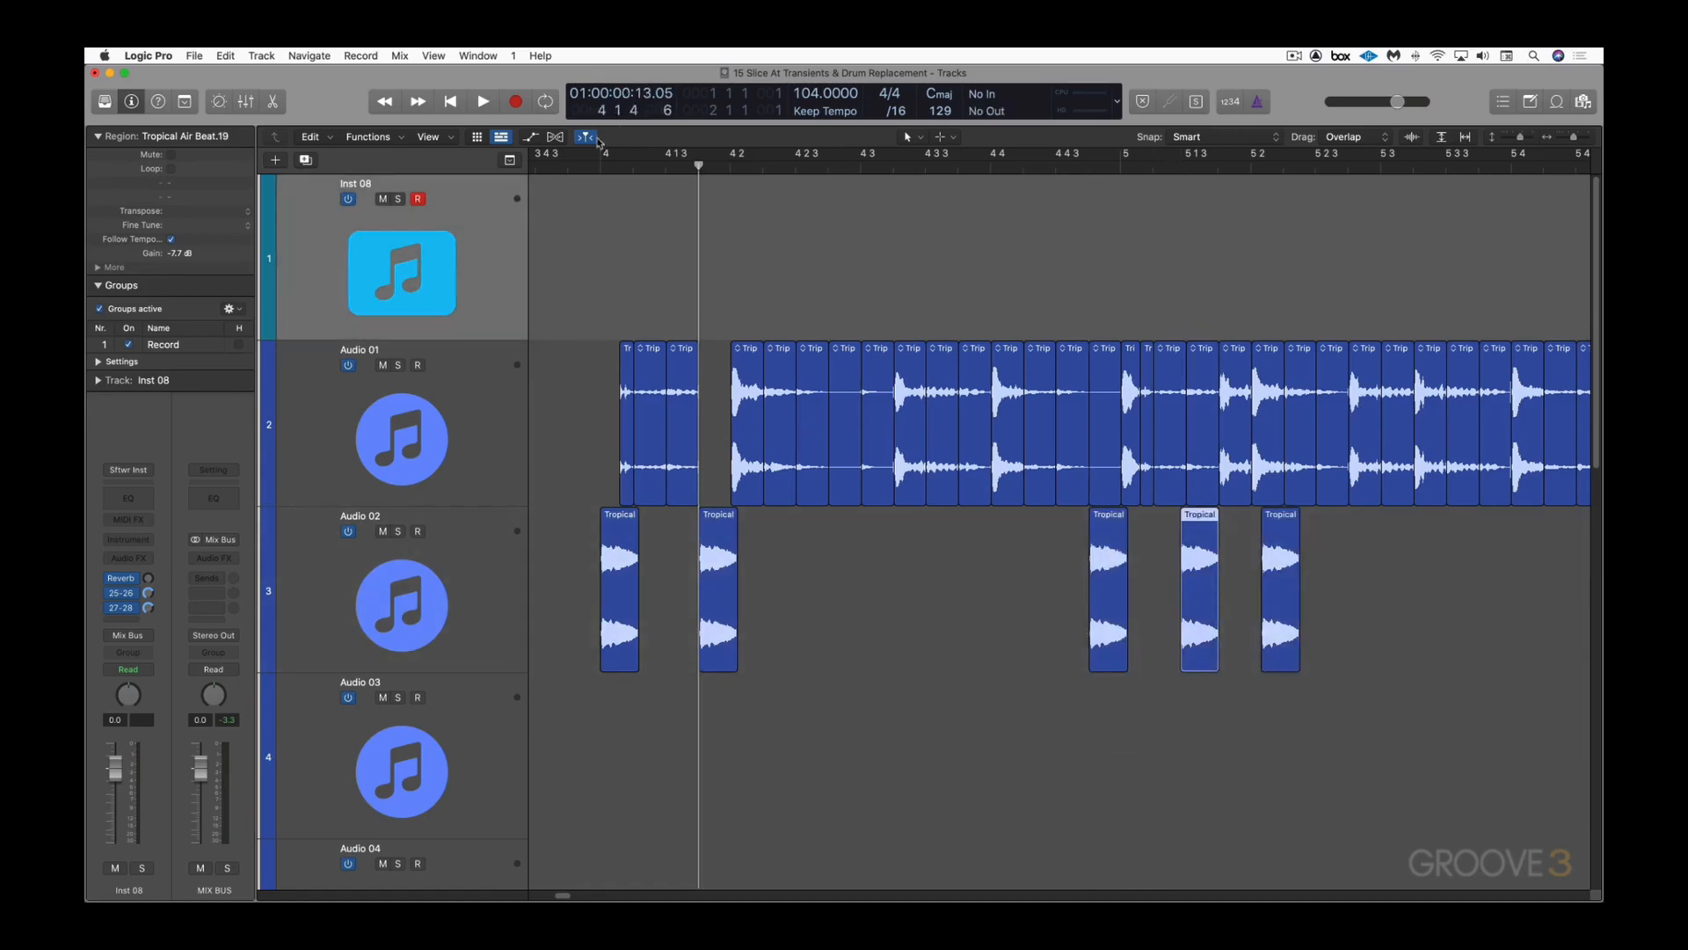
{"action": "left_click", "coordinate": [582, 165]}
{"action": "key", "text": "space"}
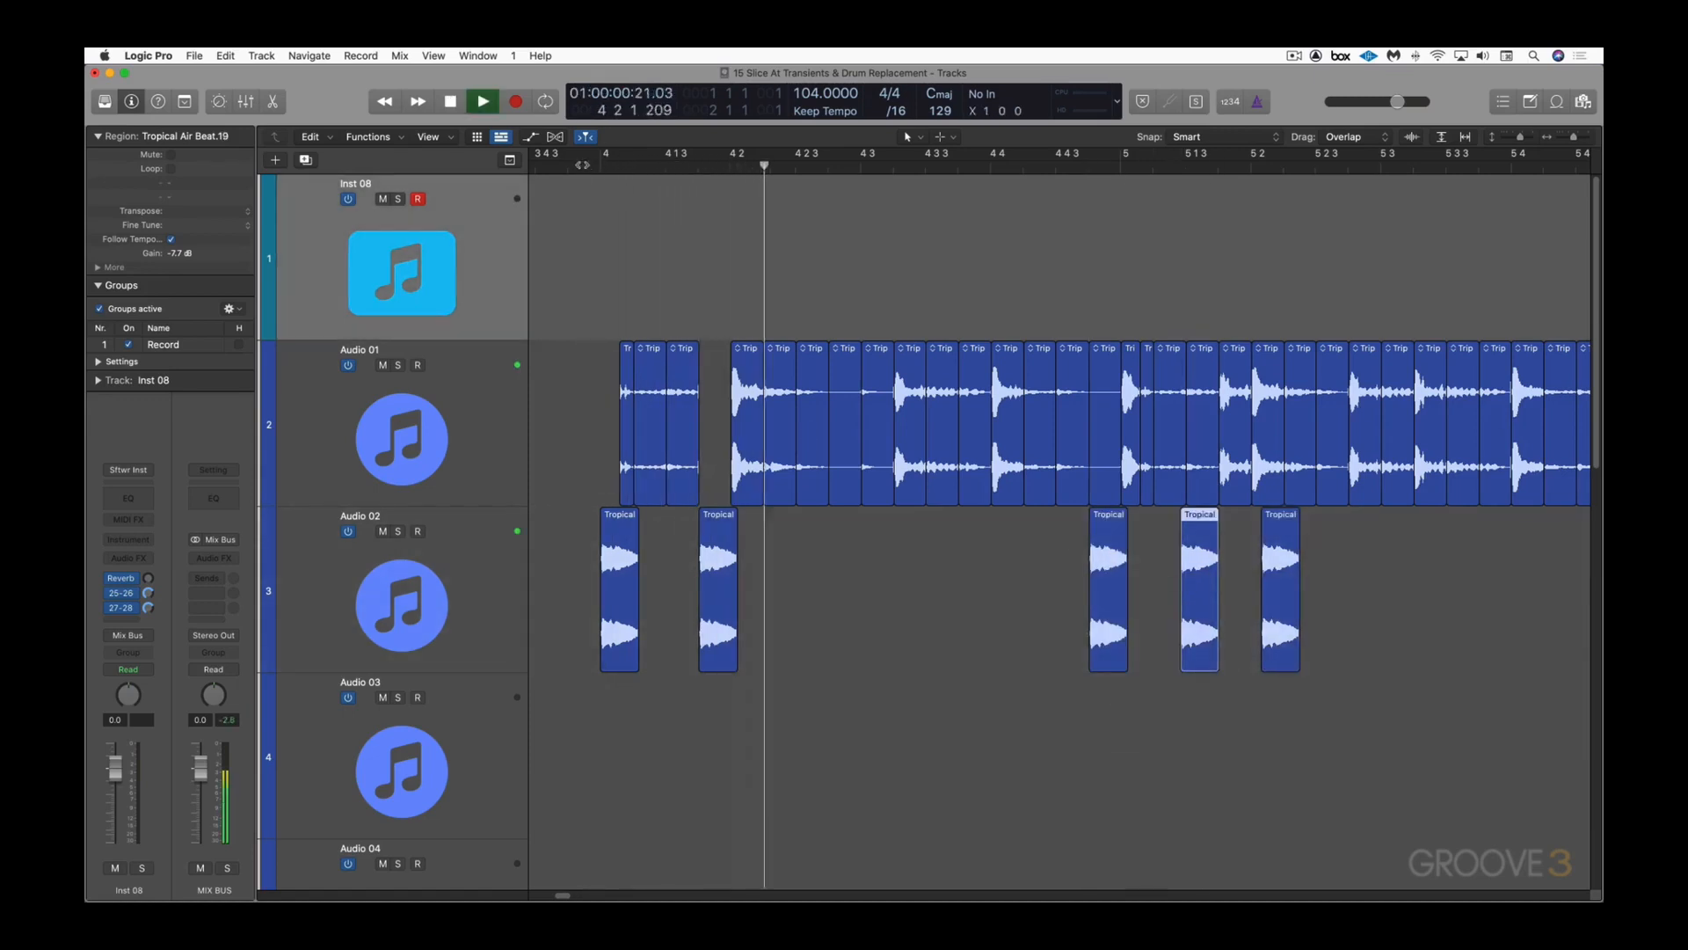
{"action": "key", "text": "space"}
Step: Replace the Trip Hop slice at 4 3 2 with a spare Tropical Air Beat hit on Audio 02, and play the beat
{"action": "left_click", "coordinate": [907, 417]}
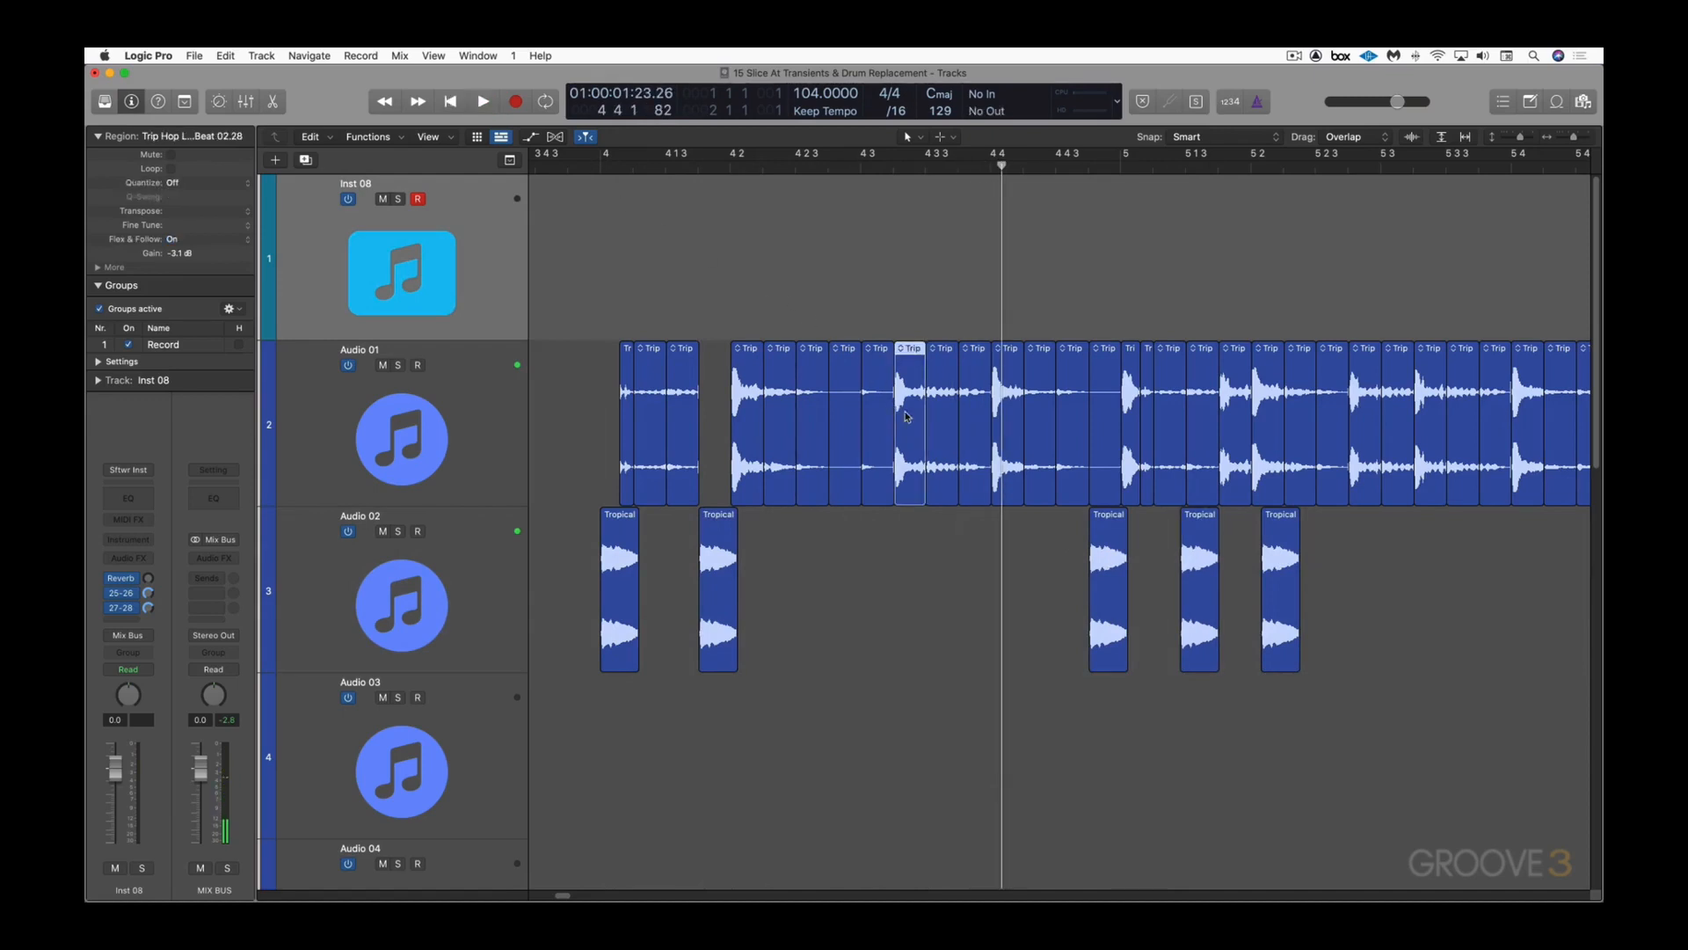
{"action": "key", "text": "shift+space"}
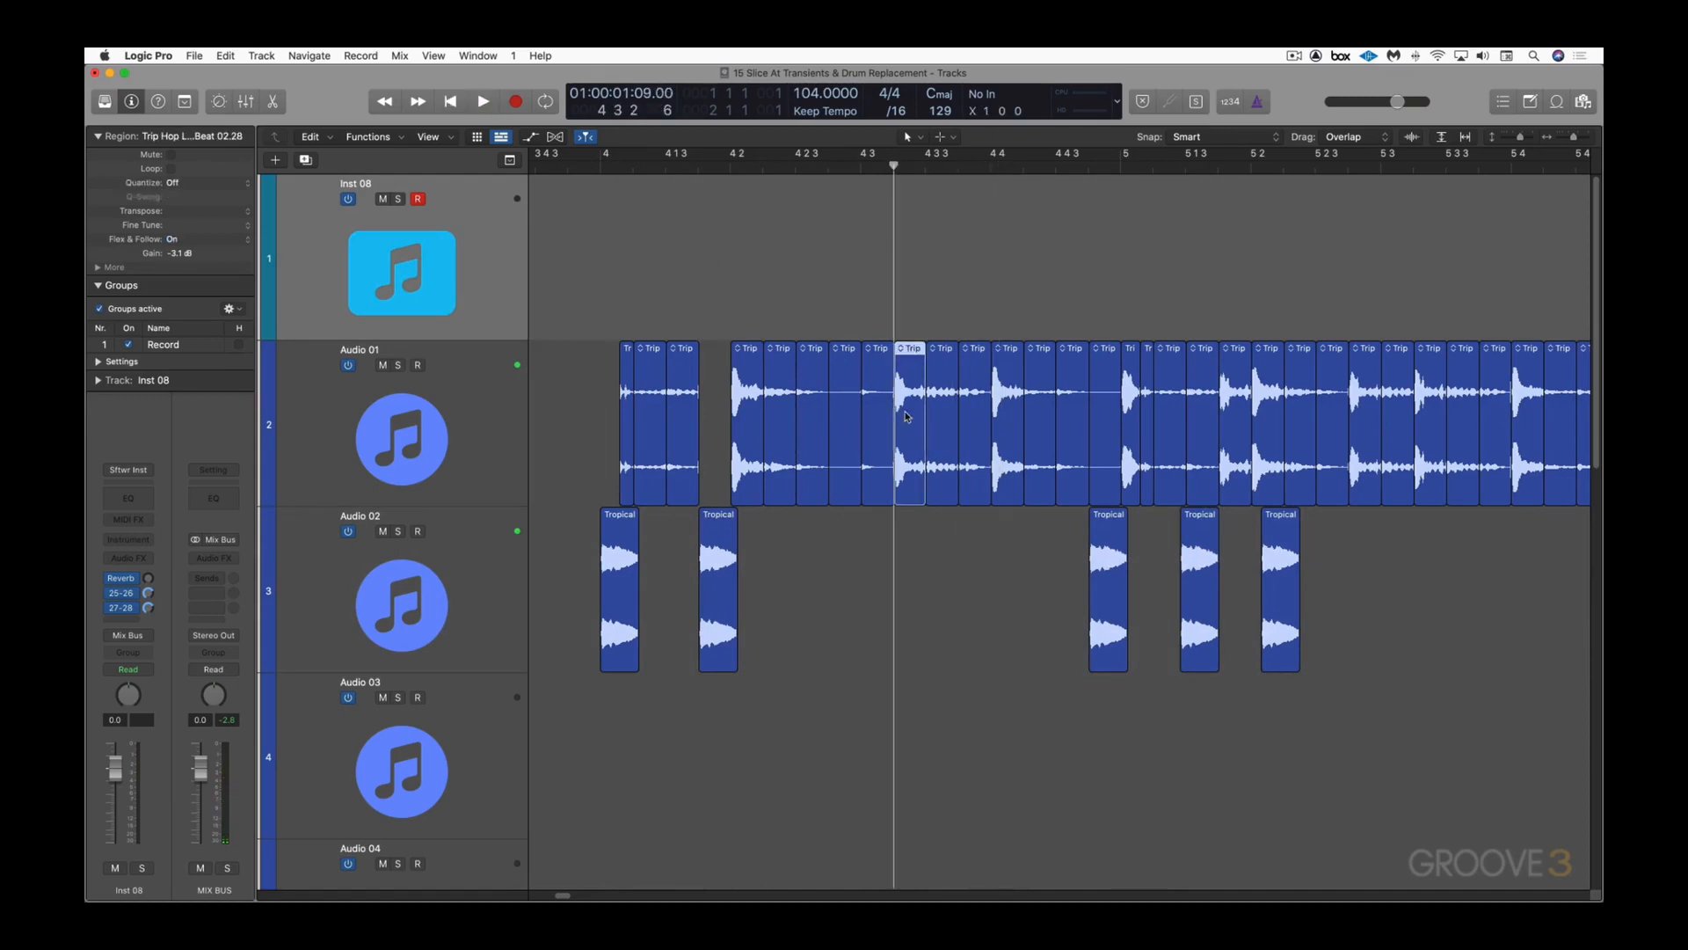
{"action": "key", "text": "Delete"}
{"action": "left_click", "coordinate": [1111, 560]}
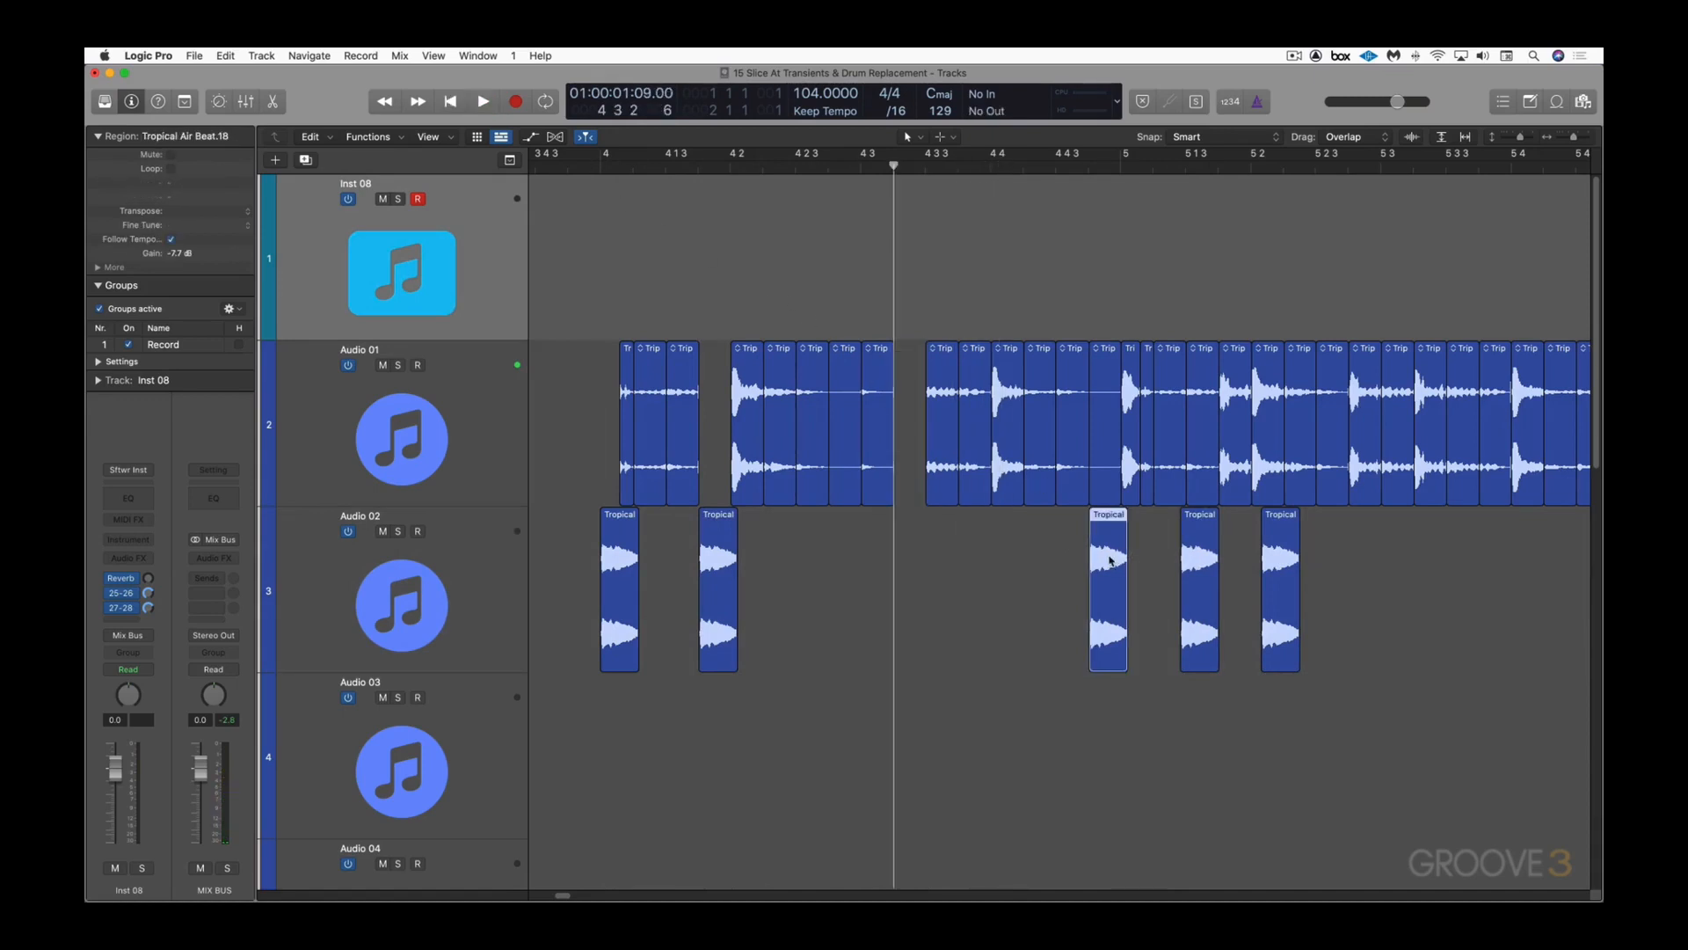
{"action": "key", "text": "semicolon"}
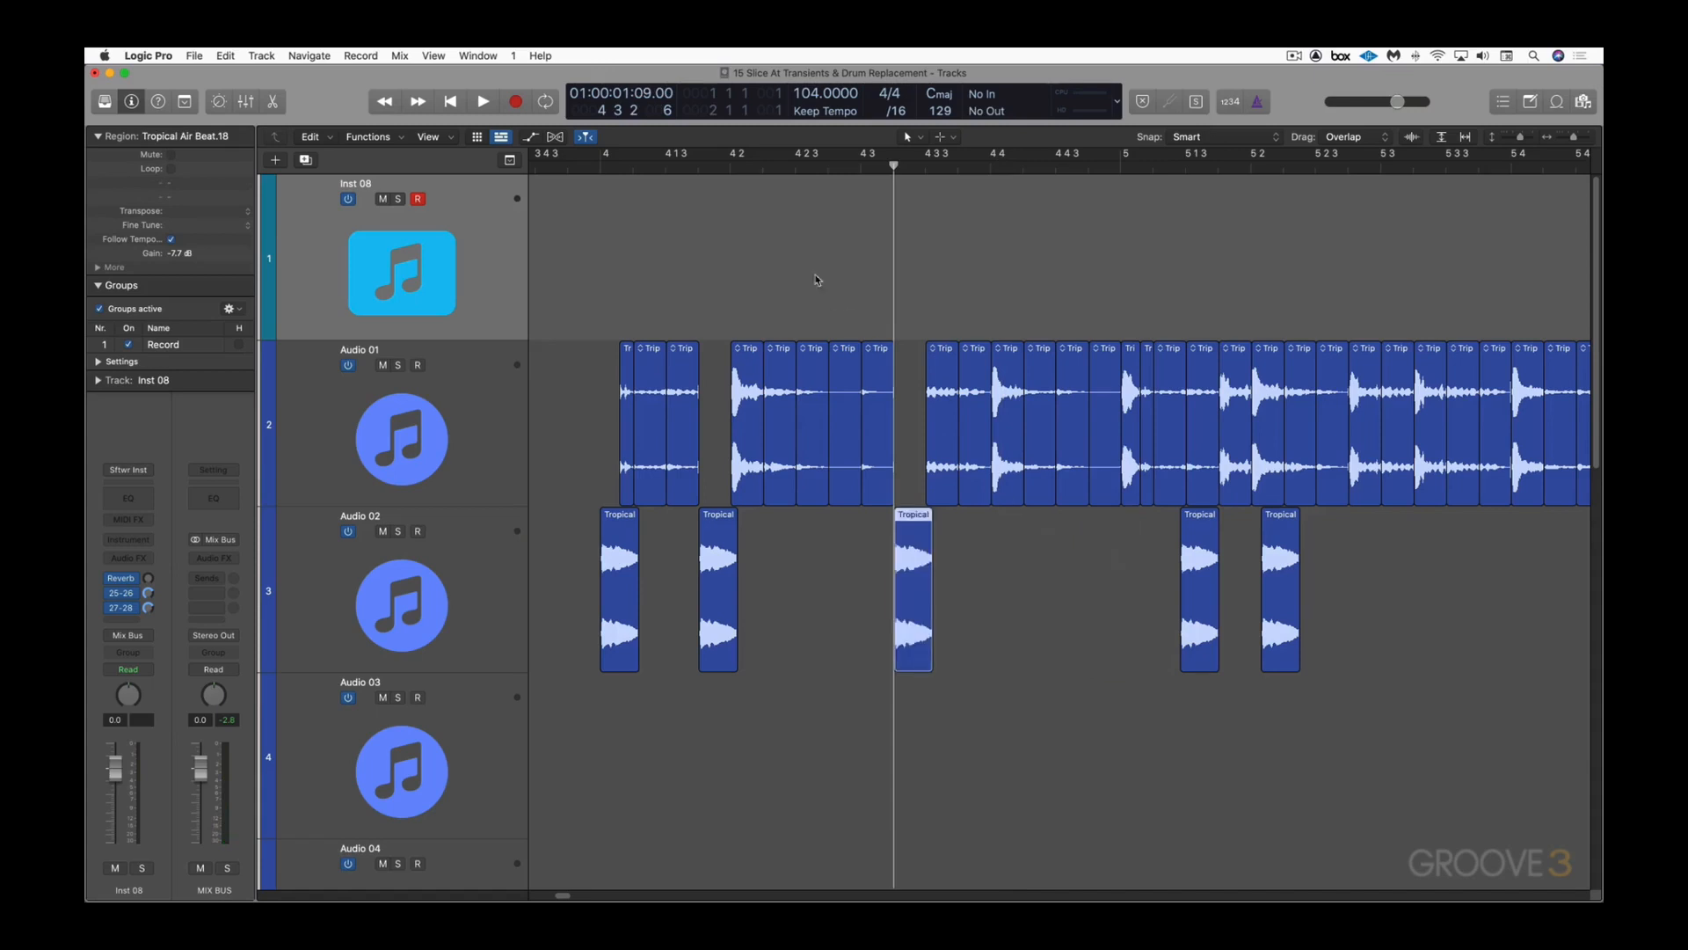
{"action": "double_click", "coordinate": [581, 168]}
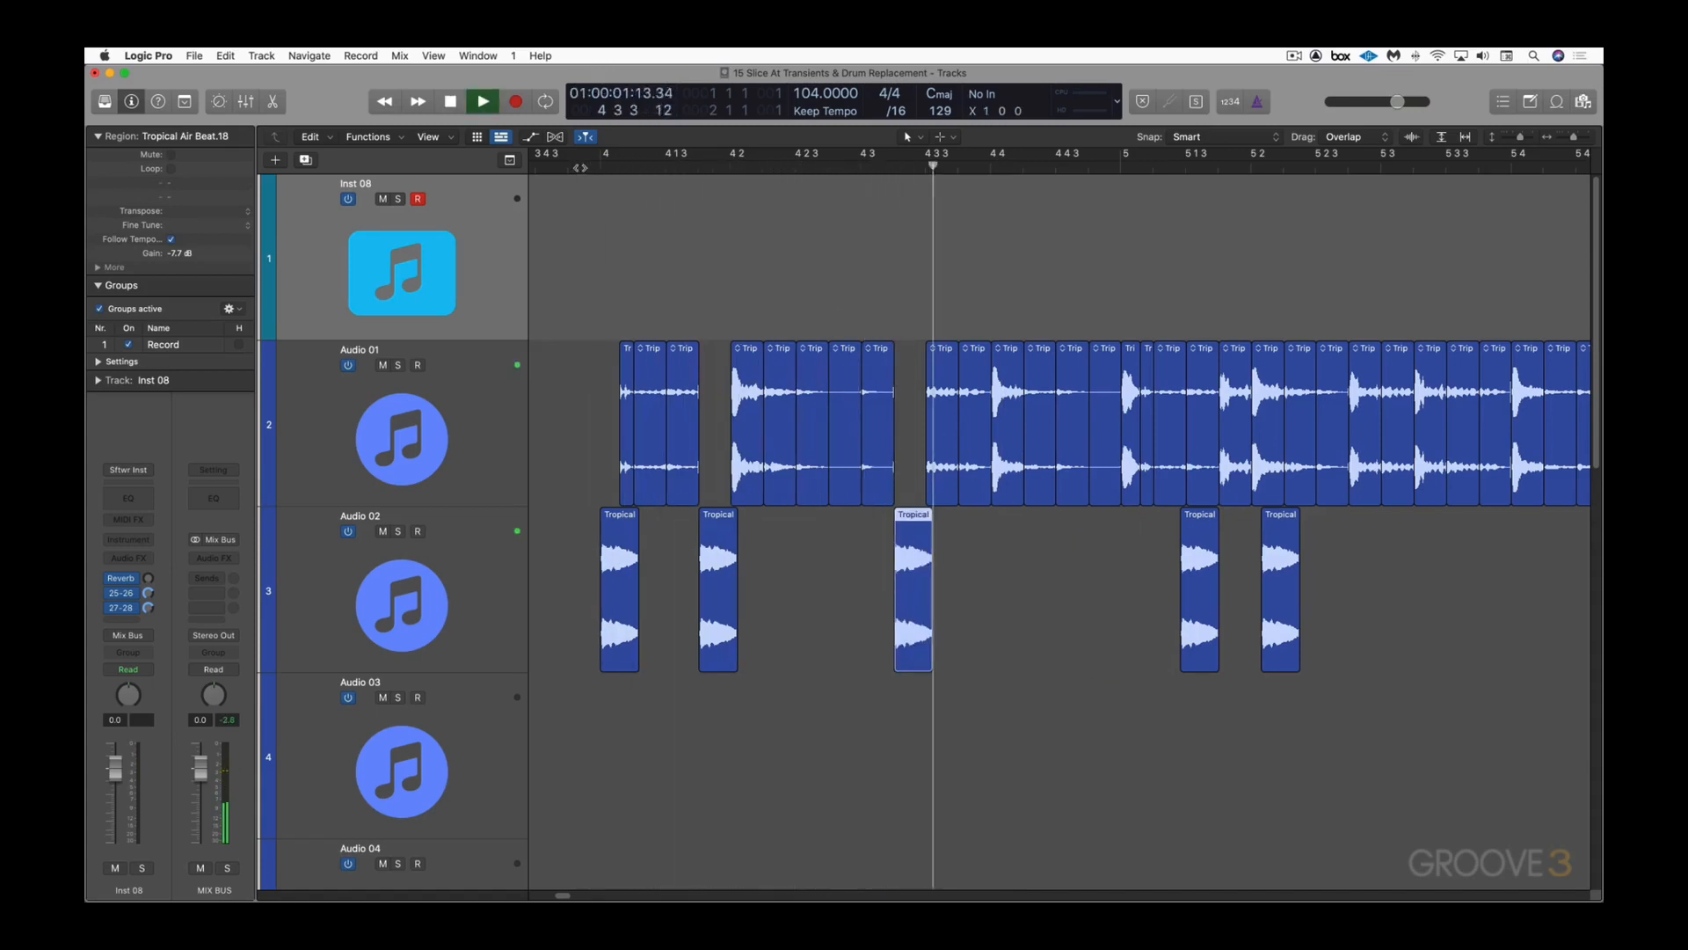
{"action": "key", "text": "space"}
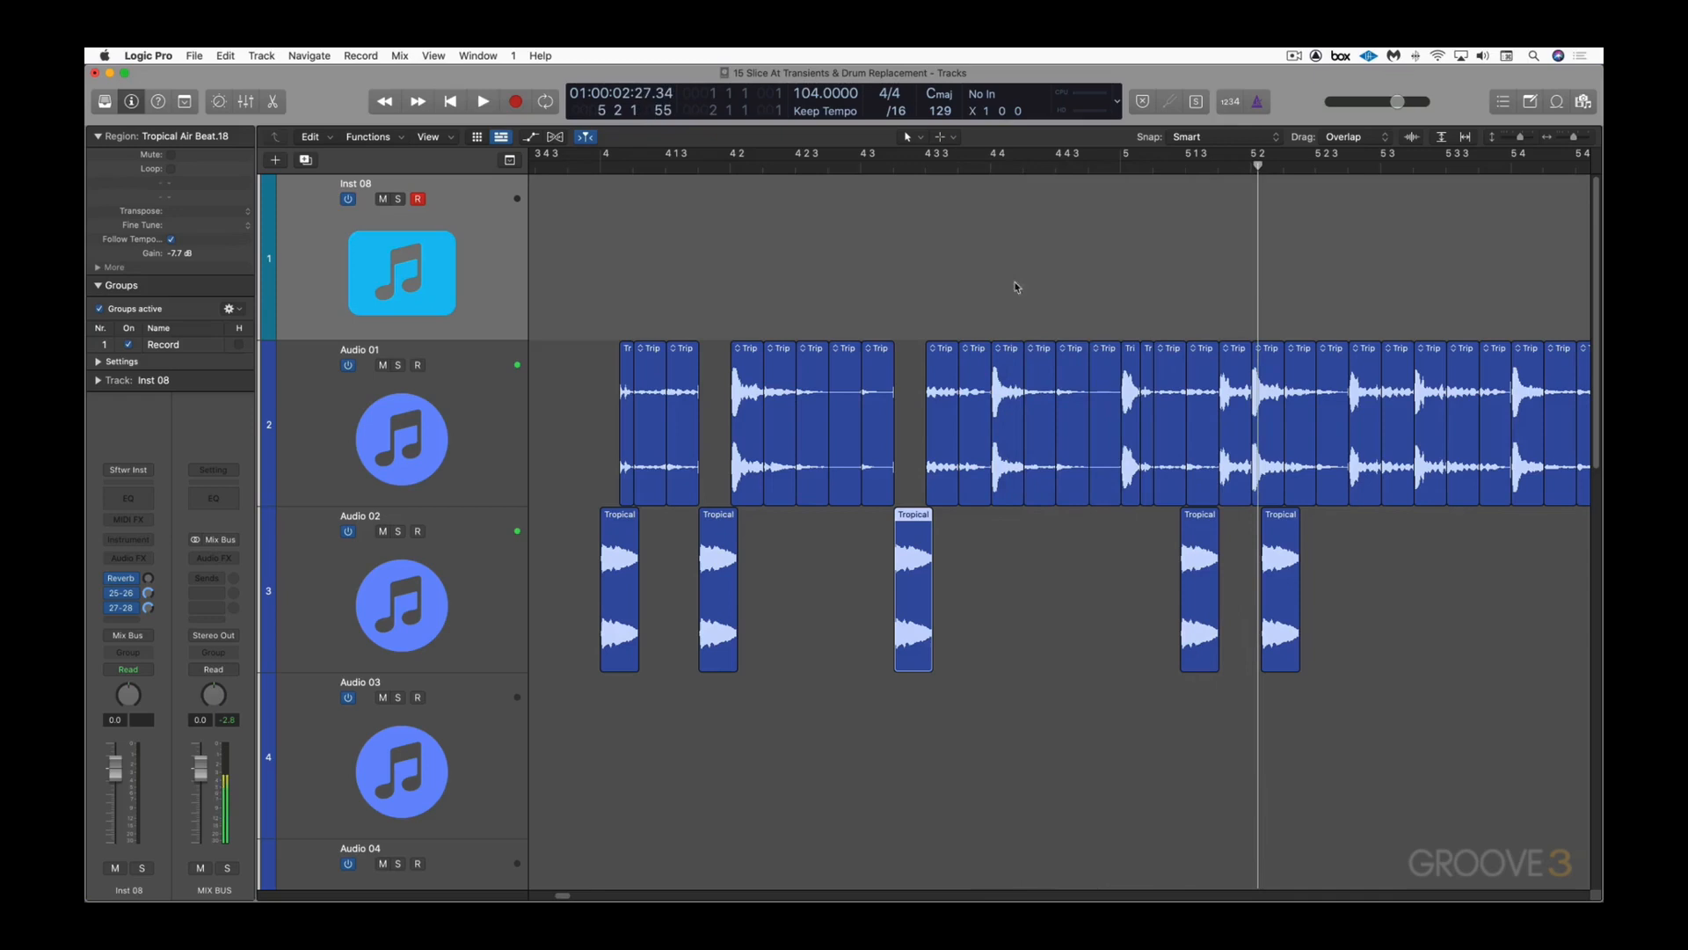
Step: Delete the Trip Hop slice at bar 5 and move the nearest spare Tropical Air Beat hit to its start on Audio 02
{"action": "left_click", "coordinate": [1133, 396]}
{"action": "key", "text": "shift+Return"}
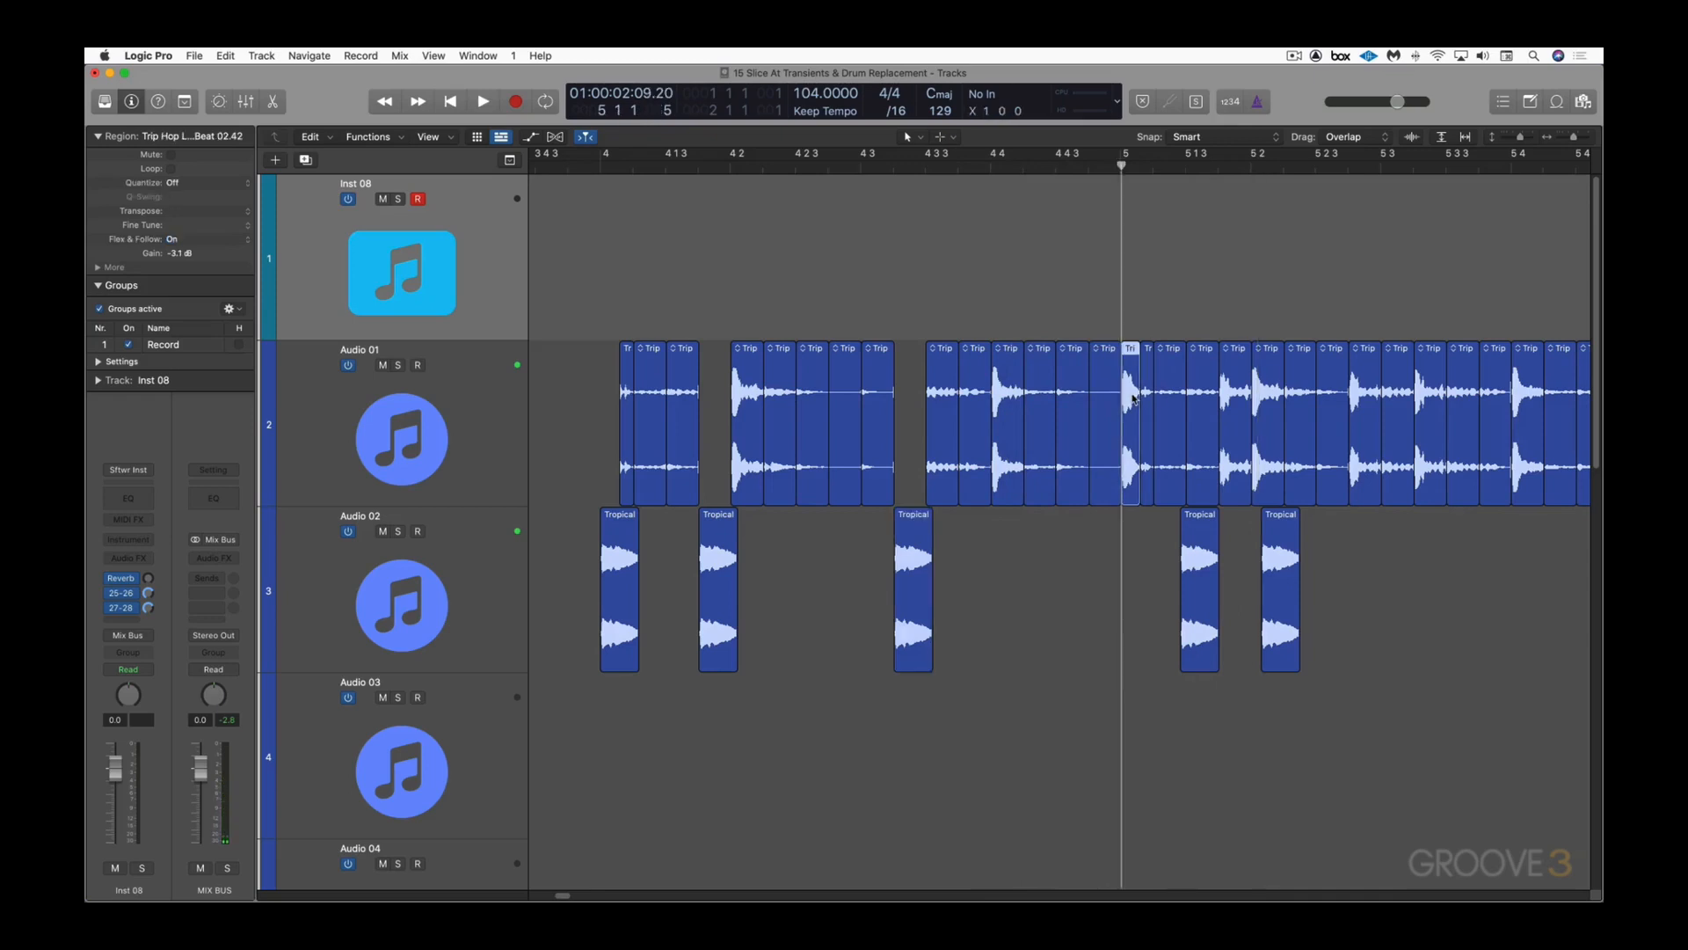
{"action": "key", "text": "Delete"}
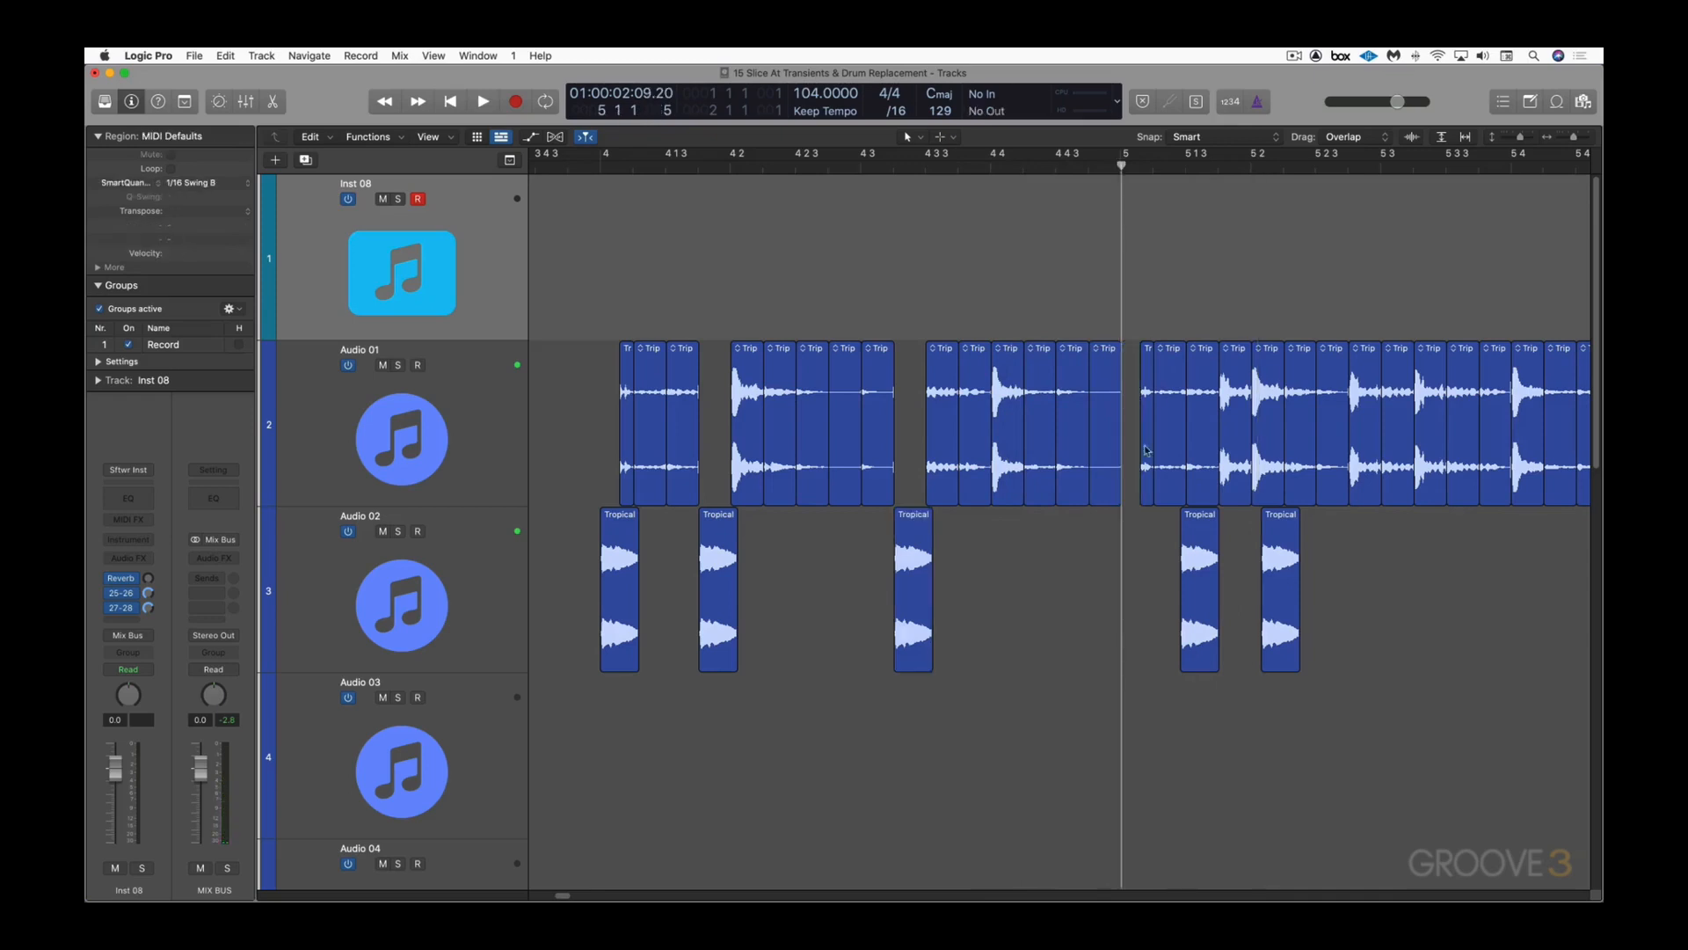
{"action": "left_click", "coordinate": [1202, 580]}
{"action": "key", "text": "semicolon"}
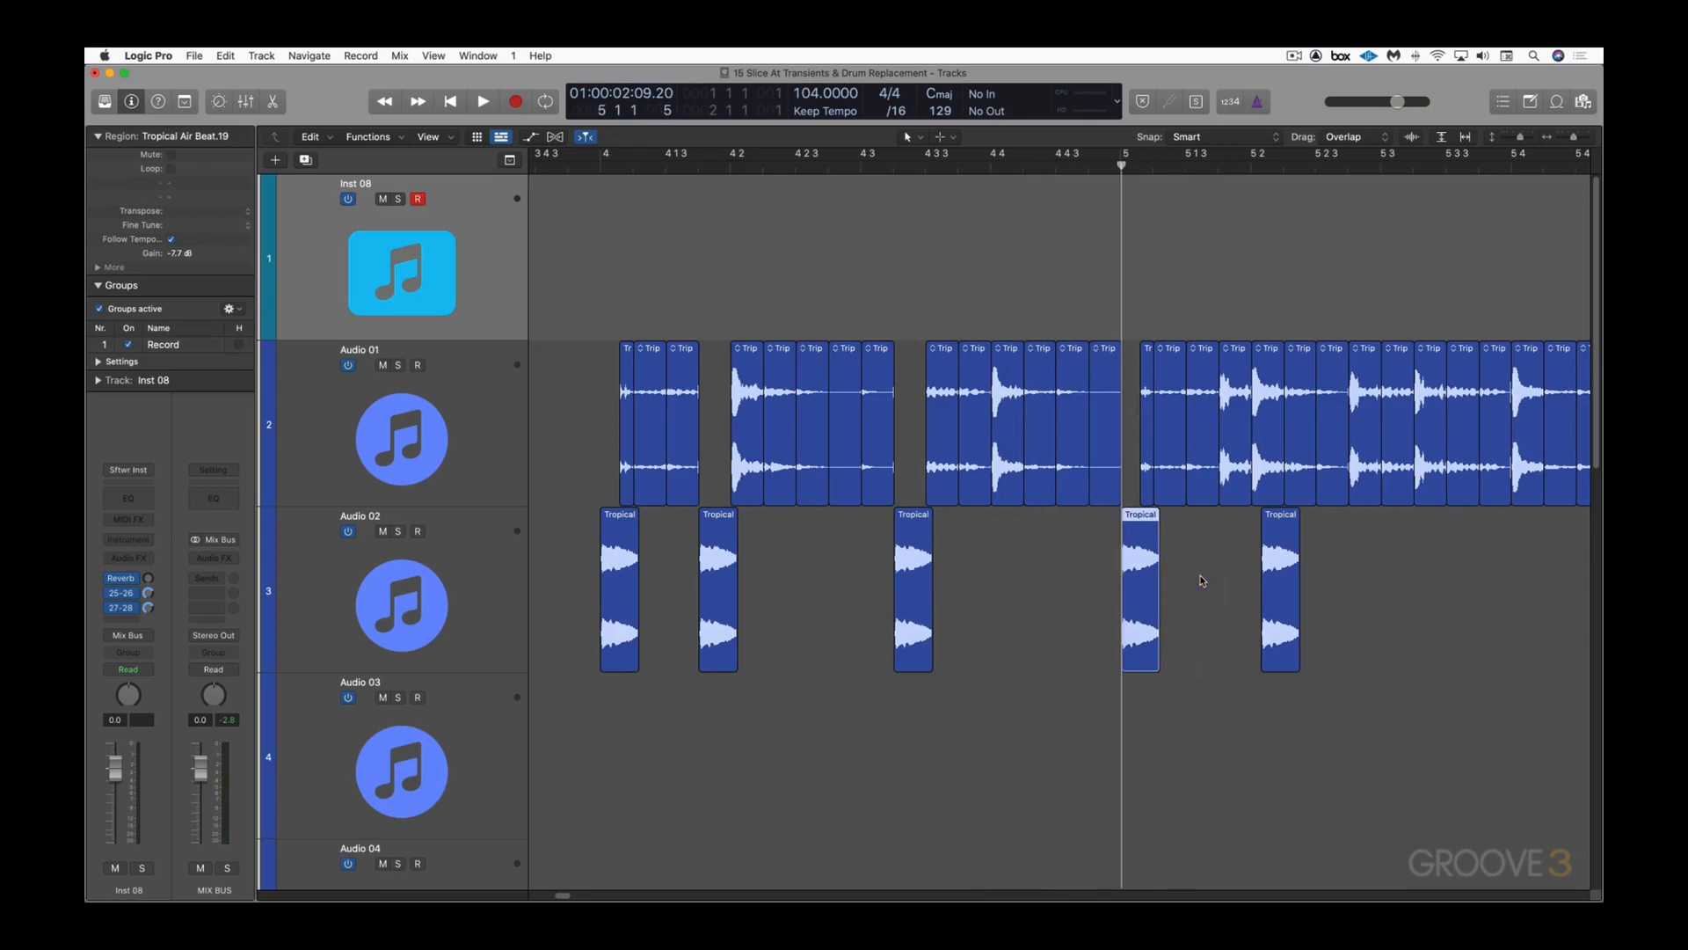
Step: Place three spare Tropical Air Beat hits on Audio 02 past the loop's end around 6 1 3, and play the second bar
{"action": "scroll", "coordinate": [1202, 581], "scroll_direction": "right", "scroll_amount": 5}
{"action": "left_click_drag", "start_coordinate": [944, 559], "coordinate": [1361, 582]}
{"action": "double_click", "coordinate": [570, 166]}
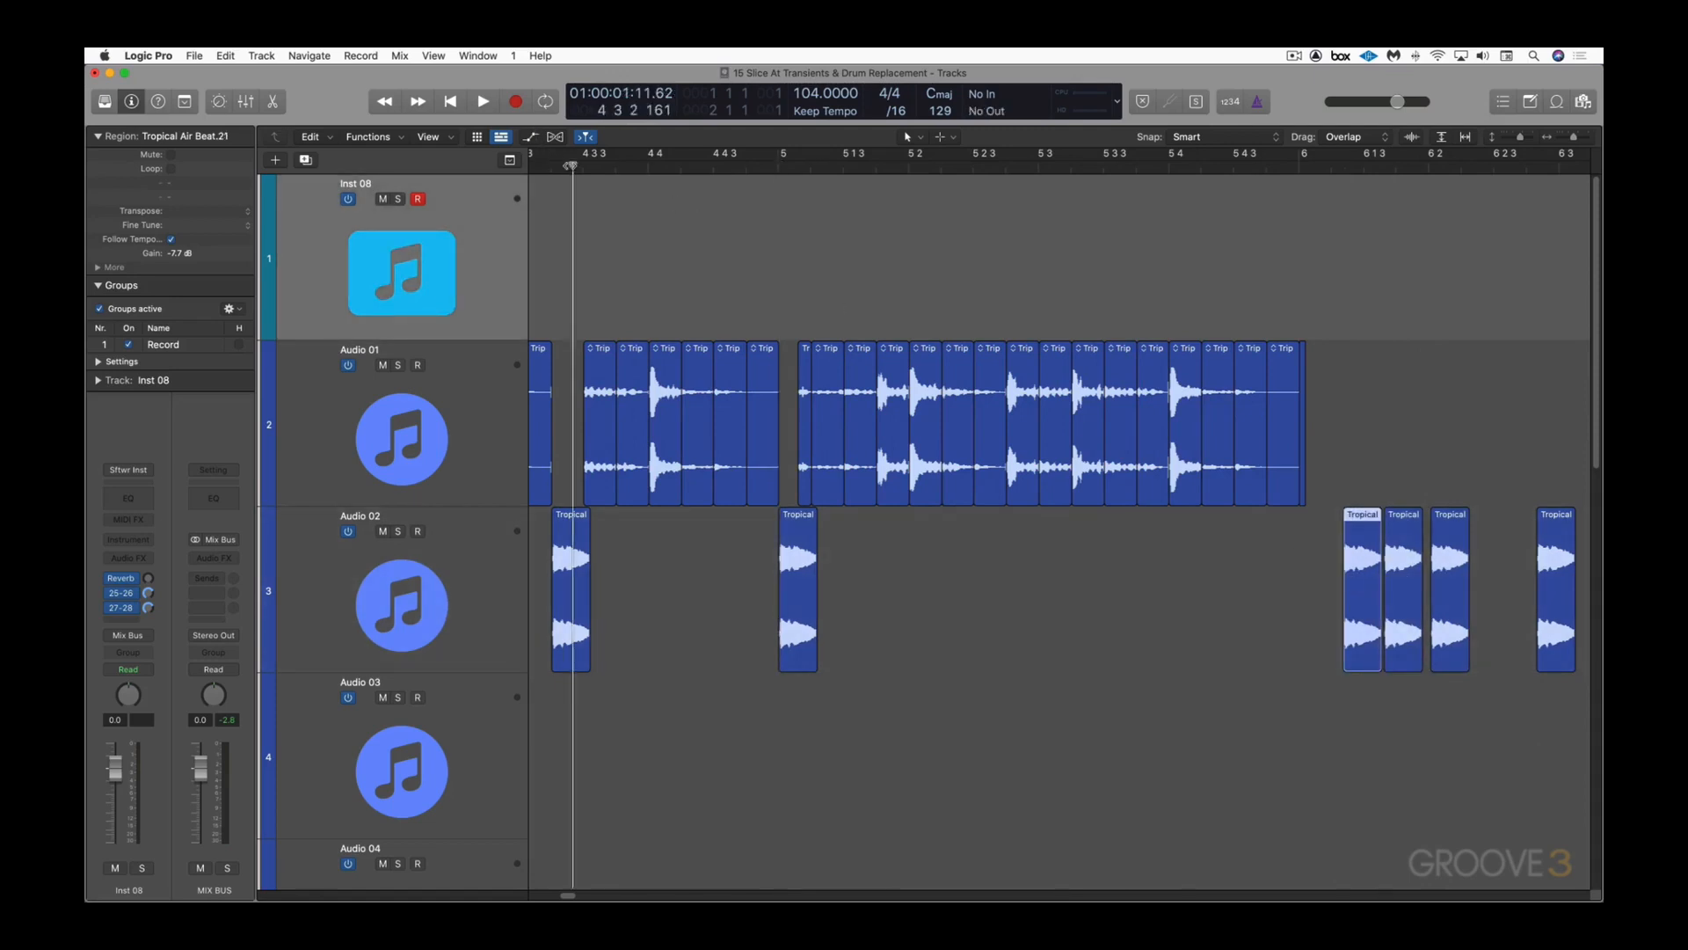
{"action": "key", "text": "space"}
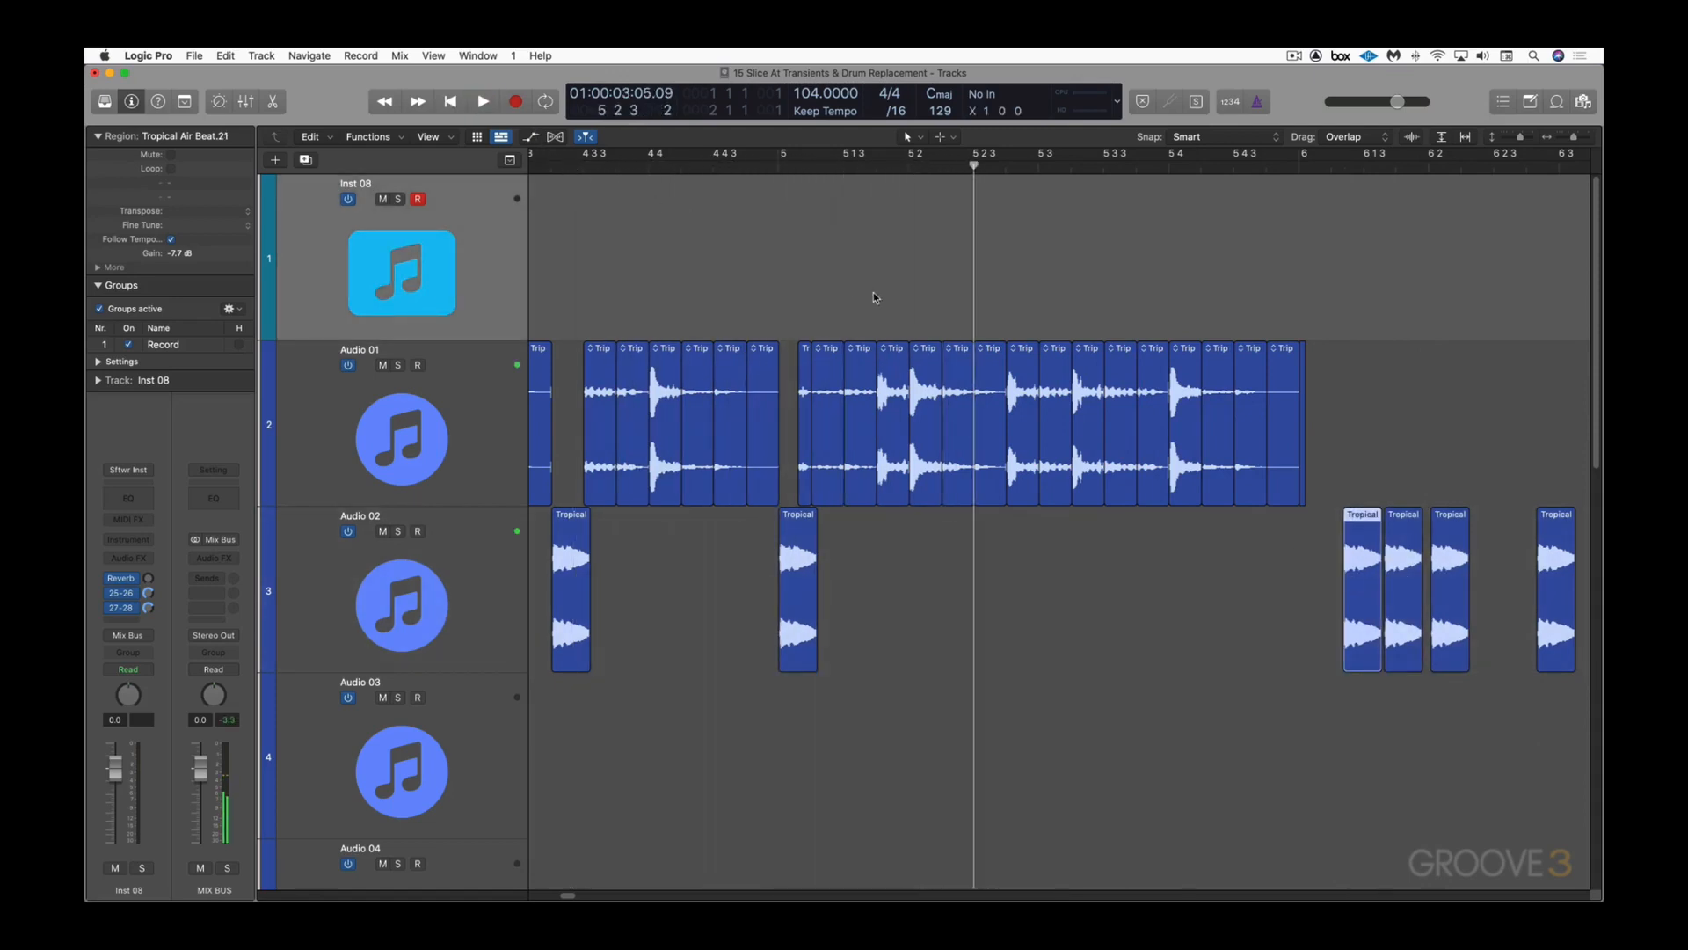
Step: Replace the Trip Hop slice at 5 1 4 with a spare Tropical Air Beat hit on Audio 02, and play the beat
{"action": "left_click", "coordinate": [888, 399]}
{"action": "key", "text": "shift+space"}
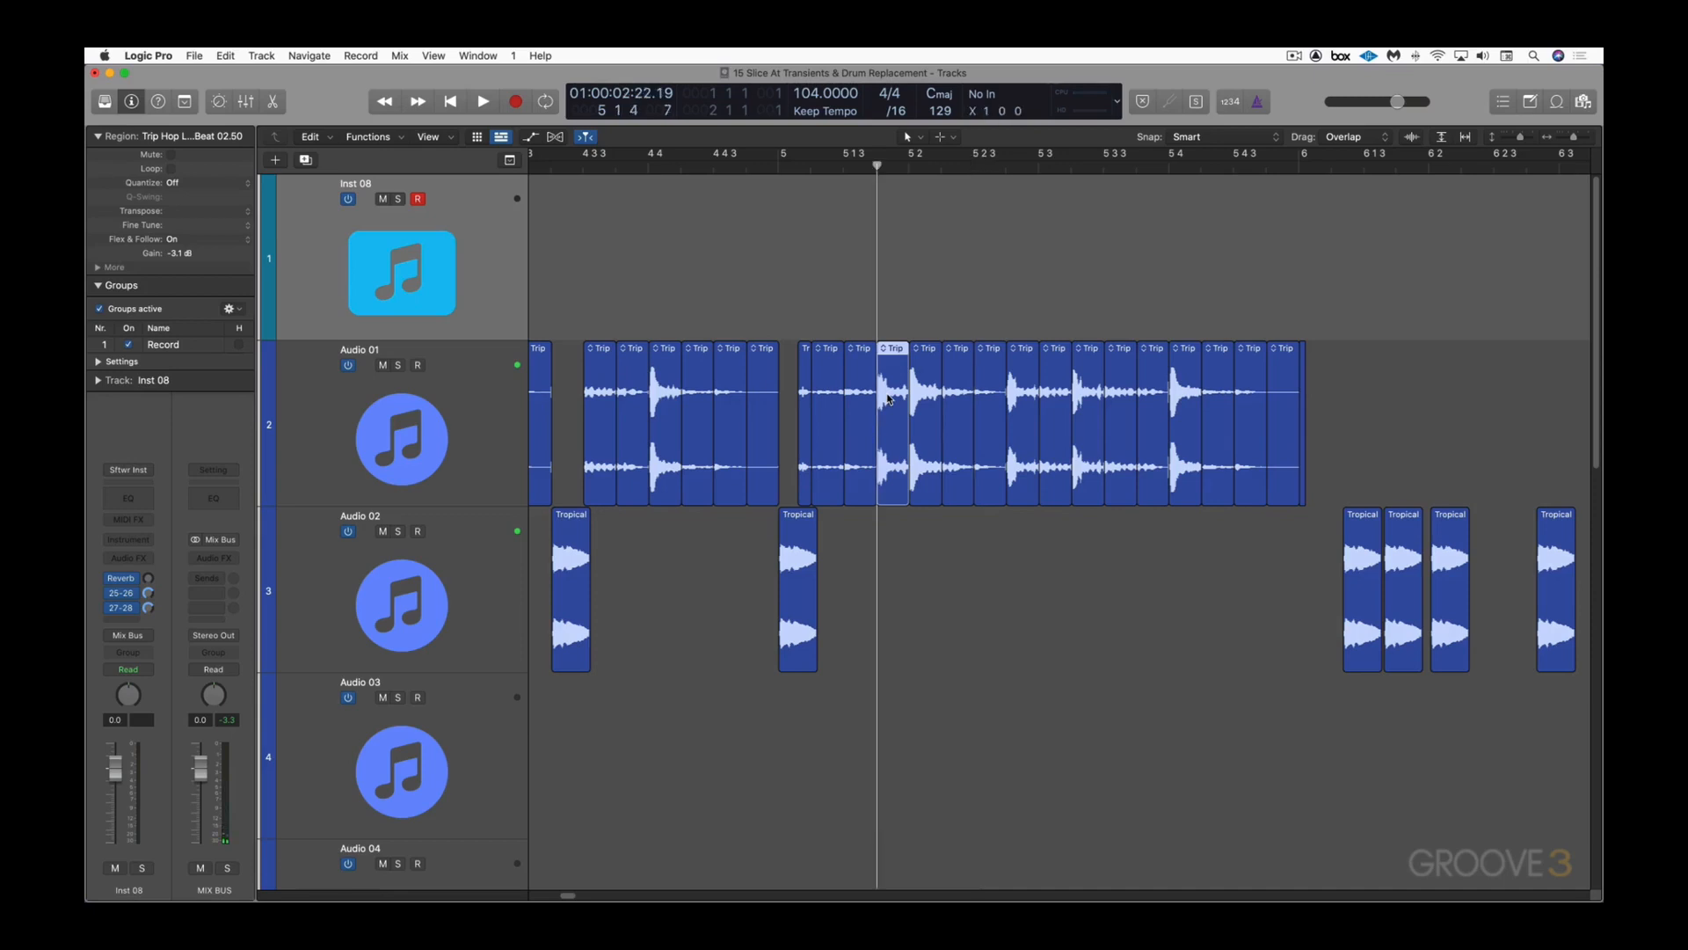
{"action": "key", "text": "Delete"}
{"action": "left_click", "coordinate": [1359, 607]}
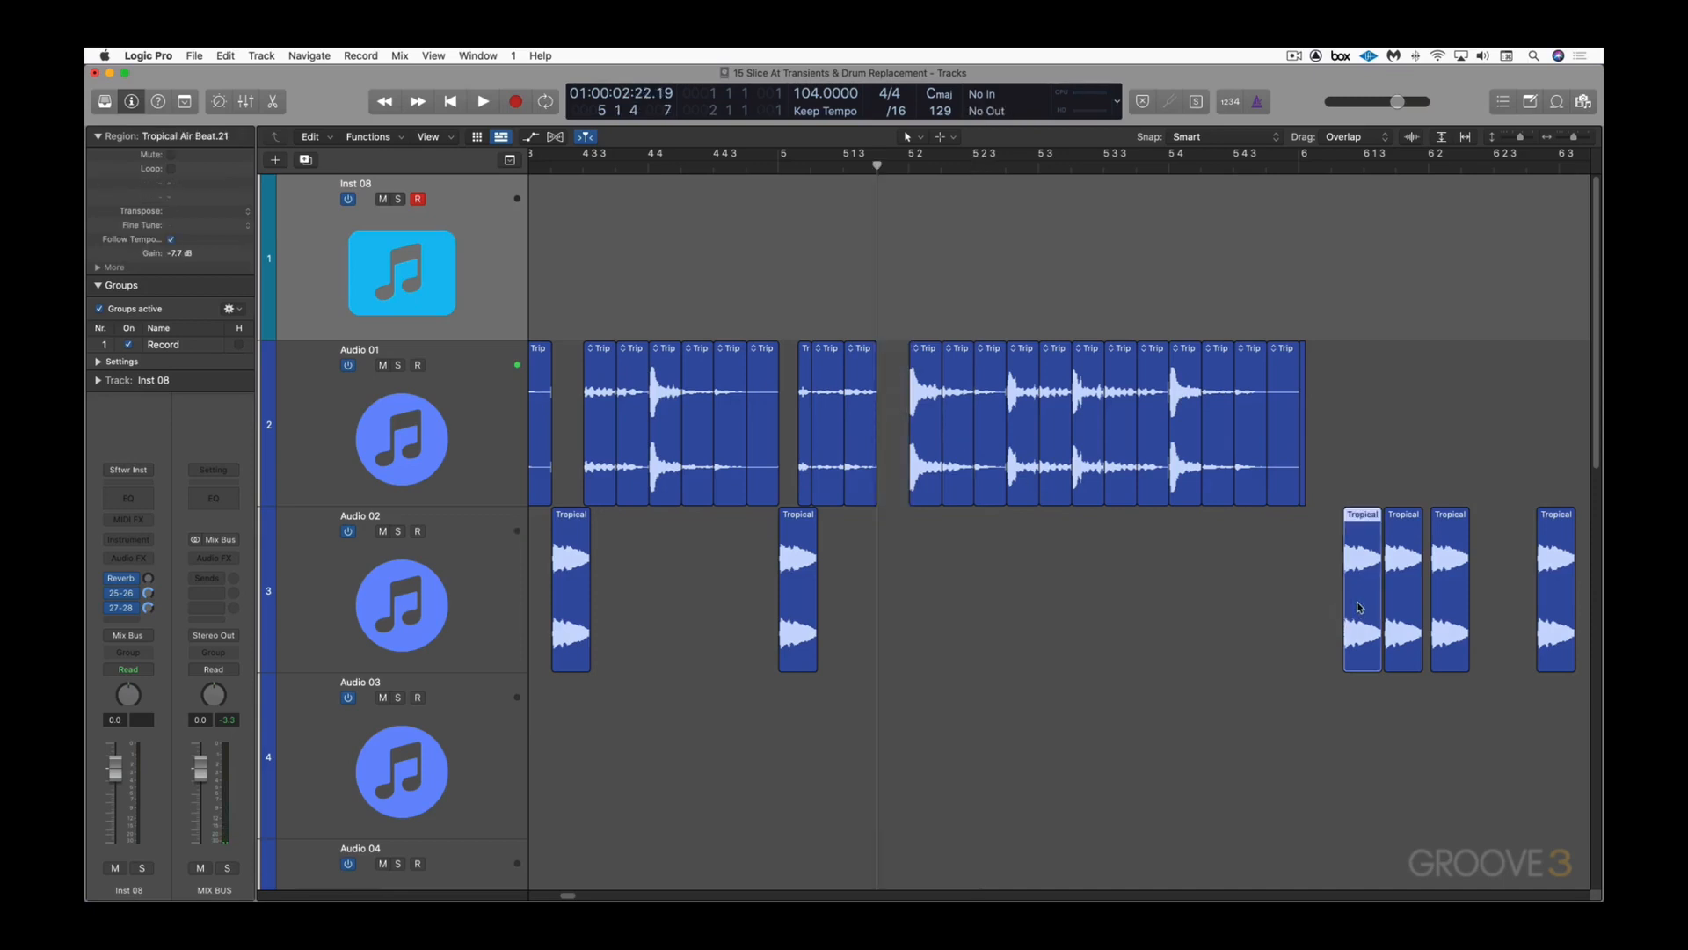
{"action": "key", "text": "semicolon"}
{"action": "key", "text": "space"}
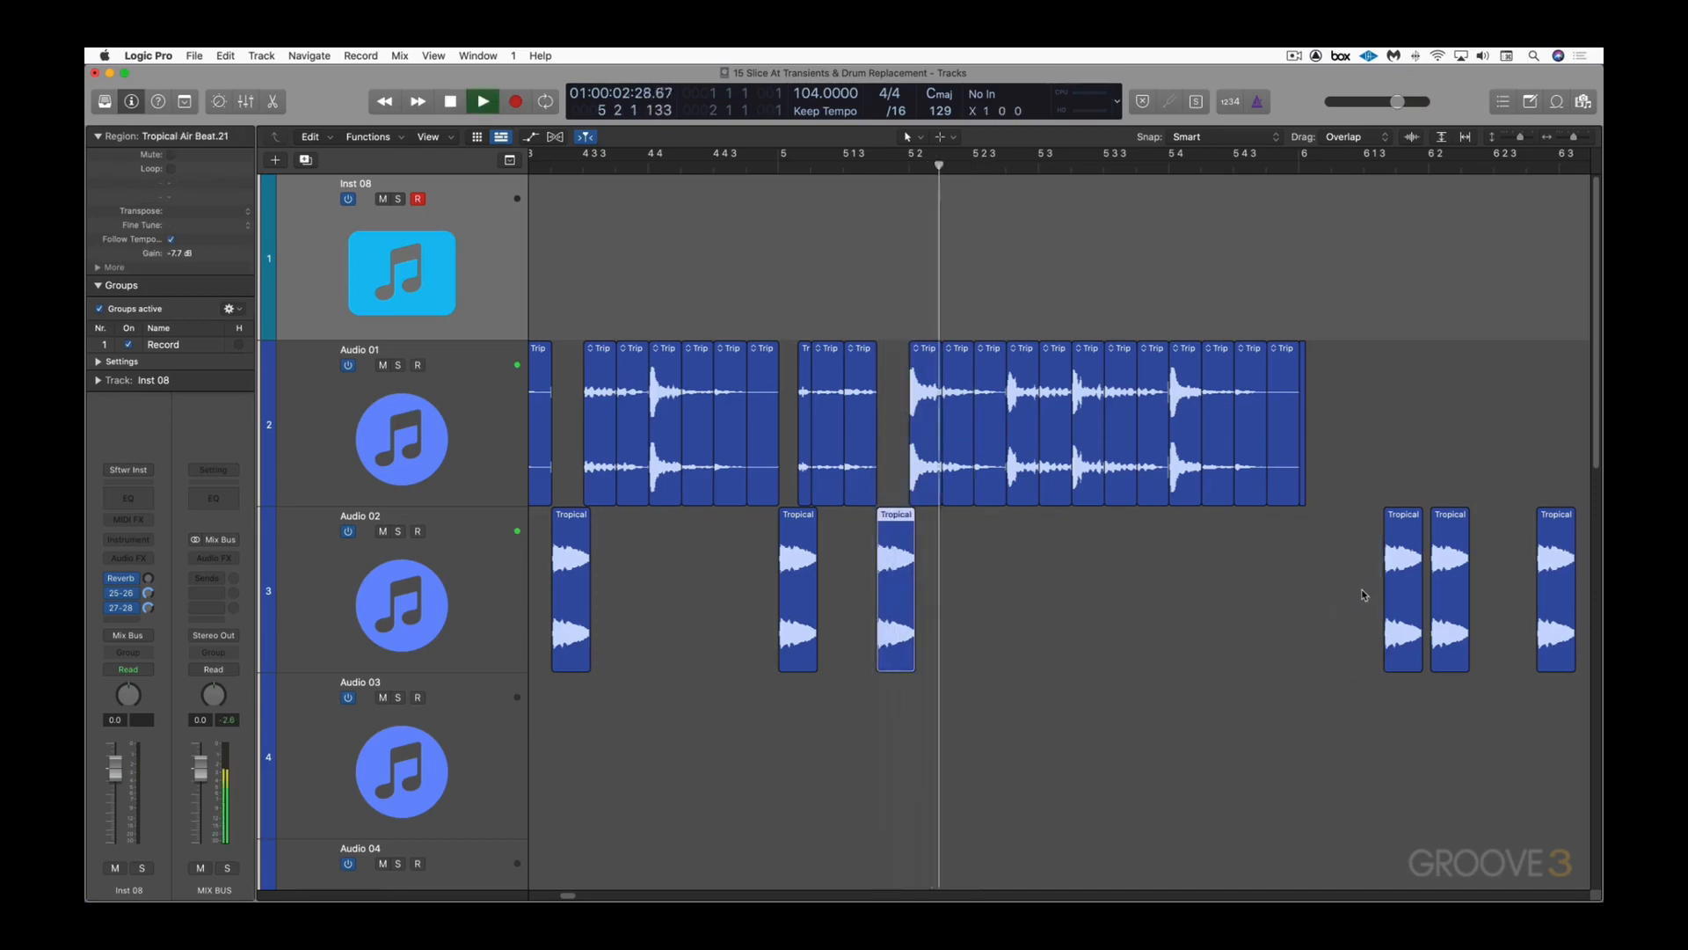
Step: Delete the Trip Hop slice at 5 2 4 and move the nearest spare Tropical Air Beat hit to its start on Audio 02
{"action": "left_click", "coordinate": [1021, 489]}
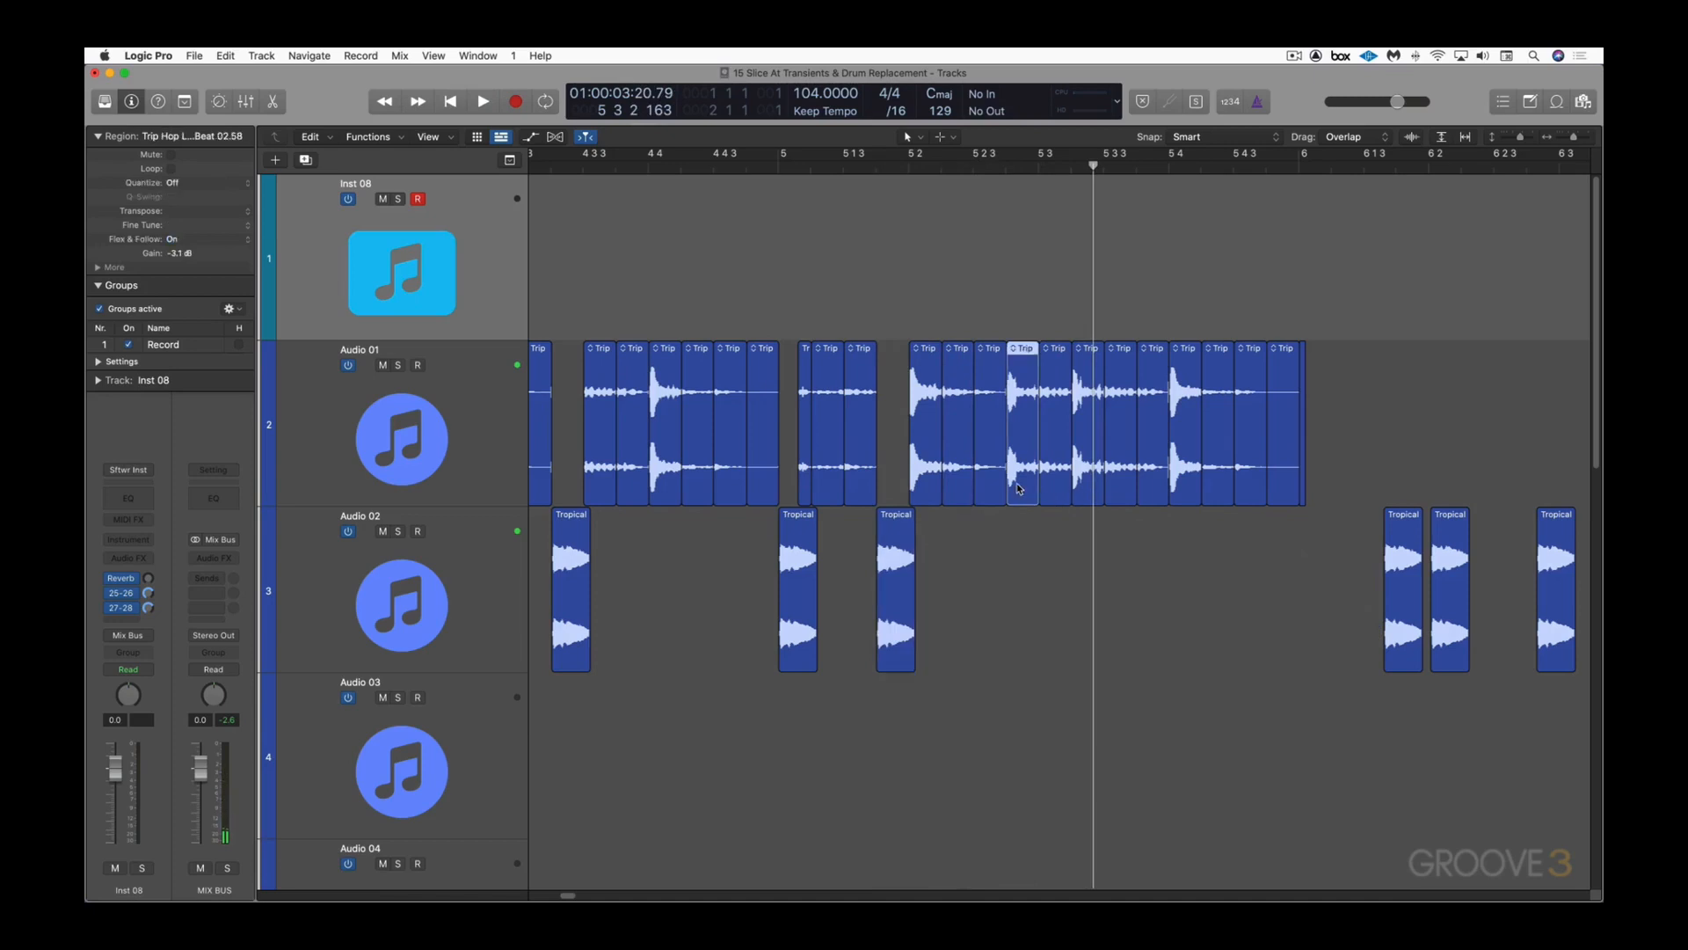
{"action": "key", "text": "space"}
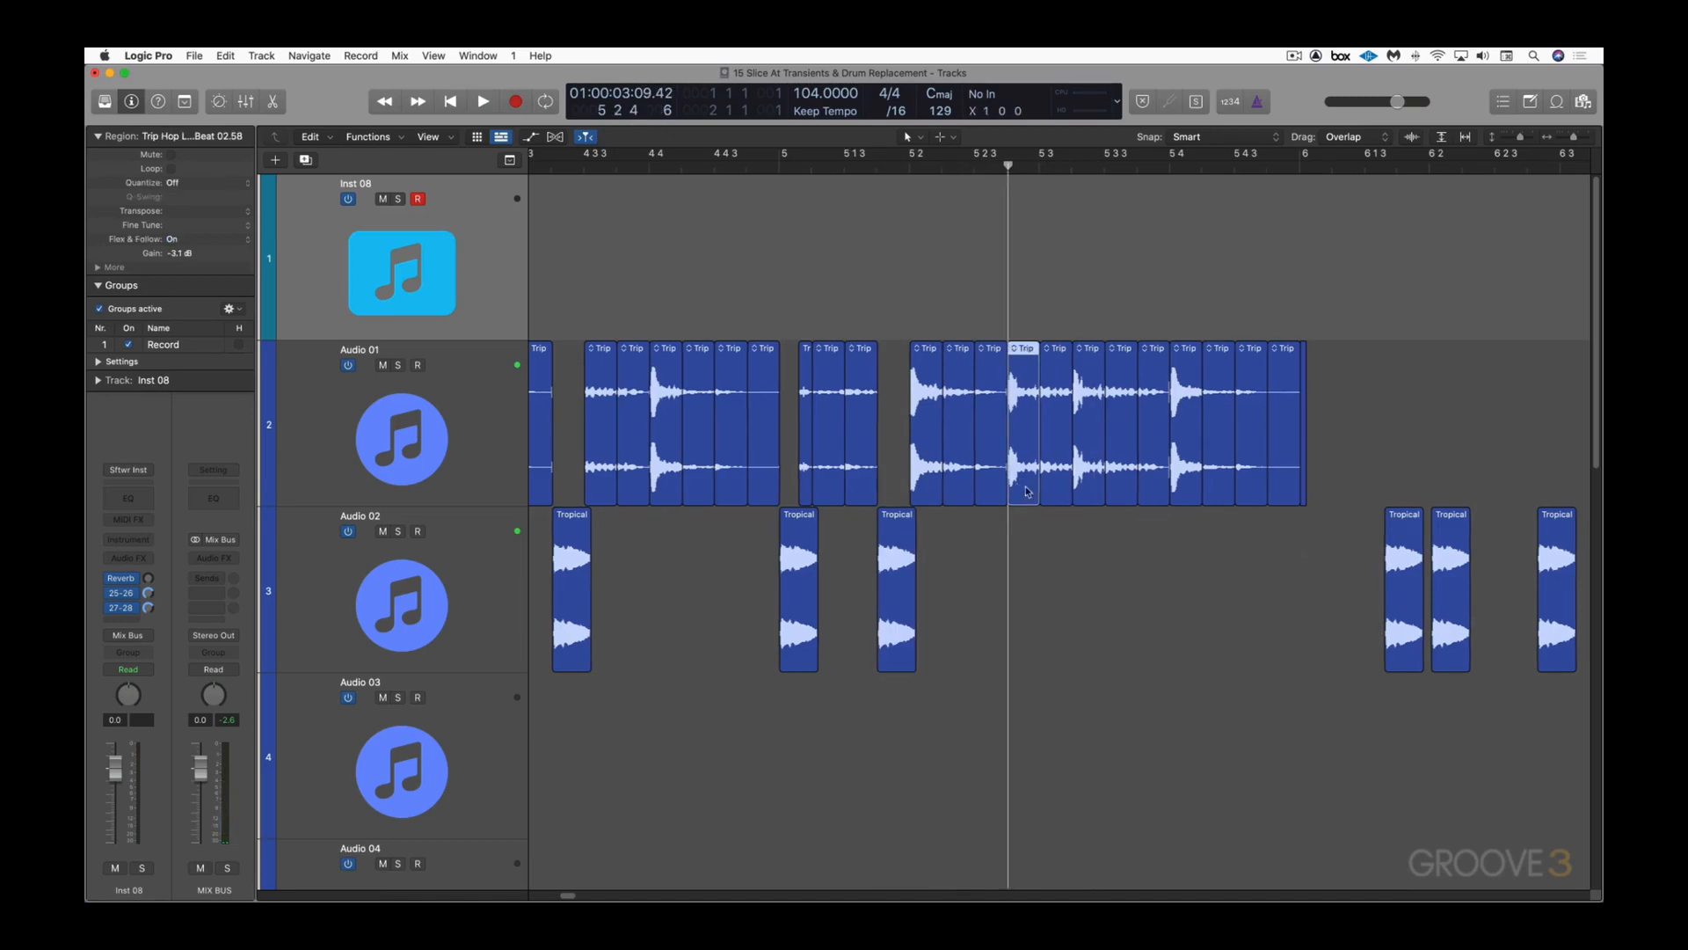
{"action": "key", "text": "Delete"}
{"action": "left_click", "coordinate": [1399, 599]}
{"action": "key", "text": ";"}
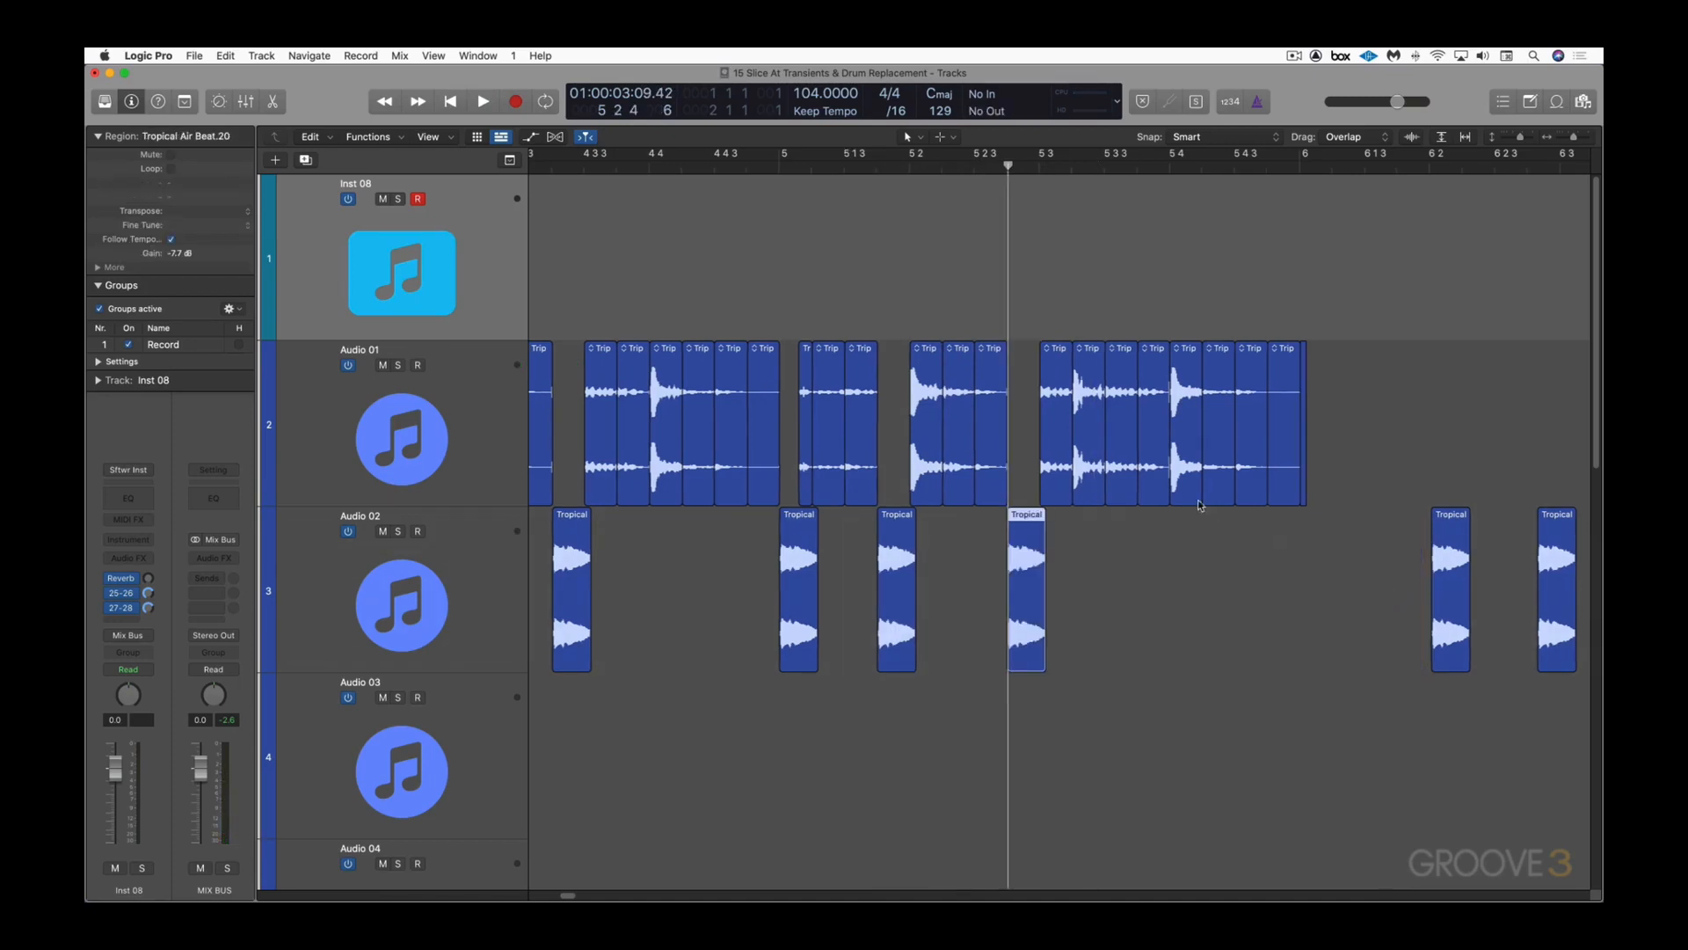
Step: Replace the Trip Hop slice at 5 3 2 with the nearest spare Tropical Air Beat hit on Audio 02, and play the bar's remainder
{"action": "left_click", "coordinate": [1095, 446]}
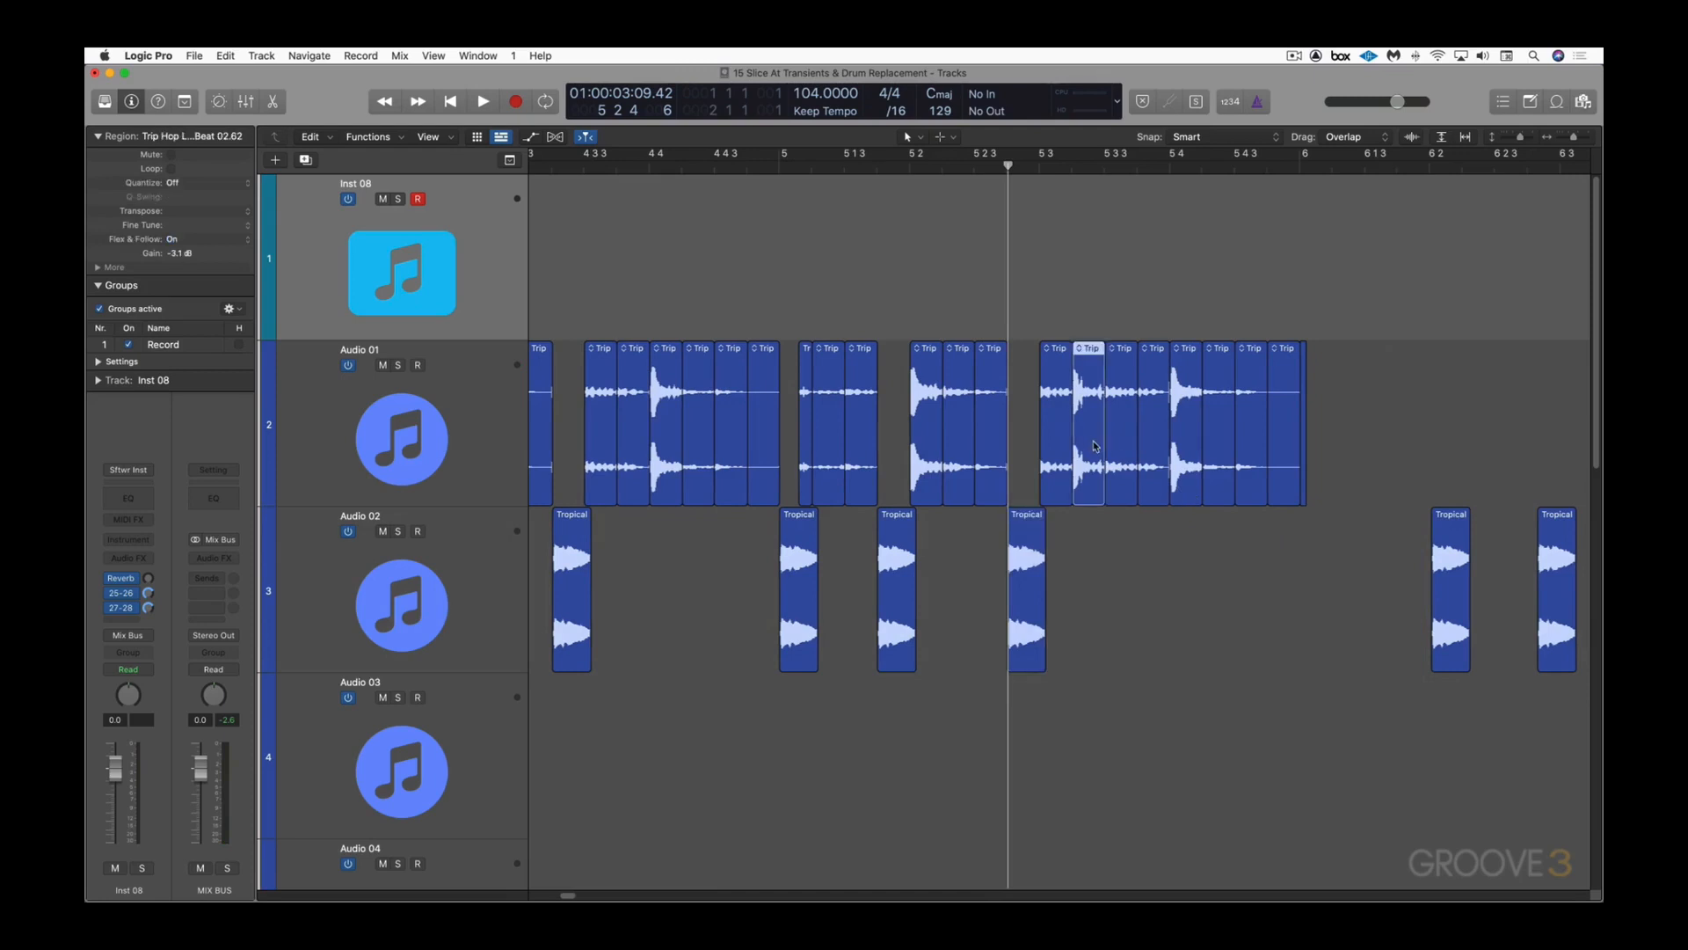
{"action": "key", "text": "shift+Return"}
{"action": "key", "text": "Delete"}
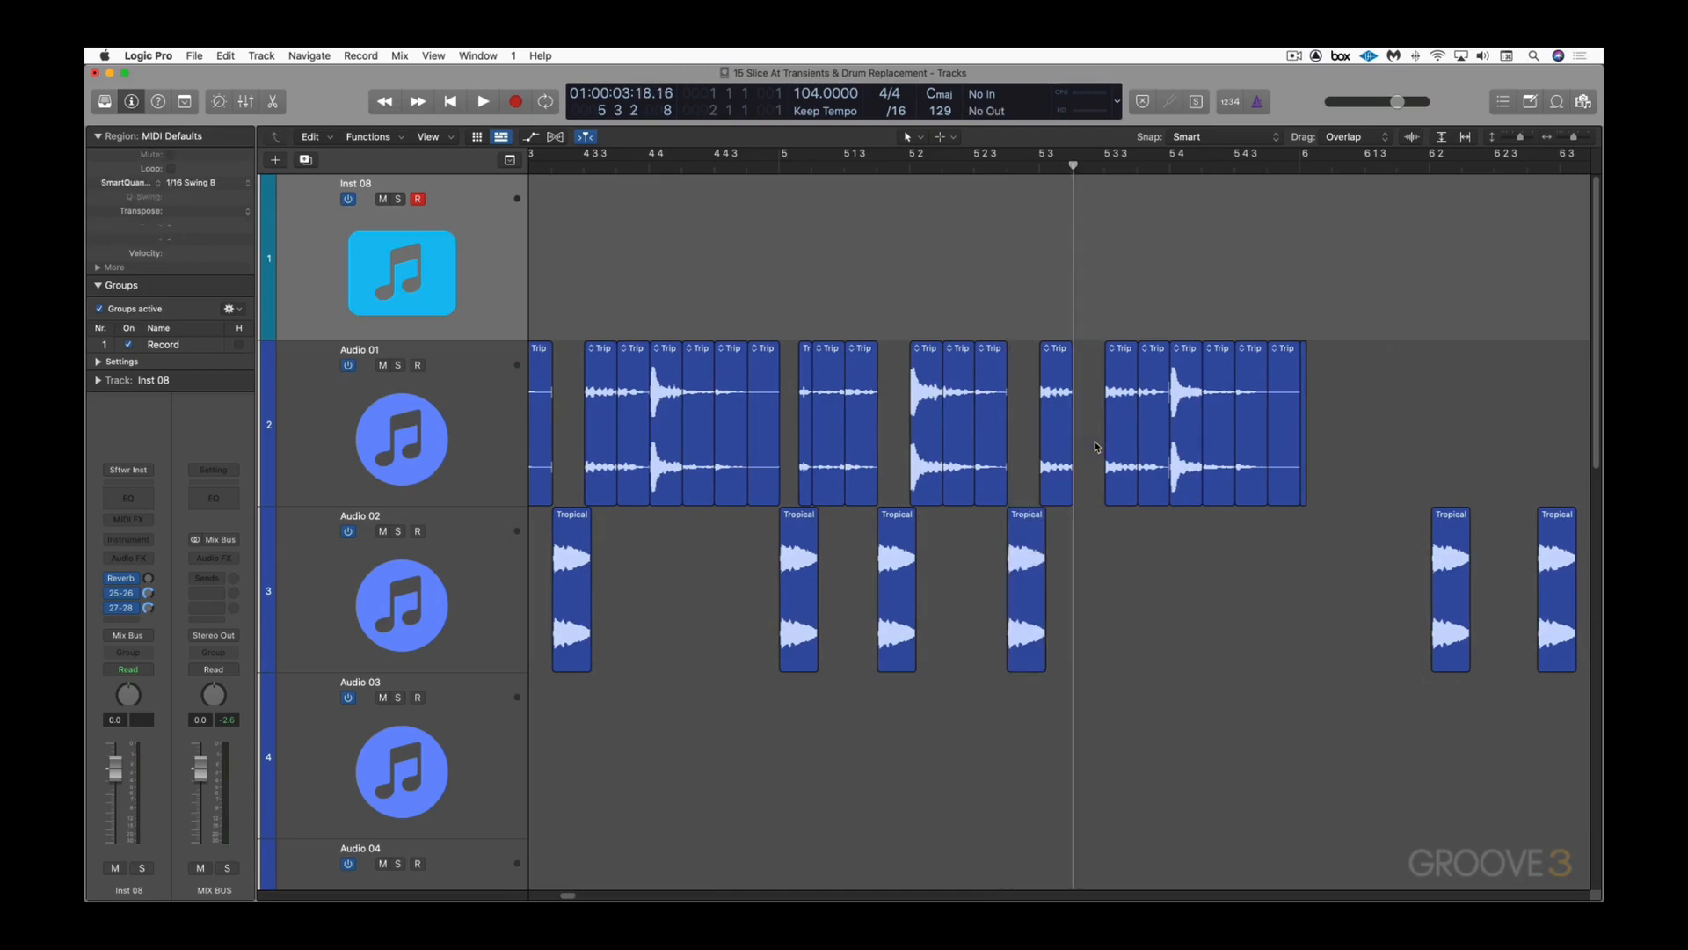
{"action": "left_click", "coordinate": [1448, 575]}
{"action": "key", "text": ";"}
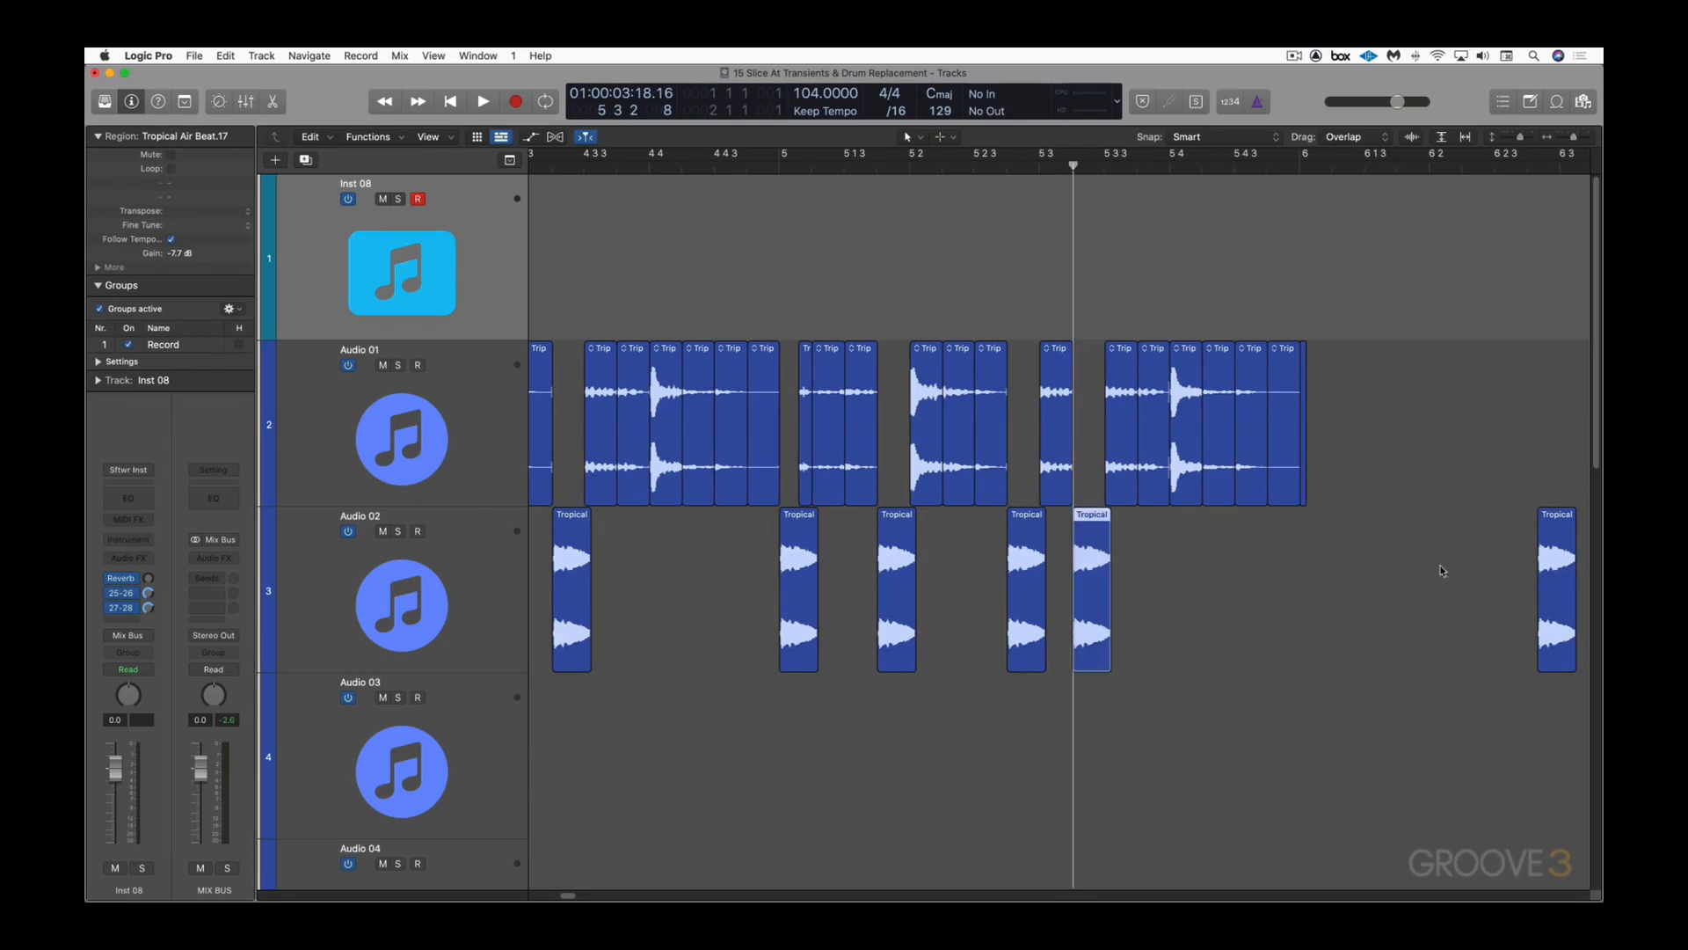
{"action": "key", "text": "space"}
{"action": "key", "text": "space"}
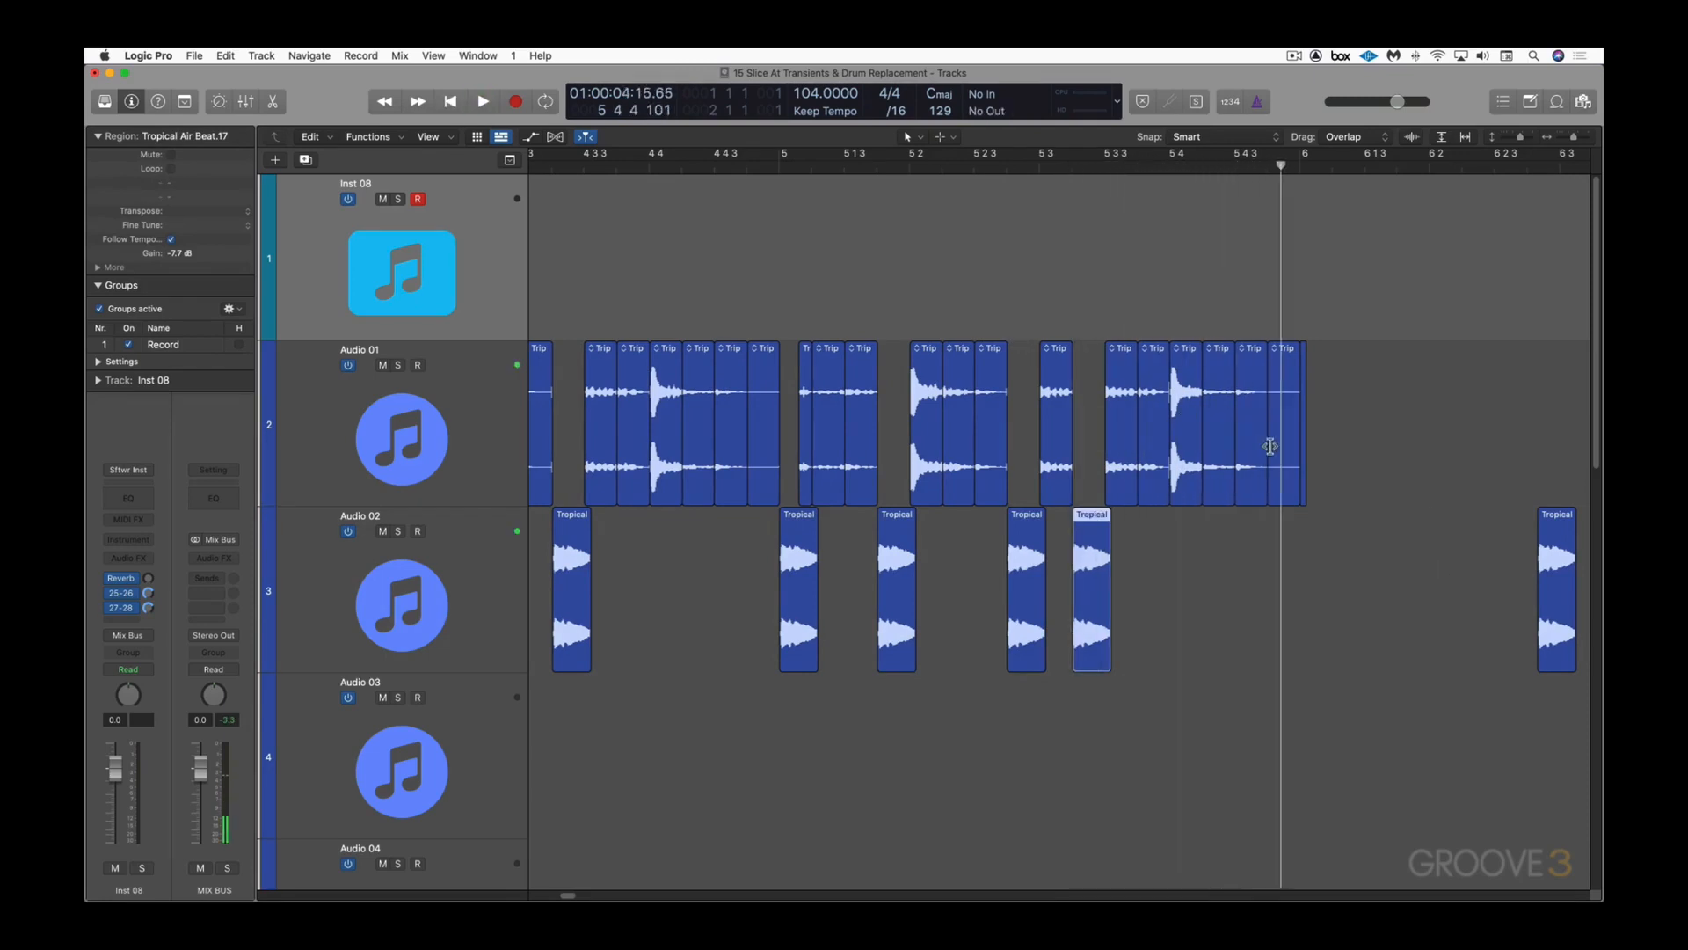
Step: Select all regions on Audio 01 and Audio 02 and play them in a cycle from bar 4 to bar 6
{"action": "left_click", "coordinate": [1370, 382], "text": "ctrl+alt"}
{"action": "left_click_drag", "start_coordinate": [566, 271], "coordinate": [1144, 609]}
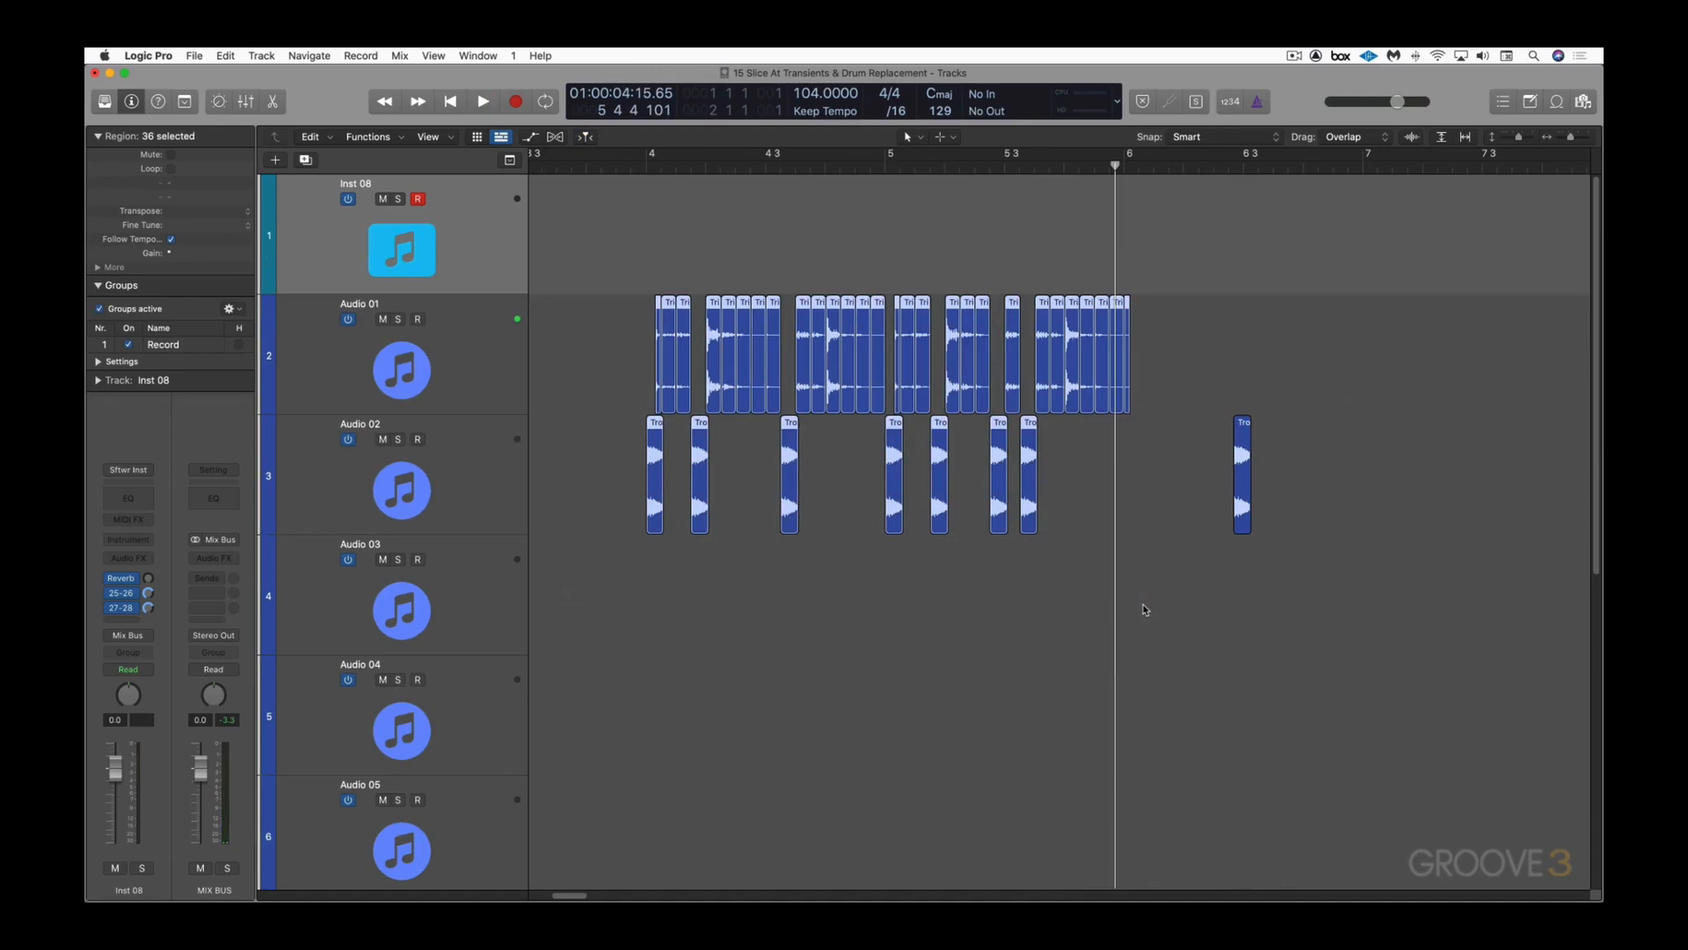
{"action": "key", "text": "super+u"}
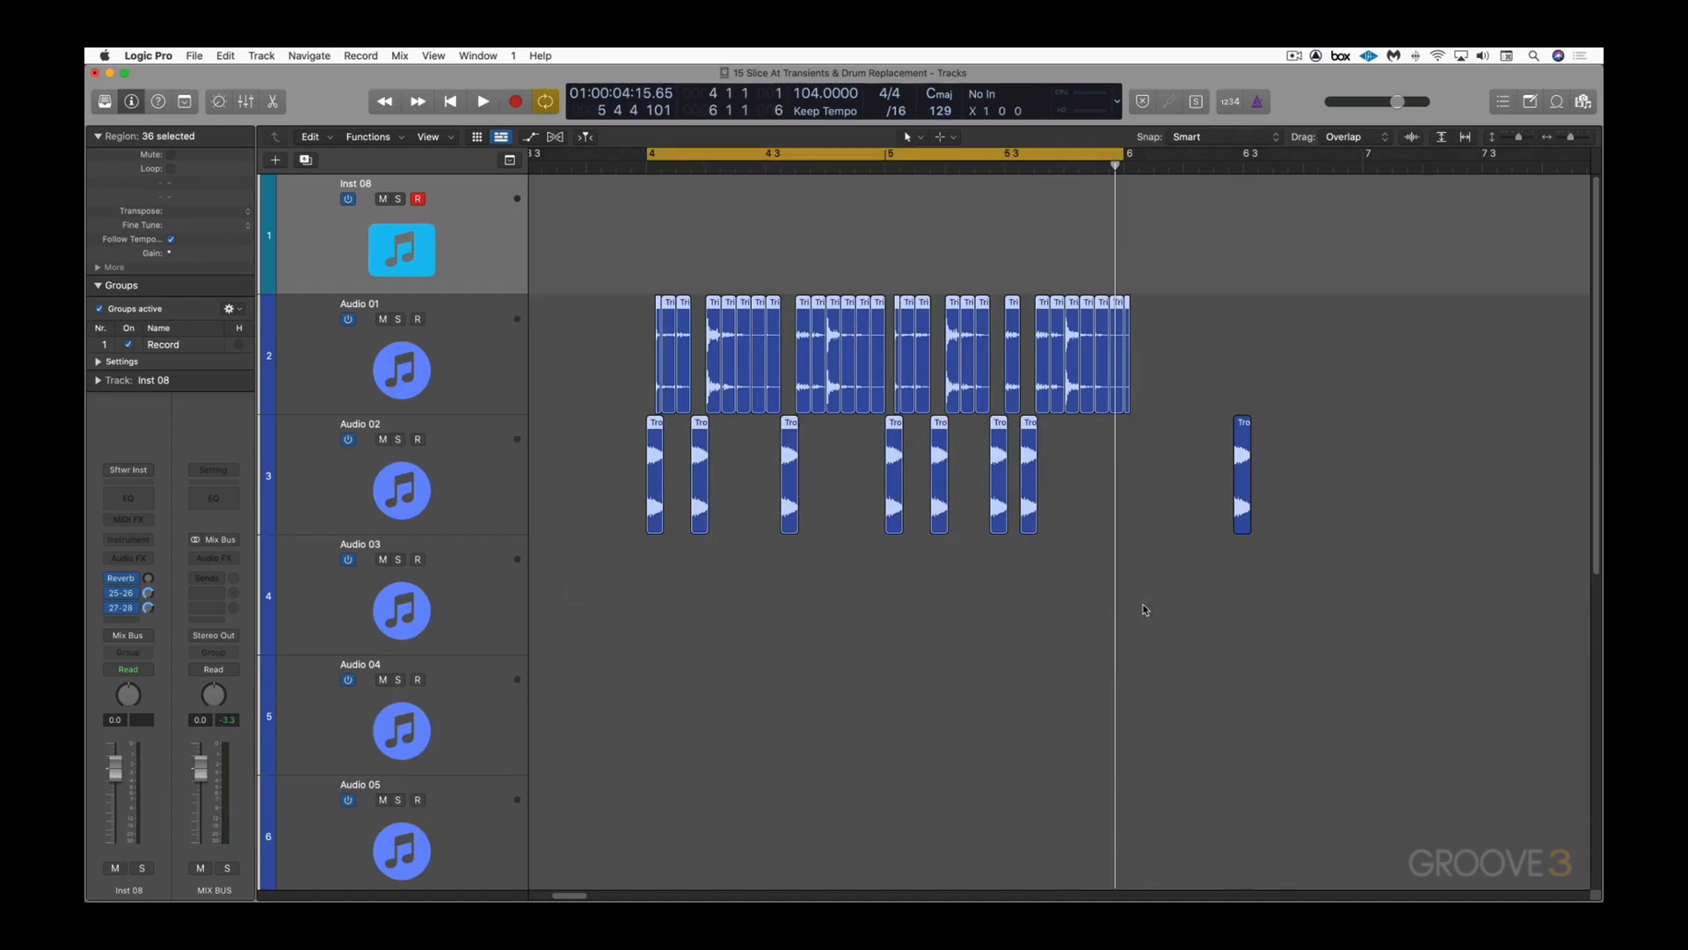
{"action": "key", "text": "space"}
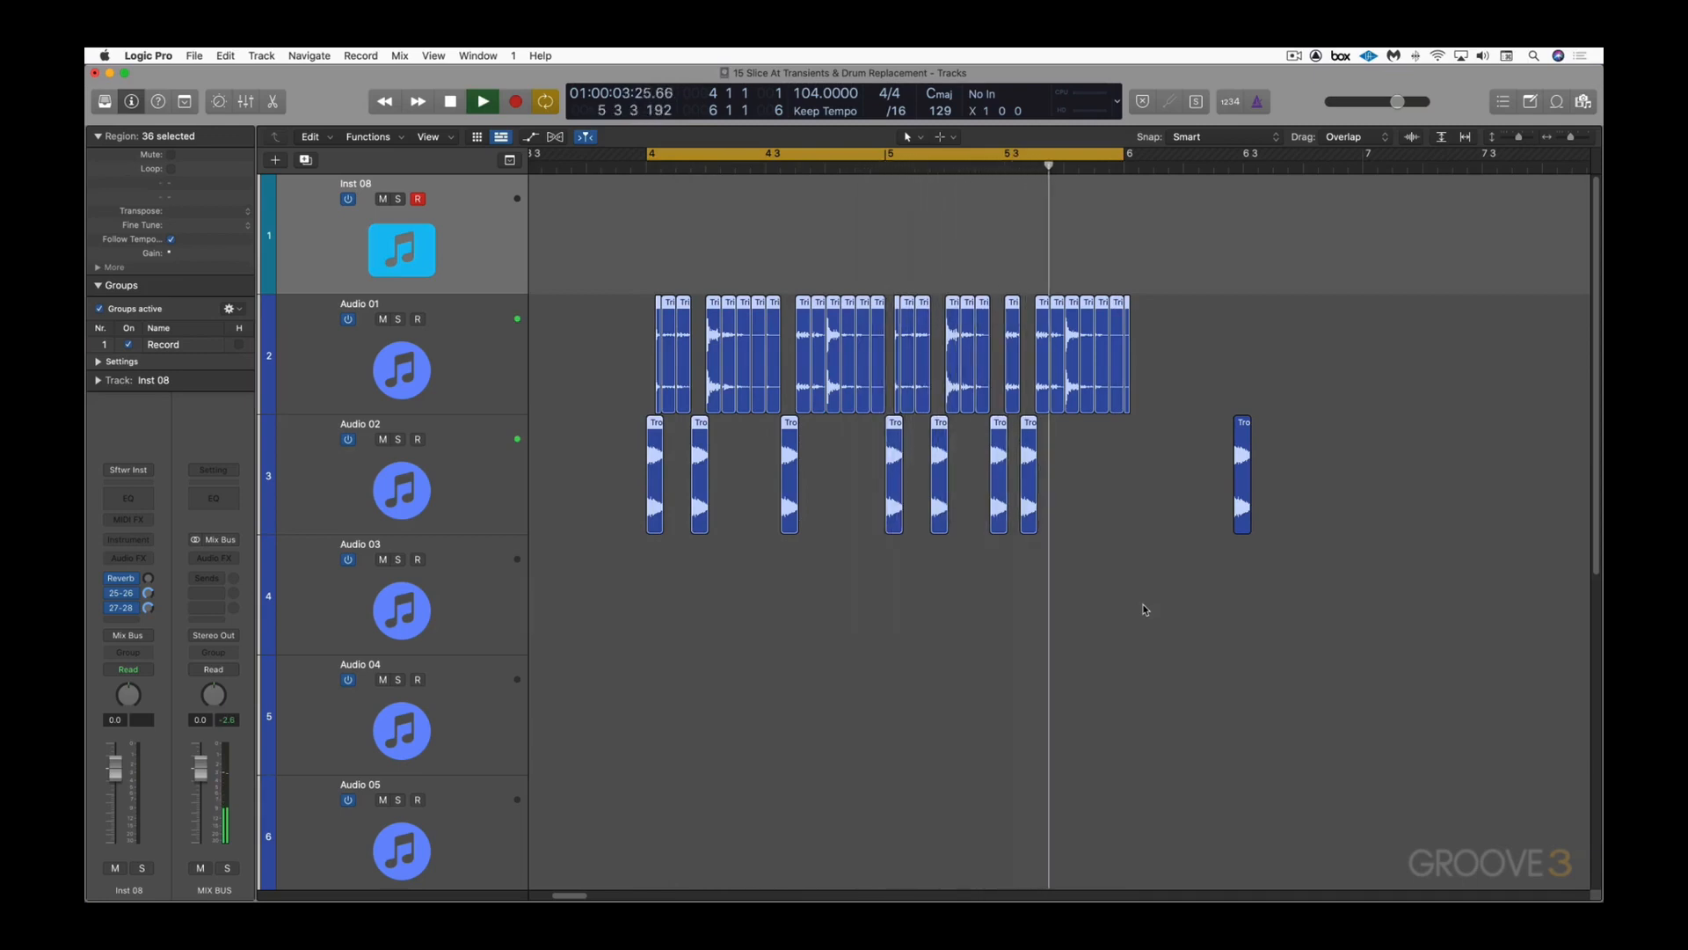
{"action": "key", "text": "space"}
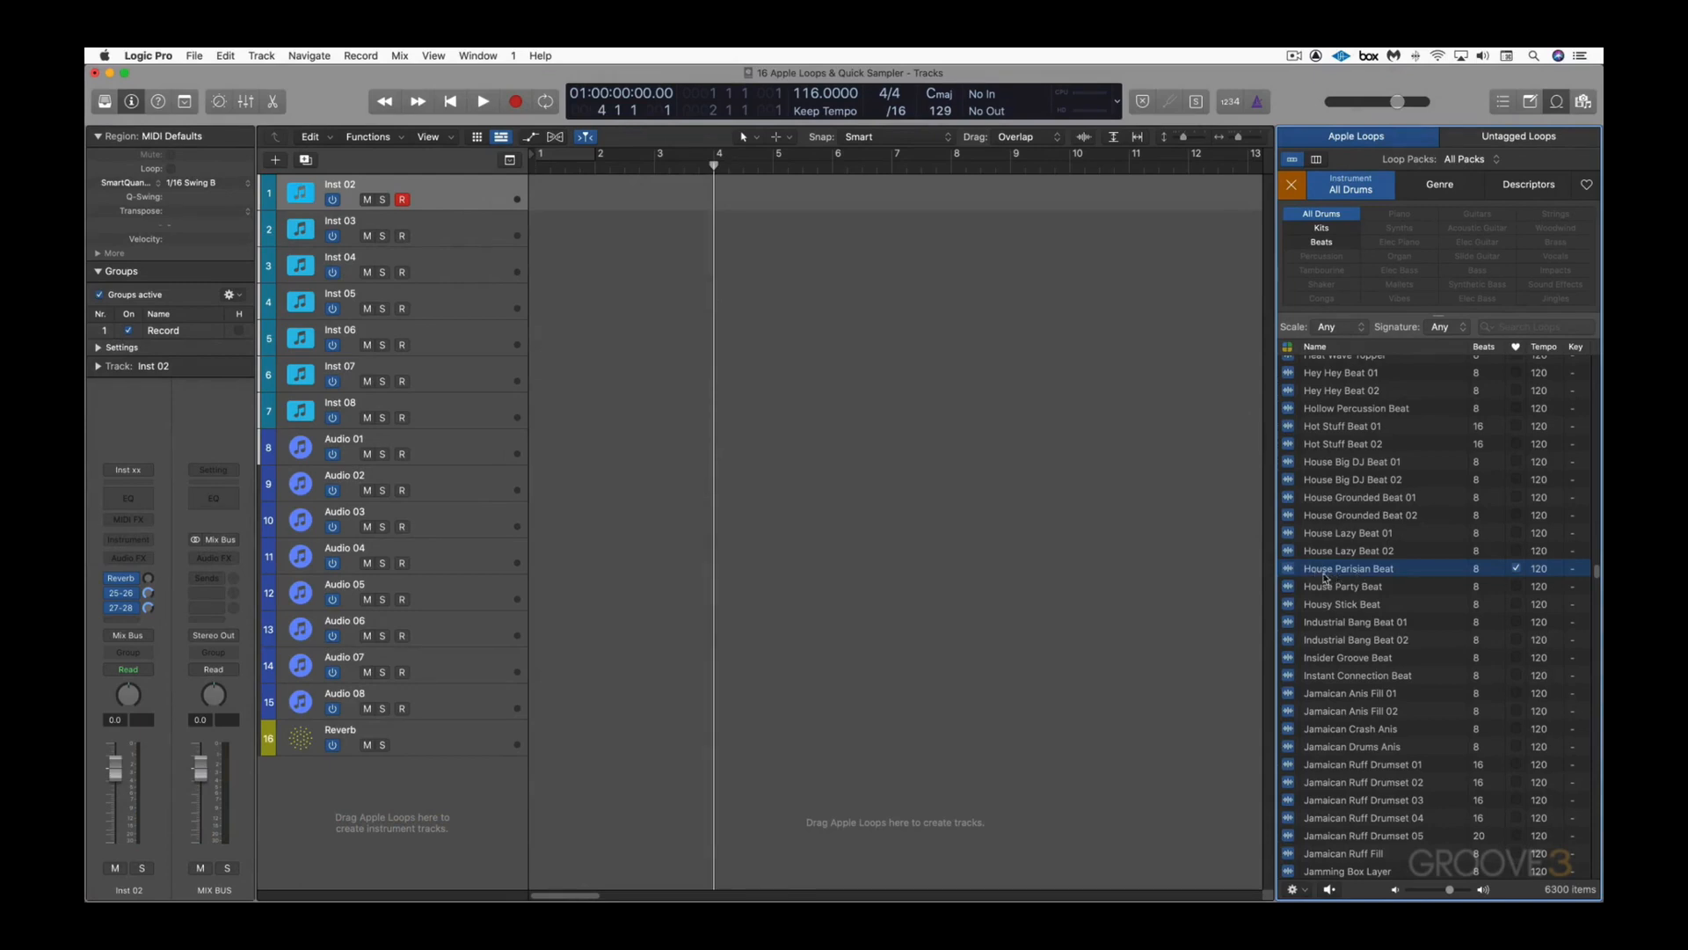
Step: Preview the House Parisian Beat loop and load it into Quick Sampler on the Inst 03 track
{"action": "left_click", "coordinate": [1318, 570]}
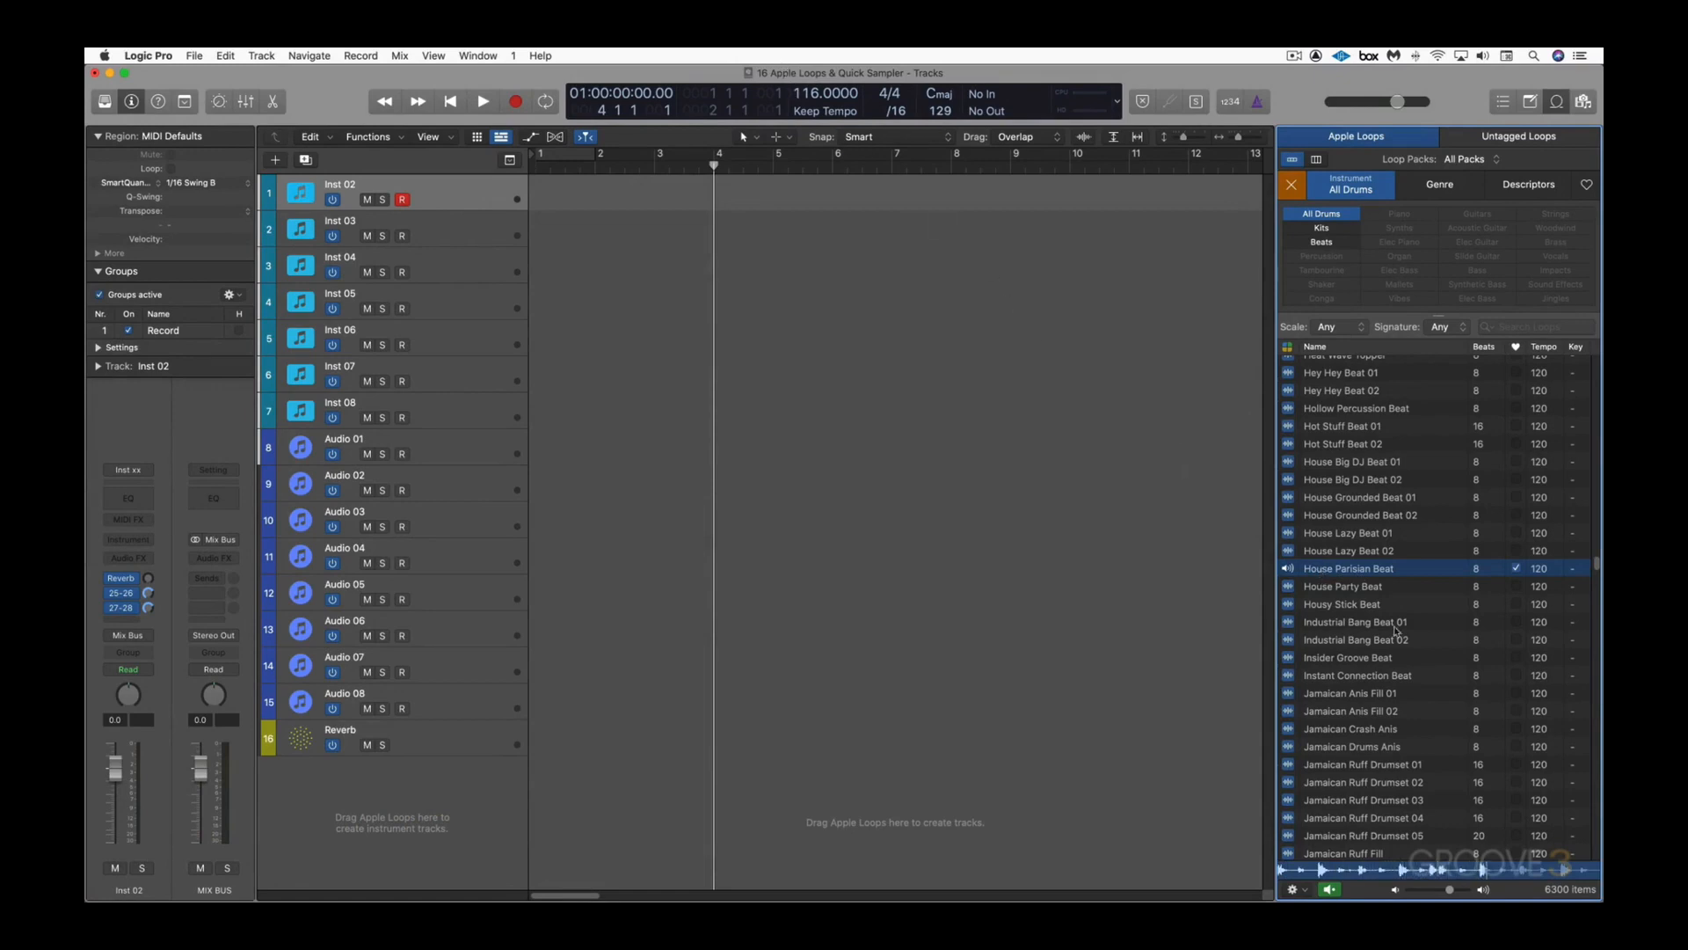
{"action": "left_click", "coordinate": [1340, 570]}
{"action": "left_click_drag", "start_coordinate": [1343, 572], "coordinate": [424, 270]}
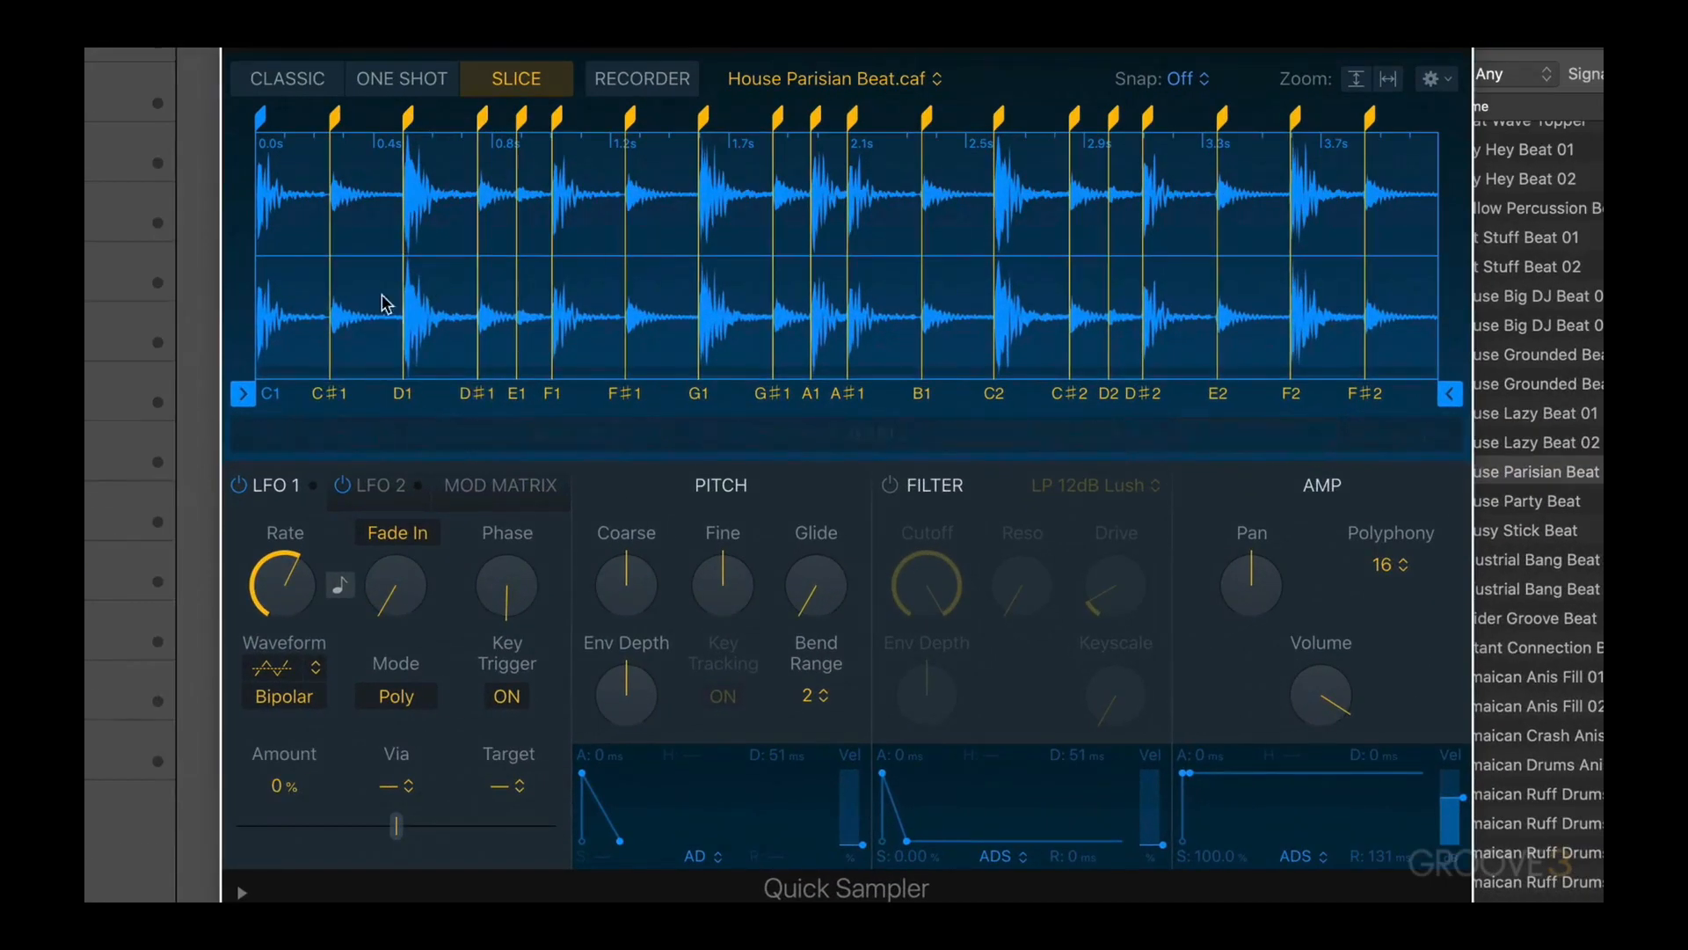
{"action": "left_click", "coordinate": [485, 418]}
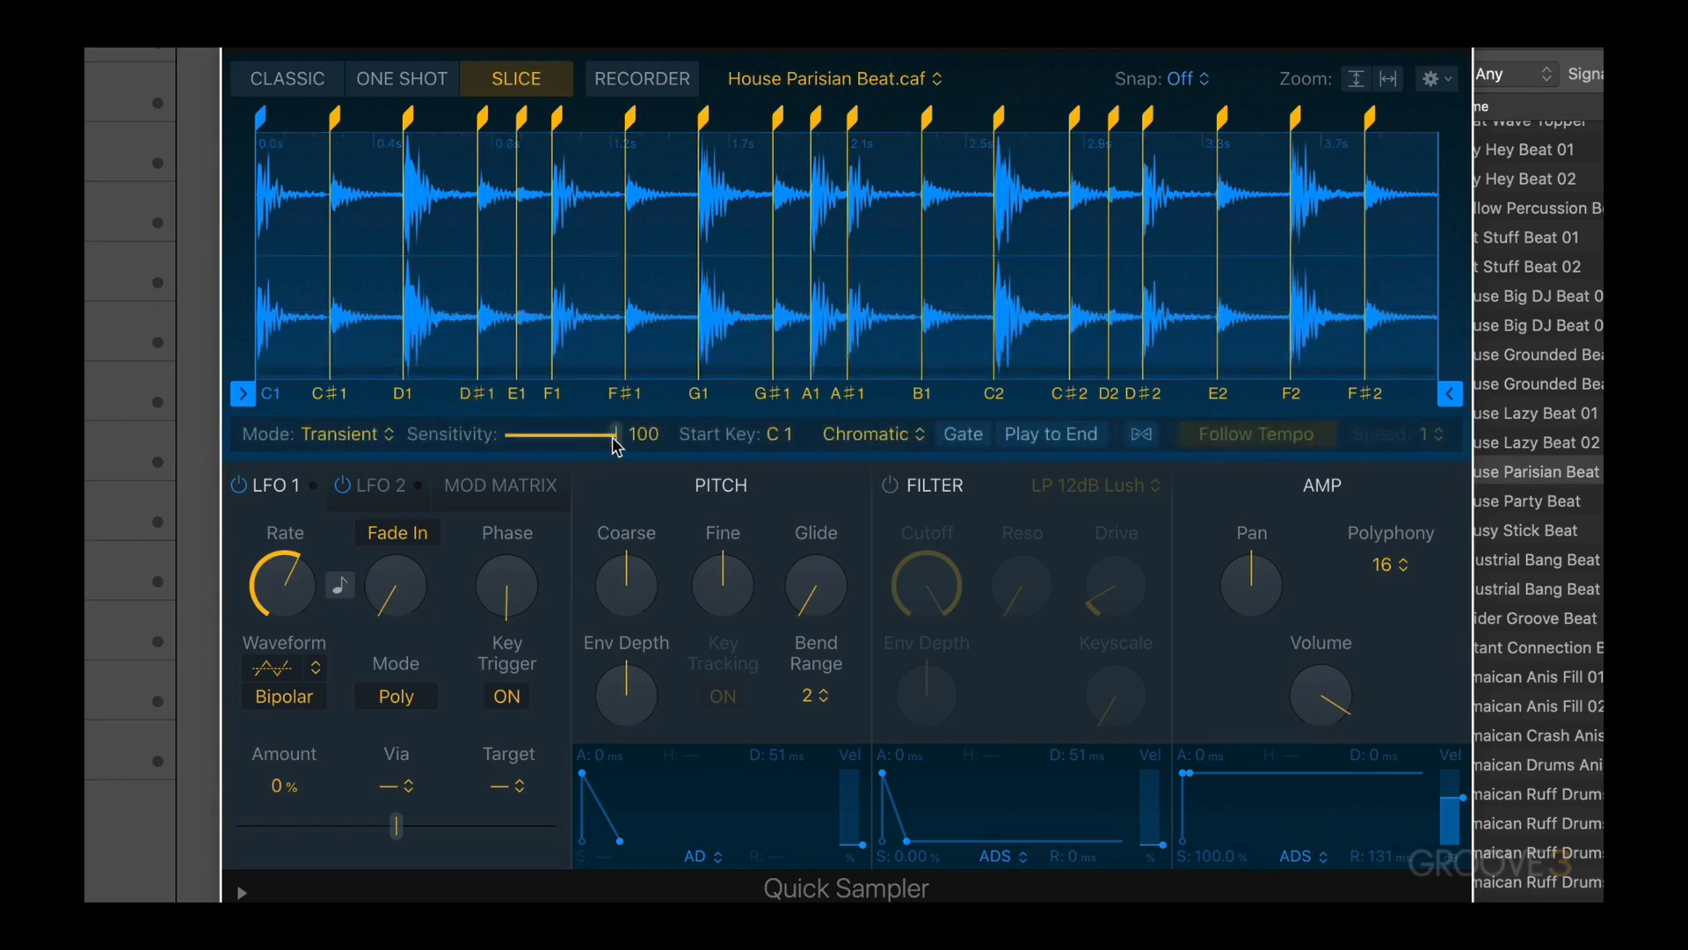
{"action": "mouse_move", "coordinate": [614, 437]}
{"action": "left_mouse_down"}
{"action": "mouse_move", "coordinate": [554, 438]}
{"action": "mouse_move", "coordinate": [645, 440]}
{"action": "left_mouse_up"}
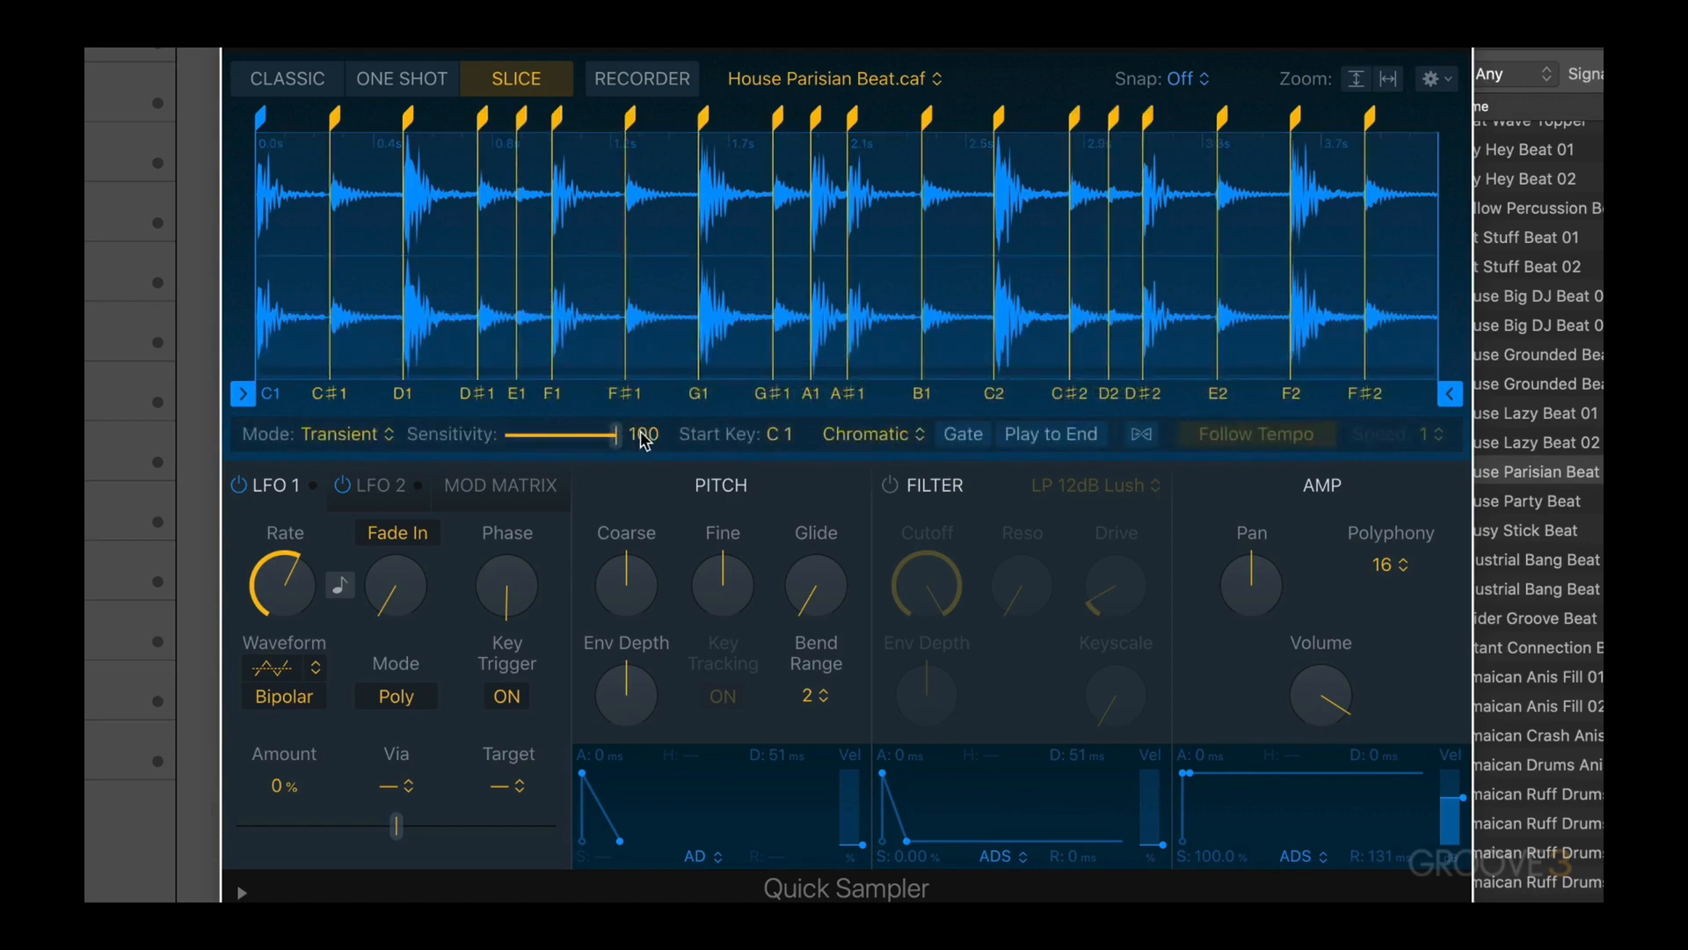
{"action": "left_click", "coordinate": [392, 439]}
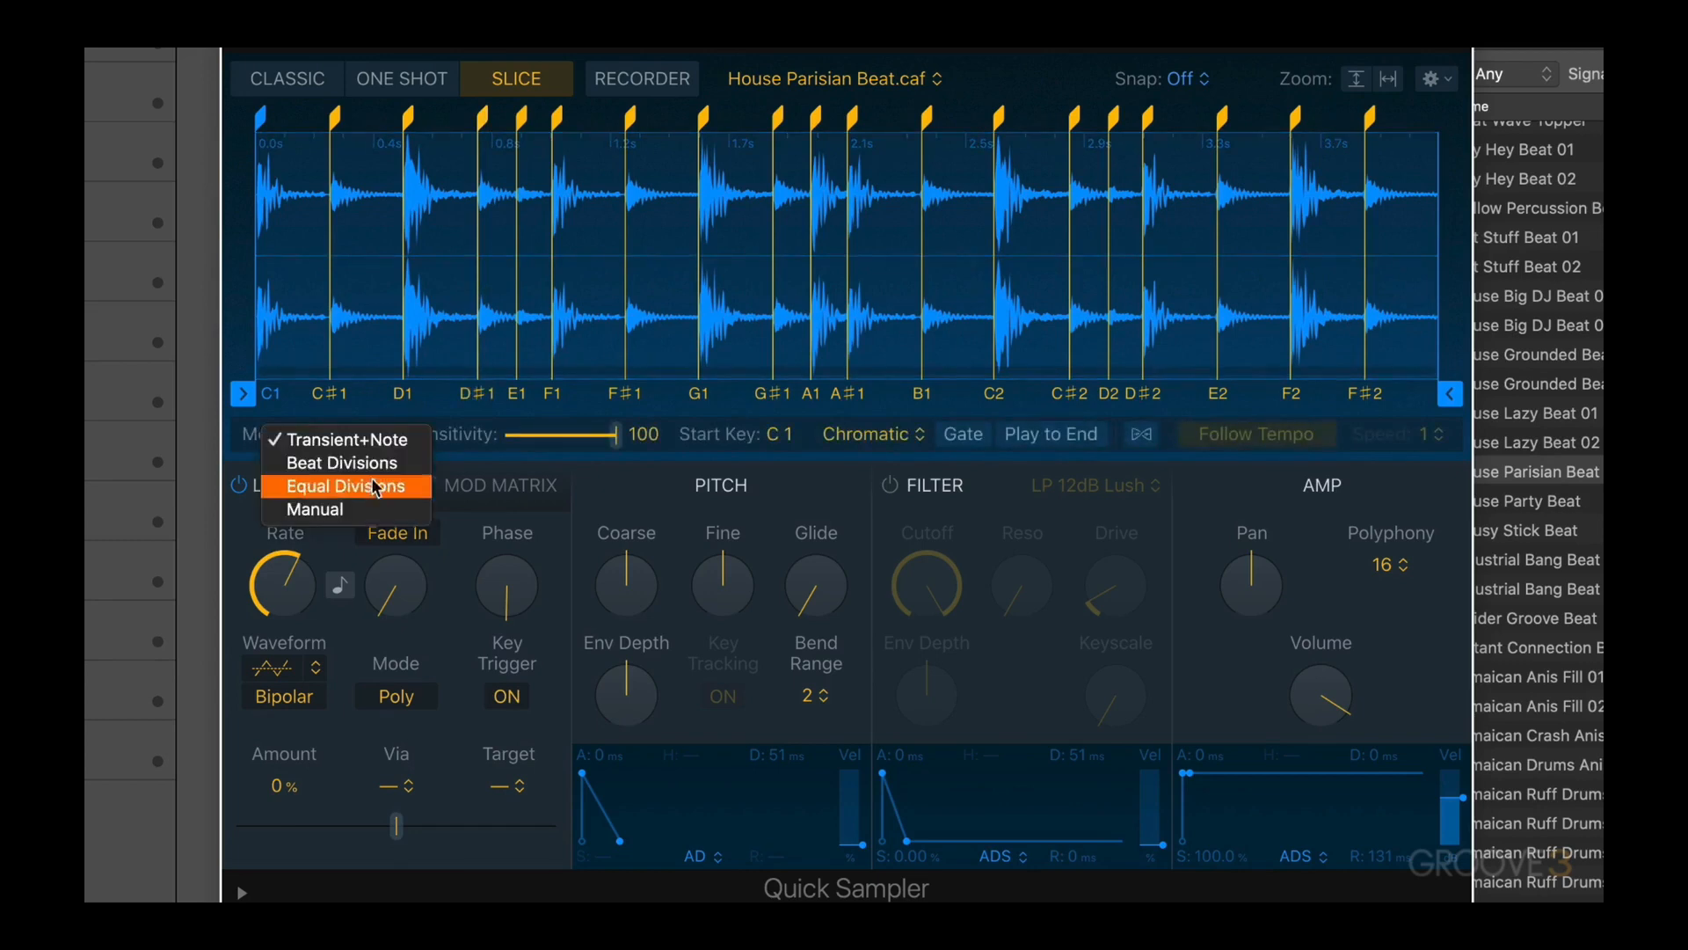
{"action": "left_click", "coordinate": [532, 418]}
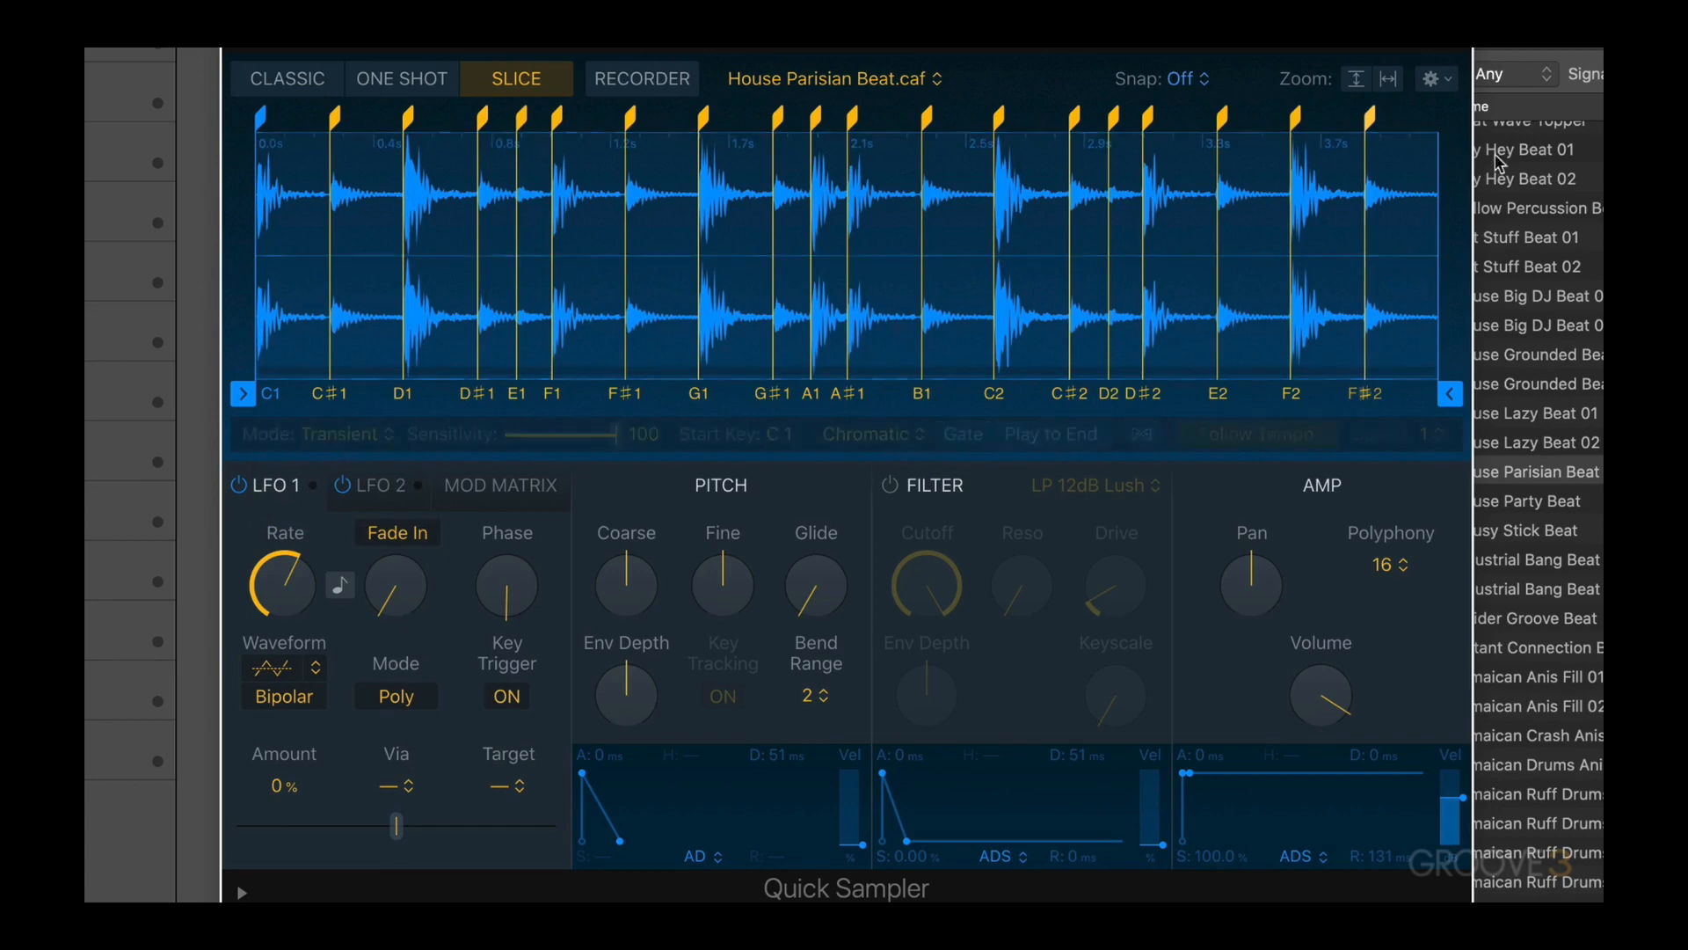
Step: Copy the MIDI pattern from Quick Sampler and paste it at bar 4 on the Inst 03 track
{"action": "left_click", "coordinate": [1433, 81]}
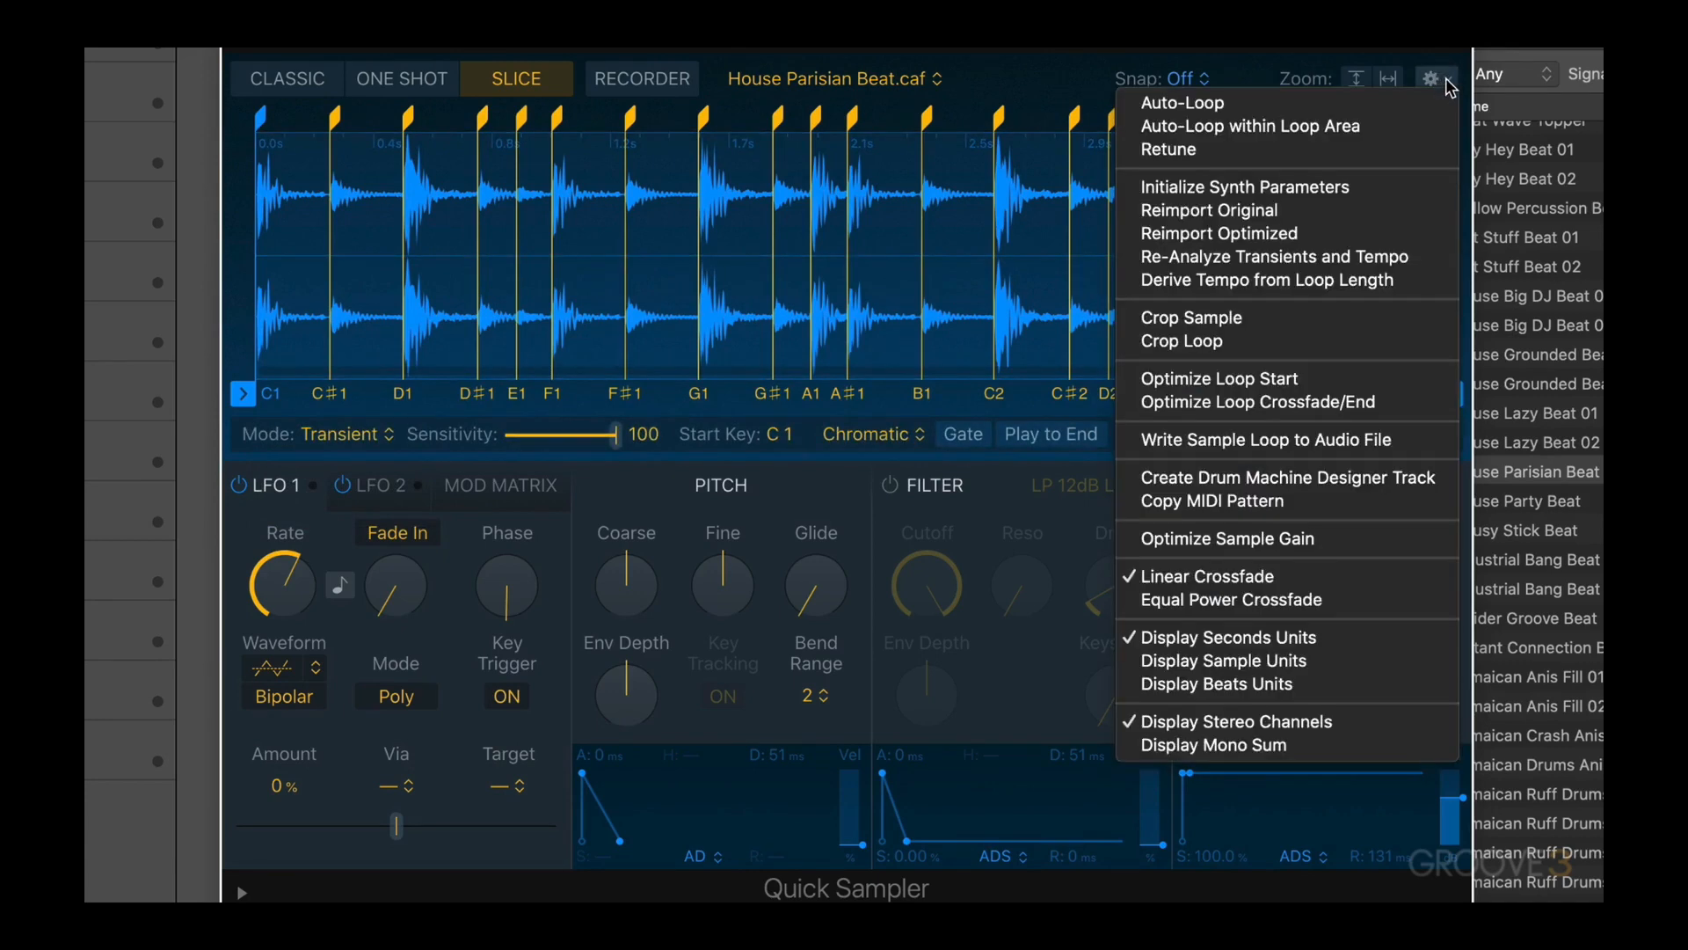
{"action": "left_click", "coordinate": [1270, 502]}
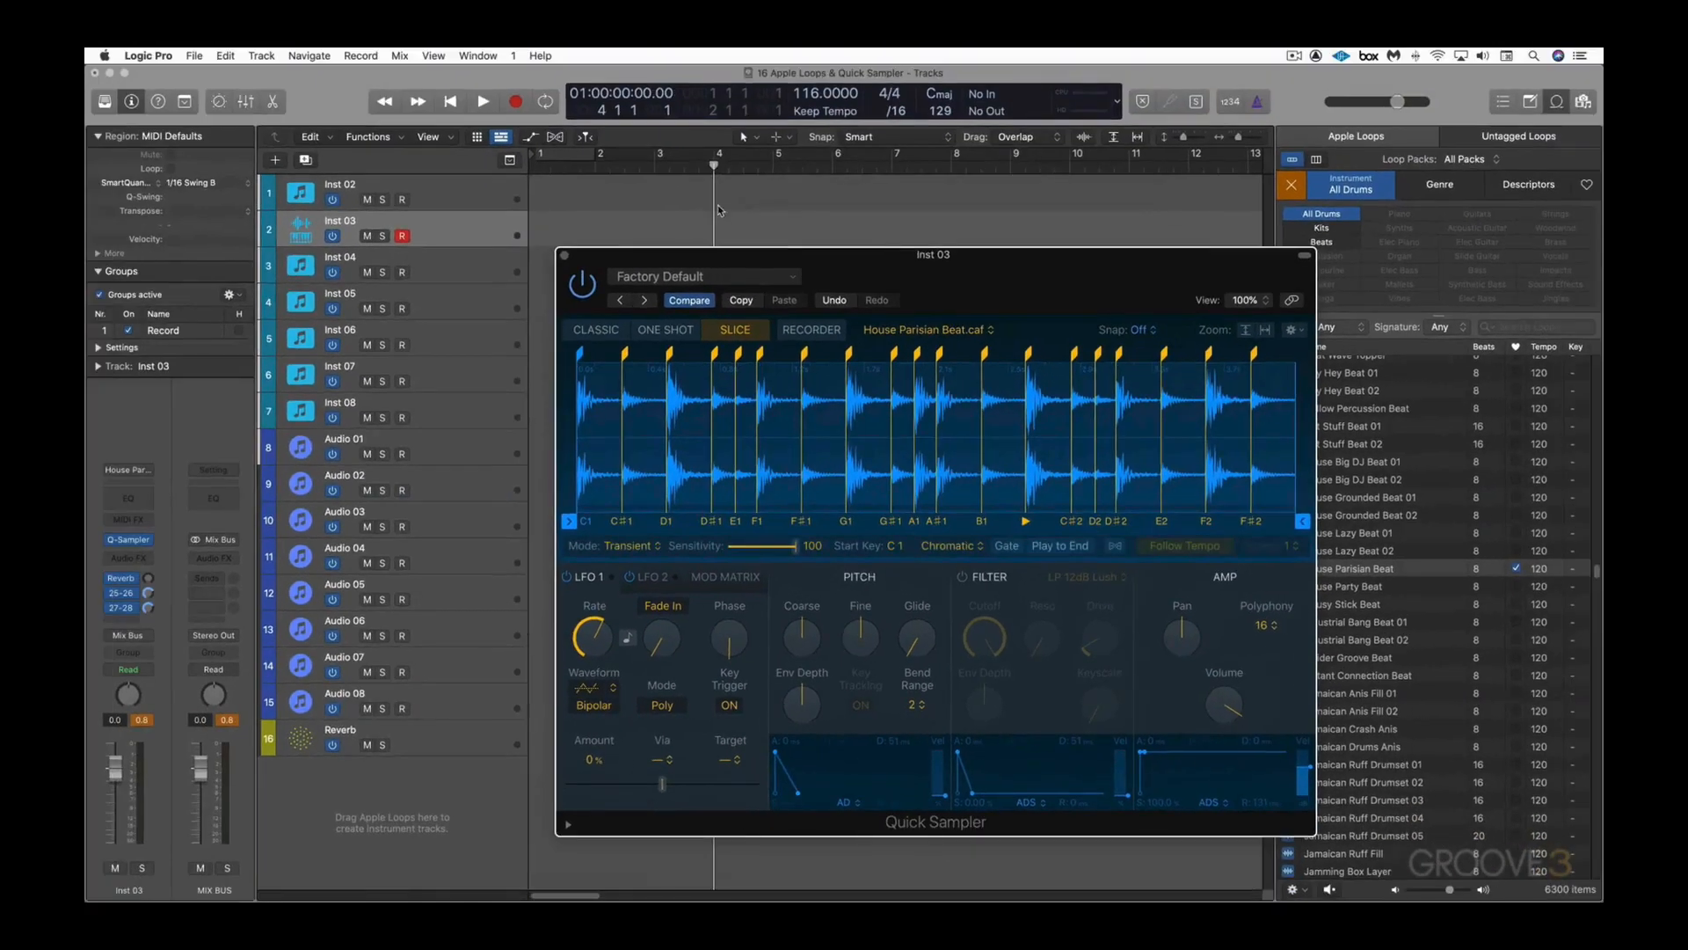
{"action": "left_click", "coordinate": [563, 257]}
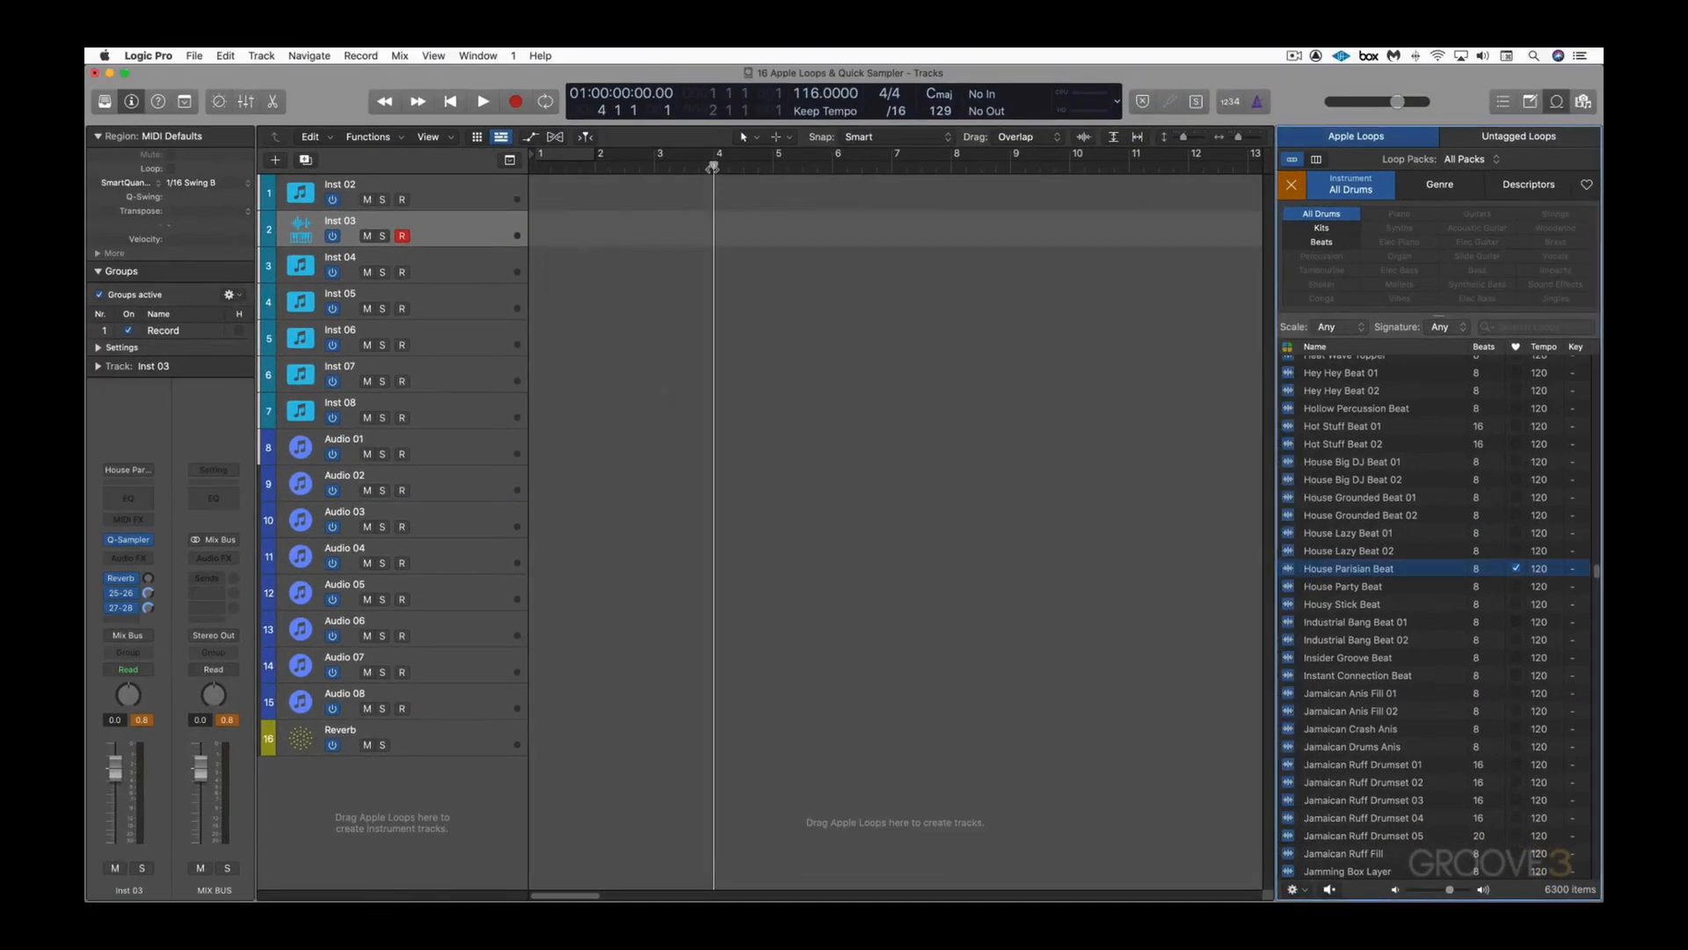
{"action": "left_click", "coordinate": [443, 216]}
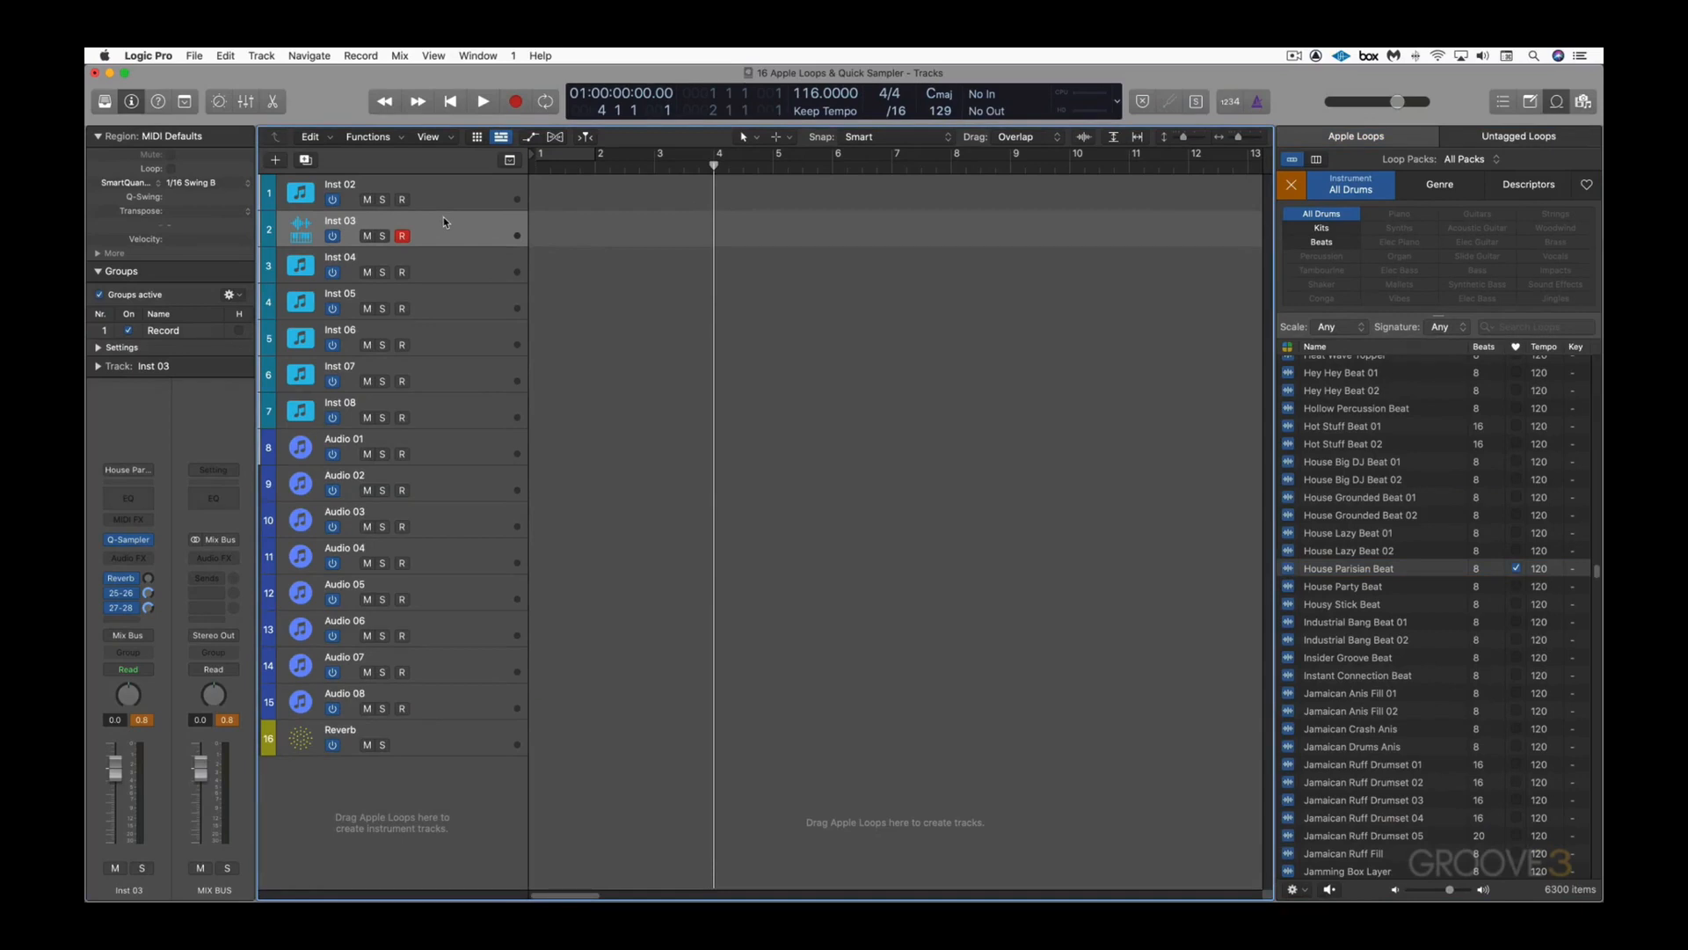
Step: Play the pasted pattern while lowering the Inst 03 volume to -5.2 dB, and reset the peak level readings
{"action": "key", "text": "space"}
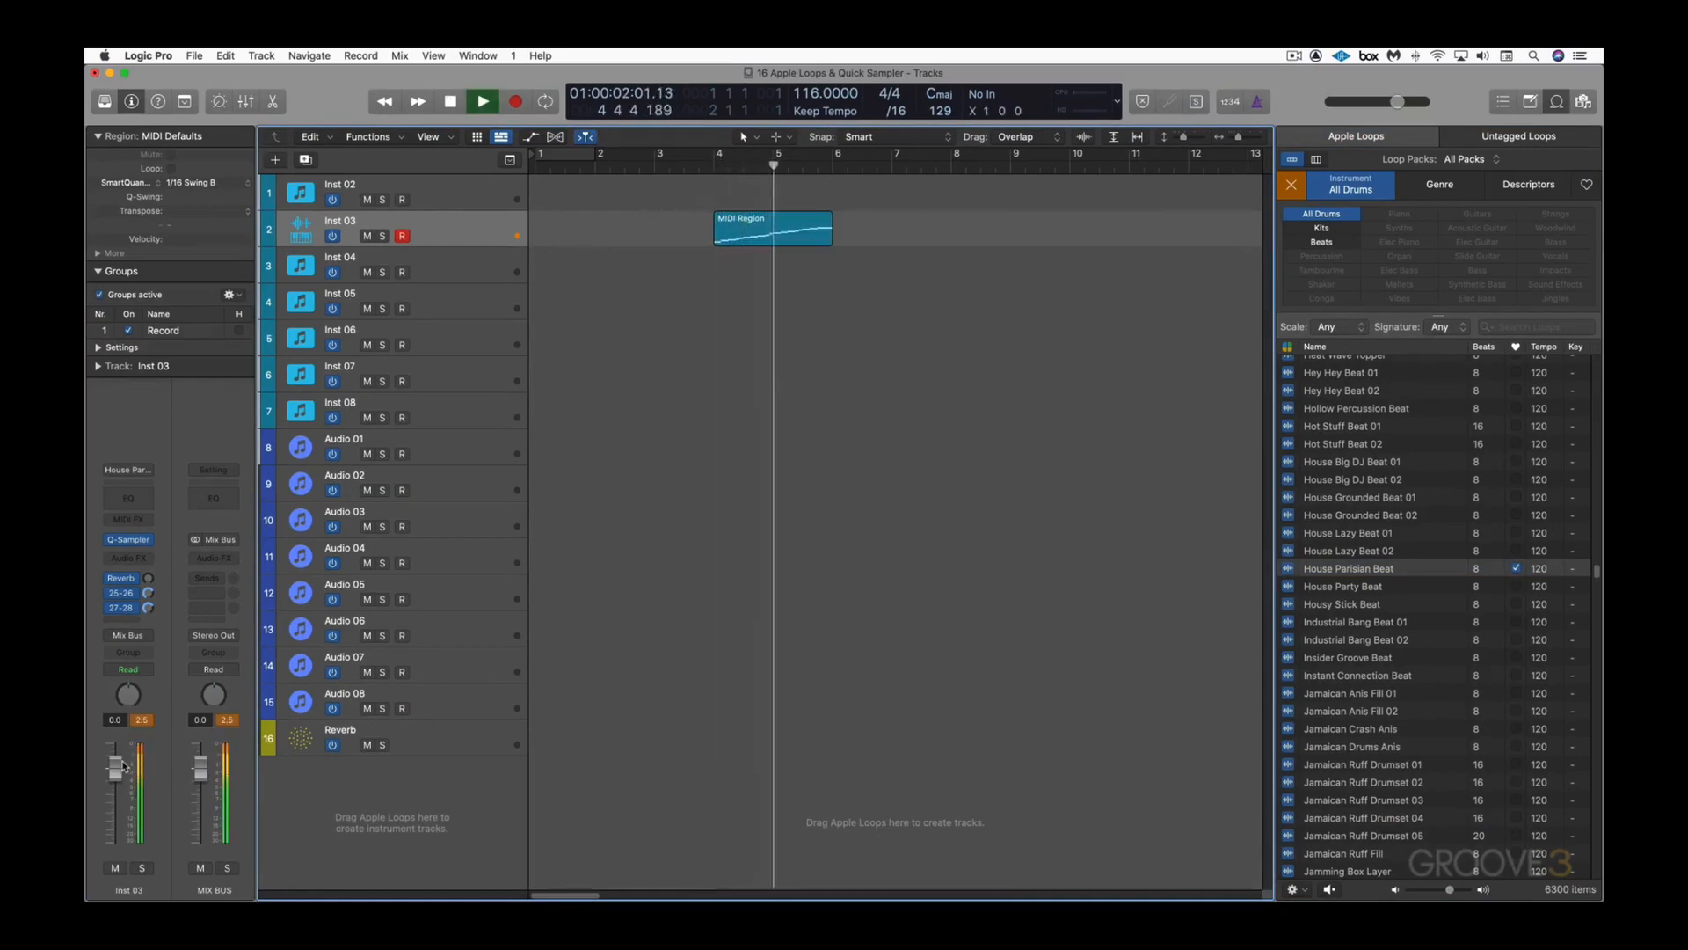
{"action": "left_click_drag", "start_coordinate": [114, 768], "coordinate": [125, 793]}
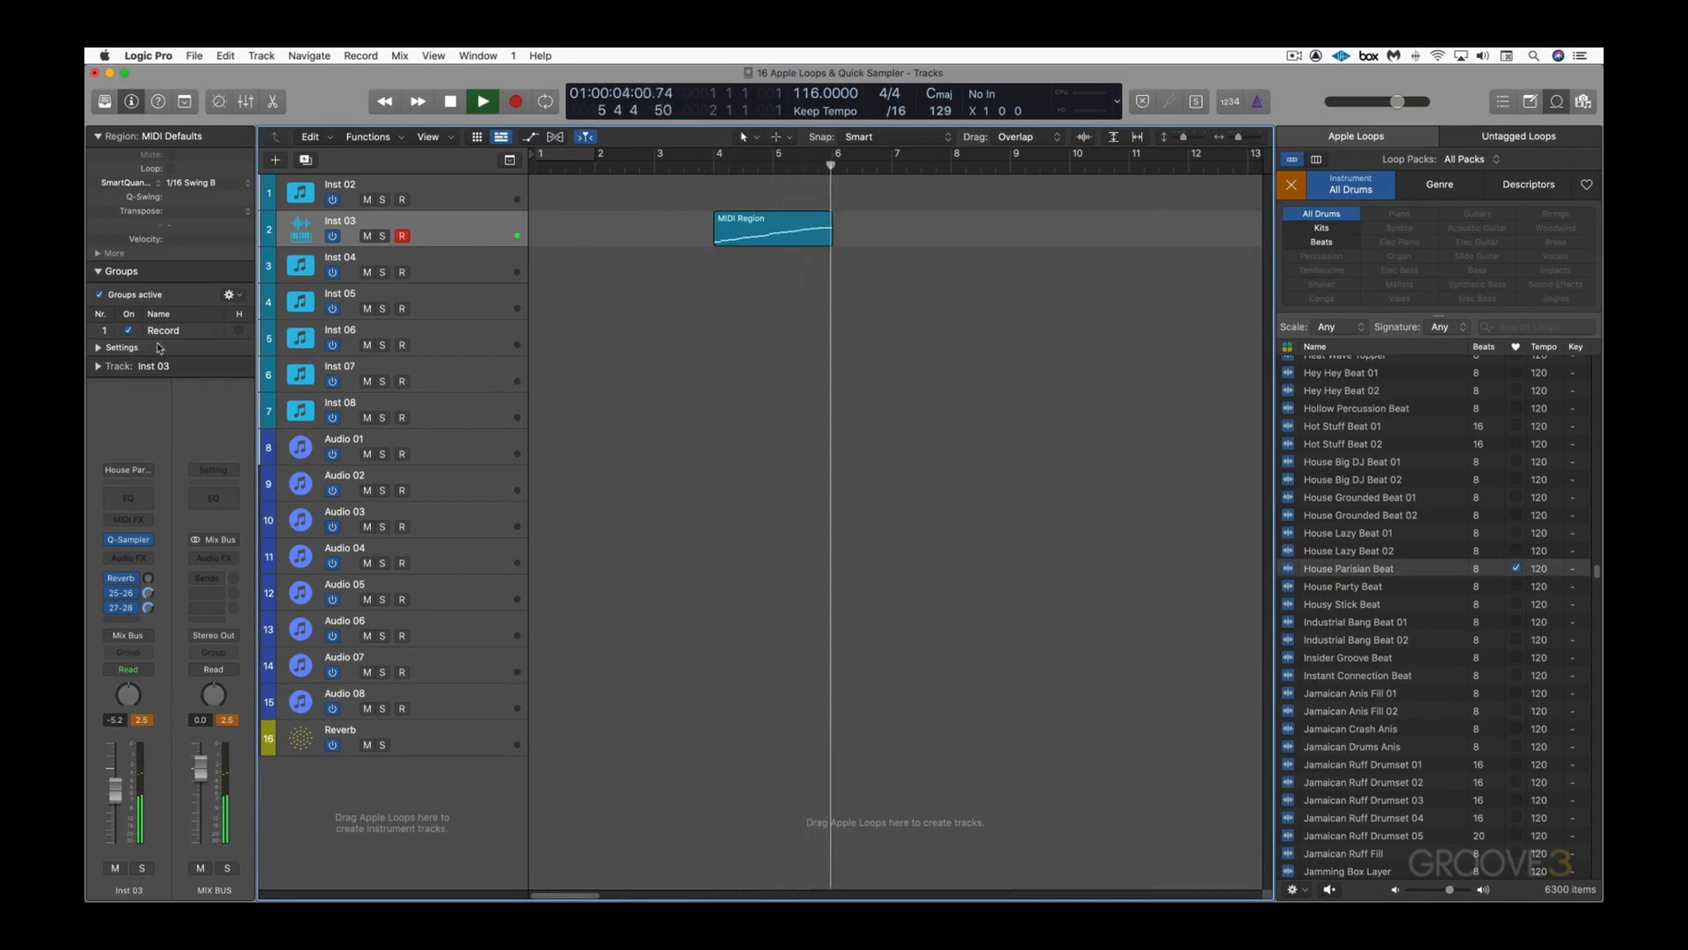
{"action": "left_click", "coordinate": [146, 720]}
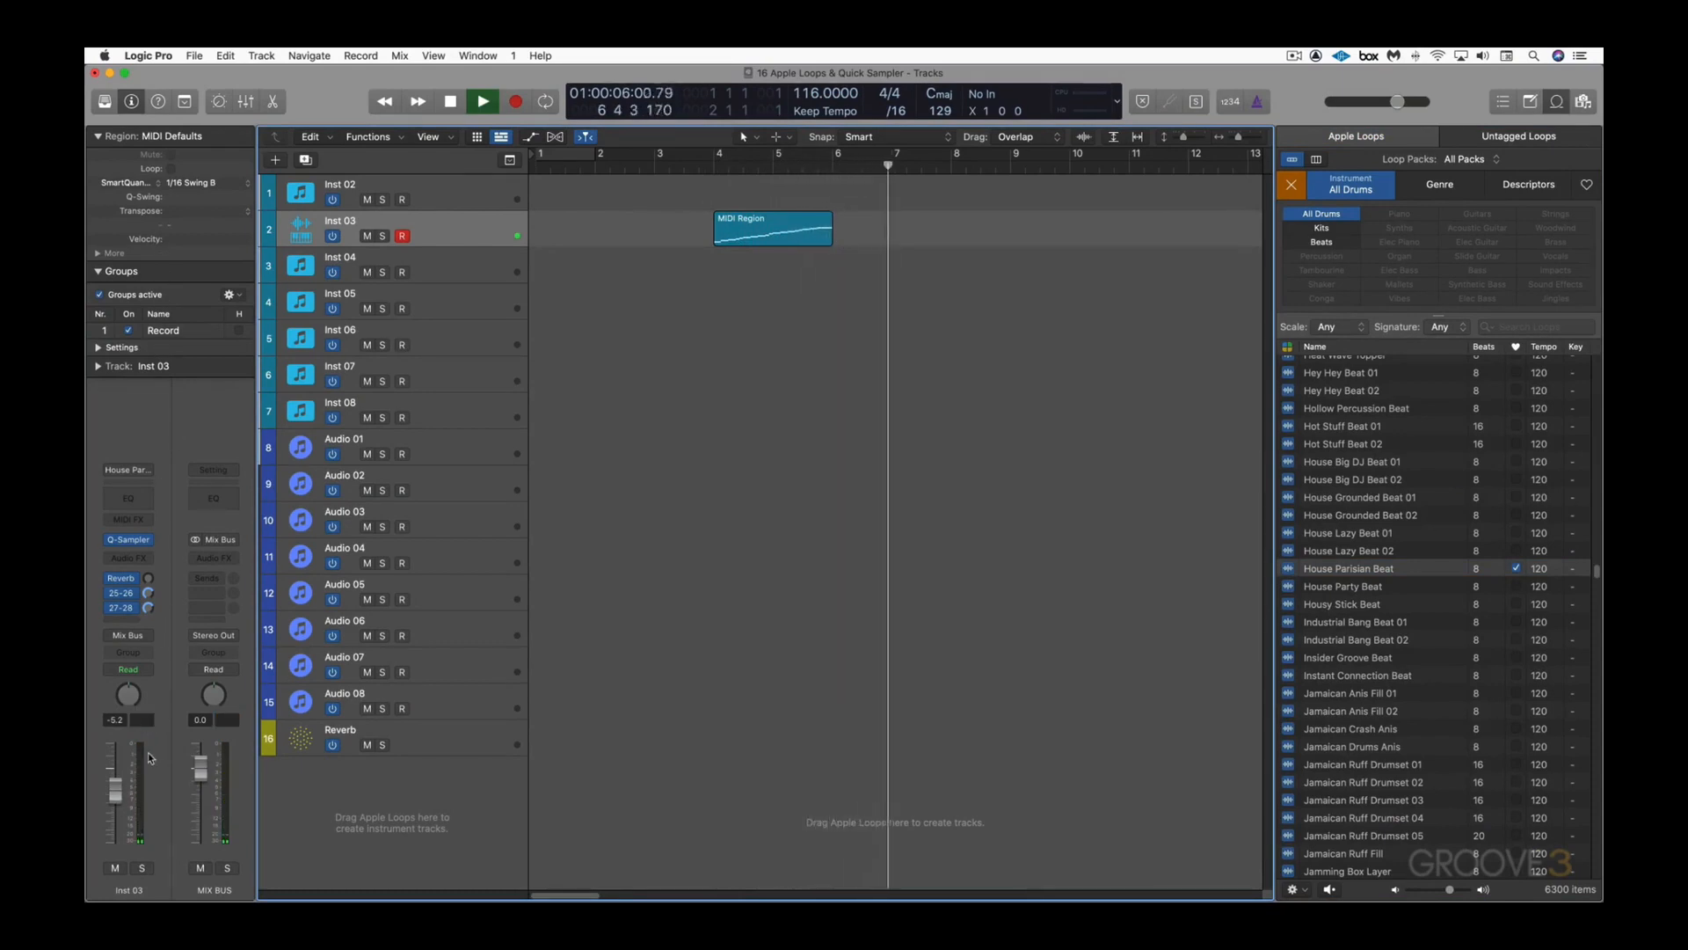
Step: Open the bar 4 MIDI region in the Piano Roll and audition its fourth note
{"action": "double_click", "coordinate": [754, 230]}
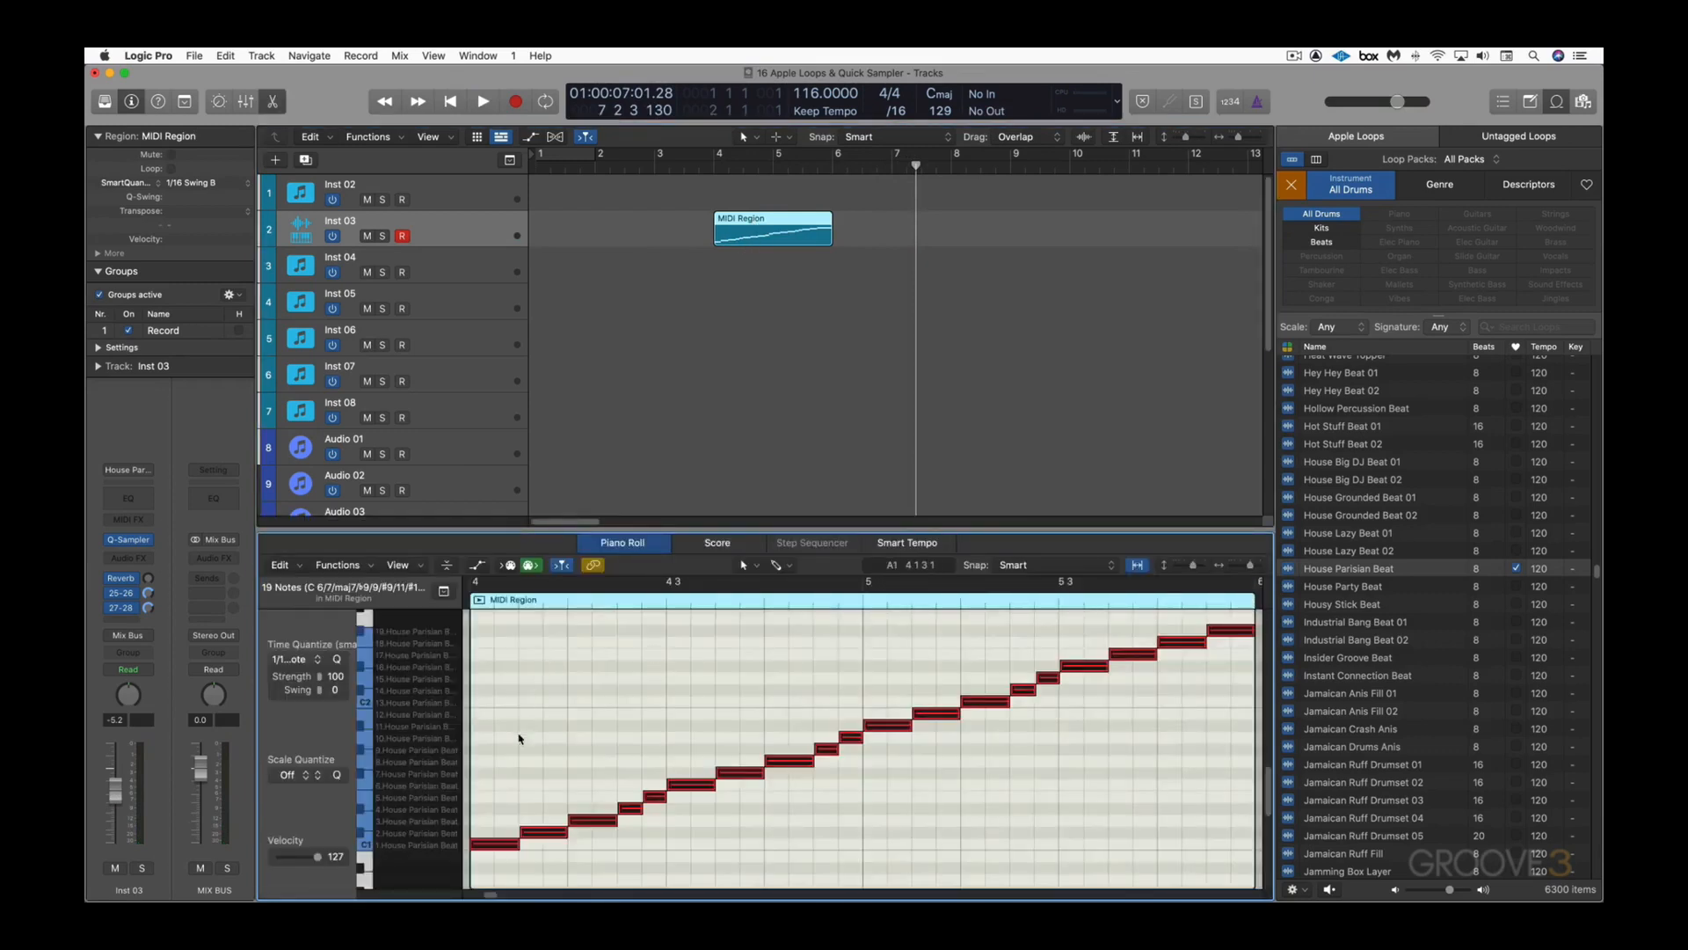
{"action": "left_click", "coordinate": [628, 813]}
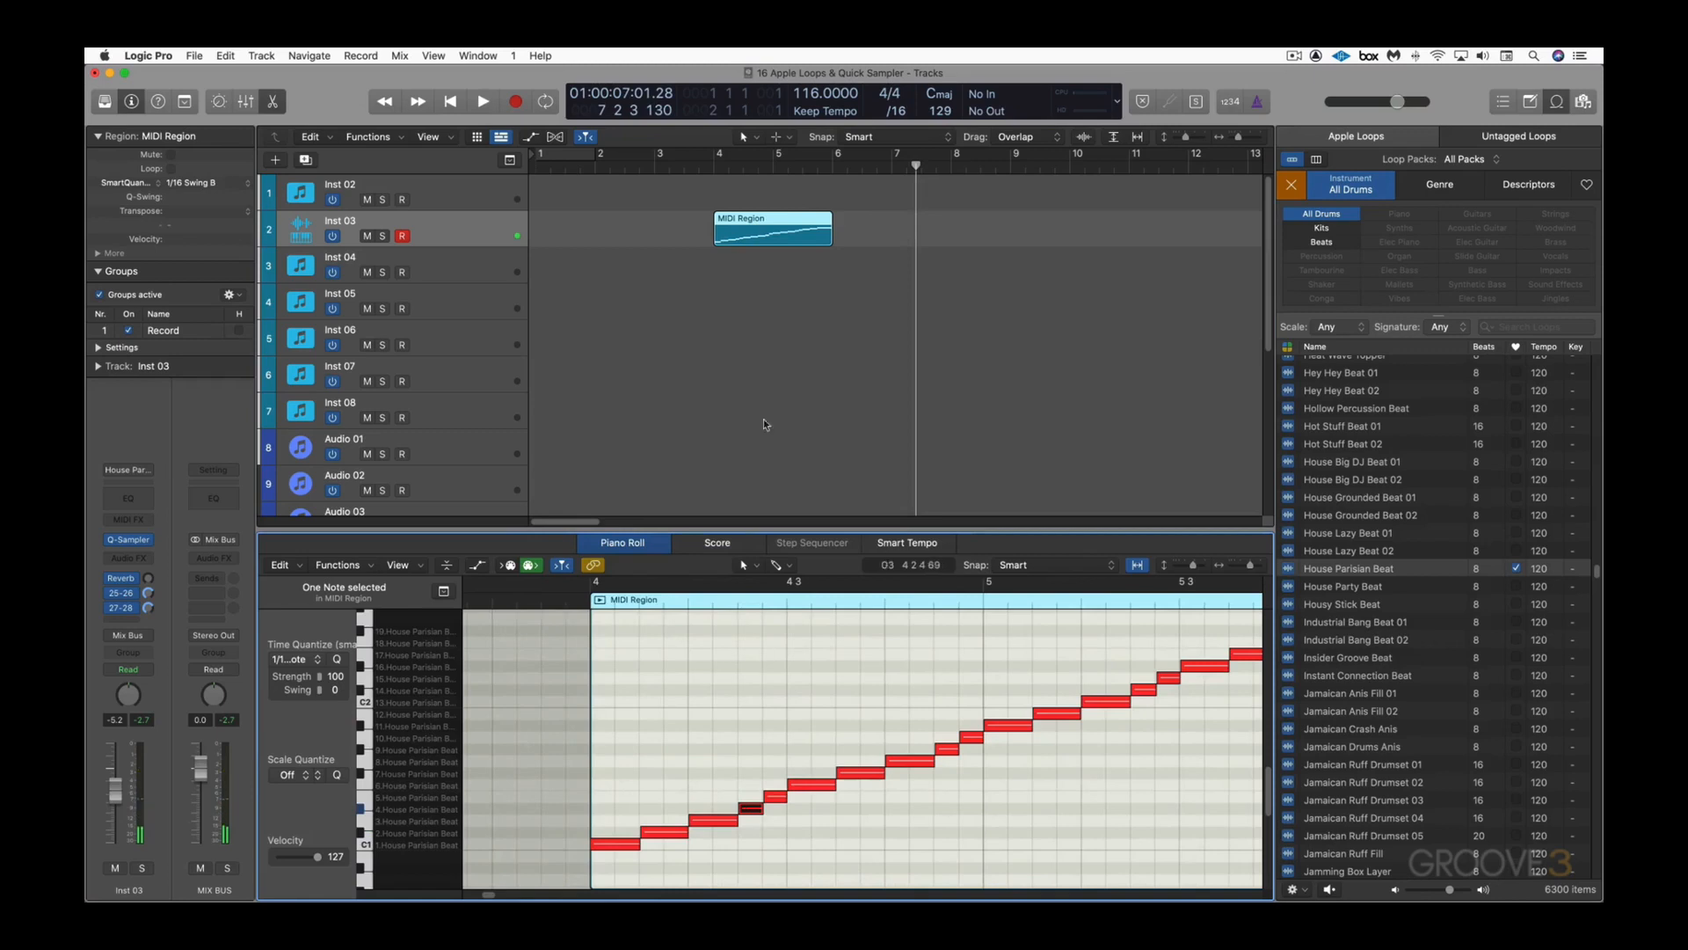
Step: Copy the MIDI region to bar 7, set the cycle range from bar 7 to bar 9, and enlarge the Piano Roll
{"action": "left_click_drag", "start_coordinate": [761, 223], "coordinate": [936, 231]}
{"action": "left_click_drag", "start_coordinate": [897, 158], "coordinate": [1015, 158]}
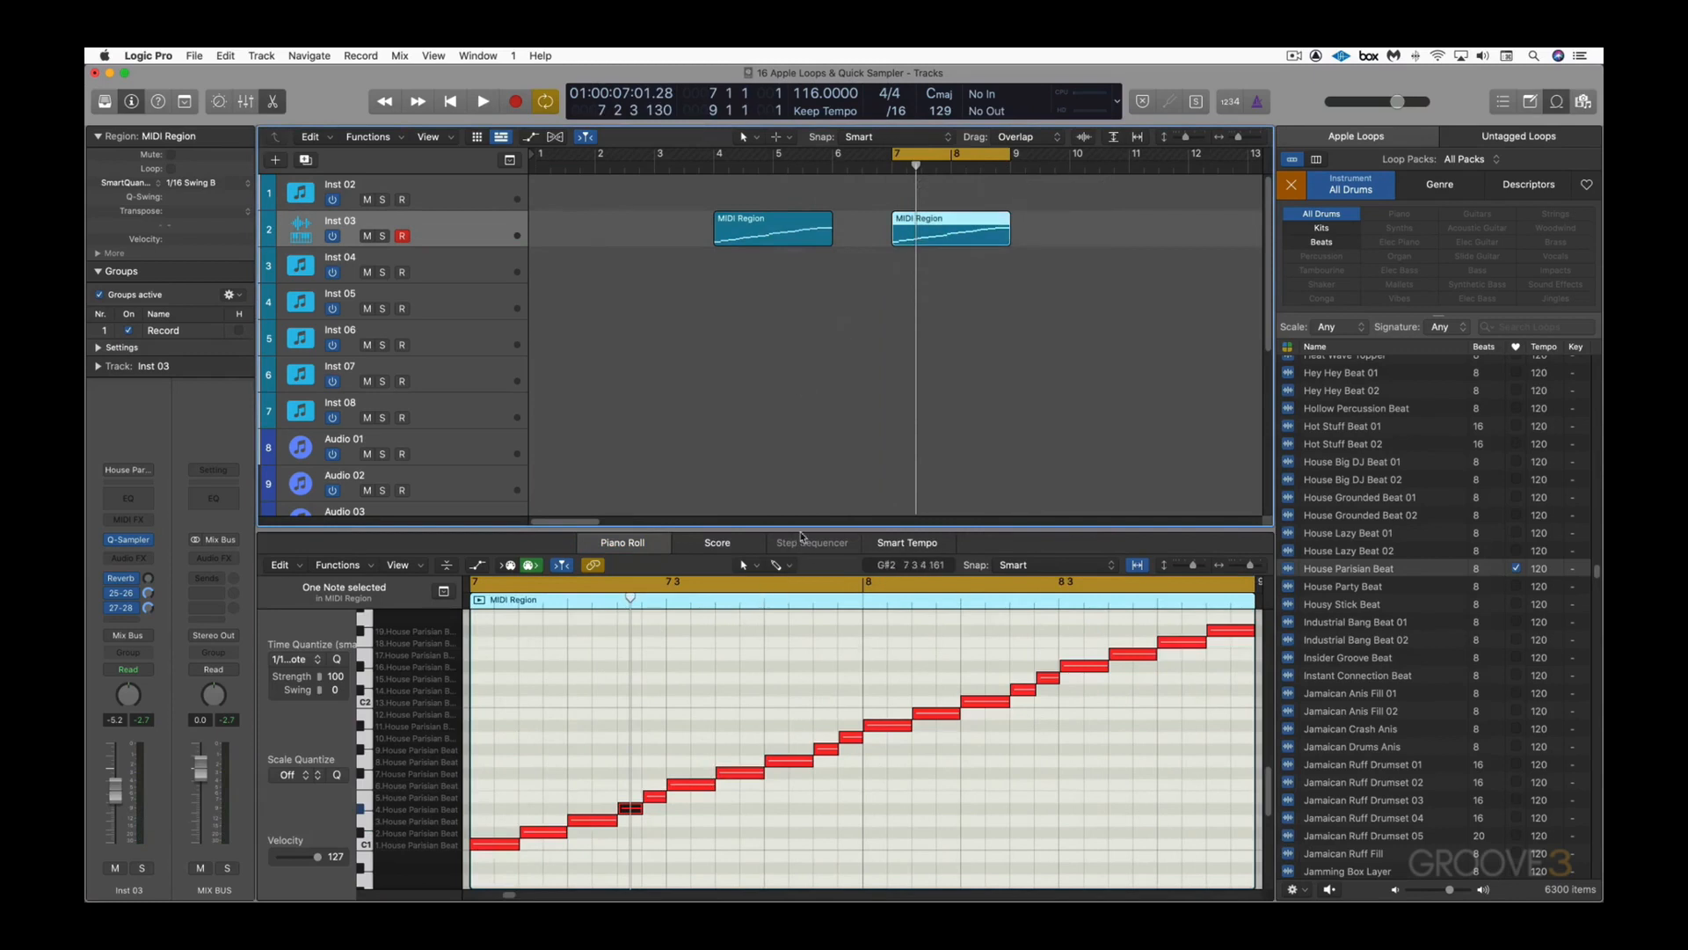
{"action": "left_click_drag", "start_coordinate": [800, 521], "coordinate": [797, 414]}
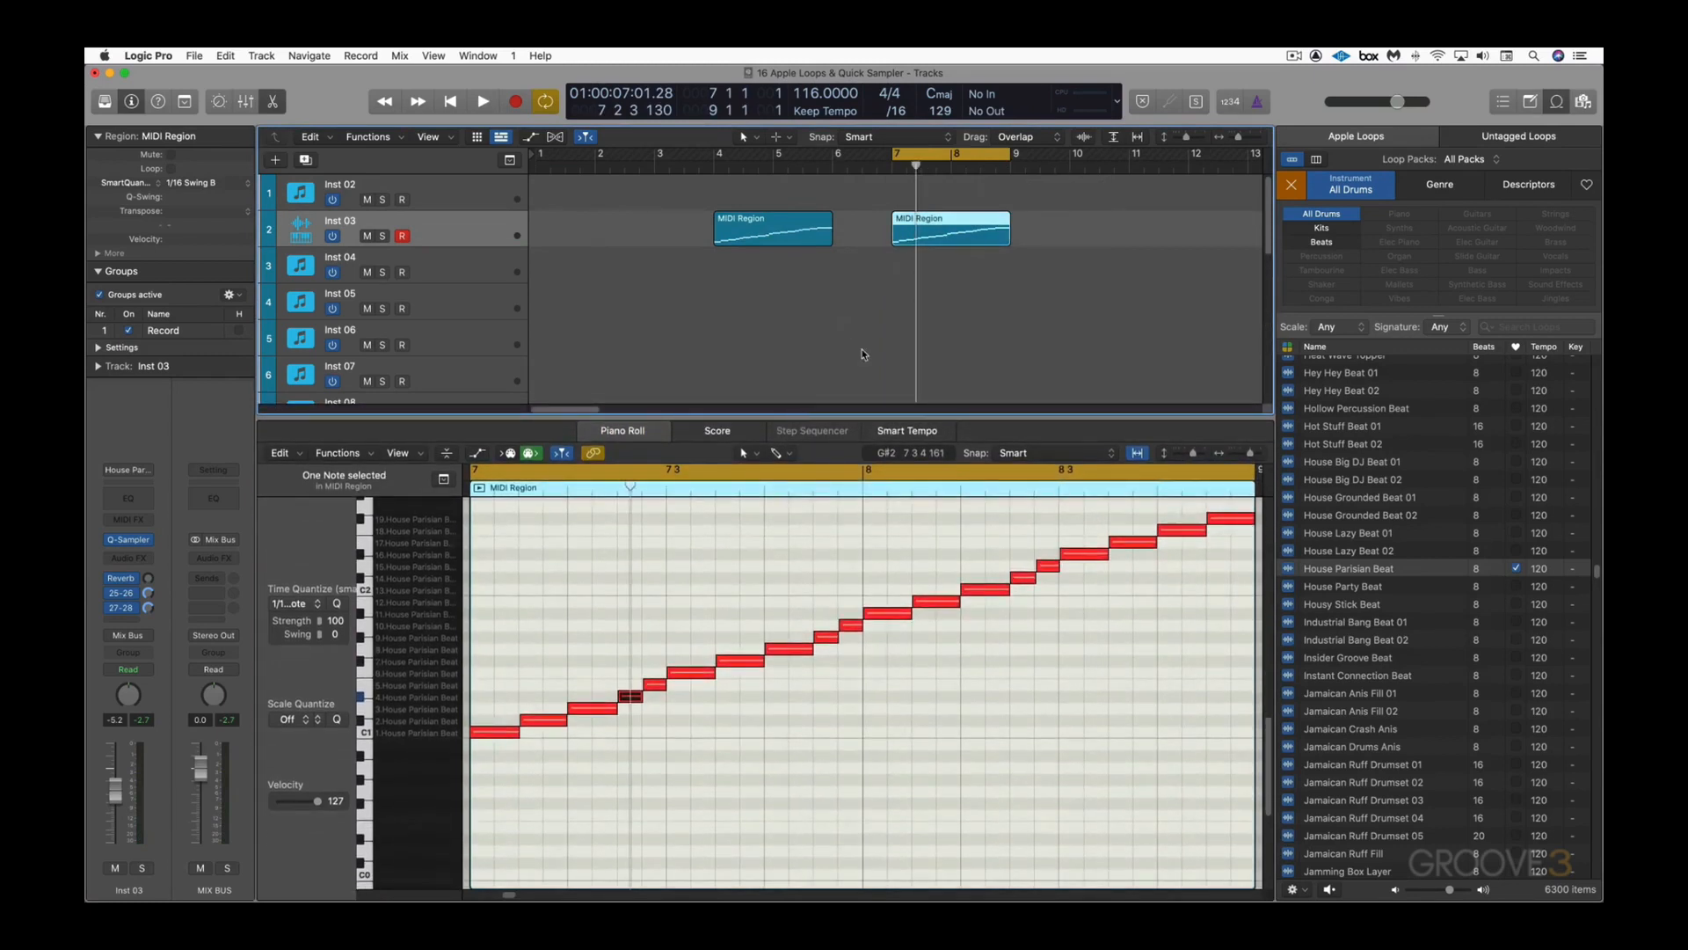
Step: In the copied region, move the third, sixth, seventh and eighth notes to G1, C1, A1 and C2, duplicate a note at D1, and play
{"action": "left_click", "coordinate": [572, 680]}
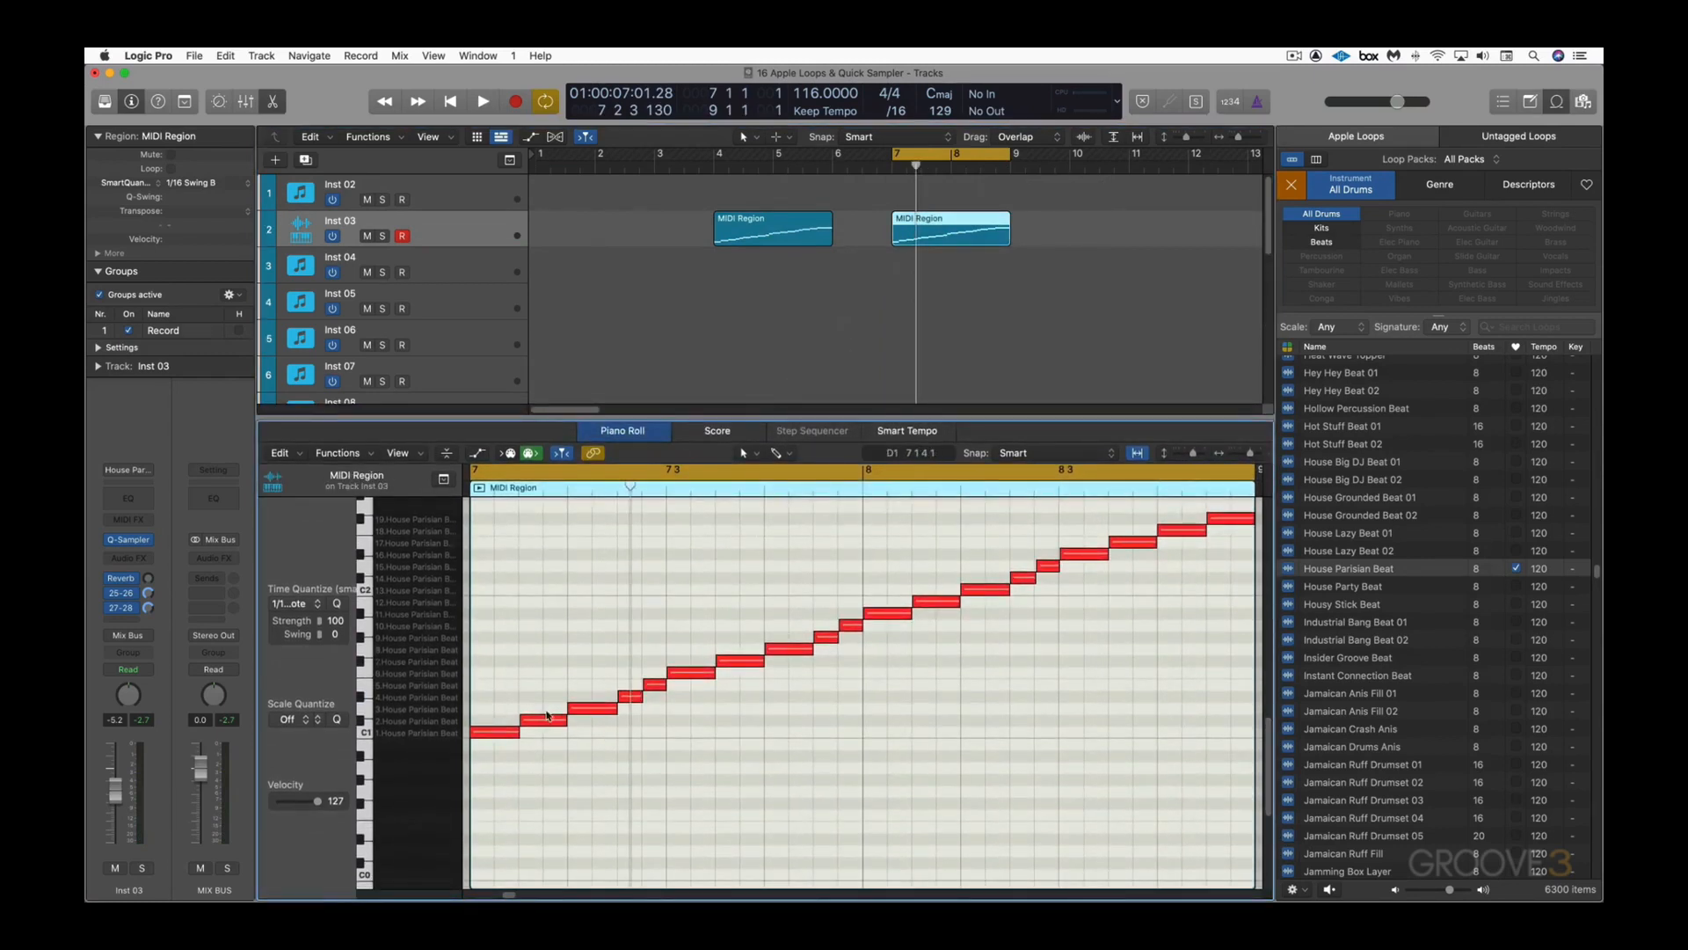
{"action": "left_click", "coordinate": [591, 711]}
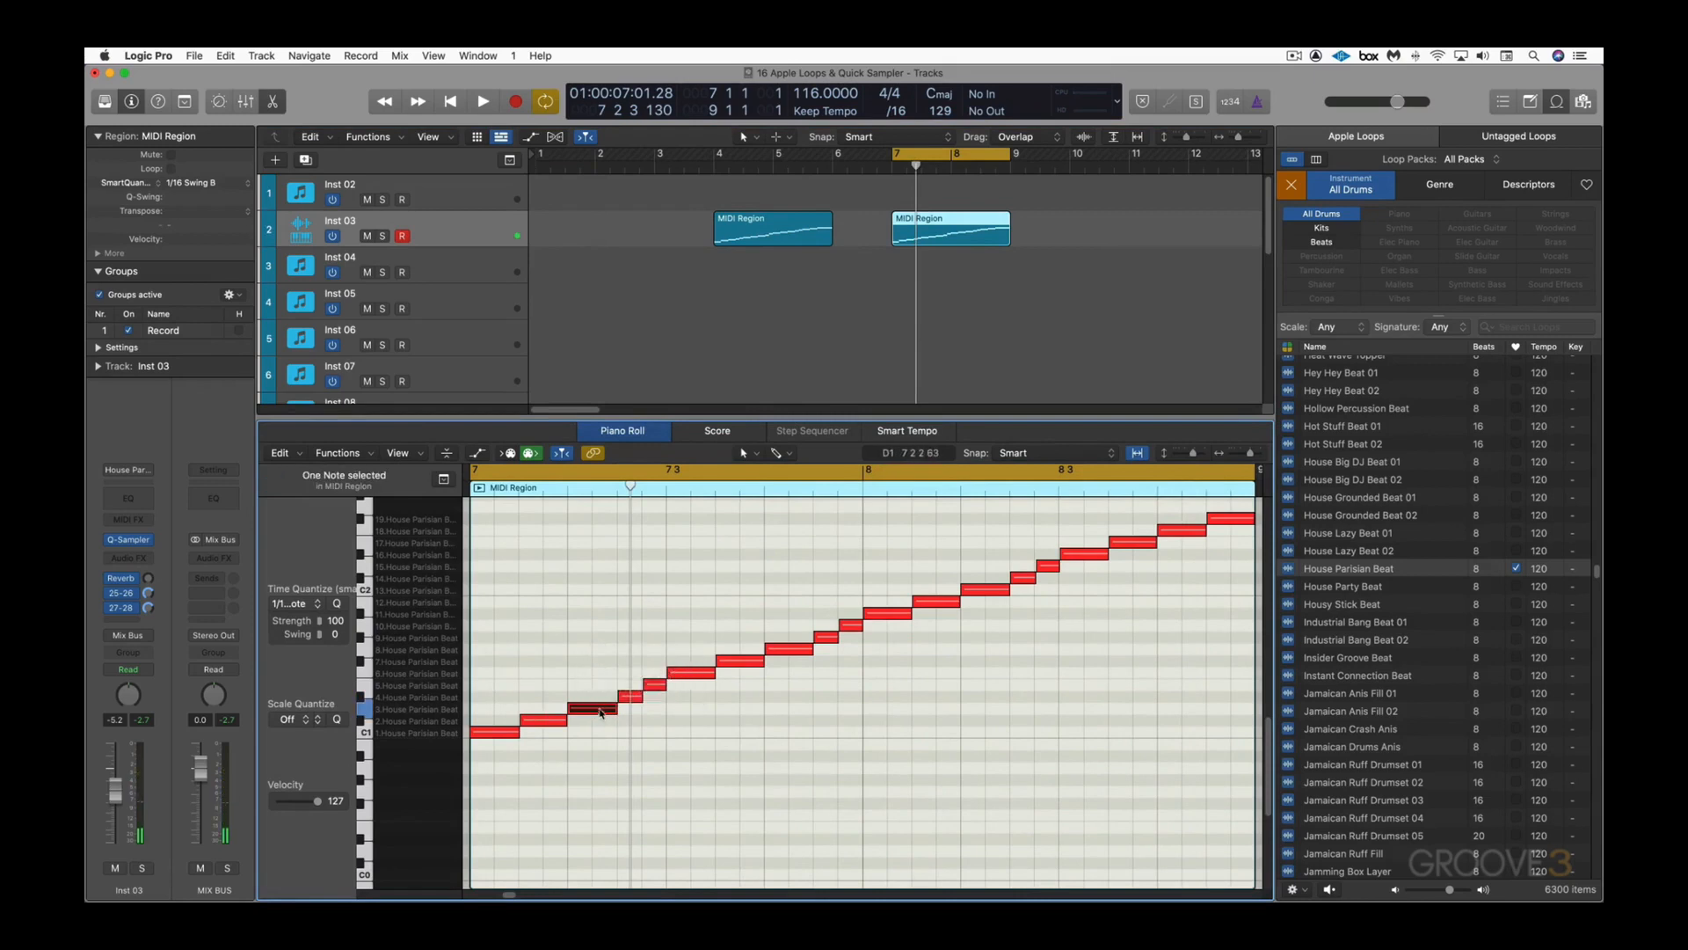
{"action": "left_click_drag", "start_coordinate": [600, 712], "coordinate": [689, 732]}
{"action": "left_click_drag", "start_coordinate": [789, 649], "coordinate": [789, 589]}
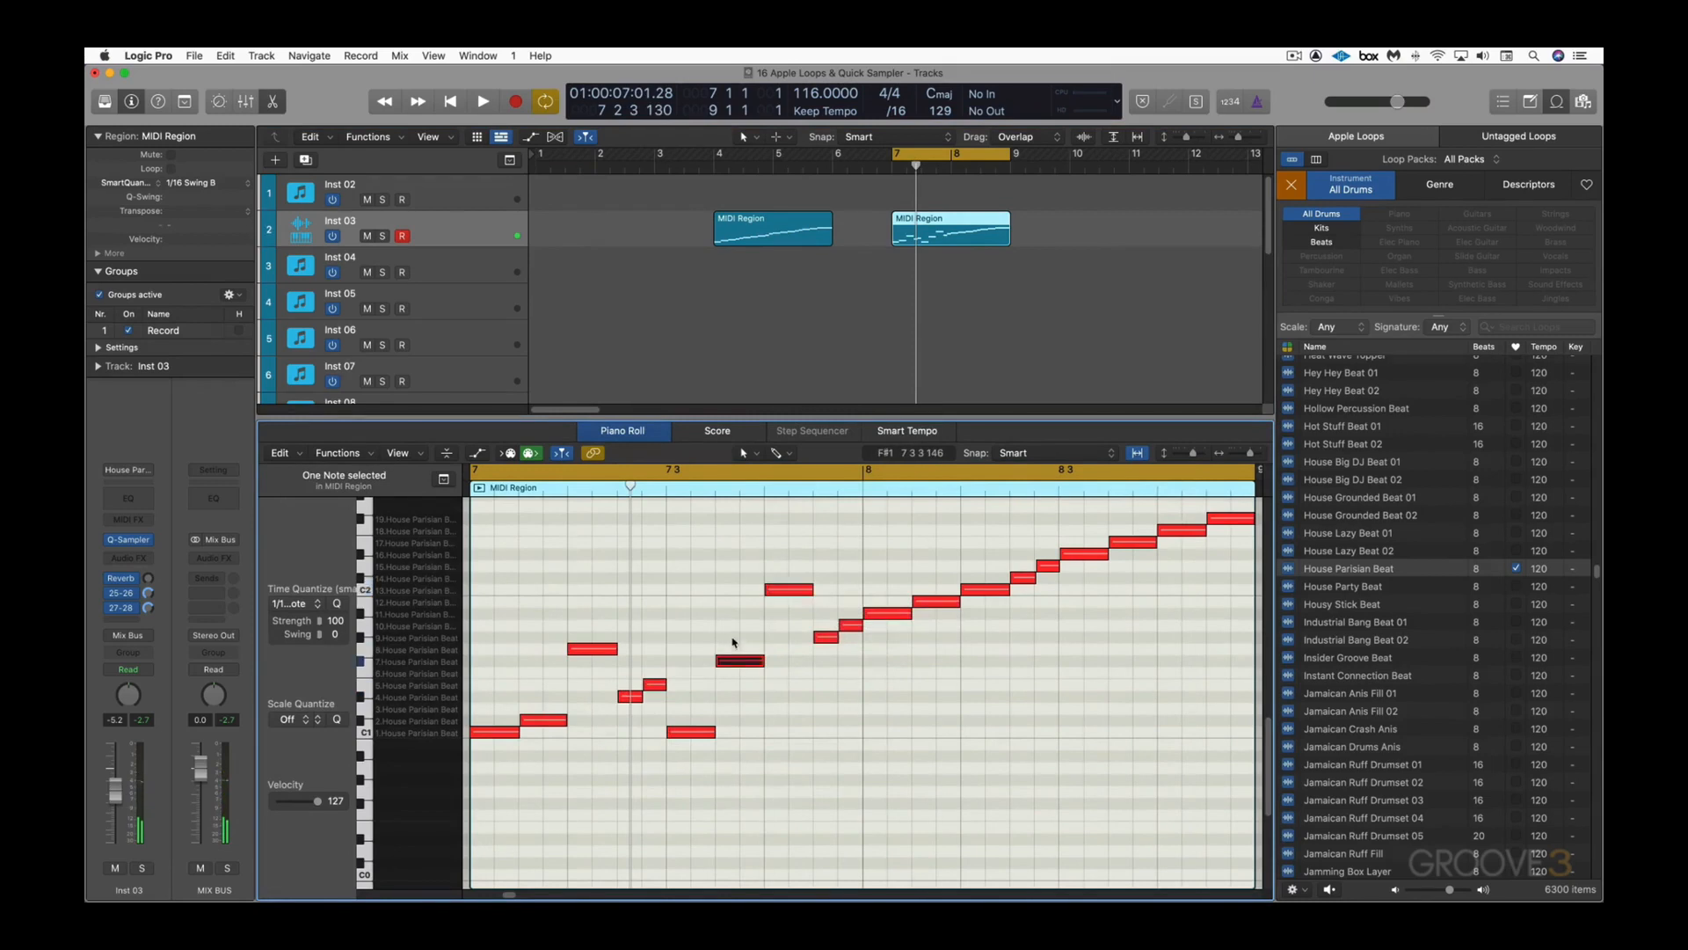
{"action": "left_click_drag", "start_coordinate": [738, 660], "coordinate": [738, 625]}
{"action": "left_click_drag", "start_coordinate": [891, 616], "coordinate": [798, 709]}
{"action": "key", "text": "space"}
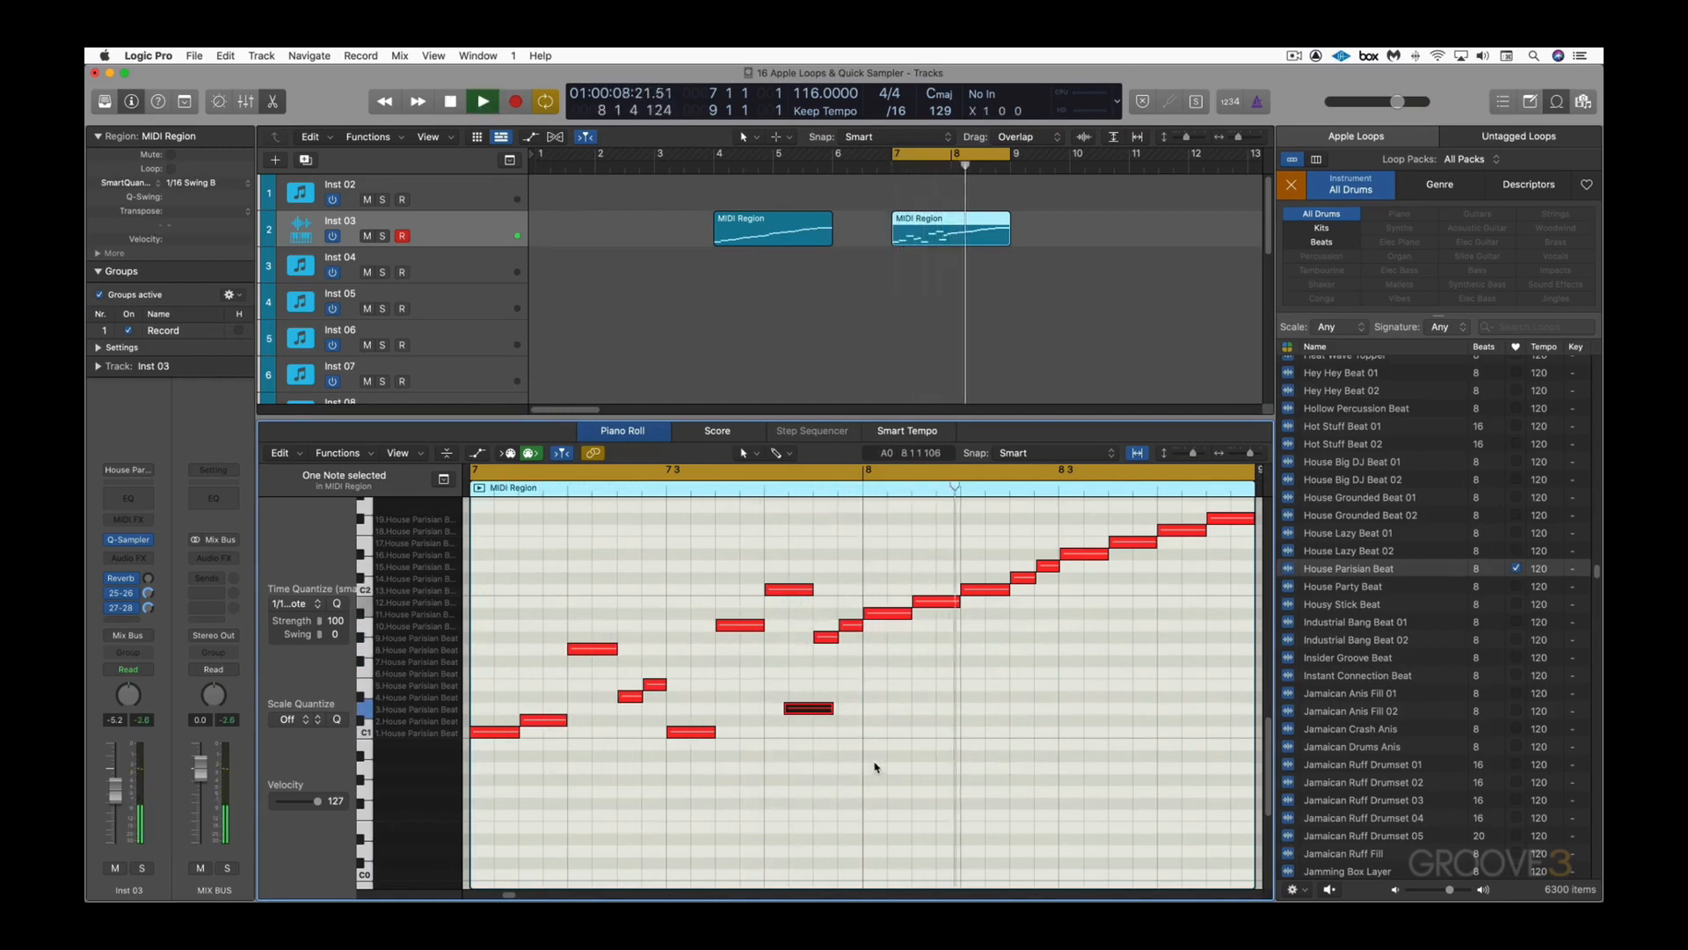
{"action": "key", "text": "space"}
Step: Move bar 8's first two notes to E2 and F1 and bar 7's fifth note to F#1, and play the result
{"action": "left_click_drag", "start_coordinate": [940, 606], "coordinate": [940, 678]}
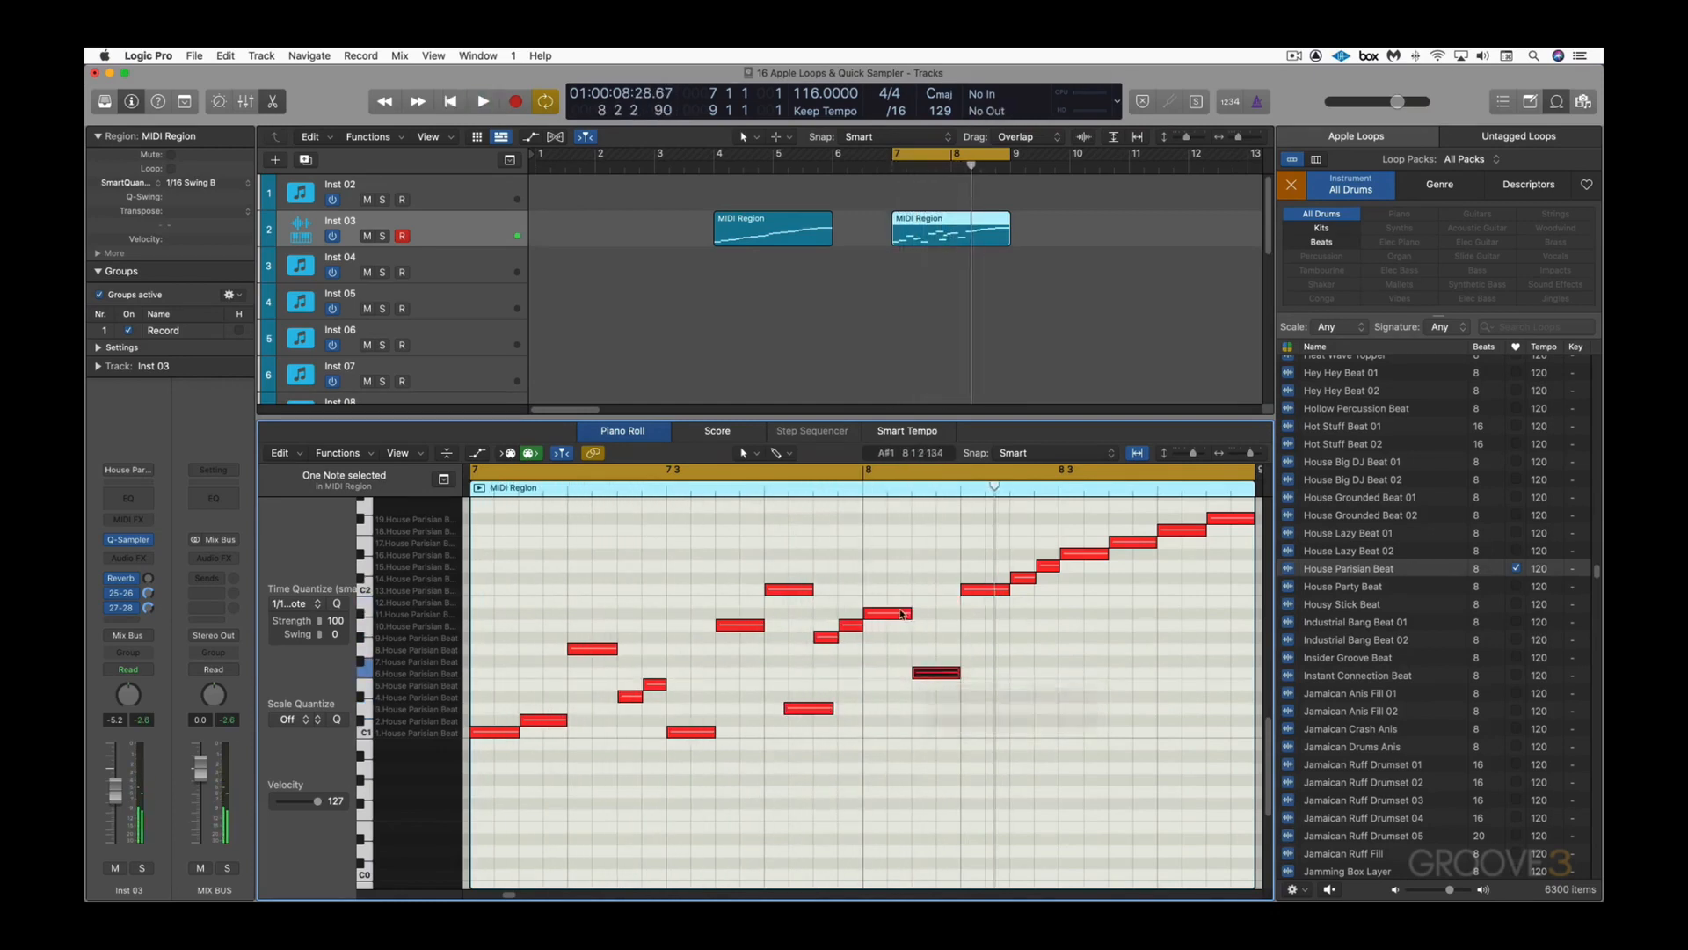
{"action": "left_click_drag", "start_coordinate": [890, 614], "coordinate": [890, 543]}
{"action": "left_click_drag", "start_coordinate": [656, 685], "coordinate": [656, 661]}
{"action": "key", "text": "space"}
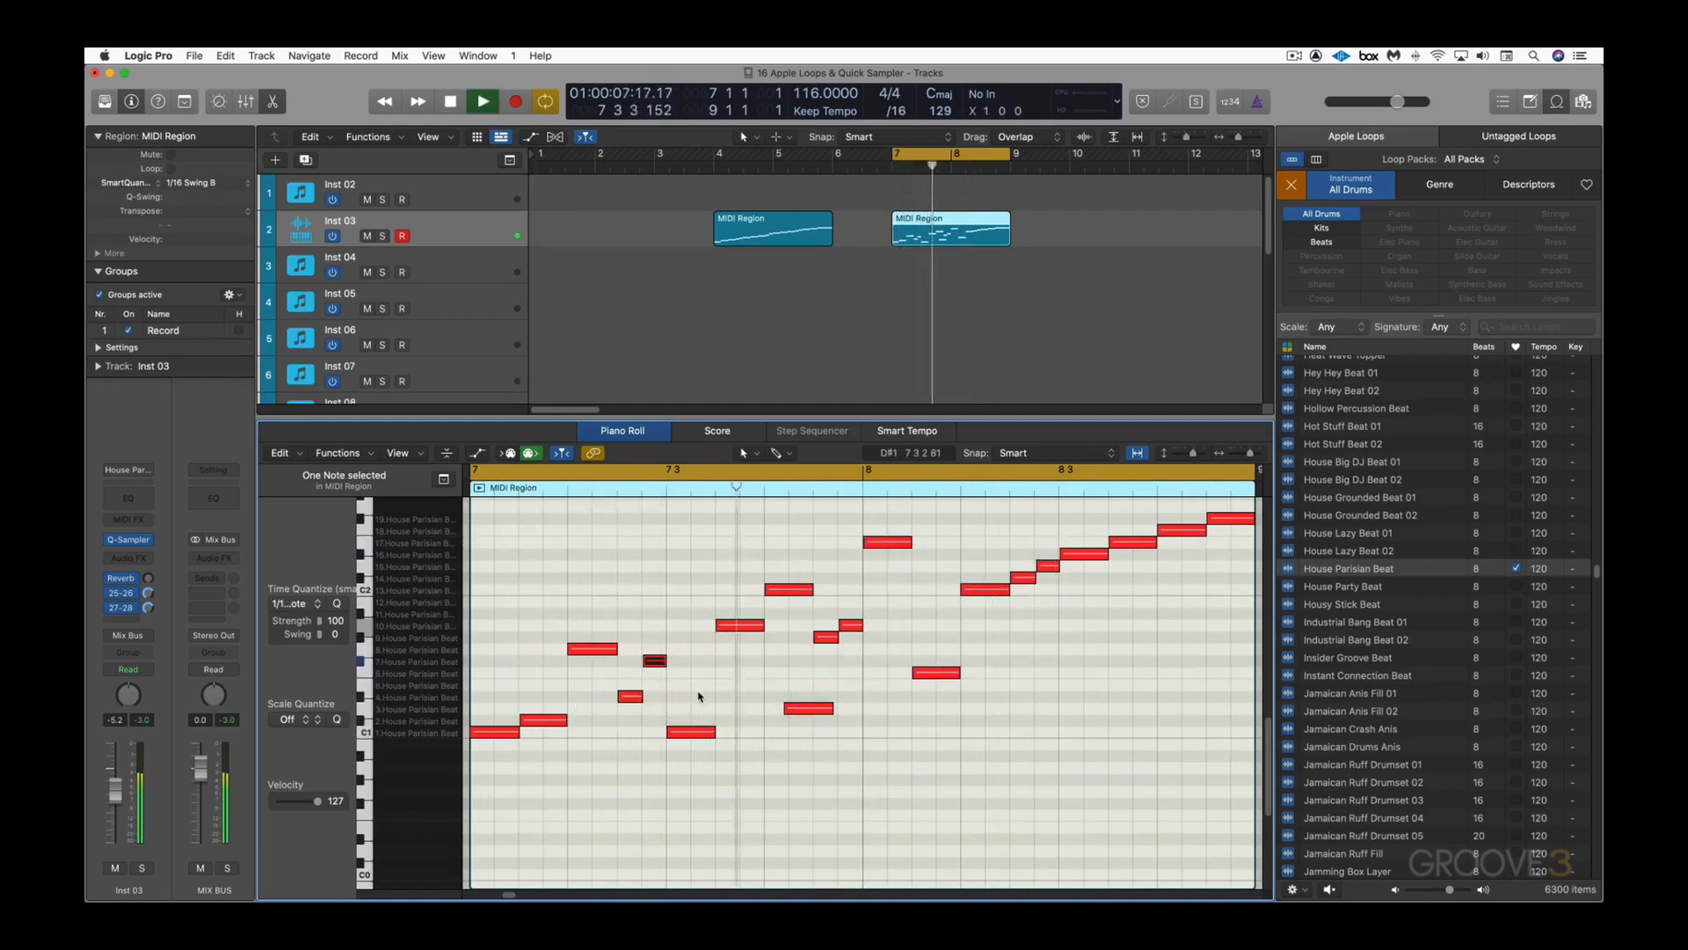
{"action": "key", "text": "space"}
Step: Lower the A1 note in the second half of bar 7 to G1 and play the cycle
{"action": "left_click_drag", "start_coordinate": [737, 630], "coordinate": [733, 654]}
{"action": "key", "text": "space"}
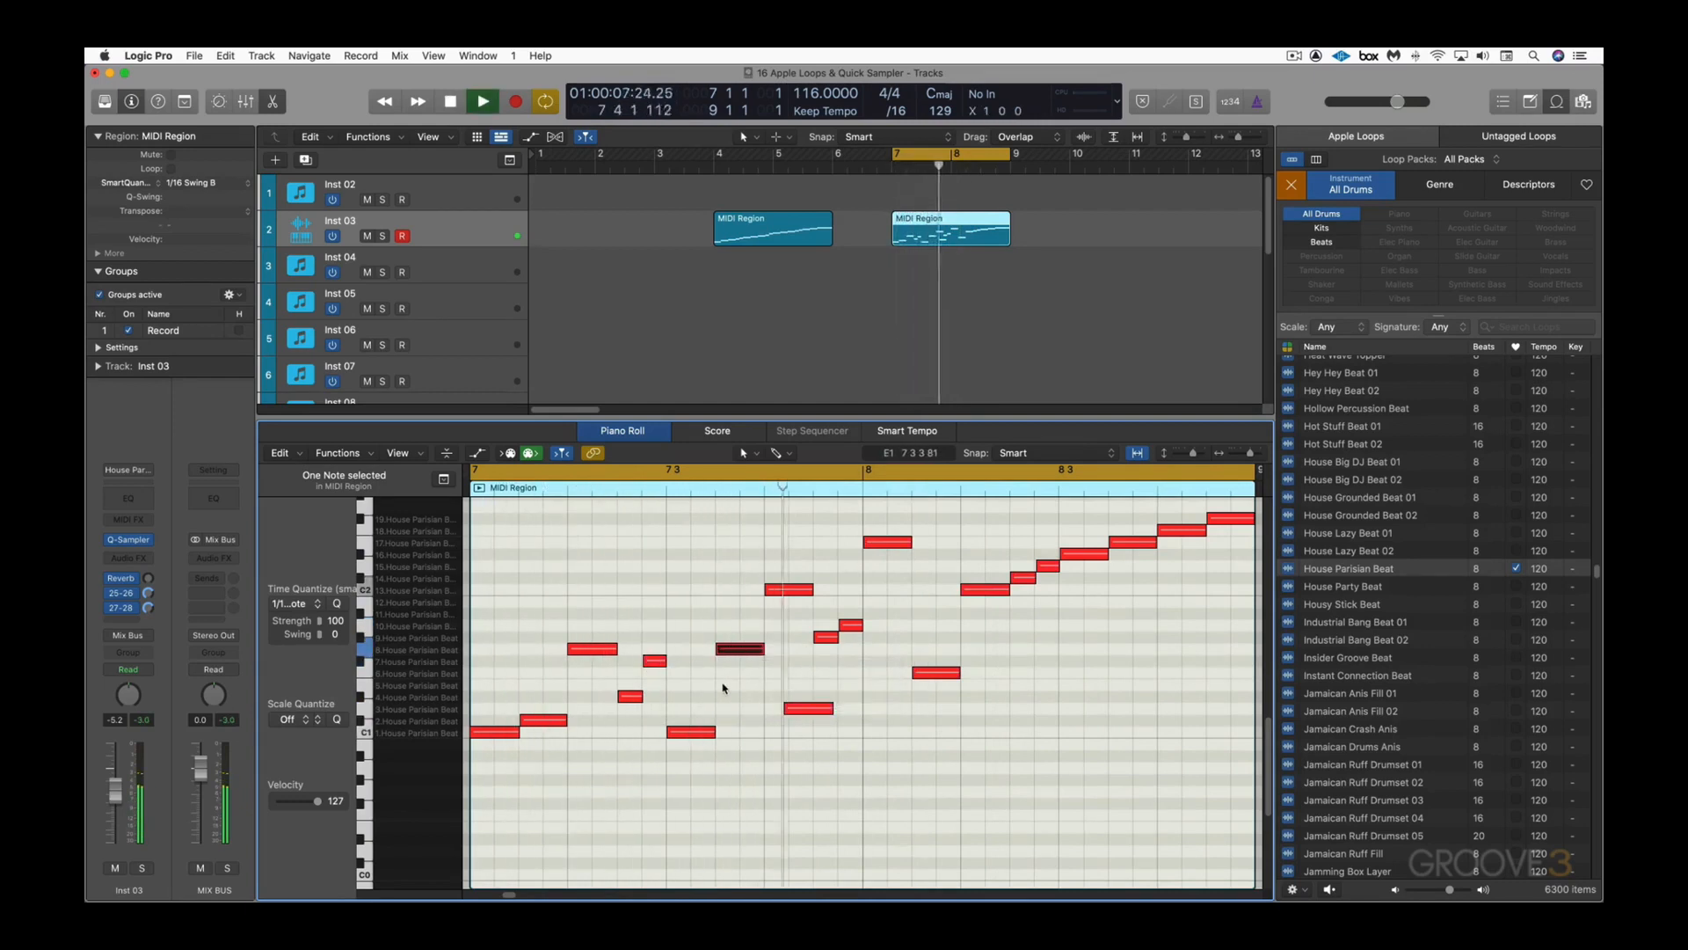
{"action": "key", "text": "space"}
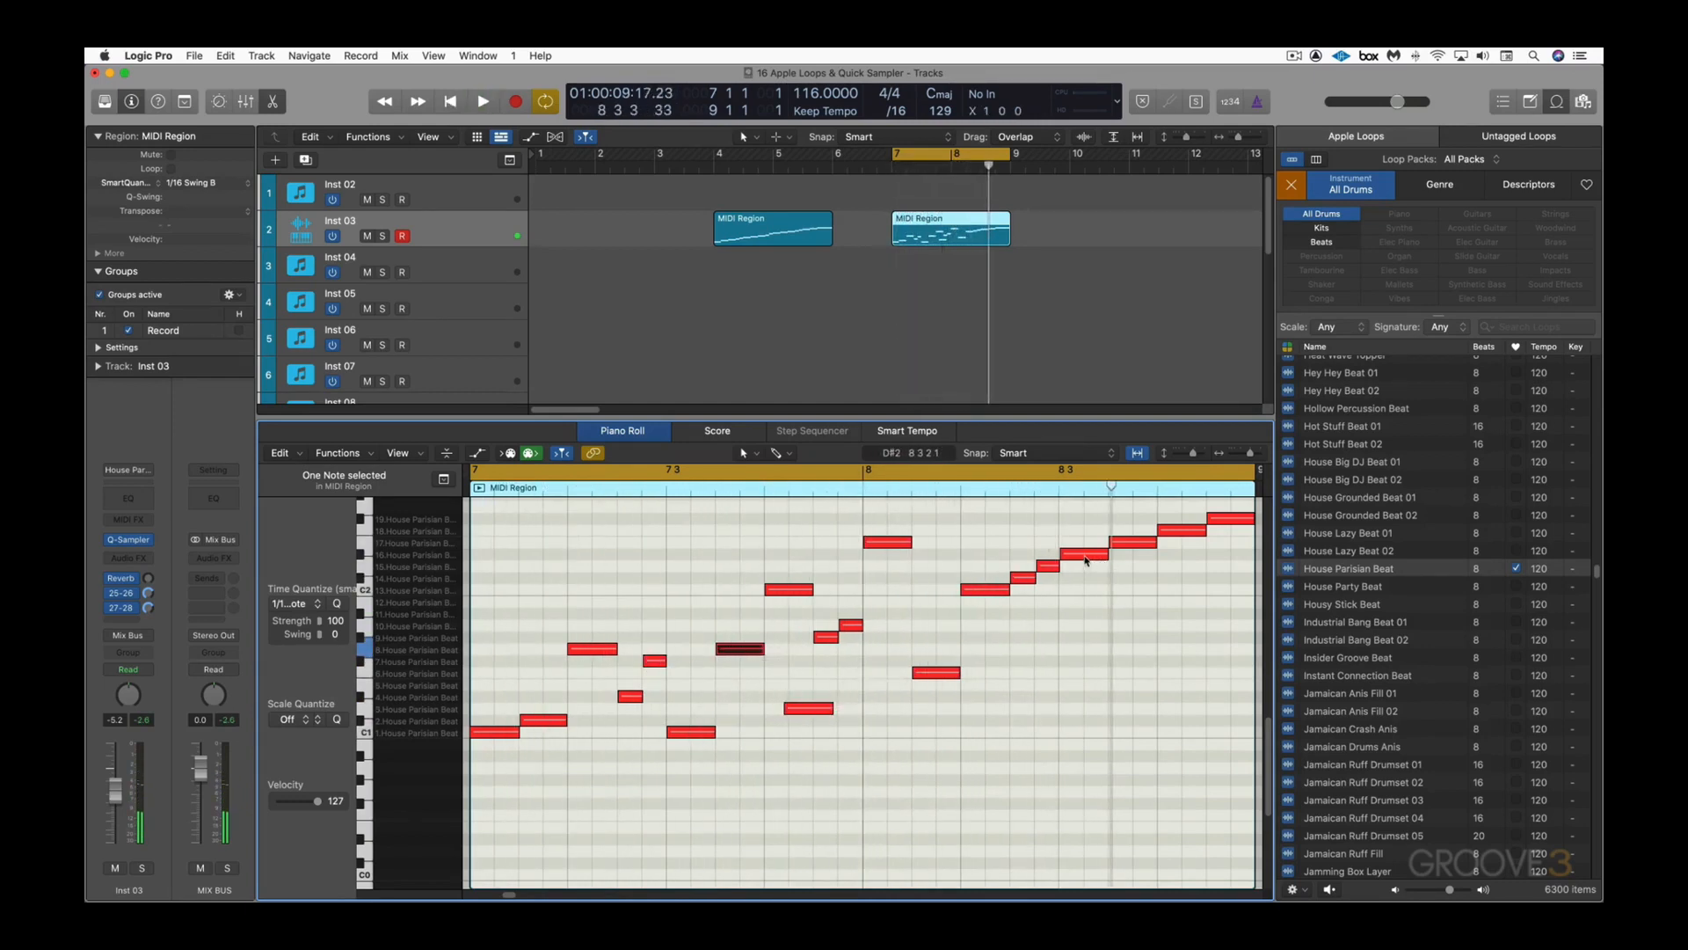
Step: In bar 8, duplicate a note onto G1, move the D#2, late E2 and F#2 notes to B1, G1 and C#2, and play
{"action": "left_click_drag", "start_coordinate": [1088, 577], "coordinate": [1026, 628]}
{"action": "left_click_drag", "start_coordinate": [1135, 544], "coordinate": [1080, 608]}
{"action": "left_click", "coordinate": [1086, 554]}
{"action": "left_click_drag", "start_coordinate": [1224, 519], "coordinate": [1216, 582]}
{"action": "key", "text": "space"}
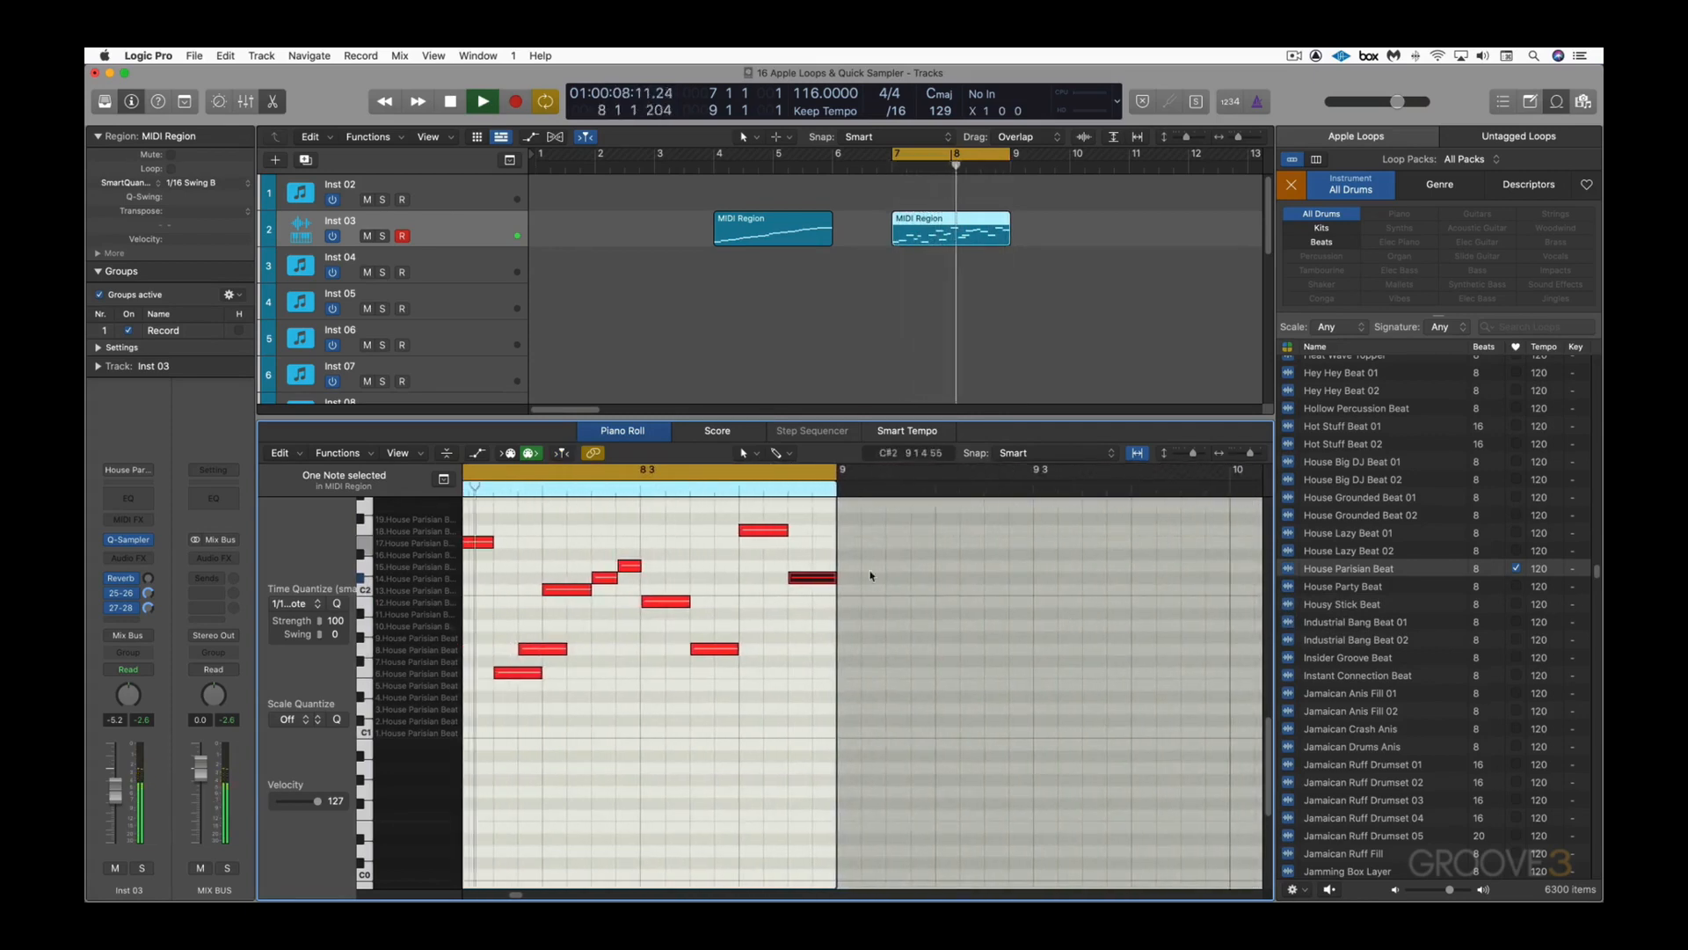
Step: Stop playback and duplicate the last note of the copied region two semitones up at D#2
{"action": "mouse_move", "coordinate": [804, 581]}
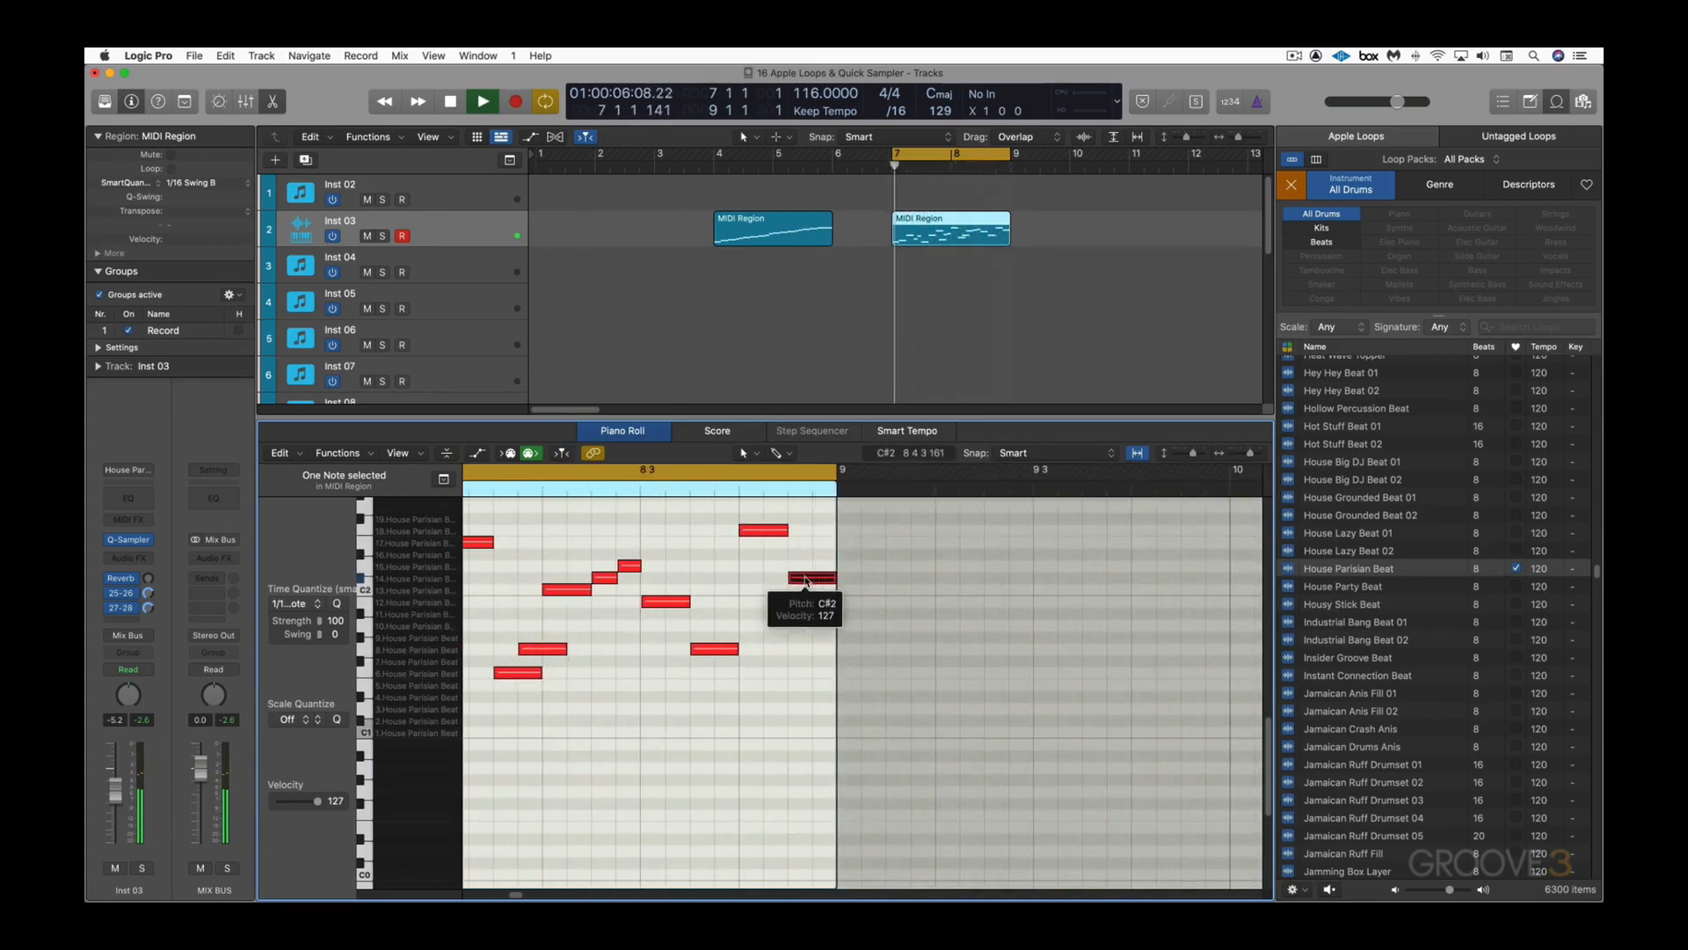
{"action": "key", "text": "space"}
{"action": "left_click_drag", "start_coordinate": [808, 580], "coordinate": [808, 556]}
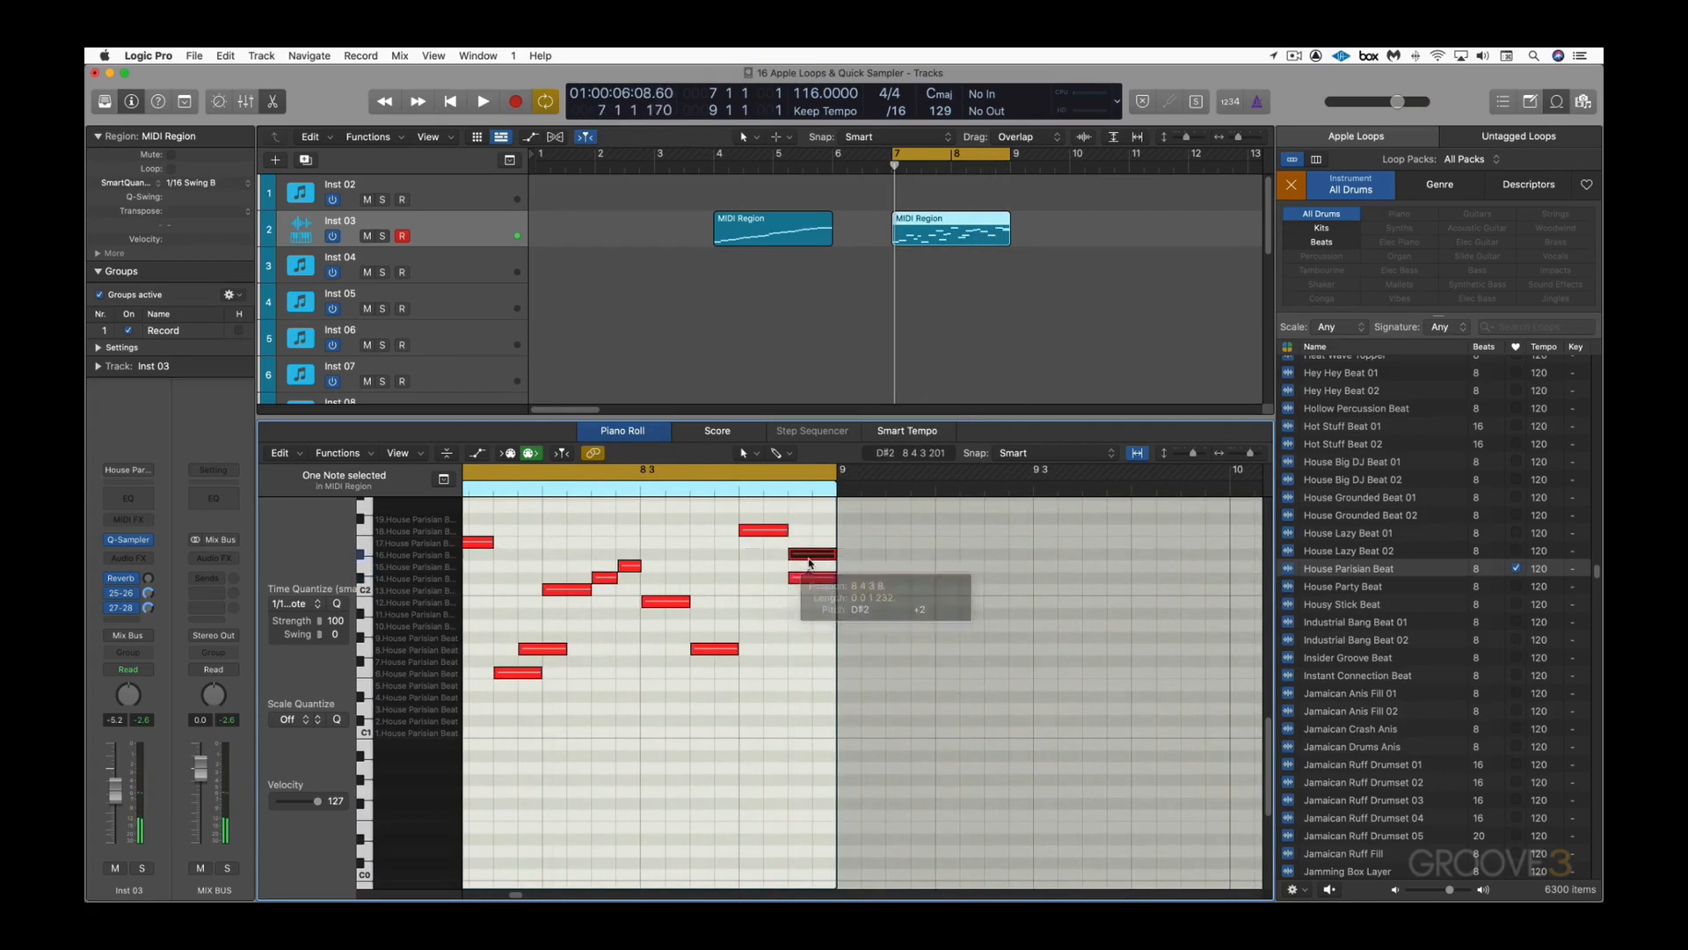
Step: Play back the edited pattern and show the notes of the original bar 4 region for comparison
{"action": "key", "text": "space"}
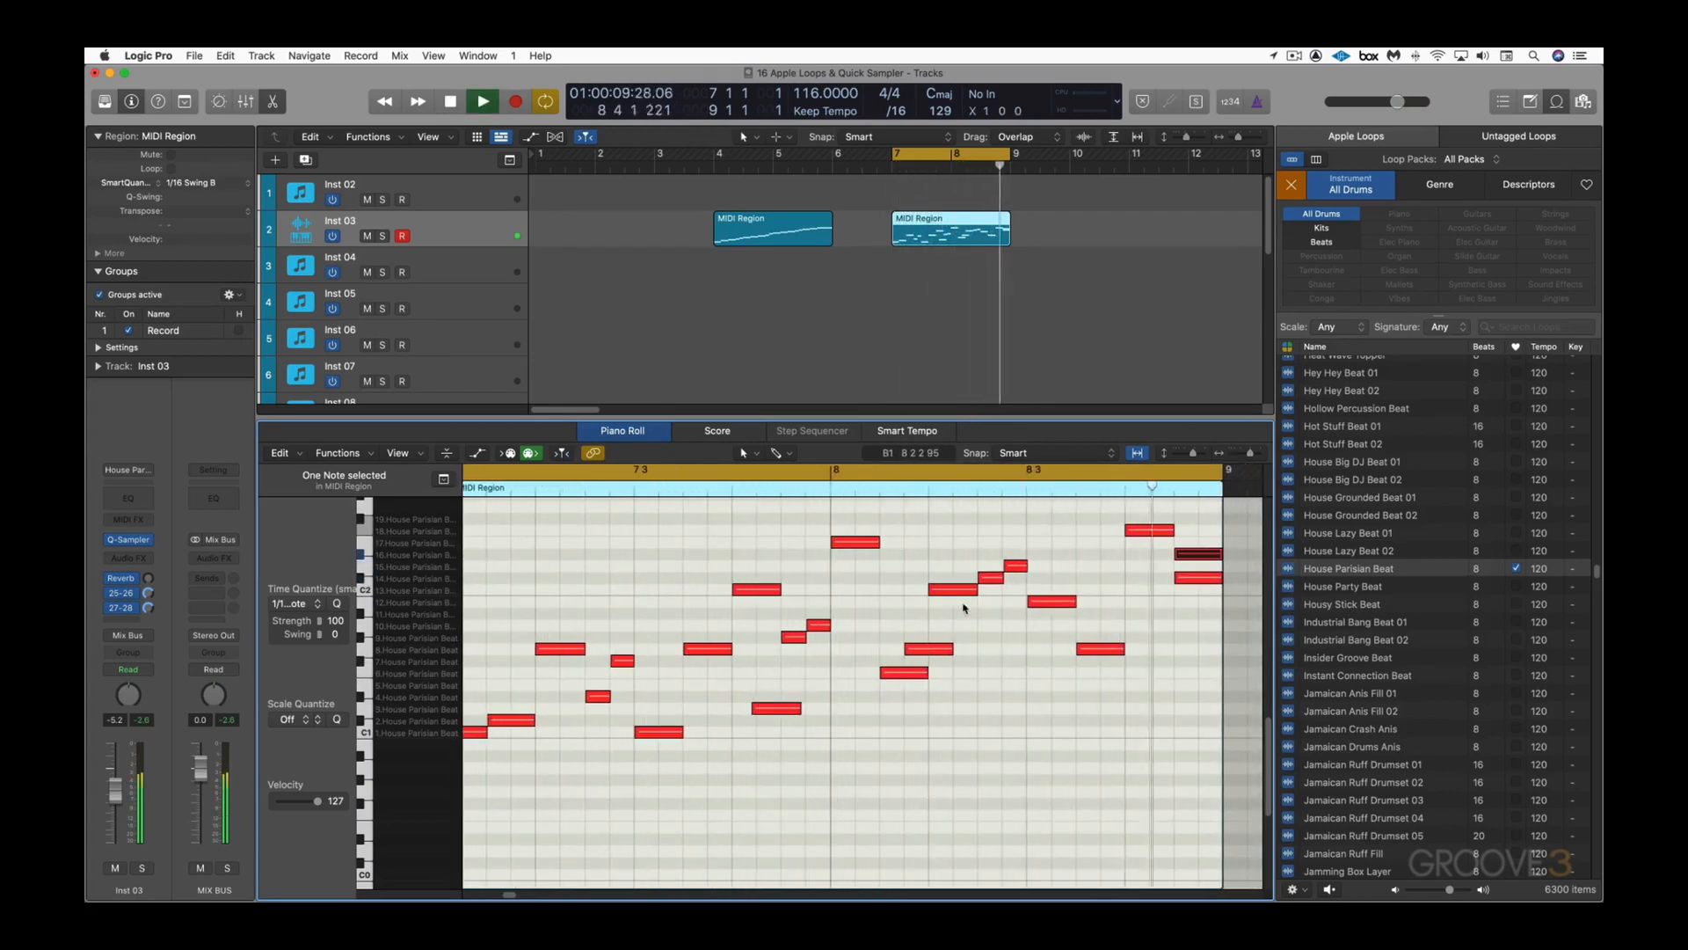
{"action": "key", "text": "space"}
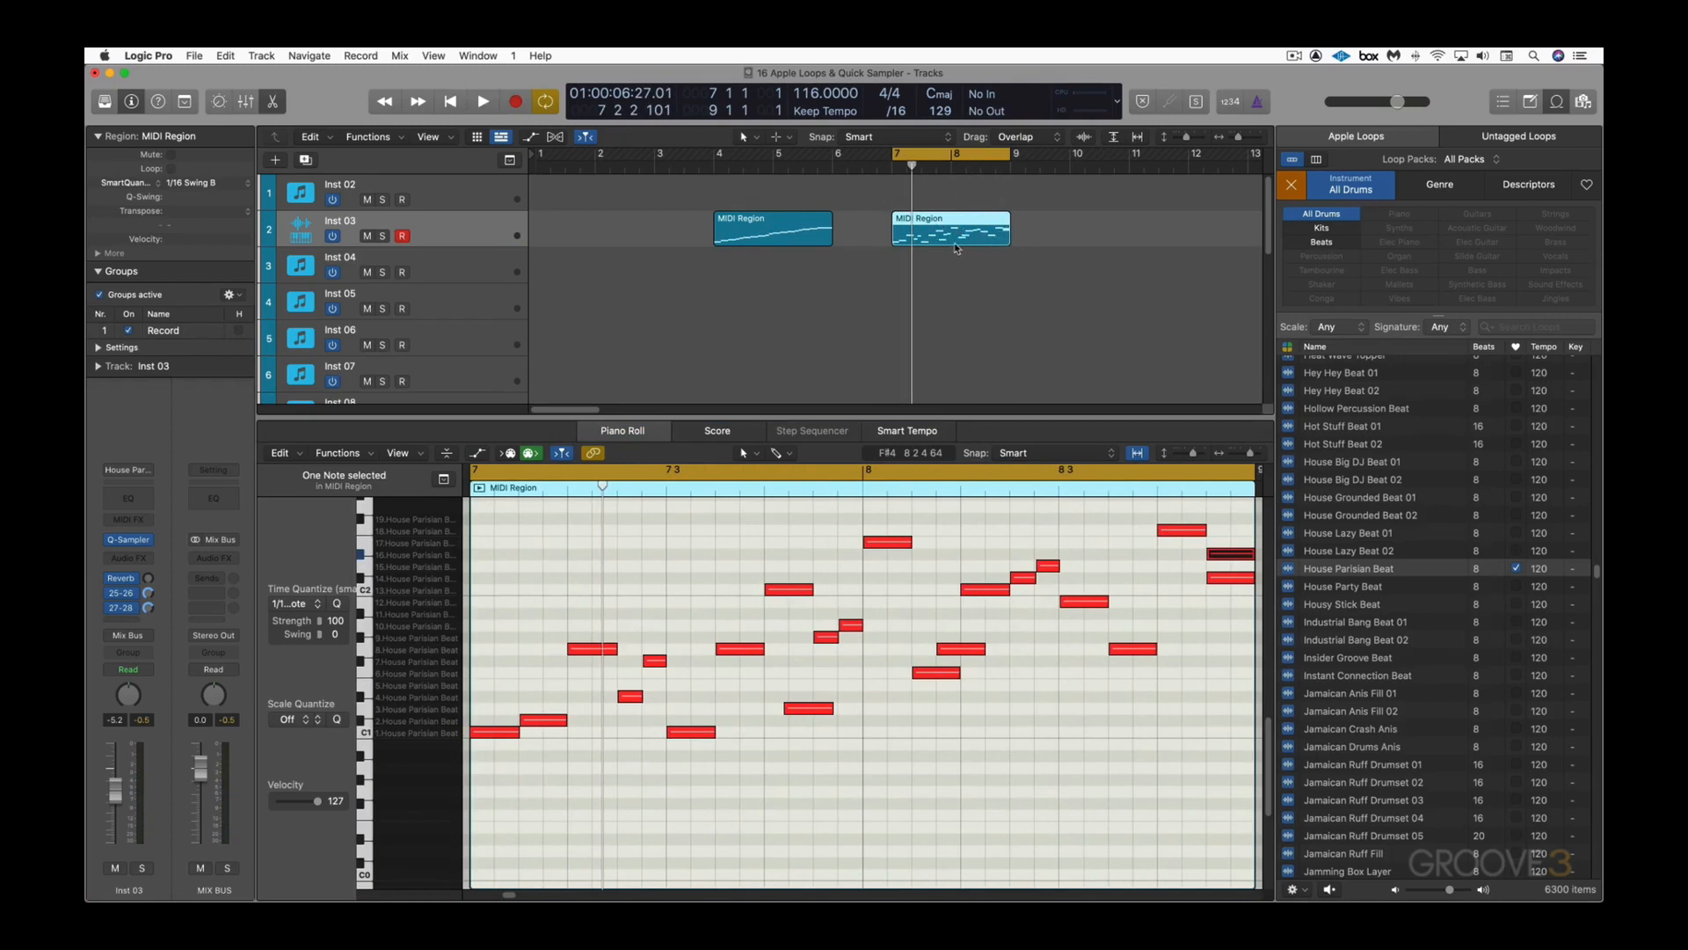
{"action": "left_click", "coordinate": [770, 228]}
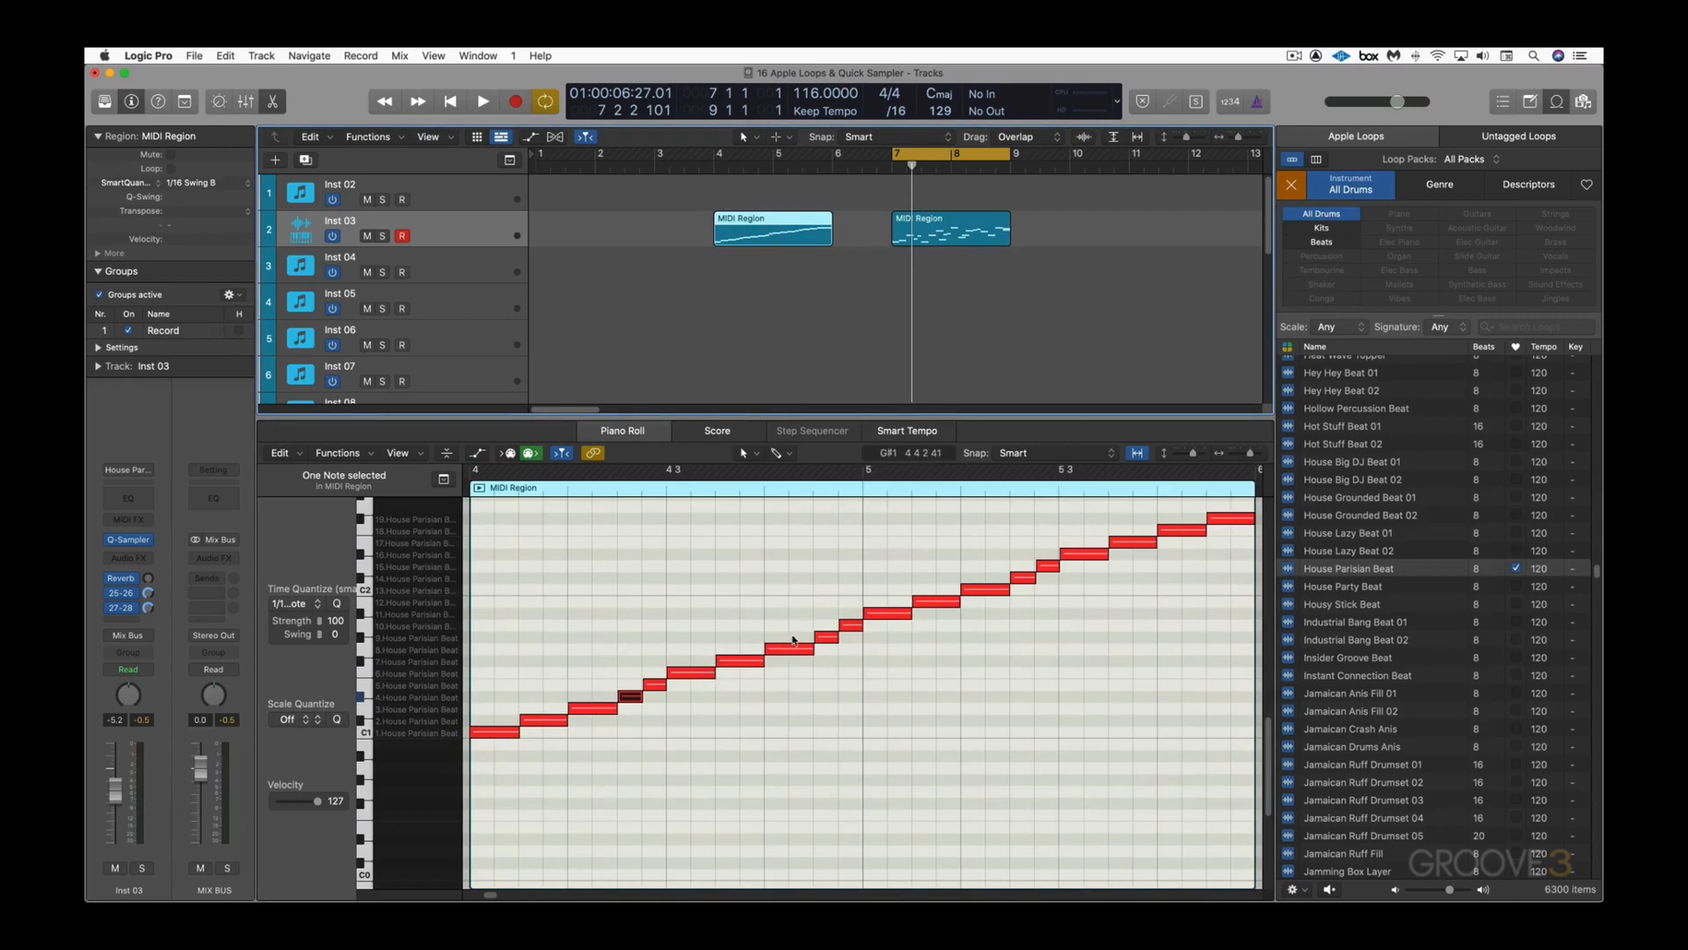
Step: Replace the bar 7 region with a fresh copy of the bar 4 region, rearrange its notes and play the cycle
{"action": "left_click", "coordinate": [917, 235]}
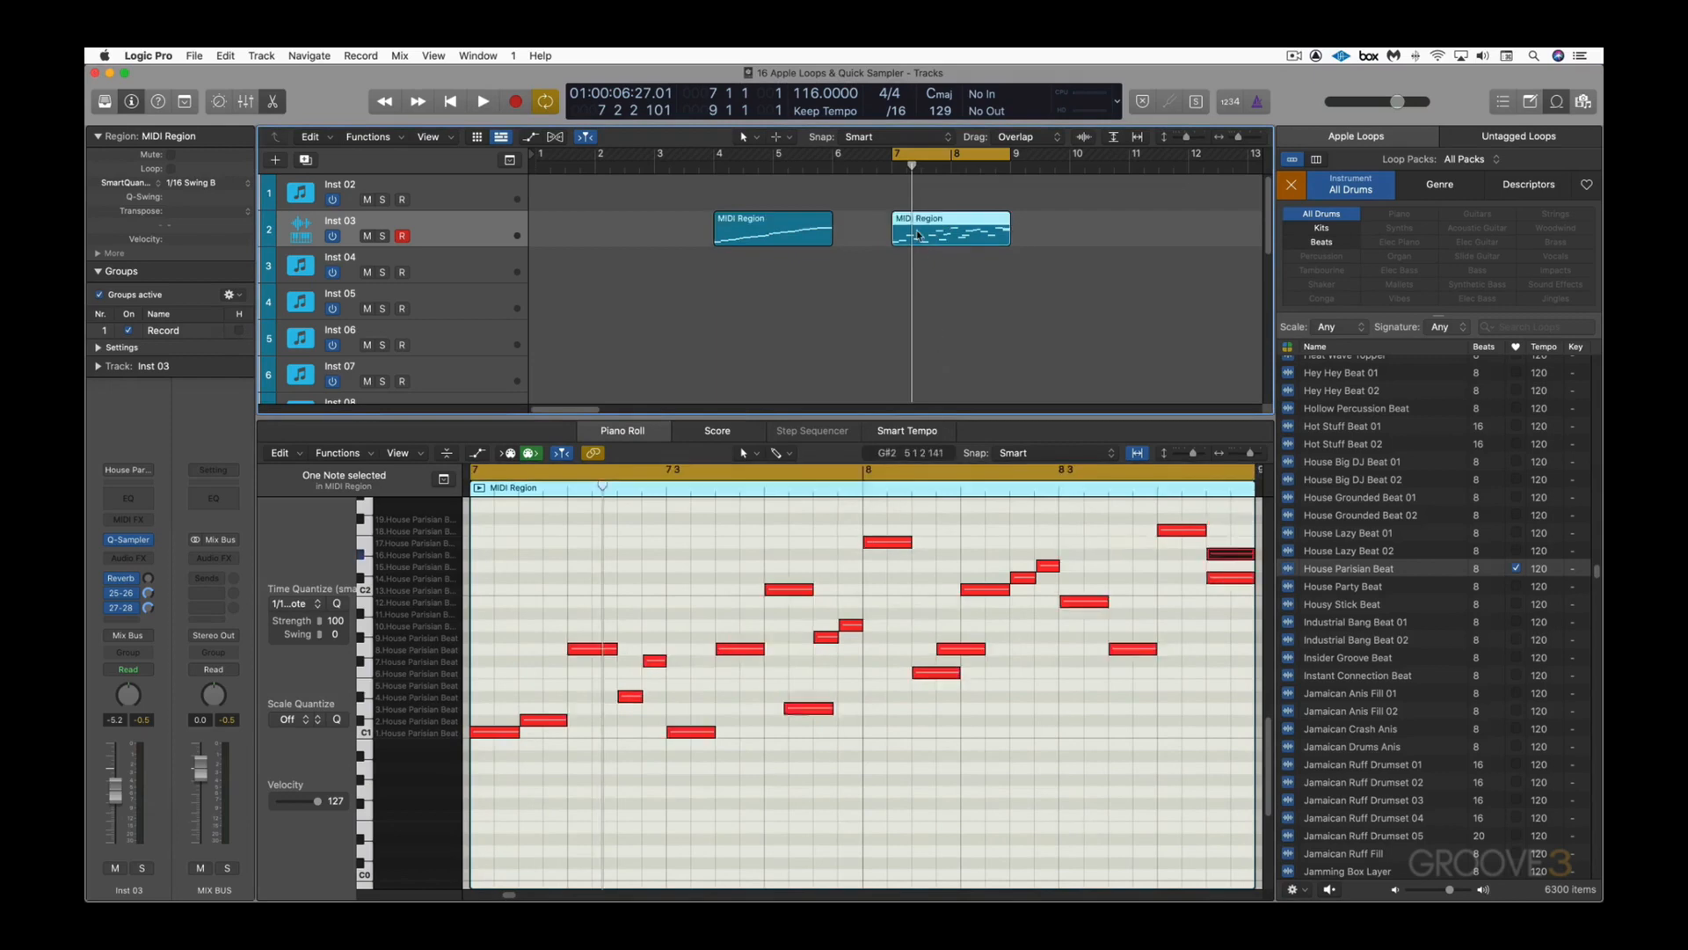
{"action": "key", "text": "Delete"}
{"action": "left_click_drag", "start_coordinate": [764, 224], "coordinate": [942, 226]}
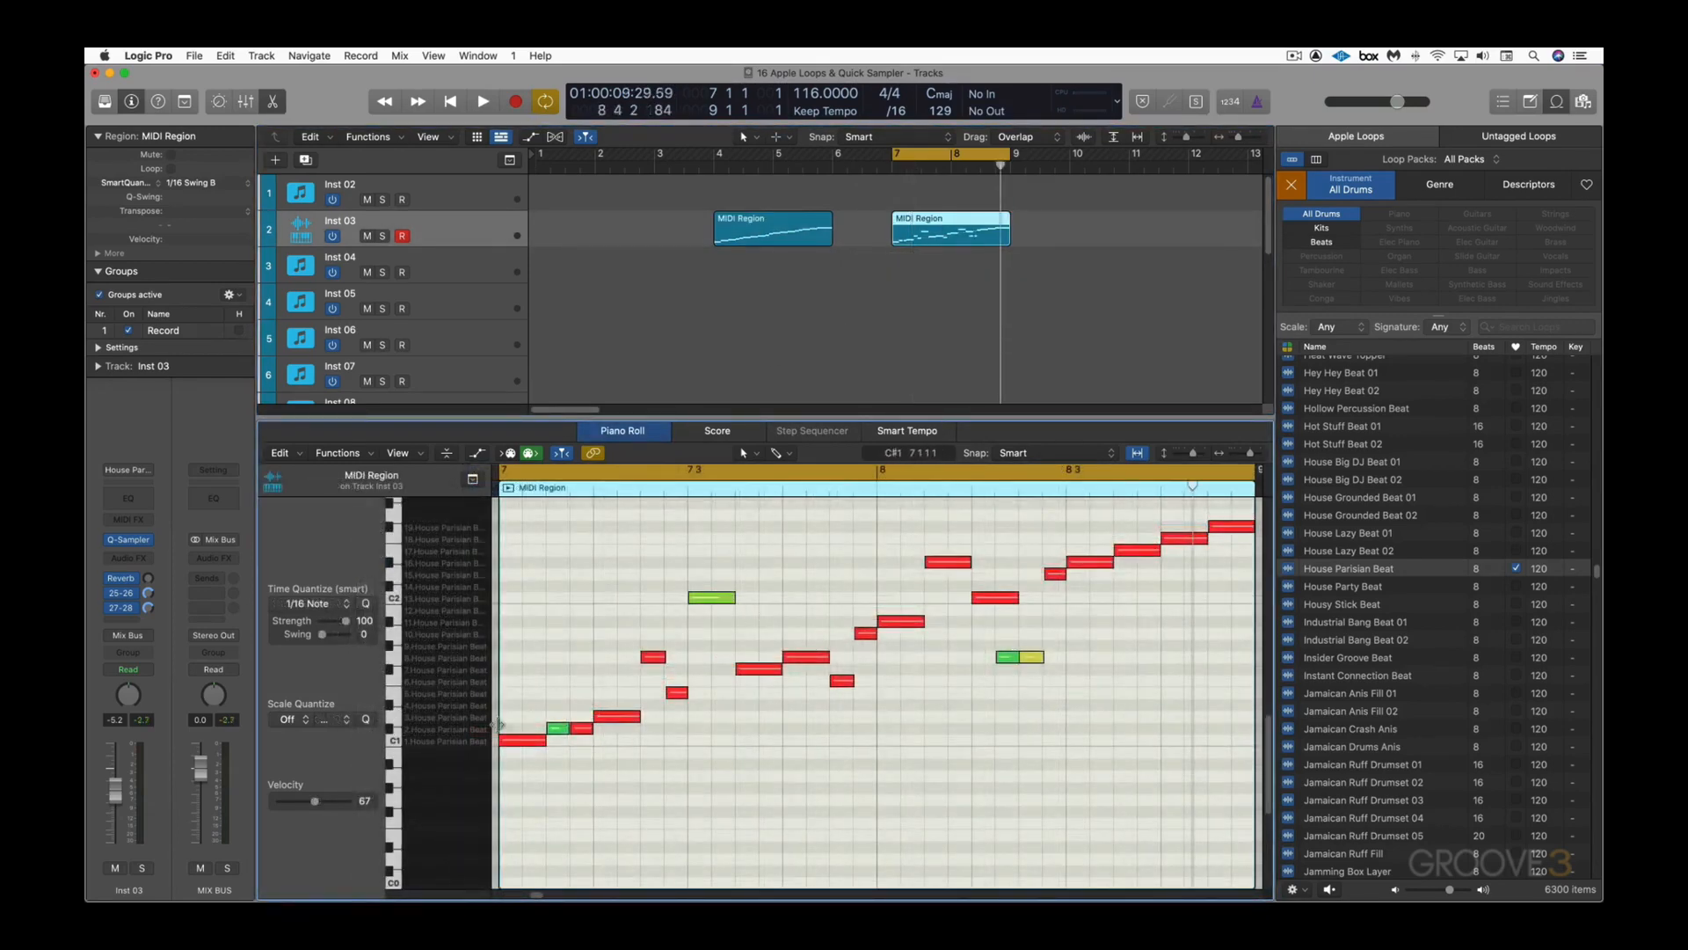
{"action": "key", "text": "space"}
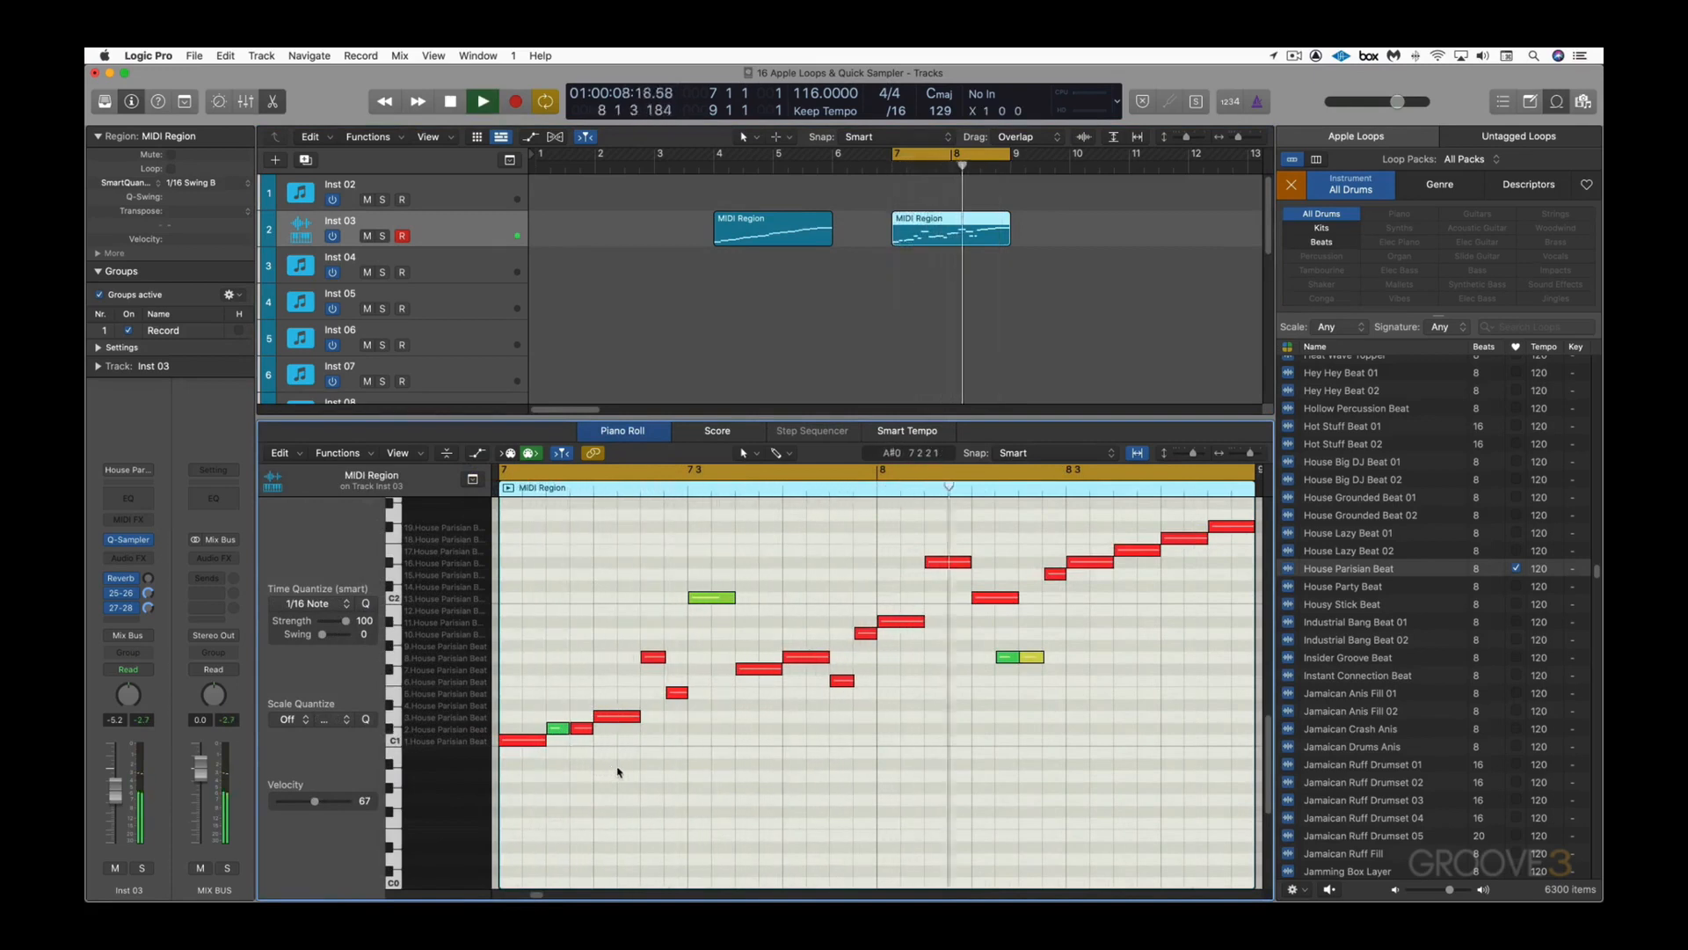
{"action": "key", "text": "space"}
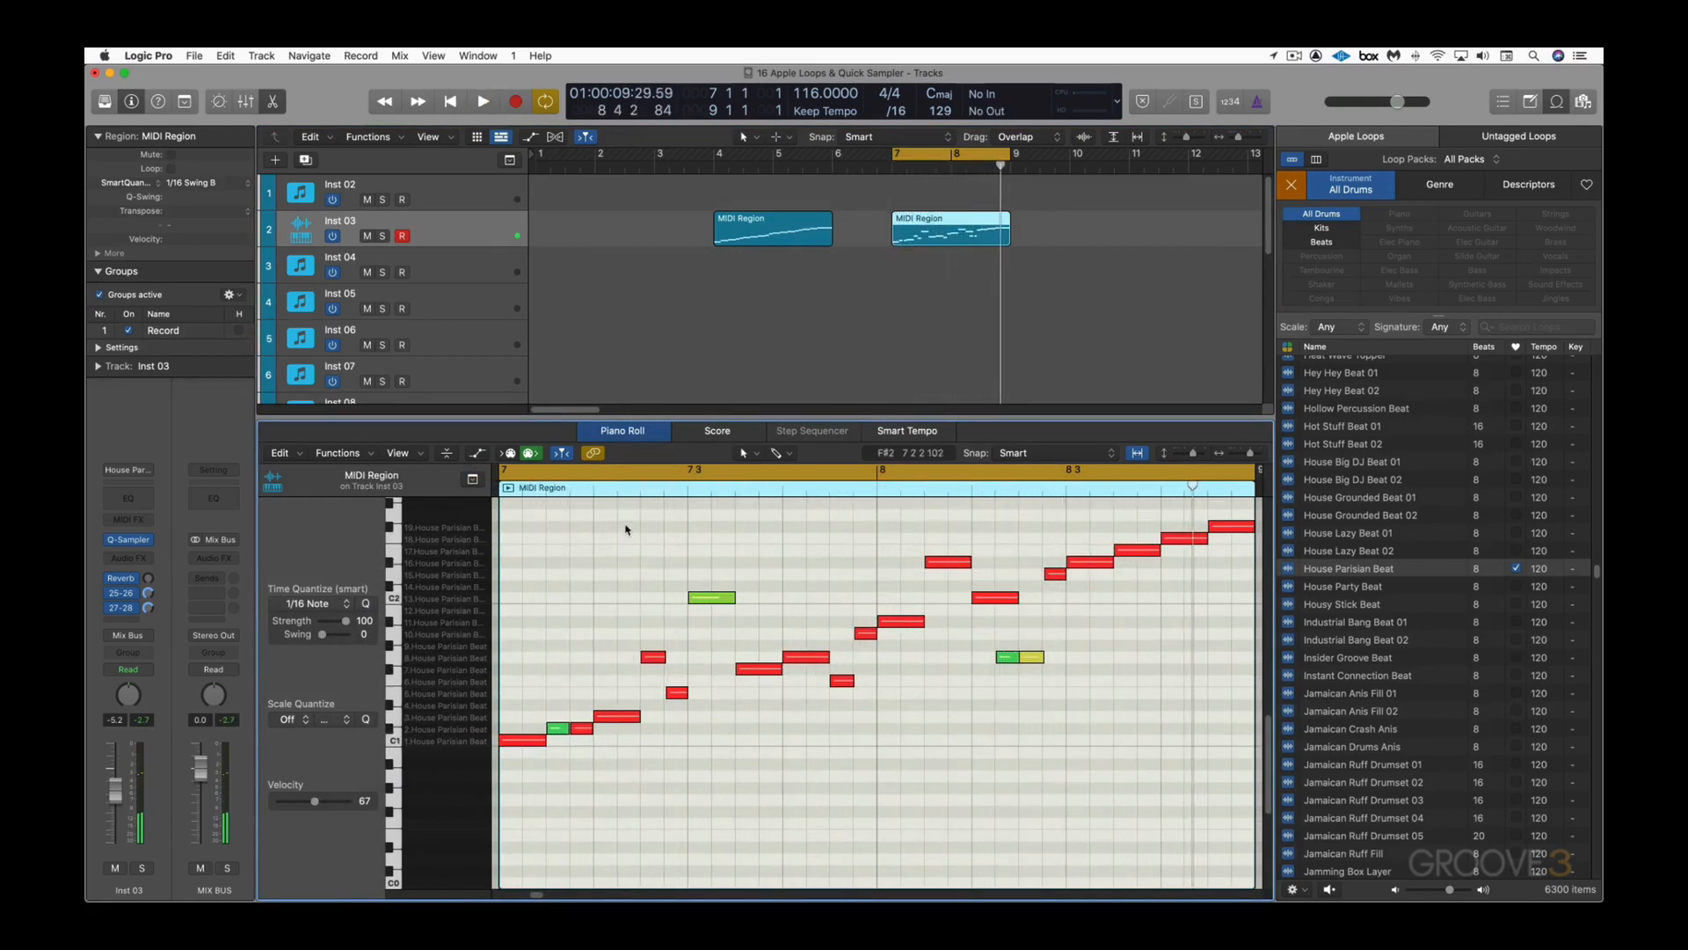
Step: Open Quick Sampler on Inst 03 and enable its LP 12dB Lush filter with a lowered cutoff and mid-range resonance
{"action": "key", "text": "e"}
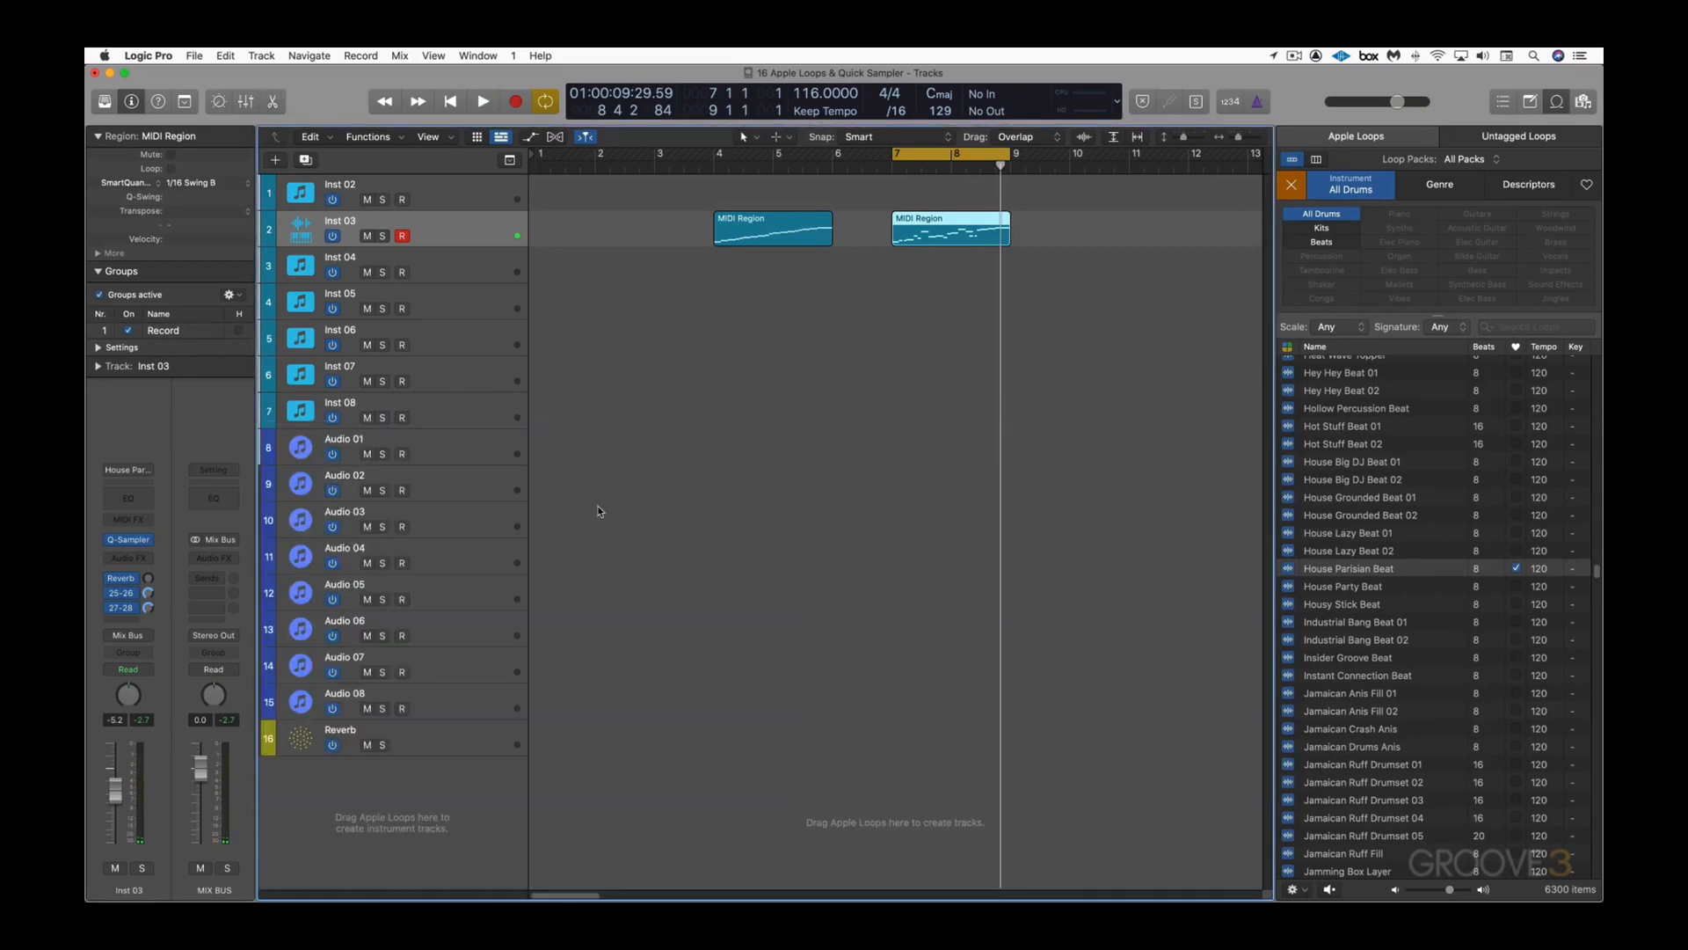
{"action": "left_click", "coordinate": [132, 539]}
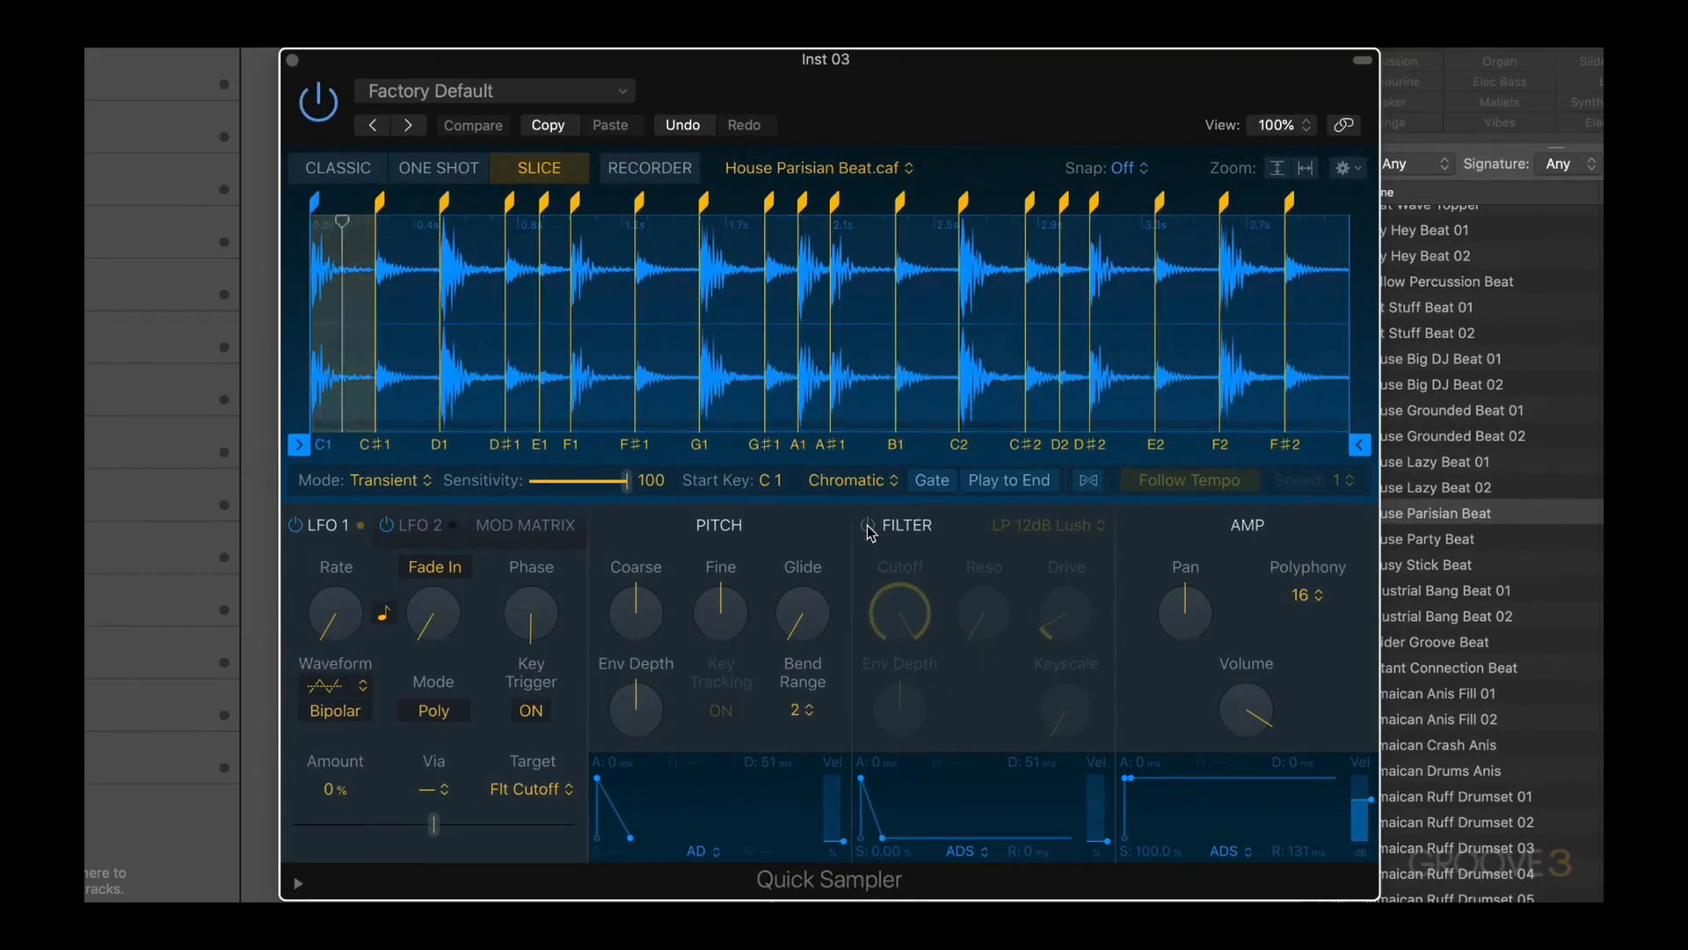
{"action": "left_click", "coordinate": [868, 526]}
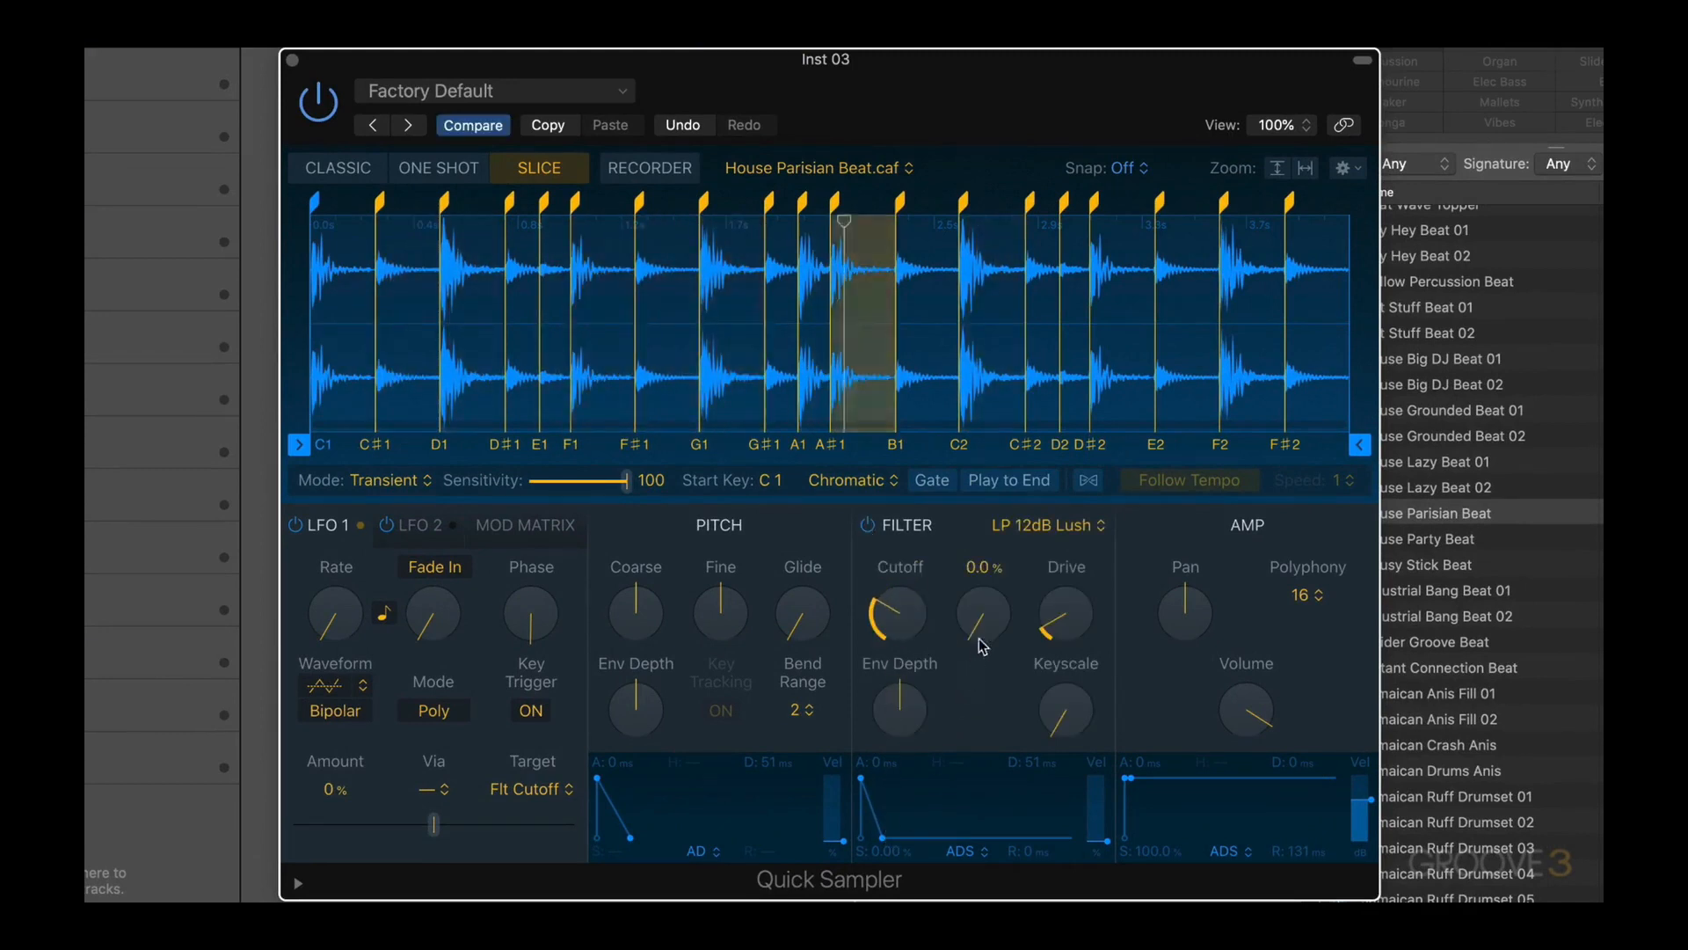
{"action": "left_click_drag", "start_coordinate": [980, 633], "coordinate": [961, 442]}
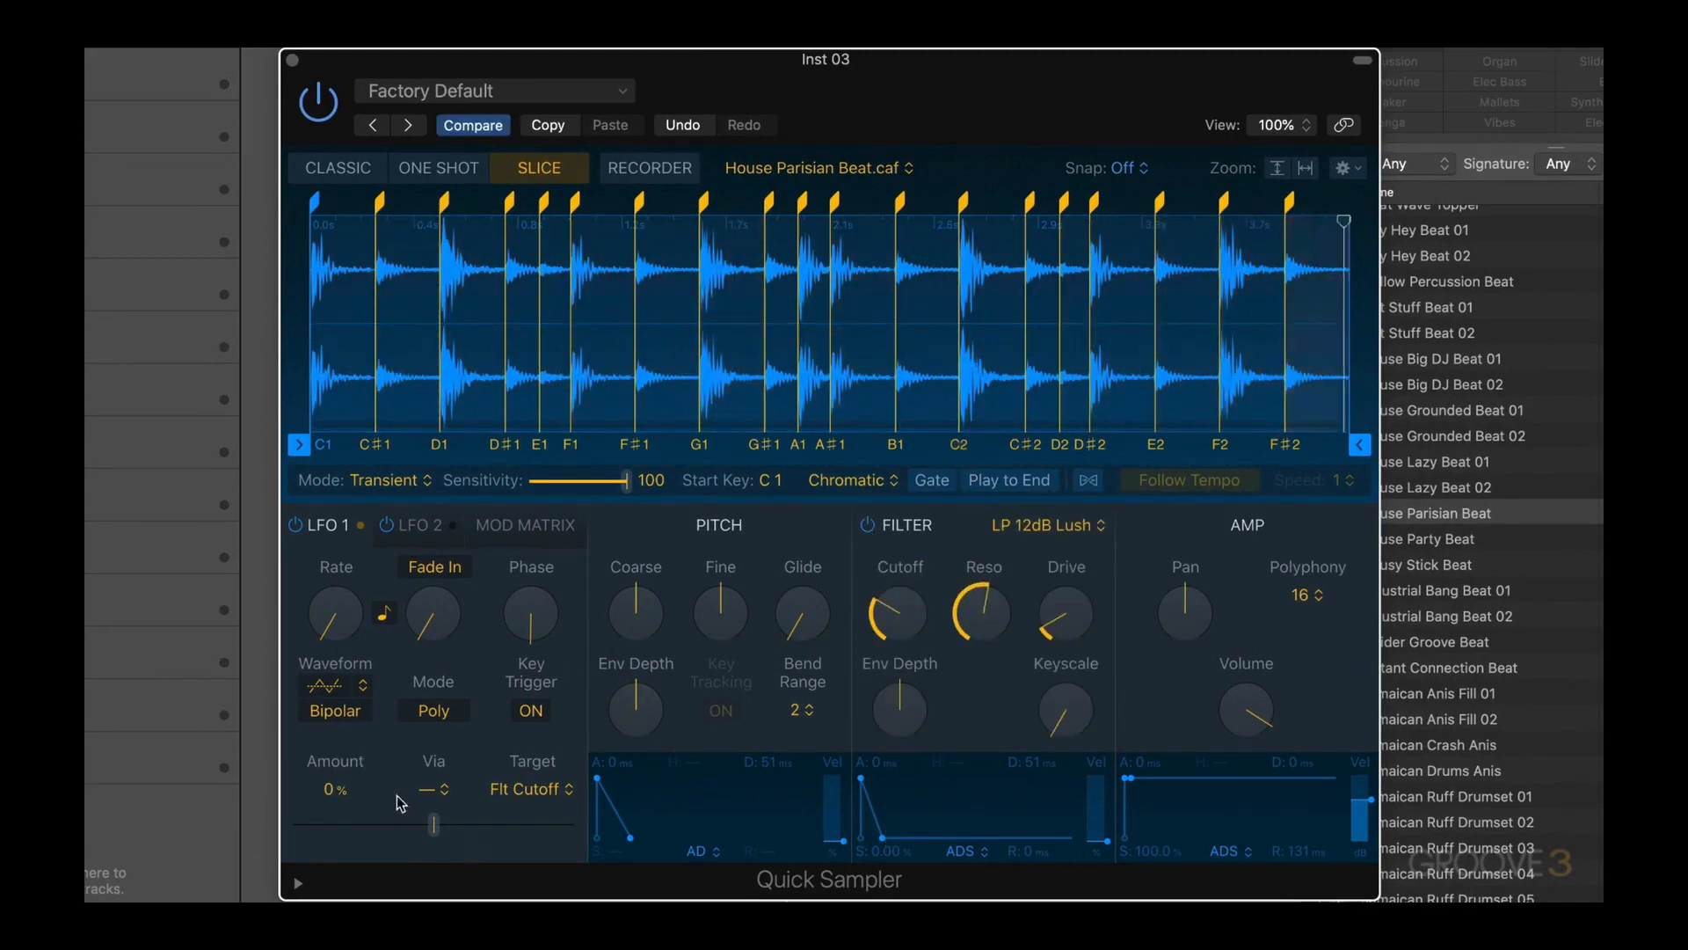
Step: Modulate the filter cutoff via LFO 1 at about +40.5% and set the LFO's tempo-synced rate to 3/4
{"action": "left_click", "coordinate": [433, 790]}
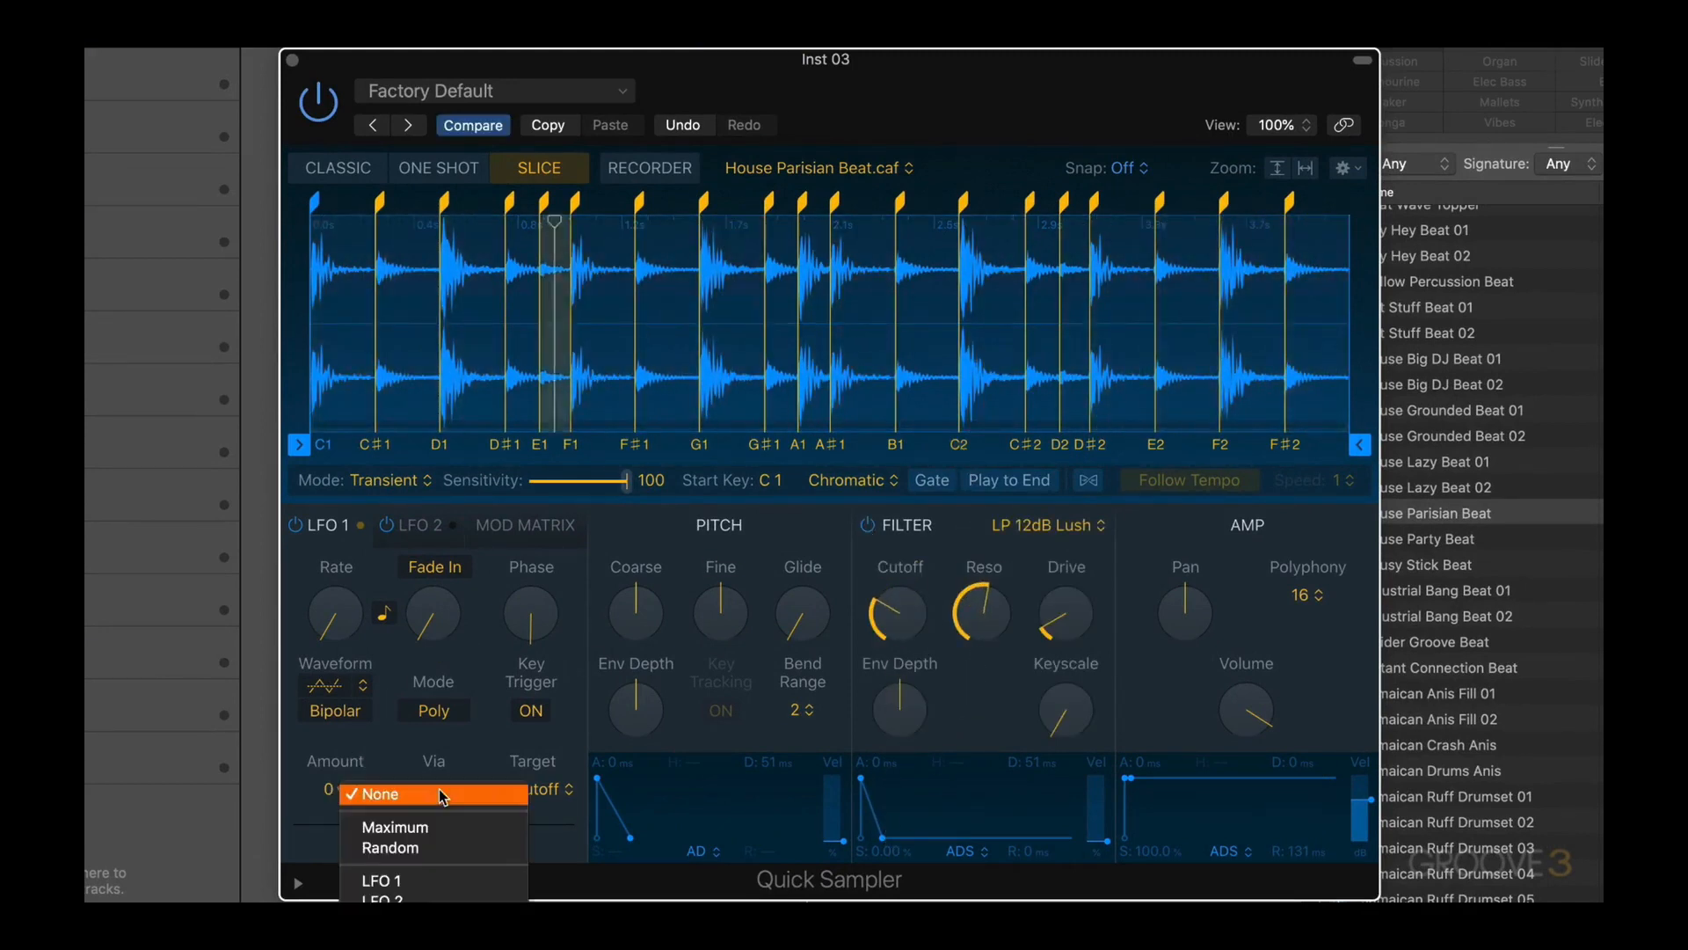
{"action": "left_click", "coordinate": [416, 882]}
{"action": "left_click_drag", "start_coordinate": [433, 831], "coordinate": [490, 824]}
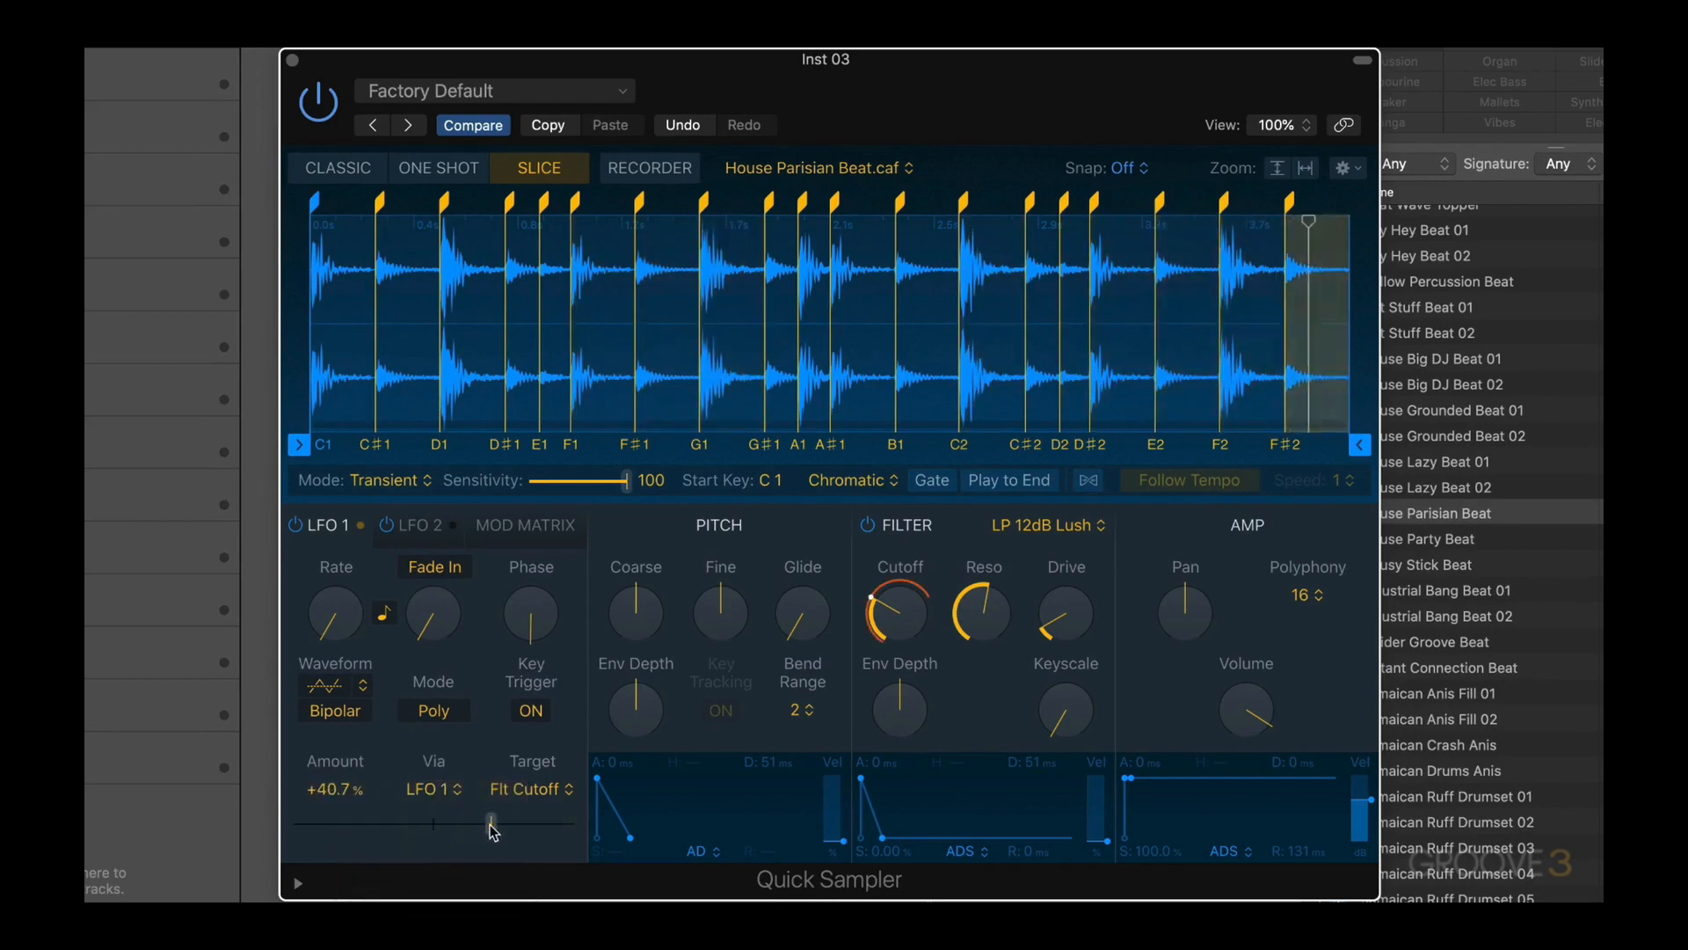
{"action": "left_click_drag", "start_coordinate": [335, 614], "coordinate": [337, 480]}
{"action": "left_click", "coordinate": [385, 614]}
{"action": "left_click", "coordinate": [386, 614]}
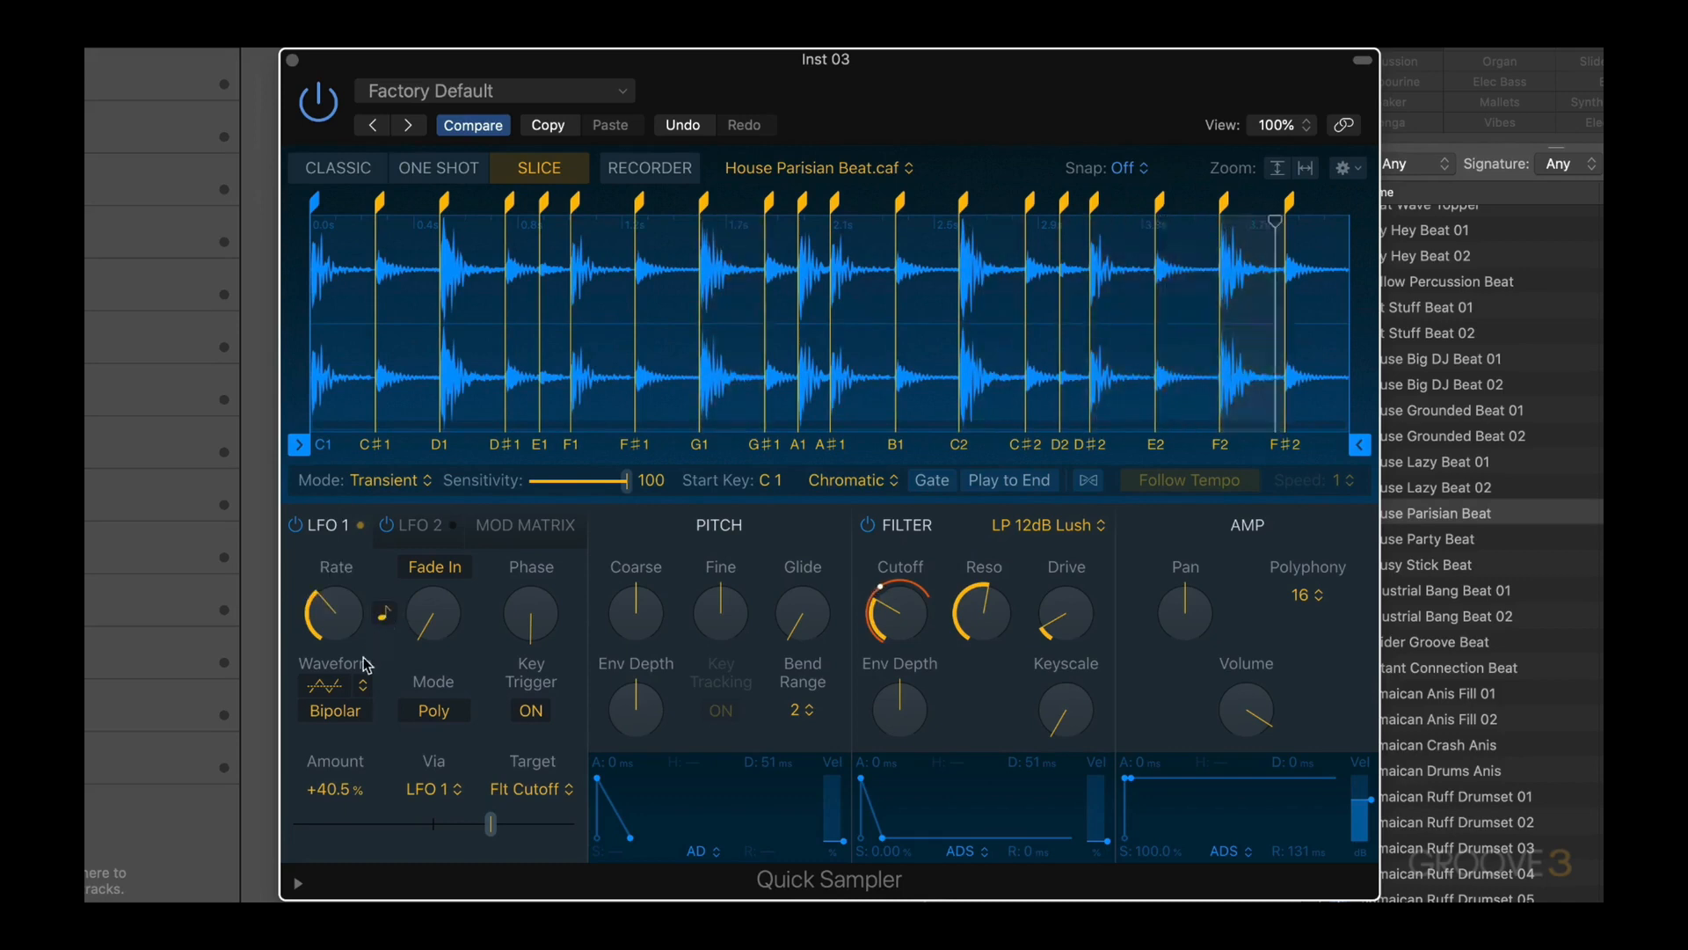
{"action": "mouse_move", "coordinate": [333, 598]}
{"action": "left_mouse_down"}
{"action": "mouse_move", "coordinate": [338, 566]}
{"action": "mouse_move", "coordinate": [332, 617]}
{"action": "left_mouse_up"}
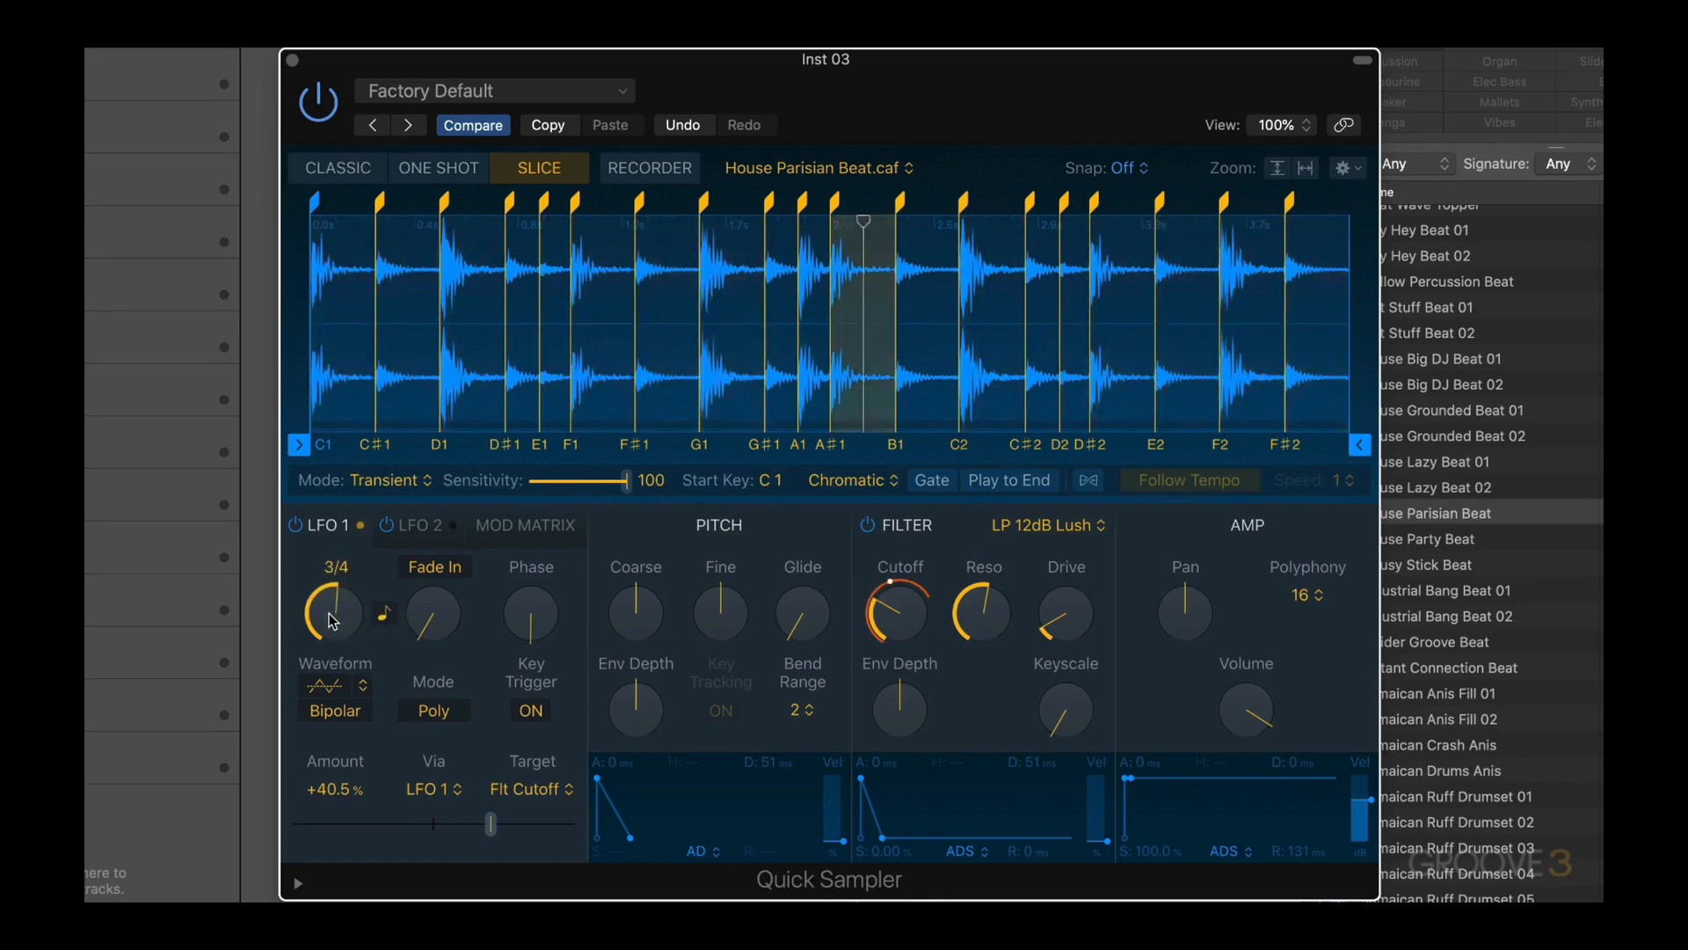
Step: Make LFO 1 unipolar with key trigger off and set its modulation amount to +36.6%
{"action": "left_click", "coordinate": [354, 717]}
{"action": "left_click", "coordinate": [532, 711]}
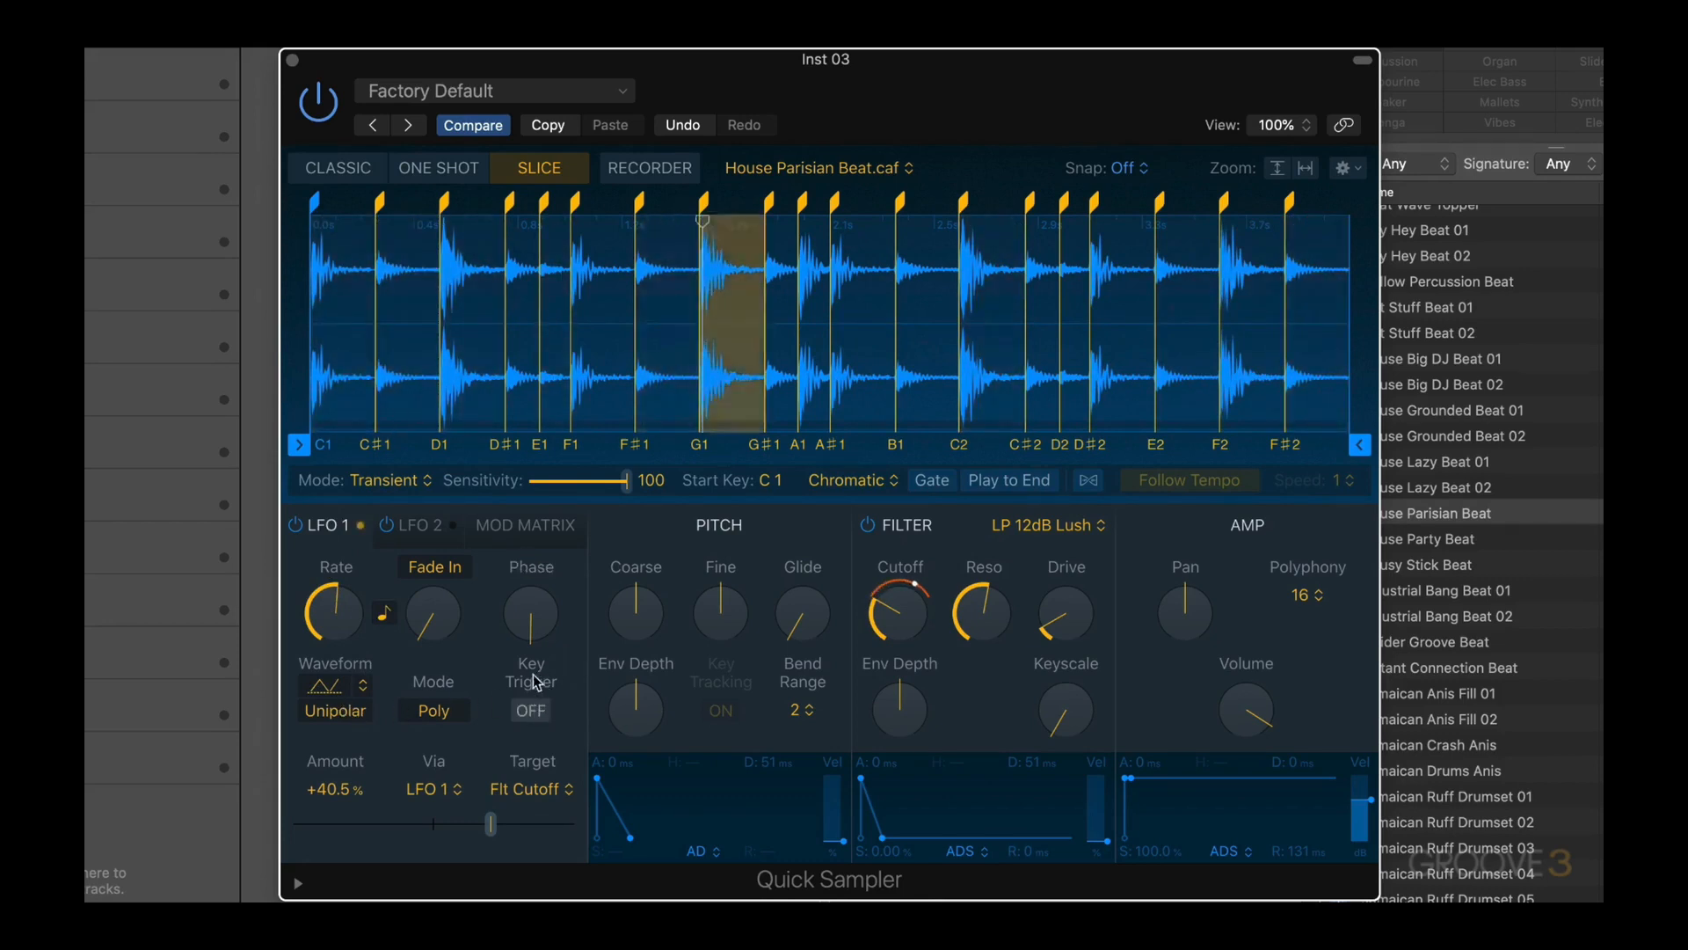
{"action": "left_click_drag", "start_coordinate": [497, 829], "coordinate": [490, 831]}
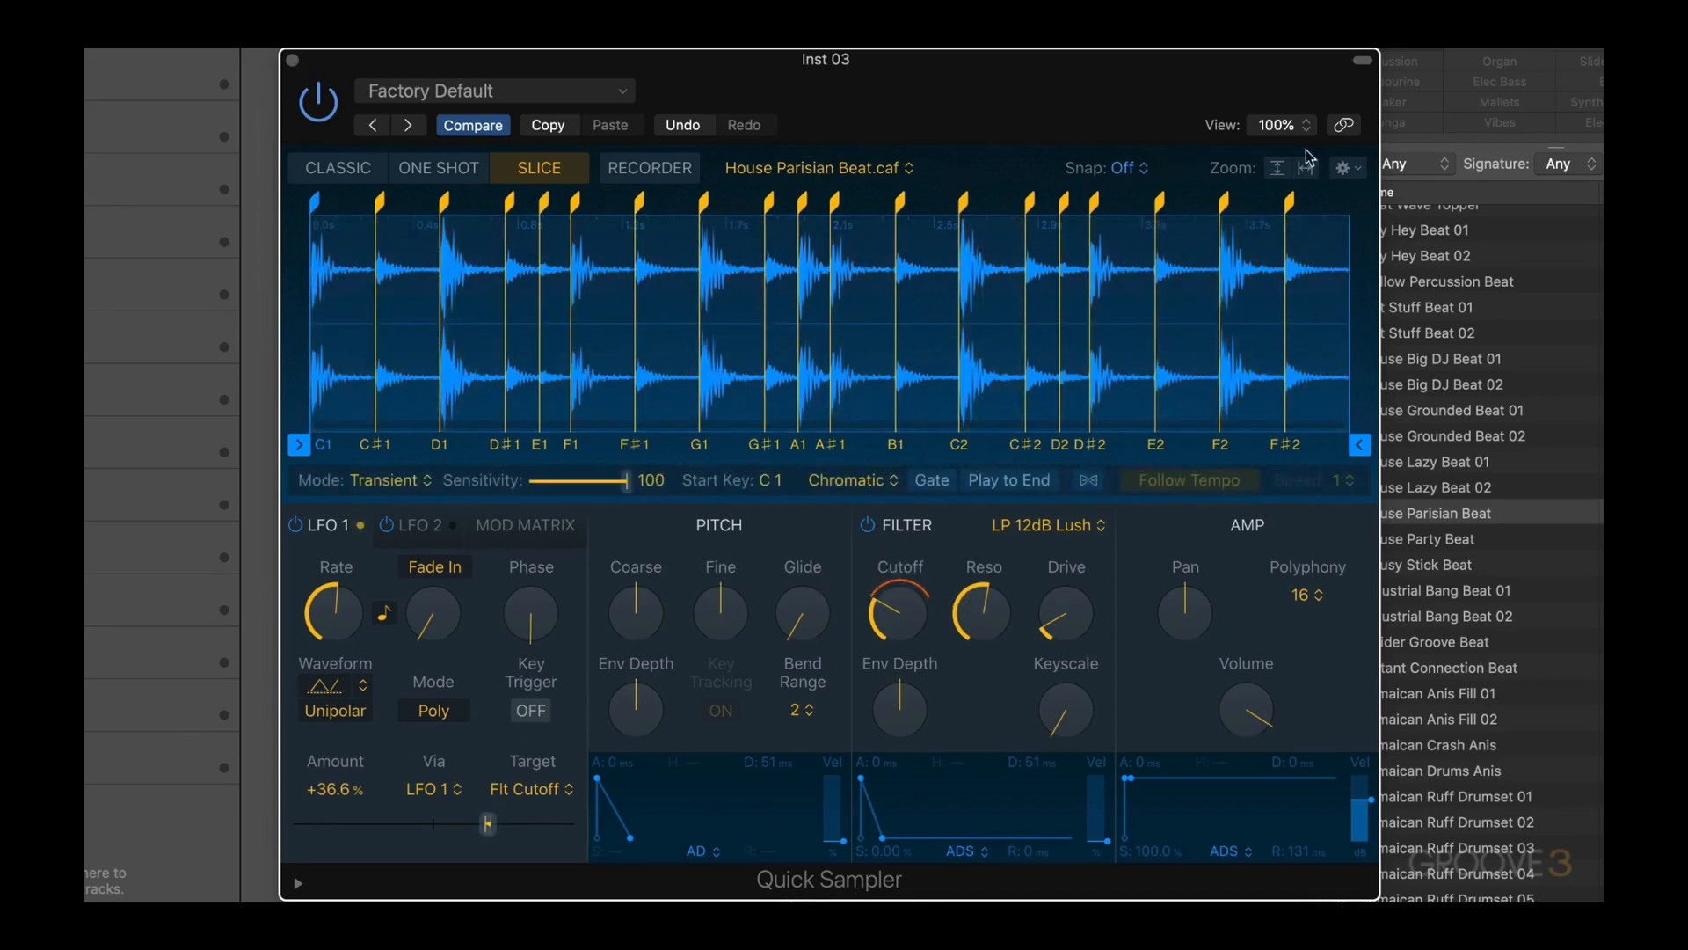
Step: Reset LFO 1's modulation amount to 0% and switch the filter off
{"action": "left_click", "coordinate": [1362, 169]}
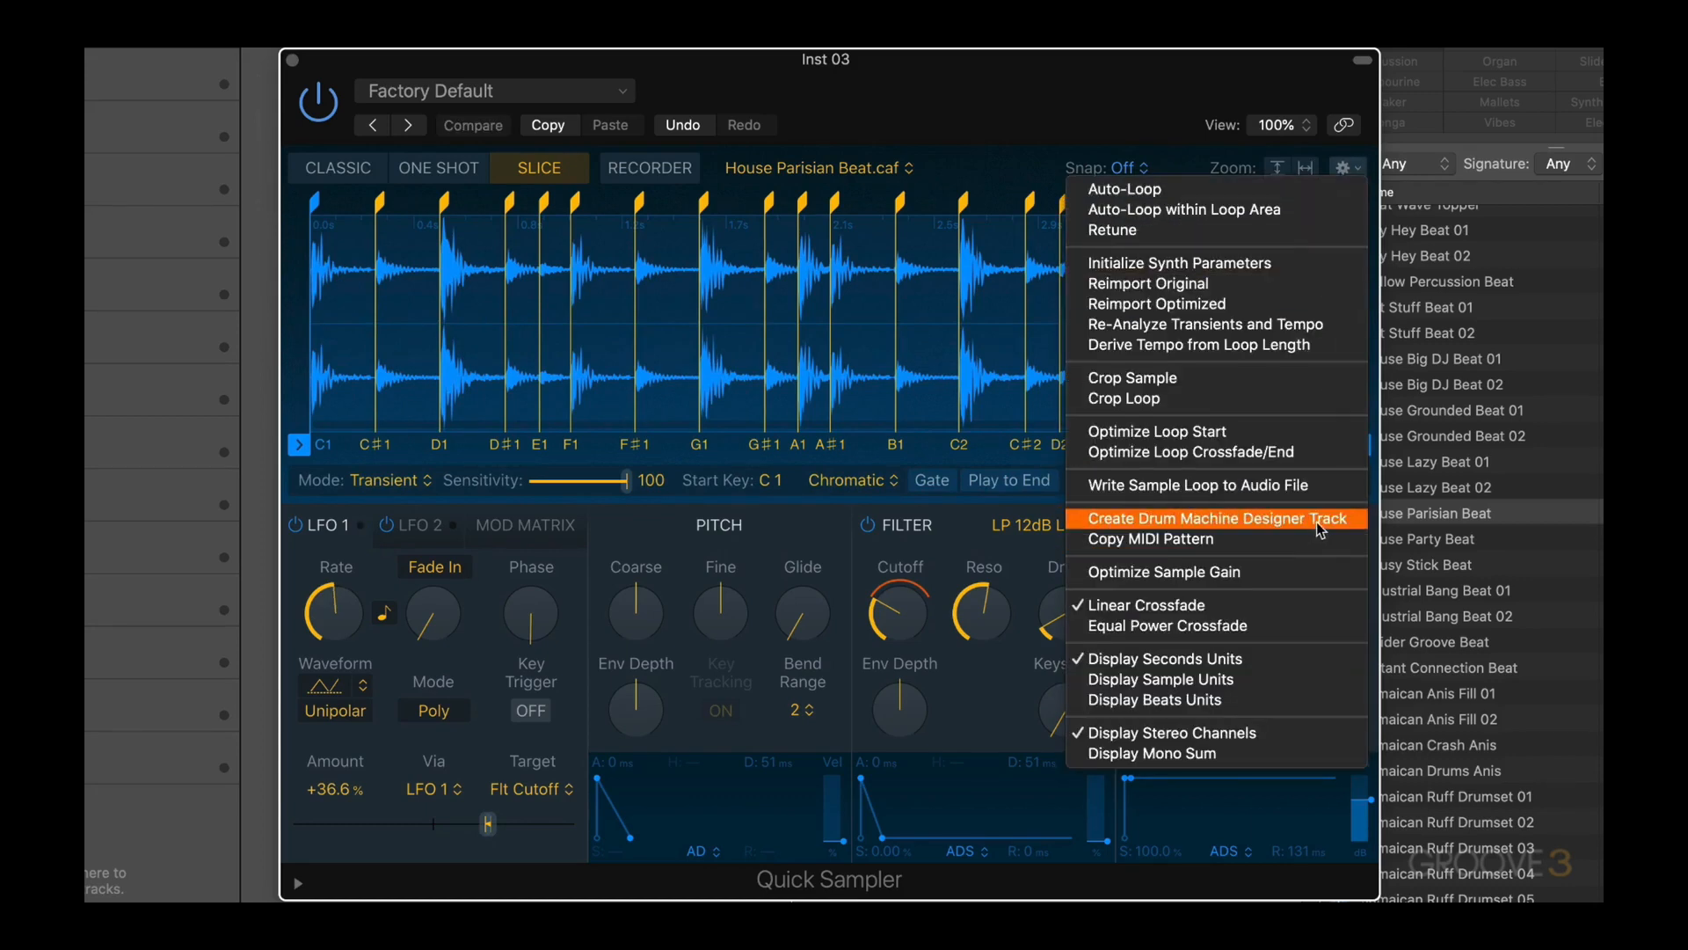
{"action": "left_click", "coordinate": [1142, 86]}
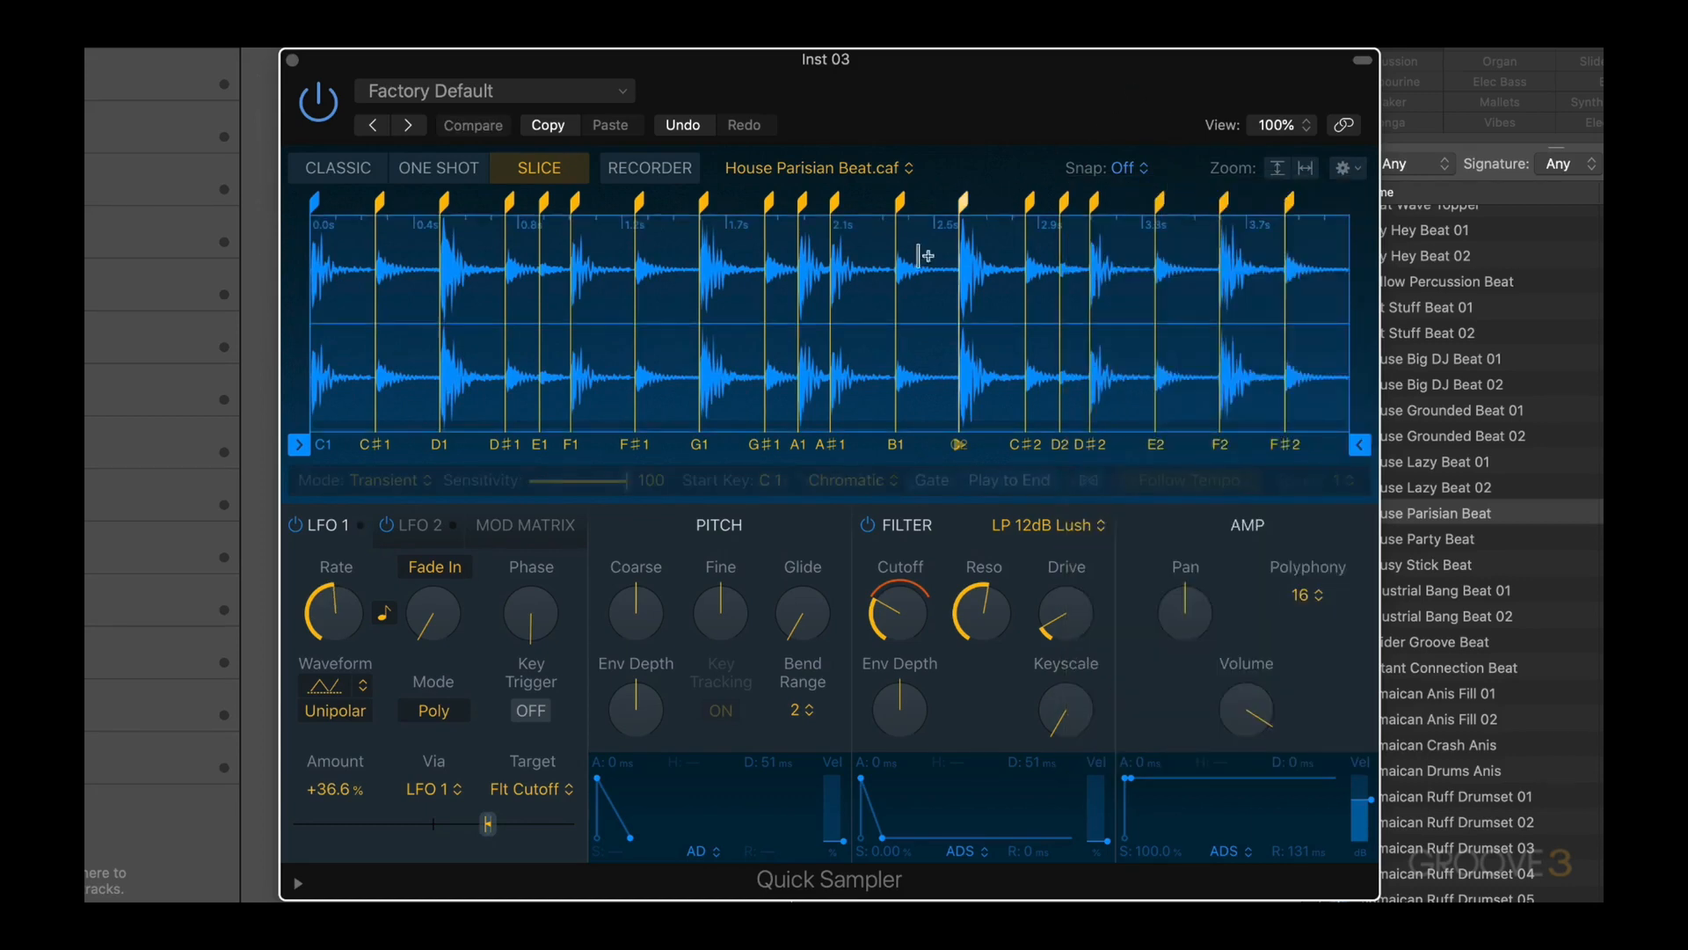
{"action": "mouse_move", "coordinate": [913, 589]}
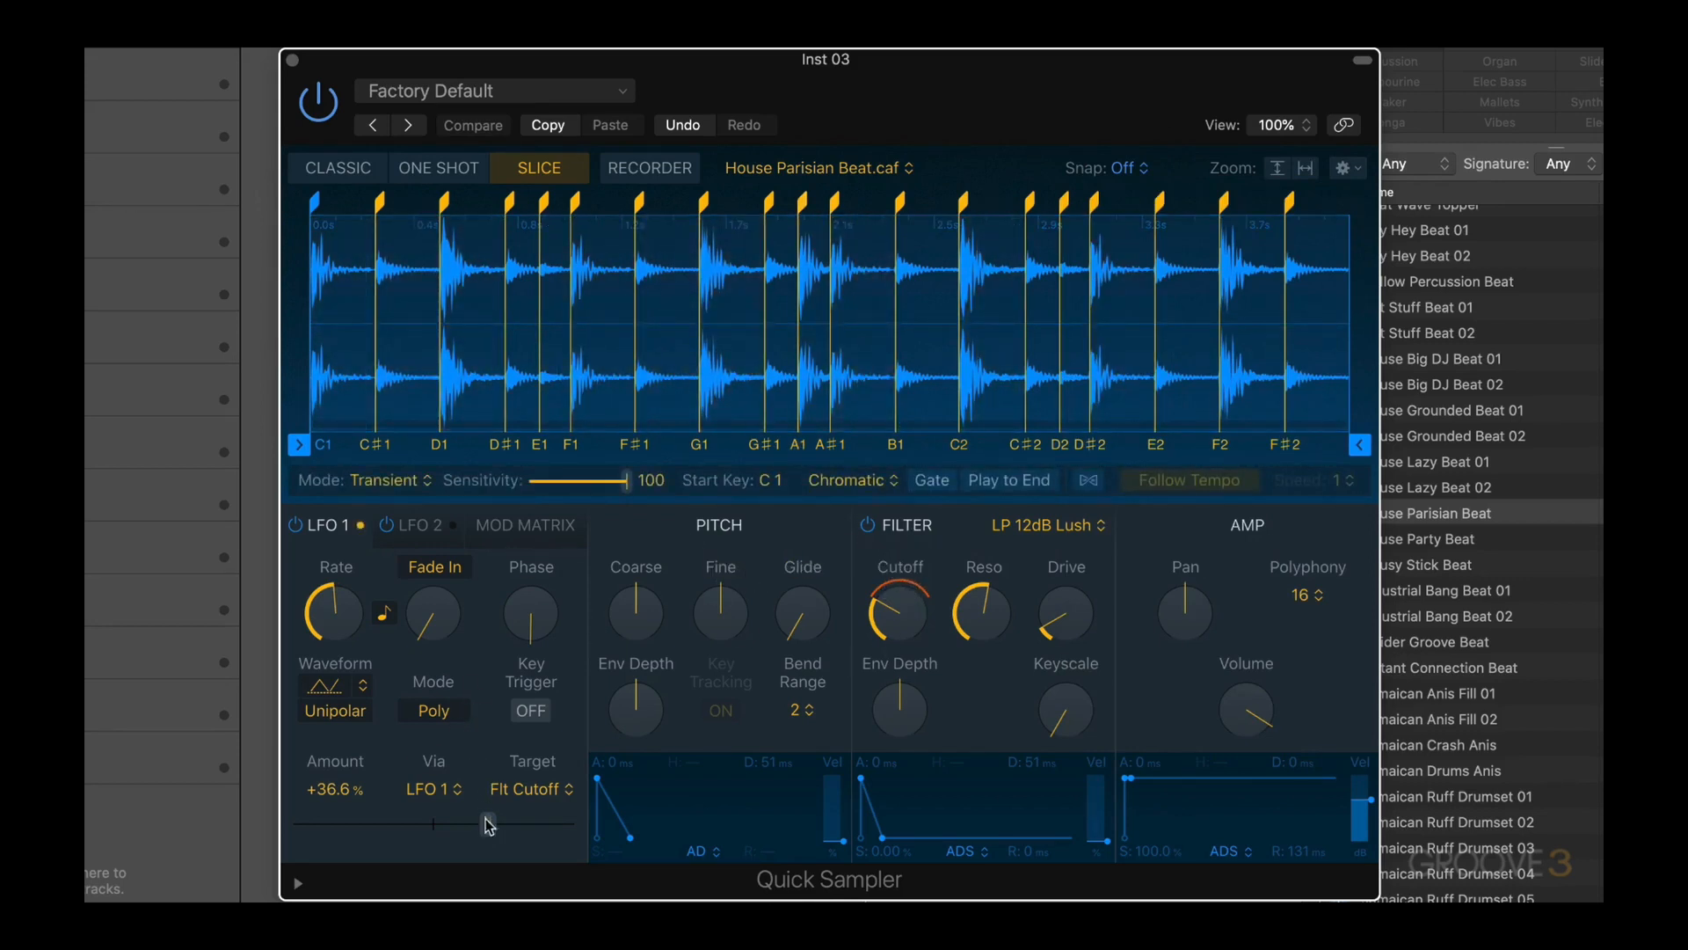
{"action": "left_click", "coordinate": [869, 526]}
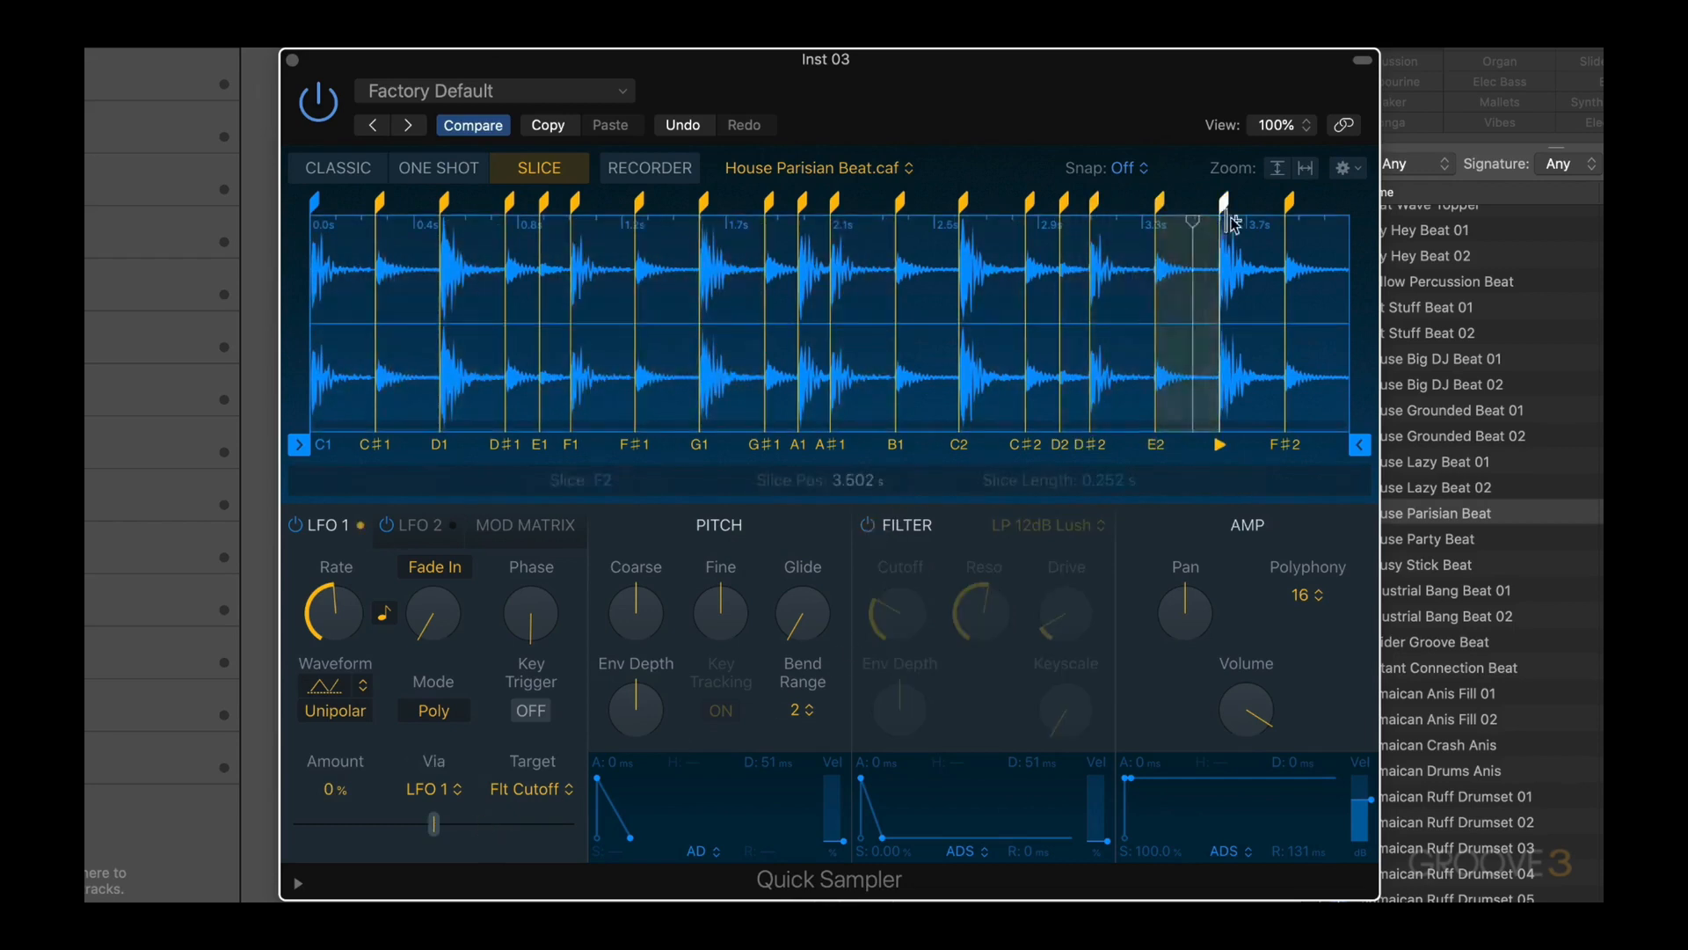
Step: Create a Drum Machine Designer track from the slices and close the Quick Sampler window
{"action": "left_click", "coordinate": [1357, 170]}
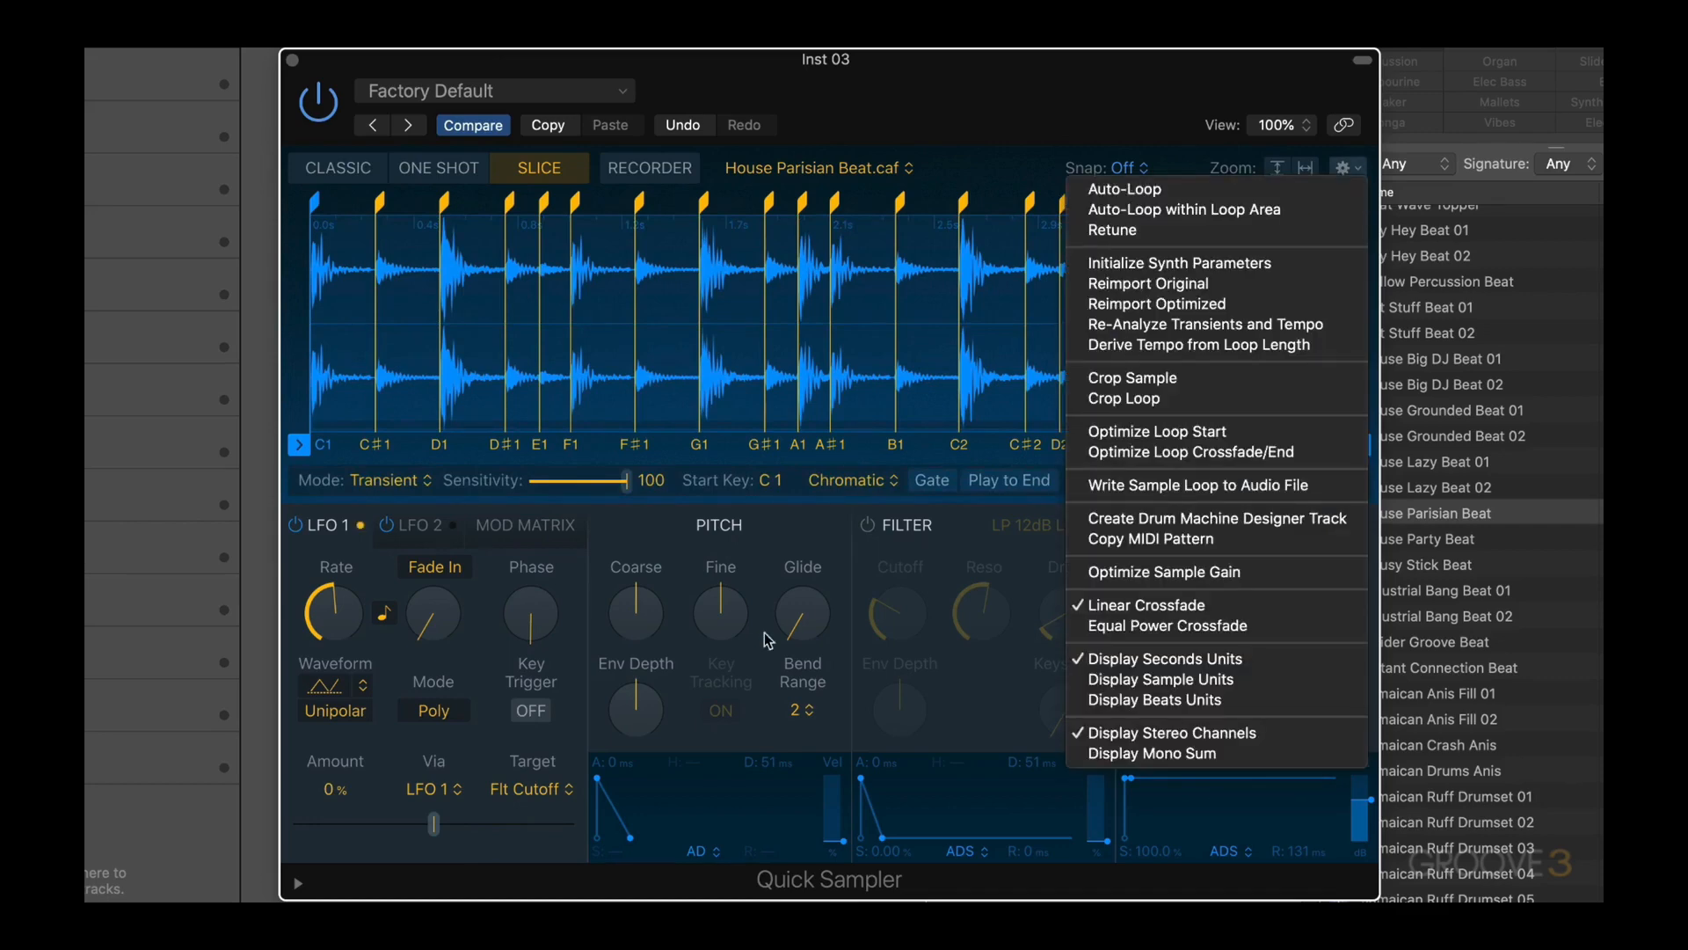
{"action": "left_click", "coordinate": [1265, 526]}
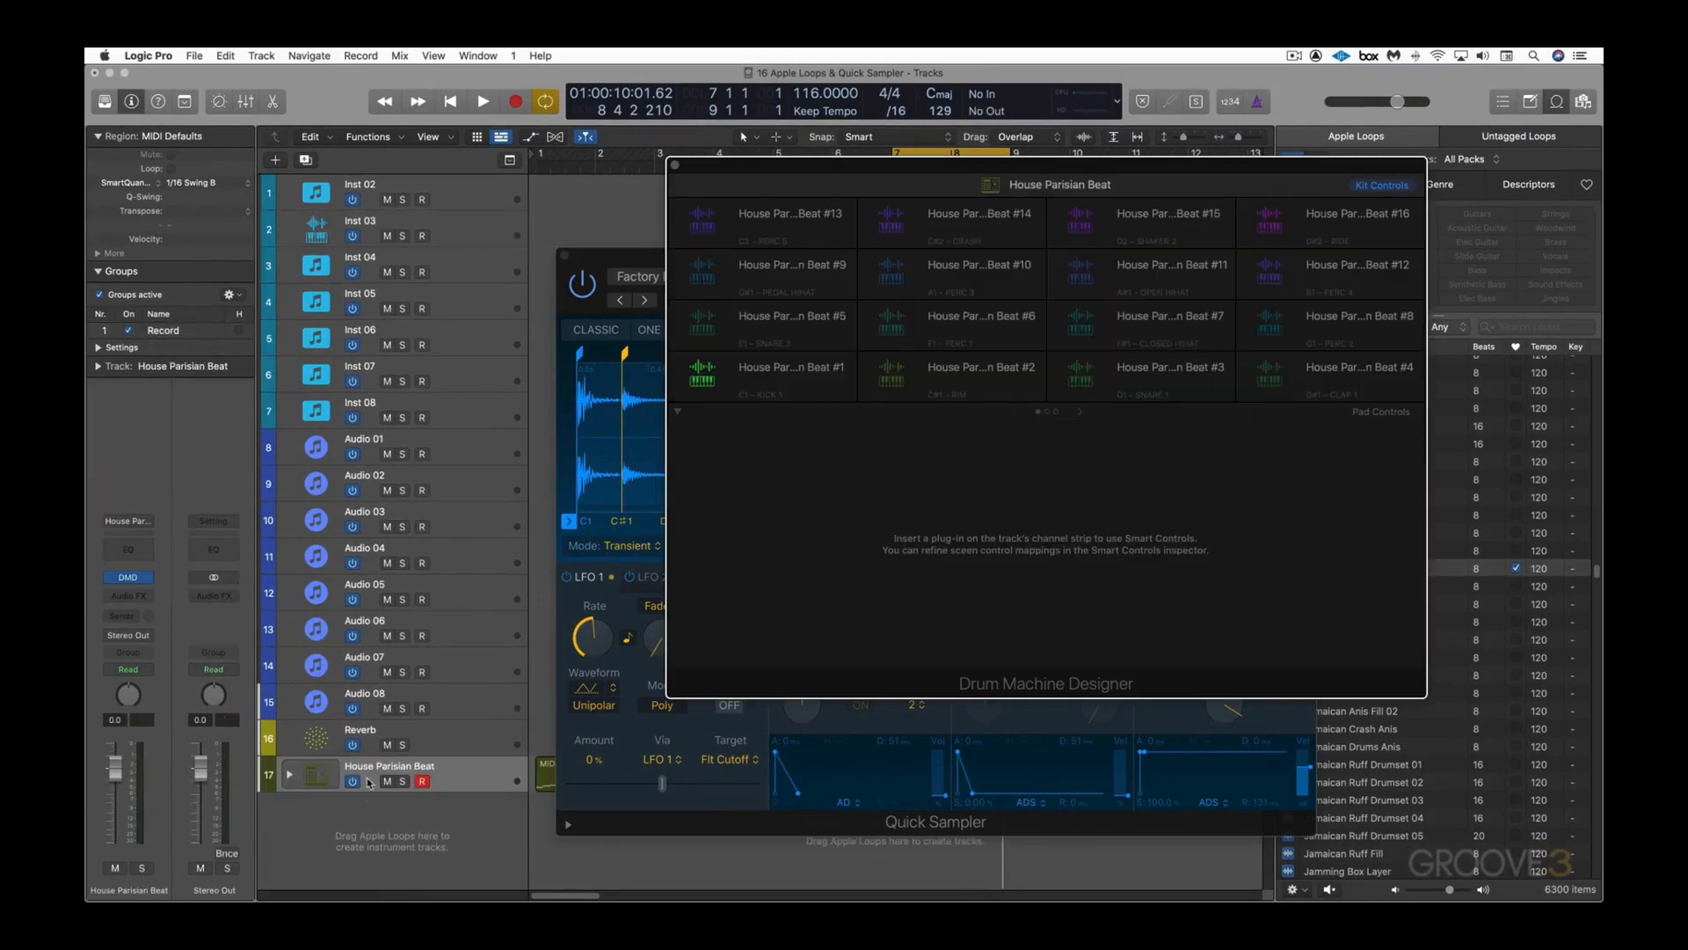
{"action": "left_click", "coordinate": [566, 257]}
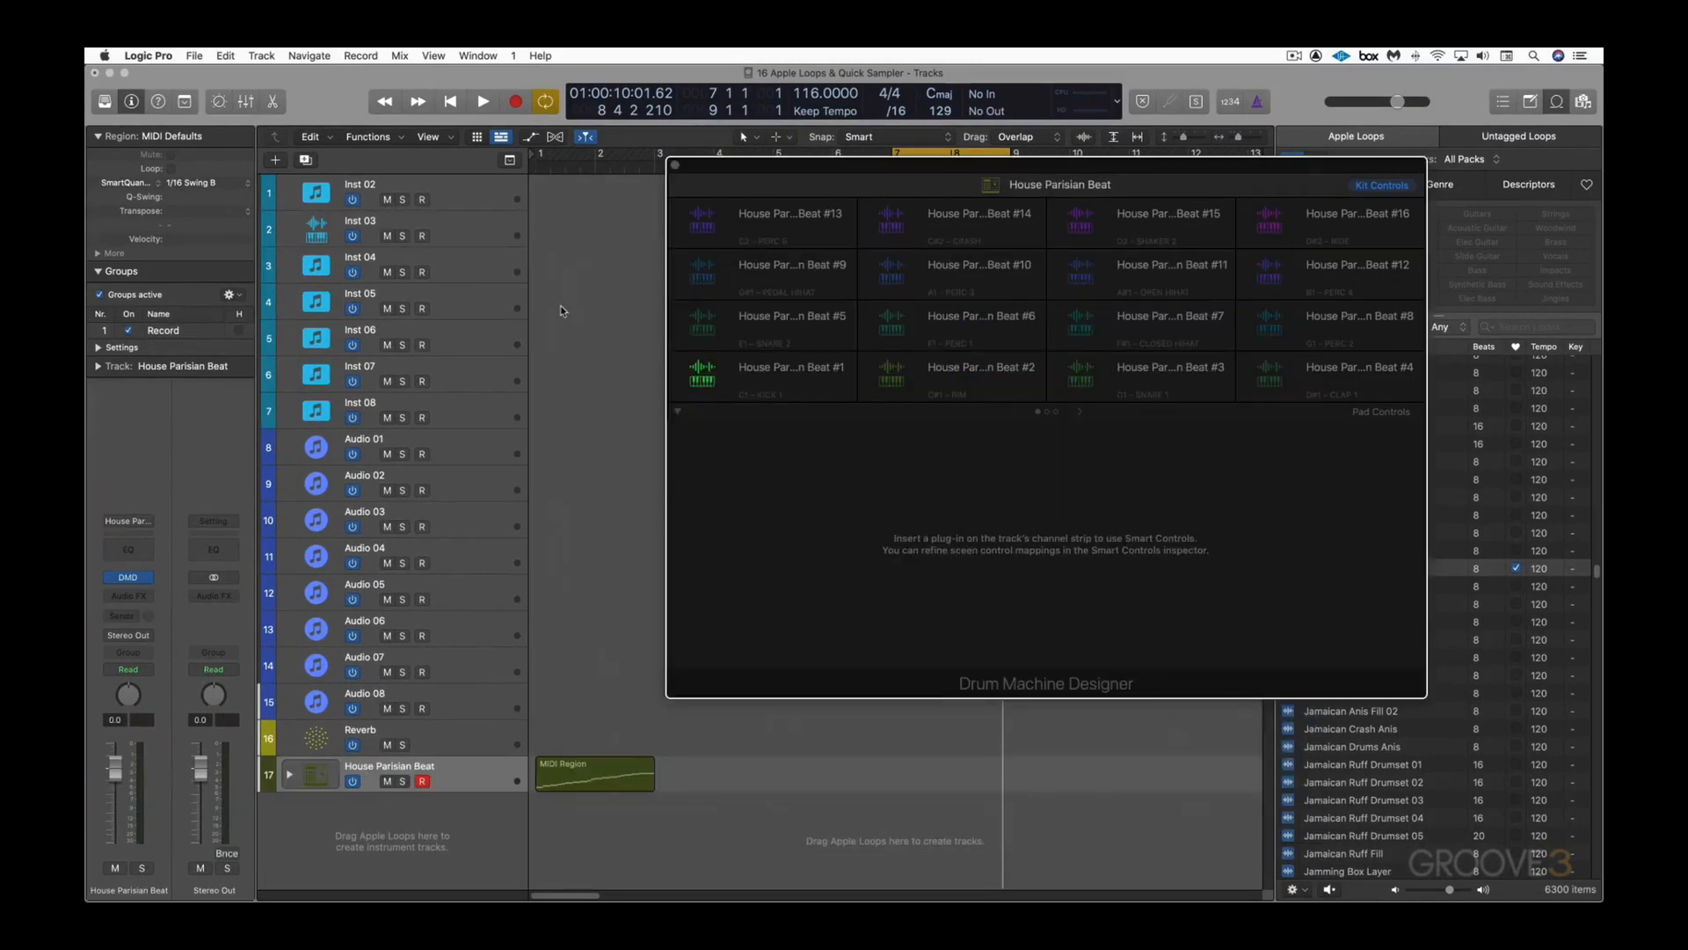
Step: Set the cycle to the new House Parisian Beat region at bar 1 and play it back
{"action": "left_click", "coordinate": [573, 762]}
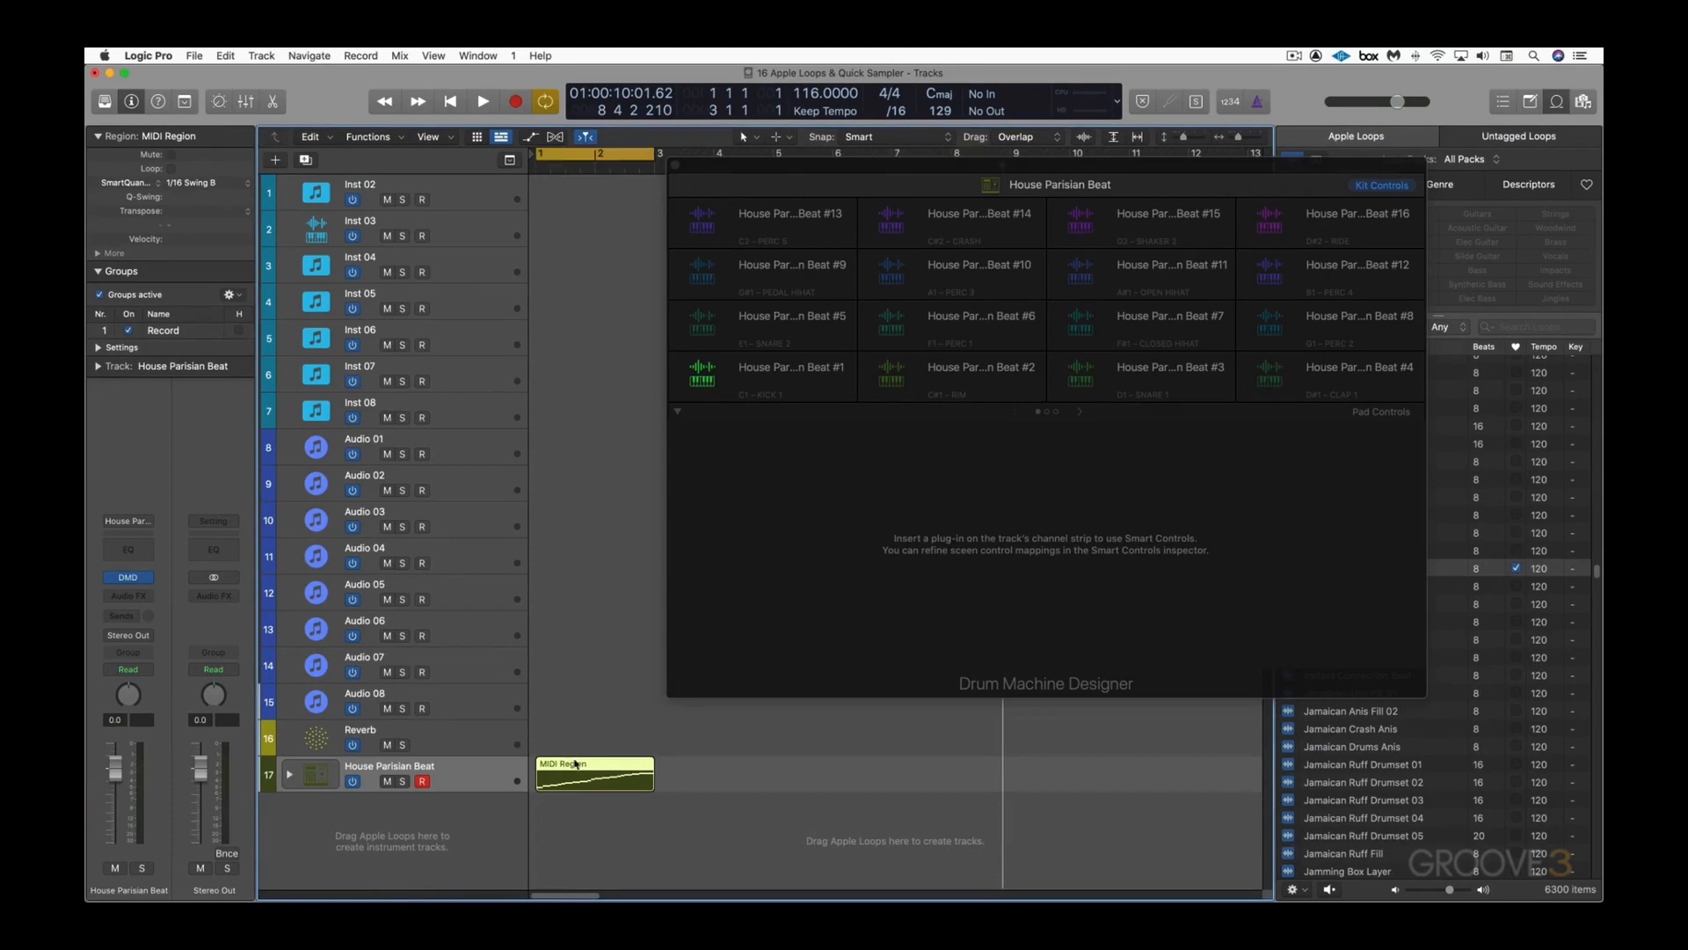
{"action": "key", "text": "space"}
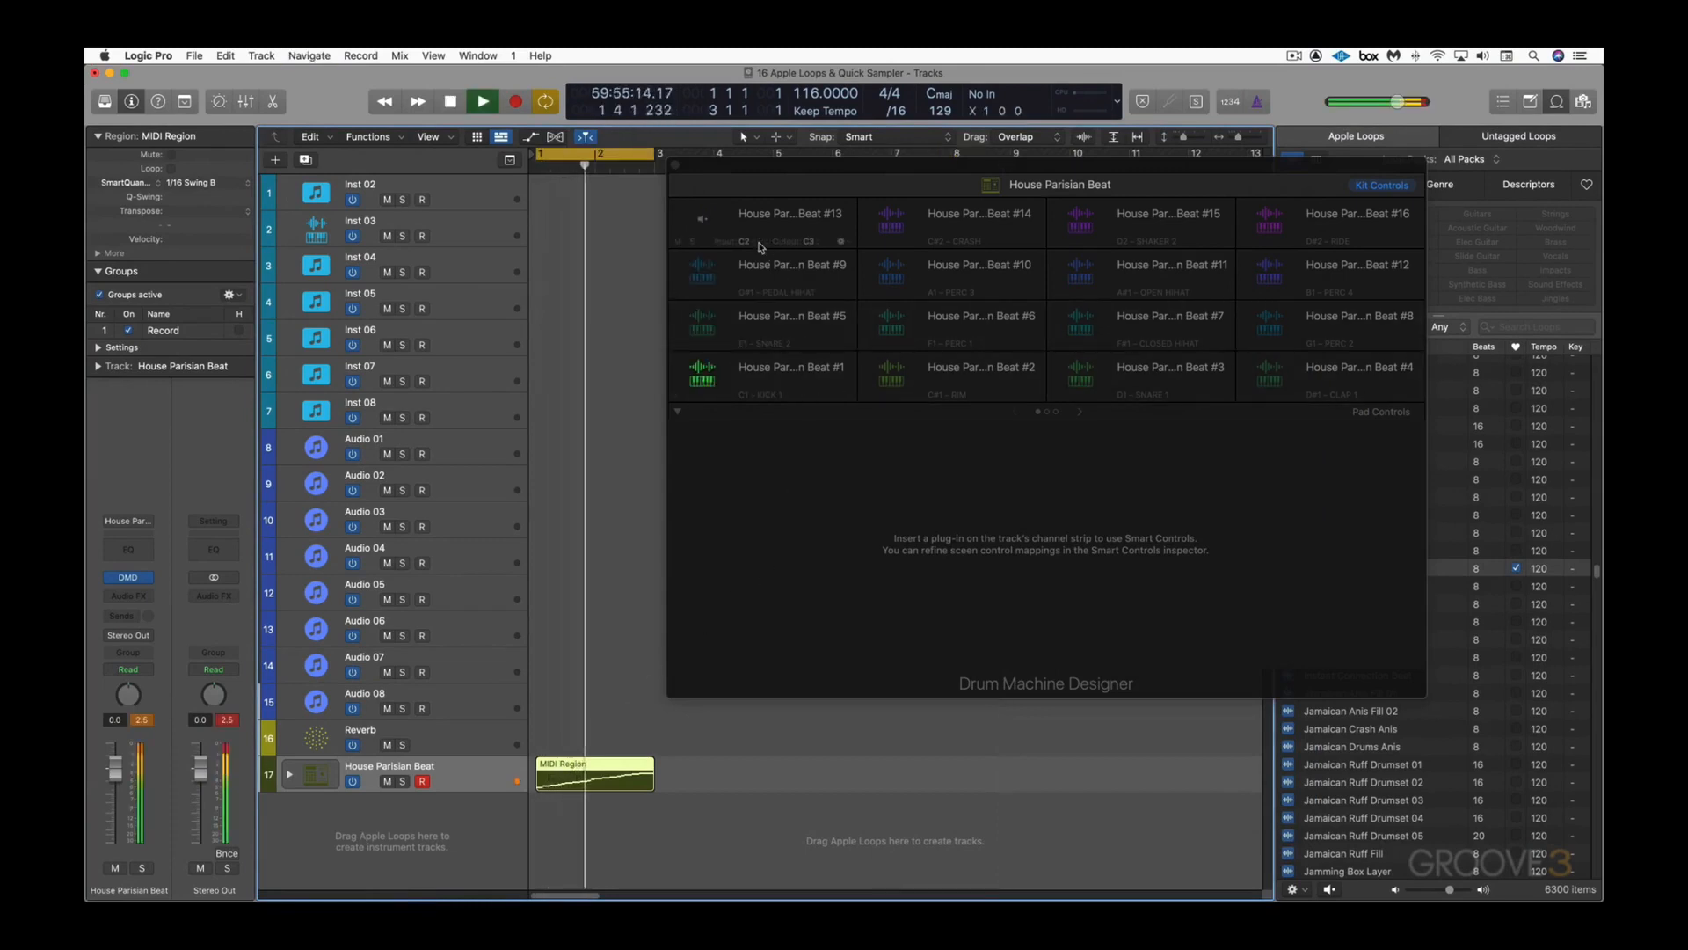
{"action": "key", "text": "space"}
Step: Audition several slice pads of the House Parisian Beat kit, including #1, #6 and #15
{"action": "left_click", "coordinate": [799, 217]}
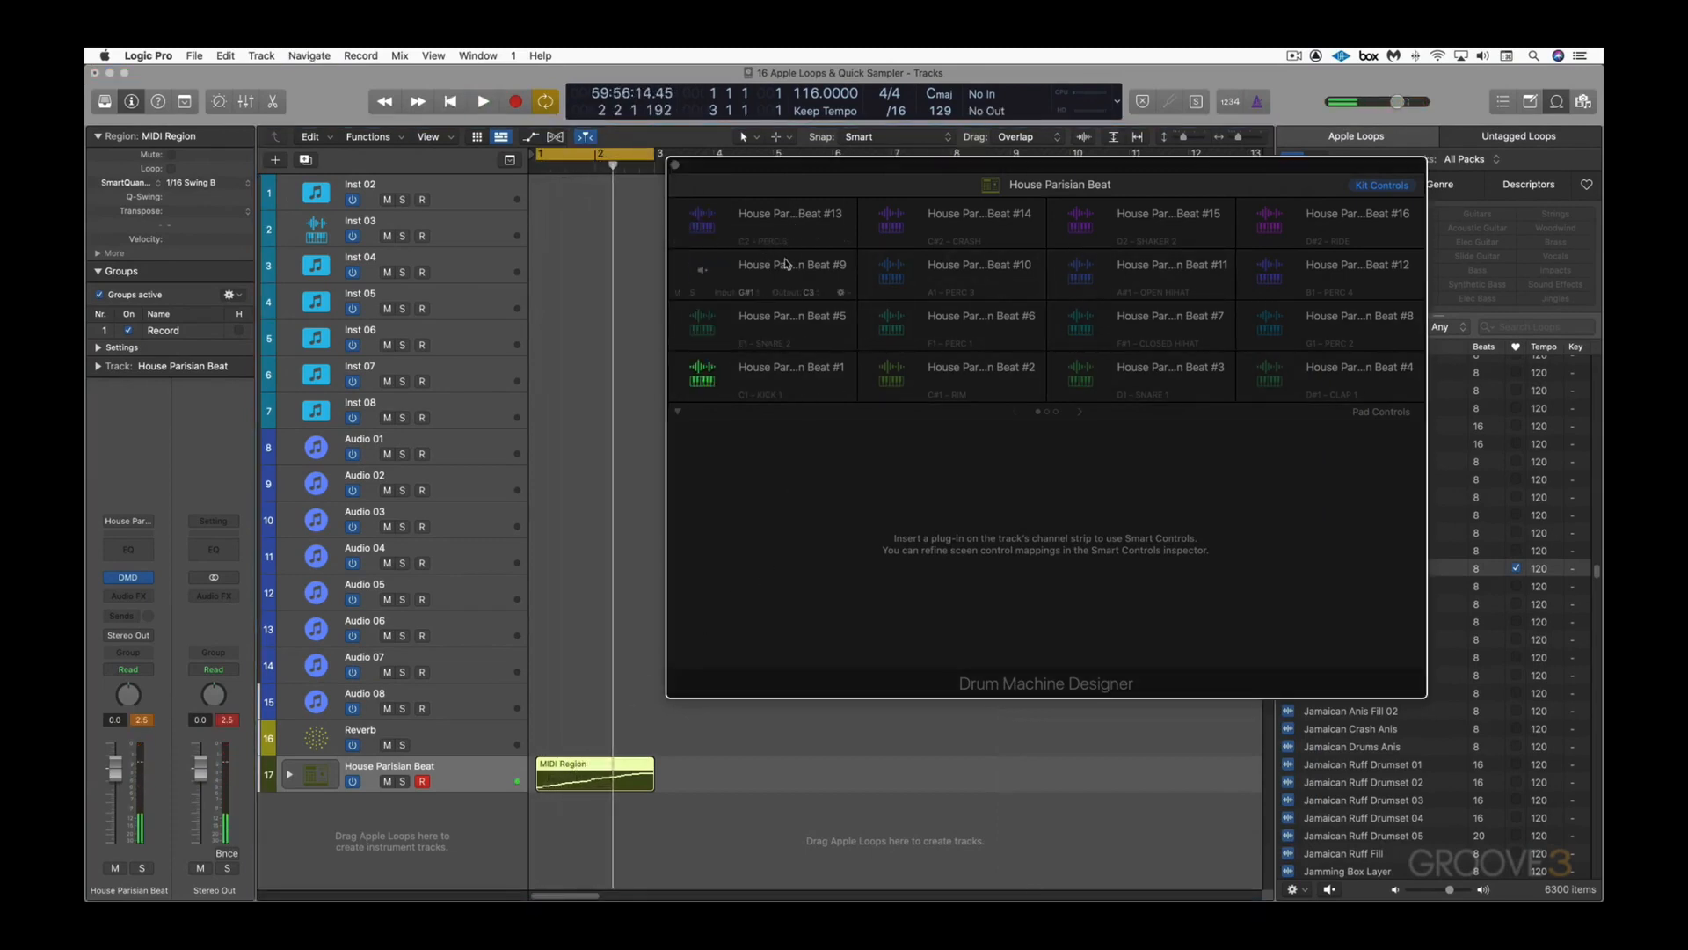
{"action": "left_click", "coordinate": [787, 263]}
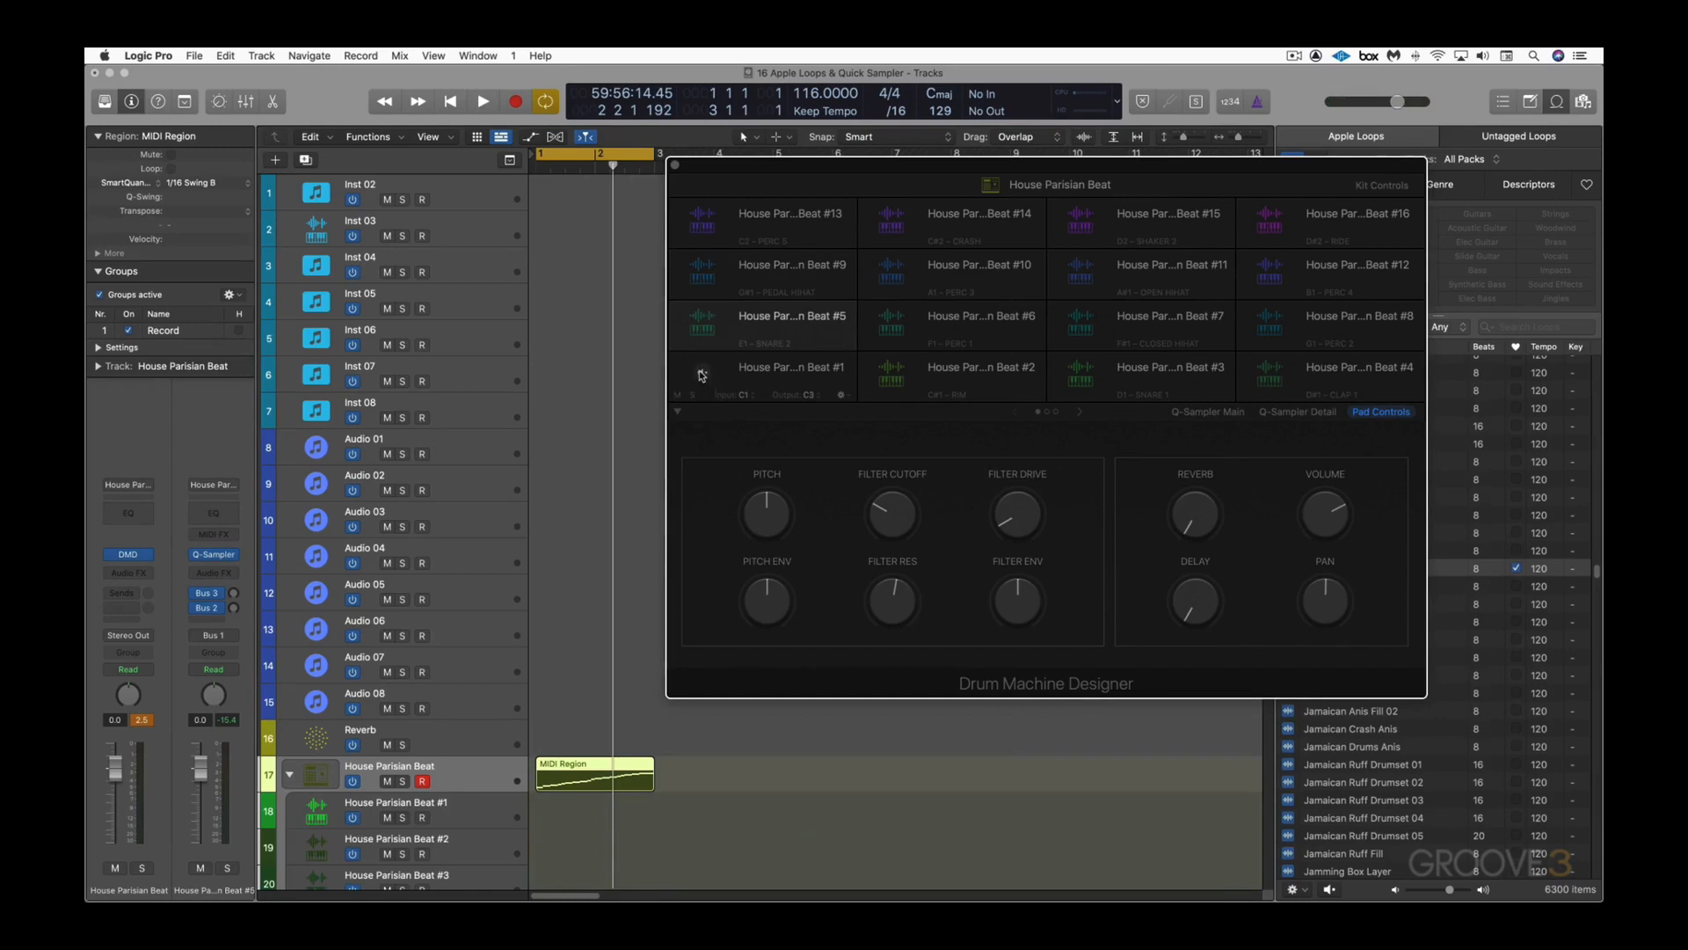
{"action": "left_click", "coordinate": [709, 370]}
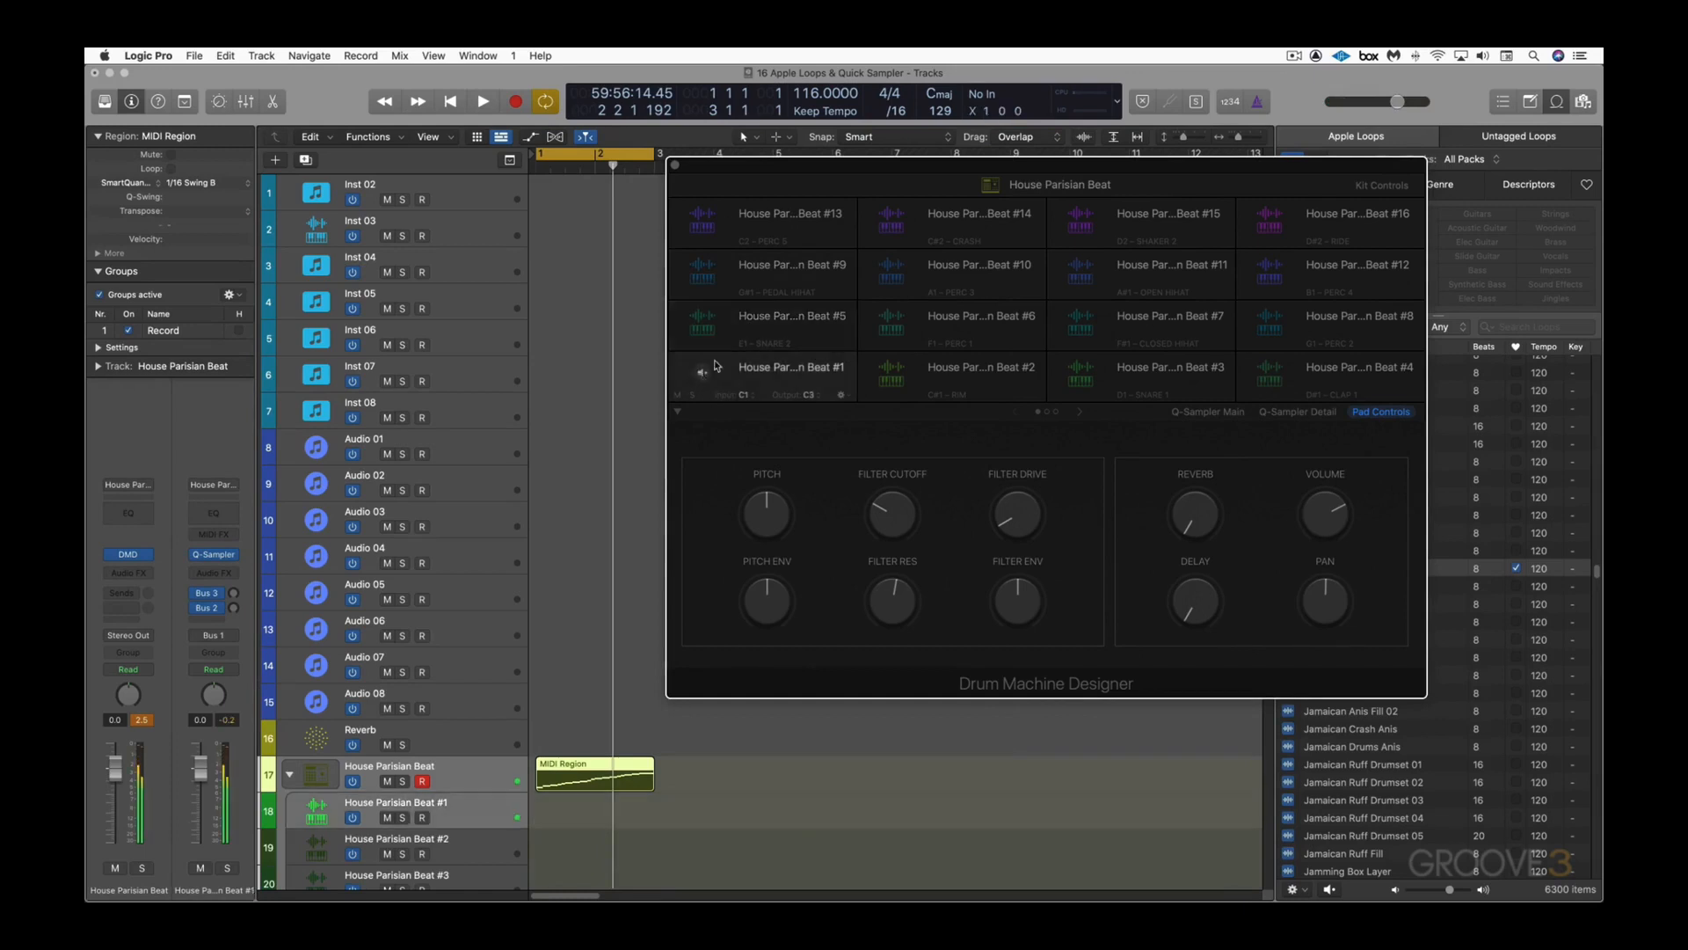
{"action": "left_click", "coordinate": [893, 220]}
{"action": "left_click", "coordinate": [891, 271]}
{"action": "left_click", "coordinate": [892, 324]}
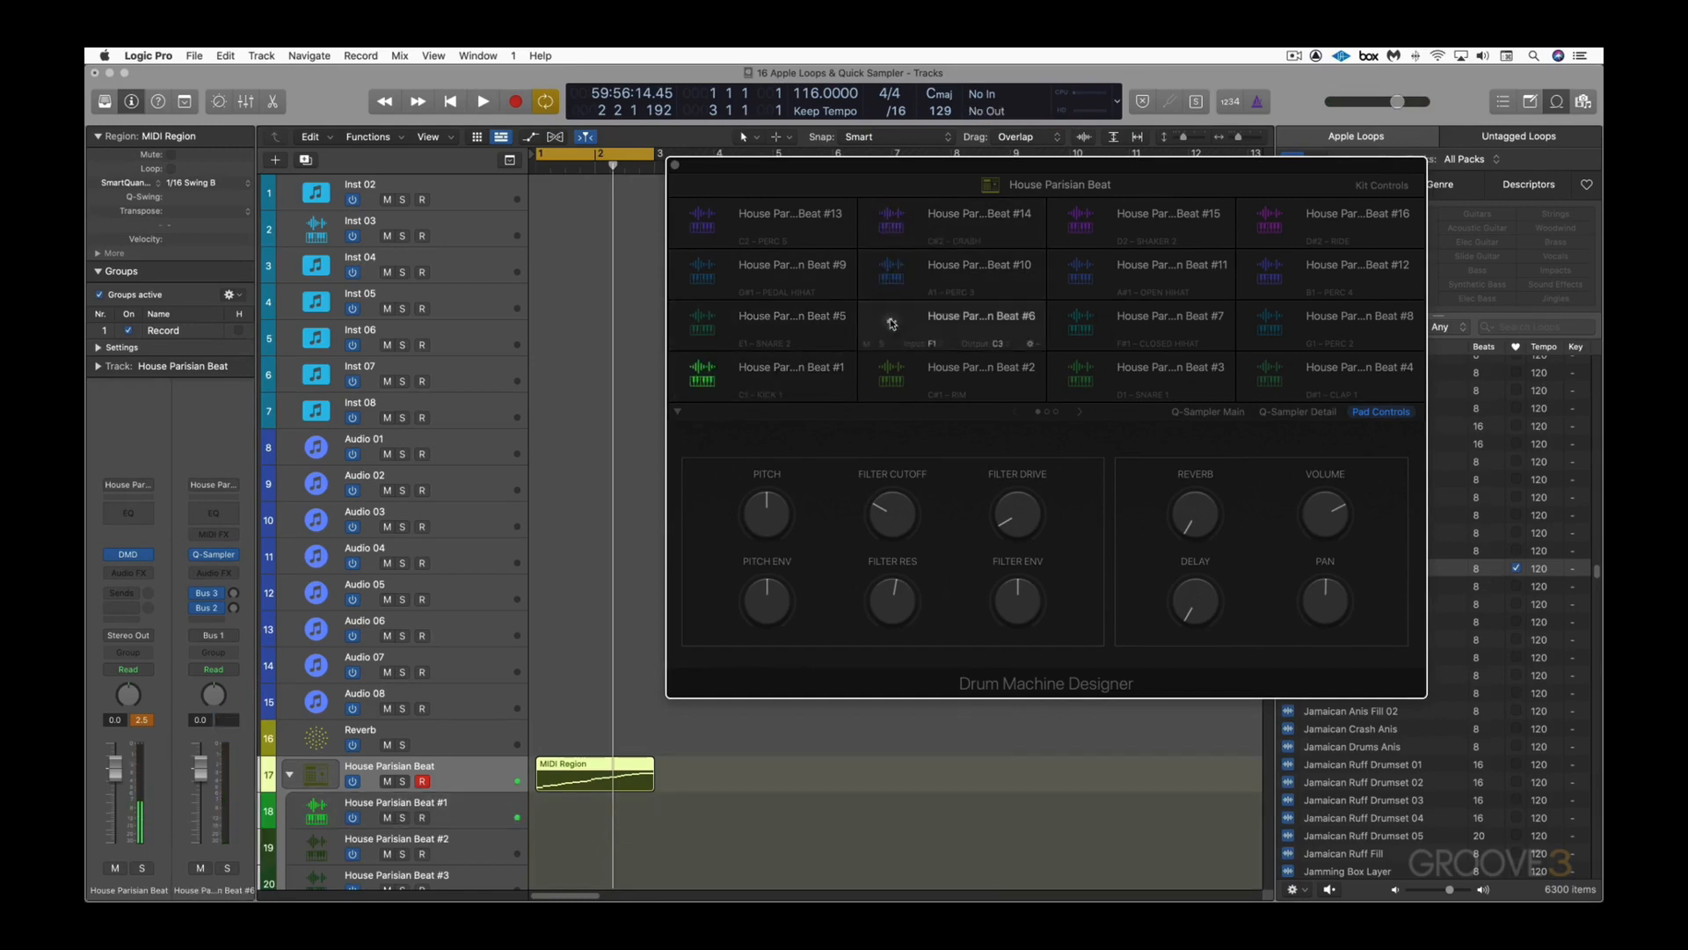
{"action": "left_click", "coordinate": [891, 377]}
{"action": "left_click", "coordinate": [1083, 221]}
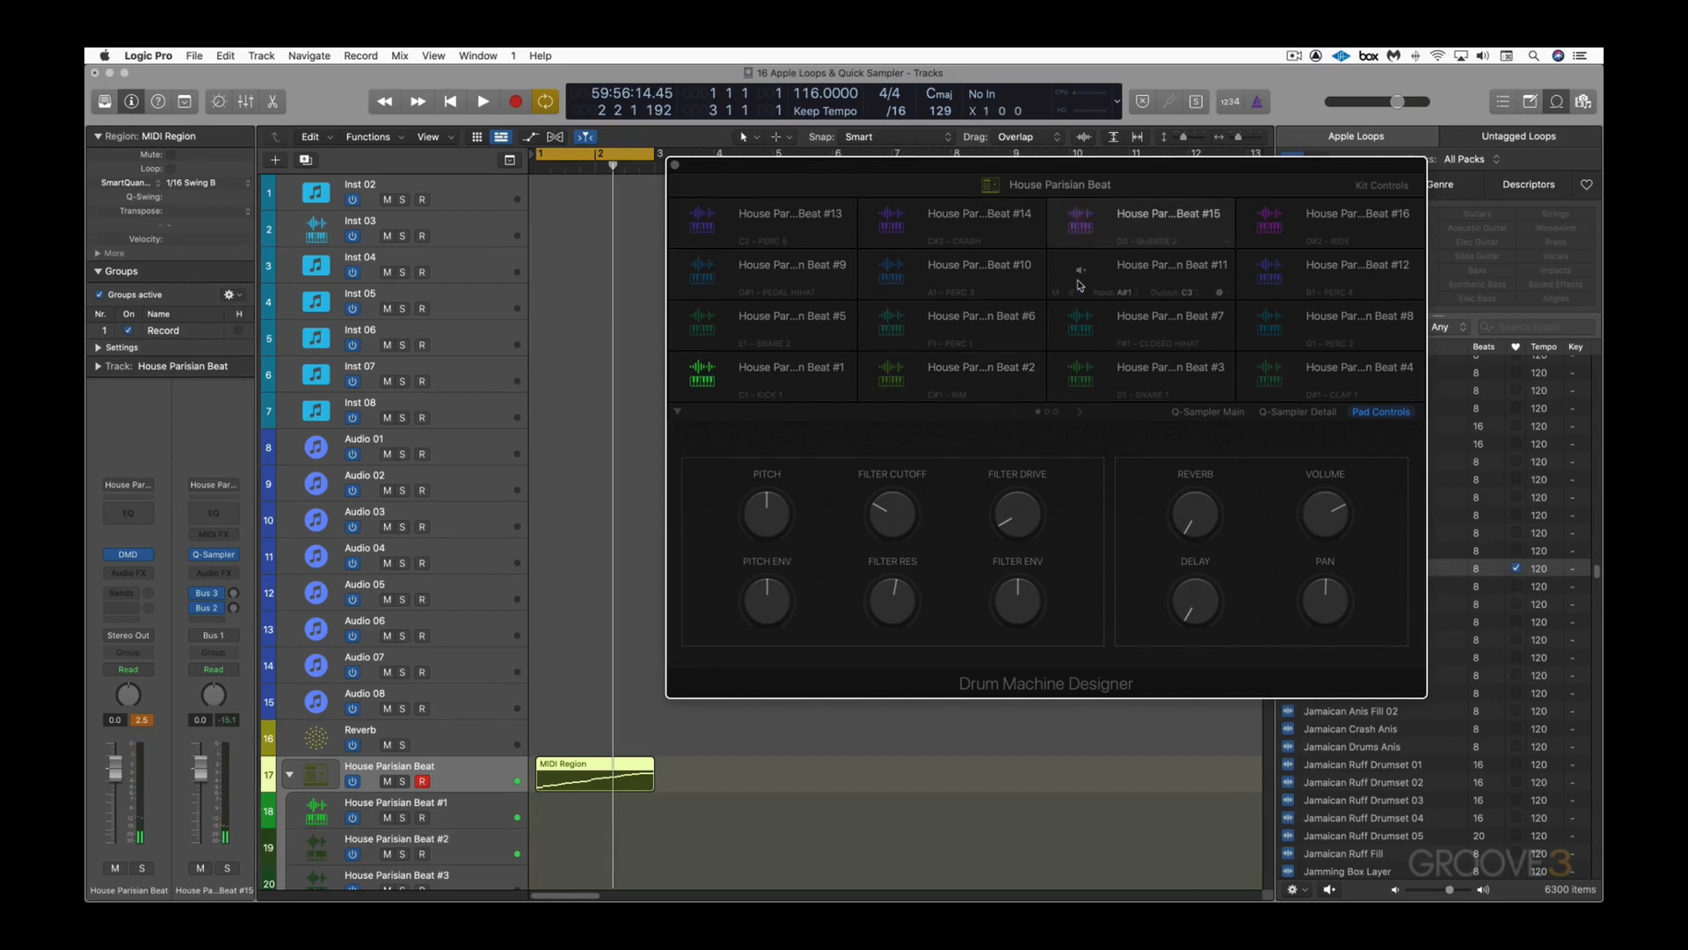
{"action": "left_click", "coordinate": [1081, 319]}
Step: Set pad #3's reverb send to -4.6 dB and the kit track's volume to -5.8 dB, checking the result in playback
{"action": "left_click", "coordinate": [1082, 375]}
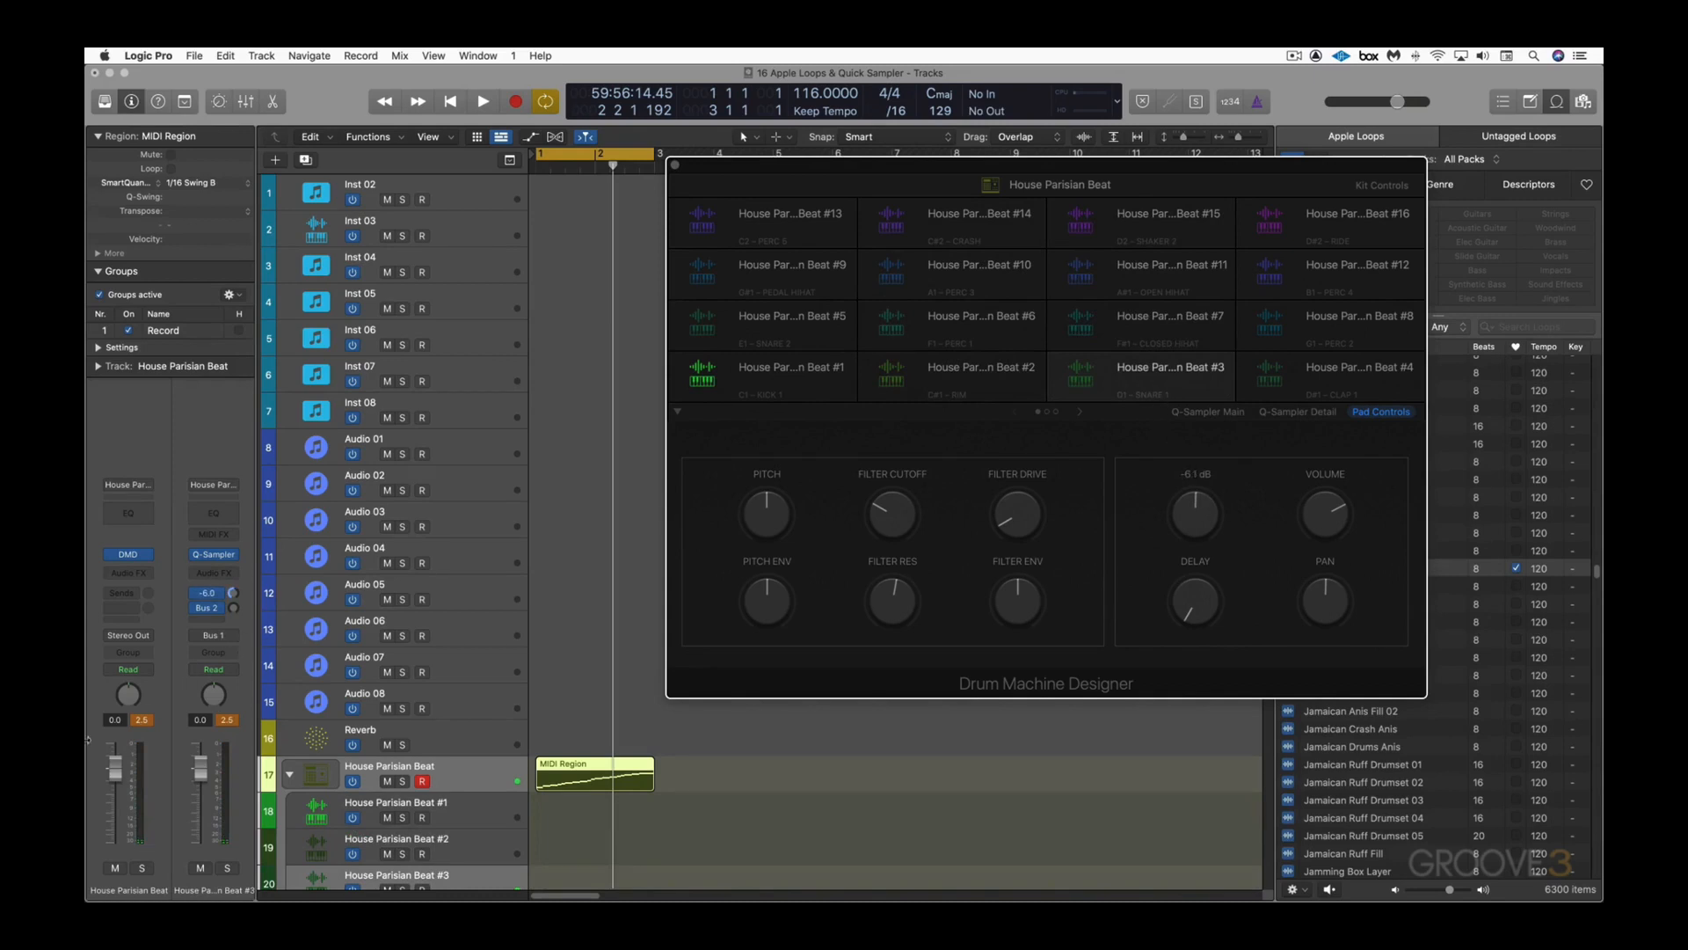
{"action": "left_click_drag", "start_coordinate": [117, 767], "coordinate": [115, 785]}
{"action": "key", "text": "space"}
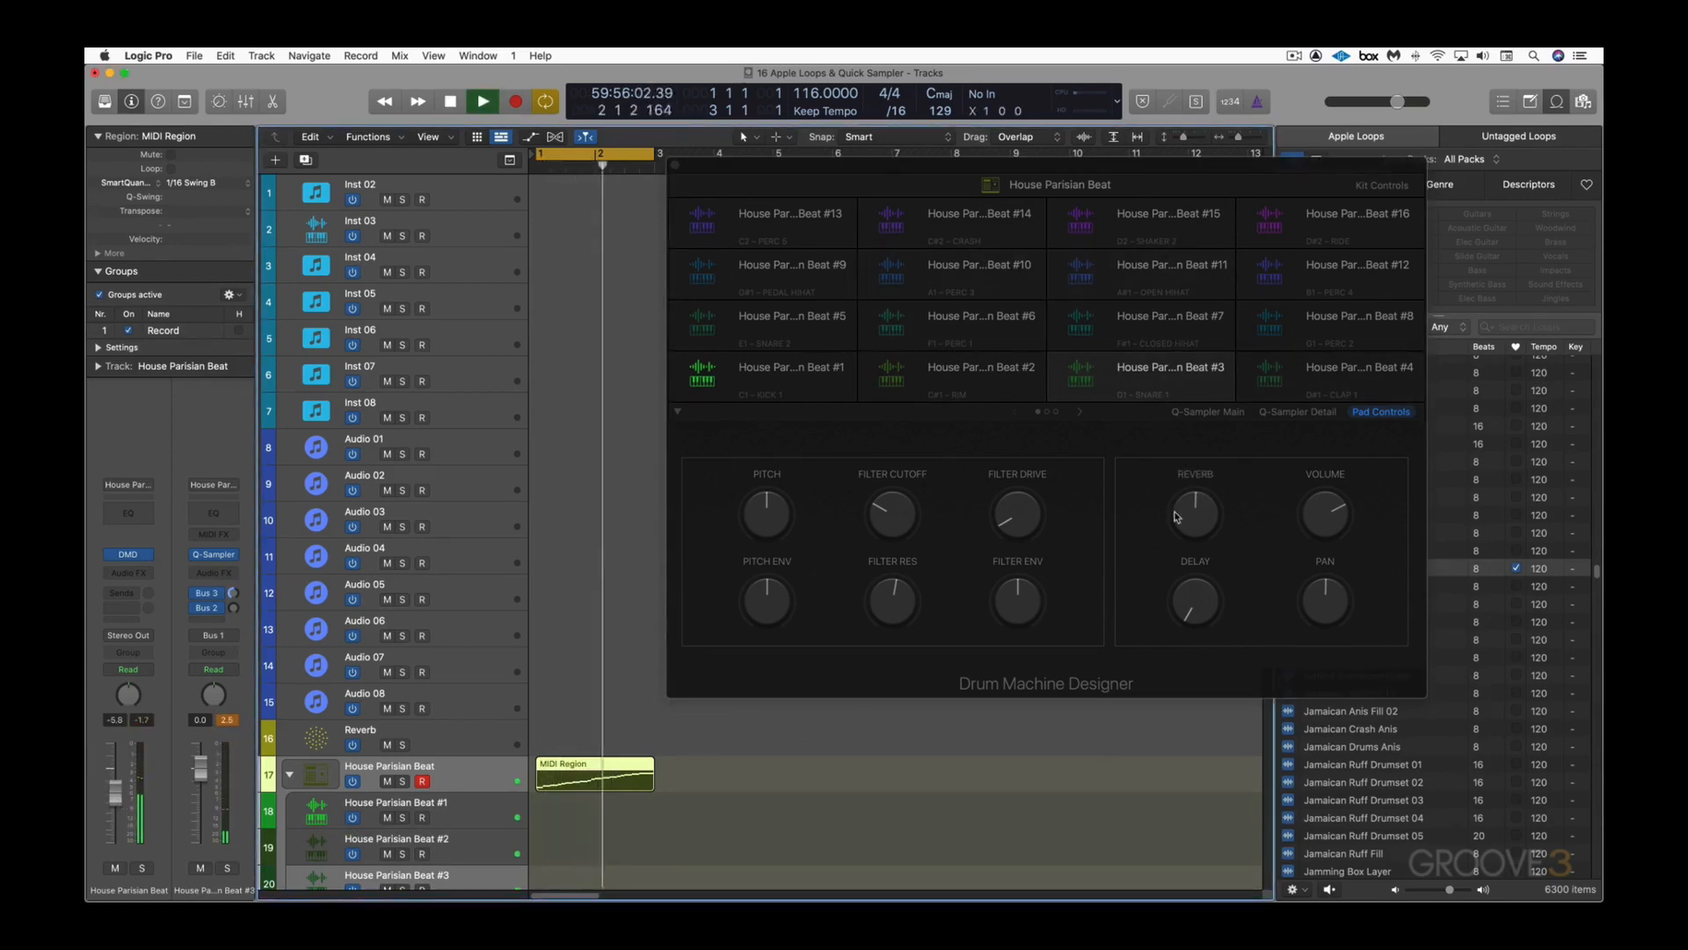
{"action": "left_click_drag", "start_coordinate": [1197, 520], "coordinate": [1196, 514]}
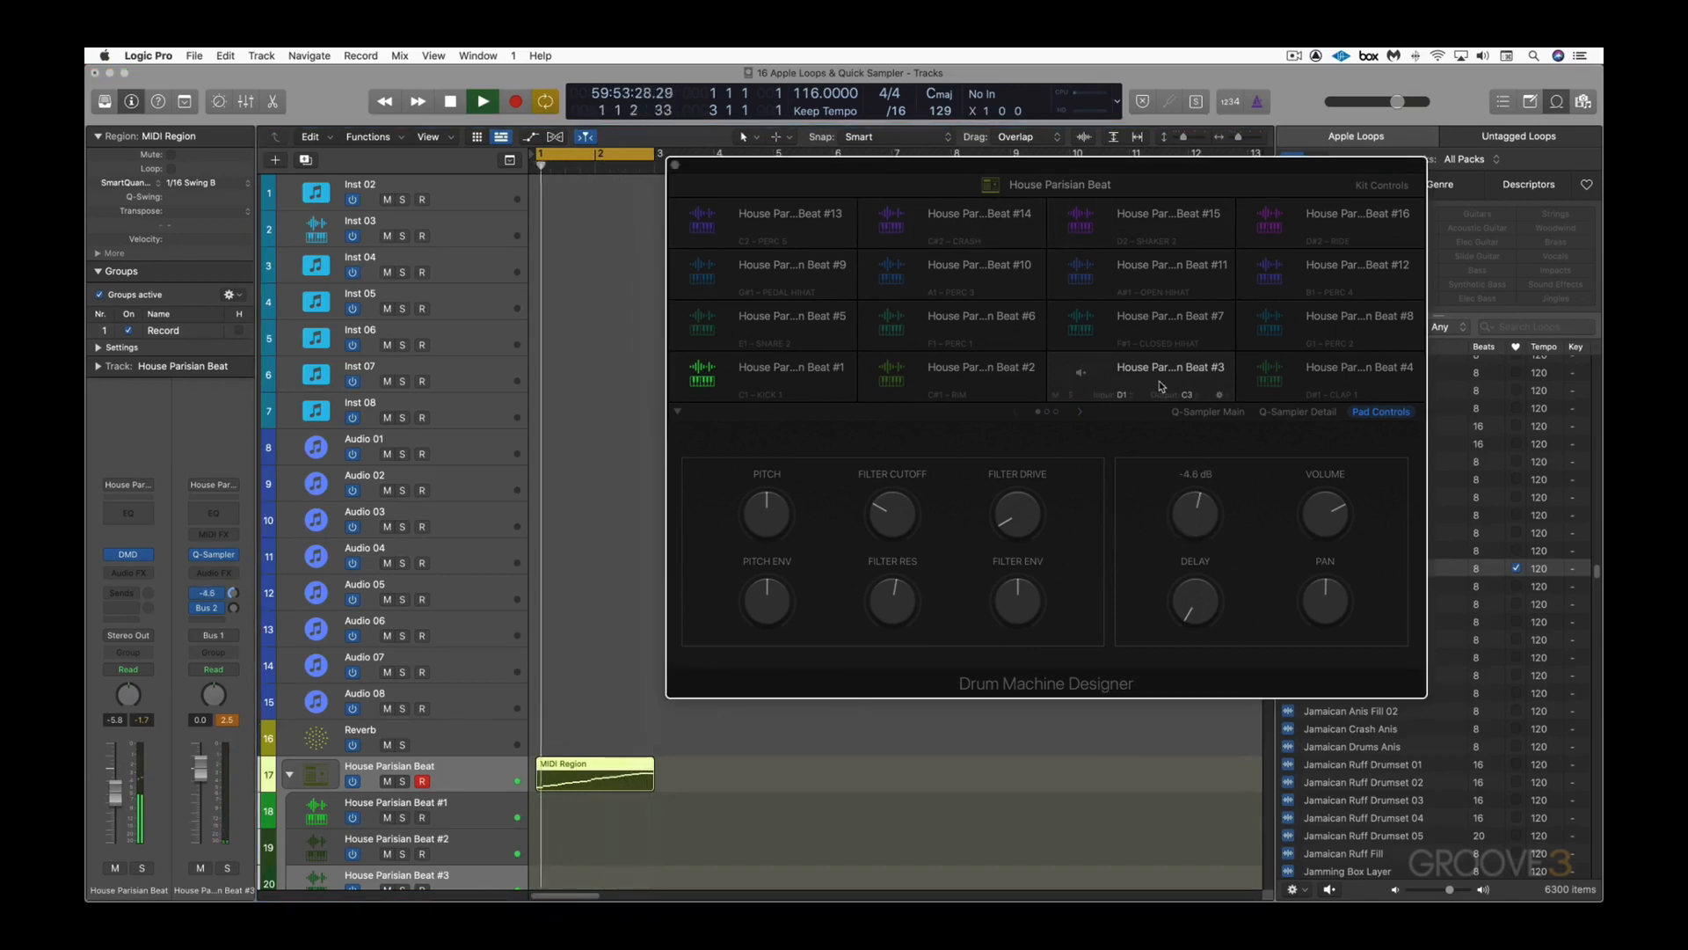
{"action": "key", "text": "space"}
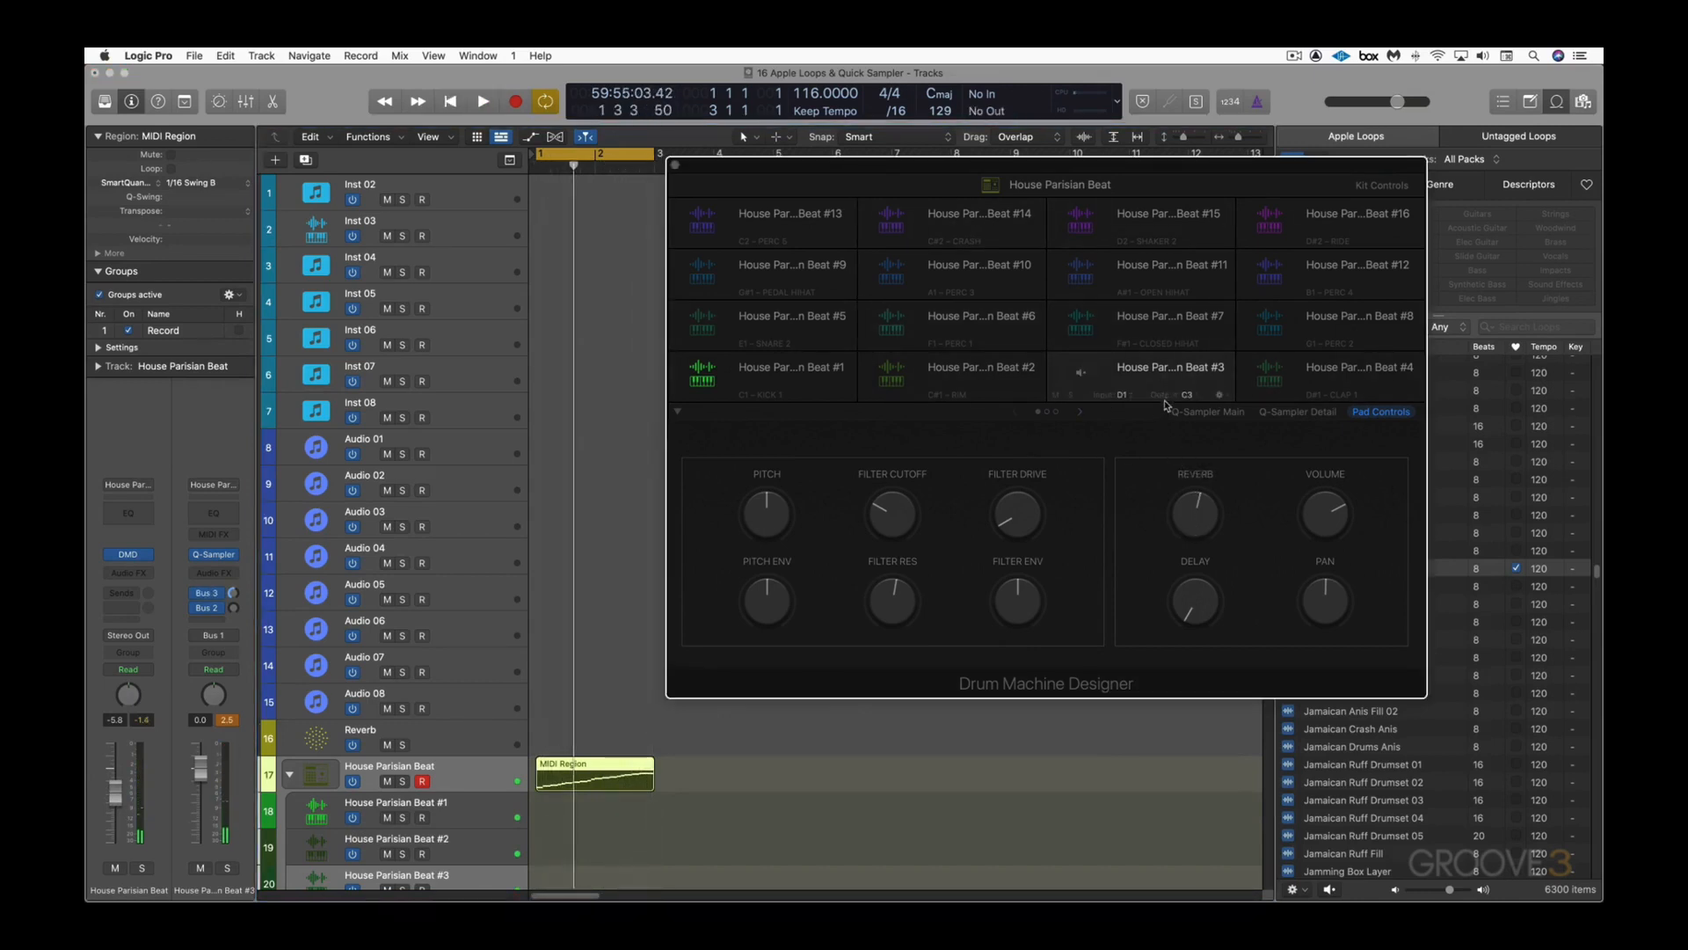
Step: Show the detailed Quick Sampler controls for the pads and switch on the filter for pad #11
{"action": "left_click", "coordinate": [1298, 412]}
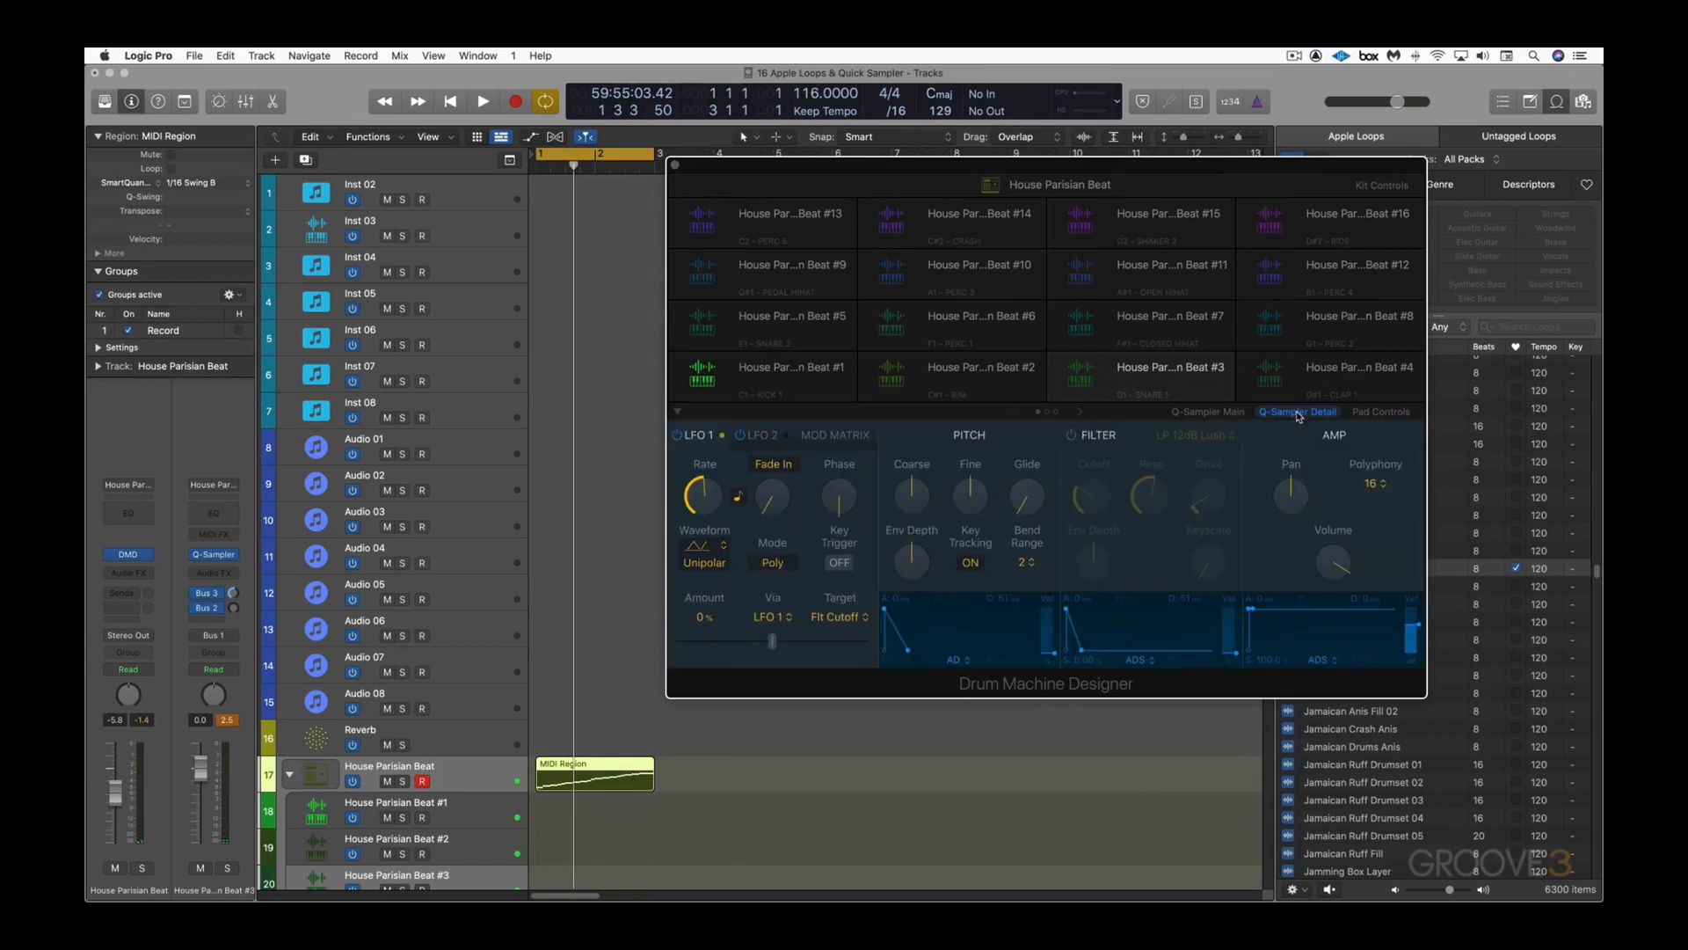
{"action": "left_click", "coordinate": [1145, 327]}
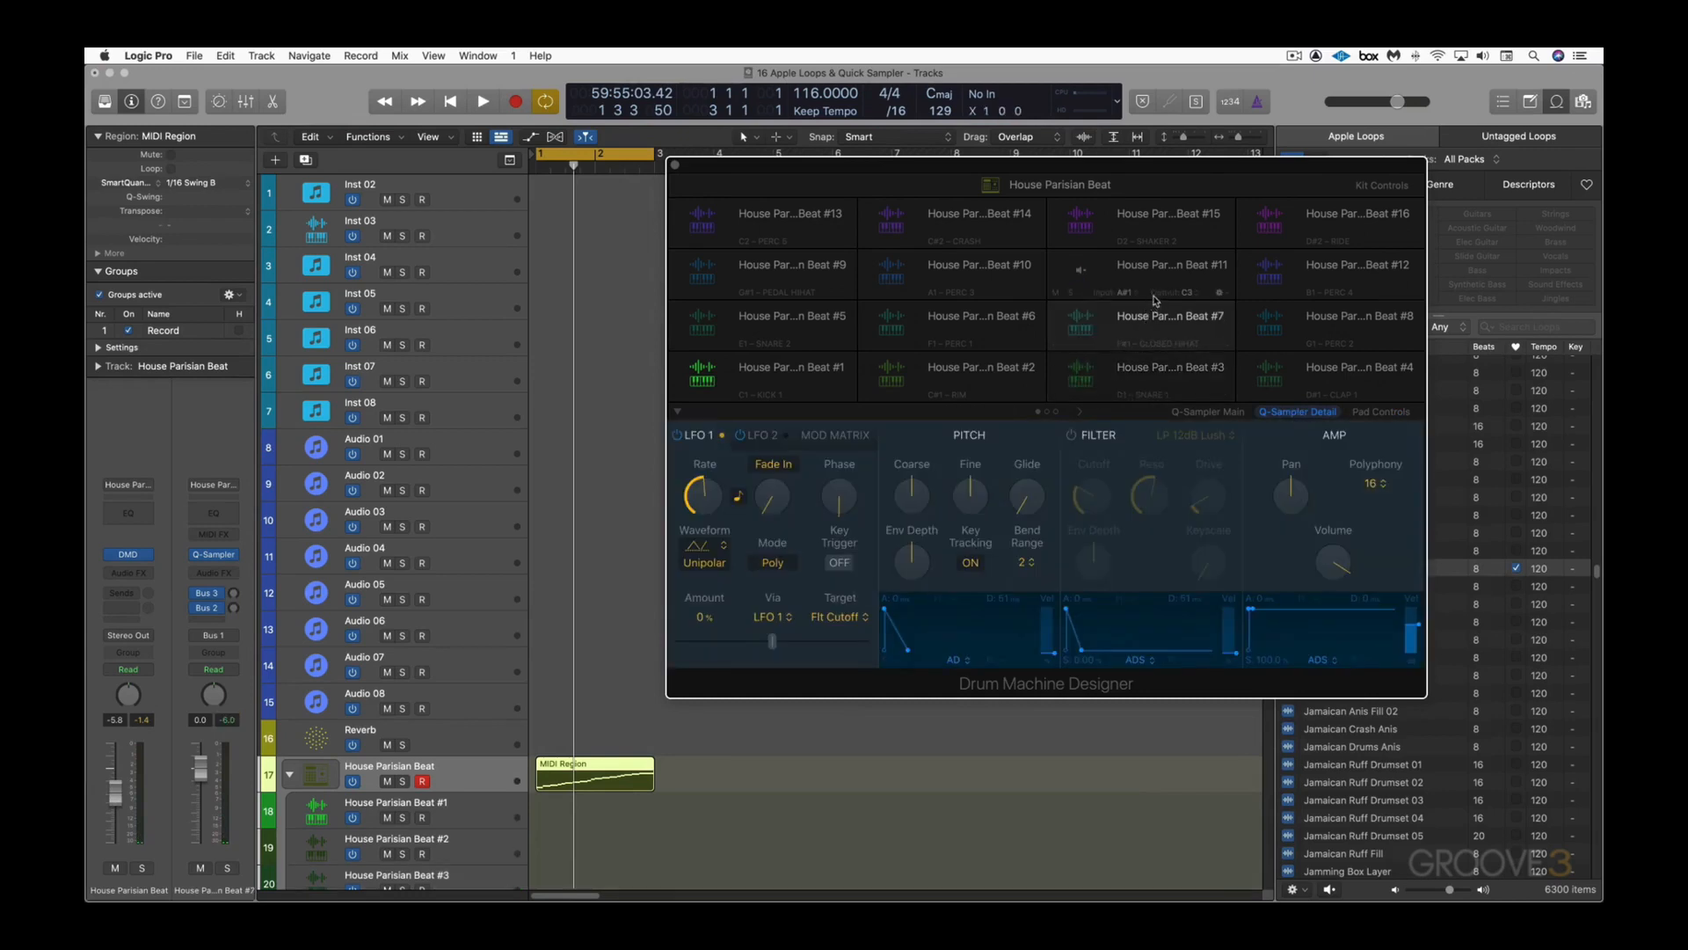
{"action": "left_click", "coordinate": [1161, 284]}
{"action": "left_click", "coordinate": [1073, 436]}
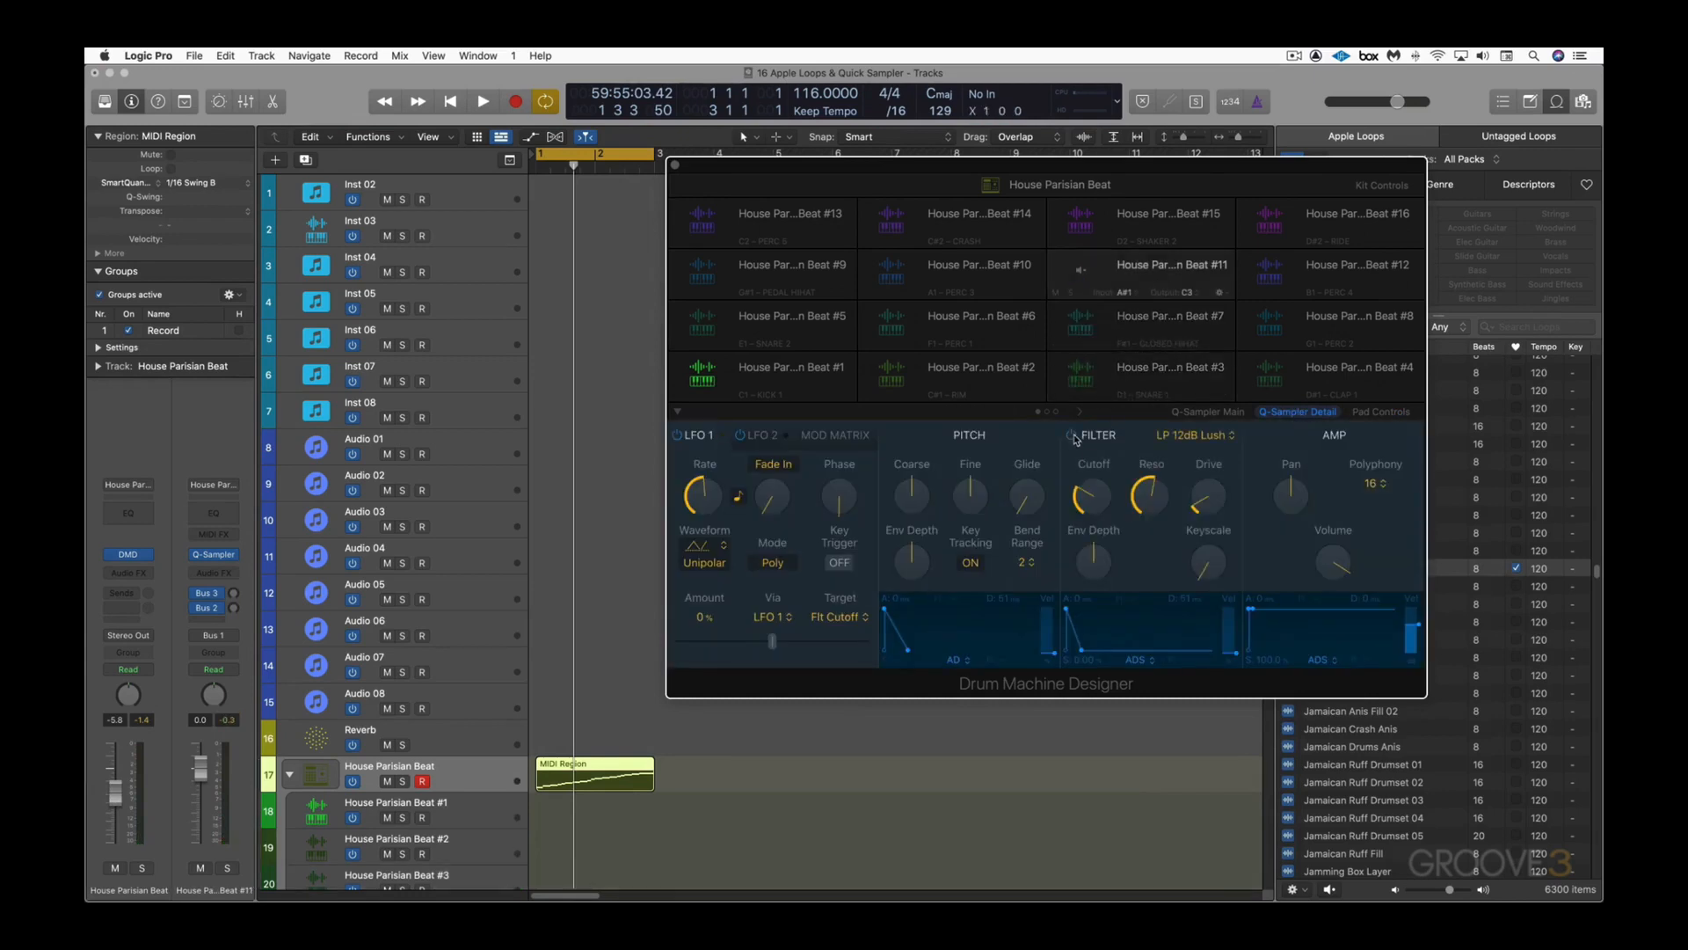
Step: Switch on pad #3's filter and set LFO 1's filter cutoff modulation amount to +28.7%, checking the sound in playback
{"action": "left_click", "coordinate": [1163, 396]}
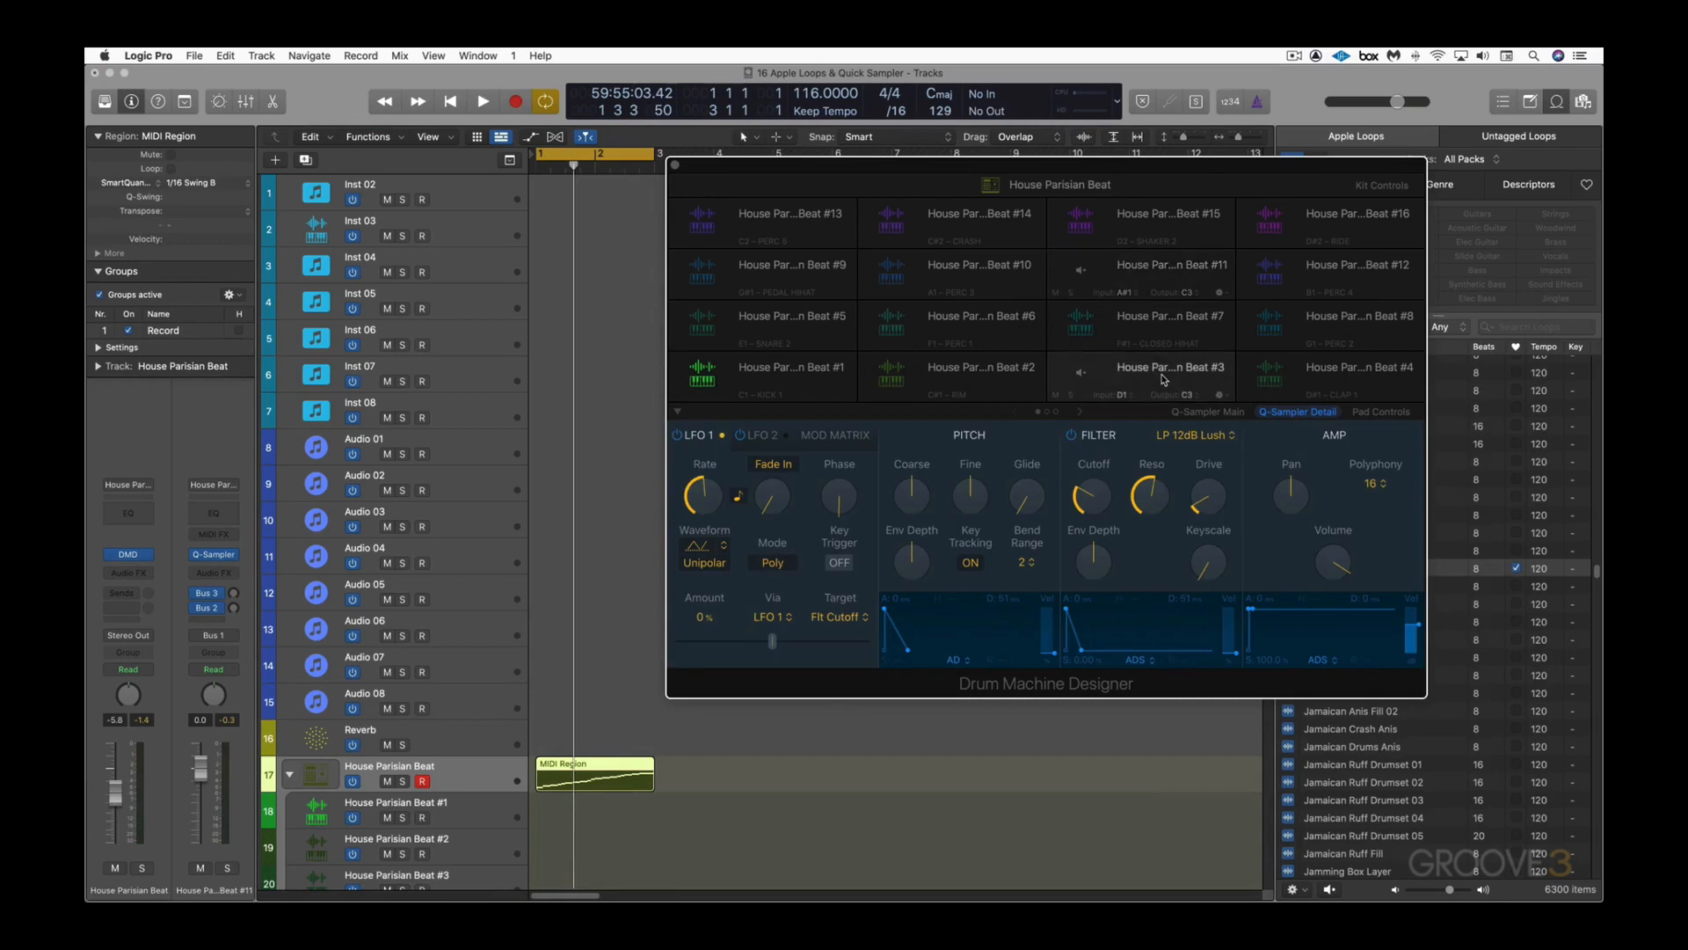
{"action": "left_click", "coordinate": [1072, 436]}
{"action": "key", "text": "space"}
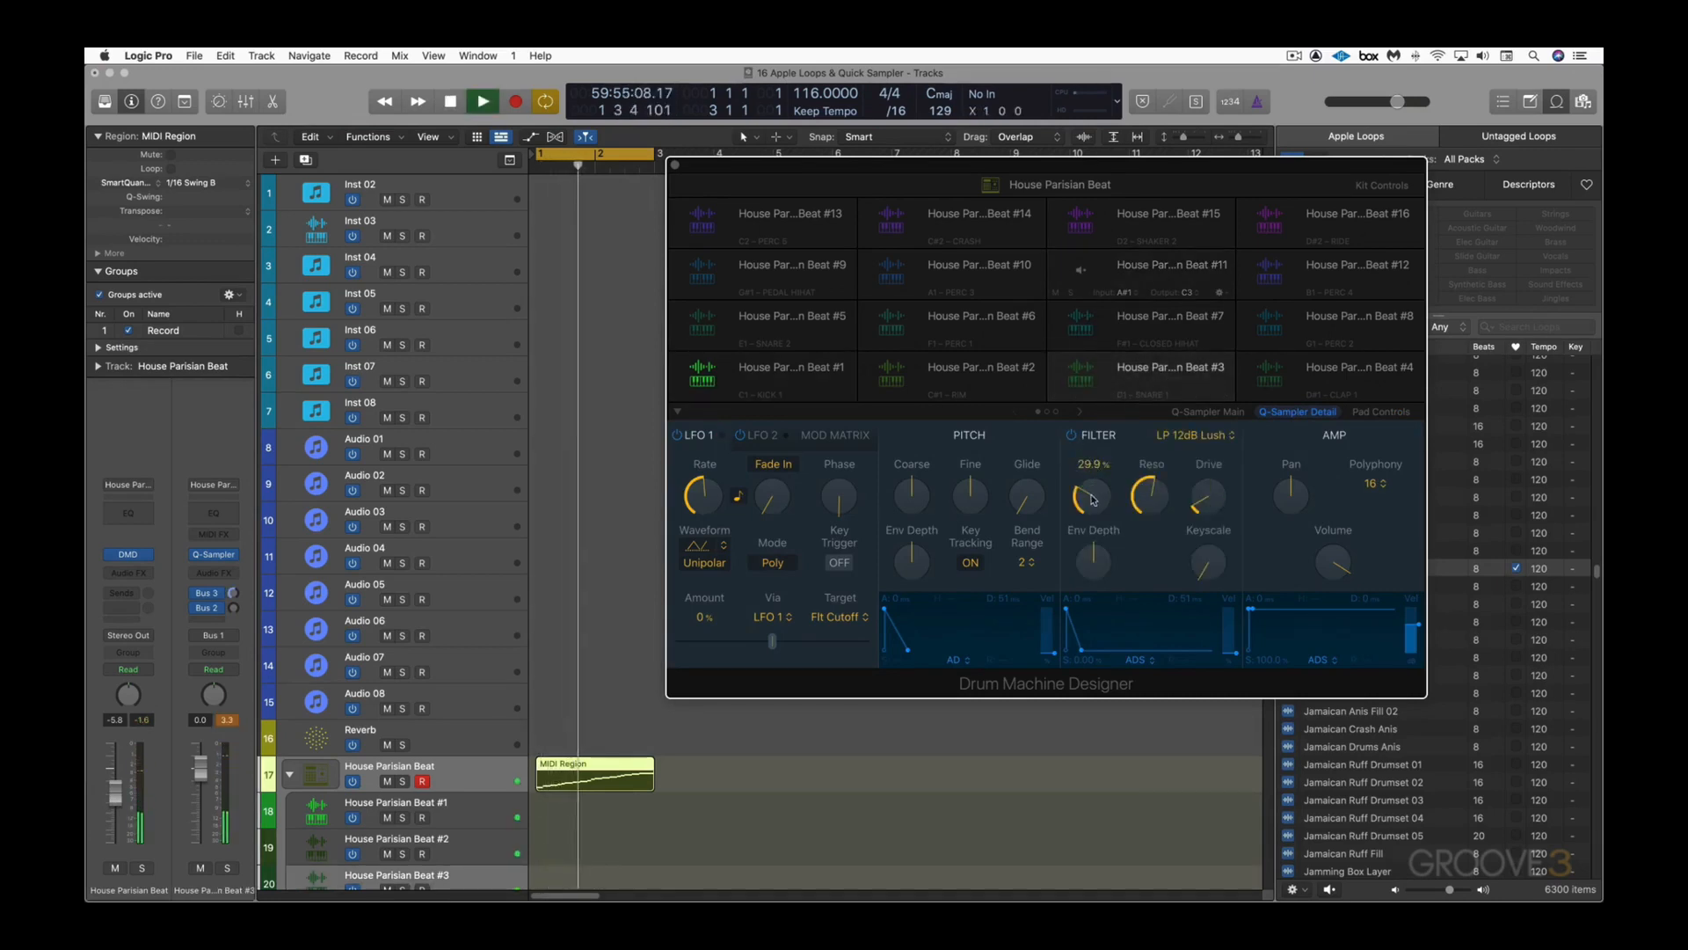
{"action": "key", "text": "space"}
{"action": "left_click_drag", "start_coordinate": [792, 642], "coordinate": [803, 643]}
{"action": "key", "text": "space"}
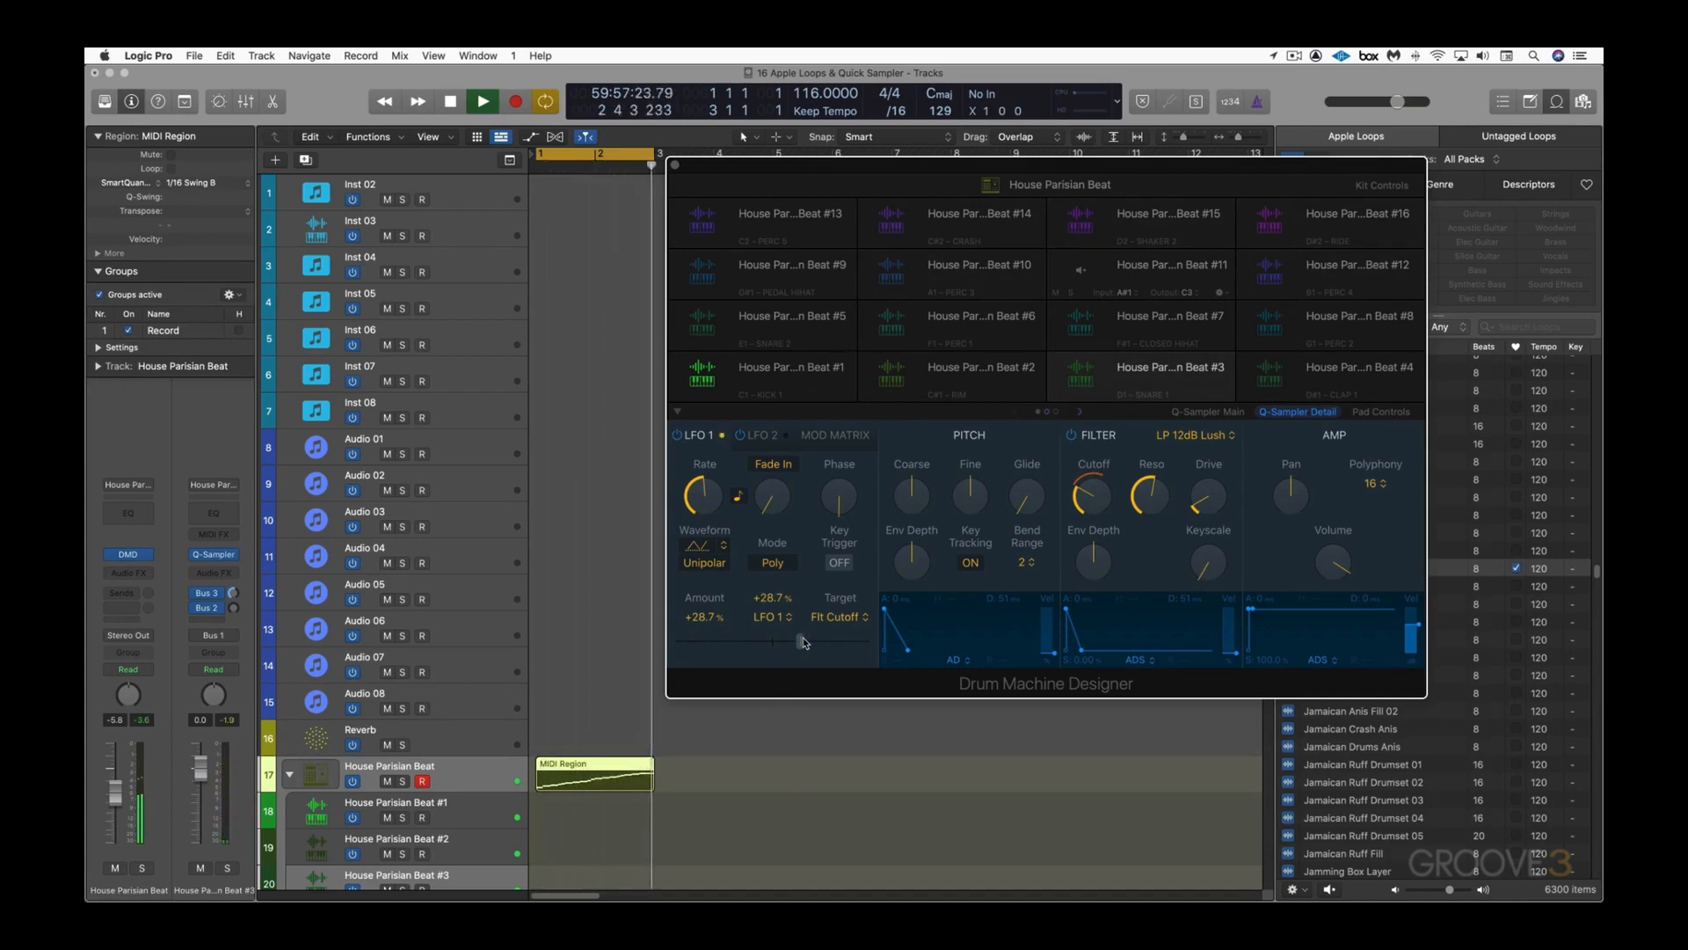
{"action": "key", "text": "space"}
Step: Show the main Quick Sampler waveform view and compare the slice positions of pads #3, #2, #6, #11 and #12
{"action": "left_click", "coordinate": [1102, 375]}
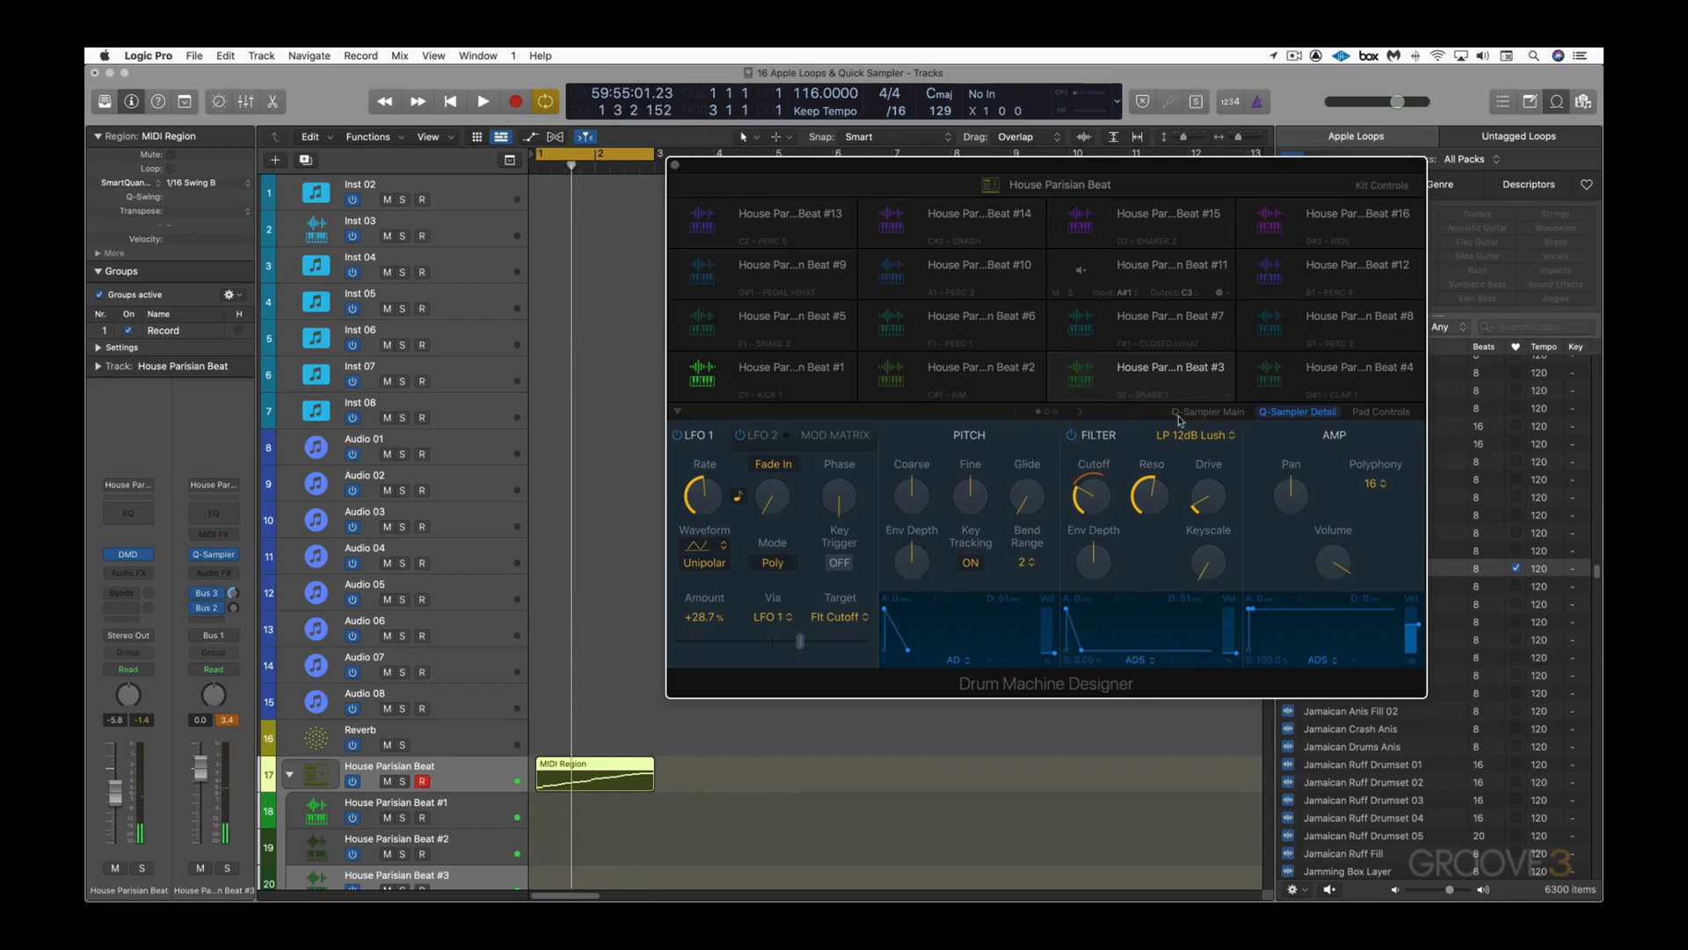
{"action": "left_click", "coordinate": [1207, 412]}
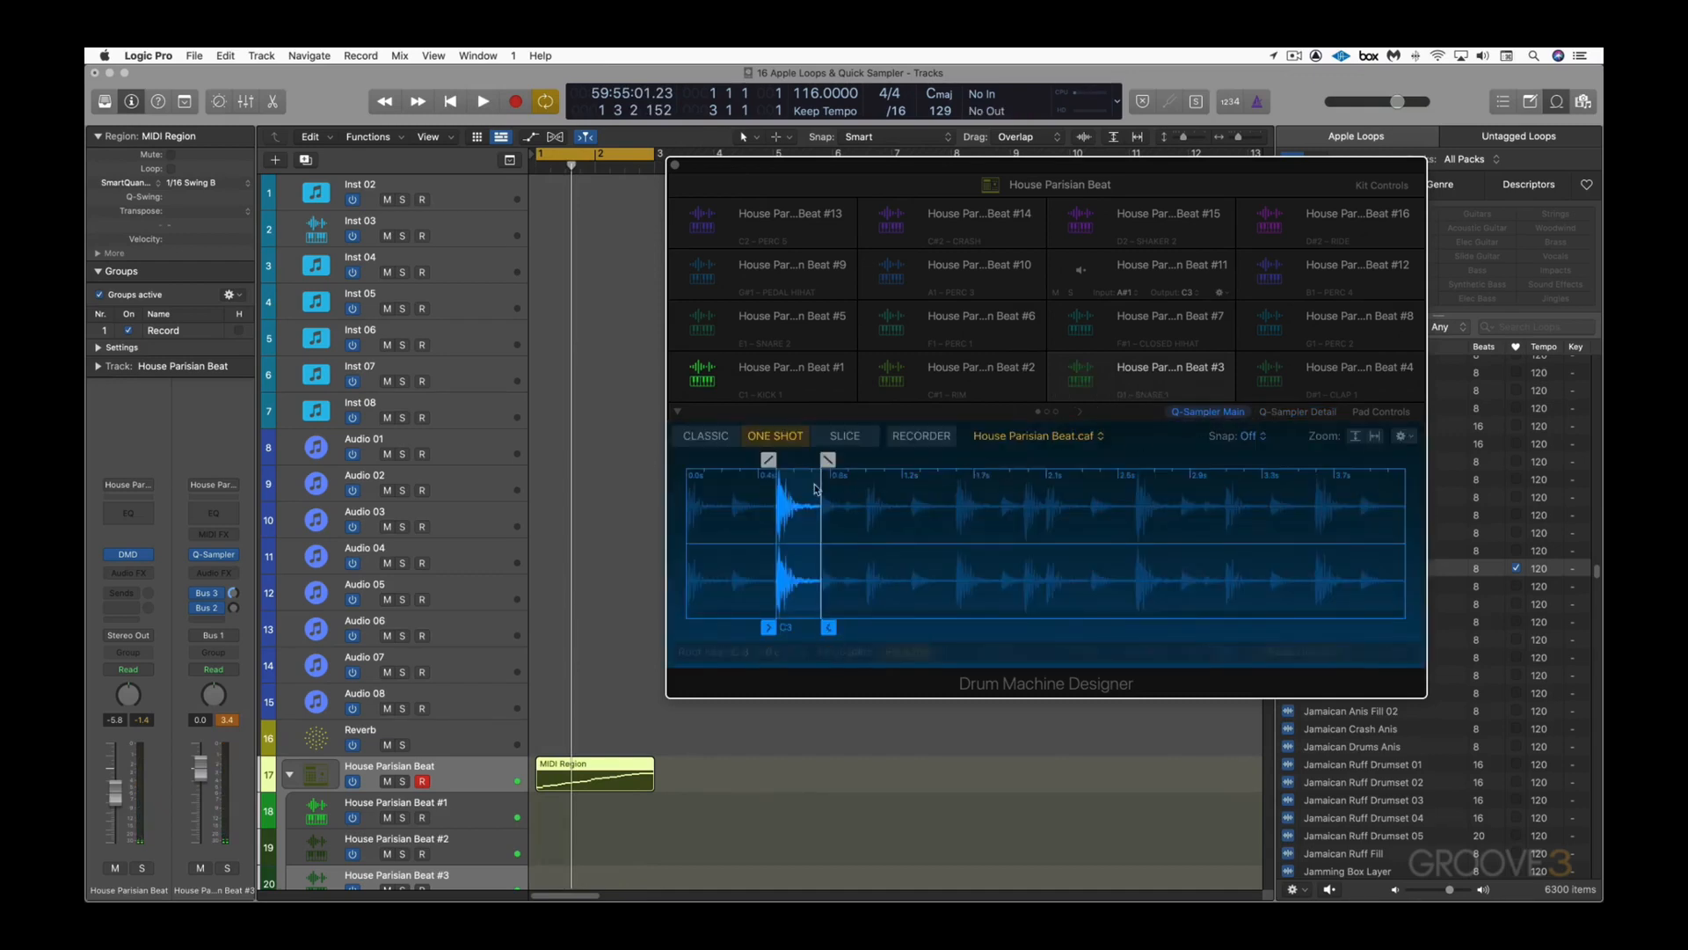
{"action": "left_click", "coordinate": [1034, 370]}
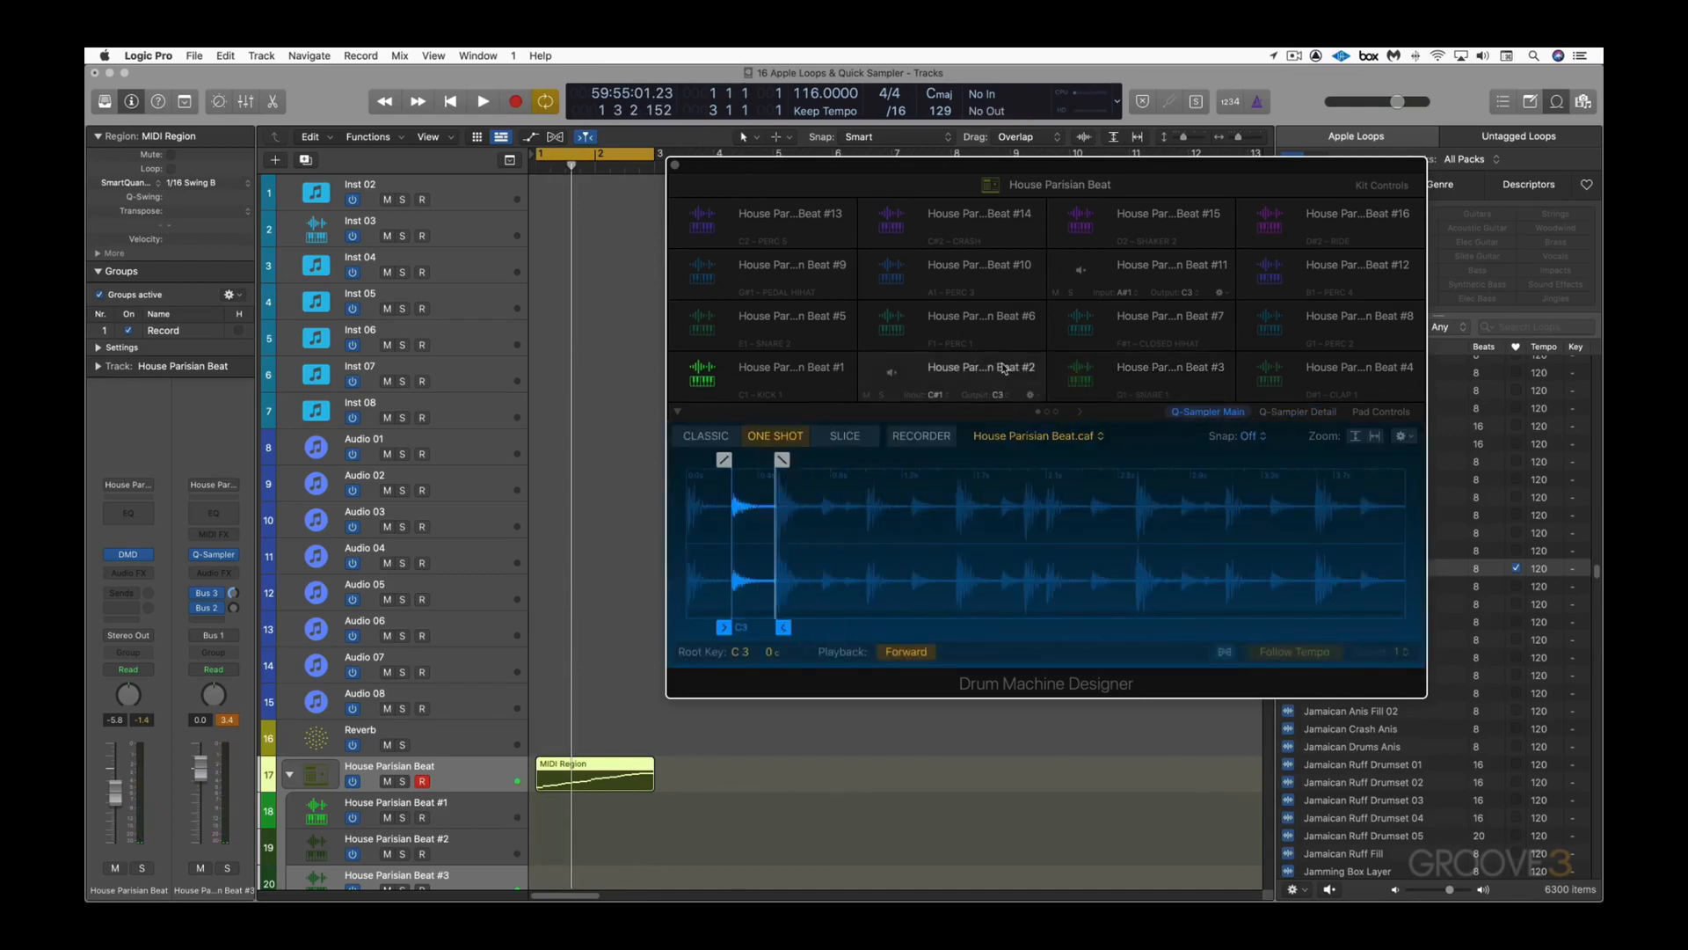
{"action": "left_click", "coordinate": [985, 324]}
{"action": "left_click", "coordinate": [1193, 269]}
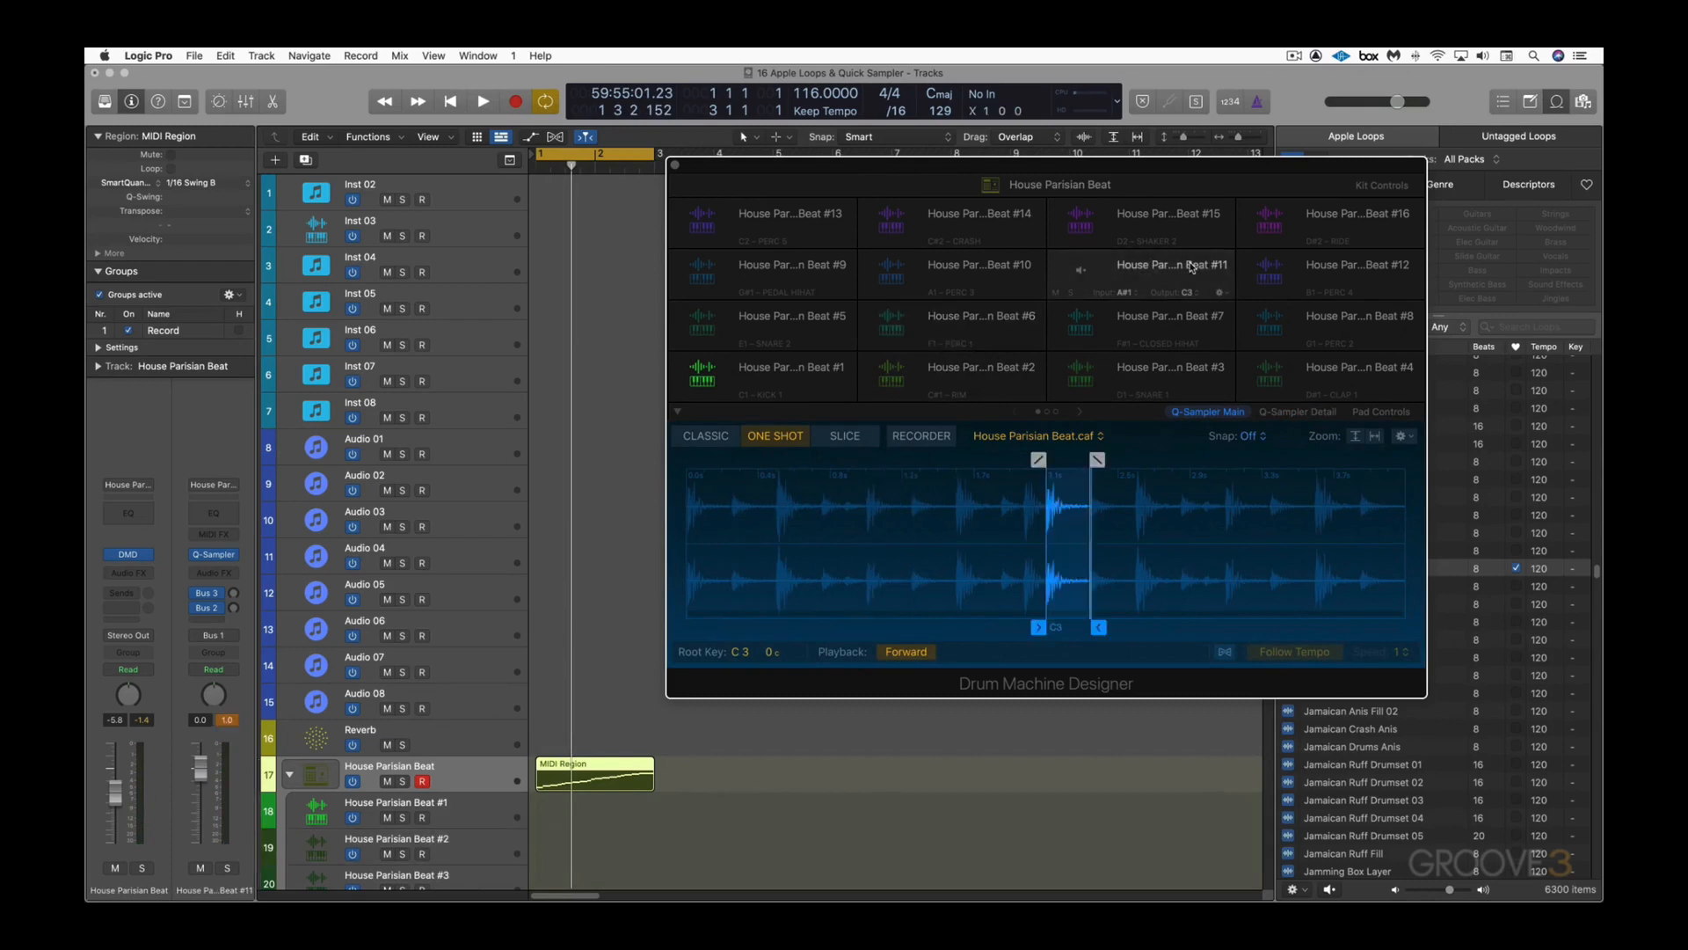
{"action": "left_click", "coordinate": [1354, 268]}
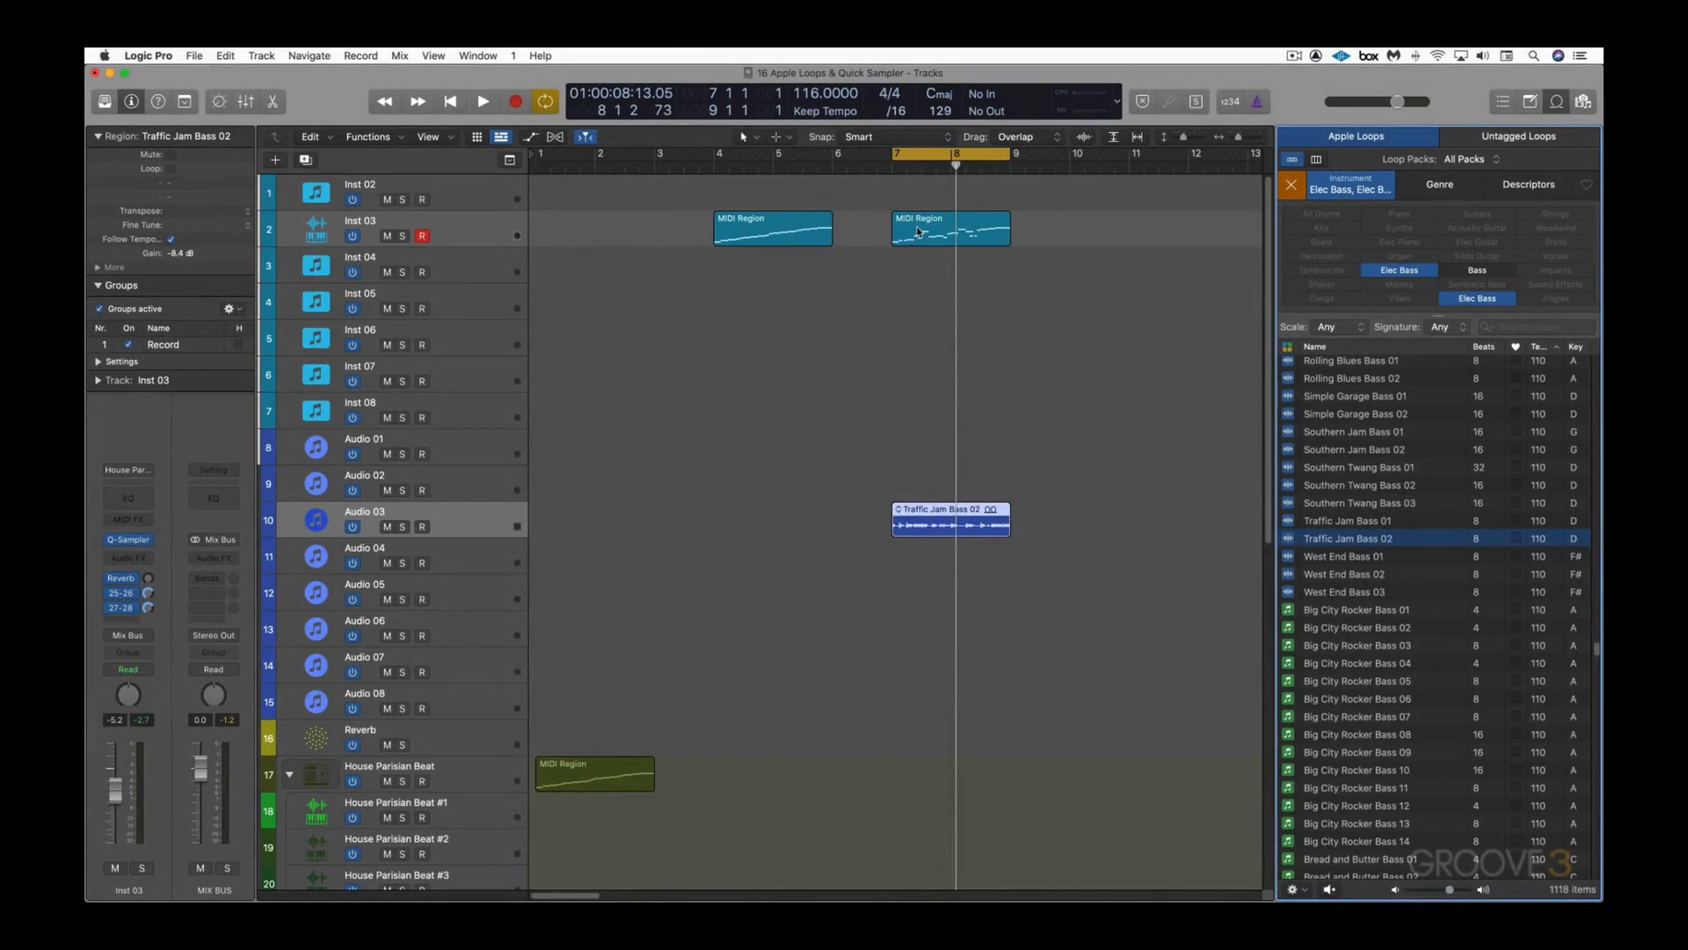
Step: Load the Traffic Jam Bass 02 region into Quick Sampler on the Inst 05 track and copy its MIDI pattern
{"action": "key", "text": "space"}
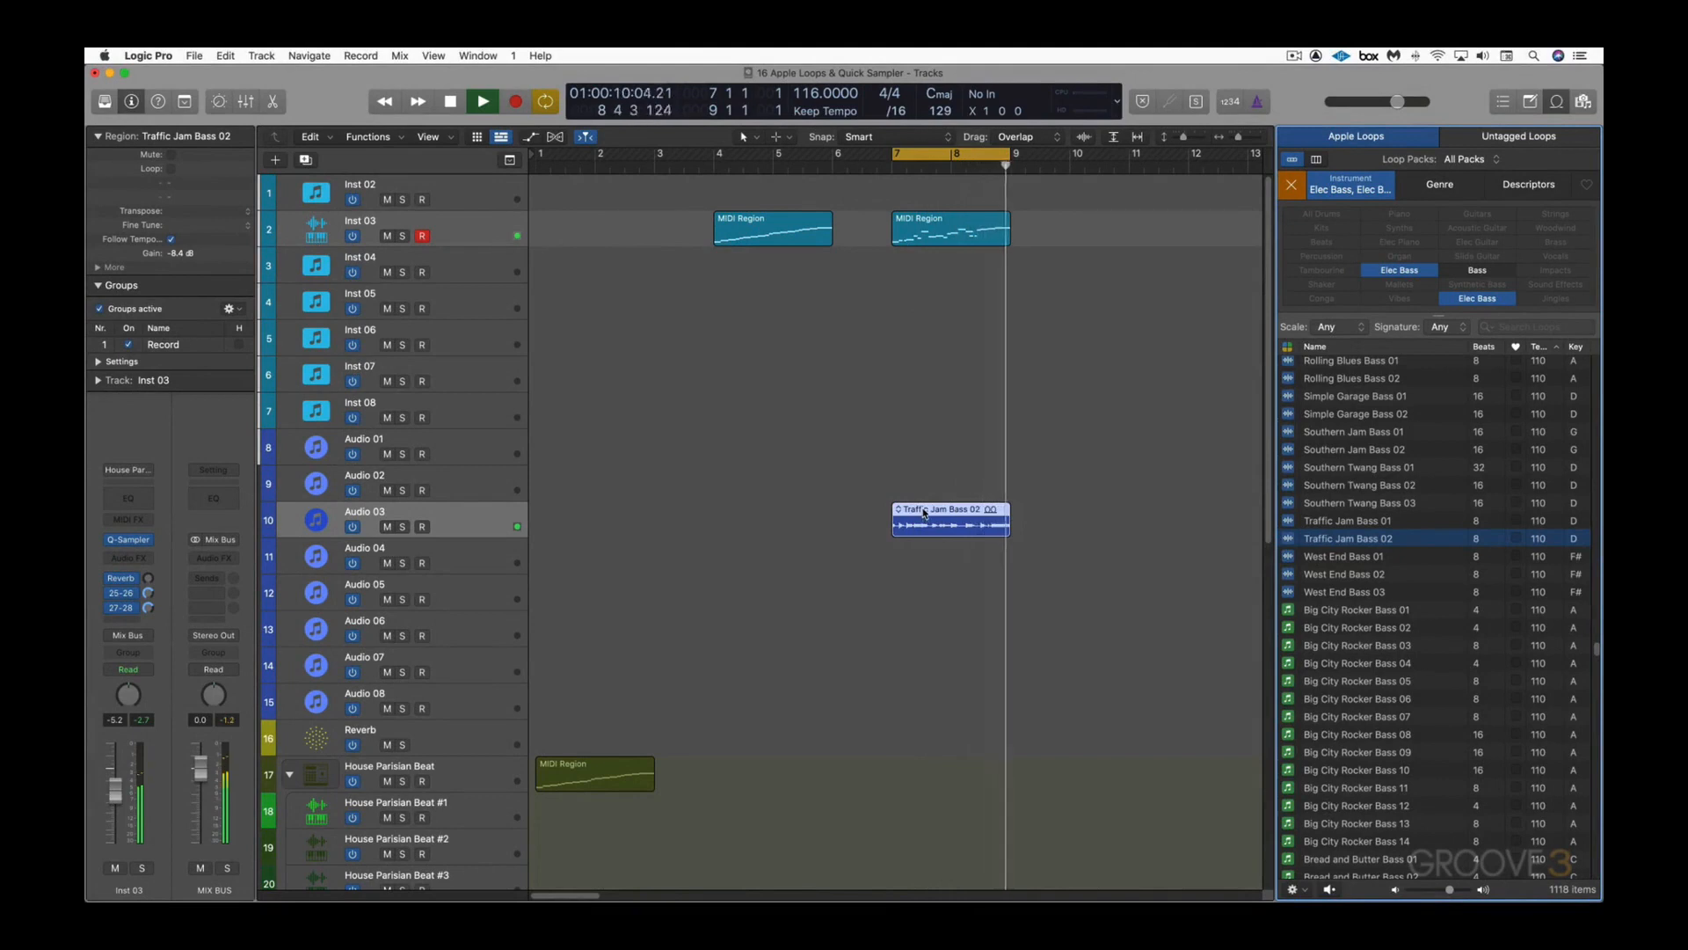
{"action": "key", "text": "space"}
{"action": "left_click_drag", "start_coordinate": [924, 514], "coordinate": [411, 342]}
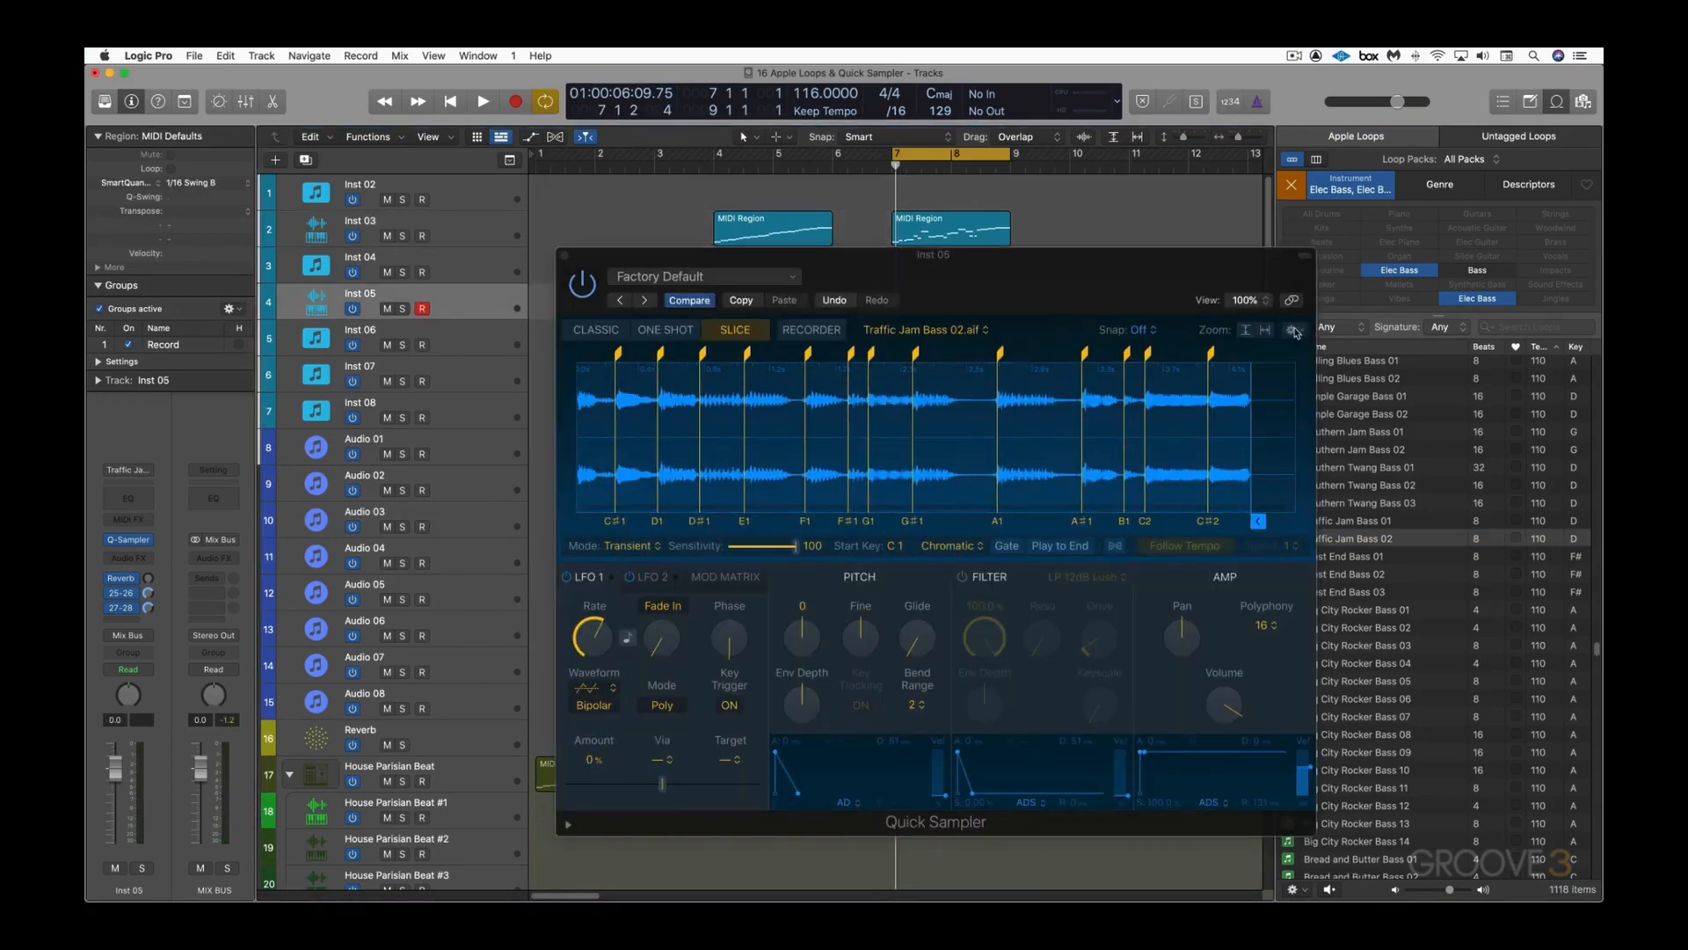
{"action": "left_click", "coordinate": [1292, 330]}
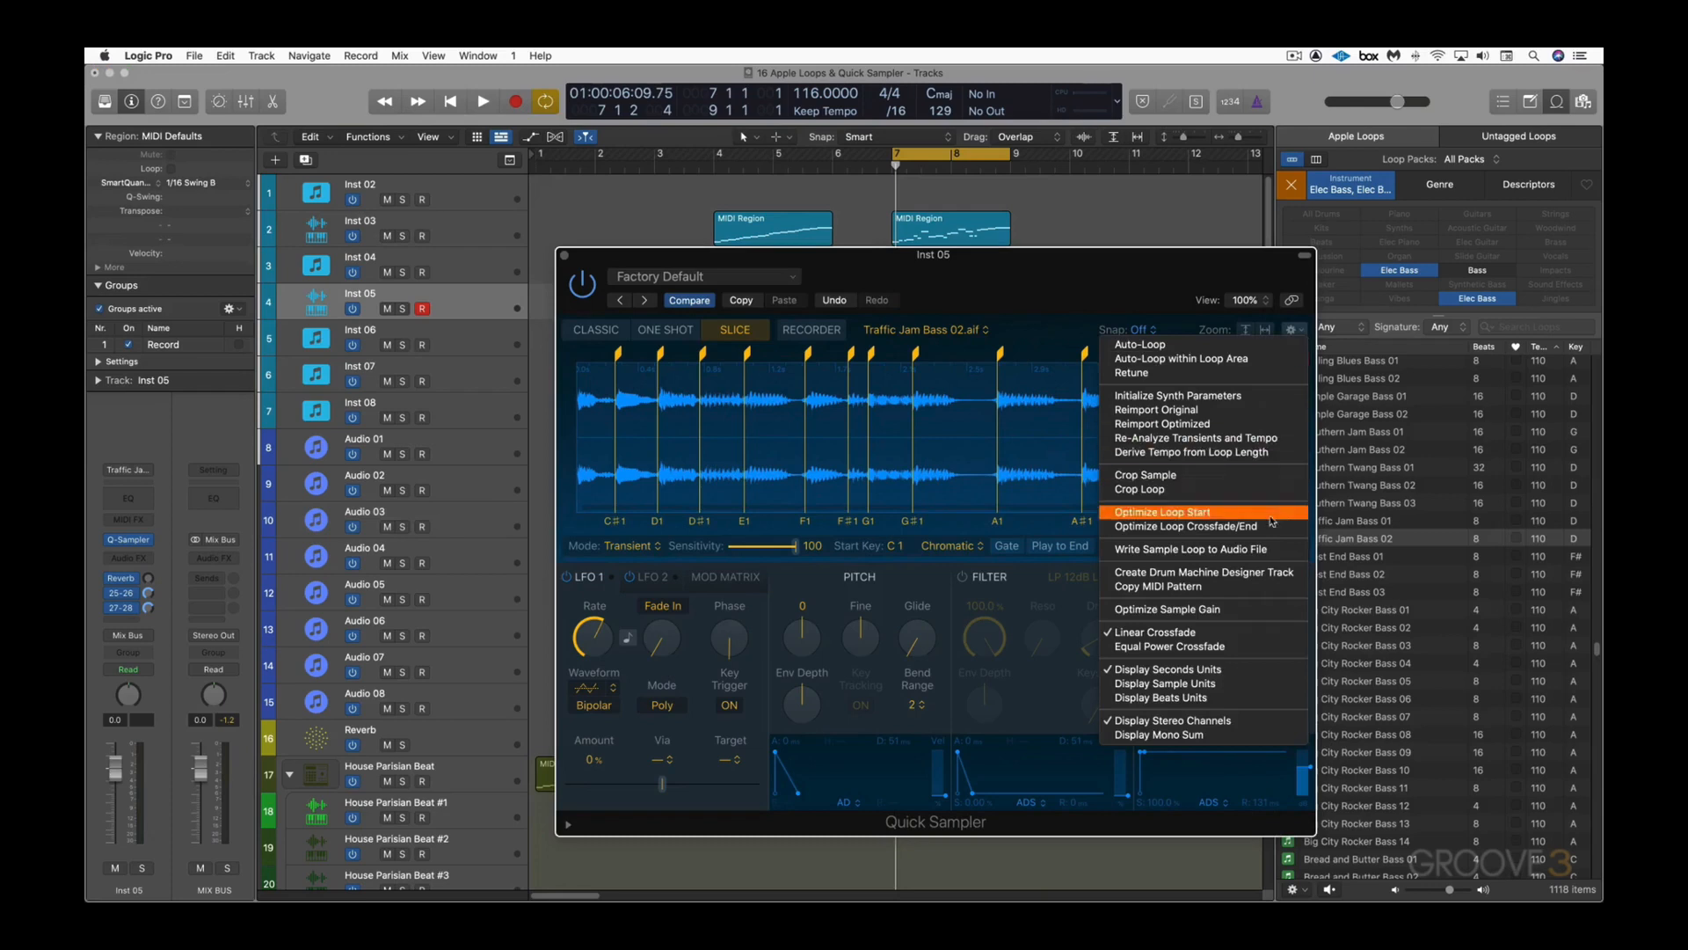
{"action": "left_click", "coordinate": [1228, 587]}
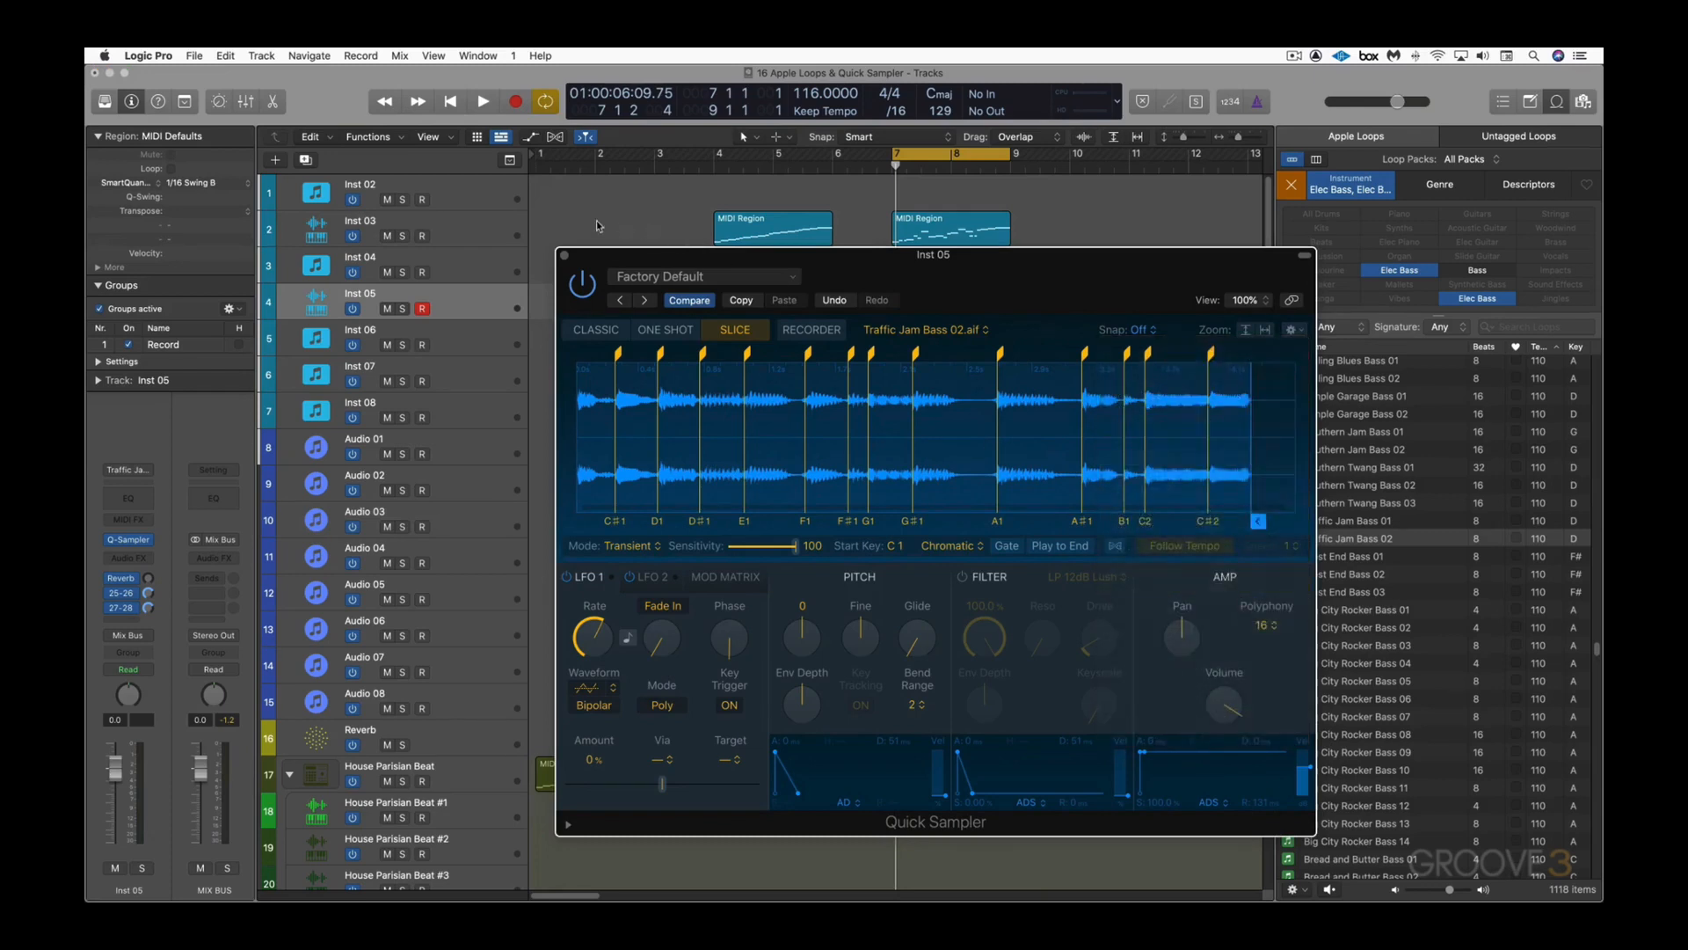
{"action": "left_click", "coordinate": [566, 256]}
Step: Rename the Inst 05 track to Bass and the Inst 03 track to Drum Loop
{"action": "double_click", "coordinate": [371, 297]}
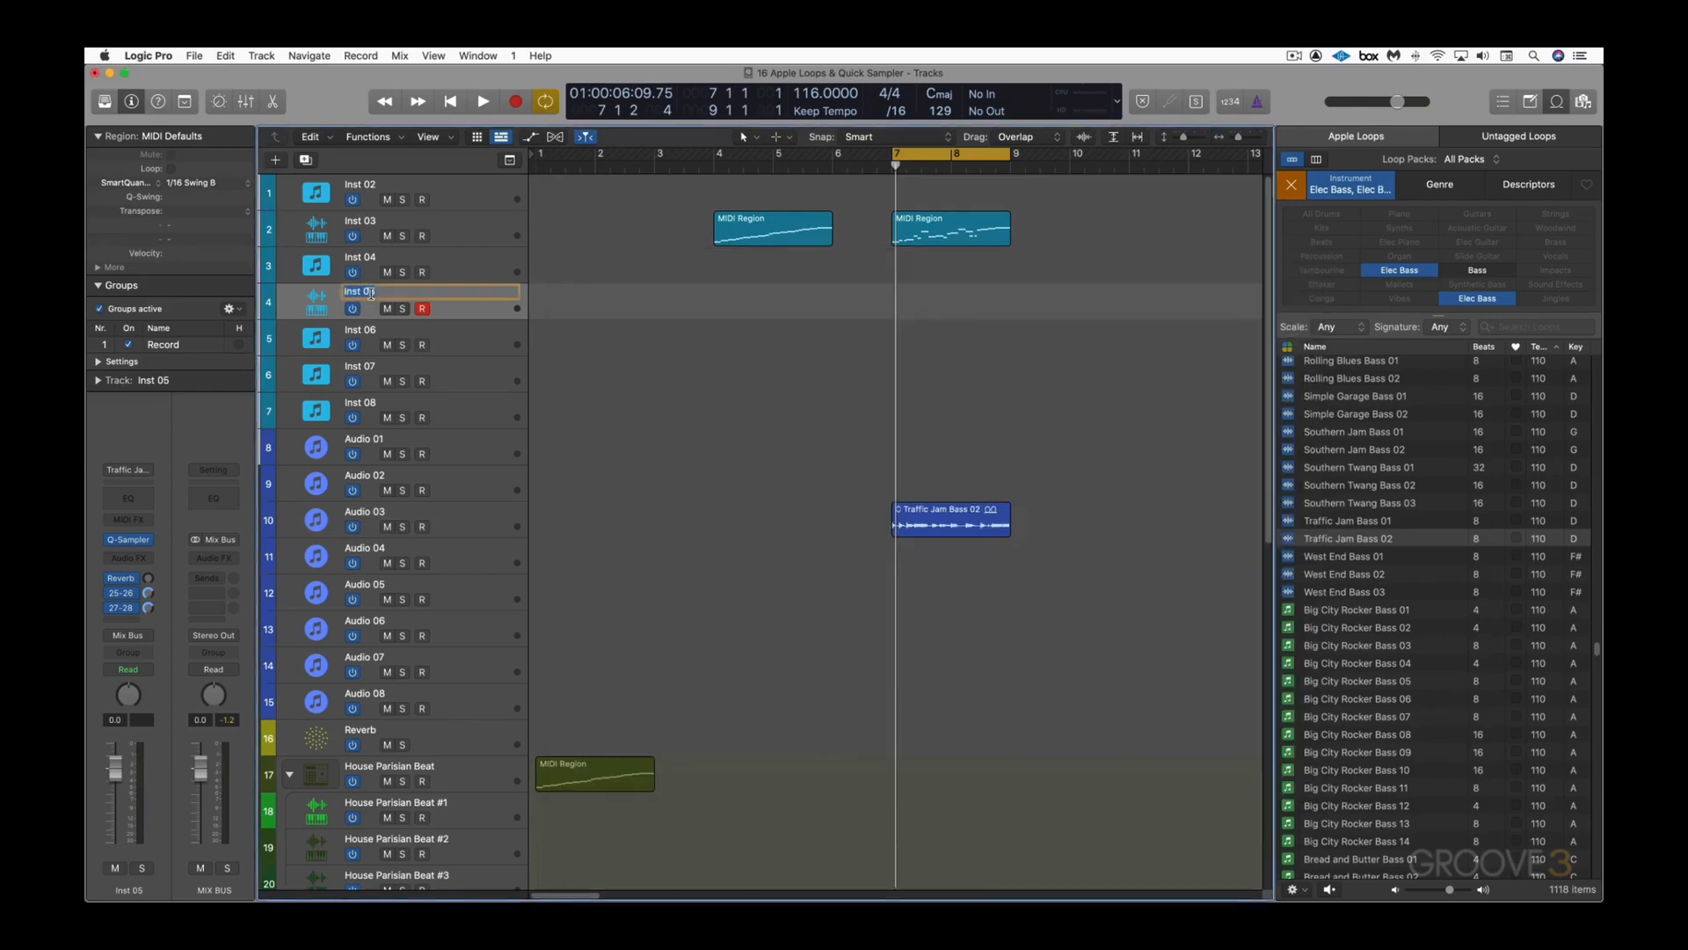
{"action": "type", "text": "Bass"}
{"action": "double_click", "coordinate": [359, 218]}
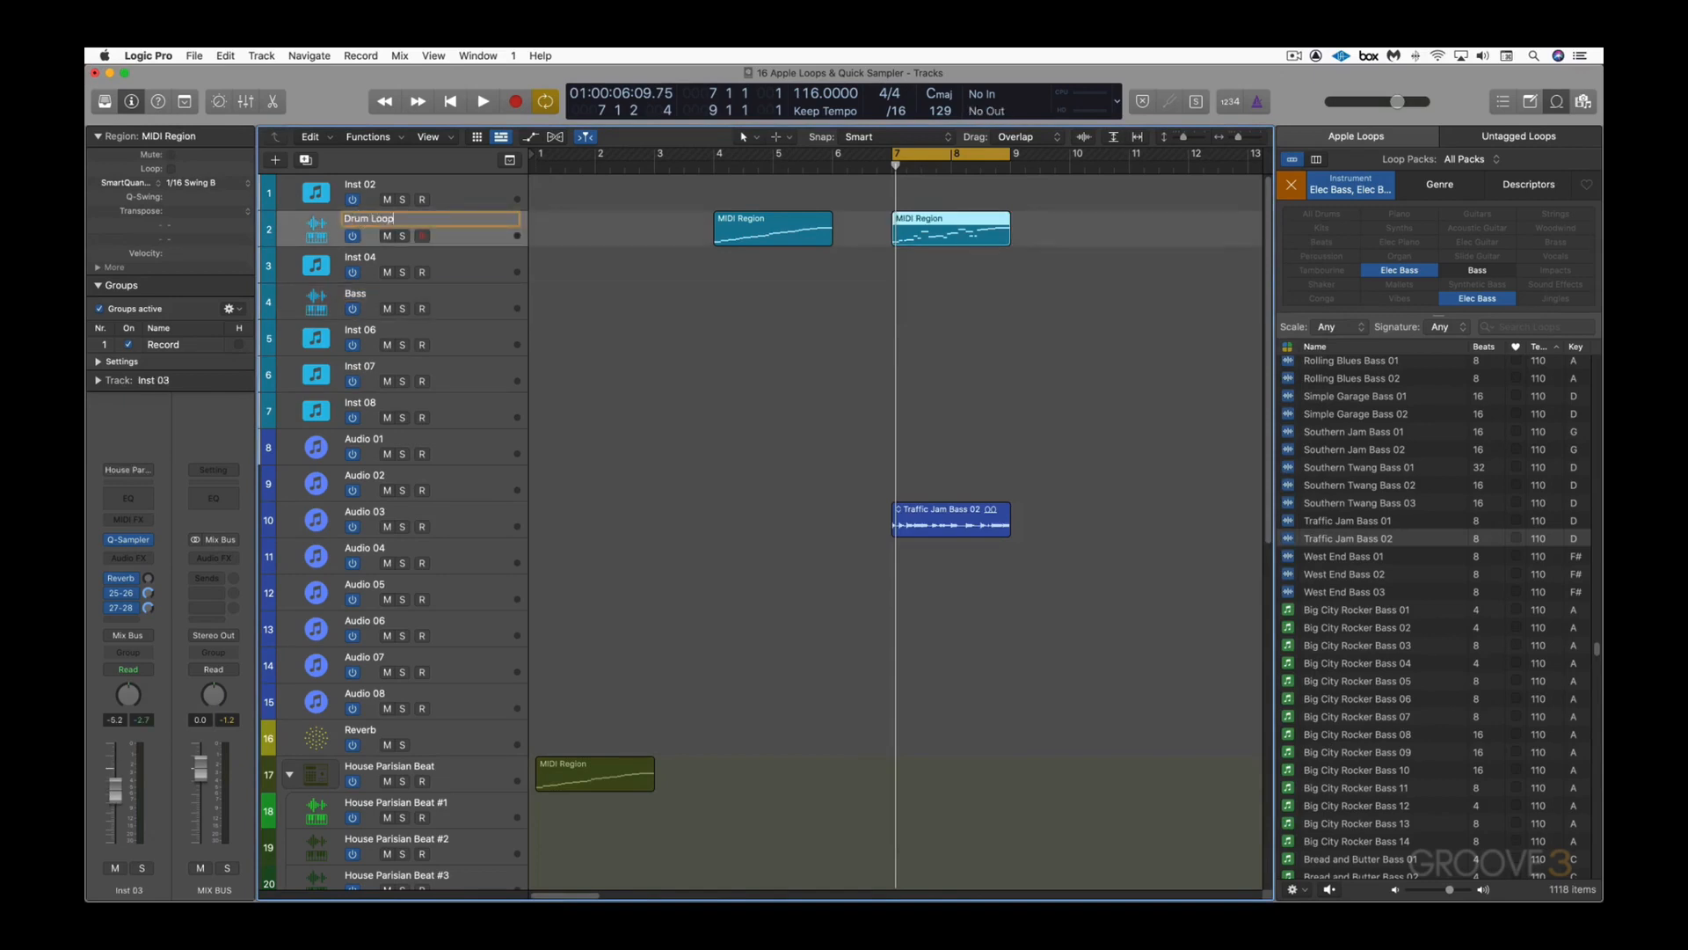
{"action": "key", "text": "Return"}
{"action": "key", "text": "space"}
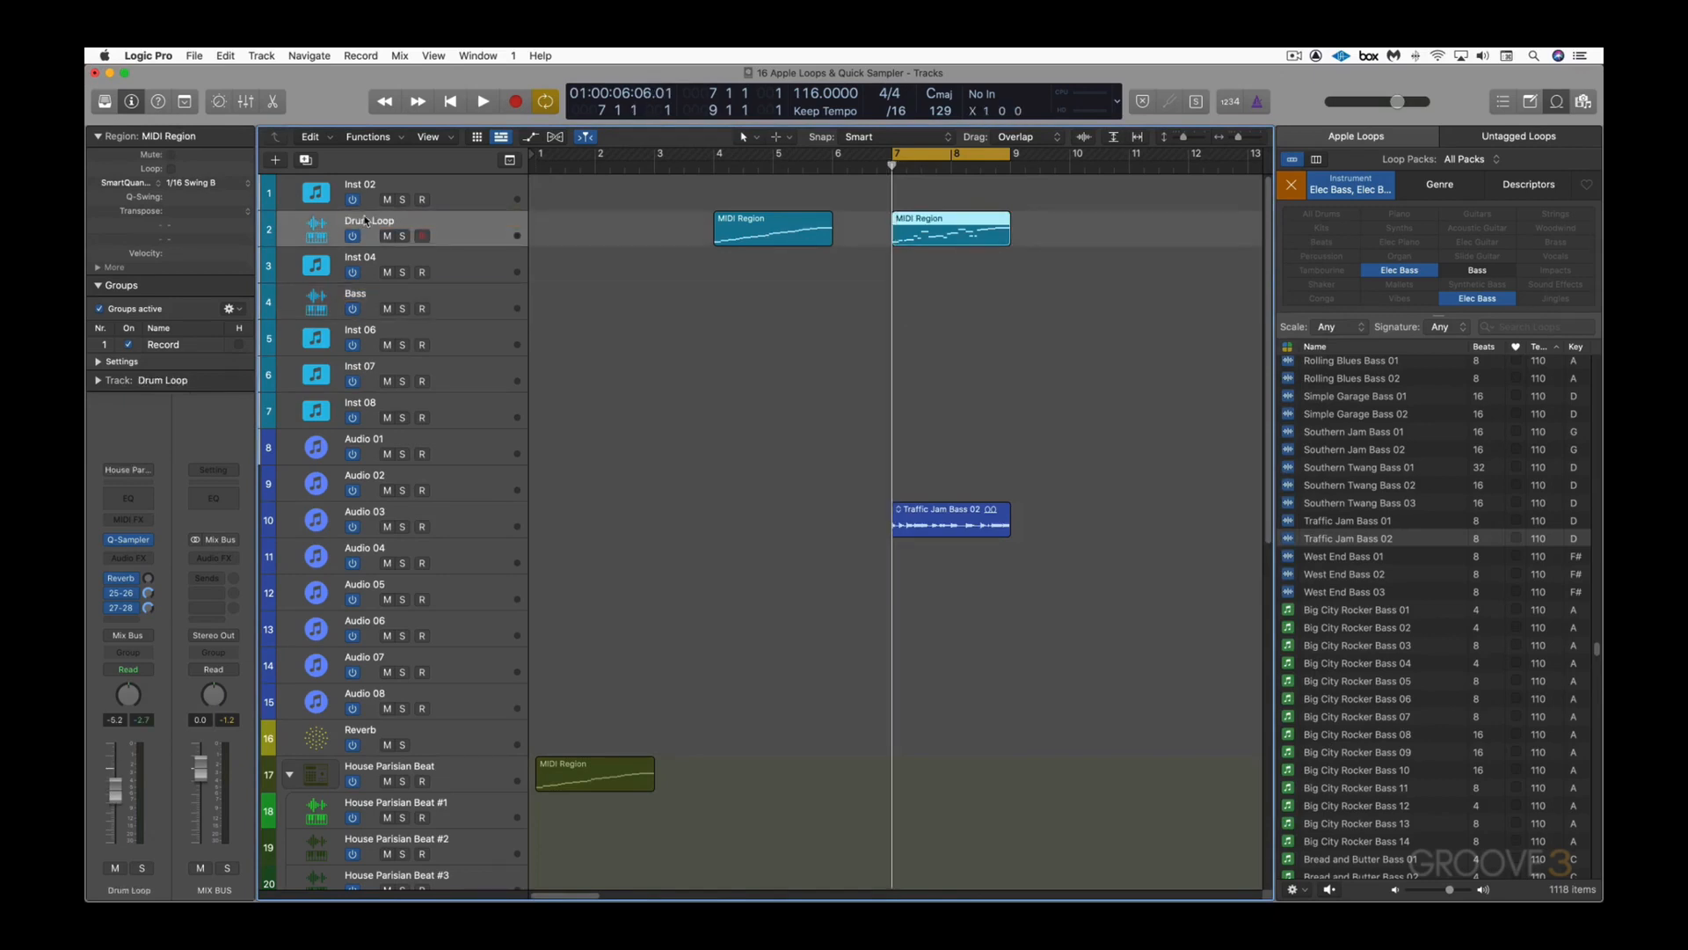
Step: Paste the copied MIDI pattern onto the Bass track at bar 7 and mute the Traffic Jam Bass 02 audio region
{"action": "left_click", "coordinate": [486, 303]}
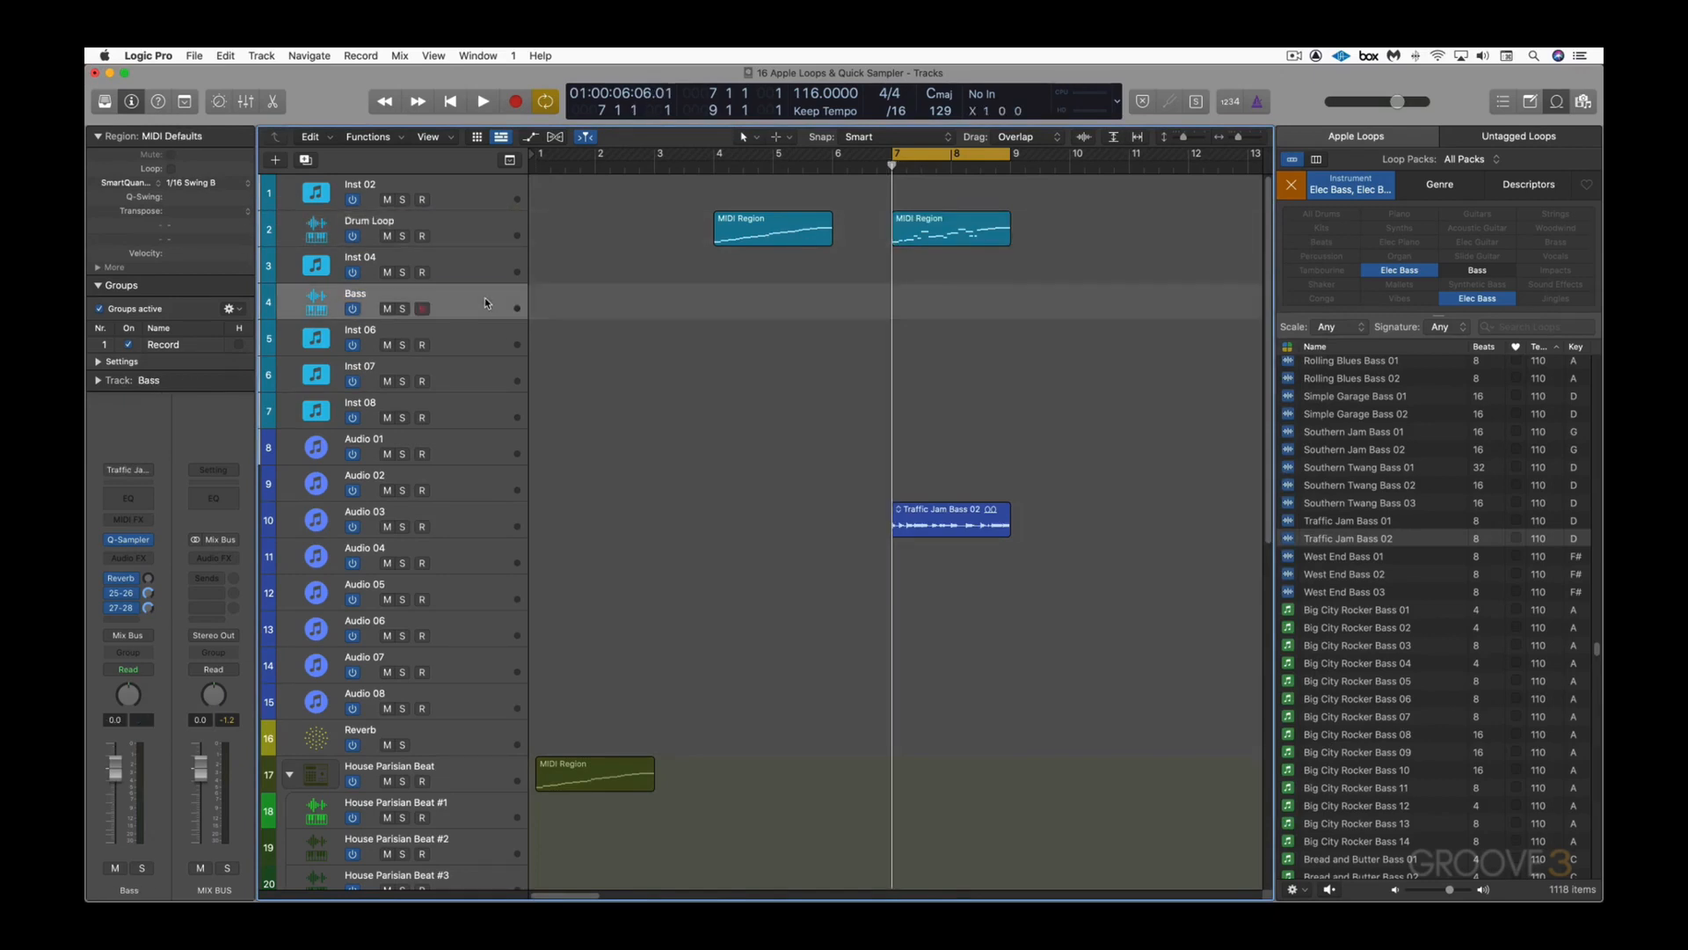
{"action": "key", "text": "super+v"}
{"action": "left_click_drag", "start_coordinate": [901, 507], "coordinate": [927, 512]}
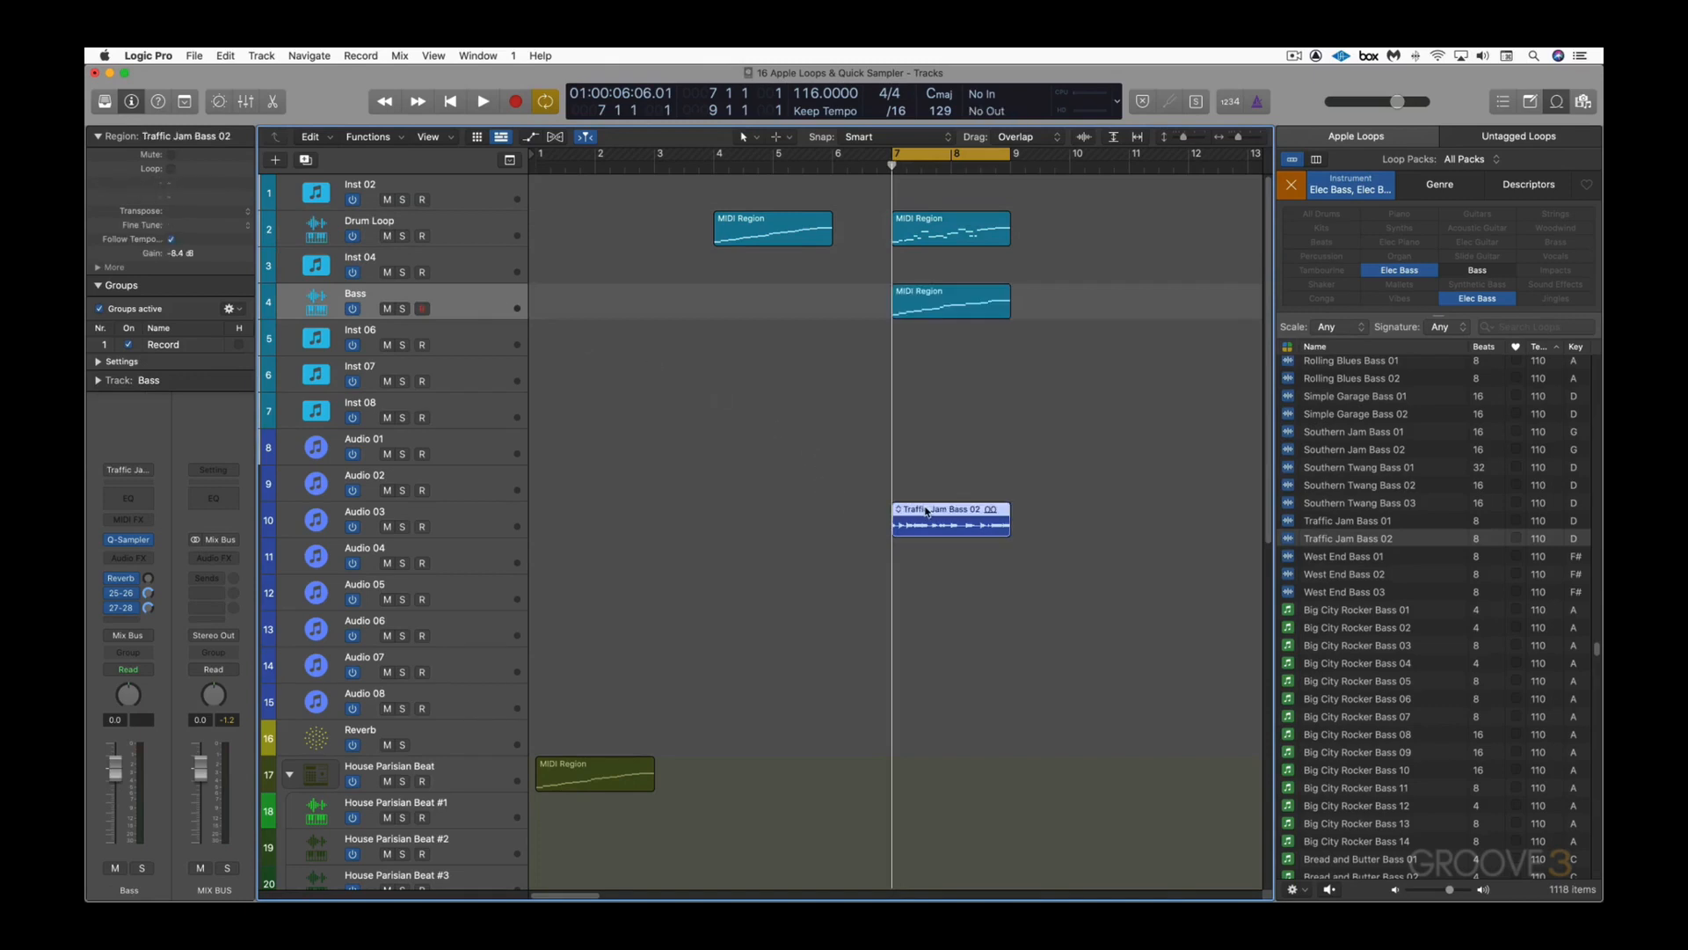
{"action": "key", "text": "ctrl+m"}
Step: Play the Bass track with the drum loop and set the Bass track's volume to -2.3 dB
{"action": "left_click", "coordinate": [455, 300]}
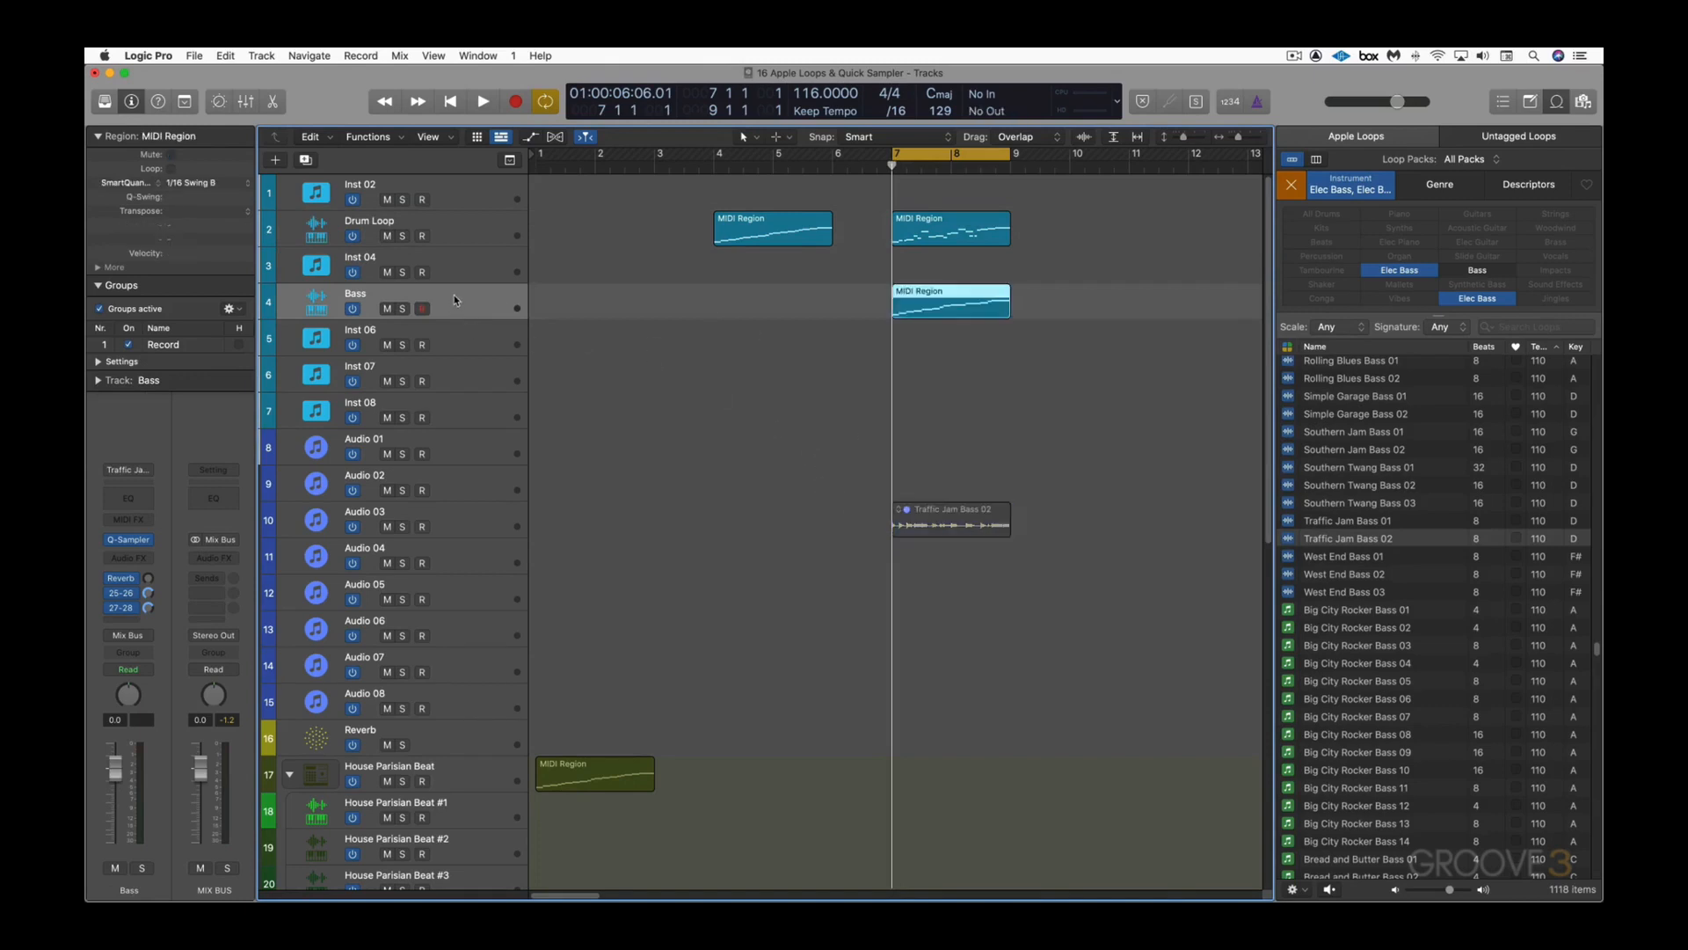
{"action": "key", "text": "space"}
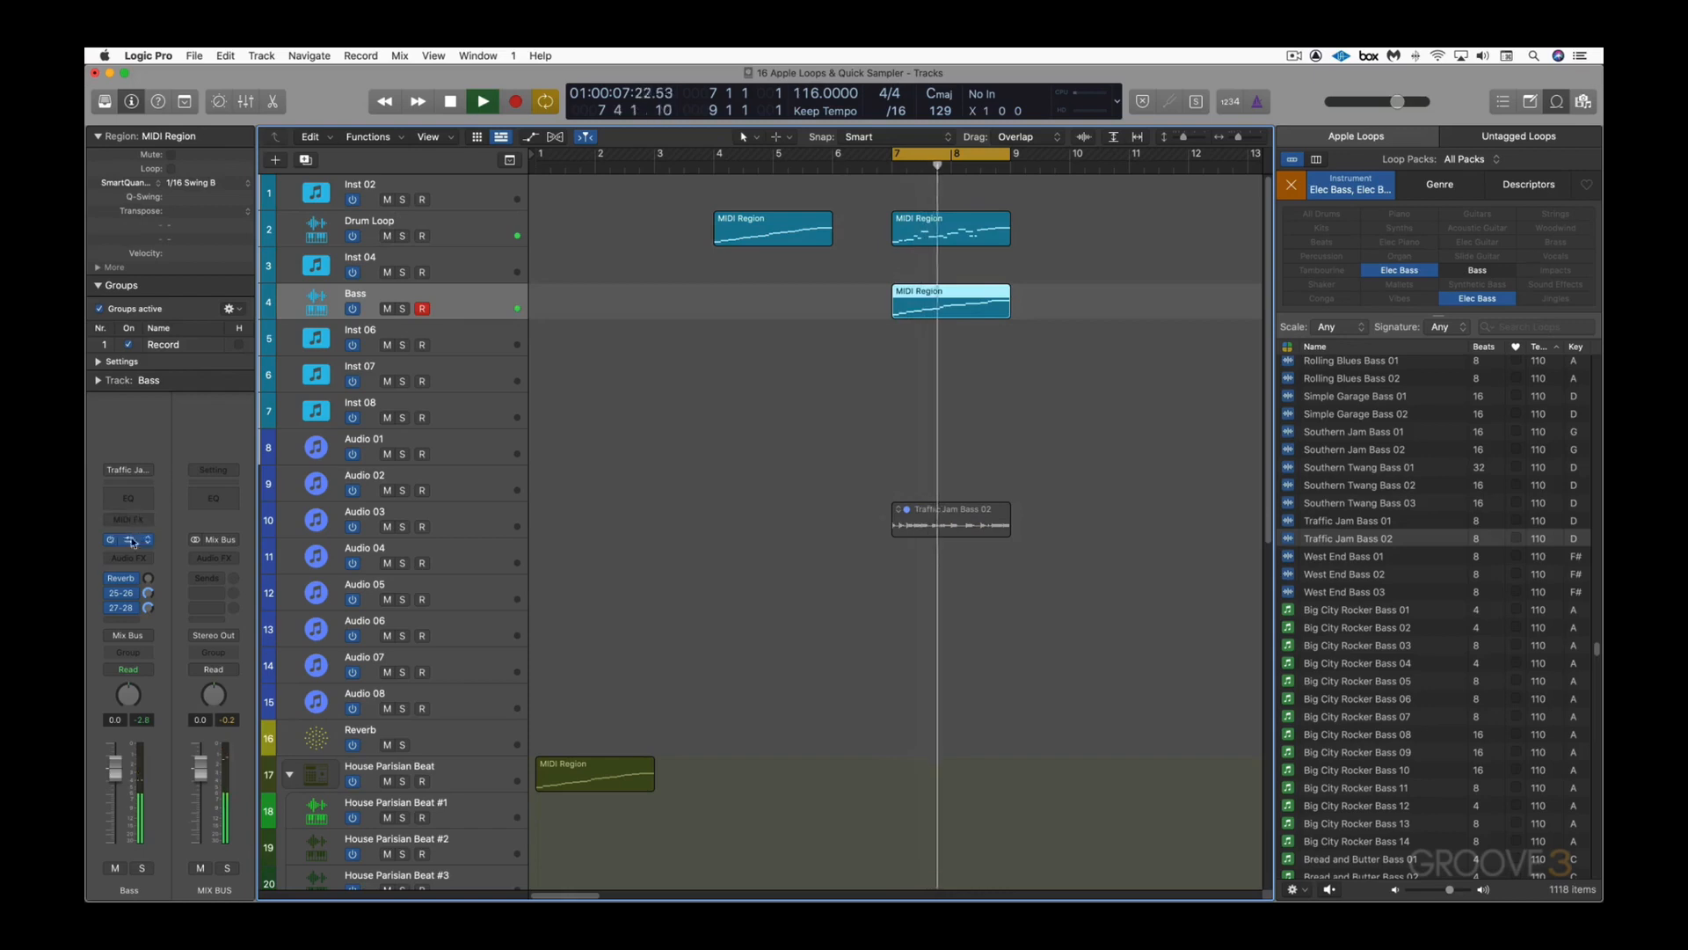
{"action": "left_click_drag", "start_coordinate": [120, 758], "coordinate": [121, 771]}
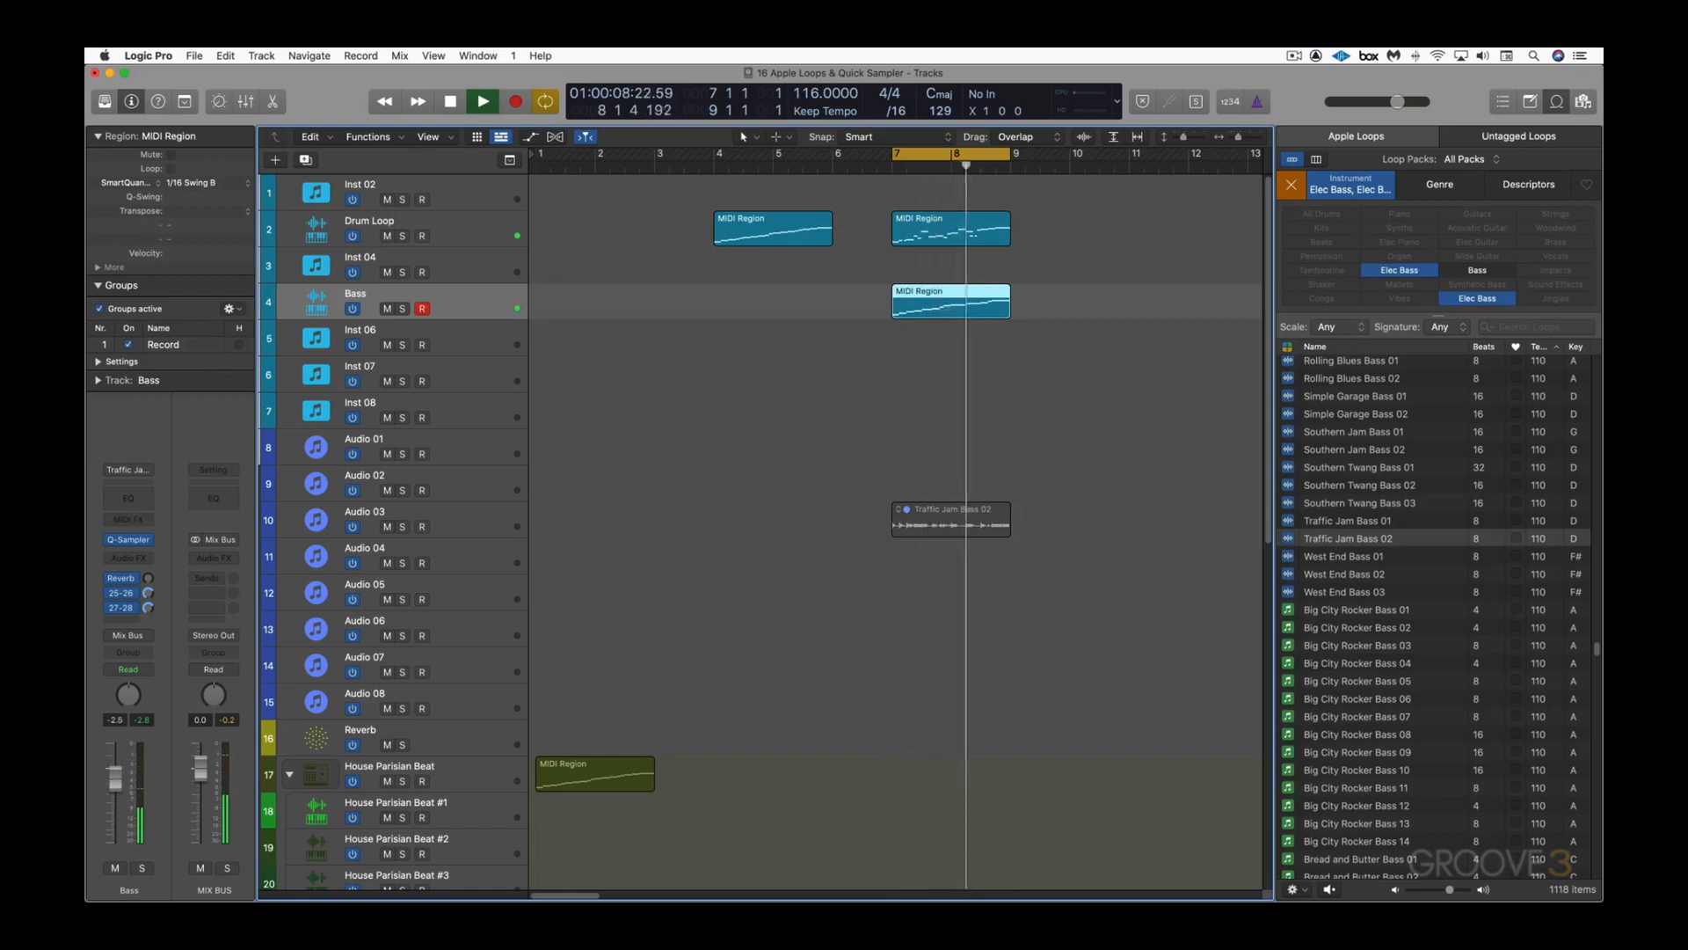
Step: Open the Bass track's Quick Sampler and change the amp envelope type to AD
{"action": "left_click", "coordinate": [130, 543]}
{"action": "key", "text": "space"}
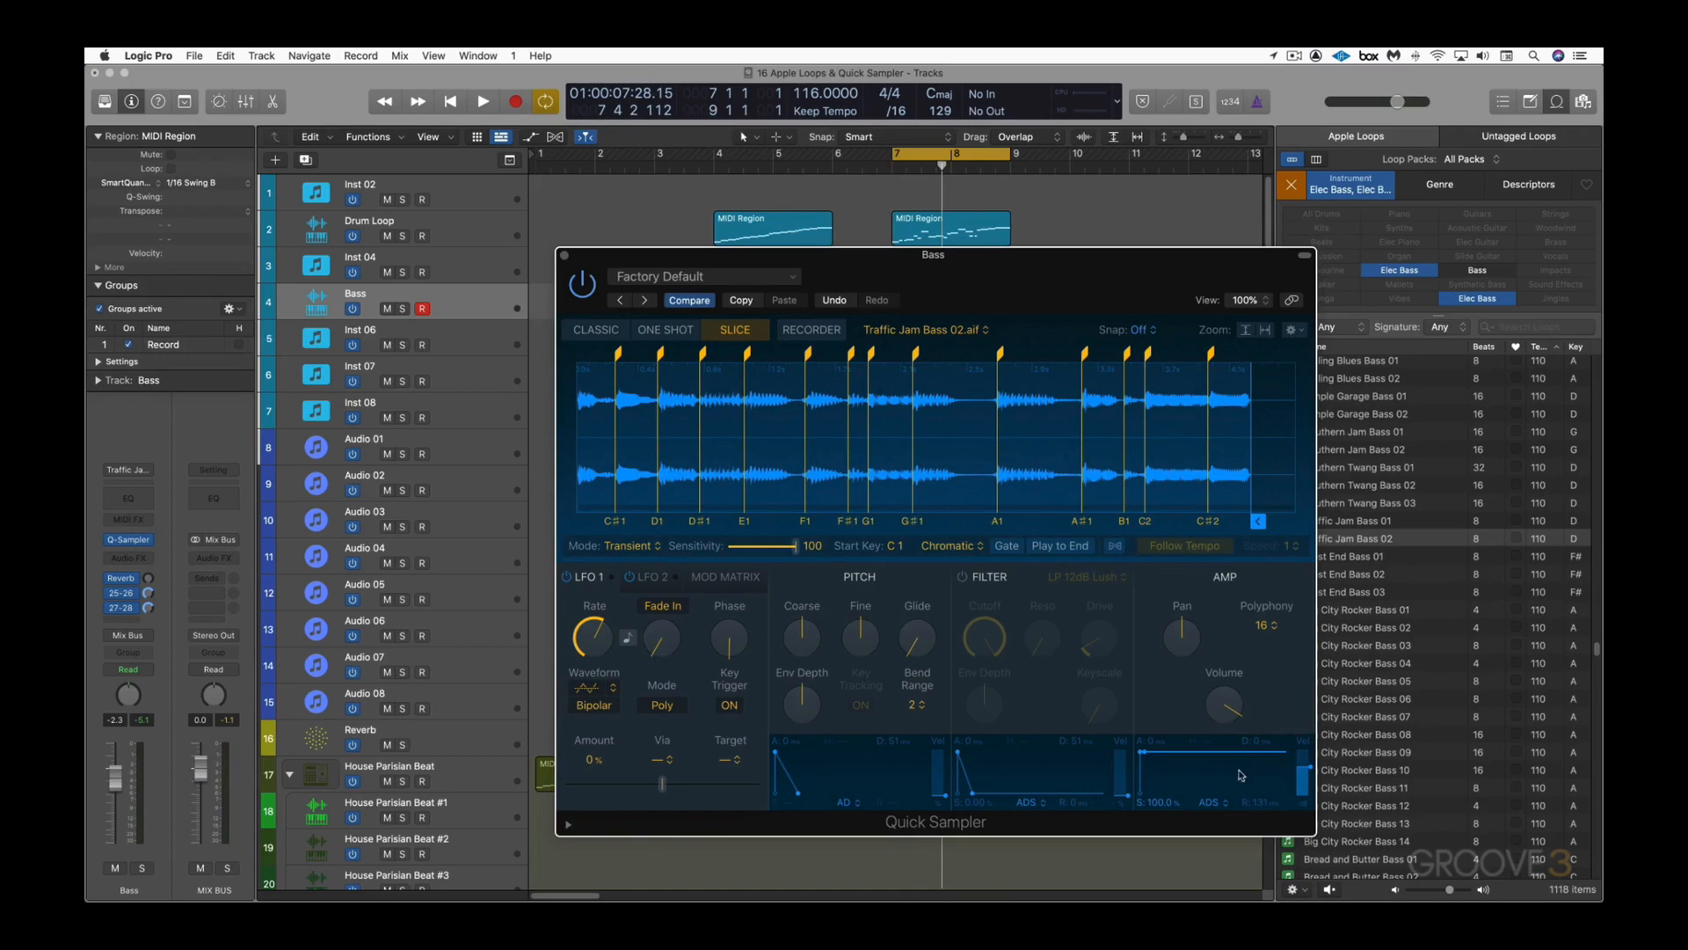
{"action": "left_click", "coordinate": [1227, 806]}
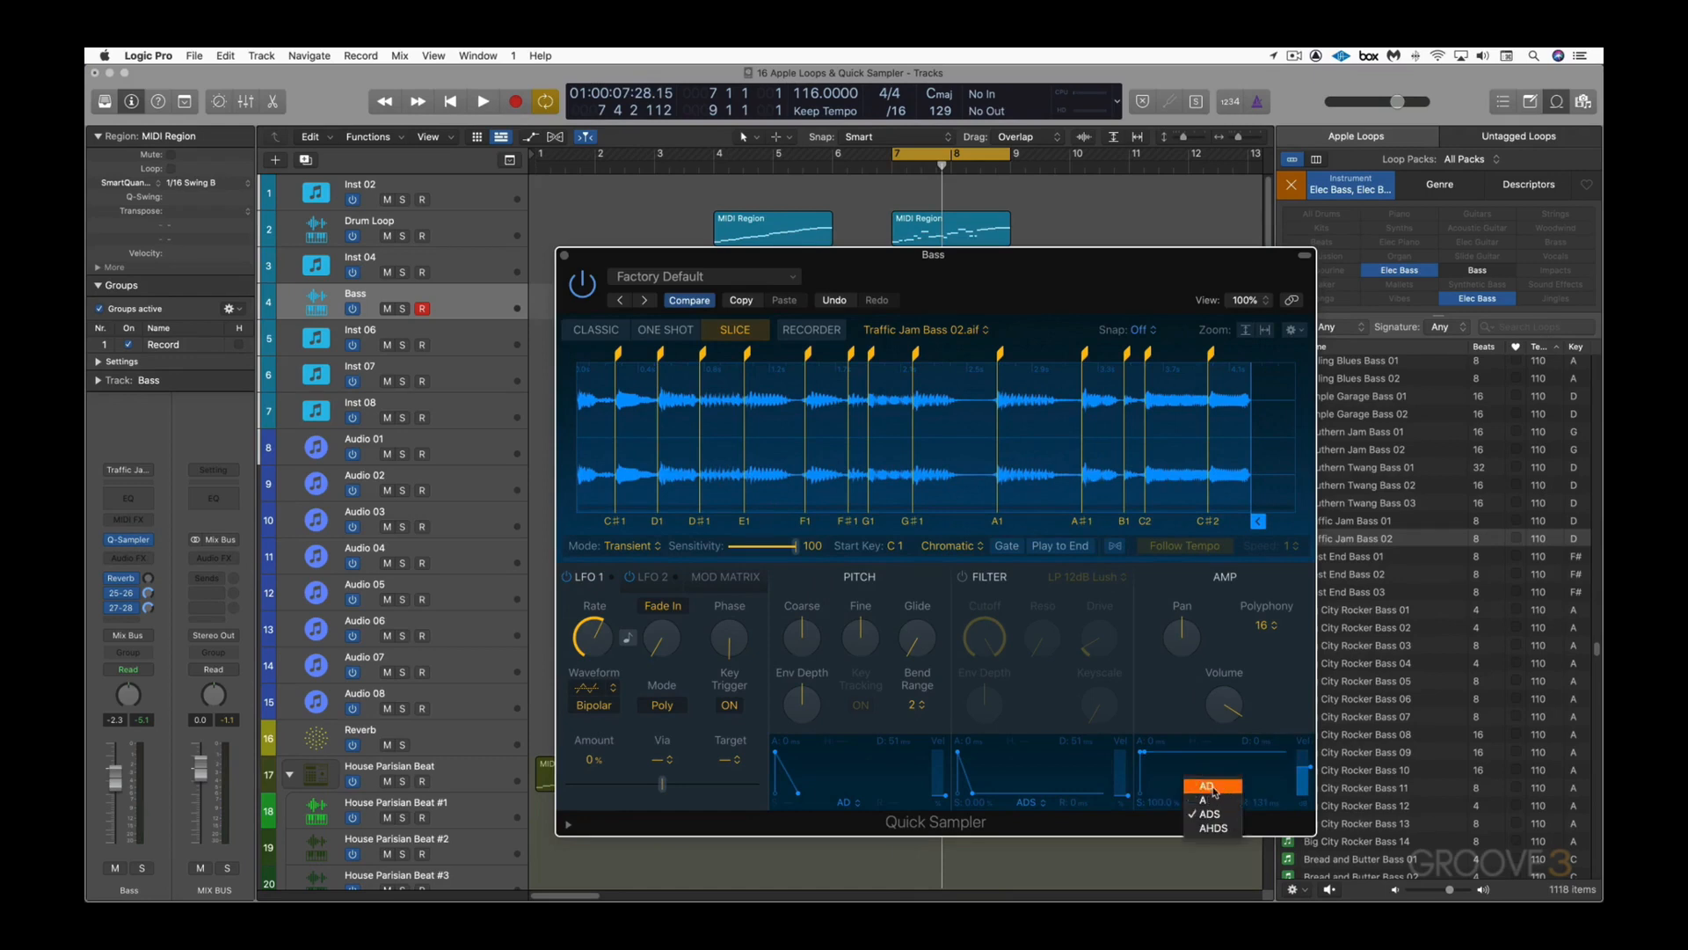
{"action": "left_click", "coordinate": [1224, 779]}
{"action": "key", "text": "space"}
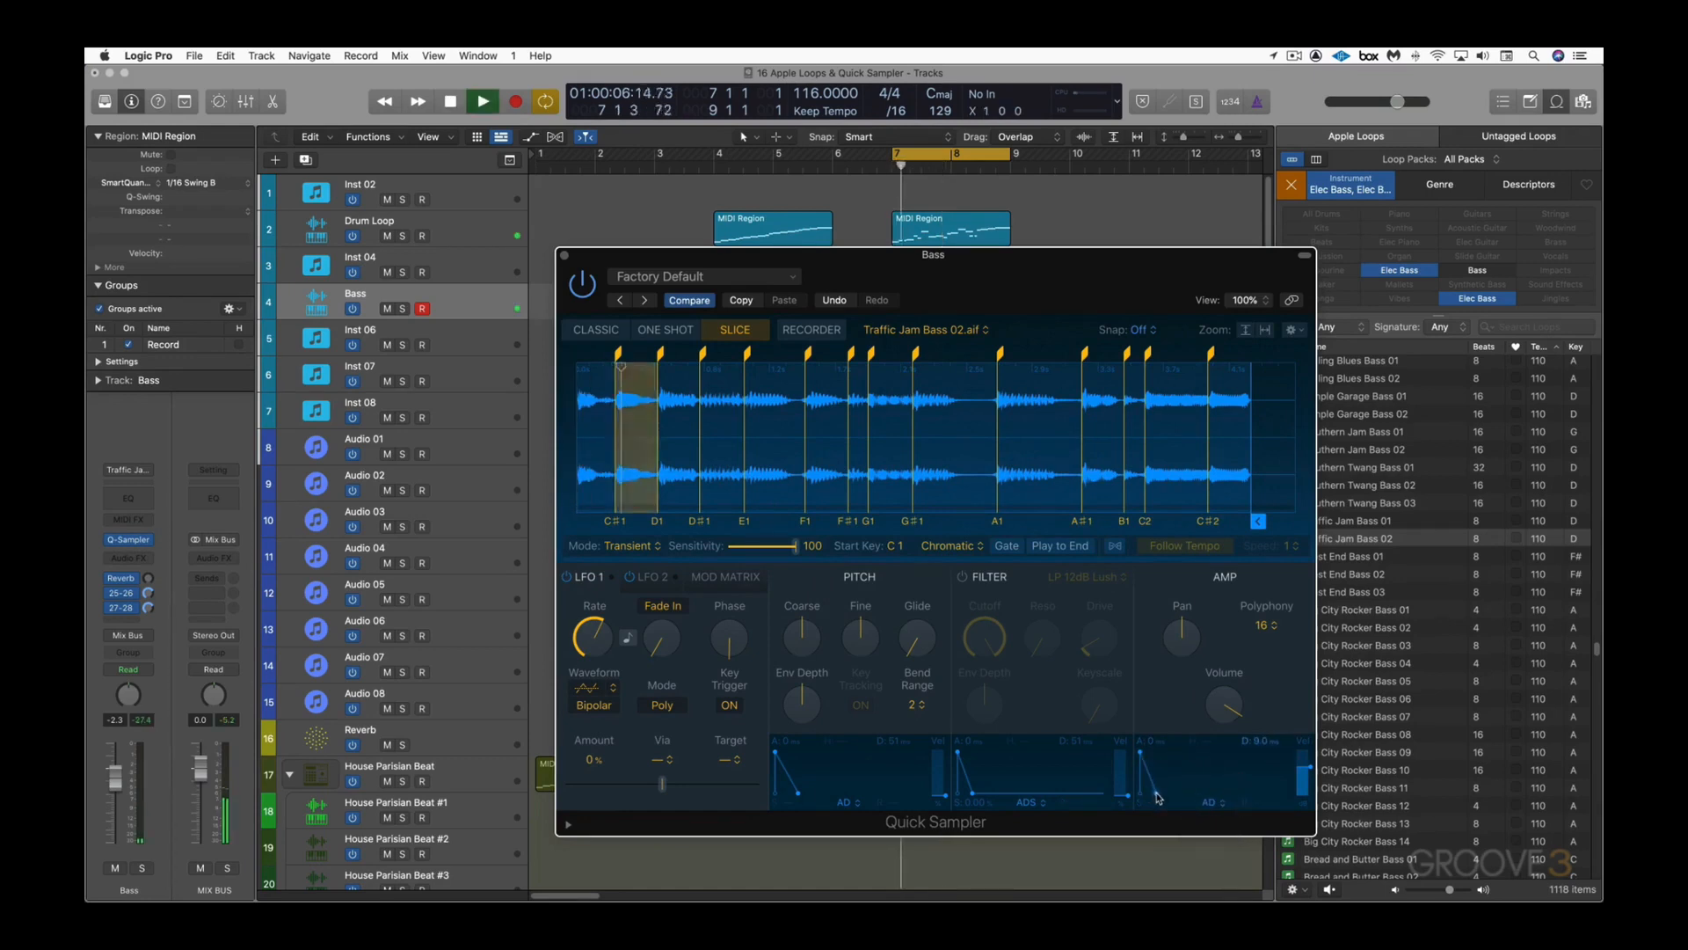
Step: Shape the Bass amp envelope with a very short attack and a decay of about 281 ms, and save the project
{"action": "left_click_drag", "start_coordinate": [1157, 797], "coordinate": [1165, 756]}
{"action": "key", "text": "s"}
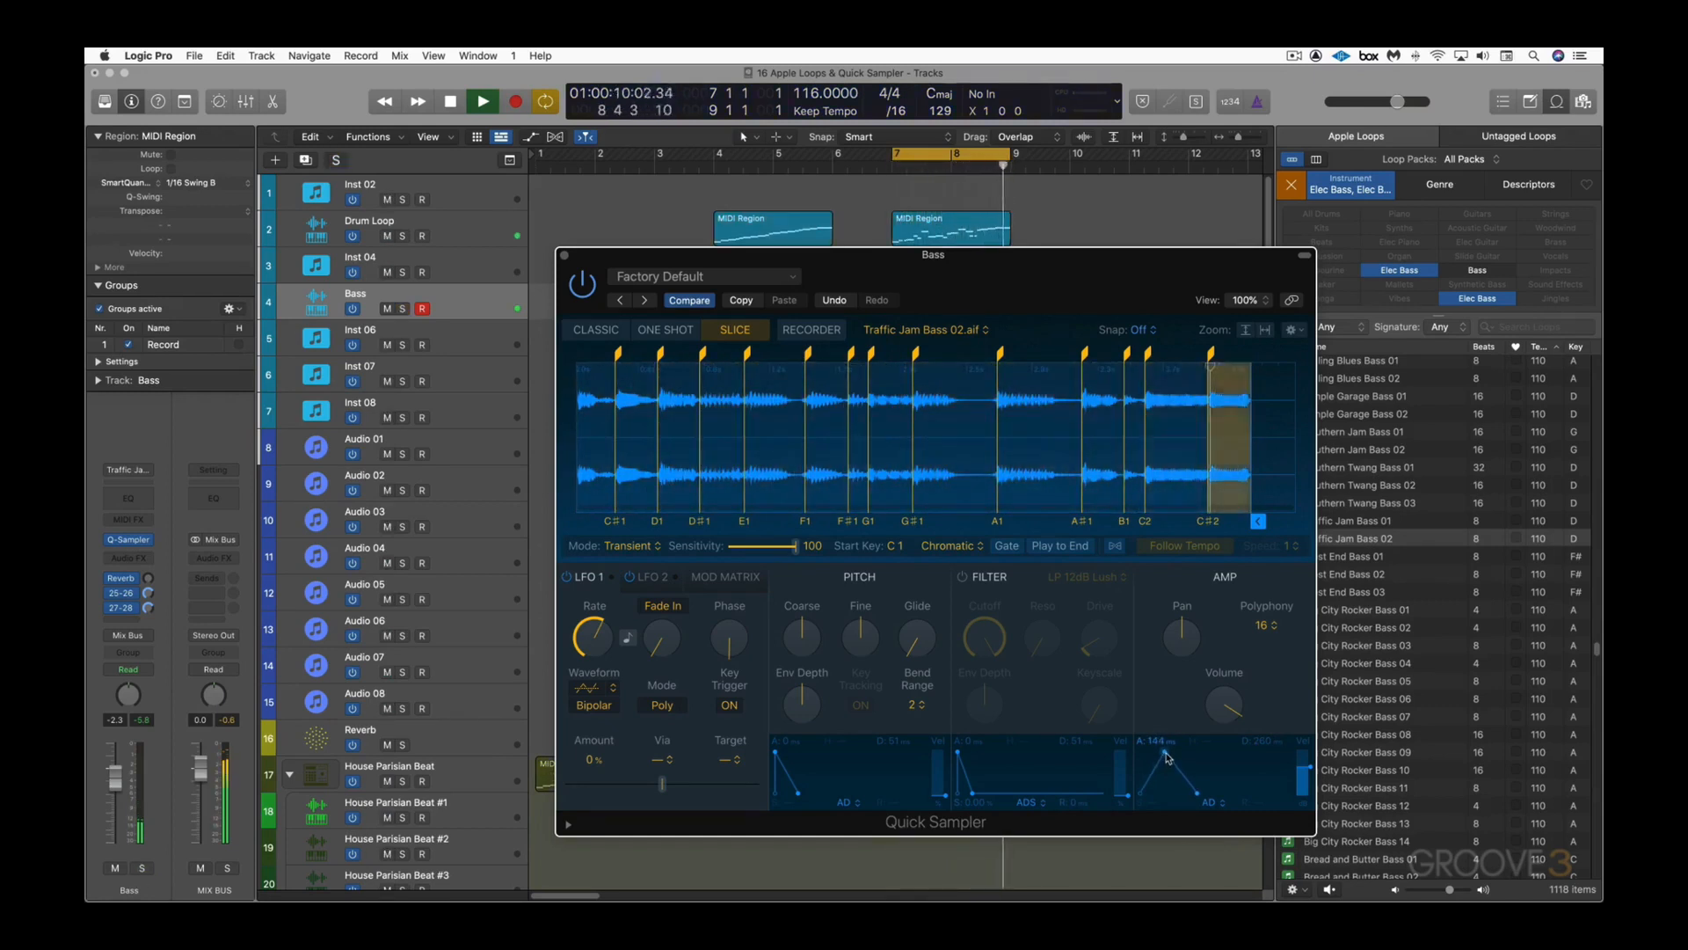
{"action": "left_click_drag", "start_coordinate": [1166, 755], "coordinate": [1181, 796]}
{"action": "key", "text": "space"}
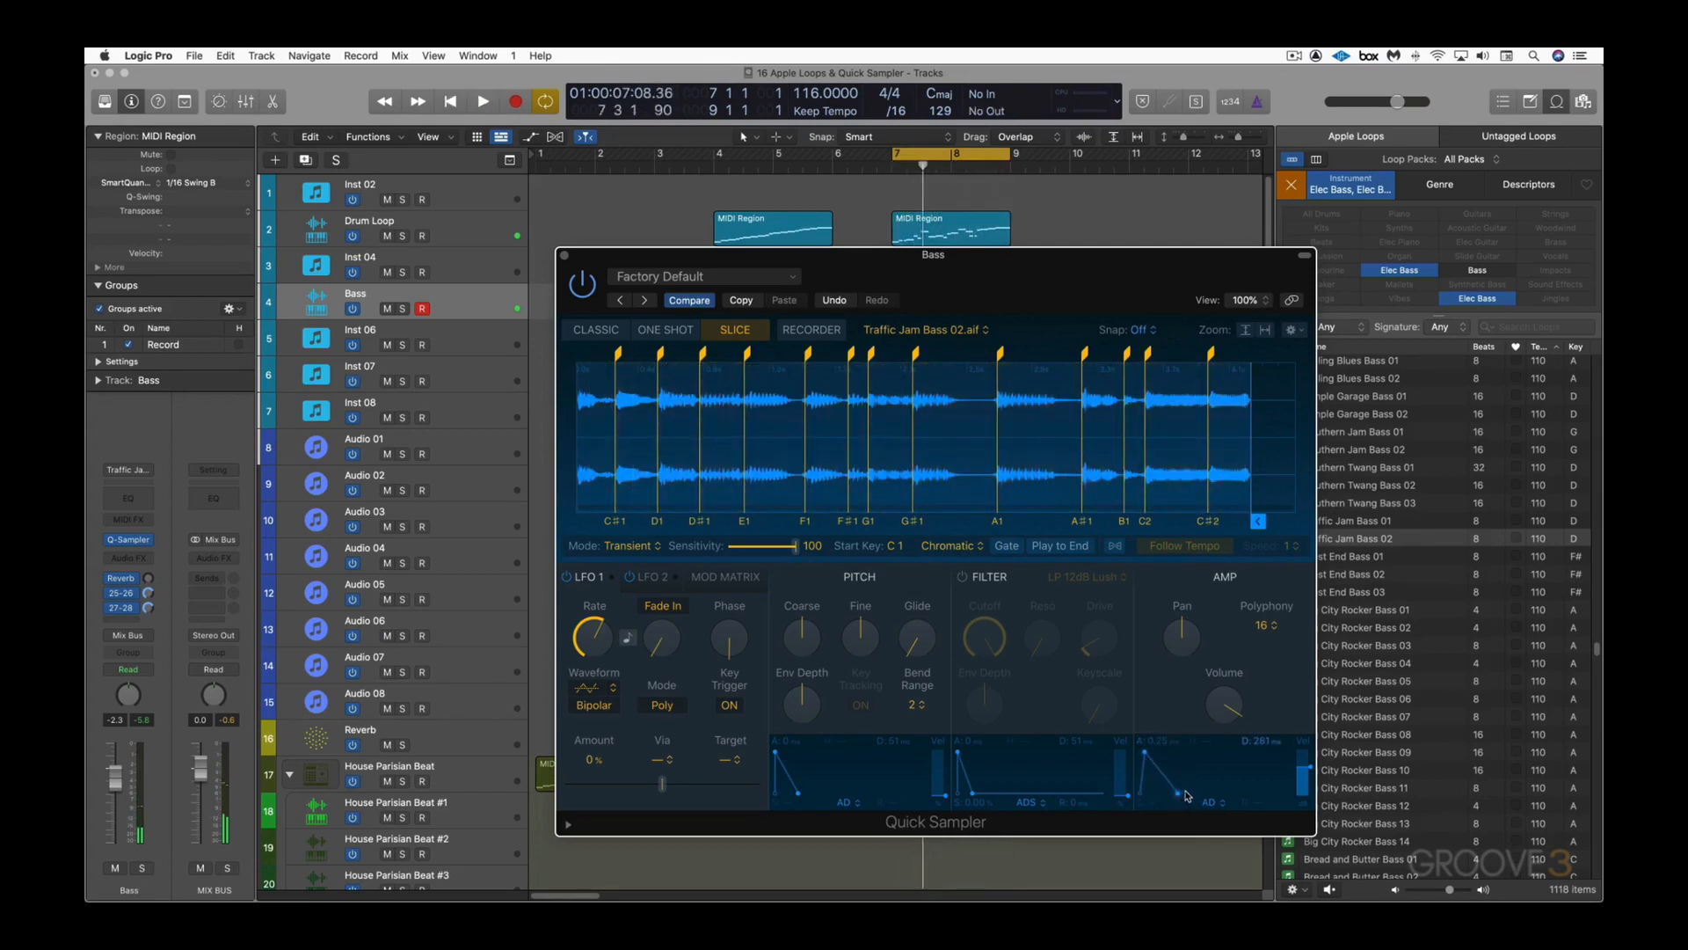
{"action": "key", "text": "super+s"}
{"action": "key", "text": "super+w"}
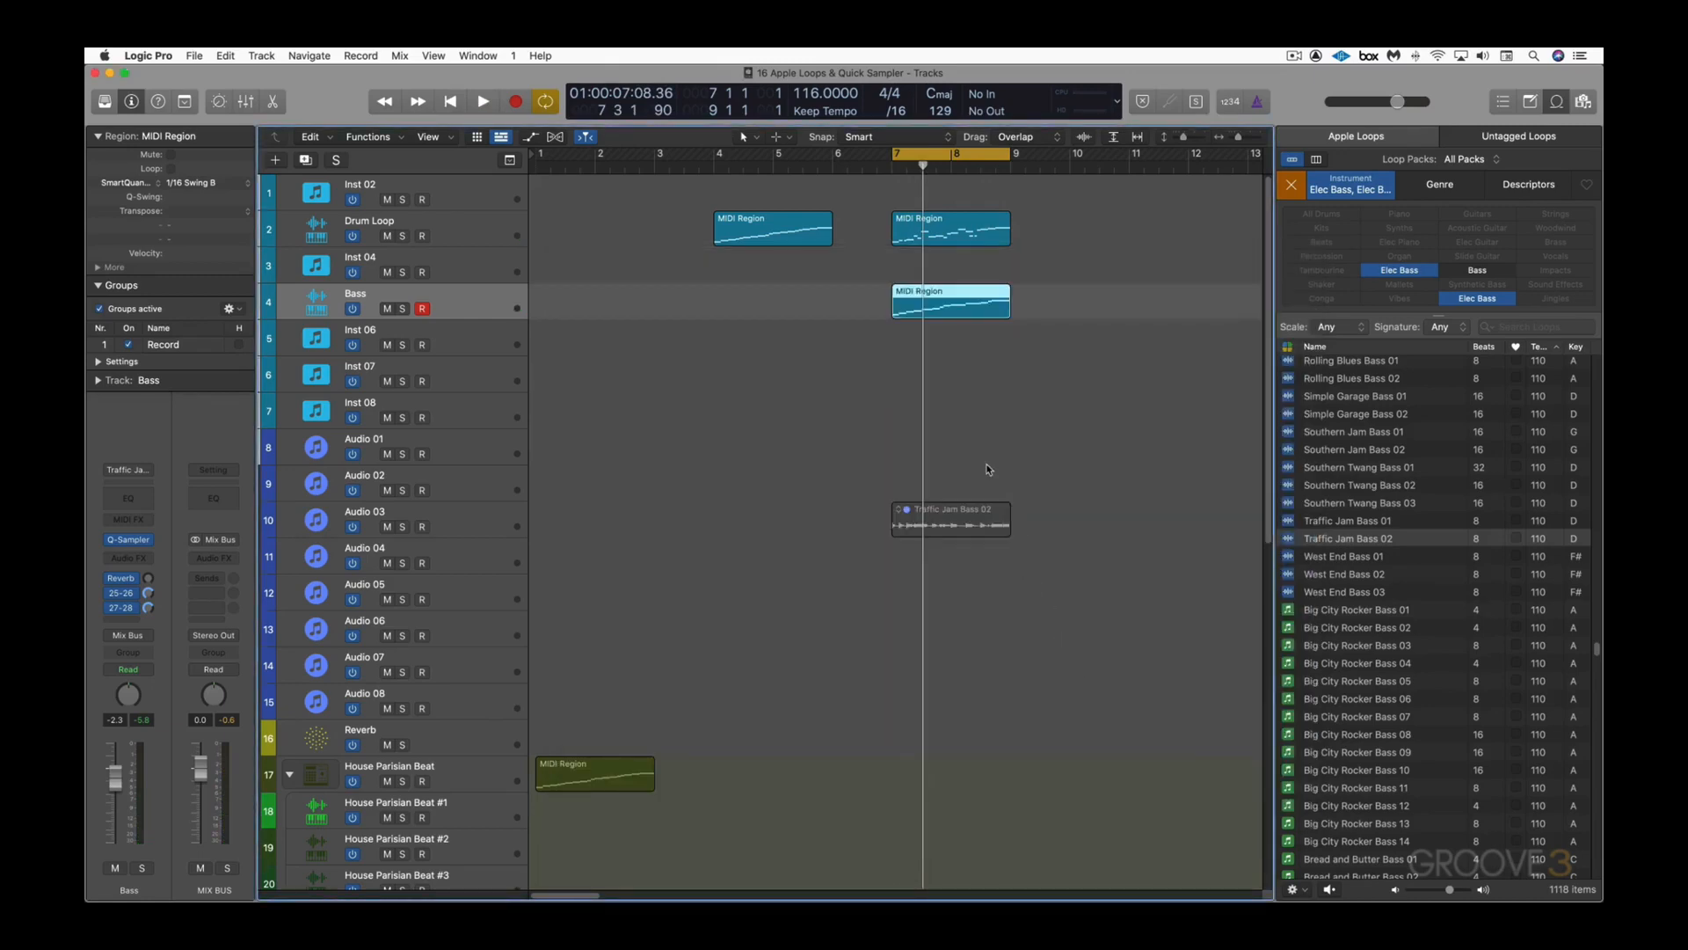
Step: Rearrange the Bass region's slice notes in the Piano Roll and play the pattern together with the drum loop
{"action": "key", "text": "p"}
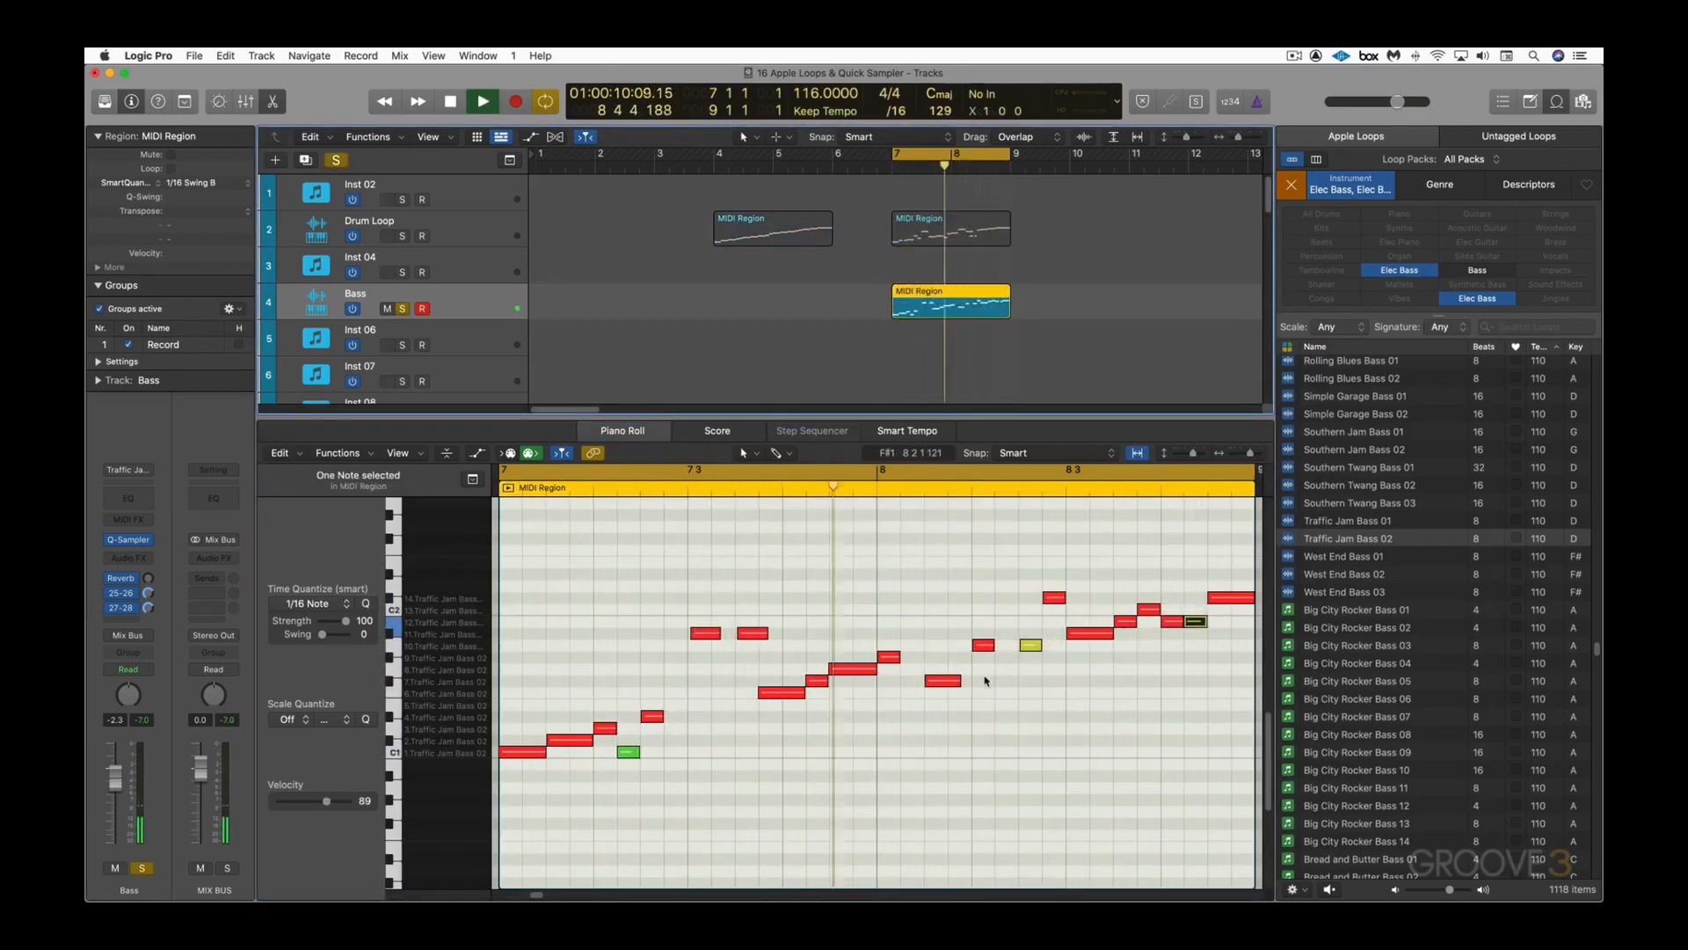
{"action": "key", "text": "v"}
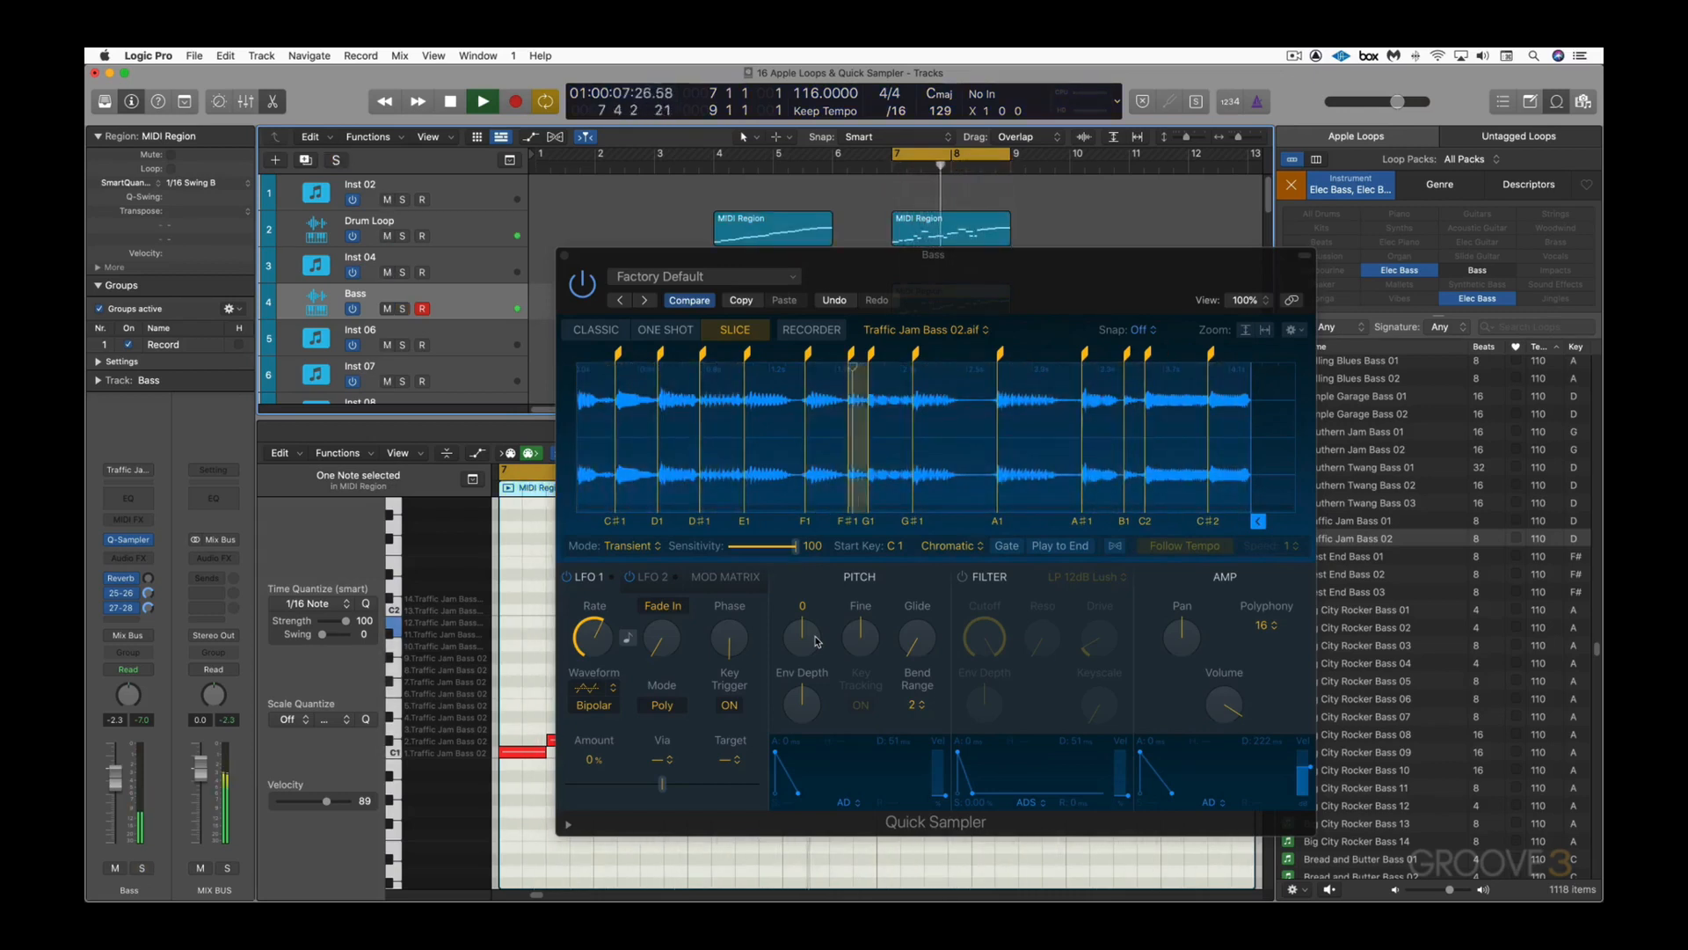
{"action": "key", "text": "super+w"}
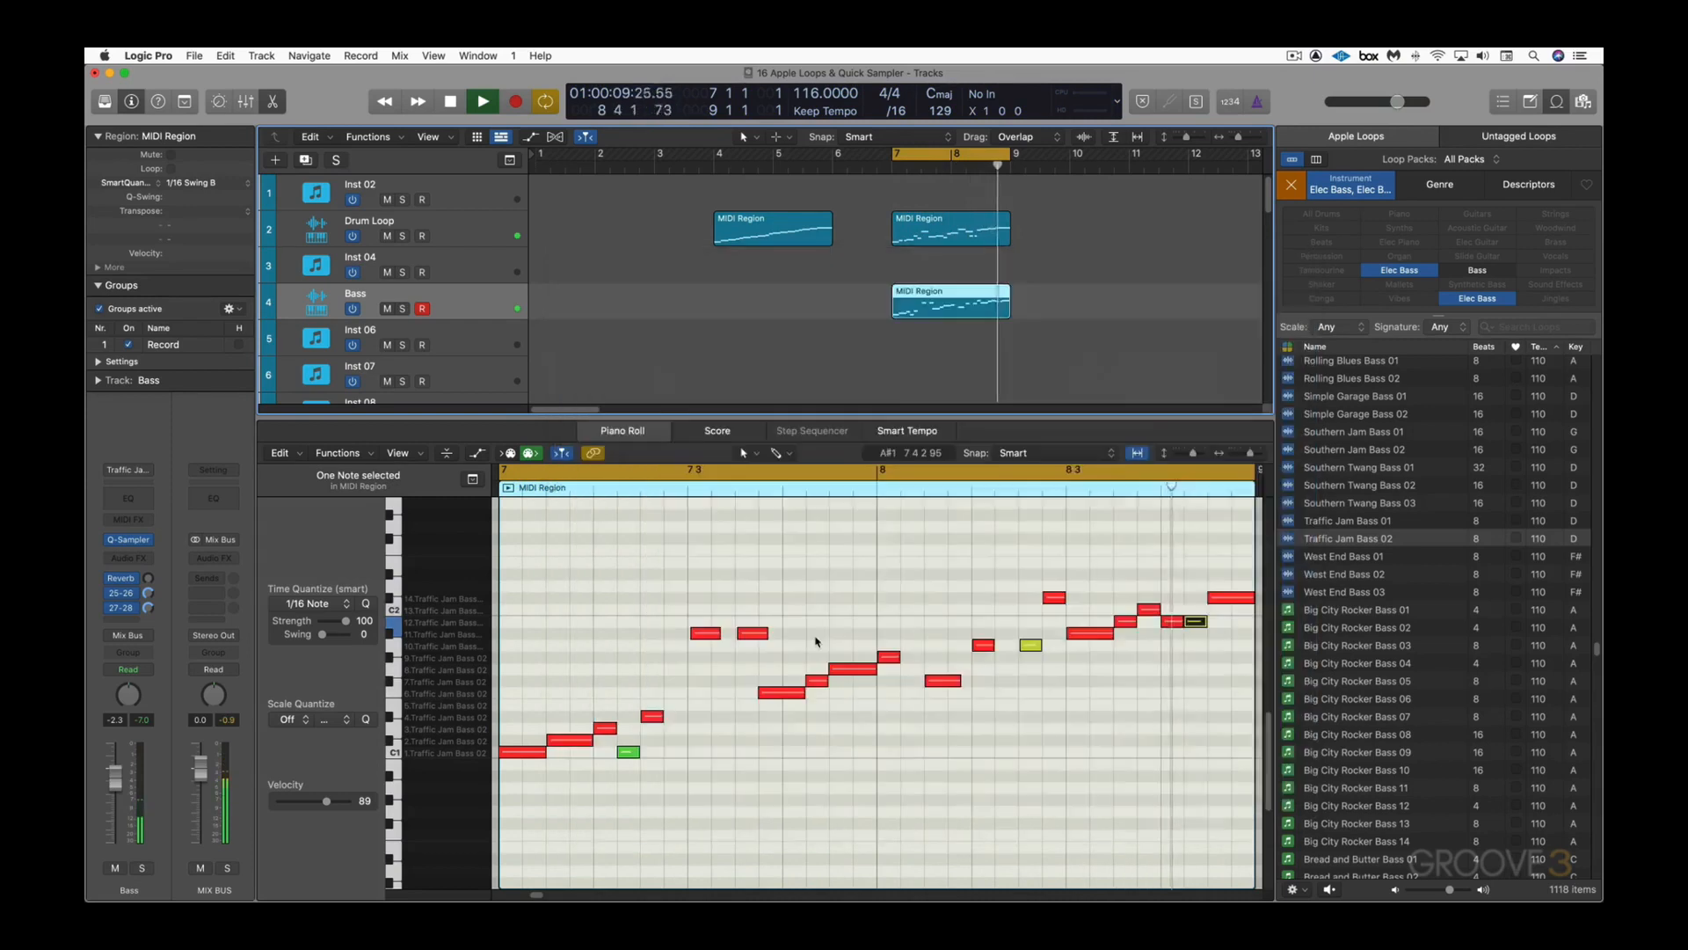
{"action": "key", "text": "space"}
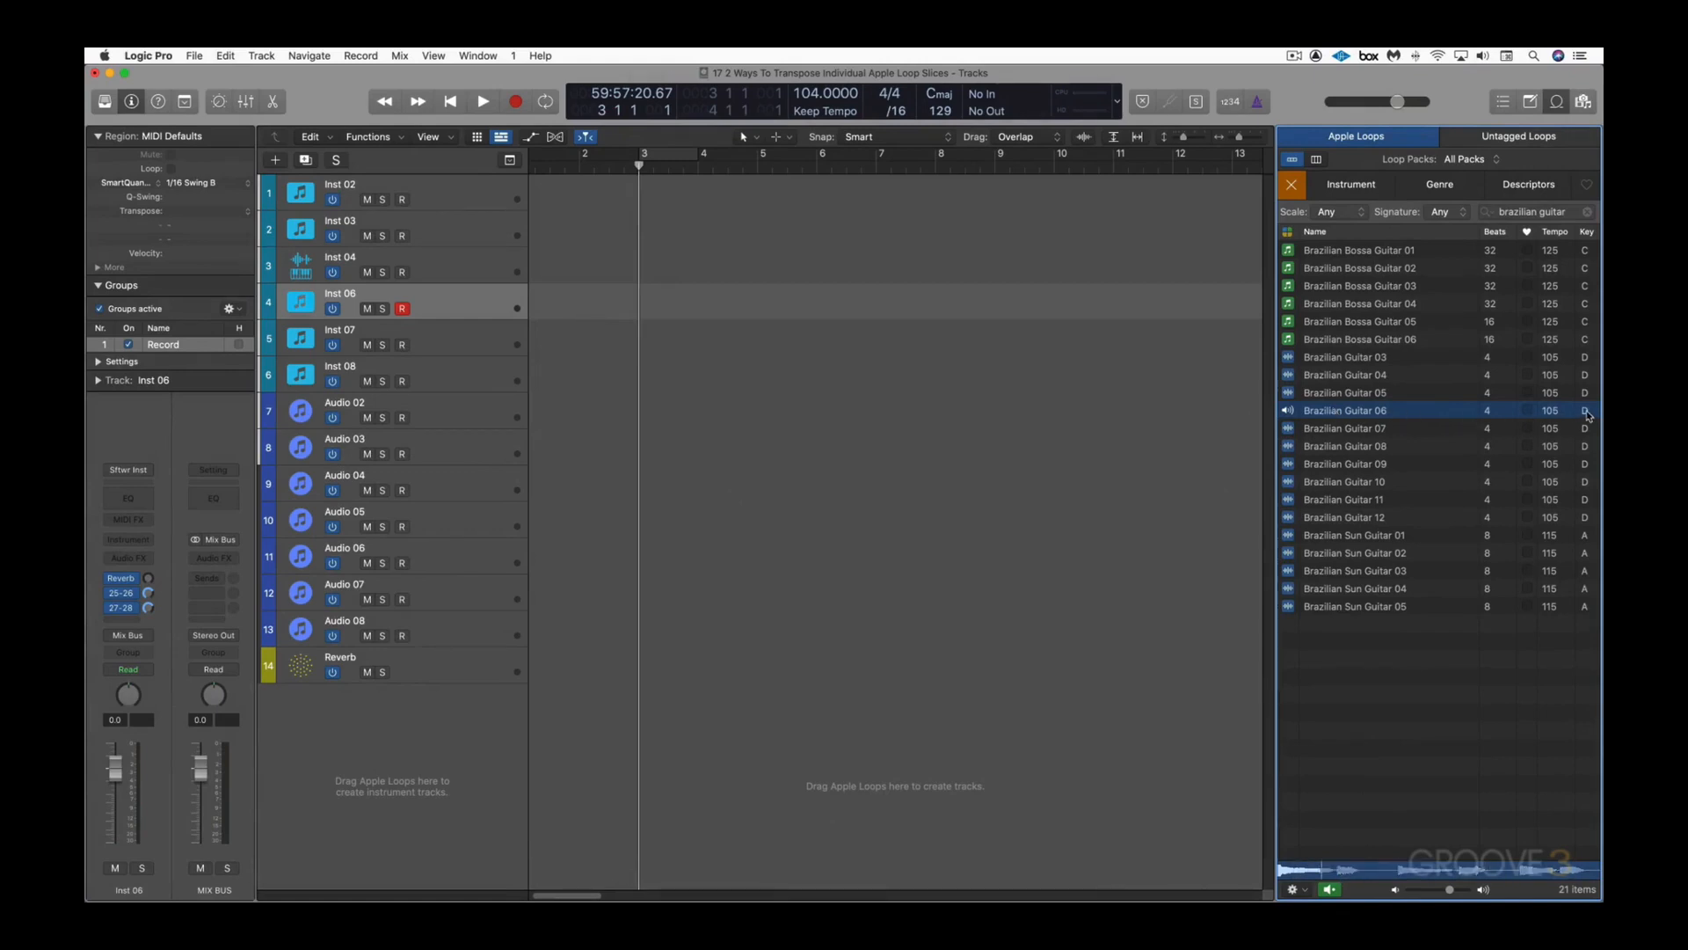
Step: Place the Brazilian Guitar 06 loop on the Audio 02 track at bar 3 and play it back with the cycle over that bar
{"action": "left_click", "coordinate": [1362, 413]}
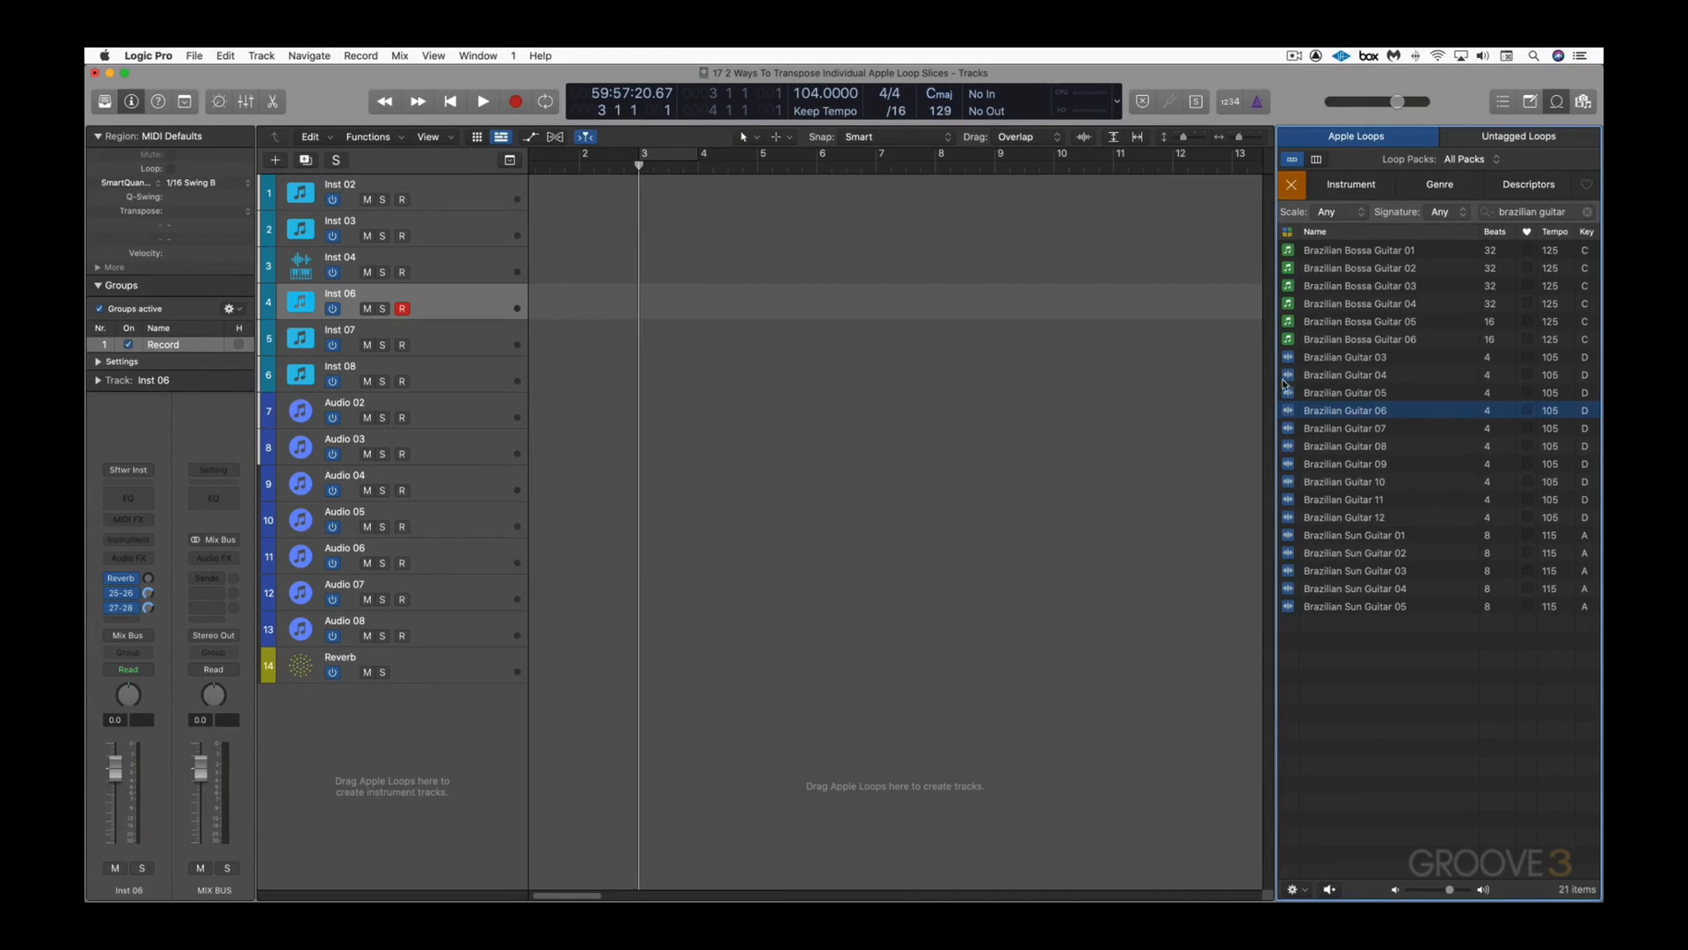
{"action": "left_click_drag", "start_coordinate": [1289, 415], "coordinate": [639, 409]}
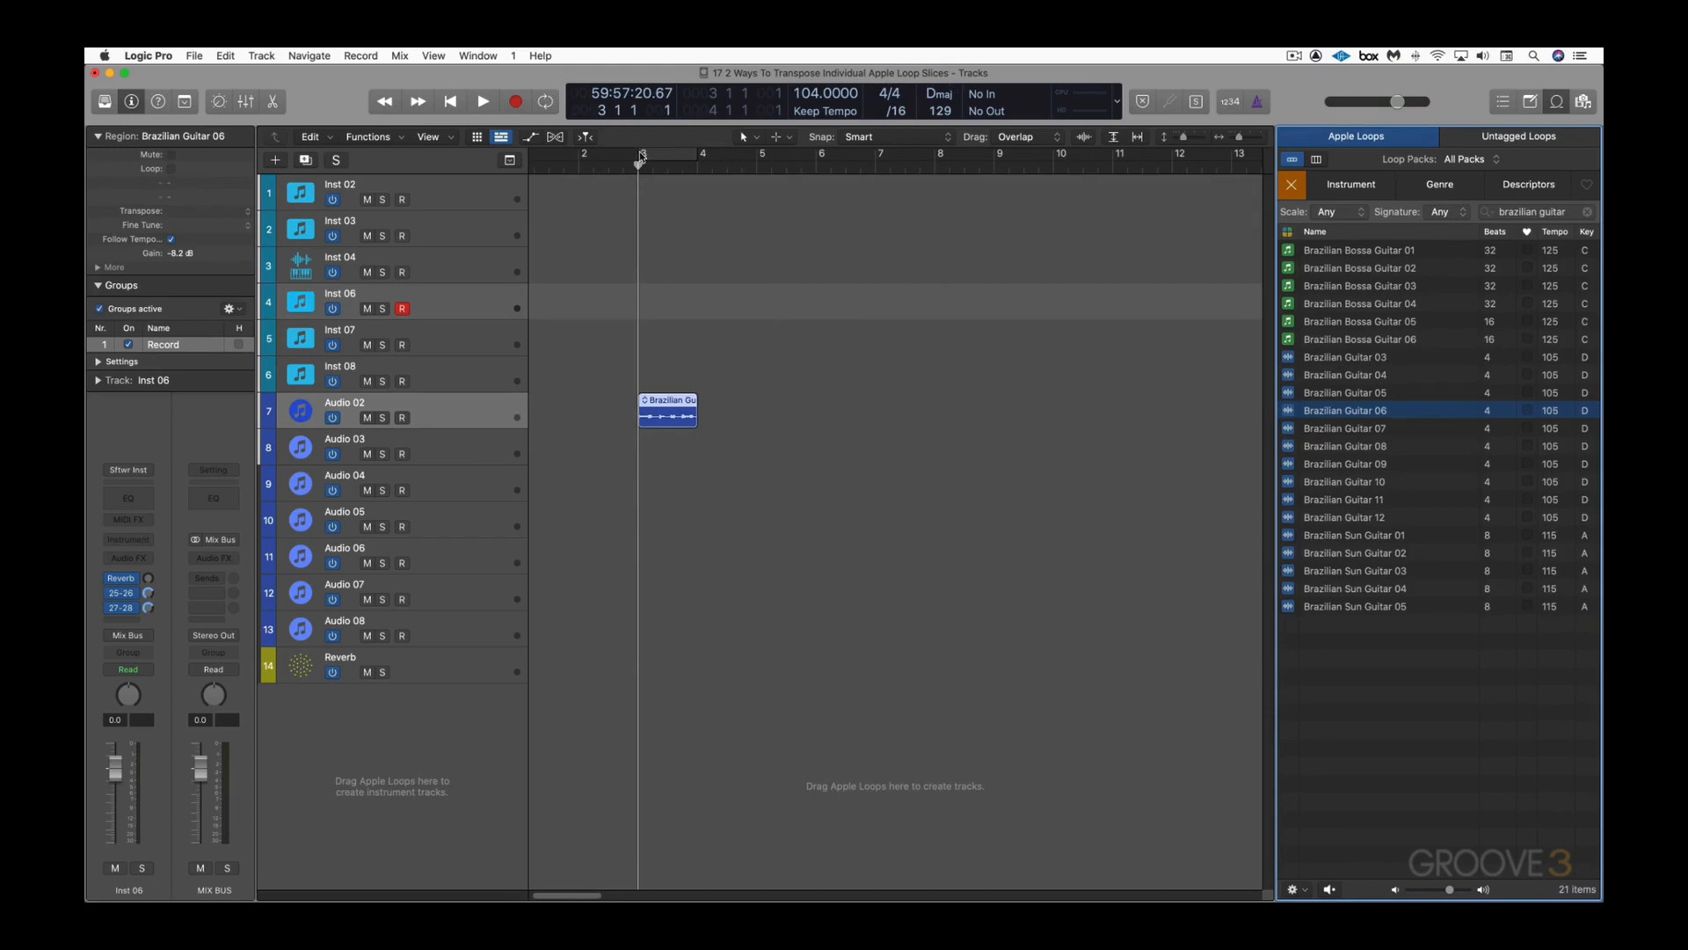
{"action": "left_click_drag", "start_coordinate": [641, 157], "coordinate": [697, 157]}
{"action": "key", "text": "space"}
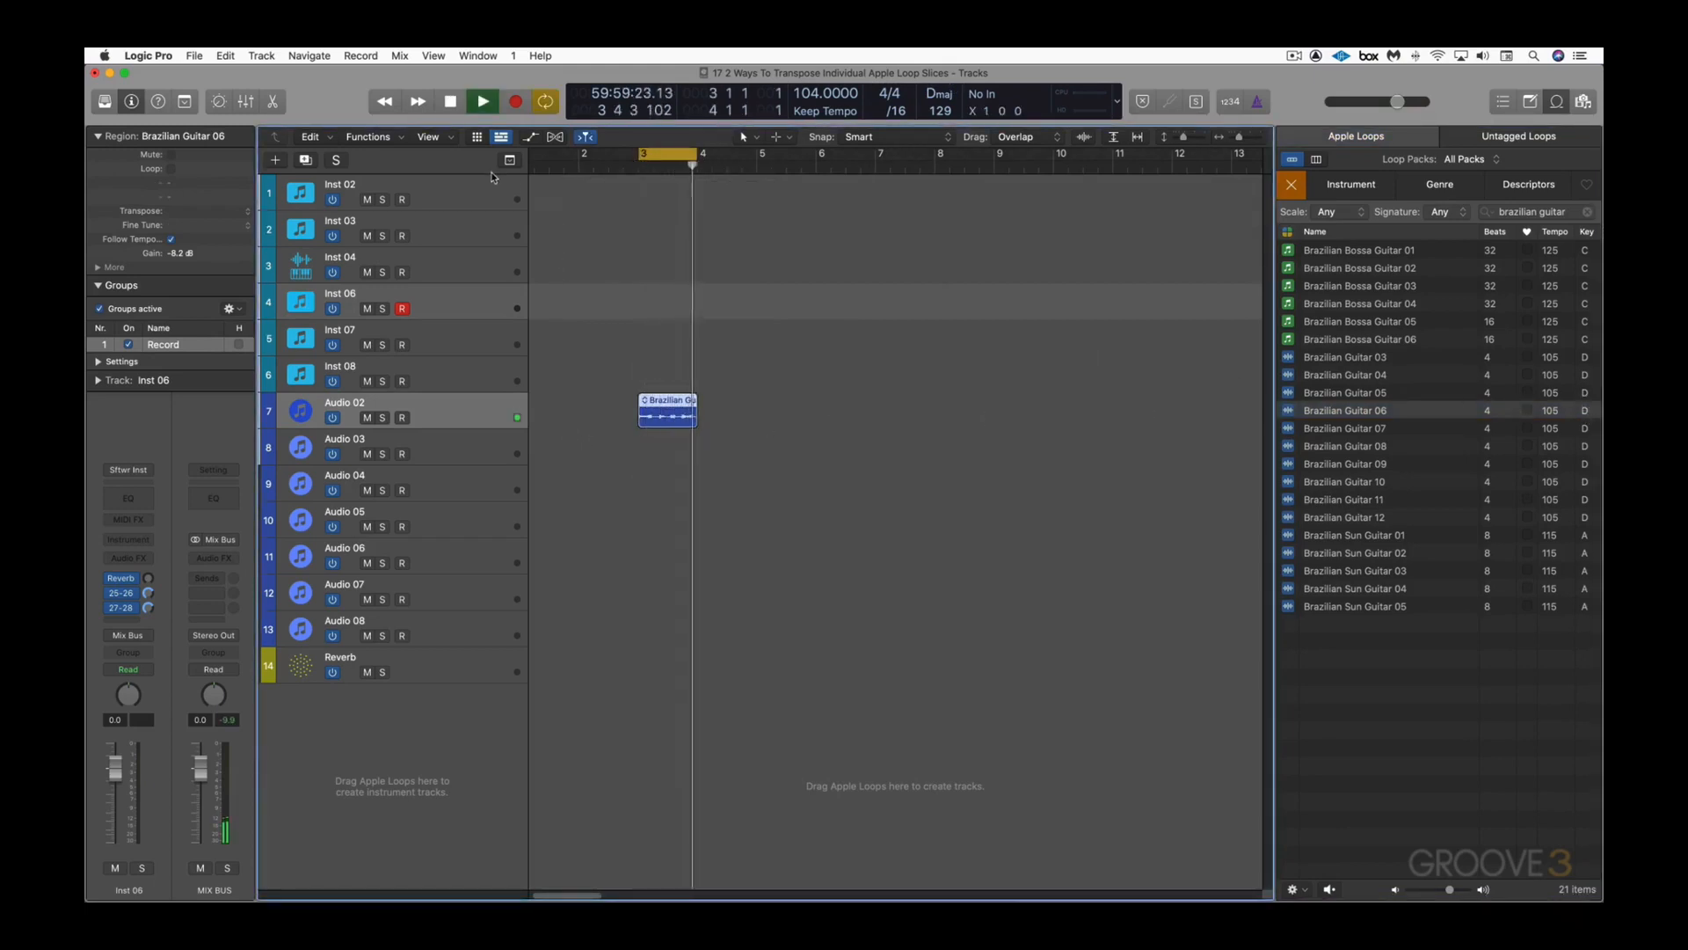
{"action": "key", "text": "space"}
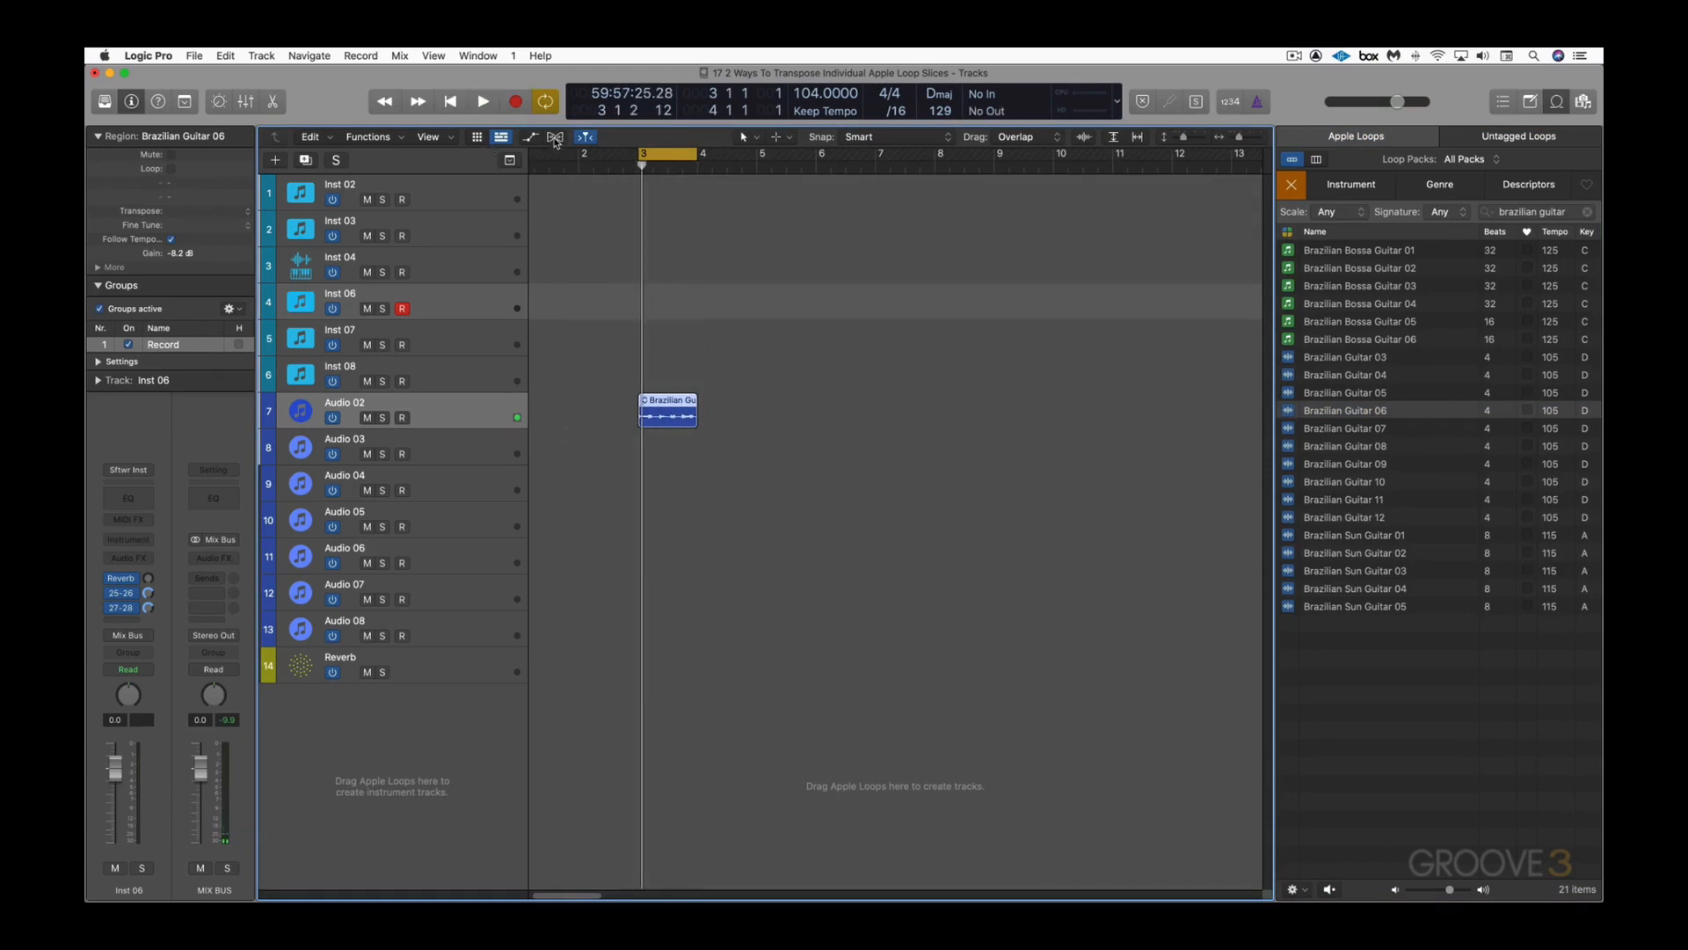
Step: Switch the Audio 02 track's Flex mode to Flex Pitch and open the Brazilian Guitar 06 region in the audio editor
{"action": "left_click", "coordinate": [554, 137]}
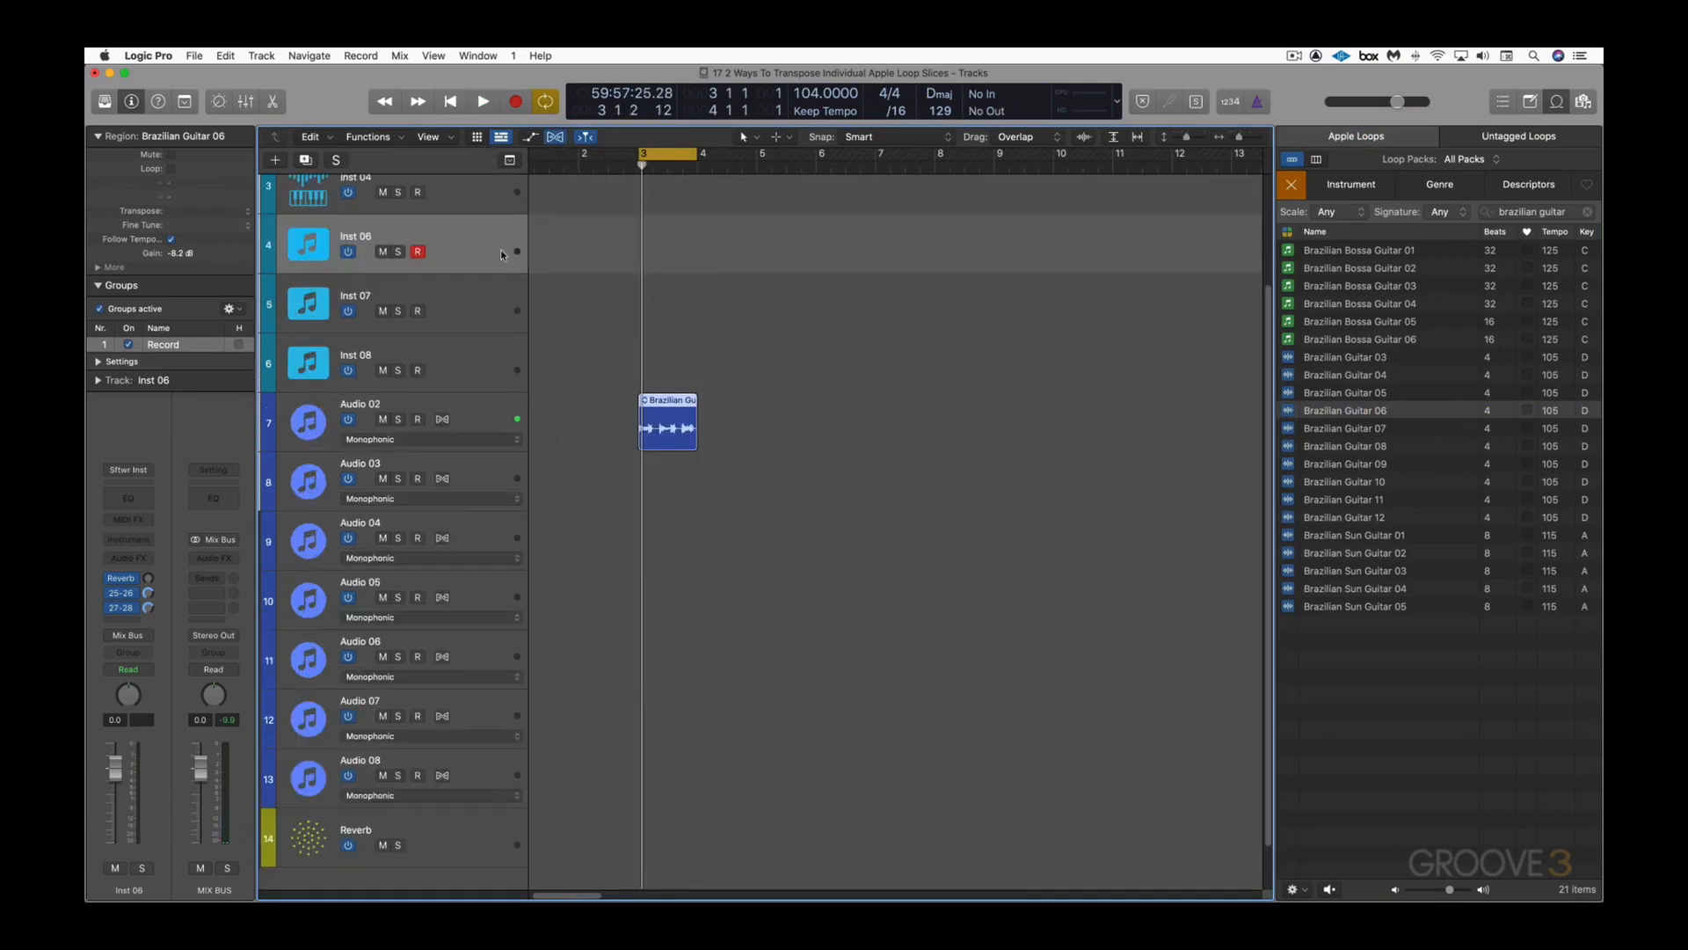
{"action": "left_click", "coordinate": [420, 448]}
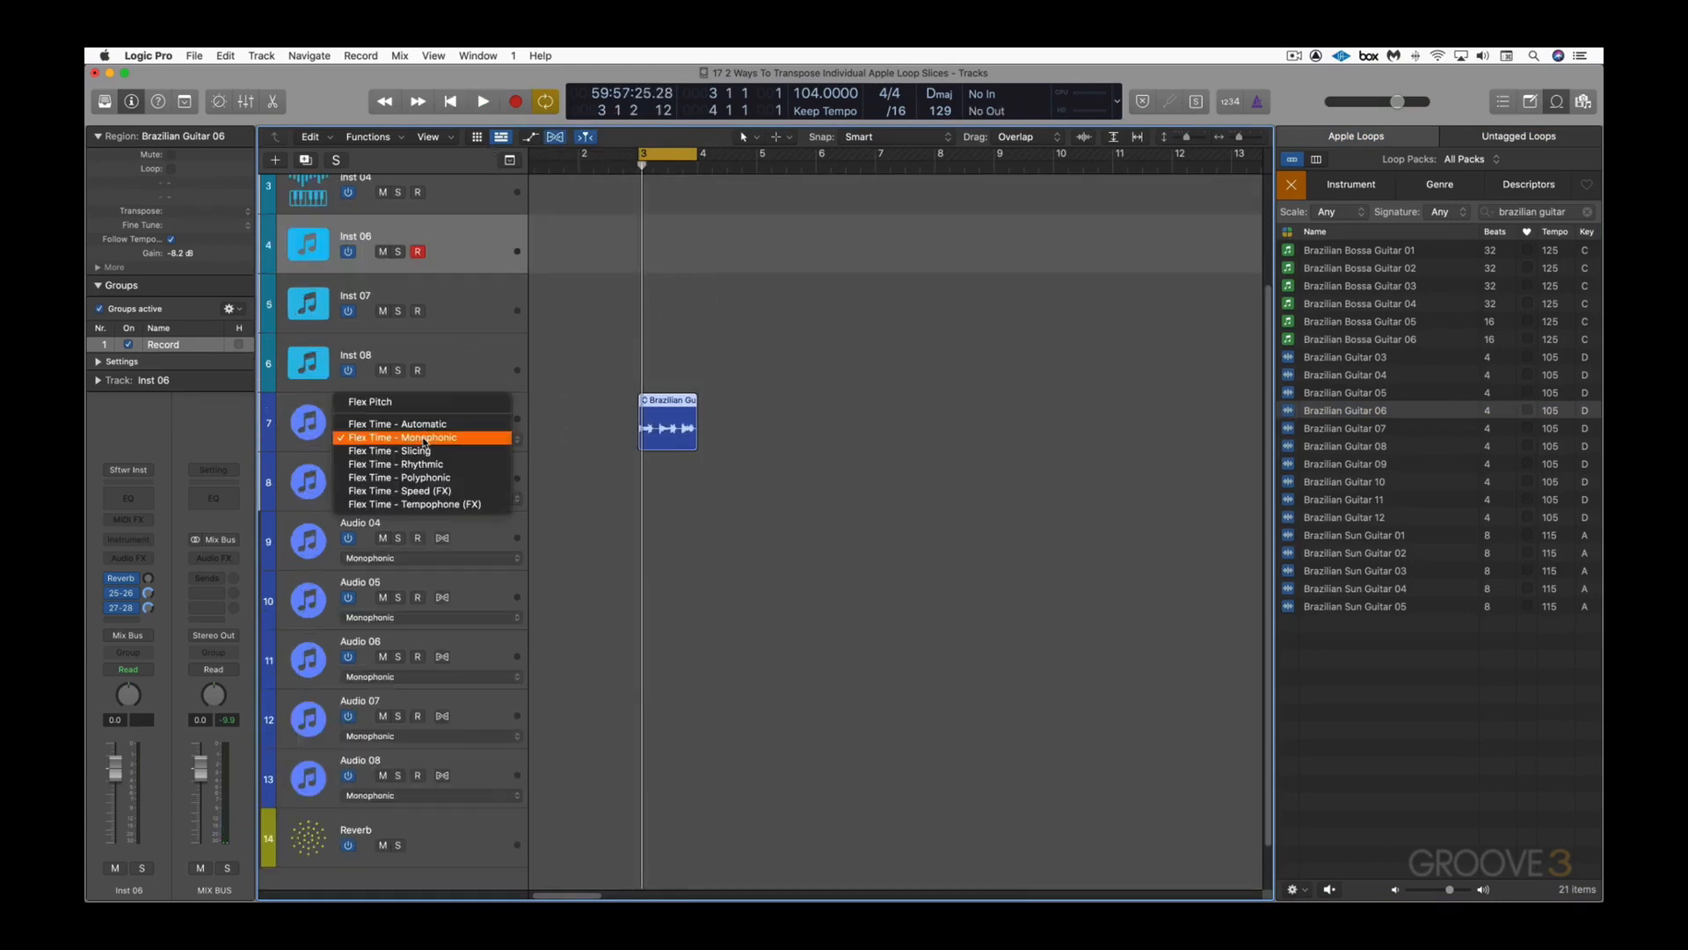
{"action": "left_click", "coordinate": [396, 401]}
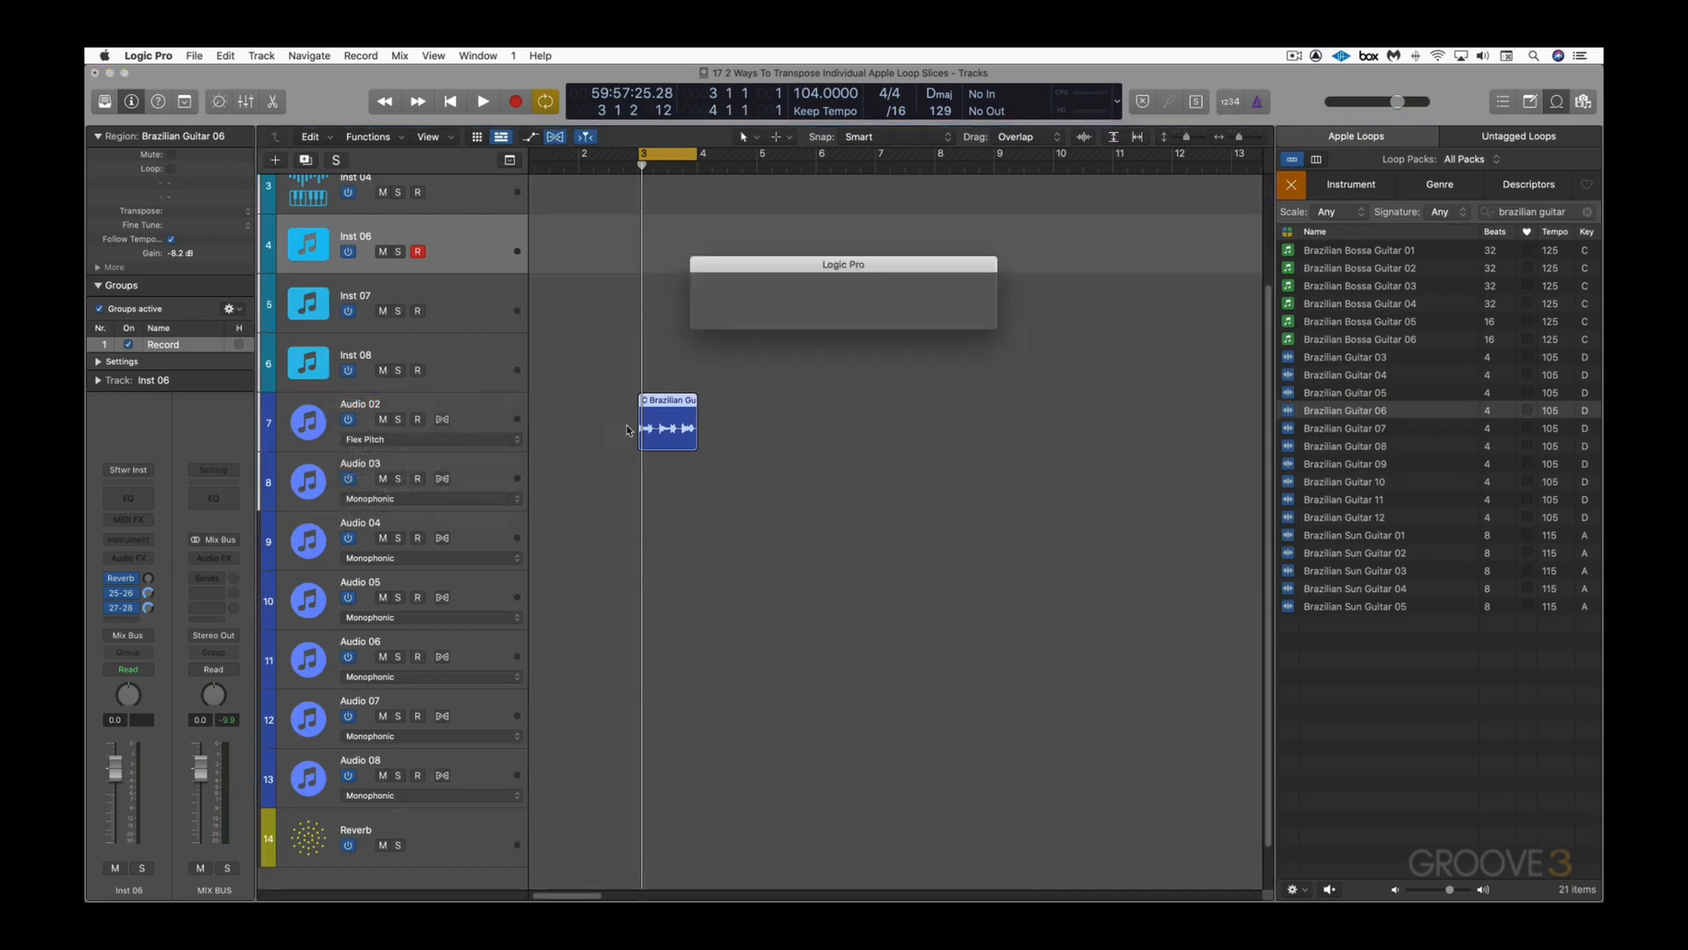
{"action": "double_click", "coordinate": [670, 403]}
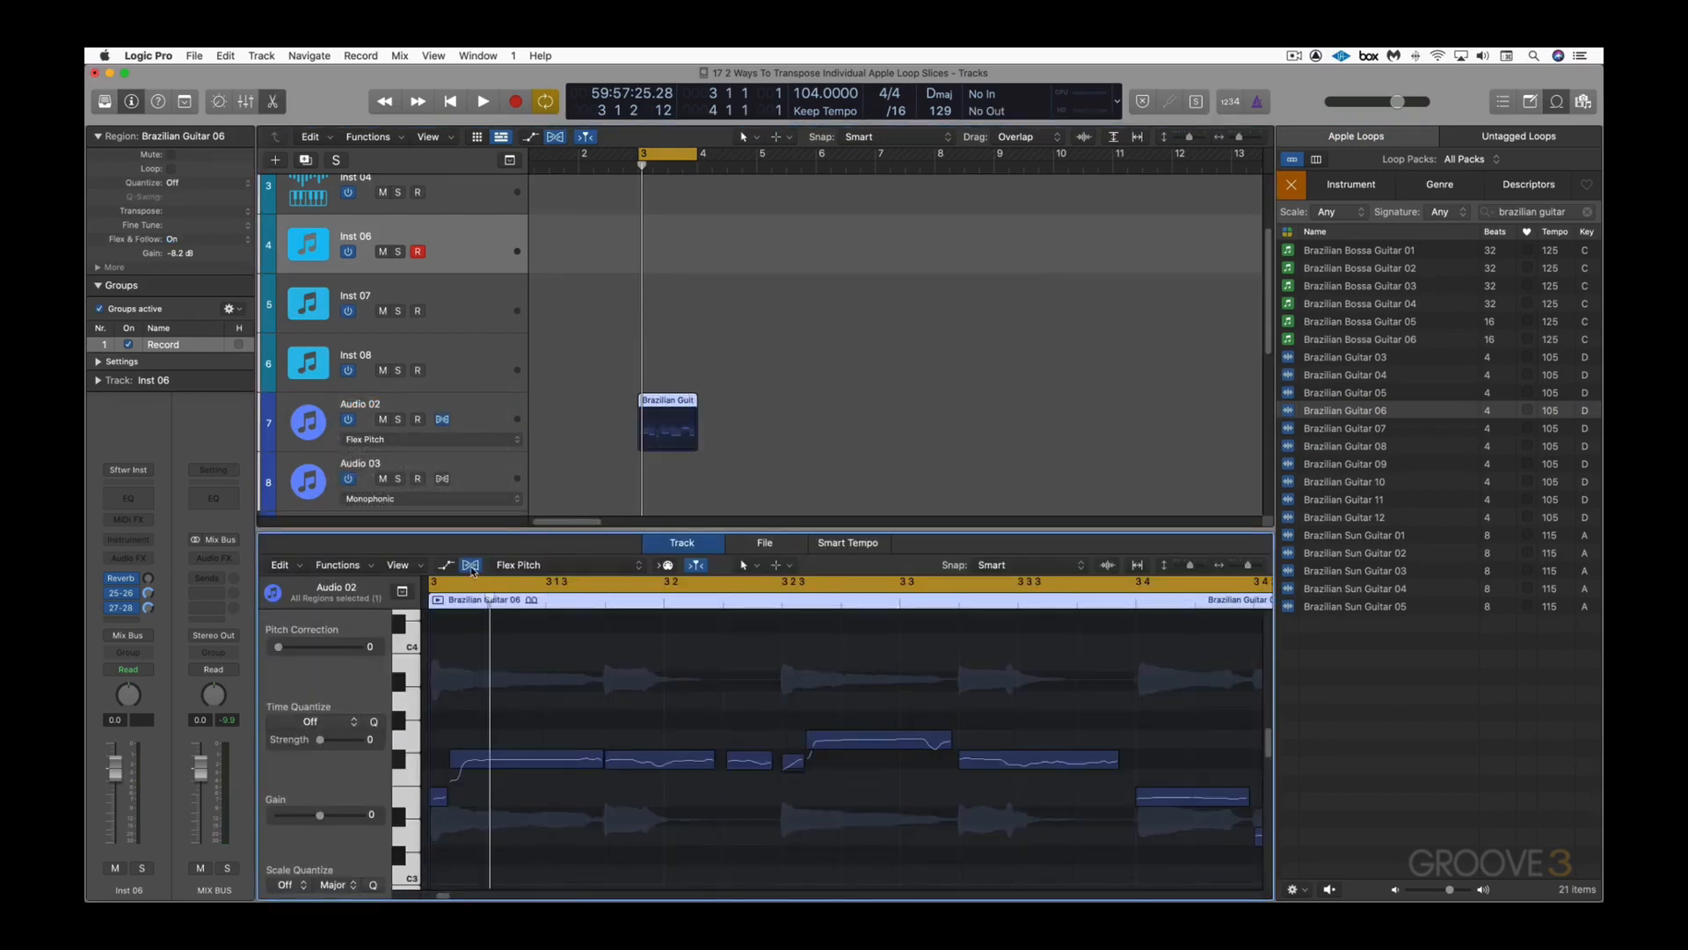
Step: Raise the Flex Pitch note at beat 4 of the guitar region to A3 and play back the change
{"action": "key", "text": "space"}
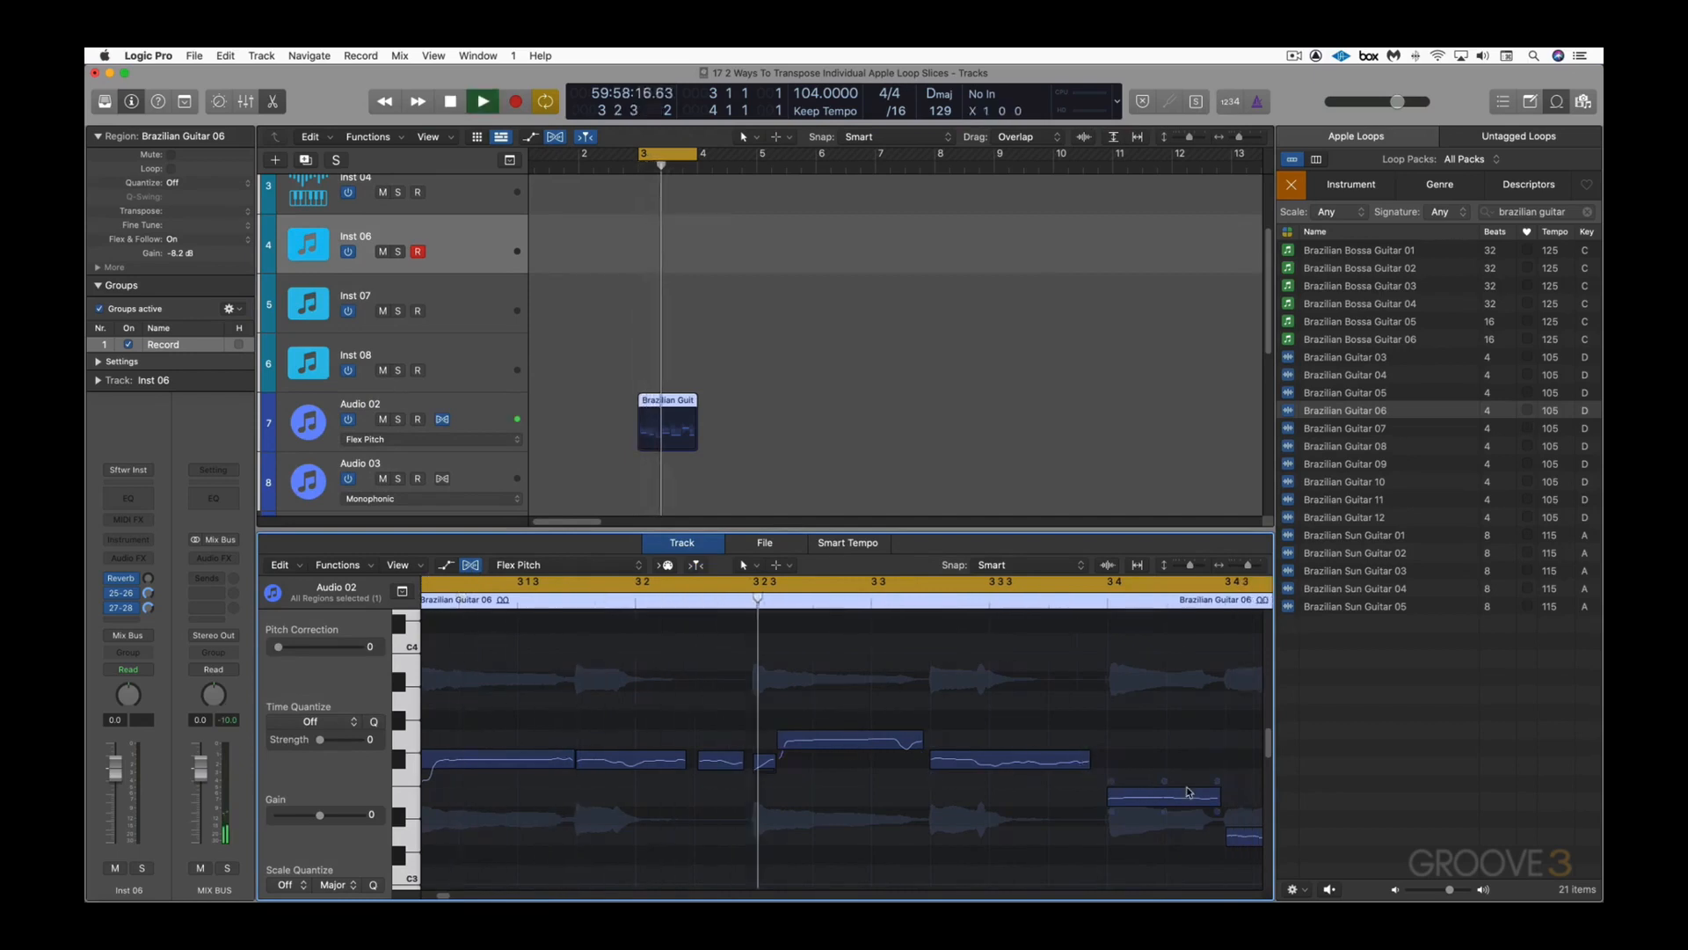
{"action": "left_click_drag", "start_coordinate": [1080, 796], "coordinate": [1075, 697]}
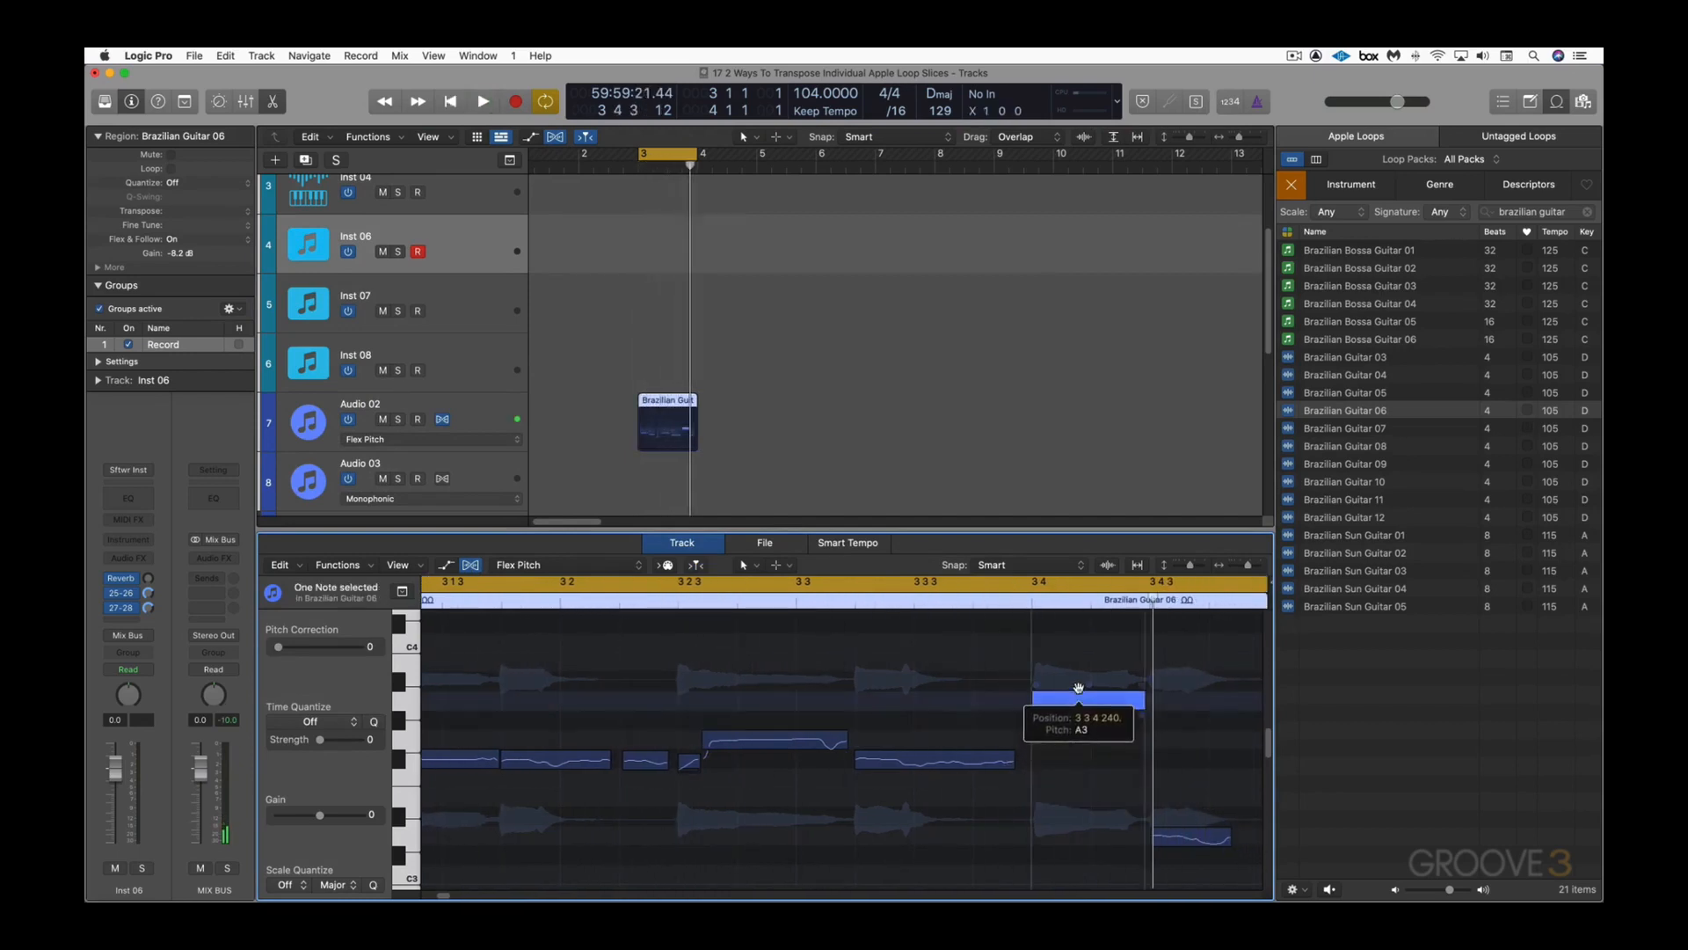
{"action": "key", "text": "space"}
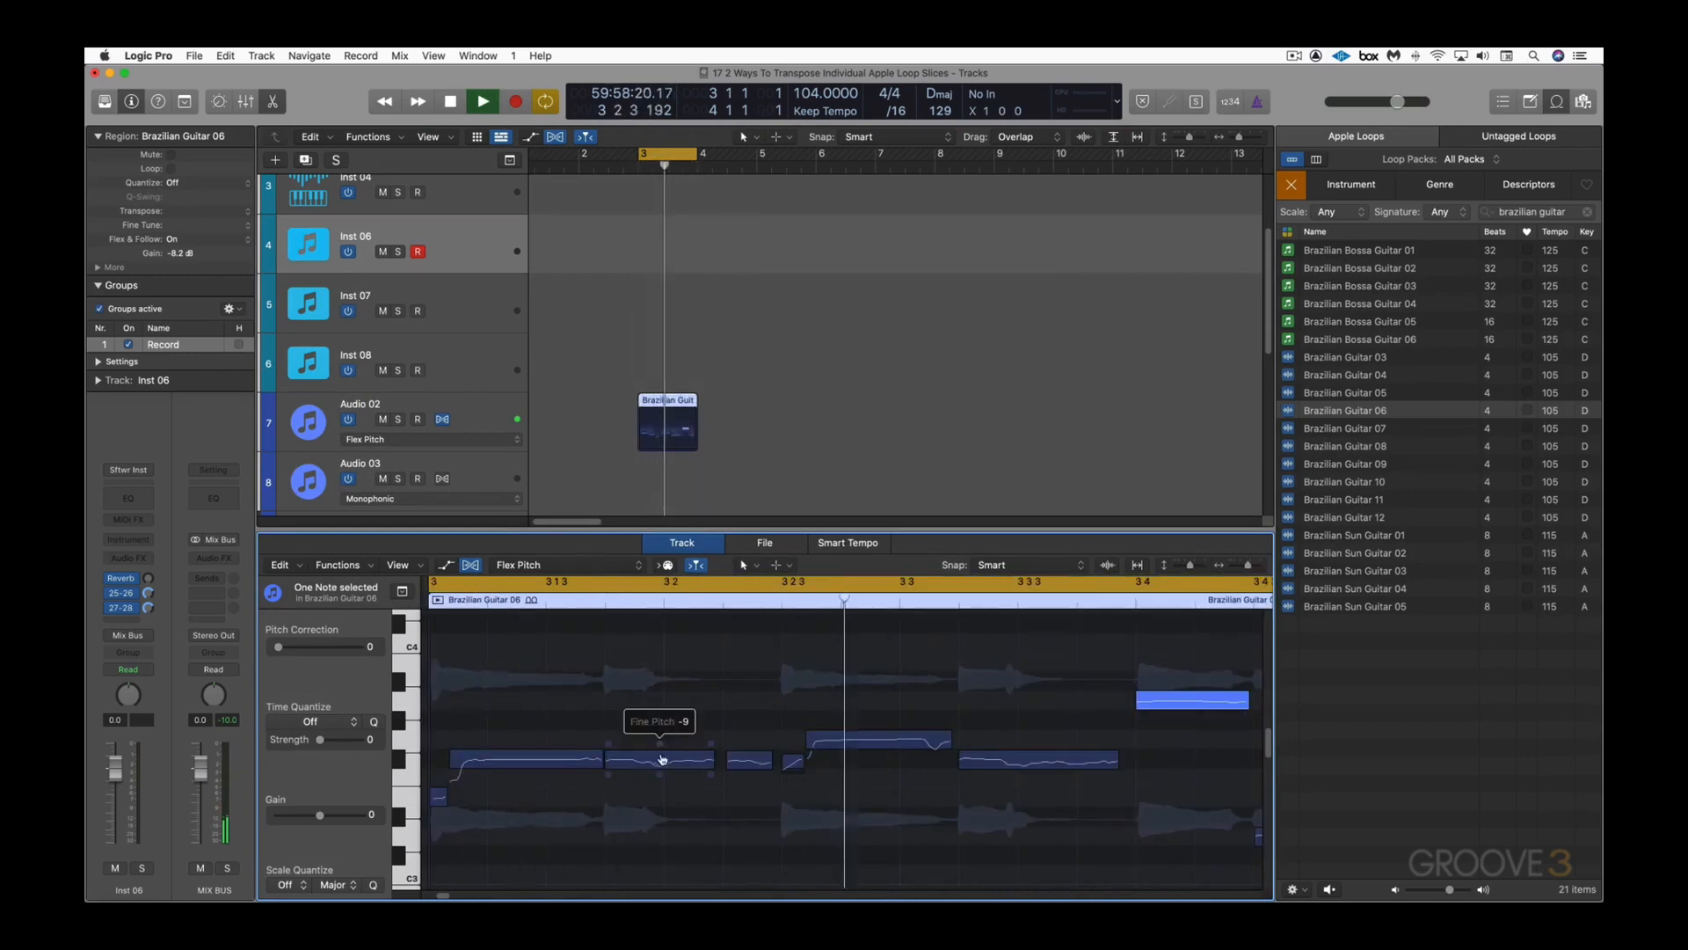
{"action": "key", "text": "space"}
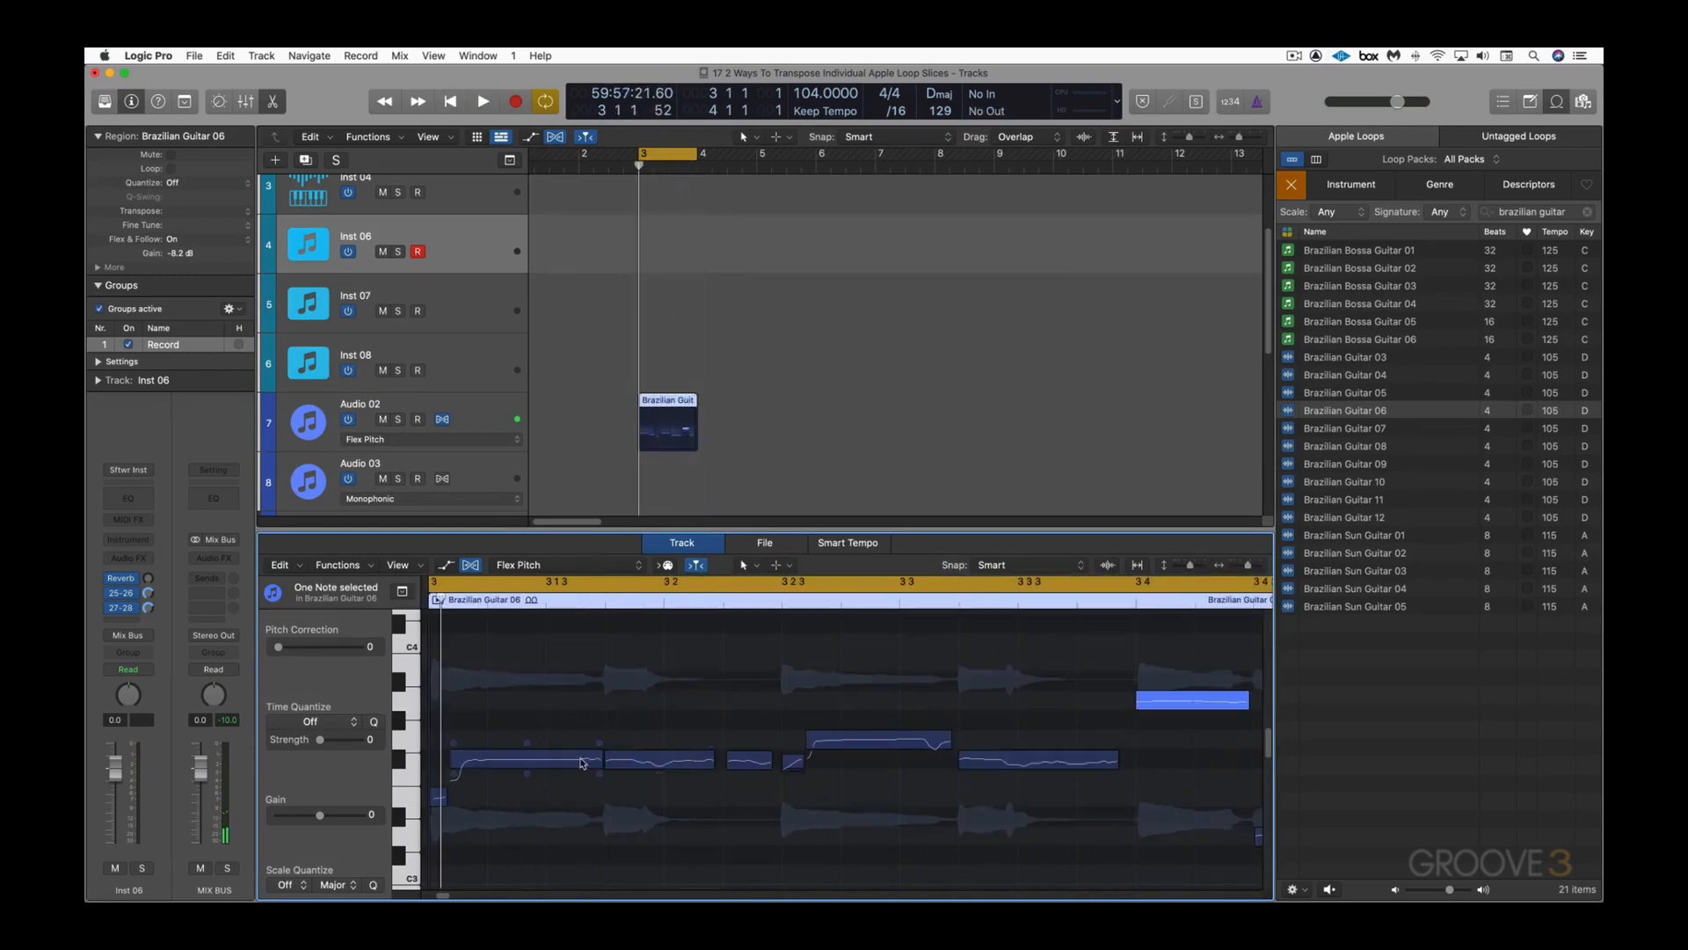
Step: Raise the long note in beat 1 to A3 and the short opening note by about four semitones, and play each change
{"action": "left_click_drag", "start_coordinate": [554, 758], "coordinate": [570, 701]}
{"action": "key", "text": "space"}
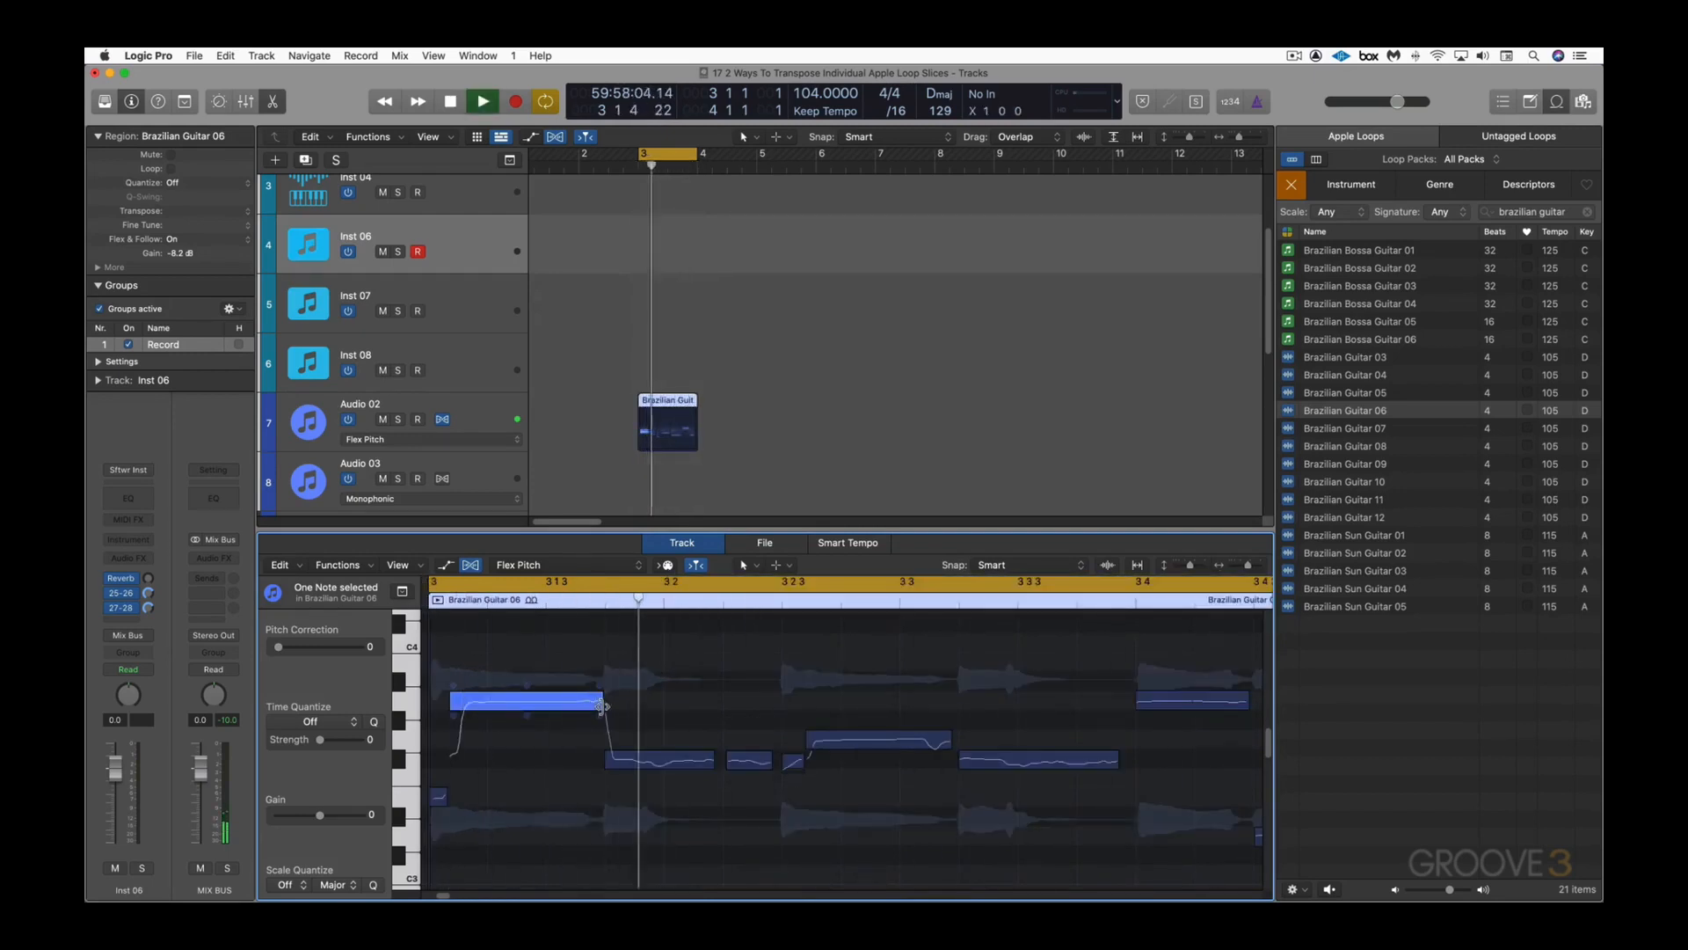
{"action": "key", "text": "space"}
{"action": "scroll", "coordinate": [451, 794], "scroll_direction": "left", "scroll_amount": 5}
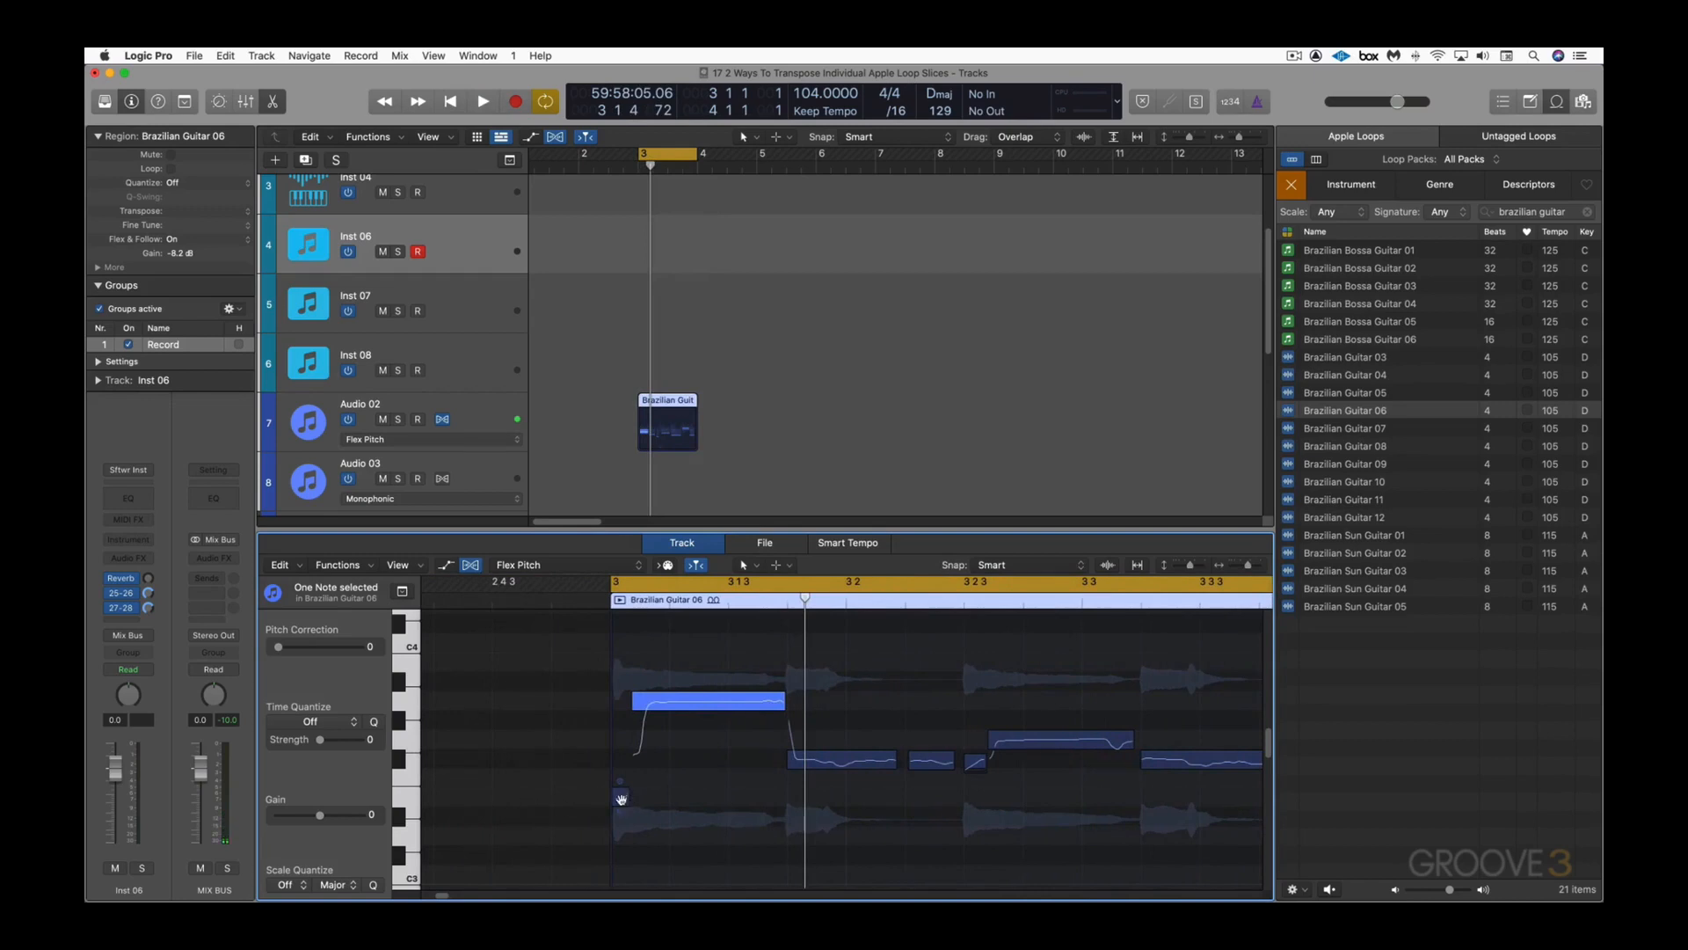
{"action": "left_click_drag", "start_coordinate": [621, 799], "coordinate": [621, 719]}
{"action": "key", "text": "space"}
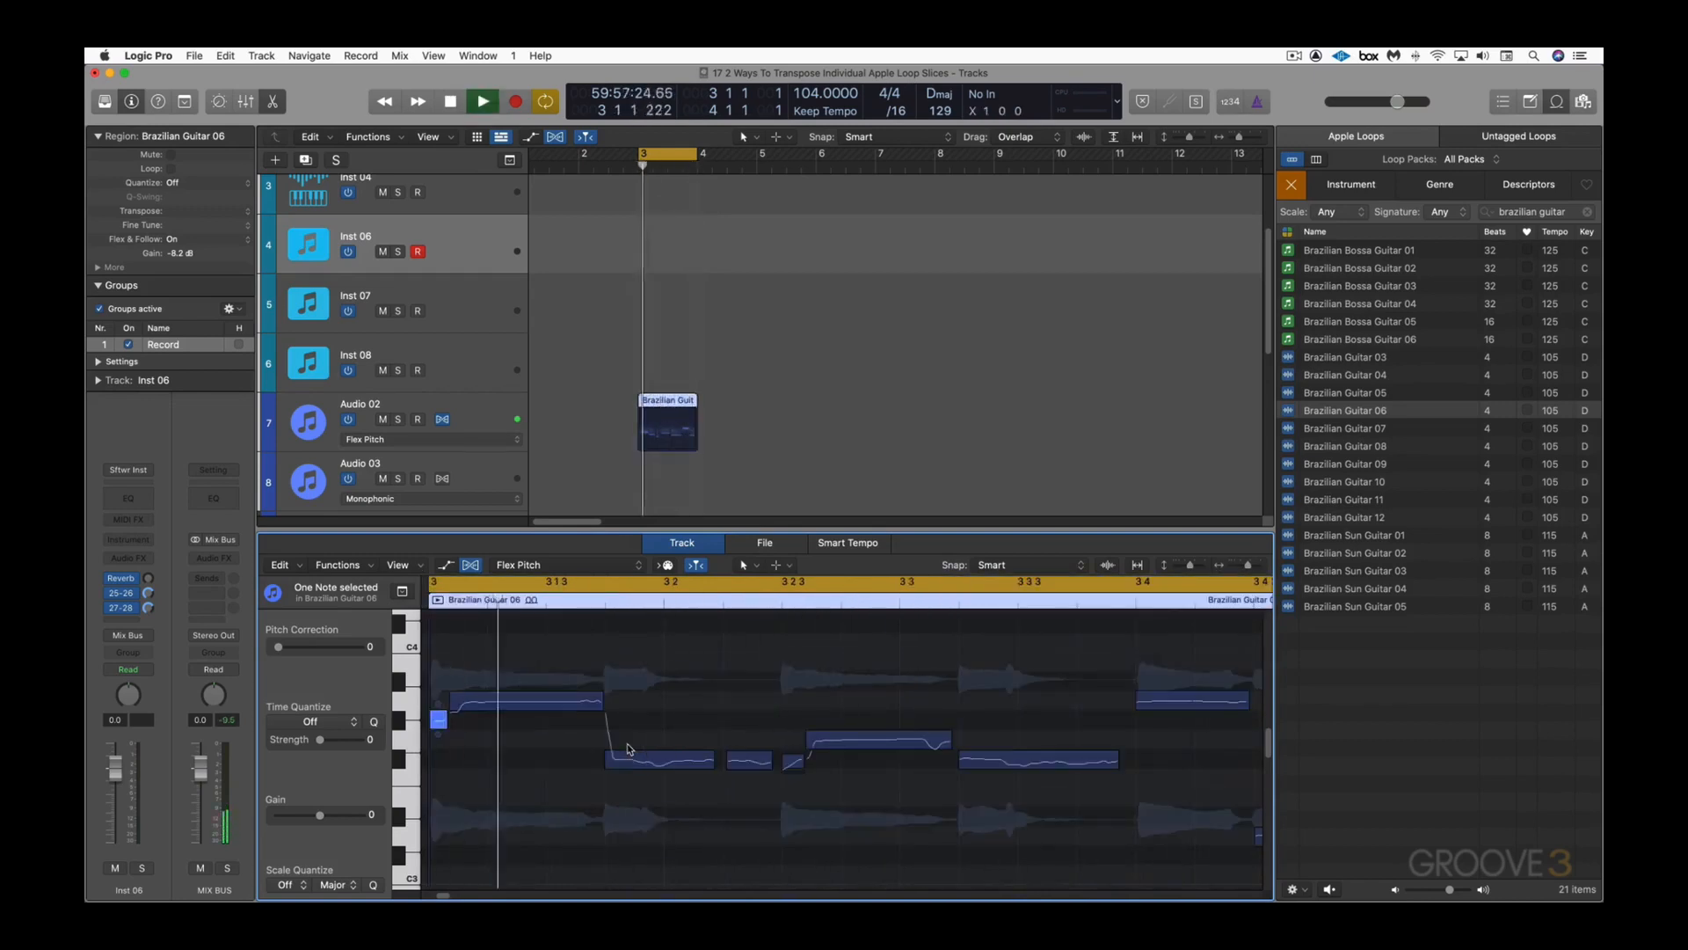
{"action": "key", "text": "space"}
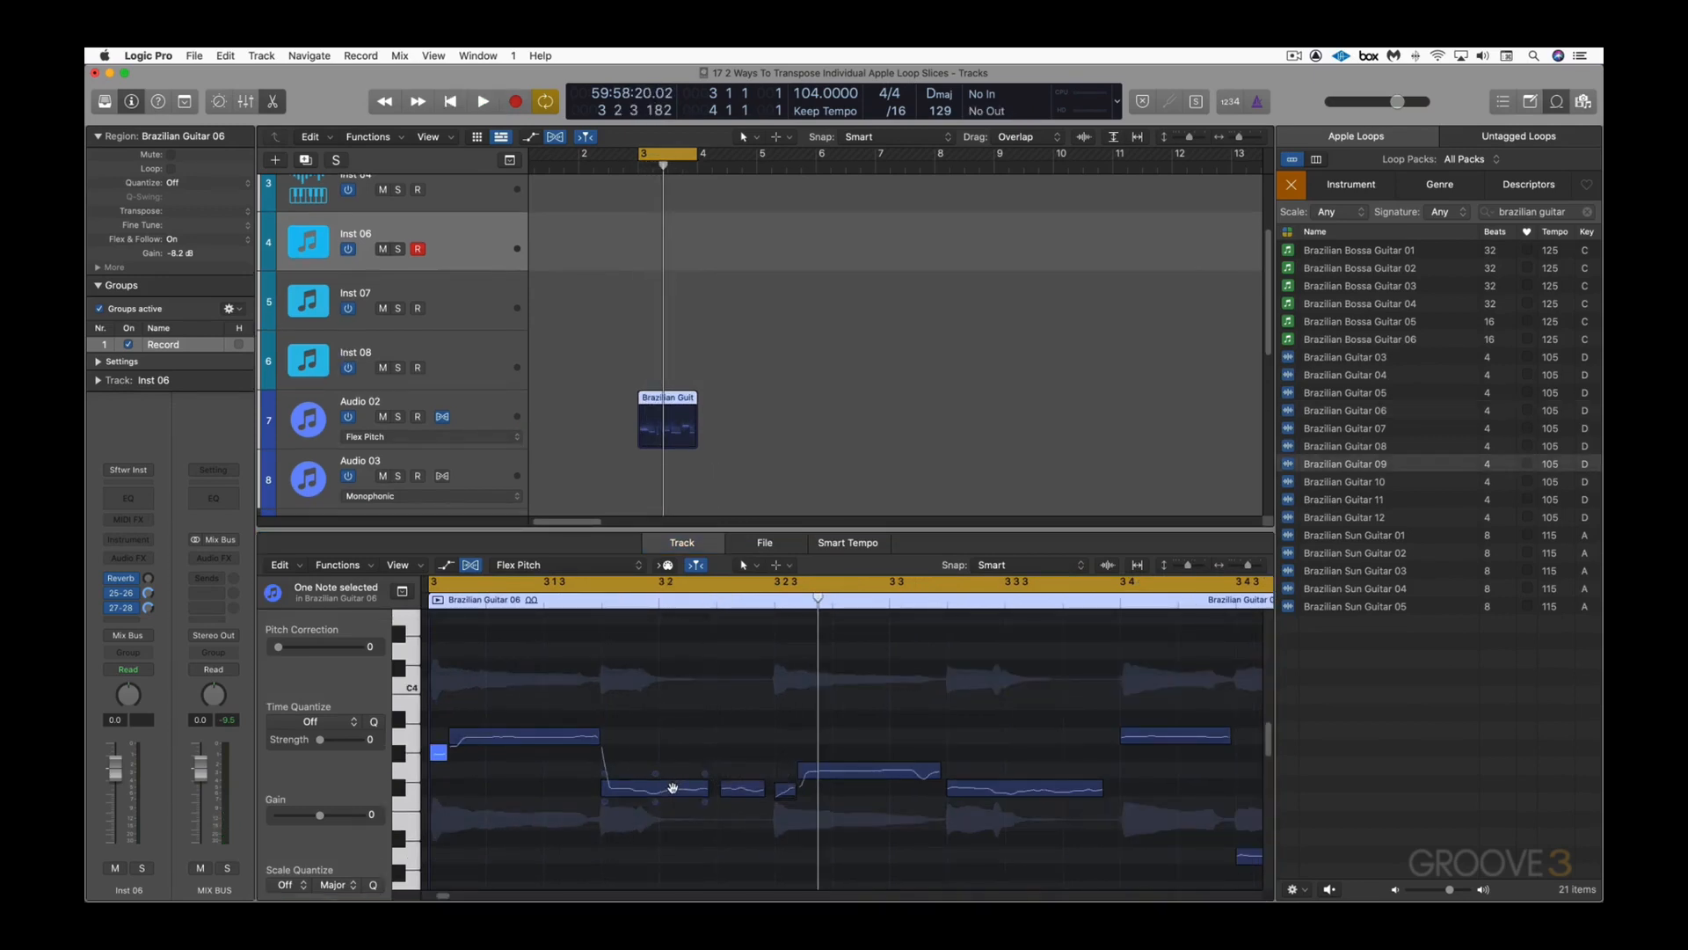
Step: Raise the note at beat 2 to A3, play it back, and close the editor and Flex view
{"action": "left_click_drag", "start_coordinate": [673, 787], "coordinate": [666, 736]}
{"action": "key", "text": "space"}
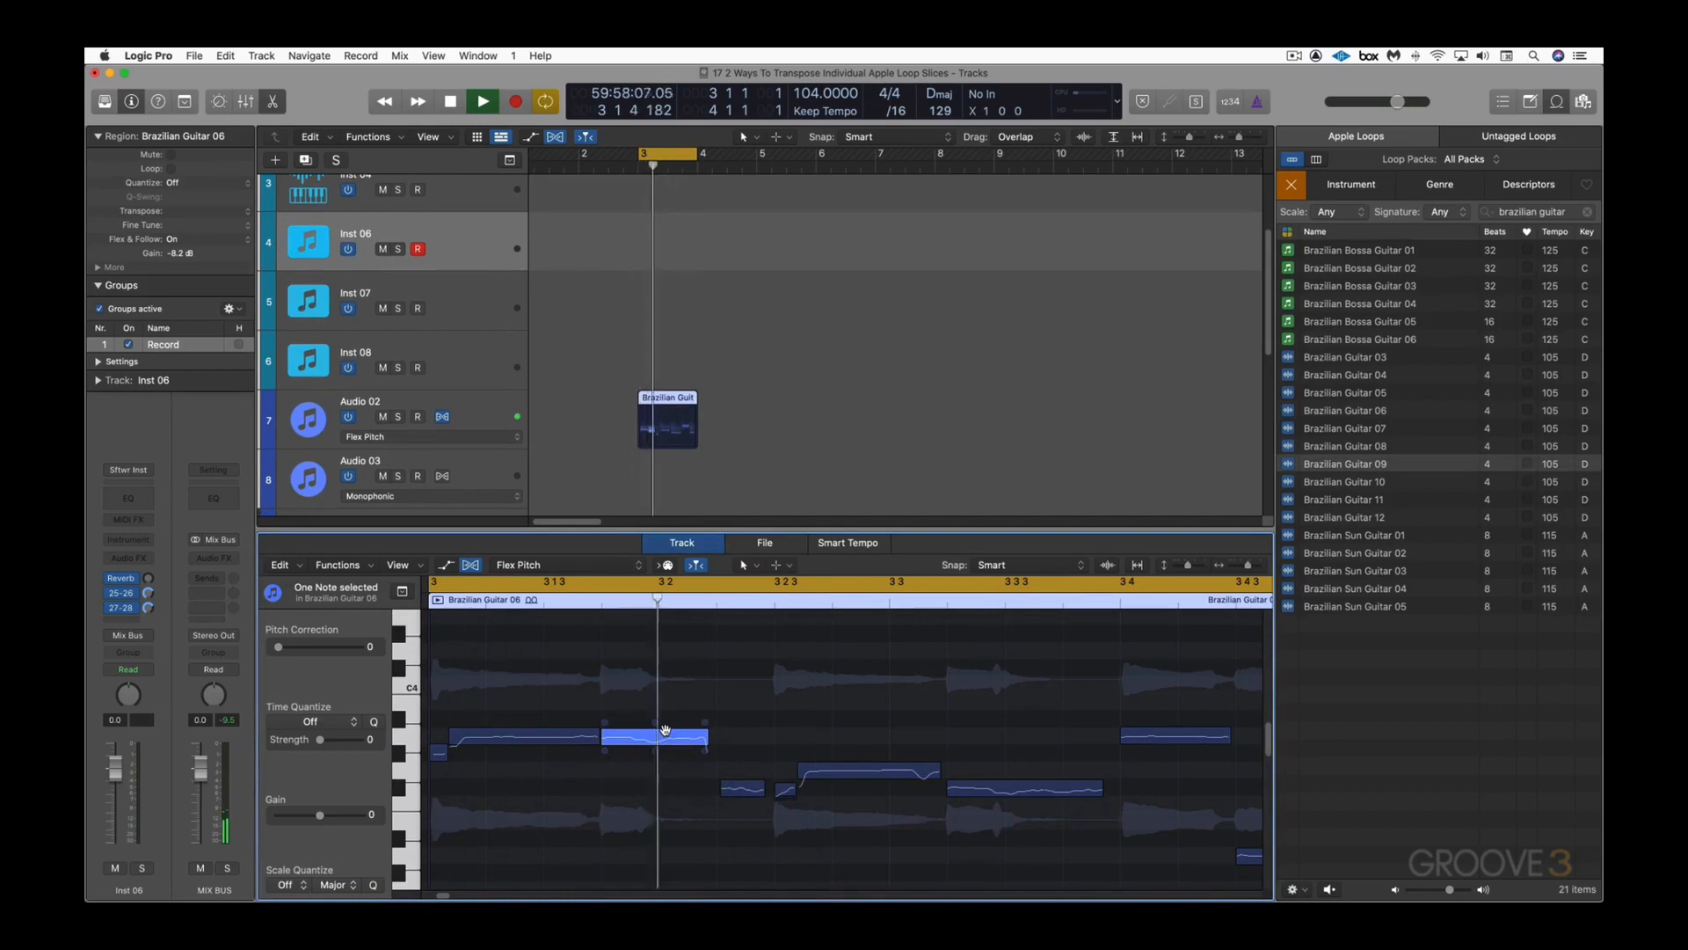
{"action": "key", "text": "e"}
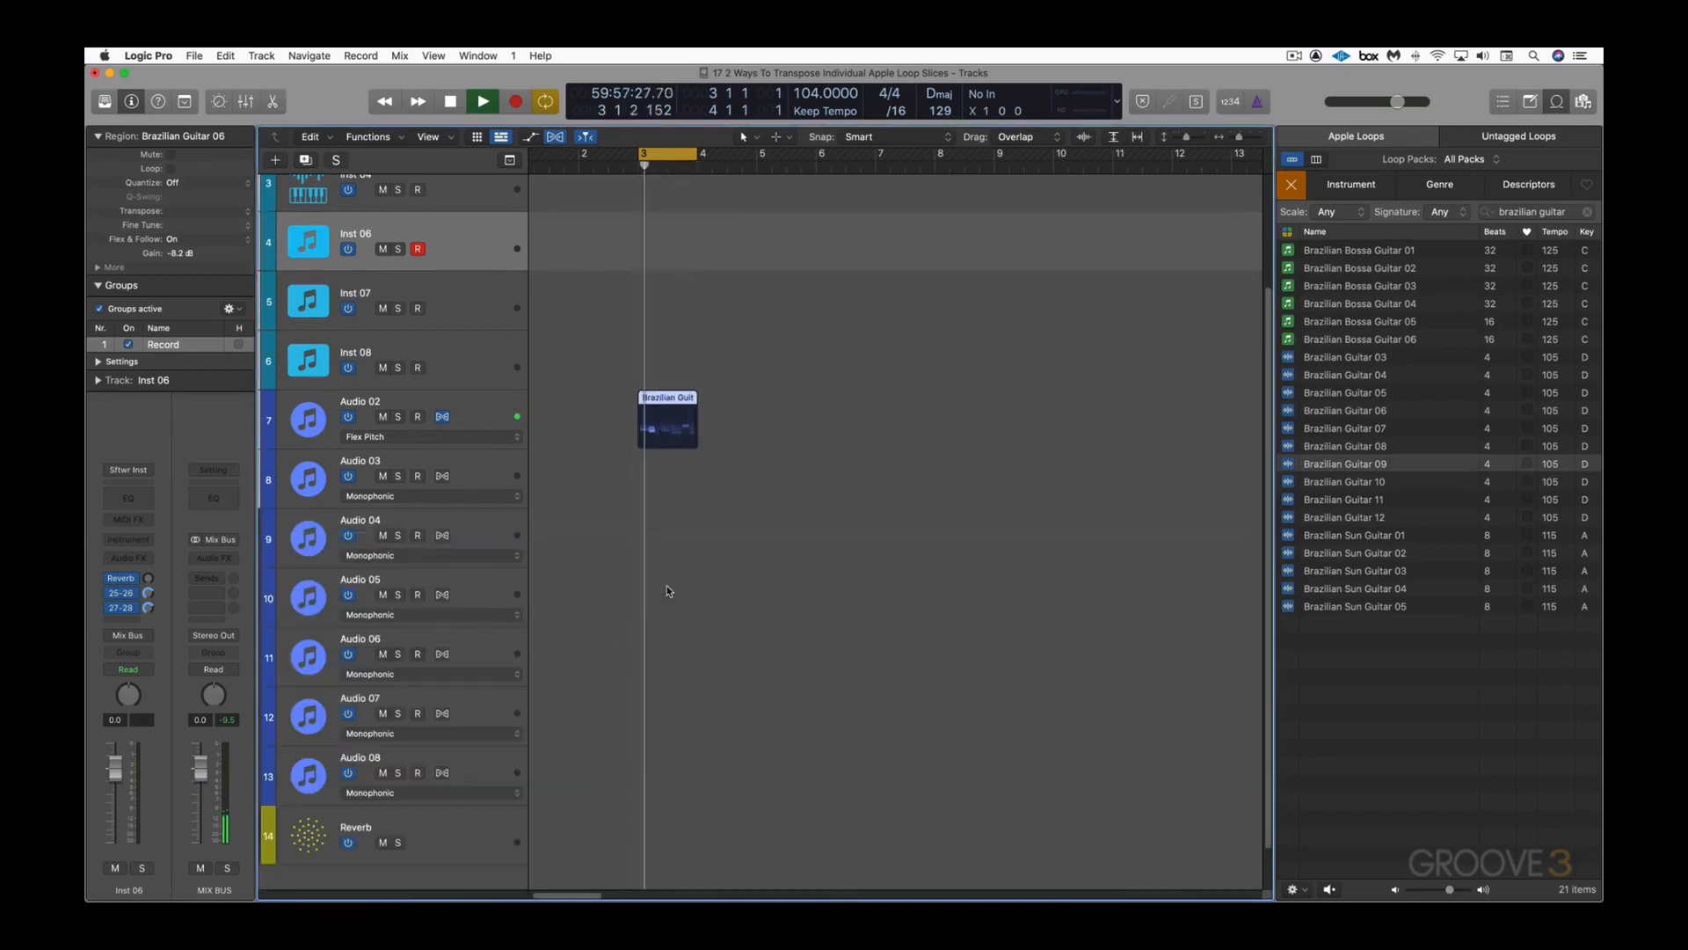
{"action": "left_click", "coordinate": [555, 136]}
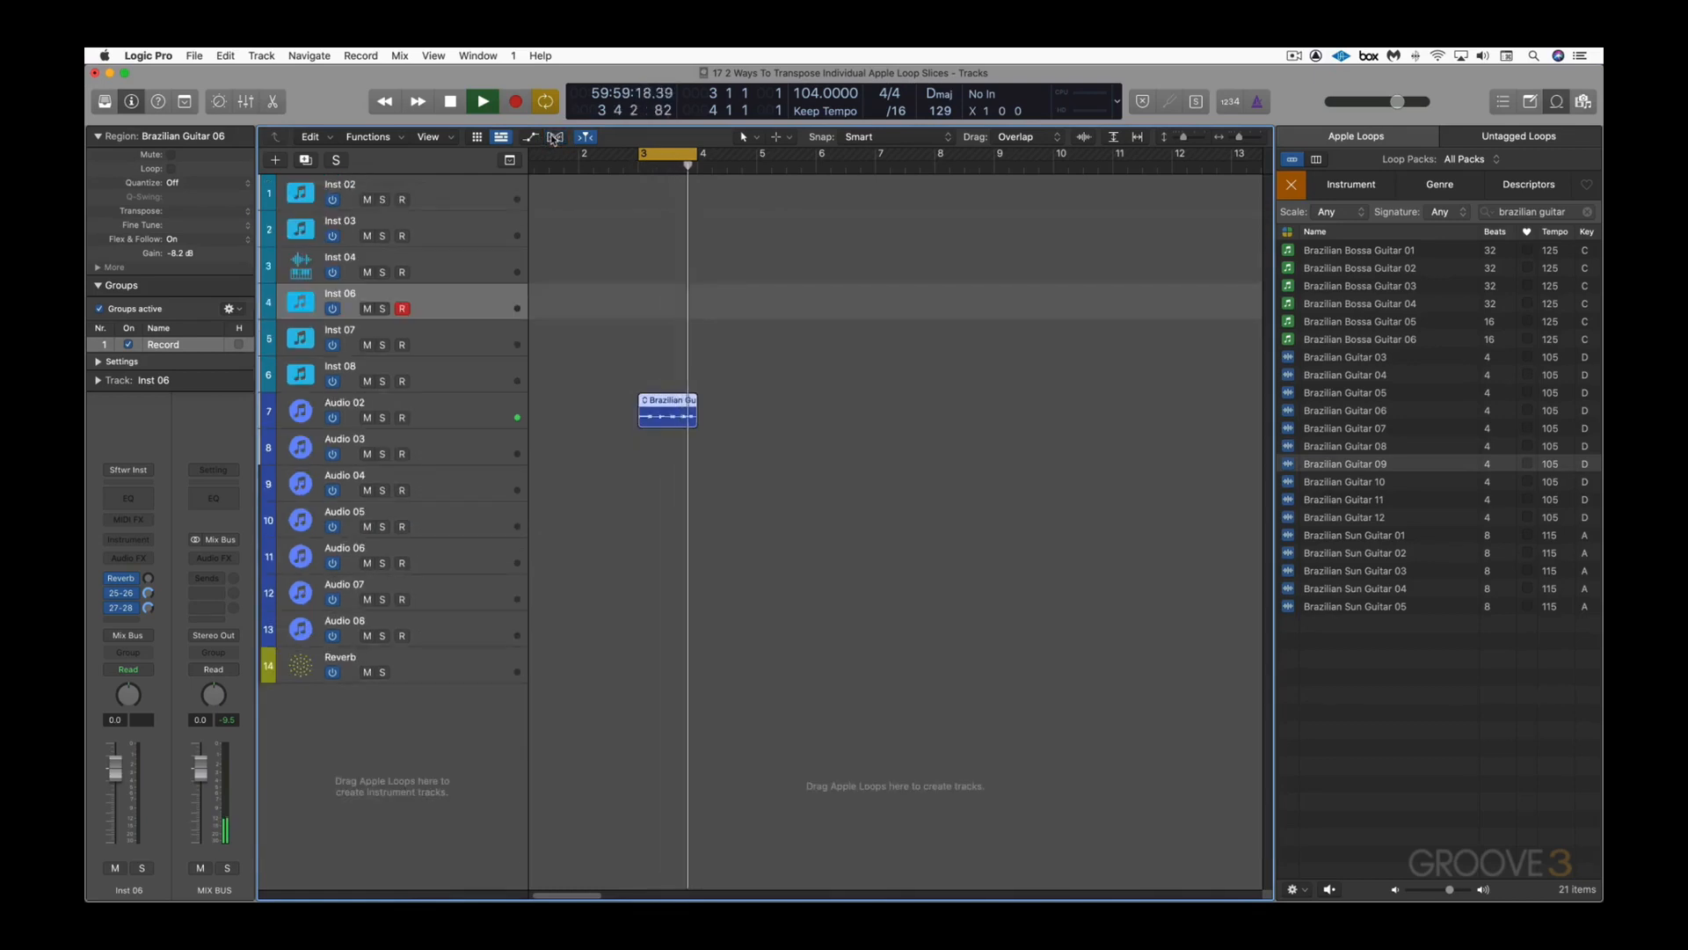
Step: Set the project key to C major, play the guitar loop in that key and mute the Audio 02 track
{"action": "key", "text": "space"}
{"action": "left_click", "coordinate": [939, 93]}
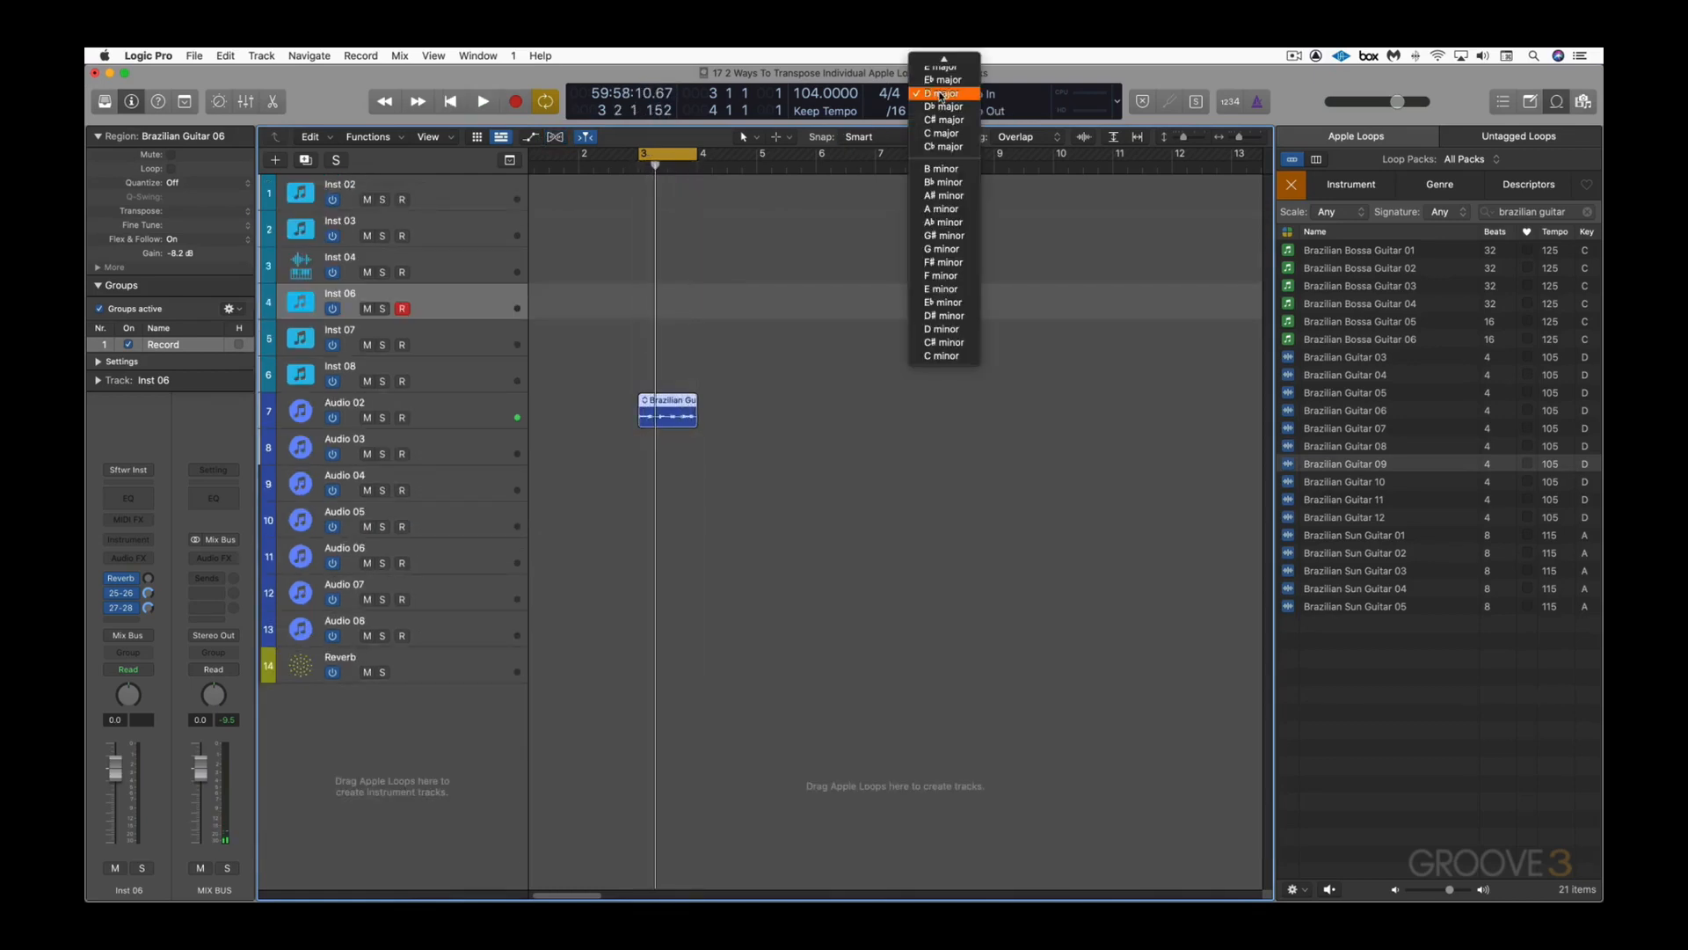
{"action": "left_click", "coordinate": [941, 133]}
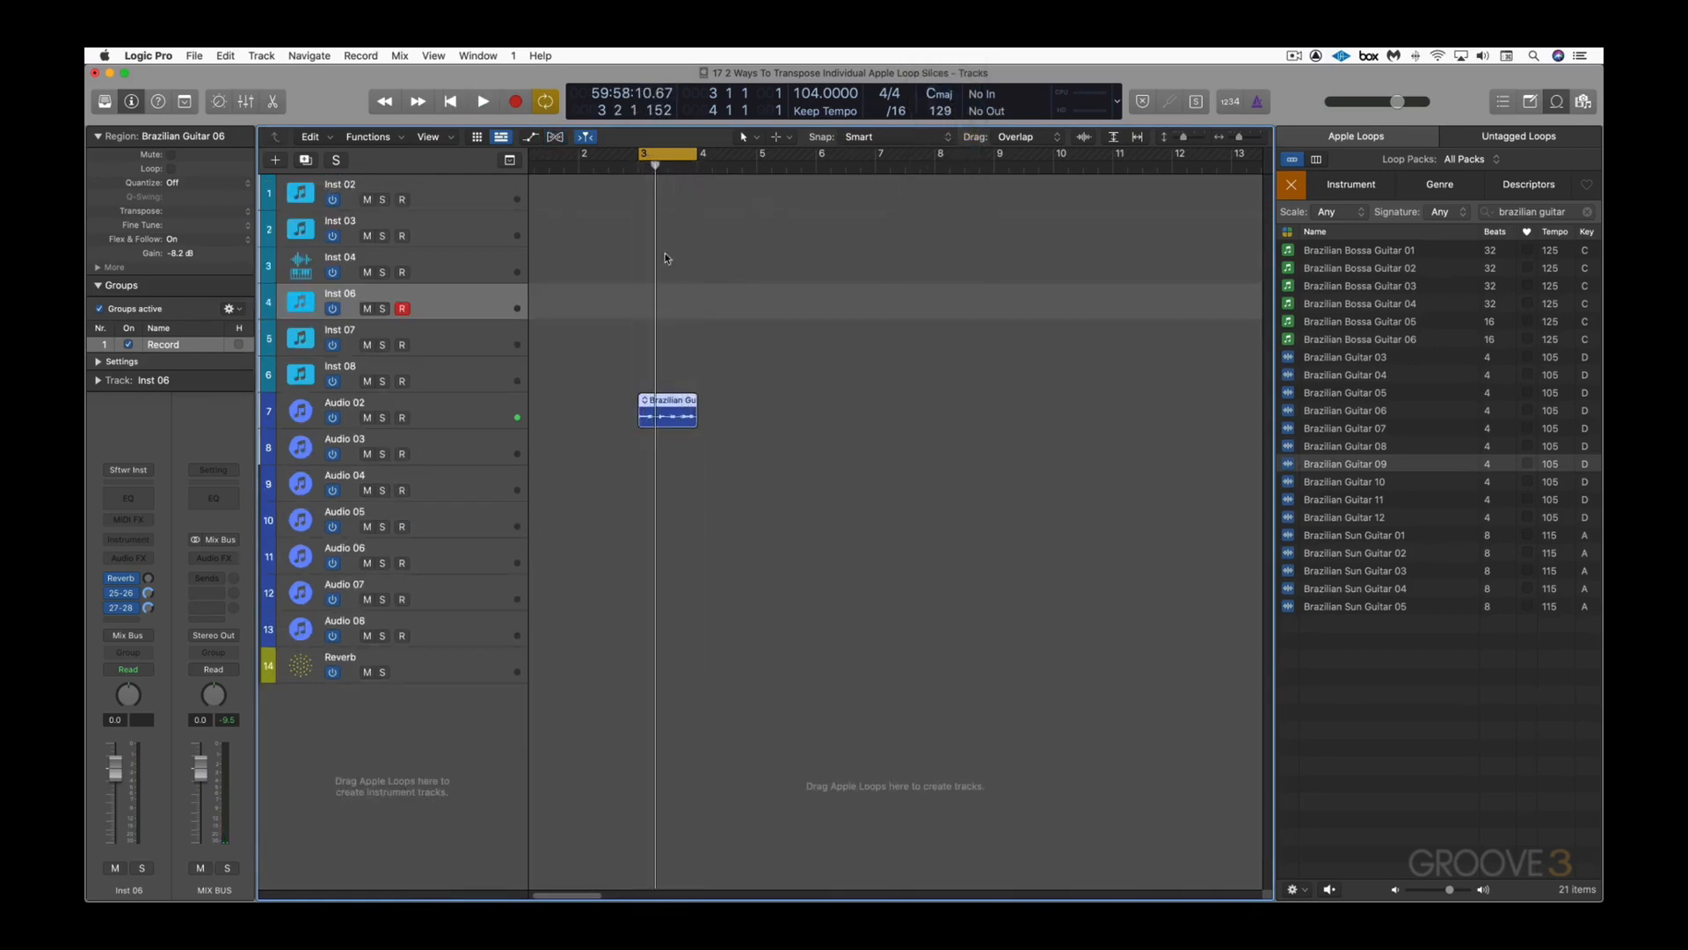
{"action": "key", "text": "space"}
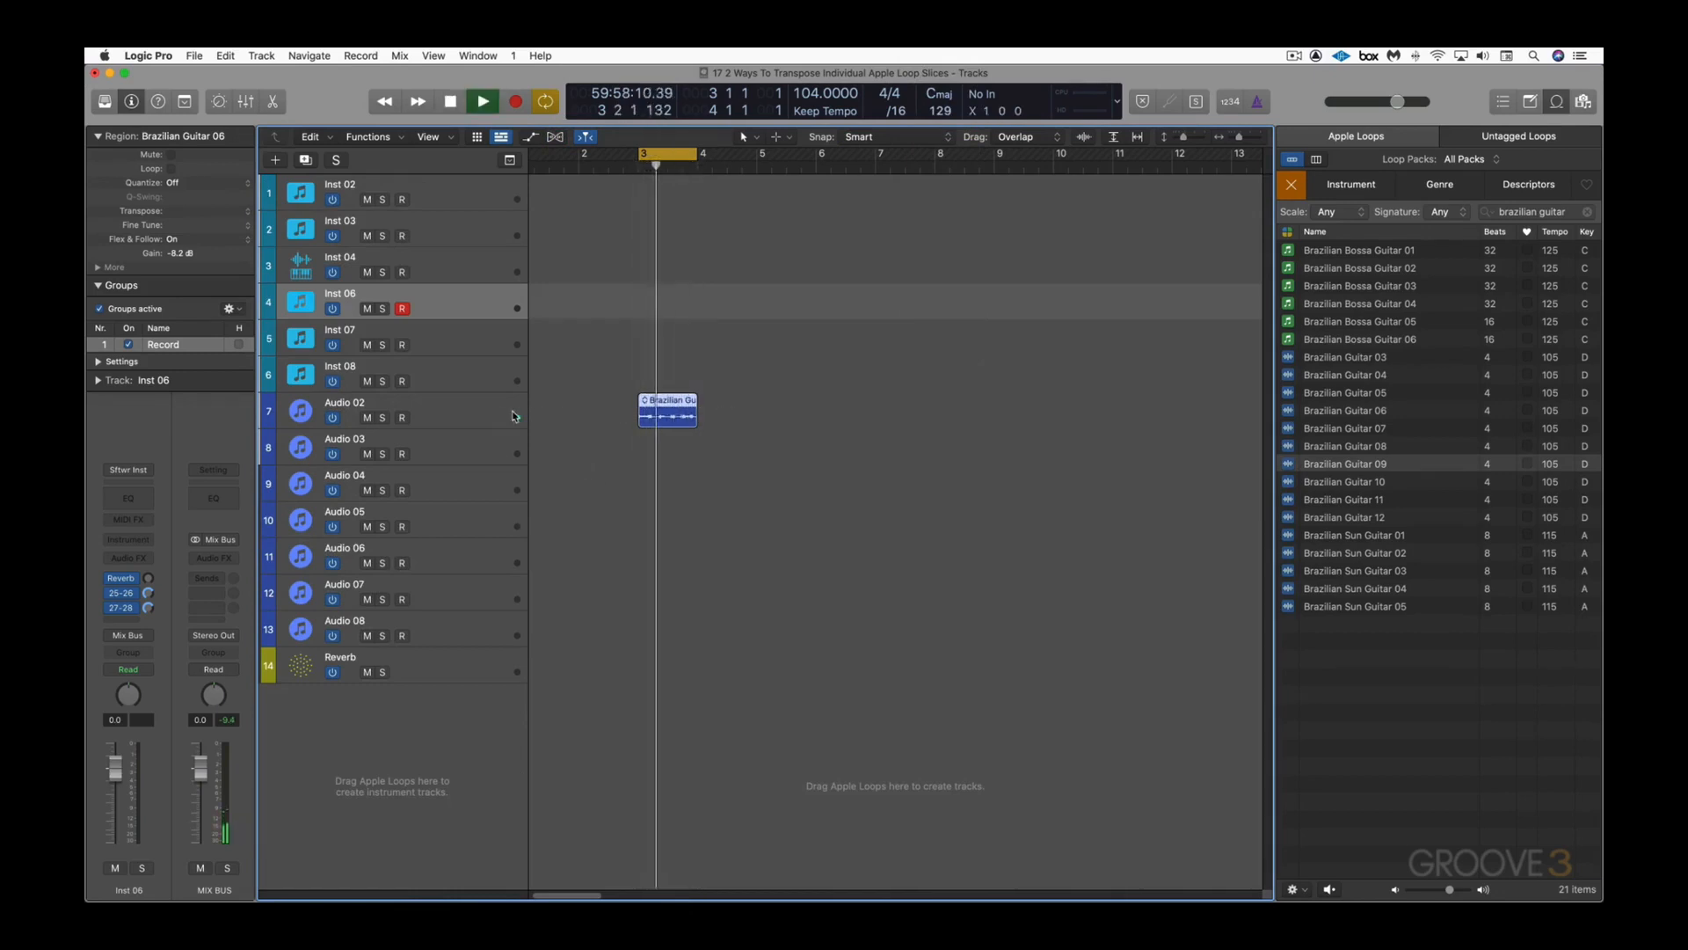
{"action": "key", "text": "space"}
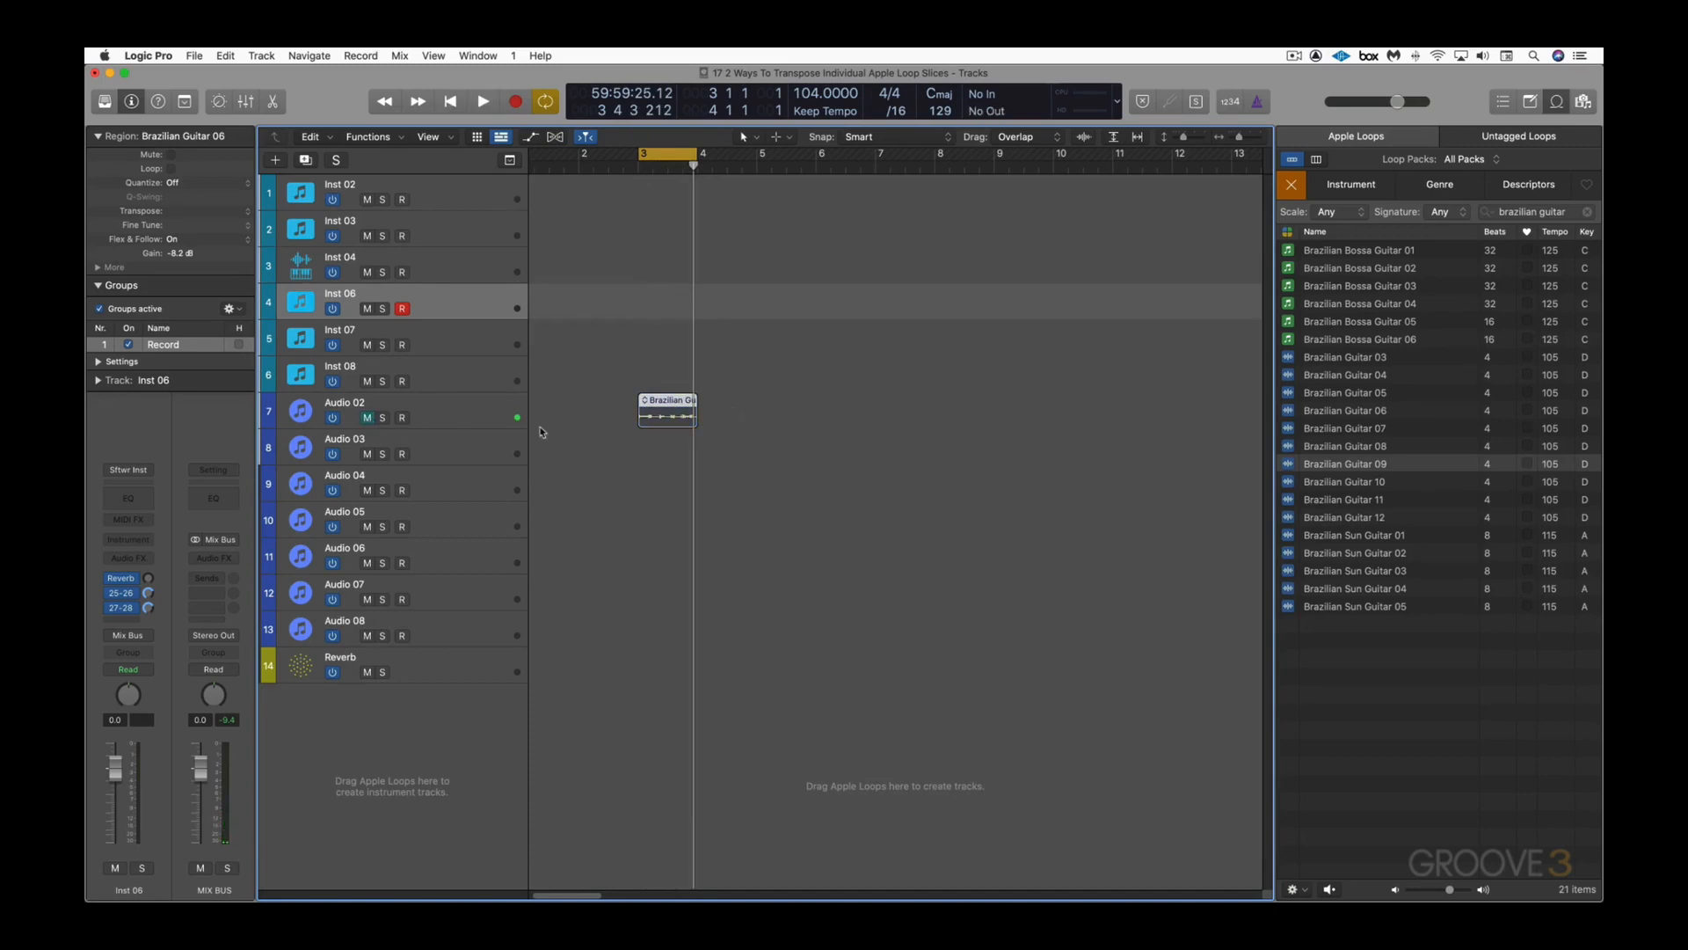
Step: Preview the Brazilian Guitar 09 loop and load its slices into Drum Machine Designer on the Inst 03 track
{"action": "left_click", "coordinate": [1317, 469]}
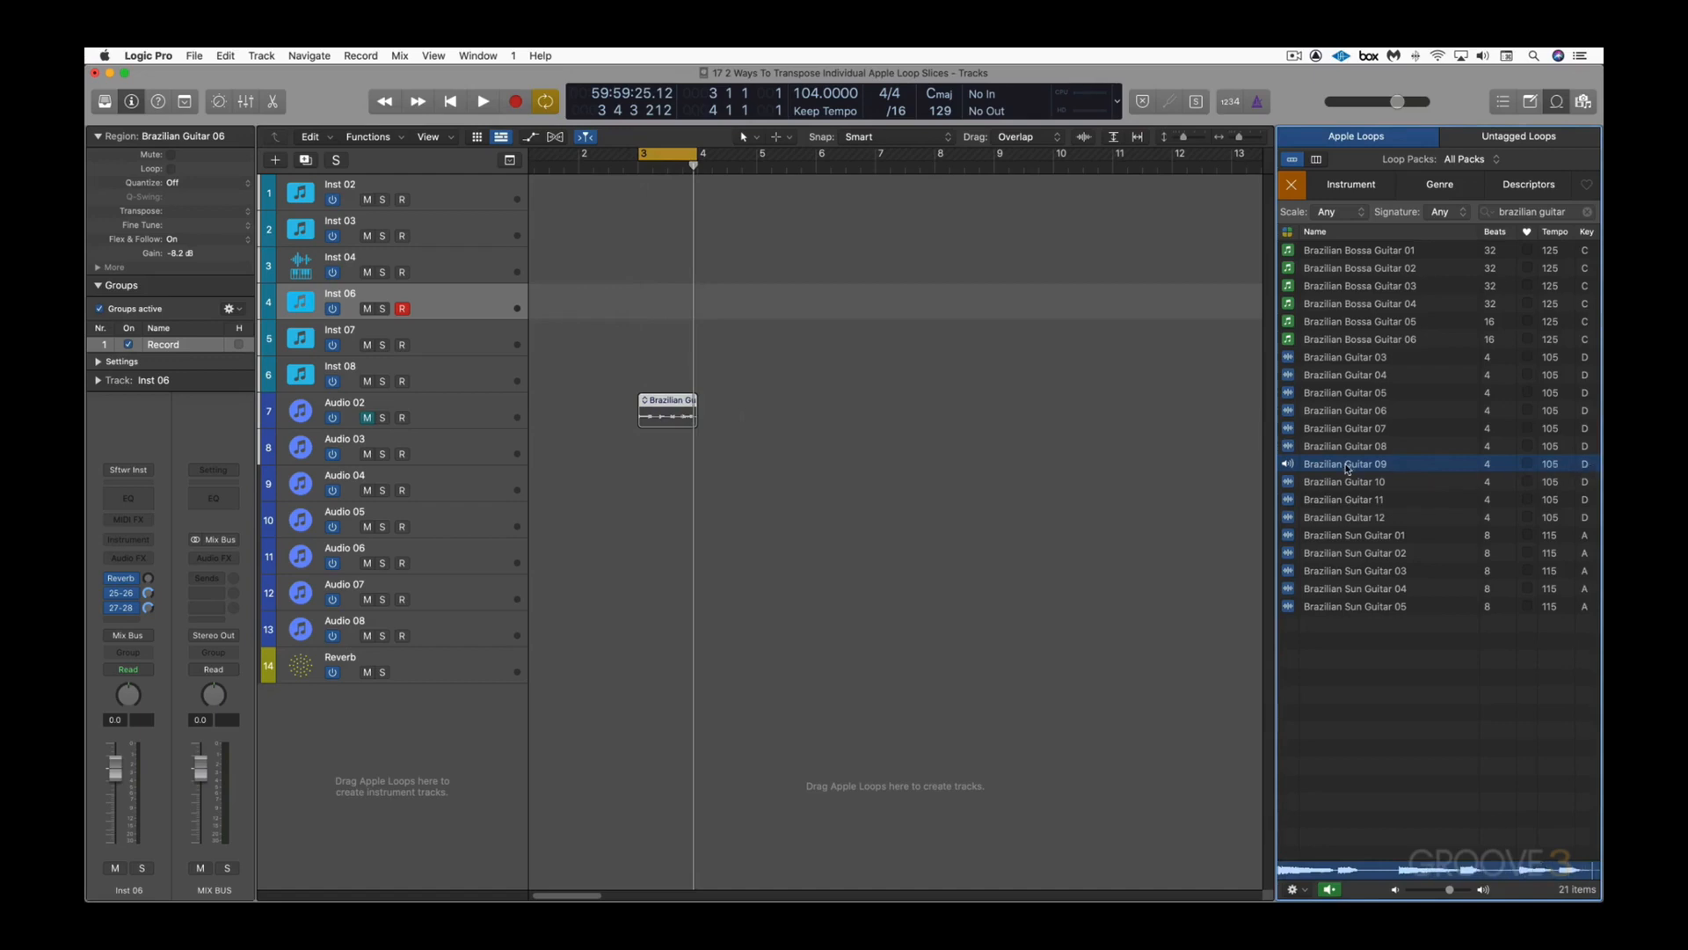
{"action": "left_click", "coordinate": [1290, 464]}
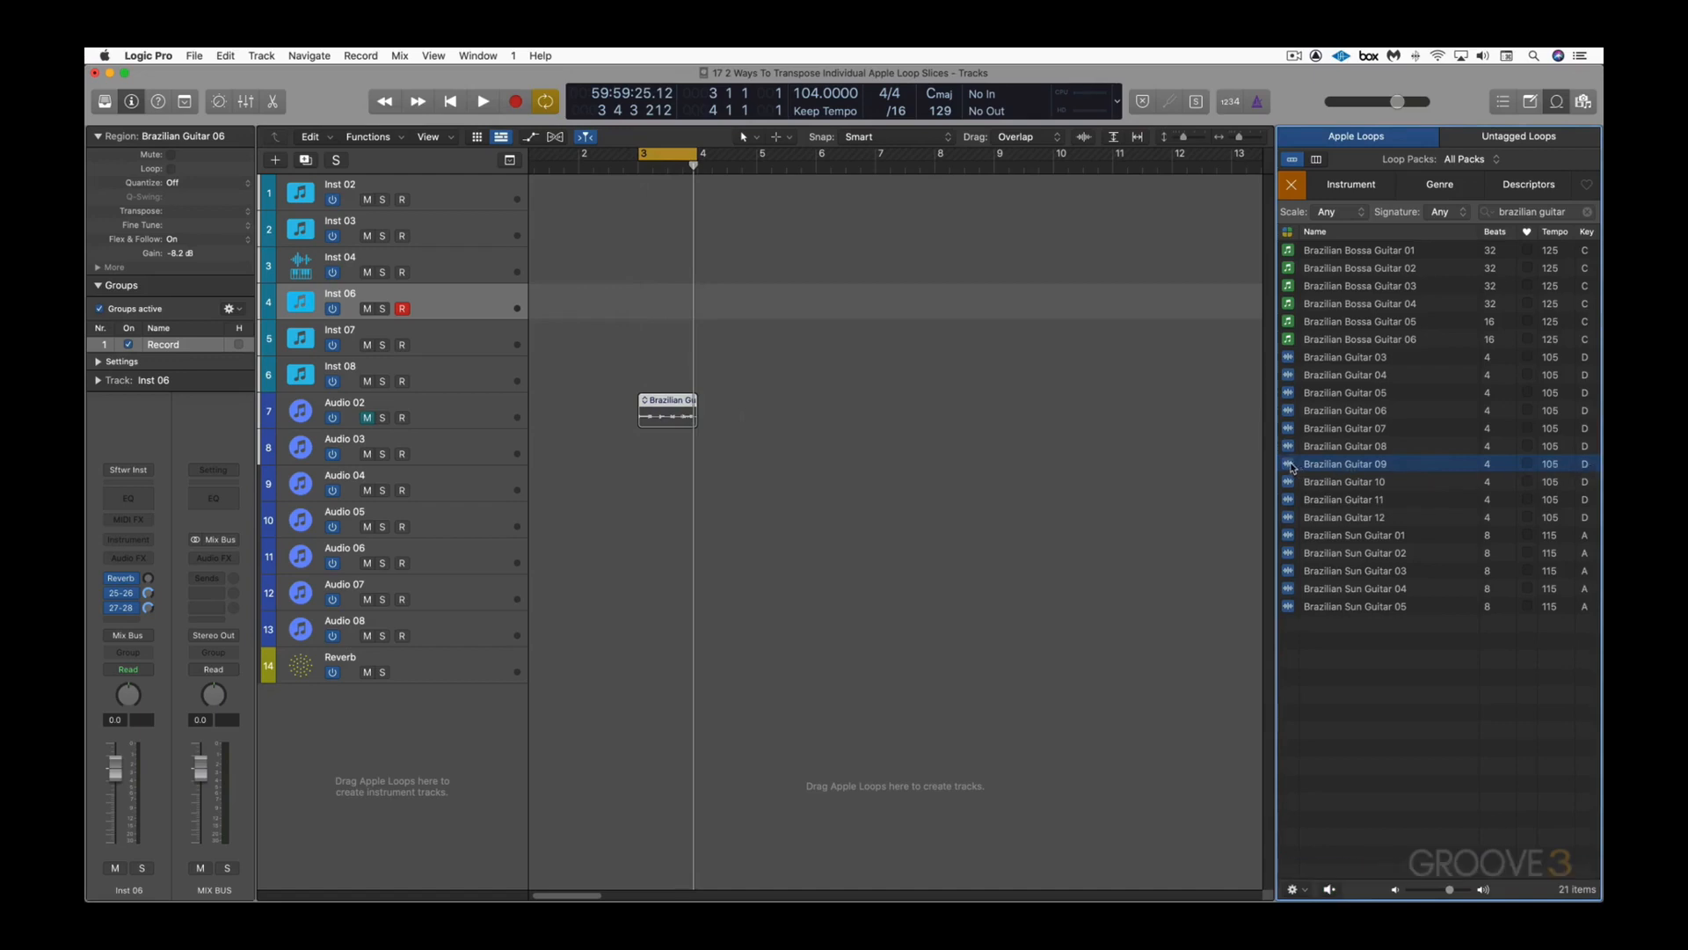
{"action": "left_click_drag", "start_coordinate": [1290, 466], "coordinate": [397, 288]}
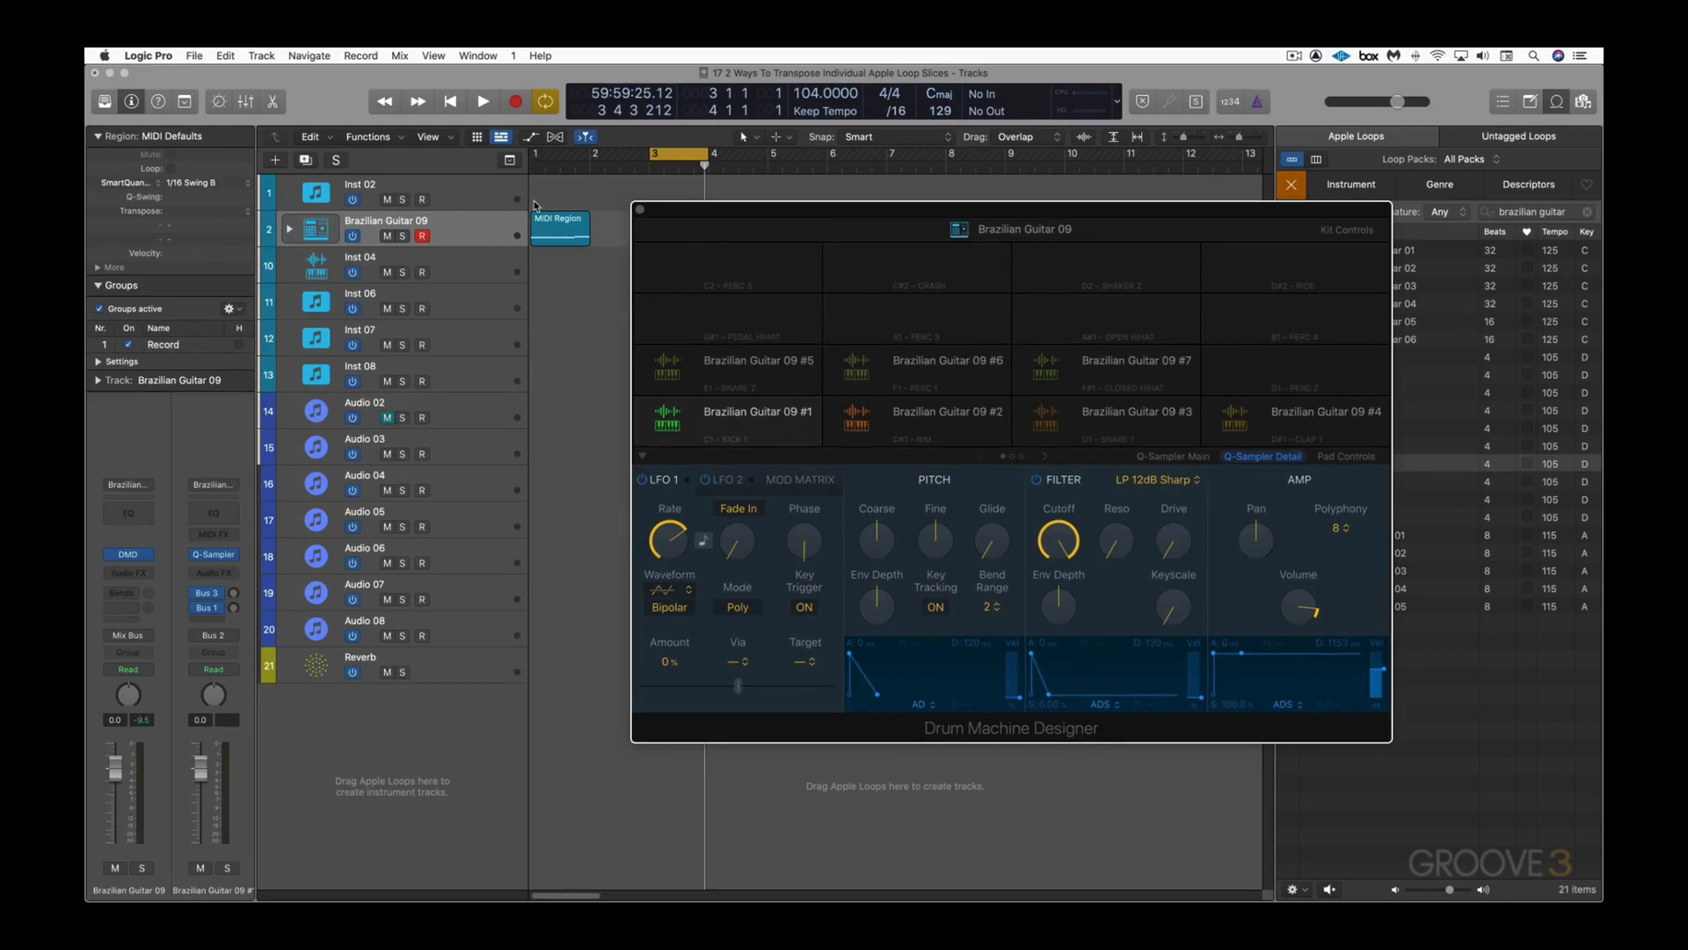
{"action": "key", "text": "super+w"}
Step: Set the cycle area to the sliced guitar's MIDI region at bar 1 and play it back
{"action": "left_click", "coordinate": [566, 232]}
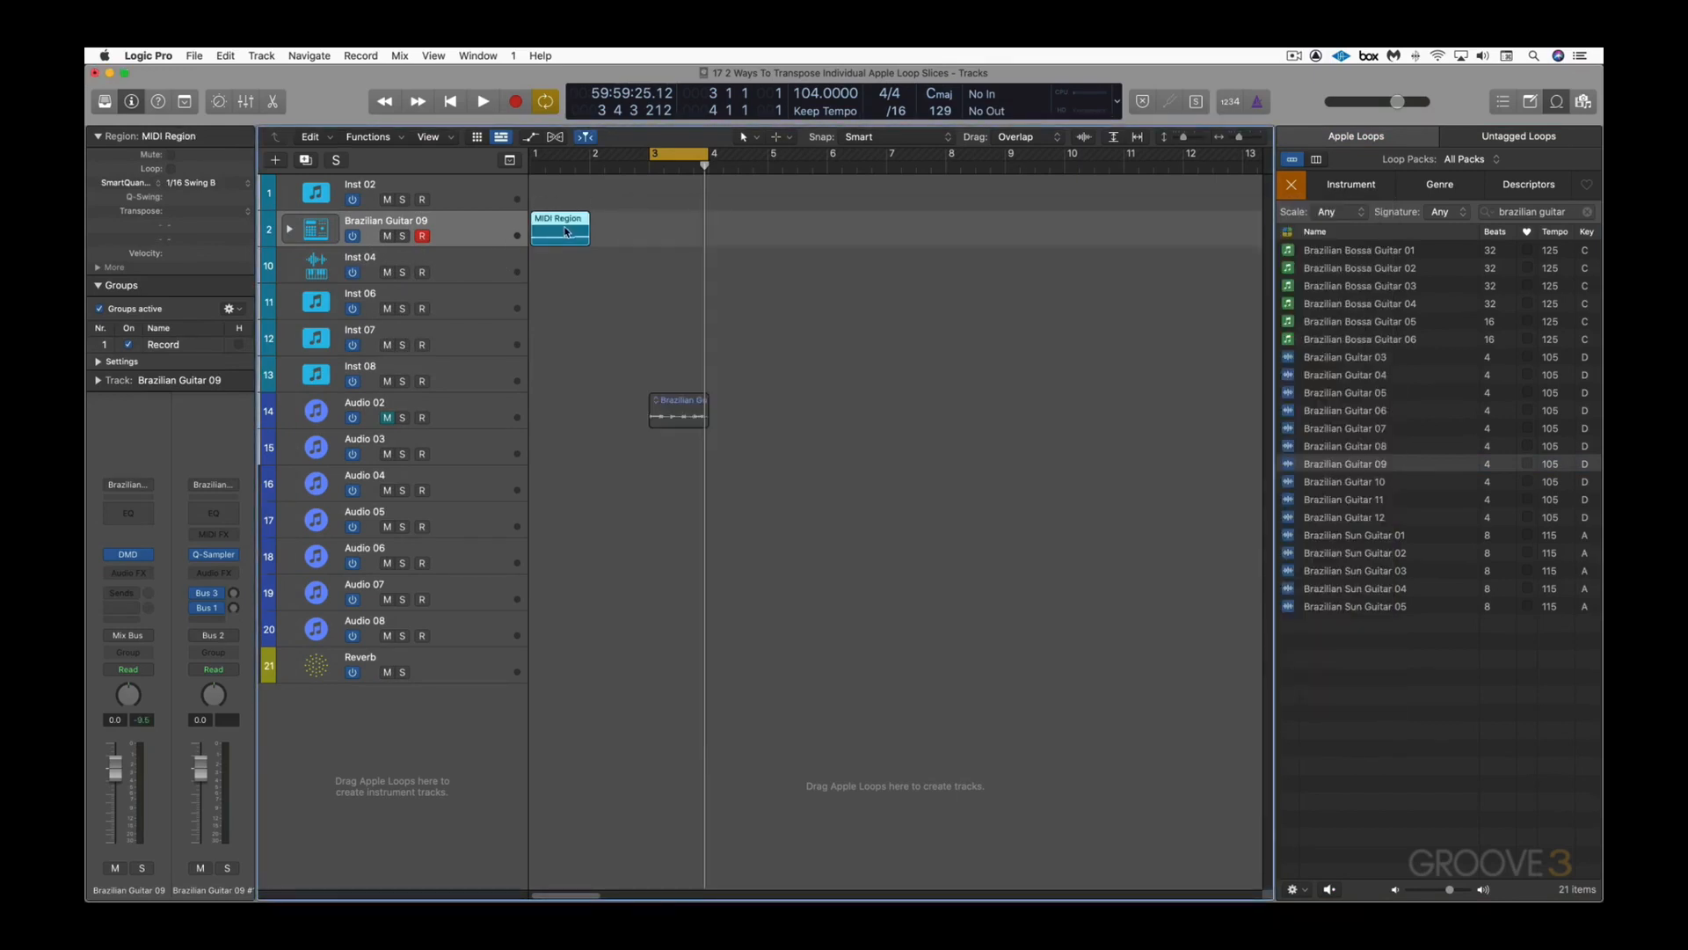
{"action": "key", "text": "super+u"}
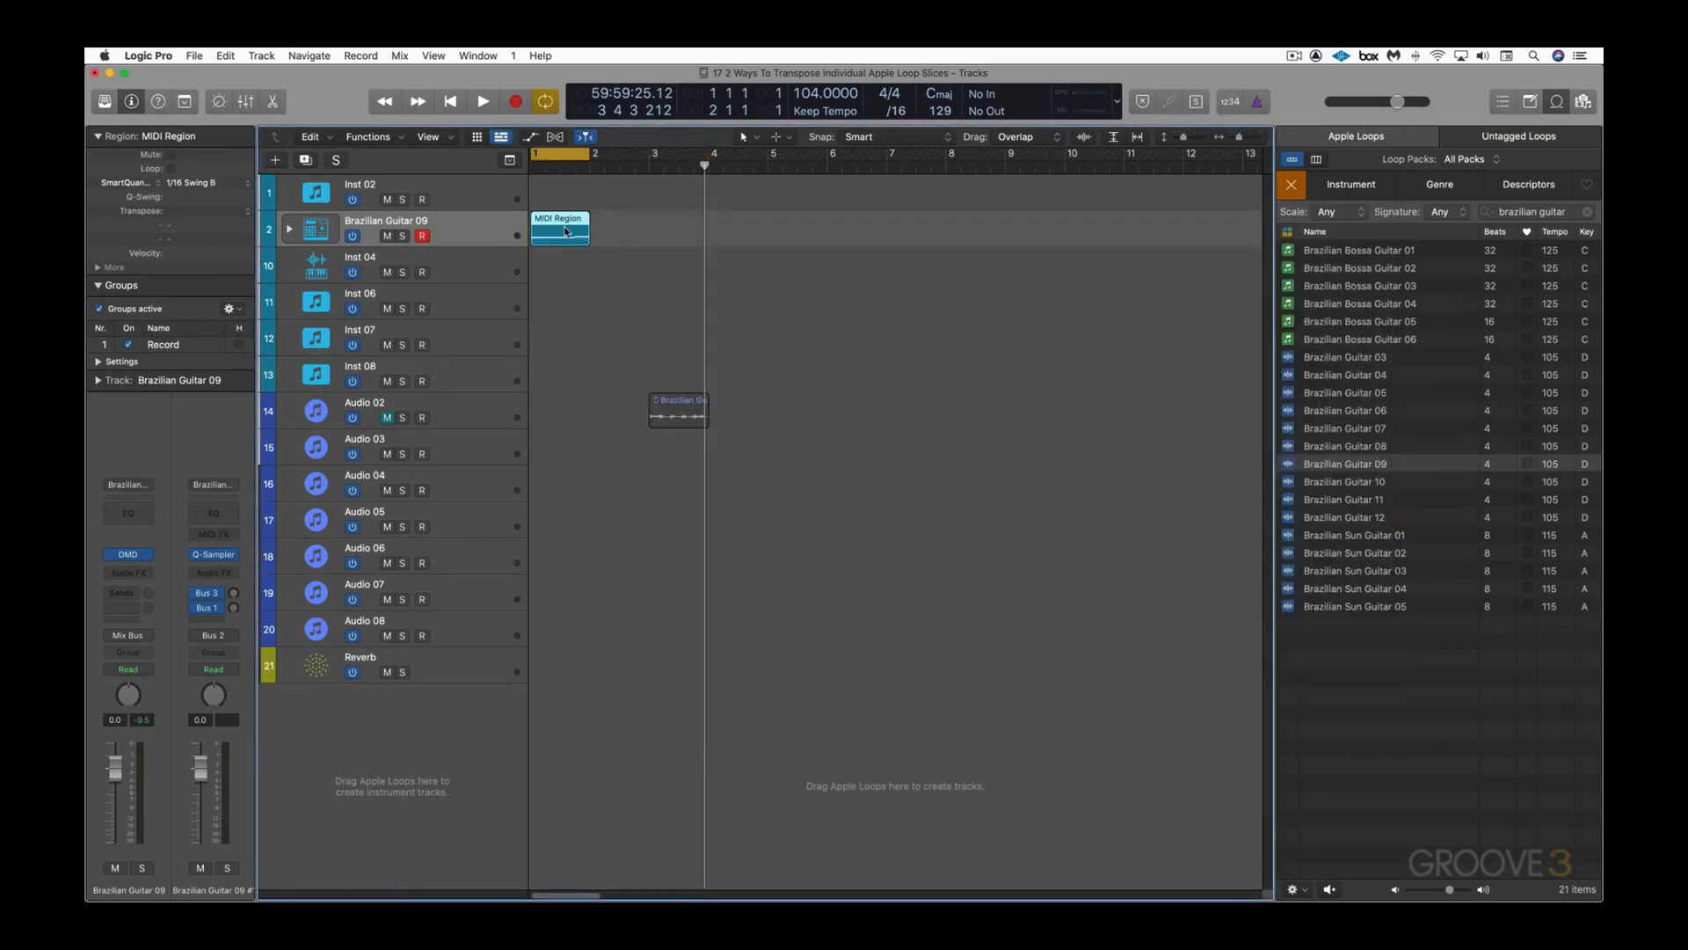
{"action": "key", "text": "space"}
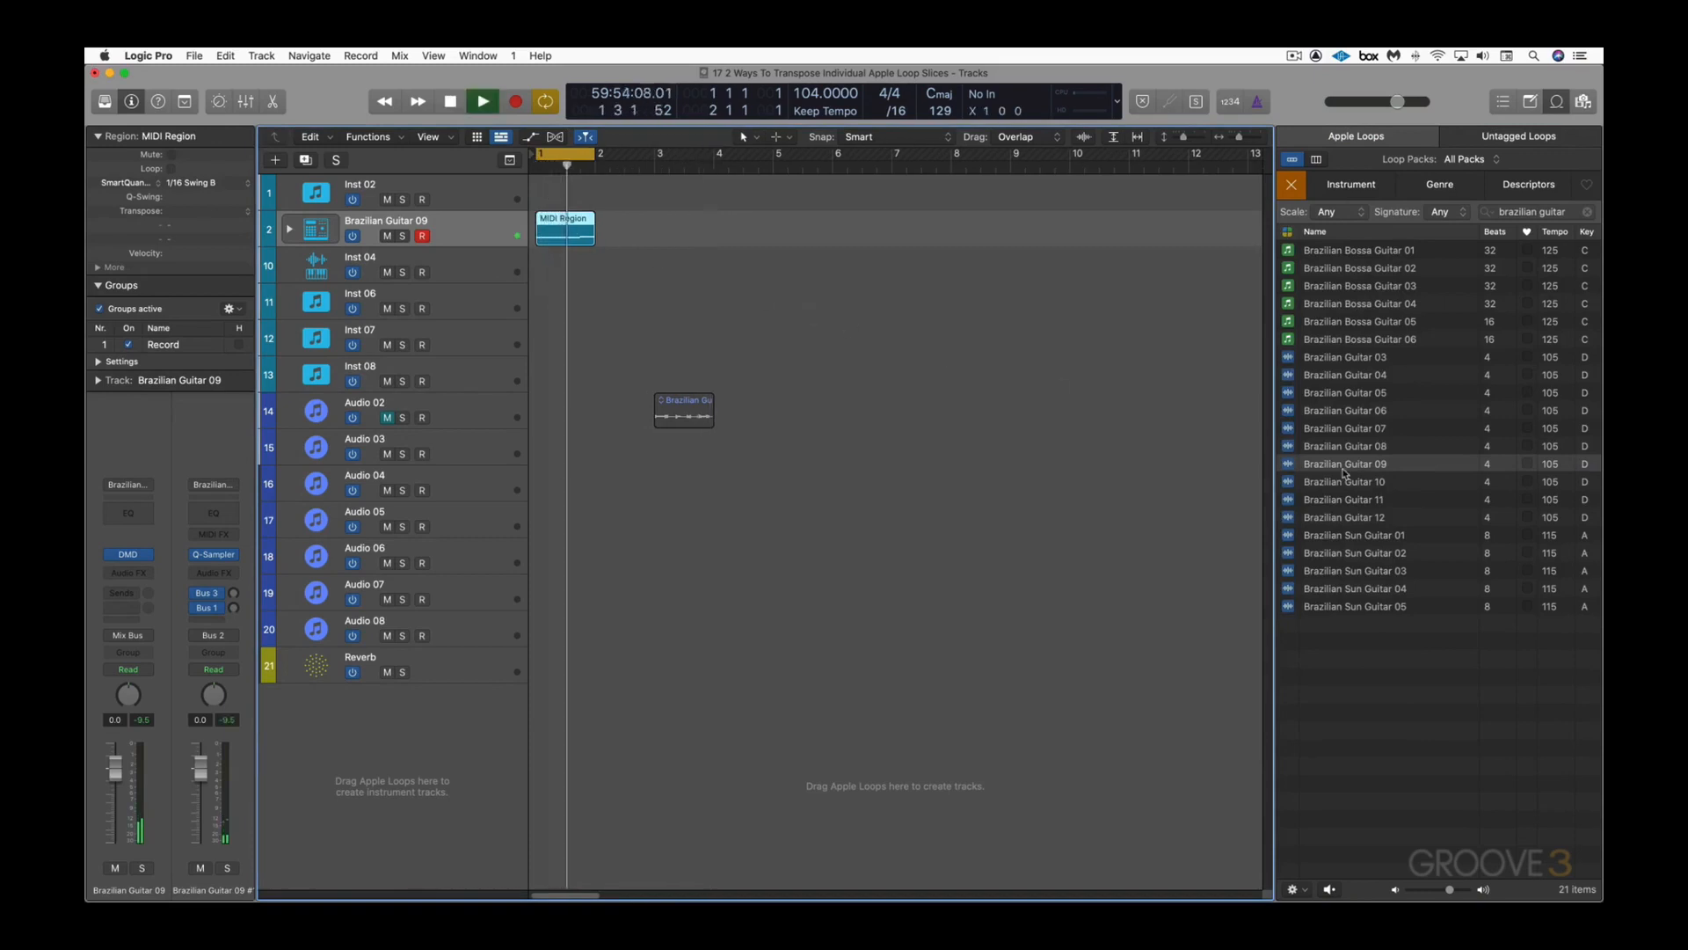
{"action": "key", "text": "space"}
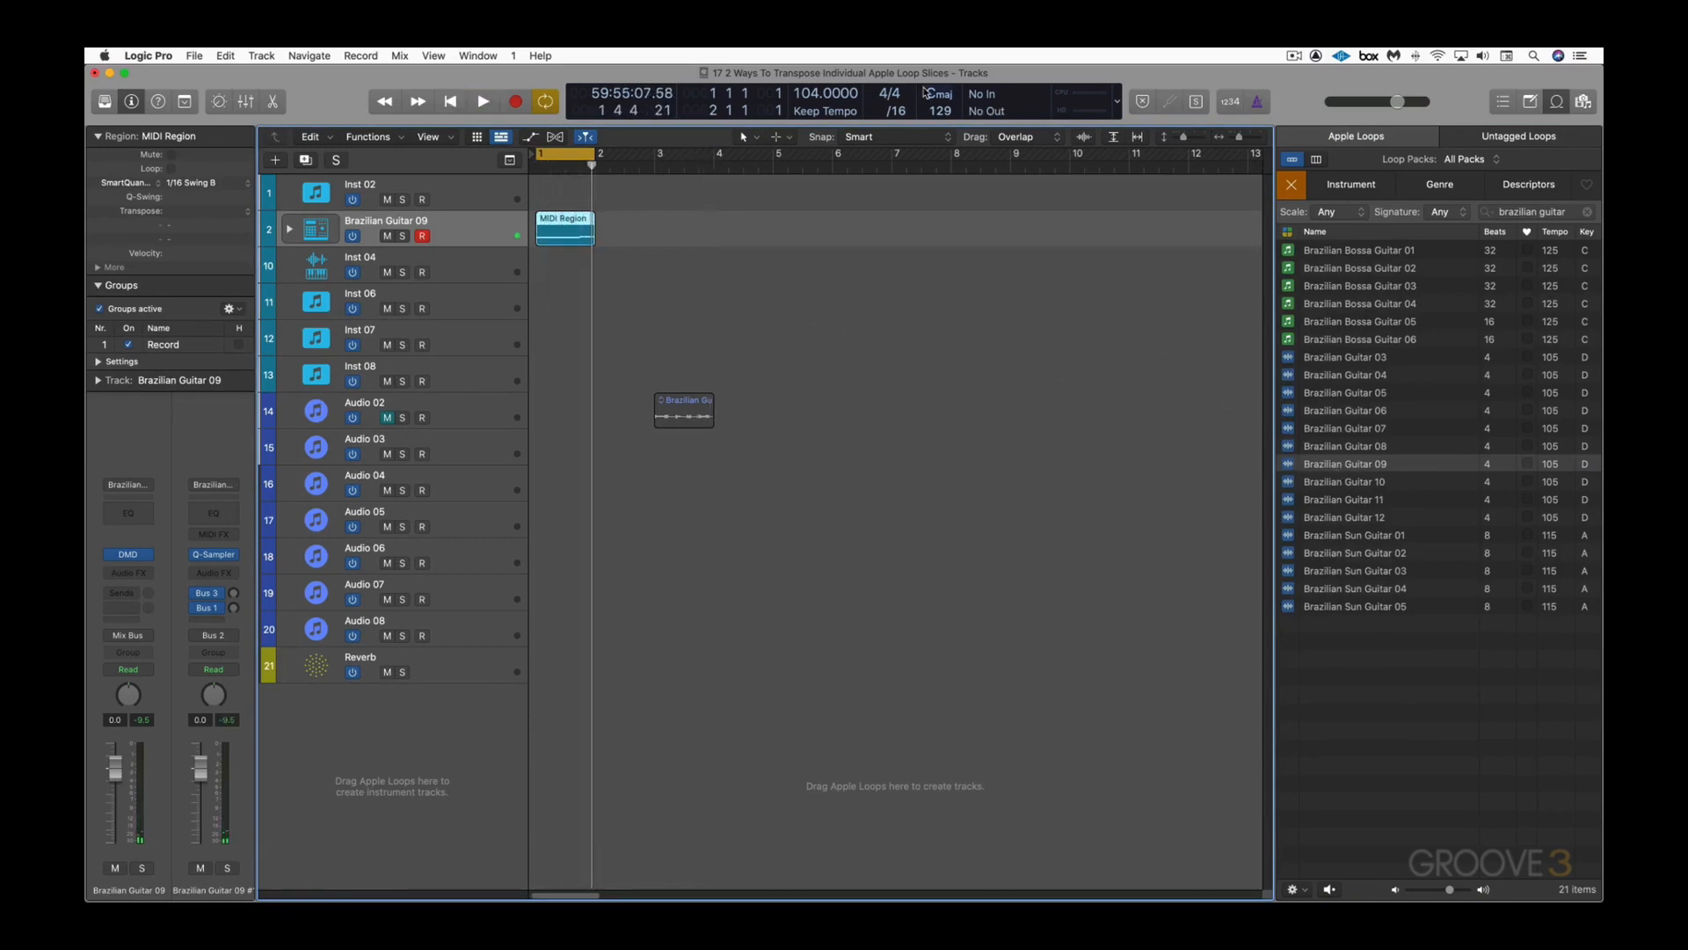
Step: Preview the original Brazilian Guitar 09 loop and play the sliced MIDI region to compare their pitch
{"action": "left_click", "coordinate": [1304, 888]}
{"action": "left_click", "coordinate": [1320, 485]}
{"action": "left_click", "coordinate": [1291, 466]}
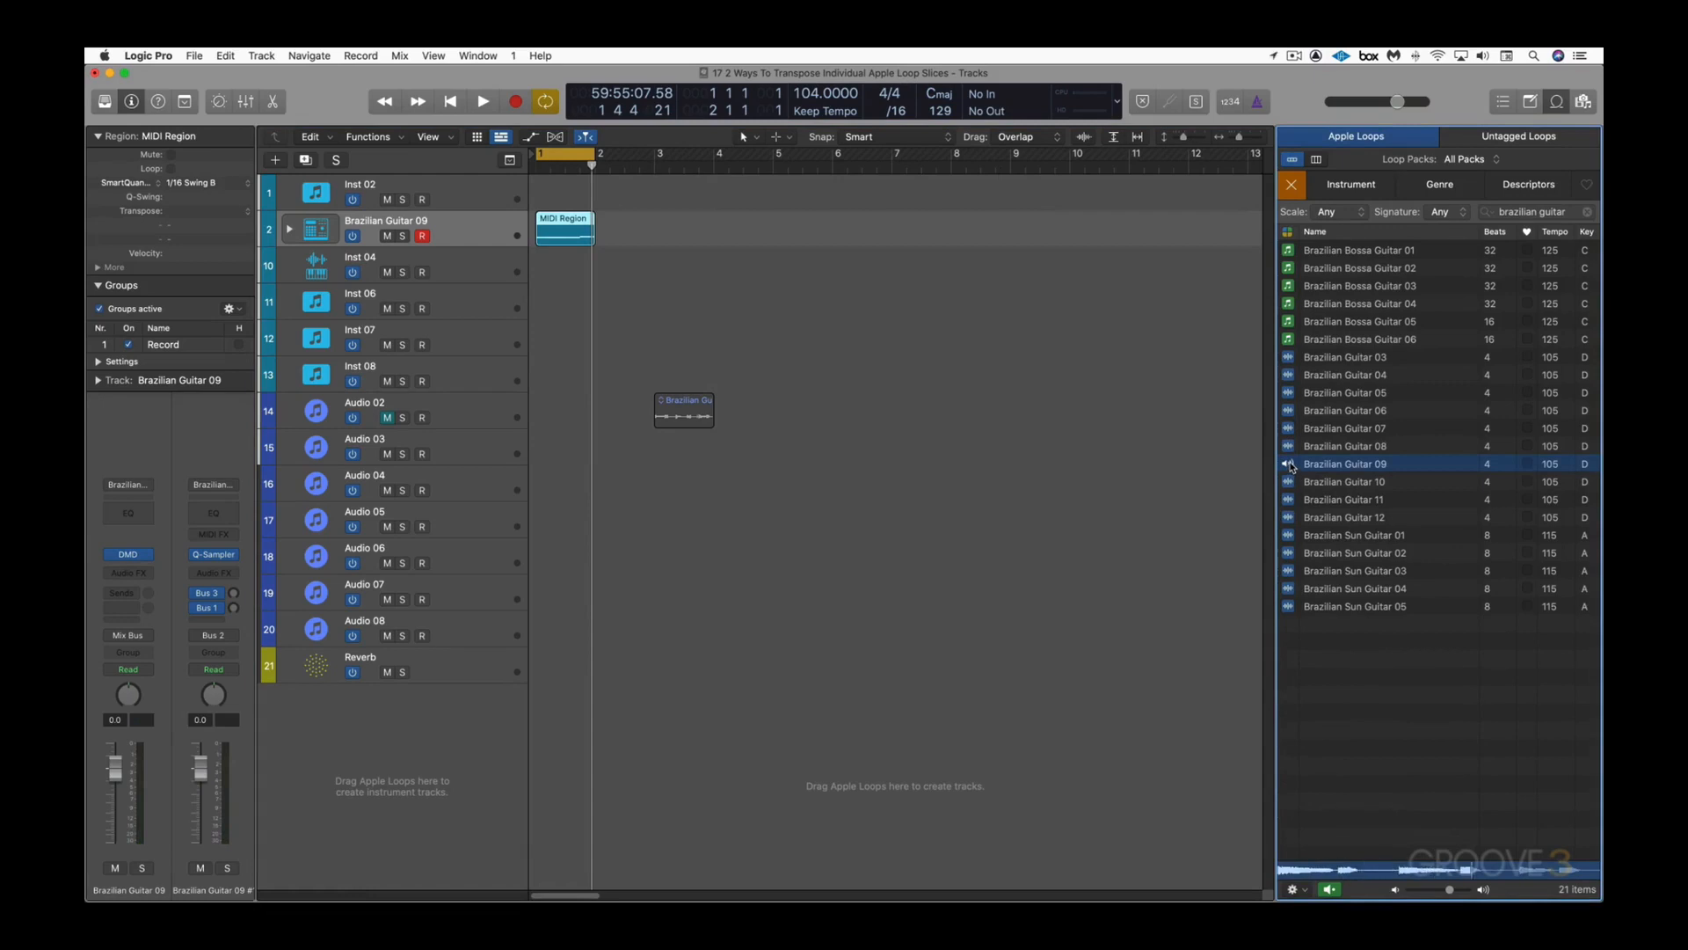
{"action": "left_click", "coordinate": [1291, 466]}
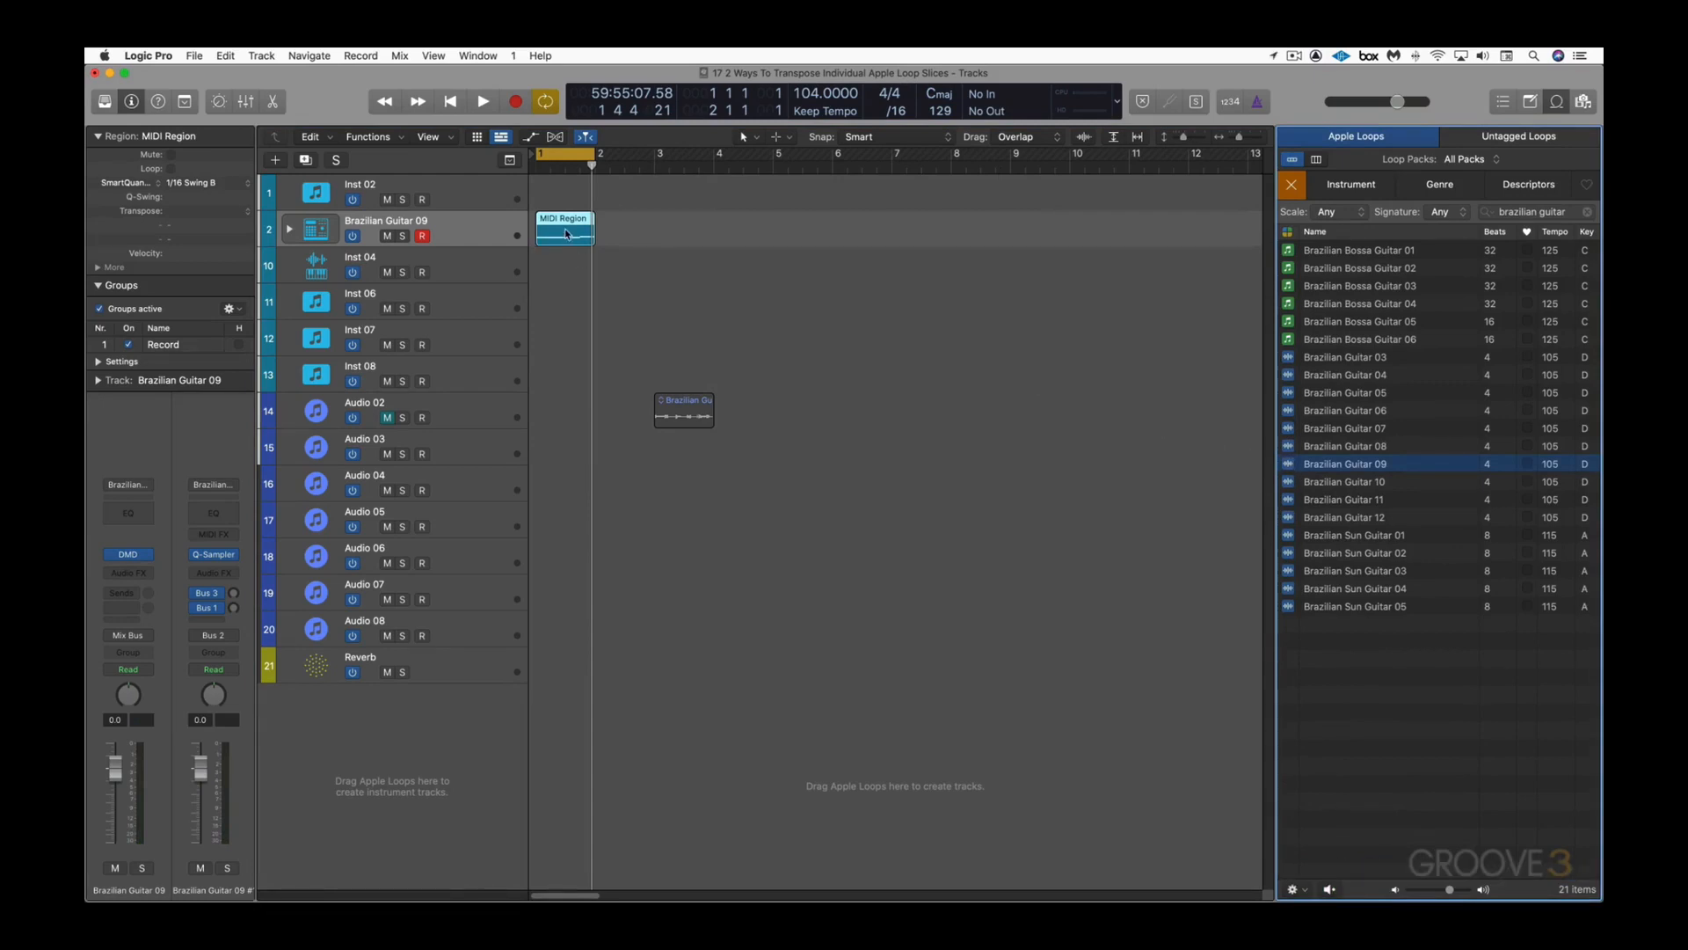
{"action": "key", "text": "space"}
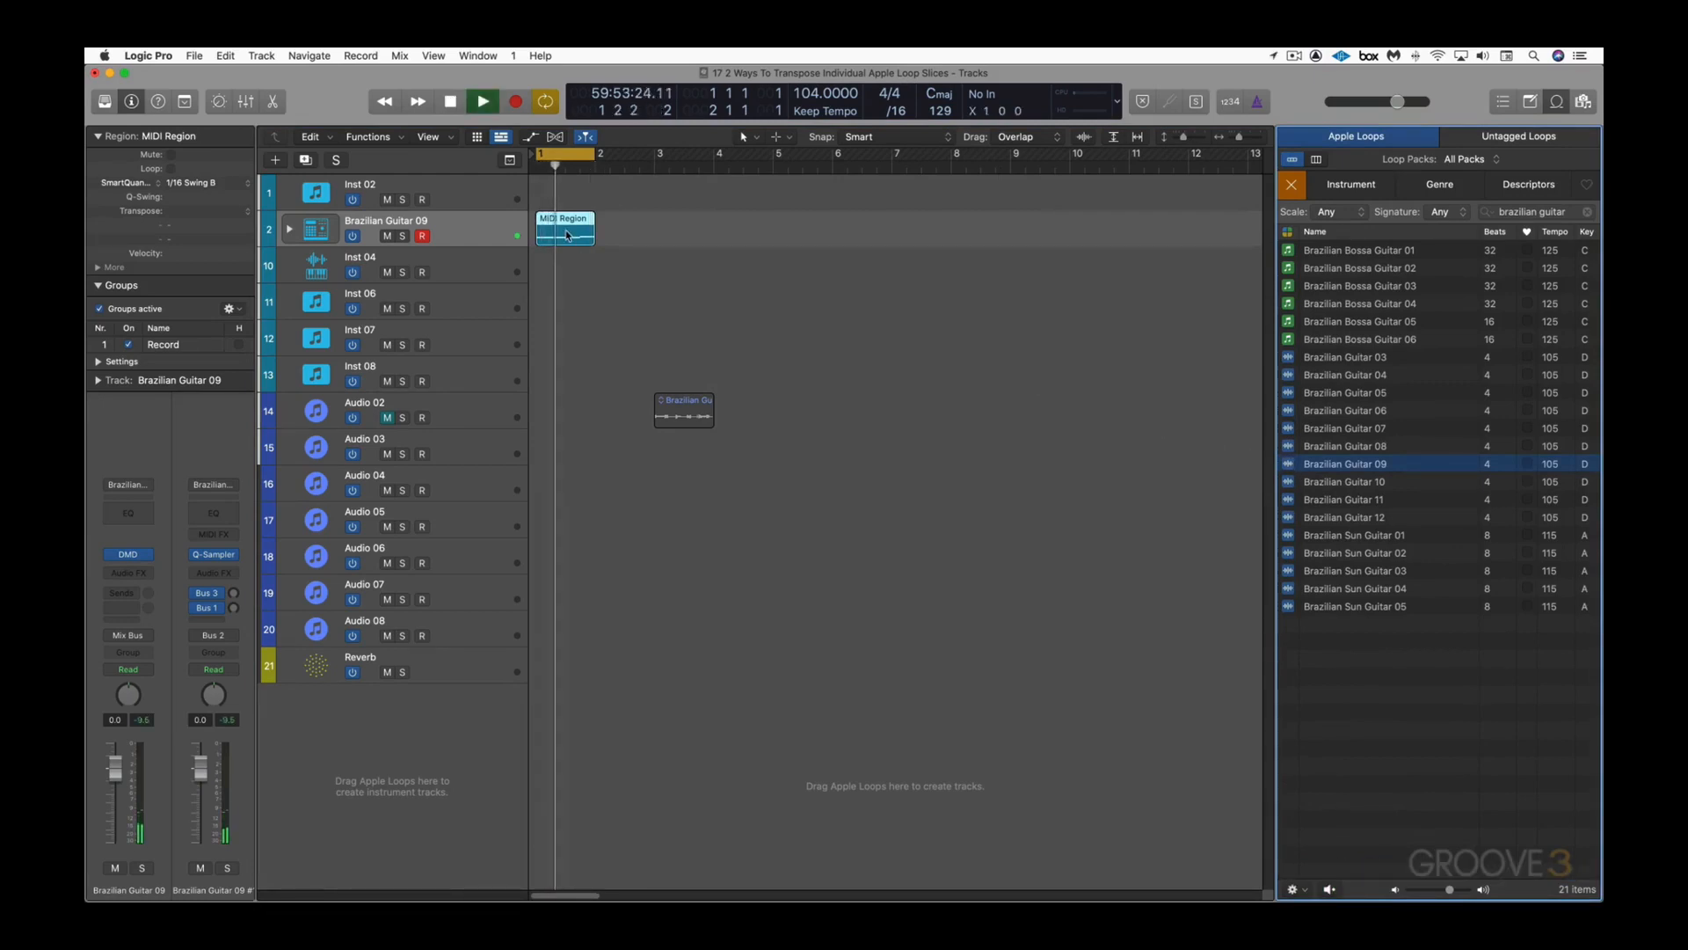
{"action": "key", "text": "space"}
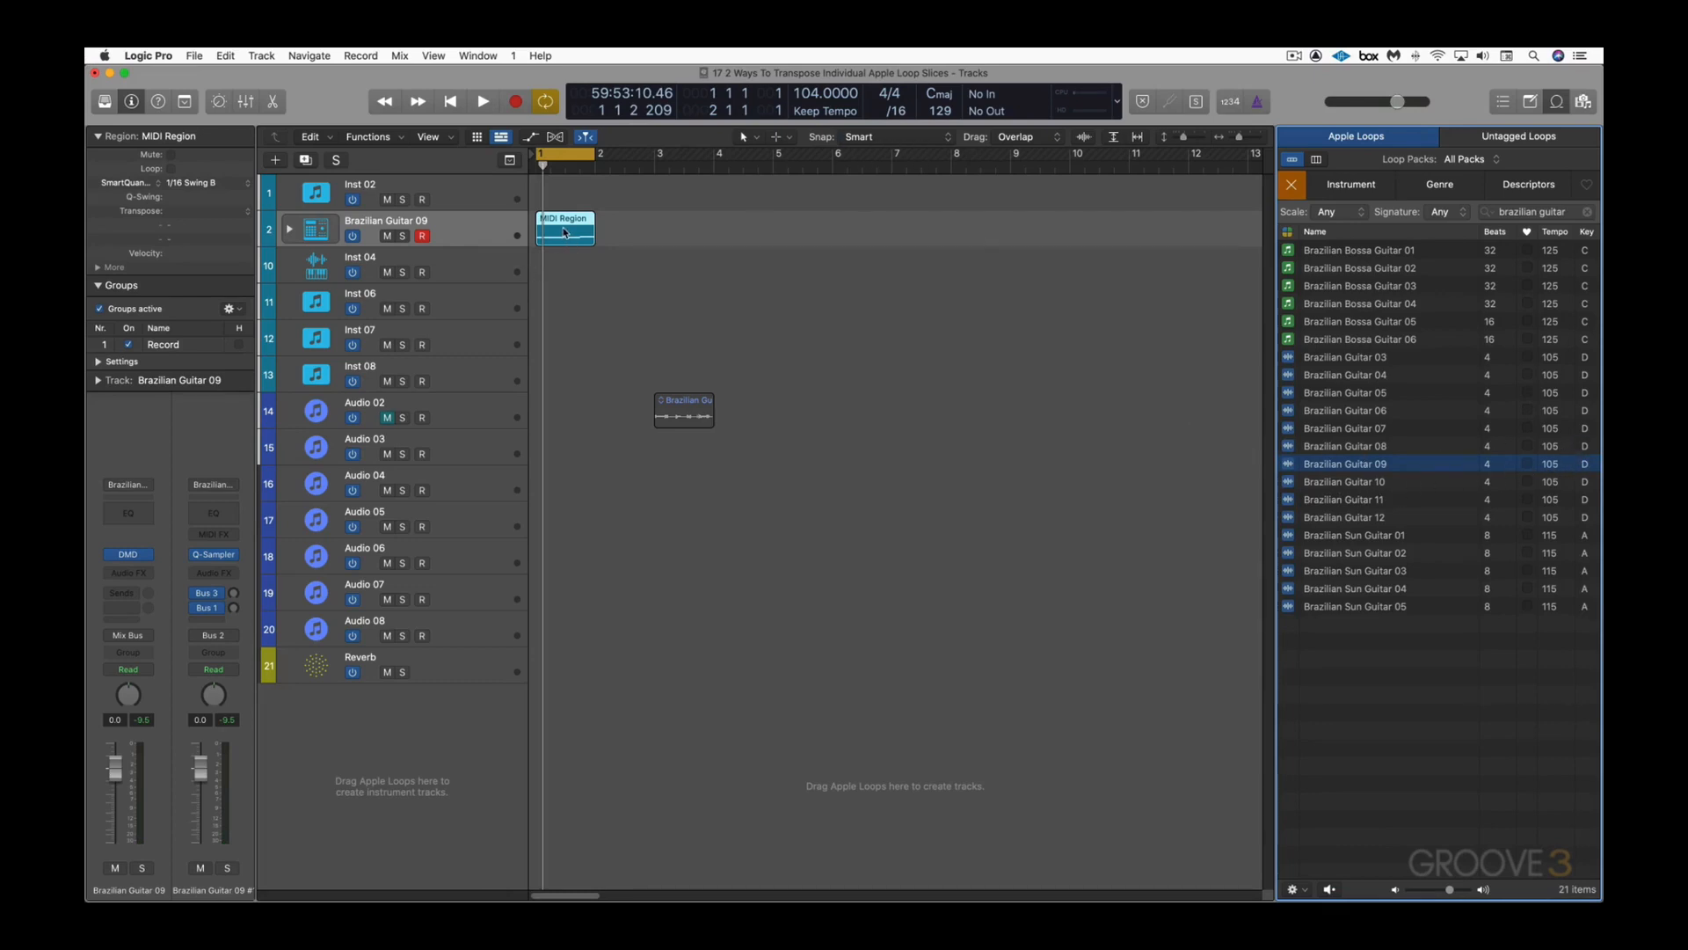
Step: Open Drum Machine Designer and, with the region playing, raise slice #1's coarse pitch and set slice #3's coarse pitch to -2
{"action": "key", "text": "v"}
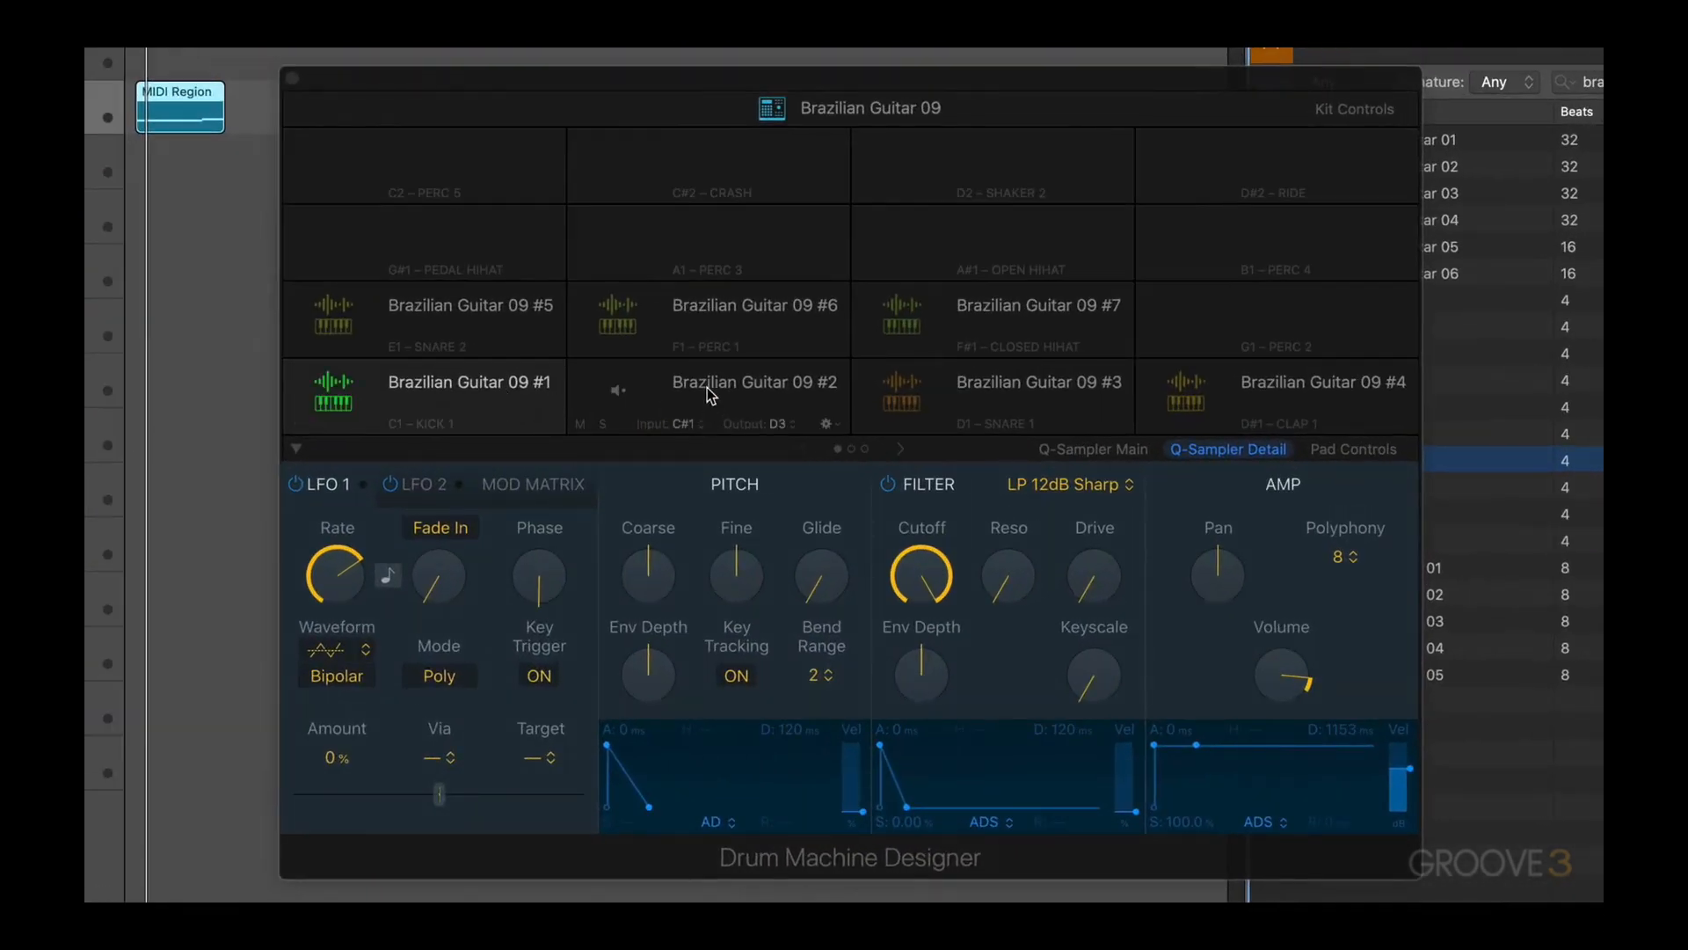
{"action": "left_click", "coordinate": [619, 386]}
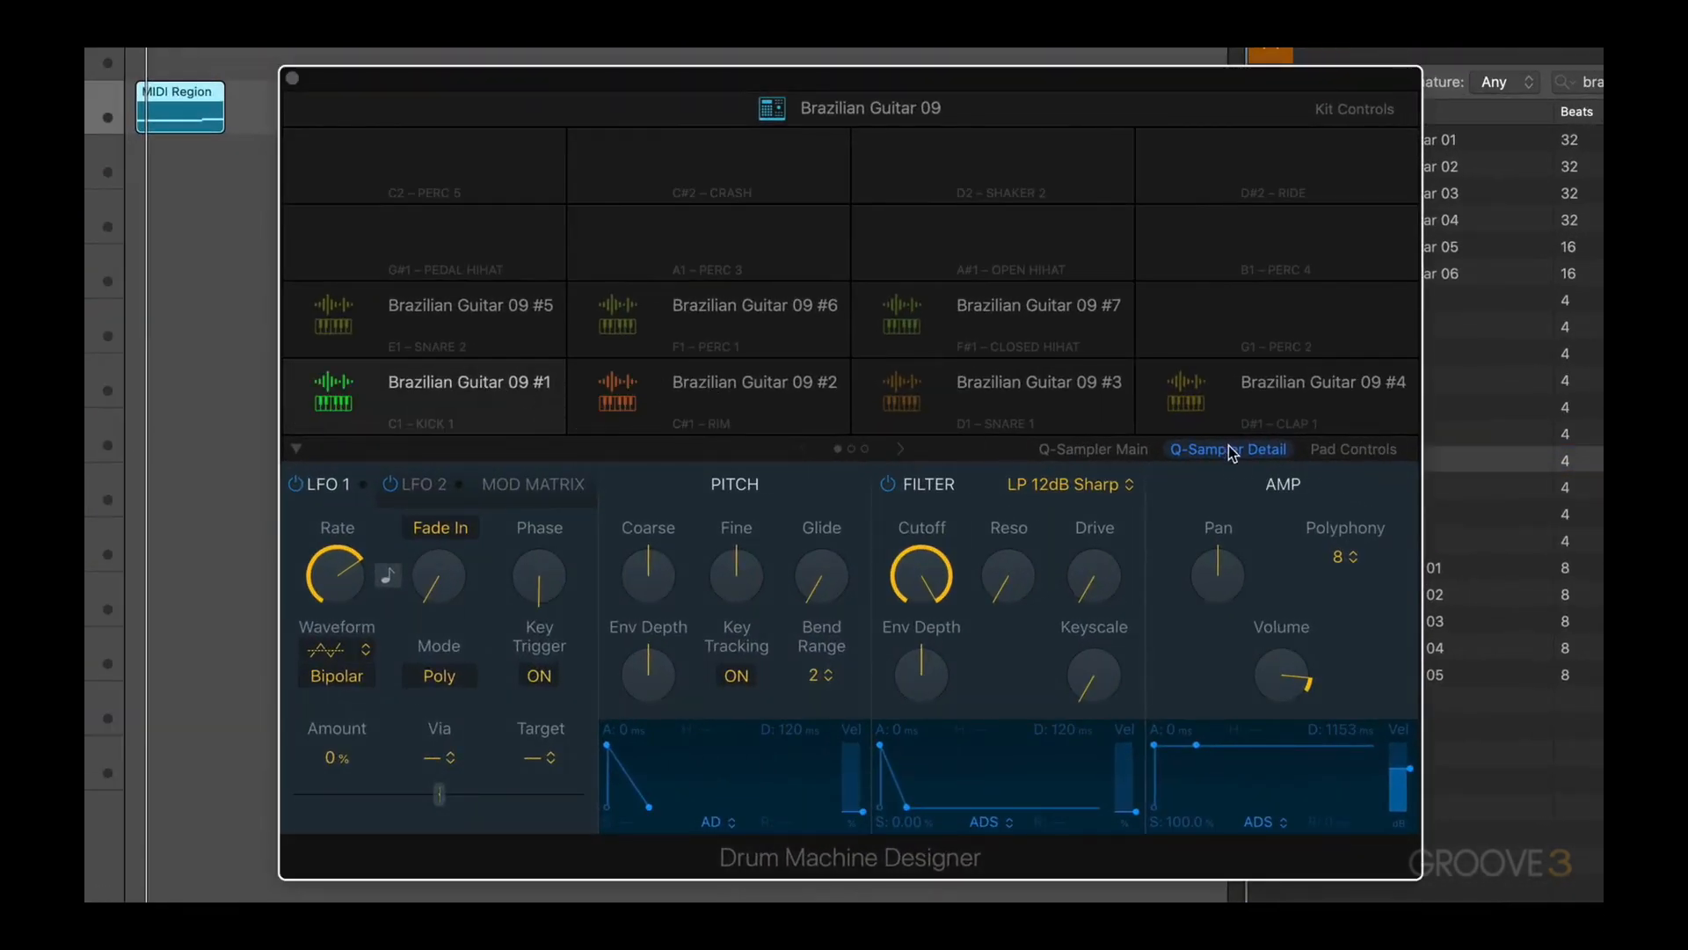
{"action": "mouse_move", "coordinate": [648, 603]}
{"action": "key", "text": "space"}
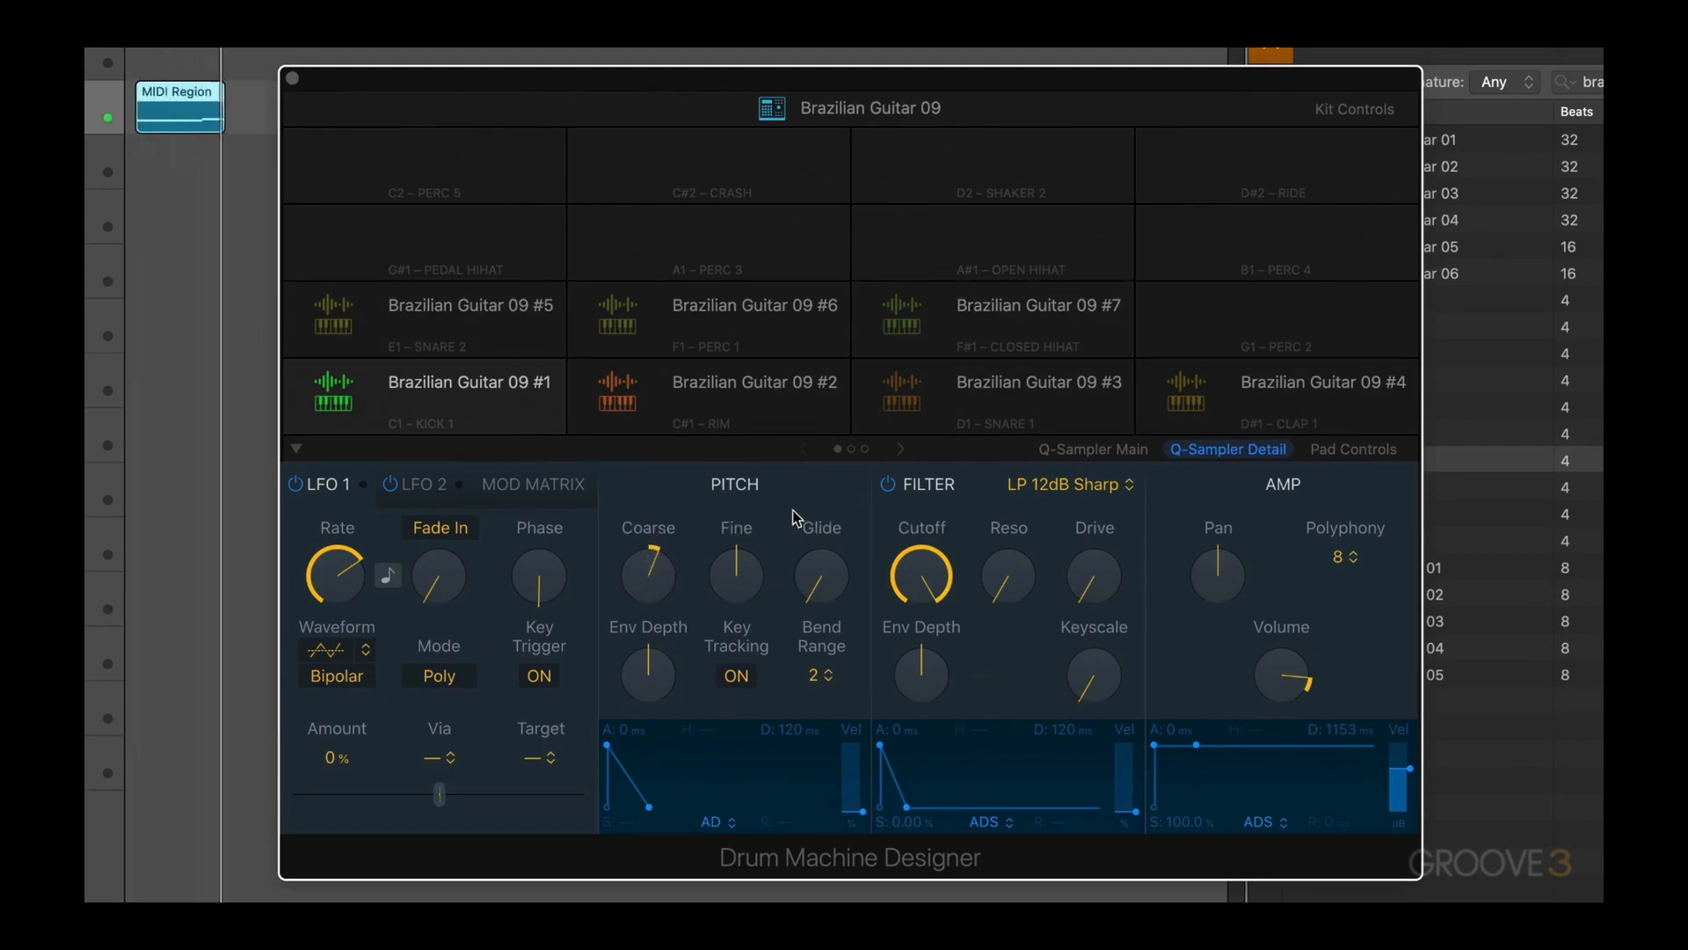
{"action": "mouse_move", "coordinate": [902, 401]}
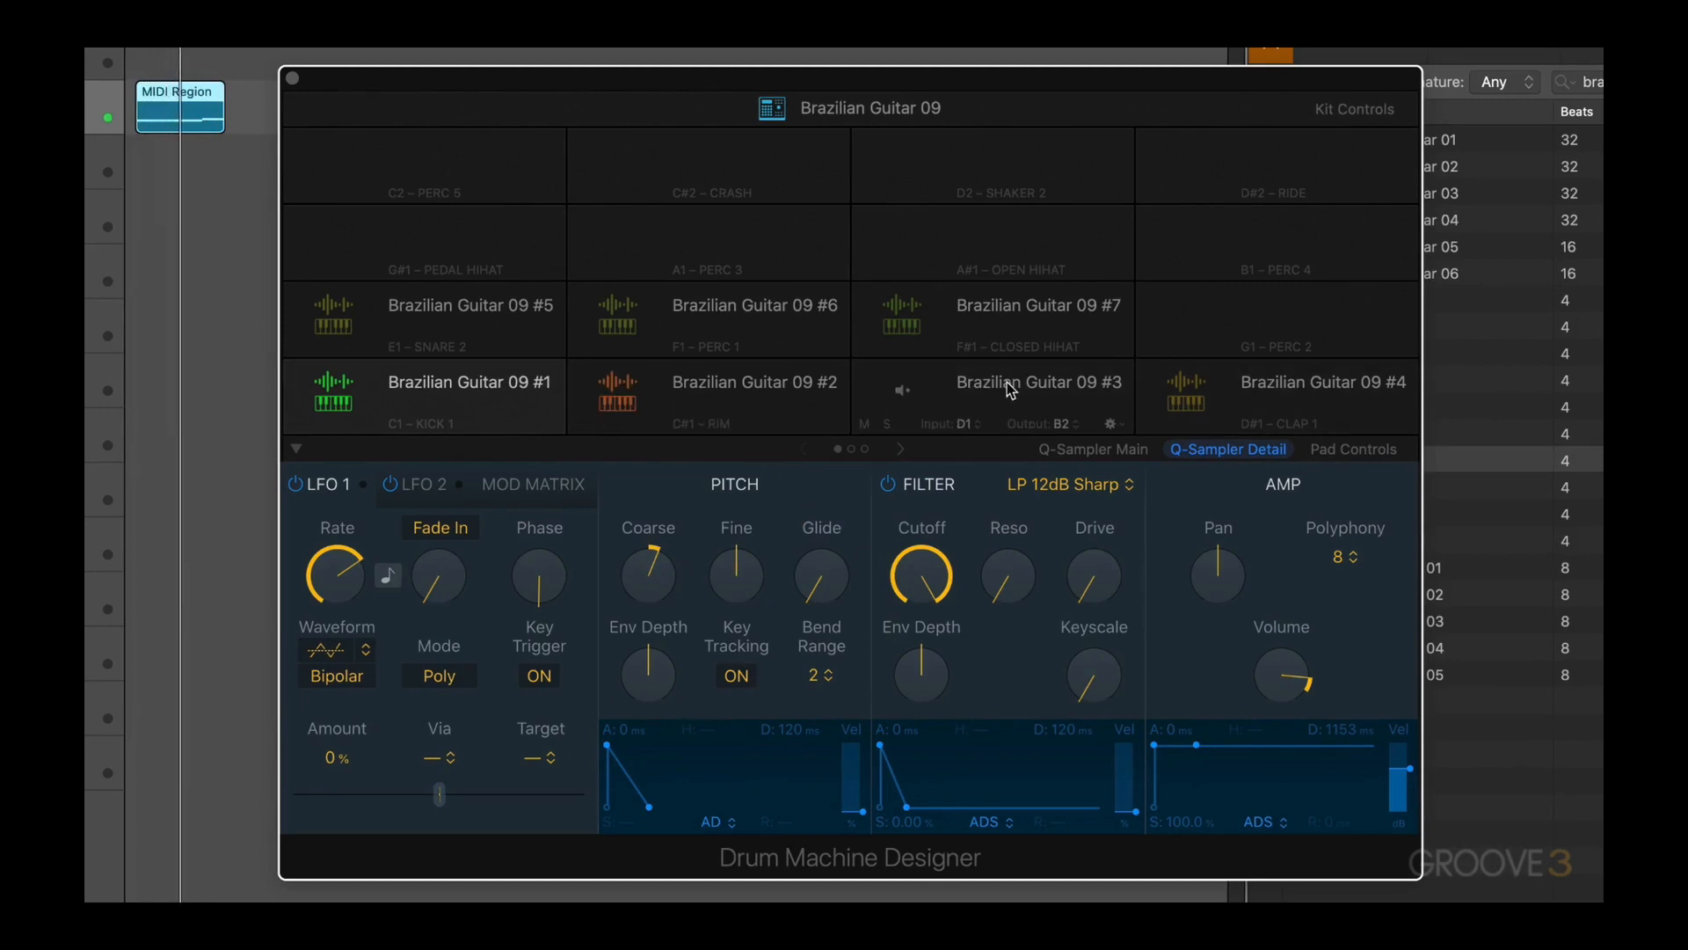
{"action": "left_click_drag", "start_coordinate": [648, 576], "coordinate": [638, 587]}
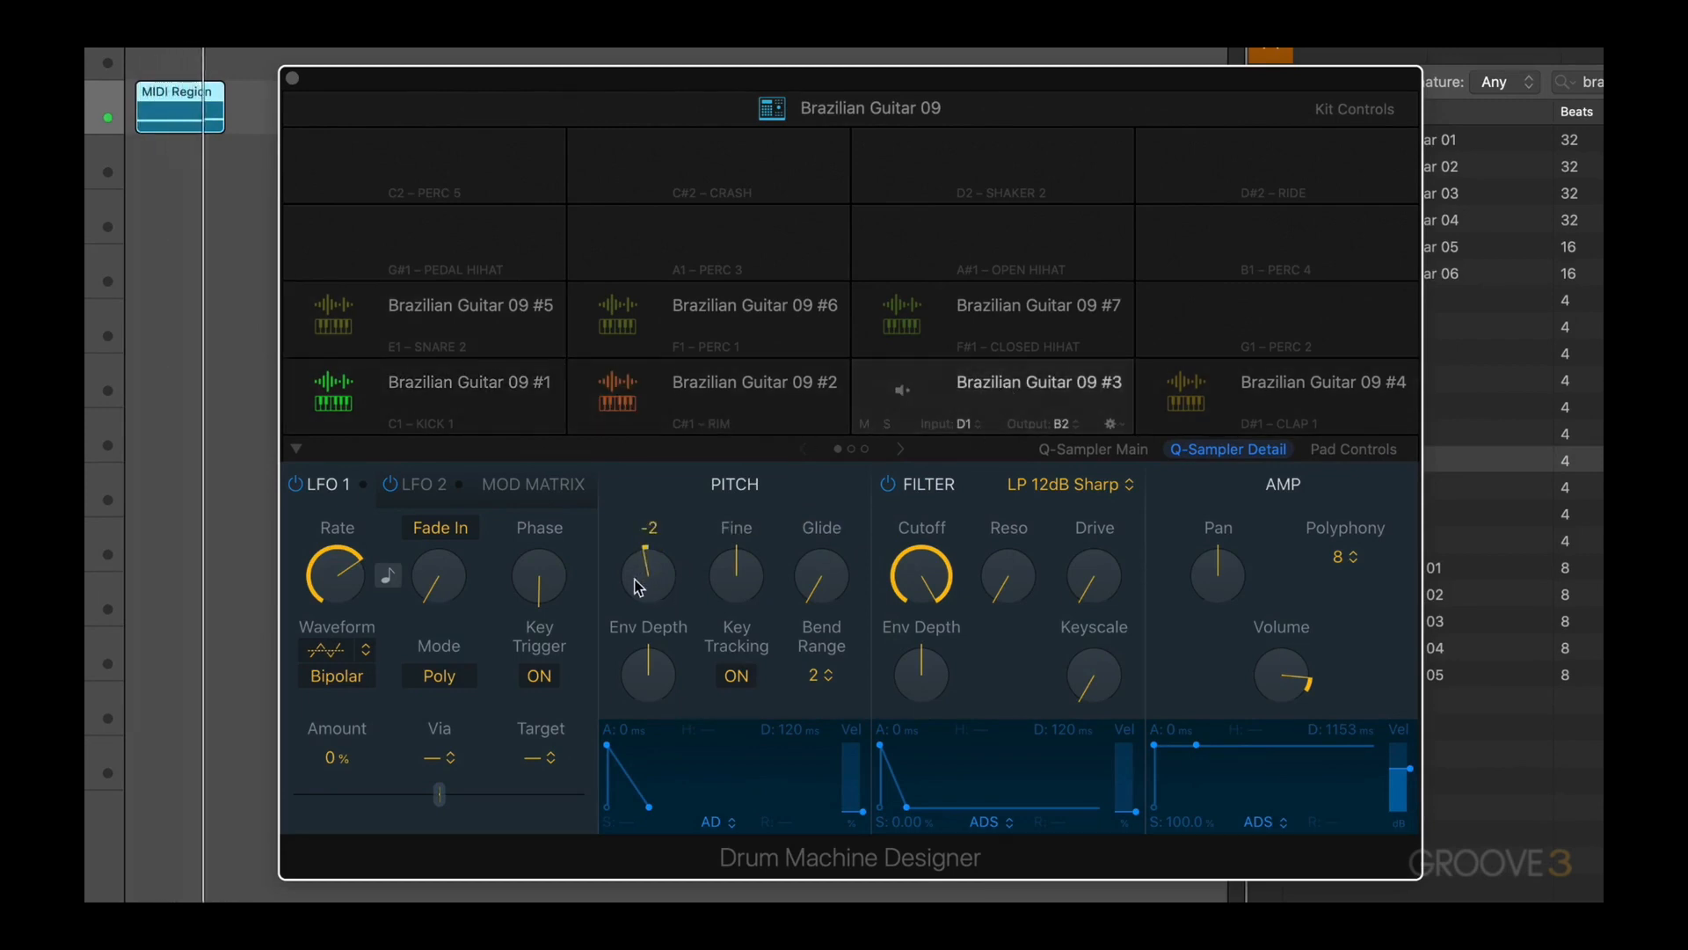
Step: Select slice #4 of Brazilian Guitar 09 in Drum Machine Designer for pitch adjustment
{"action": "left_click", "coordinate": [1275, 380]}
{"action": "mouse_move", "coordinate": [661, 568]}
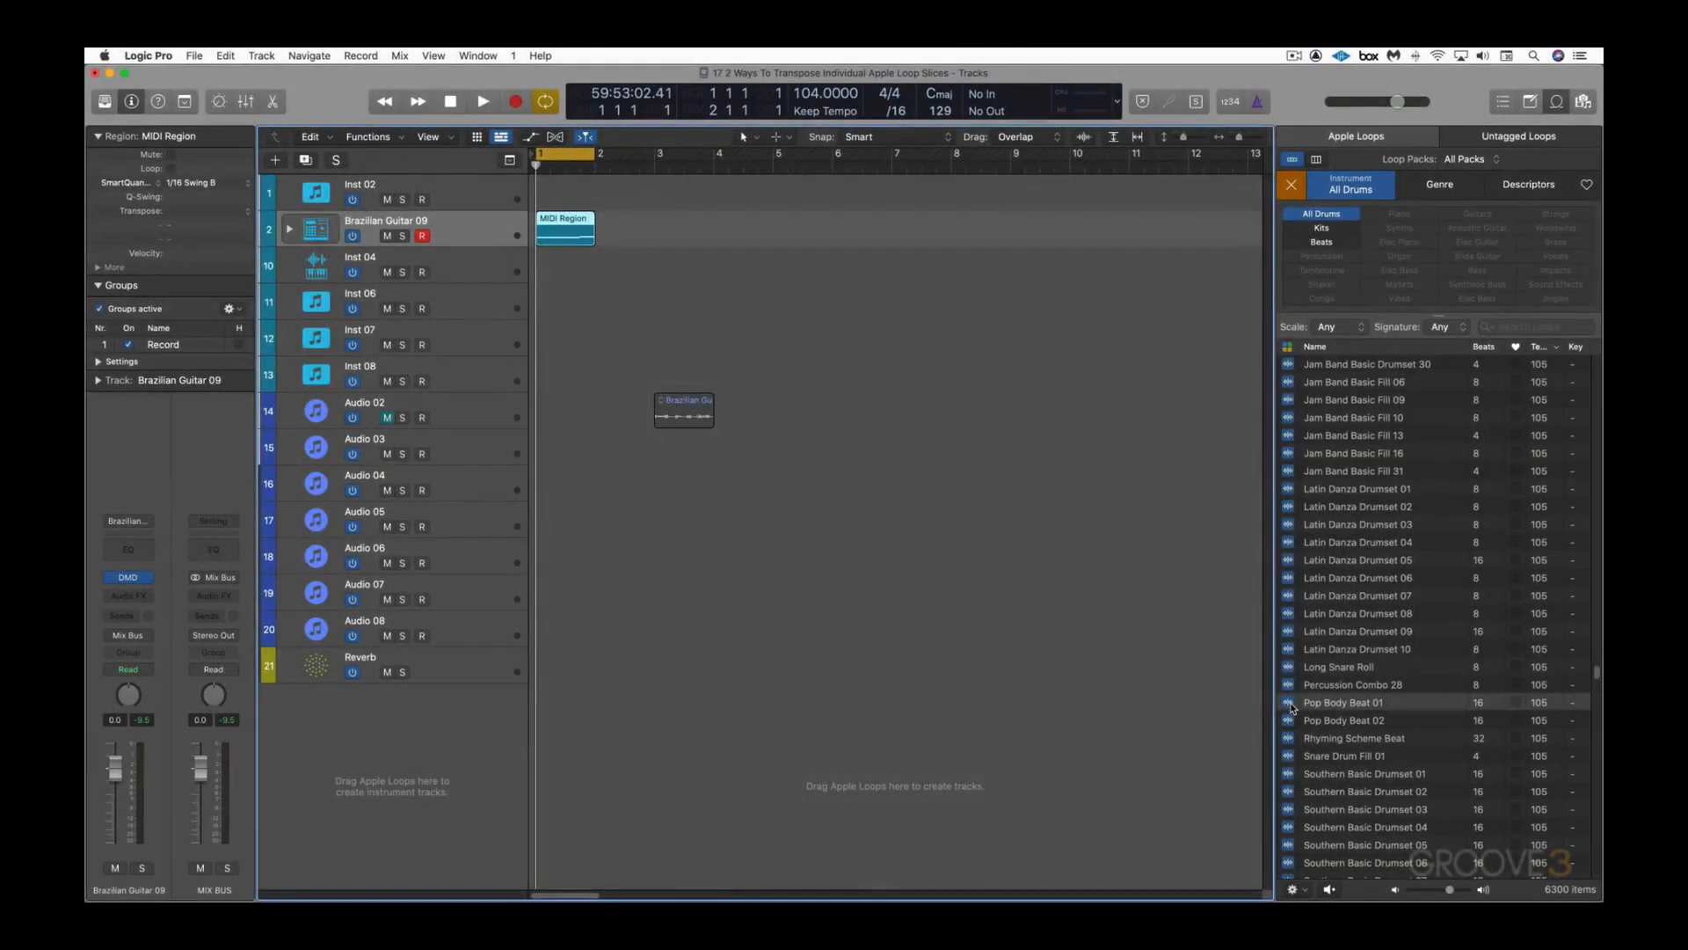
Step: Preview the Pop Body Beat 01 loop, load its slices into Drum Machine Designer on the Inst 07 track, and collapse the track stack
{"action": "left_click", "coordinate": [1291, 705]}
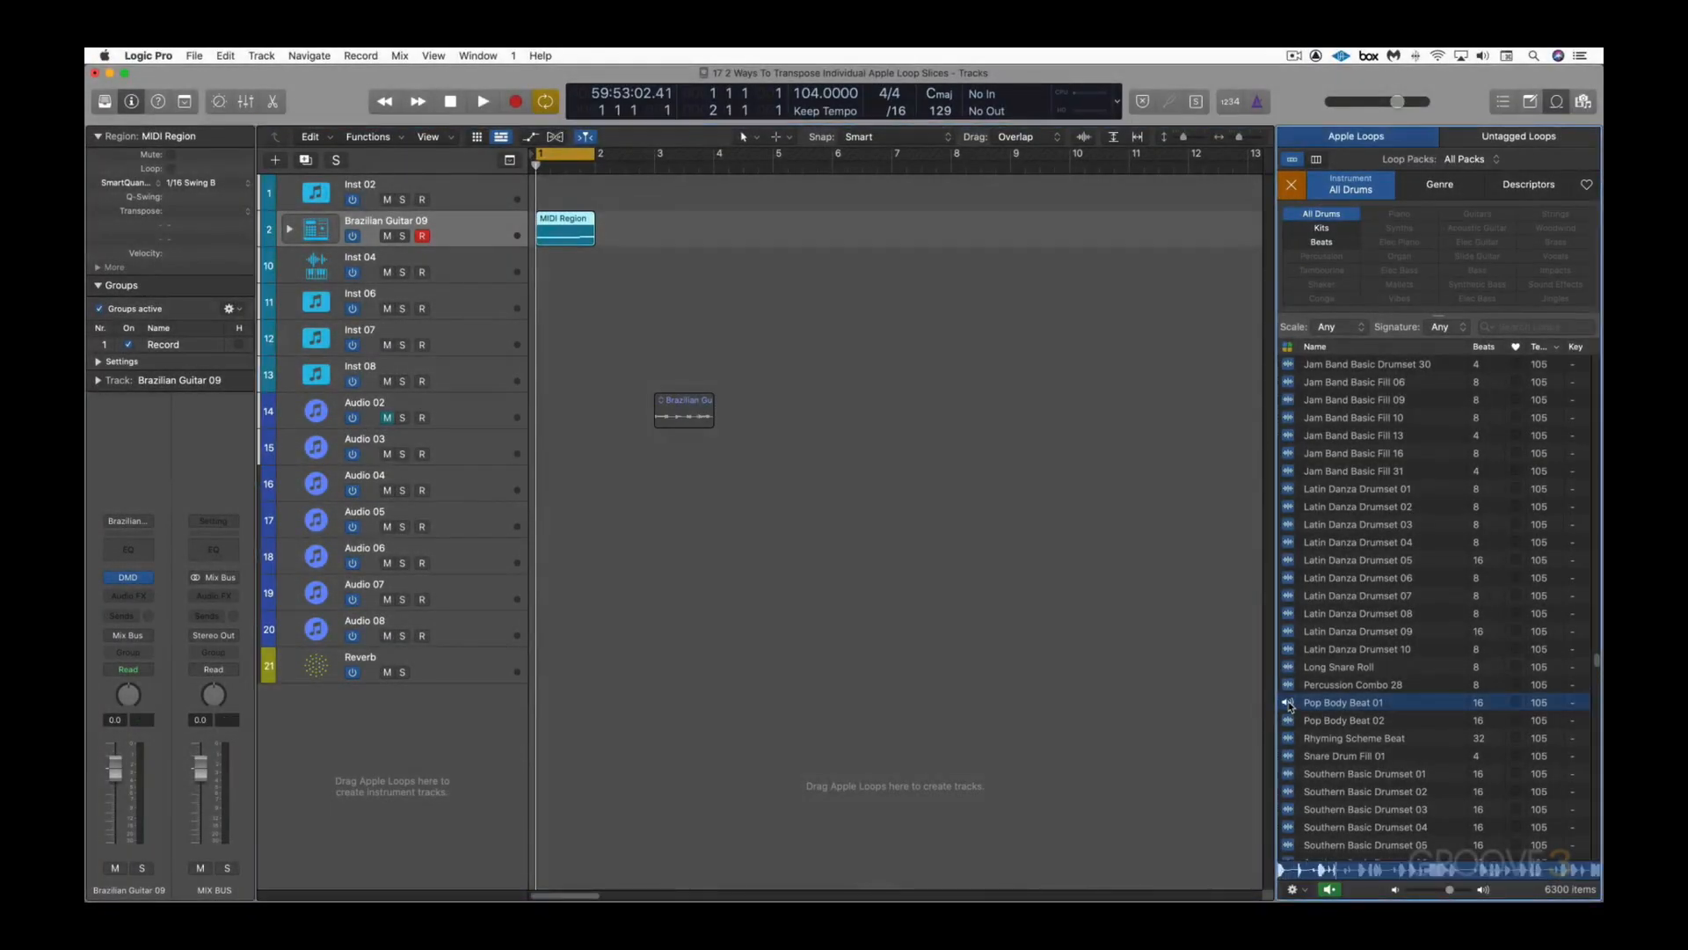
{"action": "left_click", "coordinate": [1290, 704]}
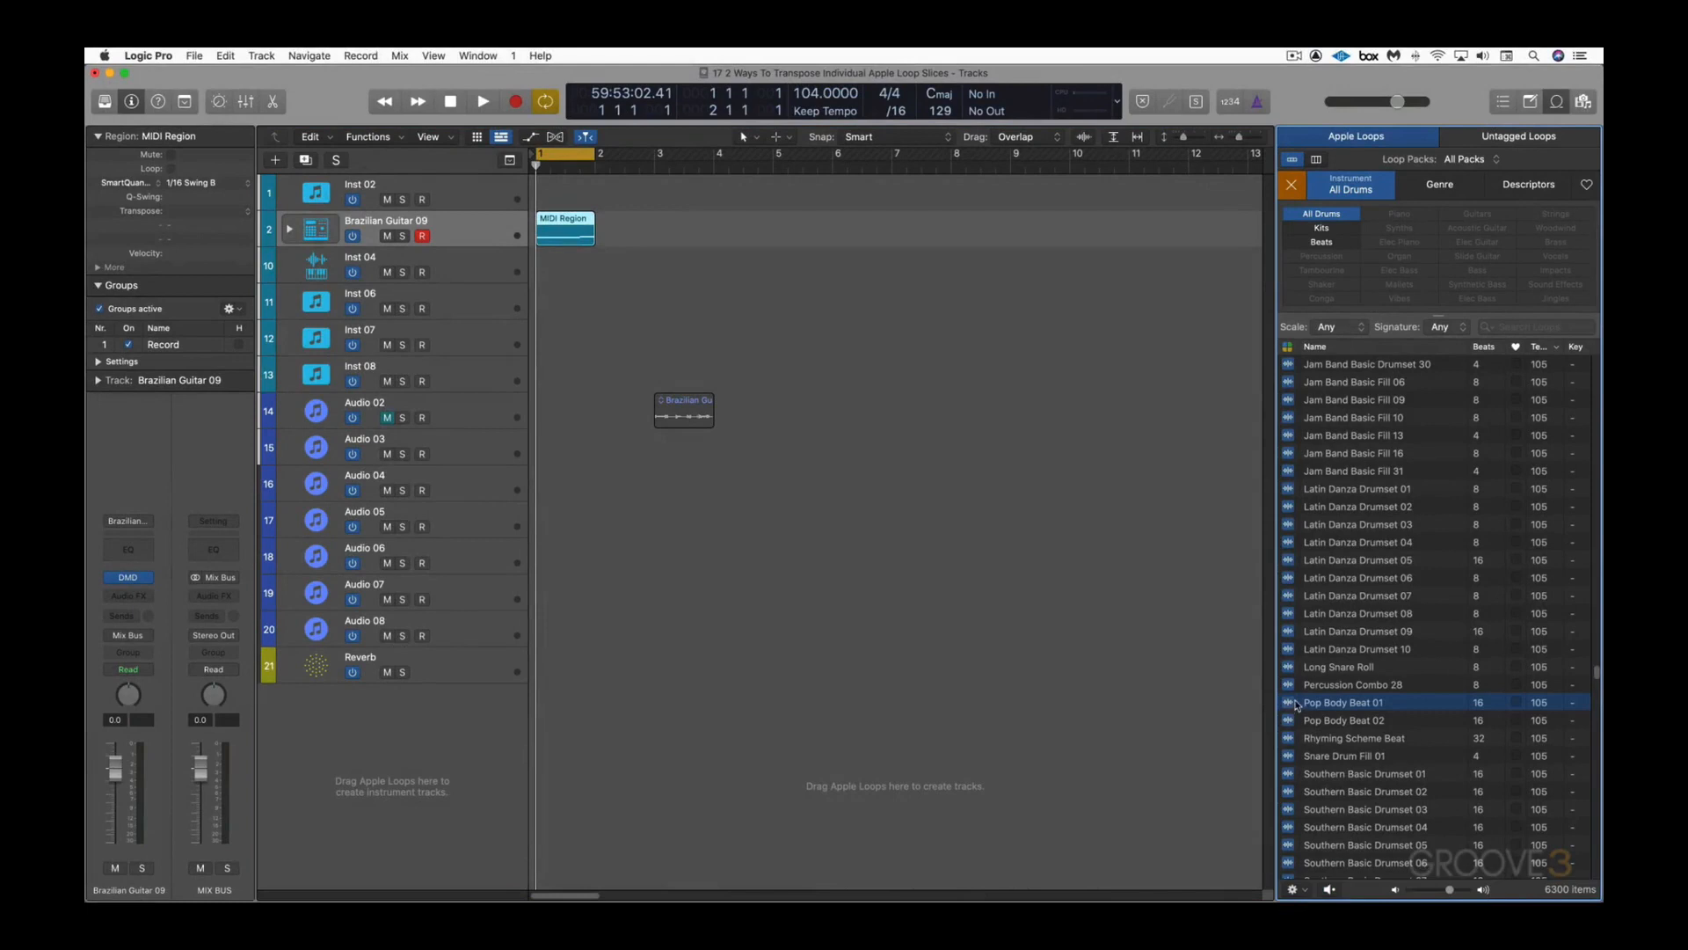
{"action": "left_click_drag", "start_coordinate": [1292, 705], "coordinate": [370, 401]}
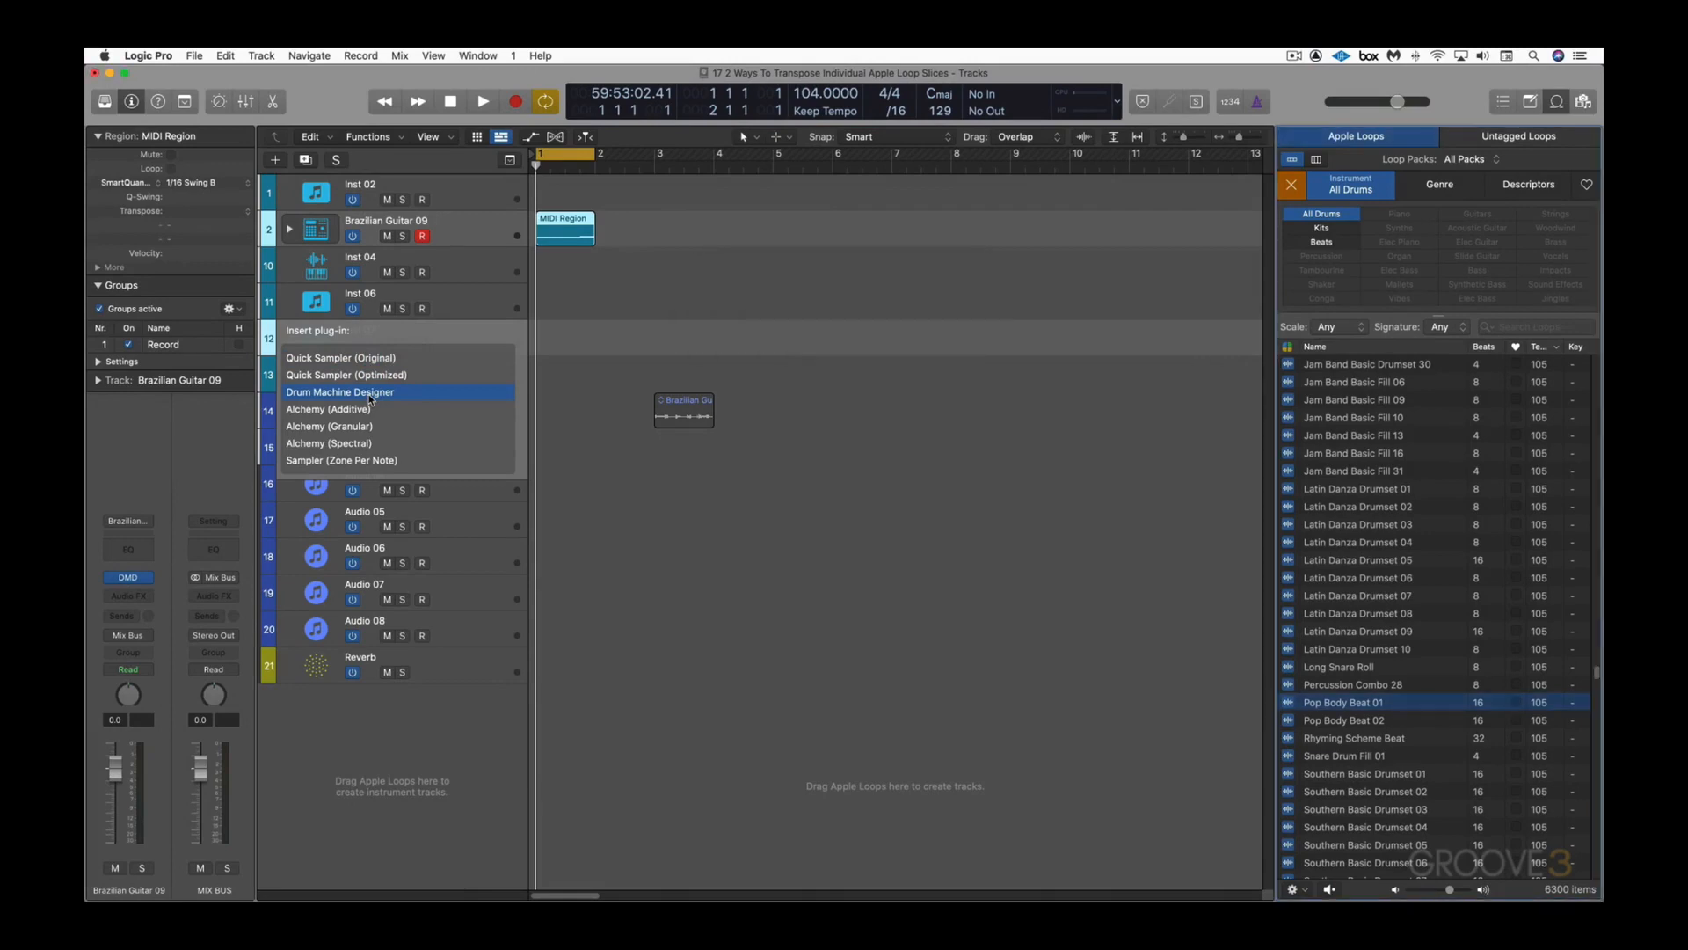
{"action": "left_click", "coordinate": [290, 340]}
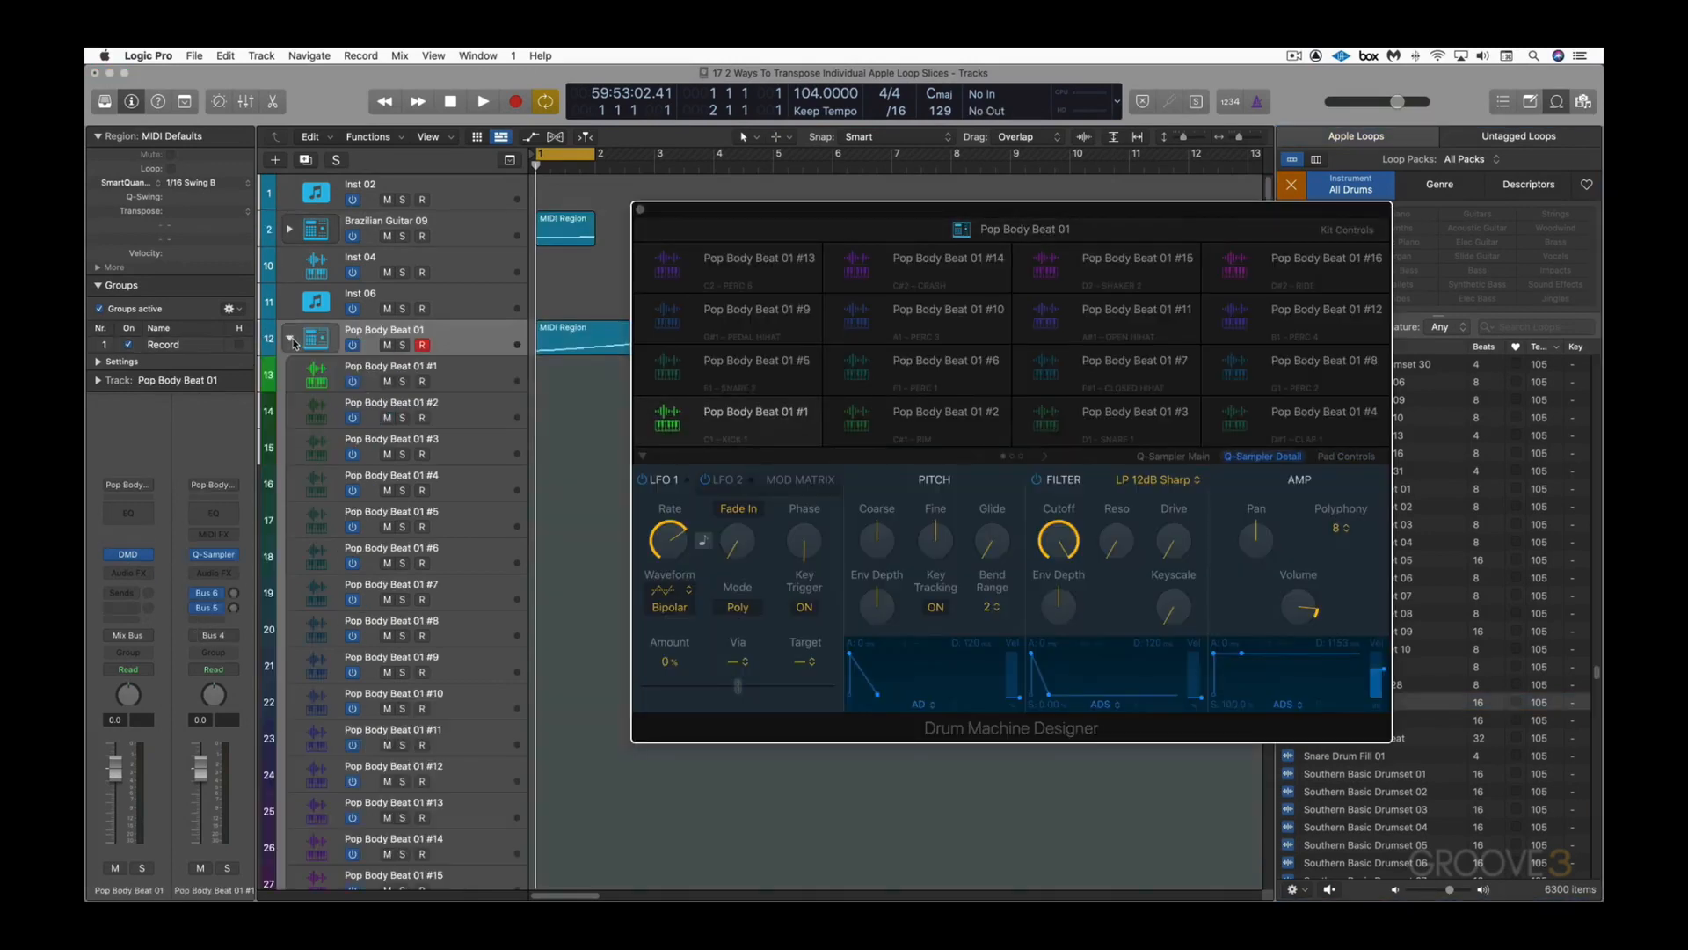
{"action": "left_click", "coordinate": [289, 341]}
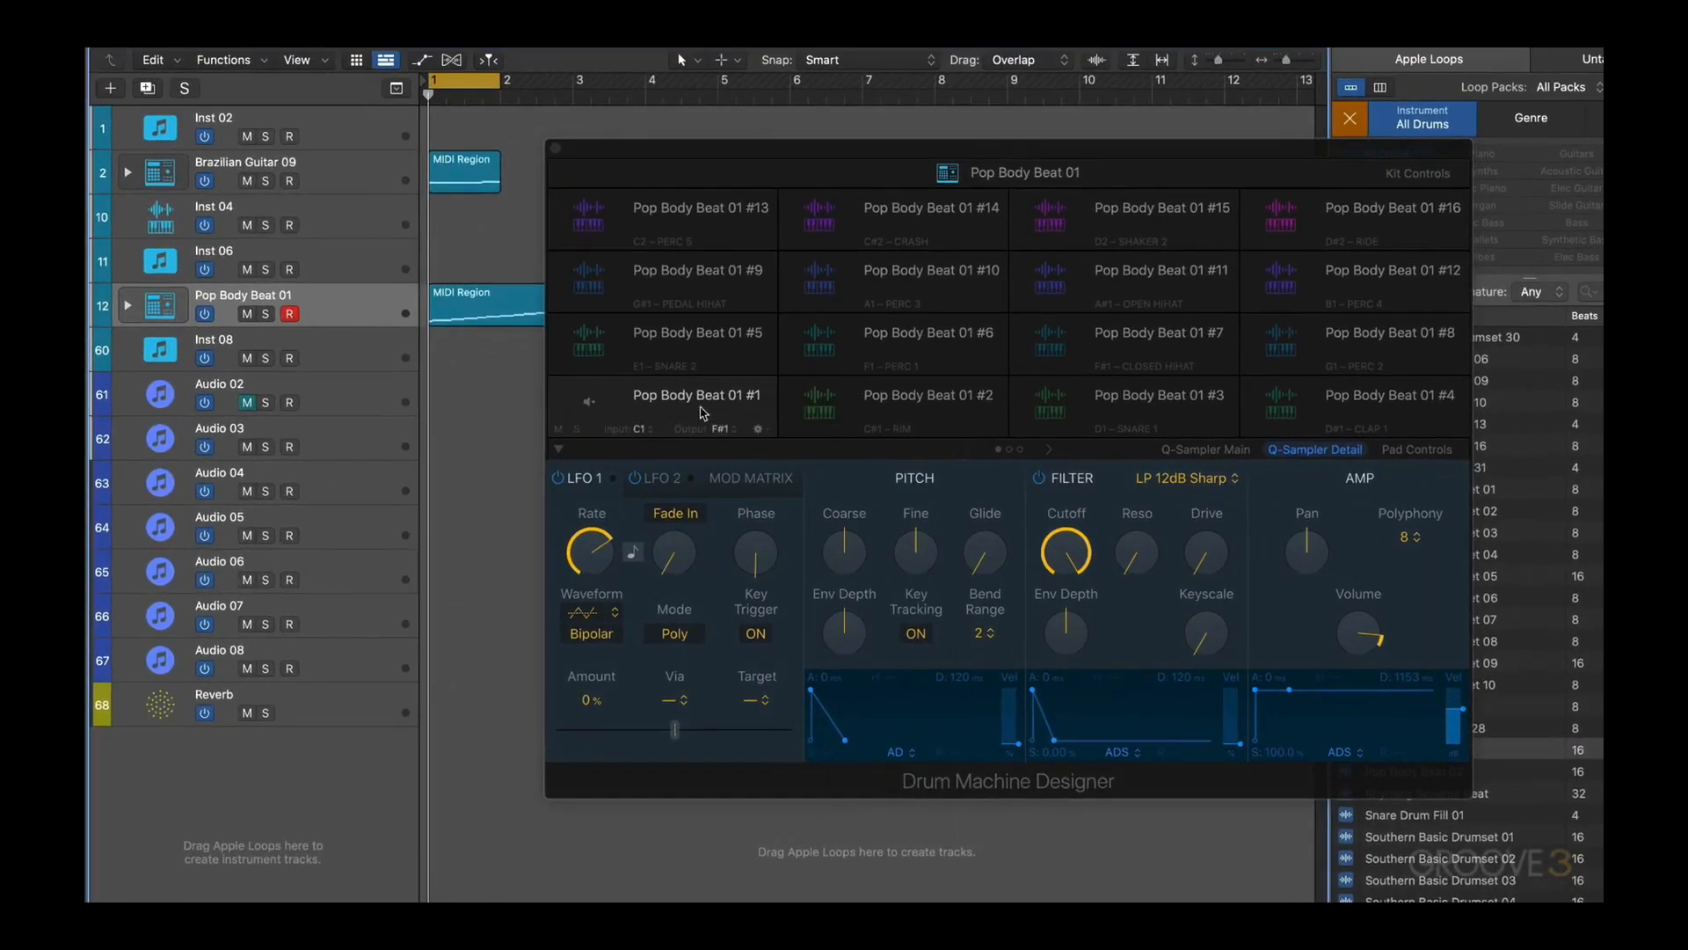
Step: Solo the Pop Body Beat 01 track and, with its region playing, lower slice #3's coarse pitch
{"action": "left_click", "coordinate": [264, 314]}
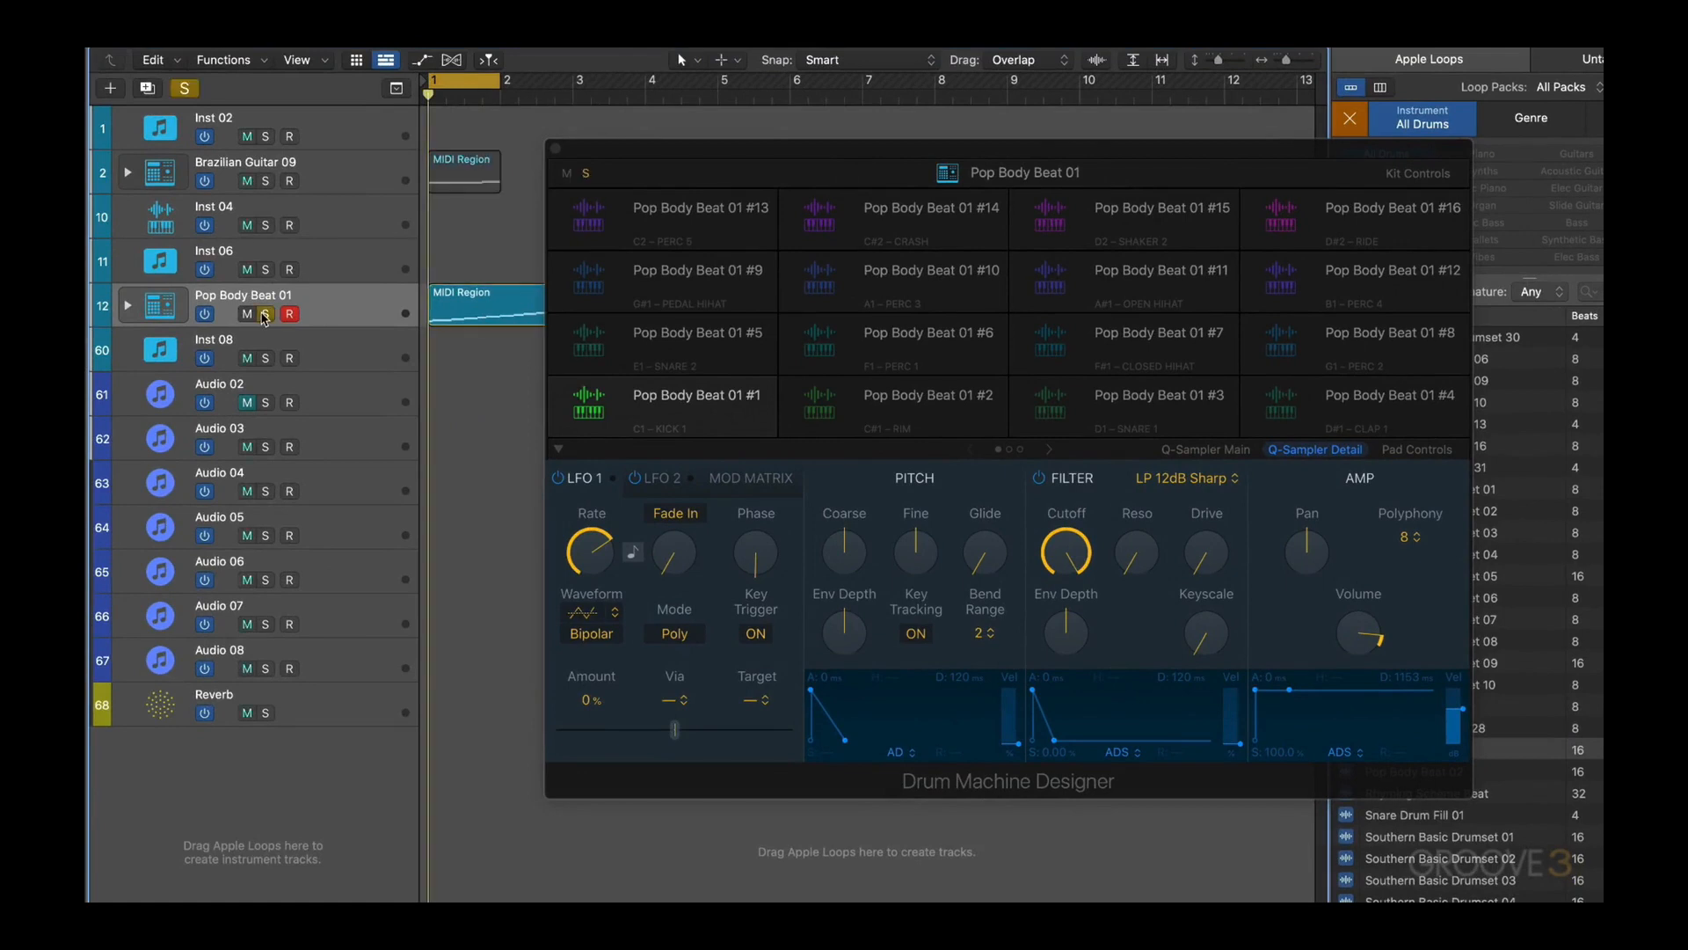
{"action": "key", "text": "space"}
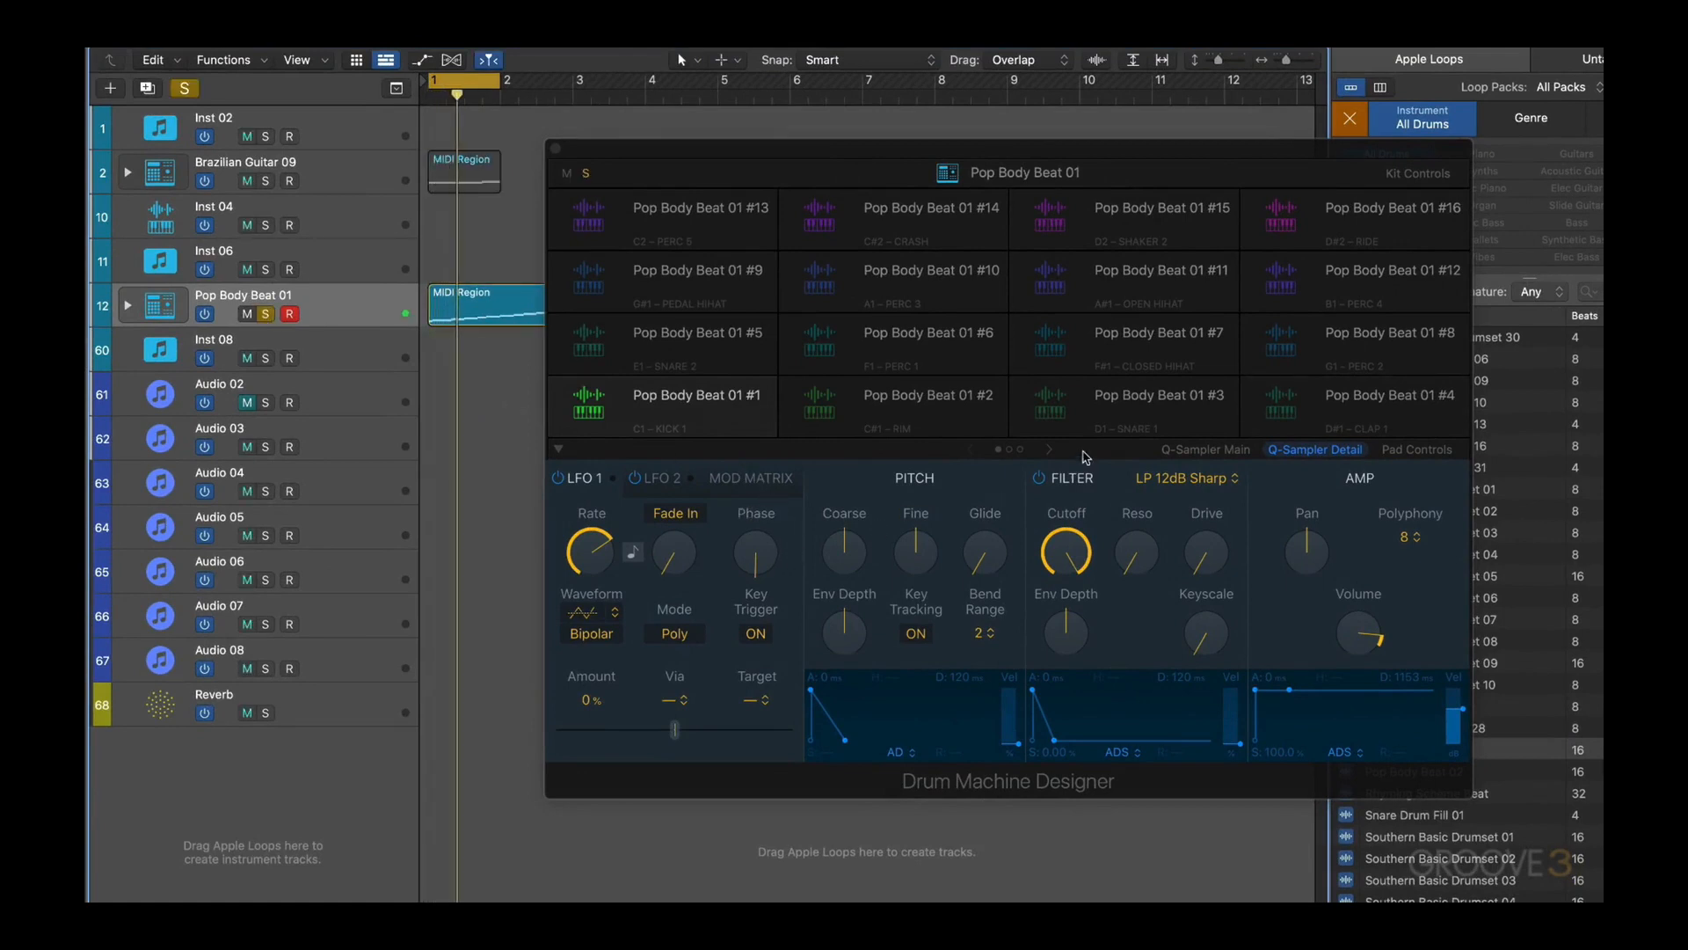
{"action": "left_click", "coordinate": [1053, 405]}
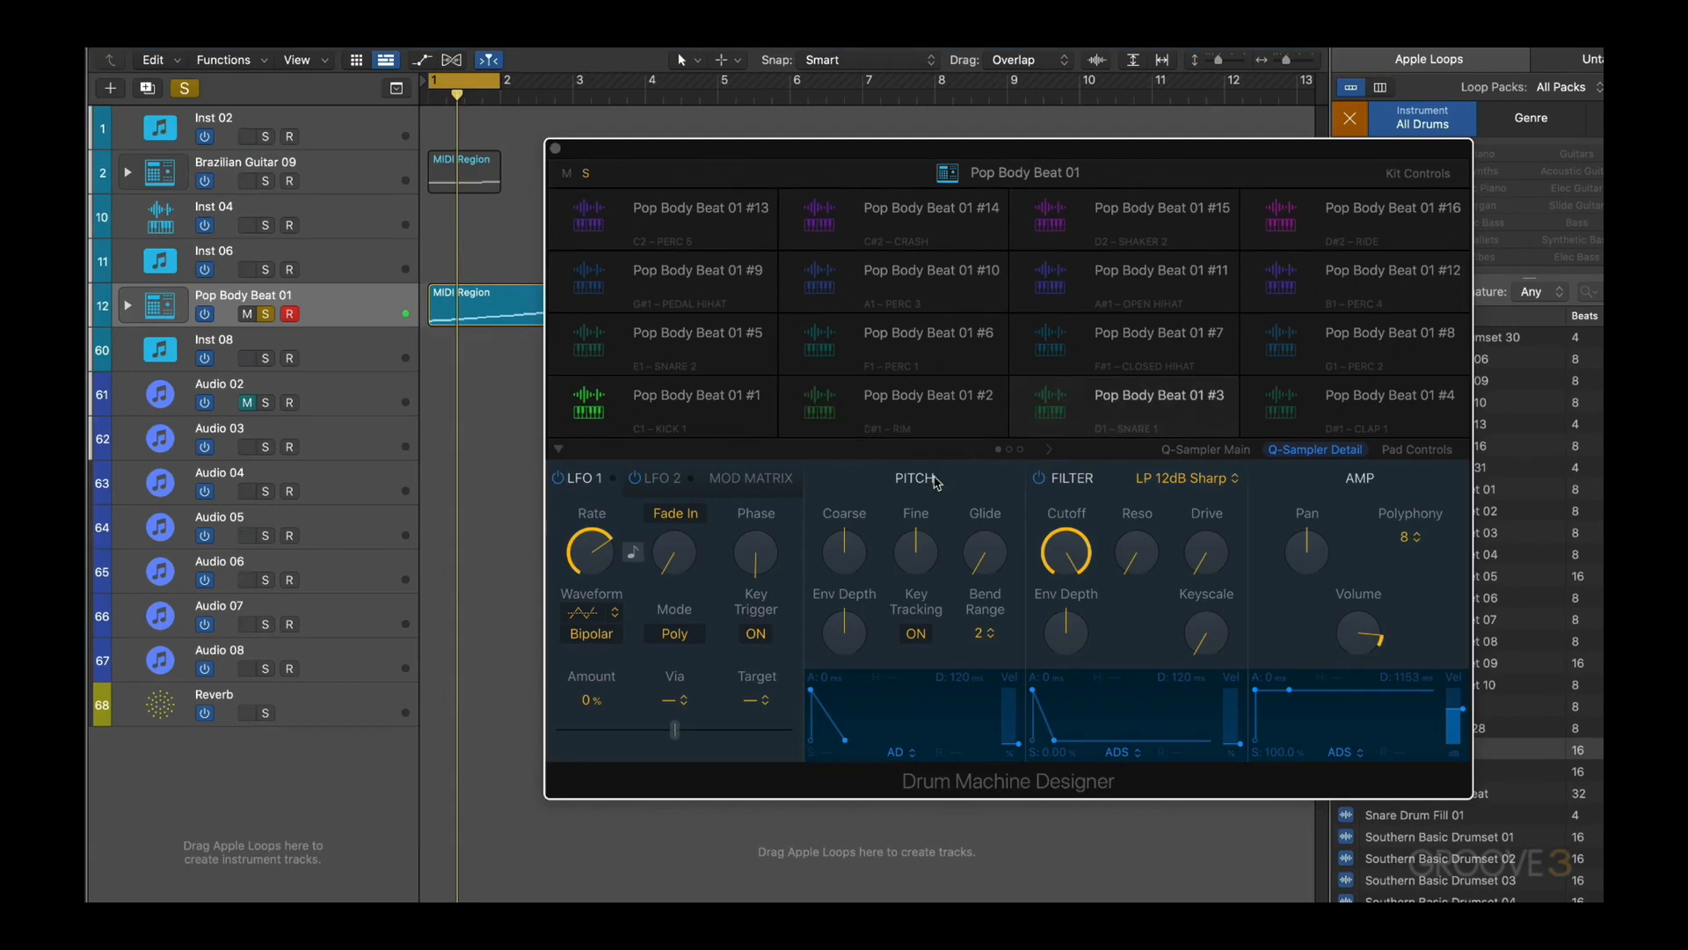
{"action": "left_click_drag", "start_coordinate": [845, 552], "coordinate": [835, 572]}
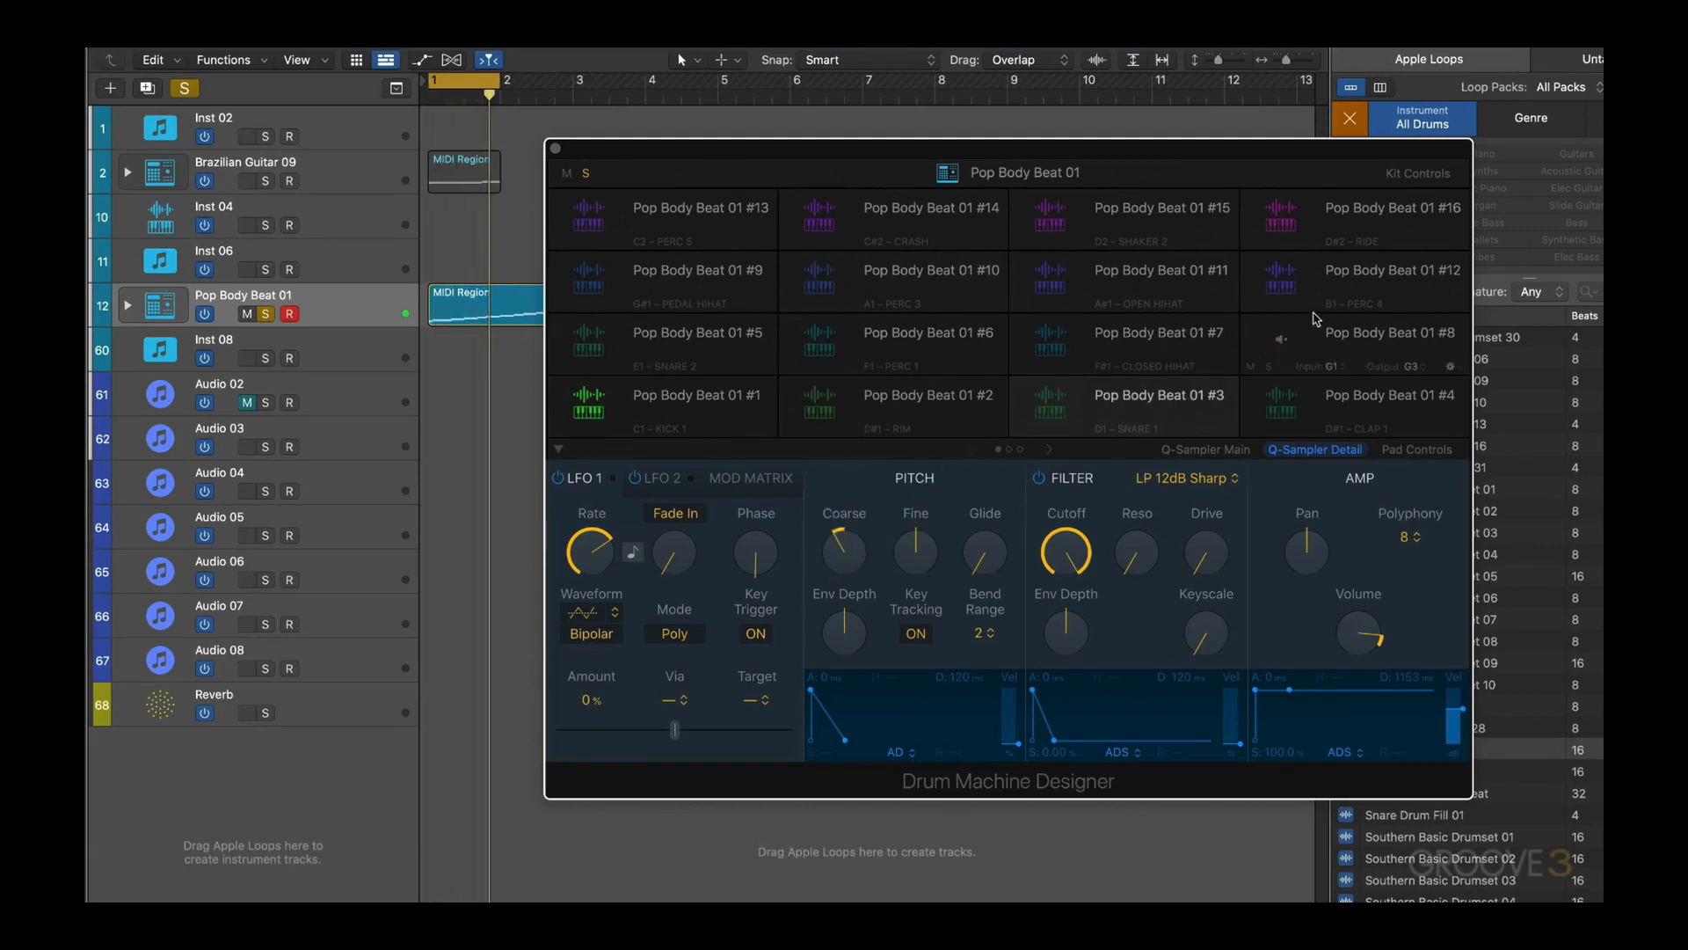
Step: Audition slices #8 and #9 of Pop Body Beat 01 and lower slice #9's coarse pitch
{"action": "left_click", "coordinate": [1291, 337]}
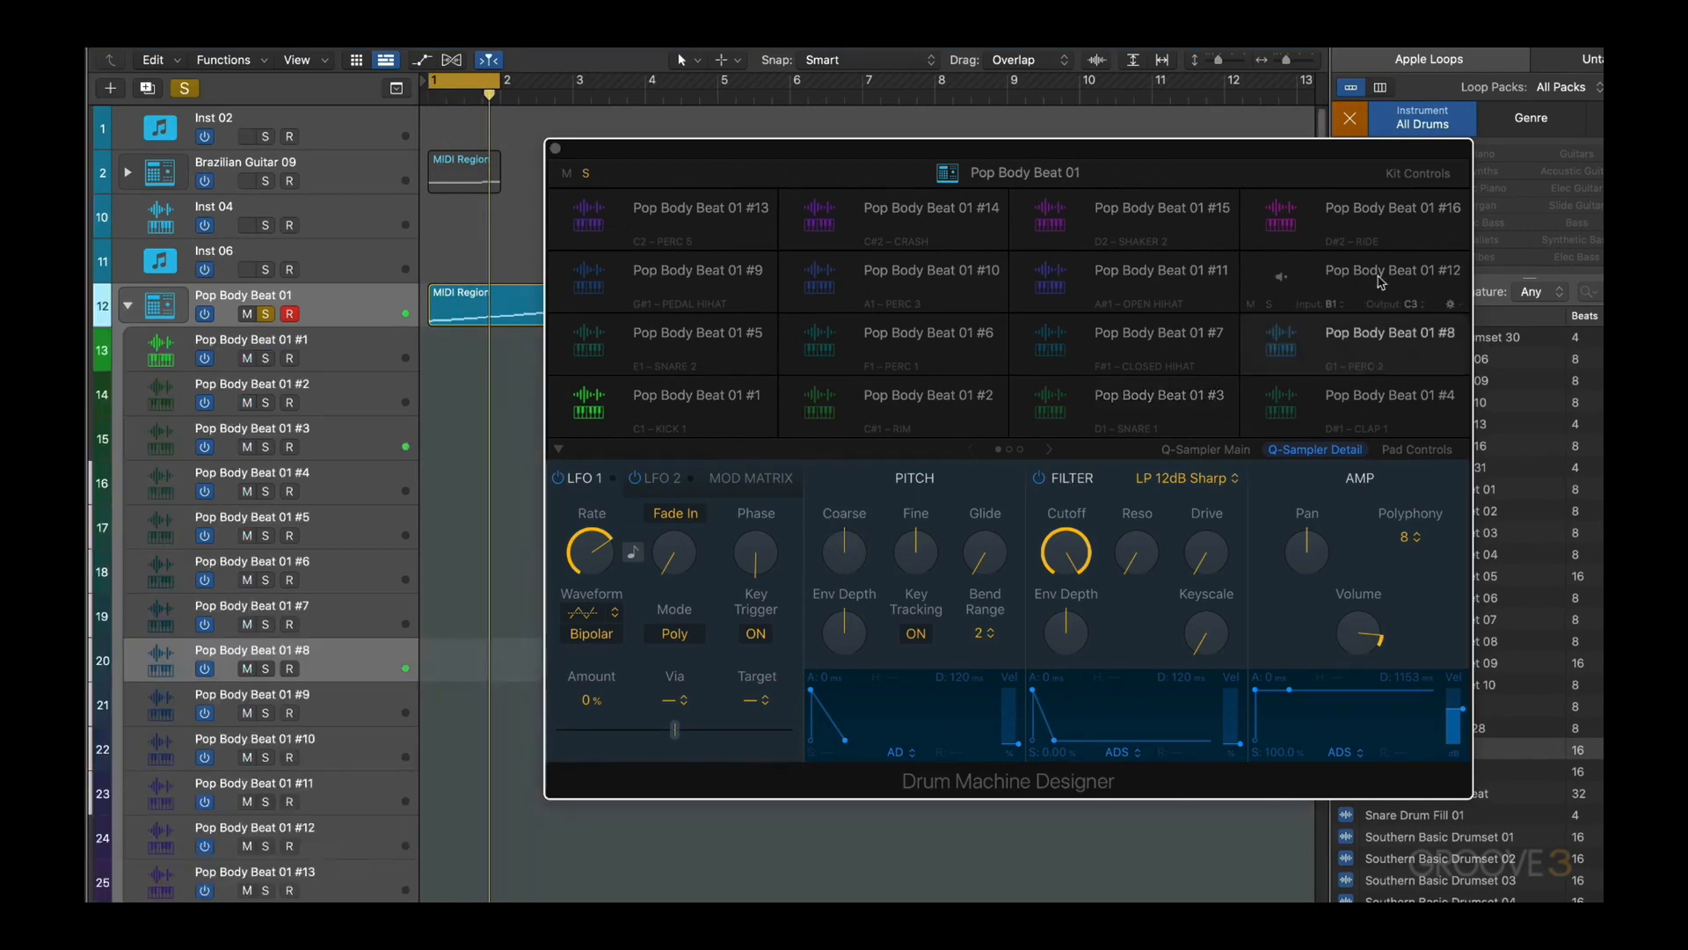
{"action": "left_click", "coordinate": [613, 275]}
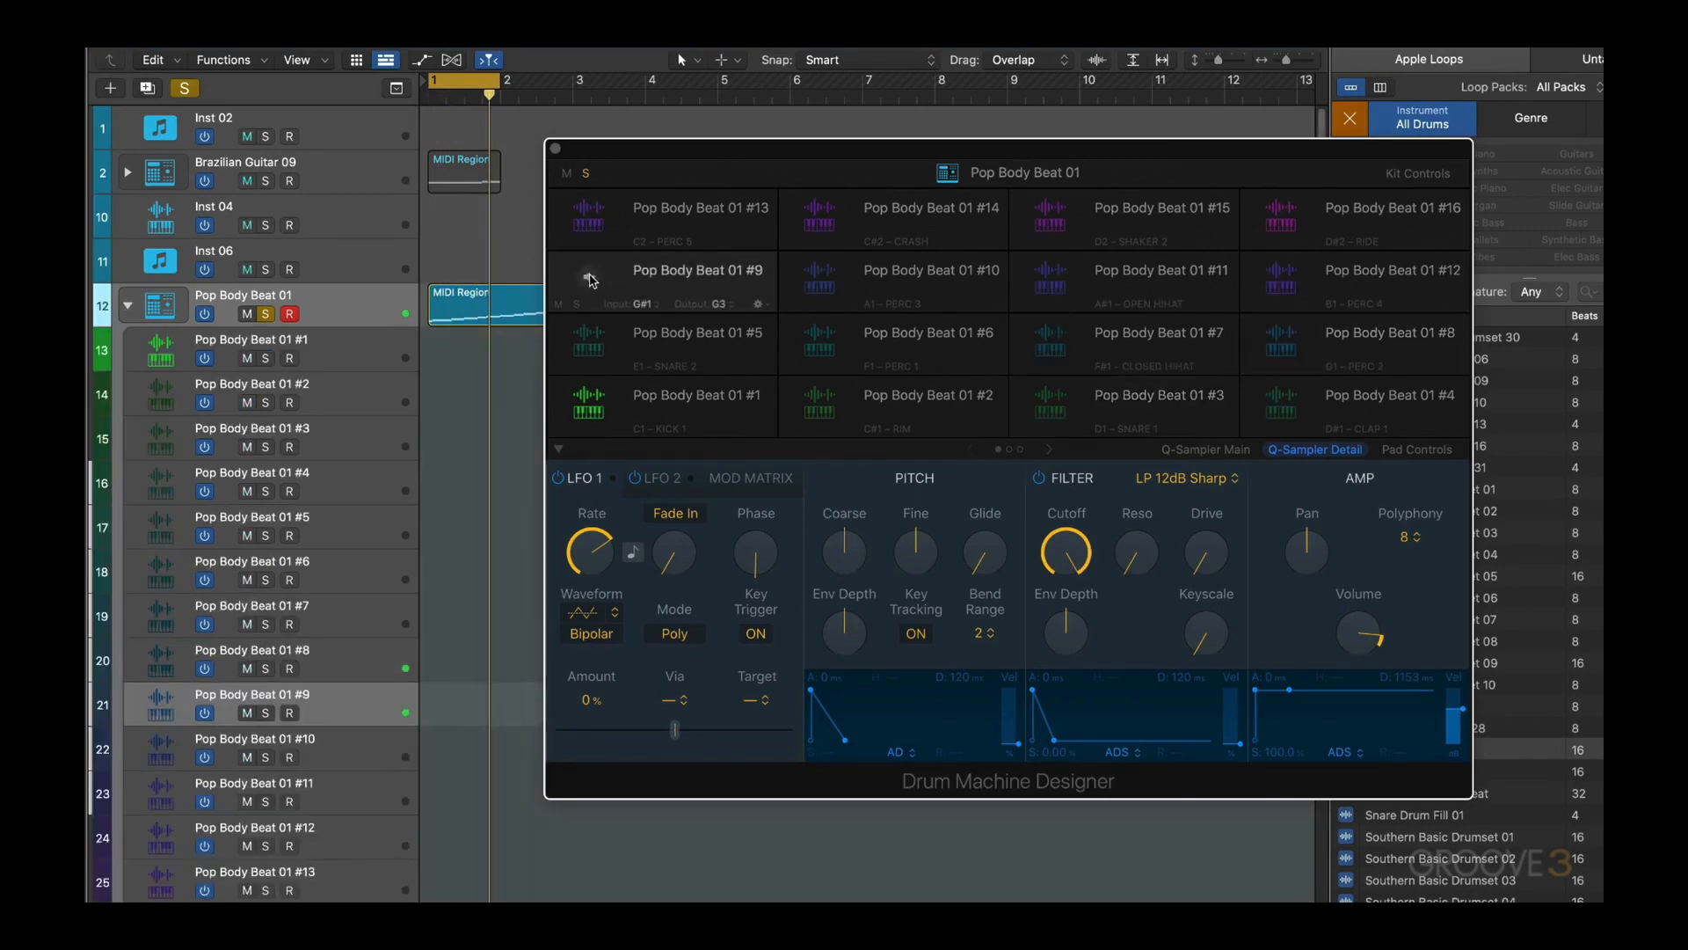
{"action": "left_click_drag", "start_coordinate": [835, 566], "coordinate": [822, 598]}
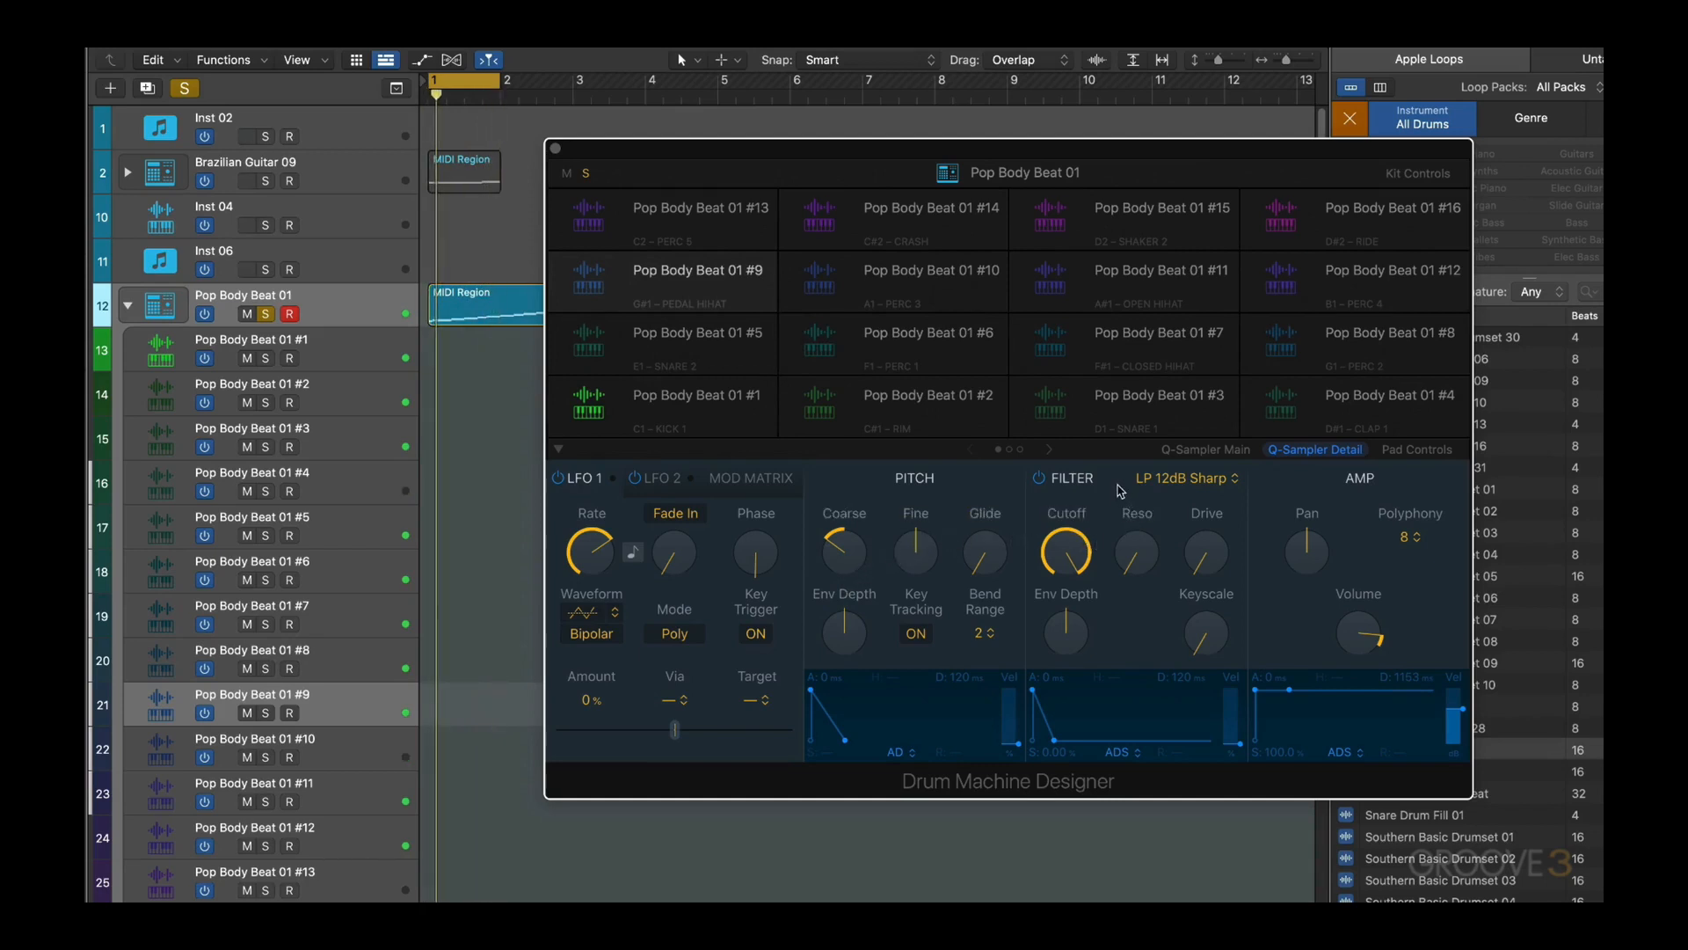
Step: Lower the coarse pitch of Pop Body Beat 01 slice #1, then stop playback and unsolo the track
{"action": "left_click", "coordinate": [588, 412]}
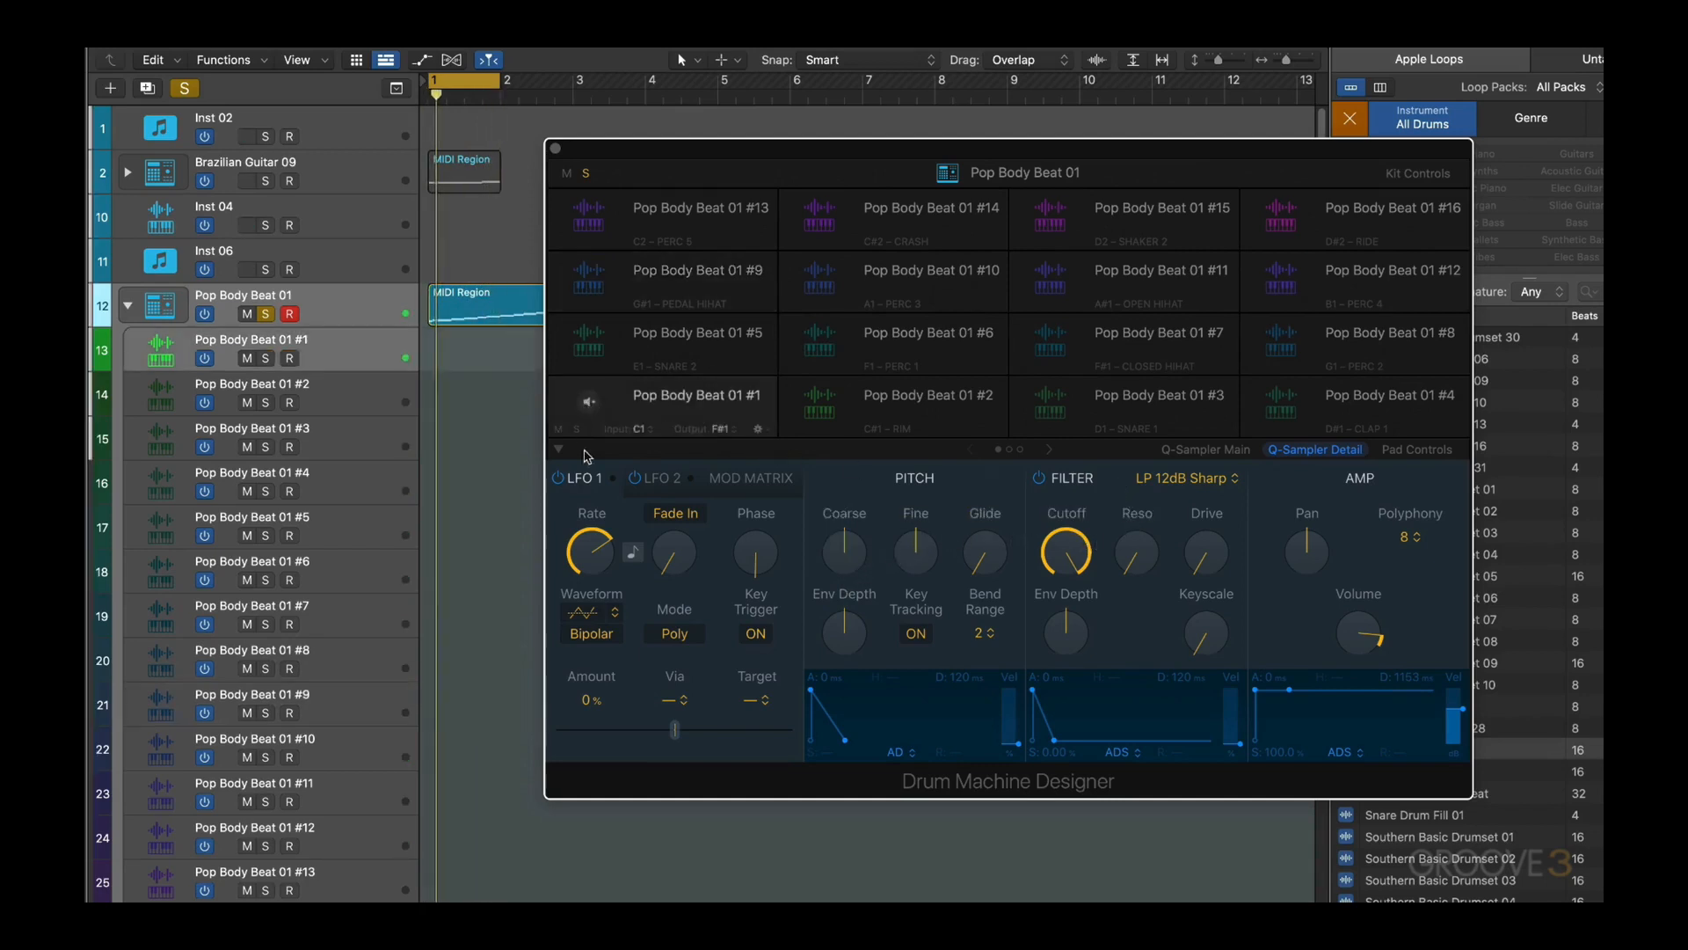
{"action": "left_click_drag", "start_coordinate": [843, 552], "coordinate": [833, 569]}
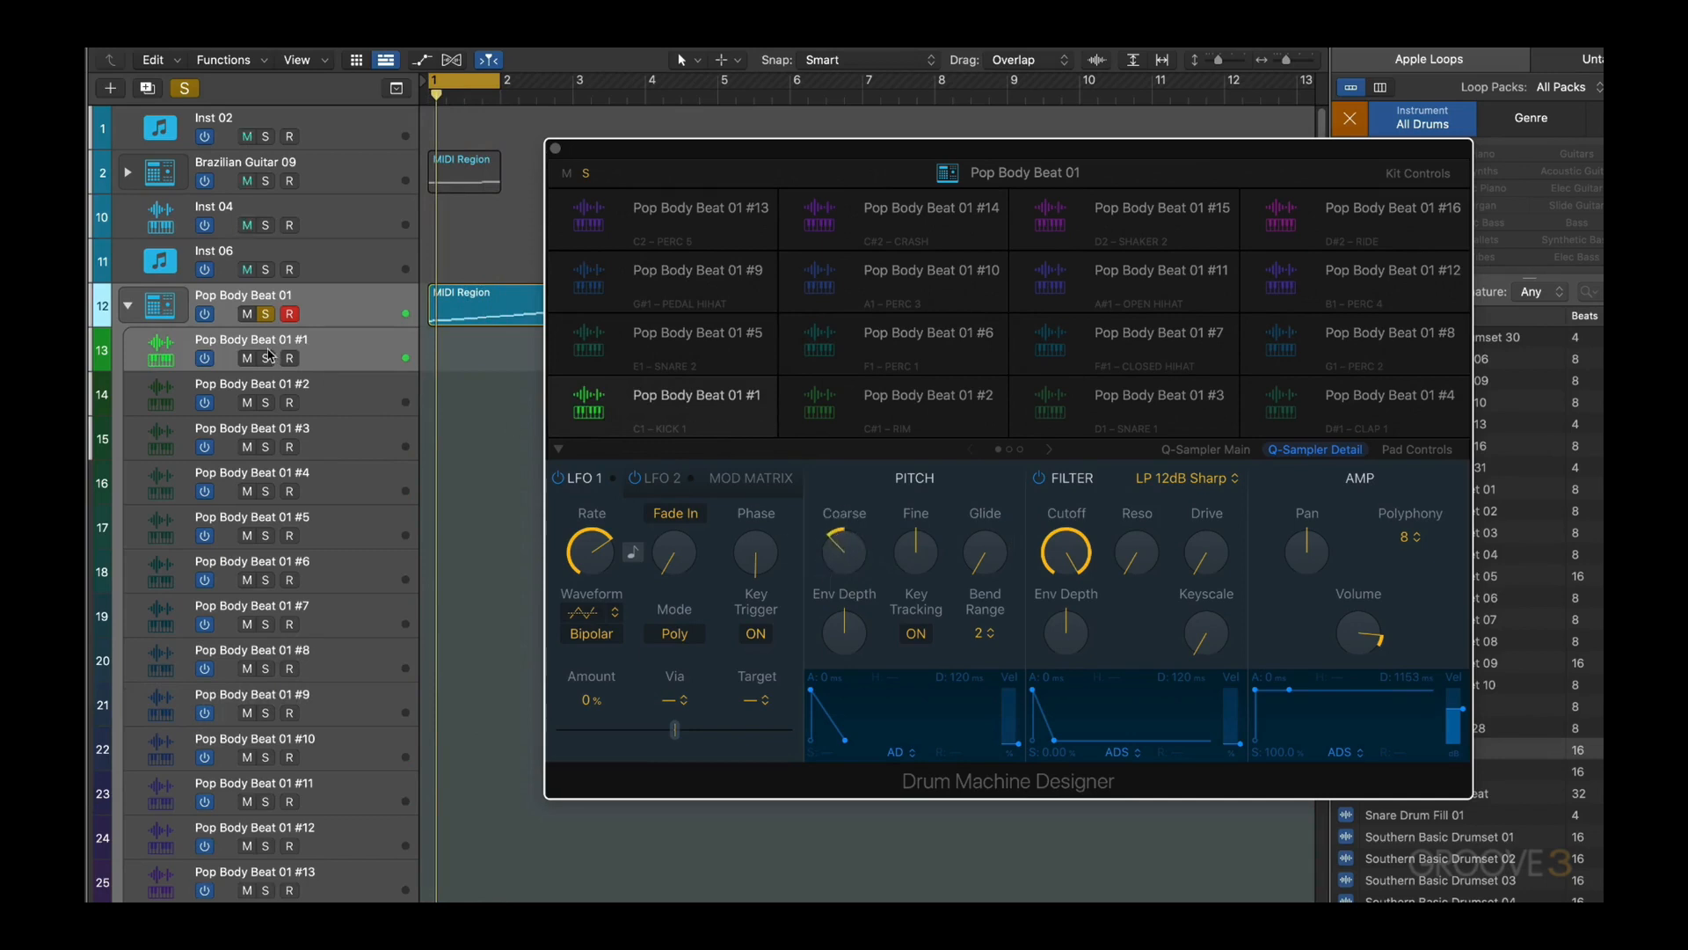
{"action": "key", "text": "space"}
{"action": "left_click", "coordinate": [266, 315]}
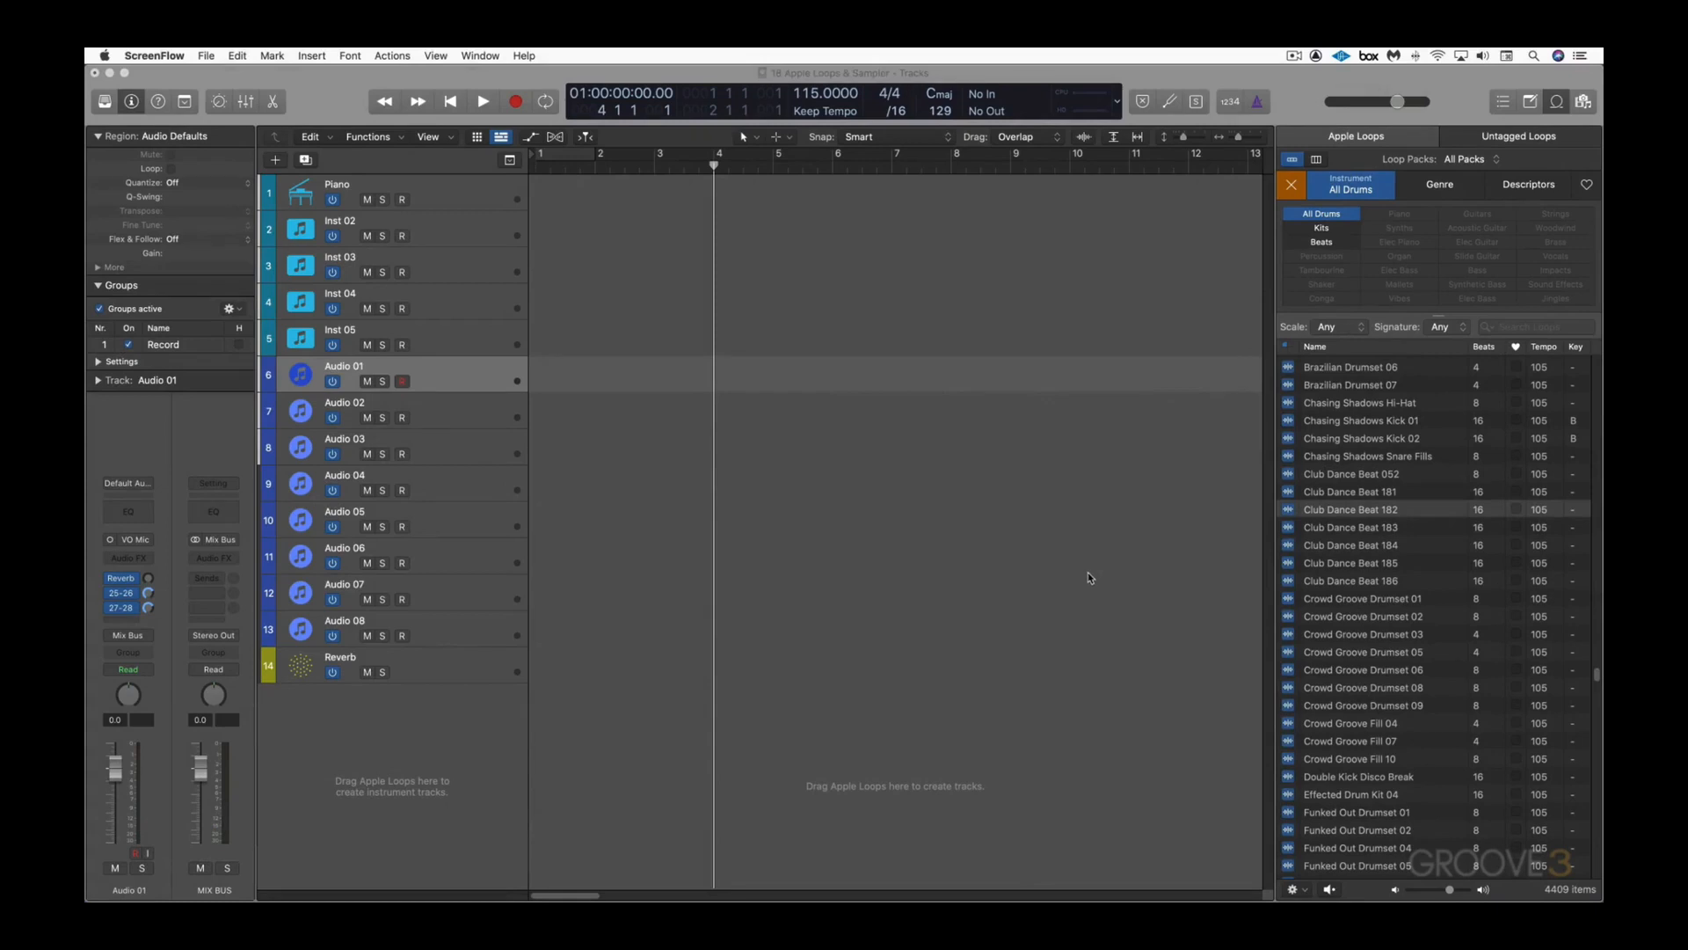
Step: Preview the Club Dance Beat 182 loop and load it into Sampler on the Inst 05 track
{"action": "left_click", "coordinate": [1290, 513]}
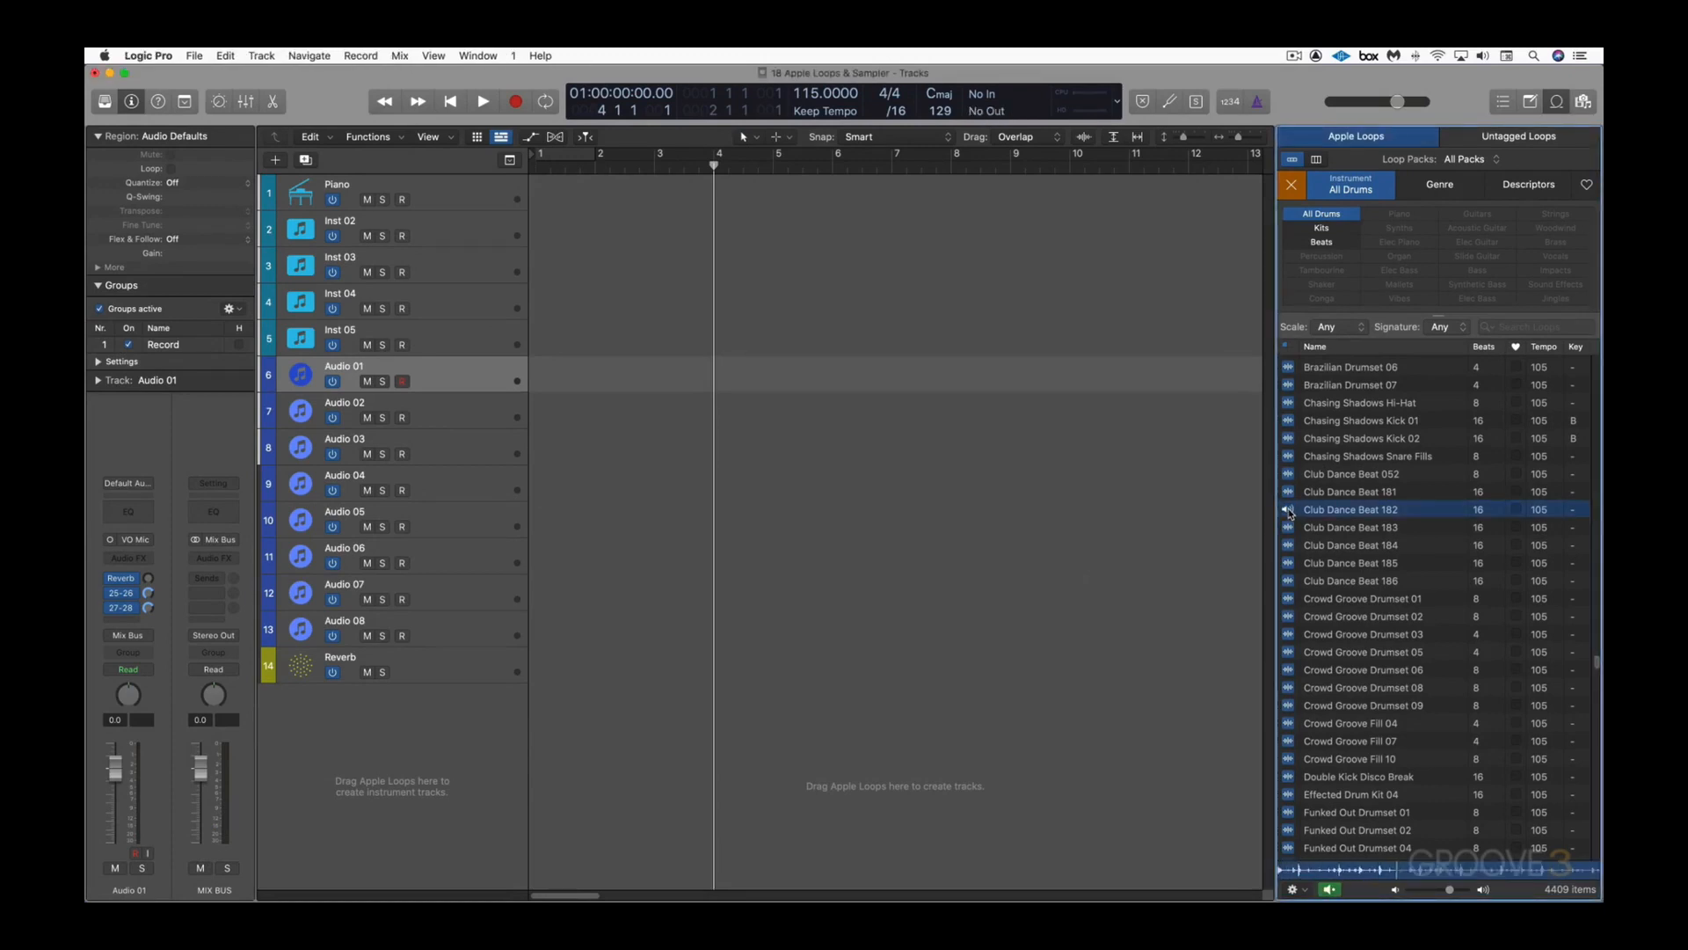
{"action": "left_click", "coordinate": [1290, 512]}
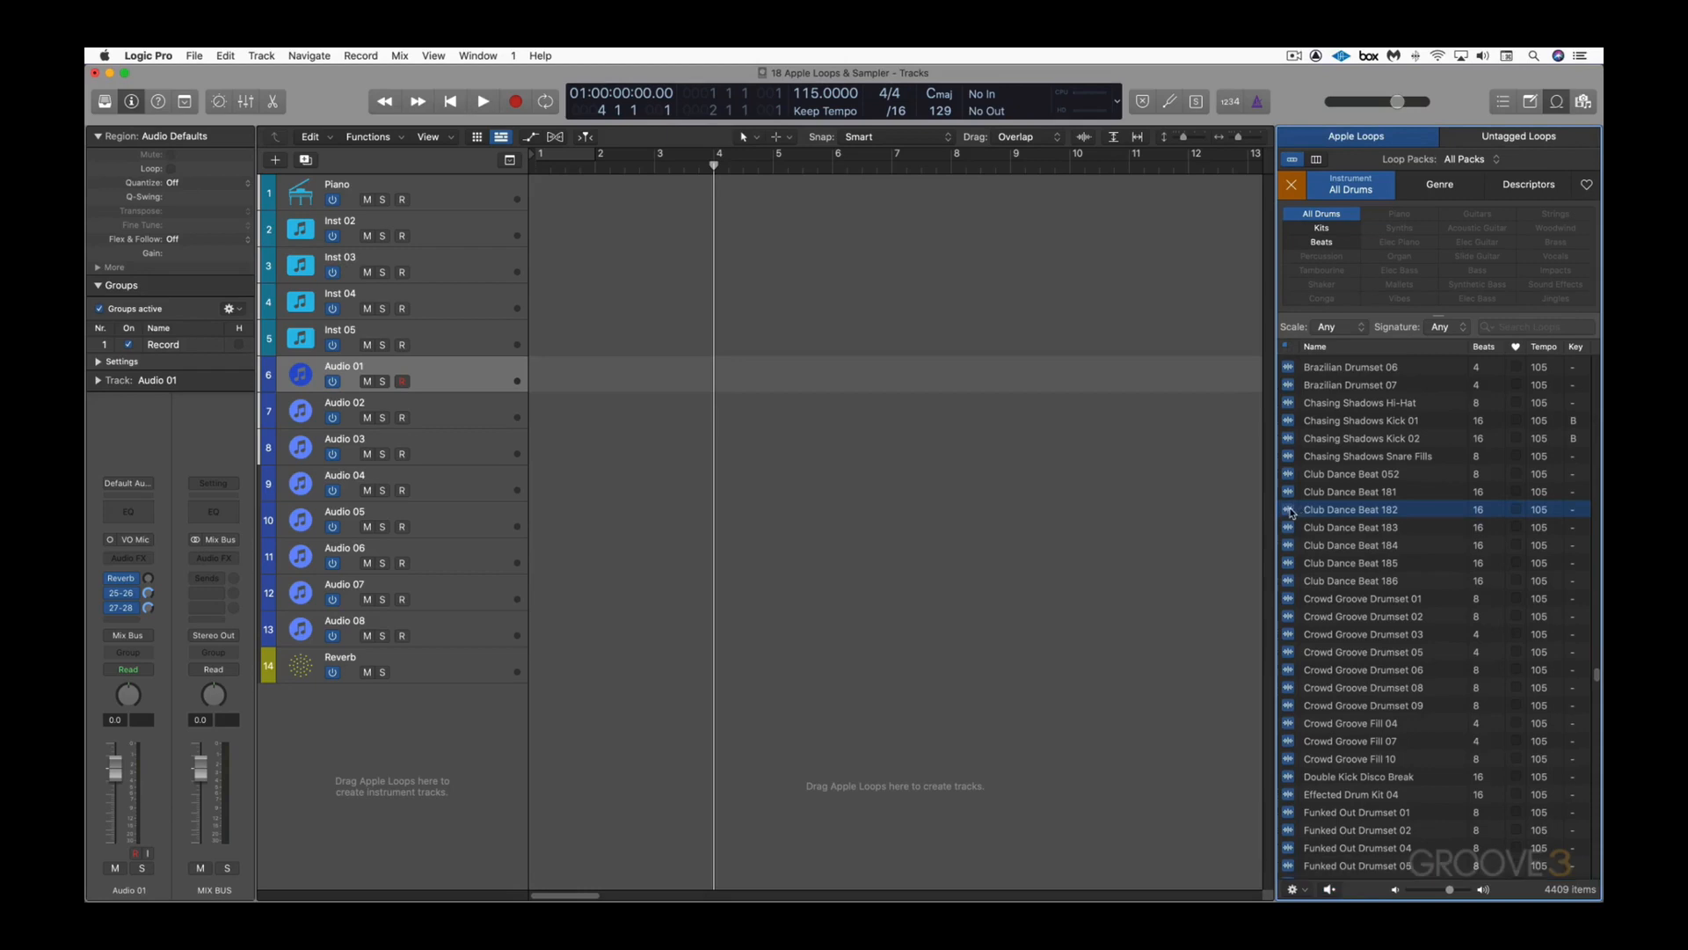
{"action": "left_click_drag", "start_coordinate": [1290, 513], "coordinate": [371, 459]}
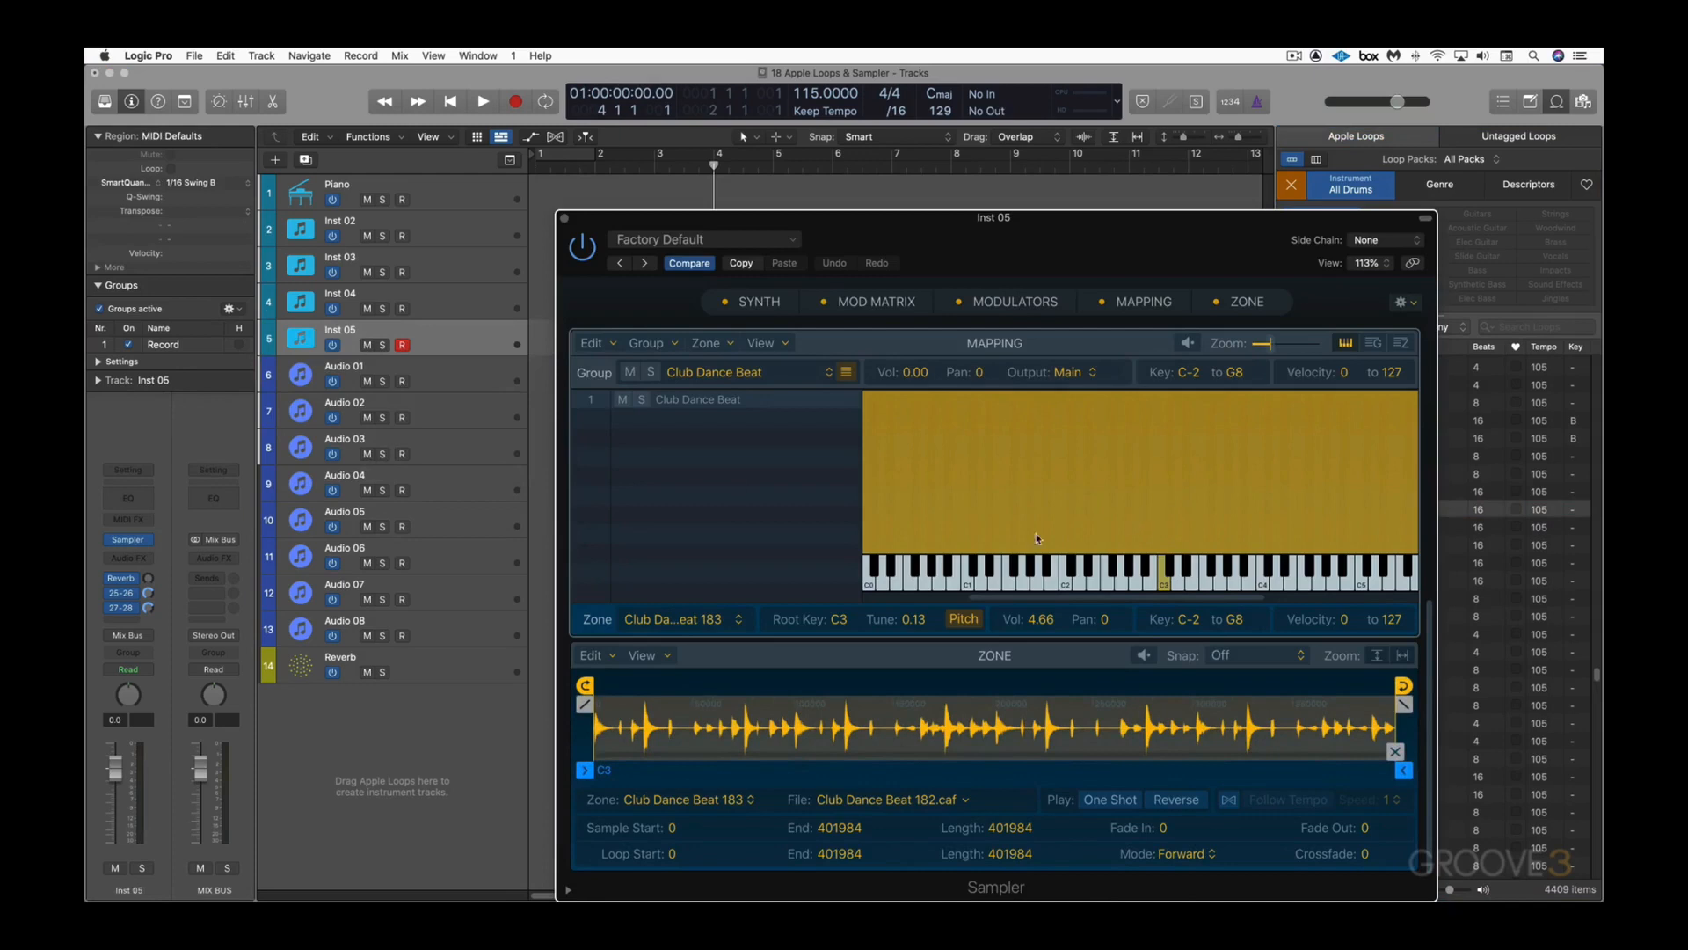
Step: Set the Inst 05 track's volume to about -3.7 dB and turn on Flex for the Club Dance Beat zone in Sampler
{"action": "left_click_drag", "start_coordinate": [115, 774], "coordinate": [118, 827]}
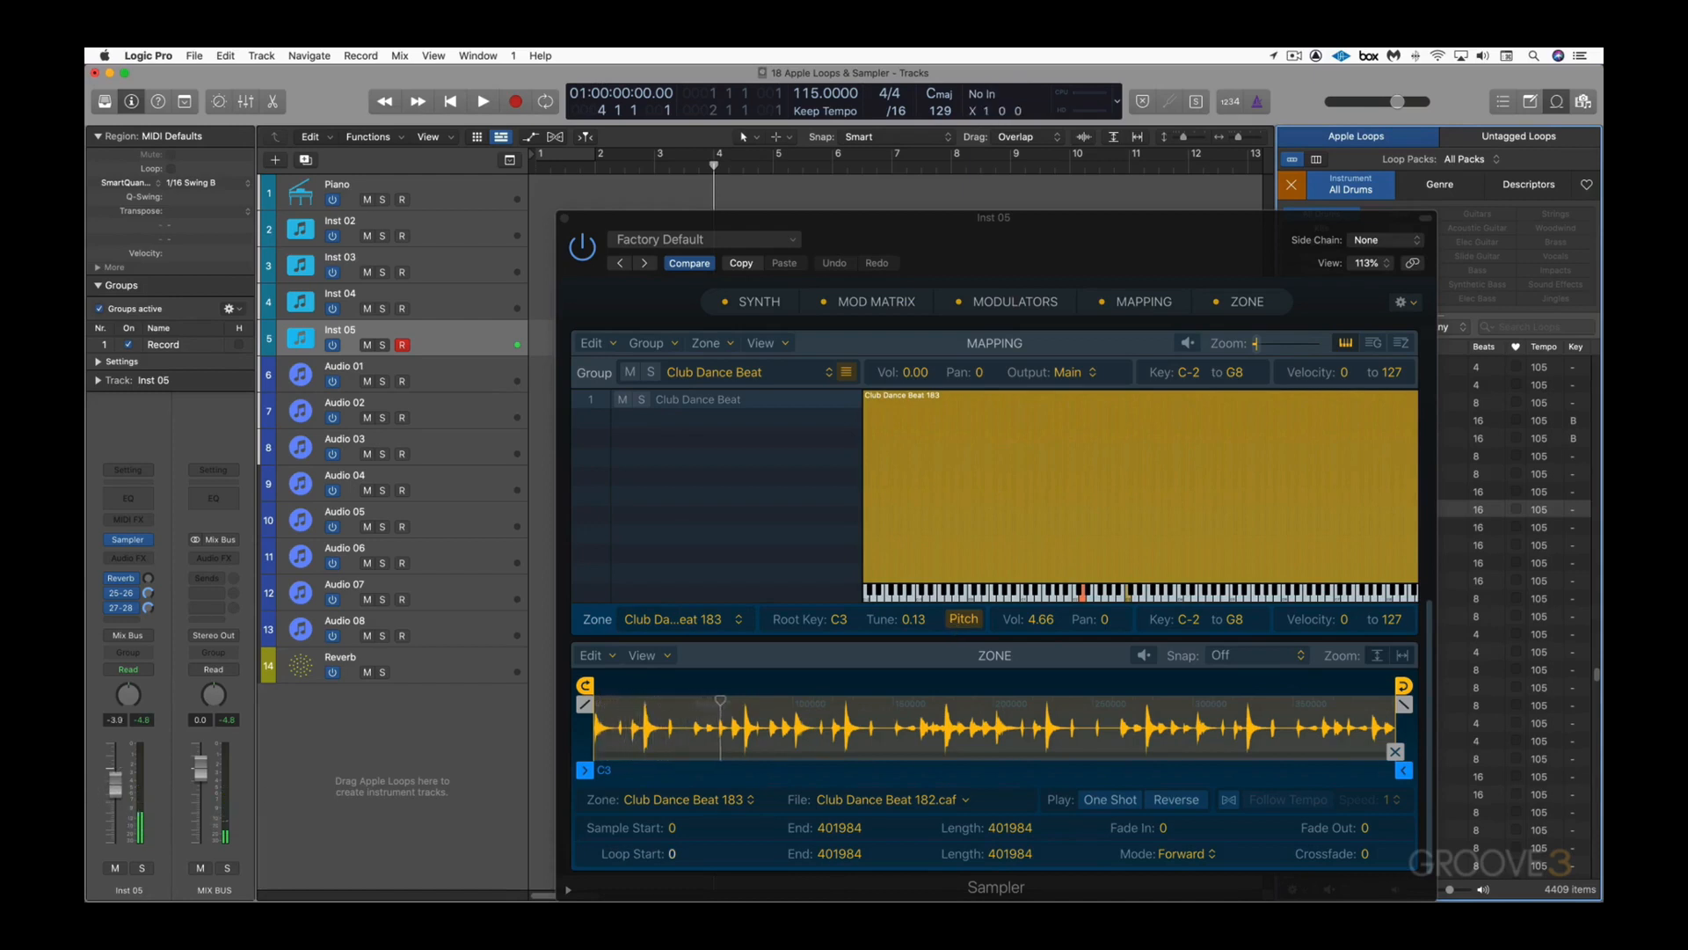
{"action": "left_click_drag", "start_coordinate": [118, 785], "coordinate": [118, 782]}
{"action": "left_click", "coordinate": [1230, 801]}
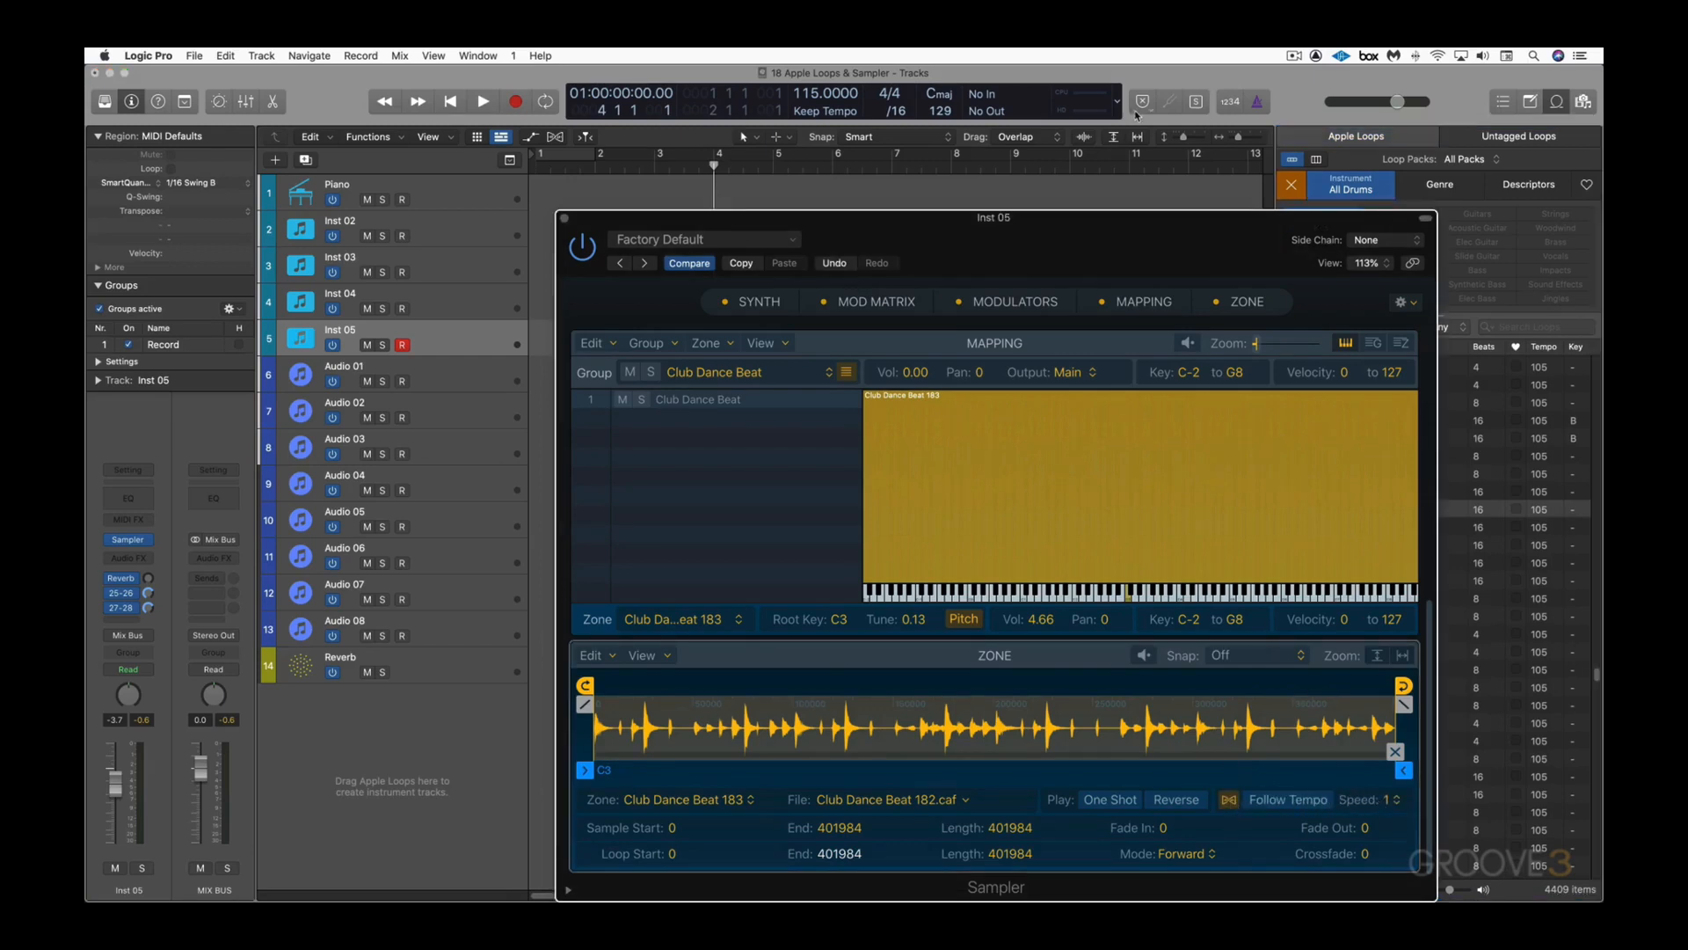
Step: Toggle Sampler's Zone and Mapping sections off and on to compare the layouts, leaving both shown
{"action": "left_click", "coordinate": [1215, 302]}
{"action": "left_click", "coordinate": [1216, 302]}
{"action": "left_click", "coordinate": [1103, 302]}
{"action": "left_click", "coordinate": [1103, 303]}
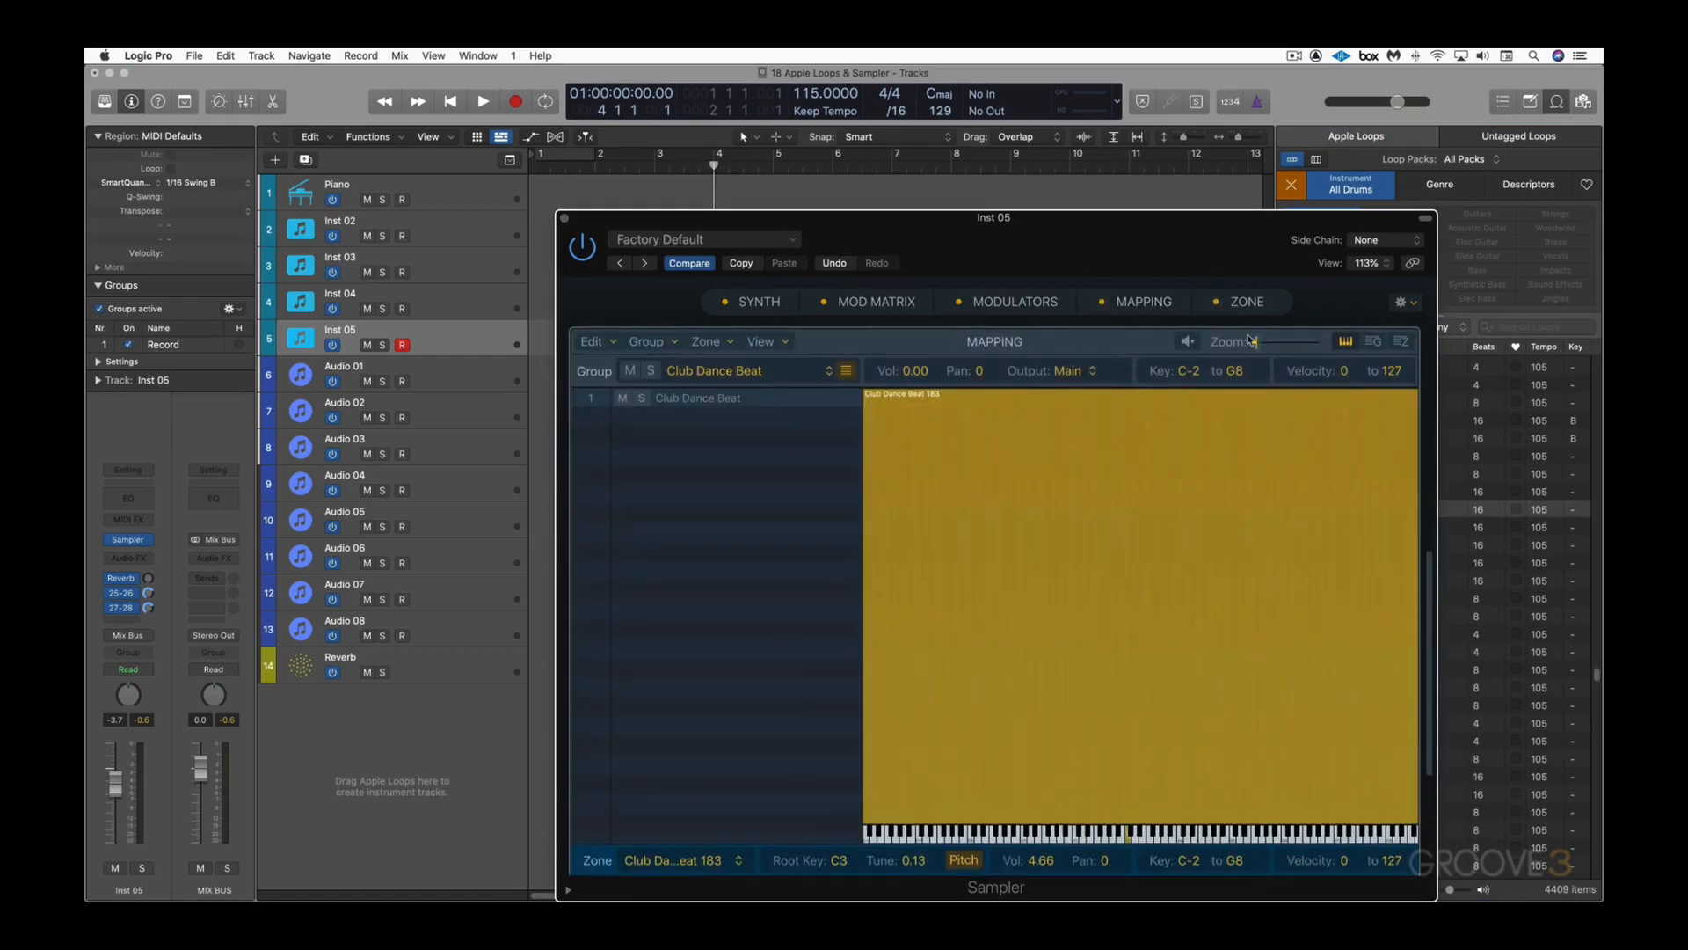
{"action": "left_click", "coordinate": [1238, 304]}
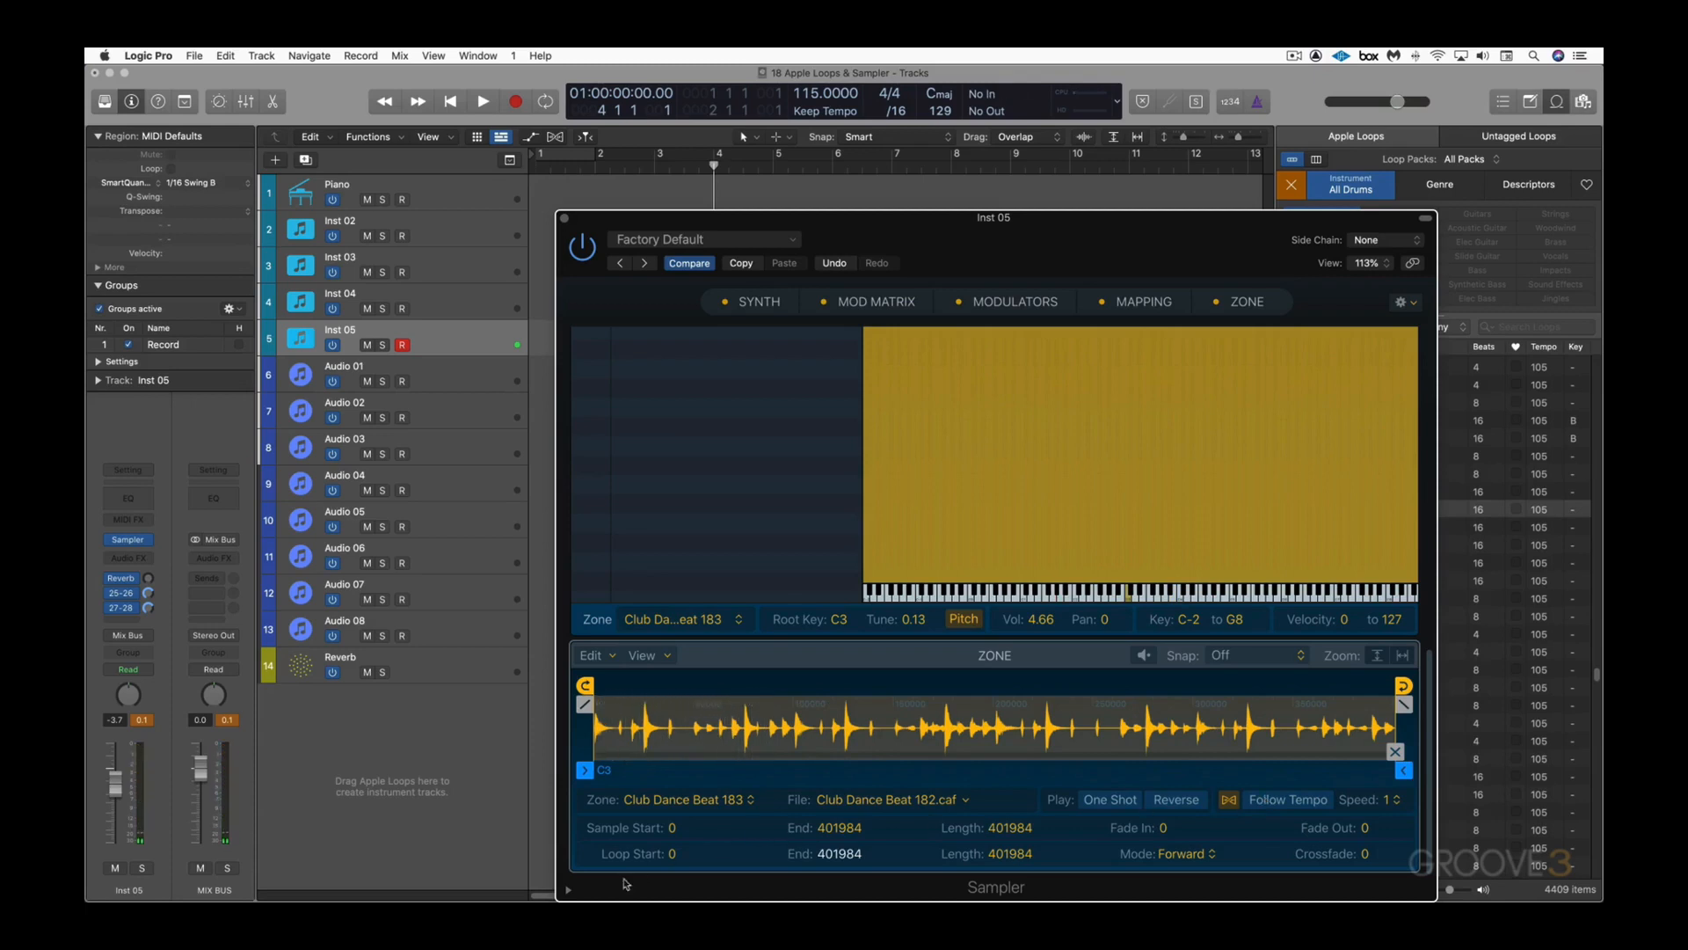
Step: Lower the Inst 05 track's volume to -4.6 dB and close its Sampler window
{"action": "left_click_drag", "start_coordinate": [120, 794], "coordinate": [120, 798]}
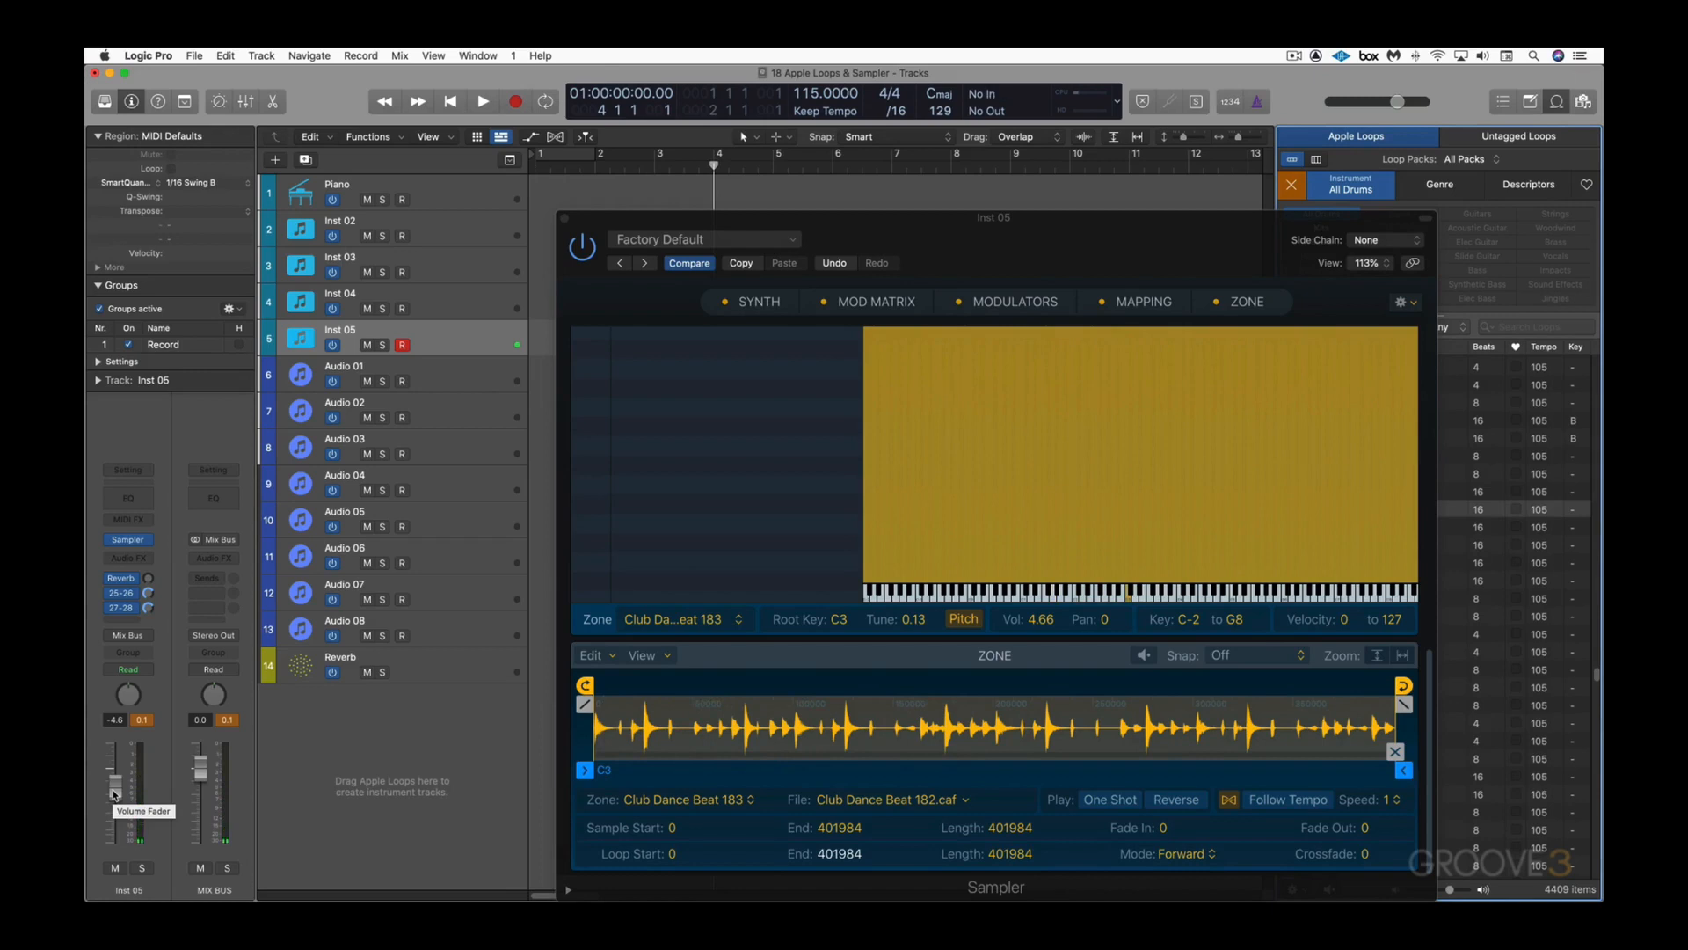
{"action": "left_click", "coordinate": [569, 223]}
{"action": "left_click", "coordinate": [567, 220]}
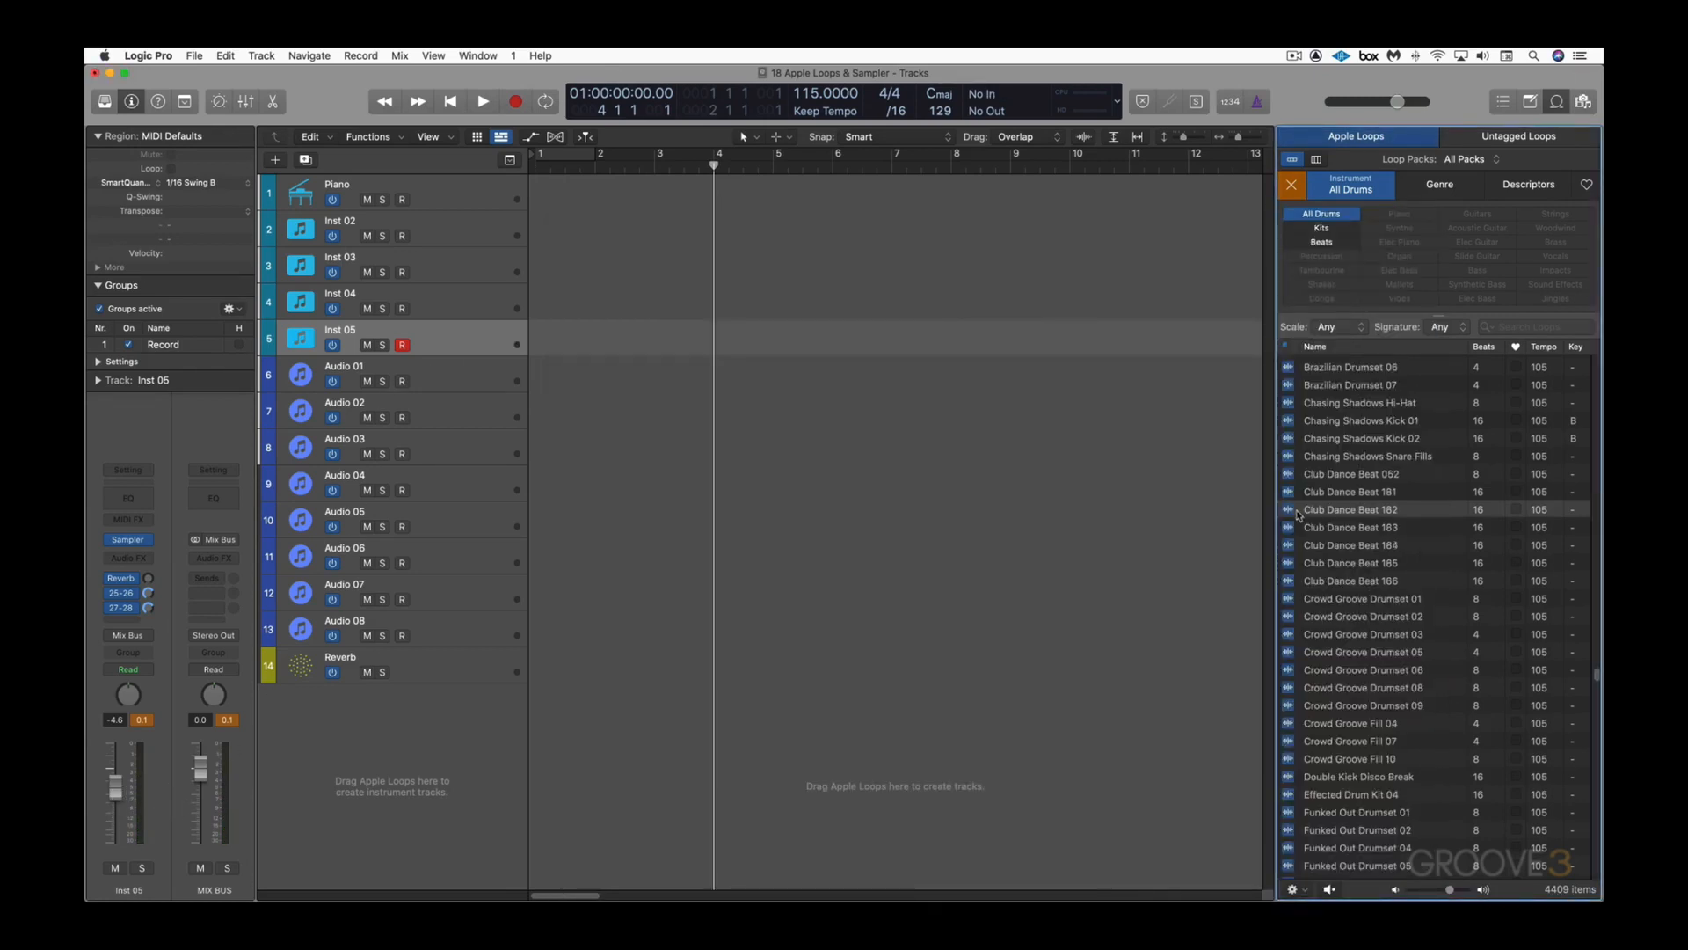
Step: Place the Club Dance Beat 182 loop on the Audio 05 track at bar 5 and open its conversion to a new sampler track
{"action": "left_click_drag", "start_coordinate": [1289, 513], "coordinate": [772, 508]}
{"action": "right_click", "coordinate": [813, 518]}
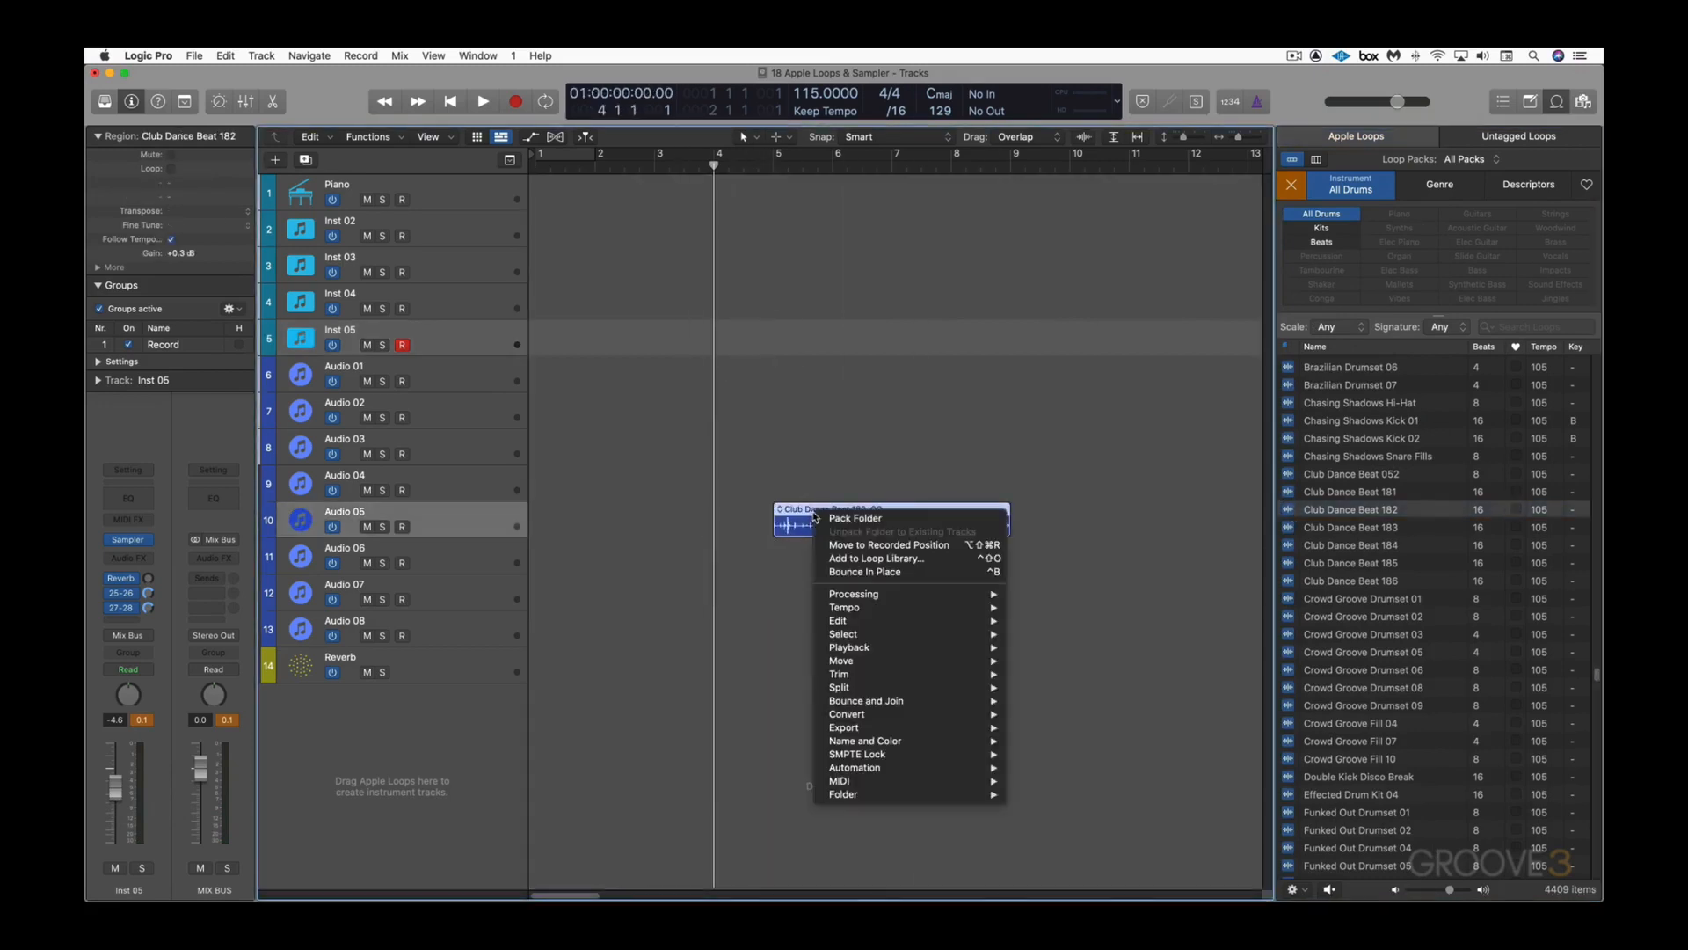
{"action": "mouse_move", "coordinate": [875, 719]}
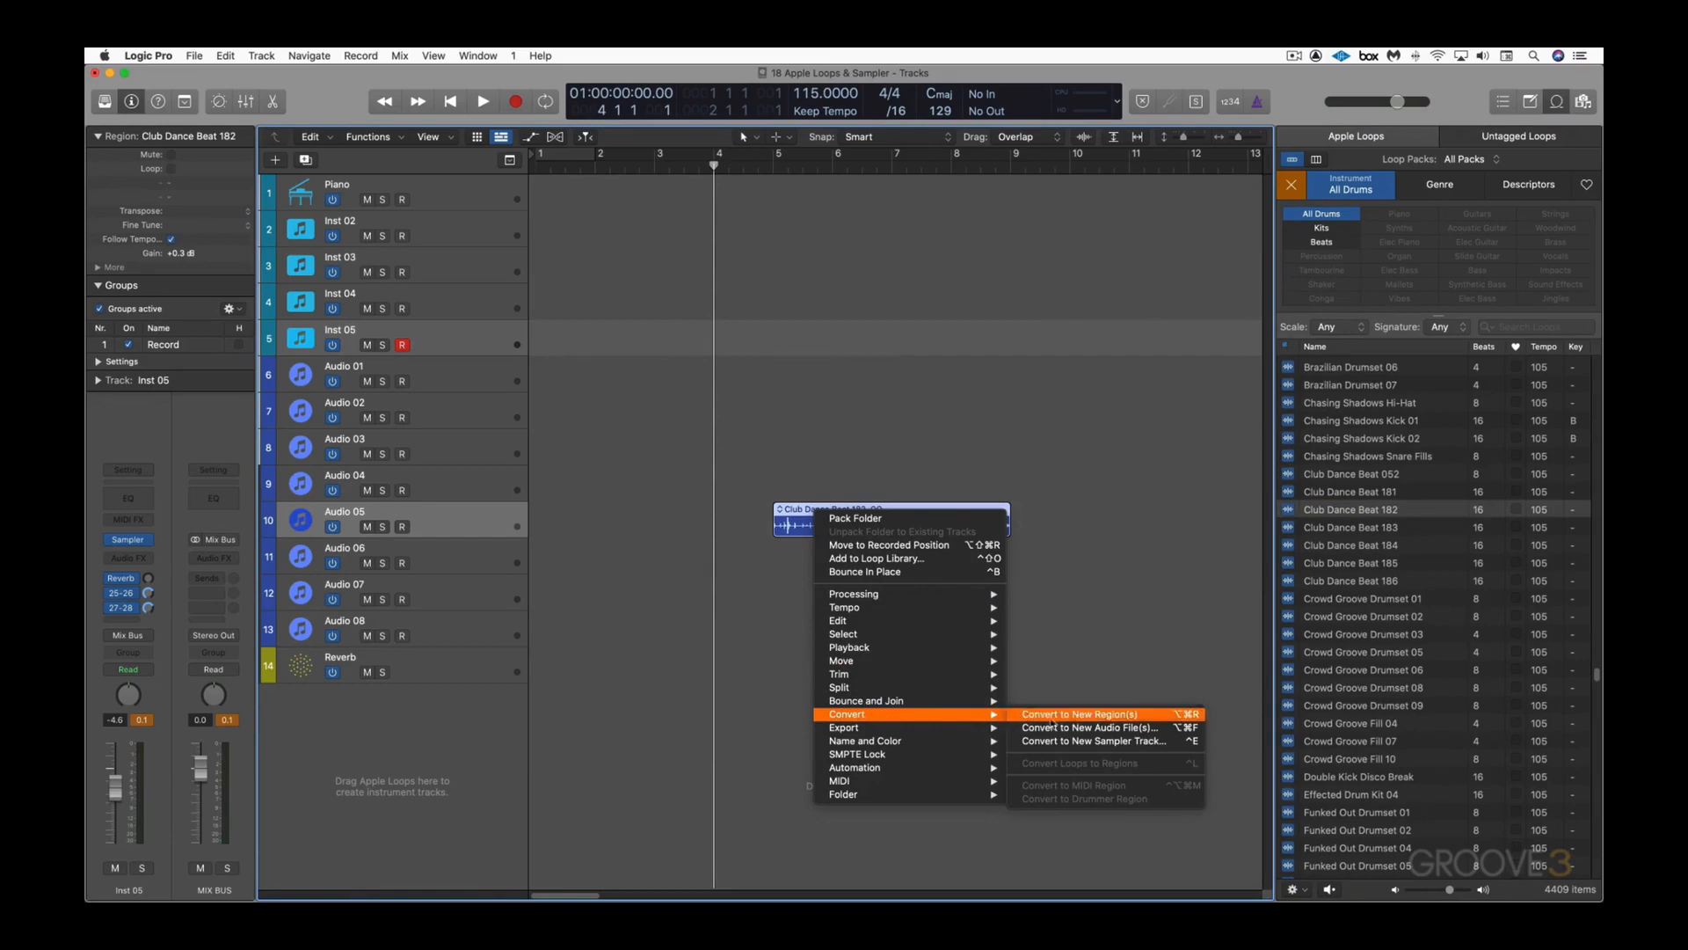
{"action": "left_click", "coordinate": [1070, 744]}
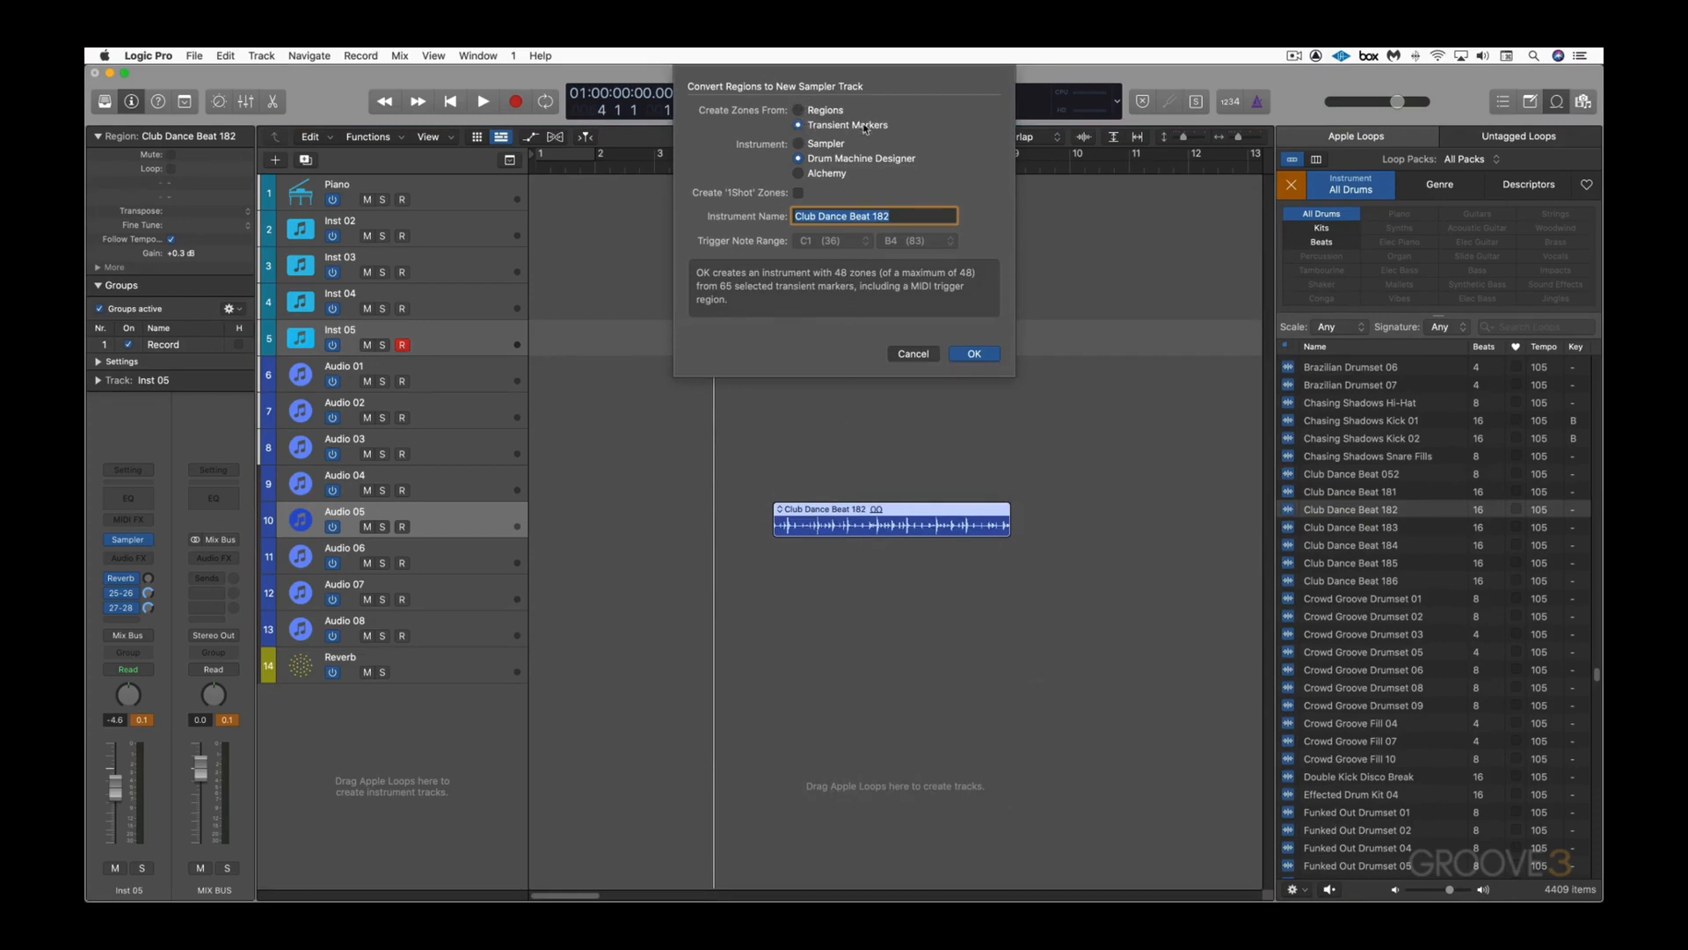
Step: Convert the loop by transient markers to a Sampler instrument with a trigger note range from C2 to G8
{"action": "left_click", "coordinate": [798, 144]}
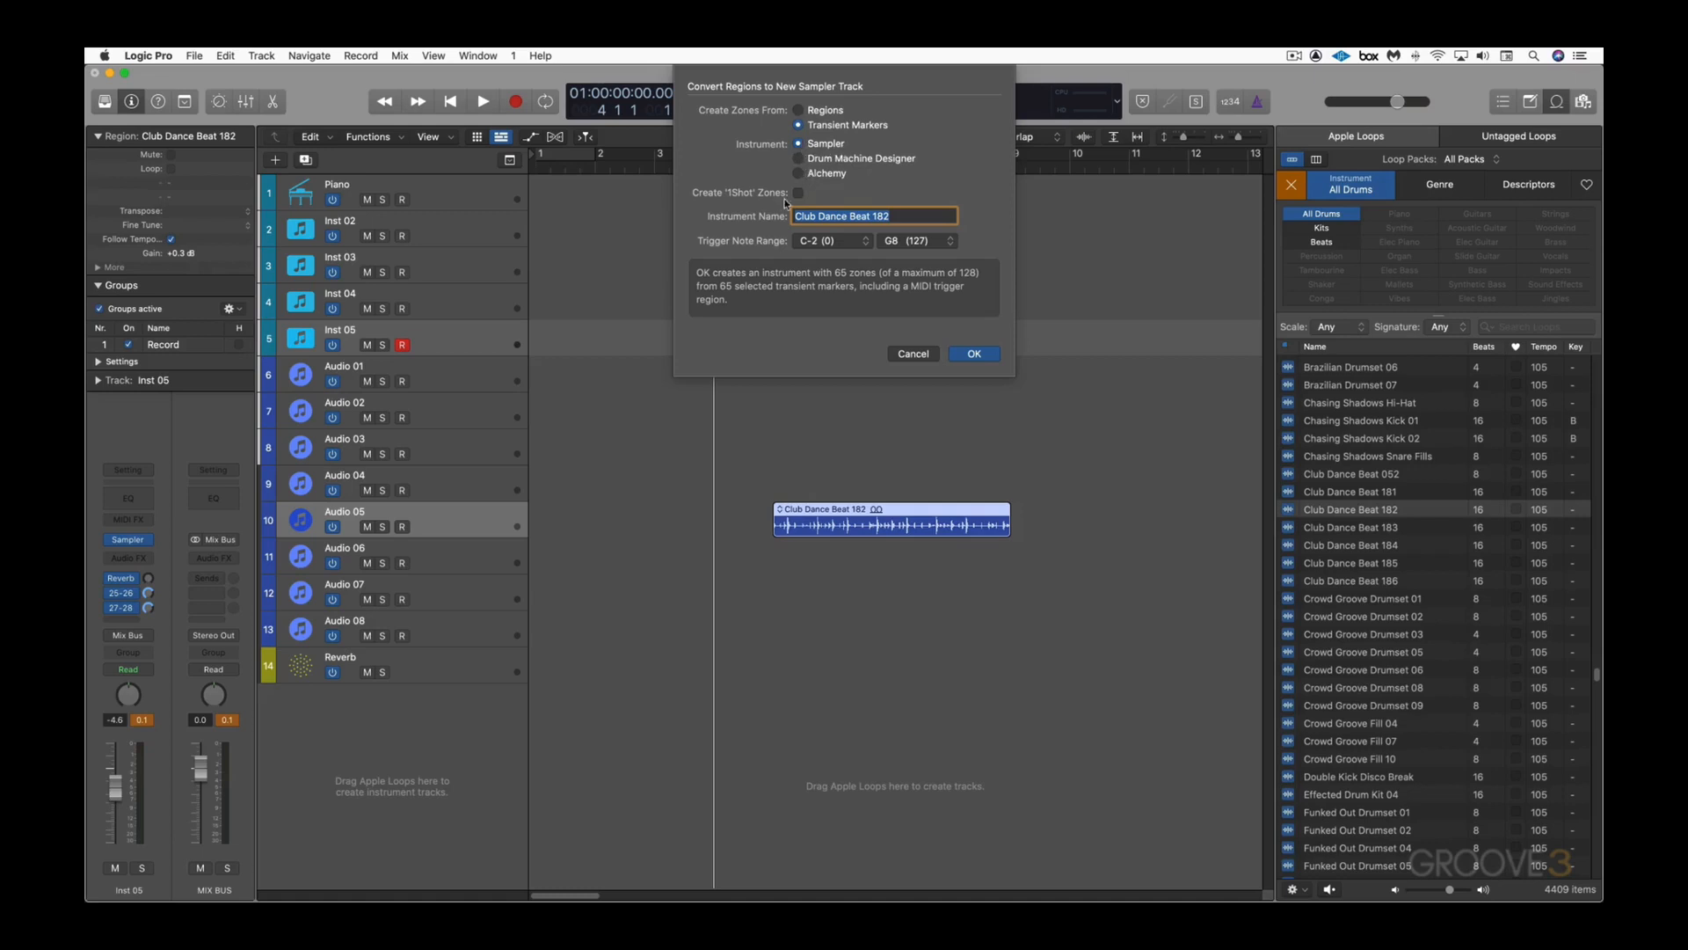
{"action": "left_click", "coordinate": [866, 240]}
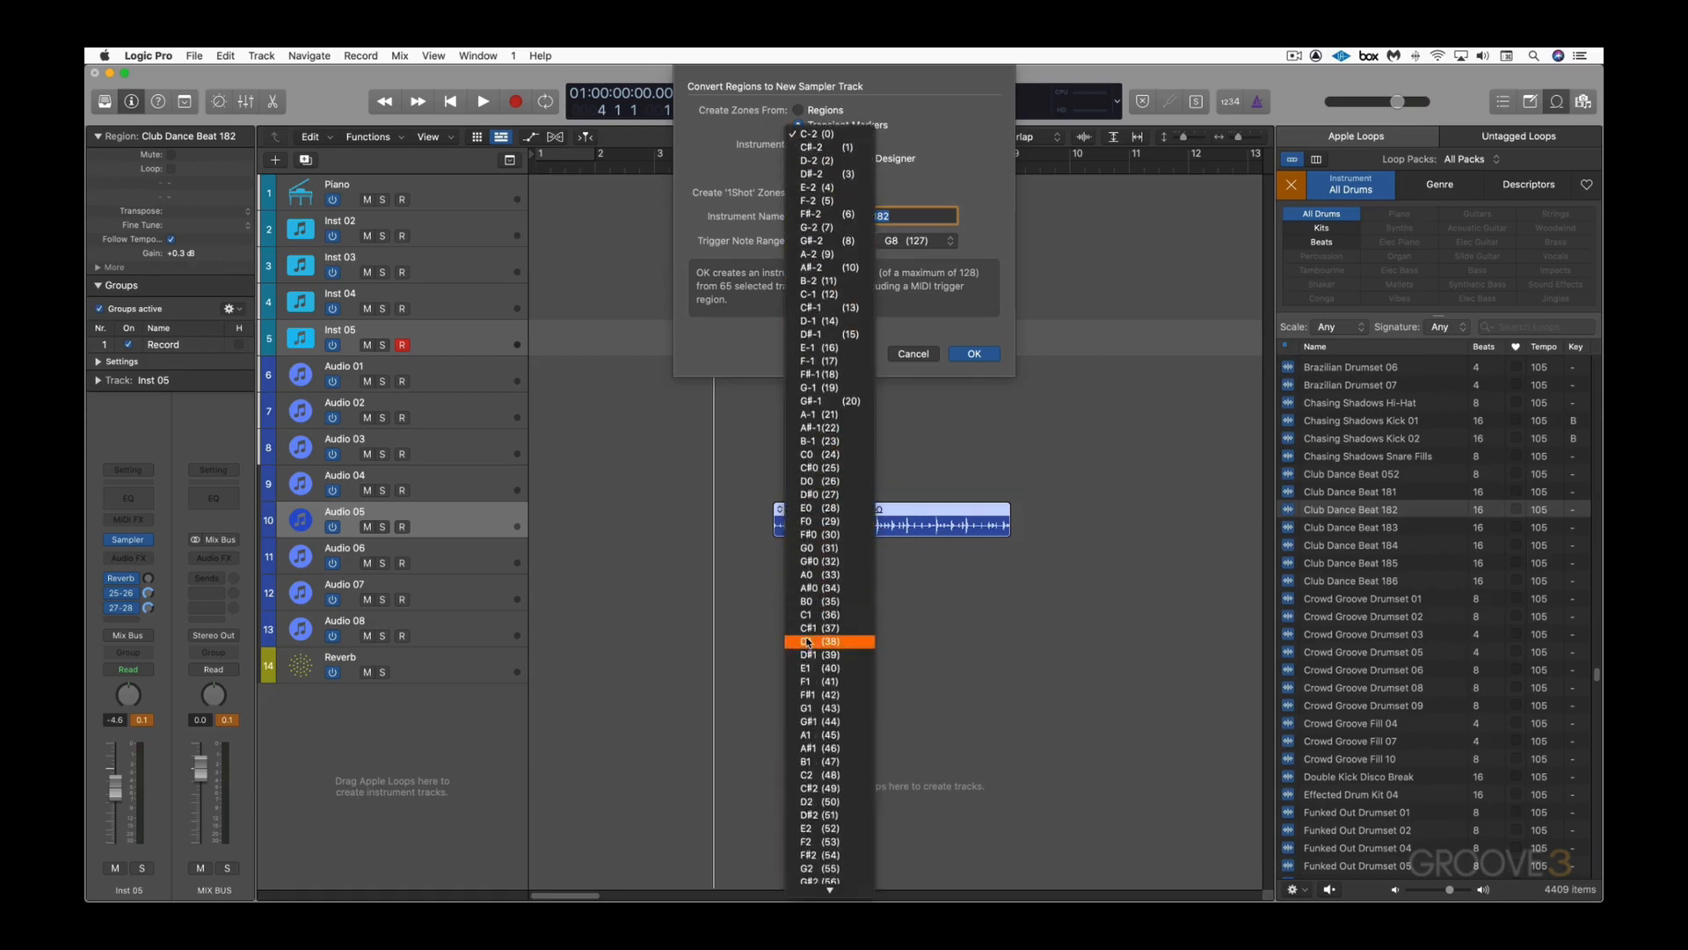
{"action": "left_click", "coordinate": [799, 775]}
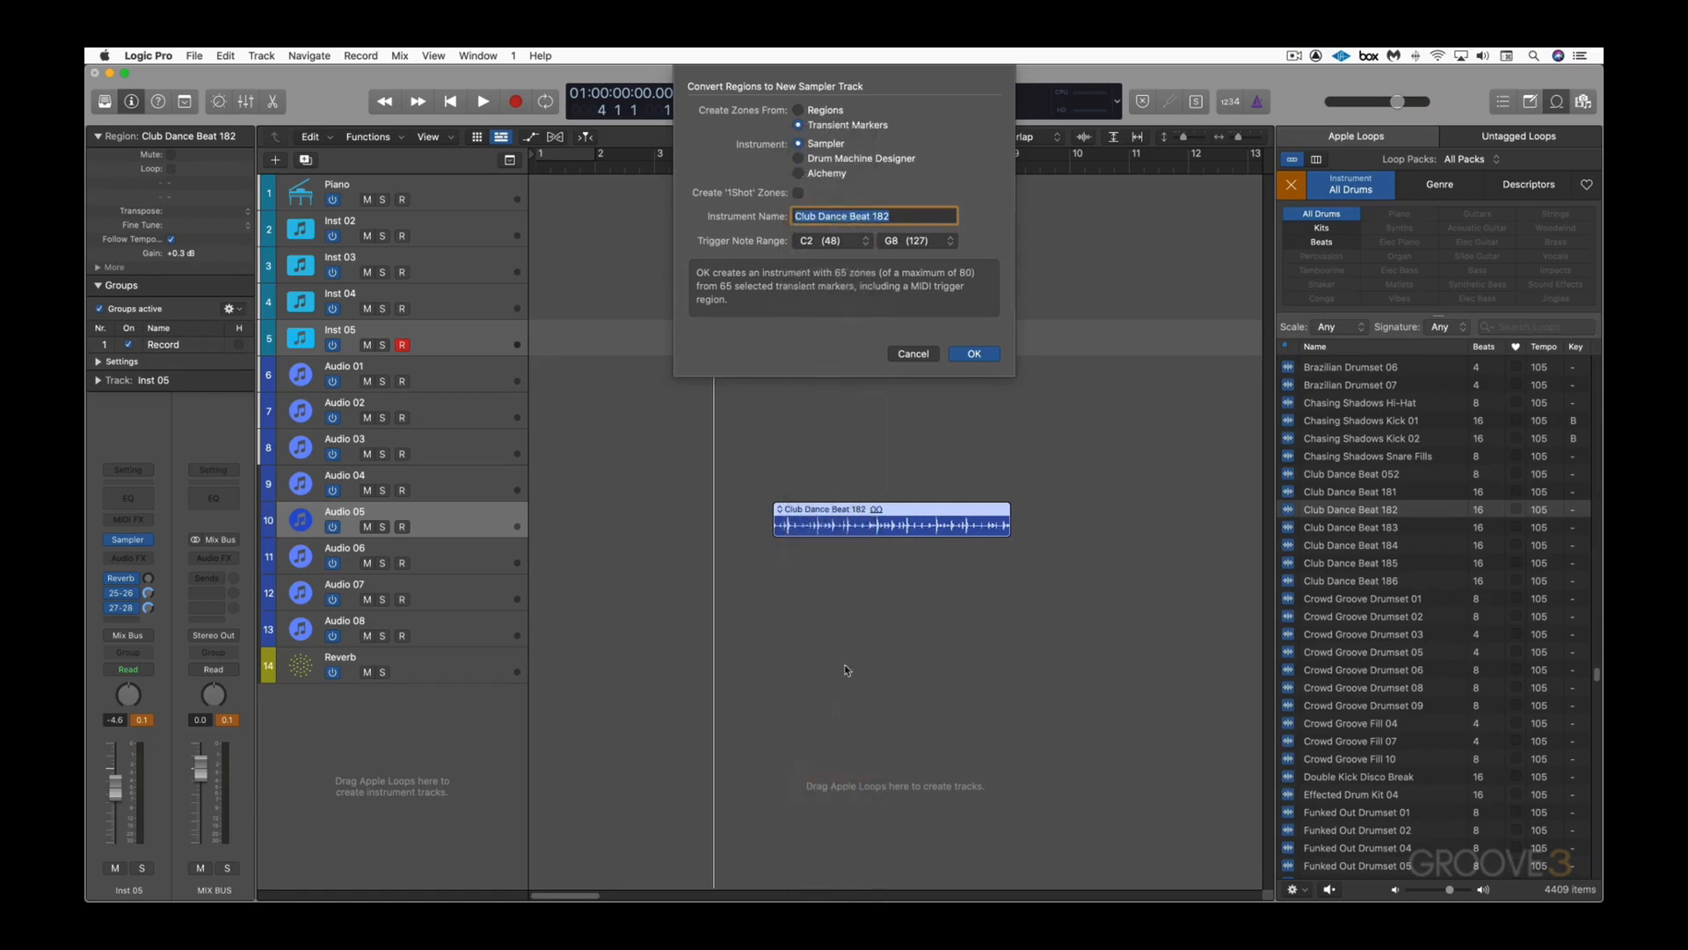
{"action": "left_click", "coordinate": [982, 352]}
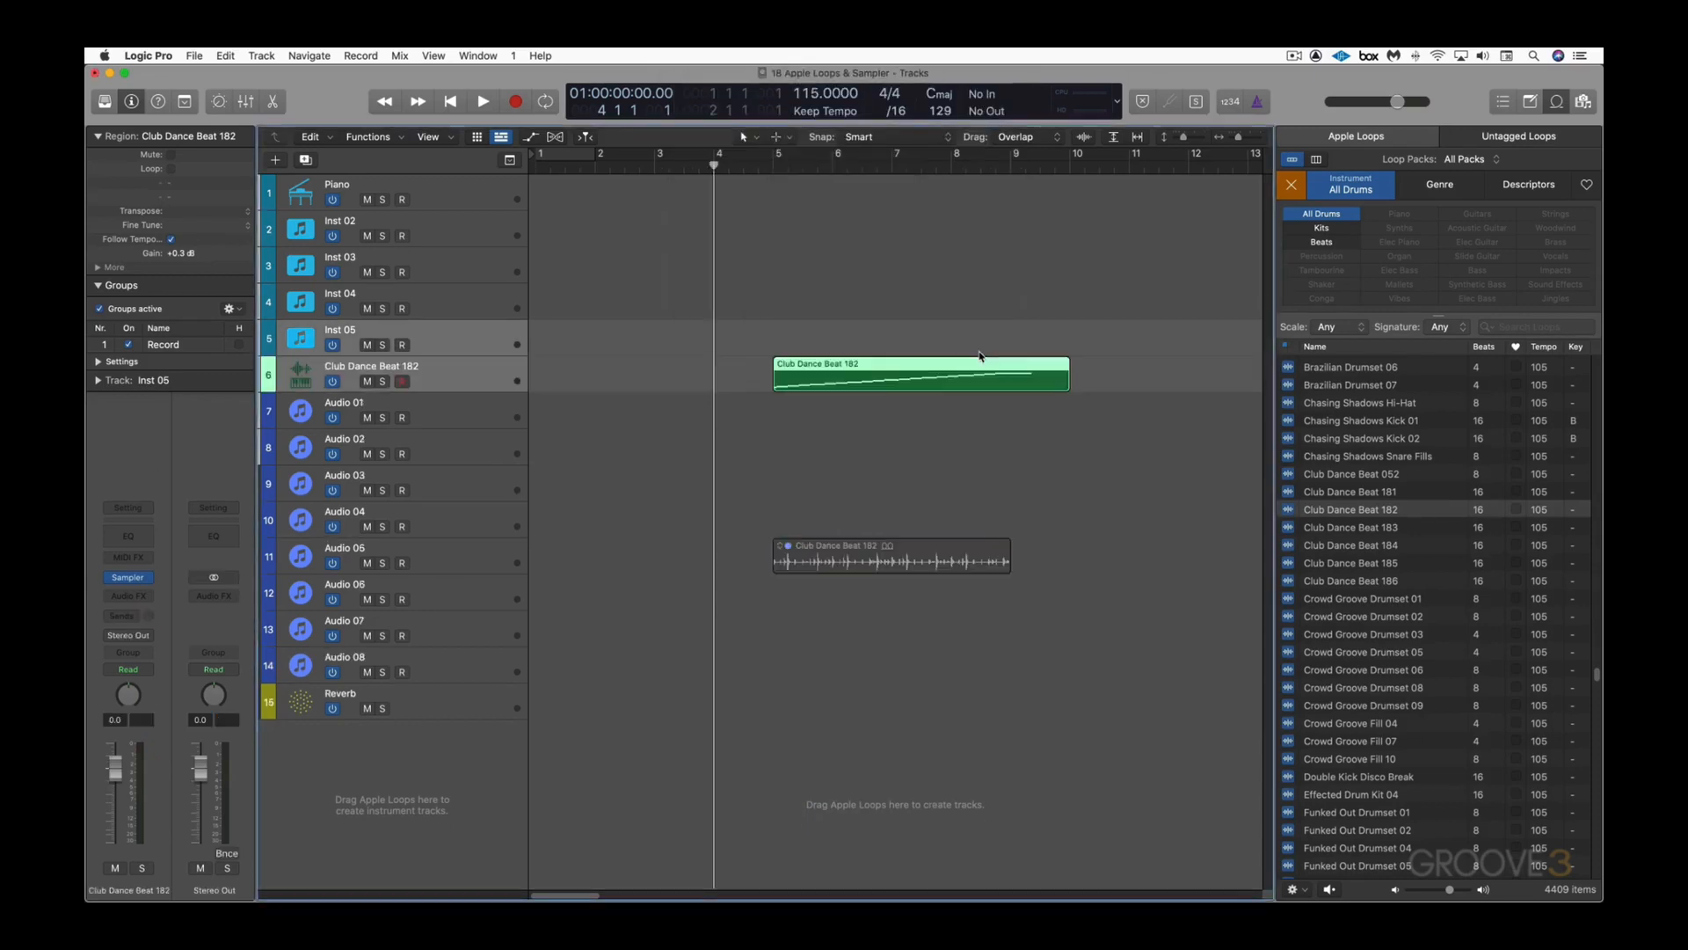
Step: Open Sampler on the Club Dance Beat 182 track, examine the slices in its Mapping and Zone sections, and close it
{"action": "left_click", "coordinate": [128, 581]}
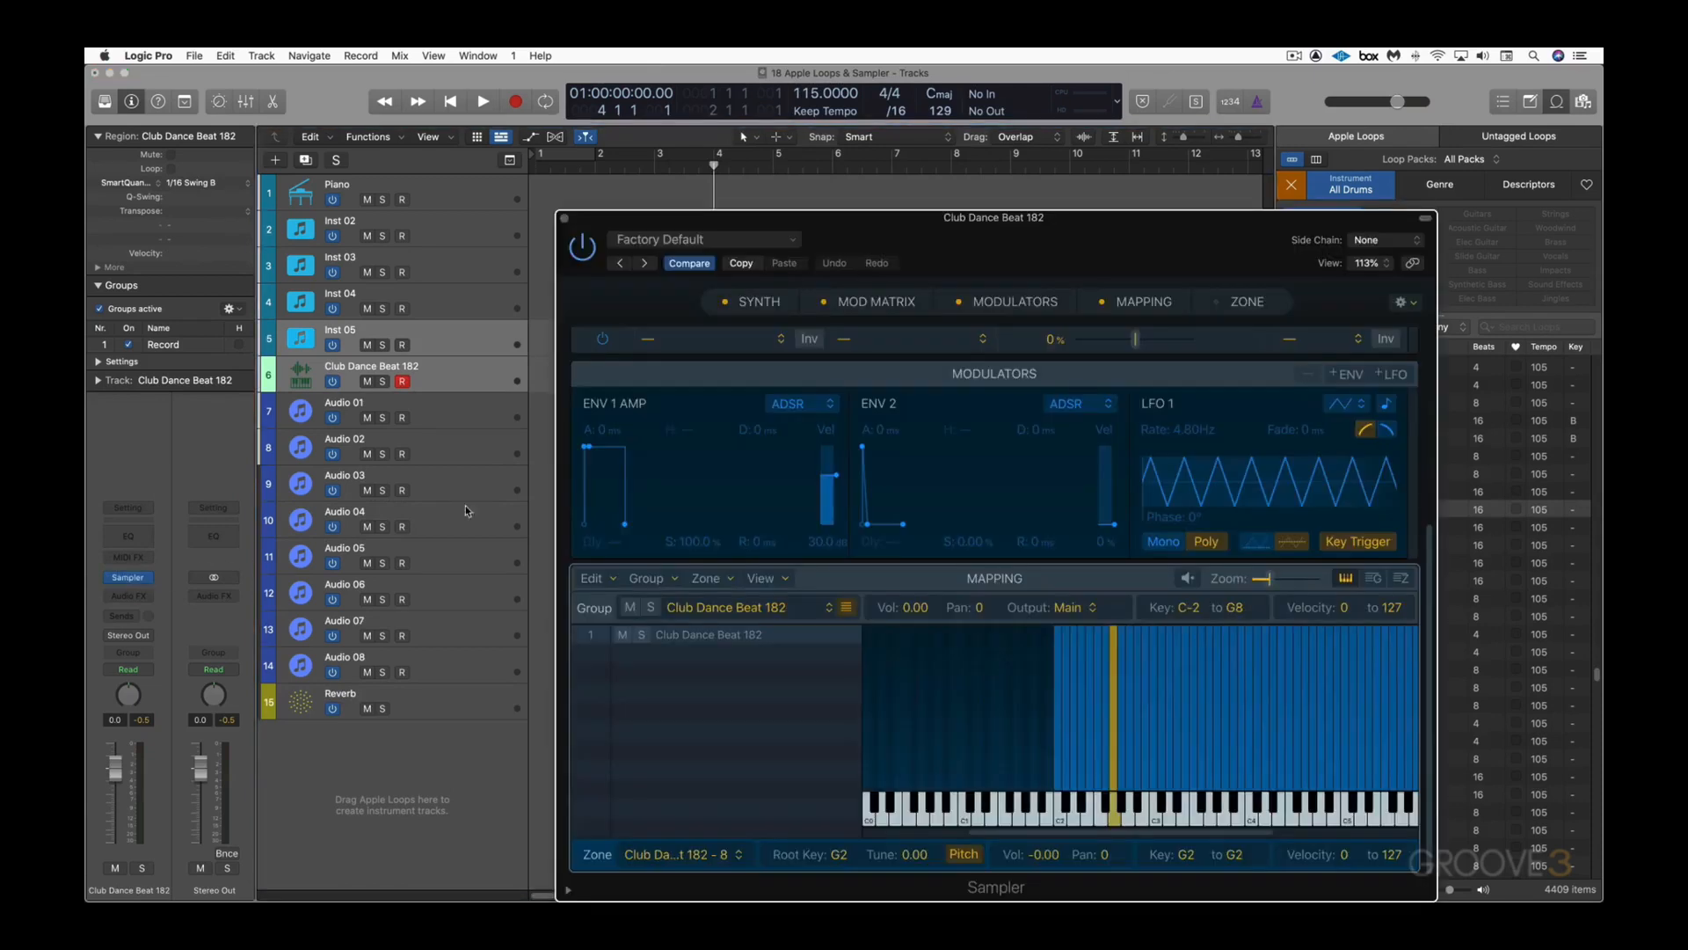
{"action": "left_click", "coordinate": [1247, 302]}
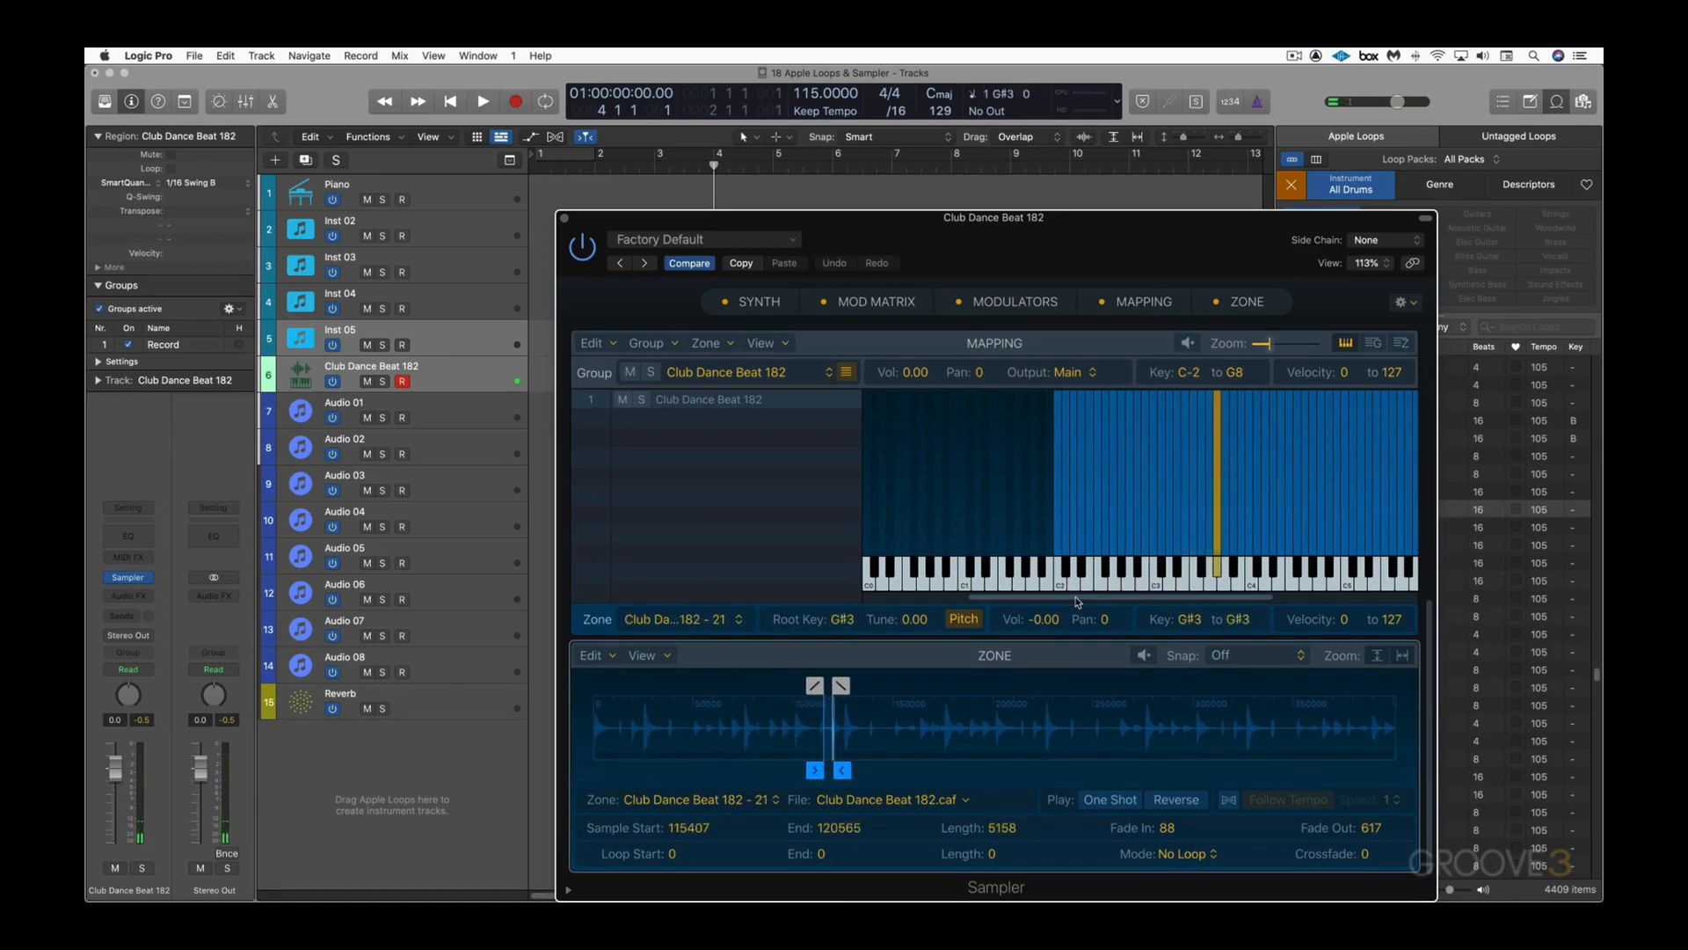
{"action": "left_click", "coordinate": [565, 219]}
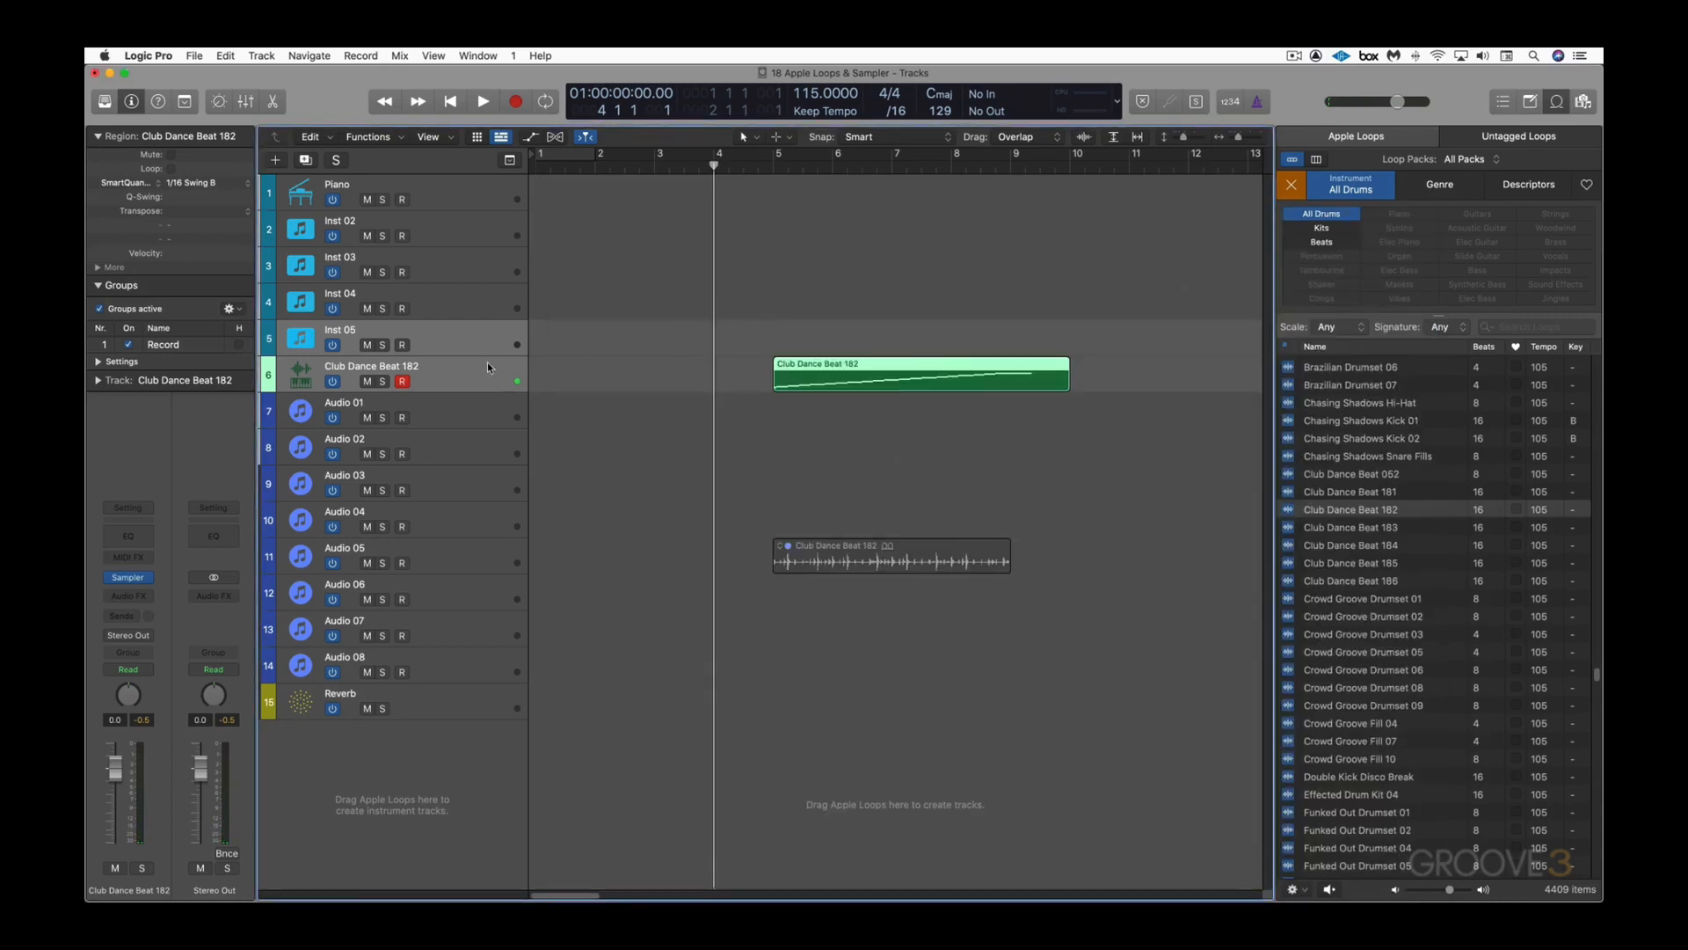
Step: Mute the Club Dance Beat 182 sampler region, unmute the Audio 05 loop region, and set the cycle range to bars 5 to 9
{"action": "left_click", "coordinate": [739, 380]}
{"action": "left_click", "coordinate": [802, 373]}
{"action": "left_click", "coordinate": [852, 552]}
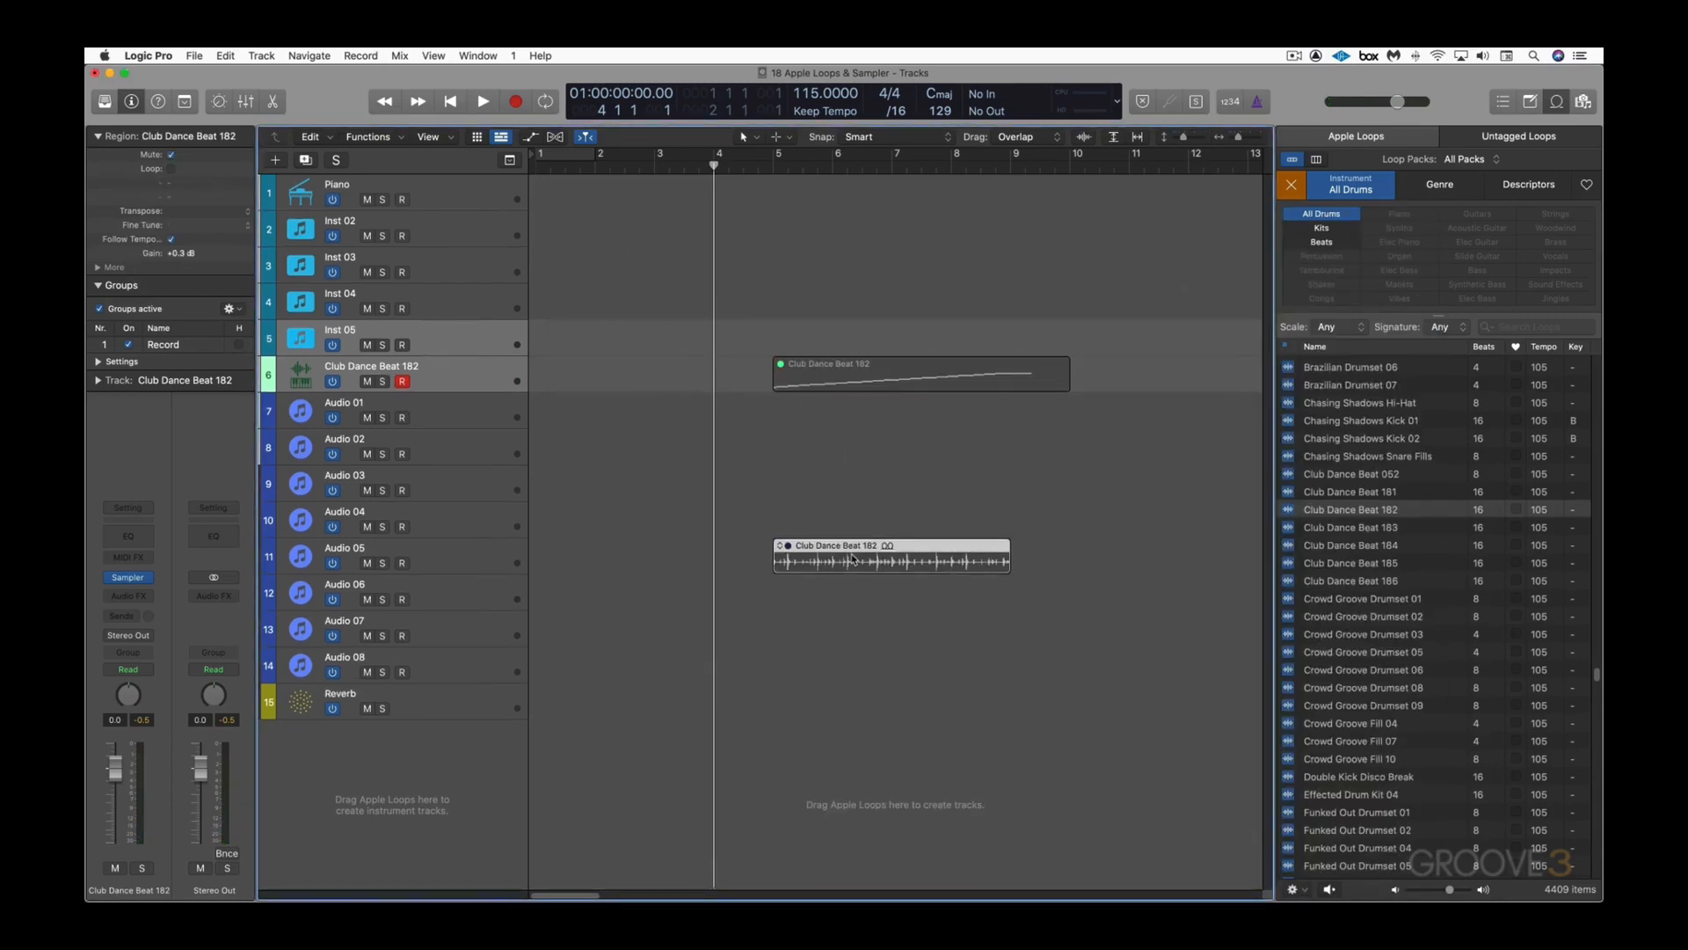
{"action": "key", "text": "m"}
{"action": "key", "text": "u"}
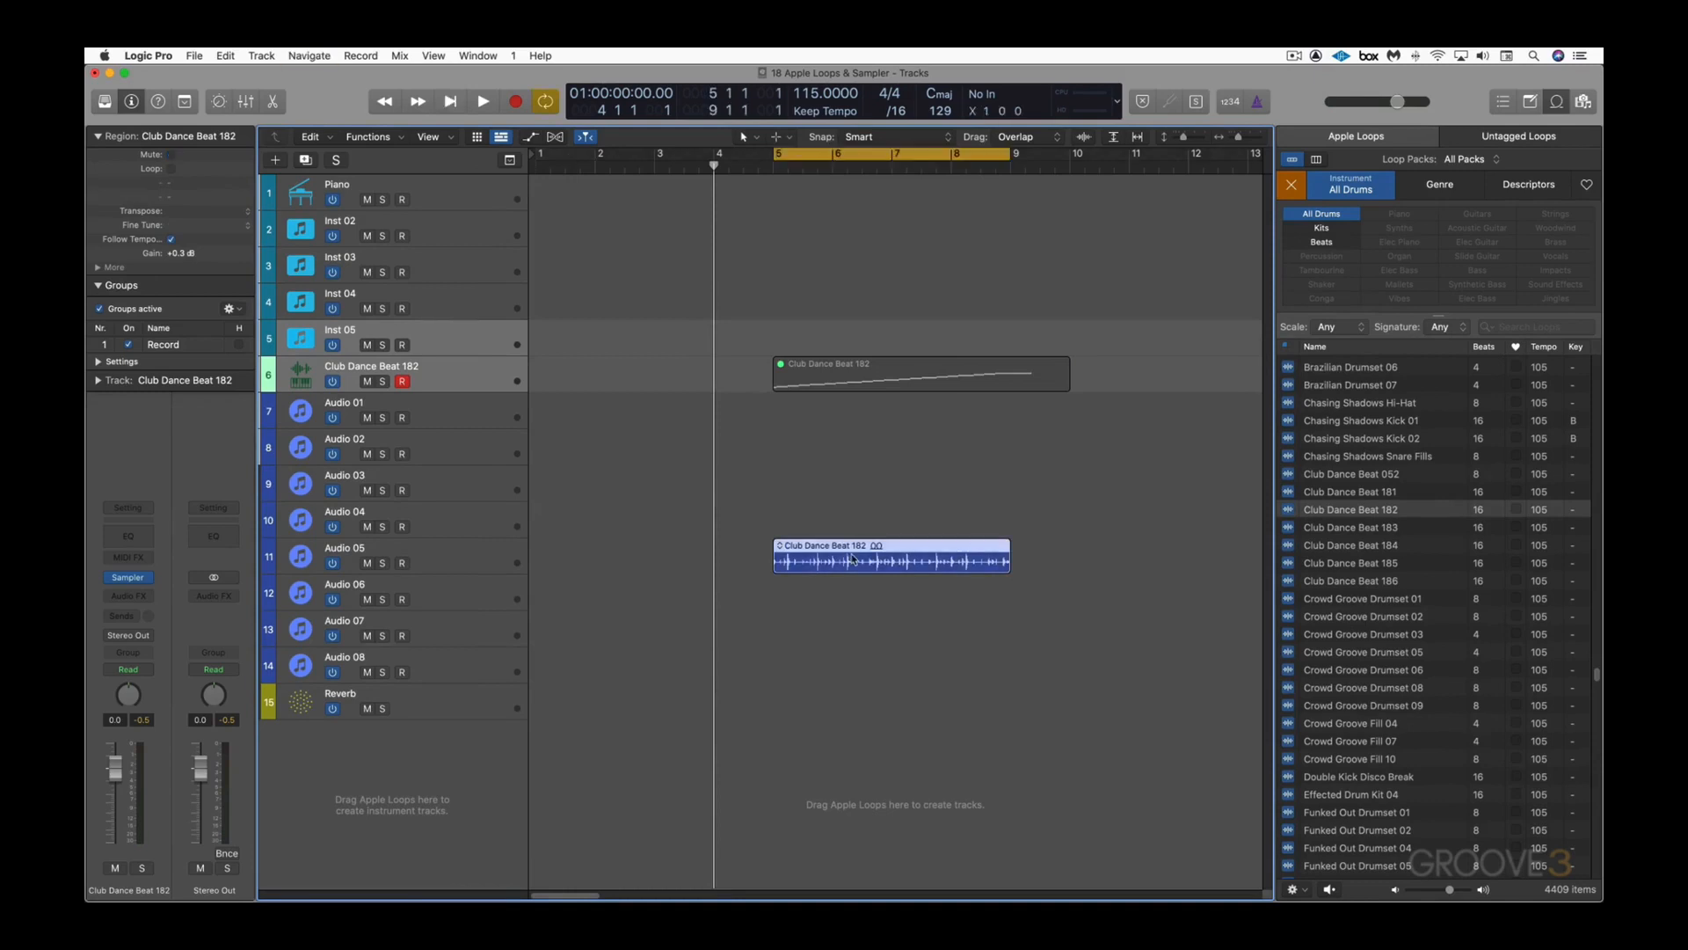
Step: Select the Club Dance Beat 182 sampler track and play the cycled Audio 05 loop while auditioning slices over it
{"action": "left_click", "coordinate": [482, 371]}
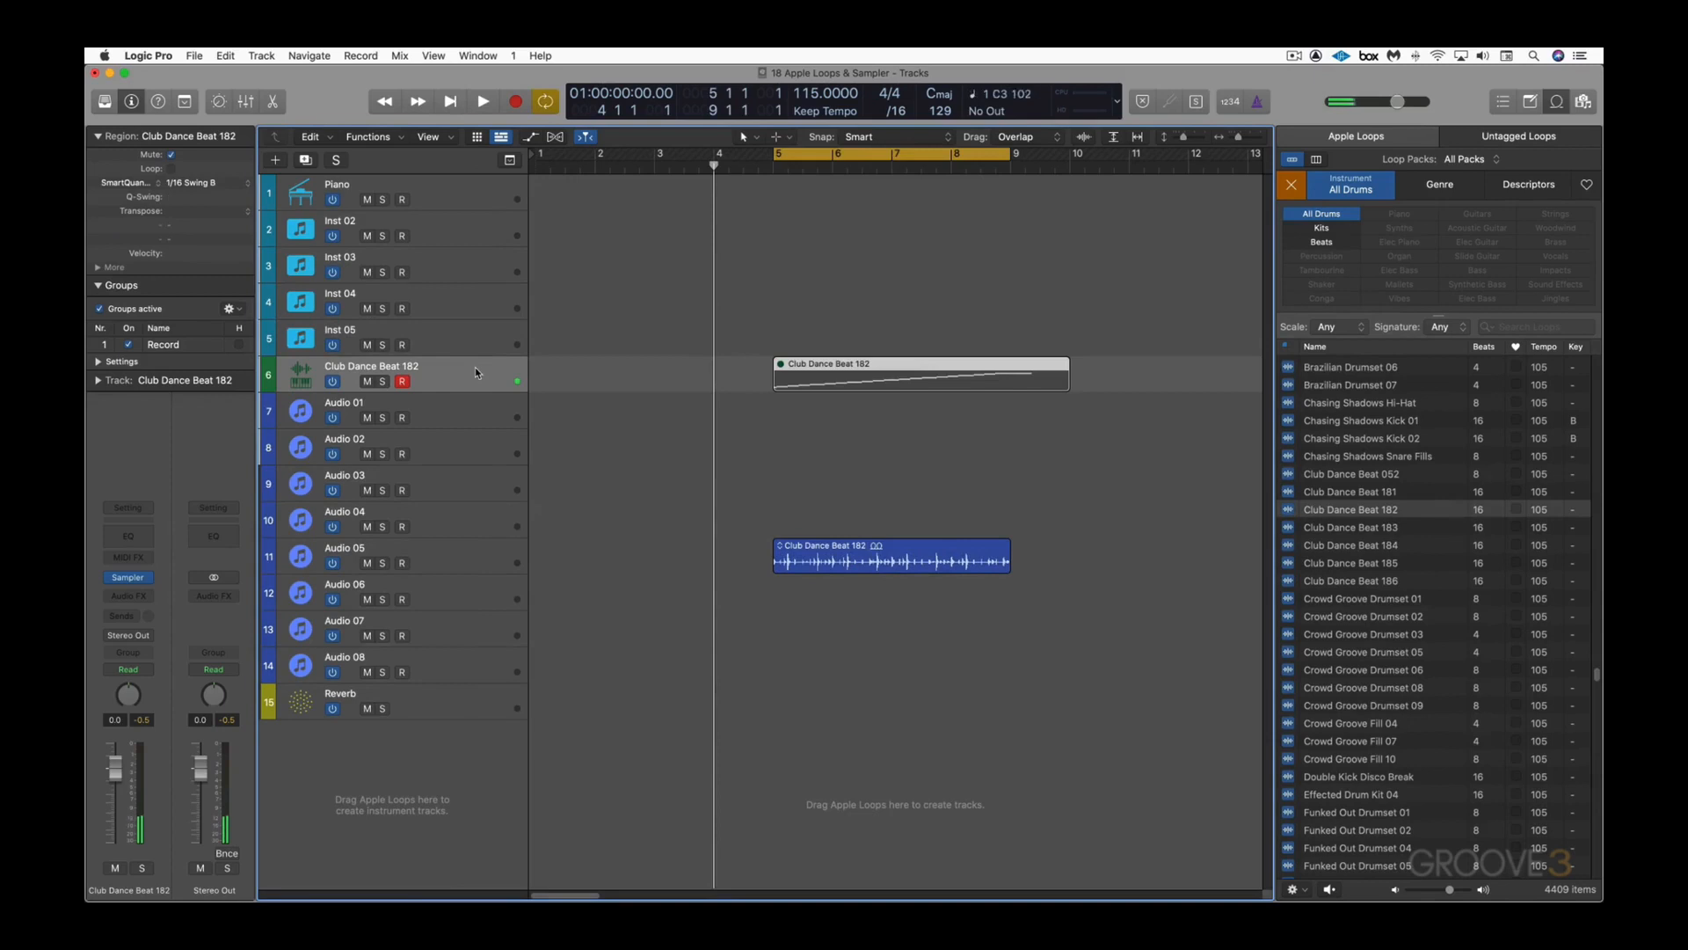
{"action": "key", "text": "space"}
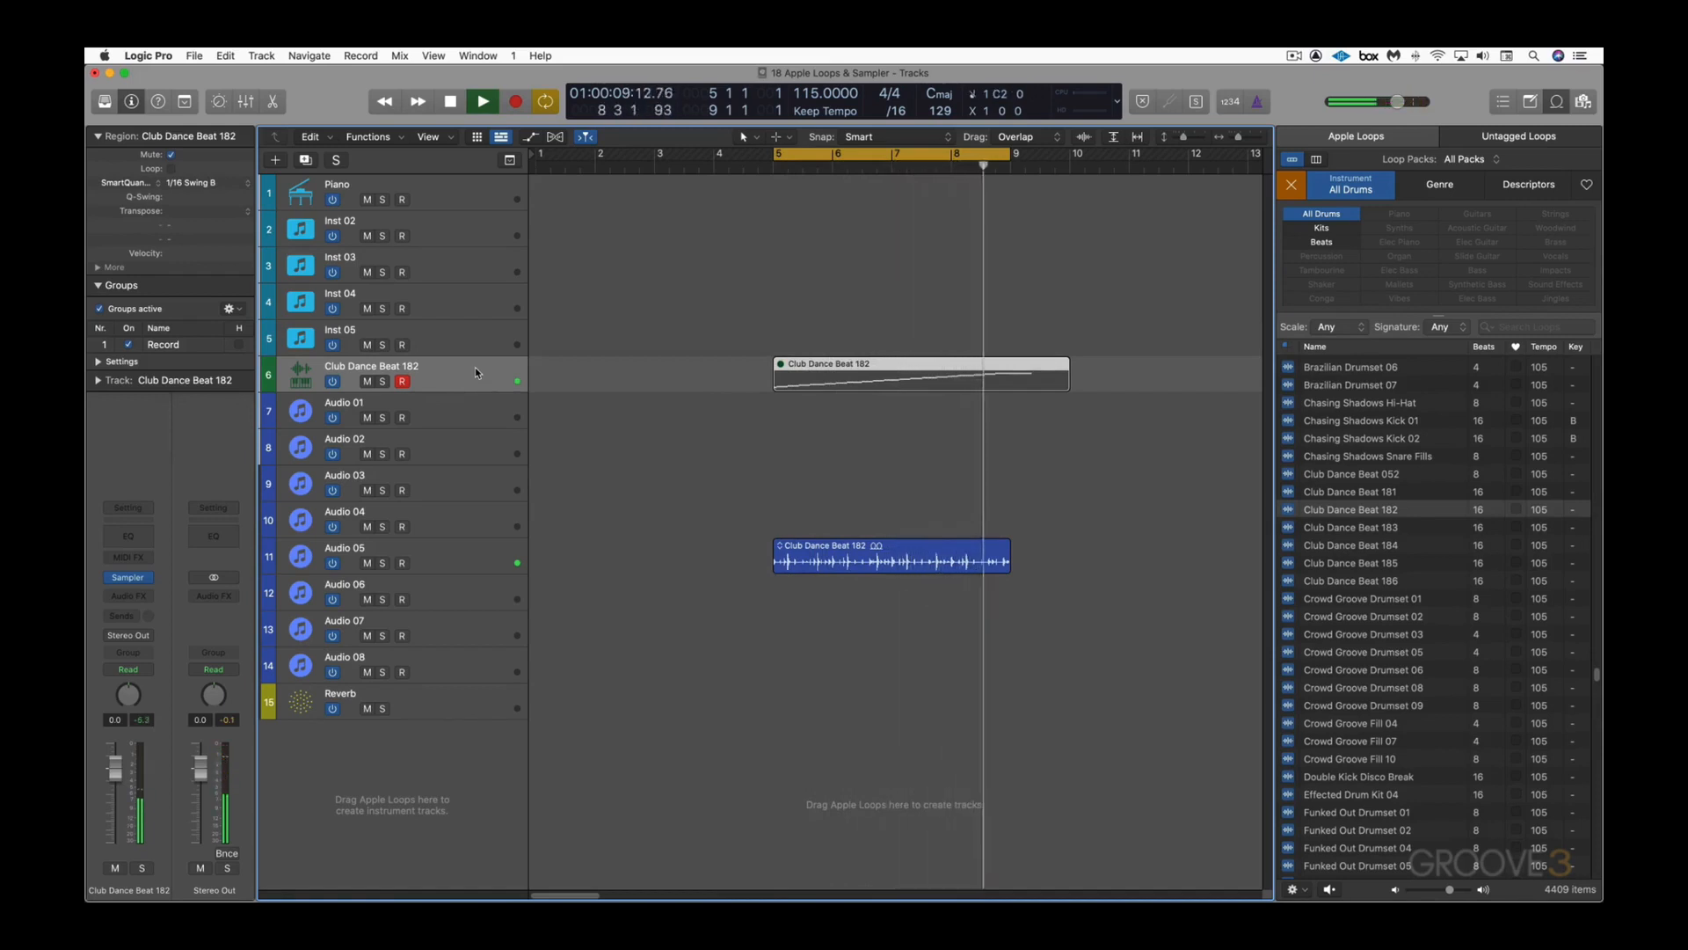
{"action": "key", "text": "space"}
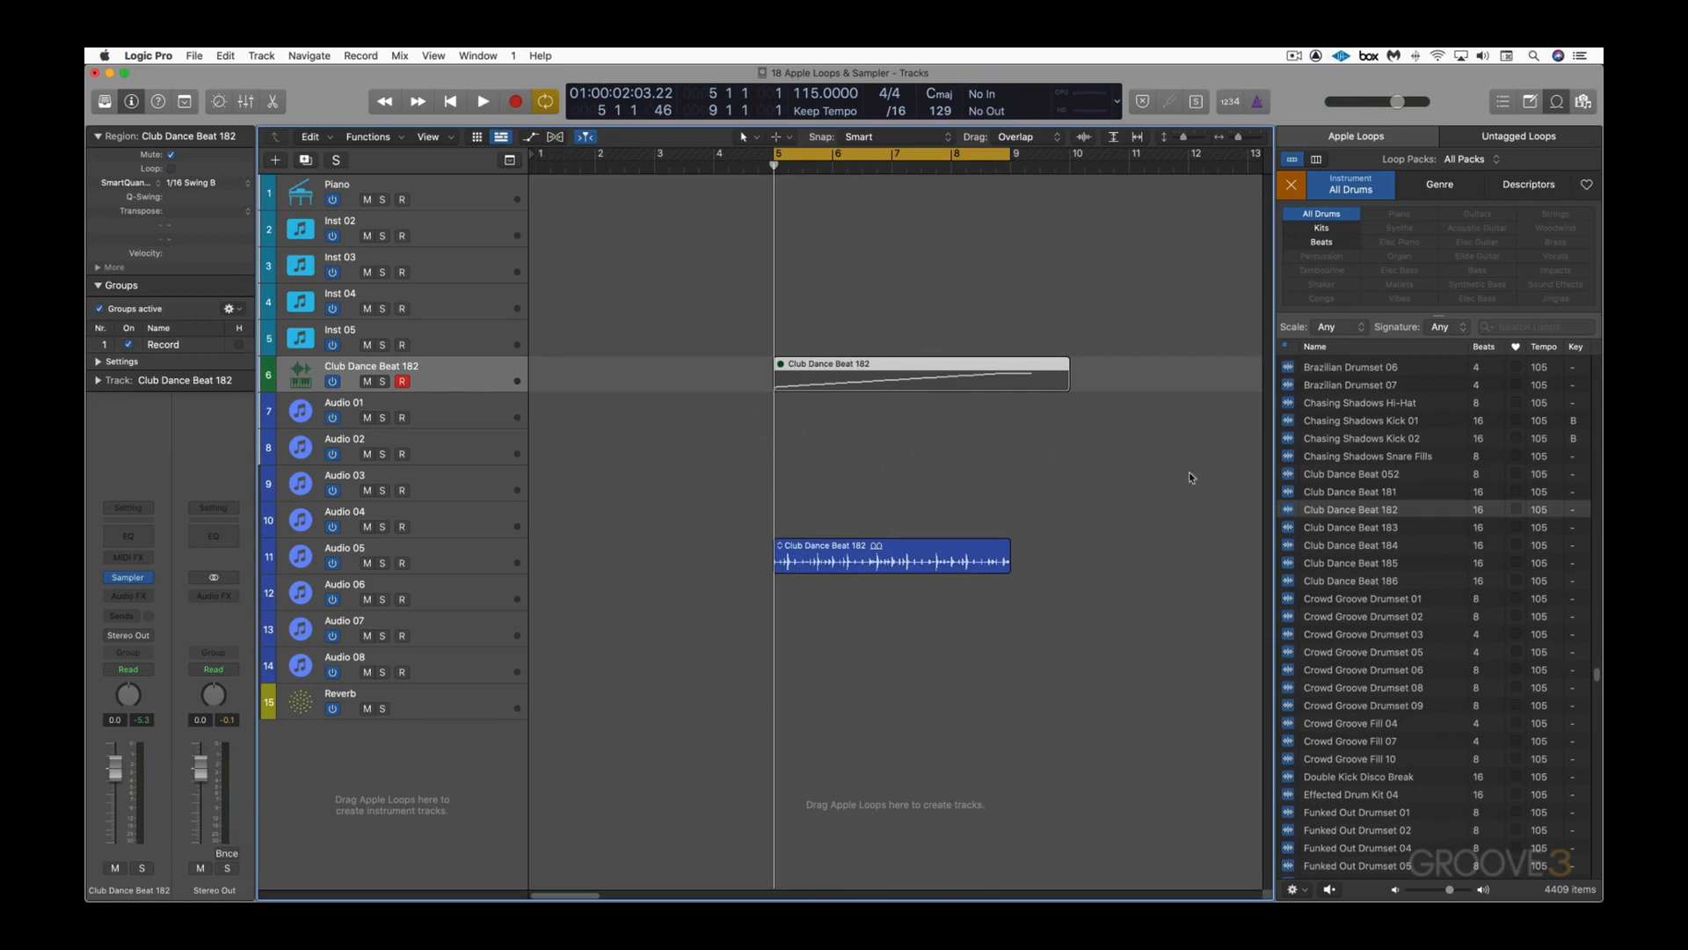
Step: Load the Club Dance Beat 182 loop into Quick Sampler on Inst 04, compare its One Shot, Classic and Slice modes, and close it
{"action": "left_click_drag", "start_coordinate": [1290, 515], "coordinate": [382, 341]}
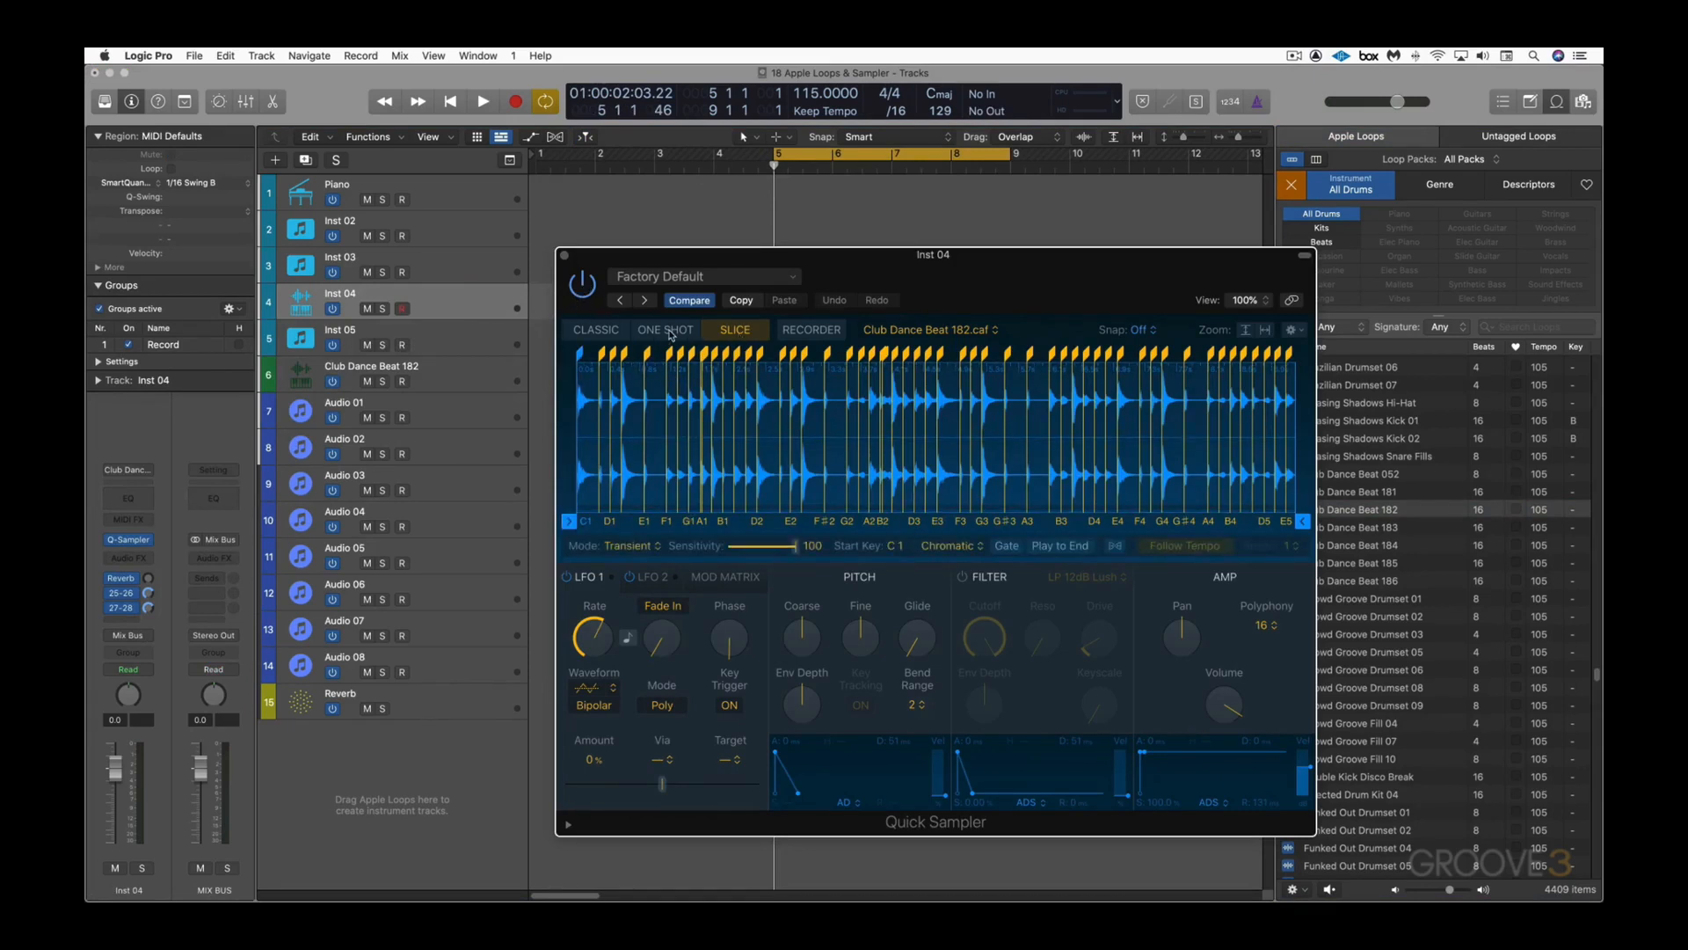
{"action": "left_click", "coordinate": [668, 332]}
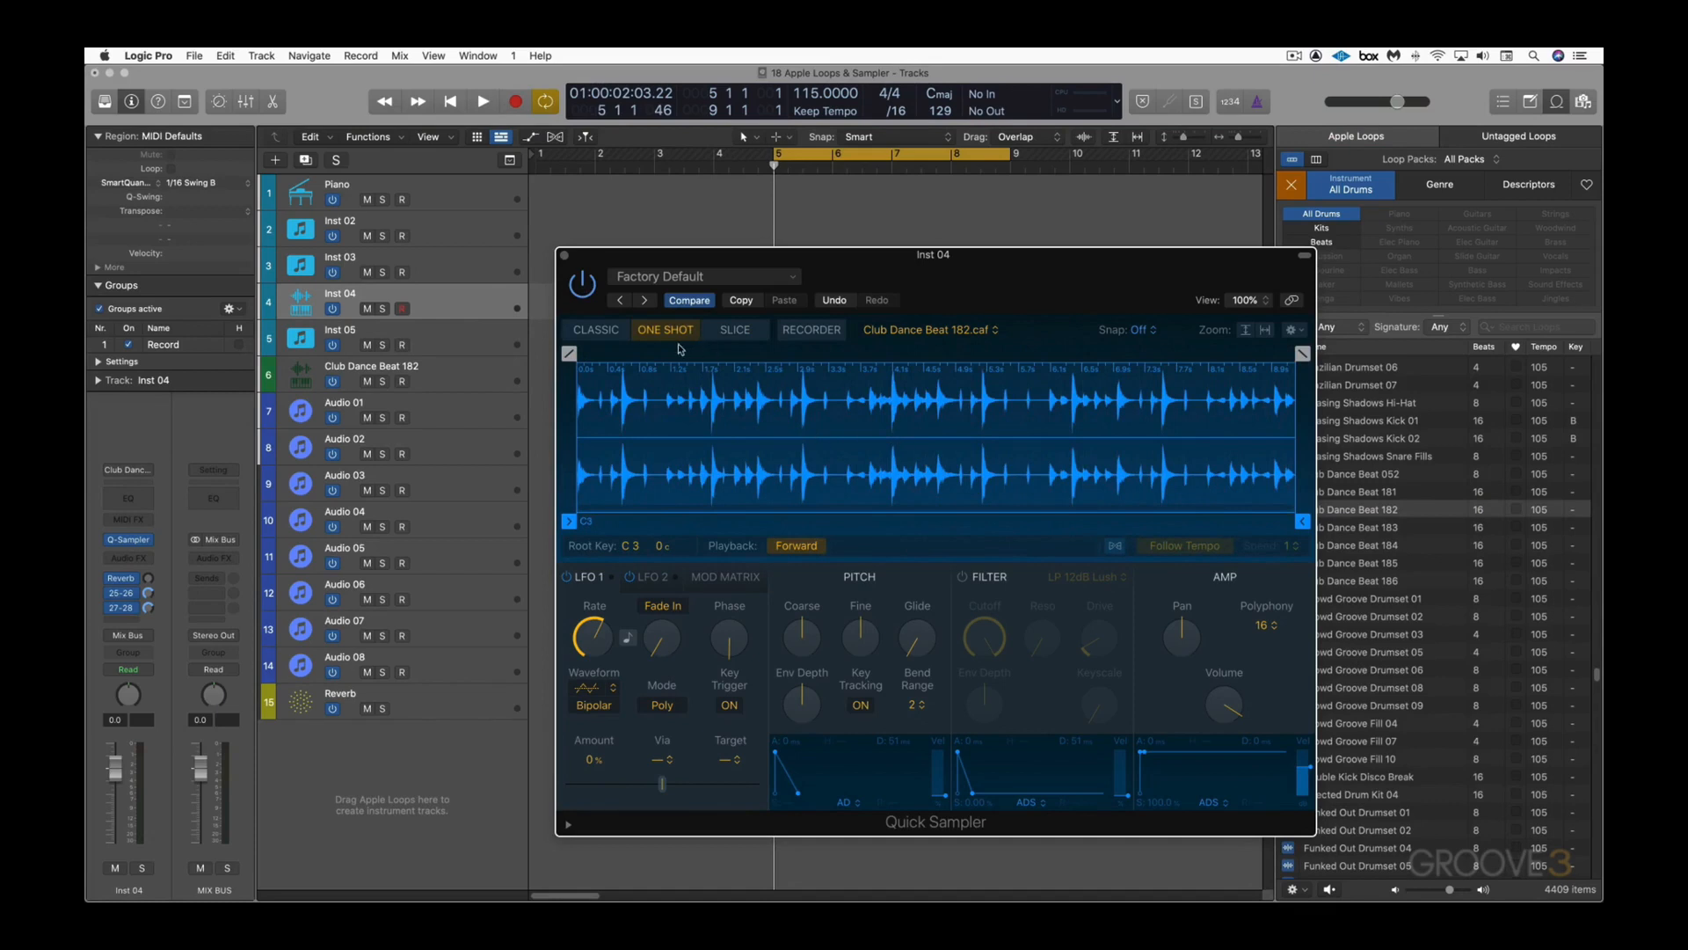
{"action": "left_click", "coordinate": [597, 332]}
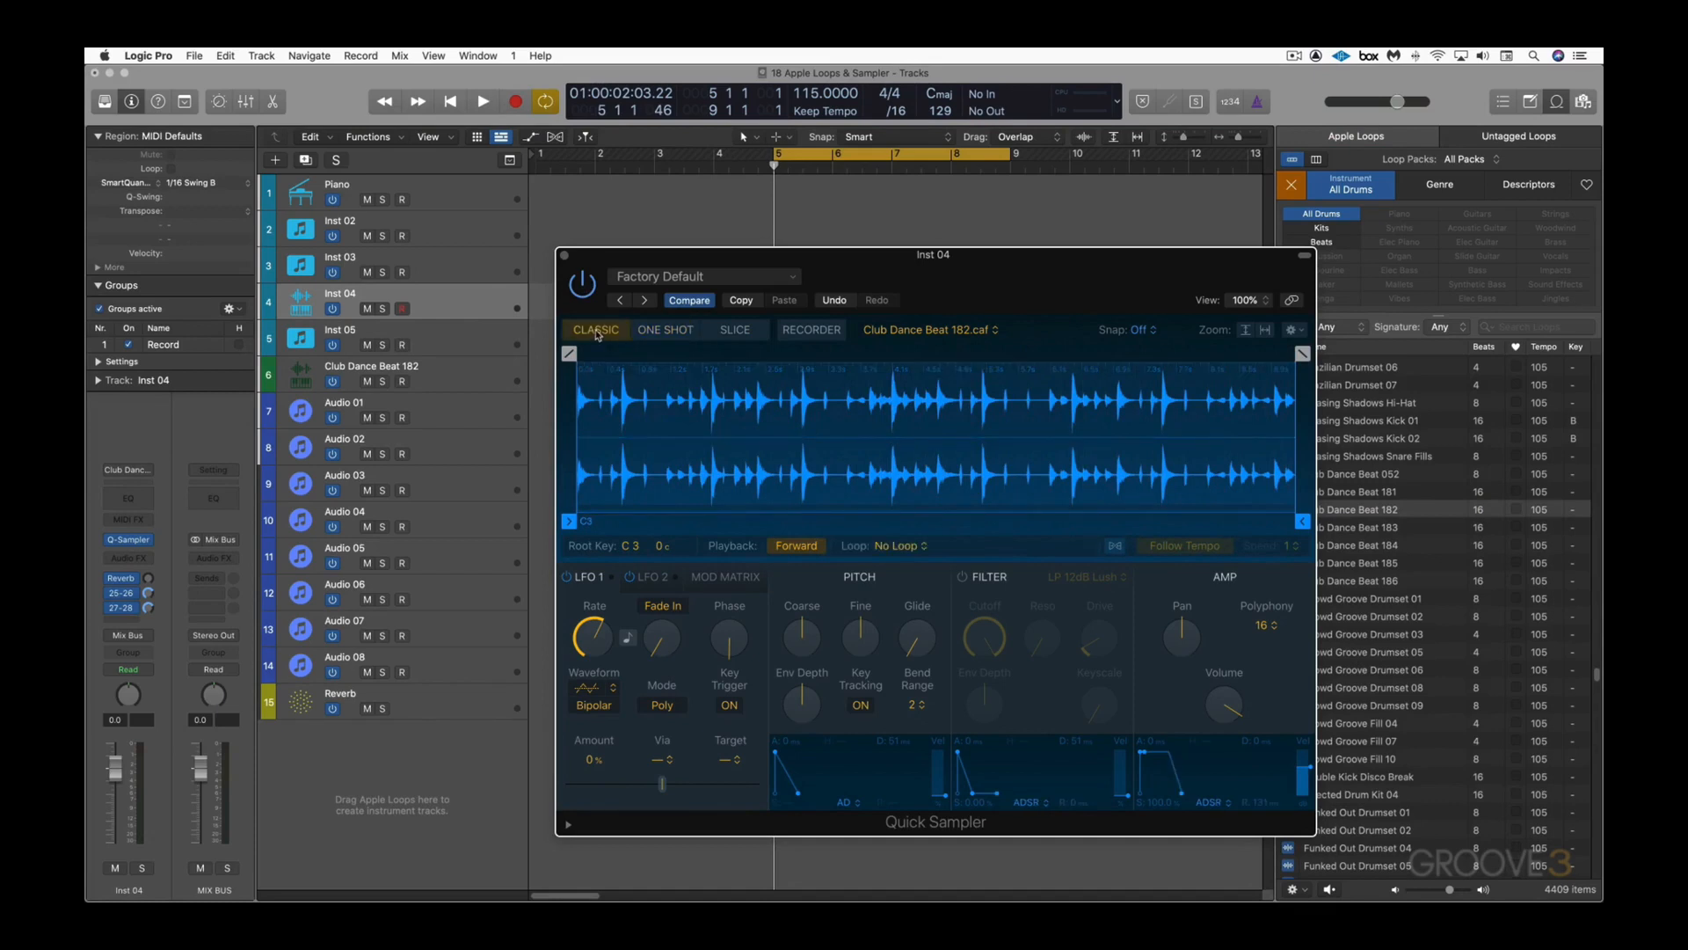
{"action": "left_click", "coordinate": [670, 331]}
{"action": "left_click", "coordinate": [740, 334]}
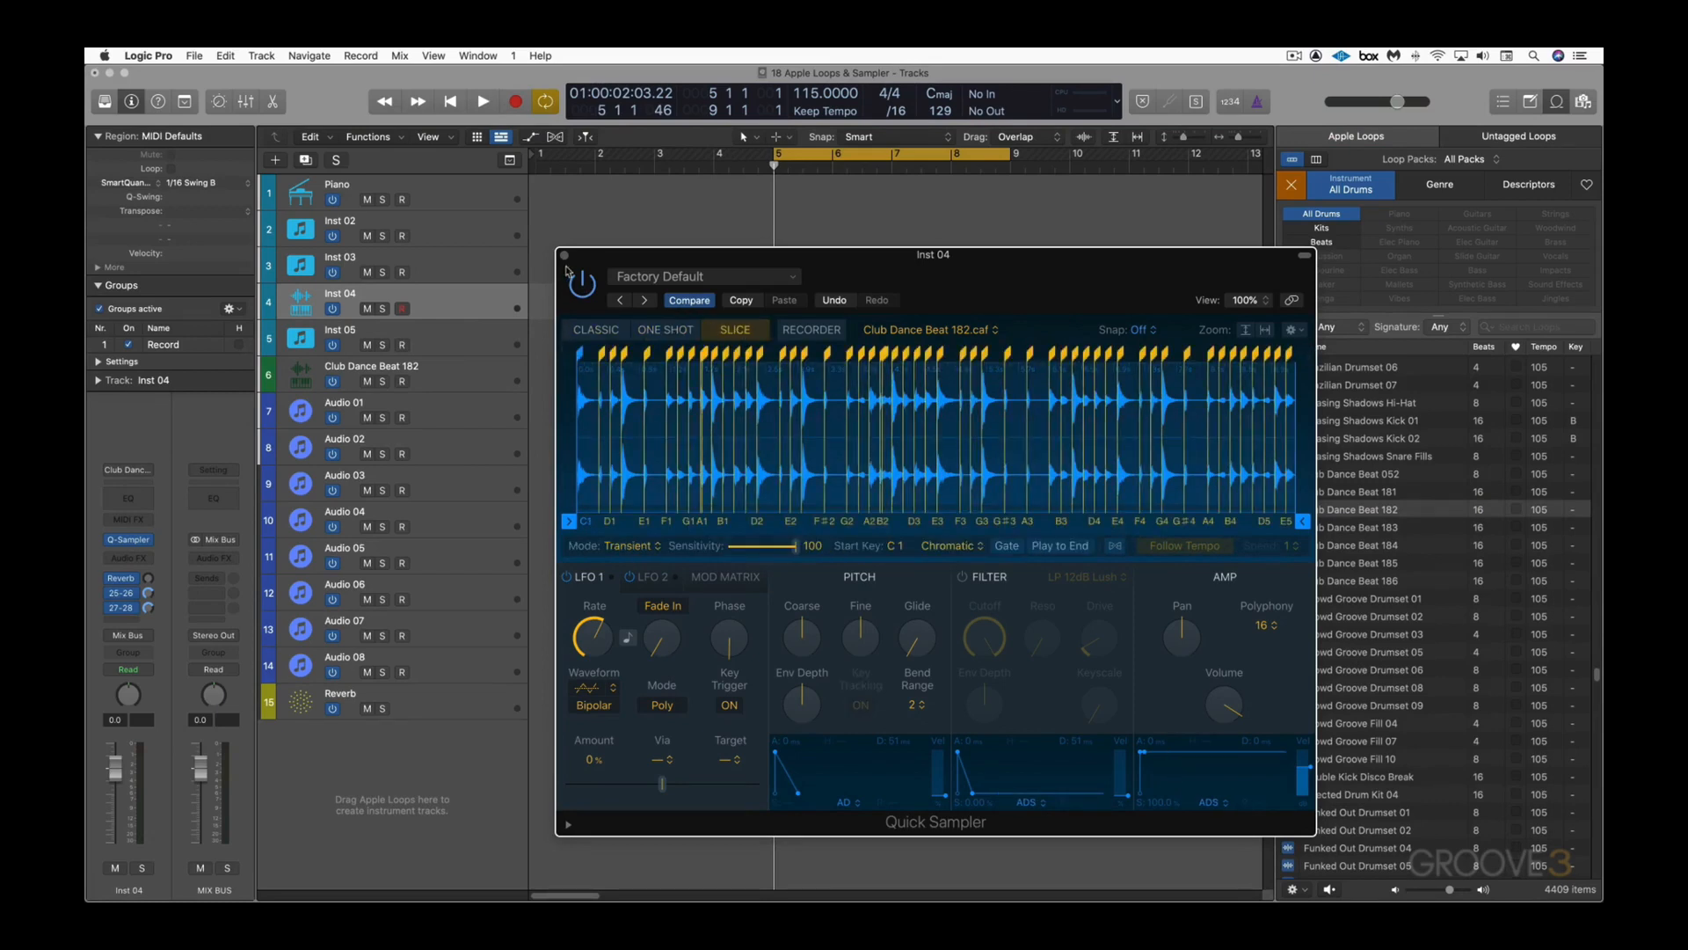
{"action": "key", "text": "super+w"}
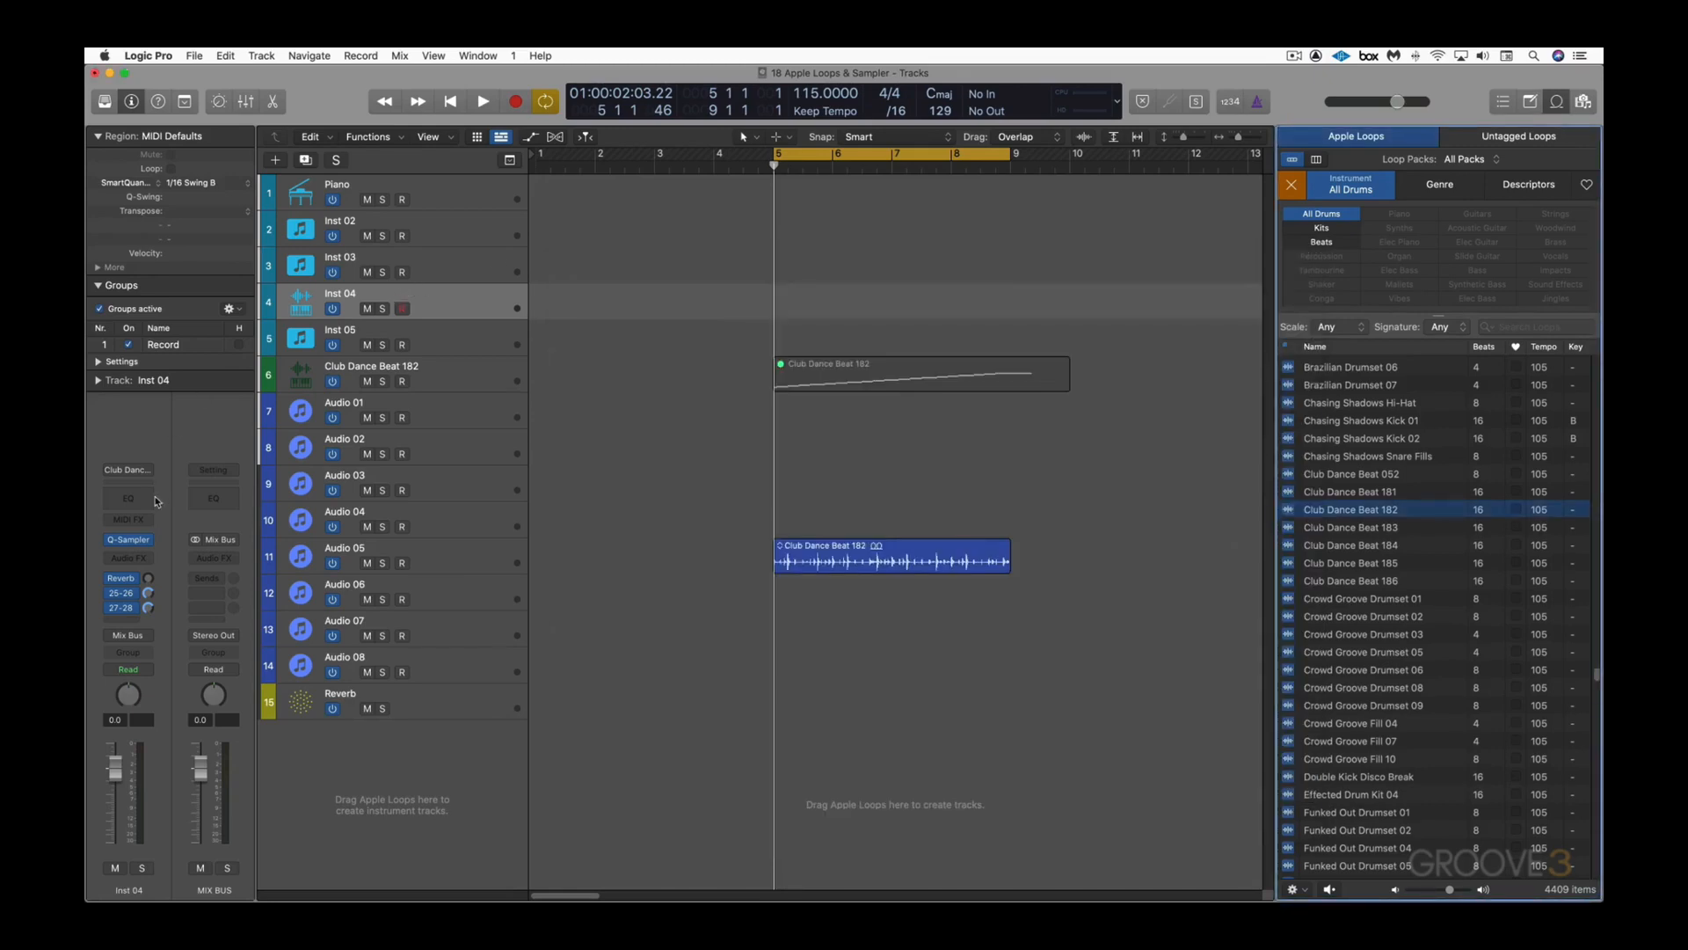
Step: Replace Quick Sampler on Inst 04 with a stereo Sampler, examine the slices in its Mapping section, and close it
{"action": "left_click", "coordinate": [149, 540]}
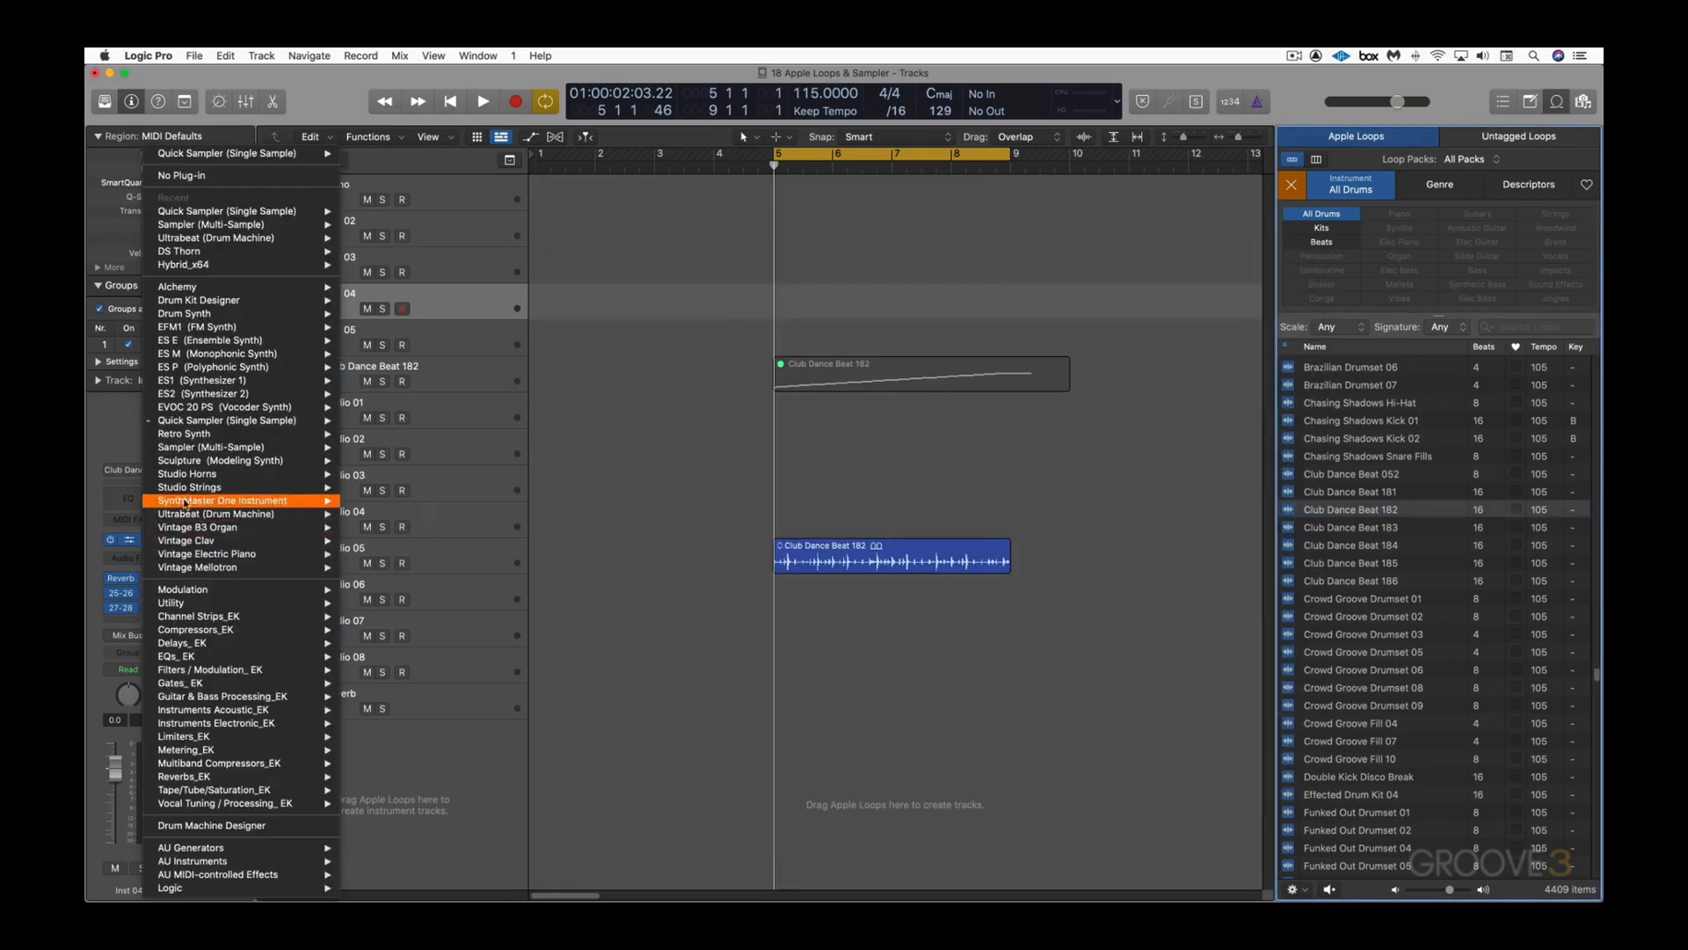
{"action": "mouse_move", "coordinate": [200, 453]}
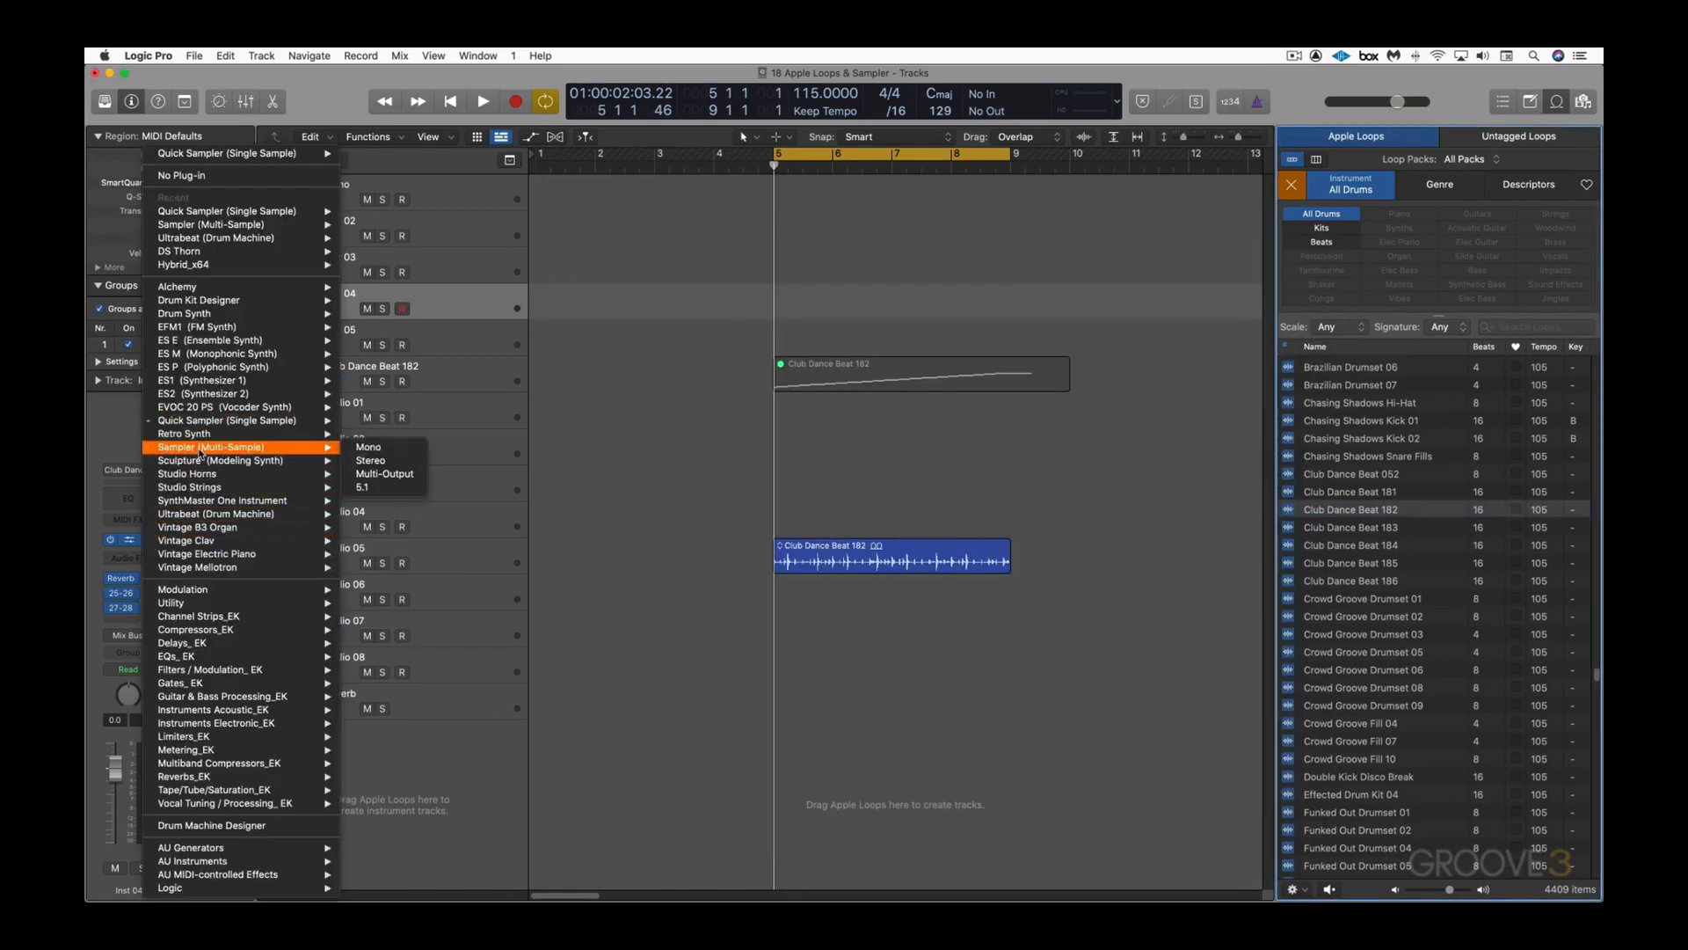
{"action": "left_click", "coordinate": [371, 460]}
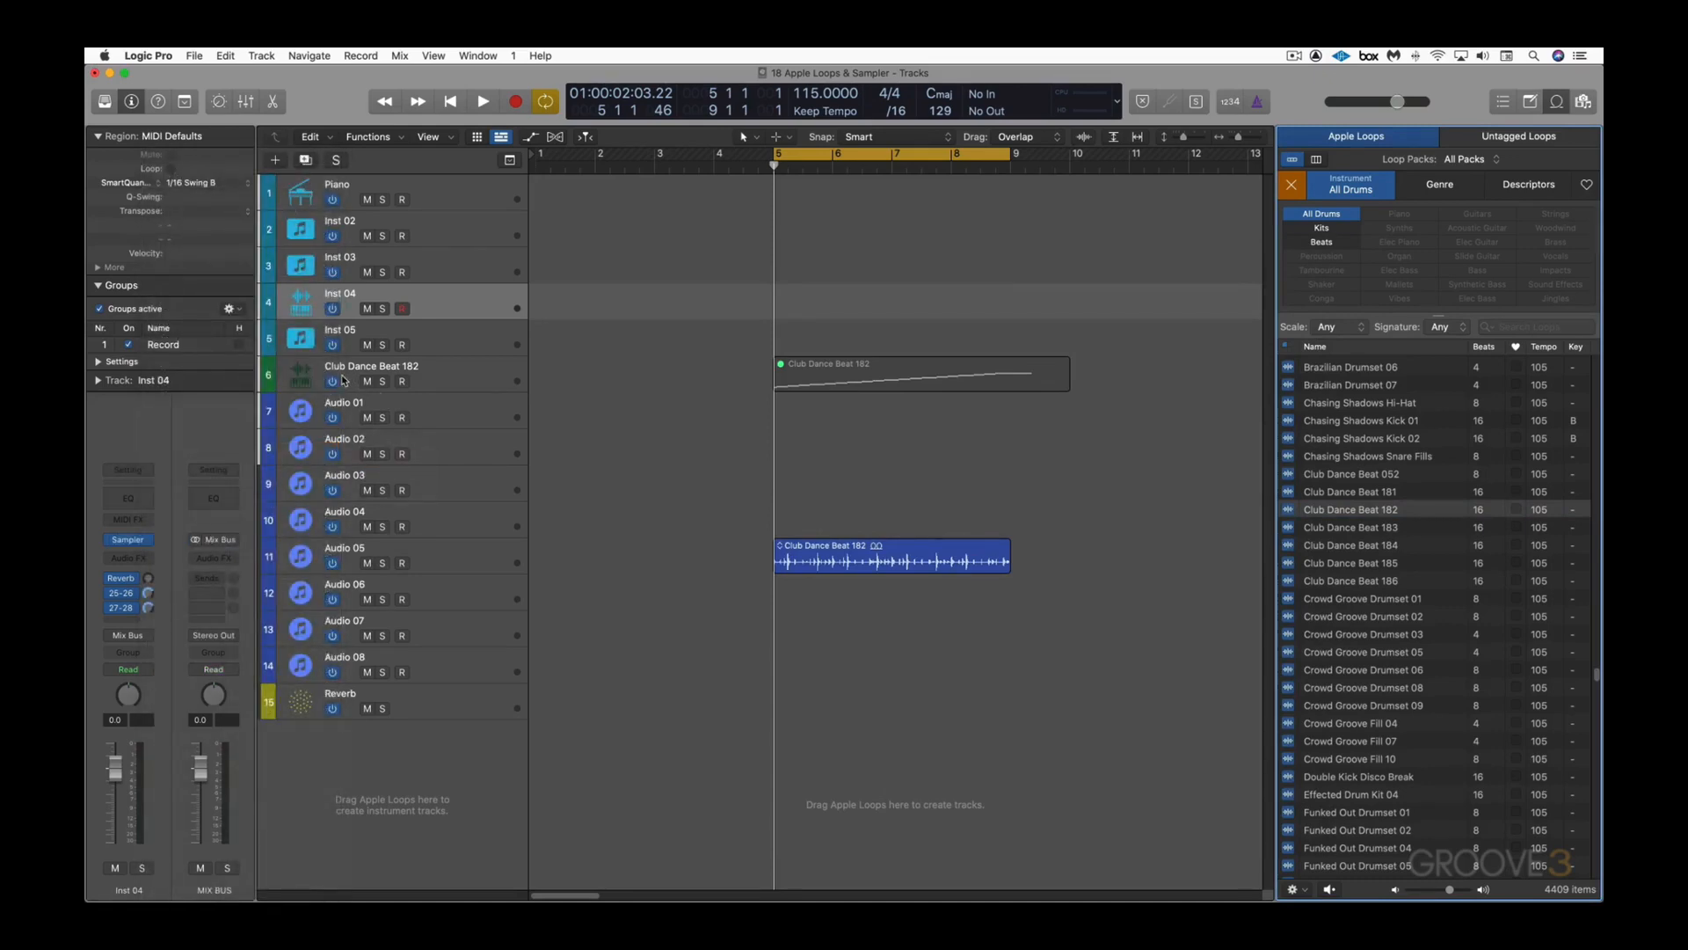
{"action": "left_click", "coordinate": [143, 544]}
{"action": "left_click", "coordinate": [1180, 303]}
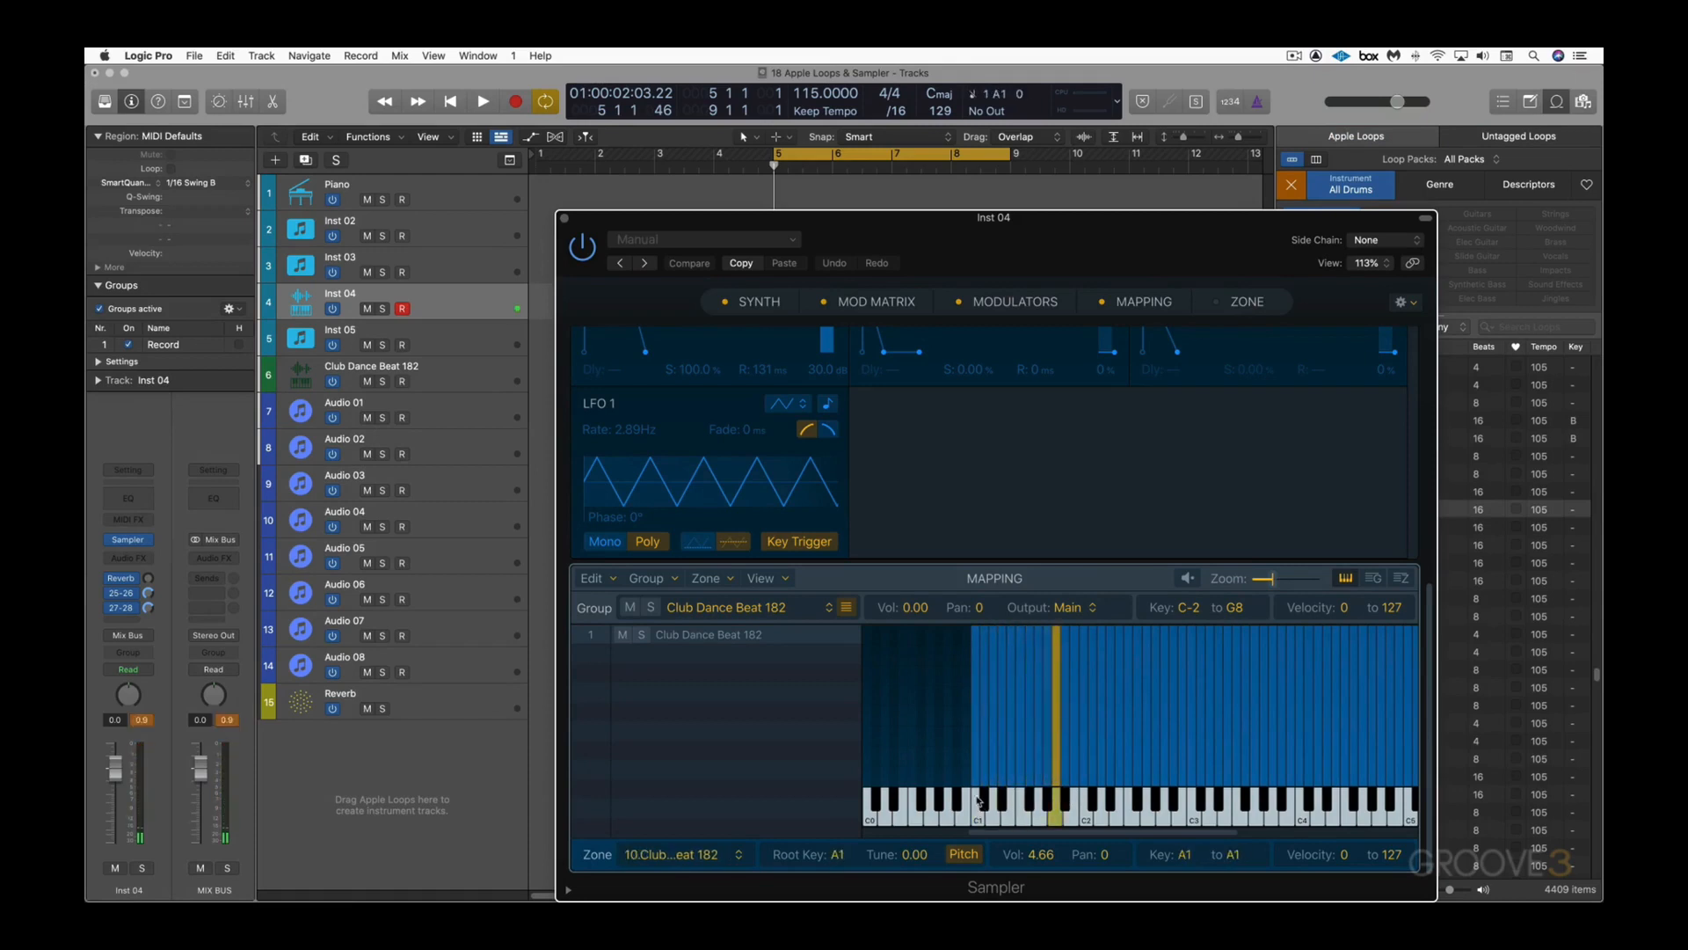
{"action": "left_click", "coordinate": [565, 219]}
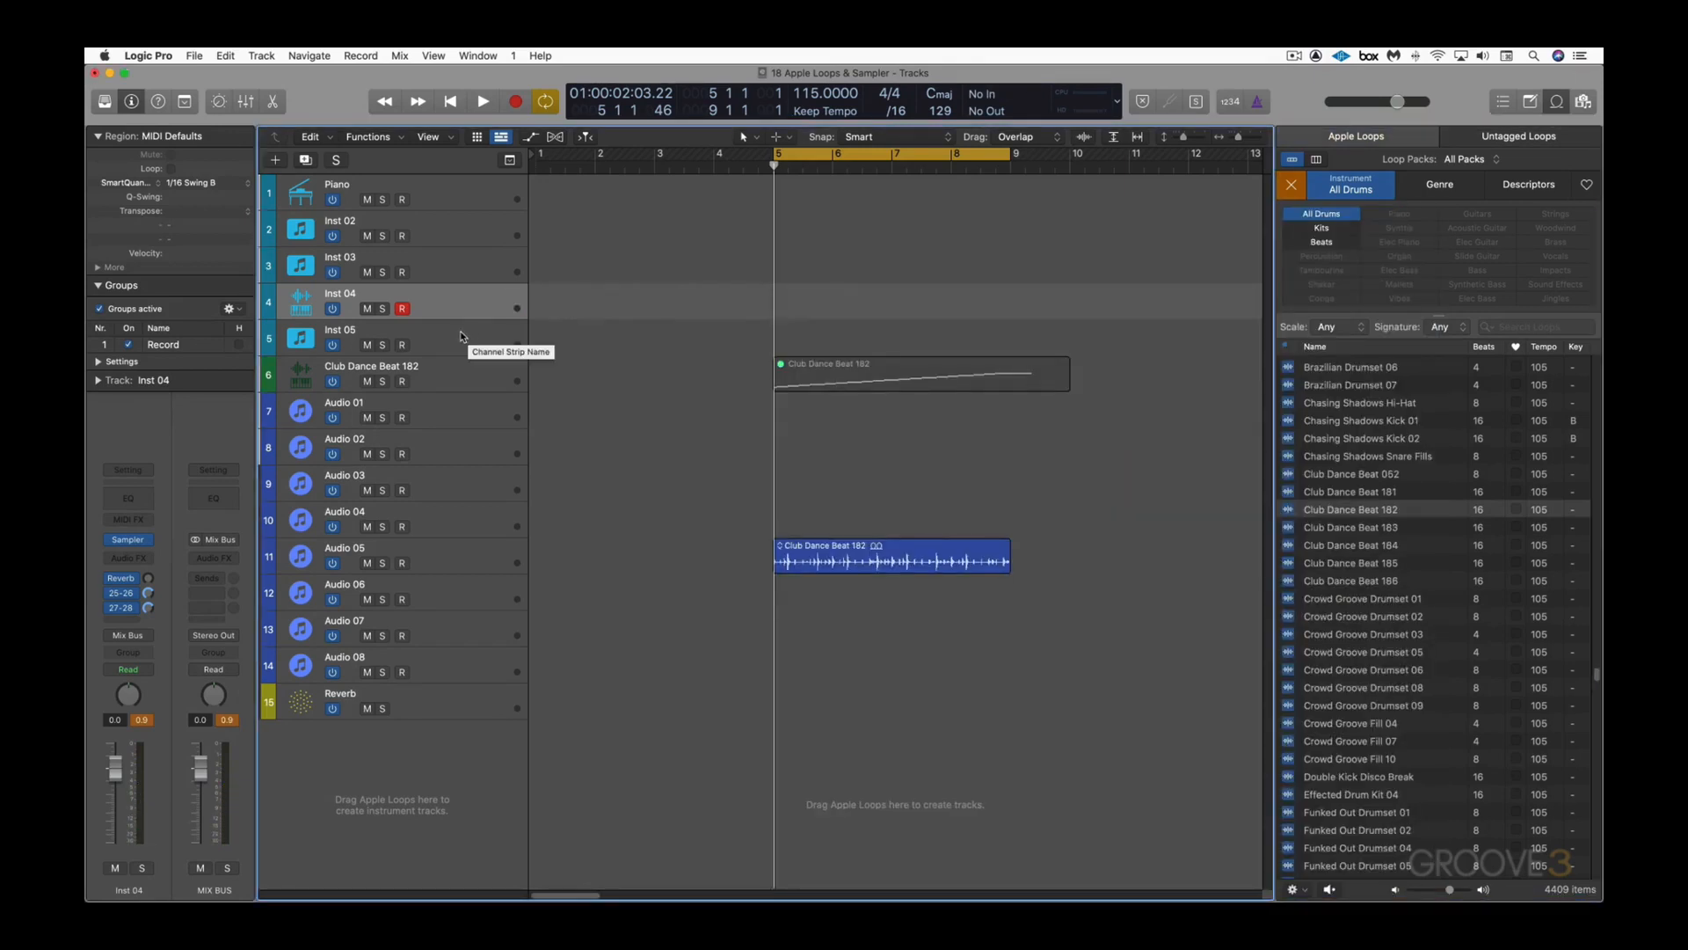
Step: Change the Inst 04 Sampler to its Multi-Output version and open its Mapping section
{"action": "left_click", "coordinate": [145, 539]}
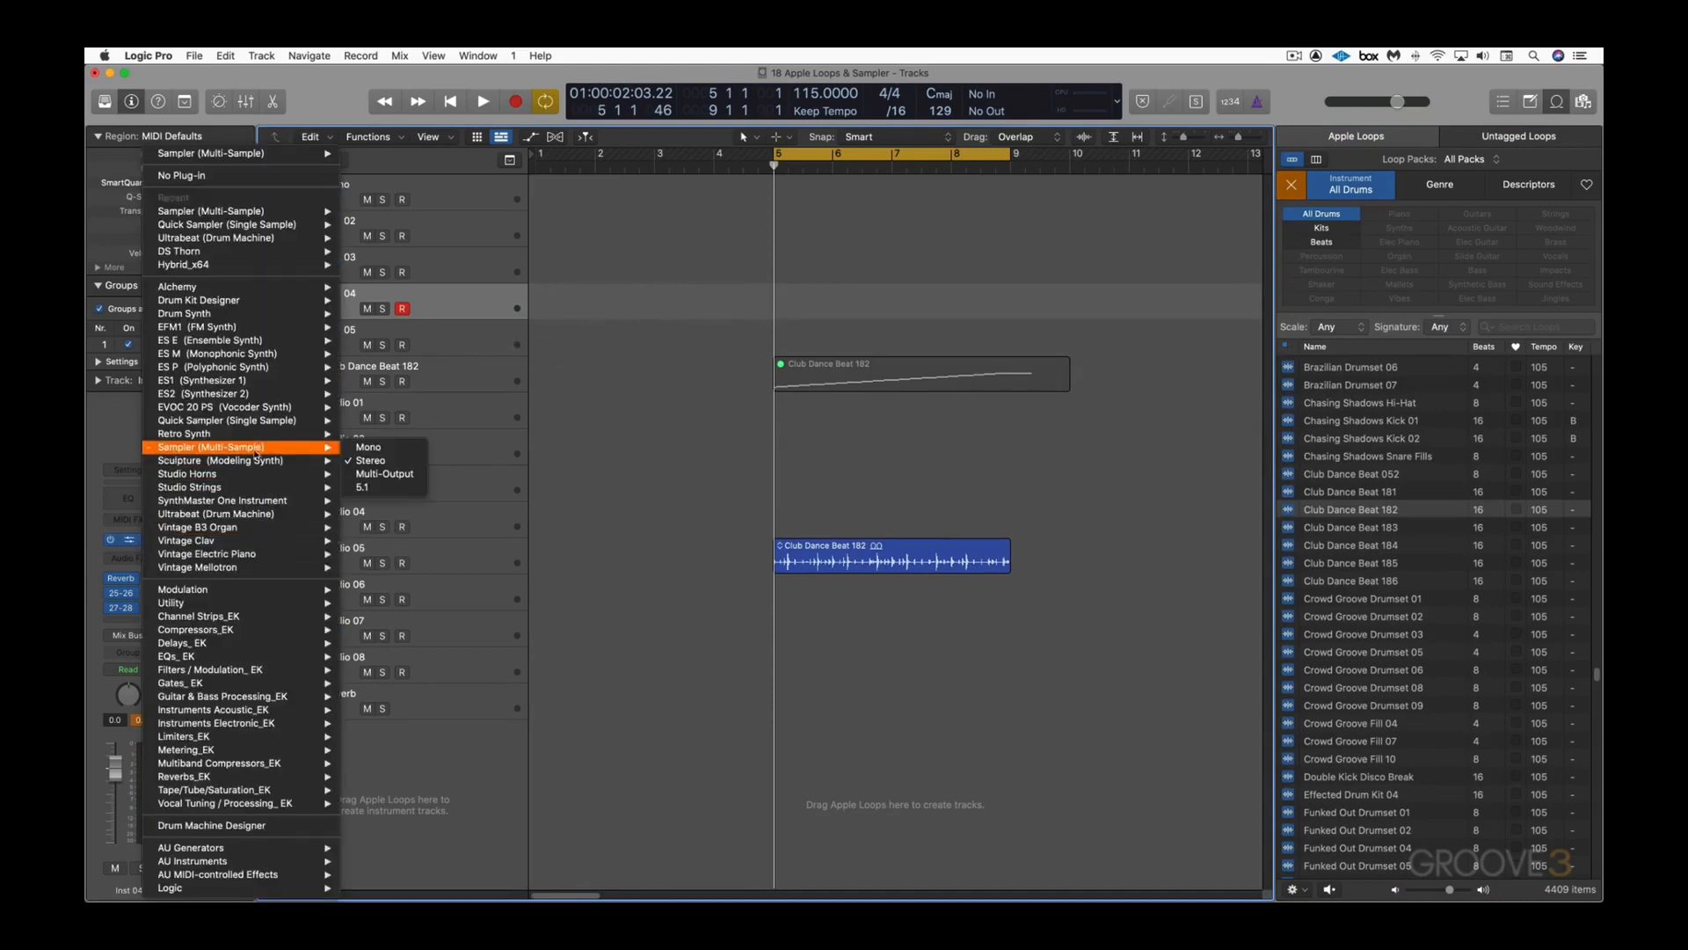
{"action": "mouse_move", "coordinate": [321, 448]}
{"action": "left_click", "coordinate": [353, 475]}
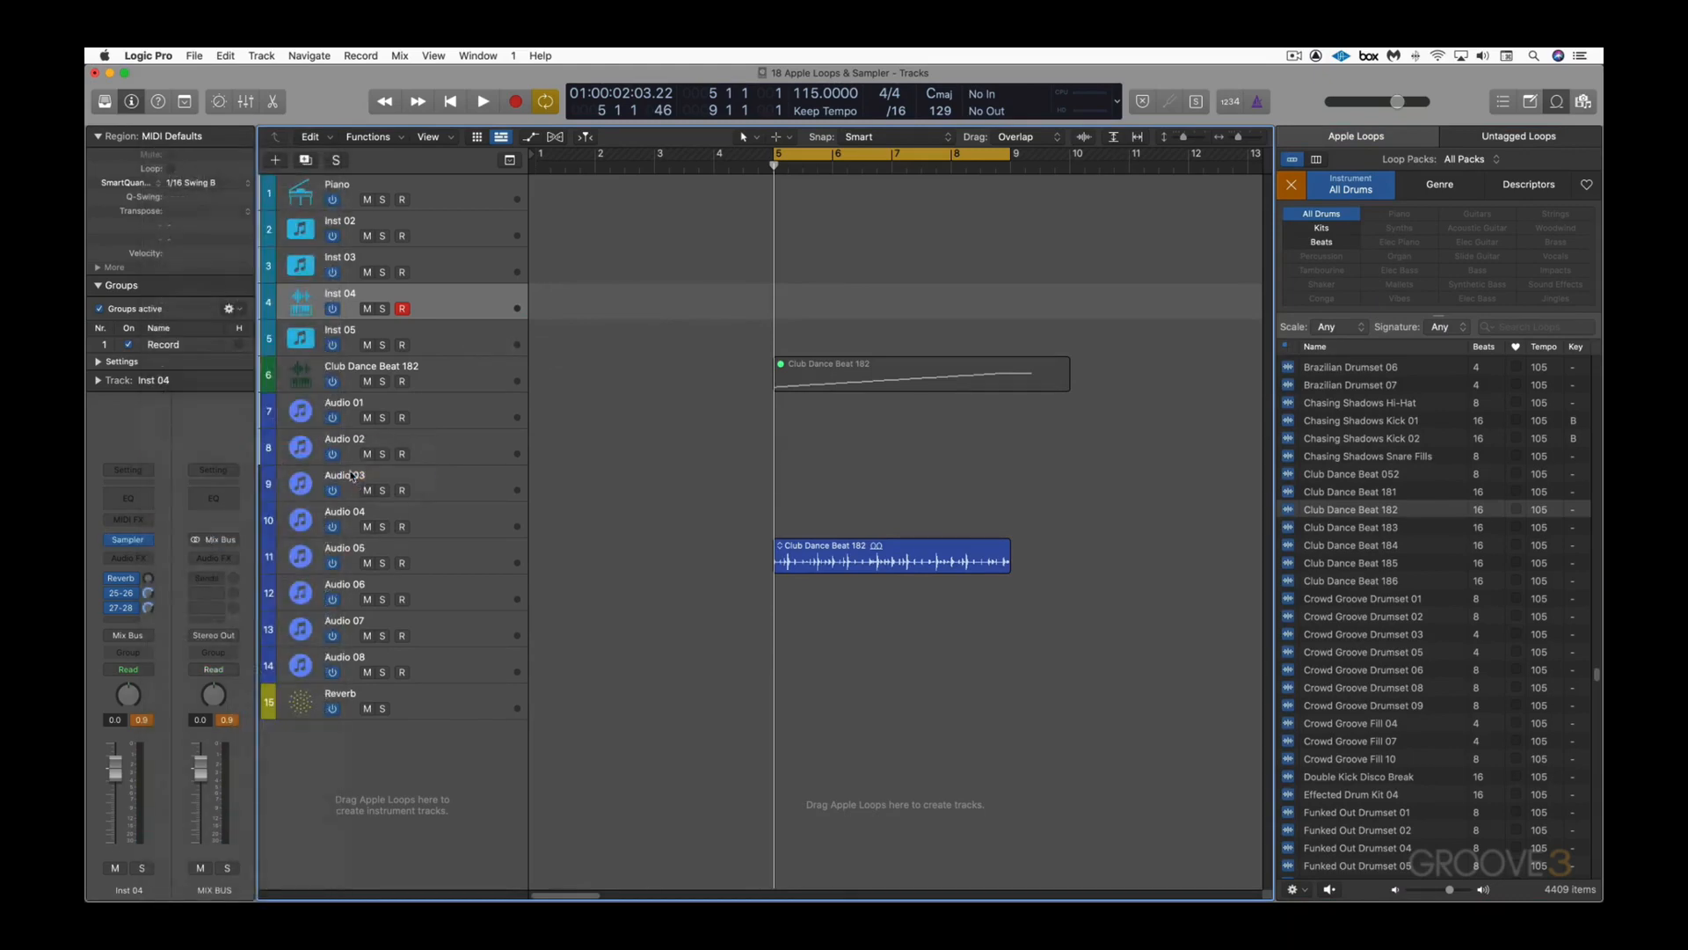
{"action": "left_click", "coordinate": [132, 543]}
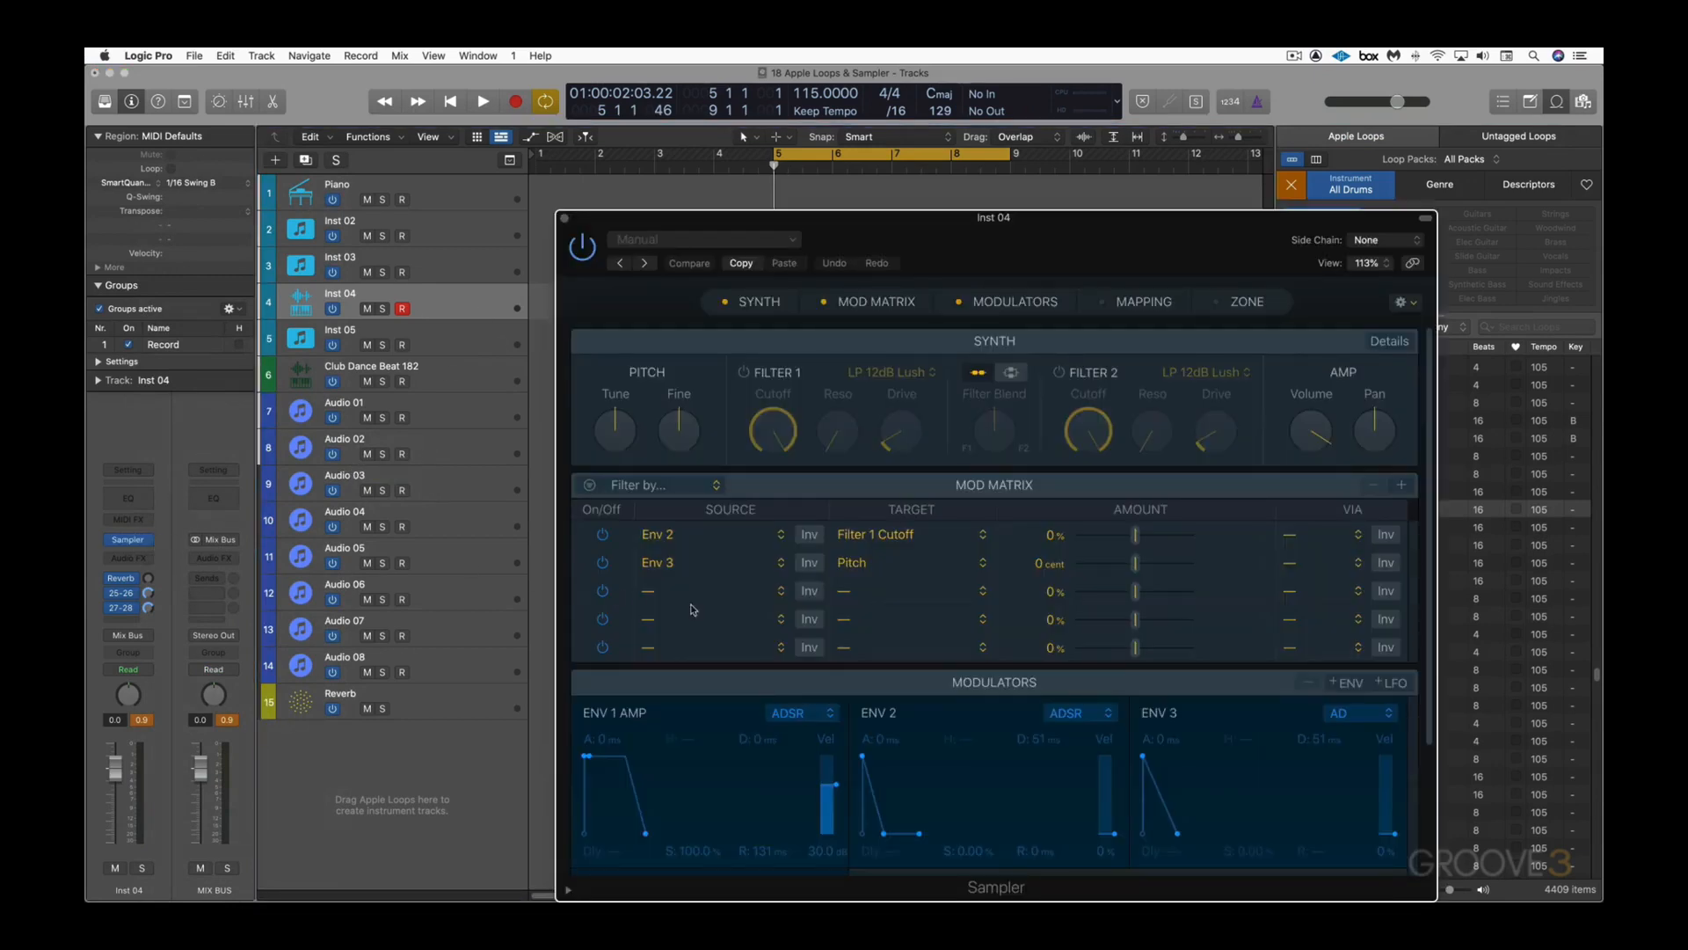
{"action": "left_click", "coordinate": [1143, 302]}
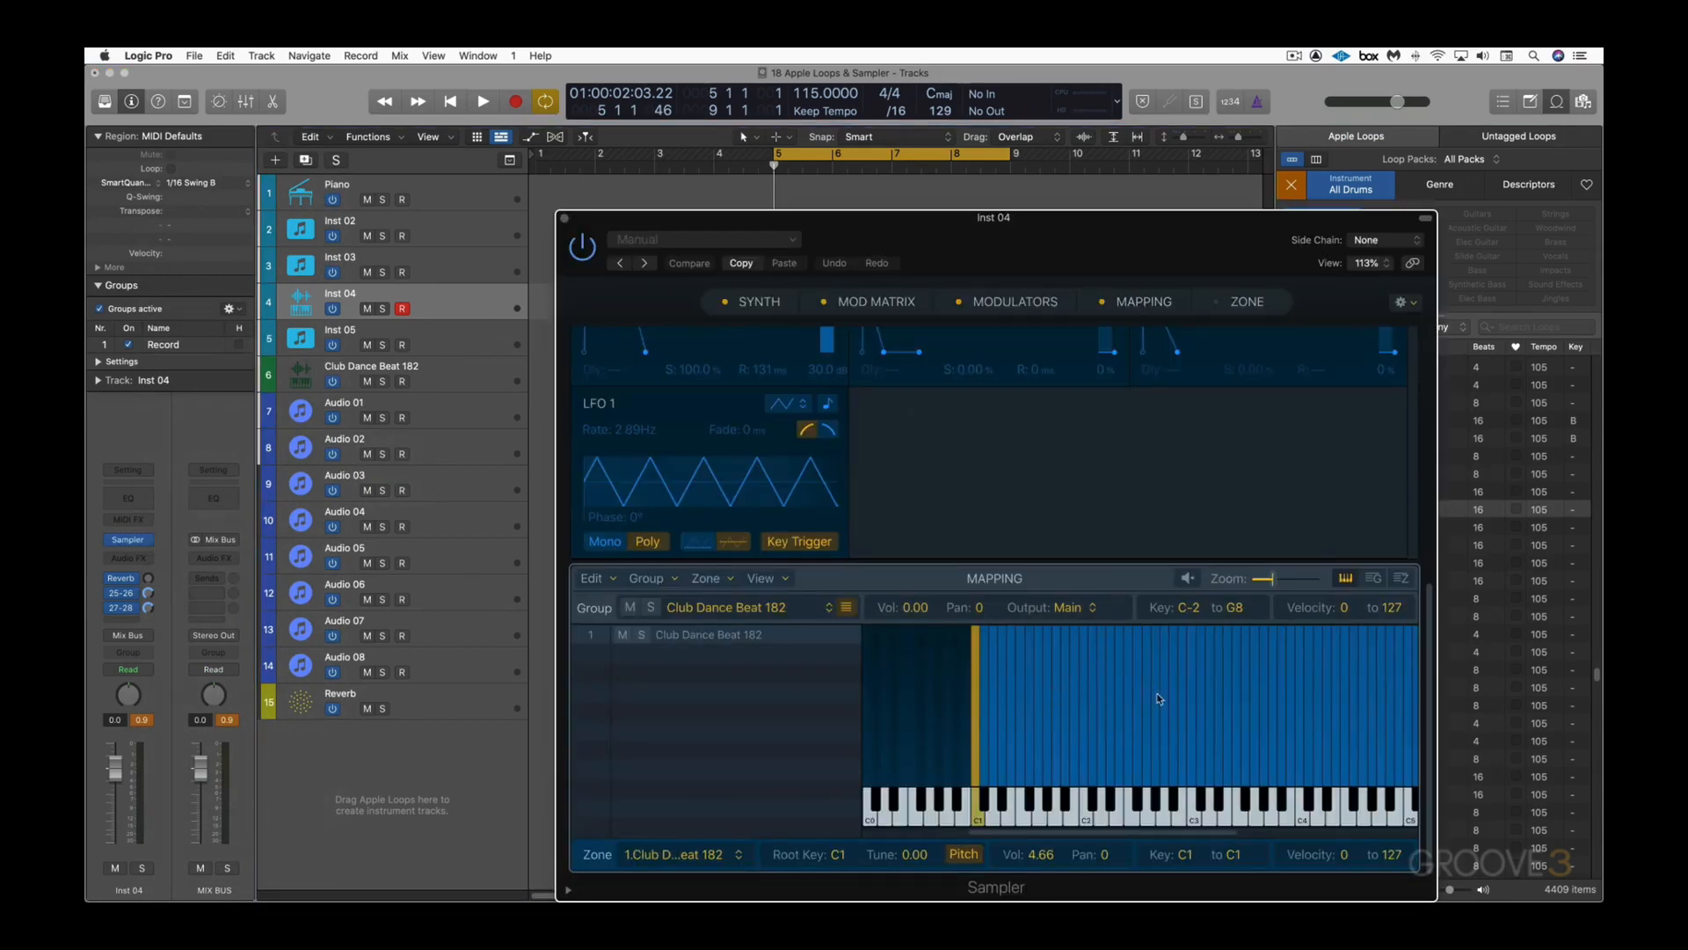
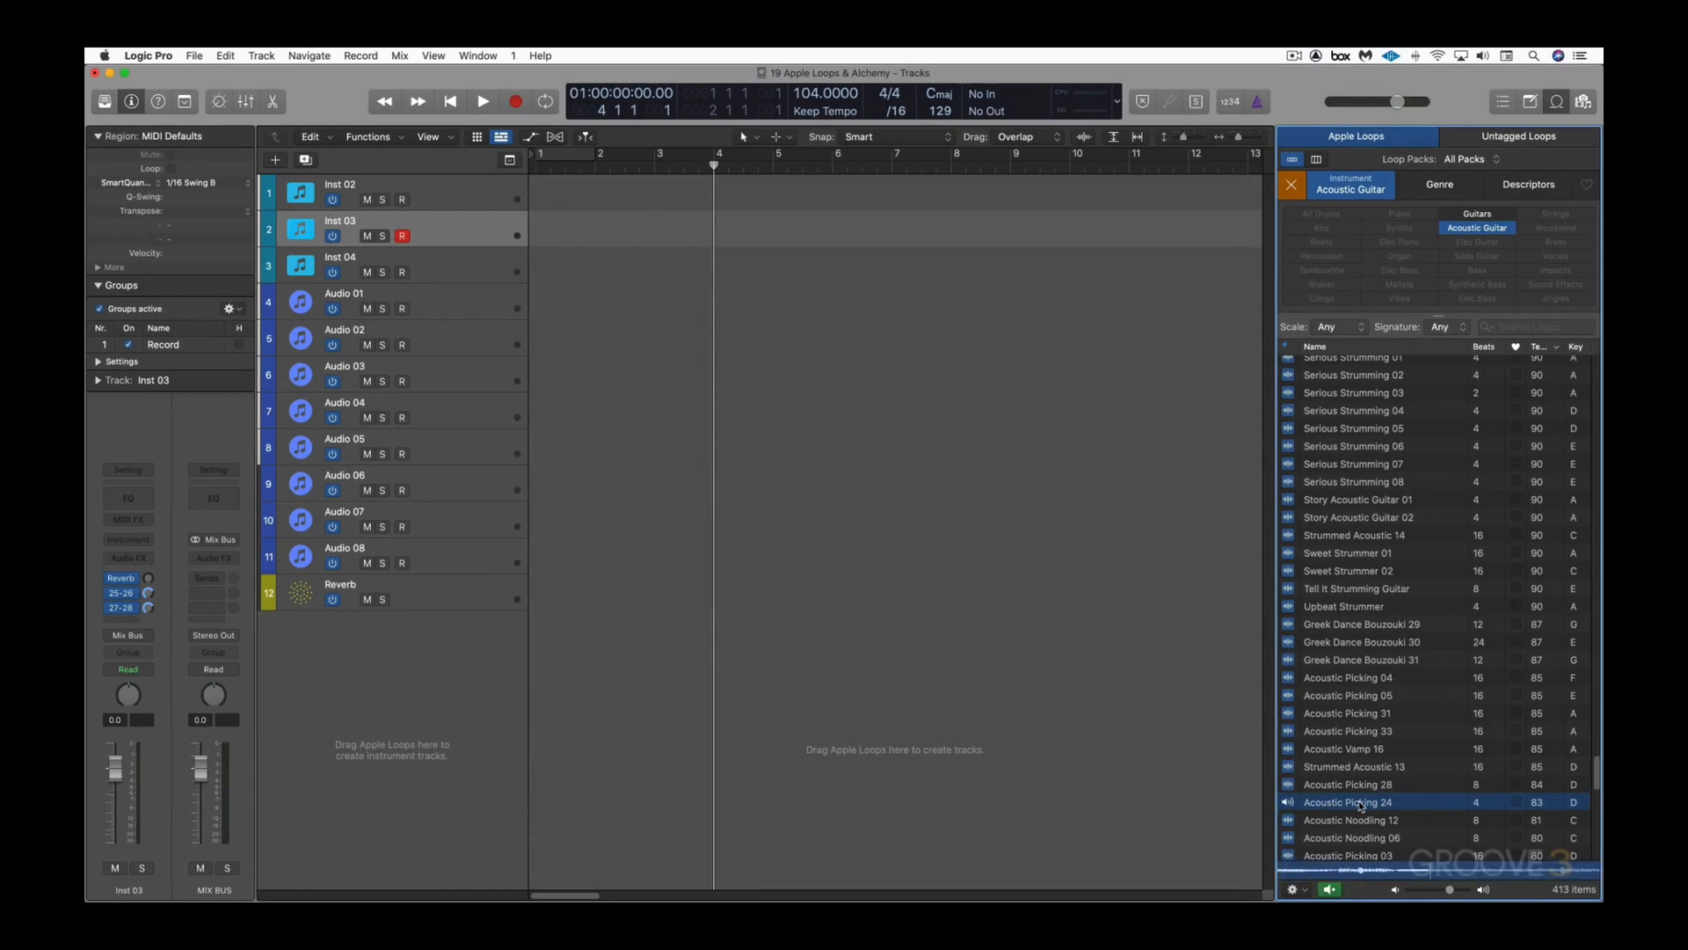
Step: Stop previewing the Acoustic Picking 24 loop and load it into Alchemy (Additive) on the Inst 04 track
{"action": "left_click", "coordinate": [1289, 802]}
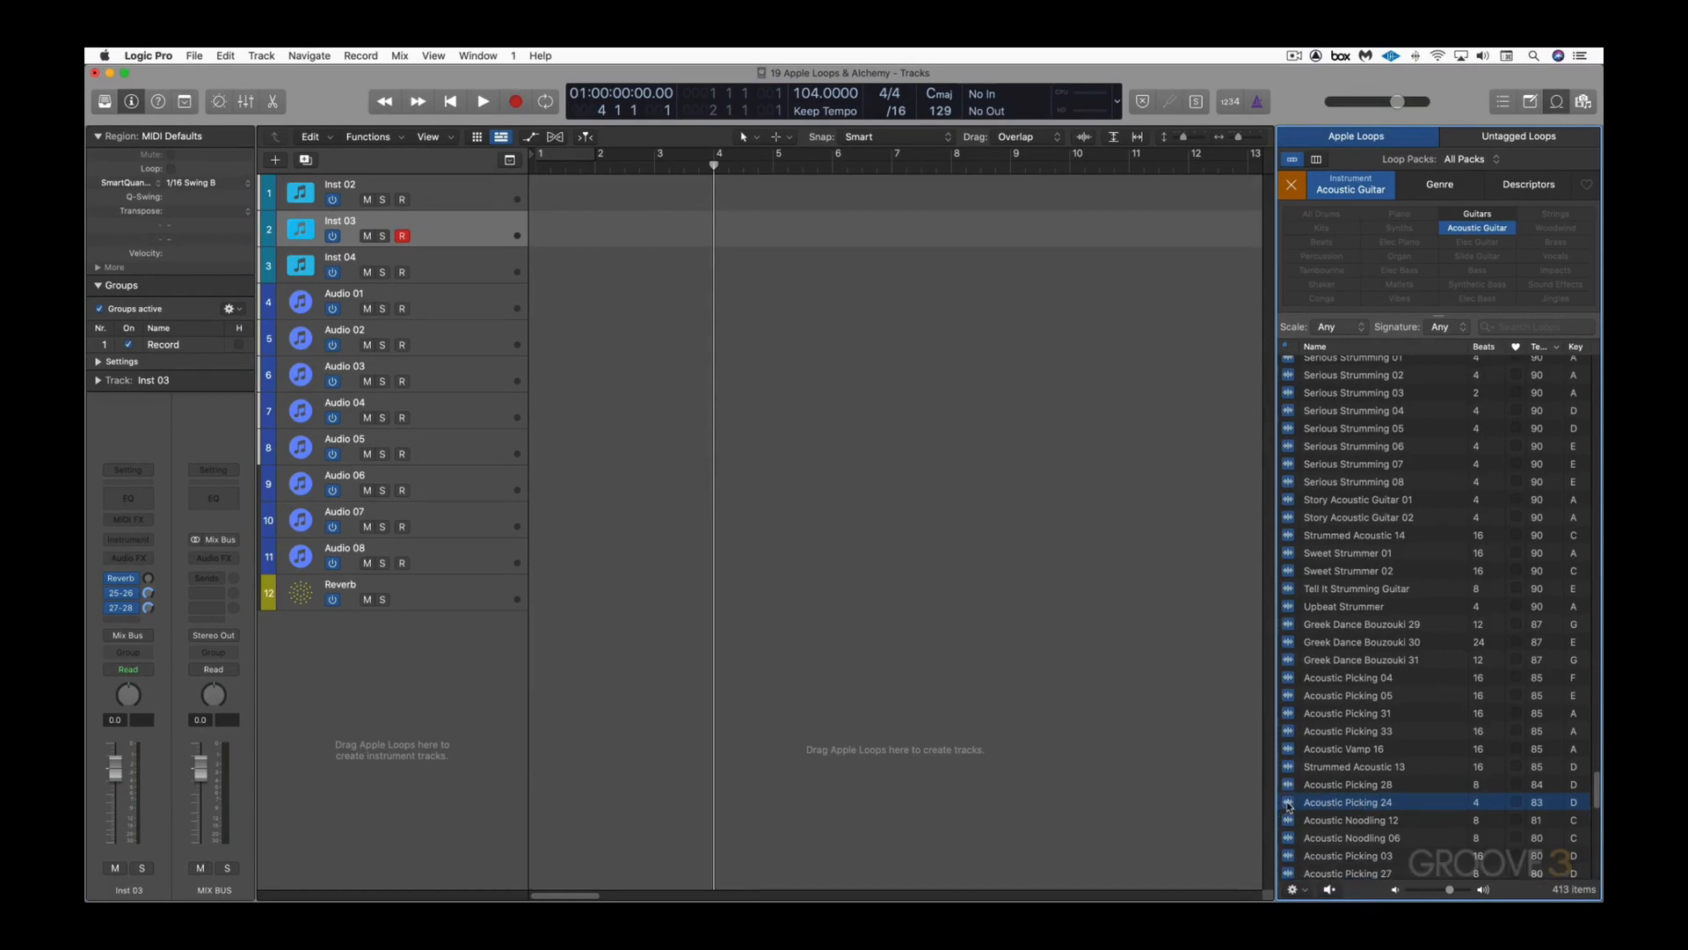
{"action": "left_click_drag", "start_coordinate": [1288, 802], "coordinate": [356, 343]}
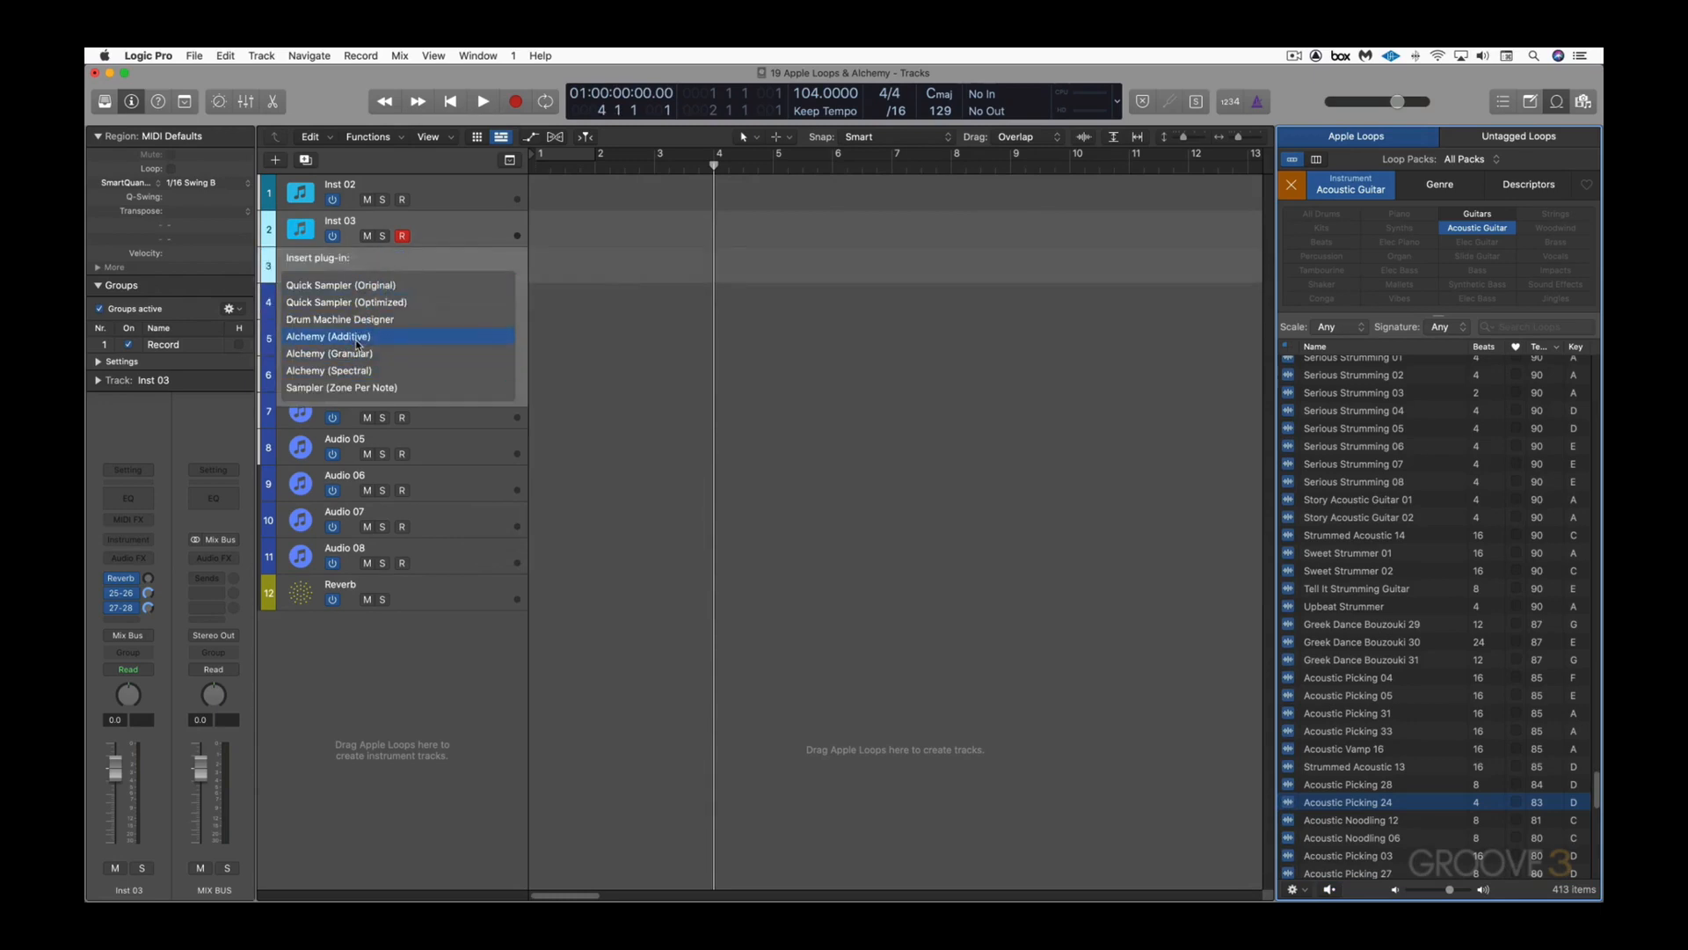
{"action": "left_click", "coordinate": [356, 338]}
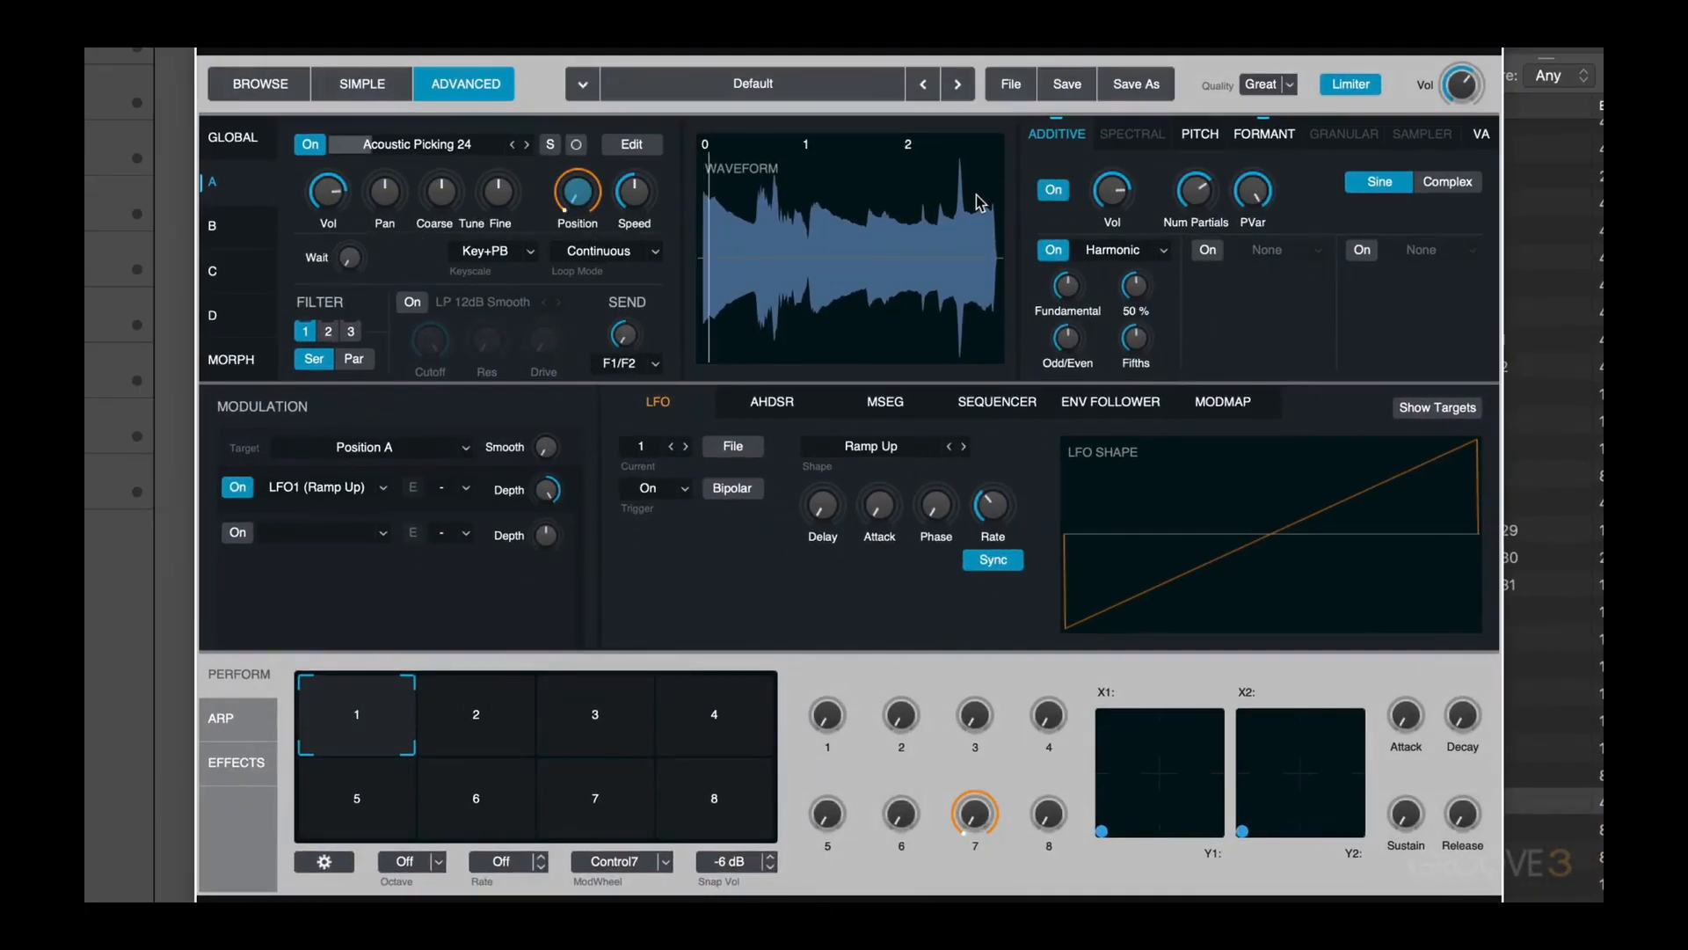
Step: Adjust source A's additive volume, raise the Harmonic effect's Fundamental to about 81.4 %, and raise its Odd/Even amount
{"action": "left_click", "coordinate": [1111, 190]}
{"action": "left_click_drag", "start_coordinate": [1070, 280], "coordinate": [1071, 208]}
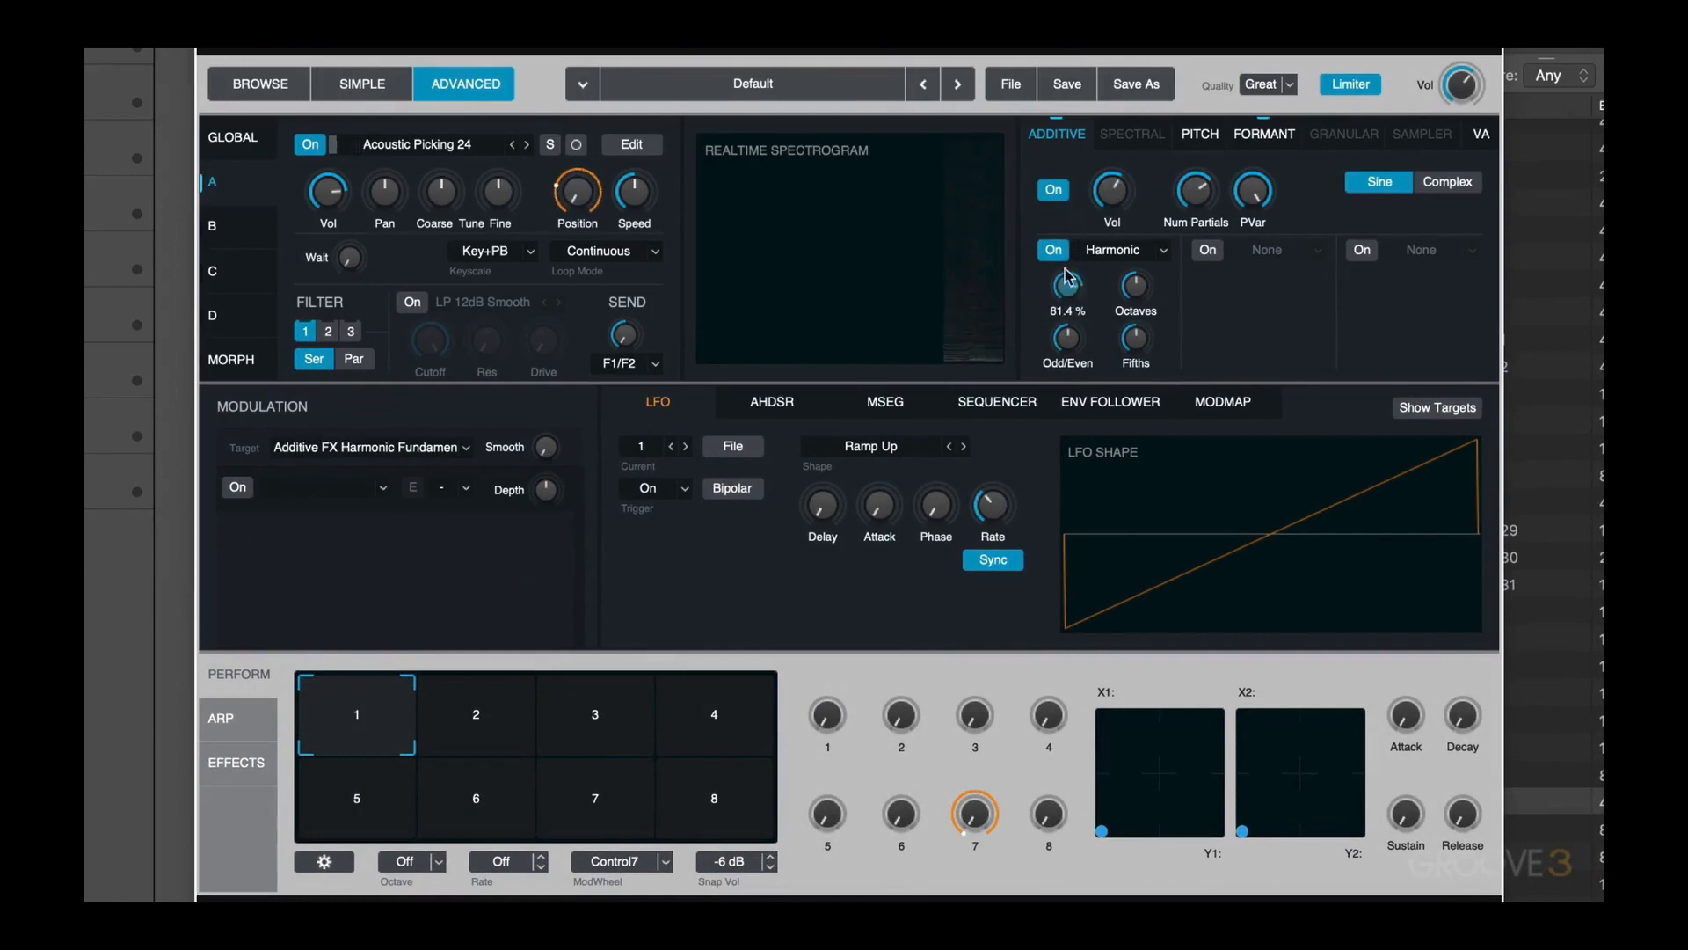
{"action": "left_click_drag", "start_coordinate": [1070, 341], "coordinate": [1070, 277]}
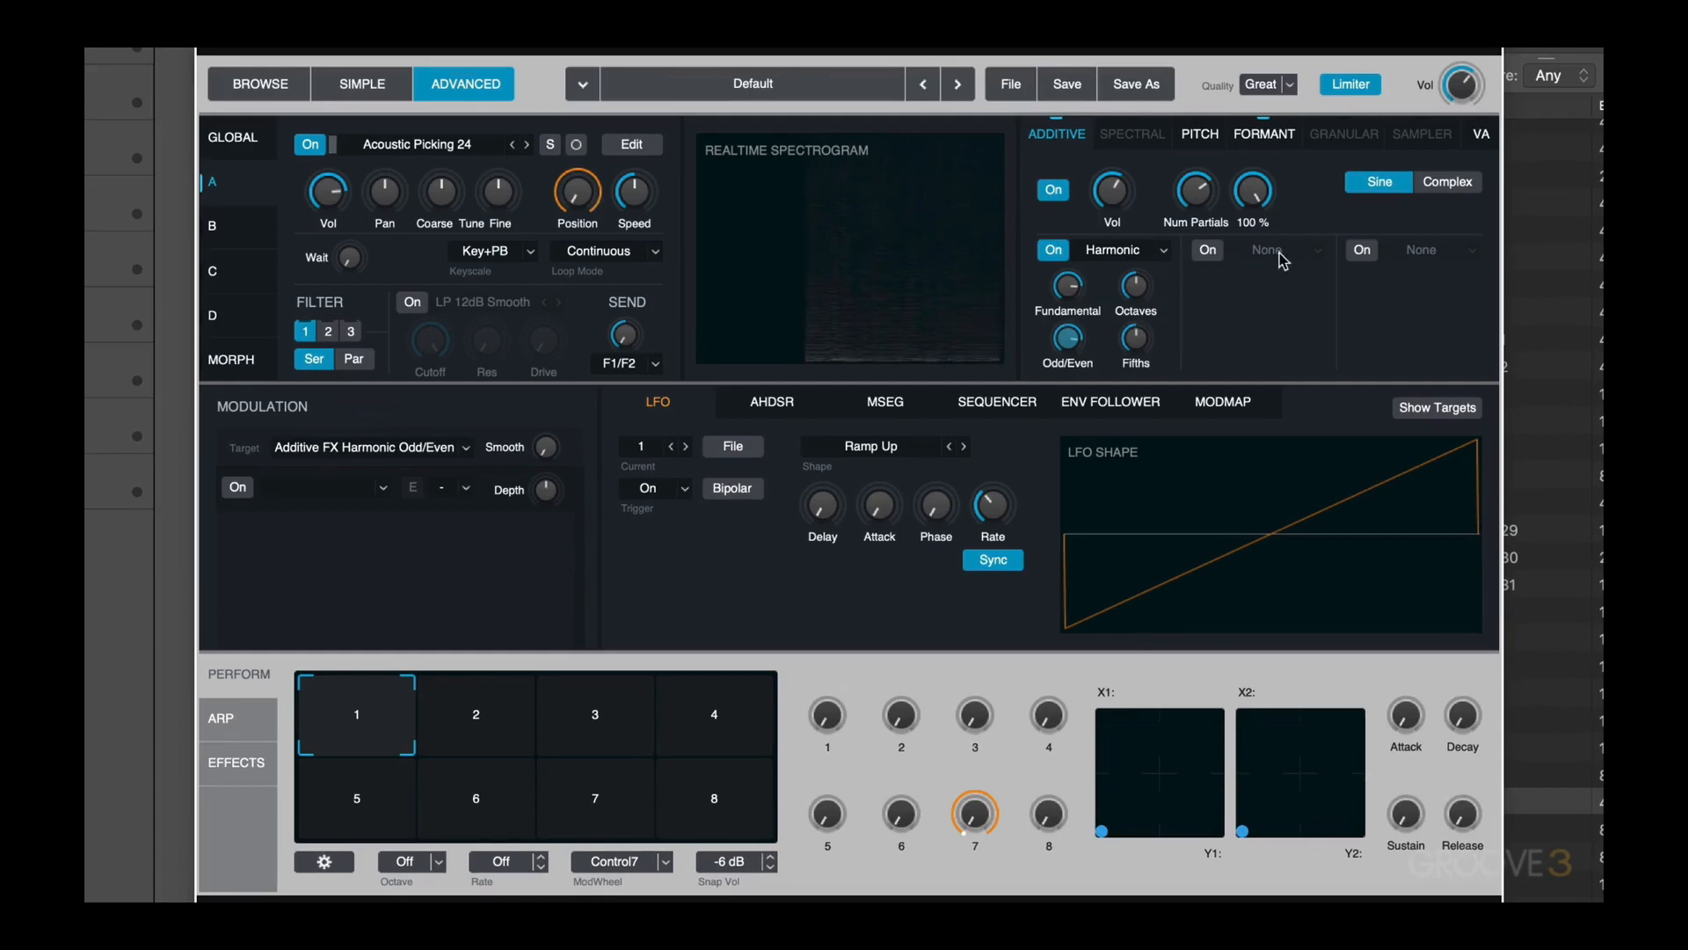
Step: Enable the second additive effect slot with Shift, lower its Pitch, raise its Freq, and adjust the additive volume
{"action": "left_click", "coordinate": [1209, 250]}
{"action": "left_click", "coordinate": [1263, 253]}
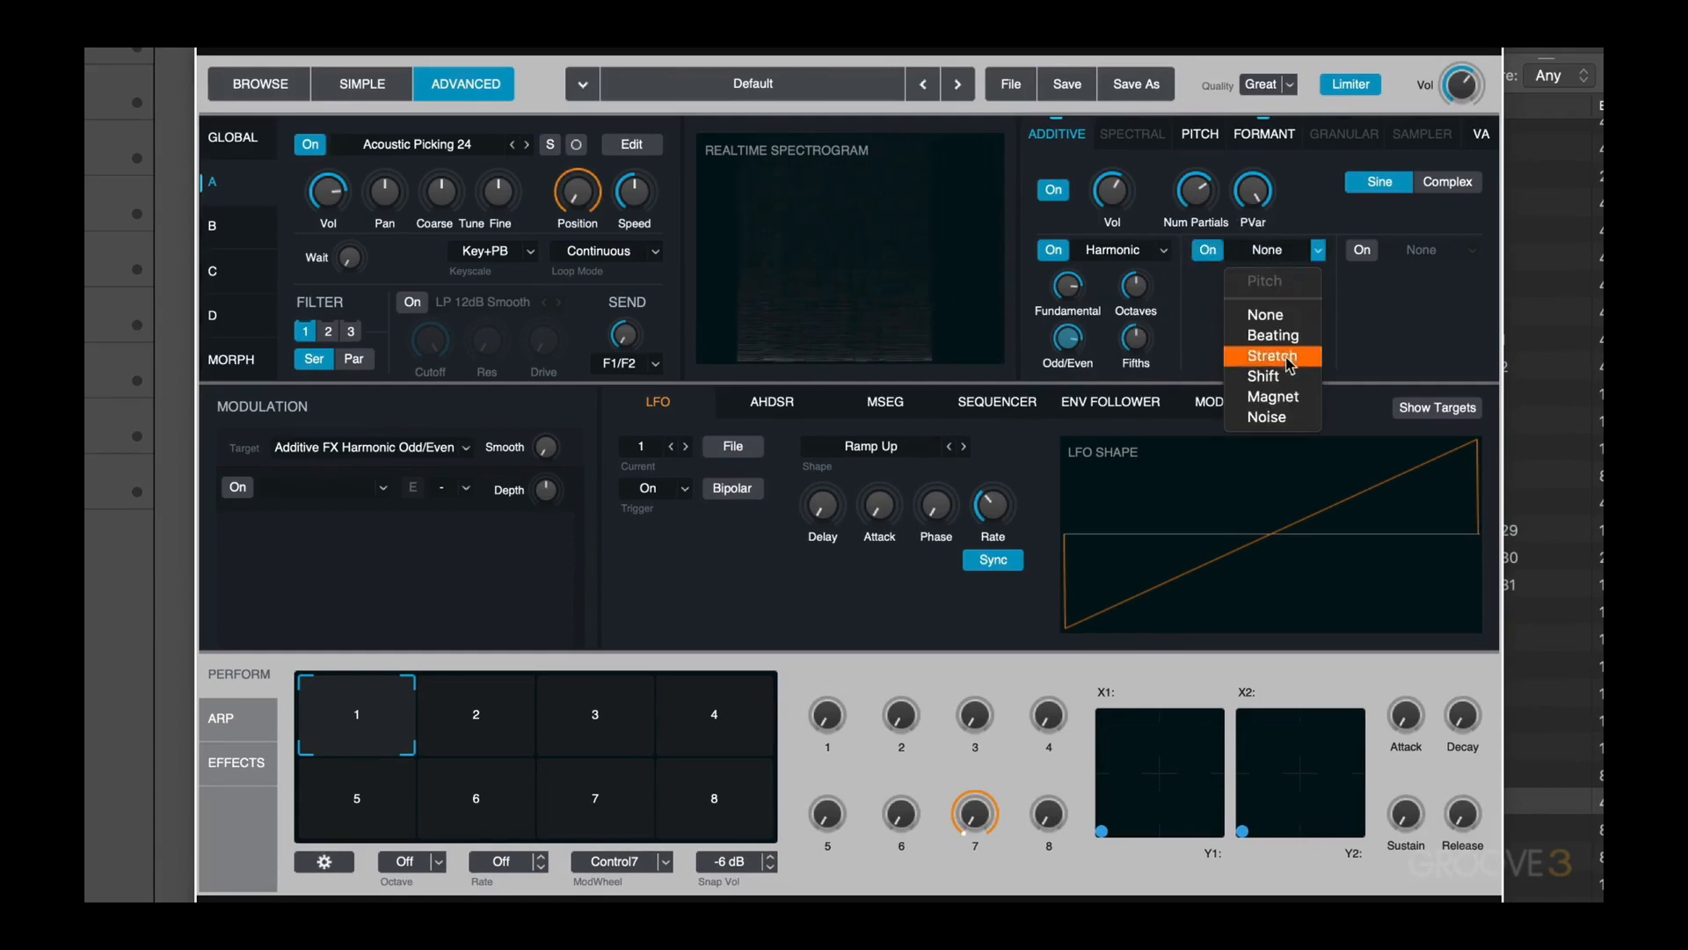
{"action": "left_click", "coordinate": [1263, 330]}
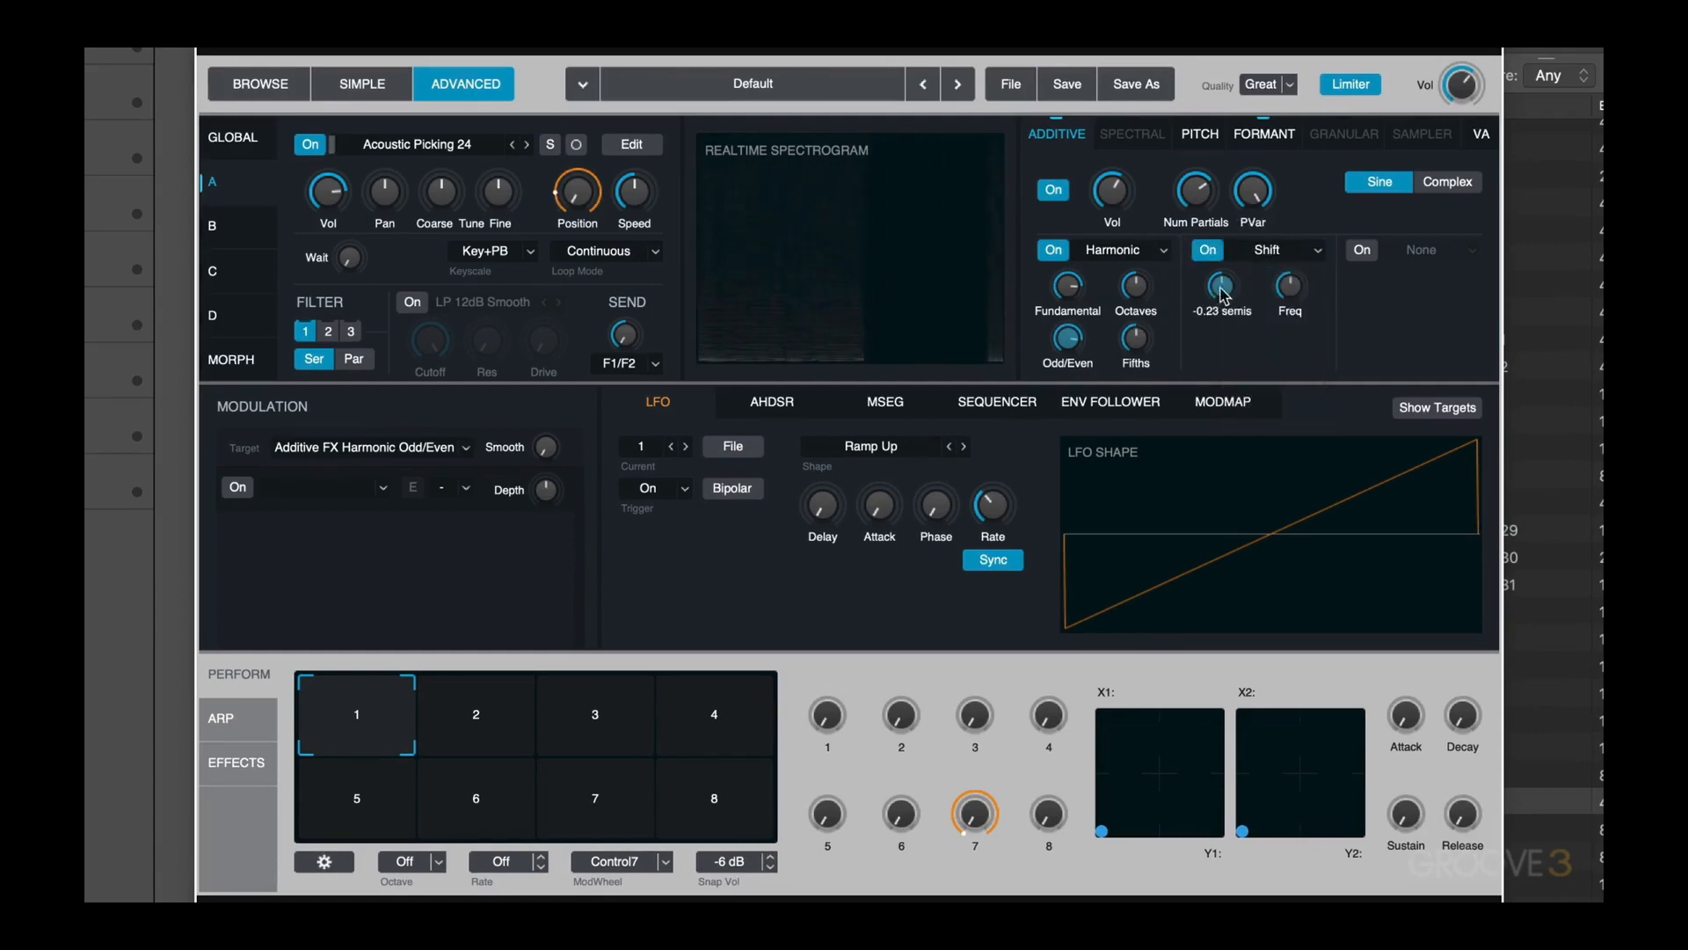
{"action": "left_click_drag", "start_coordinate": [1222, 286], "coordinate": [1214, 315]}
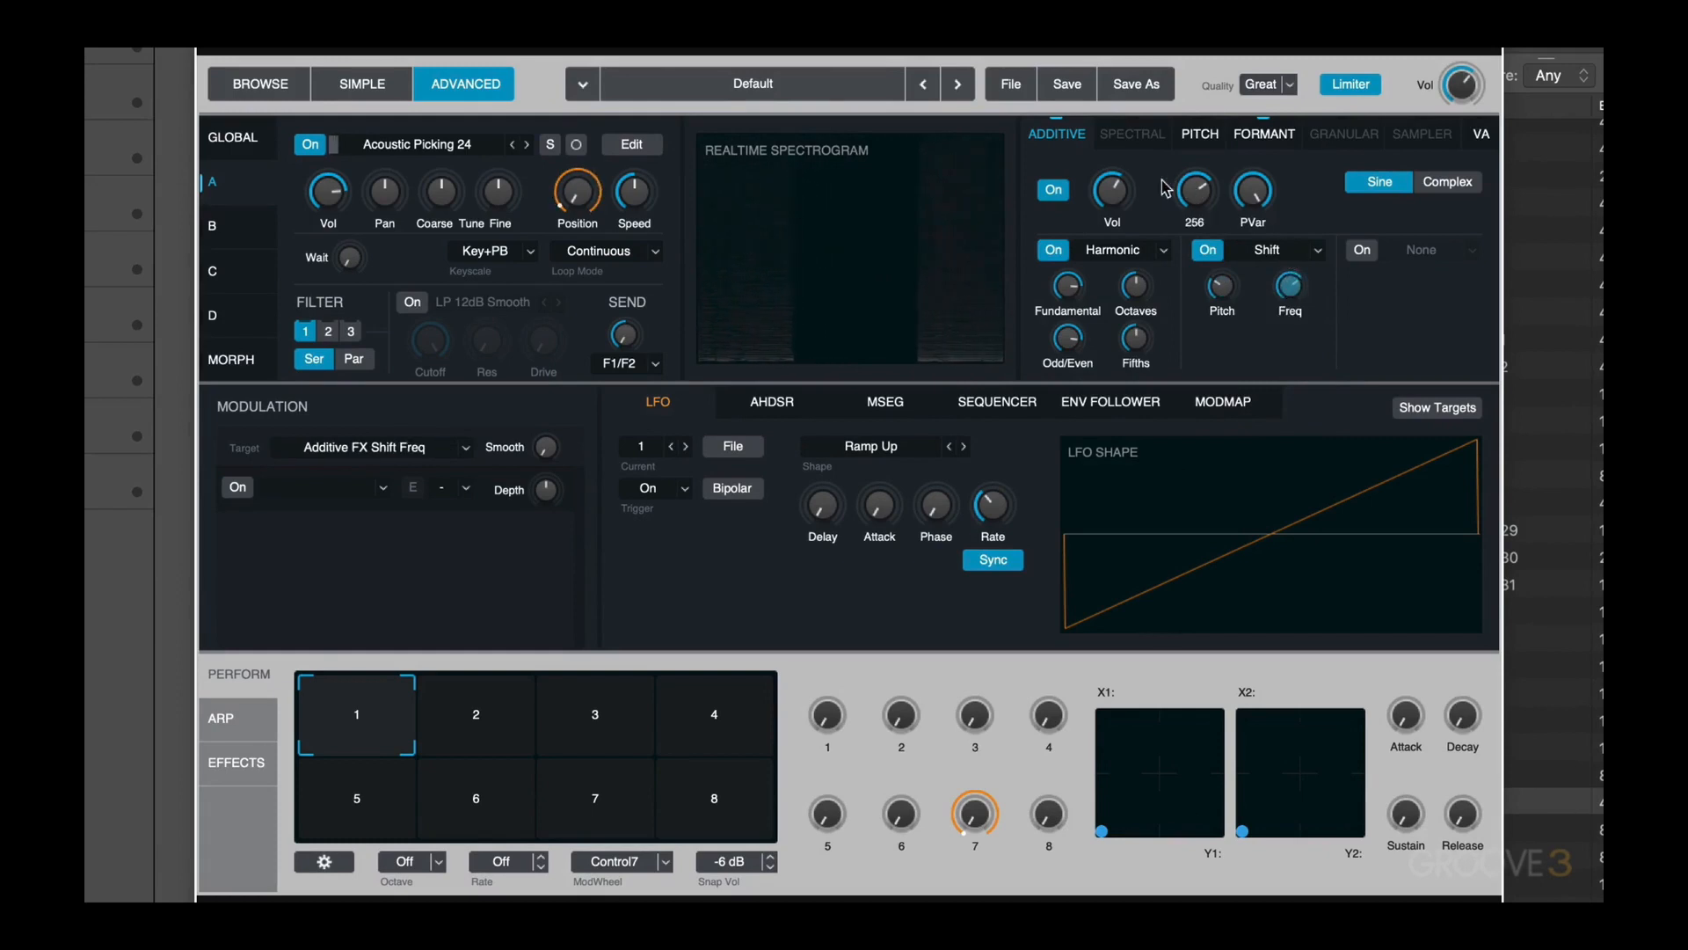
{"action": "left_click", "coordinate": [1112, 190]}
Step: Enable the third additive effect slot with Spread and adjust its Amount
{"action": "left_click", "coordinate": [1362, 249]}
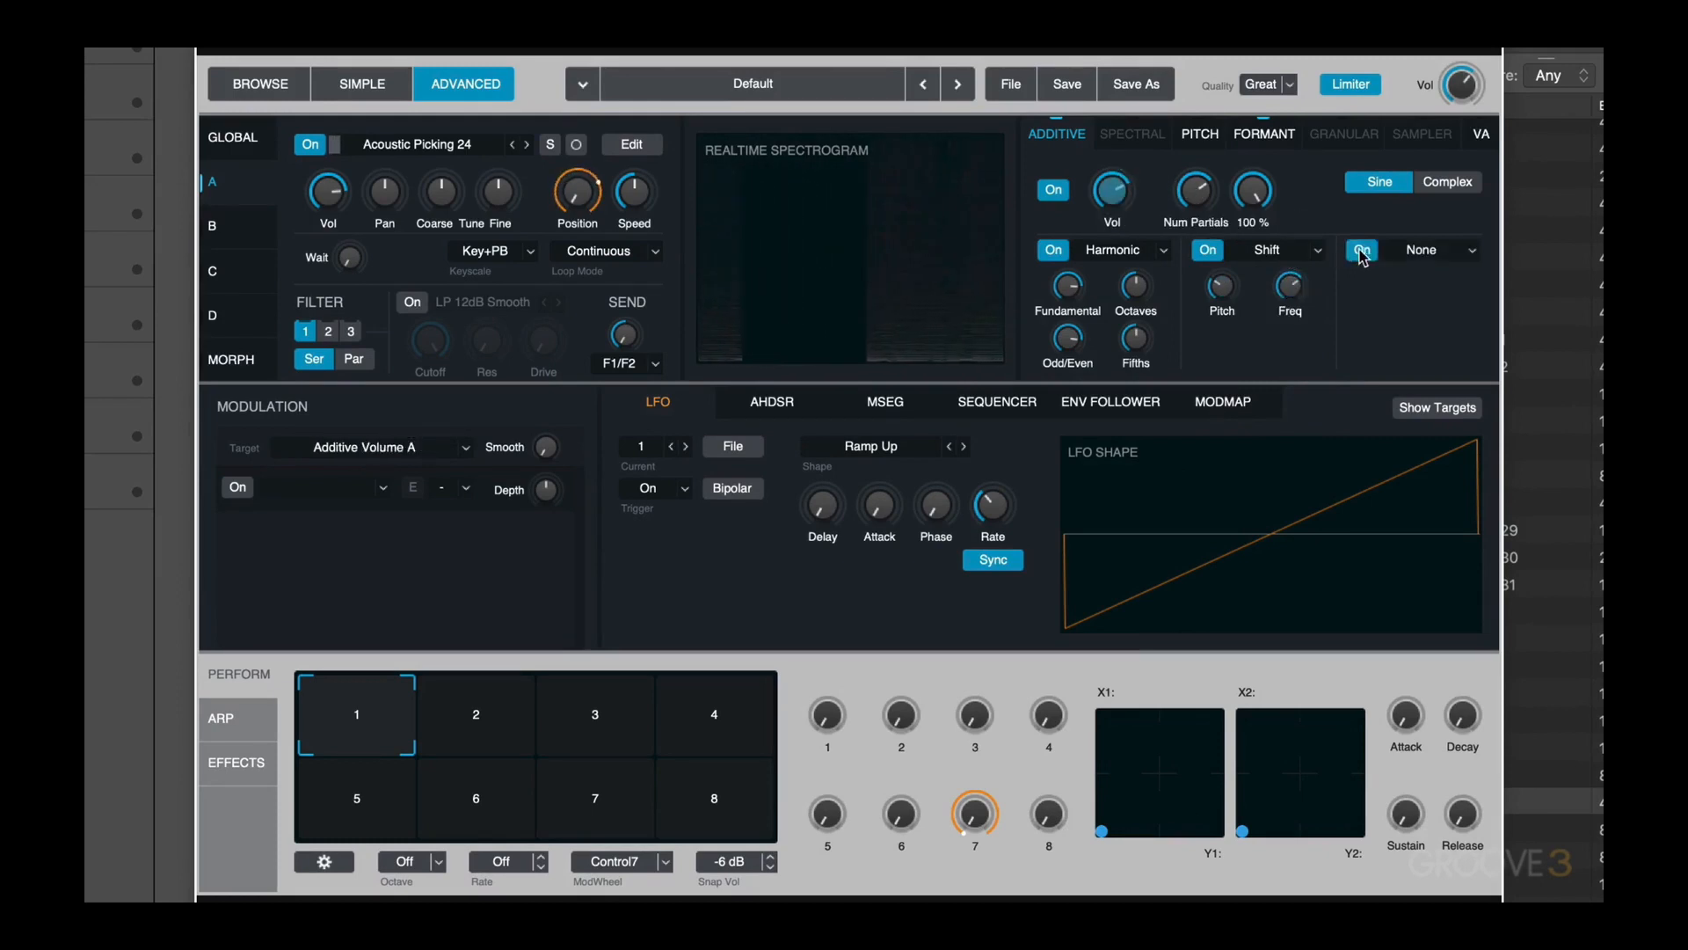
{"action": "left_click", "coordinate": [1426, 250]}
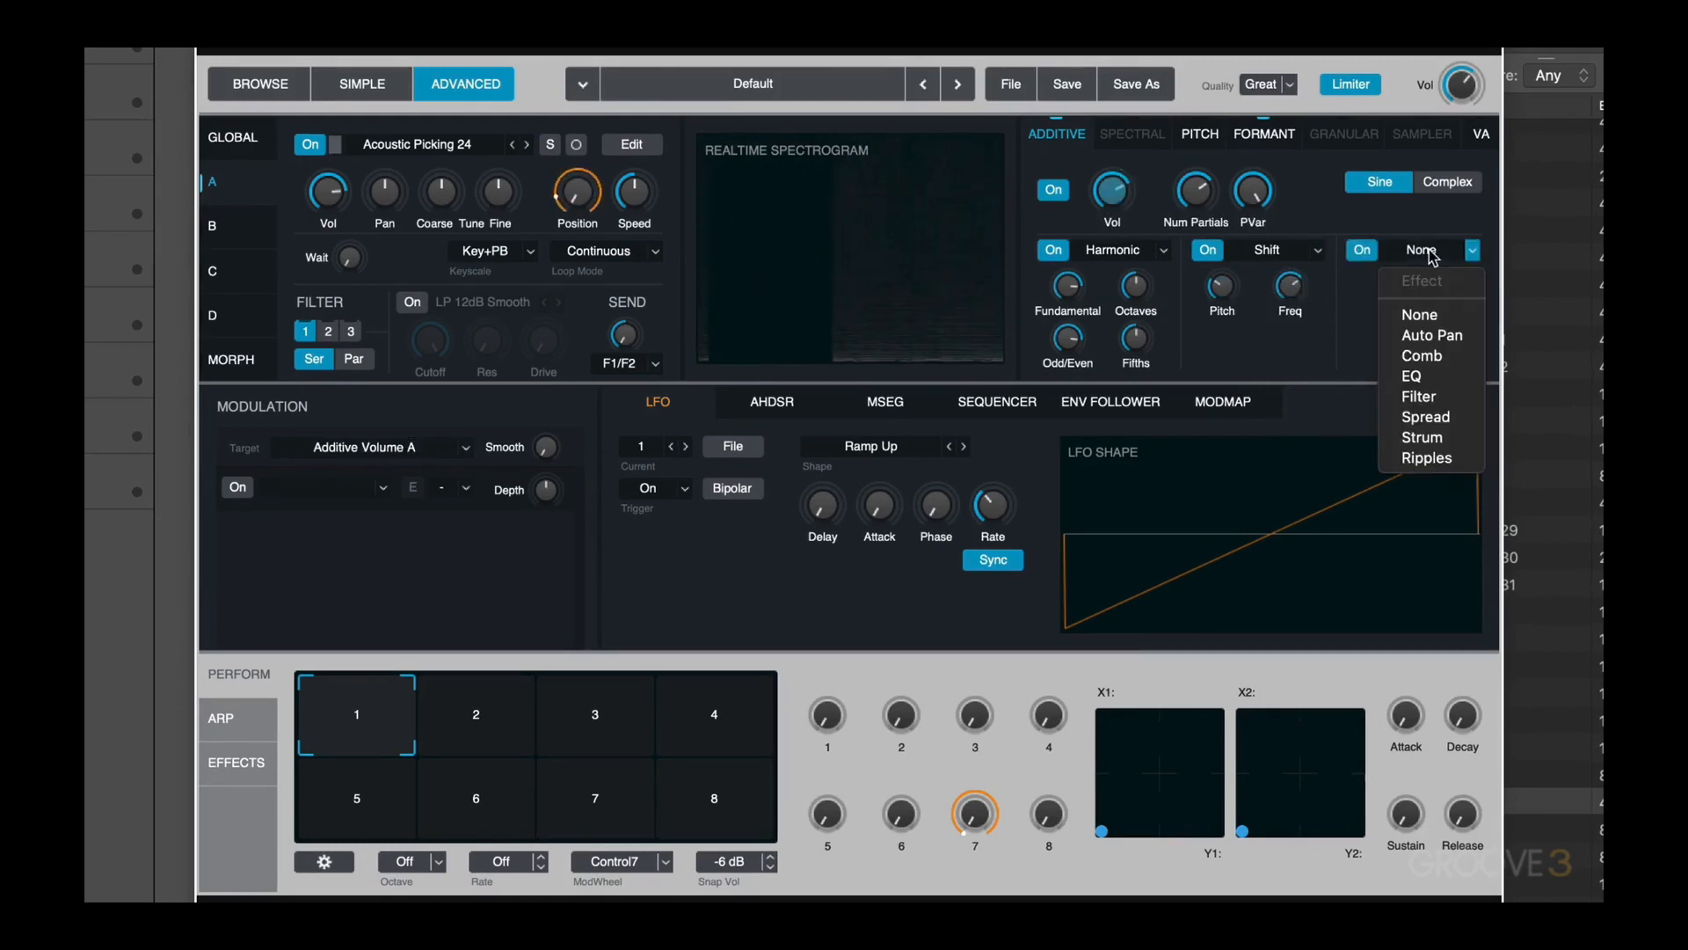
{"action": "left_click", "coordinate": [1435, 421]}
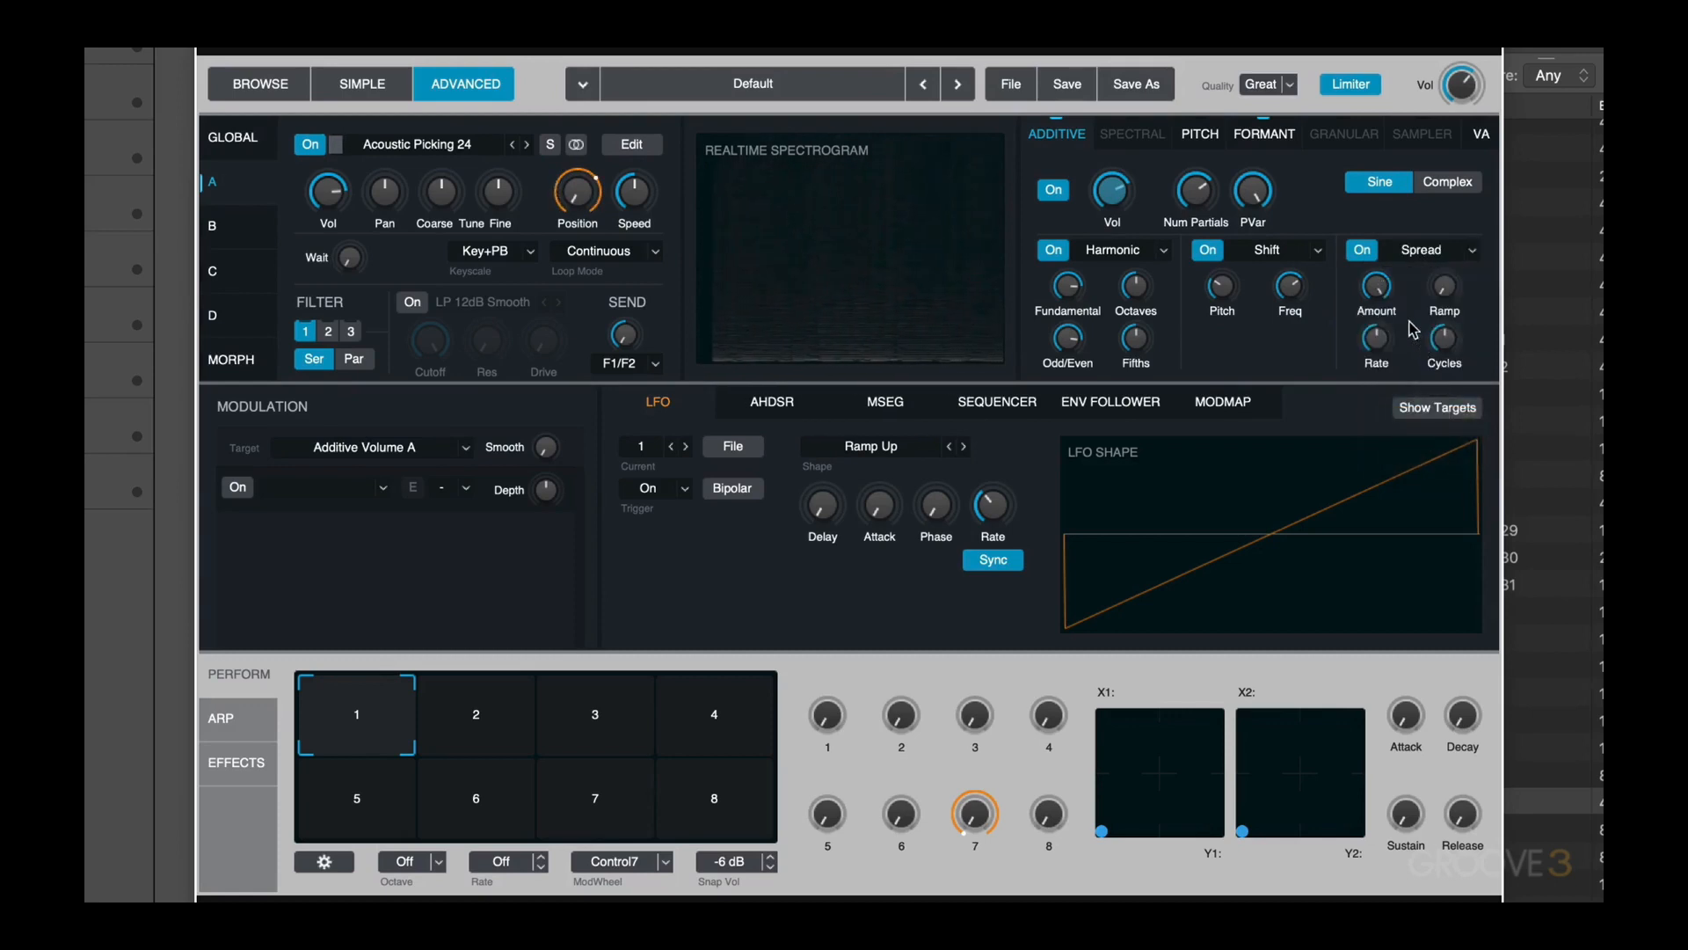
{"action": "left_click", "coordinate": [1381, 294]}
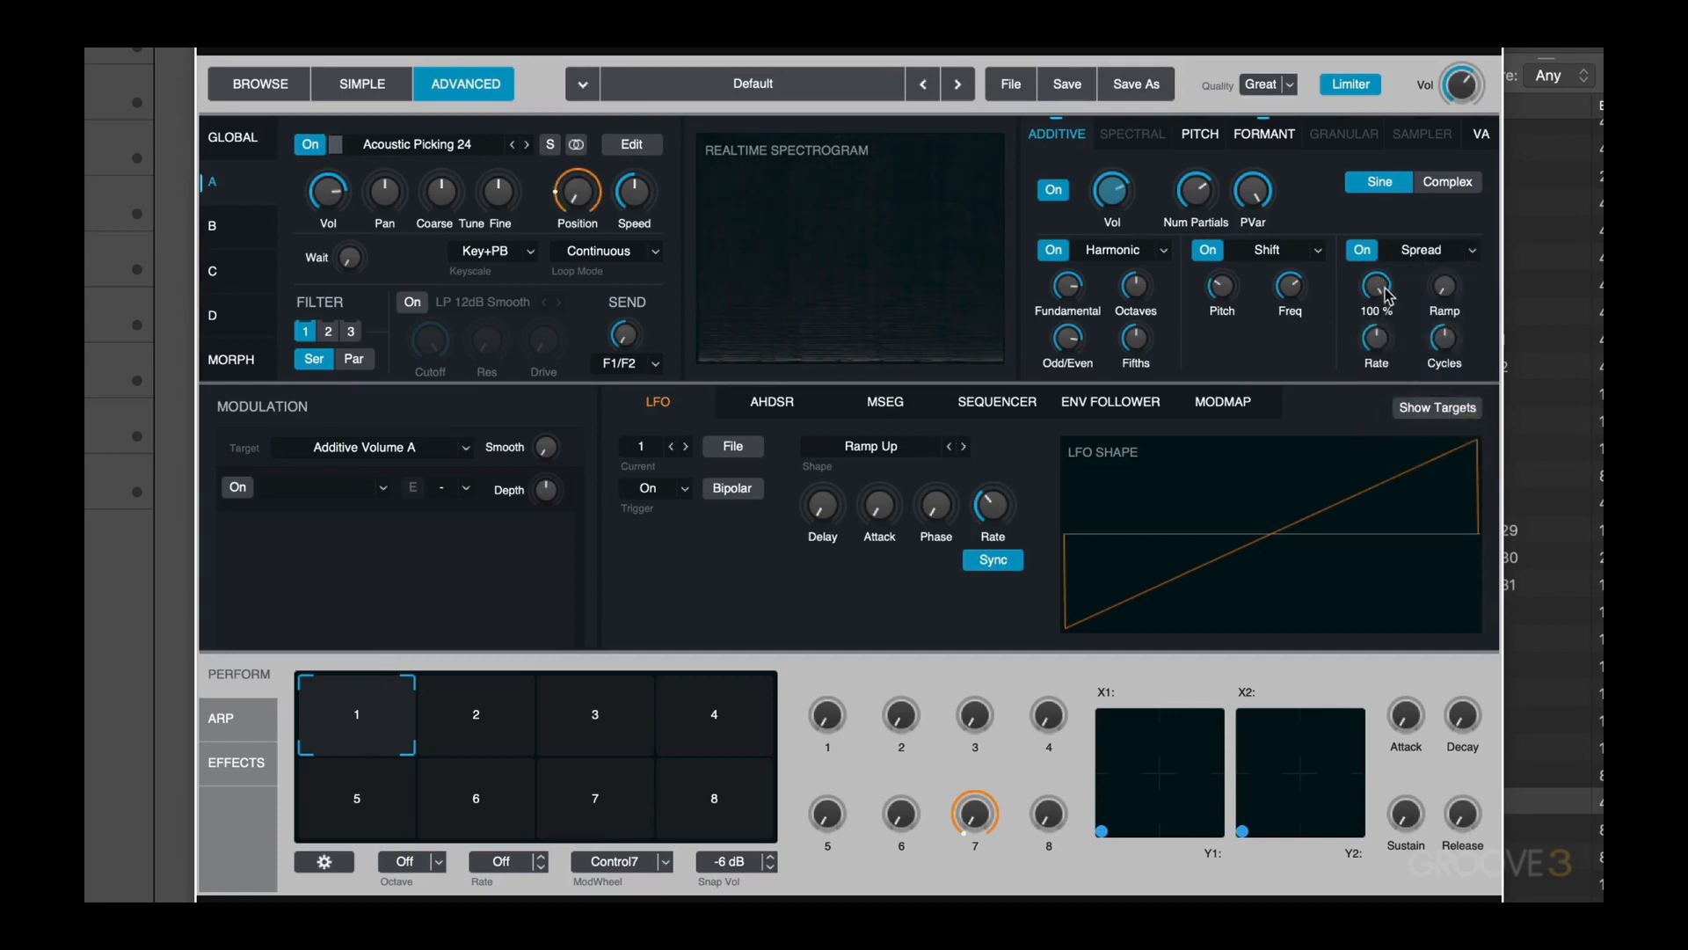
Step: Switch the additive oscillator from Sine to Complex and choose the Metallic 08 waveform
{"action": "left_click", "coordinate": [1450, 186]}
{"action": "left_click", "coordinate": [1425, 213]}
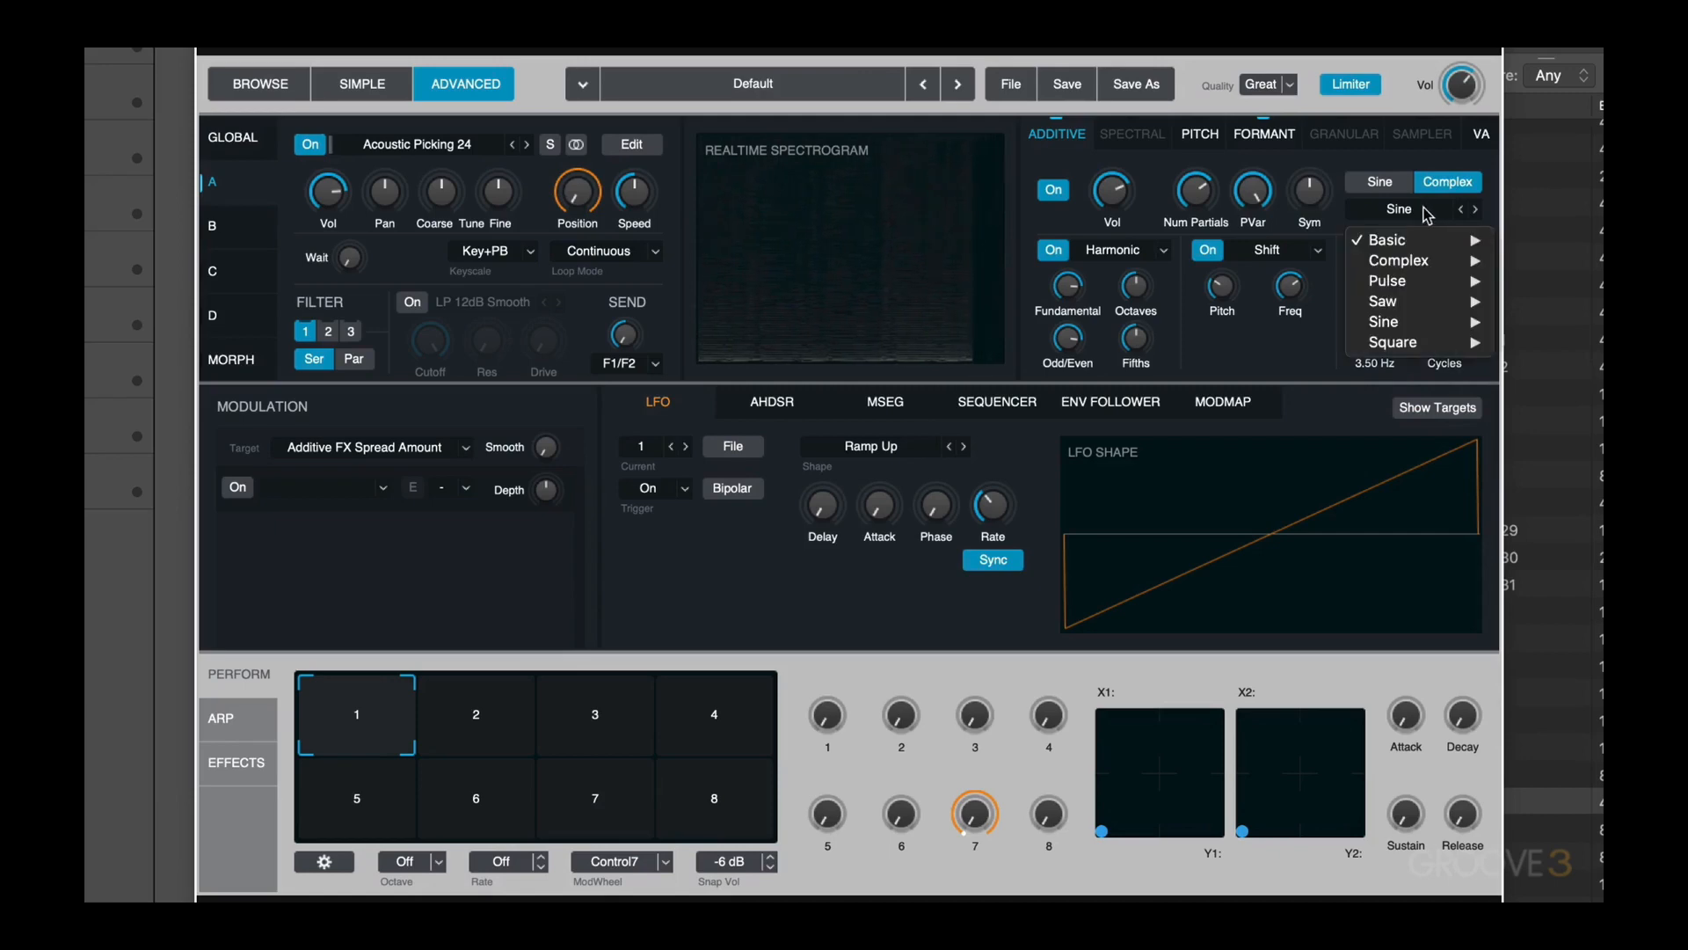
{"action": "mouse_move", "coordinate": [1417, 266]}
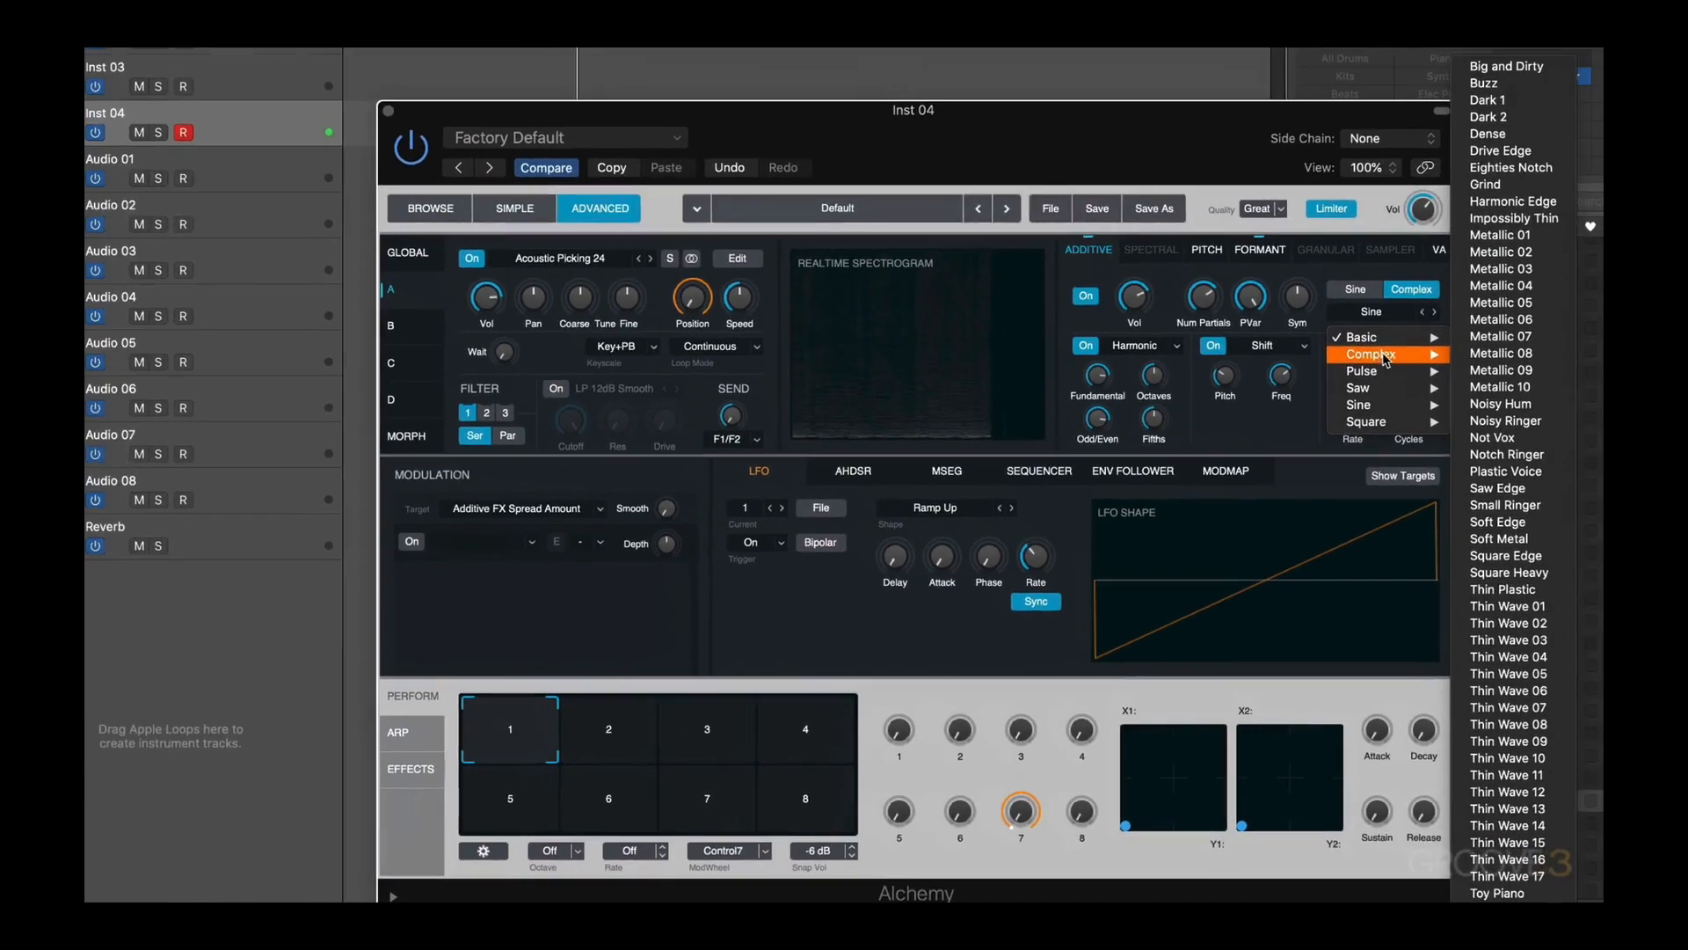
{"action": "left_click", "coordinate": [1501, 353]}
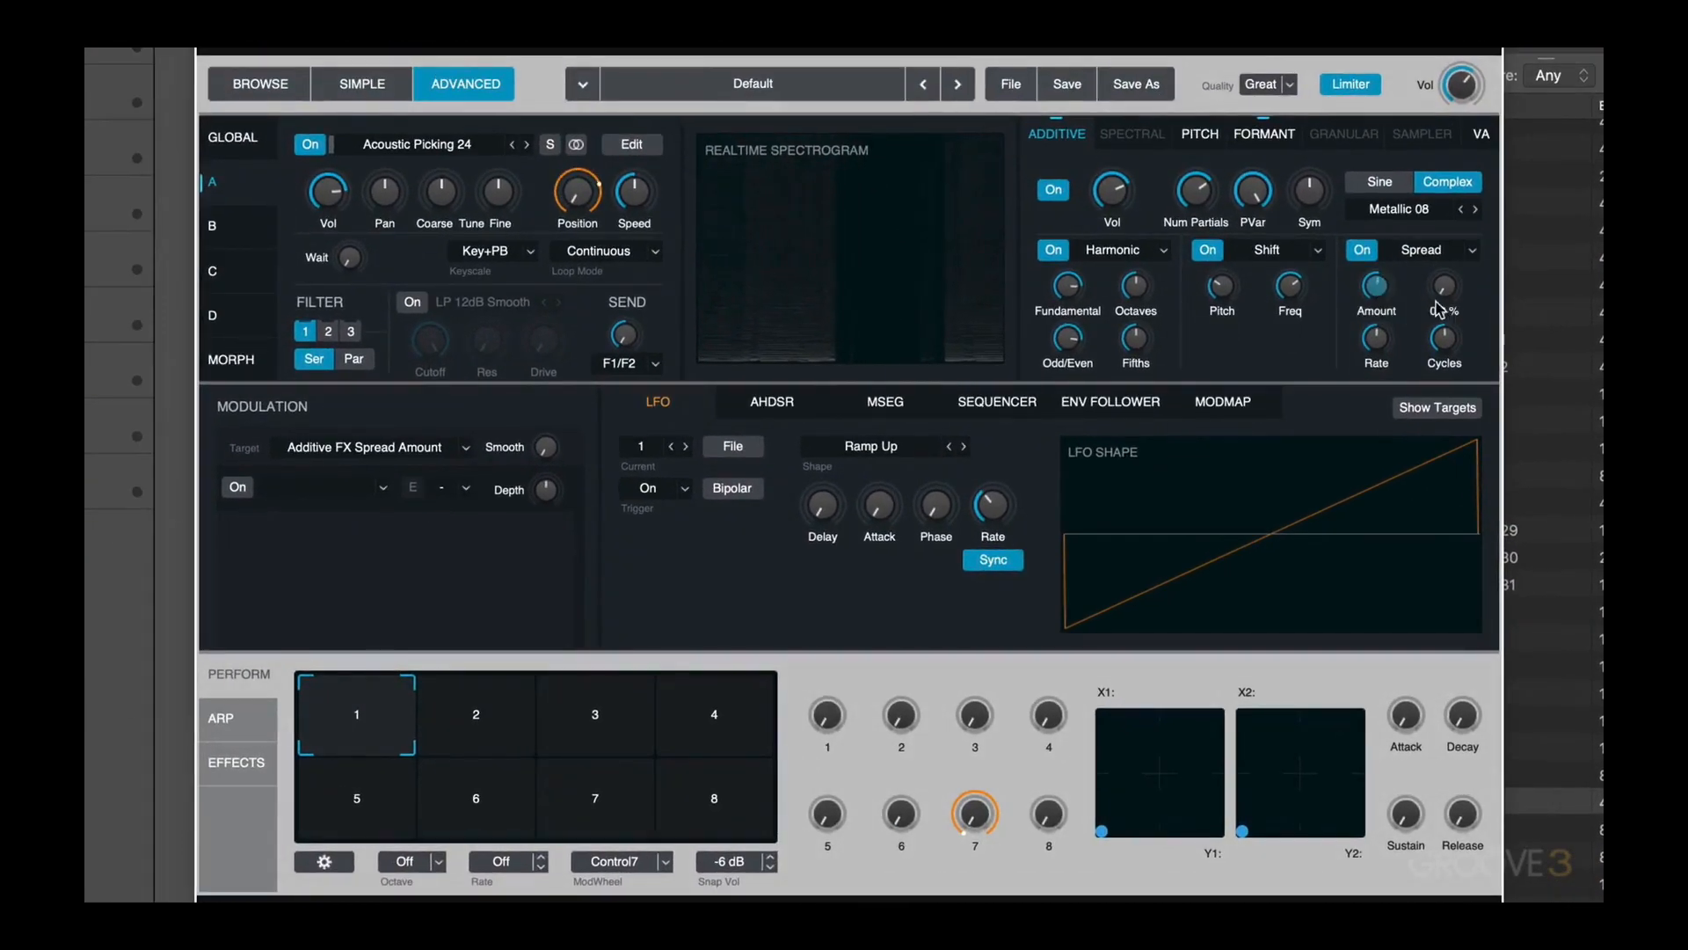
Step: Adjust the Spread effect's Ramp and raise its Rate in source A's additive effects
{"action": "left_click", "coordinate": [1444, 286]}
{"action": "left_click", "coordinate": [1376, 337]}
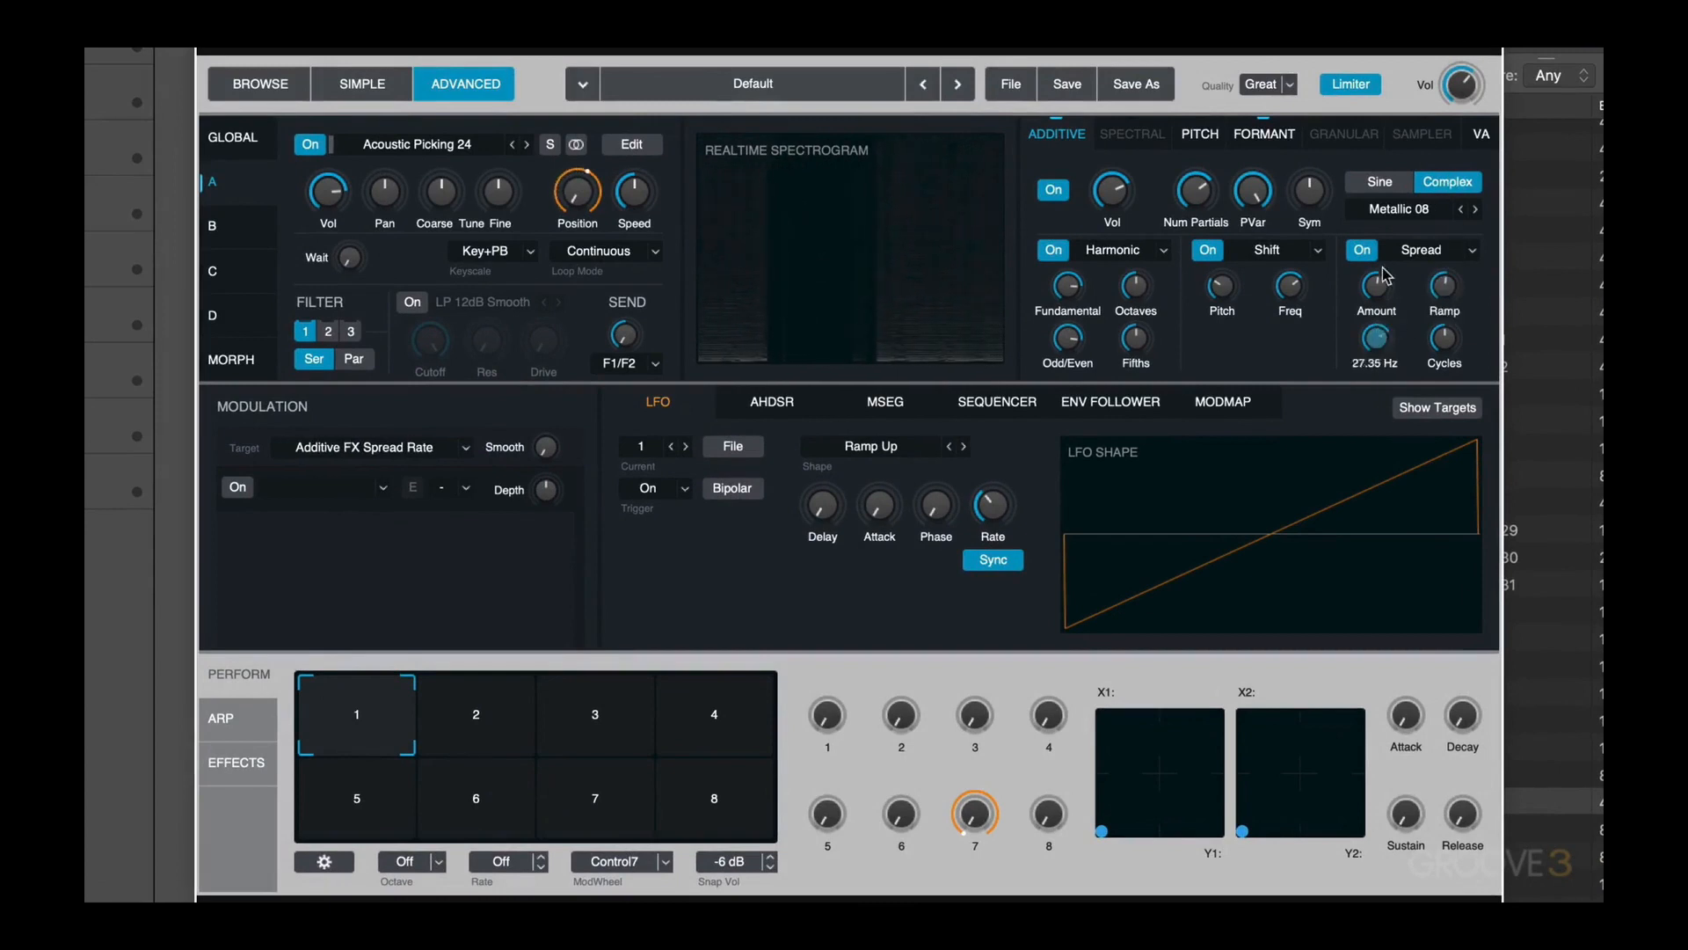
Step: Lower source A's additive pitch variation to about 54.2 %, readjust the number of partials, and raise the additive volume
{"action": "left_click", "coordinate": [1253, 180]}
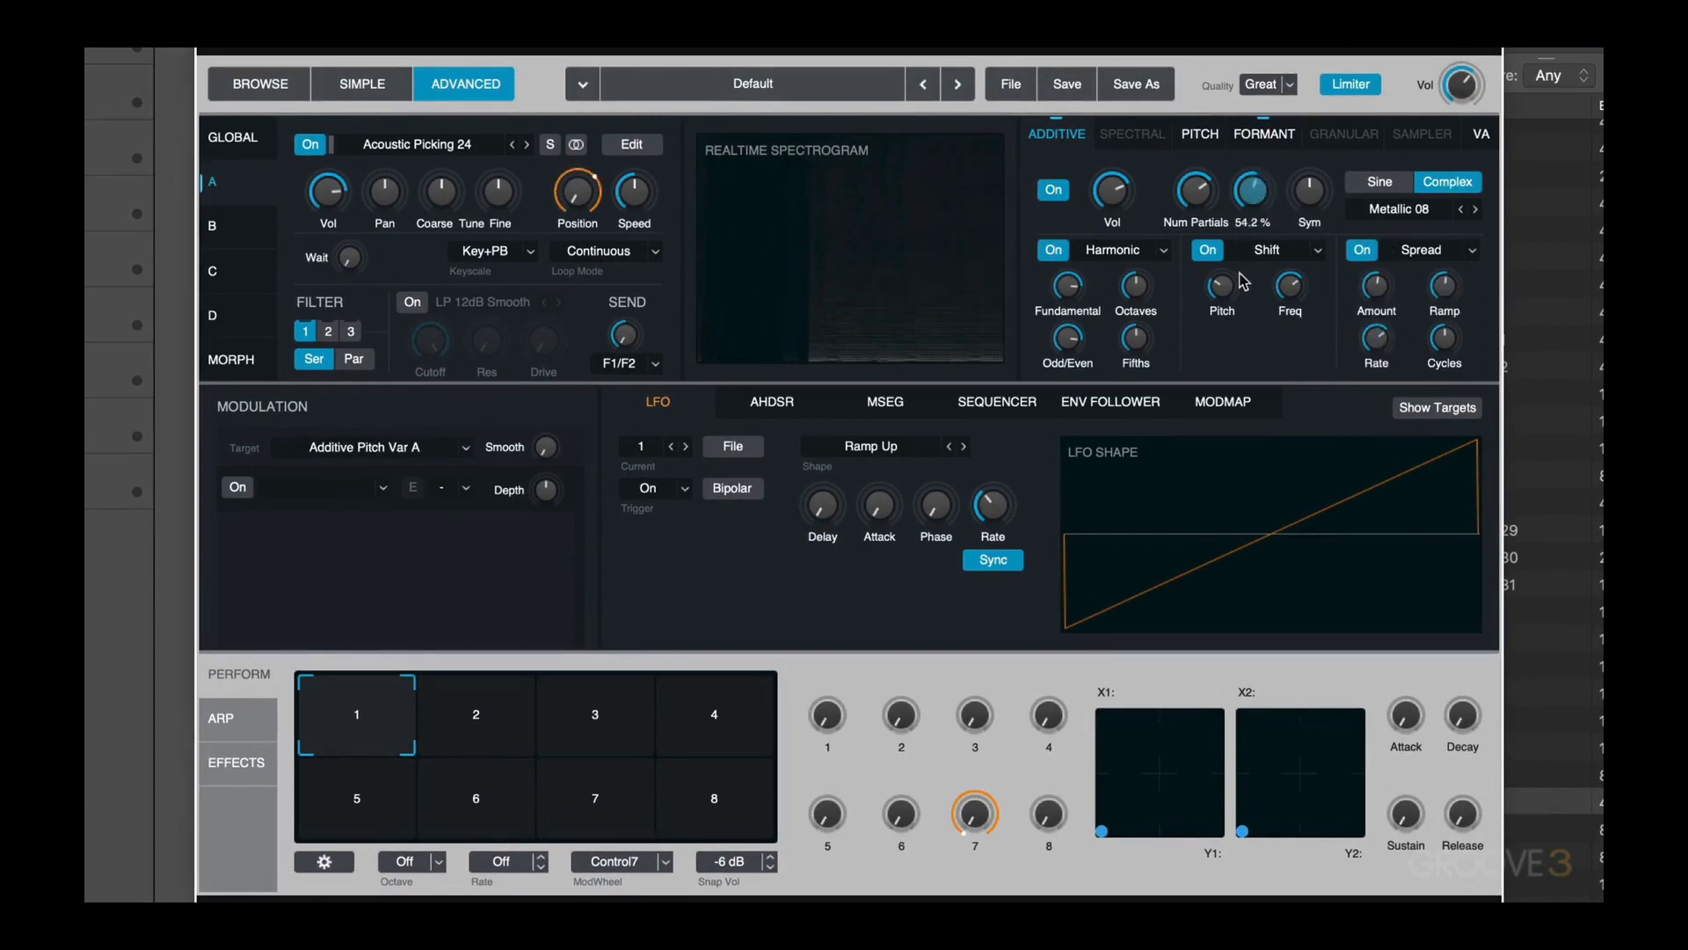
{"action": "left_click_drag", "start_coordinate": [1216, 181], "coordinate": [1193, 249]}
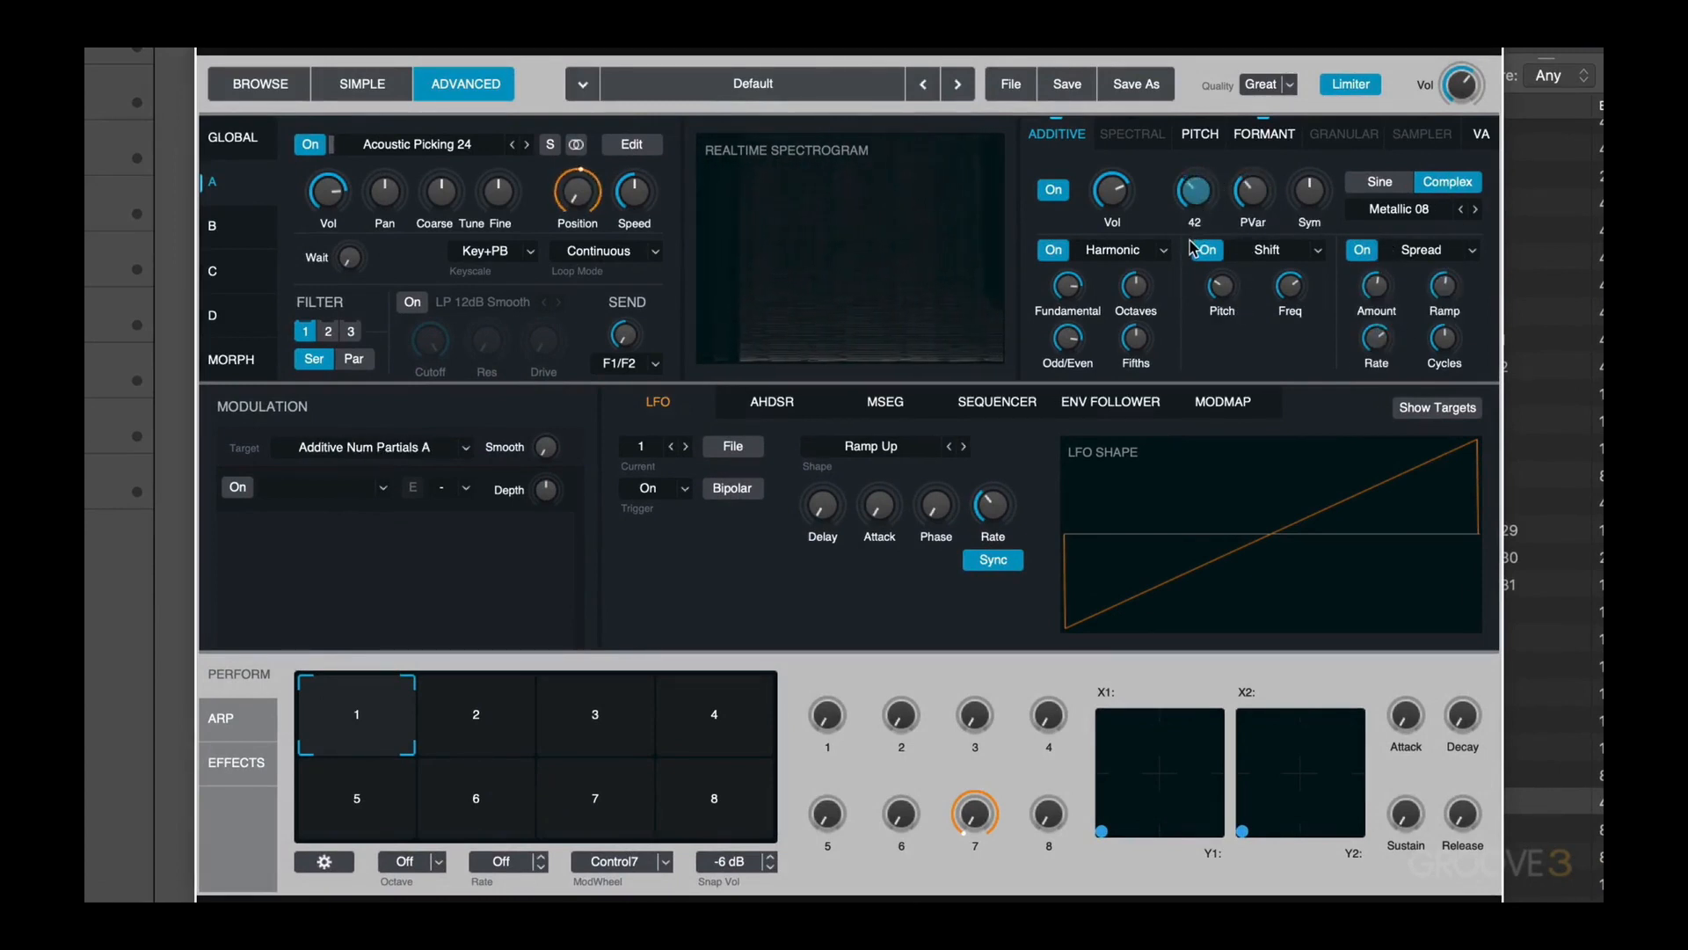
{"action": "left_click_drag", "start_coordinate": [1130, 201], "coordinate": [1114, 142]}
{"action": "left_click_drag", "start_coordinate": [1187, 187], "coordinate": [1199, 150]}
Step: Lower the Harmonic effect's Odd/Even amount to about 57.1 % and reduce its Fundamental
{"action": "left_click", "coordinate": [1068, 337]}
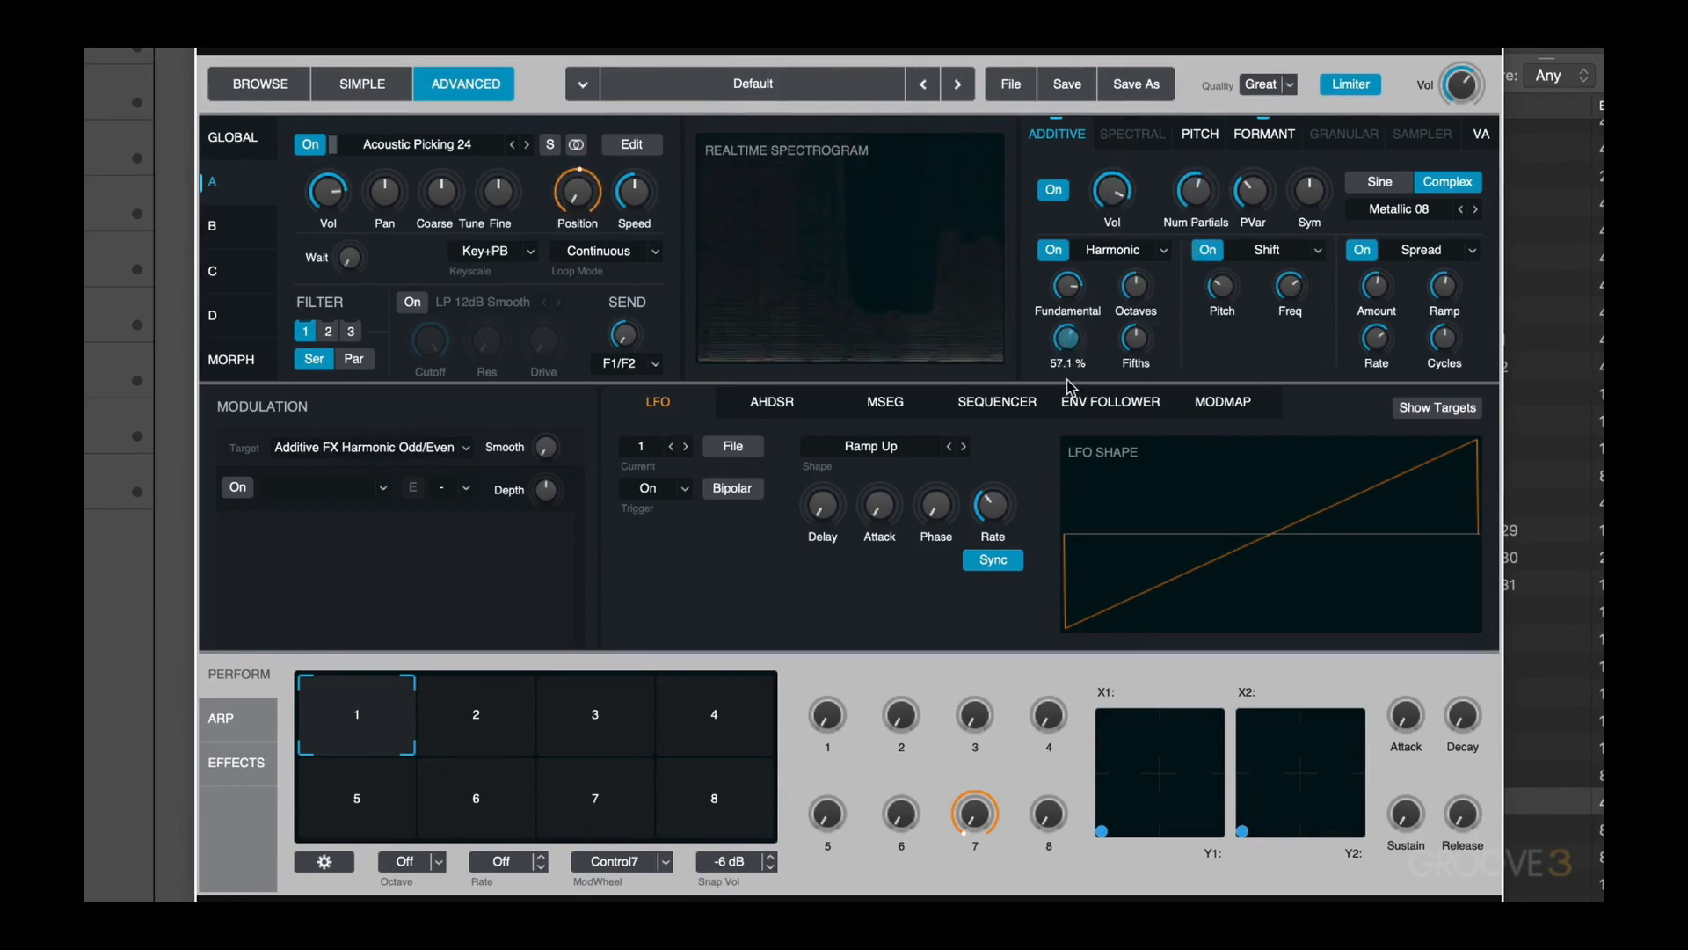
{"action": "left_click_drag", "start_coordinate": [1070, 292], "coordinate": [1064, 321]}
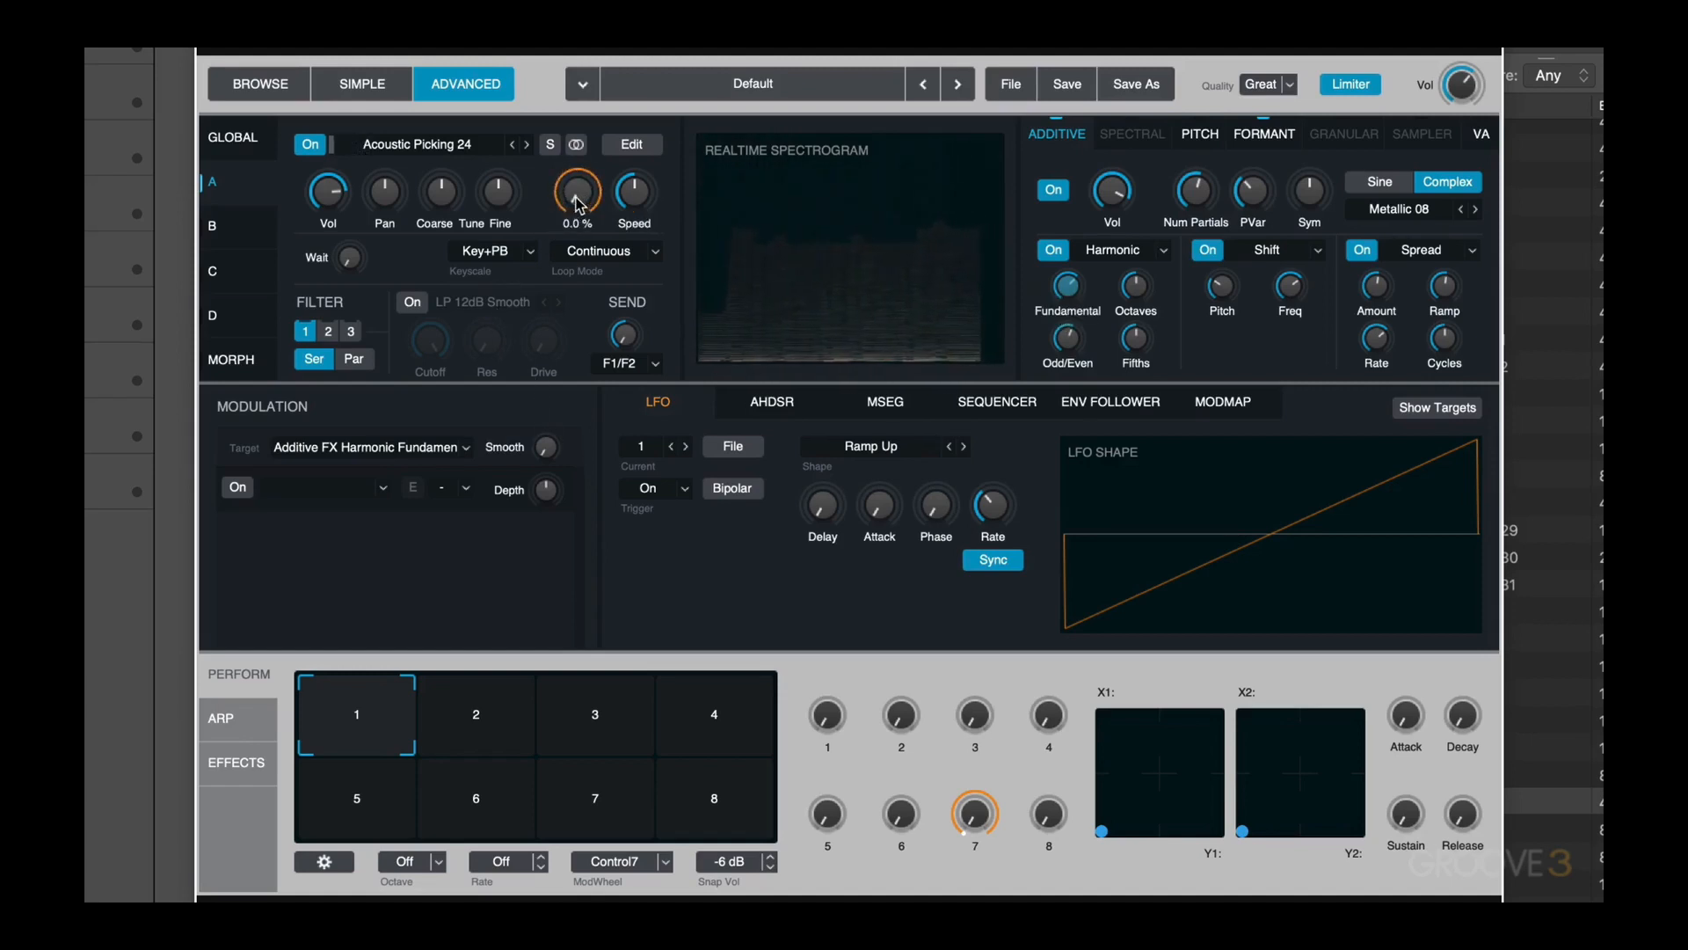
Step: Raise source A's Position to about 36.3 % and reduce its LFO1 modulation depth to about 38 %
{"action": "left_click_drag", "start_coordinate": [589, 204], "coordinate": [579, 119]}
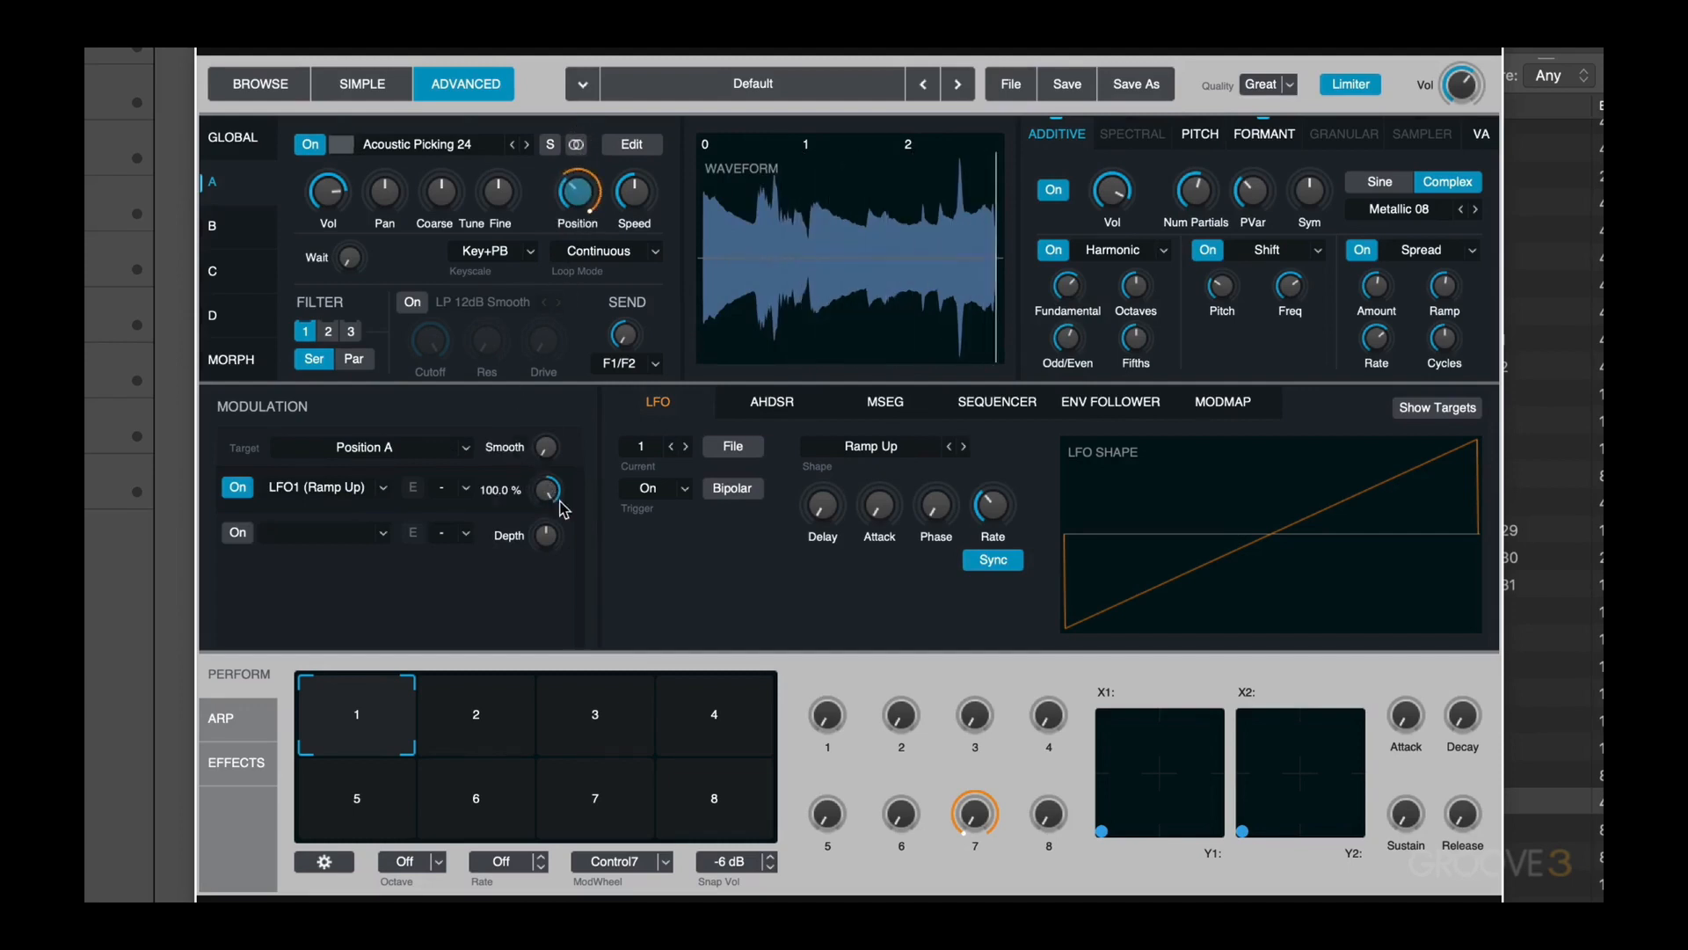
{"action": "left_click_drag", "start_coordinate": [549, 497], "coordinate": [525, 535]}
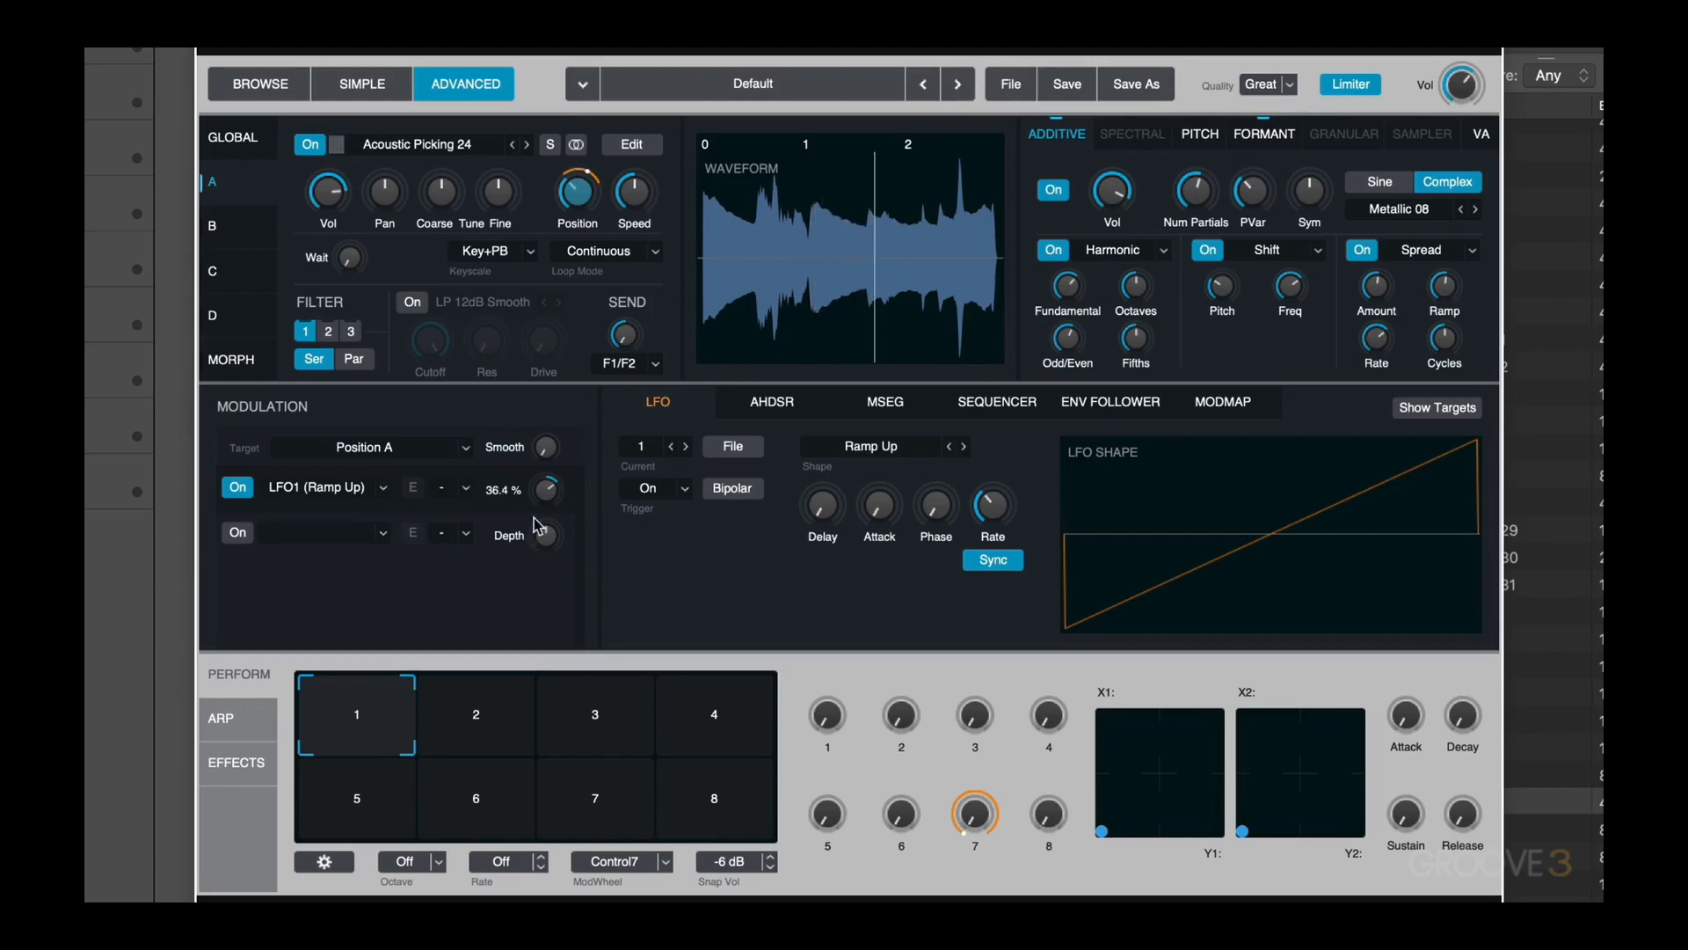
Step: Set source A's loop mode to Forward/Back and fine-tune the LFO1 depth on its Position
{"action": "left_click", "coordinate": [605, 254]}
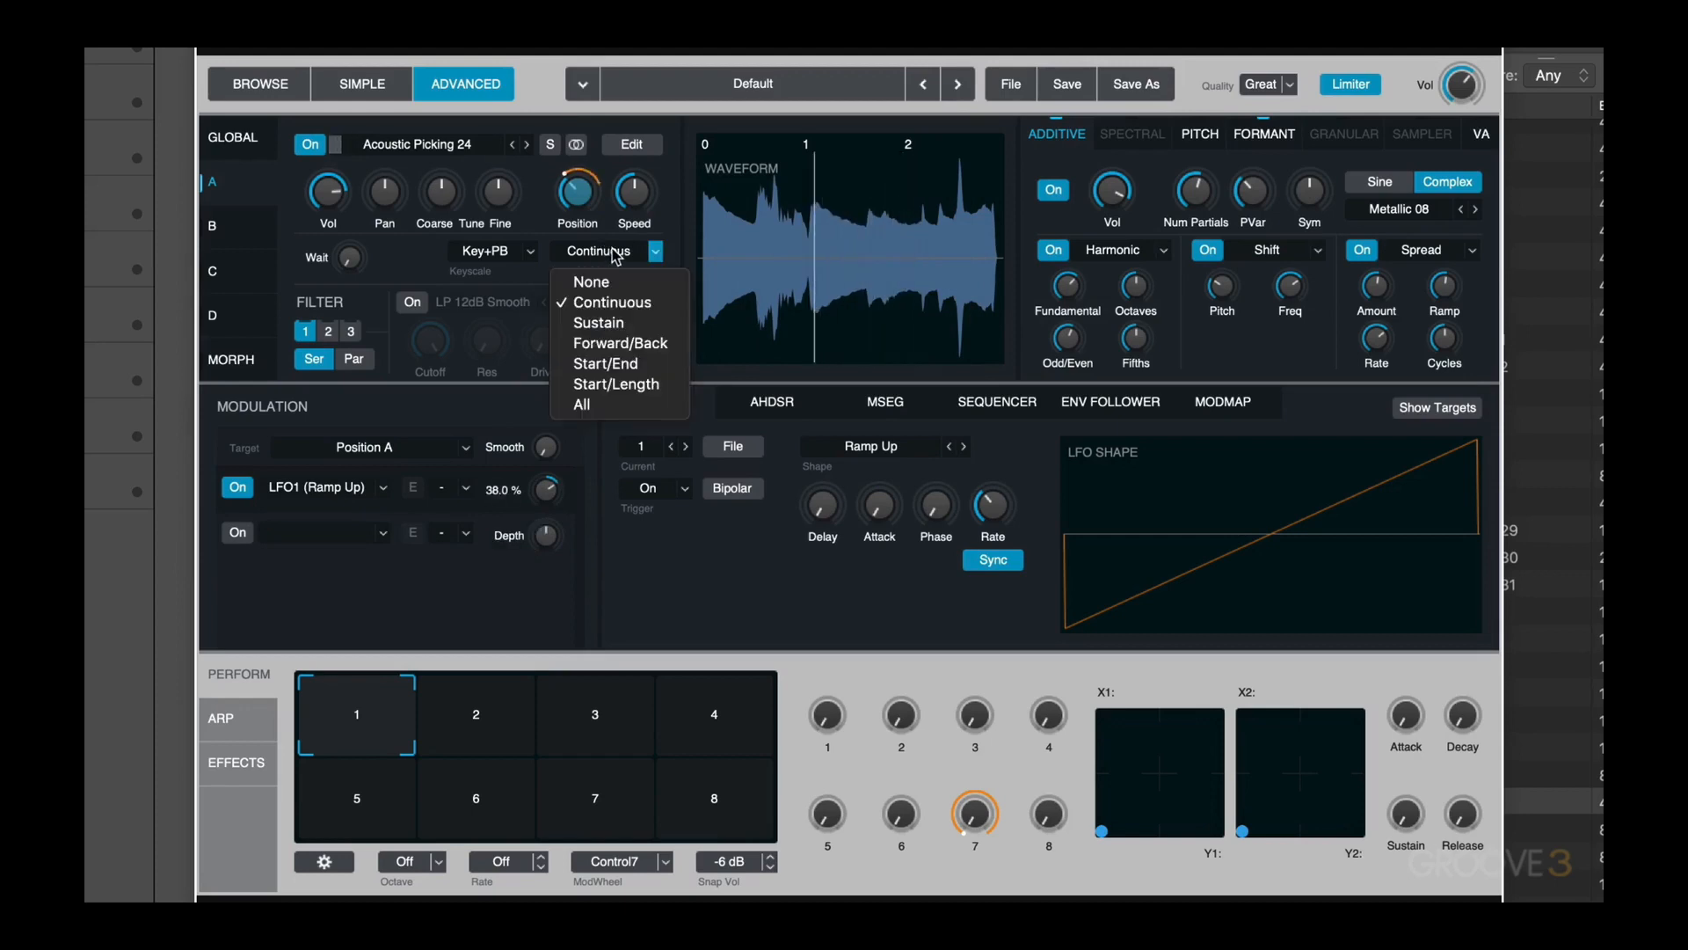
{"action": "left_click", "coordinate": [630, 343]}
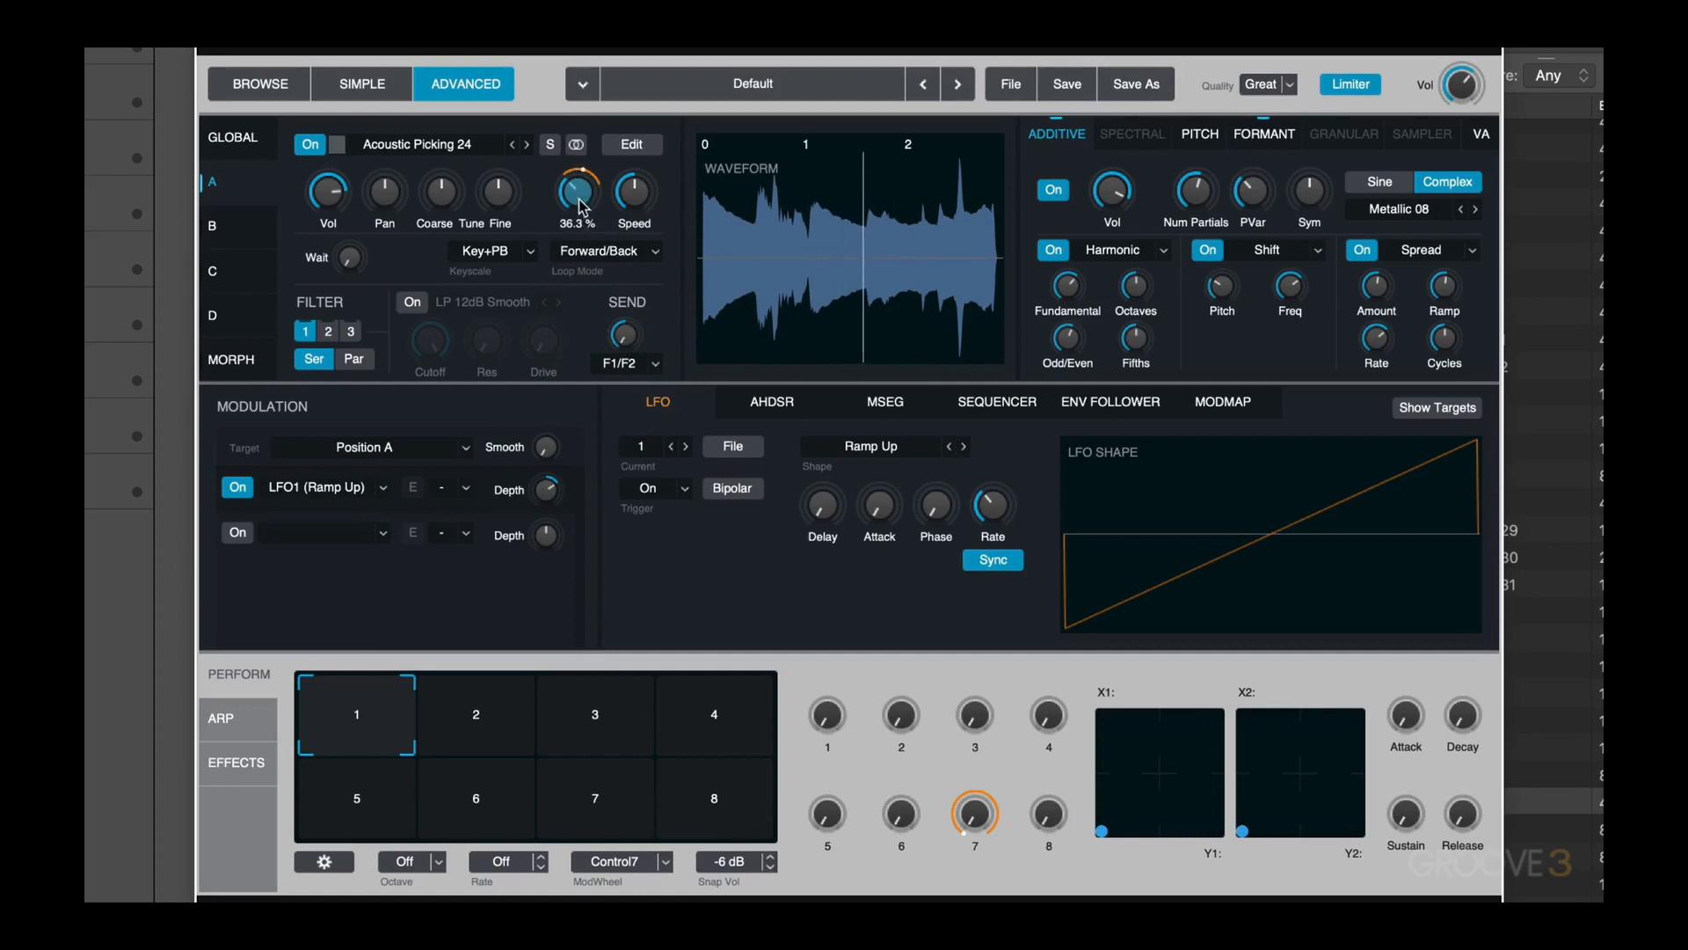
{"action": "left_click_drag", "start_coordinate": [545, 483], "coordinate": [581, 499]}
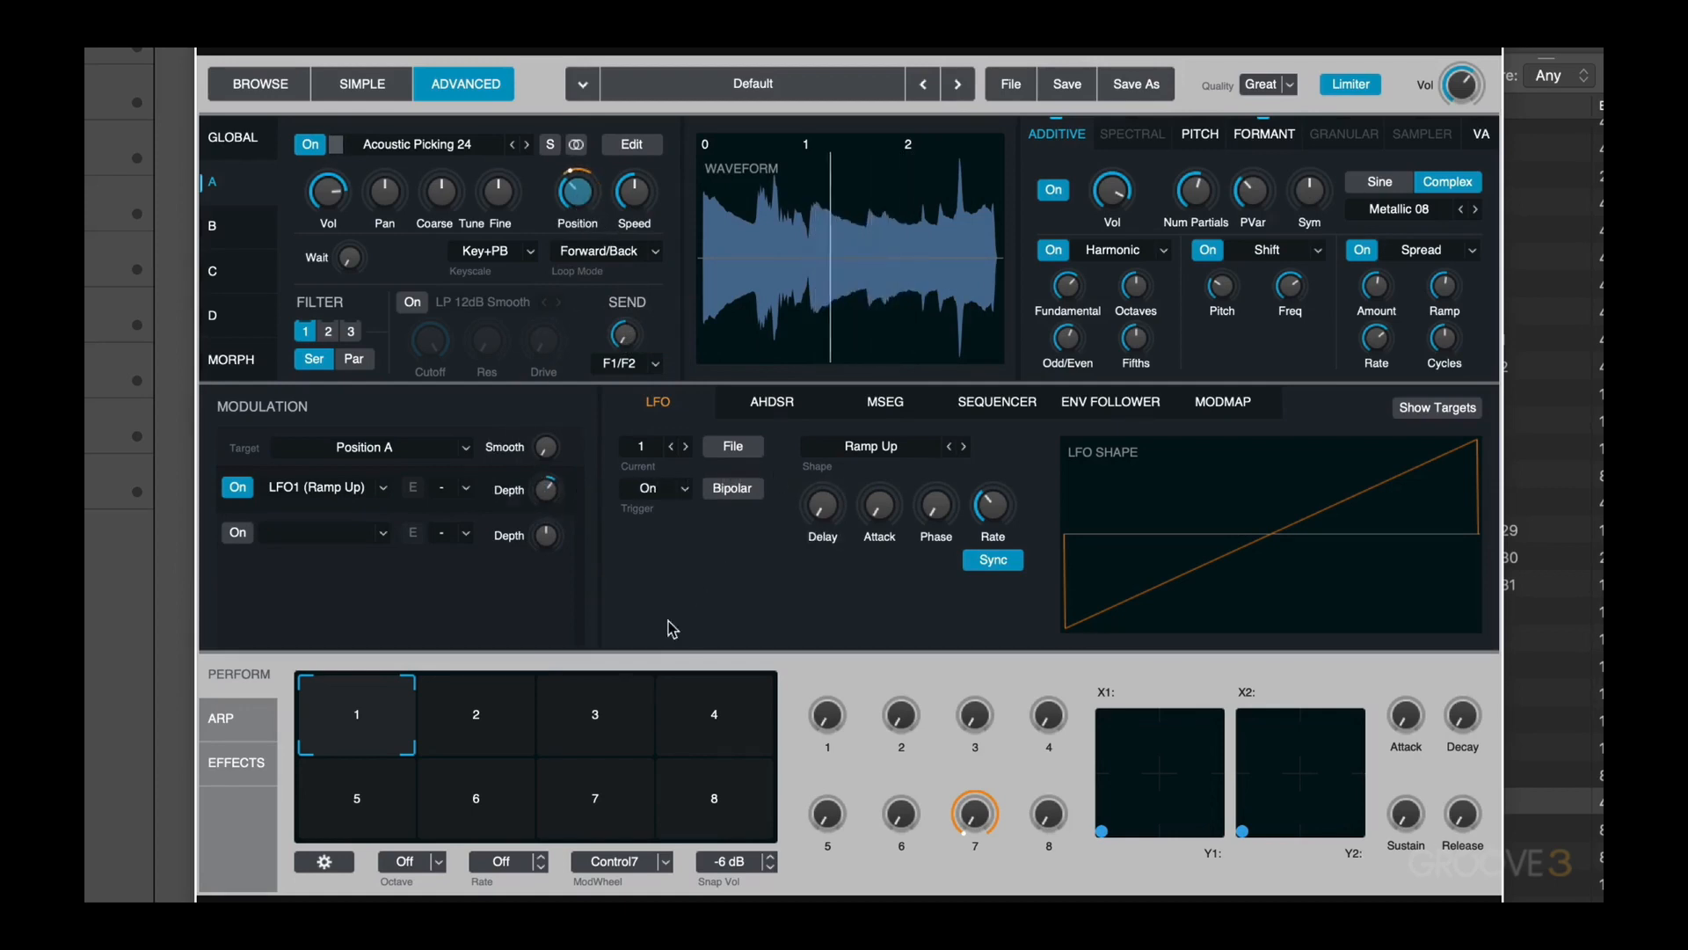
Step: Show the arpeggiator settings and set the arpeggiator mode to Random
{"action": "left_click", "coordinate": [225, 720]}
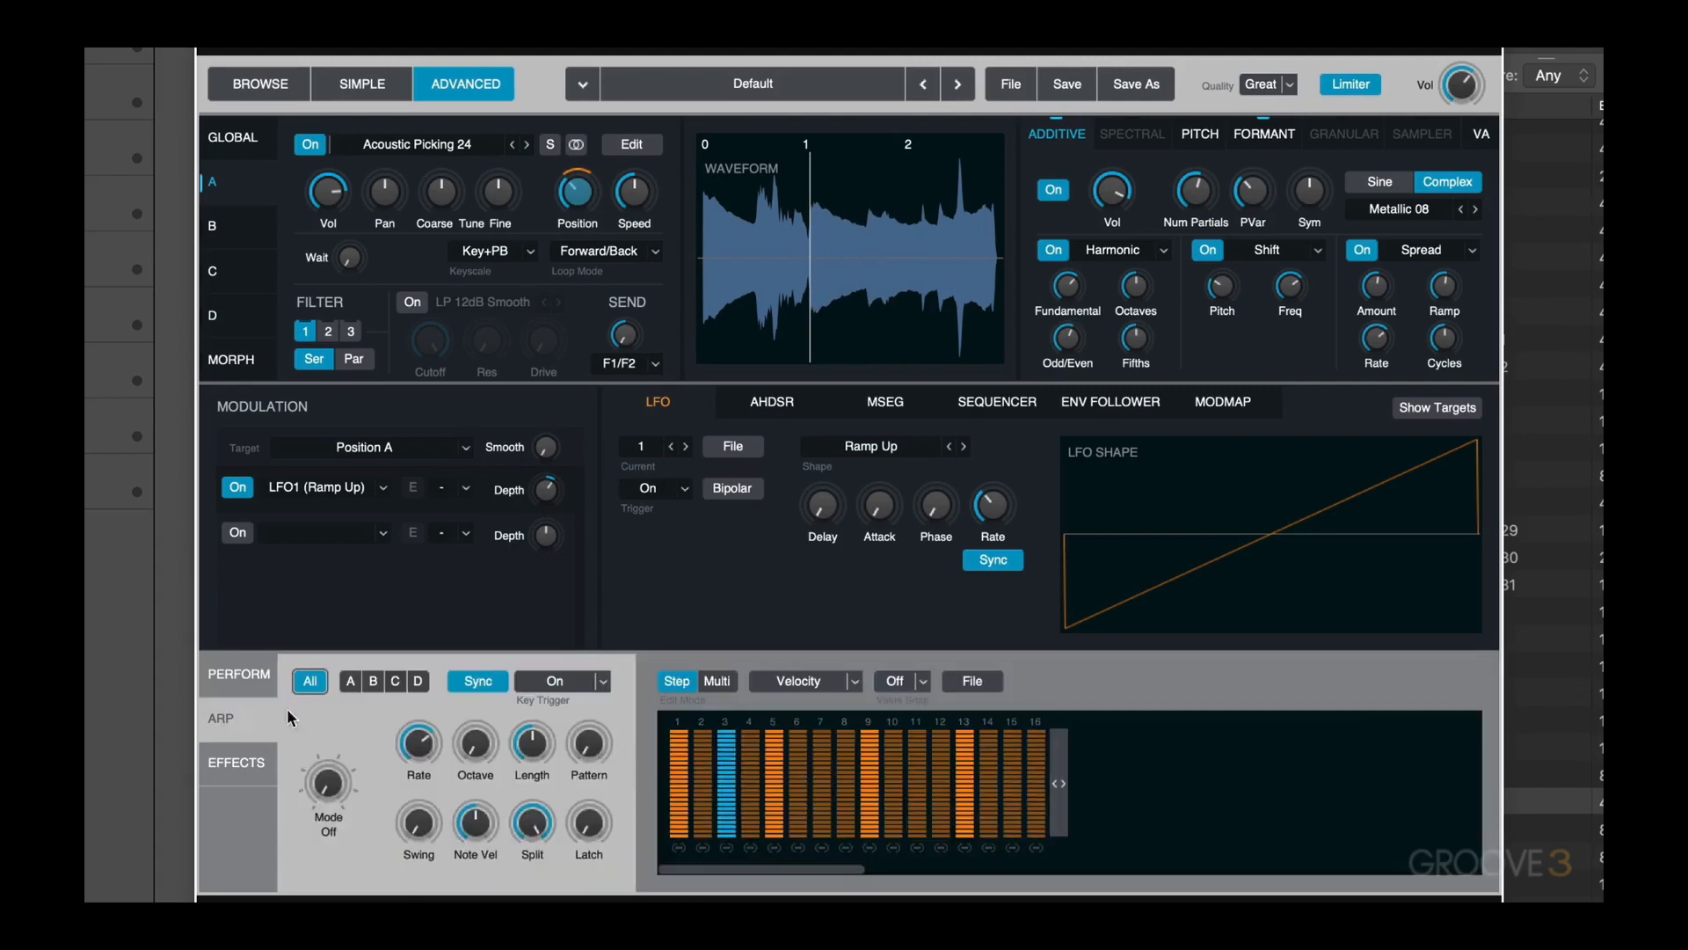
{"action": "left_click_drag", "start_coordinate": [327, 781], "coordinate": [339, 579]}
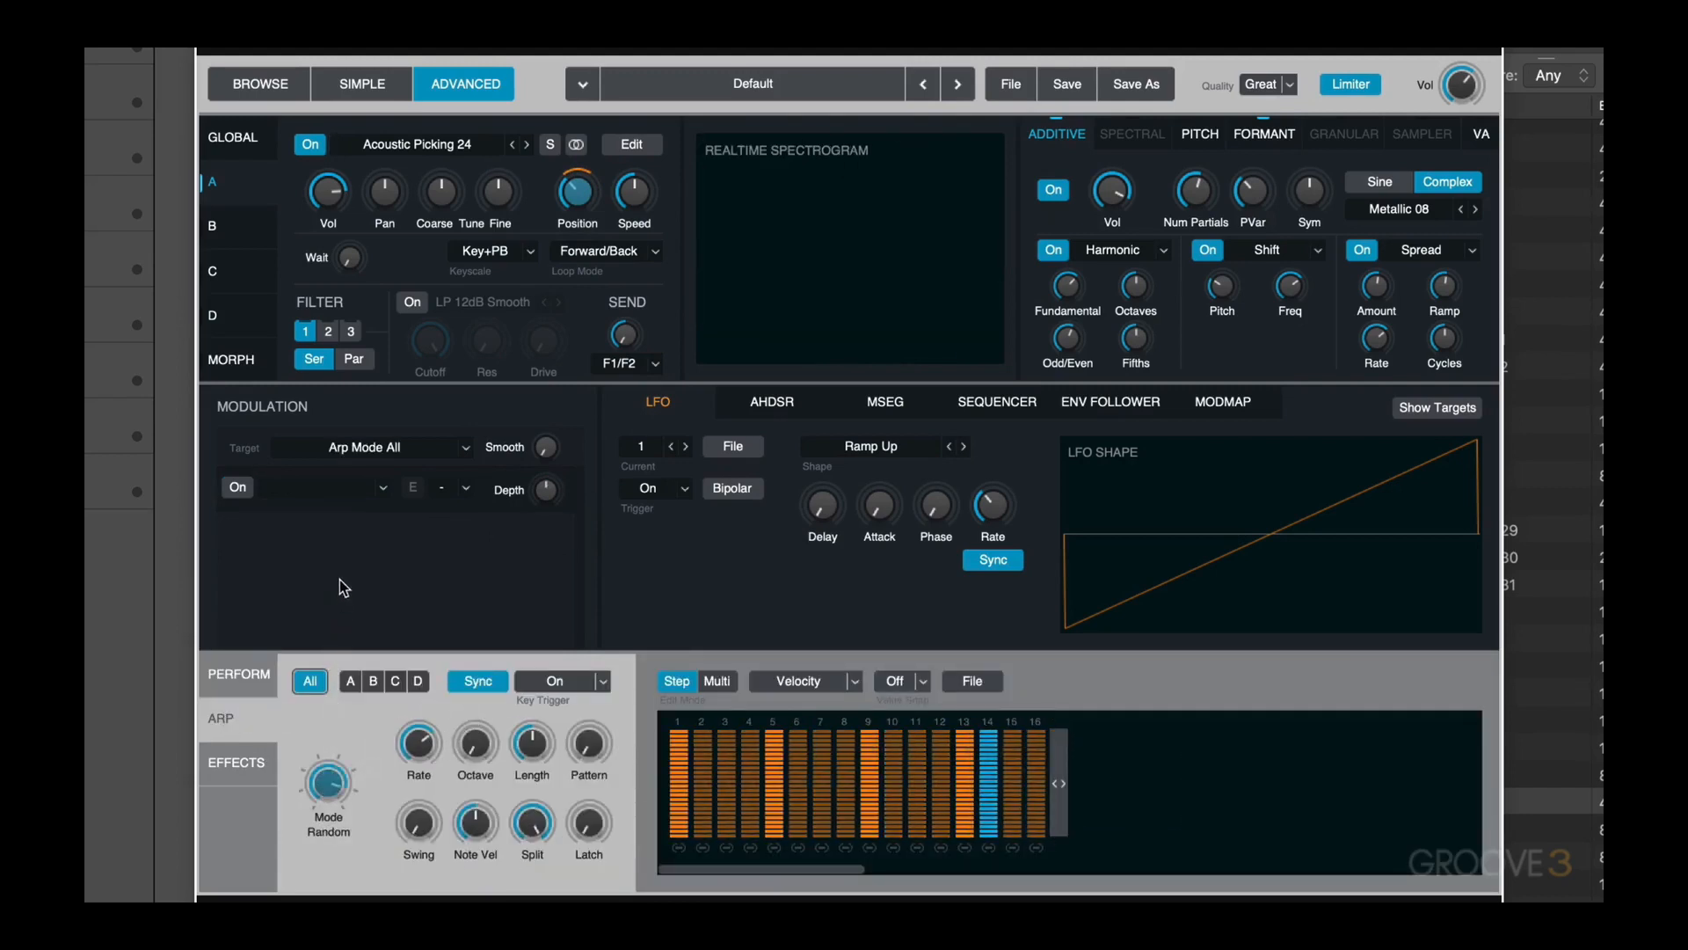
Step: Silence arpeggiator velocity steps 2, 5, 7 and 8, shorten the pattern to 10 steps, and lower steps 4, 6 and 9
{"action": "left_click", "coordinate": [708, 752]}
{"action": "left_click", "coordinate": [778, 772]}
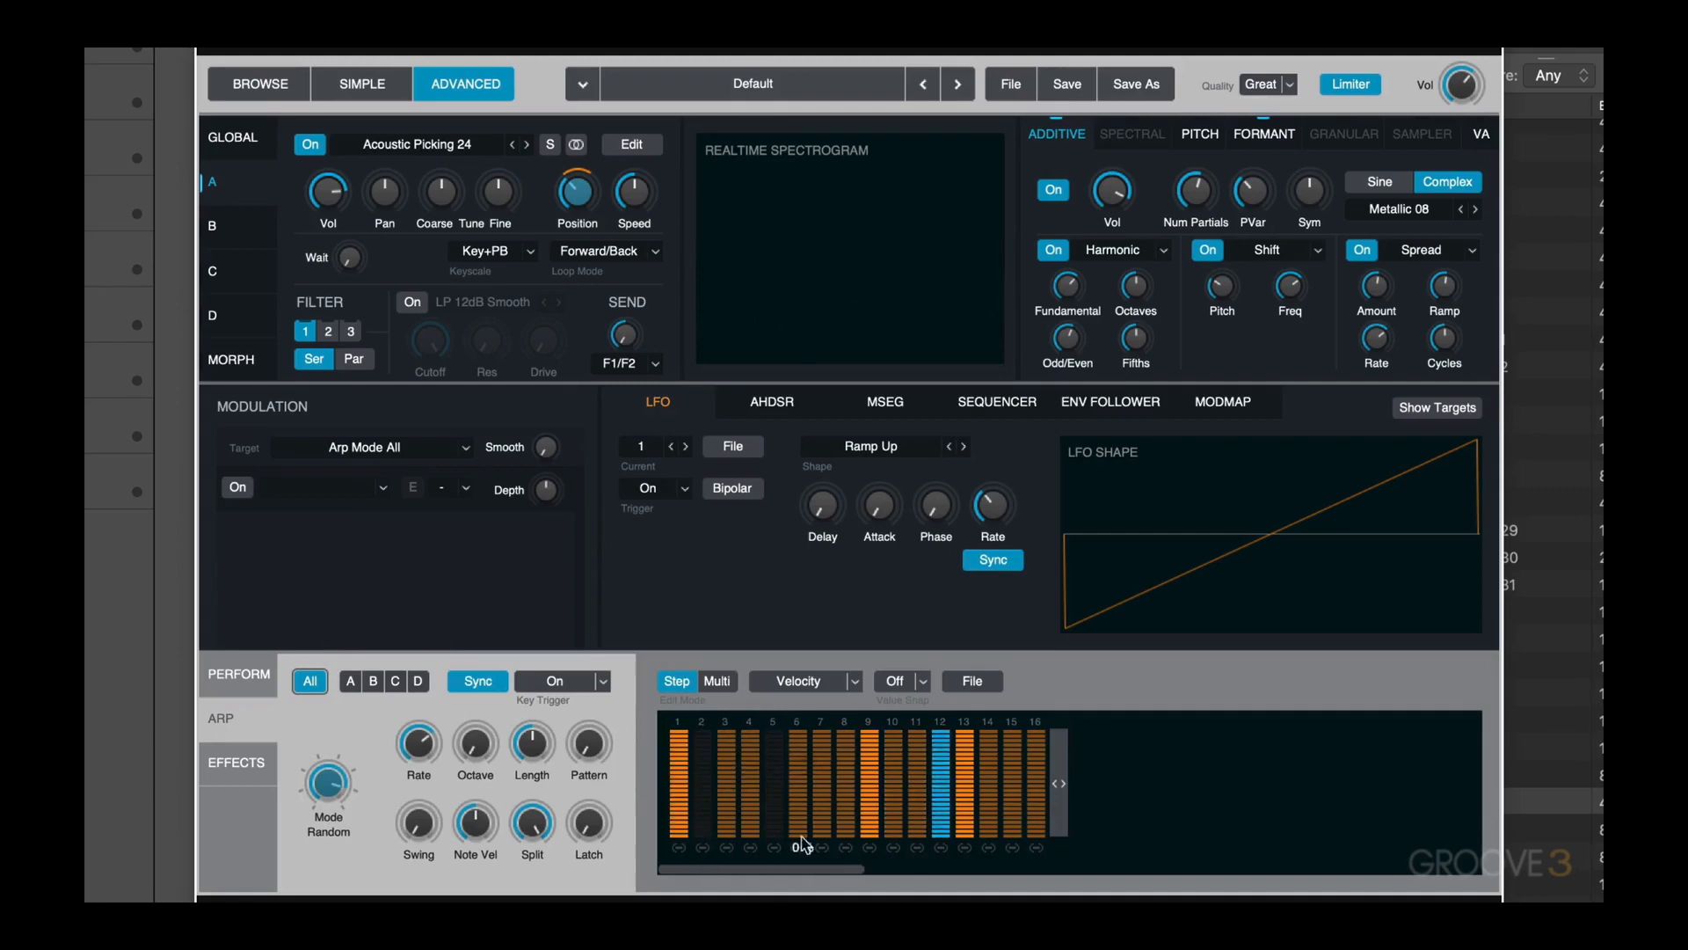
{"action": "left_click_drag", "start_coordinate": [1059, 784], "coordinate": [836, 875]}
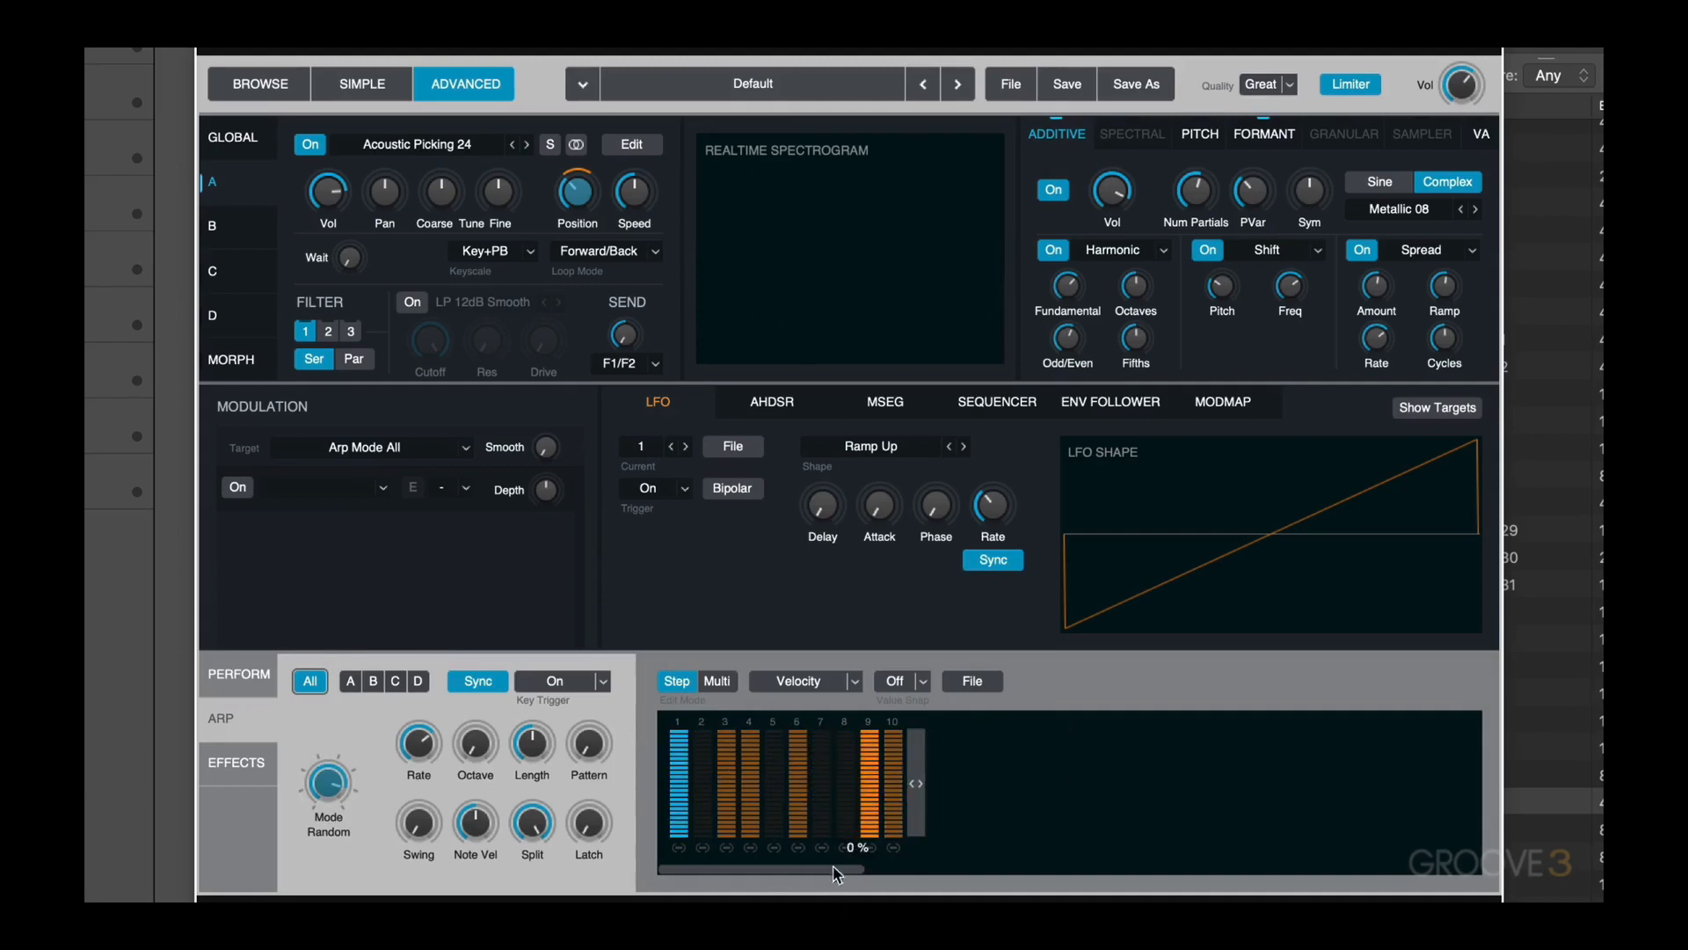
{"action": "left_click", "coordinate": [750, 771]}
{"action": "left_click", "coordinate": [866, 792]}
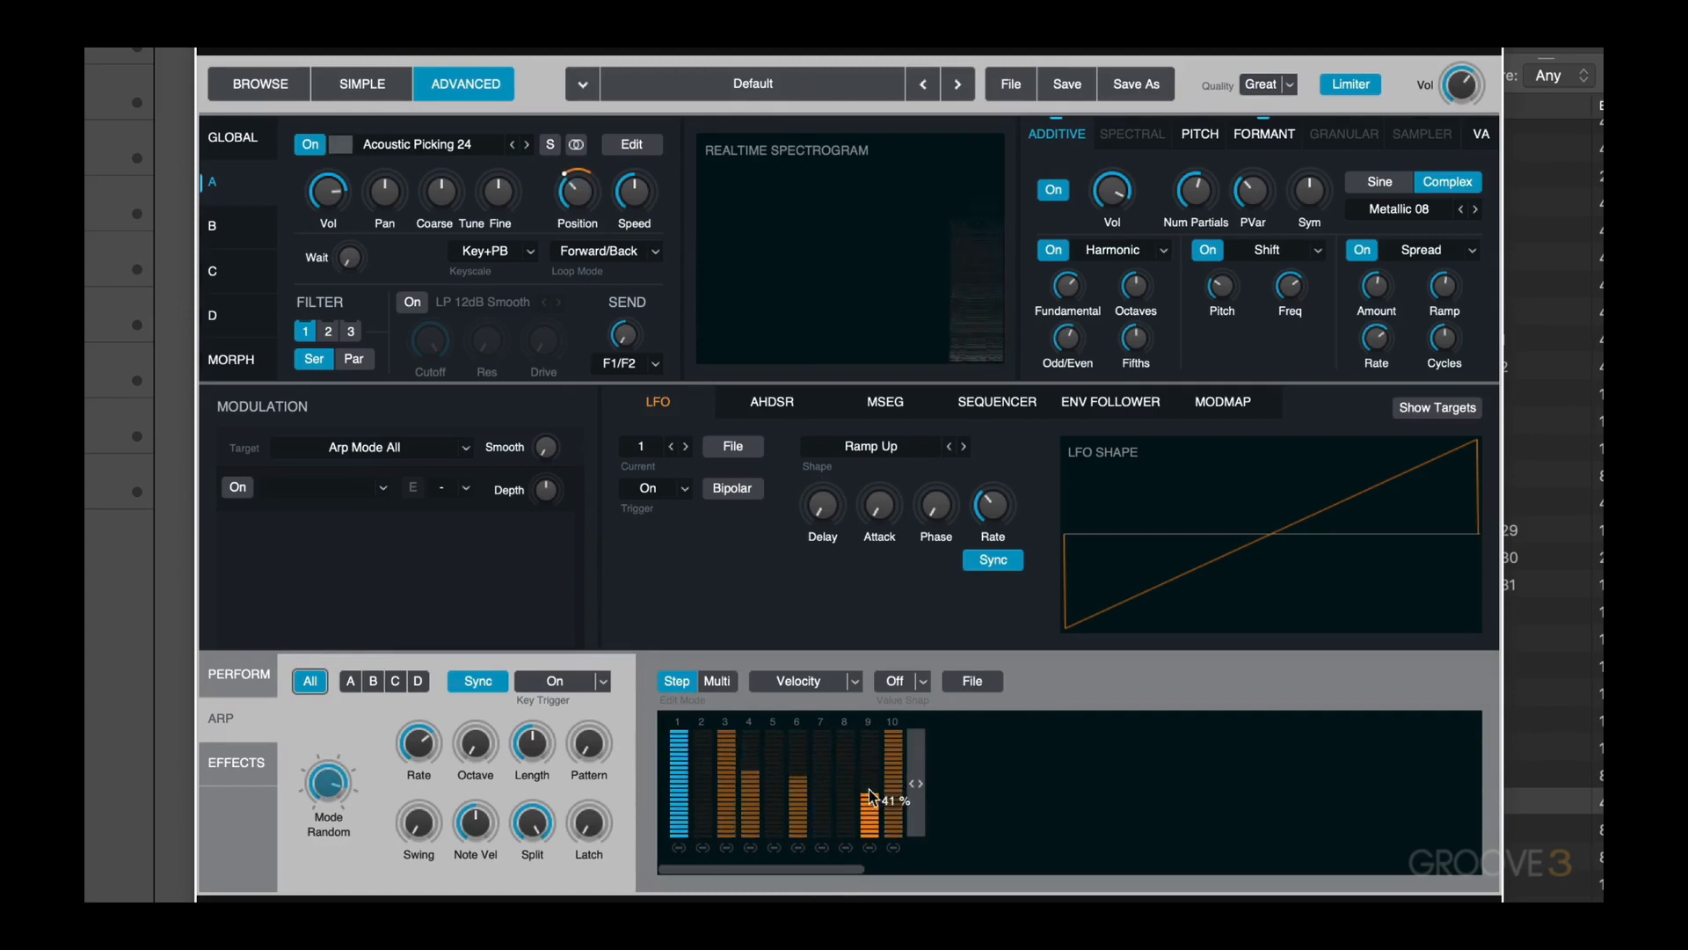
Step: Edit the arpeggiator's Tune sequence, raising steps 2, 7 and 10 and lowering steps 3, 6 and 8
{"action": "left_click", "coordinate": [854, 681]}
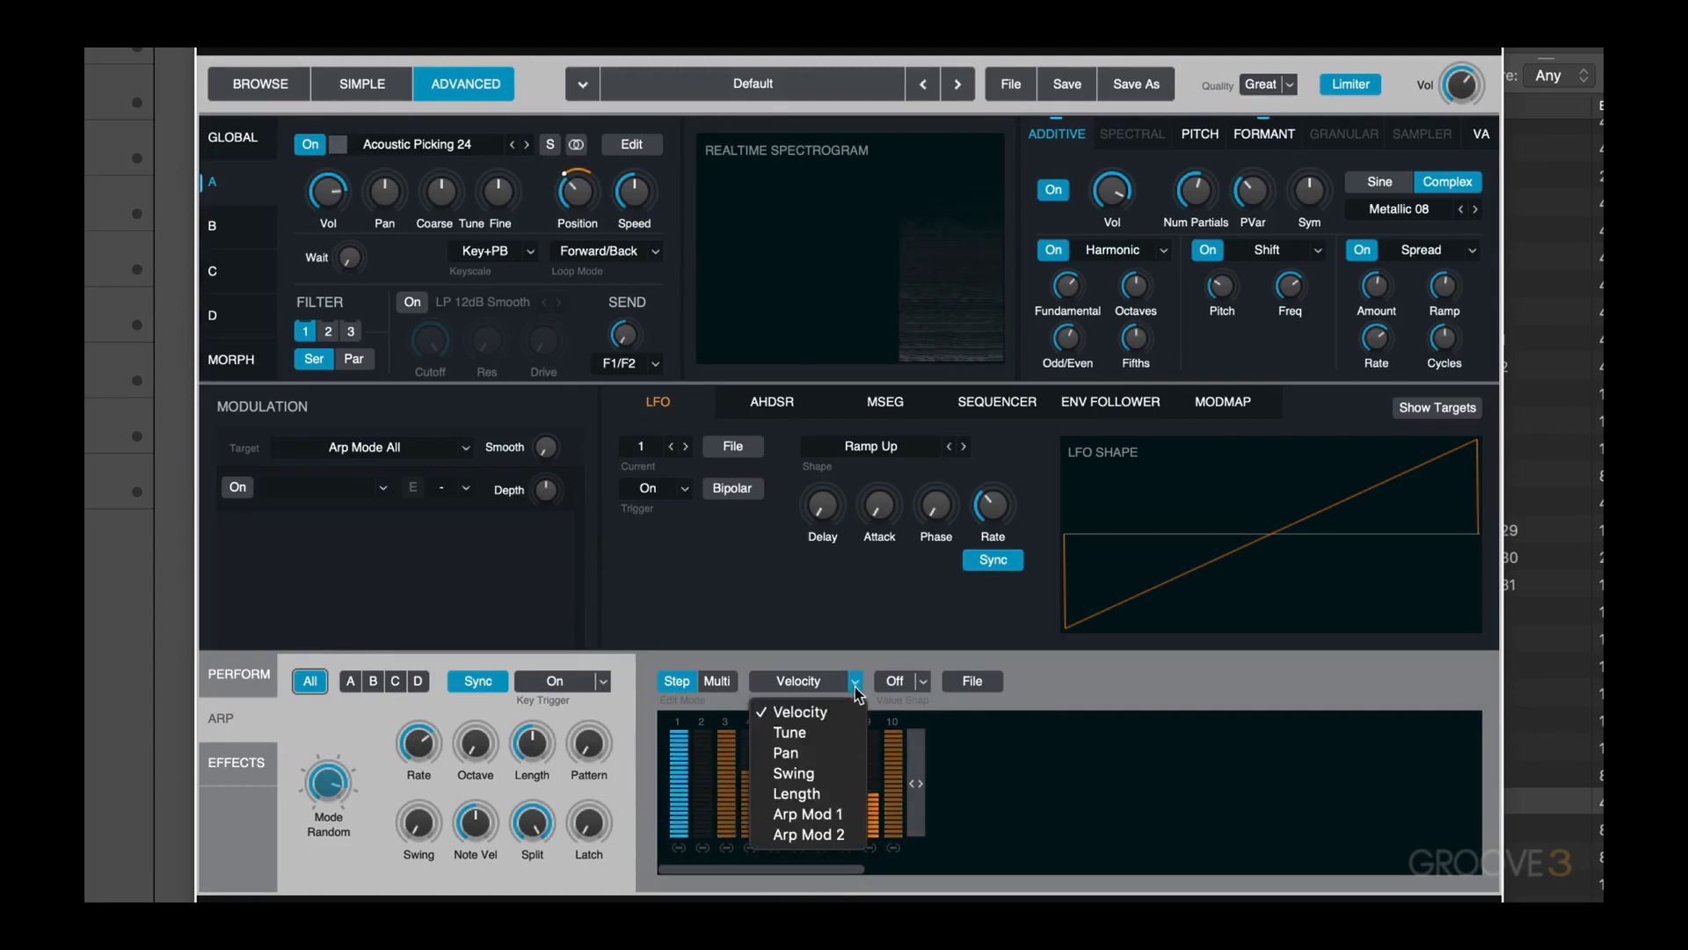
{"action": "left_click", "coordinate": [832, 734]}
{"action": "left_click", "coordinate": [704, 761]}
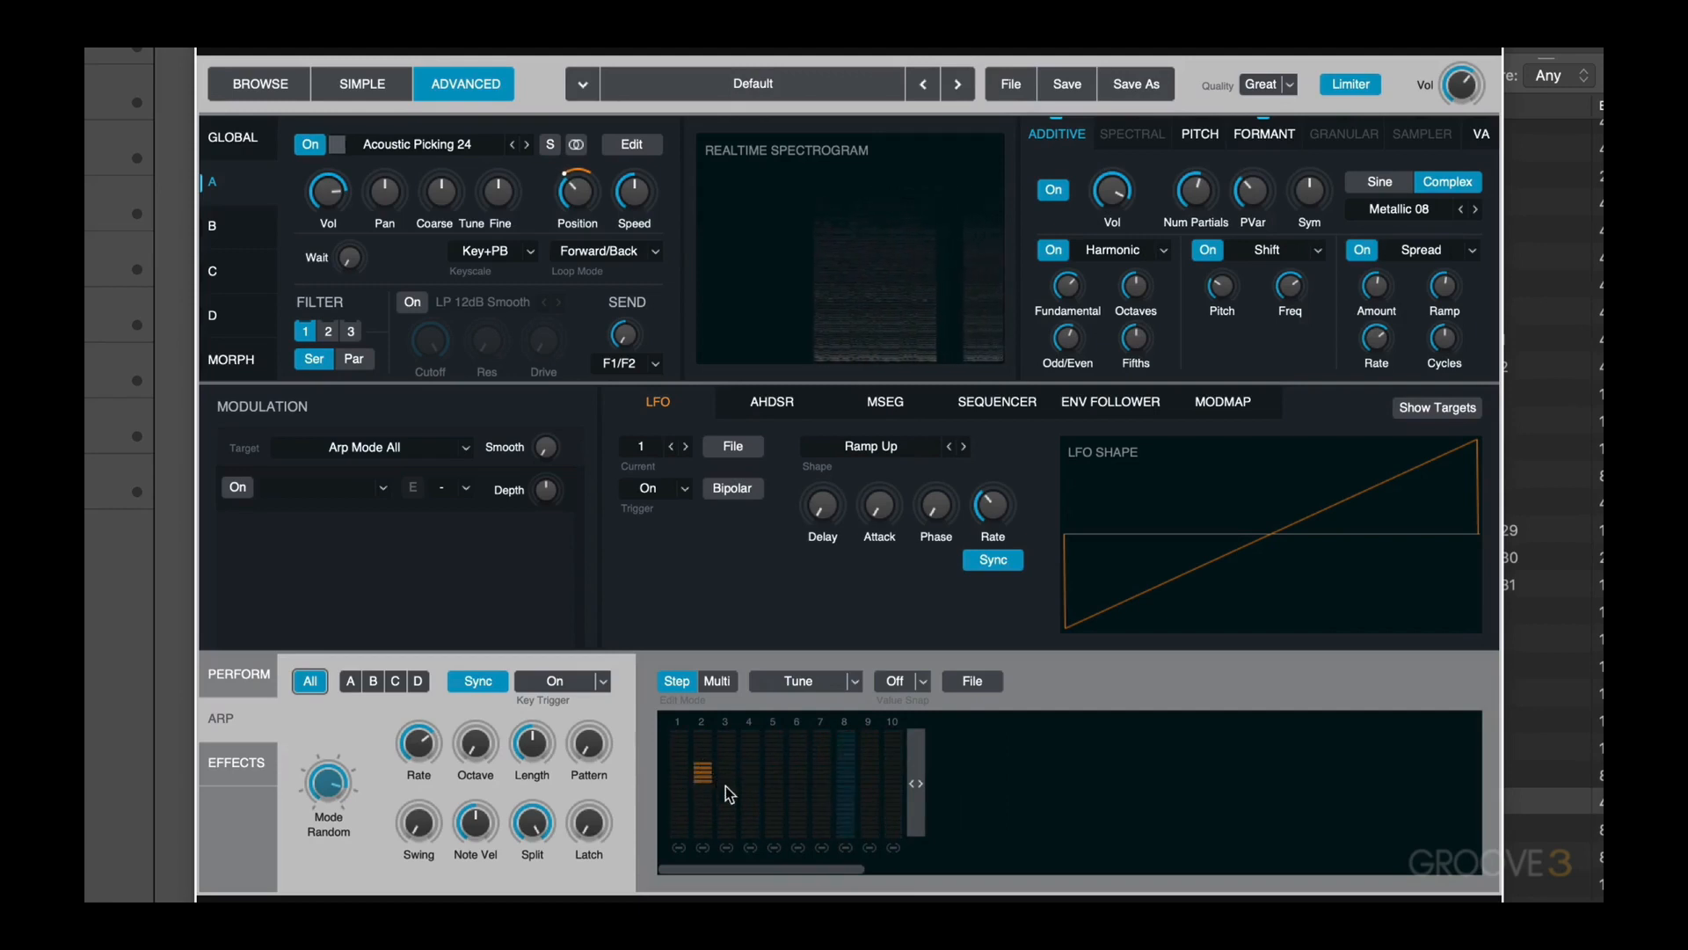
{"action": "left_click", "coordinate": [899, 746]}
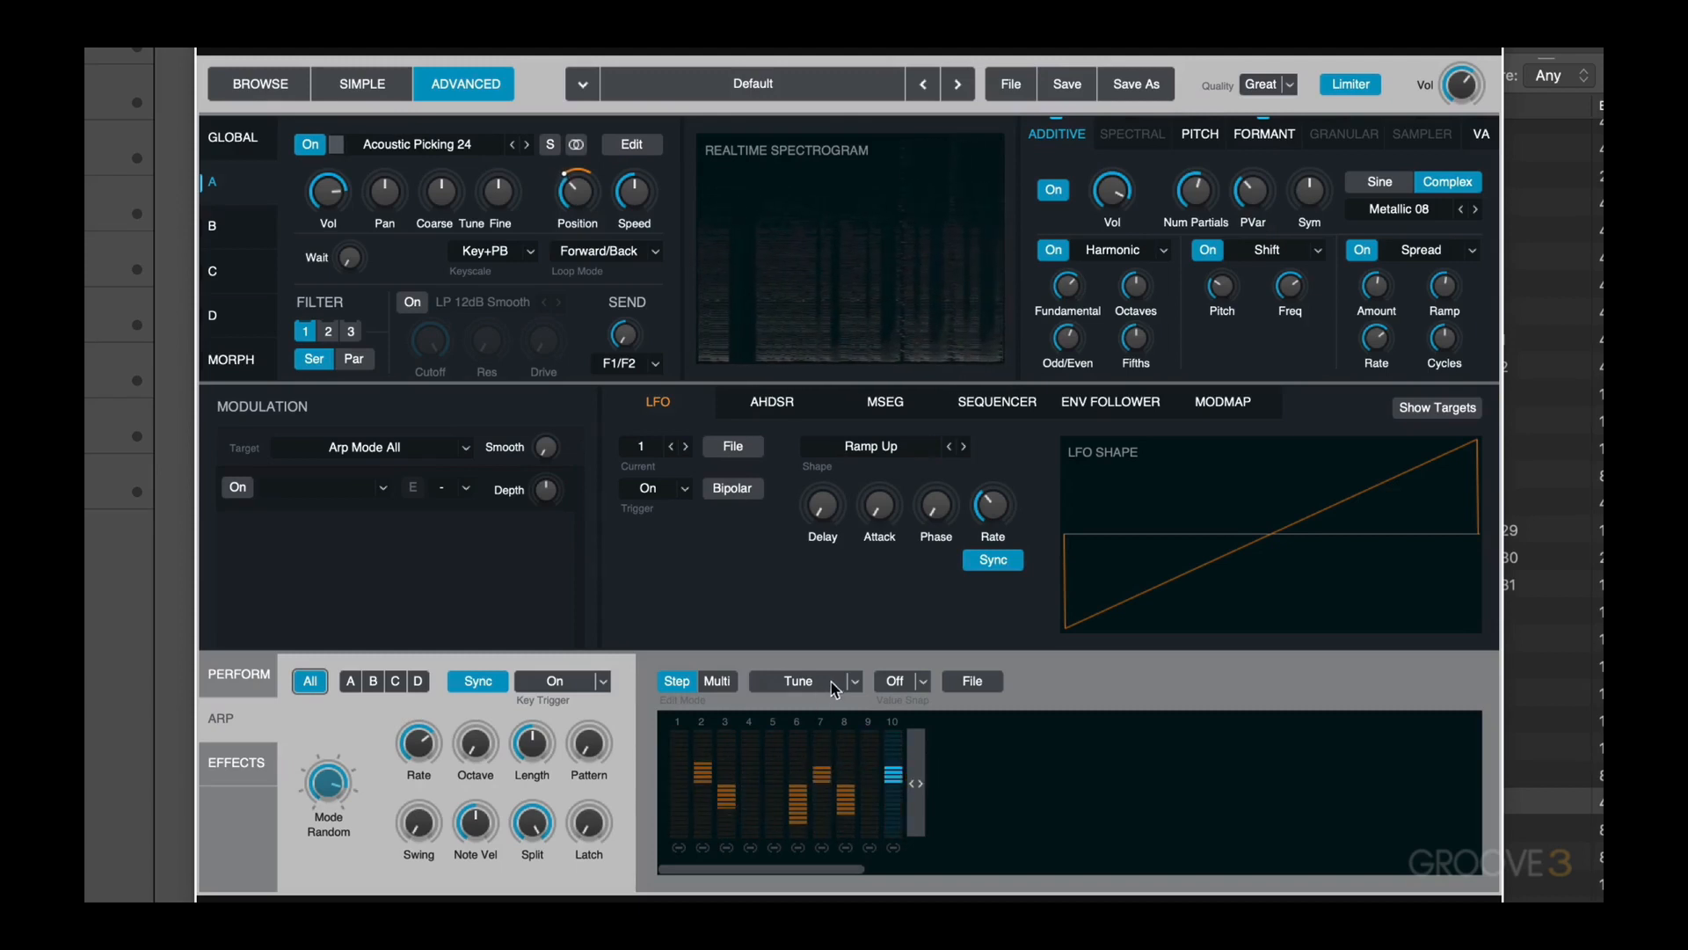
Step: Edit the arpeggiator's Pan sequence, raising steps 2, 7 and 9 and lowering steps 4, 5 and 8
{"action": "left_click", "coordinate": [857, 684]}
{"action": "left_click", "coordinate": [814, 755]}
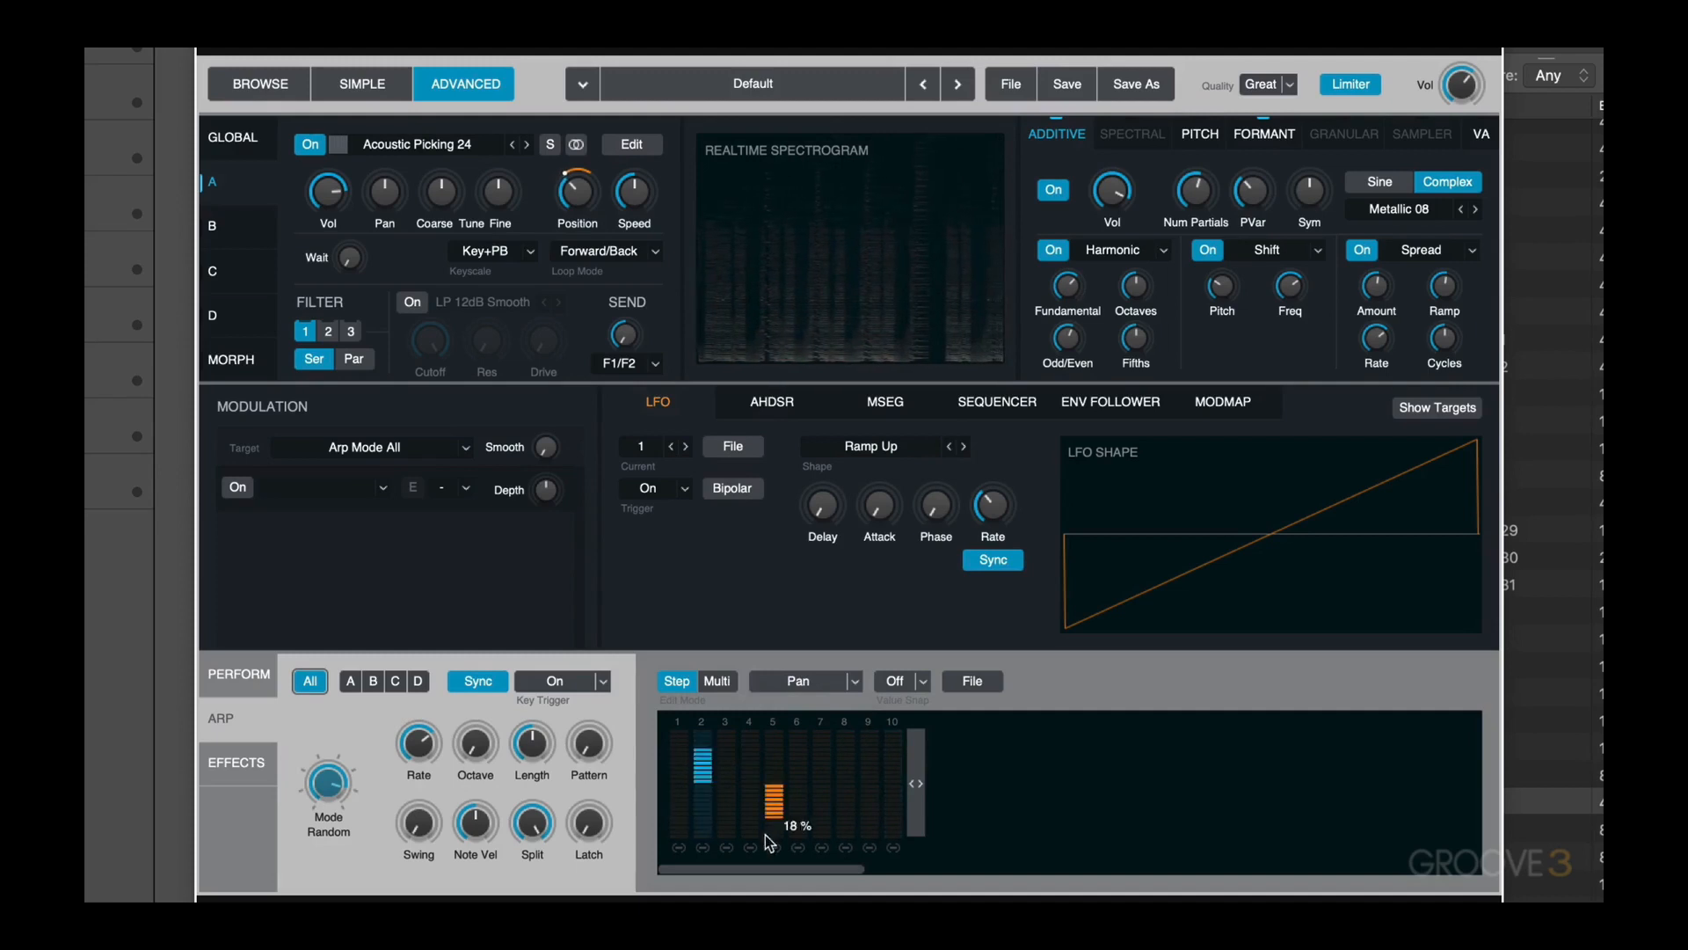
{"action": "left_click", "coordinate": [866, 730]}
{"action": "left_click", "coordinate": [823, 733]}
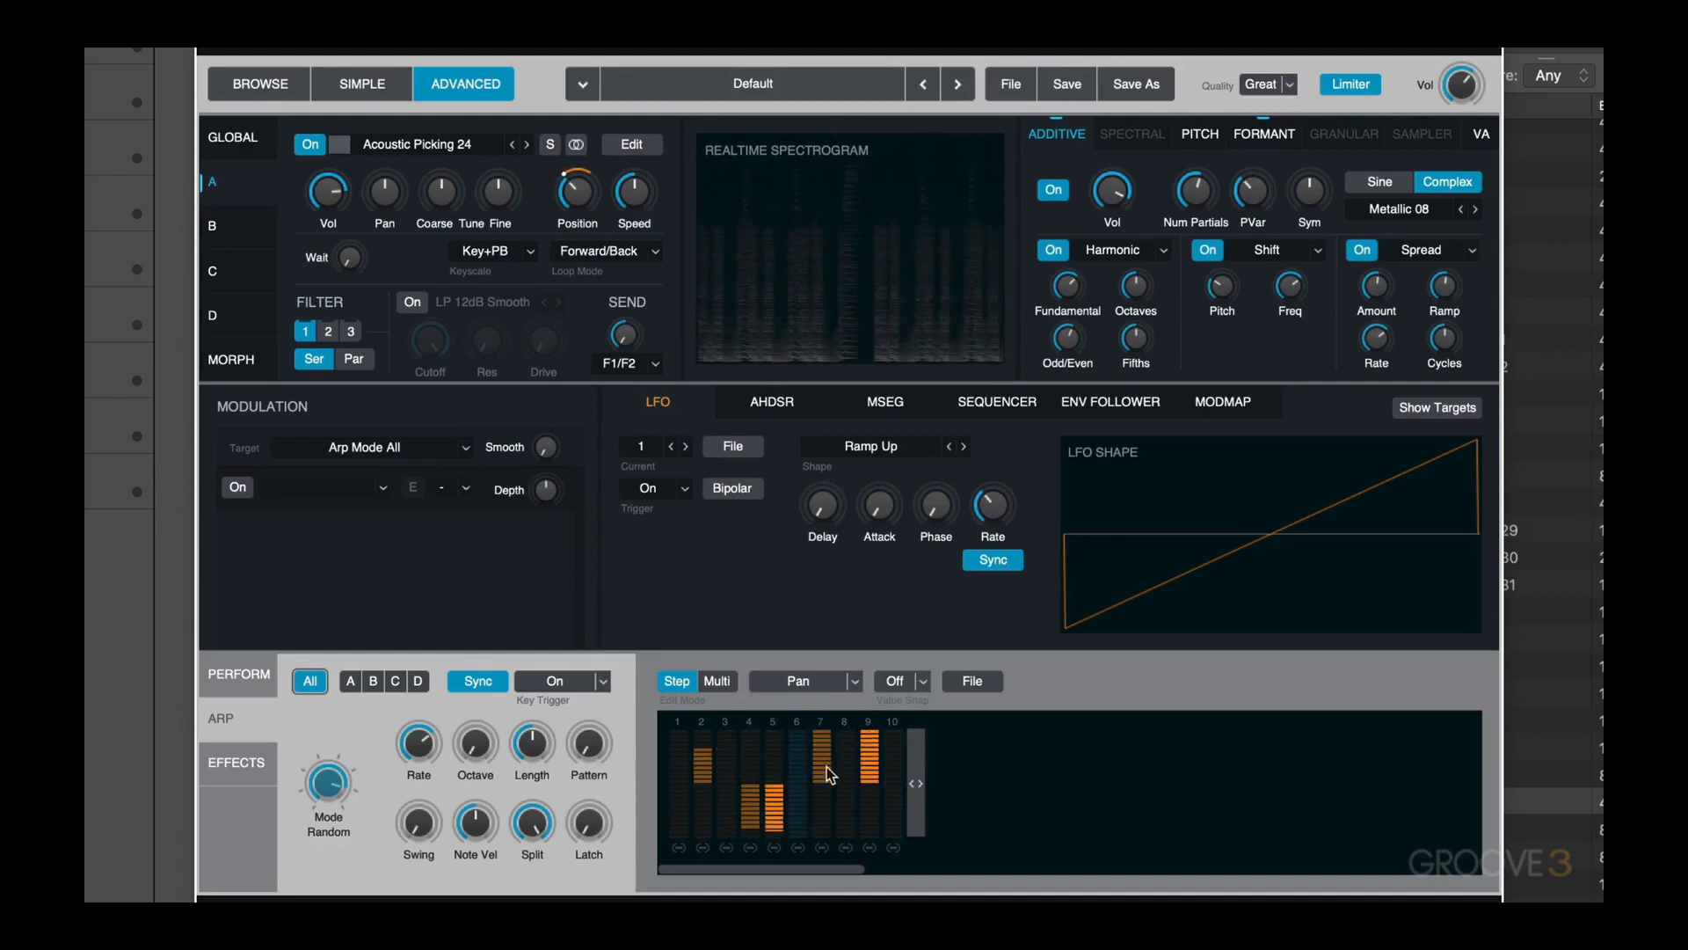
{"action": "left_click", "coordinate": [846, 830]}
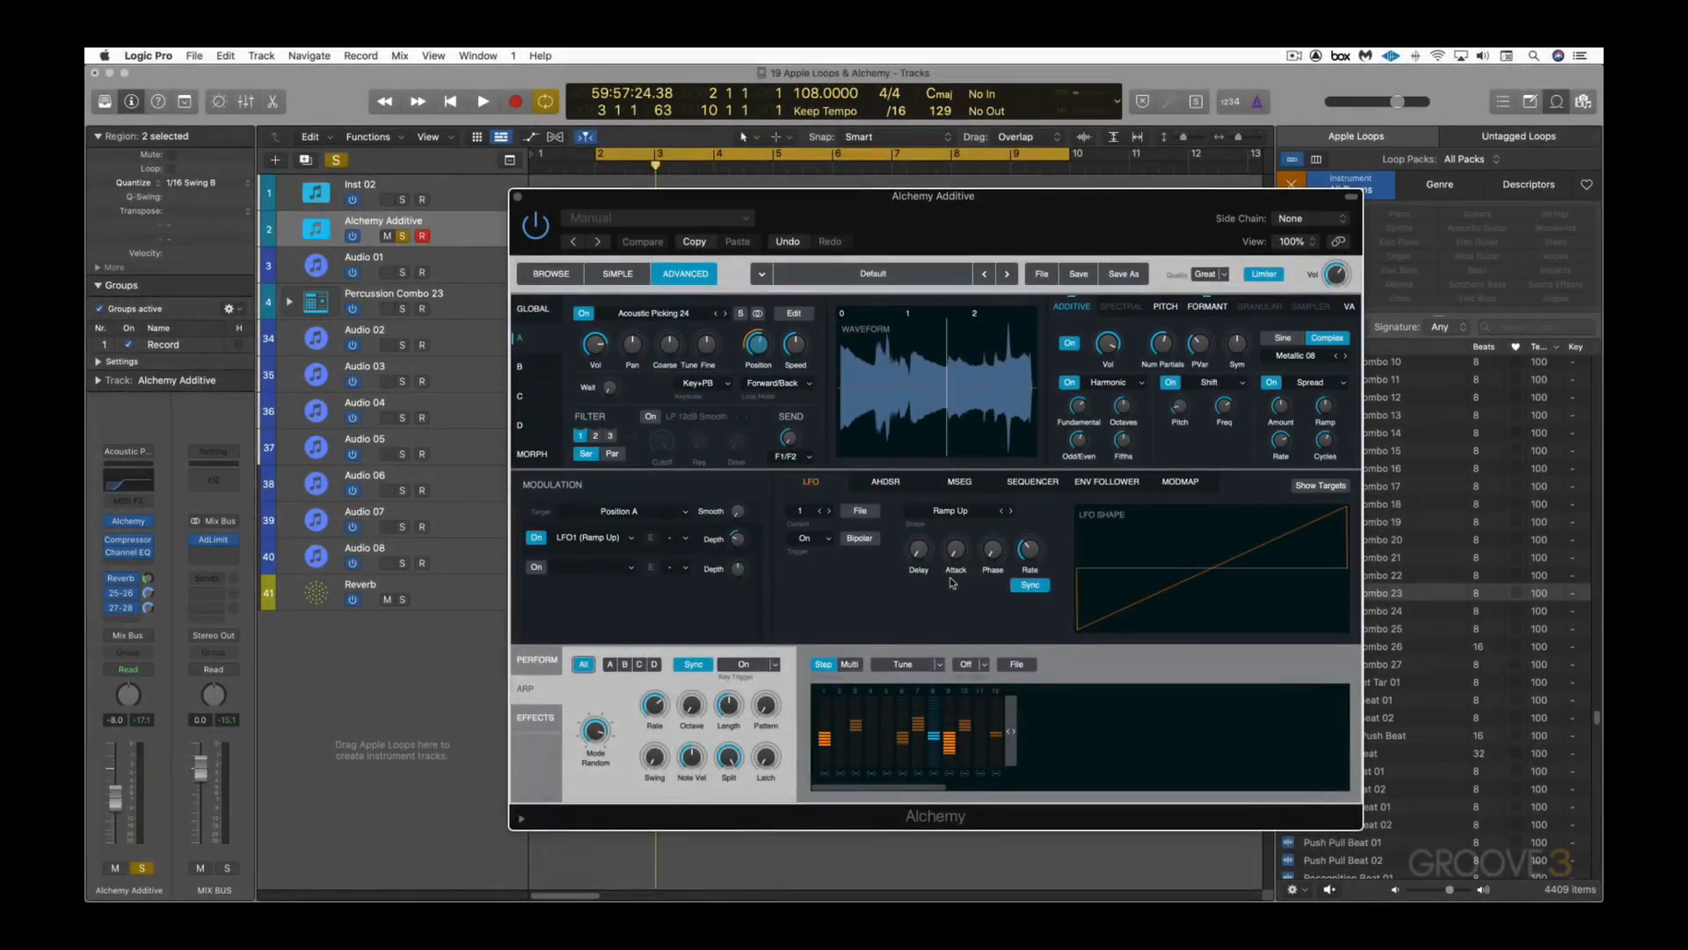
Step: Play the project, close the Alchemy window, and solo the Audio 01 and Percussion Combo 23 tracks alongside Alchemy Additive
{"action": "key", "text": "space"}
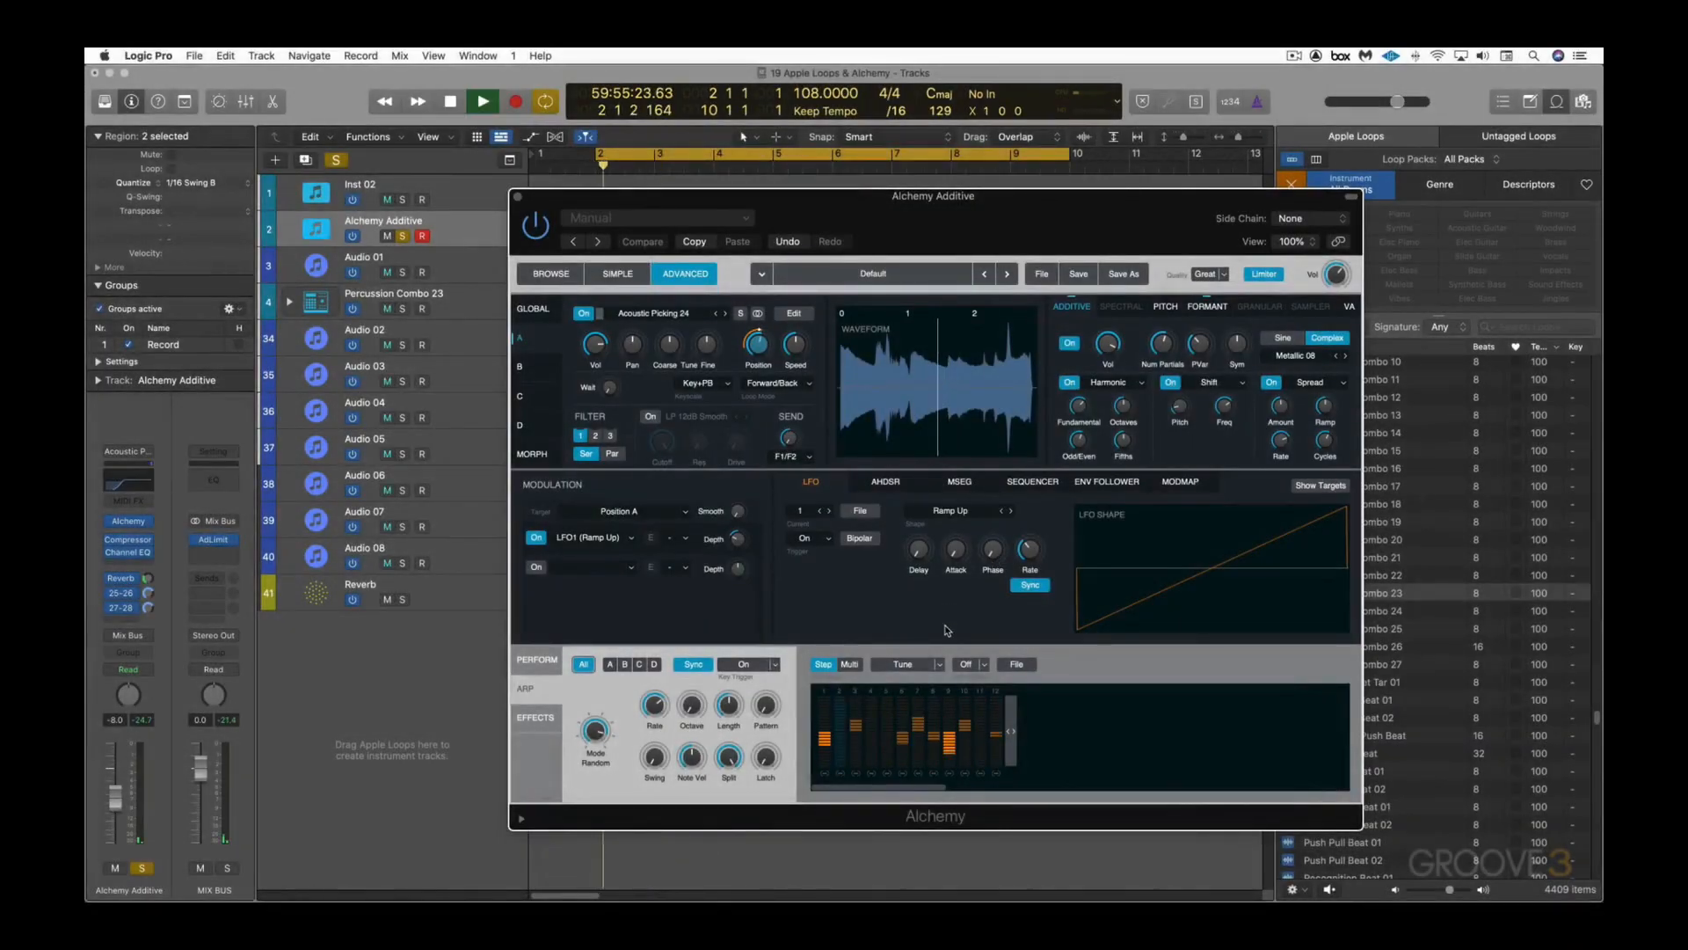
{"action": "left_click", "coordinate": [517, 197]}
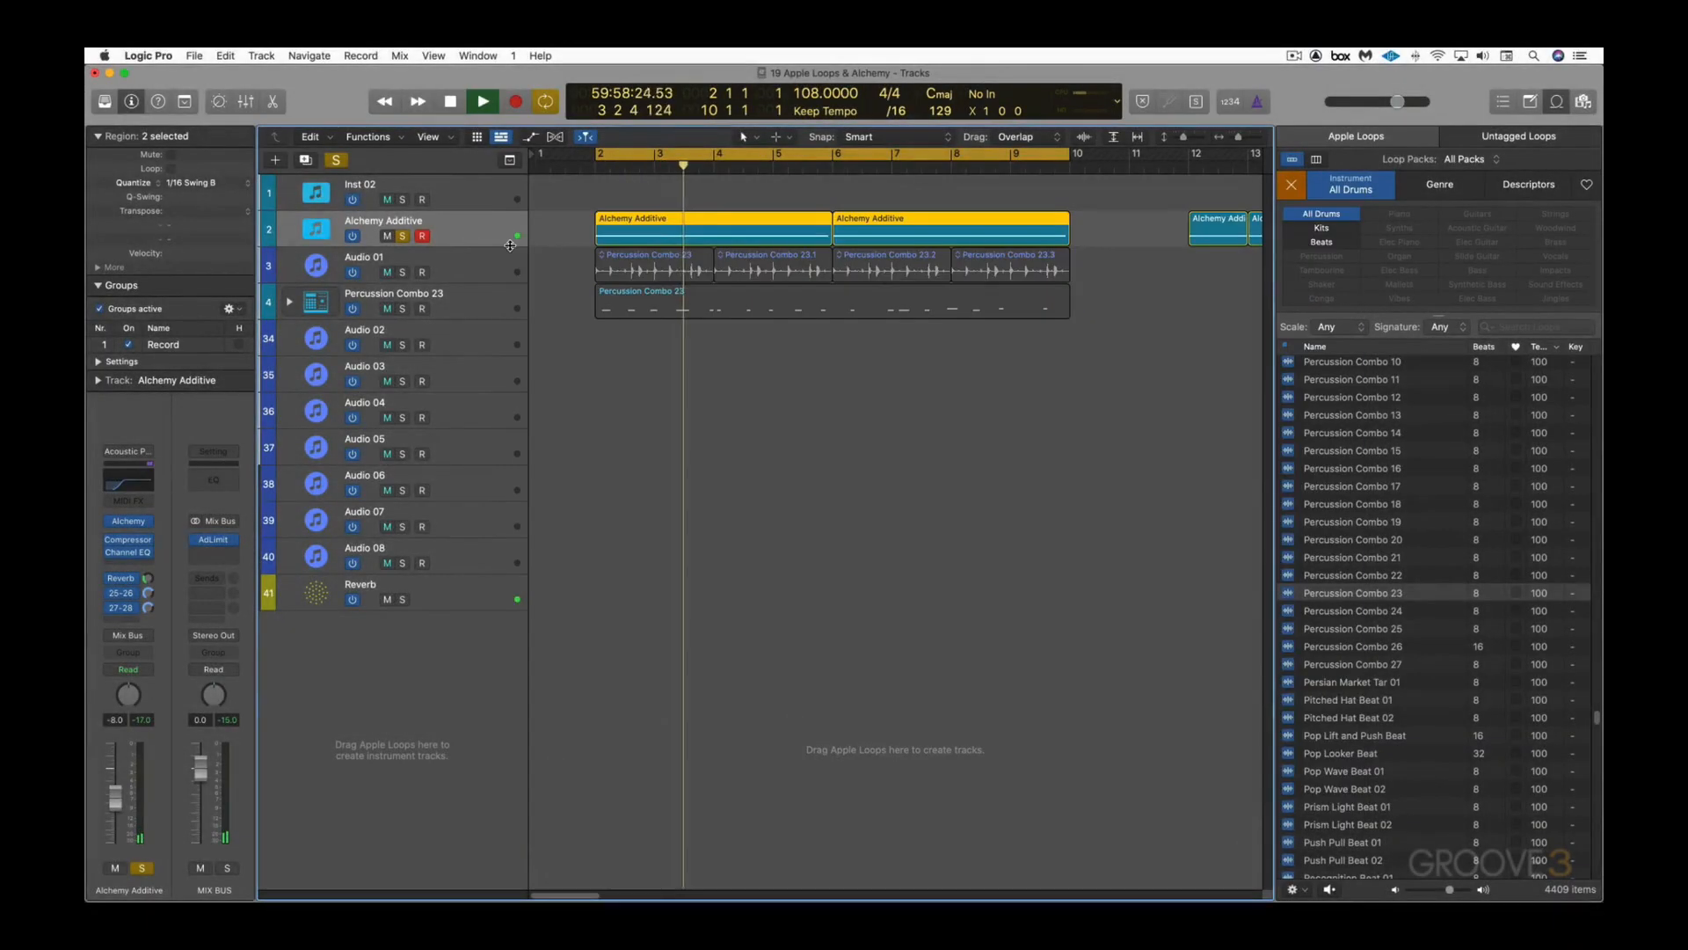
{"action": "left_click", "coordinate": [403, 272]}
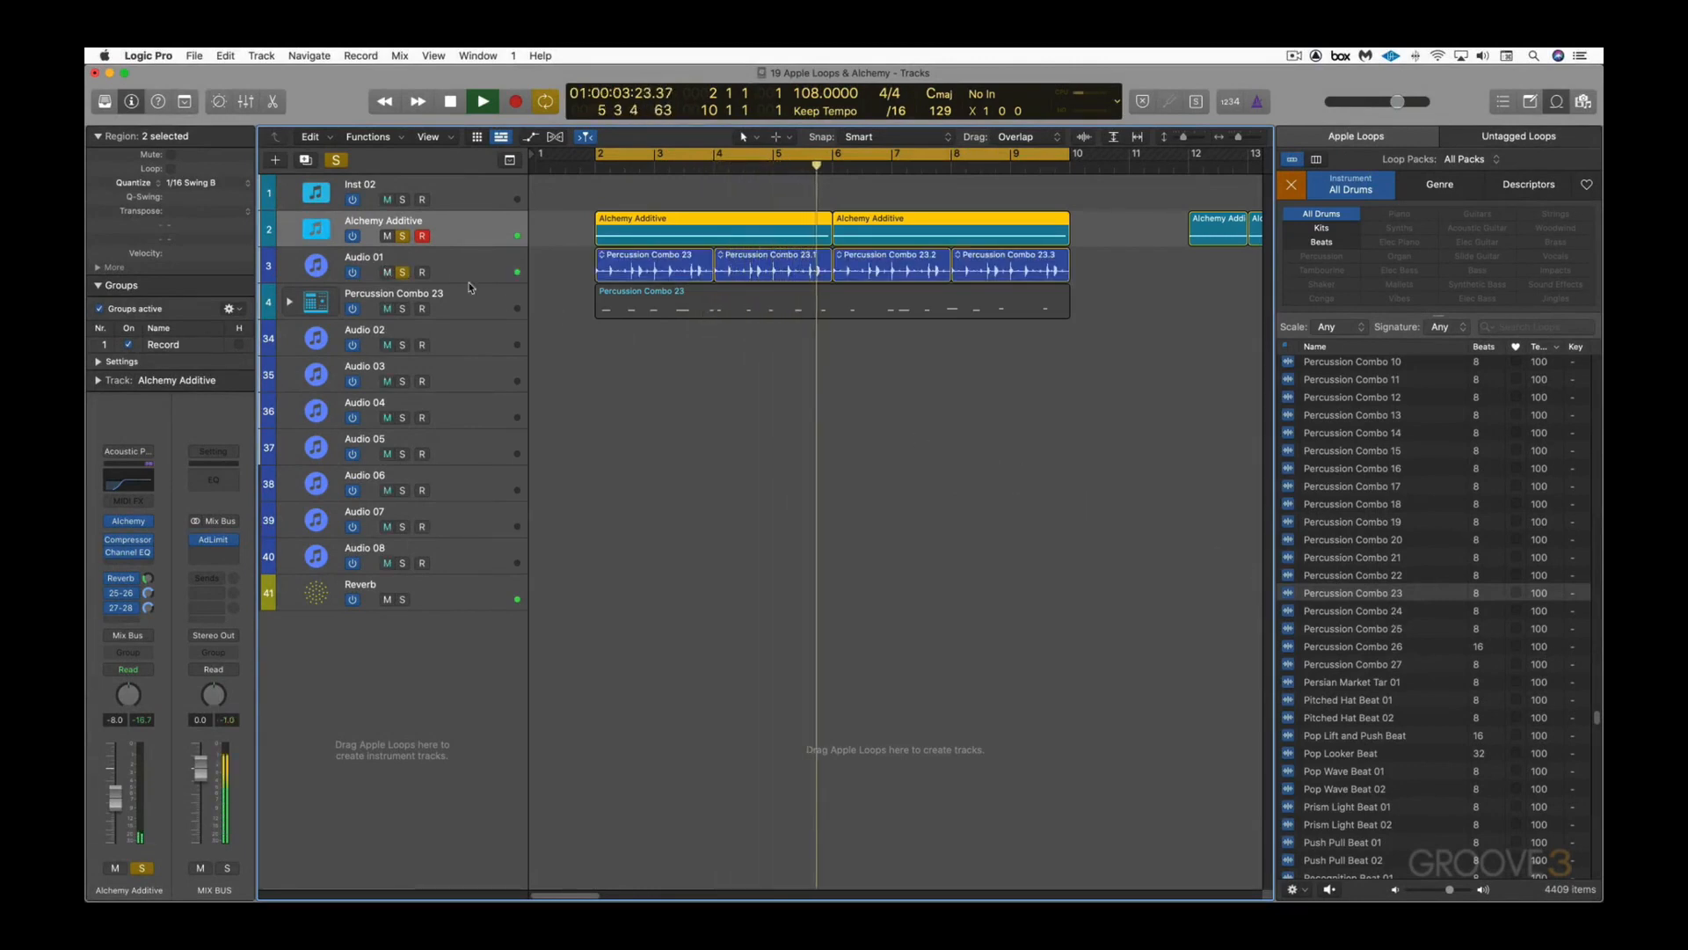
{"action": "left_click", "coordinate": [402, 308]}
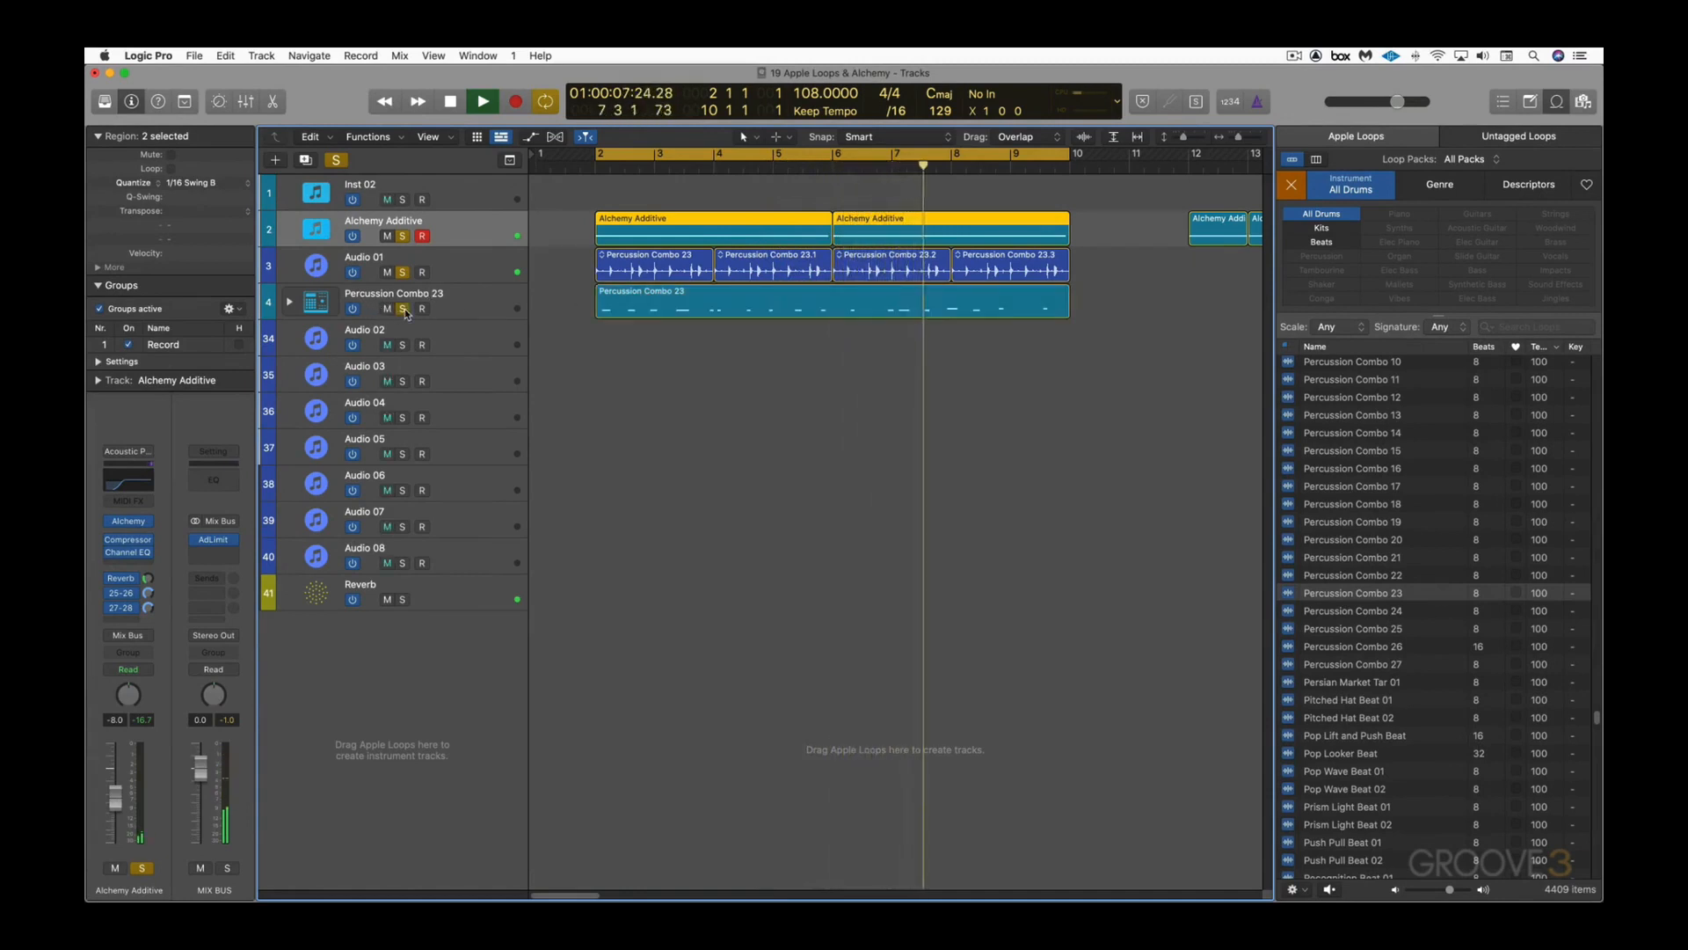
Step: Compare the mix without and with the Alchemy Additive track, clear all solos, and stop playback
{"action": "left_click", "coordinate": [402, 235]}
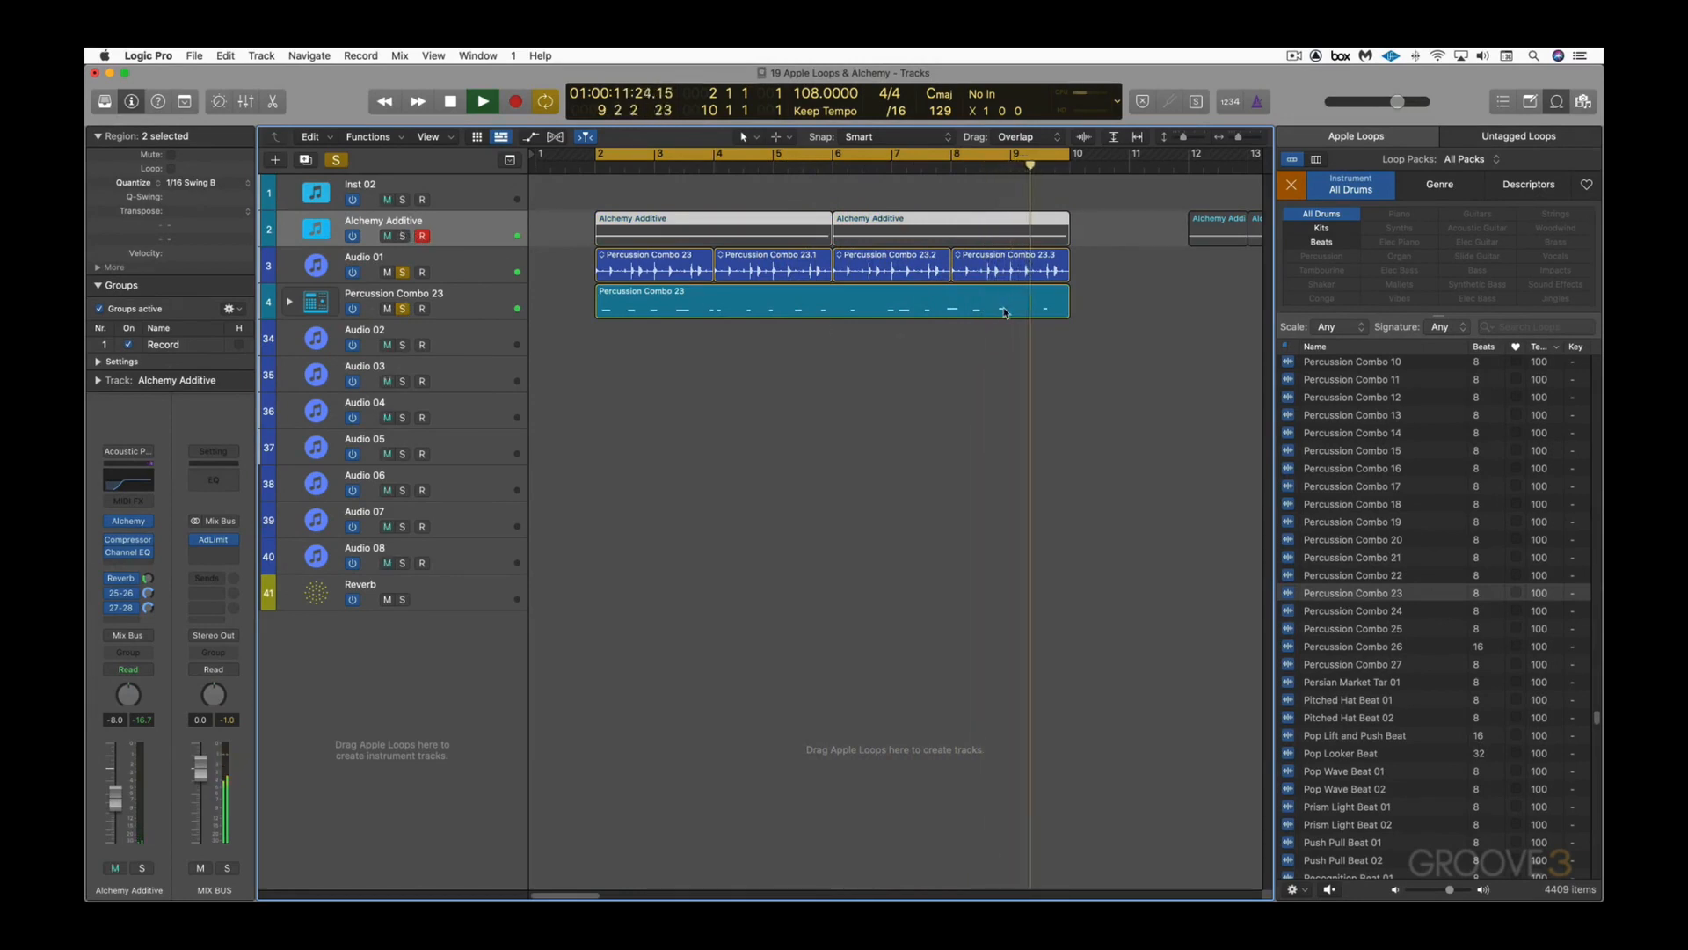
{"action": "left_click", "coordinate": [402, 236]}
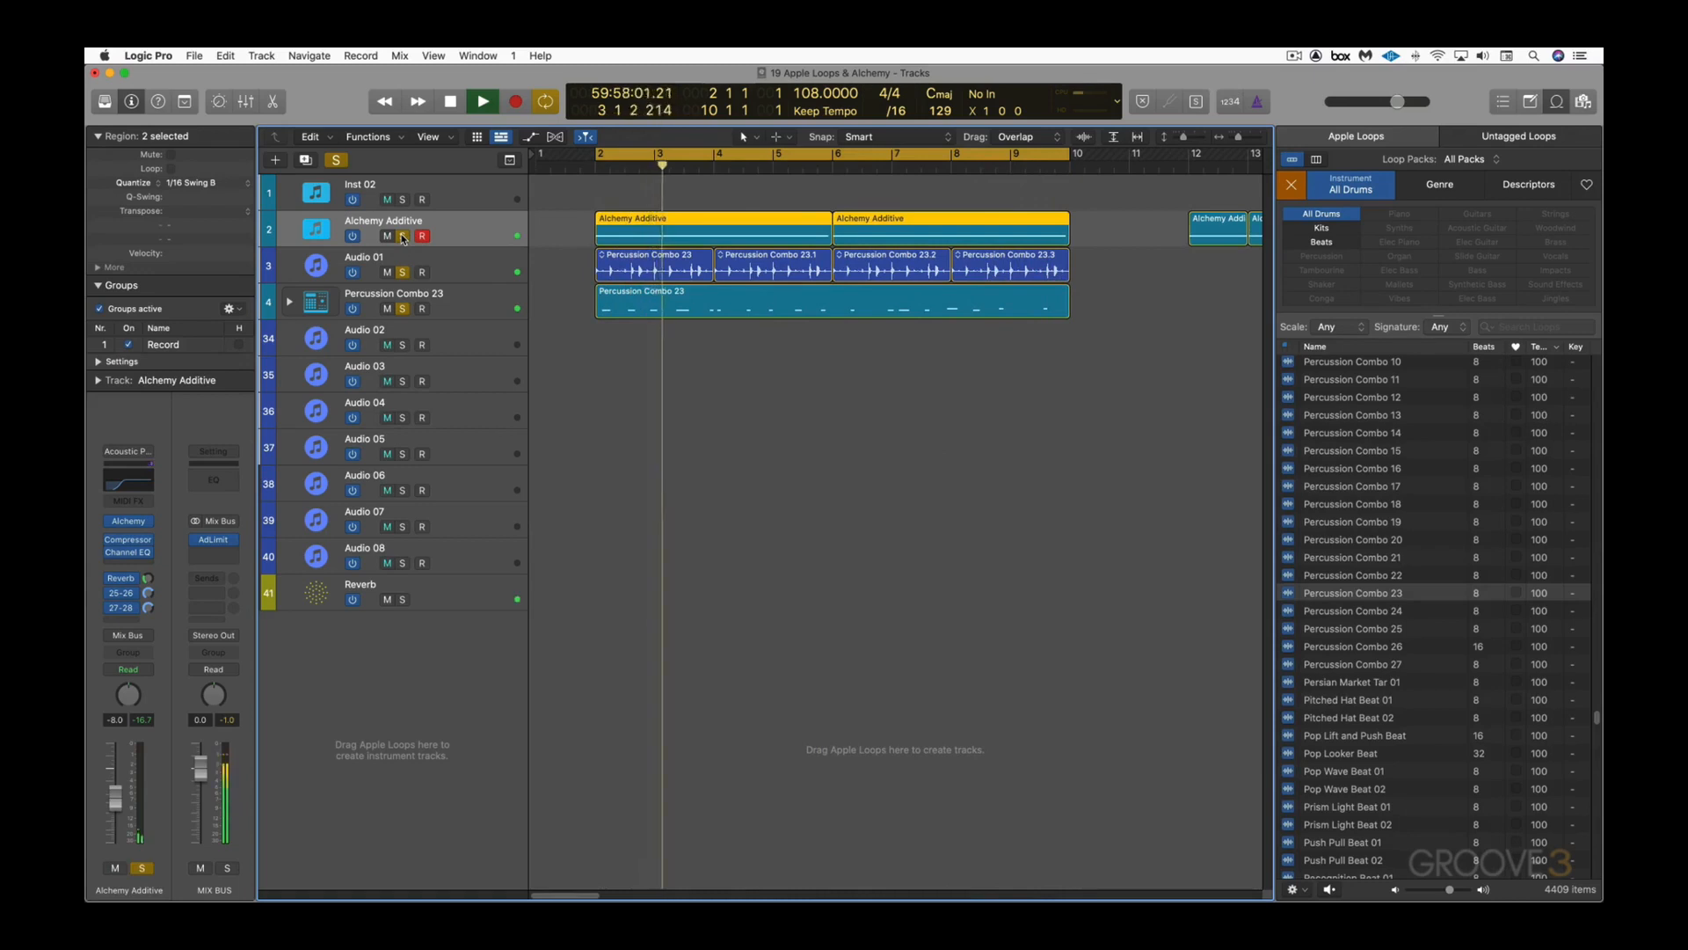
{"action": "left_click", "coordinate": [402, 236], "text": "alt"}
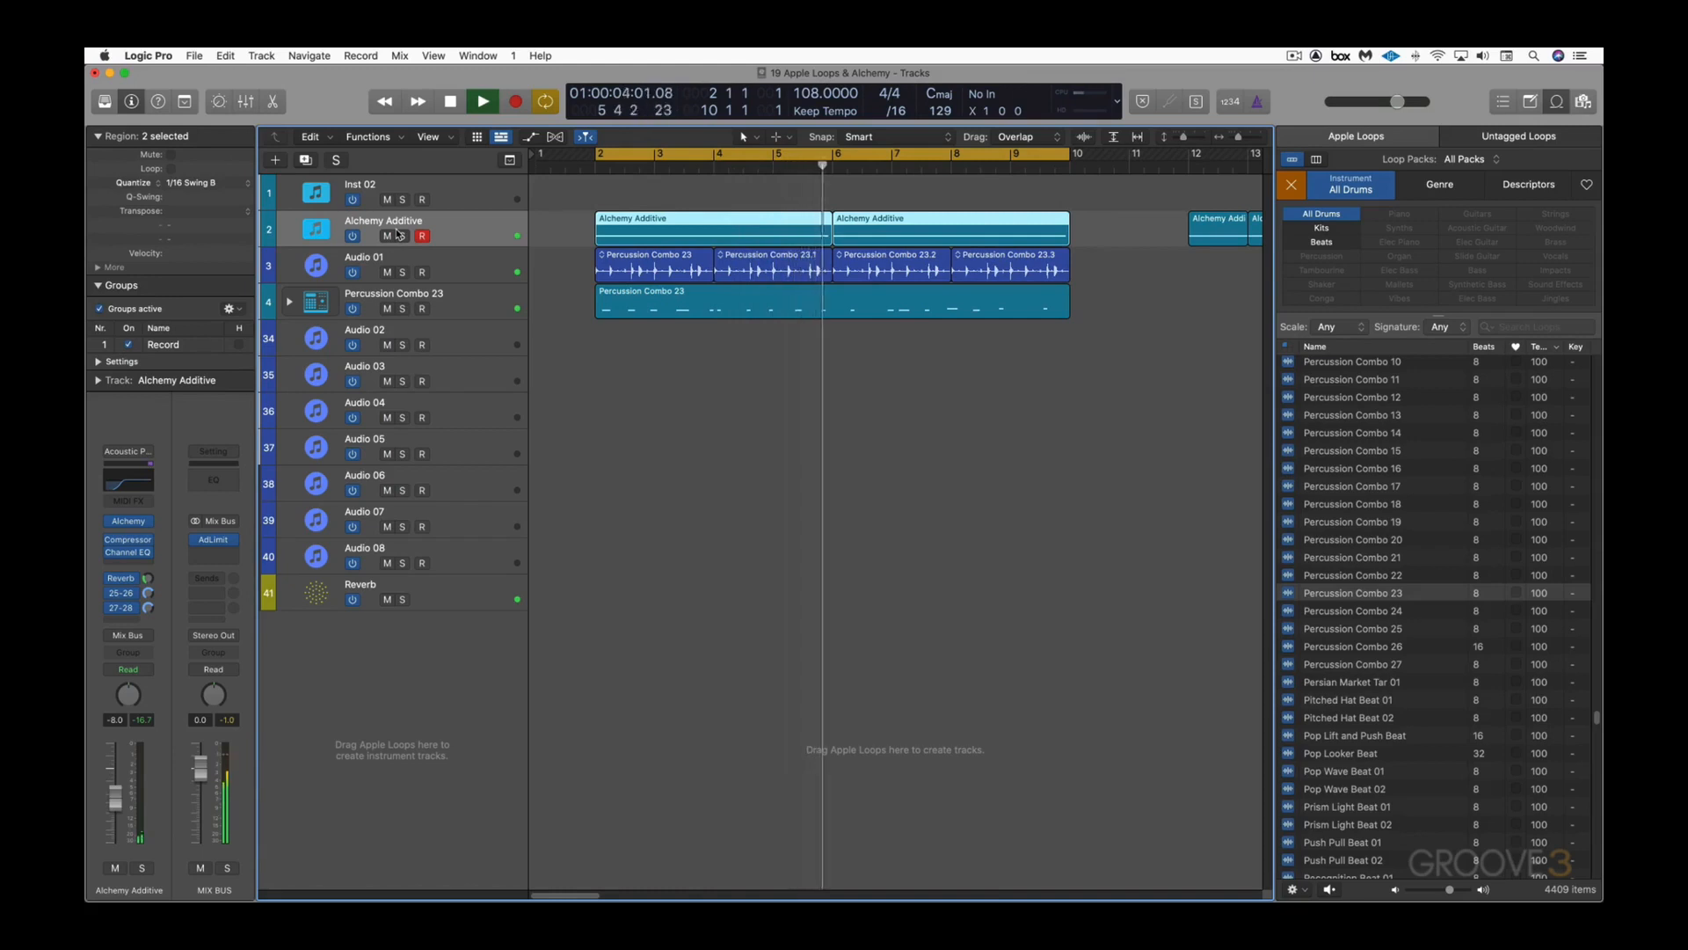
{"action": "key", "text": "space"}
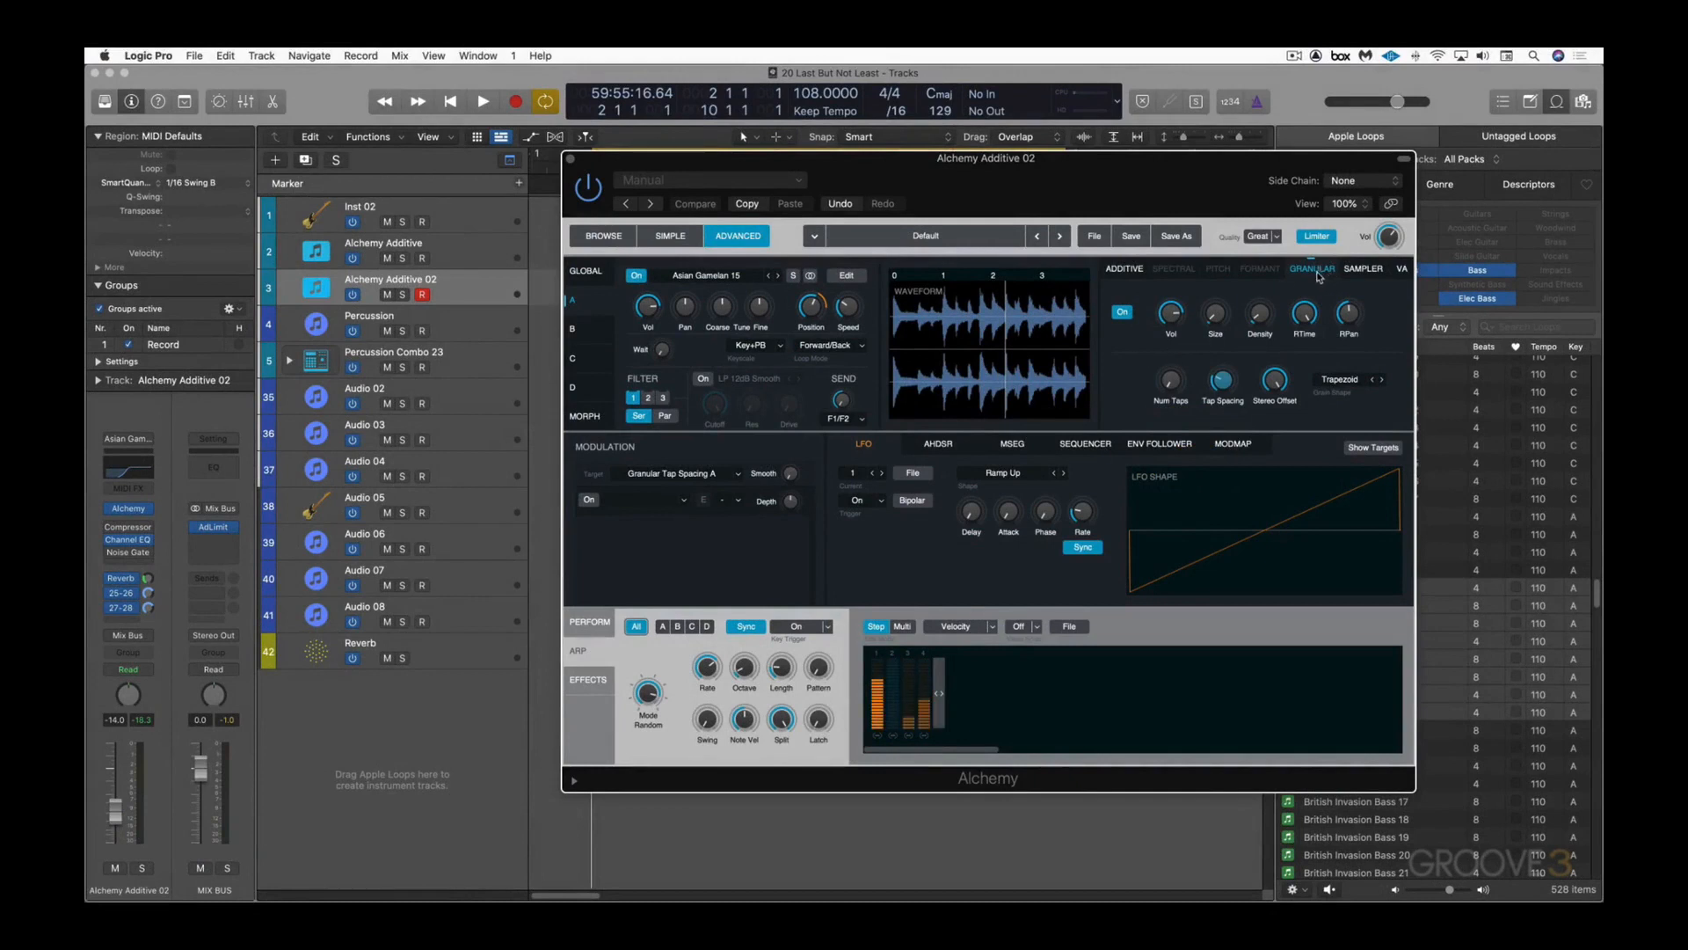
Step: Close the Alchemy Additive 02 instrument window and audition both Alchemy tracks soloed and in the full mix
{"action": "left_click", "coordinate": [571, 161]}
{"action": "key", "text": "space"}
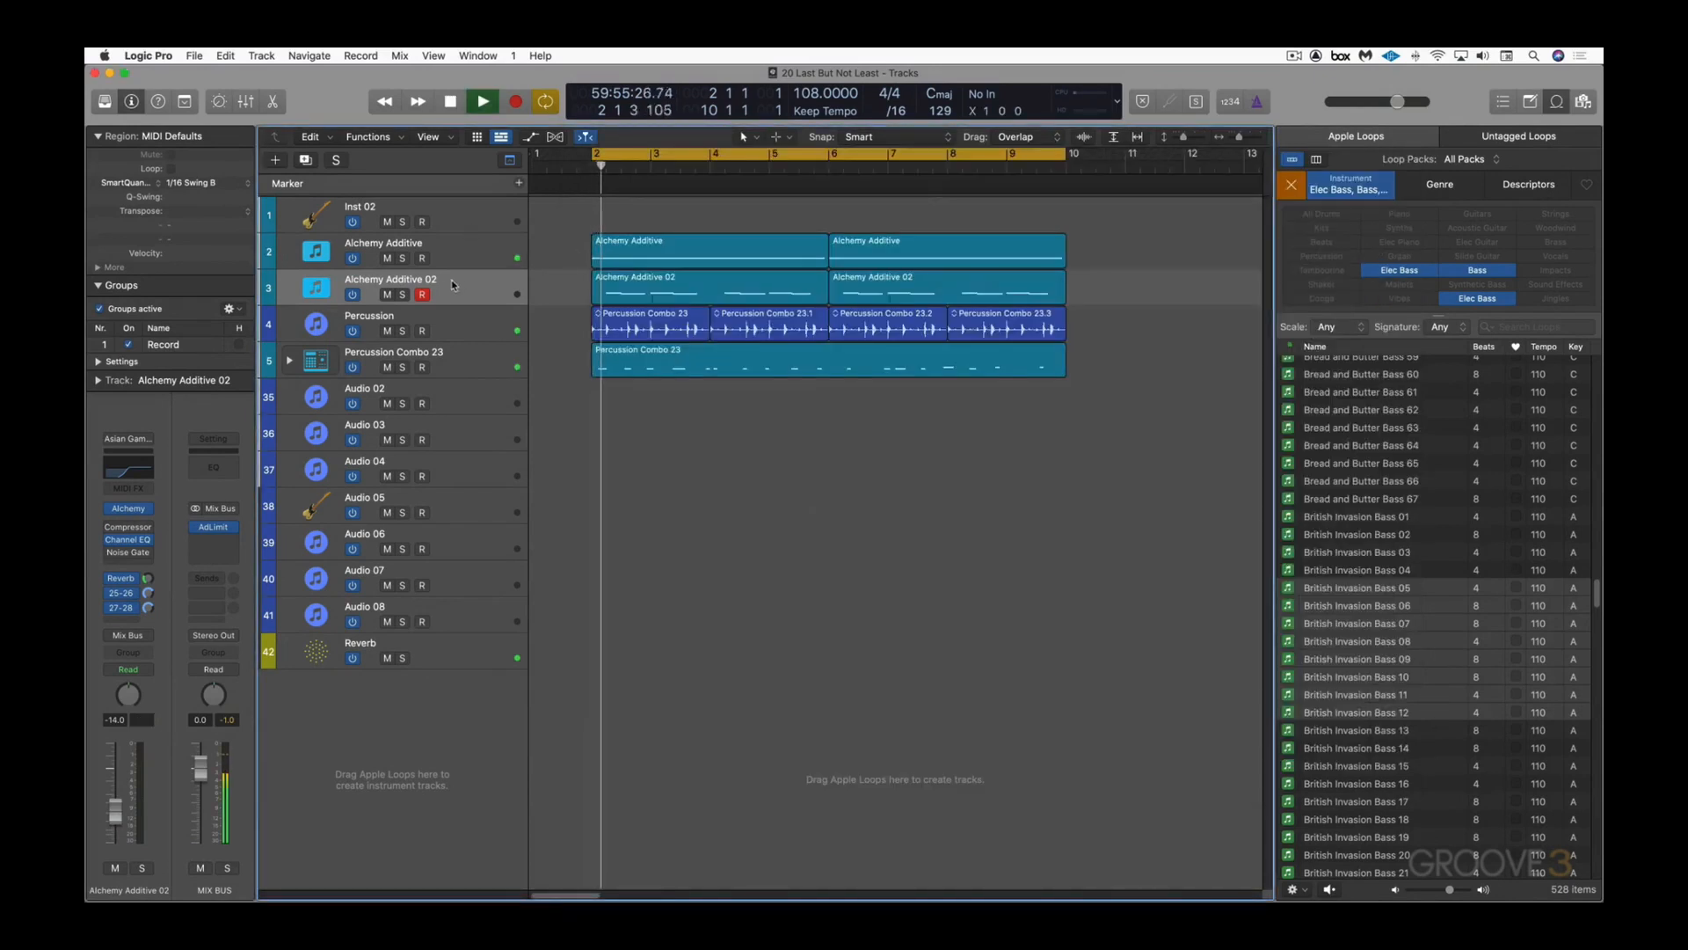
{"action": "left_click", "coordinate": [400, 296]}
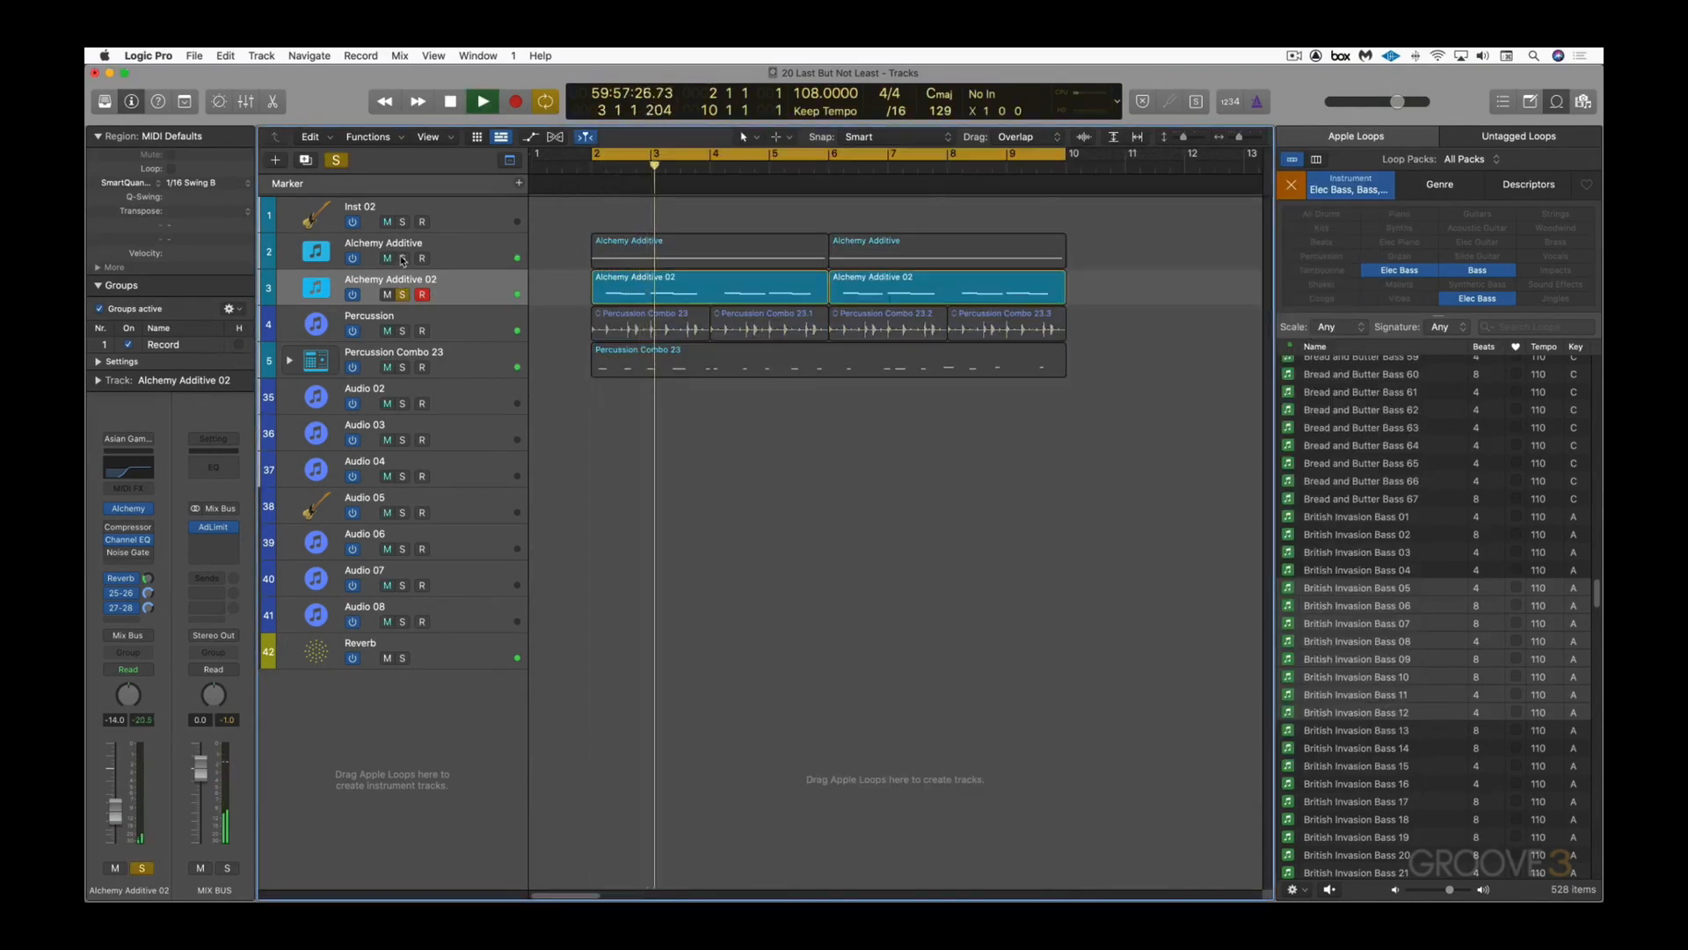
{"action": "left_click", "coordinate": [402, 259]}
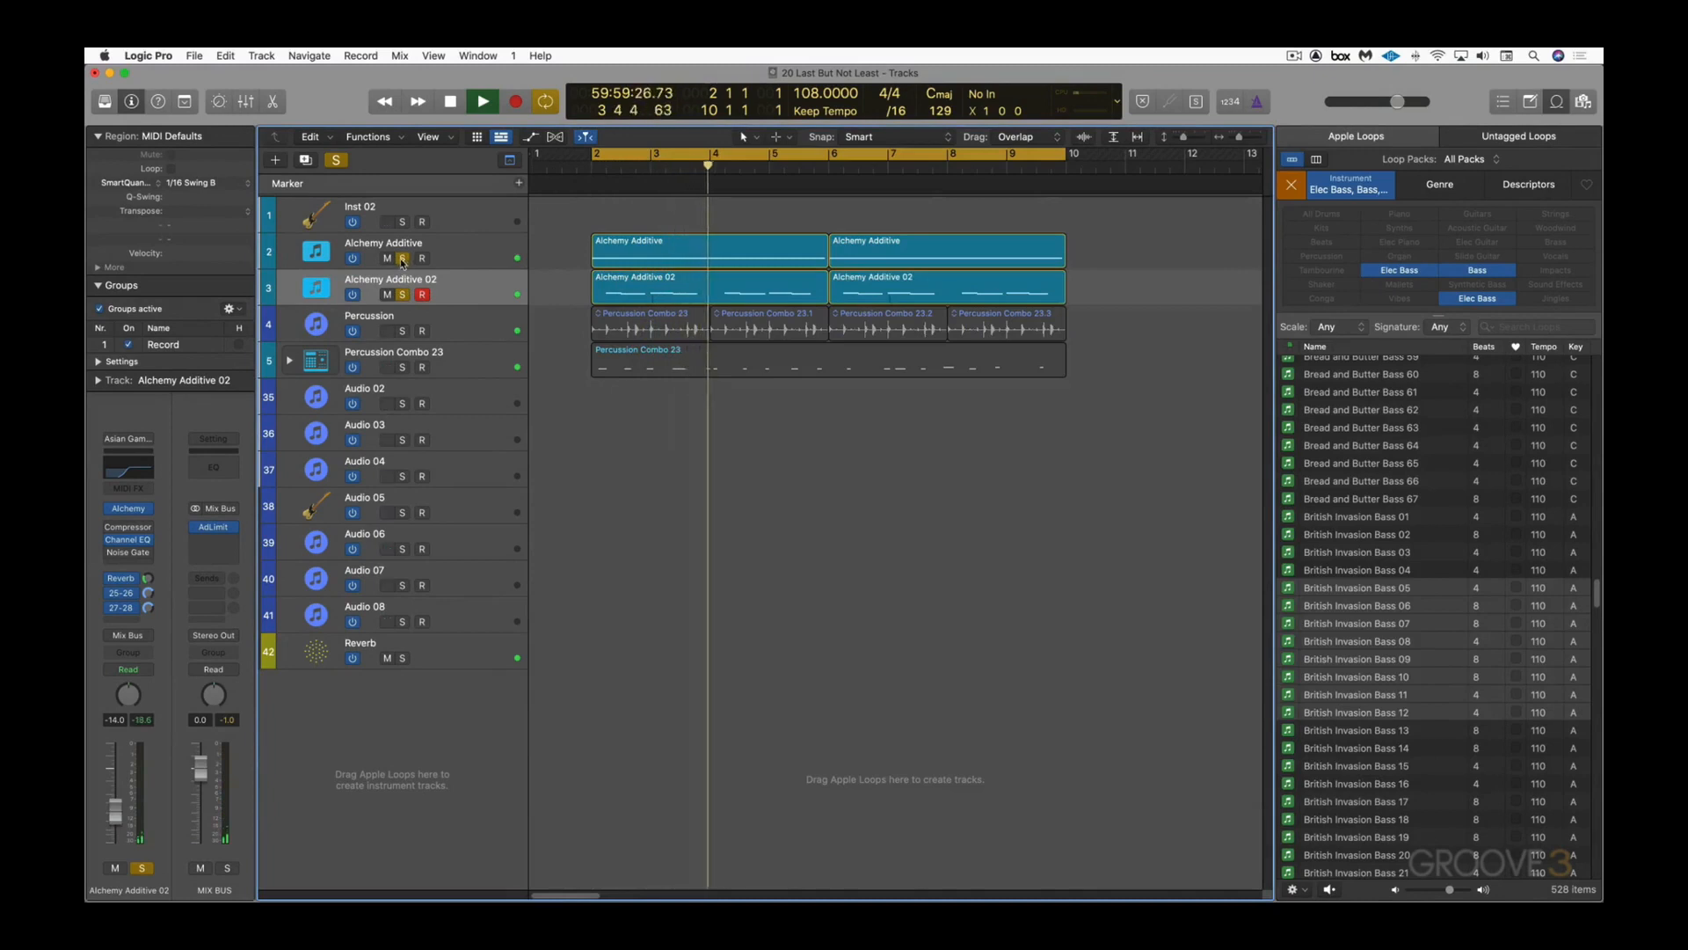
{"action": "left_click", "coordinate": [402, 259], "text": "alt"}
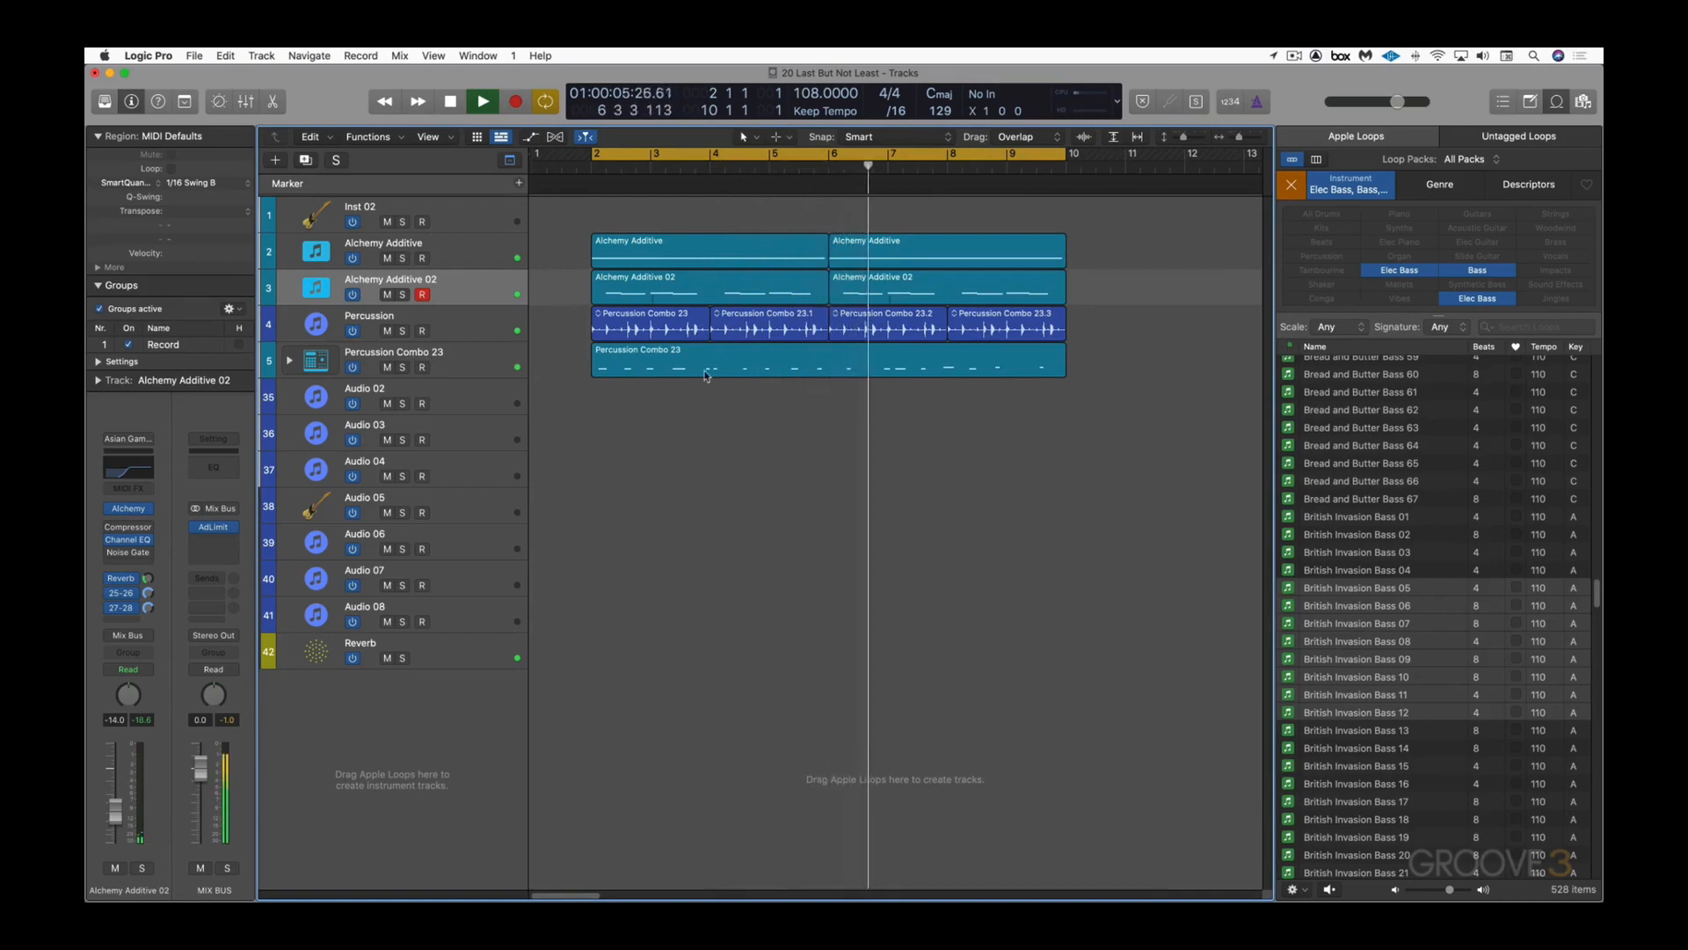
{"action": "key", "text": "space"}
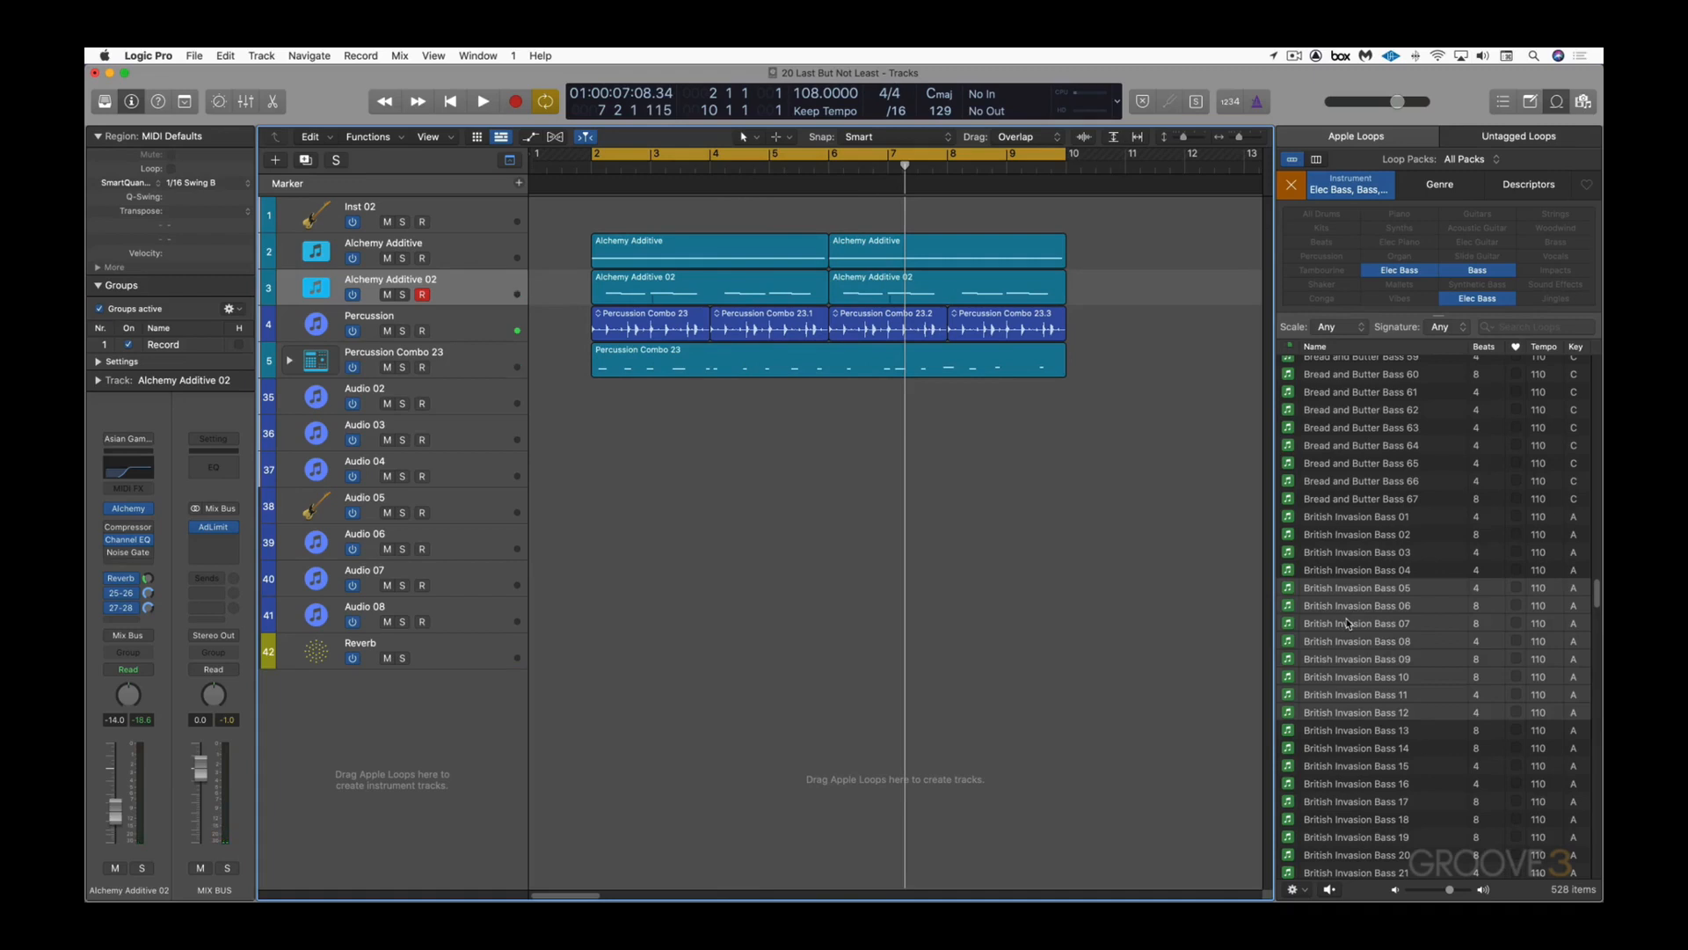
Step: Preview the British Invasion Bass 04 loop from the Apple Loops list
{"action": "left_click", "coordinate": [1337, 570]}
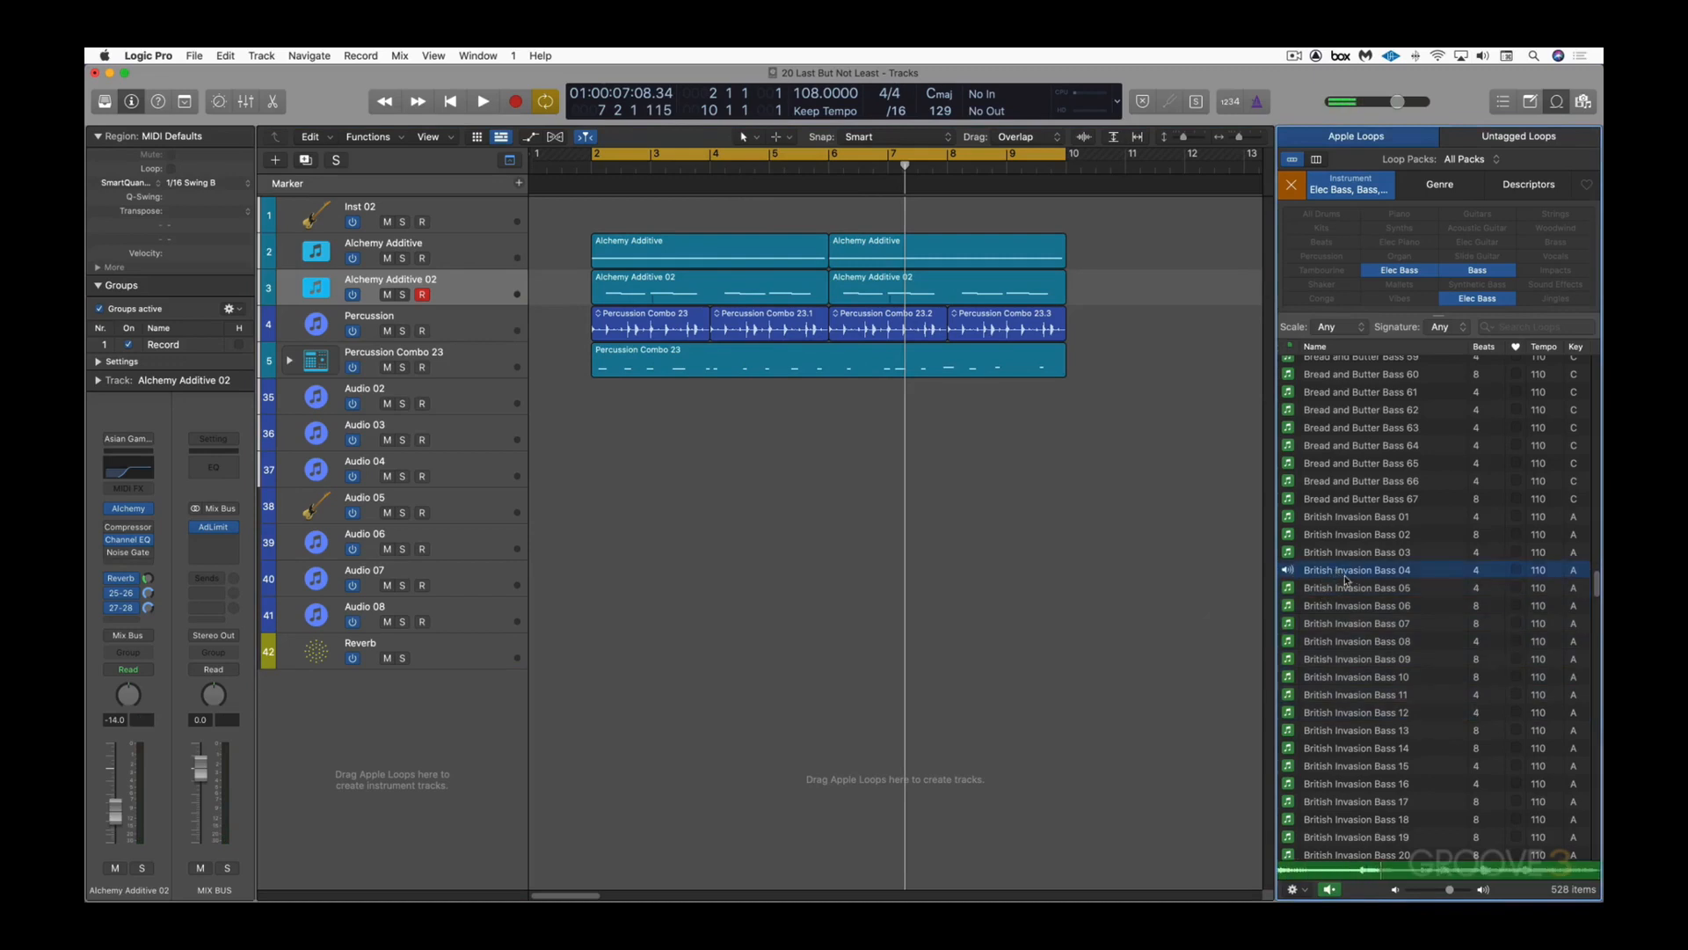
Step: Preview the British Invasion Bass 05 and 06 loops and stop the preview
{"action": "left_click", "coordinate": [1368, 588]}
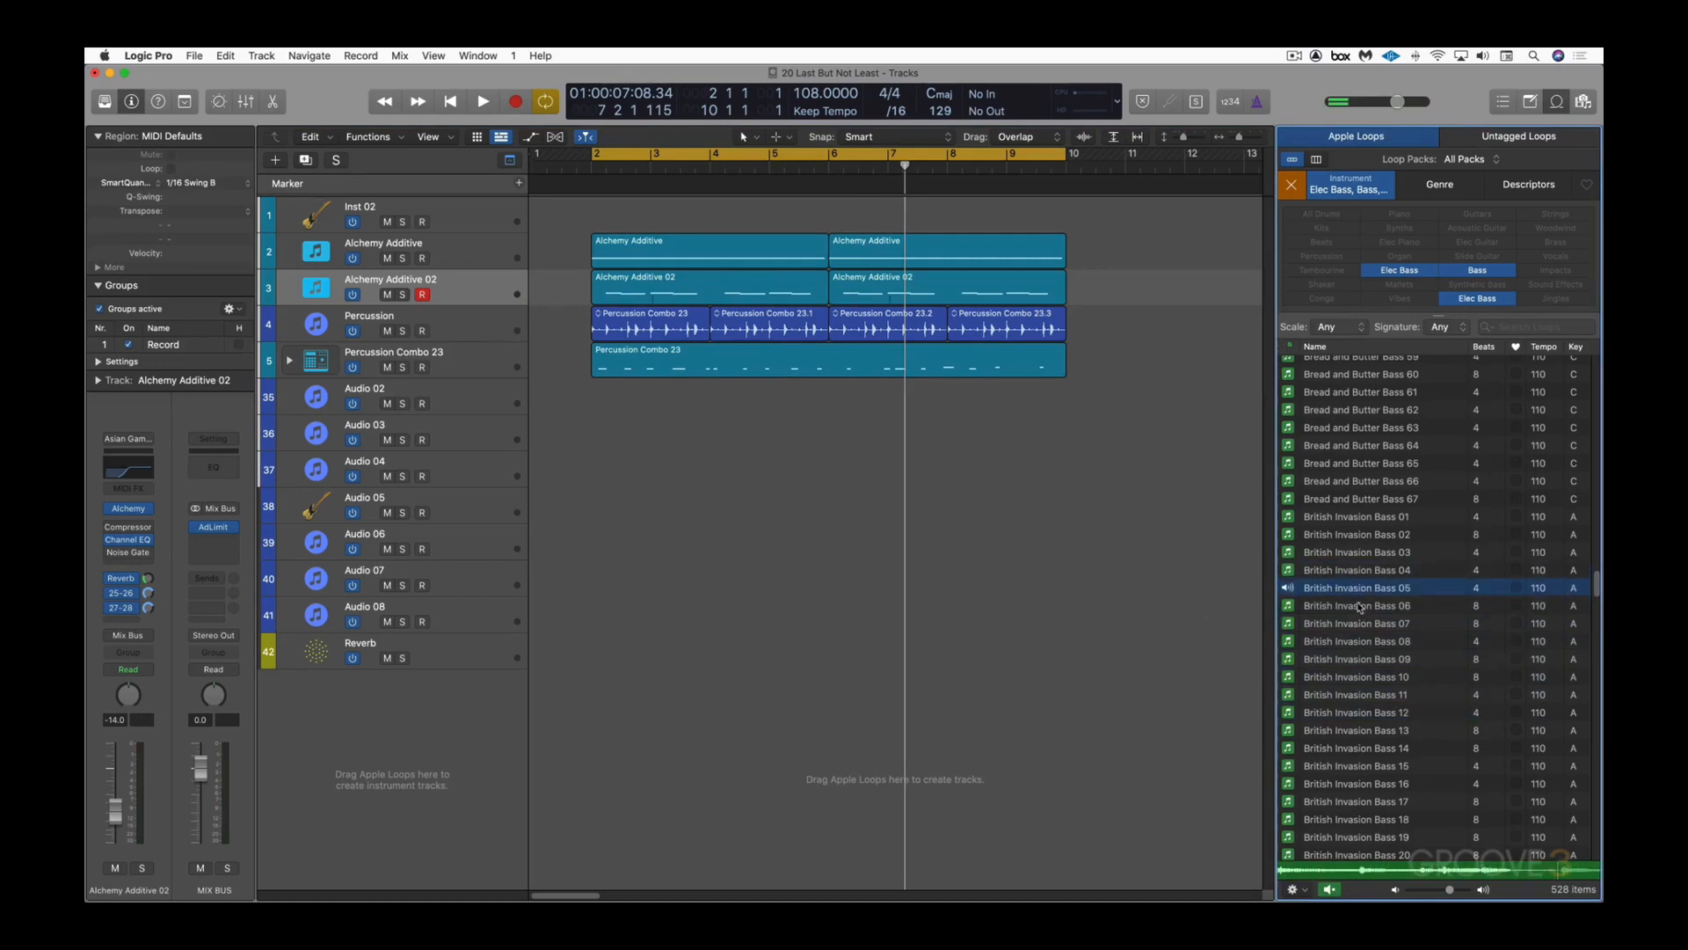
{"action": "left_click", "coordinate": [1361, 606]}
{"action": "left_click", "coordinate": [1360, 606]}
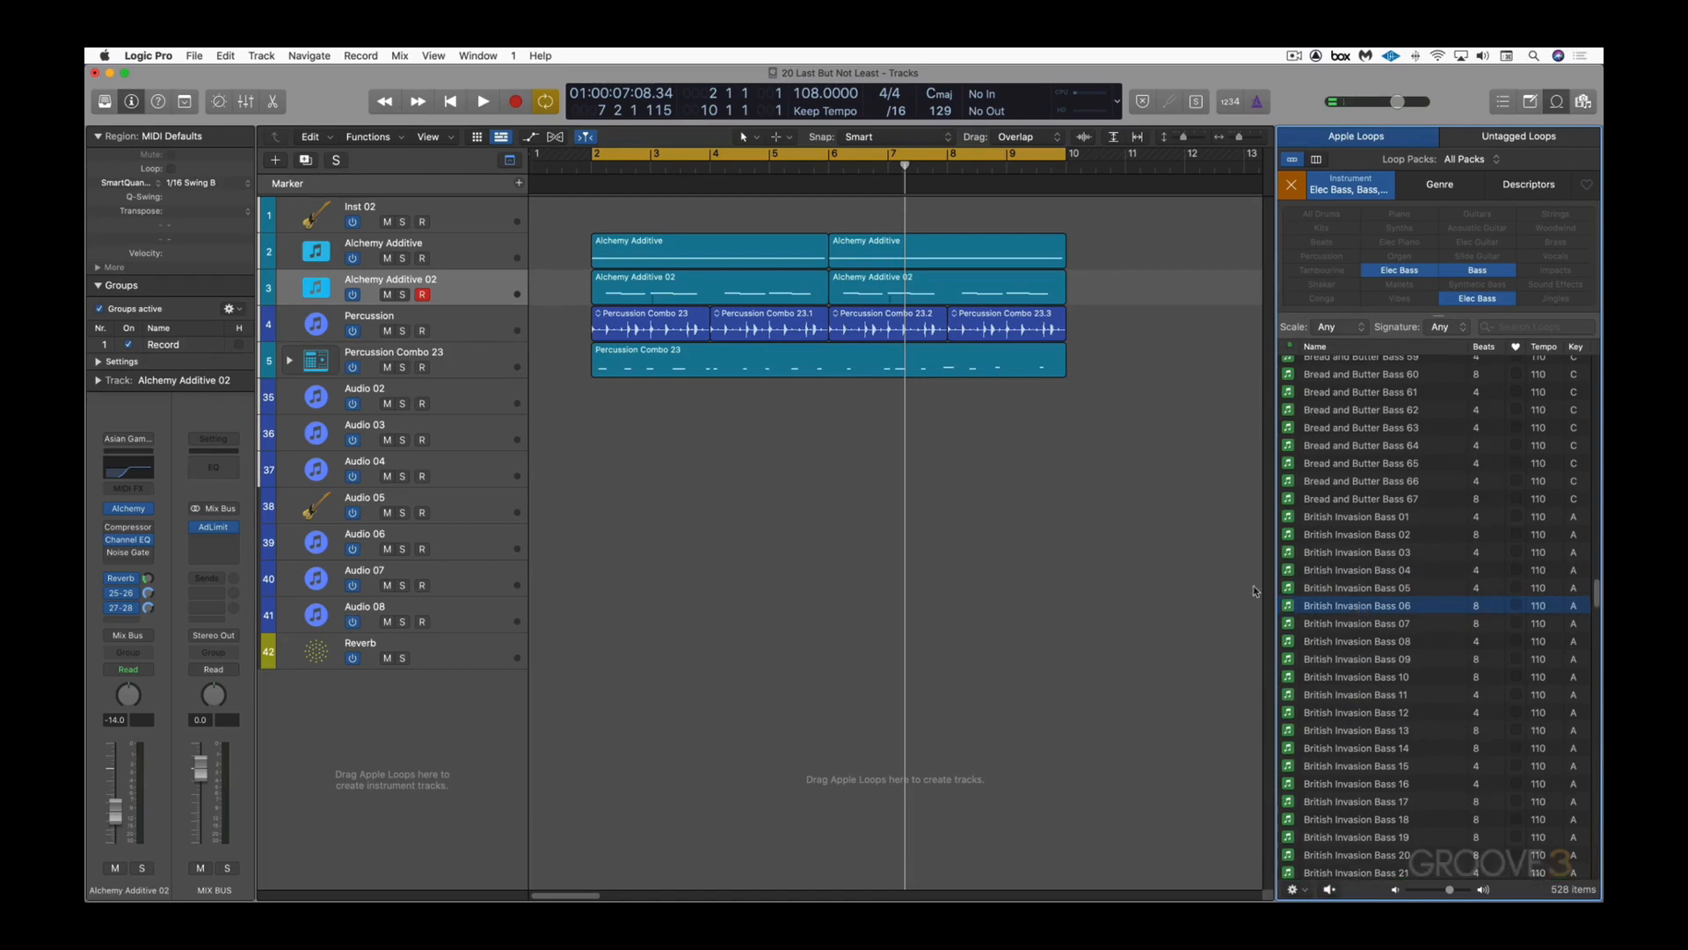
Step: Show the Live Loops grid and place British Invasion Bass 14 through 21 into consecutive cells on the Inst 02 track
{"action": "left_click", "coordinate": [477, 137]}
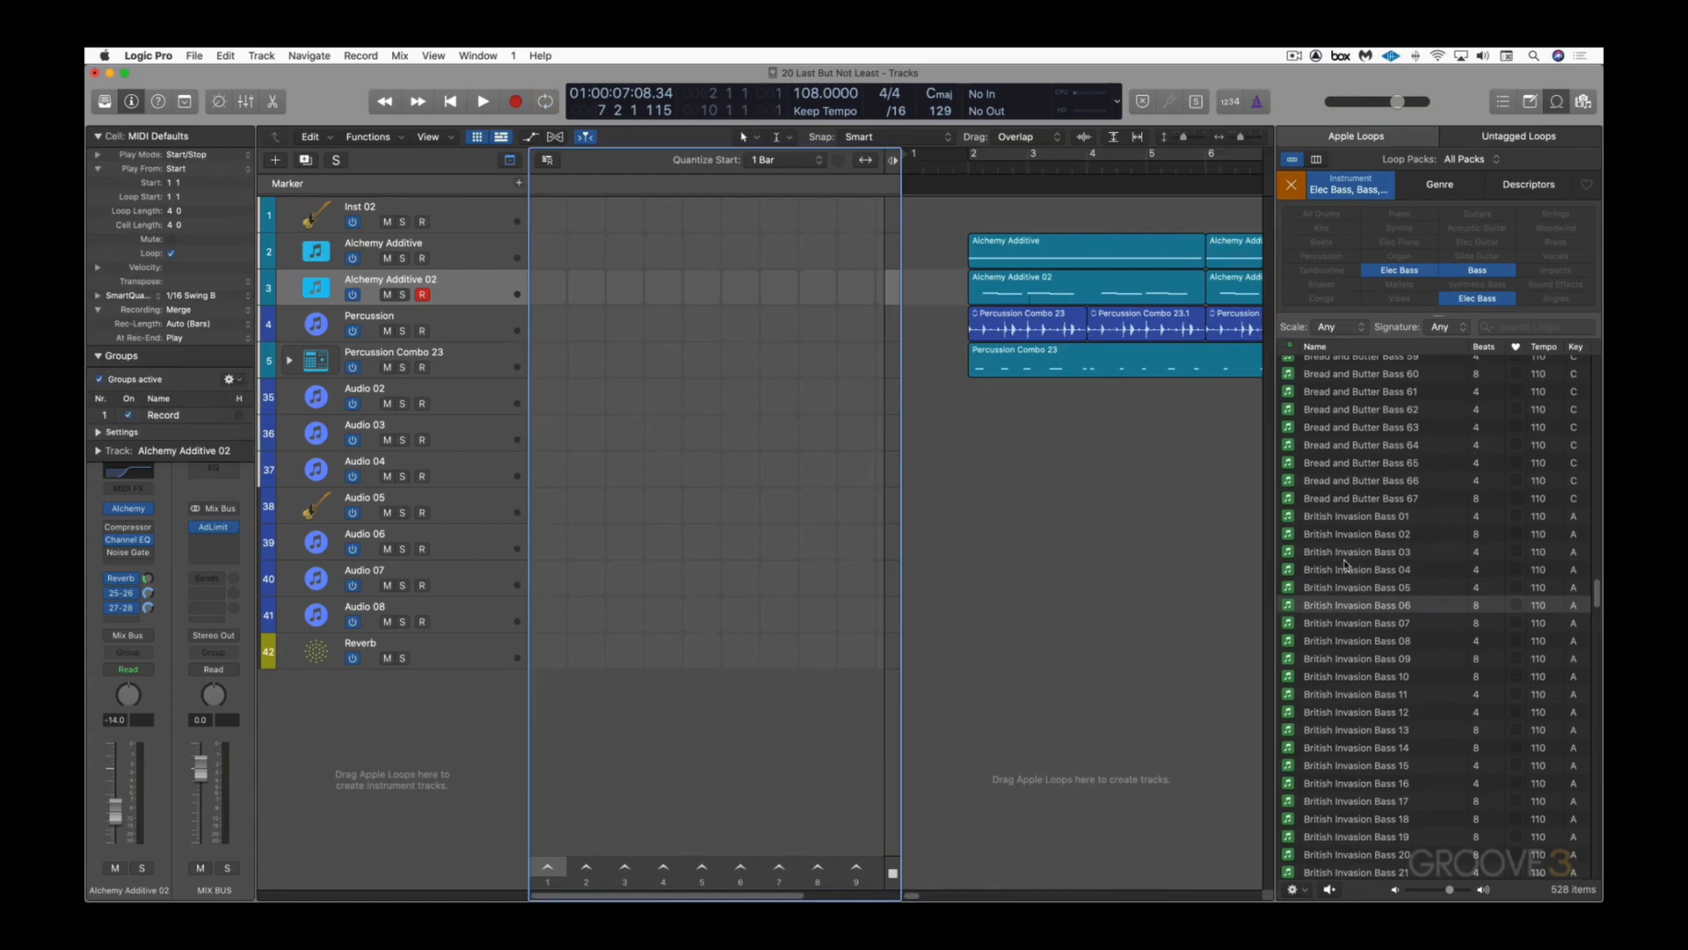
{"action": "scroll", "coordinate": [1359, 615], "scroll_direction": "down", "scroll_amount": 5}
{"action": "left_click", "coordinate": [1377, 731]}
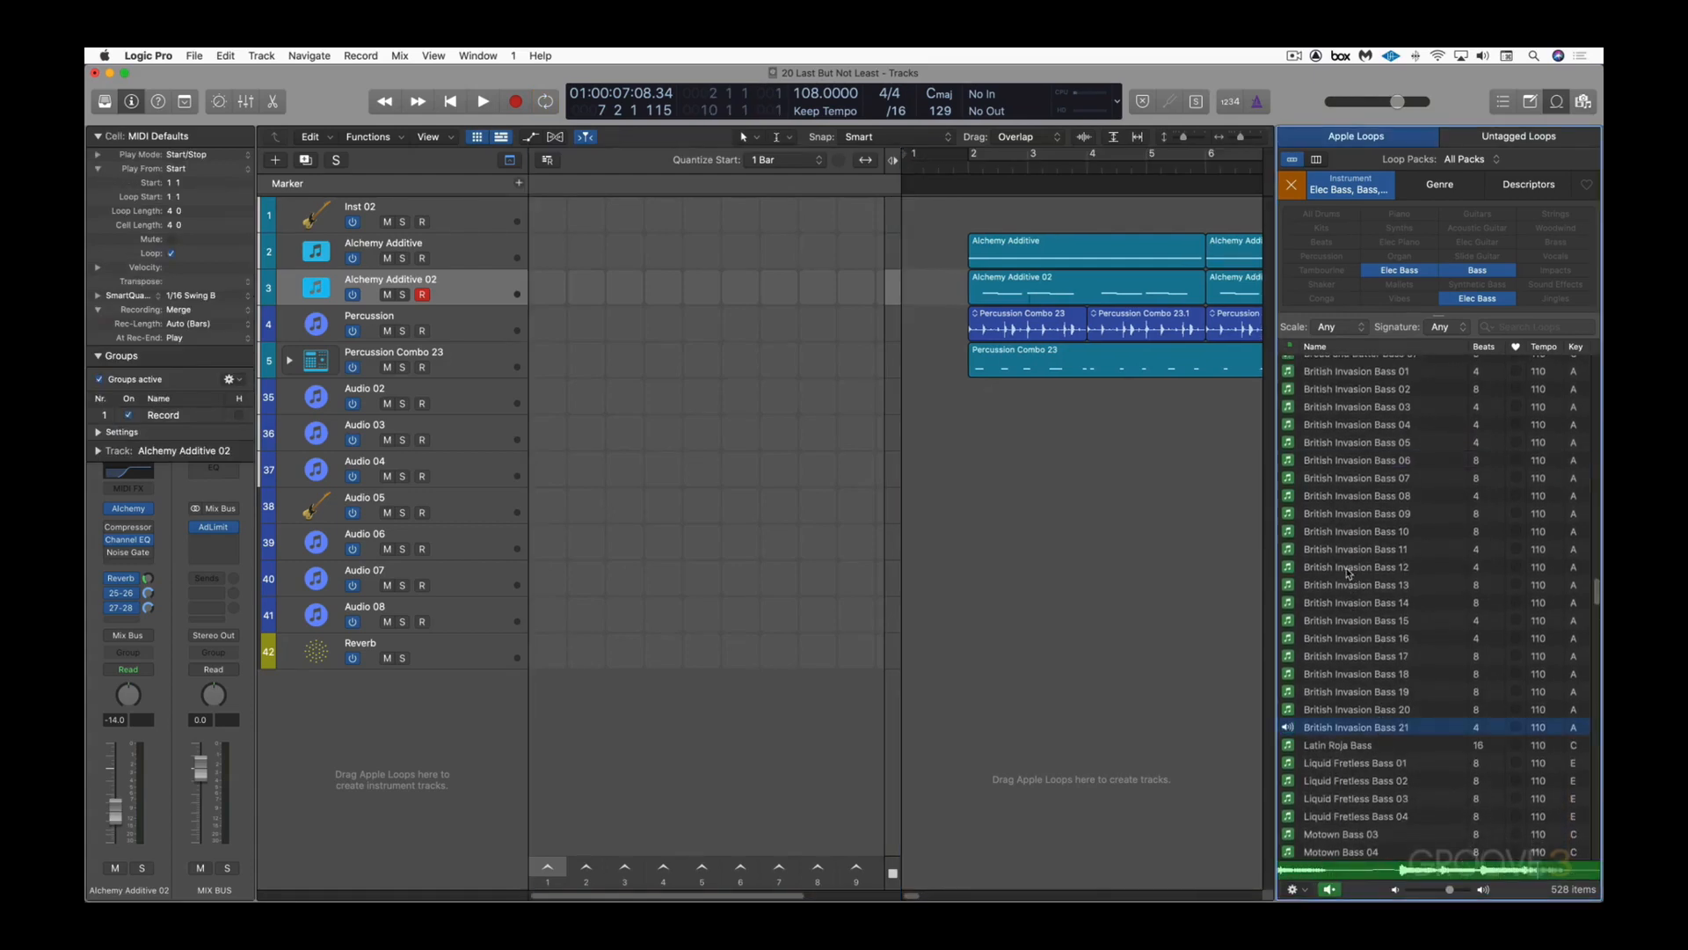
{"action": "left_click", "coordinate": [1352, 603], "text": "shift"}
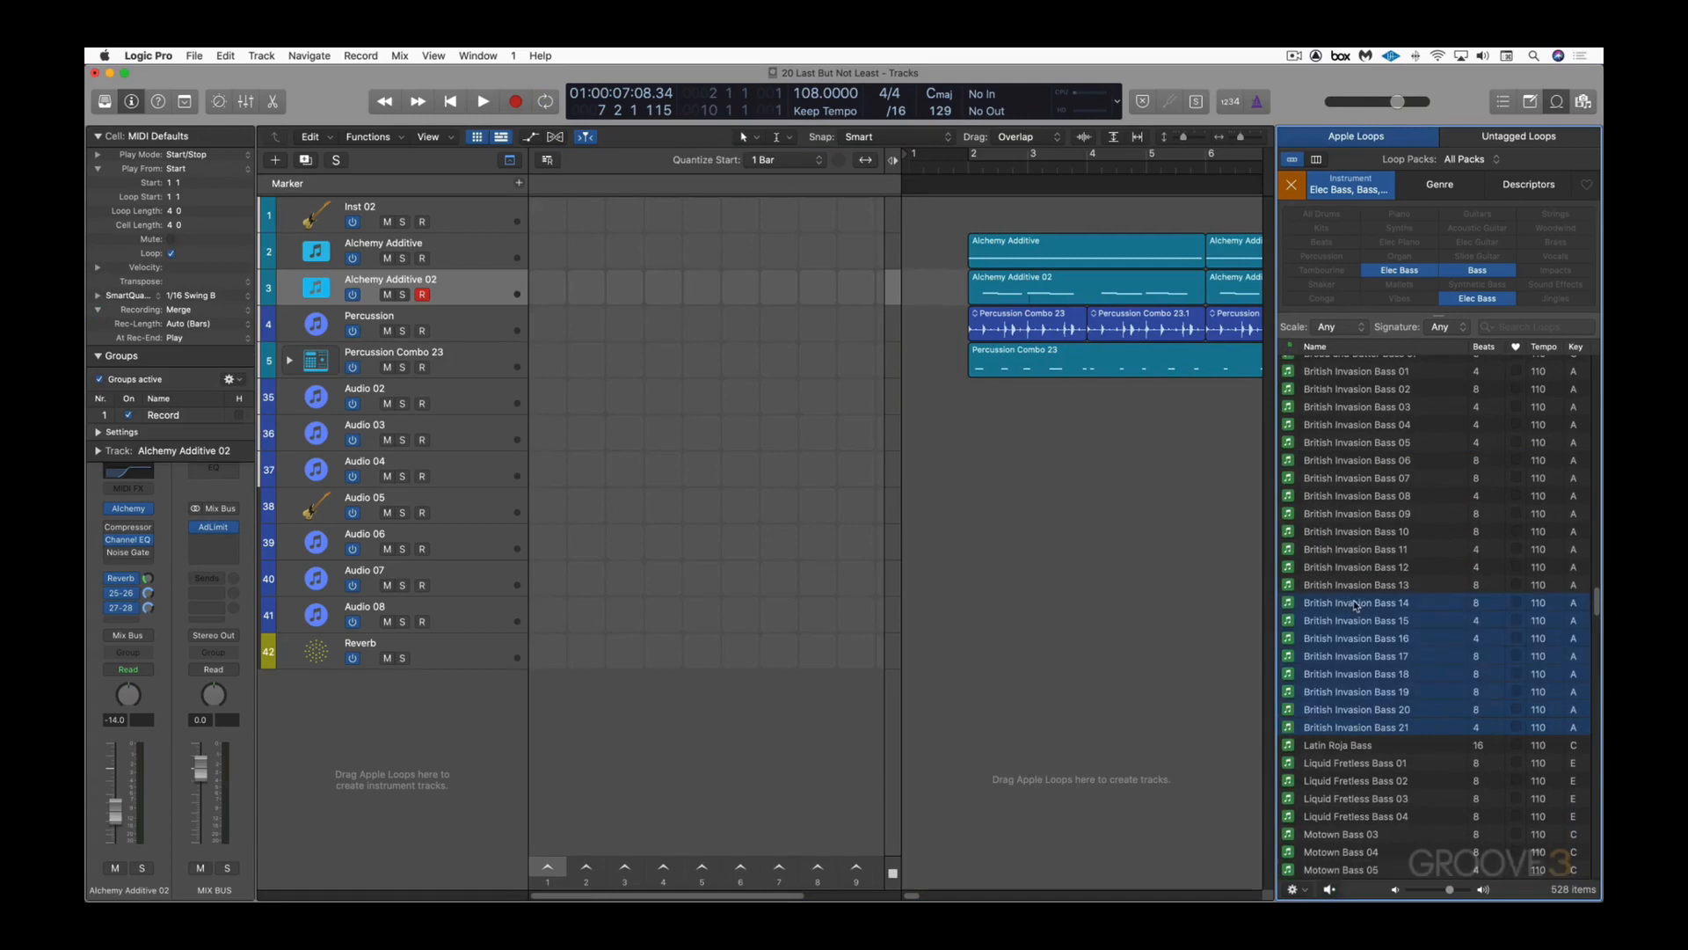
{"action": "left_click_drag", "start_coordinate": [1355, 605], "coordinate": [530, 209]}
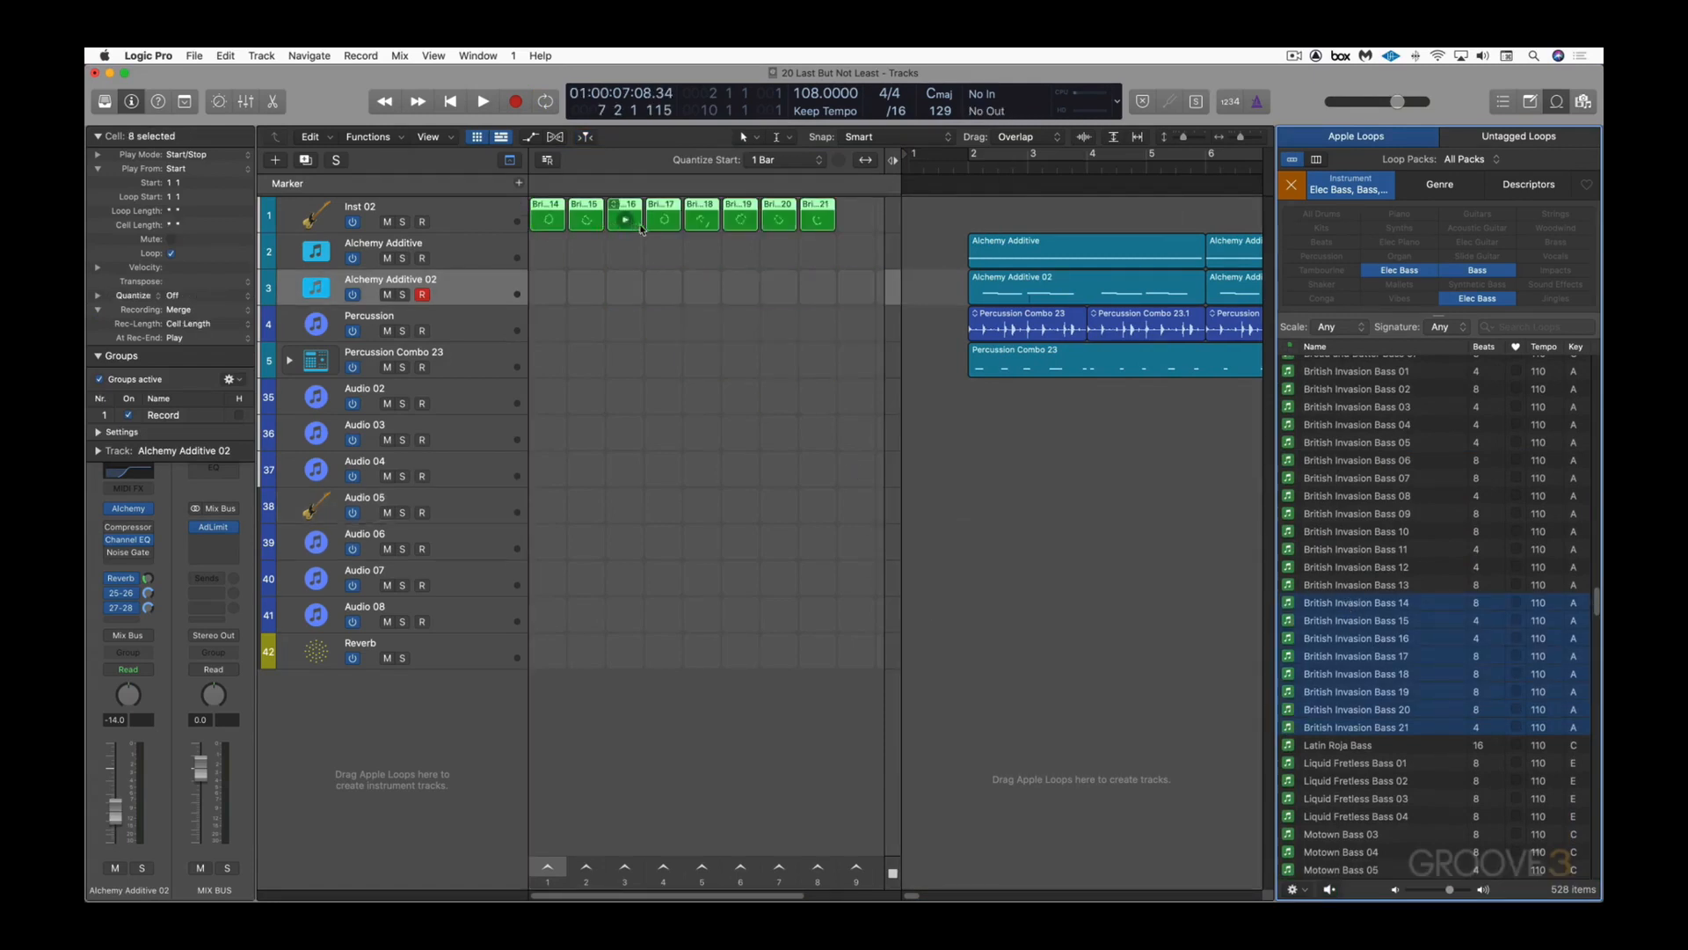
Step: Set the grid's Quantize Start to 1/2 Note, enable performance recording, and test-trigger the British Invasion Bass 16 and 17 cells
{"action": "left_click", "coordinate": [820, 160]}
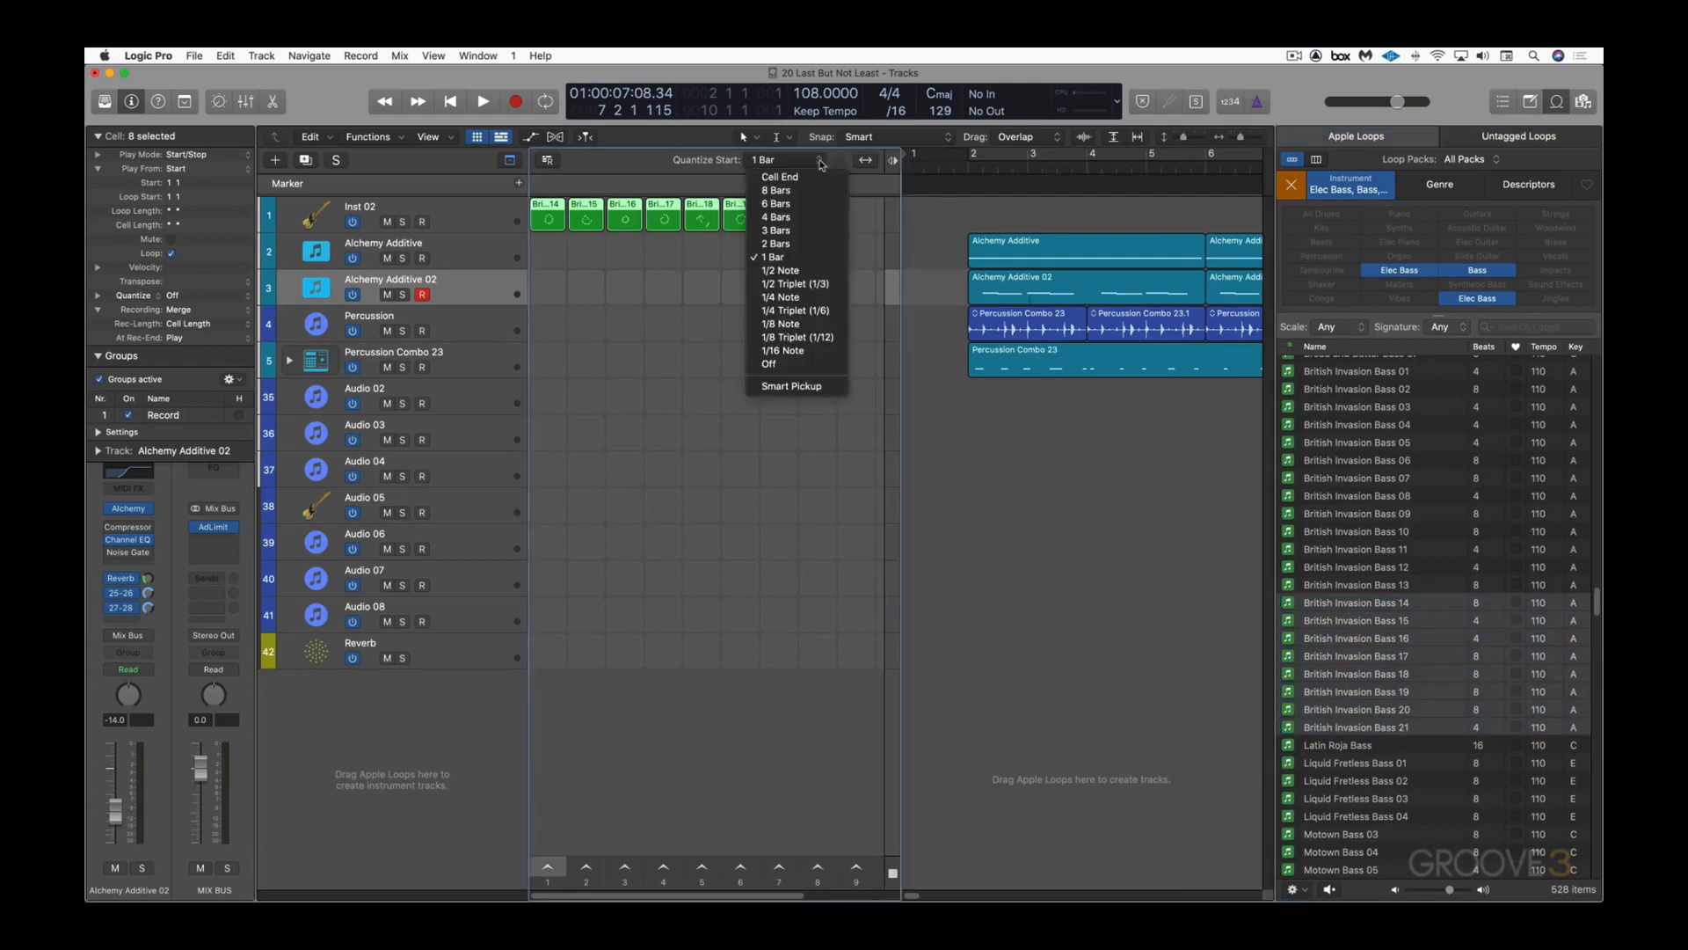
{"action": "left_click", "coordinate": [790, 273]}
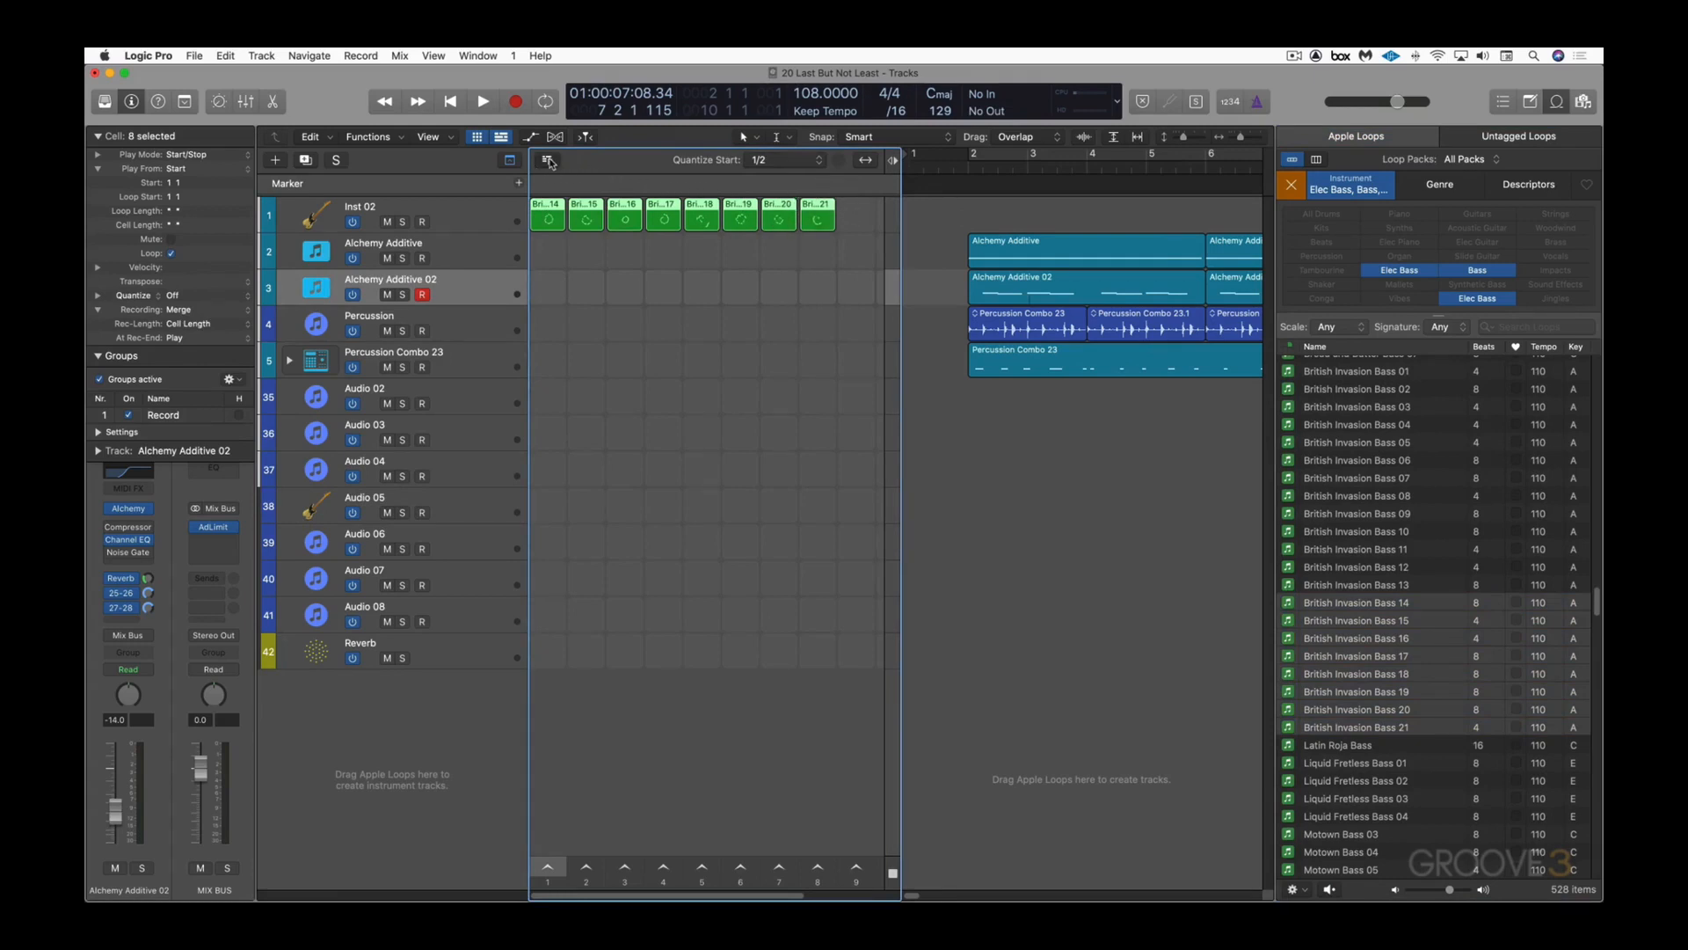
{"action": "left_click", "coordinate": [627, 220]}
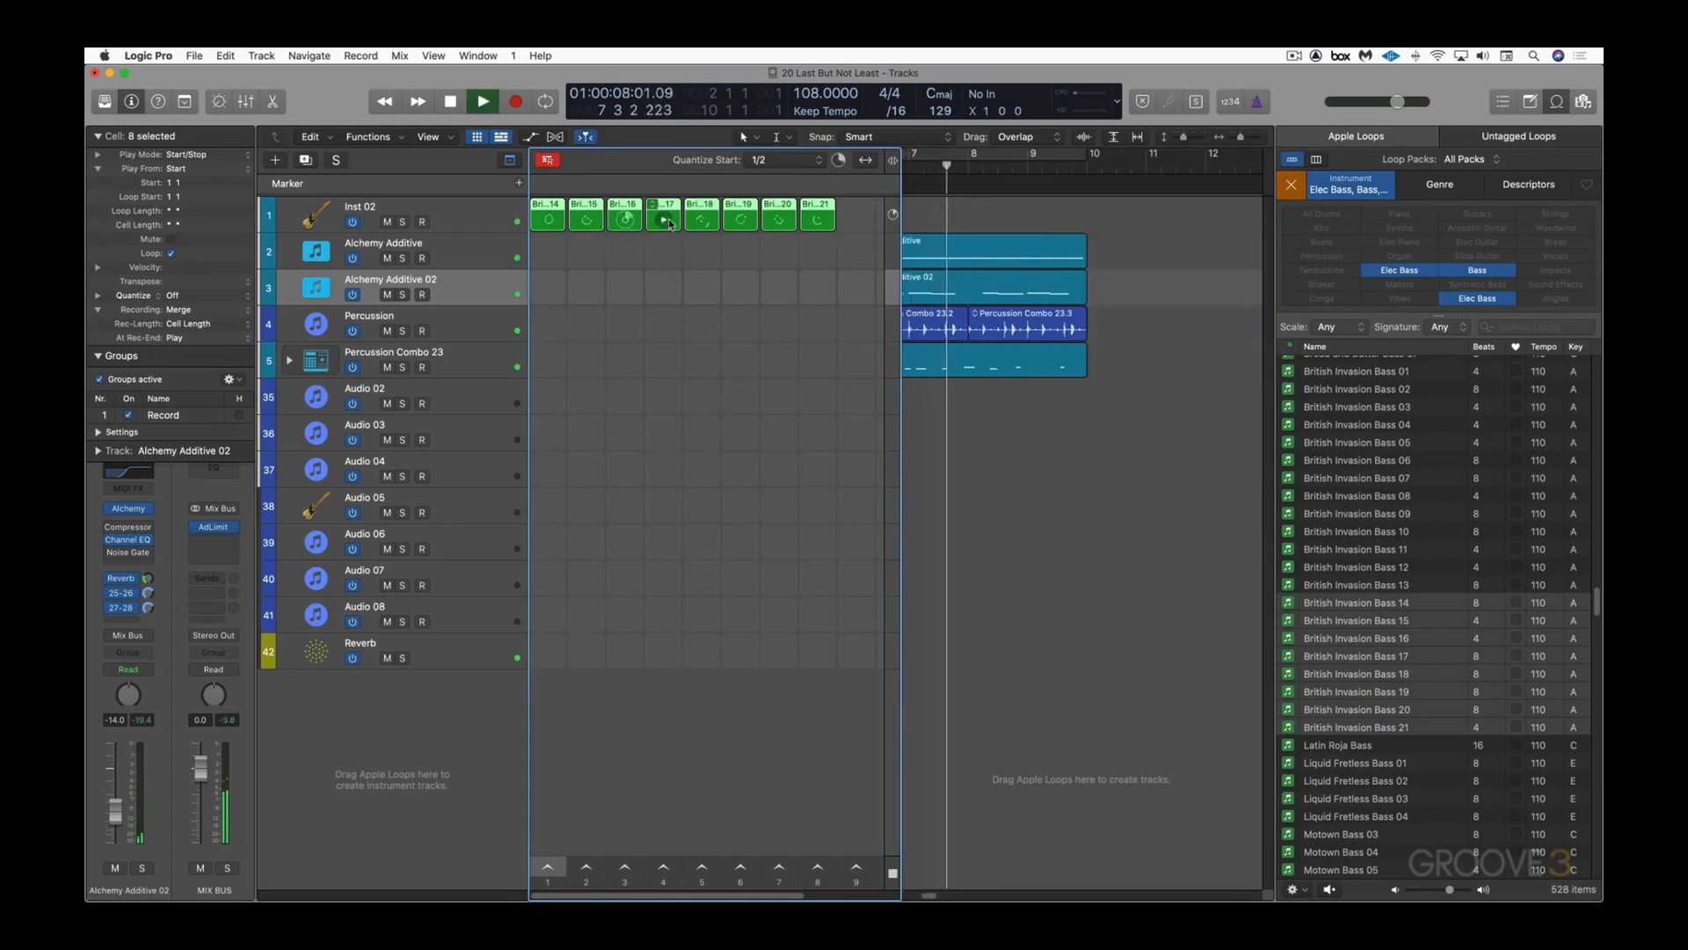
{"action": "left_click", "coordinate": [666, 220]}
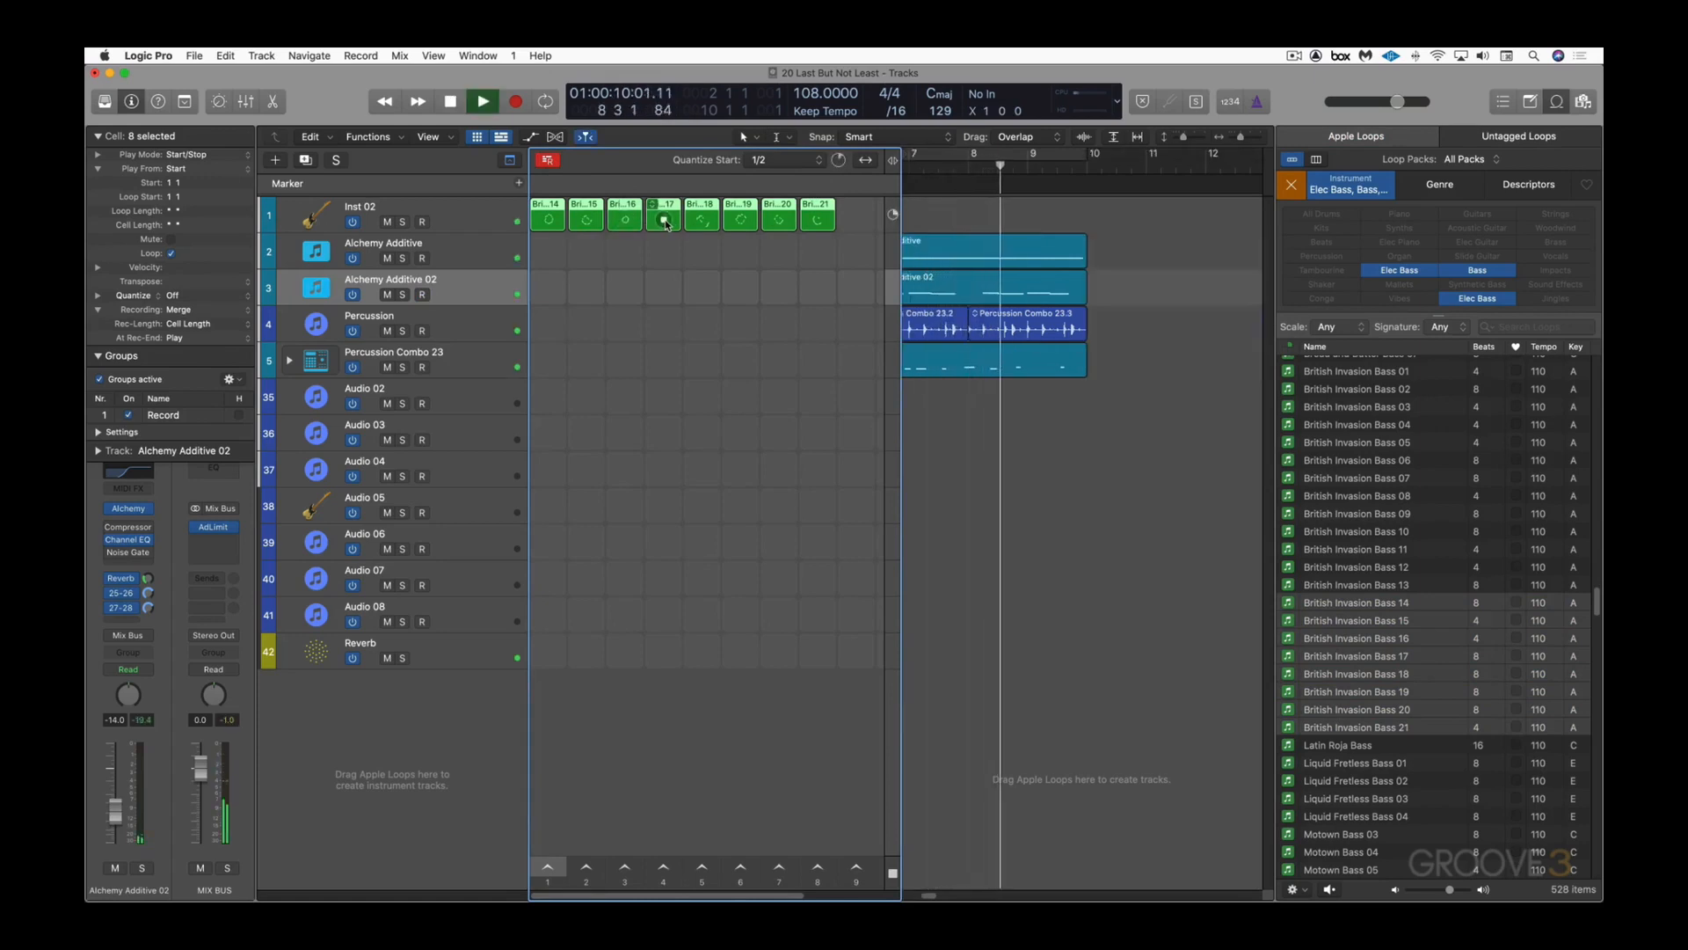
{"action": "key", "text": "space"}
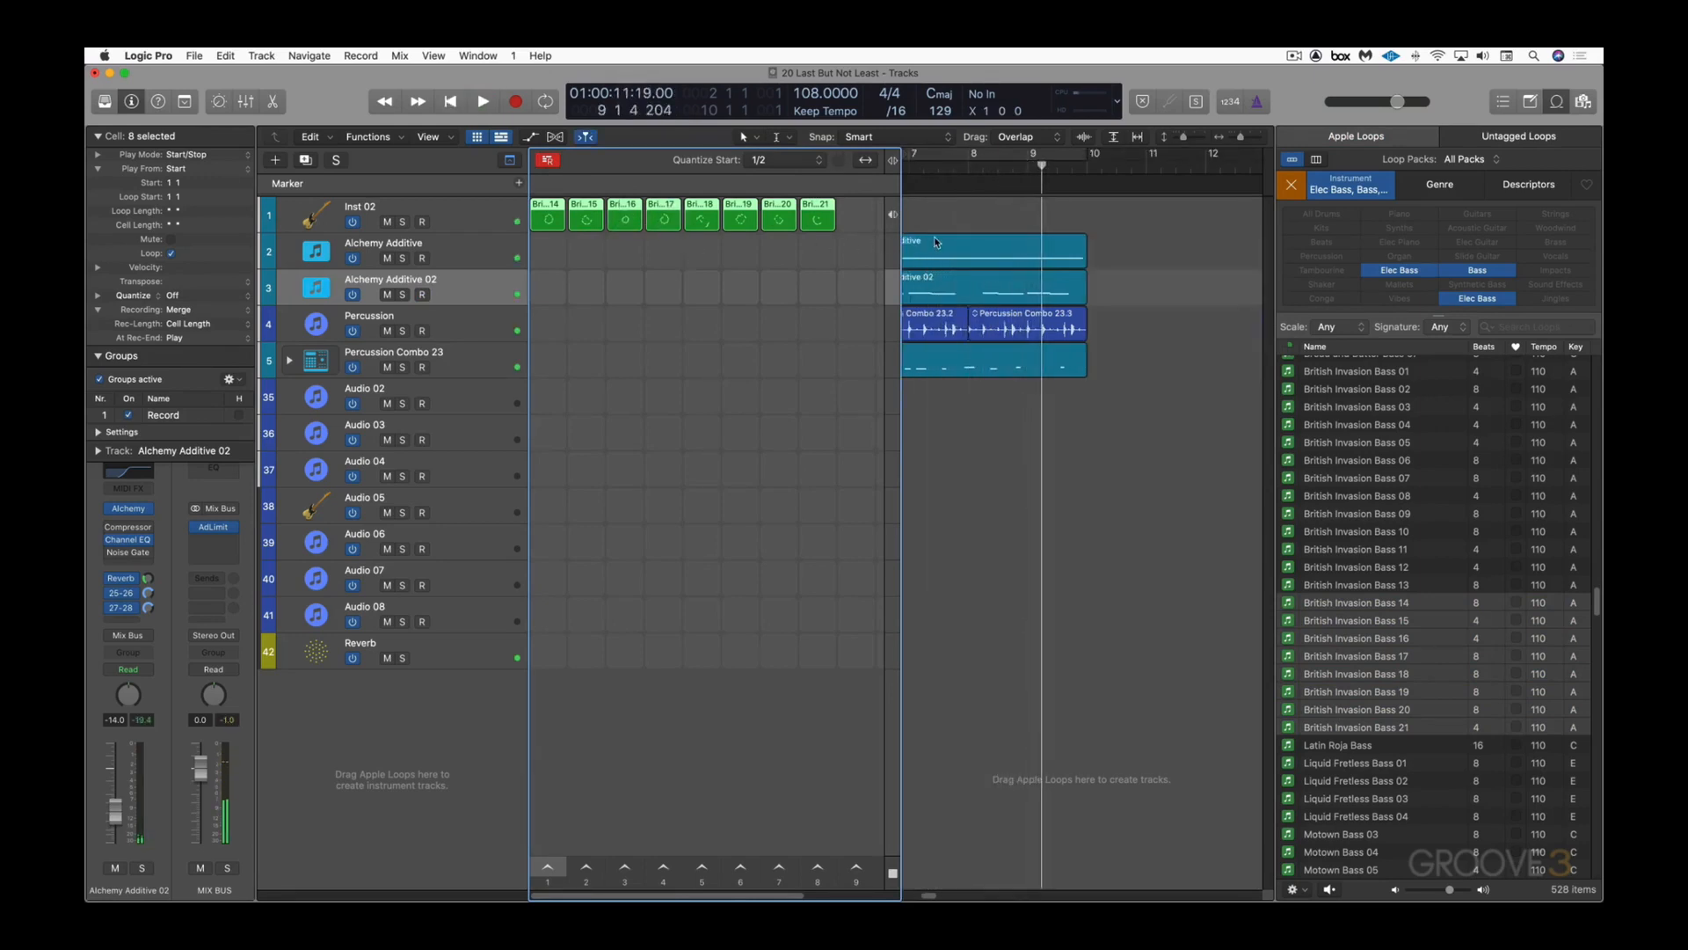
Step: Record a Live Loops performance from the project start to bar 10, triggering varied British Invasion Bass cells on the Inst 02 track
{"action": "key", "text": "Return"}
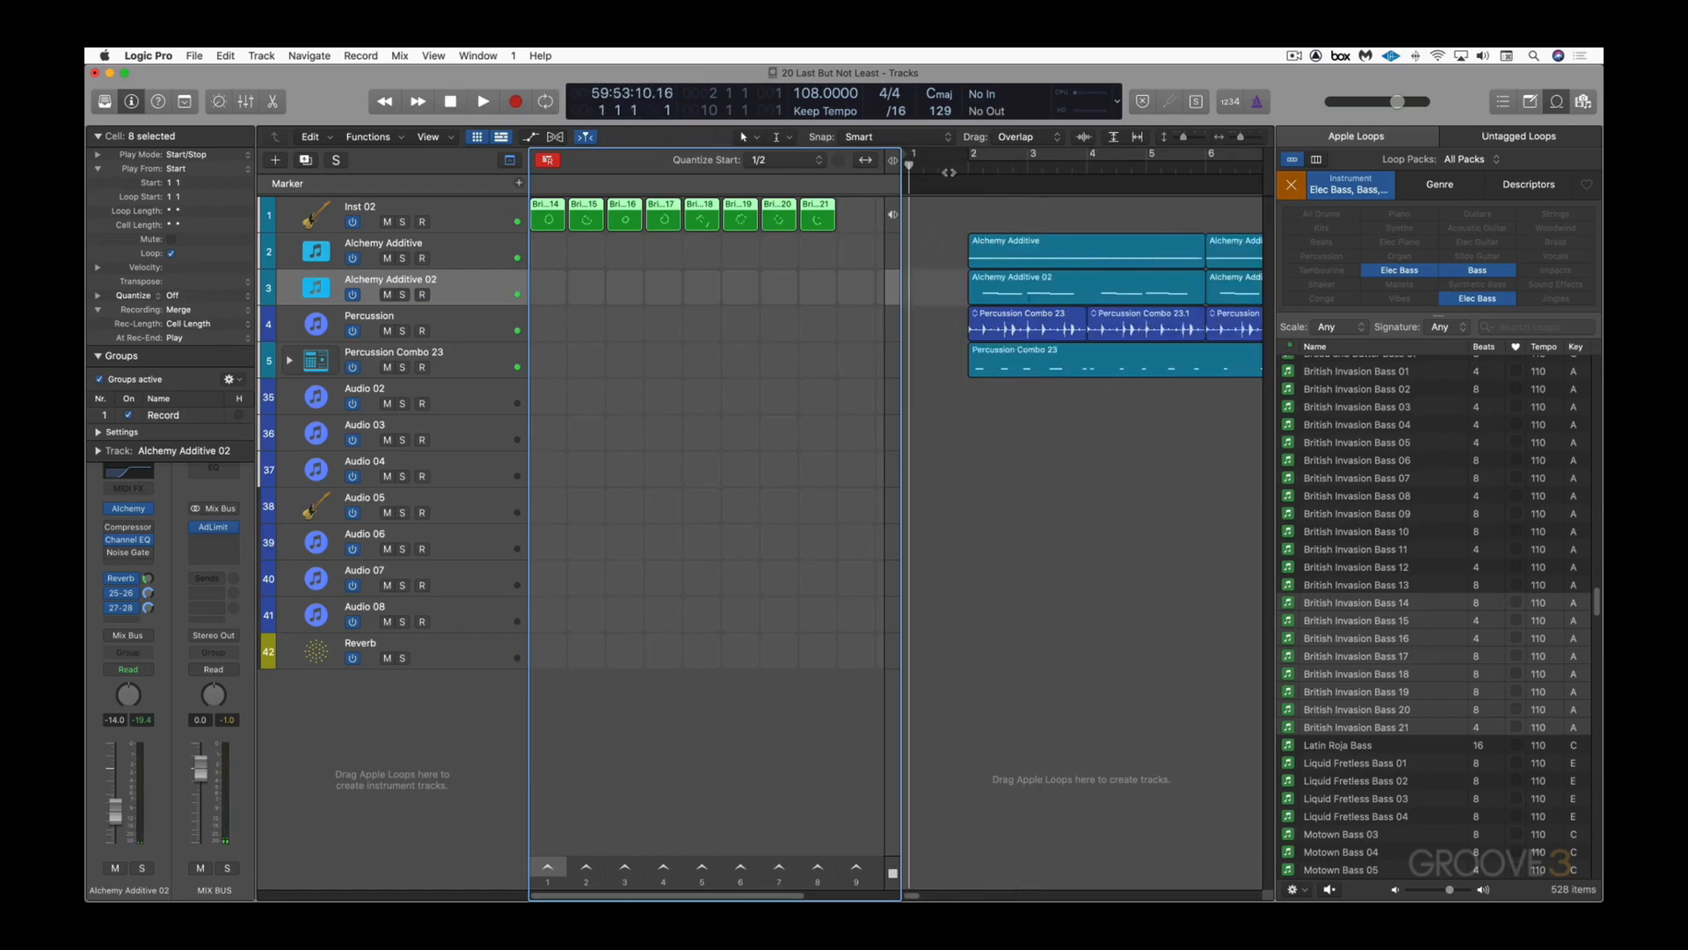
{"action": "key", "text": "r"}
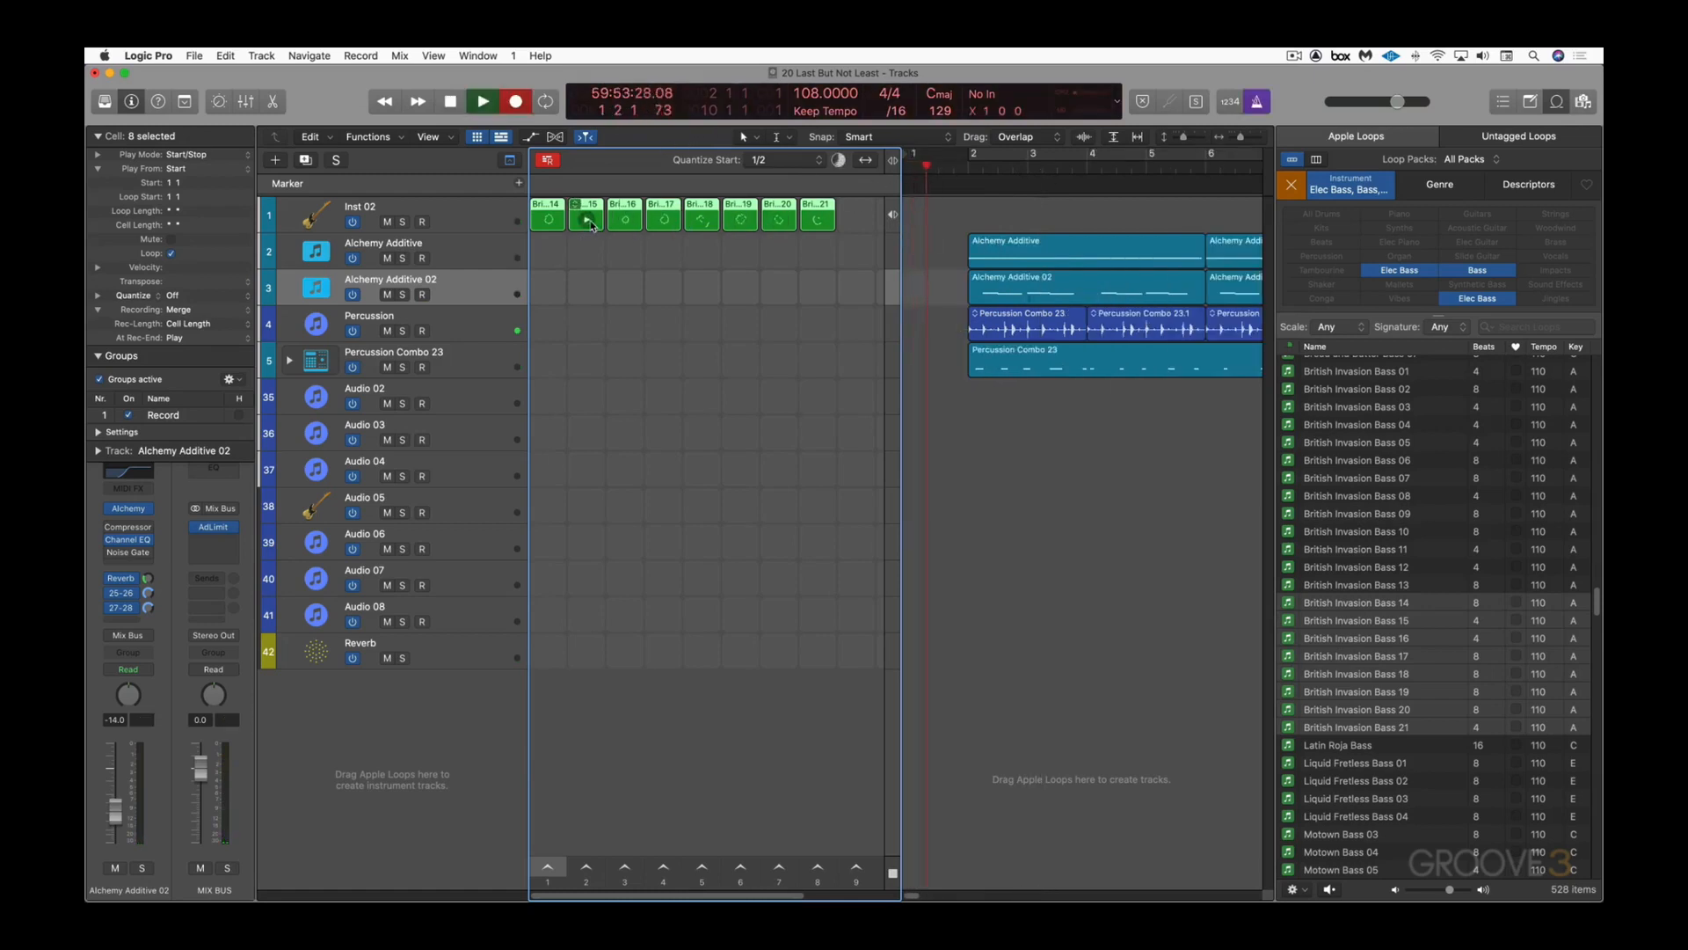
{"action": "left_click", "coordinate": [625, 220]}
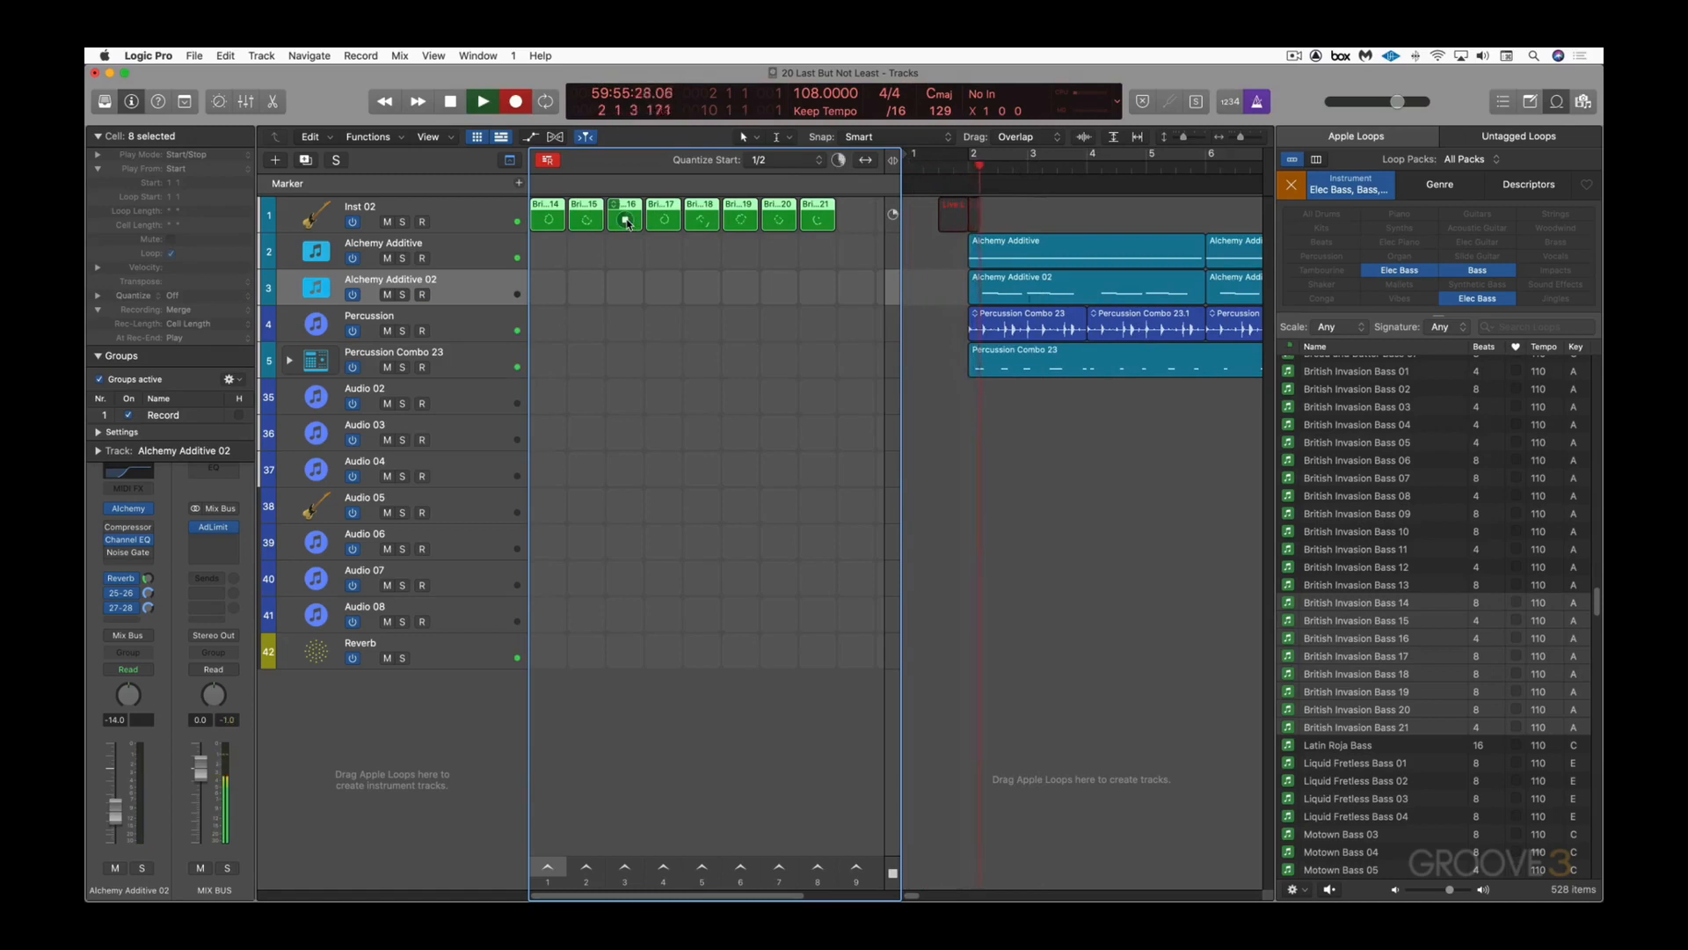
{"action": "left_click", "coordinate": [548, 221]}
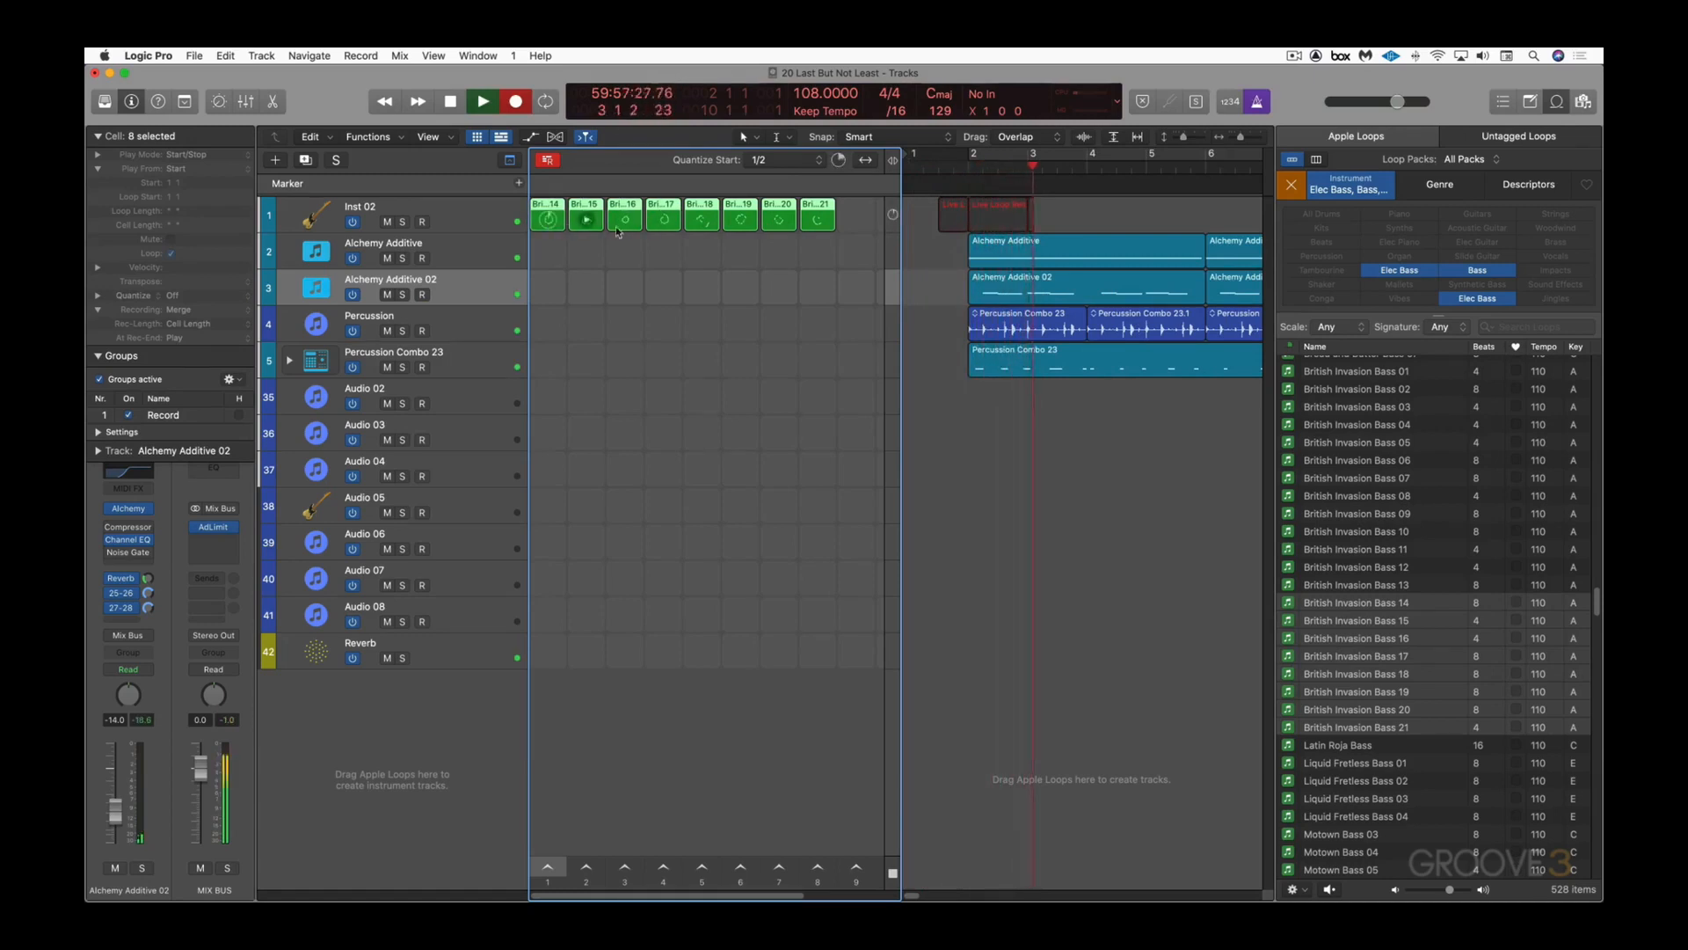
{"action": "left_click", "coordinate": [774, 222]}
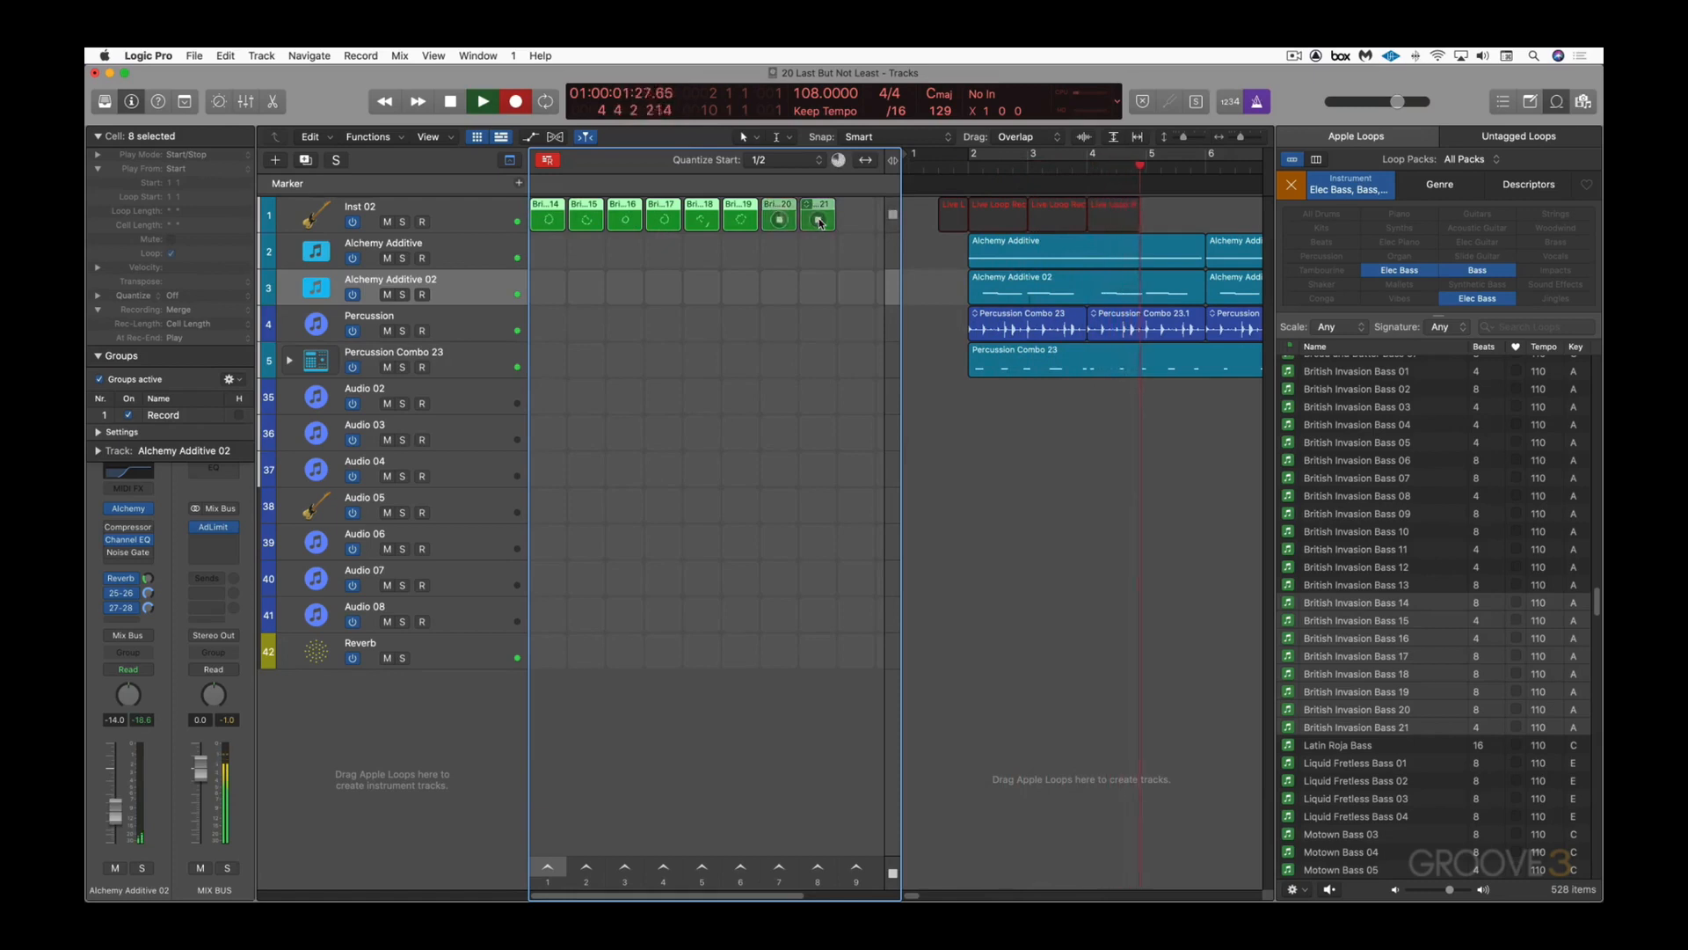
{"action": "left_click", "coordinate": [776, 224]}
{"action": "left_click", "coordinate": [740, 221]}
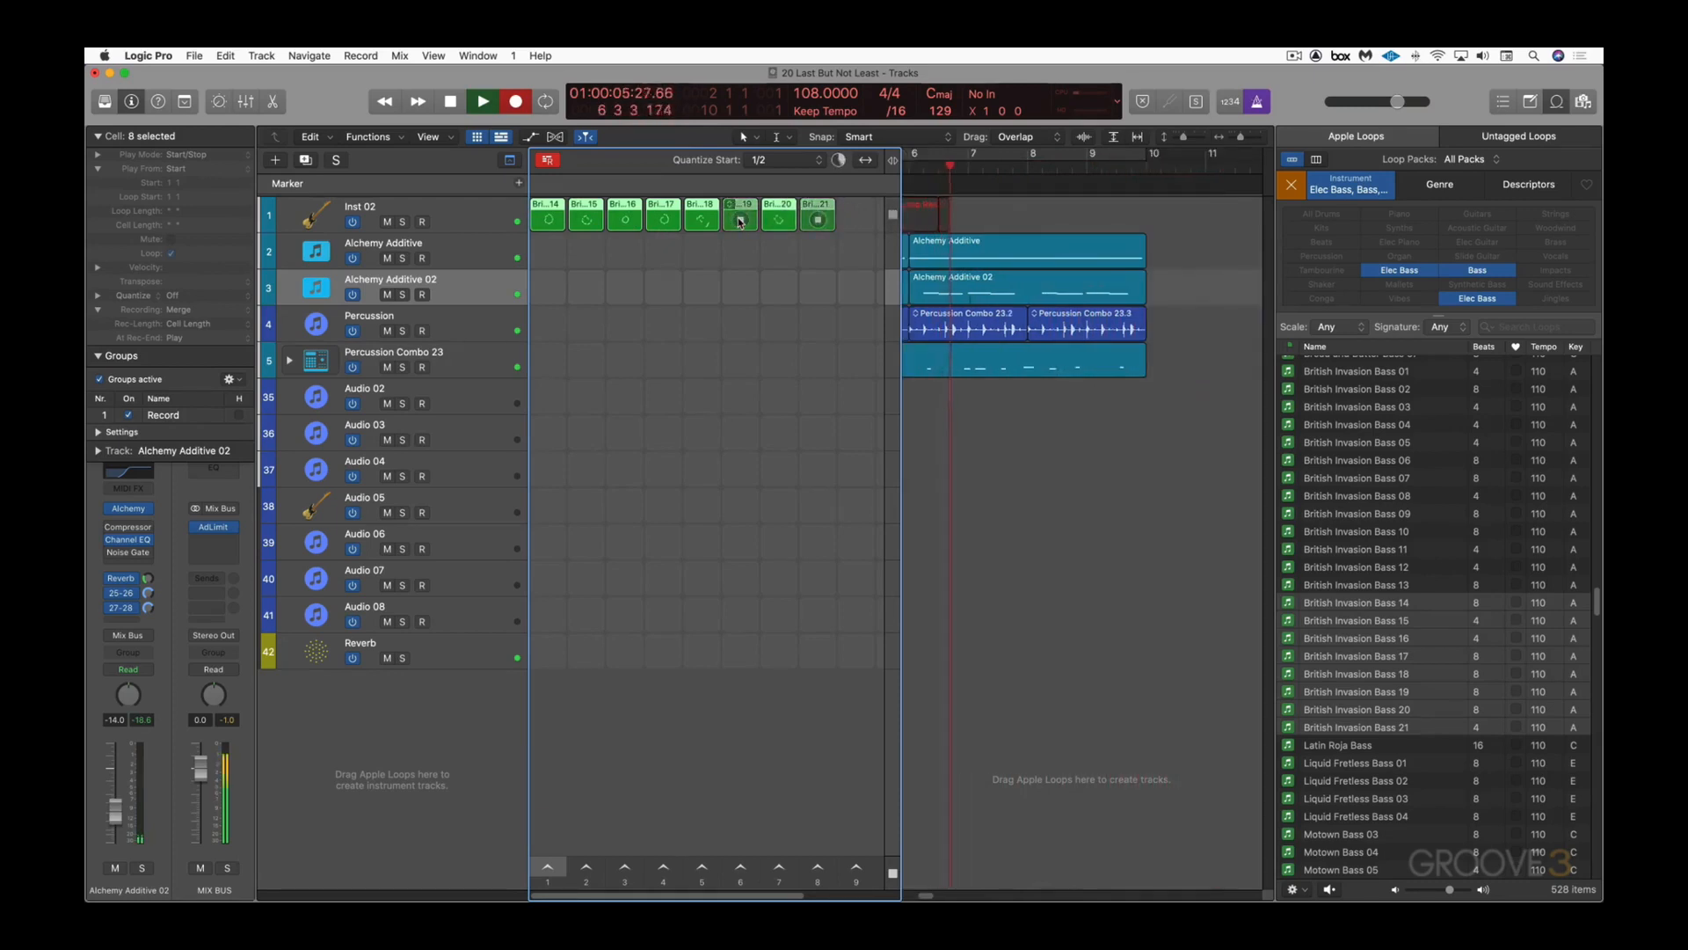
{"action": "left_click", "coordinate": [664, 222]}
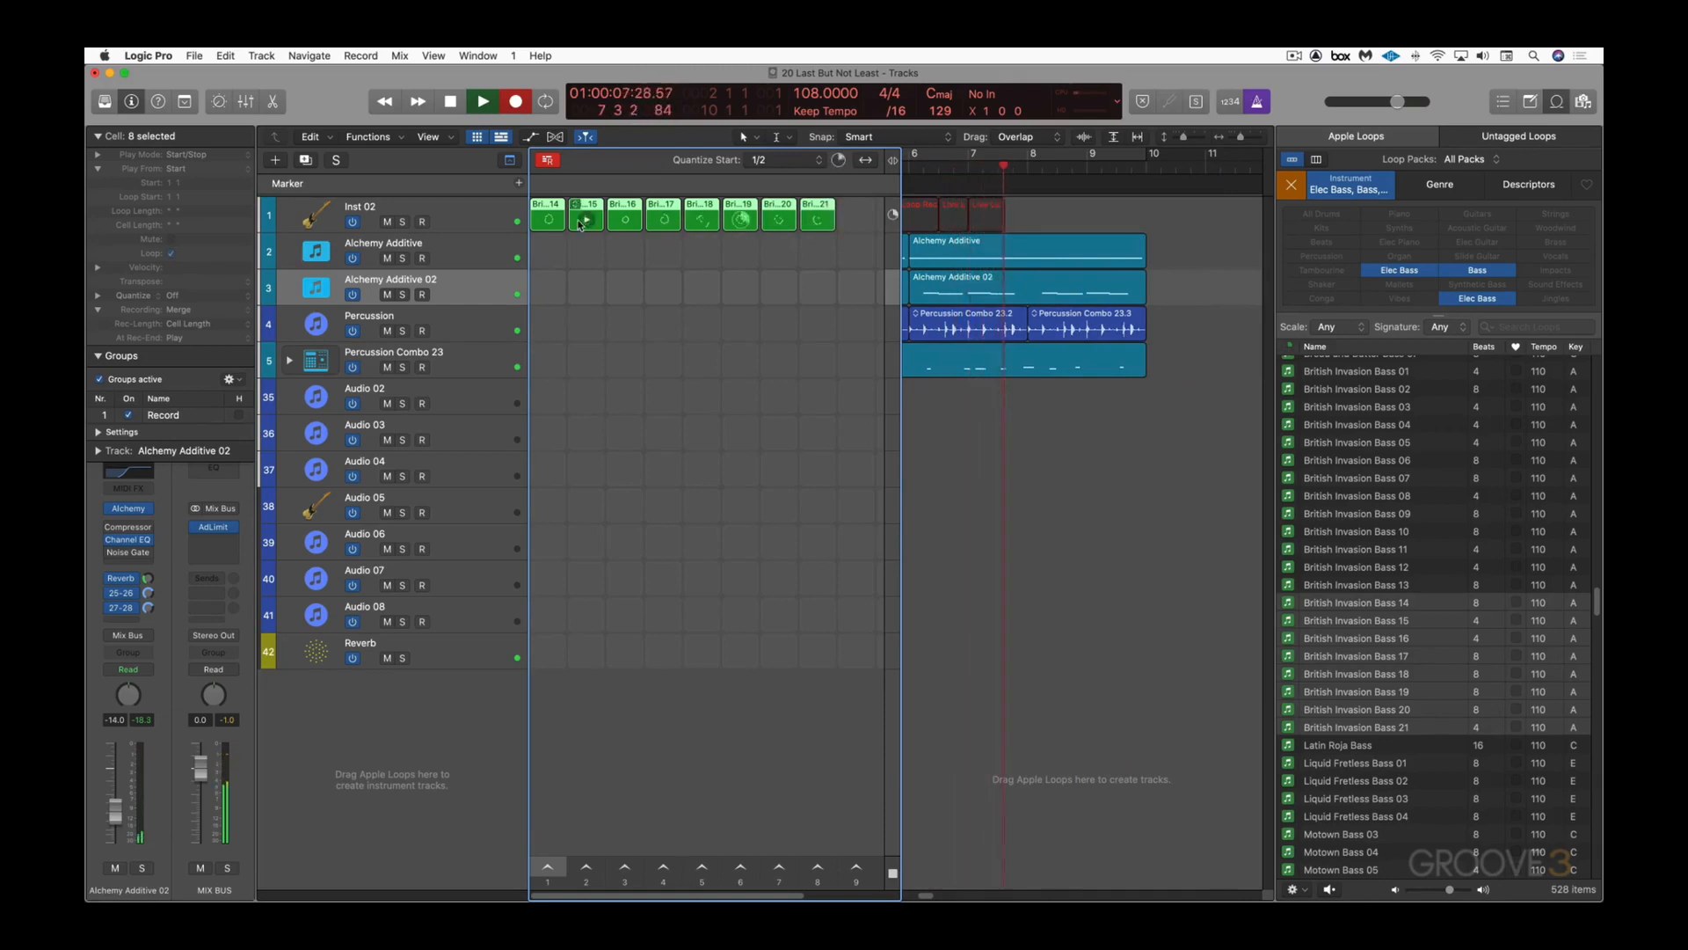
{"action": "left_click", "coordinate": [819, 221]}
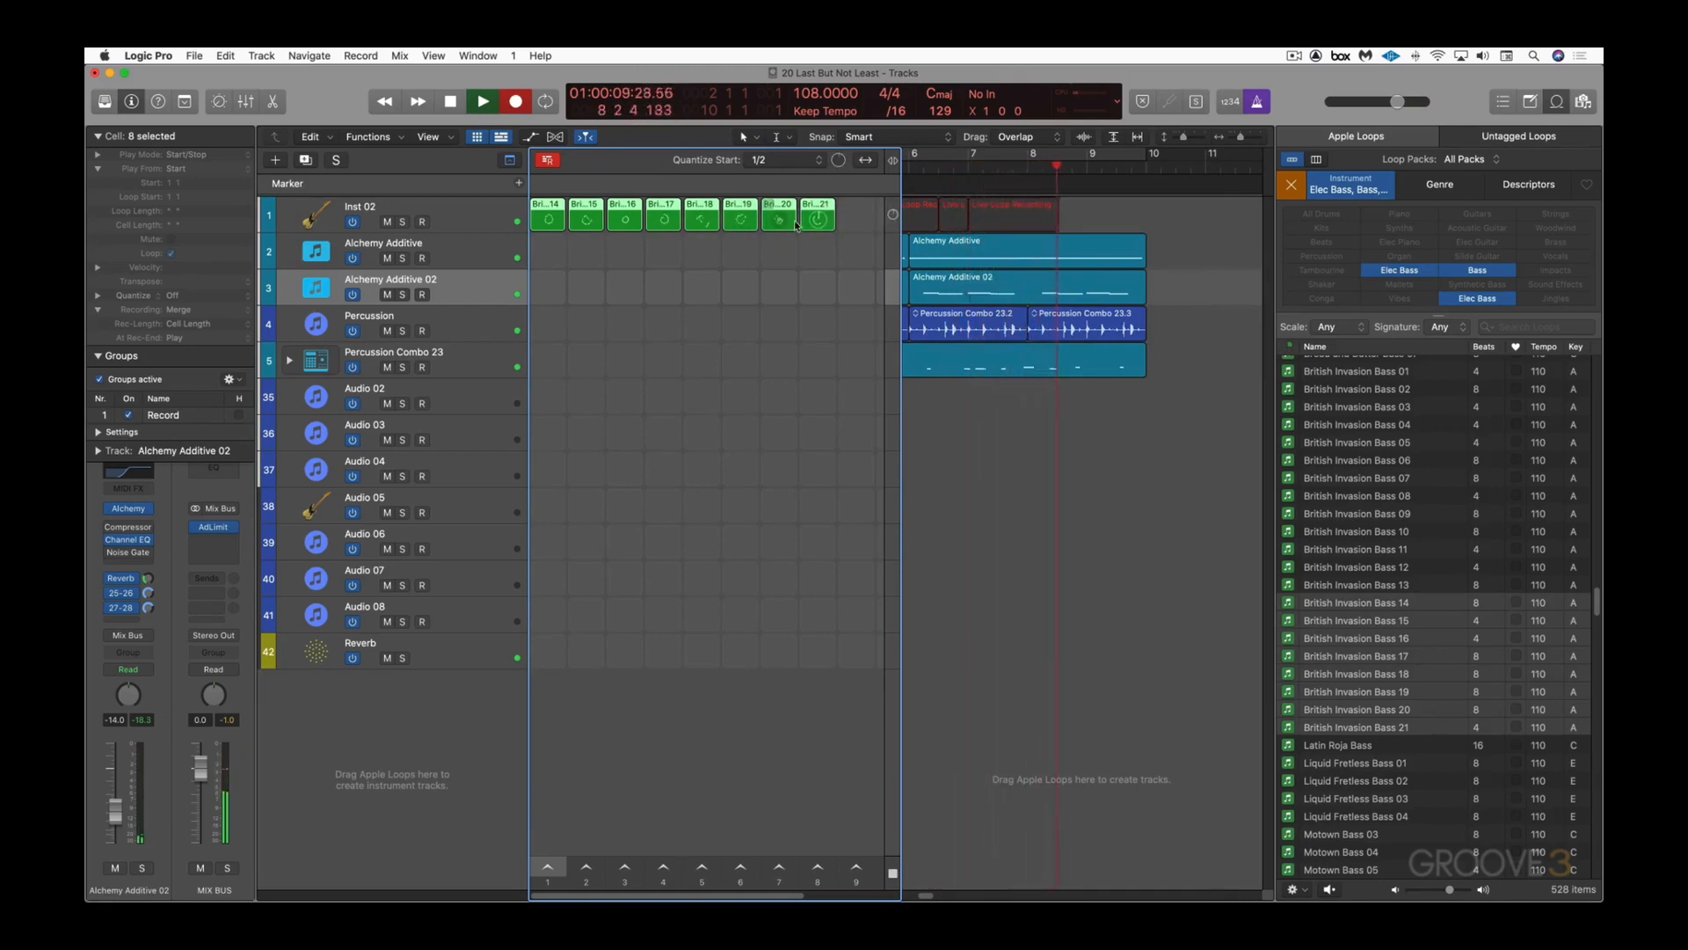
{"action": "left_click", "coordinate": [788, 225]}
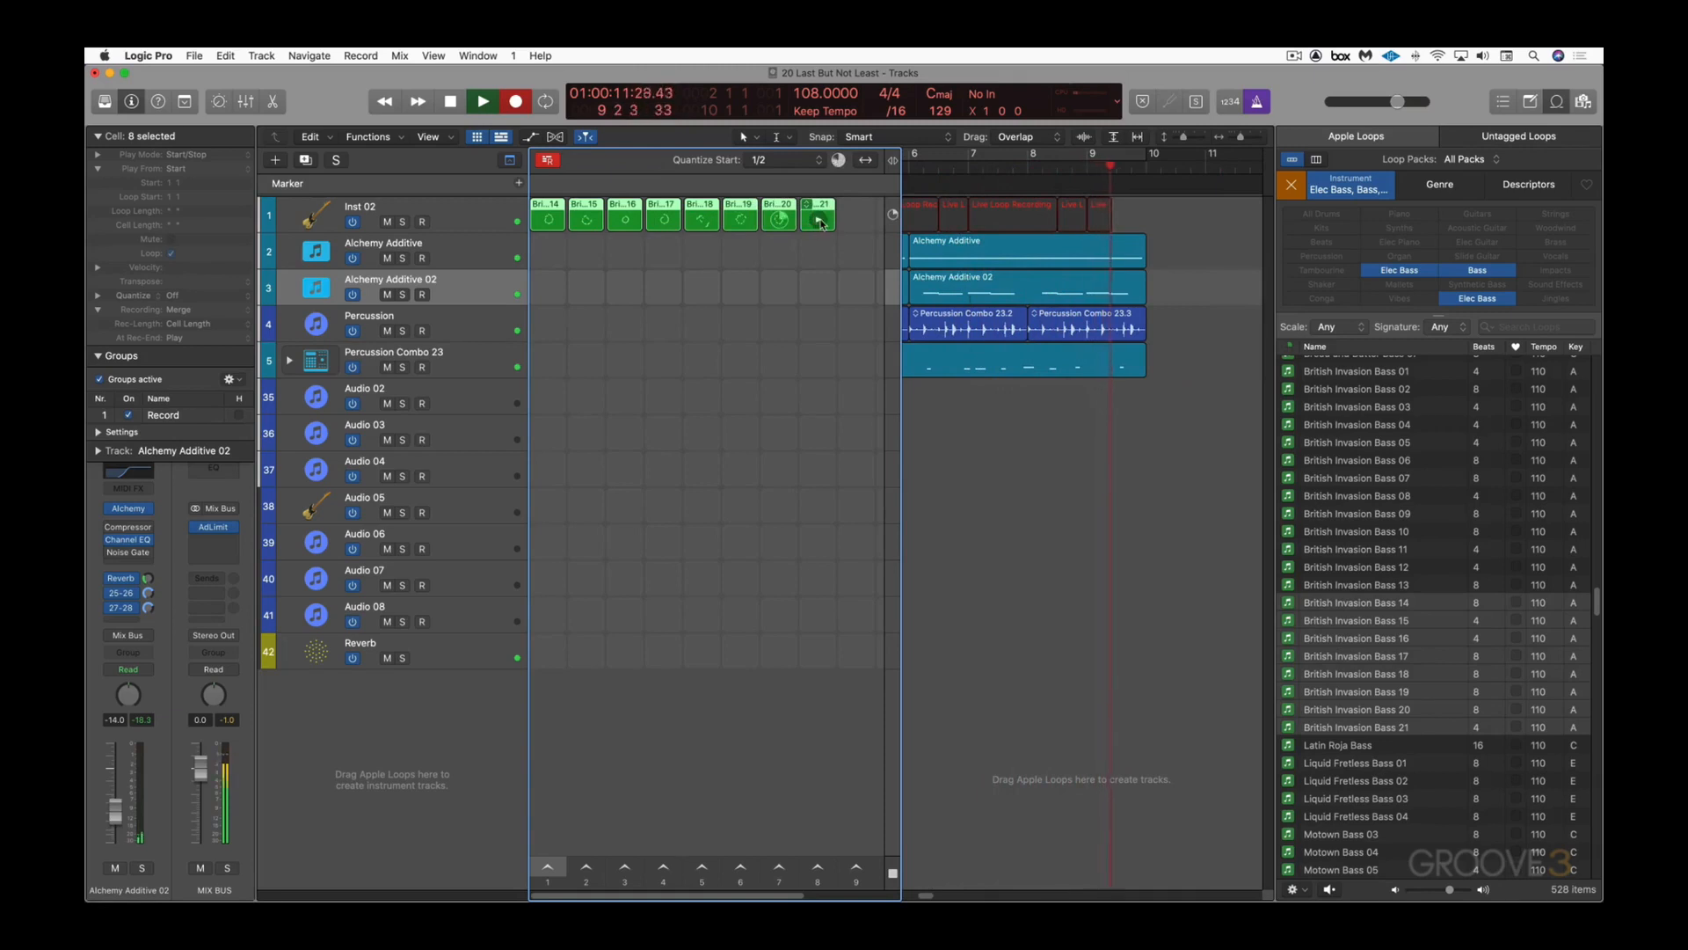
{"action": "key", "text": "space"}
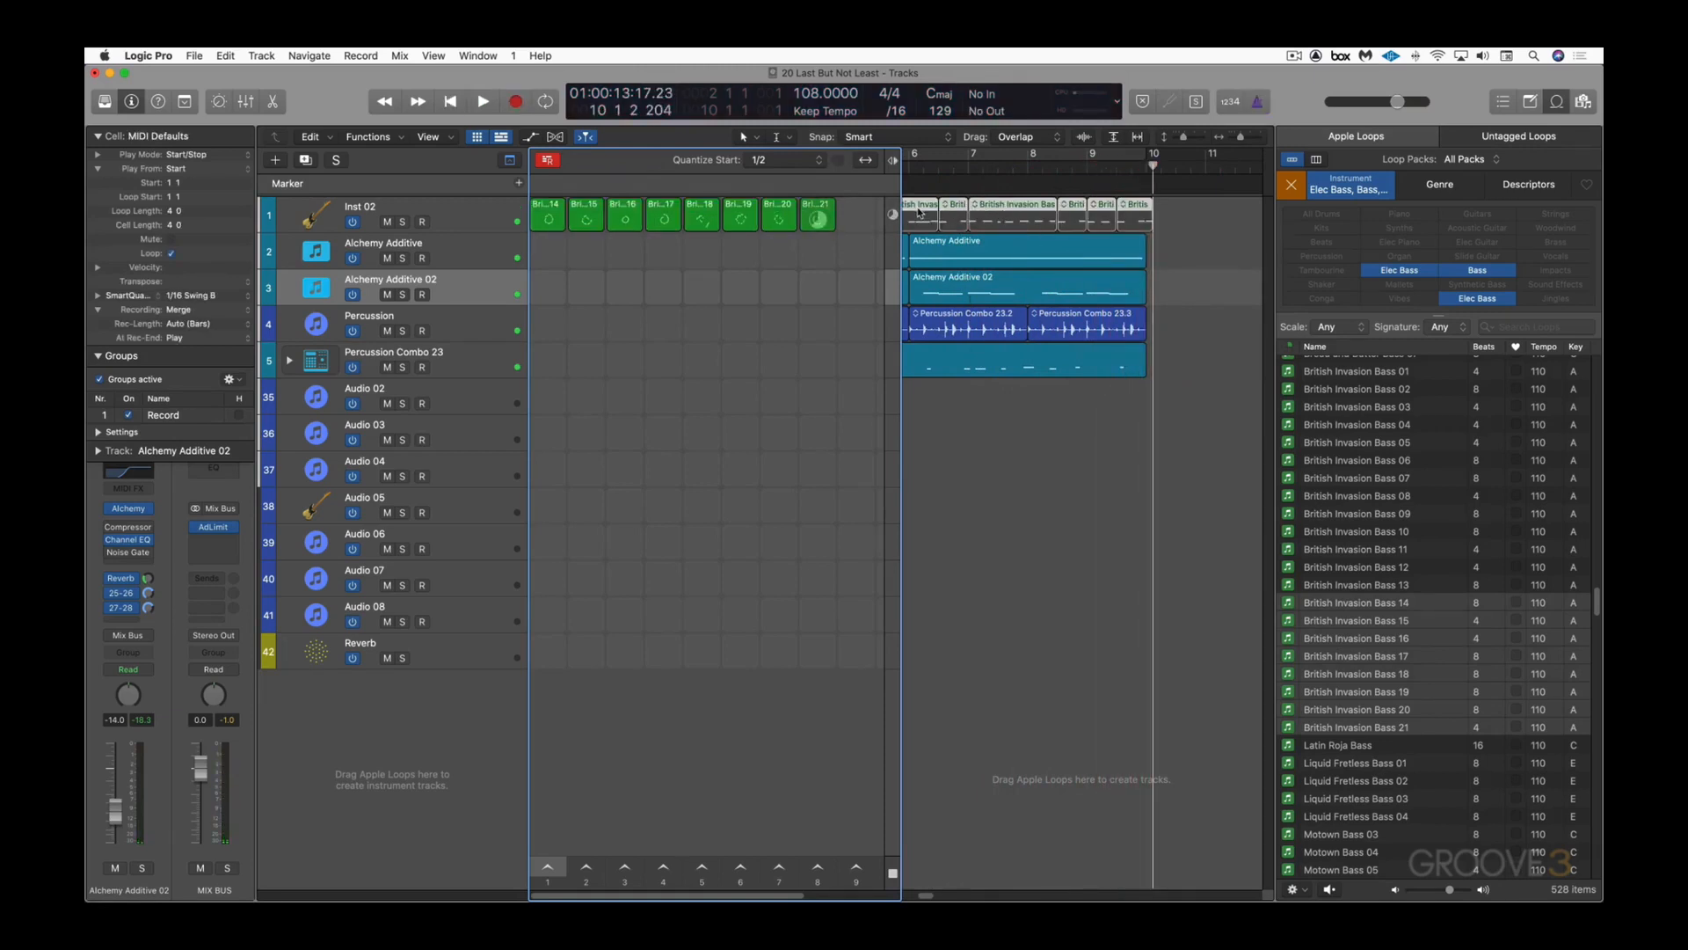
Step: Hide the Live Loops grid and switch Inst 02 playback back to its recorded regions in the Tracks area
{"action": "scroll", "coordinate": [917, 211], "scroll_direction": "left", "scroll_amount": 5}
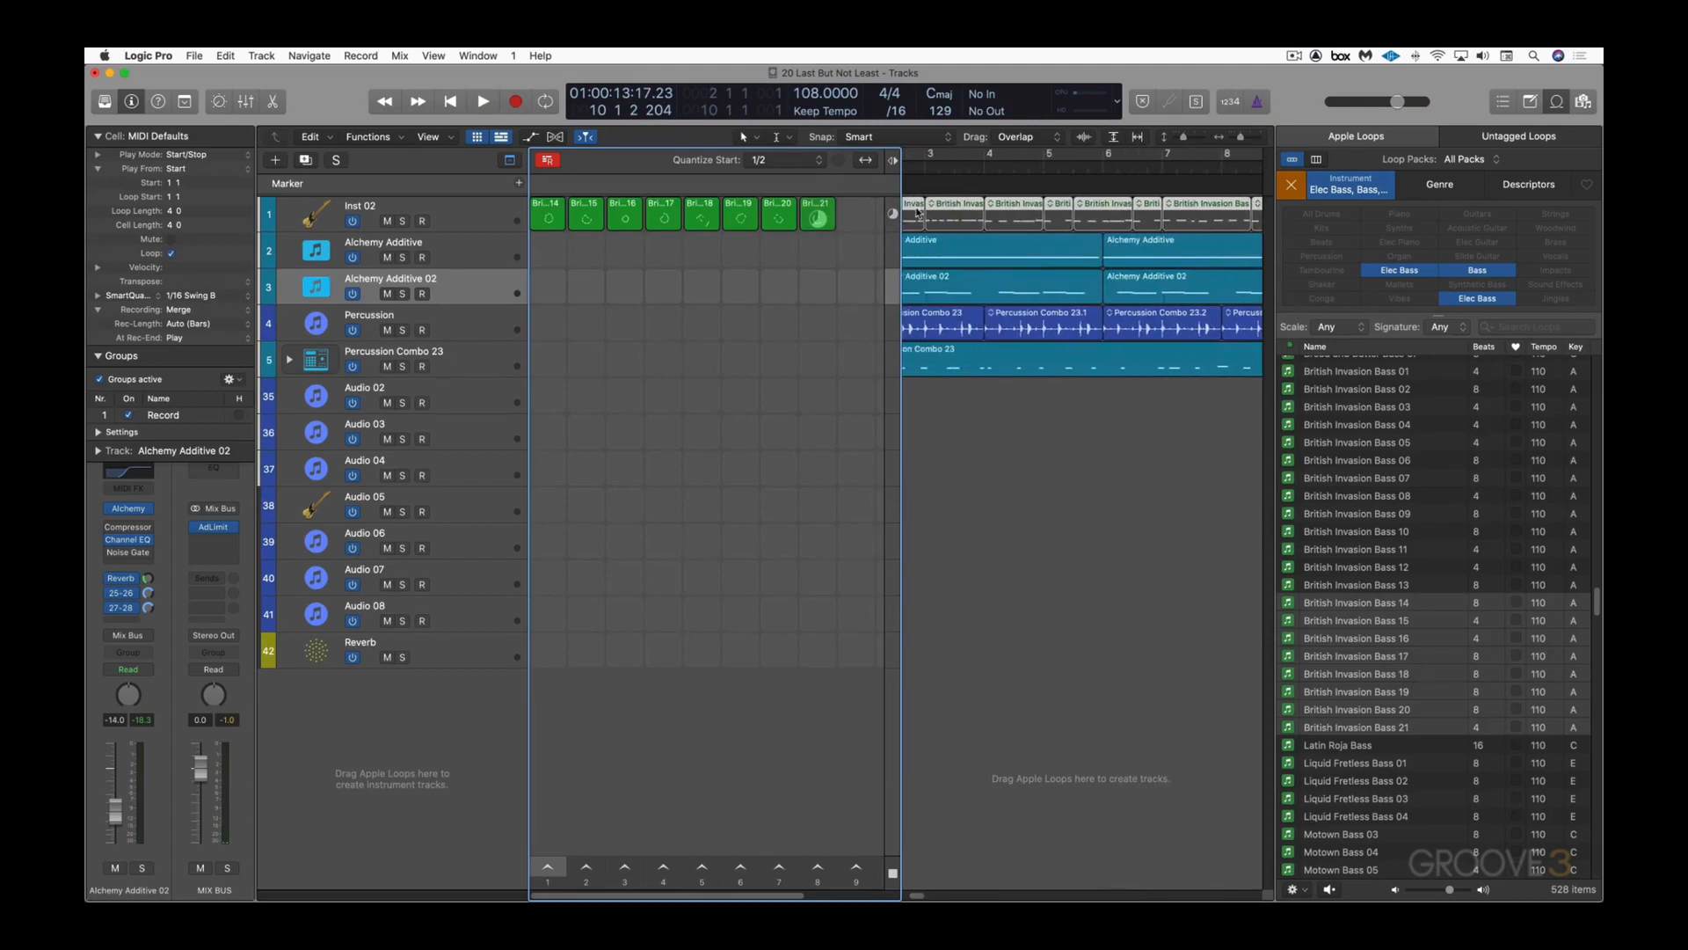
{"action": "left_click", "coordinate": [477, 138]}
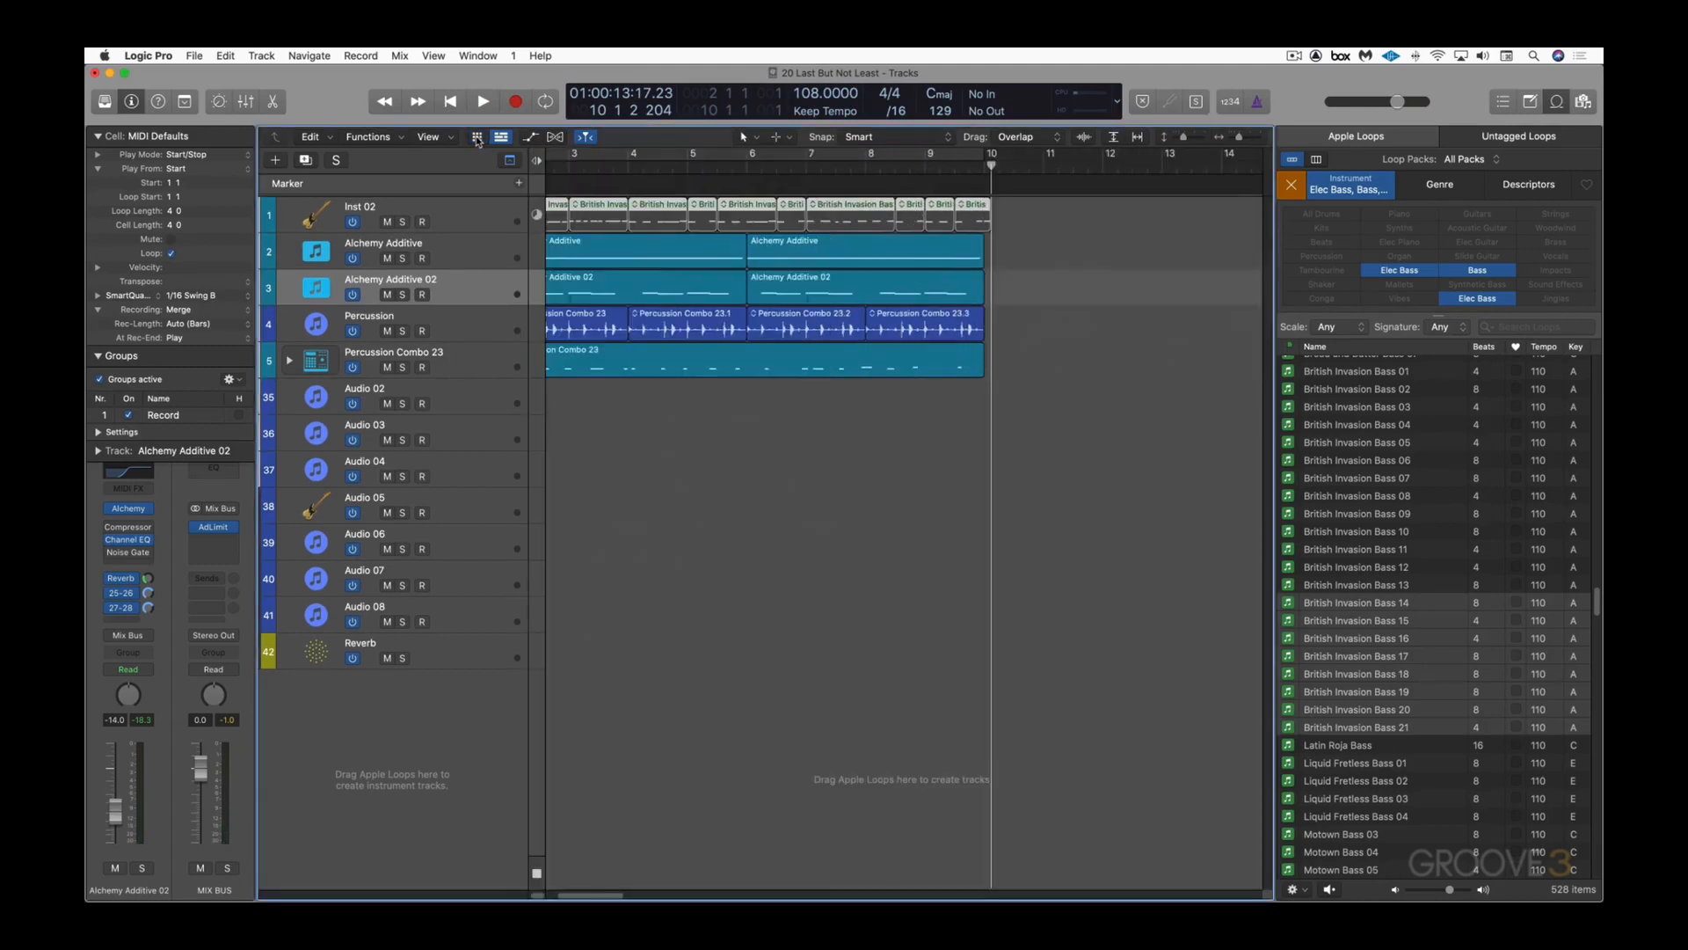
{"action": "left_click", "coordinate": [538, 161]}
{"action": "left_click", "coordinate": [538, 162]}
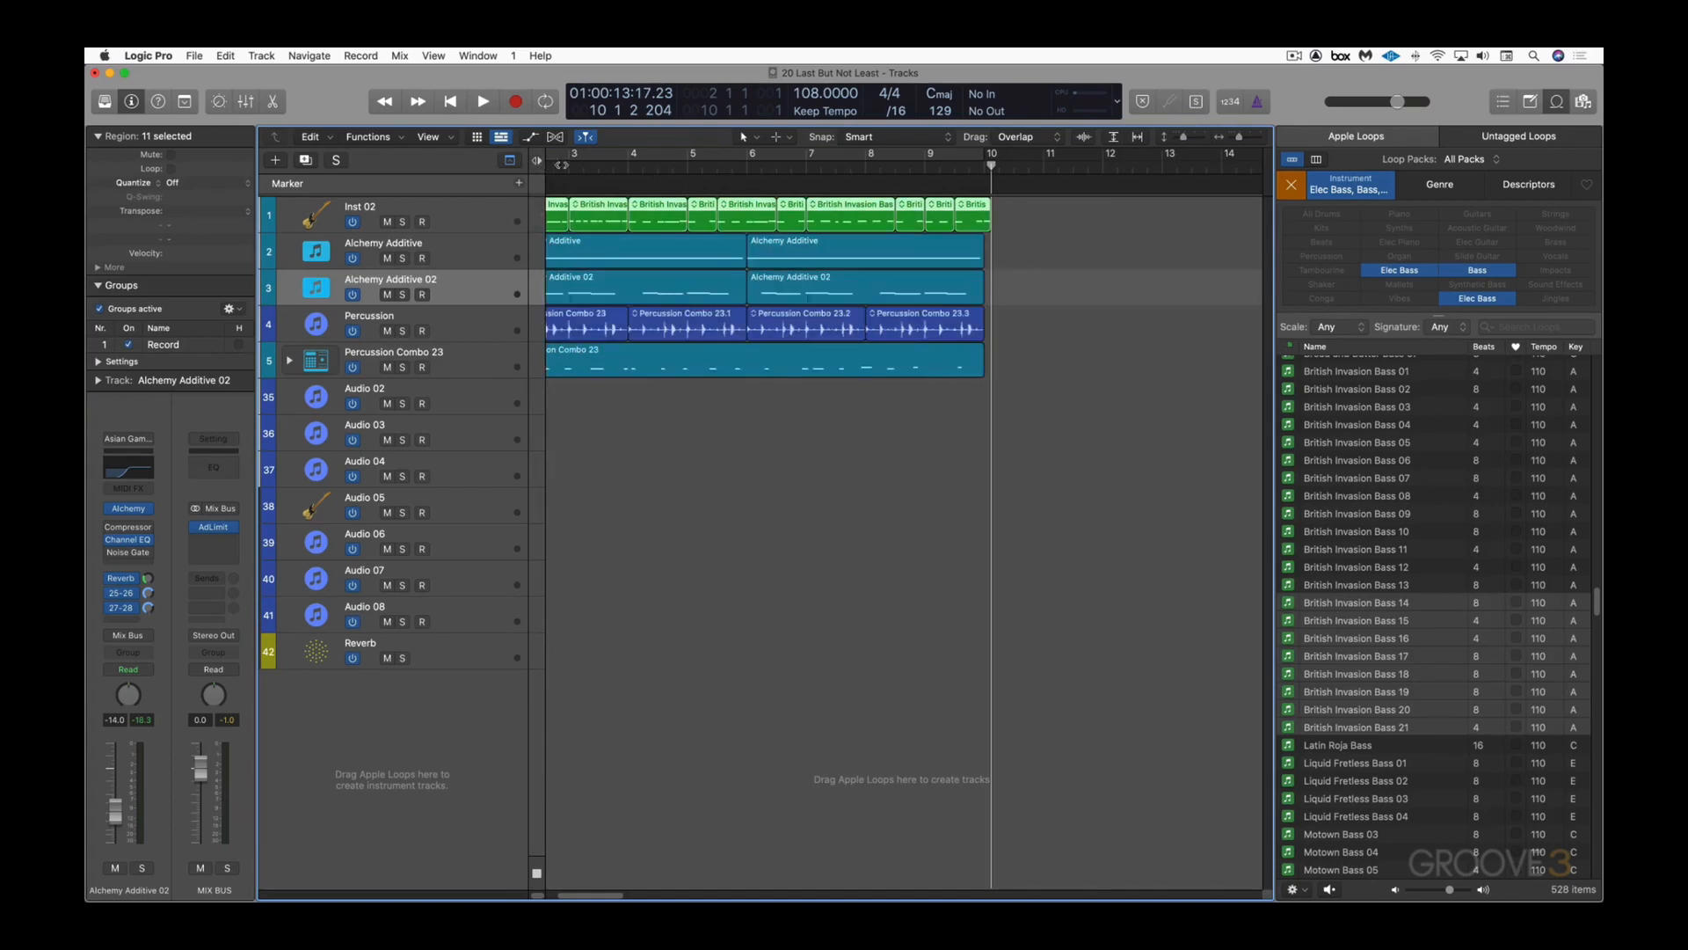
Step: Play the arrangement with the recorded bass performance from the project start and stop near bar 10
{"action": "key", "text": "Return"}
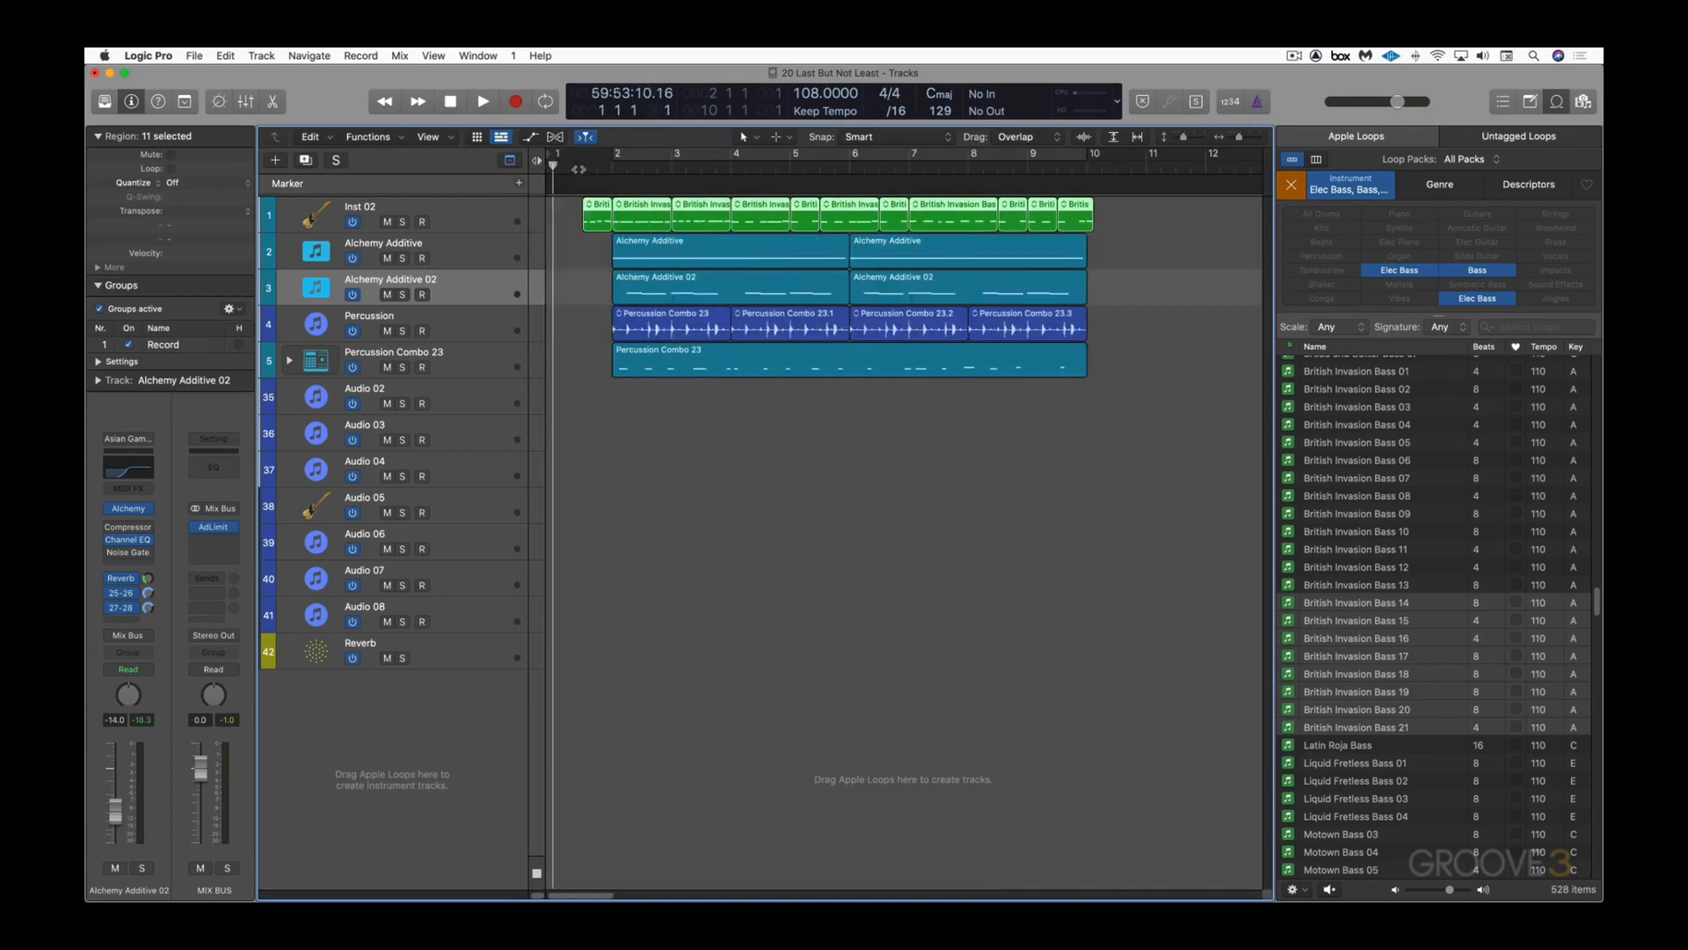
{"action": "key", "text": "space"}
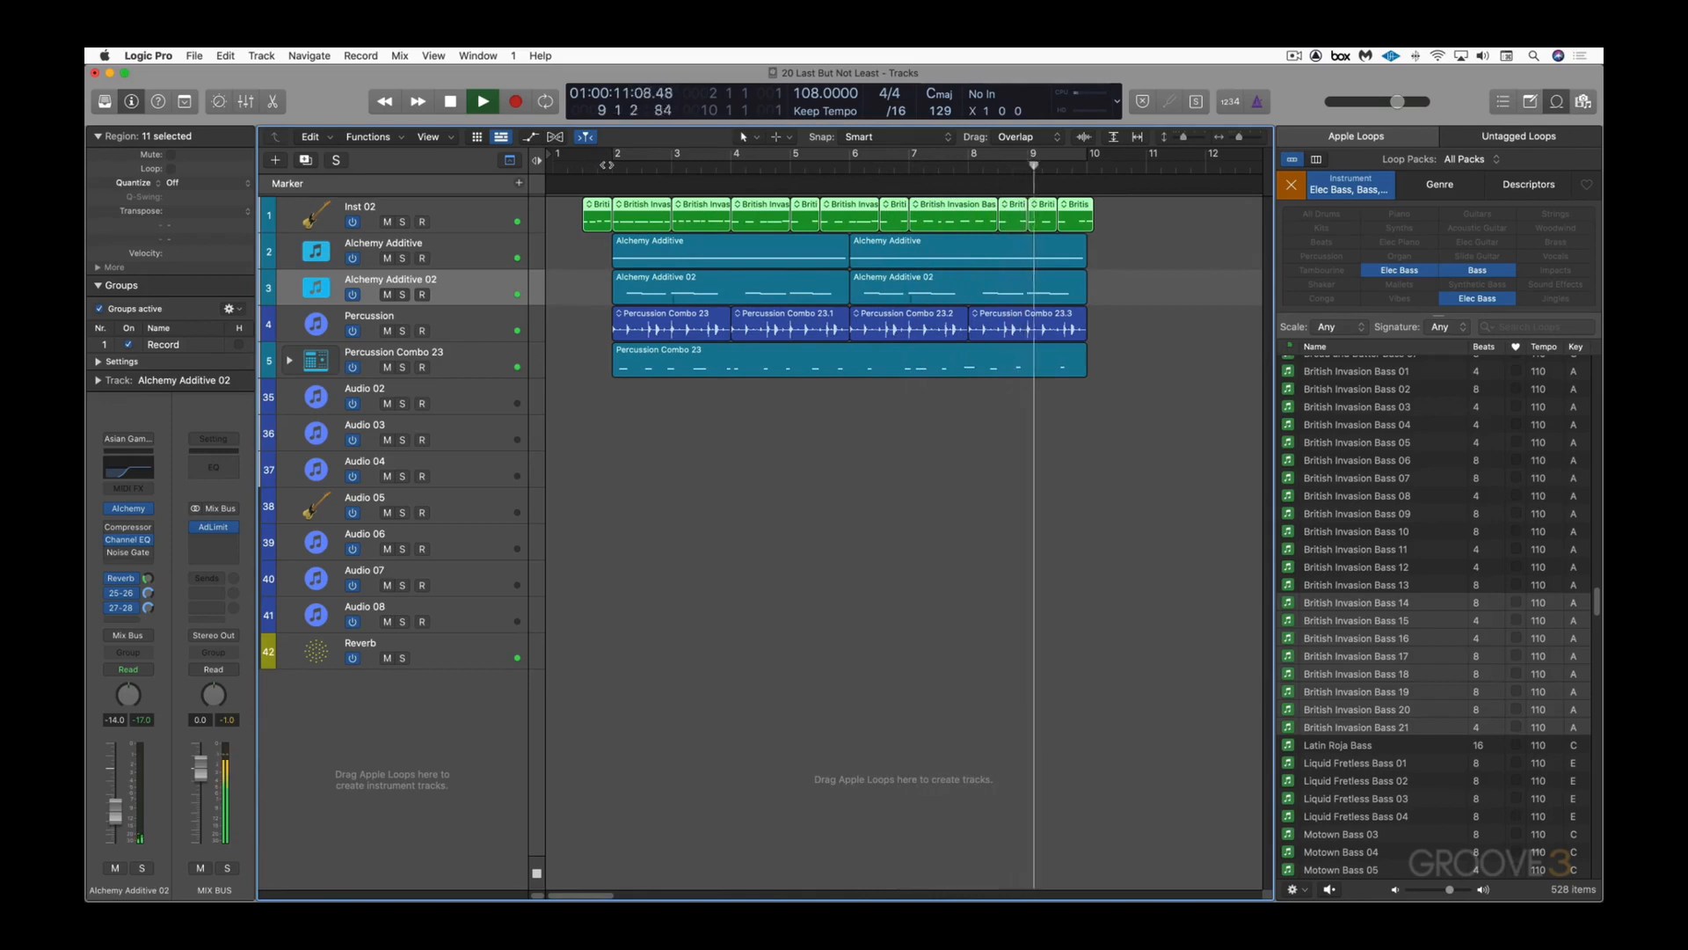
{"action": "key", "text": "space"}
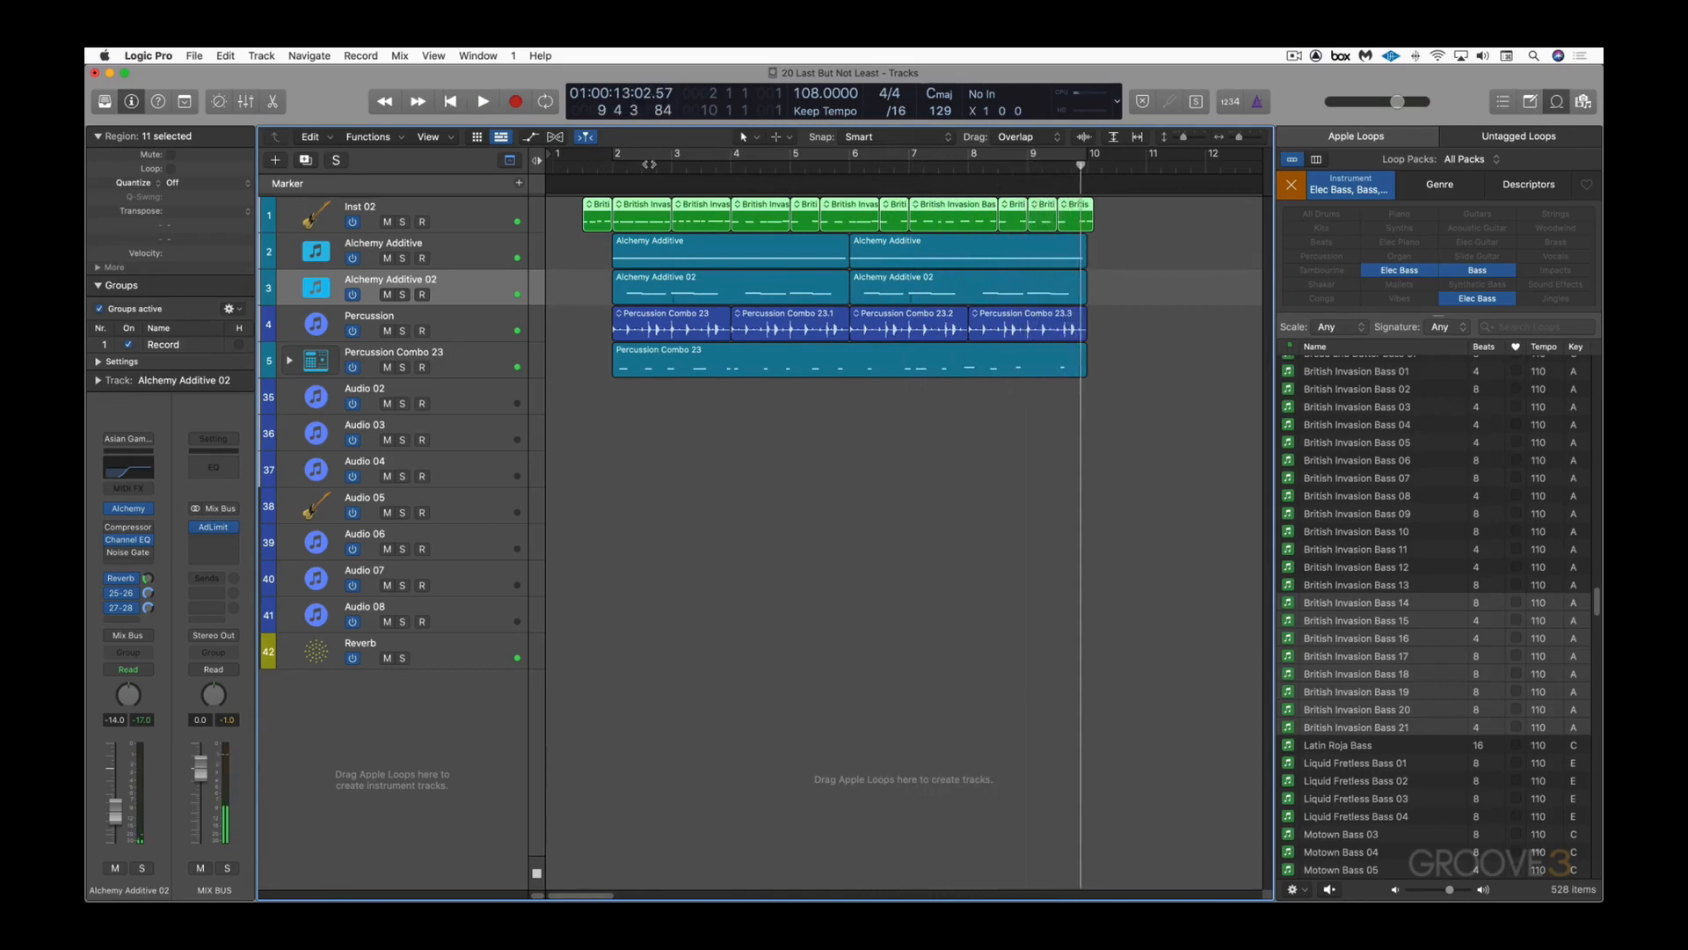
Step: Swap the Inst 02 bass regions at bars 2 and 3 for British Invasion Bass 04 from the same loop family
{"action": "left_click", "coordinate": [705, 508]}
{"action": "left_click", "coordinate": [699, 219]}
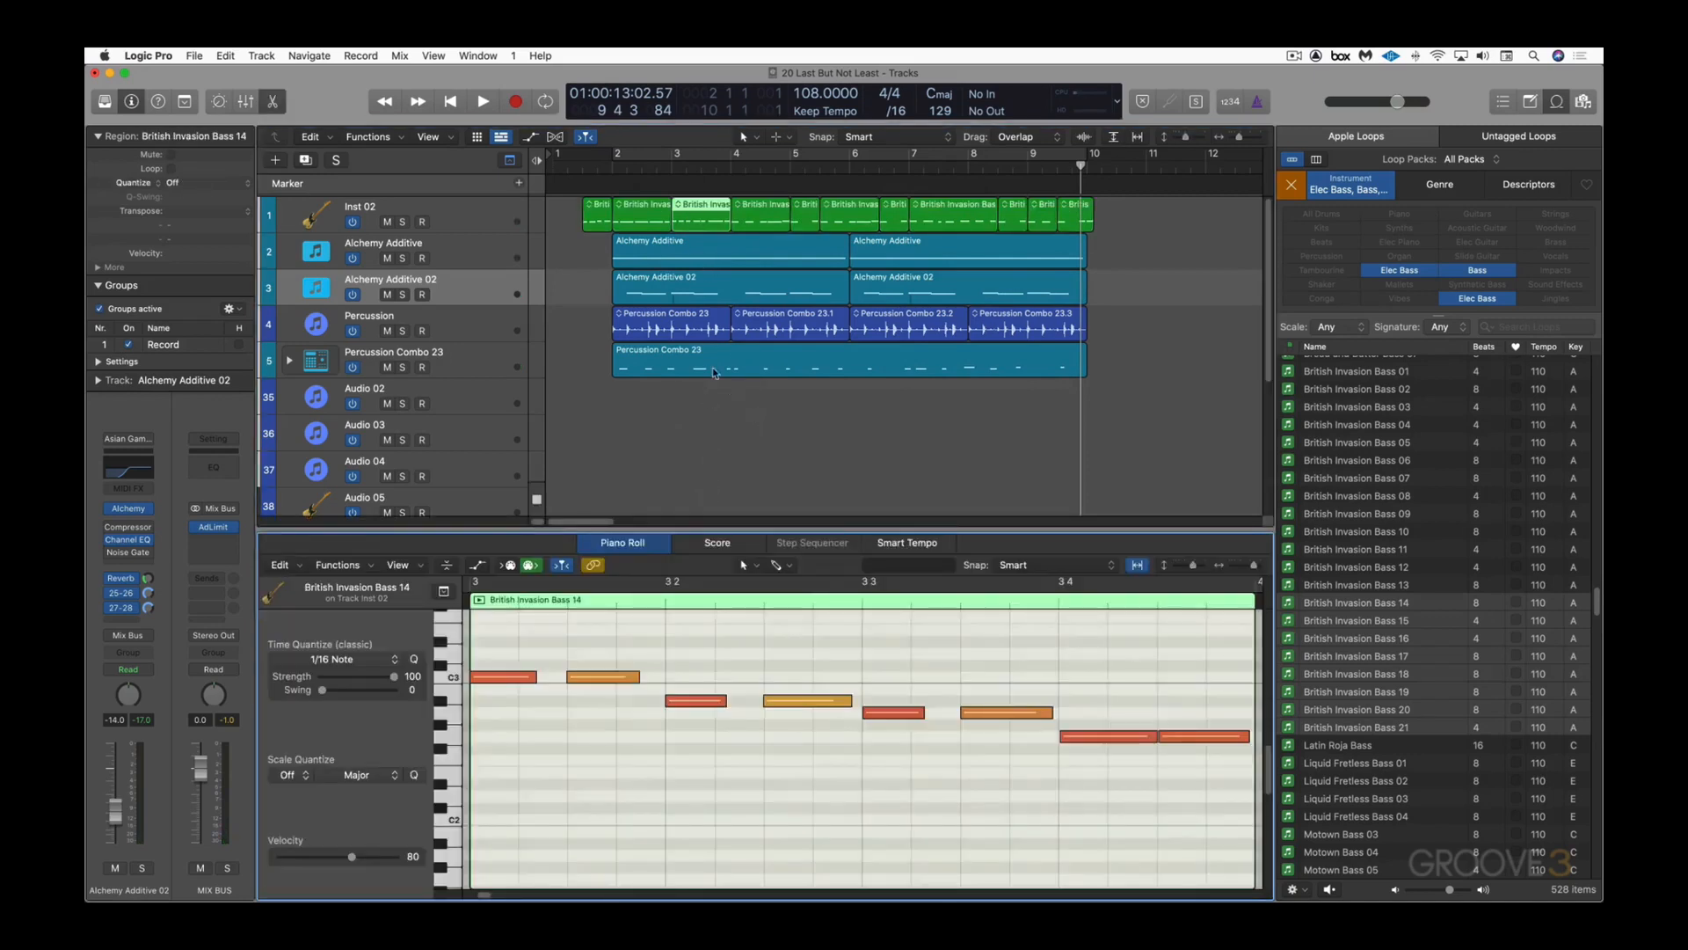
{"action": "key", "text": "e"}
{"action": "left_click", "coordinate": [679, 209]}
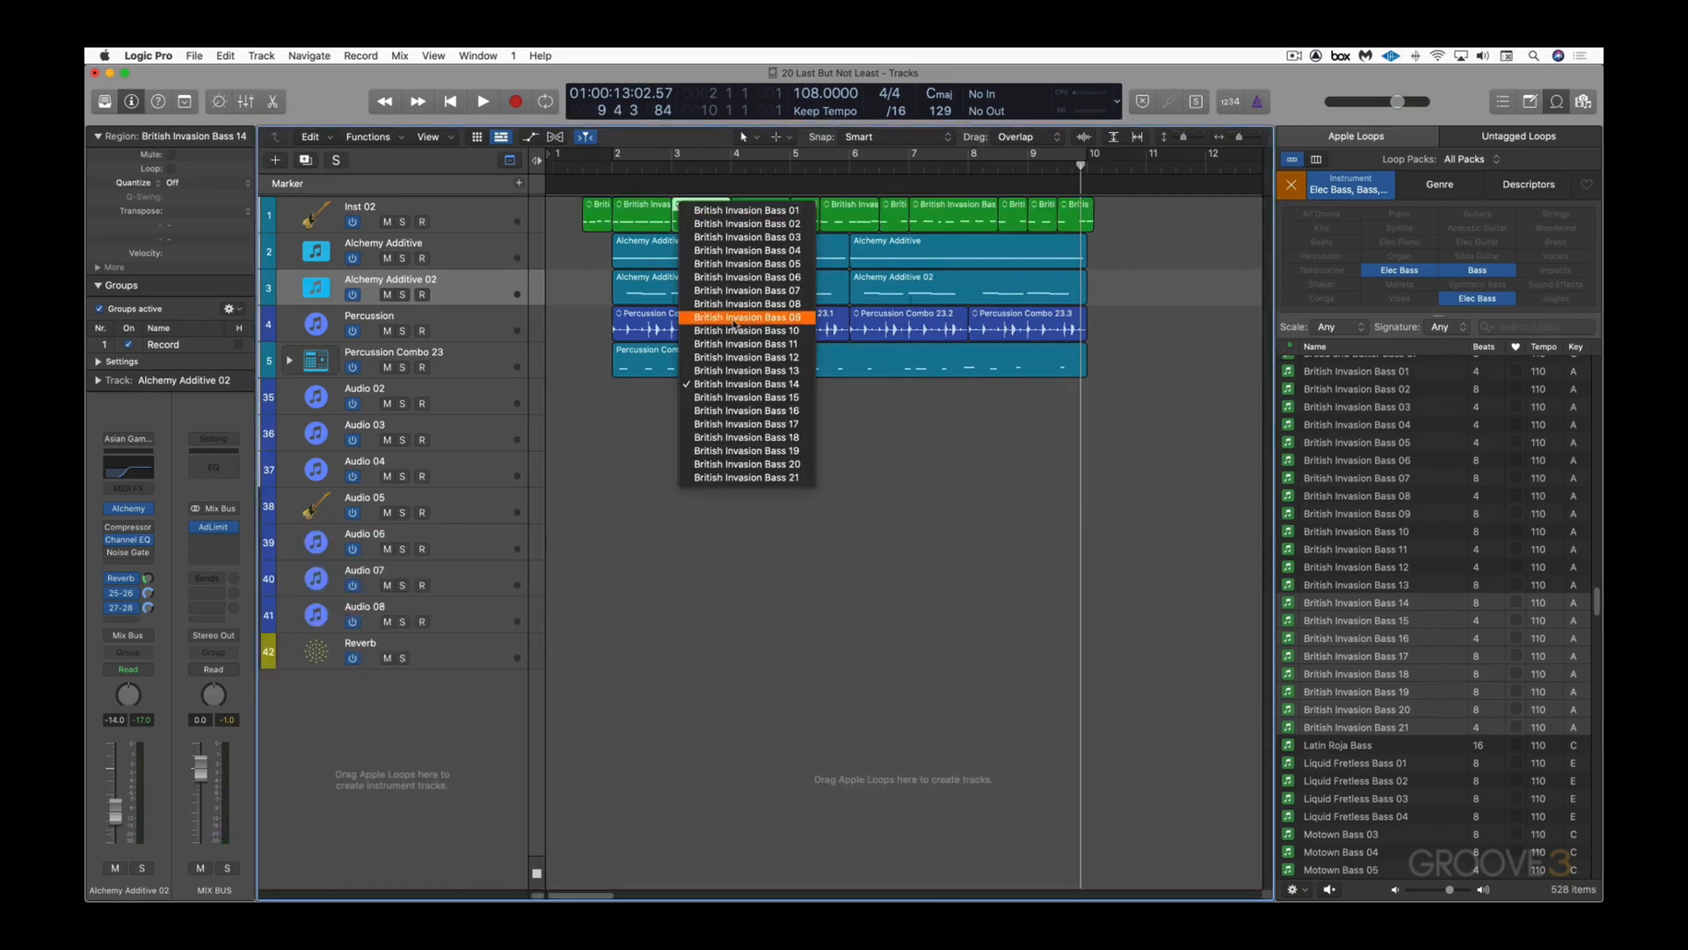
{"action": "left_click", "coordinate": [767, 252]}
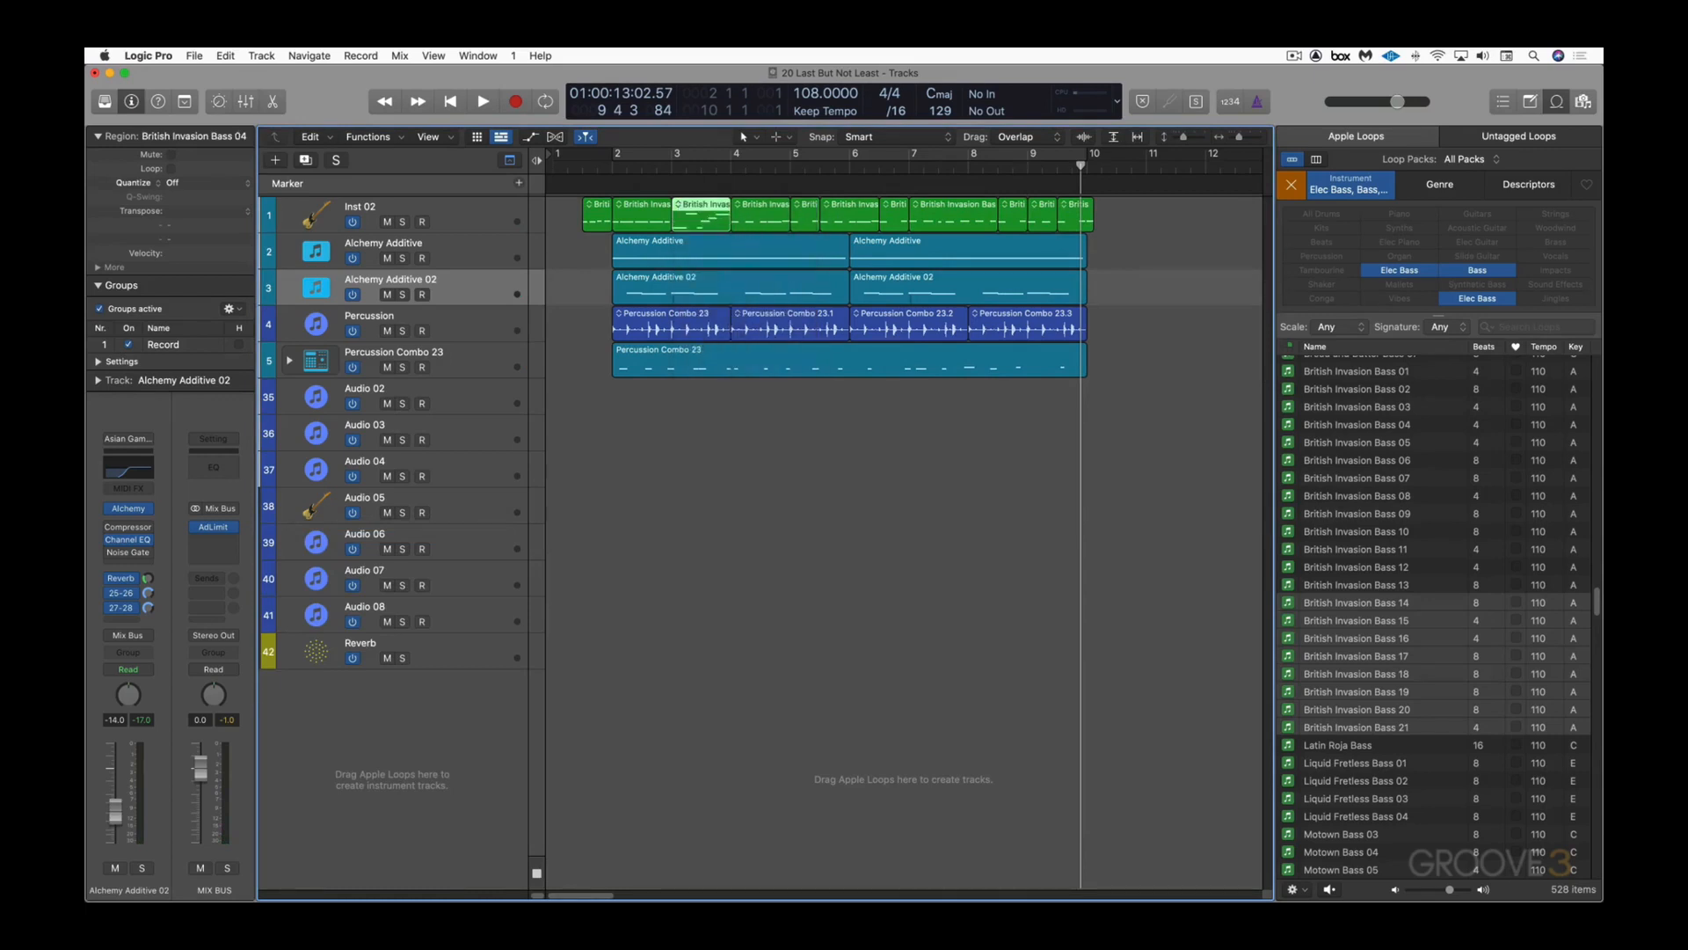
{"action": "left_click", "coordinate": [622, 207]}
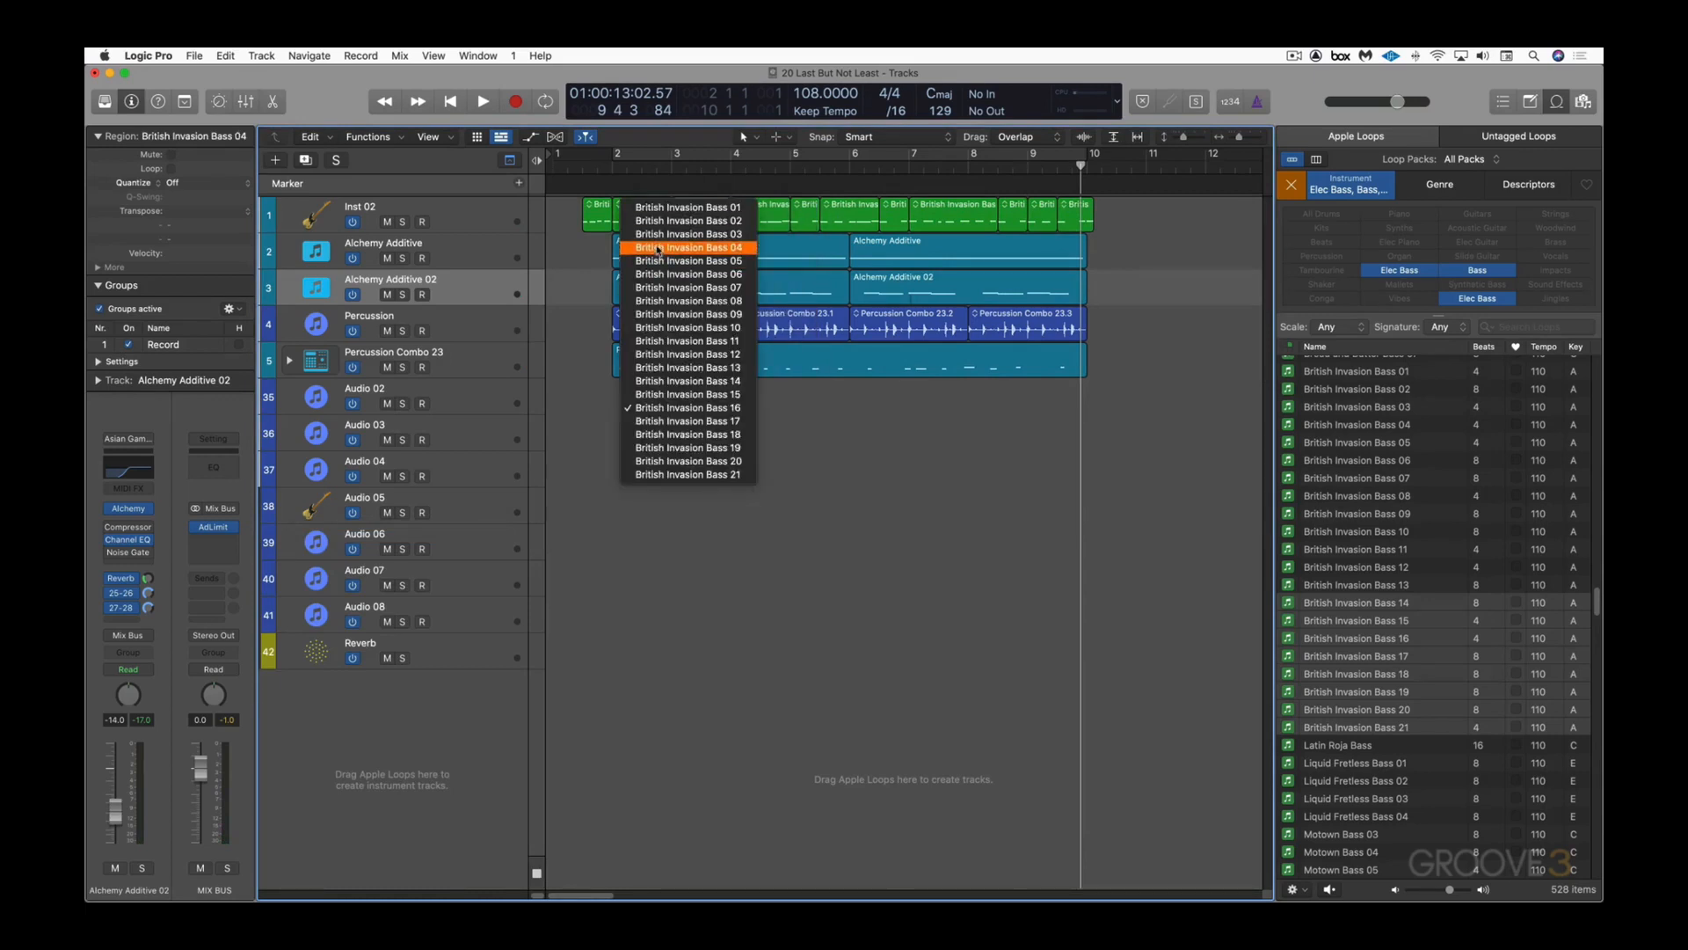
{"action": "left_click", "coordinate": [632, 226]}
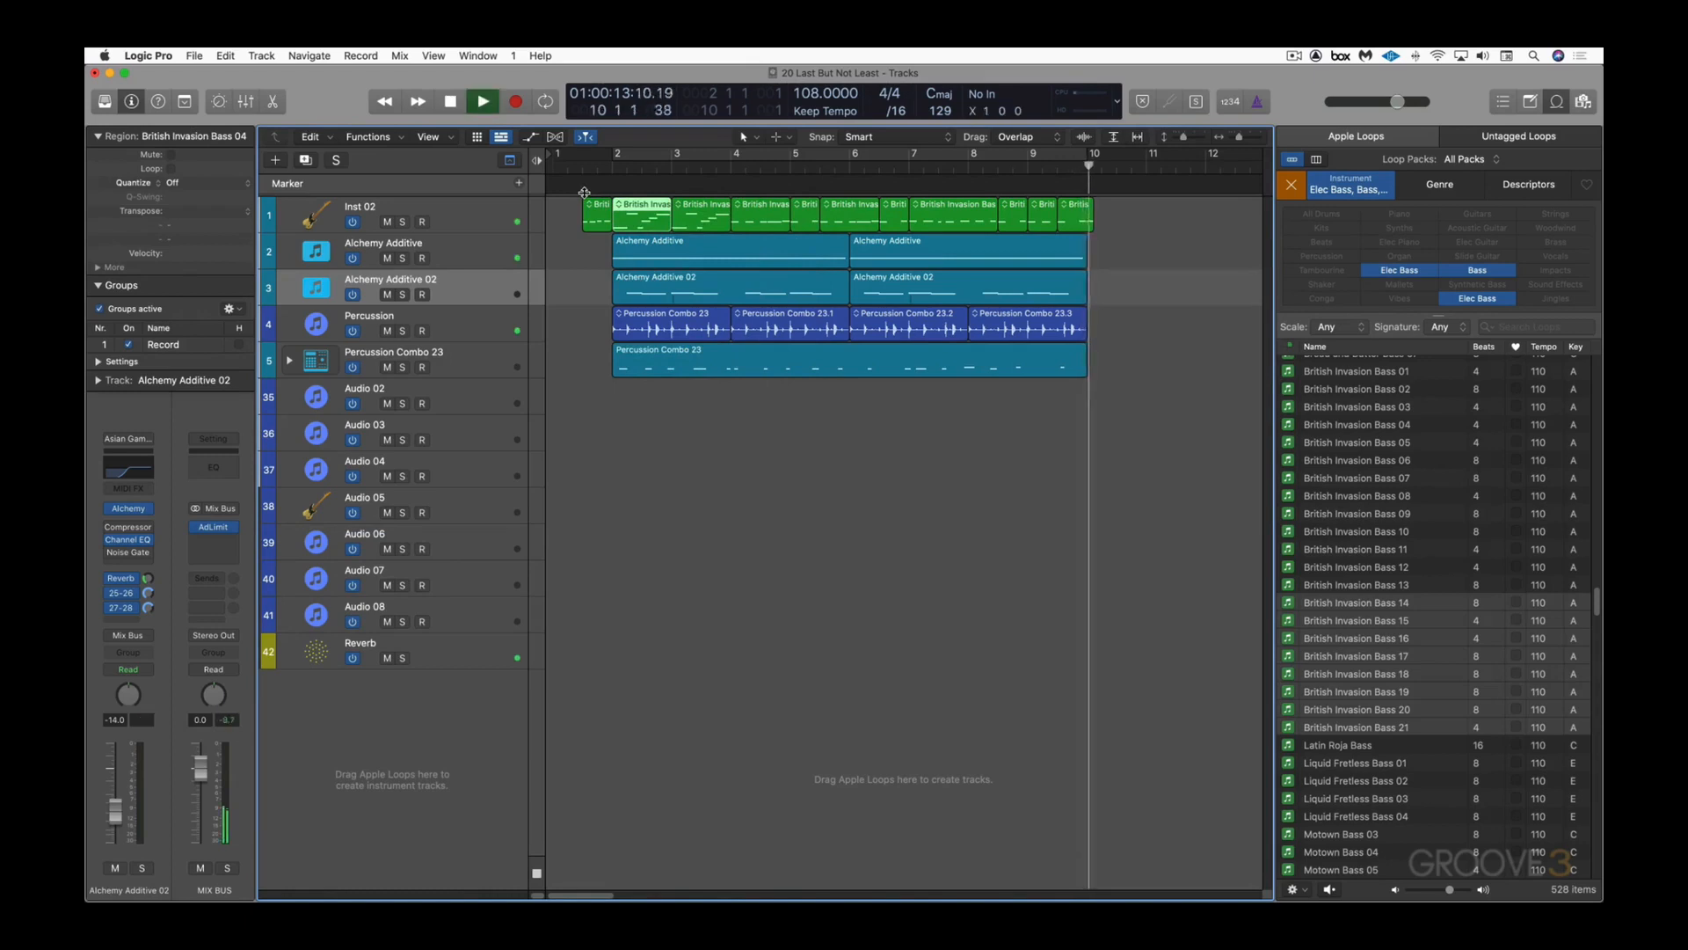
Step: Play from just before bar 2 to audition the swapped bass loops in the arrangement, and stop playback
{"action": "left_click", "coordinate": [588, 165]}
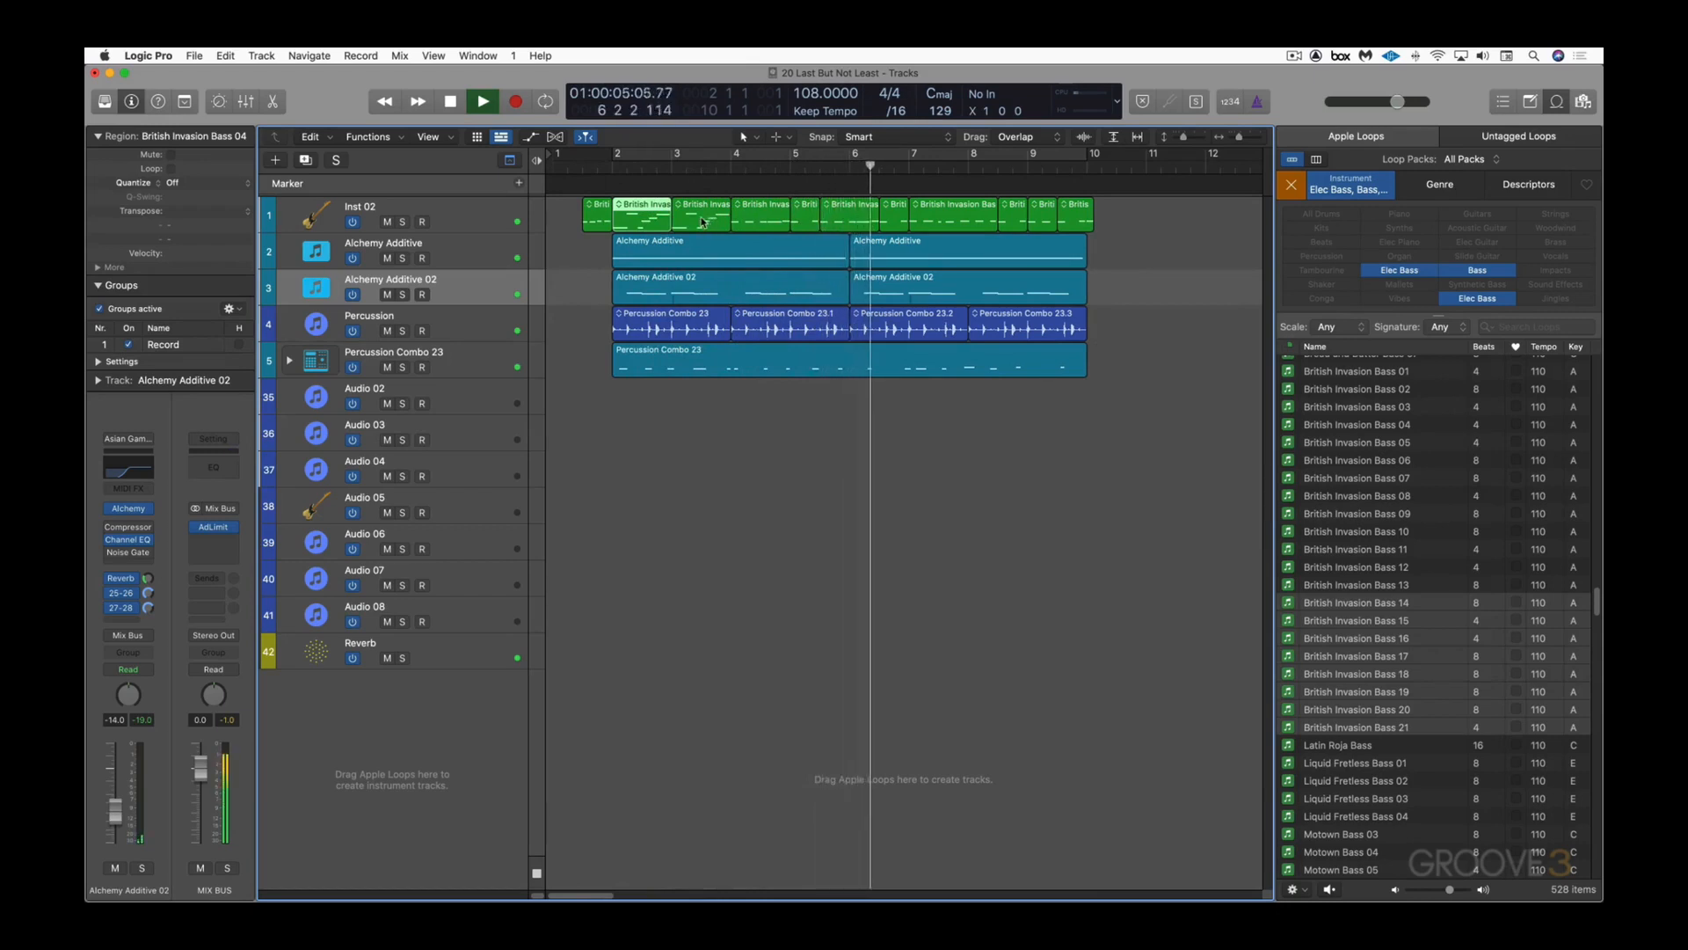
{"action": "key", "text": "space"}
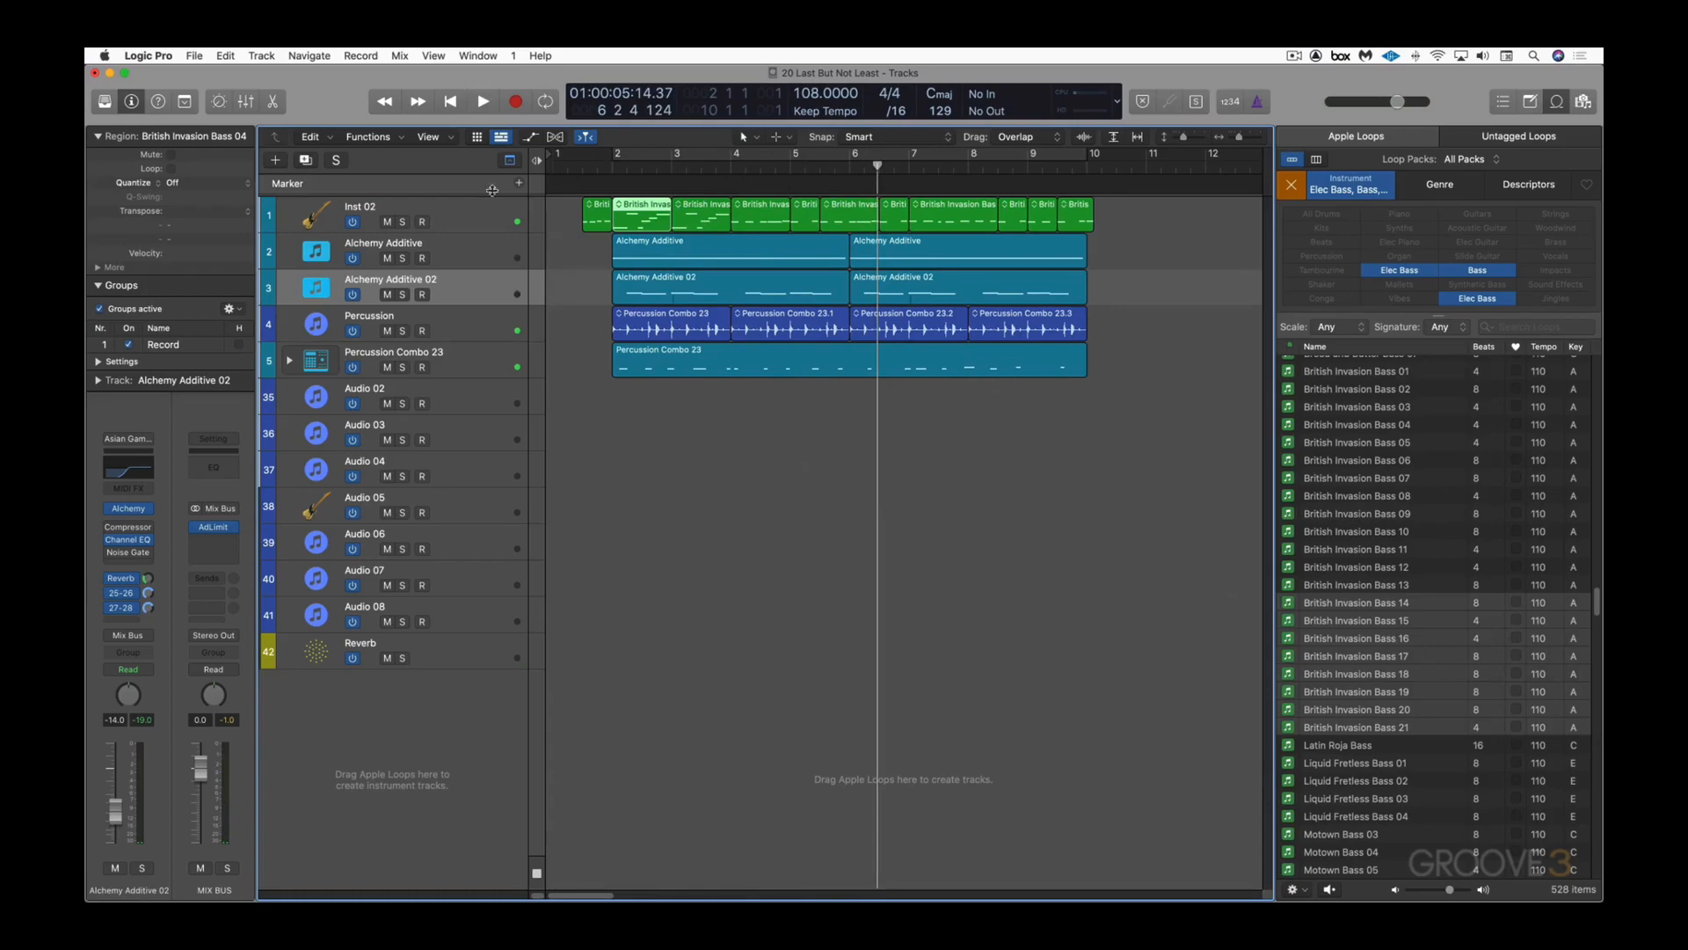
{"action": "left_click", "coordinate": [477, 138]}
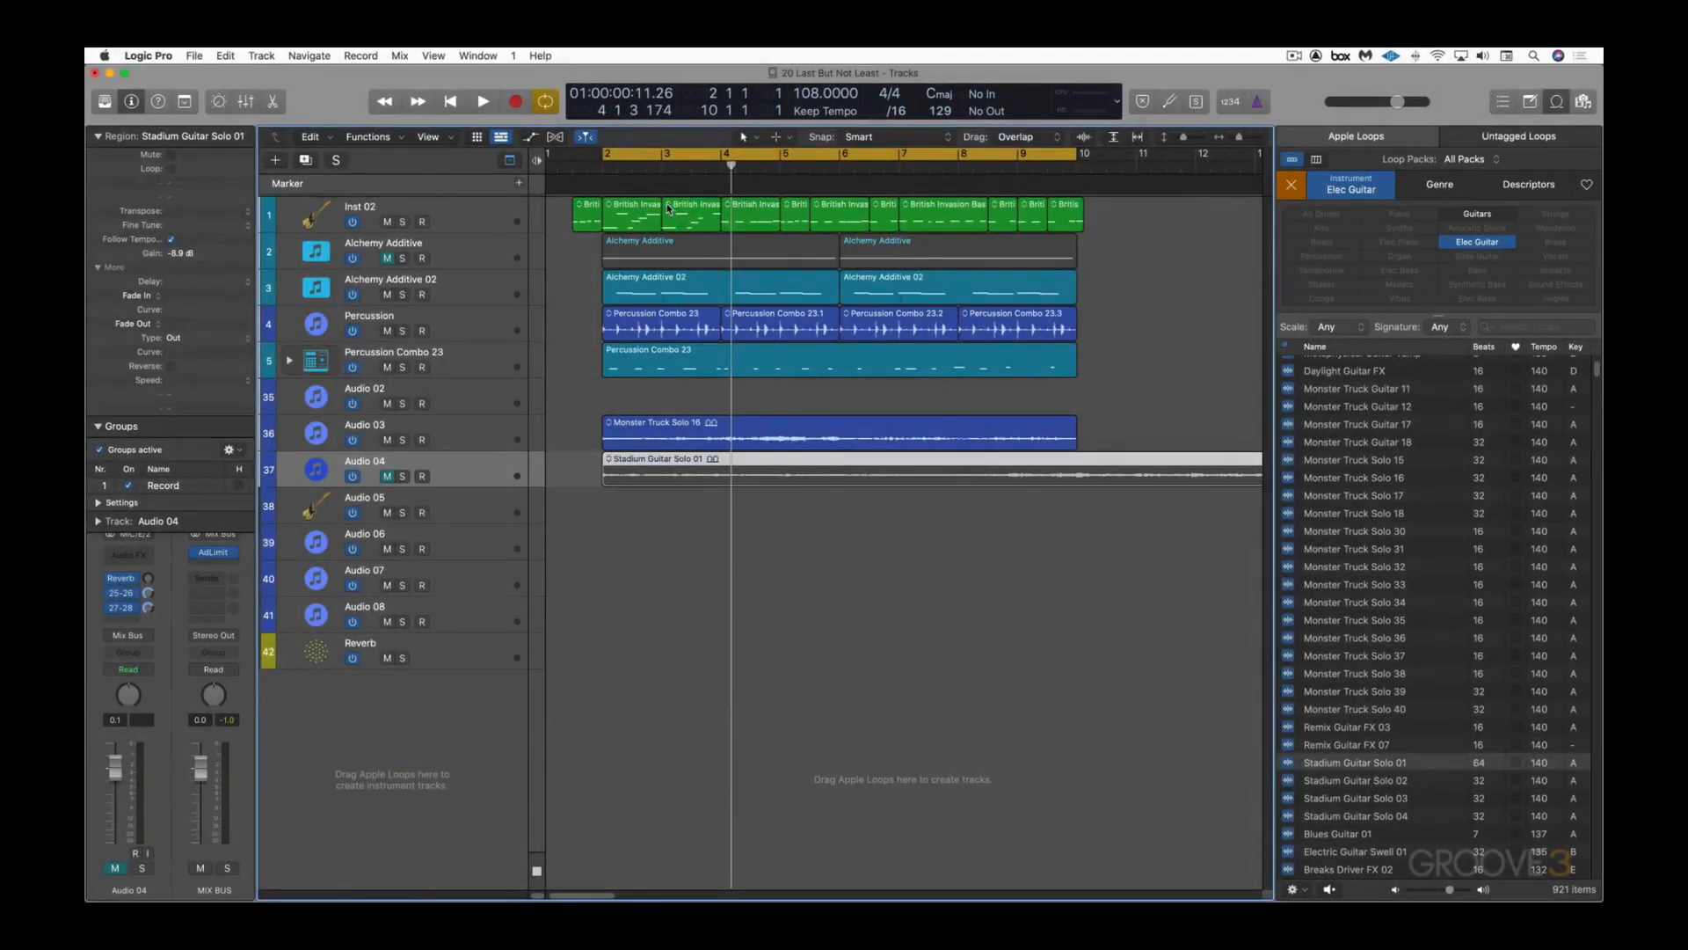
Step: Play the arrangement from bar 2 to hear Monster Truck Solo 16 with the swapped bass loops, and stop near bar 5
{"action": "left_click", "coordinate": [668, 206]}
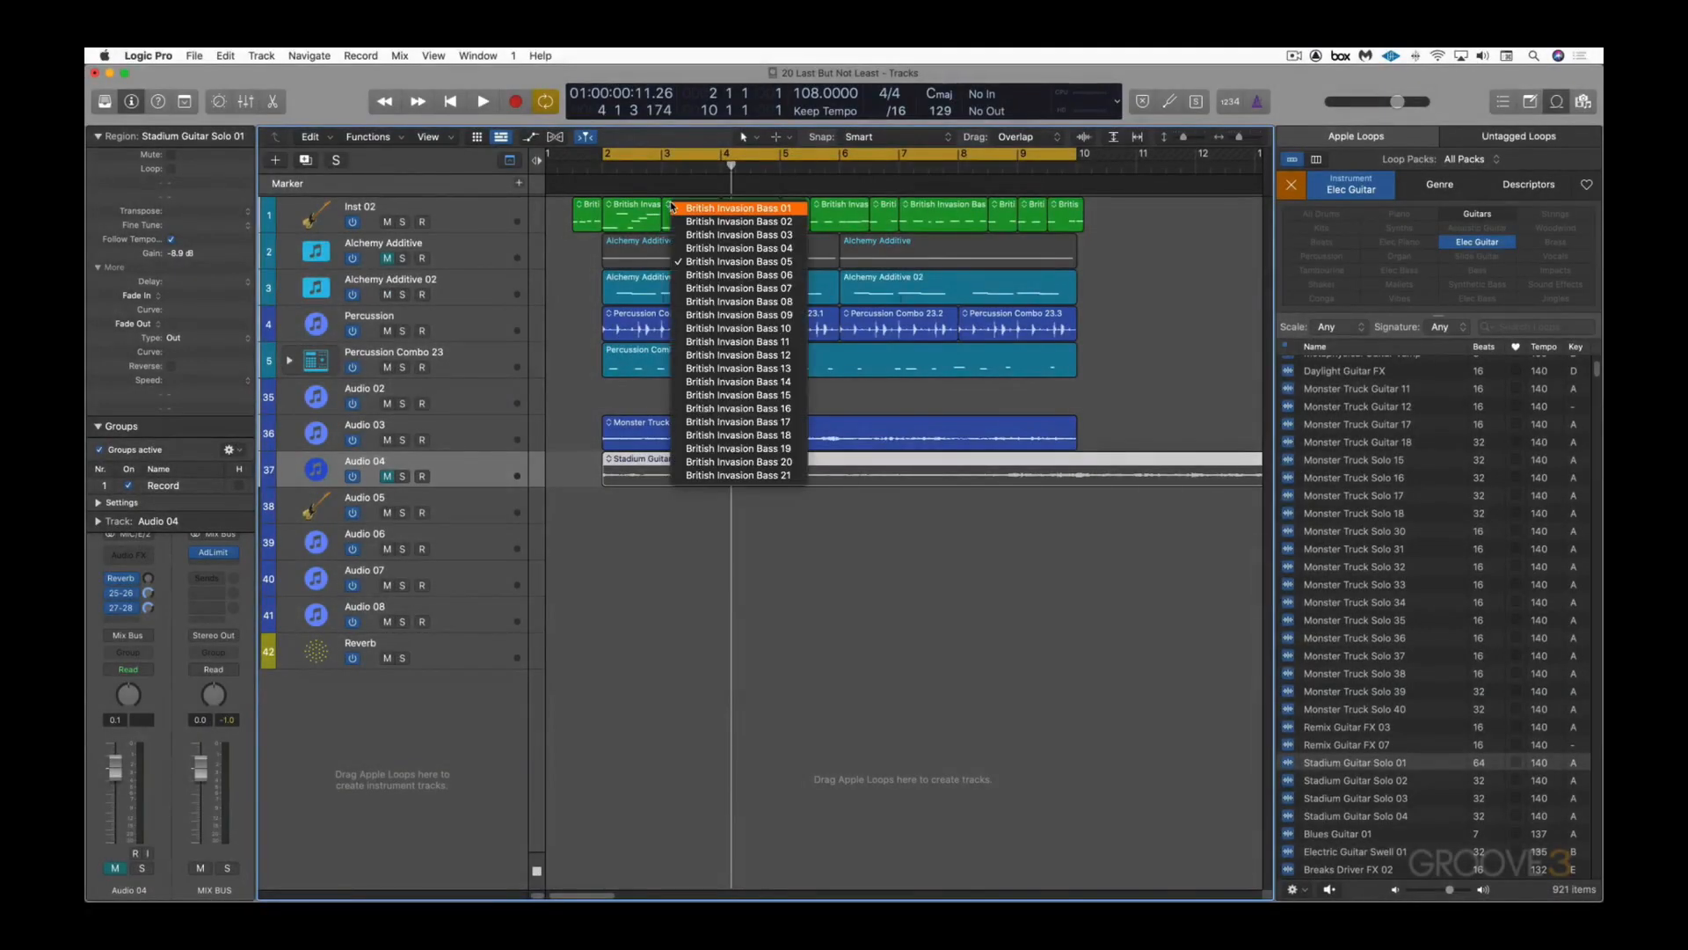
{"action": "left_click", "coordinate": [578, 265]}
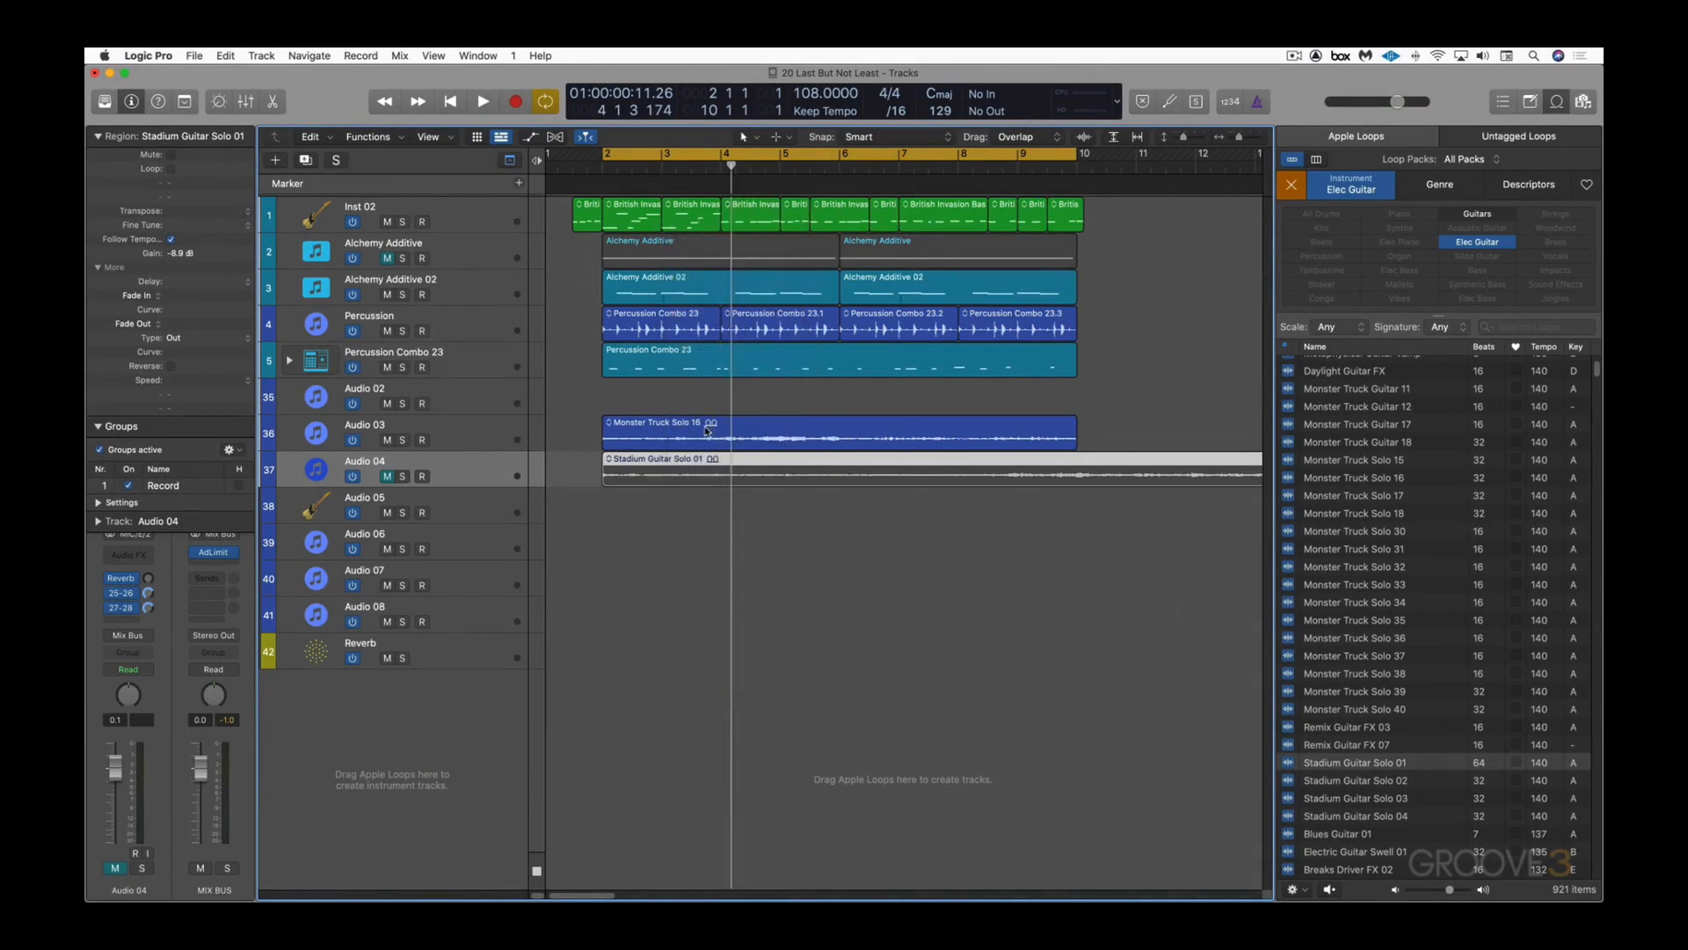
{"action": "key", "text": "space"}
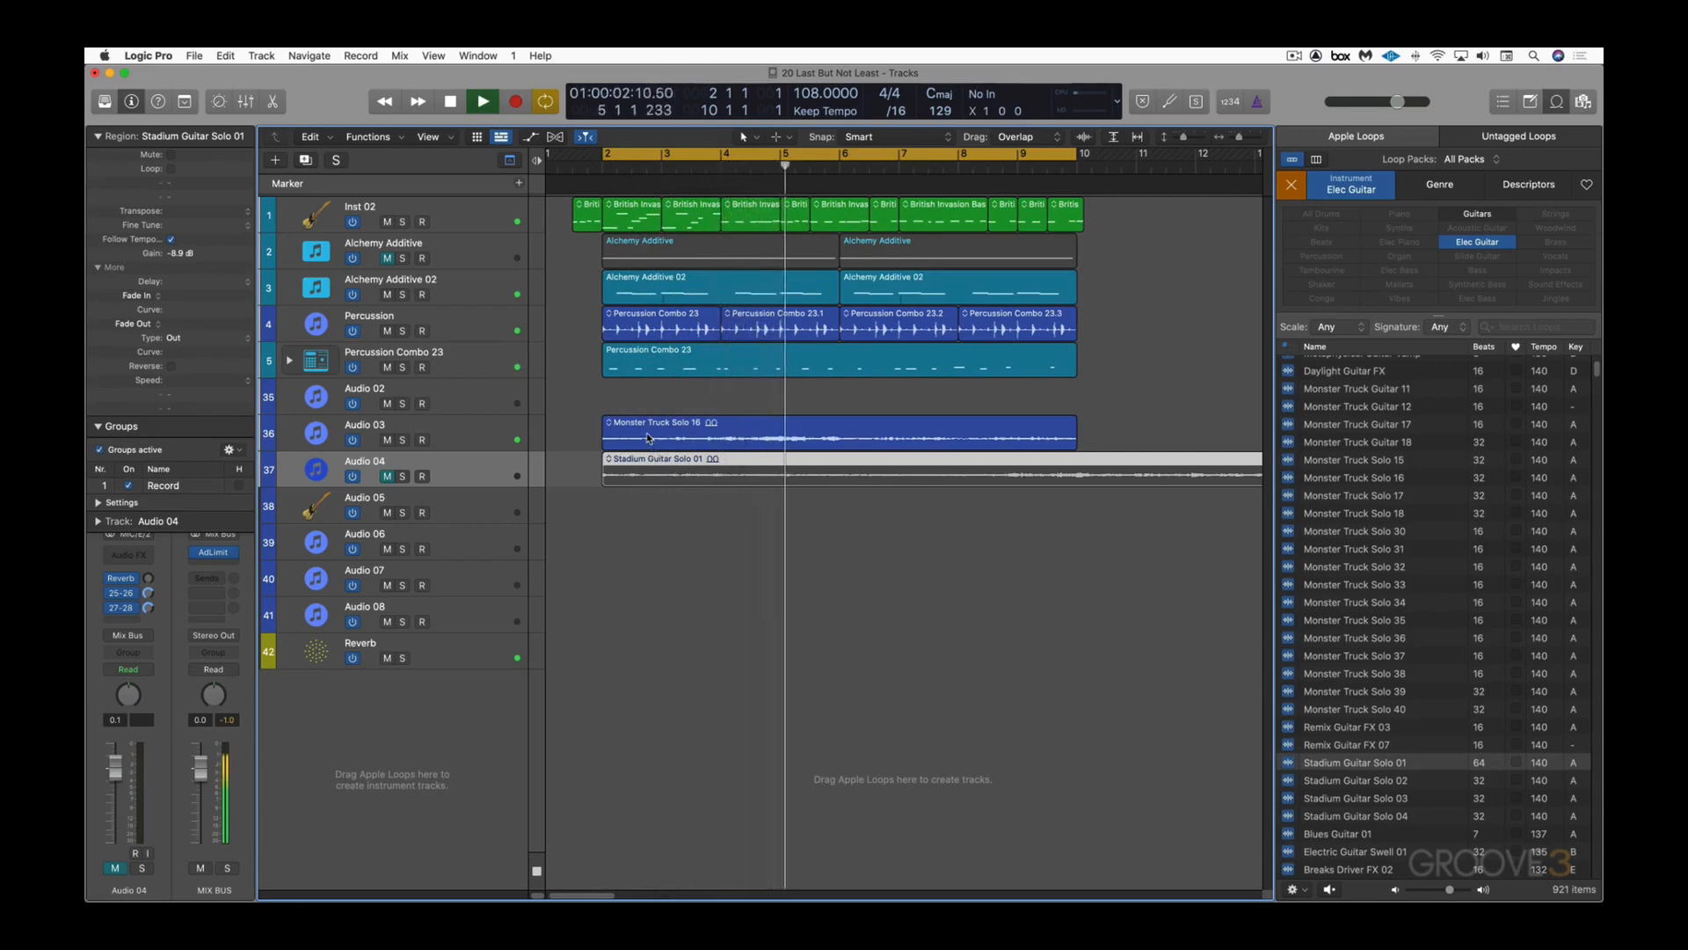
{"action": "key", "text": "space"}
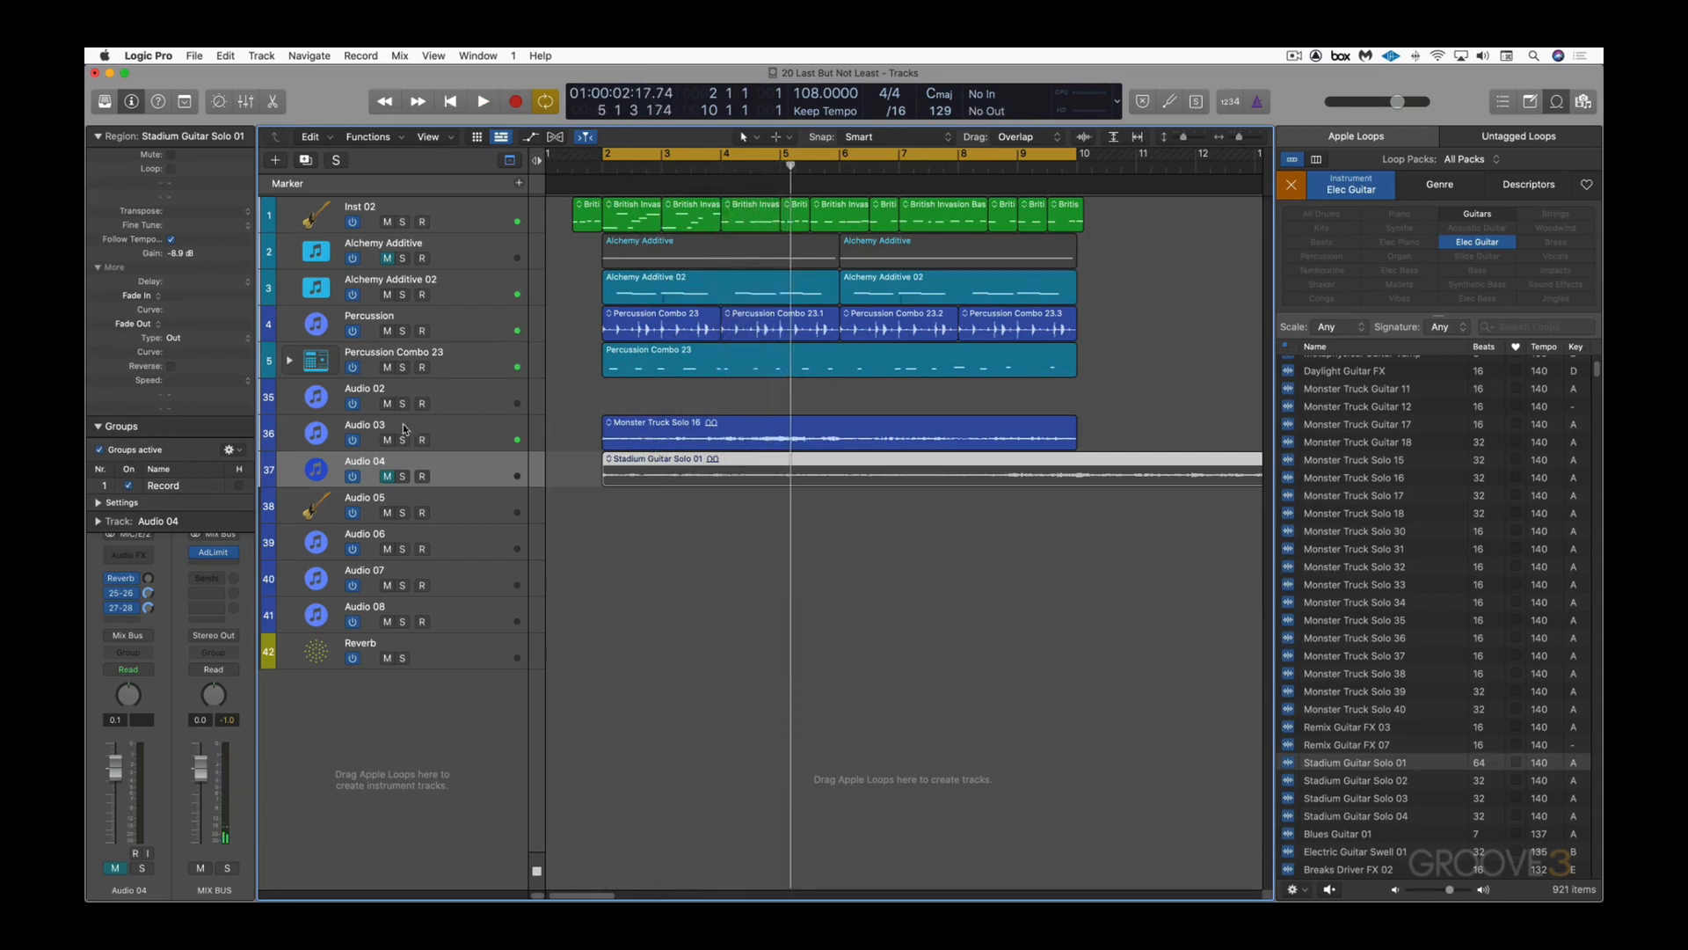
Step: Mute Audio 03 and unmute Audio 04, and play from bar 2 to audition Stadium Guitar Solo 01
{"action": "left_click", "coordinate": [388, 440]}
{"action": "left_click", "coordinate": [391, 476]}
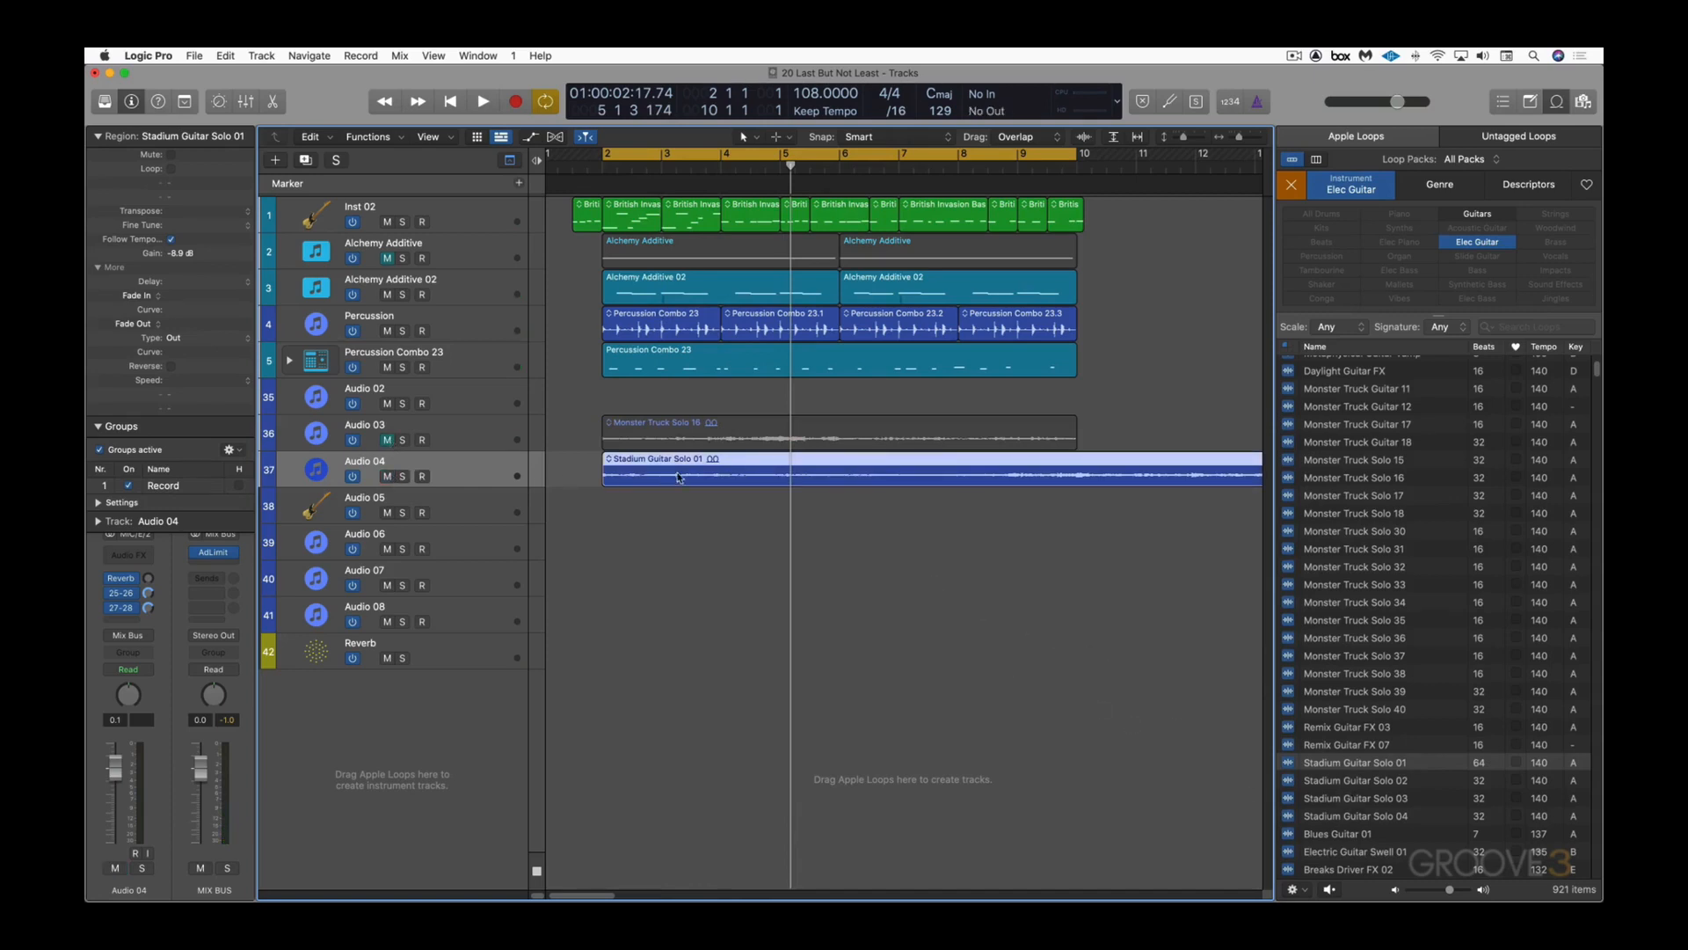
{"action": "key", "text": "space"}
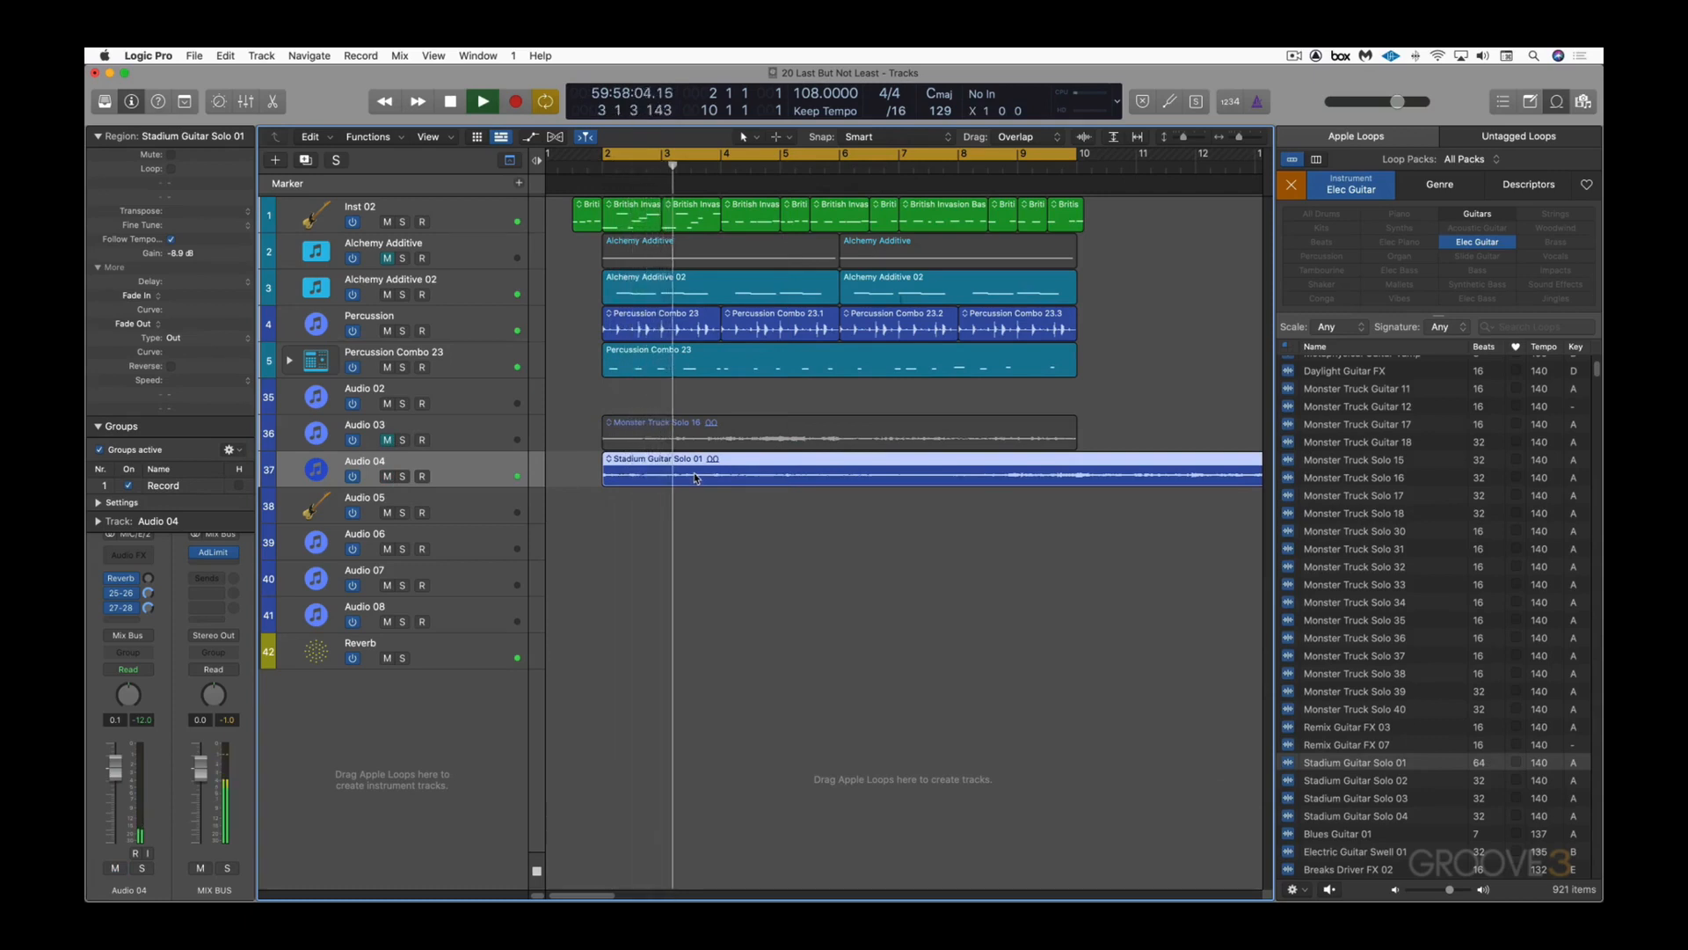
{"action": "key", "text": "space"}
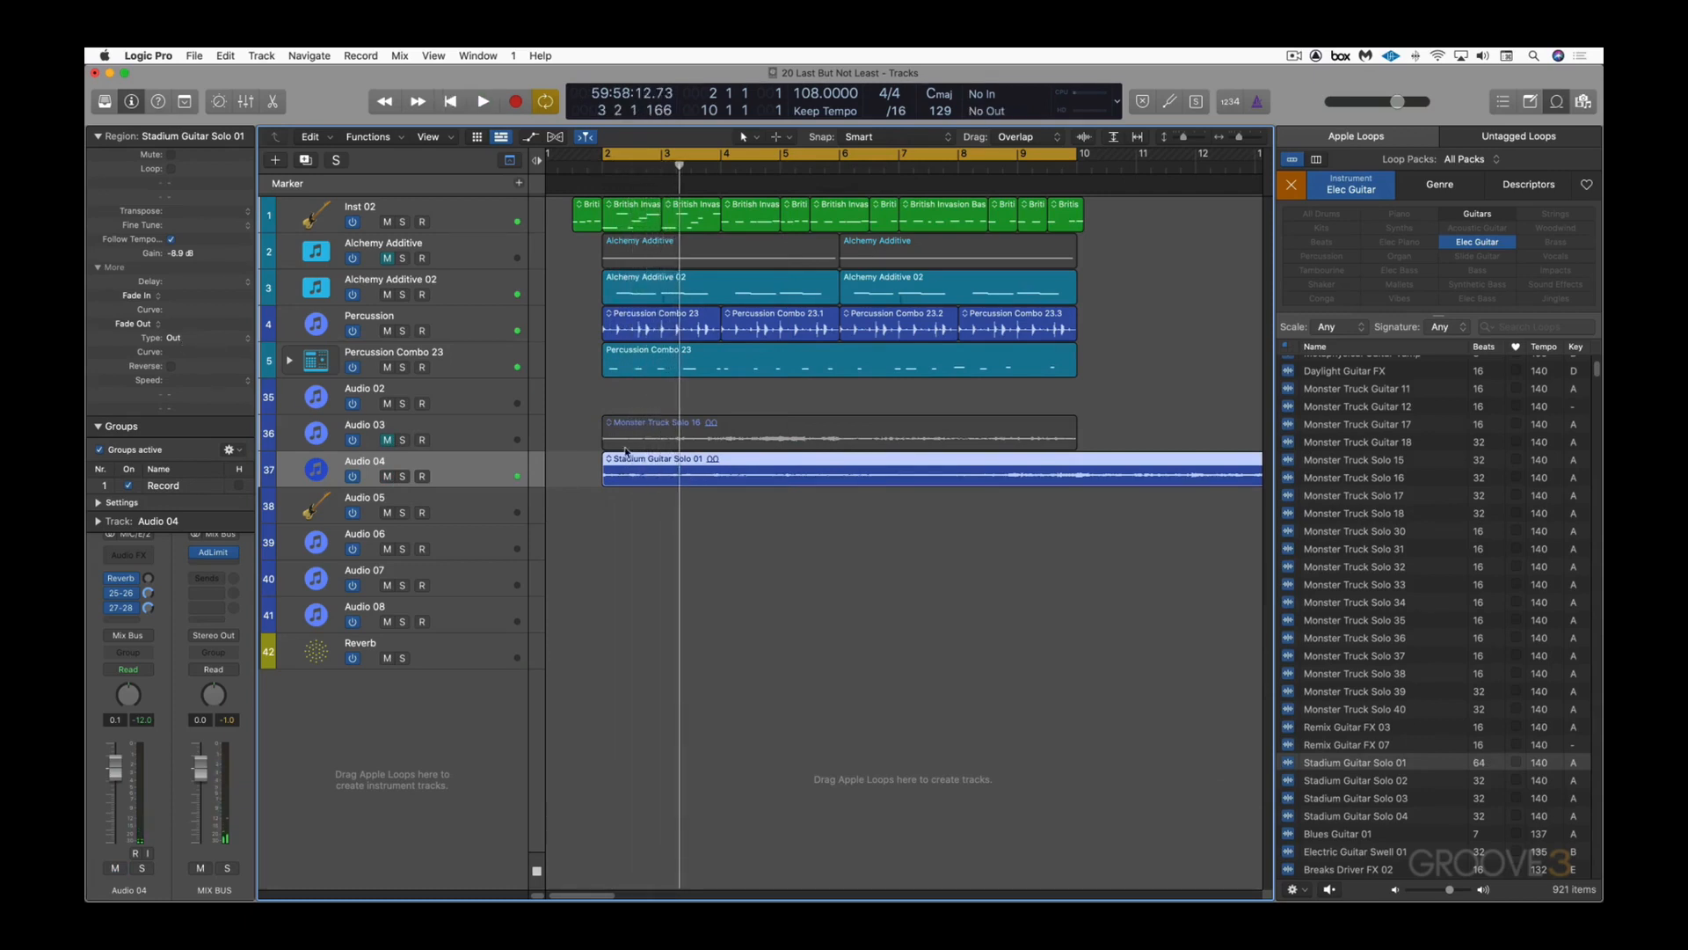
Step: Review the speed options and the audio file waveform of the Stadium Guitar Solo 01 region, leaving them as they are
{"action": "left_click", "coordinate": [249, 385]}
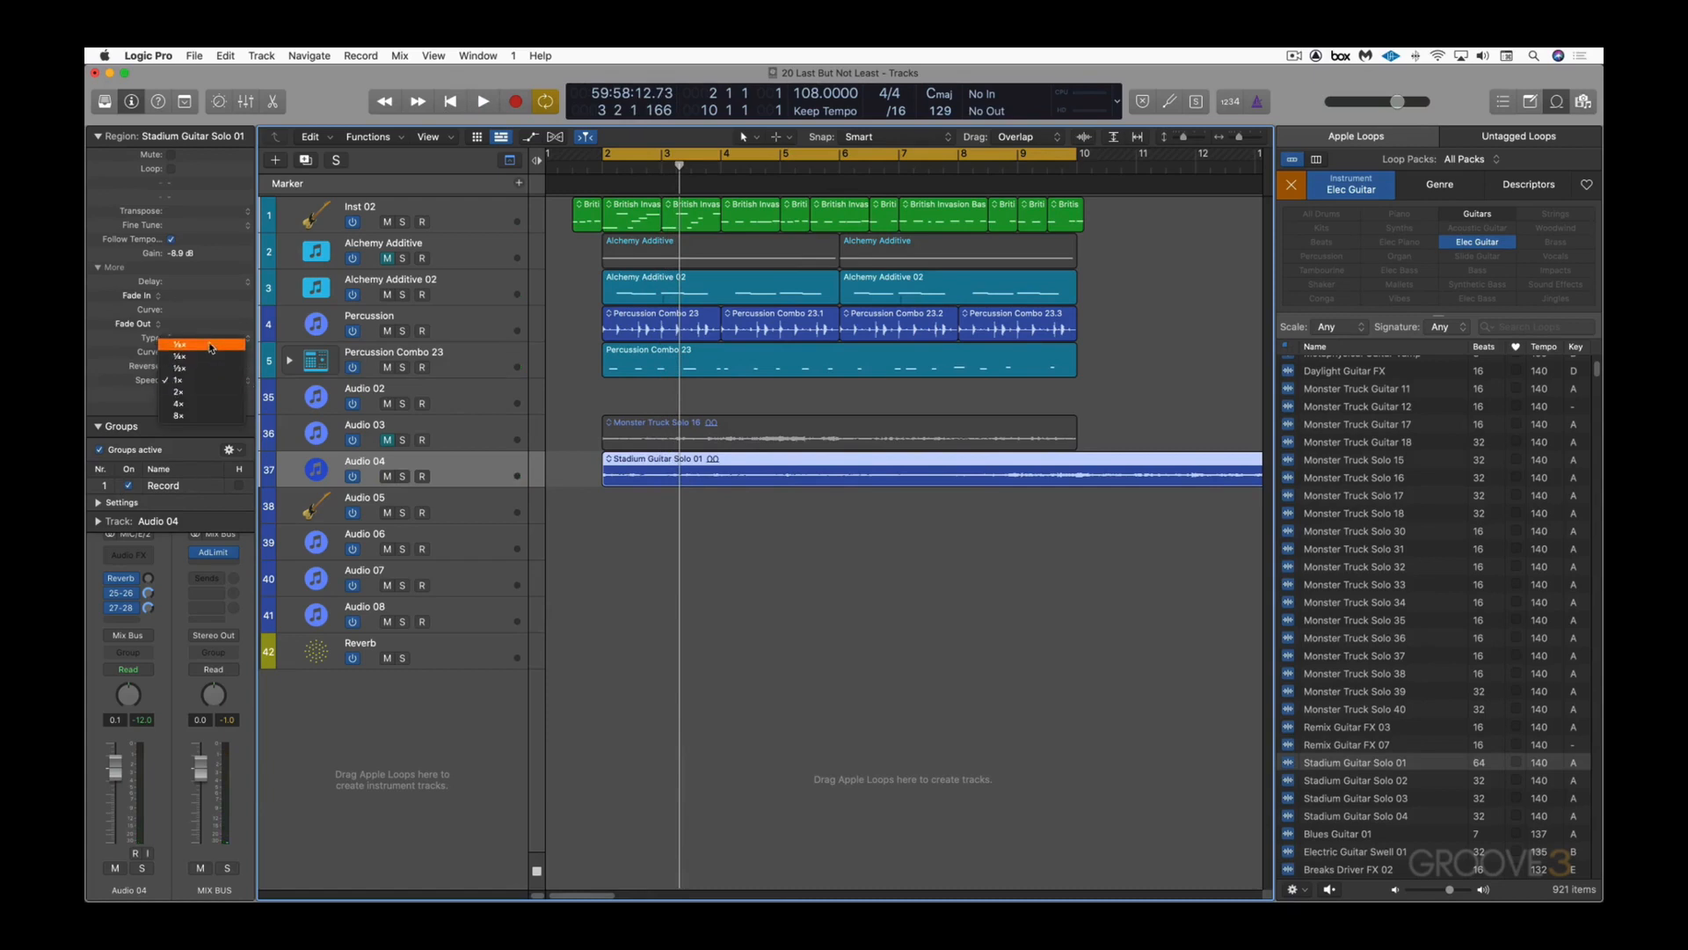
{"action": "left_click", "coordinate": [209, 309]}
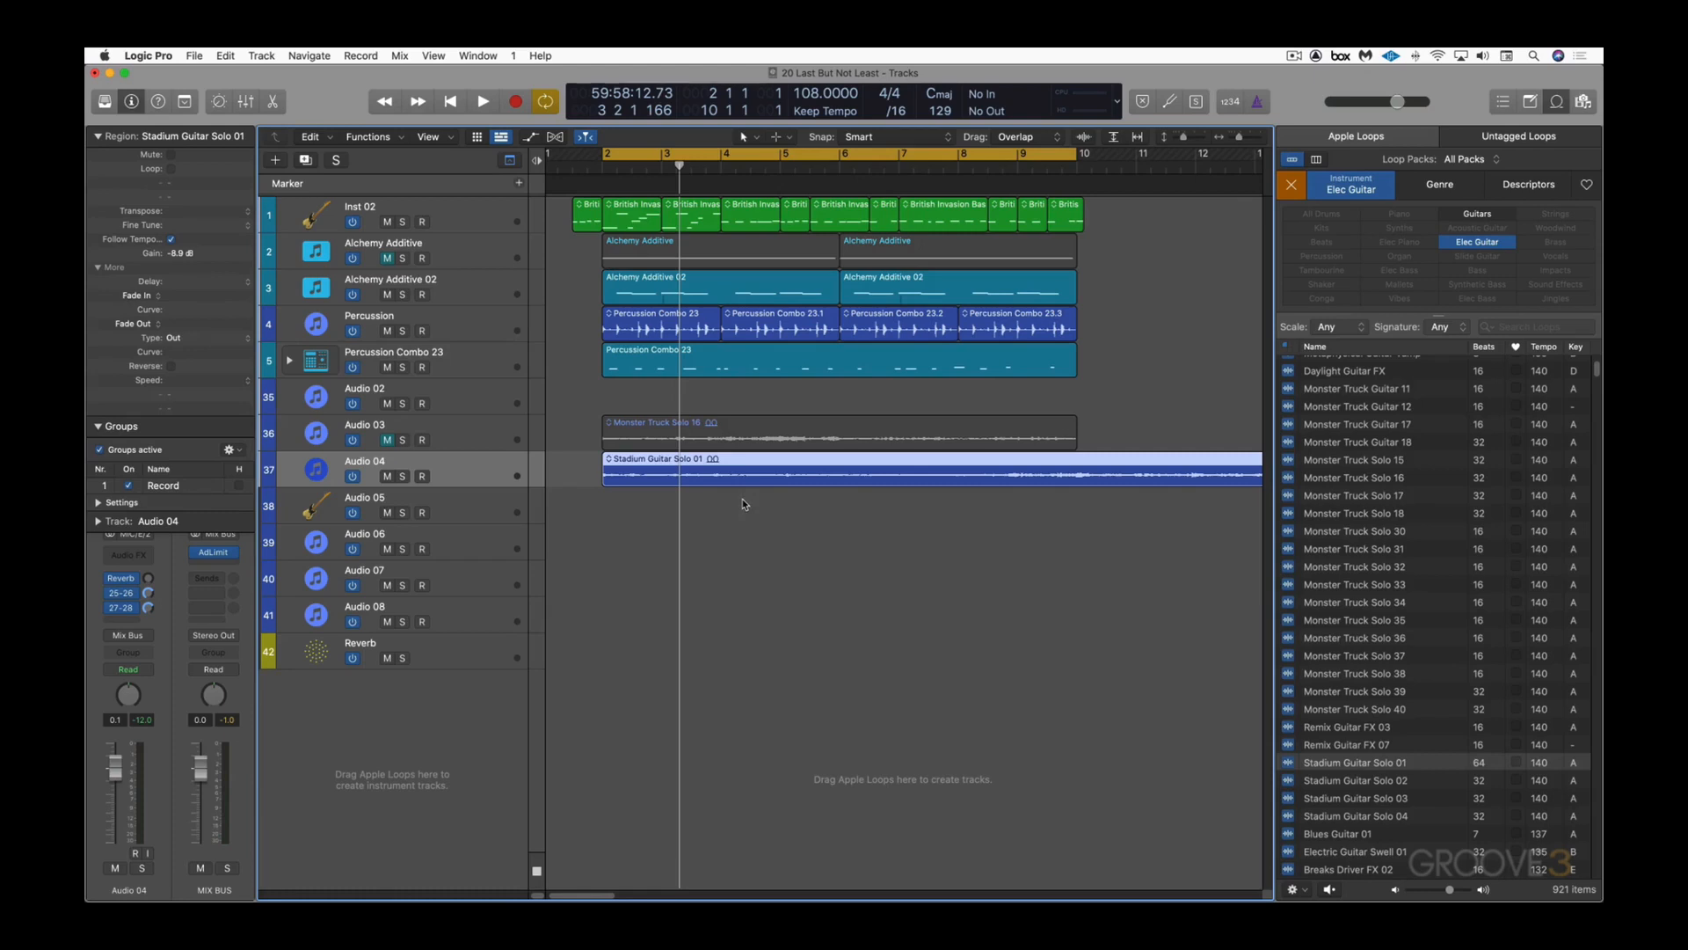
{"action": "double_click", "coordinate": [708, 469]}
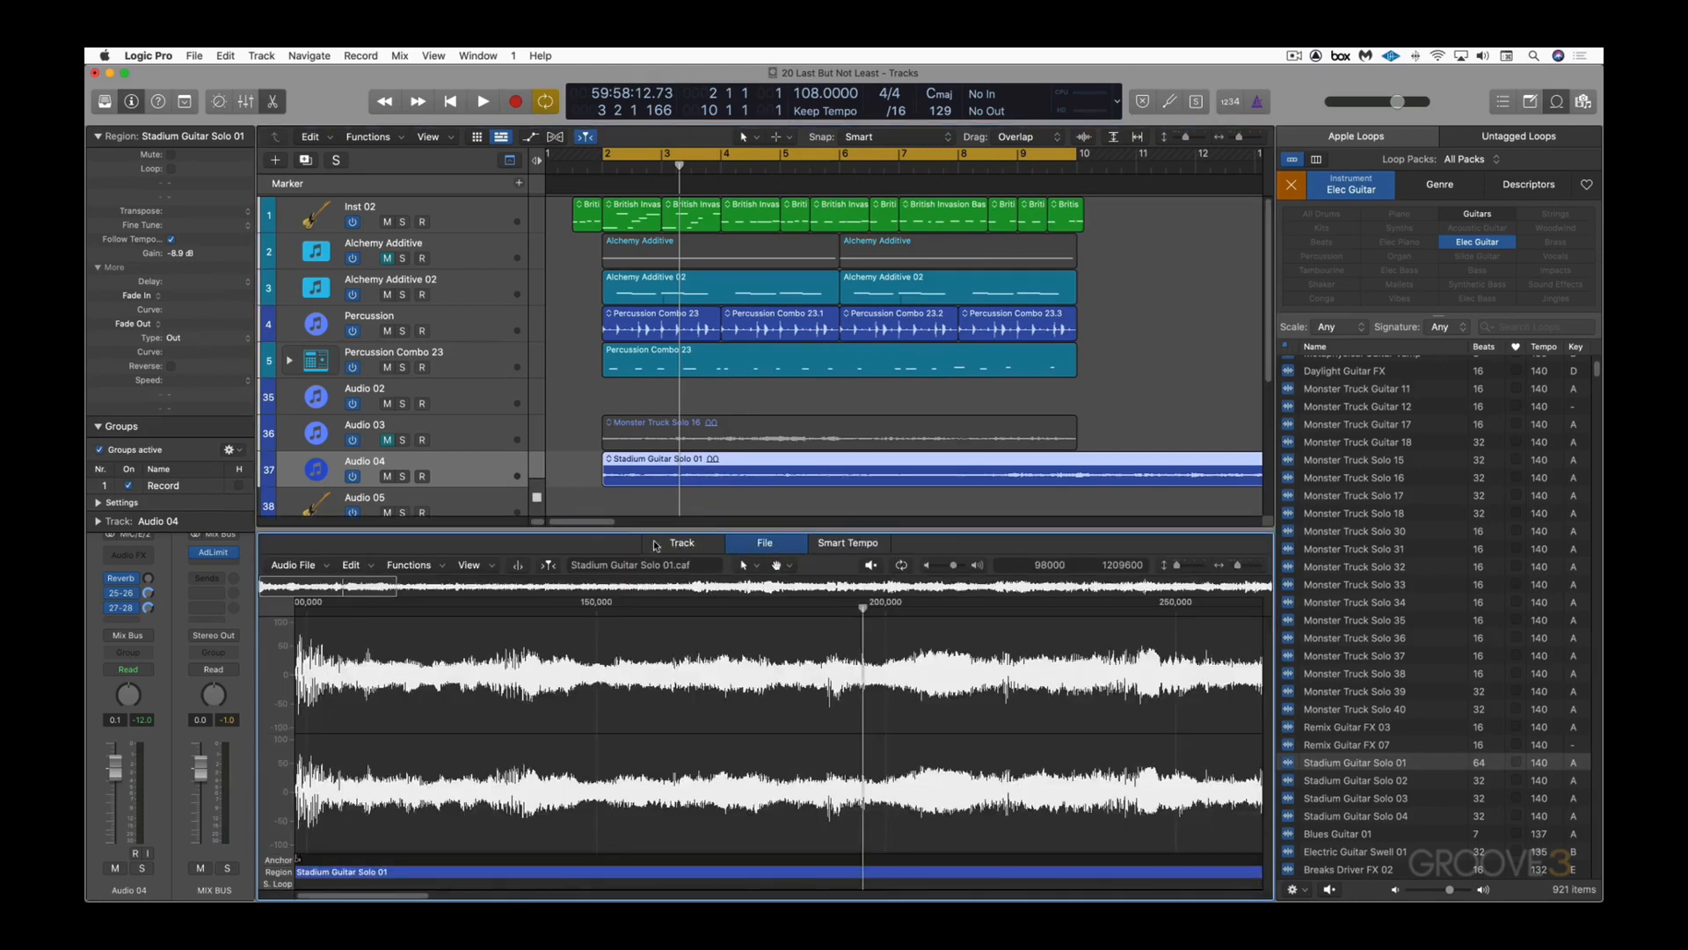
{"action": "double_click", "coordinate": [666, 466]}
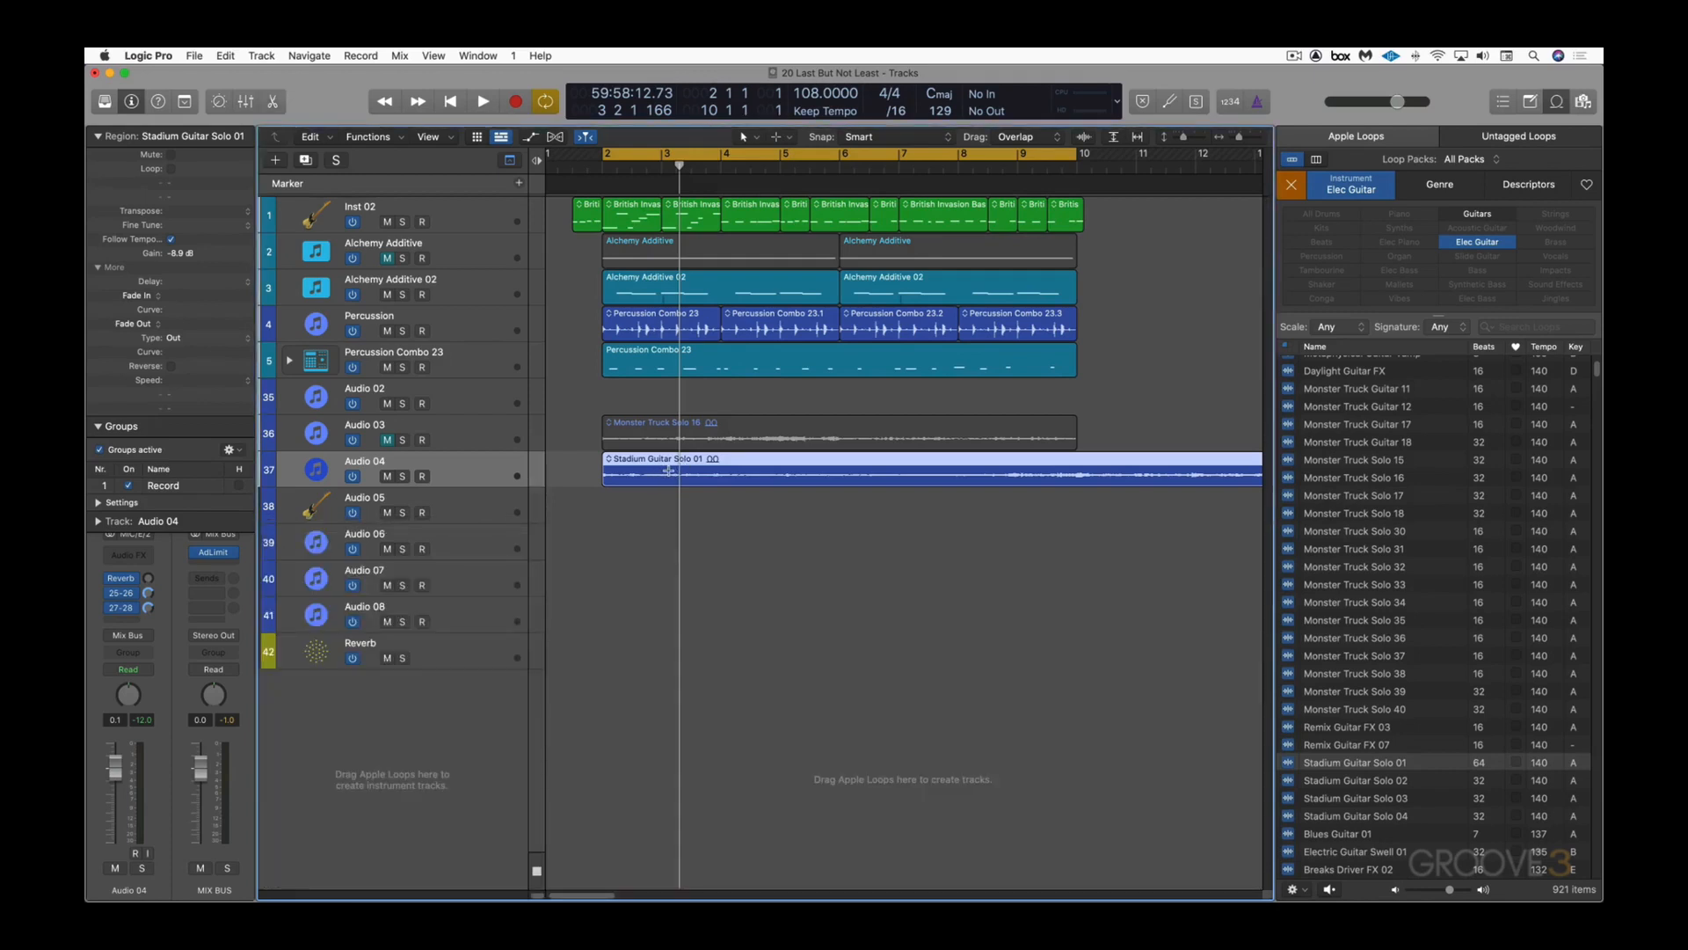
Step: Cut the Stadium Guitar Solo 01 region just after bar 3 and delete the remainder
{"action": "left_click", "coordinate": [669, 470]}
{"action": "key", "text": "Delete"}
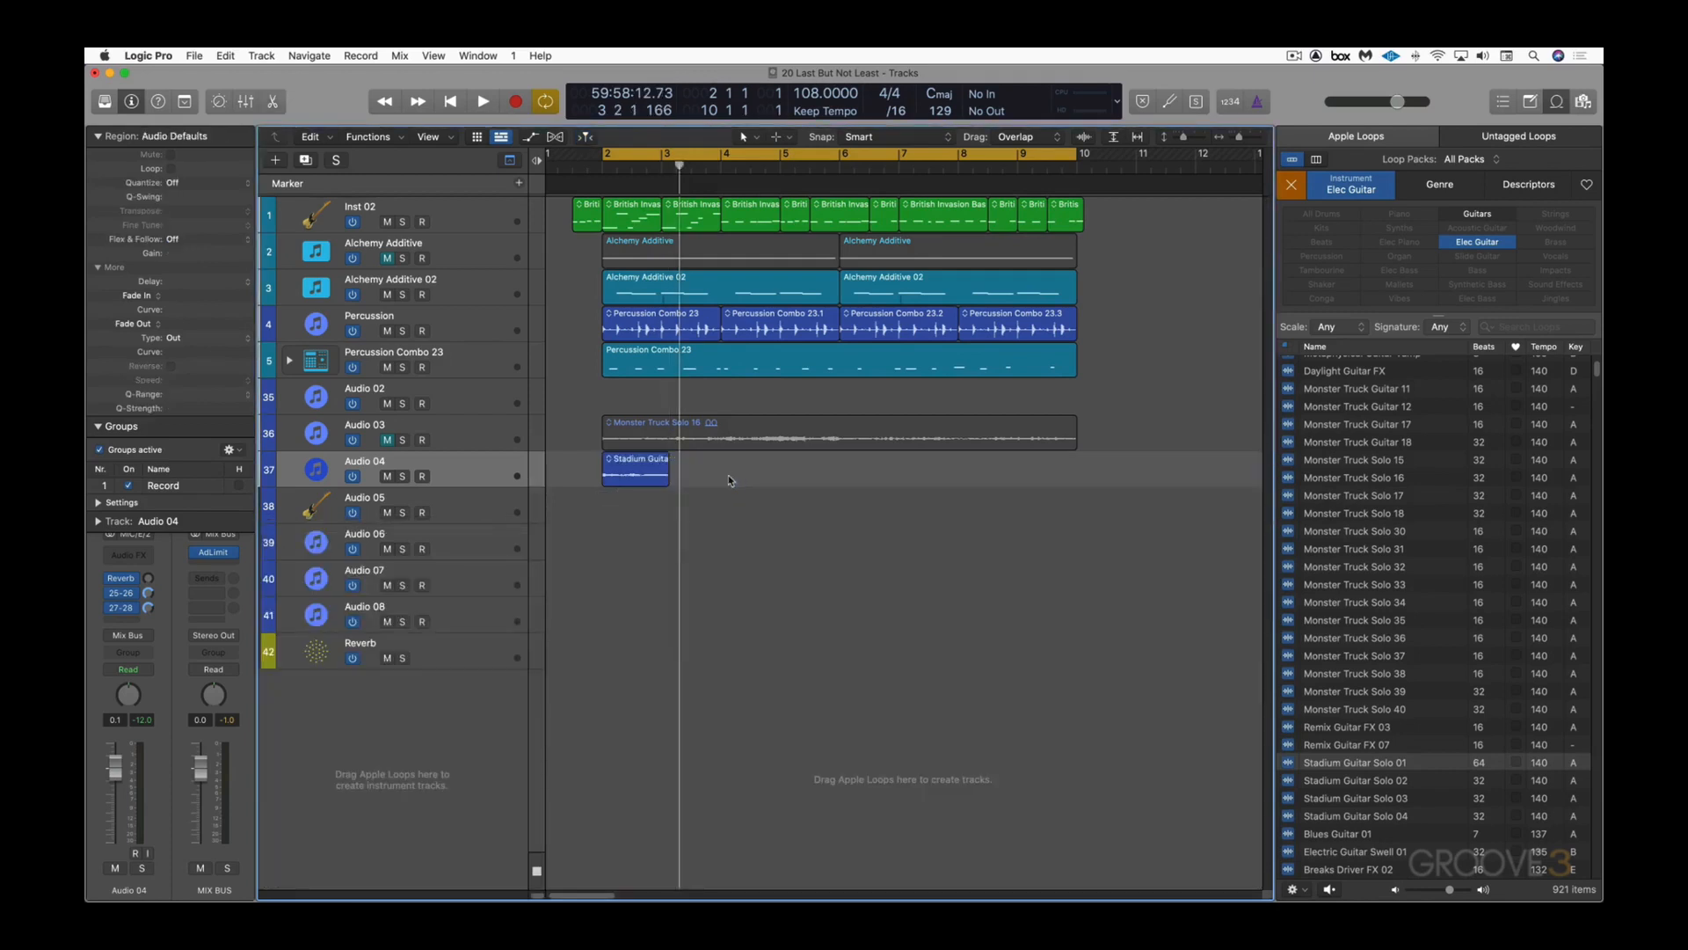
Step: Convert the shortened Stadium Guitar Solo region to a new AIFF audio file named Stadium Guitar Solo_EK in the Audio Files folder
{"action": "left_click", "coordinate": [650, 473]}
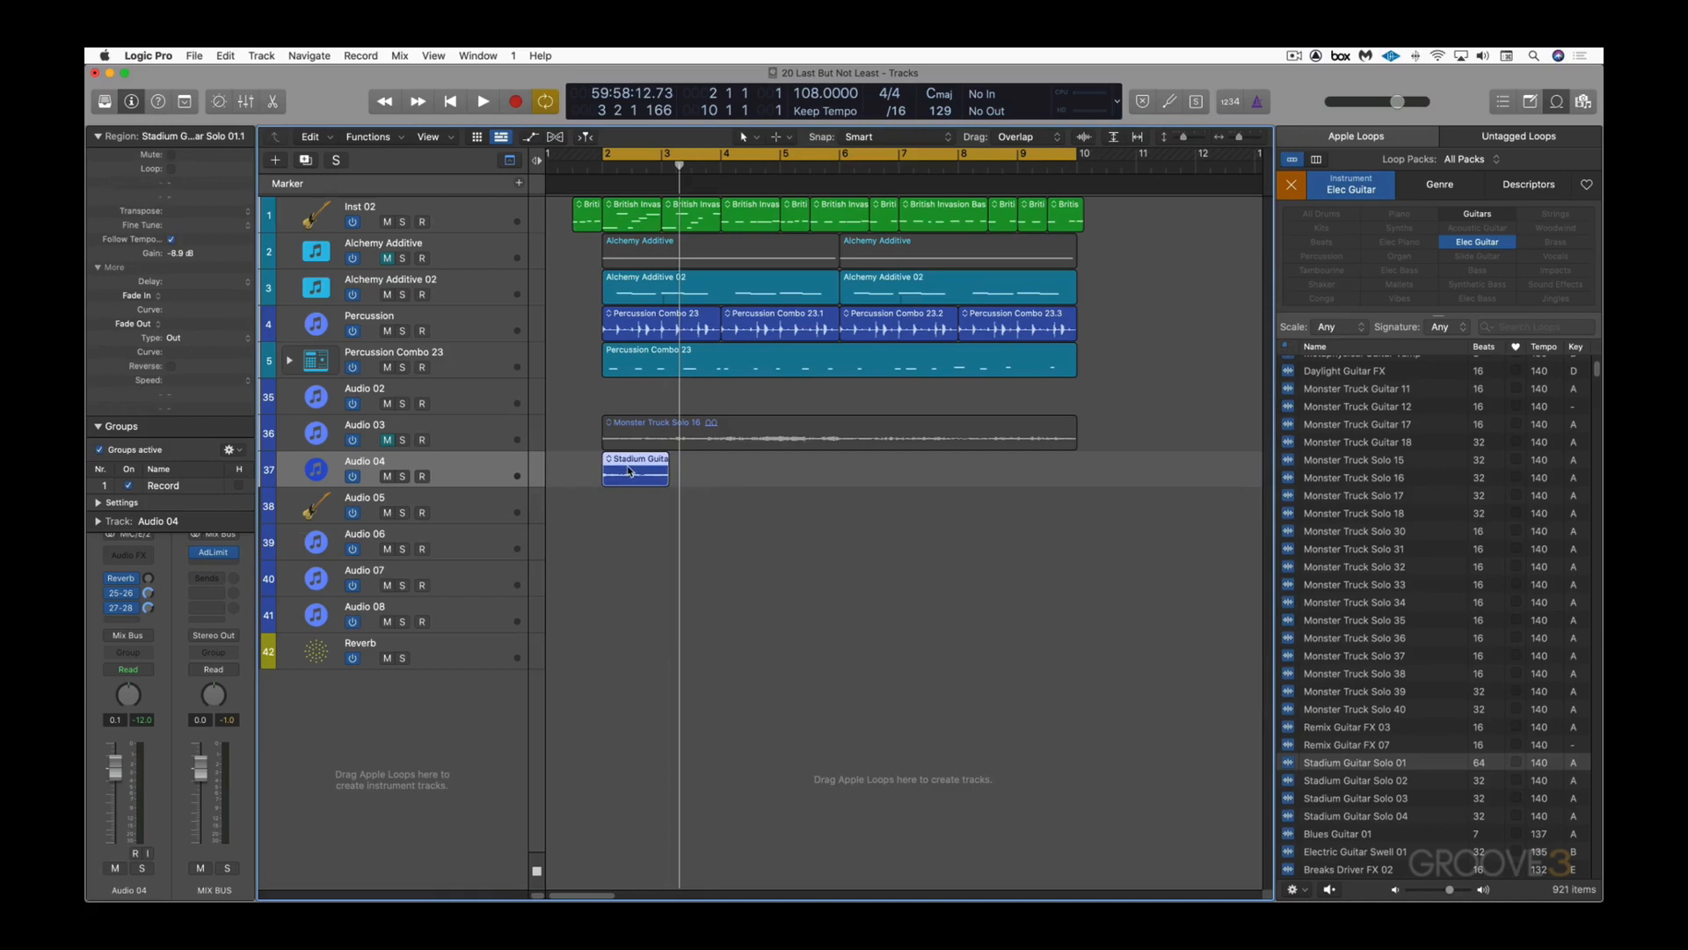
{"action": "right_click", "coordinate": [629, 471]}
{"action": "mouse_move", "coordinate": [664, 682]}
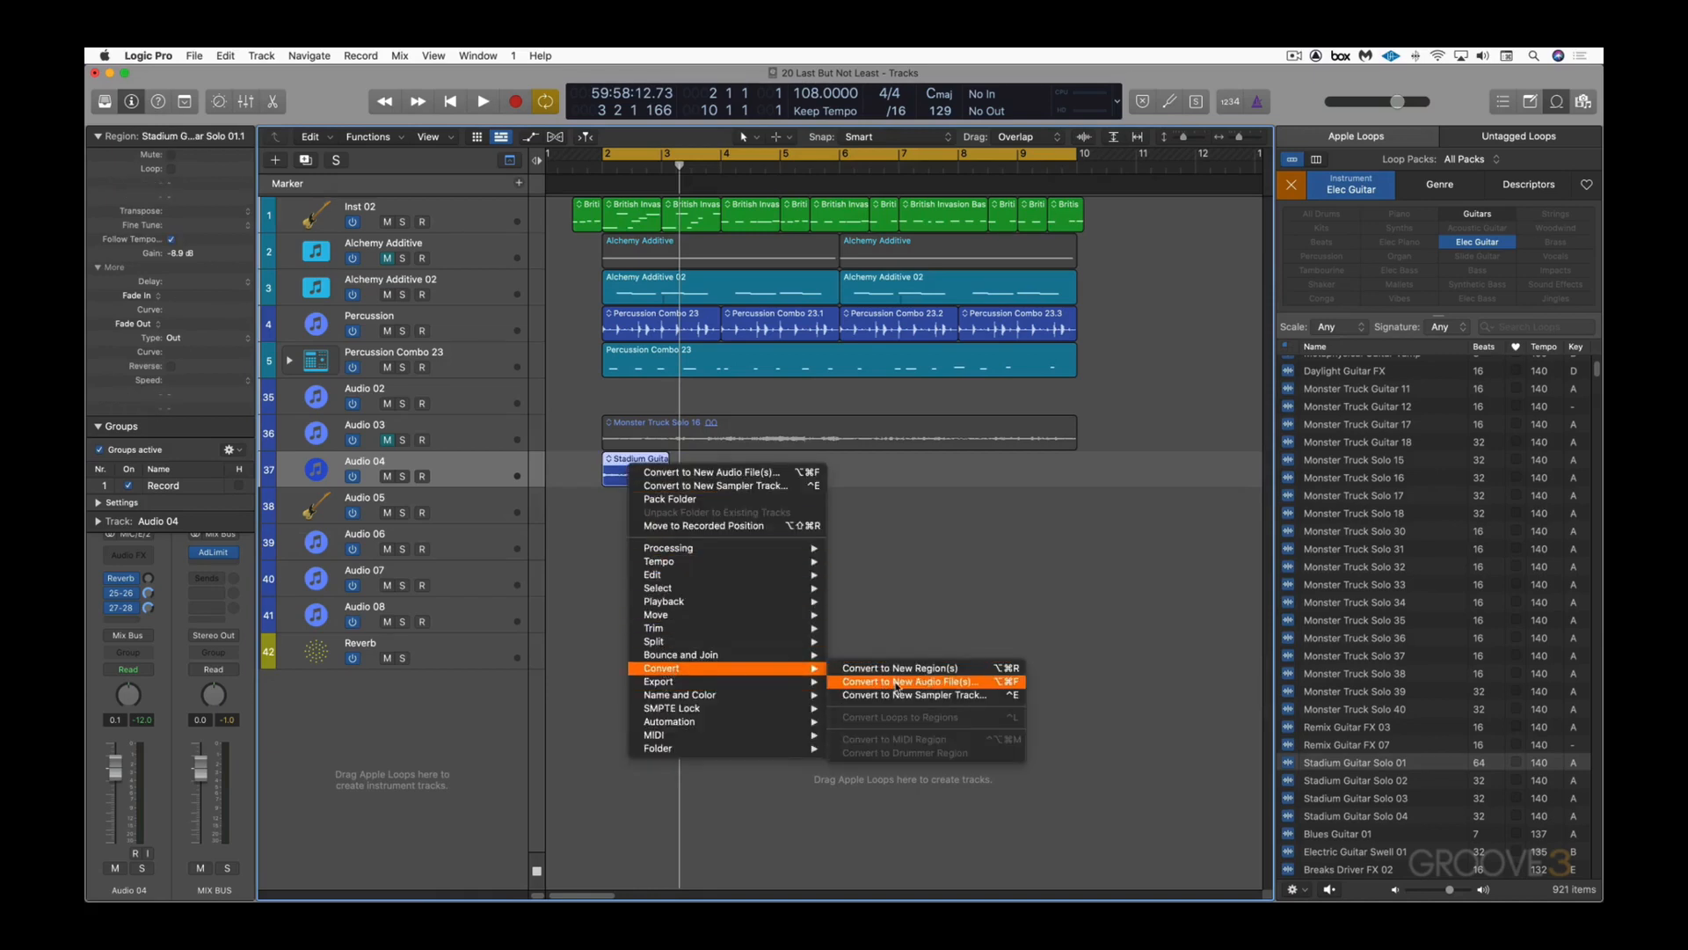
{"action": "left_click", "coordinate": [897, 682]}
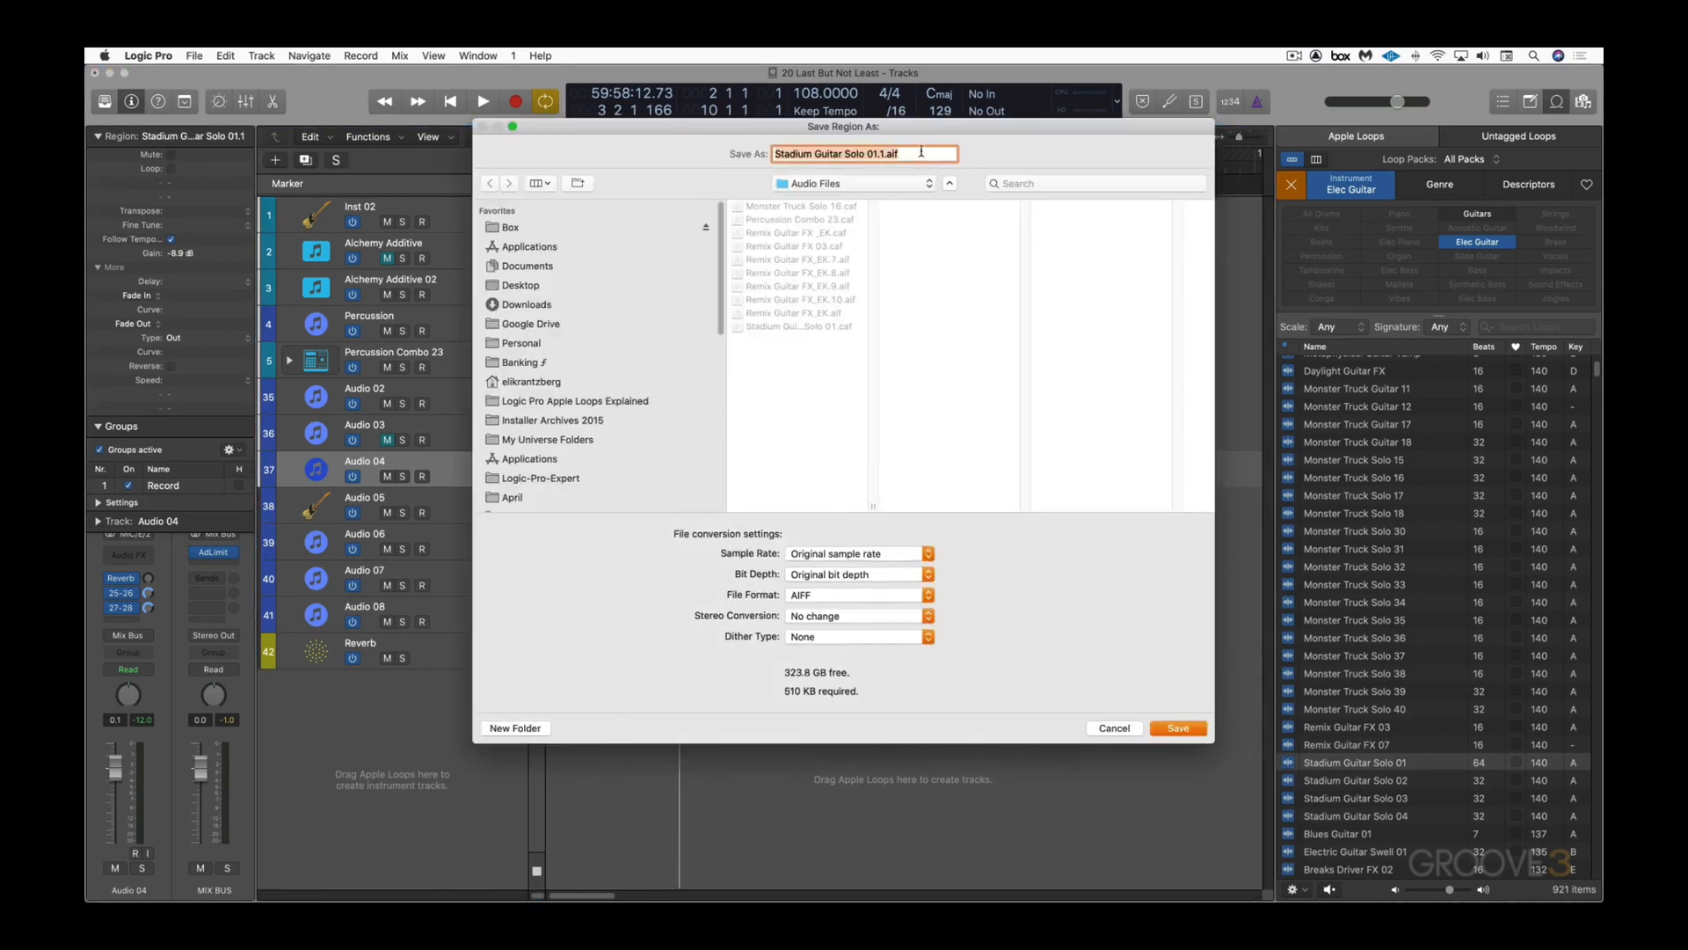
{"action": "left_click", "coordinate": [868, 153]}
{"action": "type", "text": "_EK"}
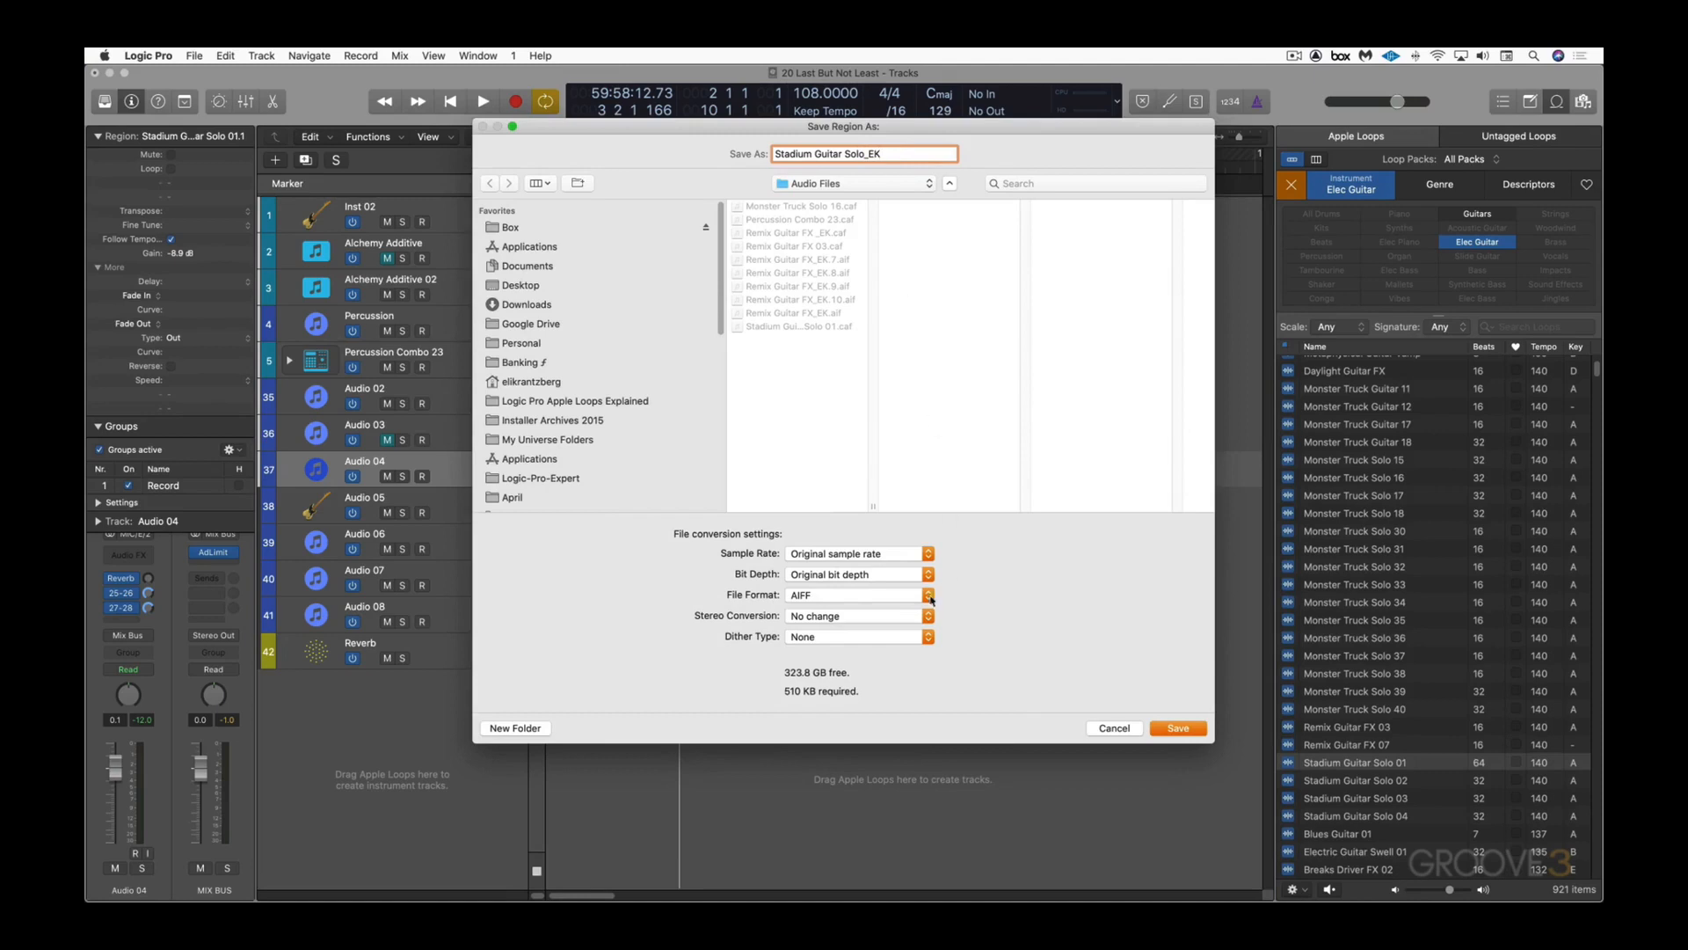
{"action": "left_click", "coordinate": [811, 600]}
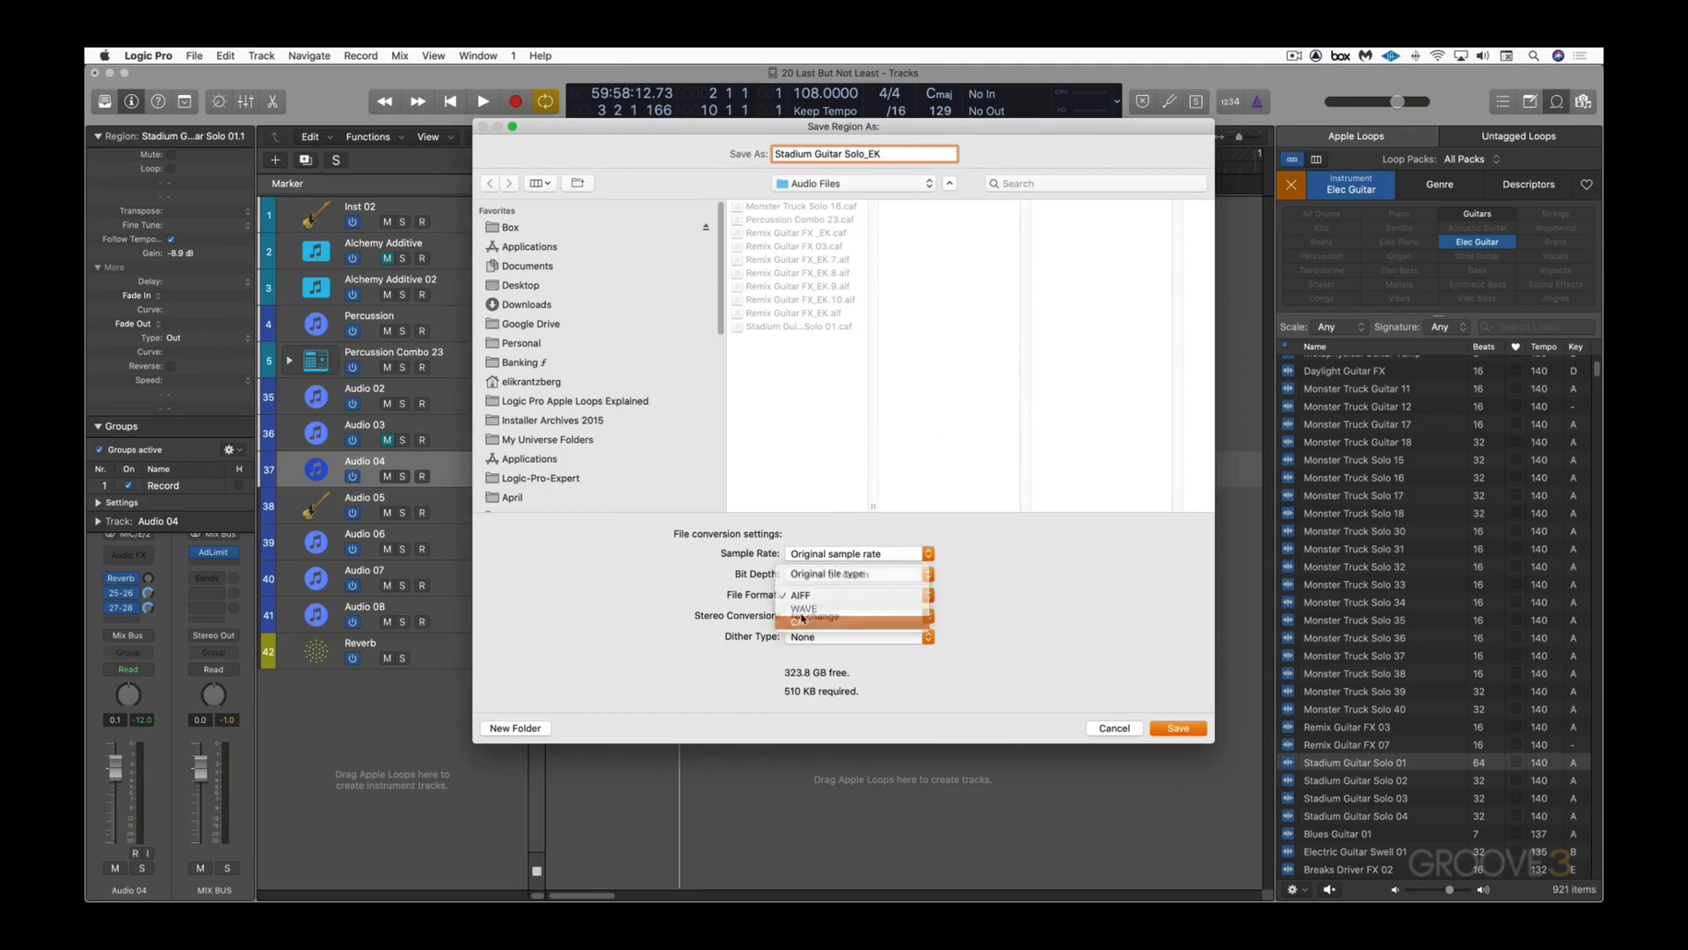
{"action": "left_click", "coordinate": [800, 598]}
{"action": "left_click", "coordinate": [801, 598]}
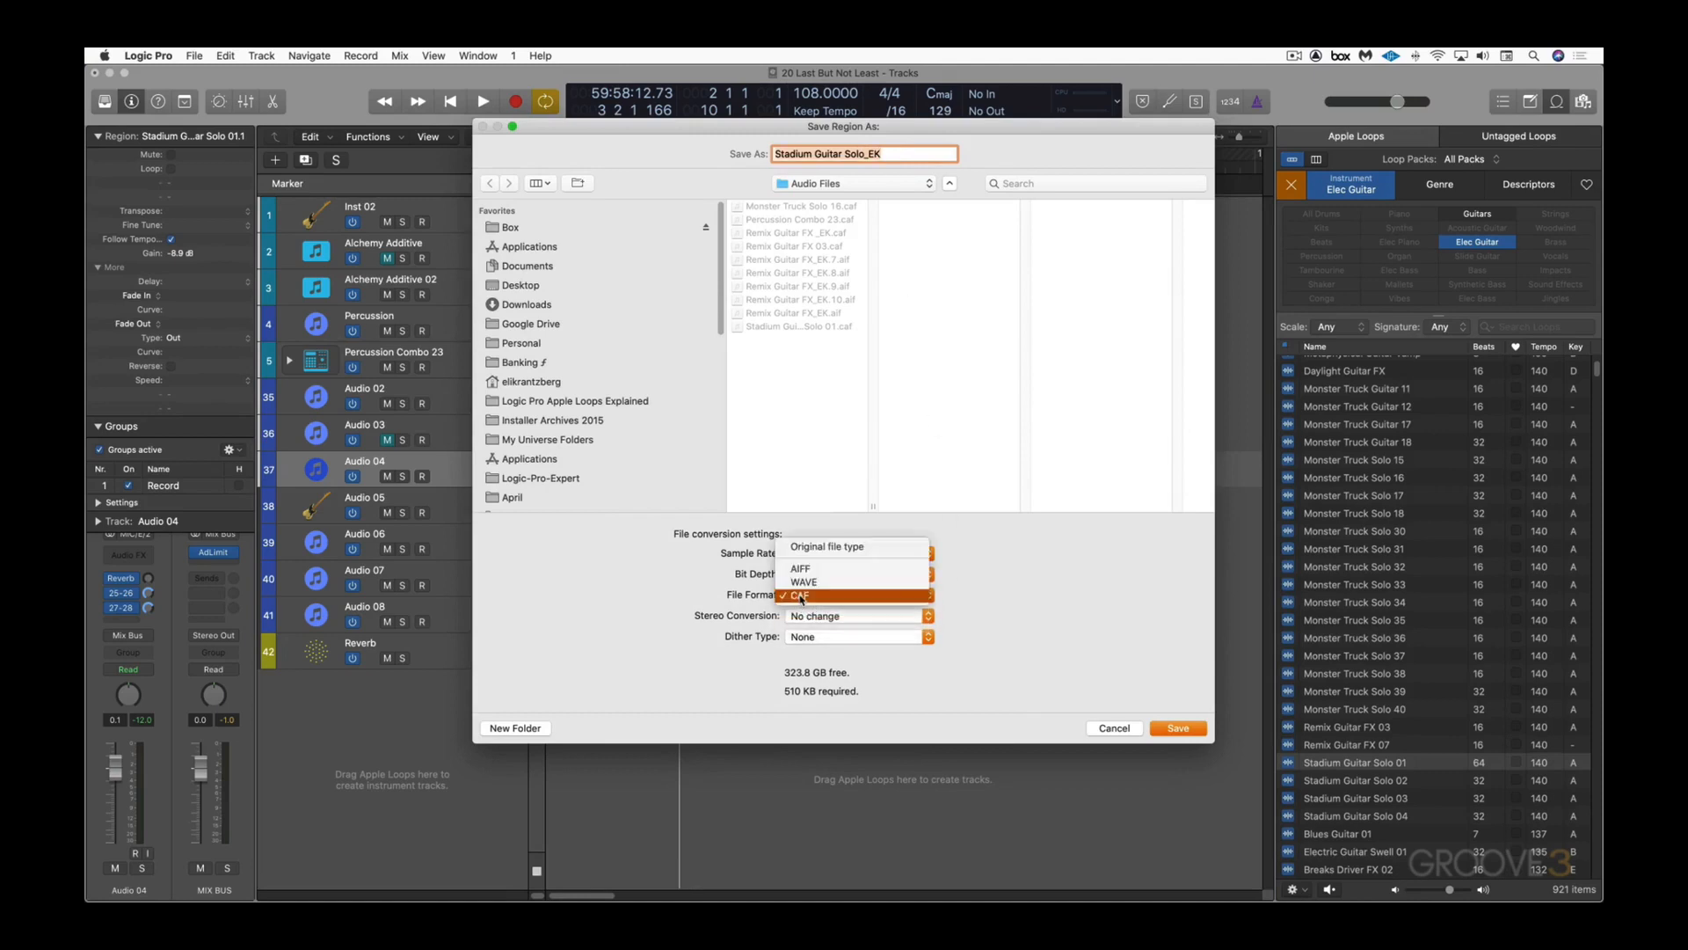
{"action": "left_click", "coordinate": [801, 568]}
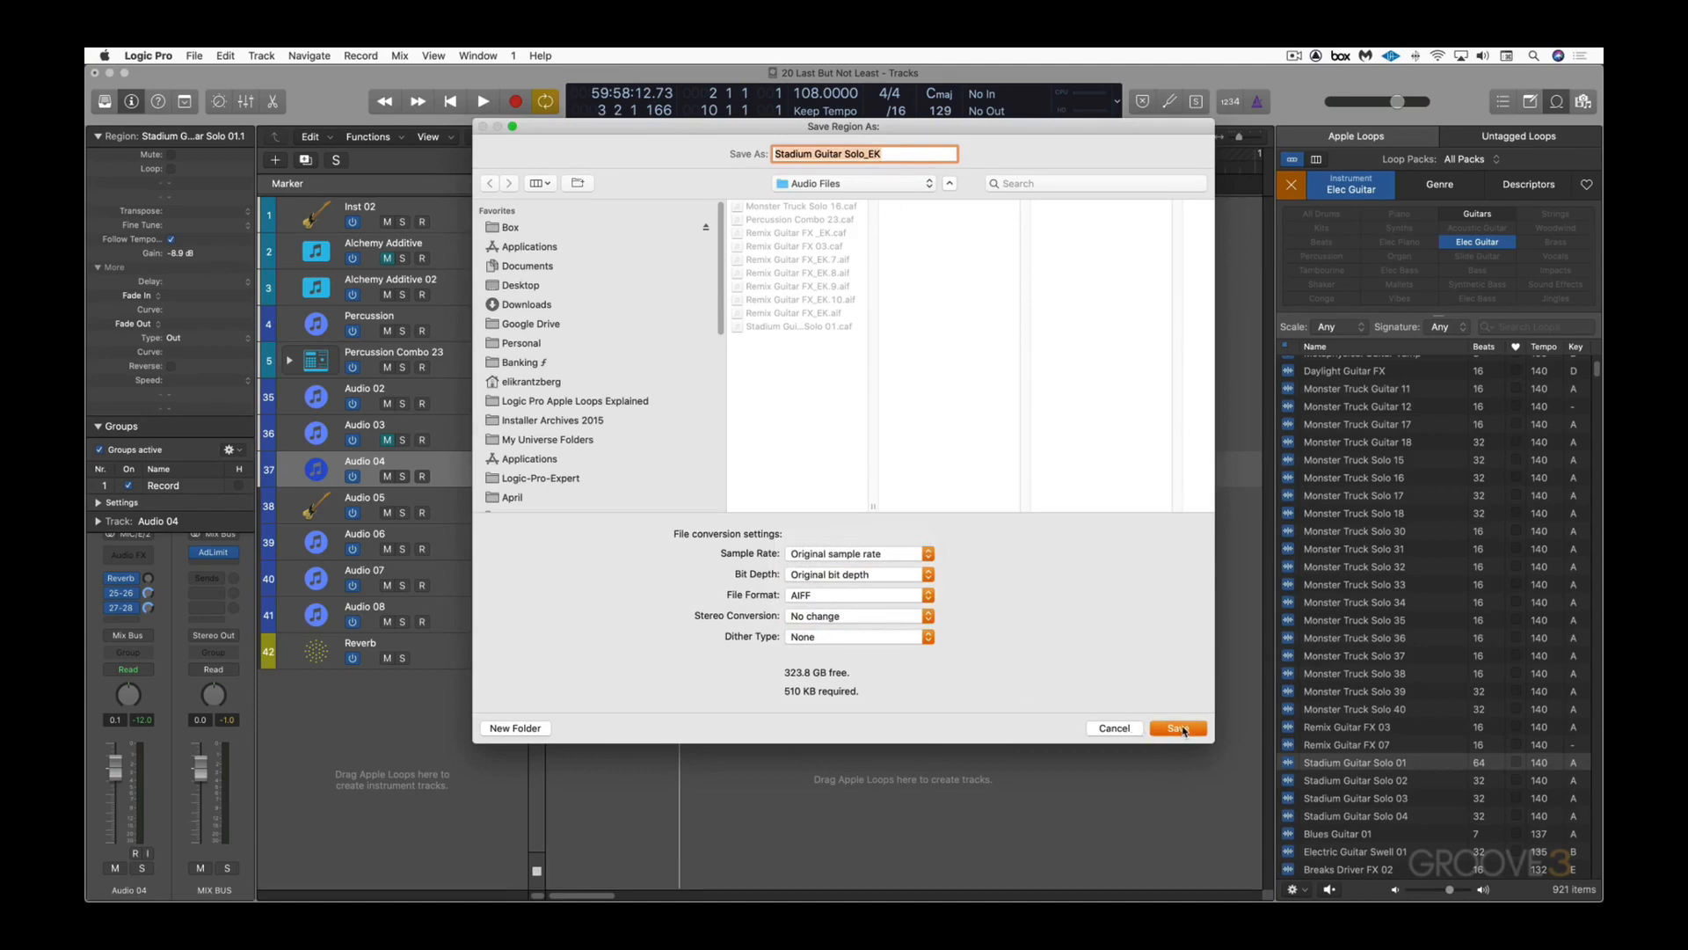
{"action": "left_click", "coordinate": [1178, 728]}
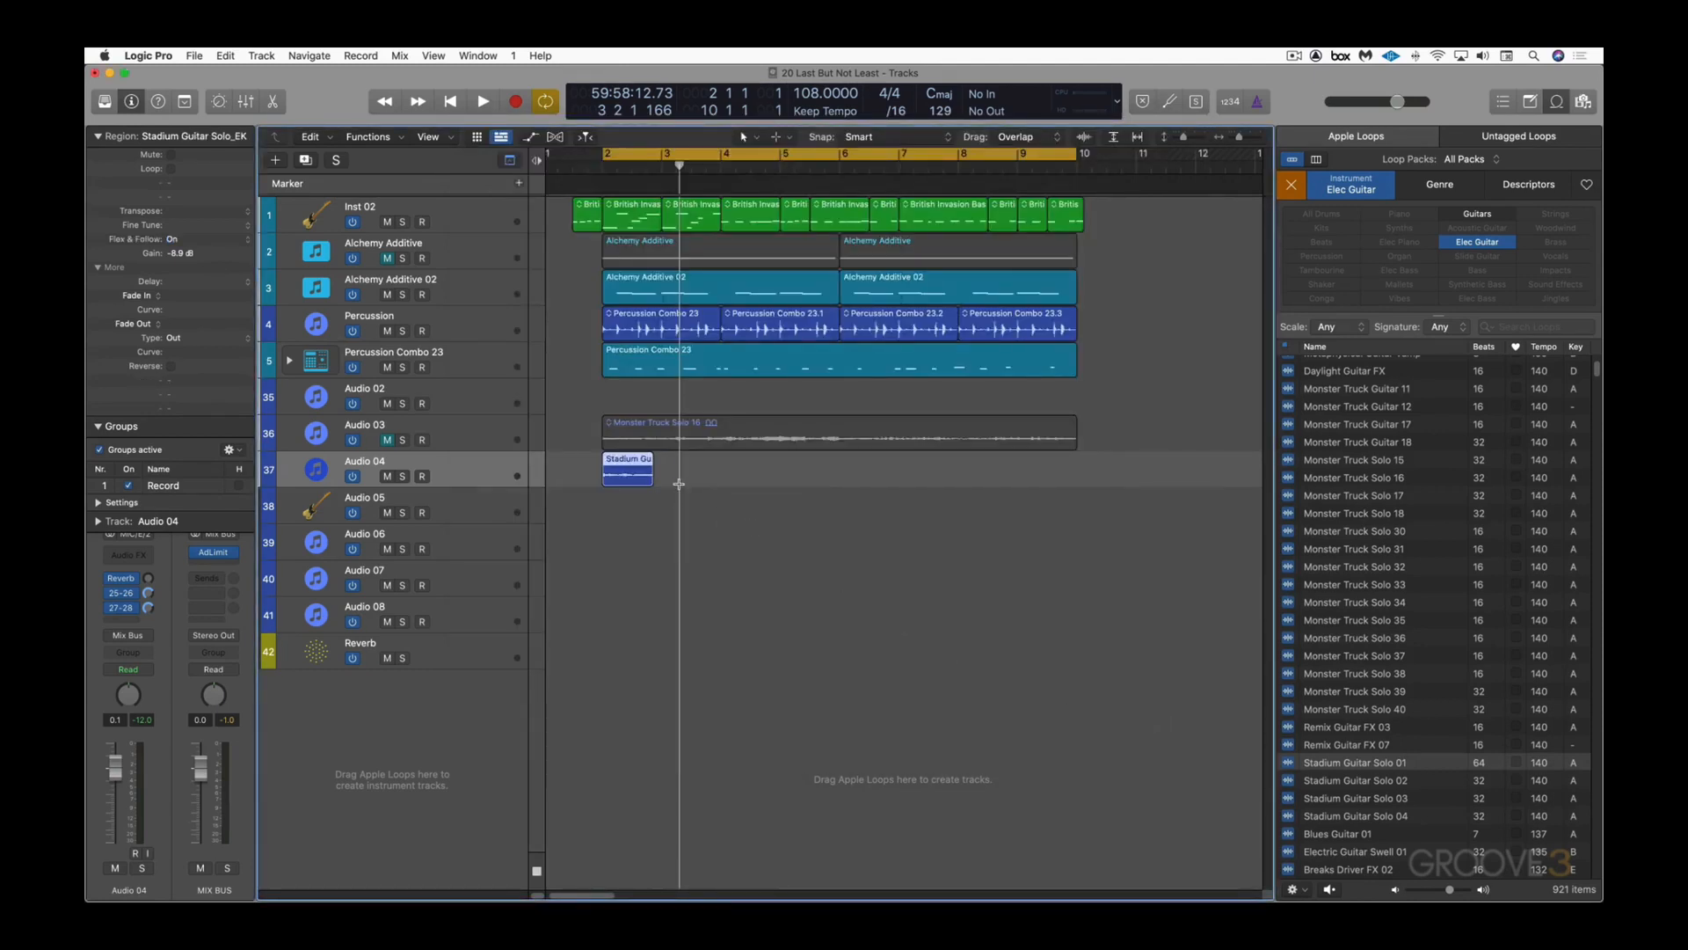
Step: Time-stretch the Stadium Guitar Solo_EK region on Audio 04 from bar 2 to a length of about 6 bars
{"action": "key", "text": "super+Right"}
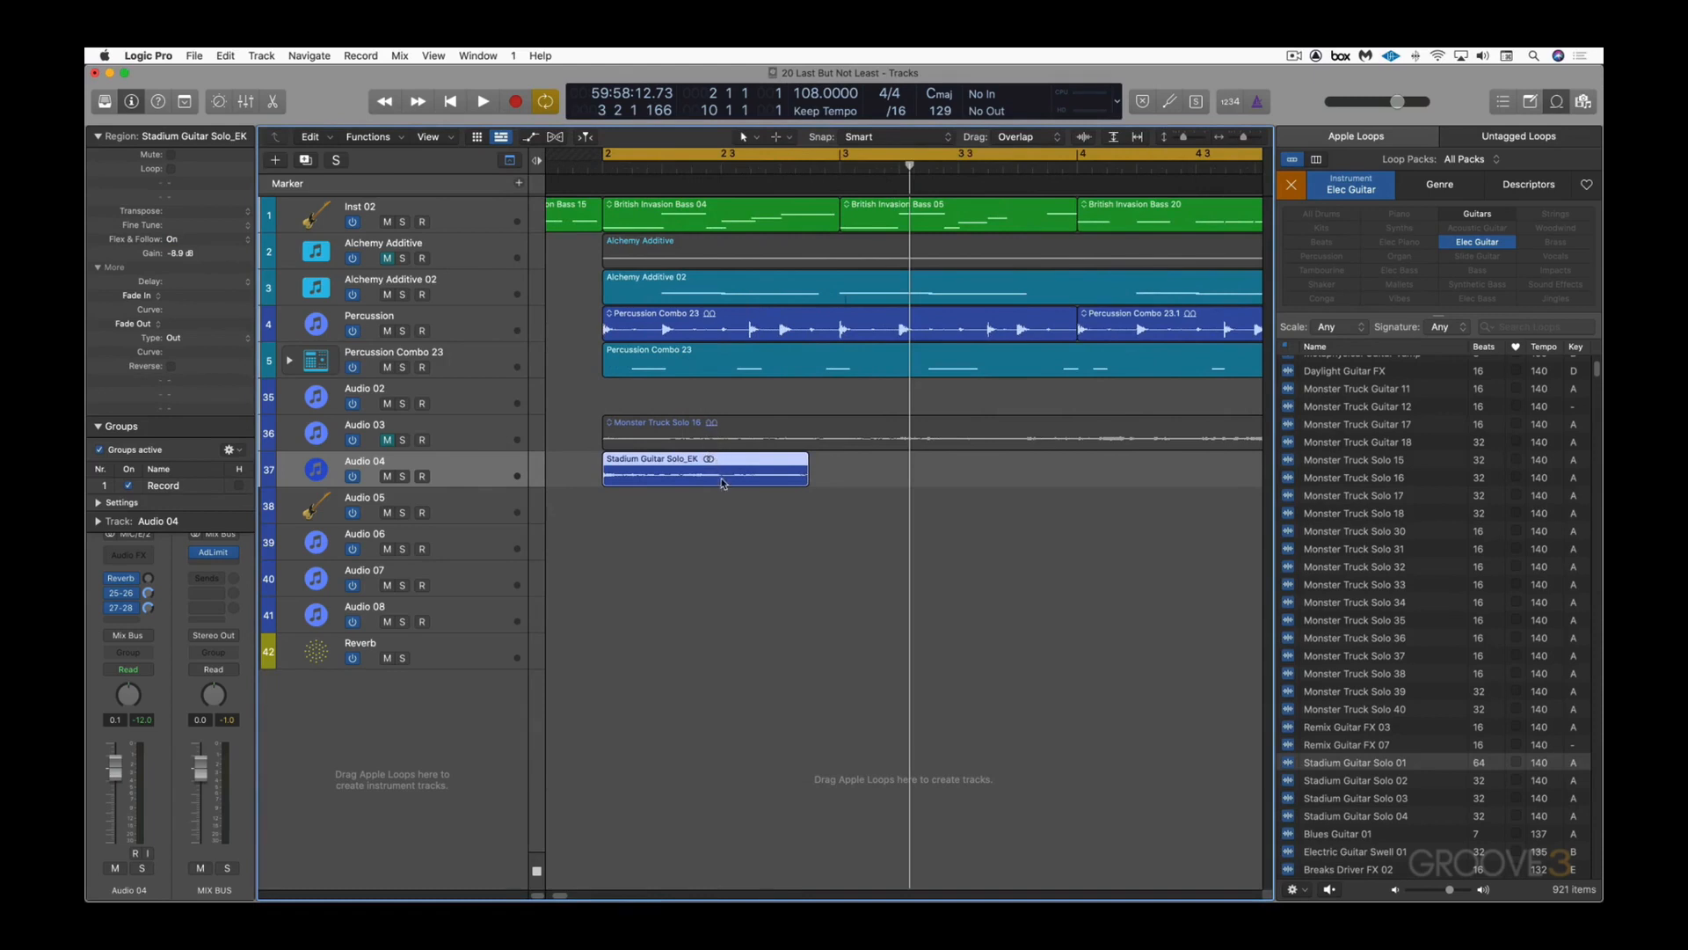
{"action": "key", "text": "super+Left"}
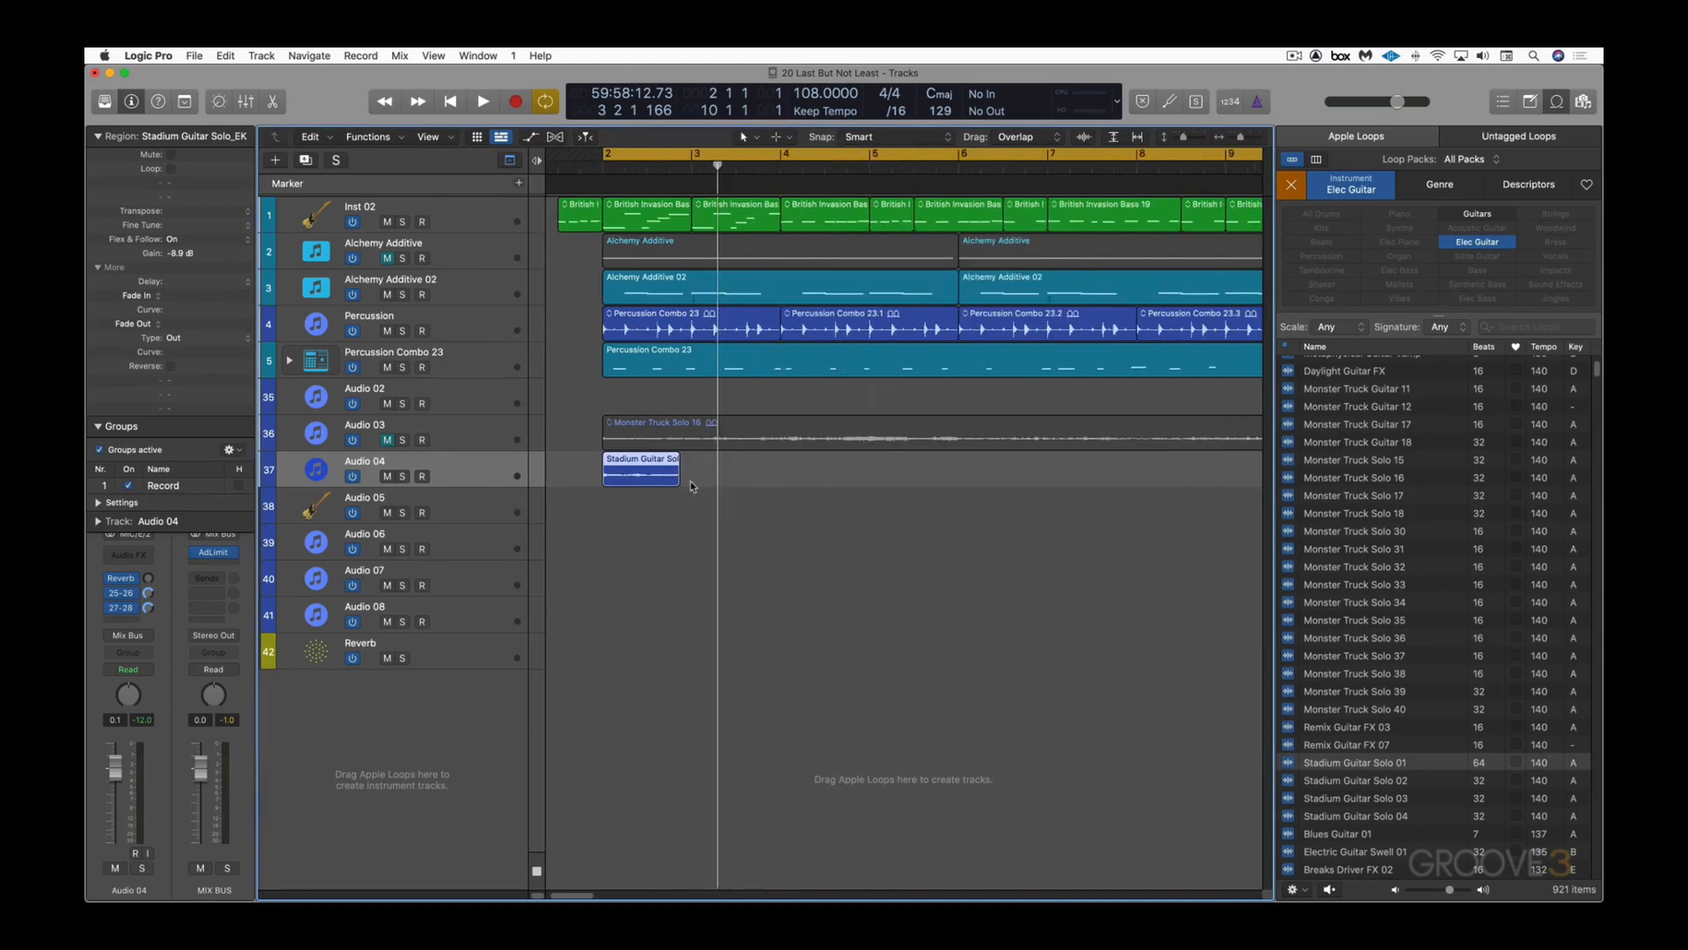
{"action": "left_click_drag", "start_coordinate": [676, 476], "coordinate": [1142, 484]}
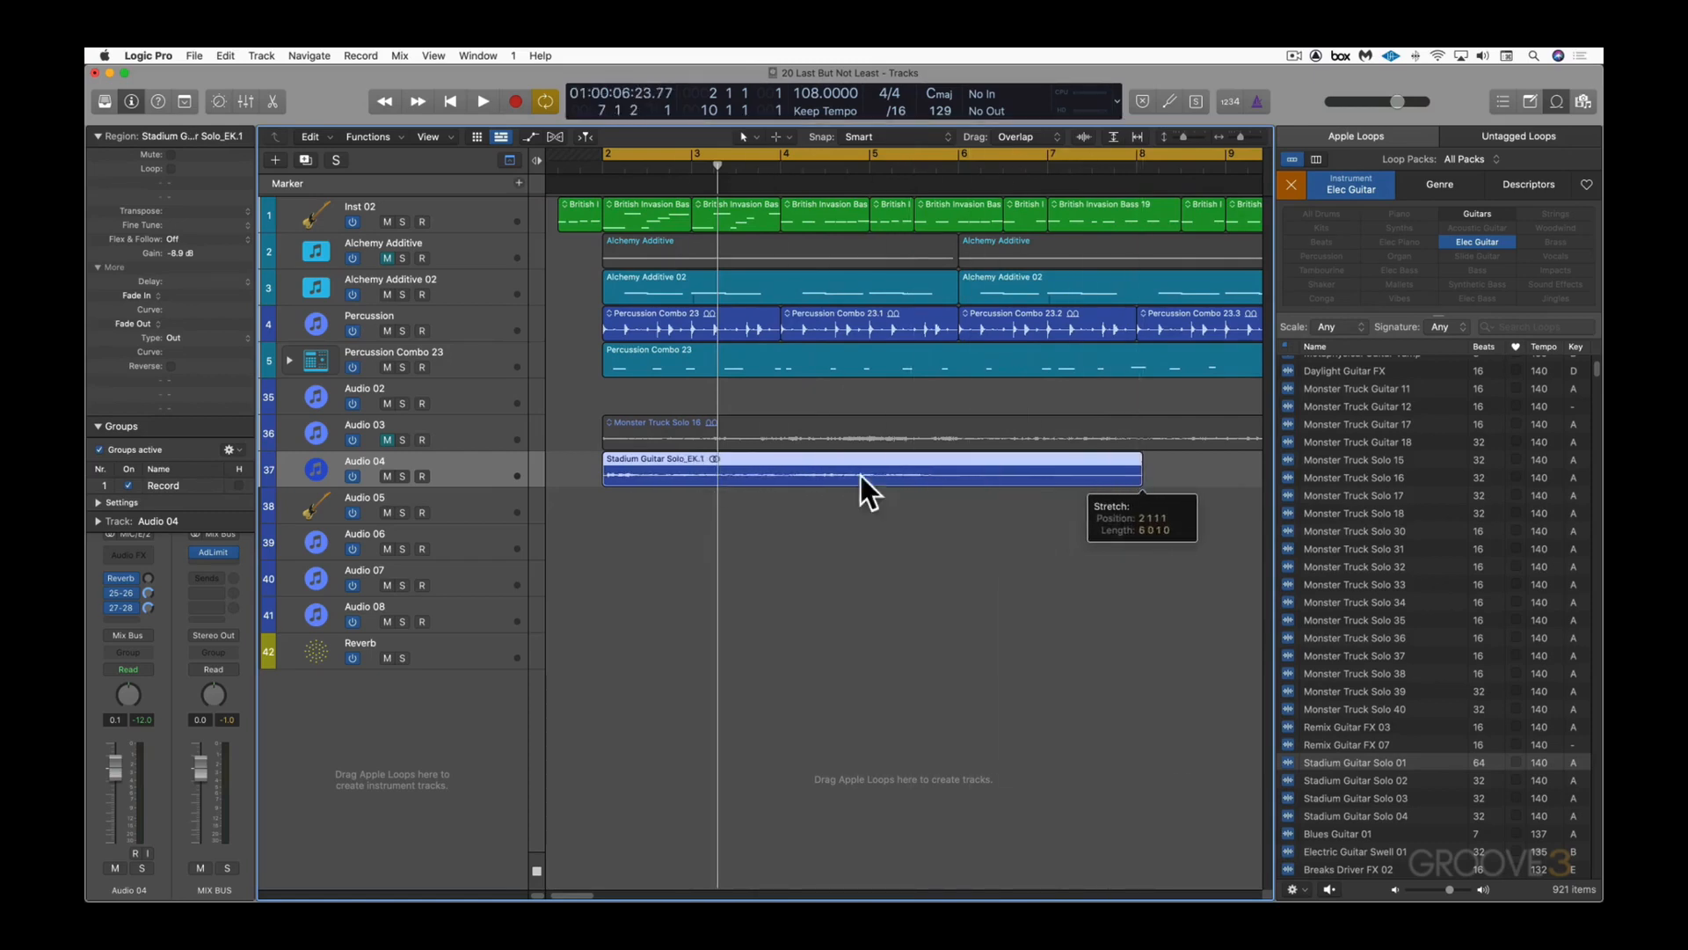
Step: Solo Audio 04, play the stretched guitar region from bar 2, stop, and turn the solo off
{"action": "left_click", "coordinate": [404, 476]}
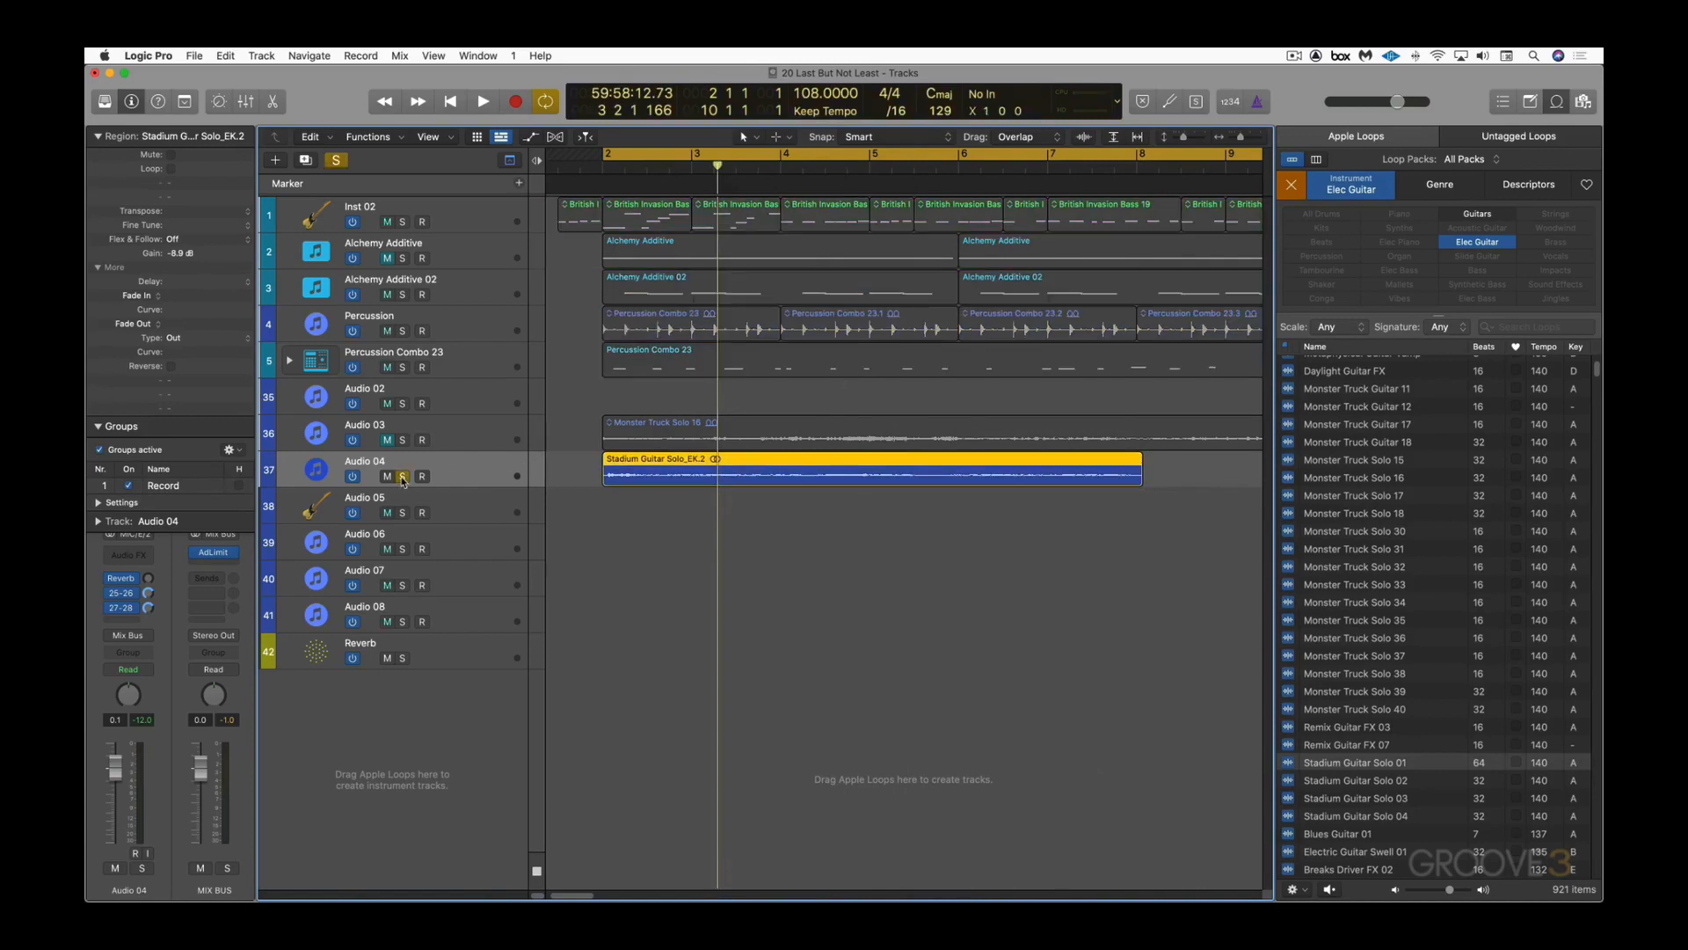
{"action": "key", "text": "space"}
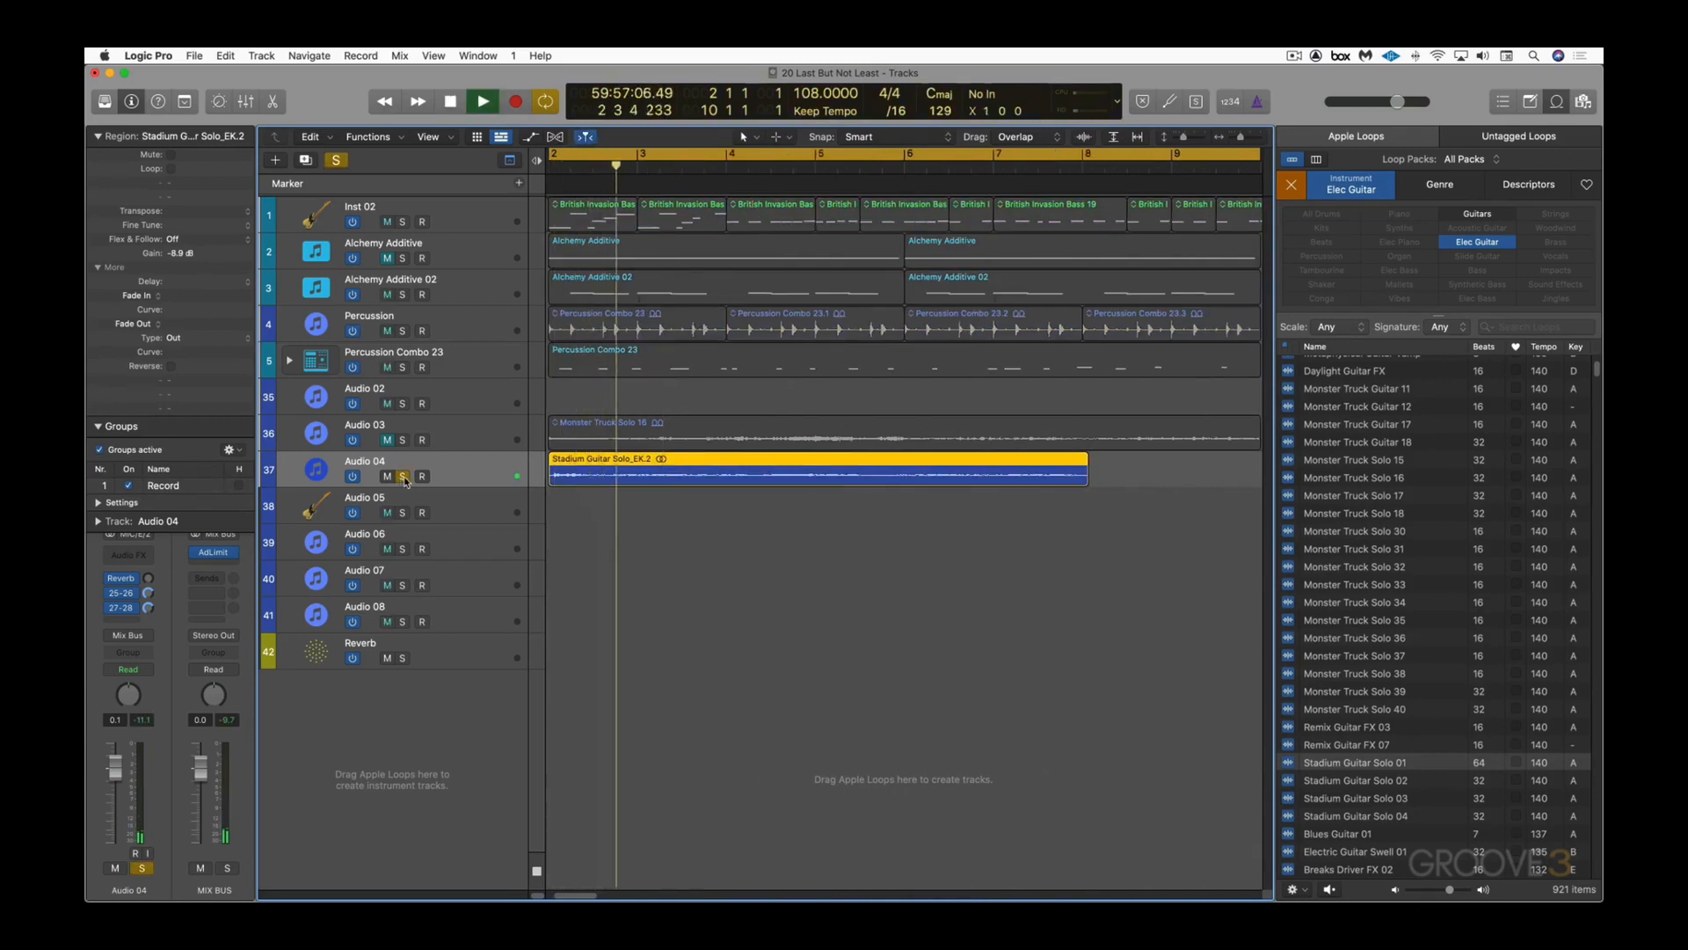
{"action": "key", "text": "space"}
{"action": "left_click", "coordinate": [403, 477]}
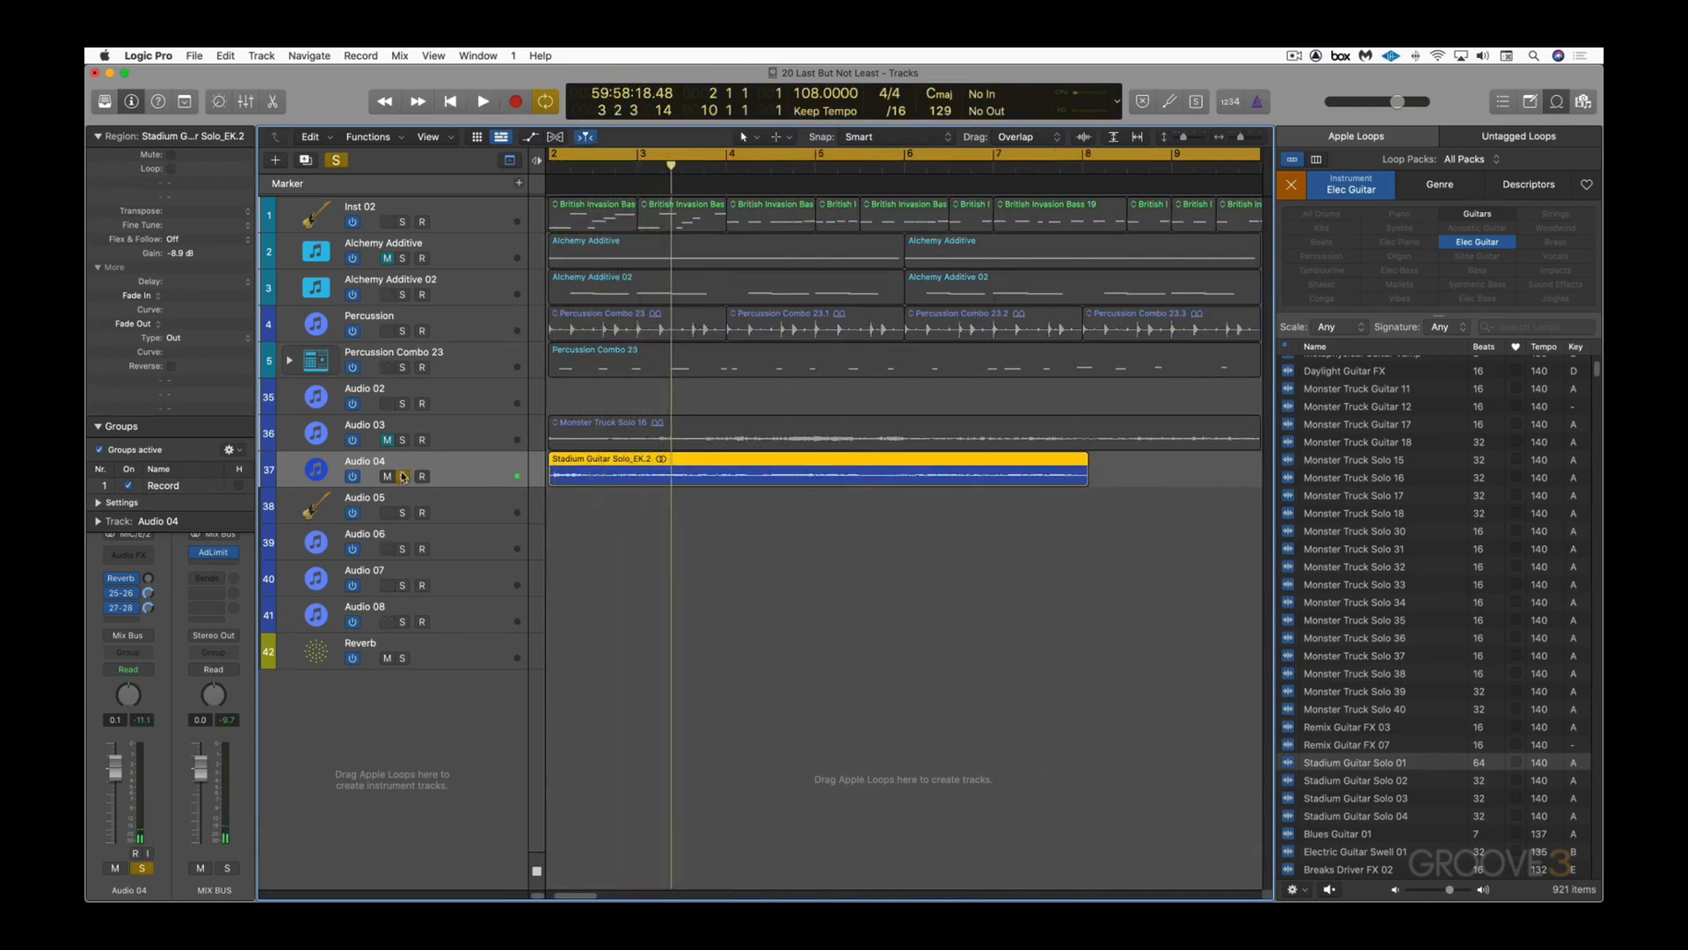
Step: Play the arrangement with the stretched guitar, mute Audio 03 during playback, and stop just past bar 4
{"action": "key", "text": "space"}
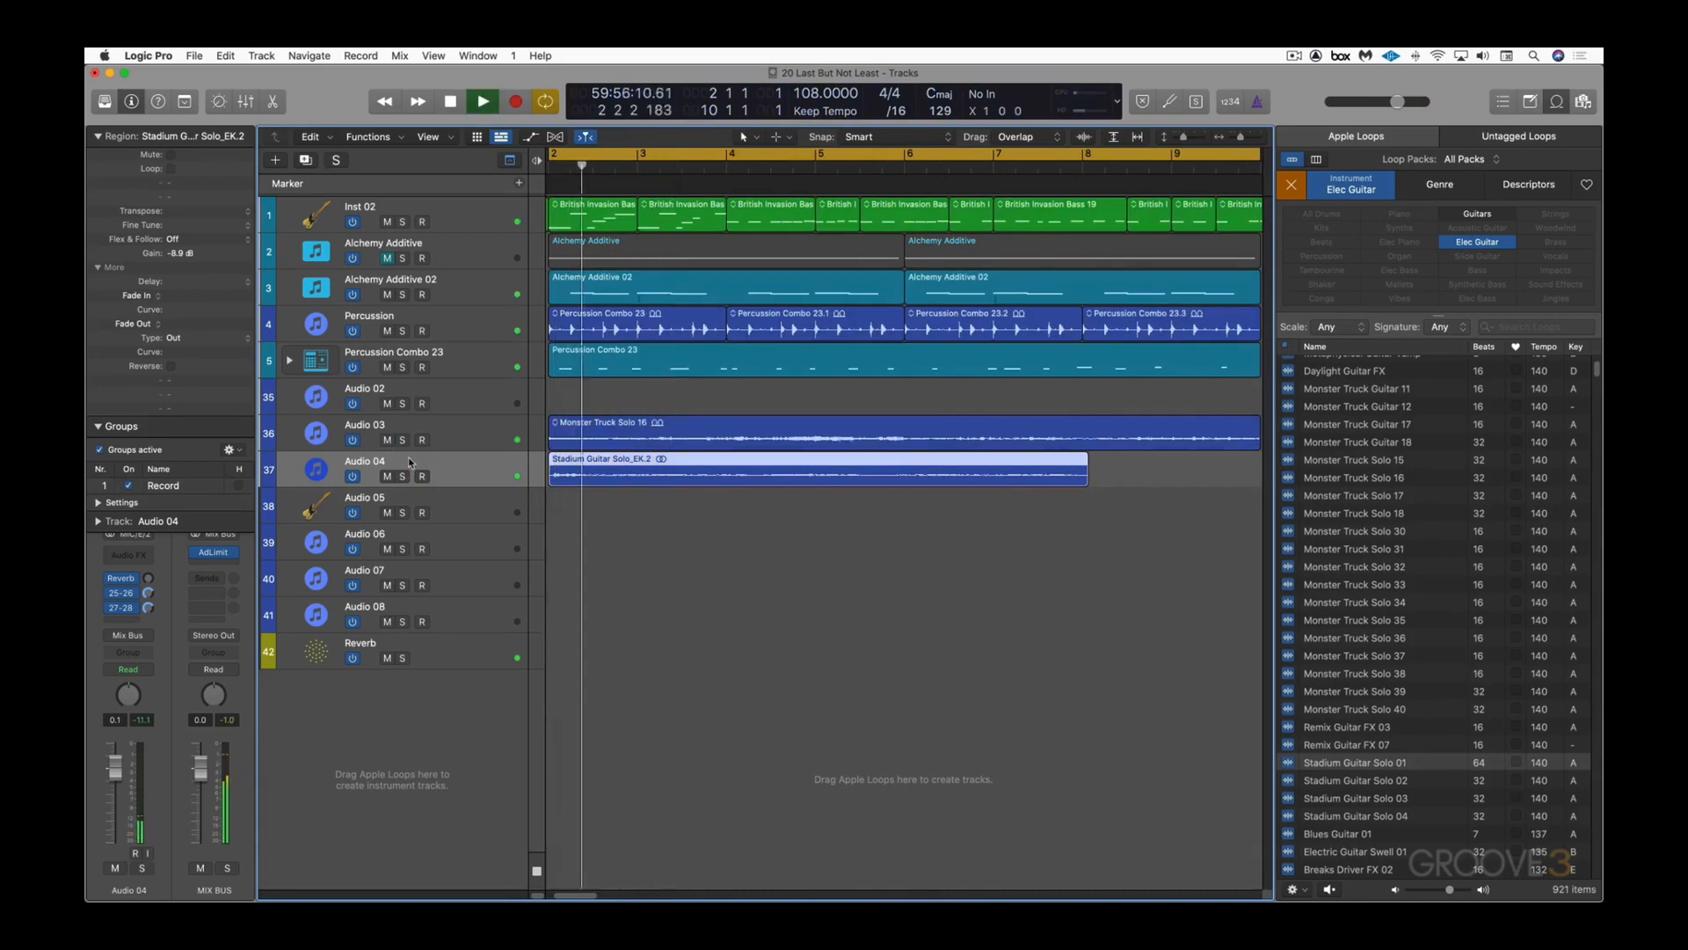
{"action": "left_click", "coordinate": [388, 440]}
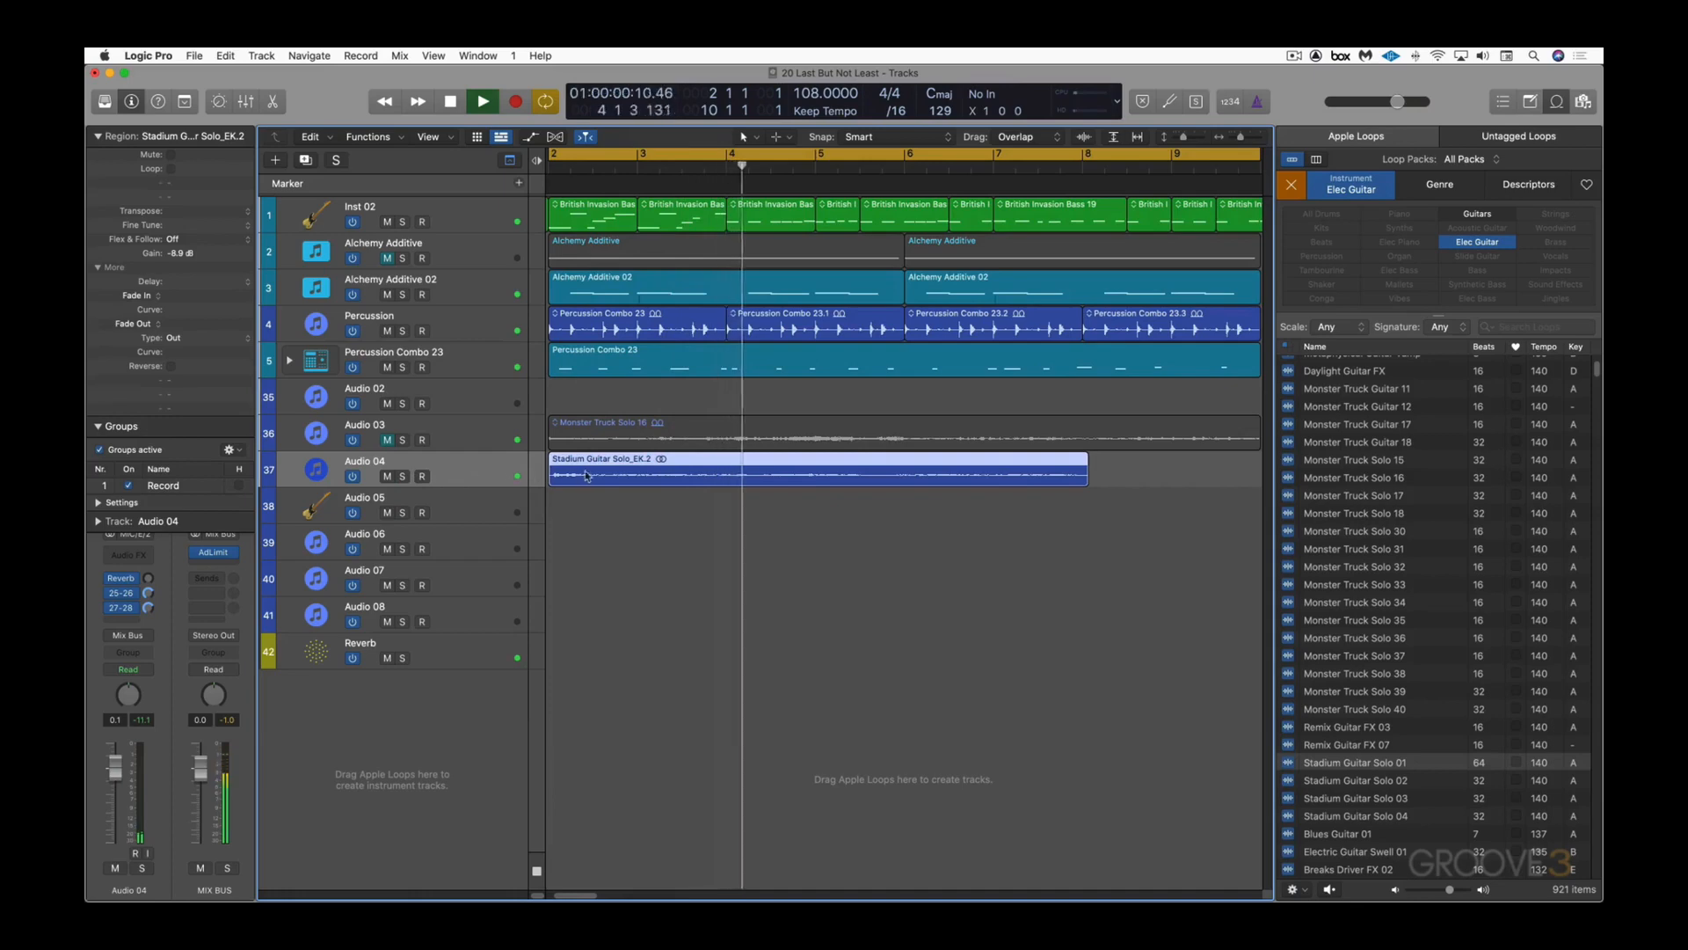
{"action": "key", "text": "space"}
Step: Reverse the Stadium Guitar Solo_EK.2 audio file, and play from bar 2 to audition it in the arrangement
{"action": "key", "text": "e"}
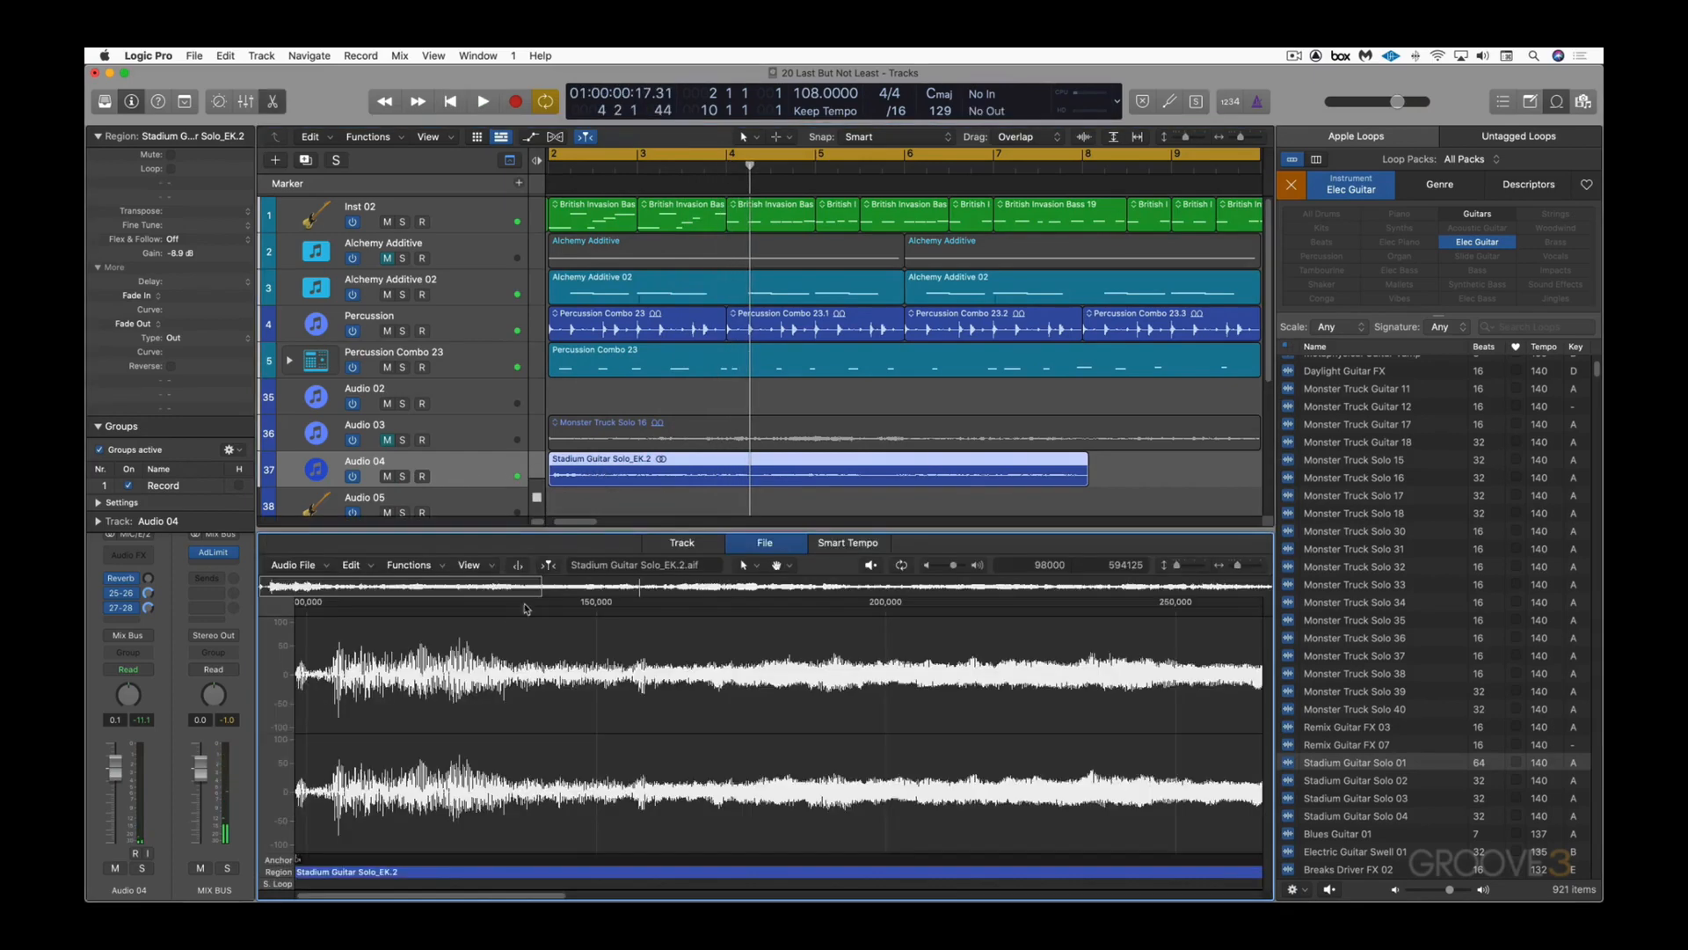
{"action": "left_click", "coordinate": [420, 566]}
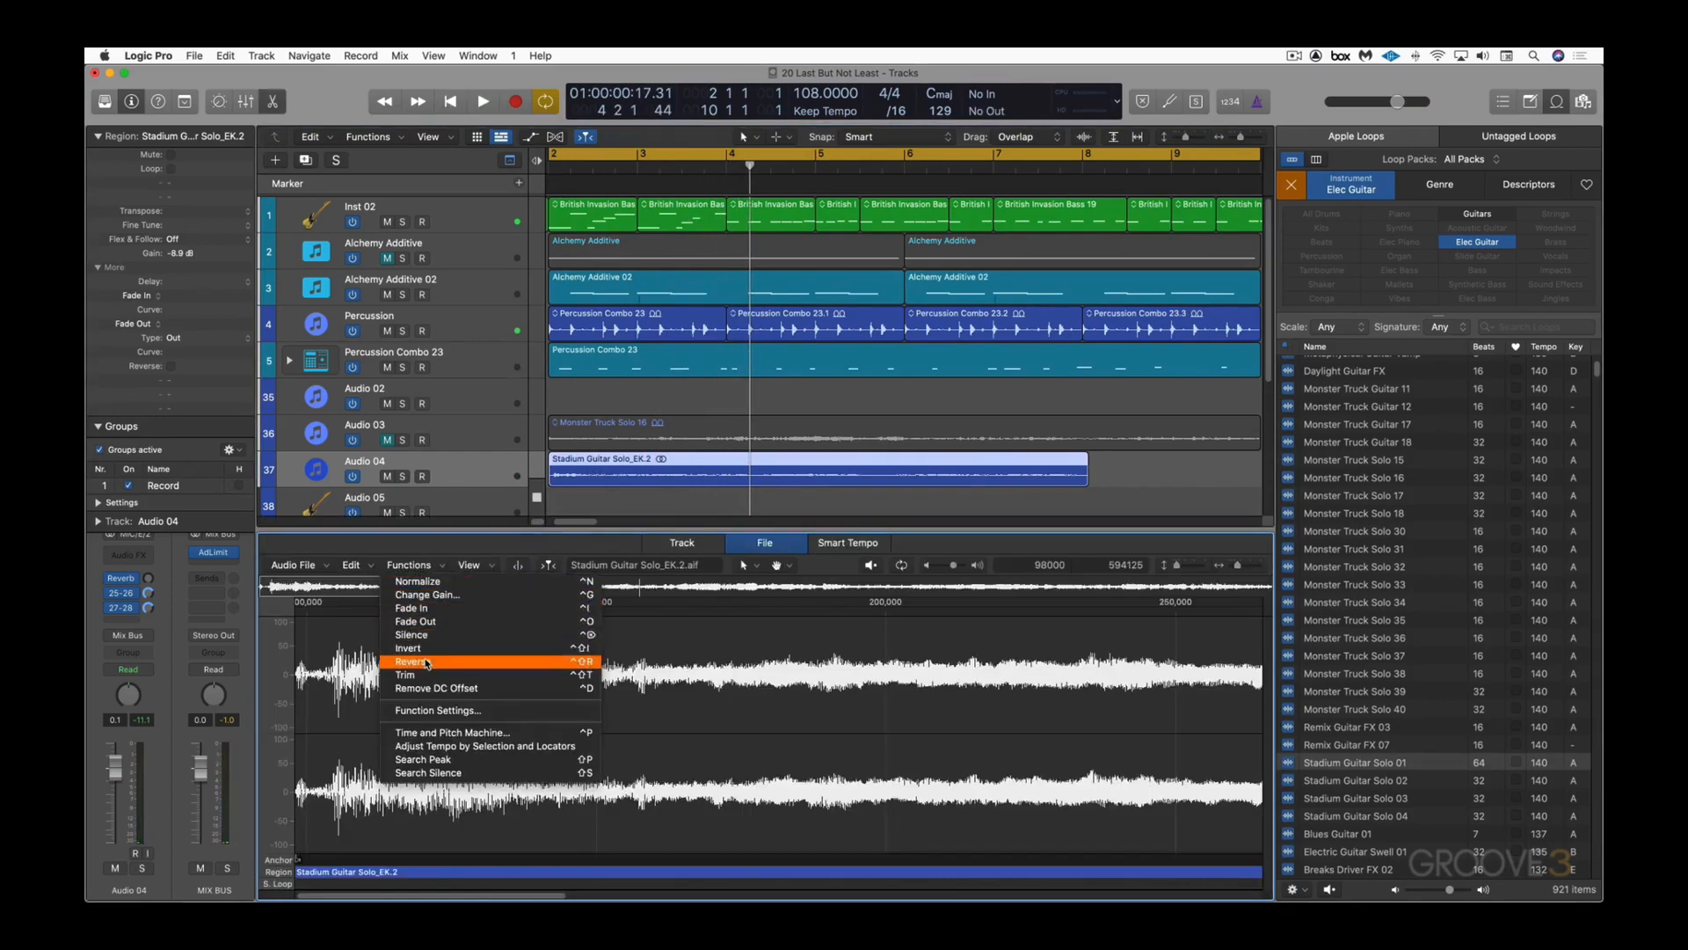
{"action": "left_click", "coordinate": [457, 661]}
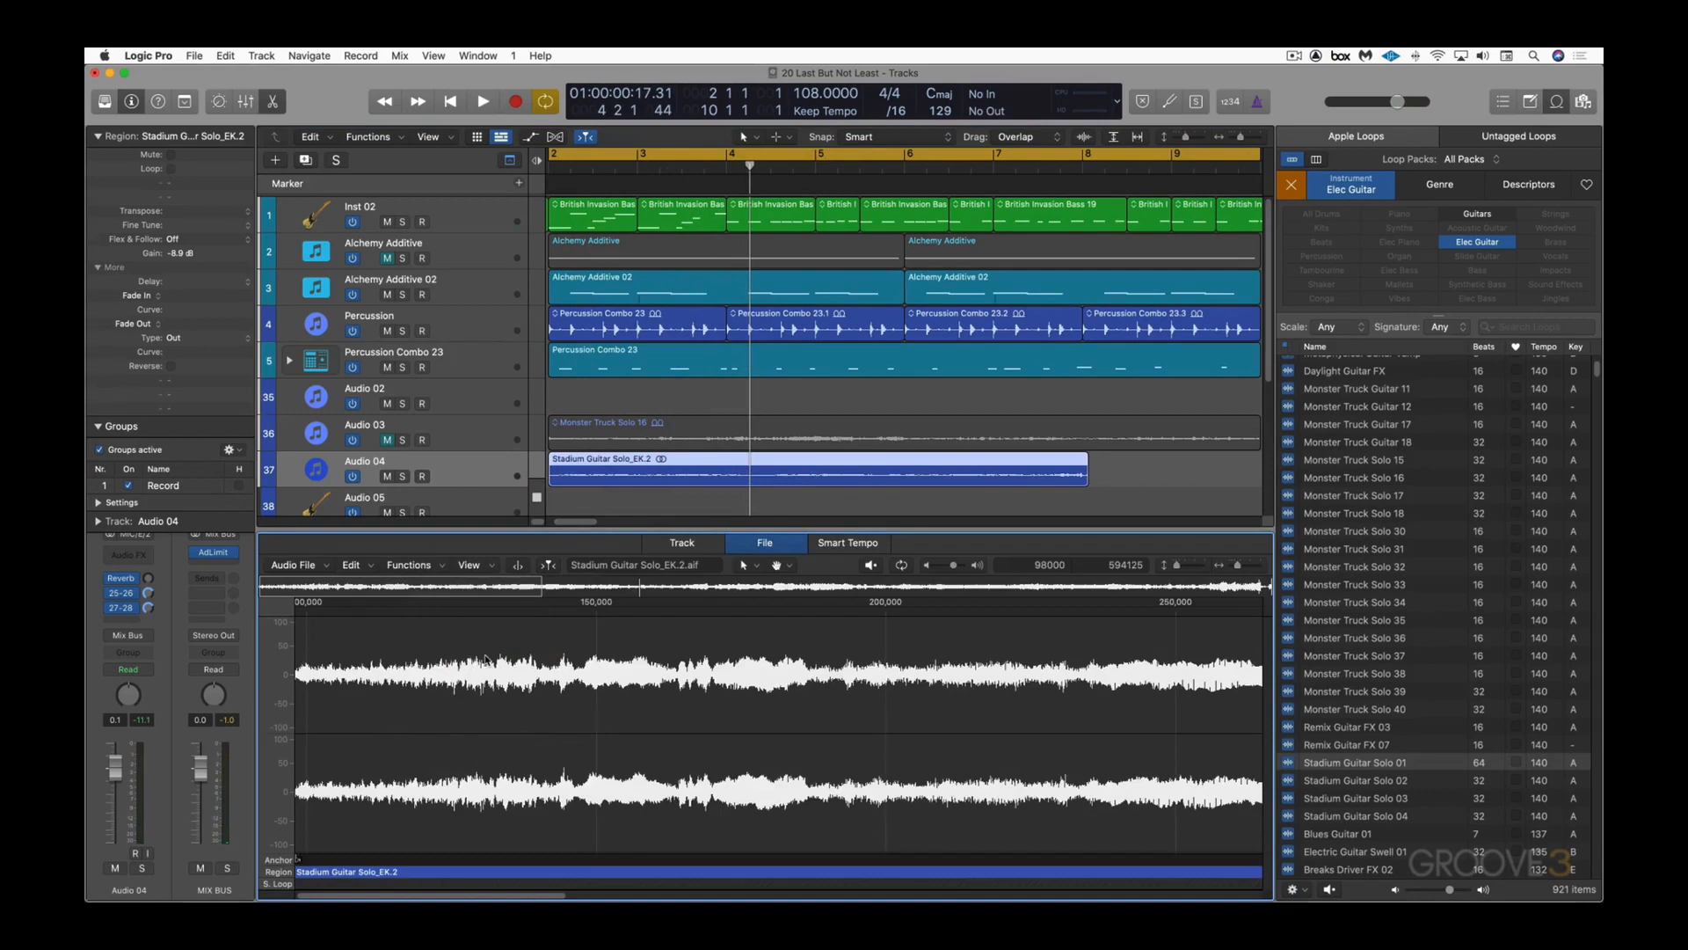
{"action": "key", "text": "e"}
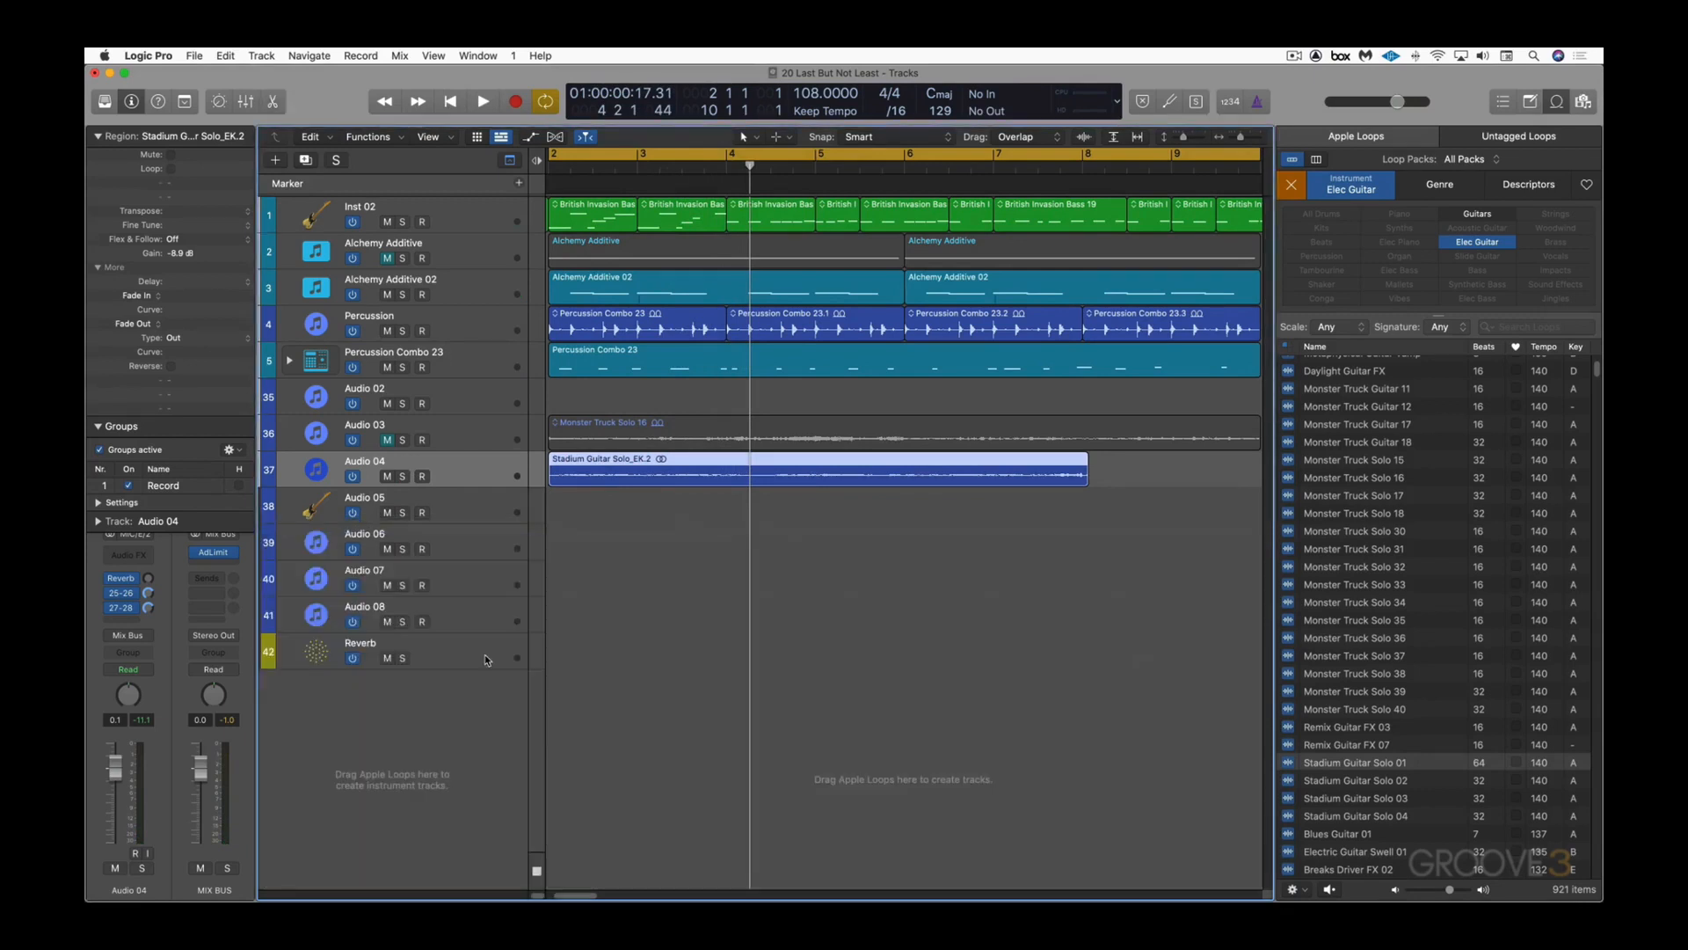
{"action": "key", "text": "space"}
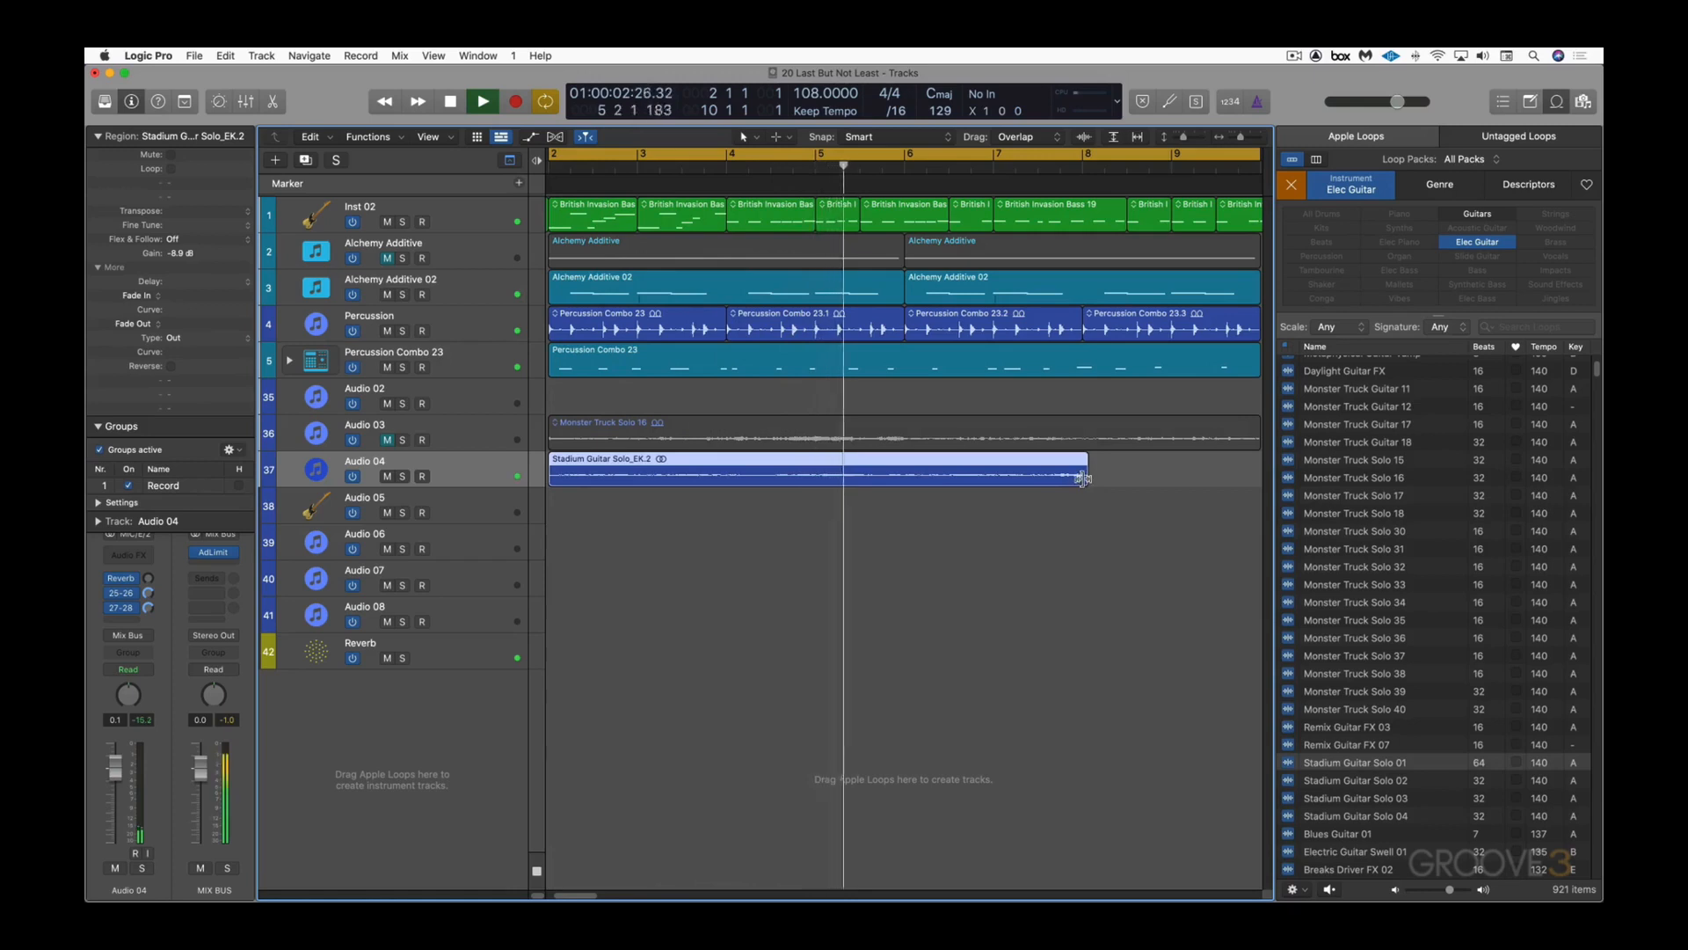
{"action": "key", "text": "space"}
Step: Time-stretch the reversed guitar region on Audio 04 to end about midway through bar 9, and start playback from bar 2
{"action": "left_click_drag", "start_coordinate": [1083, 478], "coordinate": [1212, 491]}
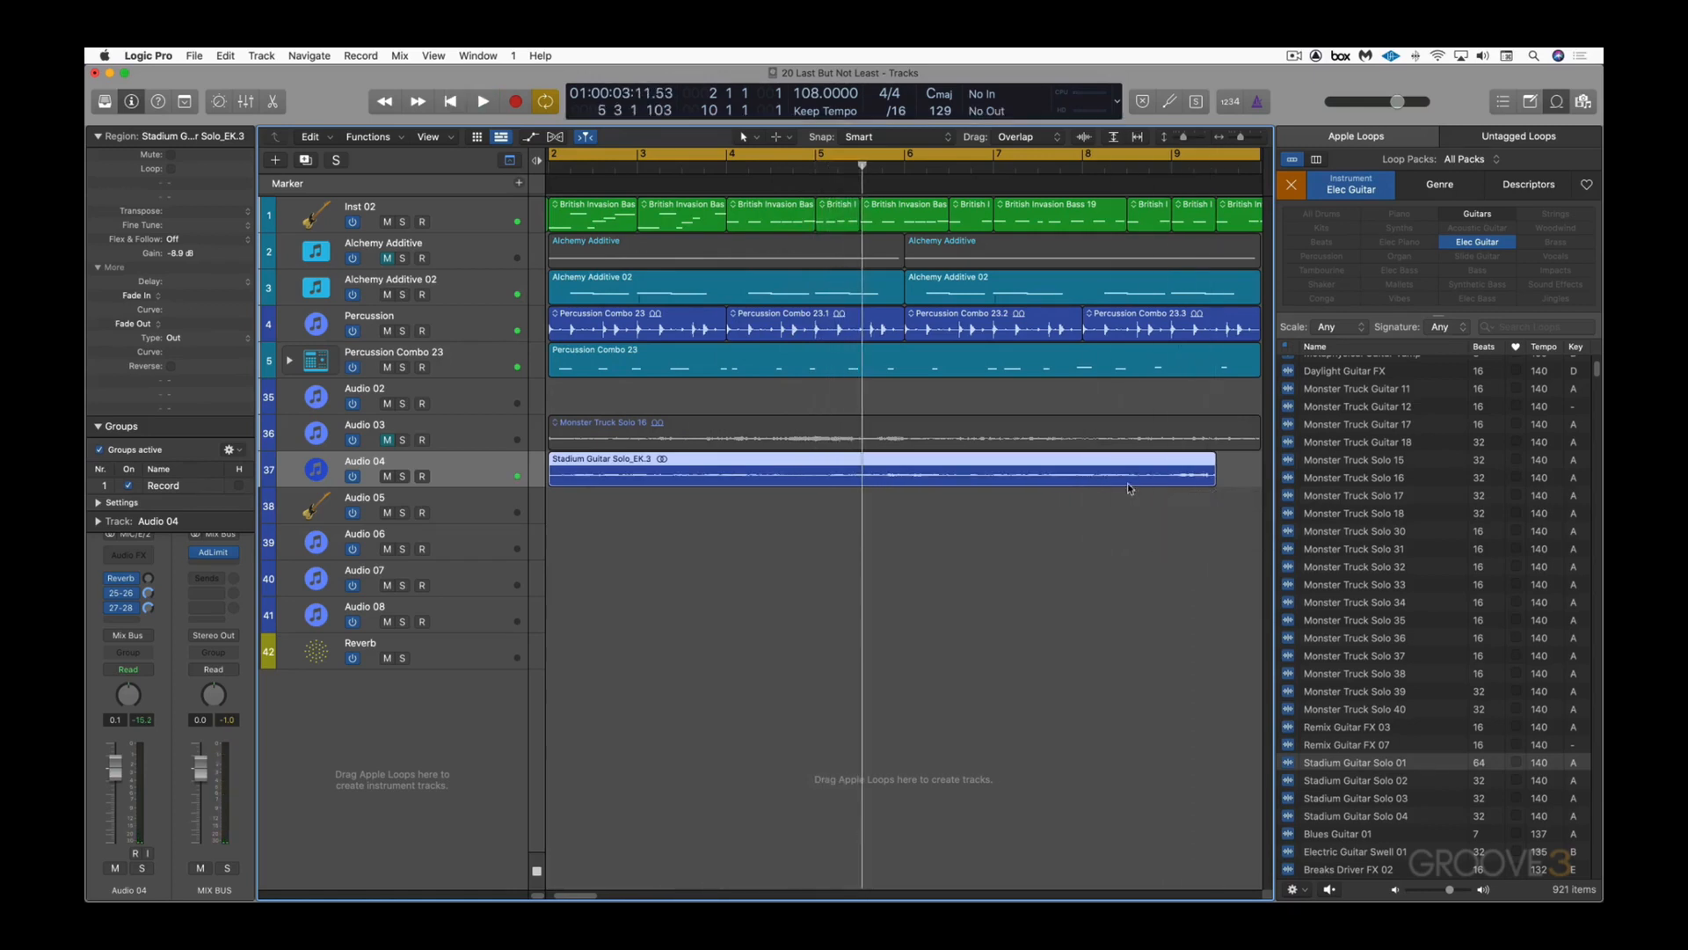
{"action": "key", "text": "space"}
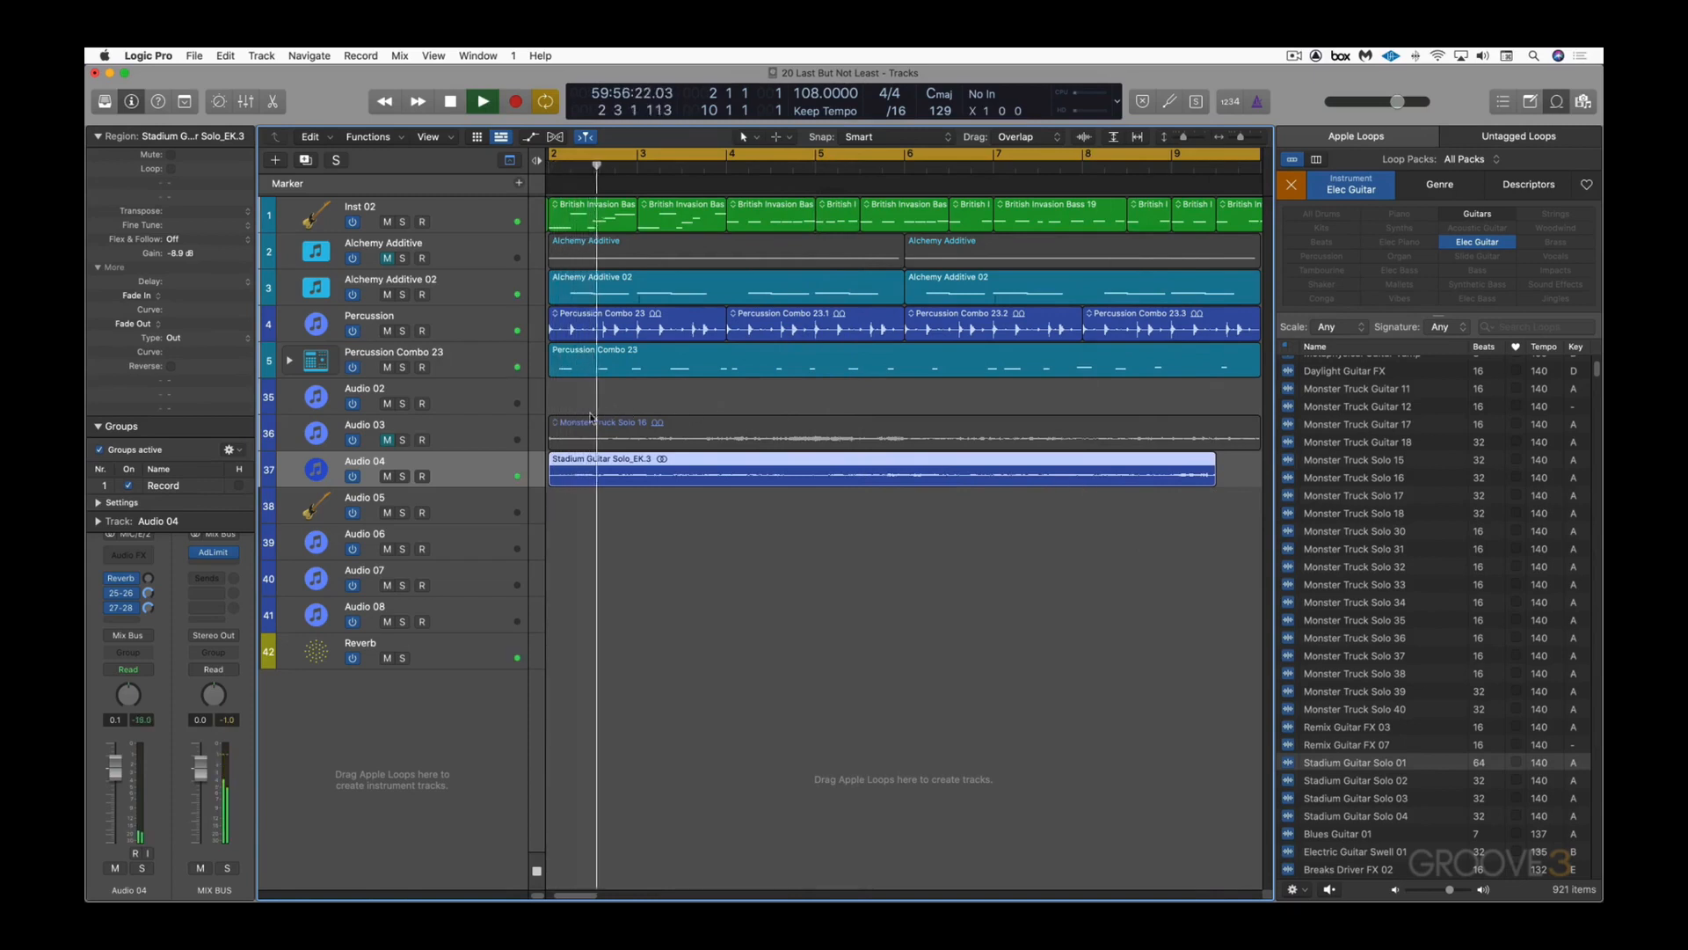
Step: Stop playback, unmute Audio 03, and replay the arrangement from bar 2 while lowering Audio 04's level to -4.9 dB
{"action": "key", "text": "space"}
{"action": "left_click", "coordinate": [388, 440]}
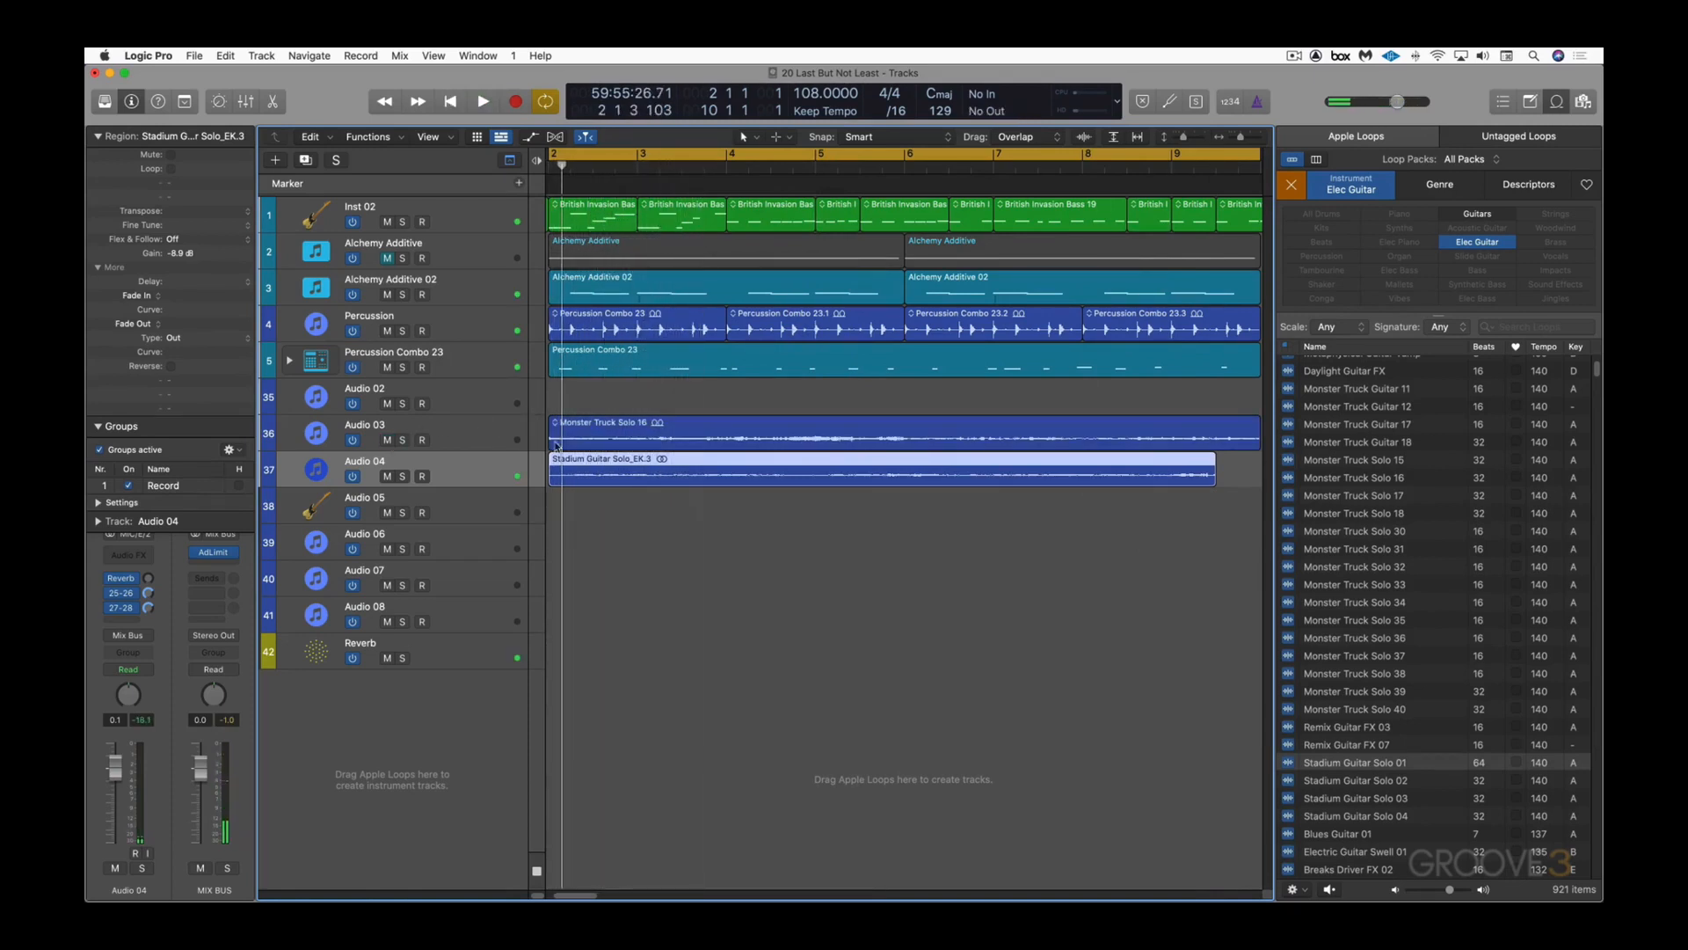
{"action": "key", "text": "space"}
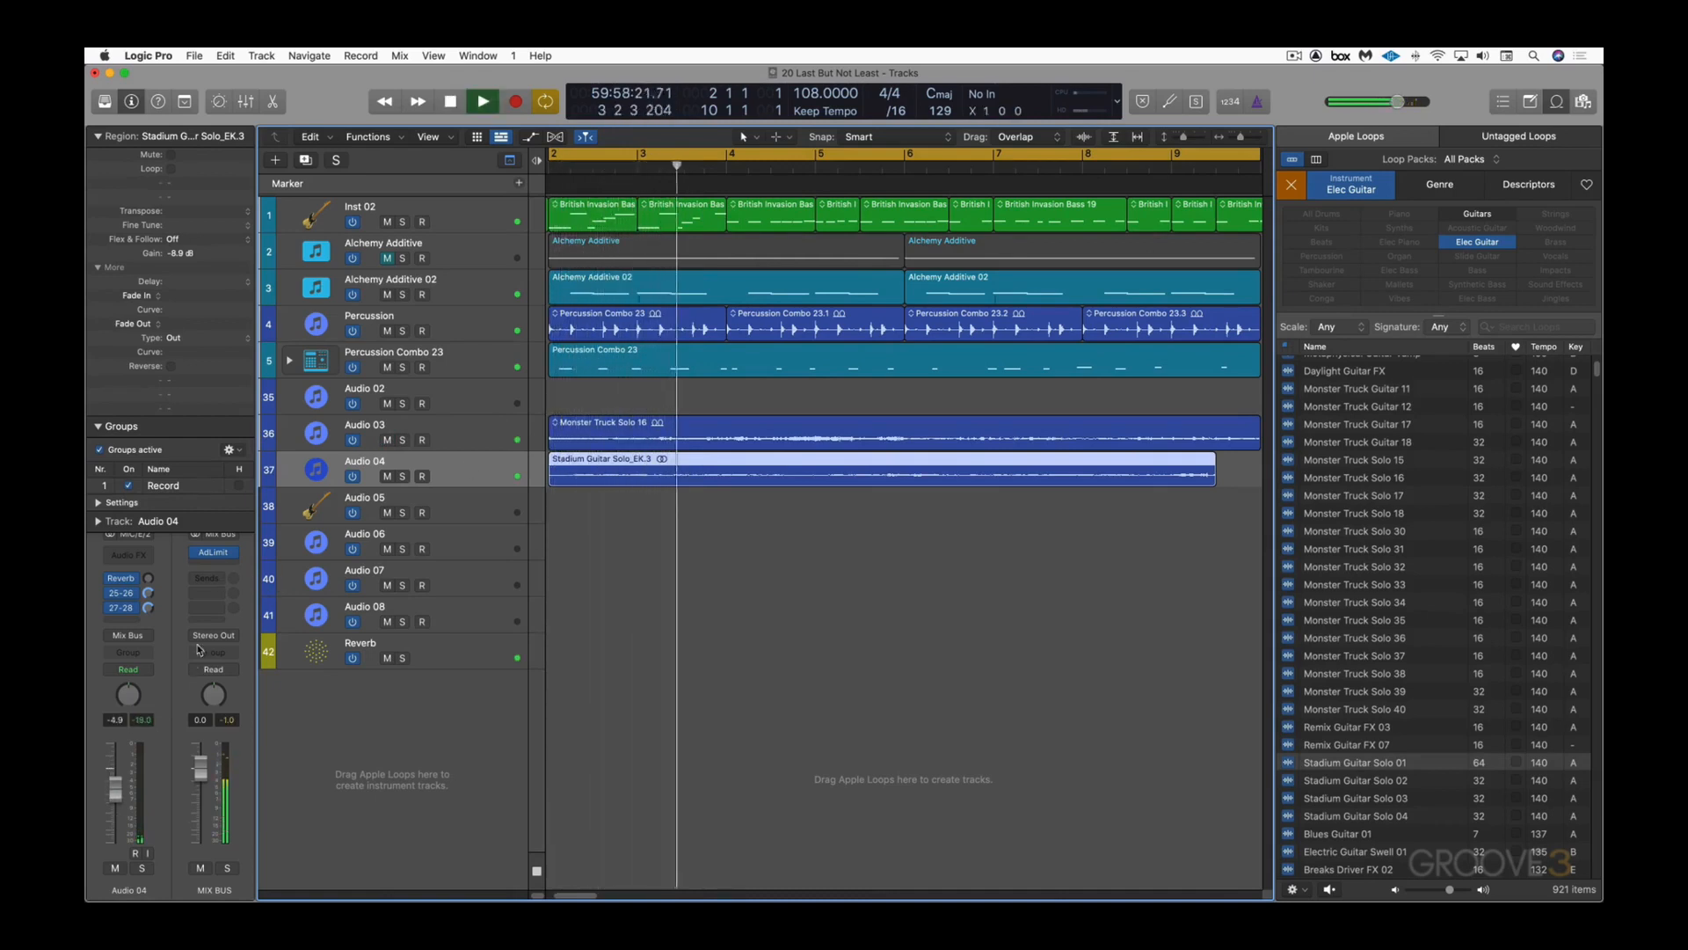
Step: Solo Audio 04, raise its Reverb send during playback, and stop just past bar 6
{"action": "key", "text": "s"}
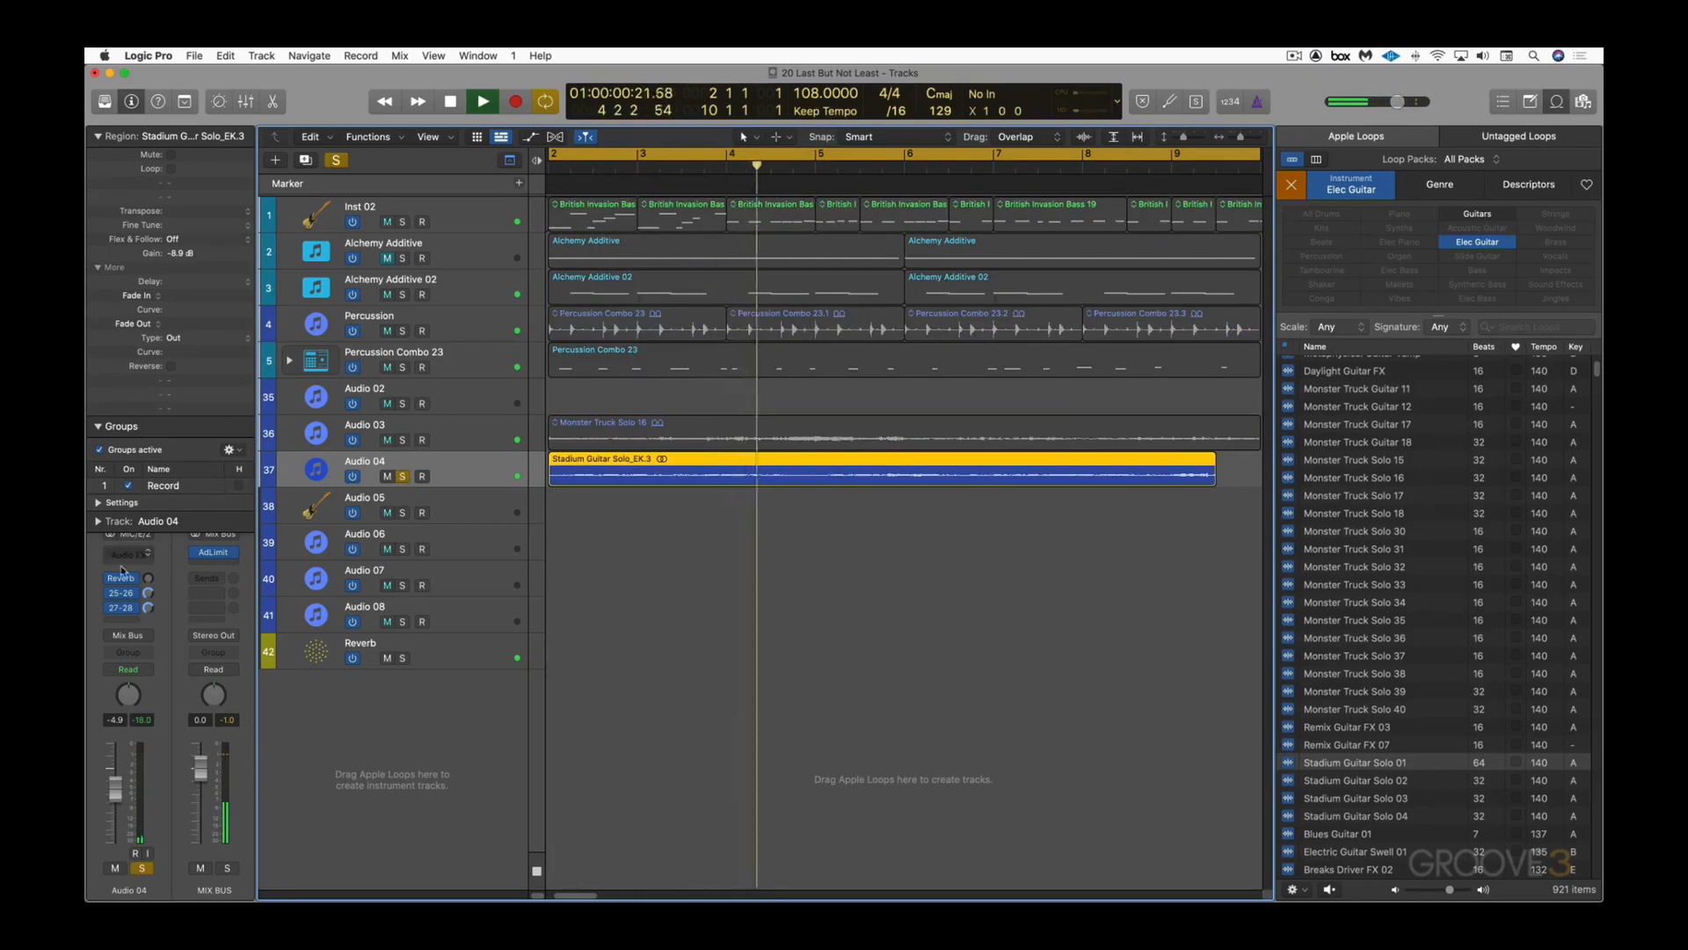
{"action": "left_click", "coordinate": [143, 592]}
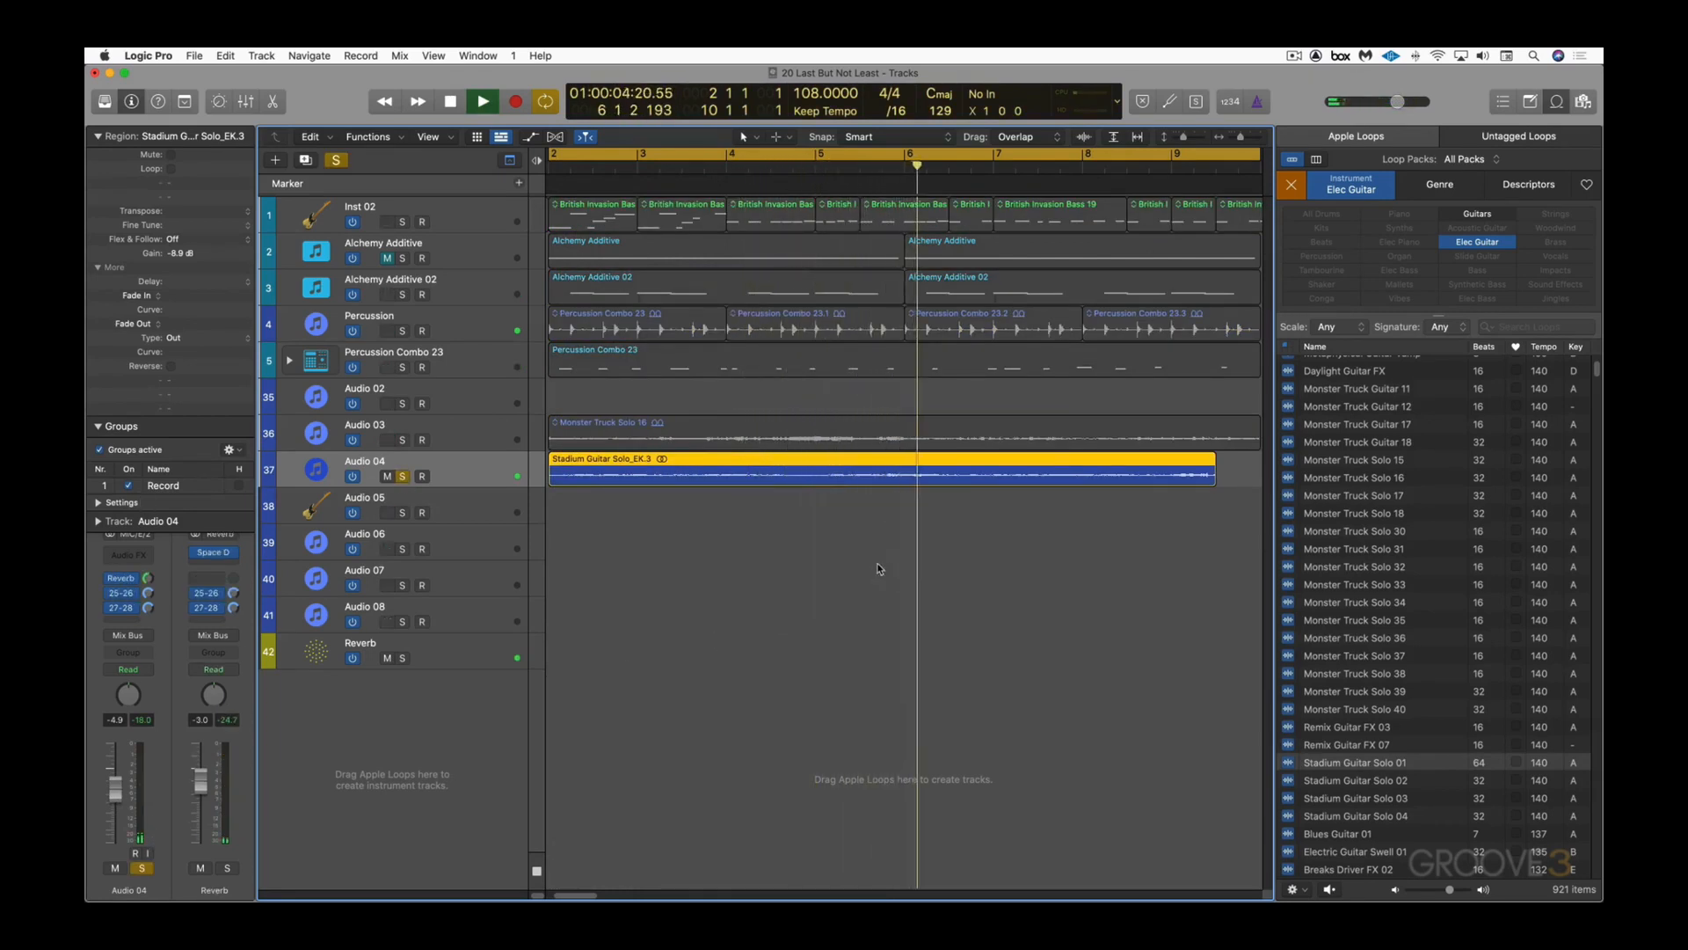
{"action": "key", "text": "space"}
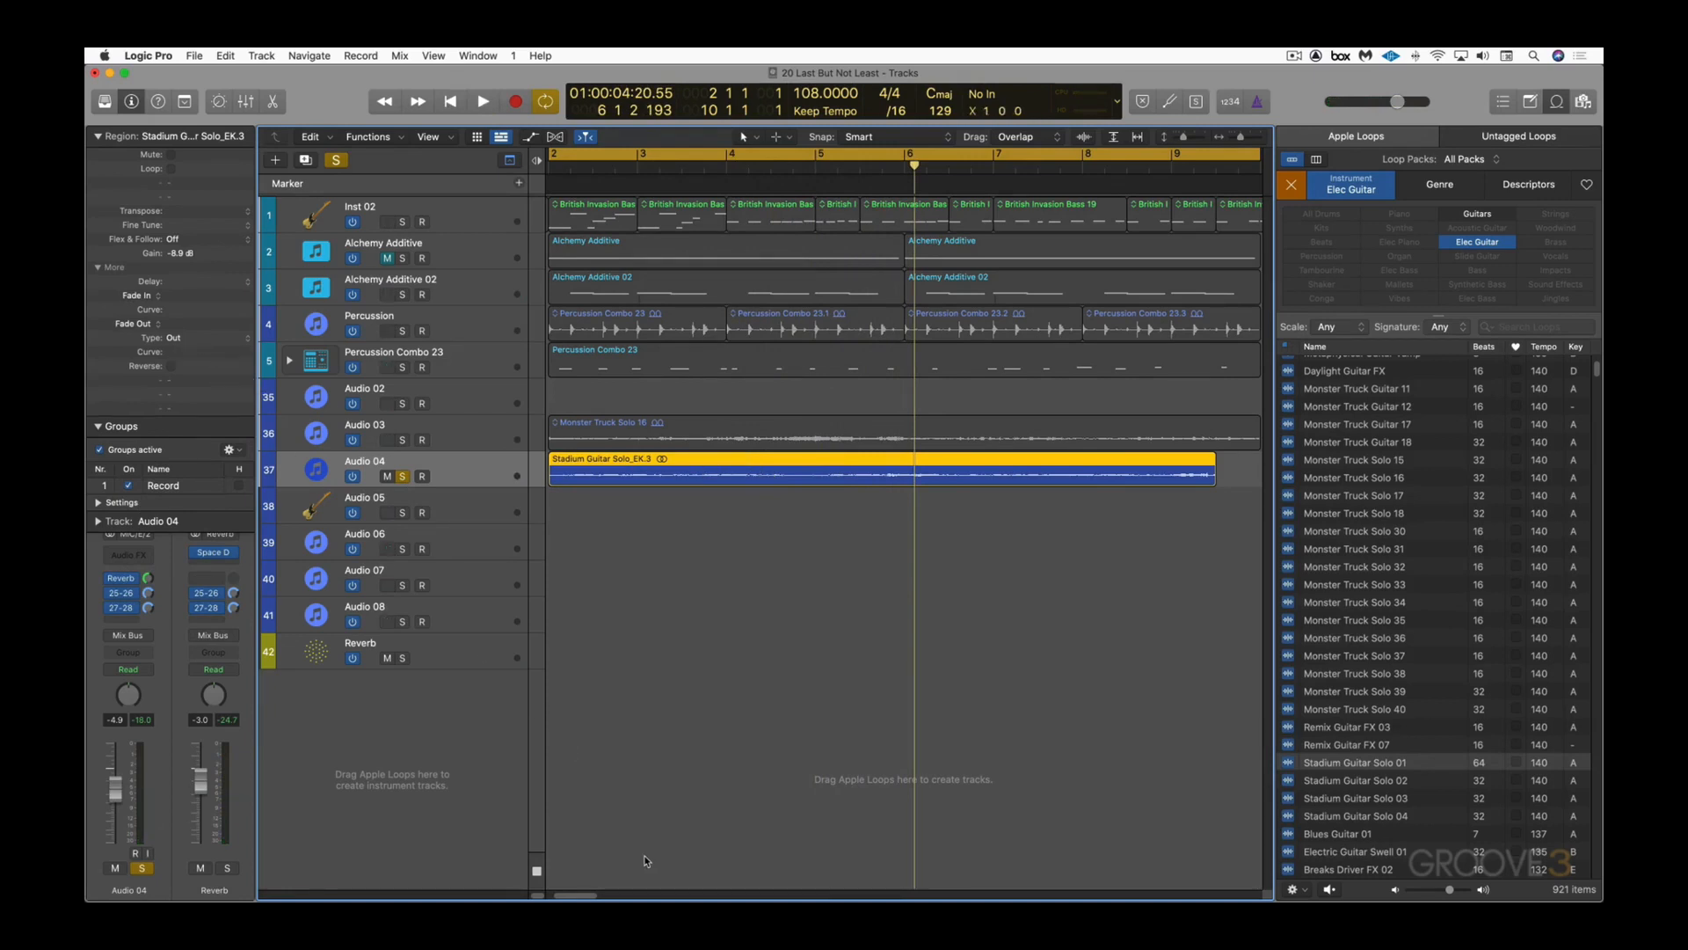
Step: Open the reversed guitar region in the audio file editor, view the available editing functions, and close the editor
{"action": "key", "text": "e"}
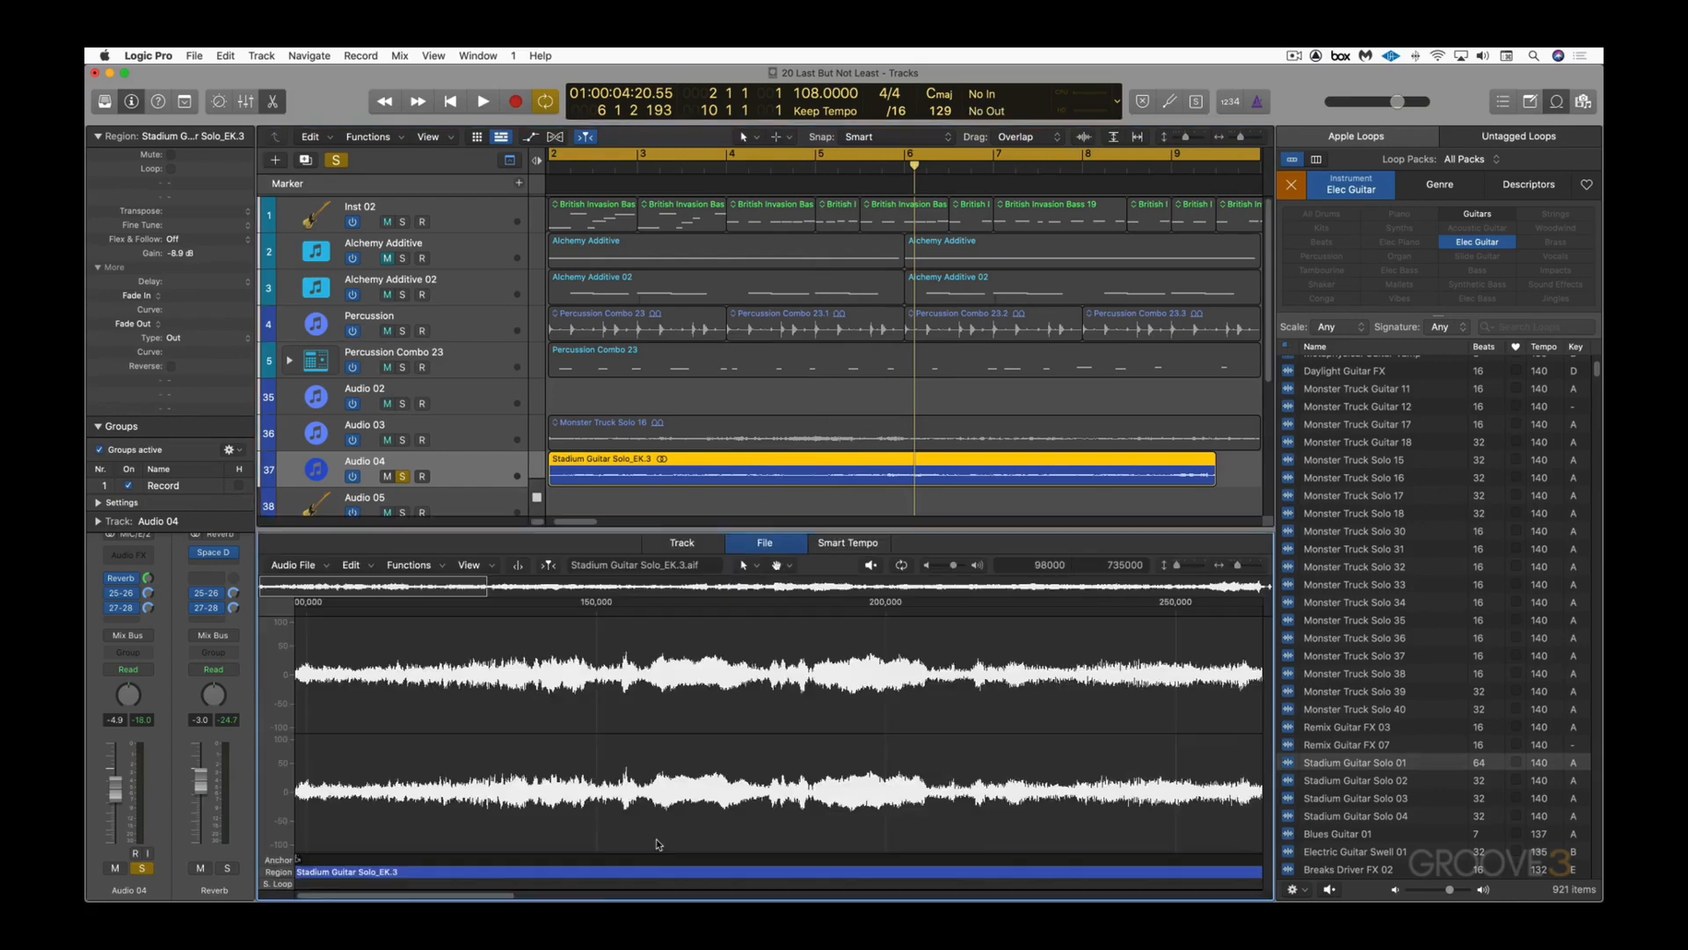
{"action": "left_click", "coordinate": [410, 566]}
{"action": "left_click", "coordinate": [410, 569]}
{"action": "key", "text": "e"}
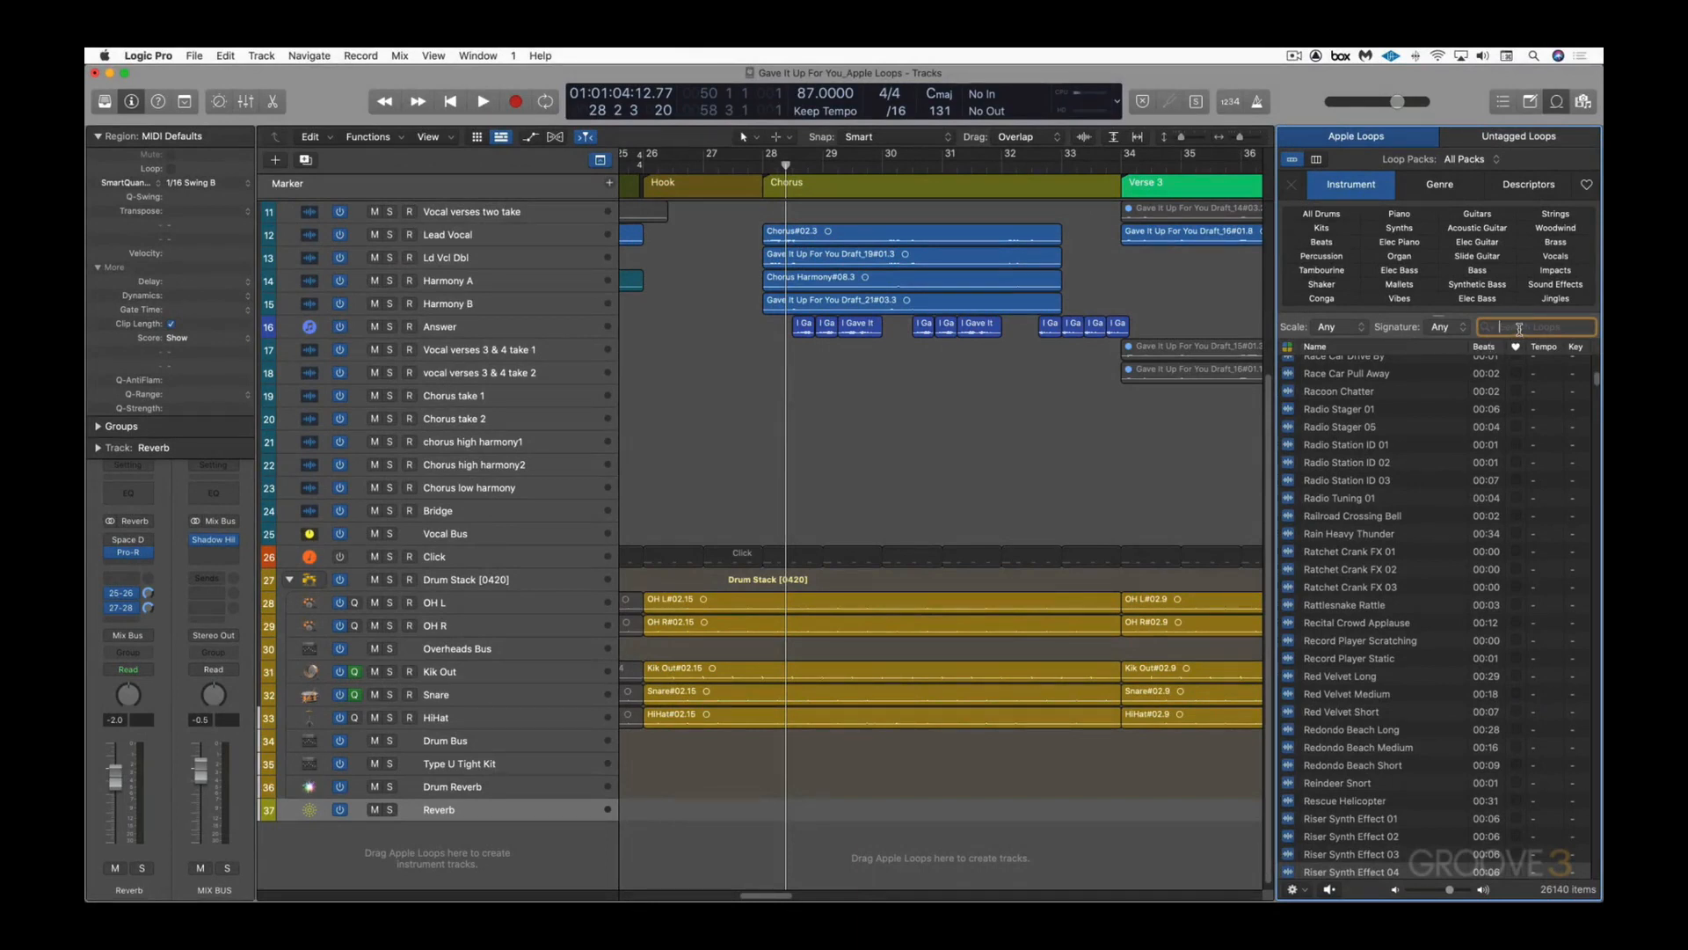
Step: In the Gave It Up For You_Apple Loops project, search the loops for "riser" and sort them by tempo
{"action": "type", "text": "riser"}
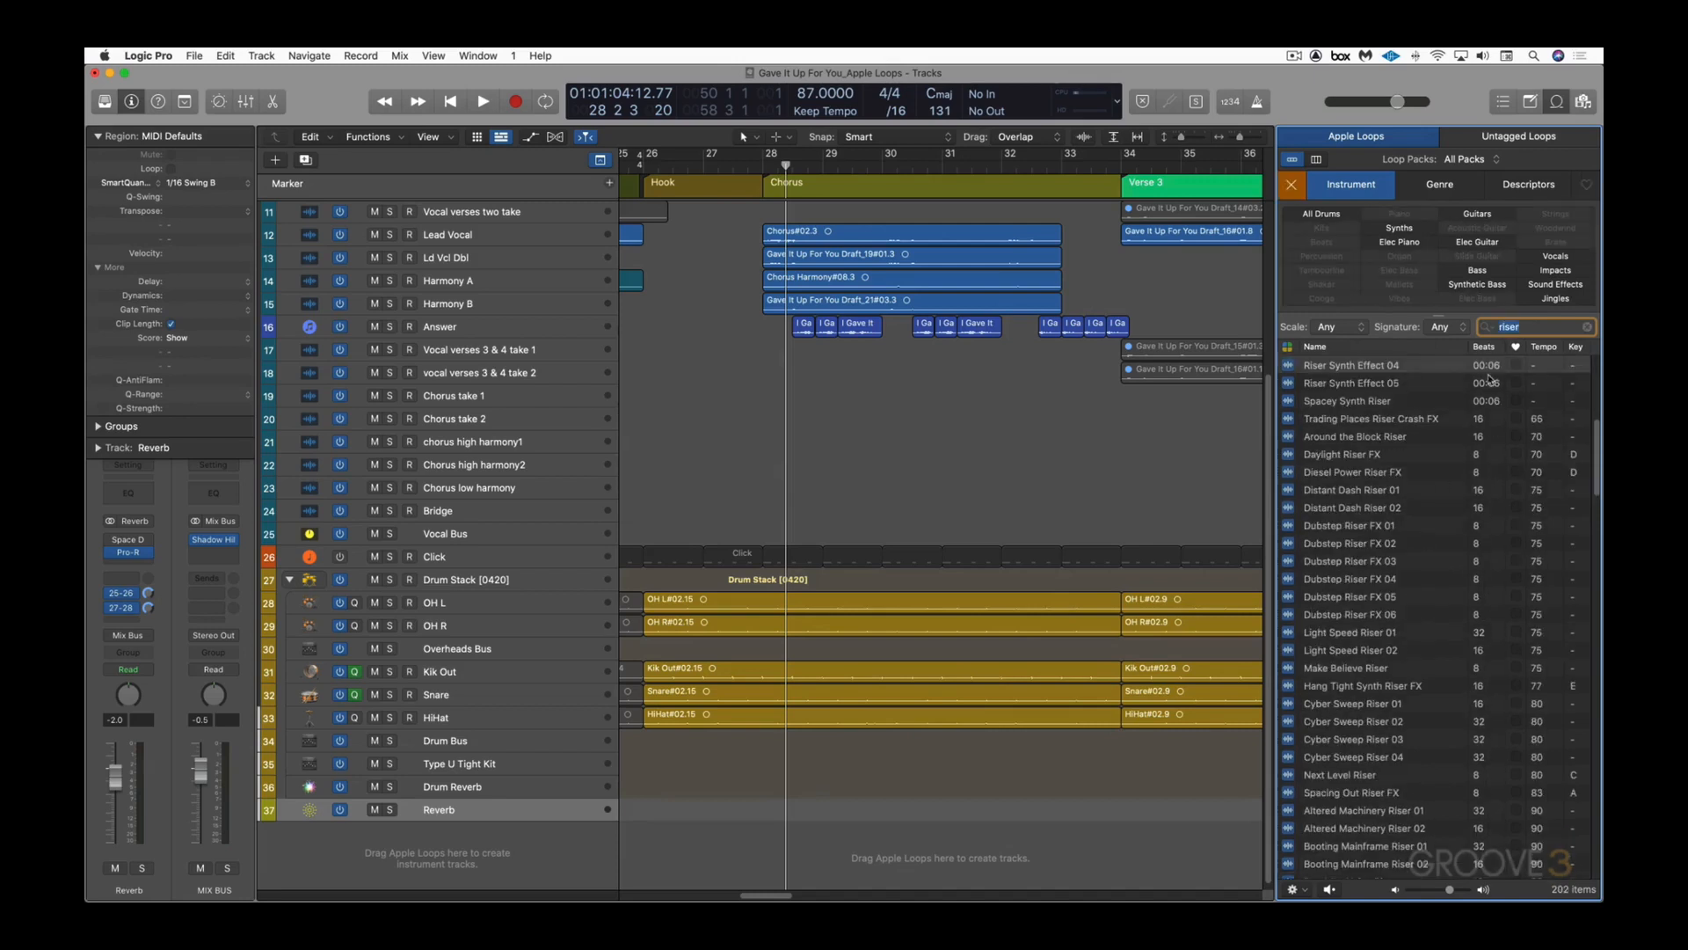
{"action": "left_click", "coordinate": [1547, 348]}
{"action": "left_click", "coordinate": [1548, 347]}
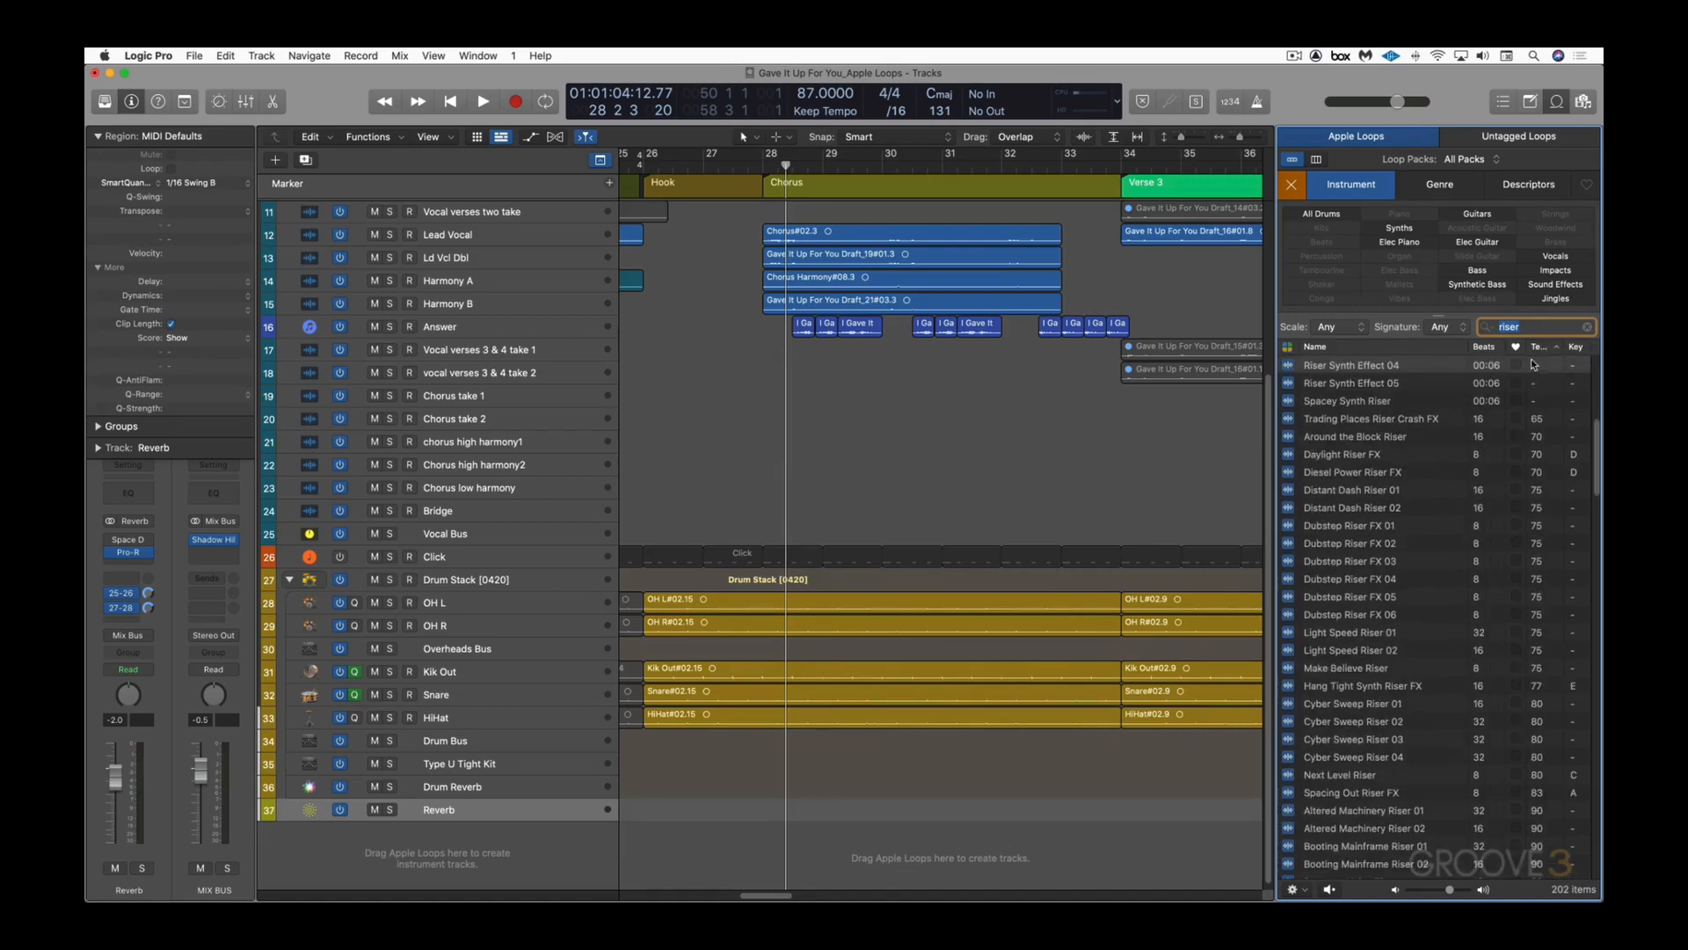
Step: Audition the Make Believe Riser, Altered Machinery Riser 01, Free Fall Noise Riser and Early Riser Layers 02 loops
{"action": "left_click", "coordinate": [1354, 670]}
{"action": "left_click", "coordinate": [1365, 811]}
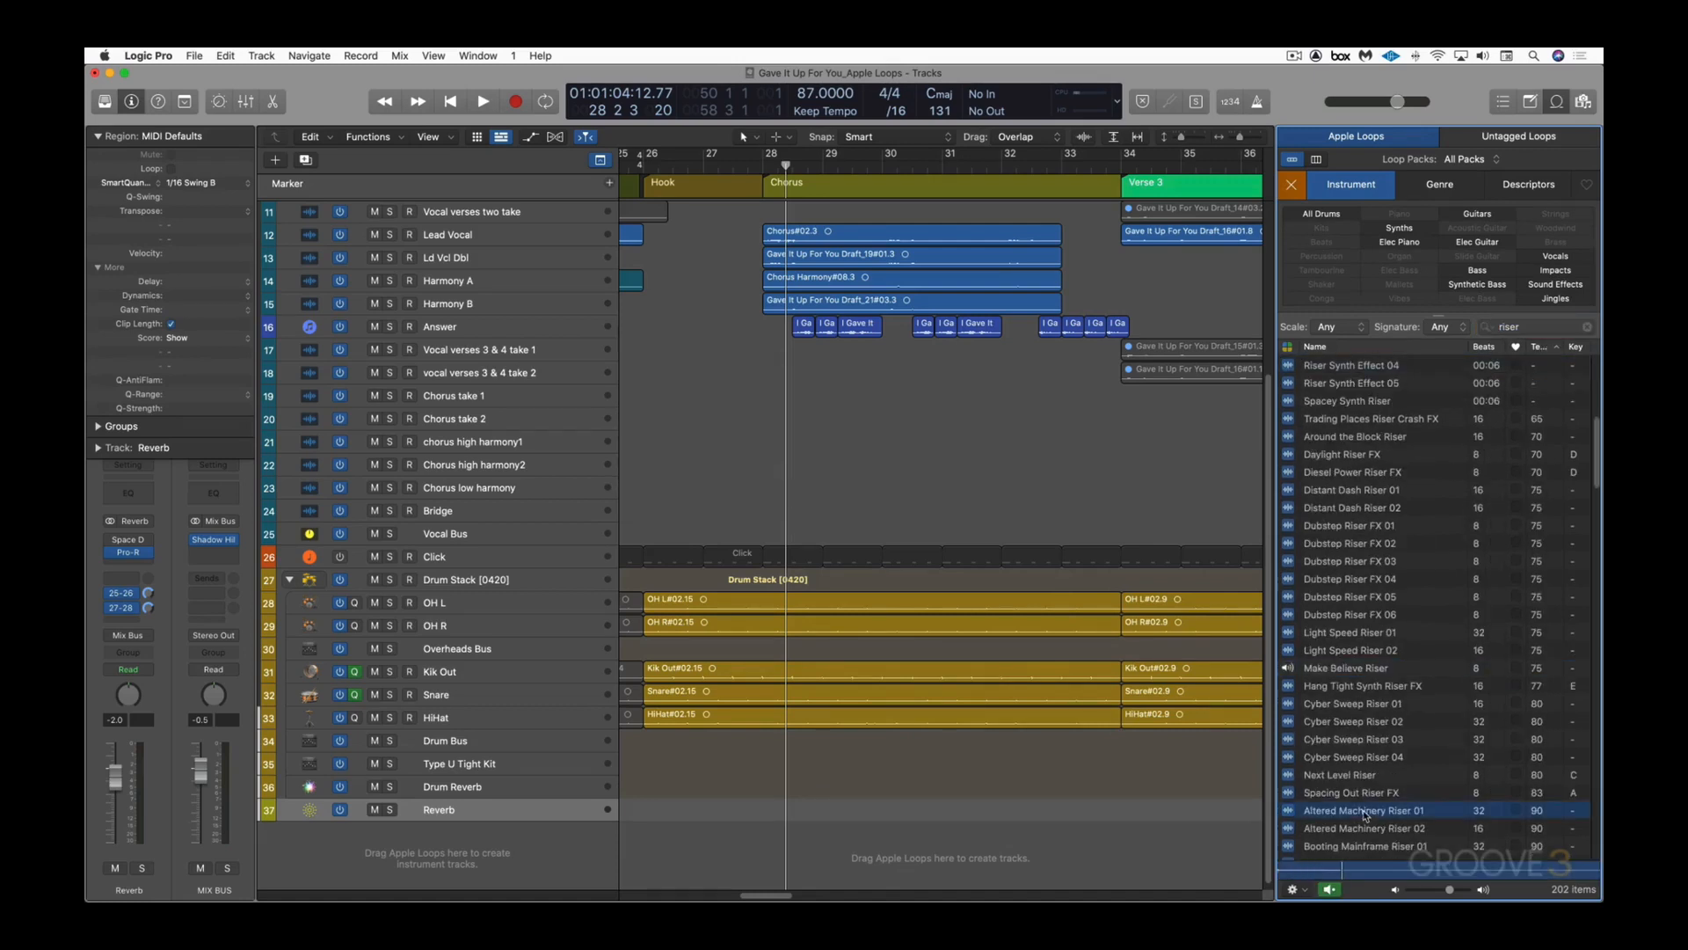
{"action": "scroll", "coordinate": [1363, 803], "scroll_direction": "down", "scroll_amount": 3}
{"action": "left_click", "coordinate": [1358, 757]}
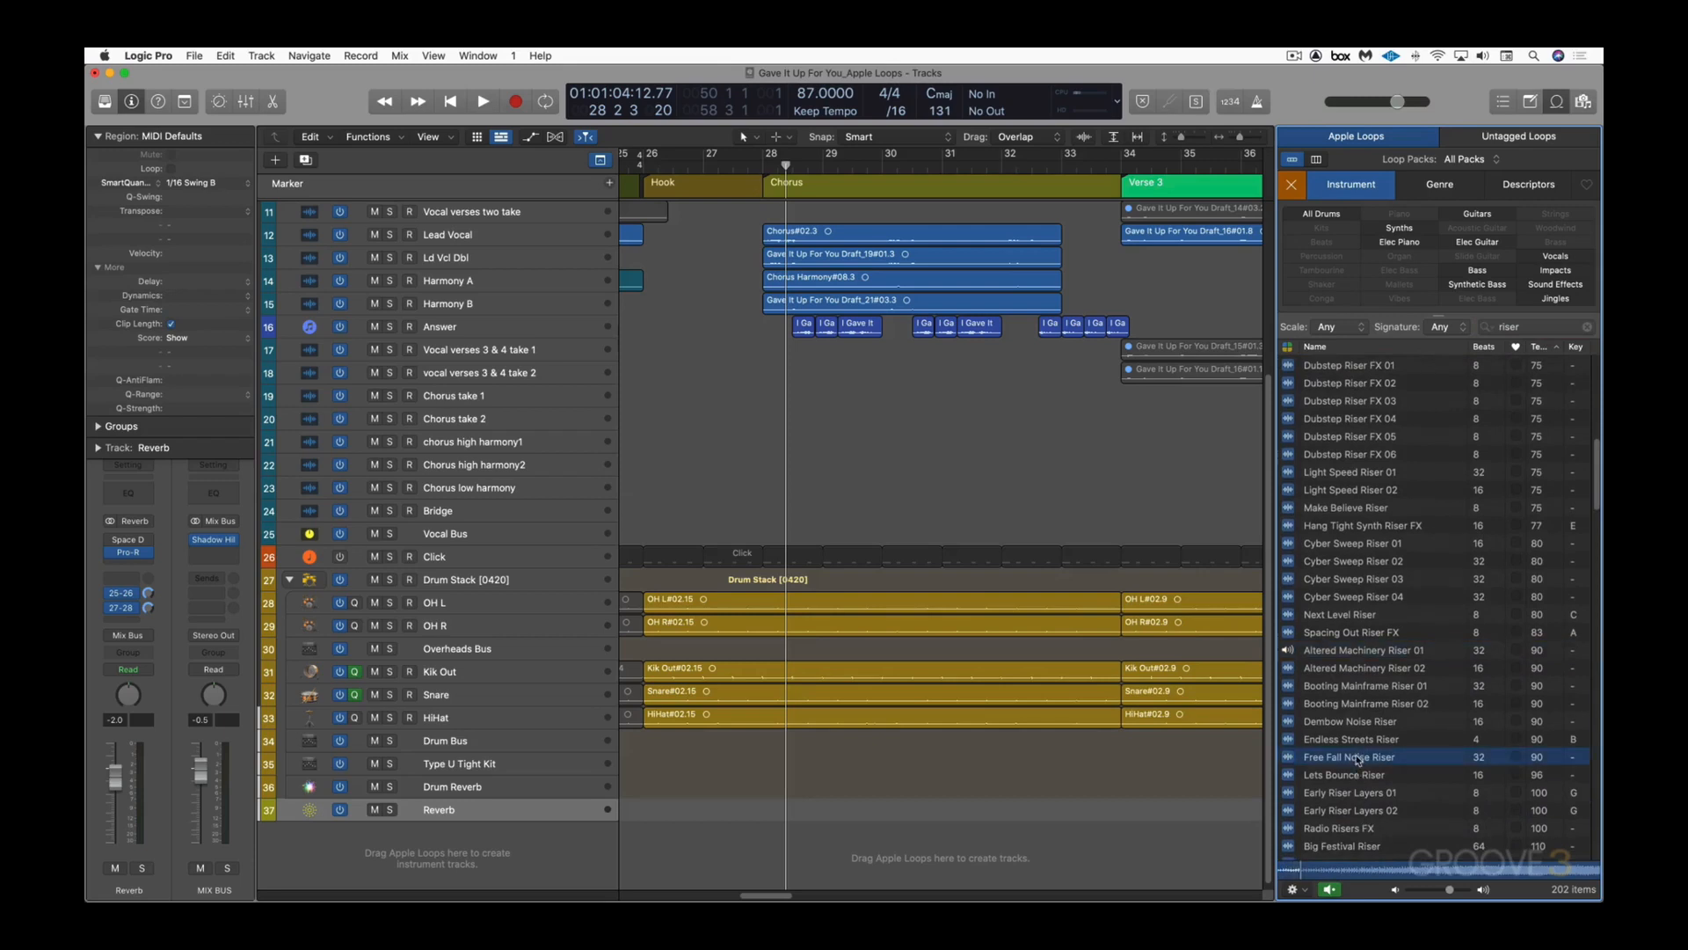
{"action": "left_click", "coordinate": [1352, 811]}
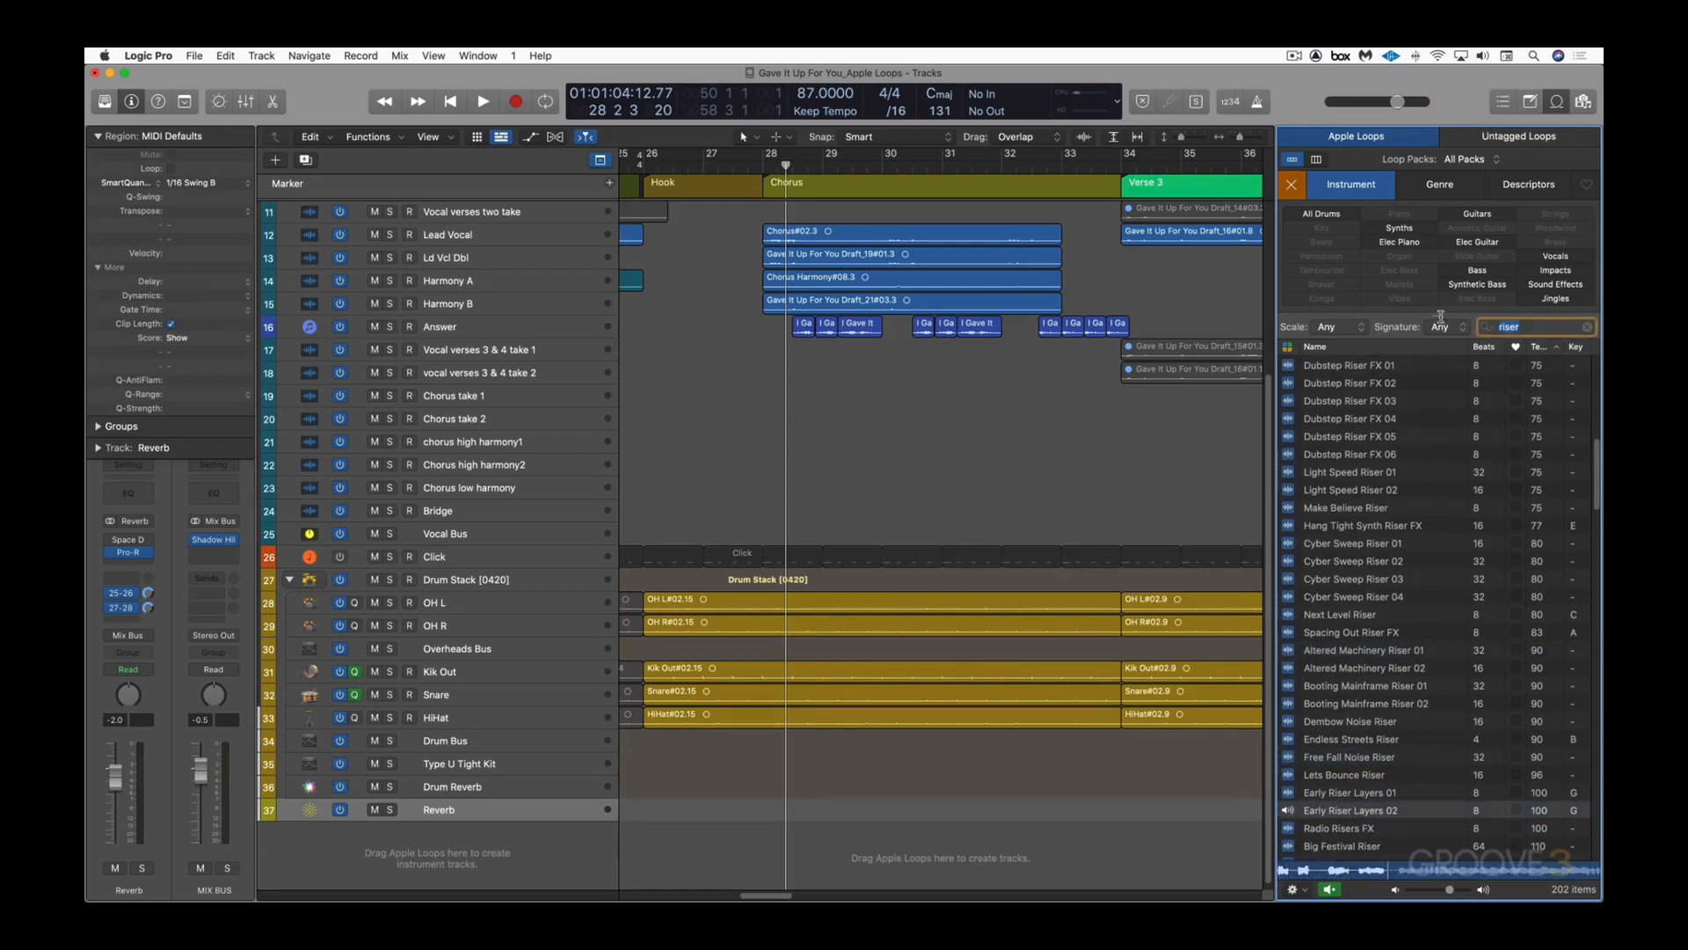
Step: Search the loops for "sweep" and audition Noise Sweeper 05
{"action": "type", "text": "sweep"}
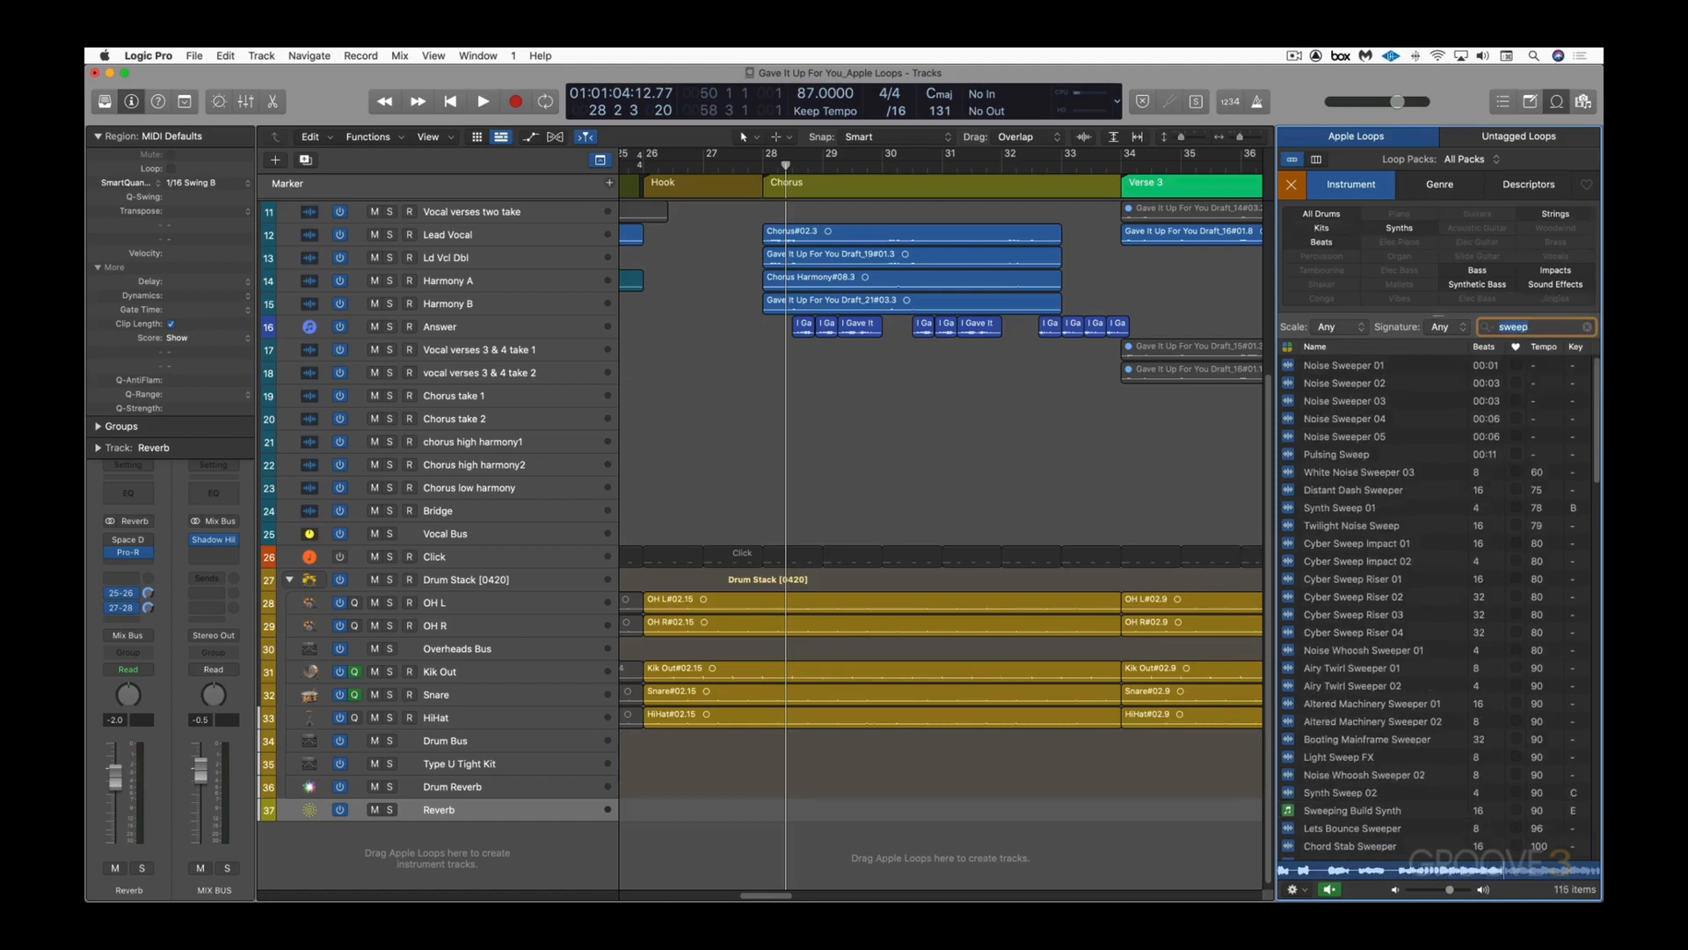
{"action": "left_click", "coordinate": [1331, 438]}
{"action": "scroll", "coordinate": [1337, 441], "scroll_direction": "down", "scroll_amount": 1}
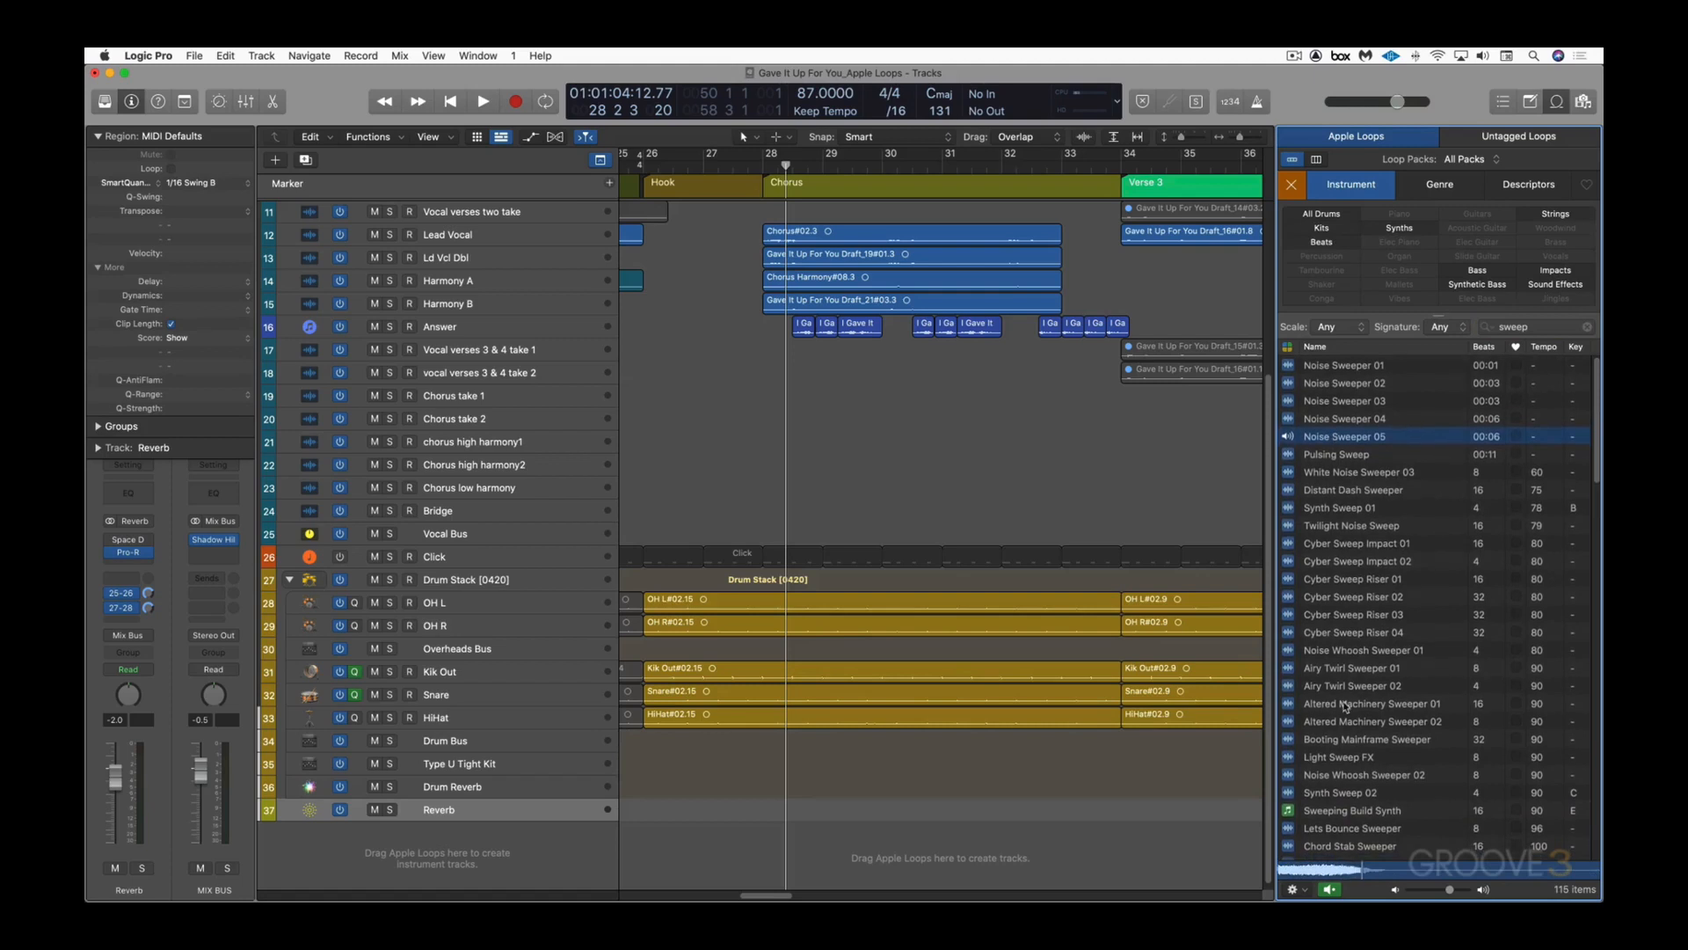
Step: Search the loops for "riser" again and audition Electro Riser 01, Noise Riser Effect 03 and Riser Synth Effect 04
{"action": "double_click", "coordinate": [1544, 328]}
{"action": "type", "text": "riser"}
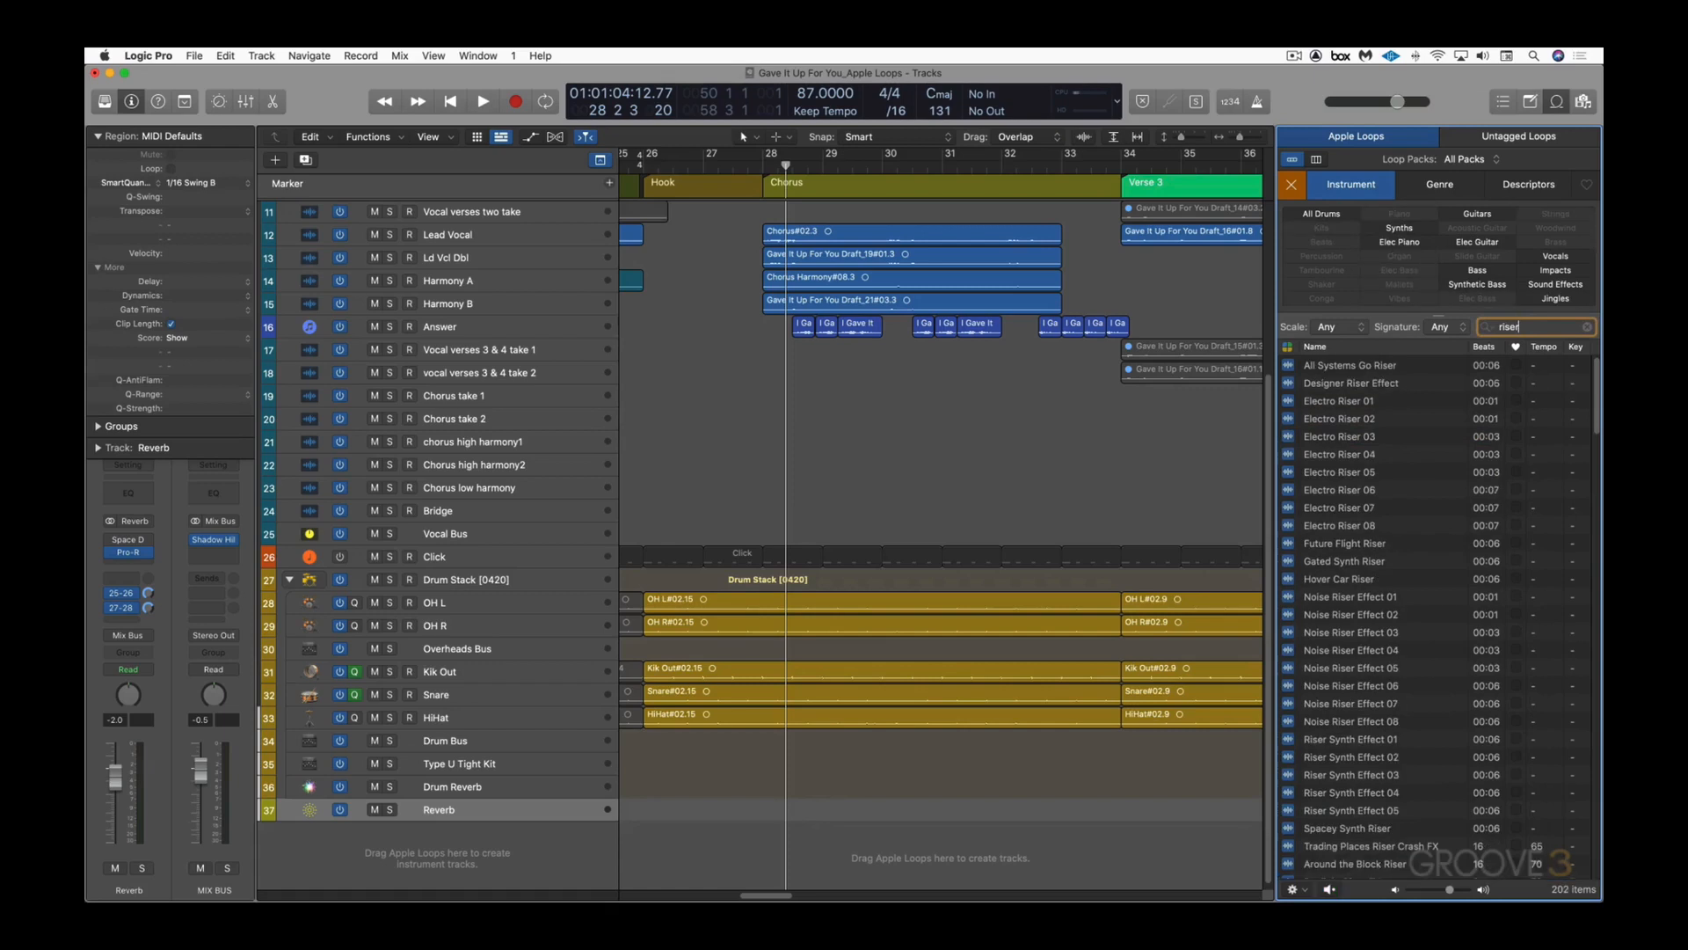
{"action": "left_click", "coordinate": [1329, 404]}
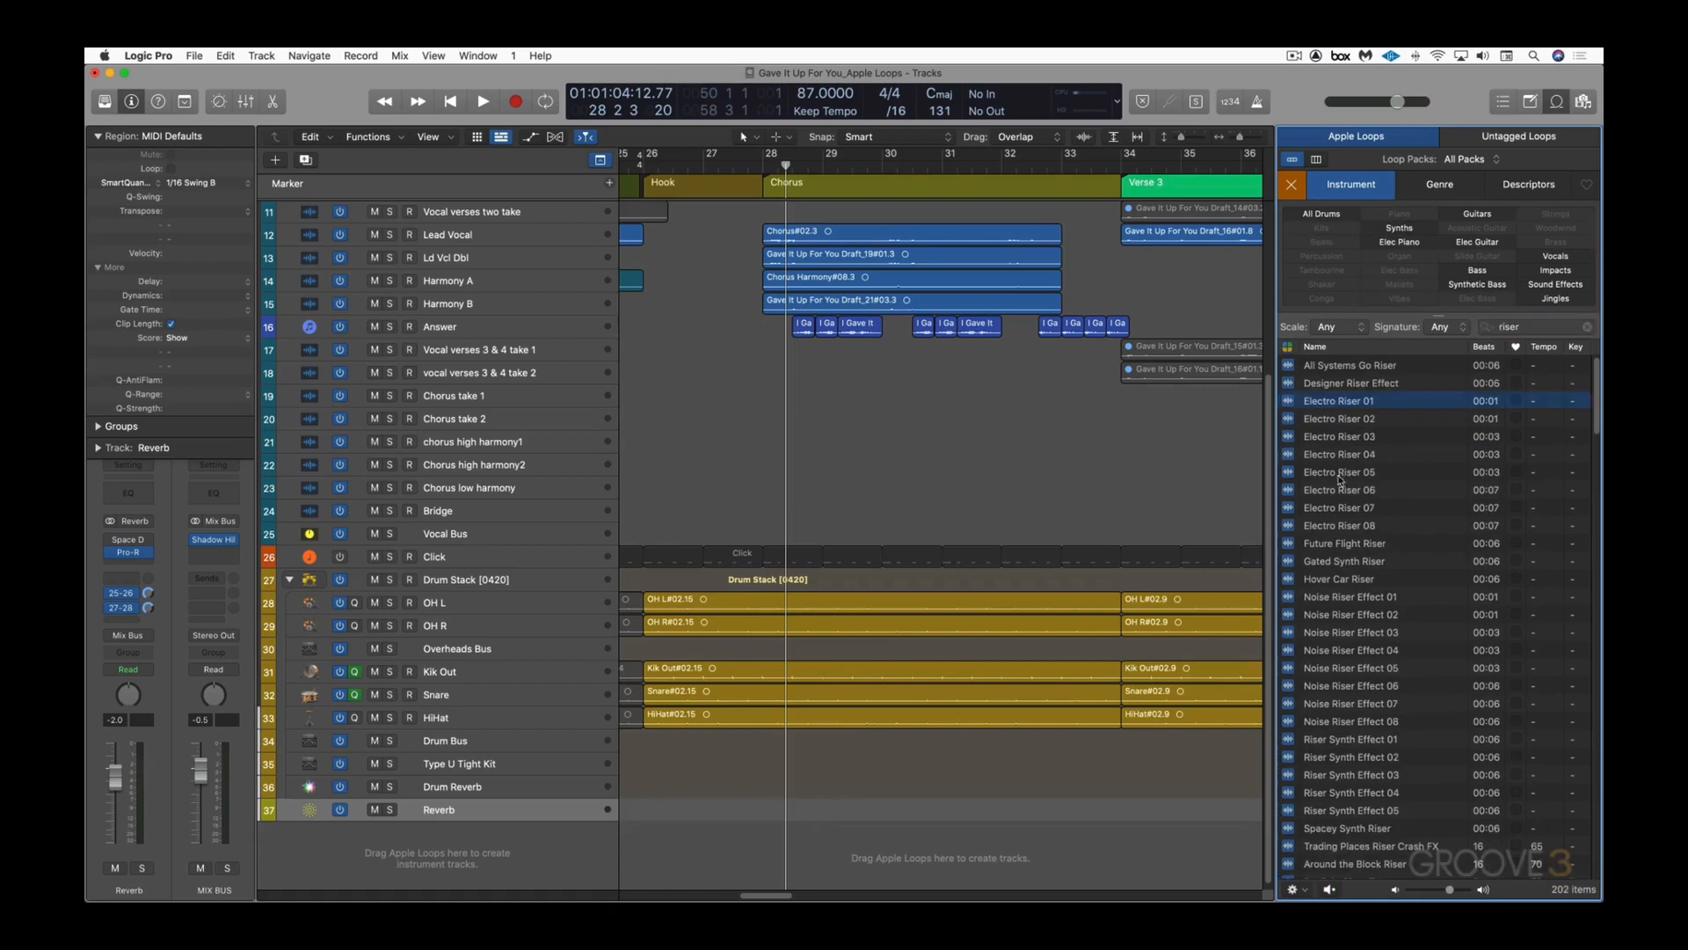
{"action": "left_click", "coordinate": [1339, 636]}
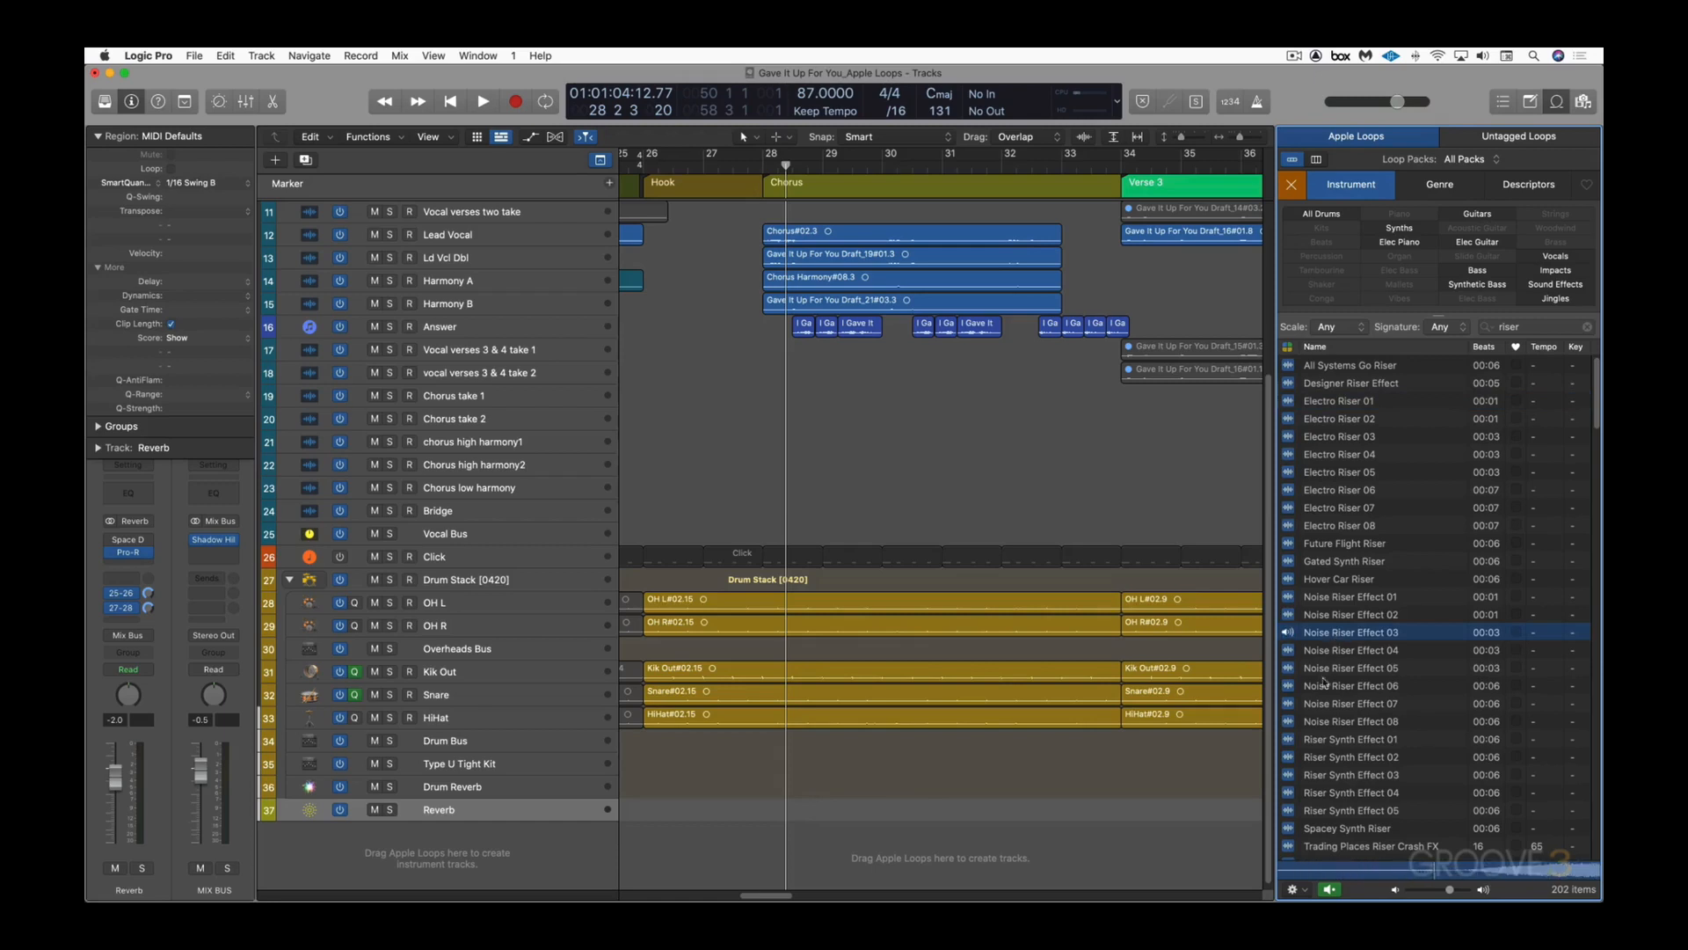
{"action": "left_click", "coordinate": [1353, 796]}
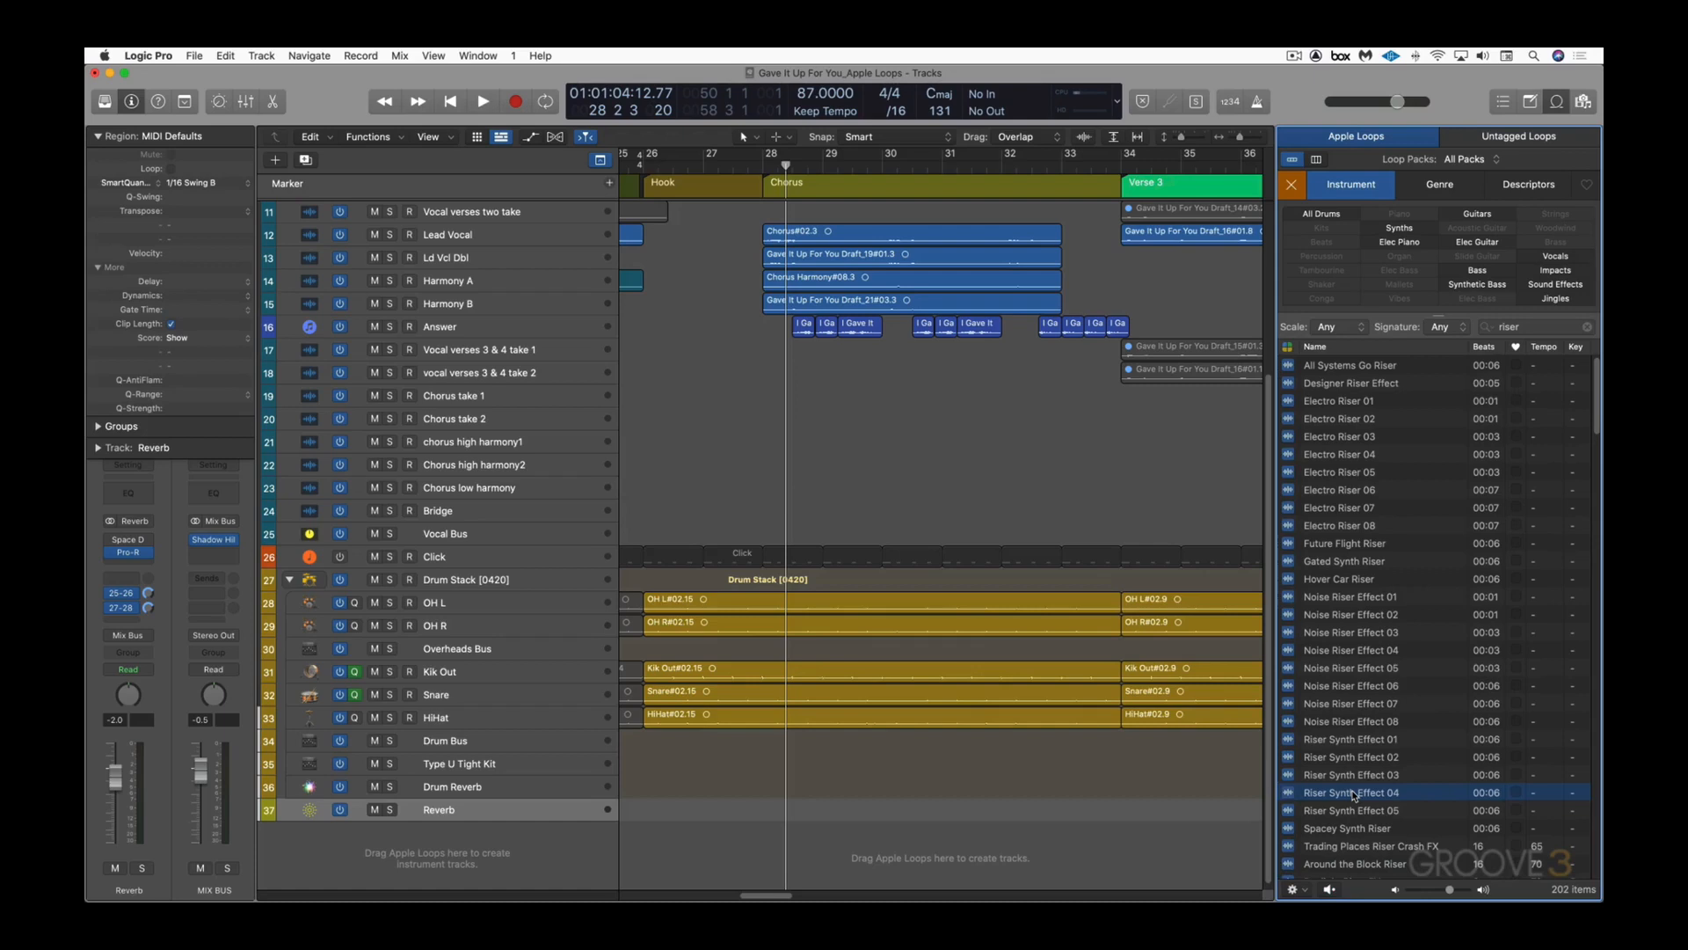
Step: Play the song from bar 26 into the Chorus and stop partway through bar 28
{"action": "left_click", "coordinate": [643, 166]}
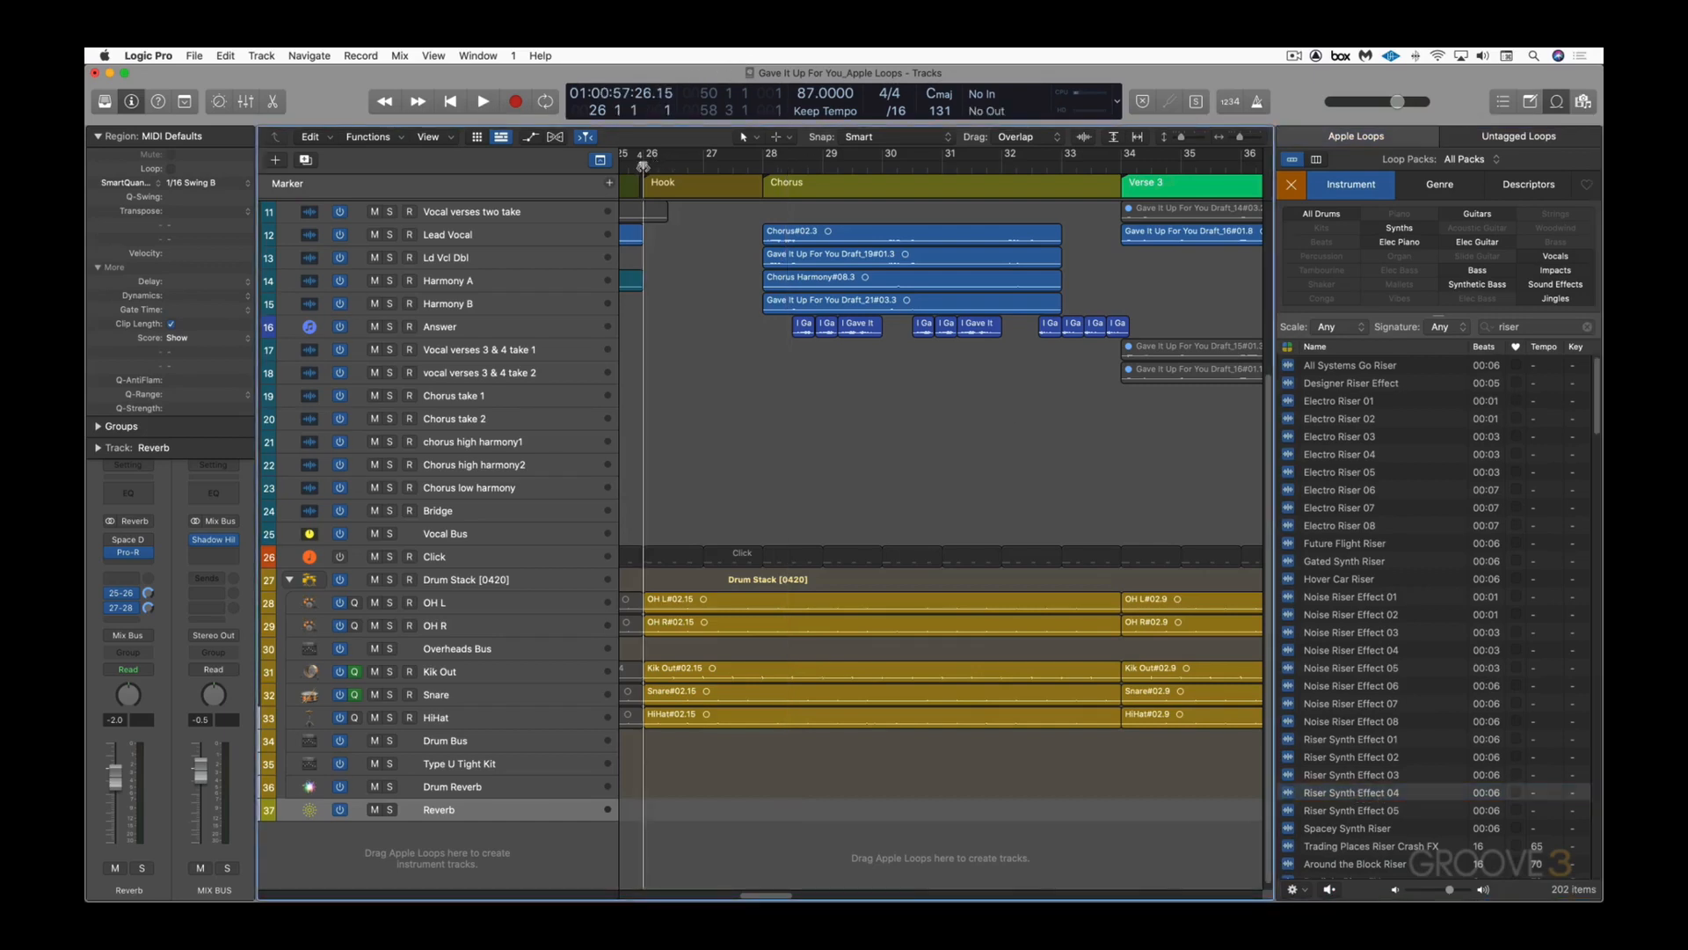
{"action": "key", "text": "space"}
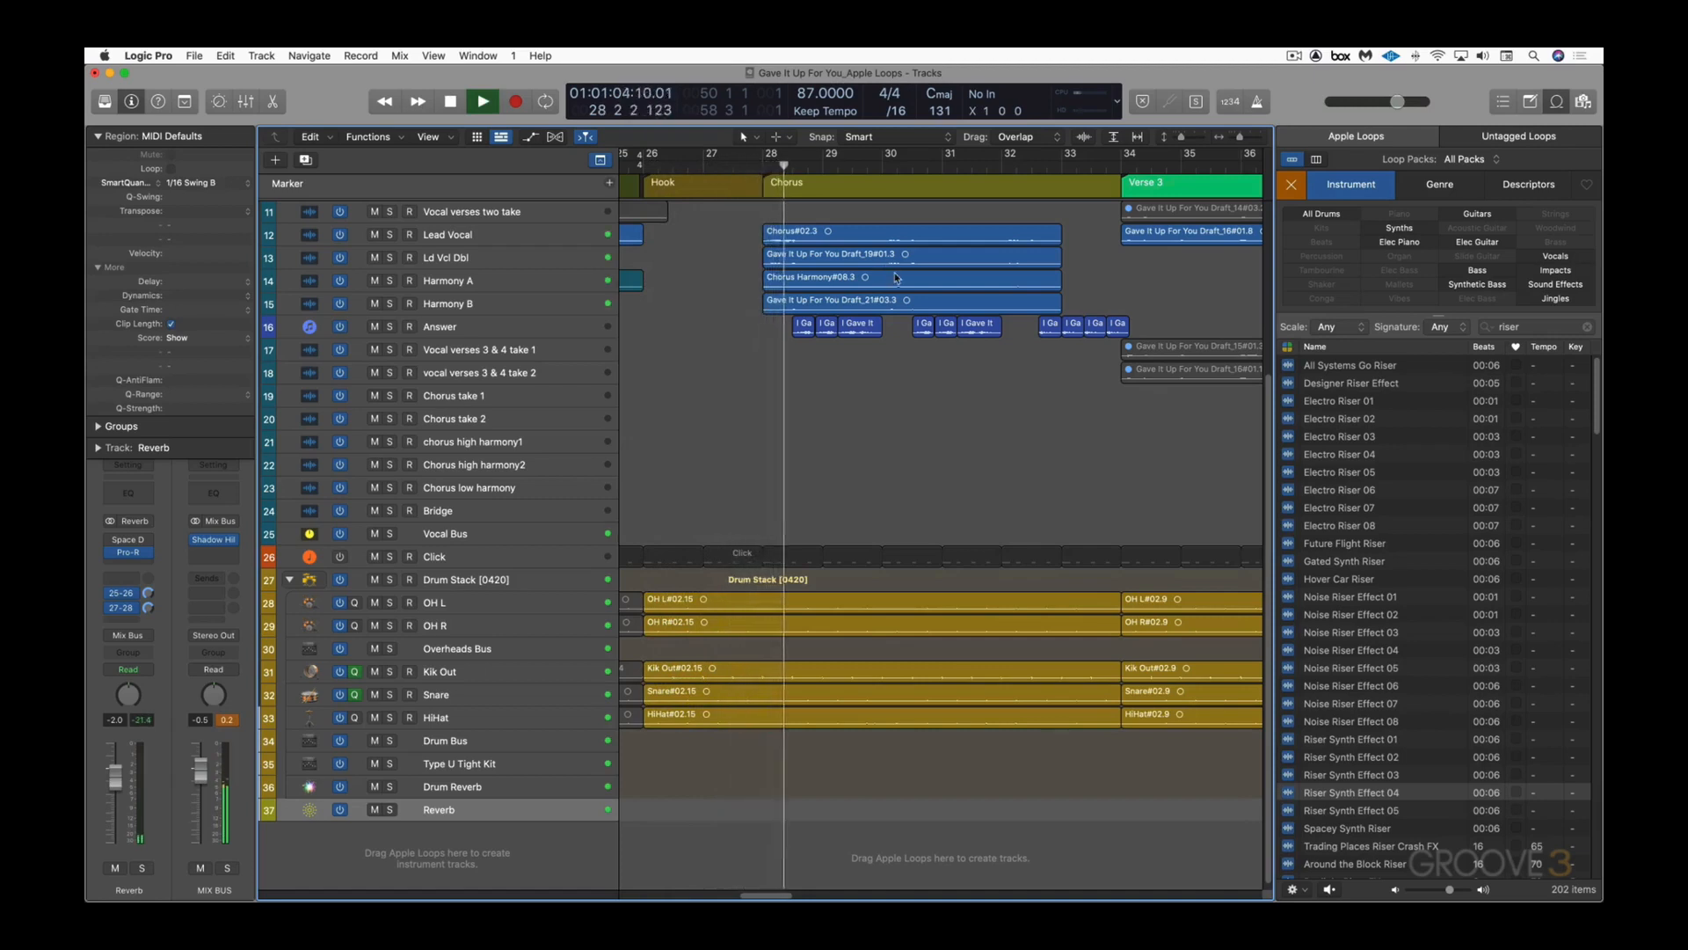
{"action": "key", "text": "space"}
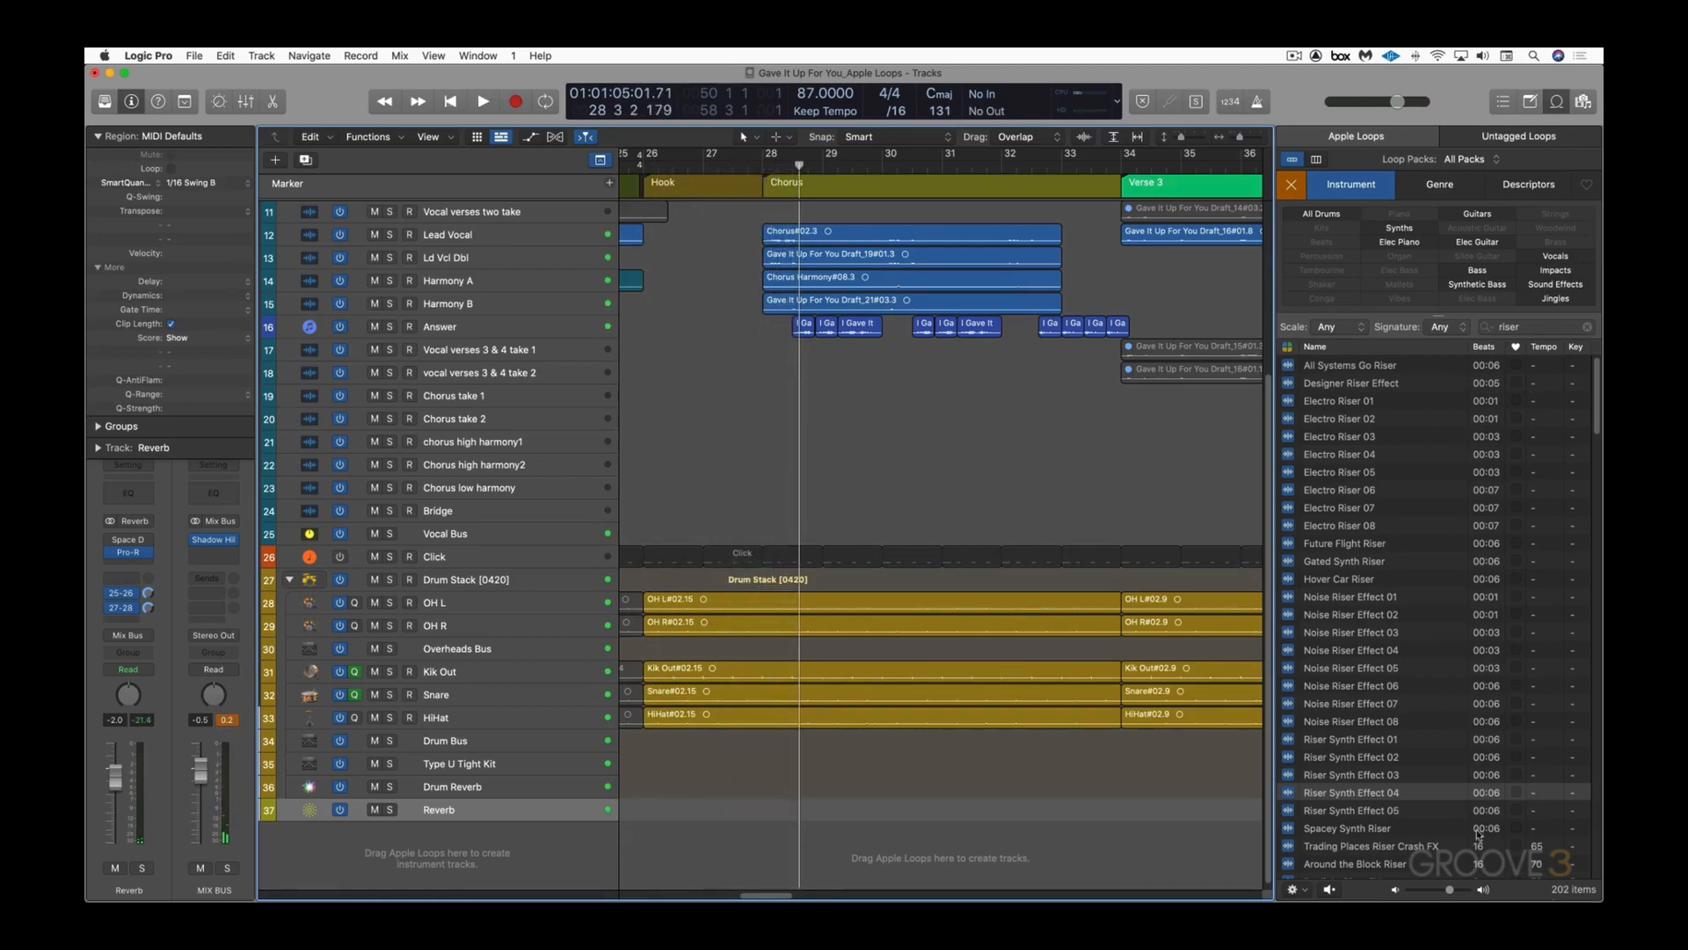
Step: Add the Riser Synth Effect 04 loop on a new track below Reverb, and align its end with the Chorus start at bar 28
{"action": "left_click_drag", "start_coordinate": [1363, 792], "coordinate": [653, 837]}
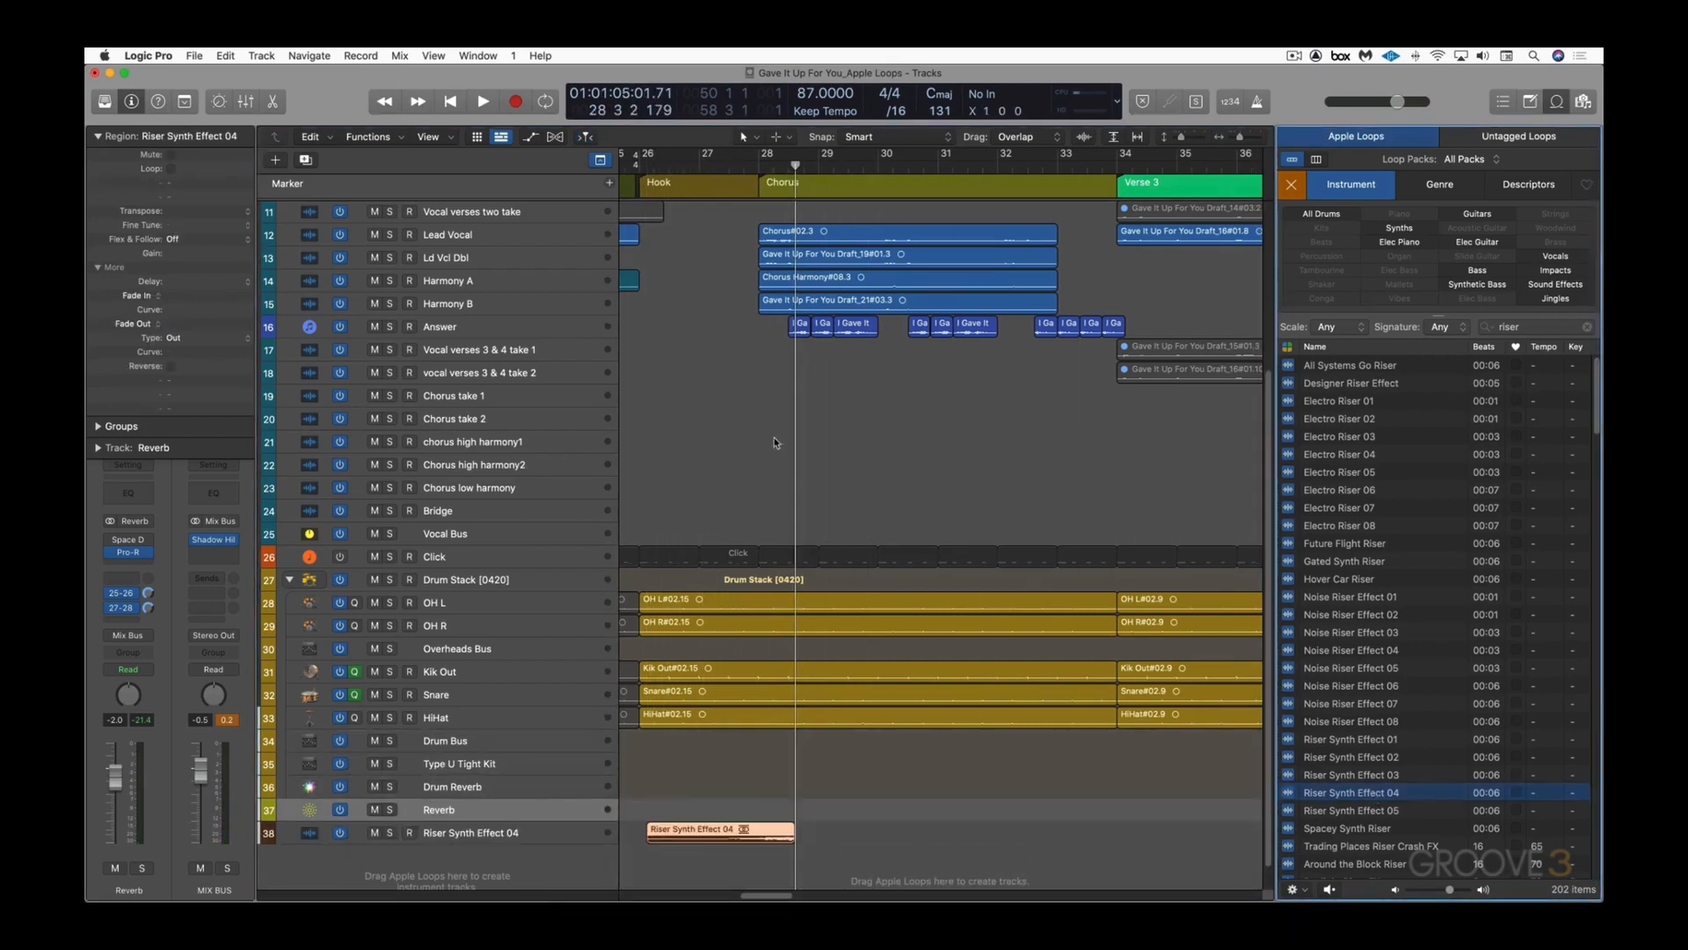
{"action": "left_click", "coordinate": [760, 167]}
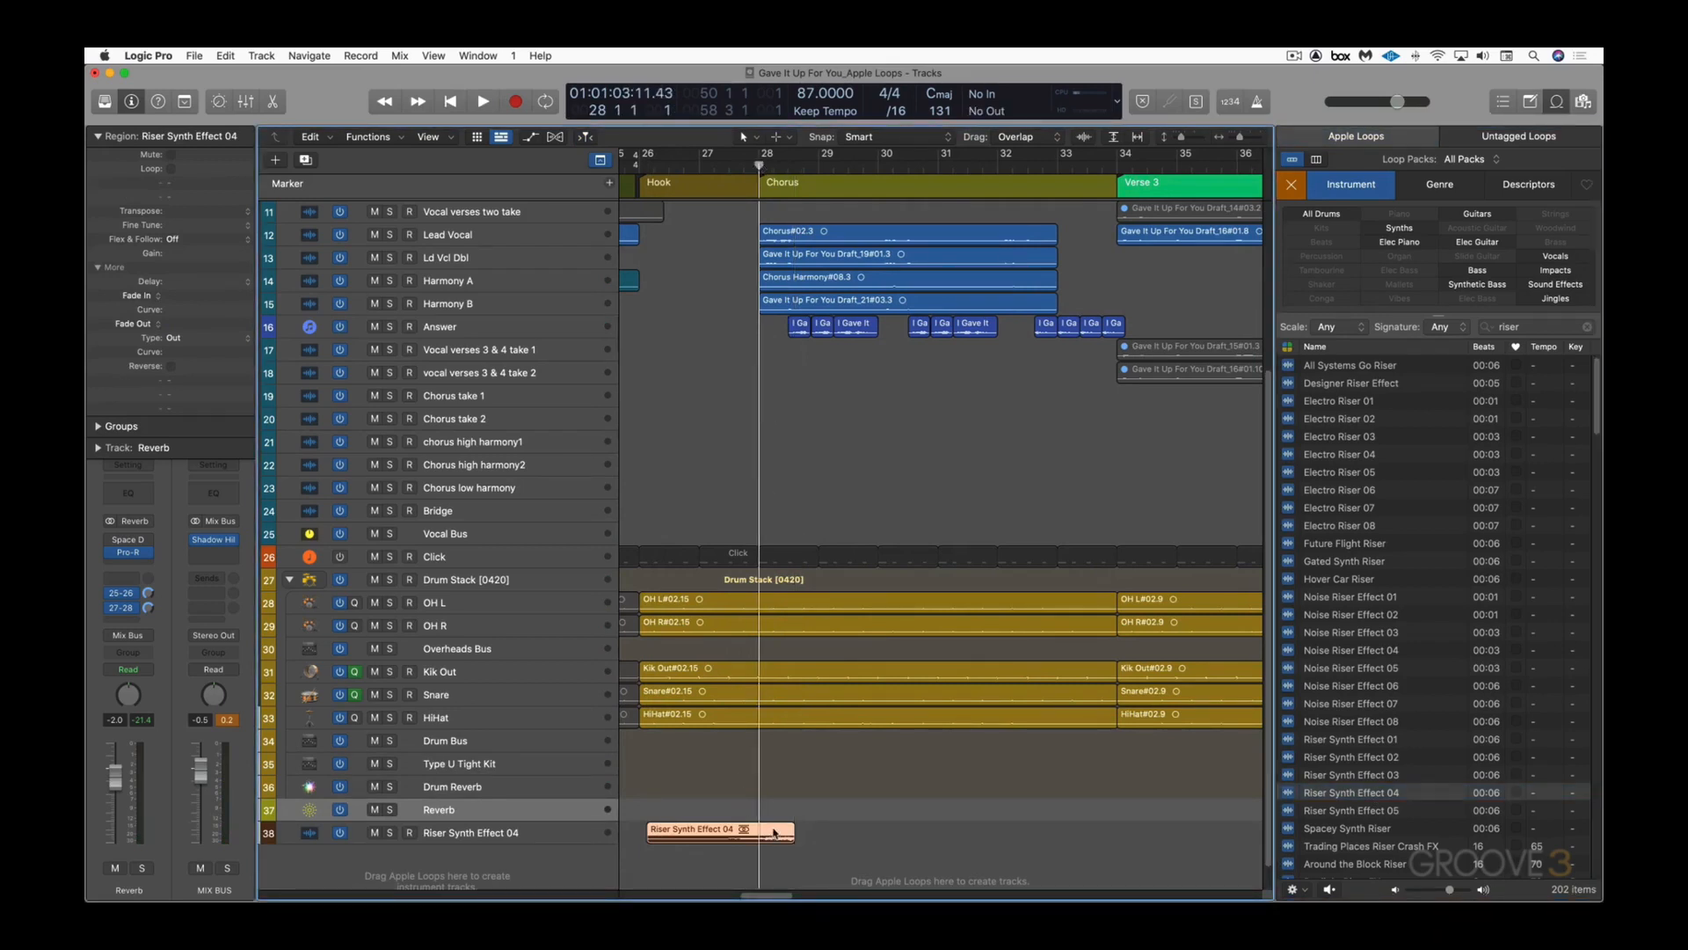
{"action": "left_click_drag", "start_coordinate": [750, 836], "coordinate": [739, 838]}
{"action": "scroll", "coordinate": [752, 644], "scroll_direction": "left", "scroll_amount": 1}
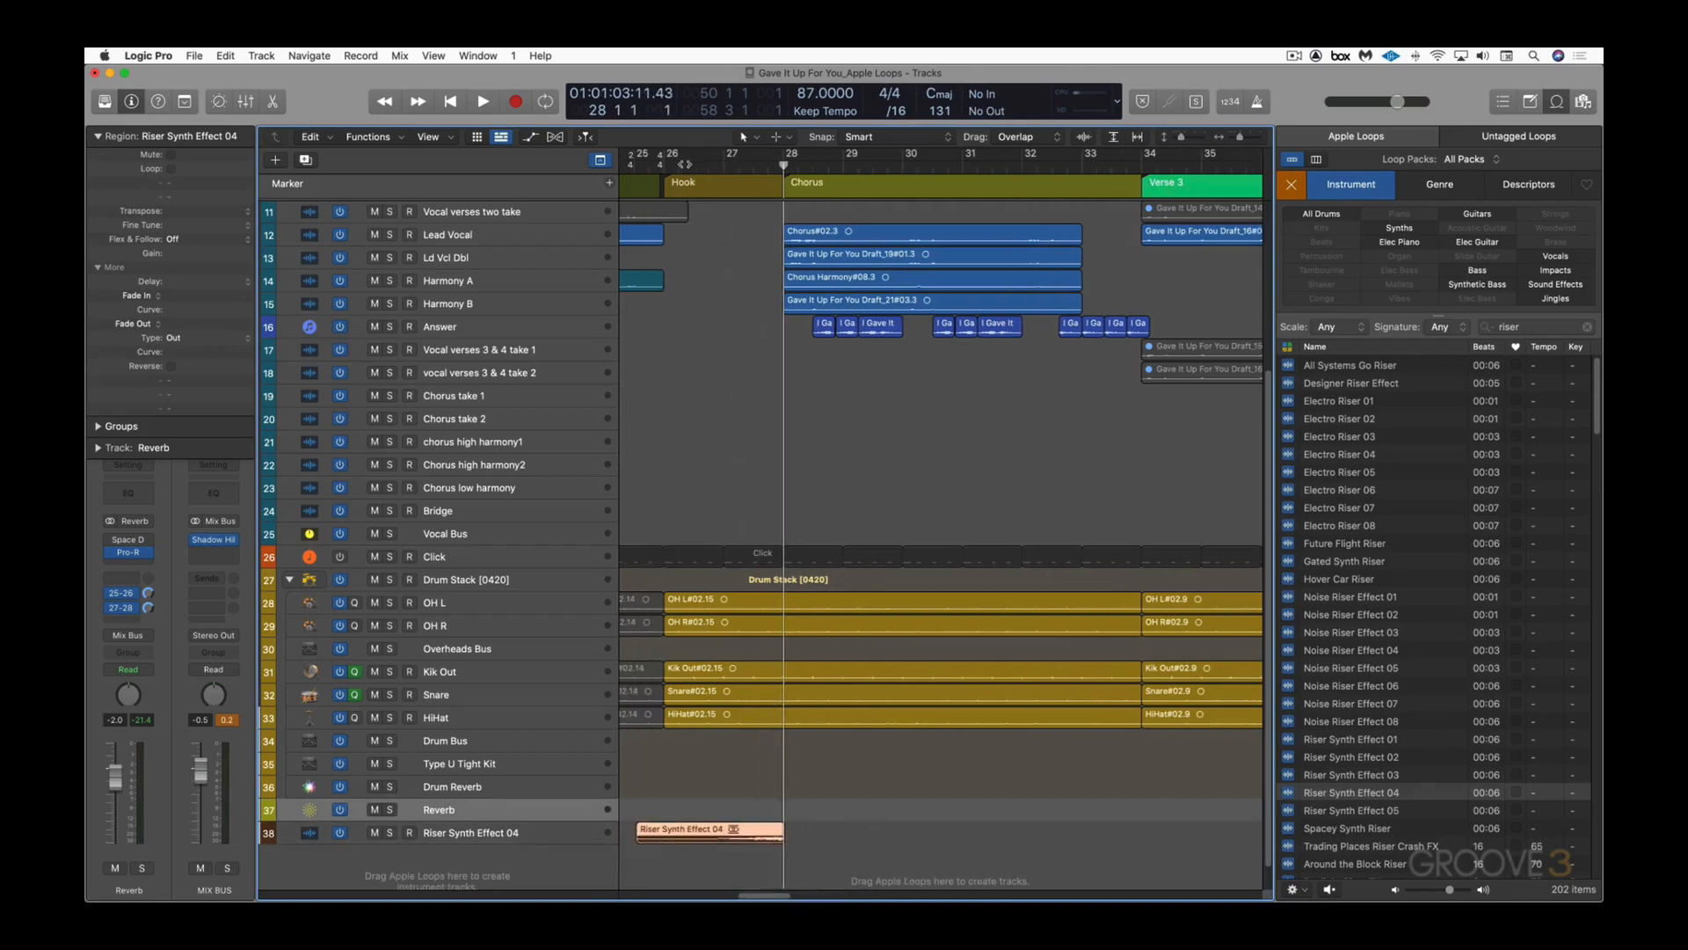
Step: Play from just before the Hook into the Chorus to hear the riser in context, and stop in bar 28
{"action": "left_click", "coordinate": [646, 168]}
{"action": "key", "text": "space"}
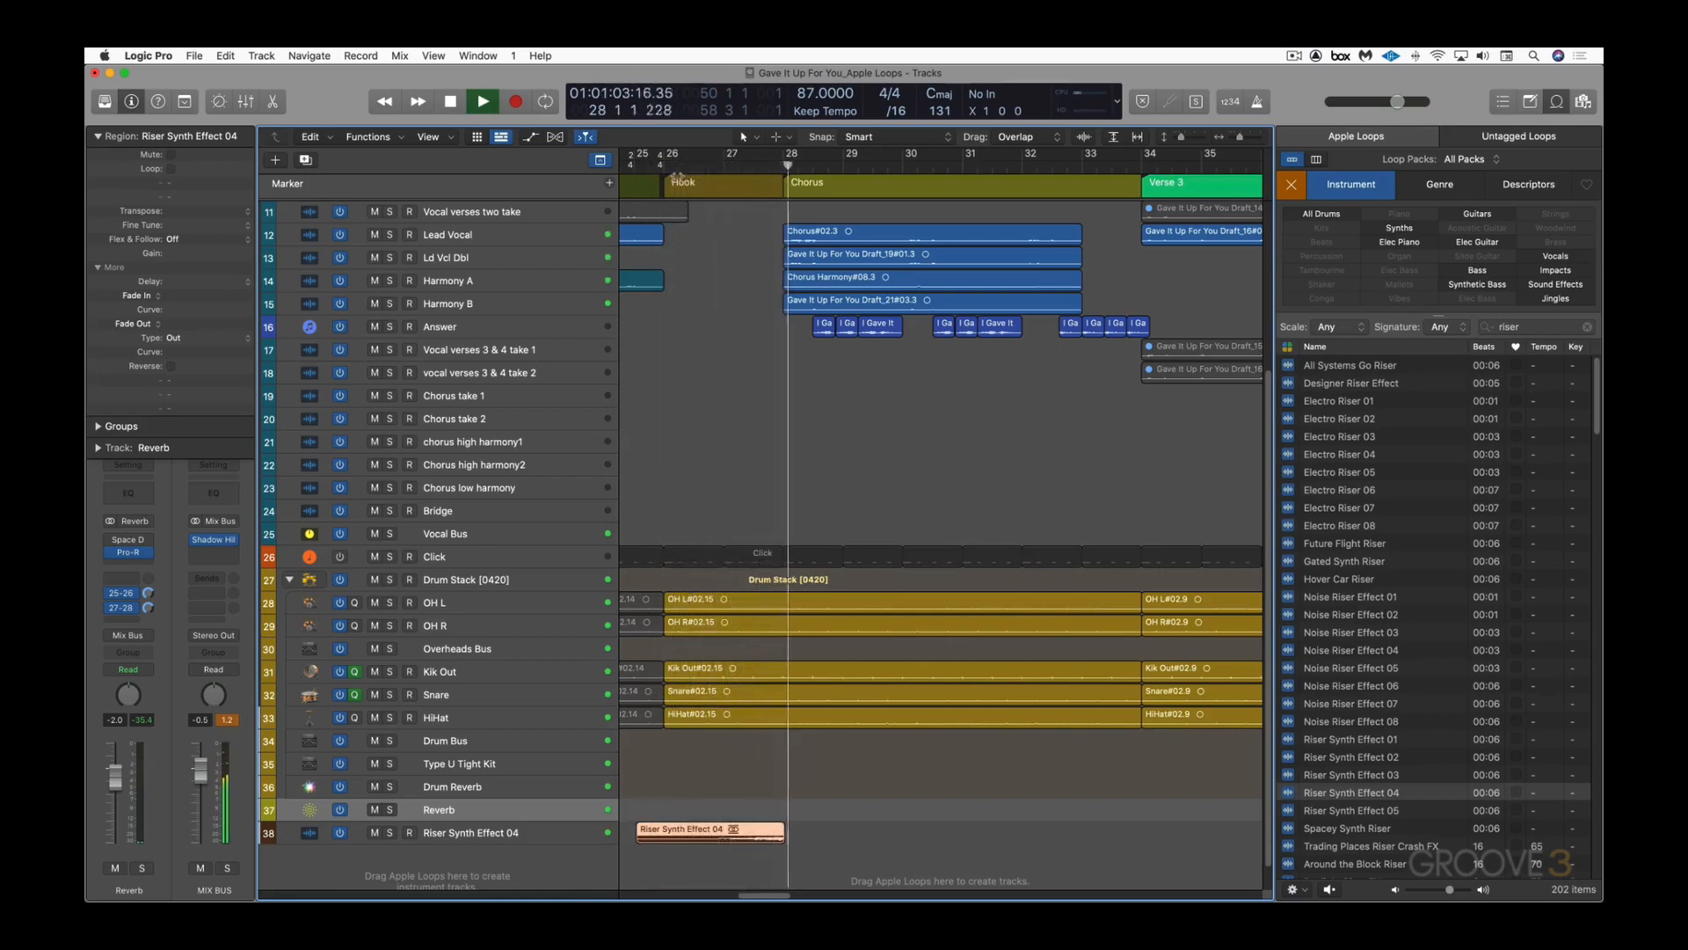
{"action": "key", "text": "space"}
Step: Lower the Riser Synth Effect 04 track to -5.2 dB and add a send to Bus 8 (Reverb) at -7.4 dB
{"action": "key", "text": "Down"}
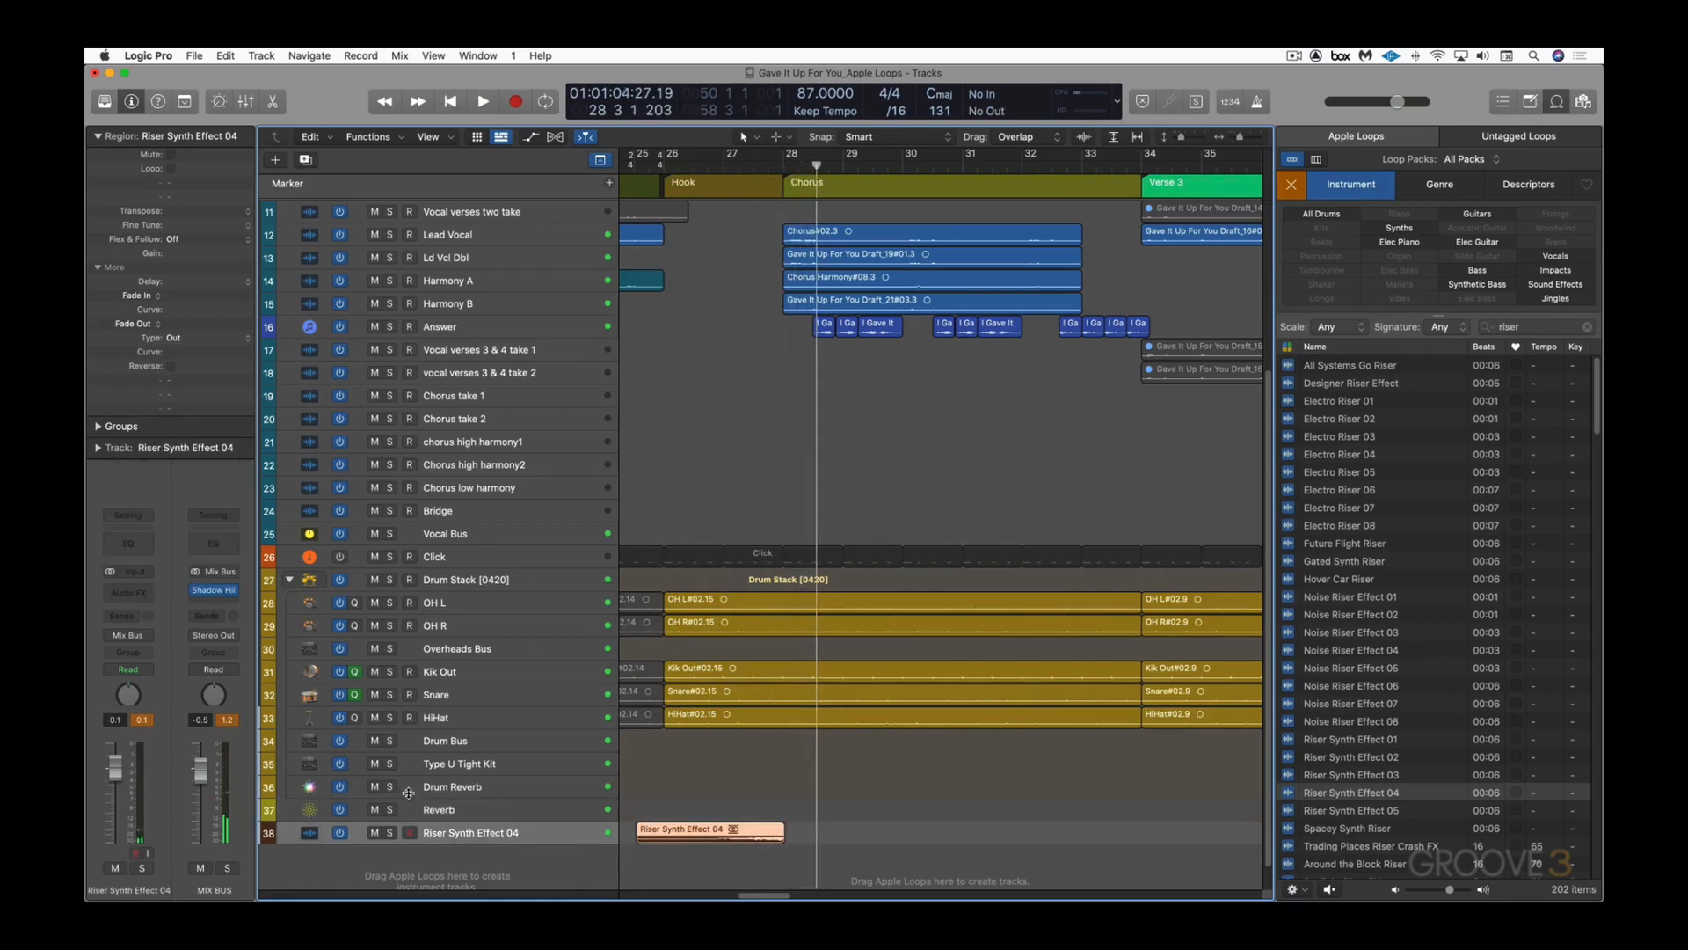
{"action": "left_click_drag", "start_coordinate": [115, 768], "coordinate": [115, 791]}
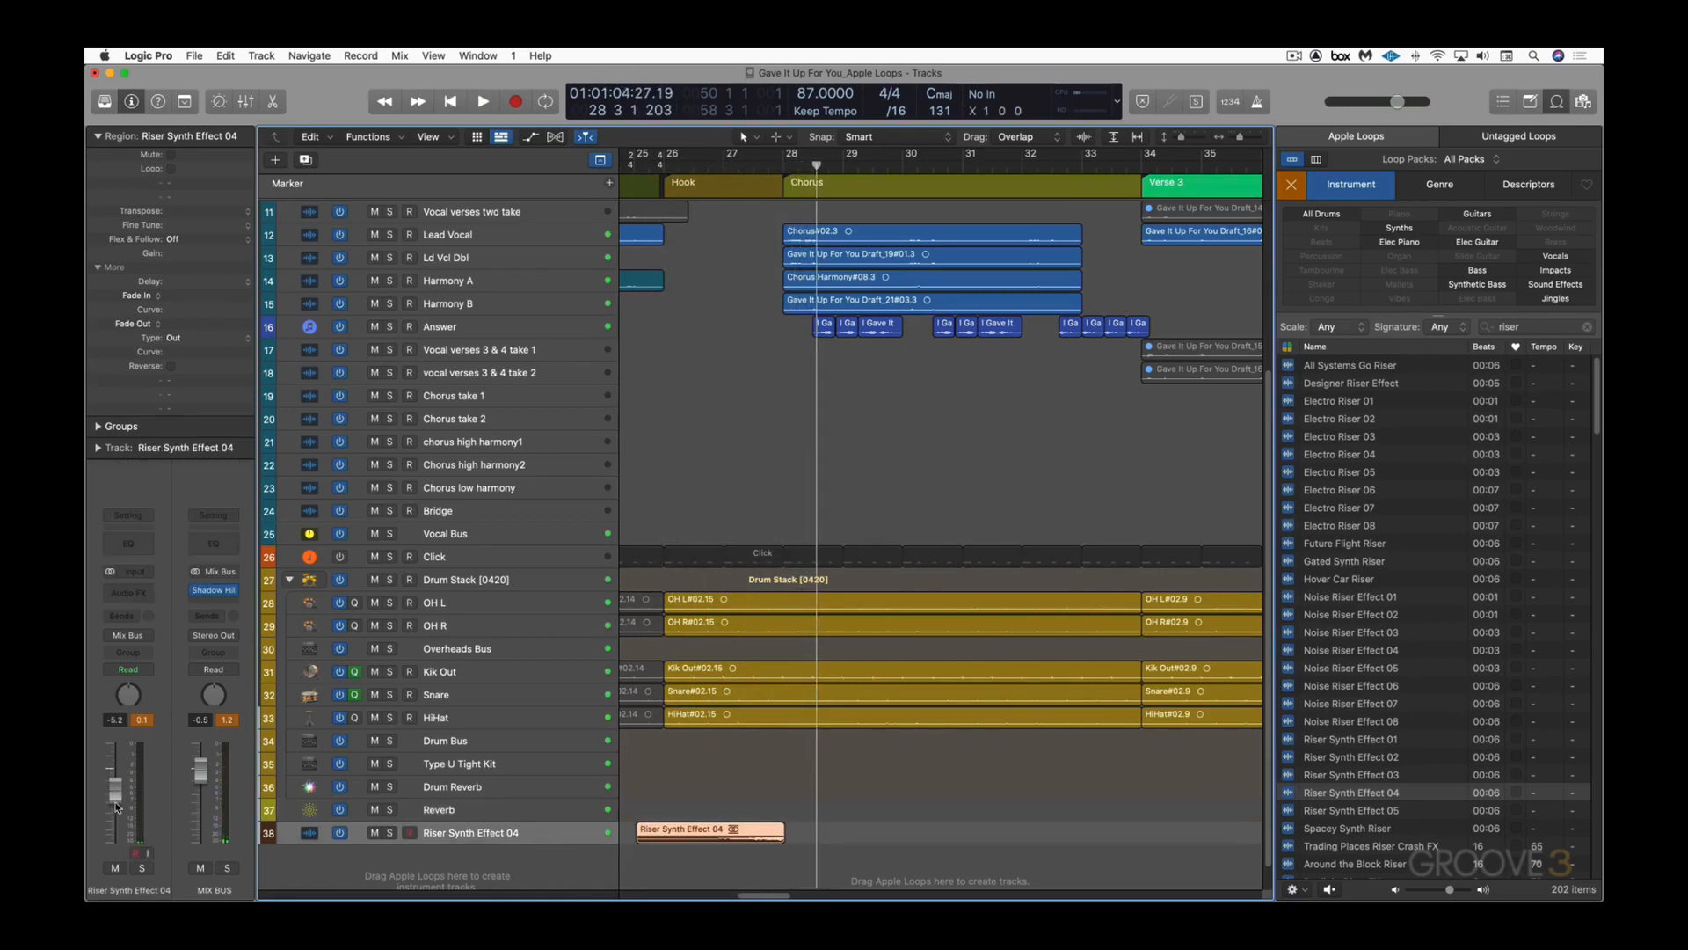
{"action": "left_click", "coordinate": [134, 618]}
{"action": "mouse_move", "coordinate": [136, 637]}
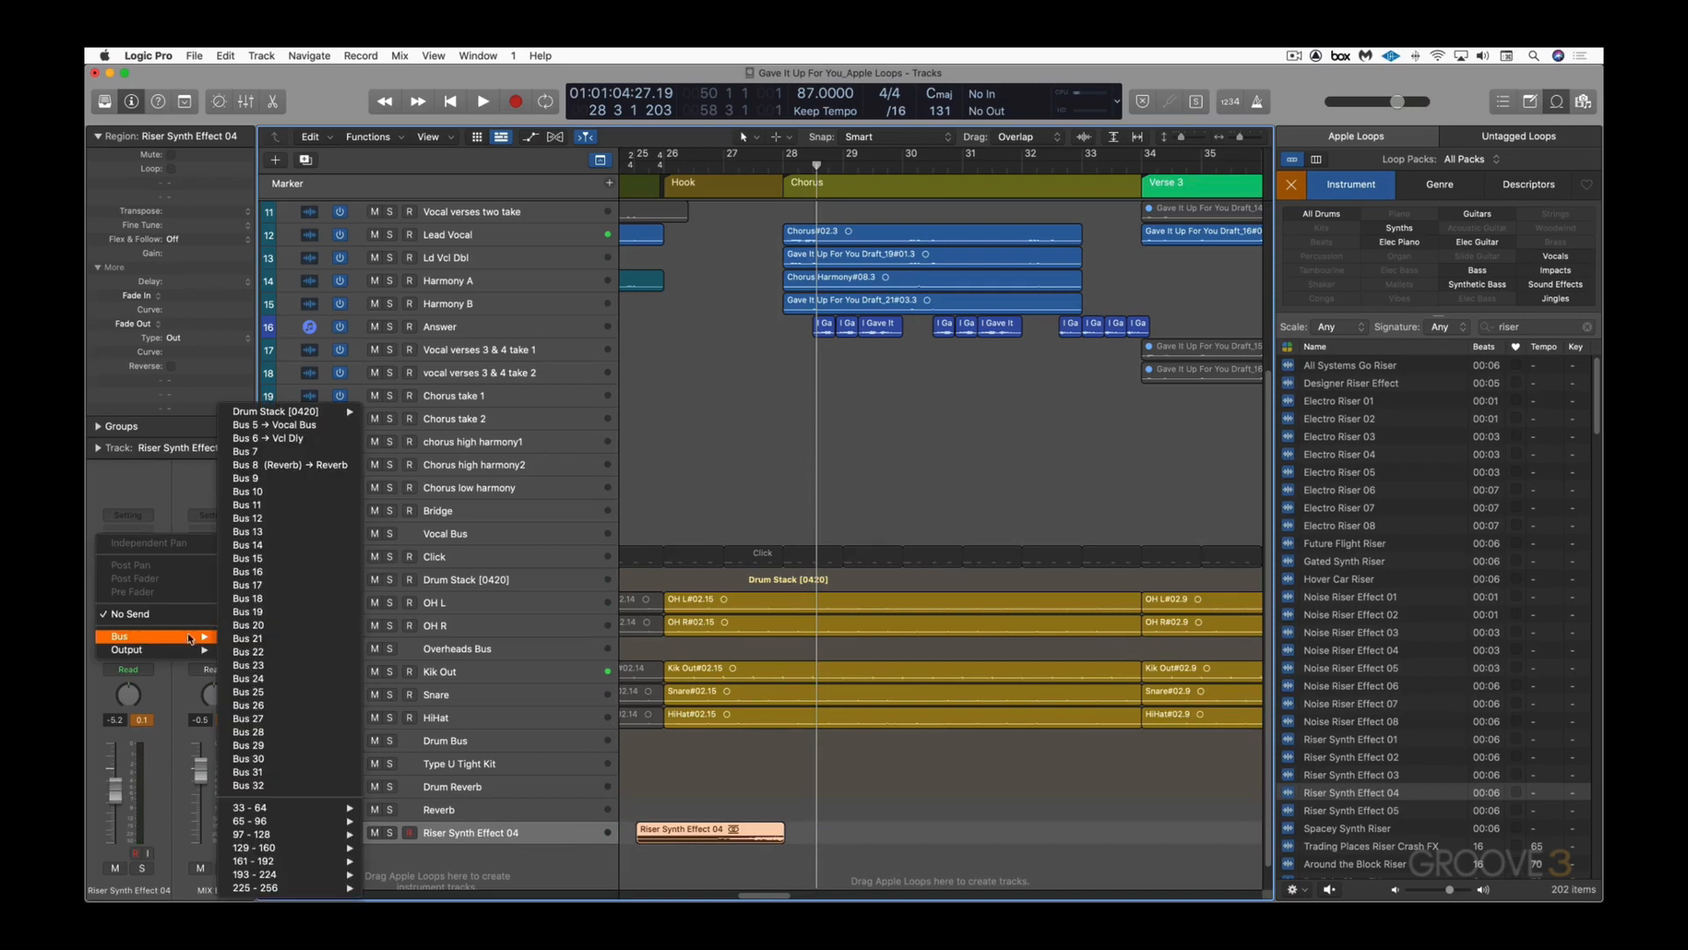
{"action": "left_click", "coordinate": [257, 466]}
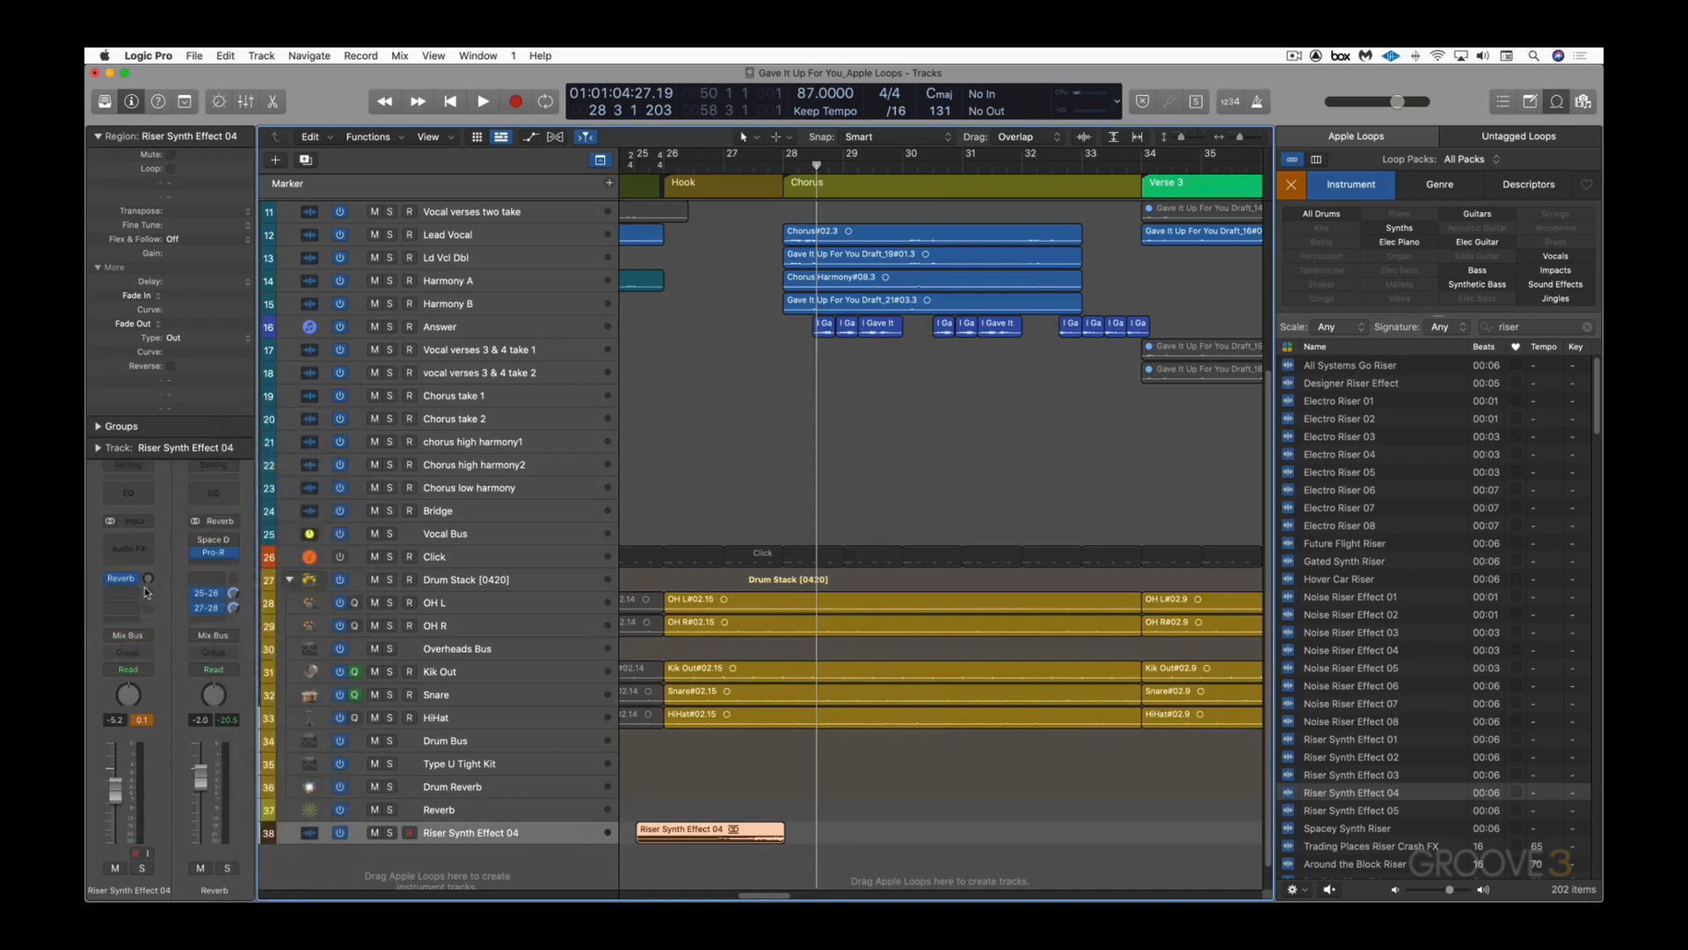
{"action": "left_click_drag", "start_coordinate": [149, 593], "coordinate": [149, 582]}
Step: Replay from bar 26 into the Chorus while lowering the riser track's level to -8.6 dB, and stop
{"action": "key", "text": "comma"}
{"action": "key", "text": "comma"}
{"action": "key", "text": "comma"}
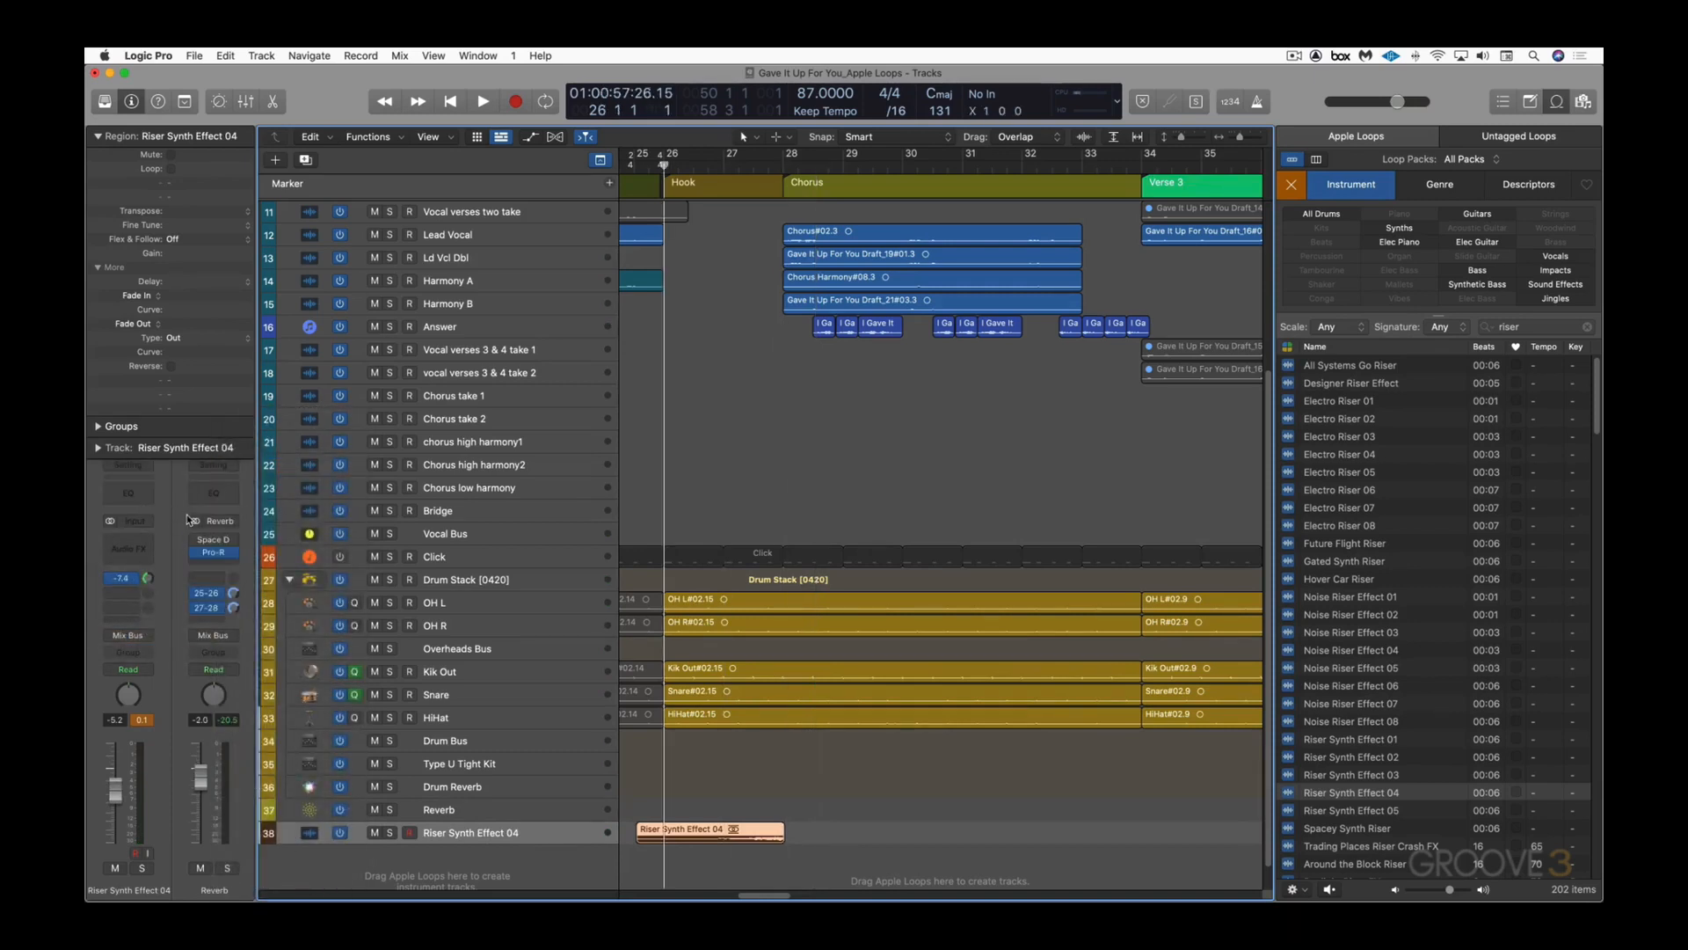
{"action": "key", "text": "space"}
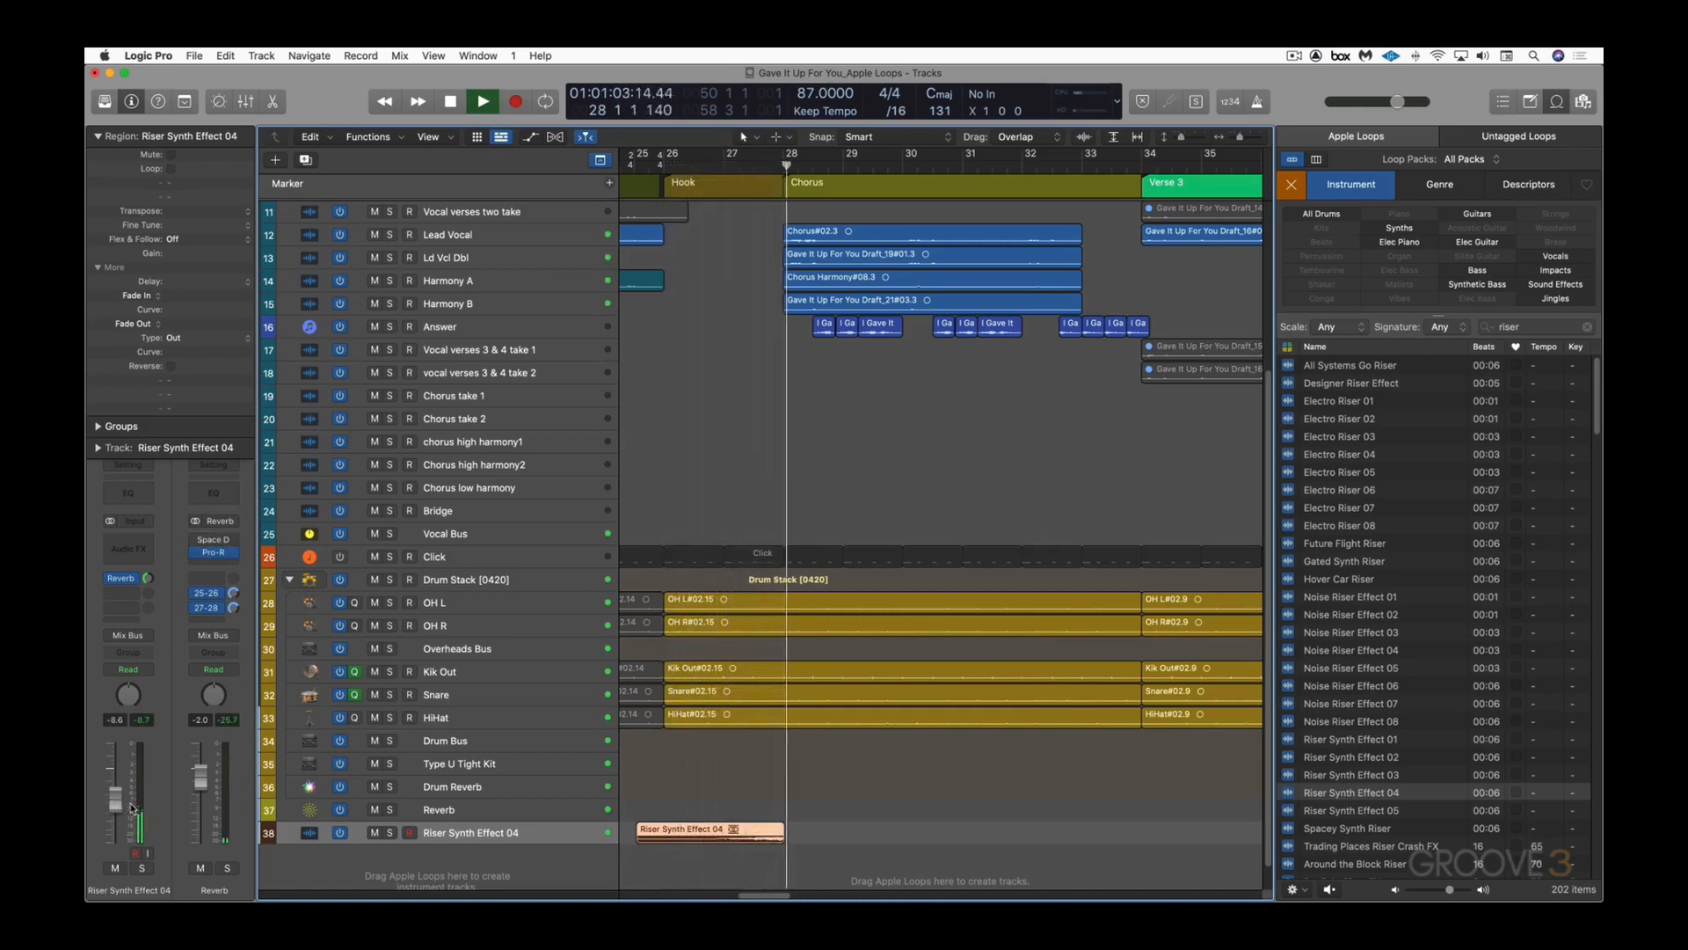
{"action": "key", "text": "space"}
Step: Audition the Riser Synth Effect 03, Spacey Synth Riser and Noise Riser Effect 08 loops, and stop the preview
{"action": "left_click", "coordinate": [1374, 778]}
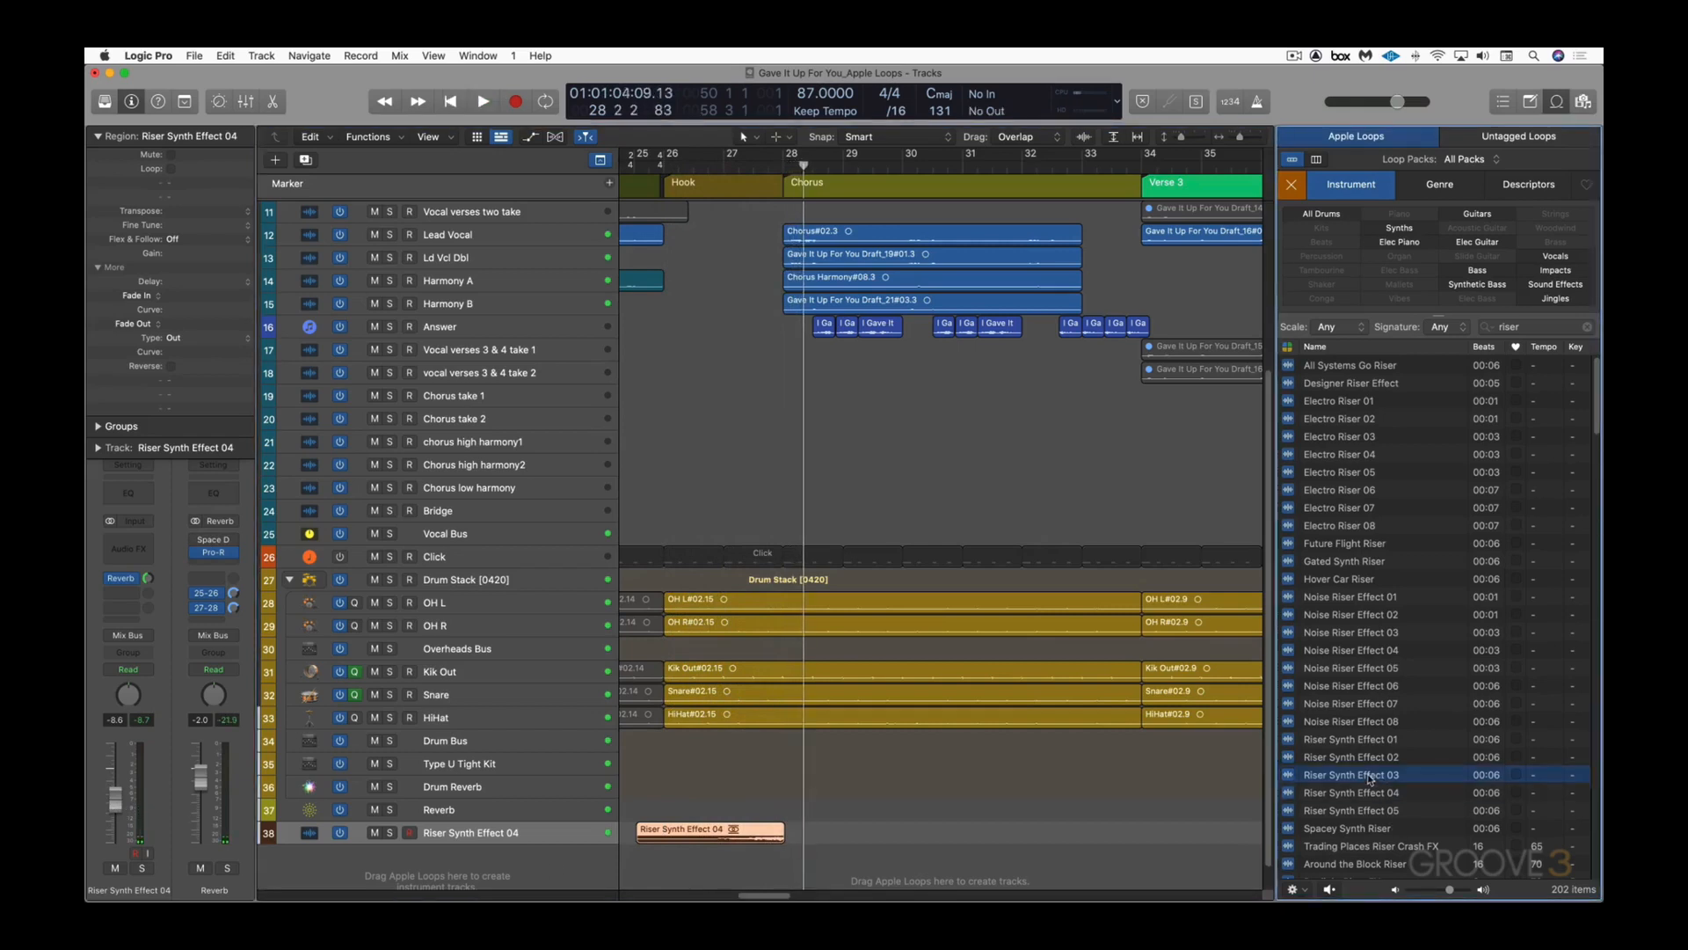
{"action": "left_click", "coordinate": [1367, 831]}
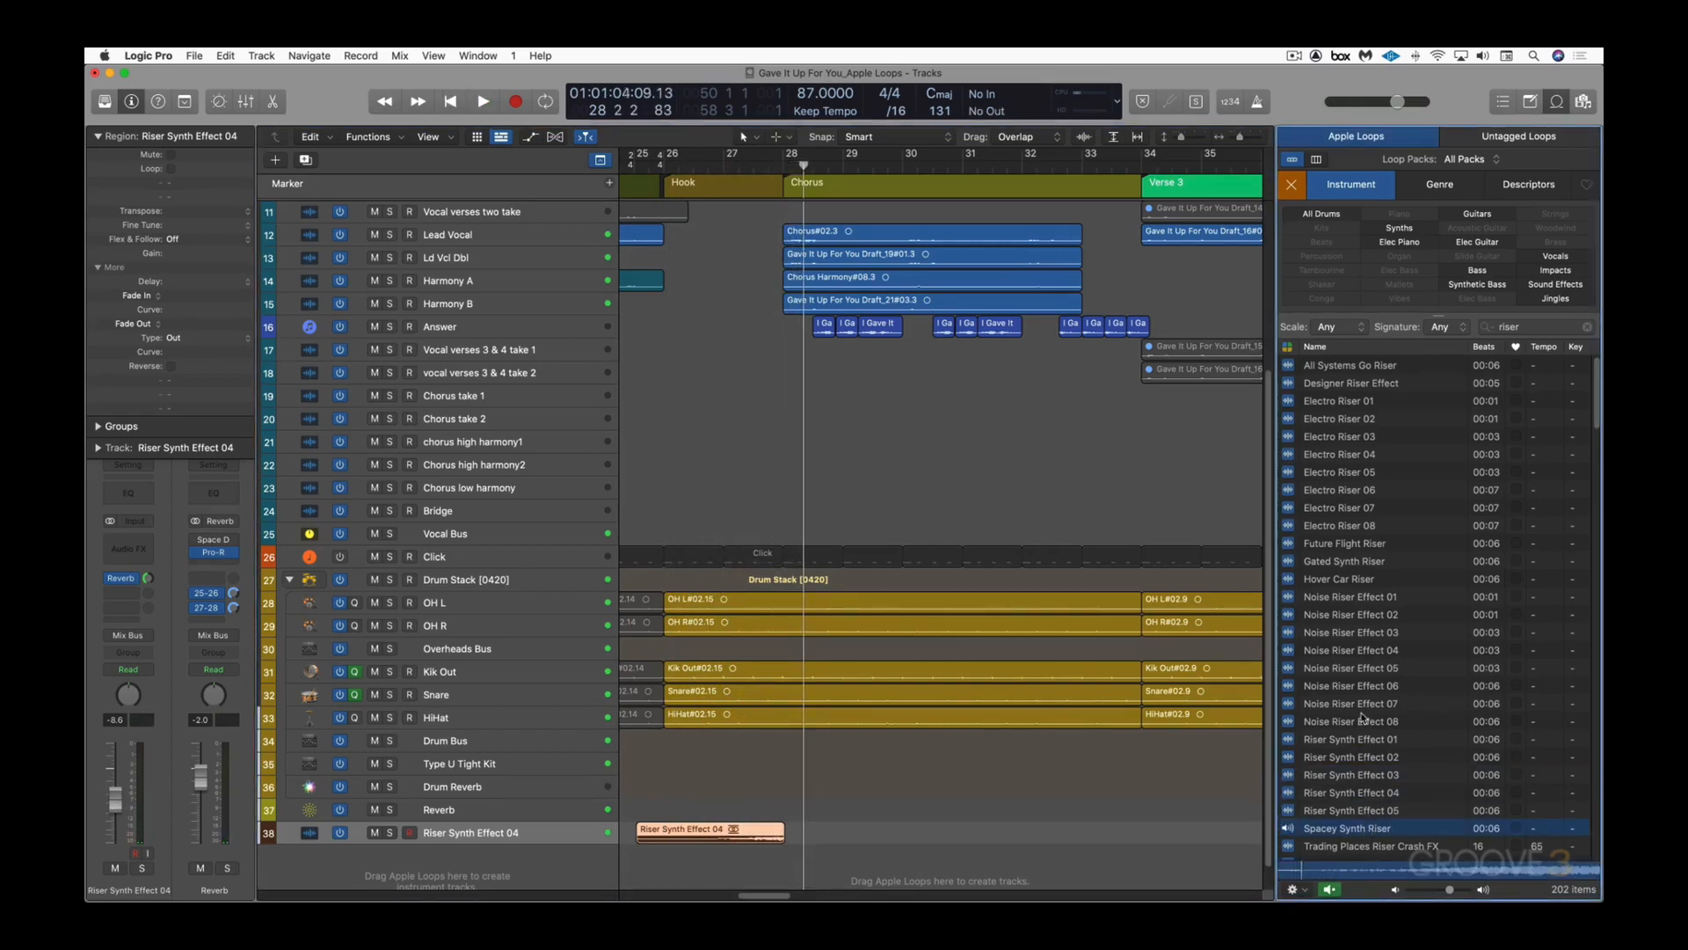
{"action": "left_click", "coordinate": [1364, 719]}
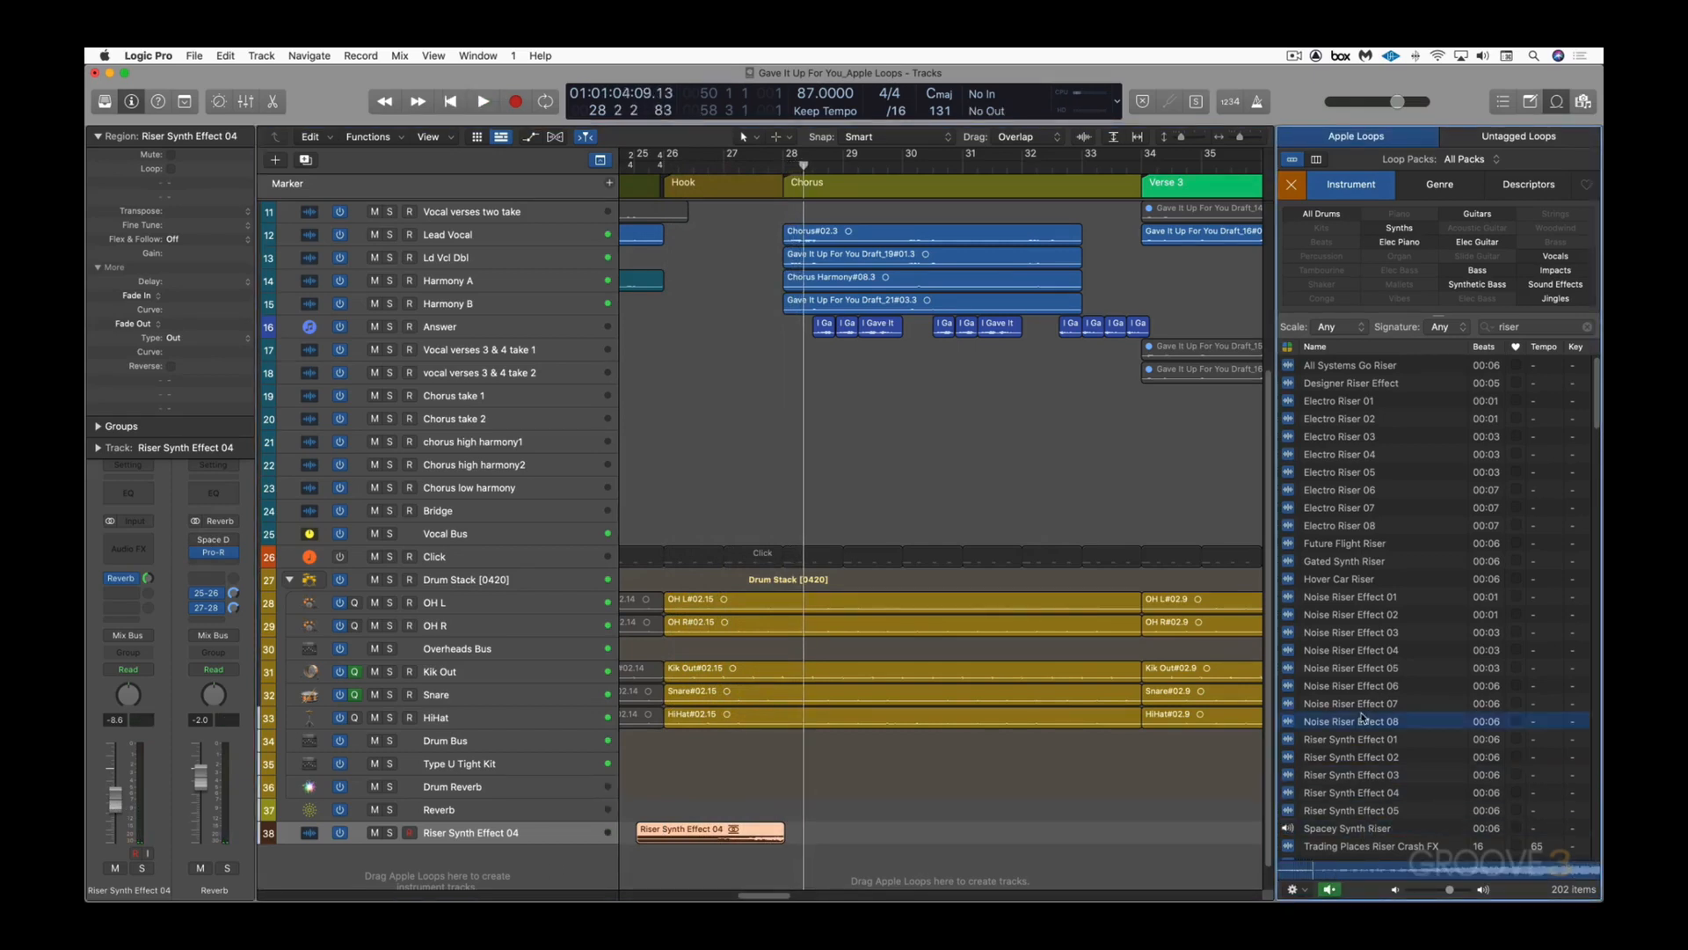
{"action": "left_click", "coordinate": [1289, 722]}
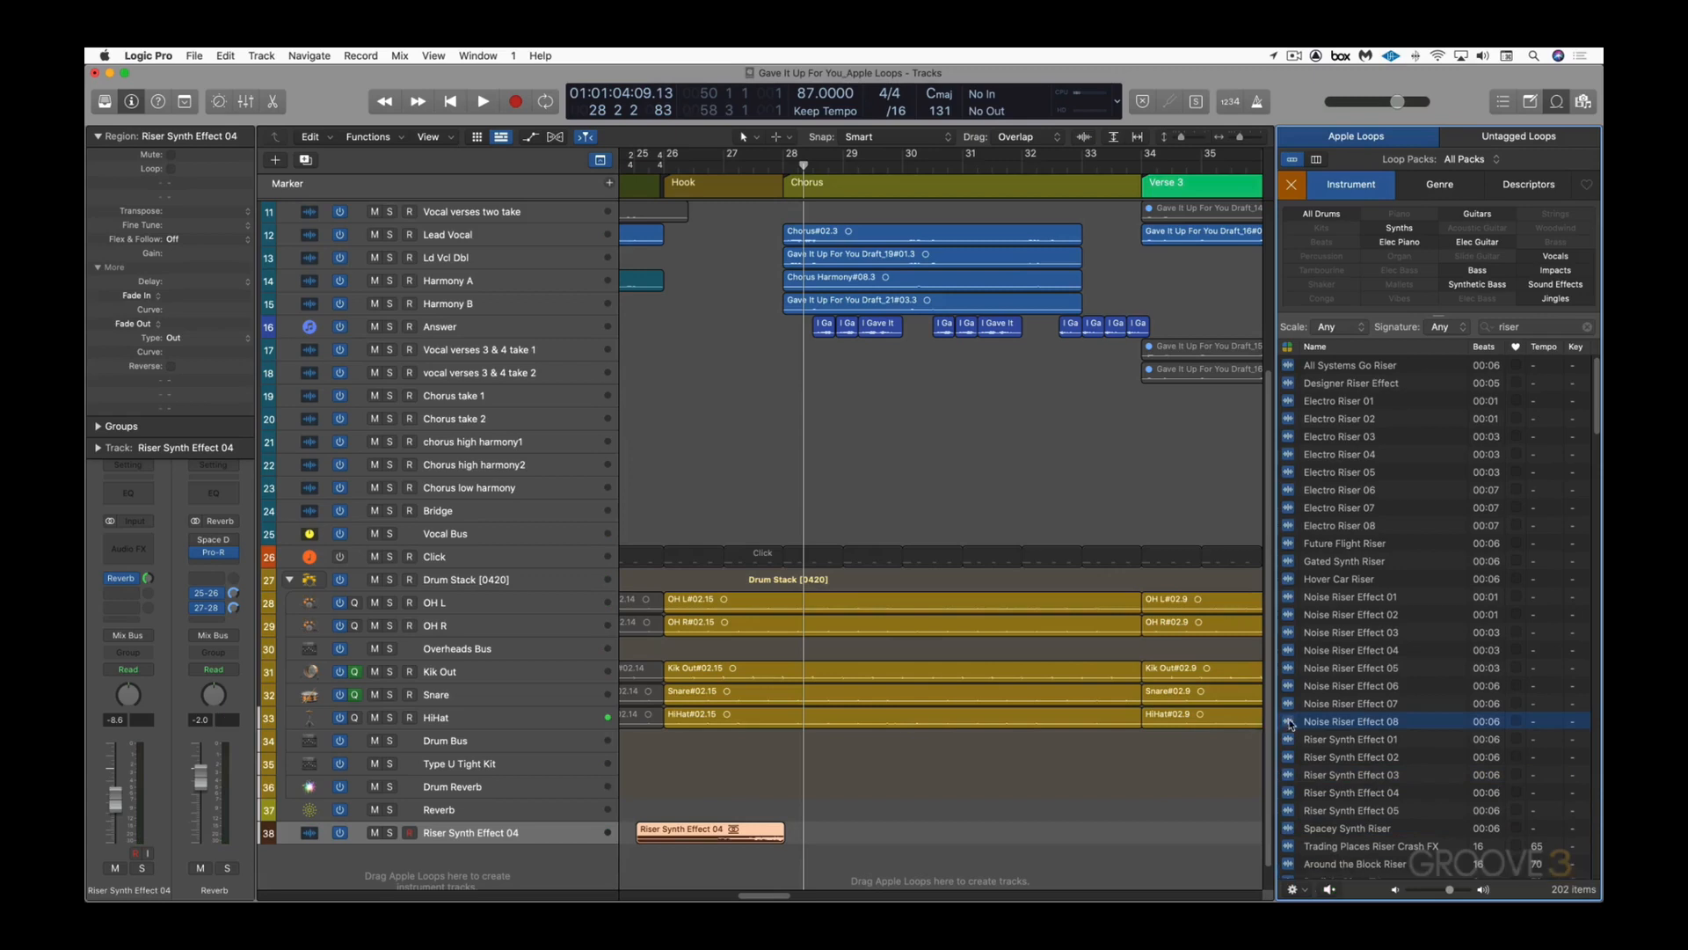
Step: Search the loops for "hit" and audition Golf Hit
{"action": "double_click", "coordinate": [1535, 325]}
{"action": "type", "text": "hit"}
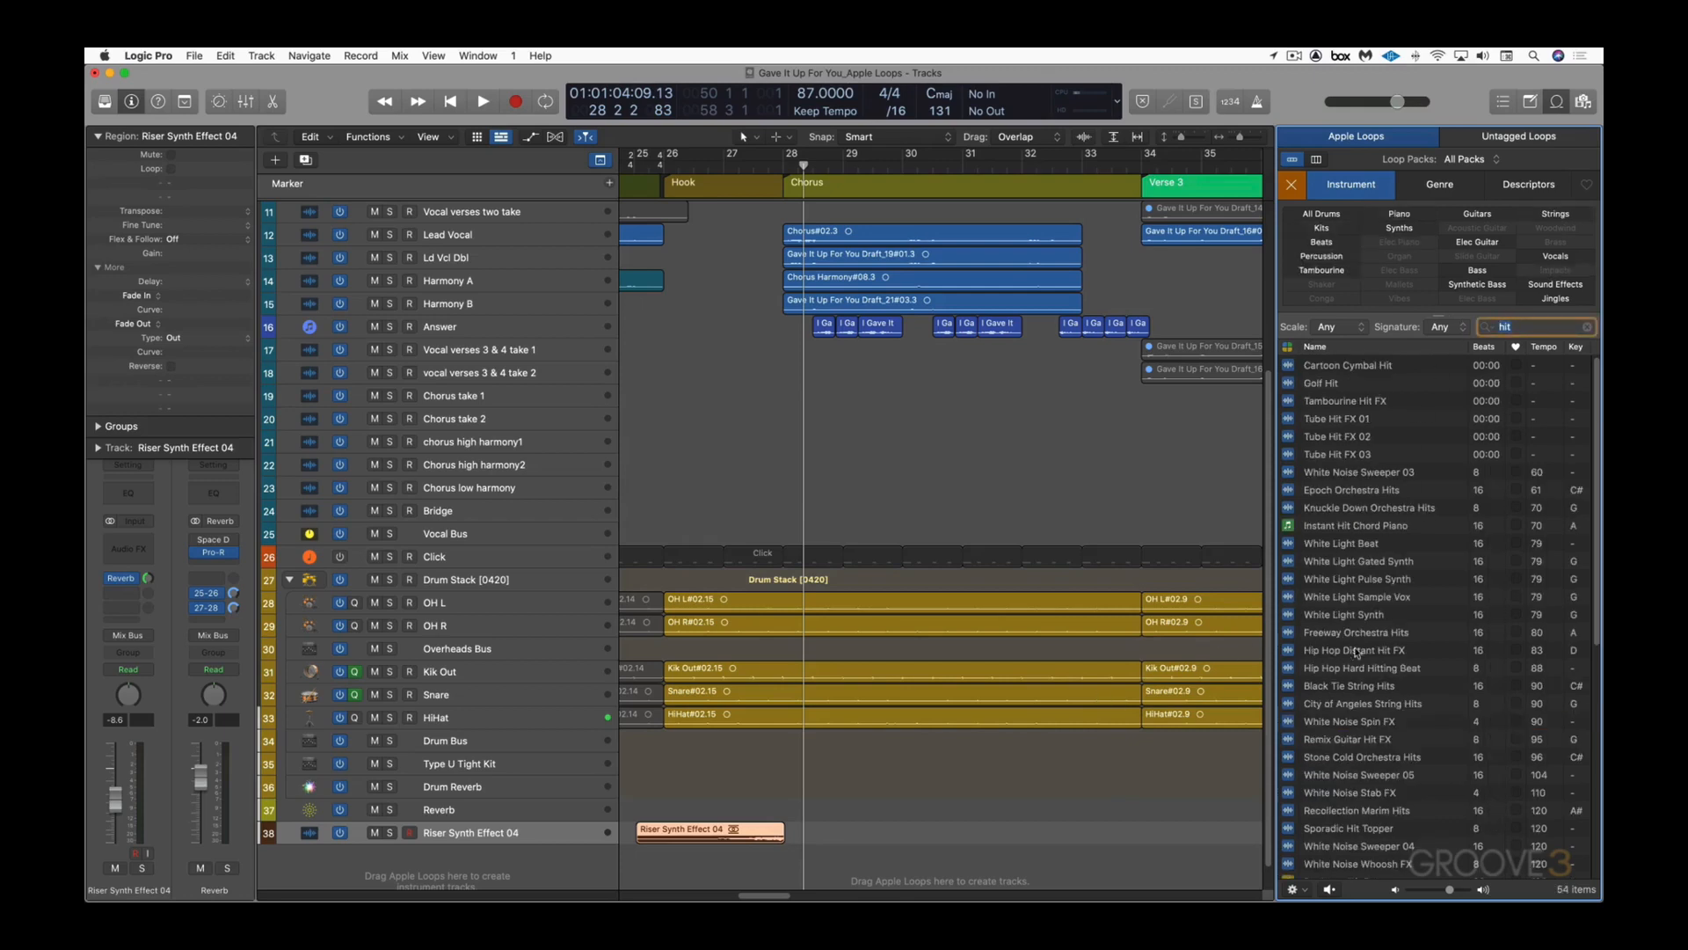
{"action": "left_click", "coordinate": [1328, 385]}
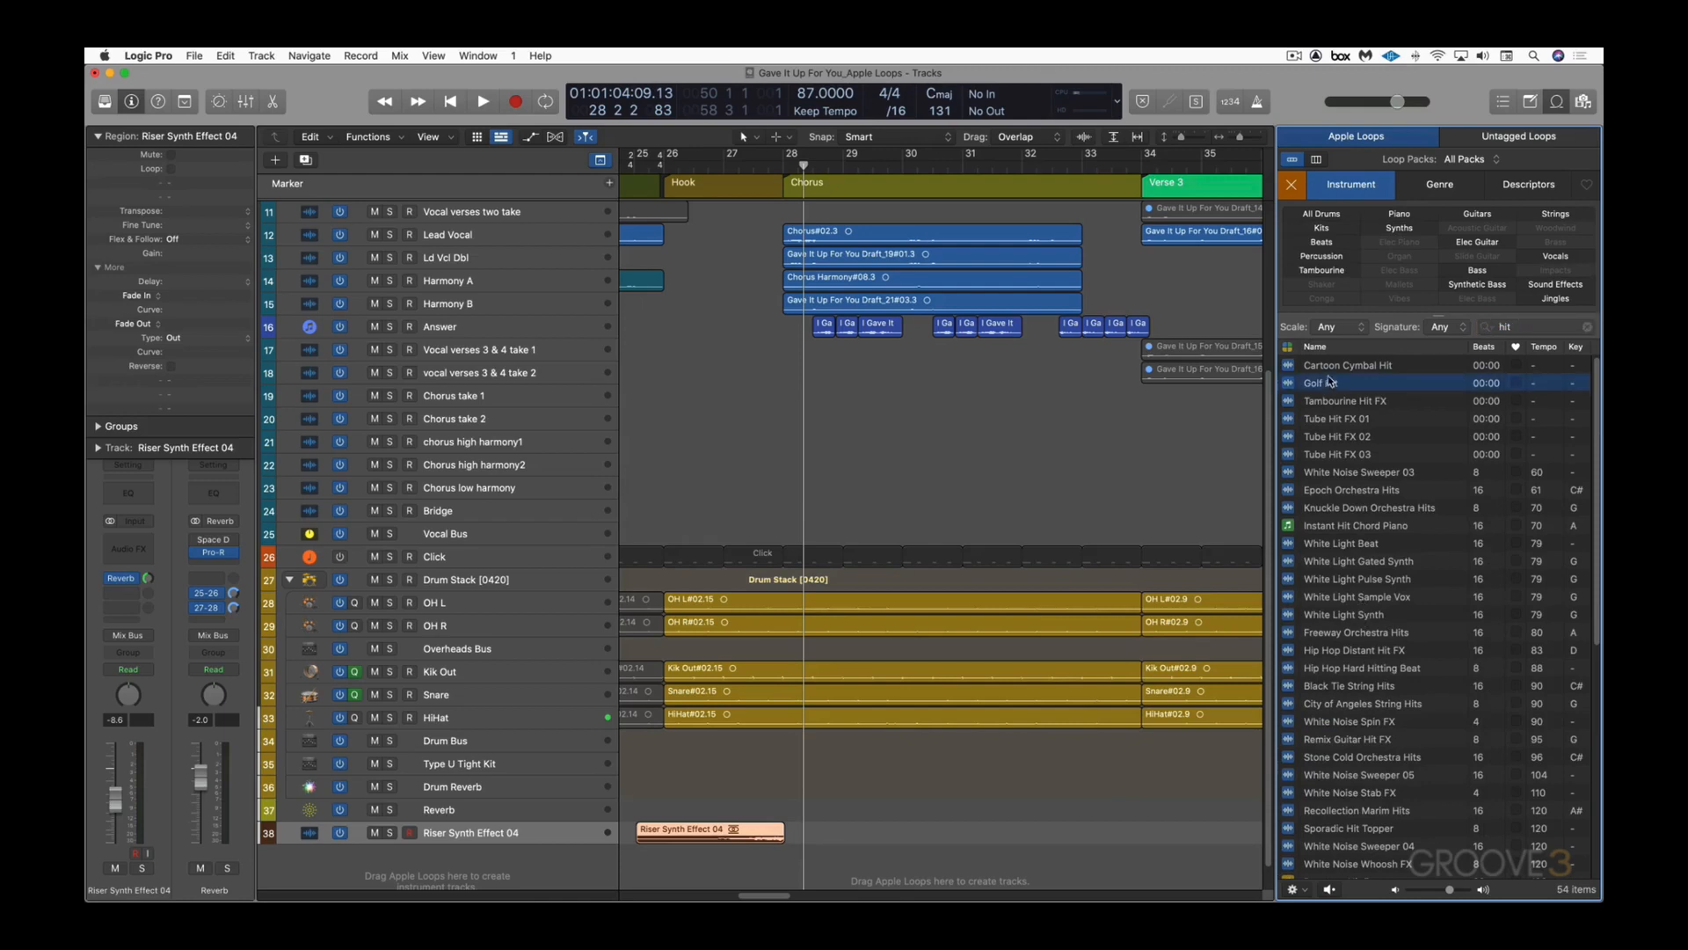